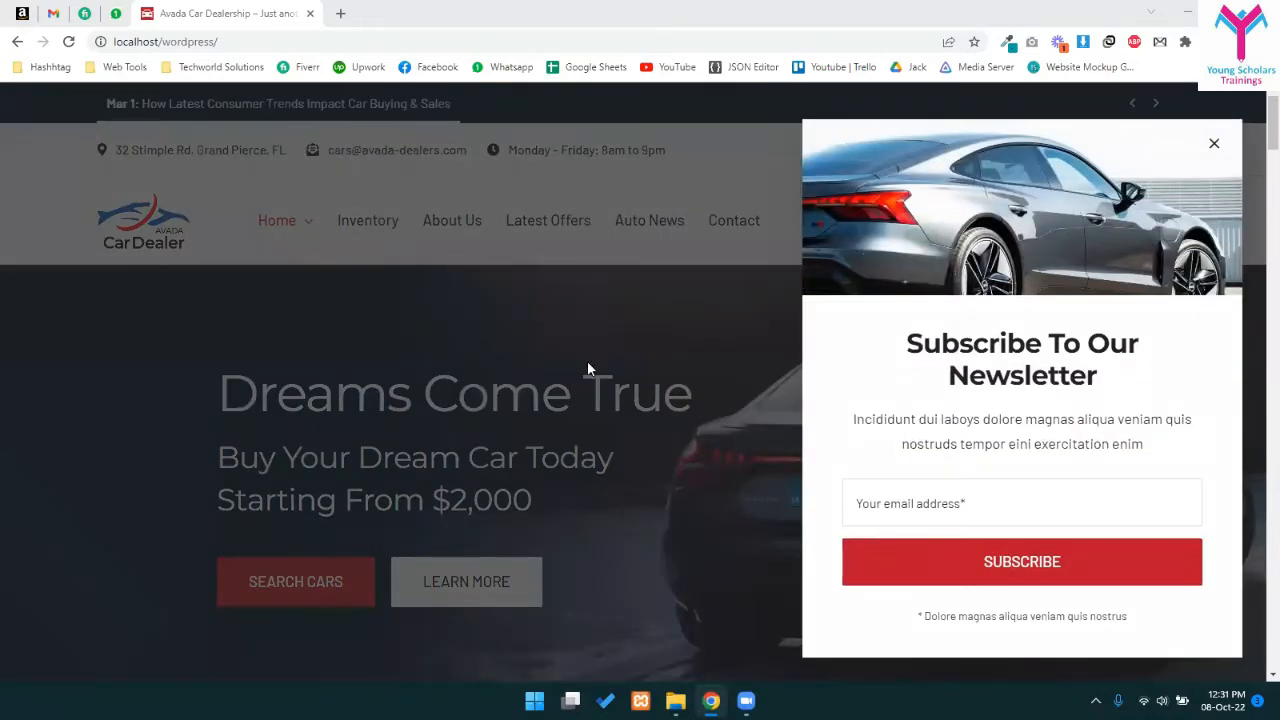
# - Close the newsletter popup and open Wordpress Course Outline.pdf from Work Drive (D:)
pyautogui.click(1215, 144)
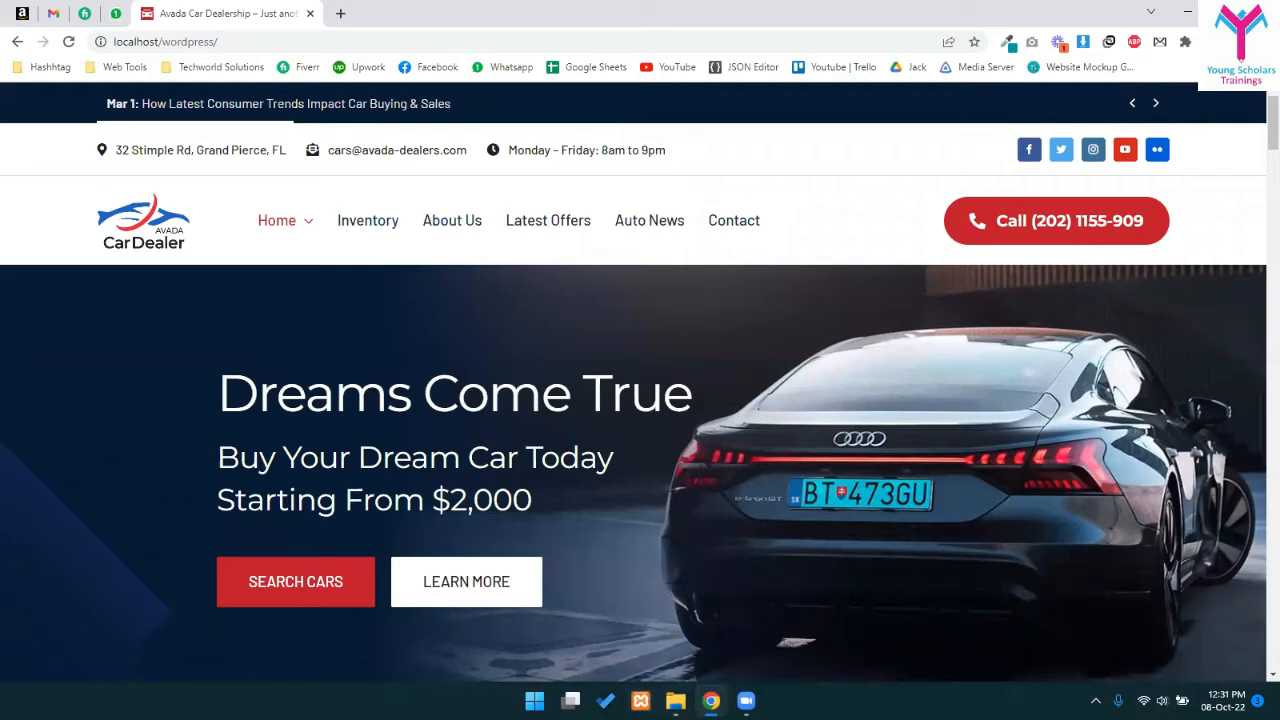
pyautogui.hotkey('alt', 'Tab')
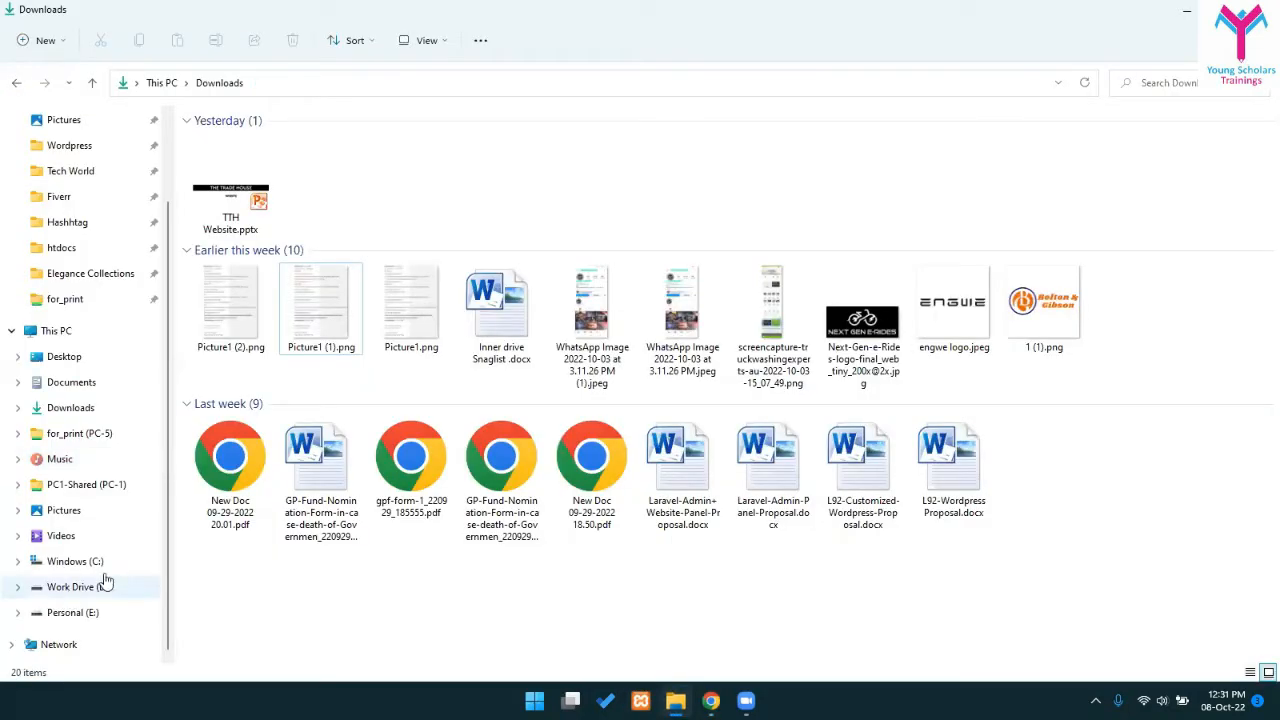
pyautogui.click(100, 580)
pyautogui.click(656, 328)
pyautogui.doubleClick(469, 323)
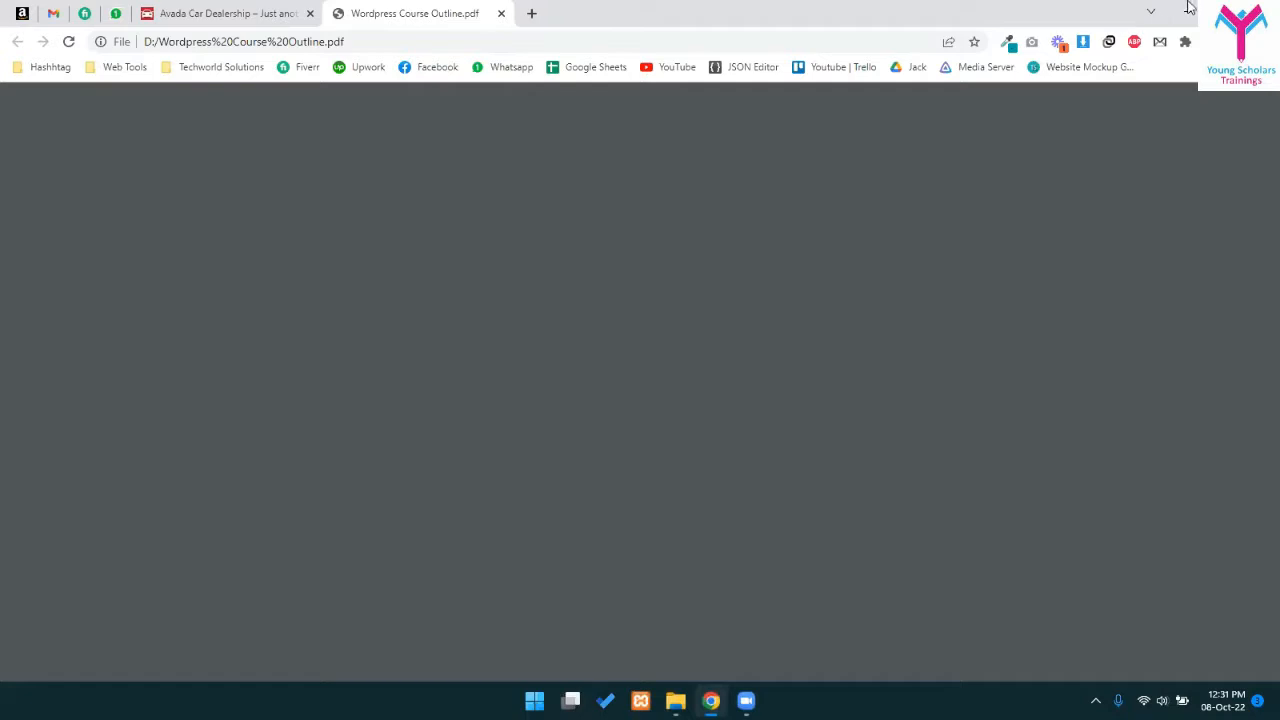
# - Highlight the Session 2 theme topics, feature sub-items and the Customized Headers/Footers line
pyautogui.scroll(-5, 578, 434)
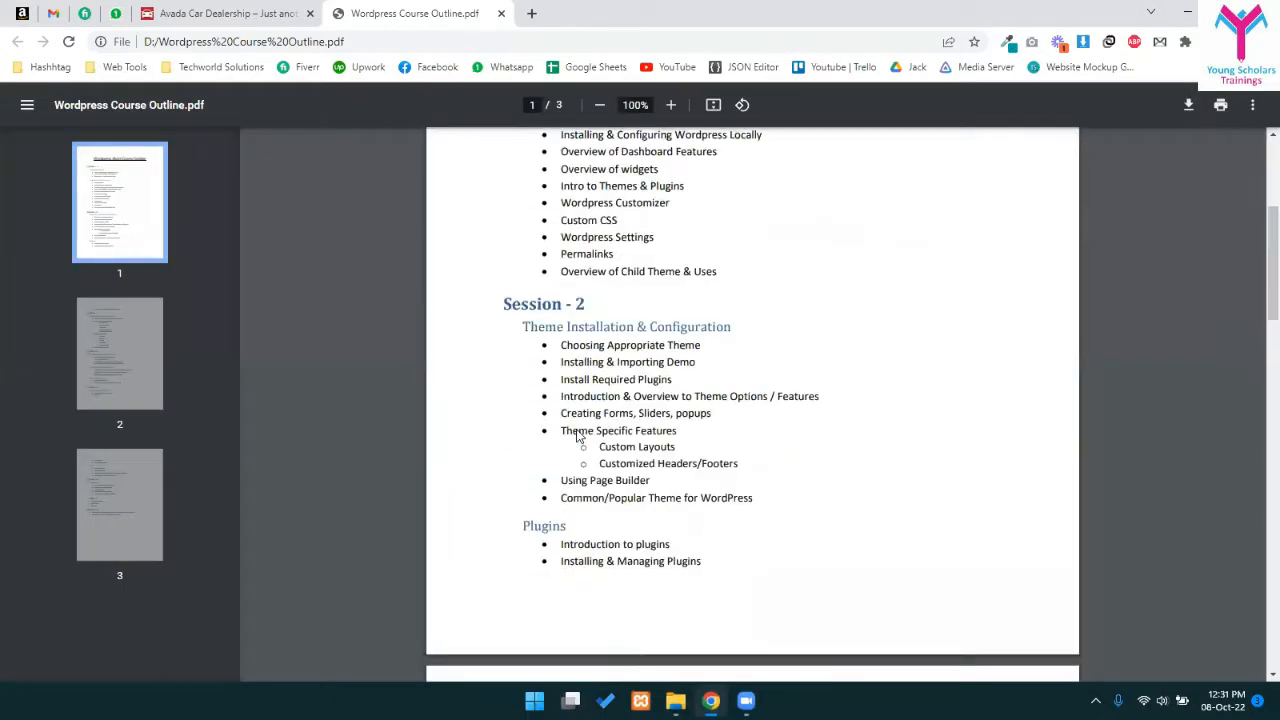
pyautogui.scroll(2, 716, 392)
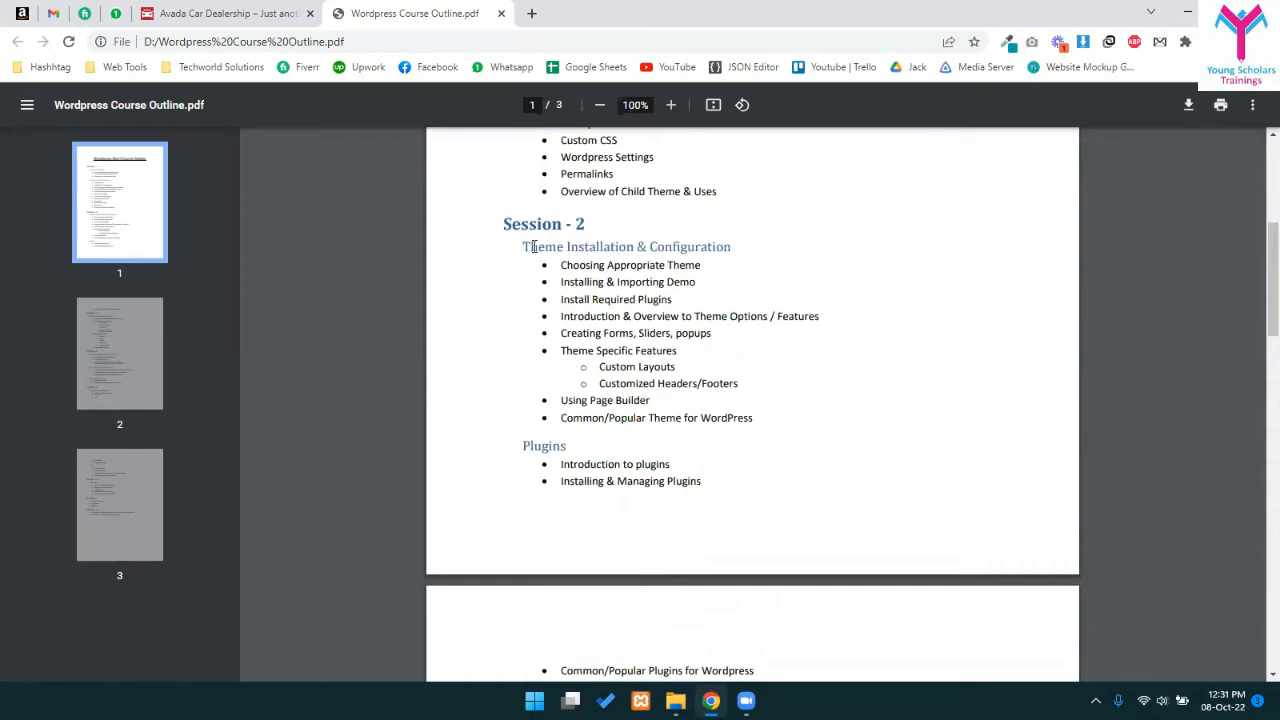
pyautogui.moveTo(557, 266); pyautogui.dragTo(765, 427)
pyautogui.click(607, 371)
pyautogui.tripleClick(688, 371)
pyautogui.click(627, 377)
pyautogui.moveTo(603, 383); pyautogui.dragTo(736, 383)
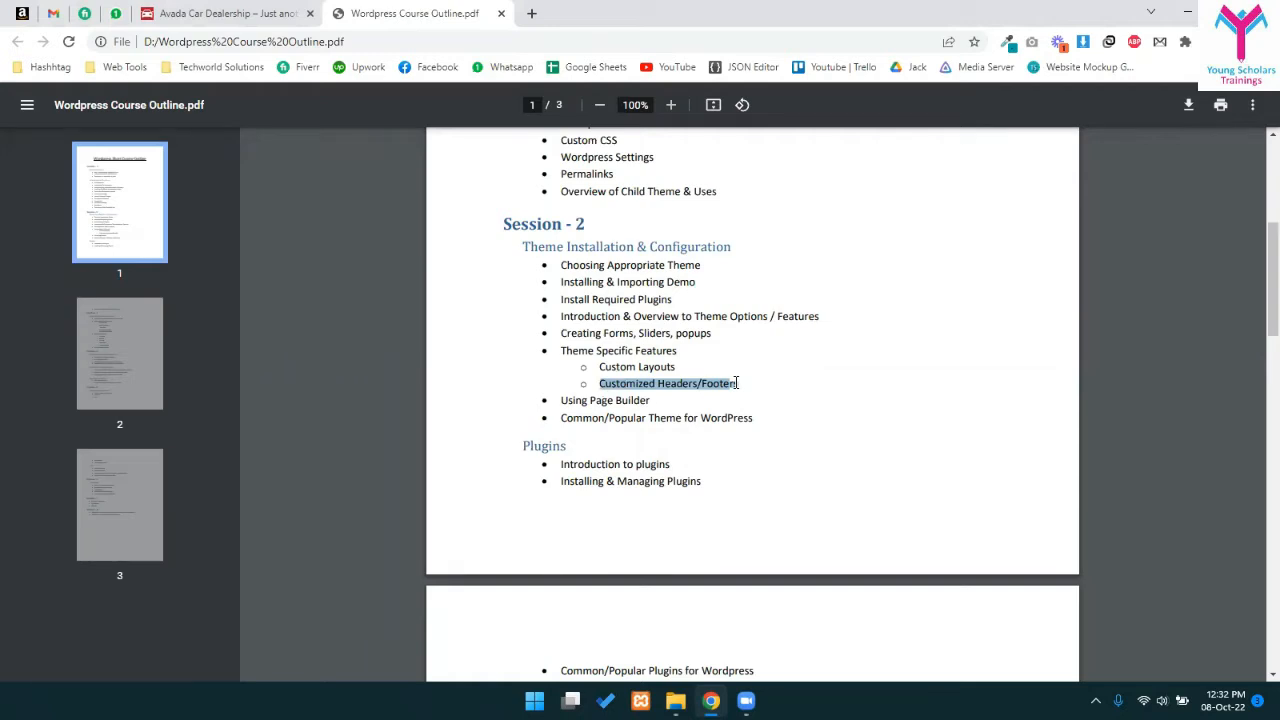
pyautogui.click(647, 399)
pyautogui.moveTo(602, 383); pyautogui.dragTo(738, 383)
pyautogui.moveTo(659, 379); pyautogui.dragTo(742, 383)
pyautogui.click(725, 390)
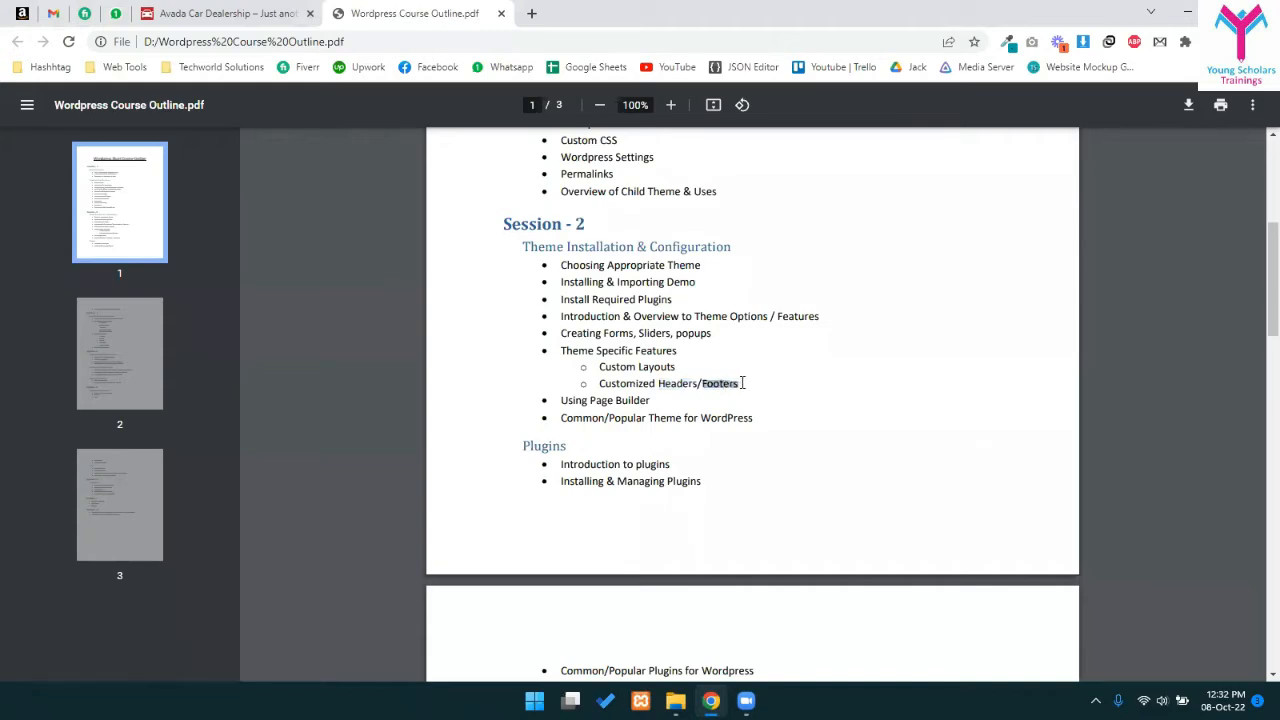
# - Highlight Choosing Appropriate Theme, theme options, forms and sliders, and Theme Specific Features, then clear
pyautogui.moveTo(563, 261); pyautogui.dragTo(700, 265)
pyautogui.click(630, 271)
pyautogui.moveTo(620, 316); pyautogui.dragTo(793, 320)
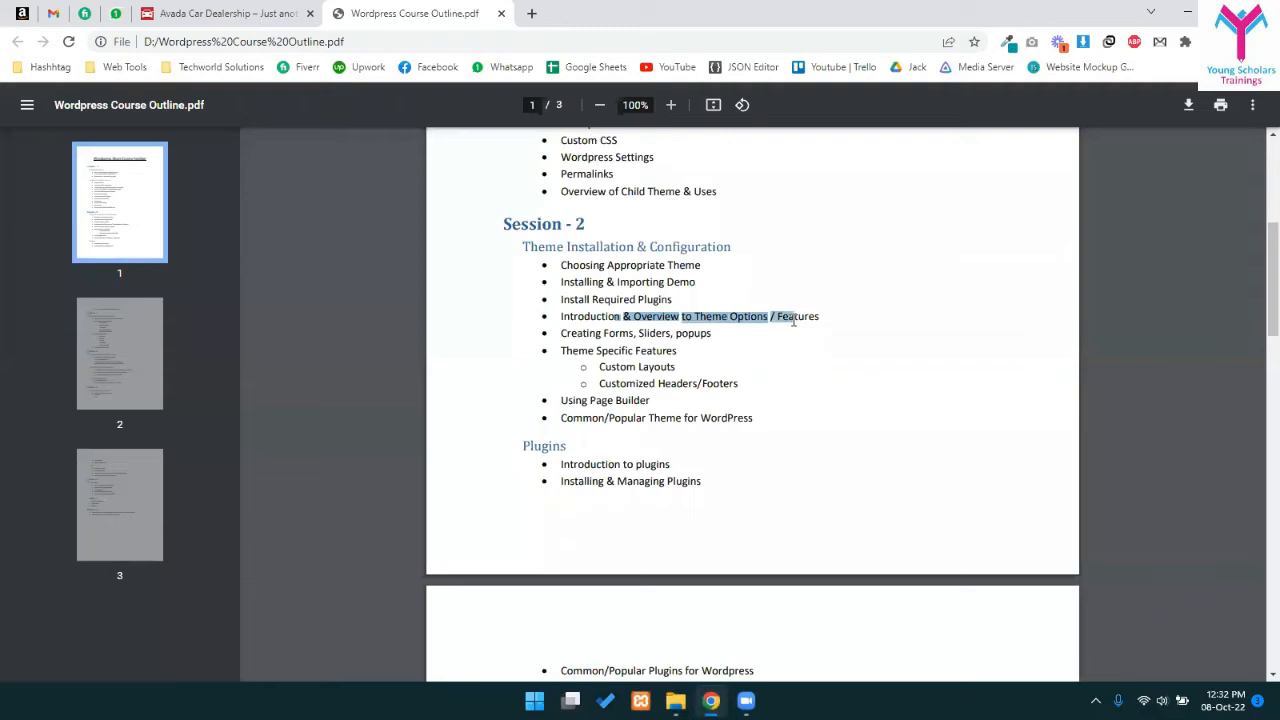
pyautogui.moveTo(604, 332); pyautogui.dragTo(662, 332)
pyautogui.click(698, 332)
pyautogui.moveTo(578, 350); pyautogui.dragTo(665, 383)
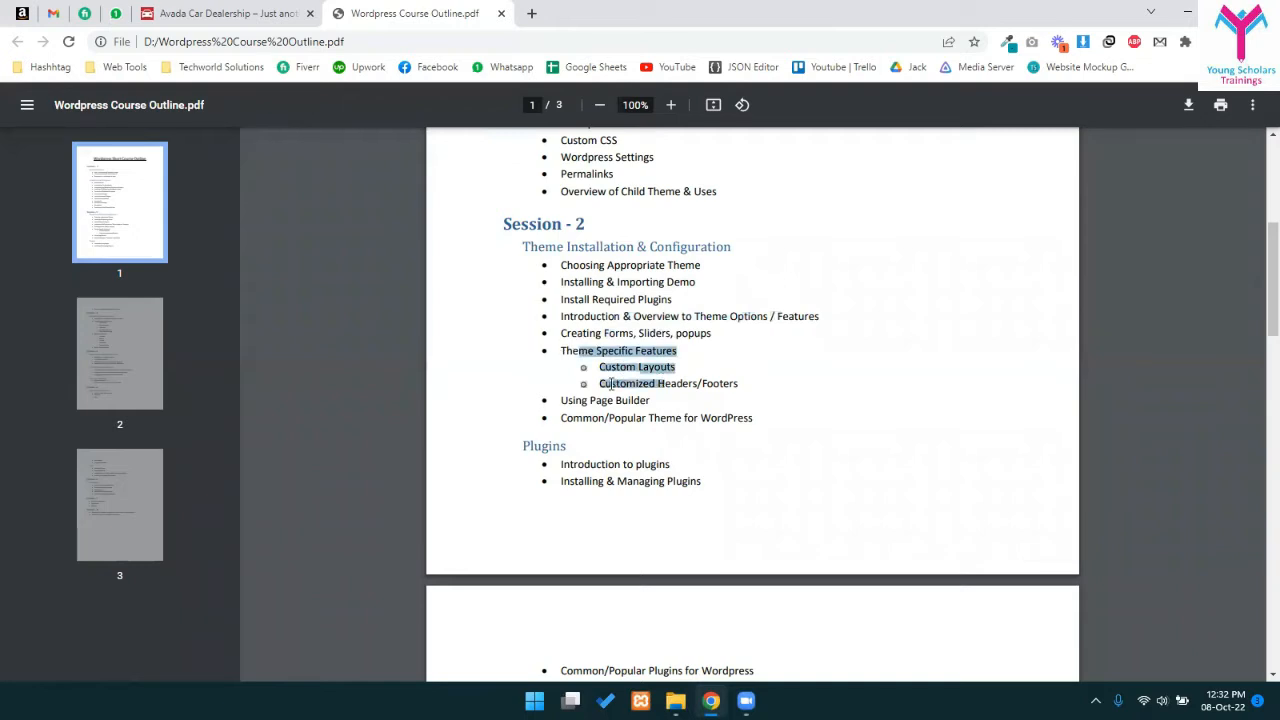
pyautogui.click(611, 386)
pyautogui.moveTo(535, 260); pyautogui.dragTo(755, 420)
pyautogui.click(850, 464)
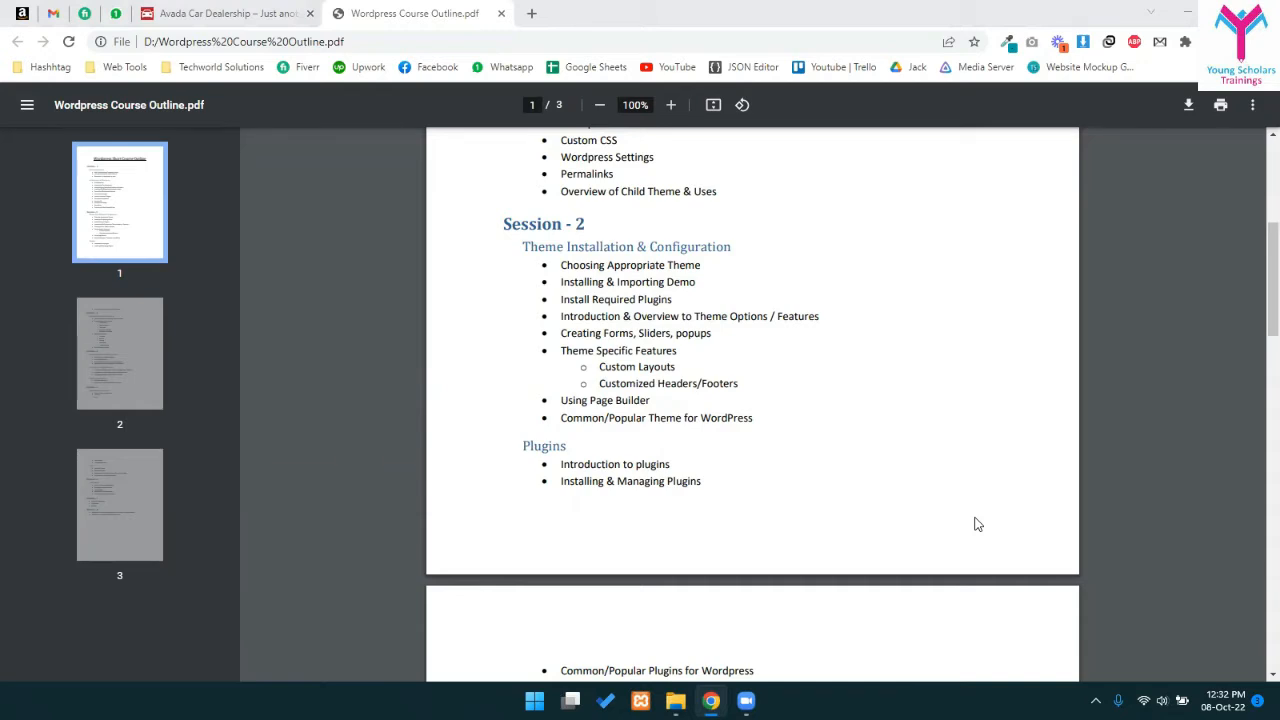
pyautogui.moveTo(746, 700)
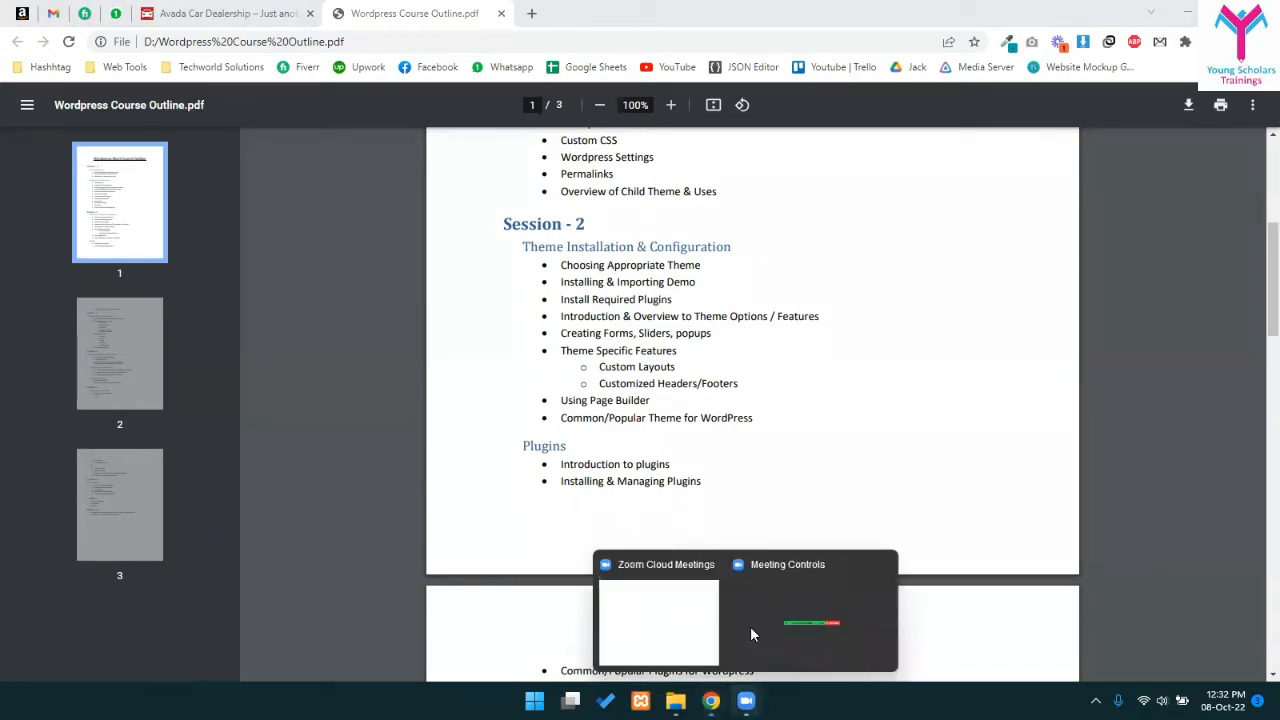
pyautogui.click(669, 607)
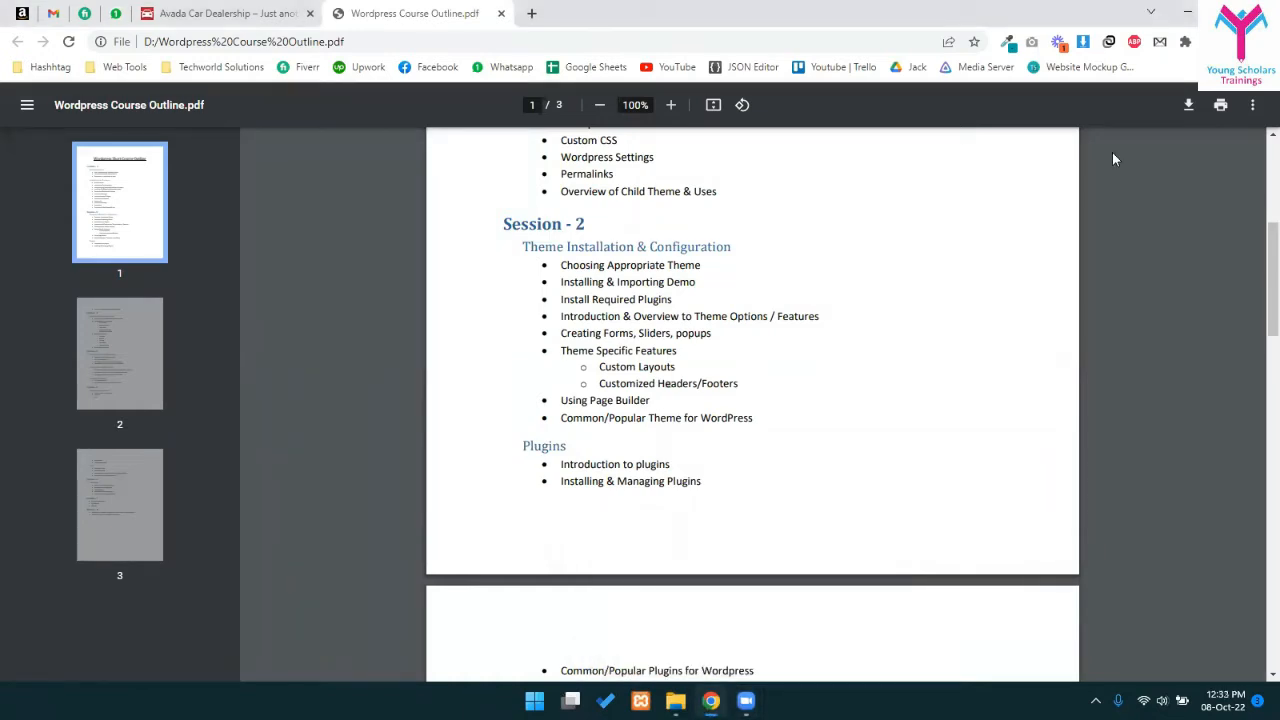
# - Read Session 3, Setting Up Ecommerce Website, then switch to the Avada Car Dealership tab
pyautogui.scroll(-3, 664, 468)
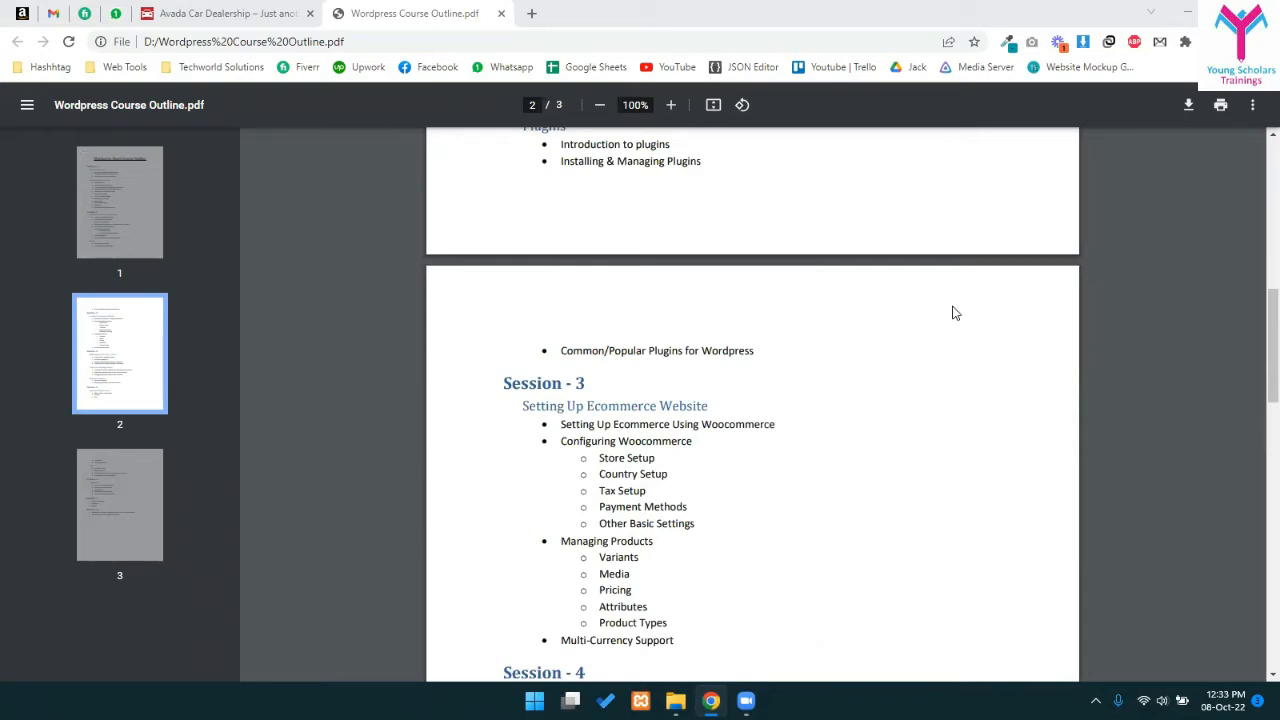
pyautogui.click(215, 12)
pyautogui.scroll(-7, 460, 440)
pyautogui.scroll(8, 462, 426)
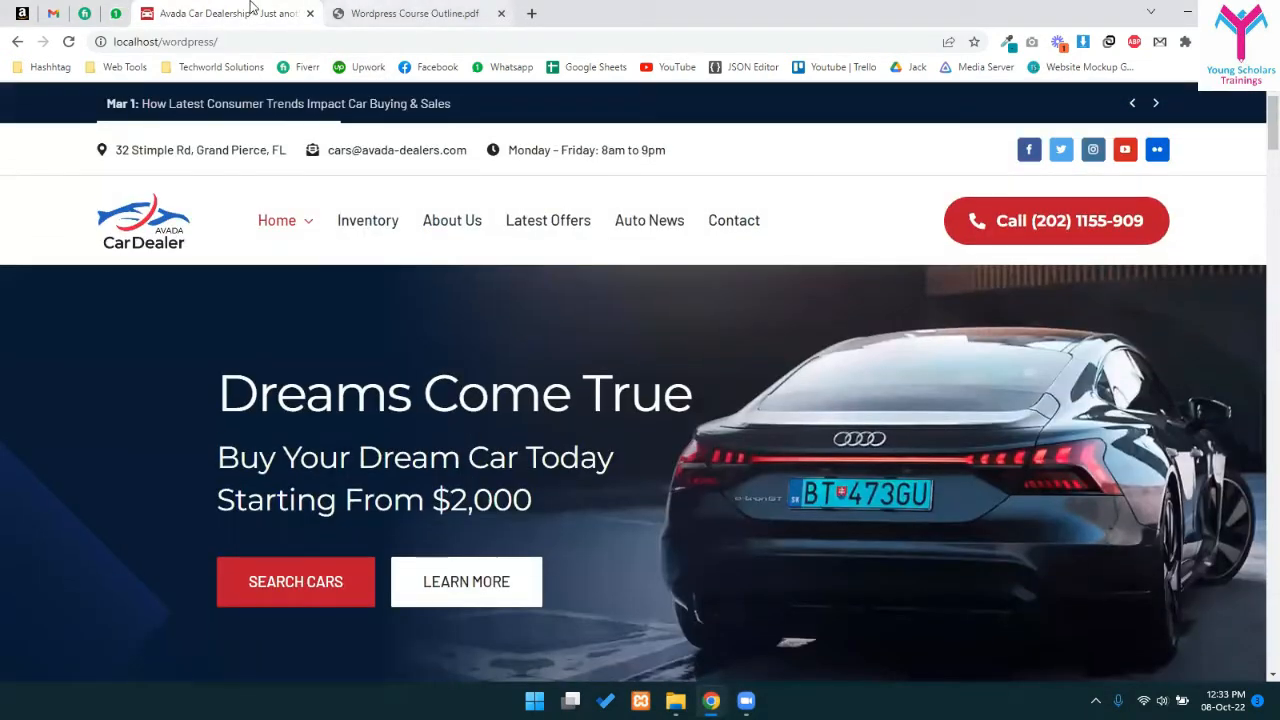
pyautogui.click(372, 13)
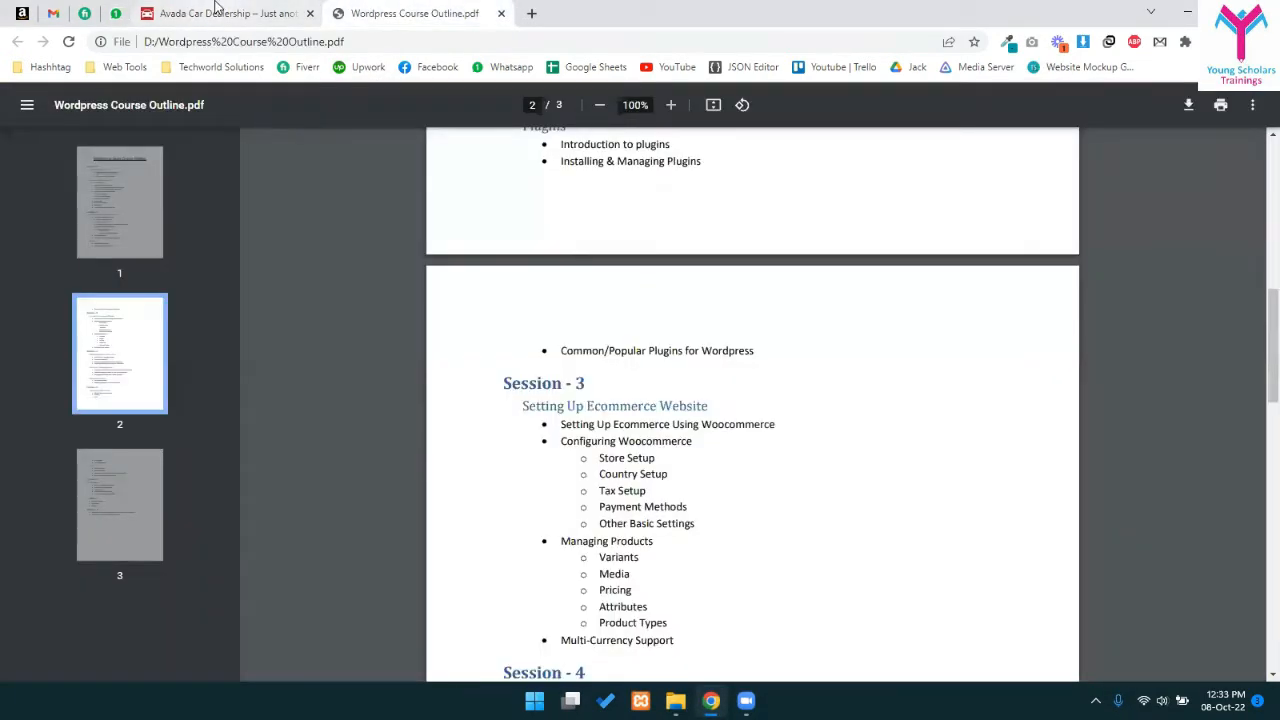
pyautogui.click(215, 10)
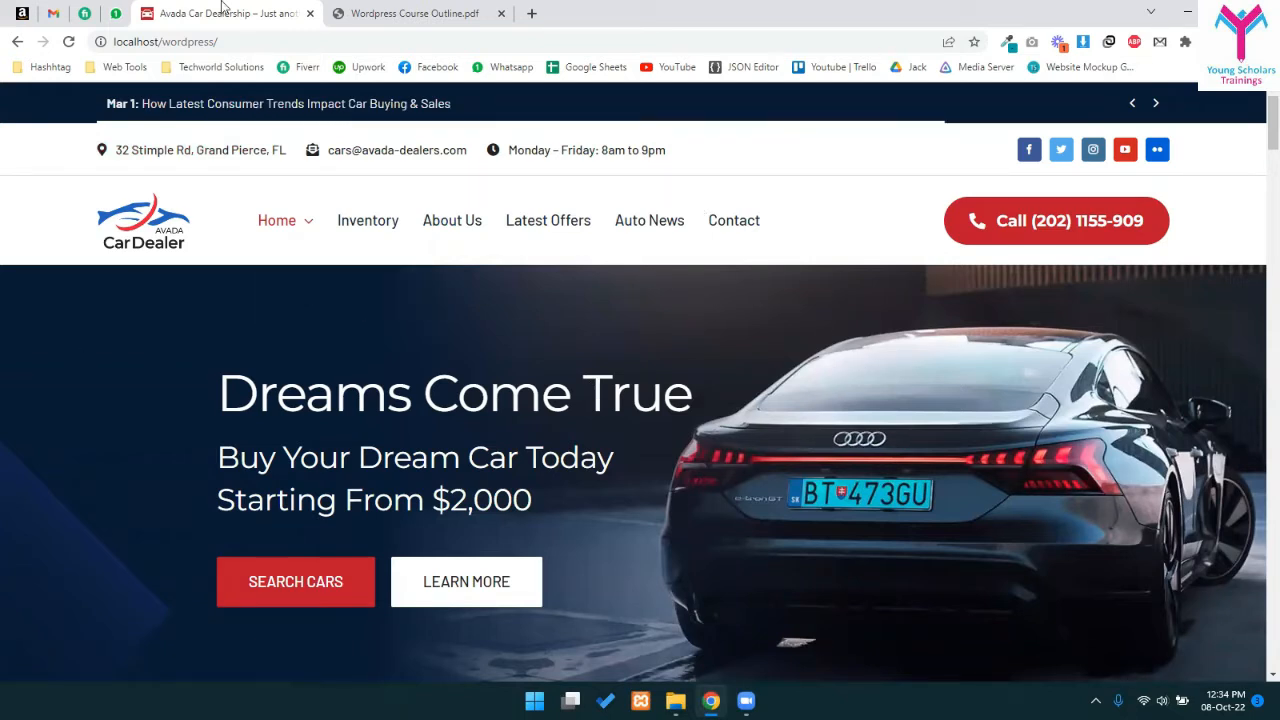
pyautogui.click(381, 8)
pyautogui.click(268, 8)
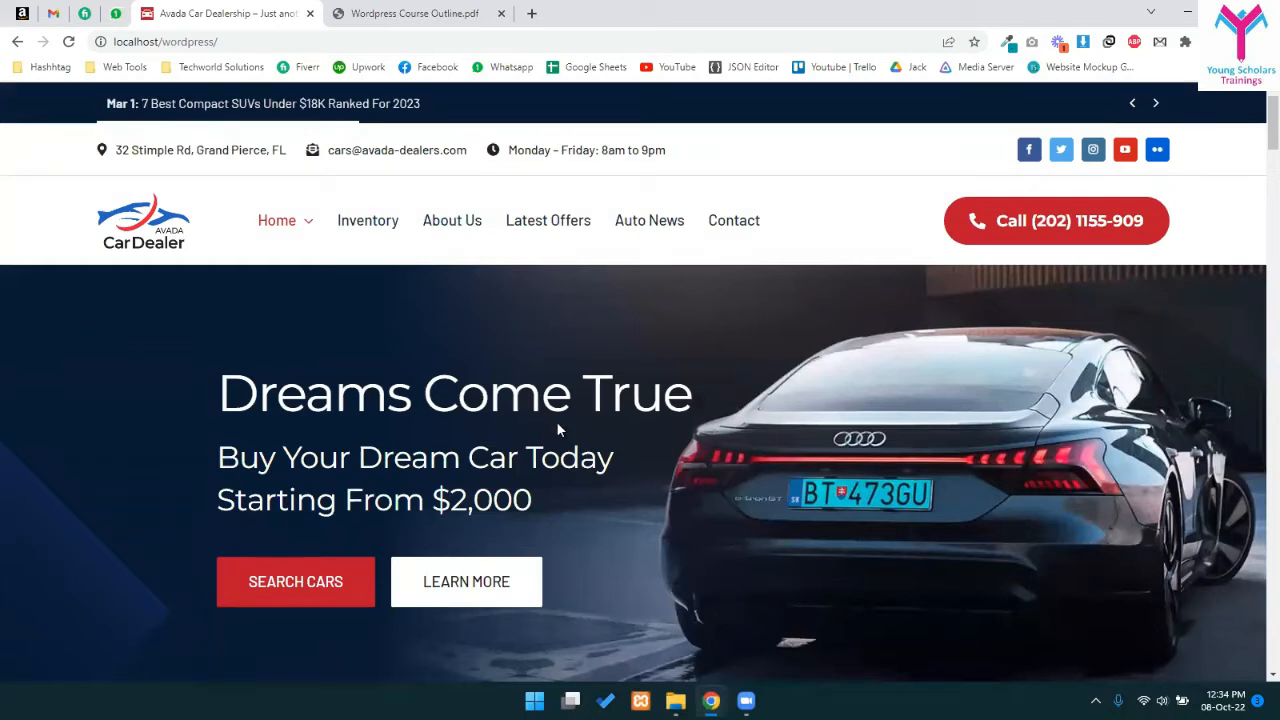
pyautogui.hotkey('ctrl', 'Tab')
pyautogui.moveTo(521, 246); pyautogui.dragTo(697, 364)
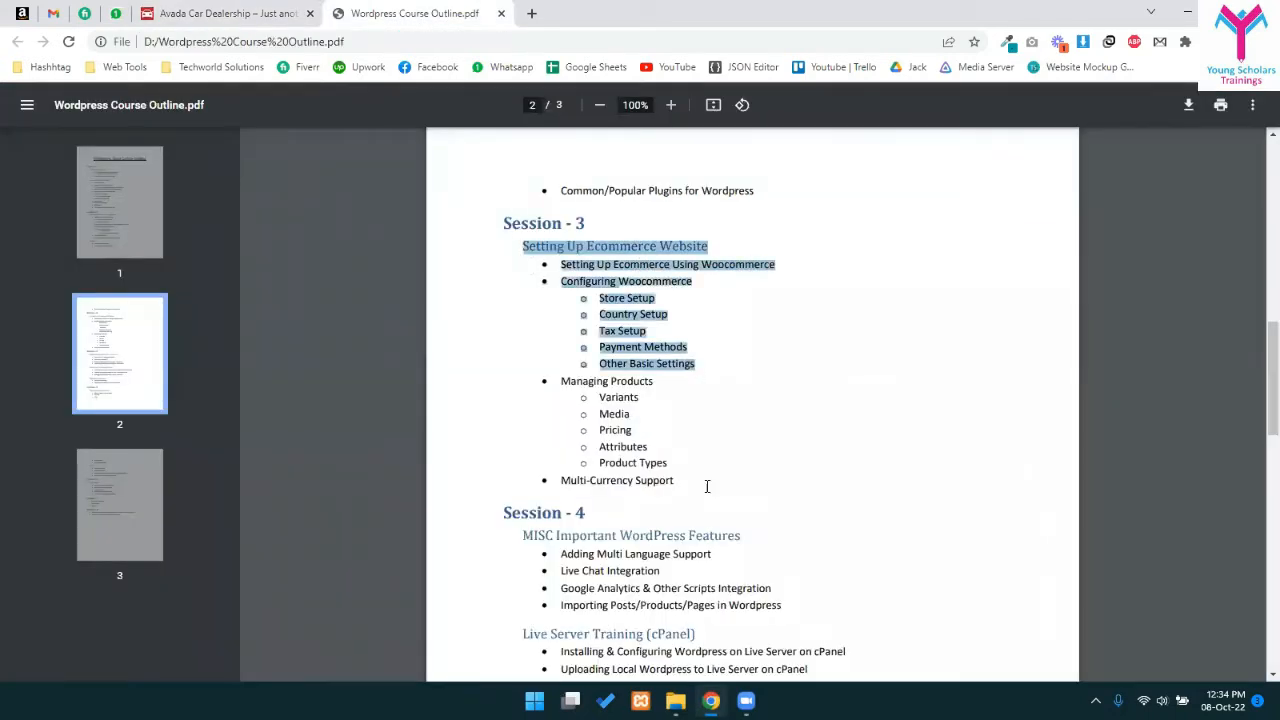
pyautogui.click(636, 484)
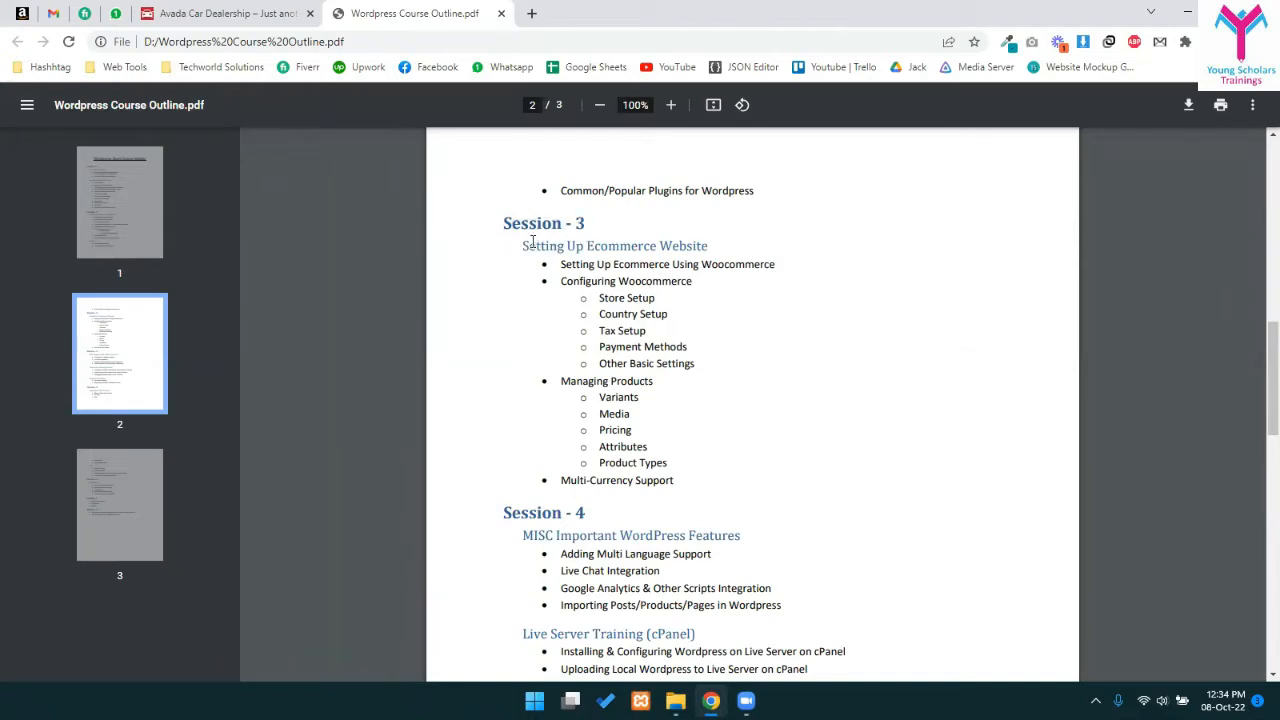
pyautogui.moveTo(688, 246); pyautogui.dragTo(714, 249)
pyautogui.click(640, 285)
pyautogui.moveTo(708, 289); pyautogui.dragTo(710, 289)
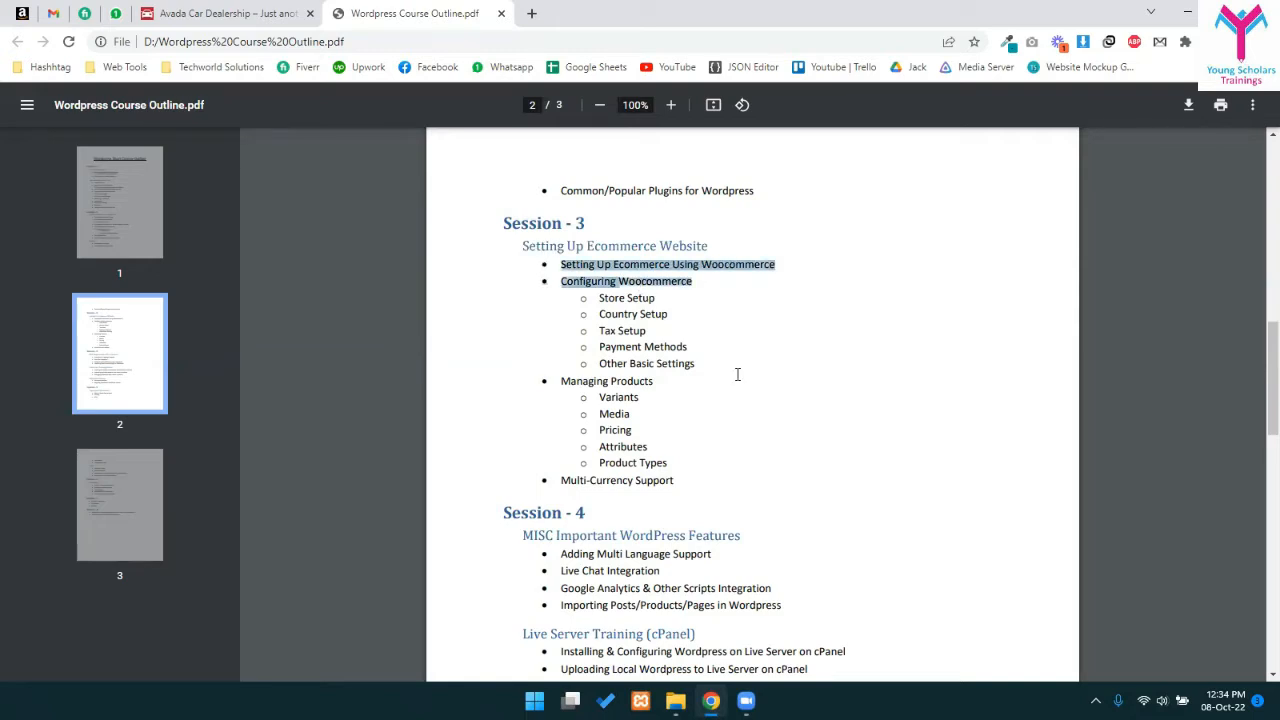
pyautogui.click(650, 425)
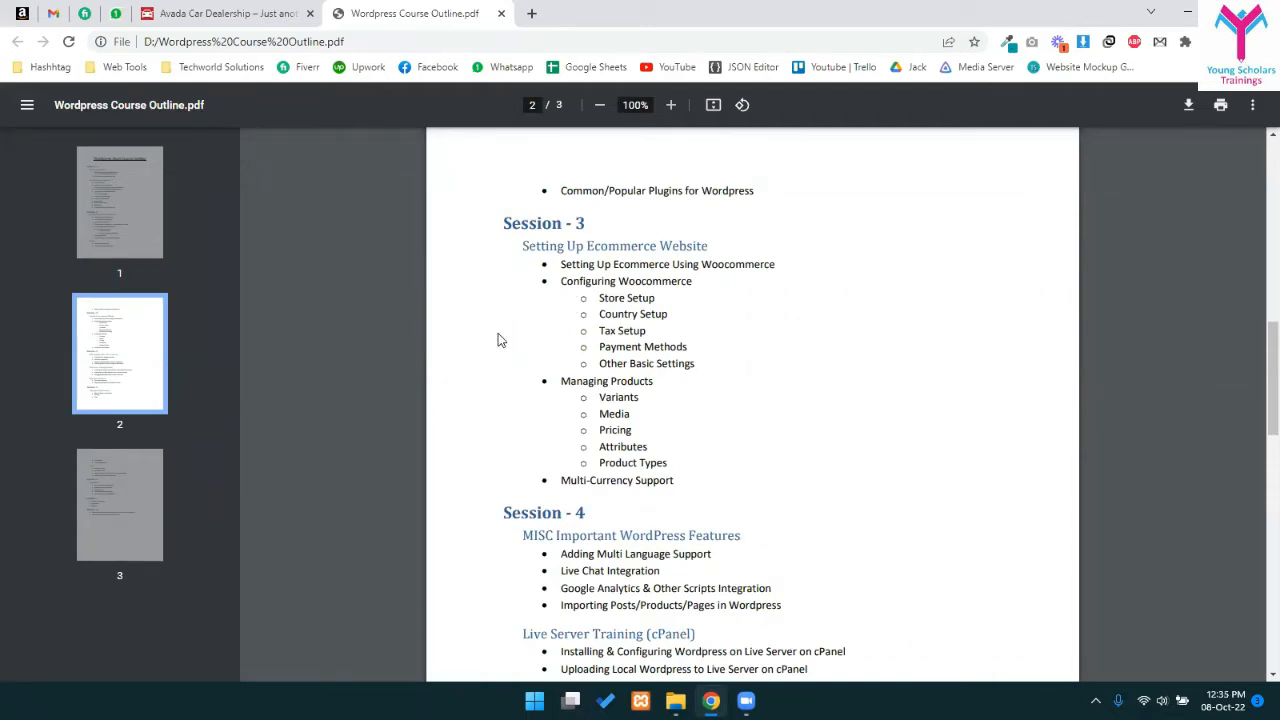
pyautogui.click(255, 11)
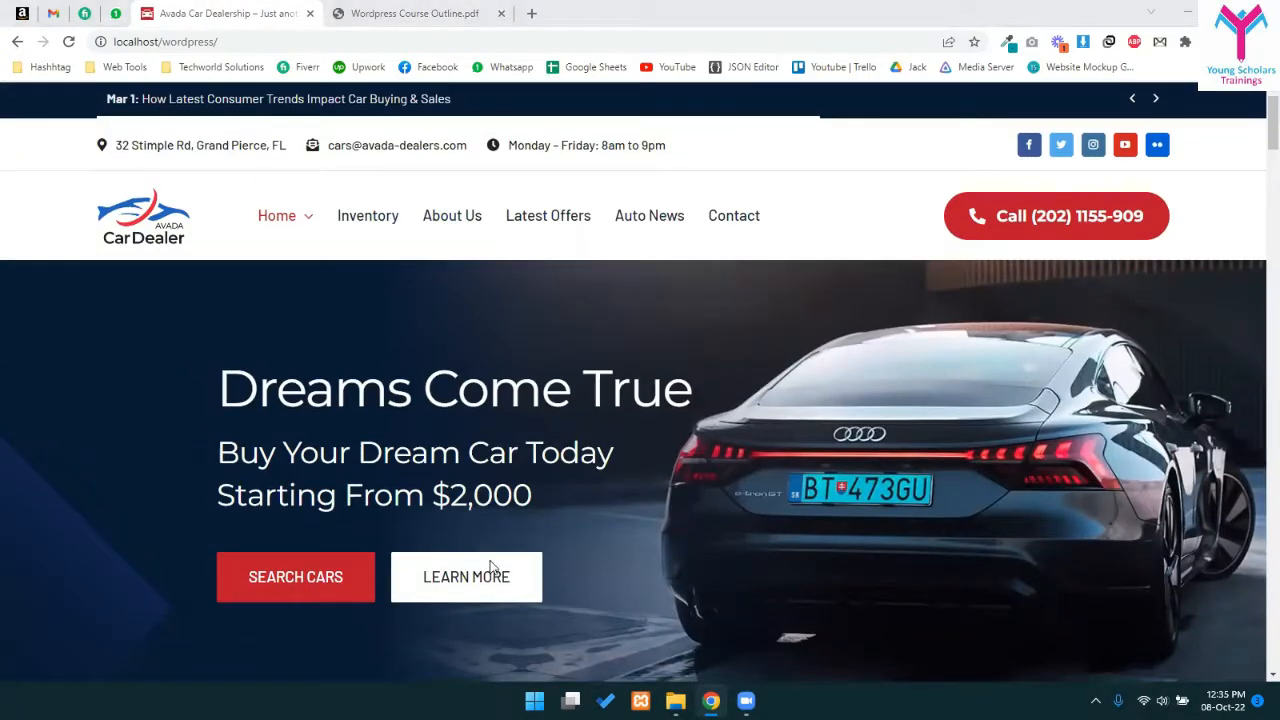
pyautogui.scroll(-6, 538, 572)
pyautogui.scroll(7, 530, 565)
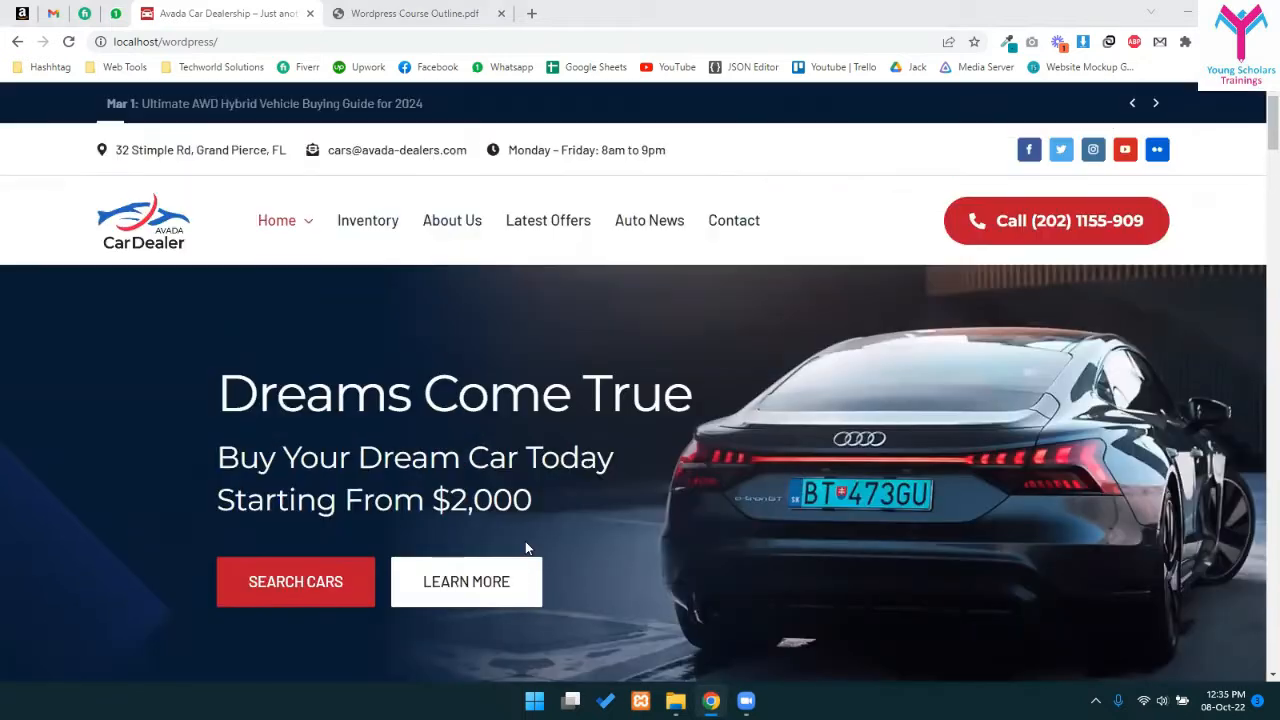
pyautogui.click(353, 232)
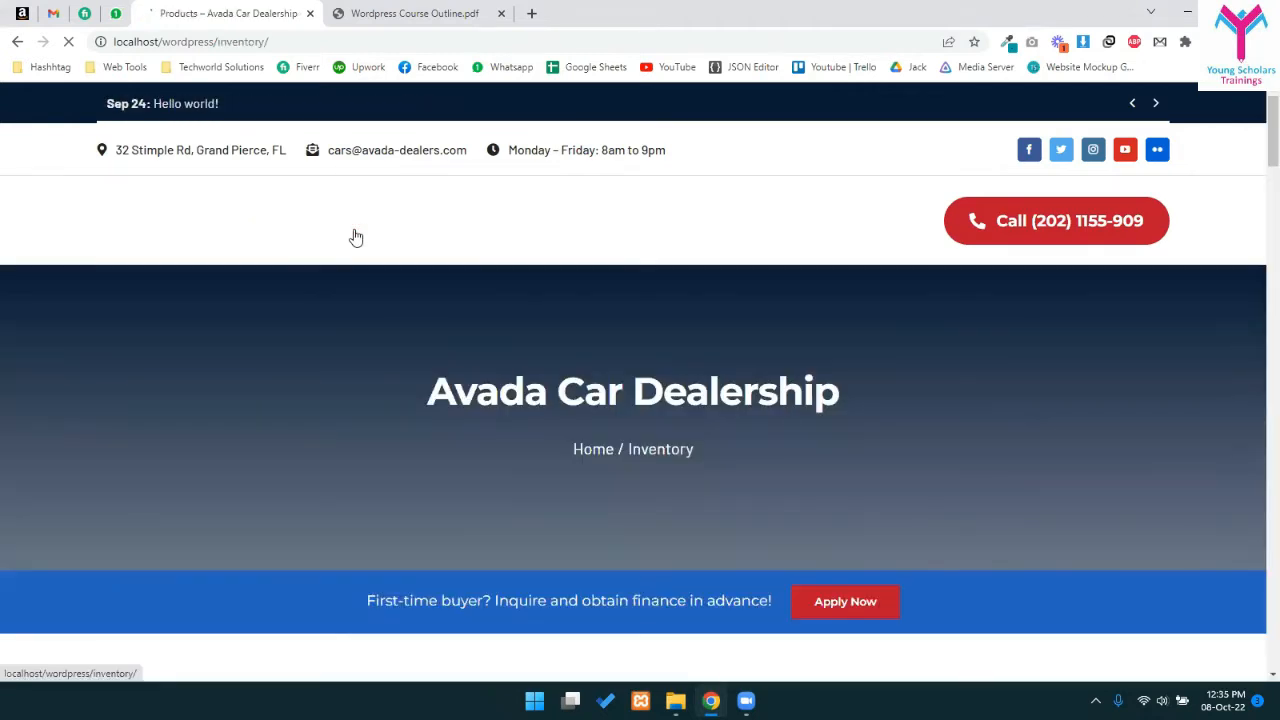
pyautogui.scroll(-4, 360, 240)
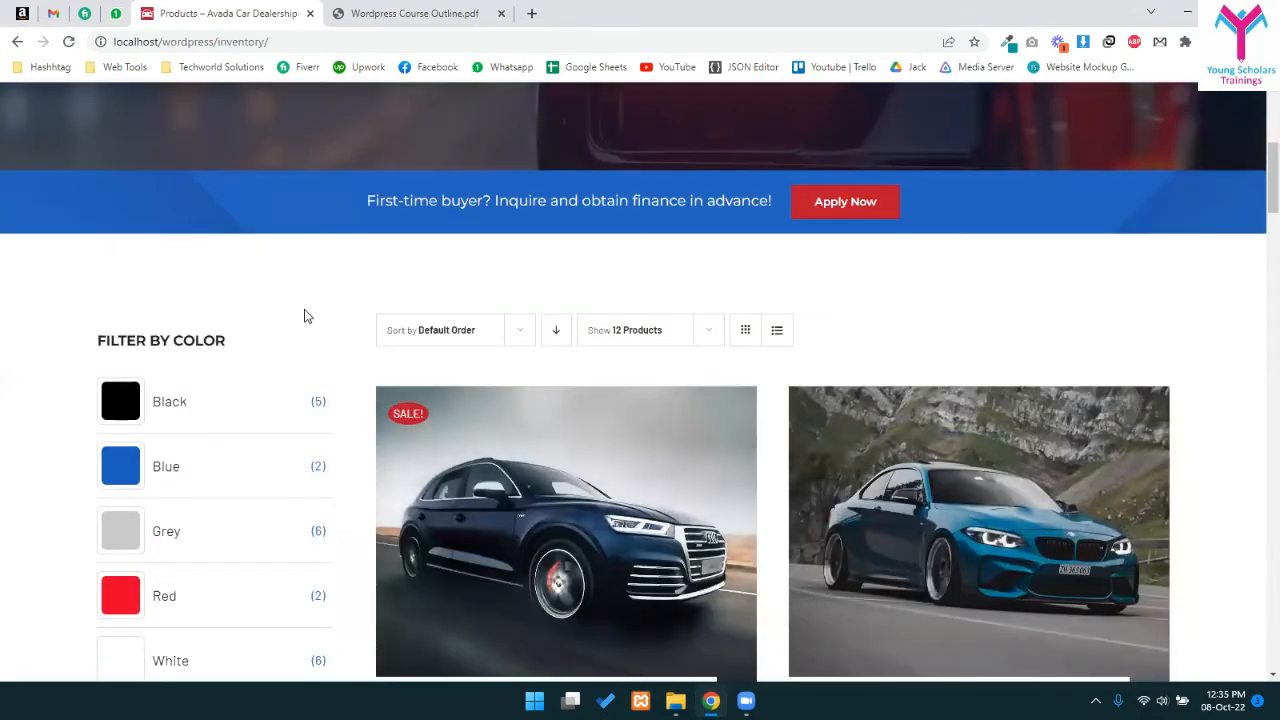
pyautogui.scroll(2, 266, 340)
pyautogui.scroll(-3, 266, 344)
pyautogui.scroll(-2, 266, 344)
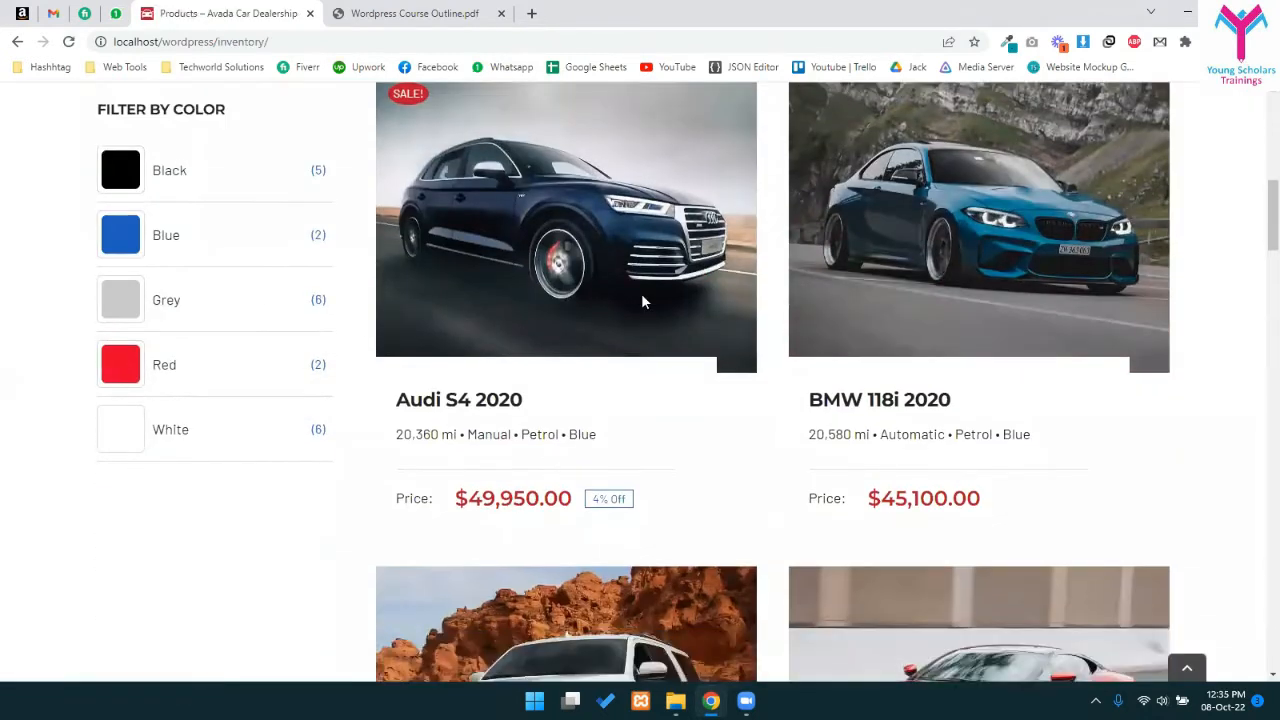
pyautogui.scroll(-3, 680, 580)
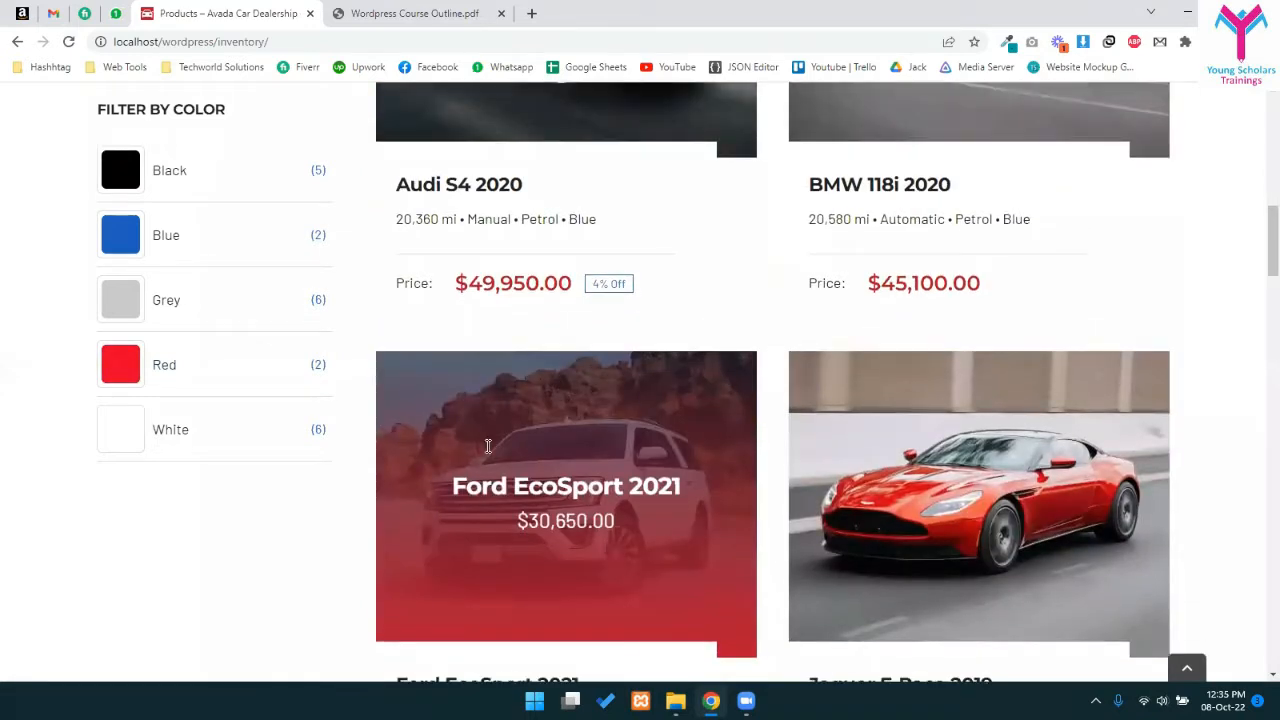
pyautogui.scroll(2, 500, 463)
pyautogui.scroll(5, 560, 403)
pyautogui.scroll(-4, 603, 369)
pyautogui.scroll(-1, 540, 368)
pyautogui.click(501, 359)
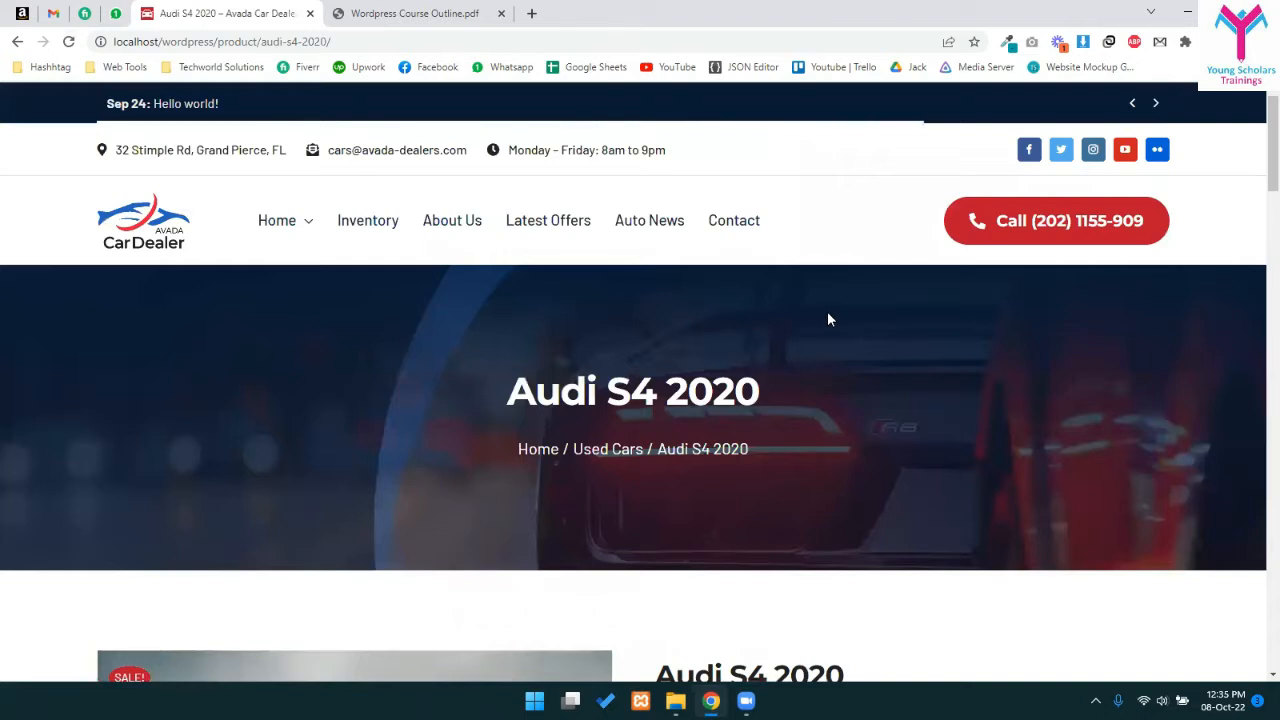
pyautogui.scroll(-2, 869, 363)
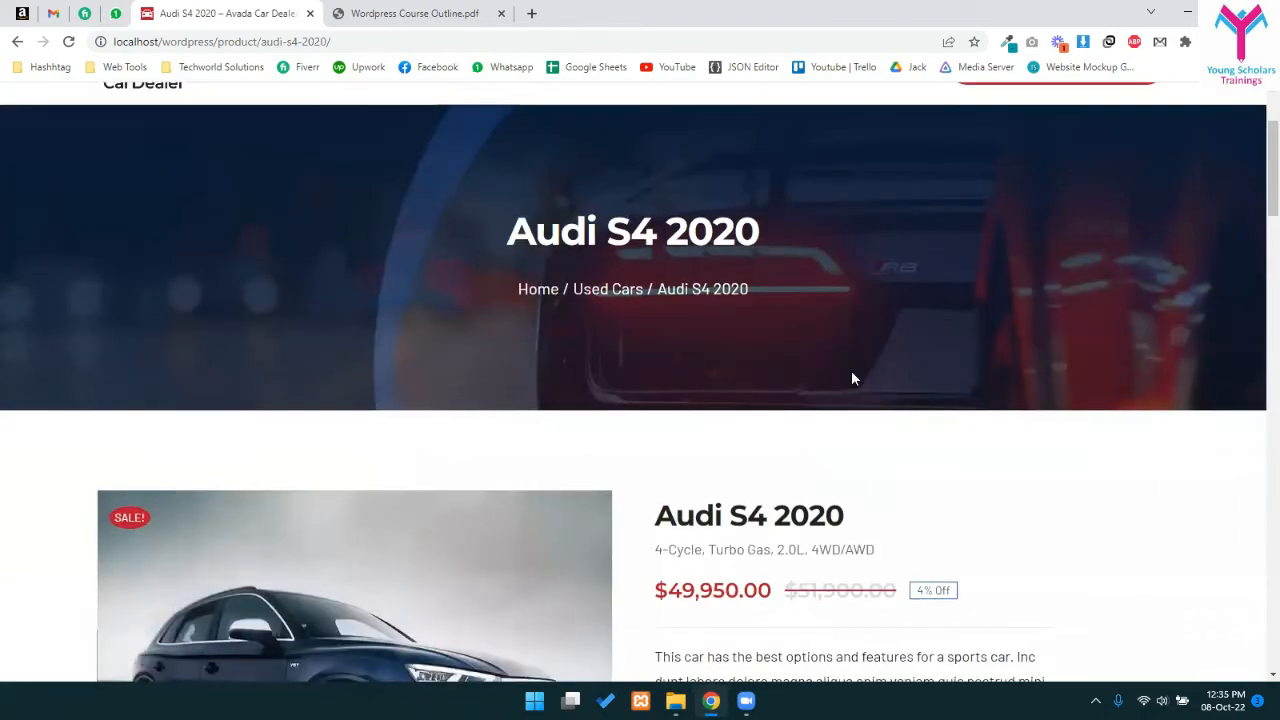
pyautogui.scroll(2, 851, 377)
pyautogui.click(157, 220)
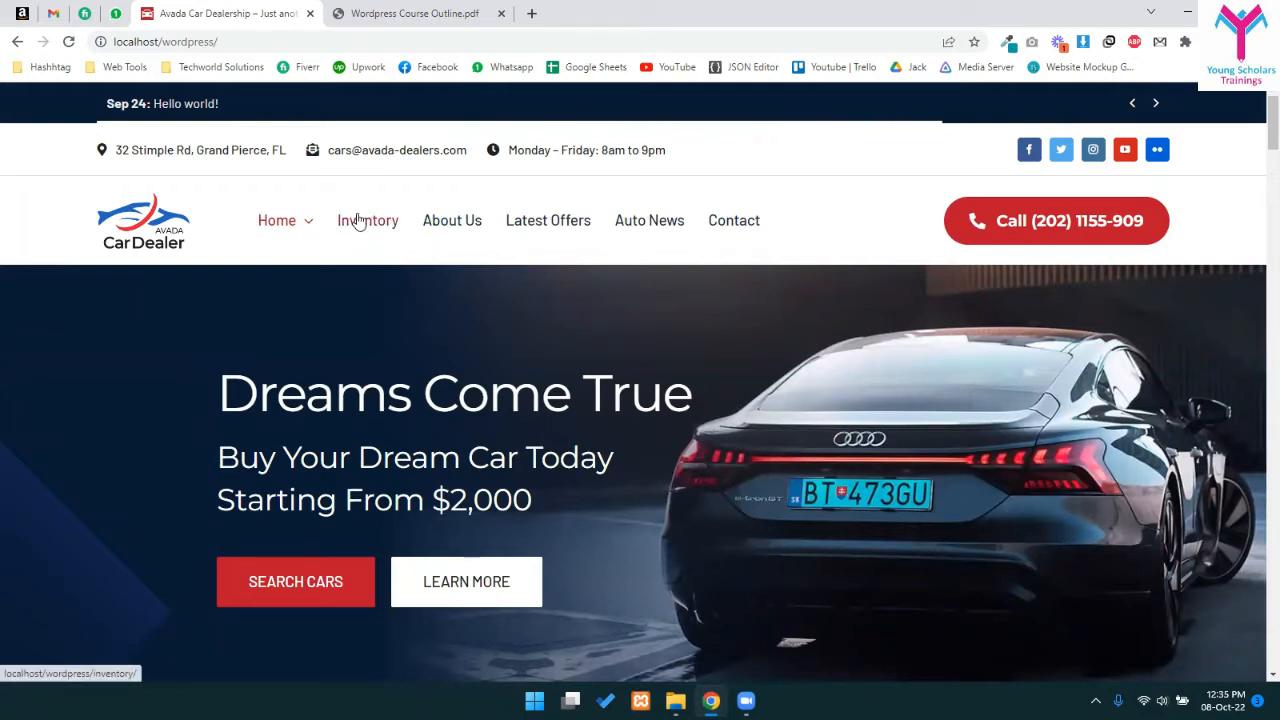
# - Find the $42,800.00 Tesla Model 3 under Latest Inventory and open its product page
pyautogui.scroll(-10, 712, 380)
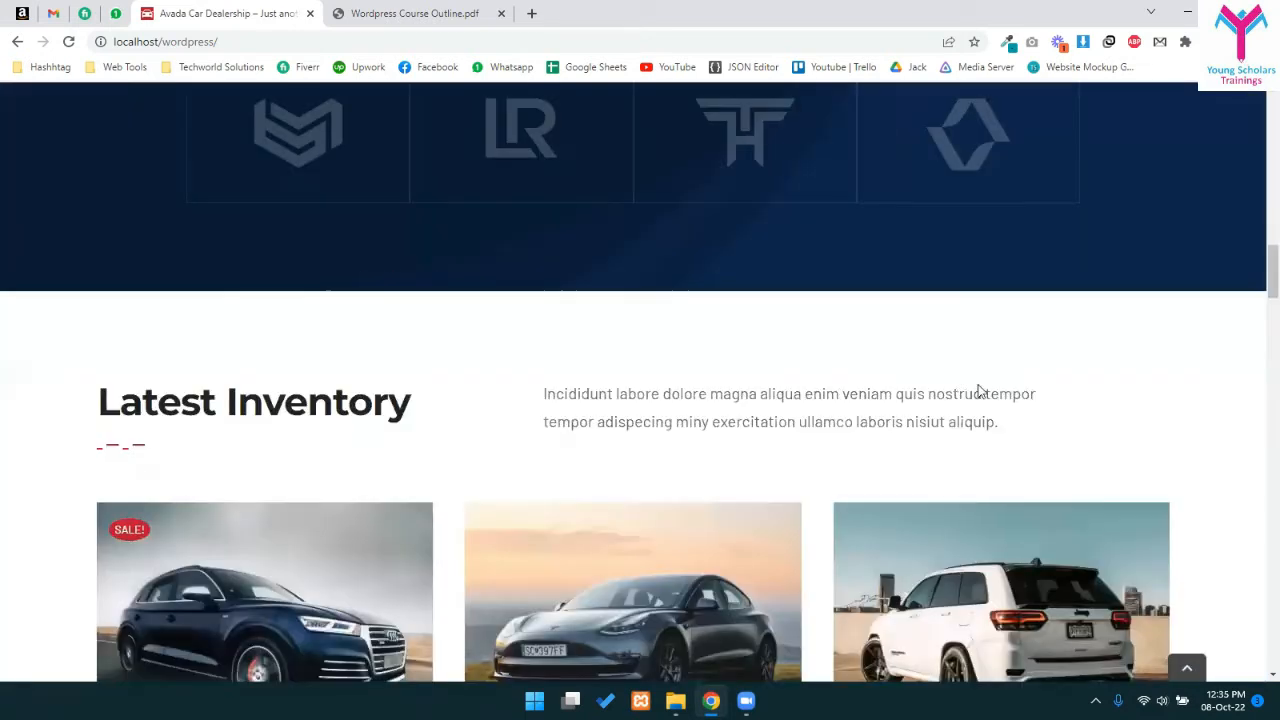
pyautogui.scroll(-4, 454, 323)
pyautogui.scroll(6, 526, 316)
pyautogui.scroll(-6, 811, 151)
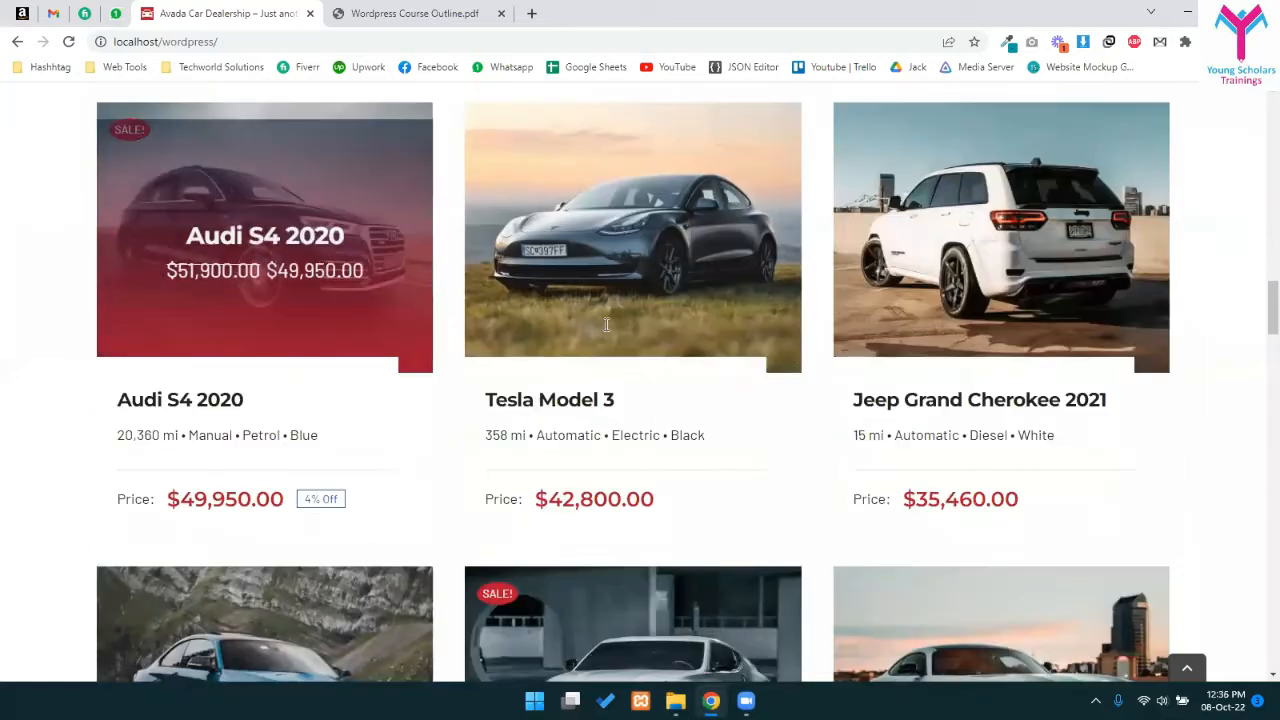
pyautogui.moveTo(500, 503); pyautogui.dragTo(723, 523)
pyautogui.click(598, 490)
pyautogui.click(606, 341)
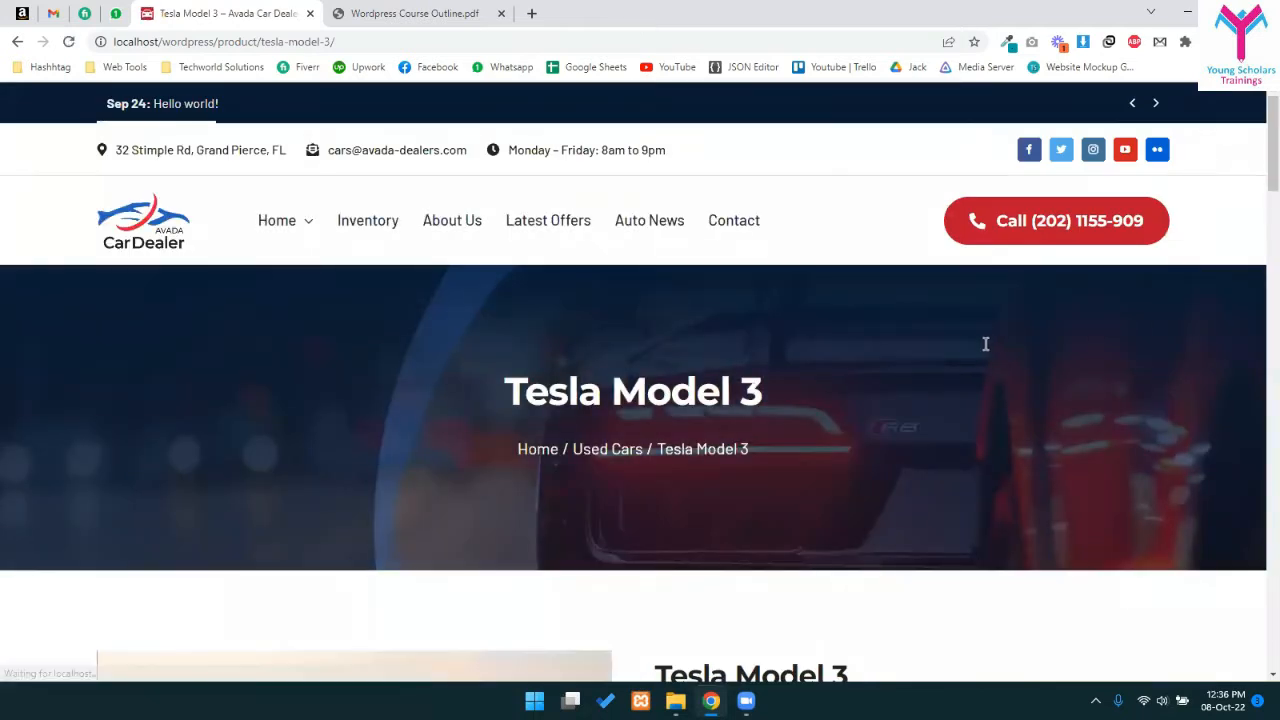
# - Follow Contact Dealer from the Tesla page to the Contact Us page and look it over
pyautogui.scroll(-5, 985, 343)
pyautogui.scroll(-2, 794, 457)
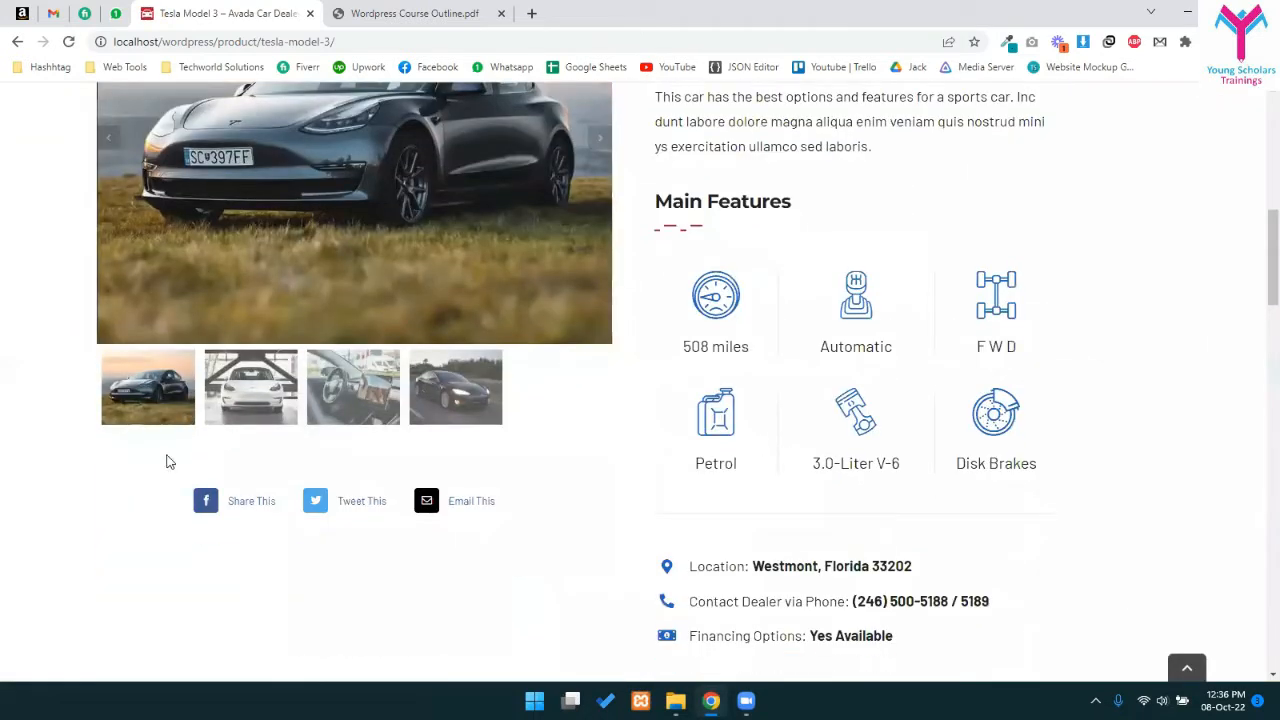
pyautogui.scroll(-4, 806, 480)
pyautogui.scroll(2, 900, 394)
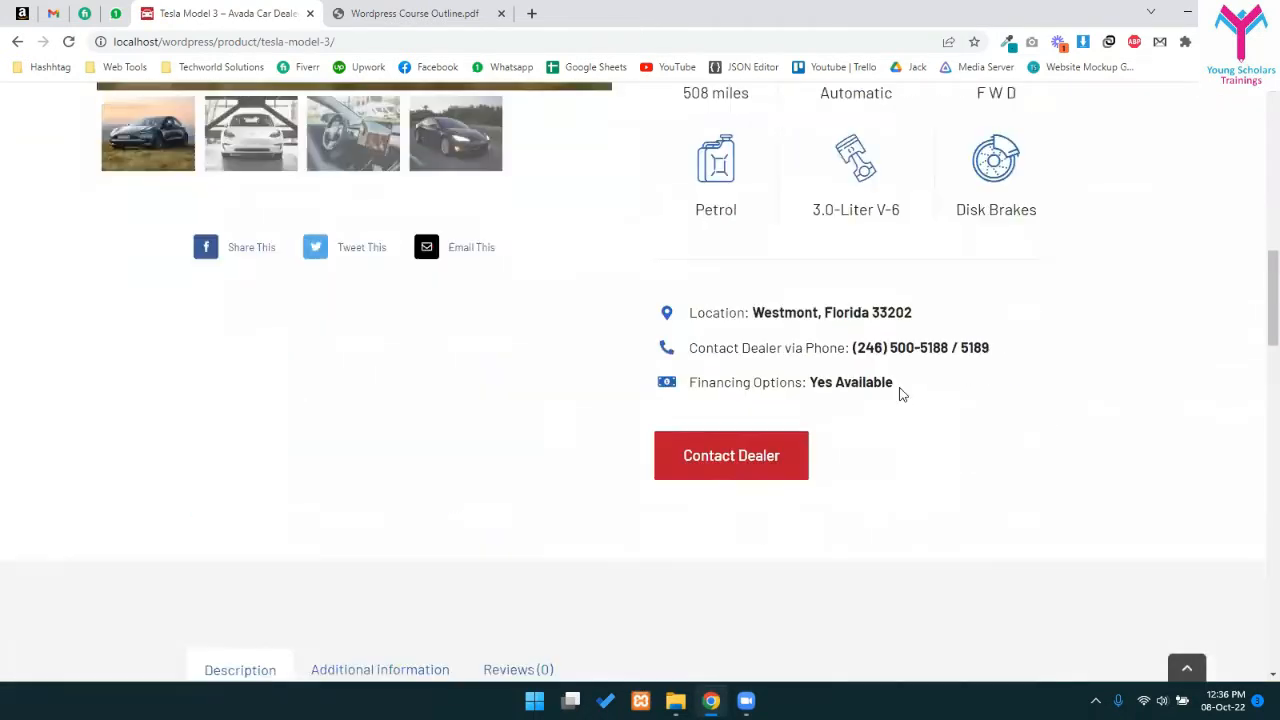
pyautogui.scroll(-1, 899, 393)
pyautogui.click(731, 394)
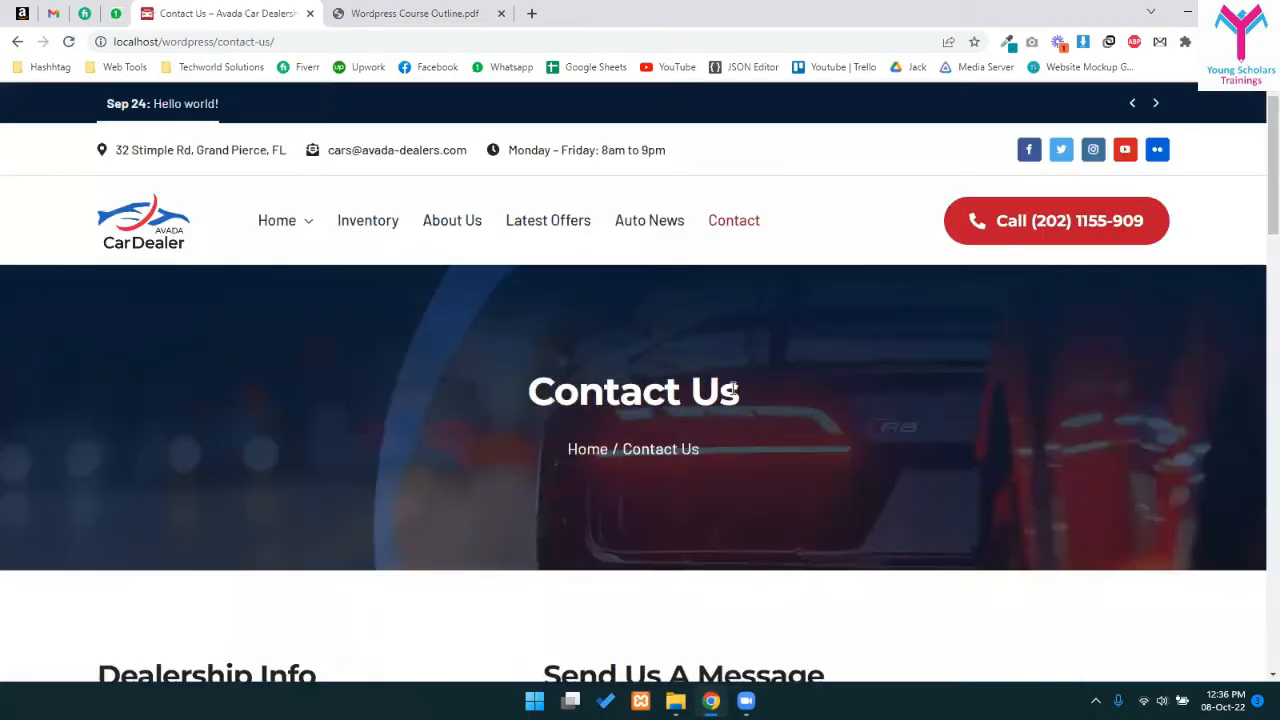
pyautogui.scroll(-7, 805, 592)
pyautogui.scroll(1, 813, 578)
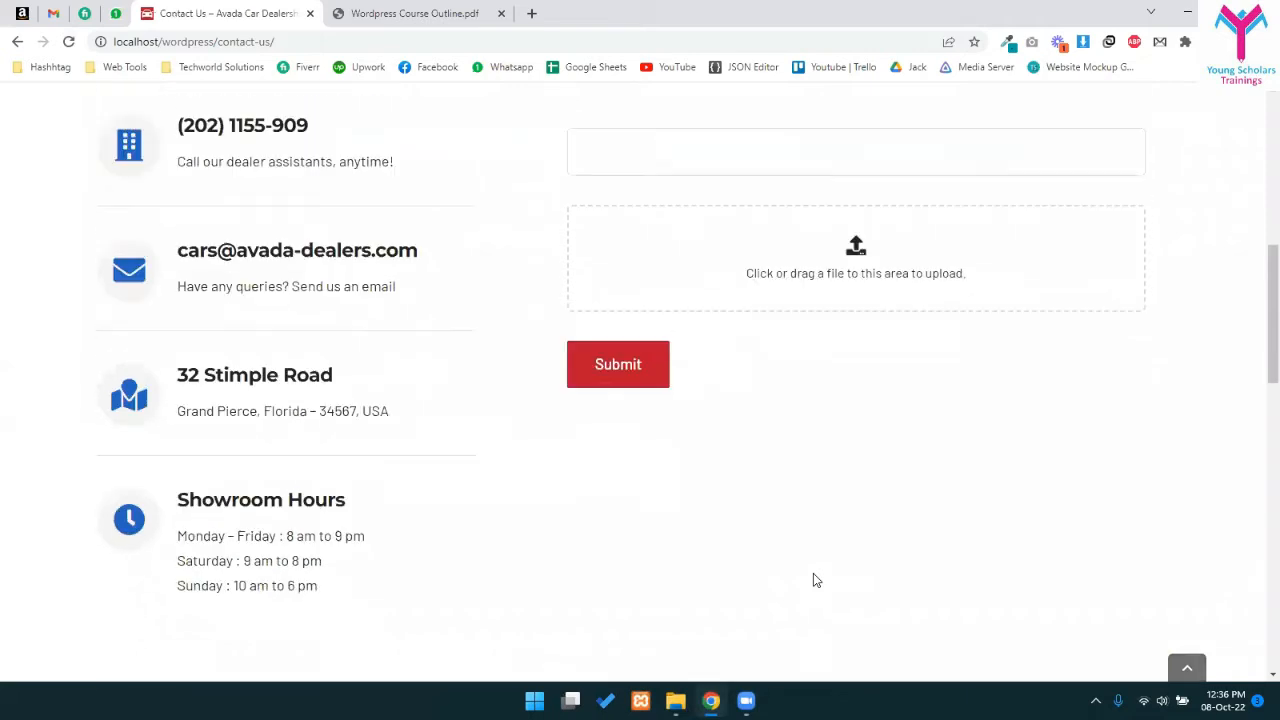
pyautogui.scroll(6, 824, 566)
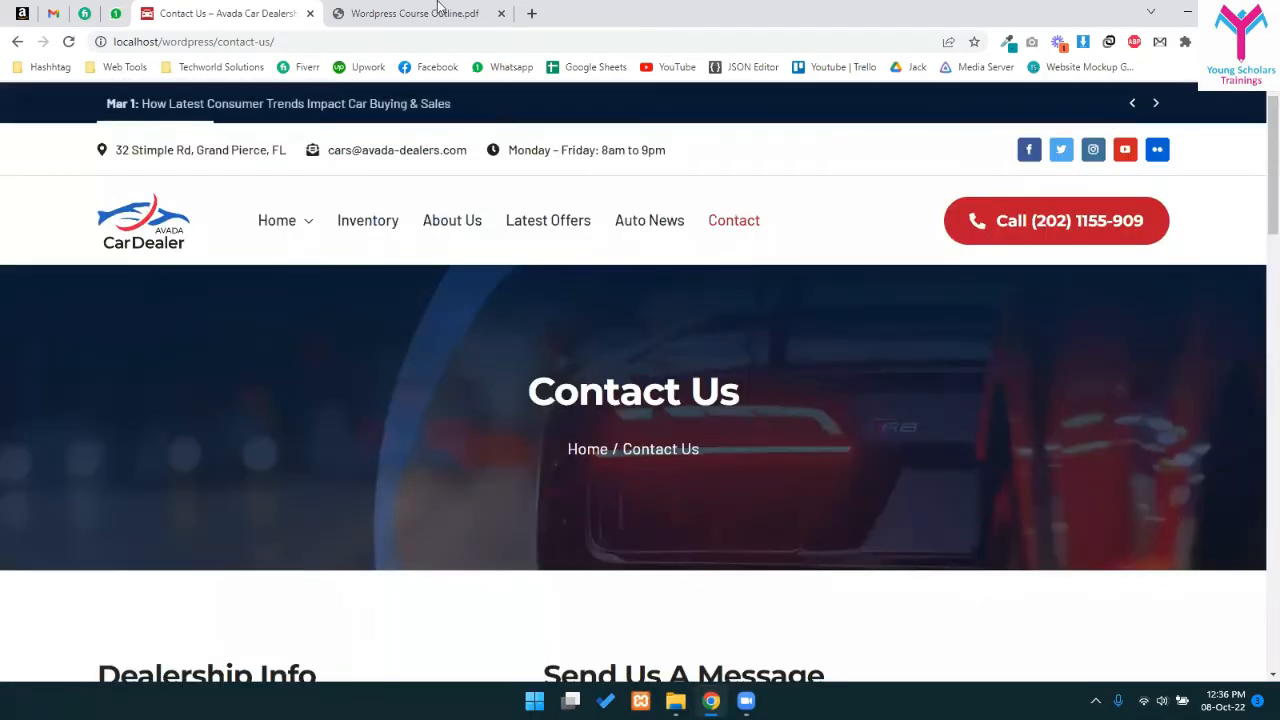
# - Replace contact-us/ with wp-admin in the address and log in with Remember Me ticked
pyautogui.moveTo(218, 41); pyautogui.dragTo(574, 86)
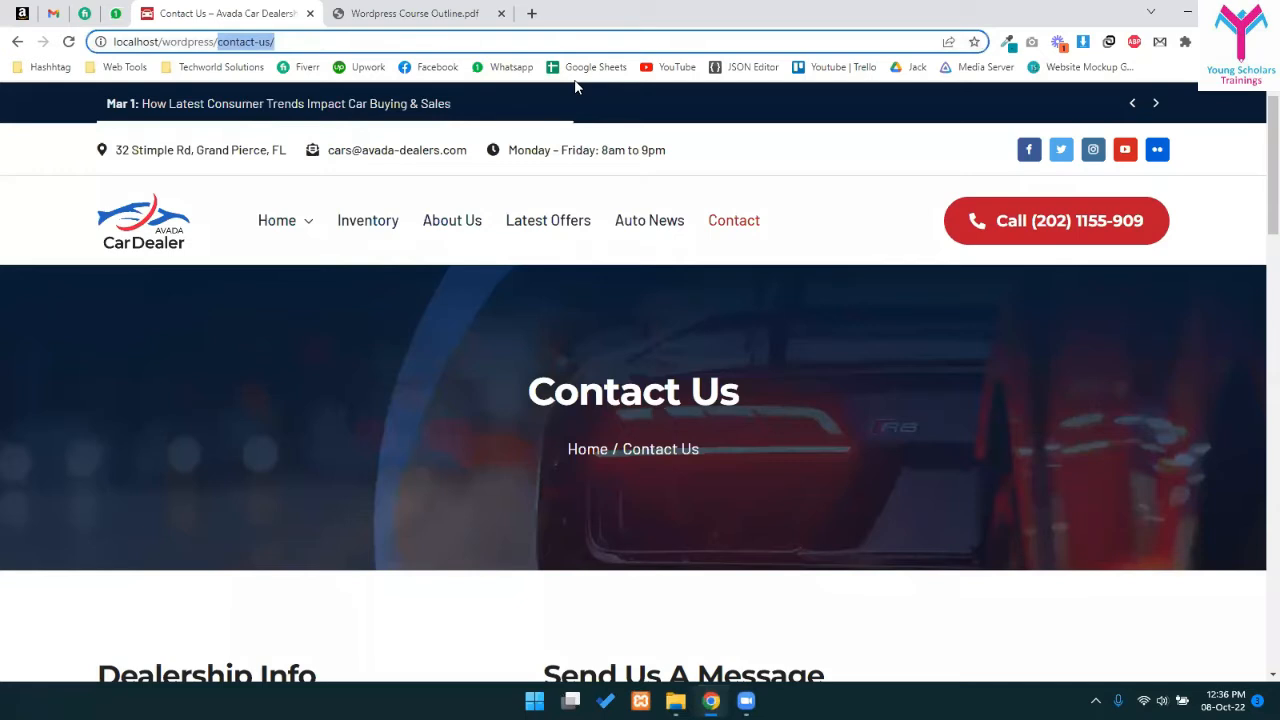
pyautogui.press('BackSpace')
pyautogui.write('wp-')
pyautogui.press('Return')
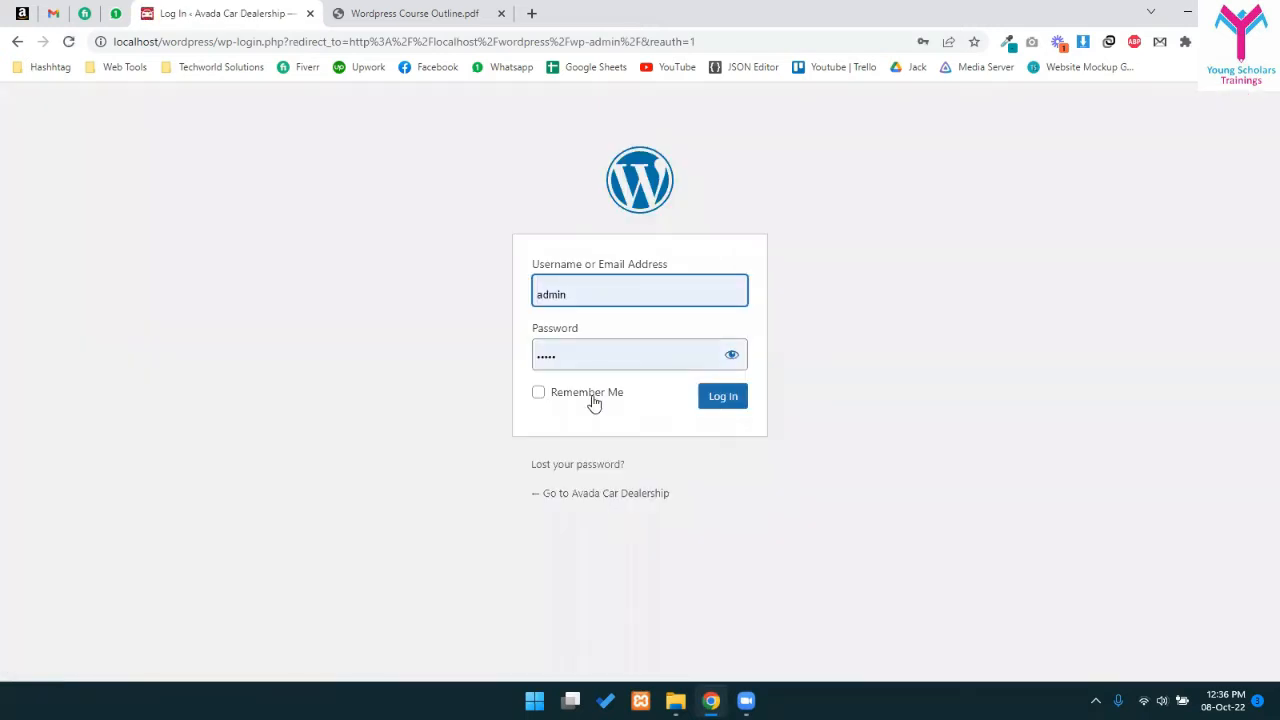
pyautogui.click(590, 393)
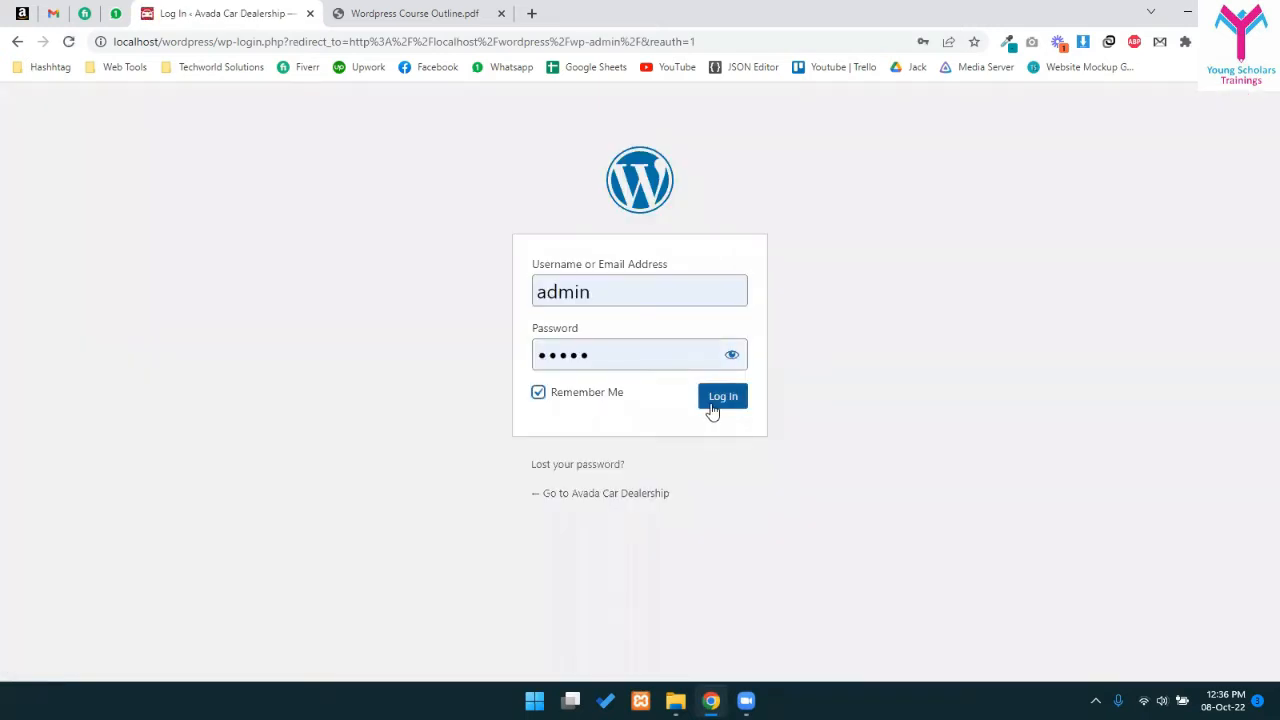
pyautogui.click(713, 410)
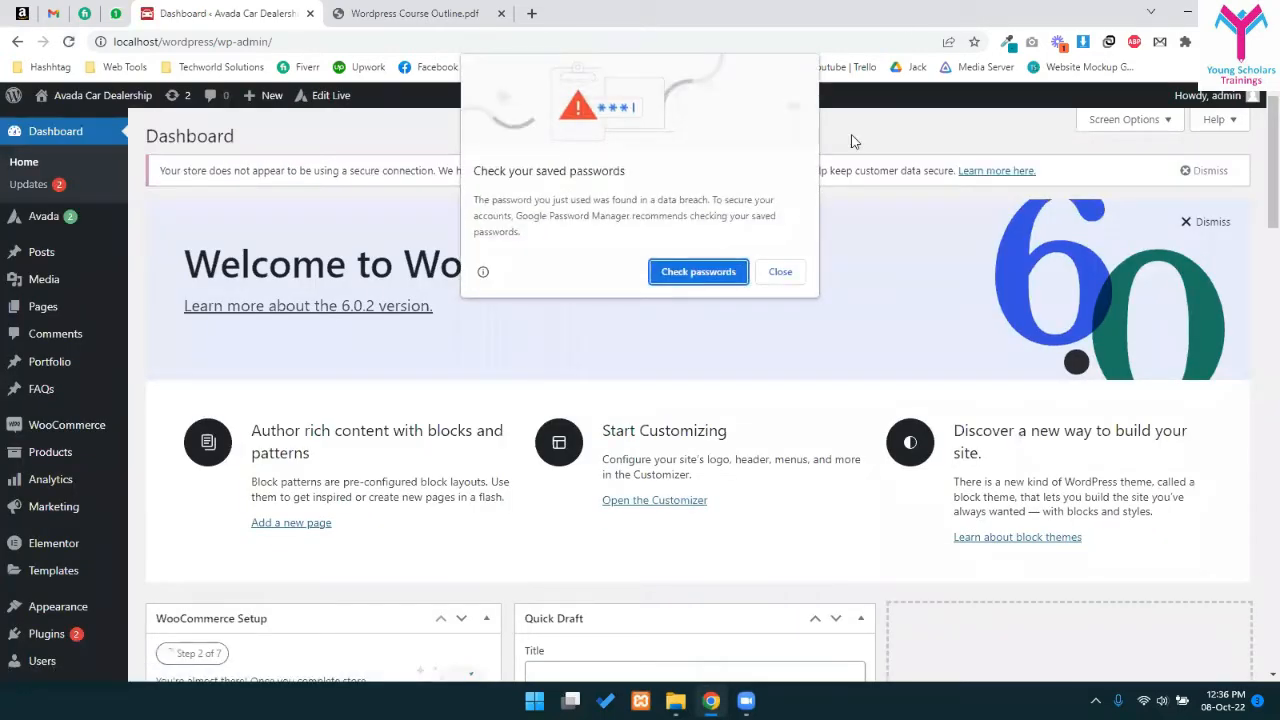
# - Close Chrome's 'Check your saved passwords' popup and discard a briefly opened new tab
pyautogui.click(779, 271)
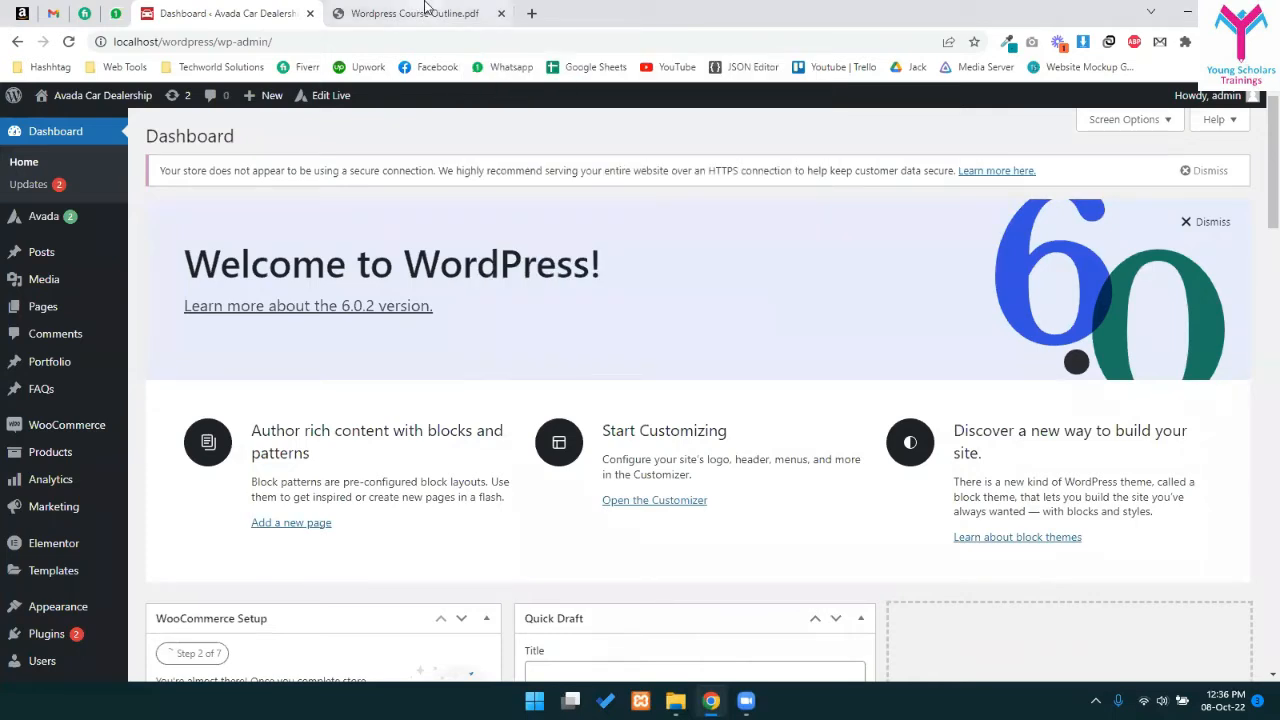
pyautogui.click(531, 13)
pyautogui.write('woo')
pyautogui.hotkey('ctrl', 'a')
pyautogui.write('w')
pyautogui.hotkey('ctrl', 'w')
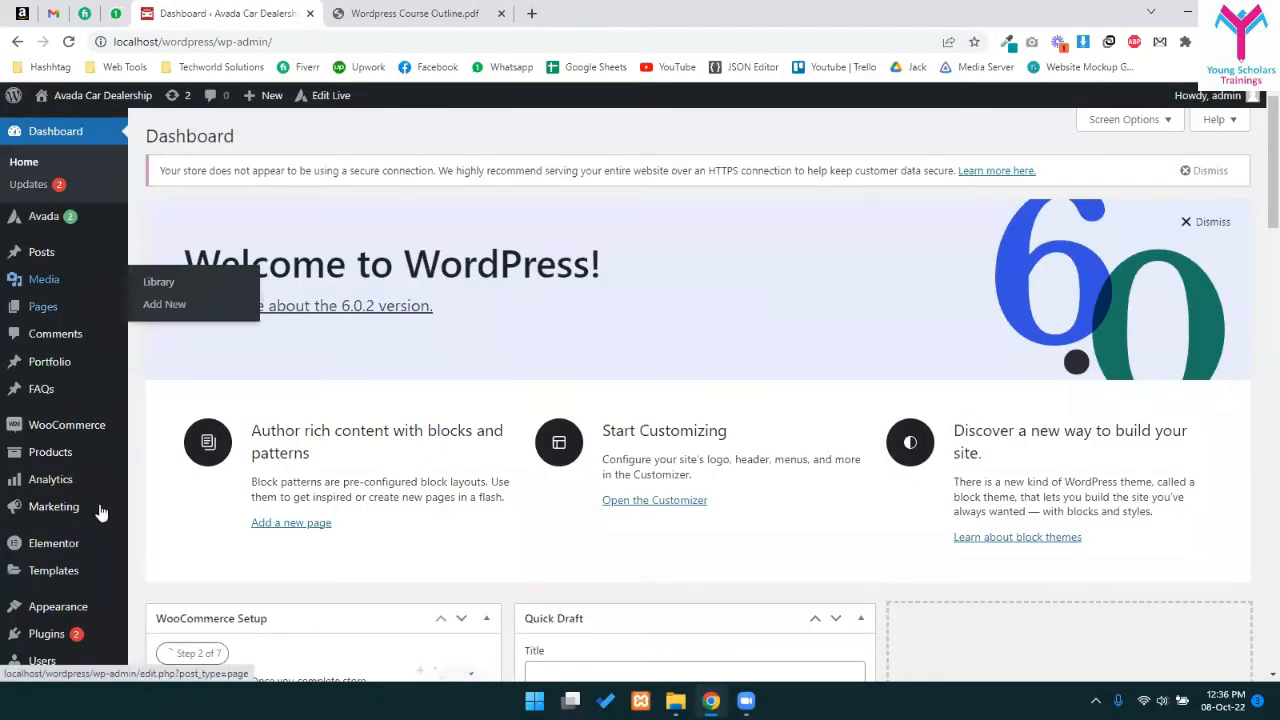
pyautogui.moveTo(78, 468)
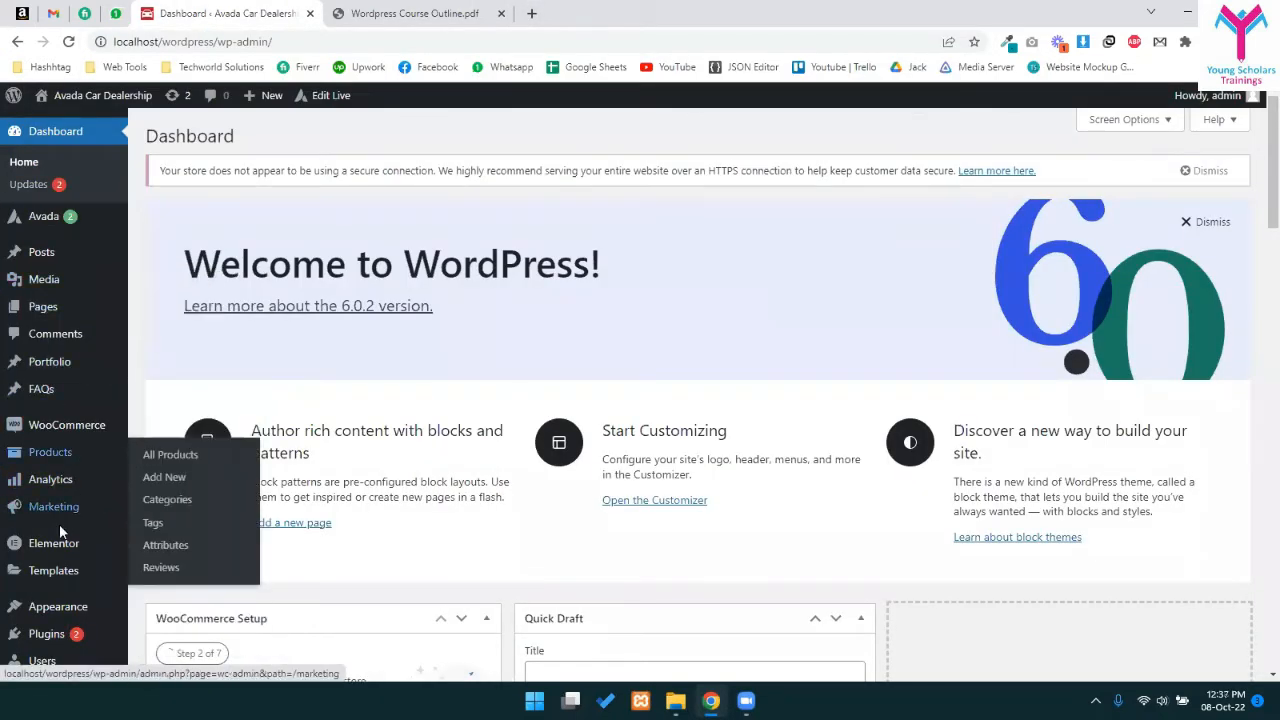
pyautogui.scroll(-1, 73, 537)
pyautogui.moveTo(73, 537)
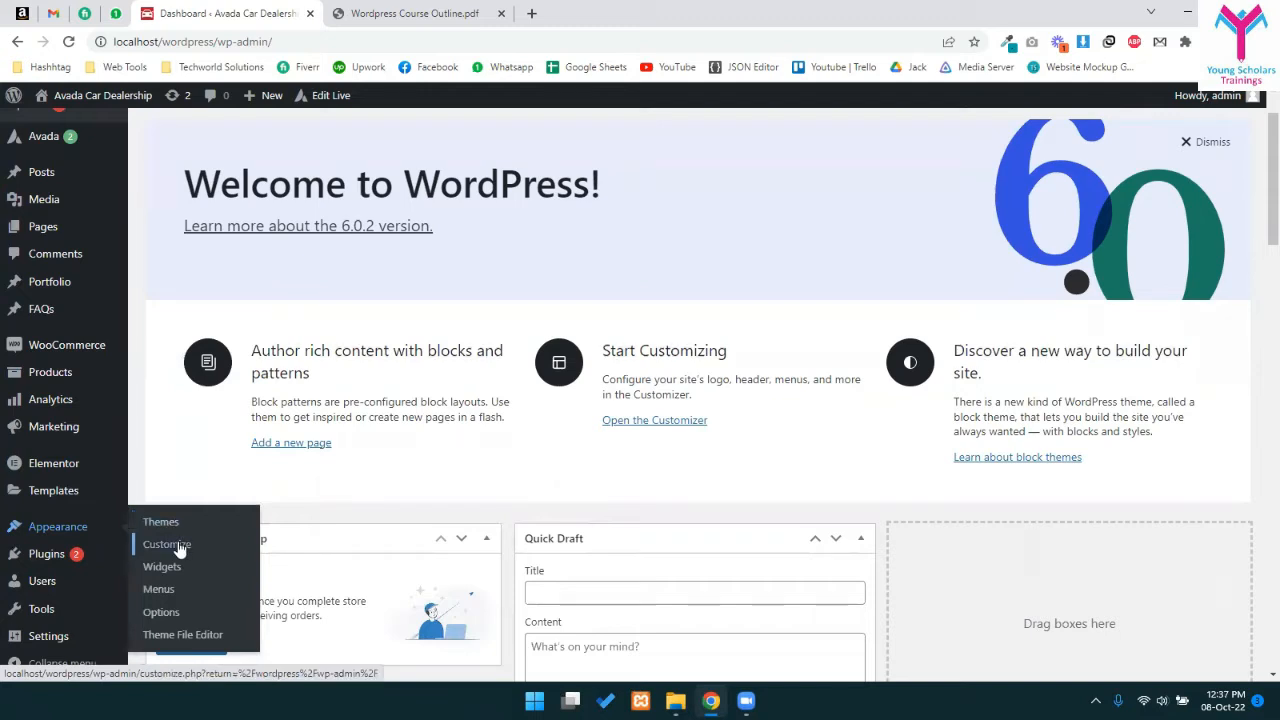
pyautogui.moveTo(40, 554)
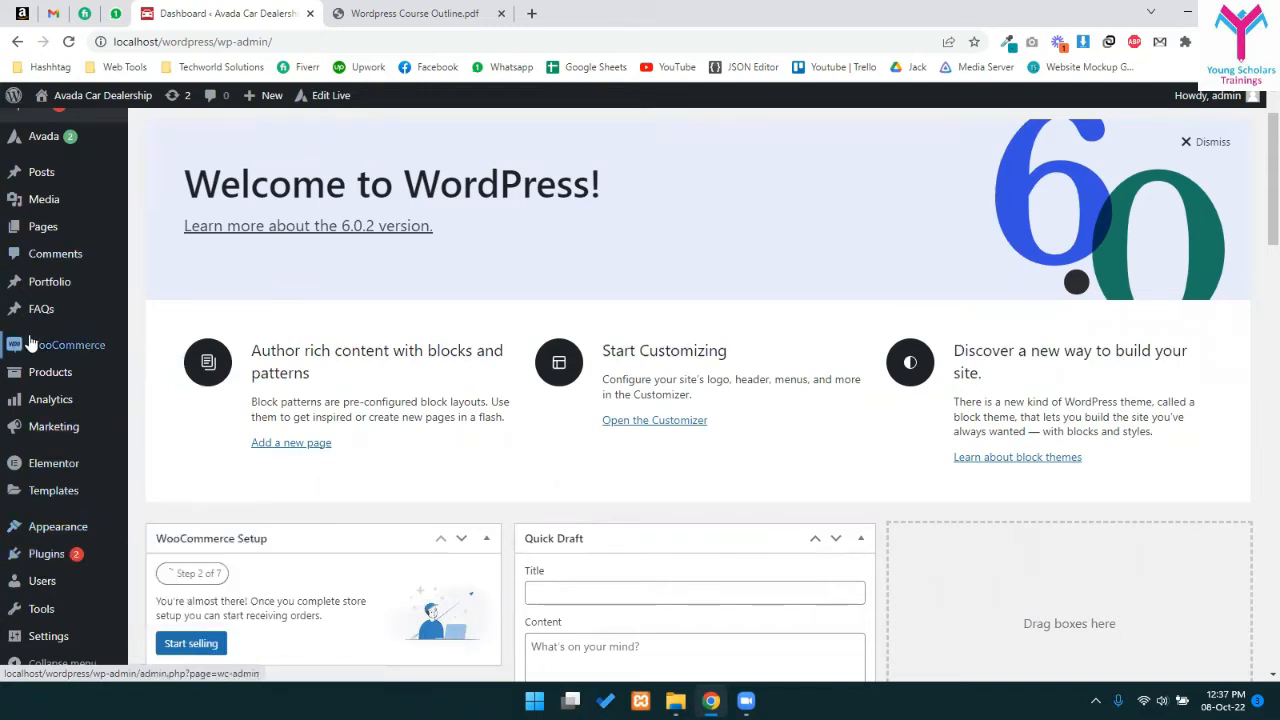
# - Open Installed Plugins in a new tab, review Avada, Elementor and WooCommerce, then open Avada Websites
pyautogui.middleClick(160, 560)
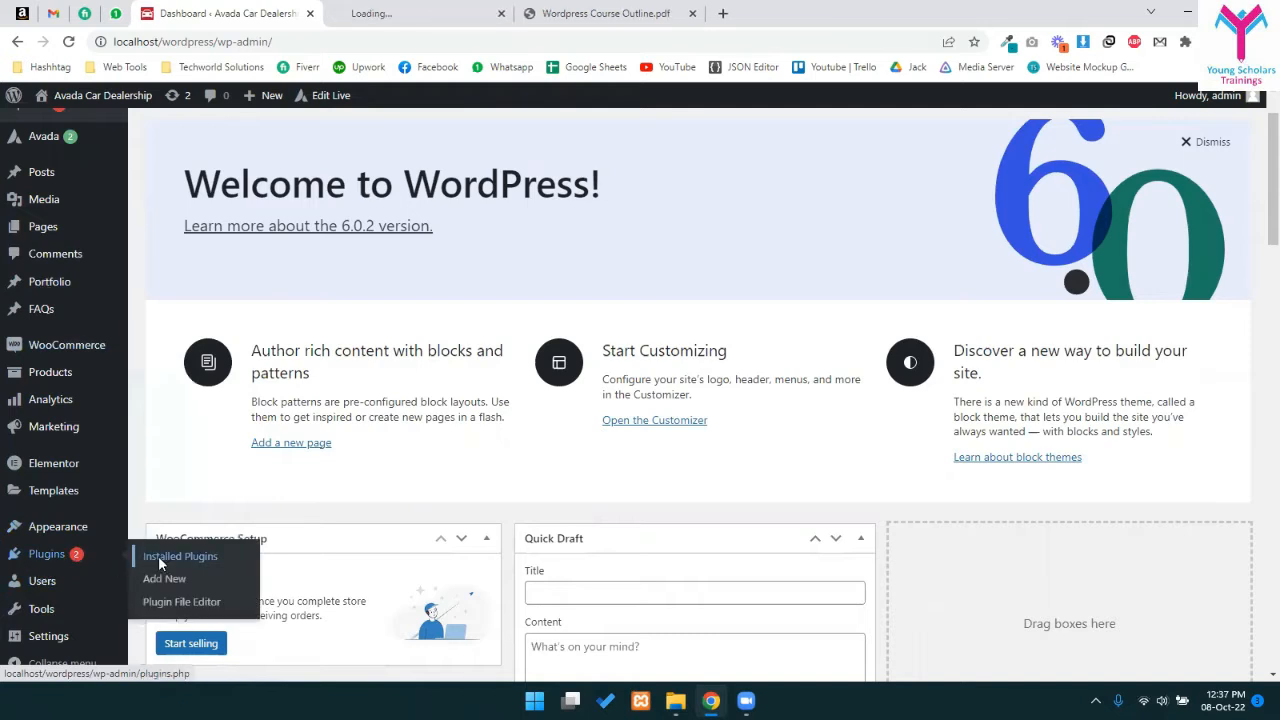
pyautogui.click(365, 8)
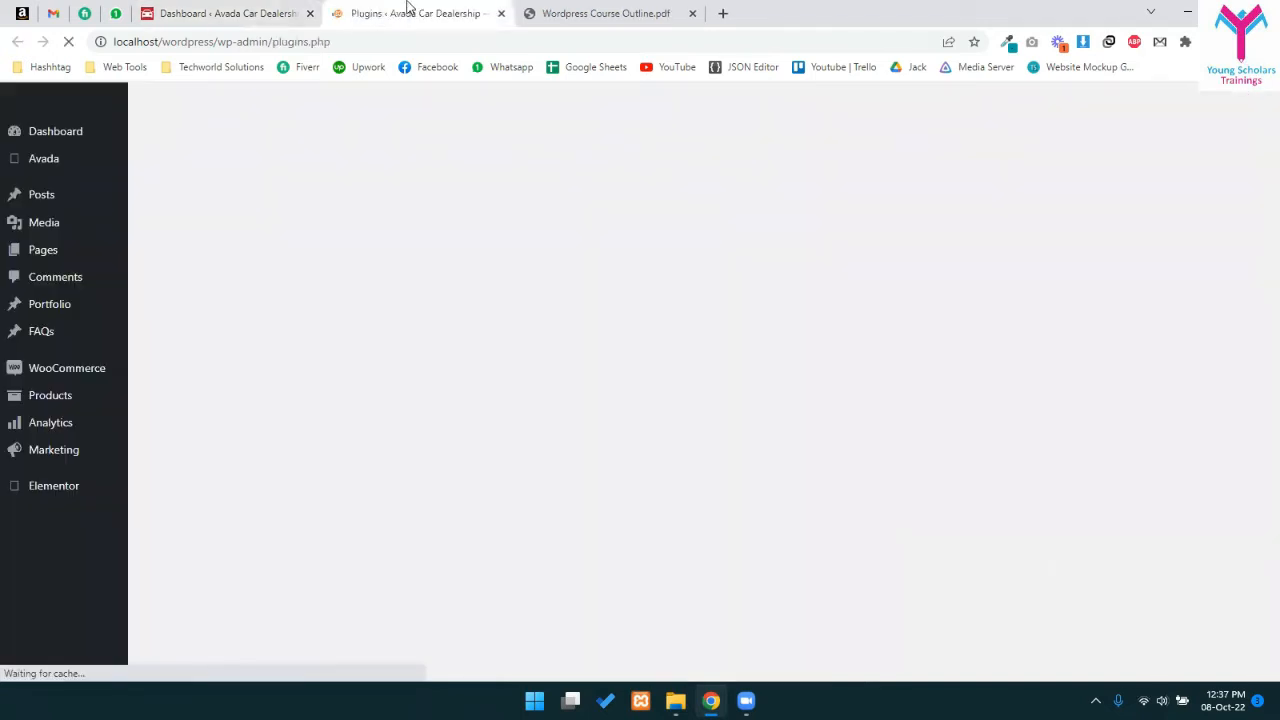
pyautogui.scroll(-2, 314, 560)
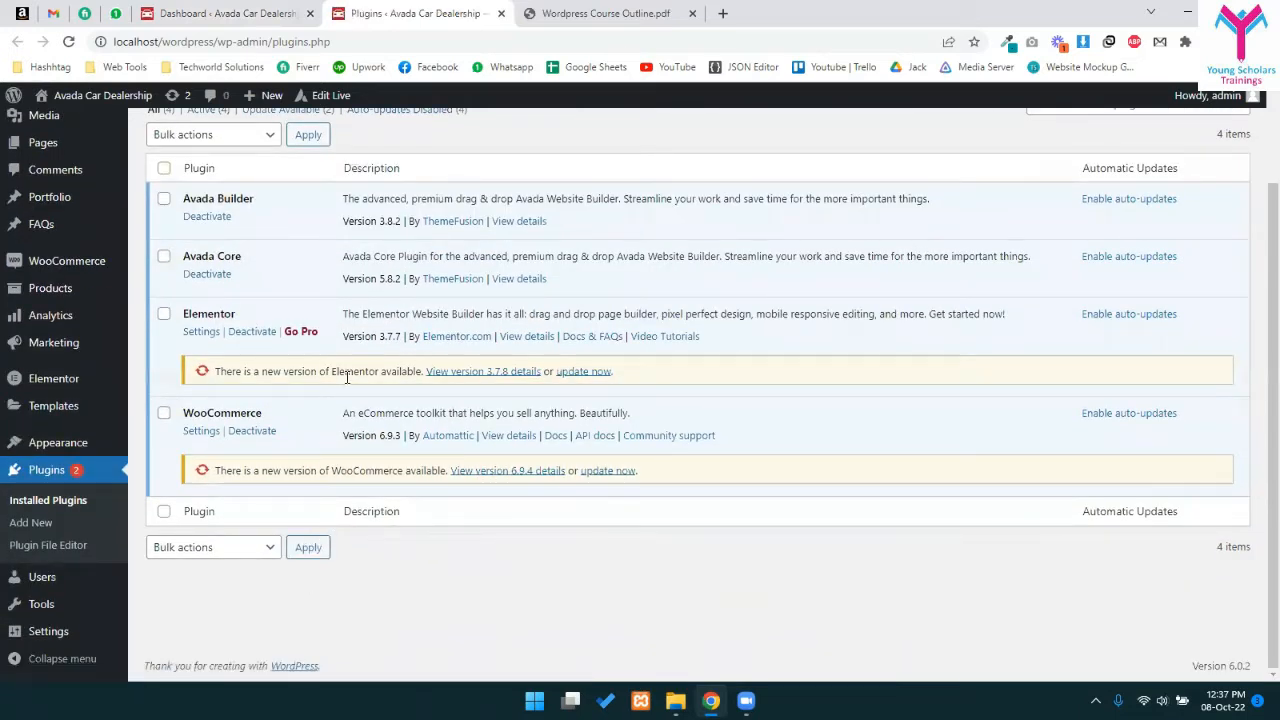
pyautogui.scroll(2, 193, 520)
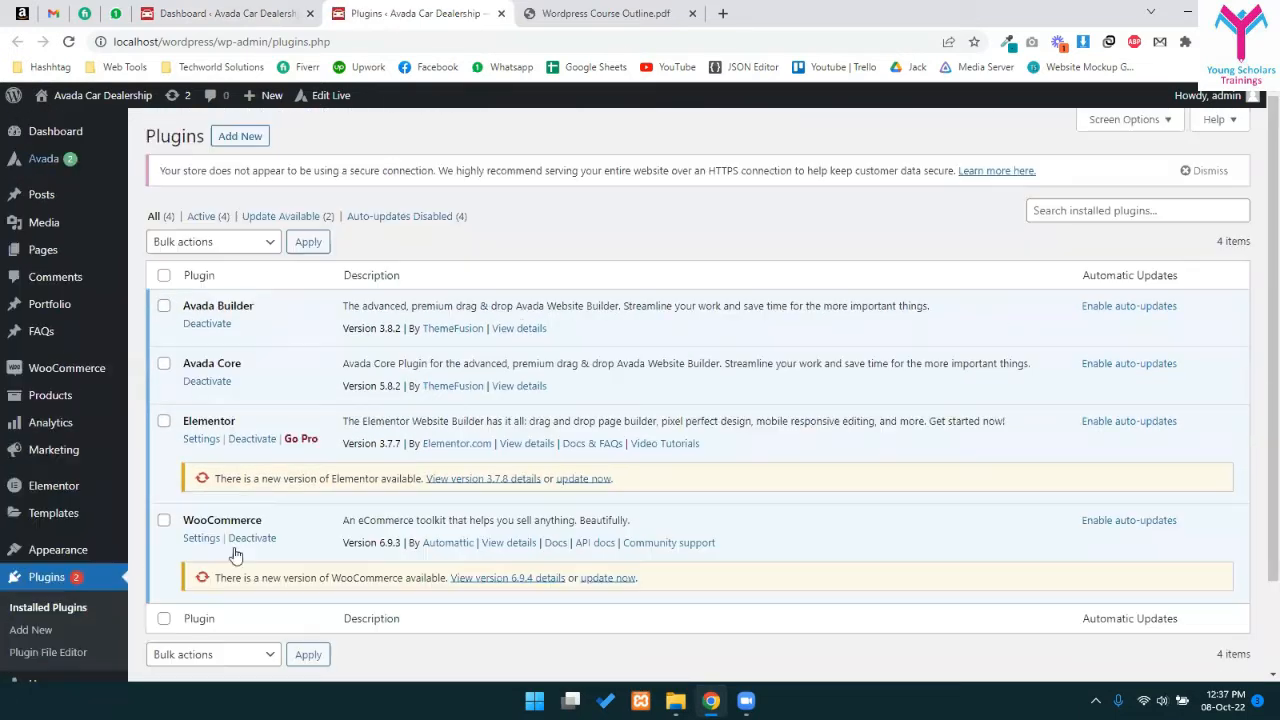
pyautogui.moveTo(43, 158)
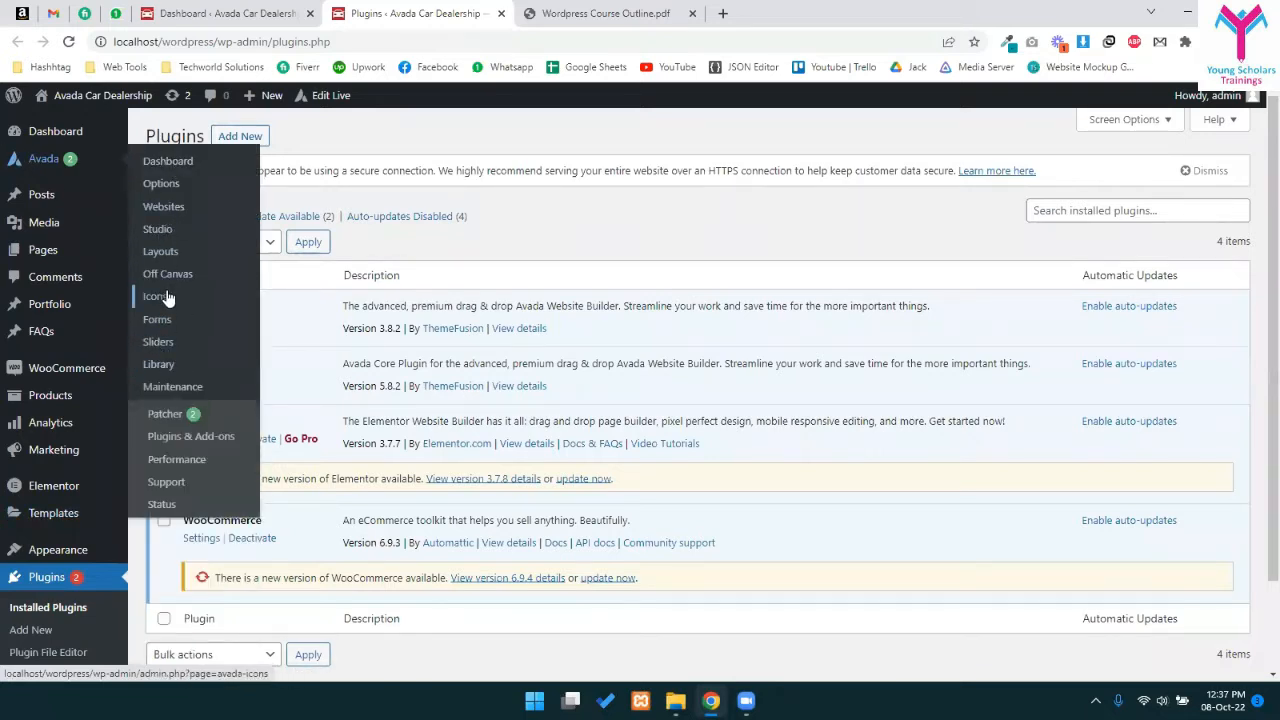
pyautogui.click(166, 208)
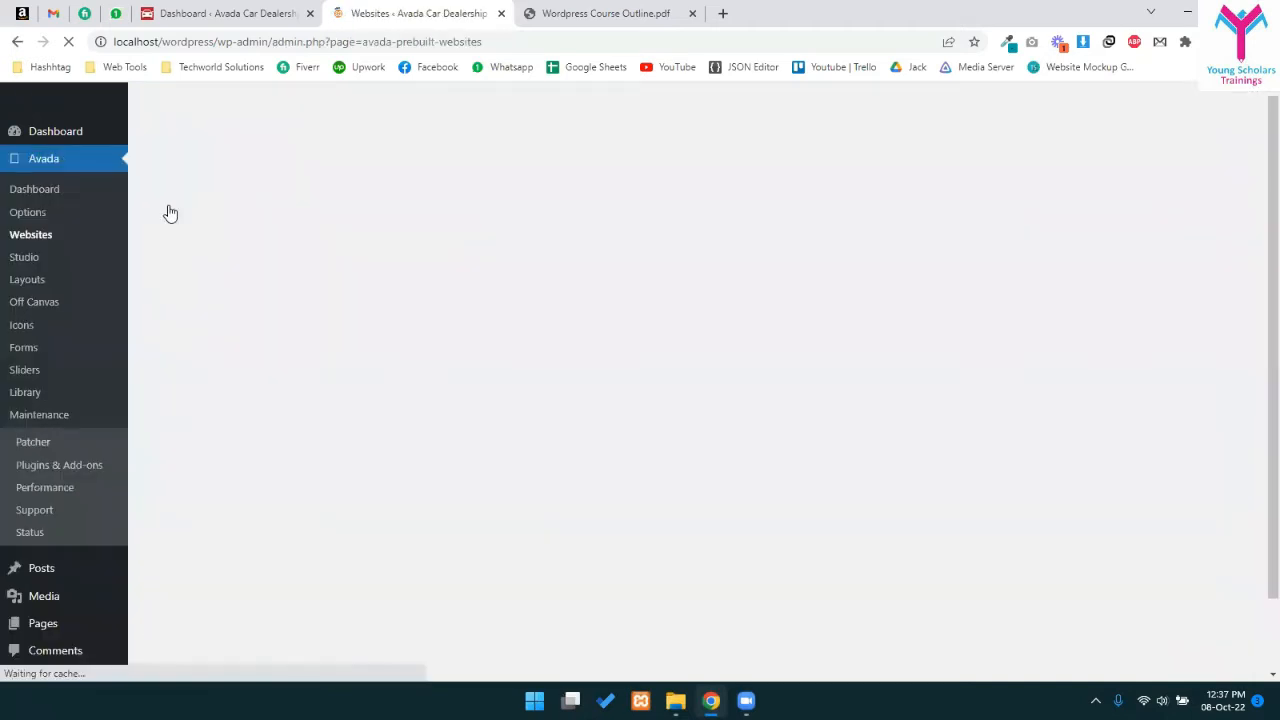
pyautogui.scroll(-3, 693, 362)
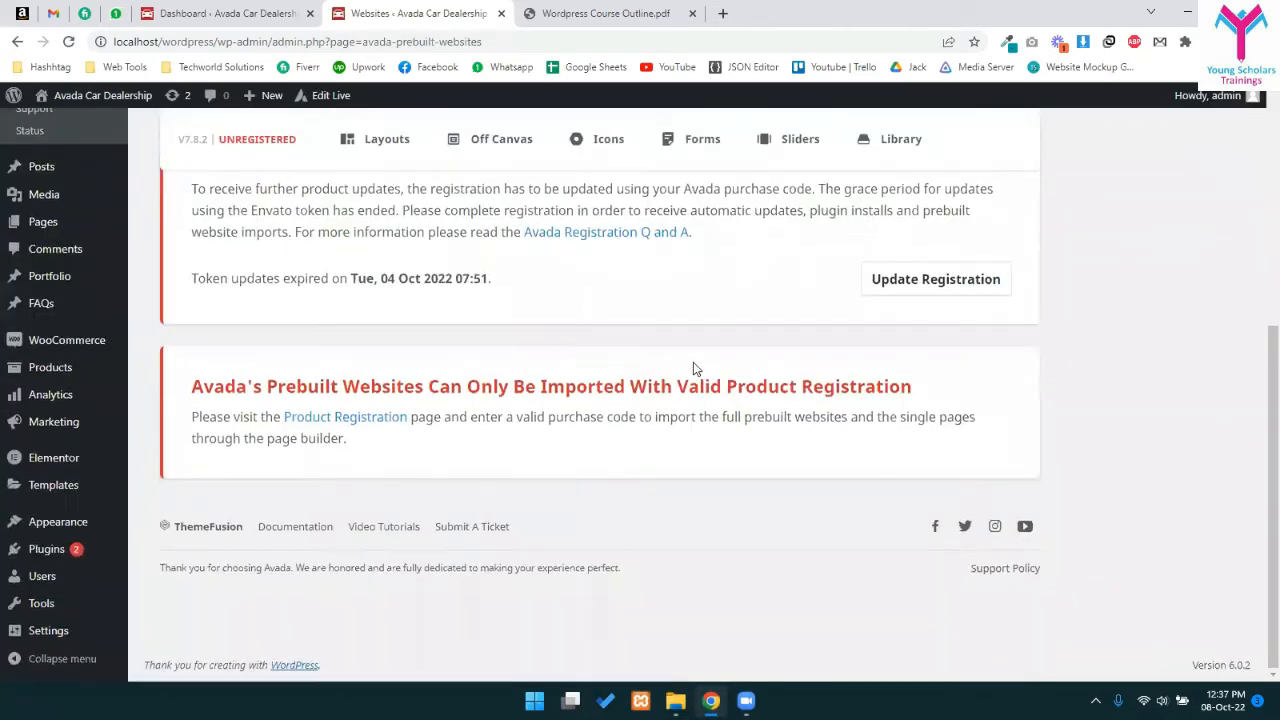
pyautogui.scroll(1, 690, 400)
pyautogui.scroll(1, 688, 432)
pyautogui.scroll(-2, 697, 477)
pyautogui.scroll(1, 760, 605)
pyautogui.scroll(3, 780, 606)
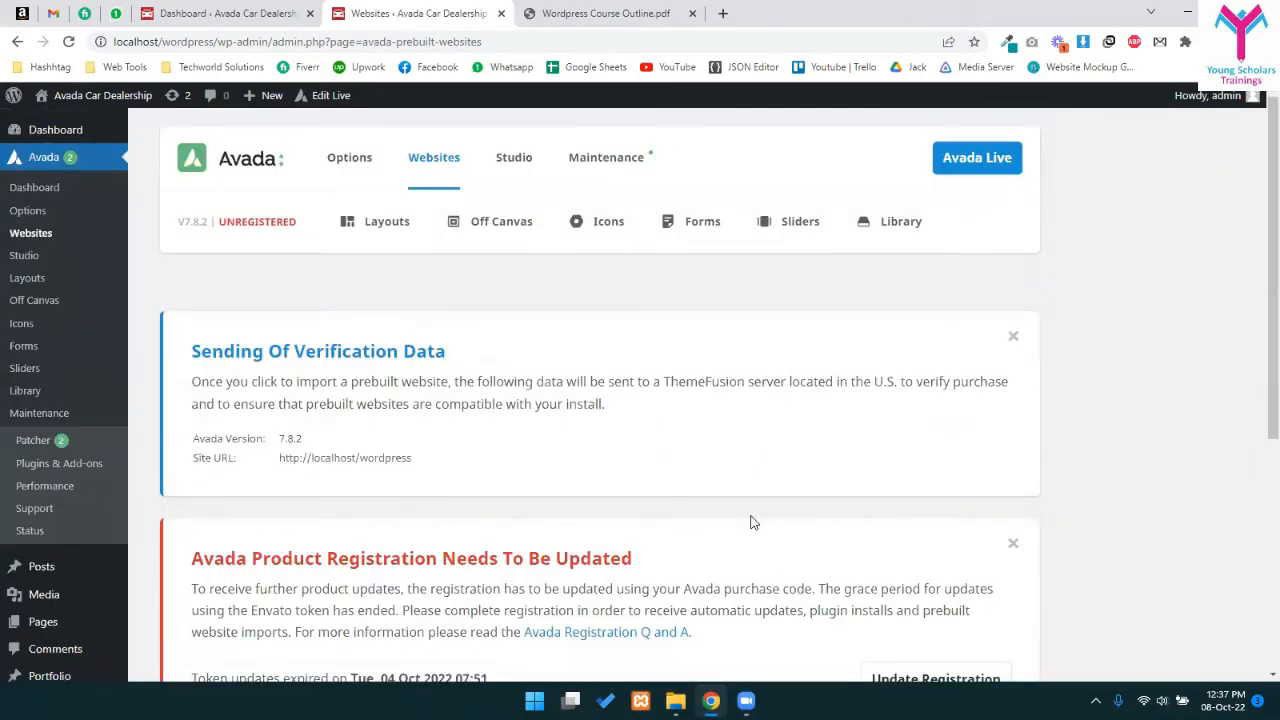
pyautogui.scroll(-4, 753, 425)
pyautogui.scroll(4, 753, 425)
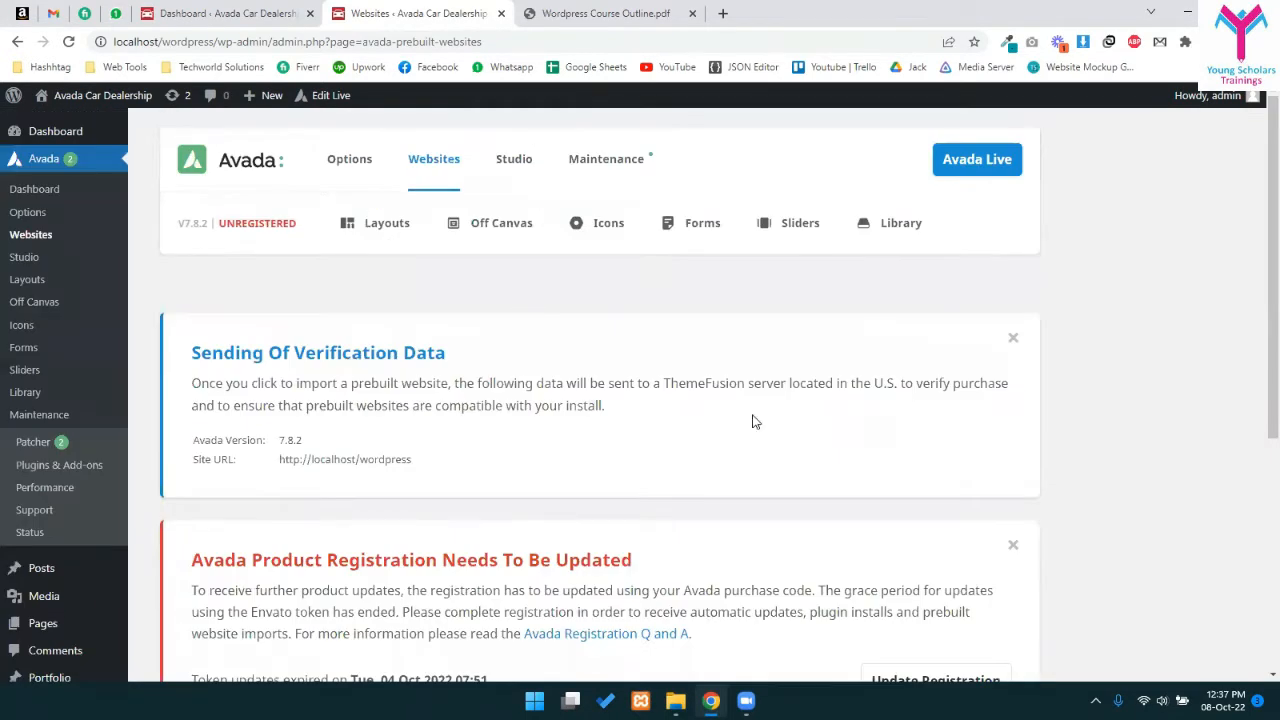
pyautogui.scroll(-2, 155, 488)
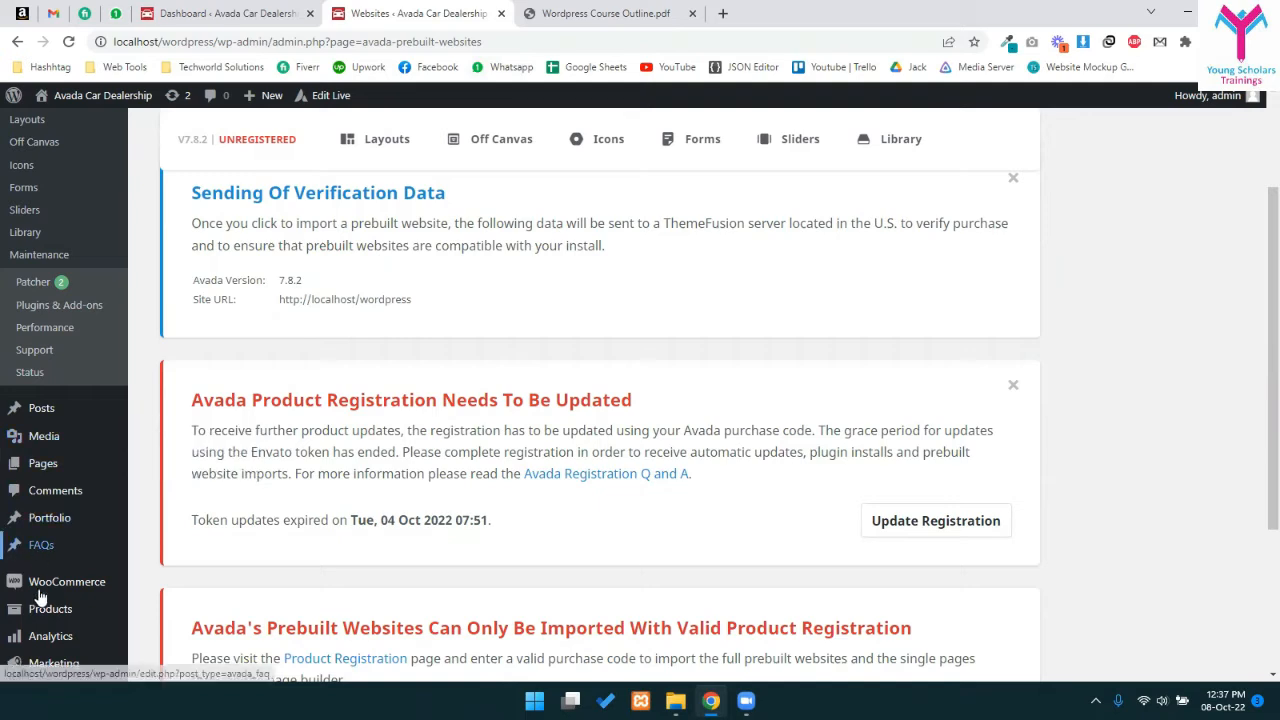
pyautogui.moveTo(50, 630)
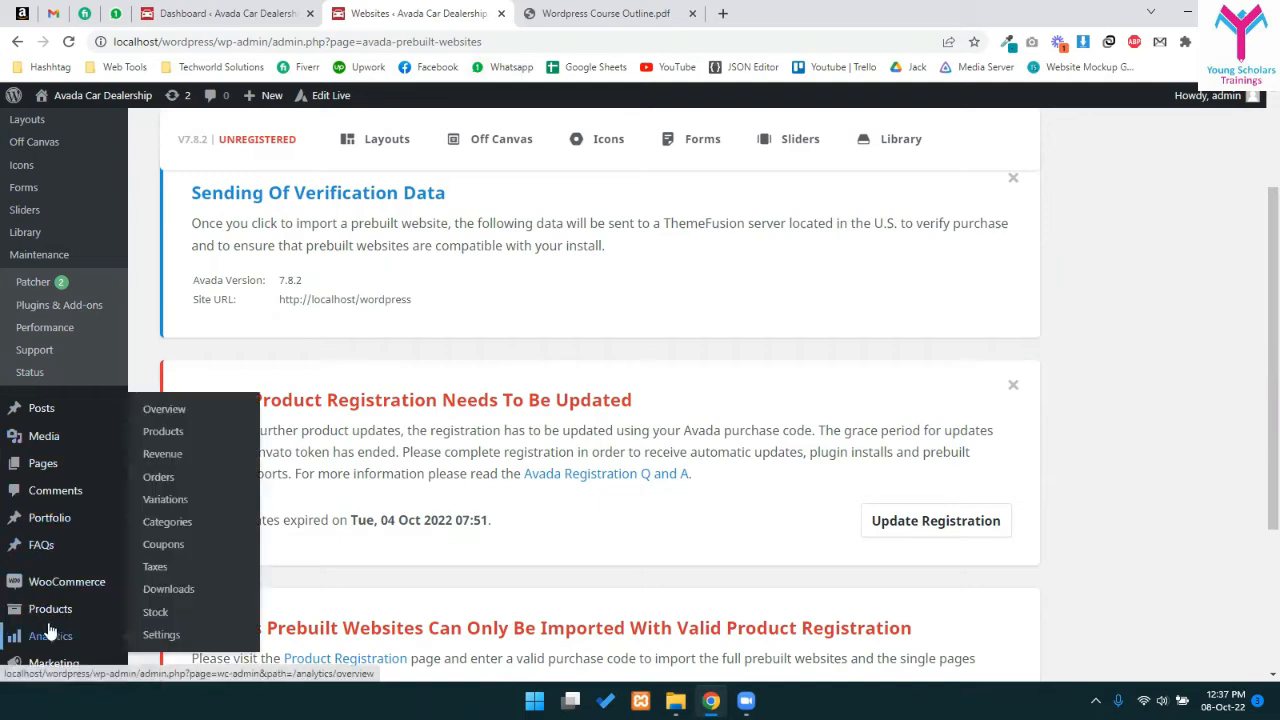
pyautogui.scroll(-2, 50, 630)
pyautogui.click(64, 634)
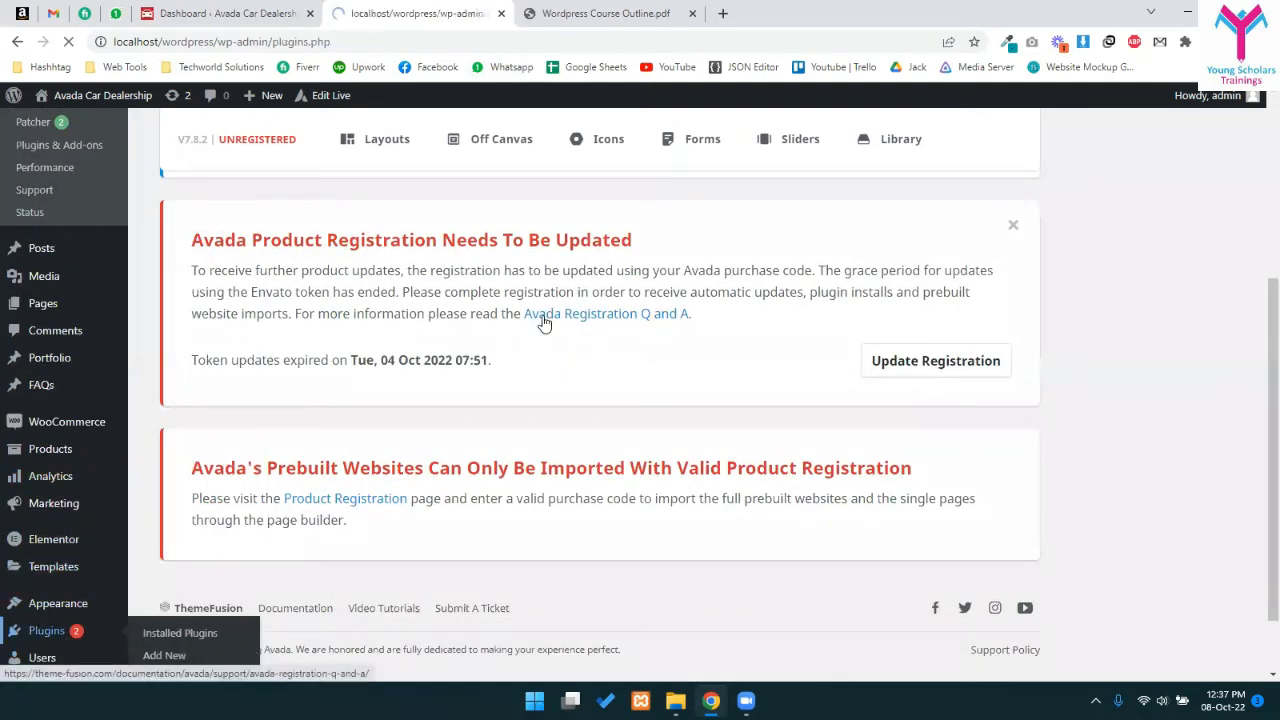
pyautogui.scroll(-2, 248, 425)
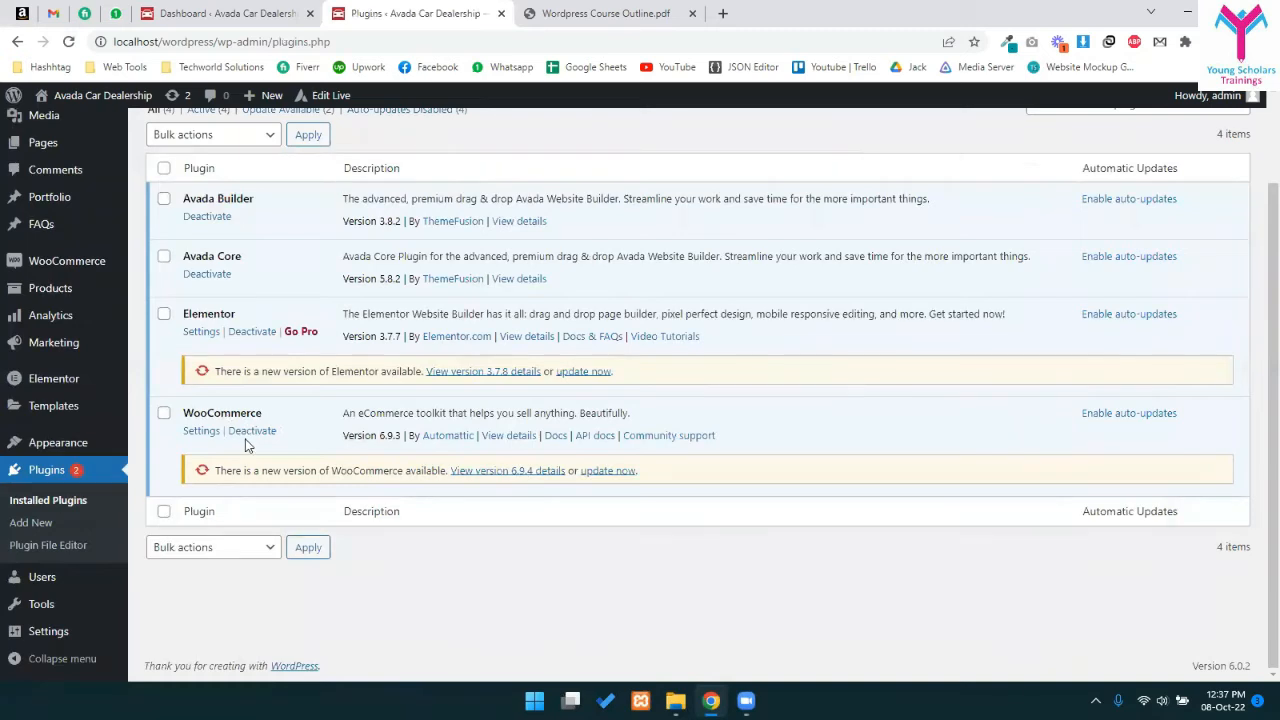
# - Deactivate WooCommerce and delete it along with its data
pyautogui.click(251, 432)
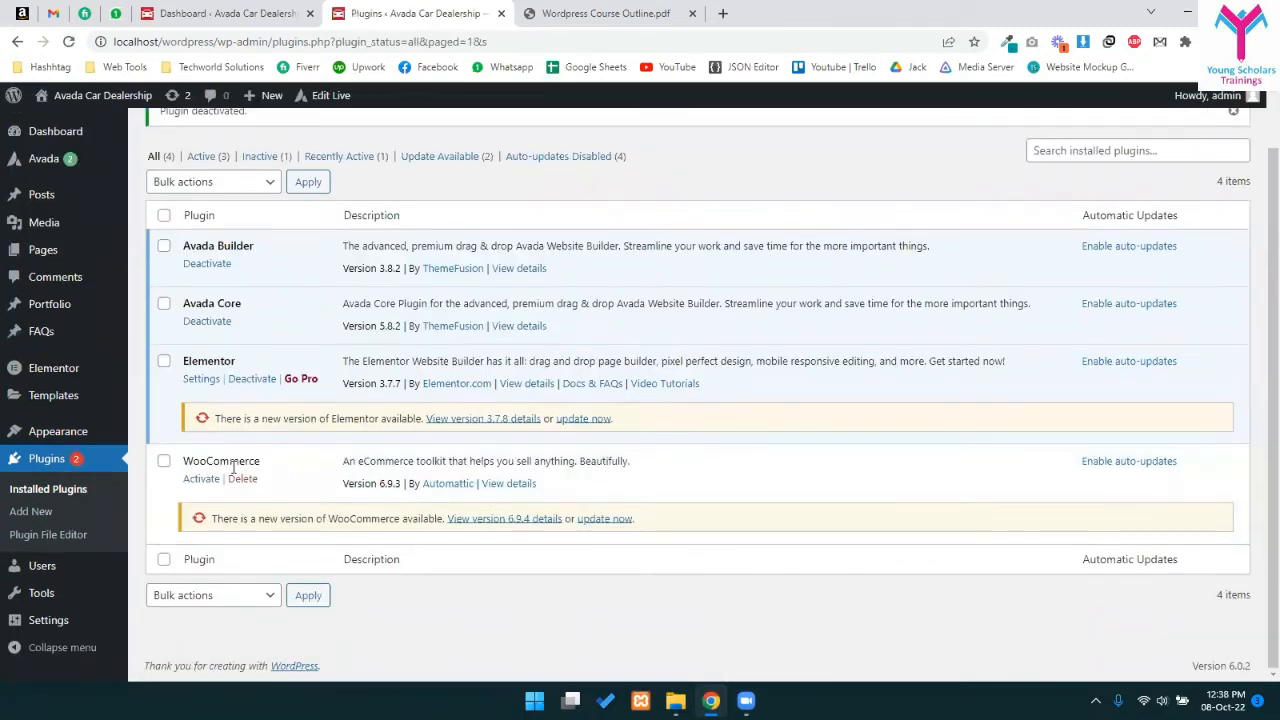
pyautogui.click(238, 478)
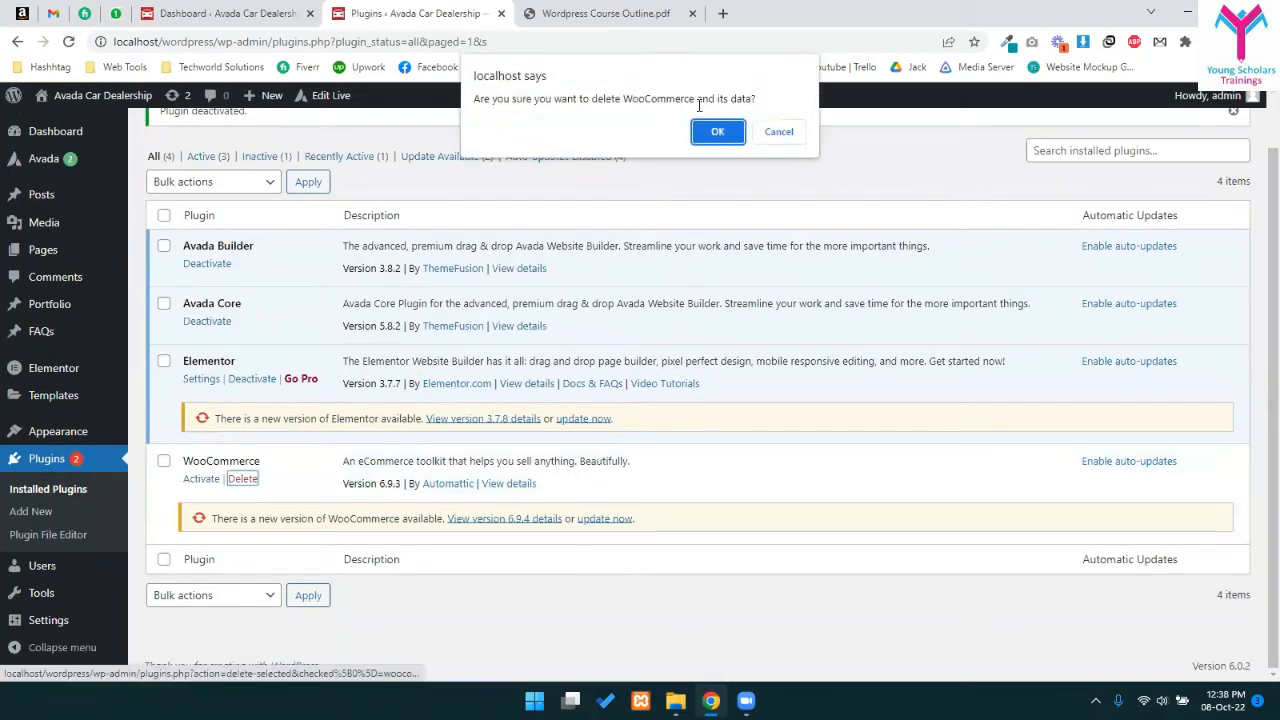
pyautogui.click(728, 129)
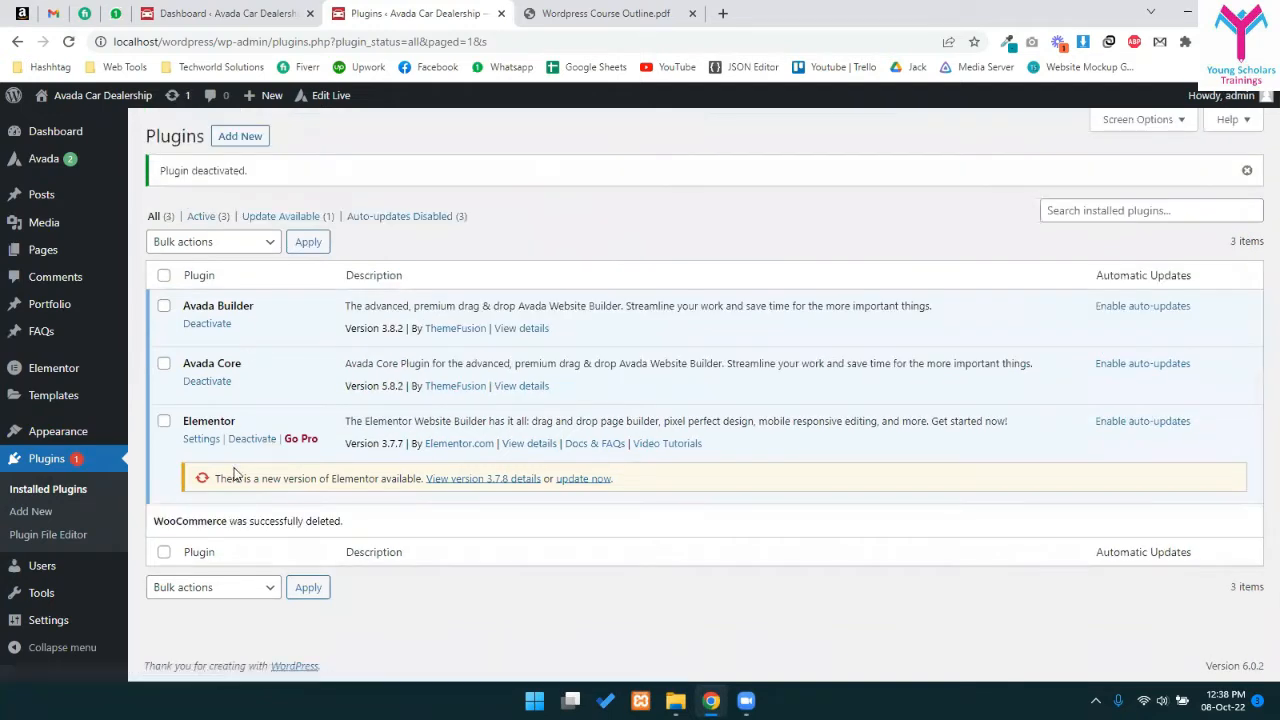
# - Deactivate Elementor without feedback and delete it along with its data
pyautogui.click(258, 442)
pyautogui.click(798, 527)
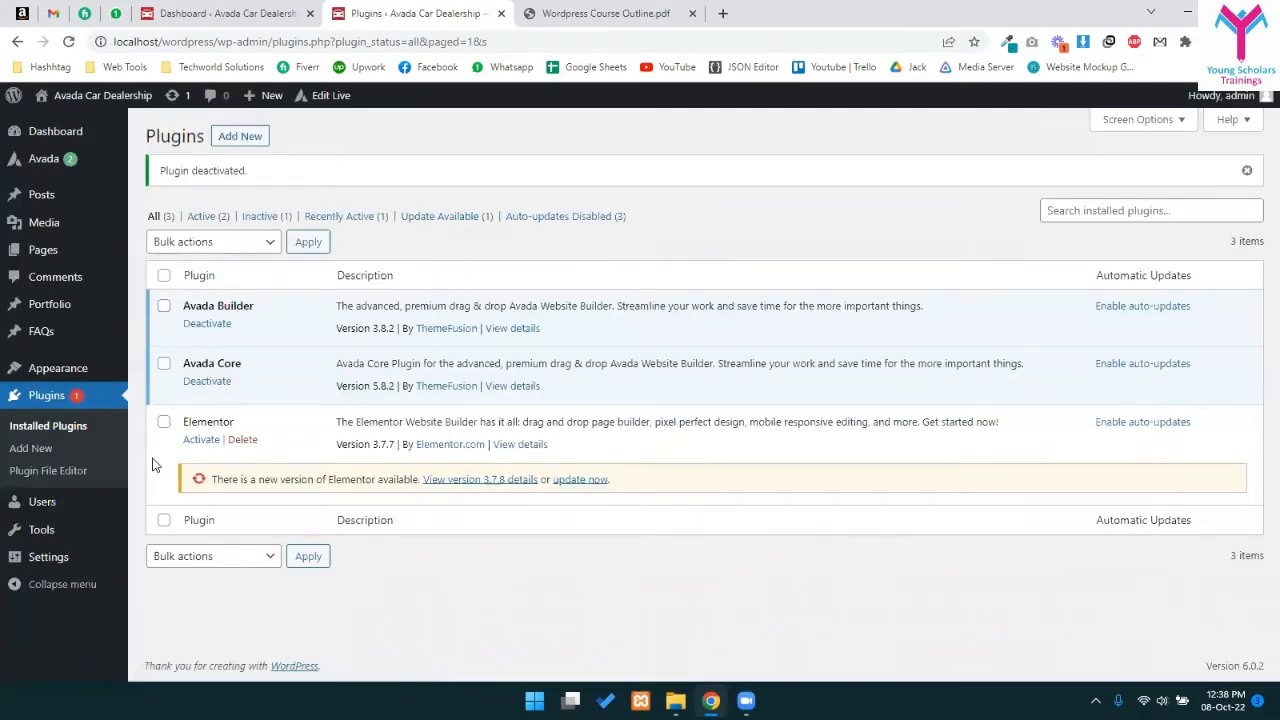
pyautogui.click(252, 436)
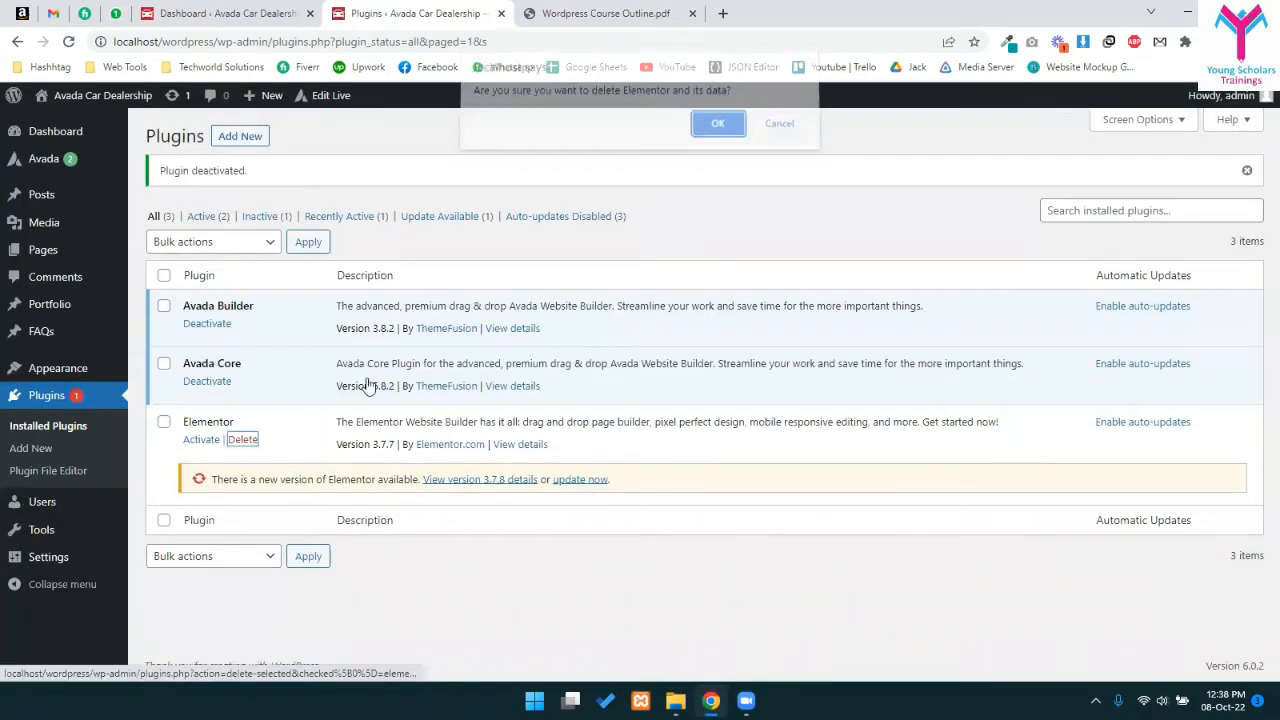
pyautogui.click(713, 130)
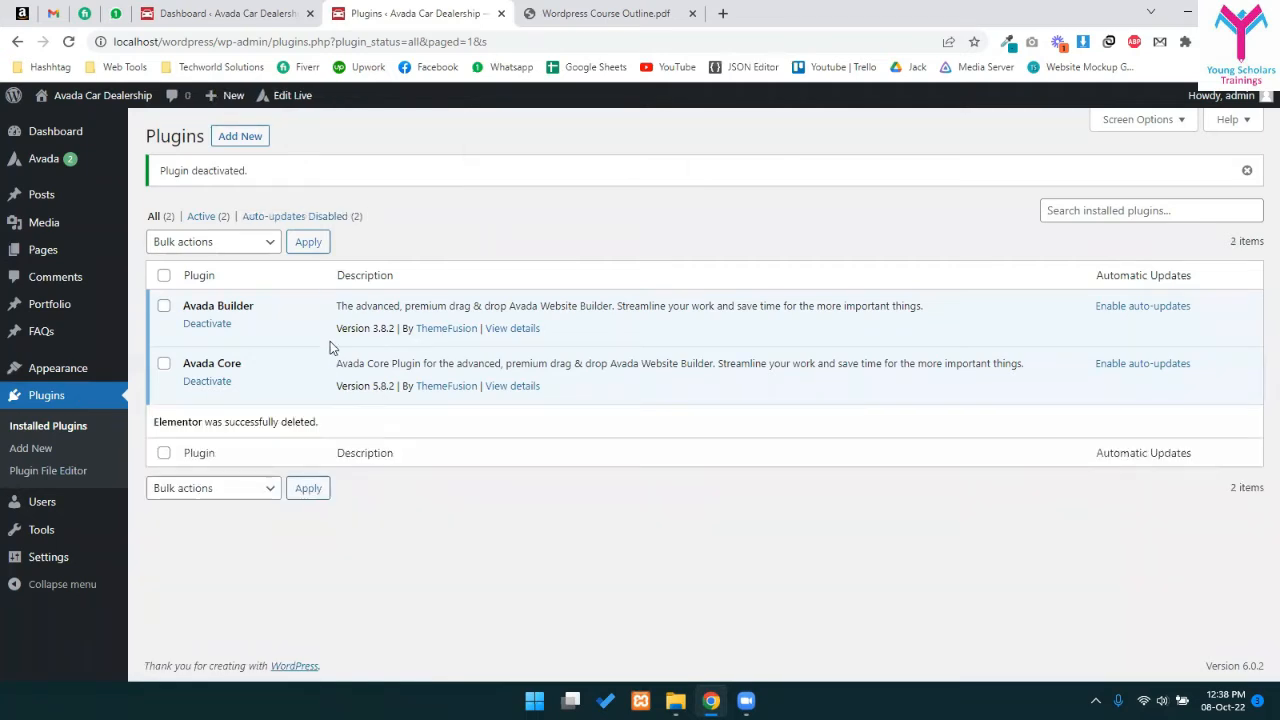
# - Open the live site from the admin bar's site name in a new tab
pyautogui.click(594, 9)
pyautogui.click(403, 9)
pyautogui.click(292, 12)
pyautogui.scroll(-5, 384, 406)
pyautogui.click(376, 9)
pyautogui.moveTo(66, 98)
pyautogui.middleClick(74, 124)
pyautogui.click(540, 13)
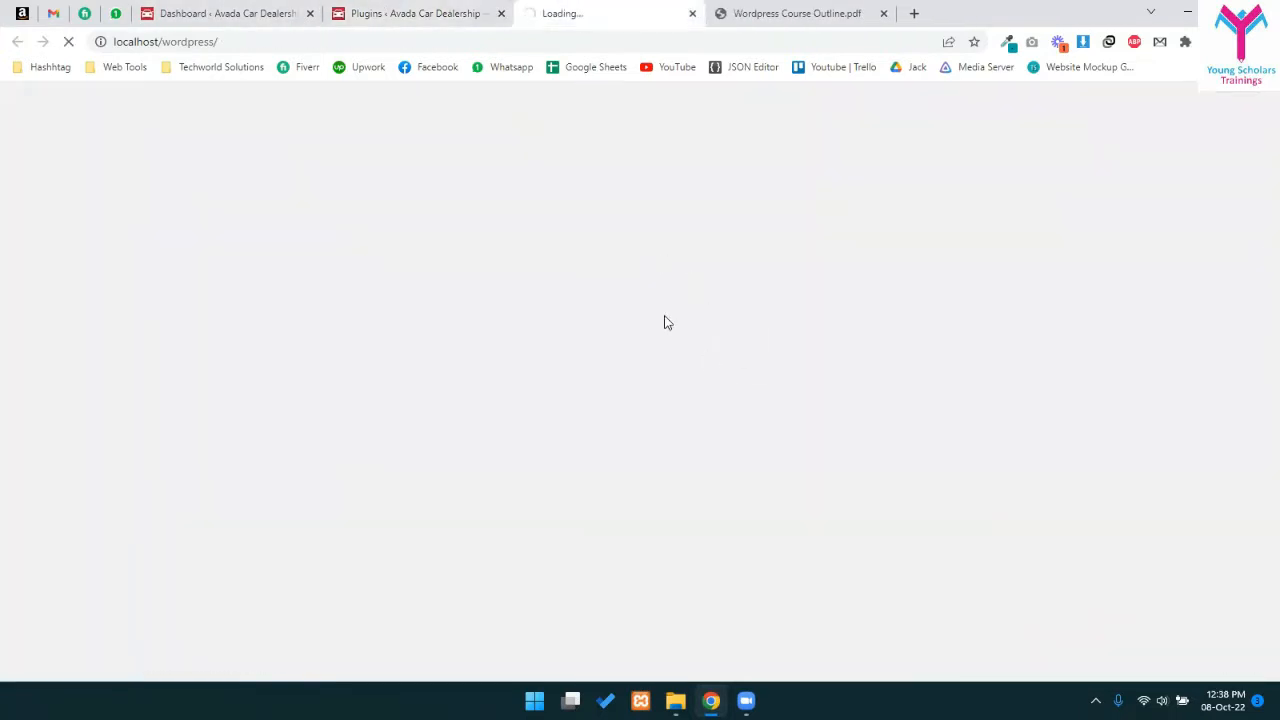
# - Scroll through the site homepage and dismiss the newsletter signup popup
pyautogui.click(400, 9)
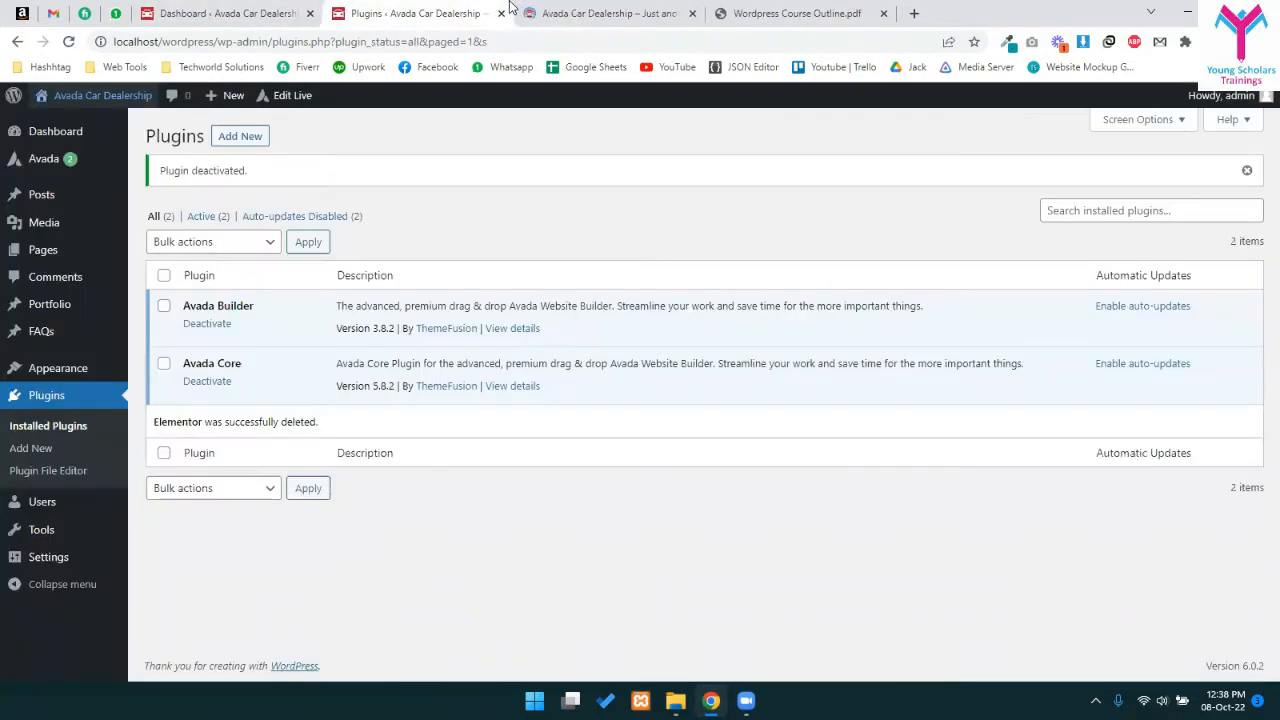
pyautogui.click(628, 9)
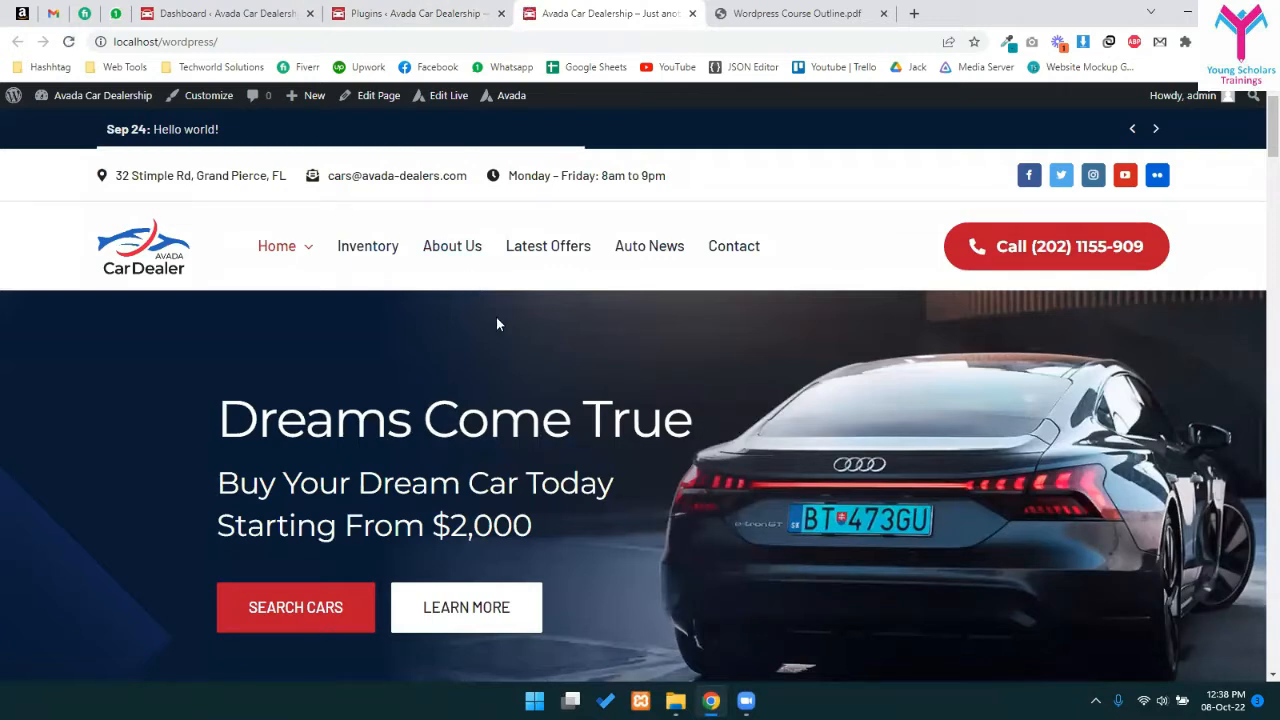
pyautogui.click(405, 9)
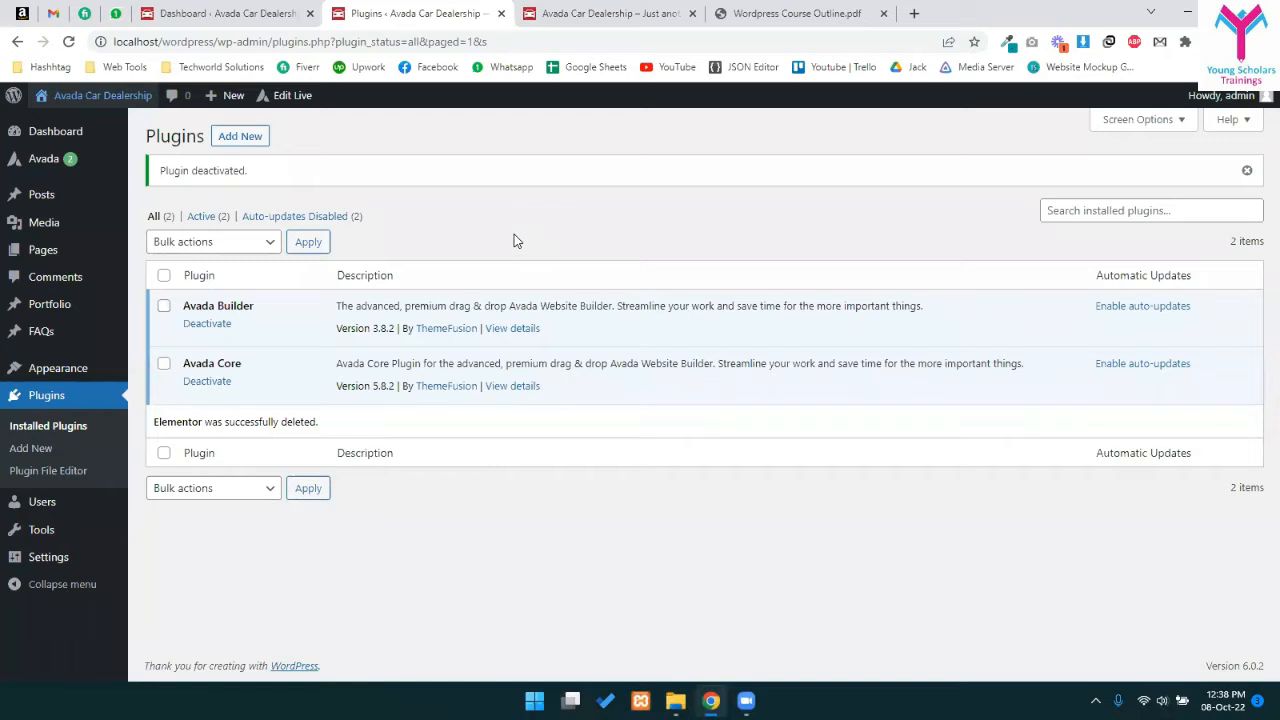
pyautogui.click(567, 10)
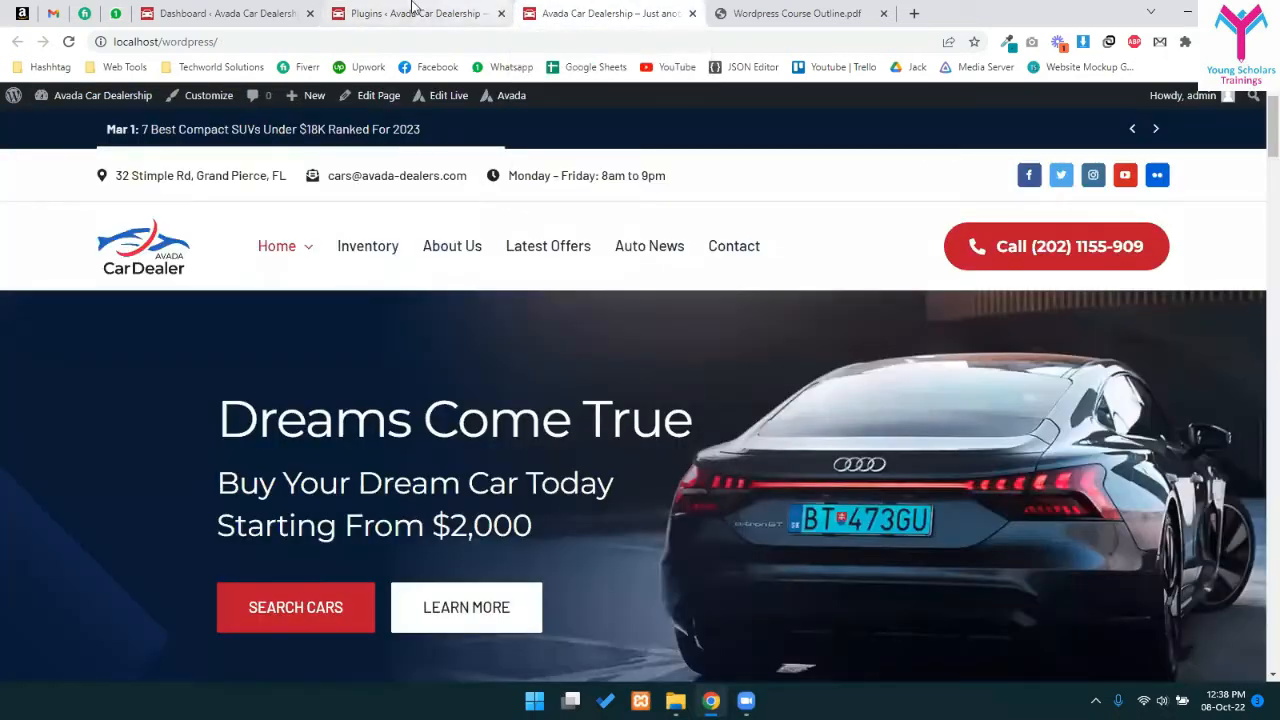
pyautogui.scroll(-15, 434, 417)
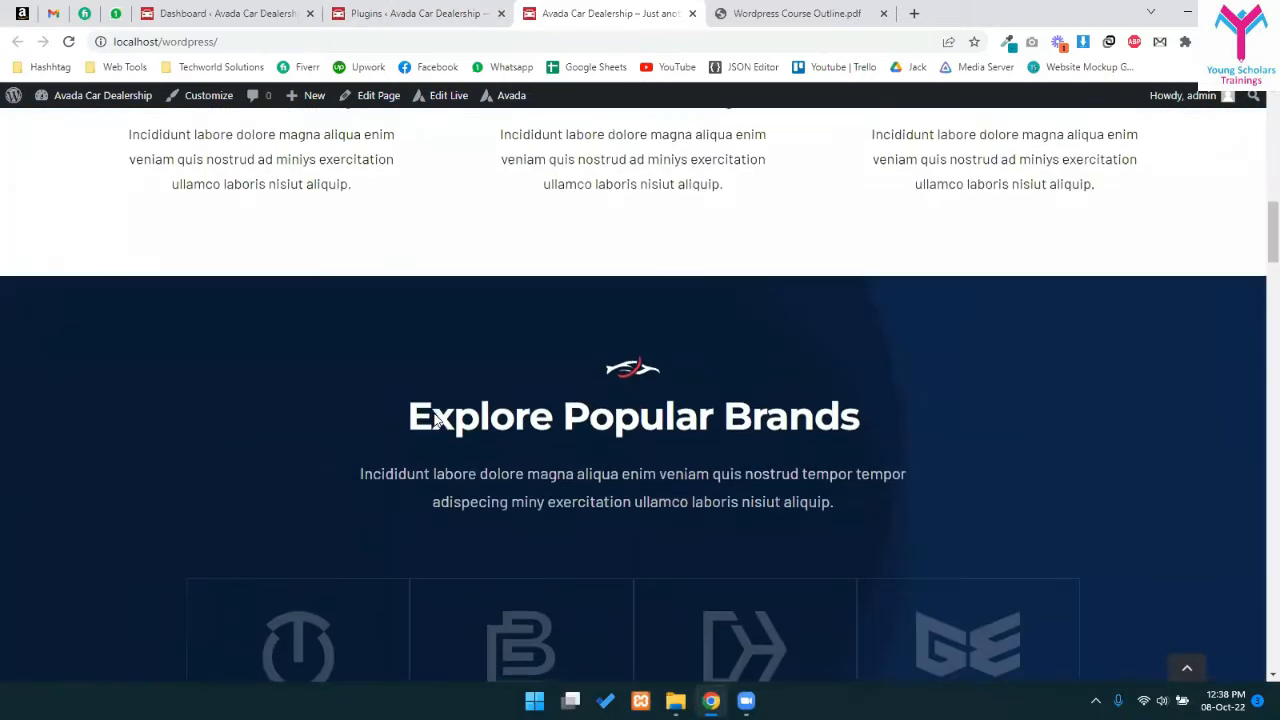
pyautogui.scroll(-5, 434, 420)
pyautogui.scroll(3, 454, 430)
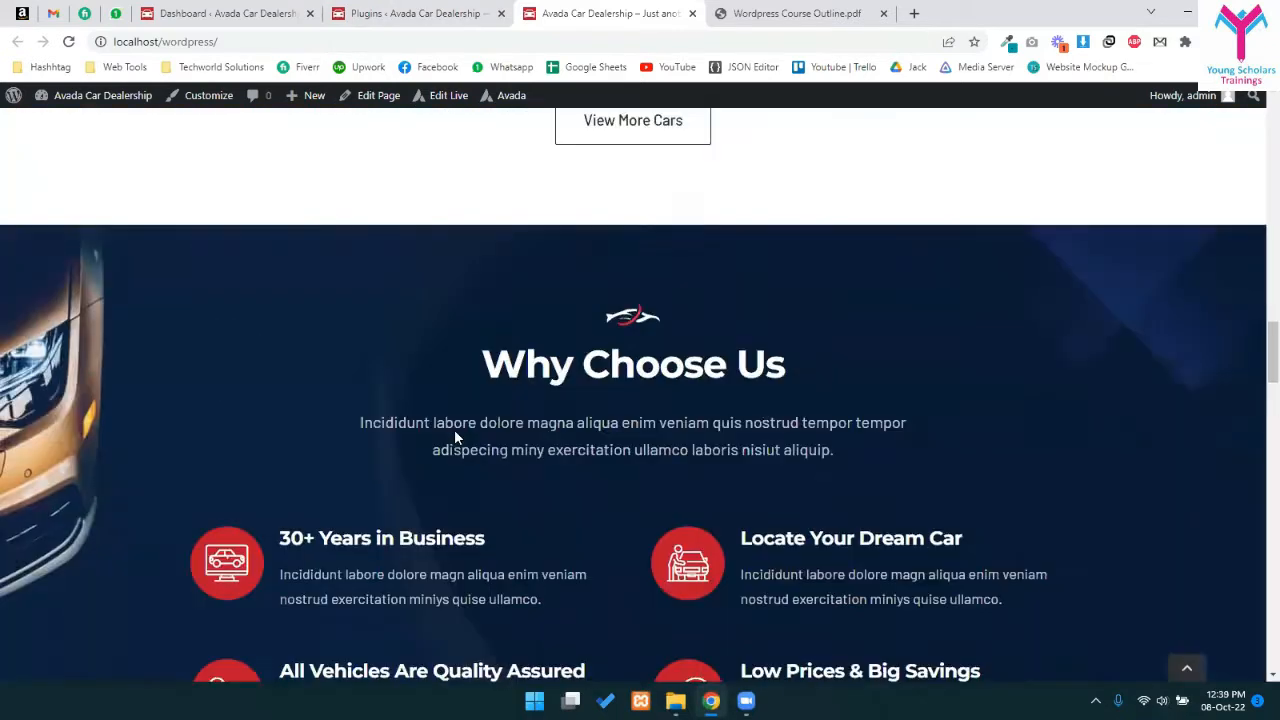
pyautogui.scroll(-10, 448, 437)
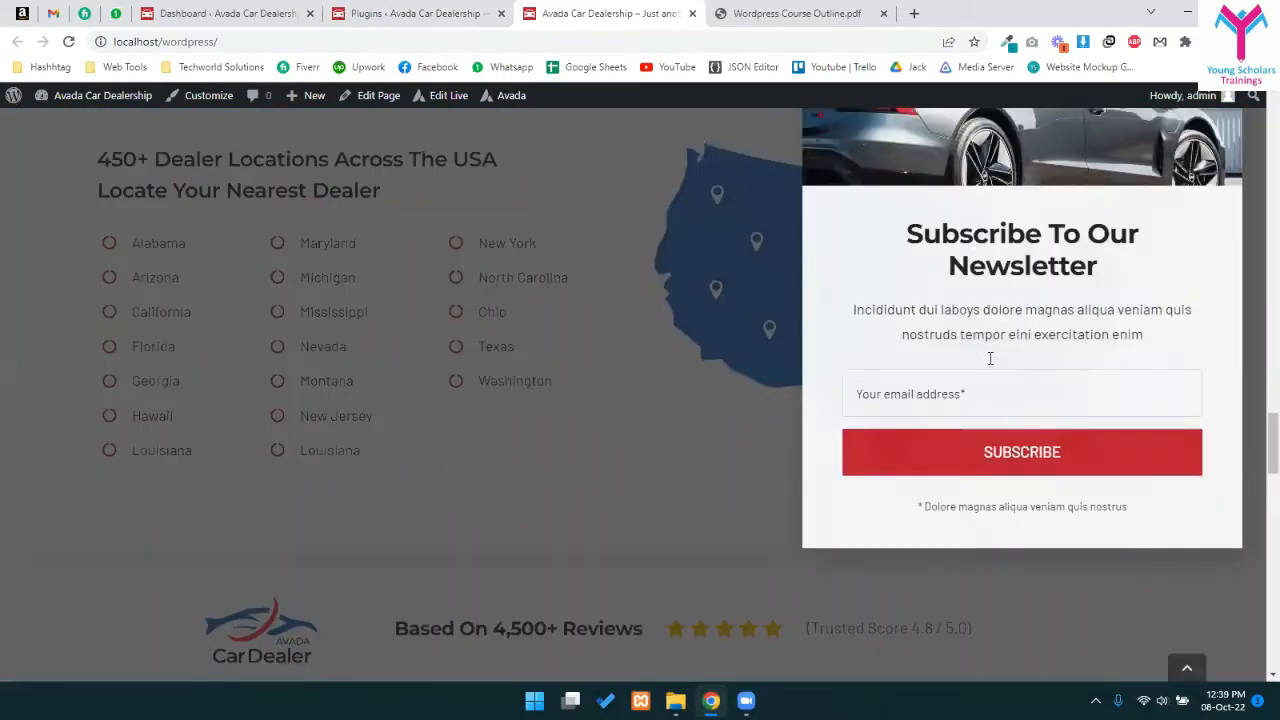
pyautogui.scroll(2, 1240, 280)
pyautogui.click(593, 194)
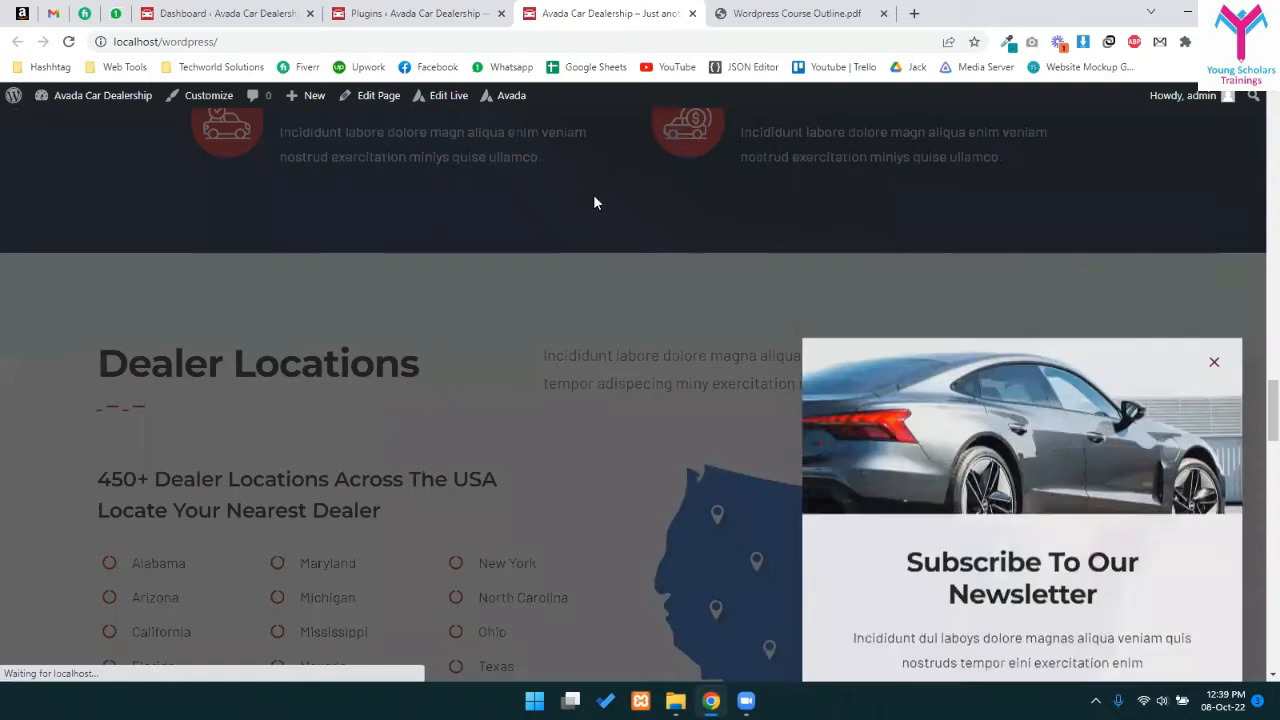
pyautogui.scroll(4, 611, 255)
pyautogui.scroll(15, 611, 262)
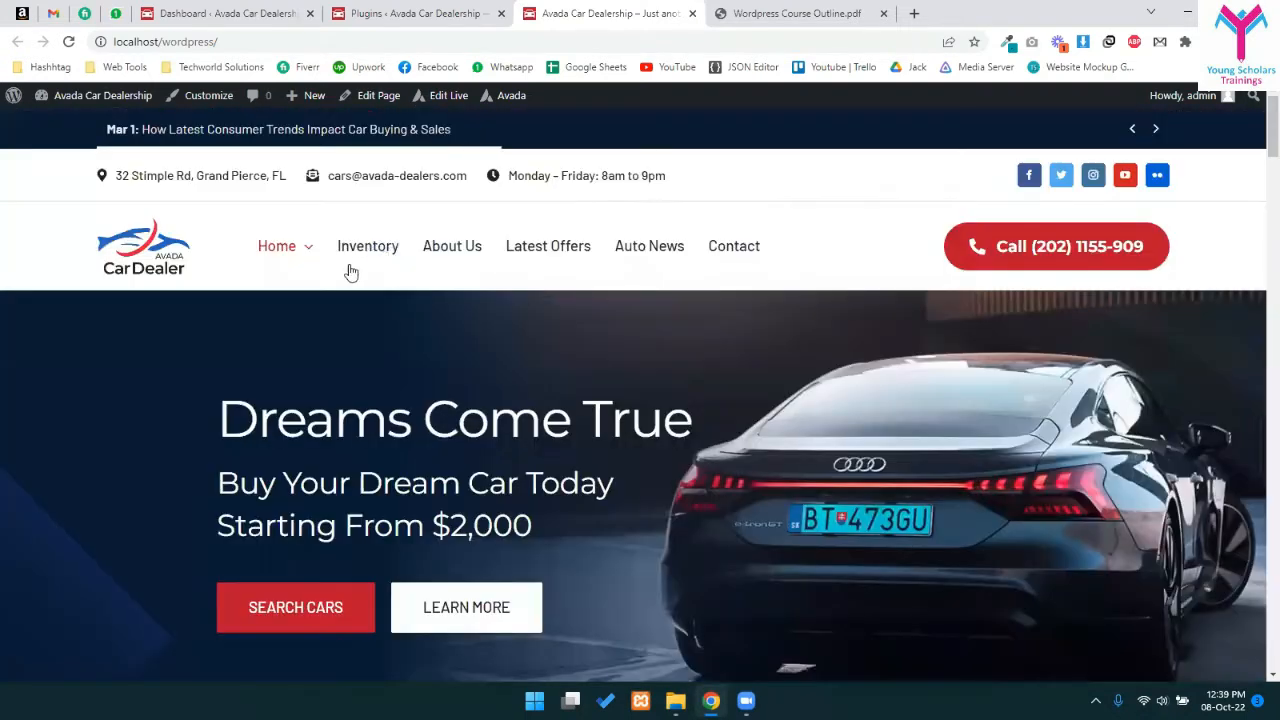
# - Visit About Us, Latest Offers and Apply For A Loan's contact page, then return home
pyautogui.click(446, 245)
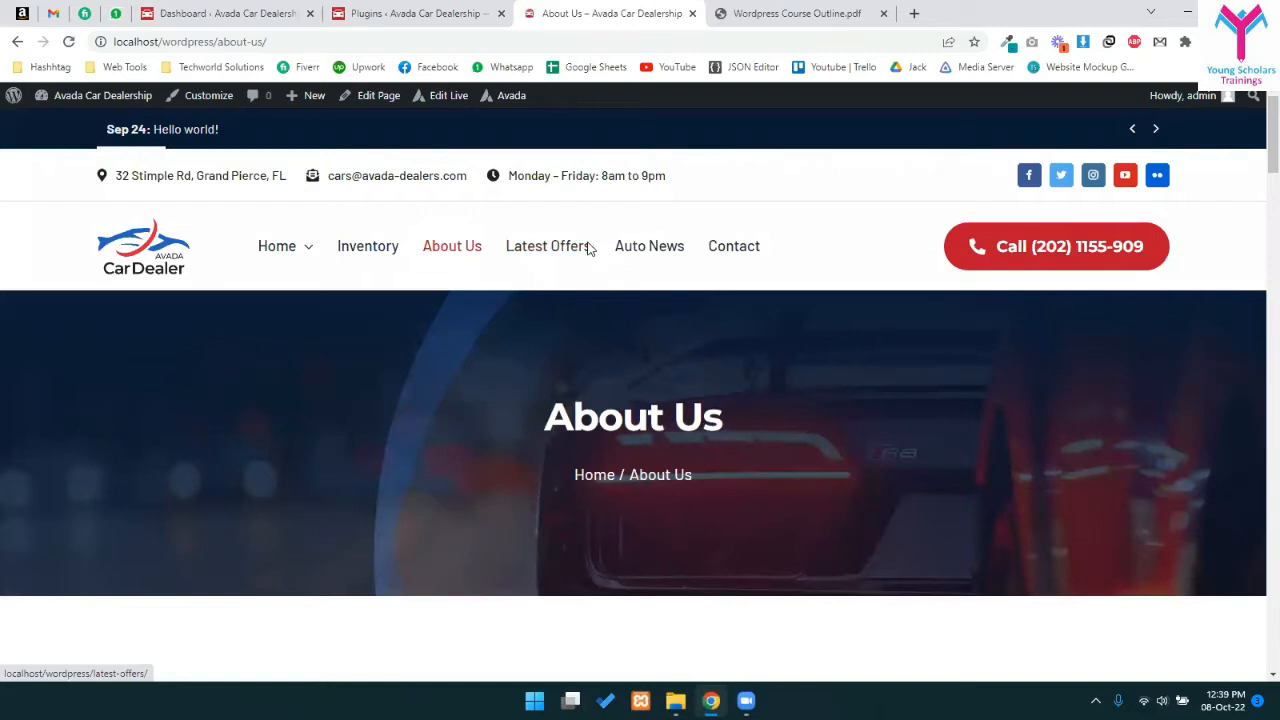
pyautogui.click(566, 245)
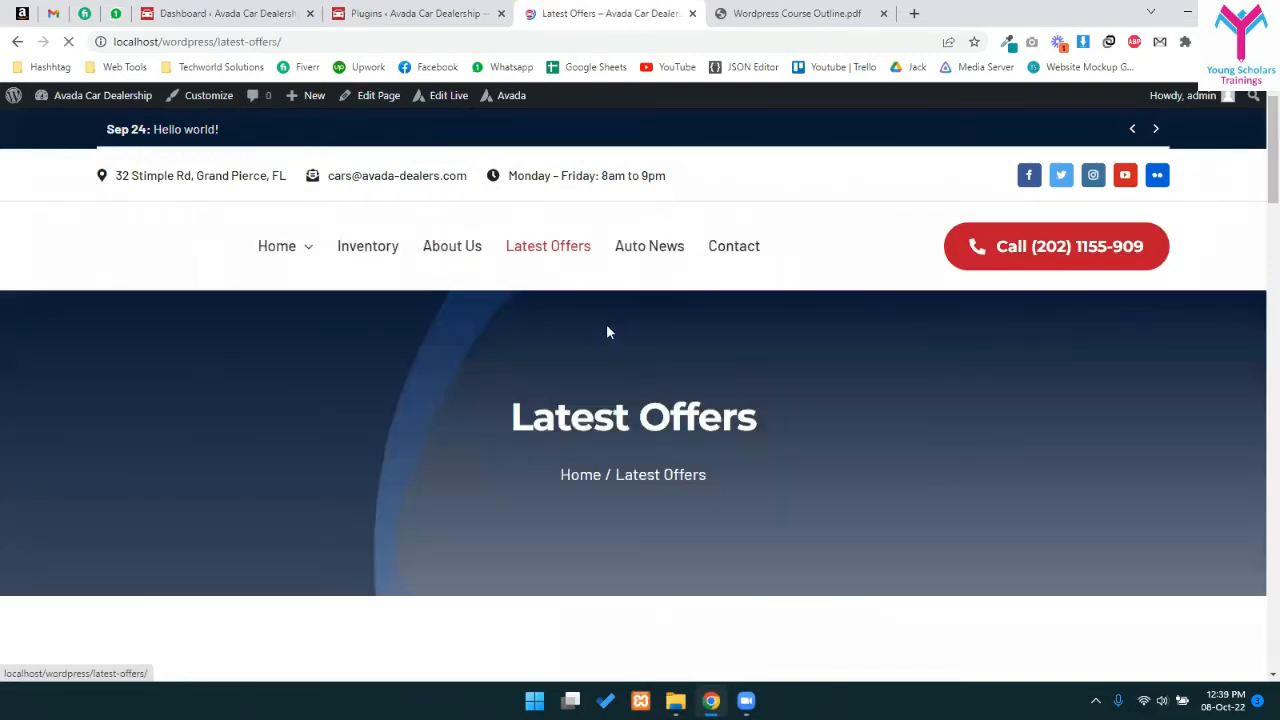
pyautogui.scroll(-6, 645, 436)
pyautogui.scroll(3, 455, 420)
pyautogui.moveTo(134, 522); pyautogui.dragTo(490, 500)
pyautogui.scroll(-2, 490, 505)
pyautogui.click(194, 410)
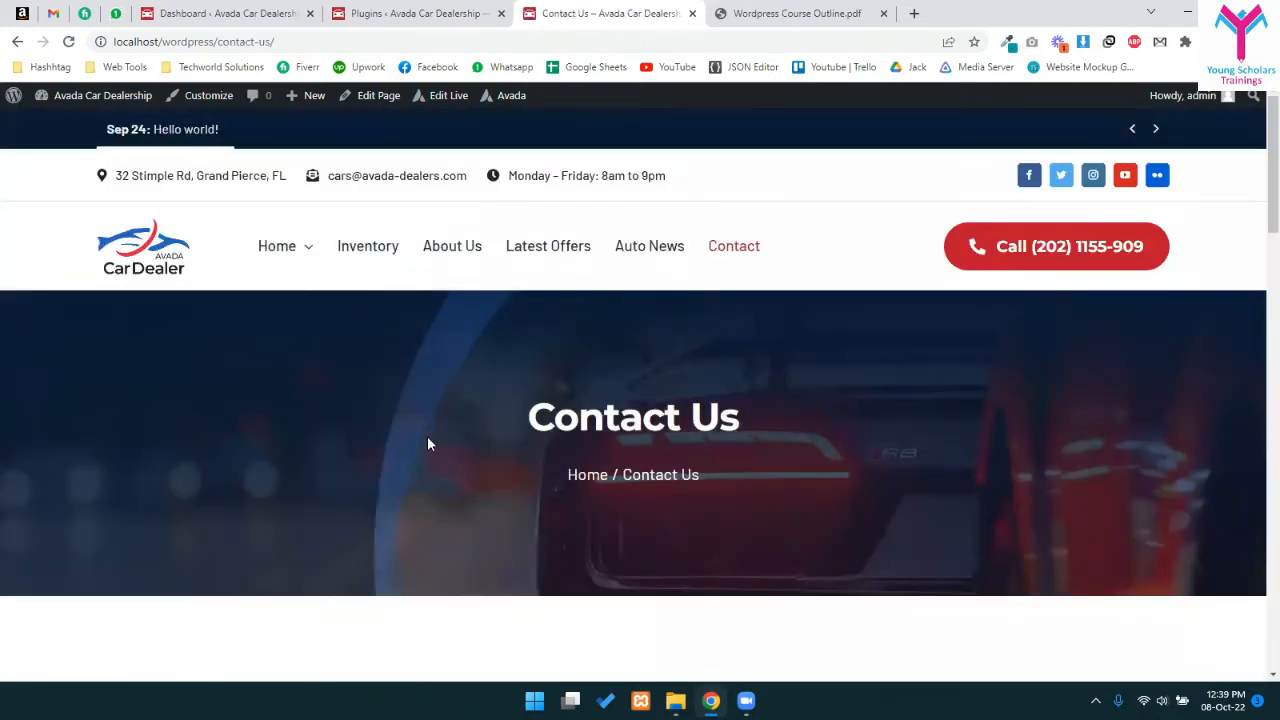
pyautogui.scroll(-5, 520, 410)
pyautogui.scroll(4, 634, 386)
pyautogui.click(68, 41)
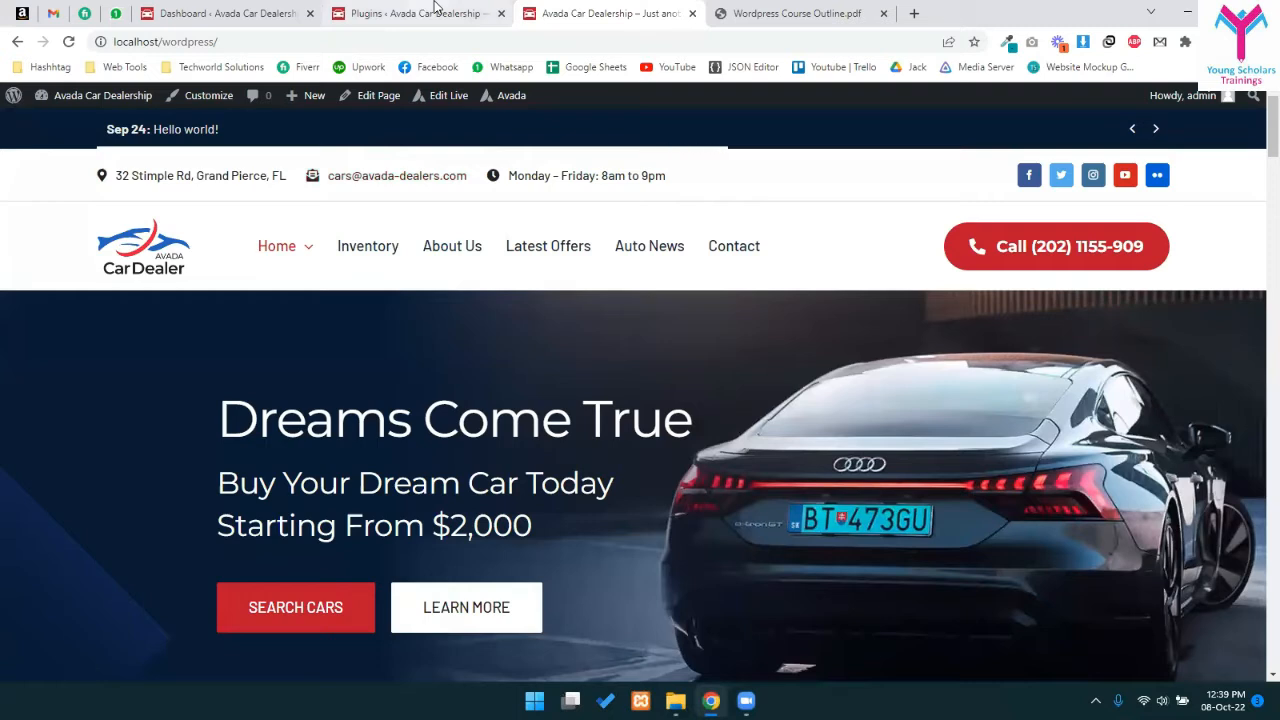
pyautogui.click(434, 10)
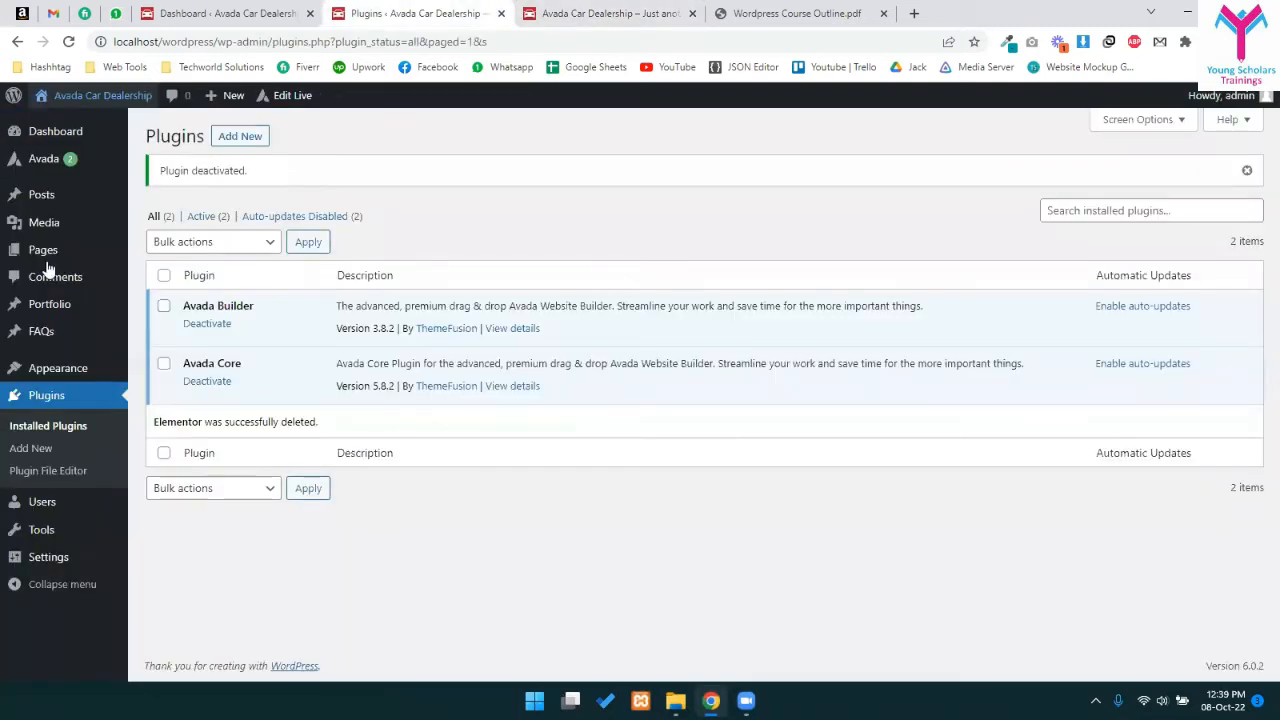
# - Go to Plugins > Add New and place the cursor in the Search plugins box
pyautogui.click(605, 13)
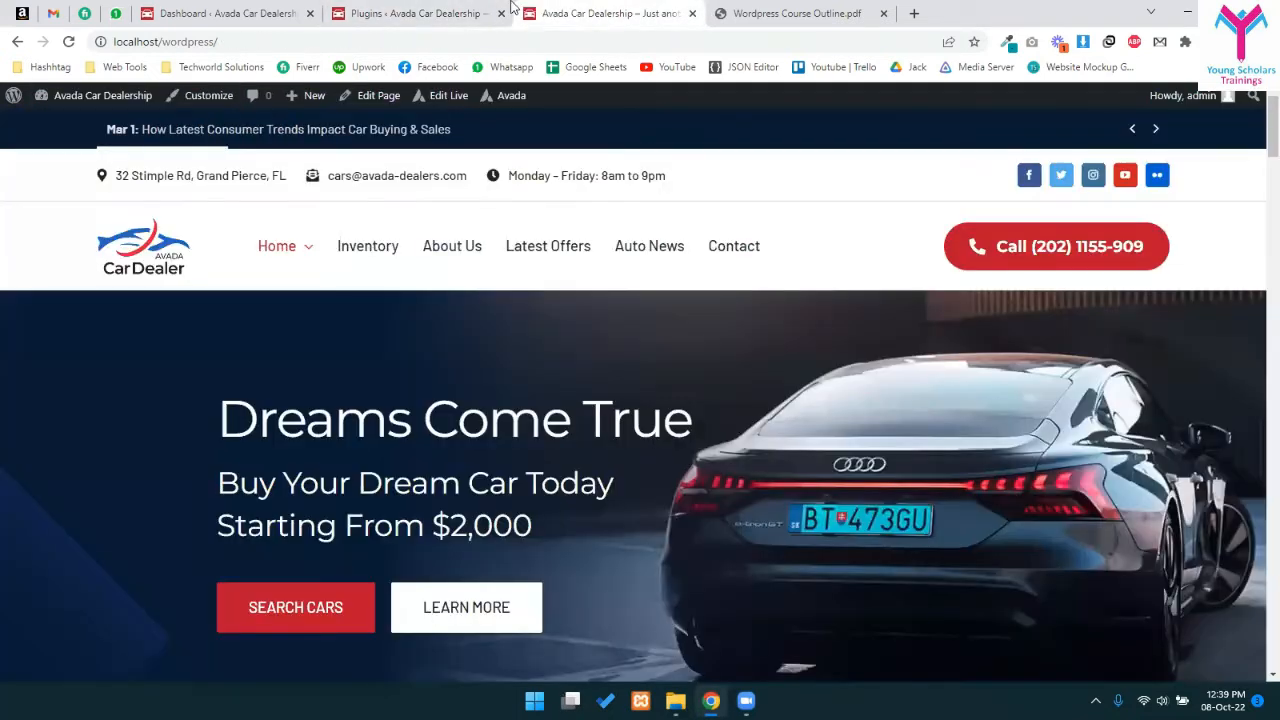
pyautogui.click(399, 10)
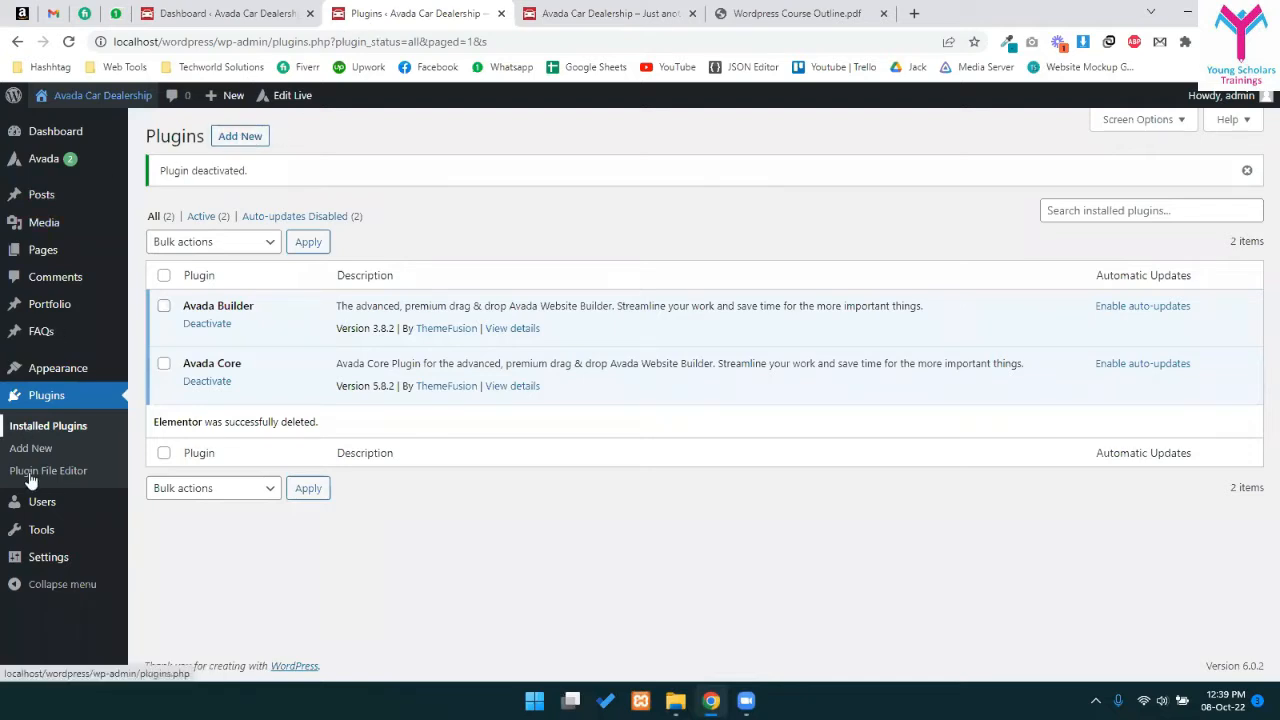
pyautogui.click(241, 137)
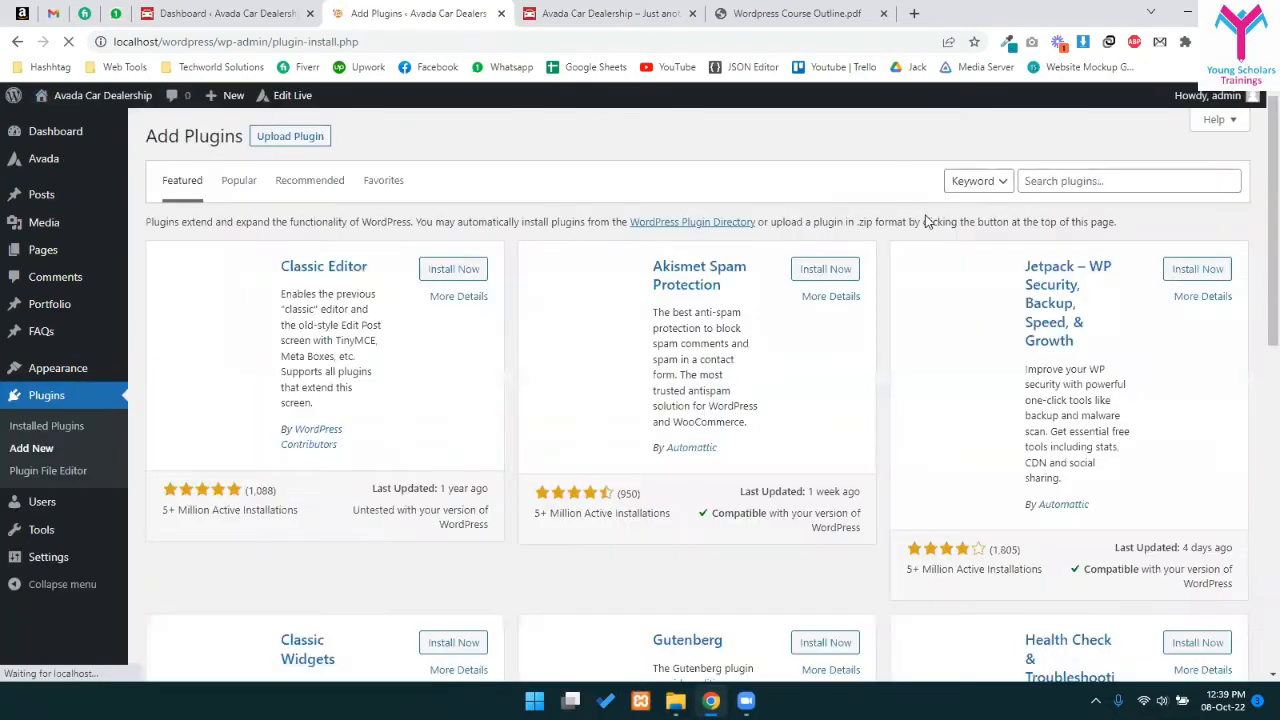
pyautogui.click(1047, 178)
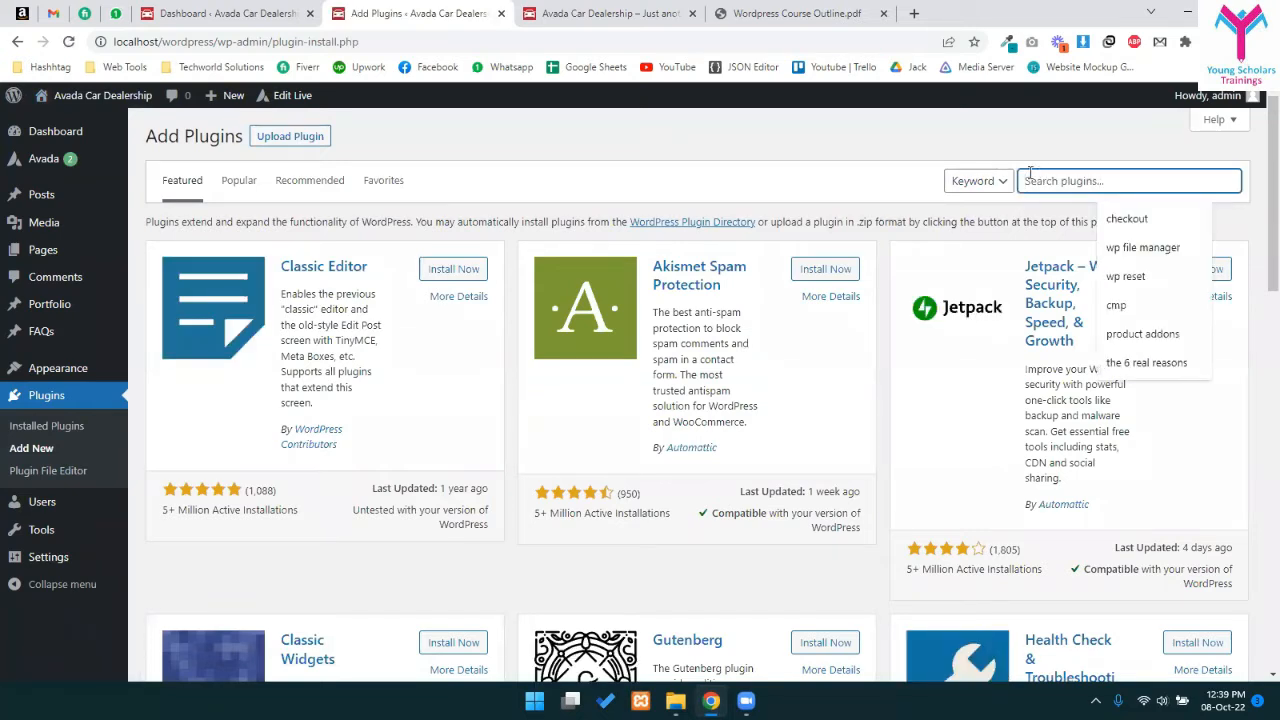
pyautogui.moveTo(82, 374)
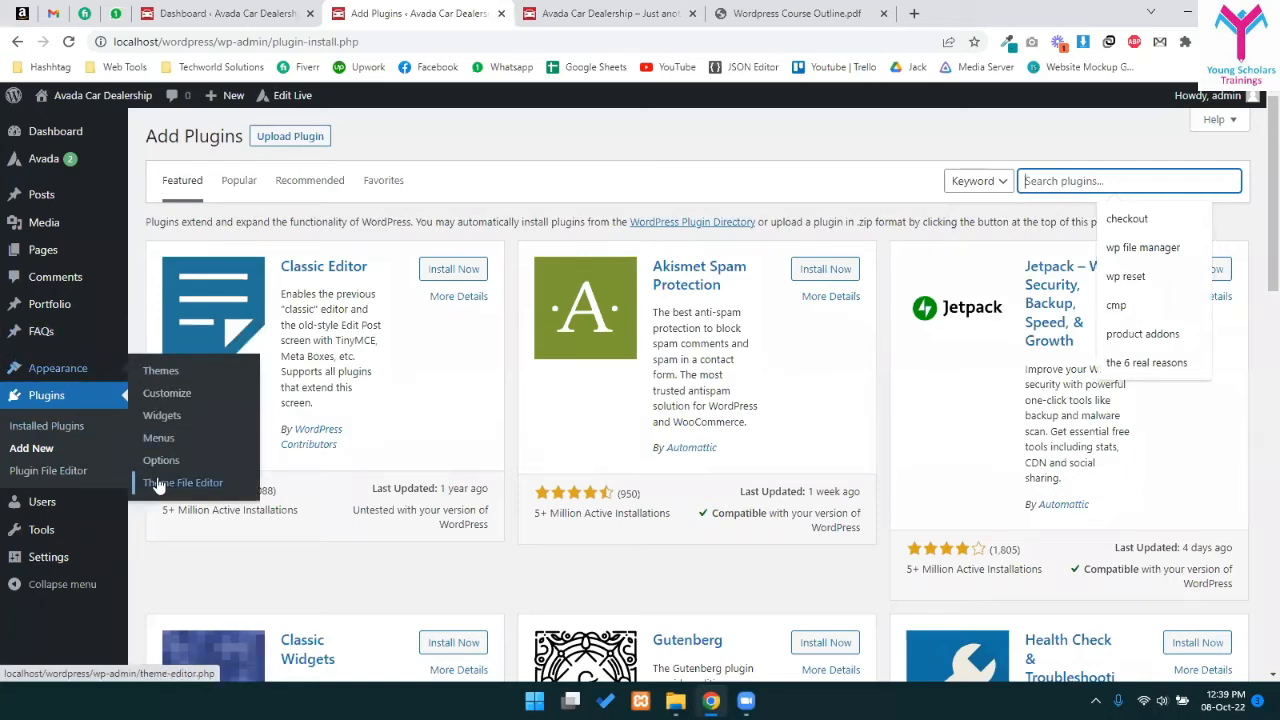
pyautogui.moveTo(45, 160)
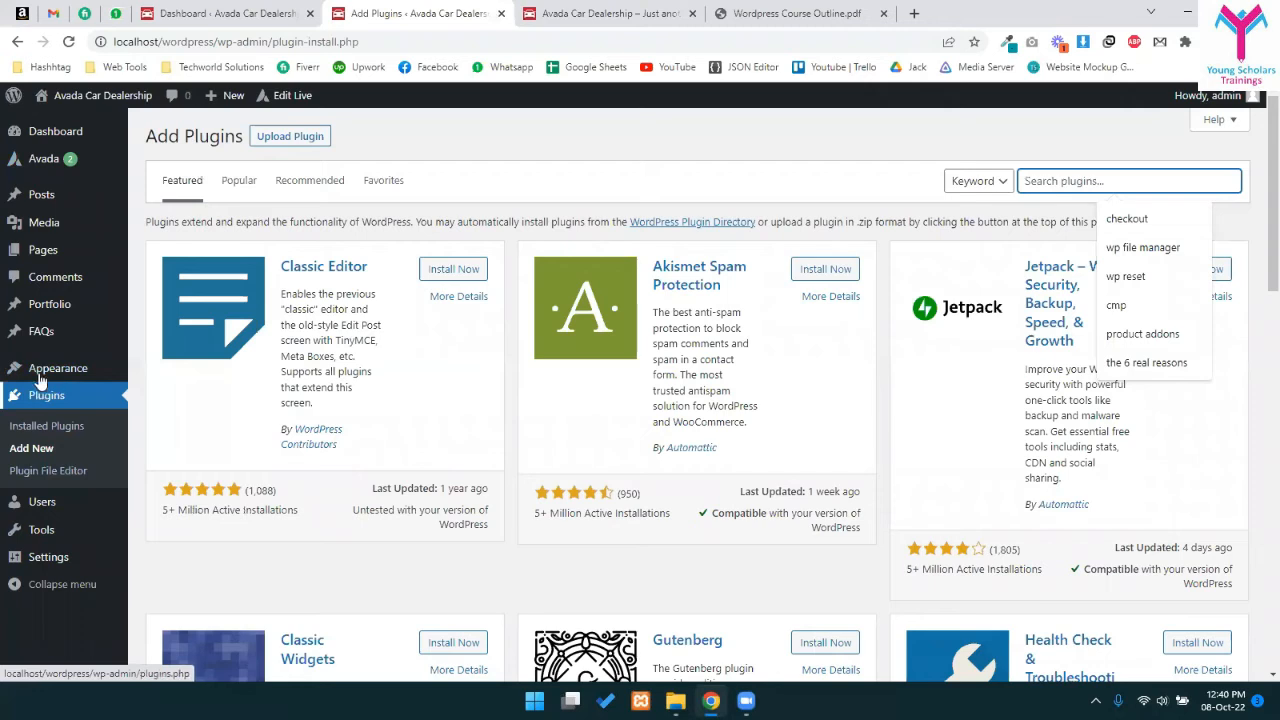
pyautogui.moveTo(40, 383)
pyautogui.moveTo(90, 160)
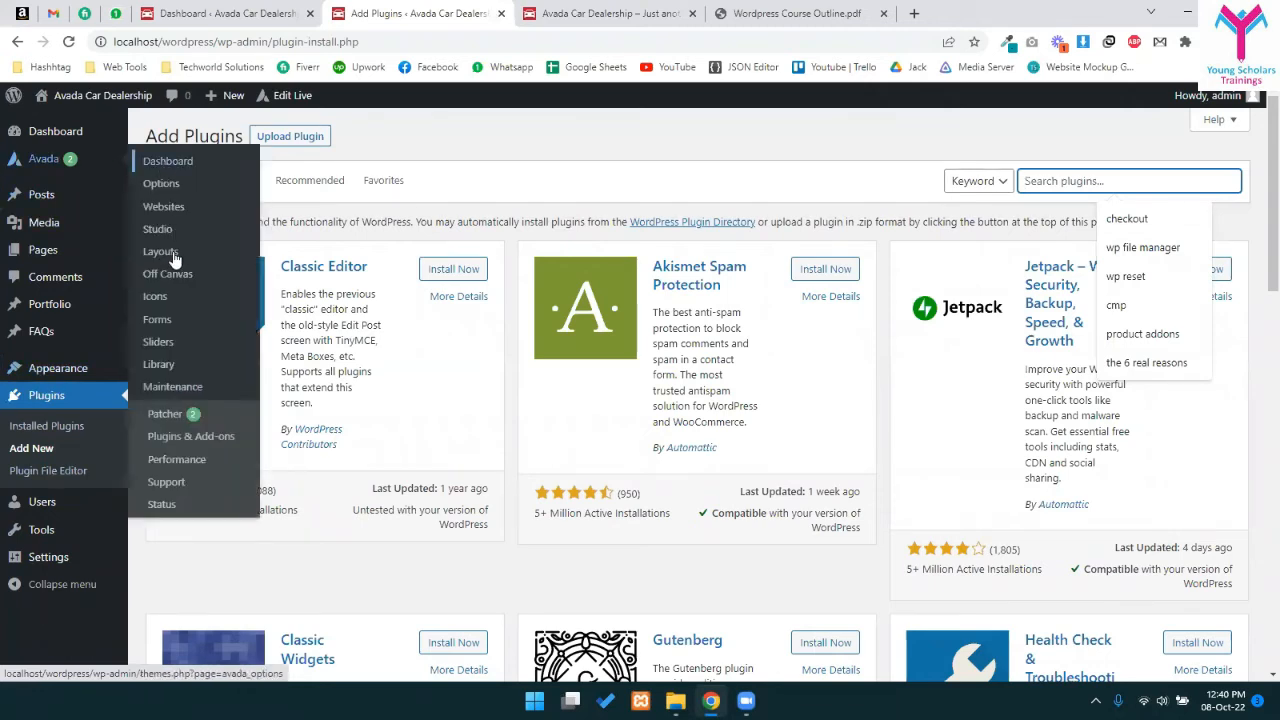
pyautogui.middleClick(160, 254)
pyautogui.click(775, 13)
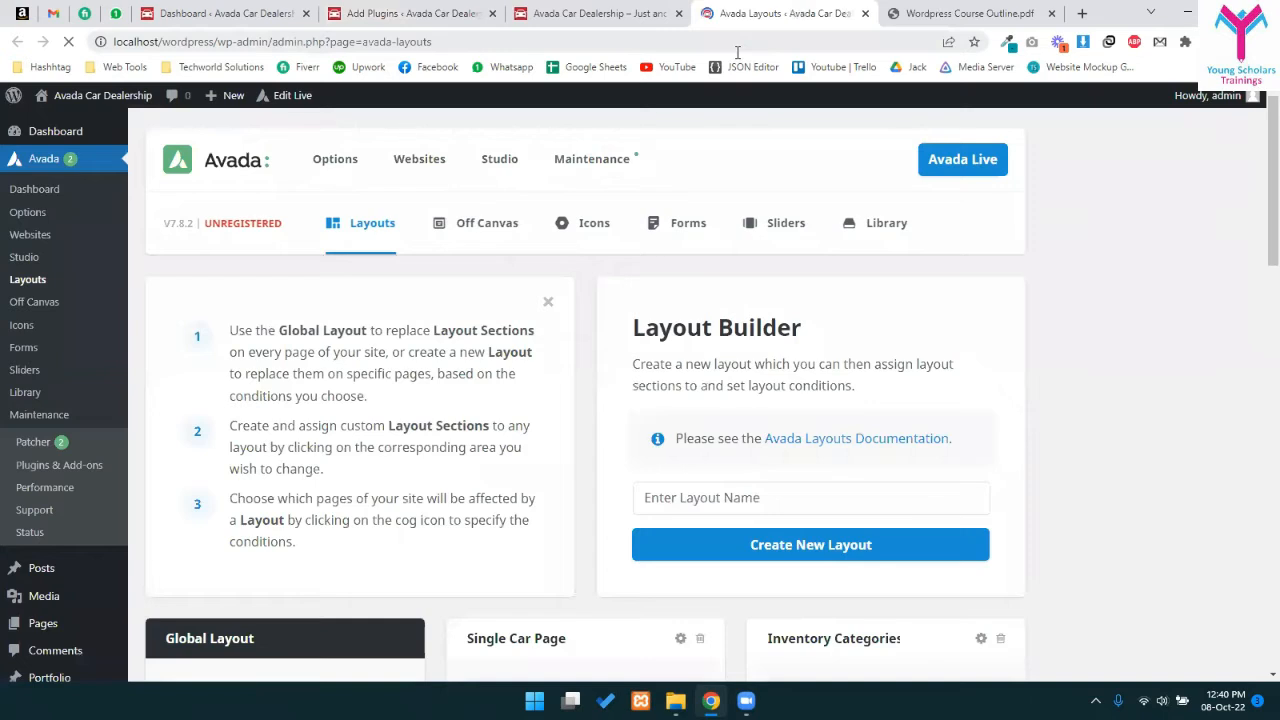
pyautogui.scroll(-4, 750, 257)
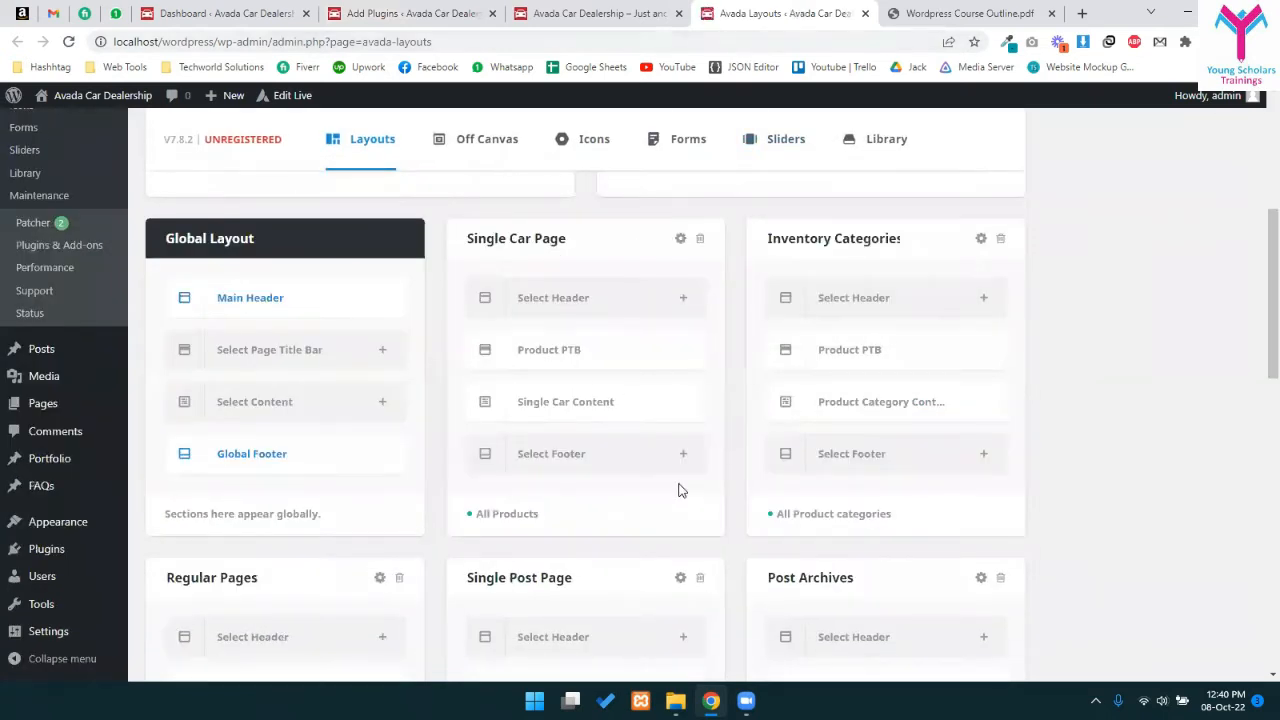
pyautogui.scroll(-2, 678, 490)
pyautogui.scroll(-3, 660, 460)
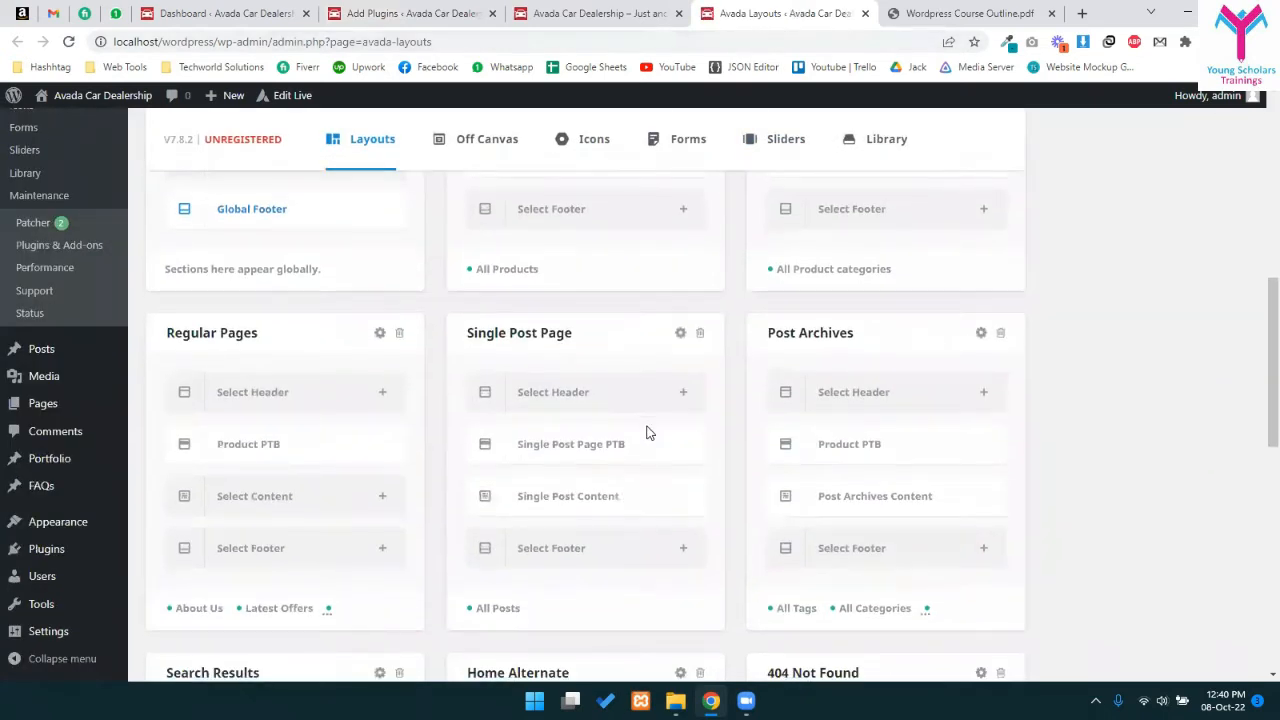
pyautogui.scroll(-1, 803, 400)
pyautogui.scroll(-3, 803, 400)
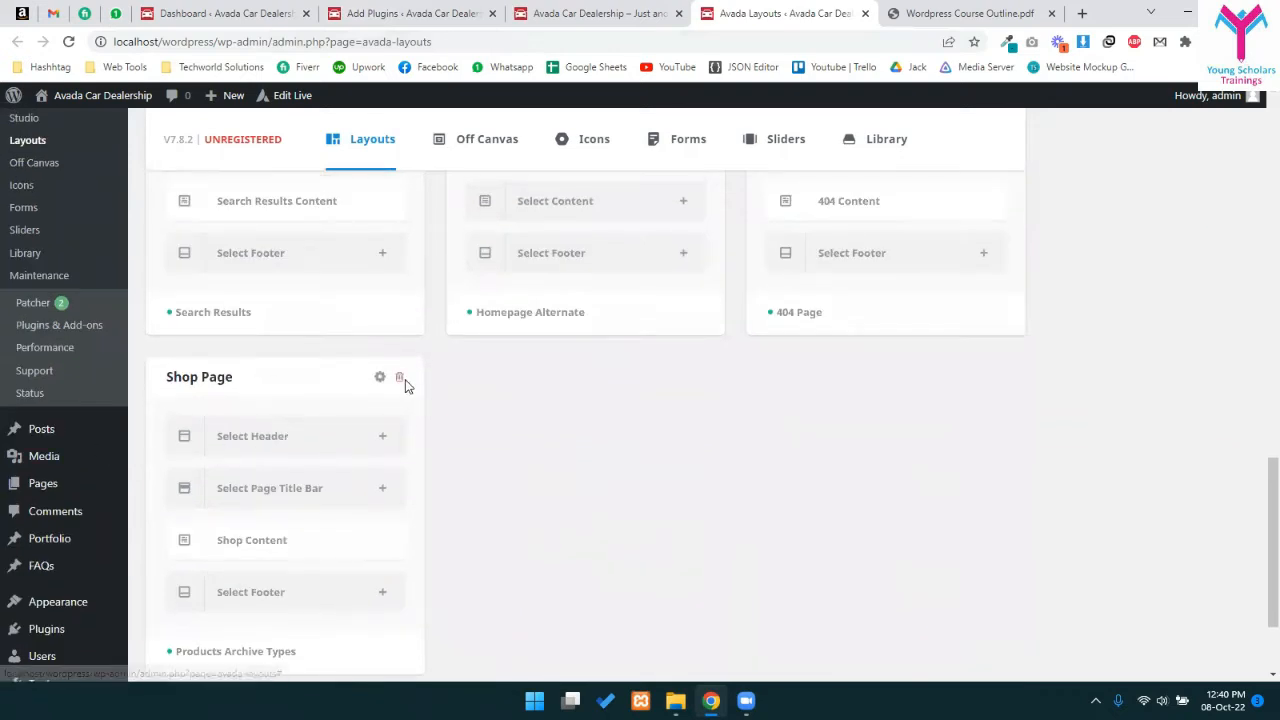
pyautogui.click(398, 380)
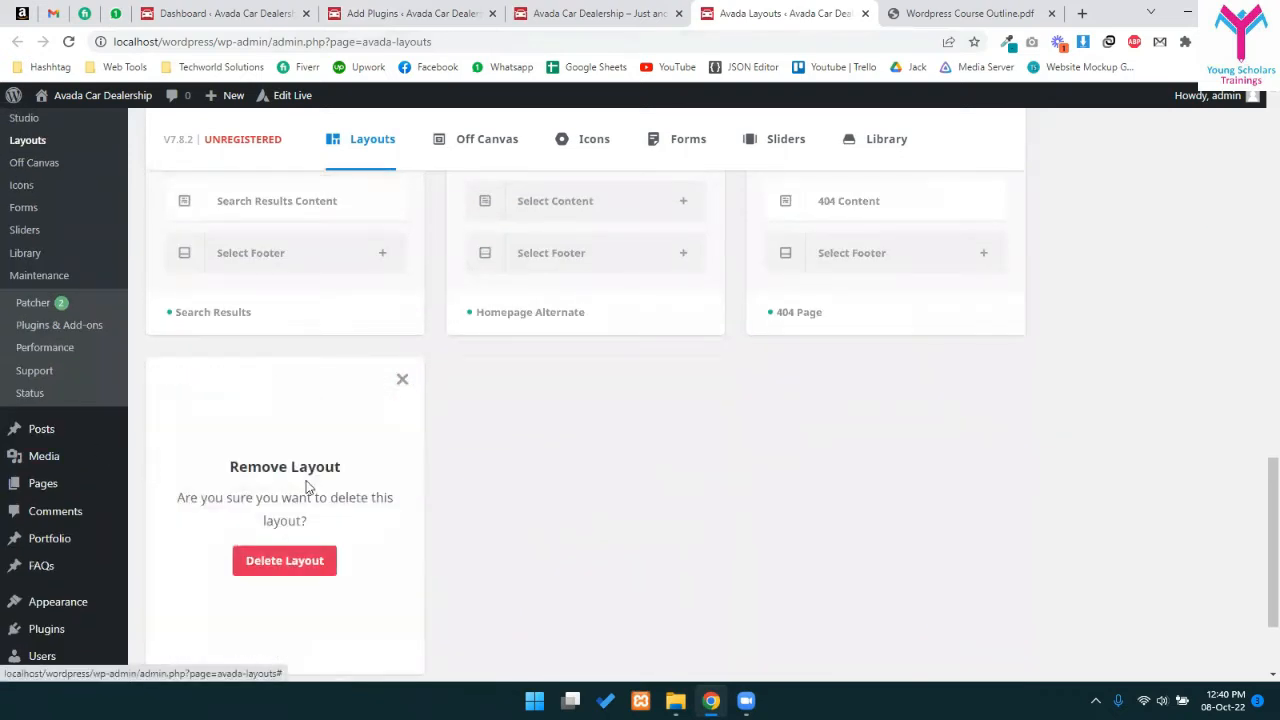
pyautogui.click(286, 560)
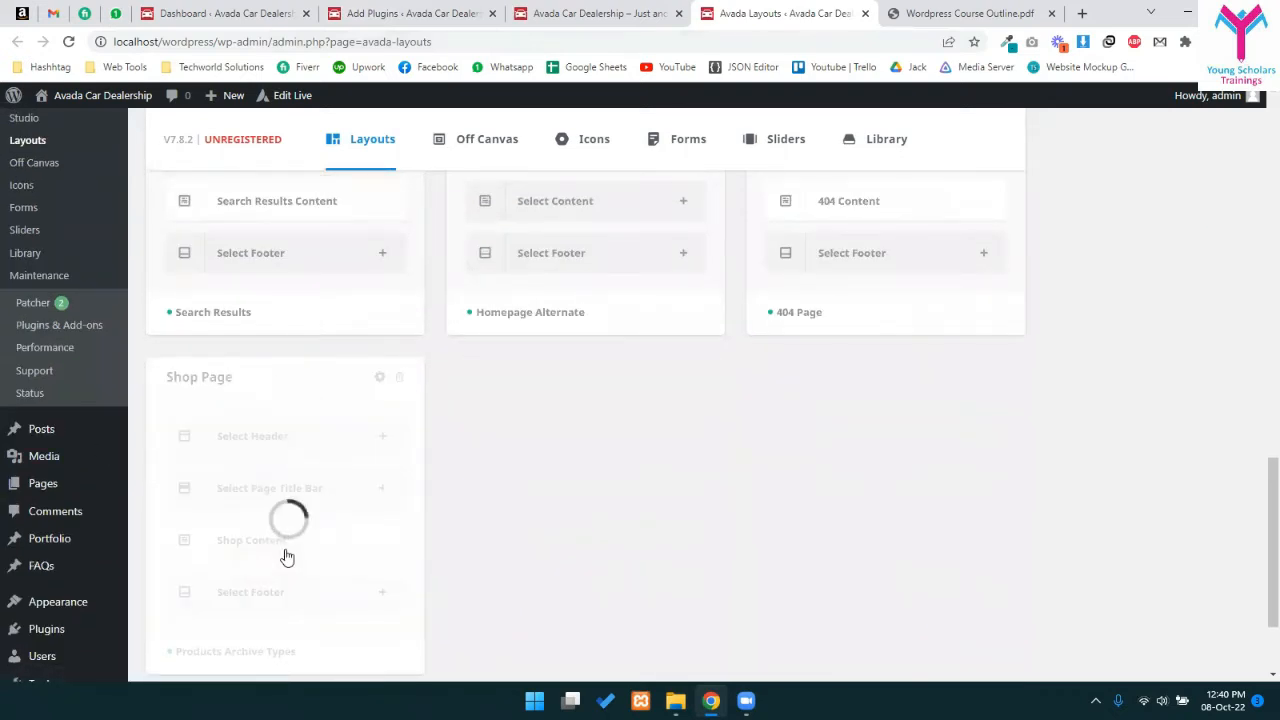
pyautogui.scroll(6, 603, 454)
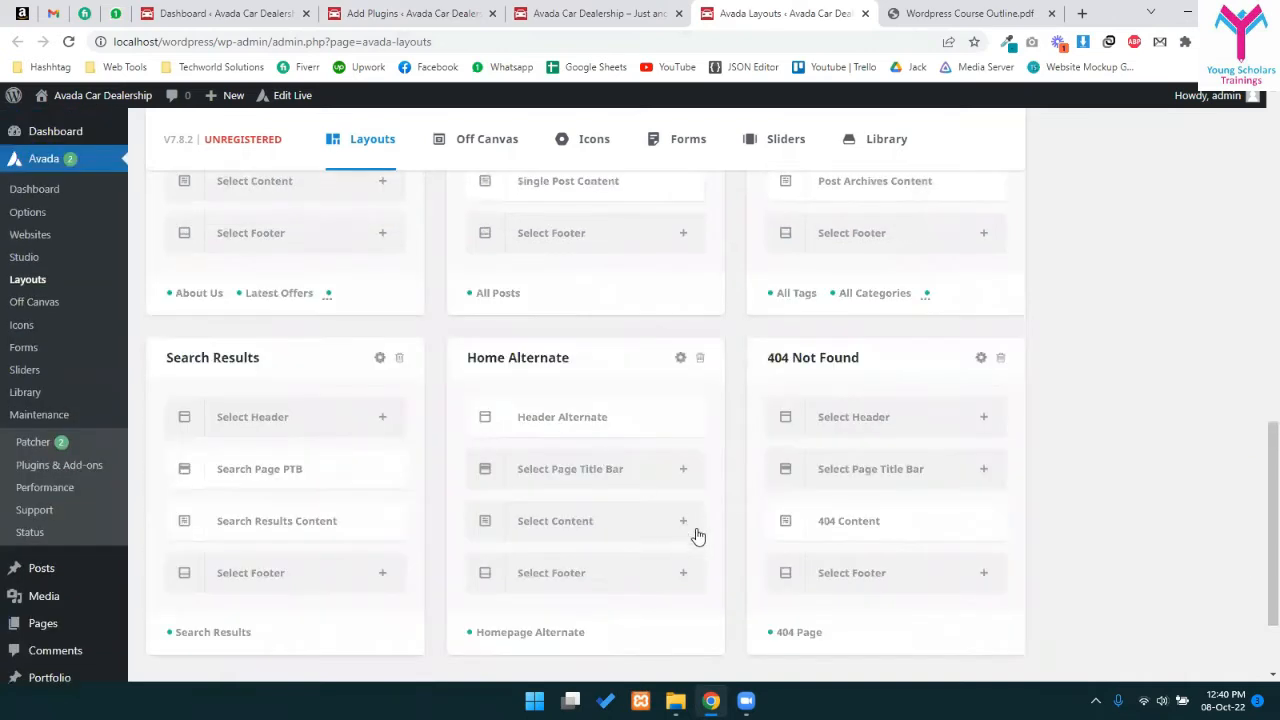
pyautogui.scroll(5, 680, 497)
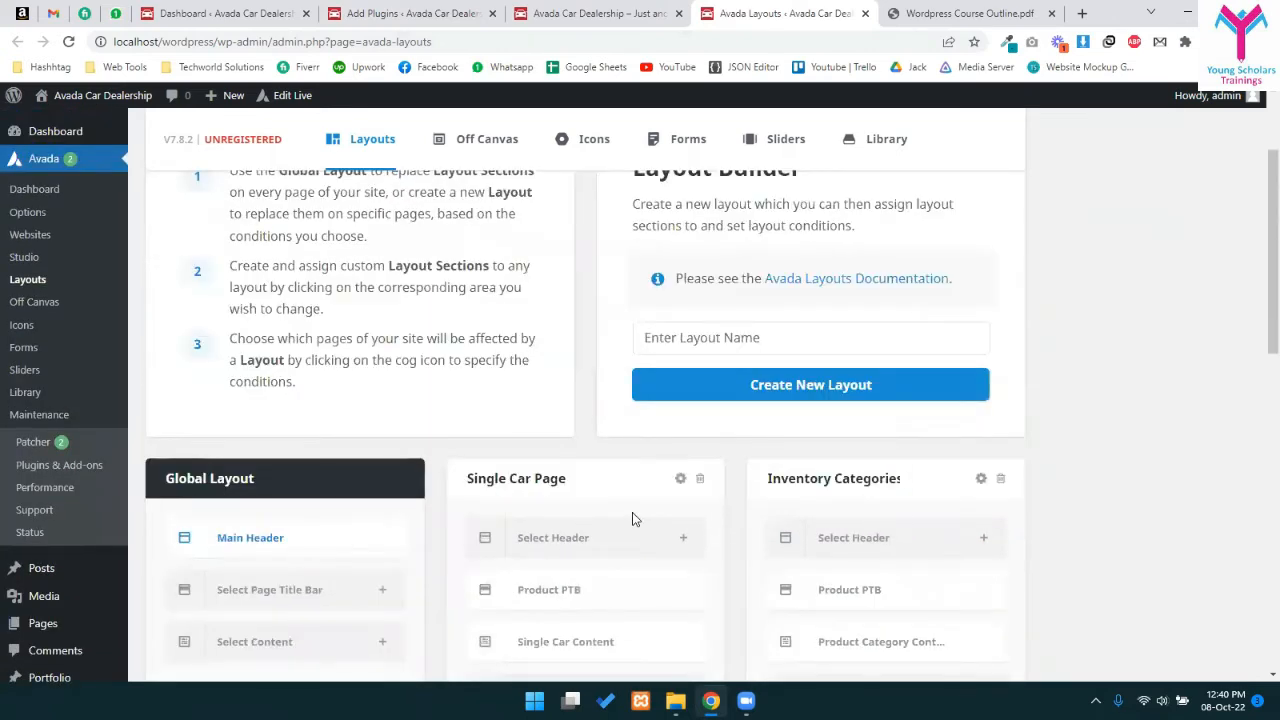
pyautogui.scroll(-2, 682, 480)
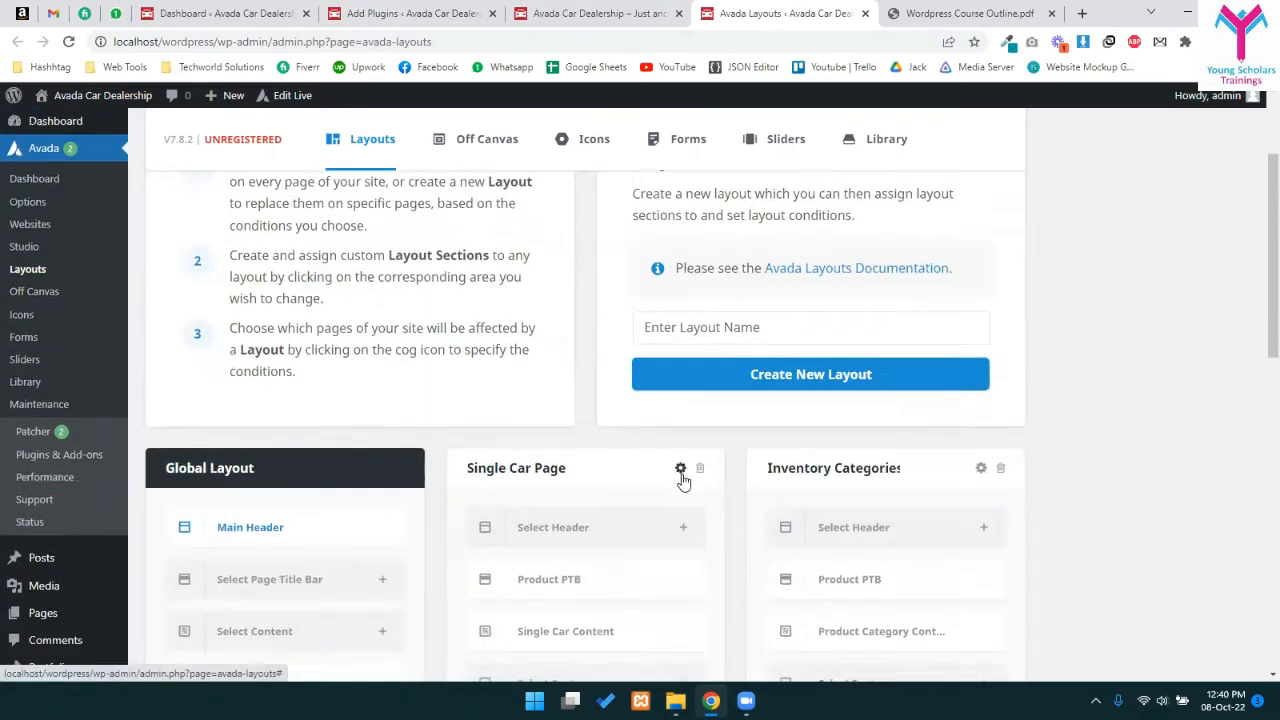
pyautogui.click(600, 13)
pyautogui.click(790, 13)
# - Close the newsletter popup on the car dealership front end, then open the admin's Pages list
pyautogui.click(663, 8)
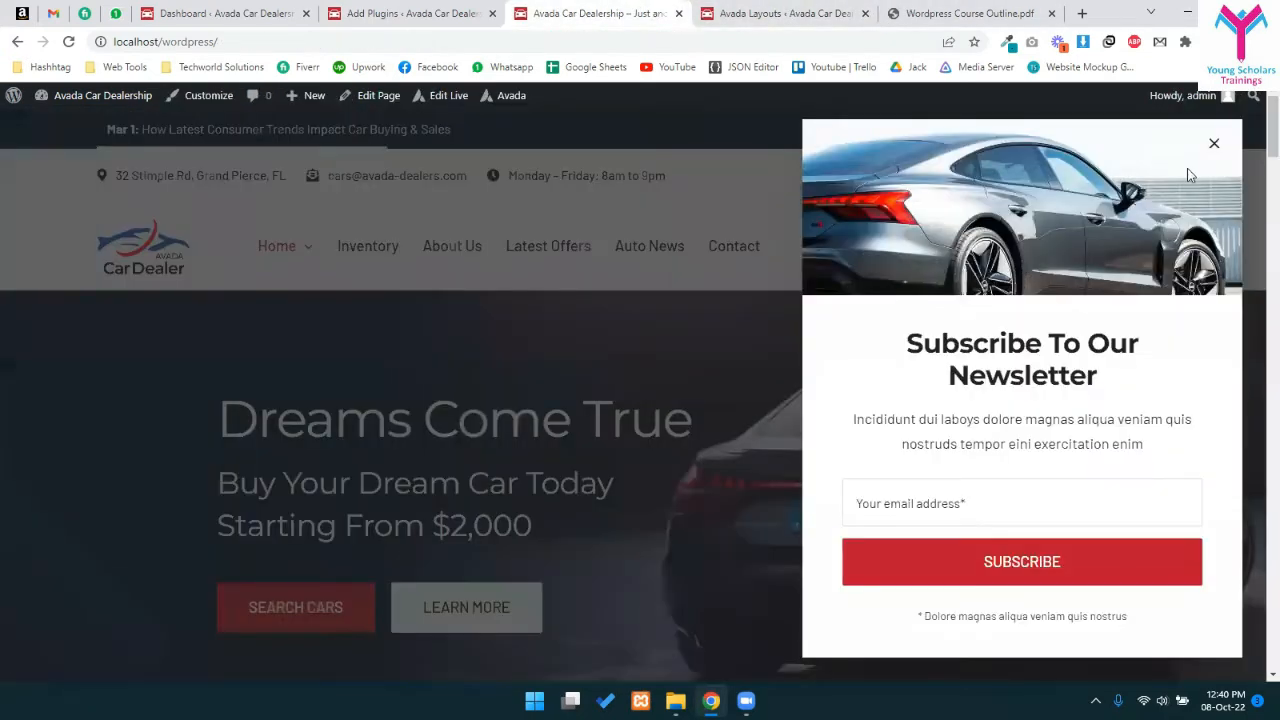
pyautogui.click(1214, 143)
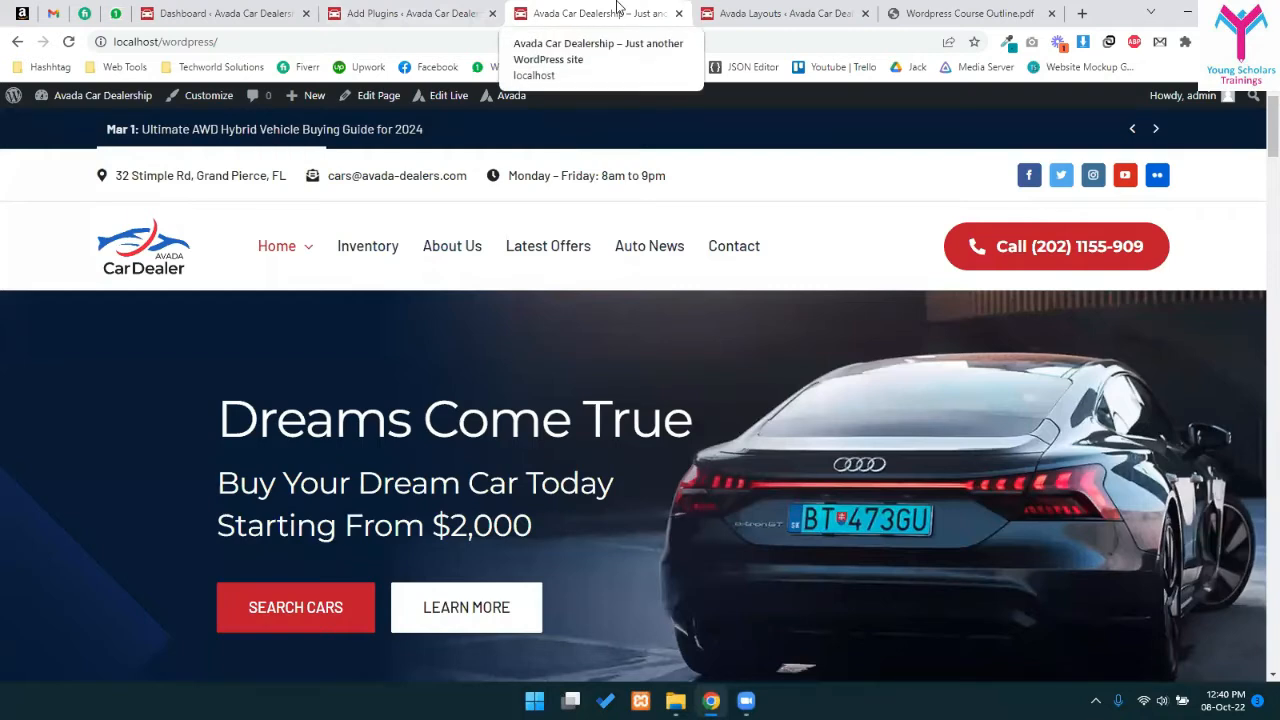
pyautogui.hotkey('ctrl', 'pageup')
pyautogui.click(576, 8)
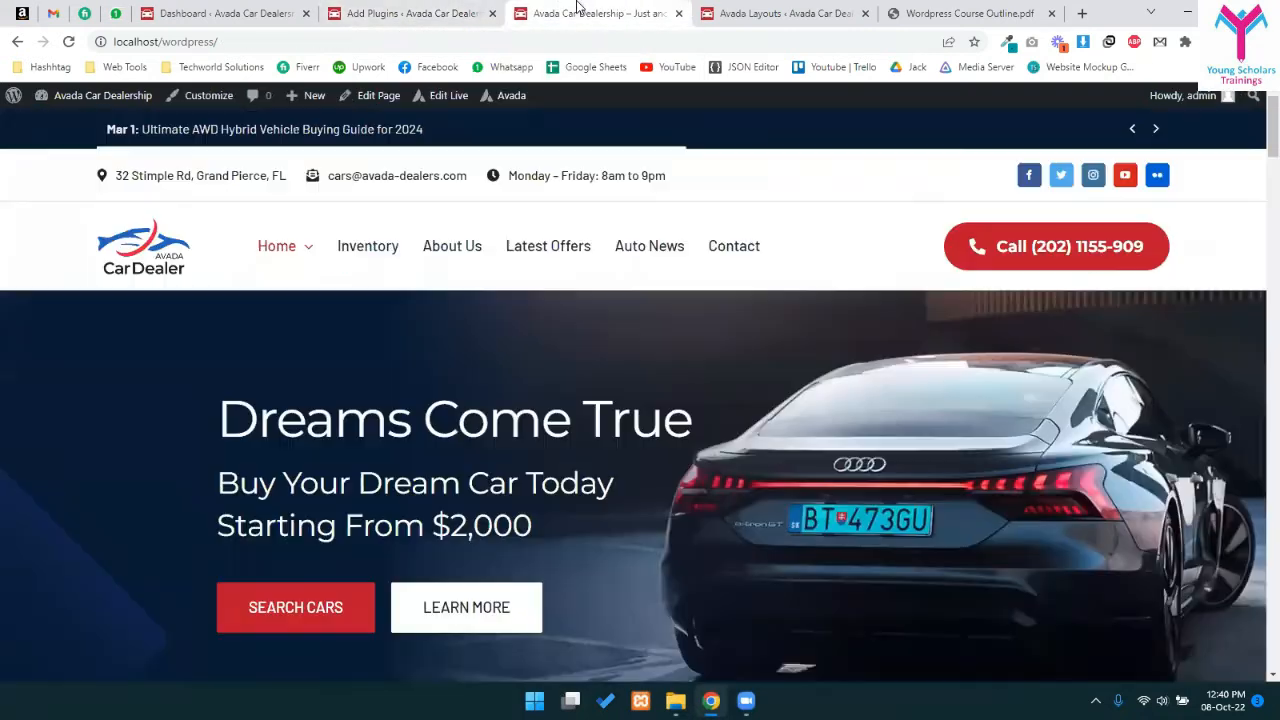
pyautogui.click(420, 12)
pyautogui.click(520, 8)
pyautogui.click(460, 8)
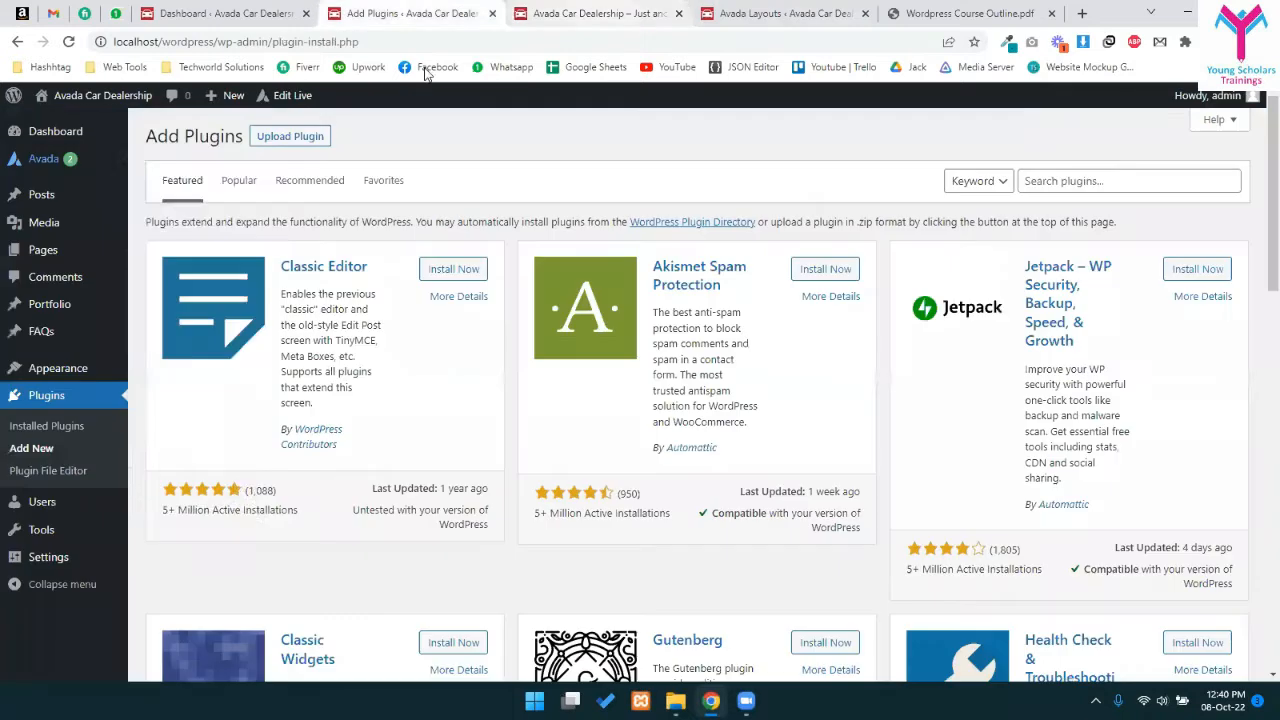
pyautogui.click(42, 250)
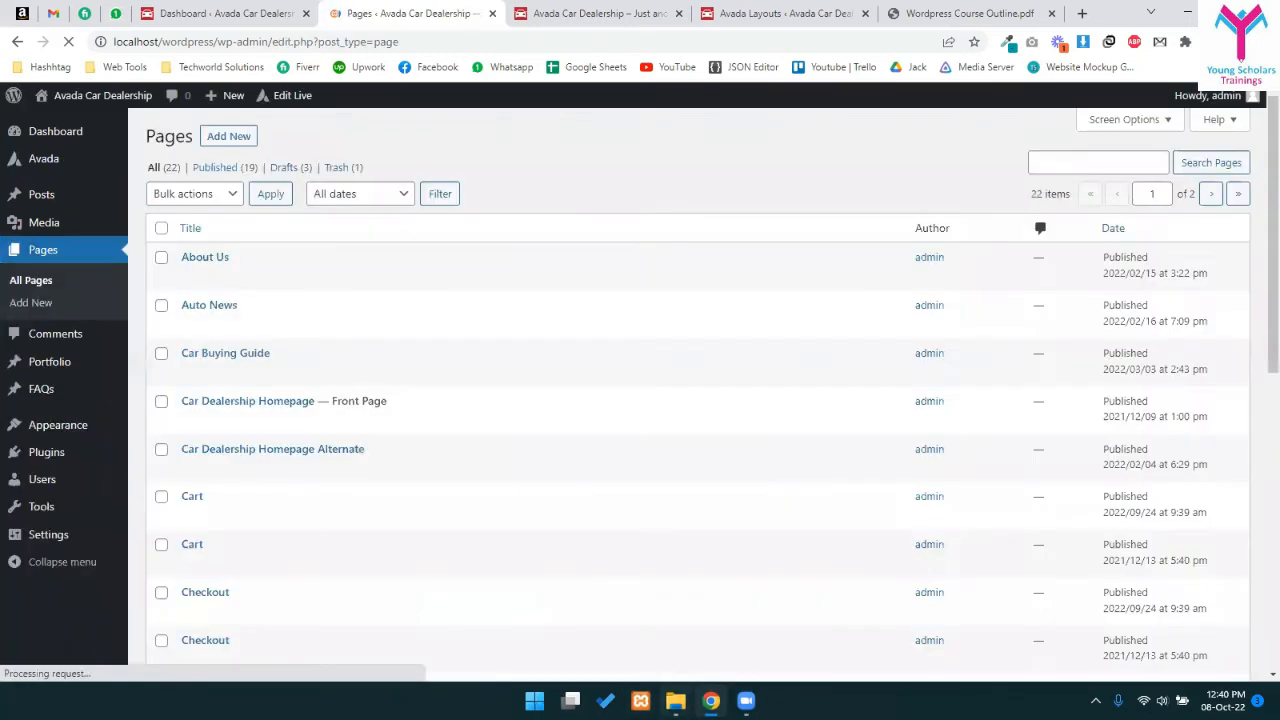
# - Look inside D:\Xampp\htdocs\wp2 in File Explorer, then return to the browser's Pages list
pyautogui.click(676, 701)
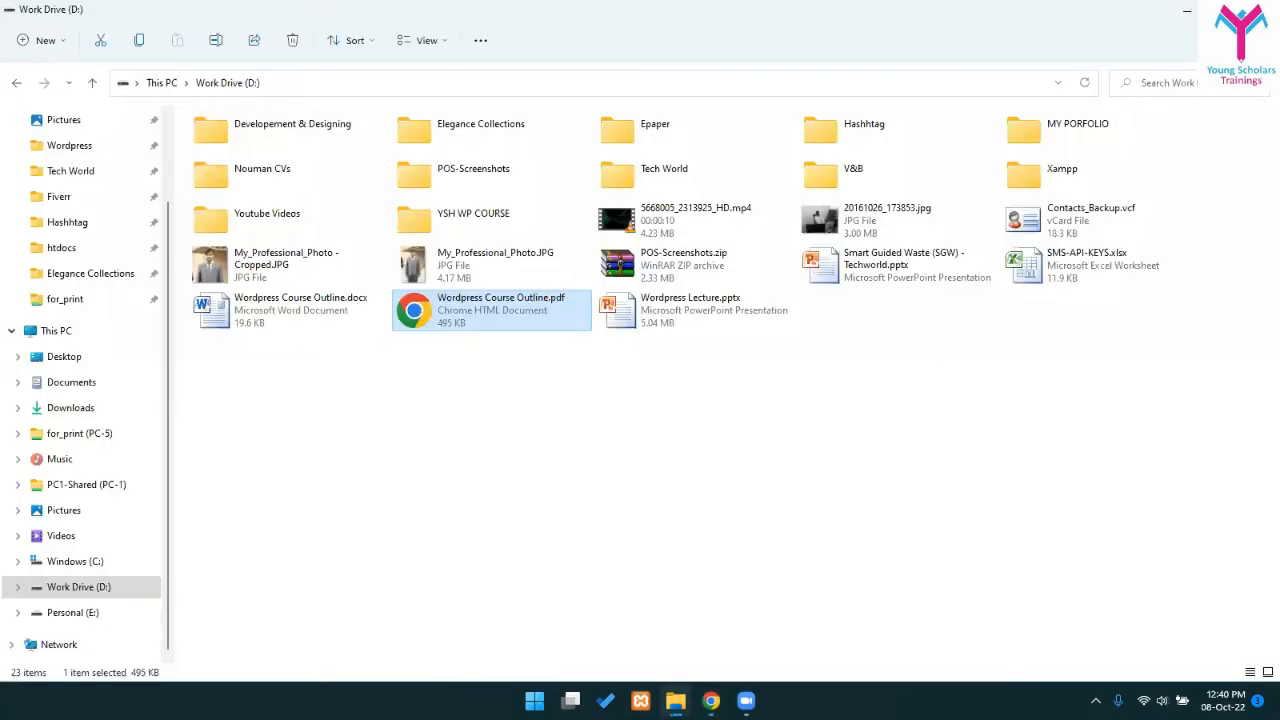
pyautogui.scroll(1, 72, 247)
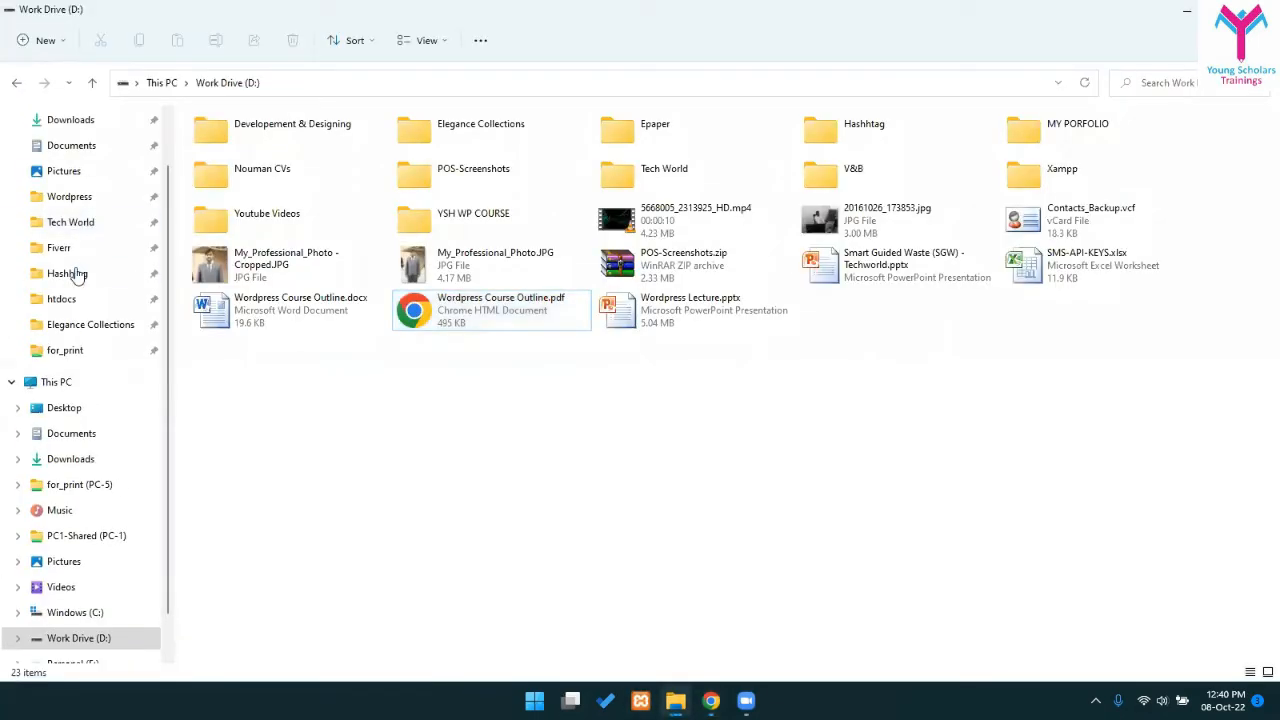
pyautogui.click(75, 299)
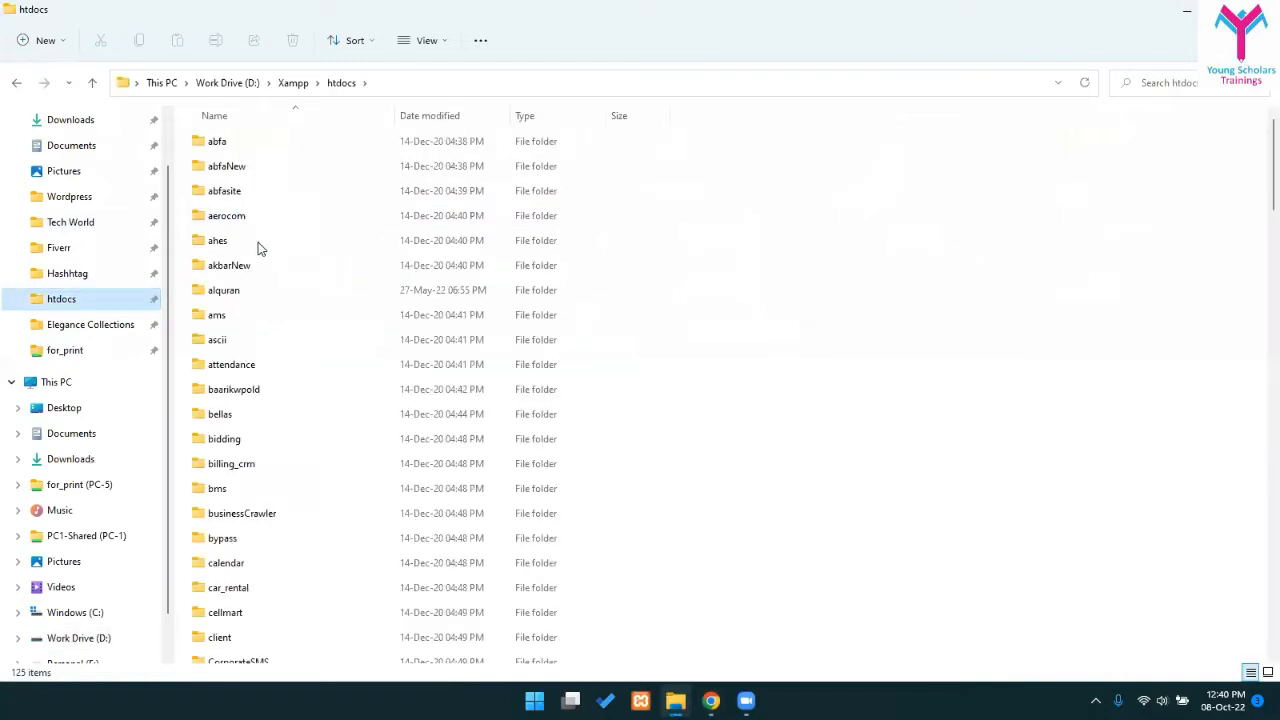
pyautogui.scroll(-4, 794, 369)
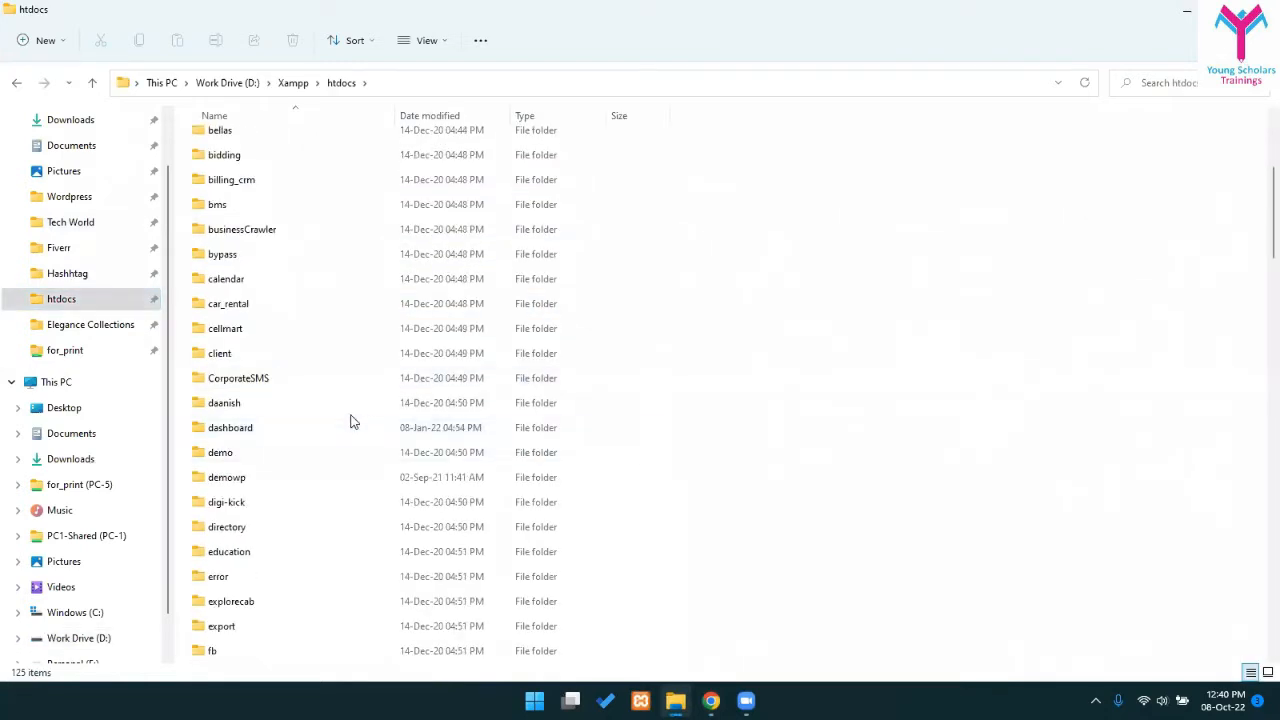
pyautogui.click(296, 428)
pyautogui.press('w')
pyautogui.press('w')
pyautogui.press('w')
pyautogui.press('w')
pyautogui.press('w')
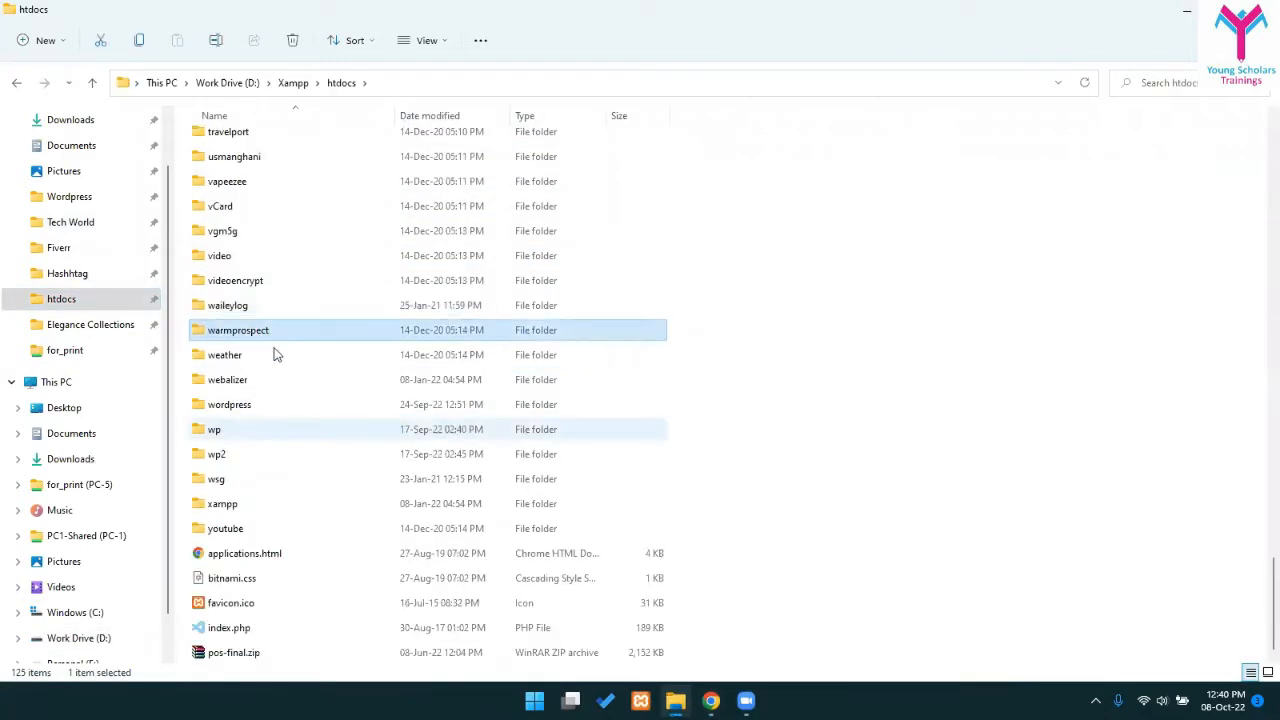
pyautogui.click(214, 431)
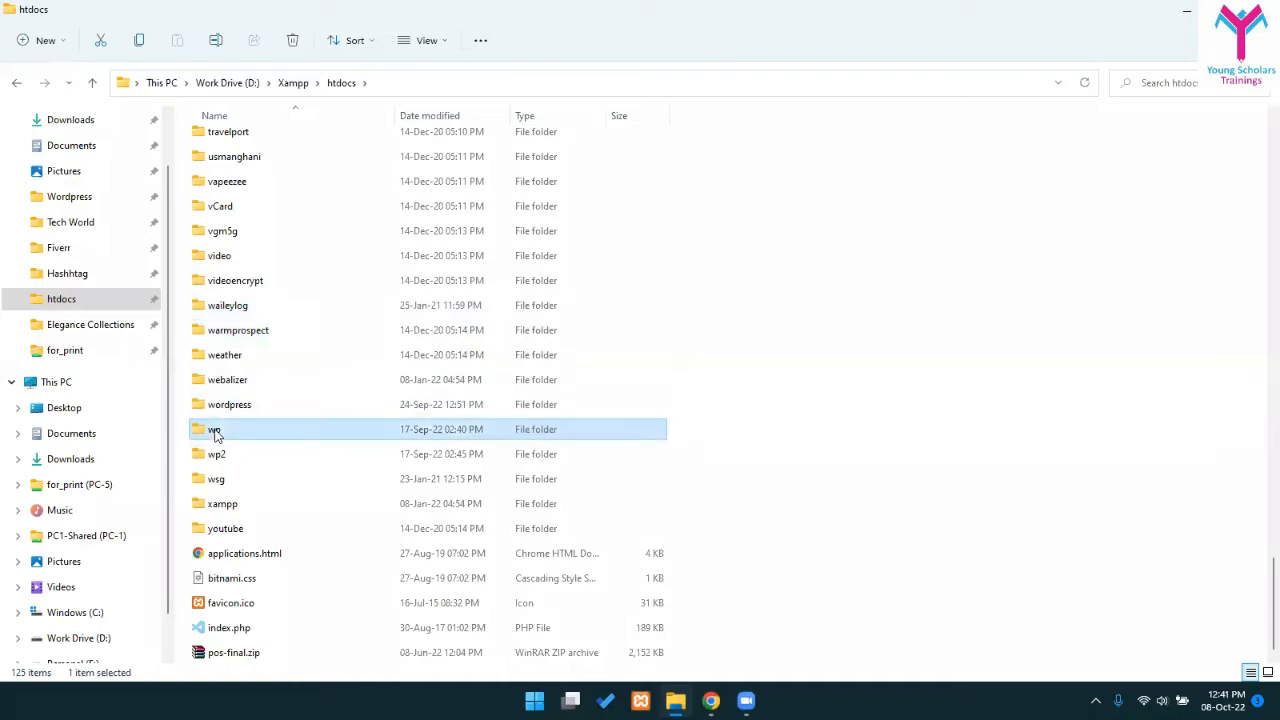
pyautogui.doubleClick(226, 454)
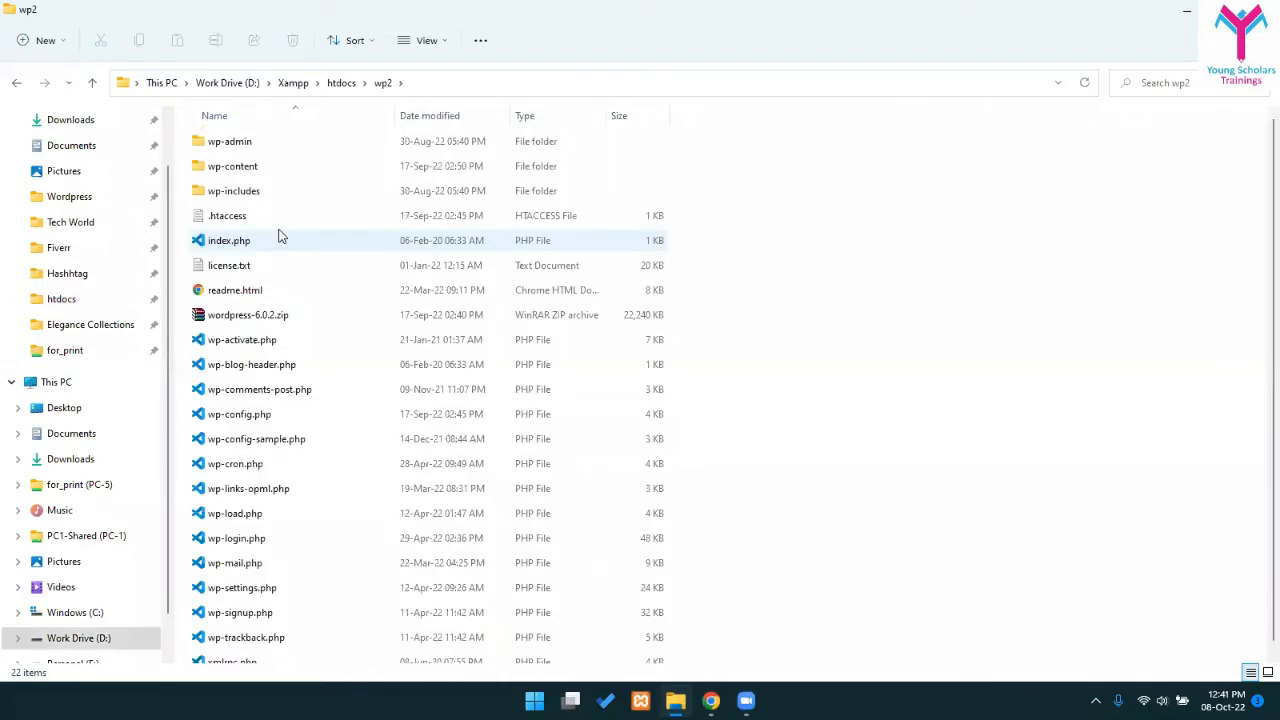
pyautogui.press('BackSpace')
pyautogui.hotkey('alt', 'Tab')
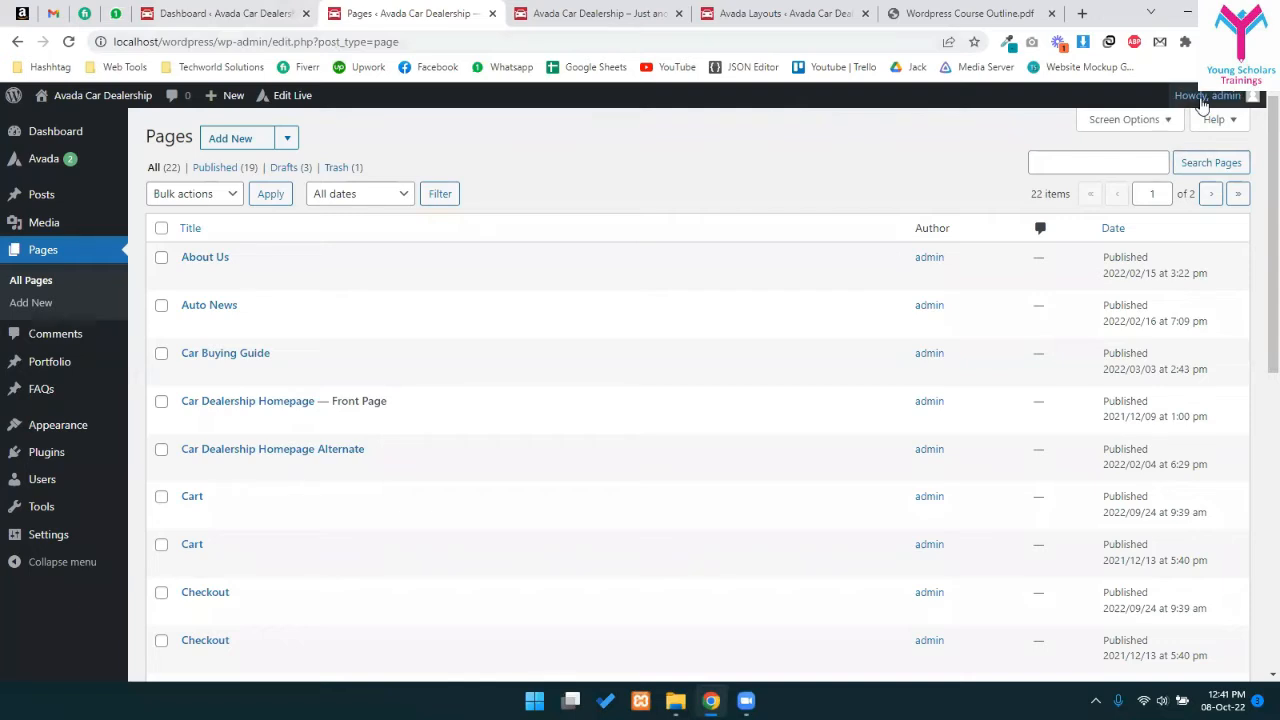
# - Log out of the car dealership admin and load the localhost/wp2 site
pyautogui.moveTo(1210, 96)
pyautogui.click(1163, 176)
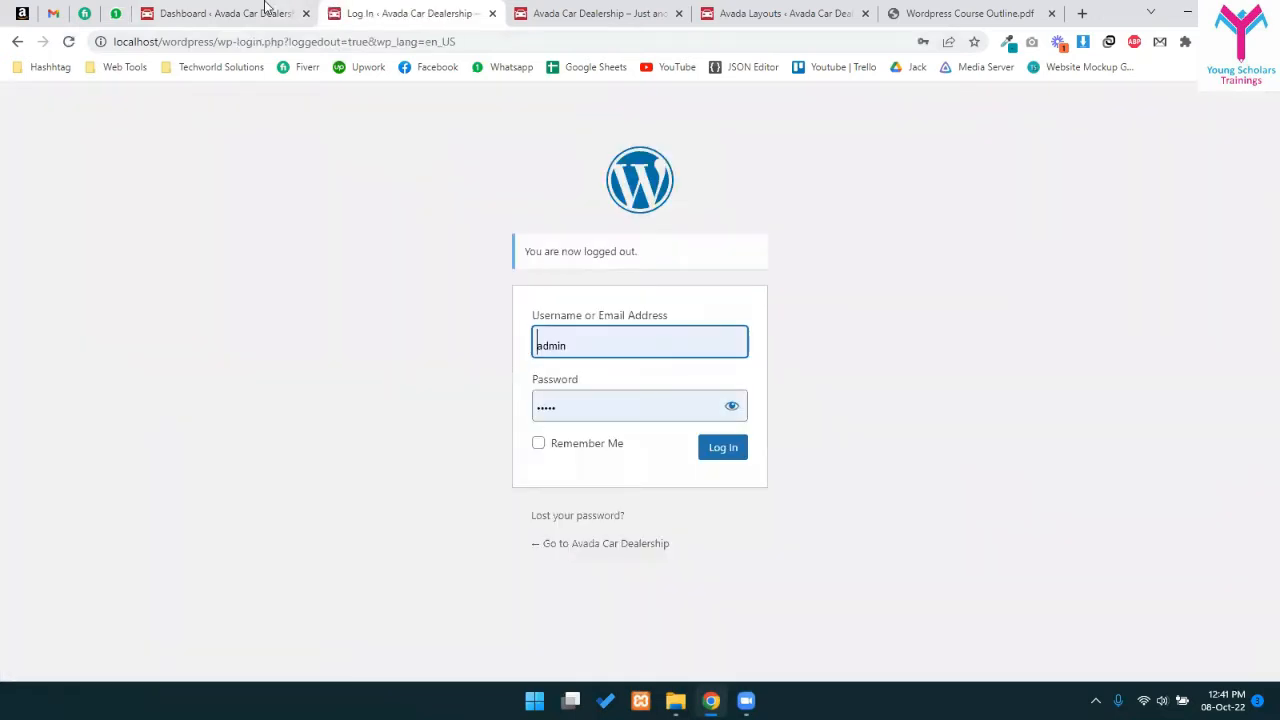
pyautogui.moveTo(169, 41); pyautogui.dragTo(730, 131)
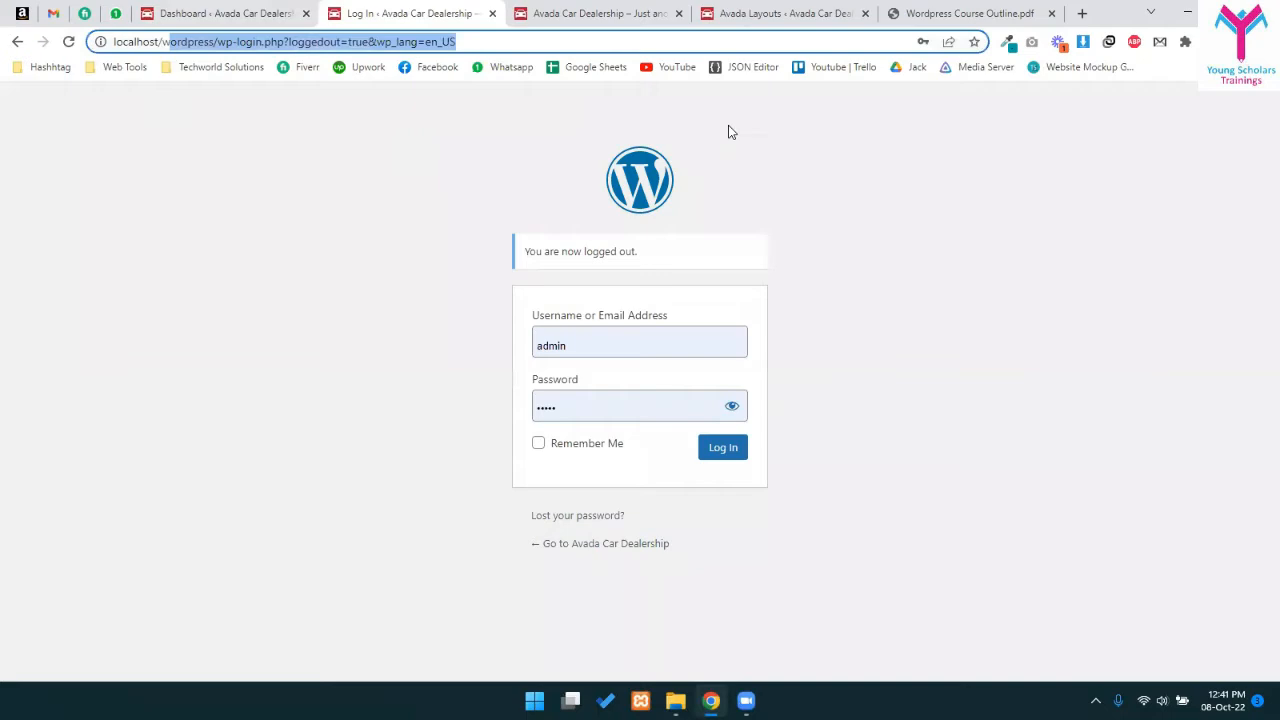
pyautogui.write('p2')
pyautogui.press('Return')
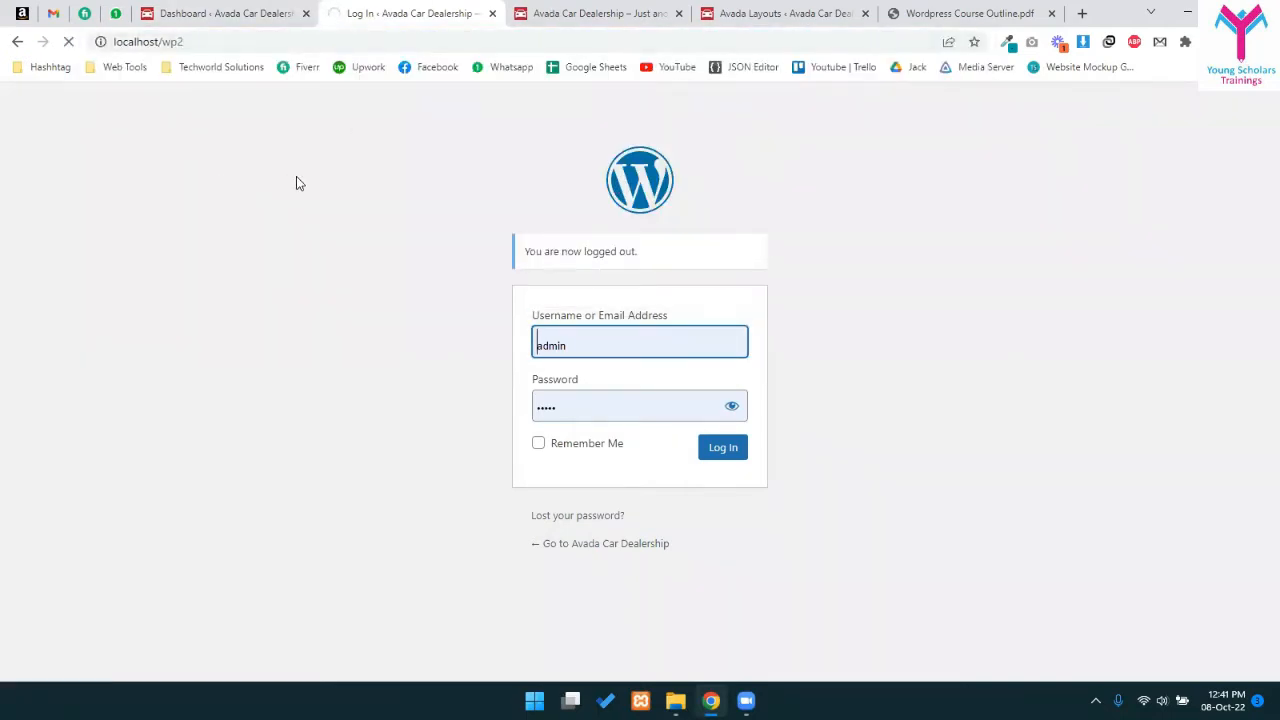
pyautogui.scroll(-3, 630, 275)
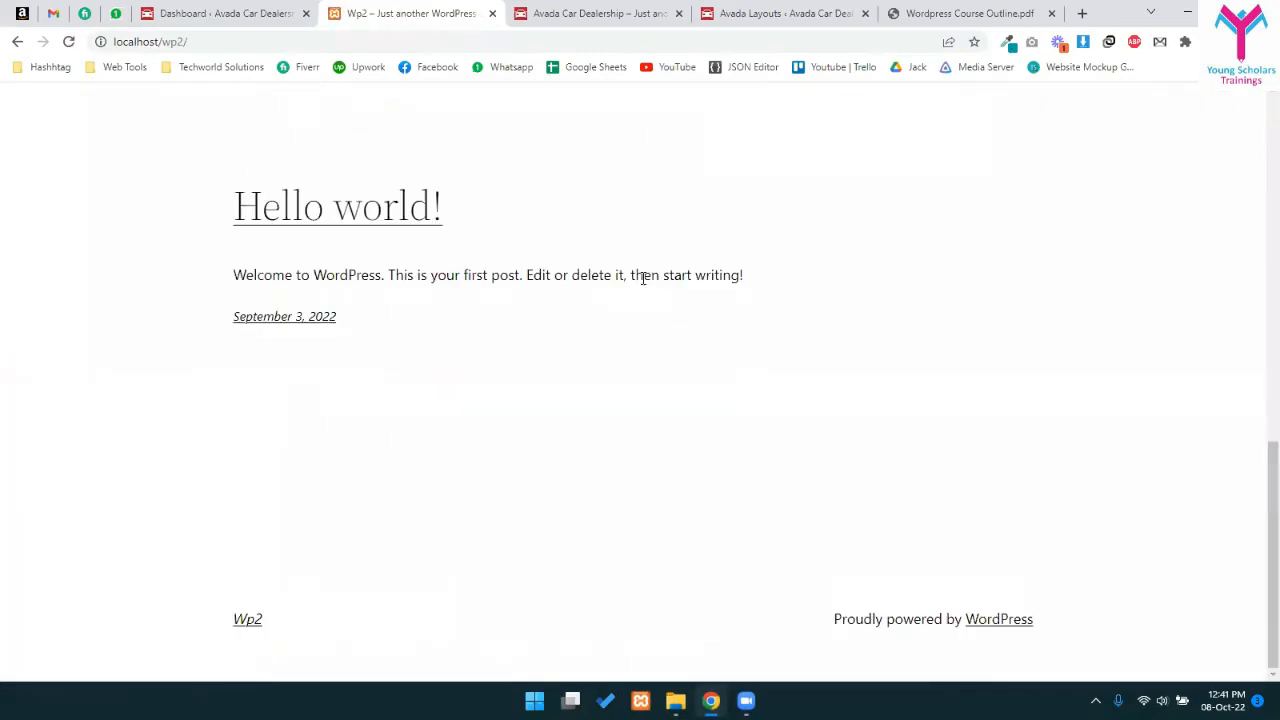
pyautogui.scroll(4, 660, 274)
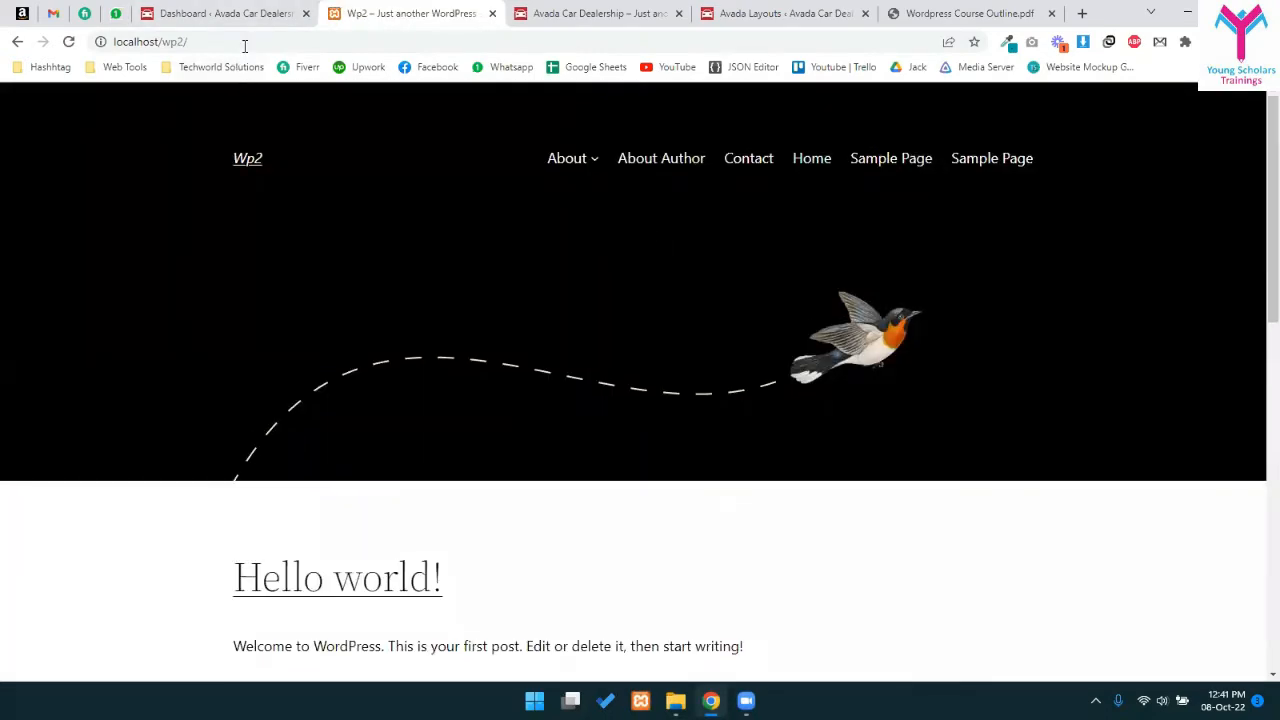
pyautogui.click(339, 66)
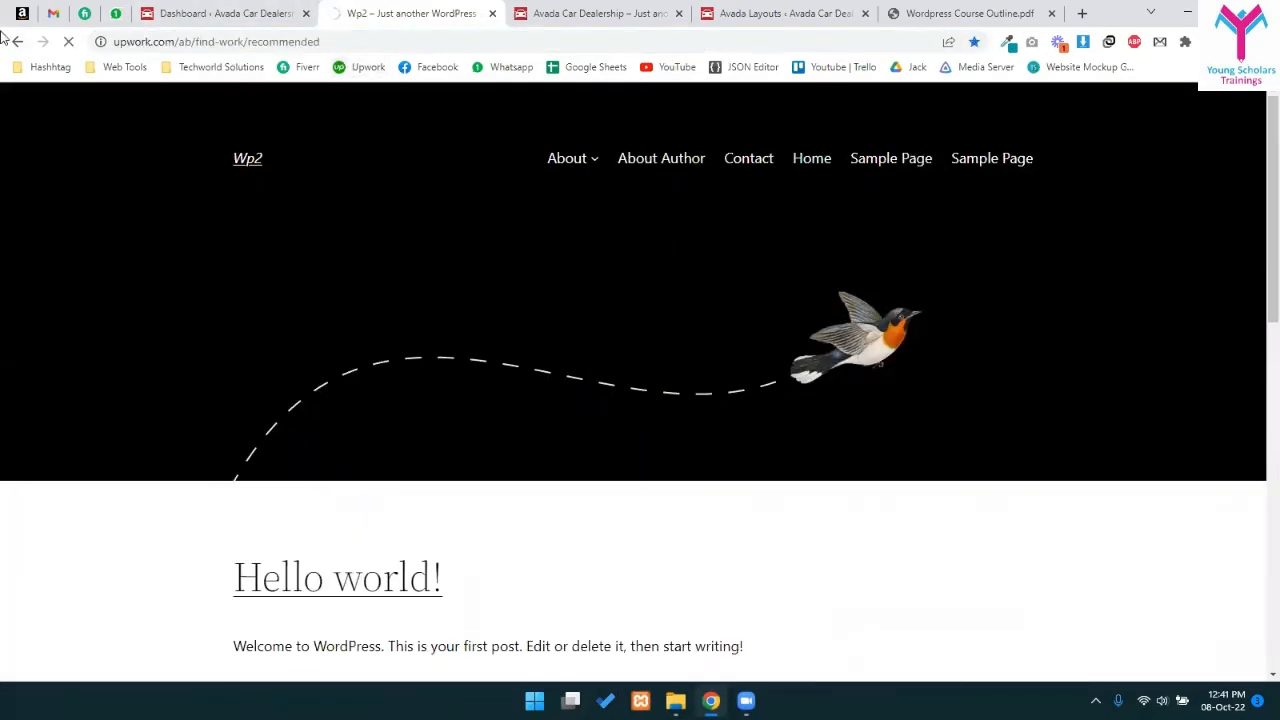
pyautogui.click(18, 42)
# - Sign in at localhost/wp2/wp-admin using Chrome's saved wp2 login after an initial failed attempt
pyautogui.click(291, 42)
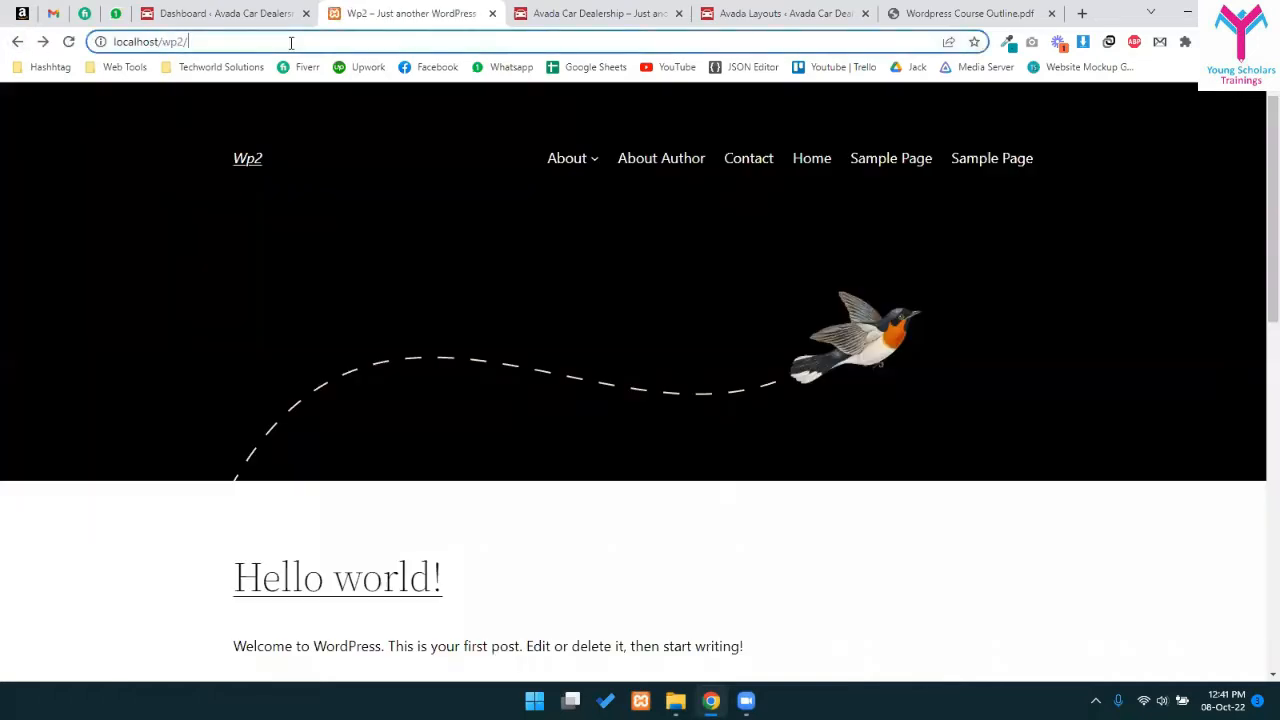
pyautogui.write('wp-admin')
pyautogui.press('Return')
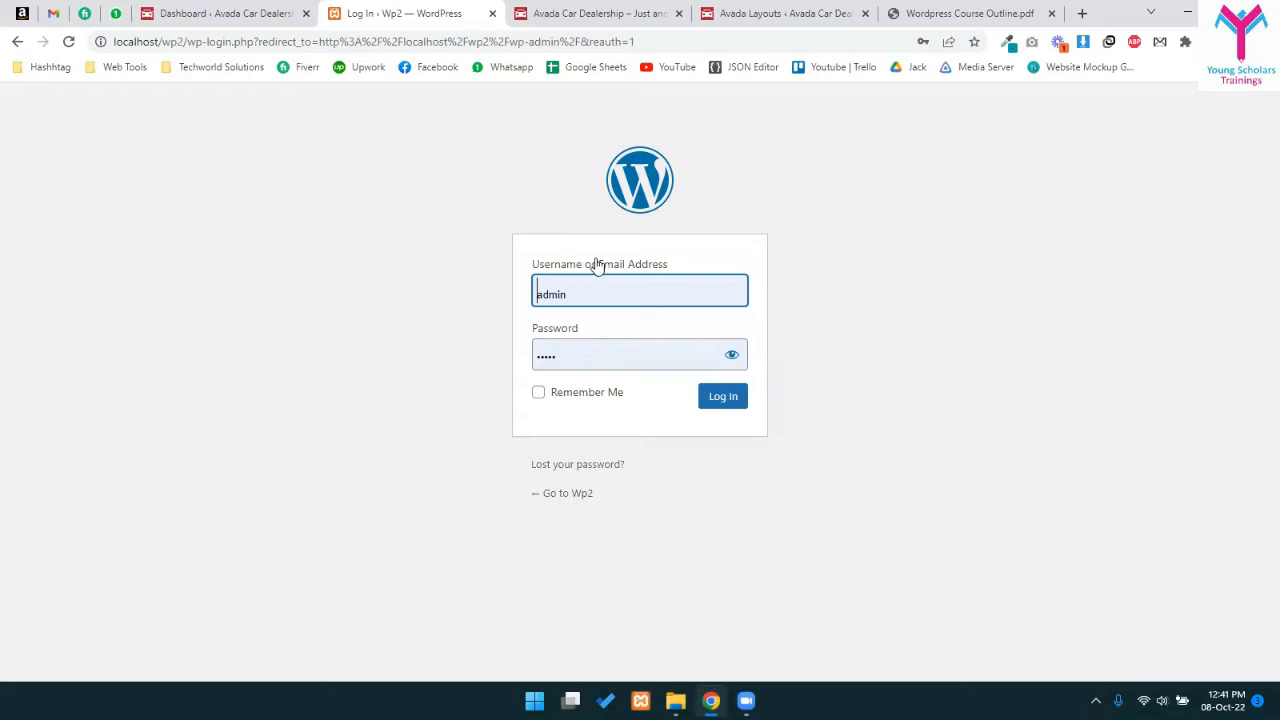
pyautogui.click(703, 399)
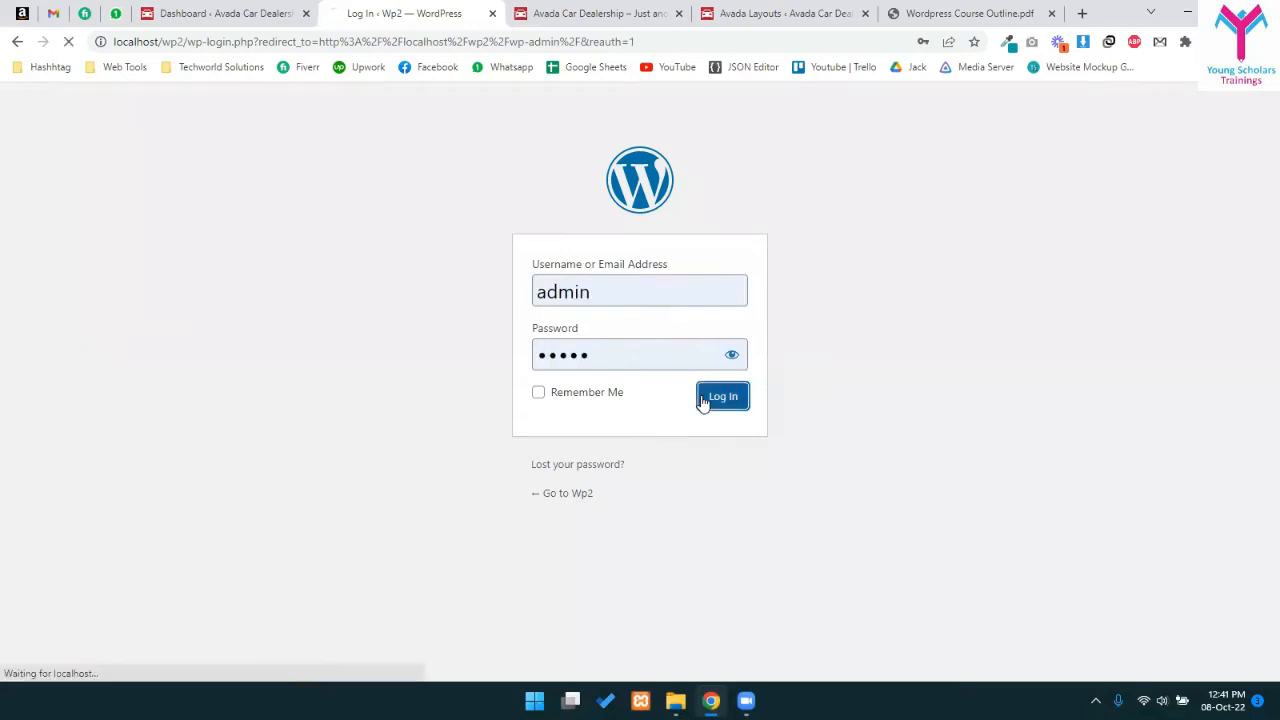
pyautogui.click(607, 368)
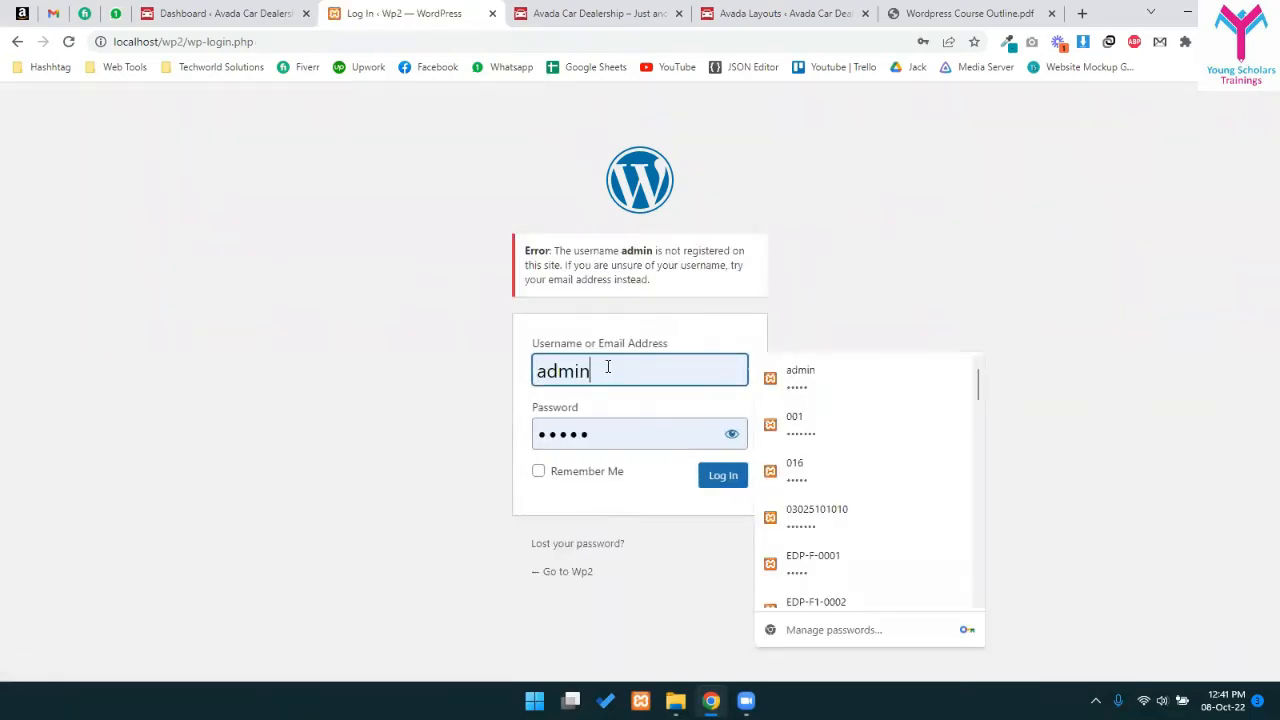
pyautogui.click(857, 372)
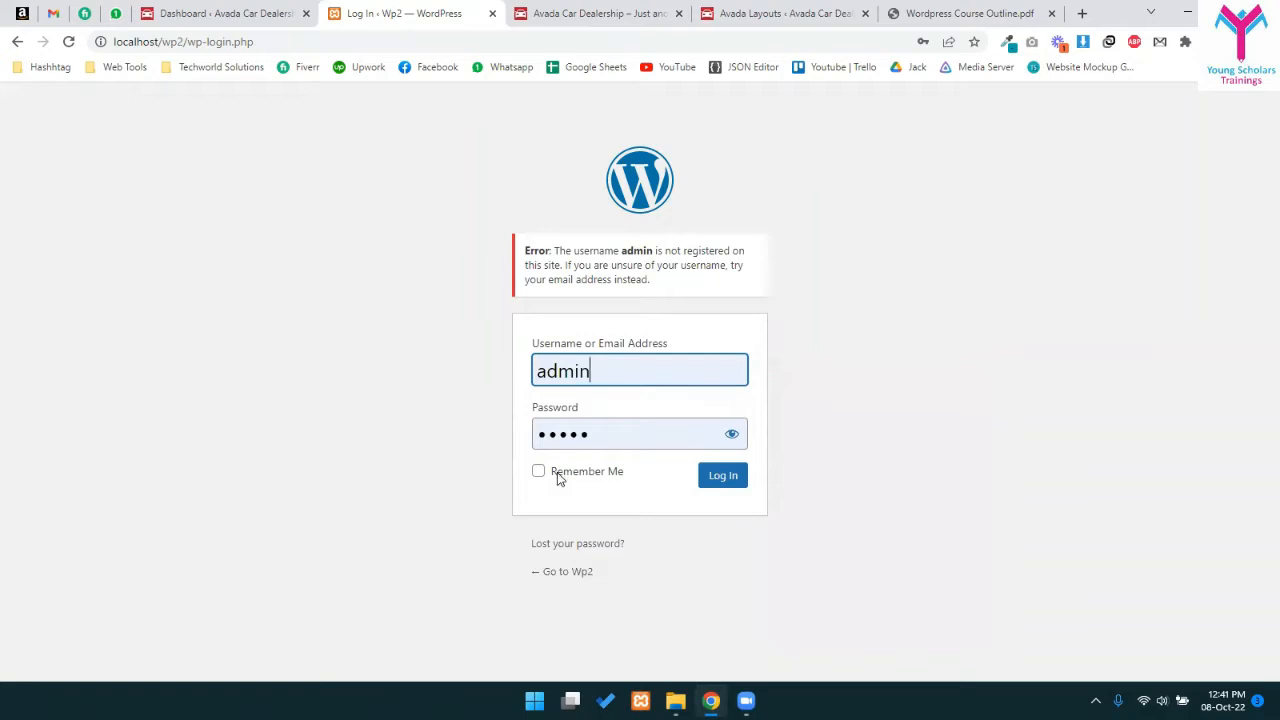
pyautogui.click(737, 484)
pyautogui.click(620, 372)
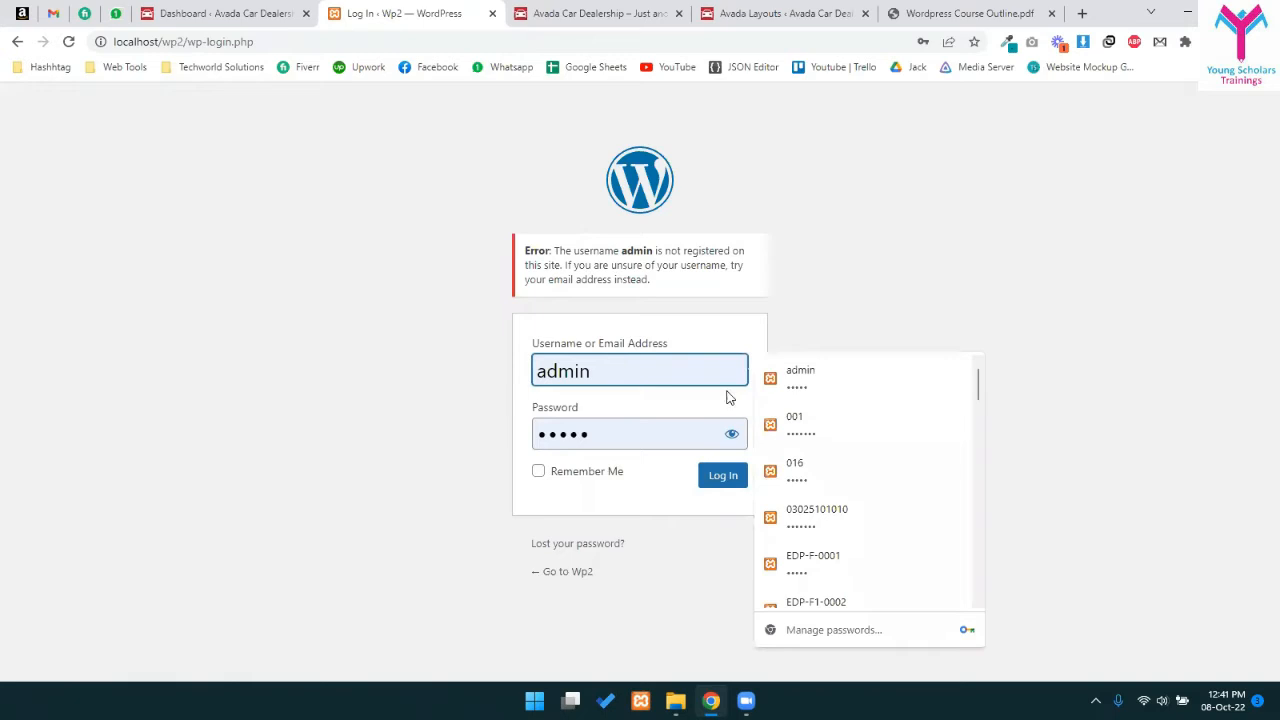
pyautogui.scroll(-10, 857, 425)
pyautogui.click(857, 534)
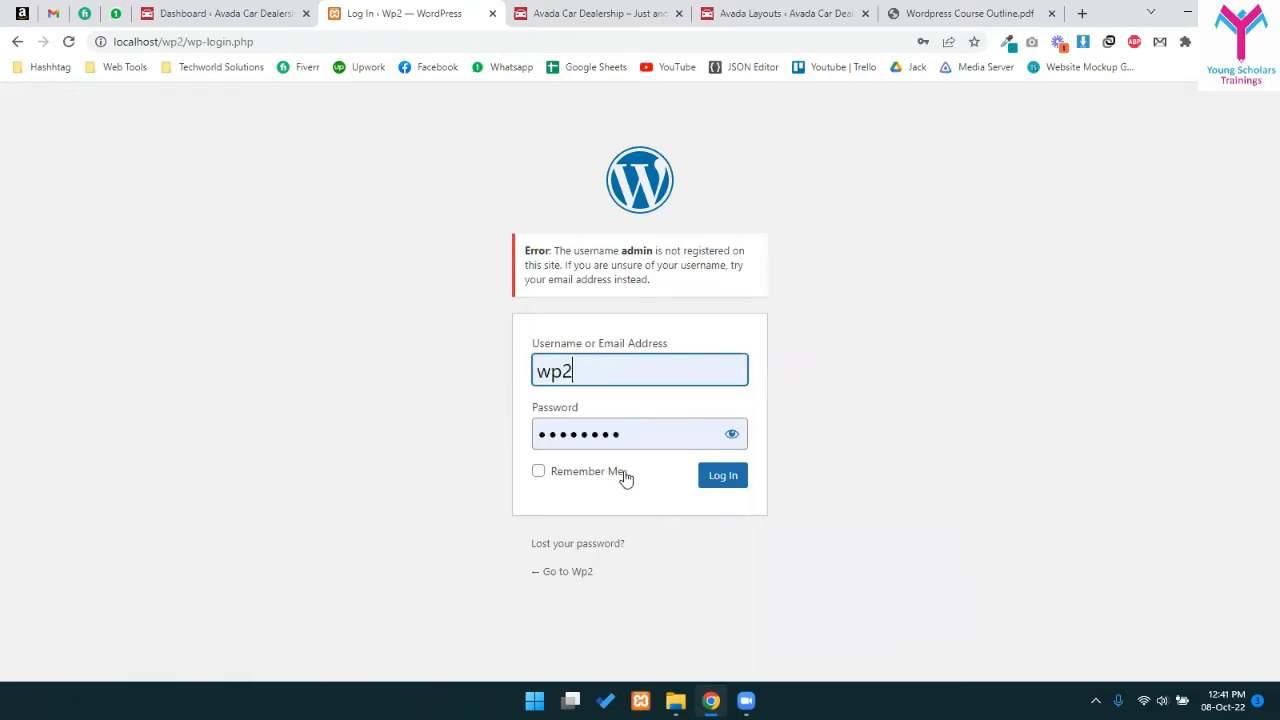
pyautogui.click(716, 479)
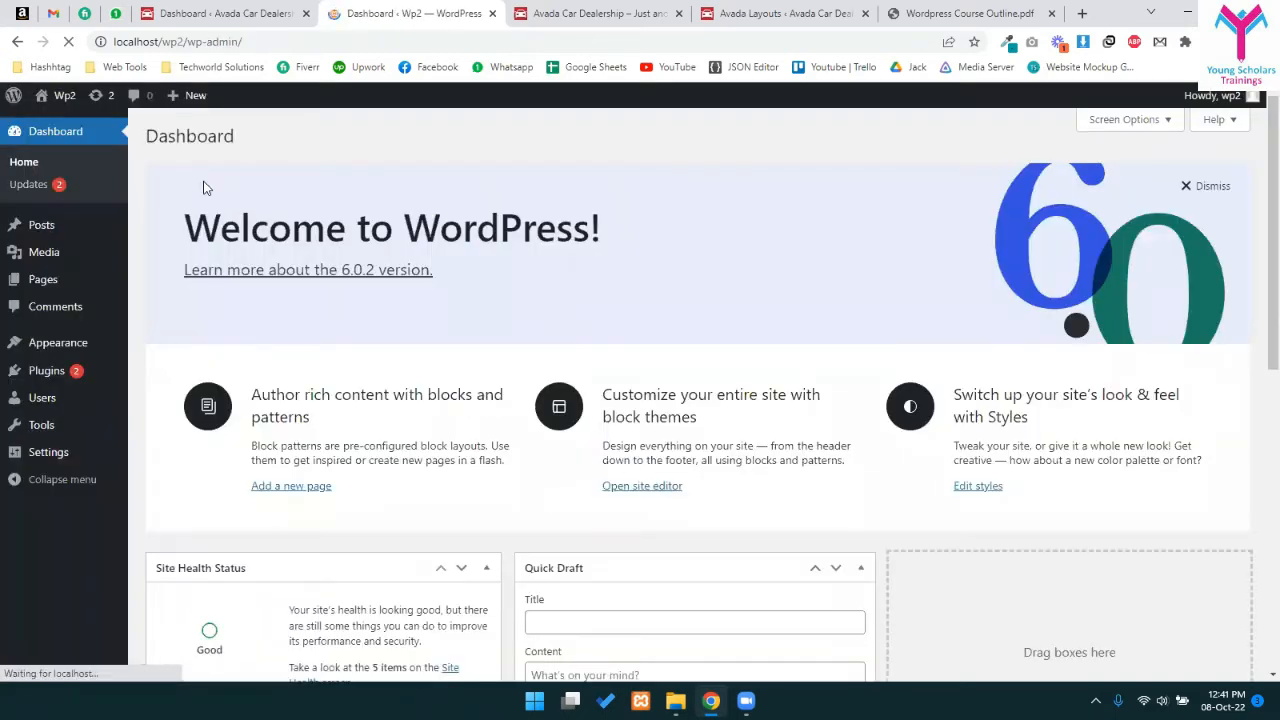
# - View the Wp2 site's front page in a new tab and return to the dashboard
pyautogui.click(45, 122)
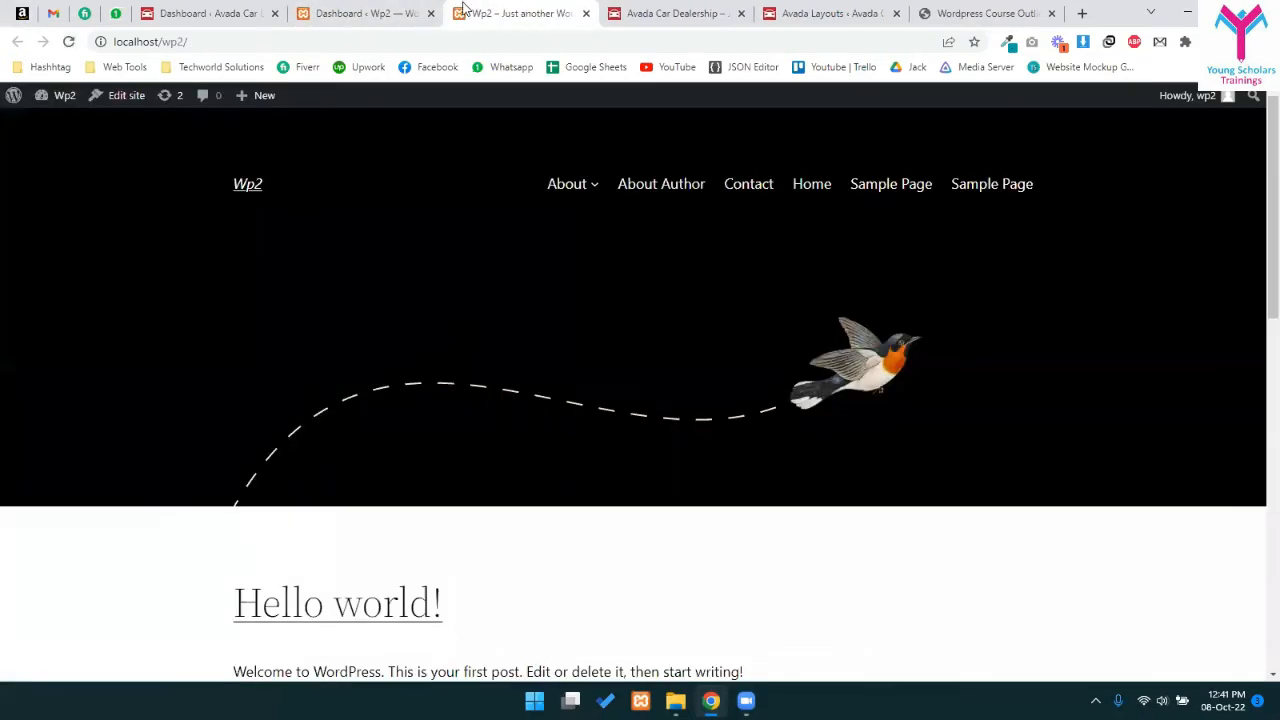
pyautogui.click(405, 12)
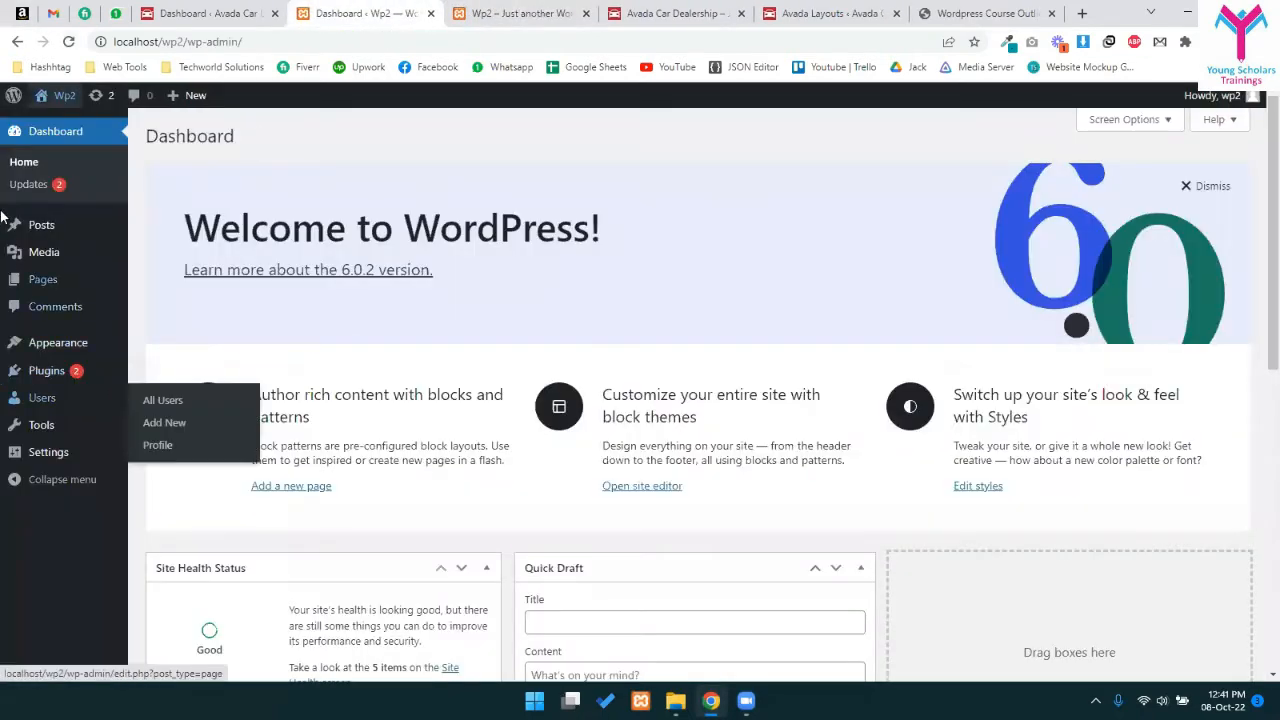
pyautogui.moveTo(65, 366)
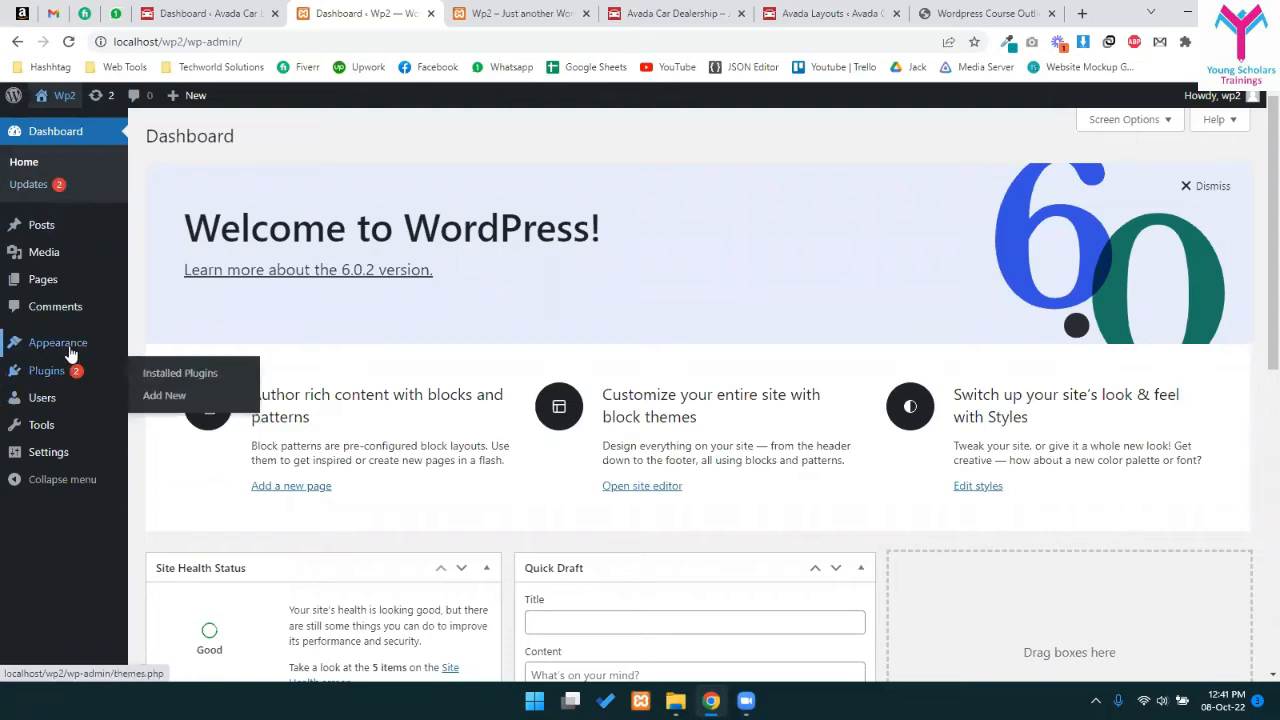
pyautogui.click(563, 8)
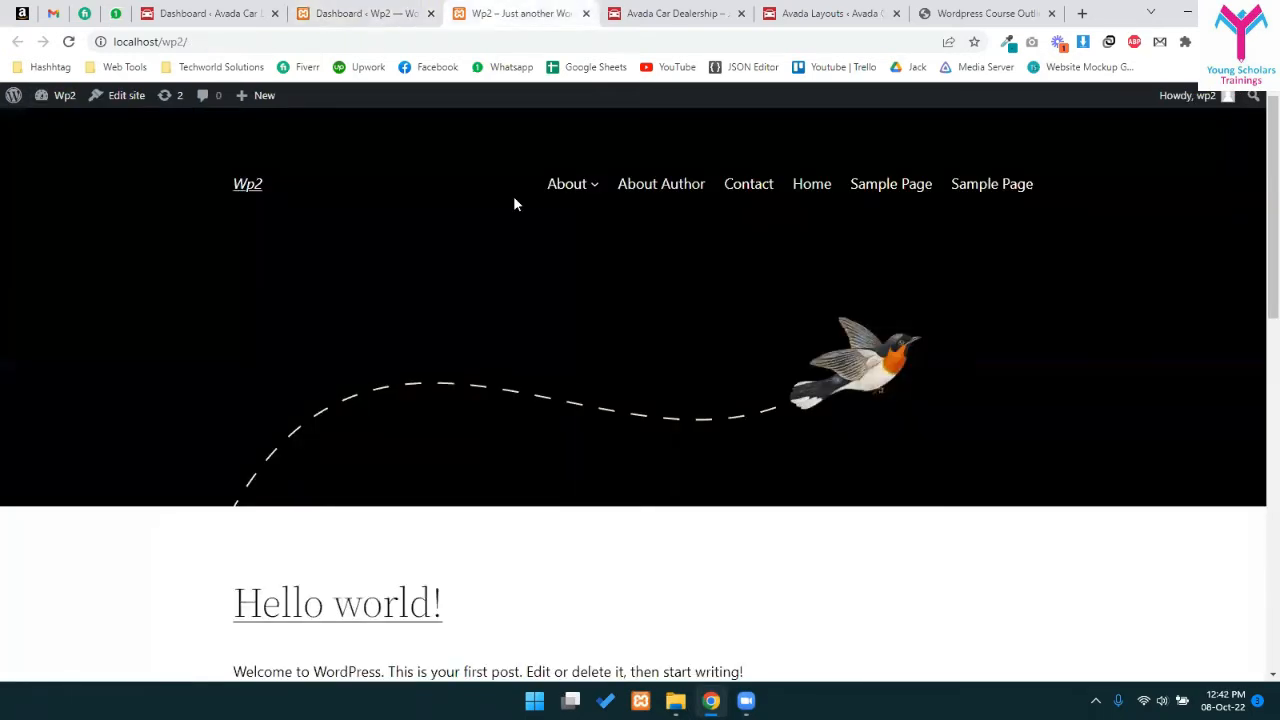
pyautogui.scroll(-10, 800, 409)
pyautogui.scroll(10, 791, 400)
pyautogui.click(378, 10)
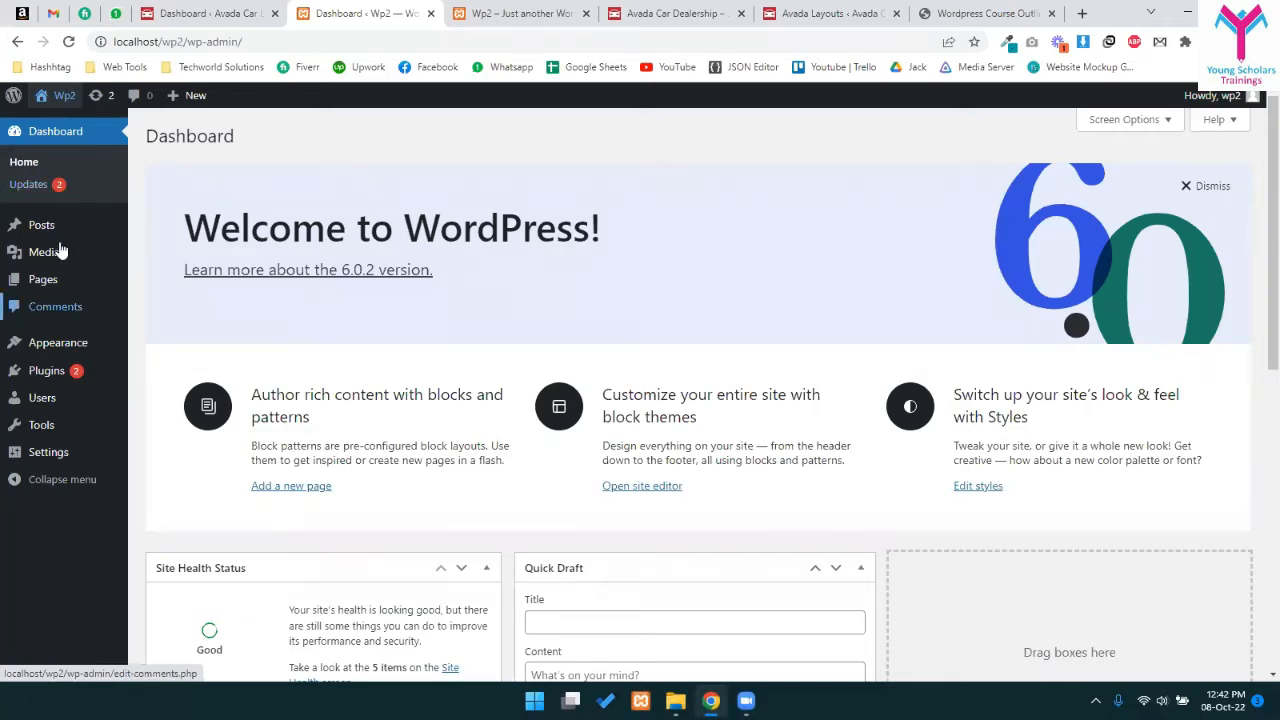
# - Check Appearance > Themes > Add New > Upload Theme, then go to Installed Plugins
pyautogui.moveTo(71, 358)
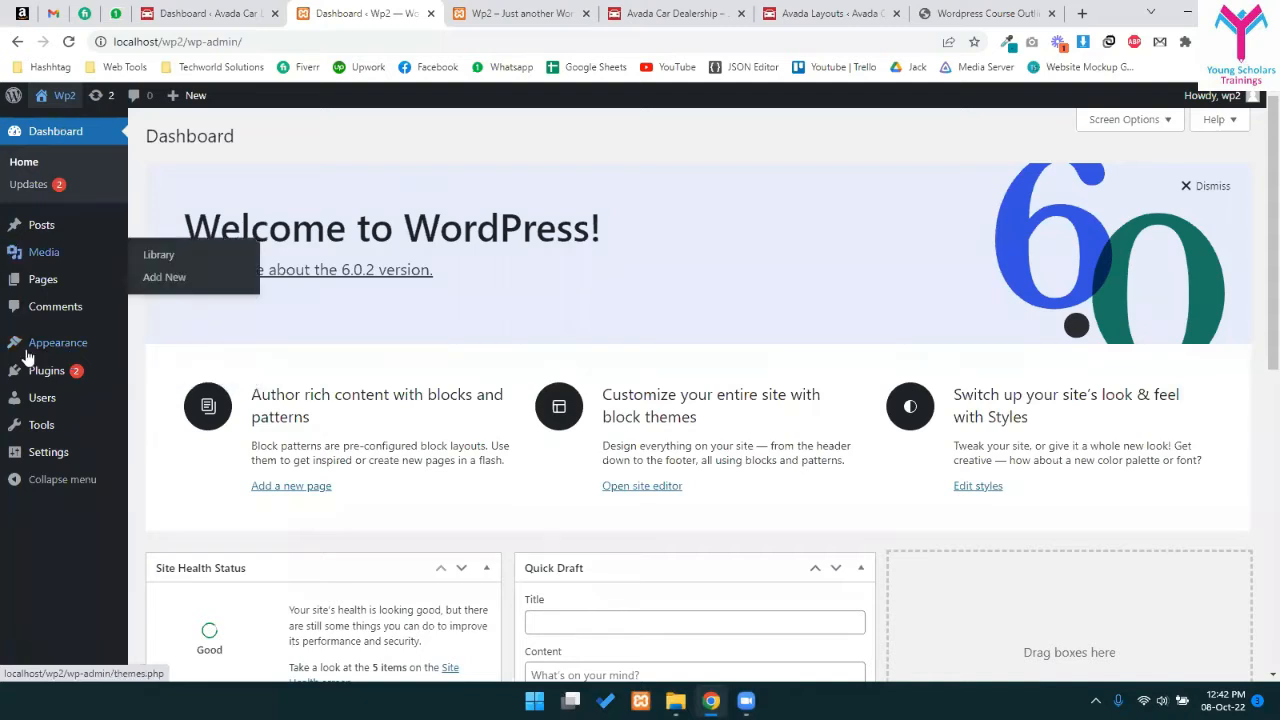
pyautogui.moveTo(112, 362)
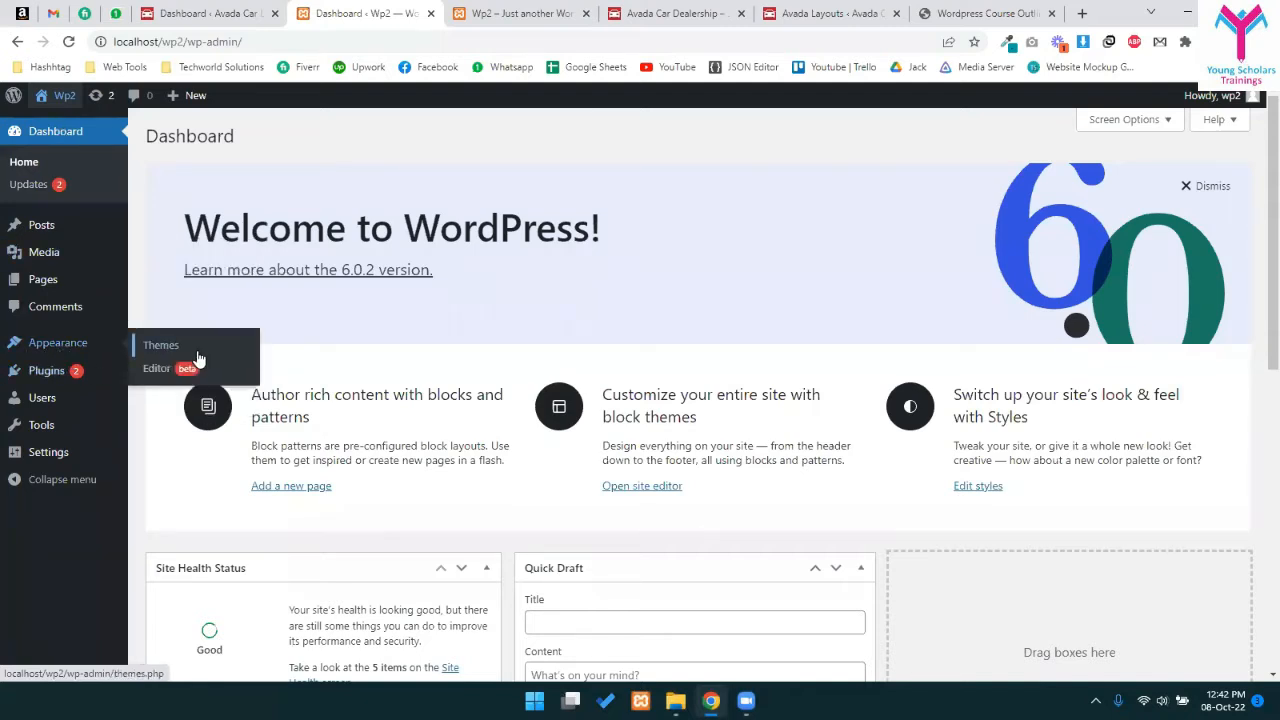
pyautogui.click(202, 352)
pyautogui.click(289, 136)
pyautogui.click(295, 137)
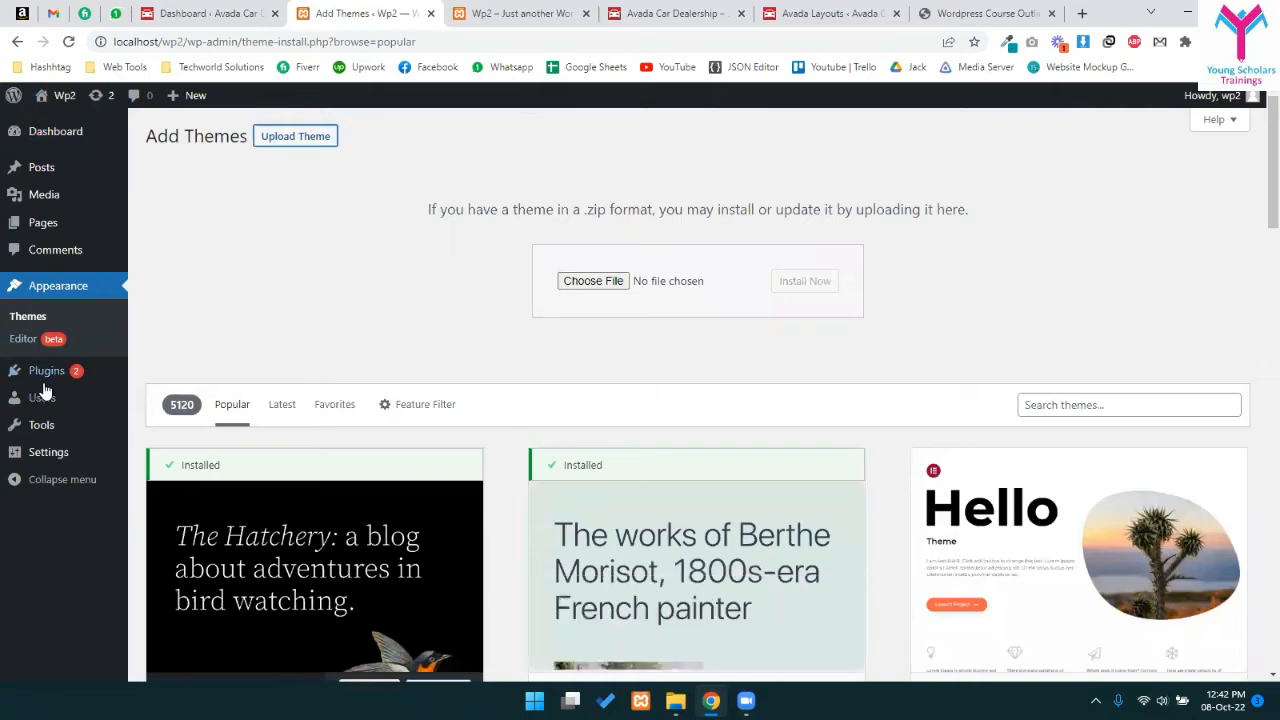
pyautogui.click(200, 375)
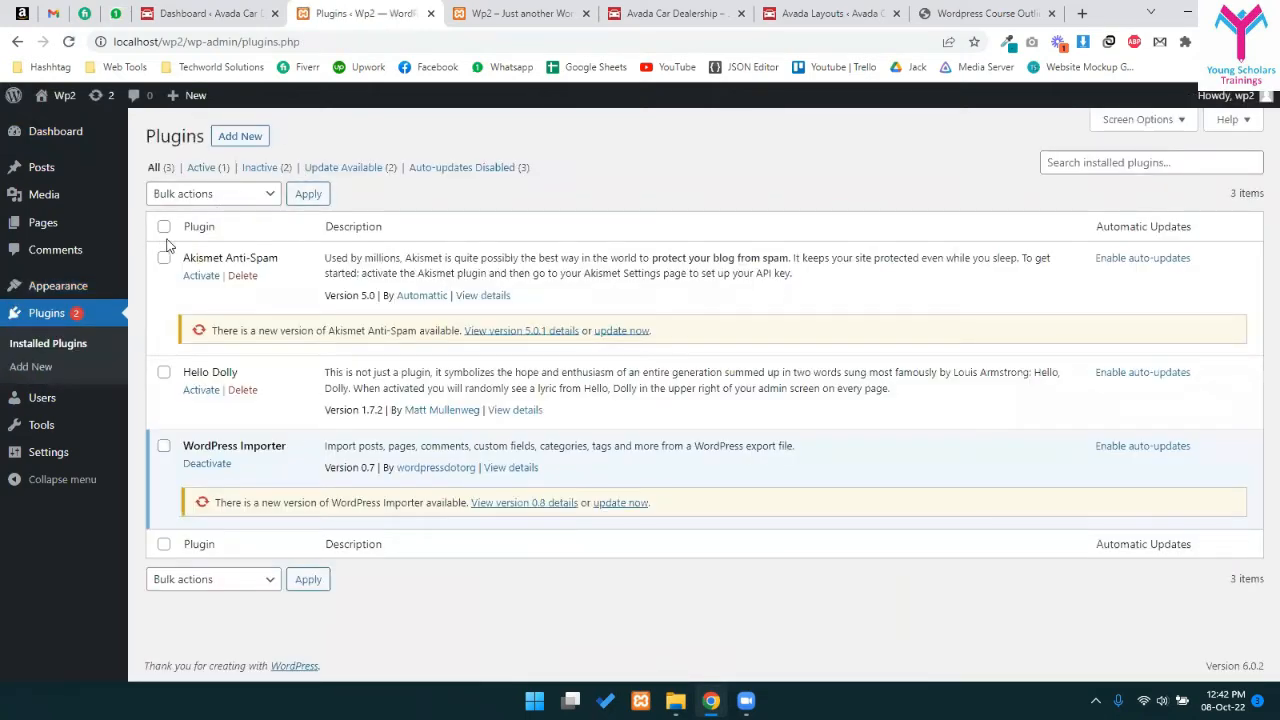
# - On the Add Plugins page, search the plugin directory for 'woocommerce'
pyautogui.click(240, 139)
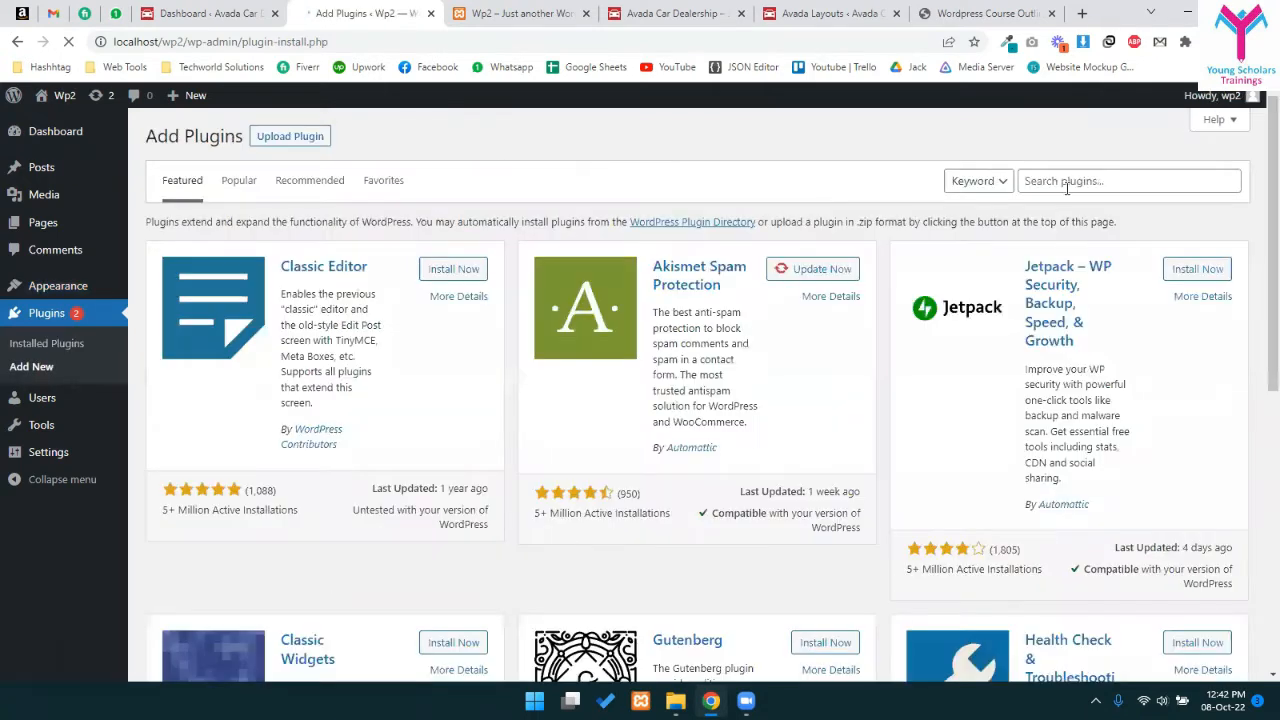
pyautogui.click(1066, 184)
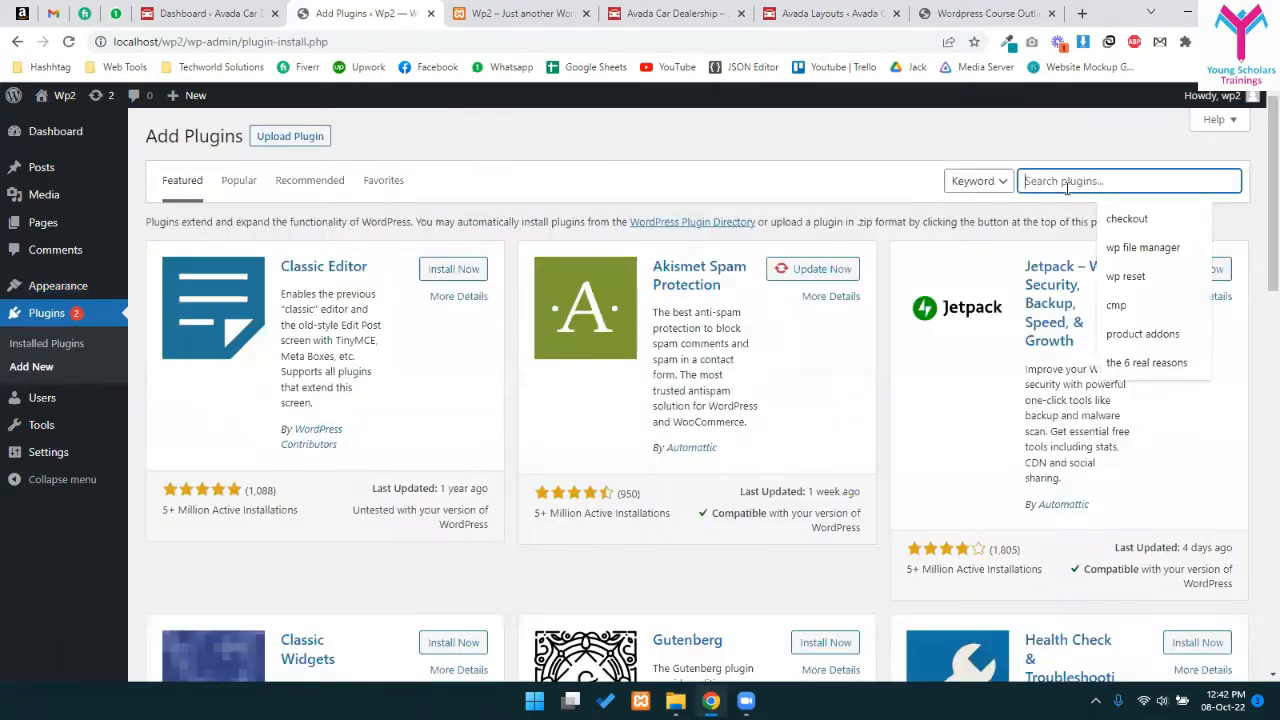
pyautogui.write('wooc')
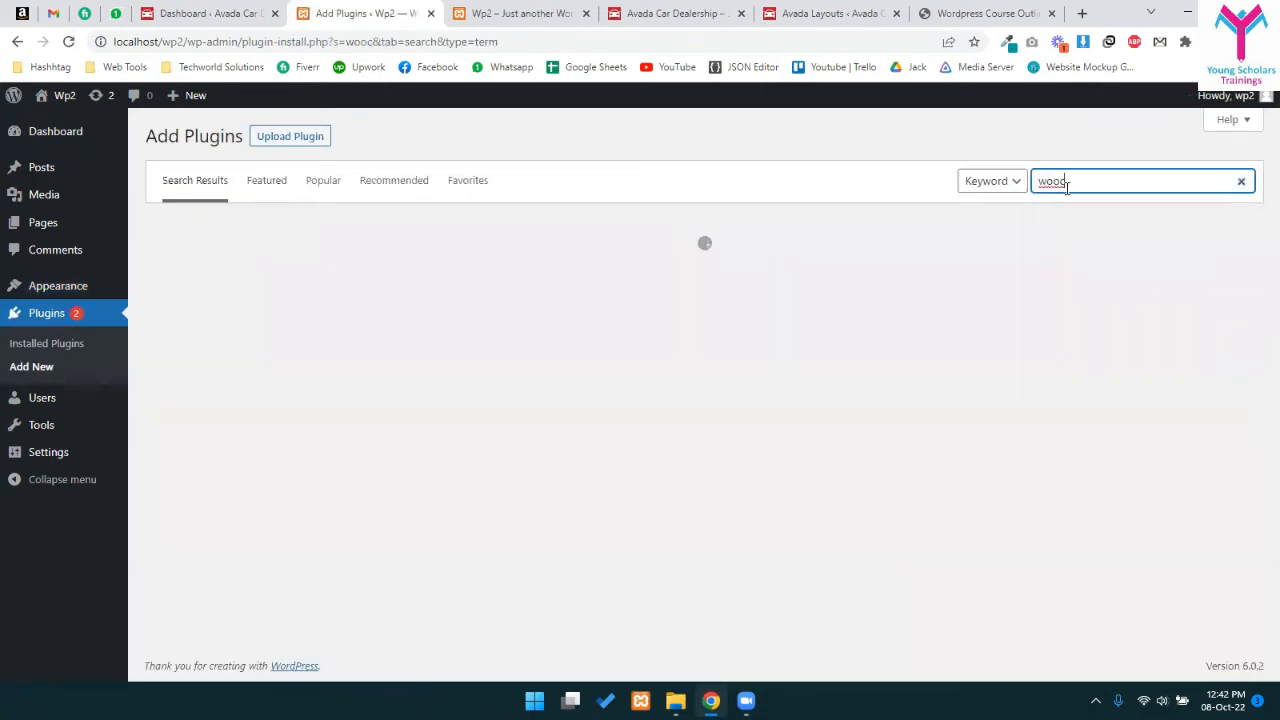
pyautogui.write('omm')
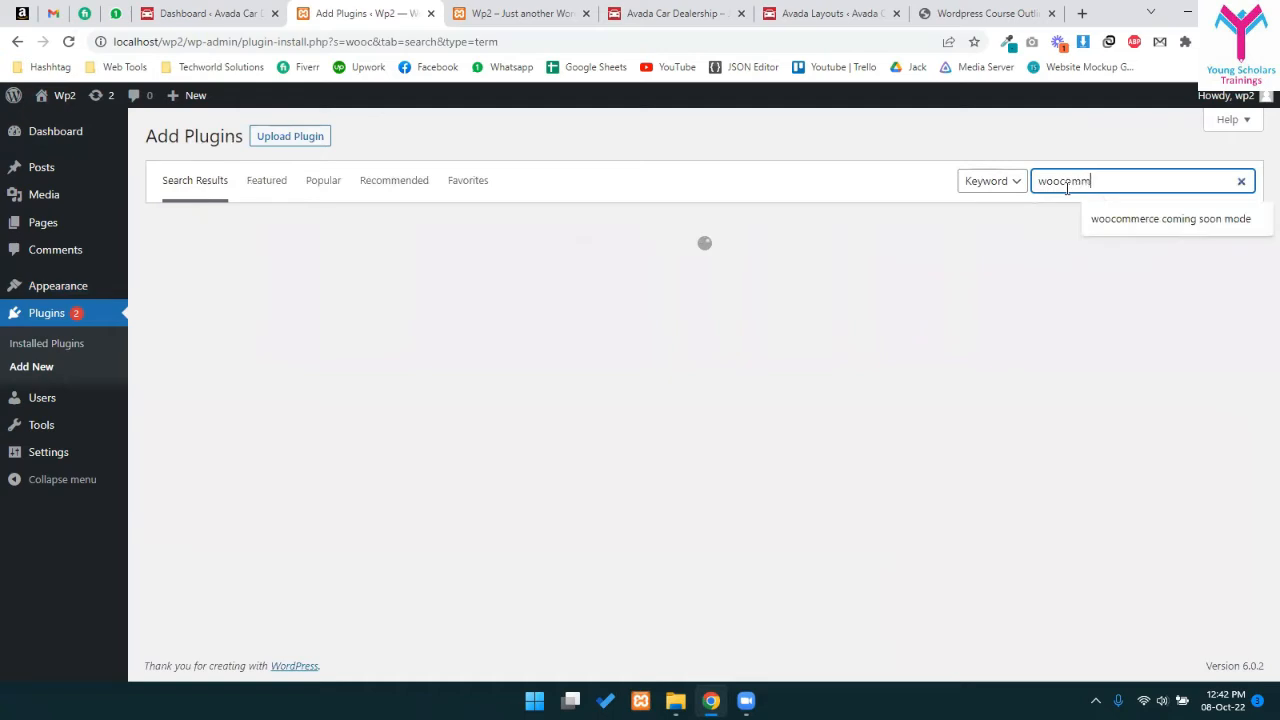
pyautogui.write('er')
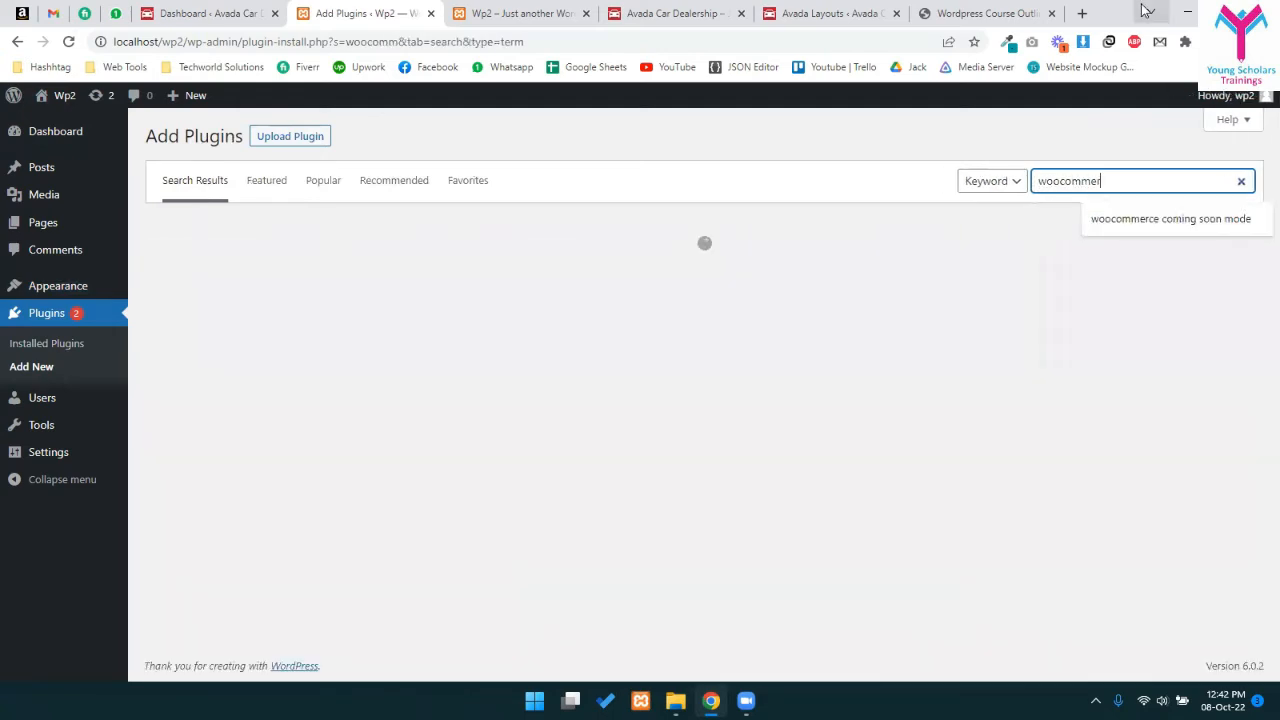
pyautogui.write('ce')
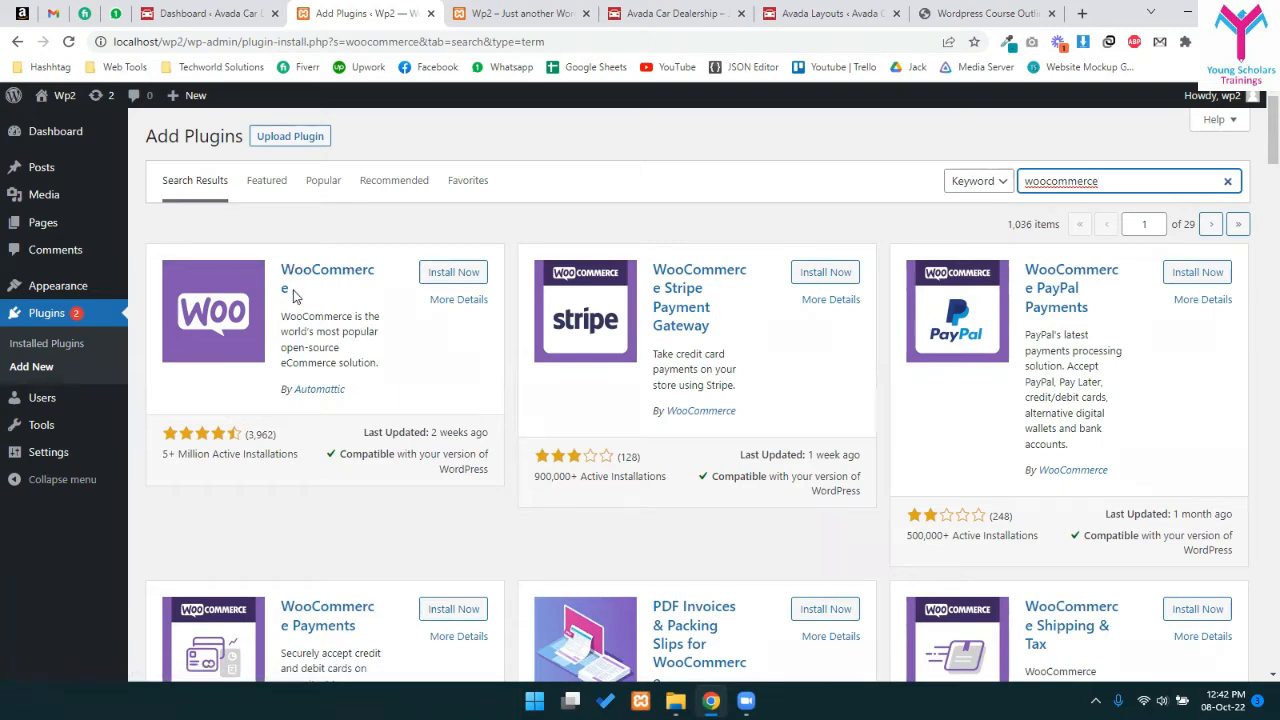
# - Install WooCommerce, review its 5+ million active installations stats, then click Activate
pyautogui.click(453, 278)
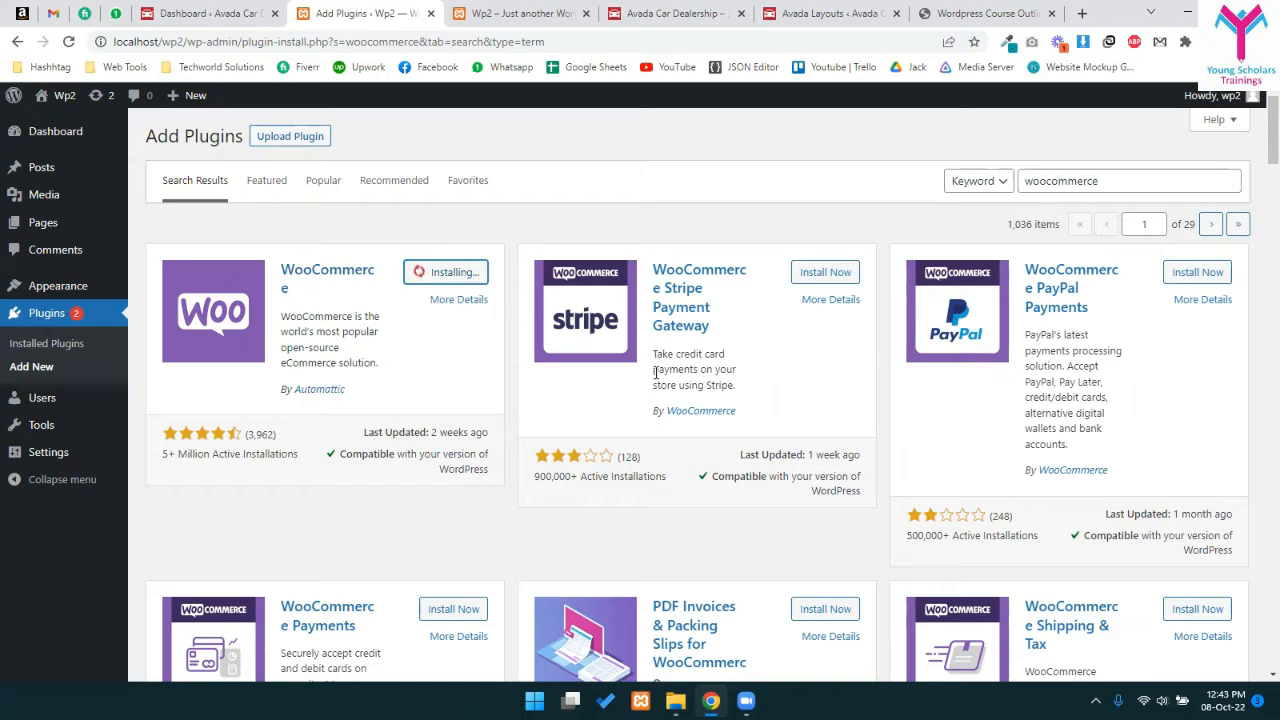
pyautogui.moveTo(164, 450); pyautogui.dragTo(286, 454)
pyautogui.moveTo(163, 454); pyautogui.dragTo(273, 454)
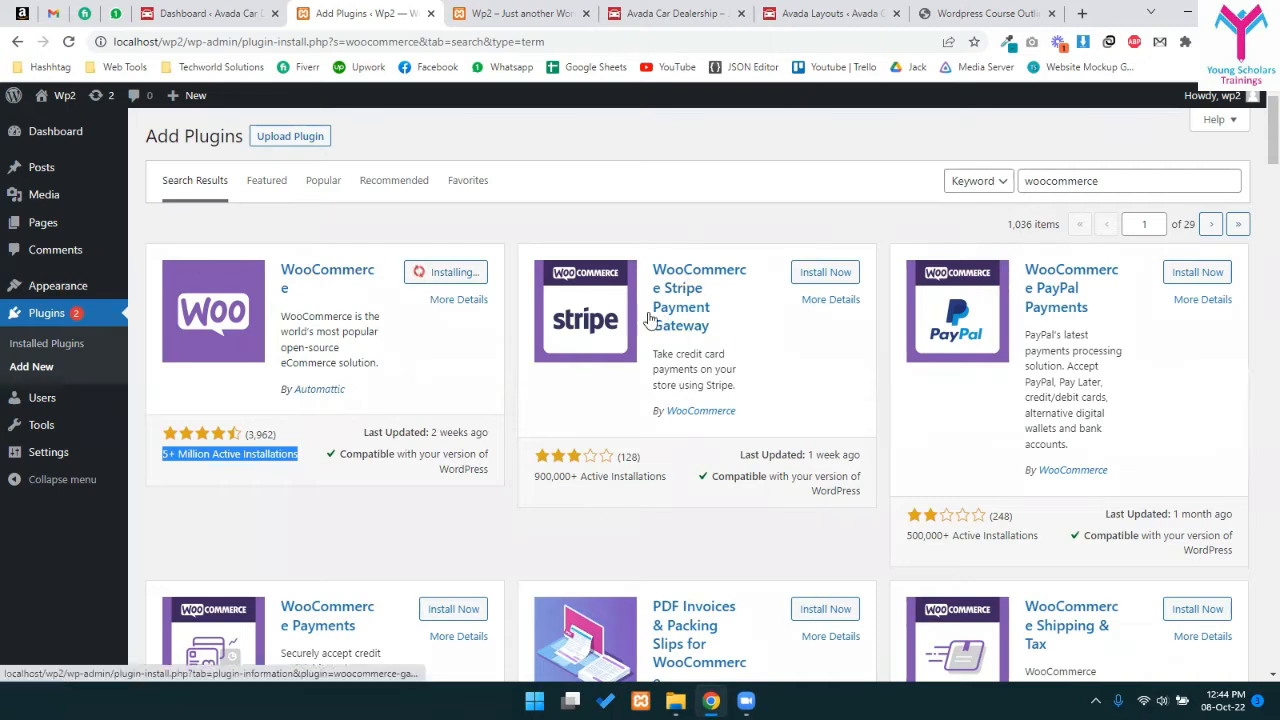
pyautogui.scroll(-1, 829, 539)
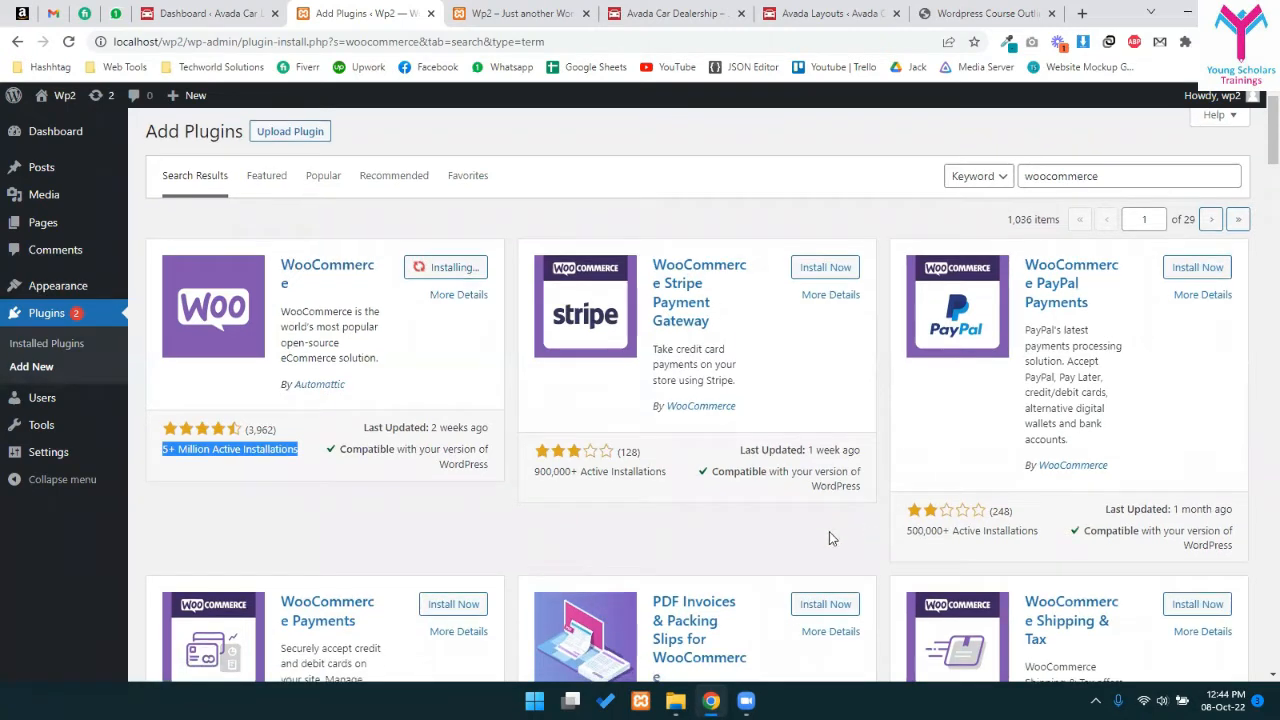
pyautogui.scroll(-2, 832, 539)
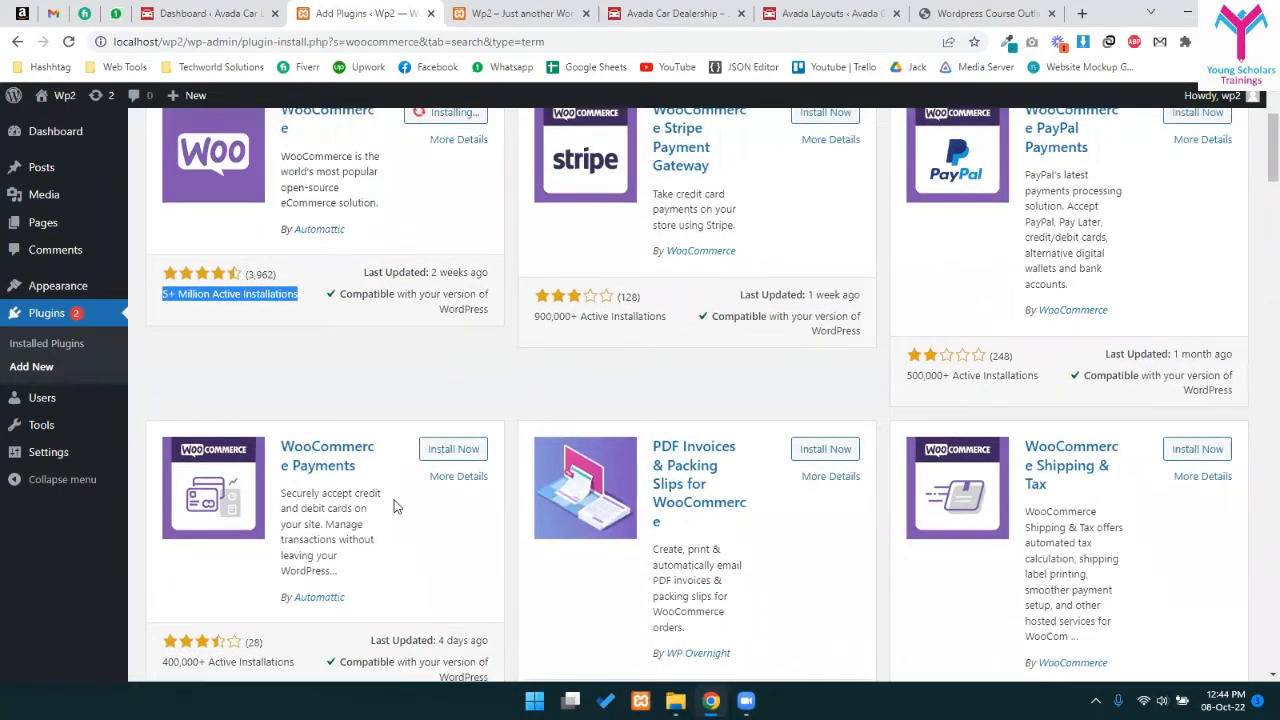
pyautogui.scroll(-2, 395, 507)
pyautogui.scroll(-1, 765, 485)
pyautogui.scroll(3, 768, 472)
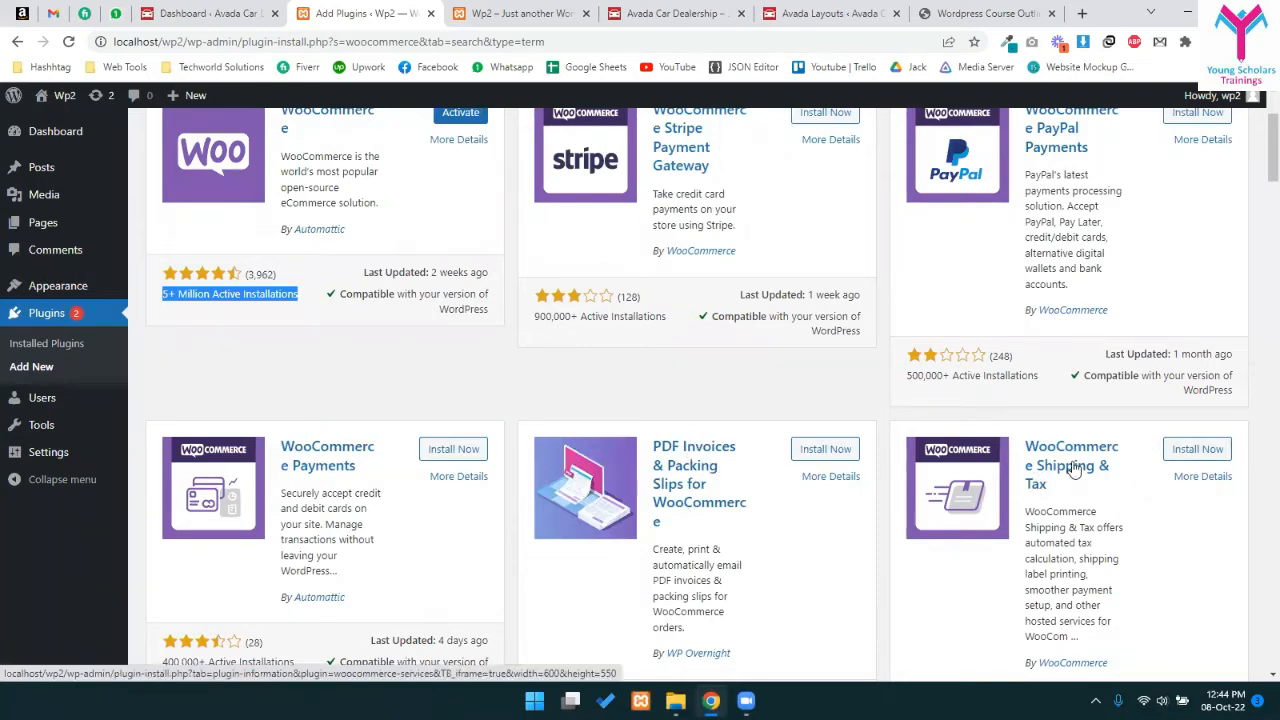
pyautogui.scroll(2, 840, 372)
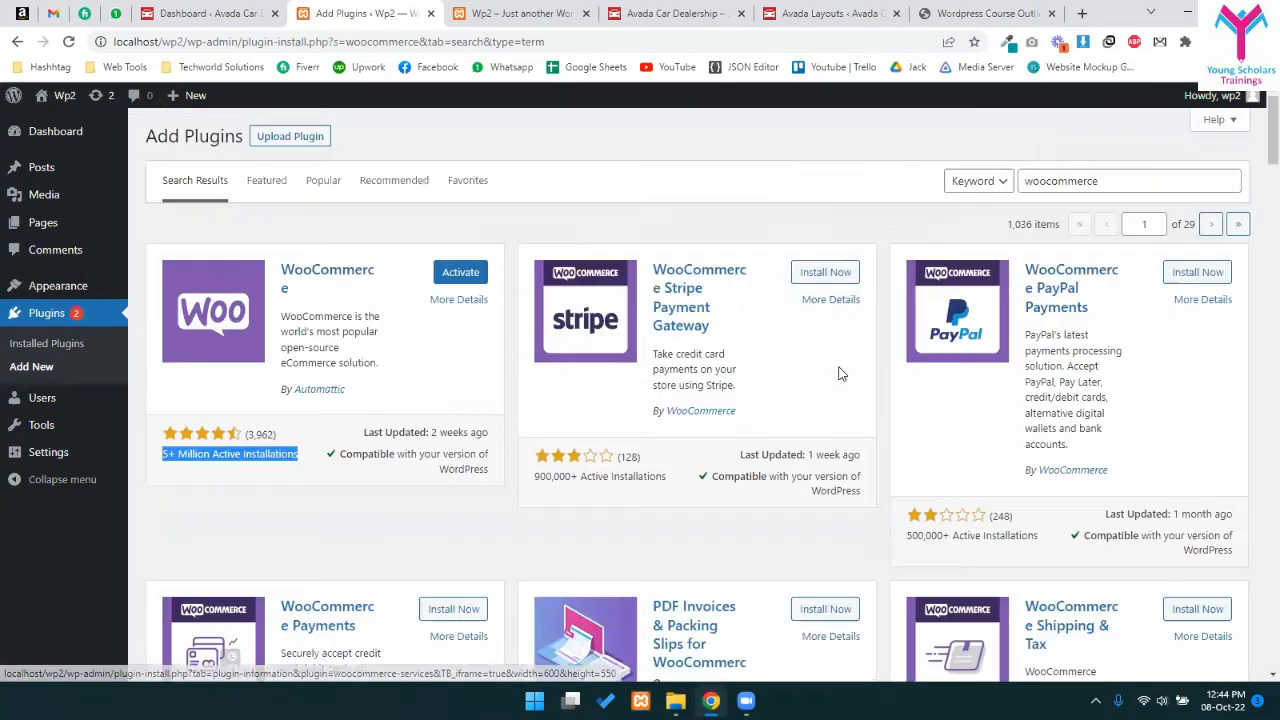
pyautogui.click(471, 273)
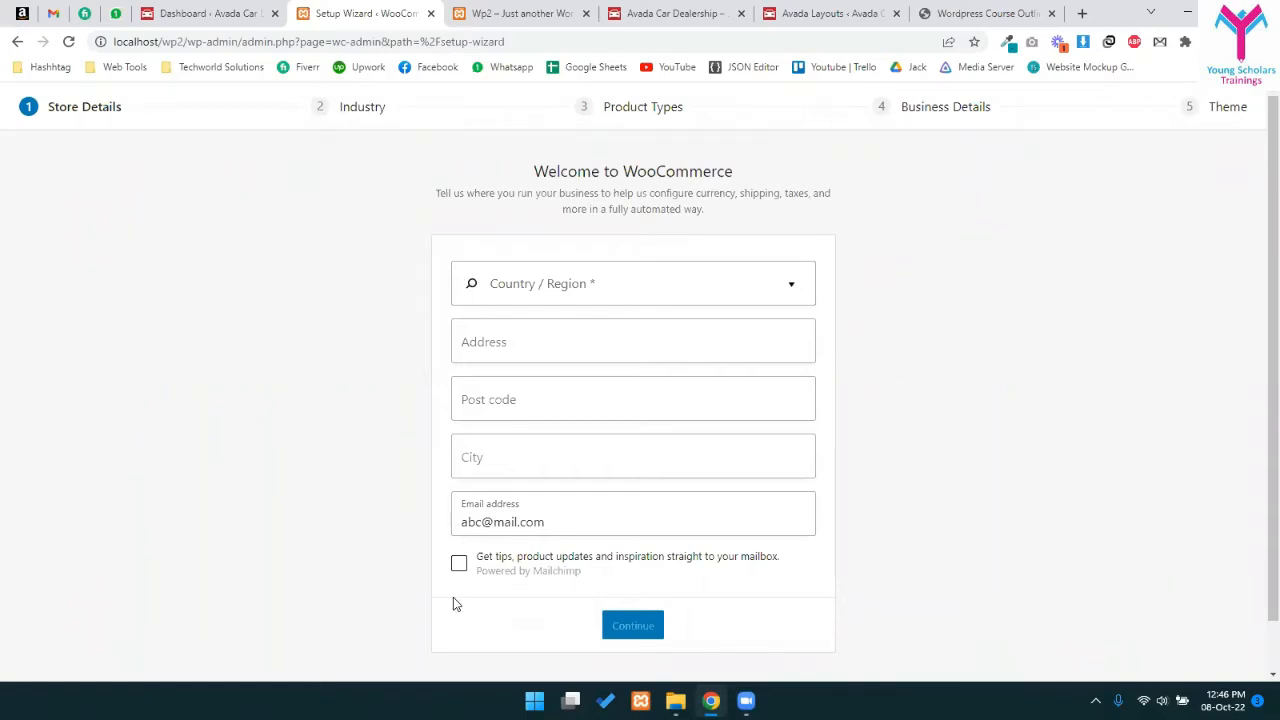
# - Launch Paint from Windows search and widen the canvas
pyautogui.press('super')
pyautogui.write('paint')
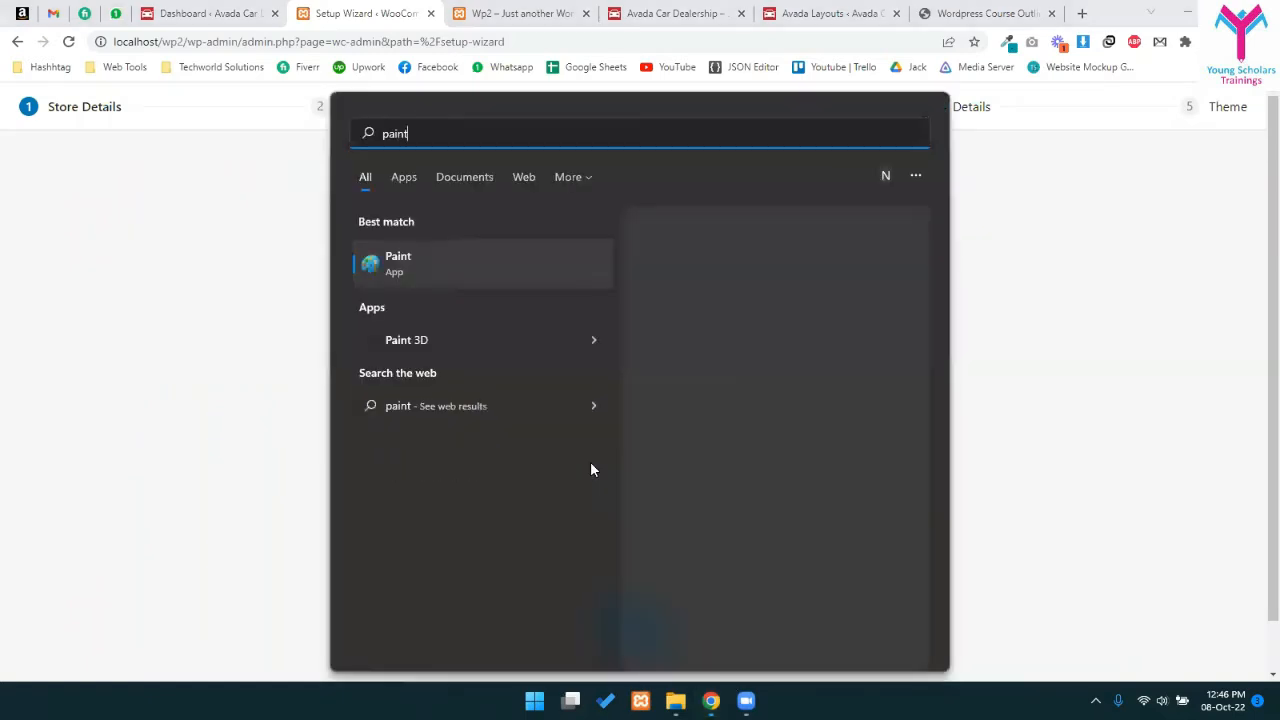
pyautogui.press('Return')
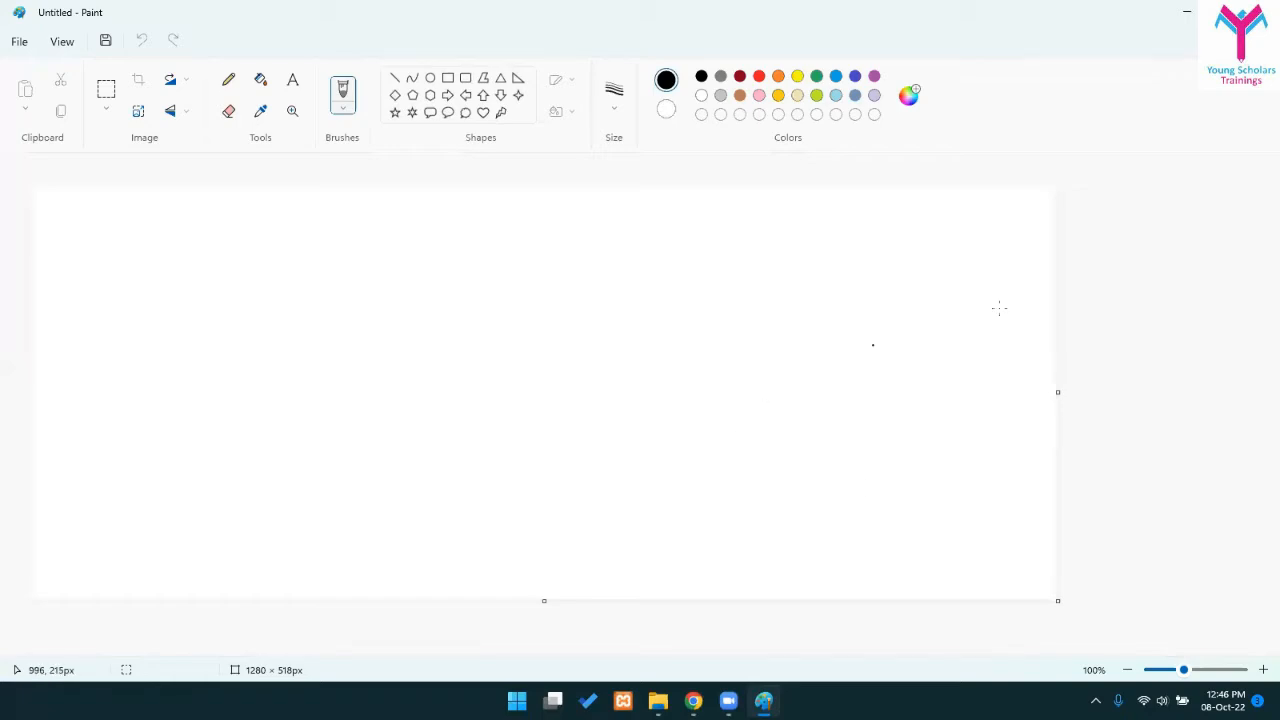
pyautogui.moveTo(999, 309); pyautogui.dragTo(1254, 391)
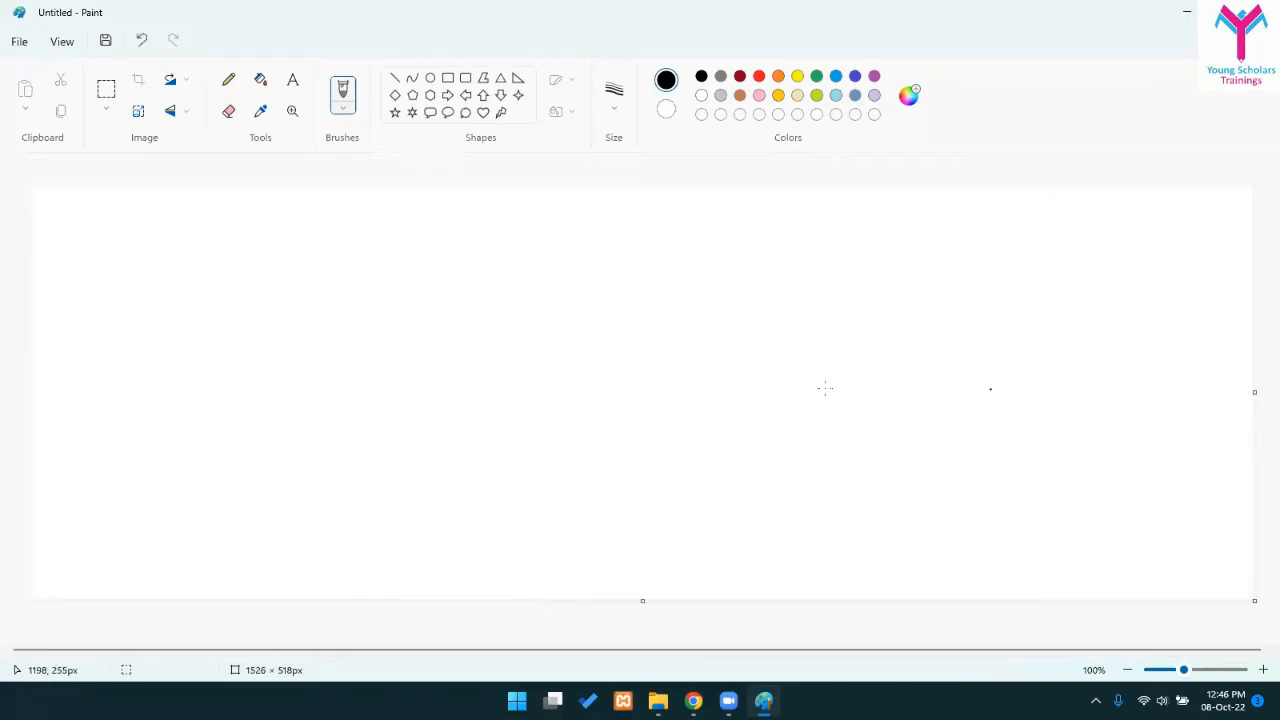
# - Draw a rectangle on the left and label it PRODUCT
pyautogui.click(447, 78)
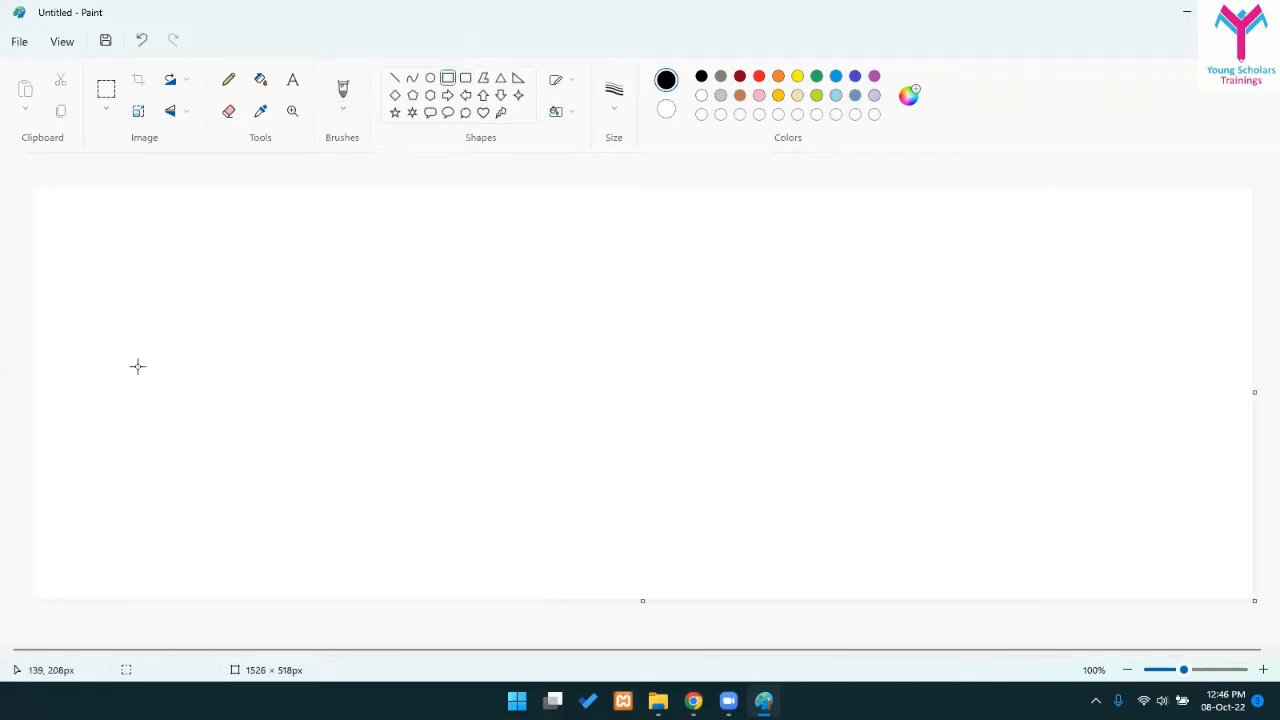
pyautogui.moveTo(43, 195); pyautogui.dragTo(228, 353)
pyautogui.moveTo(122, 283); pyautogui.dragTo(118, 467)
pyautogui.click(349, 329)
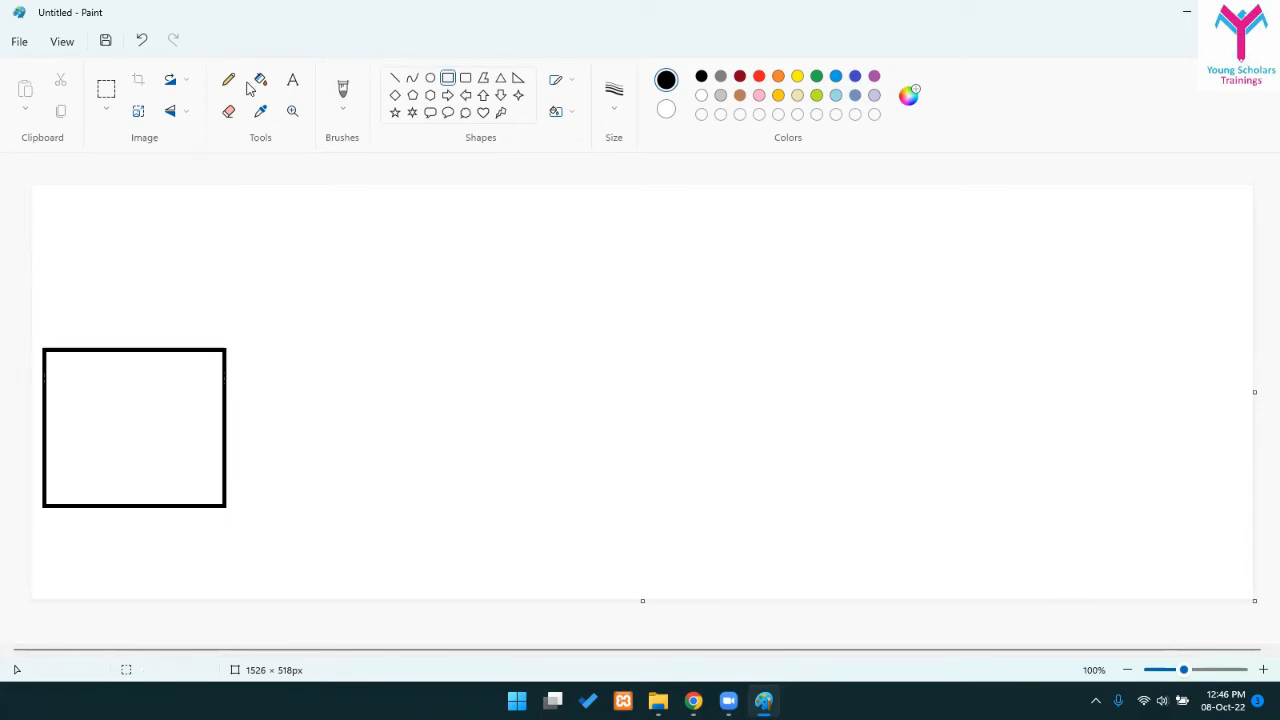
pyautogui.click(89, 386)
pyautogui.write('PRODUCT')
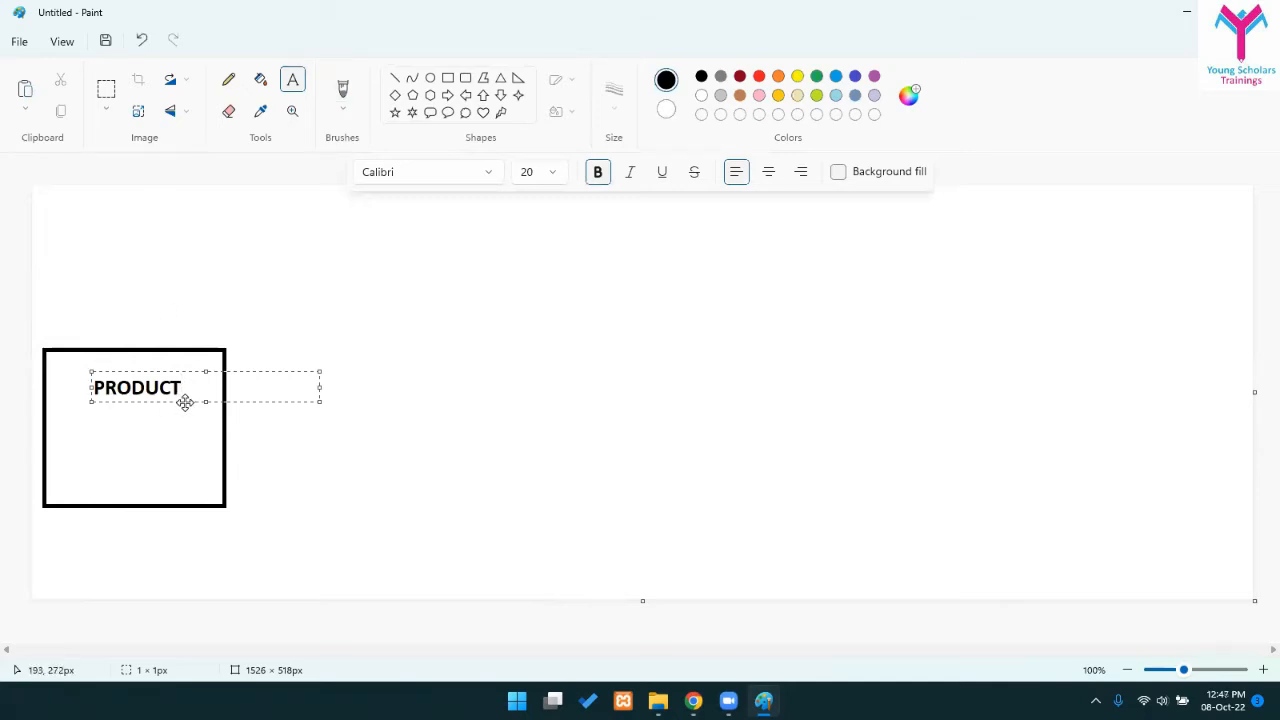
pyautogui.moveTo(185, 402); pyautogui.dragTo(178, 444)
pyautogui.click(289, 403)
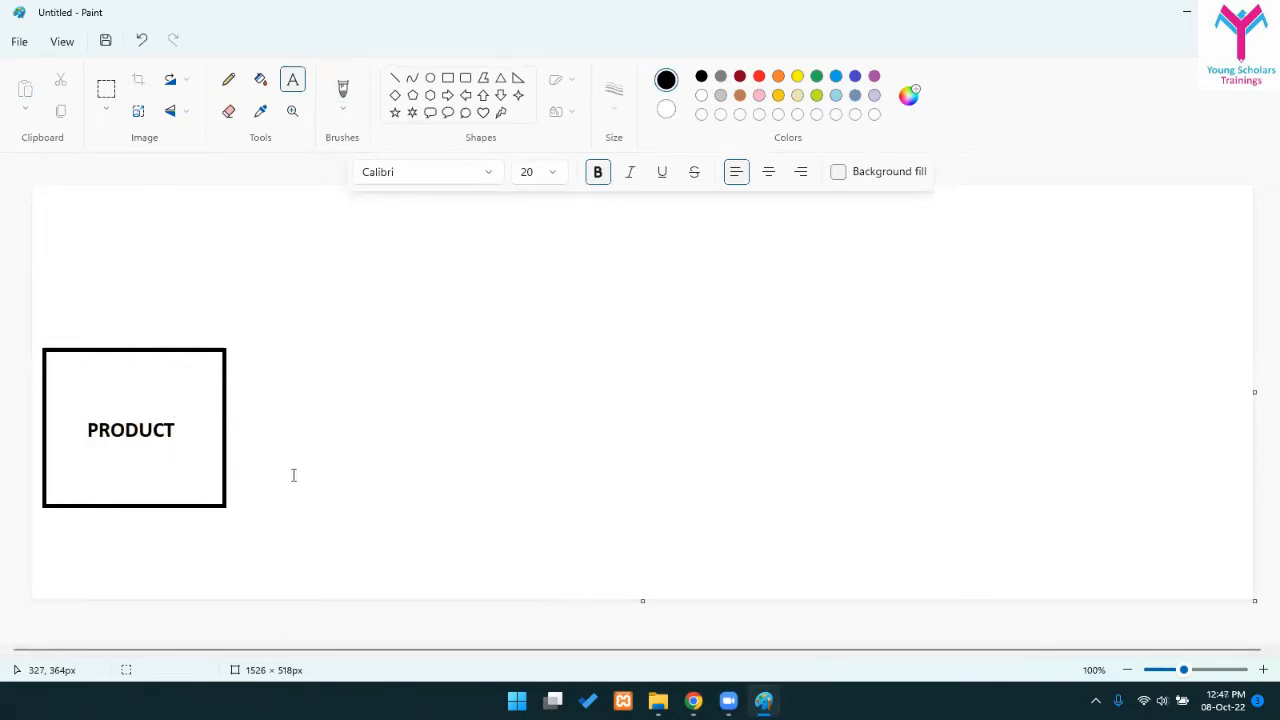
# - Draw a right-pointing arrow beside the PRODUCT box
pyautogui.click(448, 95)
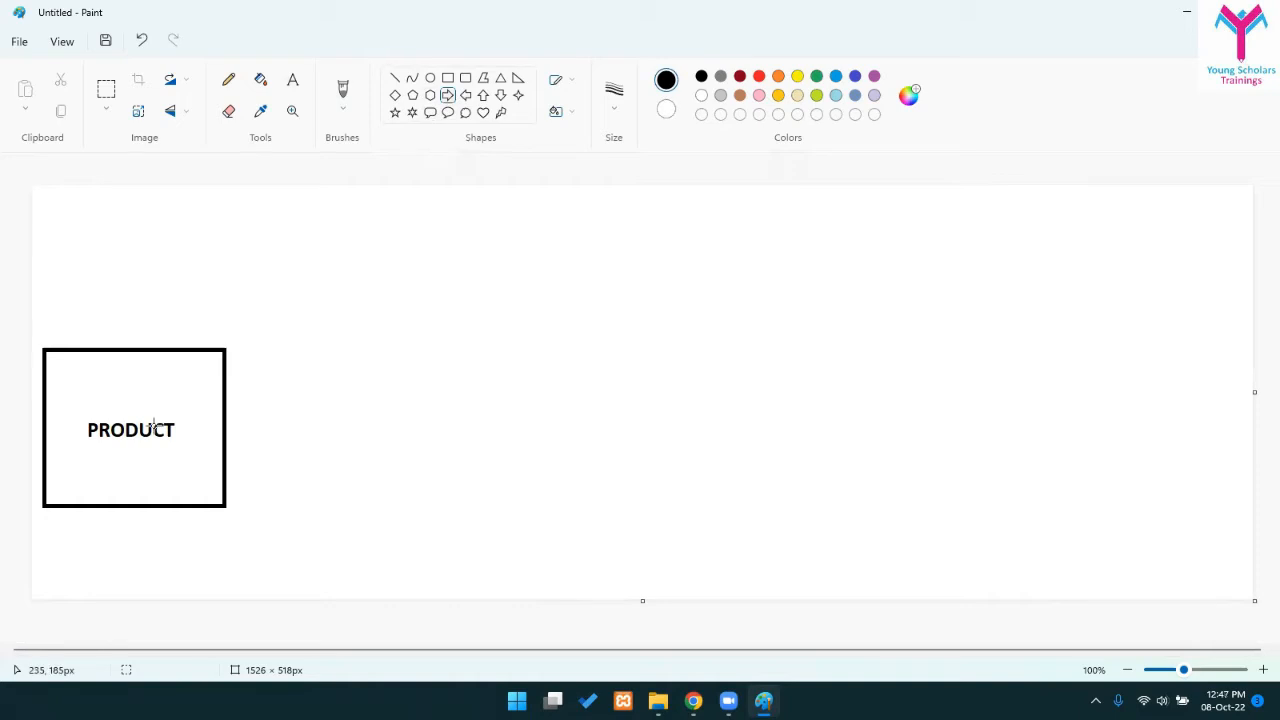
pyautogui.moveTo(249, 386); pyautogui.dragTo(348, 466)
pyautogui.click(400, 434)
# - Draw a circle right of the arrow and label it Customer
pyautogui.click(430, 78)
pyautogui.moveTo(381, 371); pyautogui.dragTo(488, 499)
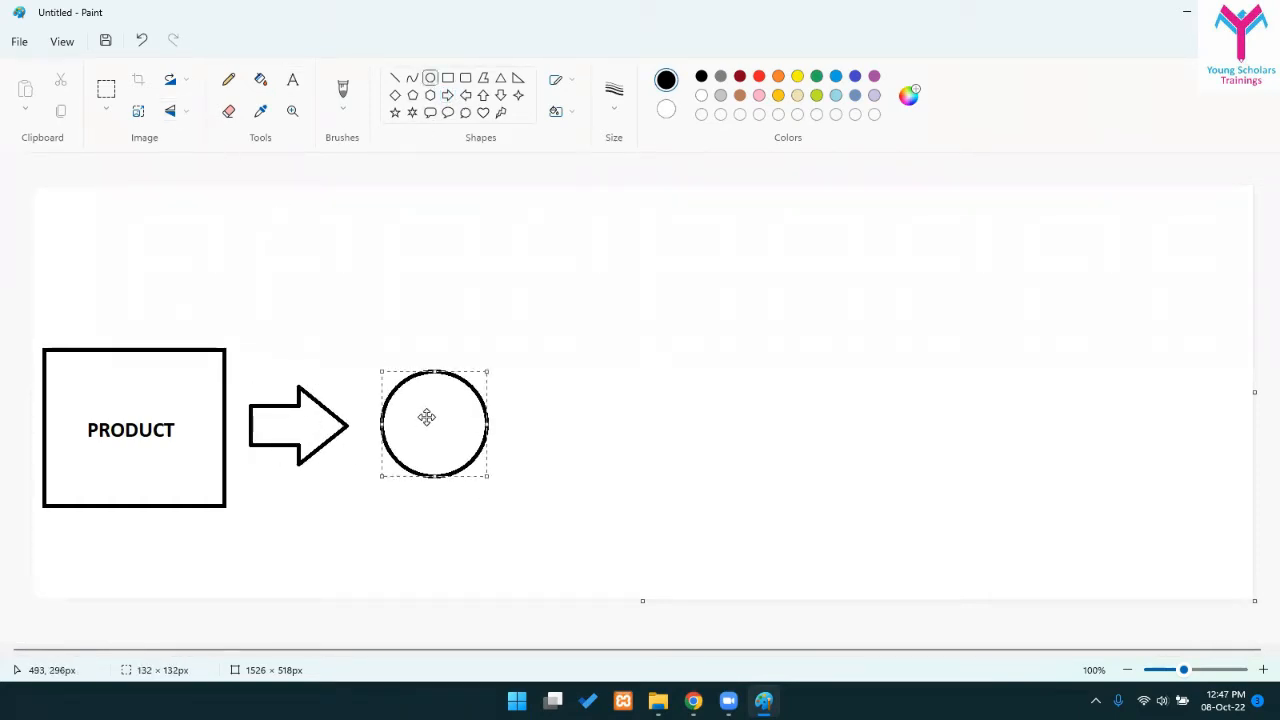
pyautogui.click(143, 184)
pyautogui.click(292, 80)
pyautogui.click(429, 409)
pyautogui.write('Cy')
pyautogui.press('BackSpace')
pyautogui.press('BackSpace')
pyautogui.press('BackSpace')
pyautogui.write('ustomer')
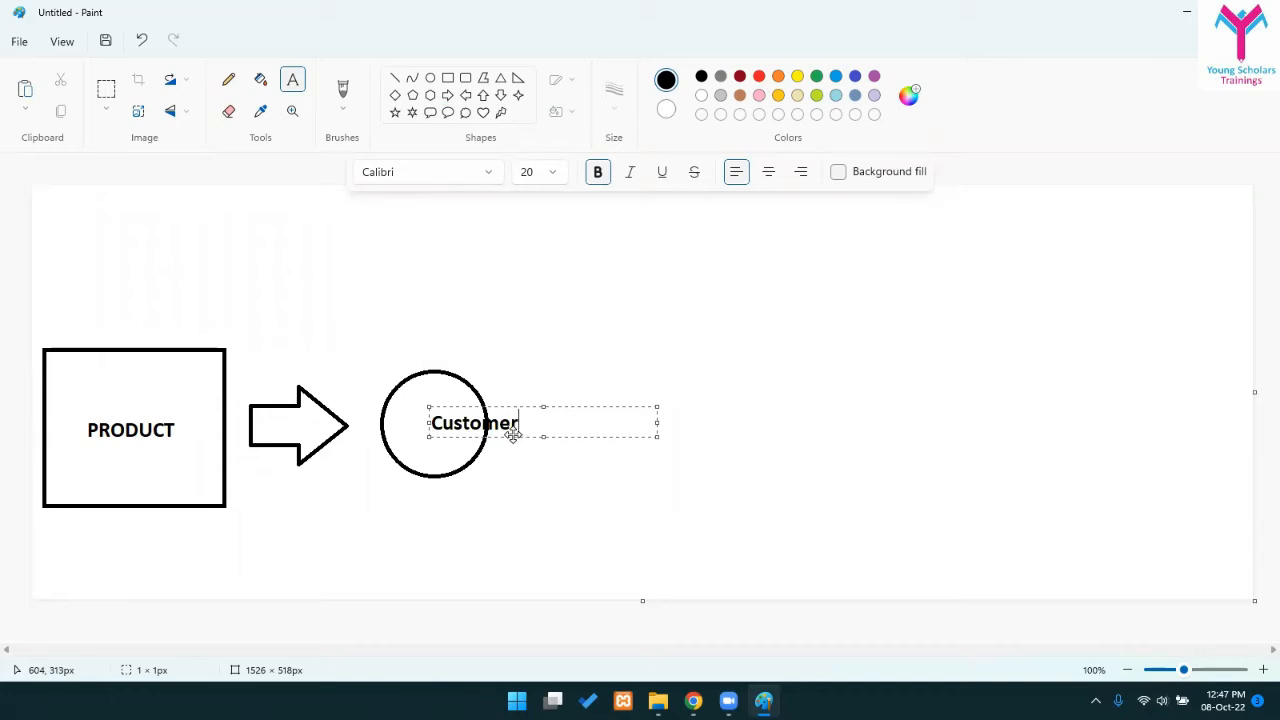
pyautogui.moveTo(513, 433); pyautogui.dragTo(467, 430)
pyautogui.click(557, 497)
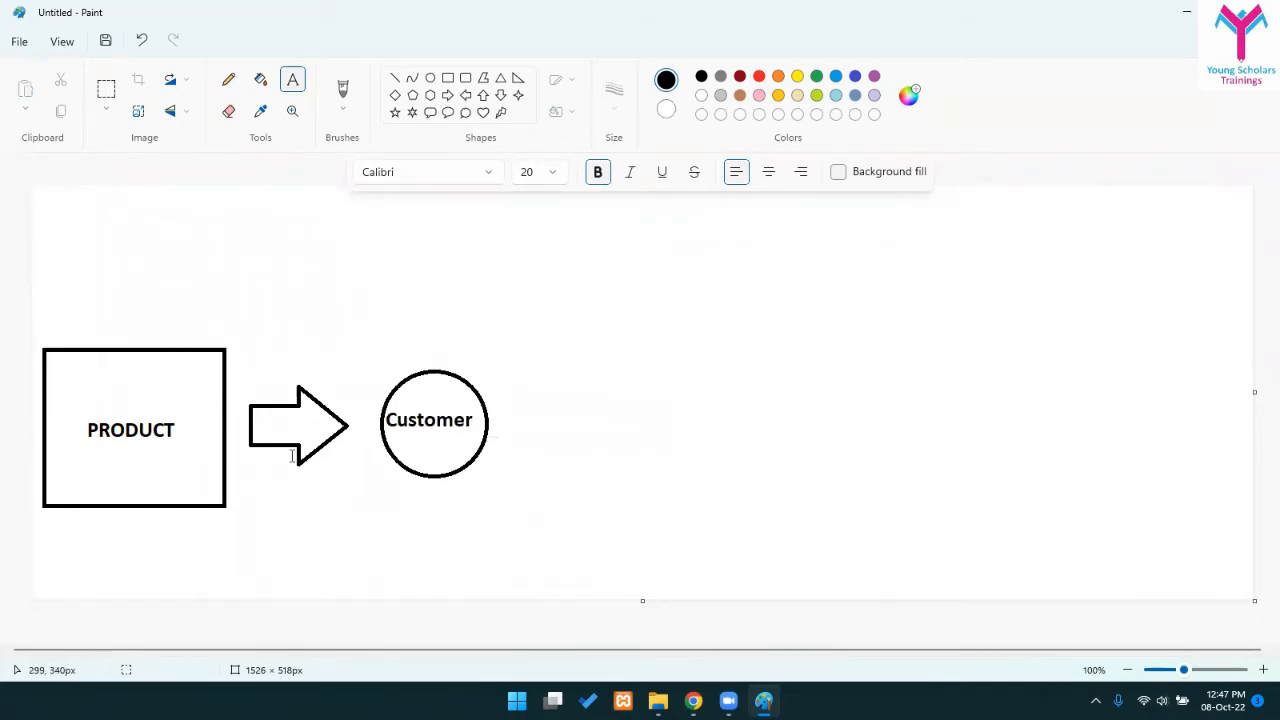
# - Move the Customer circle above the PRODUCT box and delete the arrow
pyautogui.click(107, 86)
pyautogui.moveTo(360, 337); pyautogui.dragTo(525, 488)
pyautogui.moveTo(434, 471); pyautogui.dragTo(178, 276)
pyautogui.click(427, 312)
pyautogui.moveTo(228, 357); pyautogui.dragTo(405, 492)
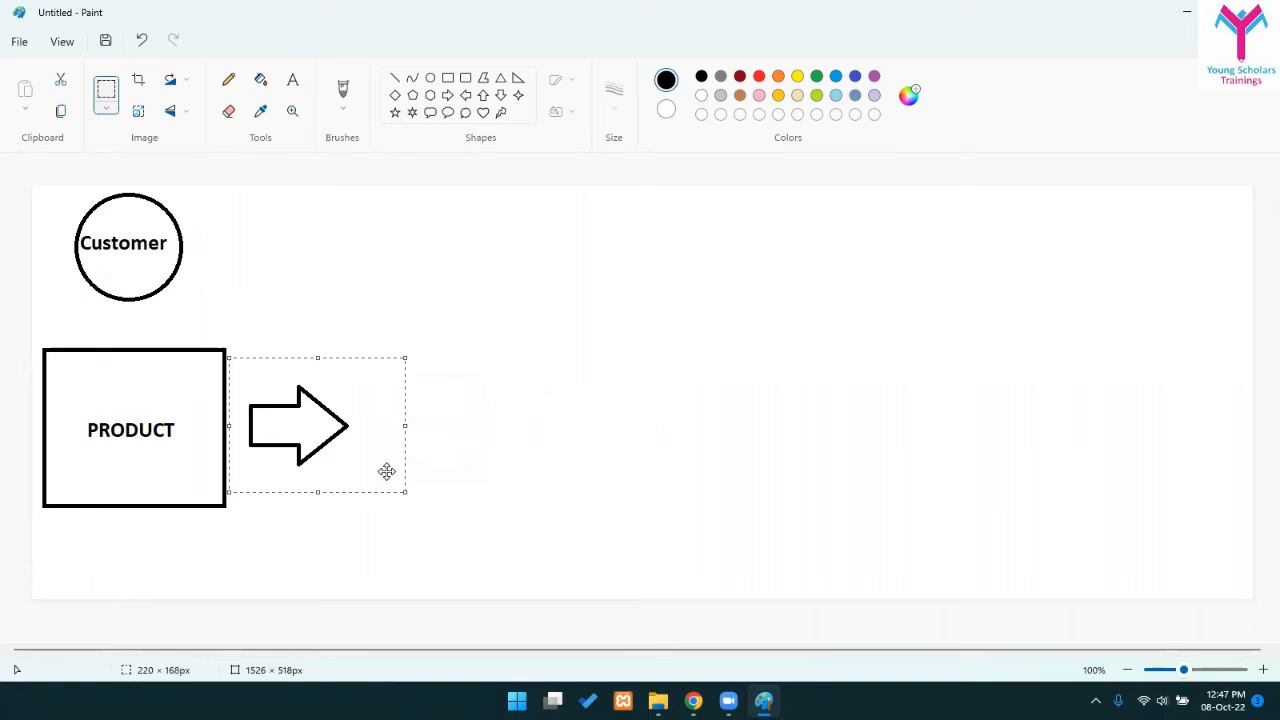
pyautogui.press('Delete')
# - Draw a line from Customer down to PRODUCT and a right arrow after PRODUCT
pyautogui.click(395, 78)
pyautogui.moveTo(144, 308)
pyautogui.mouseDown()
pyautogui.moveTo(150, 346)
pyautogui.moveTo(158, 329)
pyautogui.mouseUp()
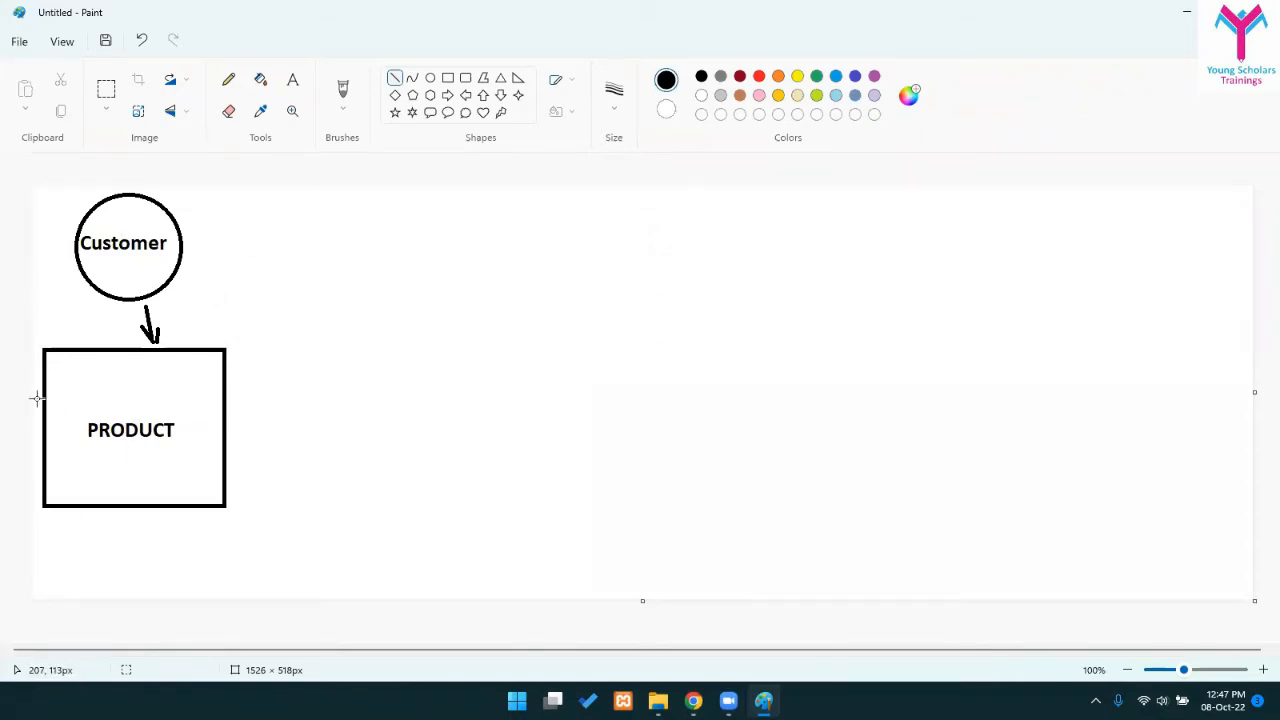
pyautogui.click(447, 94)
pyautogui.moveTo(265, 393); pyautogui.dragTo(355, 468)
pyautogui.click(449, 449)
# - Draw a box right of the arrow and label it Cart
pyautogui.click(292, 80)
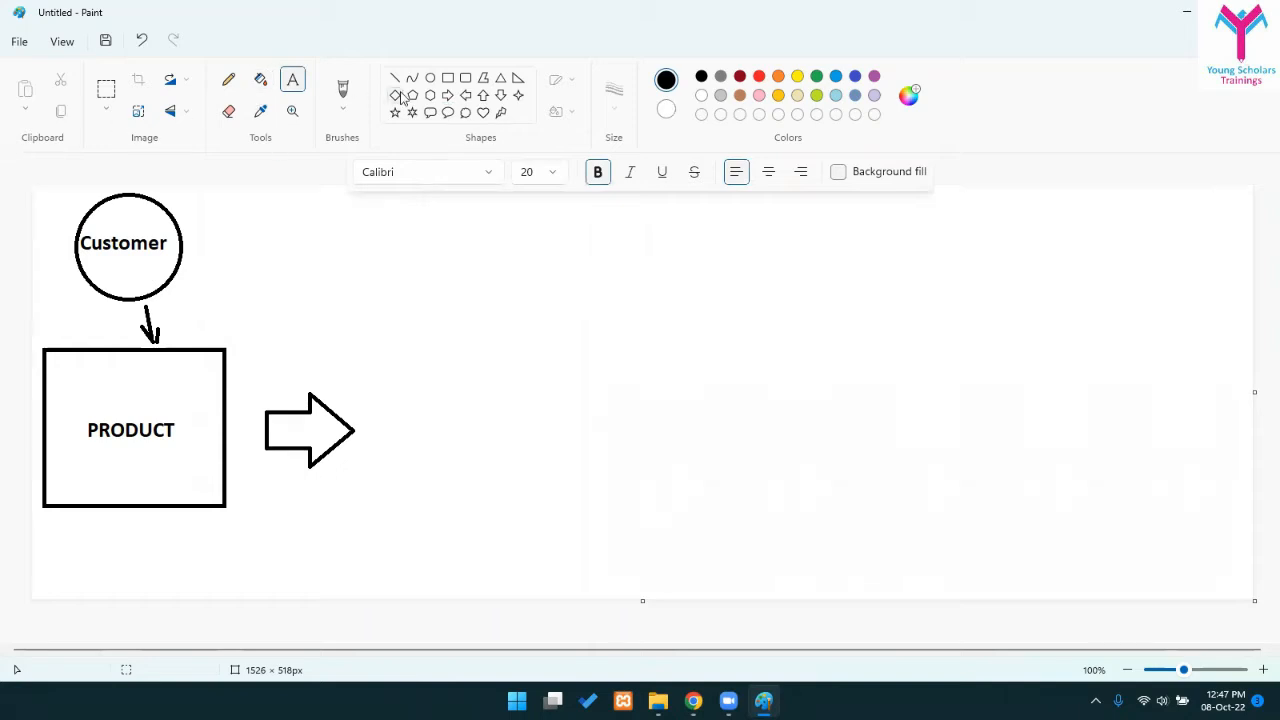
pyautogui.click(448, 77)
pyautogui.moveTo(398, 391); pyautogui.dragTo(529, 476)
pyautogui.click(384, 443)
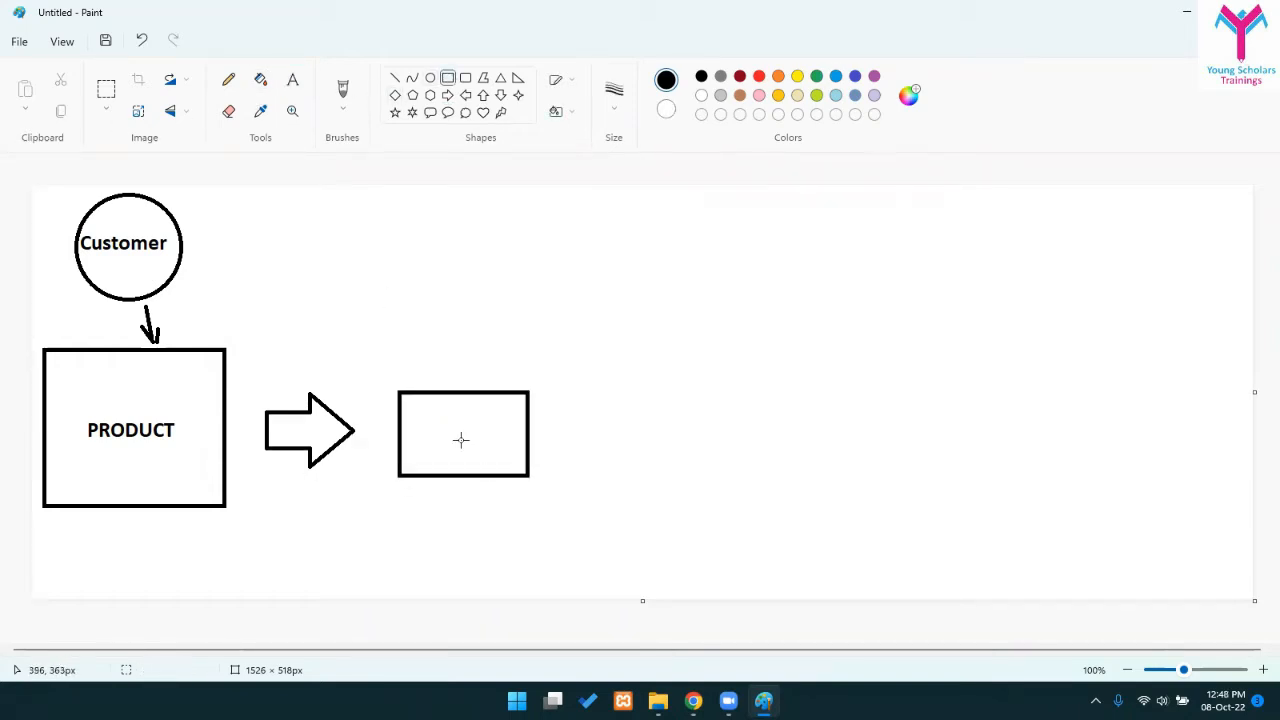
pyautogui.click(293, 80)
pyautogui.click(432, 423)
pyautogui.write('Cart')
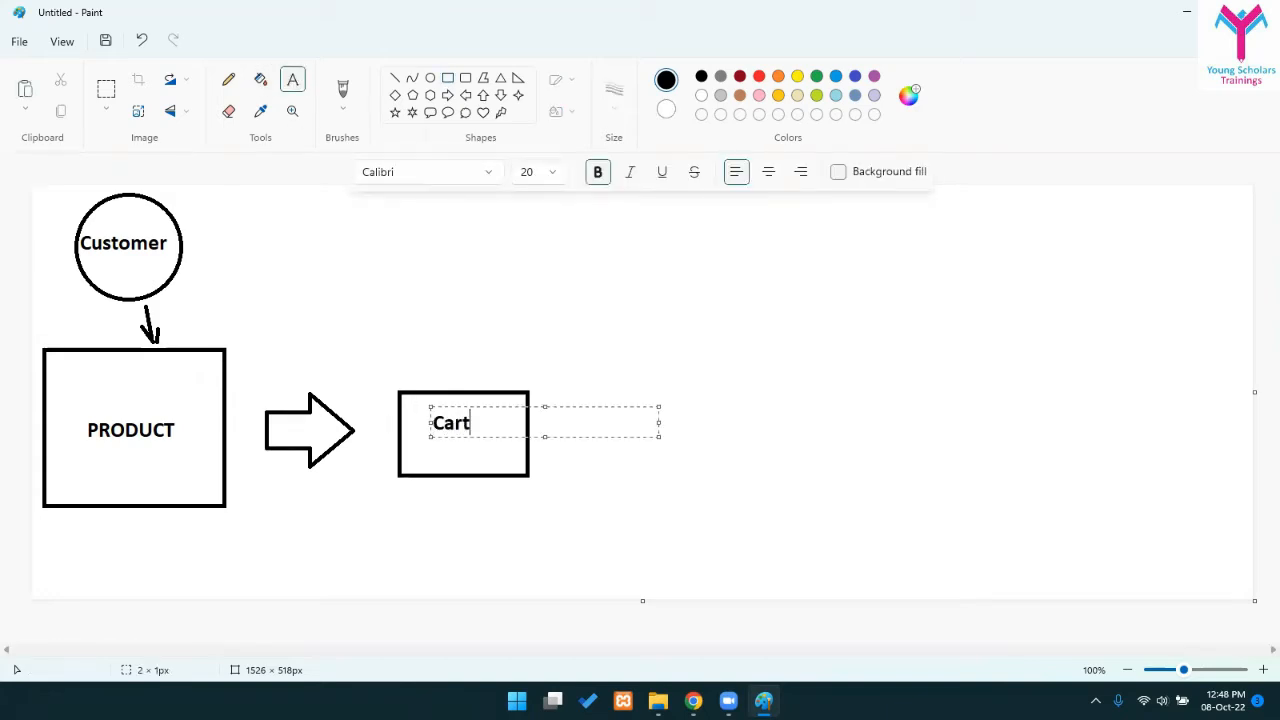
pyautogui.click(534, 424)
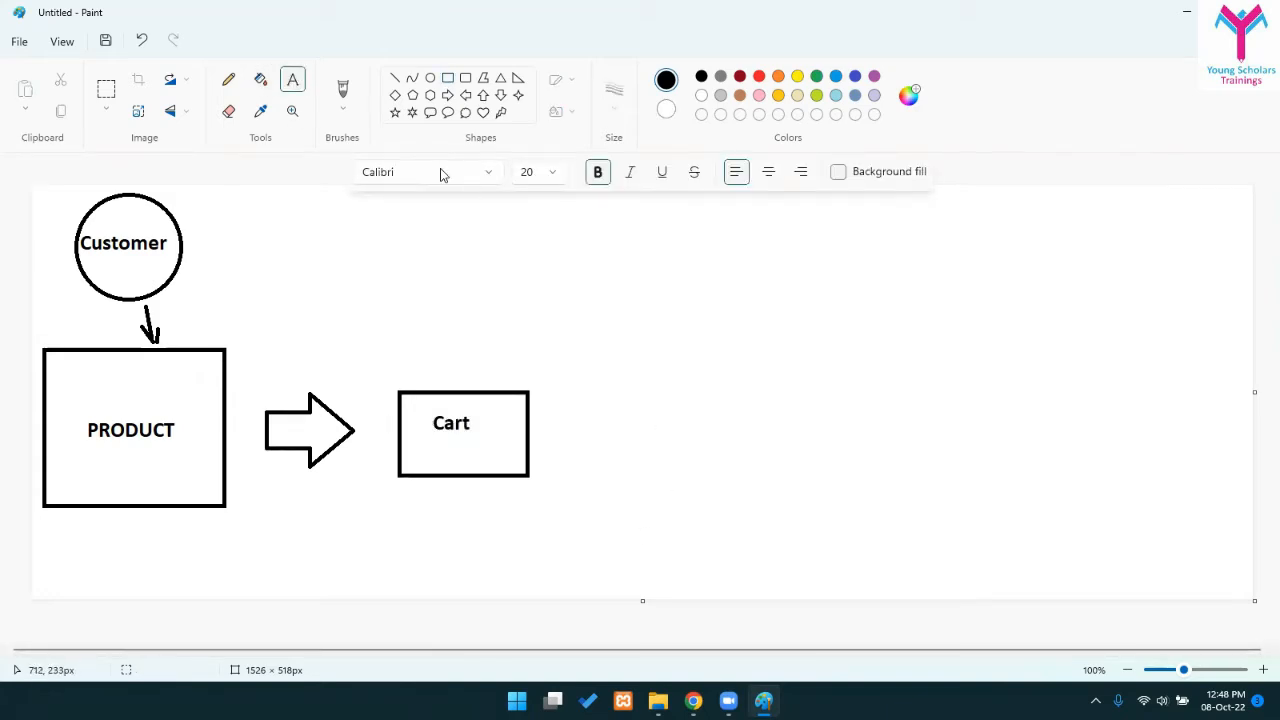
# - Add Checkout below Cart, then draw a right arrow after the box
pyautogui.click(438, 460)
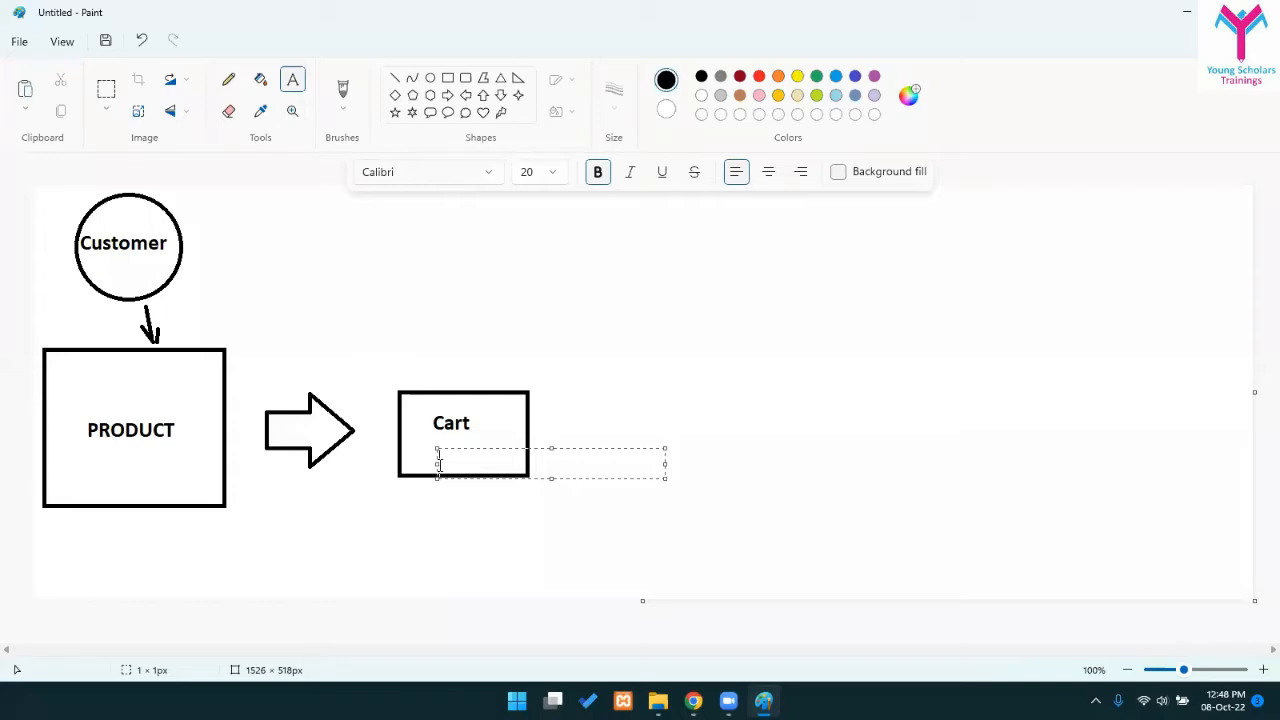
pyautogui.write('Checkout')
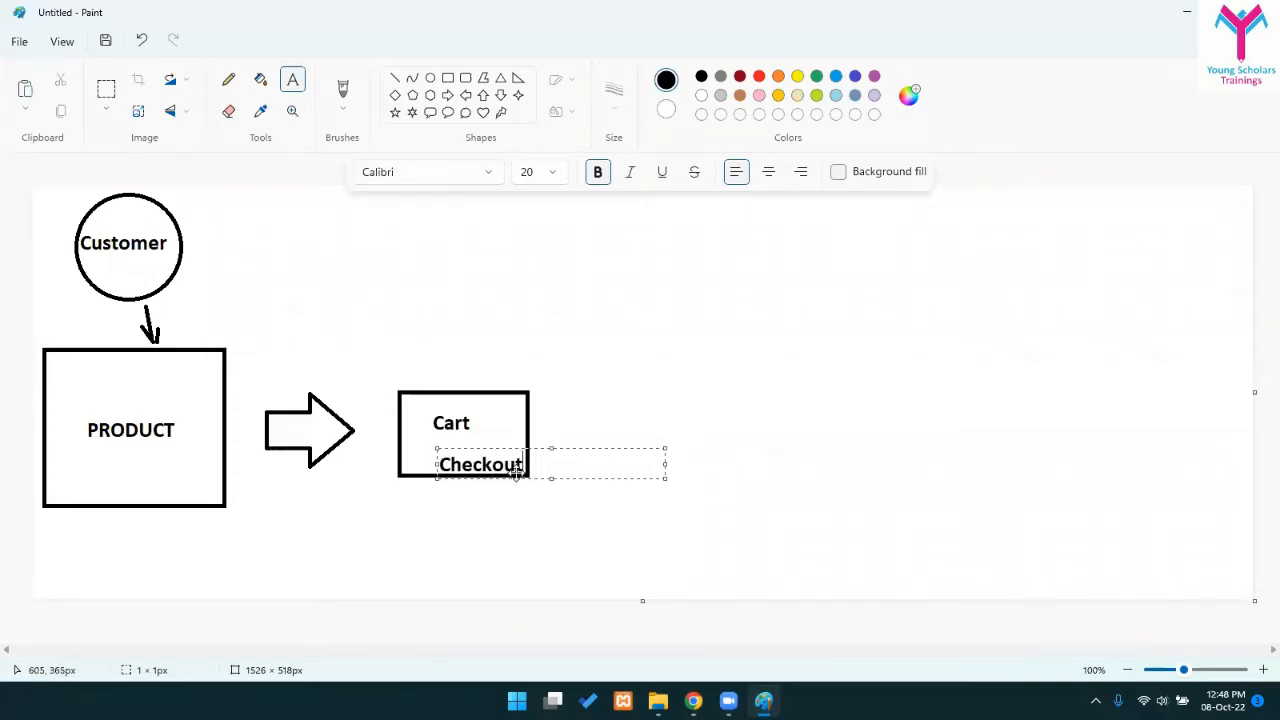
pyautogui.moveTo(516, 471); pyautogui.dragTo(508, 457)
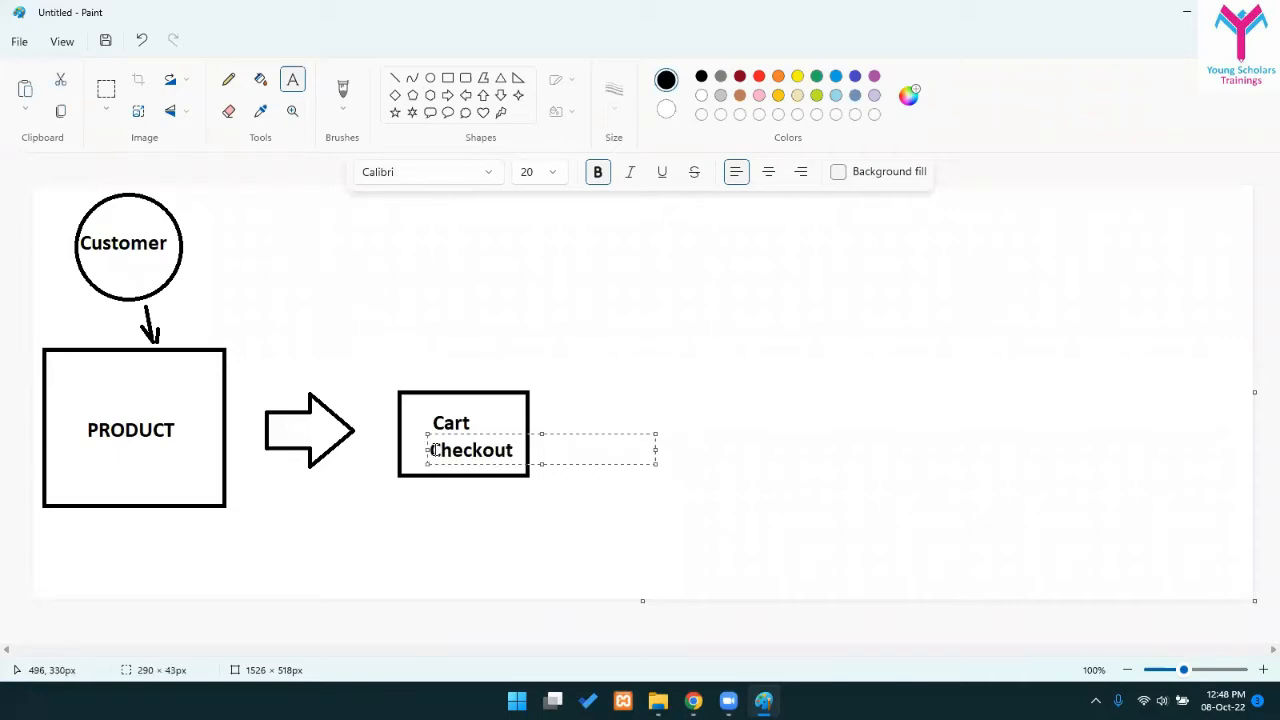
pyautogui.click(434, 450)
pyautogui.write('/')
pyautogui.press('Return')
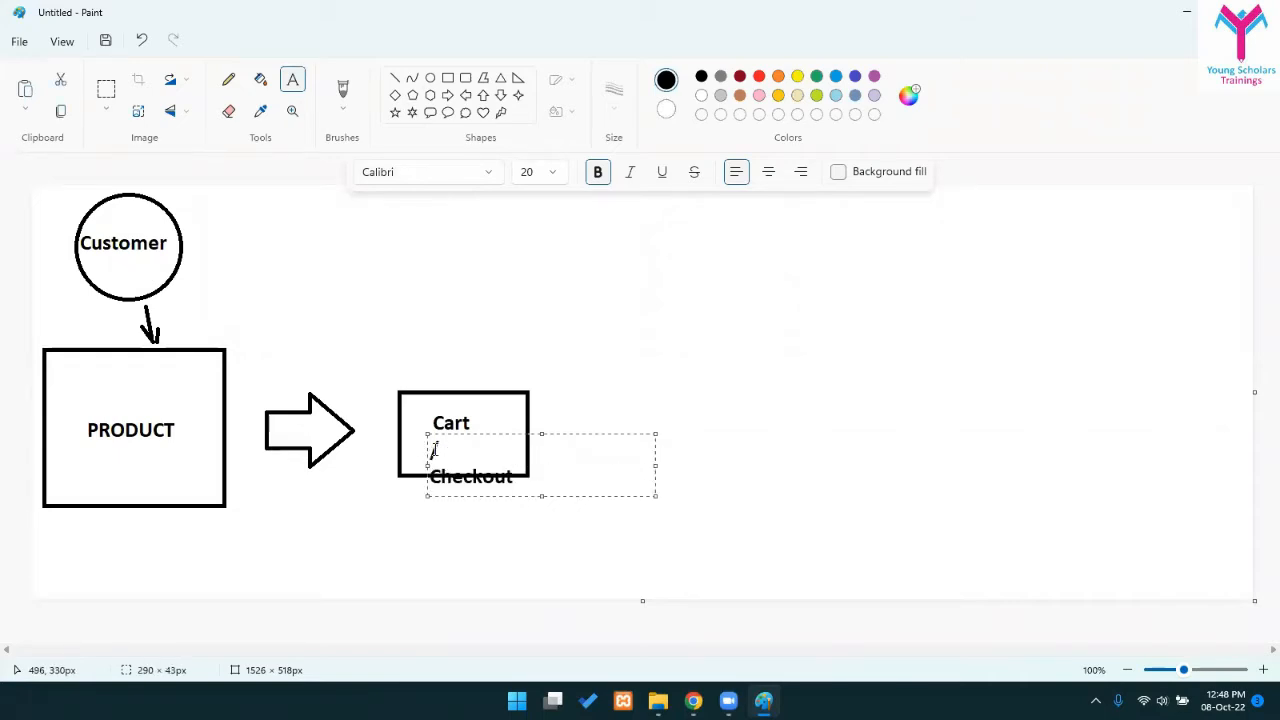
pyautogui.press('BackSpace')
pyautogui.press('BackSpace')
pyautogui.press('BackSpace')
pyautogui.click(742, 371)
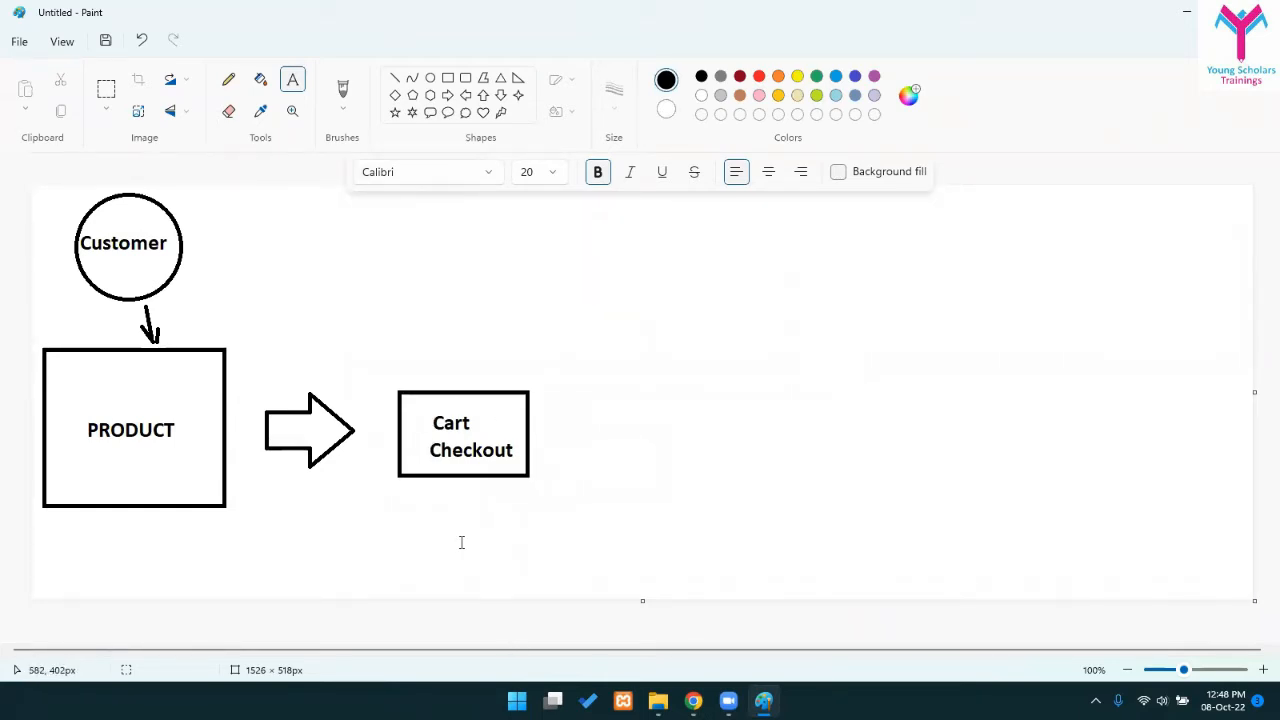
pyautogui.click(447, 95)
pyautogui.moveTo(546, 409); pyautogui.dragTo(653, 464)
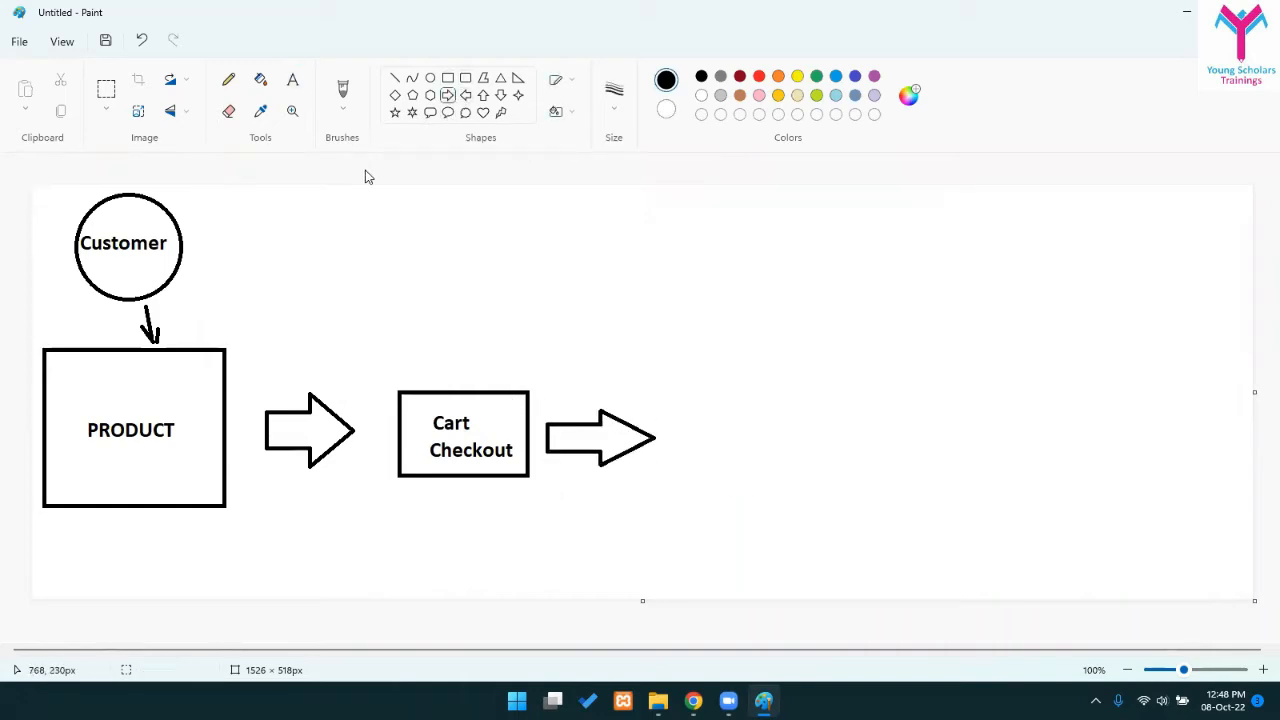
# - Draw a box right of the second arrow and label it 'Order place'
pyautogui.click(447, 77)
pyautogui.moveTo(669, 399); pyautogui.dragTo(877, 512)
pyautogui.click(1088, 507)
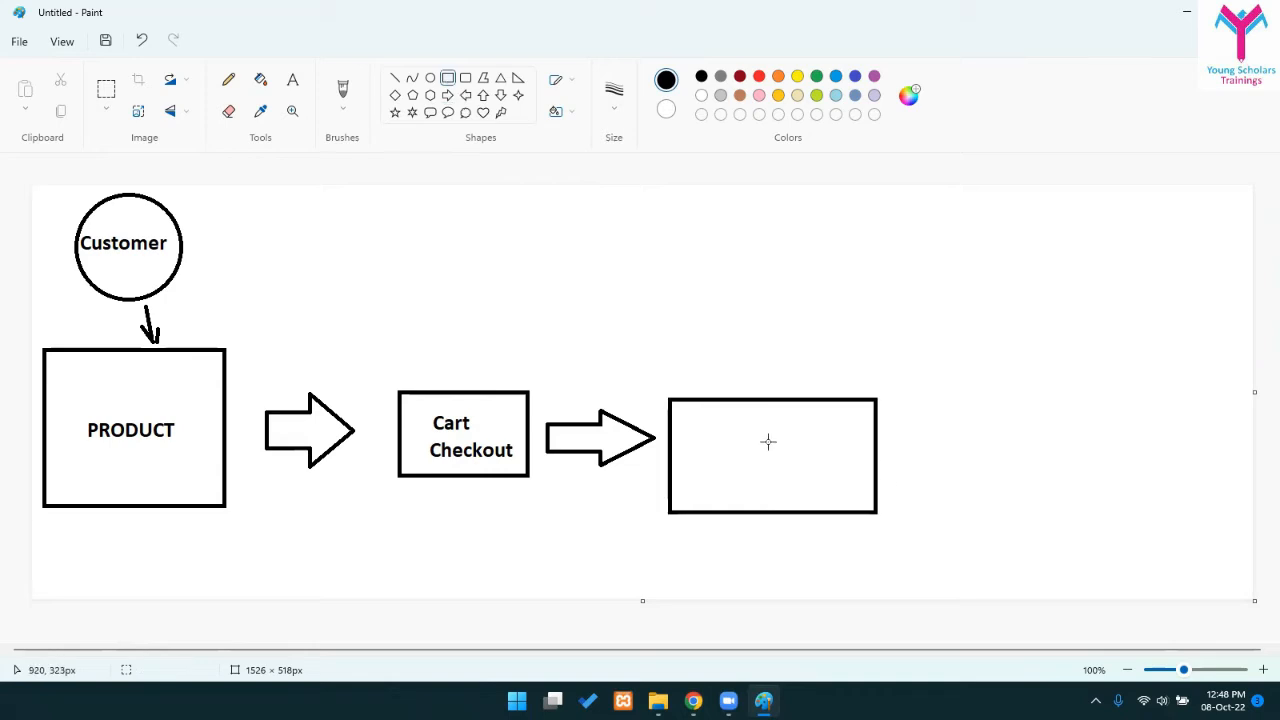
pyautogui.click(292, 80)
pyautogui.click(666, 411)
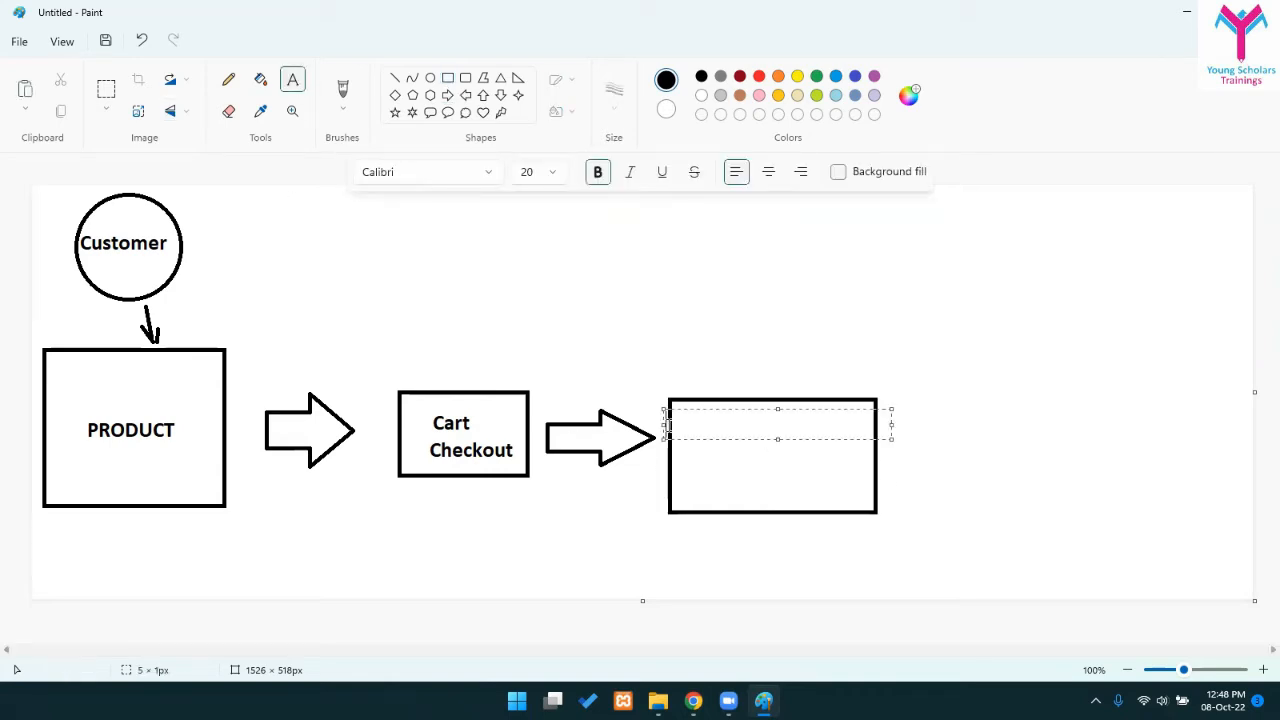
pyautogui.write('Order place')
pyautogui.click(753, 441)
# - List COD and Online payment on two lines beneath Order place
pyautogui.click(734, 462)
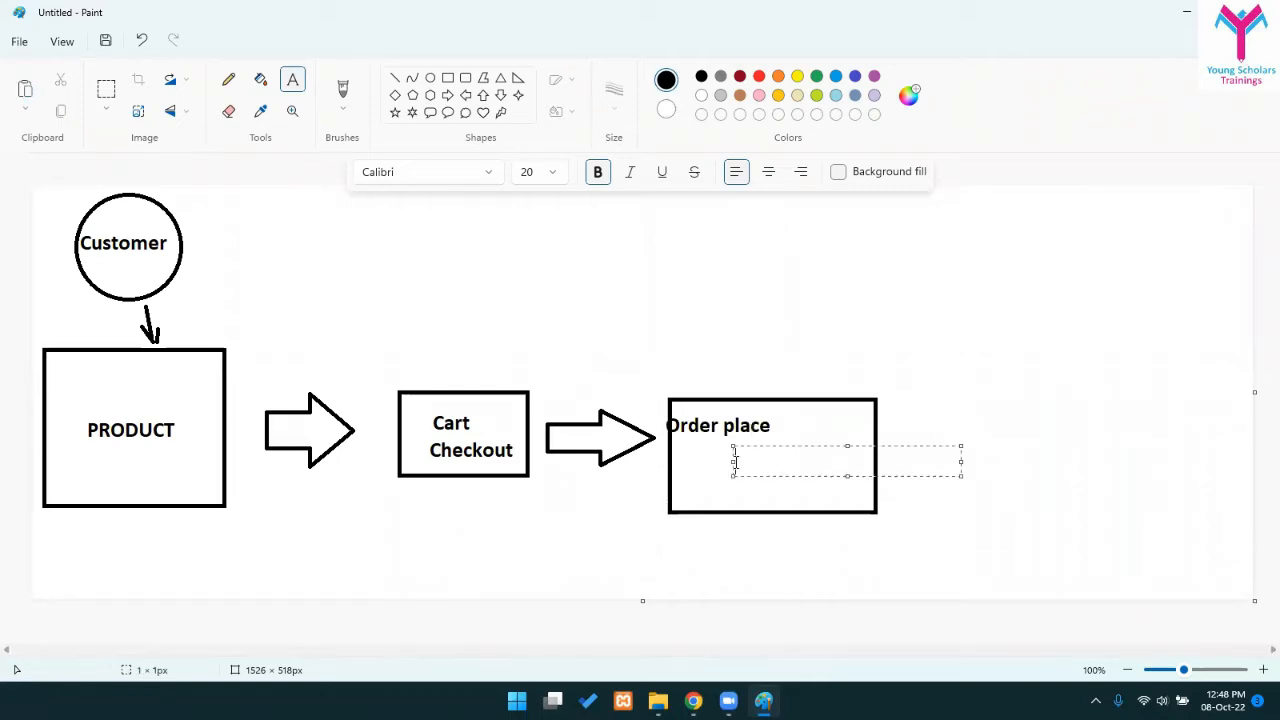
pyautogui.write('COD')
pyautogui.press('Return')
pyautogui.write('Online payment')
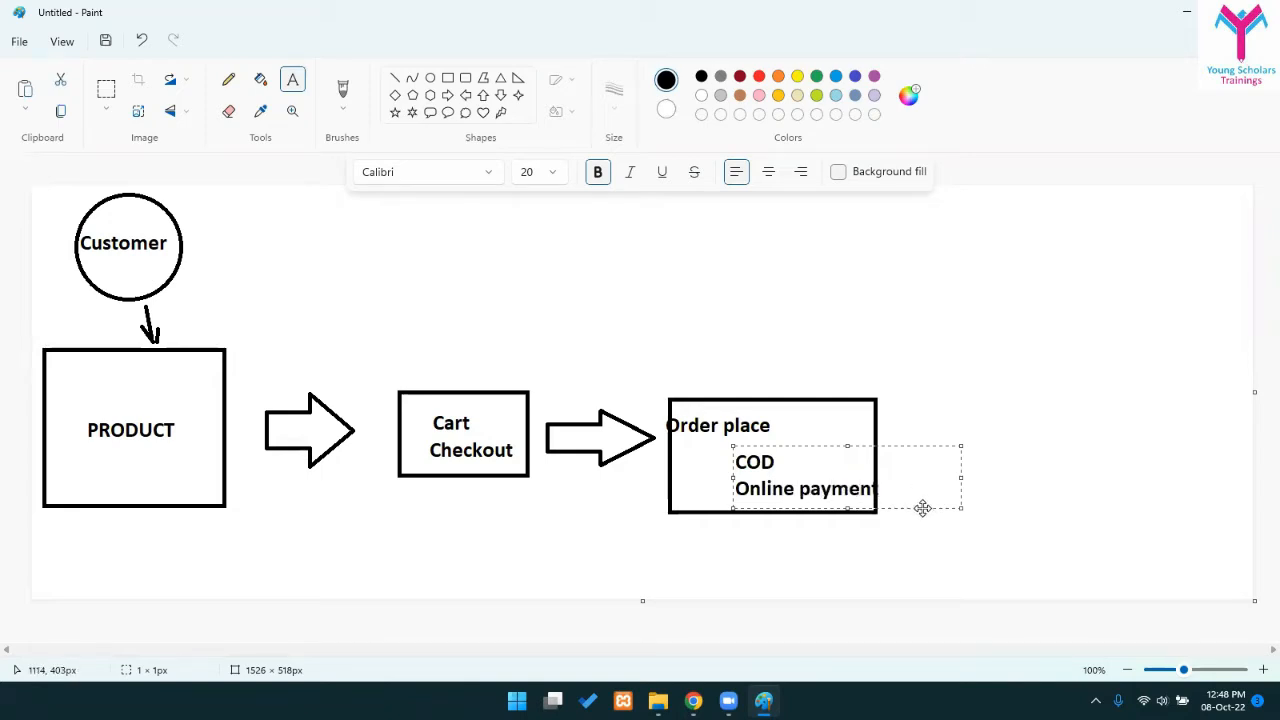
pyautogui.moveTo(837, 505); pyautogui.dragTo(848, 481)
pyautogui.click(762, 481)
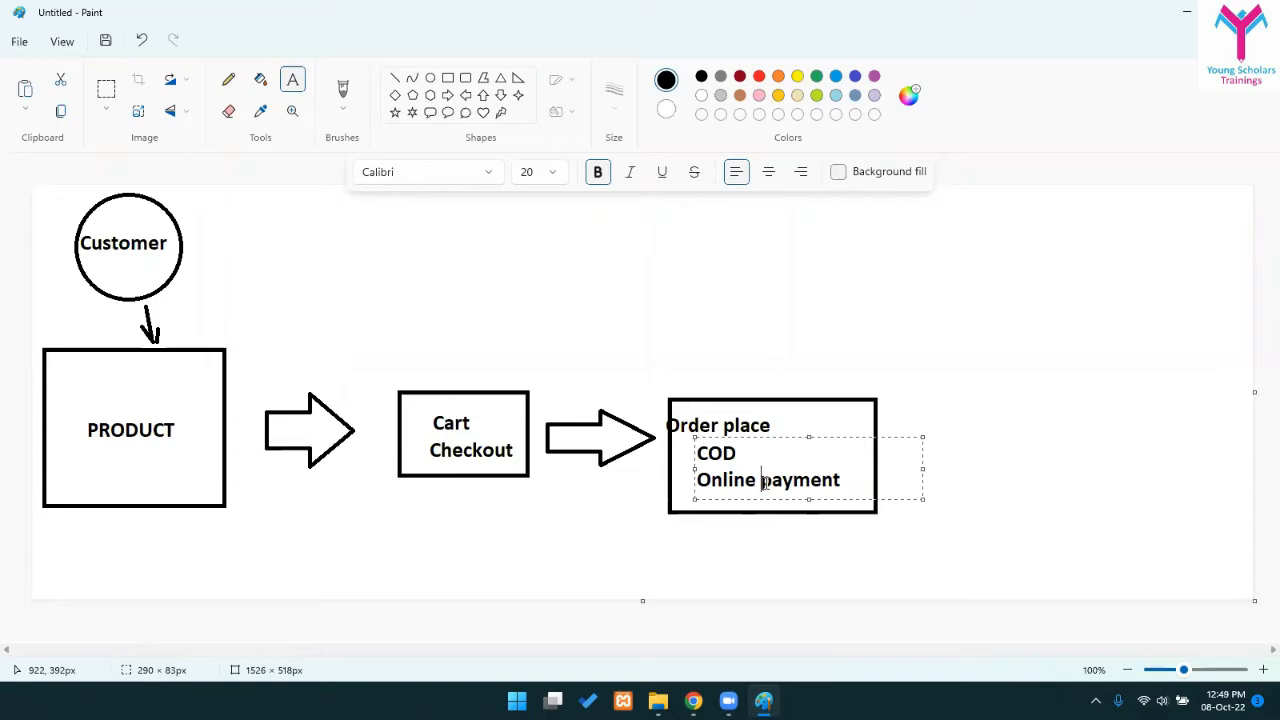
pyautogui.click(981, 387)
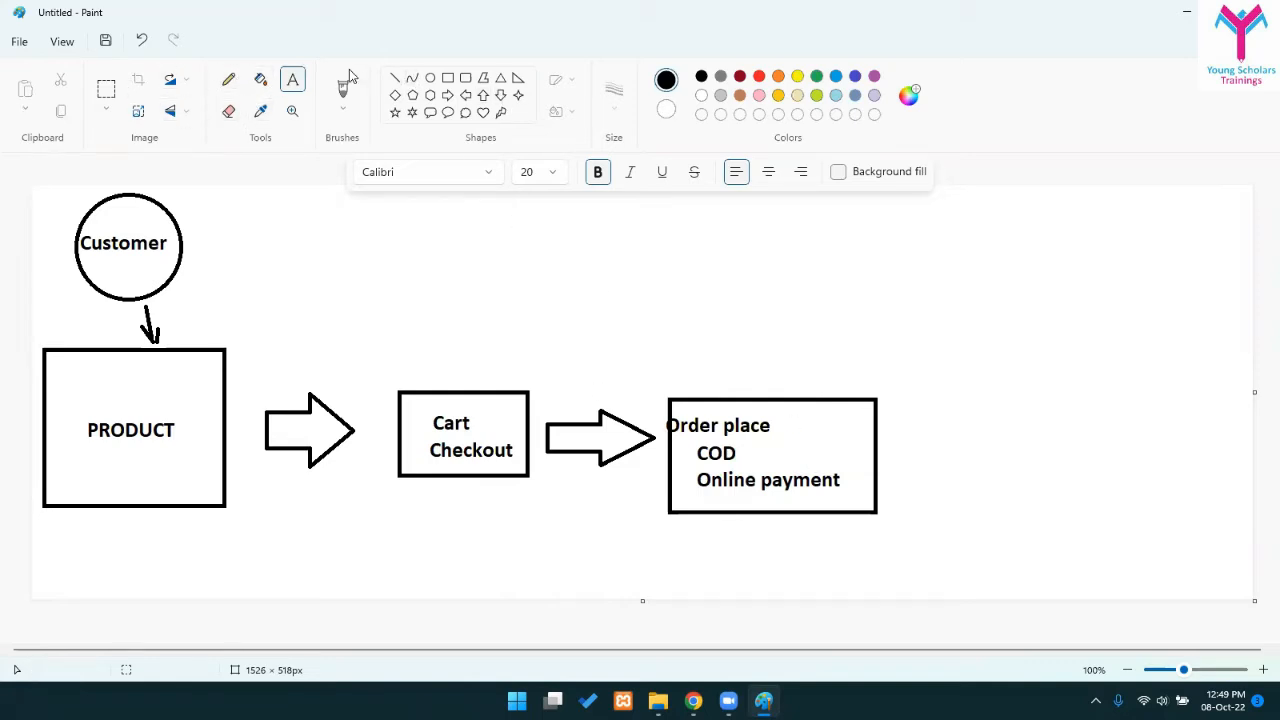
pyautogui.click(448, 78)
# - Draw a rounded box right of the Order place box, with a small right arrow leading into it
pyautogui.click(465, 78)
pyautogui.moveTo(930, 402)
pyautogui.mouseDown()
pyautogui.moveTo(1090, 490)
pyautogui.moveTo(1088, 514)
pyautogui.mouseUp()
pyautogui.click(903, 520)
pyautogui.click(447, 95)
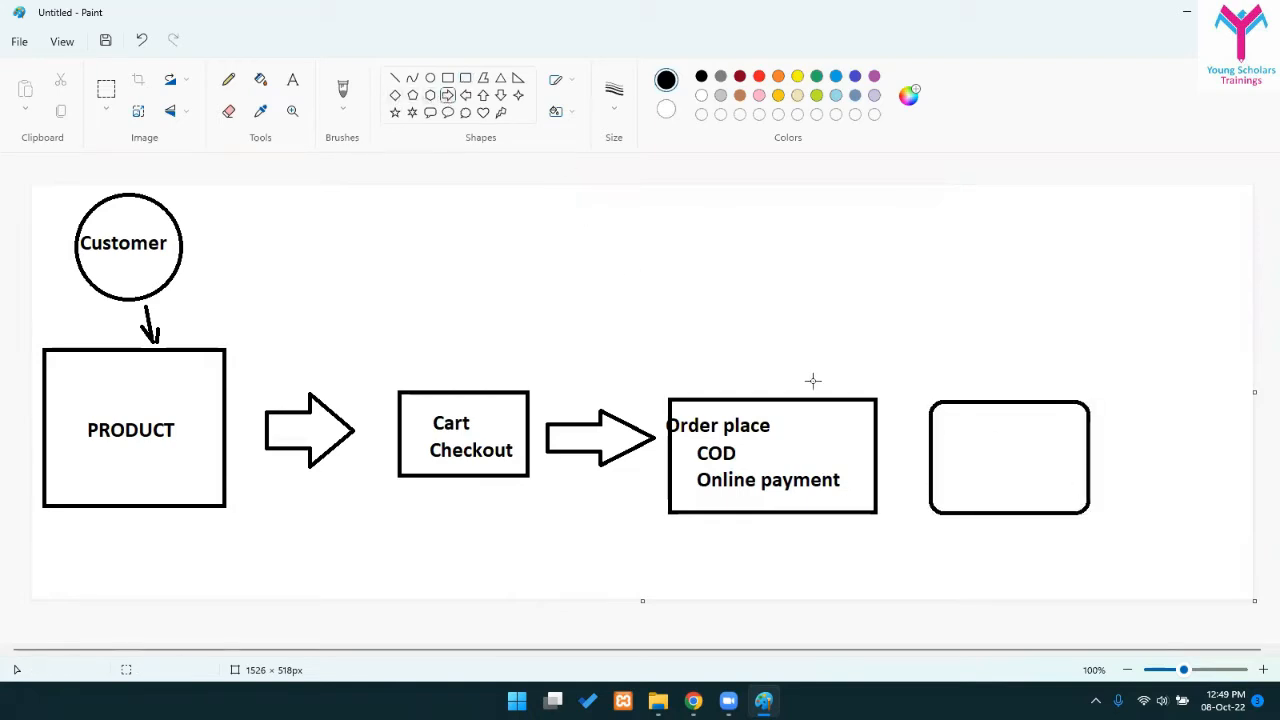
pyautogui.moveTo(888, 438); pyautogui.dragTo(924, 478)
# - Write 'Email', 'Order Update' and '/ Dispatch' on three lines inside the rounded box
pyautogui.click(292, 79)
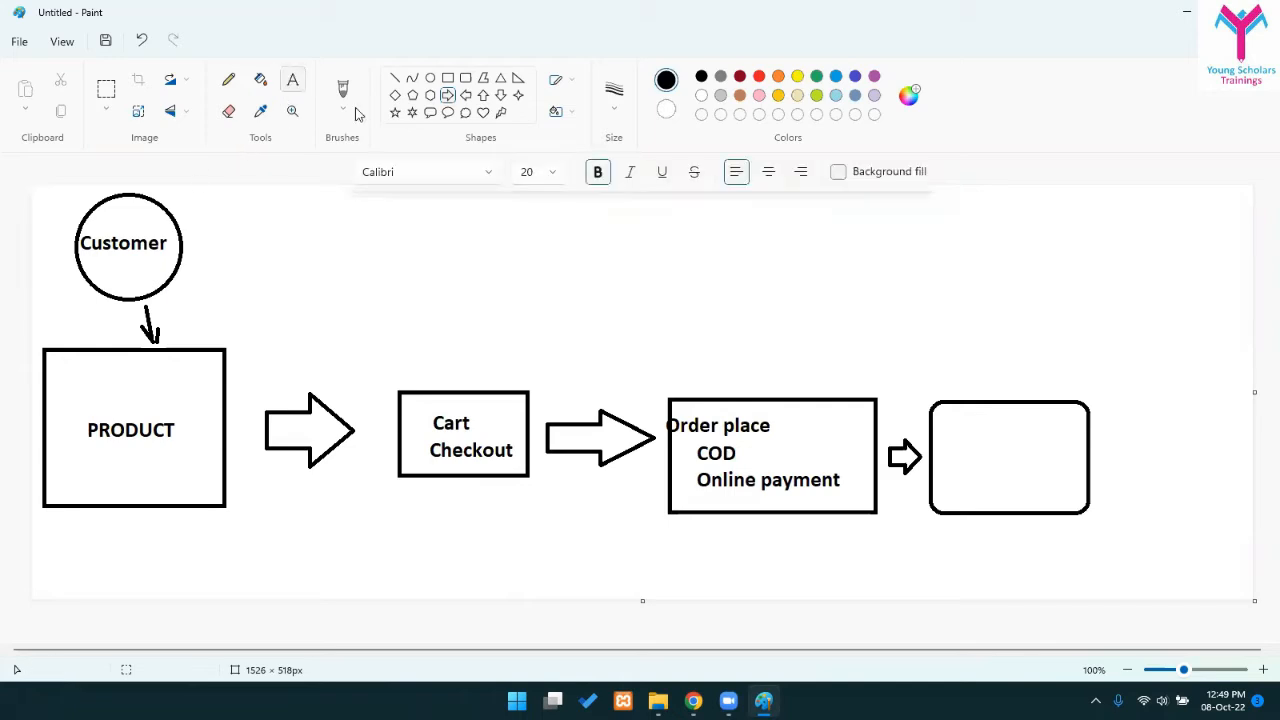
pyautogui.click(989, 430)
pyautogui.write('Email')
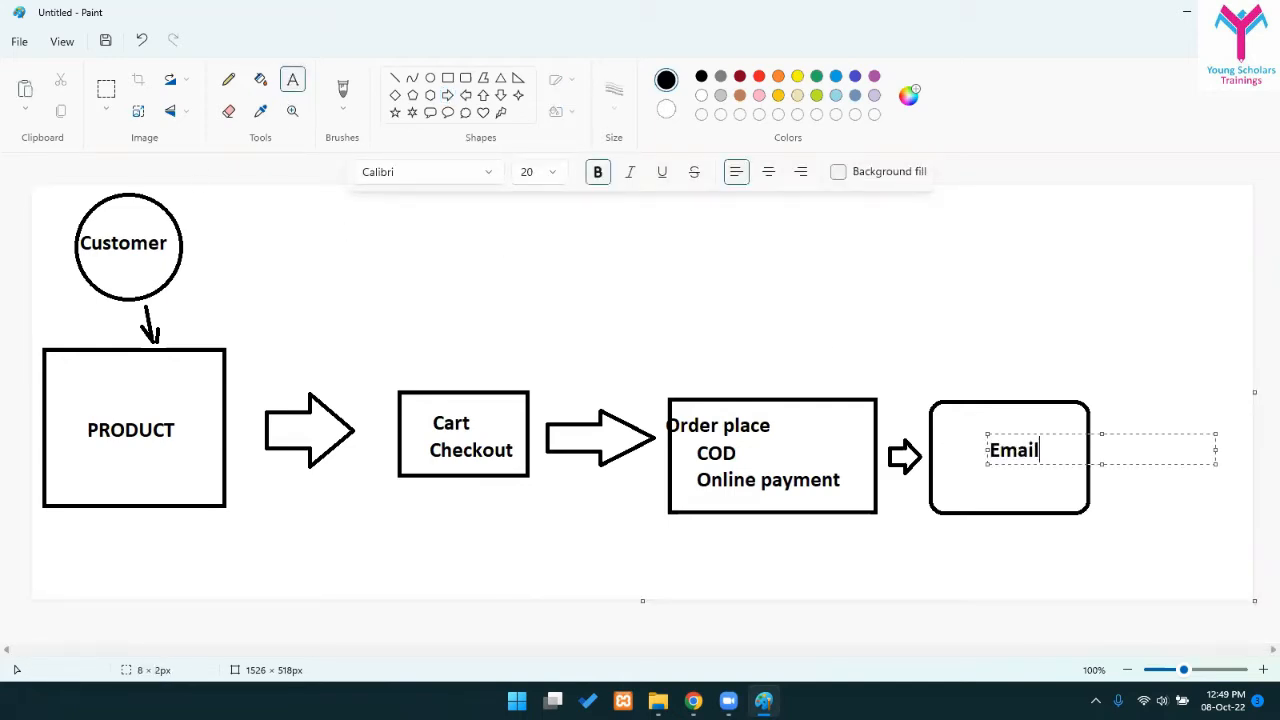
pyautogui.press('Return')
pyautogui.write('Order Update/ ')
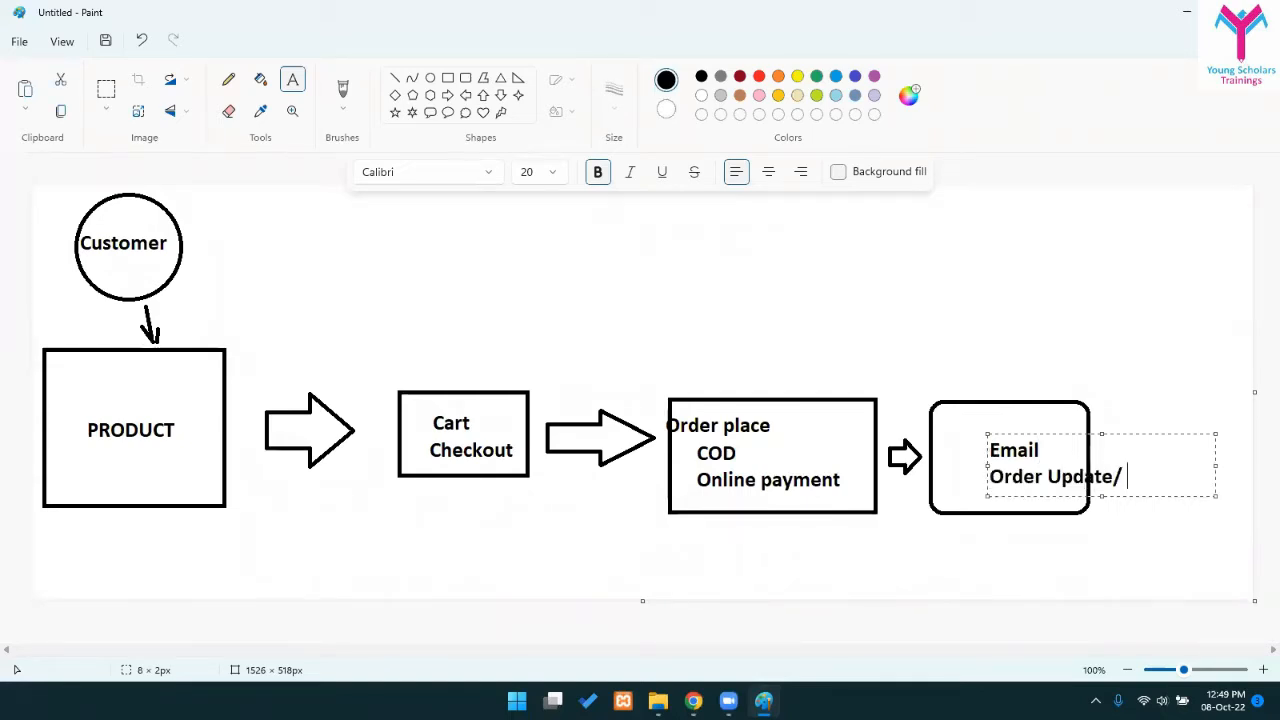
pyautogui.write('Dispatch')
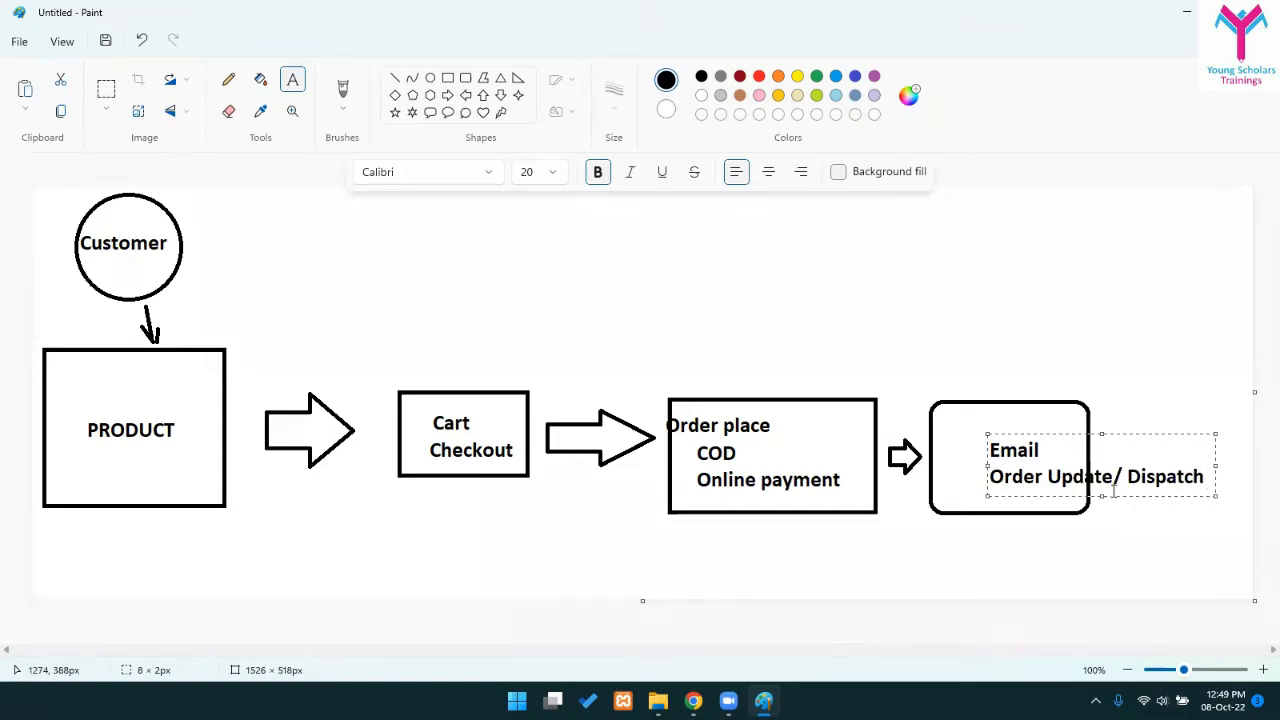
pyautogui.press('Return')
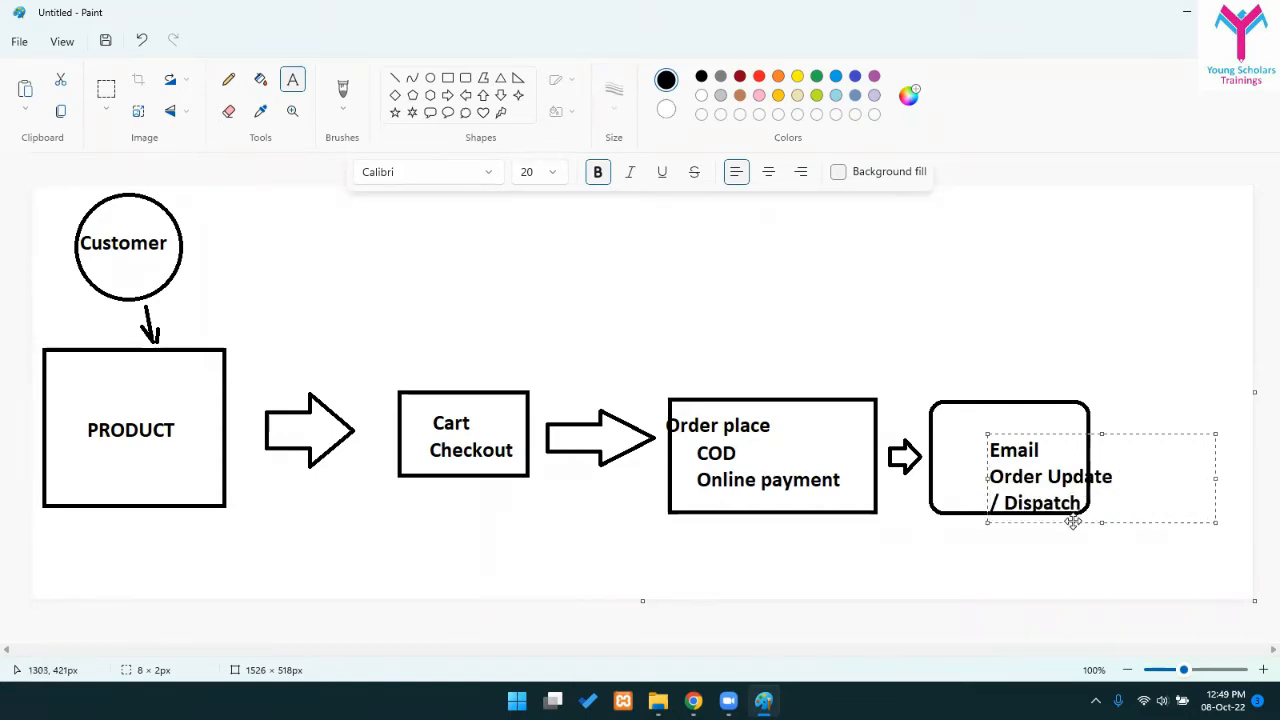
pyautogui.moveTo(1073, 521); pyautogui.dragTo(1034, 506)
pyautogui.click(1034, 271)
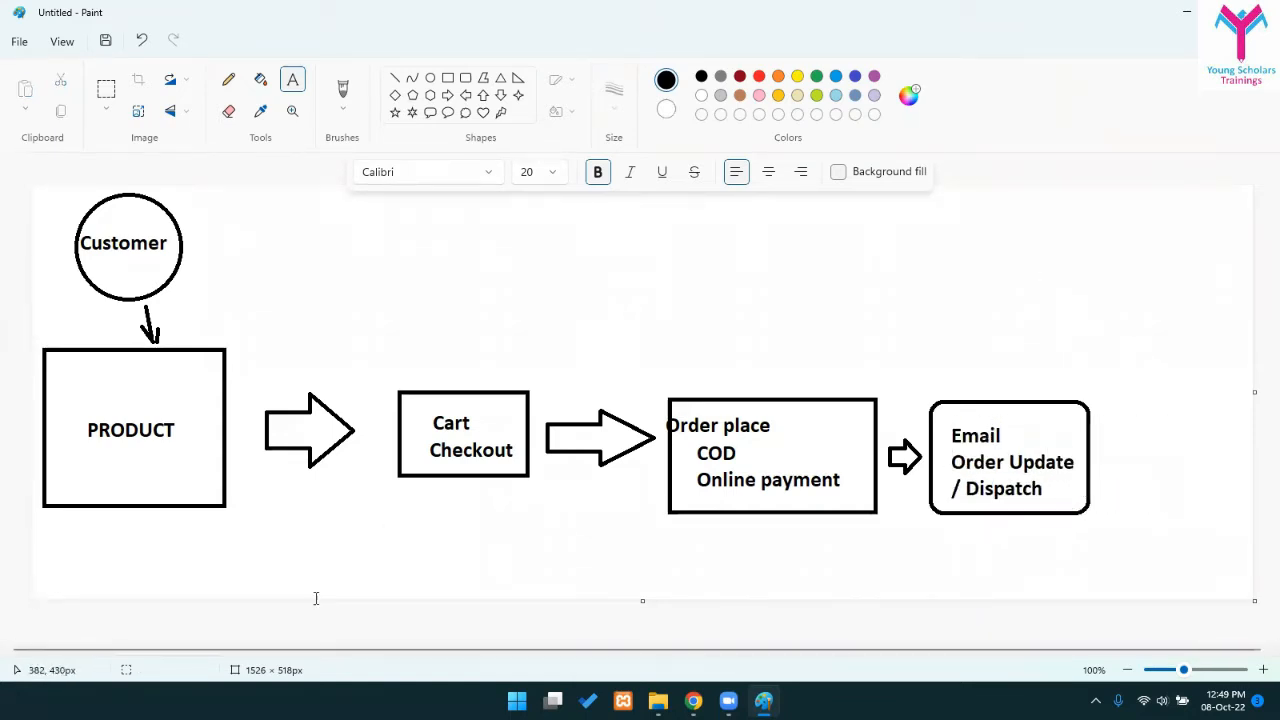
pyautogui.click(446, 80)
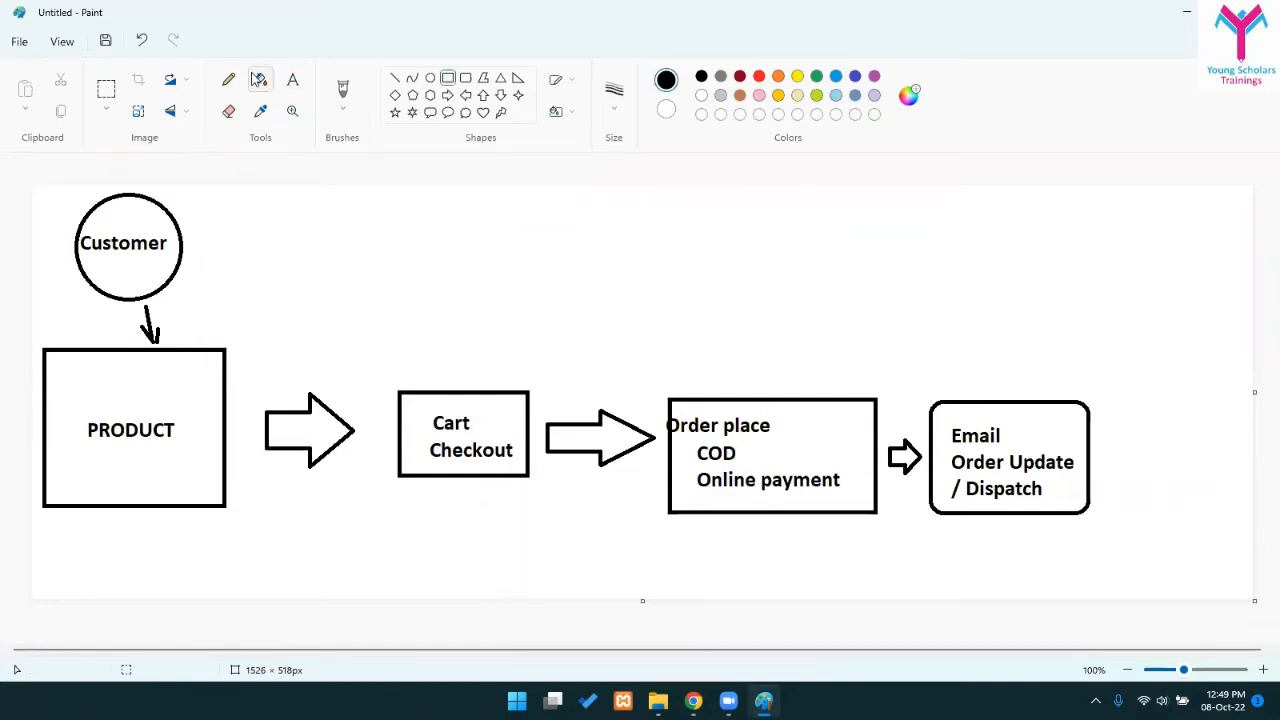
pyautogui.click(292, 80)
# - Type 'WOOCOMMERCE' above the diagram, set it to font size 48, and nudge it slightly left
pyautogui.click(458, 278)
pyautogui.write('WOOCOMMERCE')
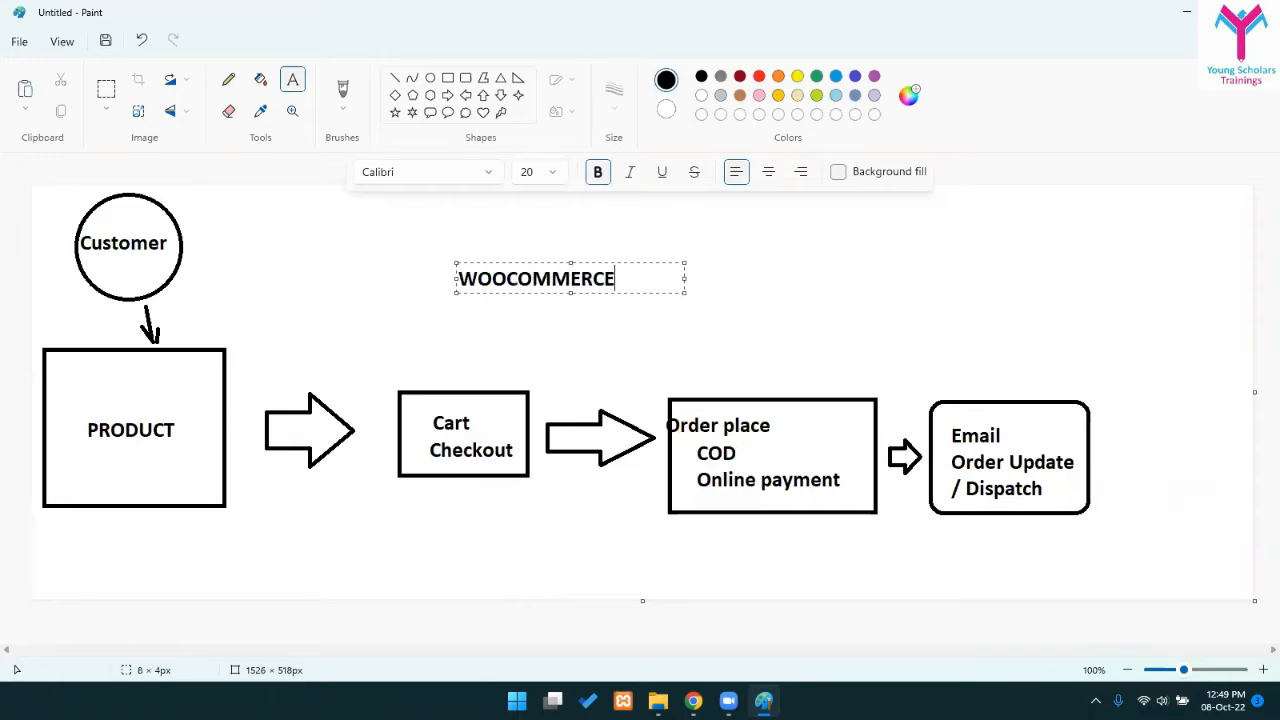
pyautogui.doubleClick(630, 283)
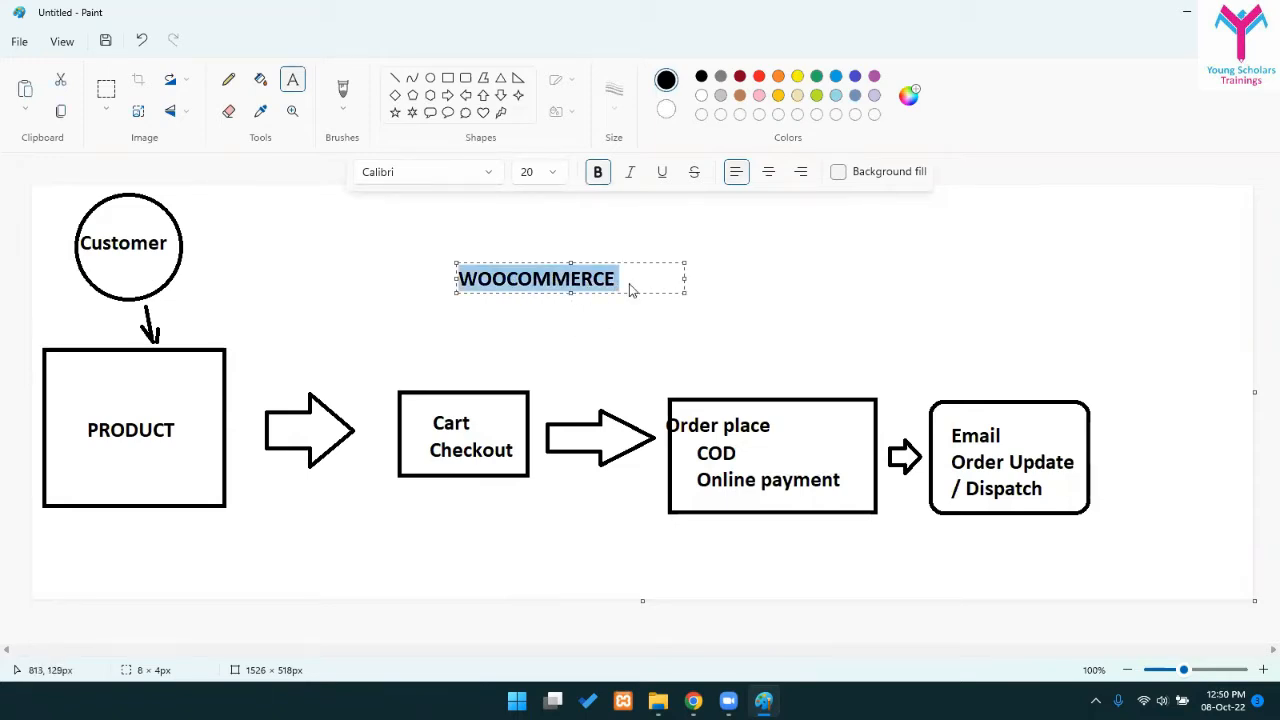
pyautogui.click(536, 177)
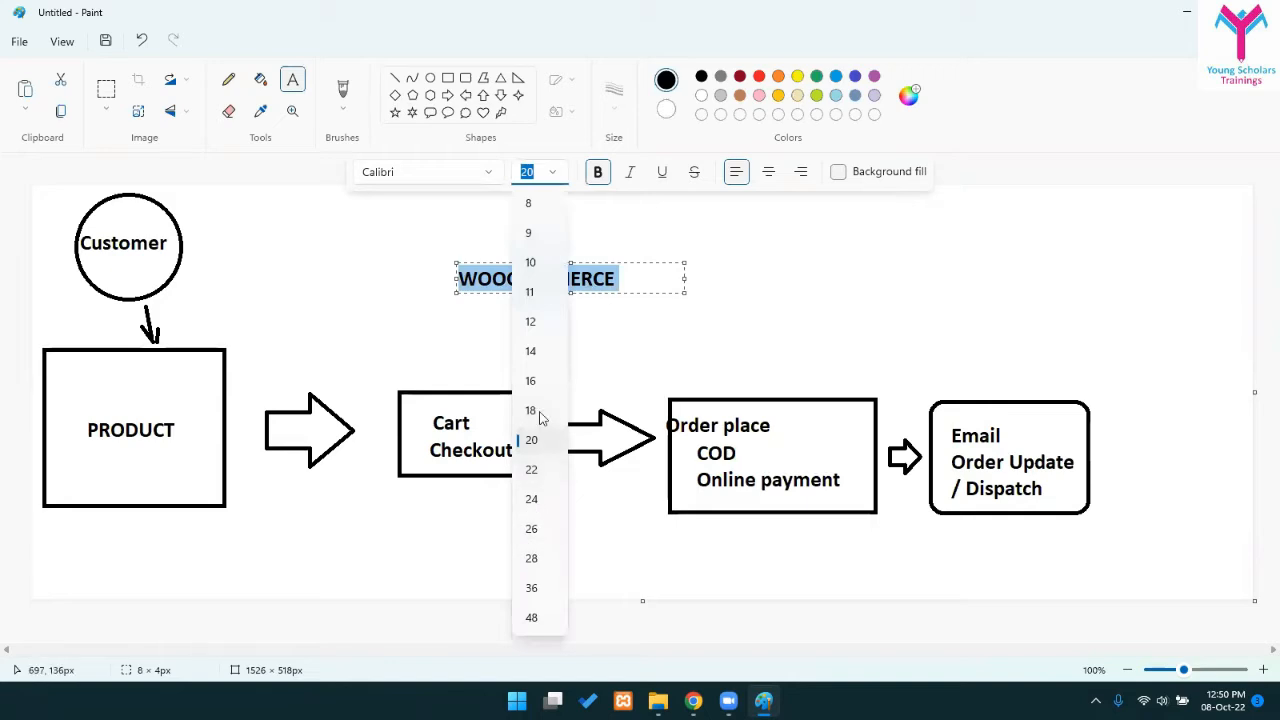
pyautogui.click(531, 617)
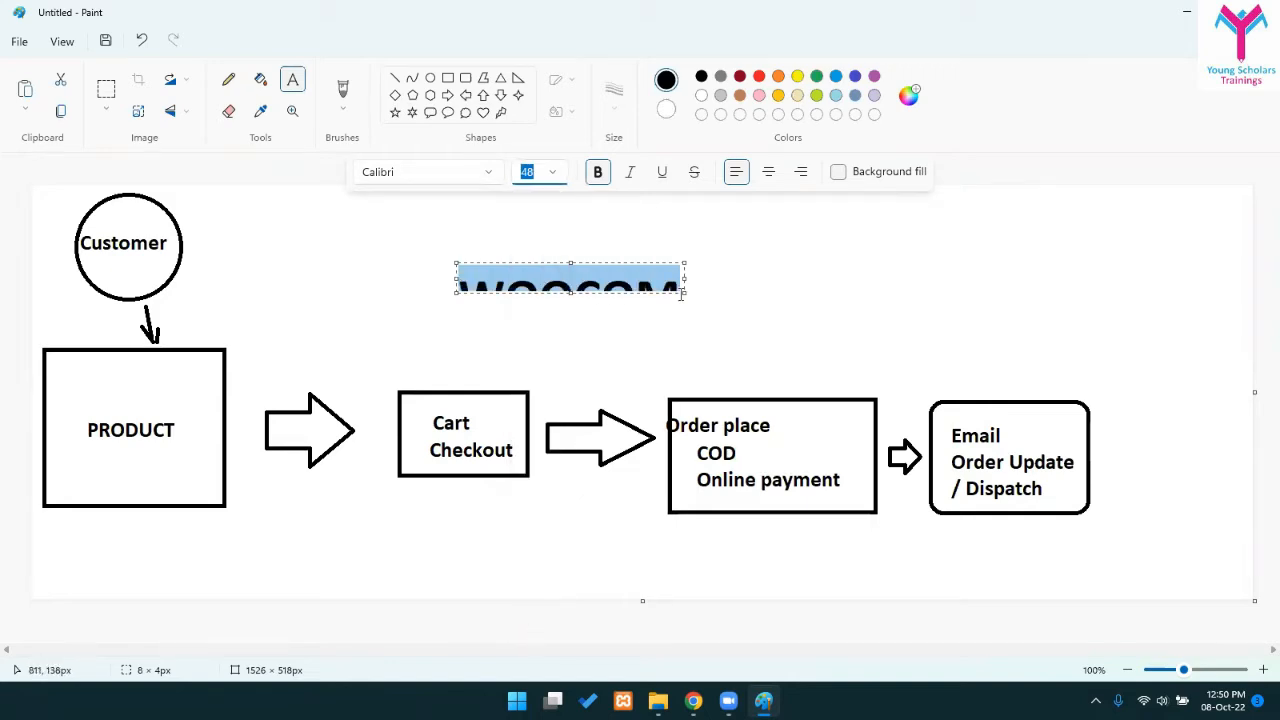
pyautogui.moveTo(687, 292); pyautogui.dragTo(928, 372)
pyautogui.click(837, 346)
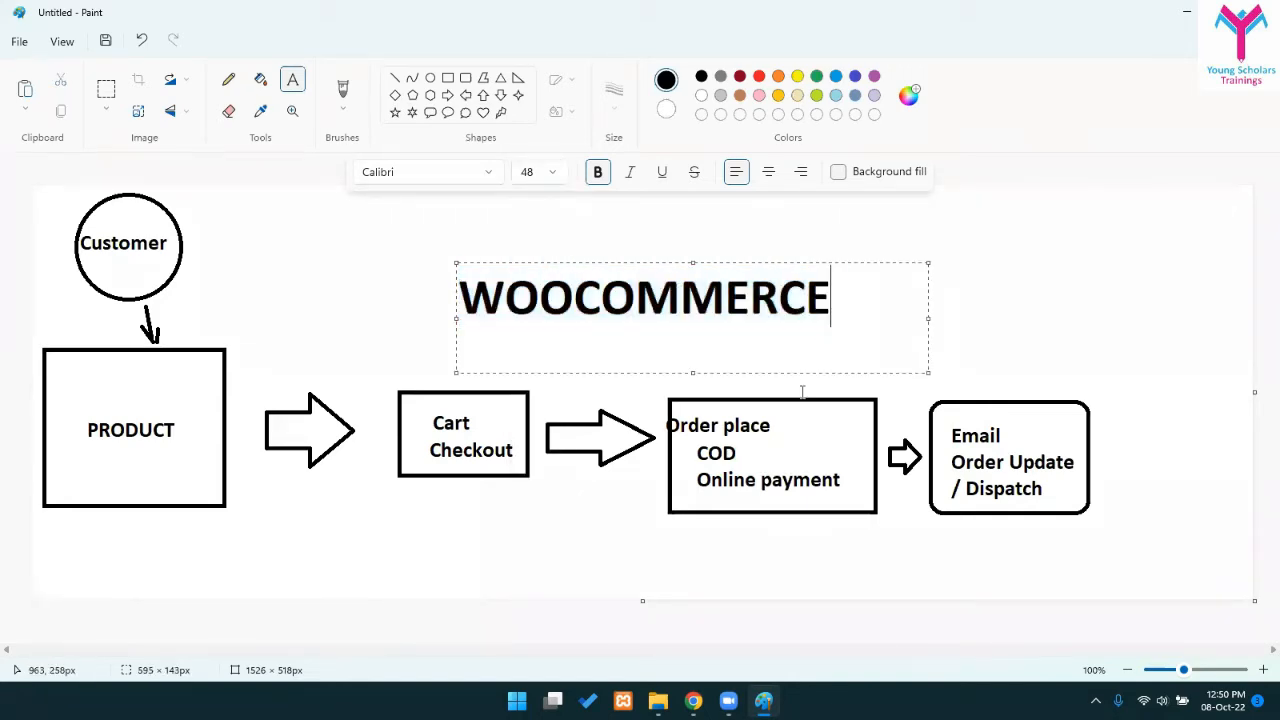
pyautogui.moveTo(807, 378); pyautogui.dragTo(778, 372)
pyautogui.click(640, 531)
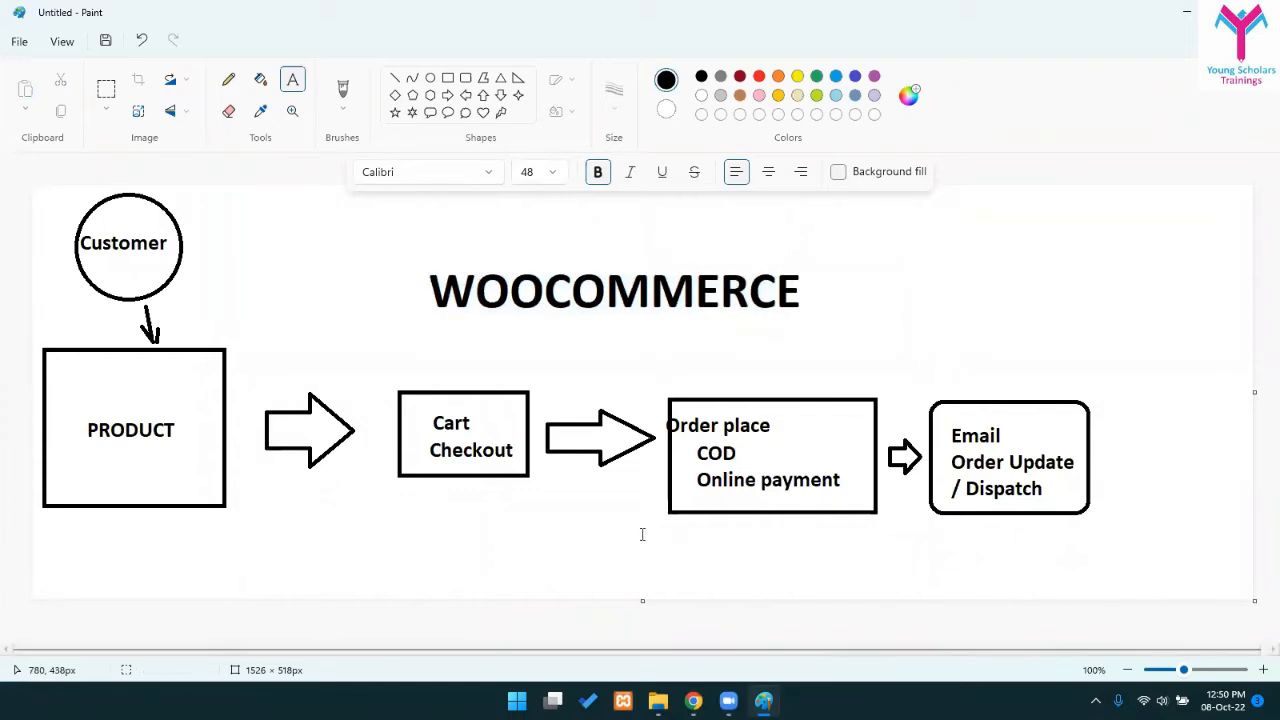
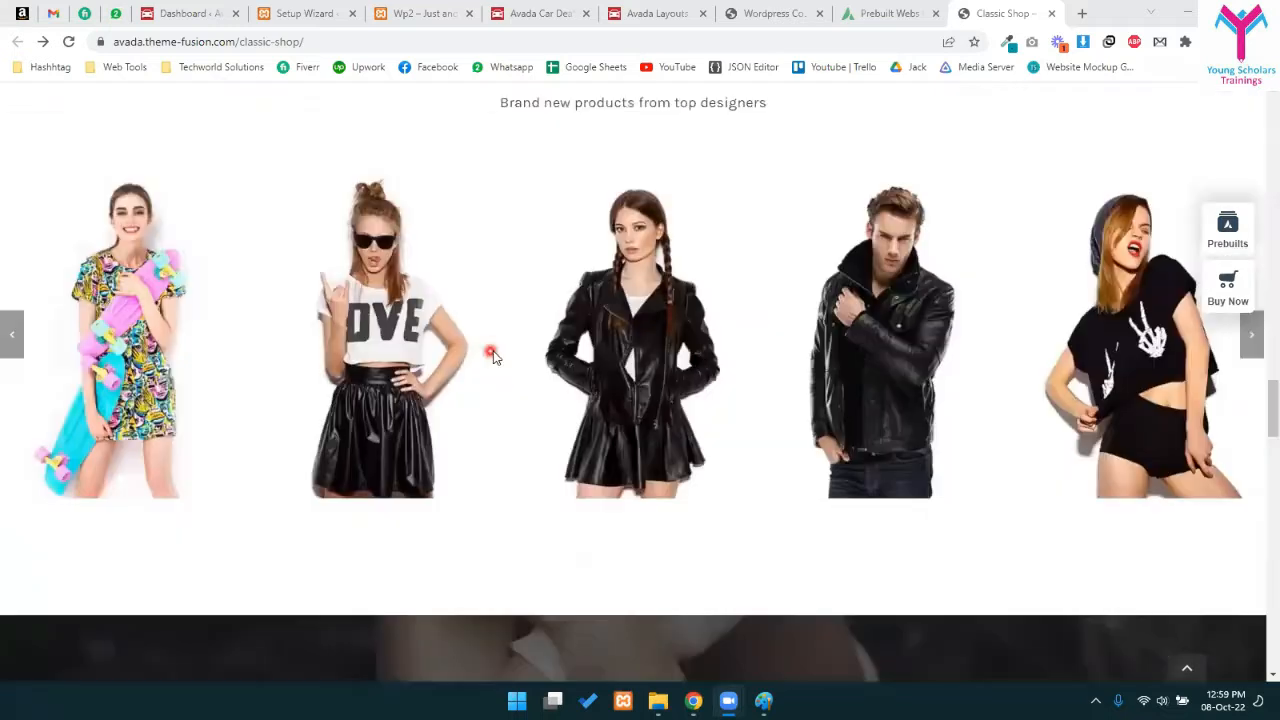
# - Open the Shop Full Width product grid from the Shop menu
pyautogui.scroll(10, 491, 357)
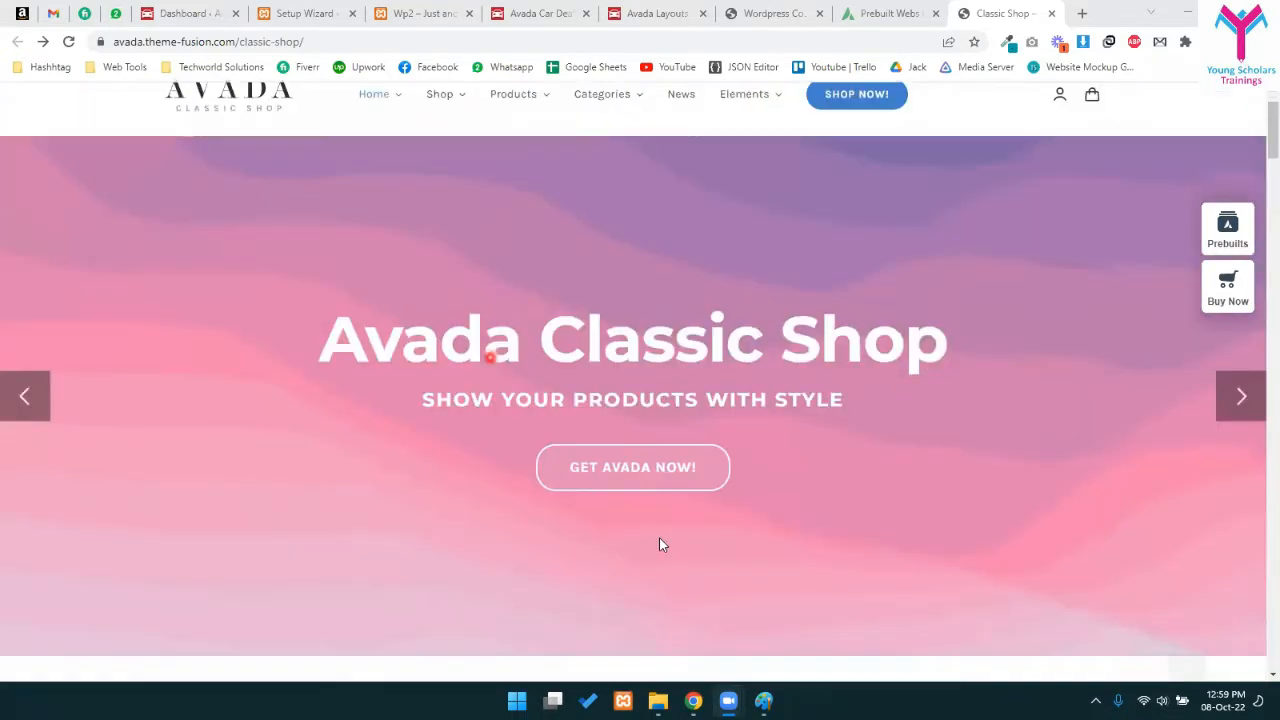
pyautogui.scroll(-7, 660, 543)
pyautogui.scroll(-1, 466, 494)
pyautogui.scroll(8, 456, 444)
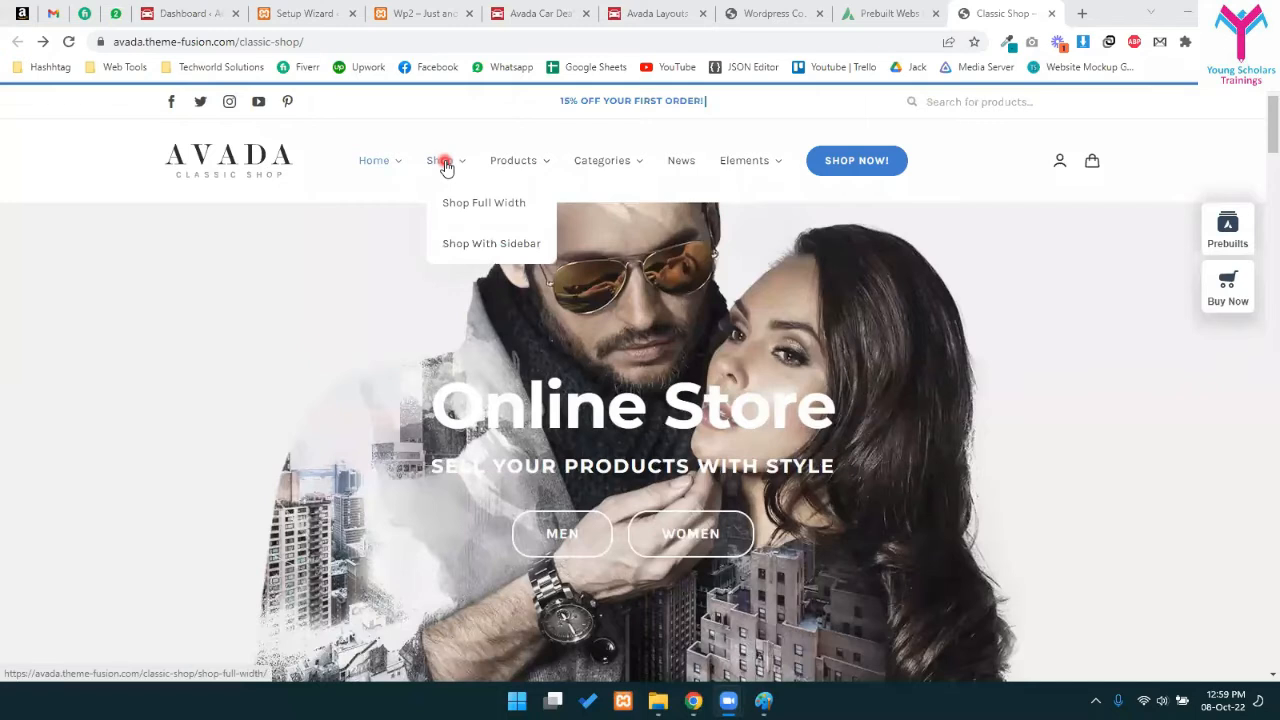
pyautogui.click(447, 168)
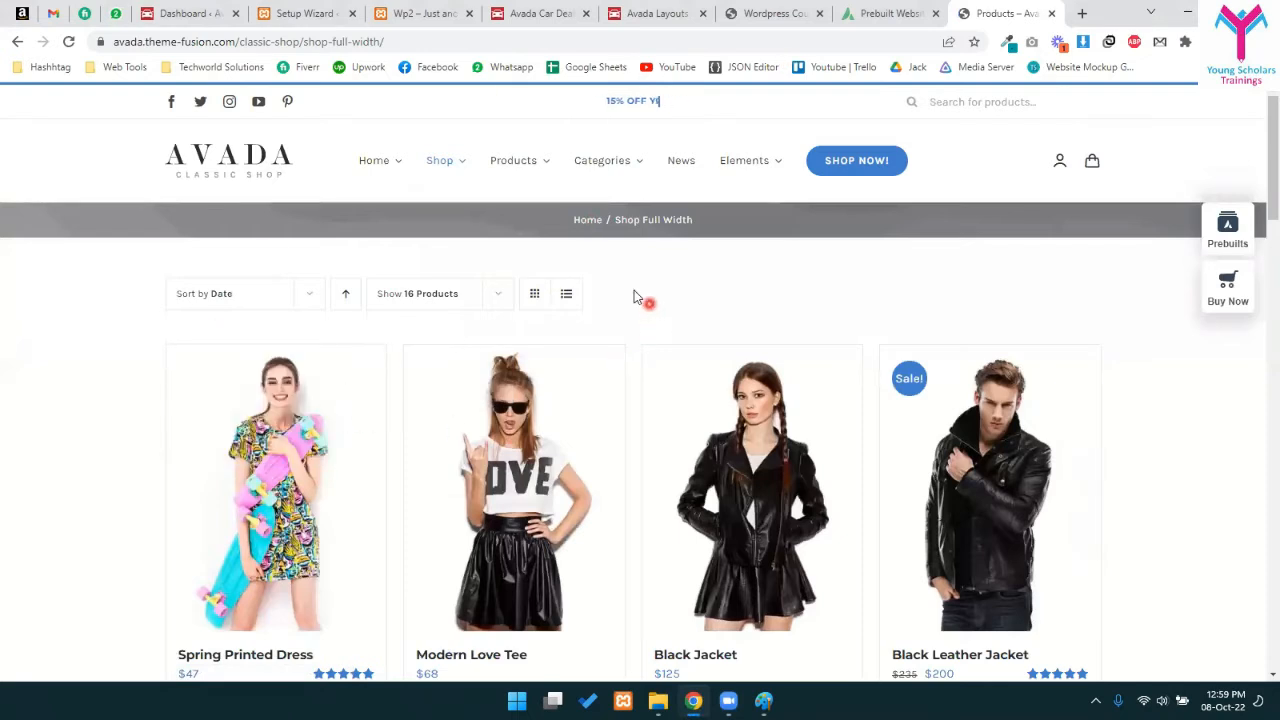
# - Add the Black Leather Jacket, on sale for $200, to the cart
pyautogui.scroll(-2, 640, 295)
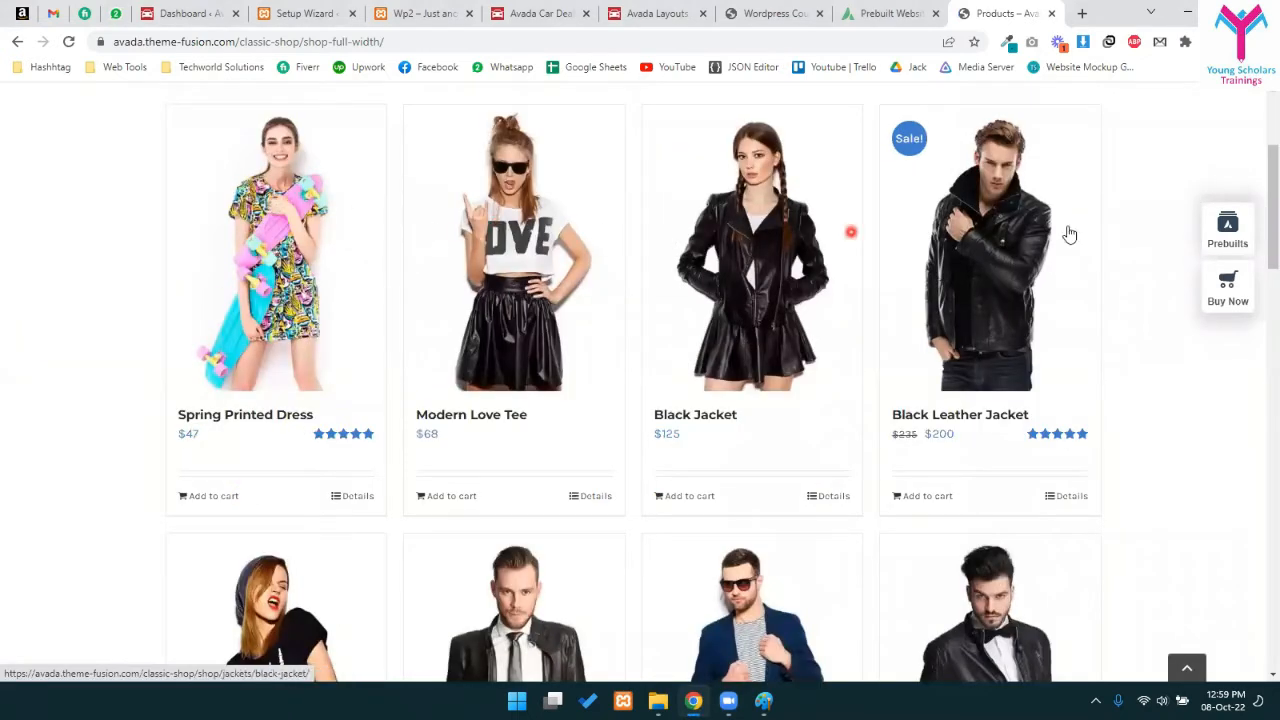
pyautogui.scroll(-6, 1040, 305)
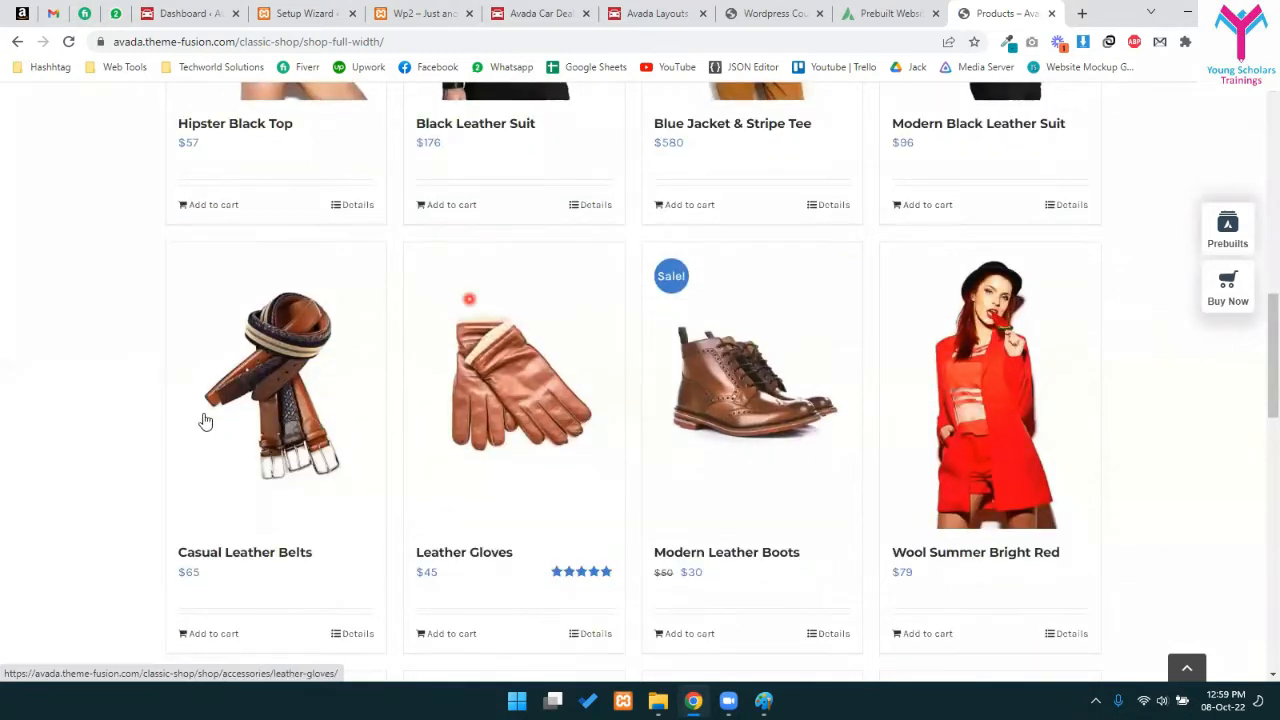
pyautogui.scroll(-7, 757, 420)
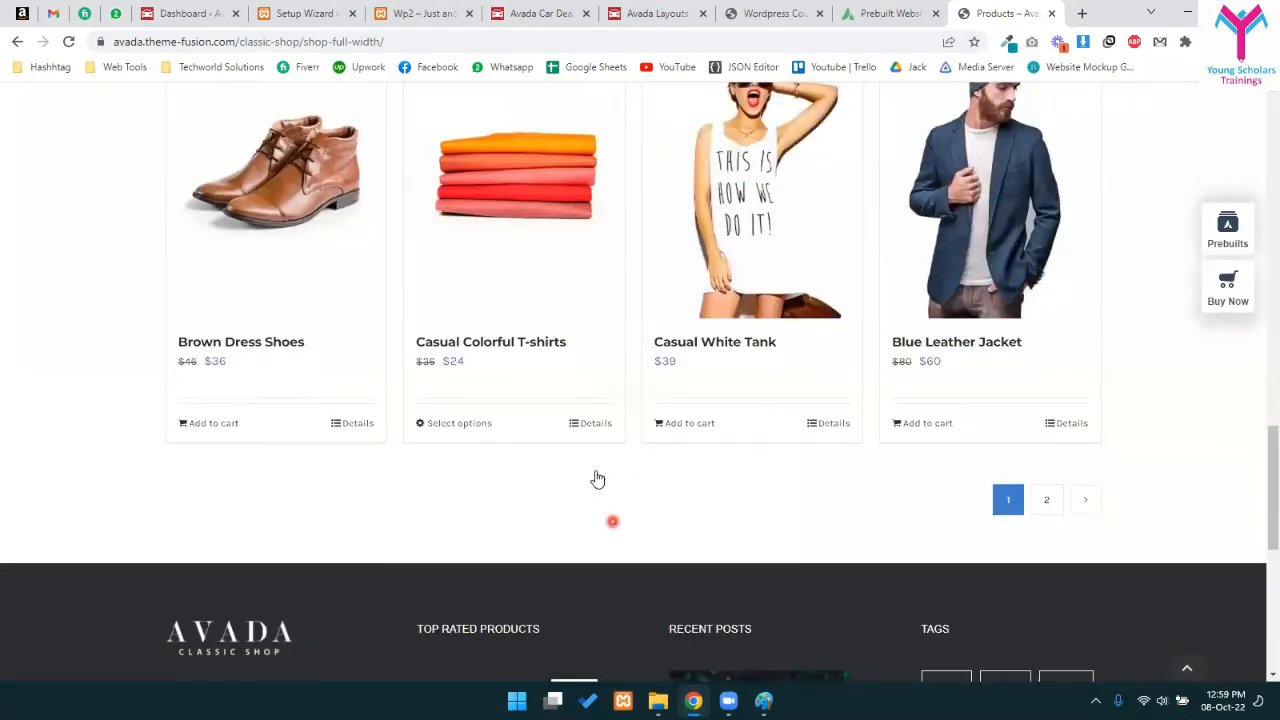
pyautogui.scroll(6, 597, 480)
pyautogui.scroll(-3, 594, 457)
pyautogui.scroll(5, 620, 450)
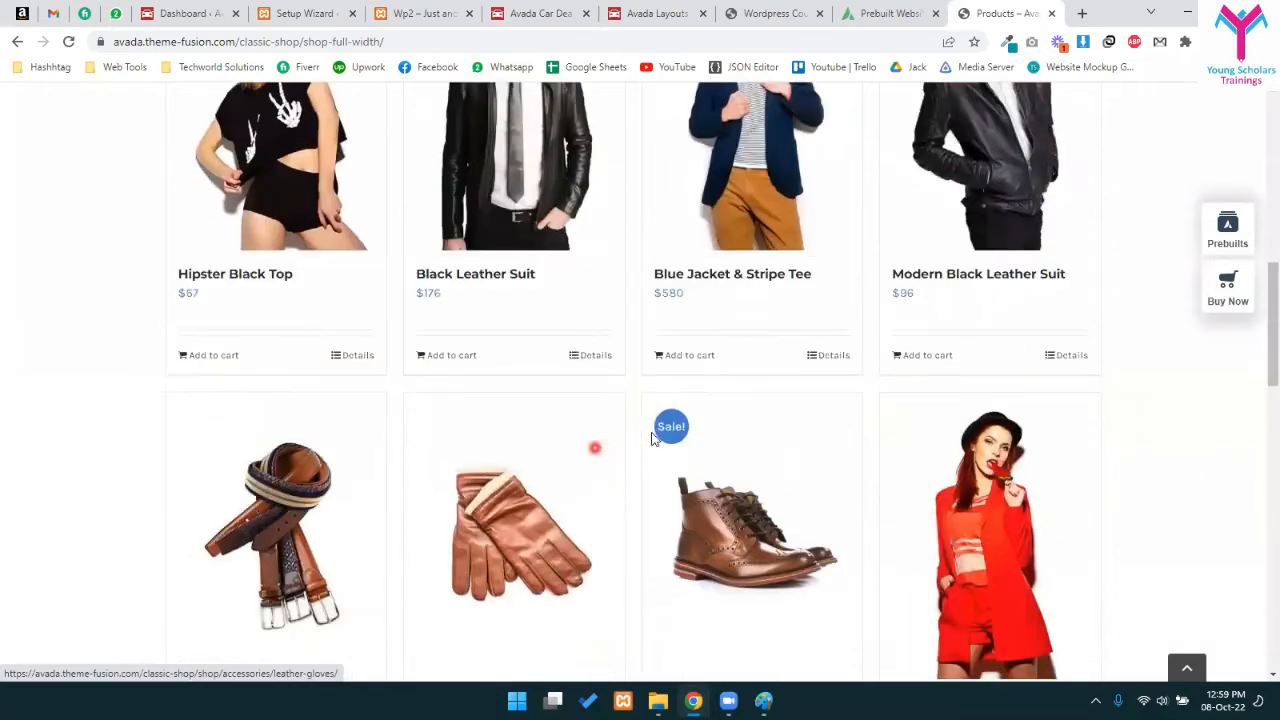
pyautogui.scroll(3, 651, 436)
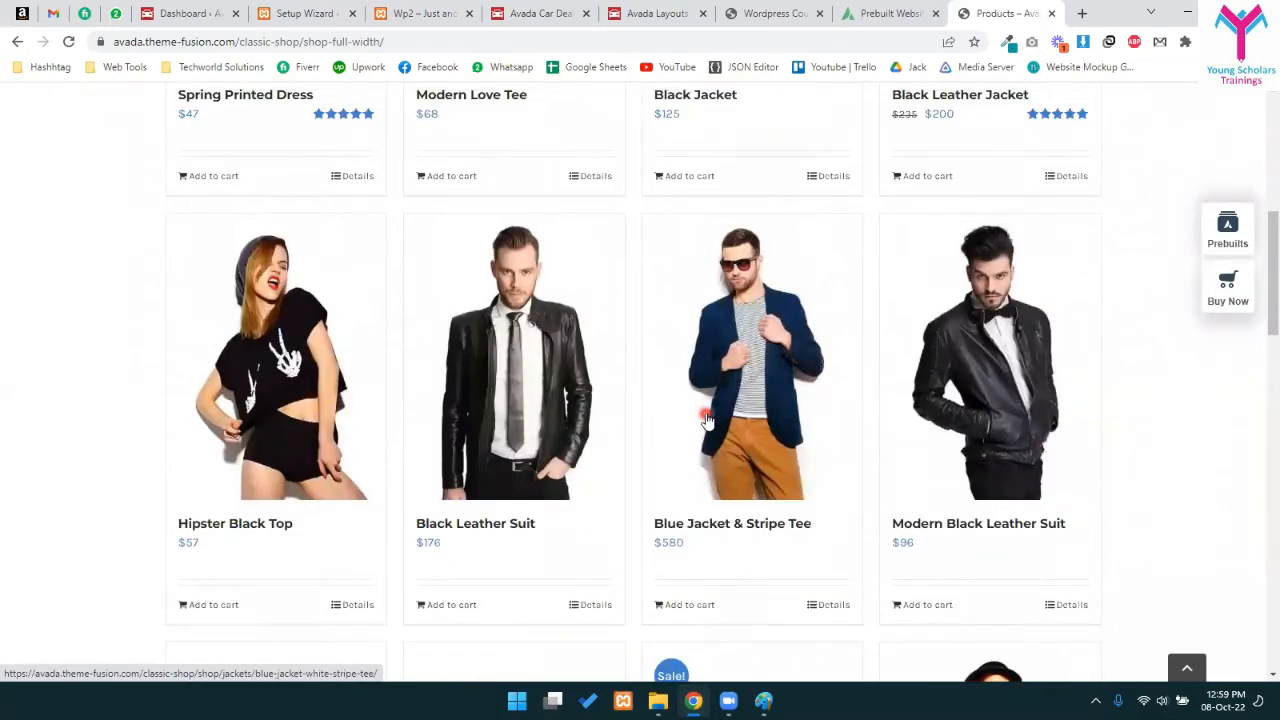
pyautogui.scroll(4, 707, 420)
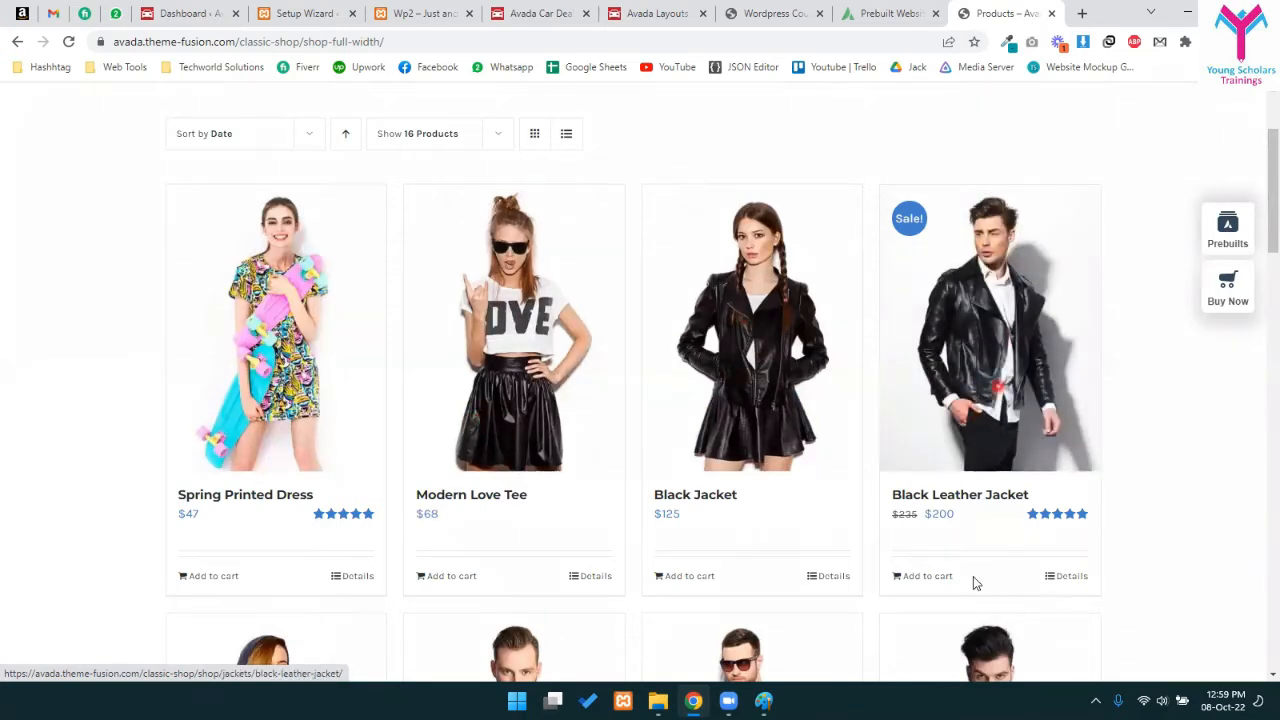
pyautogui.click(910, 577)
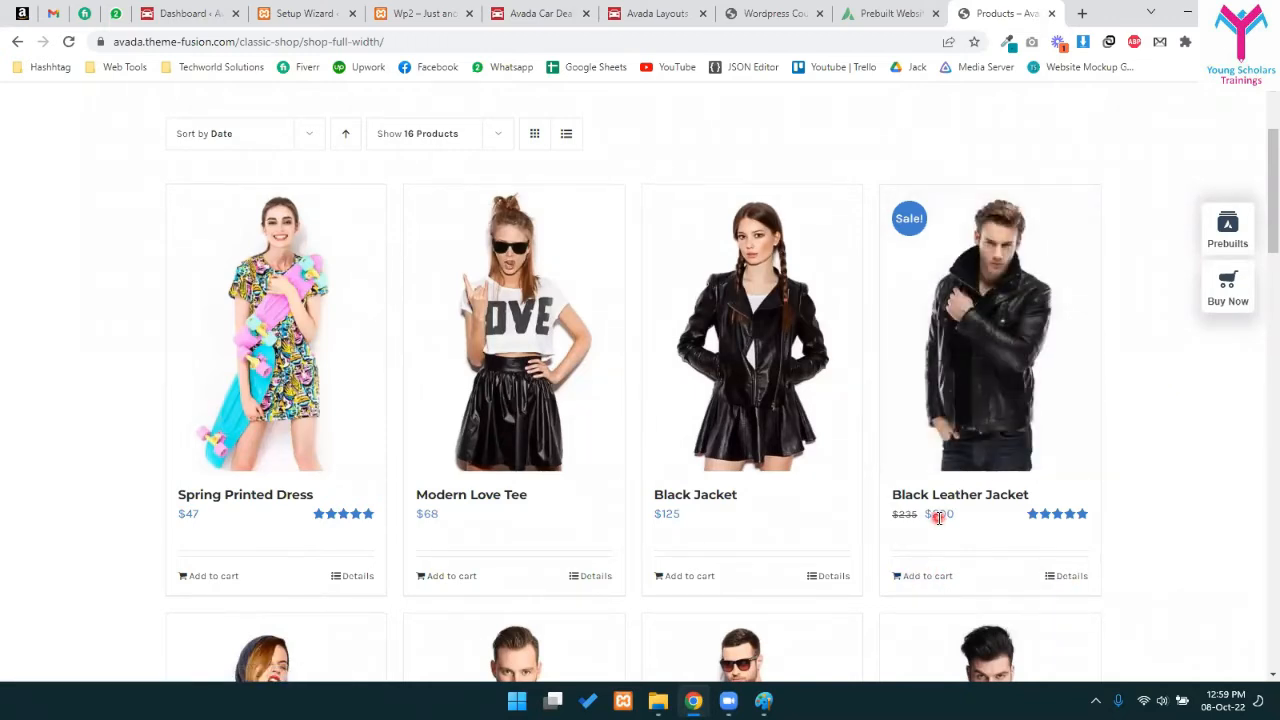
pyautogui.click(946, 579)
pyautogui.scroll(2, 1070, 190)
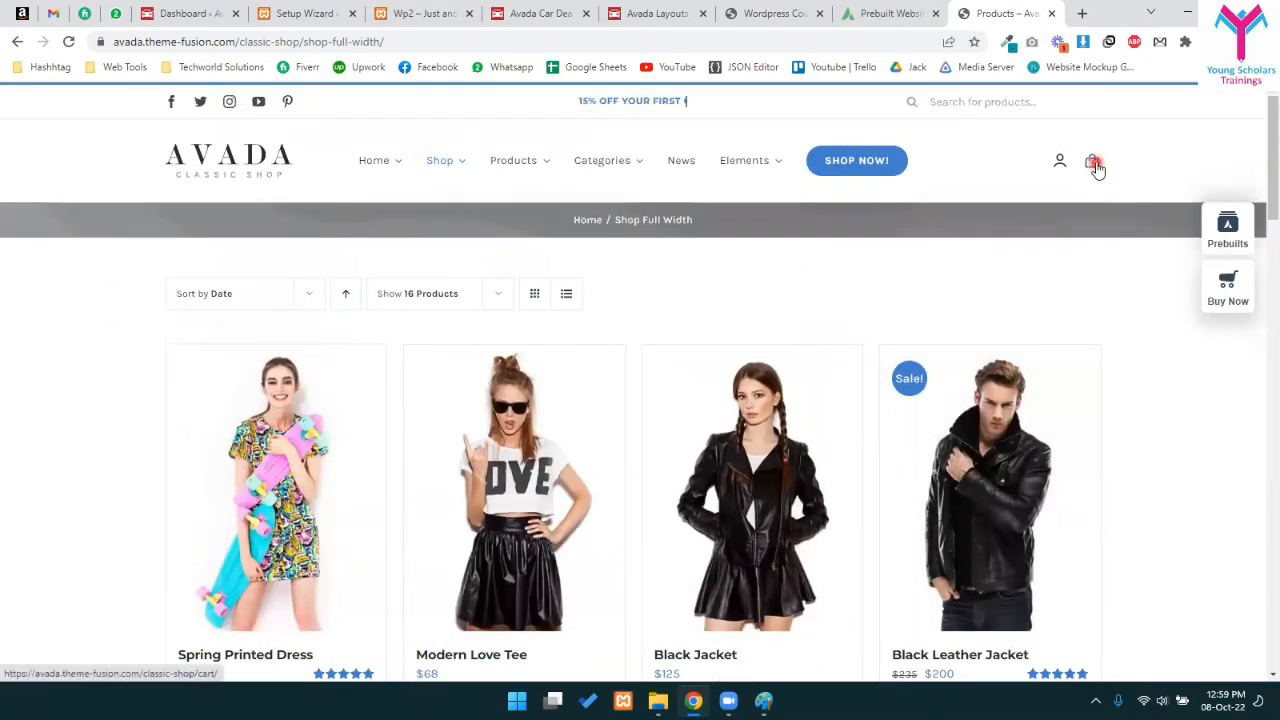
pyautogui.middleClick(1096, 168)
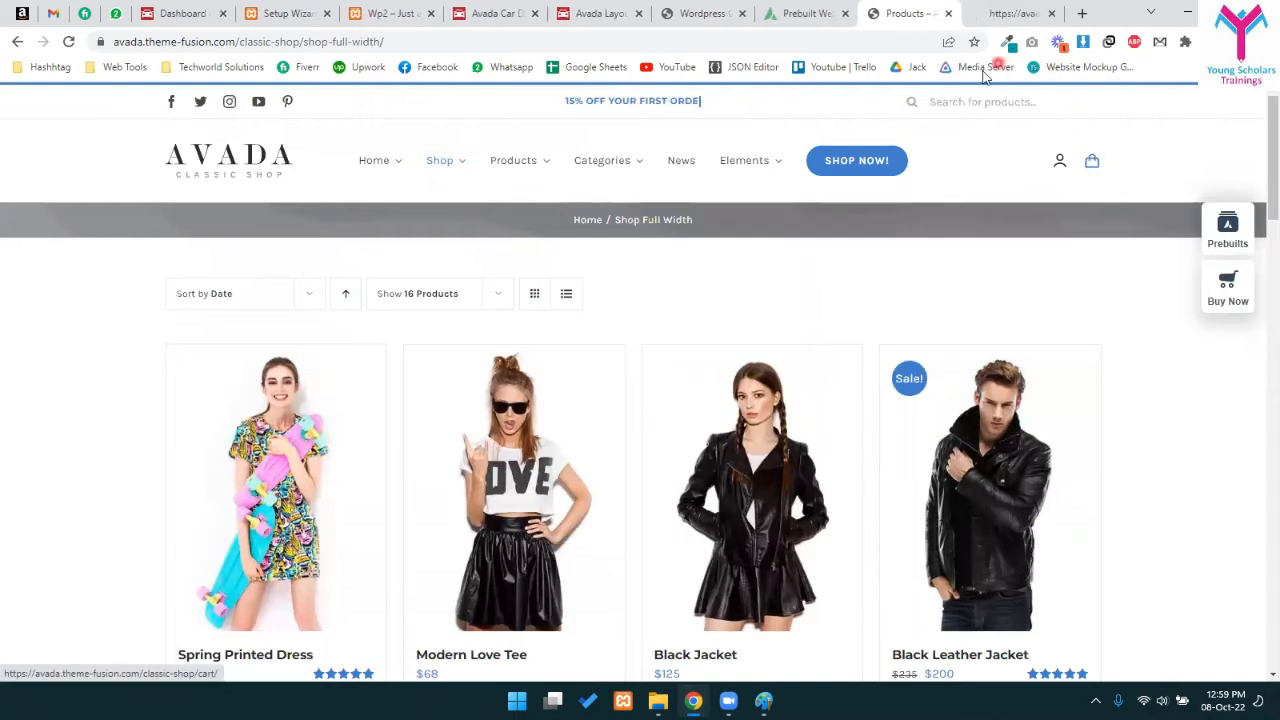
pyautogui.click(1027, 10)
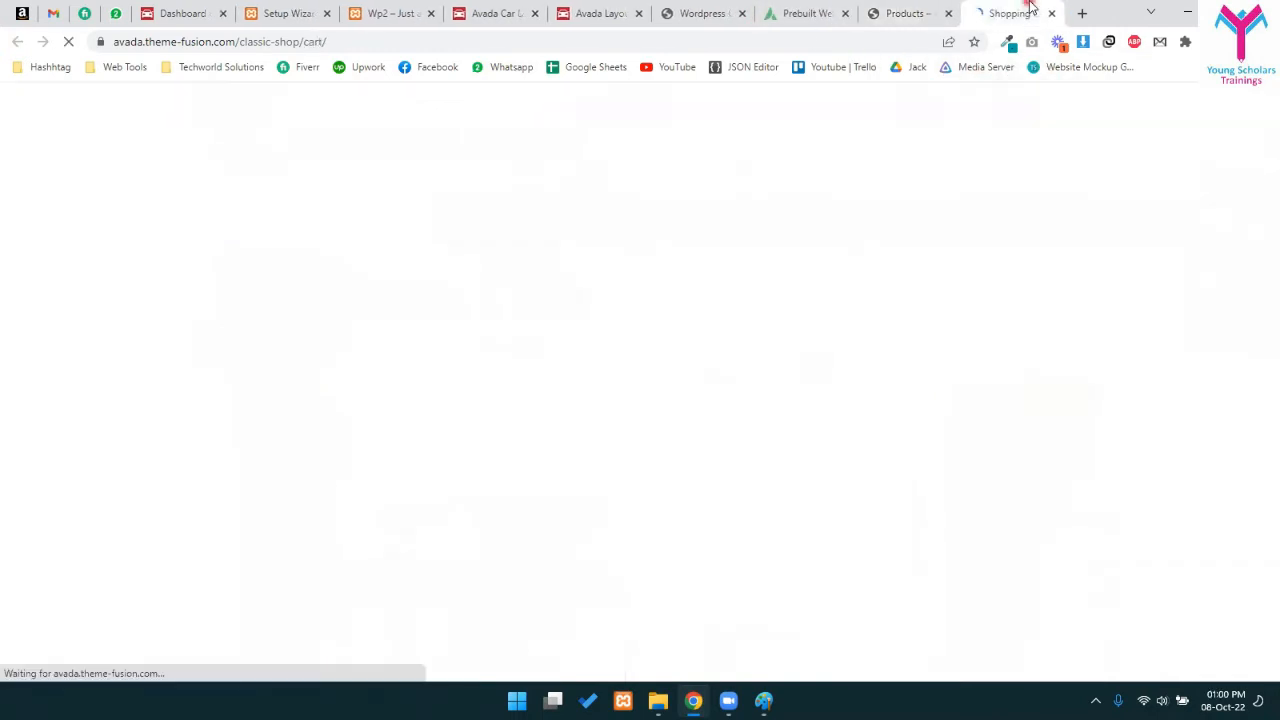
pyautogui.scroll(-2, 600, 400)
pyautogui.scroll(2, 266, 263)
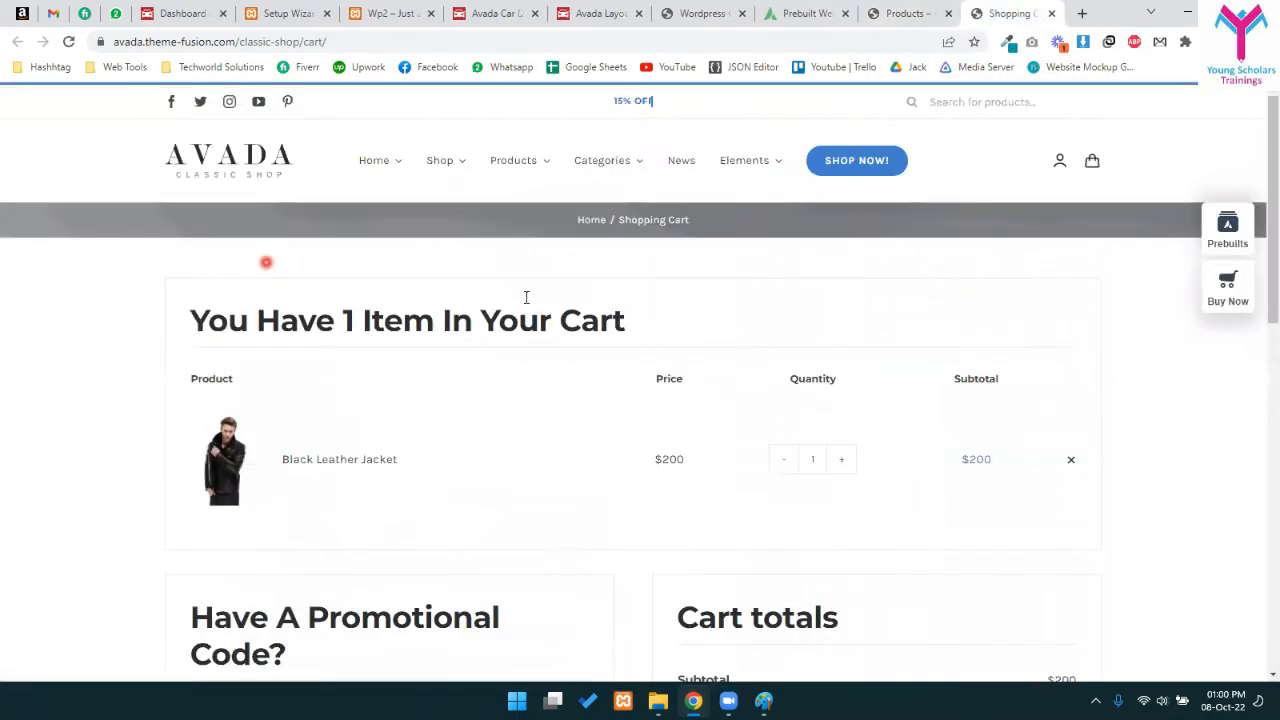
pyautogui.moveTo(249, 310); pyautogui.dragTo(700, 305)
pyautogui.click(600, 323)
pyautogui.scroll(-2, 620, 330)
pyautogui.doubleClick(813, 299)
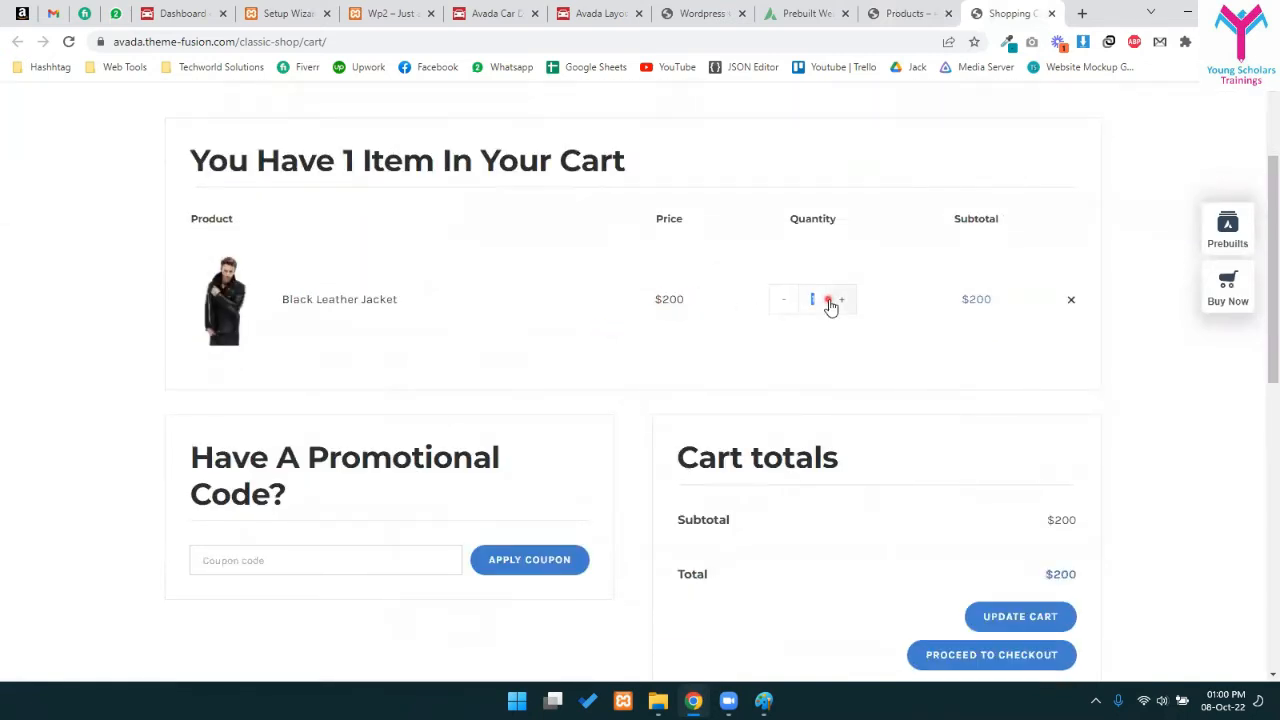
pyautogui.scroll(-2, 1010, 430)
pyautogui.moveTo(1009, 380); pyautogui.dragTo(1069, 422)
pyautogui.click(996, 375)
pyautogui.scroll(5, 974, 180)
pyautogui.click(1051, 13)
# - Add the Casual Leather Belts to the cart
pyautogui.scroll(-2, 1030, 210)
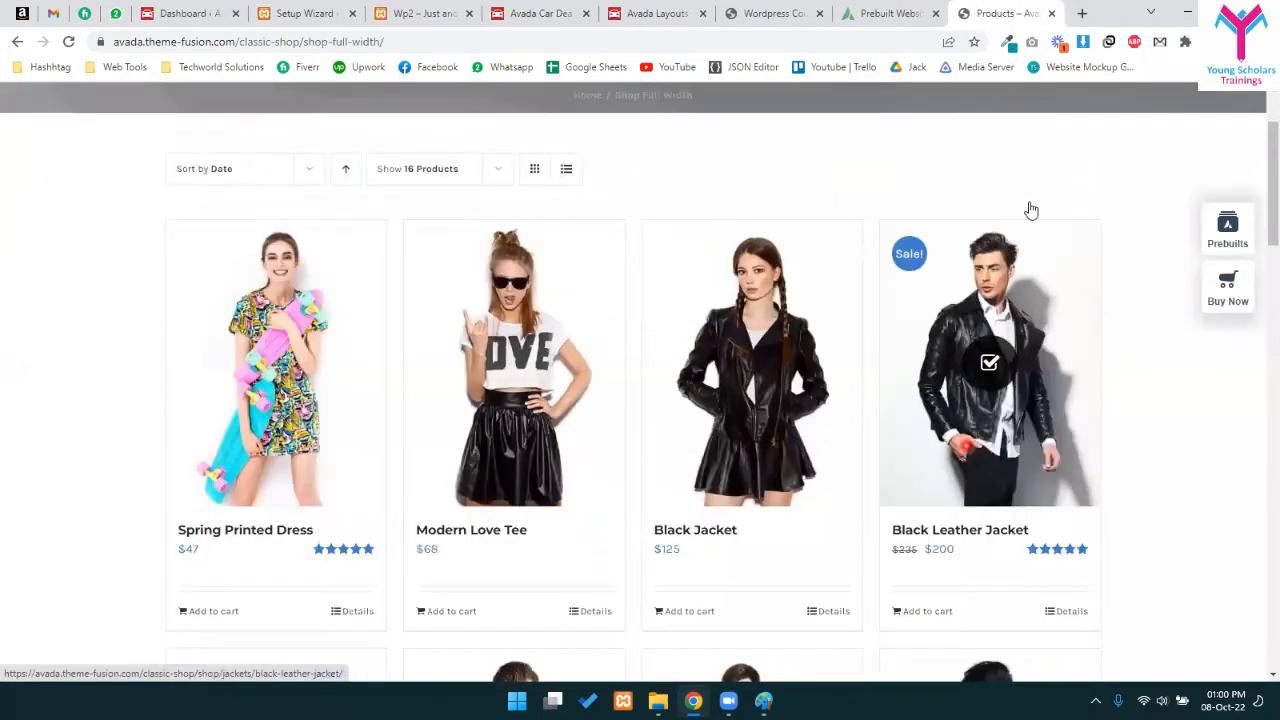
pyautogui.scroll(-10, 1016, 326)
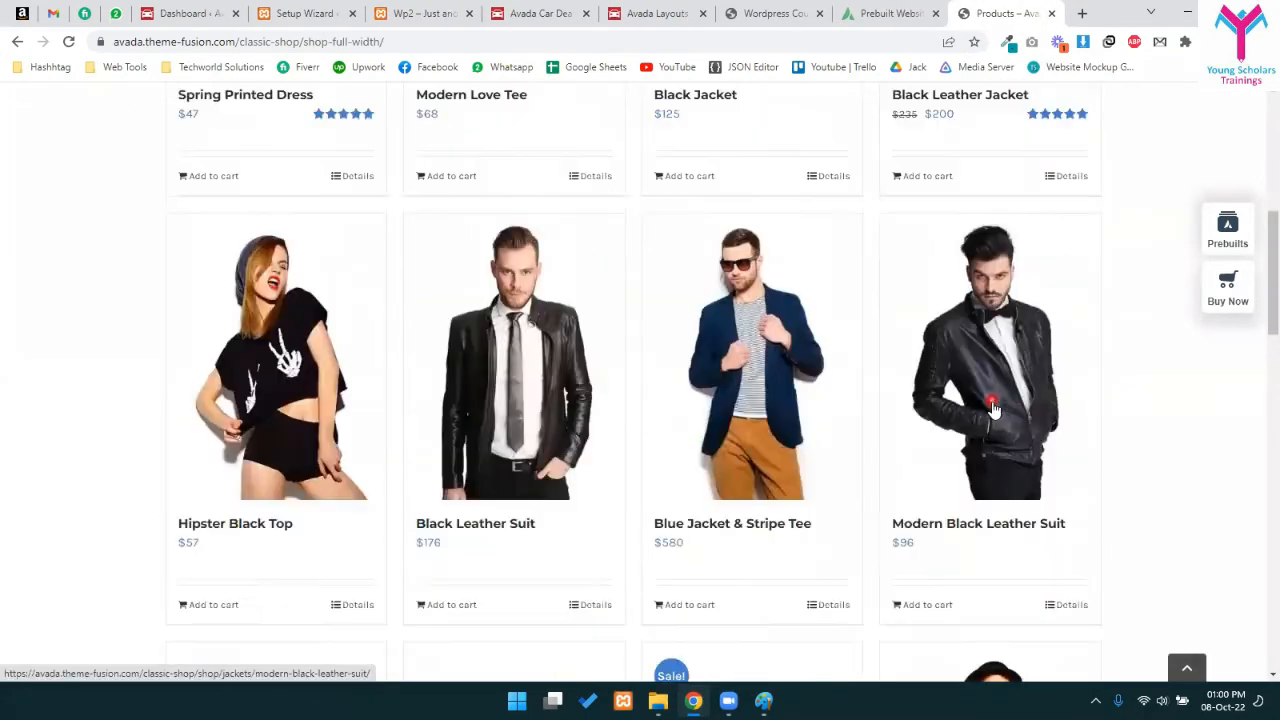
pyautogui.scroll(-1, 878, 416)
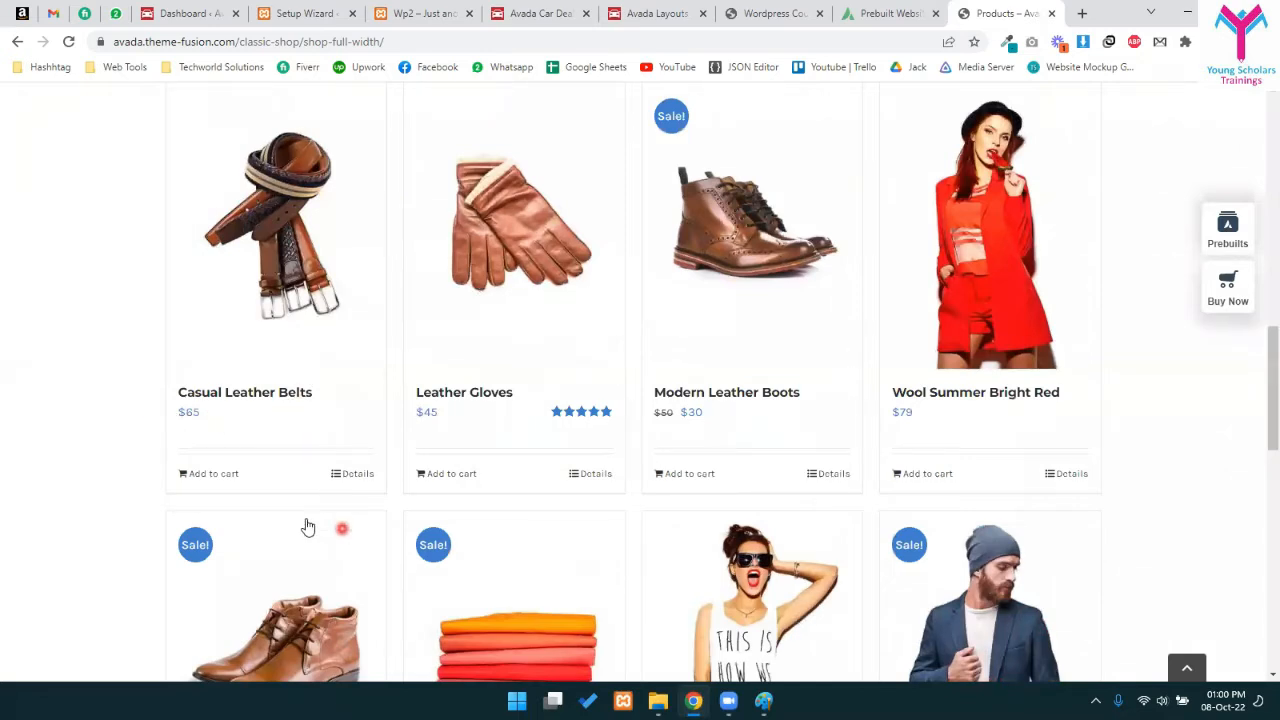
pyautogui.click(221, 478)
# - Highlight the Modern Leather Boots sale price, $50 reduced to $30
pyautogui.moveTo(650, 410); pyautogui.dragTo(683, 423)
pyautogui.click(619, 426)
pyautogui.click(707, 414)
pyautogui.click(784, 425)
pyautogui.moveTo(642, 409); pyautogui.dragTo(691, 419)
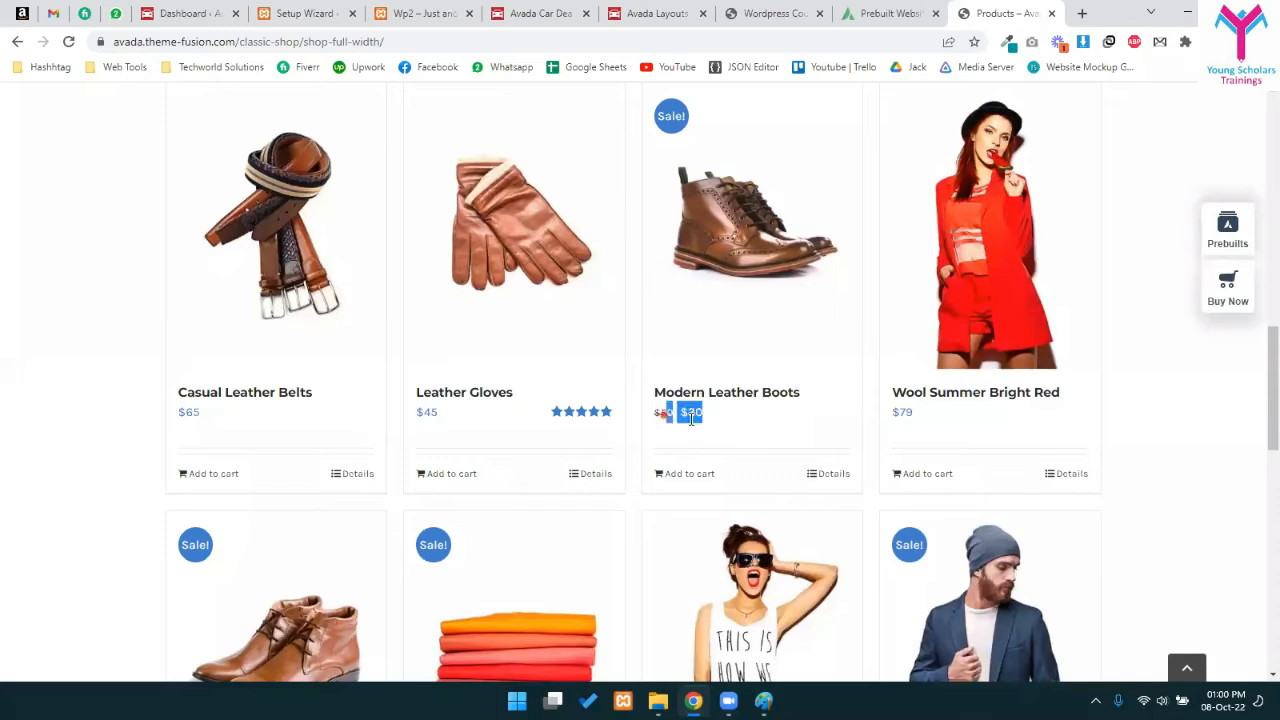
pyautogui.click(690, 420)
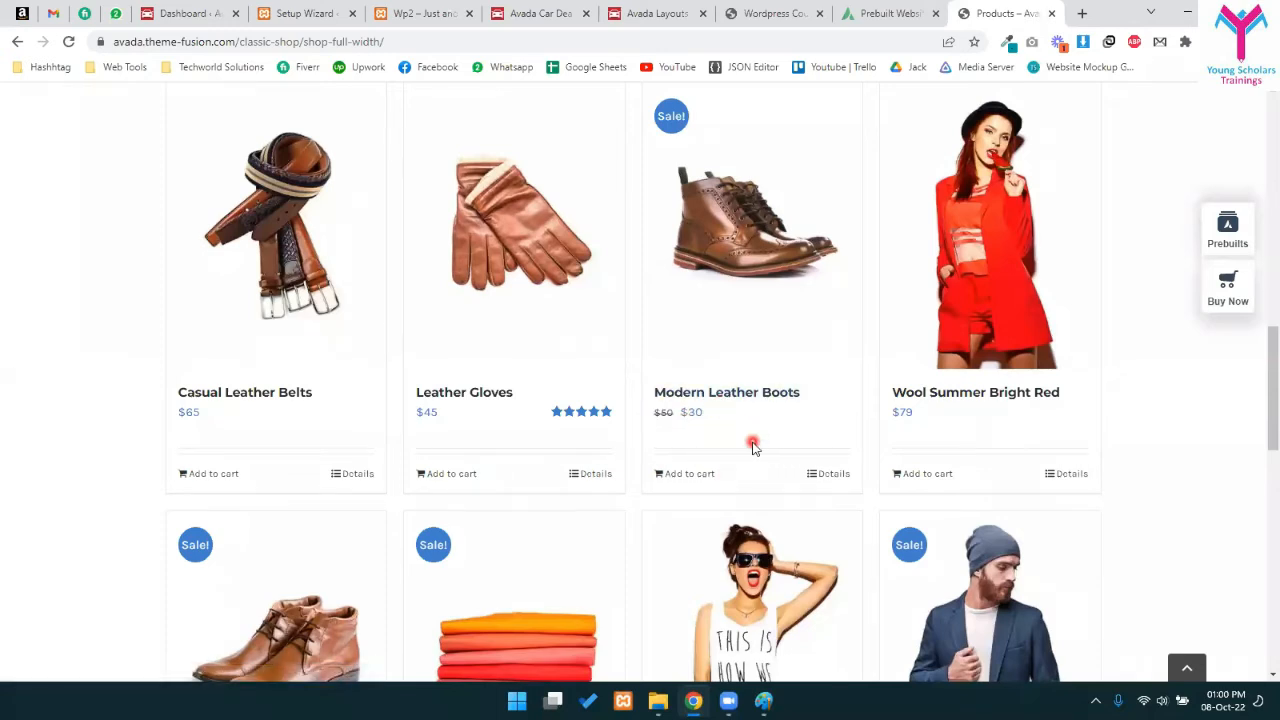
pyautogui.moveTo(720, 417); pyautogui.dragTo(652, 416)
pyautogui.click(728, 428)
# - Open the Casual Colorful T-shirts product page from the grid
pyautogui.scroll(4, 325, 375)
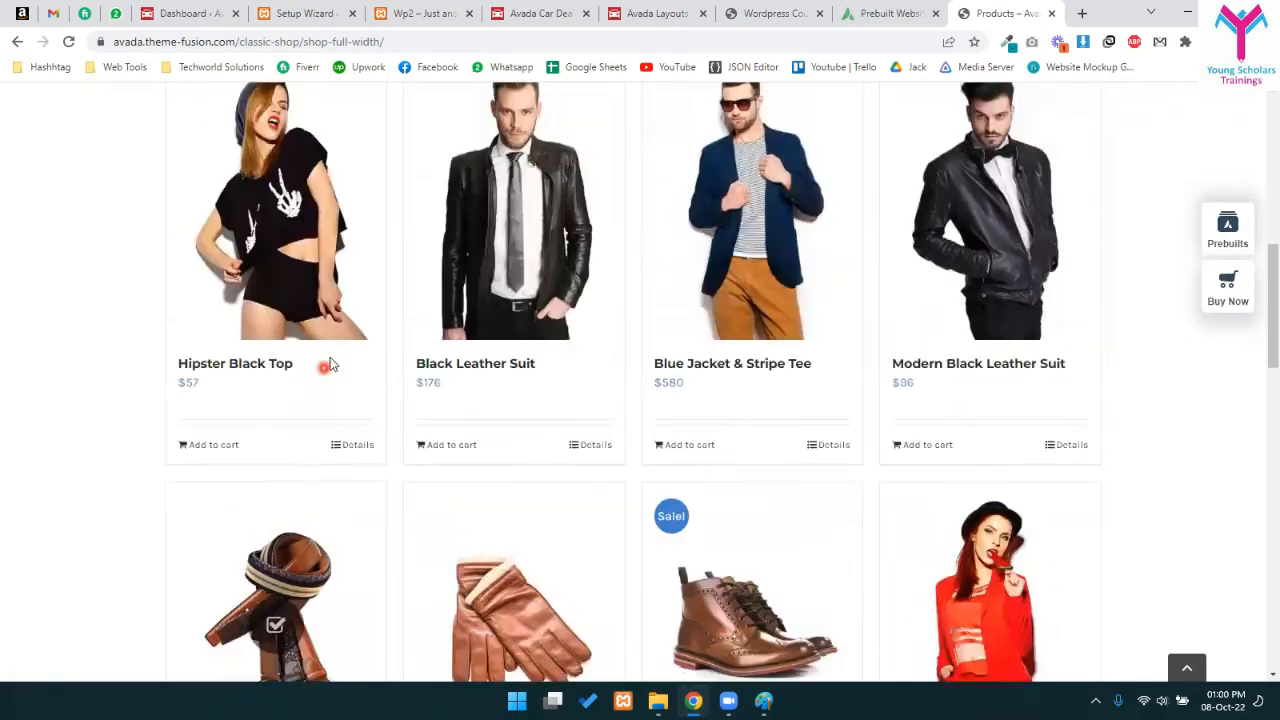
pyautogui.scroll(-9, 330, 365)
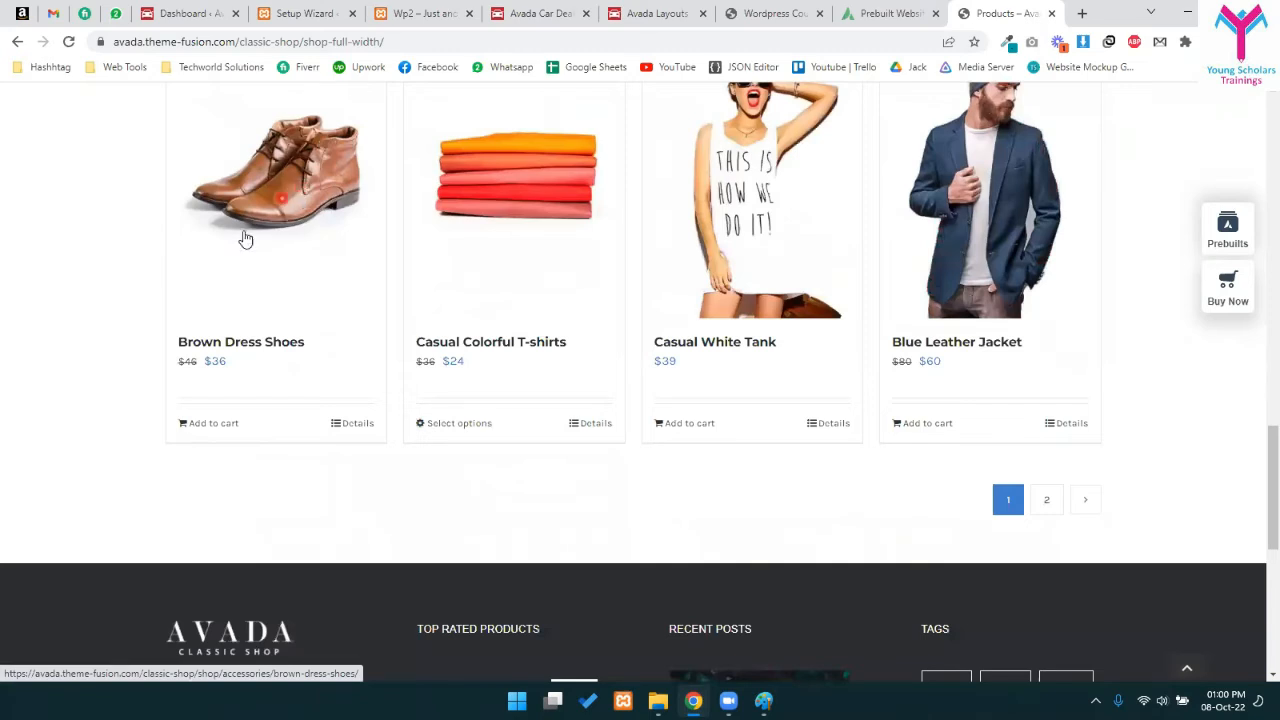
pyautogui.scroll(2, 445, 337)
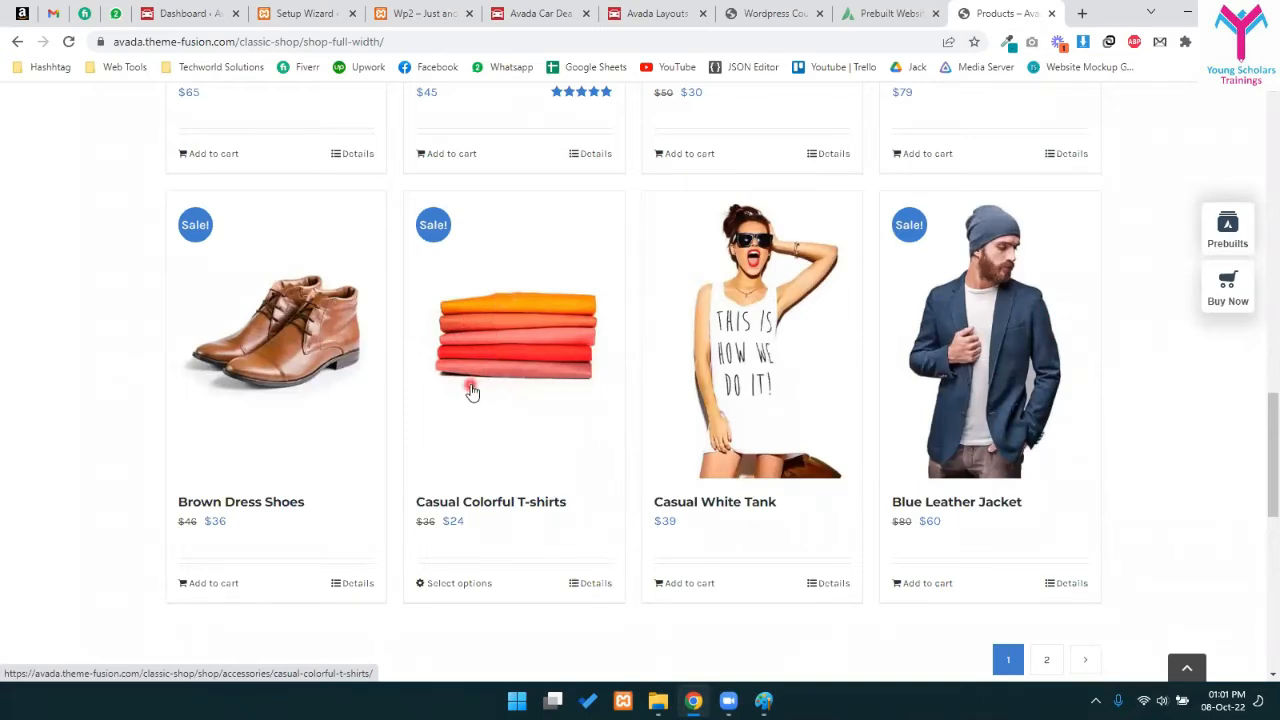
pyautogui.click(490, 320)
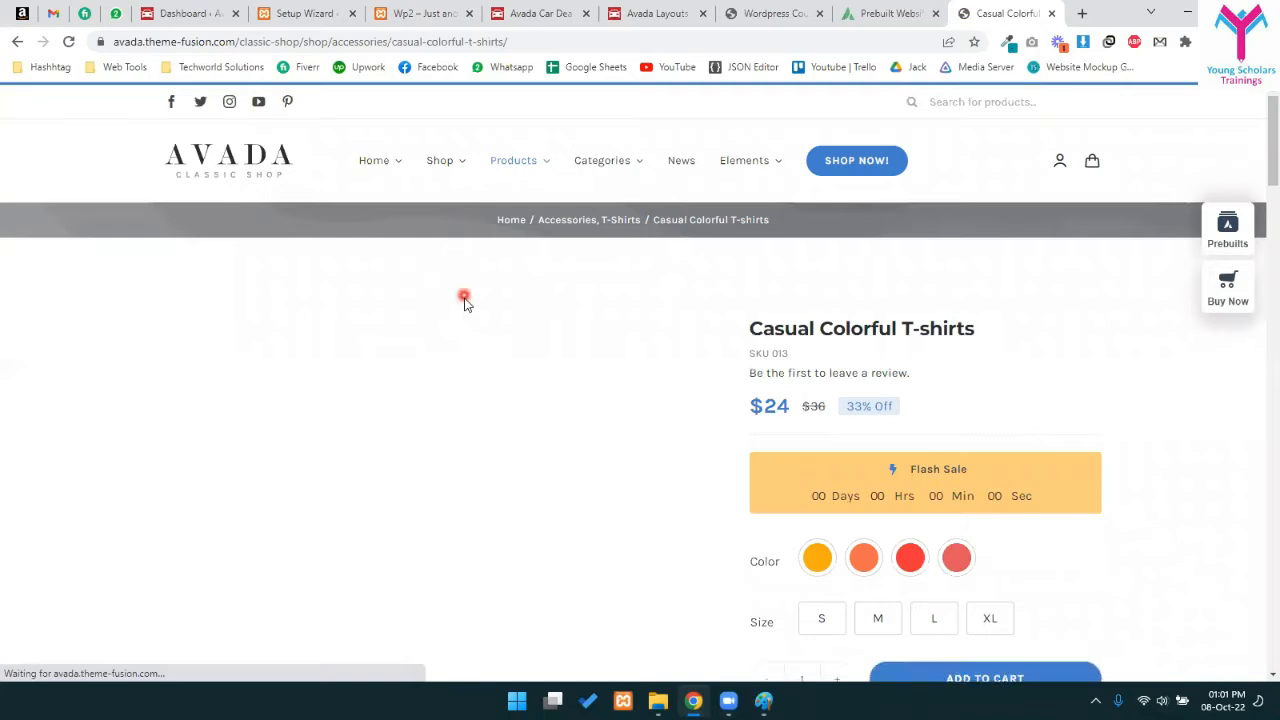
# - Highlight the T-shirt's $24 sale price and its 33% Off label
pyautogui.scroll(-1, 238, 408)
pyautogui.scroll(-2, 238, 410)
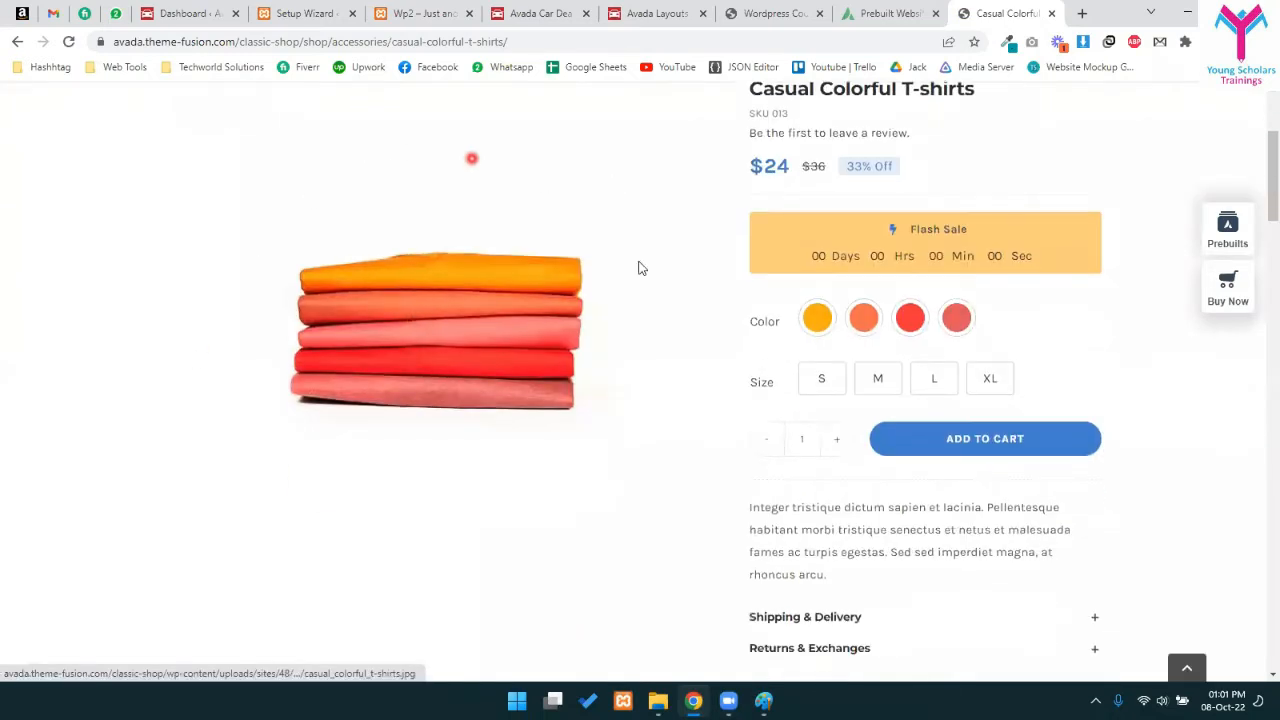
pyautogui.scroll(-2, 424, 323)
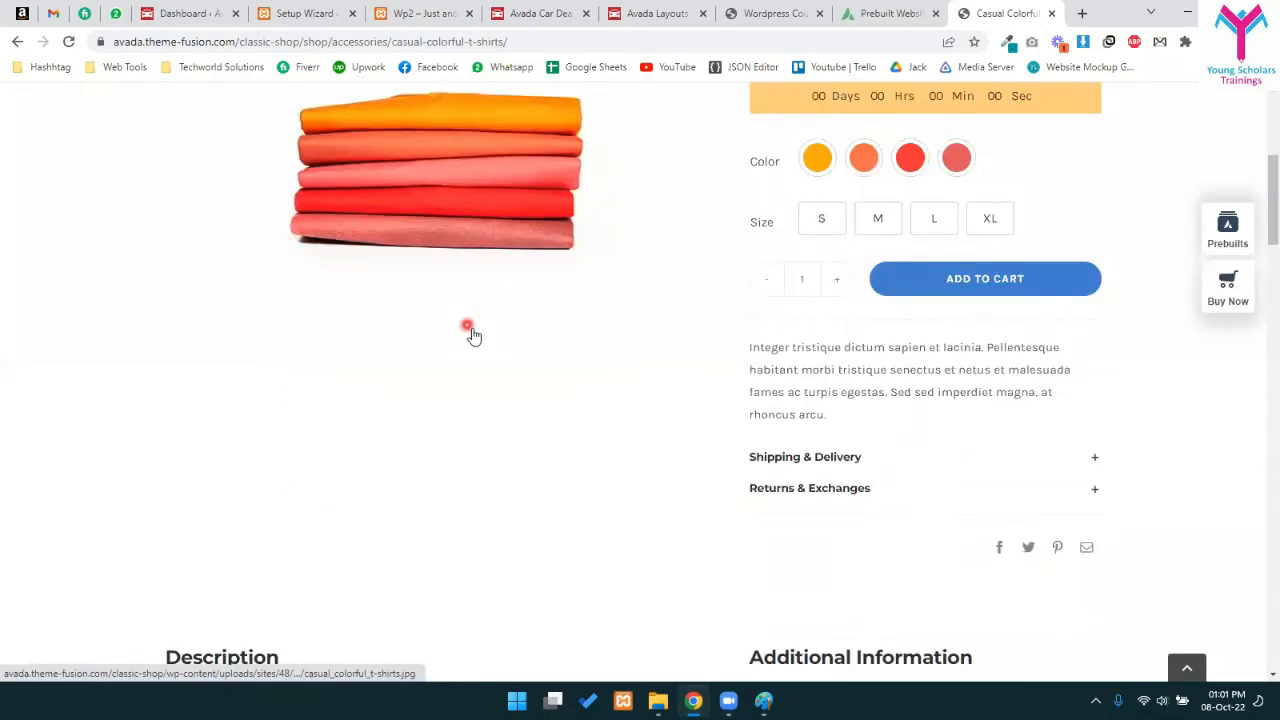
pyautogui.scroll(4, 266, 360)
pyautogui.scroll(-3, 506, 303)
pyautogui.scroll(-2, 740, 450)
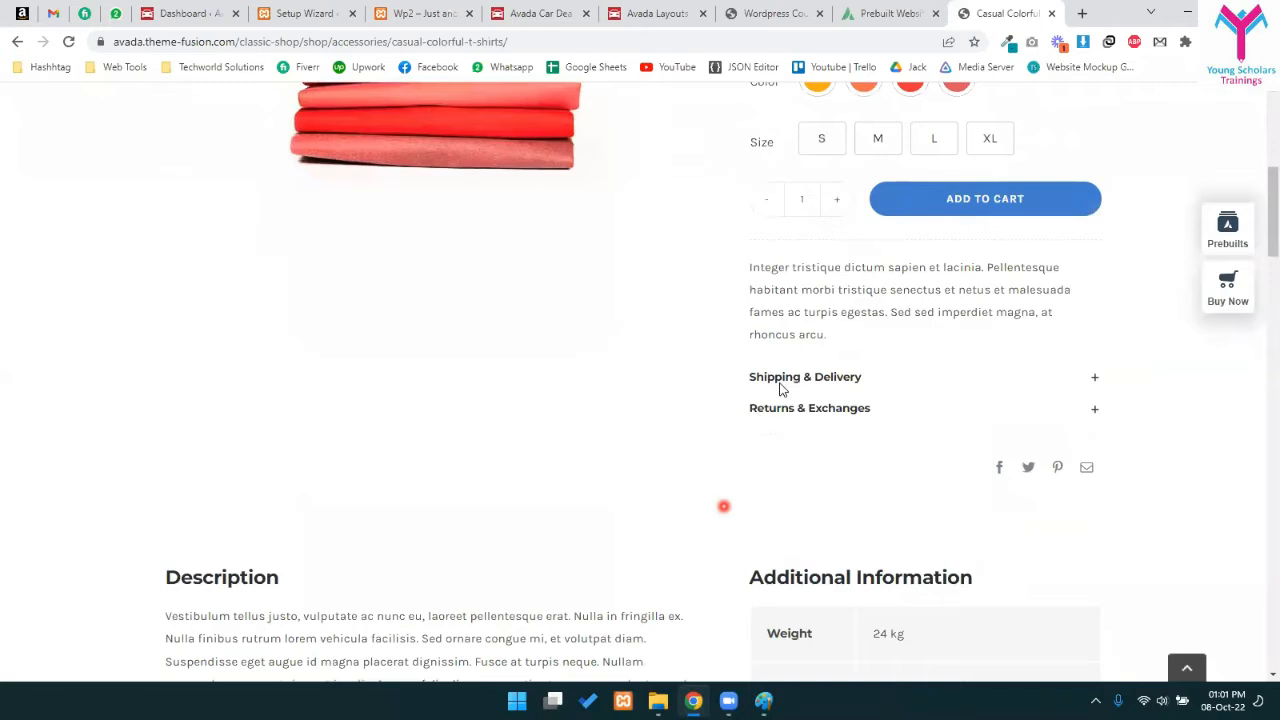
pyautogui.scroll(4, 590, 180)
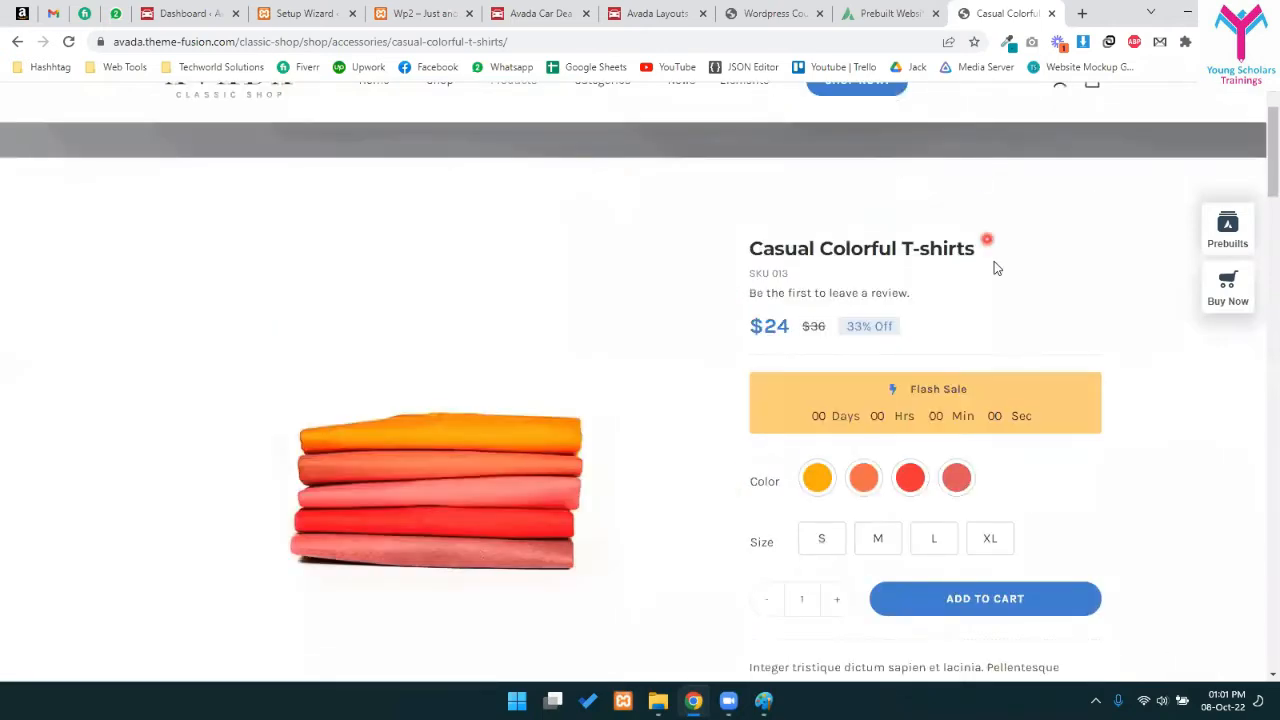
pyautogui.scroll(-1, 994, 261)
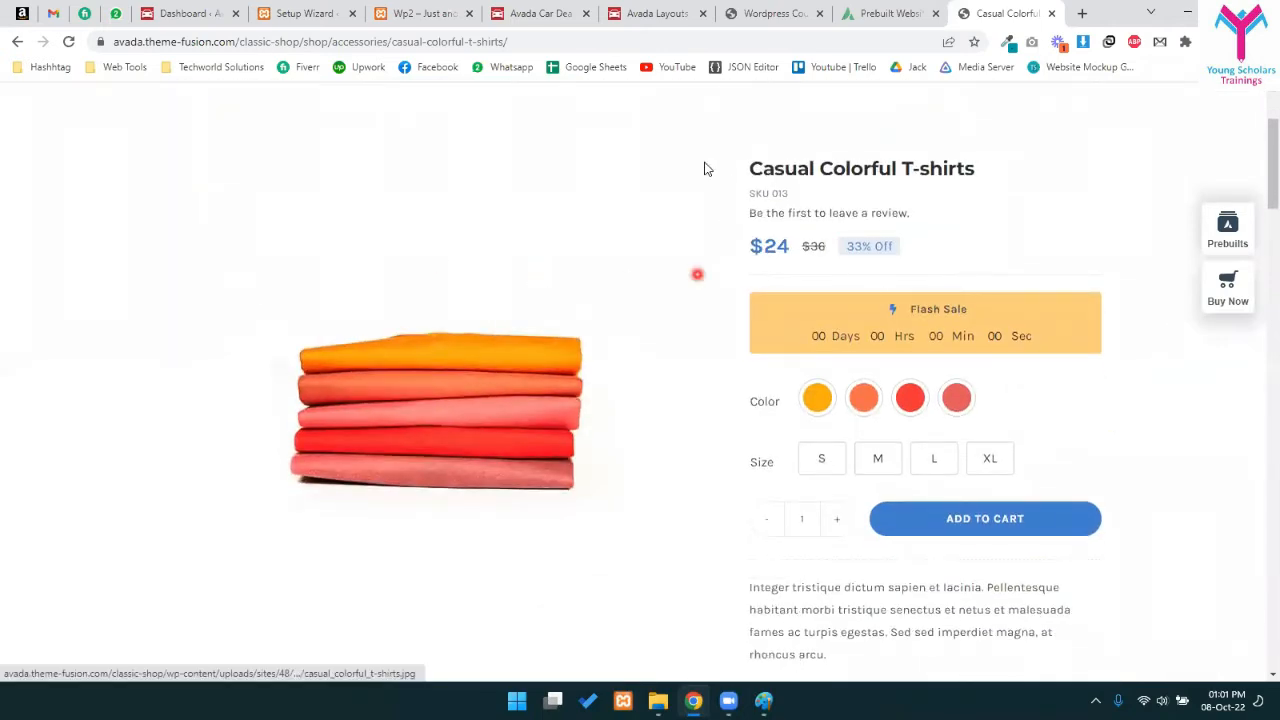
pyautogui.moveTo(751, 262); pyautogui.dragTo(780, 257)
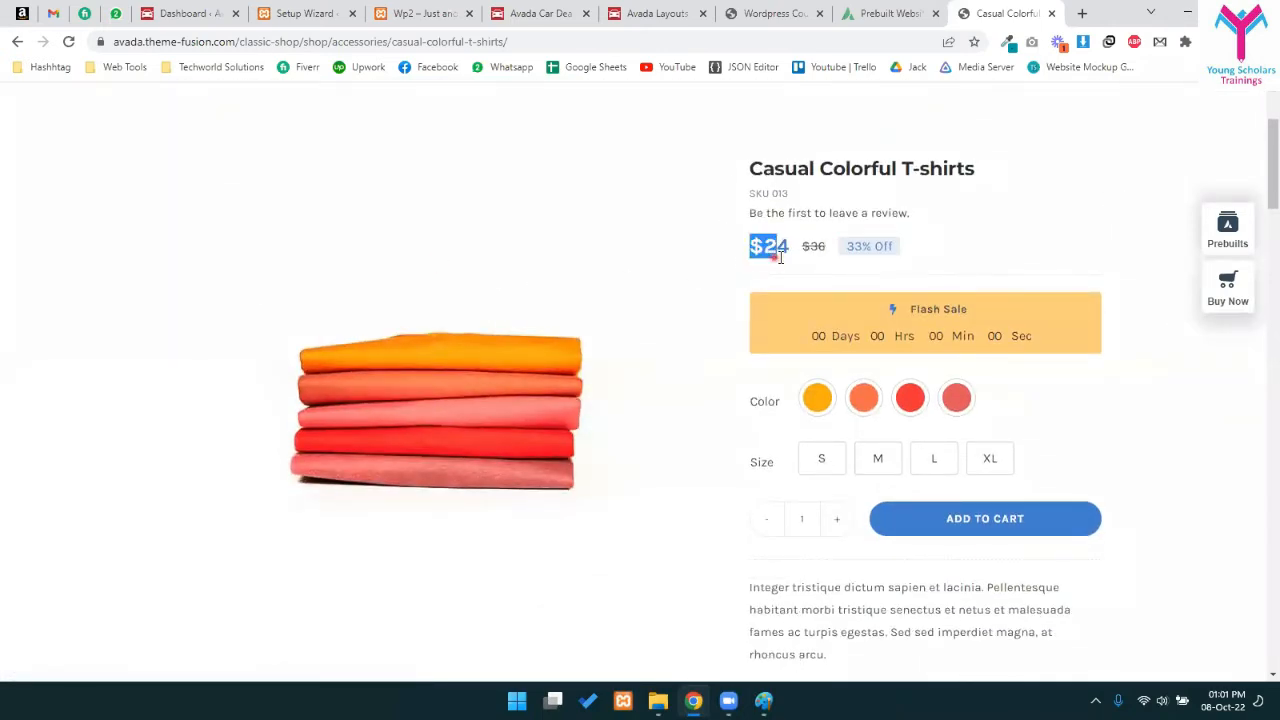
pyautogui.click(995, 256)
pyautogui.scroll(-1, 995, 256)
pyautogui.moveTo(798, 165); pyautogui.dragTo(814, 167)
pyautogui.click(927, 169)
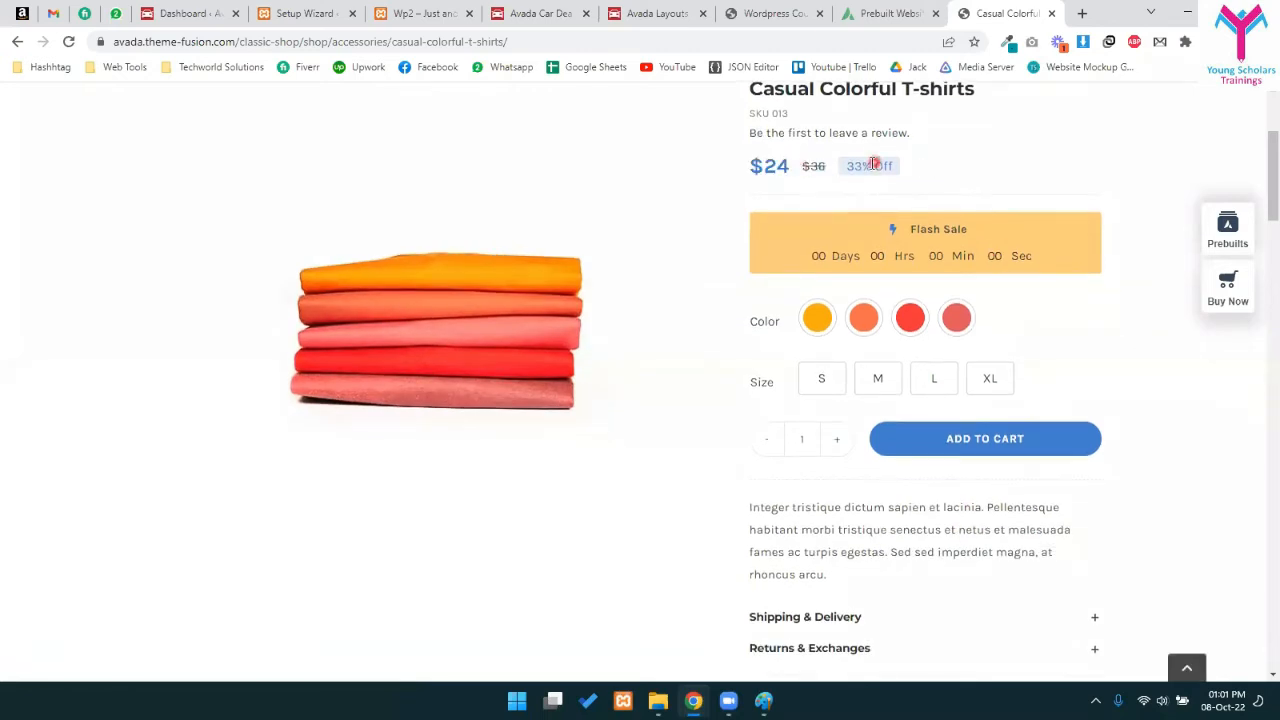
pyautogui.click(880, 168)
pyautogui.scroll(-2, 878, 200)
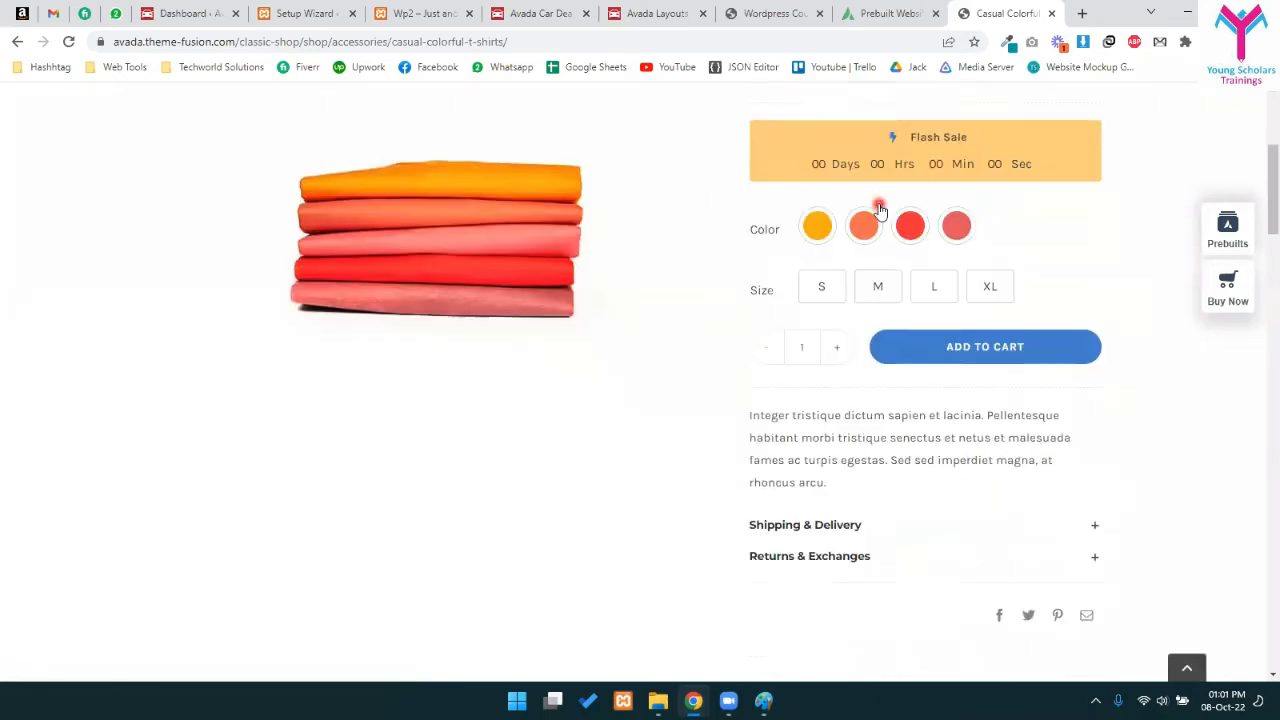
# - Try sizes S and XL, settle on S, and highlight the colour and size options
pyautogui.click(818, 222)
pyautogui.click(987, 218)
pyautogui.click(819, 225)
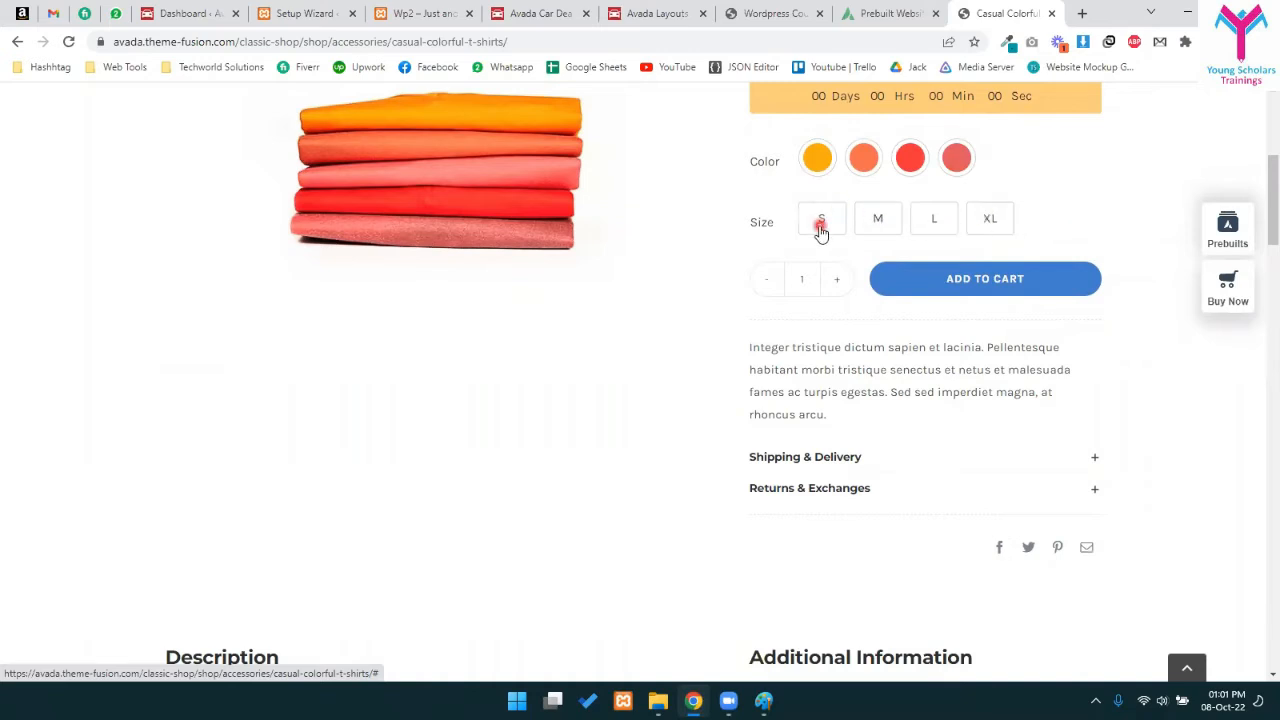
pyautogui.moveTo(716, 160); pyautogui.dragTo(1086, 251)
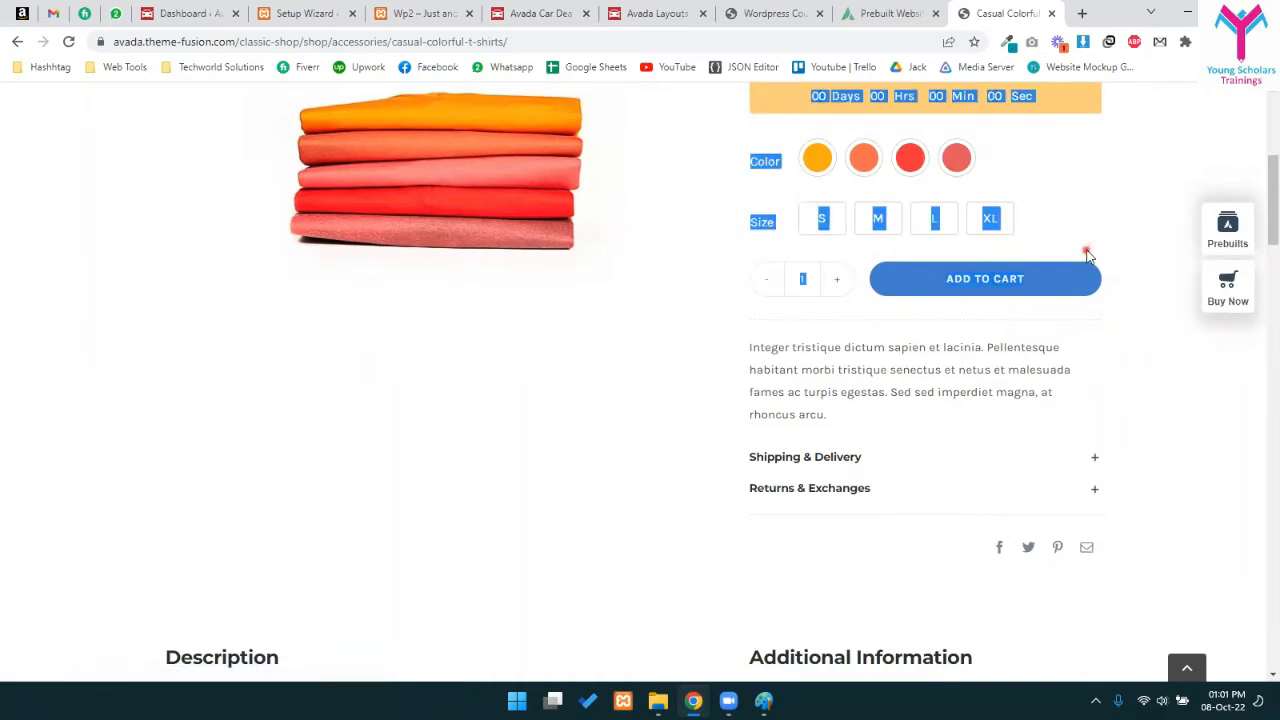
pyautogui.click(1048, 172)
pyautogui.click(769, 145)
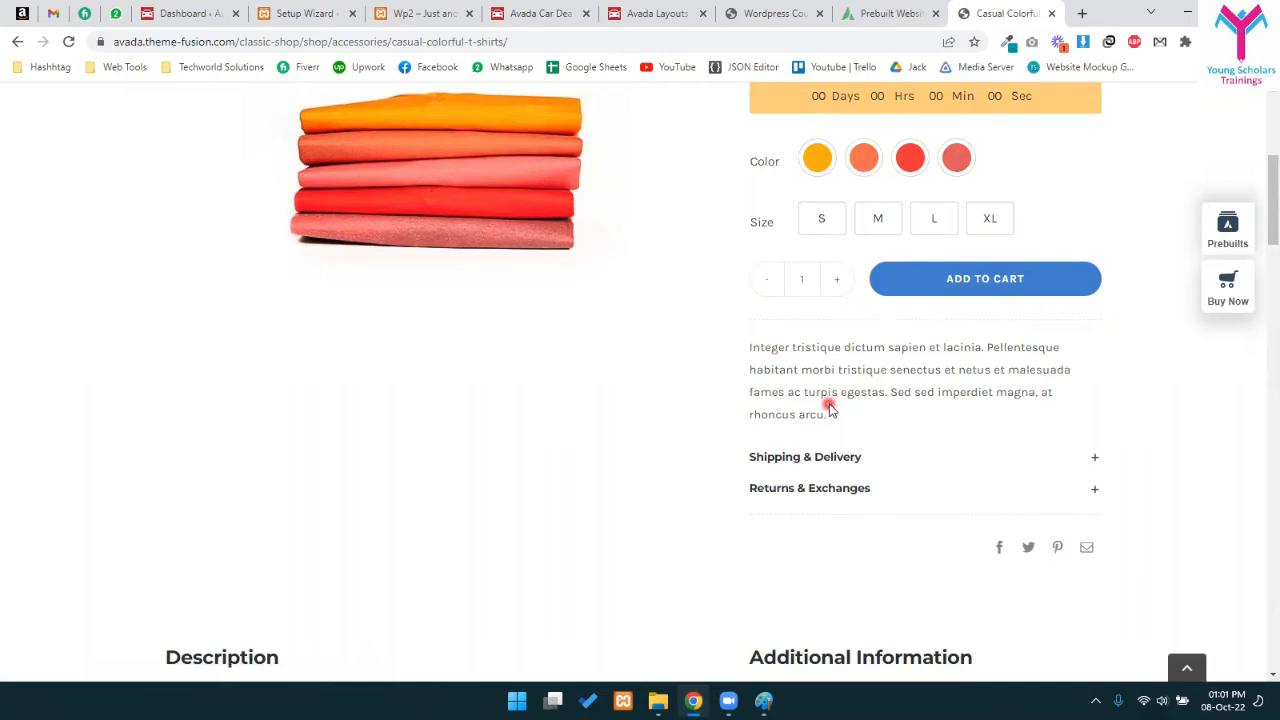
# - Switch the T-shirt size to M, then to XL
pyautogui.scroll(3, 828, 432)
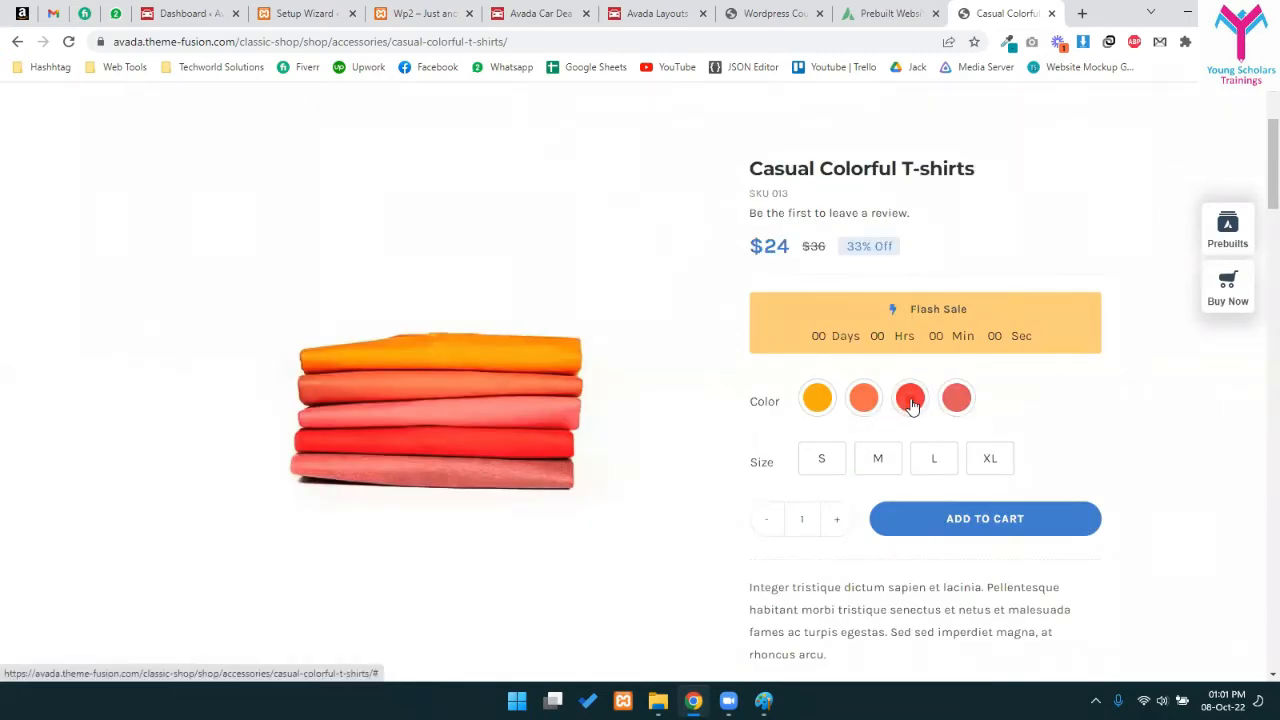
pyautogui.click(890, 462)
pyautogui.scroll(-1, 913, 398)
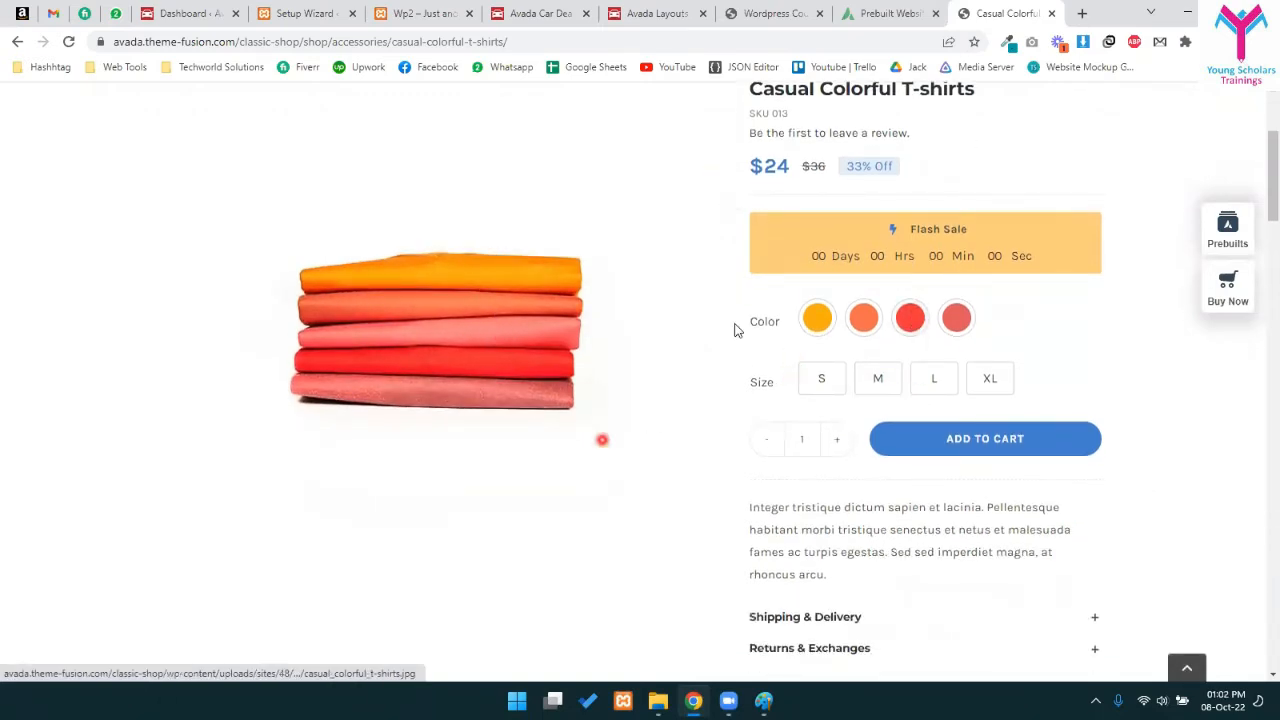
pyautogui.moveTo(750, 166); pyautogui.dragTo(790, 170)
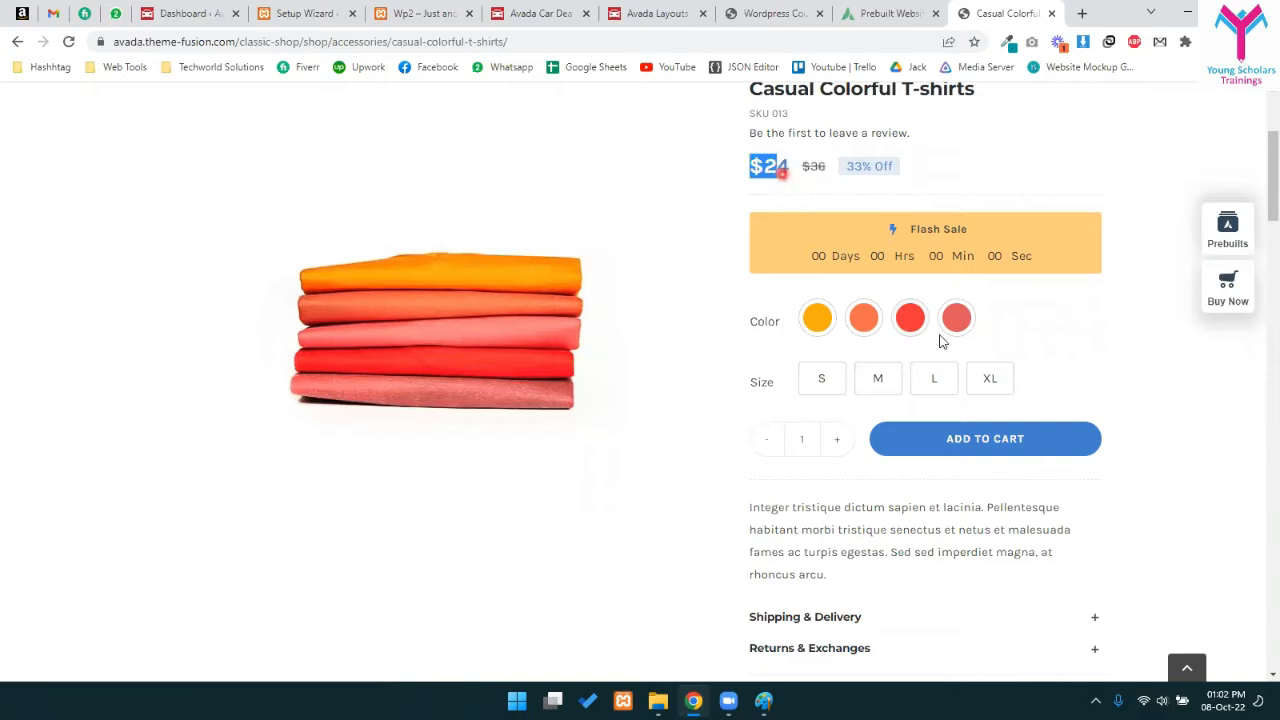
pyautogui.click(986, 381)
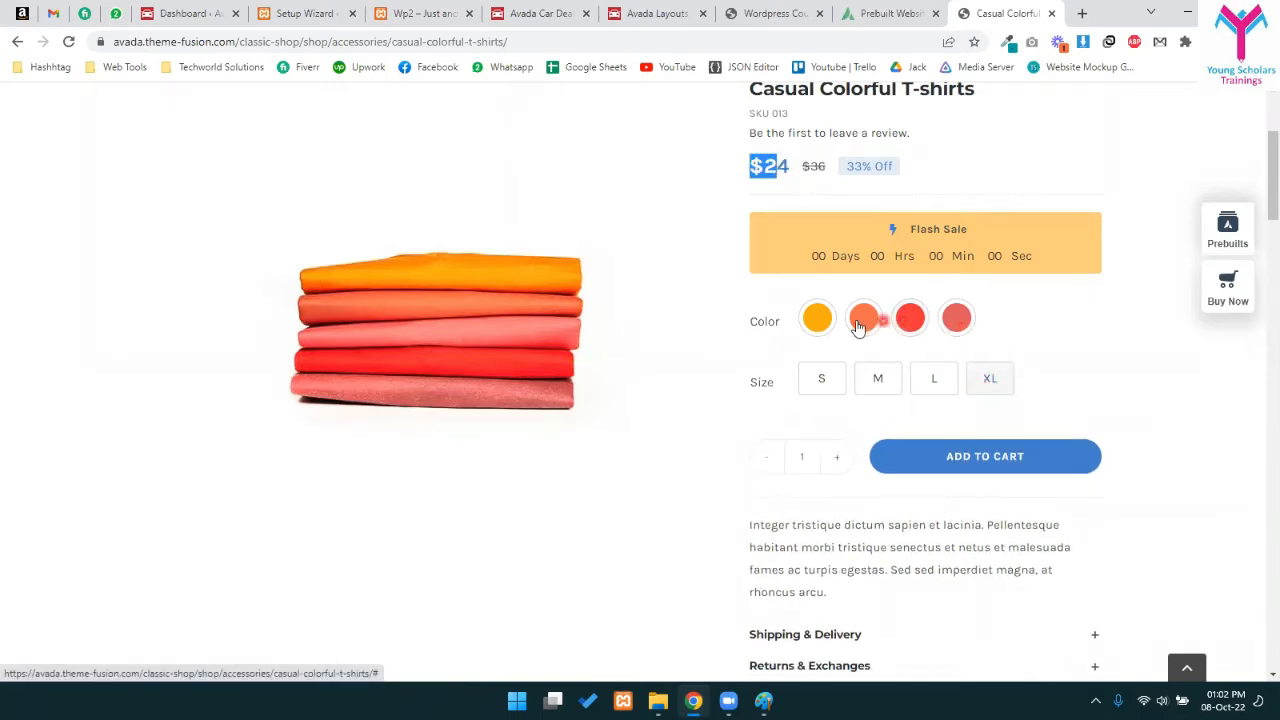
pyautogui.click(979, 381)
pyautogui.click(980, 382)
# - Select the fourth colour swatch and highlight the $24 price
pyautogui.scroll(-5, 840, 455)
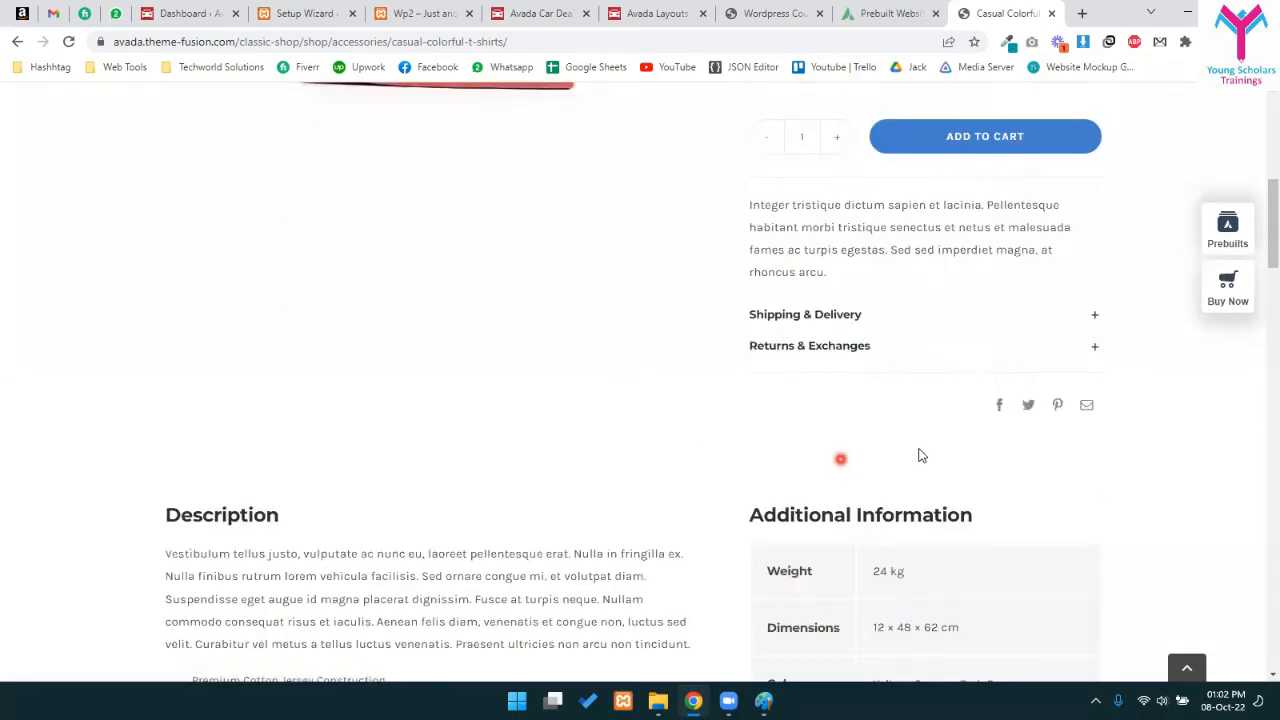
pyautogui.scroll(4, 967, 400)
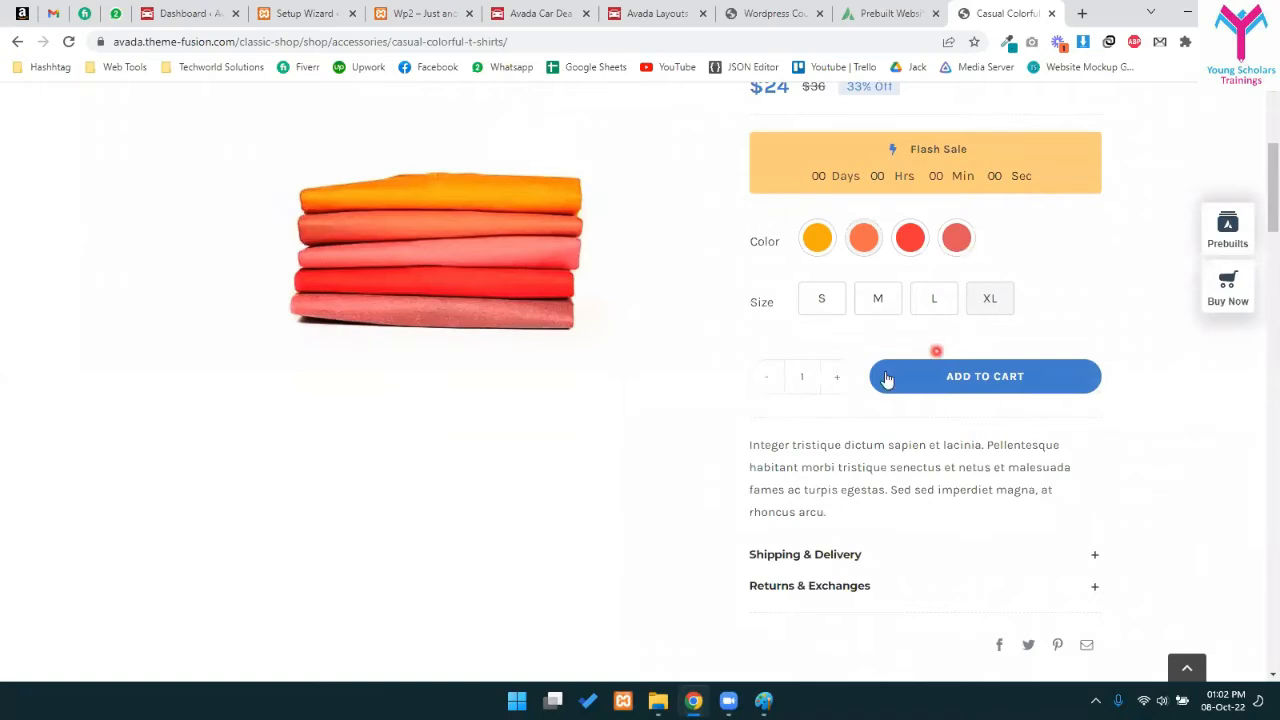
pyautogui.scroll(1, 928, 370)
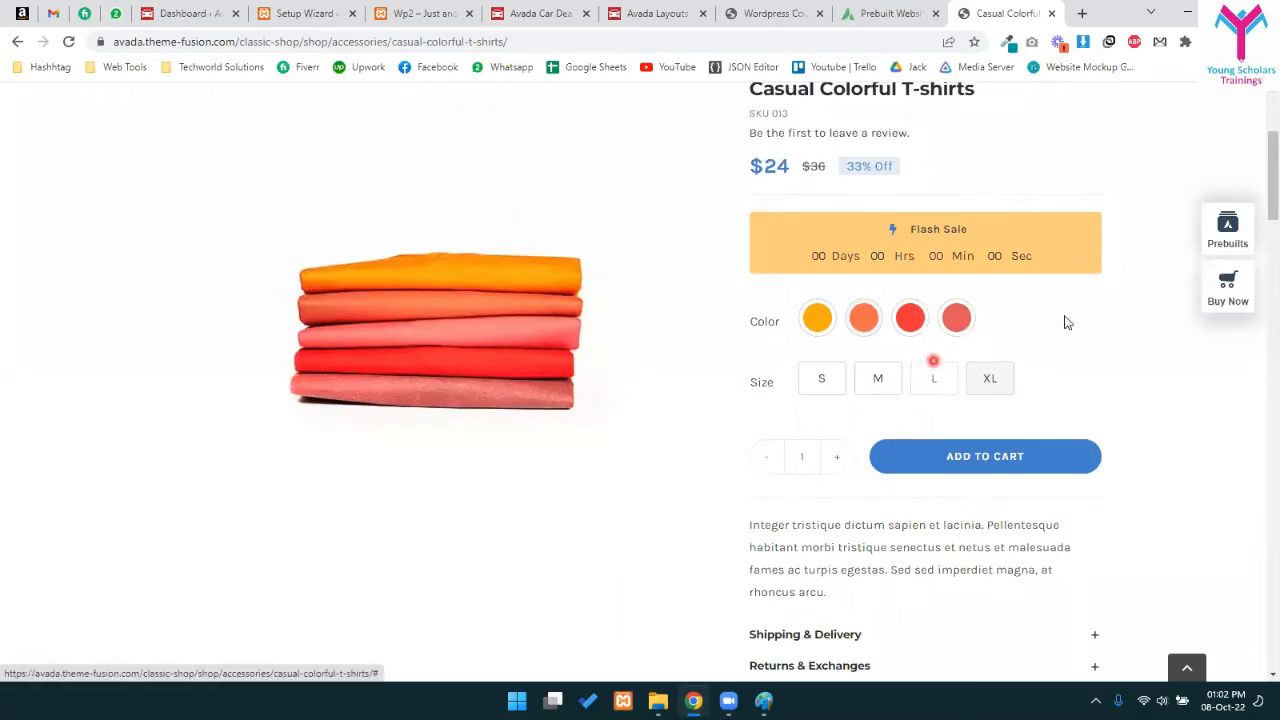
pyautogui.click(957, 322)
pyautogui.moveTo(730, 148); pyautogui.dragTo(782, 167)
pyautogui.click(782, 166)
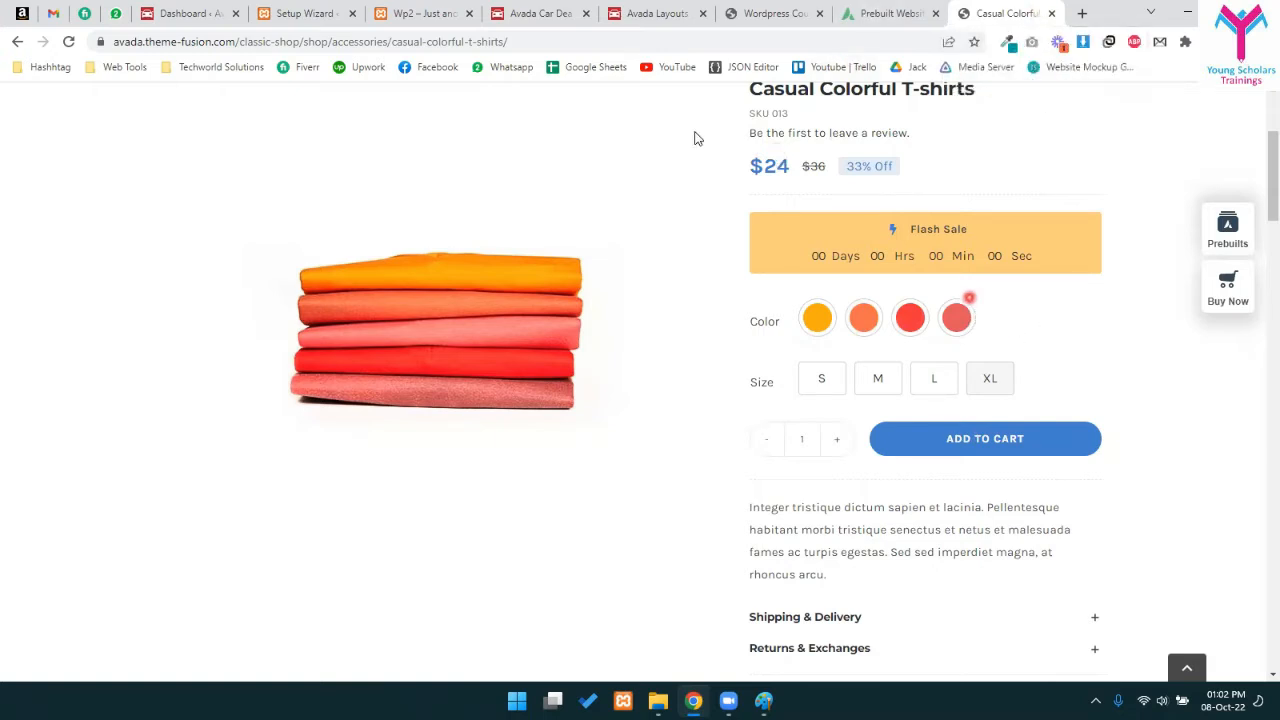
# - Highlight the colours, dimensions, 24 kg weight, sizes S–XL and the product description
pyautogui.scroll(-6, 791, 257)
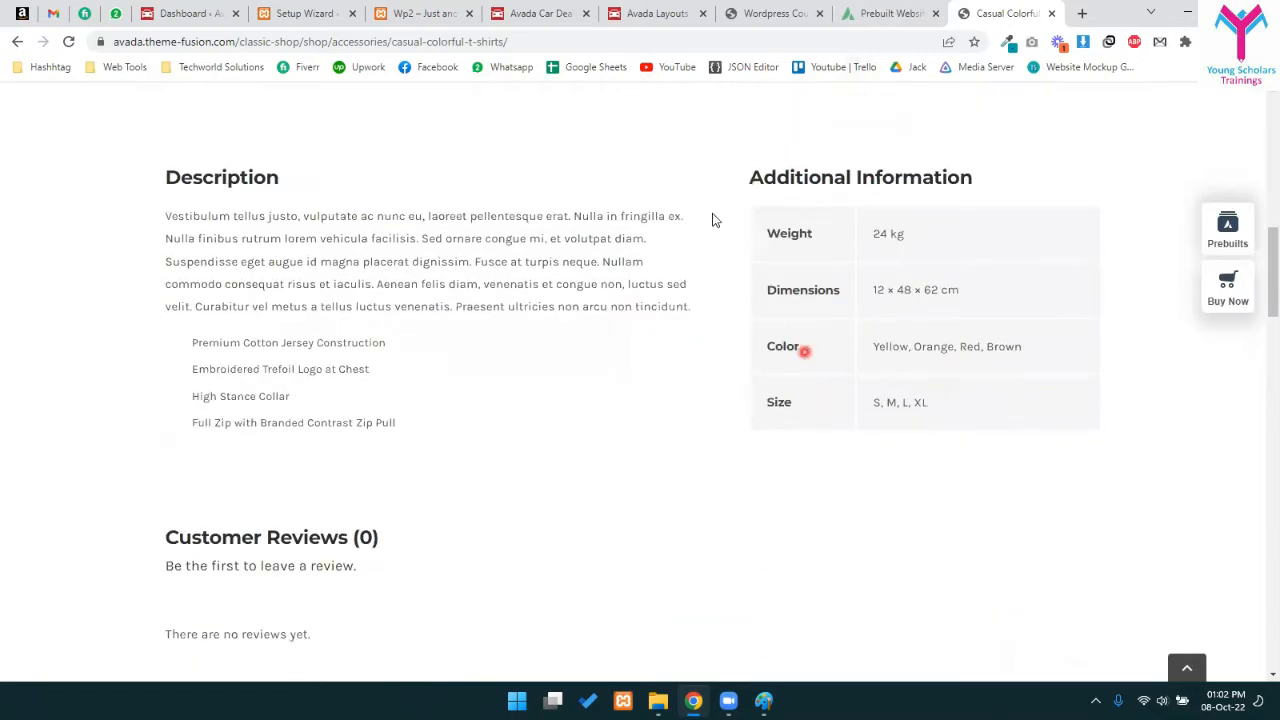
pyautogui.moveTo(963, 261); pyautogui.dragTo(931, 451)
pyautogui.click(483, 377)
pyautogui.moveTo(877, 346); pyautogui.dragTo(1045, 350)
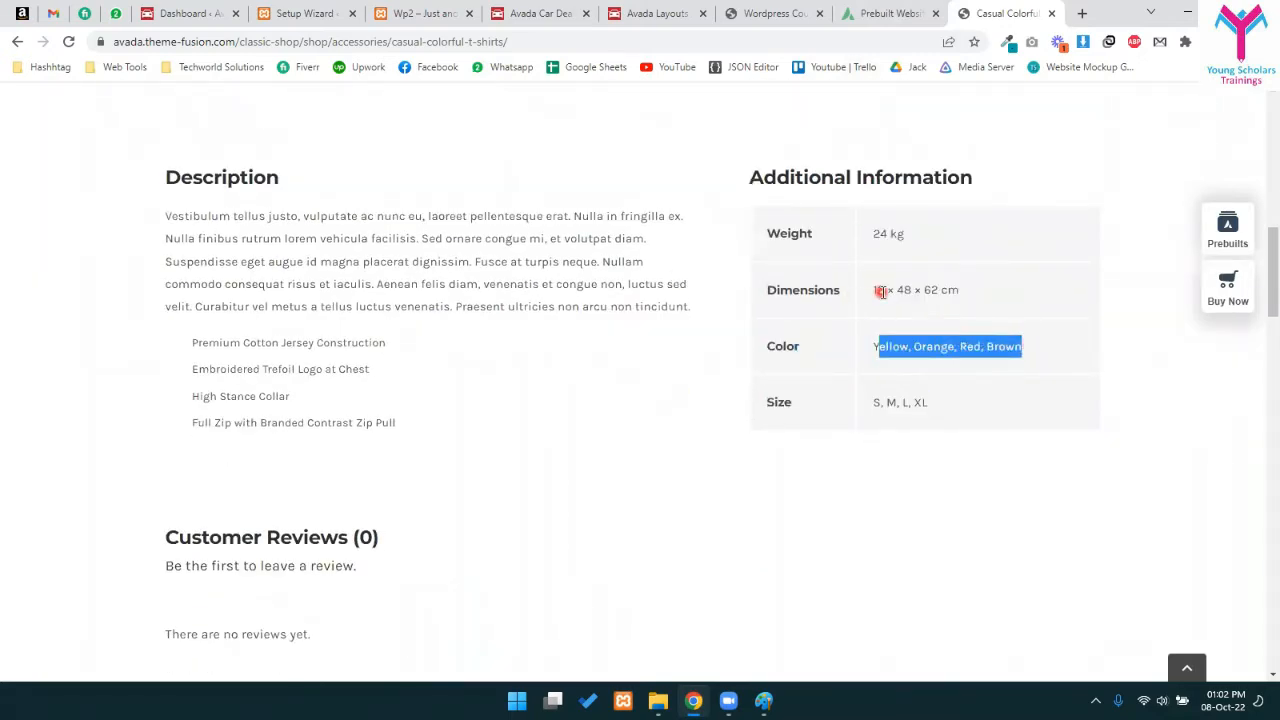
pyautogui.moveTo(882, 290); pyautogui.dragTo(968, 291)
pyautogui.moveTo(873, 234); pyautogui.dragTo(963, 235)
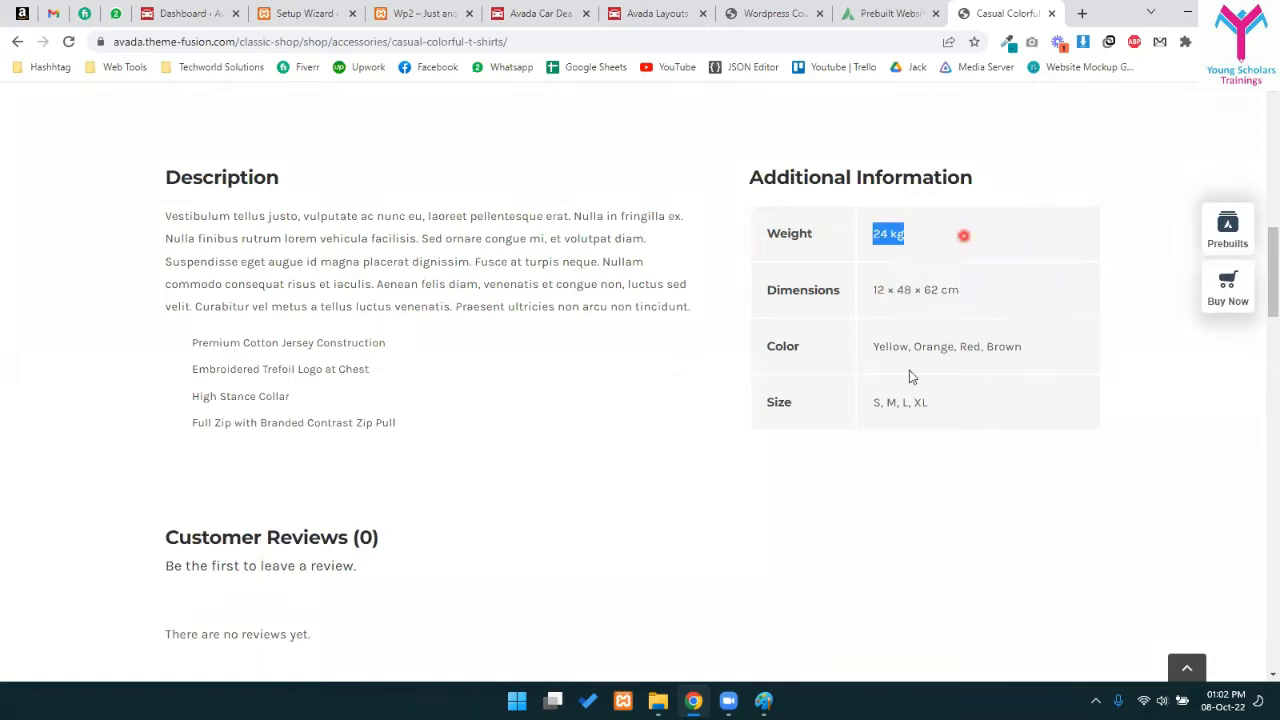
pyautogui.moveTo(871, 405); pyautogui.dragTo(981, 424)
pyautogui.click(945, 398)
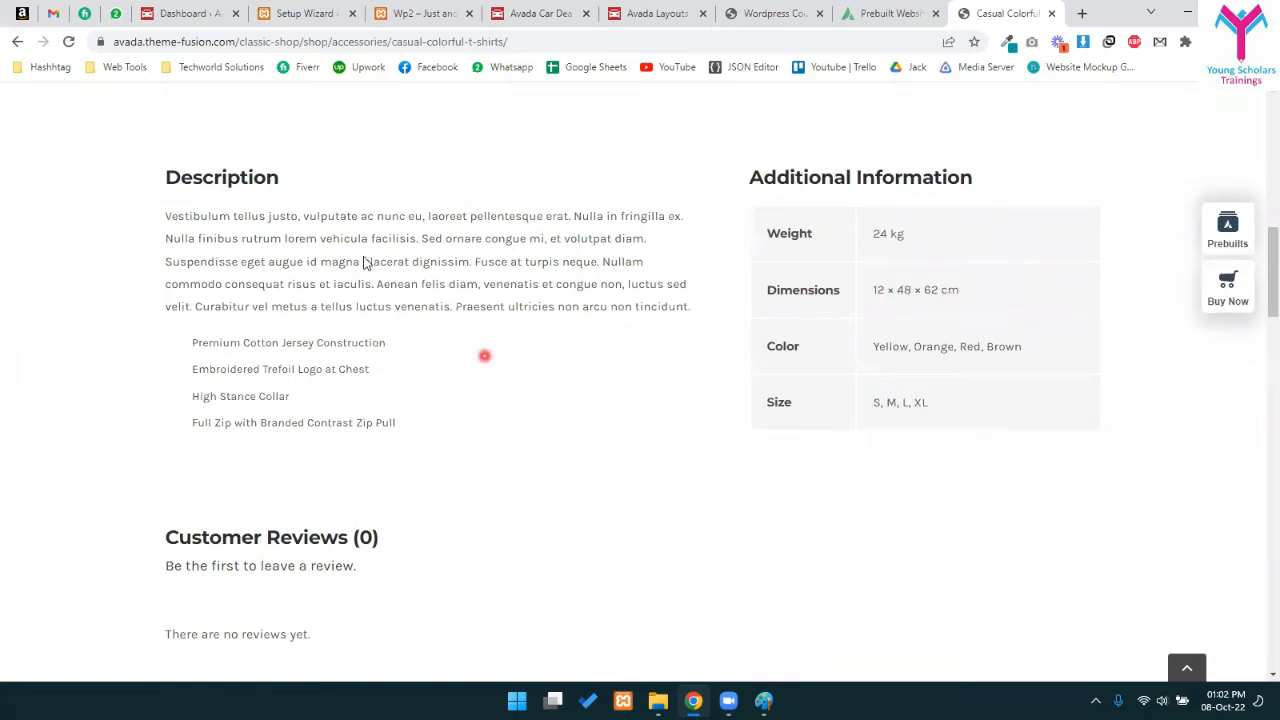
pyautogui.moveTo(155, 216); pyautogui.dragTo(448, 423)
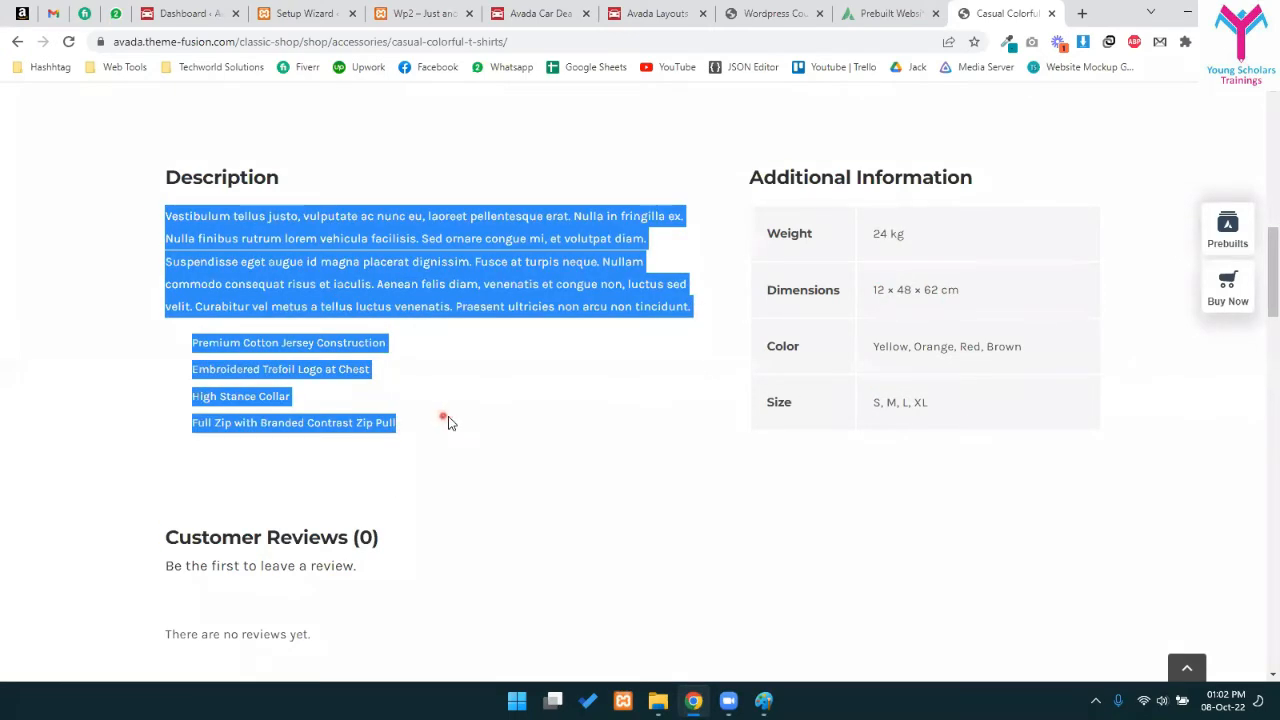
pyautogui.click(200, 204)
pyautogui.moveTo(172, 222); pyautogui.dragTo(634, 328)
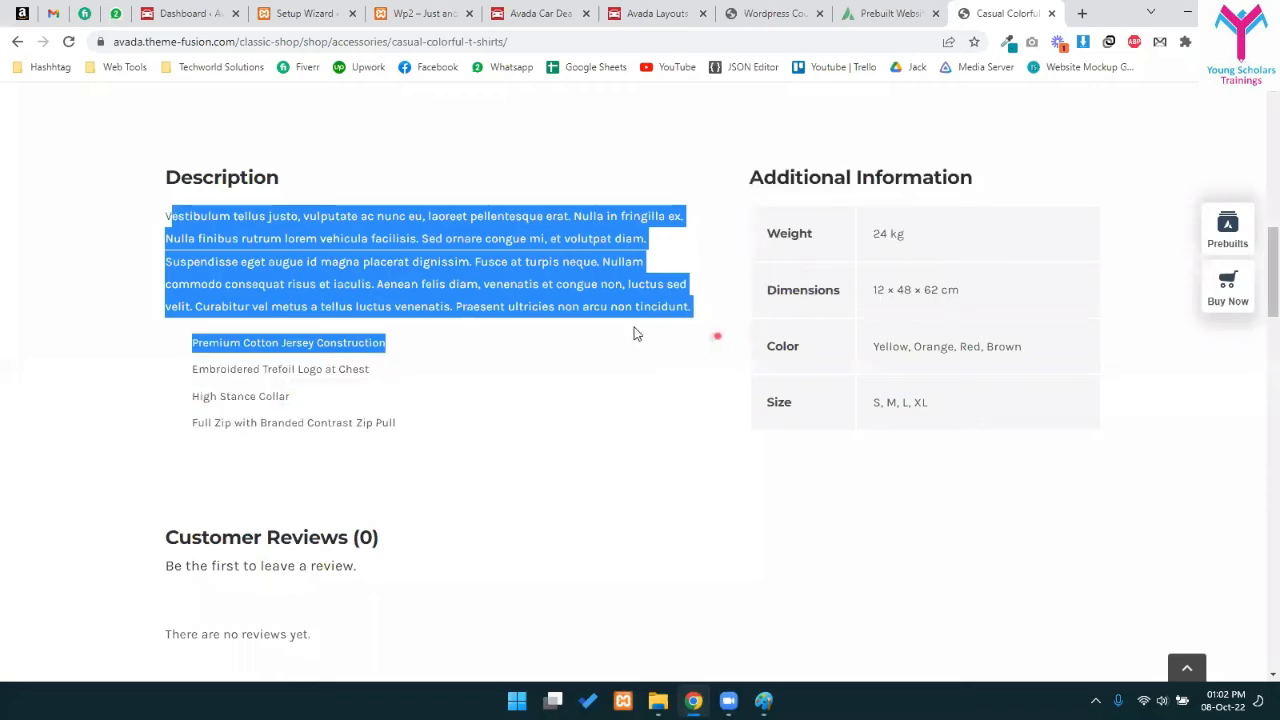
pyautogui.click(172, 201)
# - Pick a 5-star rating in the review form
pyautogui.scroll(-5, 450, 340)
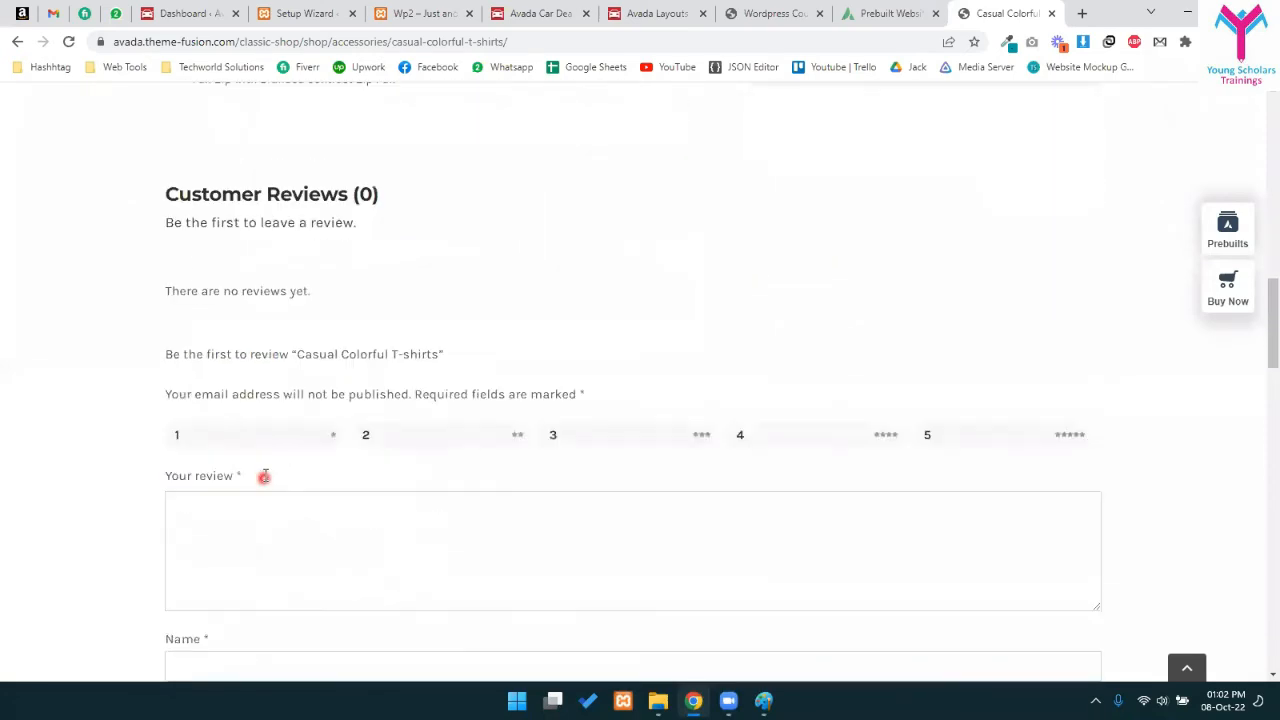
pyautogui.scroll(1, 457, 300)
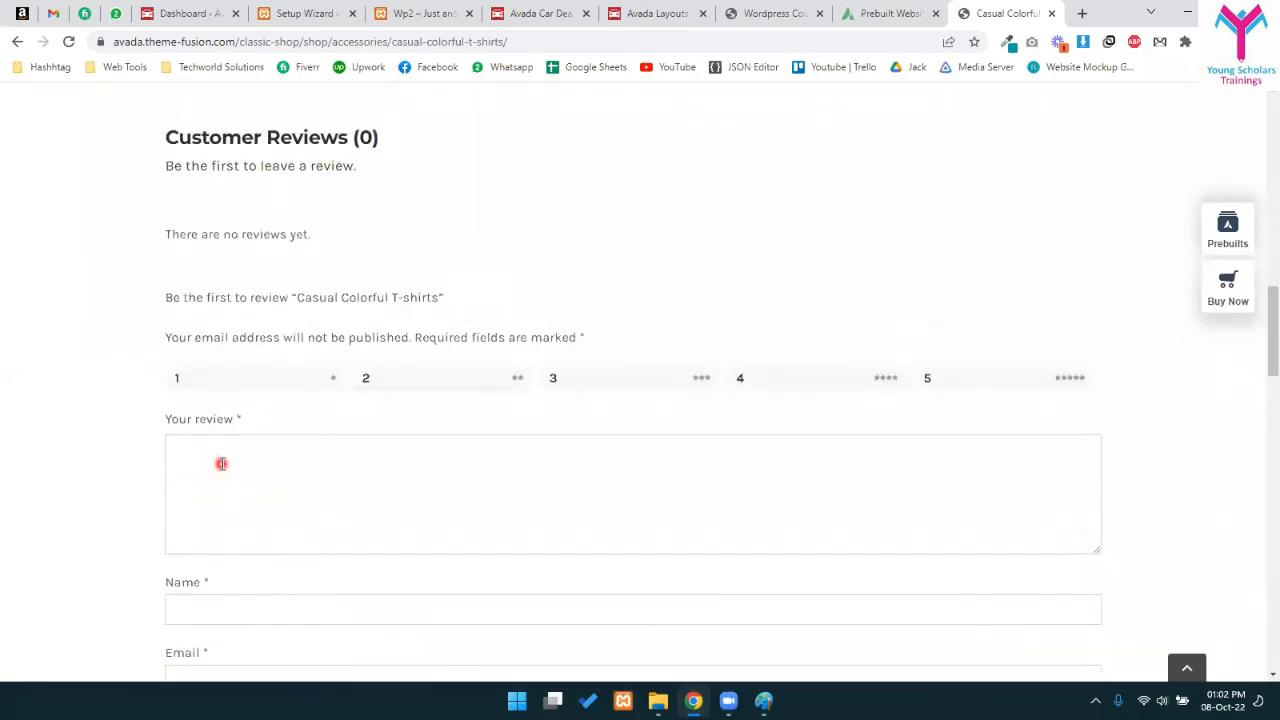
pyautogui.scroll(-5, 443, 400)
pyautogui.scroll(3, 484, 380)
pyautogui.scroll(2, 484, 380)
pyautogui.click(1003, 376)
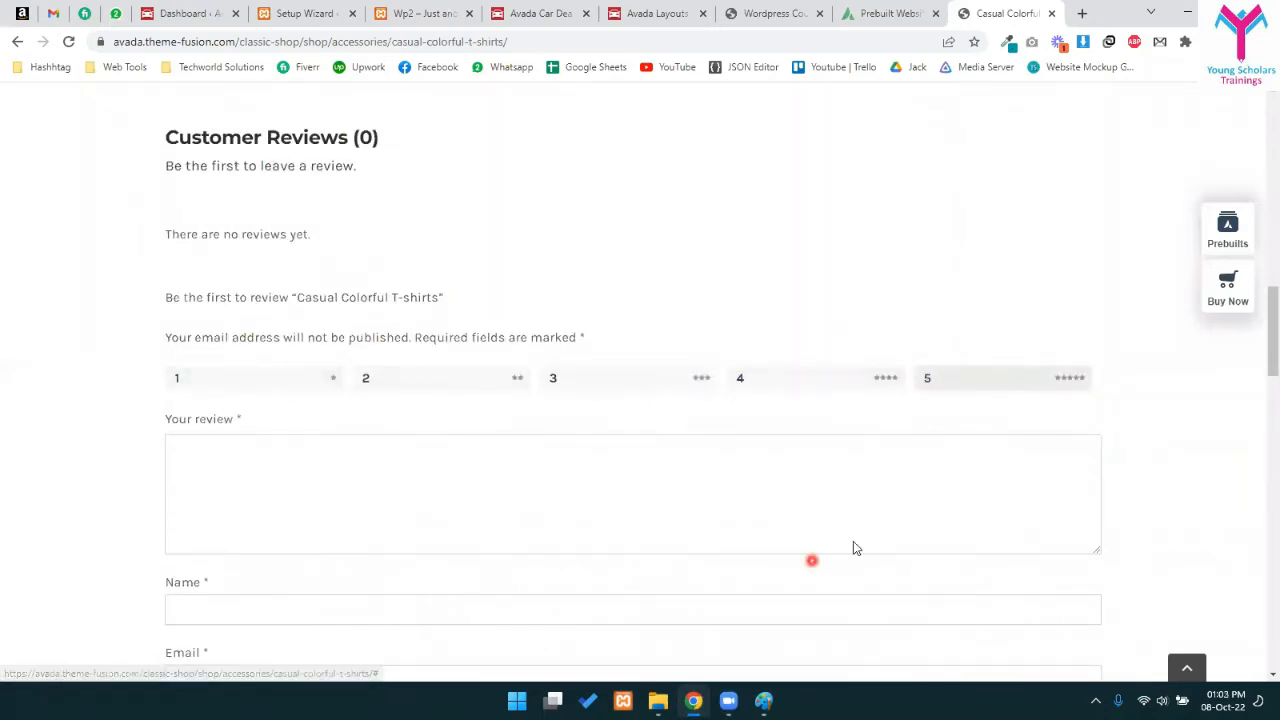
pyautogui.scroll(10, 941, 440)
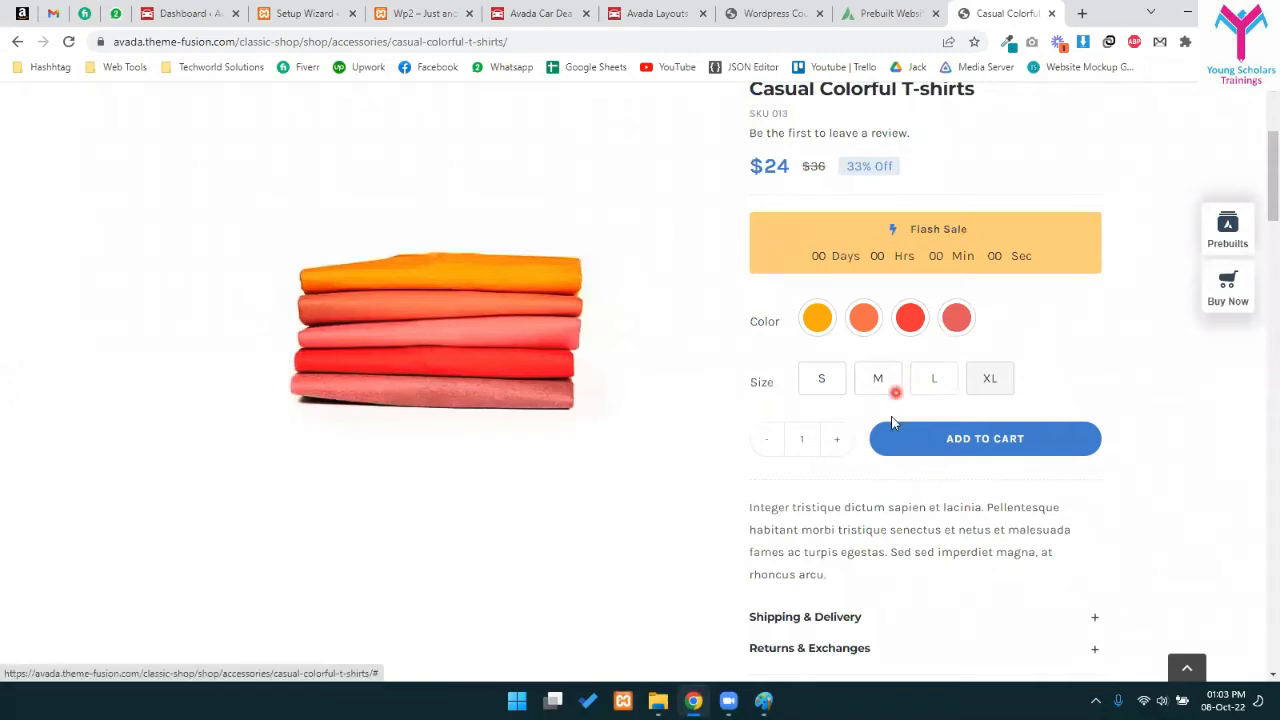
# - Attempt adding the T-shirt to the cart and dismiss the missing product options alert
pyautogui.scroll(2, 893, 424)
pyautogui.scroll(-2, 938, 482)
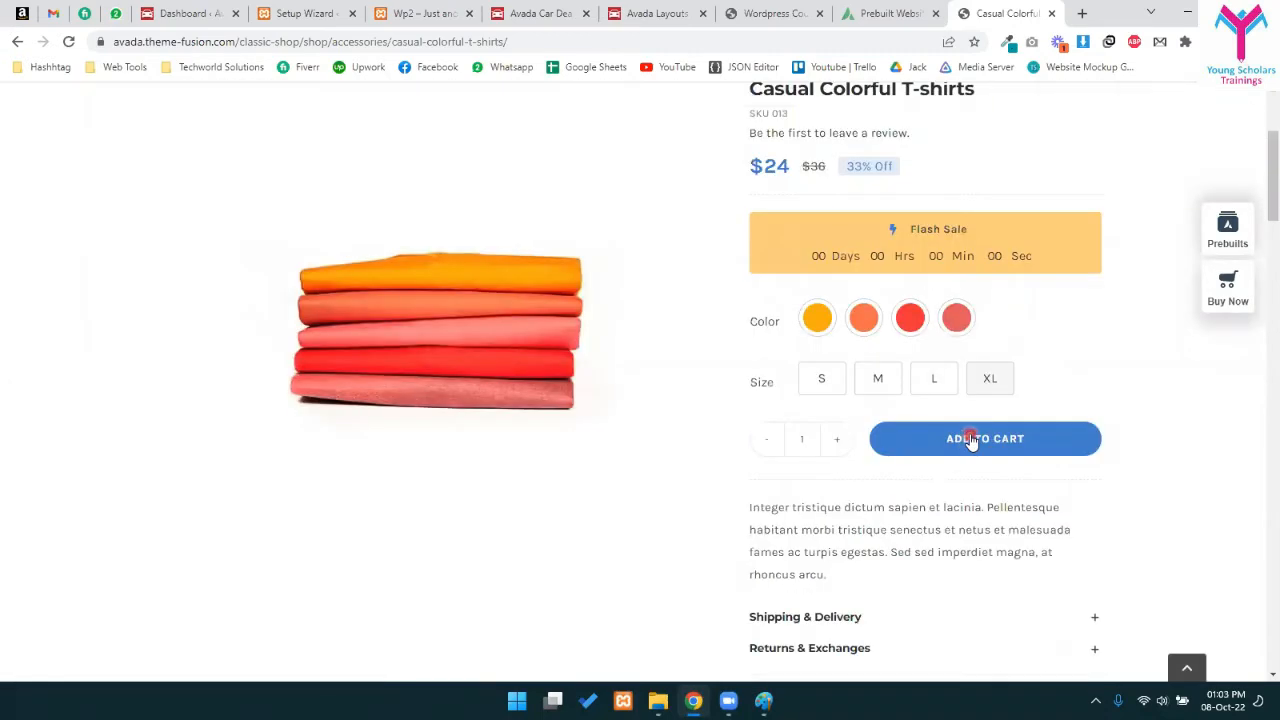
pyautogui.click(970, 440)
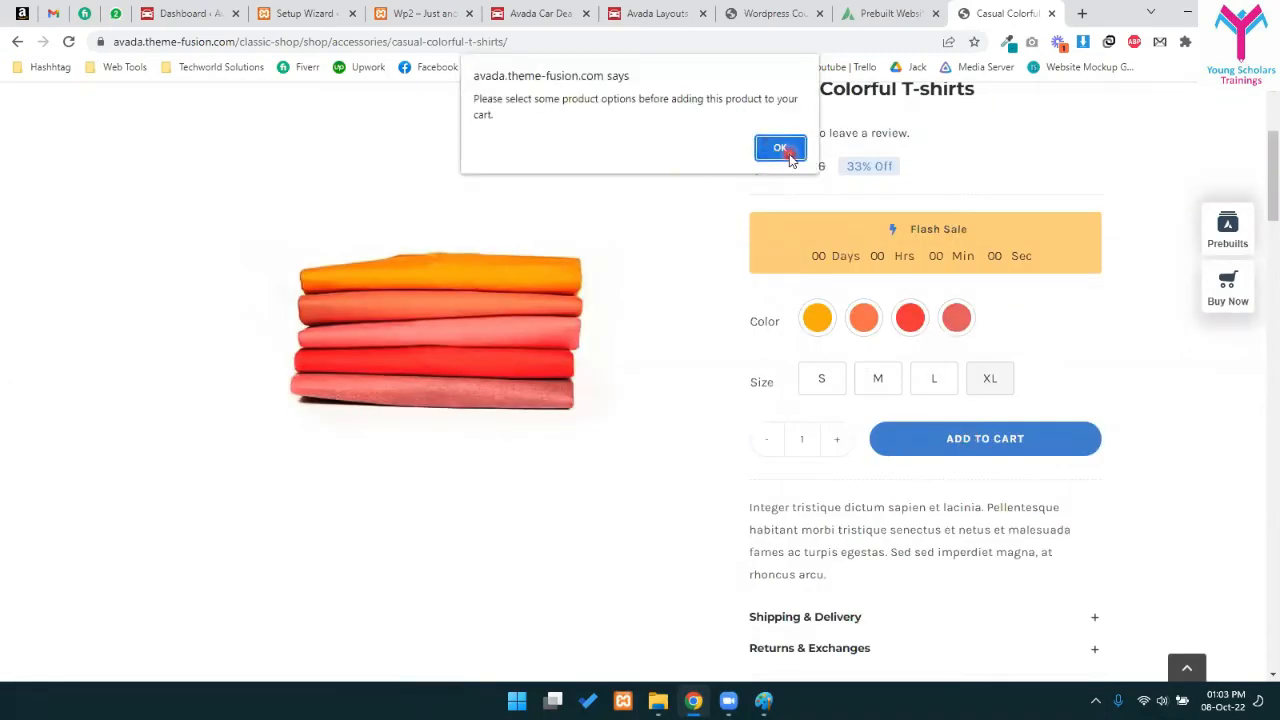
pyautogui.moveTo(560, 100); pyautogui.dragTo(672, 100)
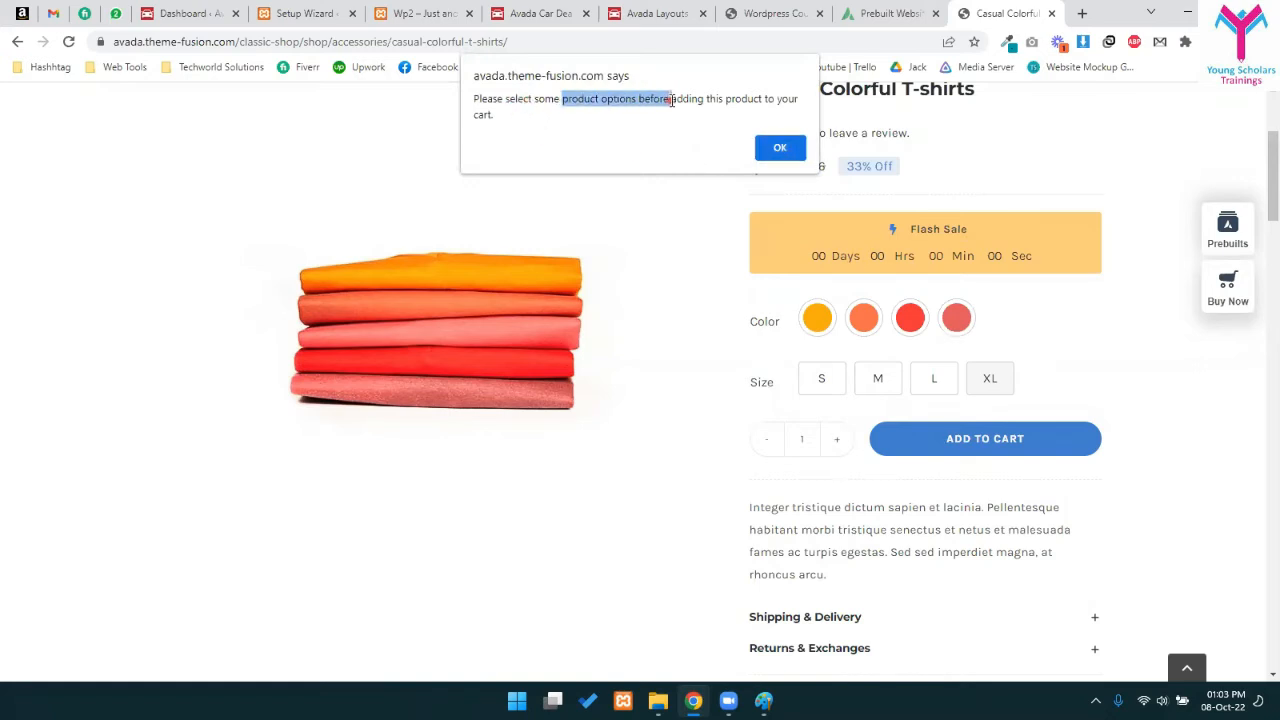
pyautogui.click(780, 148)
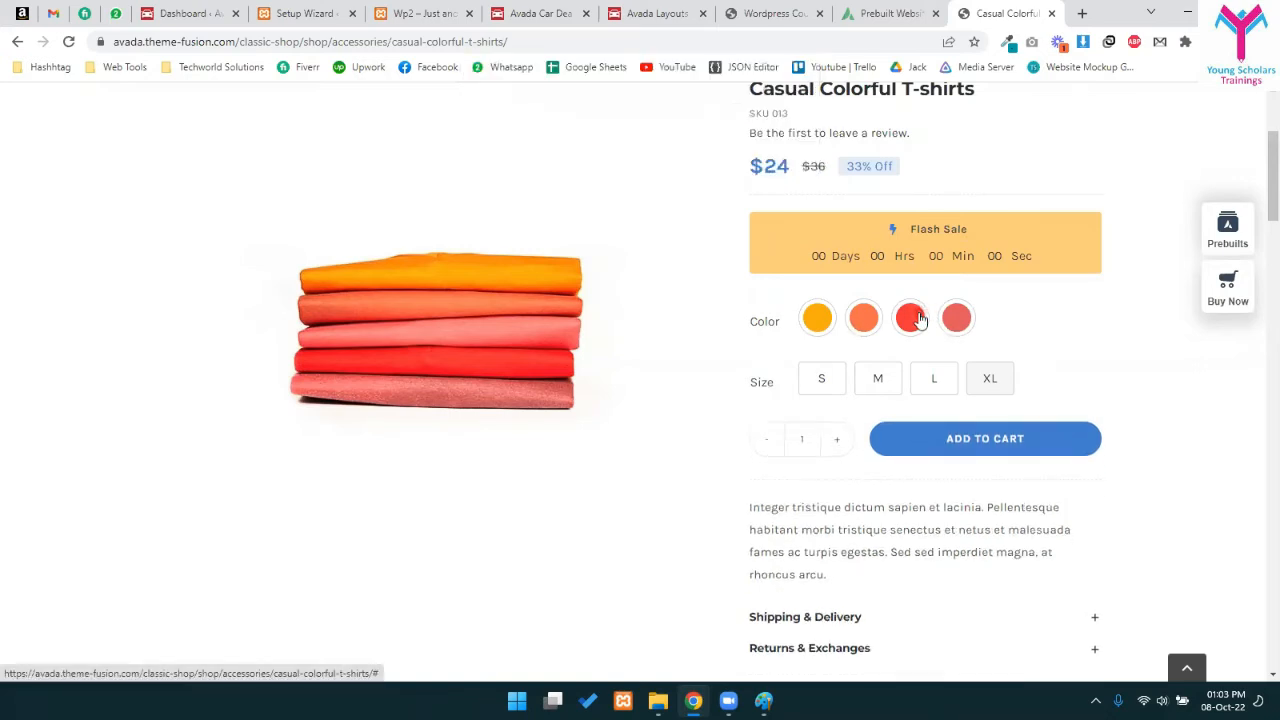
# - Add the T-shirt in size L to the cart and go to the cart
pyautogui.click(928, 390)
pyautogui.click(935, 463)
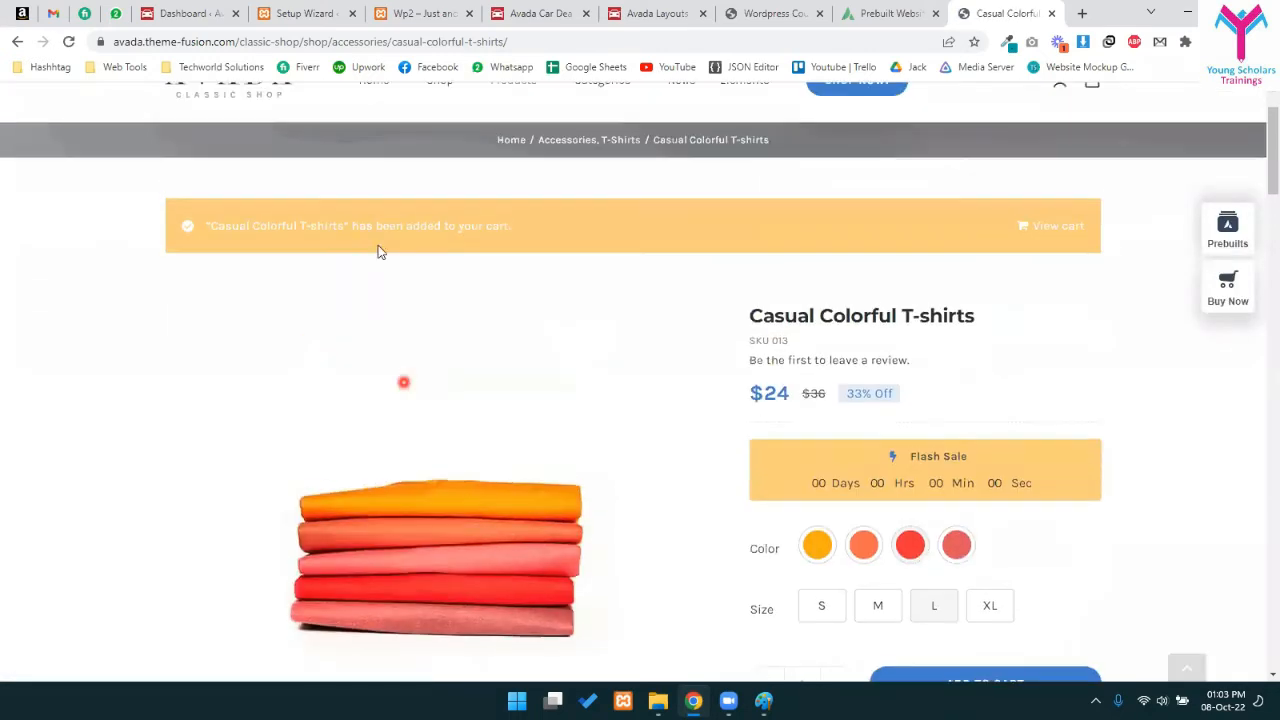
pyautogui.moveTo(203, 232); pyautogui.dragTo(895, 222)
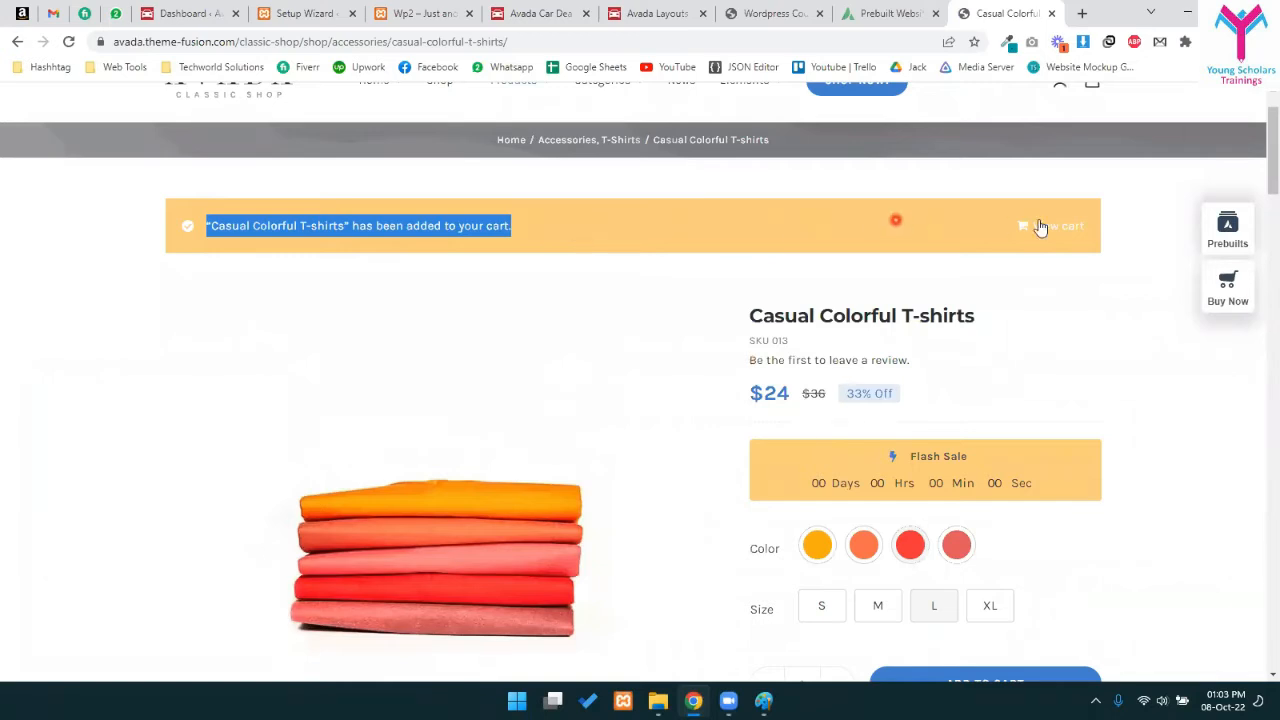
pyautogui.click(1067, 226)
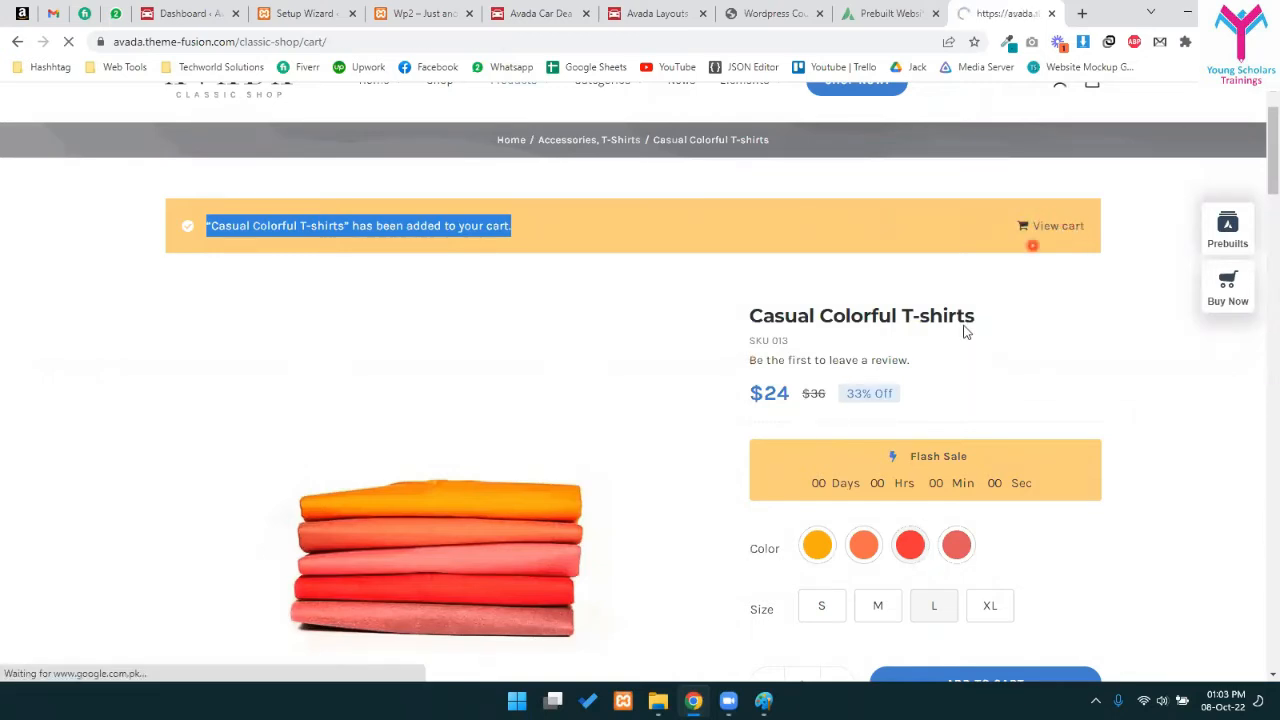
# - Open the T-shirt's product page from the cart, then return to the cart
pyautogui.scroll(-2, 813, 418)
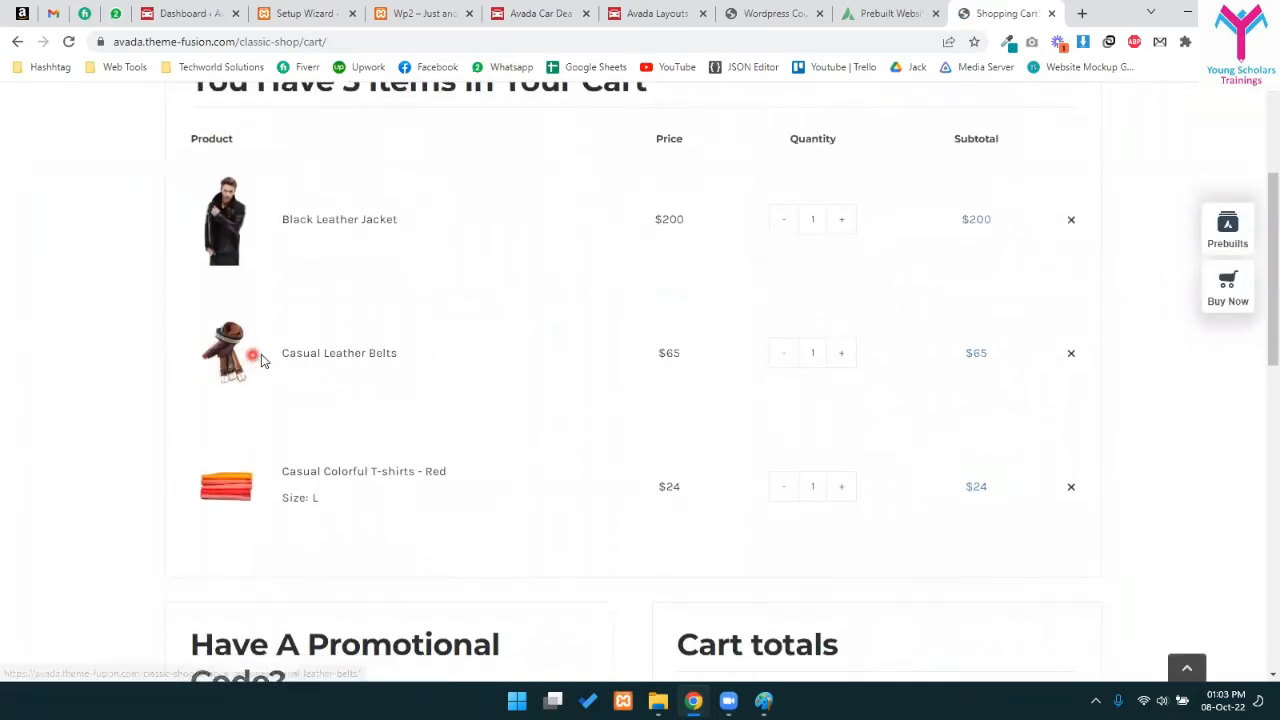
pyautogui.moveTo(277, 363); pyautogui.dragTo(311, 358)
pyautogui.moveTo(378, 380); pyautogui.dragTo(408, 363)
pyautogui.click(314, 452)
pyautogui.scroll(-2, 306, 318)
pyautogui.moveTo(305, 313); pyautogui.dragTo(347, 315)
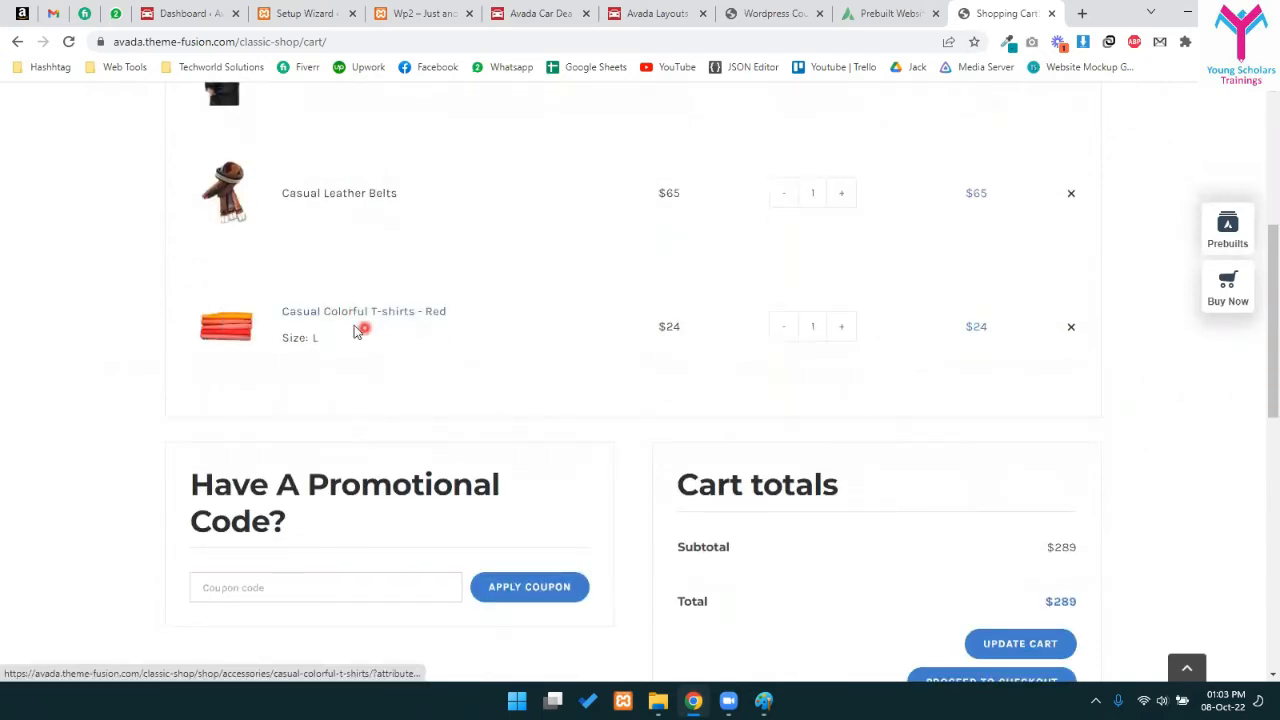
pyautogui.moveTo(472, 306); pyautogui.dragTo(407, 313)
pyautogui.click(381, 318)
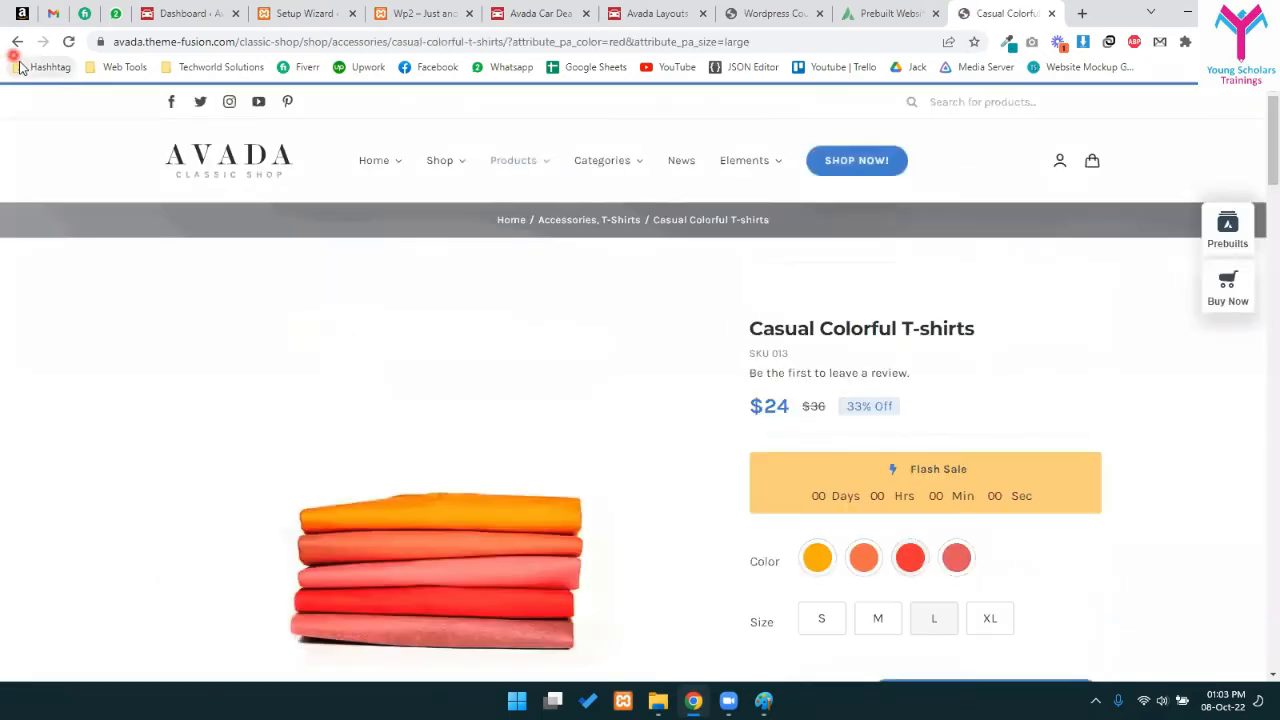
pyautogui.click(17, 42)
# - Check the T-shirt's size and reduce the Casual Leather Belts quantity to 1
pyautogui.scroll(1, 463, 345)
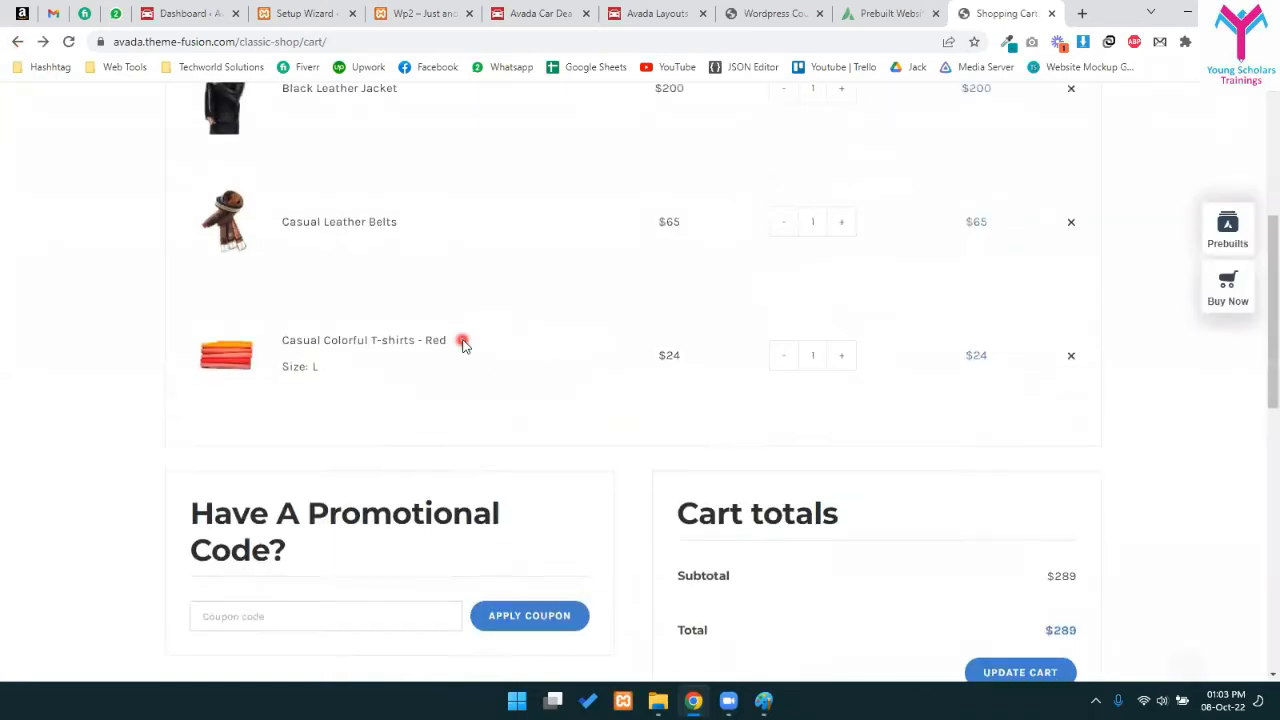
pyautogui.moveTo(281, 416); pyautogui.dragTo(319, 420)
pyautogui.click(325, 419)
pyautogui.click(337, 437)
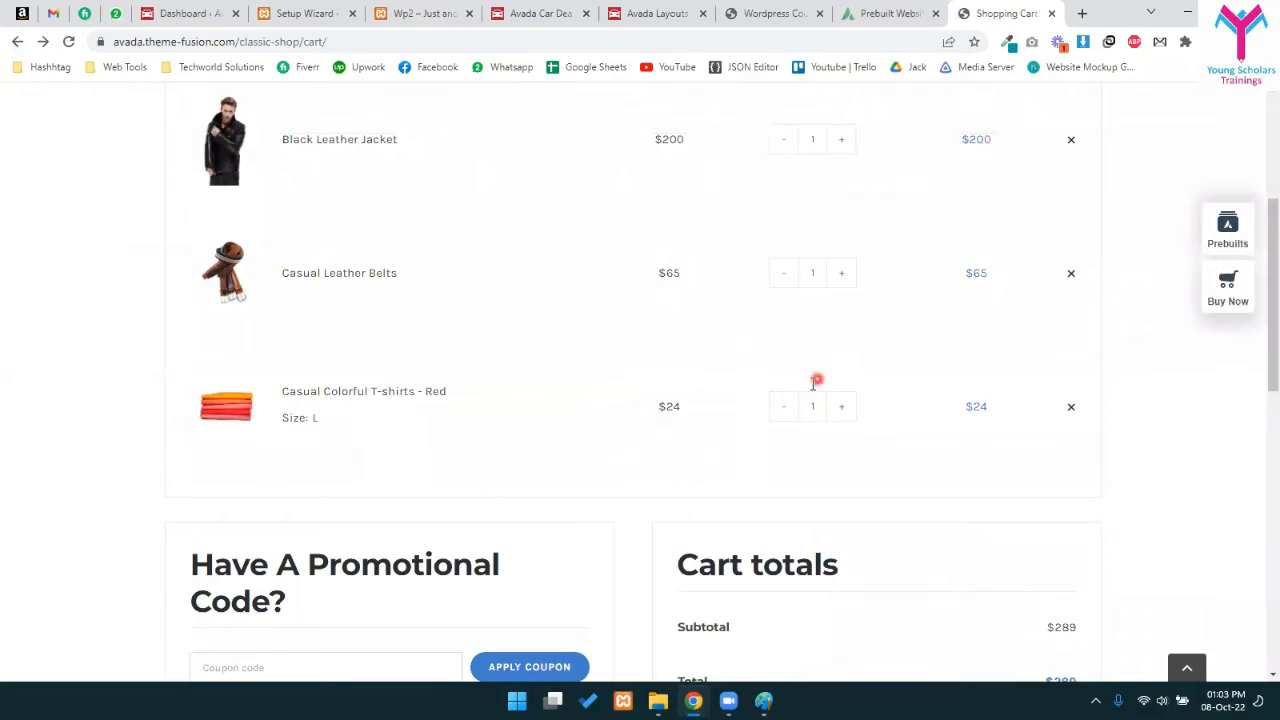
pyautogui.scroll(3, 815, 383)
pyautogui.scroll(-2, 851, 414)
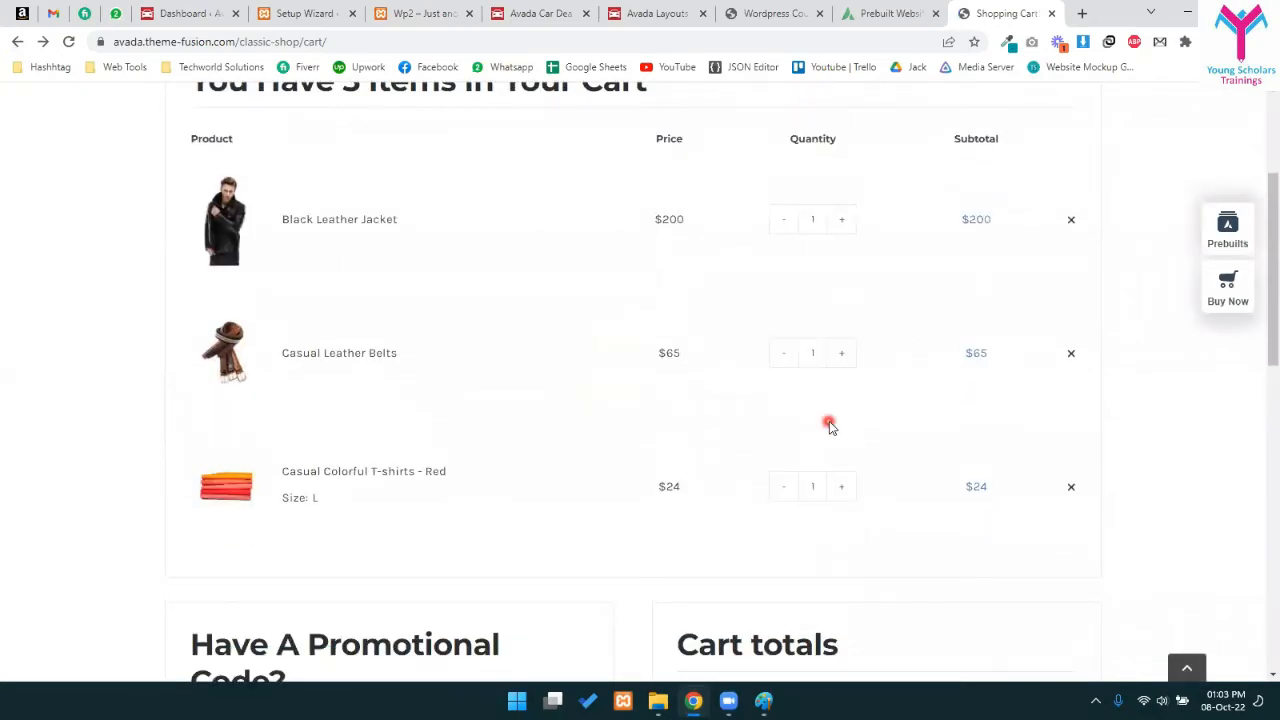
pyautogui.click(785, 354)
pyautogui.click(865, 355)
# - Confirm the $289 cart total and proceed to checkout
pyautogui.scroll(-5, 865, 355)
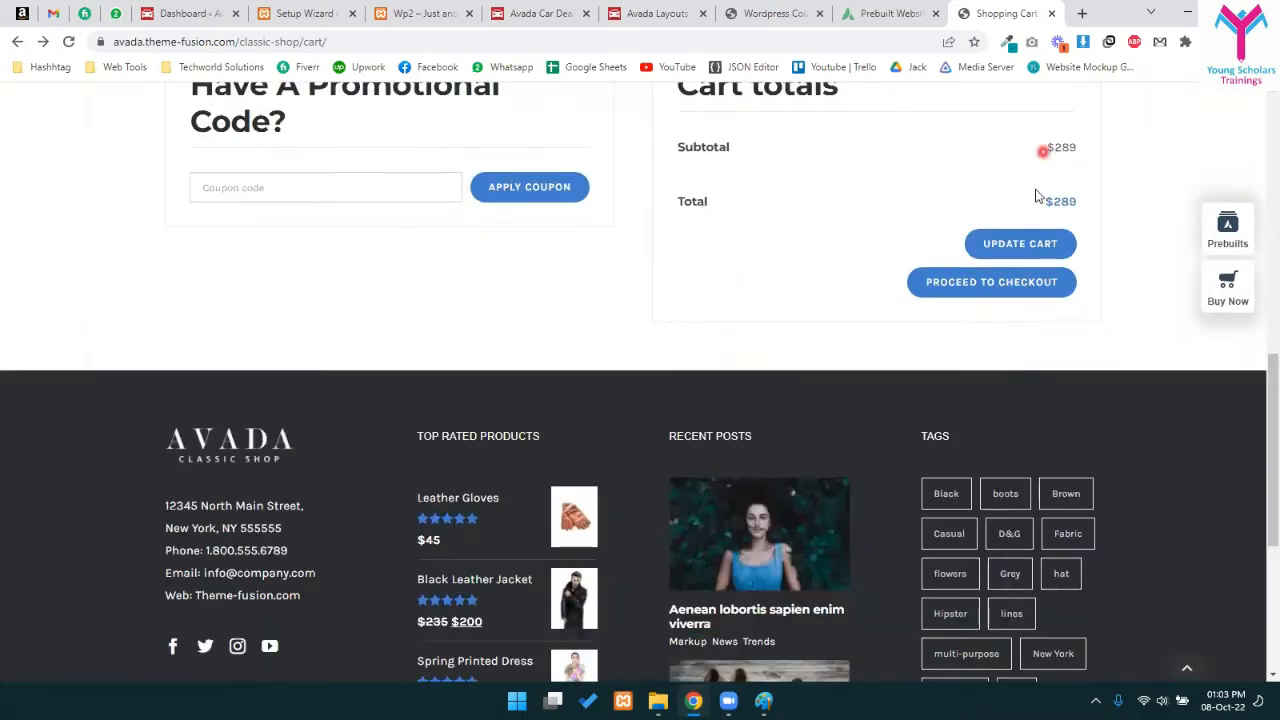
pyautogui.moveTo(1036, 196); pyautogui.dragTo(1074, 214)
pyautogui.click(990, 228)
pyautogui.click(1025, 290)
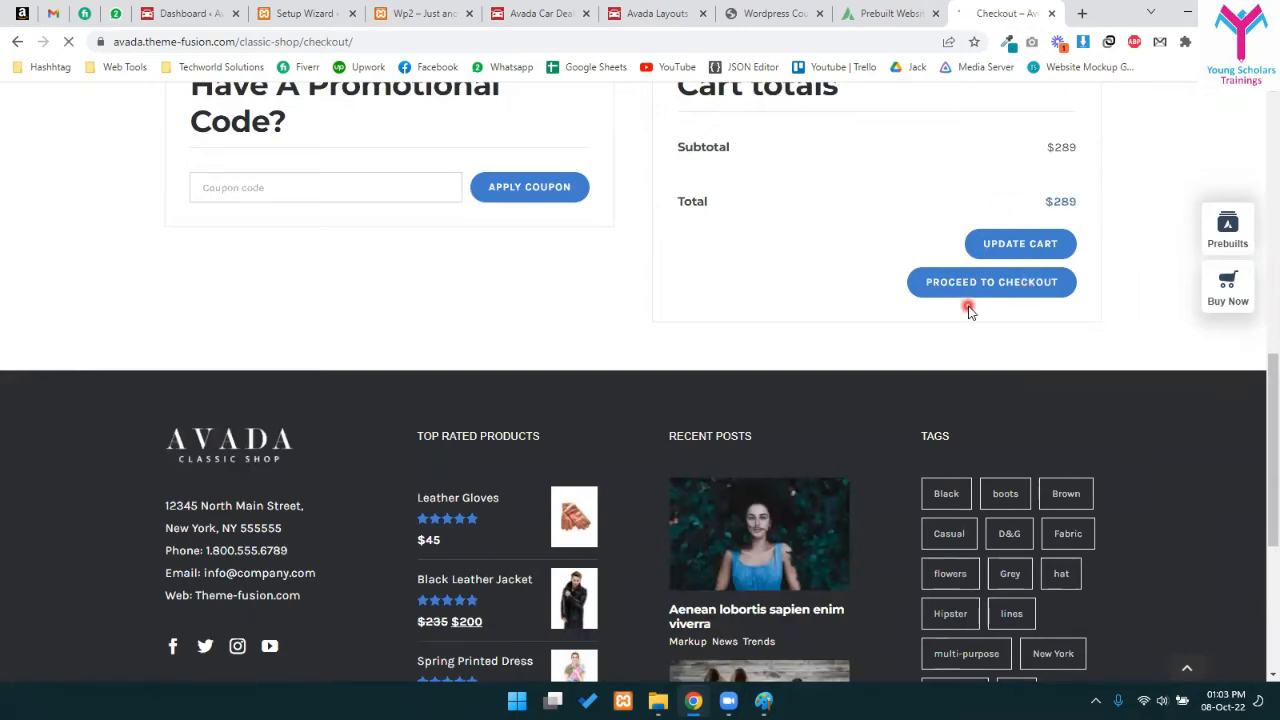
# - Try continuing past billing details with the first and last name fields left empty
pyautogui.scroll(-3, 733, 429)
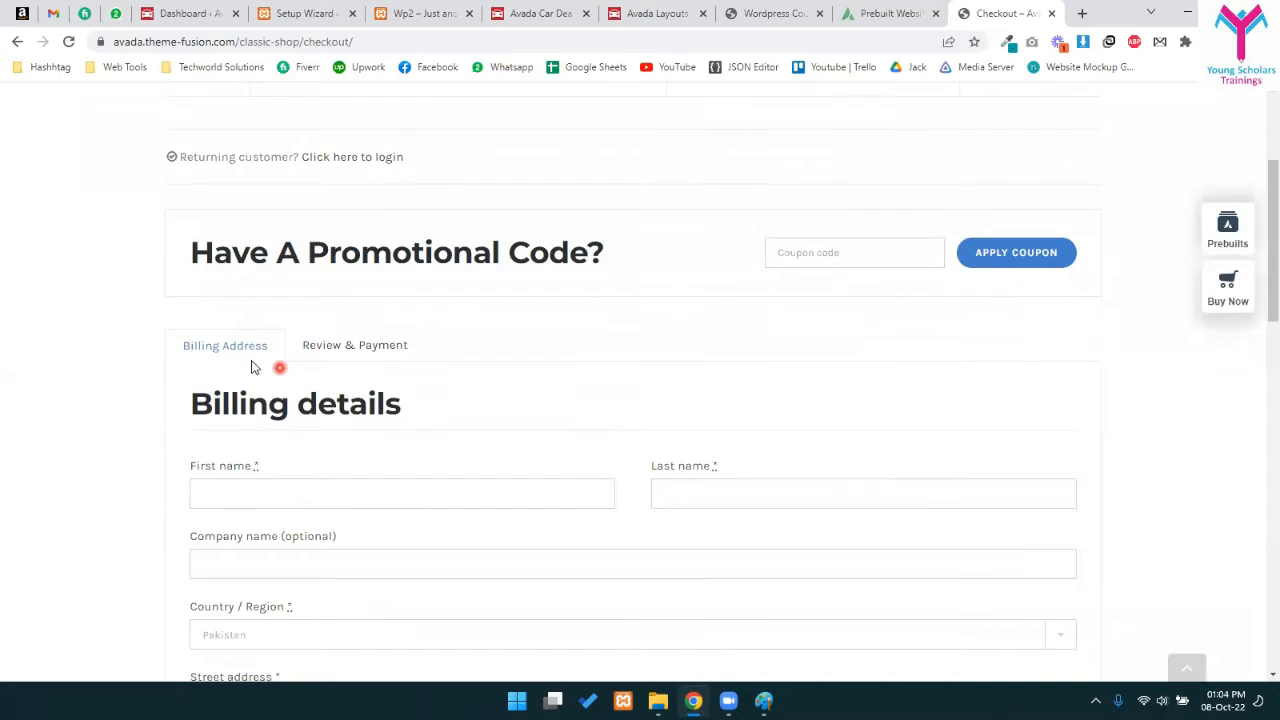
pyautogui.scroll(-2, 277, 431)
pyautogui.click(255, 252)
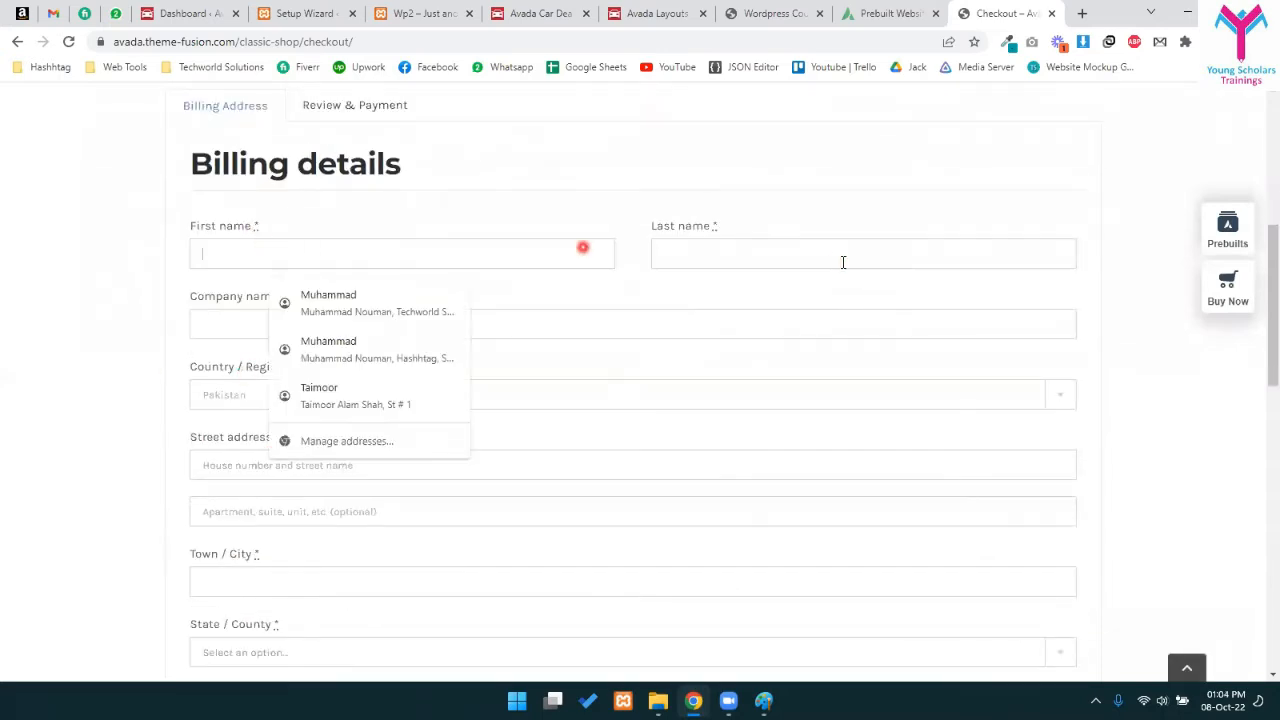
pyautogui.click(843, 258)
pyautogui.scroll(-4, 897, 274)
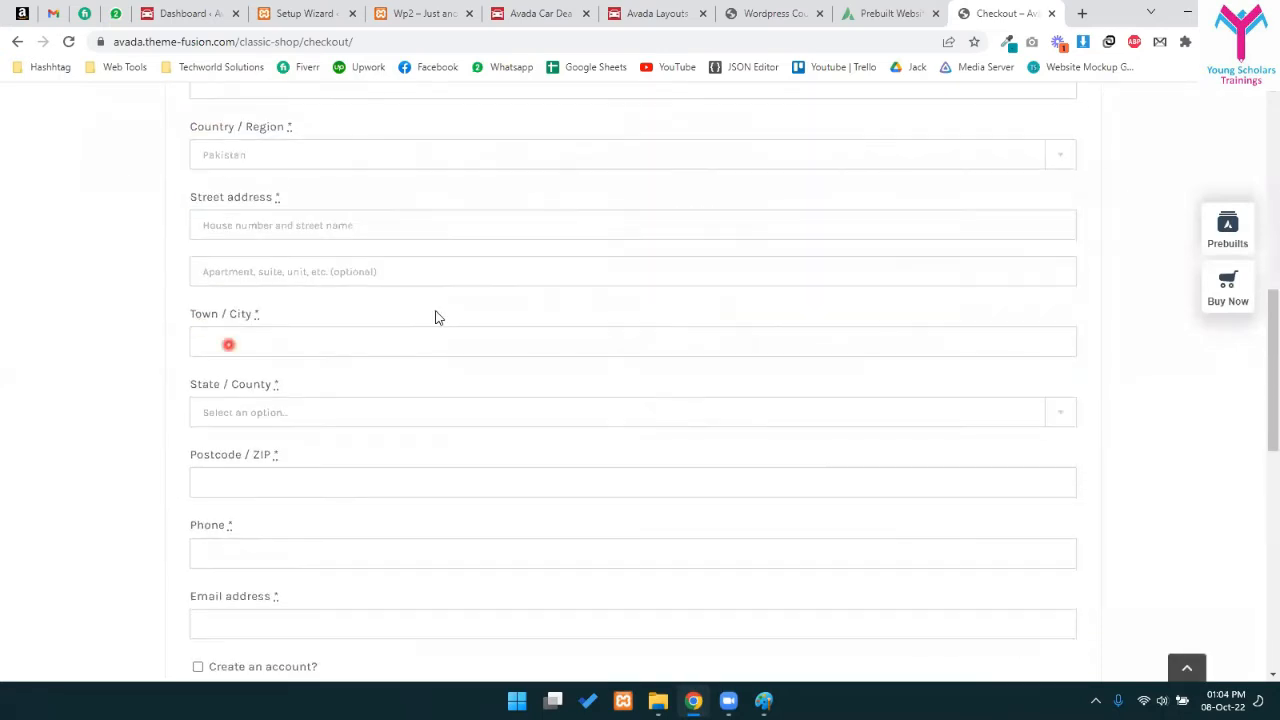
pyautogui.scroll(-3, 232, 447)
pyautogui.click(1020, 389)
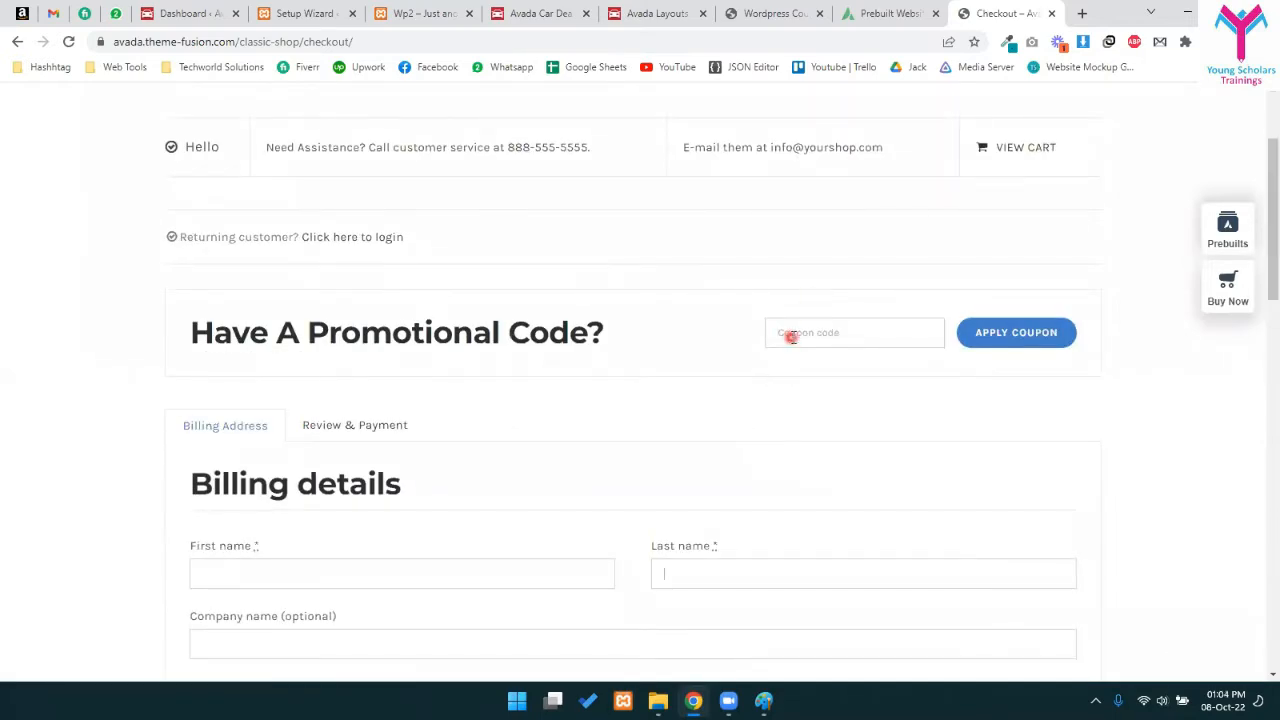
# - Apply the autofilled coupon code, which is rejected as nonexistent
pyautogui.click(793, 330)
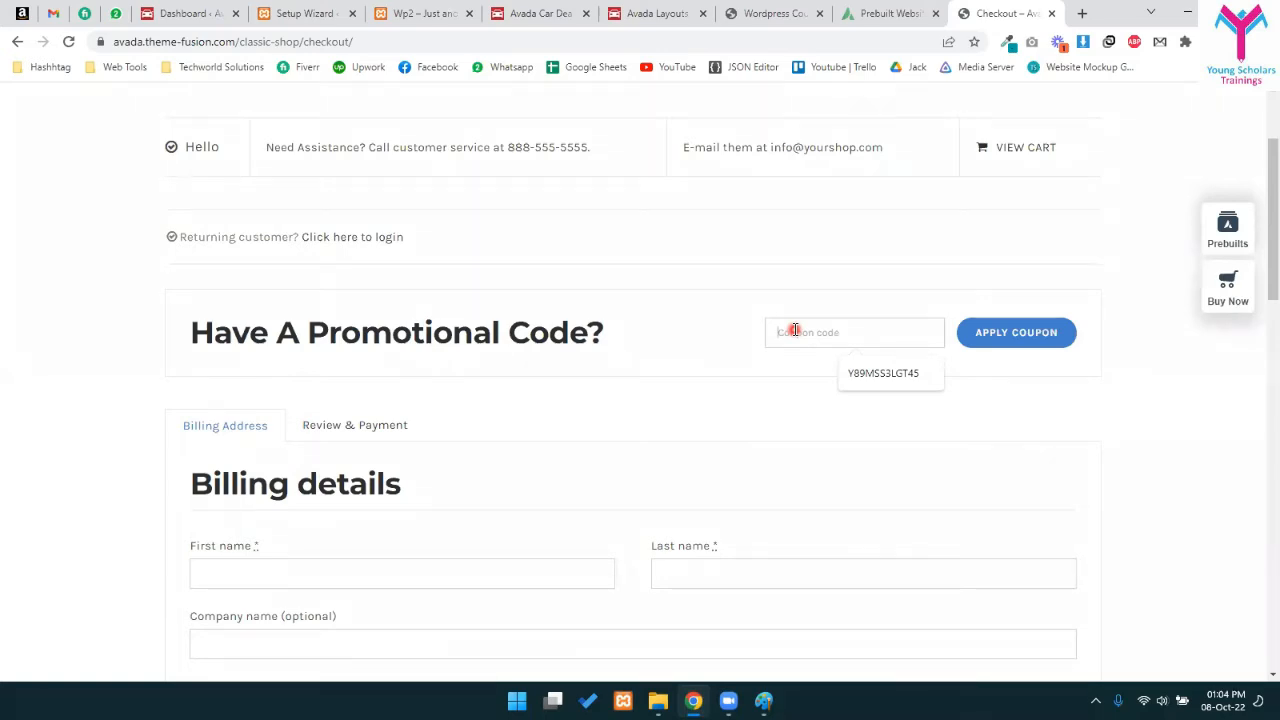
pyautogui.click(879, 376)
pyautogui.click(1047, 328)
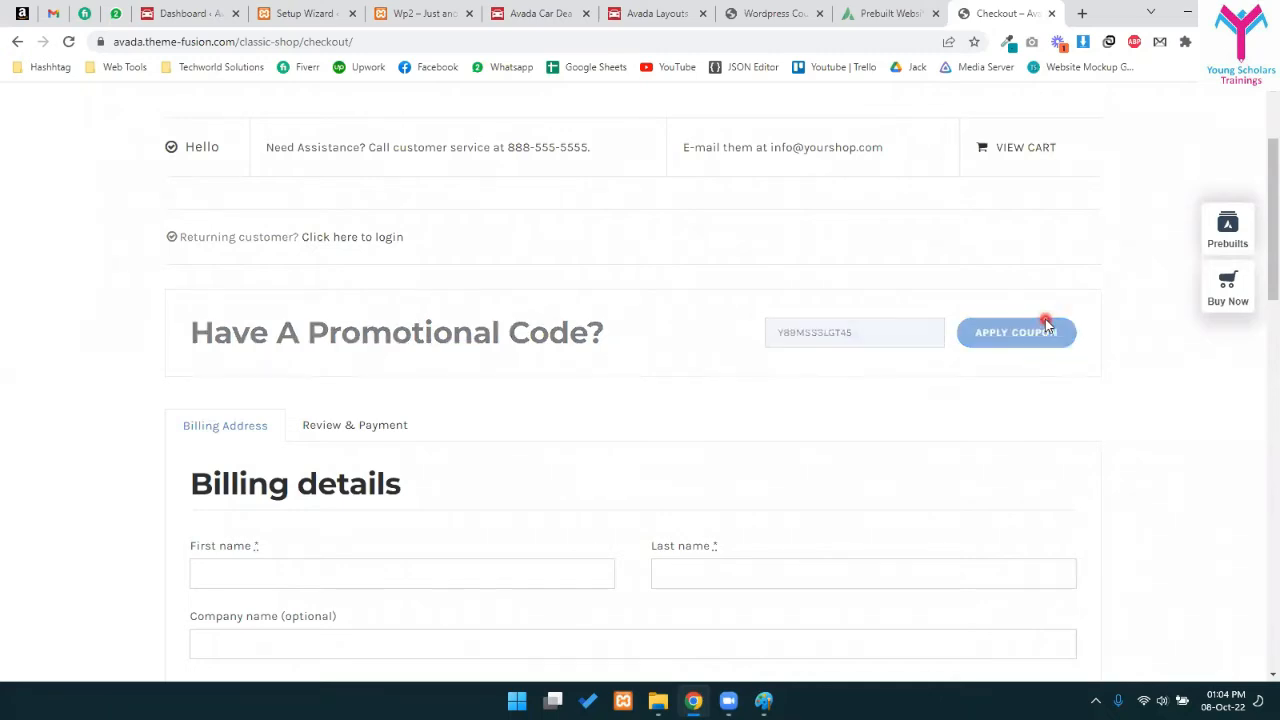
pyautogui.moveTo(530, 305); pyautogui.dragTo(745, 308)
pyautogui.click(620, 307)
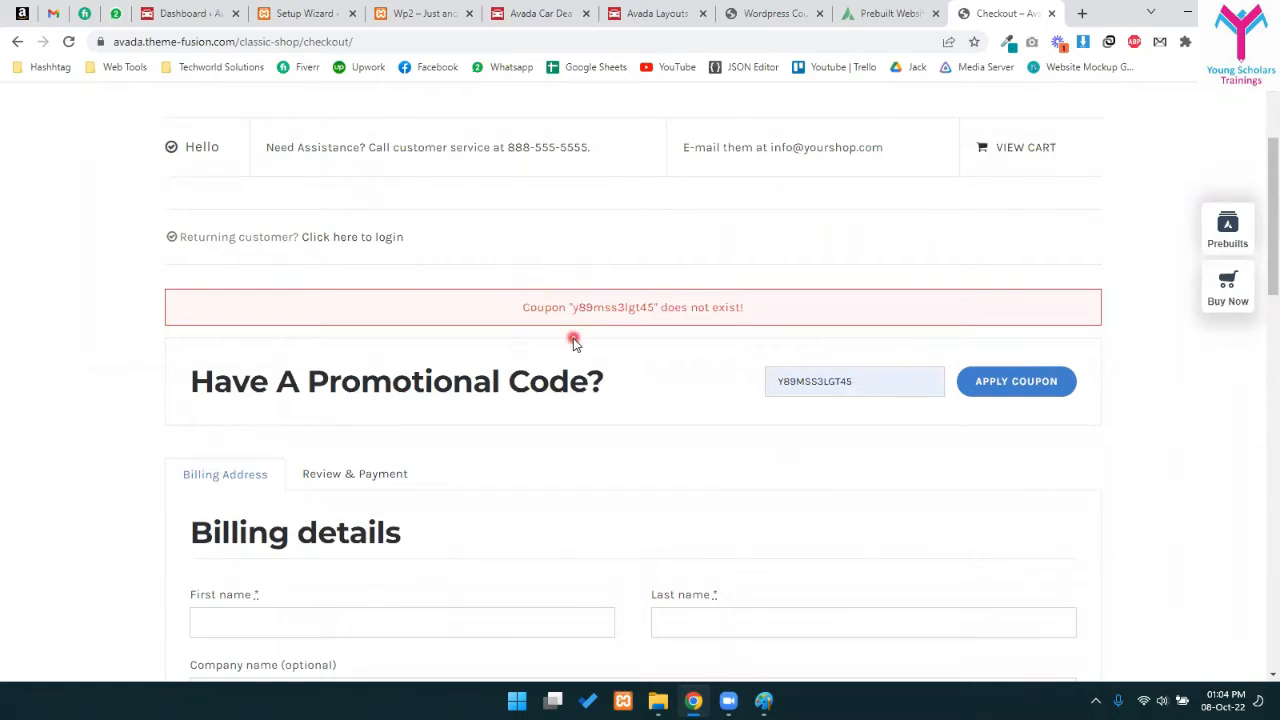
# - Review the checkout form and switch to the review and payment step
pyautogui.scroll(-4, 590, 350)
pyautogui.scroll(4, 640, 369)
pyautogui.scroll(3, 651, 369)
pyautogui.moveTo(578, 467); pyautogui.dragTo(752, 467)
pyautogui.scroll(-10, 900, 514)
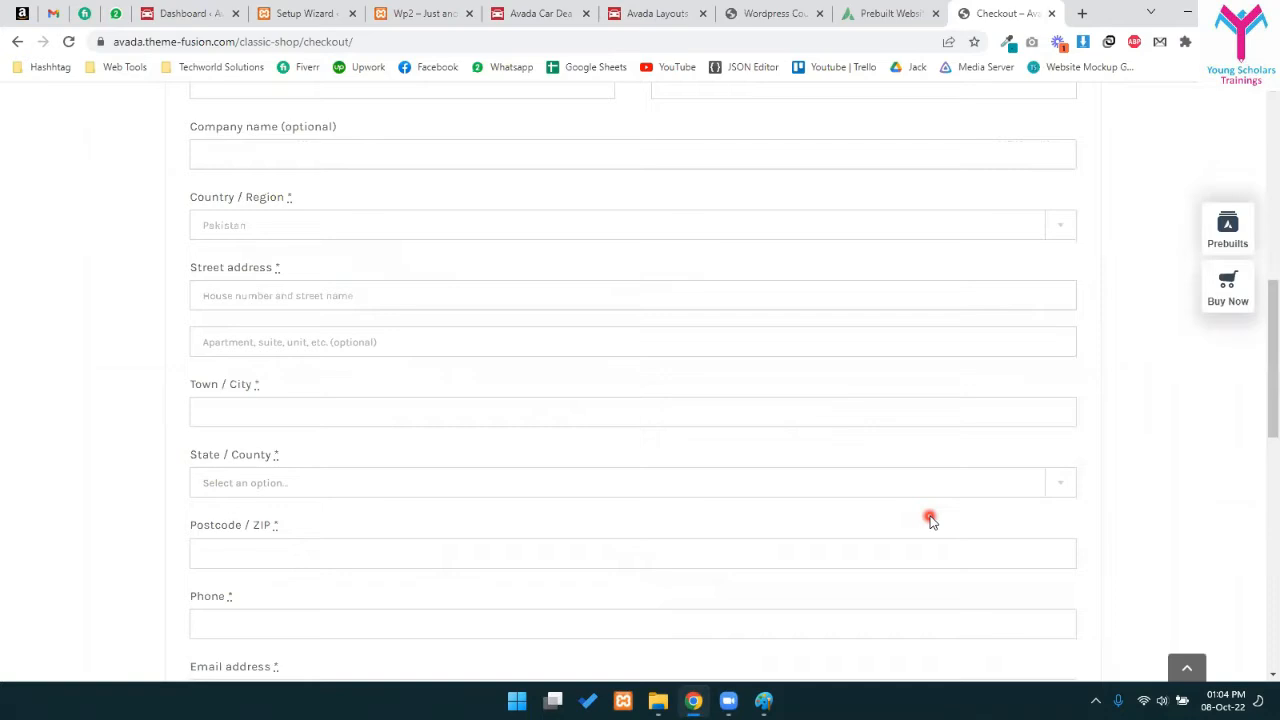
pyautogui.scroll(8, 930, 520)
pyautogui.scroll(3, 930, 508)
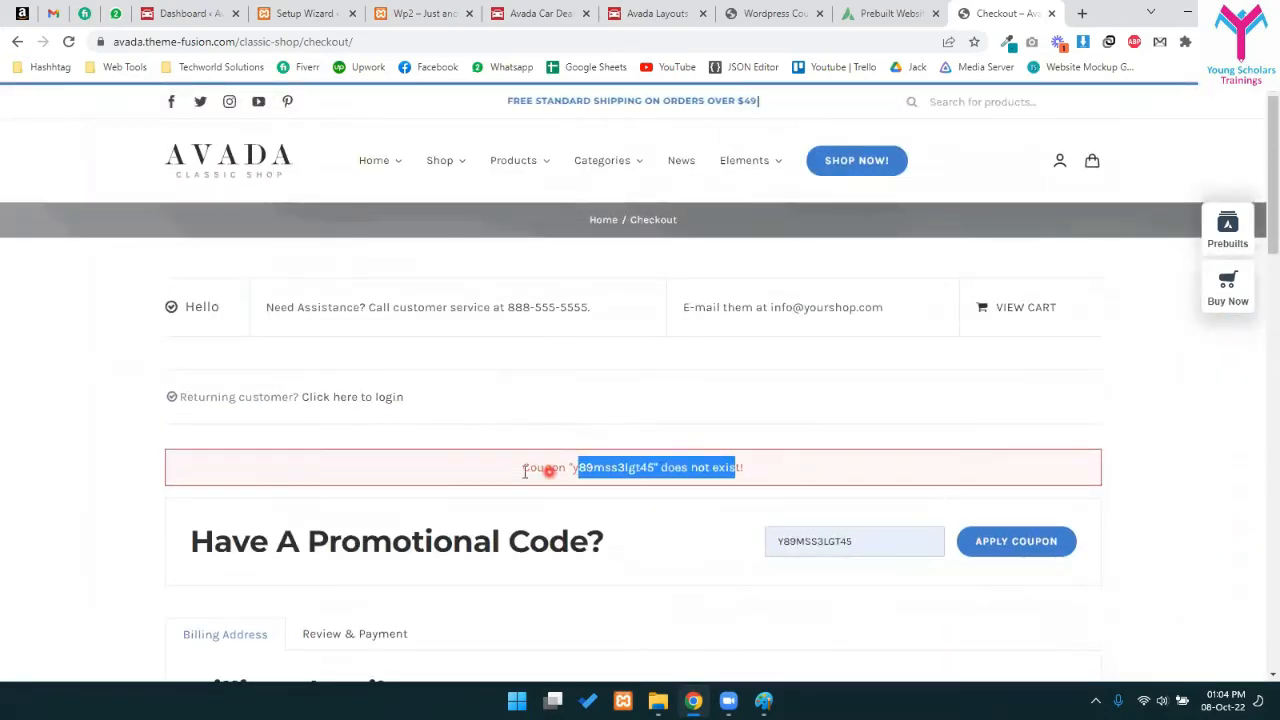
pyautogui.scroll(-2, 530, 470)
pyautogui.click(314, 478)
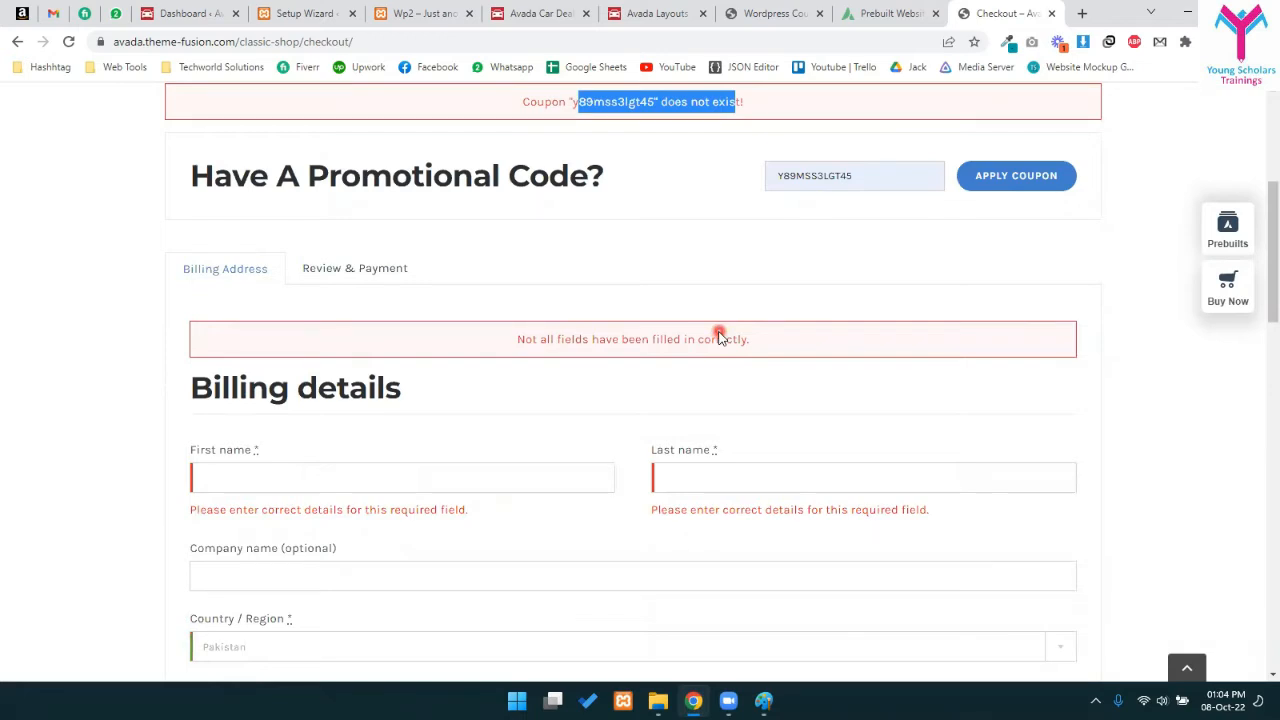
# - Trigger validation by continuing to Review & Payment with the billing fields still empty
pyautogui.scroll(-2, 357, 466)
pyautogui.click(237, 233)
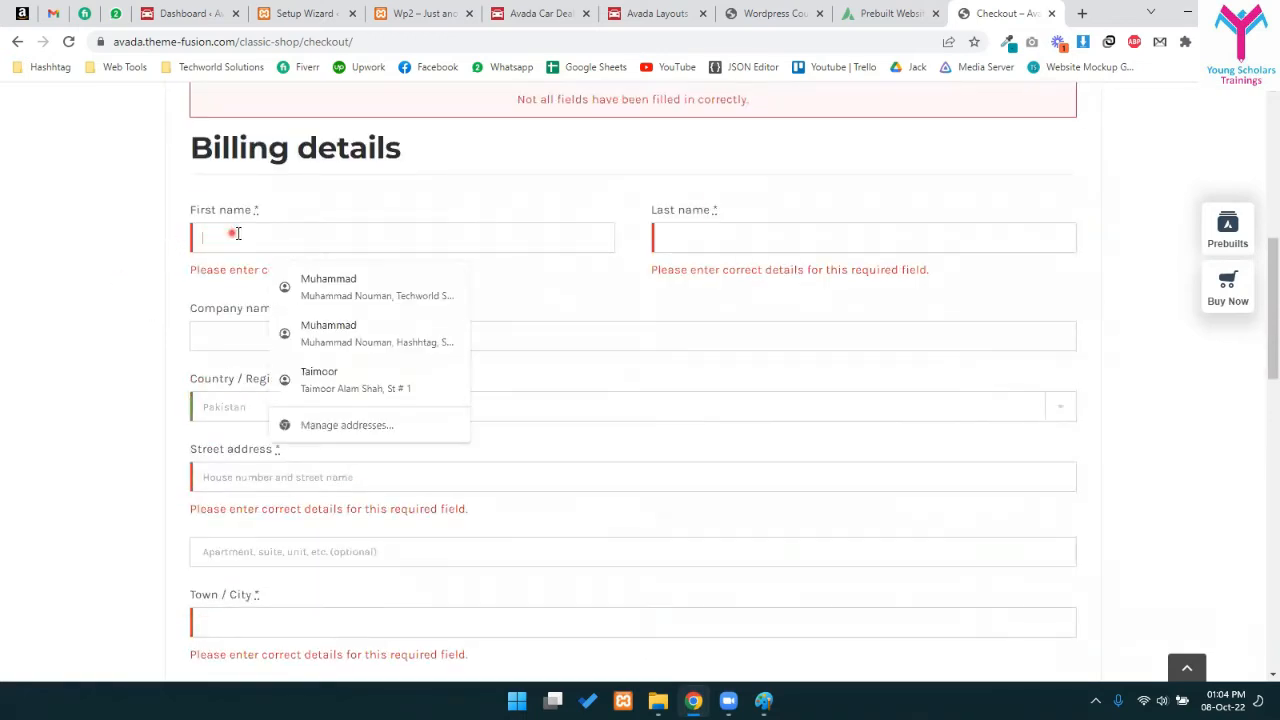
pyautogui.click(829, 186)
pyautogui.scroll(-4, 277, 451)
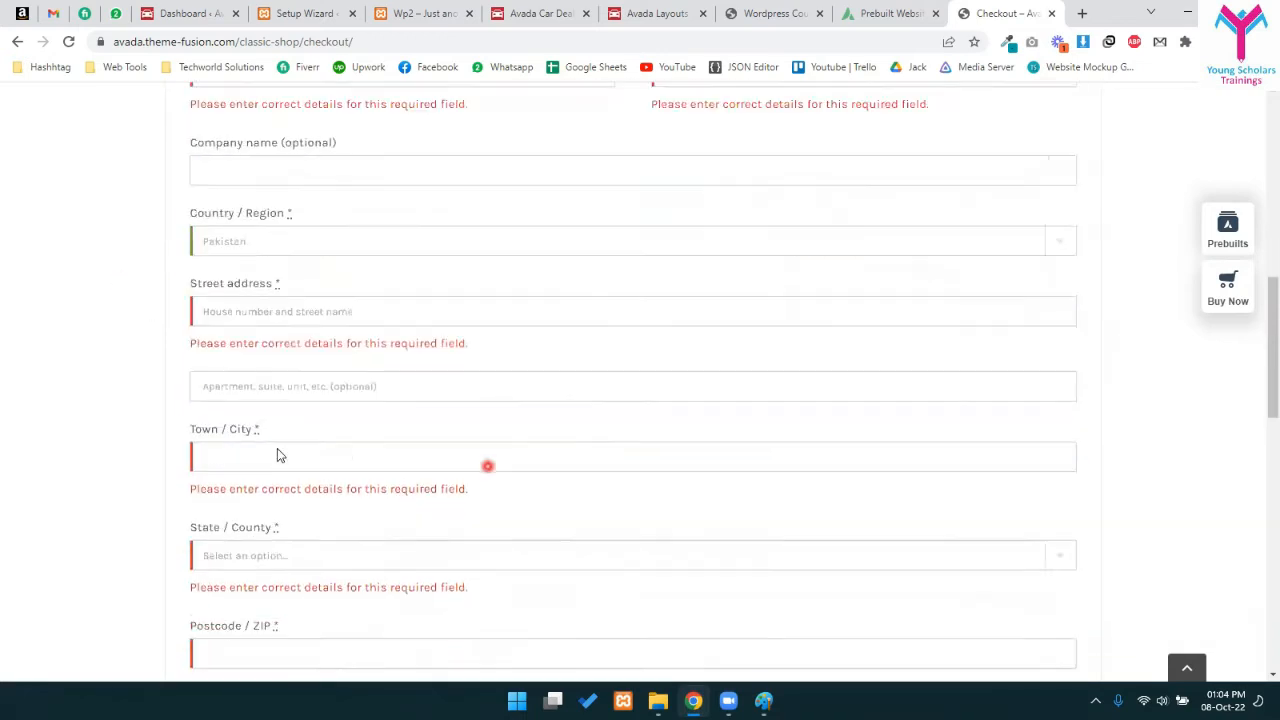
pyautogui.scroll(-2, 479, 499)
pyautogui.click(1014, 481)
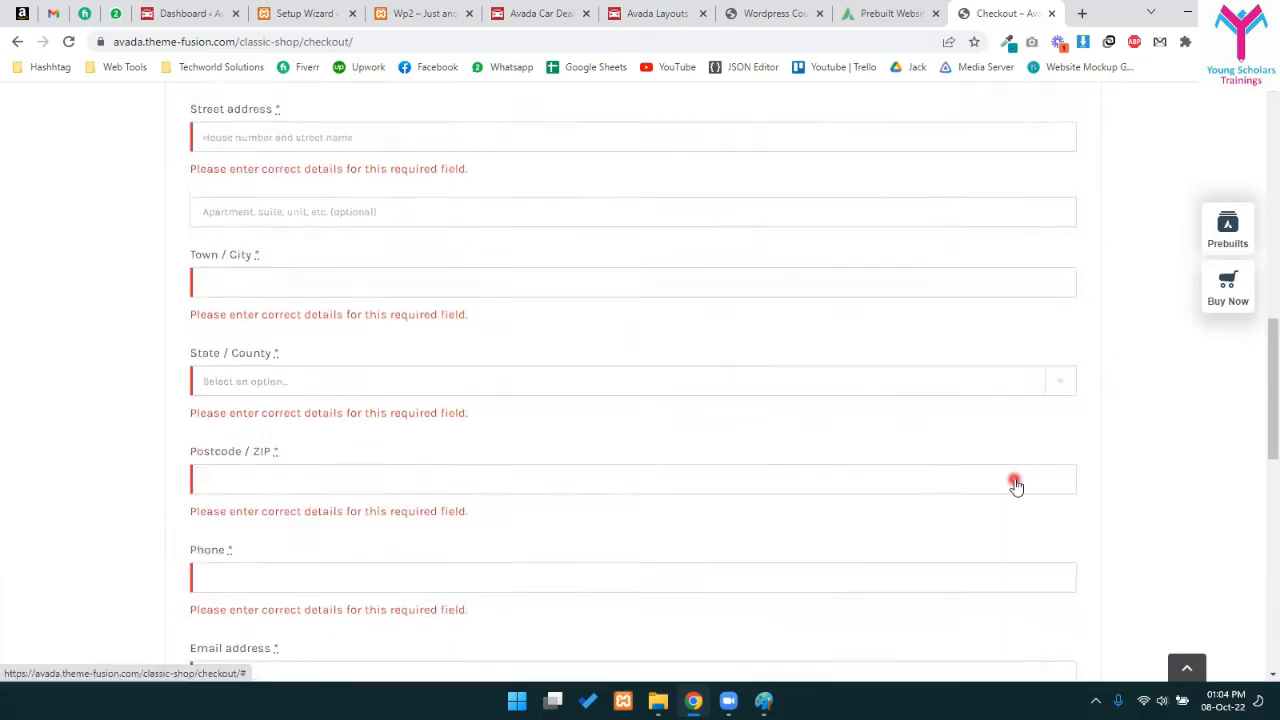
pyautogui.scroll(-3, 740, 340)
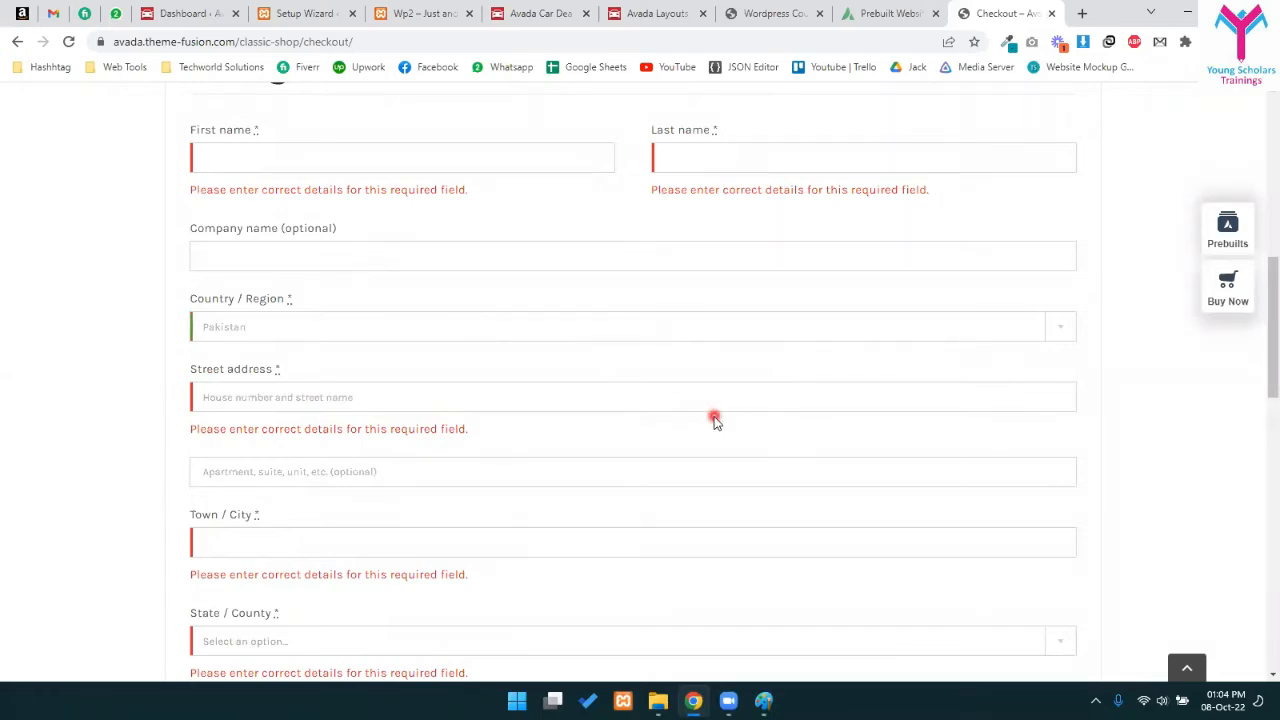
# - Fill First name, Last name, Street address and Town / City with placeholder text
pyautogui.click(370, 156)
pyautogui.write('lsdfsf')
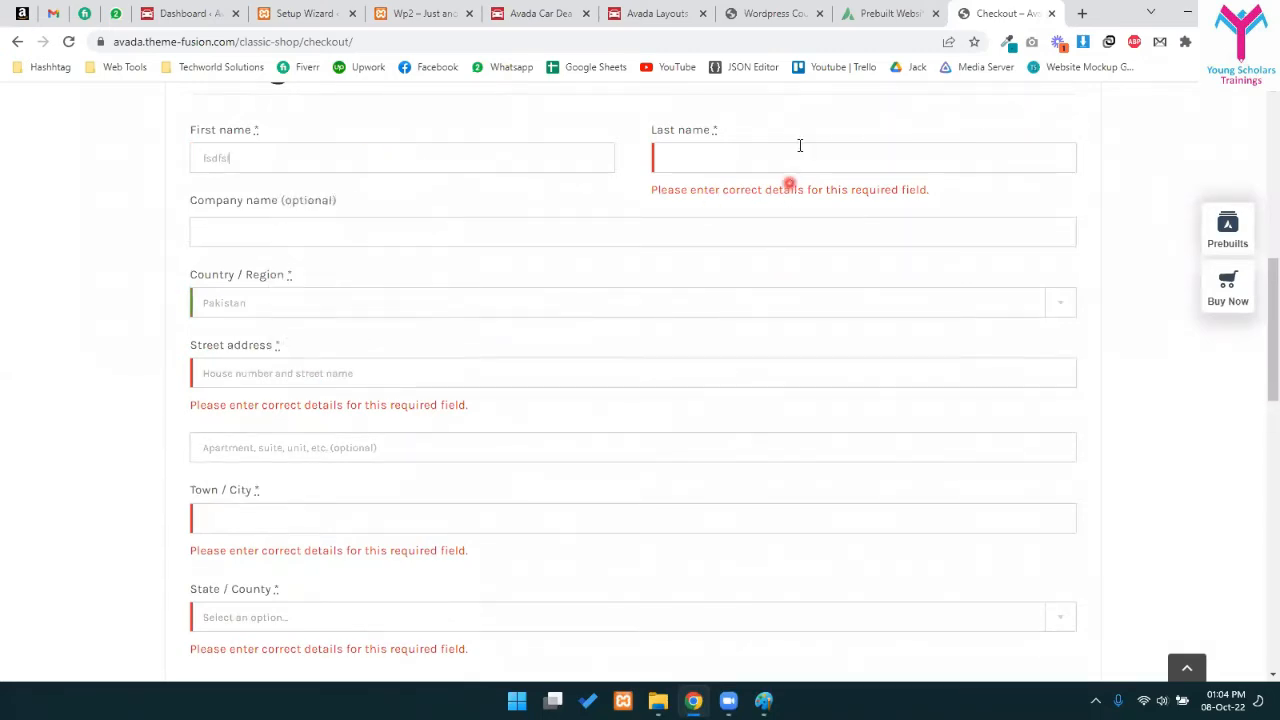
pyautogui.write('sdfsdfsdf')
pyautogui.click(322, 219)
pyautogui.write('dfsfdf')
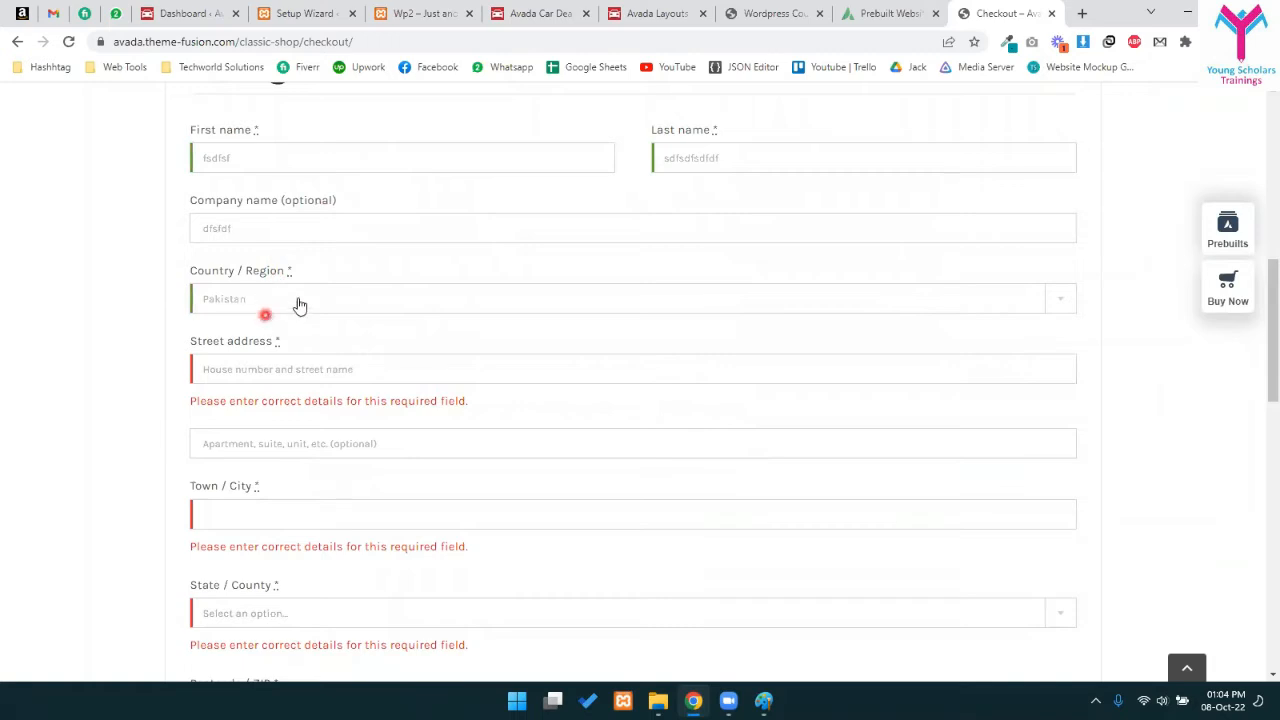
pyautogui.click(258, 370)
pyautogui.write('sdfsdff')
pyautogui.click(272, 480)
pyautogui.write('sd')
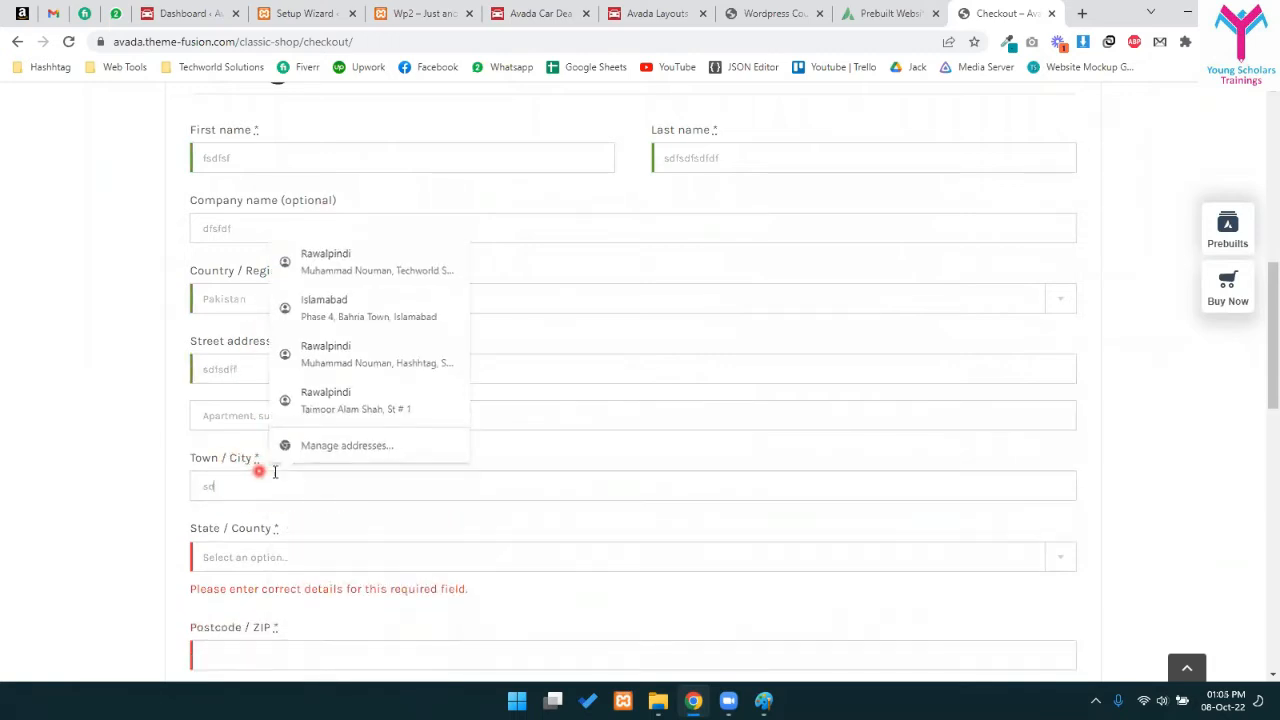
pyautogui.write('fdf')
# - Choose Azad Kashmir as state, enter postcode 3442332, a dummy phone number and placeholder email
pyautogui.scroll(-2, 275, 472)
pyautogui.click(272, 397)
pyautogui.click(288, 488)
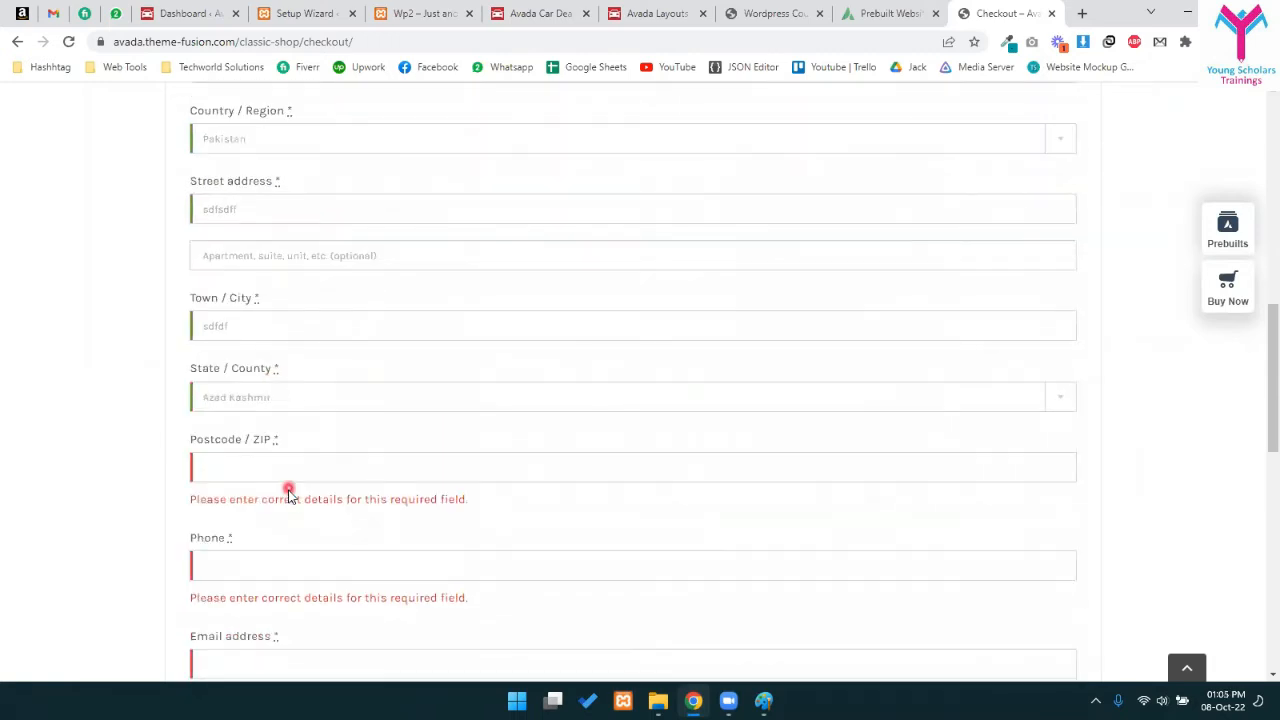
pyautogui.click(272, 467)
pyautogui.write('3442332')
pyautogui.click(252, 525)
pyautogui.write('sdfsdfsd')
pyautogui.doubleClick(272, 529)
pyautogui.write('32323232')
pyautogui.click(278, 597)
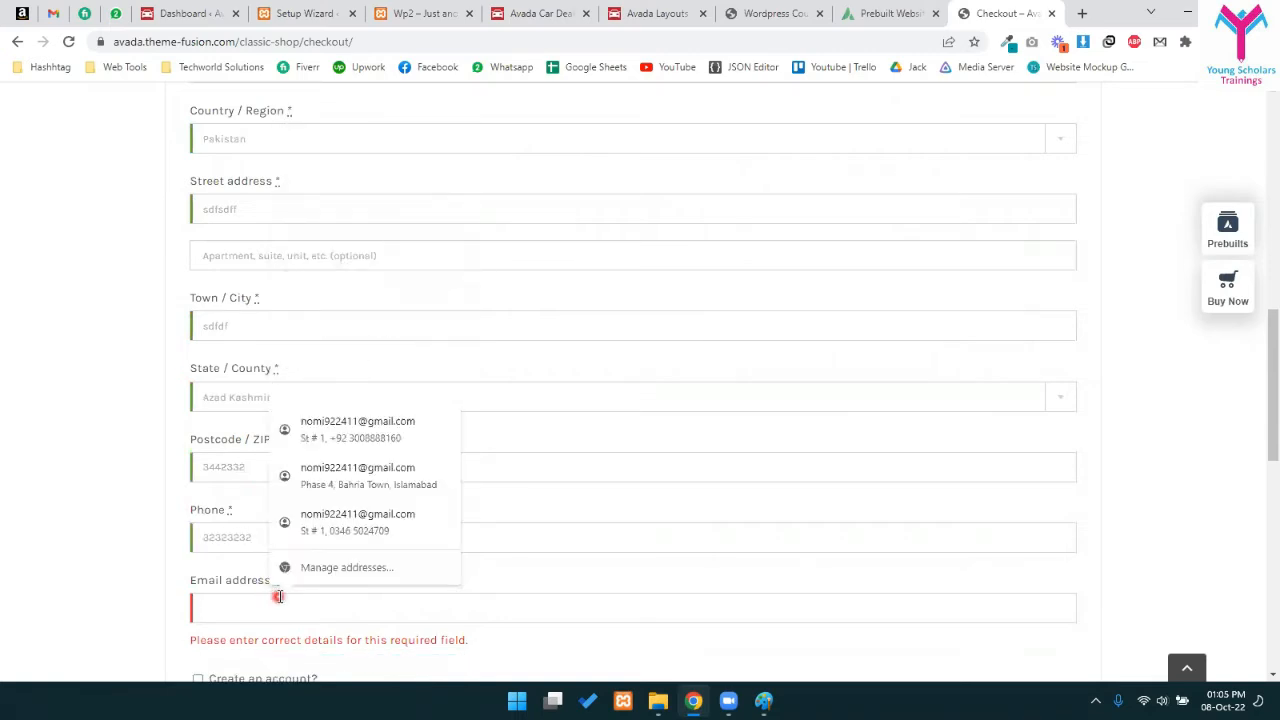
pyautogui.write('sd@mddd.com')
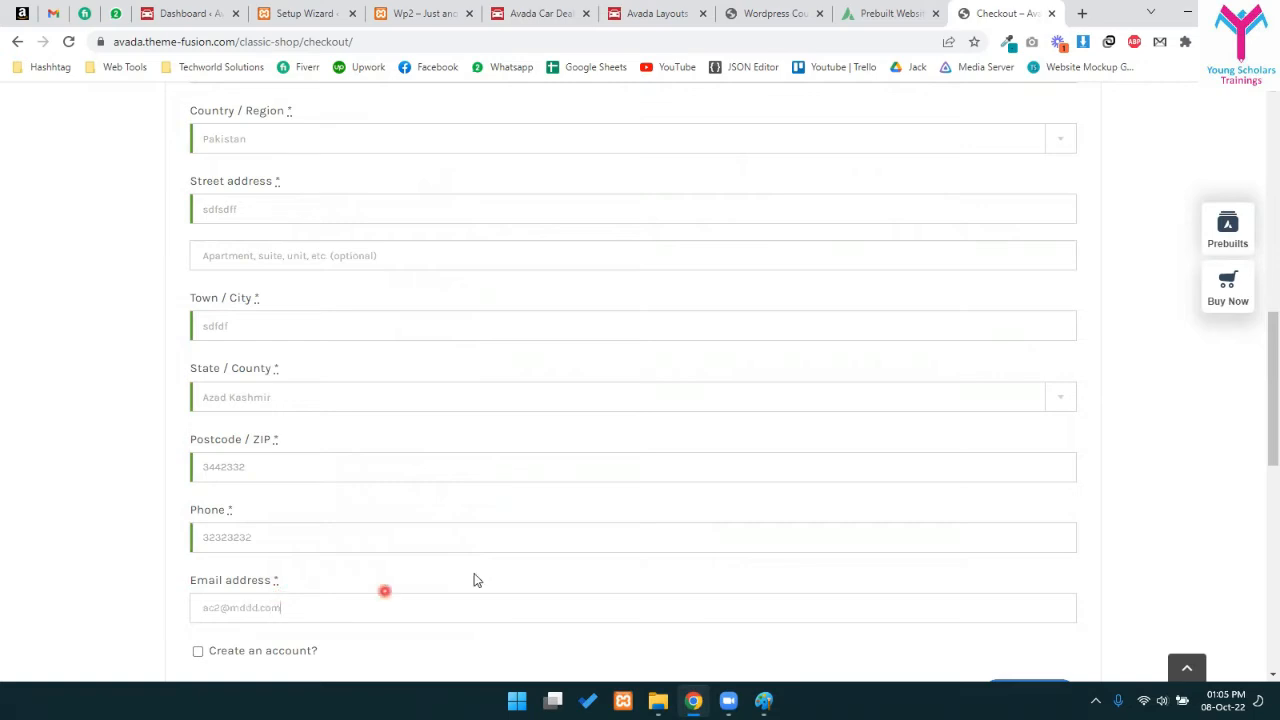
pyautogui.scroll(-2, 475, 580)
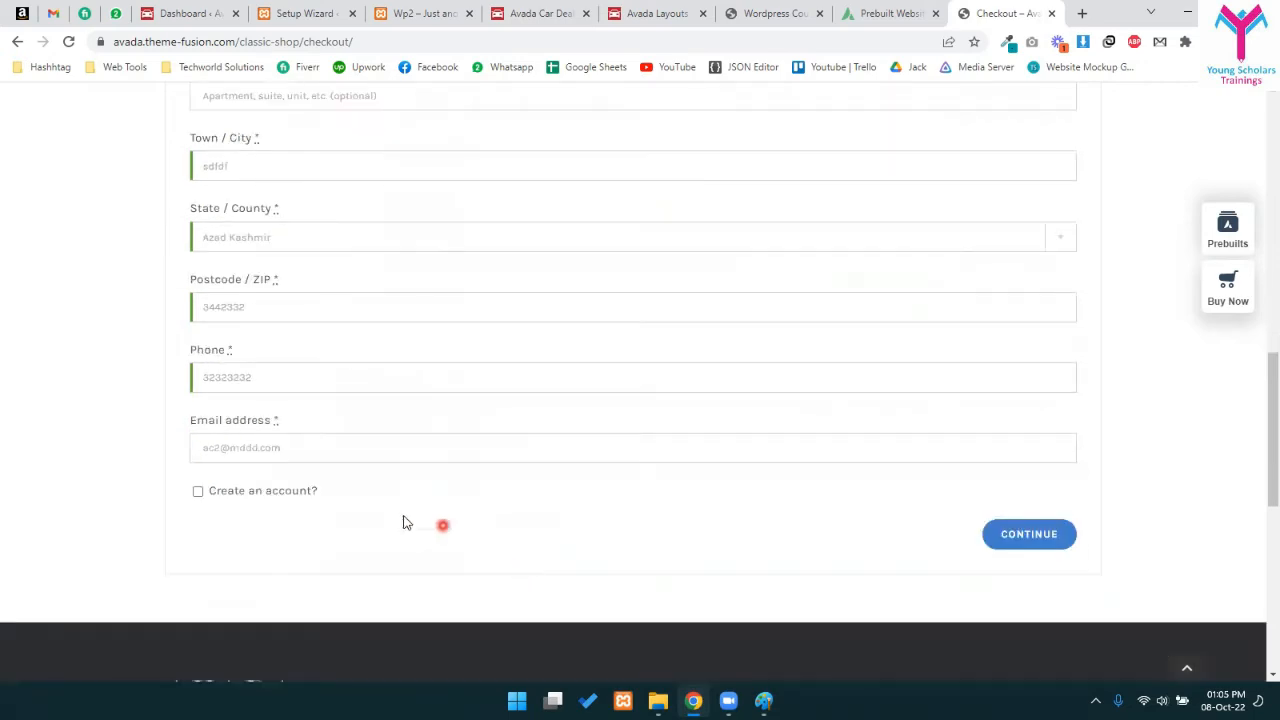
# - Continue to the review and payment step and place the $289 order
pyautogui.click(1047, 546)
pyautogui.scroll(3, 600, 437)
pyautogui.scroll(-6, 598, 438)
pyautogui.scroll(3, 509, 440)
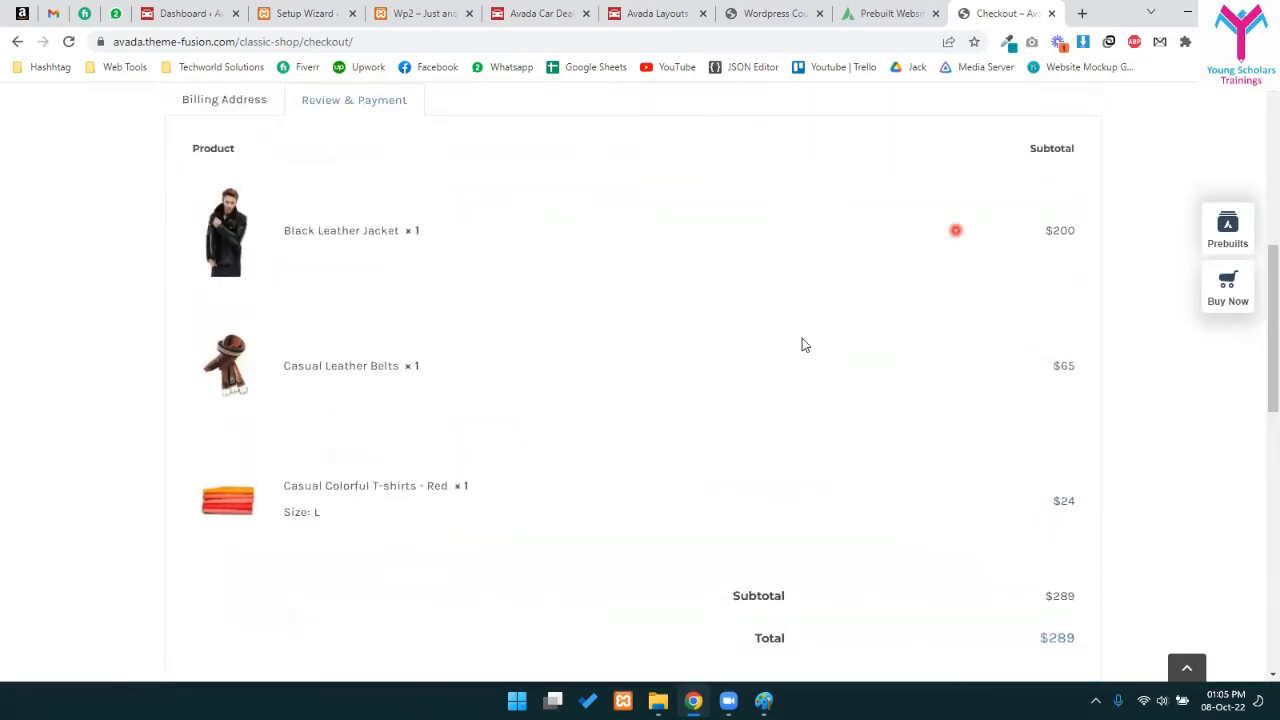
pyautogui.scroll(-2, 840, 377)
pyautogui.click(937, 403)
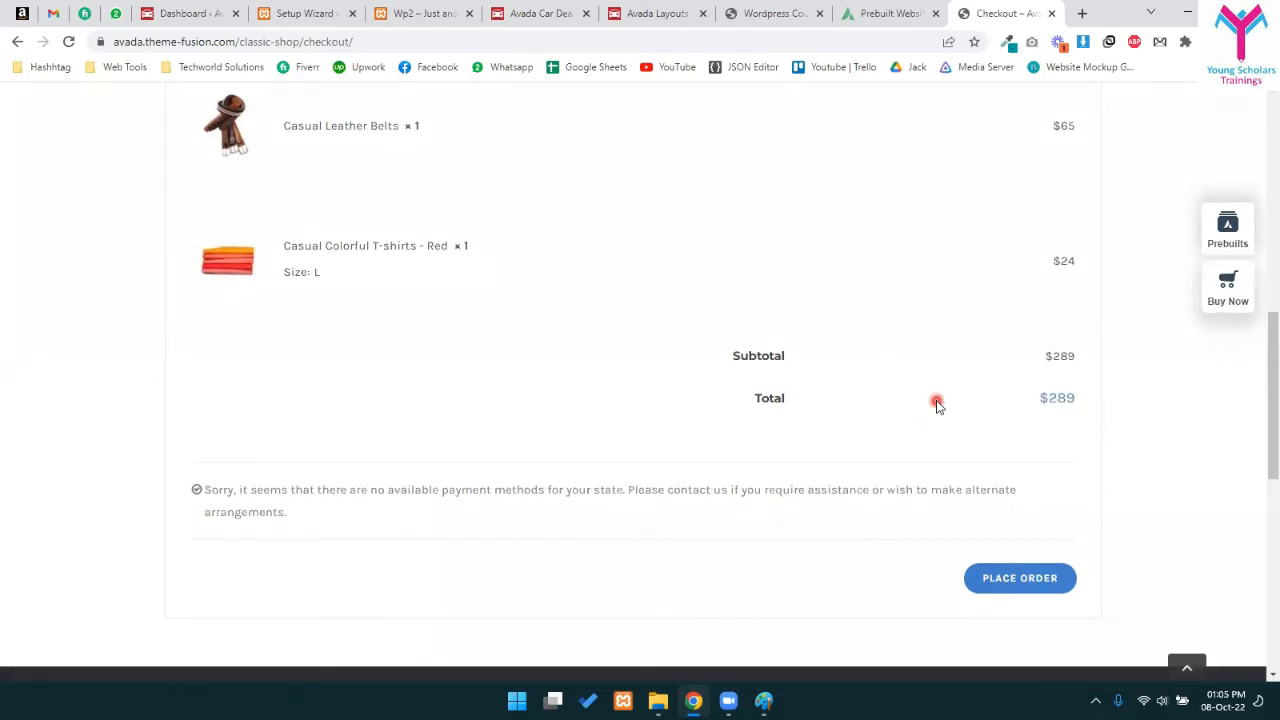
pyautogui.click(1031, 591)
pyautogui.click(963, 340)
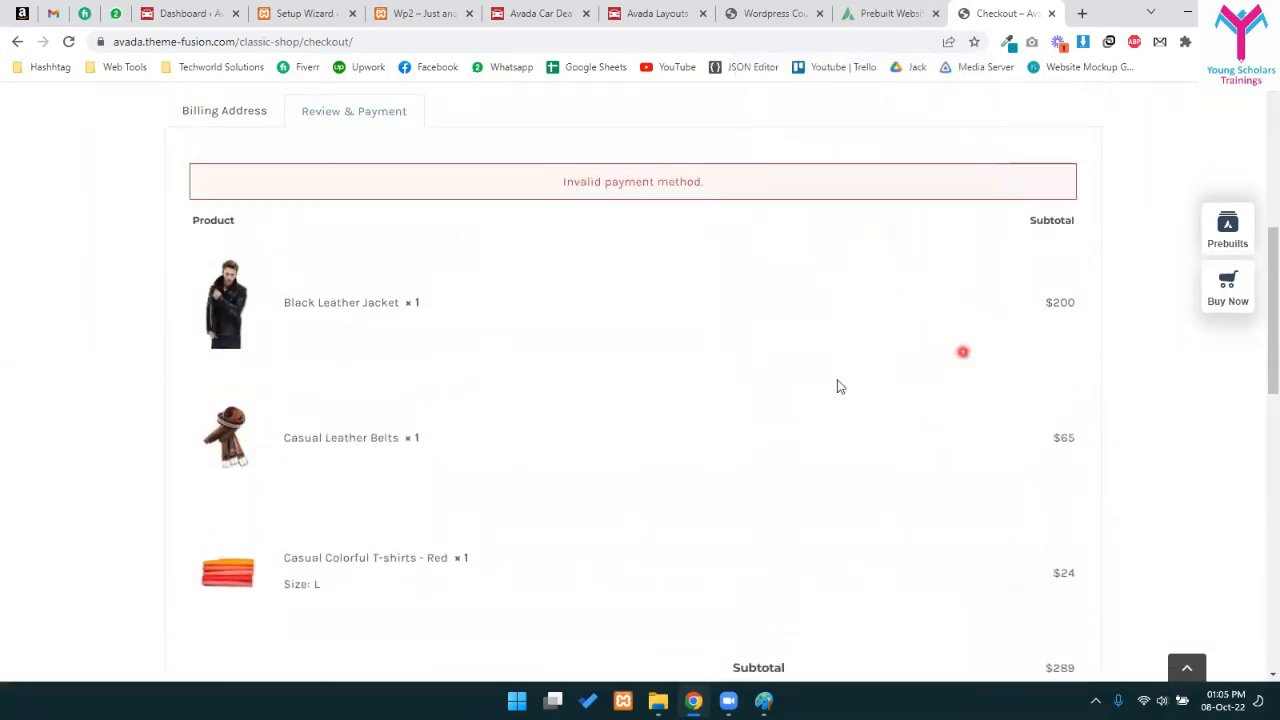
# - Highlight the no-payment-methods message and retry placing the order
pyautogui.scroll(2, 708, 480)
pyautogui.scroll(-1, 697, 480)
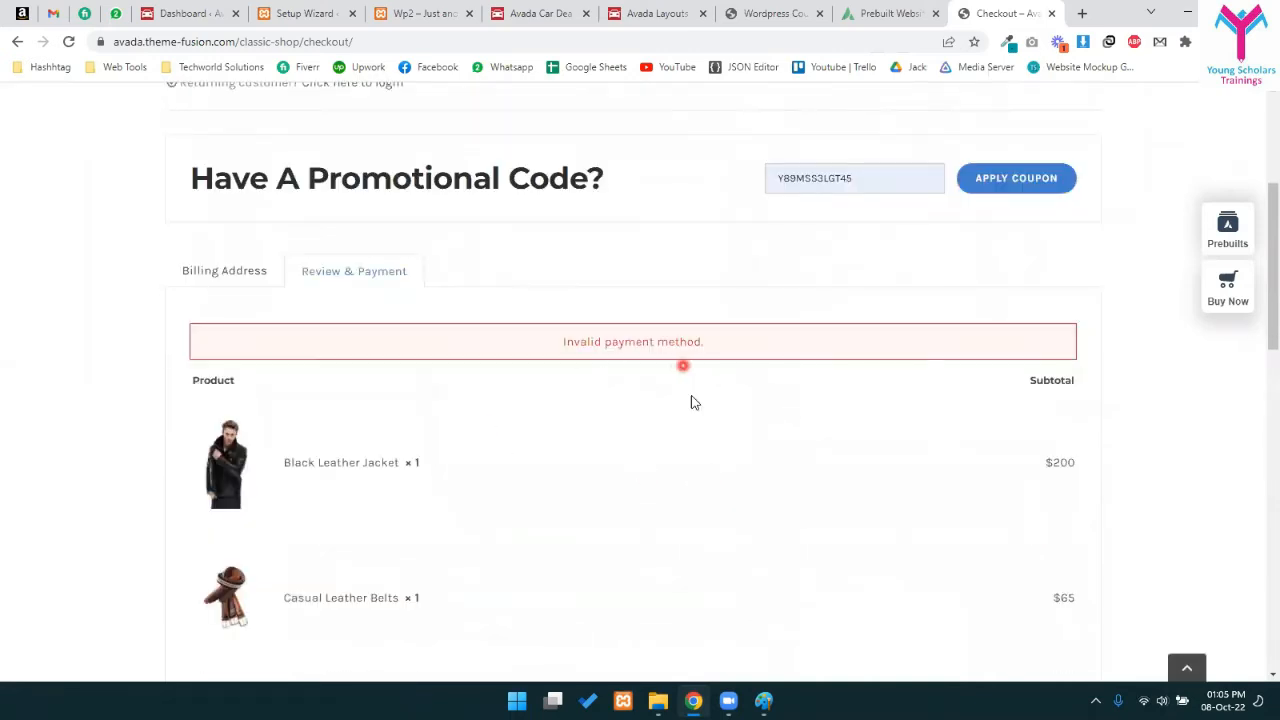
pyautogui.scroll(-6, 690, 402)
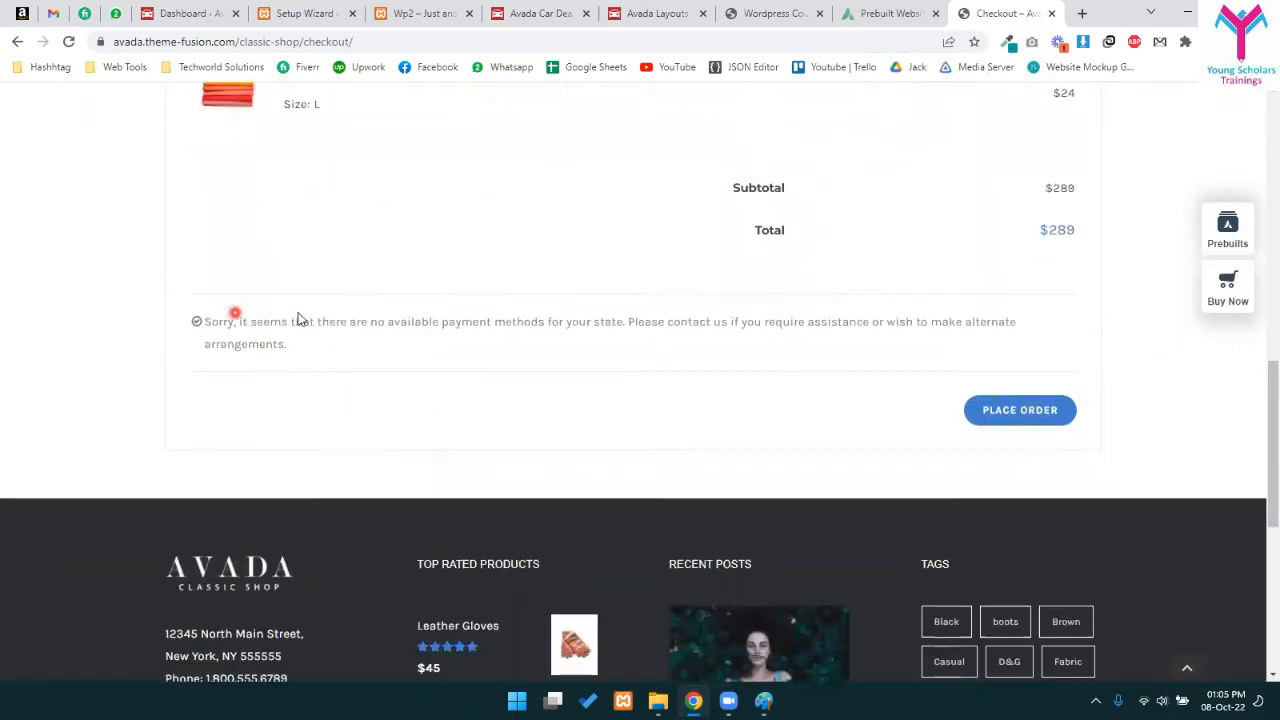
pyautogui.moveTo(297, 318); pyautogui.dragTo(550, 348)
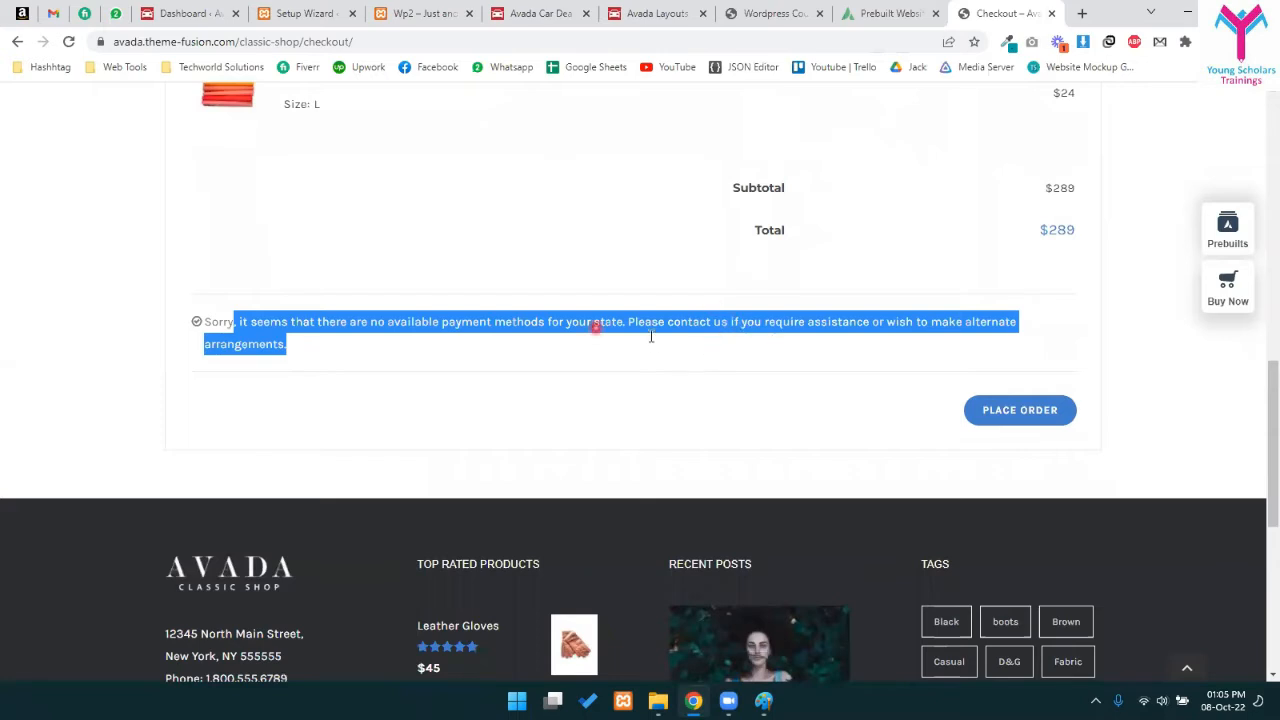
pyautogui.moveTo(340, 310); pyautogui.dragTo(354, 273)
pyautogui.click(203, 320)
pyautogui.moveTo(215, 318); pyautogui.dragTo(350, 350)
pyautogui.click(377, 345)
pyautogui.moveTo(232, 305); pyautogui.dragTo(340, 357)
pyautogui.click(258, 338)
pyautogui.moveTo(224, 316); pyautogui.dragTo(374, 368)
pyautogui.click(1004, 411)
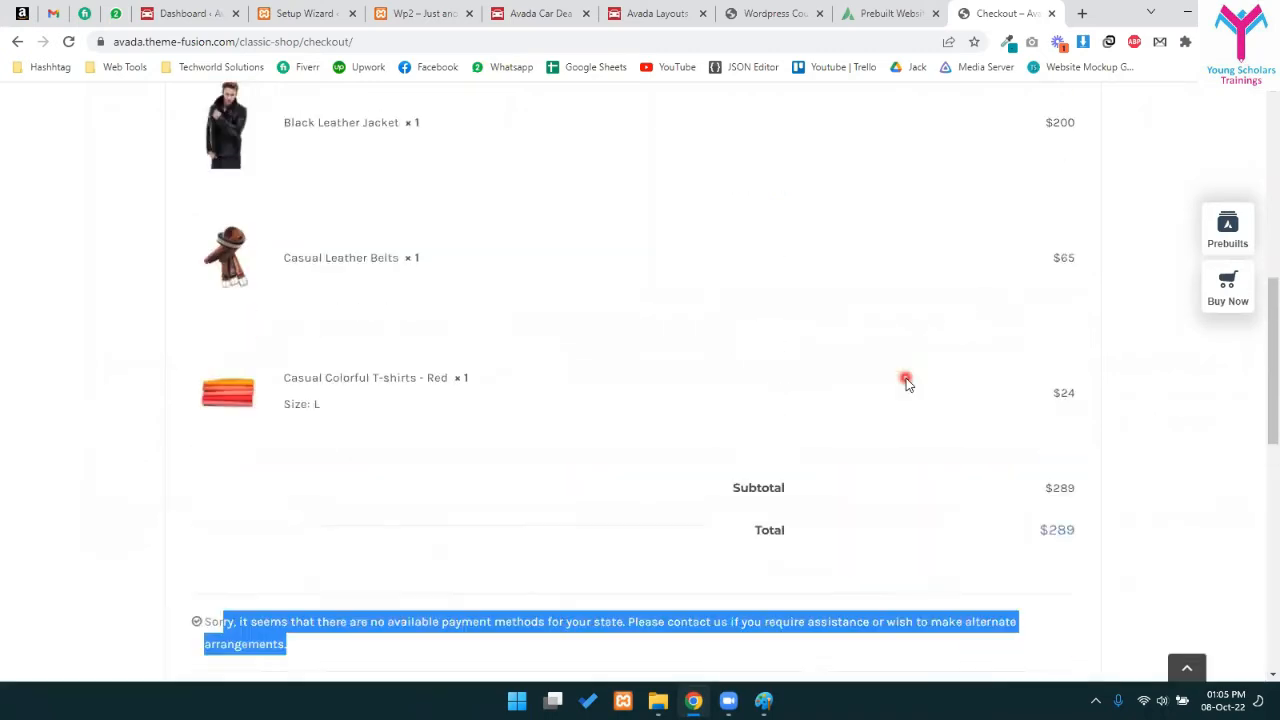
# - Glance at the course notes and setup wizard tabs, then scroll the checkout back to the top
pyautogui.click(800, 8)
pyautogui.click(1000, 13)
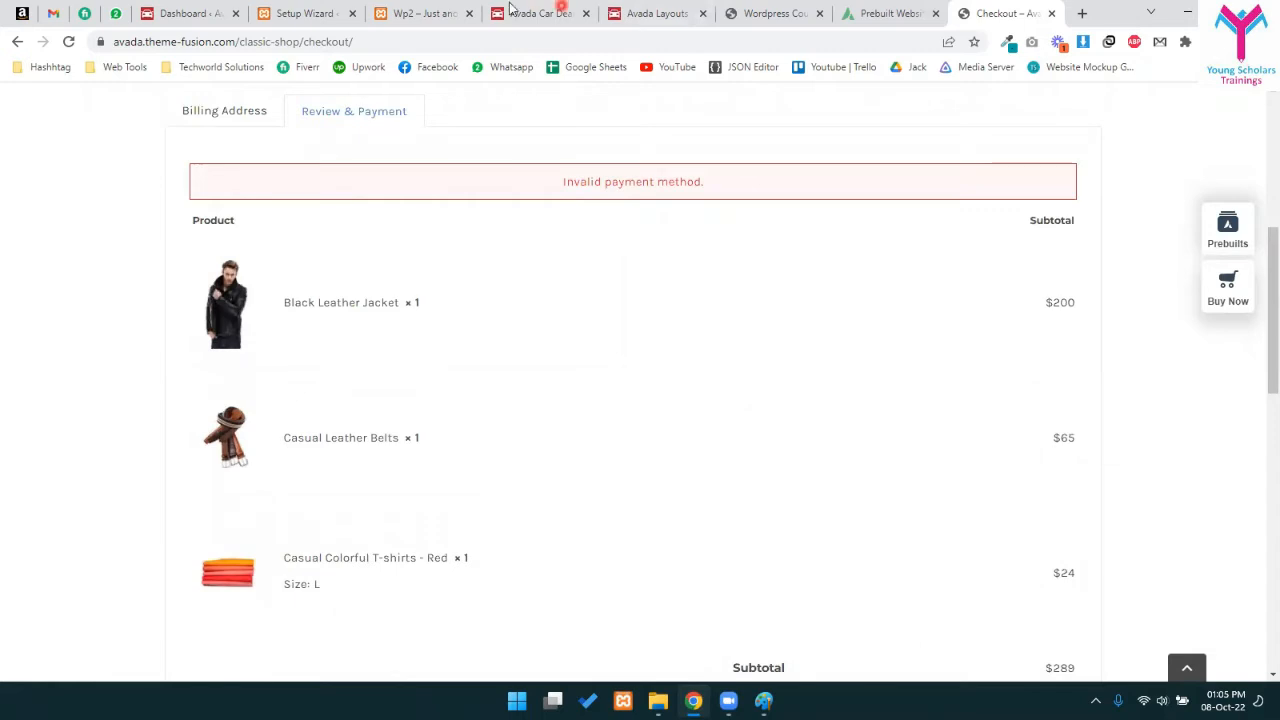
pyautogui.click(420, 13)
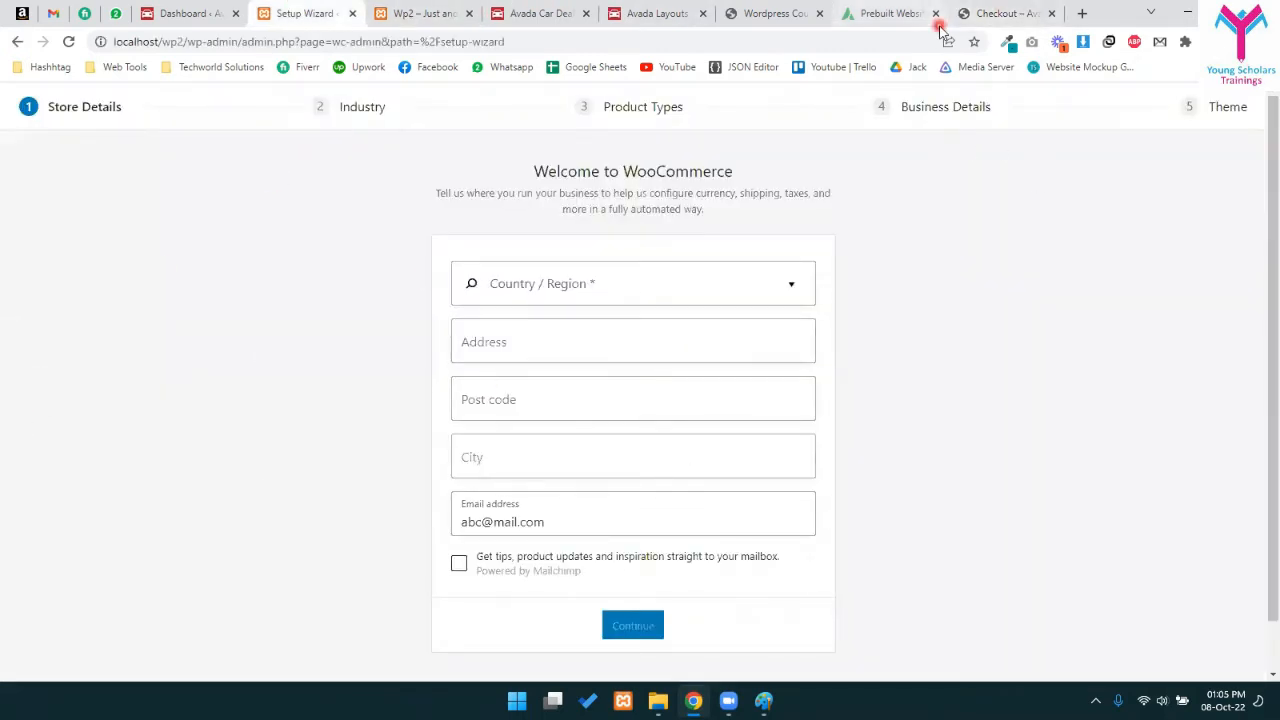
pyautogui.click(1000, 13)
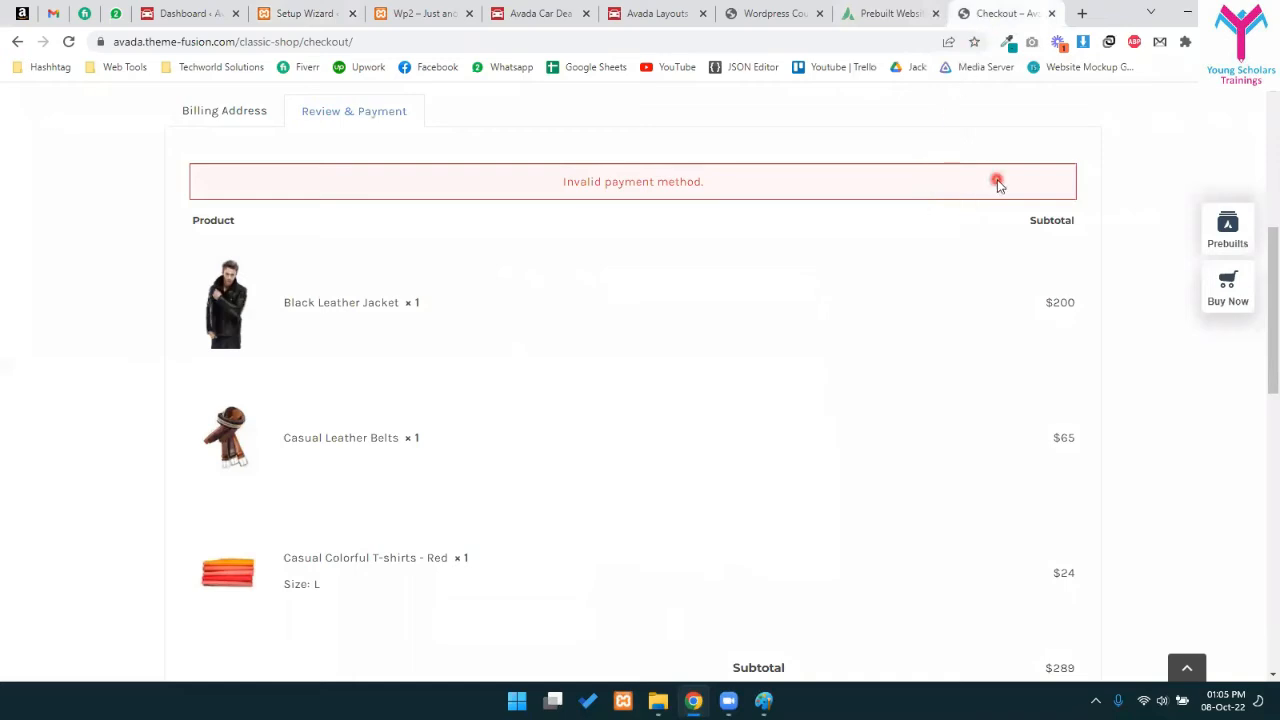
pyautogui.scroll(5, 926, 380)
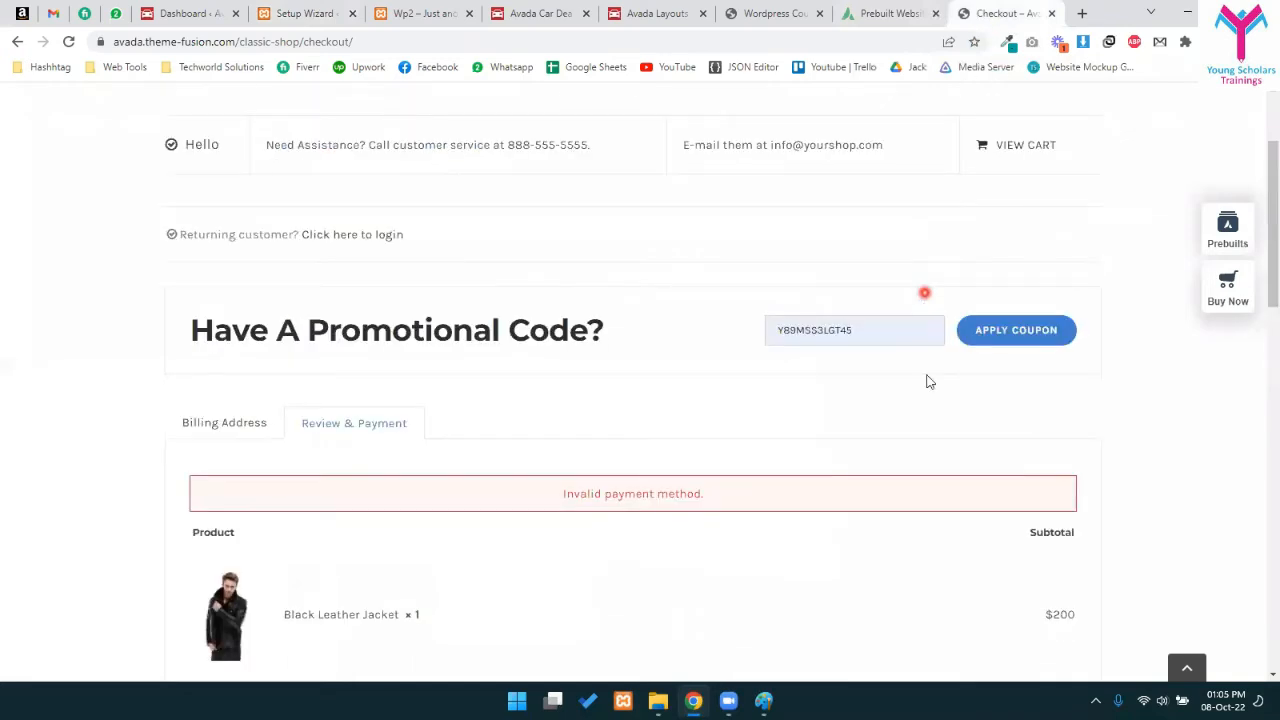
pyautogui.scroll(-2, 893, 472)
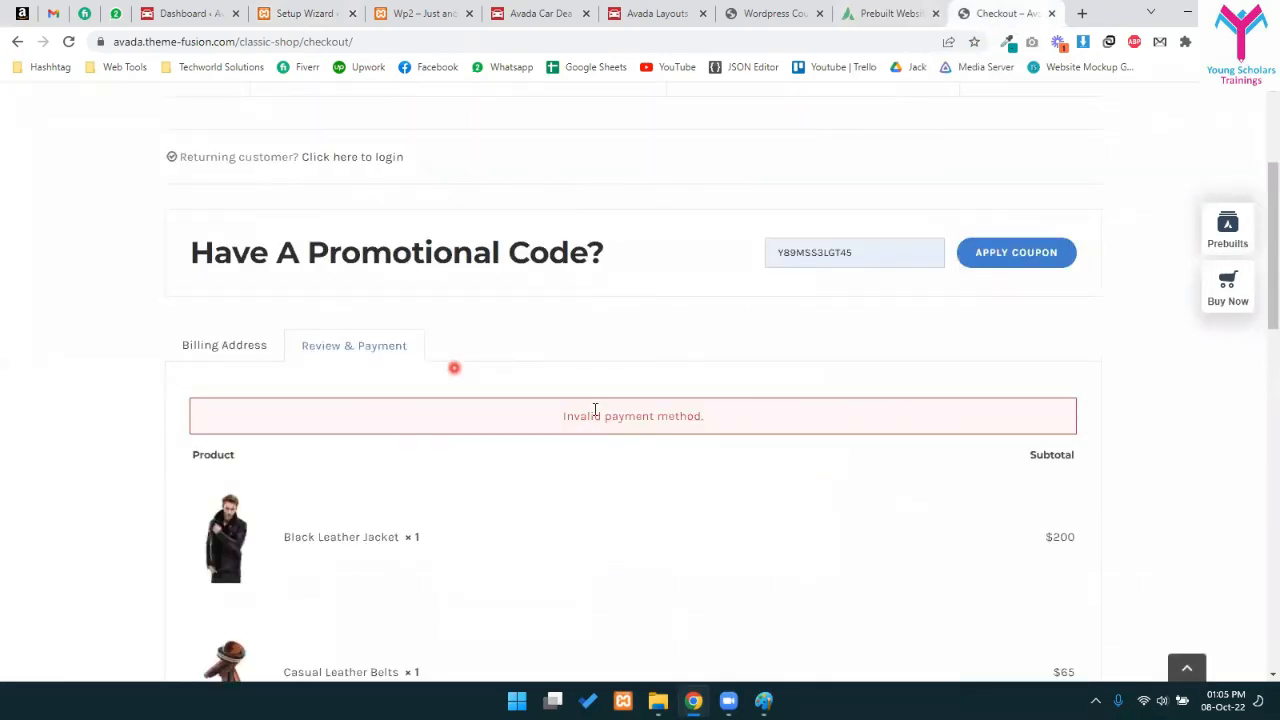
pyautogui.scroll(-2, 549, 430)
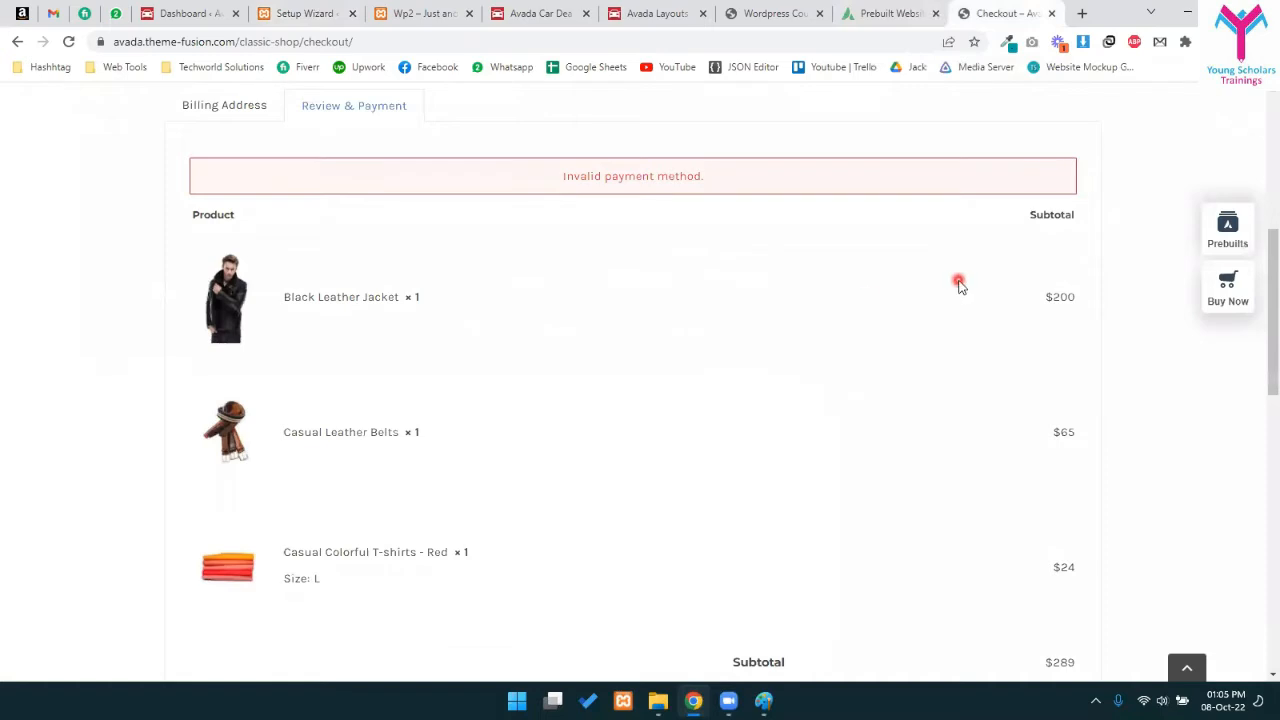
pyautogui.scroll(2, 958, 285)
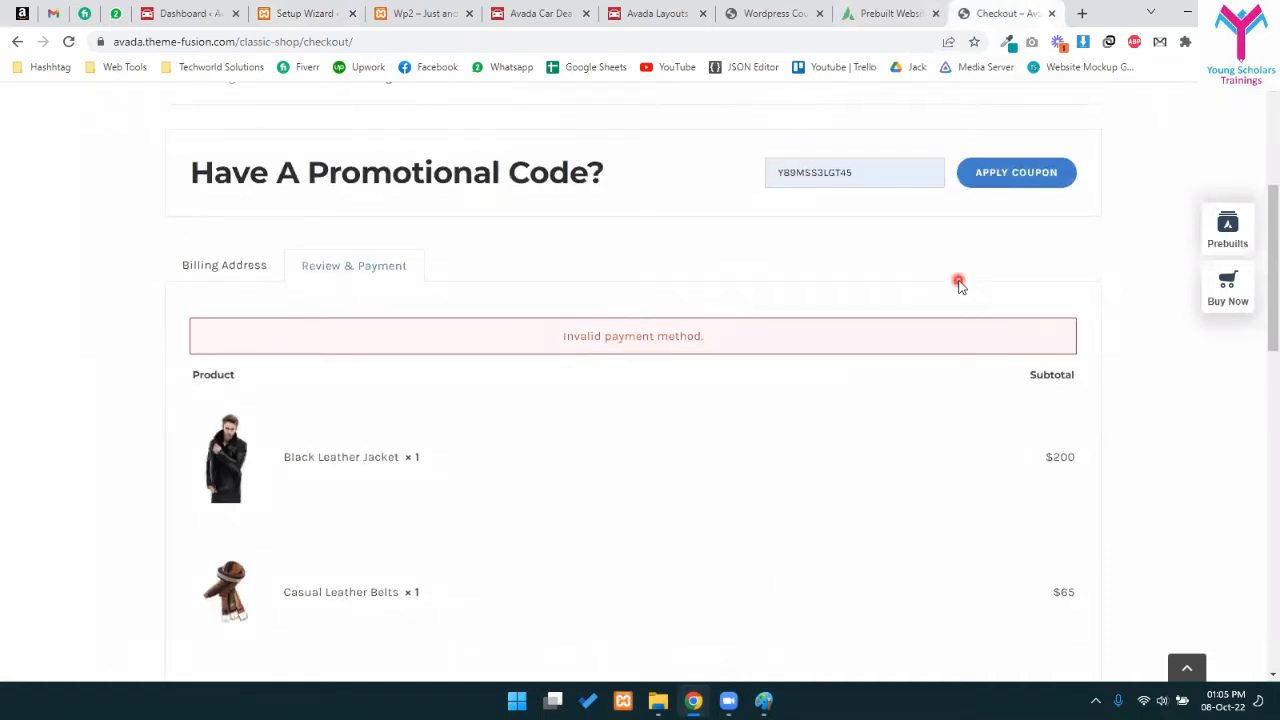
pyautogui.scroll(3, 374, 503)
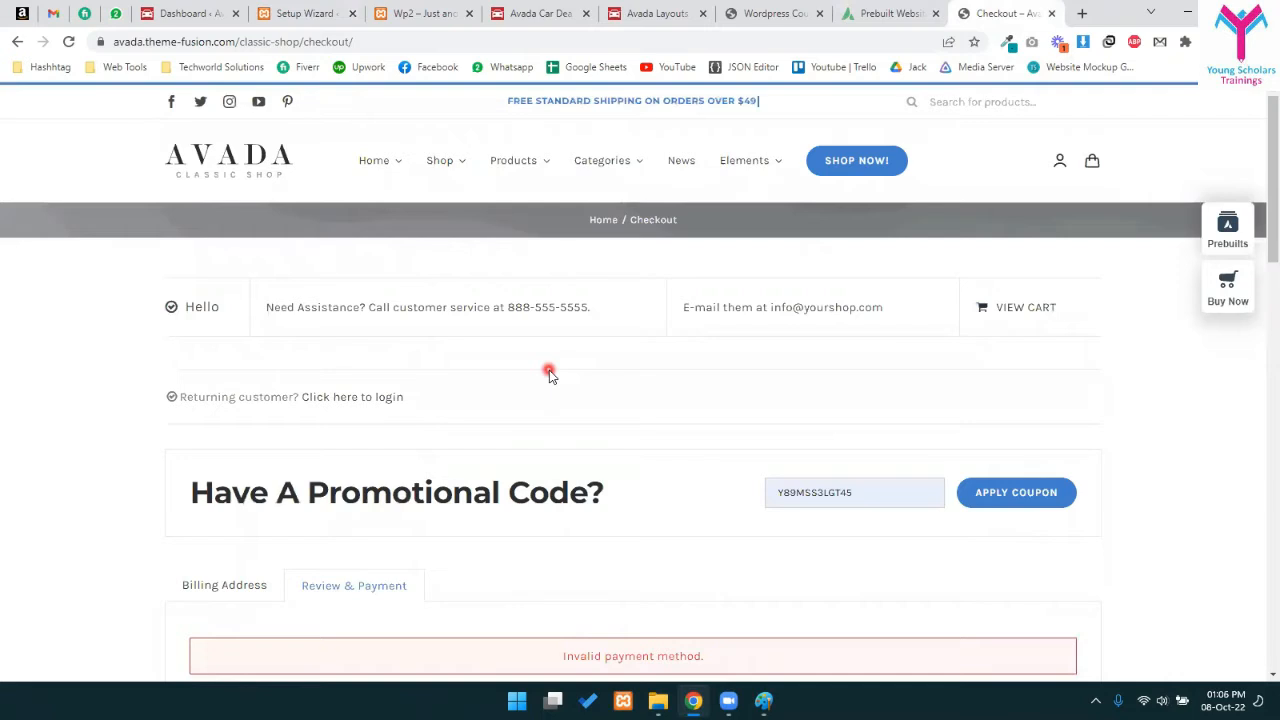
# - Open the demo shopping cart and scroll through its three items
pyautogui.click(1093, 165)
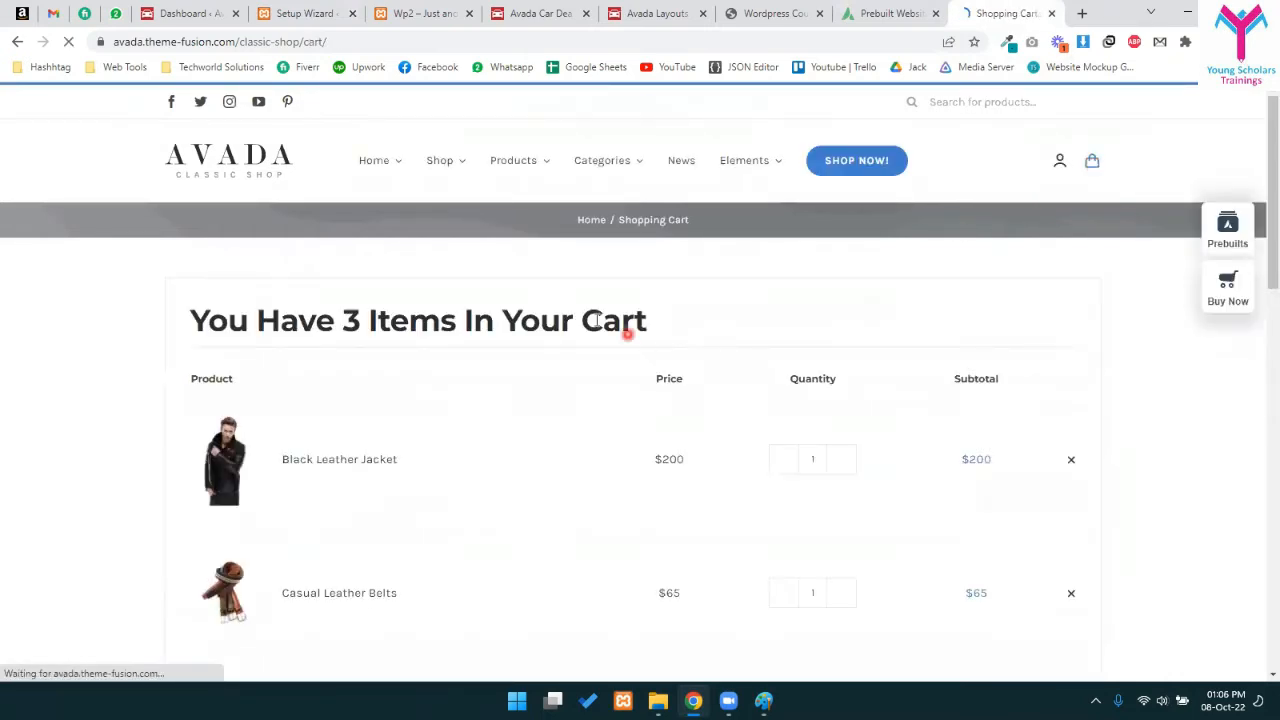
pyautogui.scroll(-4, 853, 140)
pyautogui.scroll(-2, 650, 300)
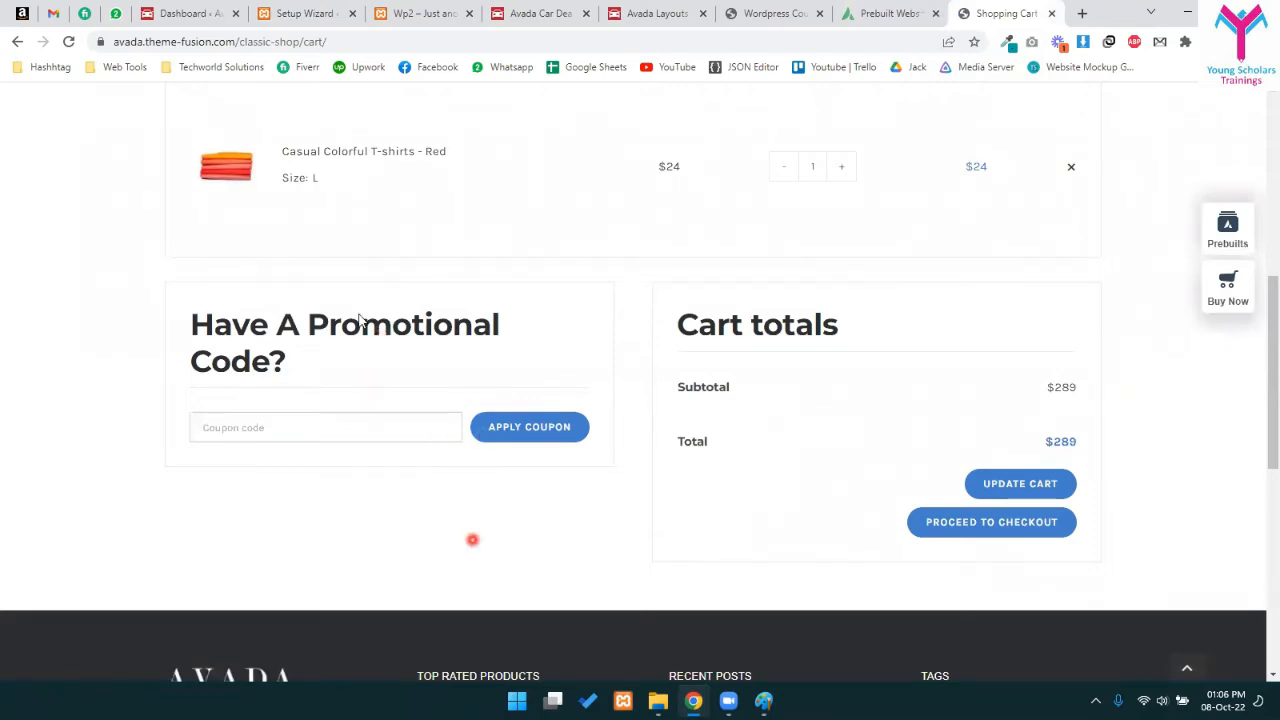
pyautogui.scroll(3, 733, 415)
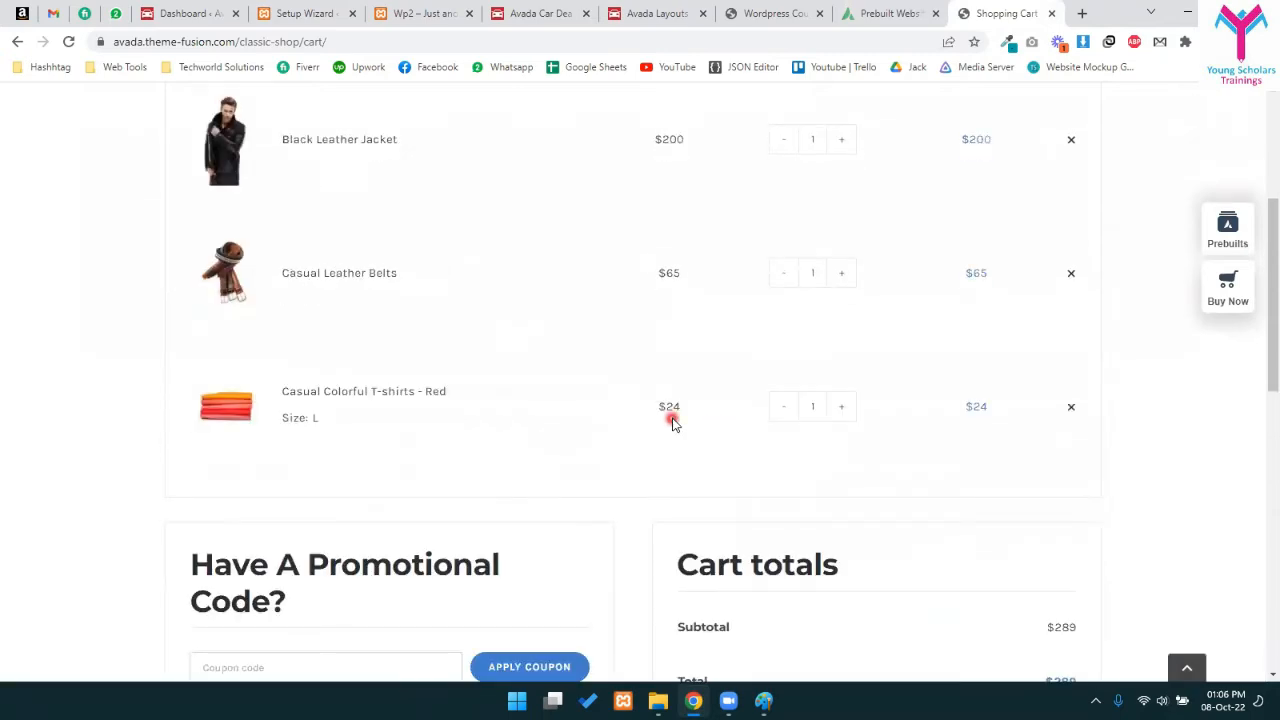
# - Go to the Flatsome demo at flatsome3.uxthemes.com from the address bar
pyautogui.click(906, 37)
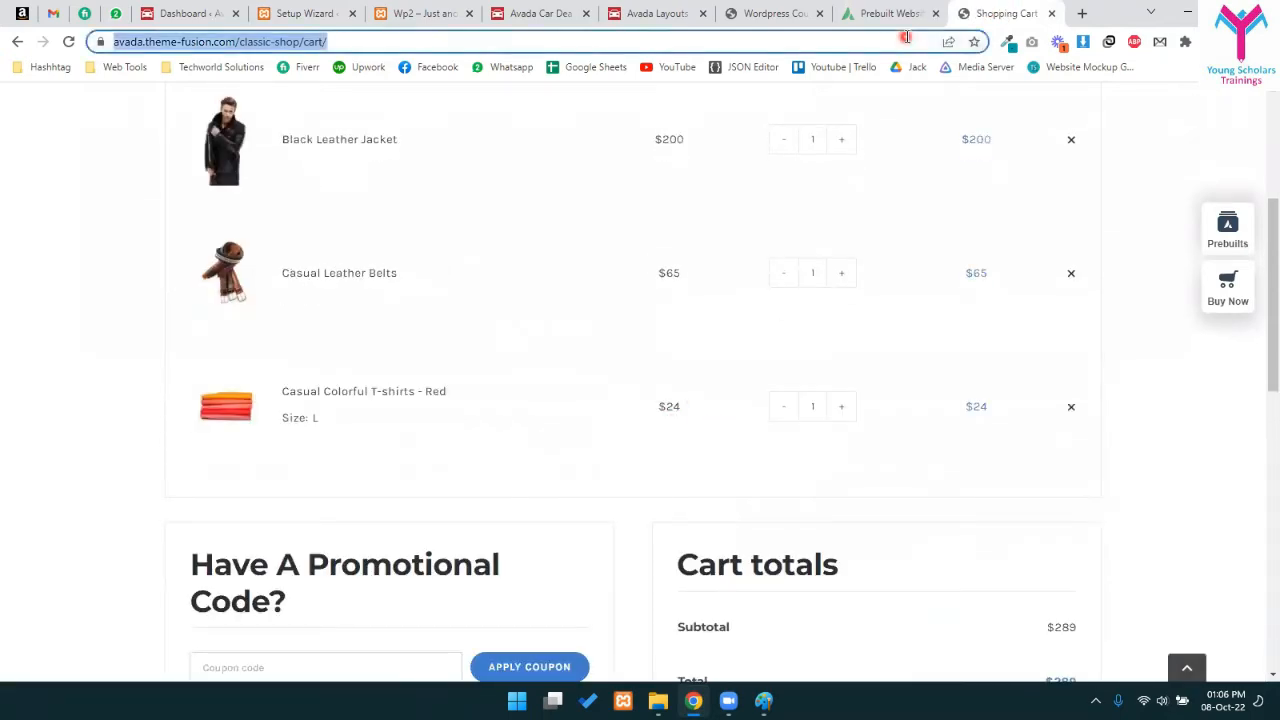
pyautogui.write('flatosme')
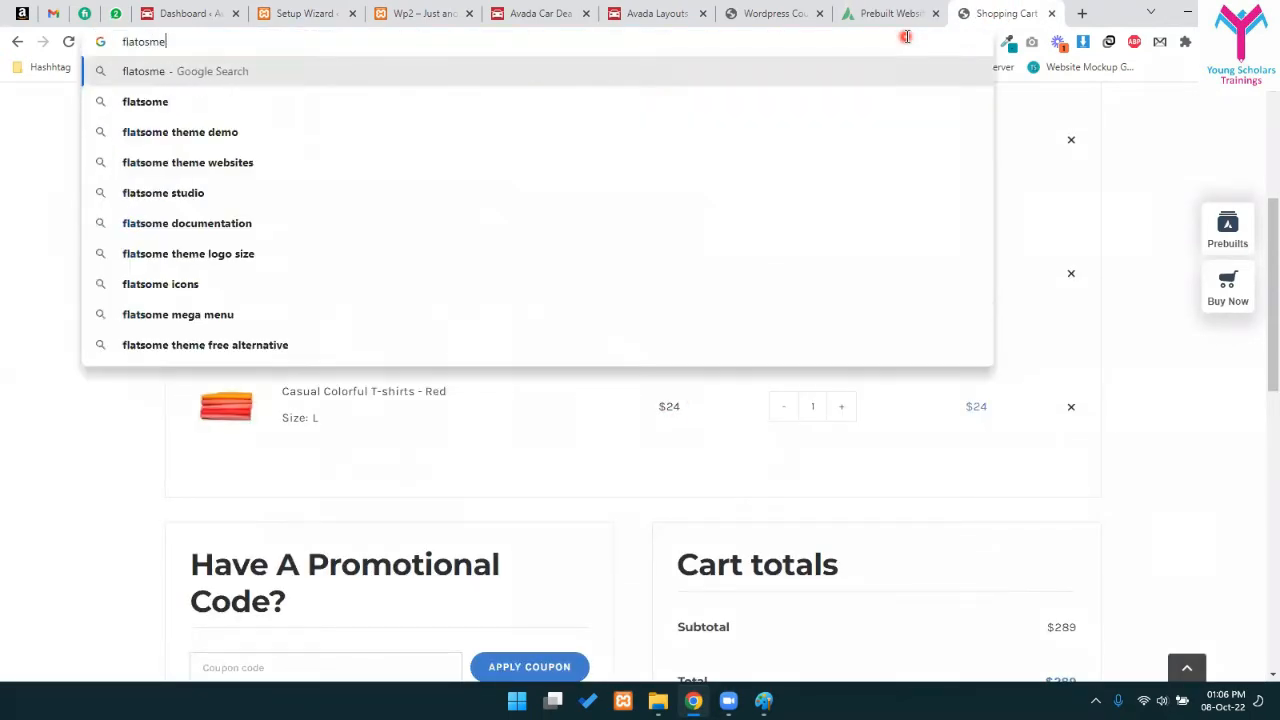
pyautogui.press('Down')
pyautogui.press('Down')
pyautogui.press('Up')
pyautogui.press('Up')
pyautogui.press('BackSpace')
pyautogui.write('ome')
pyautogui.press('BackSpace')
pyautogui.press('BackSpace')
pyautogui.press('BackSpace')
pyautogui.write('some')
pyautogui.press('Down')
pyautogui.press('Down')
pyautogui.press('Down')
pyautogui.press('Down')
pyautogui.press('Down')
pyautogui.press('Down')
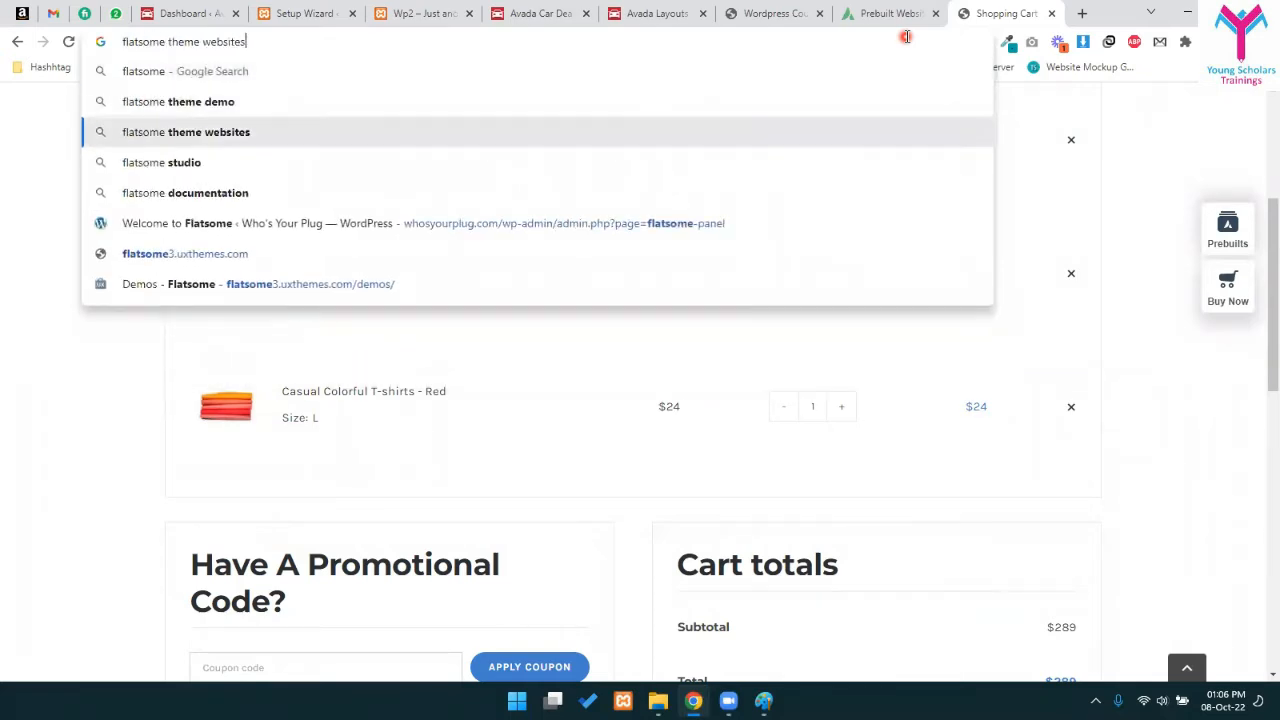
pyautogui.press('Return')
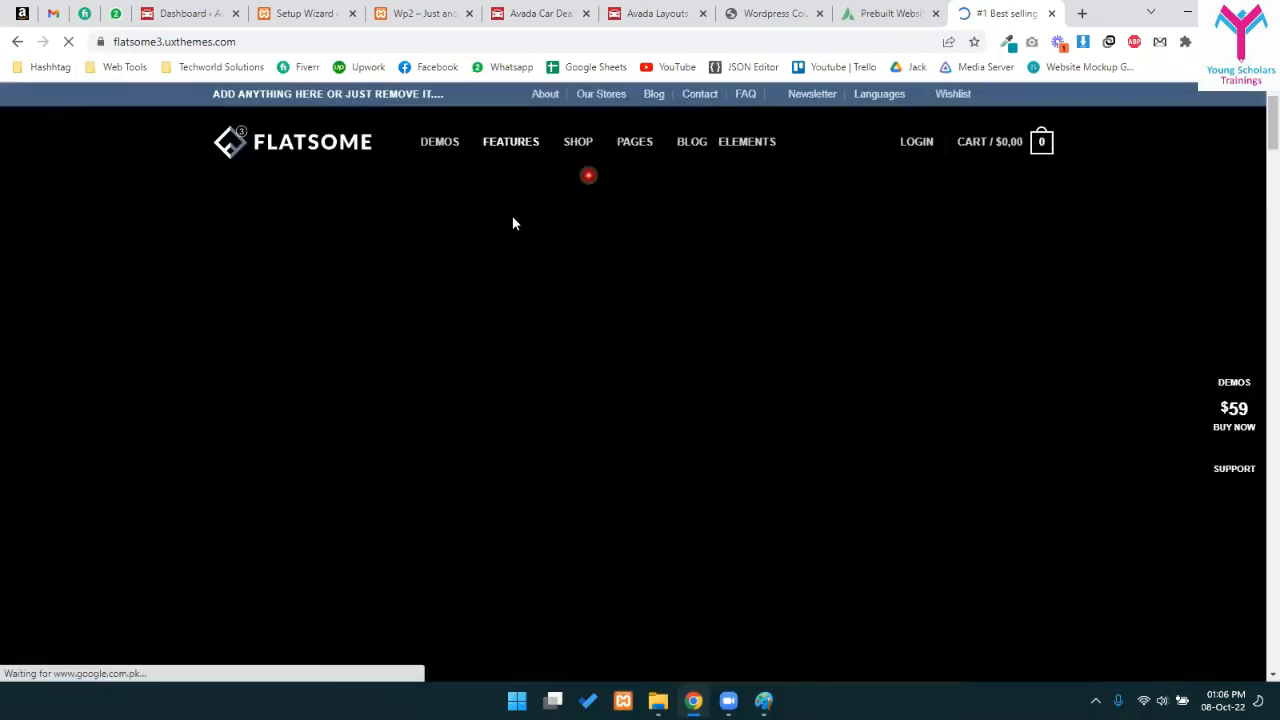
# - Open the Flatsome shop's category grid, briefly checking the Avada prebuilt websites tab
pyautogui.click(575, 144)
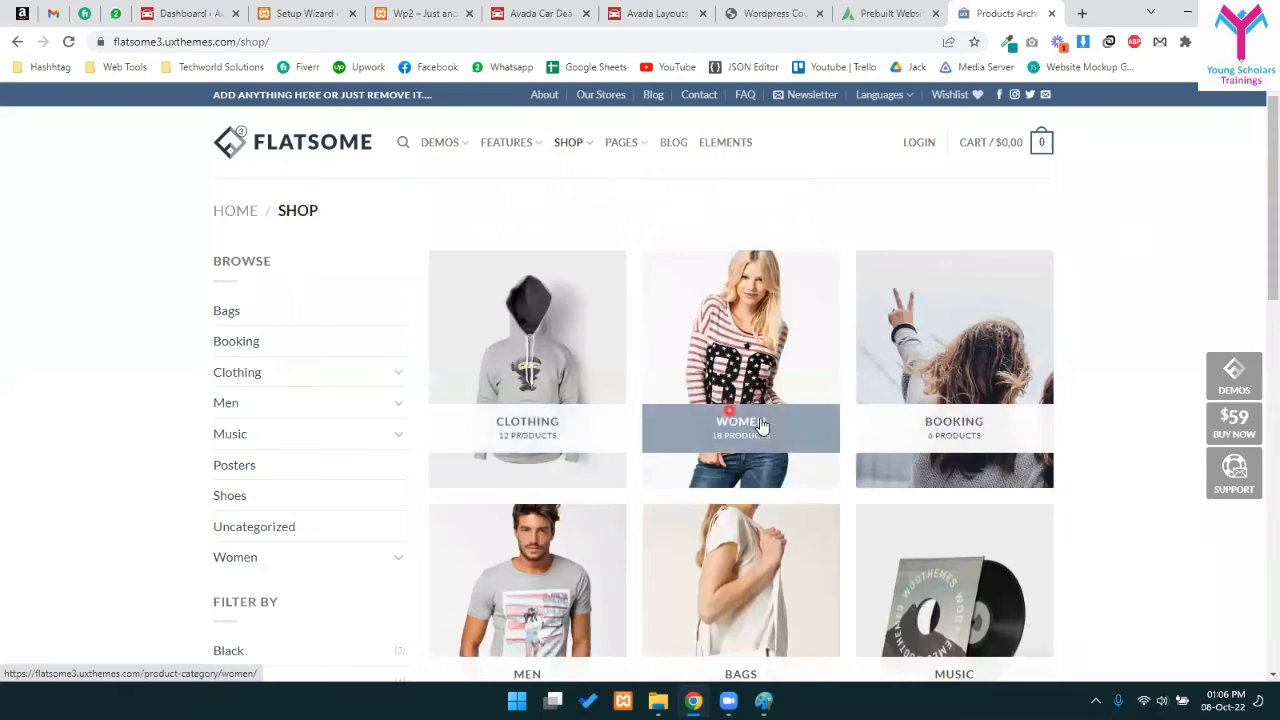
pyautogui.scroll(-2, 877, 514)
pyautogui.scroll(1, 866, 132)
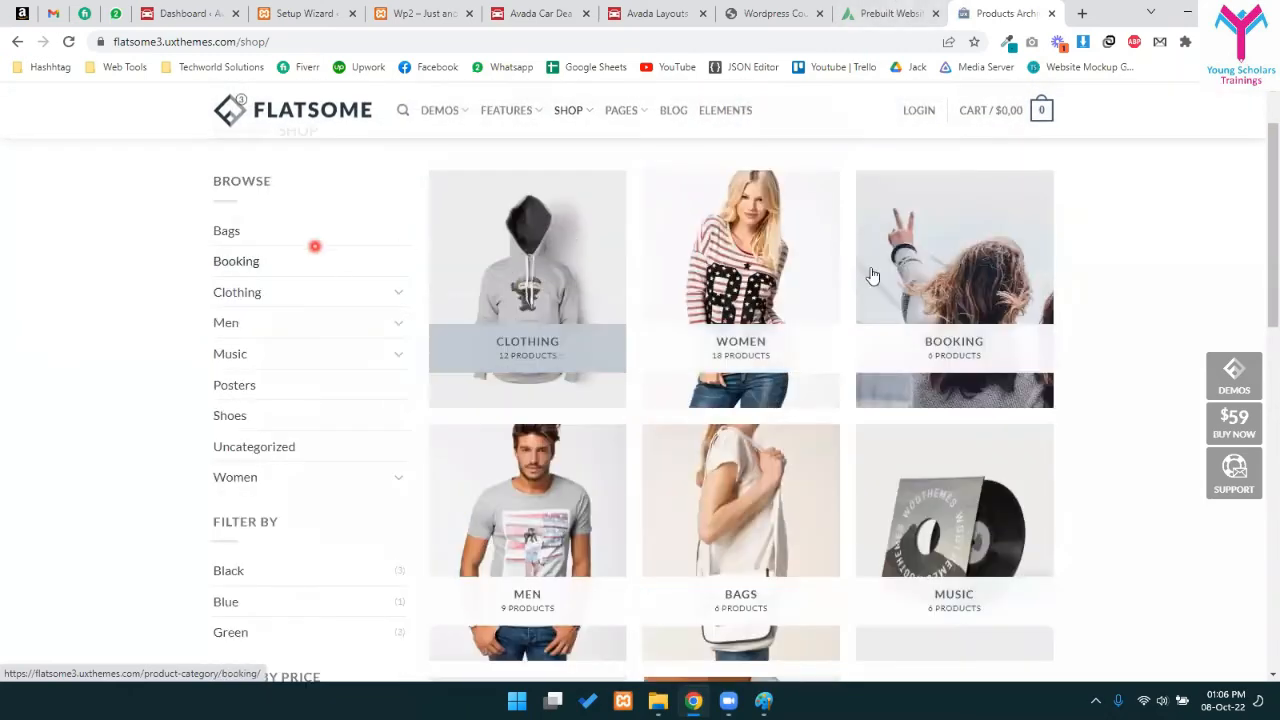
pyautogui.click(893, 13)
pyautogui.scroll(15, 603, 363)
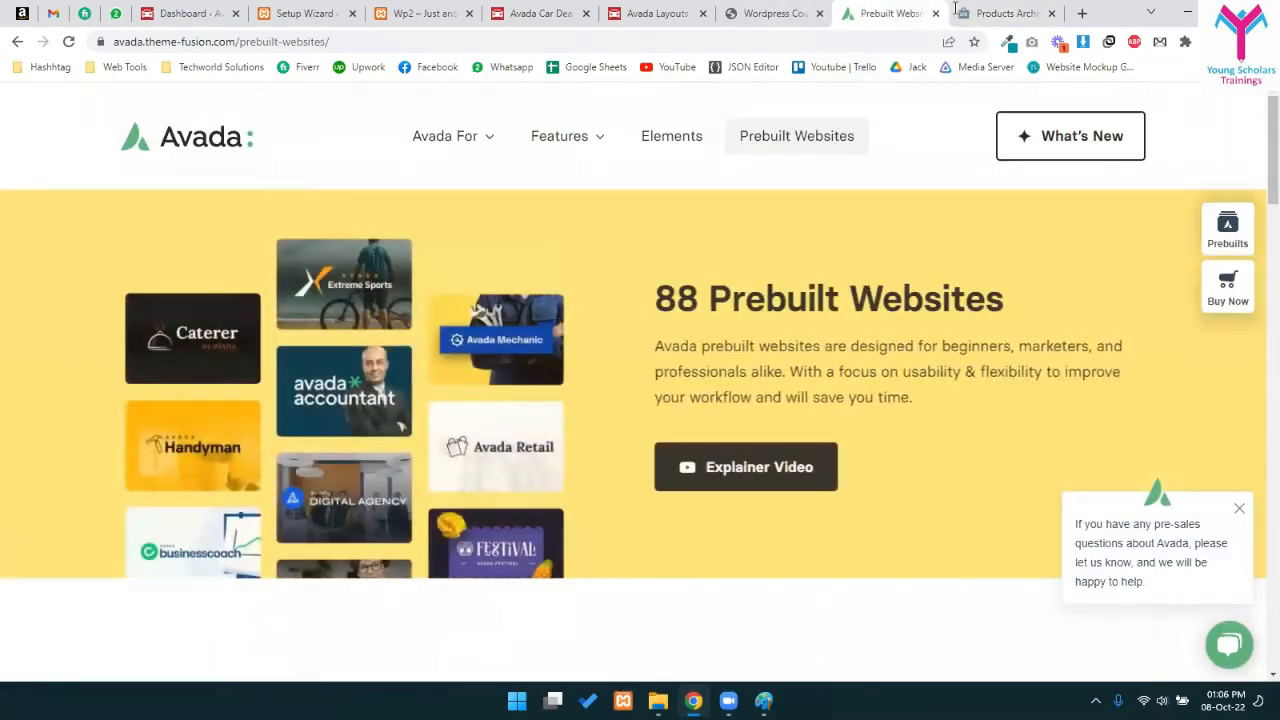
pyautogui.click(1000, 13)
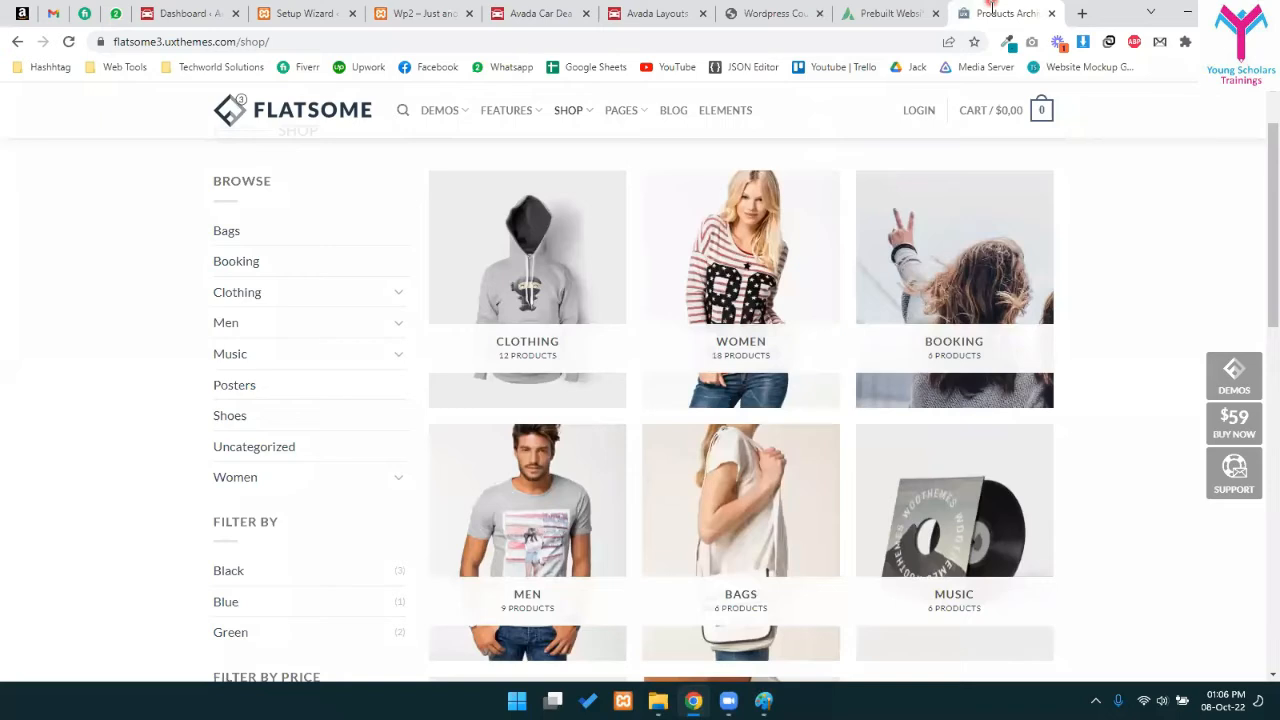
# - Browse the category tiles and open the Clothing category
pyautogui.scroll(1, 600, 255)
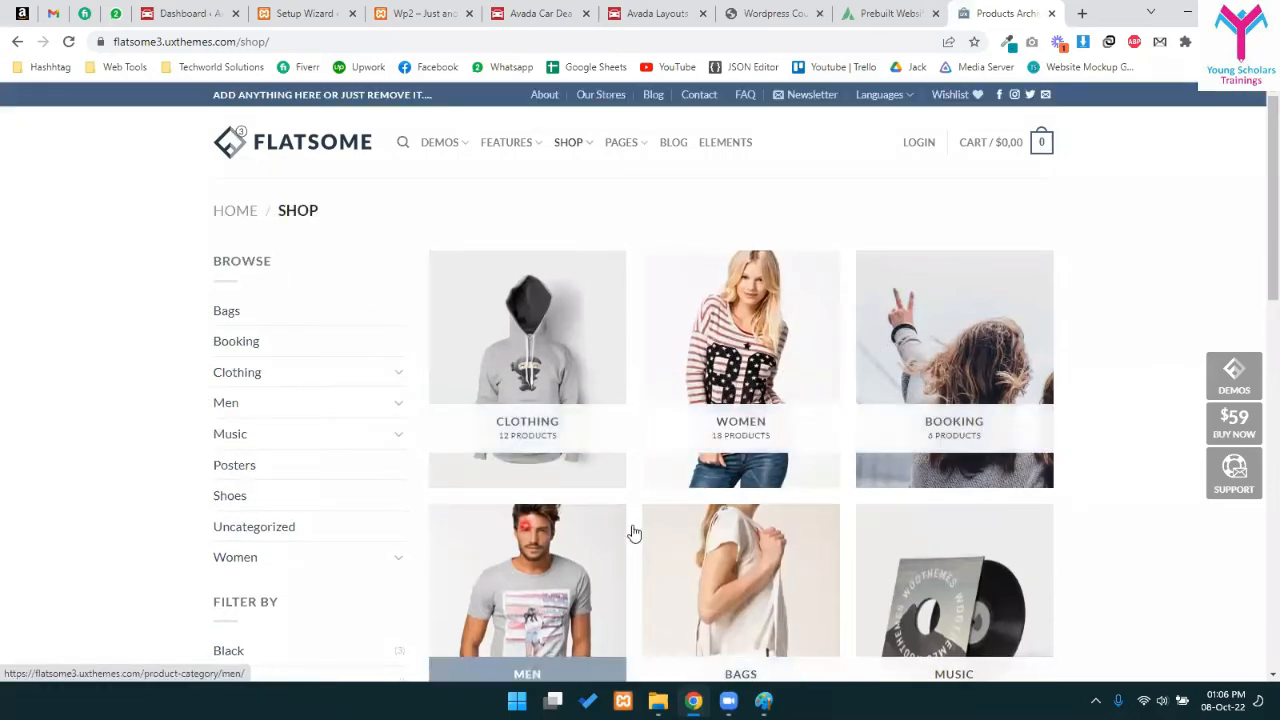
pyautogui.scroll(-3, 736, 486)
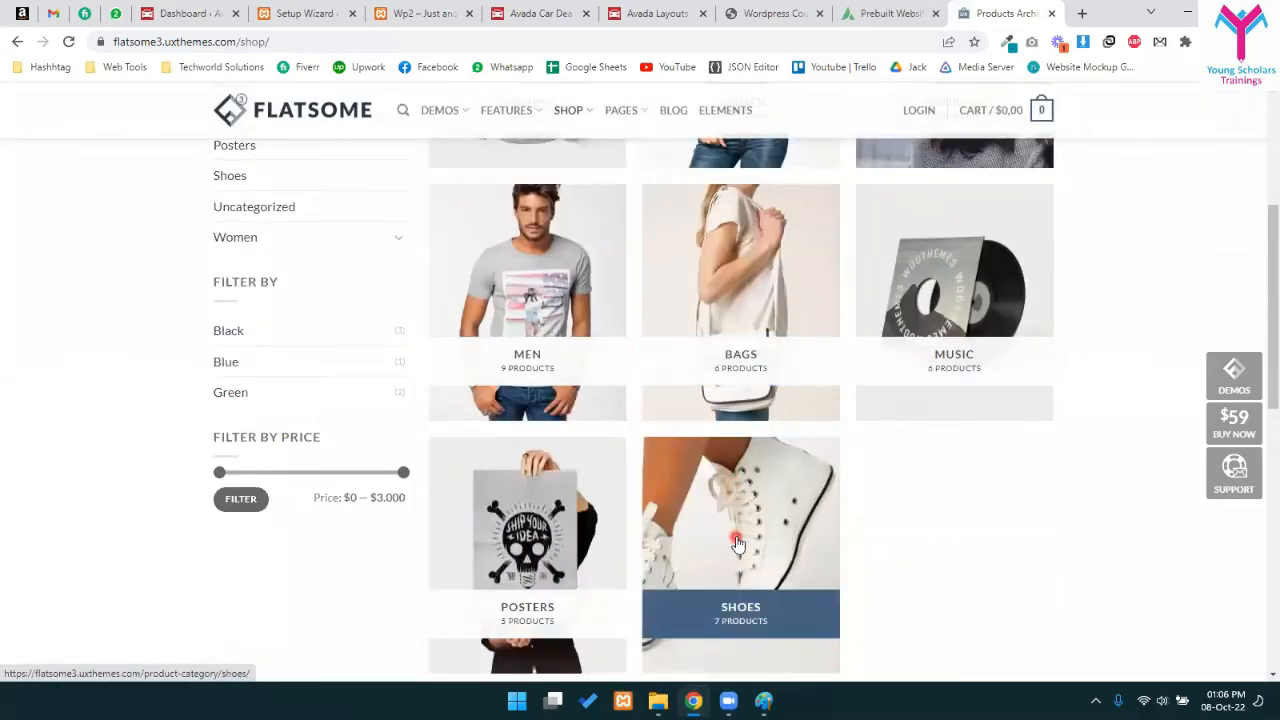
pyautogui.scroll(1, 724, 543)
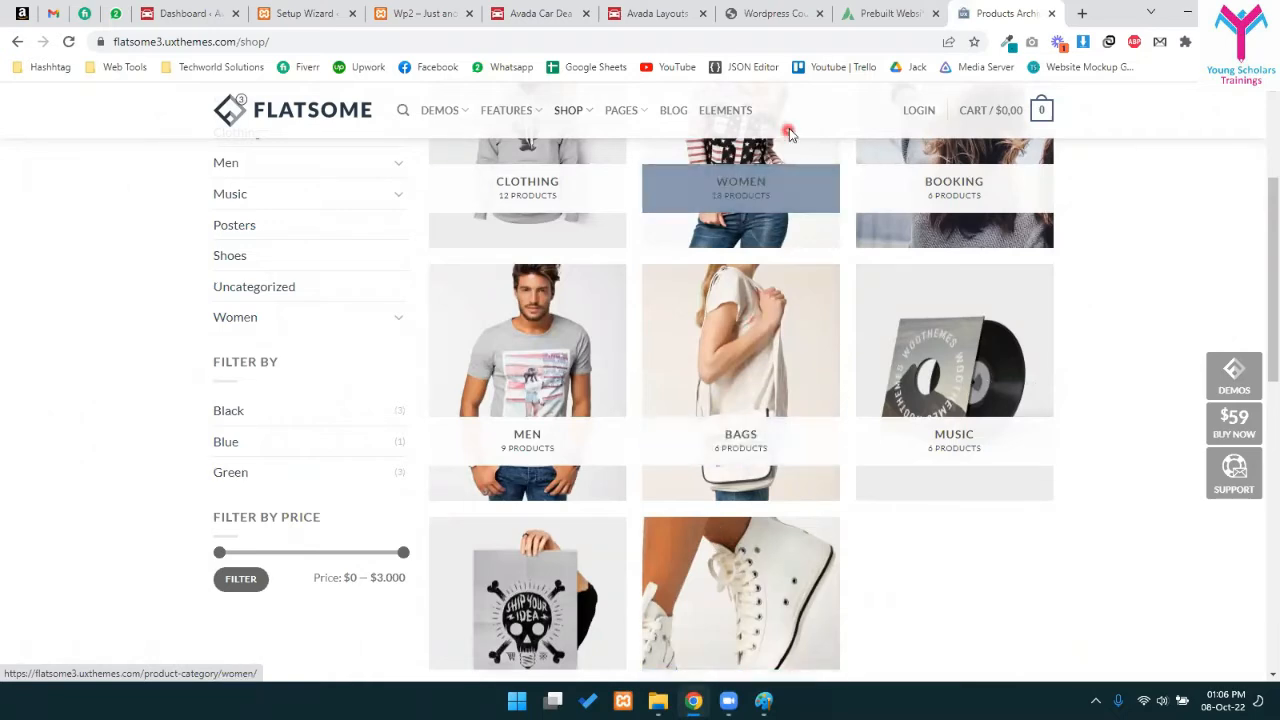
pyautogui.scroll(3, 600, 400)
pyautogui.scroll(-5, 666, 423)
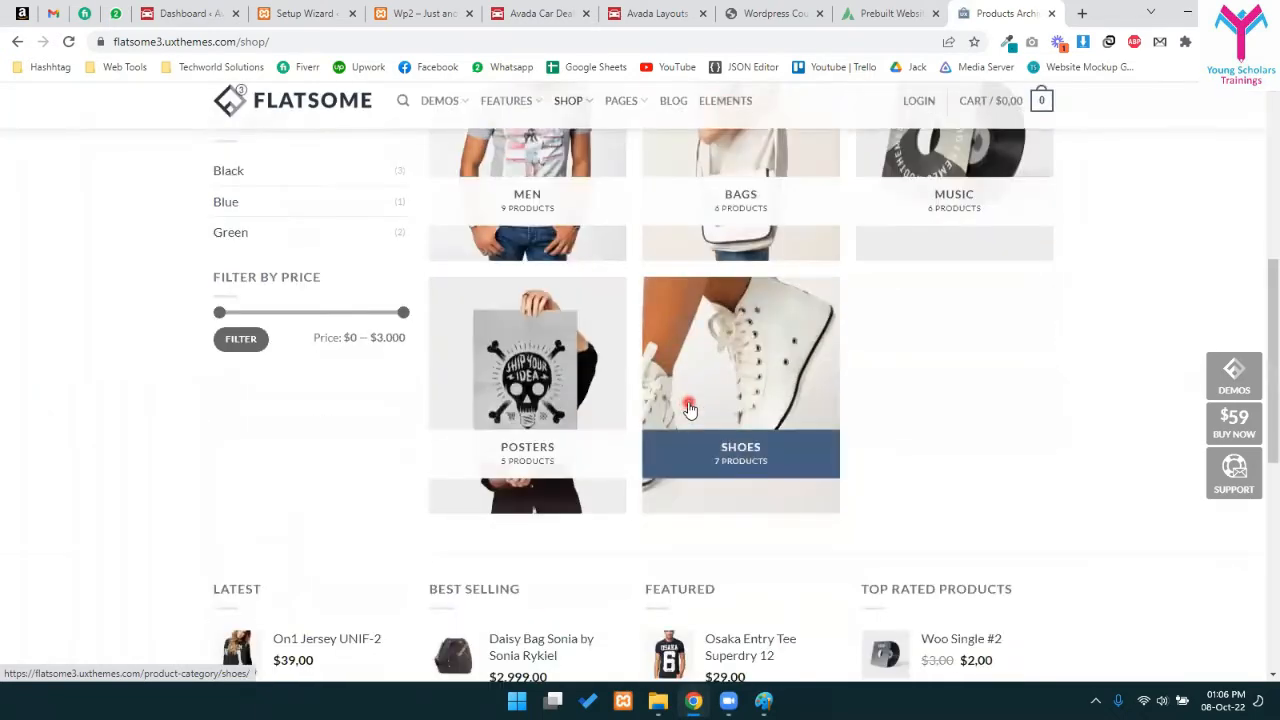
pyautogui.scroll(5, 504, 343)
pyautogui.click(525, 372)
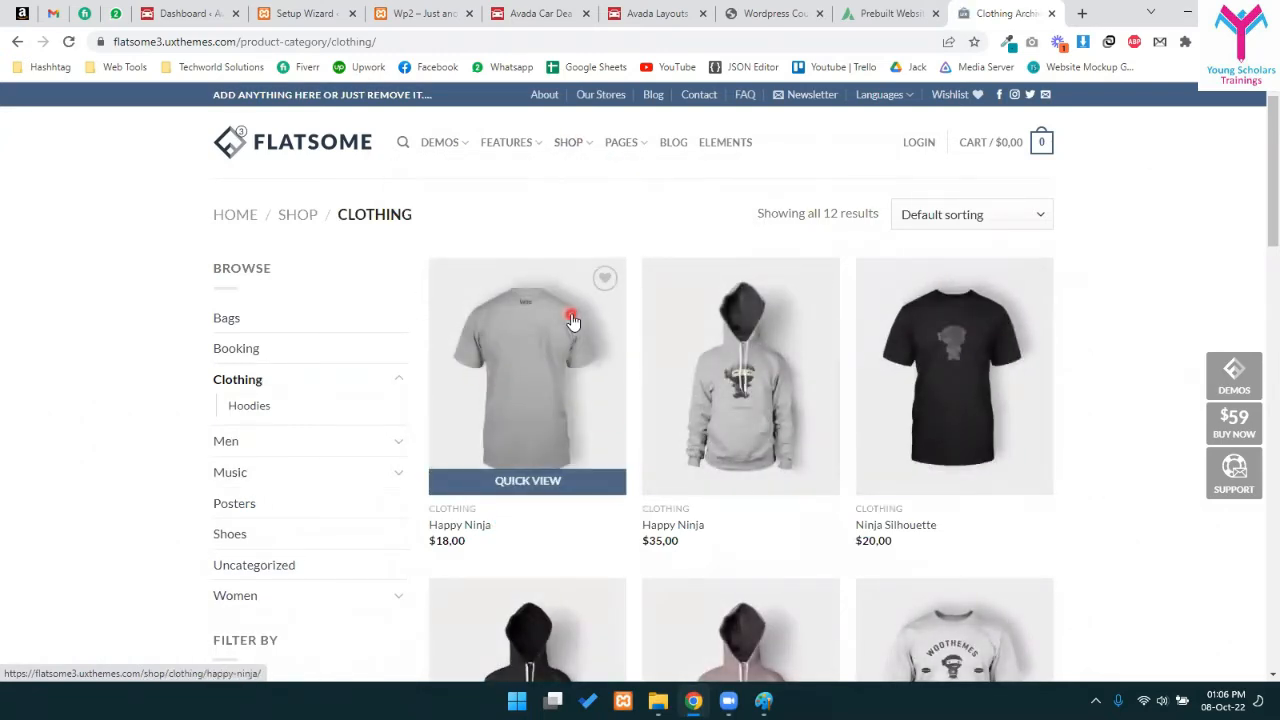
# - Preview the $18,00 Happy Ninja tee in Quick View, then close it
pyautogui.scroll(-2, 640, 420)
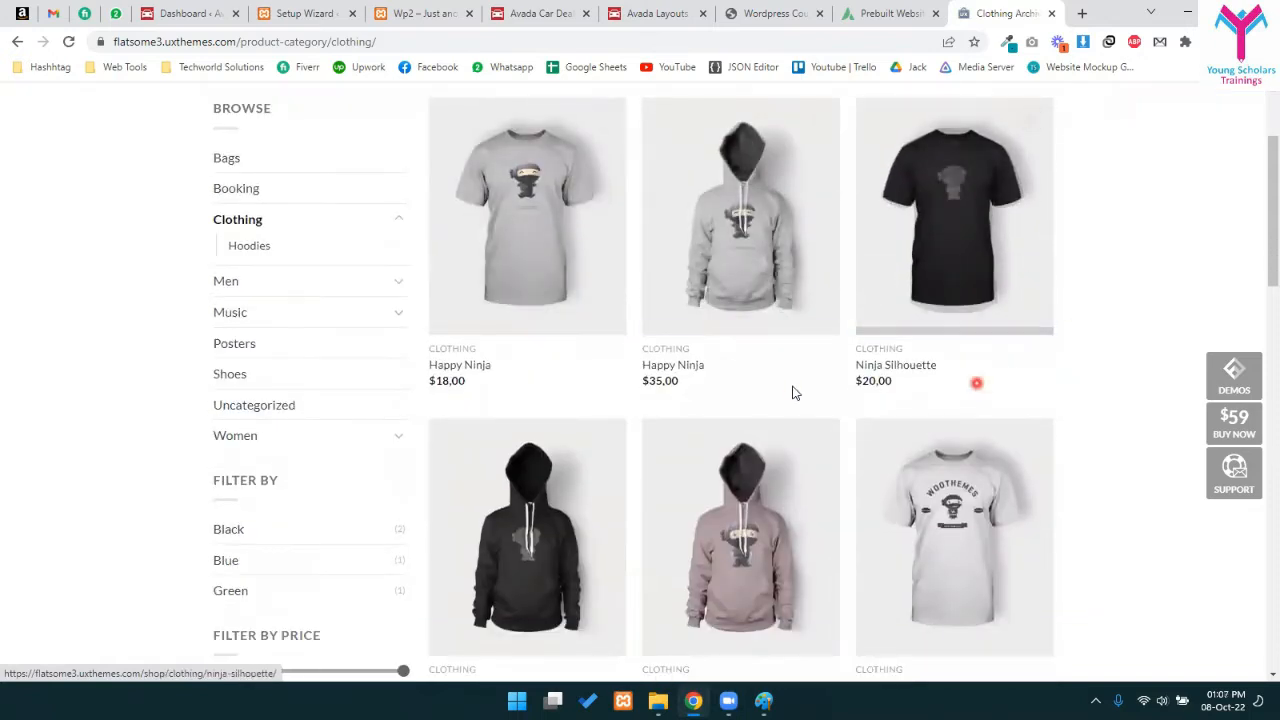
pyautogui.scroll(1, 807, 388)
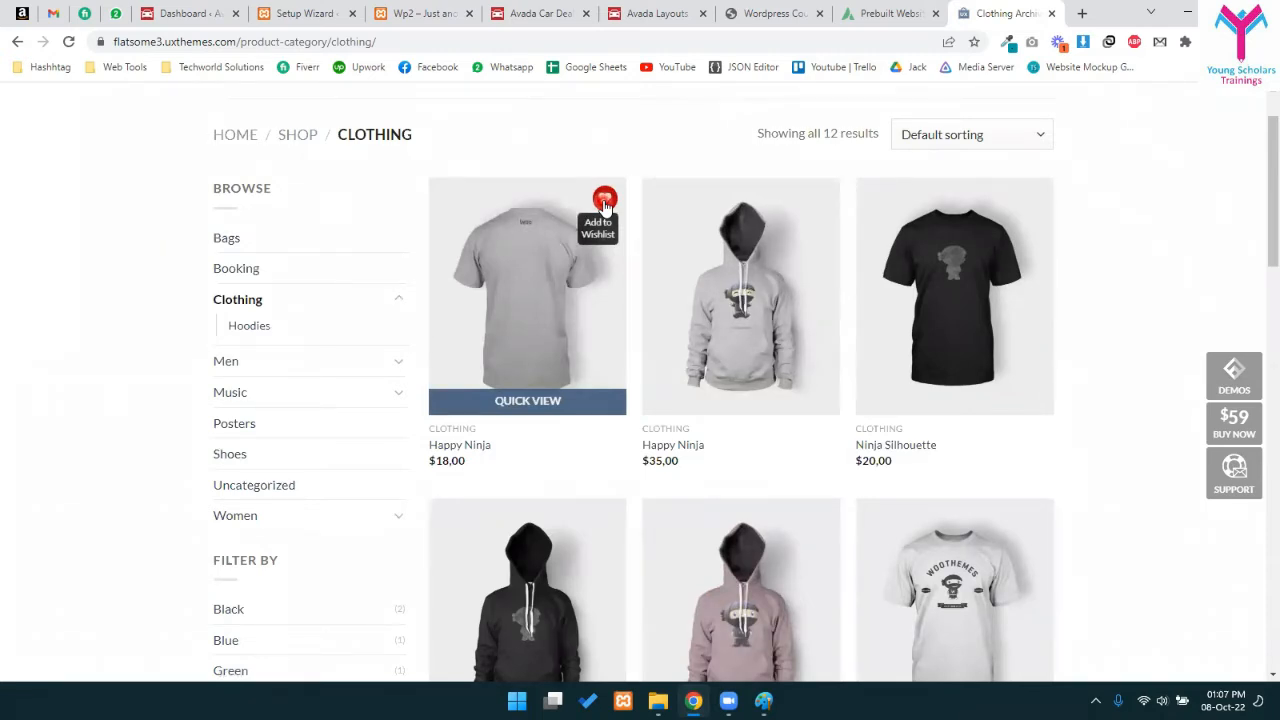
pyautogui.click(563, 400)
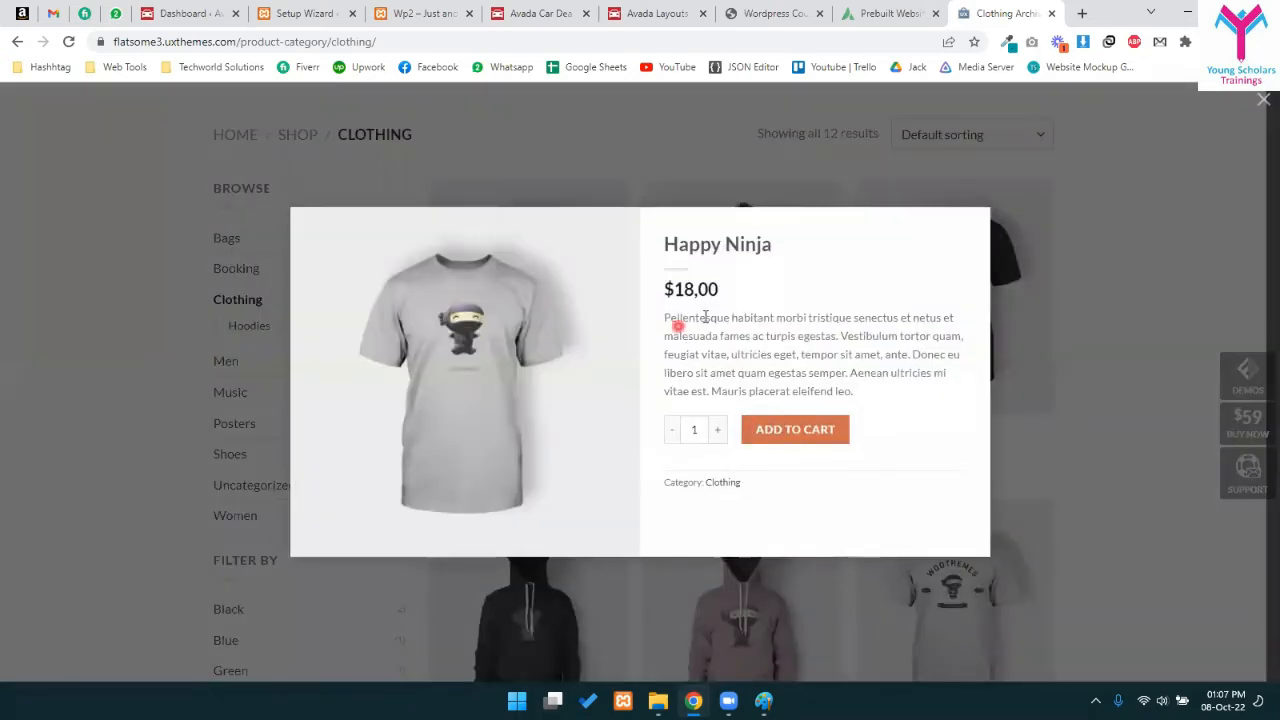
pyautogui.moveTo(667, 318); pyautogui.dragTo(851, 388)
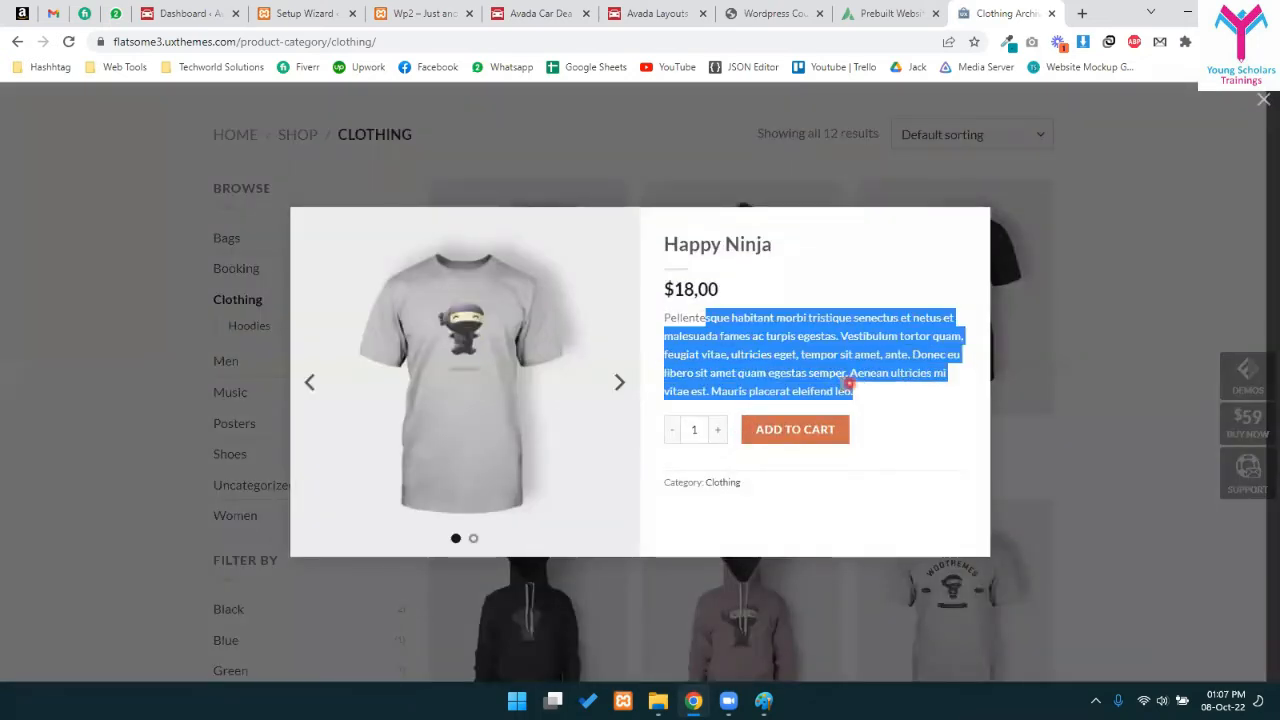
pyautogui.click(834, 368)
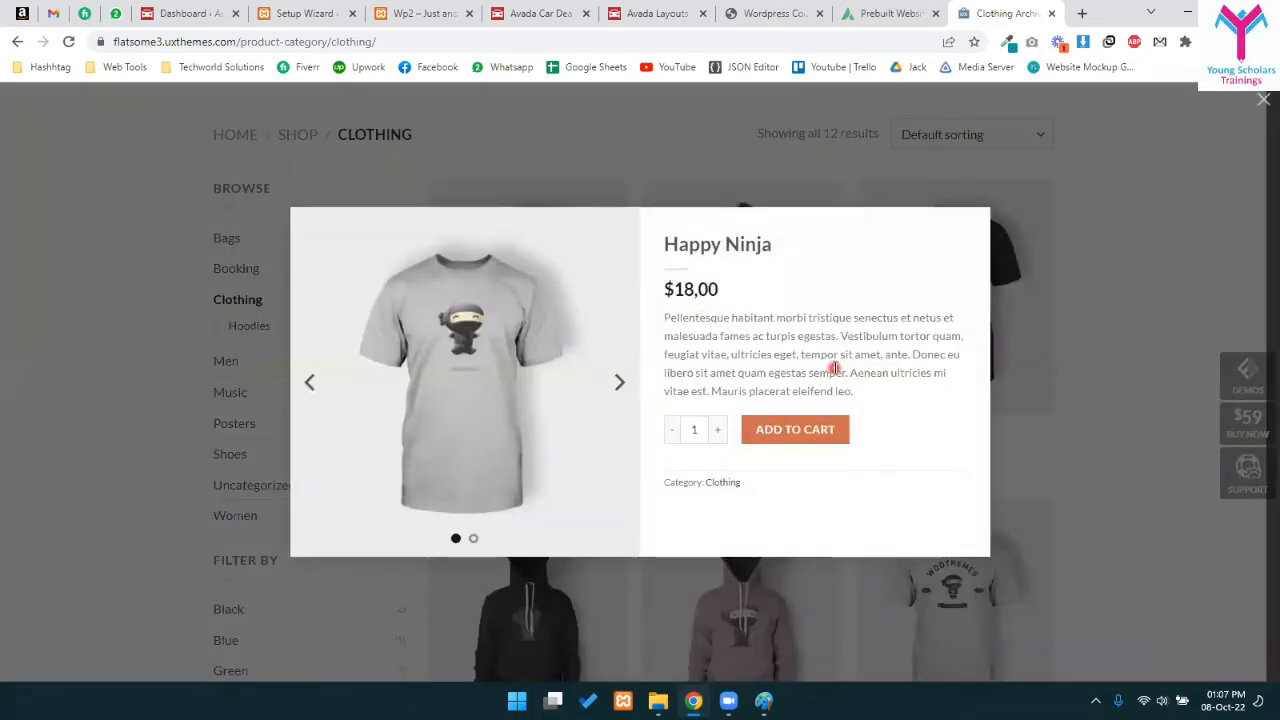
pyautogui.click(1040, 432)
# - Open the Happy Ninja product page and read its description
pyautogui.click(491, 333)
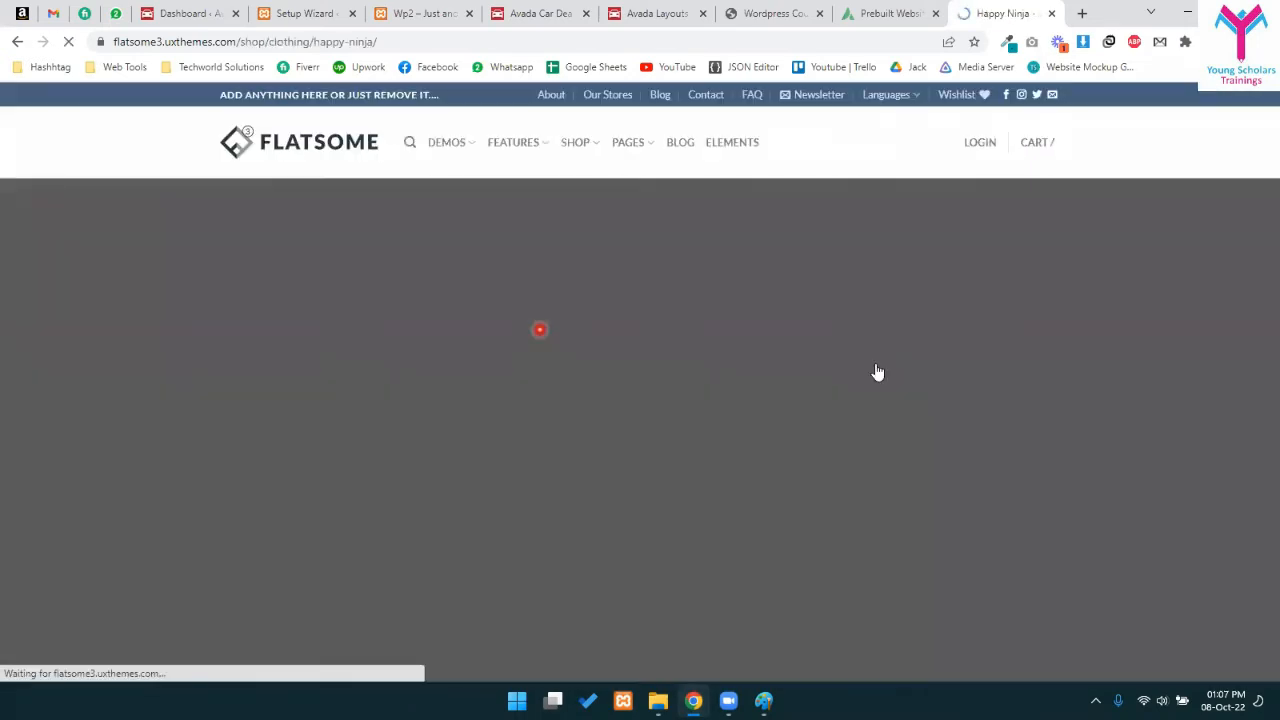
pyautogui.scroll(-2, 700, 300)
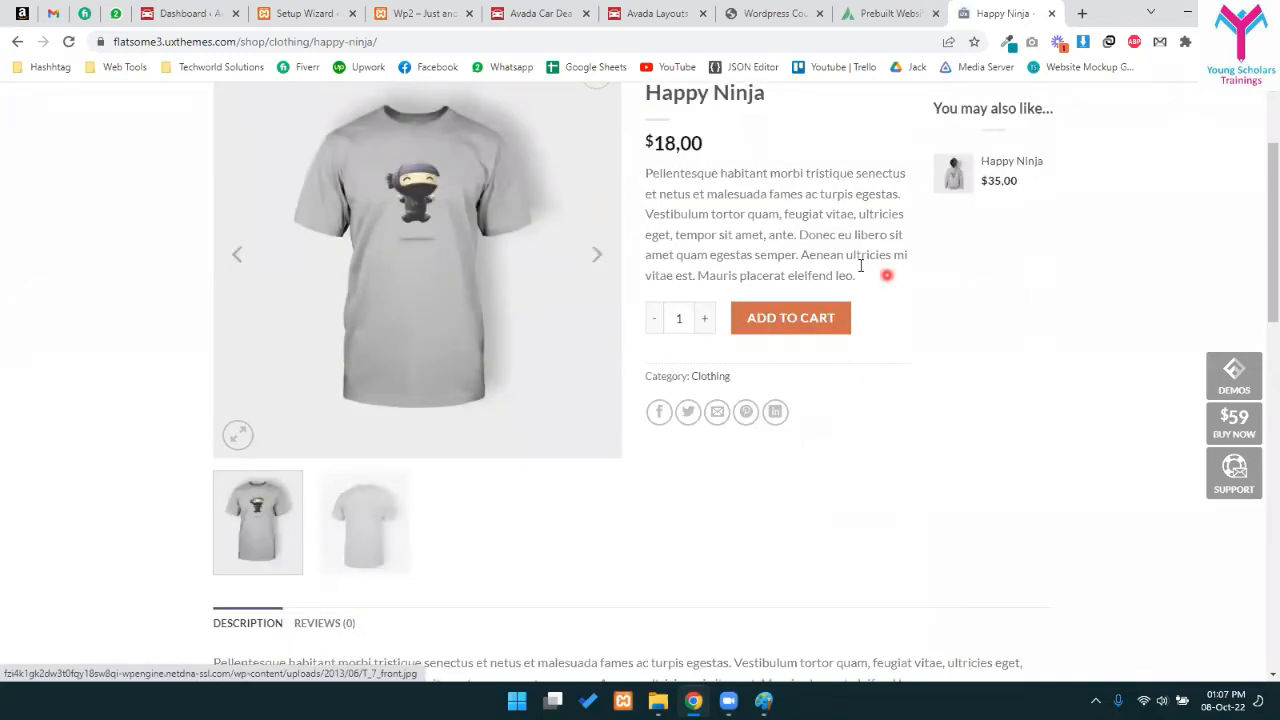
pyautogui.scroll(-1, 745, 334)
pyautogui.scroll(3, 714, 300)
pyautogui.moveTo(714, 300); pyautogui.dragTo(821, 414)
pyautogui.click(790, 325)
pyautogui.scroll(-3, 651, 391)
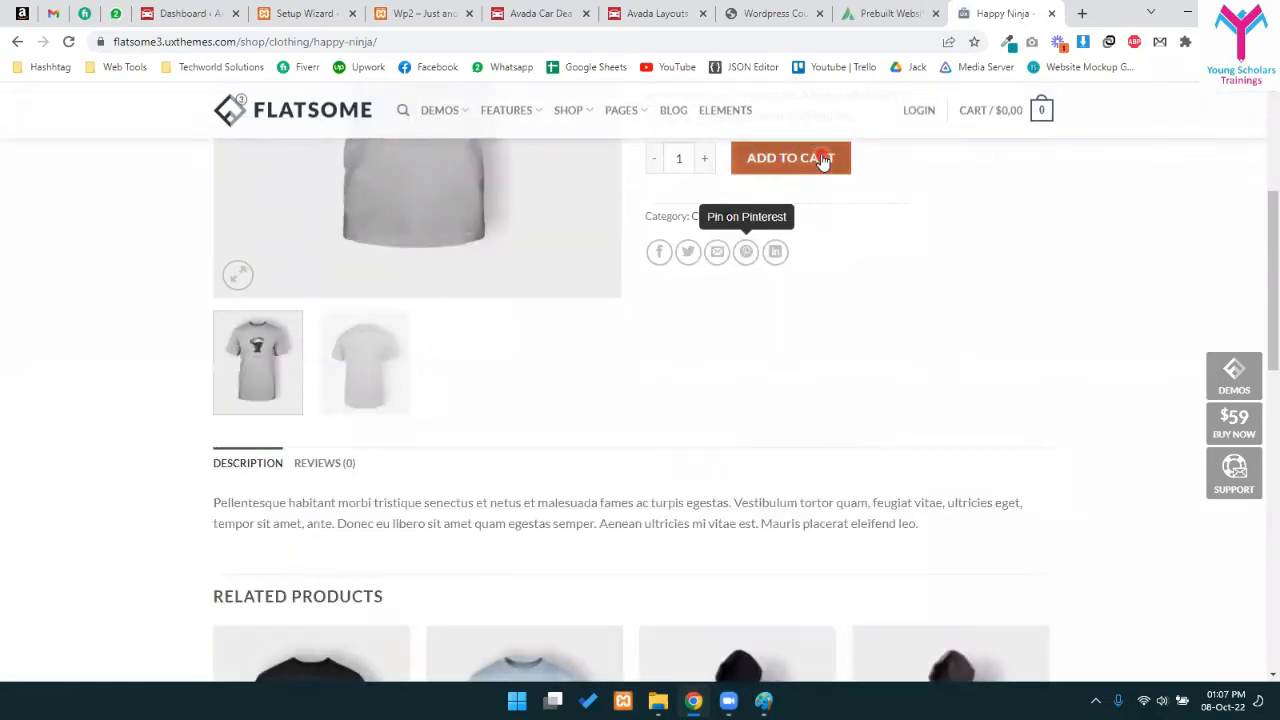
pyautogui.scroll(3, 737, 391)
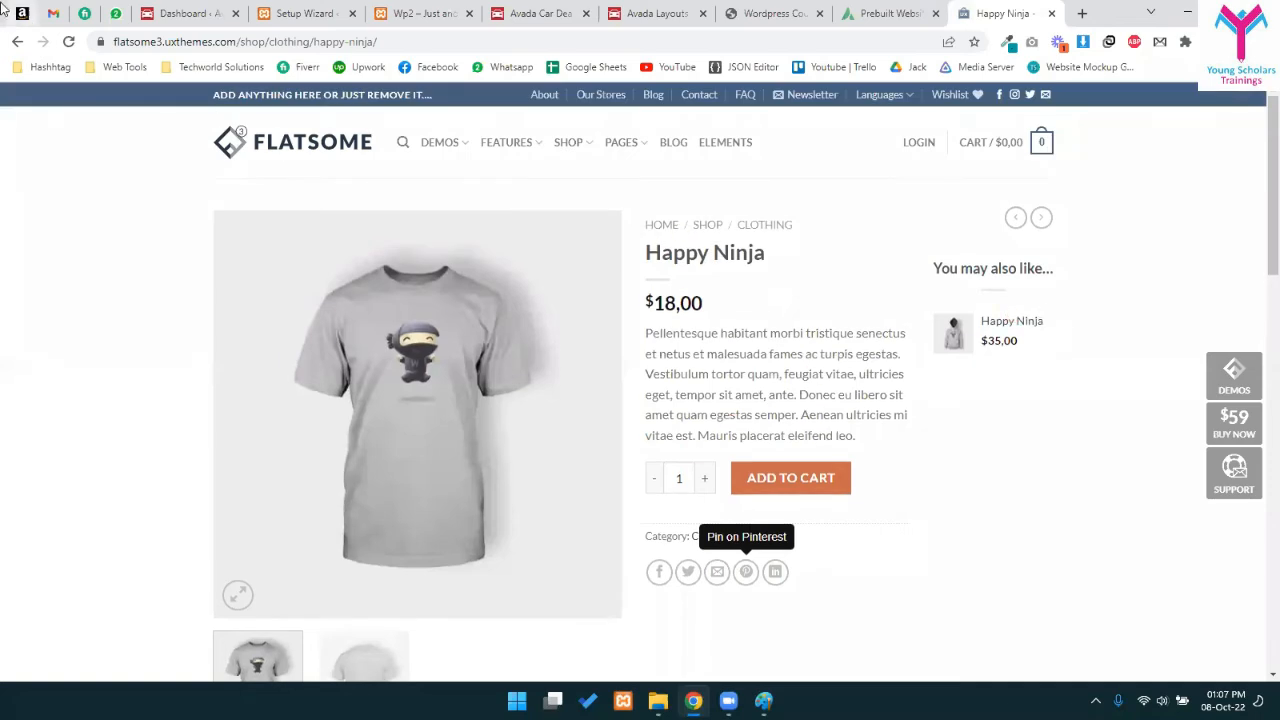
# - Go back to the Clothing category and scroll down to the Ship Your Idea row
pyautogui.click(17, 42)
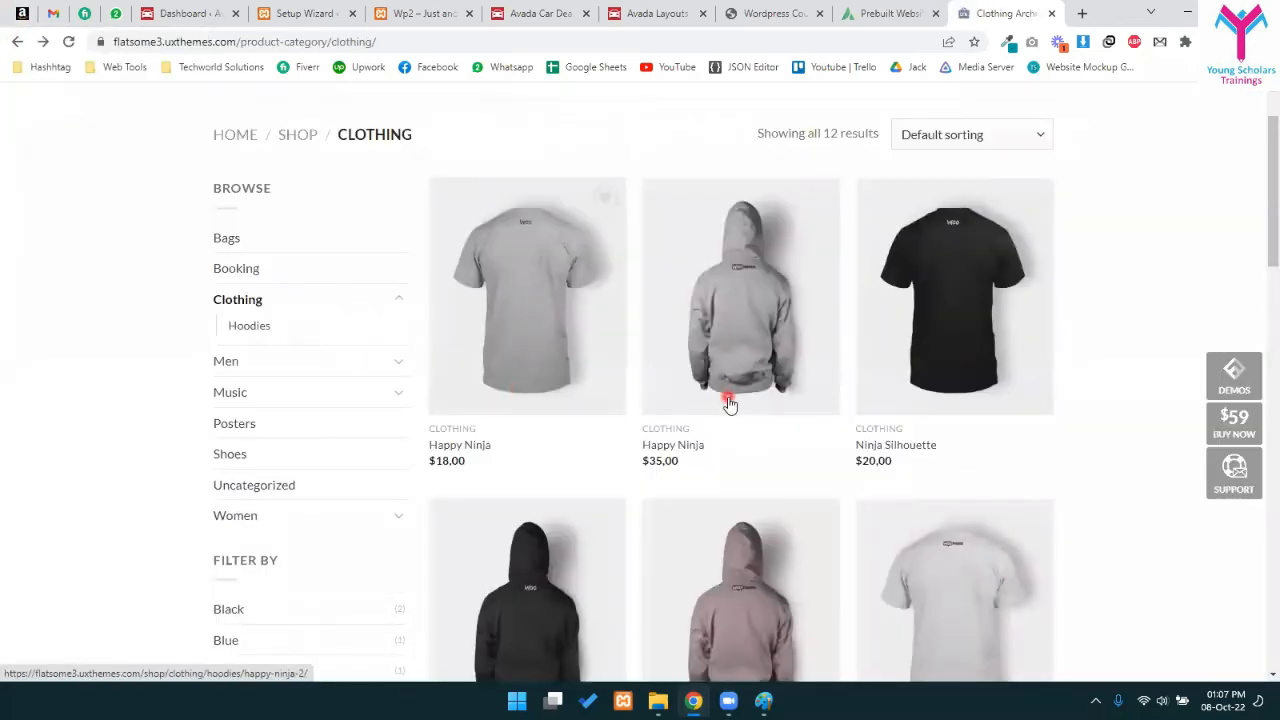
pyautogui.scroll(-5, 780, 410)
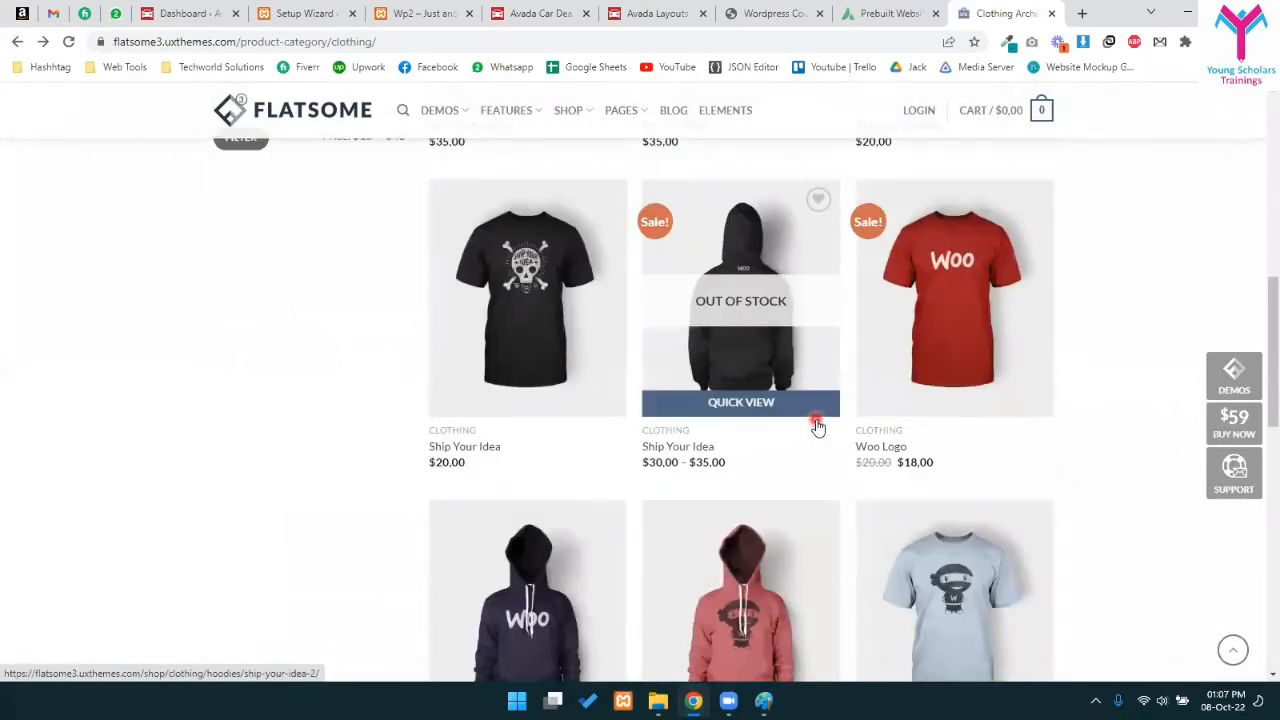
pyautogui.scroll(-2, 795, 320)
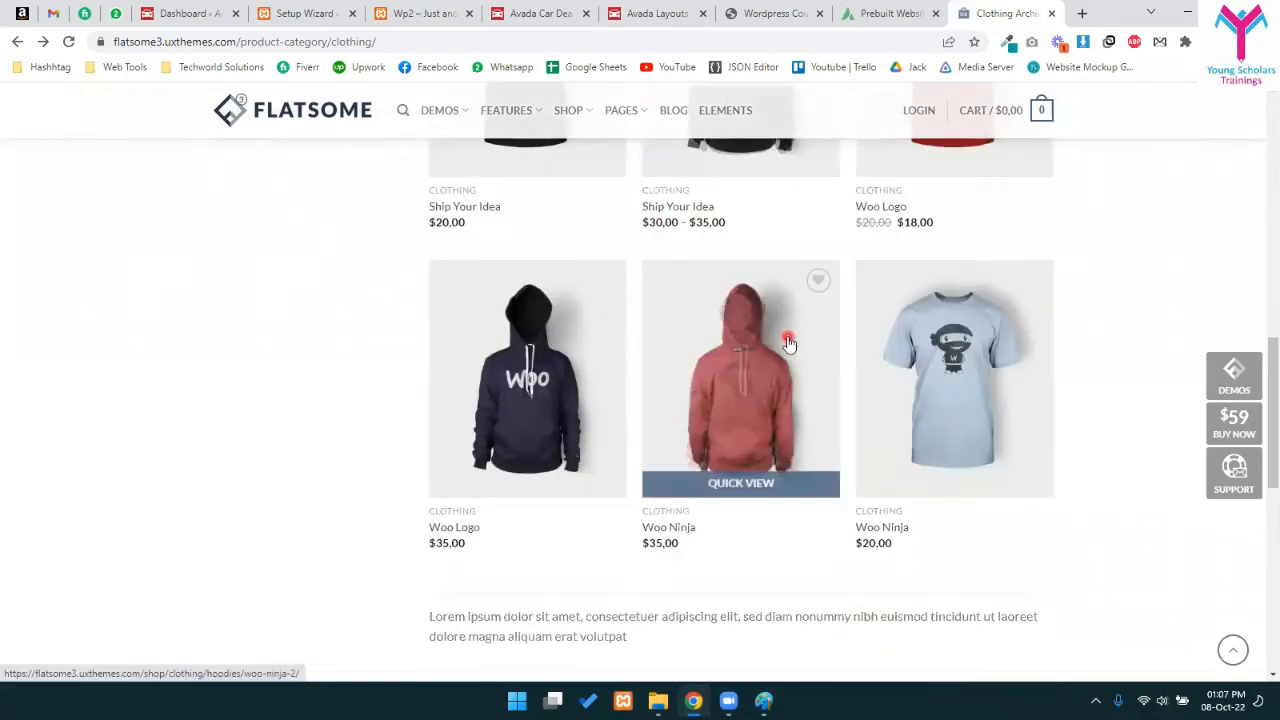
pyautogui.scroll(-3, 789, 343)
pyautogui.scroll(6, 751, 420)
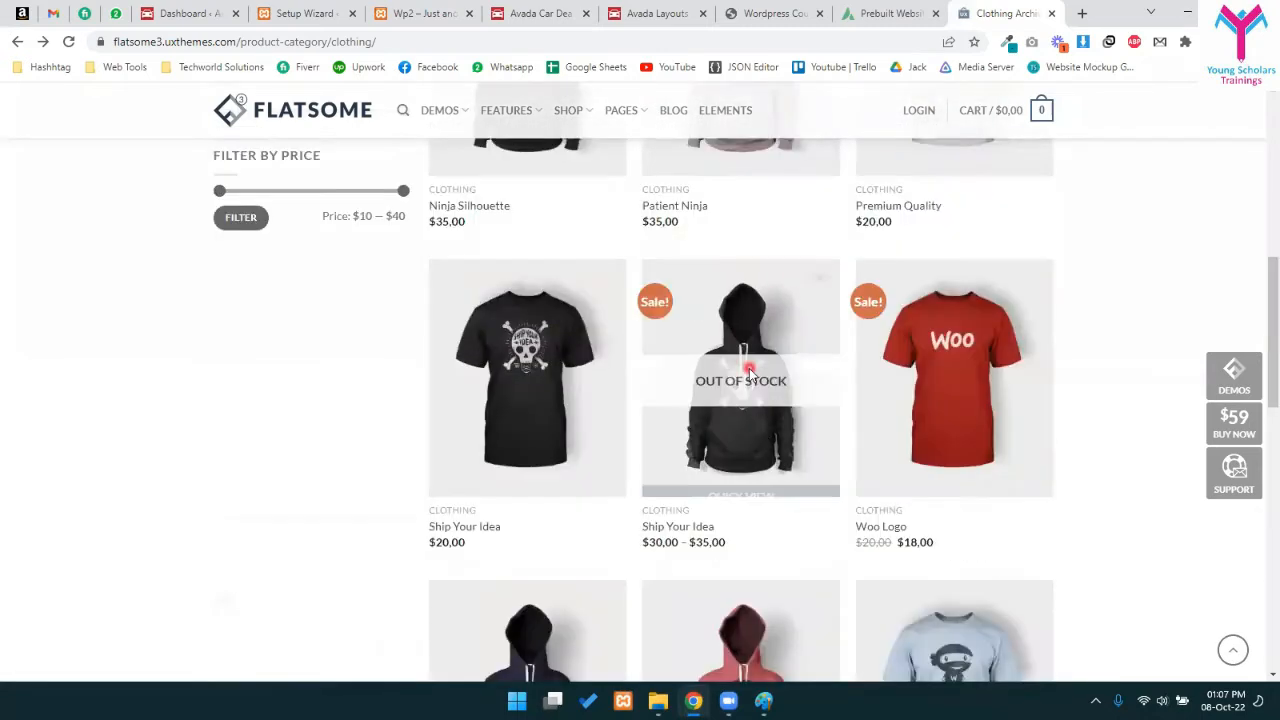
# - Open the Ship Your Idea hoodie product page
pyautogui.click(700, 526)
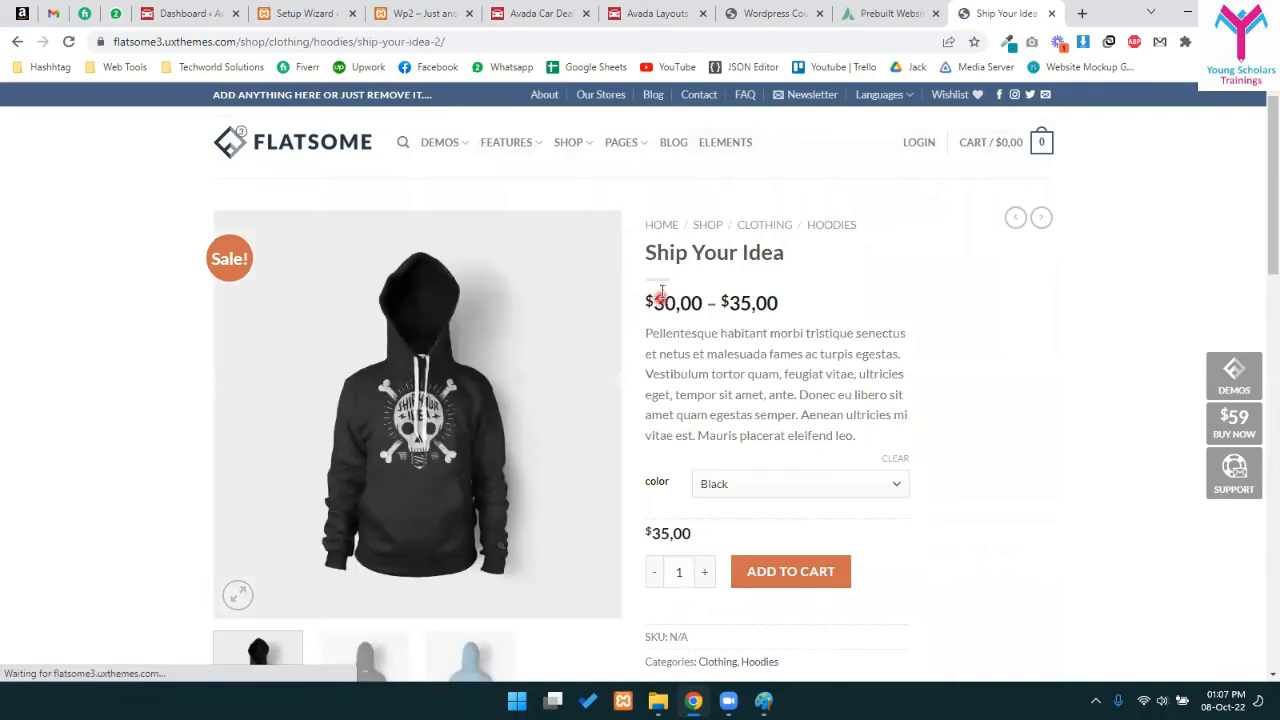
pyautogui.moveTo(737, 304); pyautogui.dragTo(737, 334)
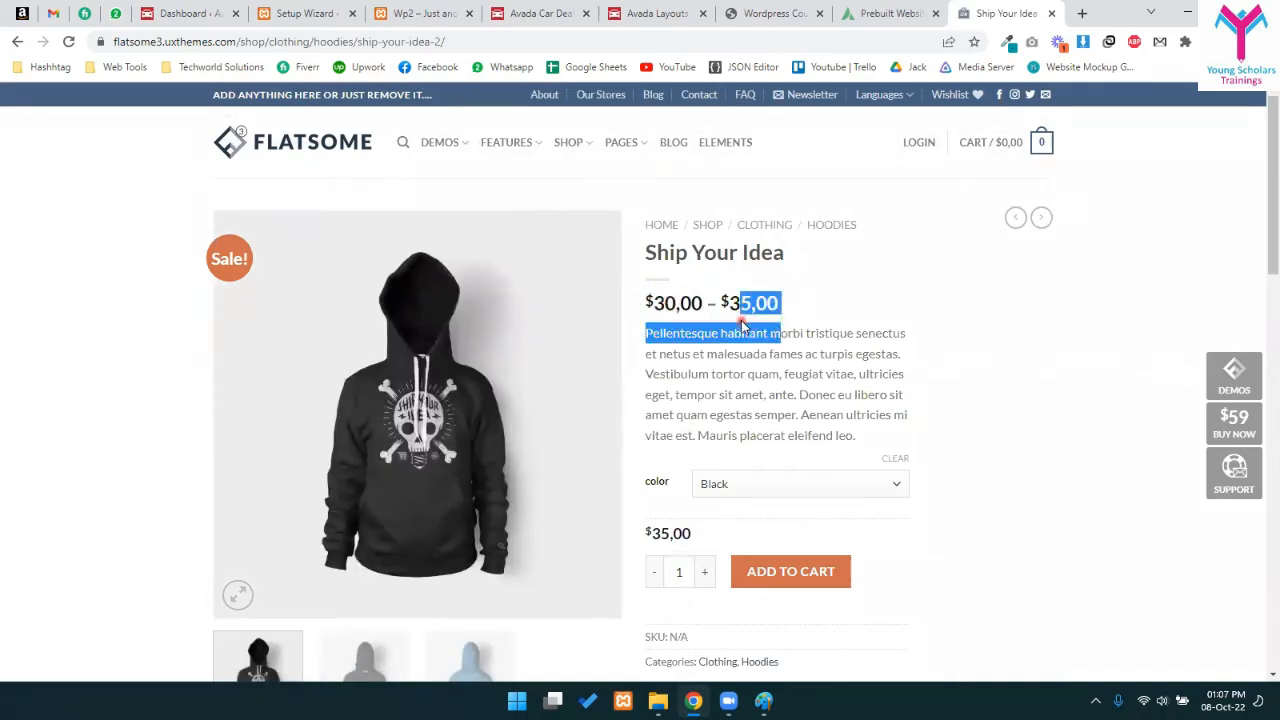
pyautogui.click(748, 507)
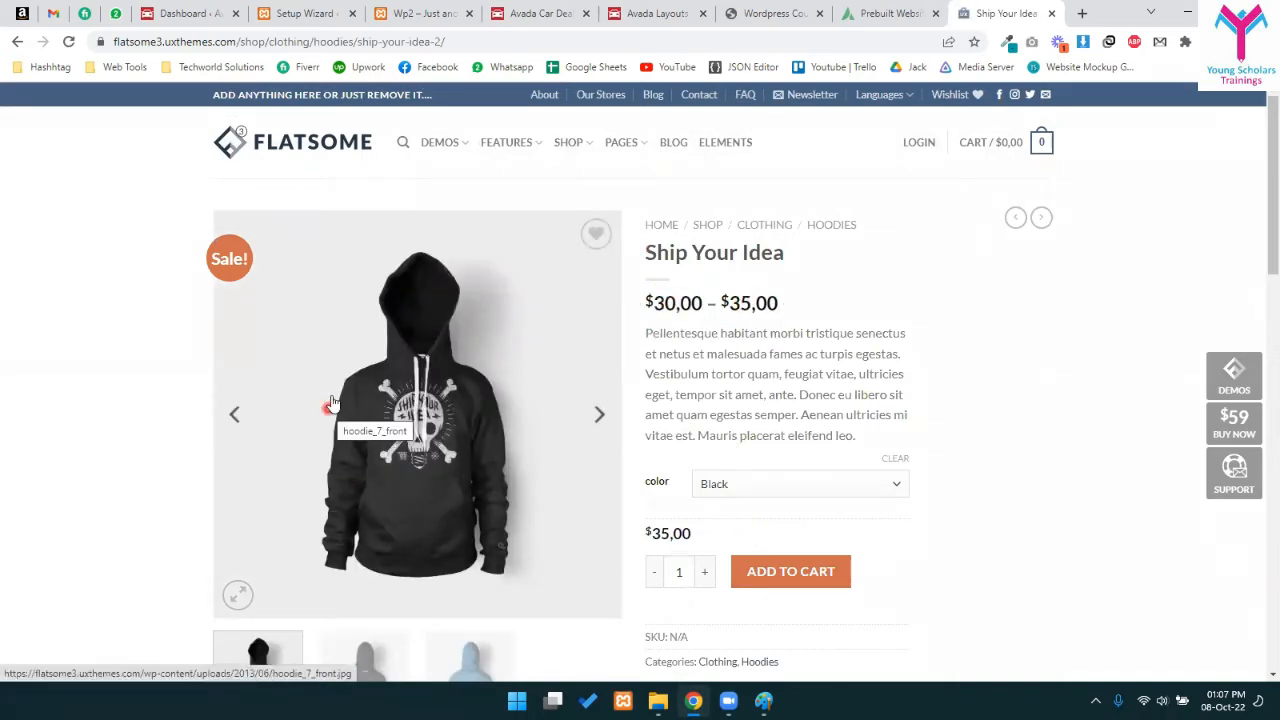
pyautogui.scroll(-2, 906, 280)
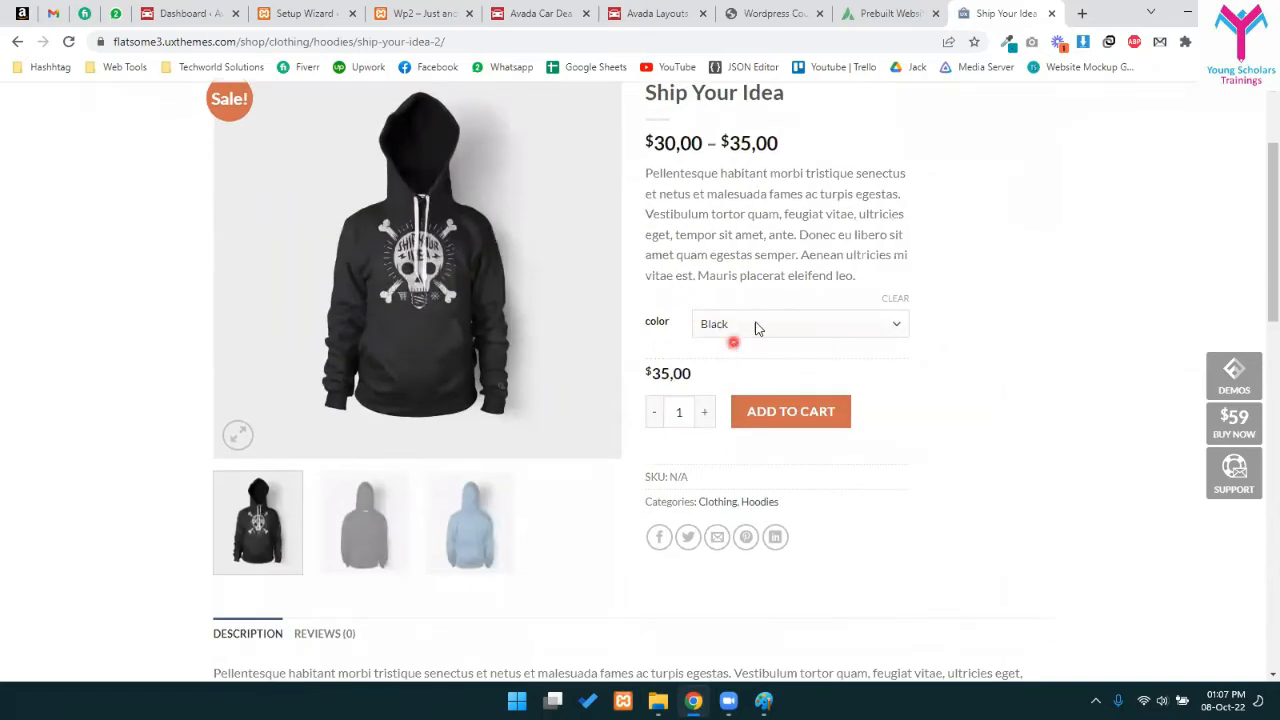
# - Switch the hoodie colour between Black and Blue, ending on Blue at $30,00
pyautogui.click(757, 325)
pyautogui.click(721, 327)
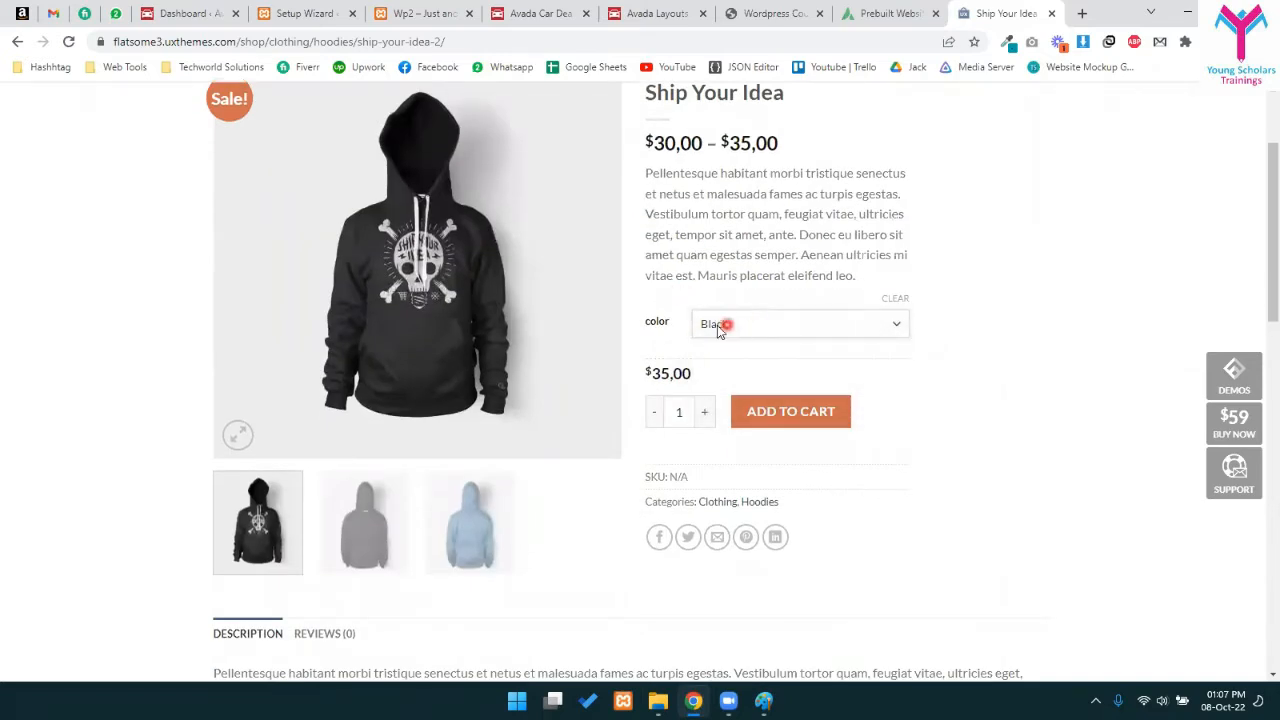
pyautogui.click(800, 330)
pyautogui.click(718, 375)
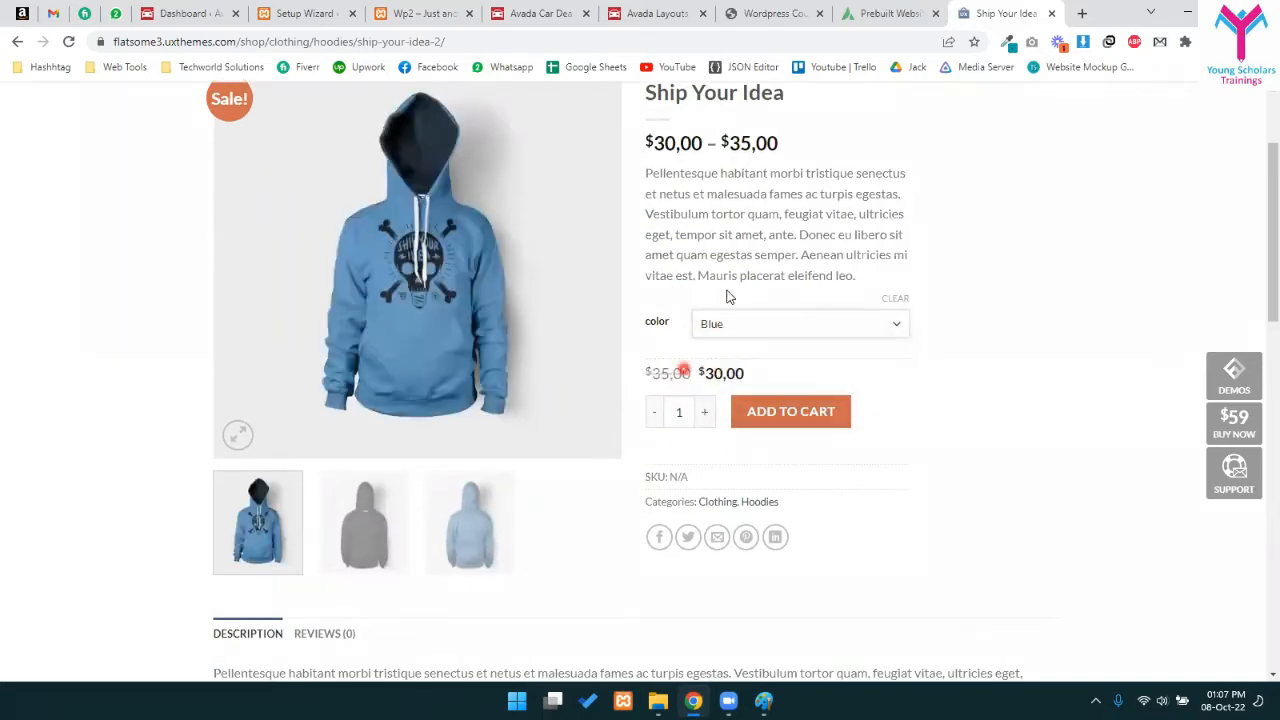
pyautogui.click(725, 324)
pyautogui.click(715, 362)
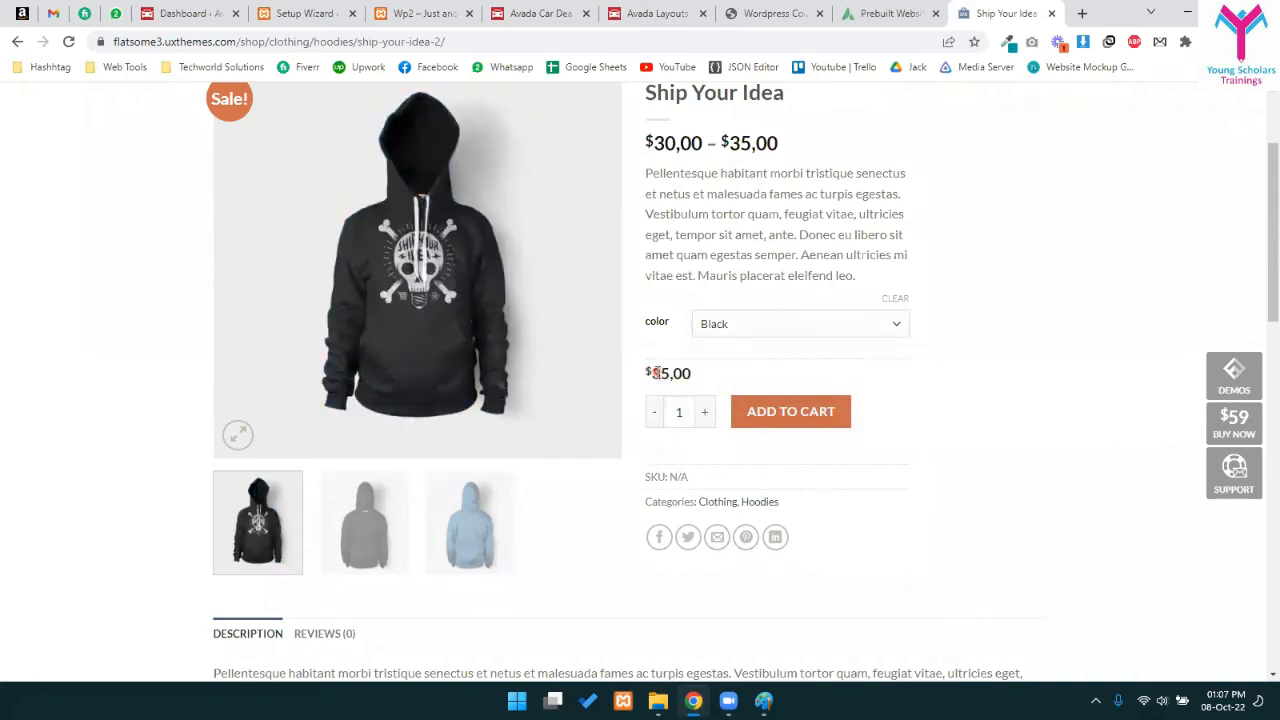
pyautogui.click(736, 326)
pyautogui.click(717, 372)
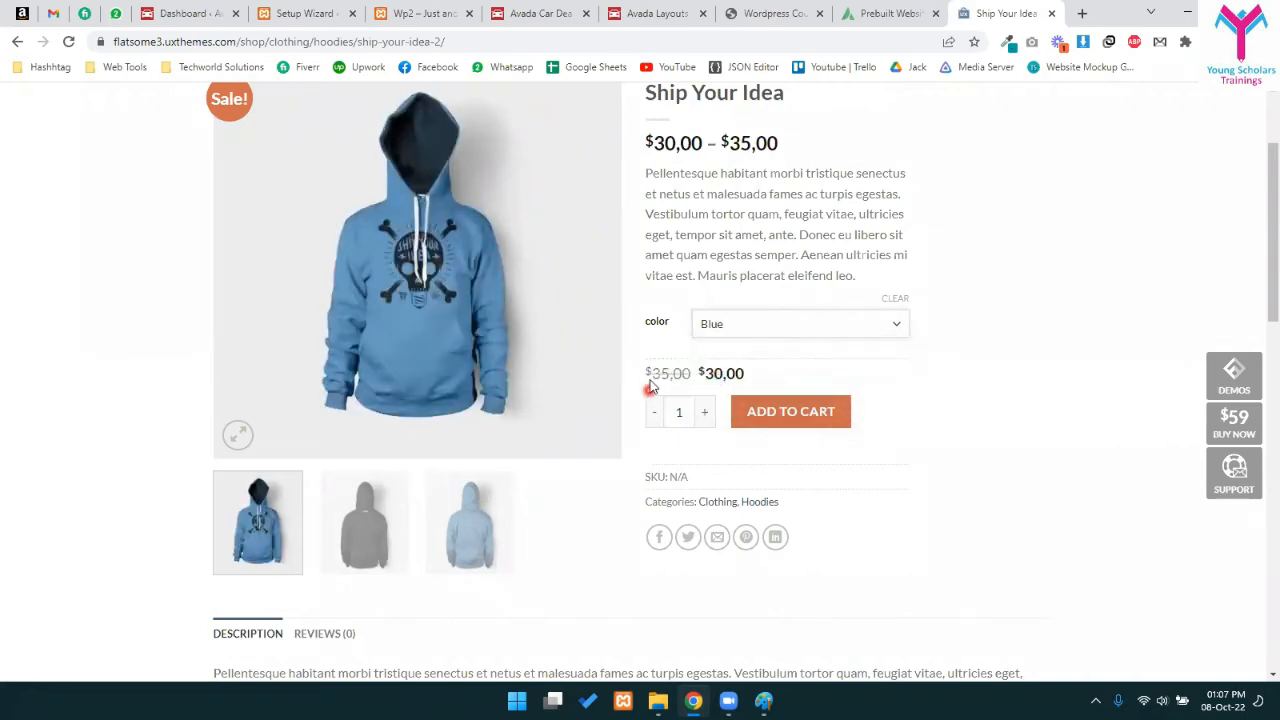
pyautogui.moveTo(709, 367); pyautogui.dragTo(748, 378)
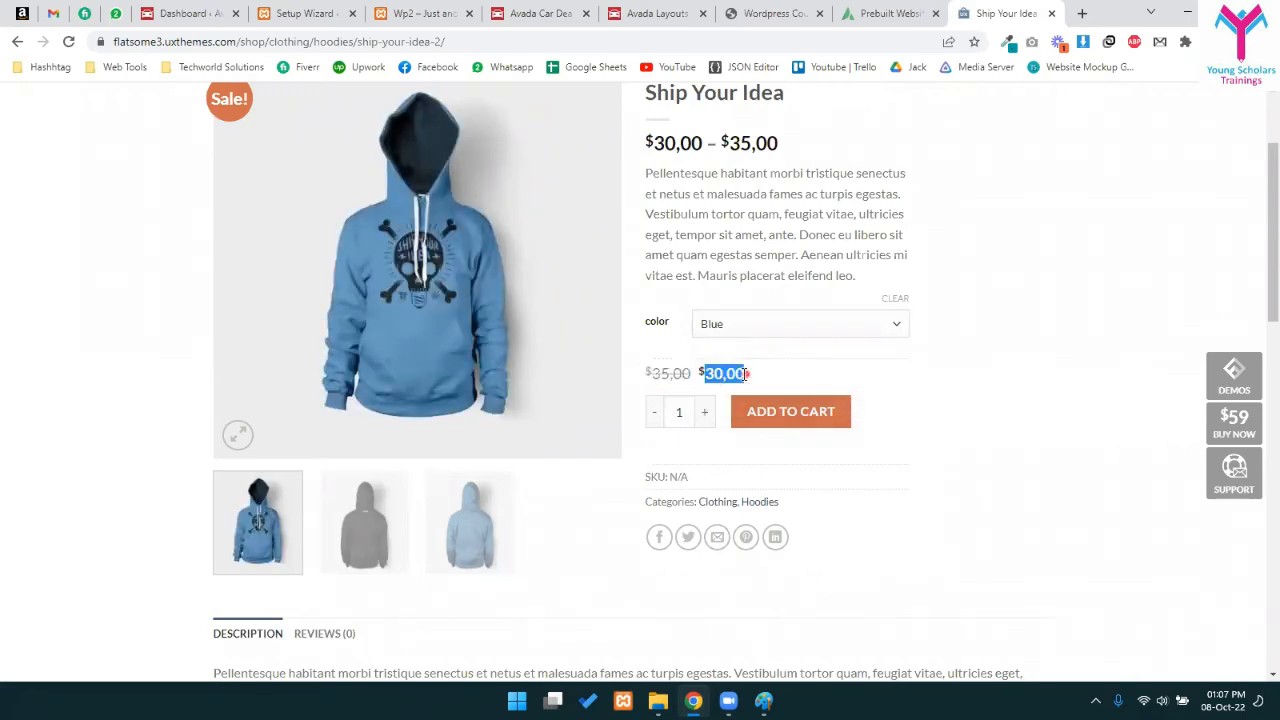
pyautogui.moveTo(685, 153); pyautogui.dragTo(757, 156)
pyautogui.click(760, 155)
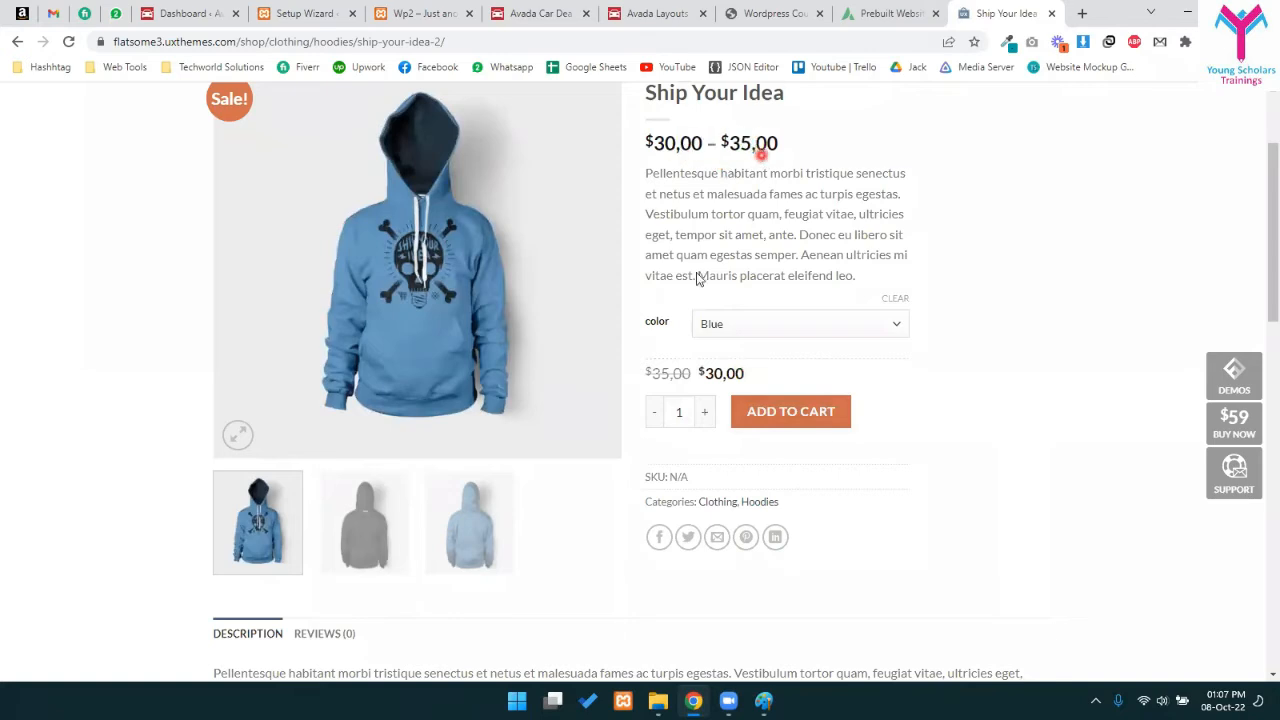
# - View the second and third product photos and scroll down the page
pyautogui.scroll(-1, 800, 383)
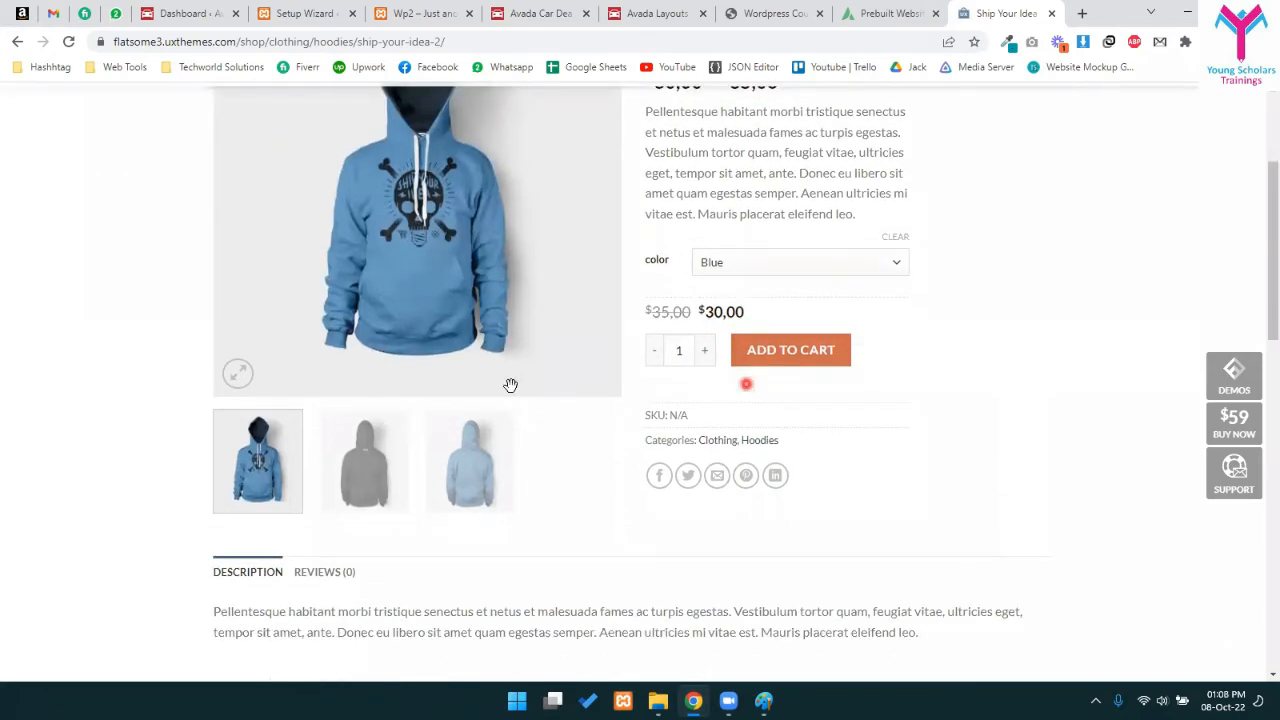
pyautogui.click(368, 436)
pyautogui.click(466, 430)
pyautogui.scroll(-3, 560, 512)
pyautogui.scroll(-5, 559, 512)
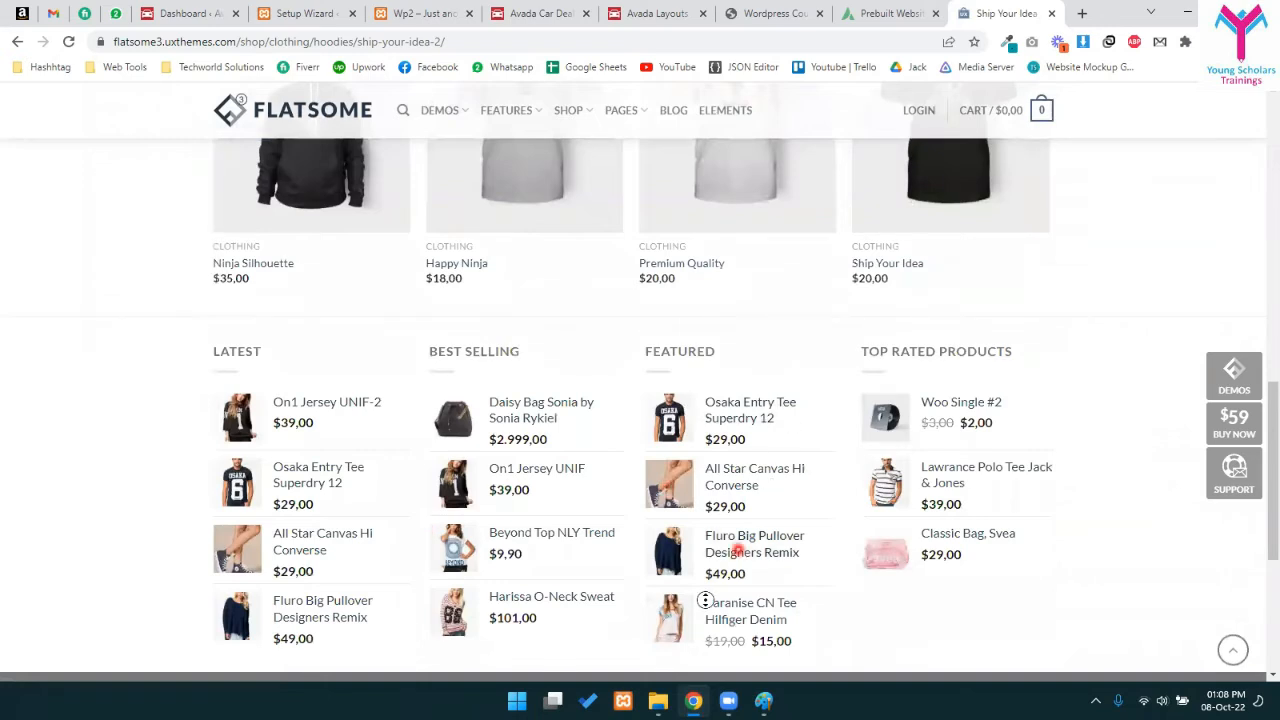
pyautogui.scroll(9, 808, 367)
# - Check the empty cart, then return to the shop's Clothing category
pyautogui.click(1036, 156)
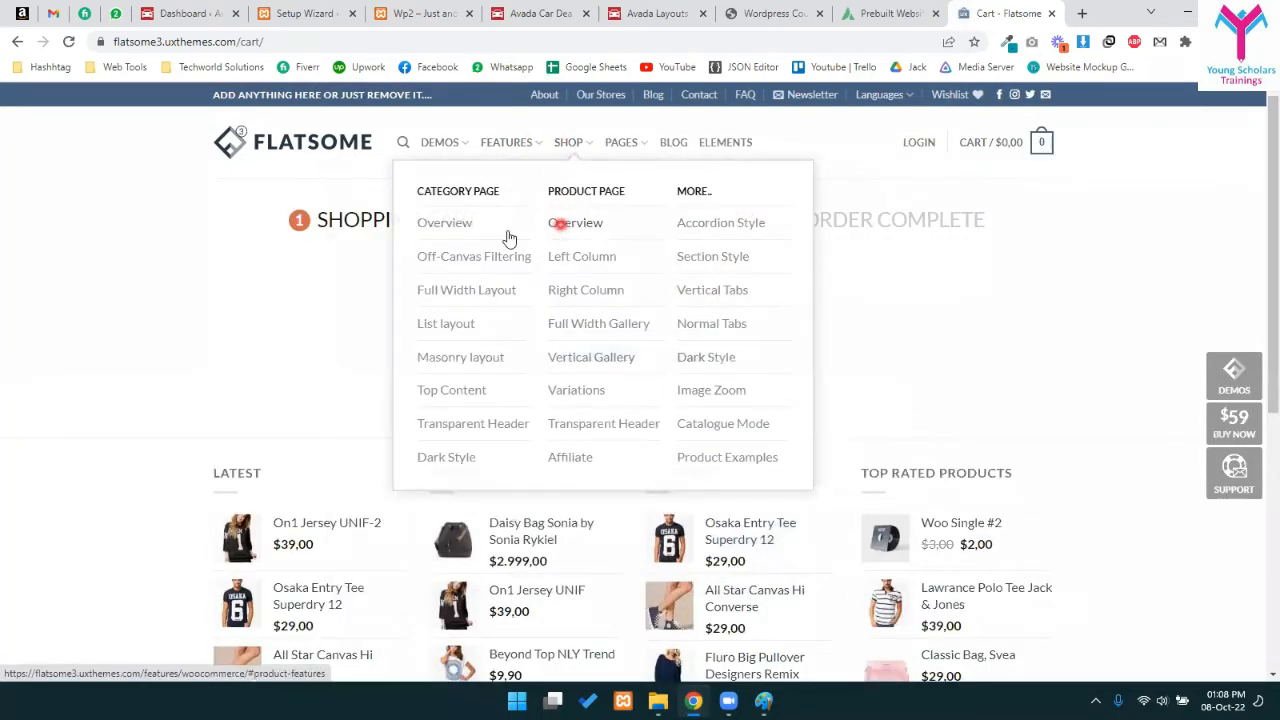
pyautogui.click(574, 148)
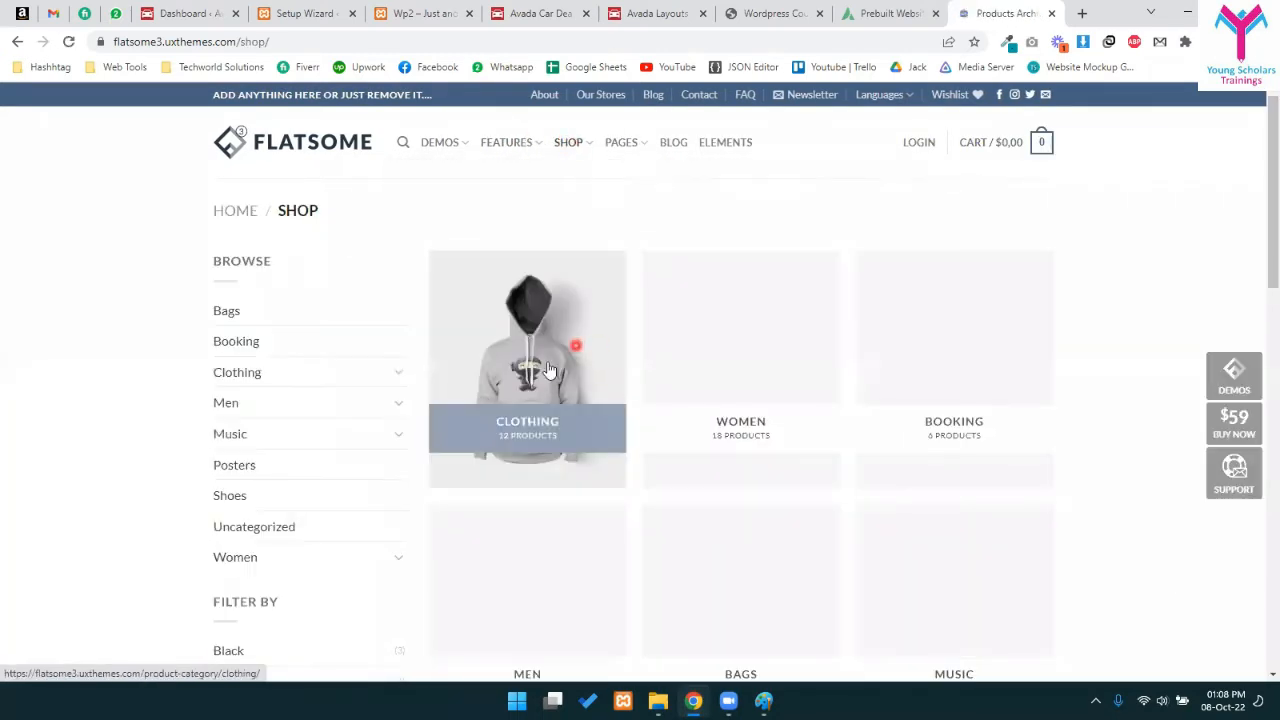
pyautogui.click(520, 384)
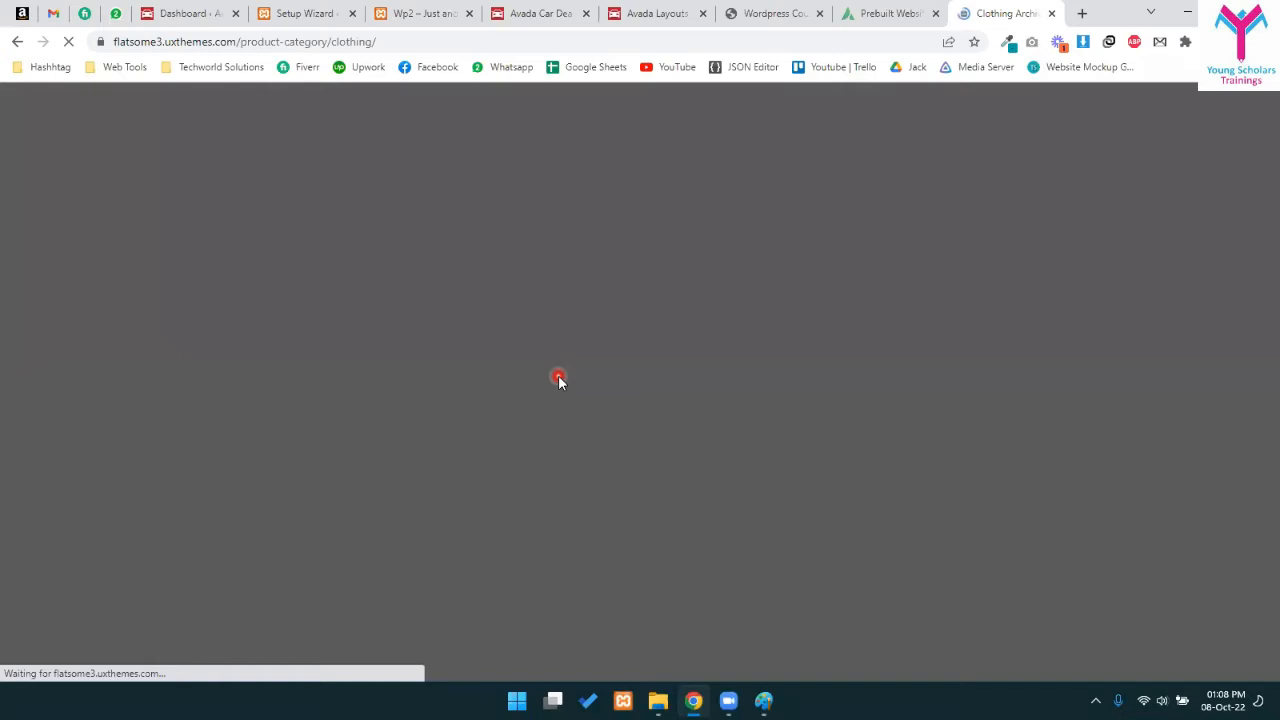
pyautogui.scroll(-3, 710, 183)
pyautogui.scroll(2, 706, 400)
pyautogui.scroll(-3, 707, 430)
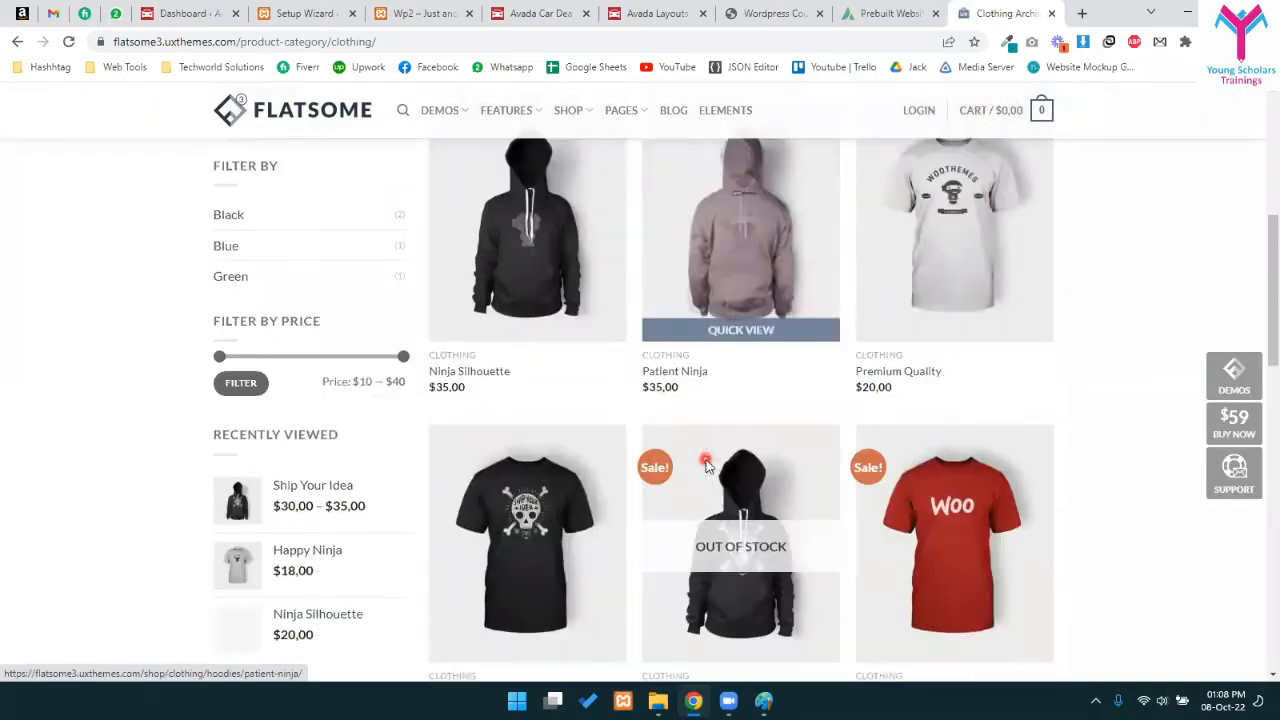
pyautogui.scroll(2, 768, 386)
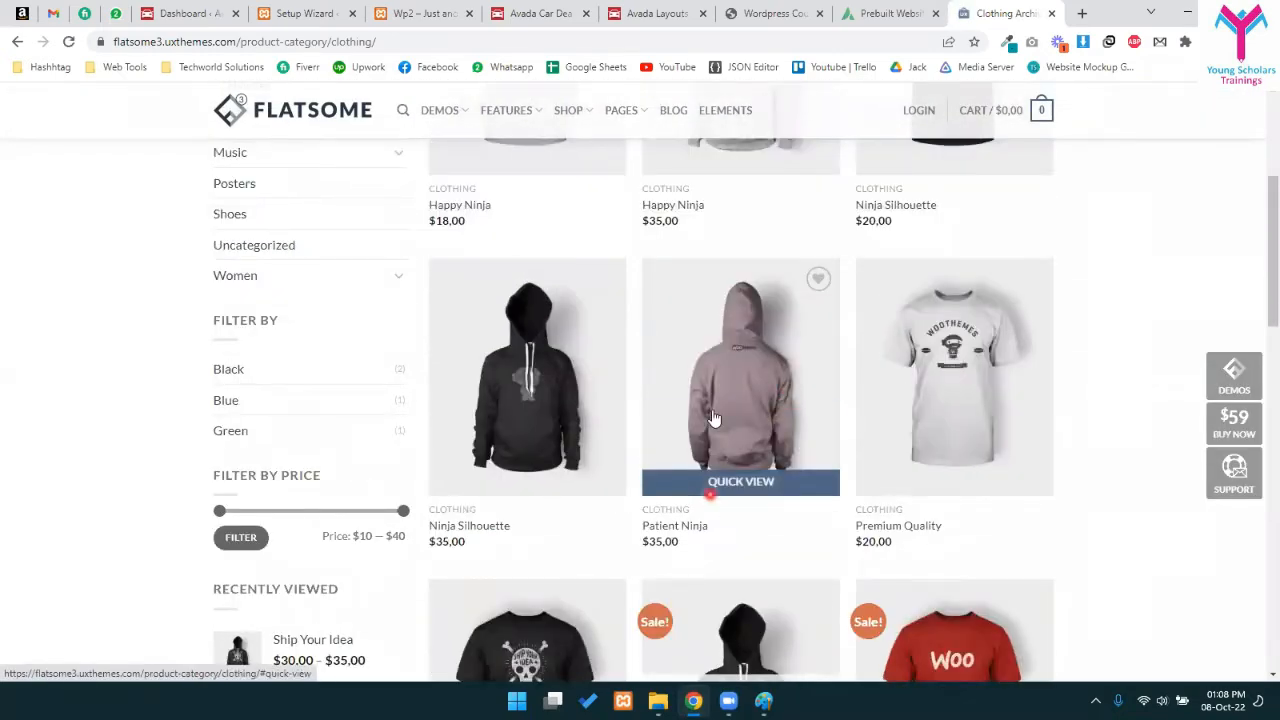
# - Add the $35,00 Patient Ninja hoodie to the cart from its Quick View
pyautogui.click(719, 481)
pyautogui.click(763, 432)
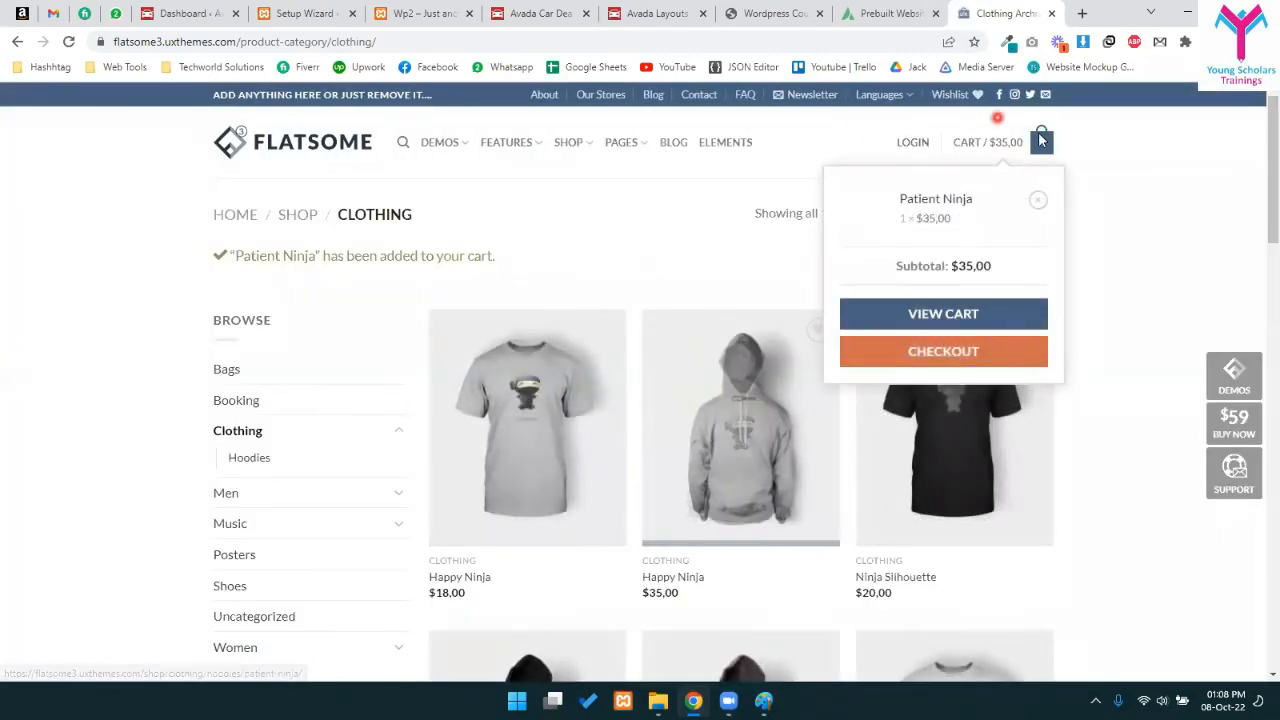
pyautogui.click(940, 358)
# - Open the full cart page and review the Patient Ninja hoodie at $35,00 and the Cart Totals
pyautogui.click(944, 318)
pyautogui.scroll(-2, 800, 180)
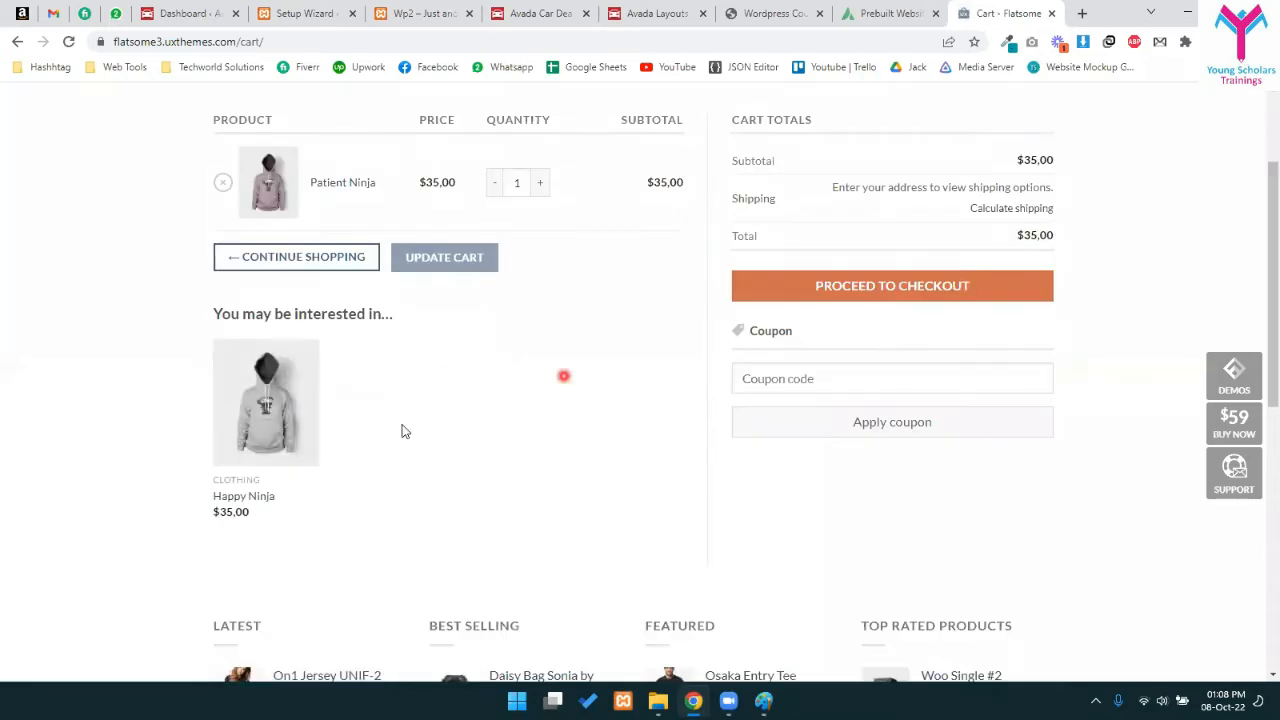
pyautogui.scroll(-3, 404, 431)
pyautogui.scroll(5, 590, 343)
pyautogui.moveTo(741, 280); pyautogui.dragTo(796, 281)
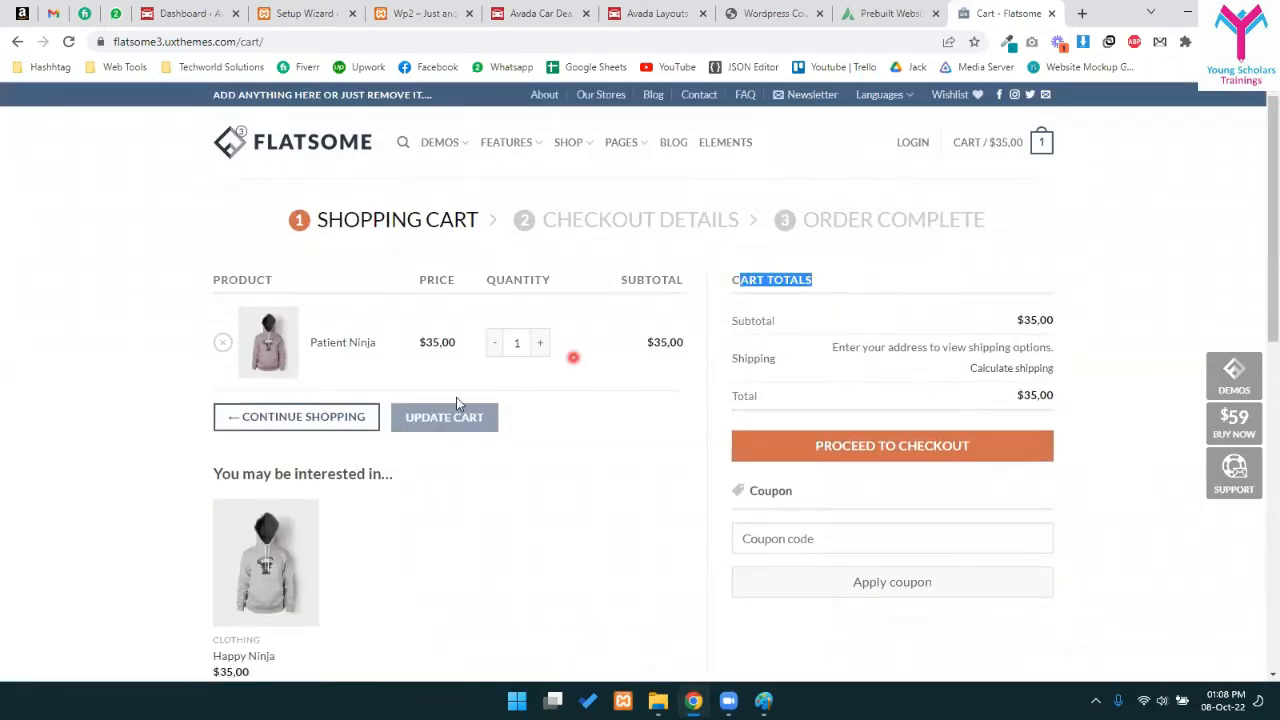
pyautogui.moveTo(214, 280); pyautogui.dragTo(275, 281)
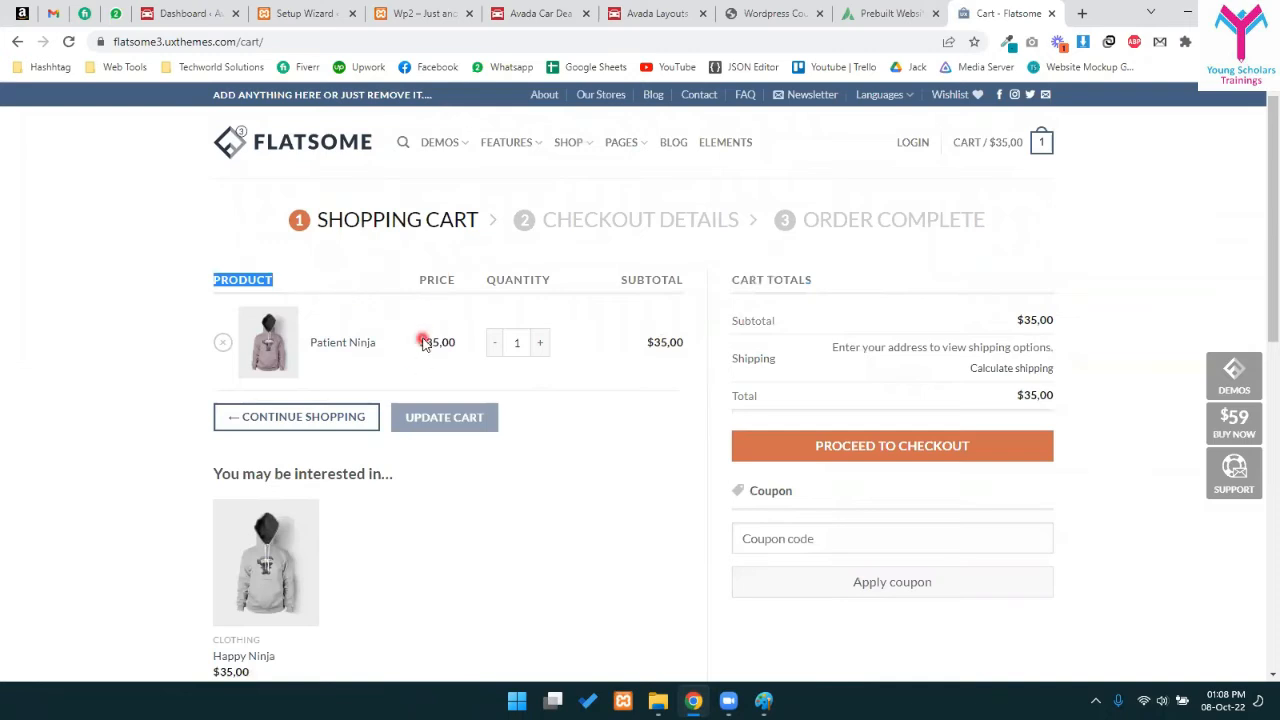
pyautogui.click(590, 345)
pyautogui.moveTo(953, 221); pyautogui.dragTo(428, 443)
pyautogui.click(629, 488)
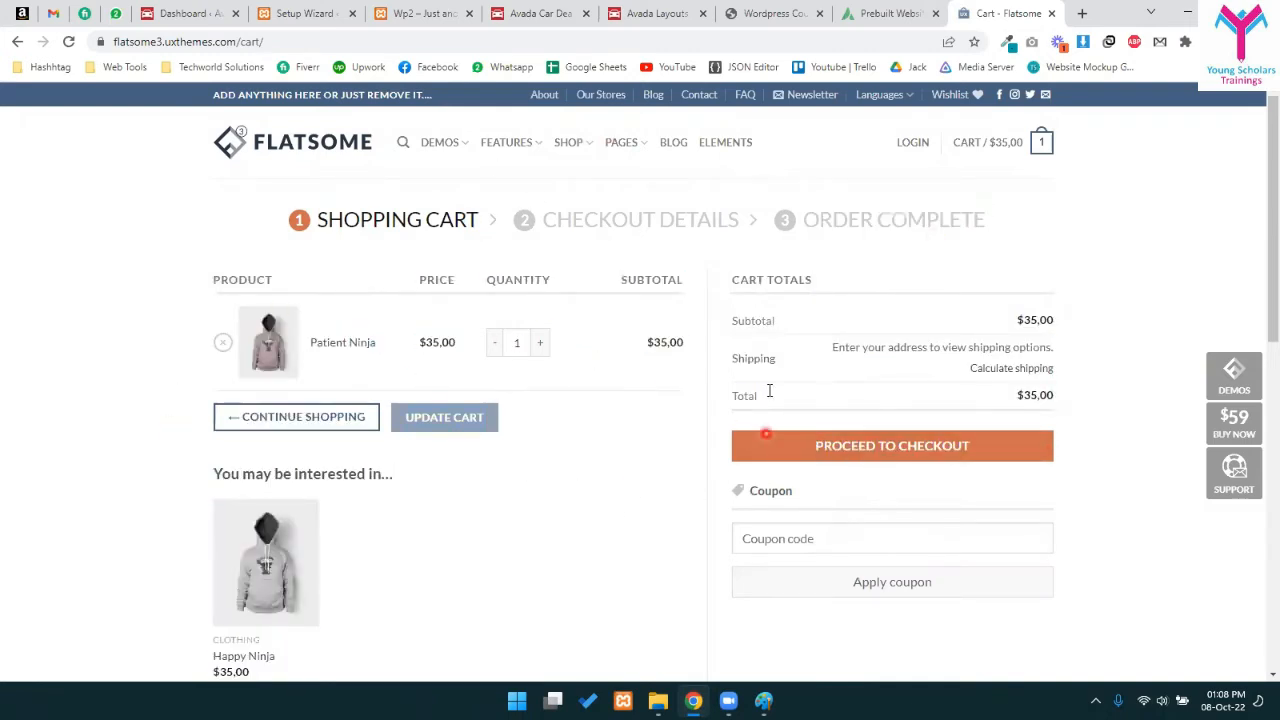
pyautogui.scroll(-3, 737, 350)
pyautogui.scroll(3, 697, 360)
# - Try raising the Patient Ninja quantity to 2, then proceed to the checkout page
pyautogui.click(545, 343)
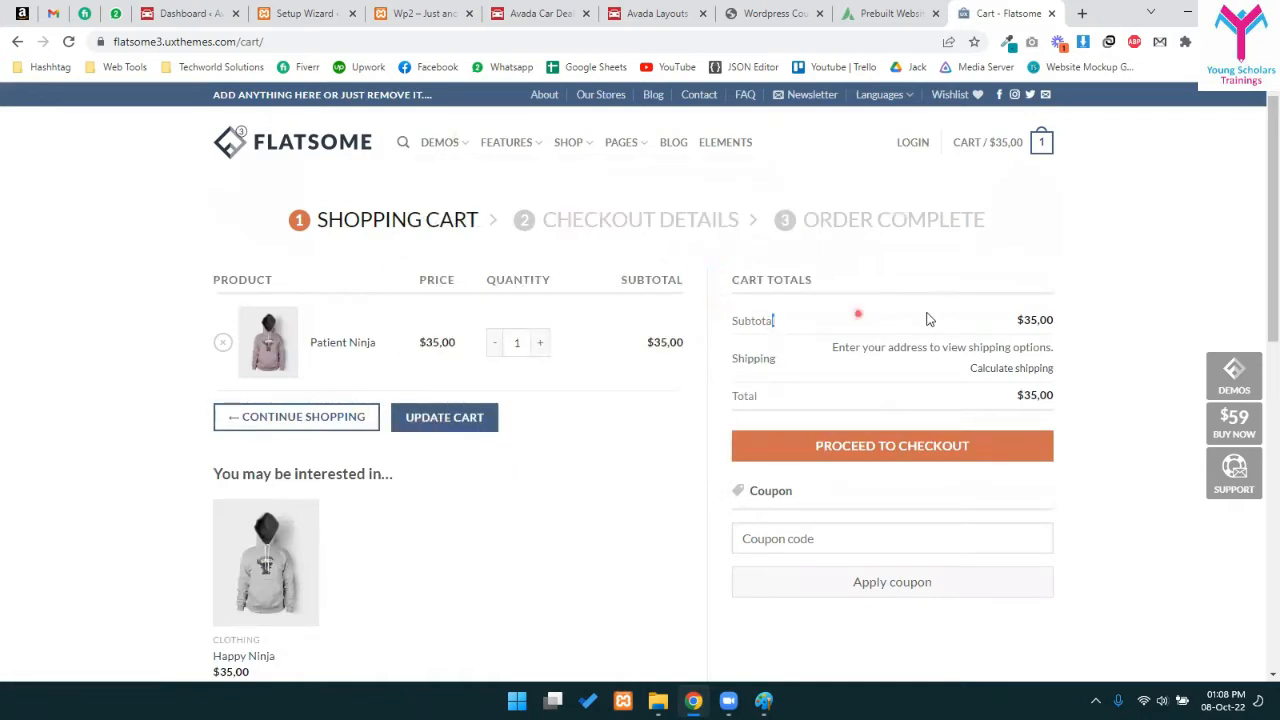
pyautogui.scroll(-2, 1015, 352)
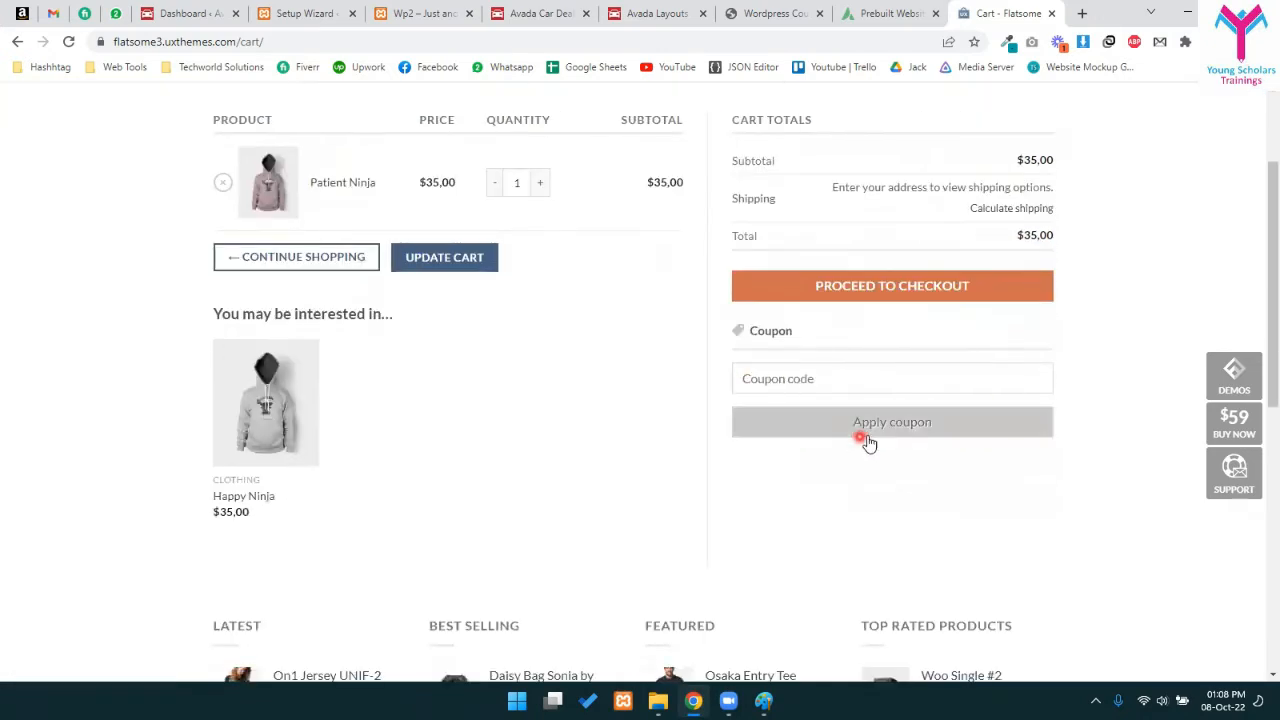
pyautogui.click(845, 300)
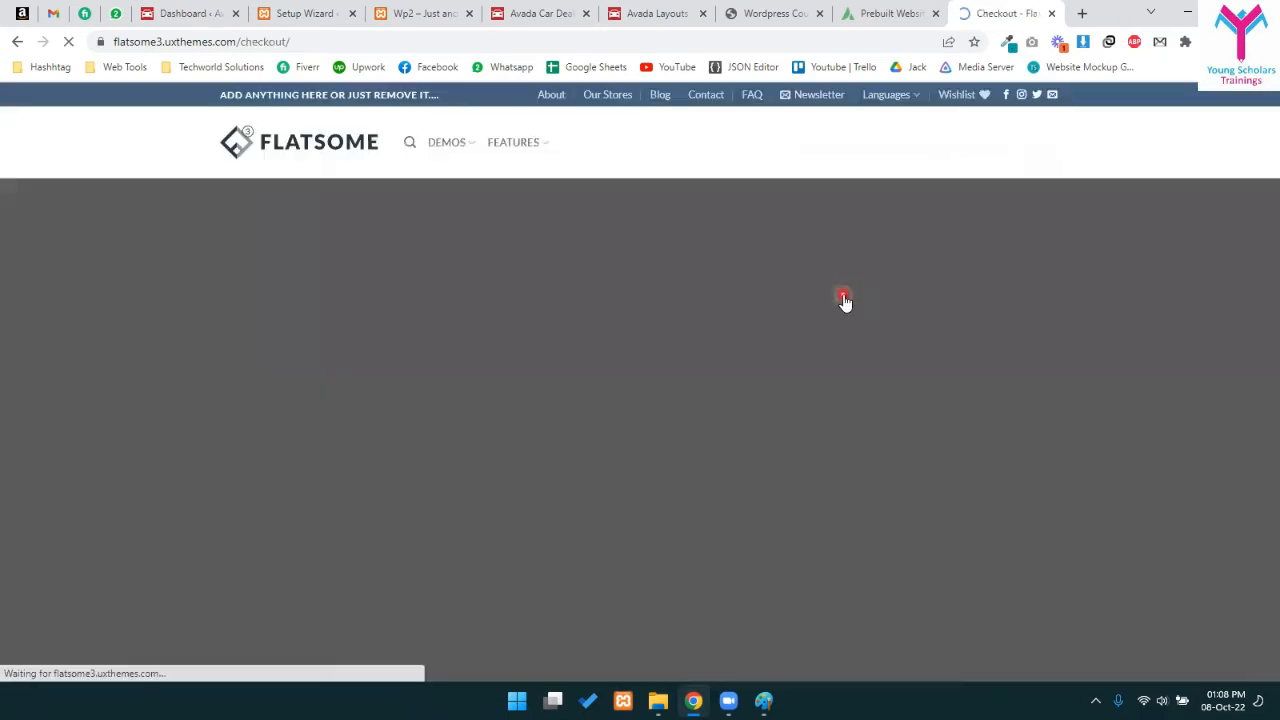
pyautogui.scroll(-2, 254, 188)
# - Review the empty billing form and the Patient Ninja × 1 order summary
pyautogui.click(256, 192)
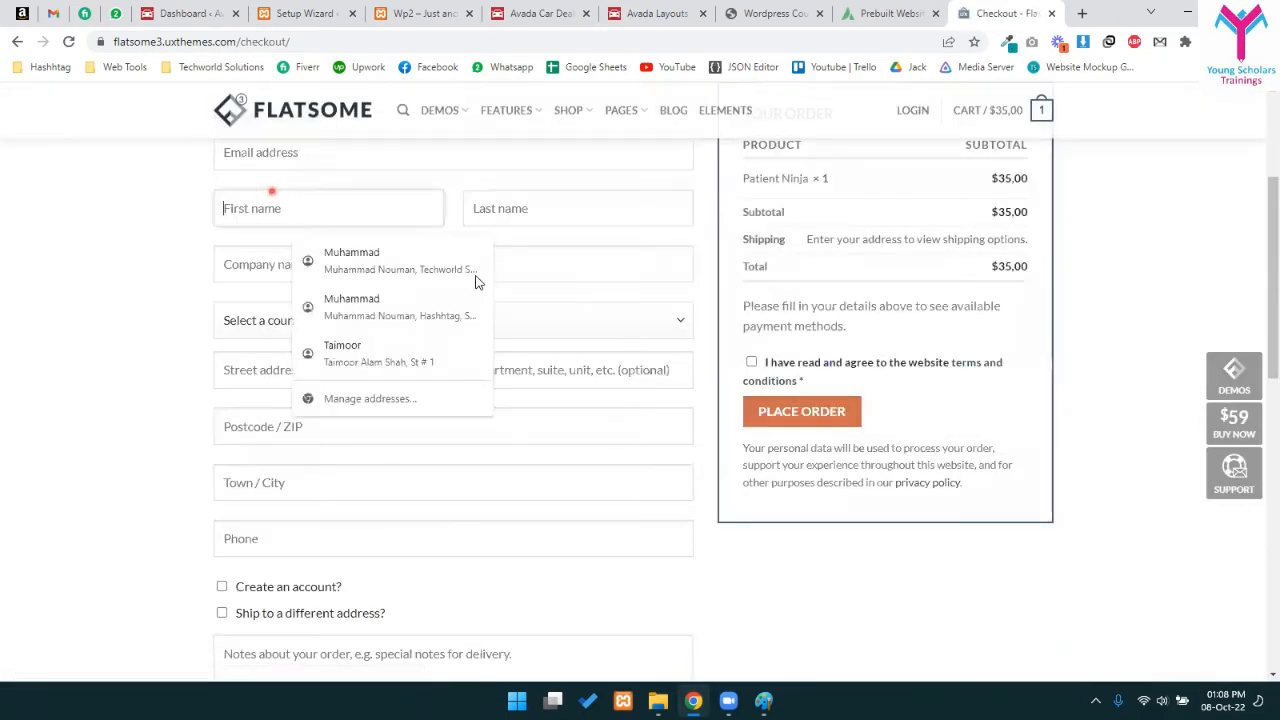
pyautogui.click(541, 480)
pyautogui.scroll(-3, 541, 480)
pyautogui.scroll(5, 555, 465)
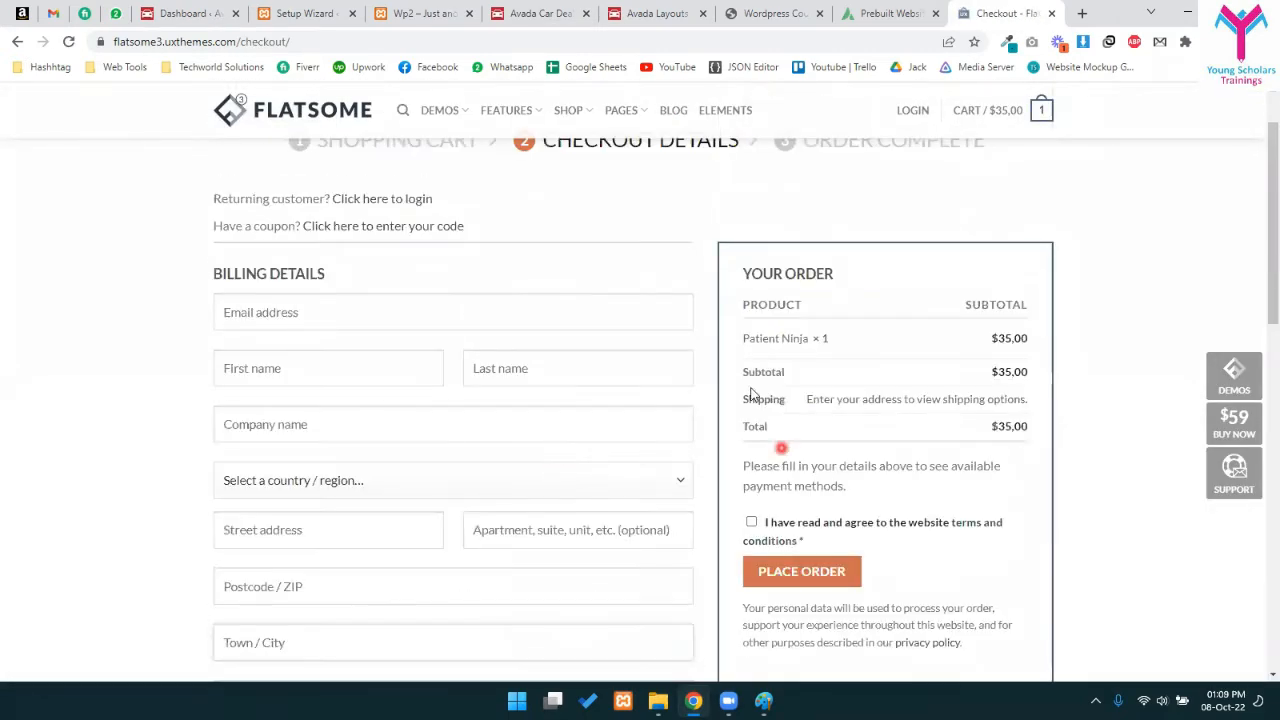
pyautogui.moveTo(778, 225); pyautogui.dragTo(1056, 512)
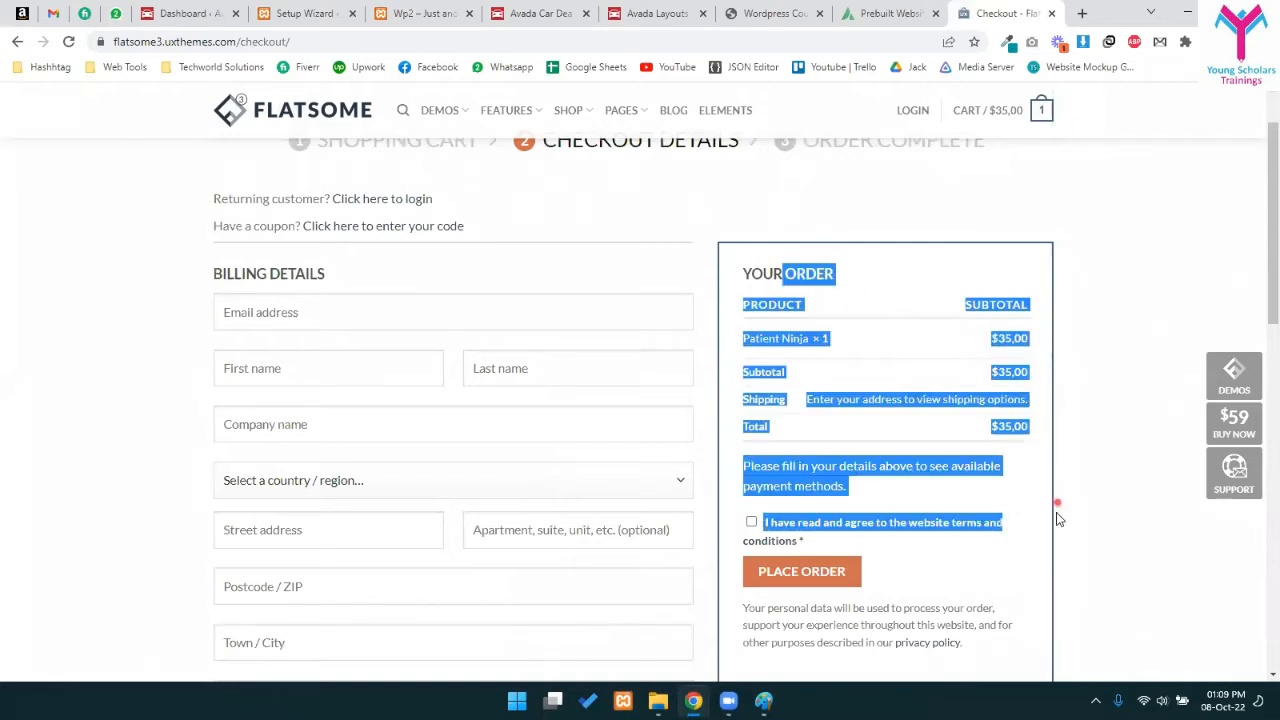
pyautogui.click(1000, 437)
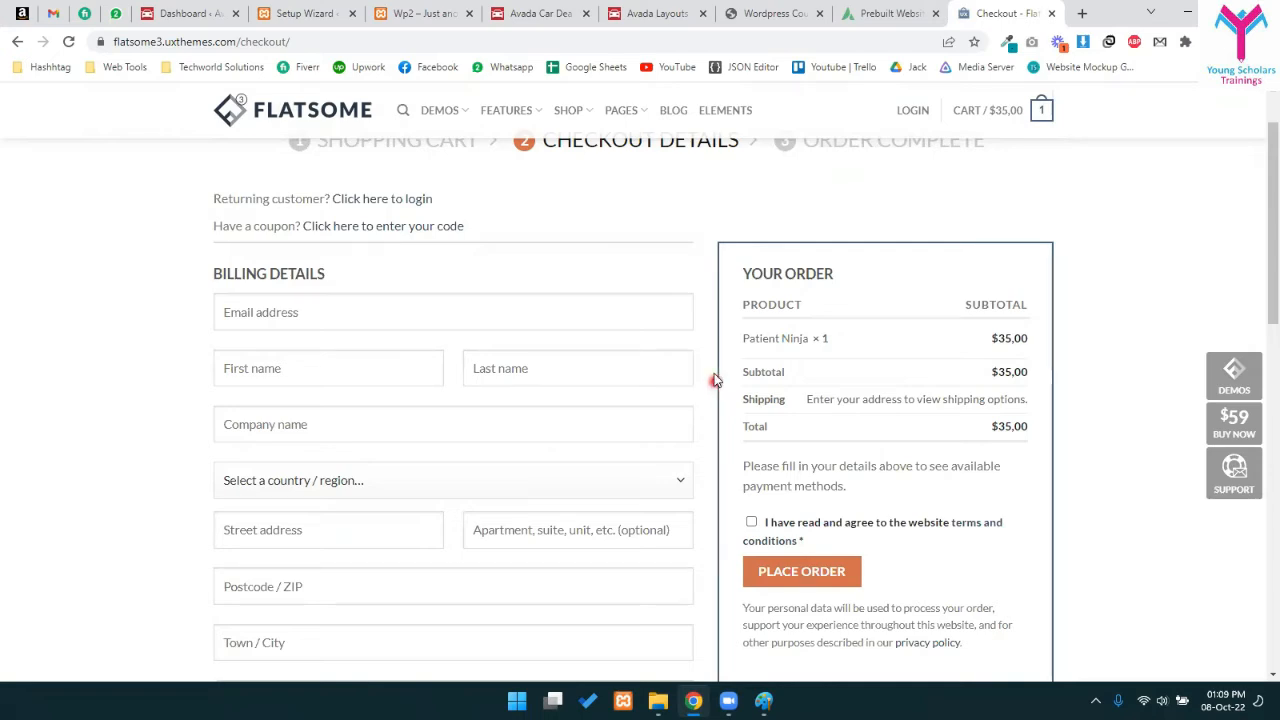
# - Place the order with empty billing fields to show required-field errors, then close the checkout tab
pyautogui.scroll(1, 680, 350)
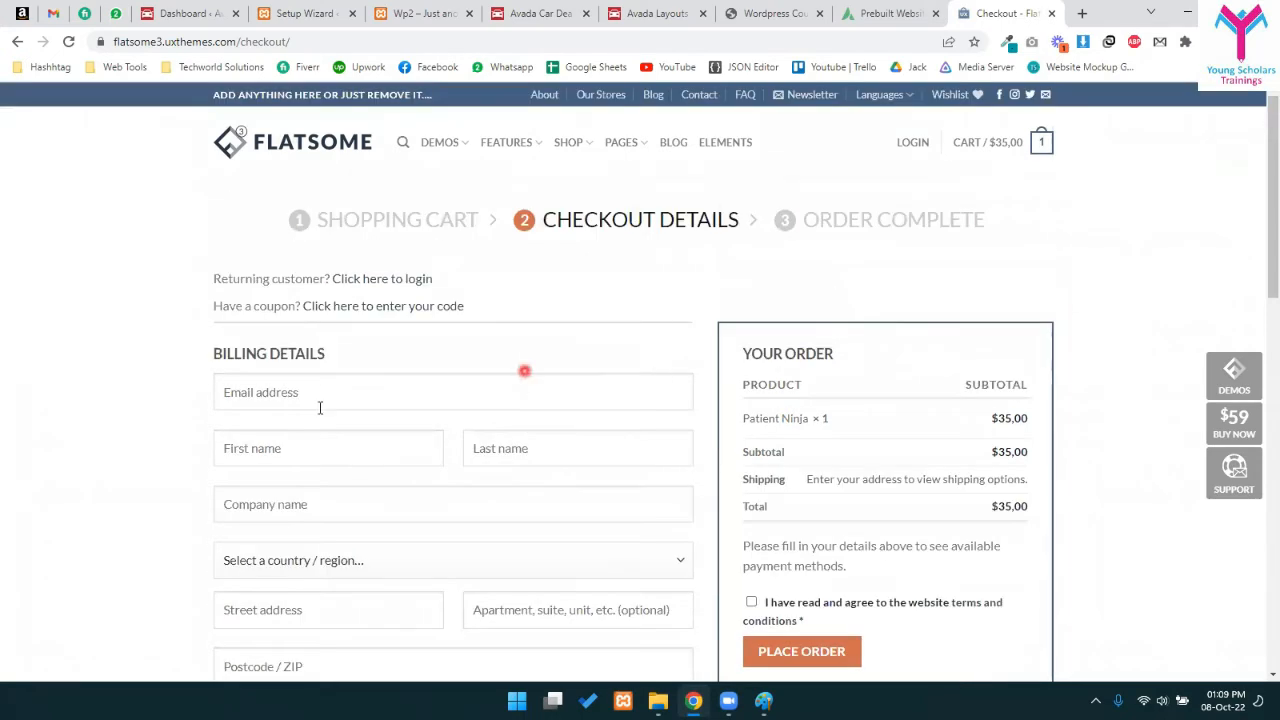
pyautogui.scroll(-8, 320, 408)
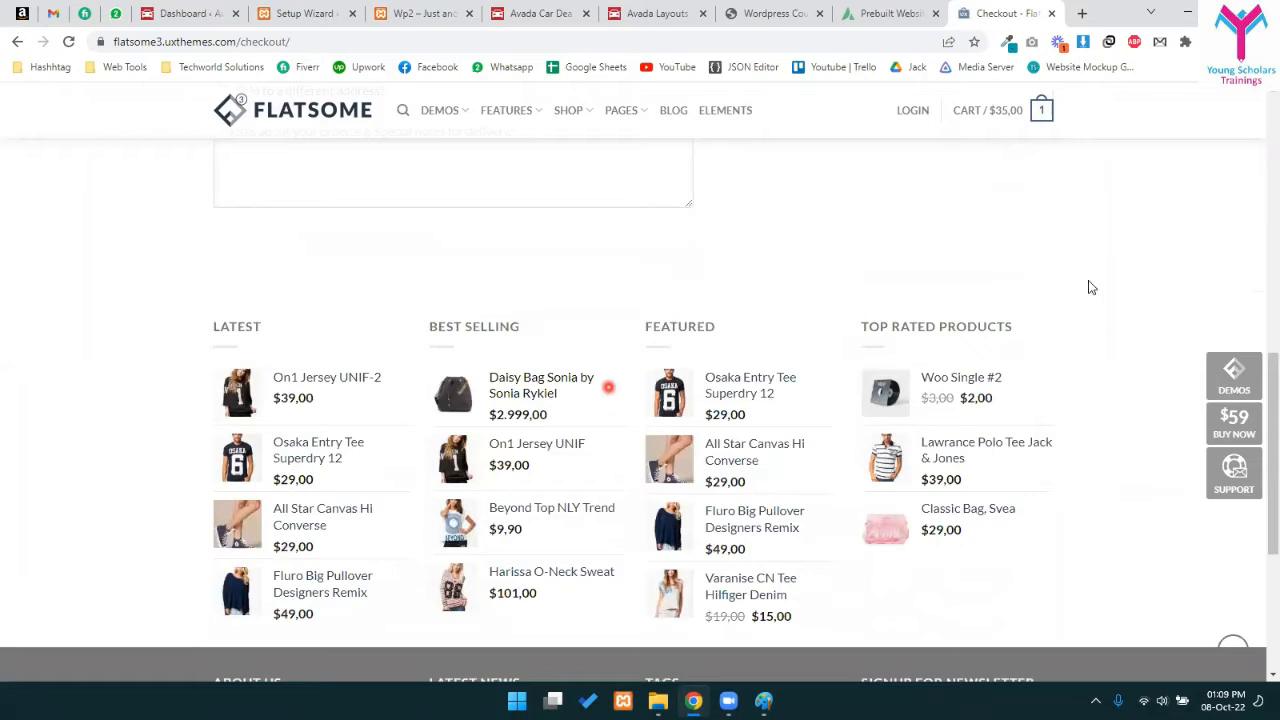
pyautogui.scroll(10, 663, 417)
pyautogui.click(845, 510)
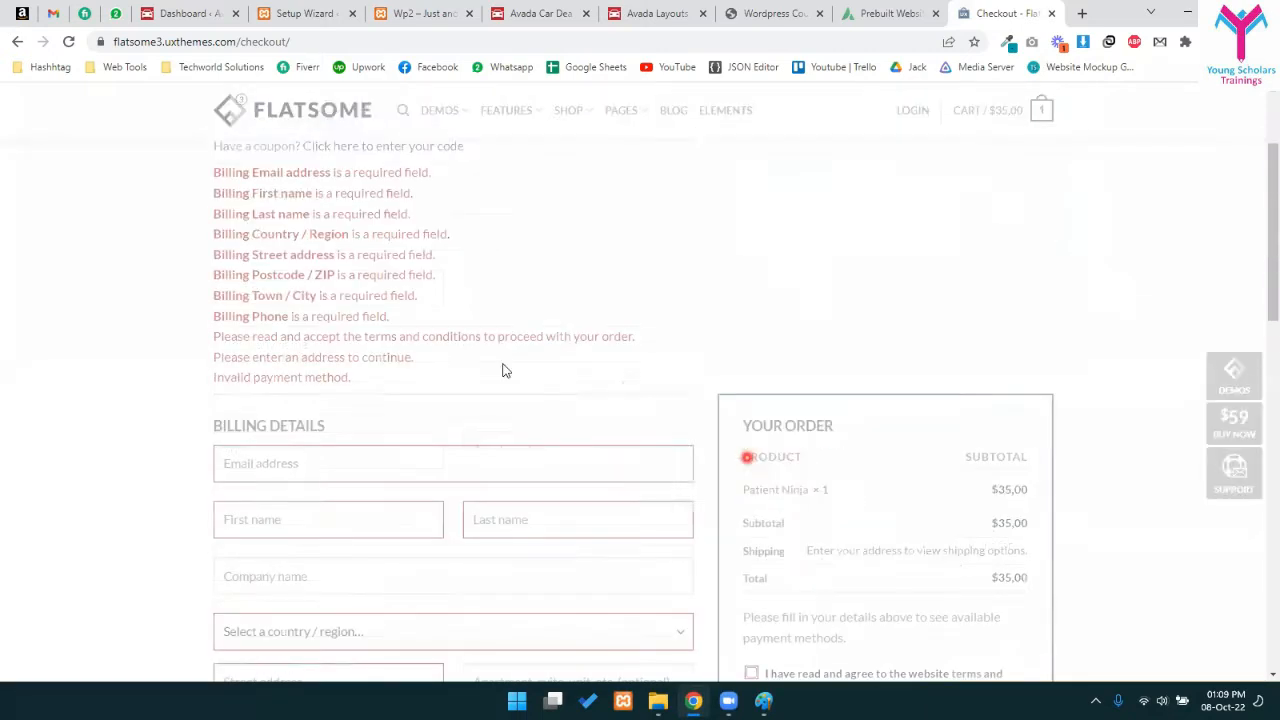
pyautogui.scroll(1, 442, 375)
pyautogui.scroll(-3, 320, 430)
pyautogui.scroll(-3, 250, 465)
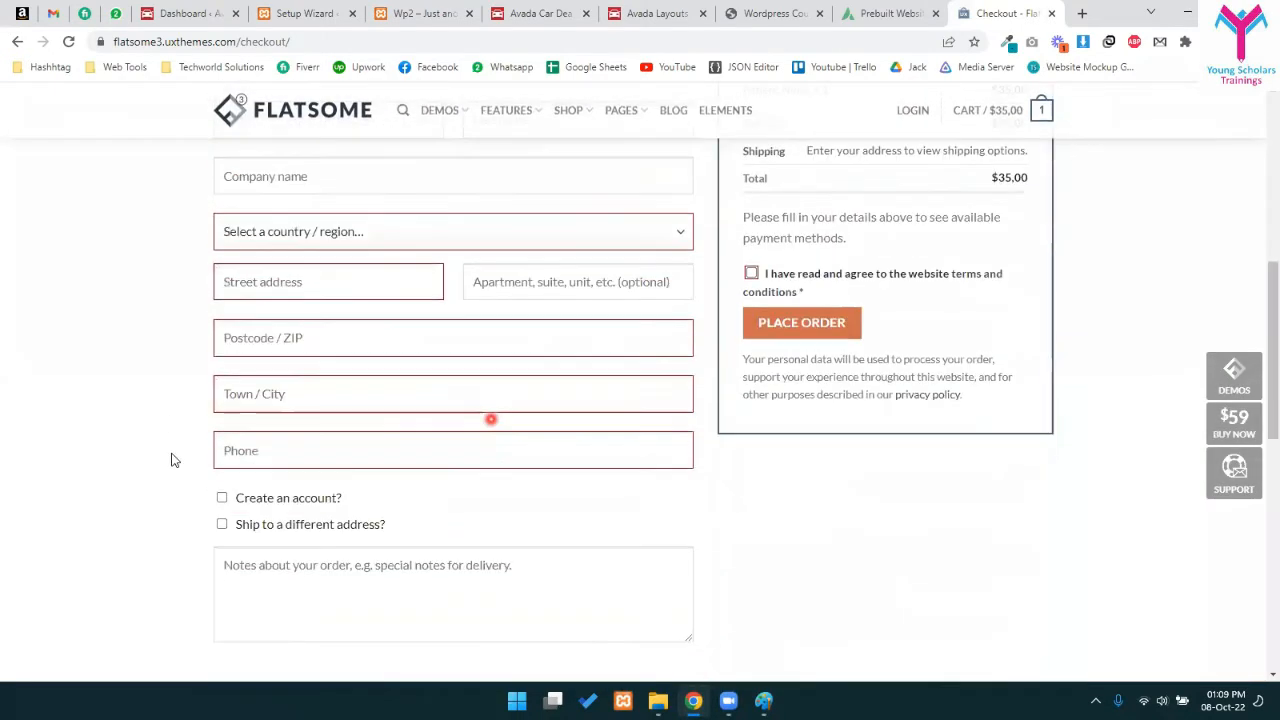
pyautogui.scroll(3, 700, 315)
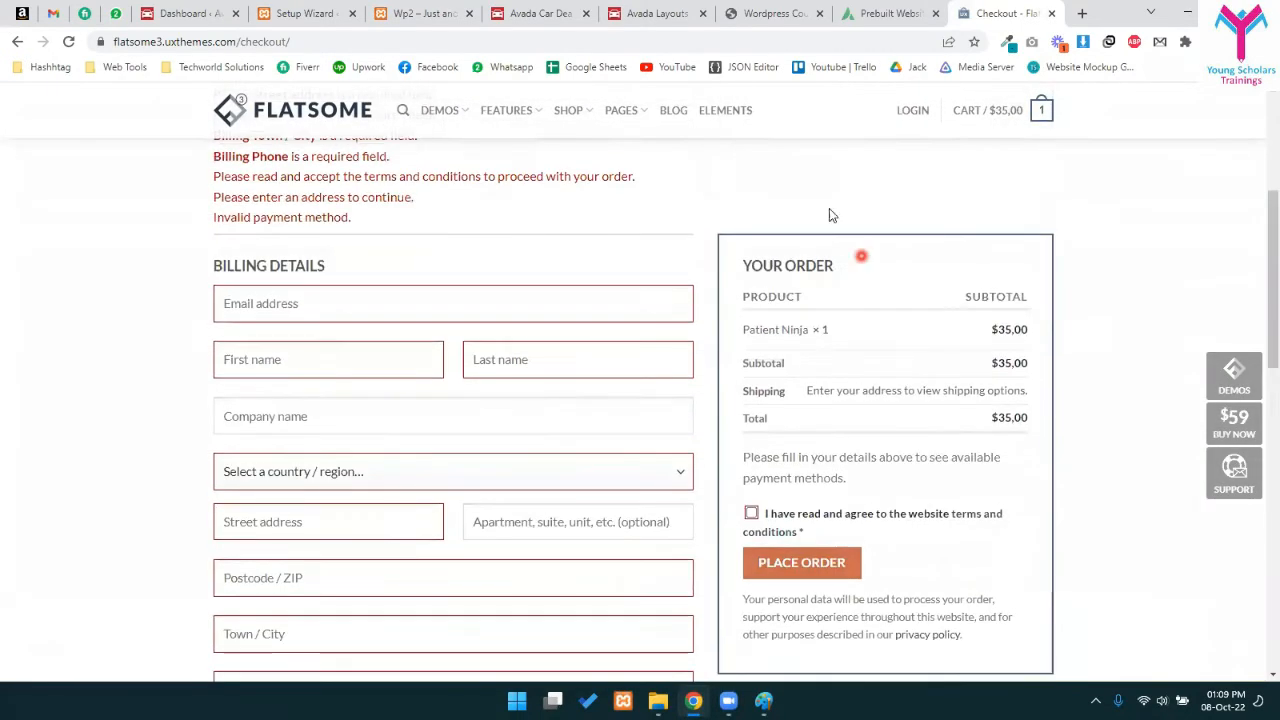
pyautogui.click(1052, 14)
# - Glance at the course PDF and Avada prebuilt websites, then return to the wizard's Store Details address fields
pyautogui.click(870, 13)
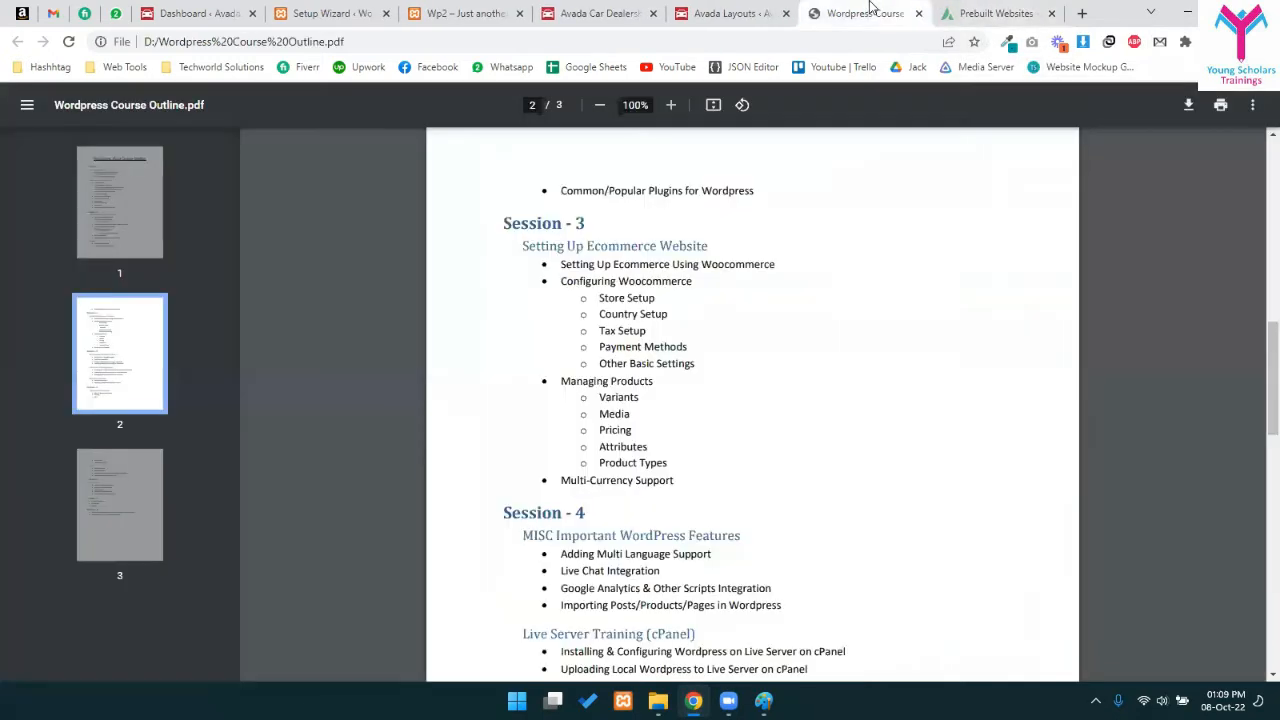
pyautogui.click(952, 7)
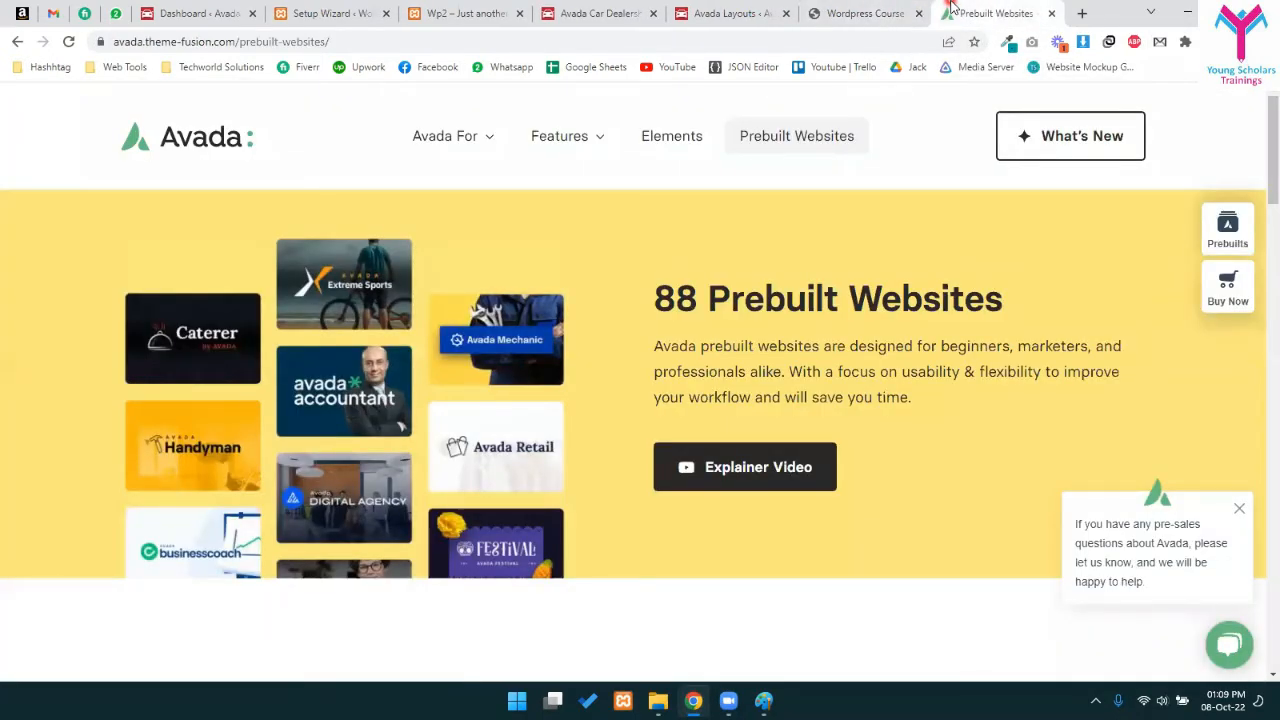
pyautogui.click(884, 10)
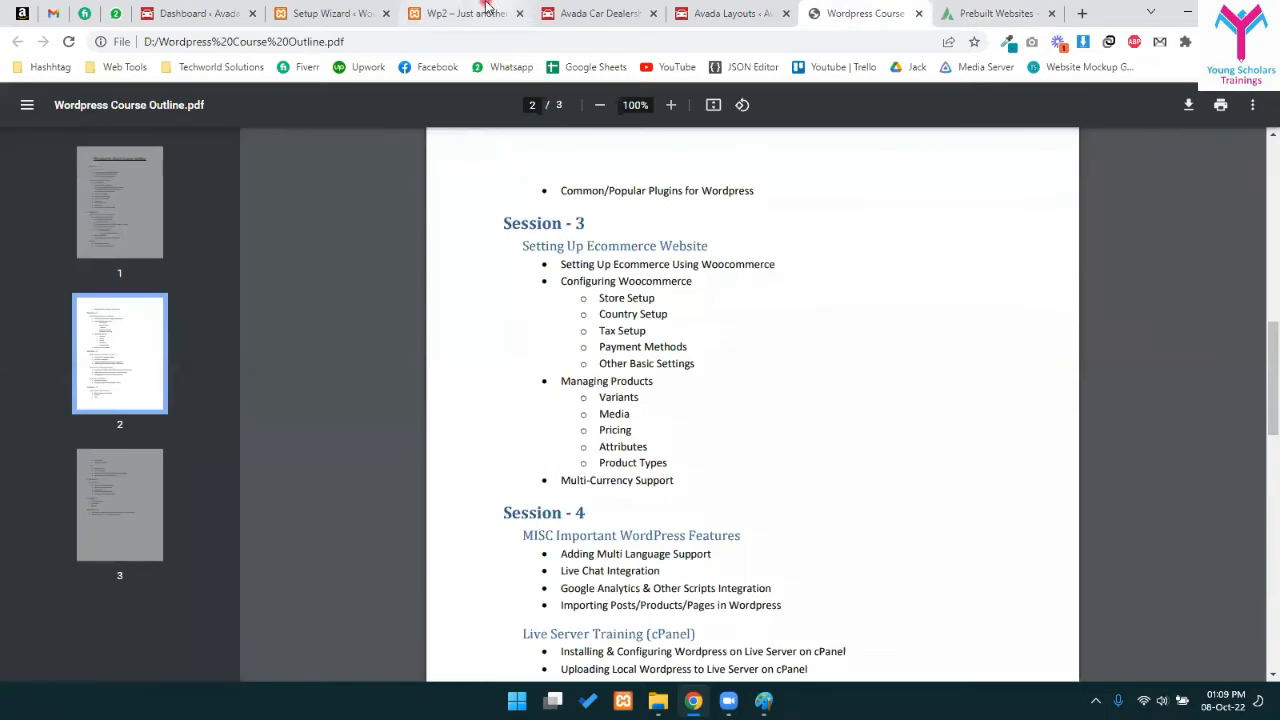
pyautogui.click(358, 6)
pyautogui.click(766, 346)
pyautogui.click(772, 389)
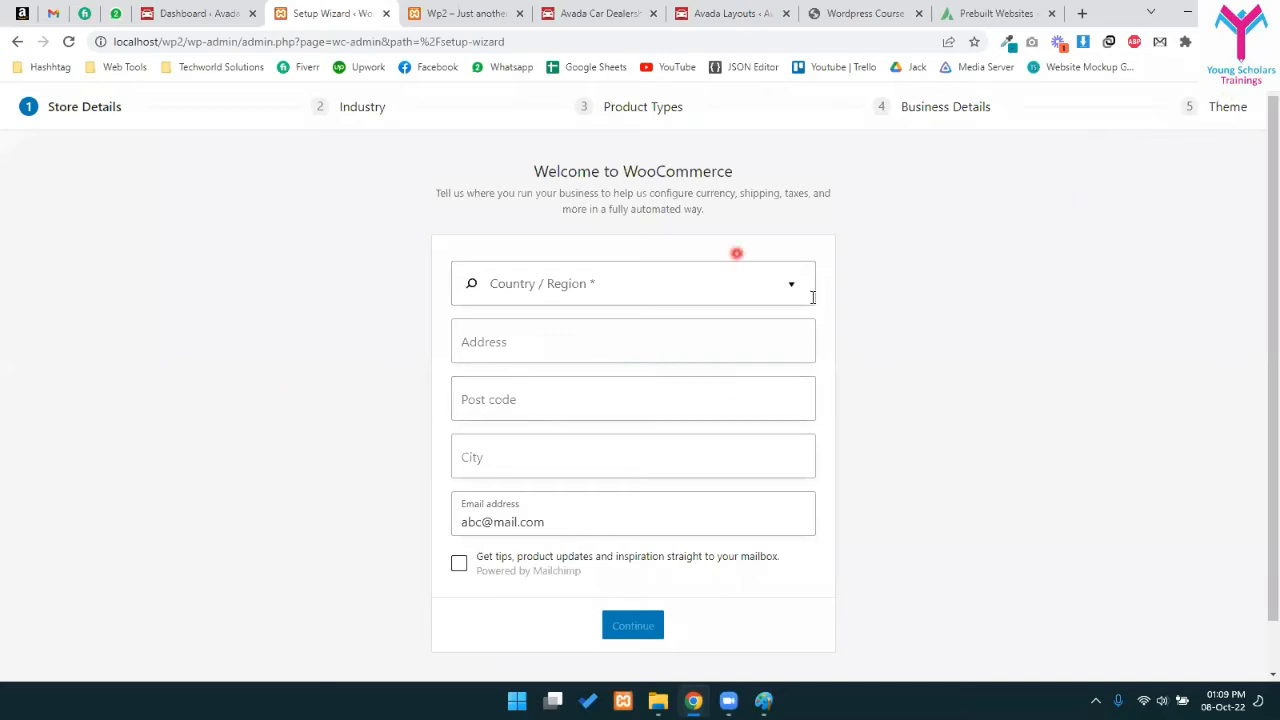
# - Search the Country/Region list for 'pakis' and choose Pakistan
pyautogui.moveTo(530, 166); pyautogui.dragTo(763, 166)
pyautogui.click(651, 180)
pyautogui.click(574, 275)
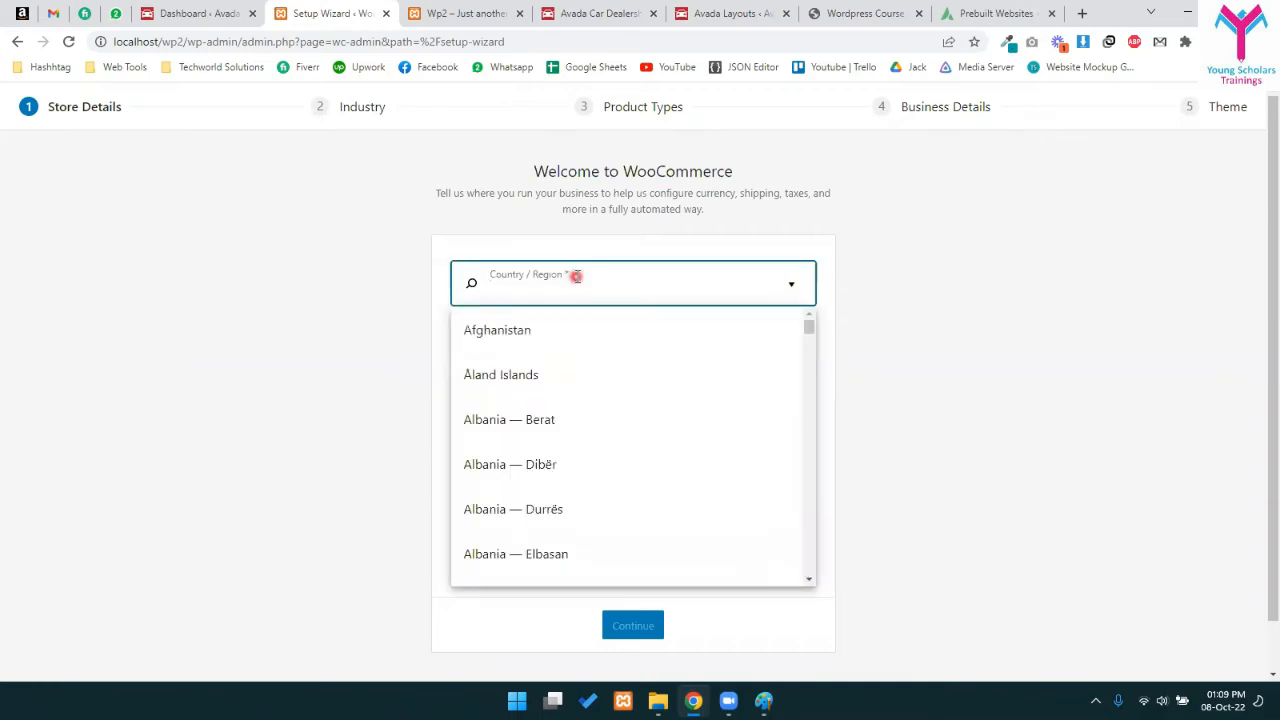
pyautogui.write('pakis')
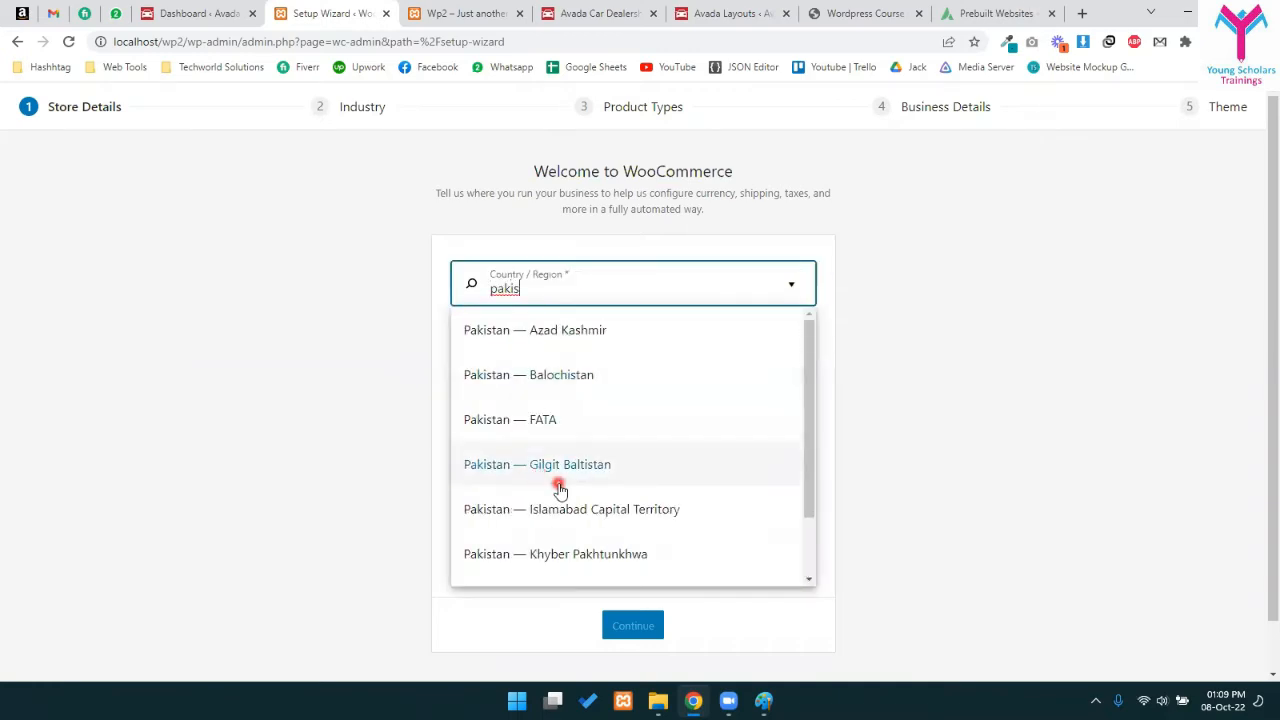
pyautogui.scroll(-1, 566, 522)
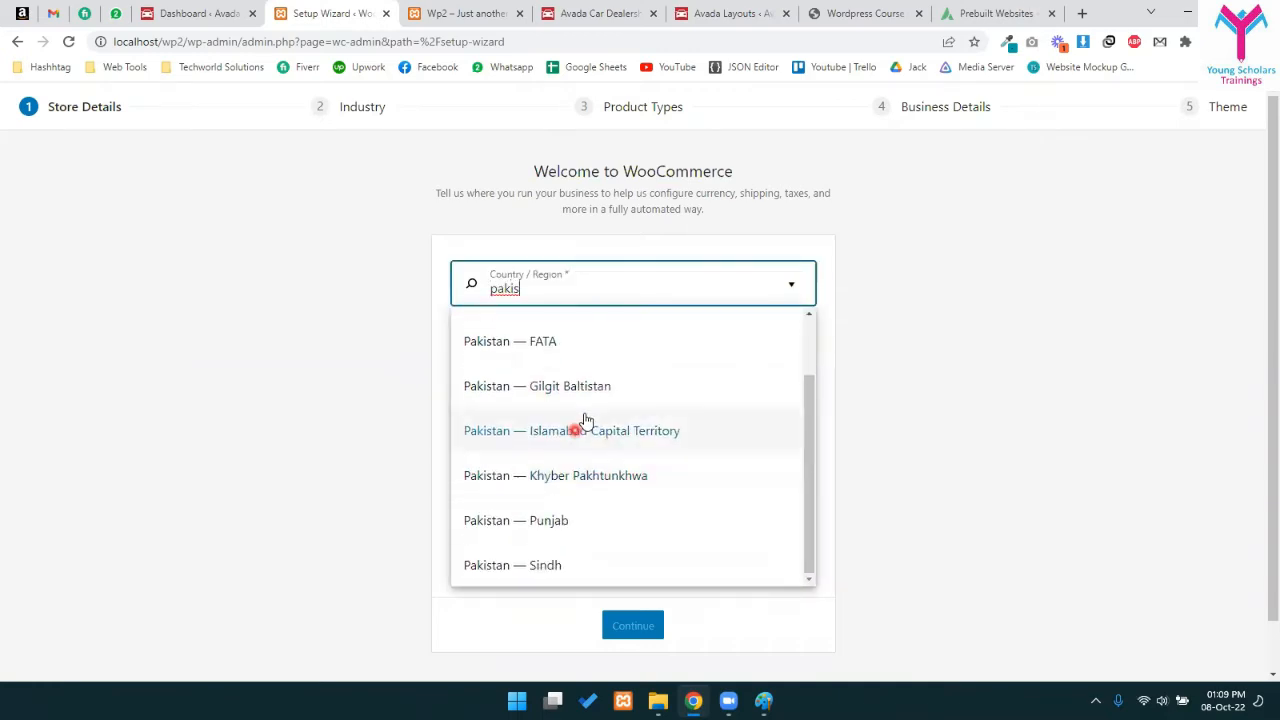
pyautogui.click(587, 420)
# - Enter address 'sdada' and post code 44000, and accept the Rawalpindi city suggestion
pyautogui.click(523, 343)
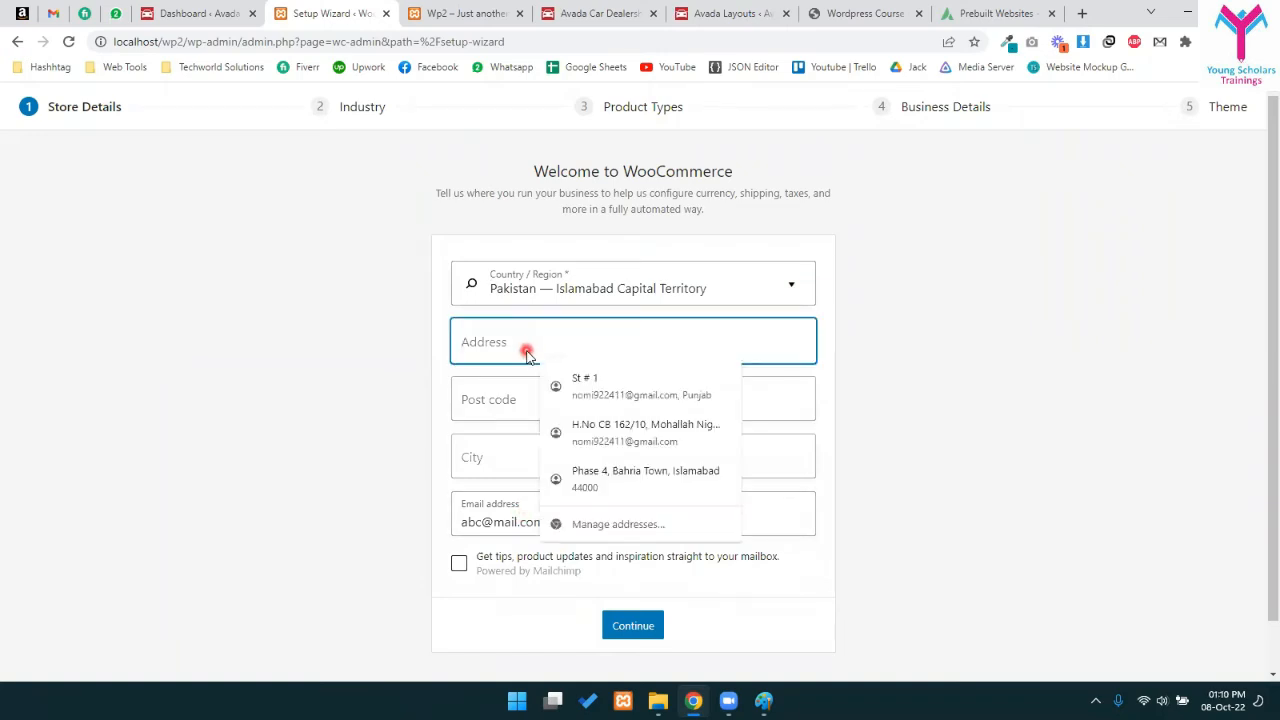
pyautogui.write('sdada')
pyautogui.click(527, 417)
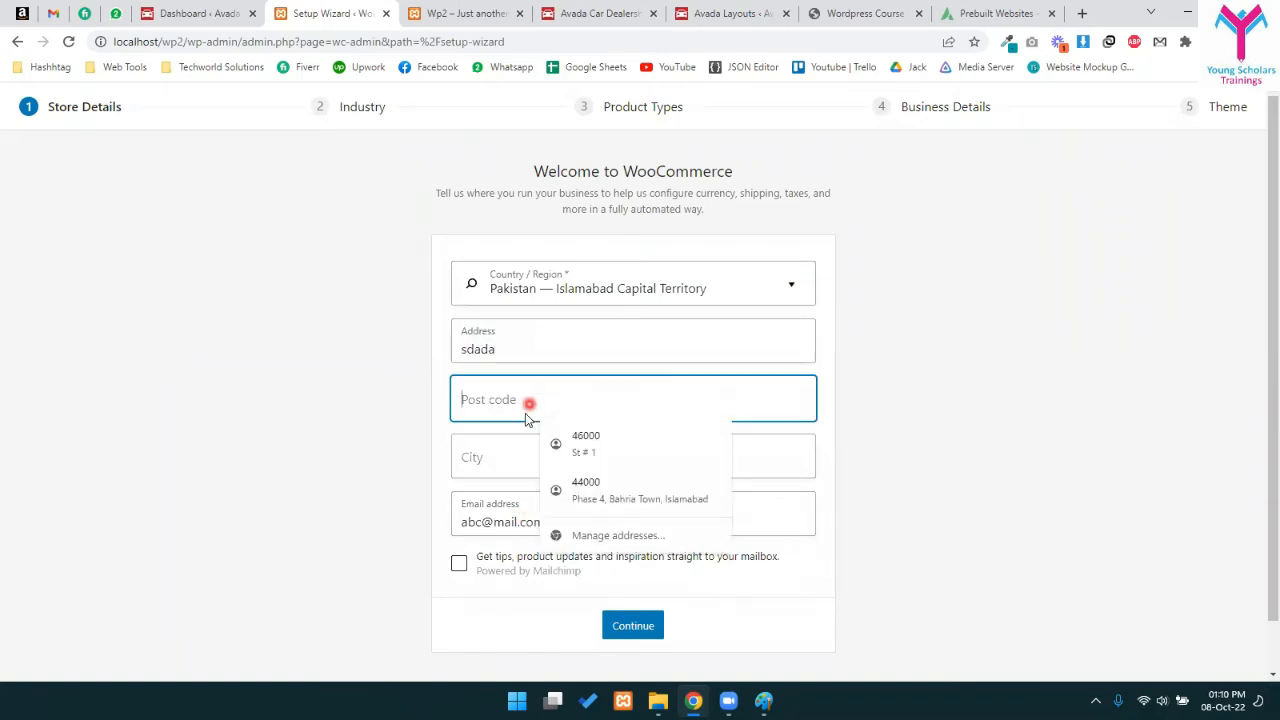
pyautogui.write('44000')
pyautogui.click(500, 463)
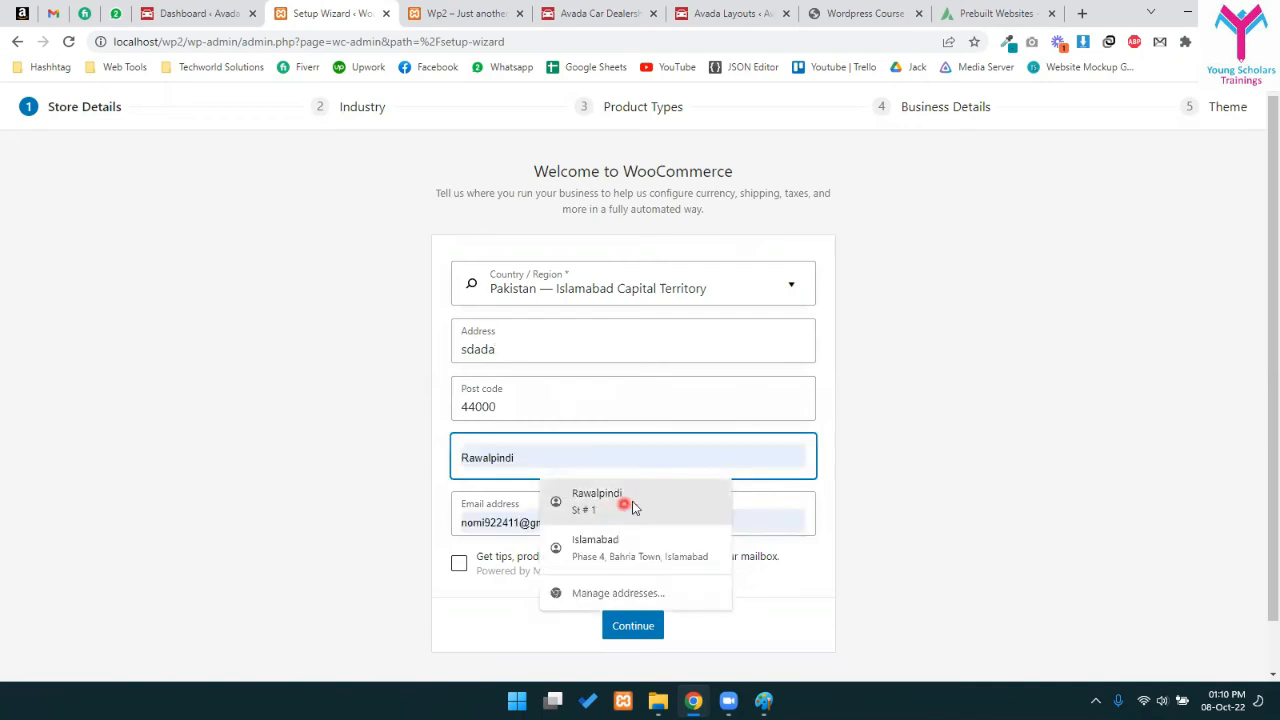
pyautogui.click(632, 505)
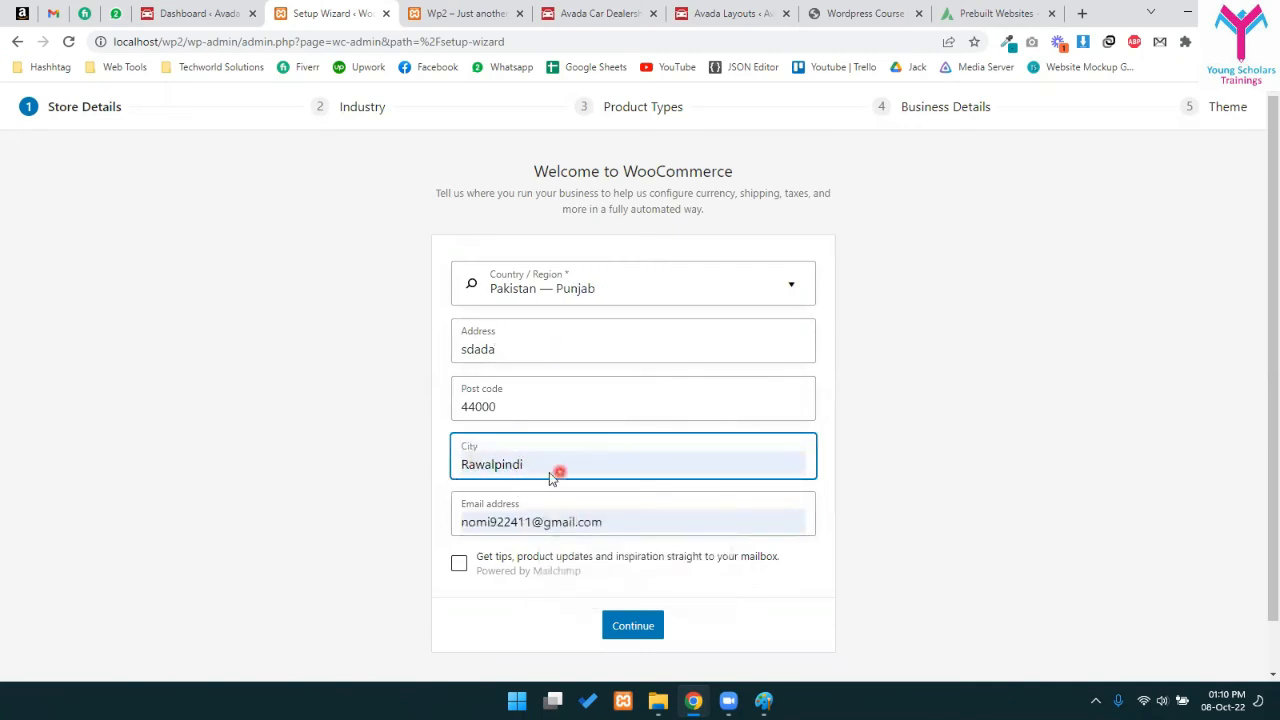
pyautogui.click(549, 477)
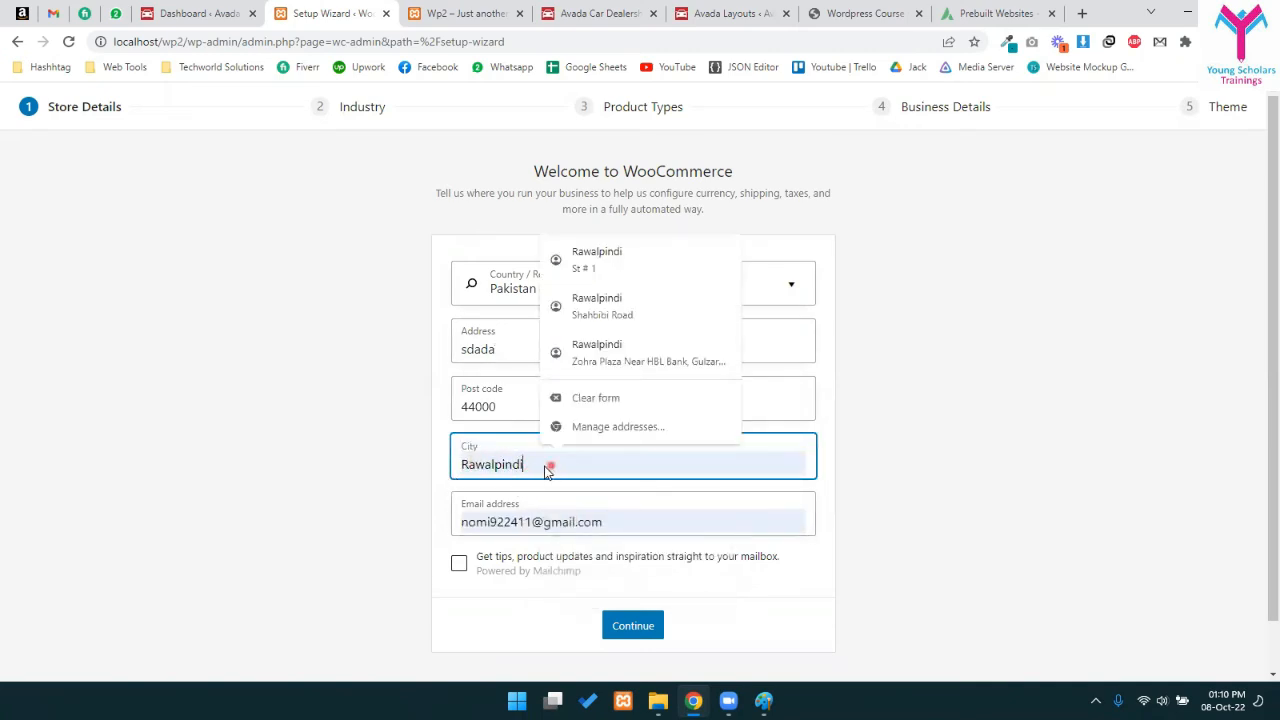
# - Recheck the country list without changes and review the store e-mail field
pyautogui.click(514, 288)
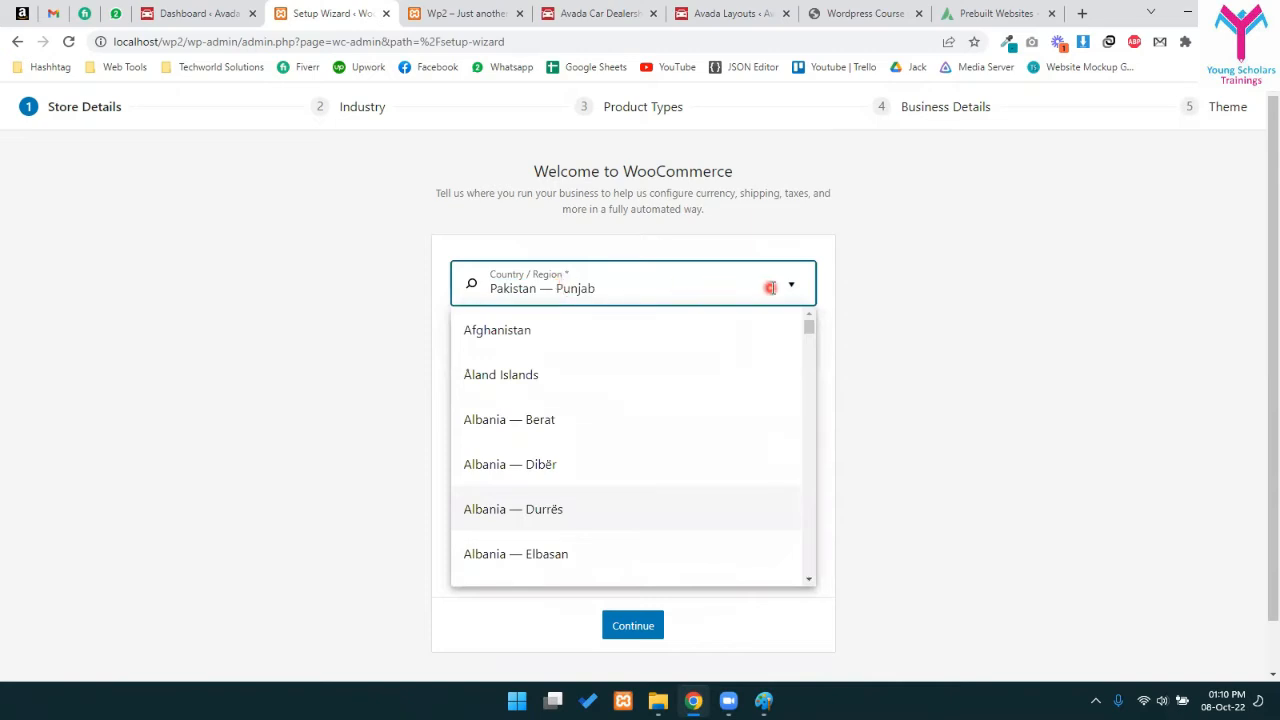
pyautogui.click(977, 451)
pyautogui.click(510, 522)
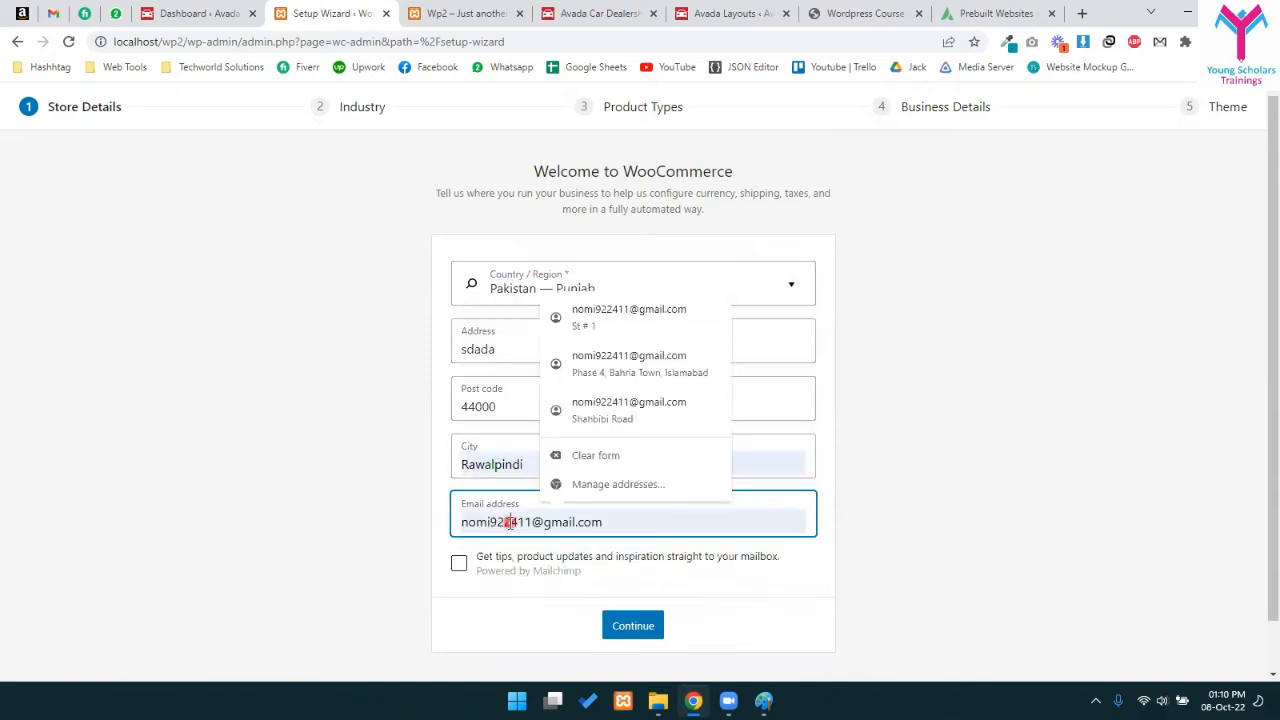
pyautogui.doubleClick(507, 522)
pyautogui.click(525, 549)
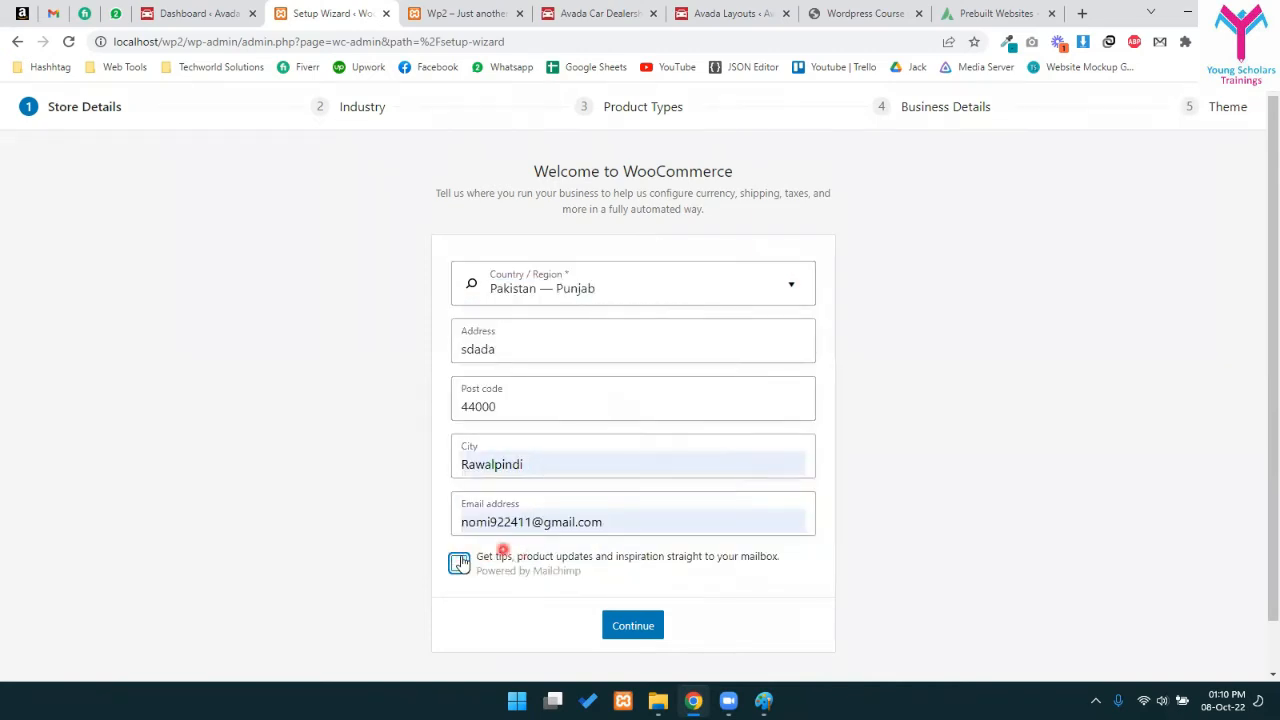
pyautogui.scroll(-1, 460, 563)
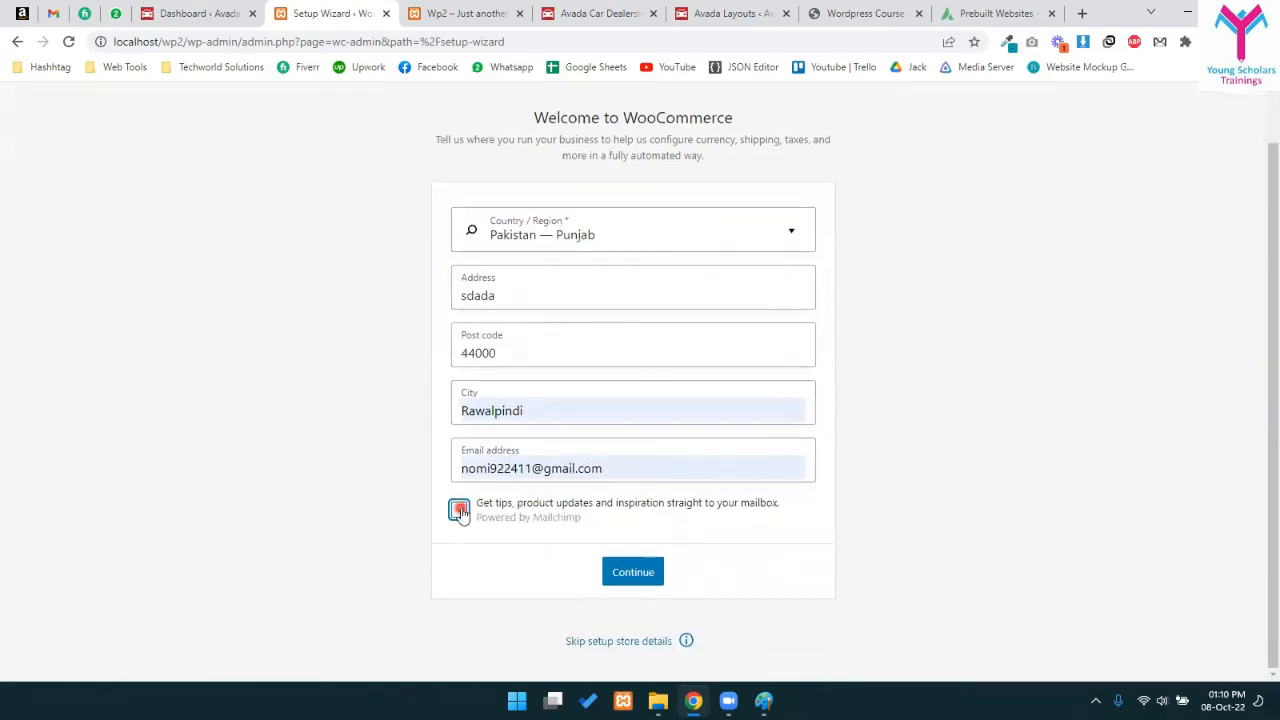
# - Submit the store details and answer 'Yes, count me in!' to usage tracking
pyautogui.click(643, 580)
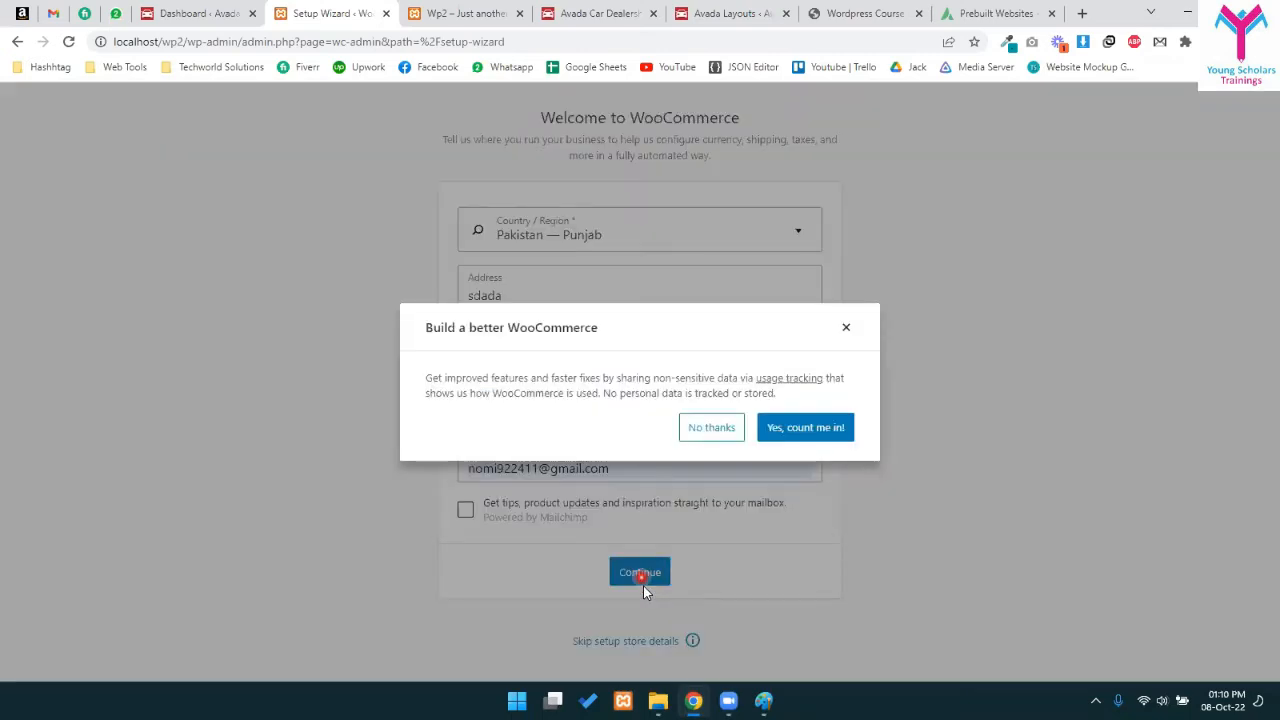
pyautogui.moveTo(424, 380); pyautogui.dragTo(843, 398)
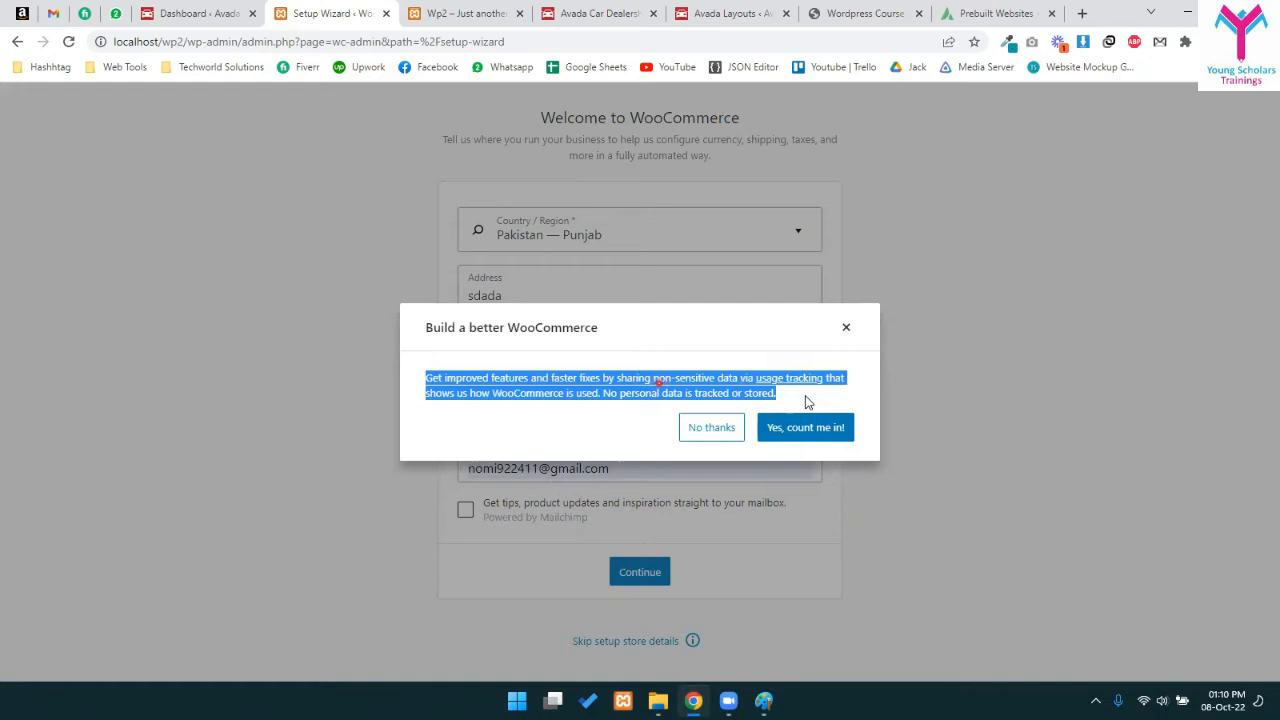
pyautogui.click(805, 400)
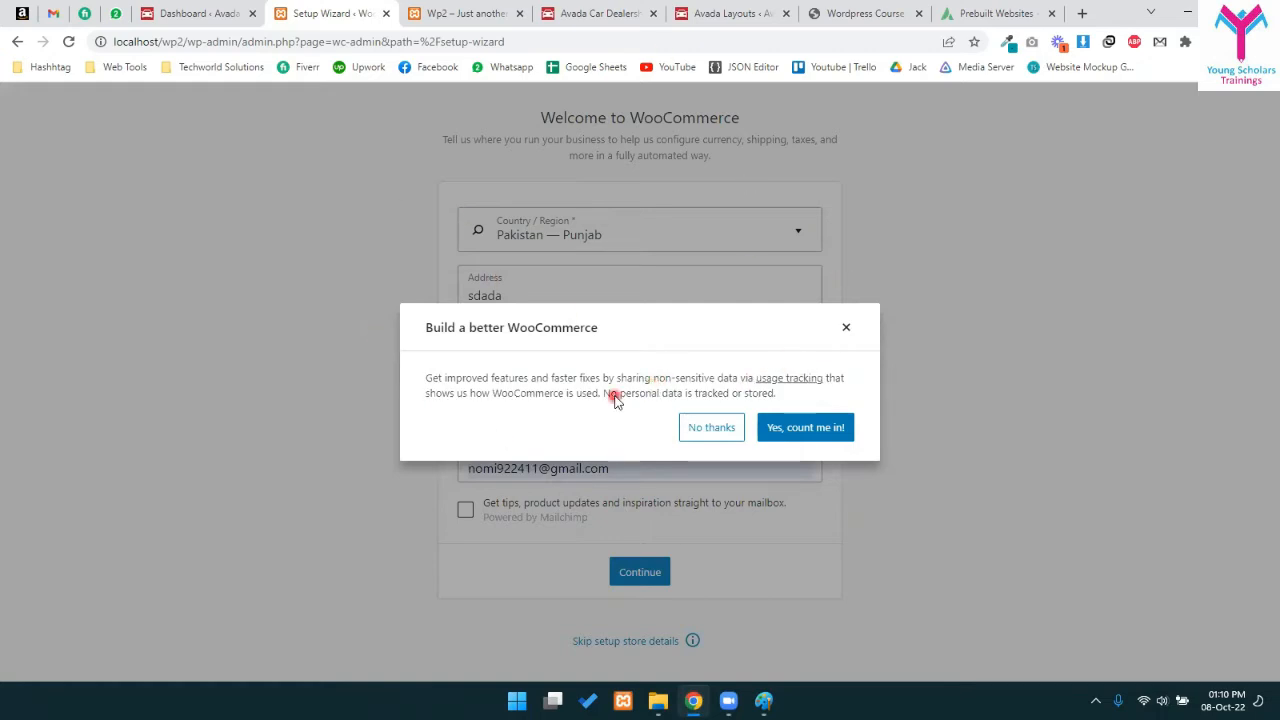
pyautogui.click(846, 429)
pyautogui.click(843, 393)
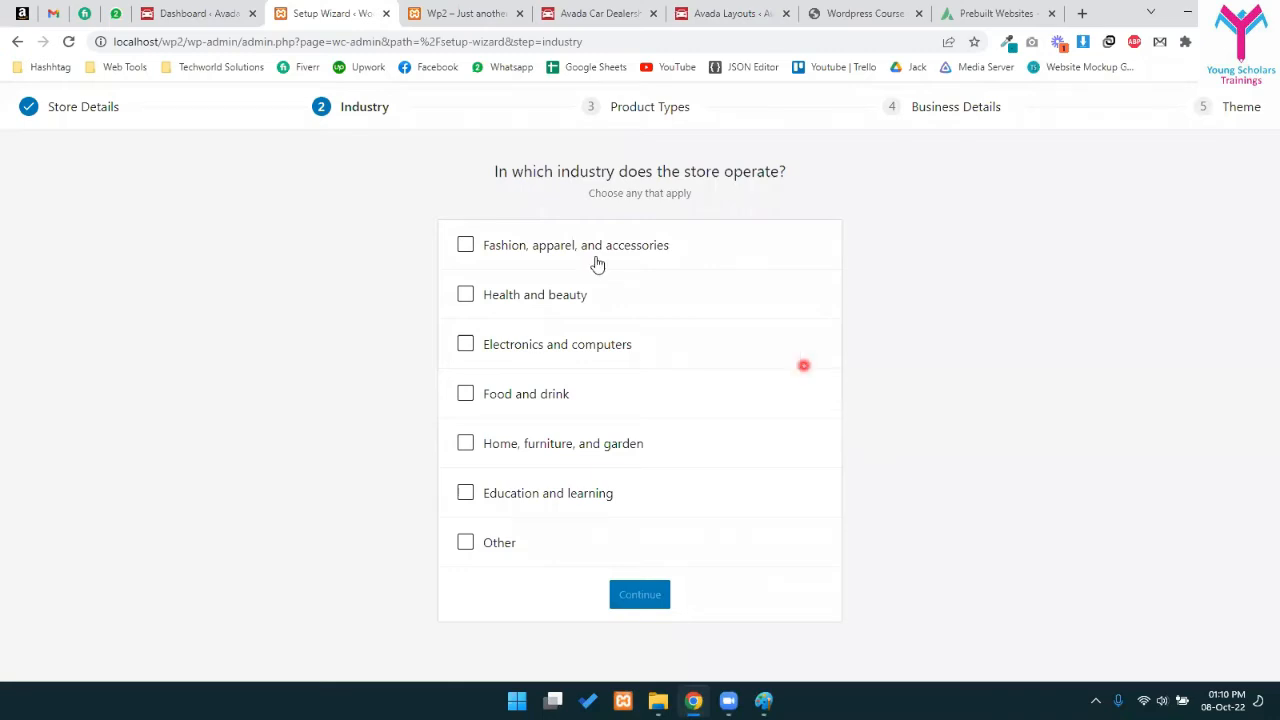
# - Pick Electronics and computers as the industry, untick the tried Other, Fashion and Health options, and continue
pyautogui.click(532, 347)
pyautogui.click(511, 546)
pyautogui.click(468, 575)
pyautogui.click(452, 527)
pyautogui.click(458, 535)
pyautogui.click(466, 292)
pyautogui.click(468, 245)
pyautogui.click(466, 244)
pyautogui.click(466, 294)
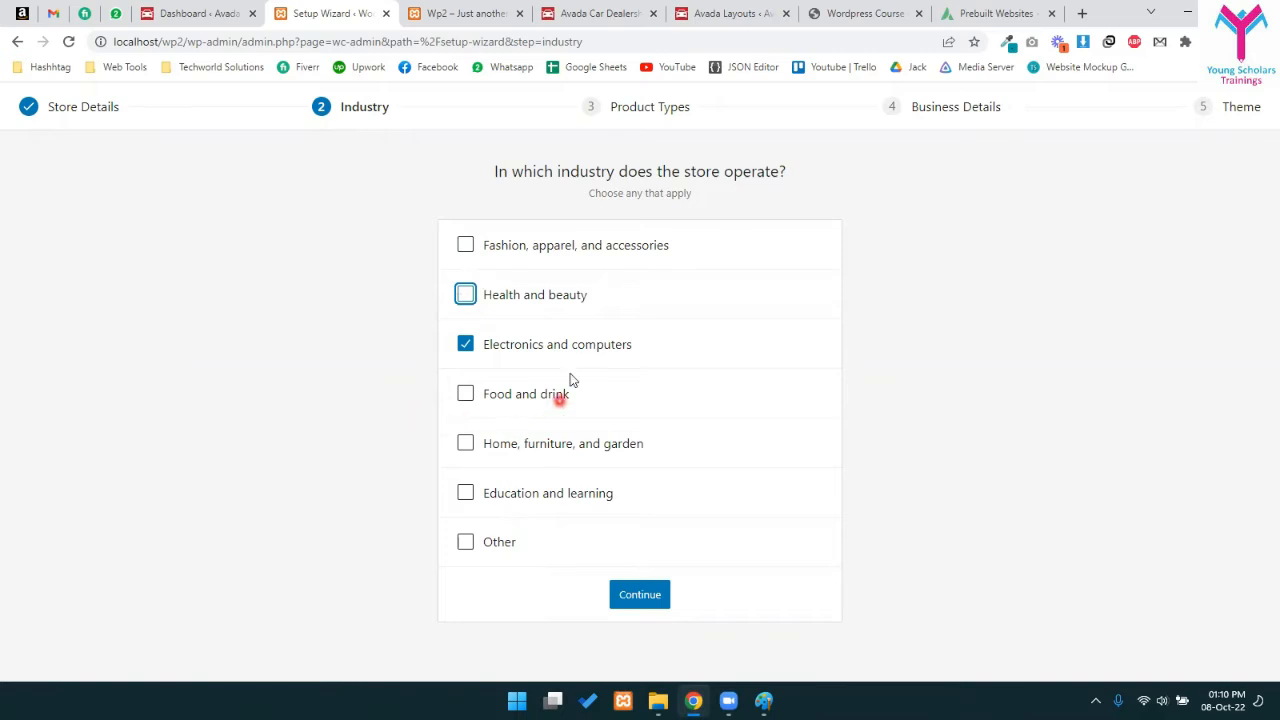
pyautogui.click(640, 588)
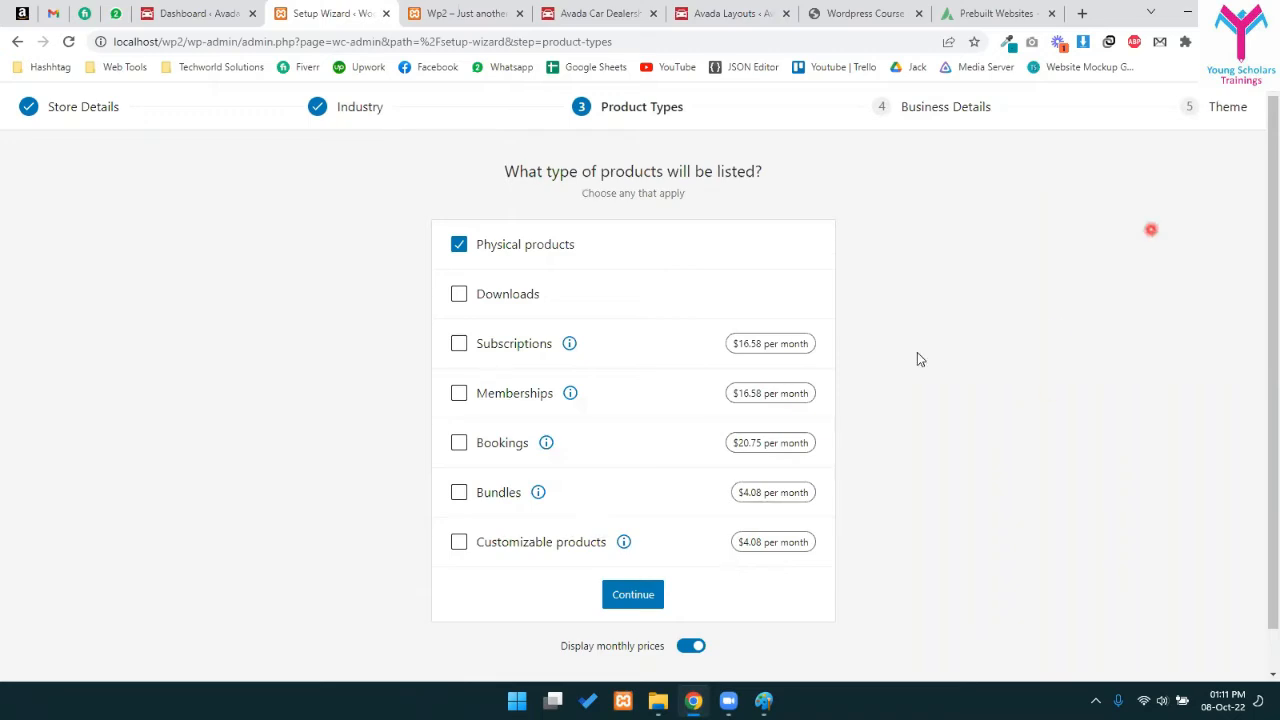
# - Keep Physical products ticked and add Downloads as a second product type
pyautogui.moveTo(497, 244); pyautogui.dragTo(548, 243)
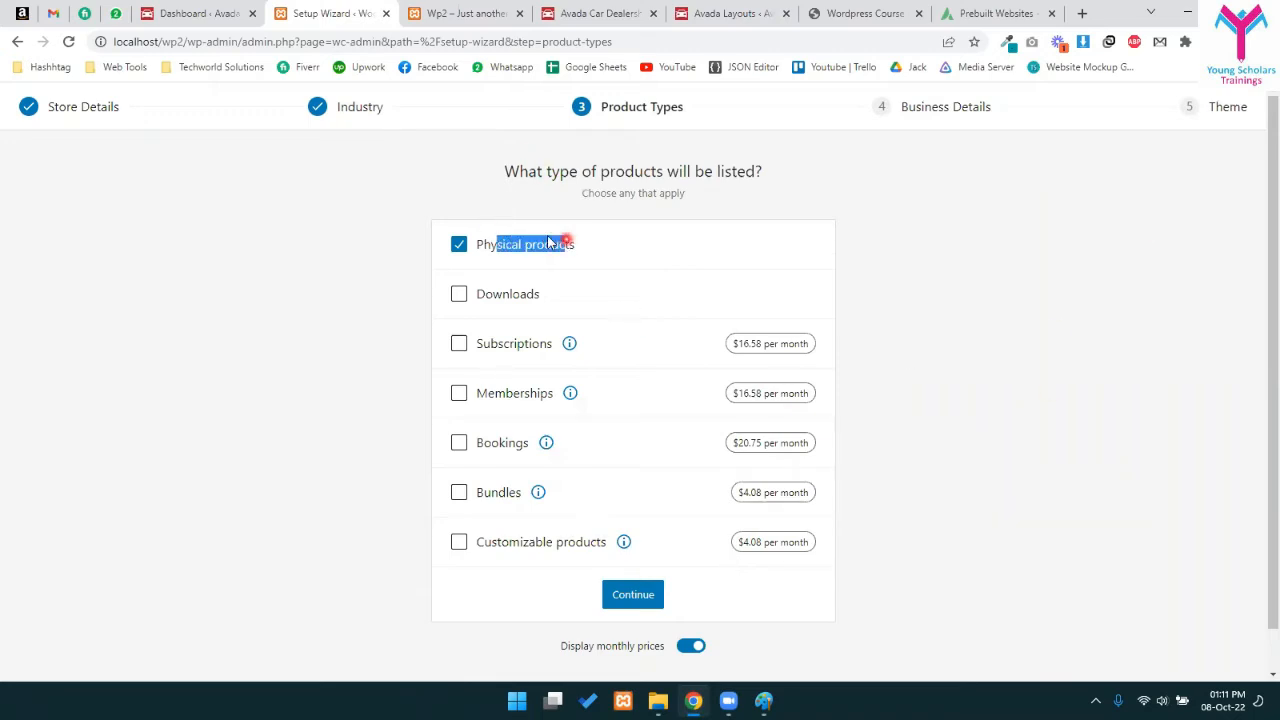
pyautogui.click(547, 243)
pyautogui.click(547, 243)
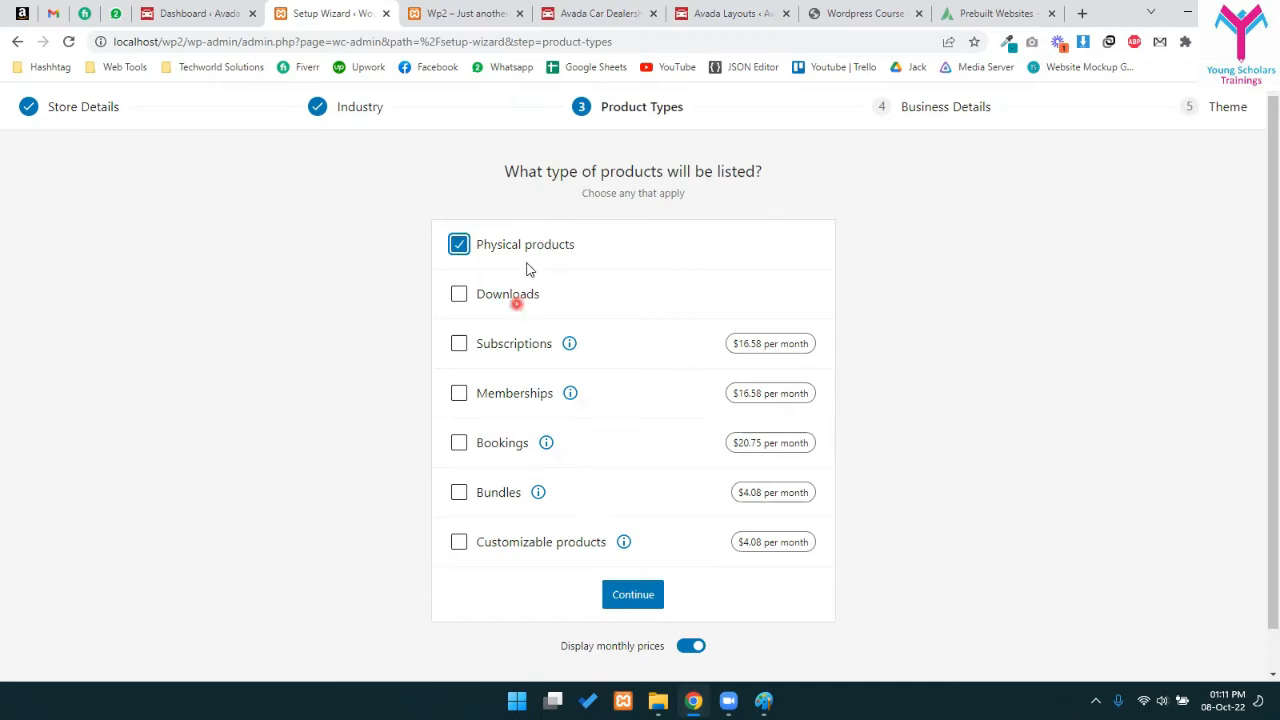
pyautogui.click(484, 290)
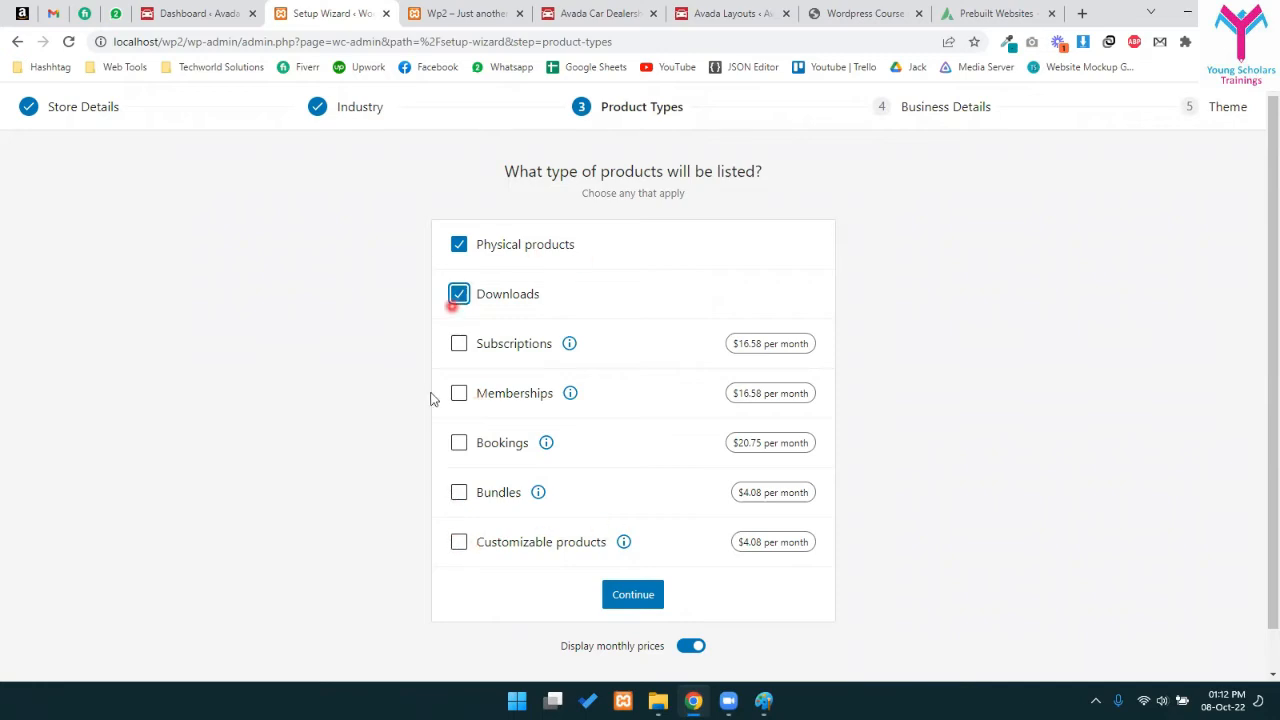
pyautogui.moveTo(727, 347); pyautogui.dragTo(791, 350)
pyautogui.click(734, 364)
pyautogui.click(570, 344)
pyautogui.scroll(-1, 456, 412)
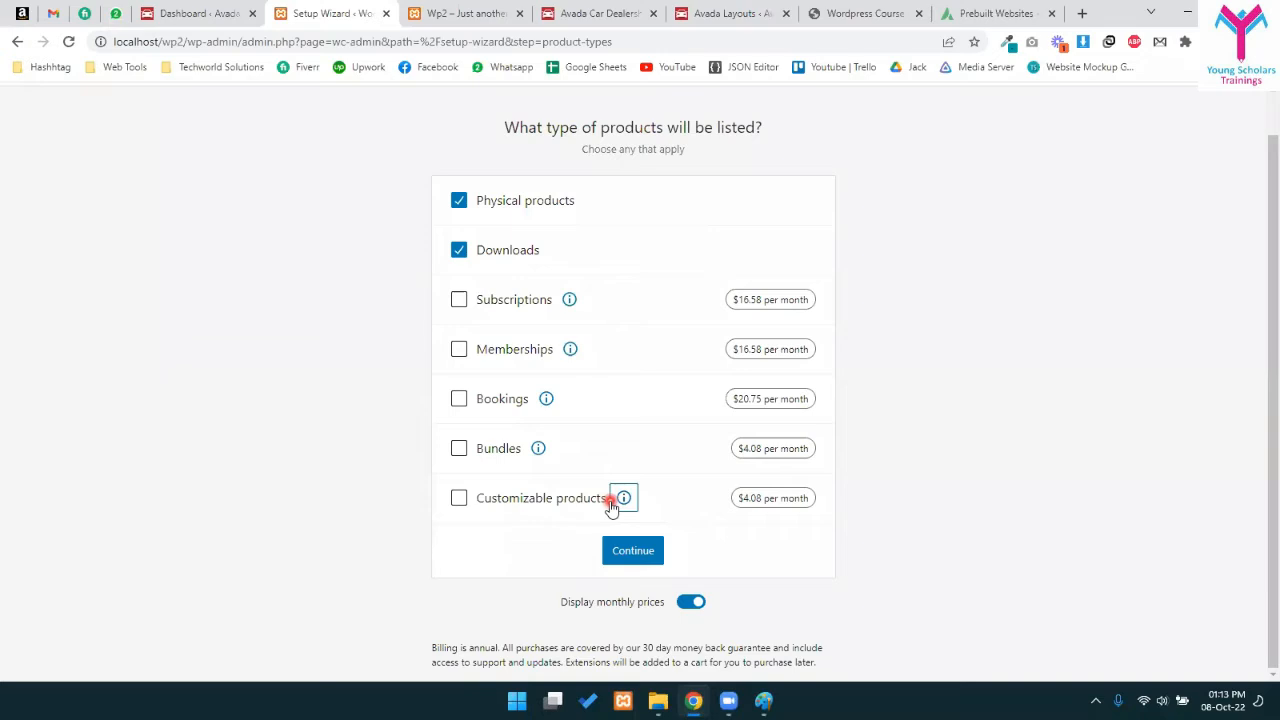
# - Switch extension prices to yearly and back to monthly, then continue past Product Types
pyautogui.click(688, 602)
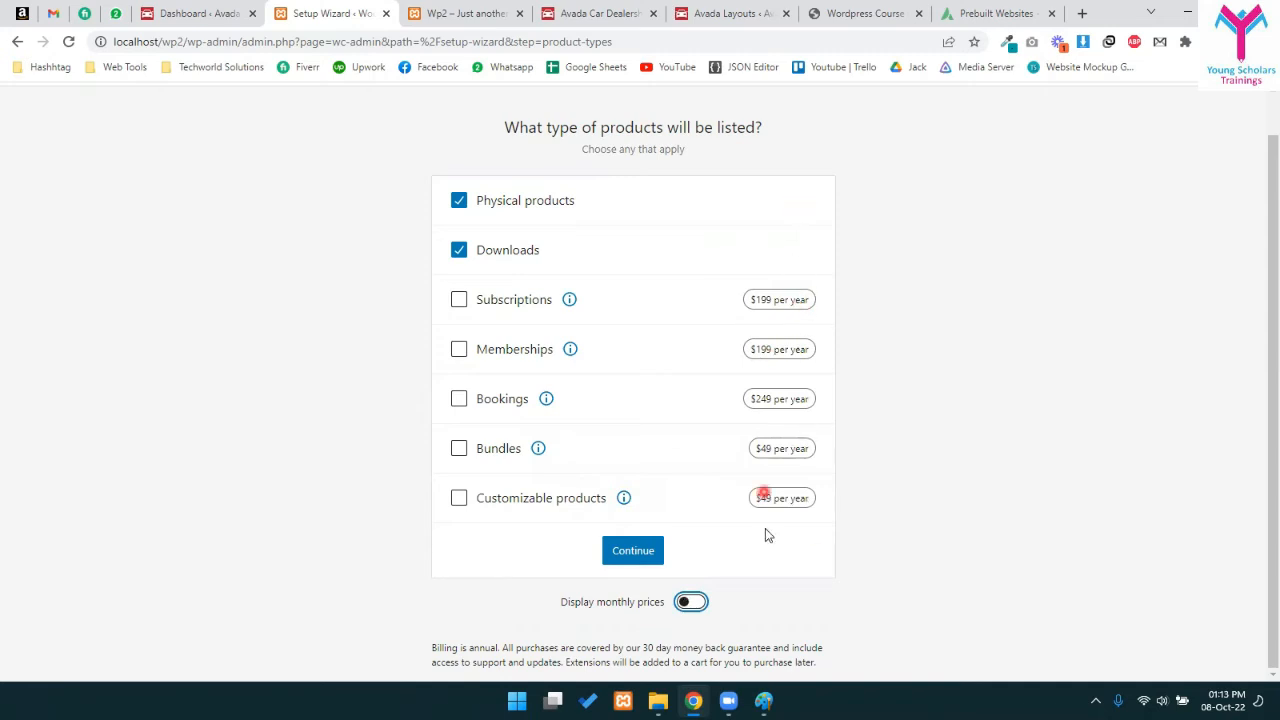
pyautogui.click(697, 602)
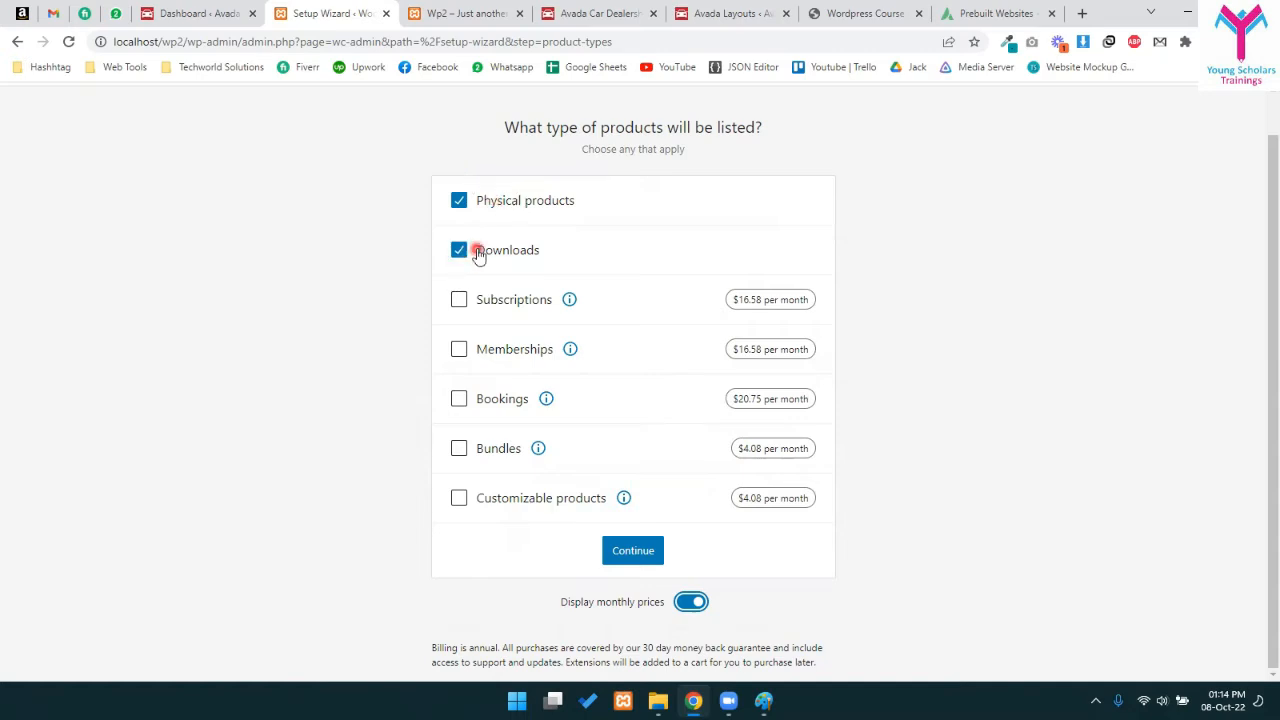
pyautogui.click(621, 552)
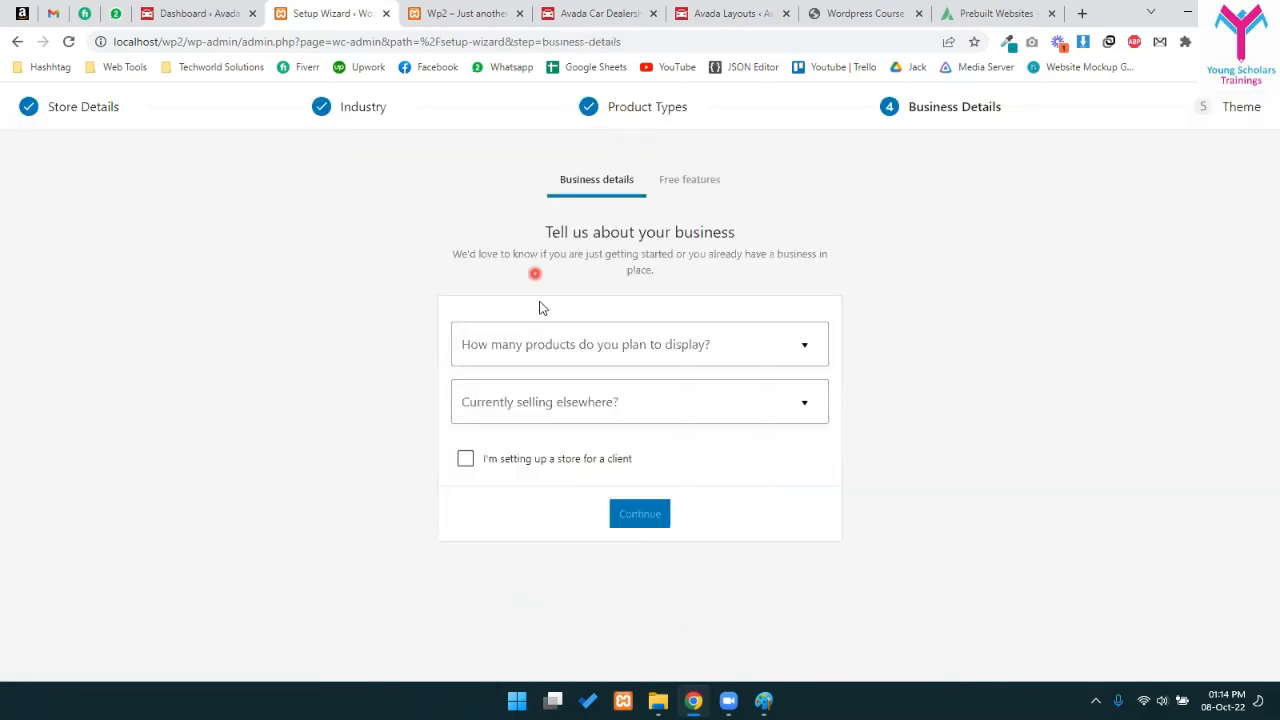
# - Answer 11 - 100 planned products and No to selling elsewhere, leaving the client option unticked
pyautogui.click(545, 344)
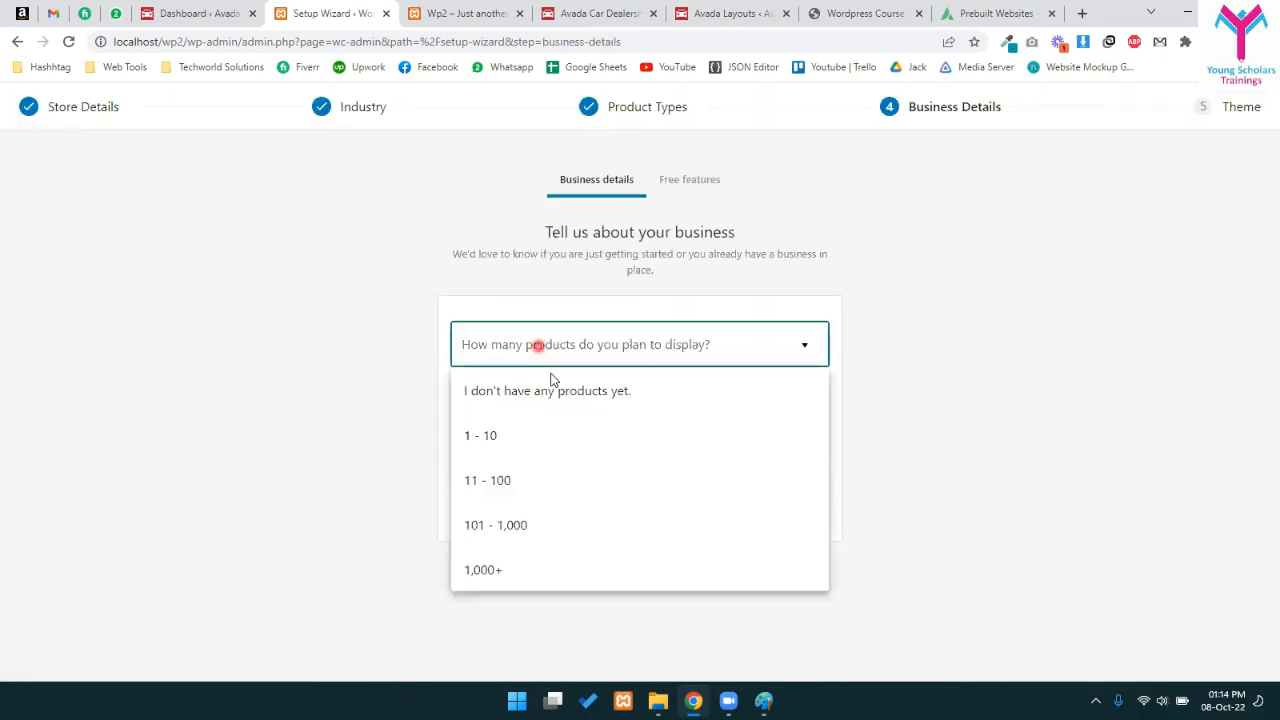
pyautogui.click(523, 480)
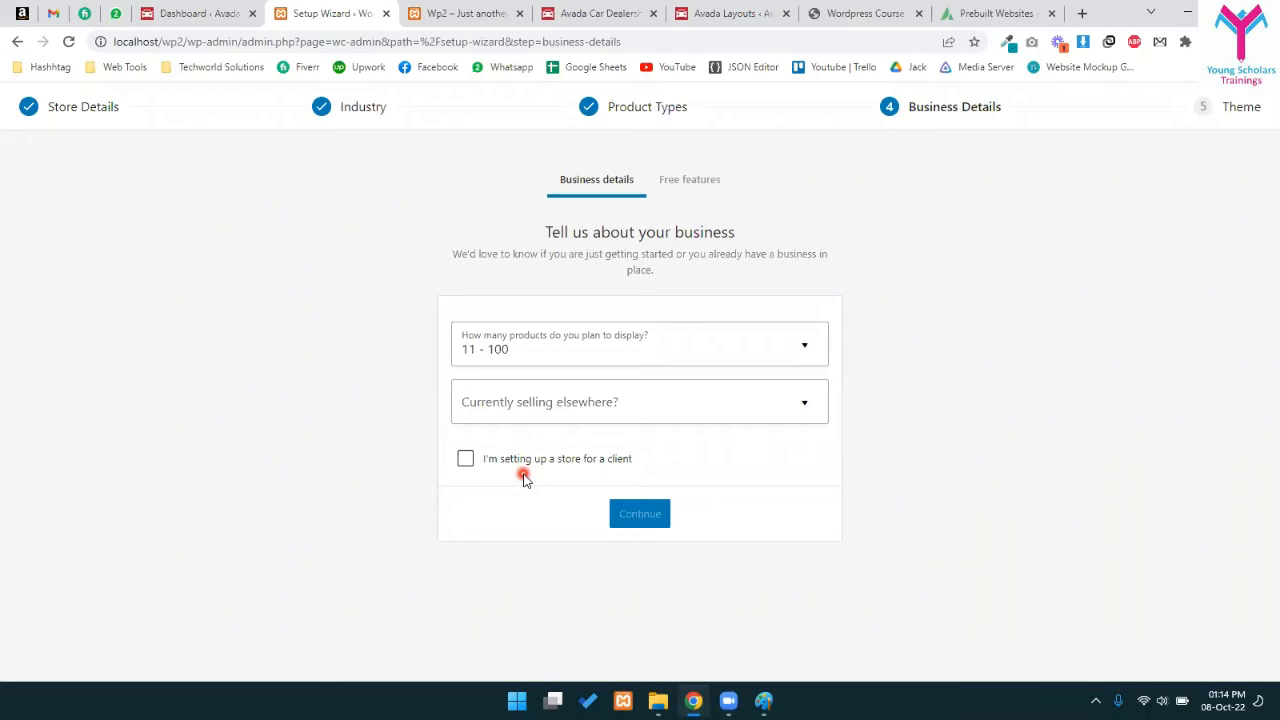
pyautogui.click(669, 420)
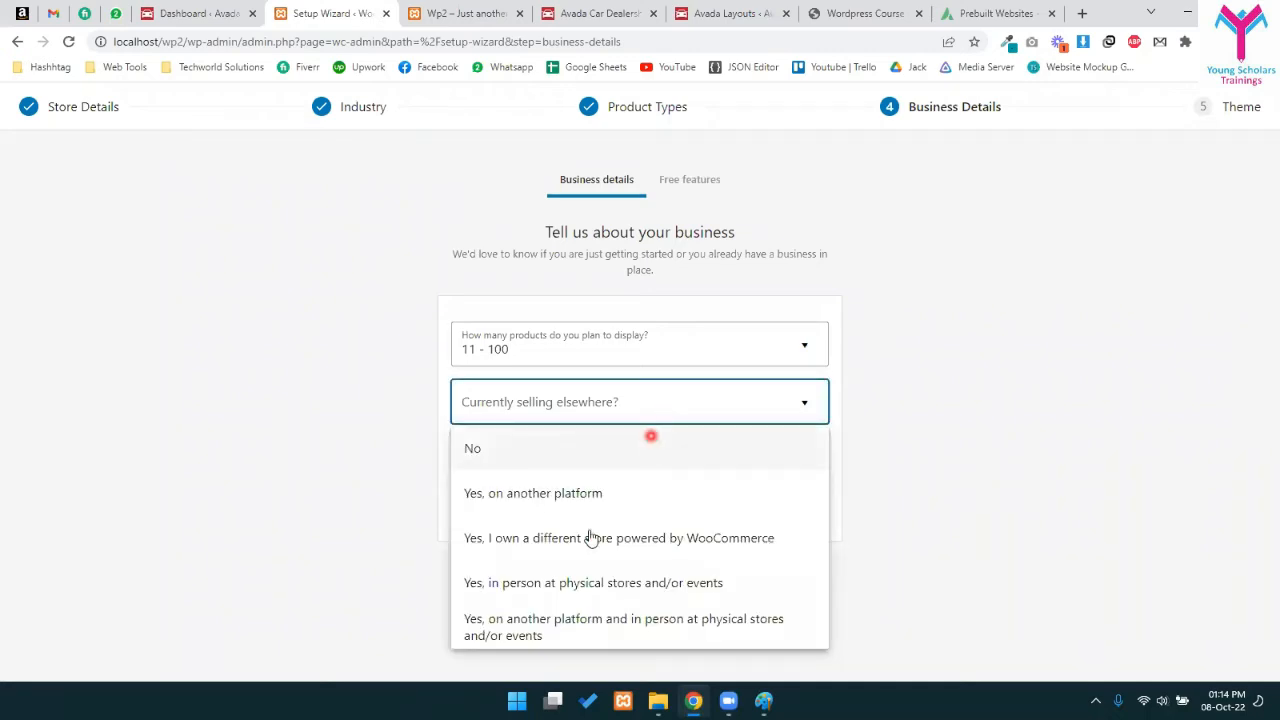
pyautogui.click(478, 450)
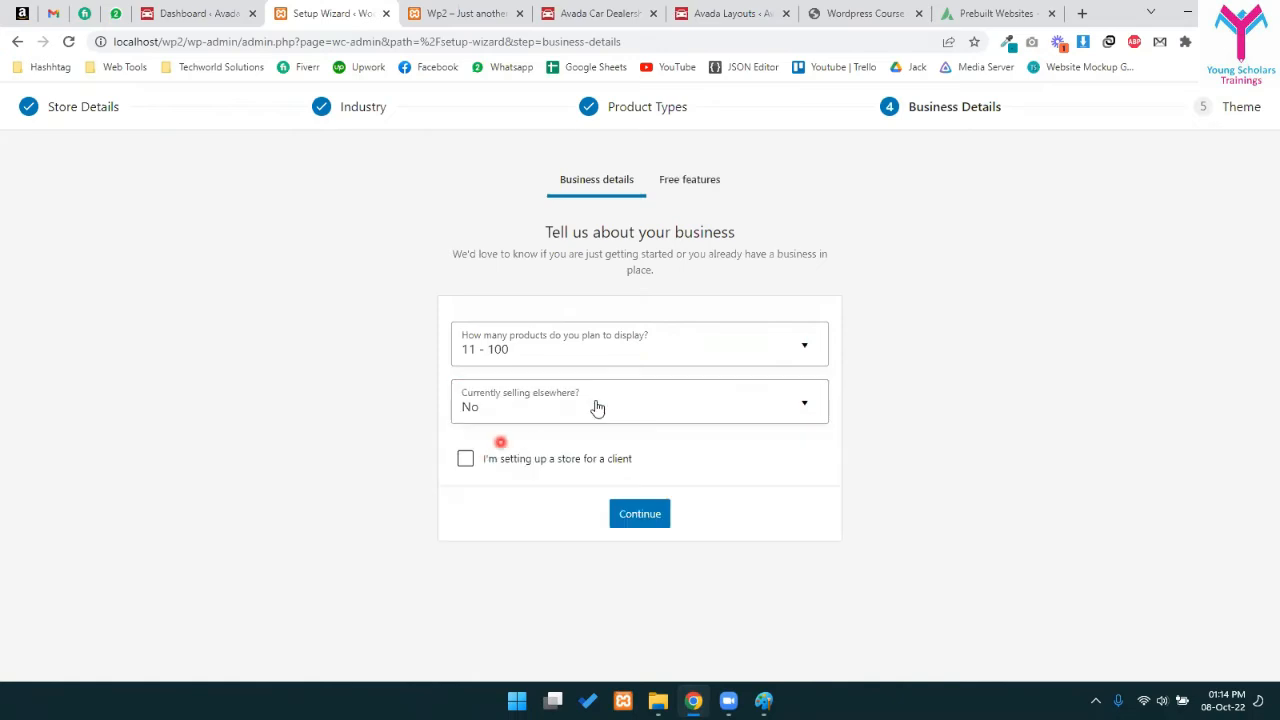
pyautogui.click(561, 462)
pyautogui.click(556, 463)
# - Submit business details with recommended free business features unticked, and continue to theme selection
pyautogui.click(640, 514)
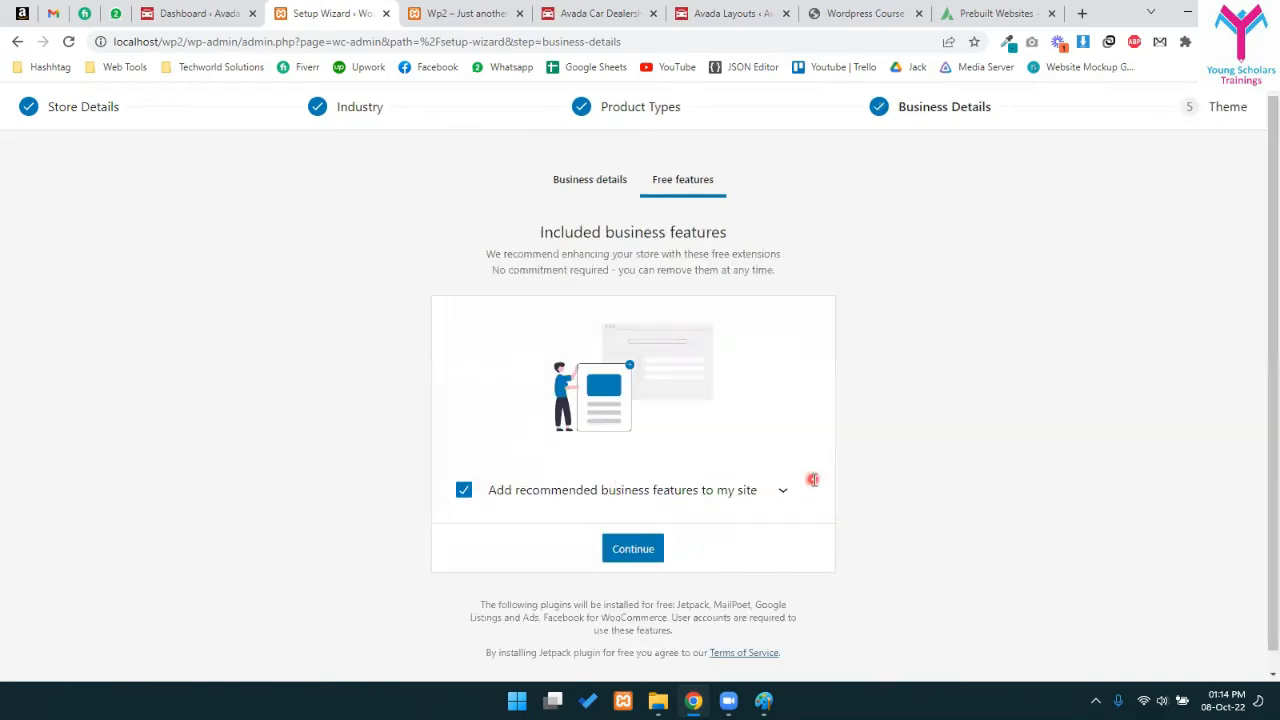
pyautogui.click(783, 490)
pyautogui.scroll(-3, 700, 500)
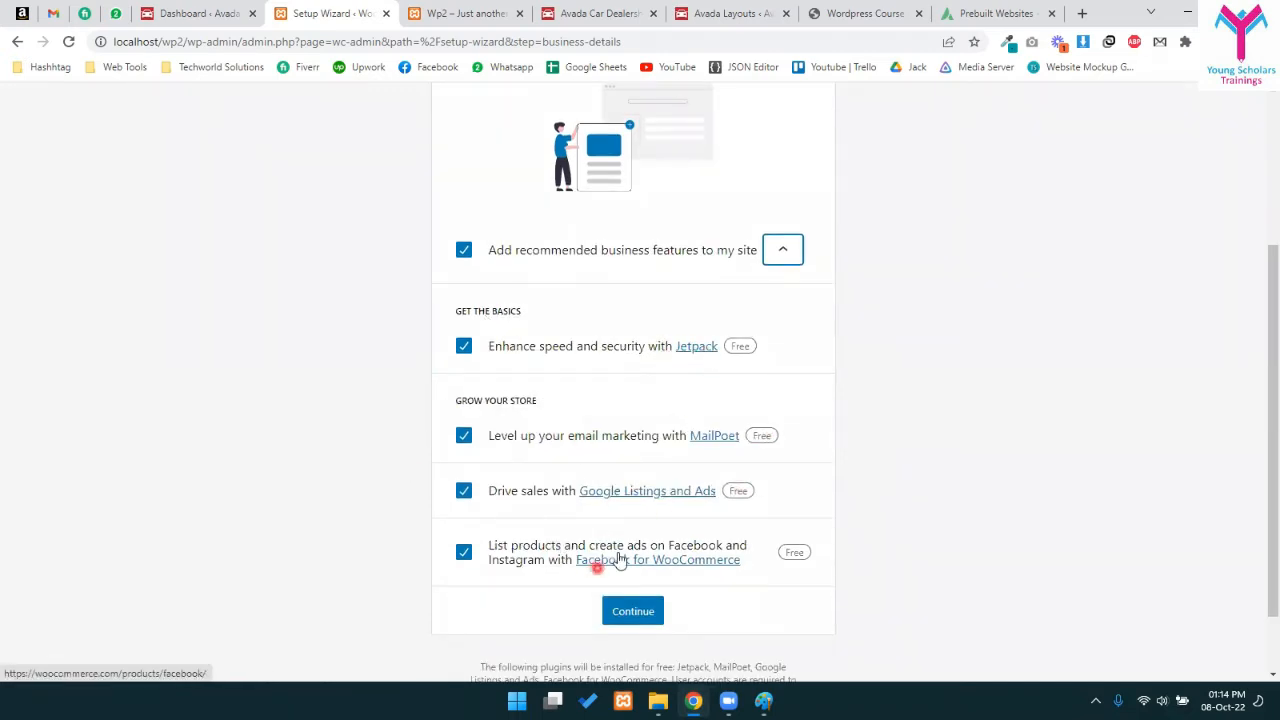
pyautogui.click(465, 254)
pyautogui.click(778, 284)
pyautogui.click(640, 548)
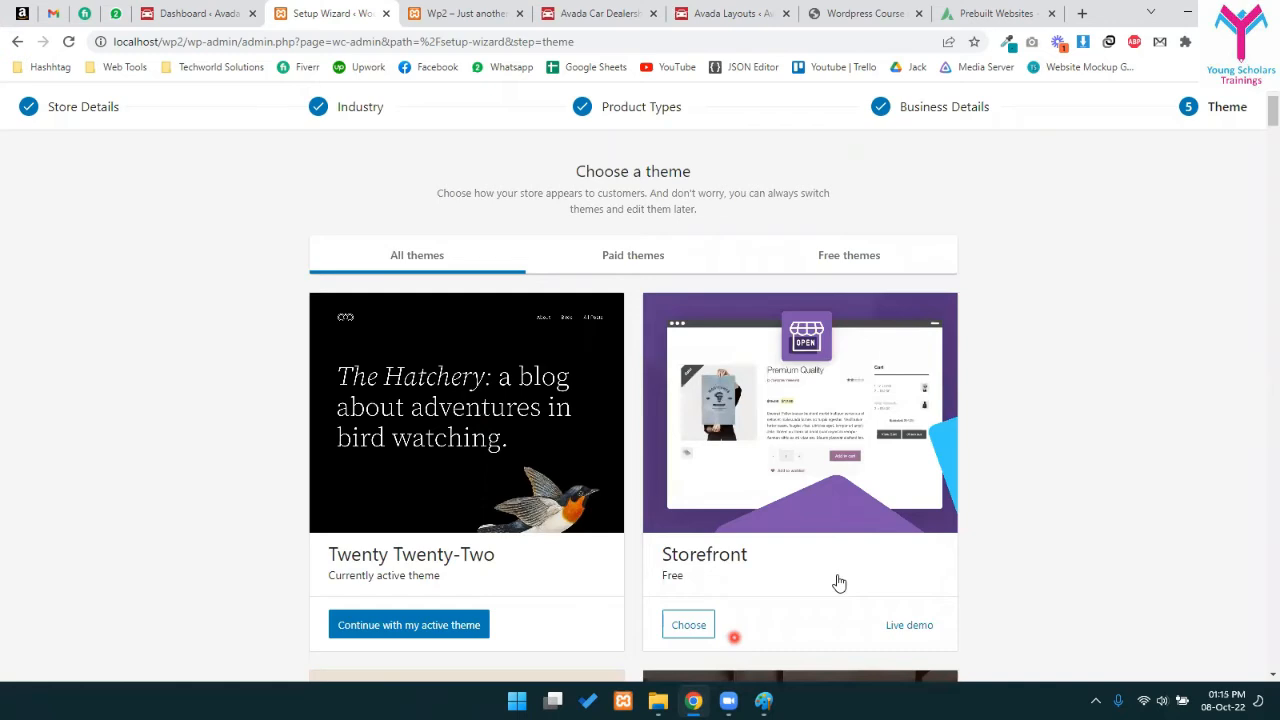
# - Filter the theme list to Free themes and choose Storefront as the store theme
pyautogui.scroll(-3, 380, 408)
pyautogui.scroll(2, 705, 434)
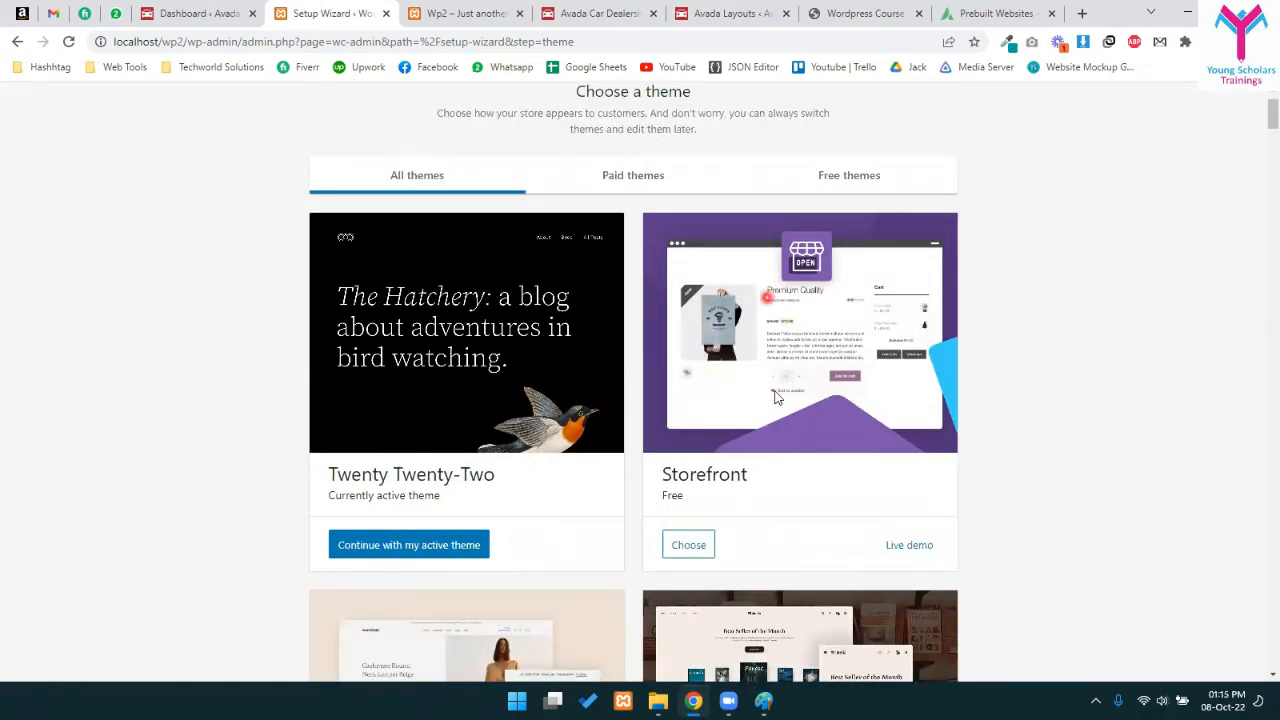
pyautogui.click(839, 172)
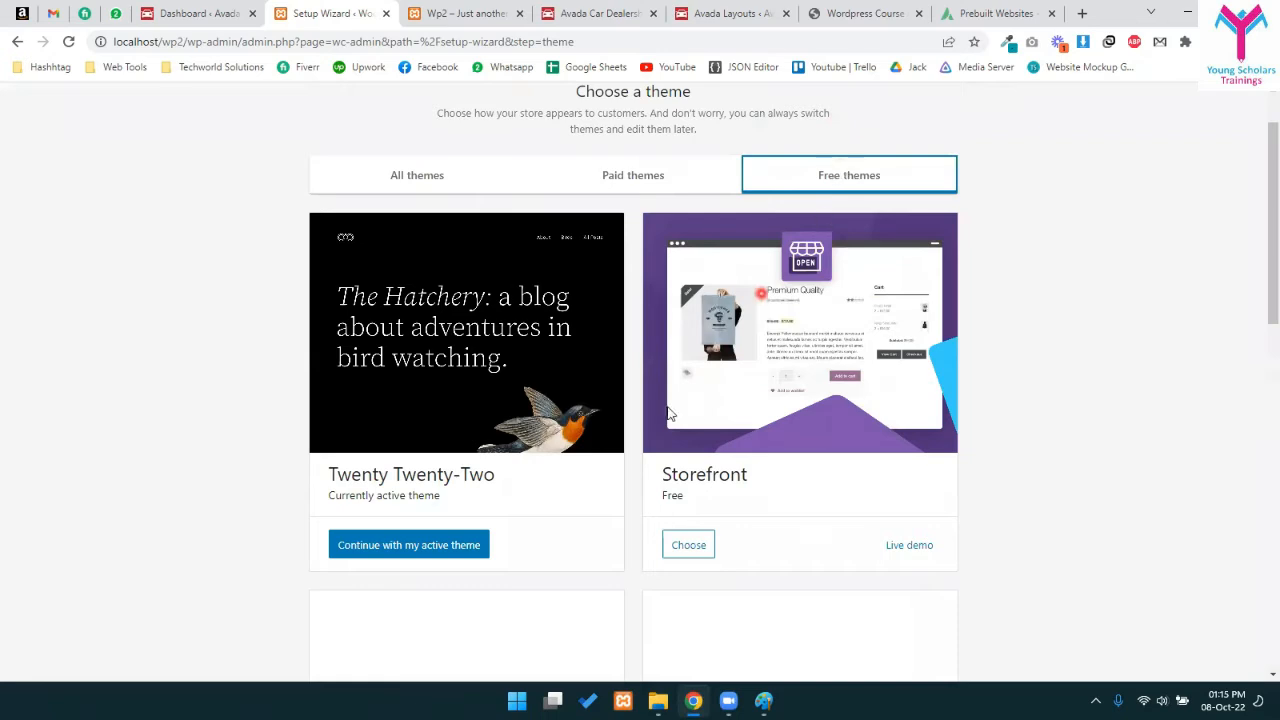
pyautogui.scroll(-3, 605, 410)
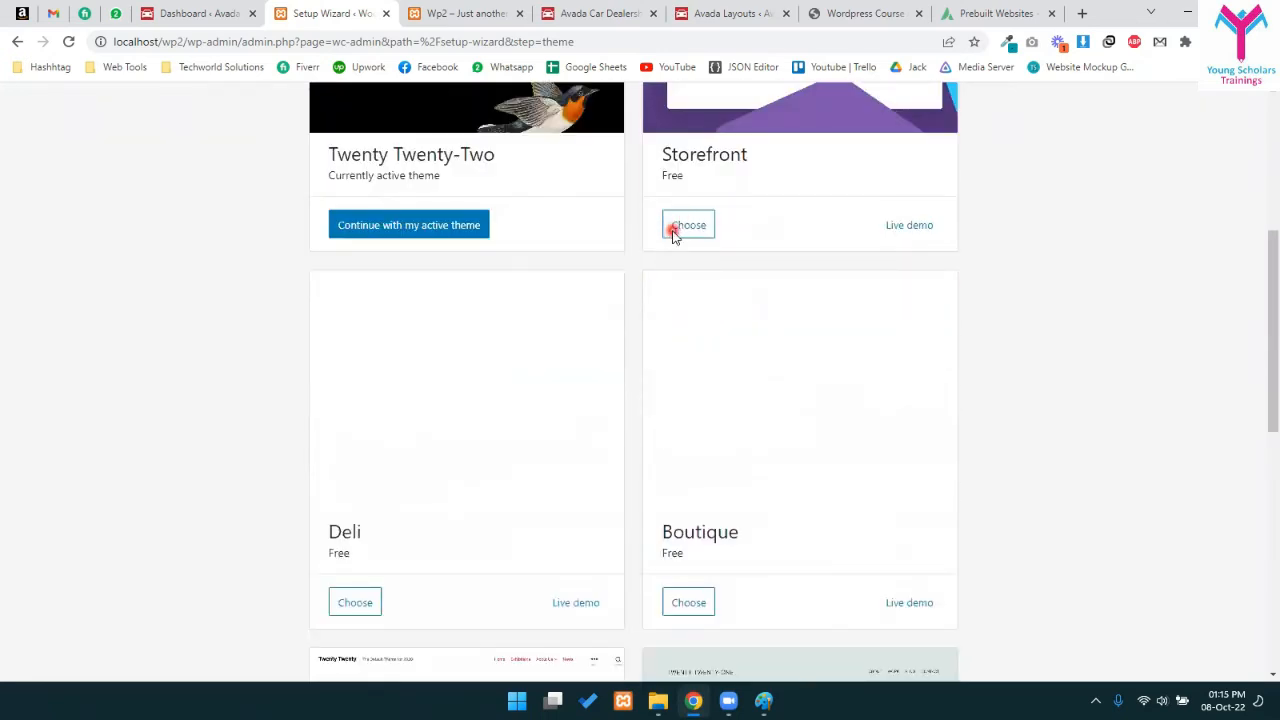
pyautogui.click(686, 226)
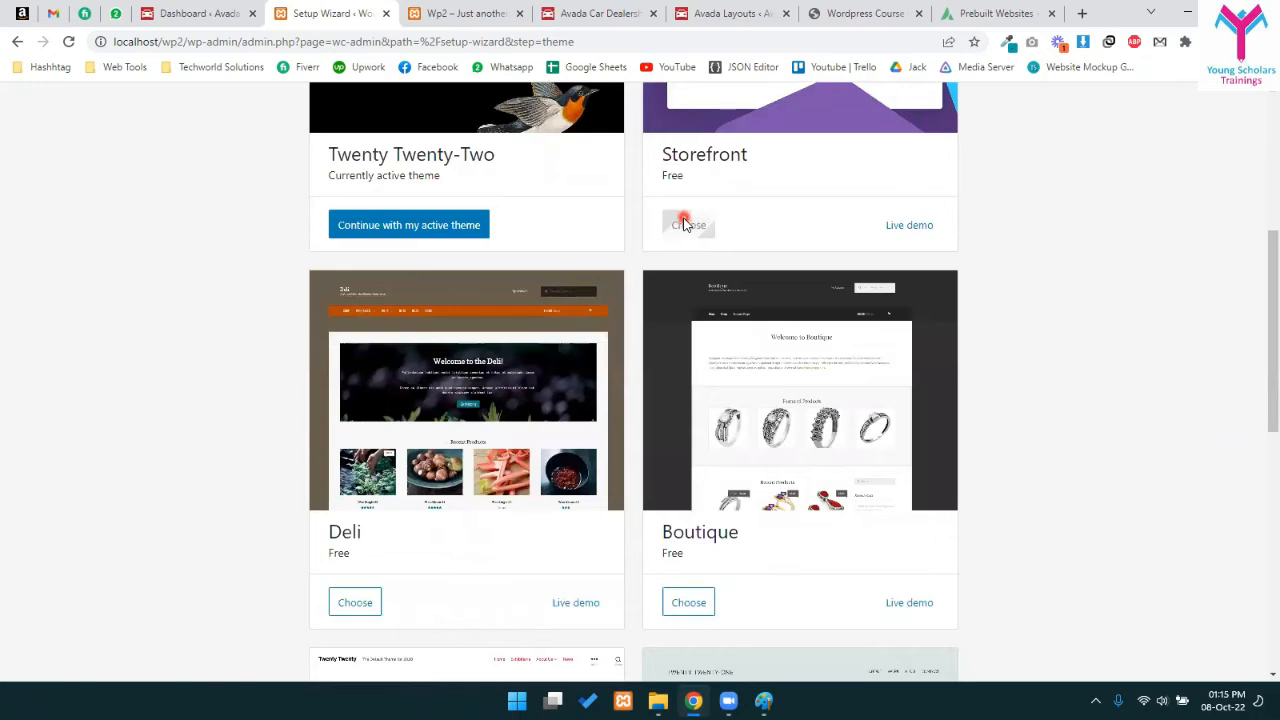
pyautogui.scroll(-6, 900, 306)
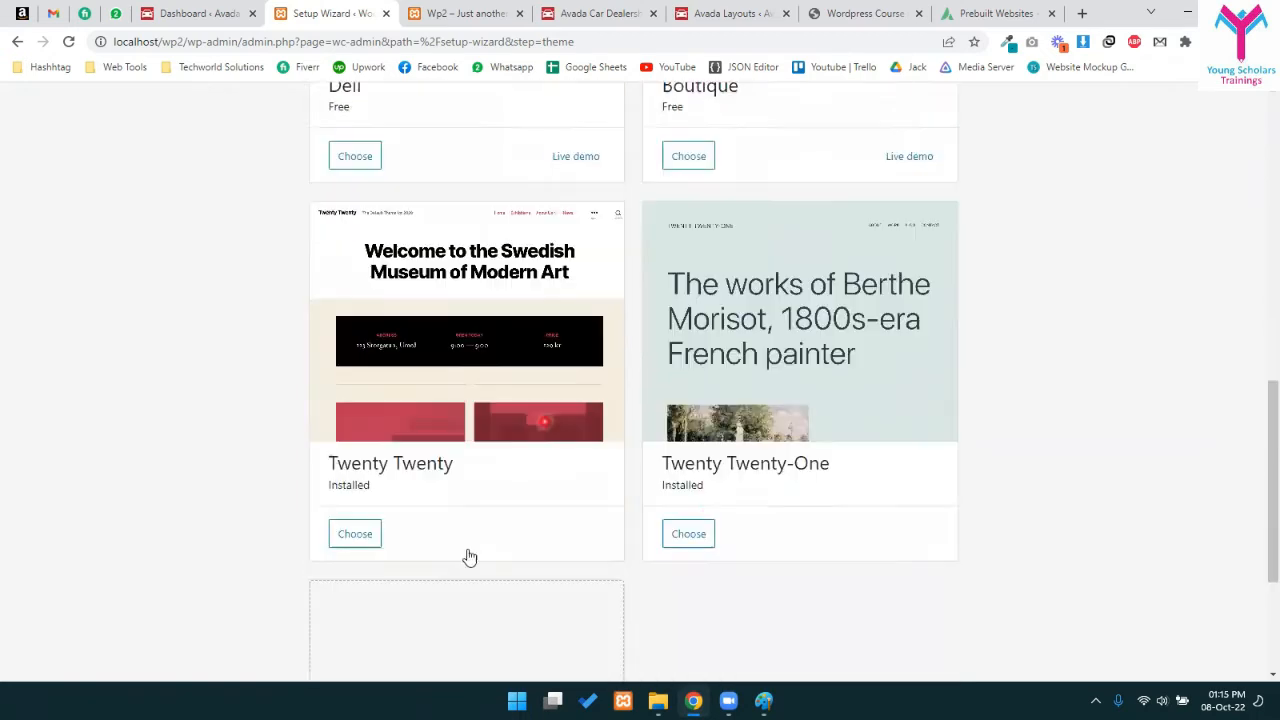
pyautogui.scroll(4, 781, 389)
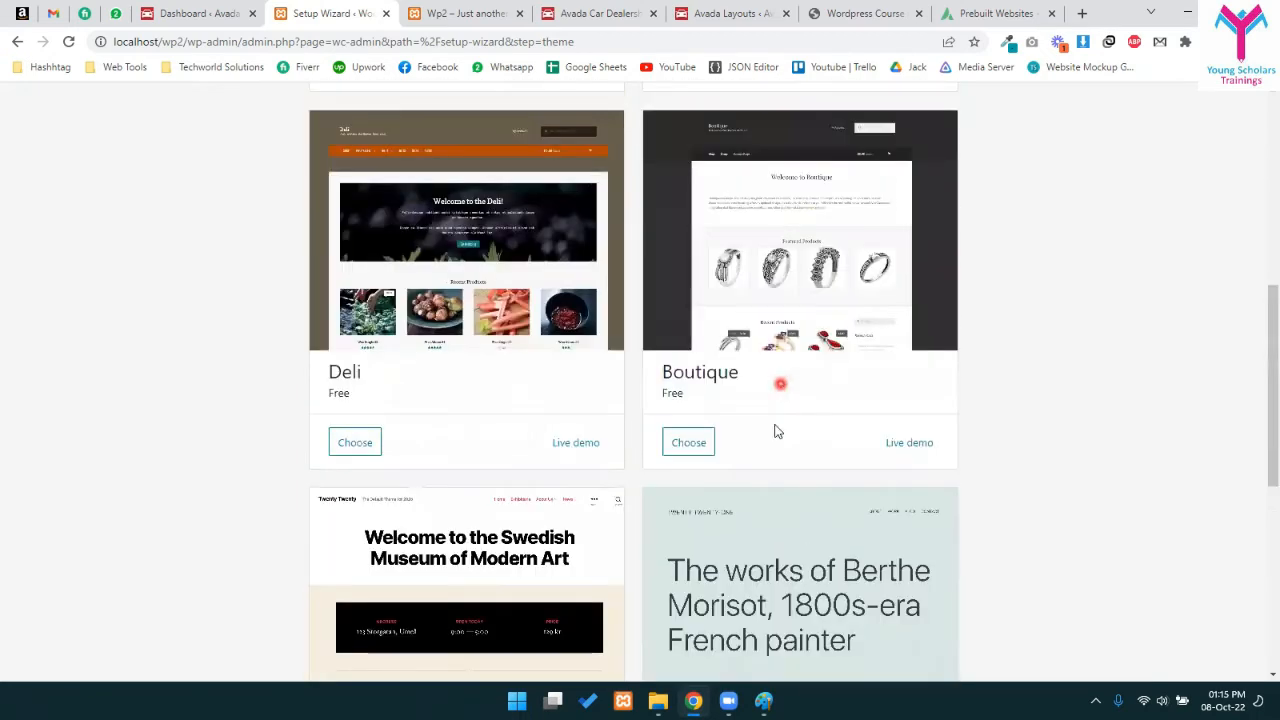
pyautogui.scroll(2, 770, 435)
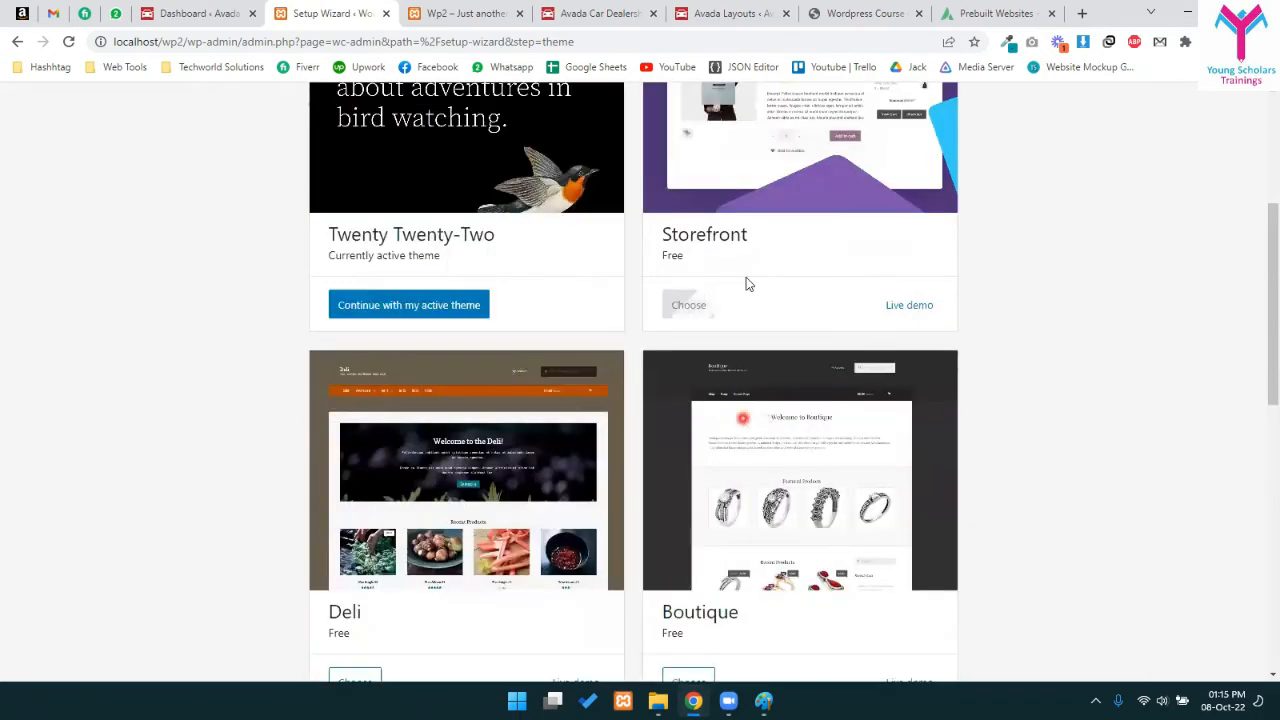
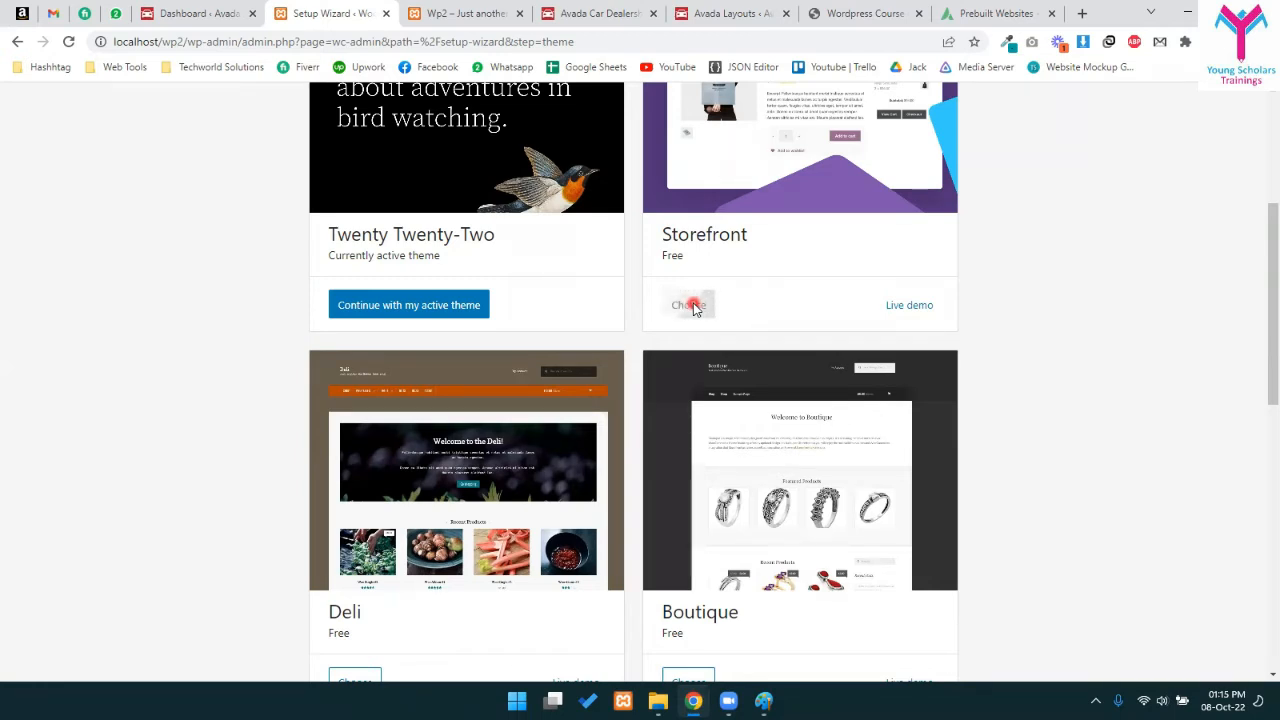
# - Preview and close the Storefront live demo, then continue setup with Storefront as the active theme
pyautogui.rightClick(911, 318)
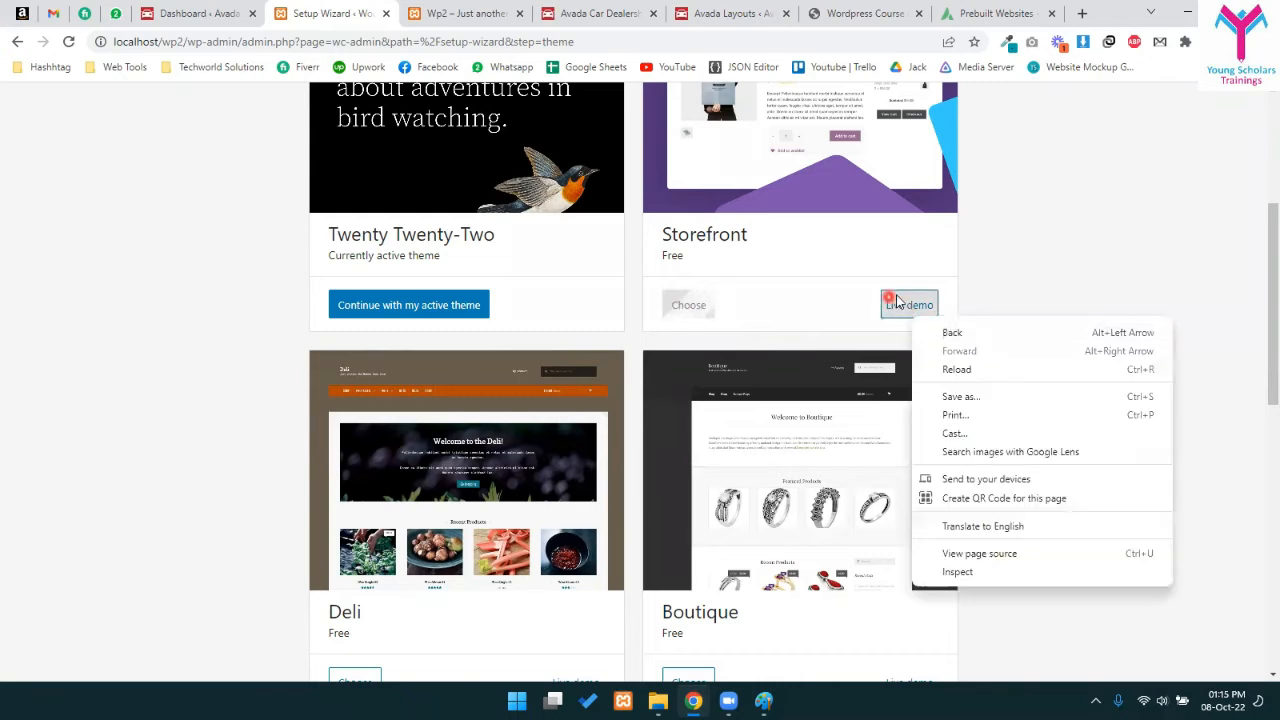
pyautogui.click(909, 305)
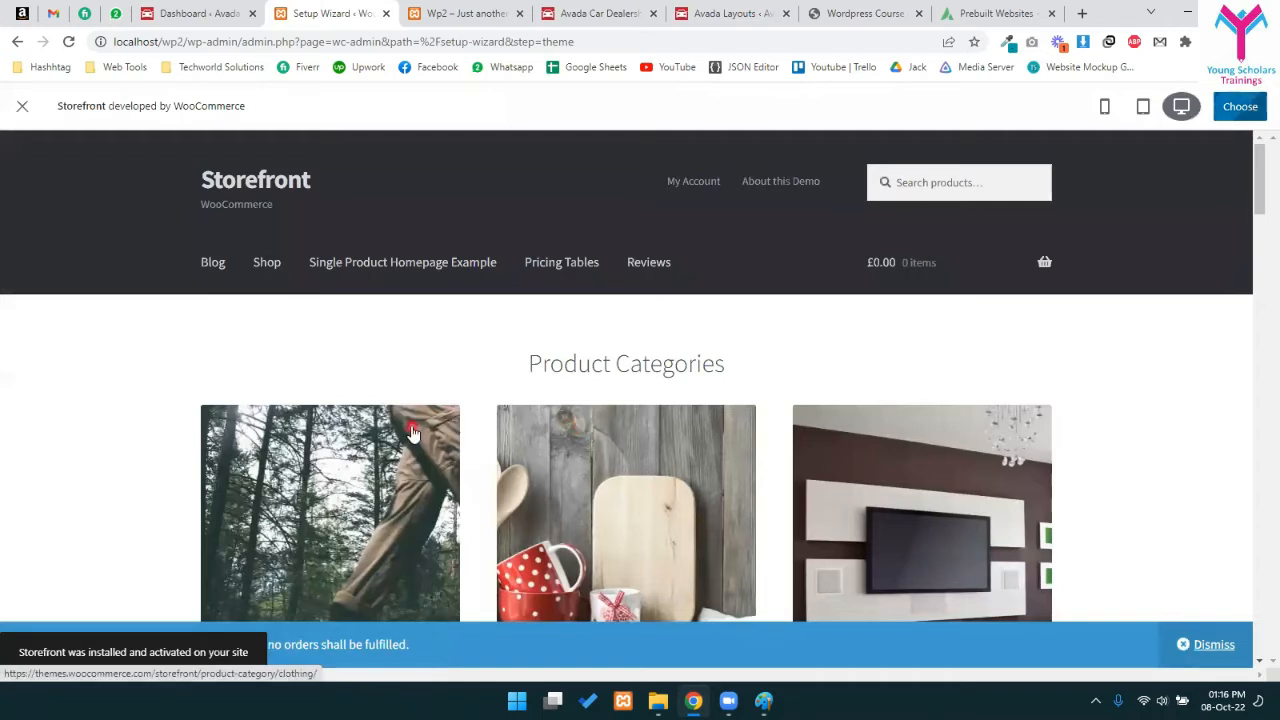
pyautogui.moveTo(20, 652); pyautogui.dragTo(226, 655)
pyautogui.scroll(-6, 531, 363)
pyautogui.scroll(3, 40, 190)
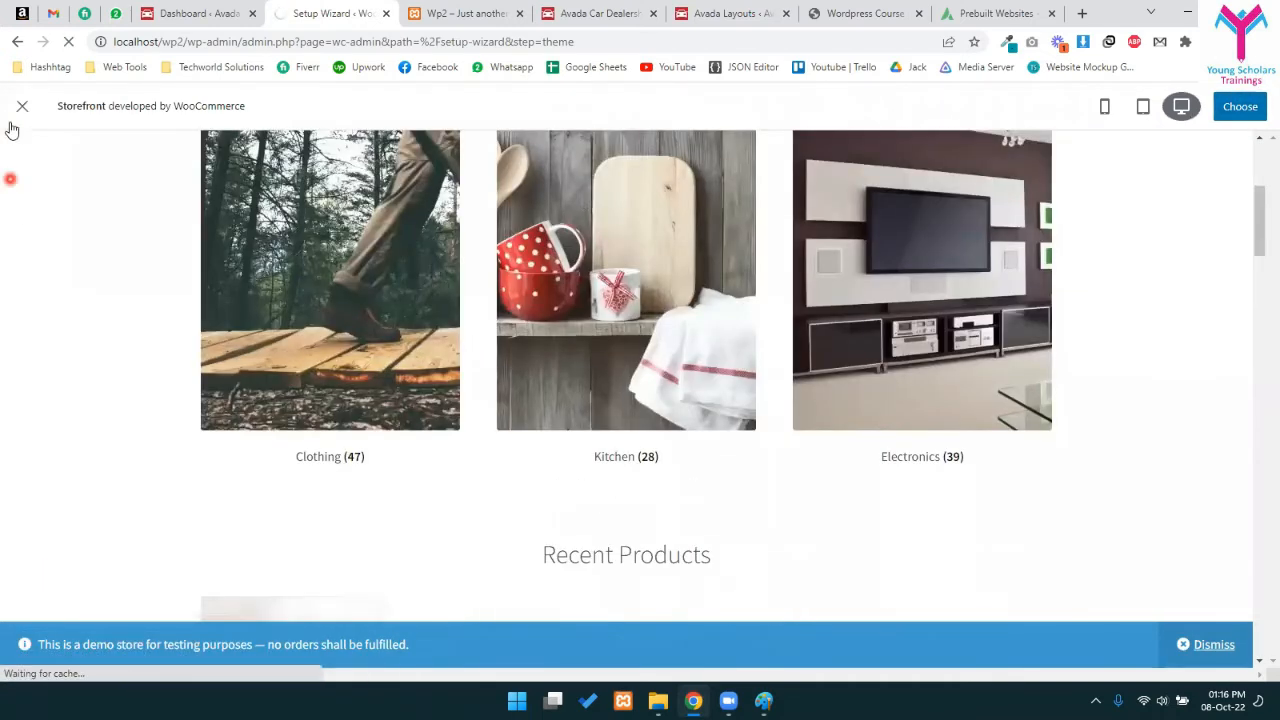
pyautogui.click(22, 106)
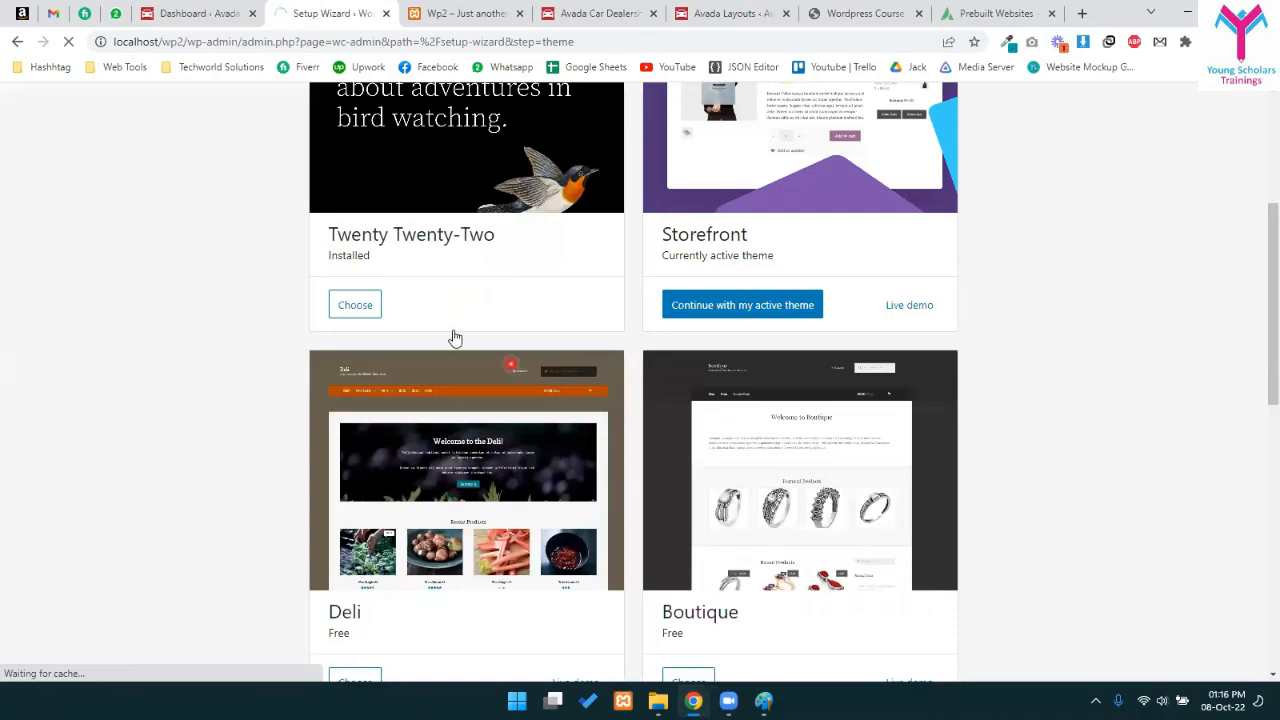
pyautogui.scroll(-2, 735, 385)
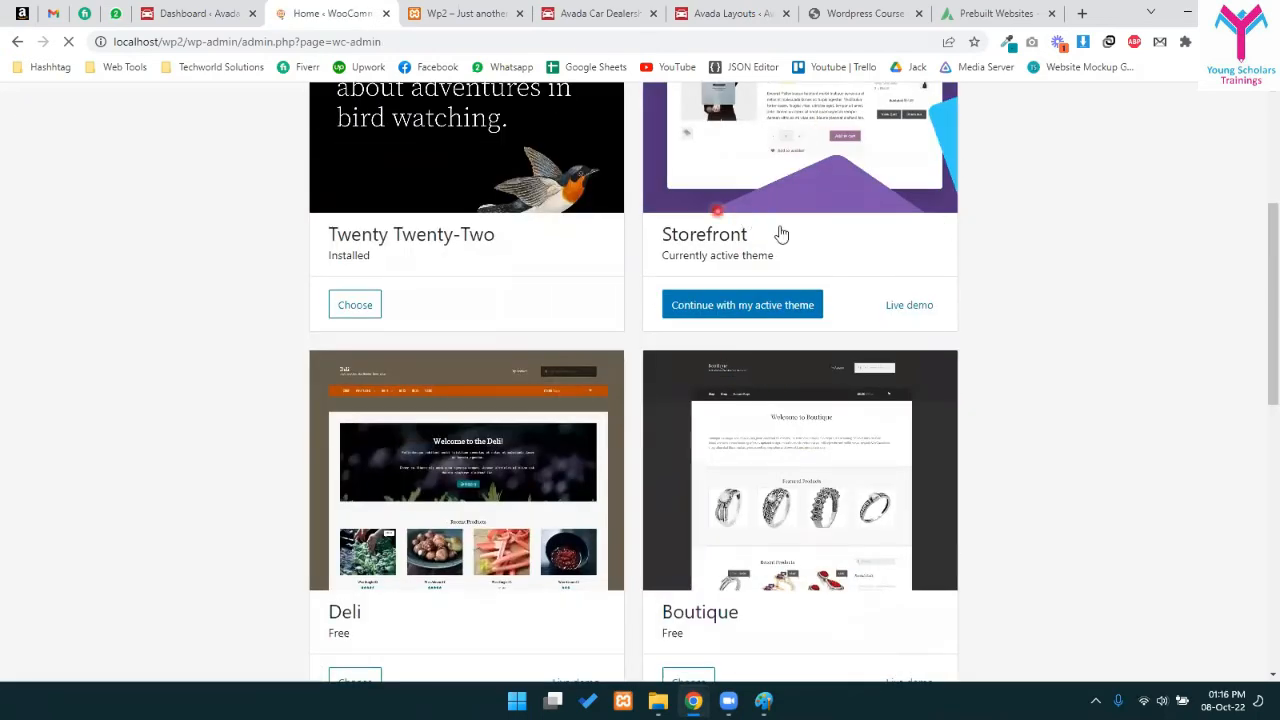
pyautogui.click(745, 316)
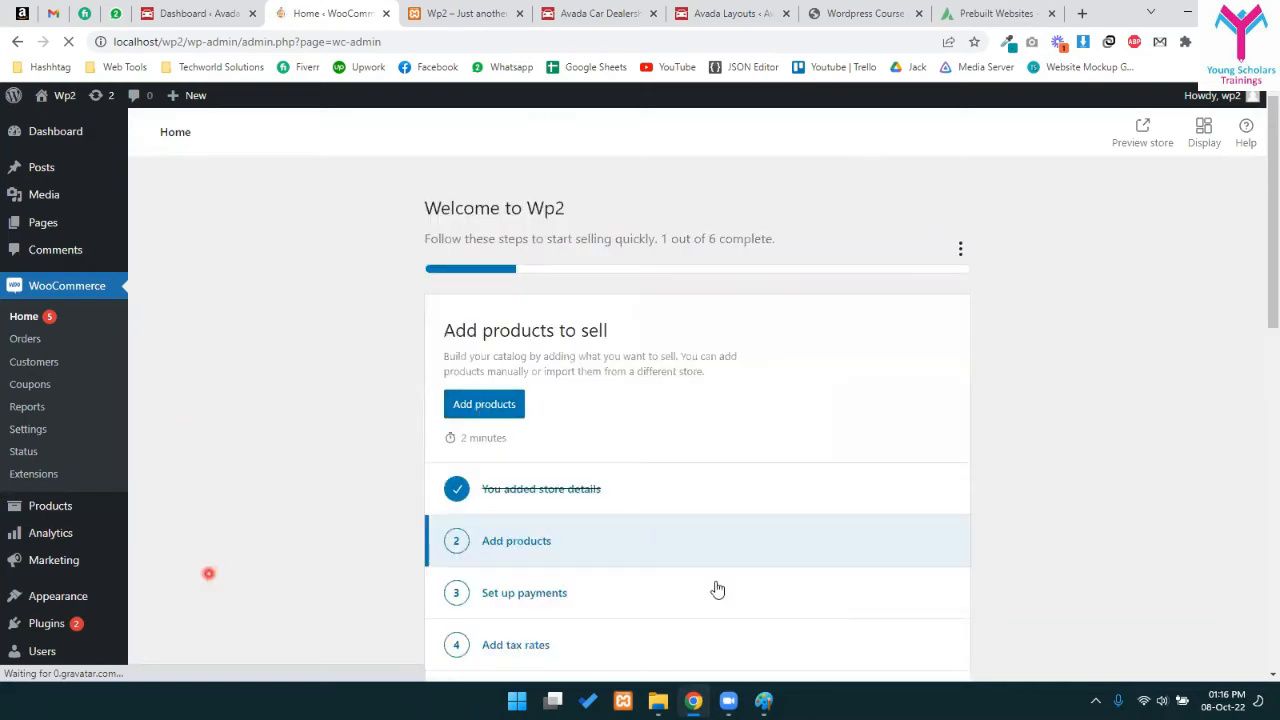
# - Review the Home setup checklist with store details complete, then go to WooCommerce Settings
pyautogui.scroll(-2, 548, 355)
pyautogui.scroll(2, 606, 397)
pyautogui.scroll(-3, 580, 400)
pyautogui.moveTo(604, 246); pyautogui.dragTo(462, 243)
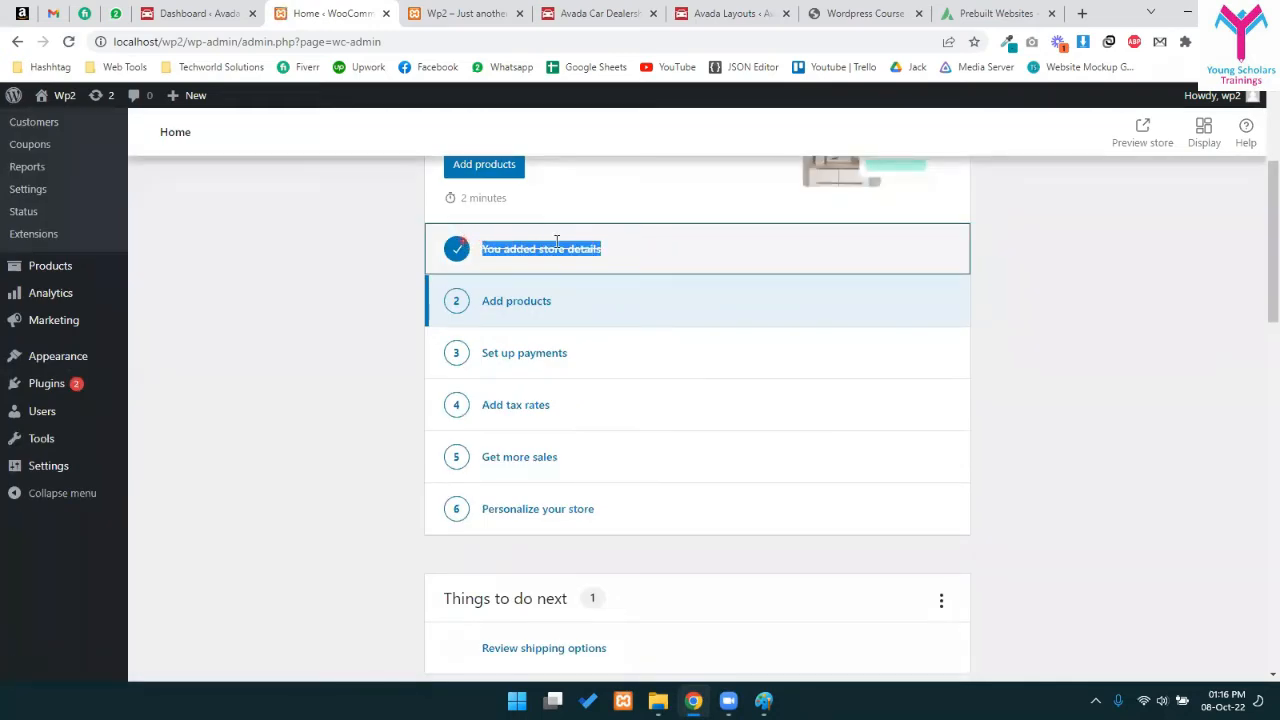
pyautogui.click(557, 241)
pyautogui.click(1034, 268)
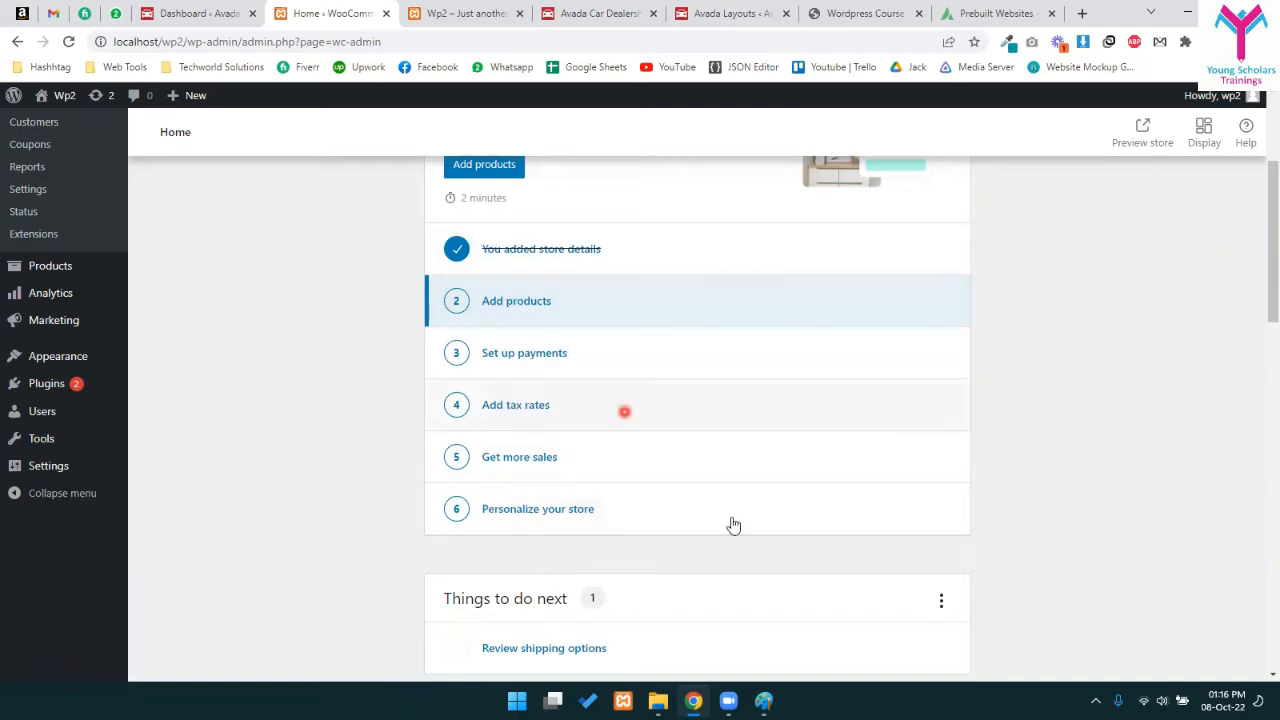
pyautogui.scroll(-2, 550, 348)
pyautogui.scroll(5, 550, 348)
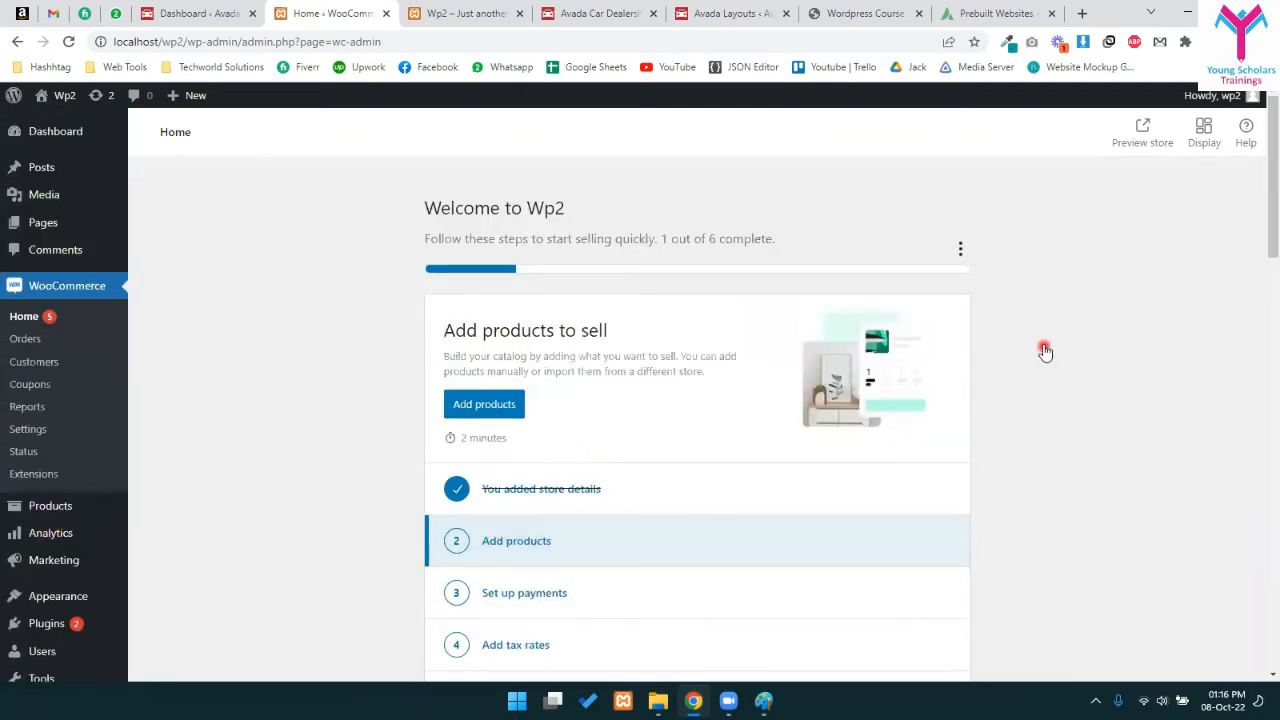
pyautogui.scroll(-5, 940, 400)
pyautogui.scroll(5, 915, 430)
pyautogui.click(28, 429)
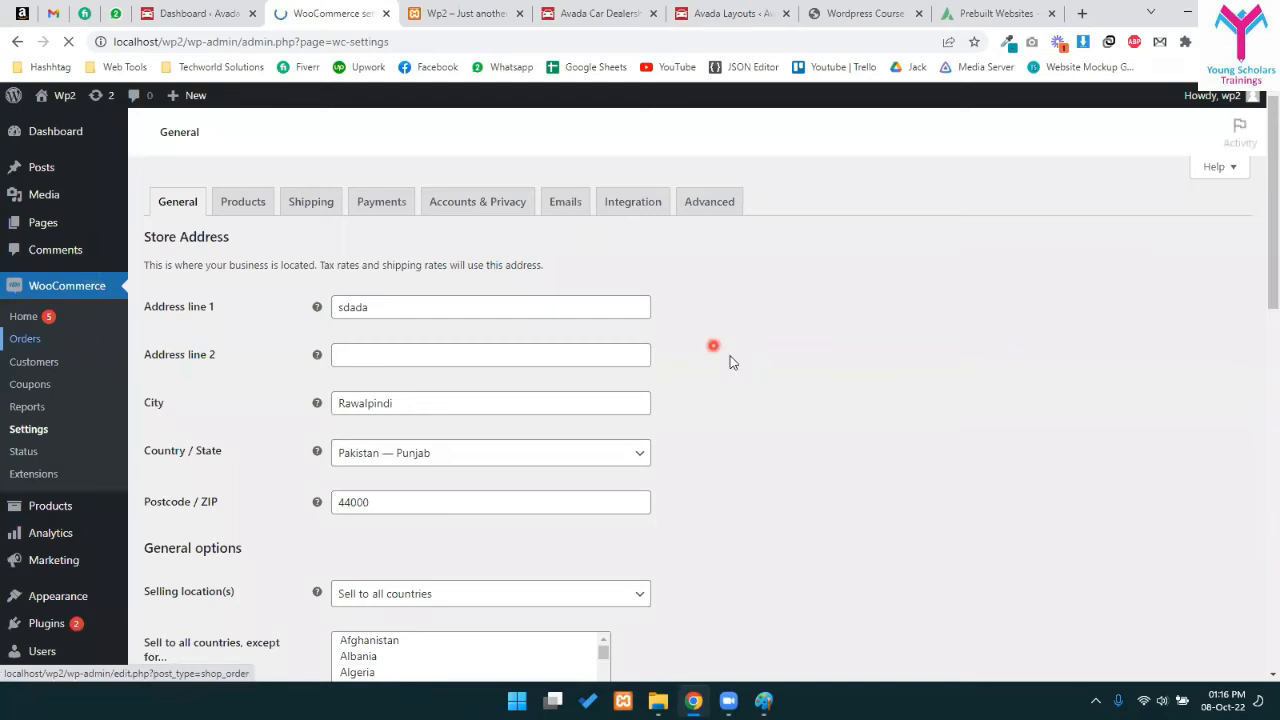
pyautogui.click(414, 346)
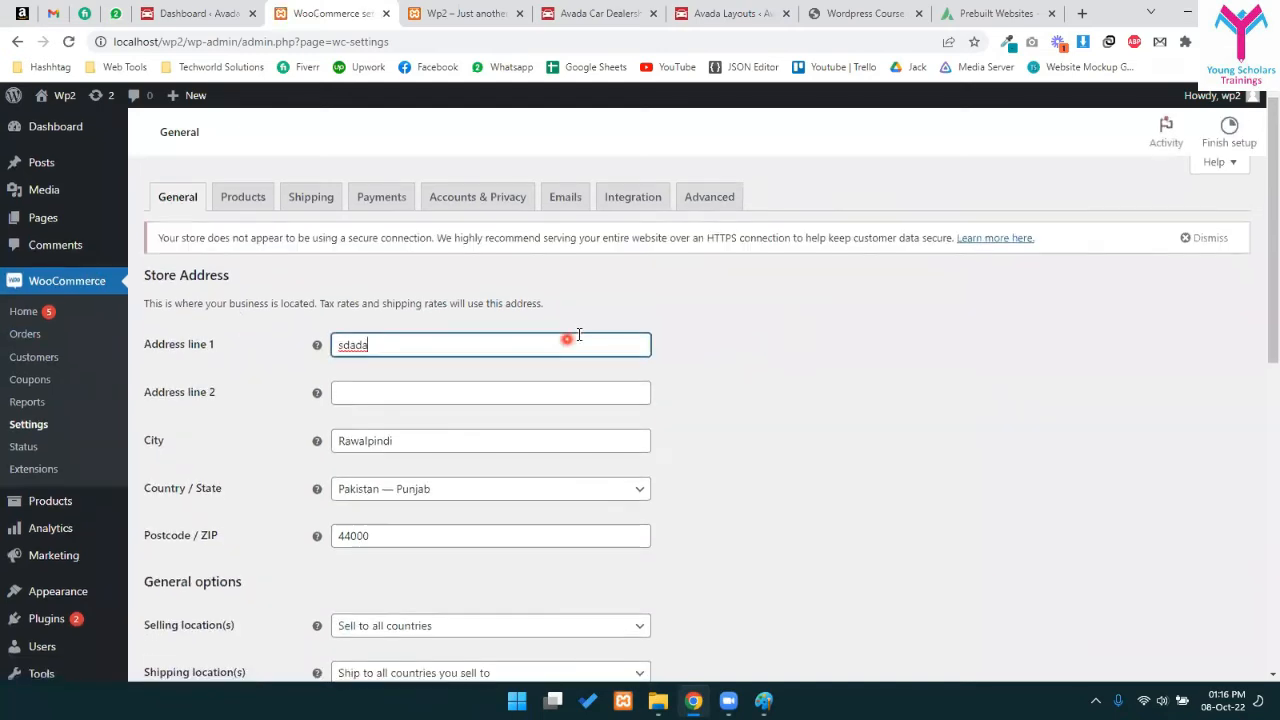
pyautogui.scroll(-6, 560, 480)
pyautogui.scroll(6, 508, 546)
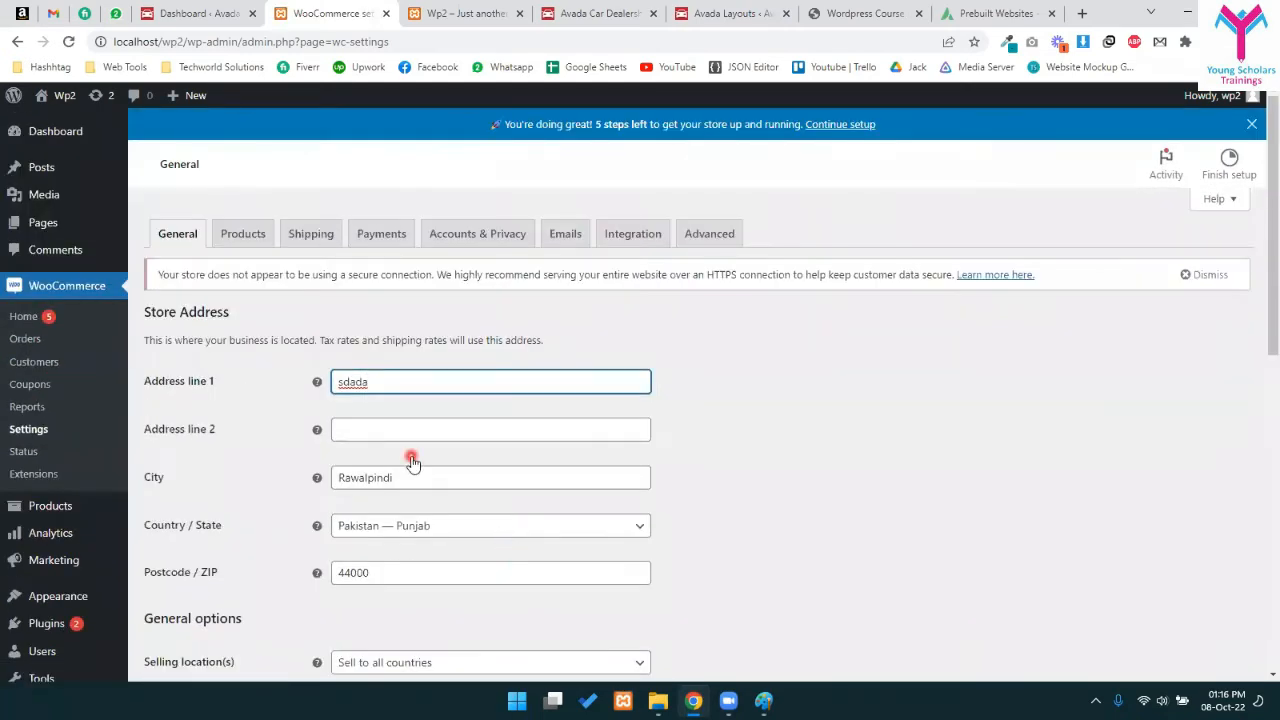
pyautogui.scroll(-2, 589, 389)
pyautogui.moveTo(374, 221); pyautogui.dragTo(267, 220)
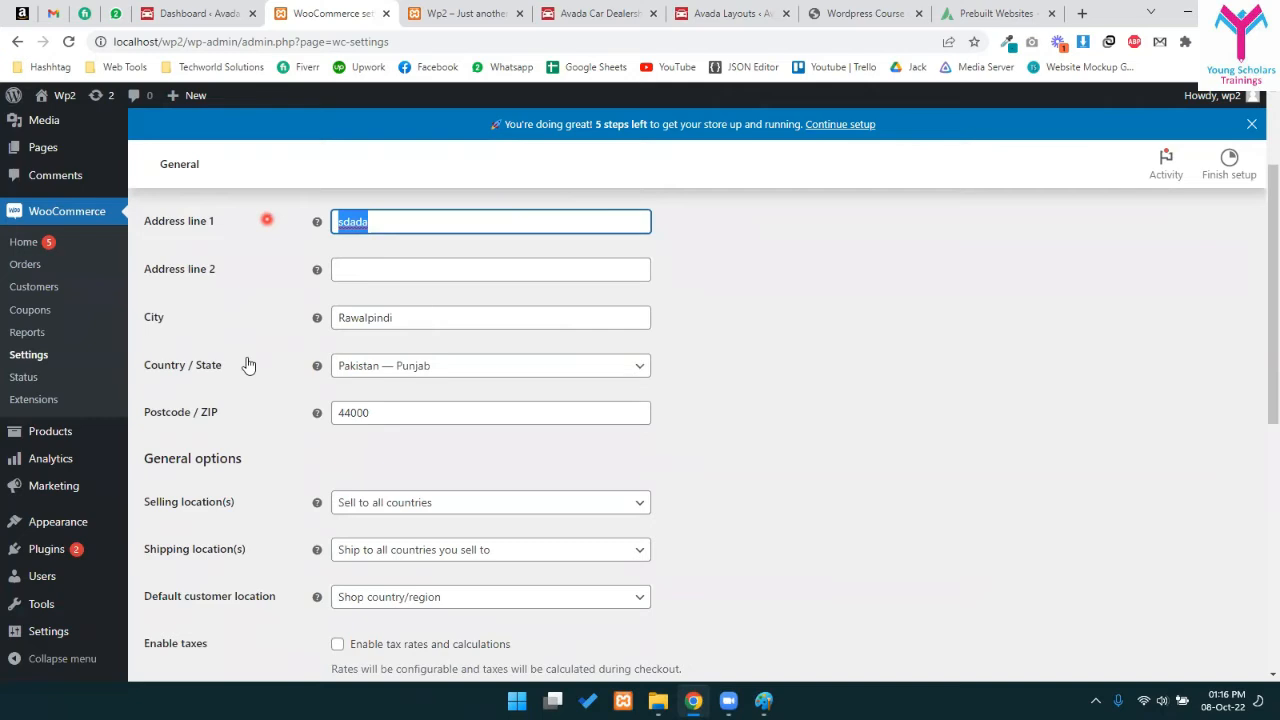
pyautogui.scroll(-2, 443, 383)
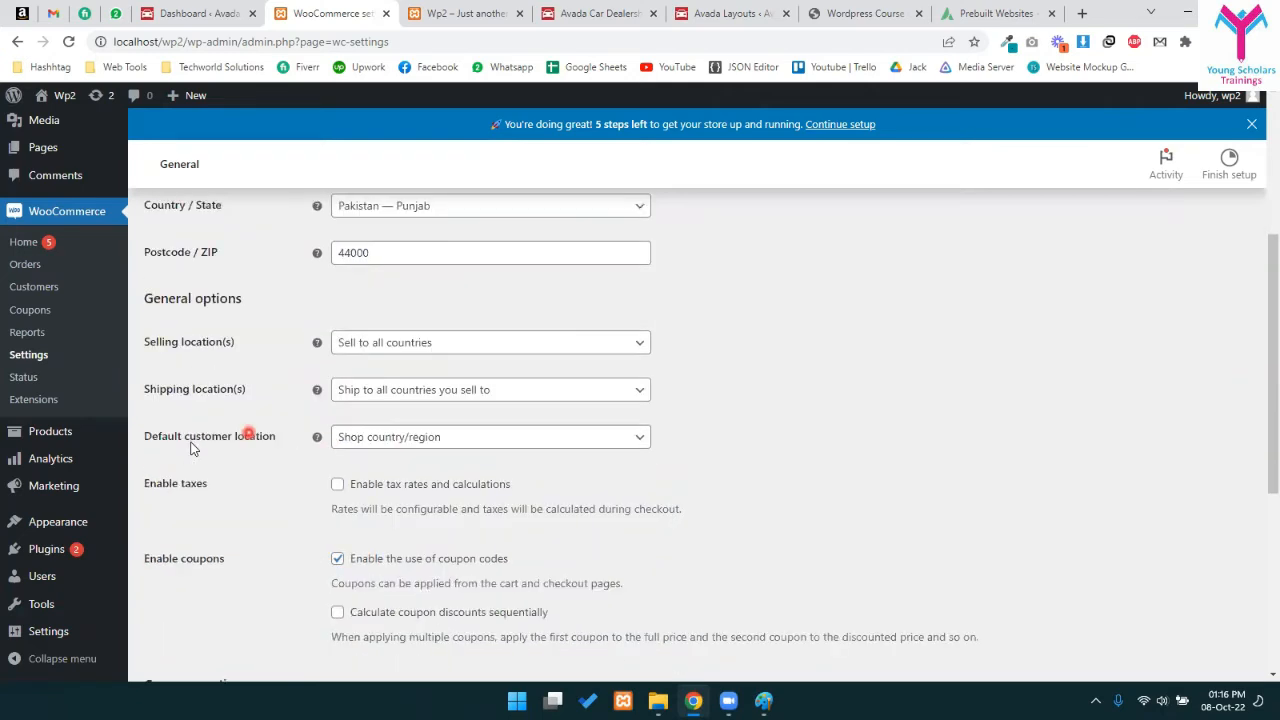
pyautogui.click(399, 346)
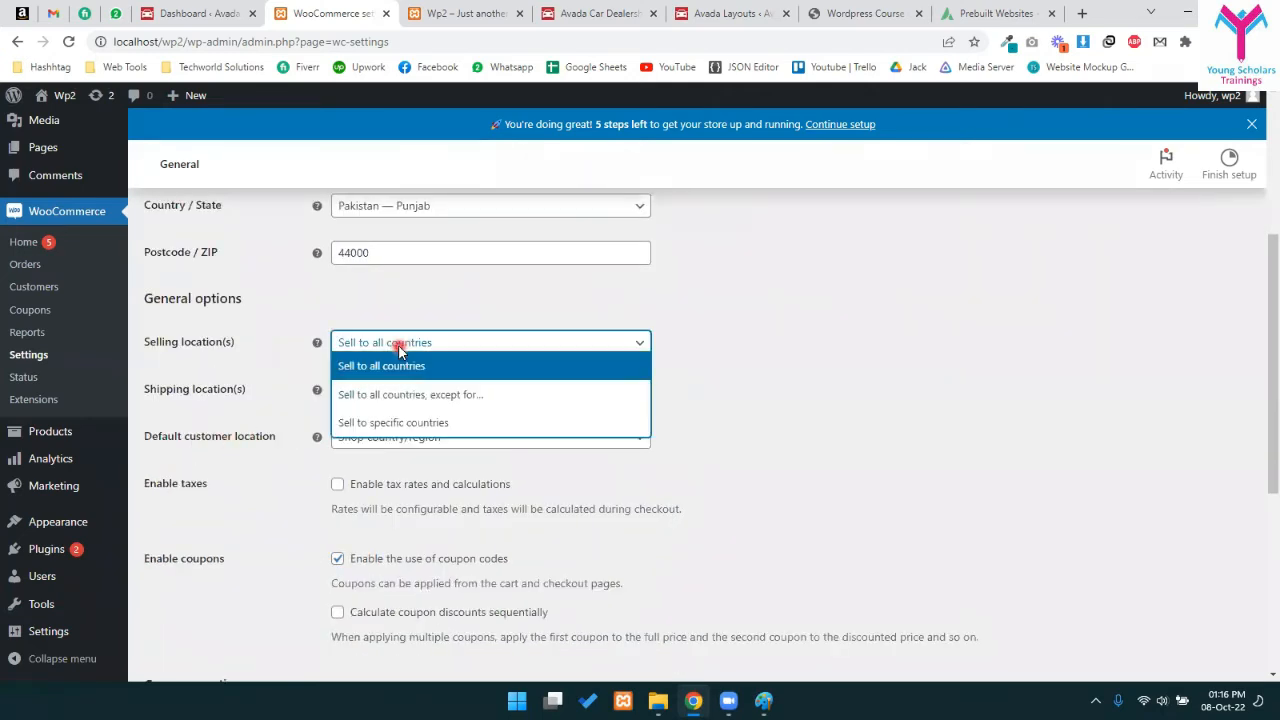
pyautogui.click(405, 346)
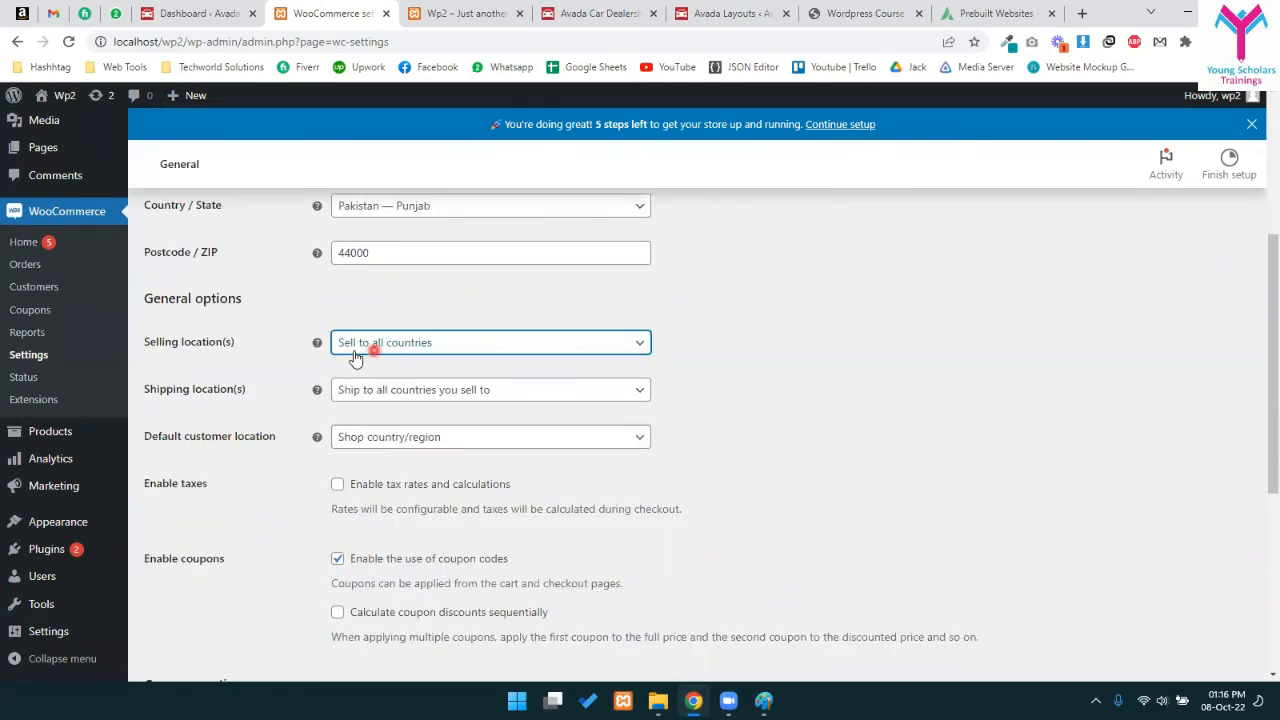
pyautogui.click(368, 345)
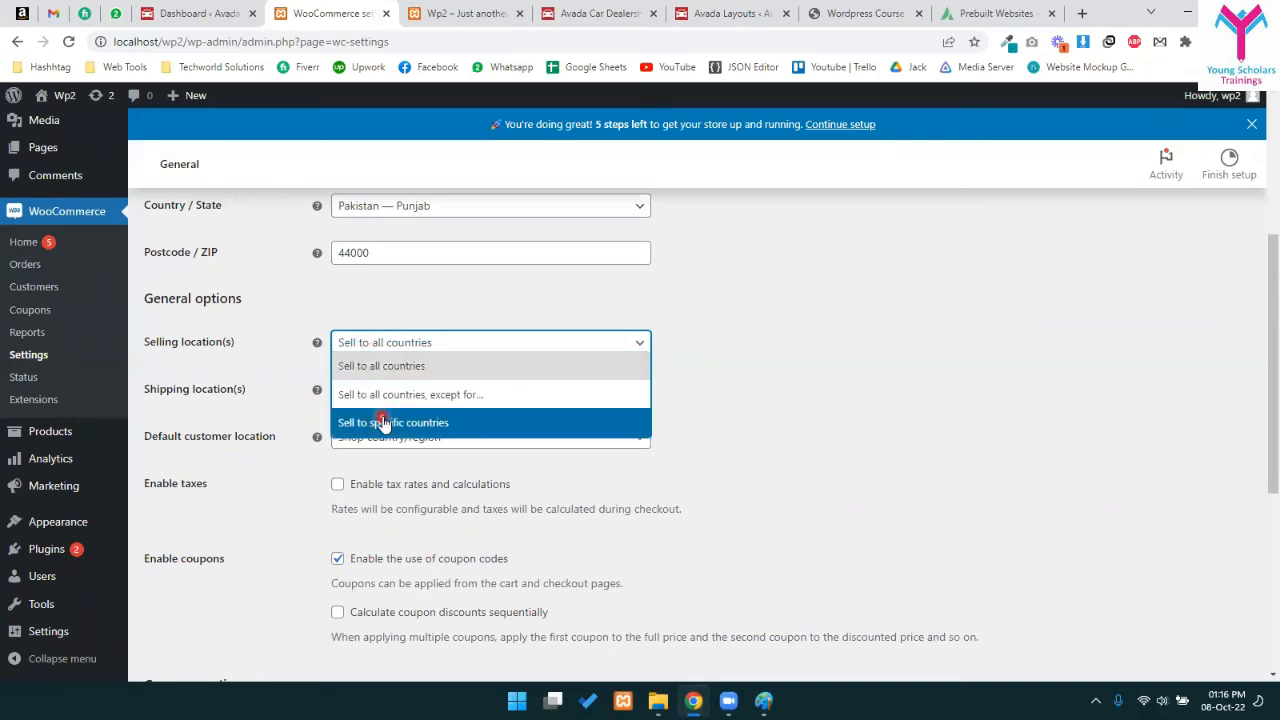
pyautogui.click(382, 425)
pyautogui.click(371, 394)
pyautogui.write('paki')
pyautogui.click(395, 422)
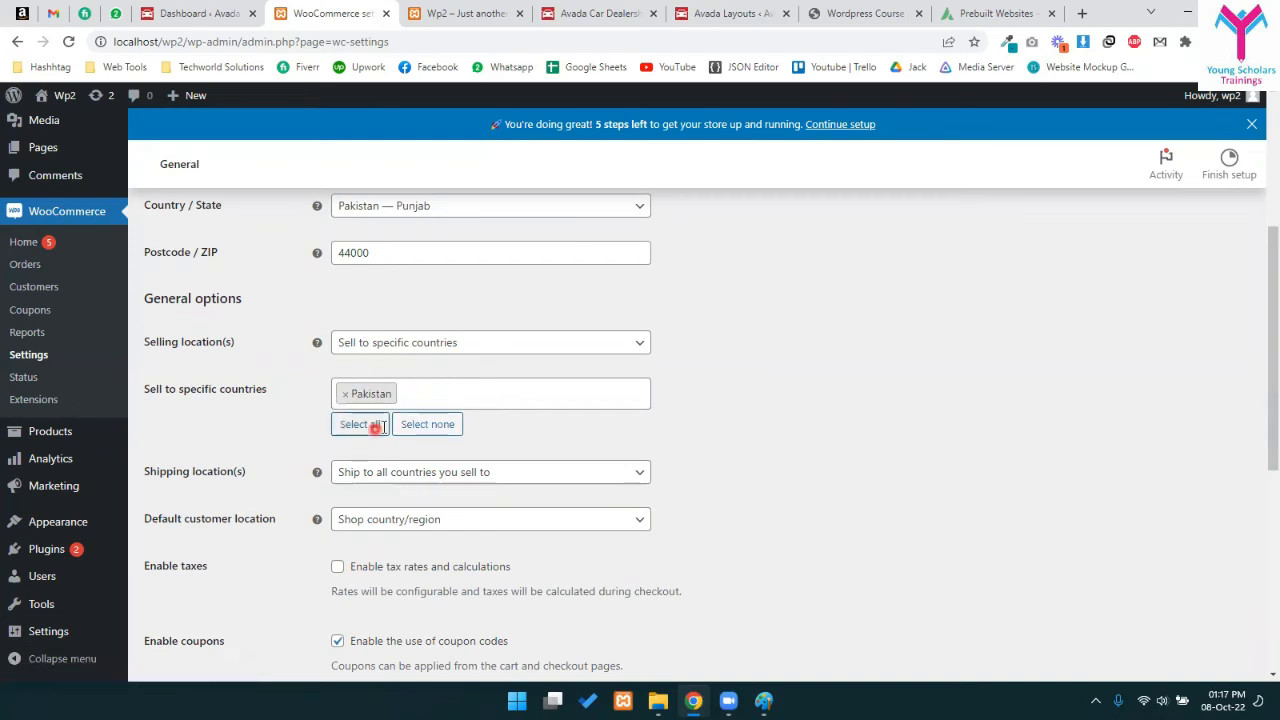
pyautogui.click(418, 394)
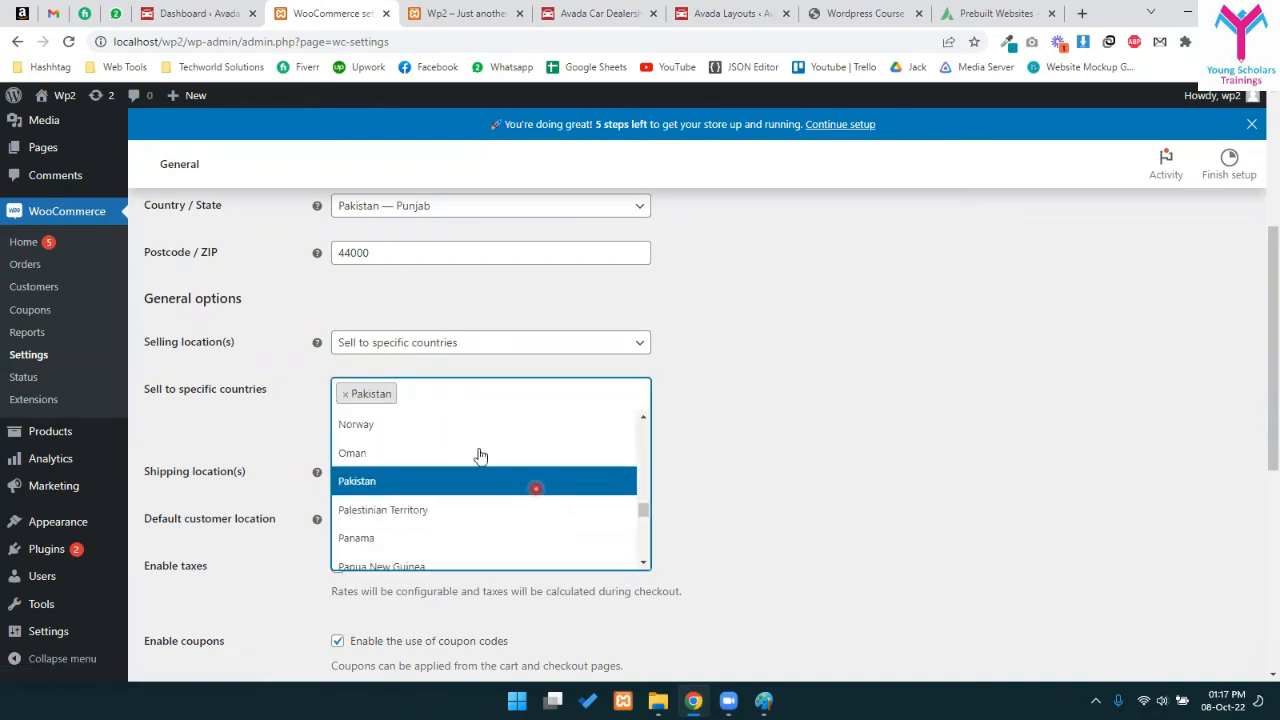
pyautogui.click(417, 450)
pyautogui.click(586, 388)
pyautogui.click(451, 490)
pyautogui.click(597, 345)
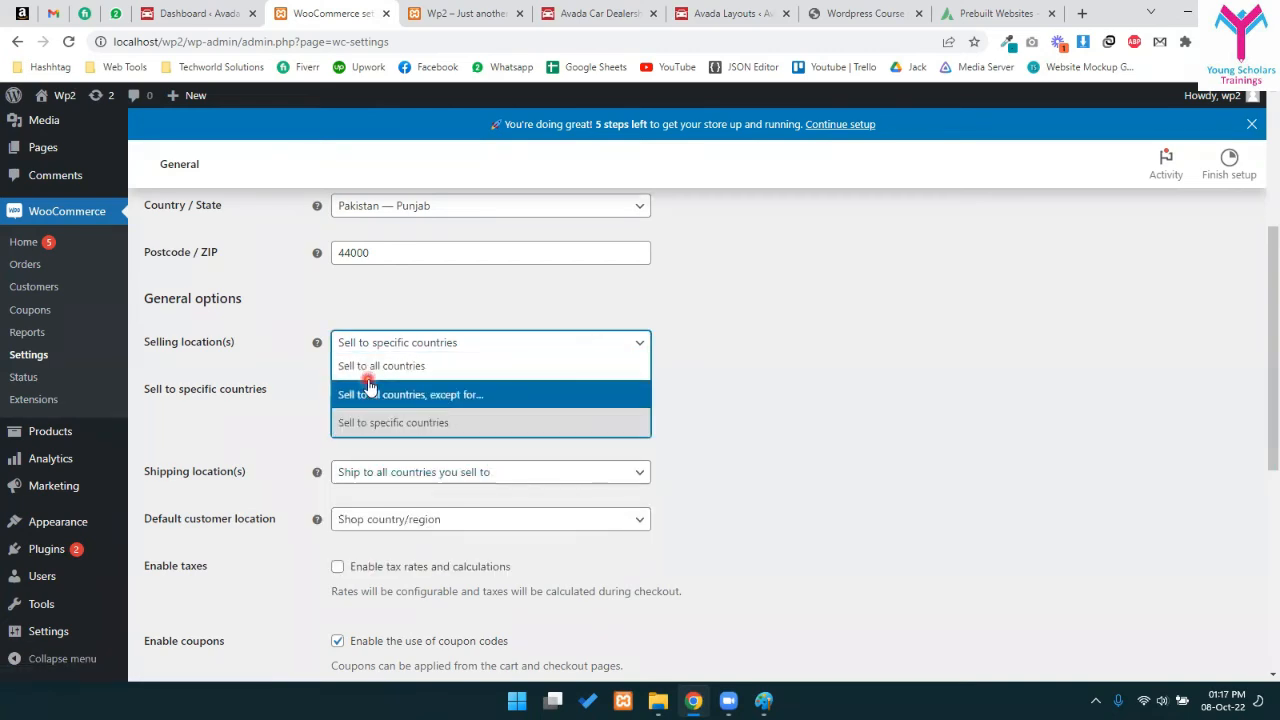
pyautogui.click(397, 366)
pyautogui.click(443, 334)
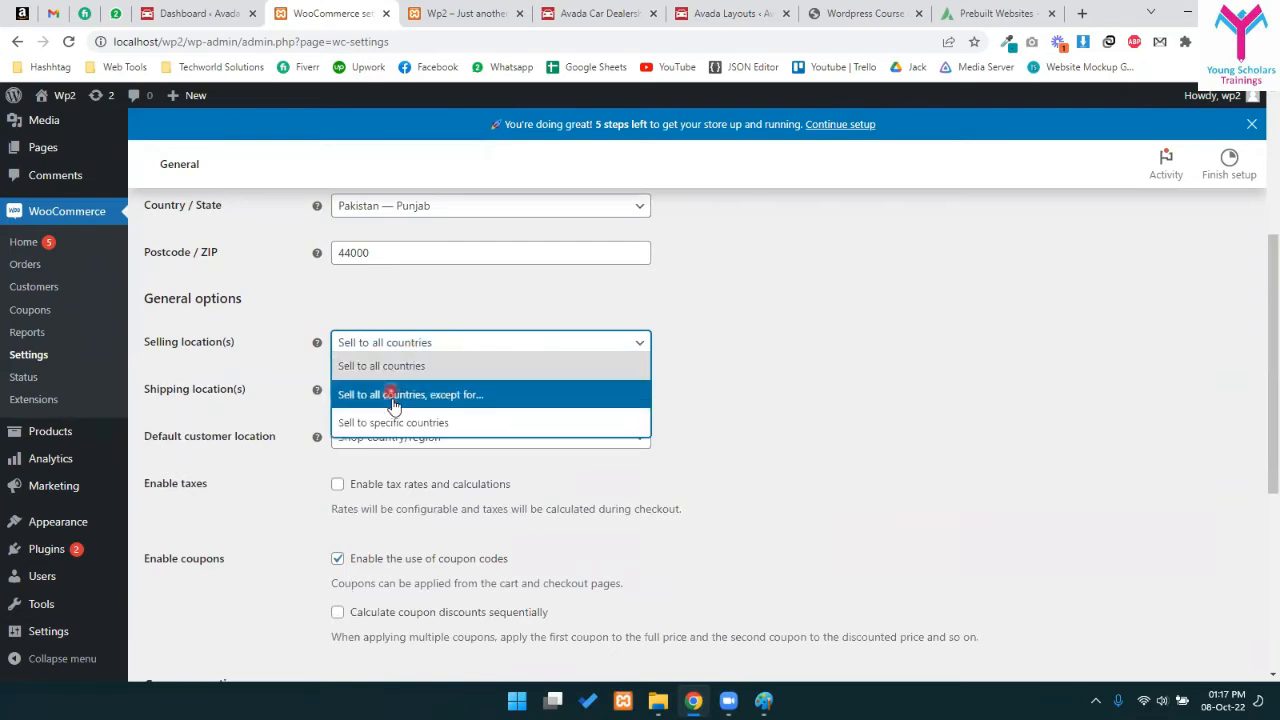
pyautogui.click(450, 390)
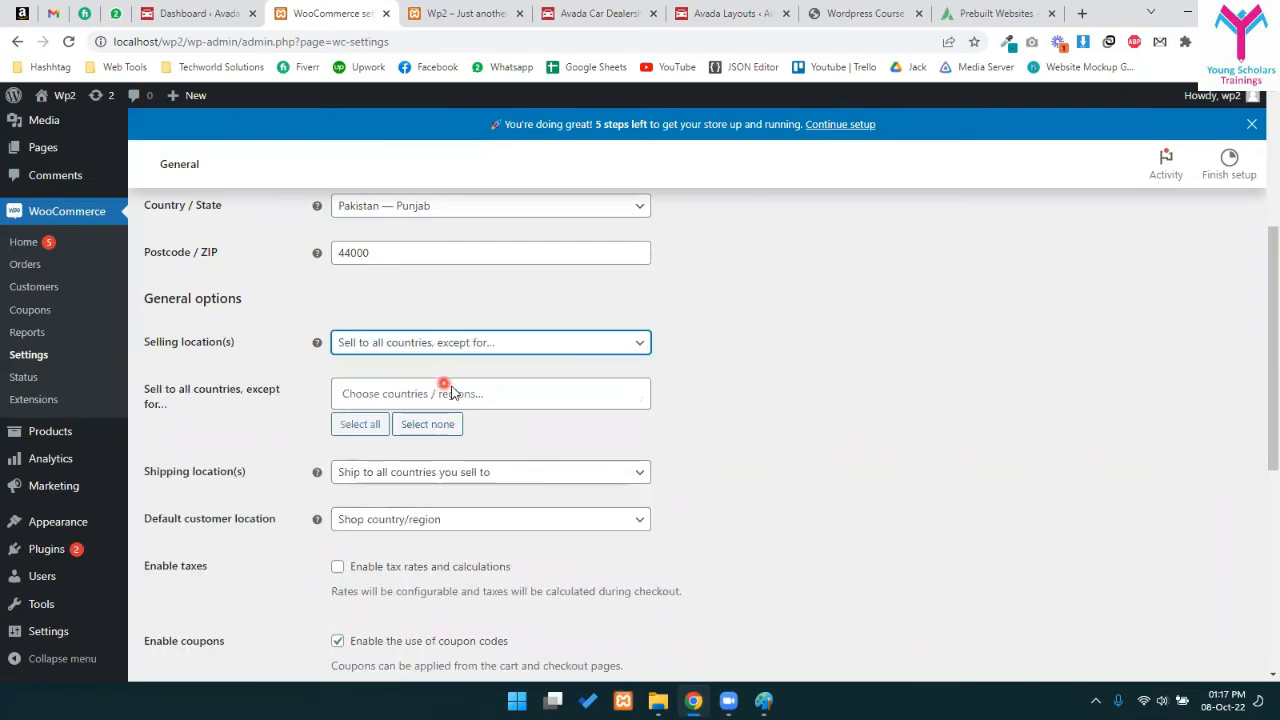
pyautogui.click(455, 390)
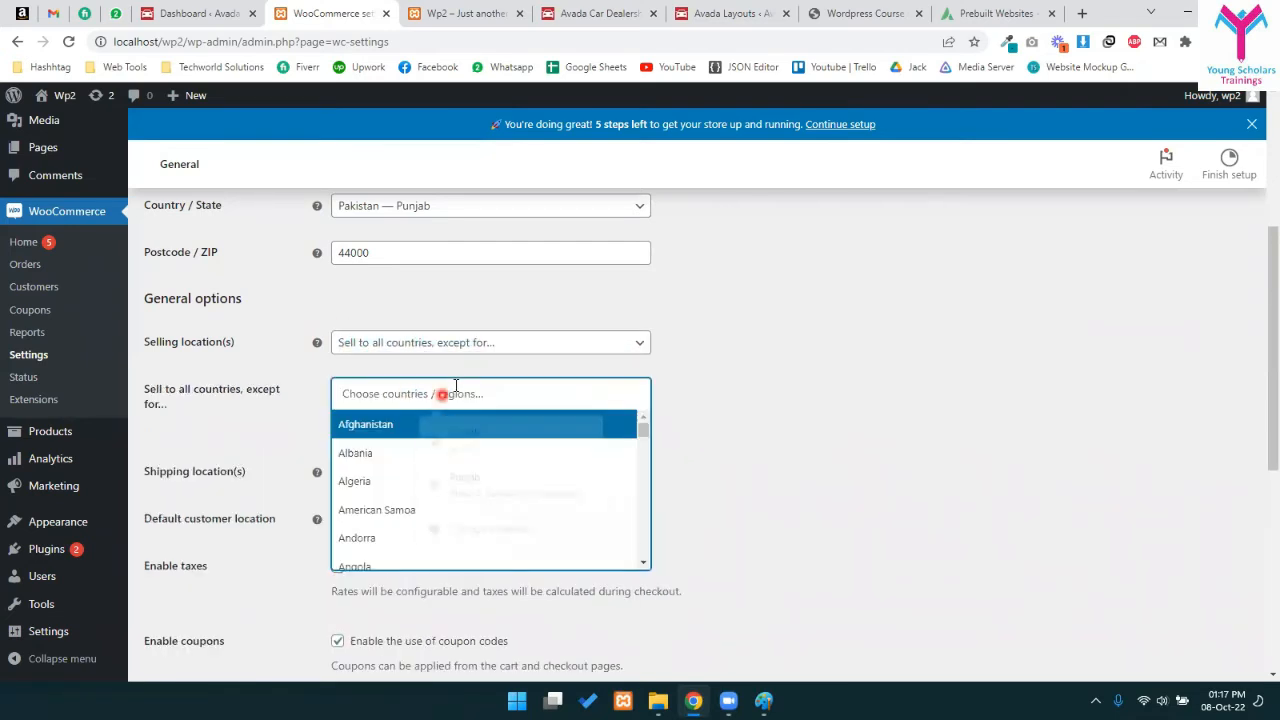
pyautogui.click(438, 422)
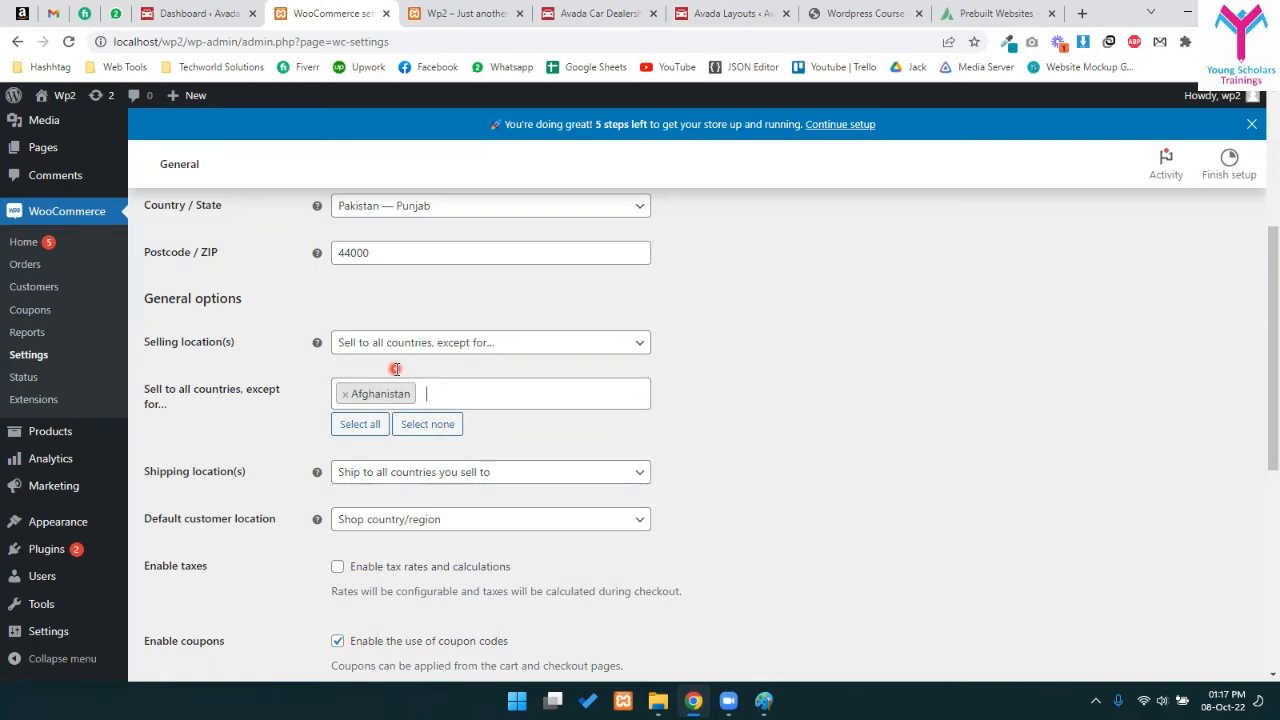
pyautogui.click(447, 338)
pyautogui.click(401, 364)
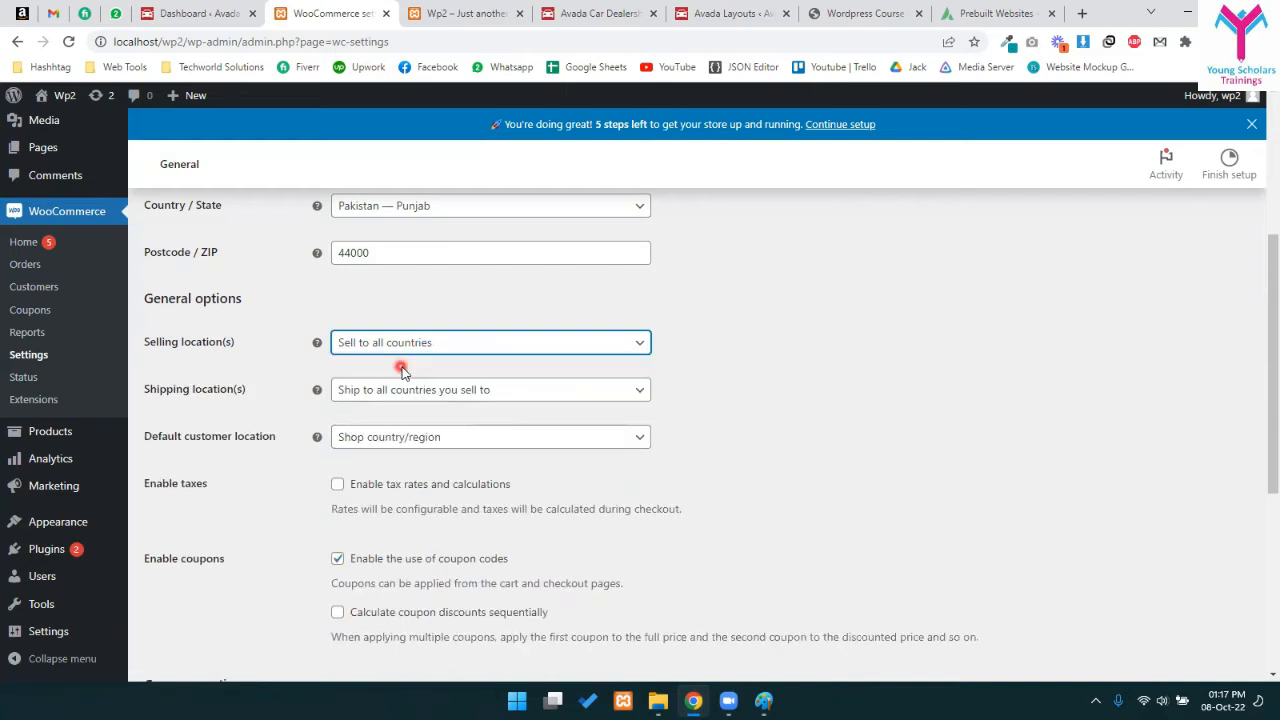
pyautogui.click(395, 390)
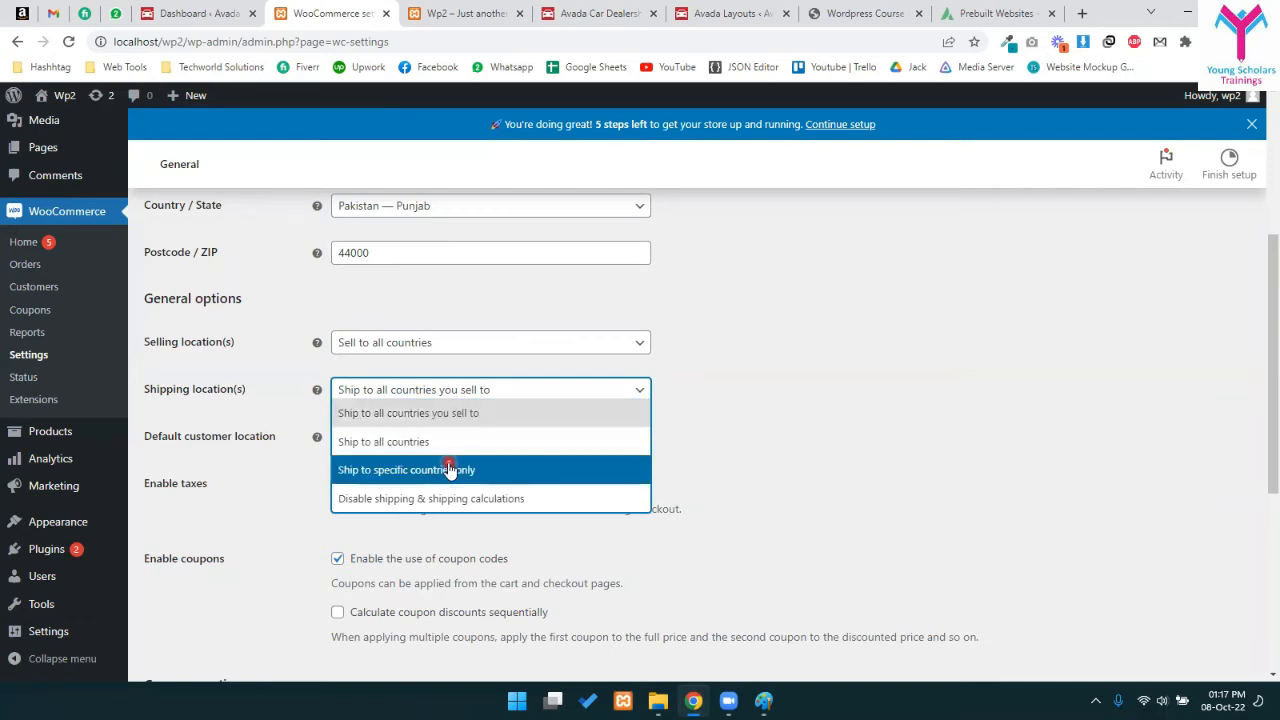
pyautogui.click(209, 527)
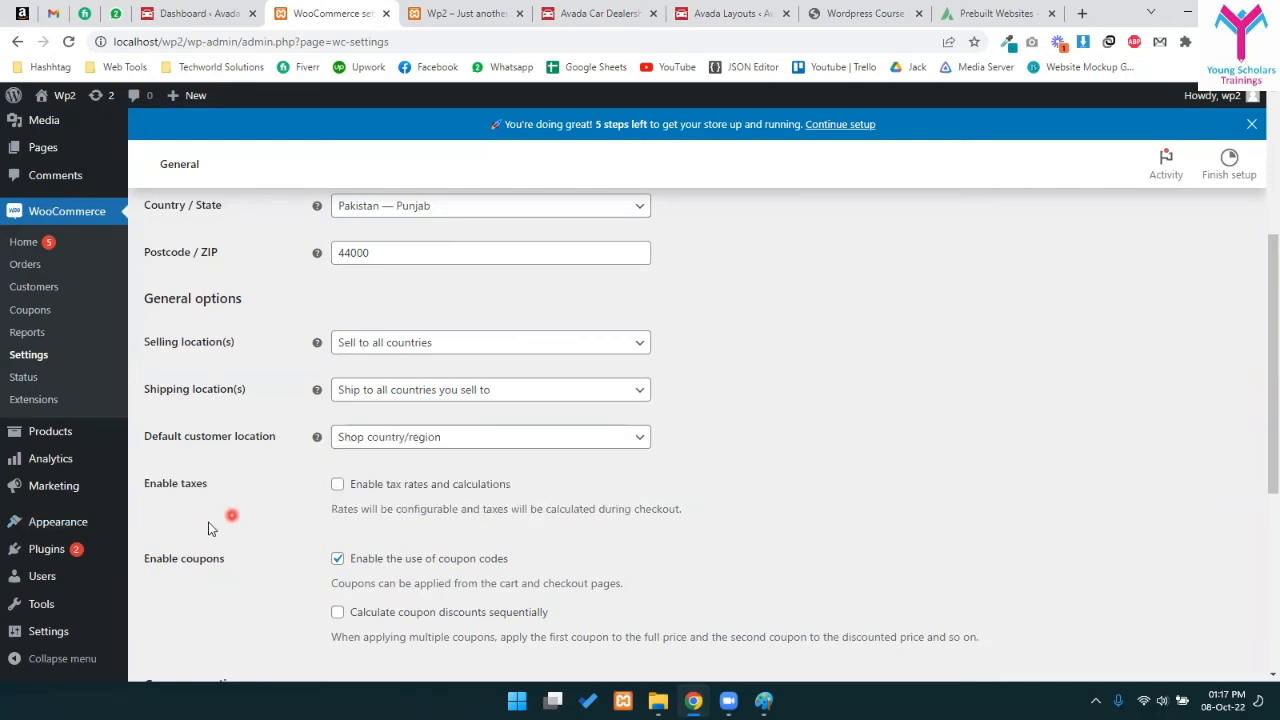
pyautogui.click(338, 448)
pyautogui.click(340, 450)
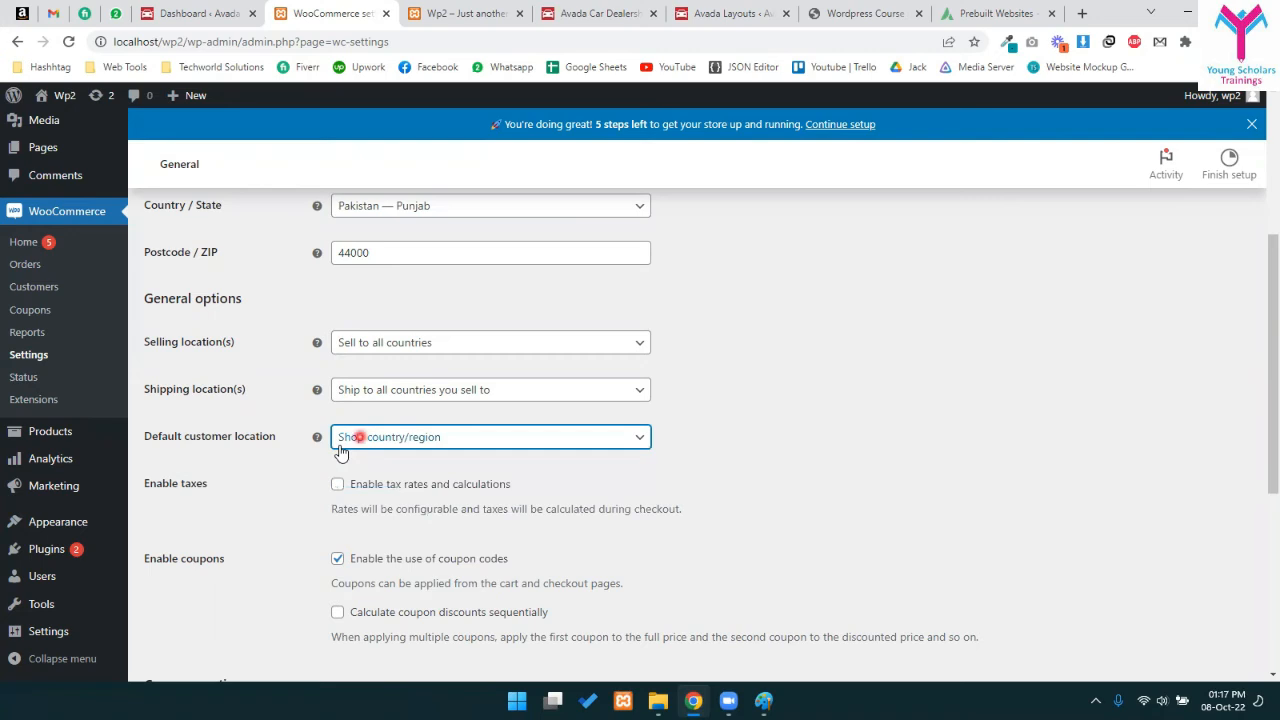
pyautogui.click(340, 450)
pyautogui.click(360, 438)
# - Keep Shop country/region as the default customer location
pyautogui.scroll(-3, 427, 495)
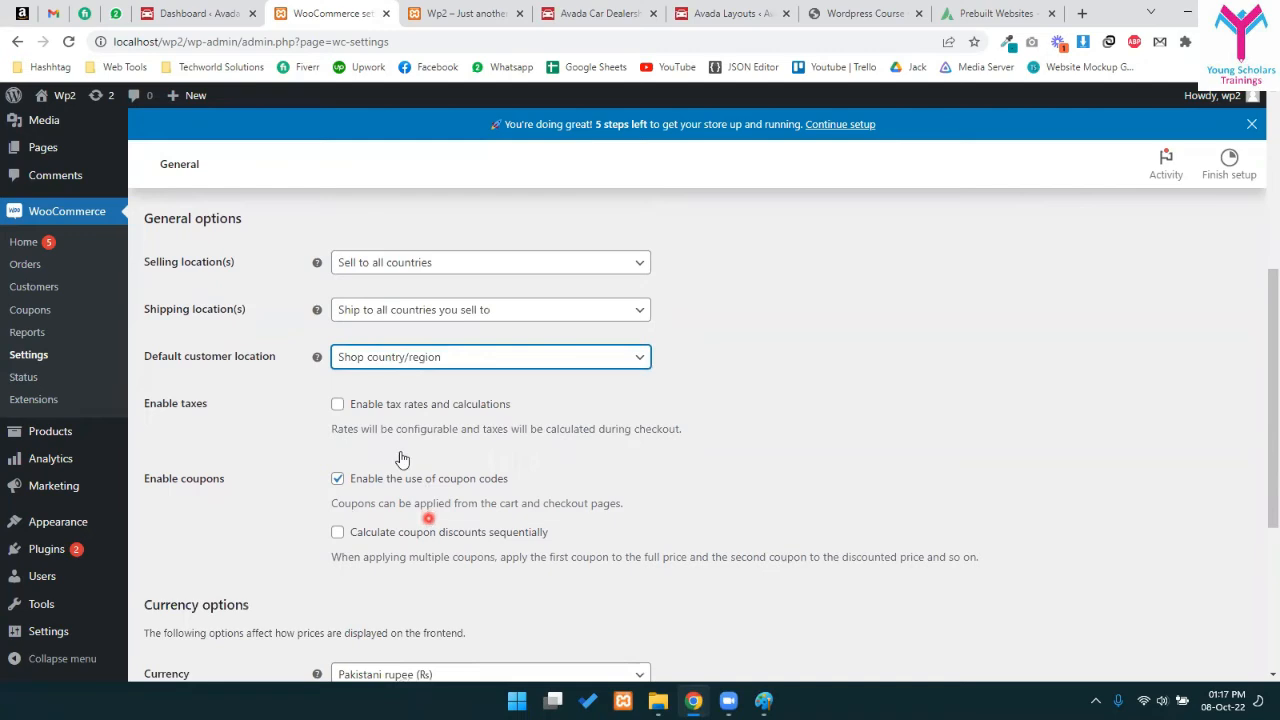
pyautogui.scroll(-1, 437, 462)
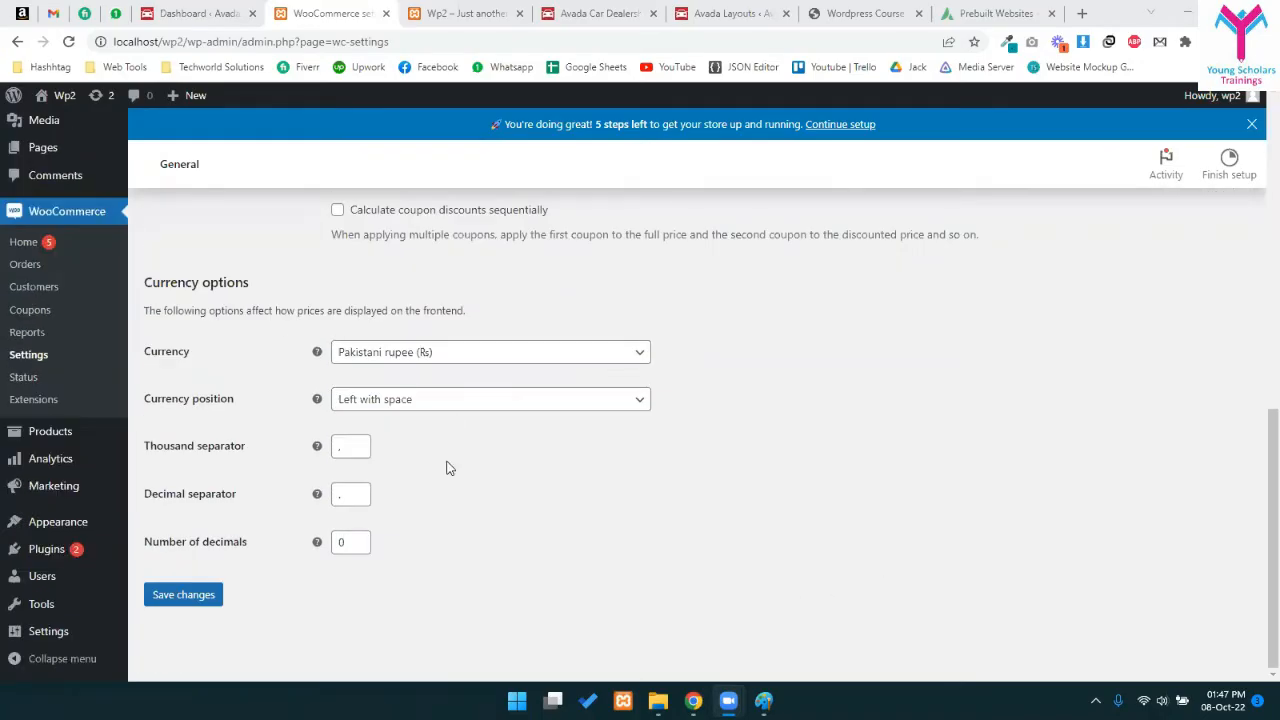
pyautogui.scroll(5, 397, 400)
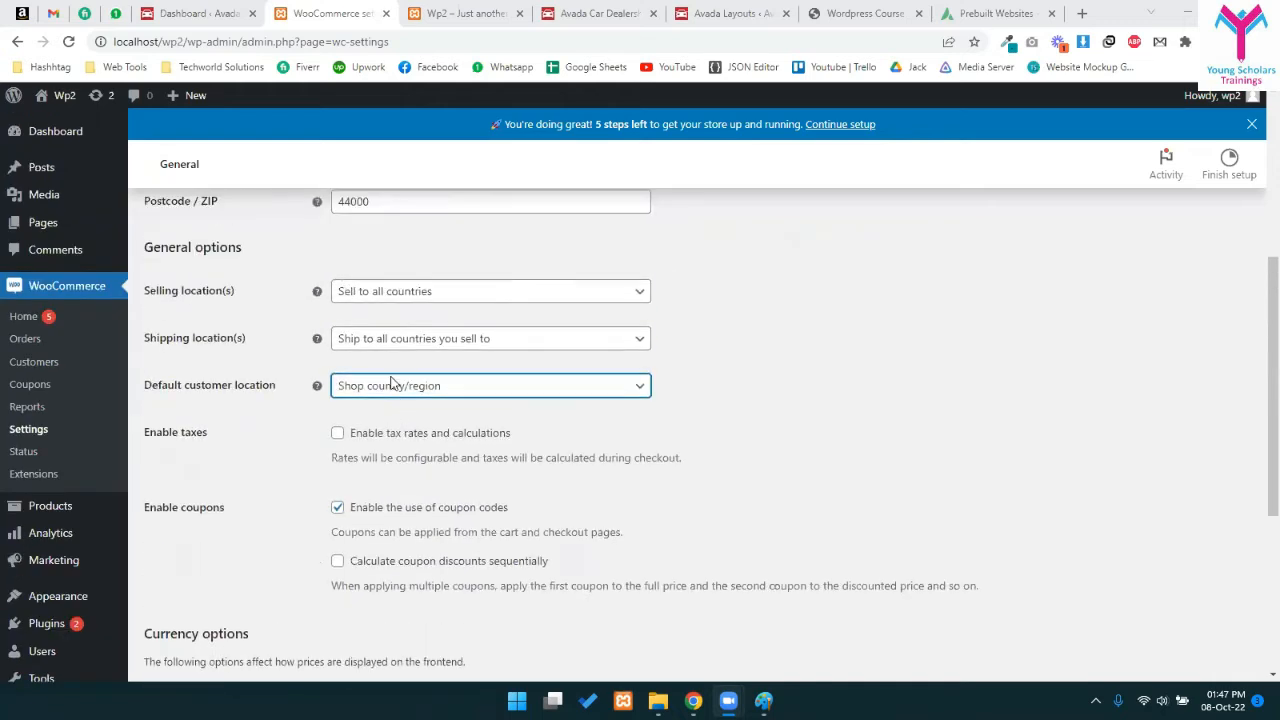
pyautogui.scroll(-1, 376, 410)
pyautogui.moveTo(168, 436); pyautogui.dragTo(338, 436)
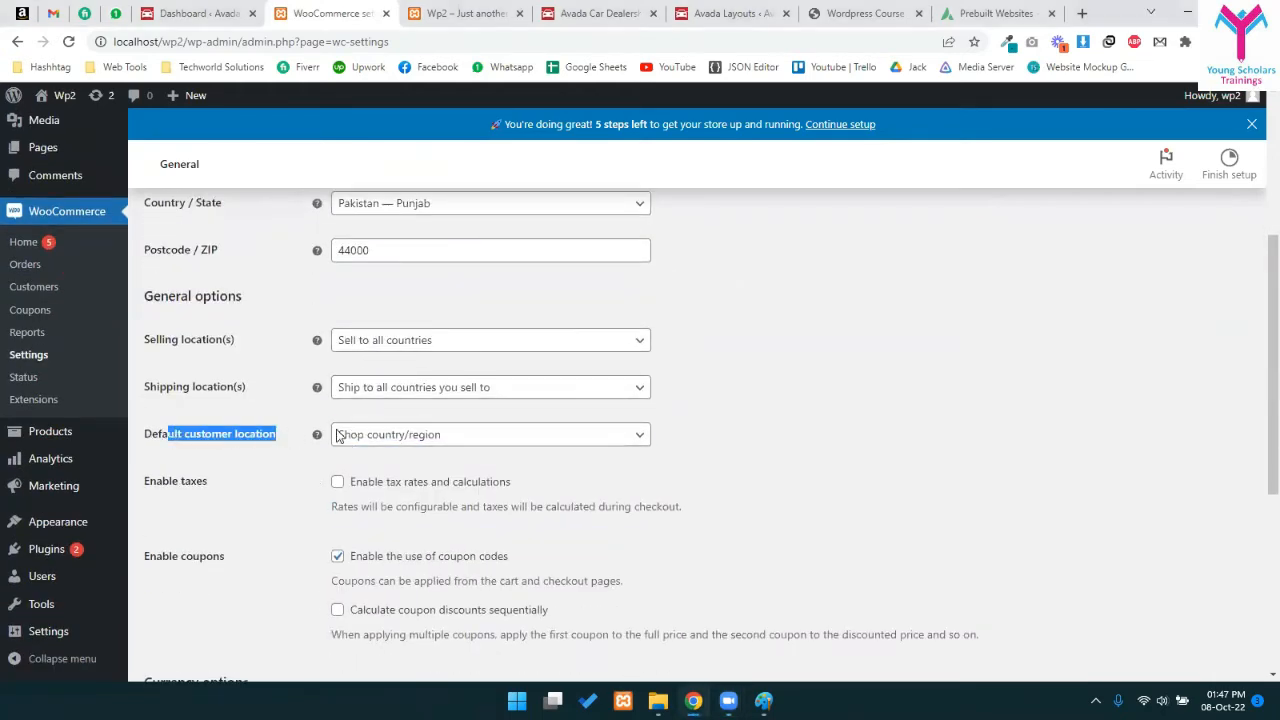
pyautogui.click(583, 472)
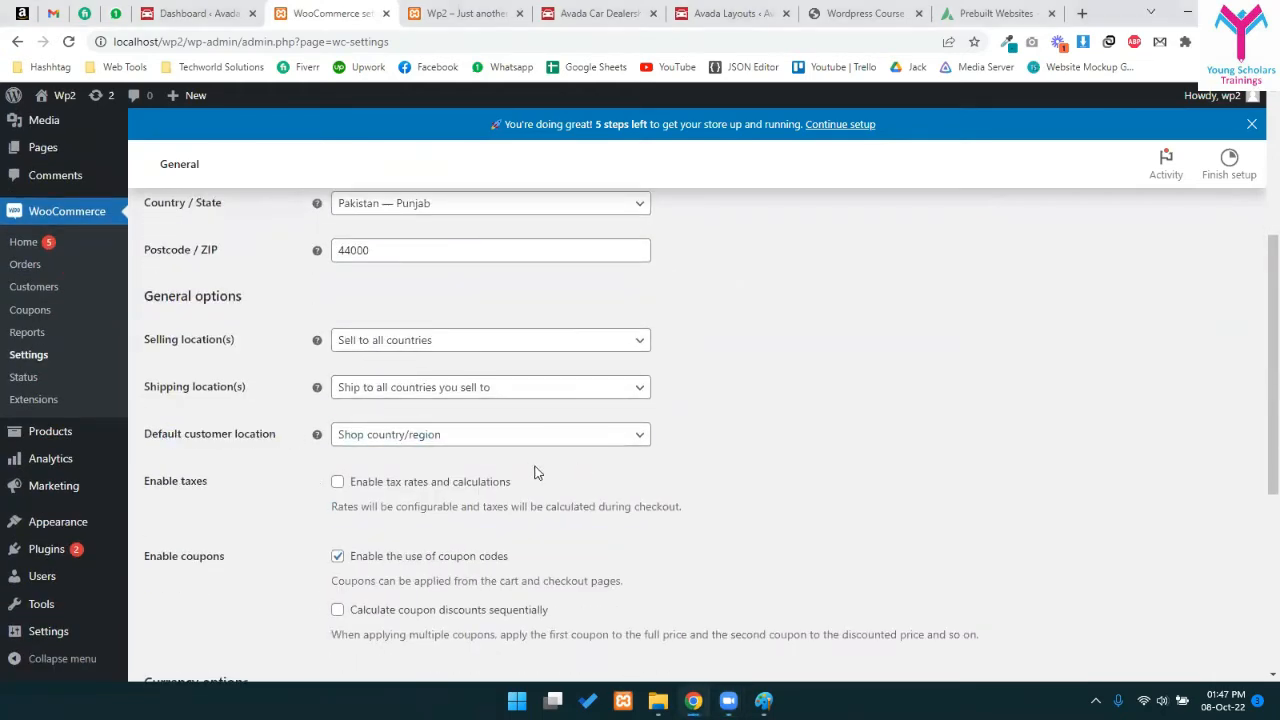
pyautogui.click(398, 440)
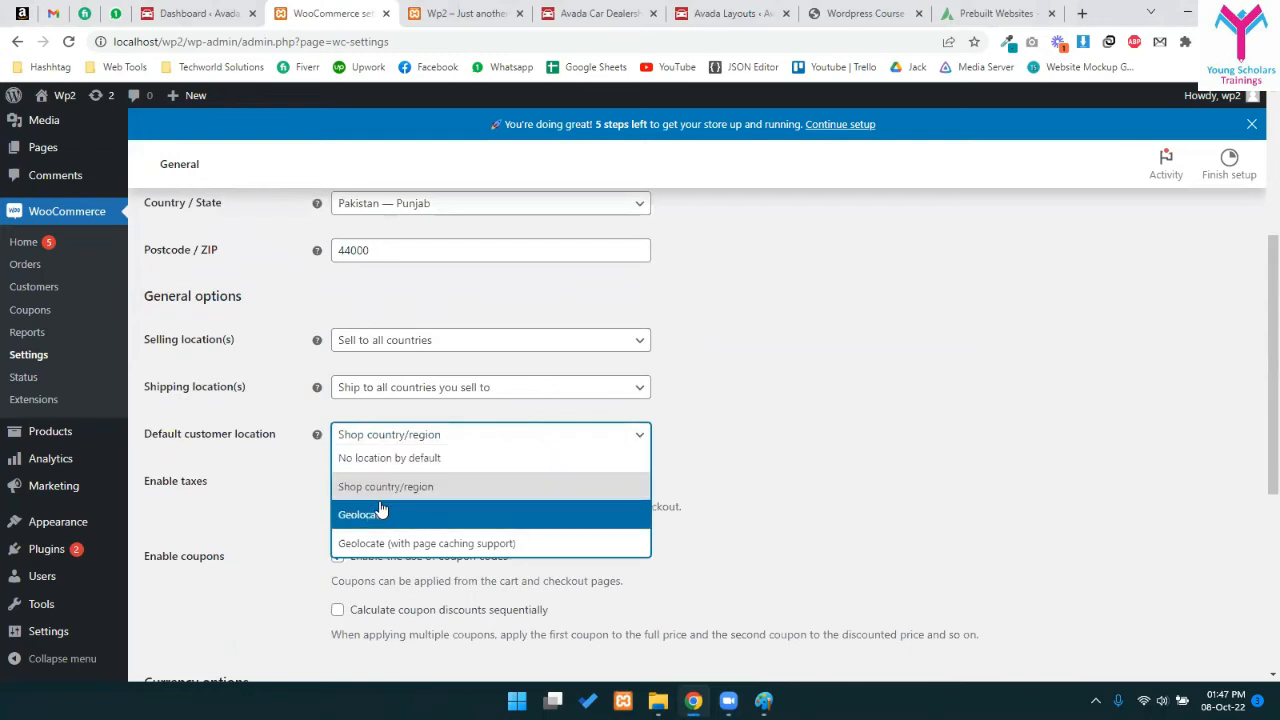
pyautogui.click(647, 468)
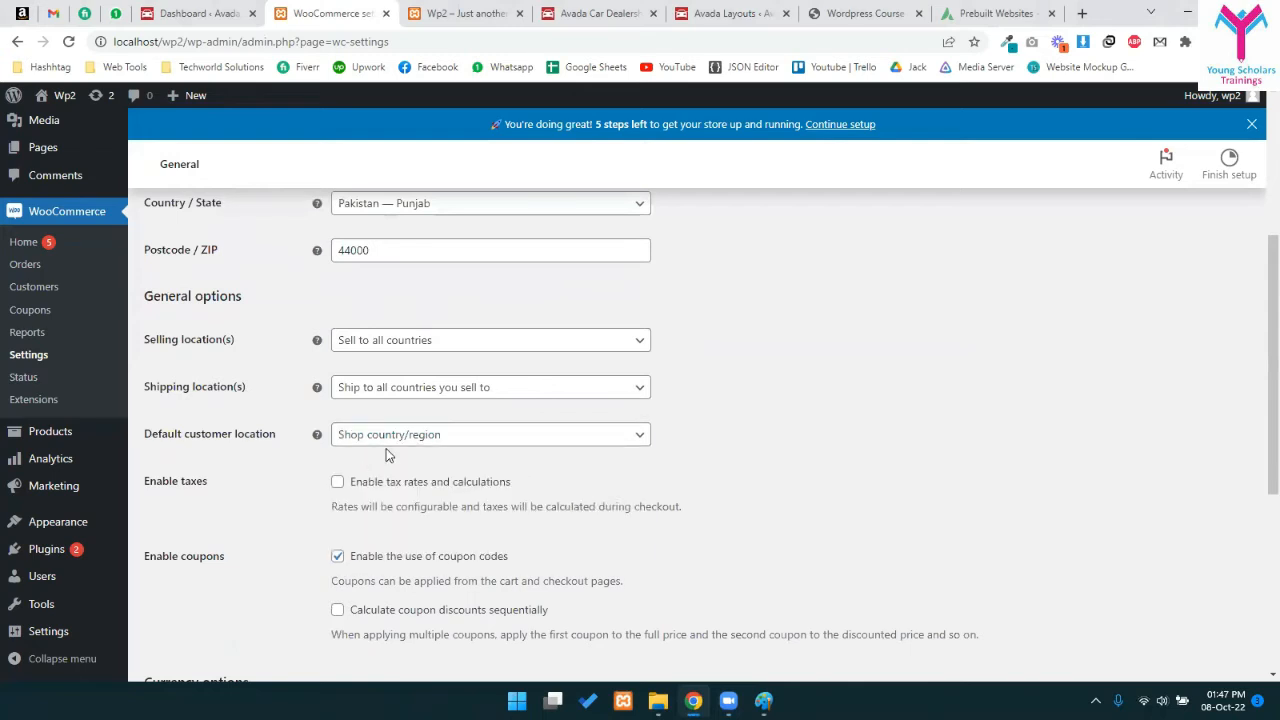
pyautogui.scroll(-2, 463, 441)
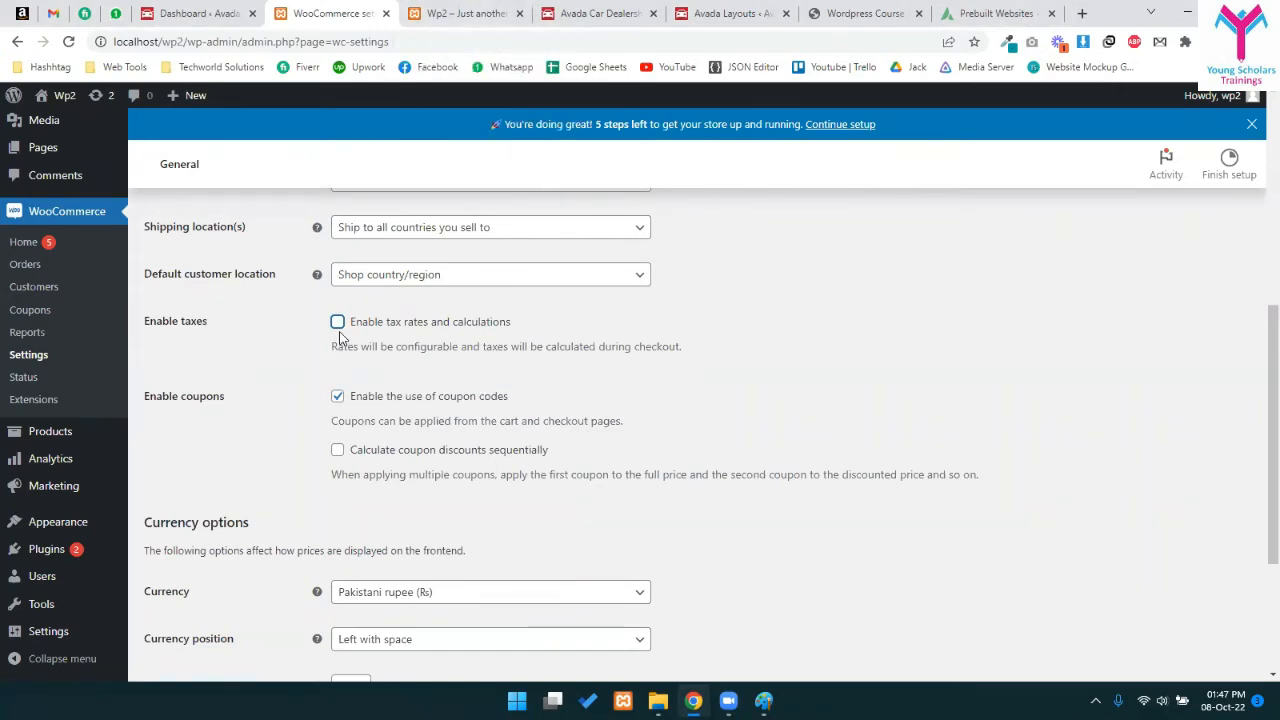
# - Review the coupon option and keep Pakistani rupee as the store currency
pyautogui.moveTo(368, 398); pyautogui.dragTo(558, 391)
pyautogui.click(390, 418)
pyautogui.scroll(-2, 366, 517)
pyautogui.moveTo(202, 364); pyautogui.dragTo(250, 364)
pyautogui.click(274, 403)
pyautogui.click(375, 428)
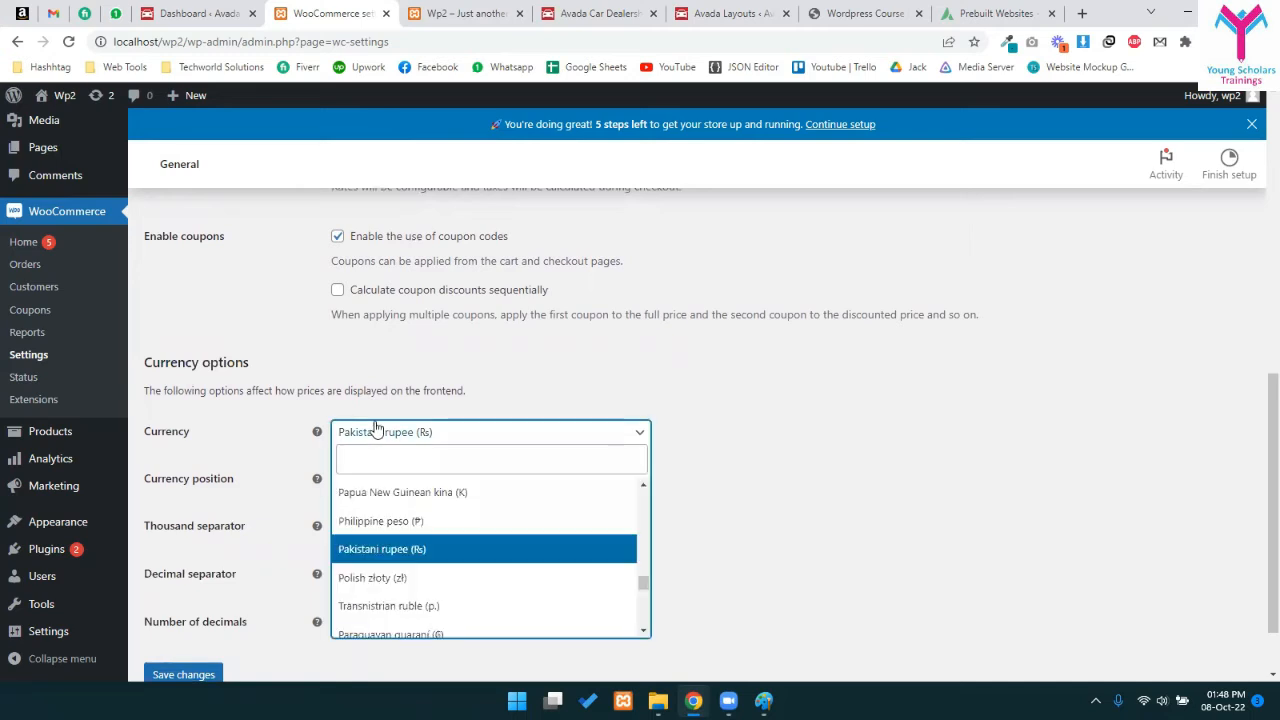
pyautogui.click(375, 428)
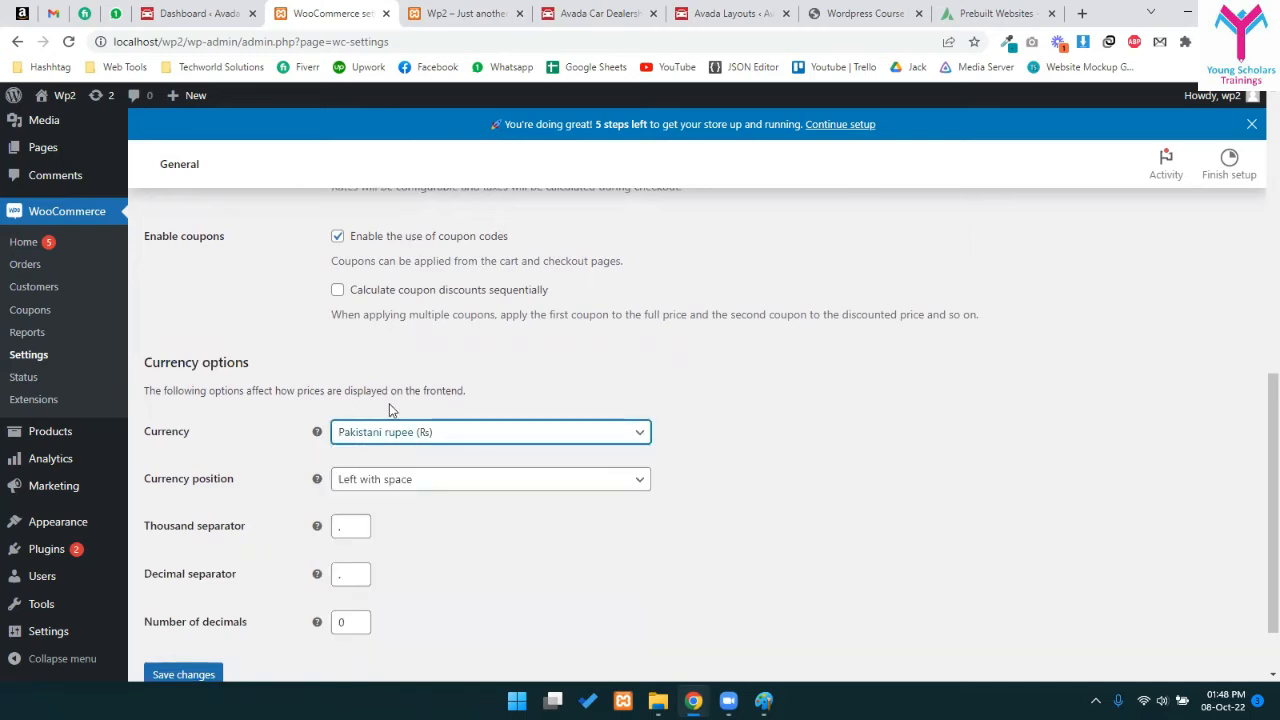
pyautogui.click(372, 432)
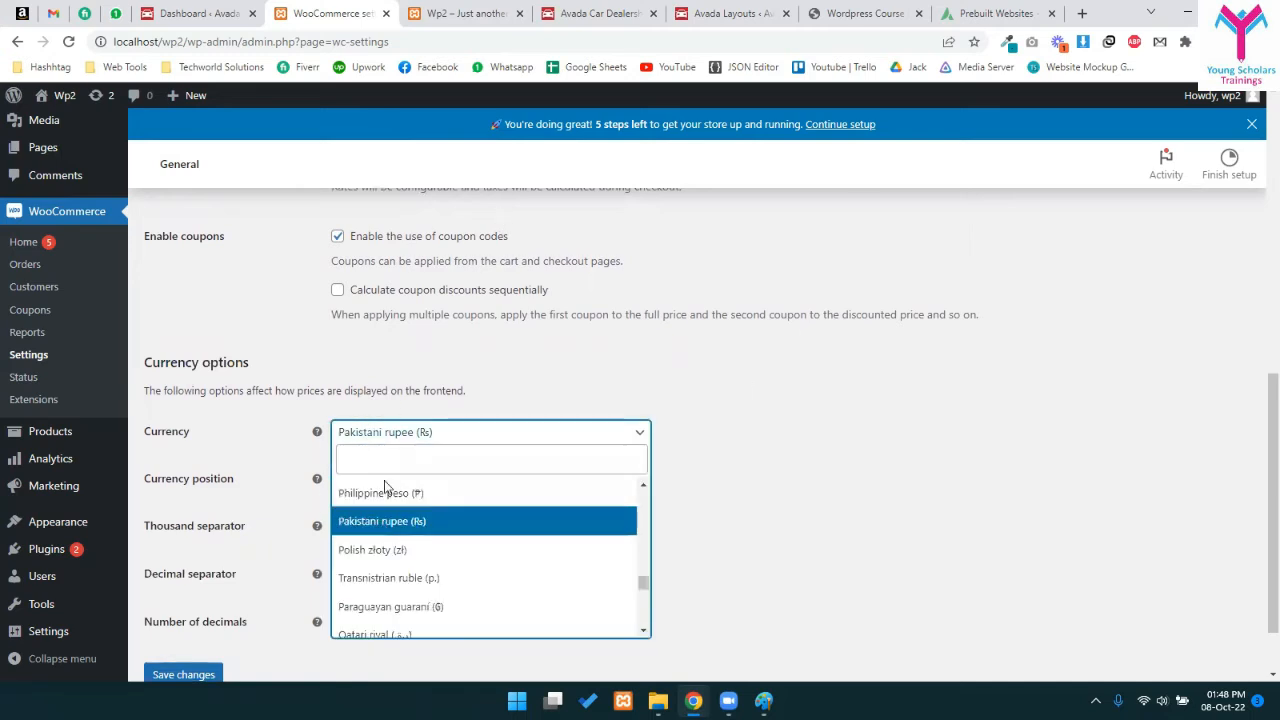
pyautogui.click(459, 428)
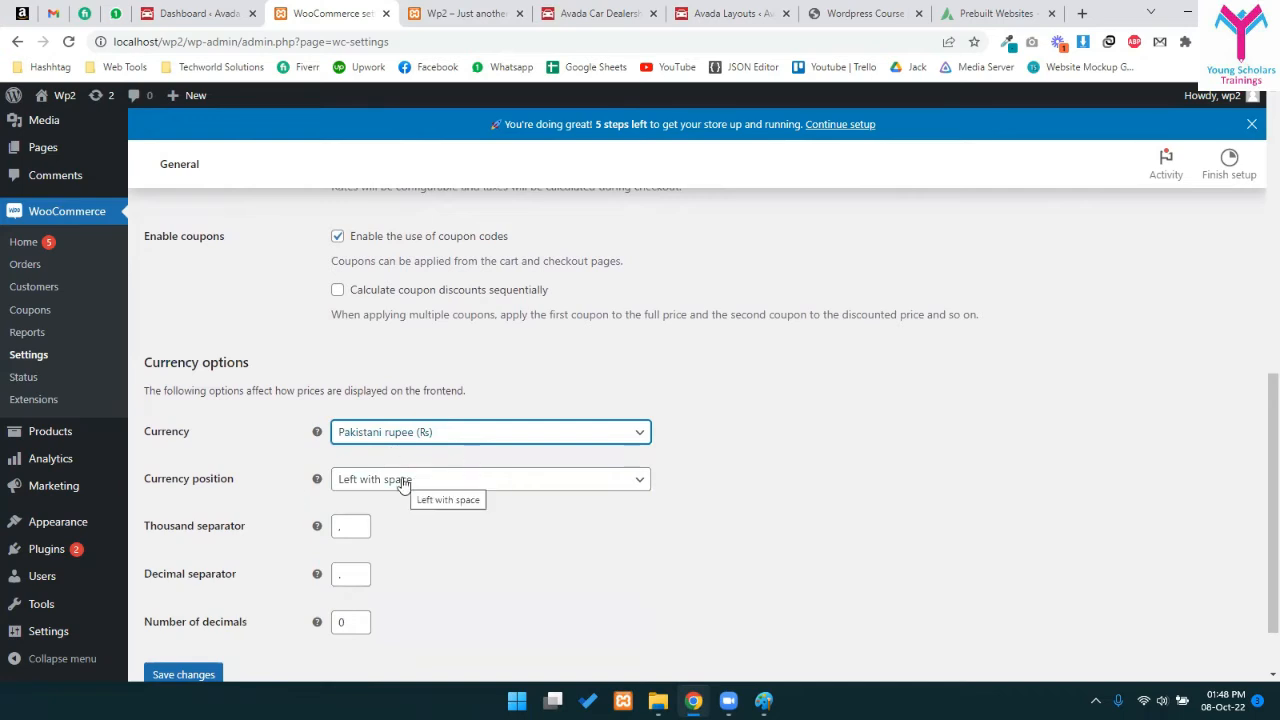
# - Set the Number of decimals to 2 in the currency options
pyautogui.click(348, 529)
pyautogui.scroll(-1, 348, 529)
pyautogui.click(350, 495)
pyautogui.click(348, 542)
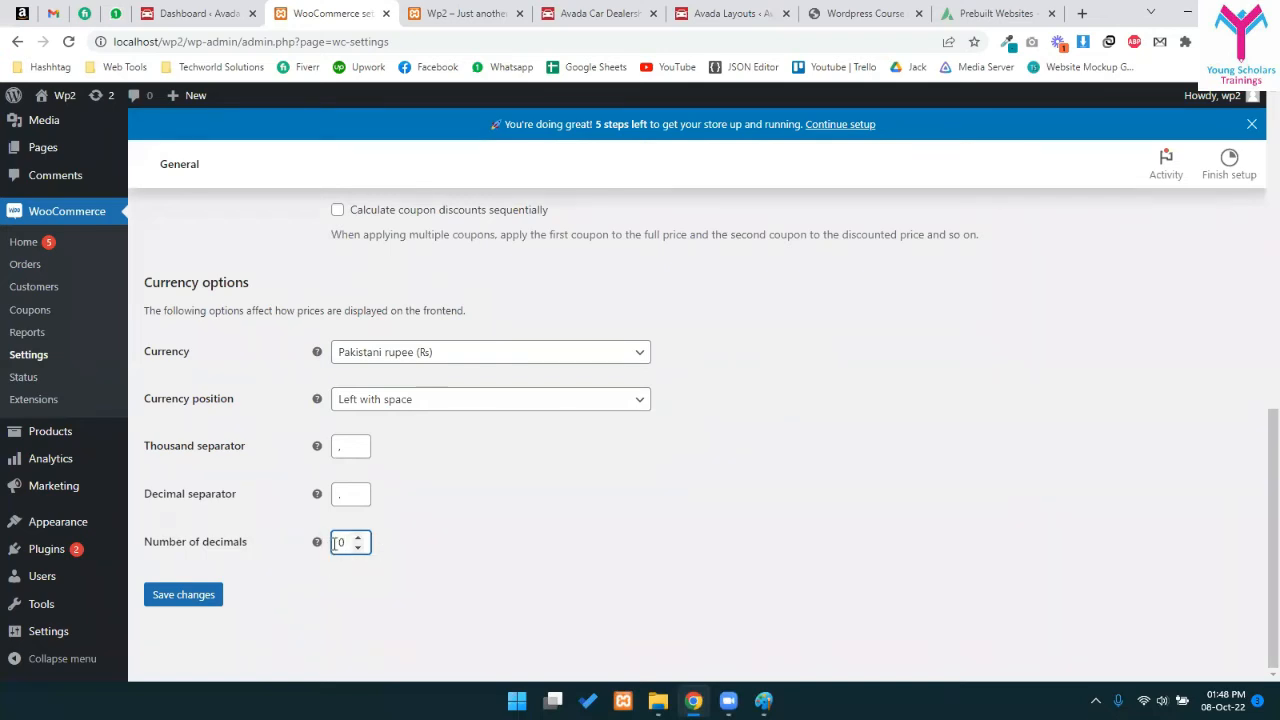
pyautogui.click(455, 510)
pyautogui.click(345, 542)
pyautogui.click(360, 538)
pyautogui.click(360, 538)
pyautogui.scroll(12, 150, 632)
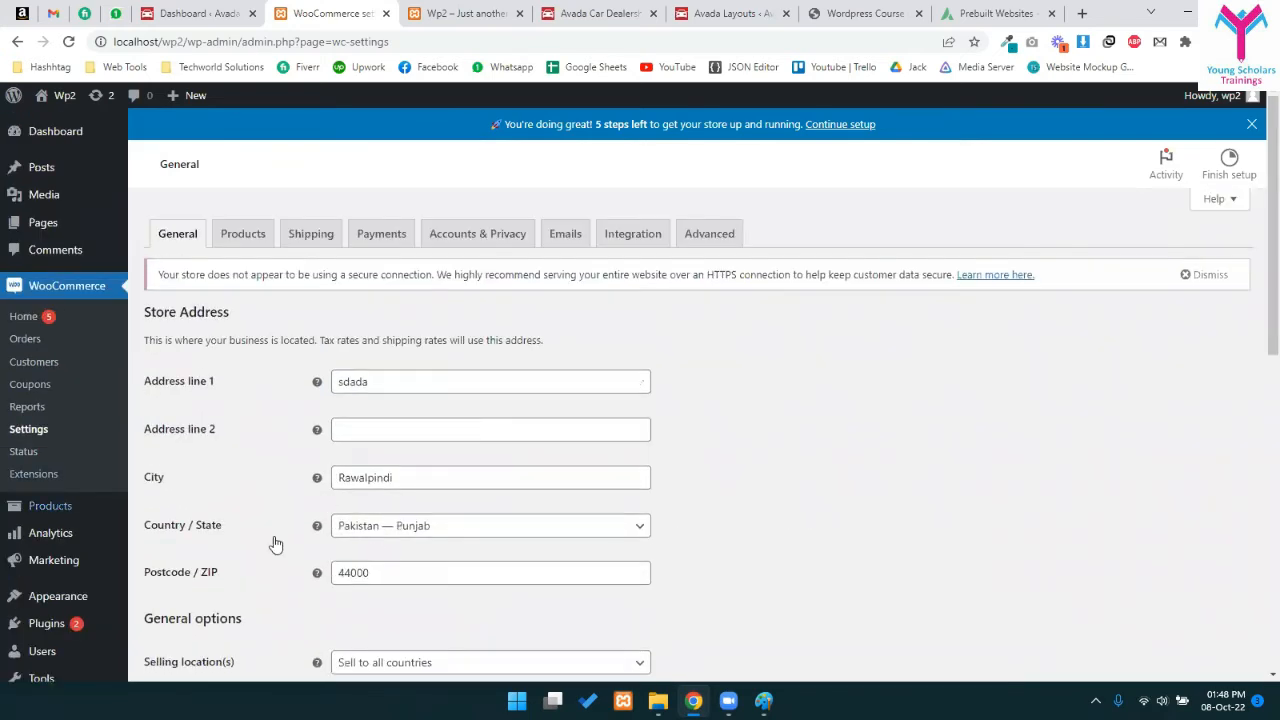
# - Switch to Products settings without saving and keep Shop as the shop page
pyautogui.click(228, 244)
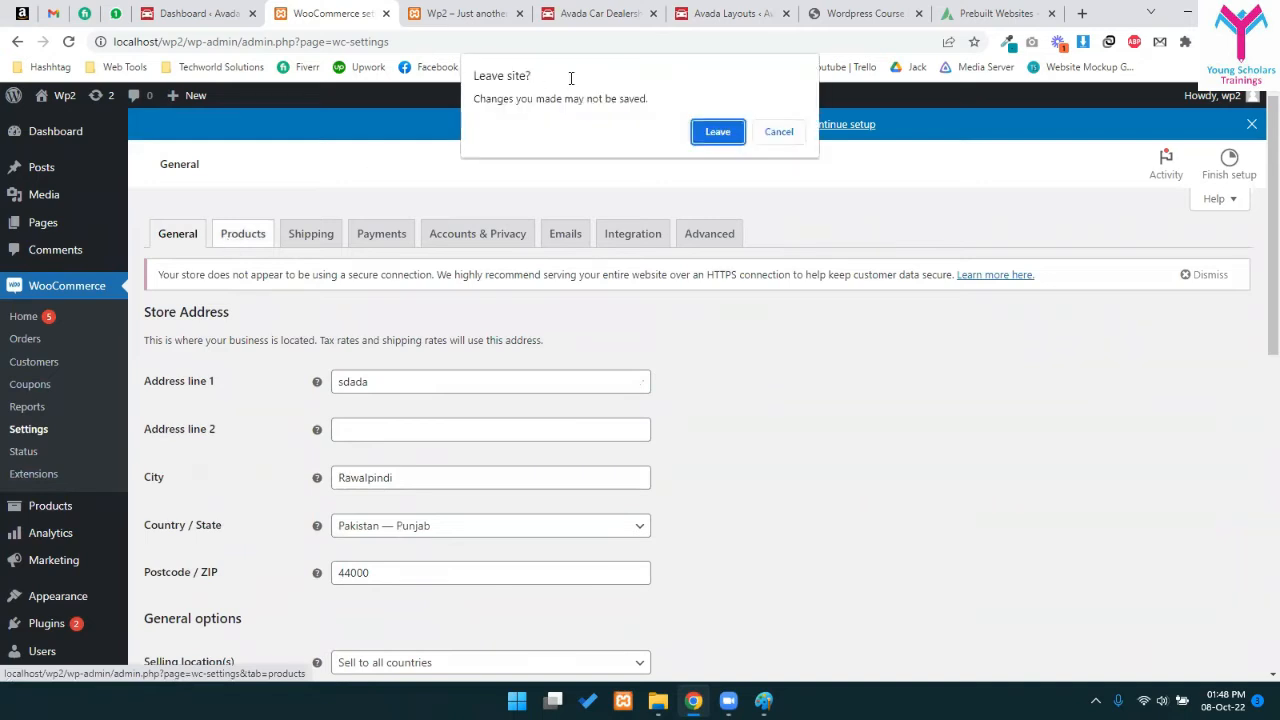
pyautogui.click(716, 129)
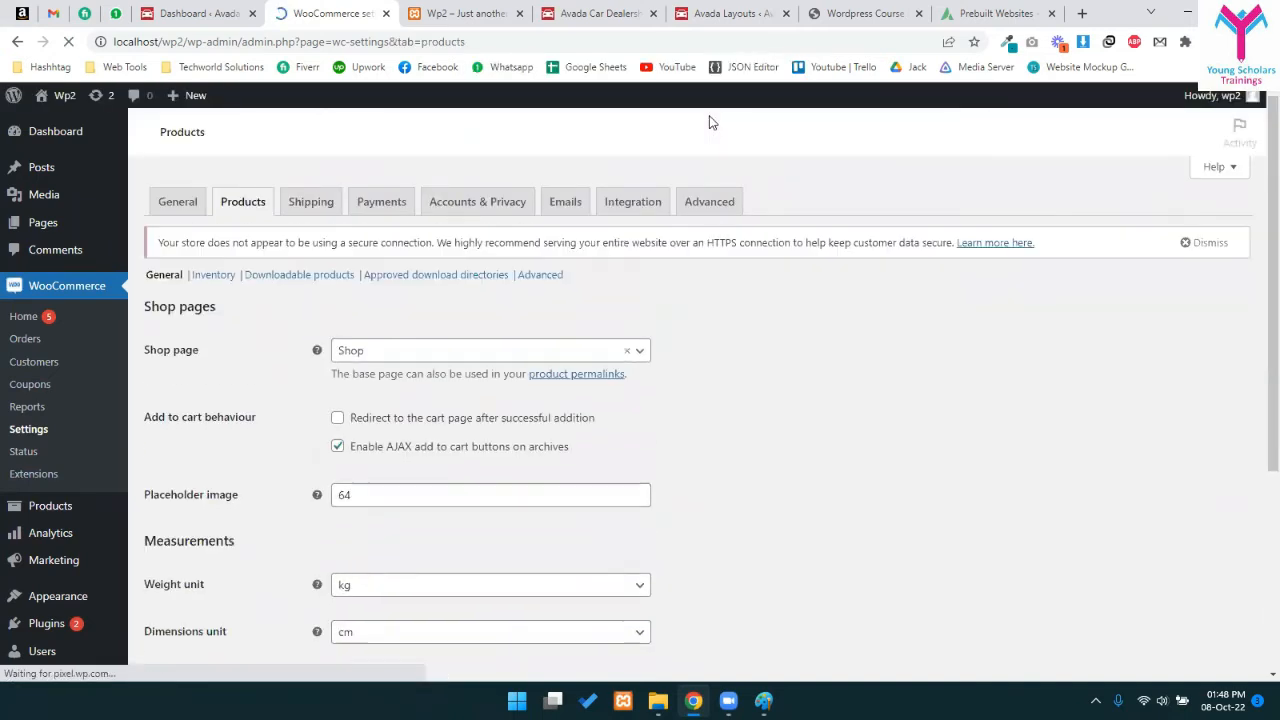
pyautogui.click(477, 383)
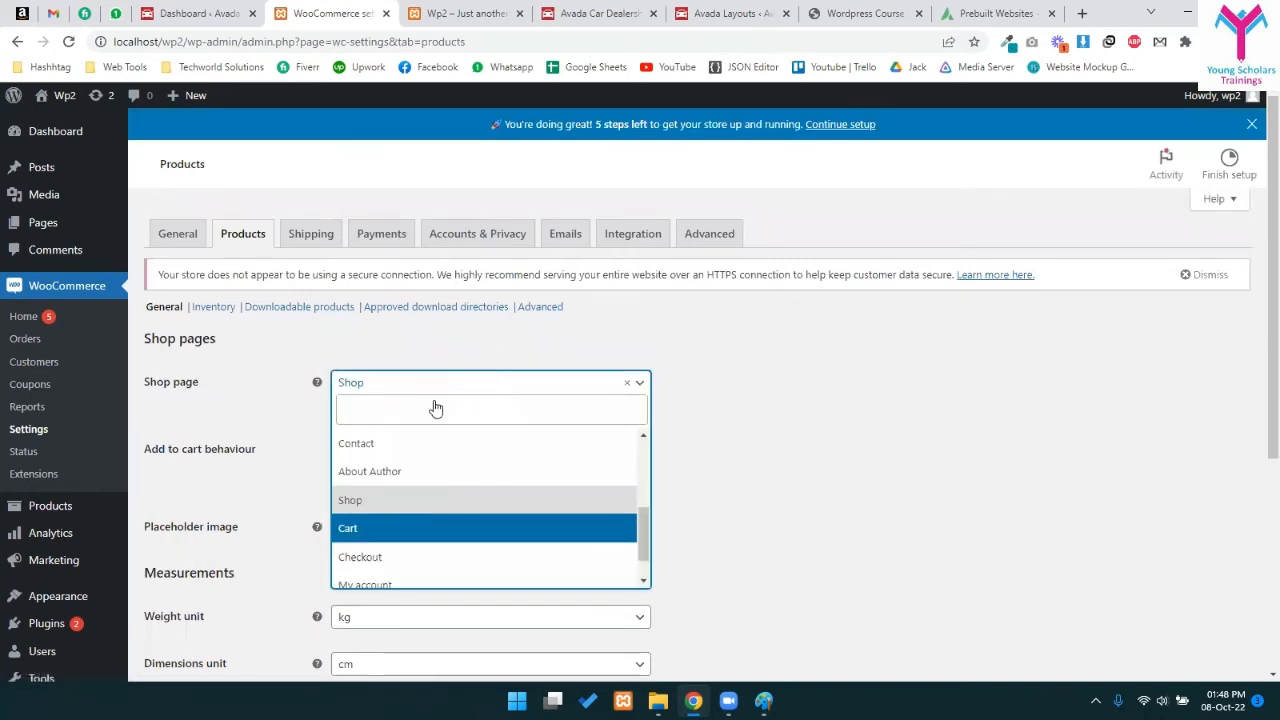
pyautogui.click(828, 428)
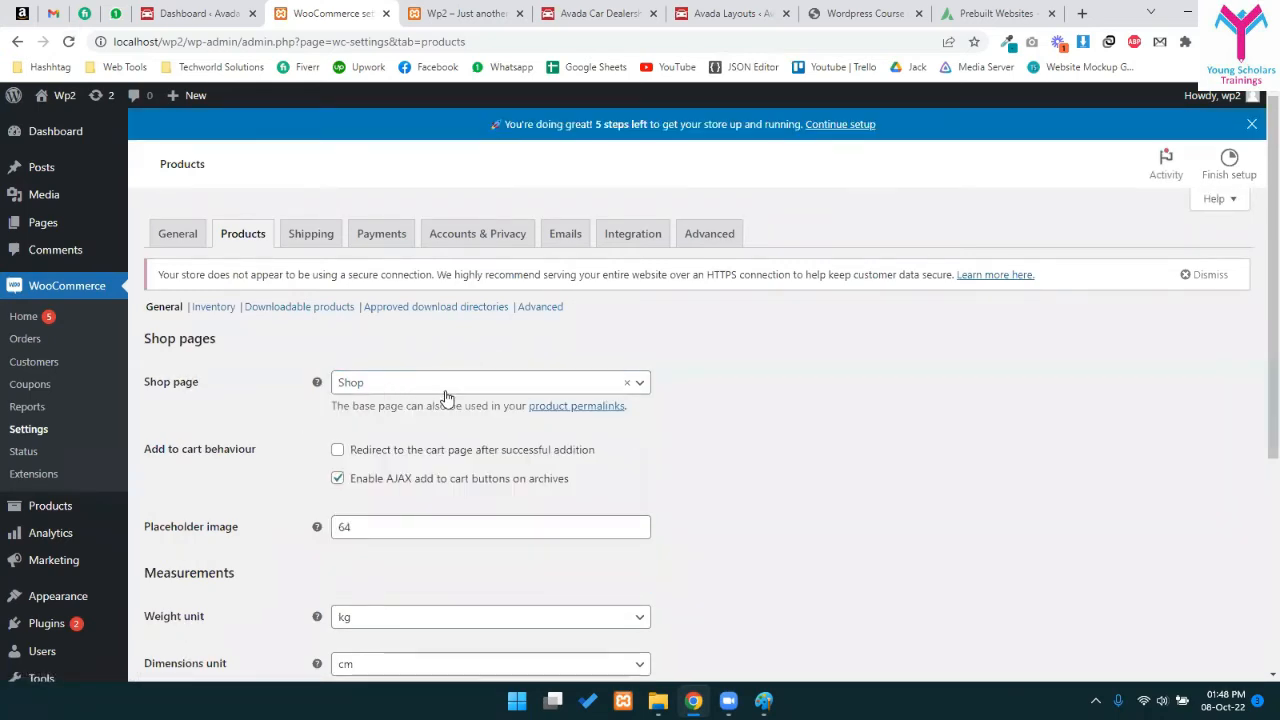
# - Toggle the redirect-to-cart-after-adding option on and back off
pyautogui.scroll(-1, 447, 398)
pyautogui.moveTo(161, 362); pyautogui.dragTo(263, 369)
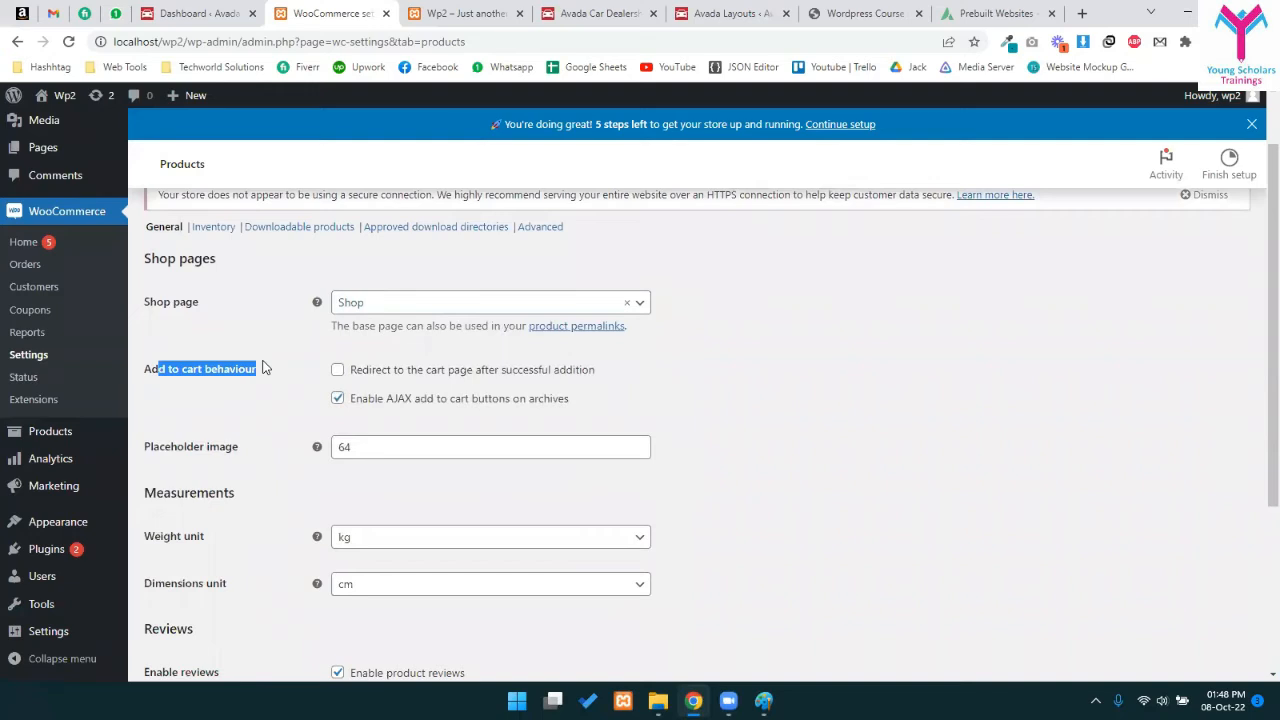
pyautogui.click(205, 363)
pyautogui.moveTo(409, 369); pyautogui.dragTo(605, 376)
pyautogui.click(437, 376)
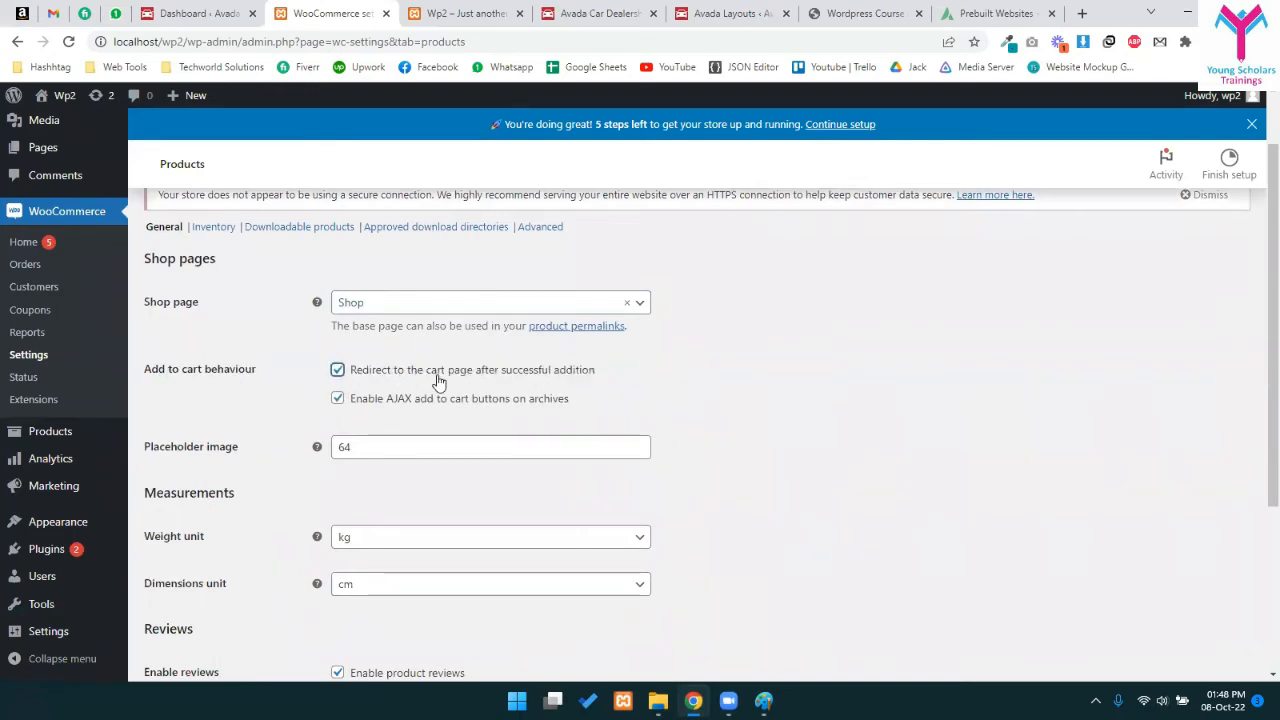
pyautogui.click(425, 378)
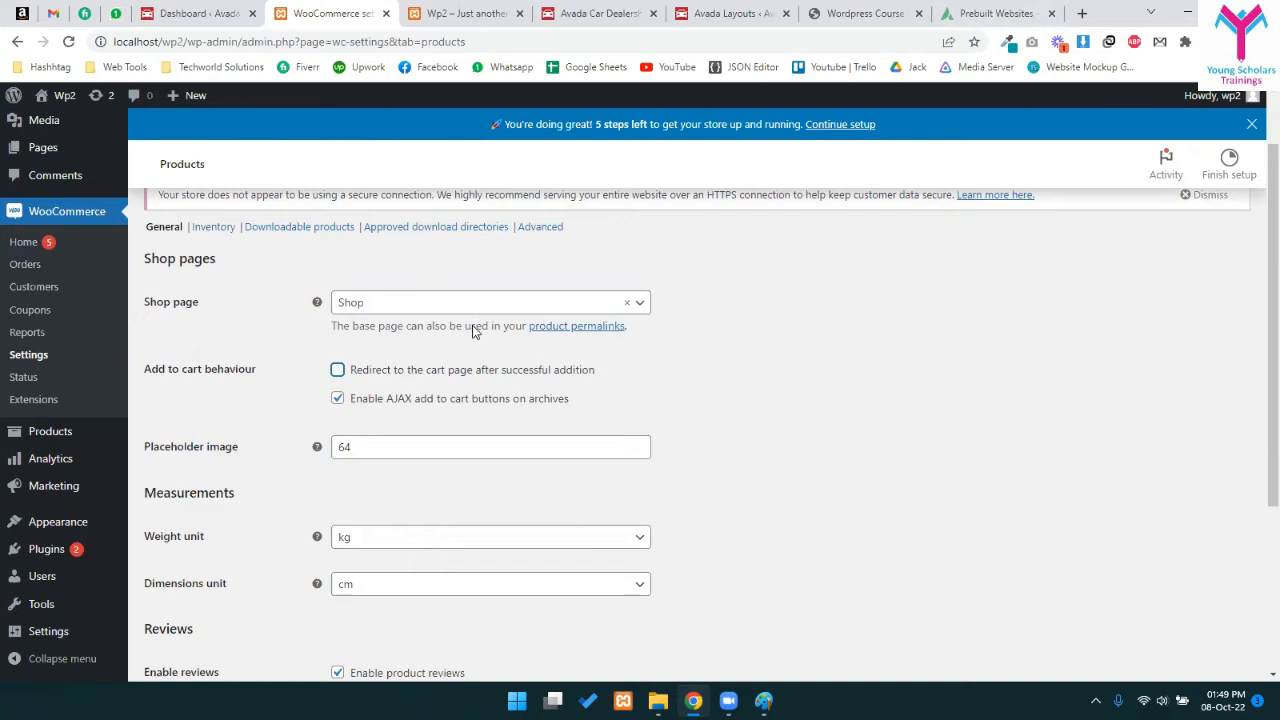
# - Review the placeholder image value of 64
pyautogui.scroll(-3, 474, 332)
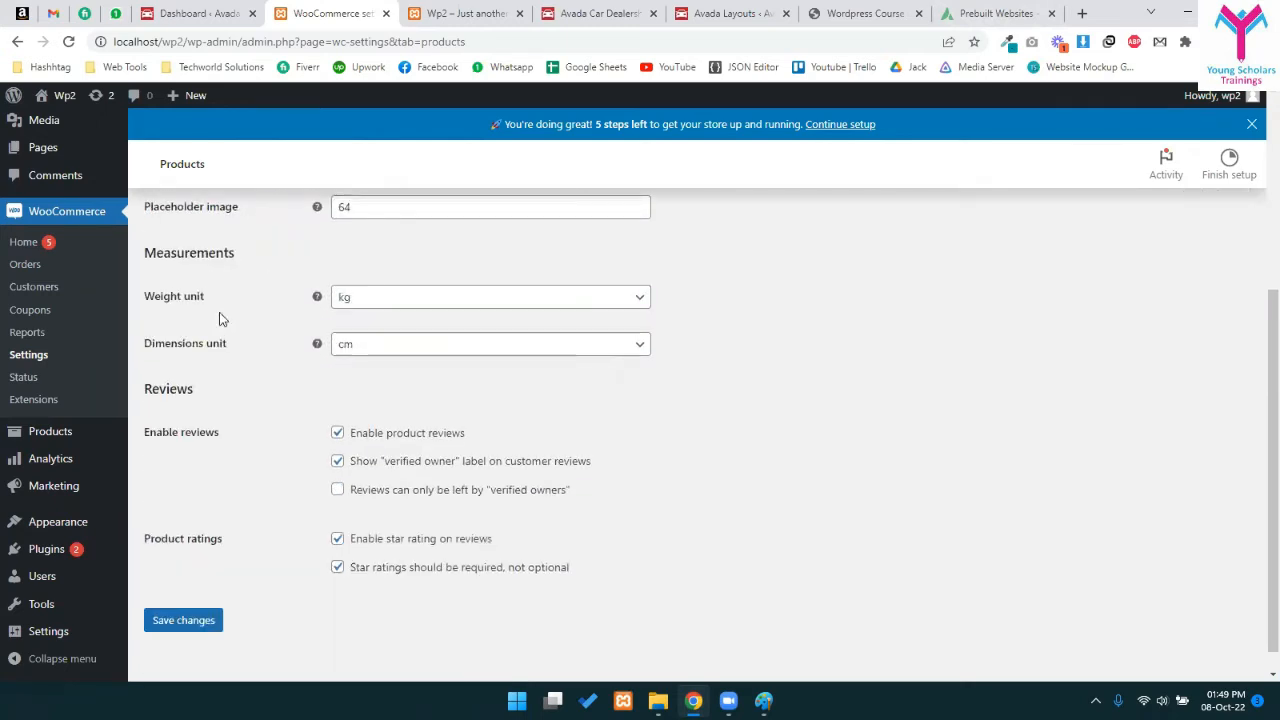
pyautogui.scroll(2, 300, 340)
pyautogui.doubleClick(344, 366)
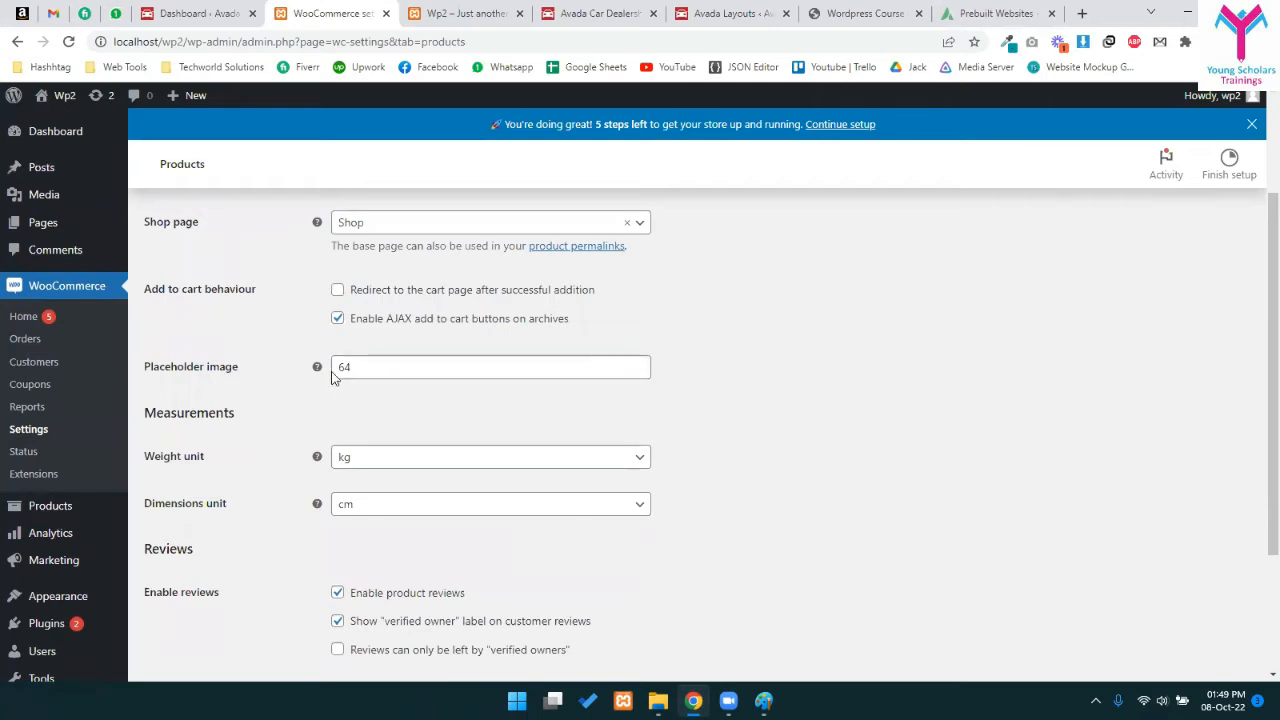
pyautogui.moveTo(319, 370)
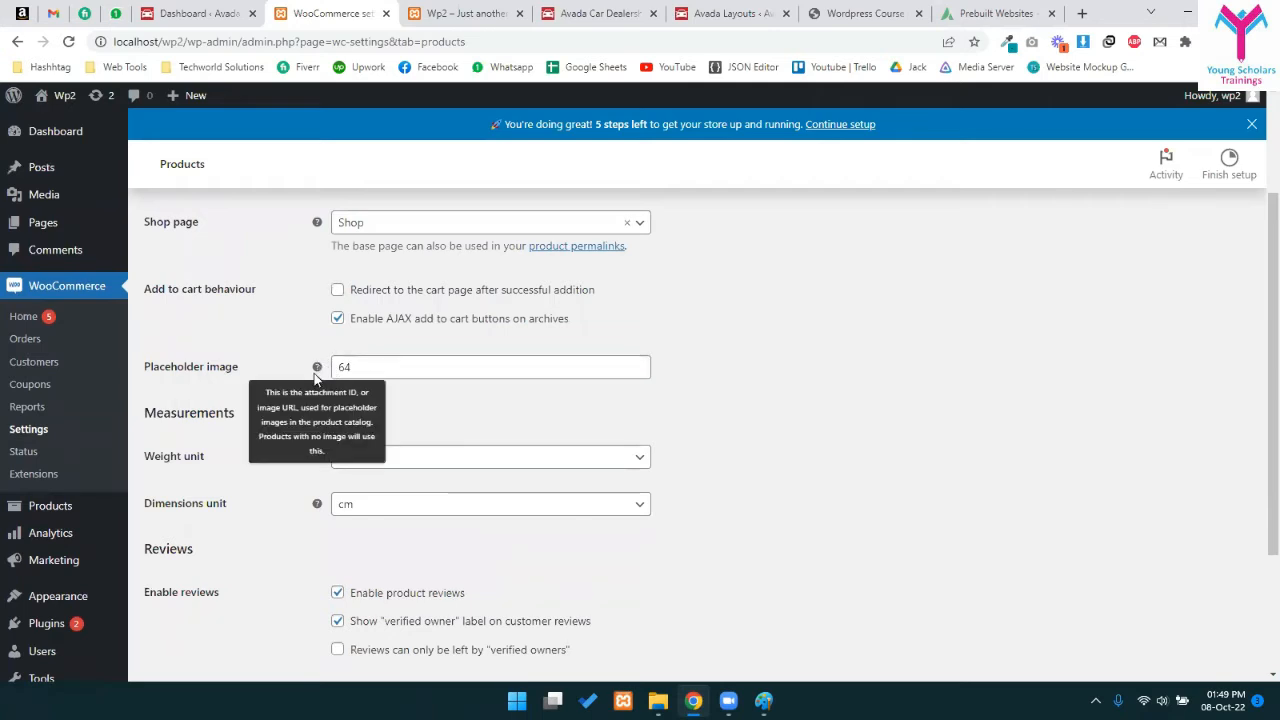
pyautogui.moveTo(400, 374); pyautogui.dragTo(302, 377)
pyautogui.click(393, 387)
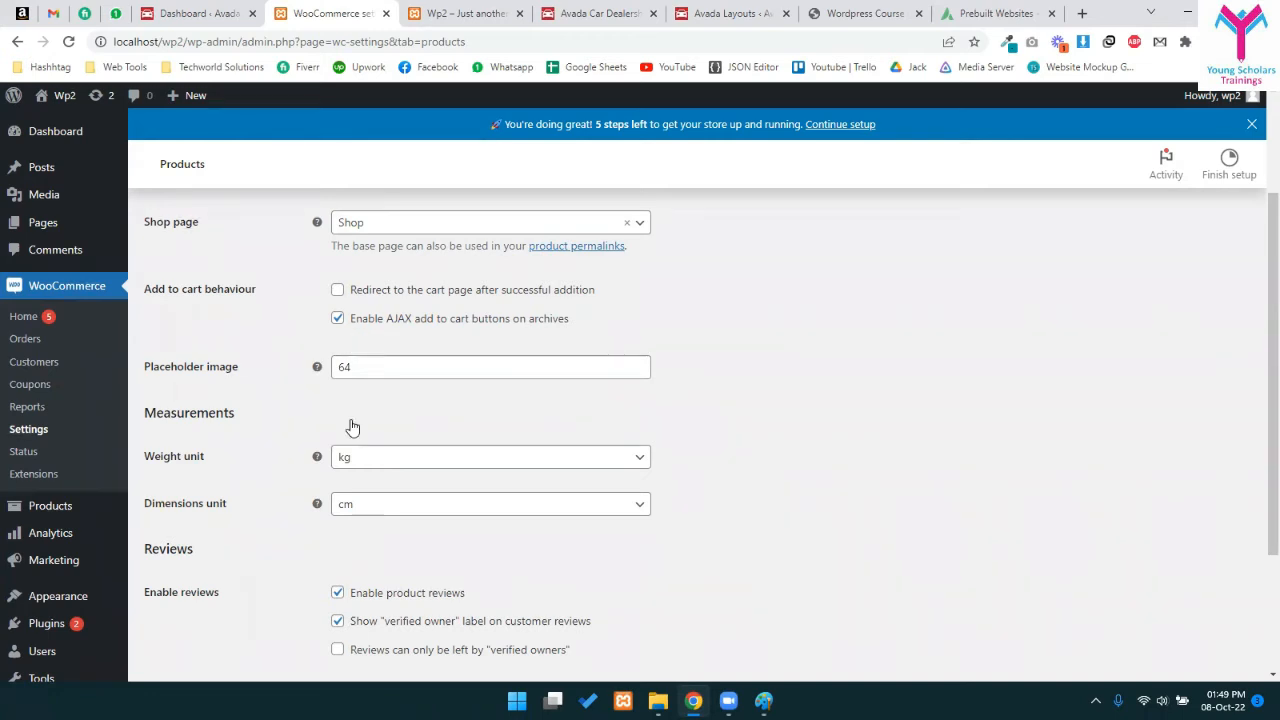
pyautogui.scroll(-2, 354, 343)
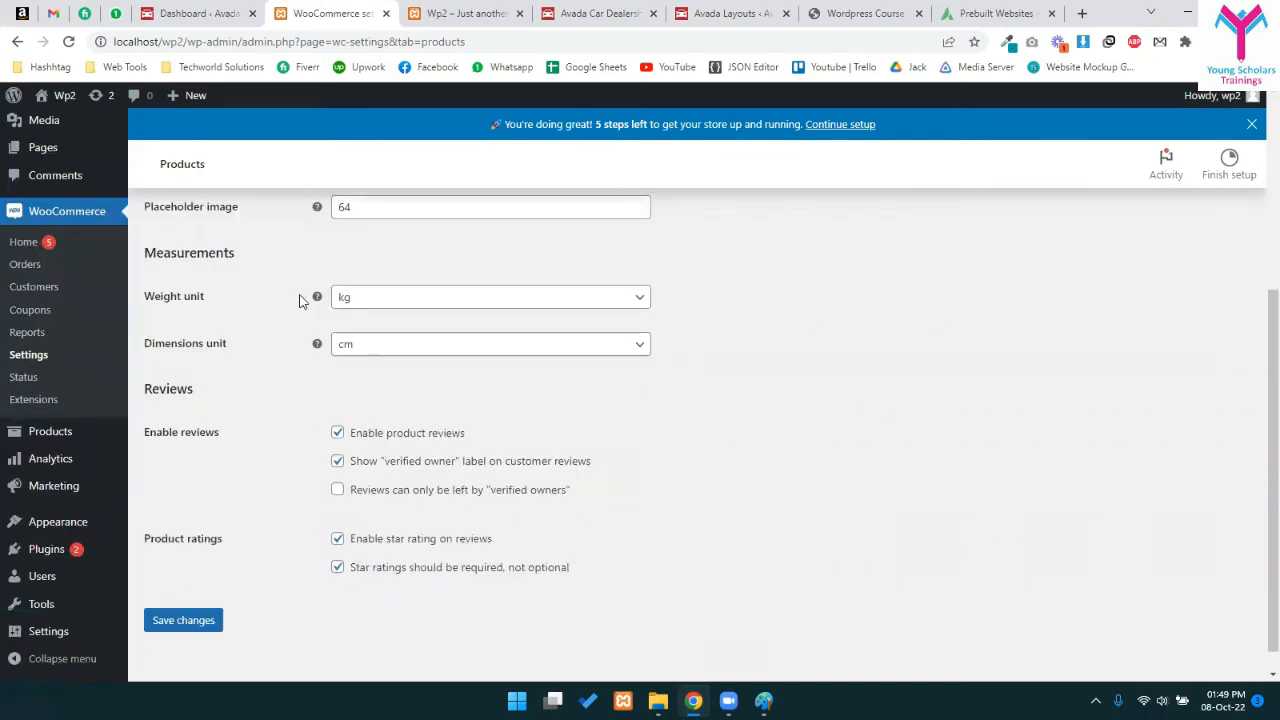
# - Keep kg as weight unit and cm as dimensions unit, after briefly trying 'in'
pyautogui.click(423, 297)
pyautogui.click(372, 310)
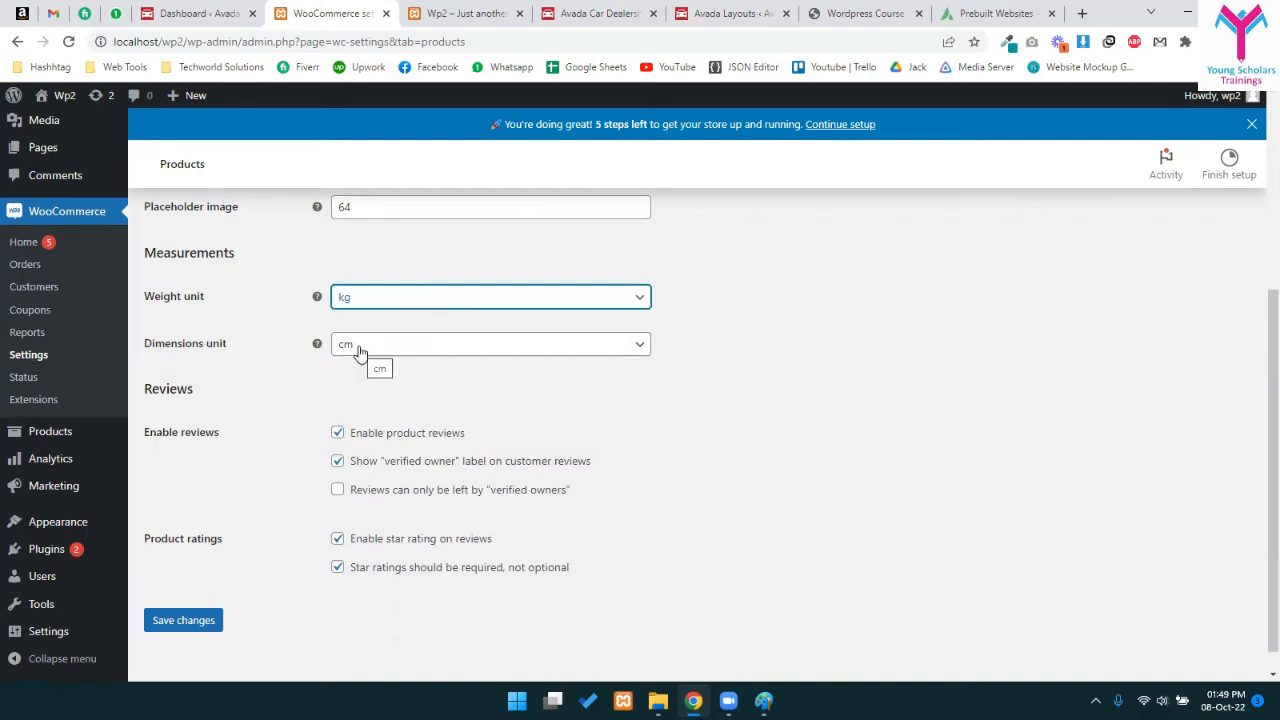
pyautogui.click(360, 350)
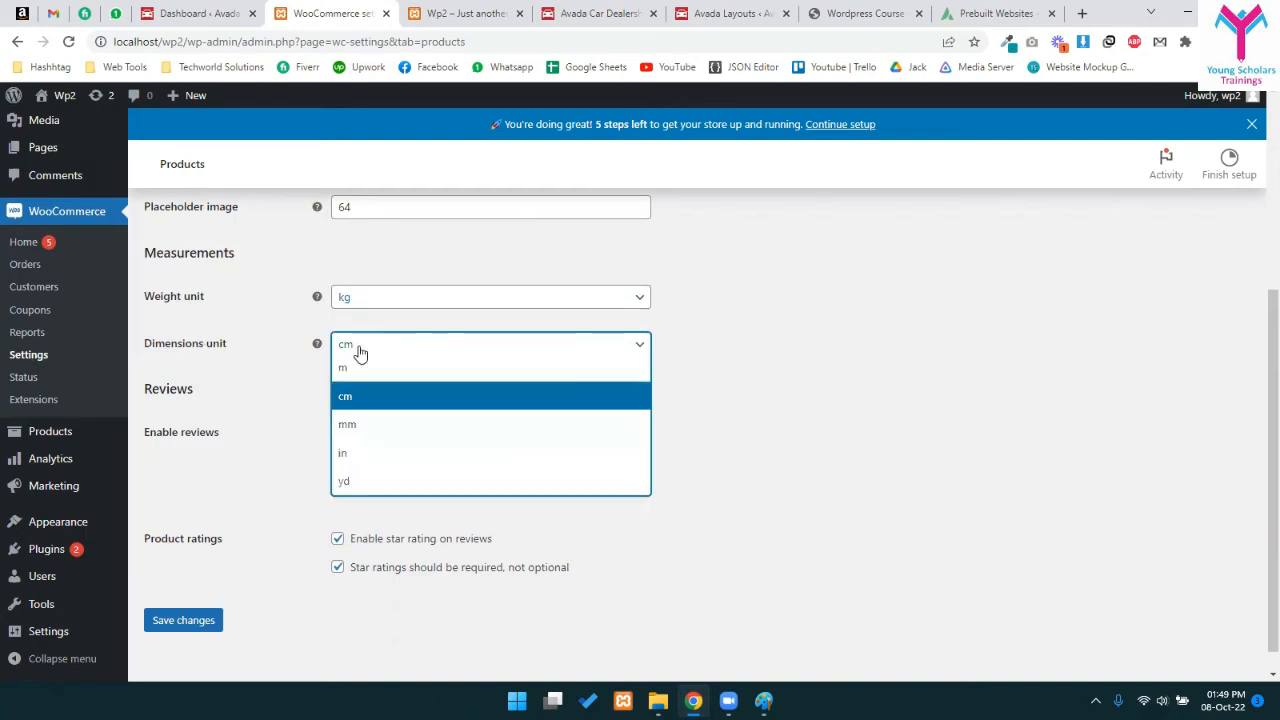
pyautogui.click(367, 400)
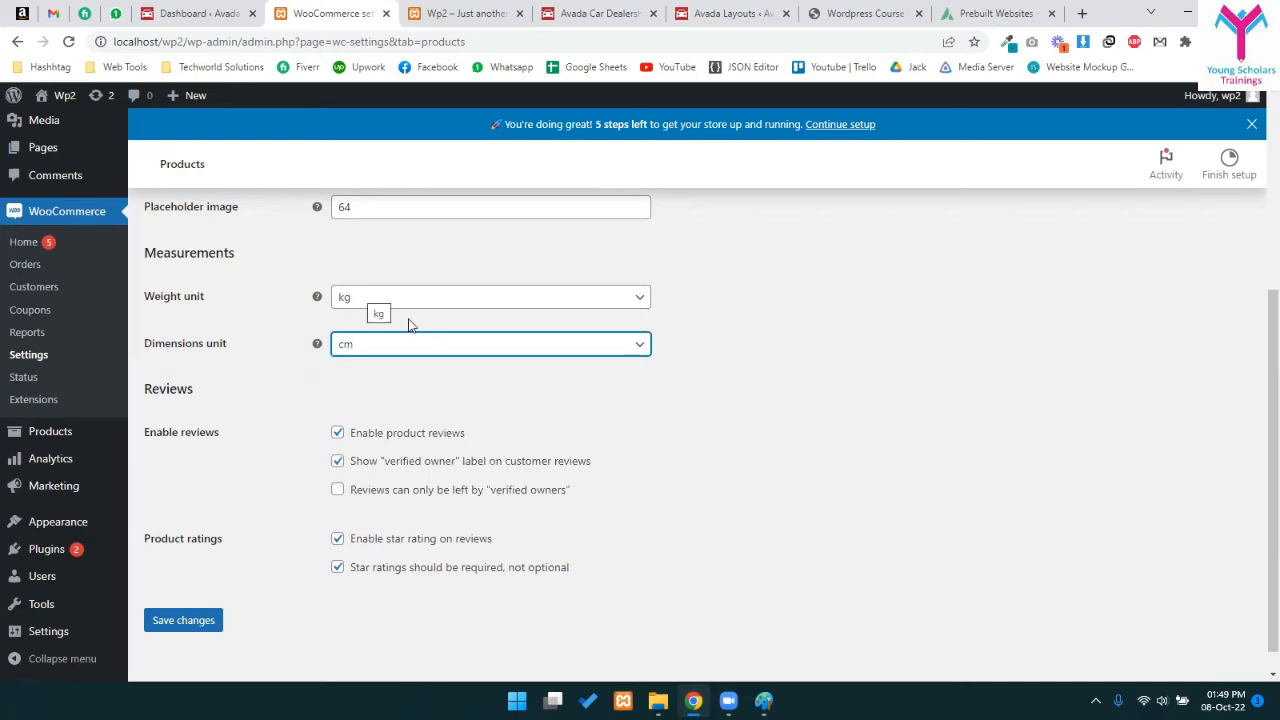
pyautogui.click(355, 352)
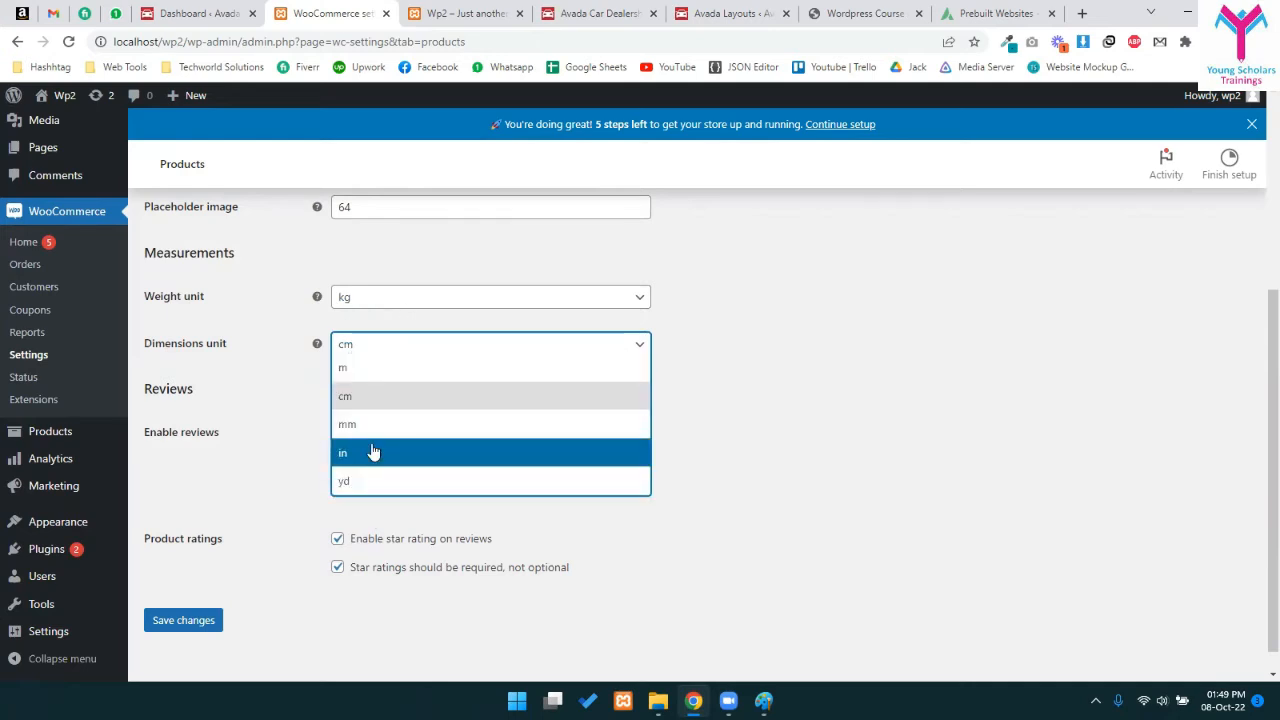
pyautogui.click(369, 455)
pyautogui.click(358, 344)
pyautogui.click(350, 397)
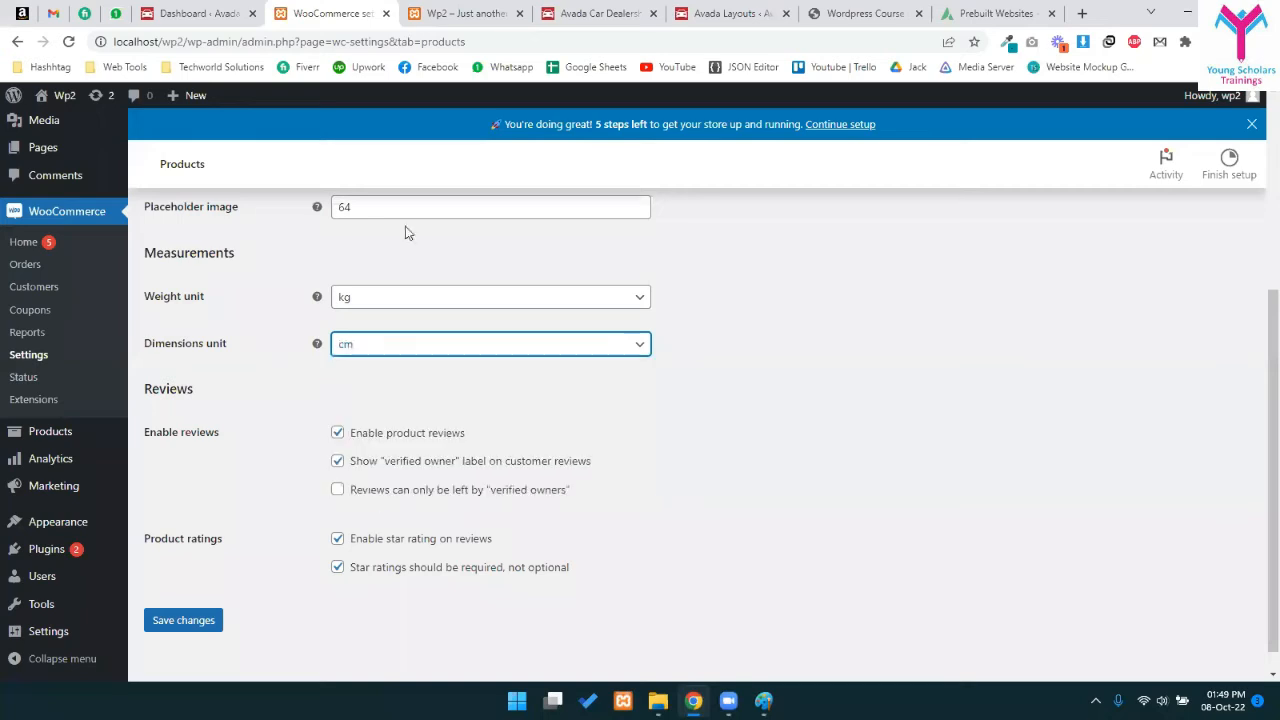
# - Scroll back to the top and go to the Shipping settings
pyautogui.scroll(-1, 330, 450)
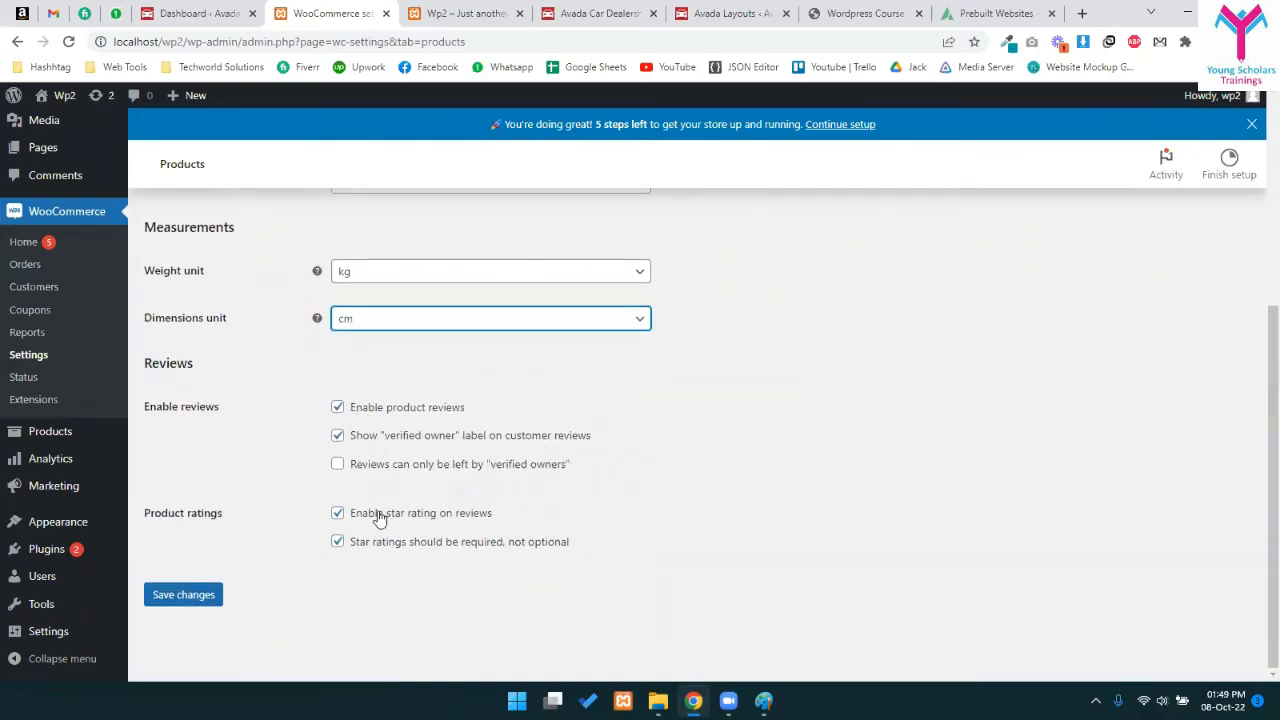
pyautogui.scroll(1, 335, 542)
pyautogui.scroll(4, 335, 542)
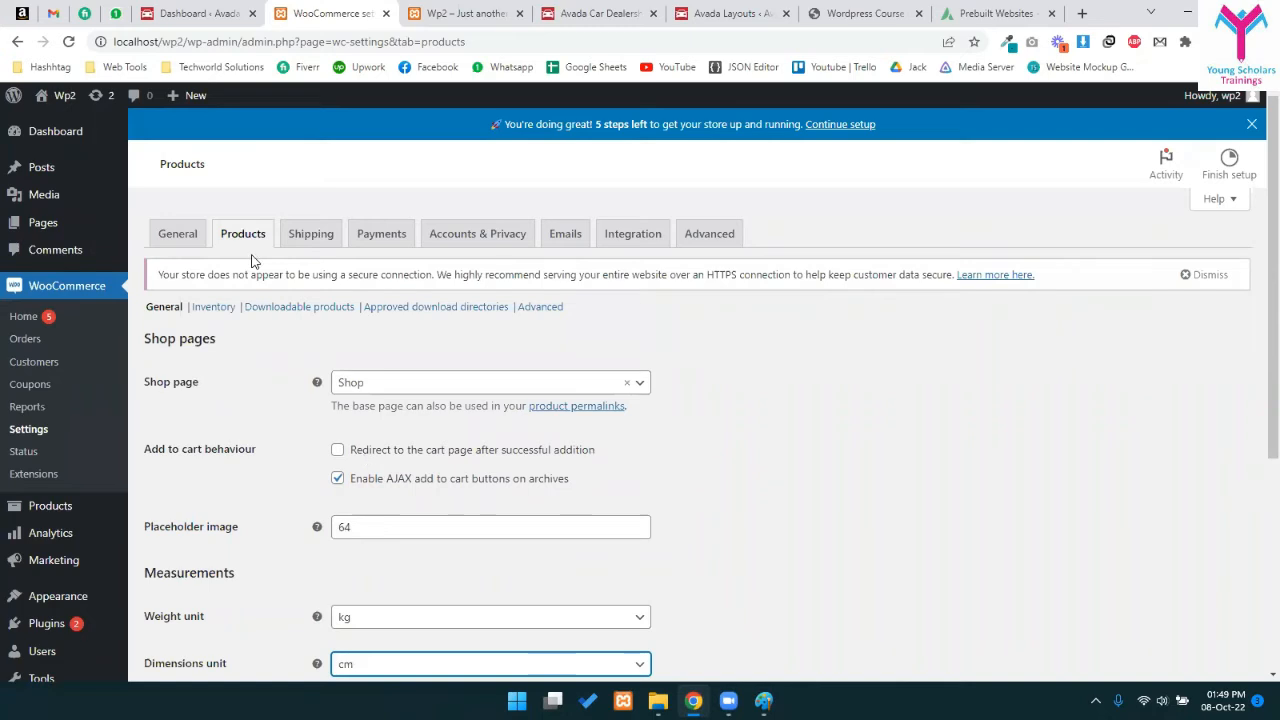
pyautogui.click(302, 241)
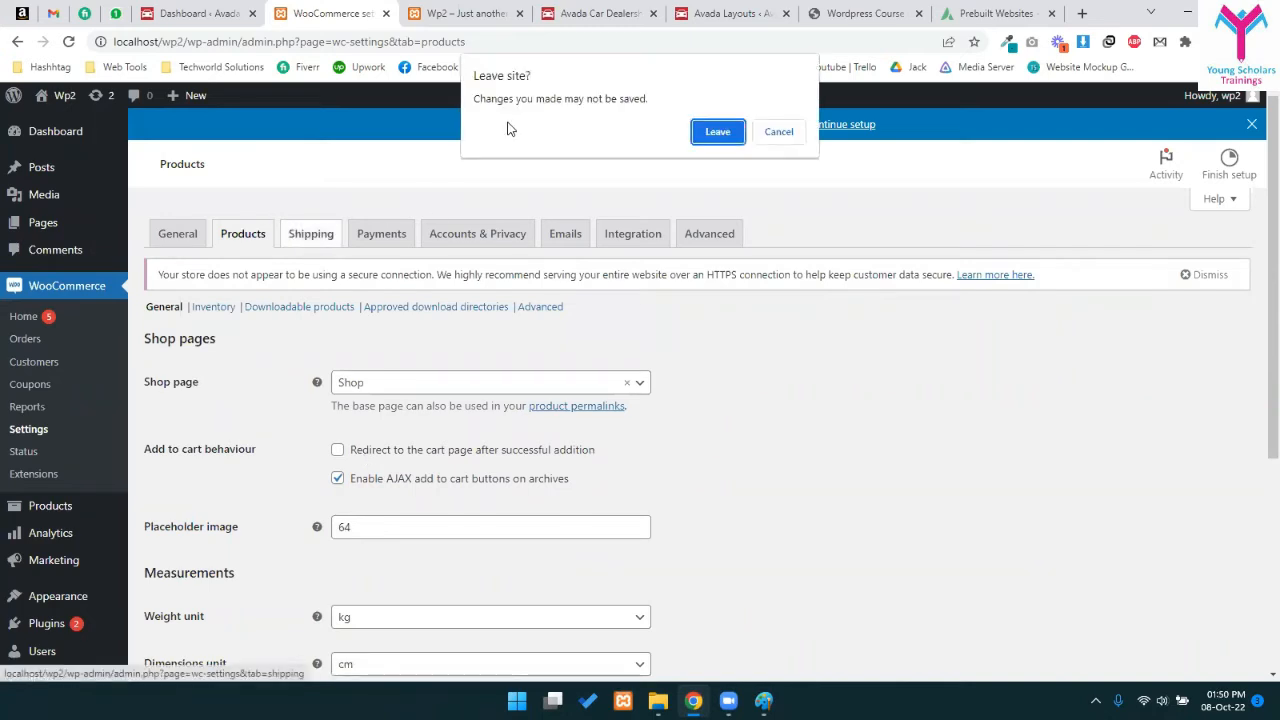
# - Leave unsaved Products changes, dismiss the shipping zones tour, and edit the Pakistan zone
pyautogui.click(716, 132)
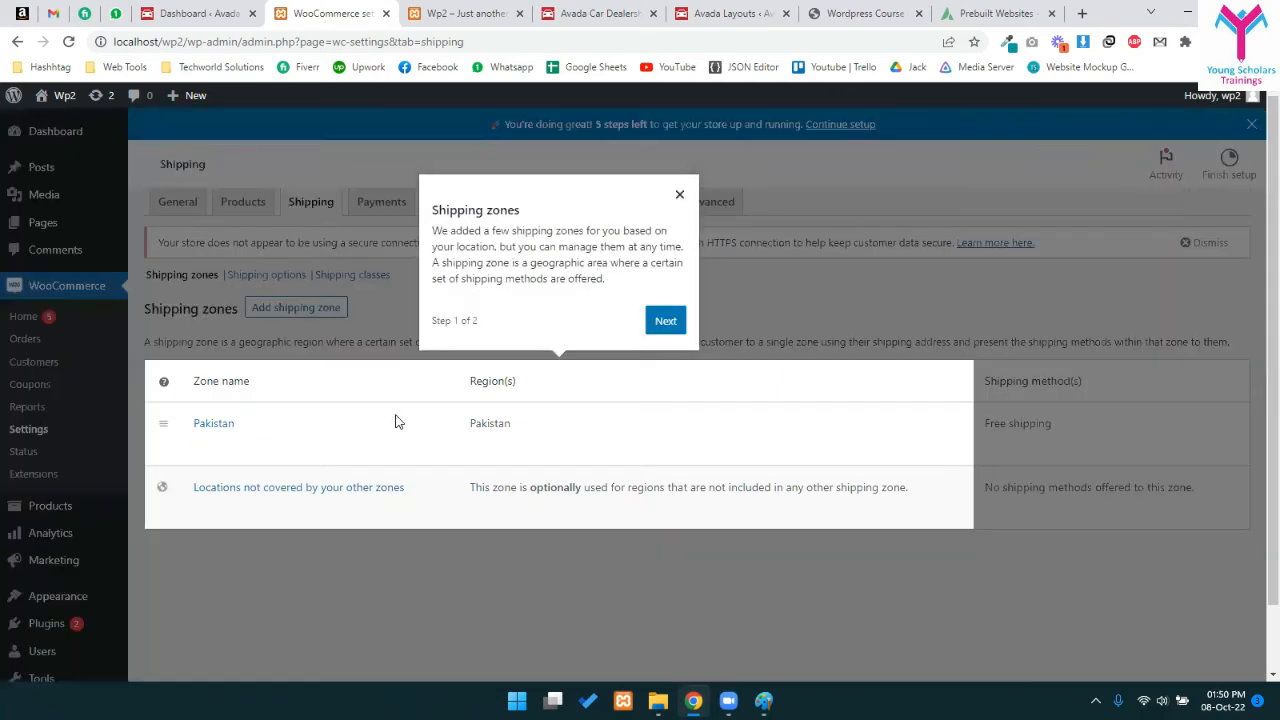
pyautogui.click(678, 227)
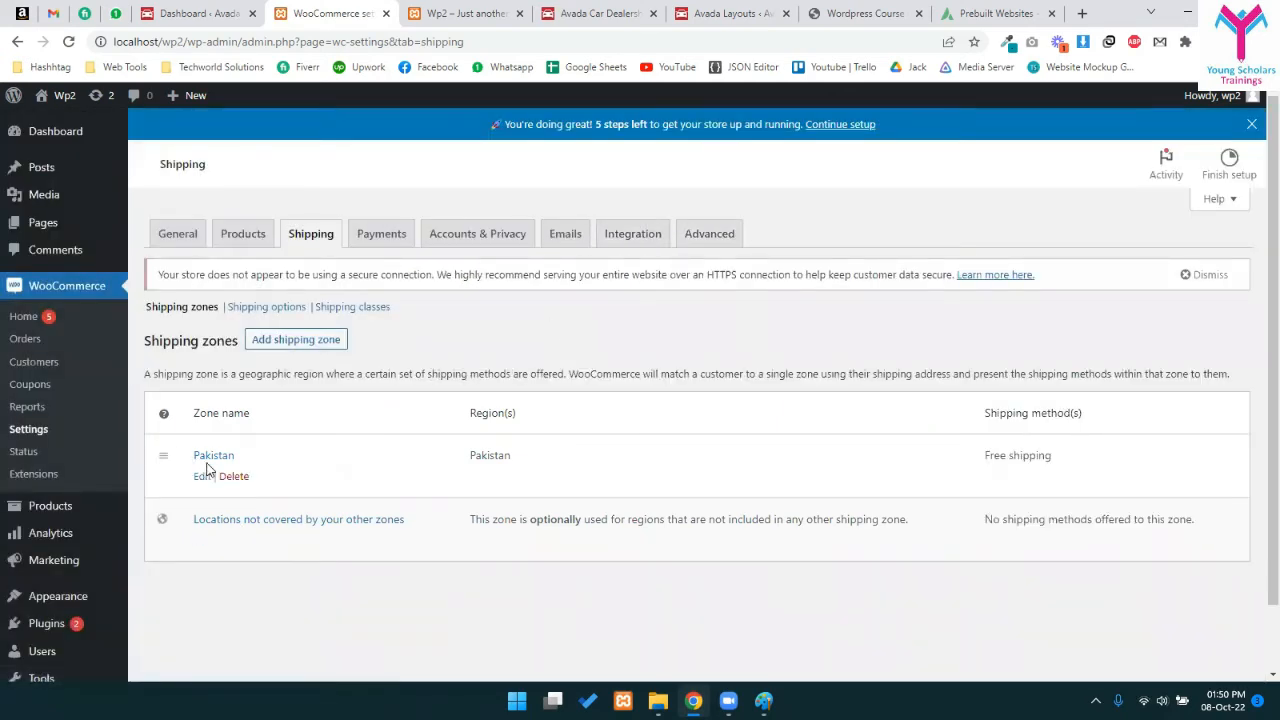
pyautogui.click(202, 476)
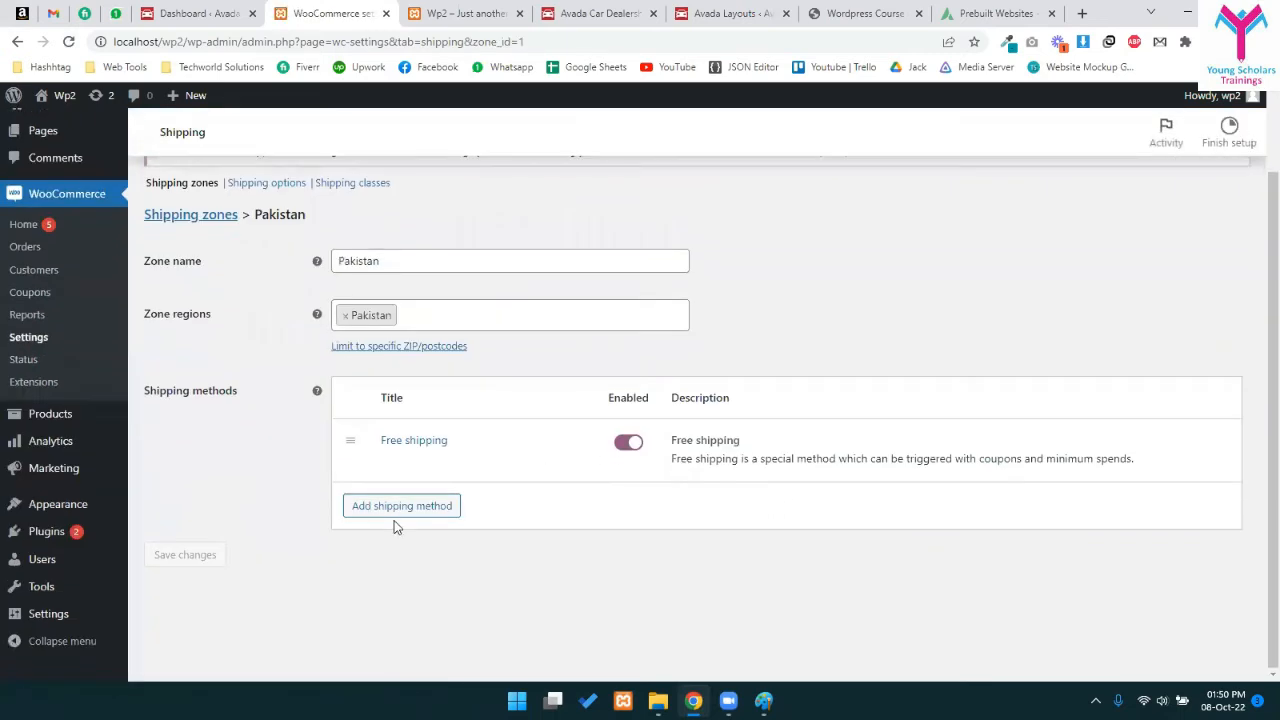
# - Add a Flat rate shipping method to the Pakistan zone
pyautogui.click(406, 546)
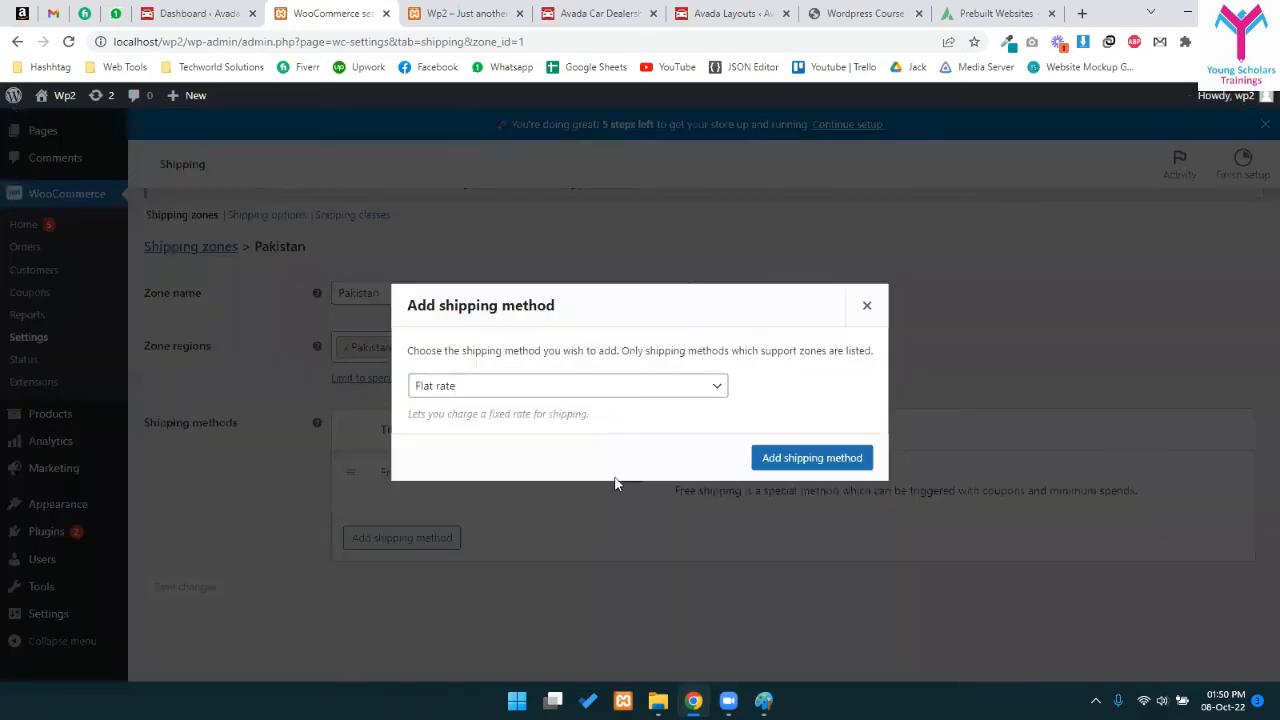
pyautogui.click(598, 390)
pyautogui.click(601, 405)
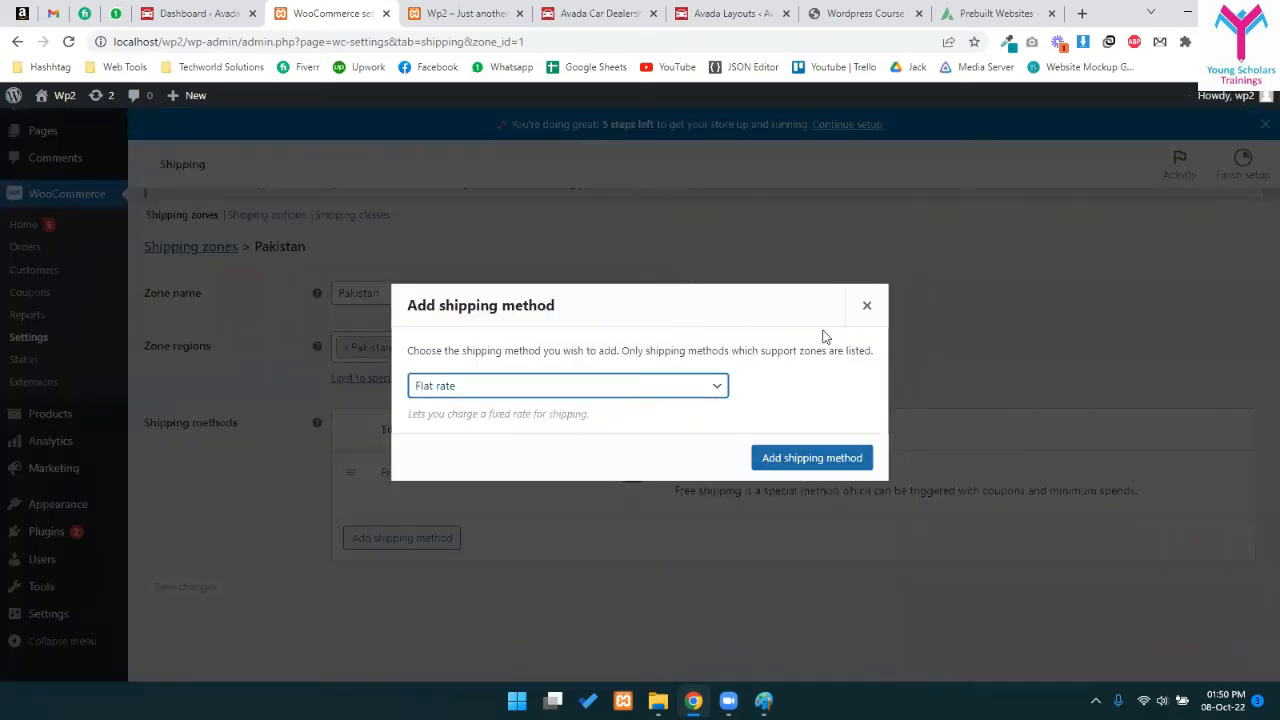
pyautogui.click(783, 452)
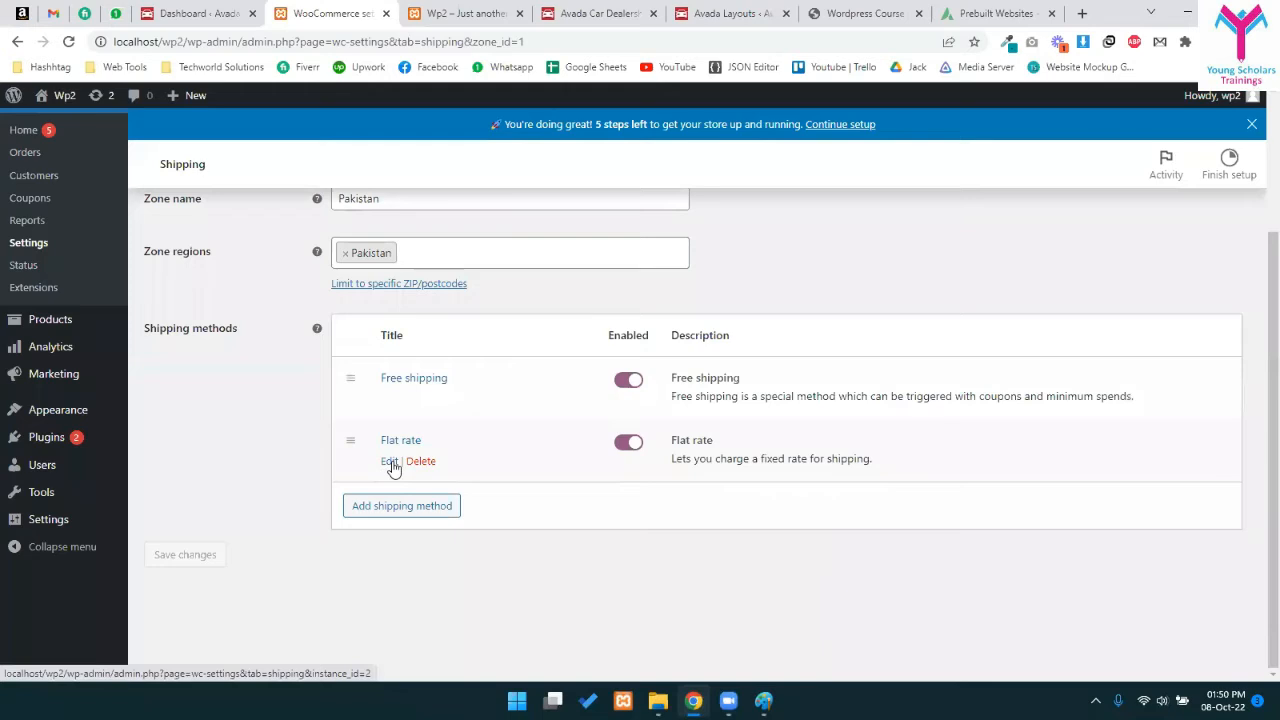
# - Delete the new Flat rate method and return to the shipping zones list
pyautogui.click(420, 461)
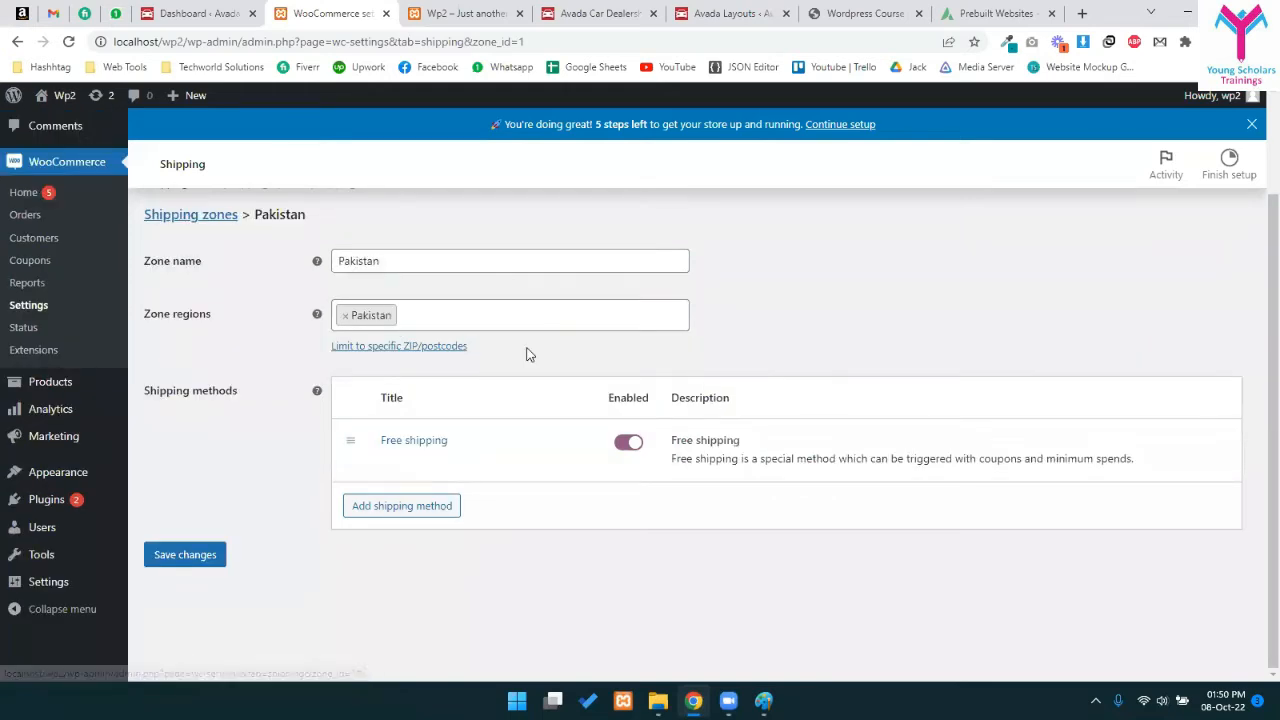
pyautogui.scroll(3, 520, 420)
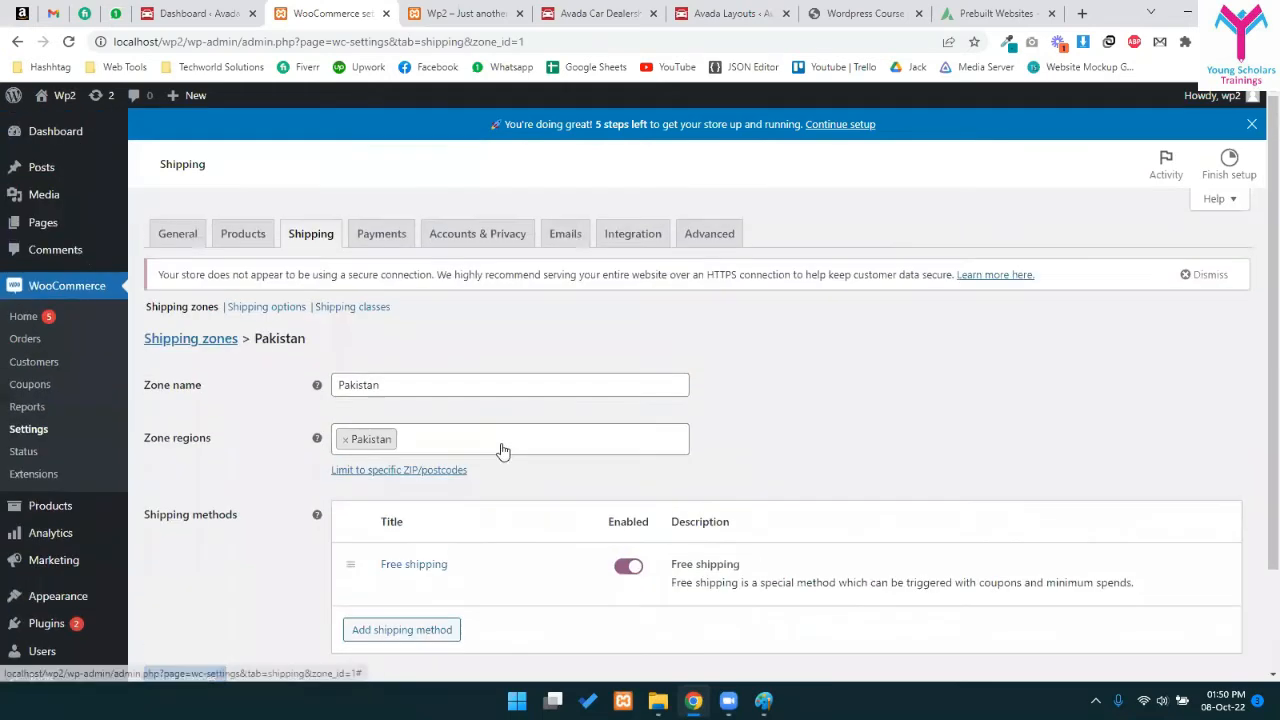
pyautogui.moveTo(464, 554)
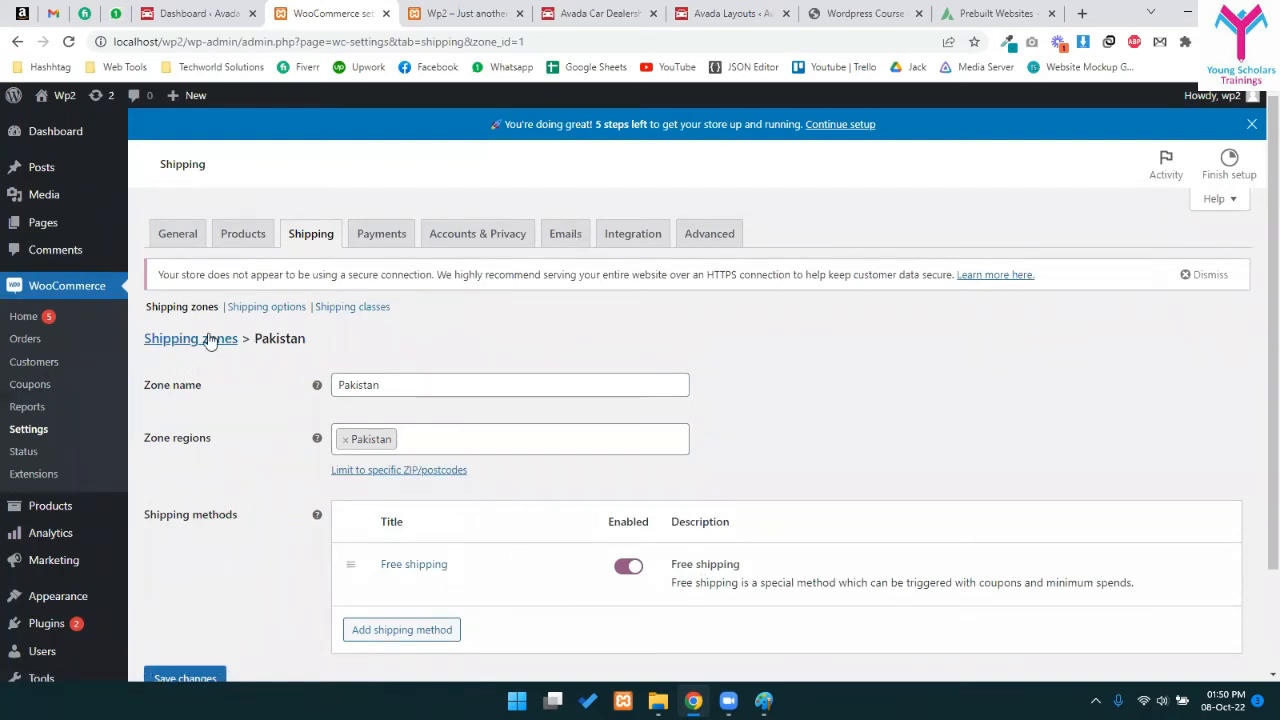
pyautogui.scroll(-2, 190, 450)
pyautogui.scroll(2, 260, 390)
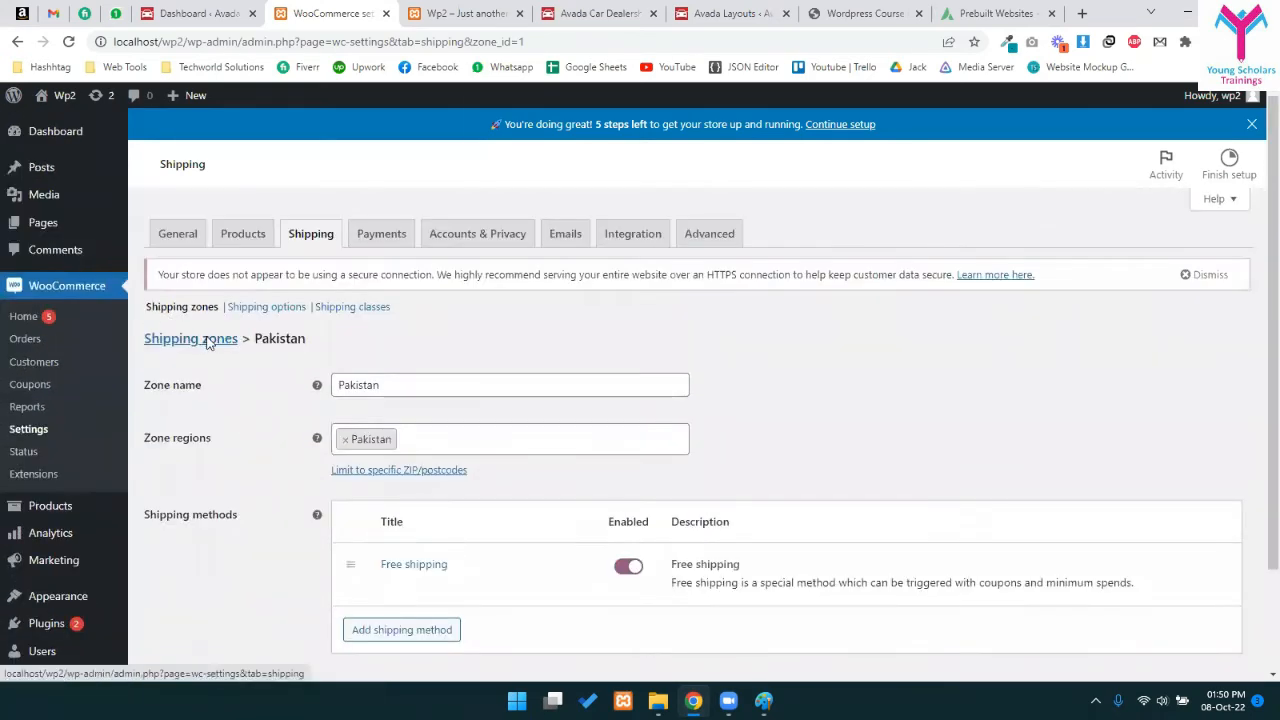
pyautogui.click(207, 342)
# - Create a new shipping zone named Australia
pyautogui.click(715, 131)
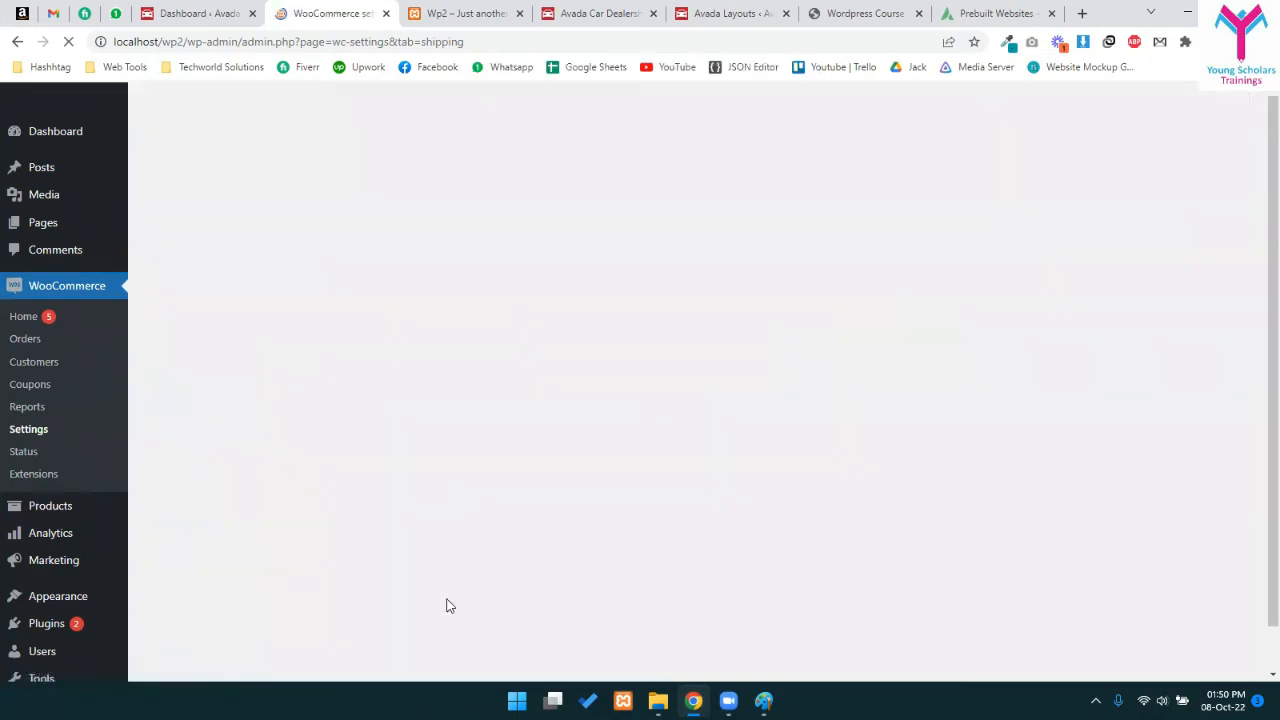
pyautogui.click(313, 308)
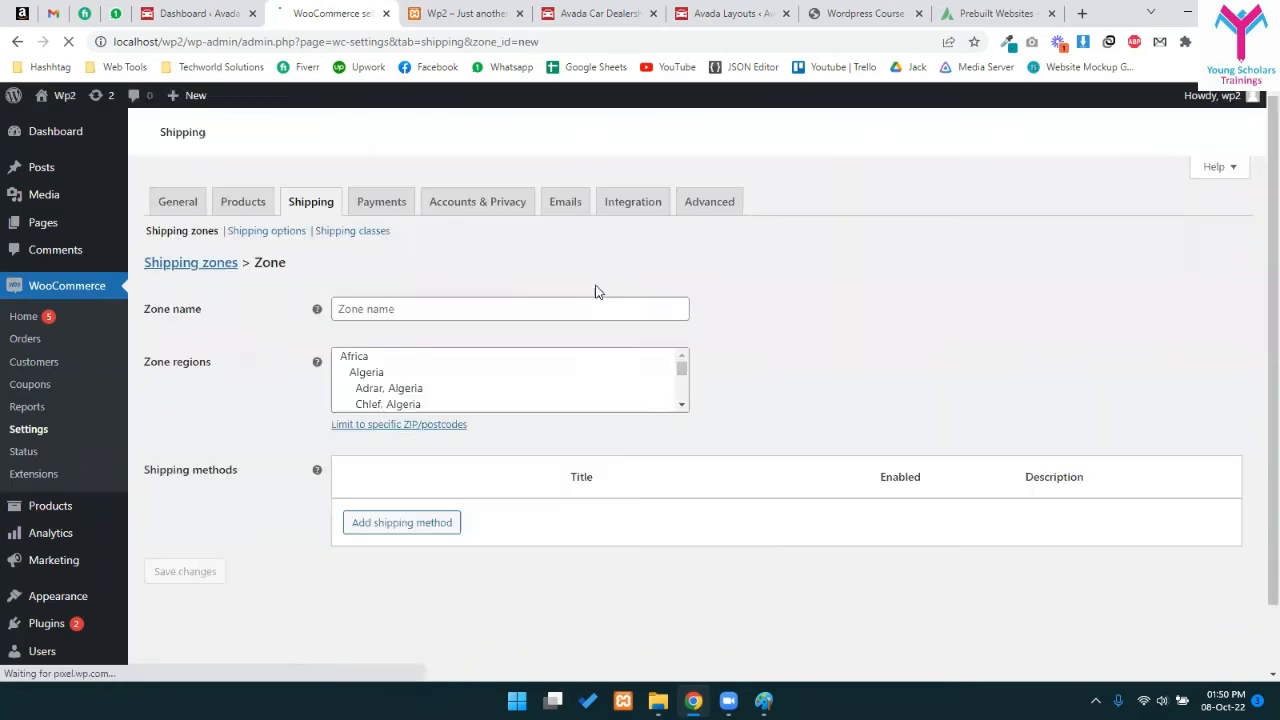
pyautogui.click(449, 353)
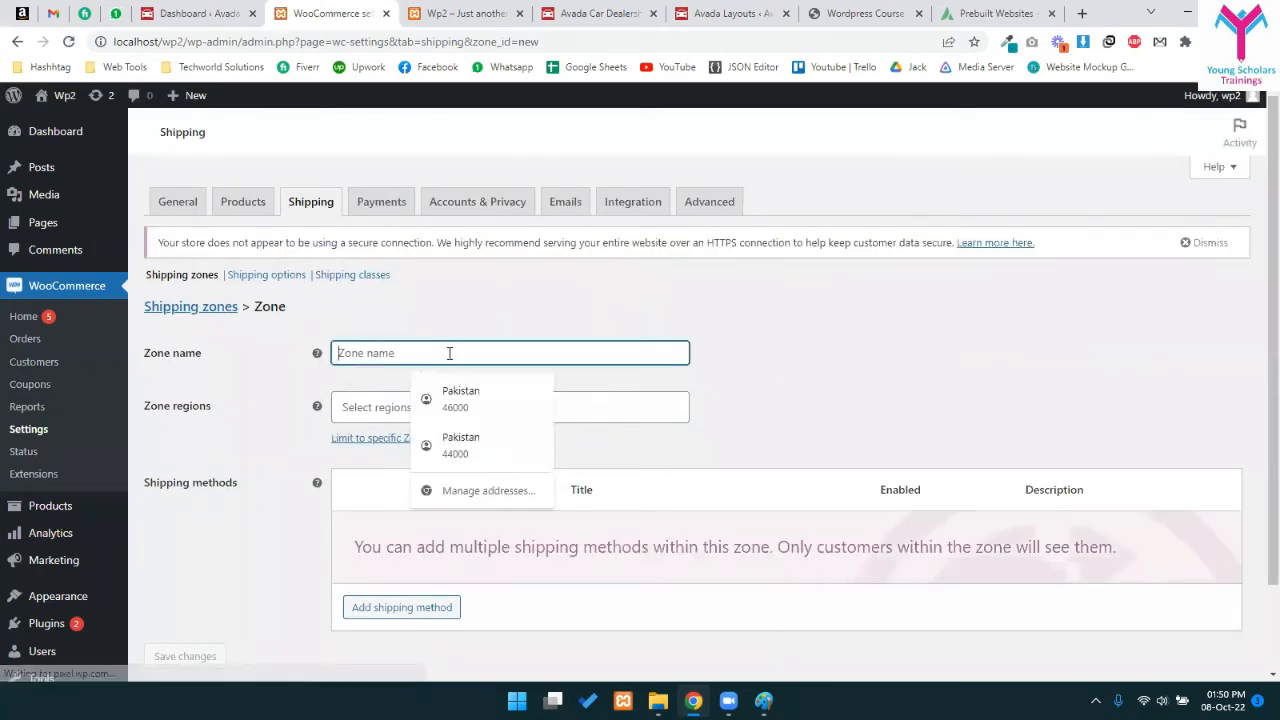
pyautogui.write('Aus')
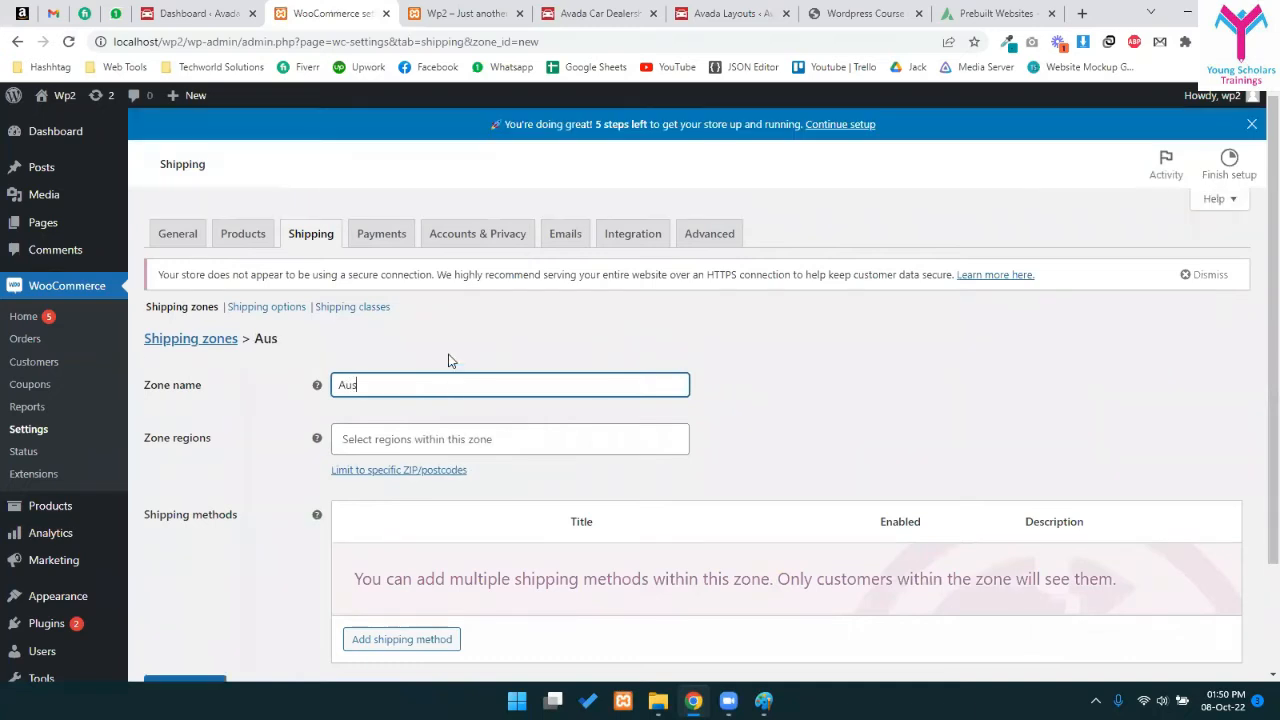
pyautogui.press('BackSpace')
pyautogui.press('BackSpace')
pyautogui.press('BackSpace')
pyautogui.write('Al')
pyautogui.press('BackSpace')
pyautogui.press('BackSpace')
pyautogui.press('BackSpace')
pyautogui.write('Australi')
# - Search 'austral' and set Australia as the zone's region
pyautogui.click(455, 437)
pyautogui.click(438, 437)
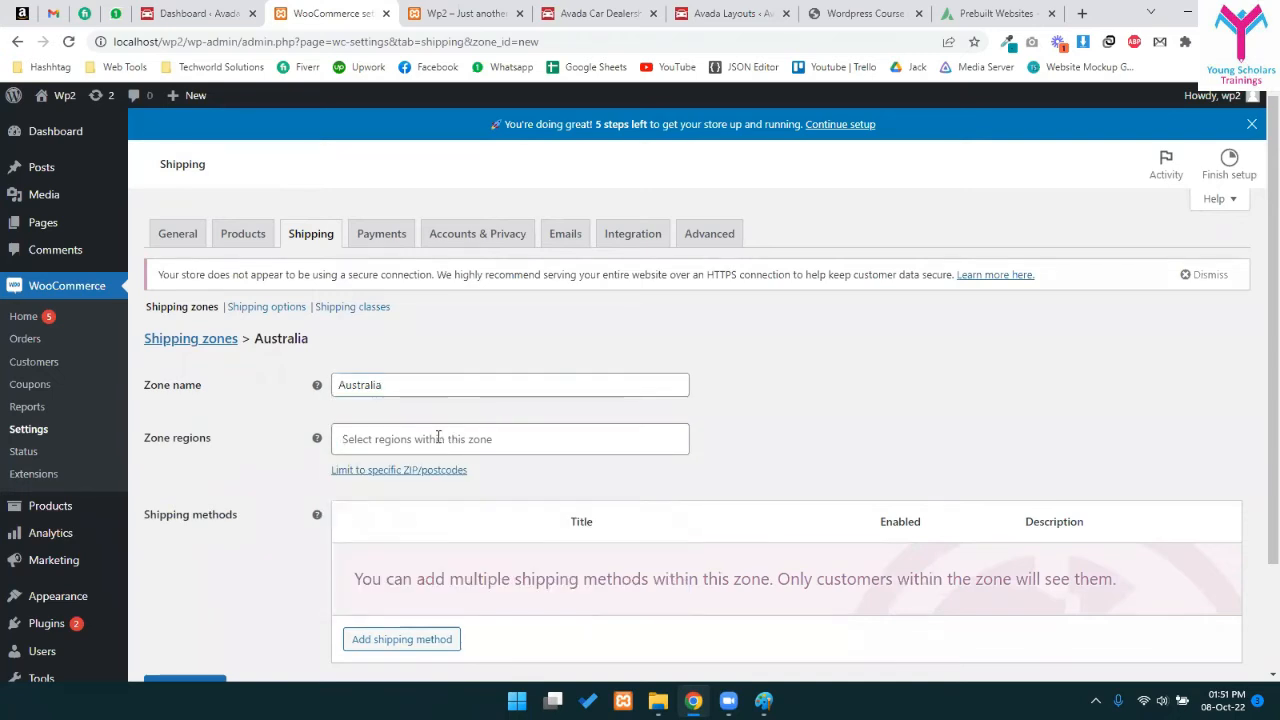
pyautogui.click(438, 437)
pyautogui.write('aus')
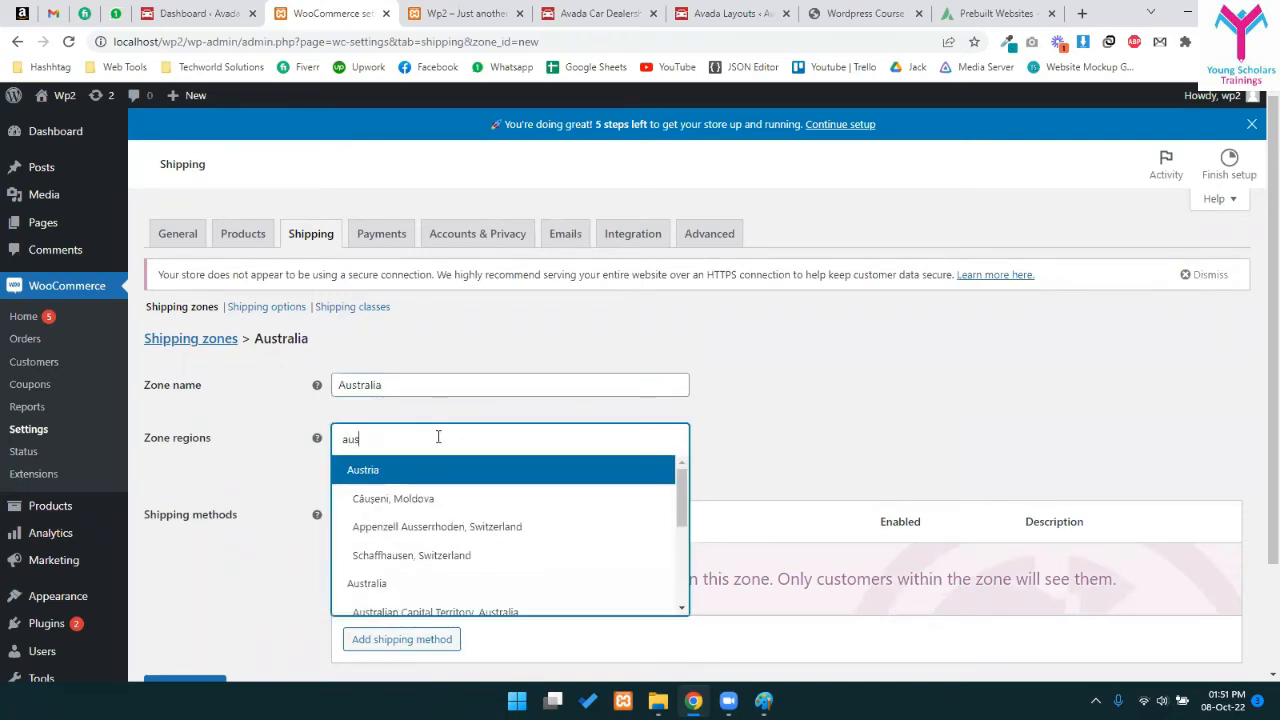
pyautogui.write('tral')
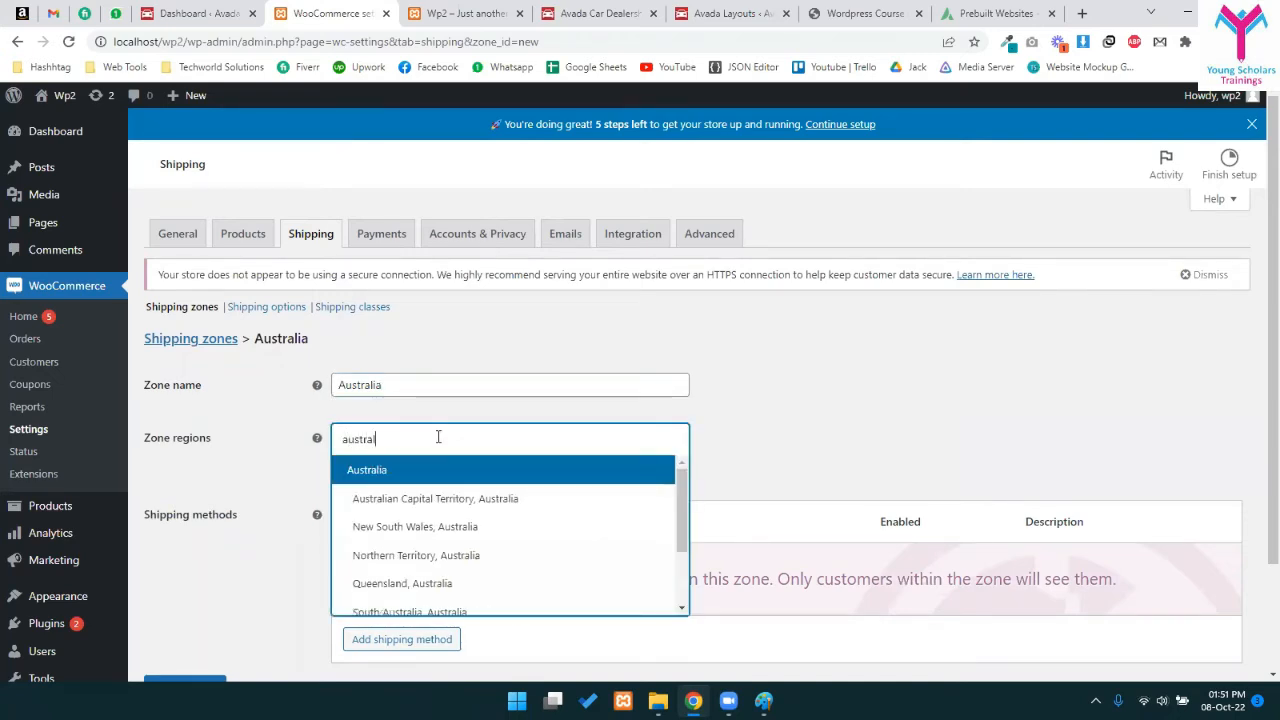
pyautogui.click(398, 472)
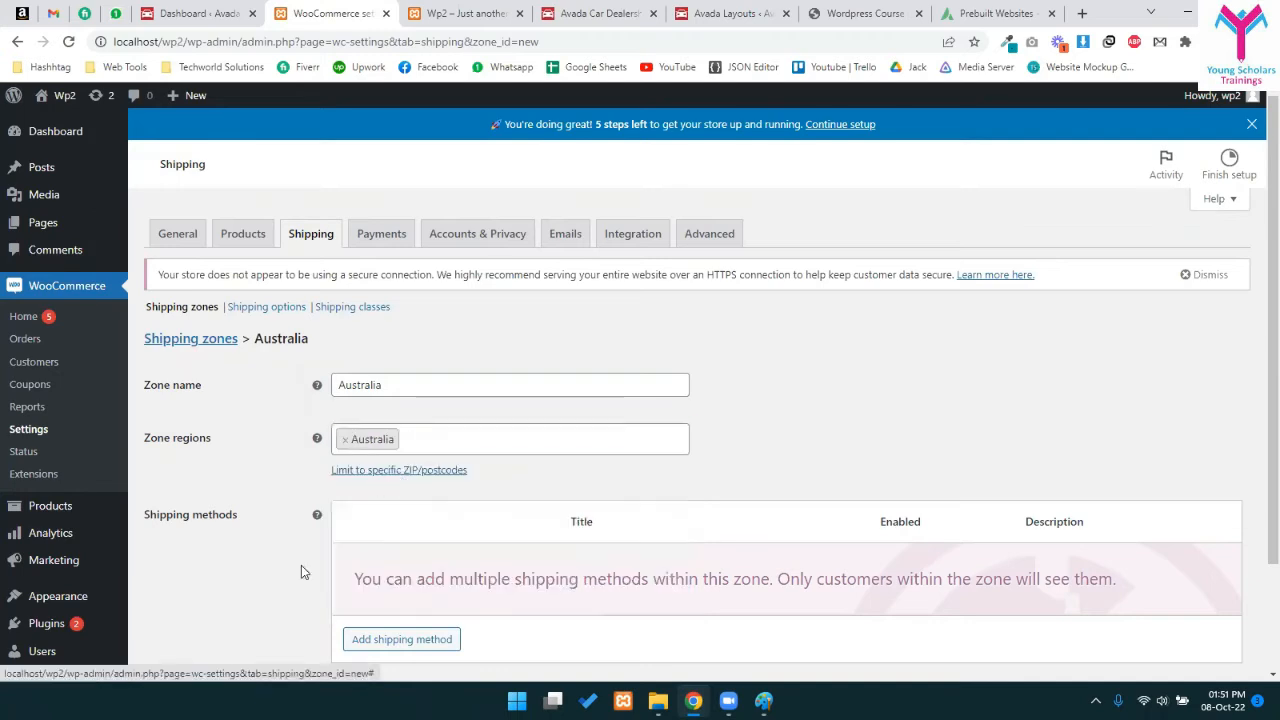
pyautogui.scroll(-1, 381, 527)
pyautogui.click(383, 522)
# - Add a Flat rate shipping method to the Australia zone
pyautogui.click(580, 386)
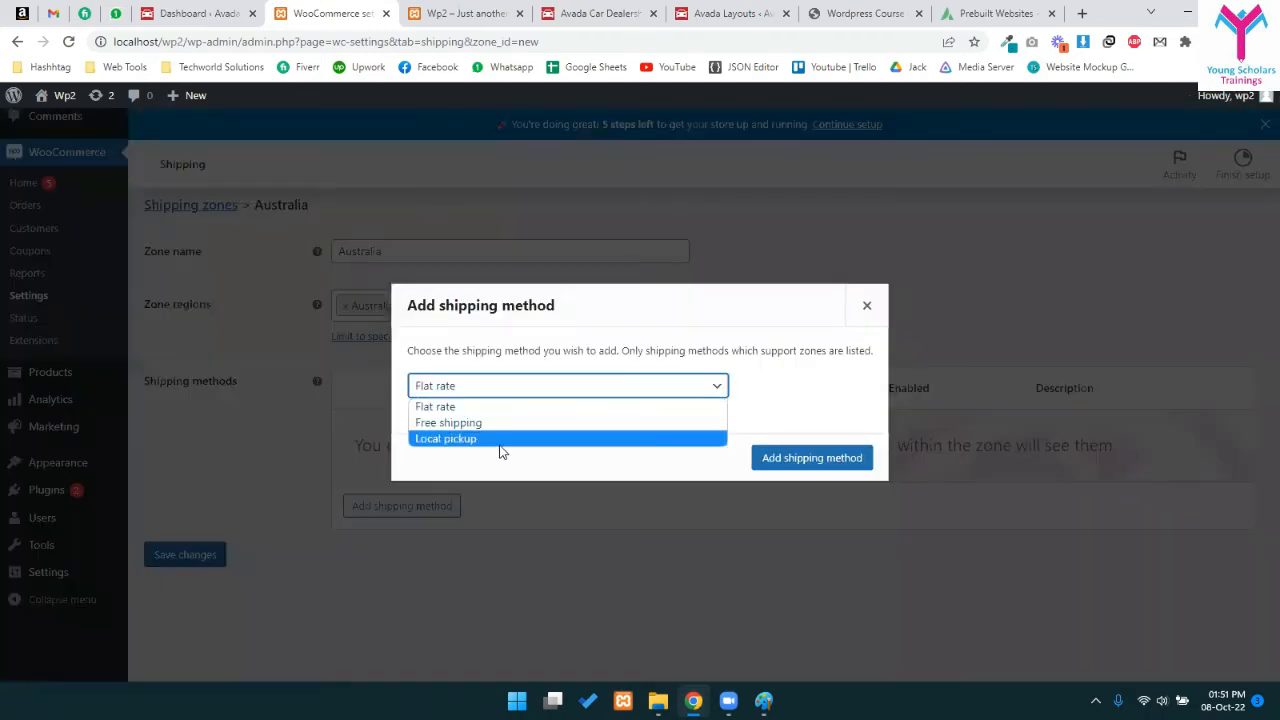
pyautogui.click(450, 407)
pyautogui.click(810, 458)
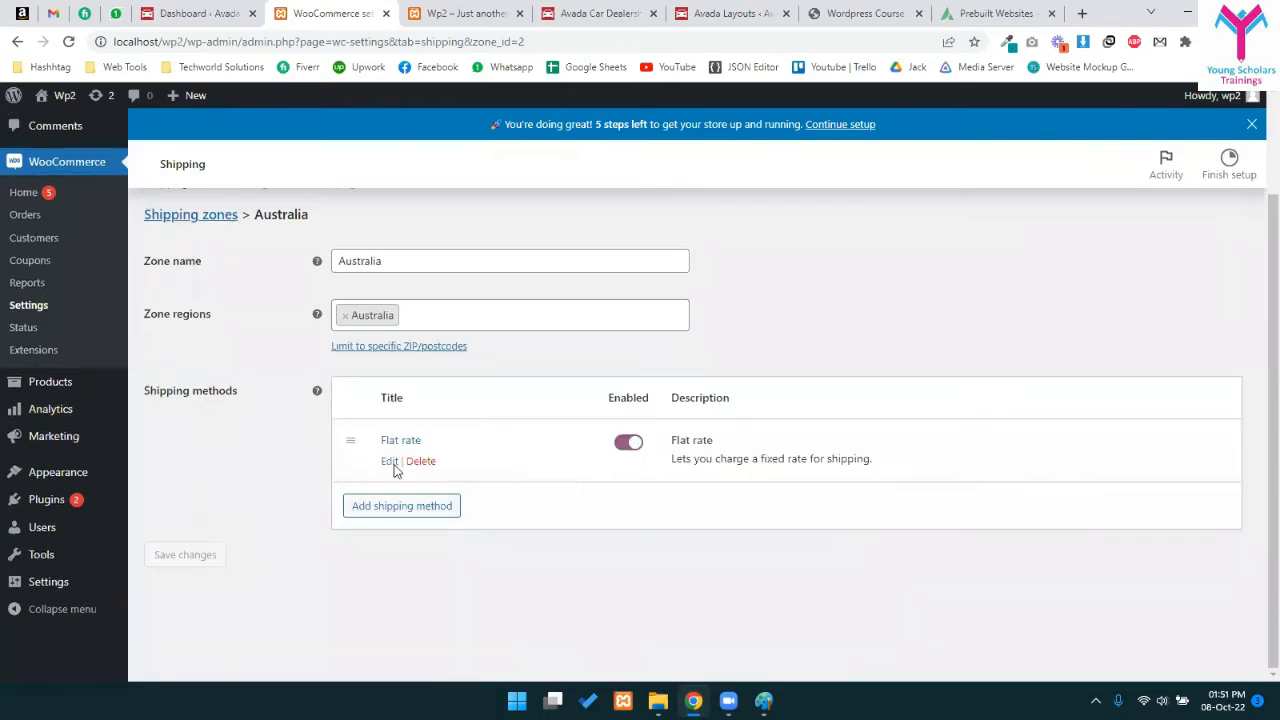
pyautogui.click(389, 461)
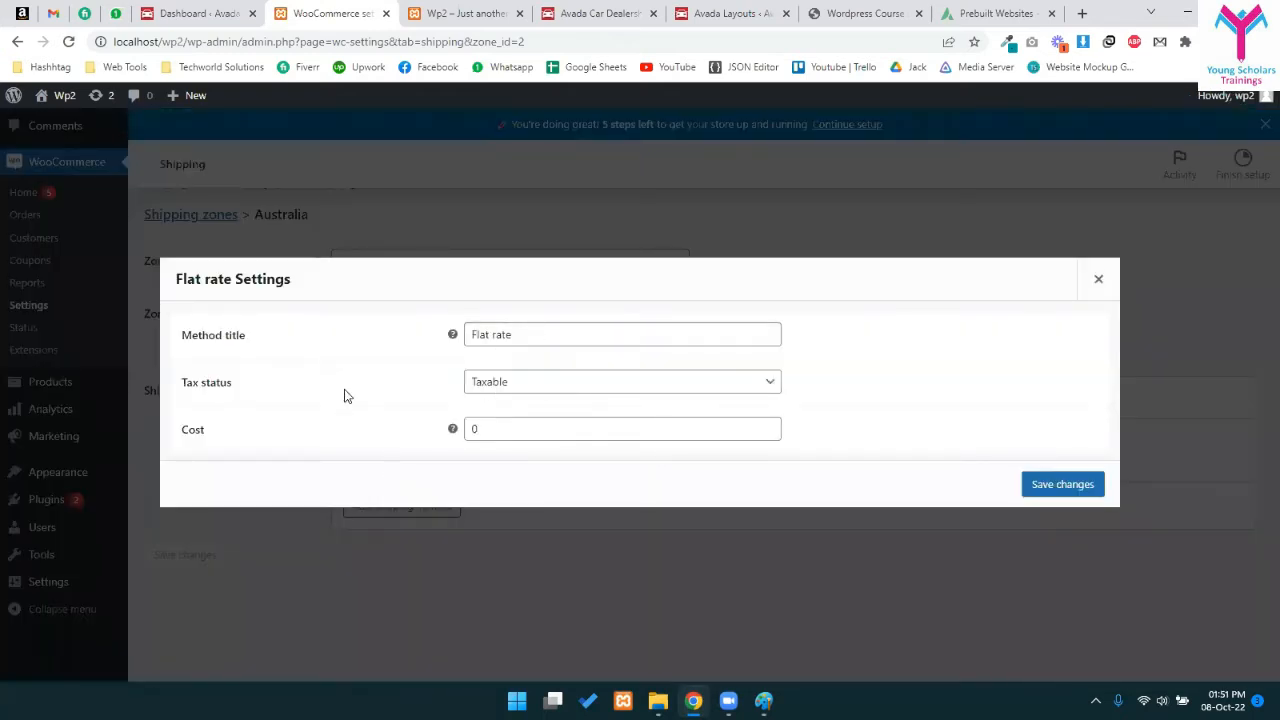
# - Set the Flat rate cost to 50*[qty], keep it Taxable, and save
pyautogui.doubleClick(473, 428)
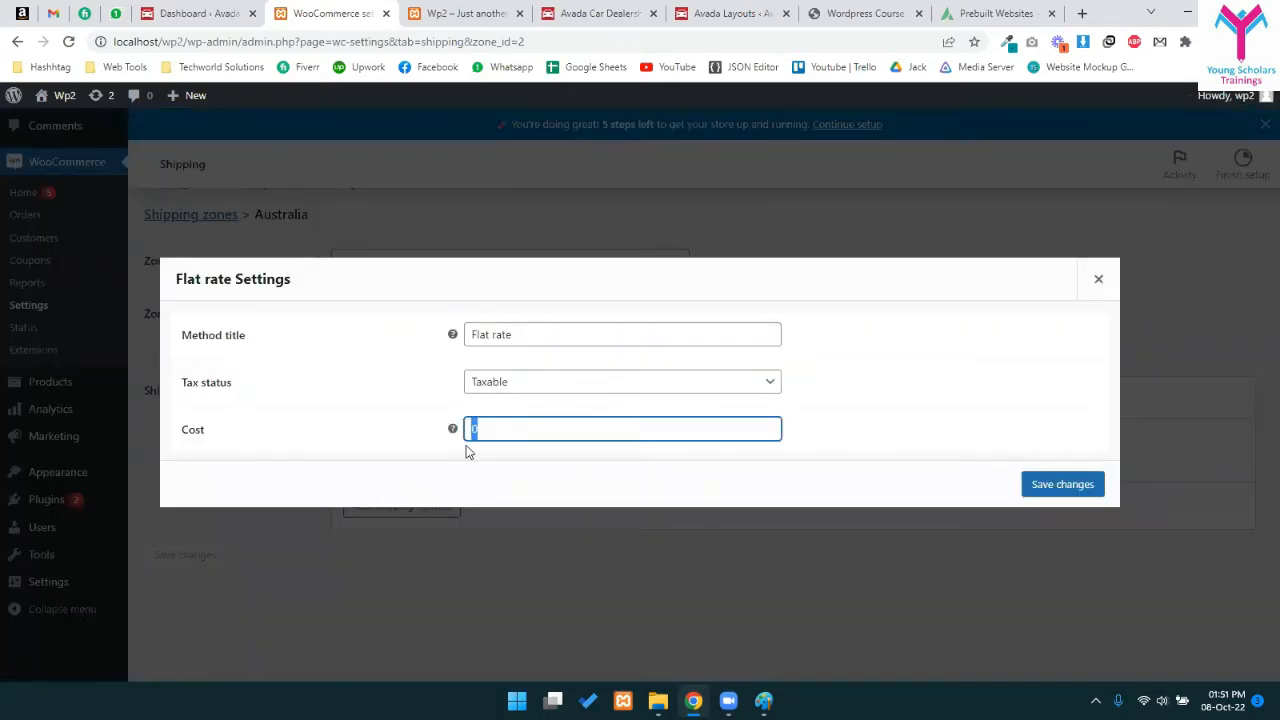
pyautogui.write('50')
pyautogui.click(502, 384)
pyautogui.click(500, 388)
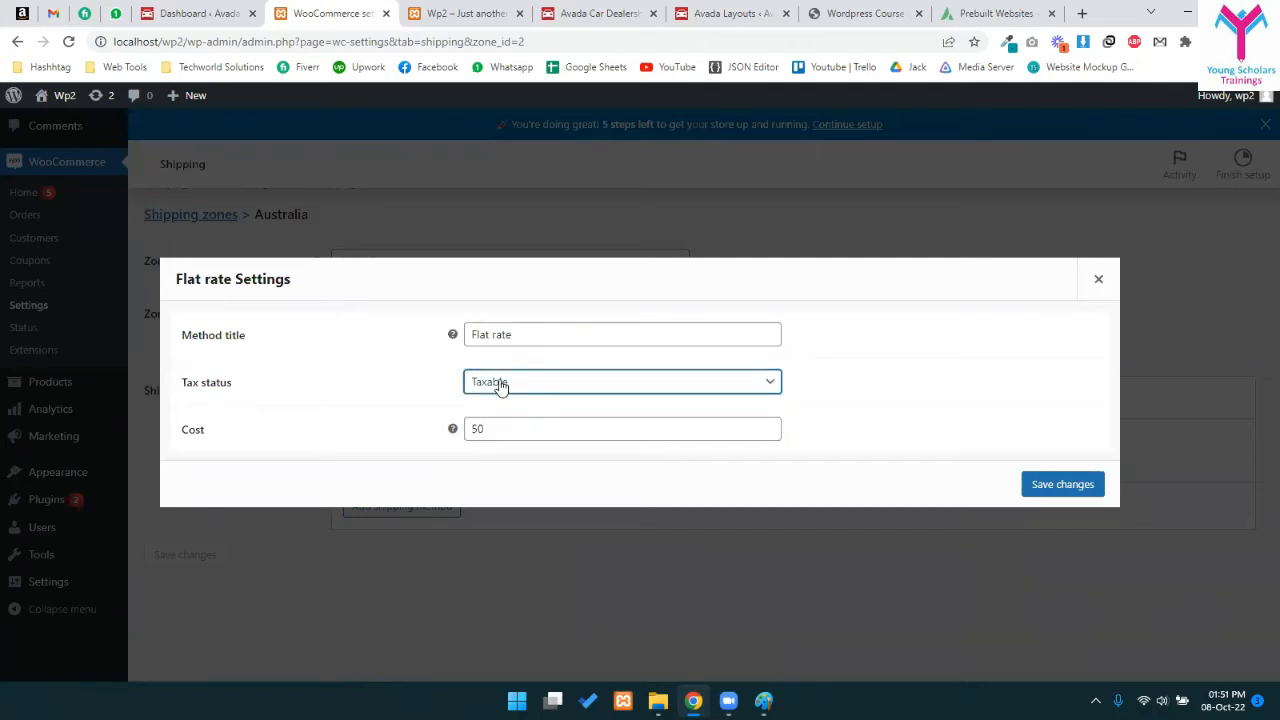
pyautogui.click(513, 425)
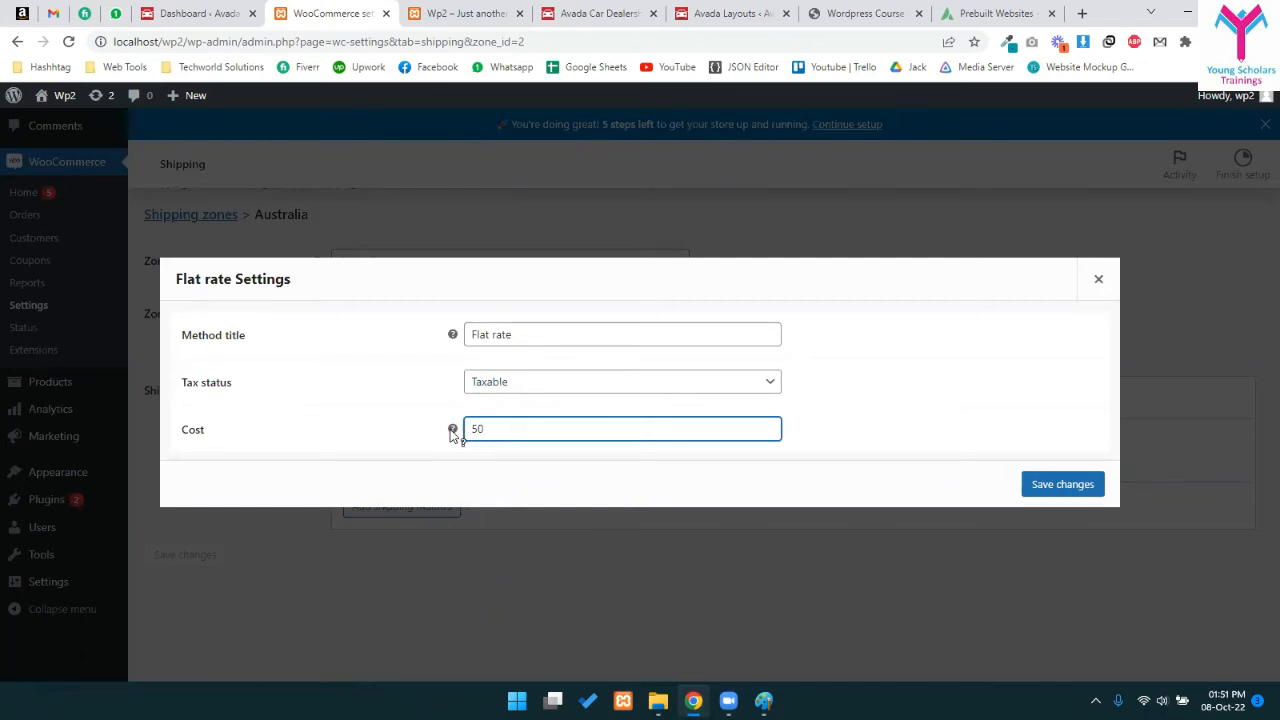
pyautogui.moveTo(453, 430)
pyautogui.moveTo(470, 429); pyautogui.dragTo(520, 429)
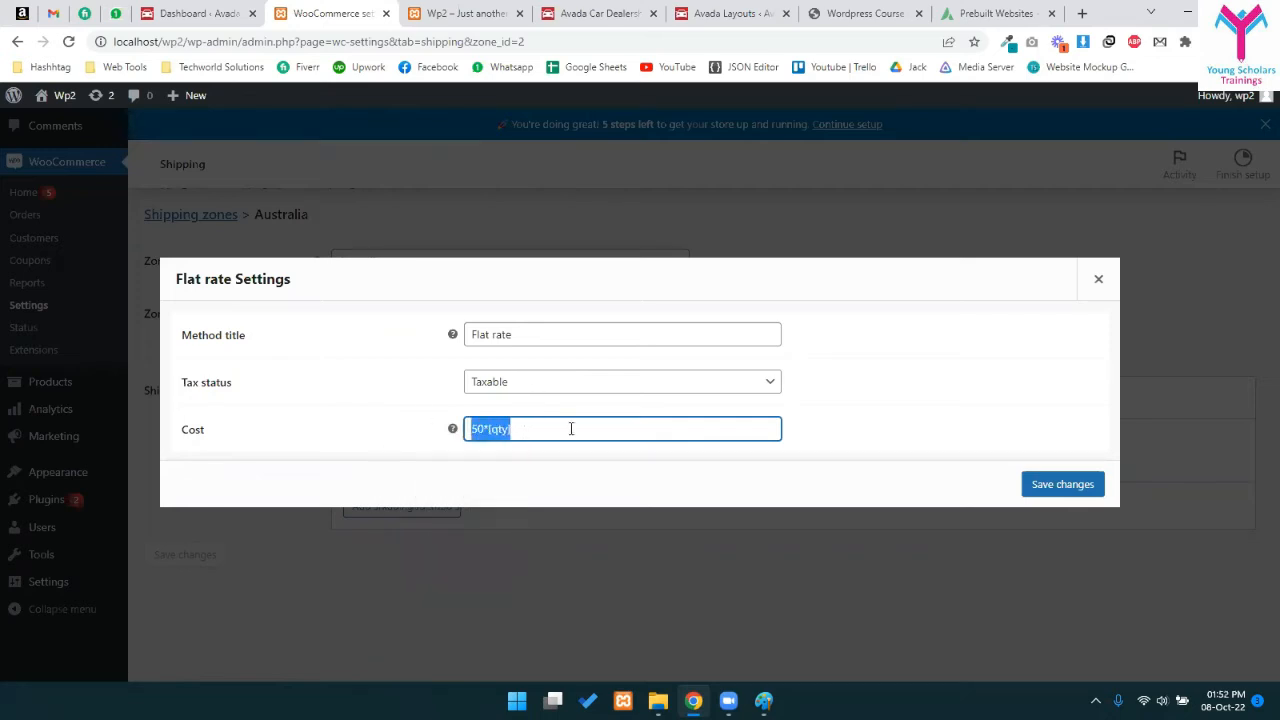
pyautogui.click(760, 413)
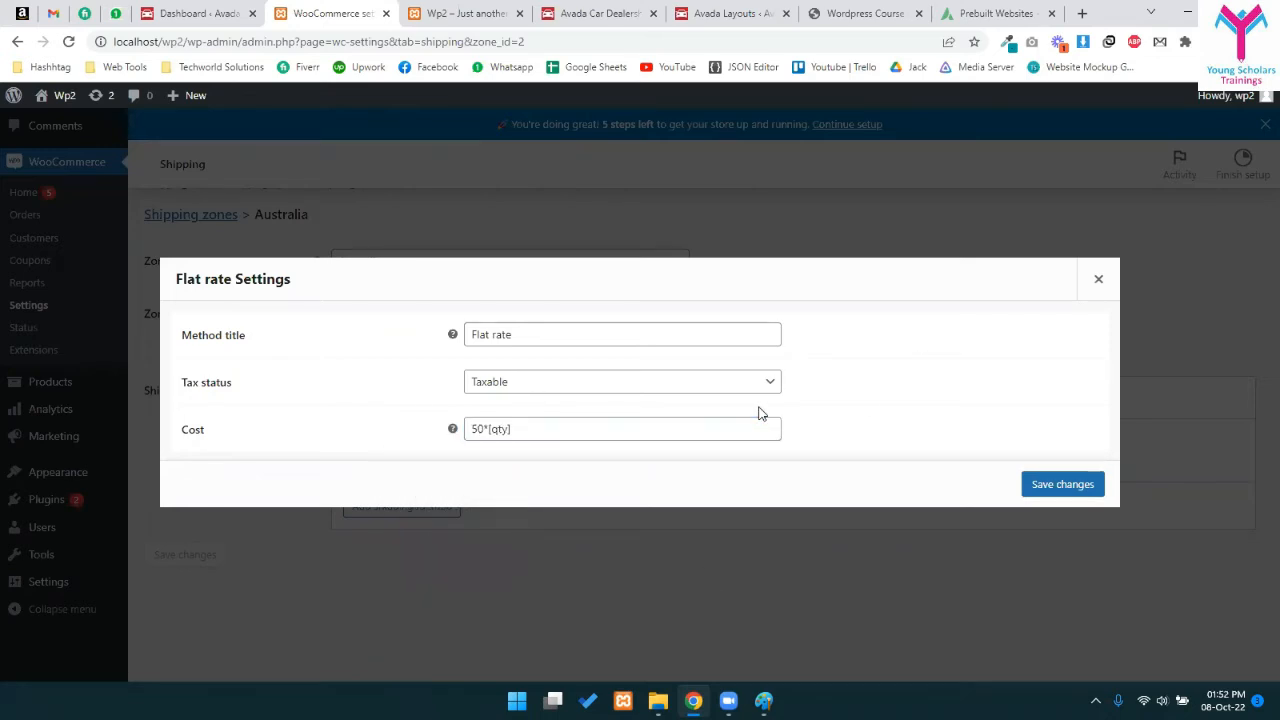
pyautogui.click(1078, 486)
pyautogui.scroll(2, 806, 529)
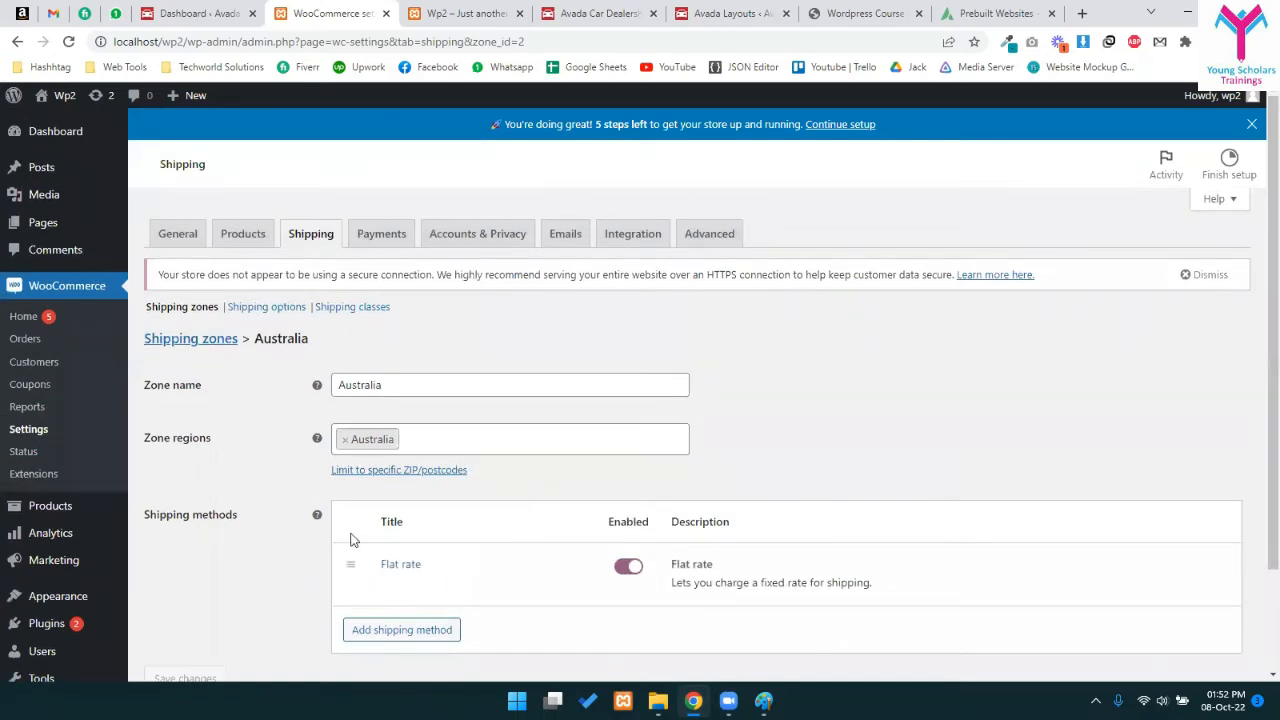
pyautogui.click(340, 307)
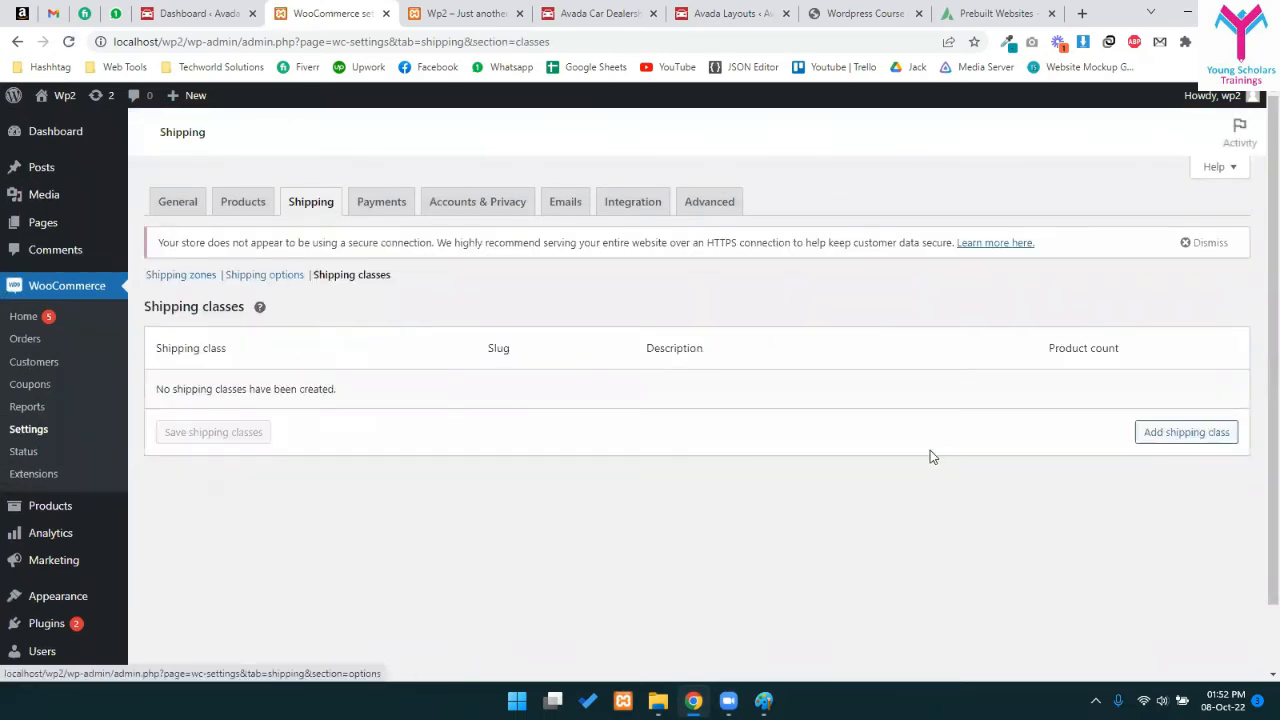
# - Create and save a shipping class named 'Small Items' (slug small-items)
pyautogui.click(1167, 433)
pyautogui.click(347, 422)
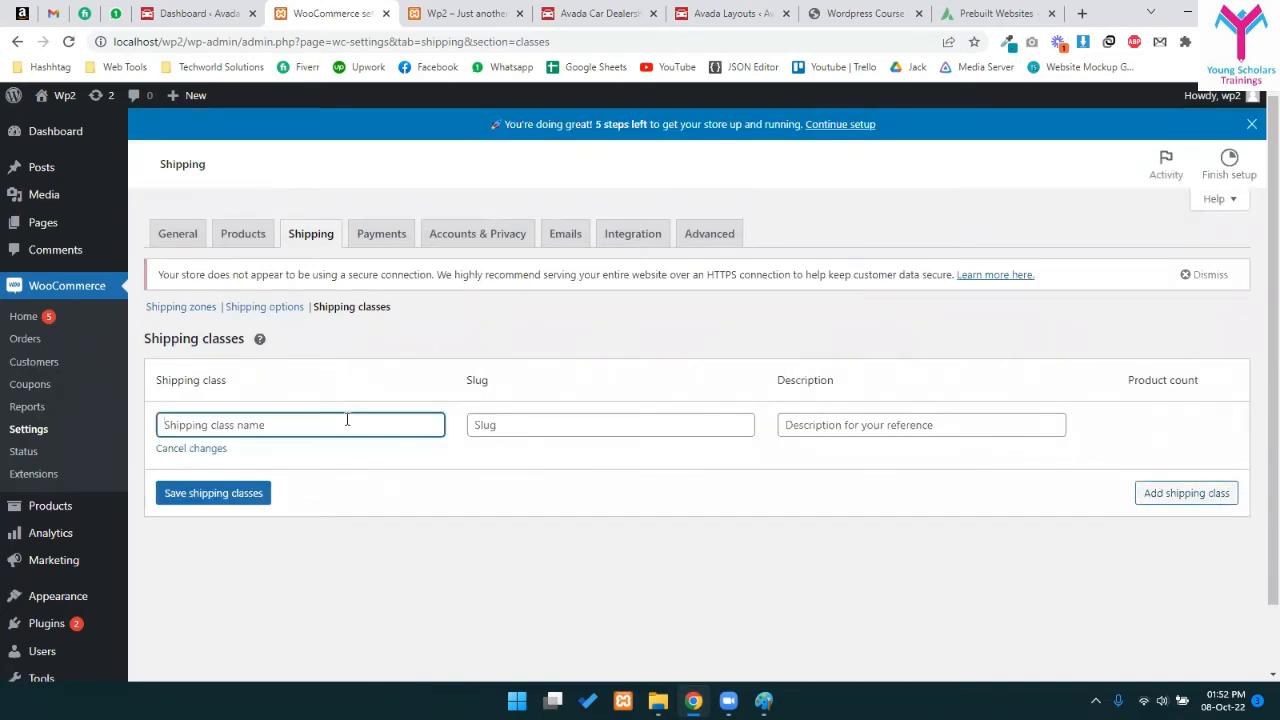
pyautogui.write('Small Items')
pyautogui.click(215, 493)
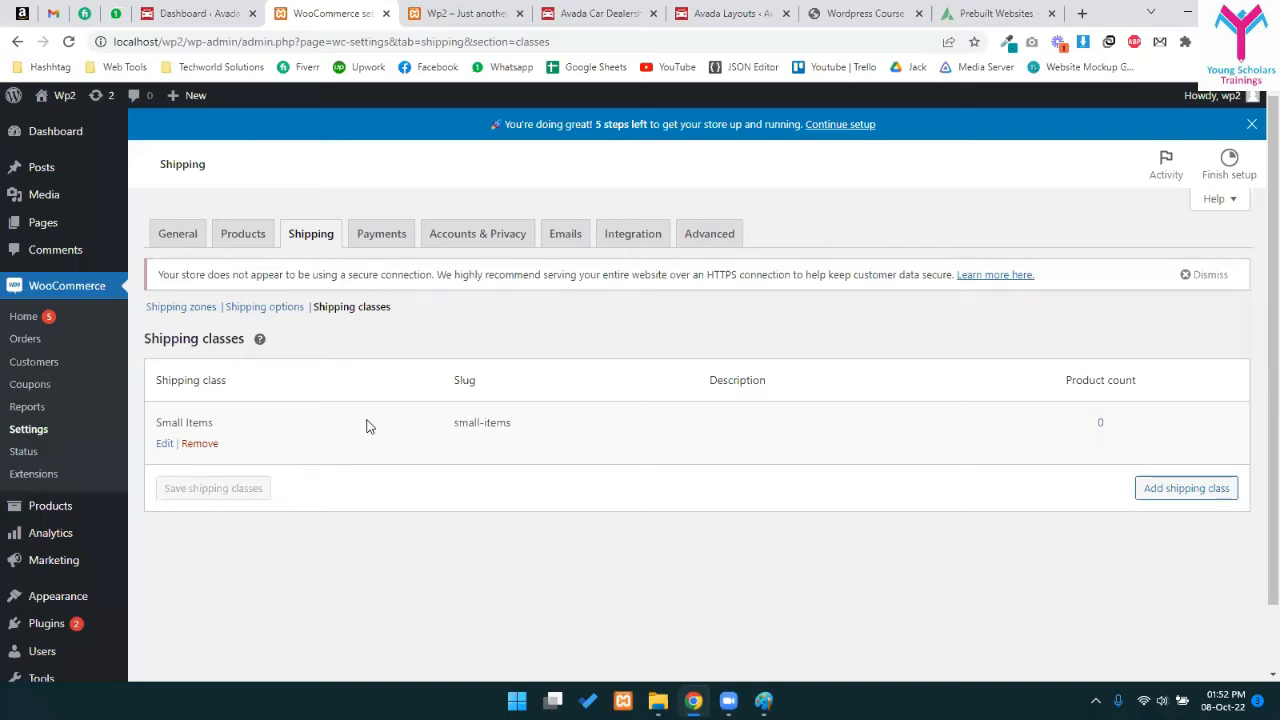
pyautogui.moveTo(157, 424); pyautogui.dragTo(286, 423)
pyautogui.click(286, 423)
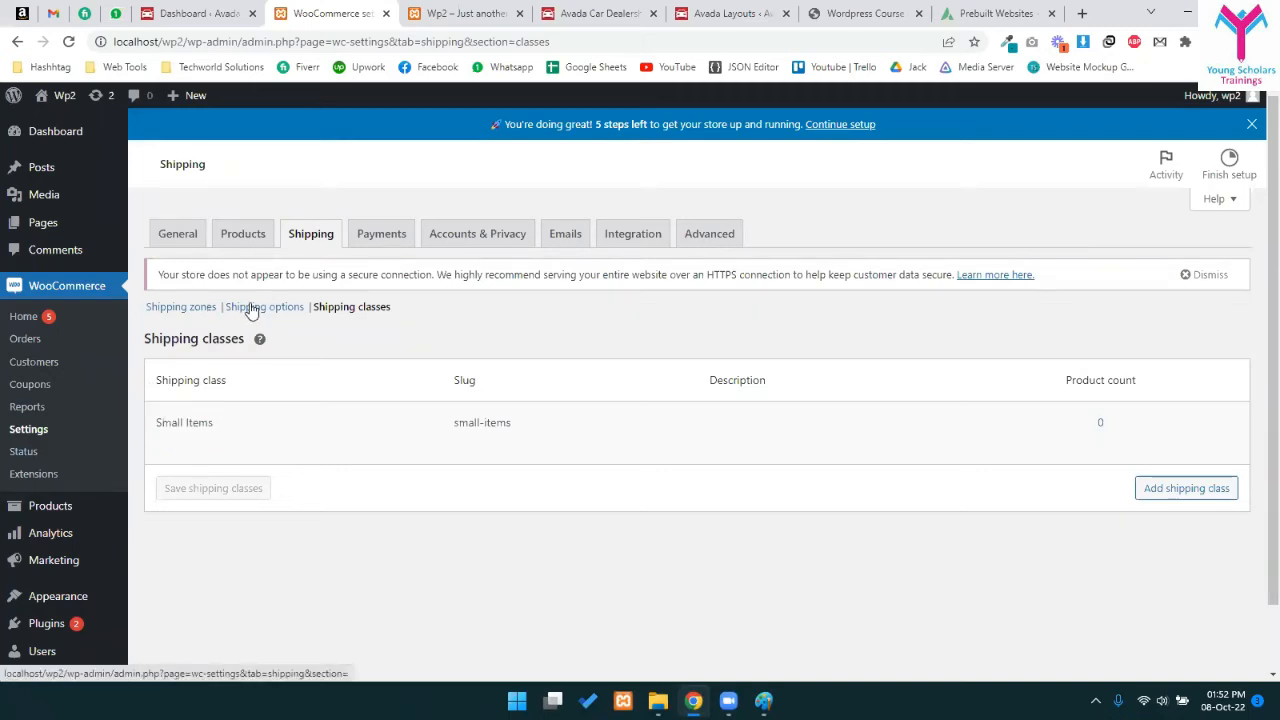
pyautogui.click(251, 308)
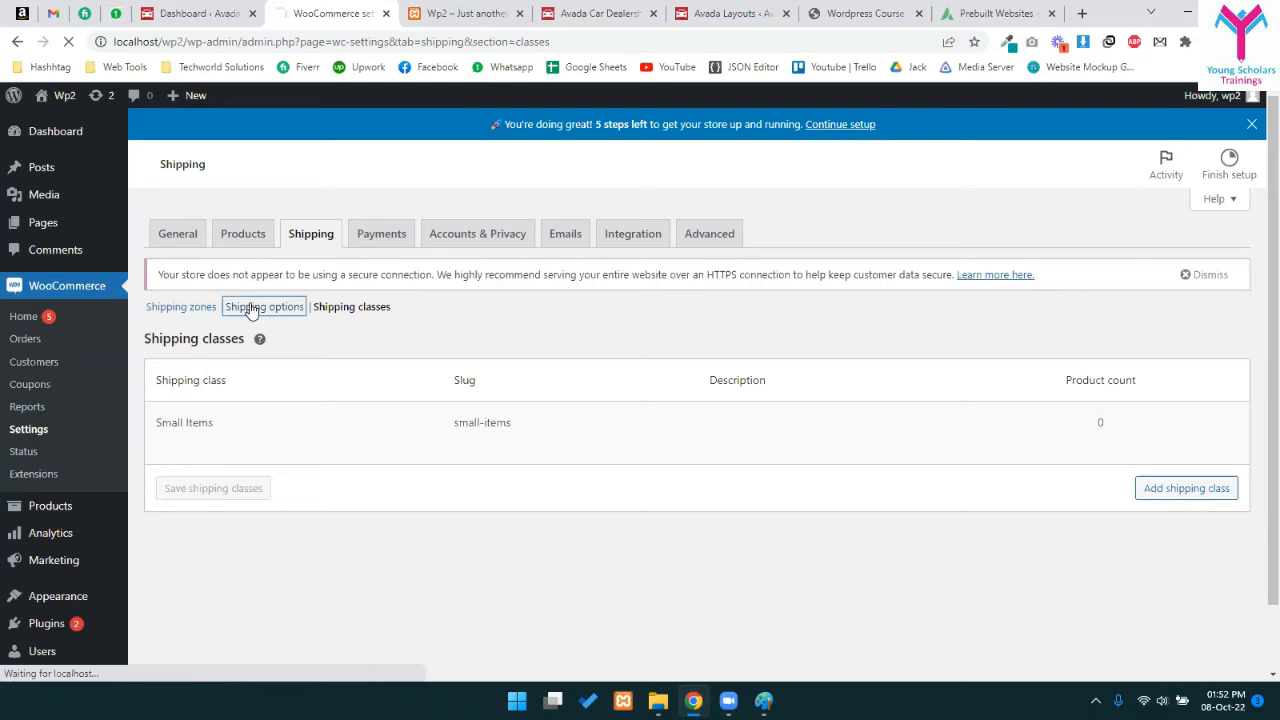
pyautogui.click(163, 276)
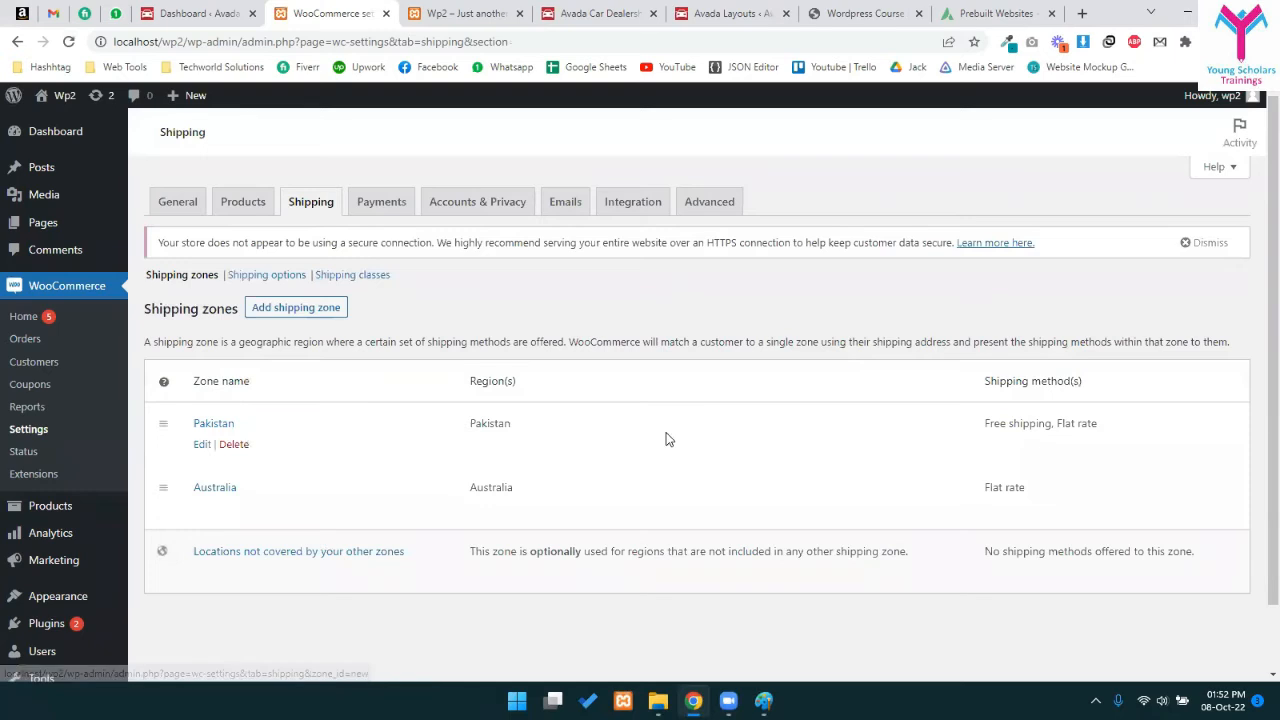
pyautogui.click(204, 450)
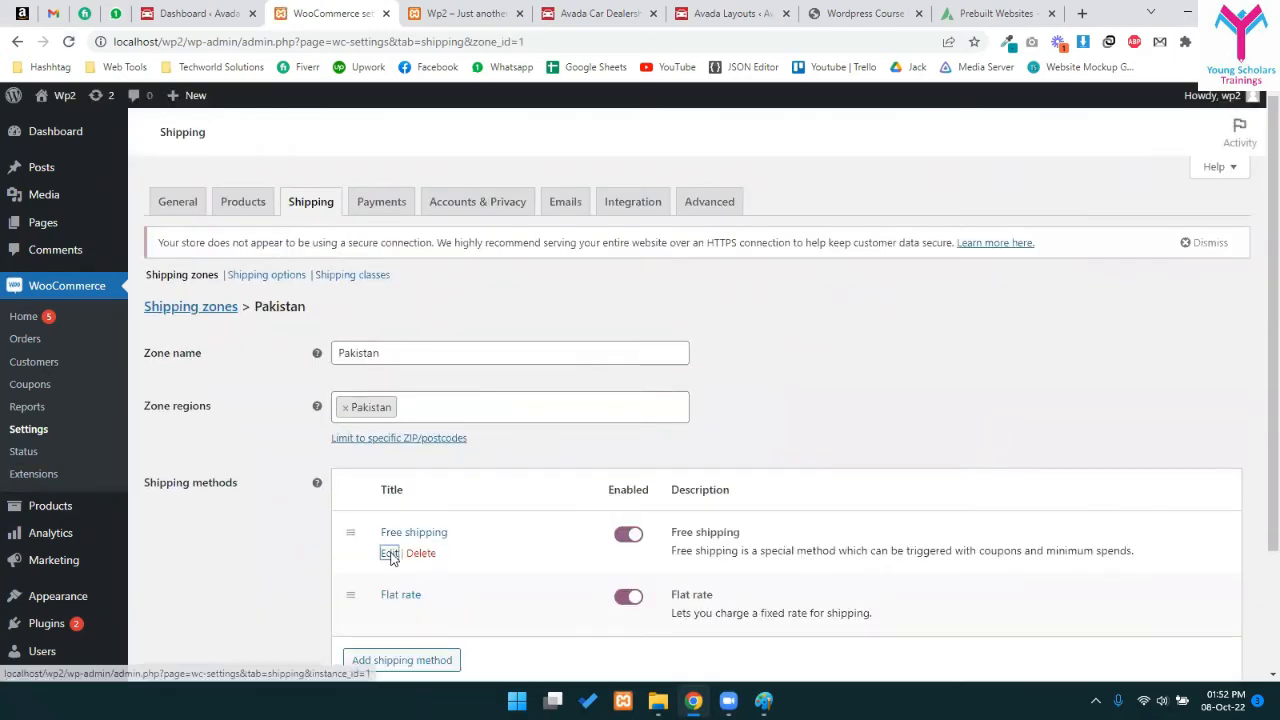
pyautogui.click(390, 555)
pyautogui.click(531, 352)
pyautogui.click(531, 397)
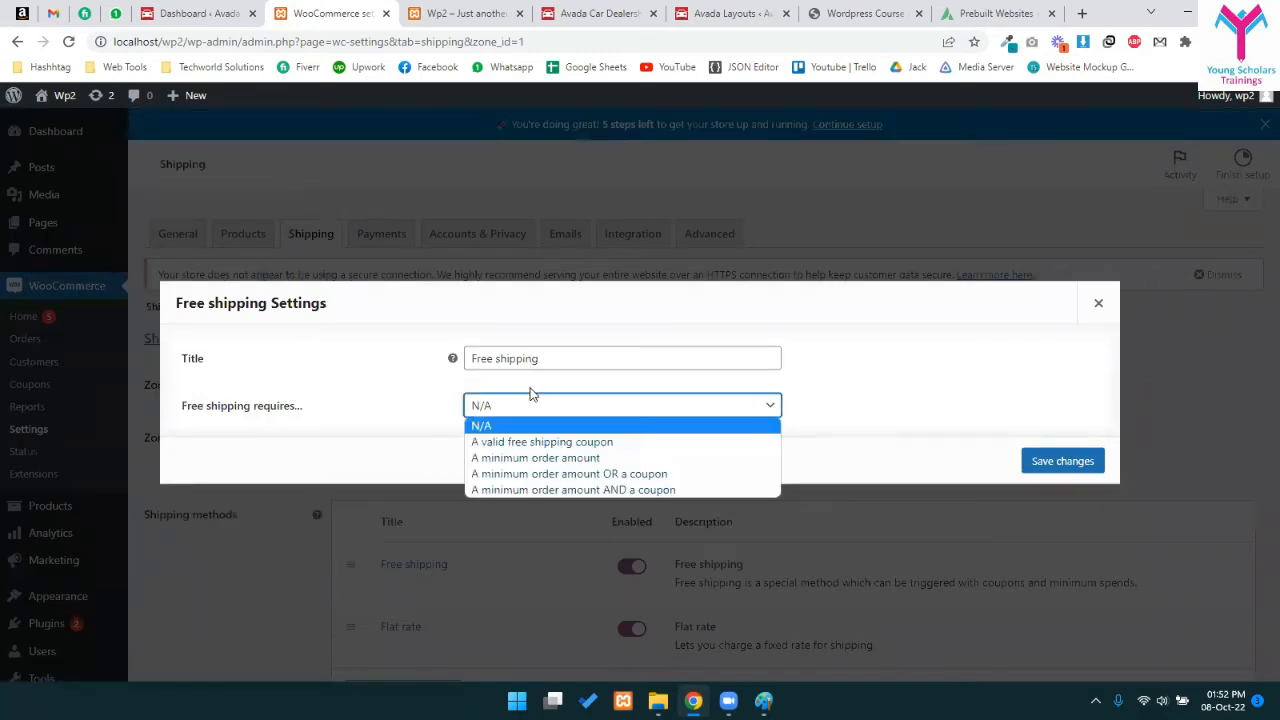
pyautogui.click(946, 443)
pyautogui.click(1097, 302)
pyautogui.scroll(-2, 640, 420)
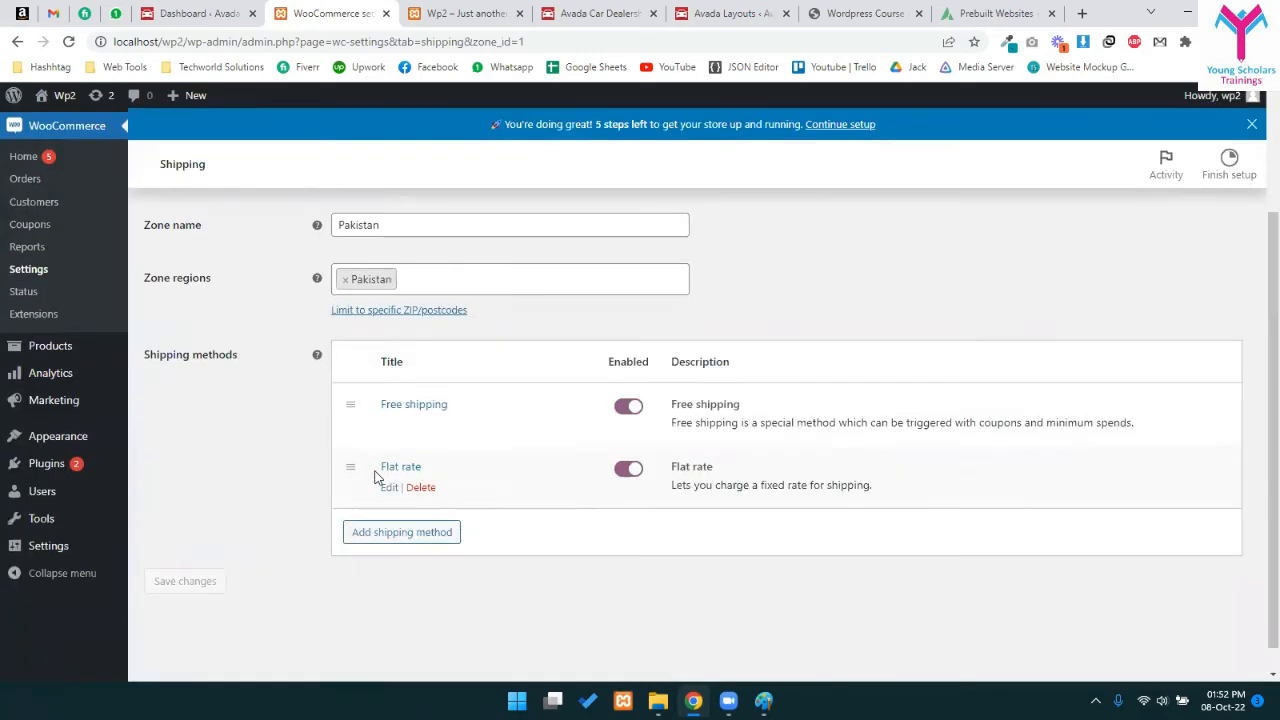
pyautogui.click(390, 490)
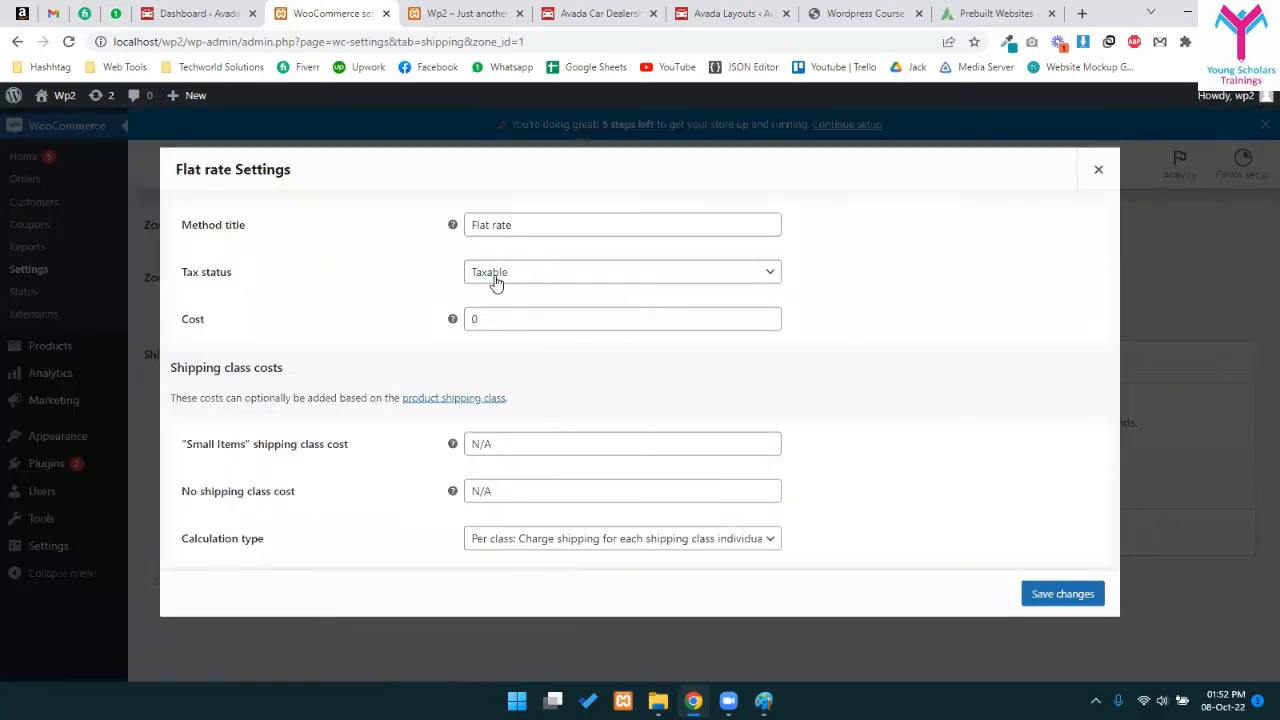
pyautogui.moveTo(222, 389); pyautogui.dragTo(306, 369)
pyautogui.click(277, 367)
pyautogui.click(522, 437)
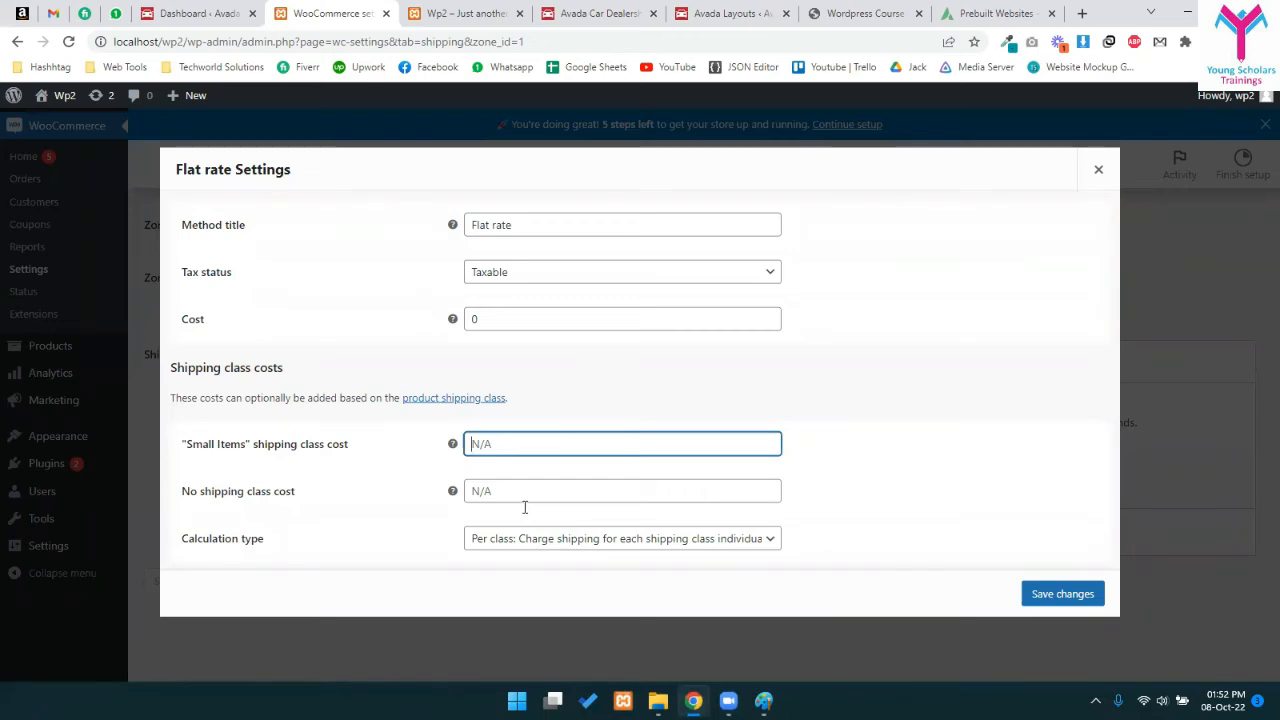
pyautogui.click(525, 539)
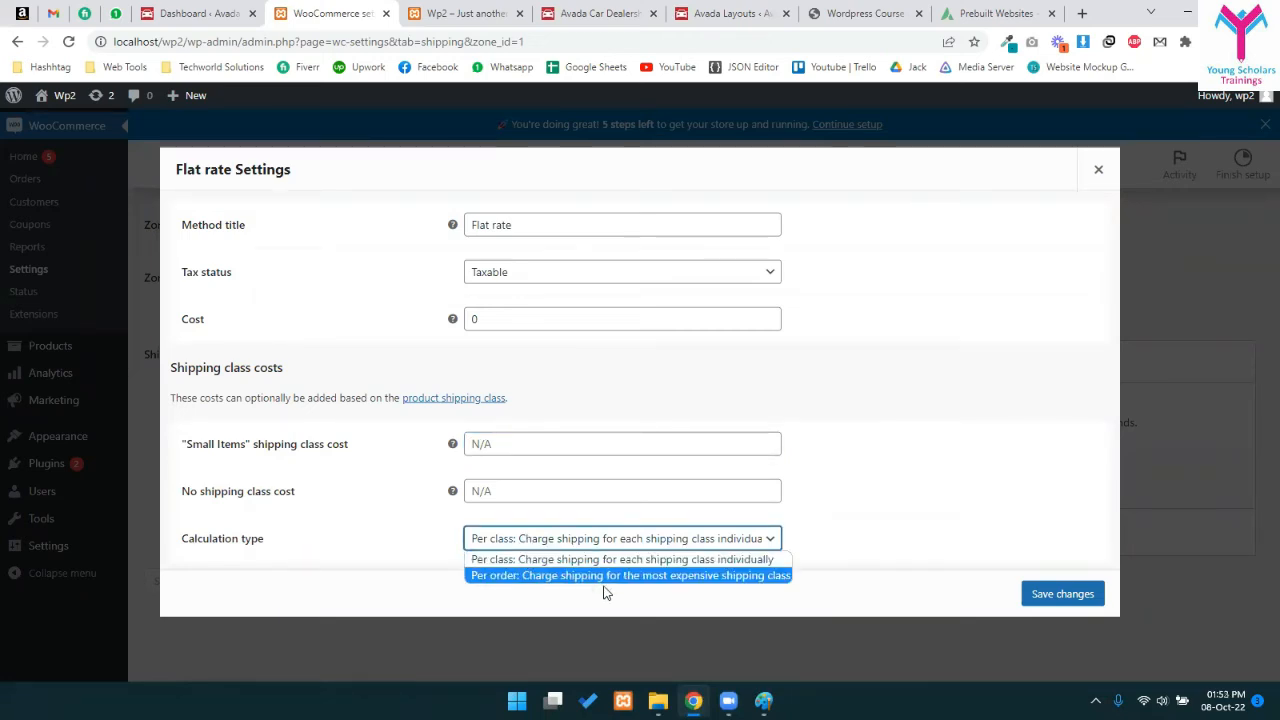
pyautogui.click(626, 560)
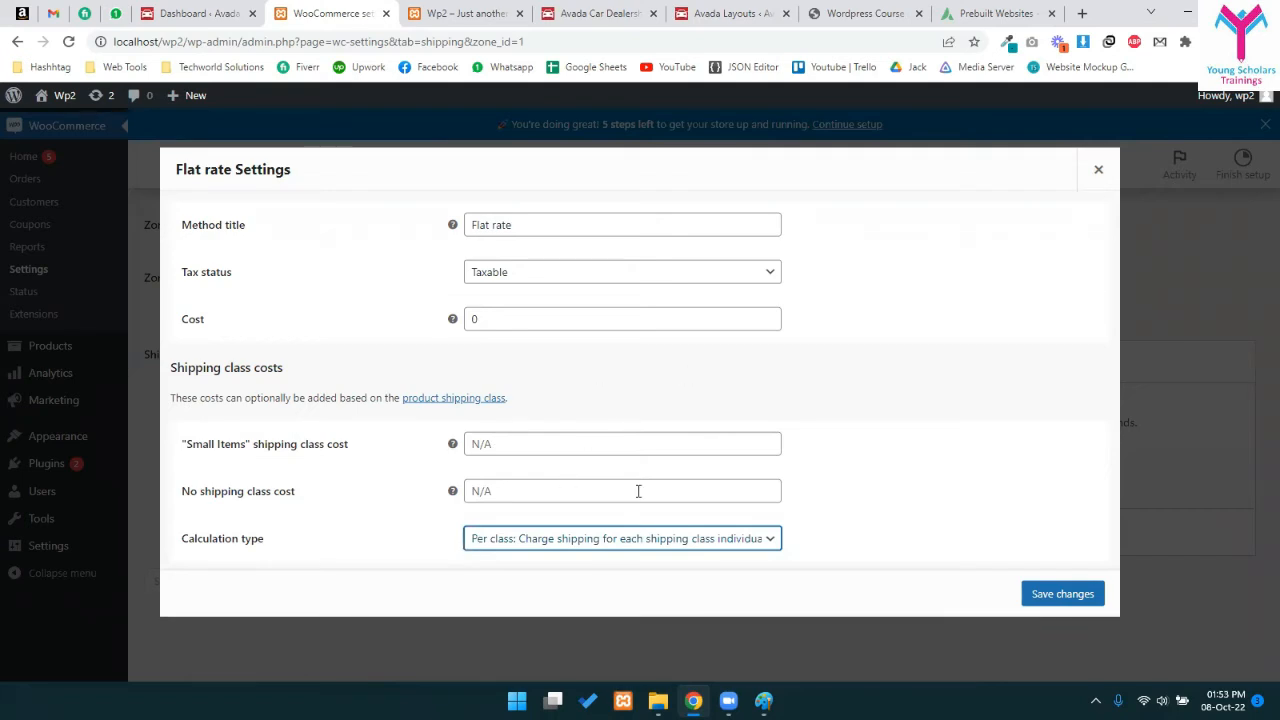
pyautogui.click(700, 444)
pyautogui.click(1098, 169)
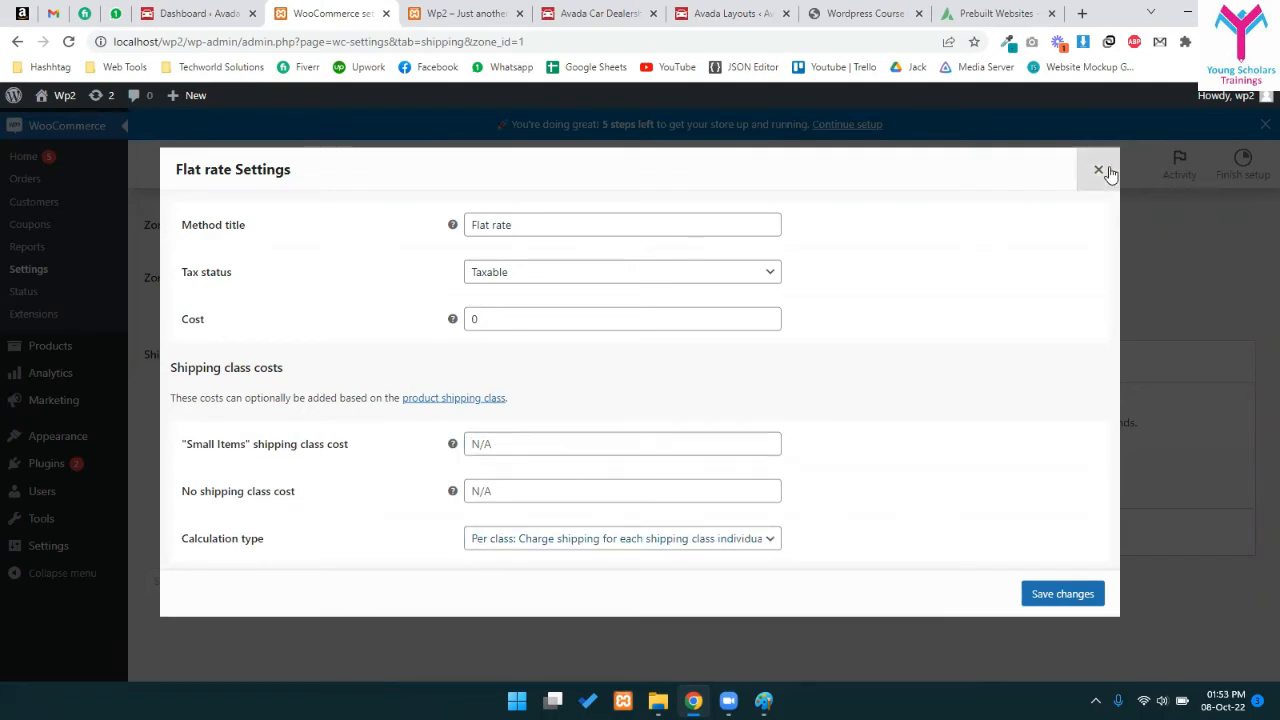
pyautogui.scroll(2, 466, 363)
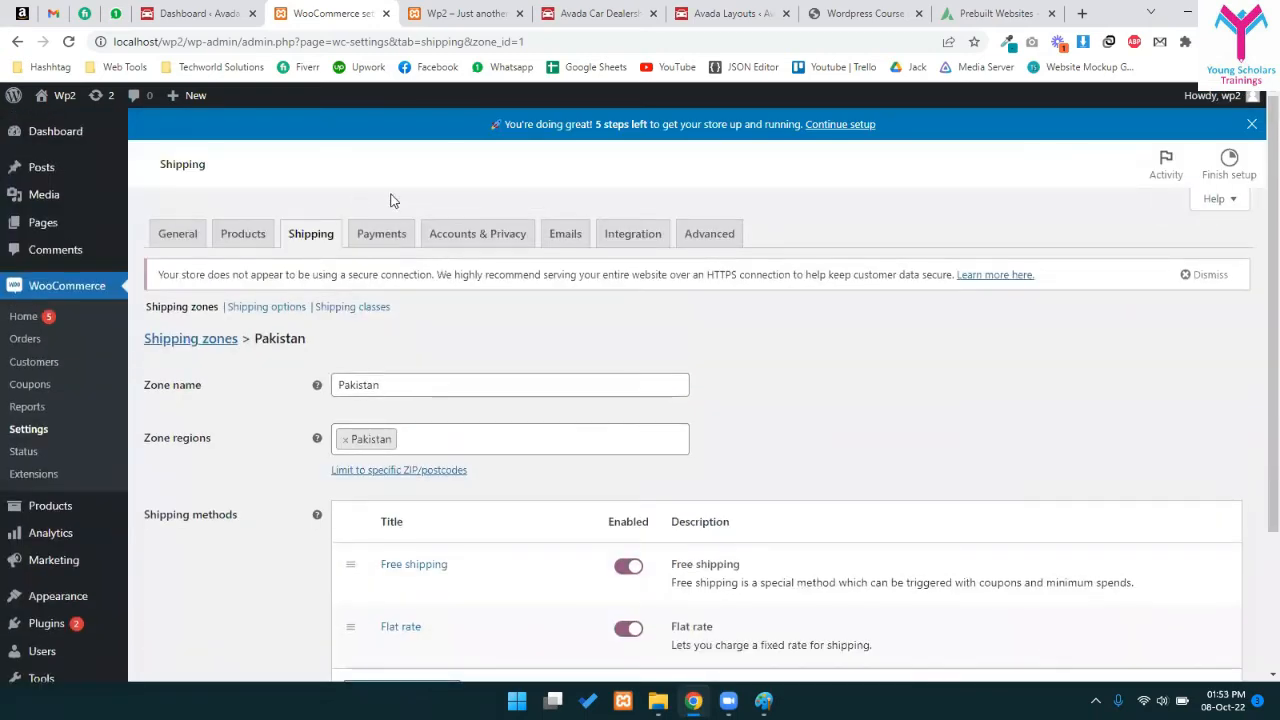
# - Review the Shipping options calculations, leaving 'hide shipping costs until an address is entered' off
pyautogui.click(300, 309)
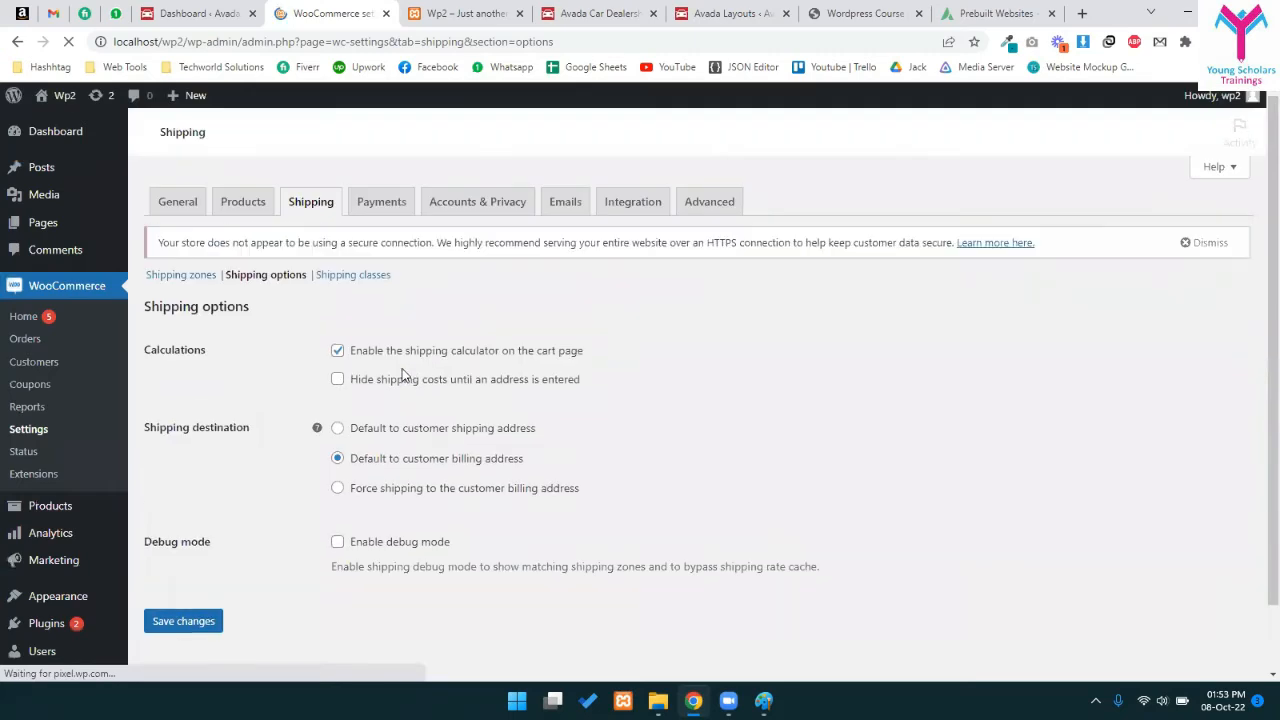
pyautogui.moveTo(386, 351); pyautogui.dragTo(606, 349)
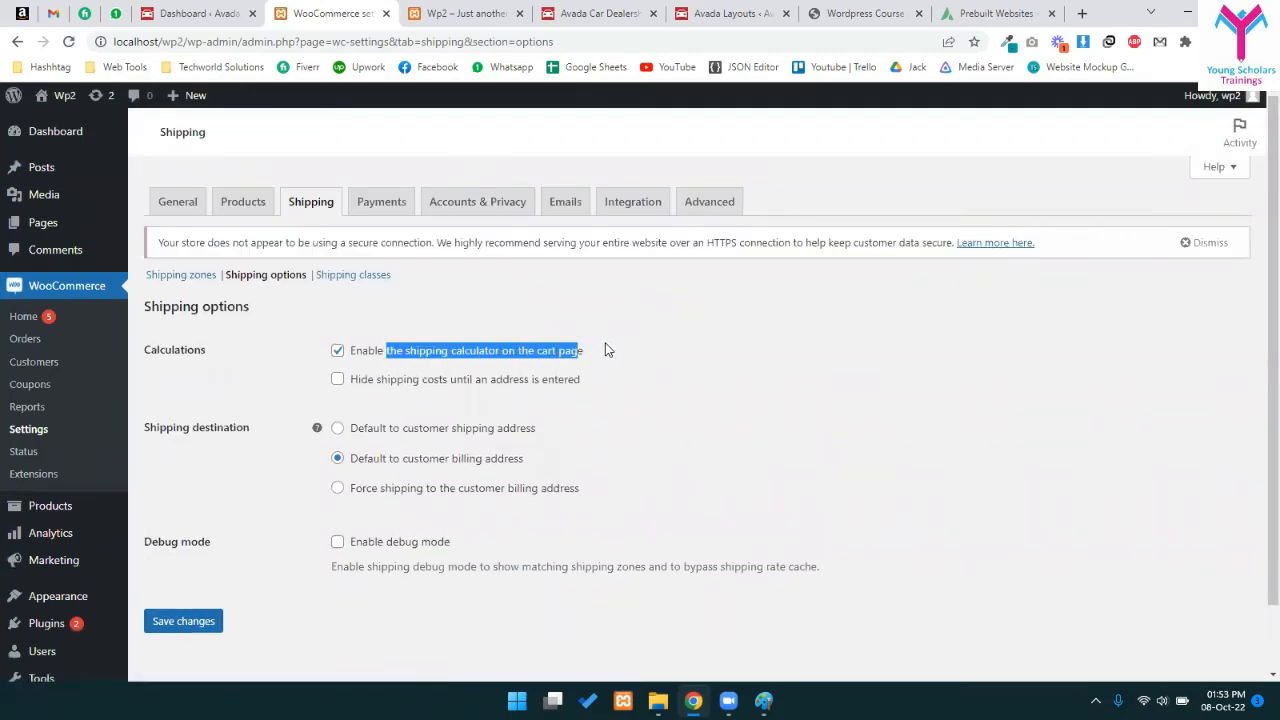
pyautogui.click(433, 358)
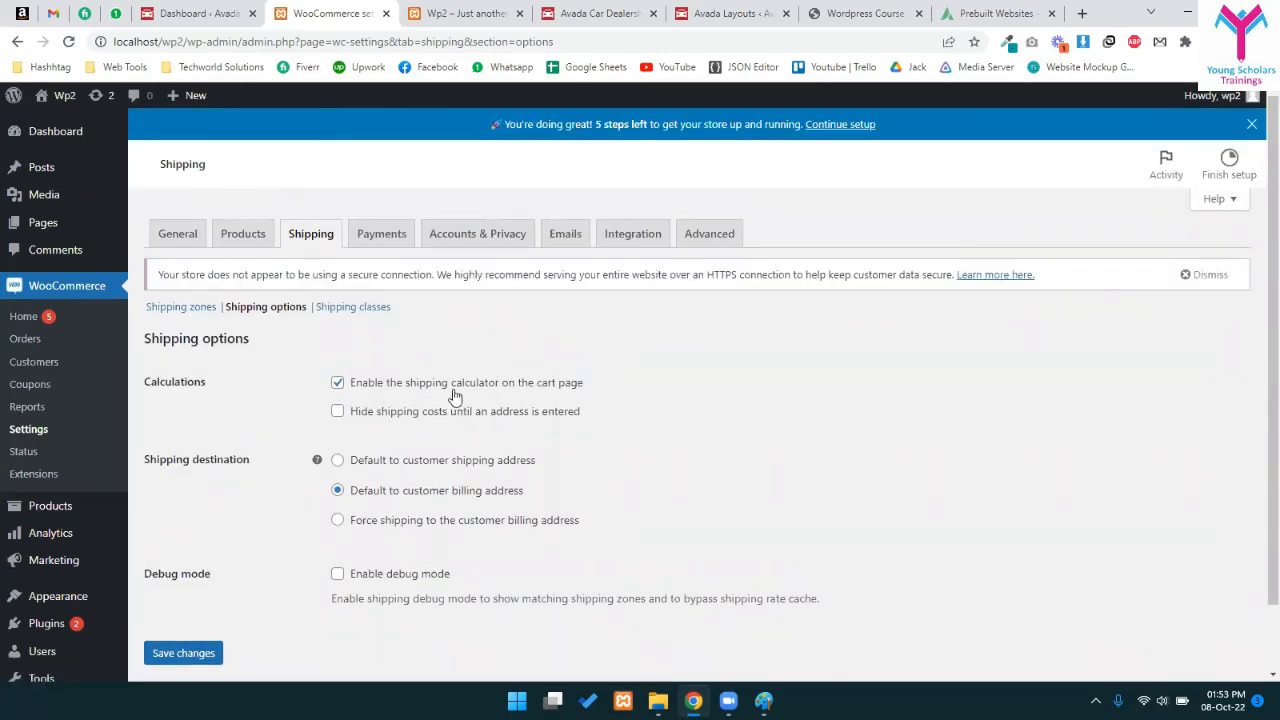
pyautogui.moveTo(358, 413); pyautogui.dragTo(506, 419)
pyautogui.click(533, 411)
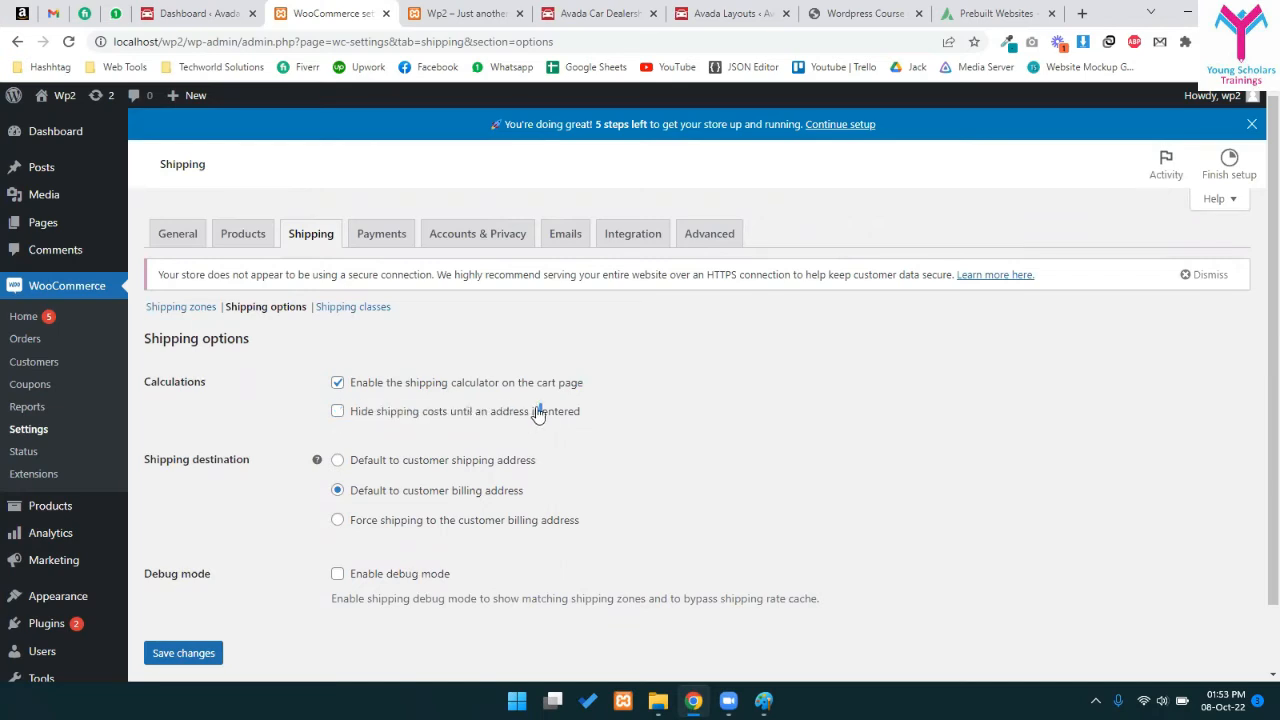
pyautogui.click(508, 422)
# - Review the shipping destination choices, keeping billing address as default, then go to Payments
pyautogui.scroll(-1, 300, 465)
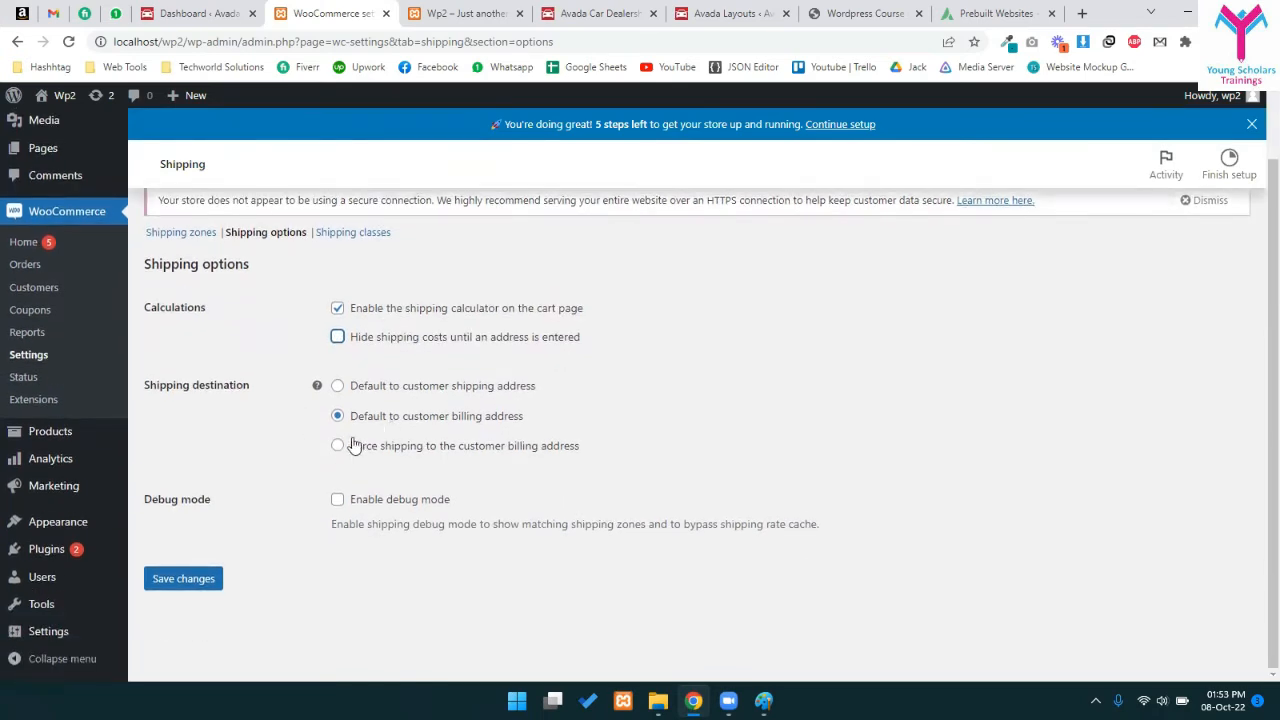
pyautogui.moveTo(370, 418); pyautogui.dragTo(520, 416)
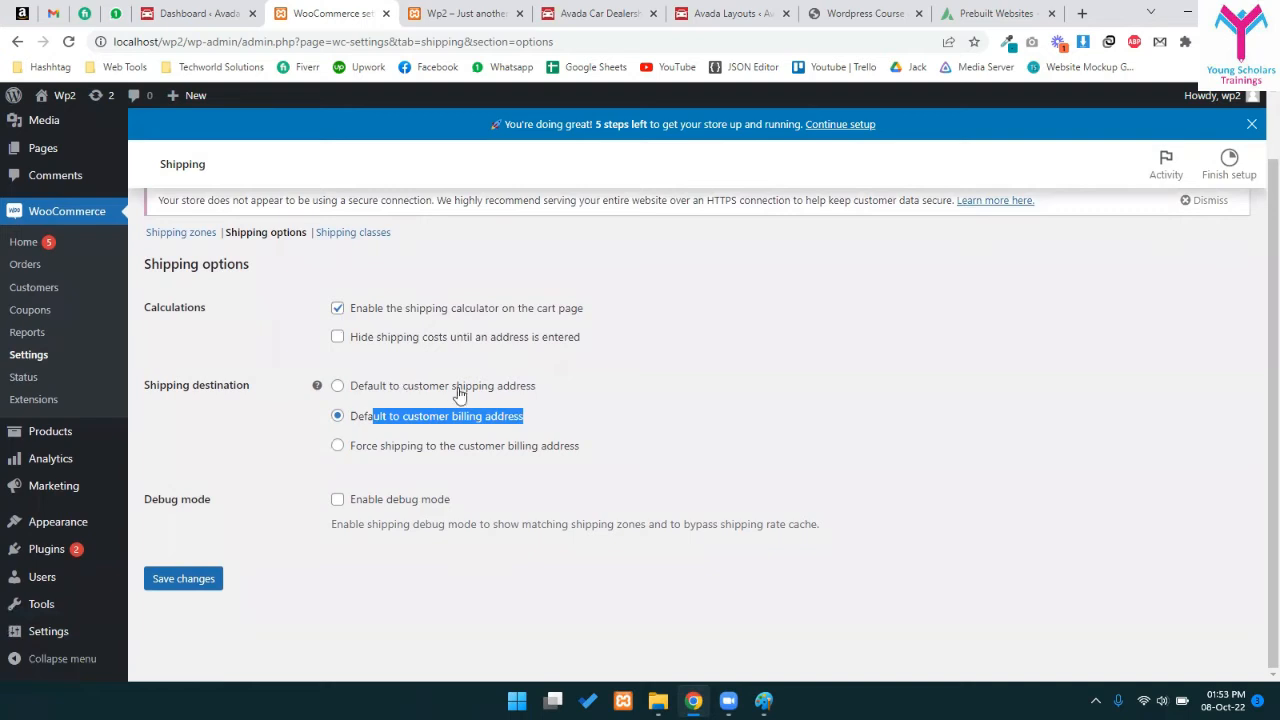
pyautogui.moveTo(418, 386); pyautogui.dragTo(590, 398)
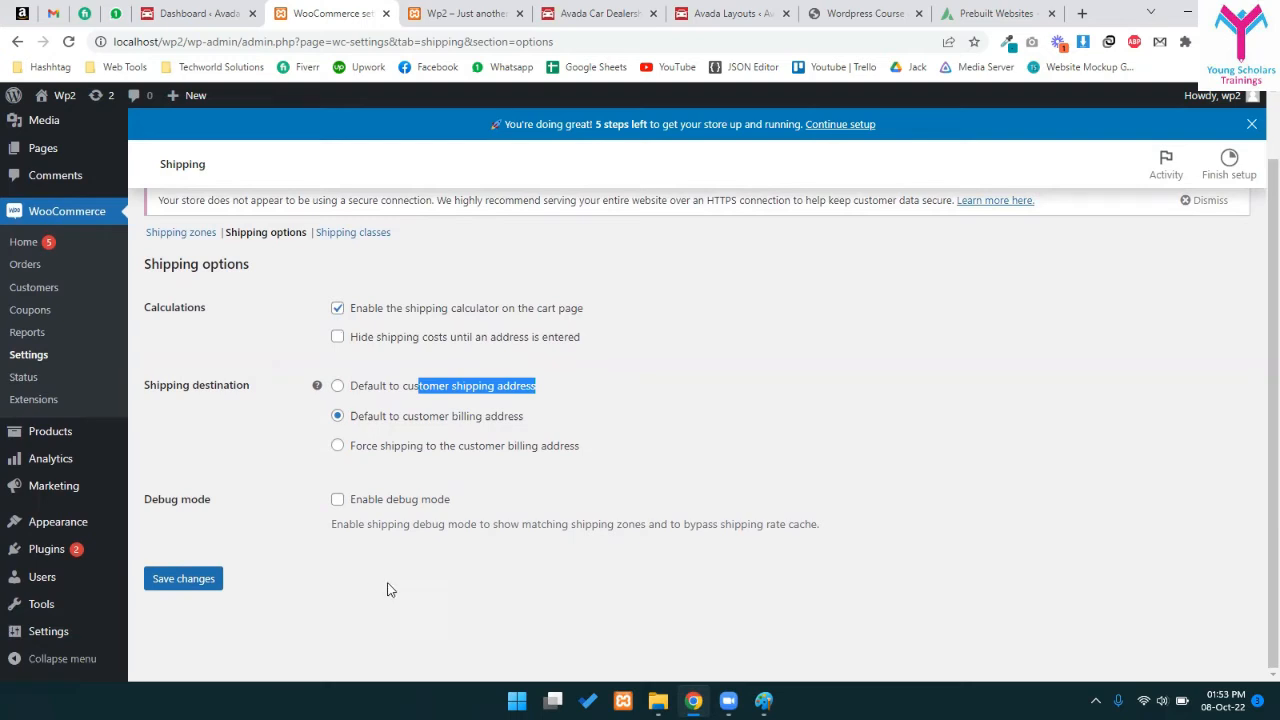
pyautogui.scroll(1, 346, 538)
pyautogui.scroll(1, 346, 533)
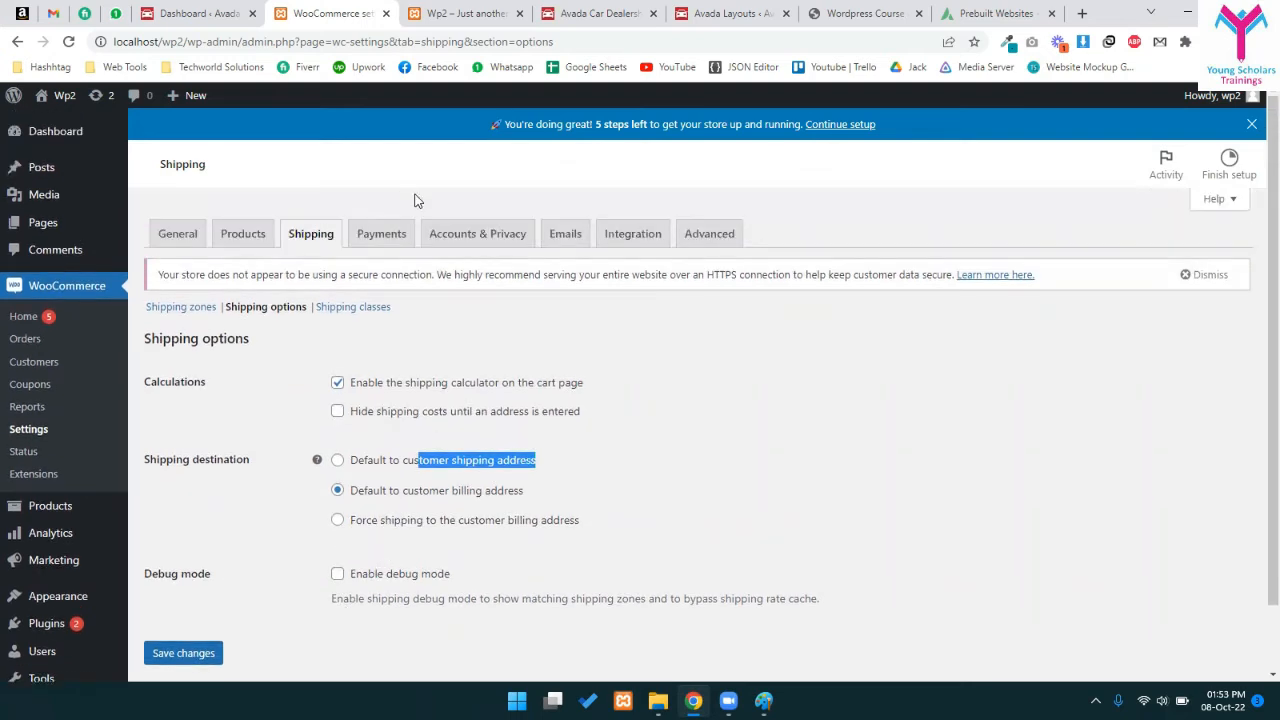
pyautogui.click(380, 234)
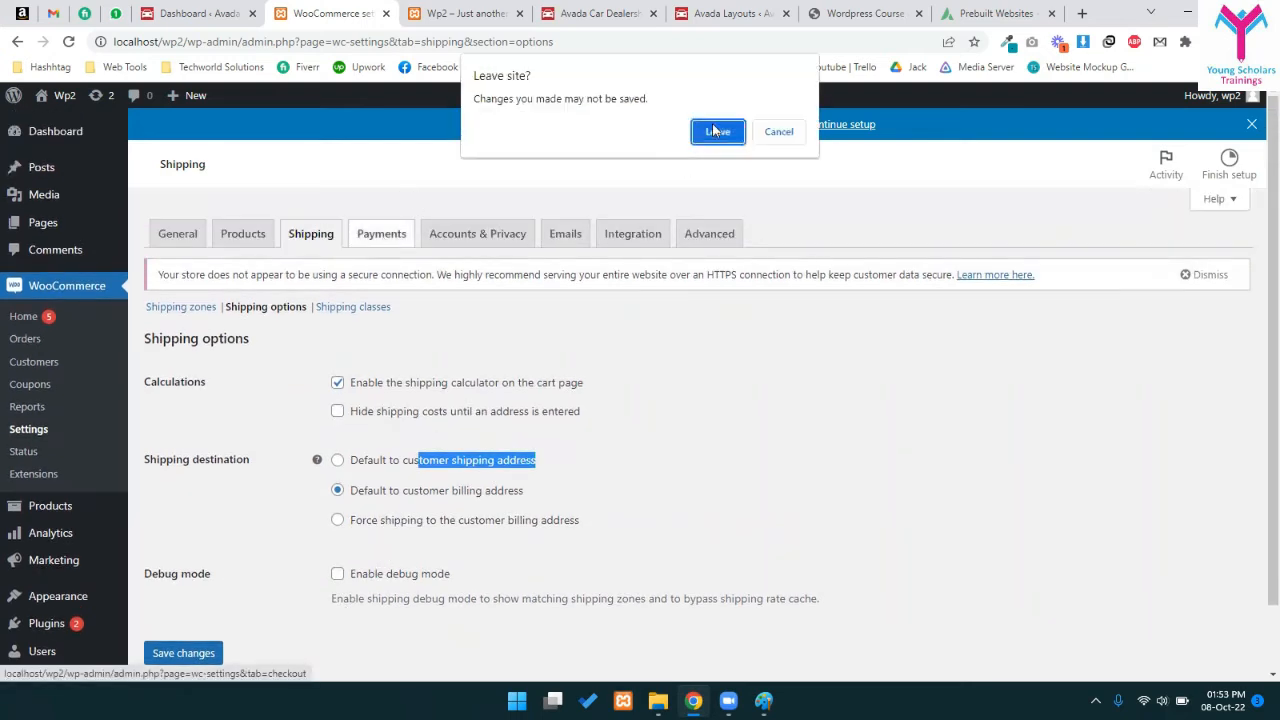
# - Leave the shipping page and switch Cash on delivery on in the Payments list
pyautogui.click(717, 131)
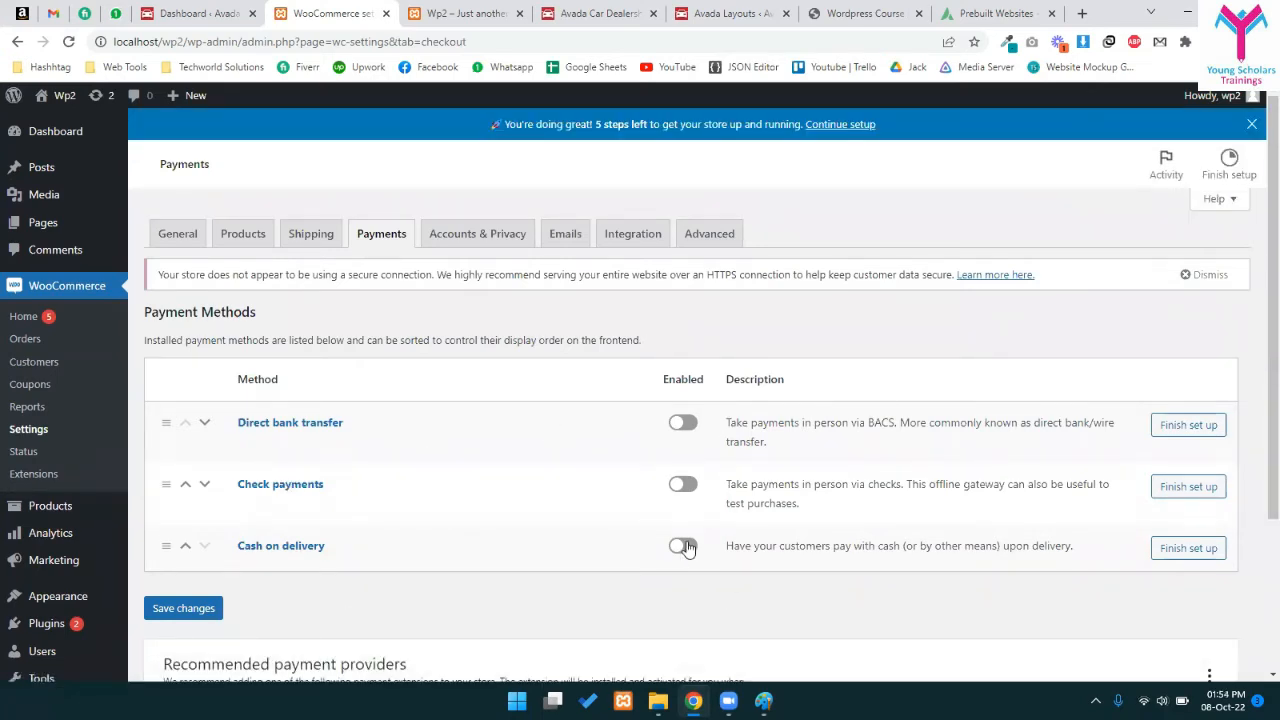
pyautogui.click(684, 546)
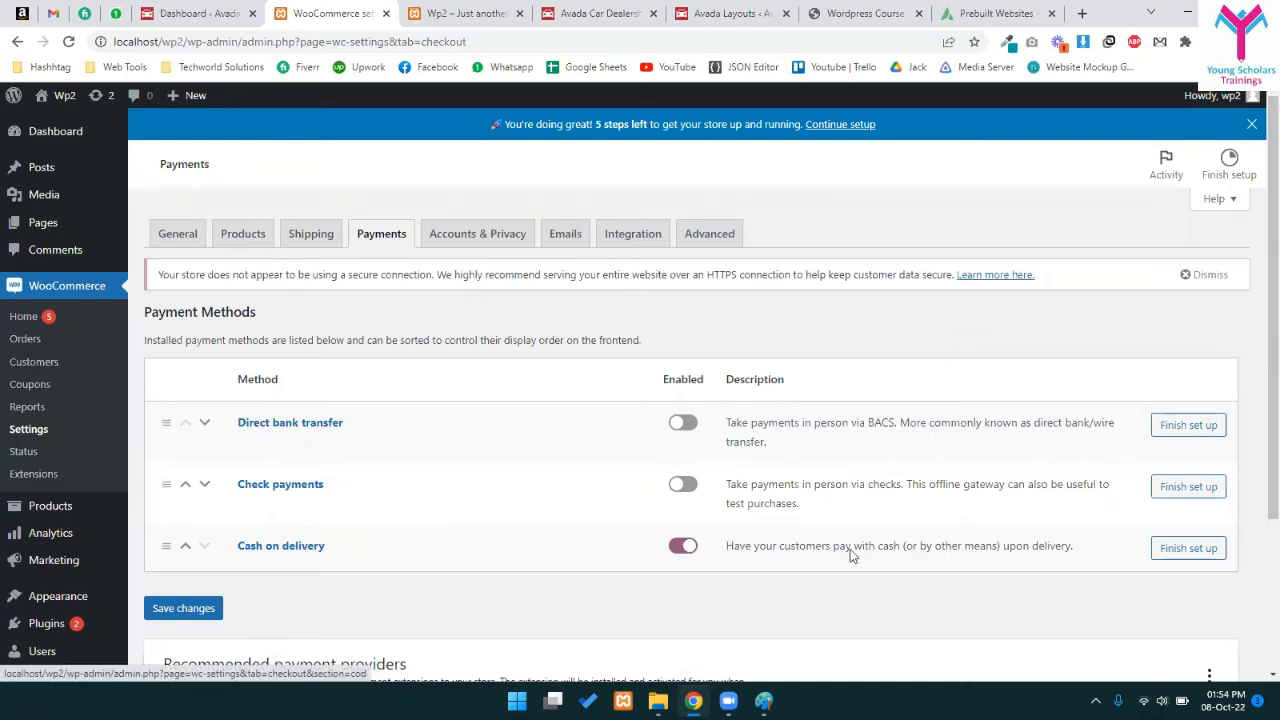
pyautogui.scroll(-2, 850, 549)
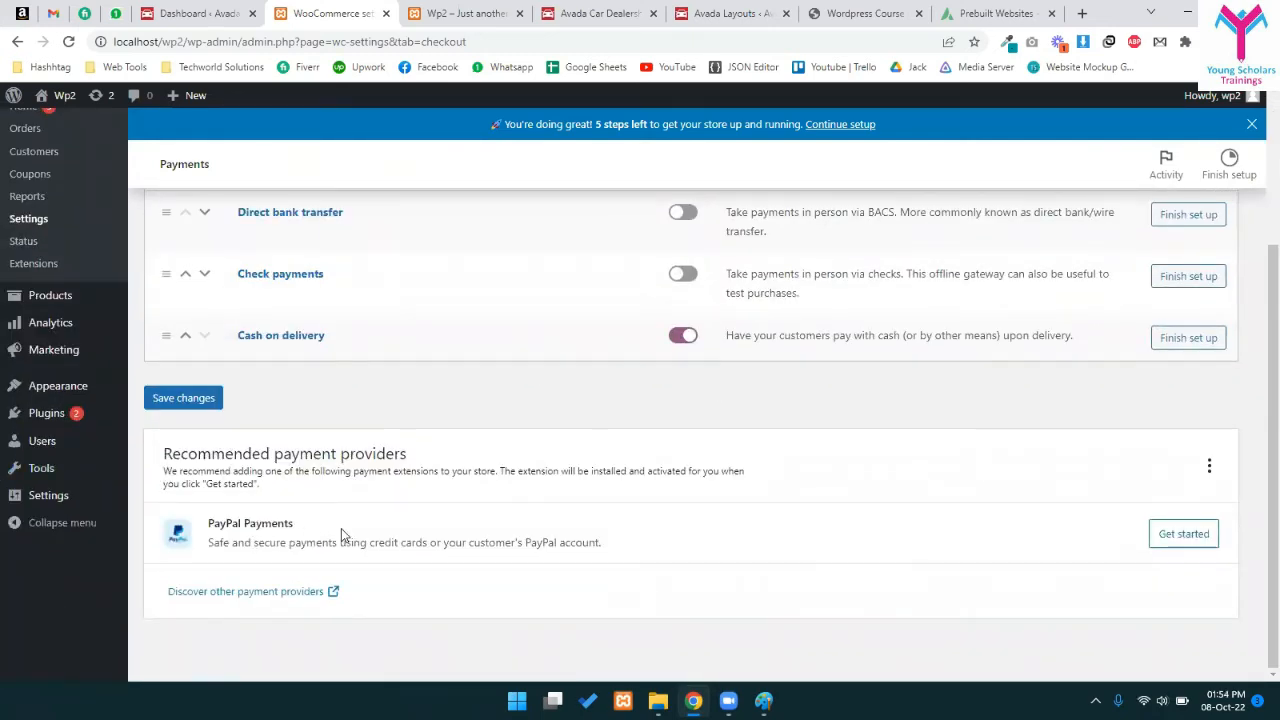
pyautogui.scroll(2, 447, 327)
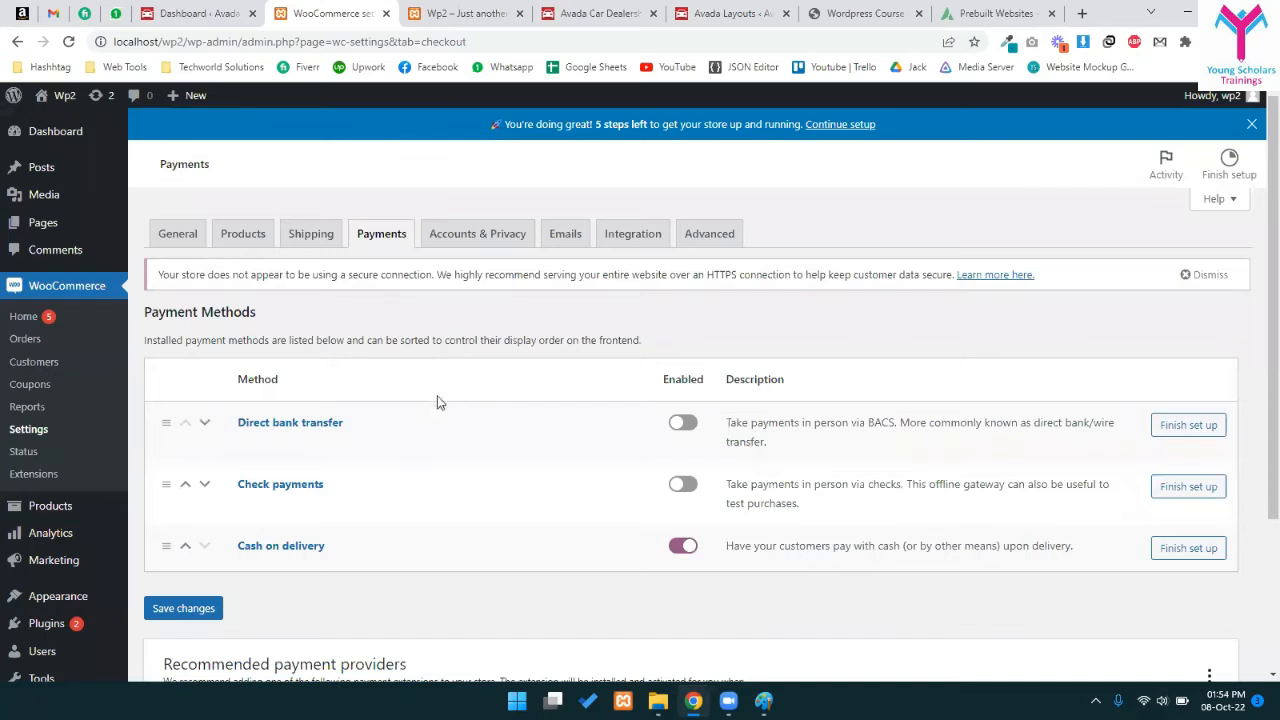
# - Open Add Plugins in a new tab and search the directory for 'woocomerce payp'
pyautogui.moveTo(80, 616)
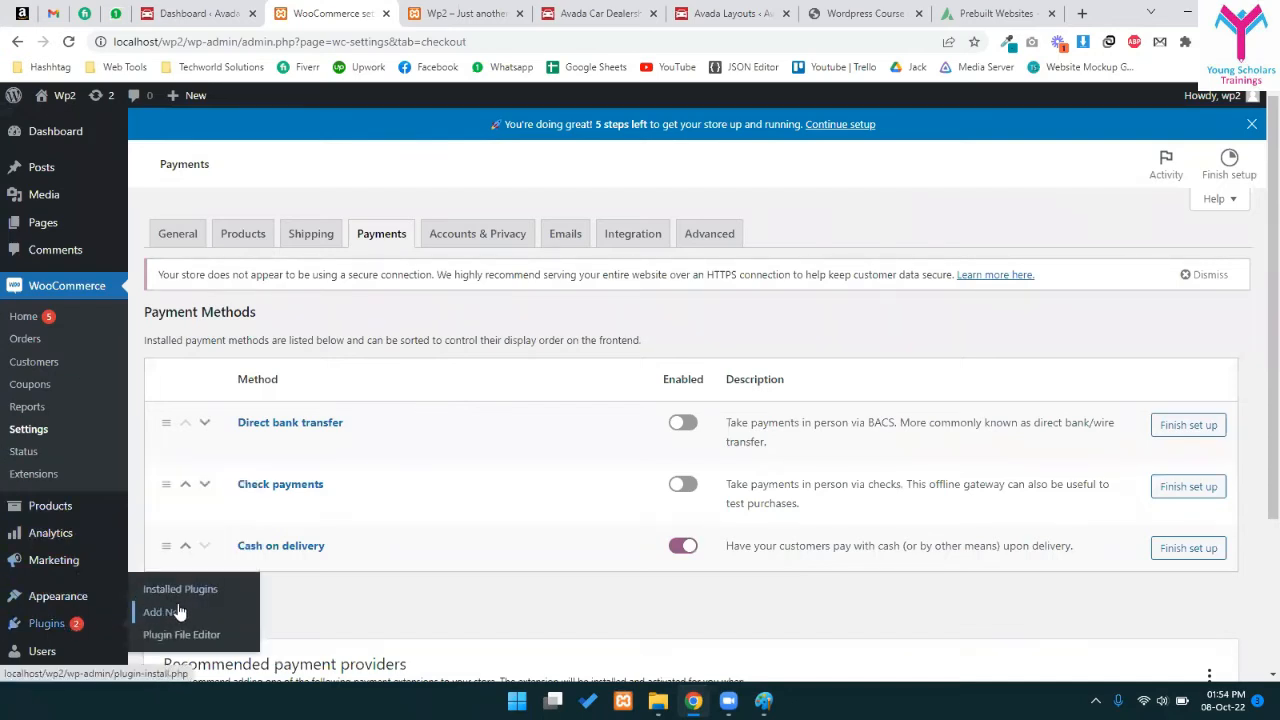
pyautogui.middleClick(172, 612)
pyautogui.click(415, 13)
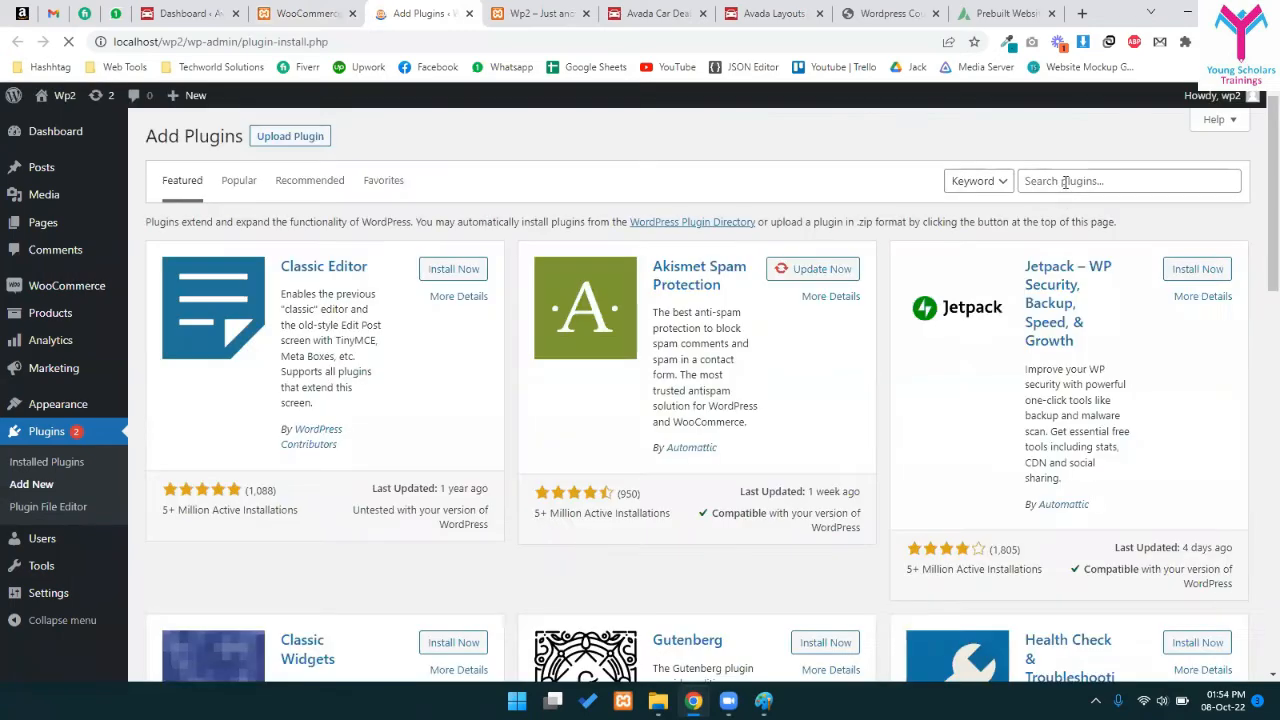
pyautogui.click(1065, 181)
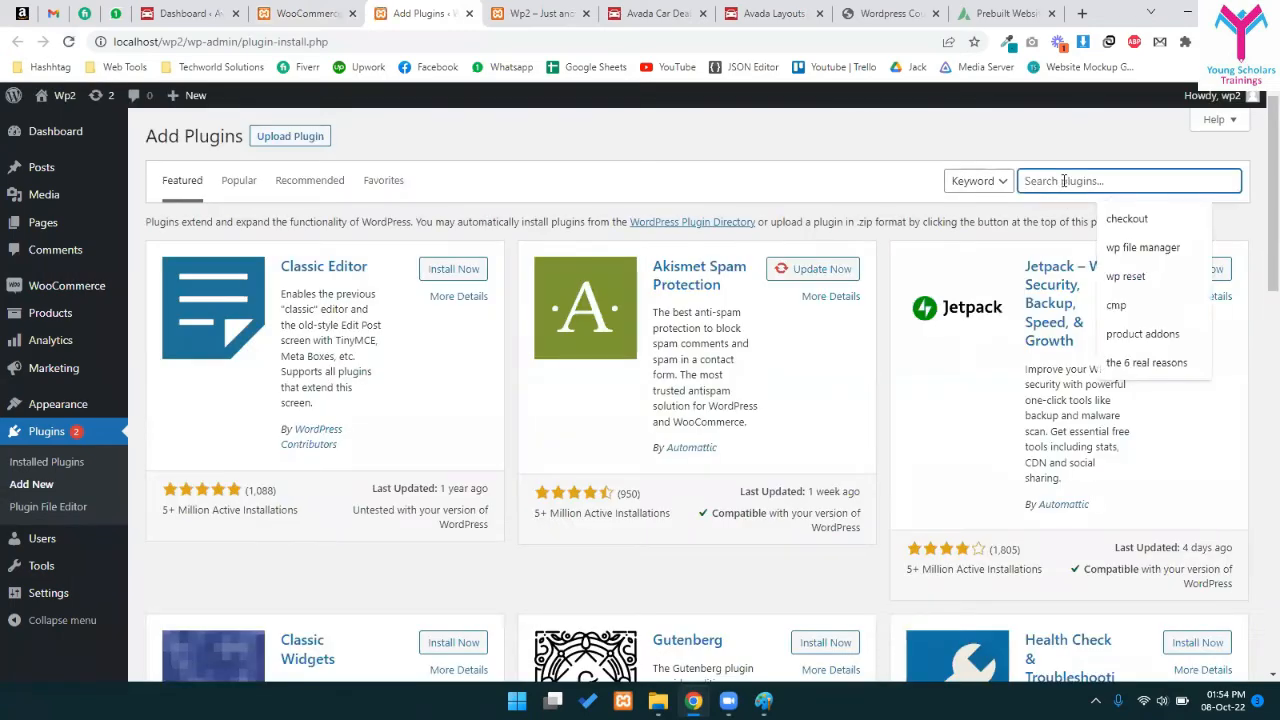
pyautogui.write('woocomerce paypal gateway')
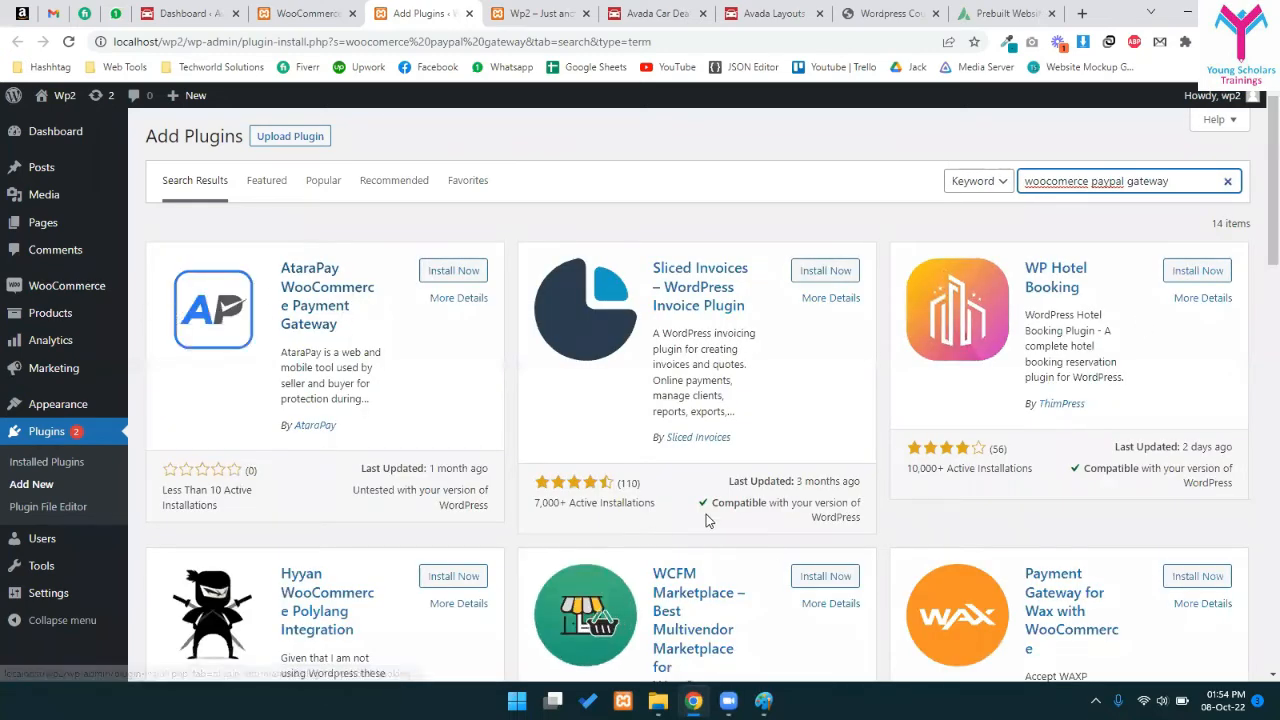
# - Correct the search to 'WooCommerce' and remove 'gateway' to find WooCommerce PayPal Payments
pyautogui.scroll(-2, 706, 514)
pyautogui.scroll(-5, 772, 497)
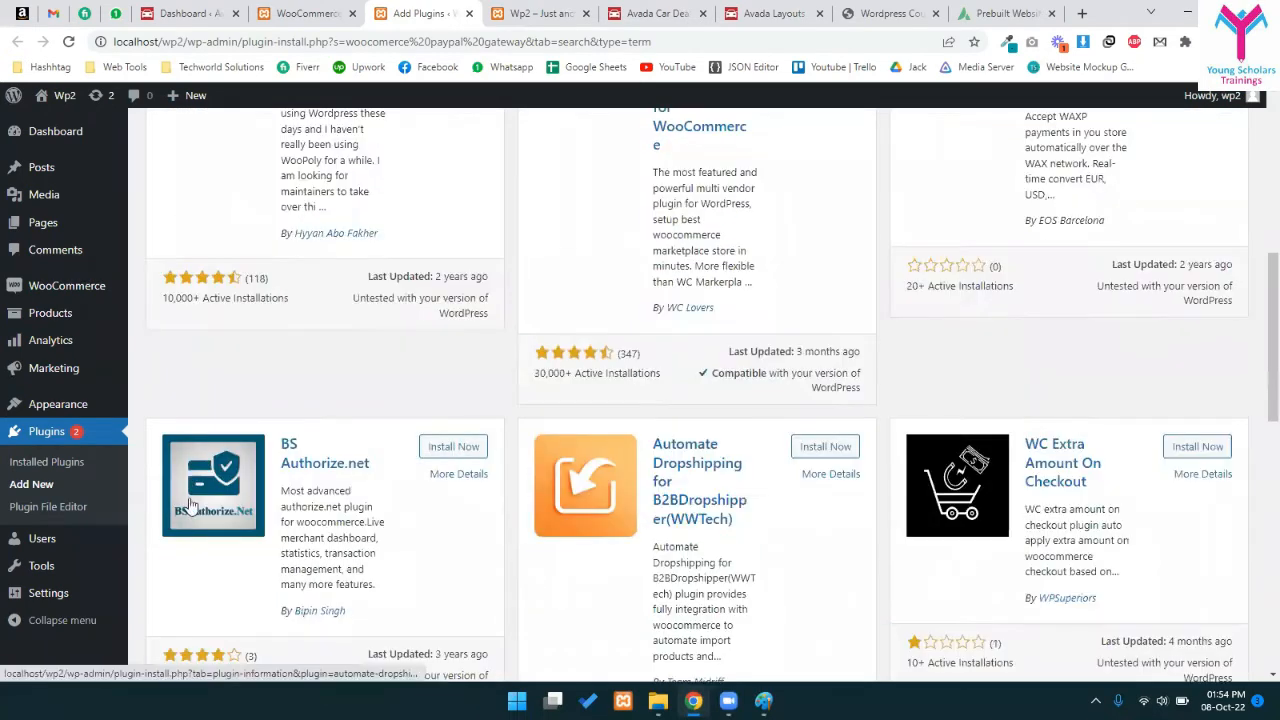
pyautogui.scroll(-3, 678, 548)
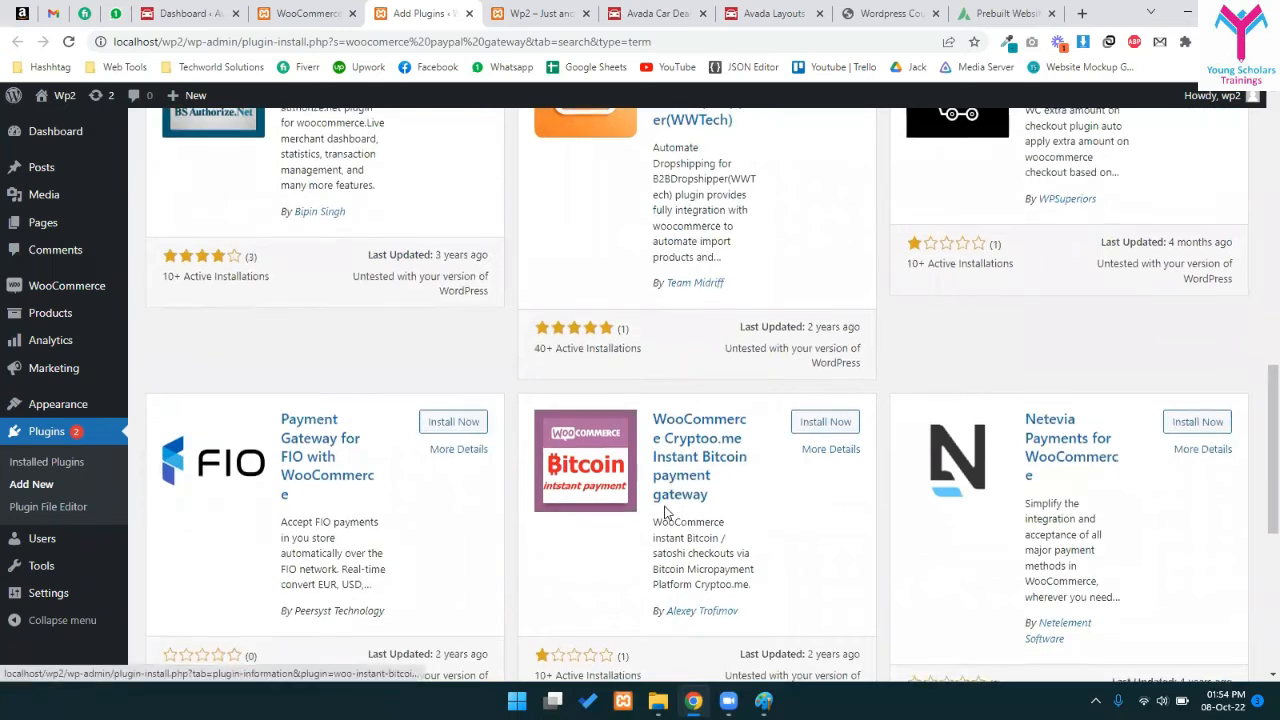
pyautogui.scroll(8, 586, 517)
pyautogui.rightClick(1062, 184)
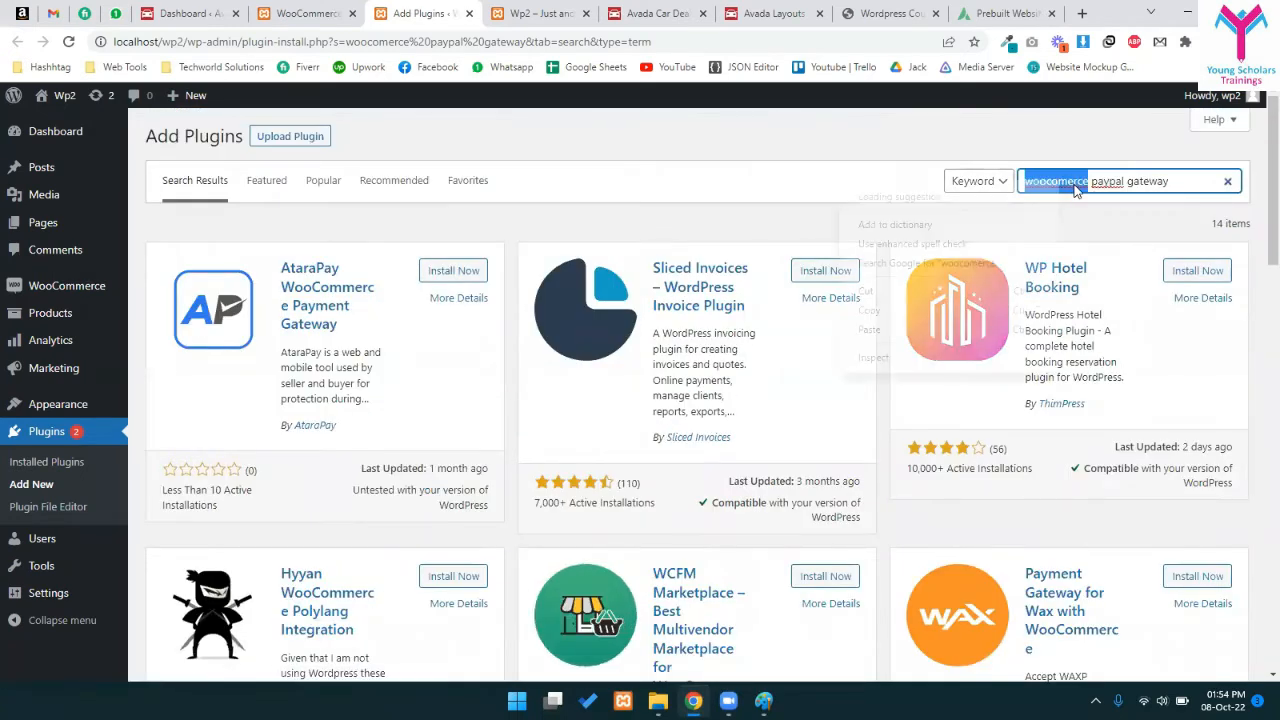
pyautogui.click(1050, 198)
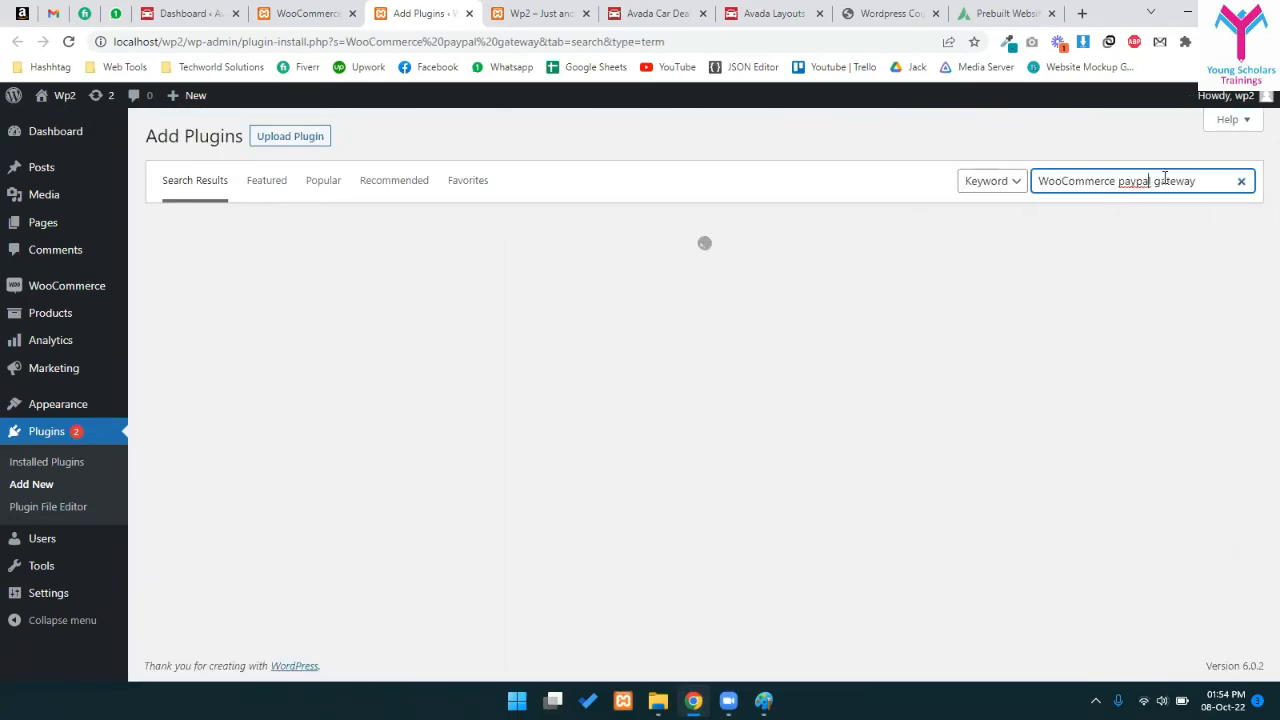
pyautogui.doubleClick(1183, 180)
pyautogui.press('BackSpace')
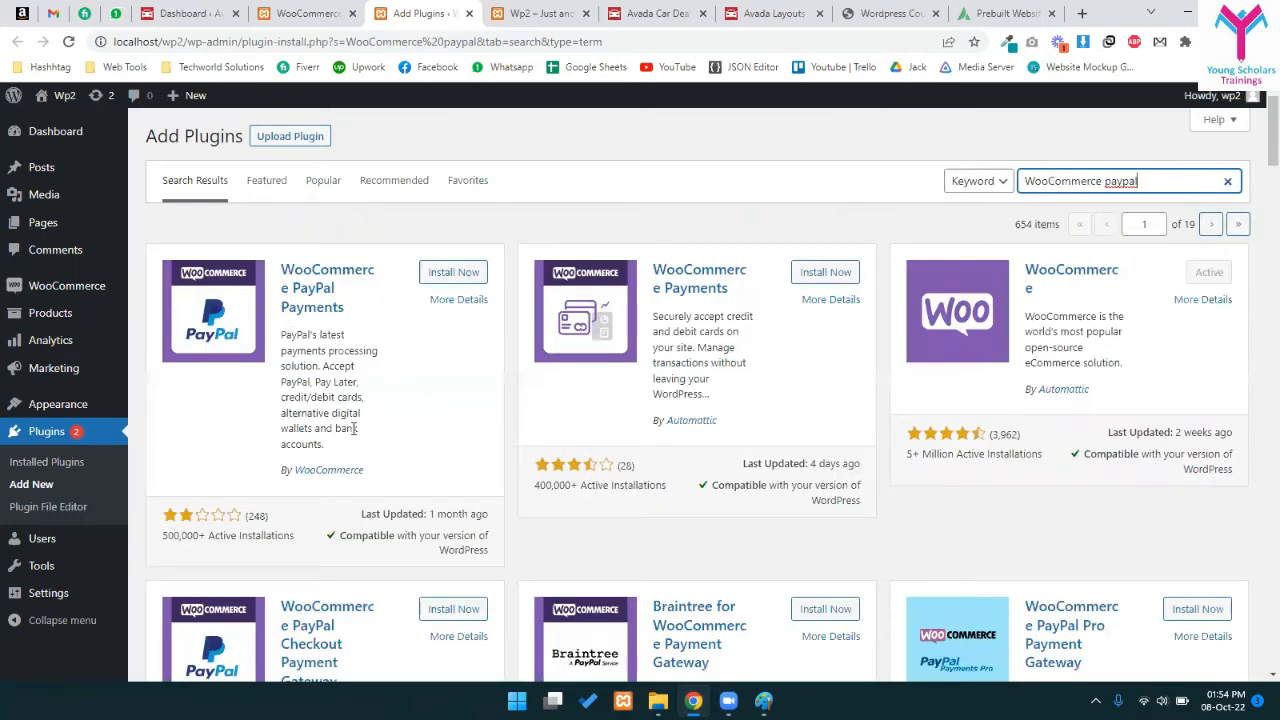
pyautogui.moveTo(225, 538); pyautogui.dragTo(172, 537)
pyautogui.press('Tab')
pyautogui.click(813, 402)
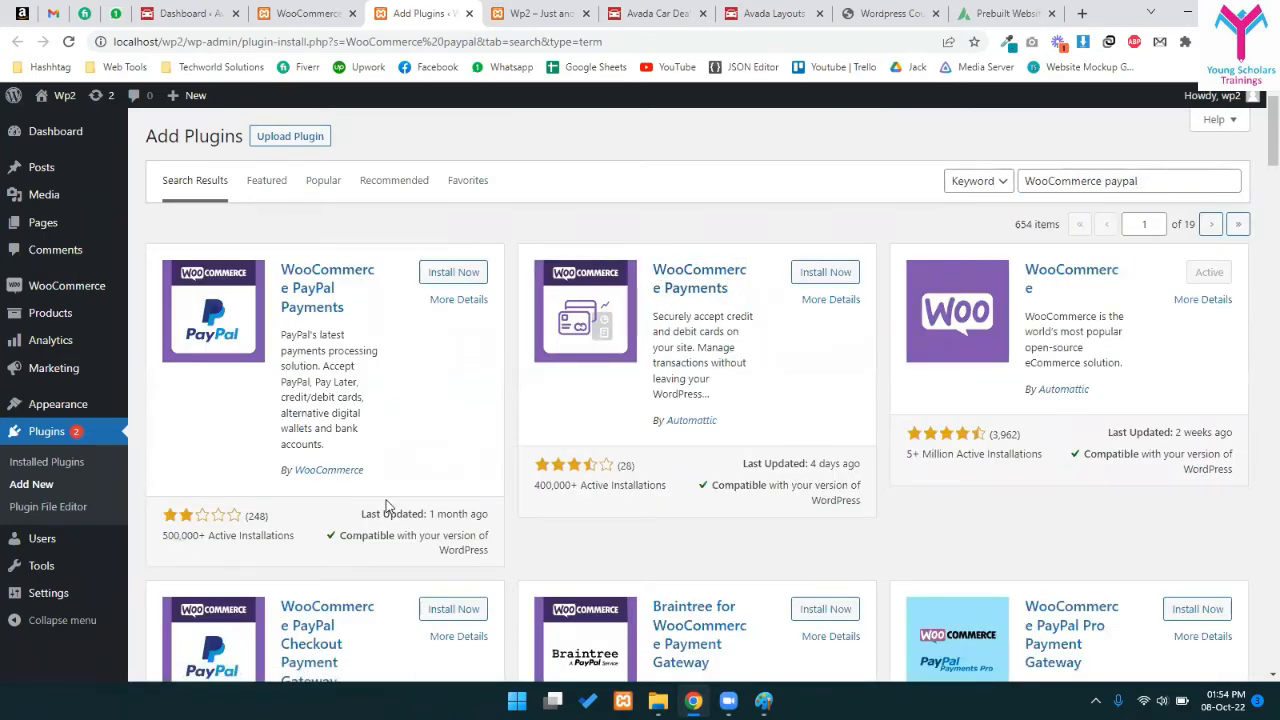
# - Install and activate the WooCommerce PayPal Payments plugin
pyautogui.click(451, 274)
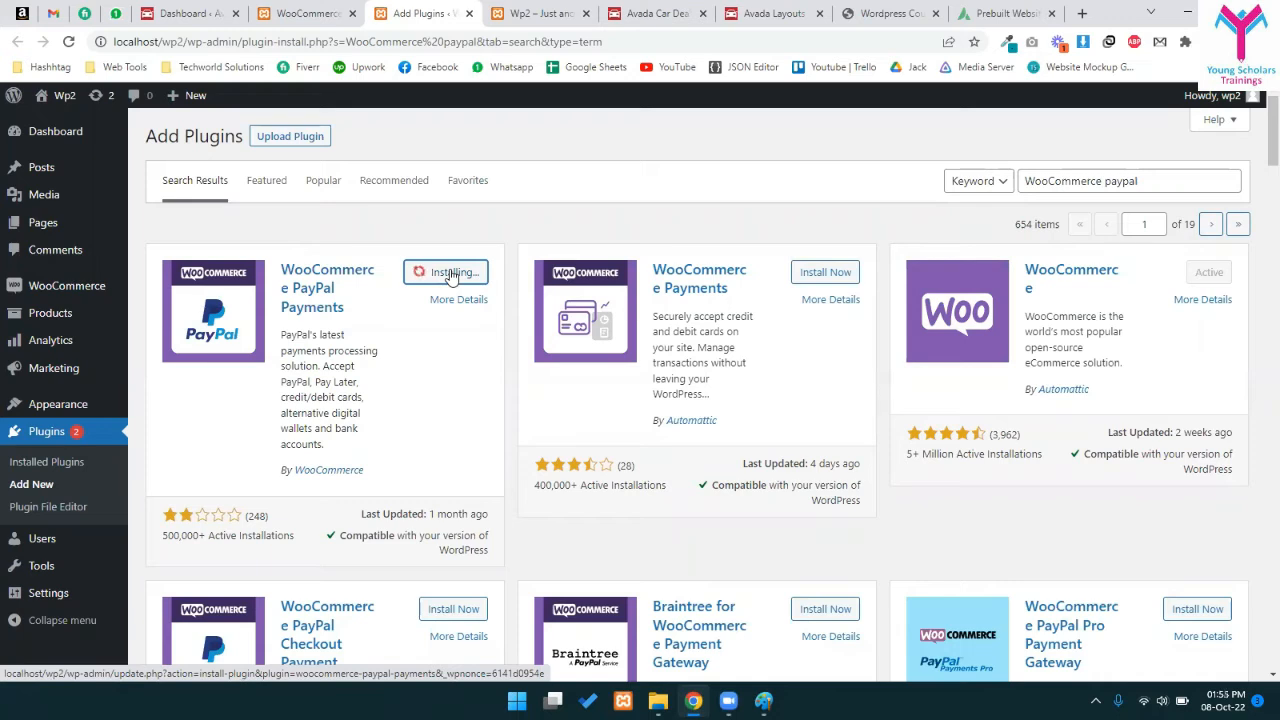
pyautogui.scroll(-3, 451, 278)
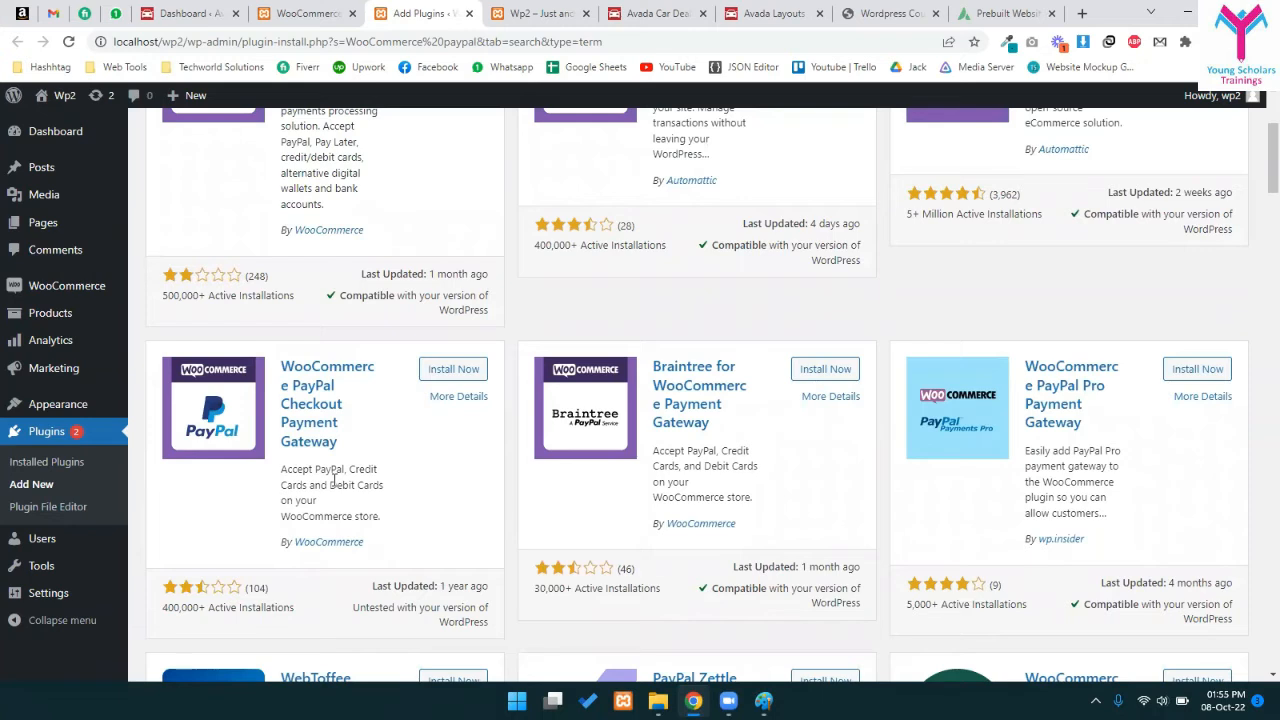
pyautogui.scroll(3, 333, 480)
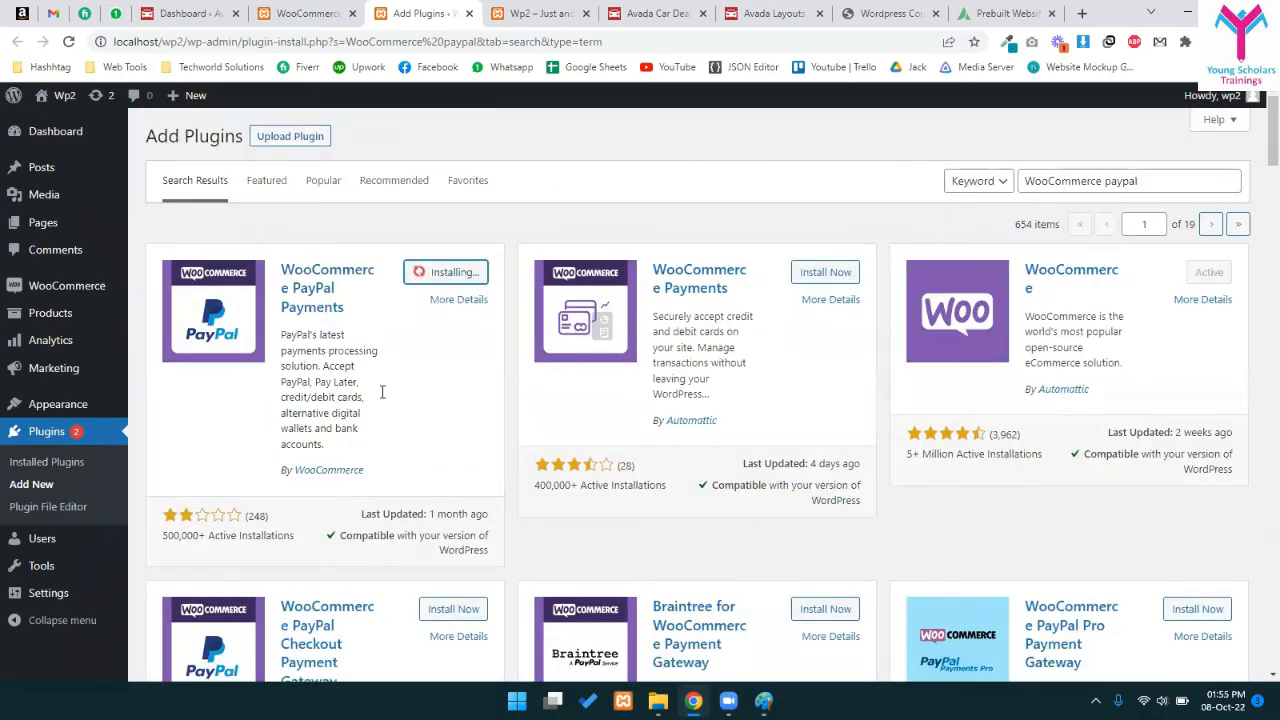
pyautogui.moveTo(297, 335); pyautogui.dragTo(338, 450)
pyautogui.click(392, 338)
pyautogui.click(436, 276)
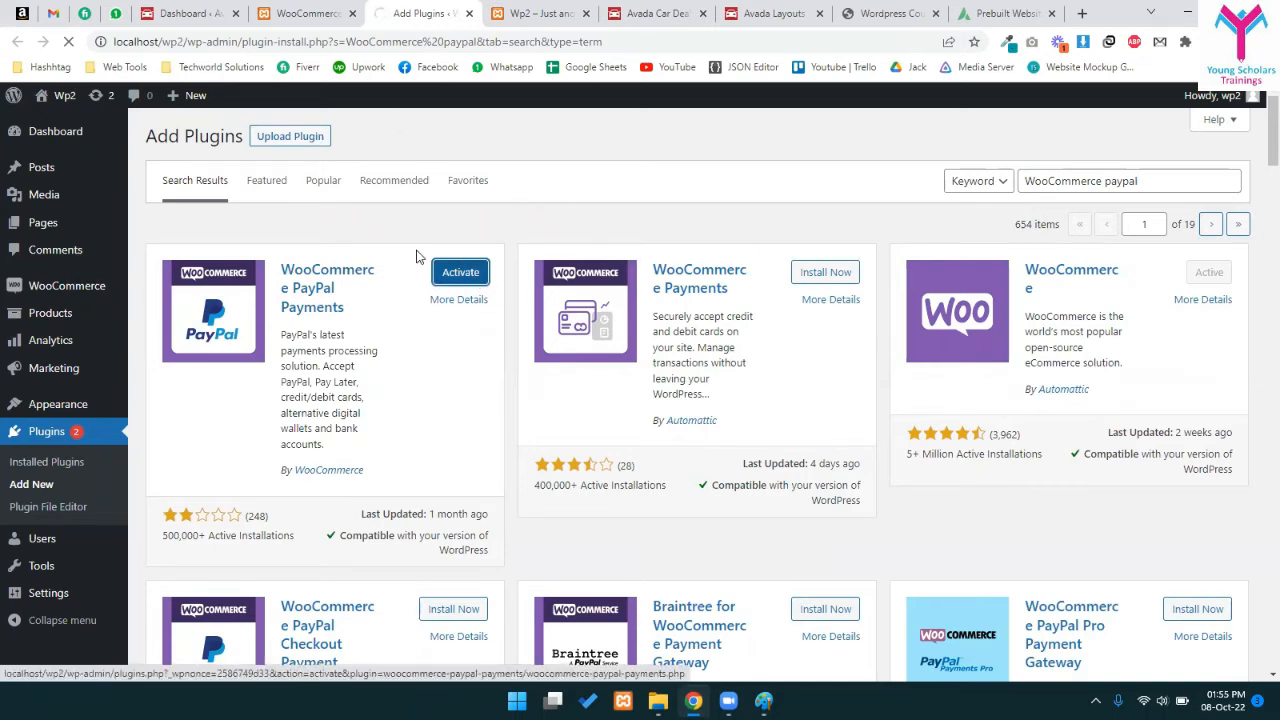
pyautogui.click(305, 10)
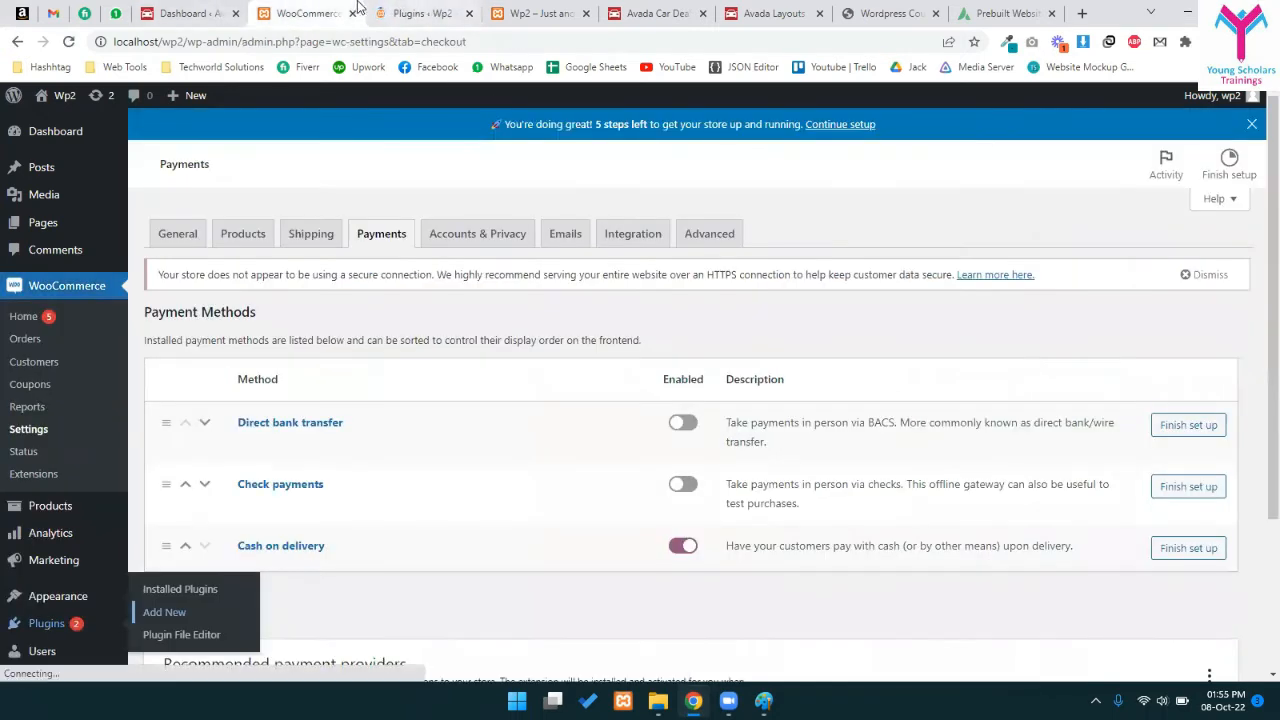
# - Reload the Payments settings, enable PayPal, and open its PayPal Checkout setup page
pyautogui.click(420, 13)
pyautogui.scroll(-3, 350, 386)
pyautogui.hotkey('ctrl', 'shift', 'Tab')
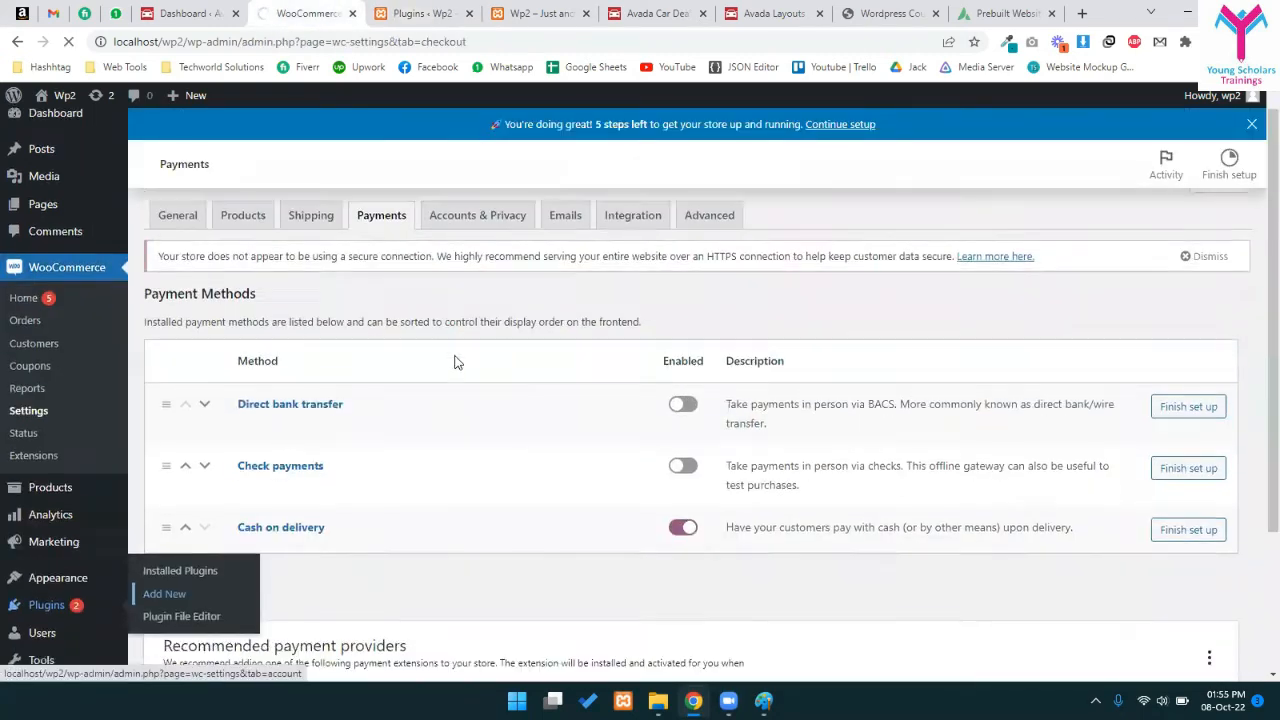
pyautogui.scroll(-3, 400, 390)
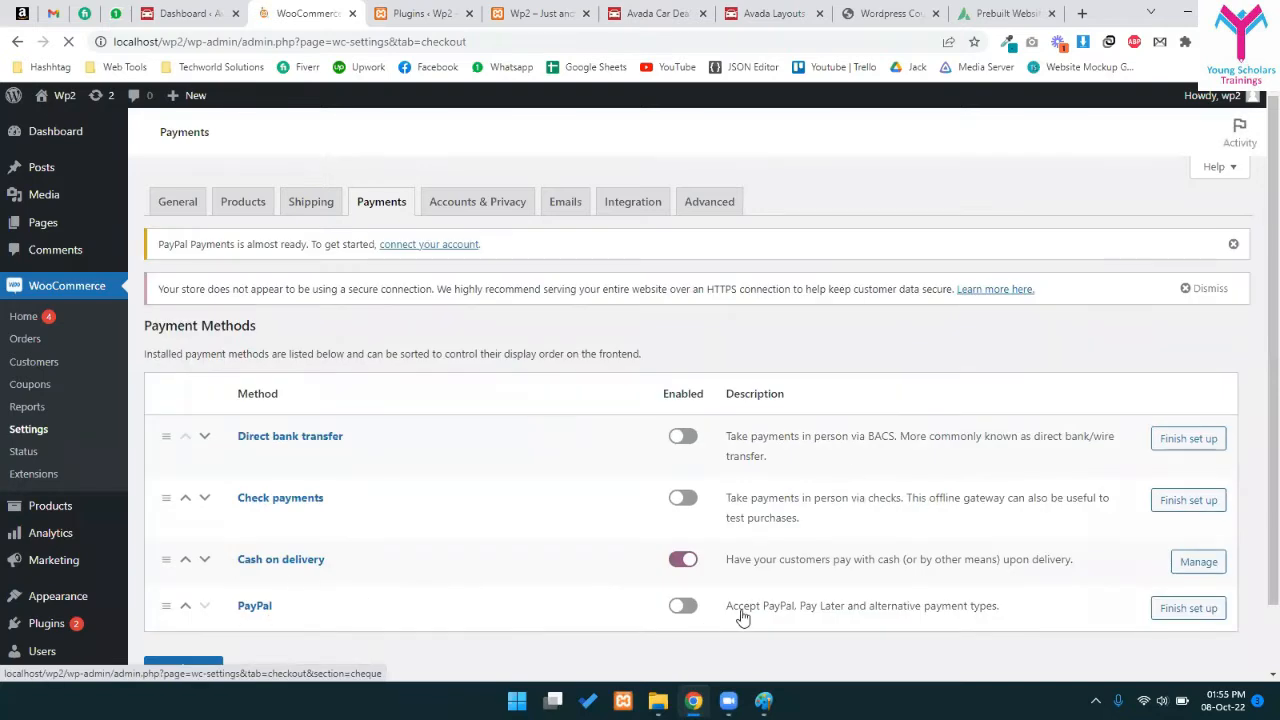
pyautogui.scroll(-1, 686, 612)
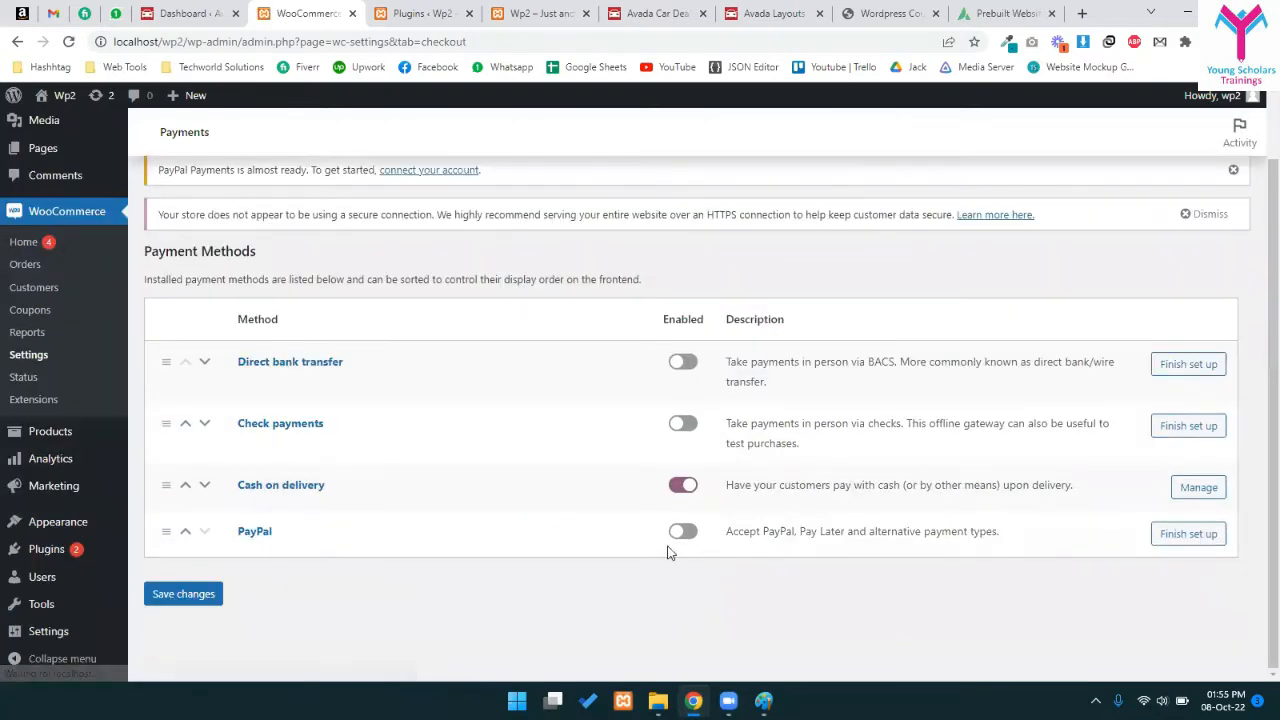
pyautogui.click(682, 531)
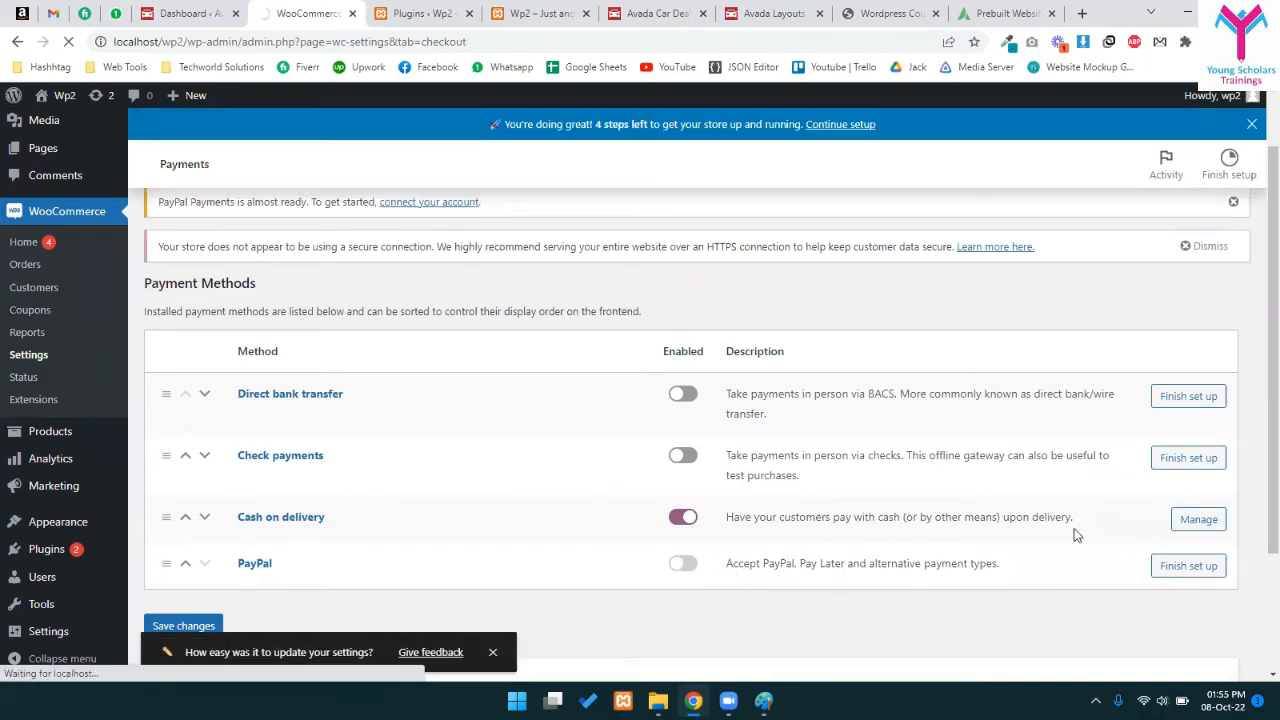
pyautogui.click(1167, 566)
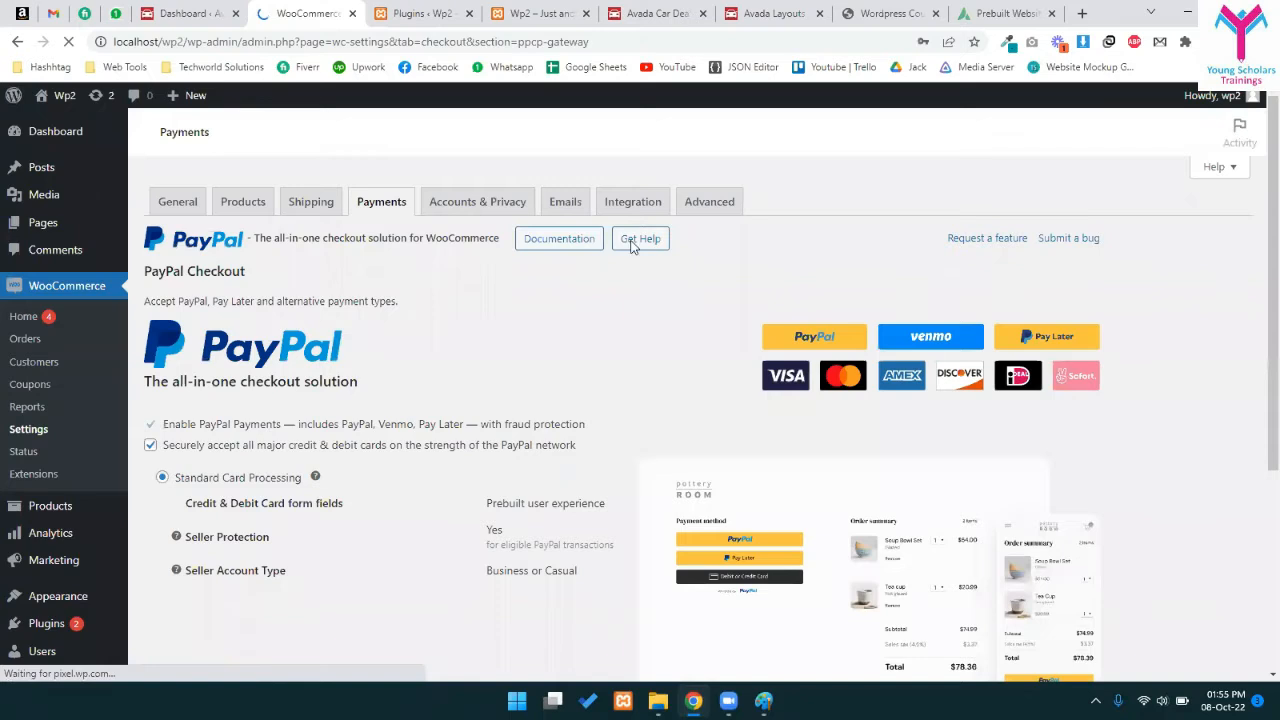
pyautogui.scroll(-2, 484, 472)
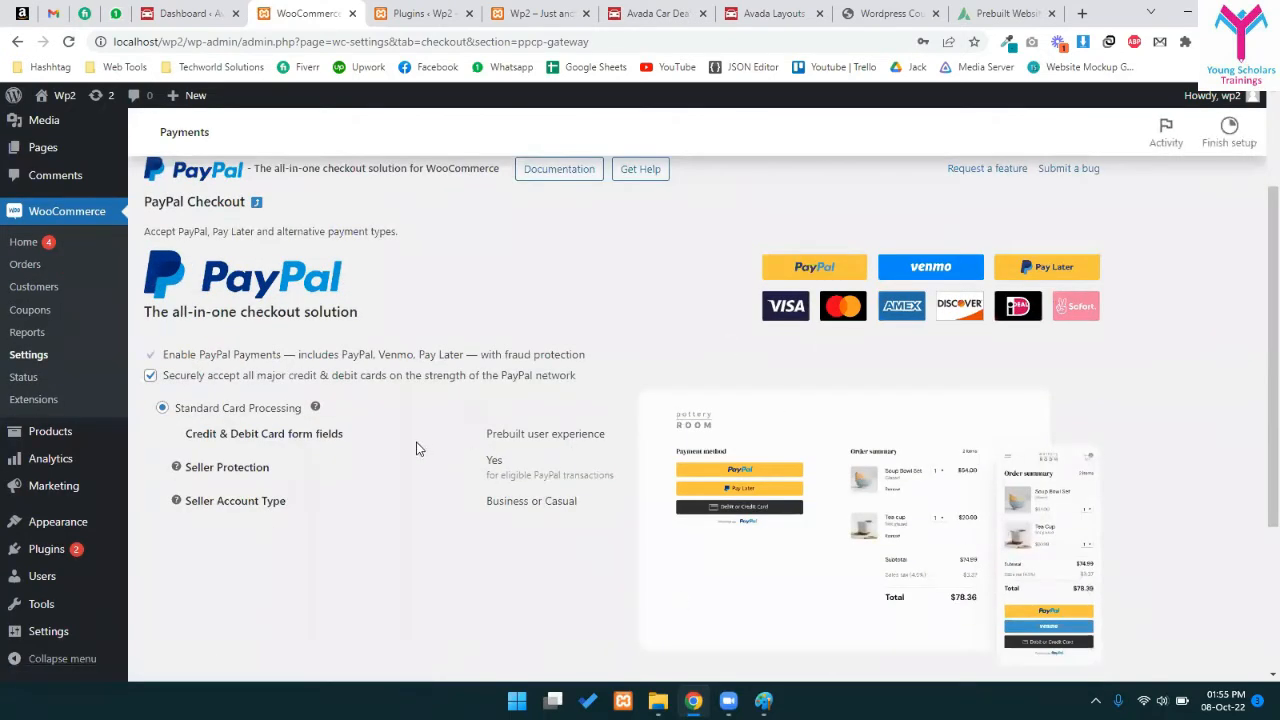
pyautogui.scroll(-2, 418, 449)
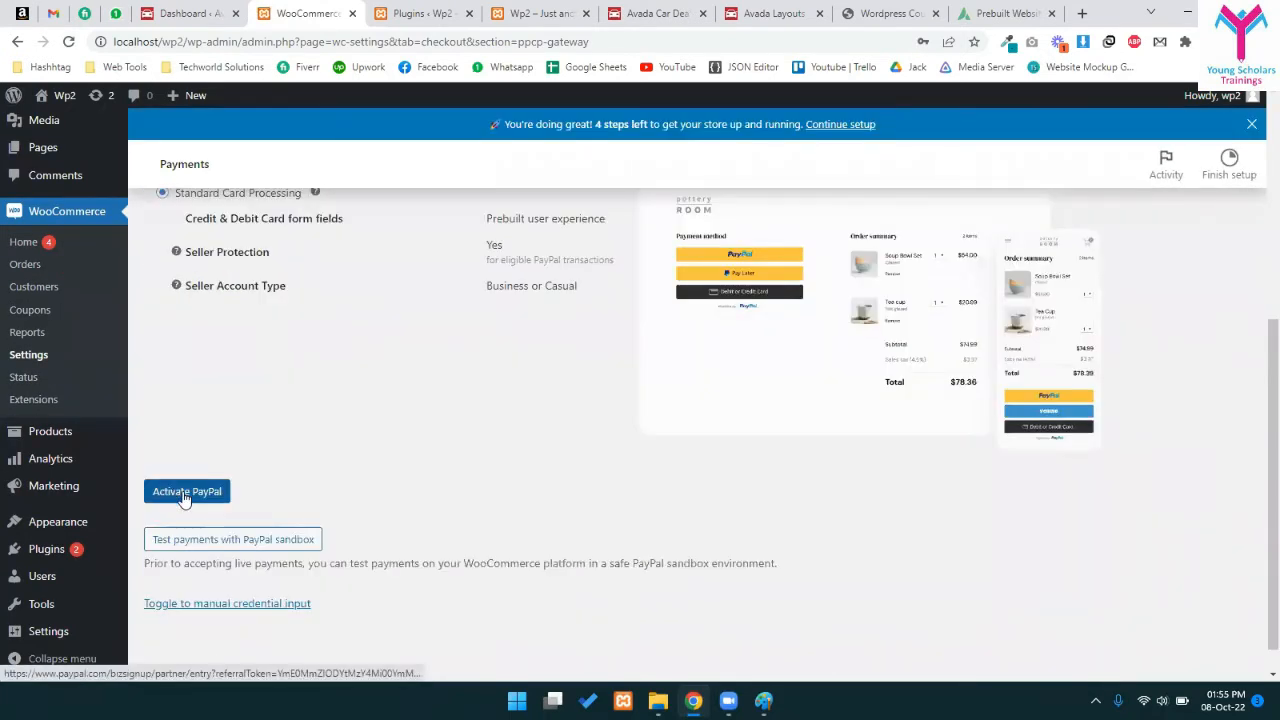
pyautogui.click(184, 494)
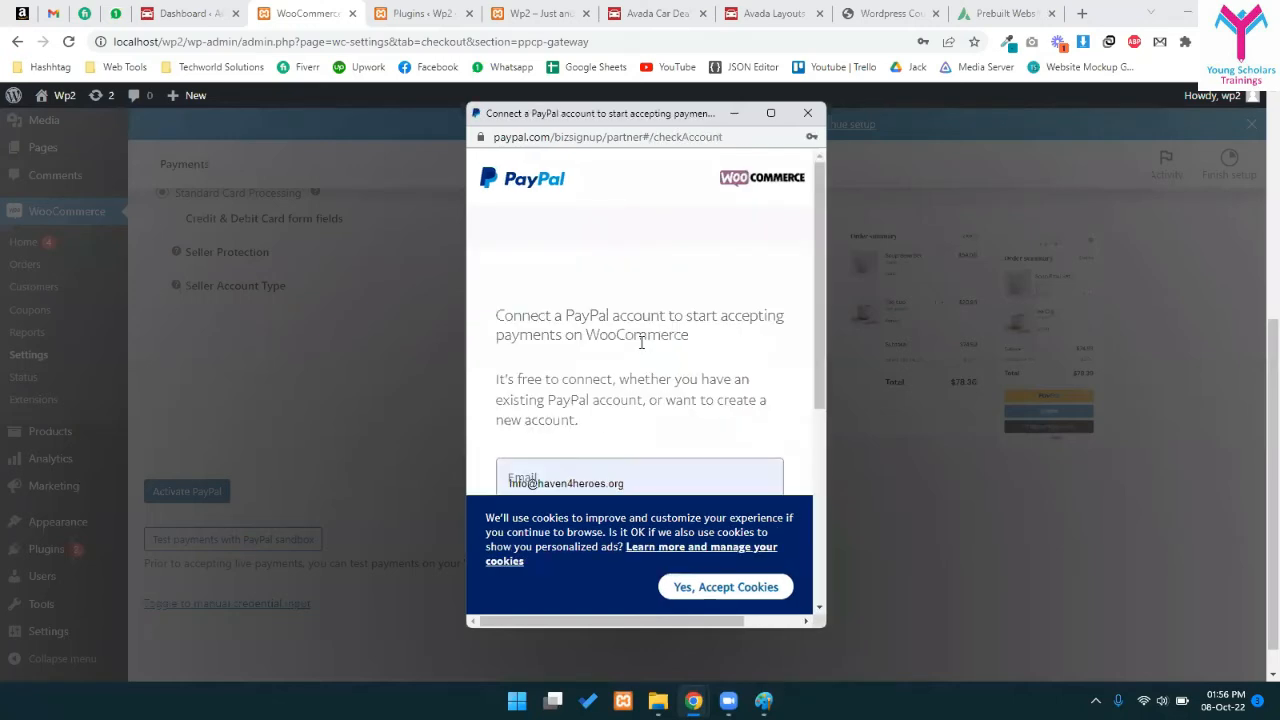
pyautogui.scroll(-2, 586, 457)
pyautogui.doubleClick(613, 322)
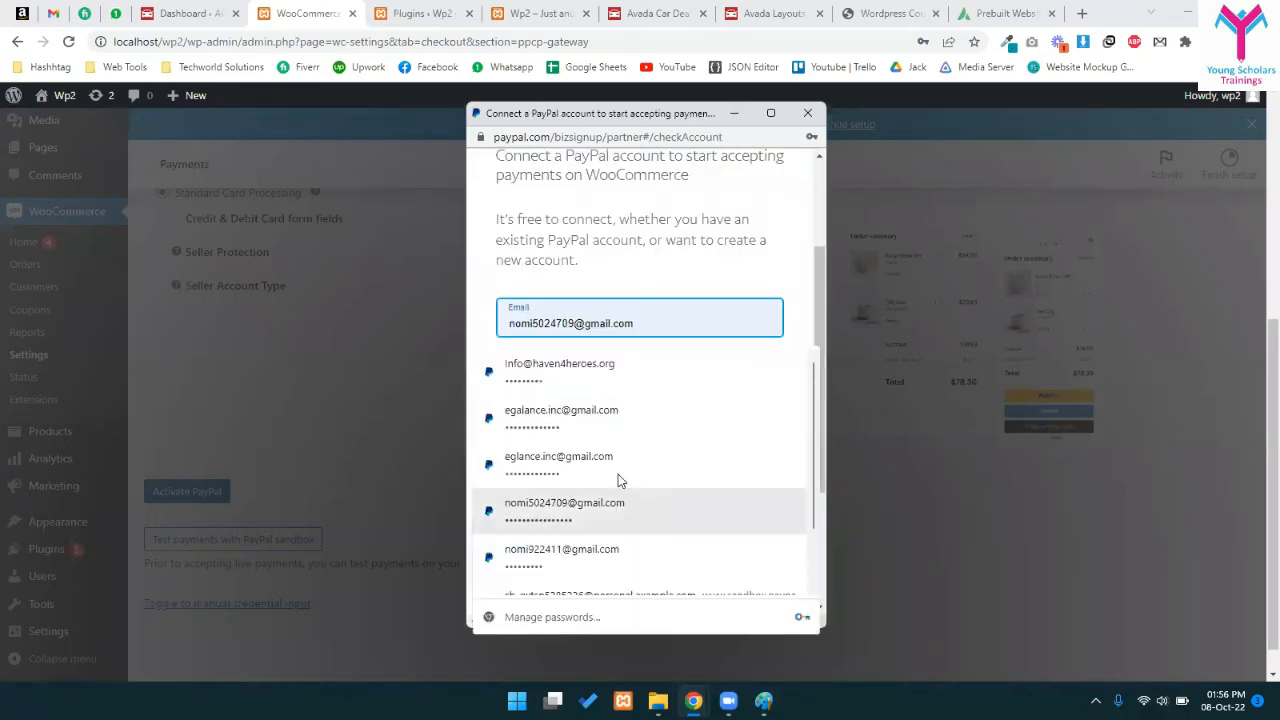
pyautogui.scroll(-2, 618, 490)
pyautogui.click(617, 518)
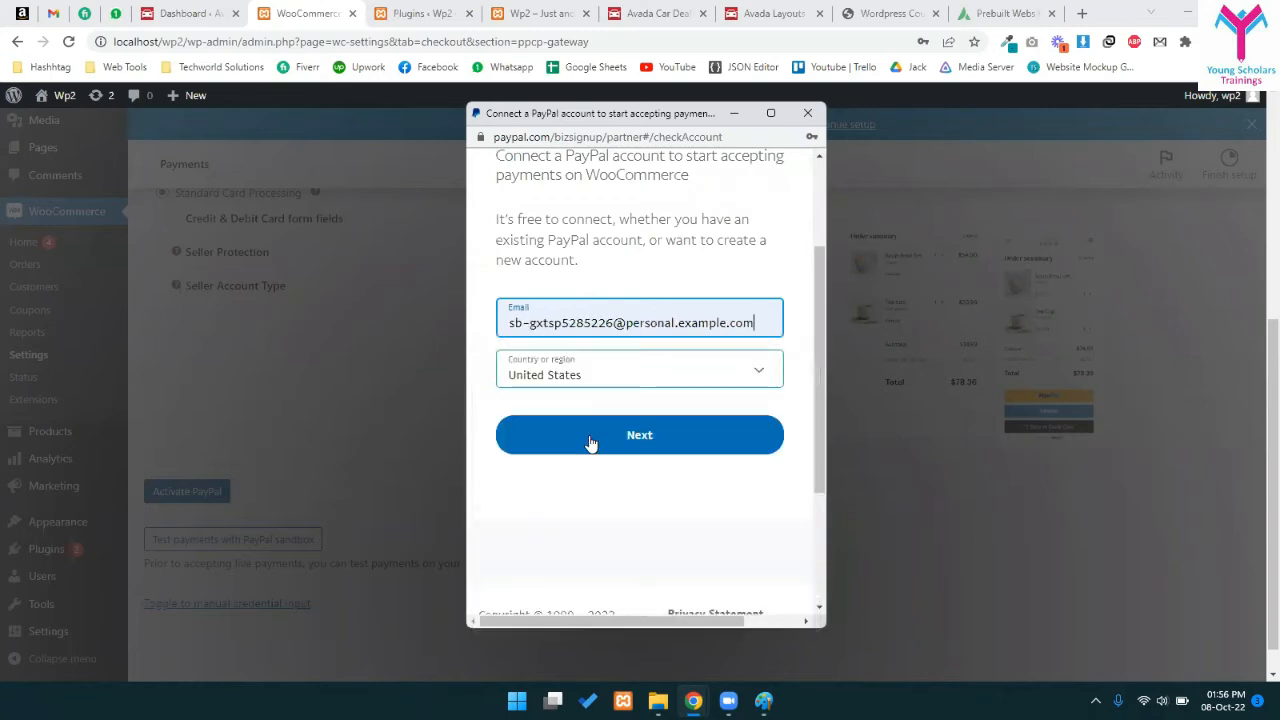
pyautogui.click(600, 429)
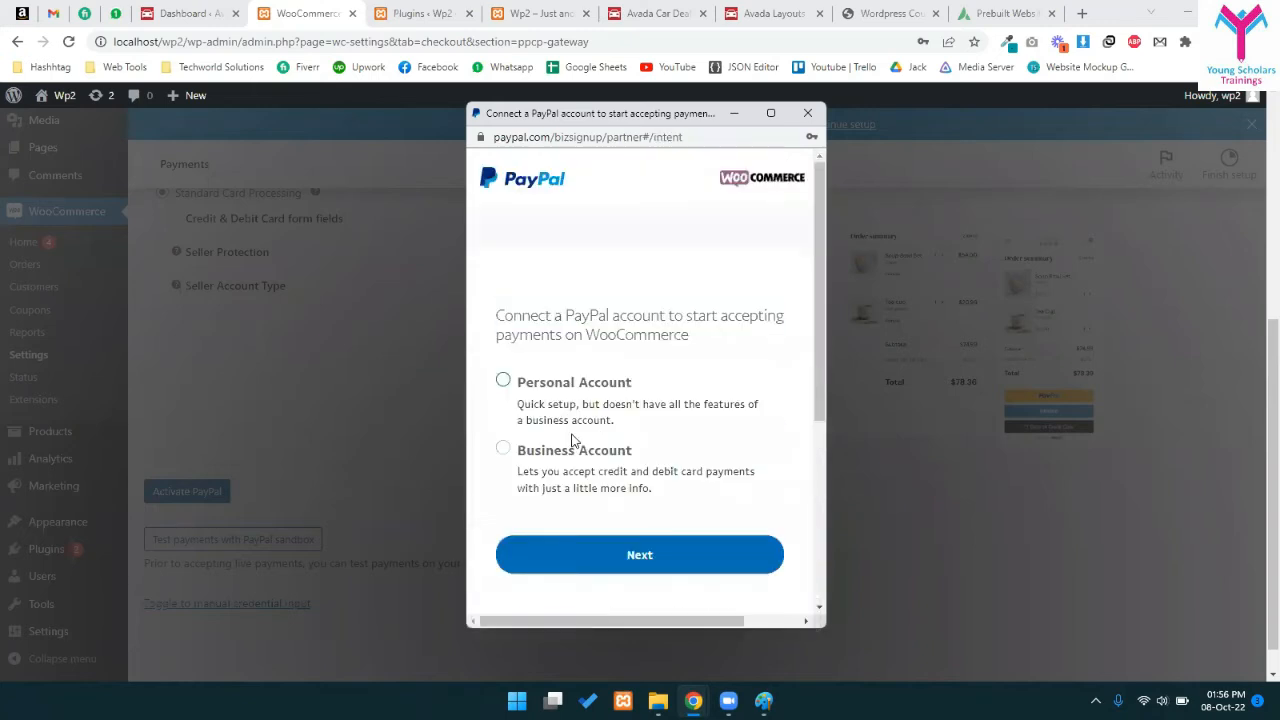
pyautogui.scroll(-3, 575, 430)
pyautogui.click(642, 306)
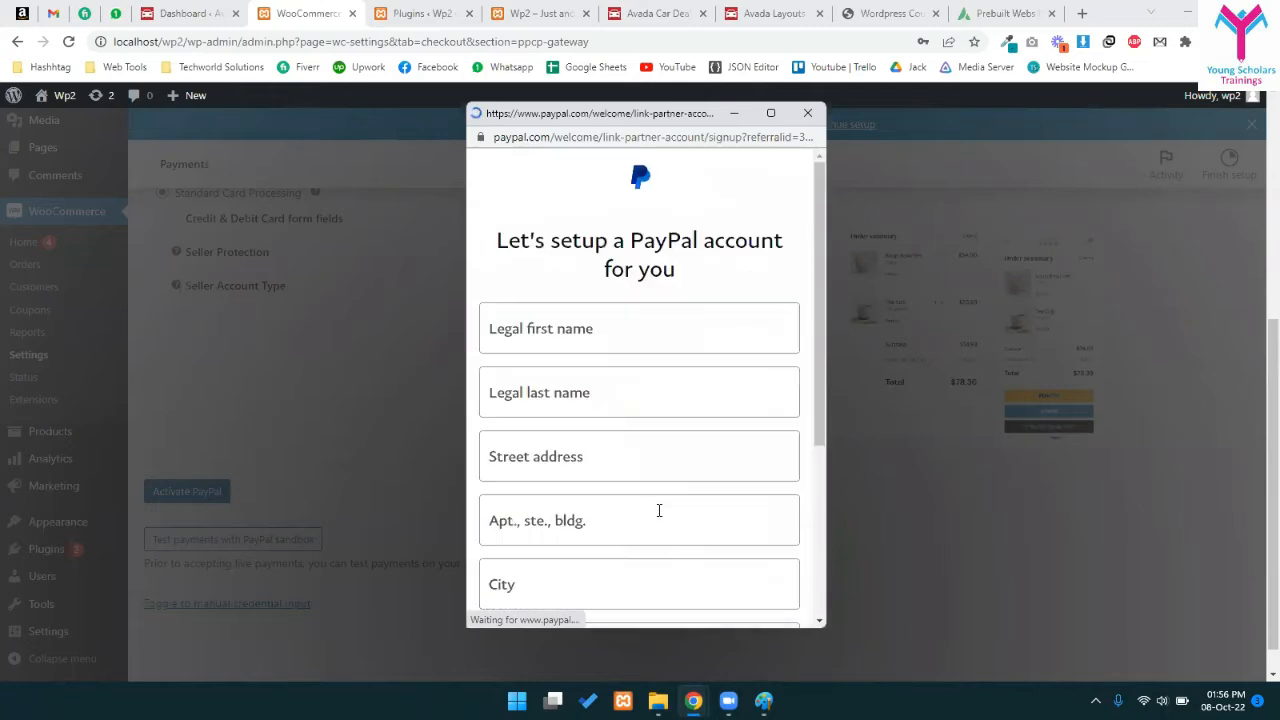
pyautogui.scroll(-5, 620, 440)
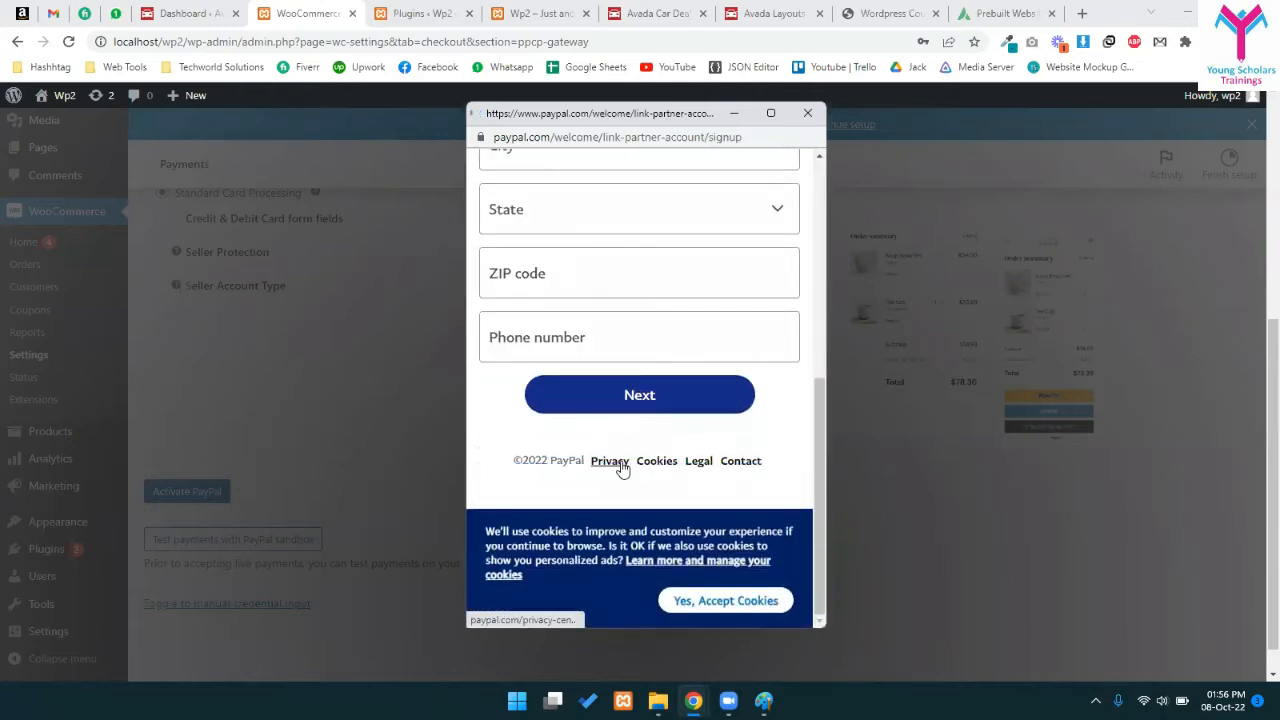
pyautogui.click(808, 113)
pyautogui.scroll(5, 226, 434)
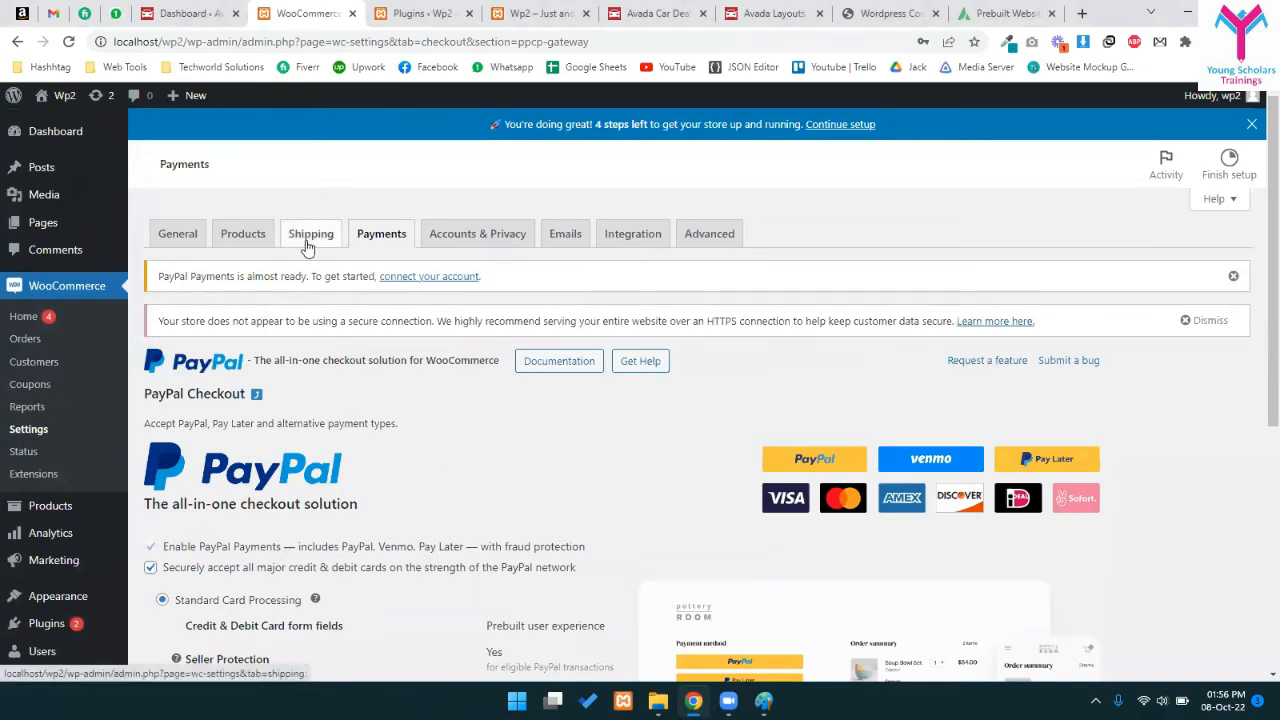
# - Open Accounts & Privacy and review the guest checkout options, which allow guest ordering
pyautogui.click(462, 232)
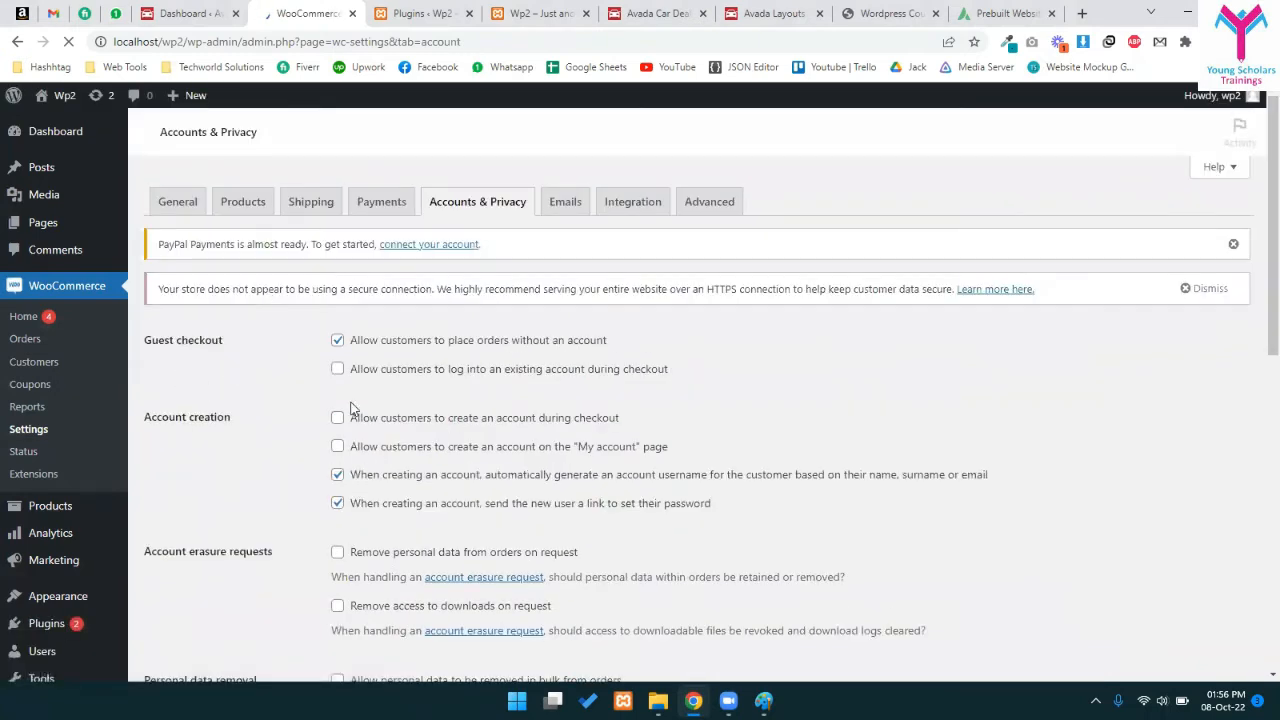
pyautogui.moveTo(171, 333); pyautogui.dragTo(228, 350)
pyautogui.click(234, 344)
pyautogui.moveTo(381, 342); pyautogui.dragTo(615, 346)
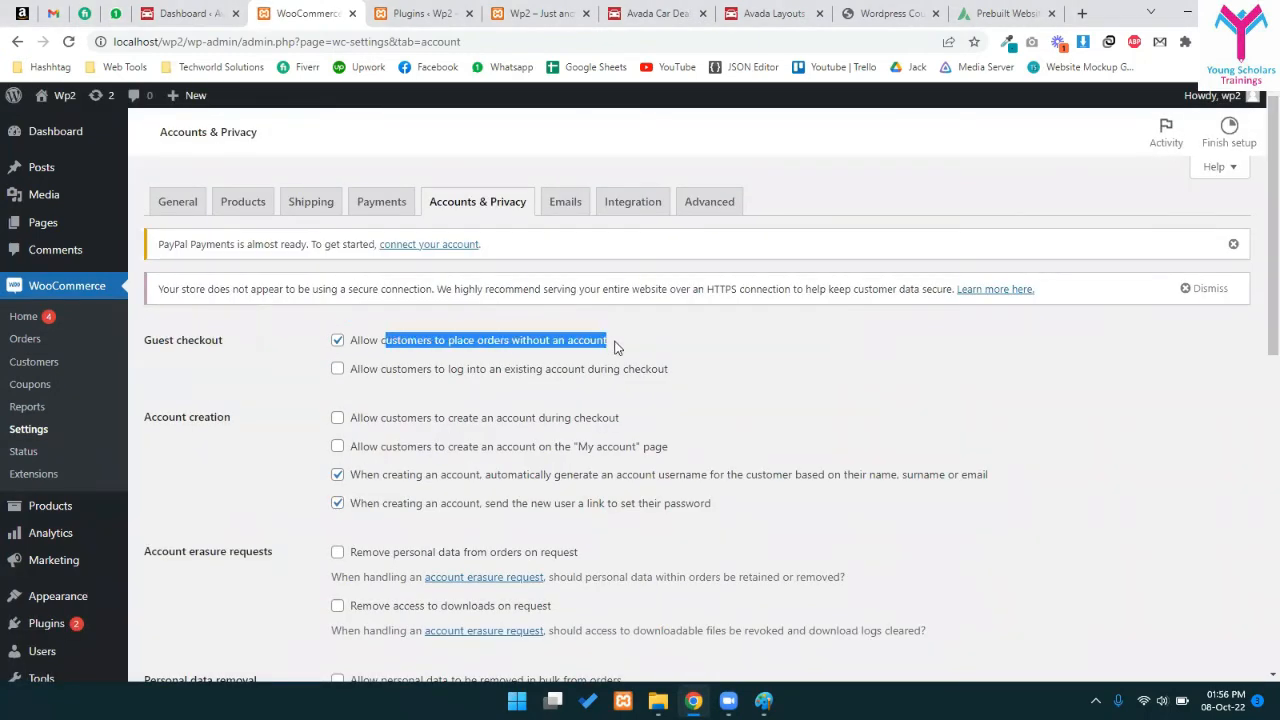
pyautogui.click(264, 477)
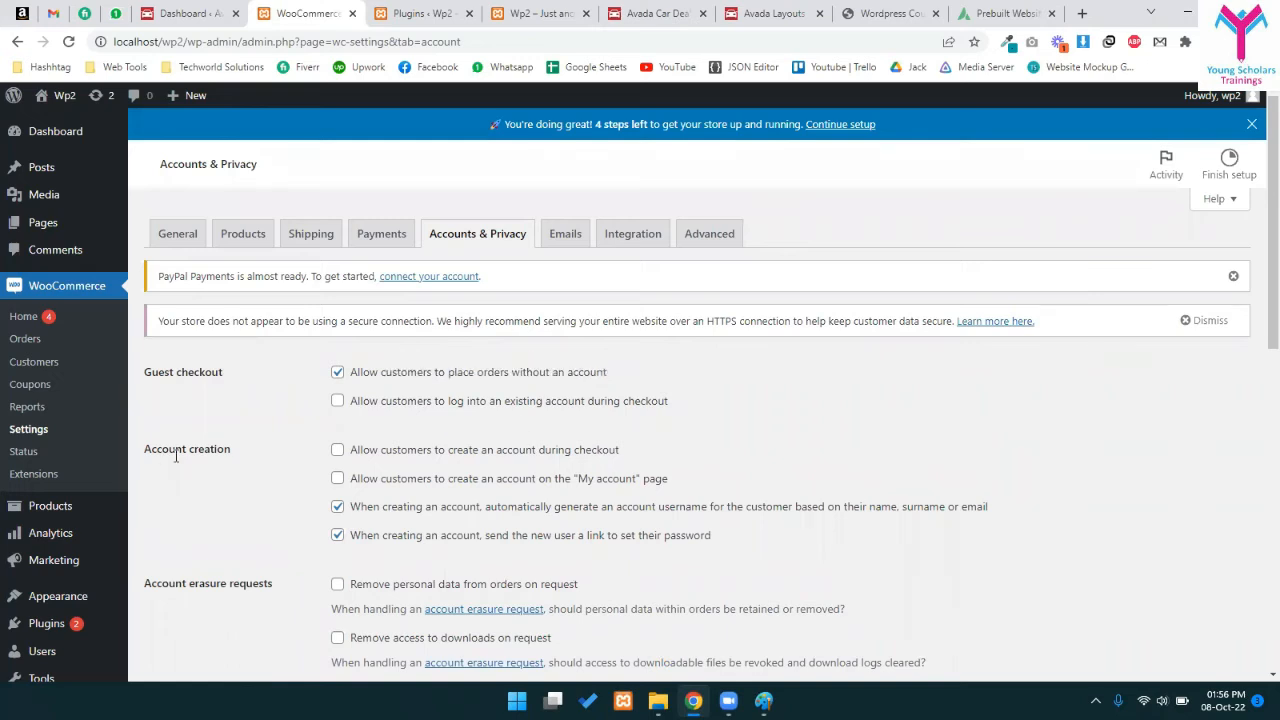
# - Review the account creation and retention options unchanged, then move on to Emails
pyautogui.scroll(-2, 176, 455)
pyautogui.moveTo(382, 290); pyautogui.dragTo(620, 295)
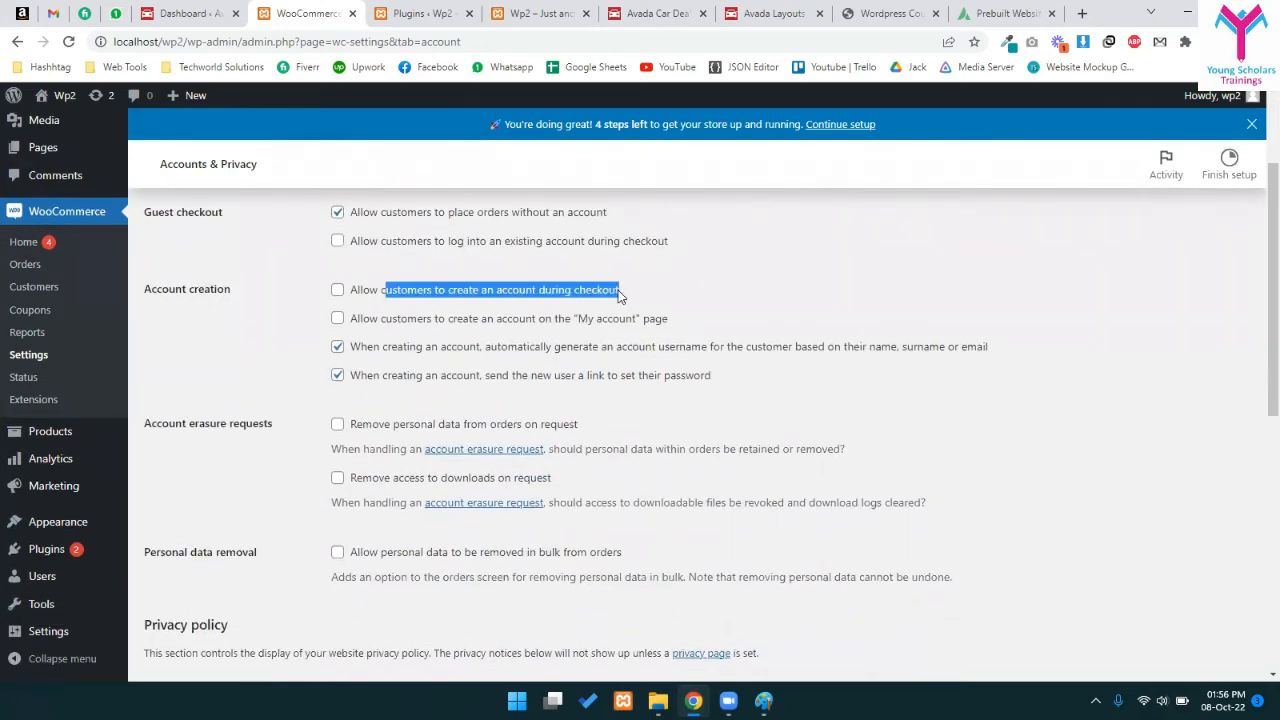
pyautogui.moveTo(447, 319); pyautogui.dragTo(655, 335)
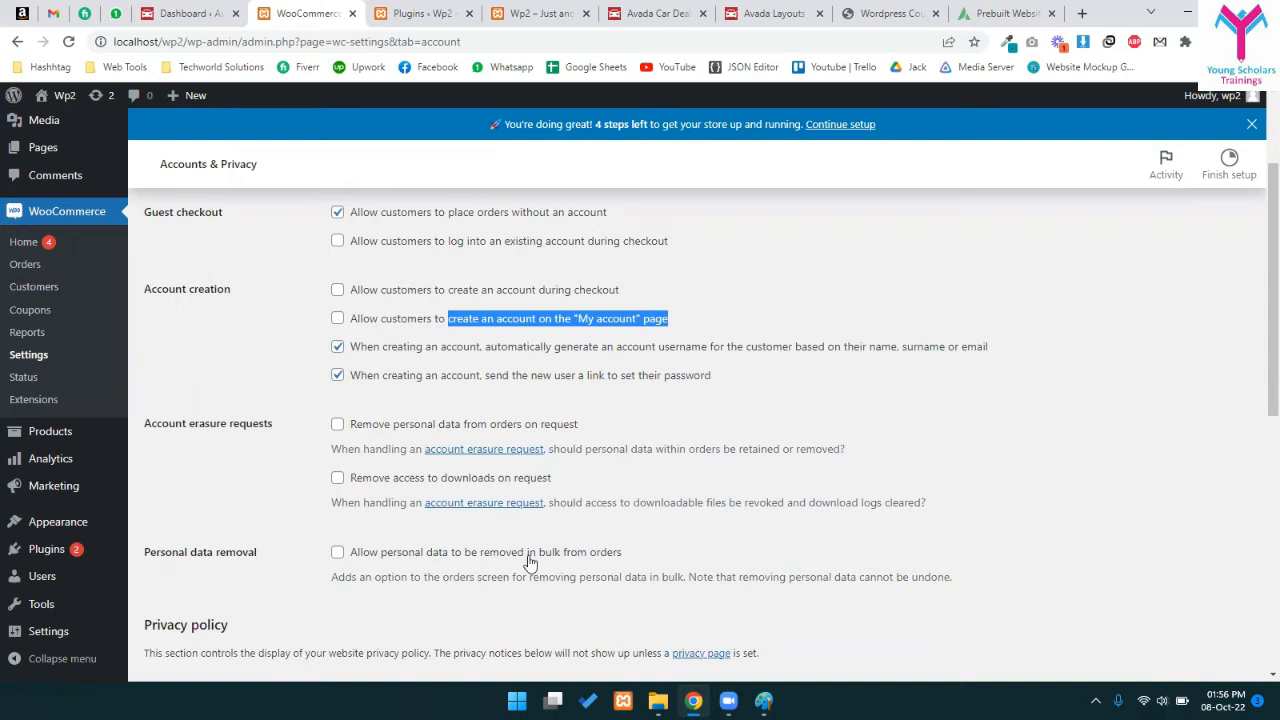
pyautogui.scroll(-3, 520, 535)
pyautogui.scroll(-3, 565, 261)
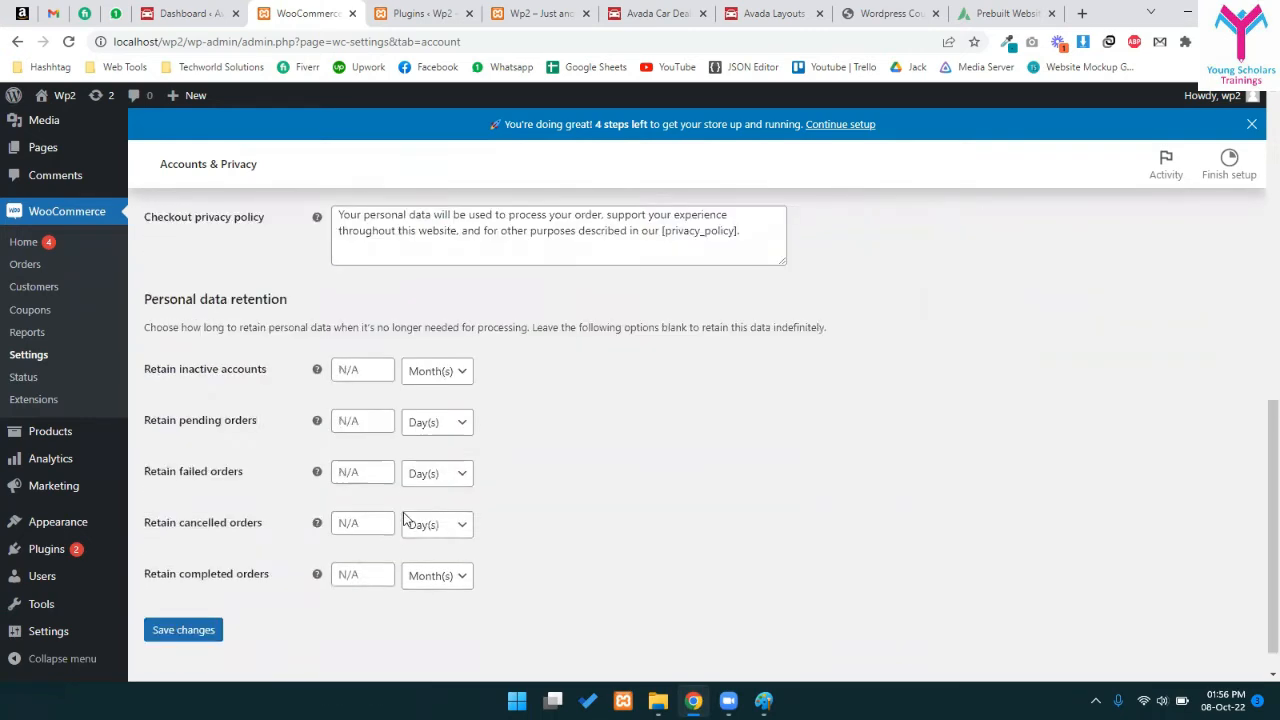
pyautogui.scroll(6, 497, 506)
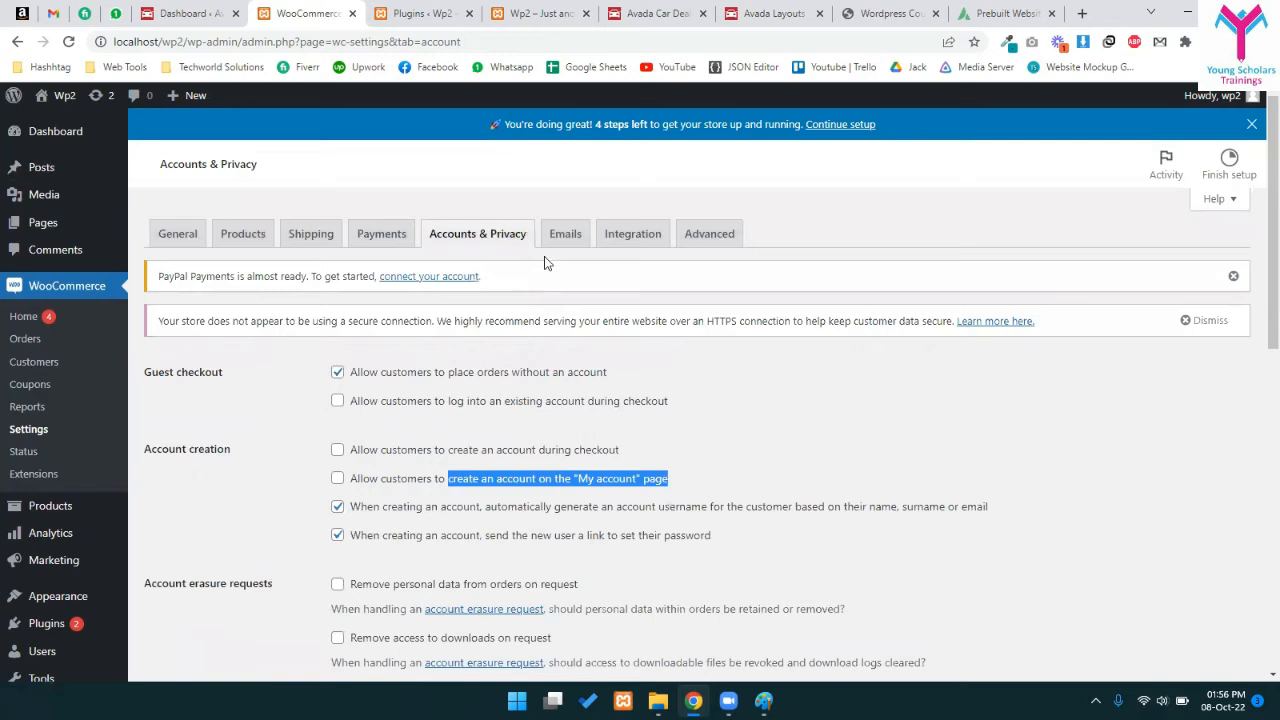
pyautogui.click(566, 234)
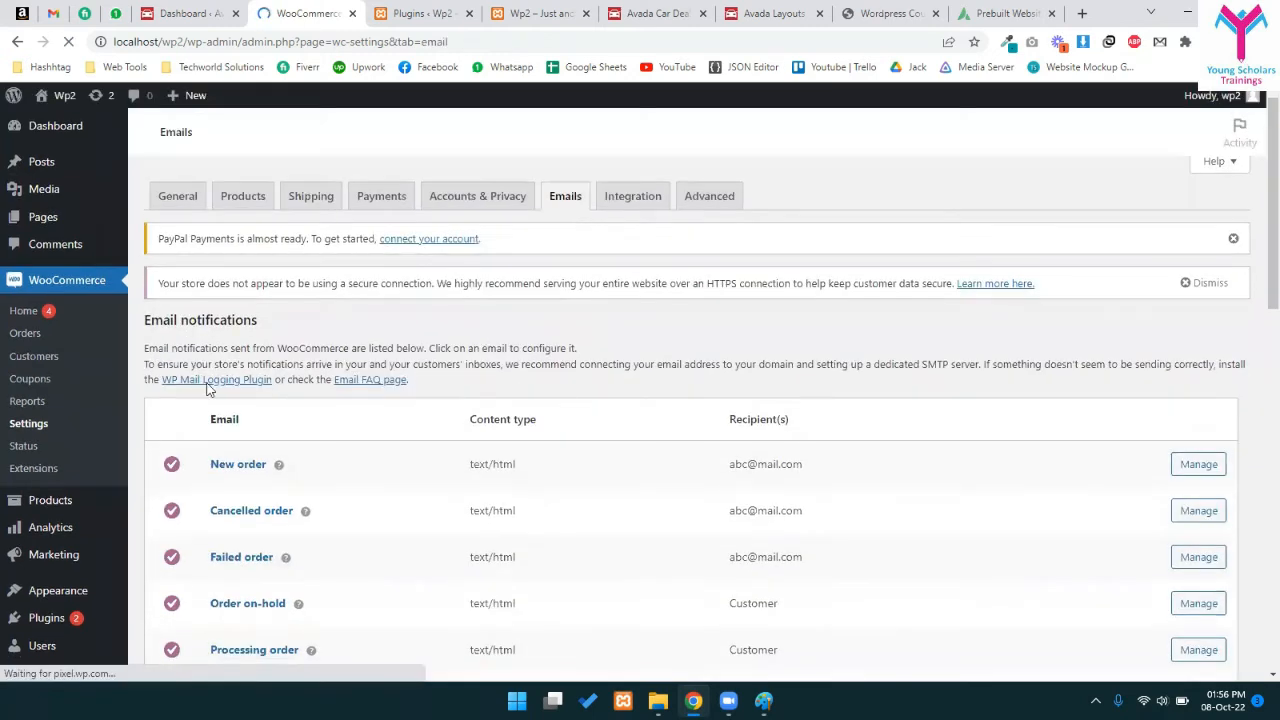
# - Inspect the New order email's 'Congratulations on the sale.' content and its HTML template
pyautogui.scroll(-2, 230, 300)
pyautogui.moveTo(729, 232); pyautogui.dragTo(868, 245)
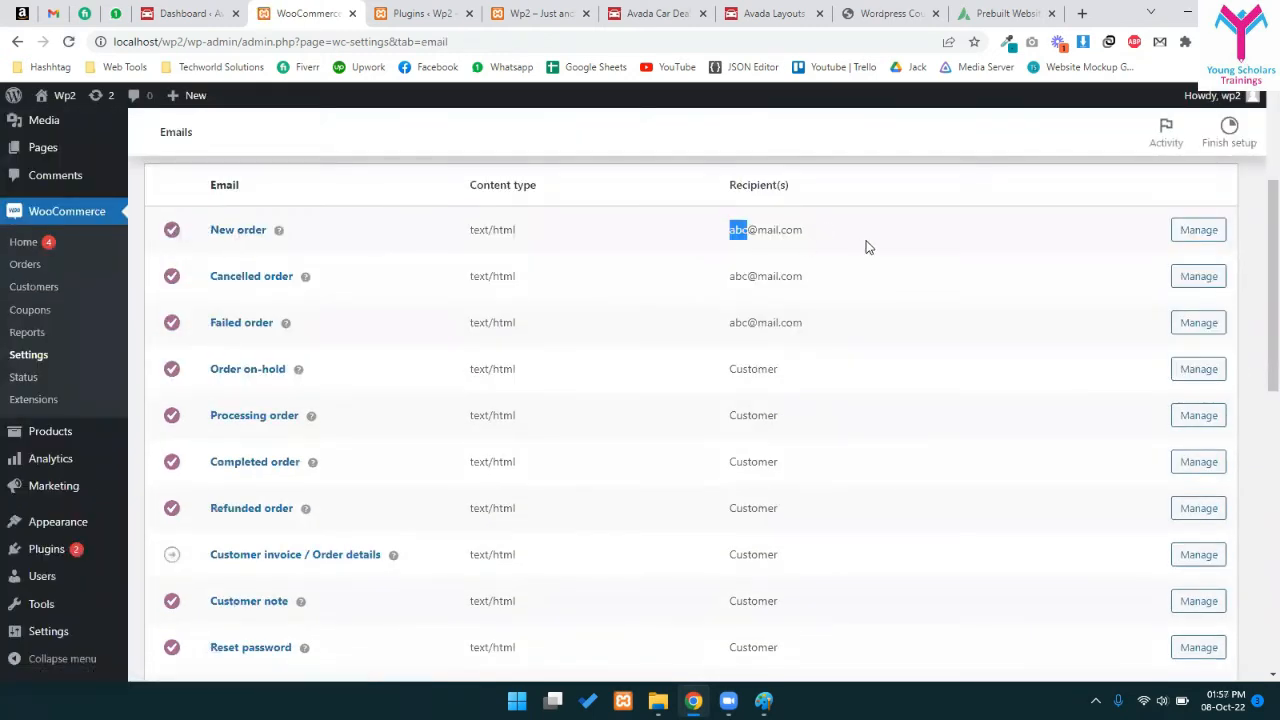
pyautogui.click(744, 229)
pyautogui.click(1197, 266)
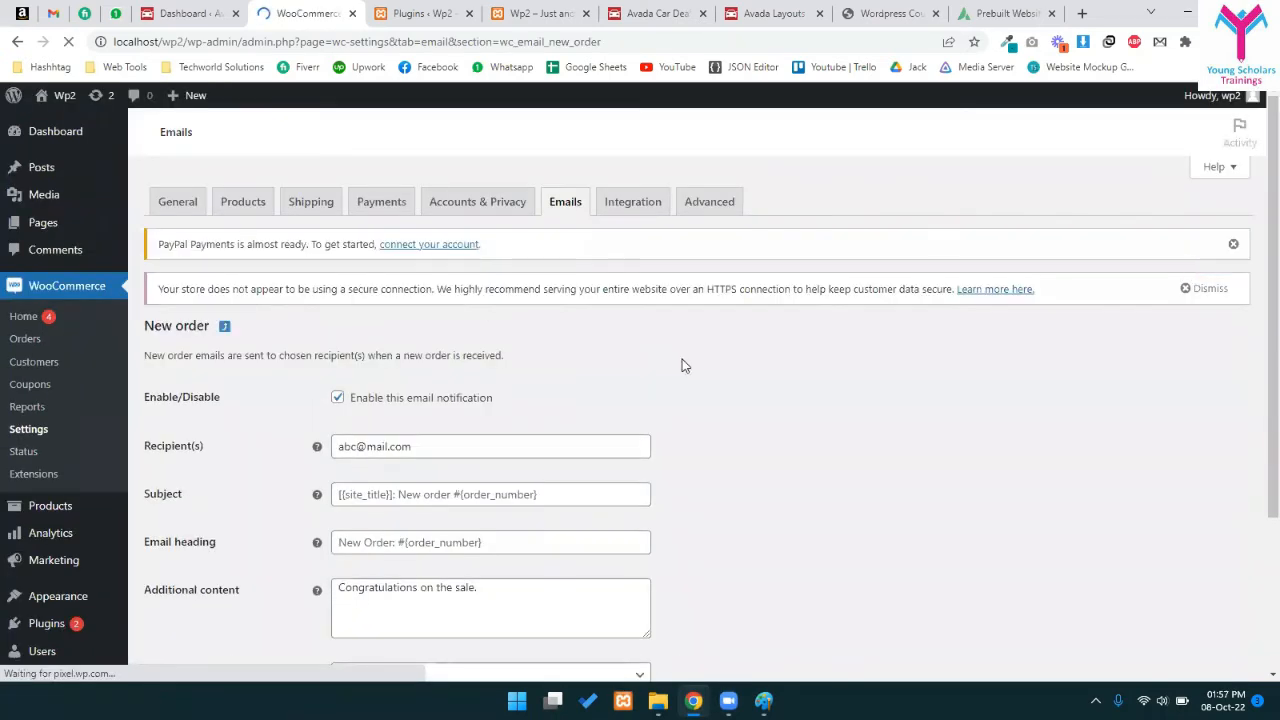
pyautogui.scroll(-3, 683, 365)
pyautogui.click(374, 373)
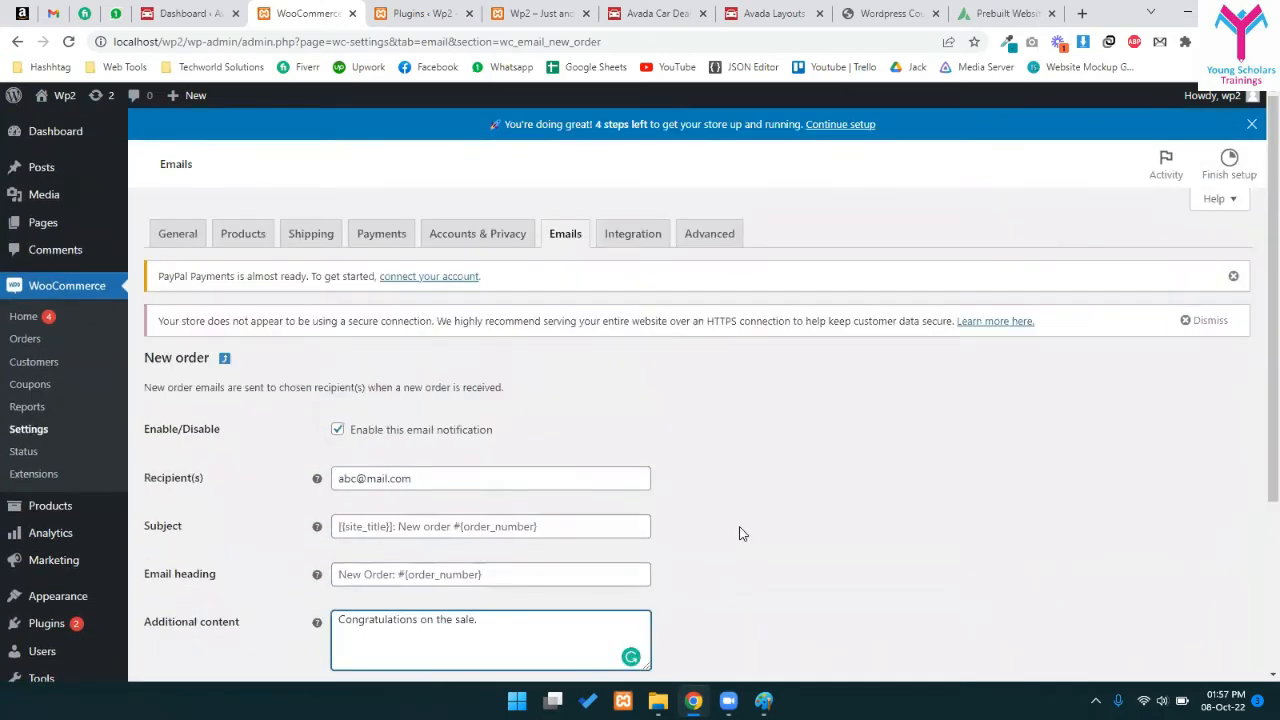
pyautogui.scroll(-3, 900, 532)
pyautogui.click(1143, 542)
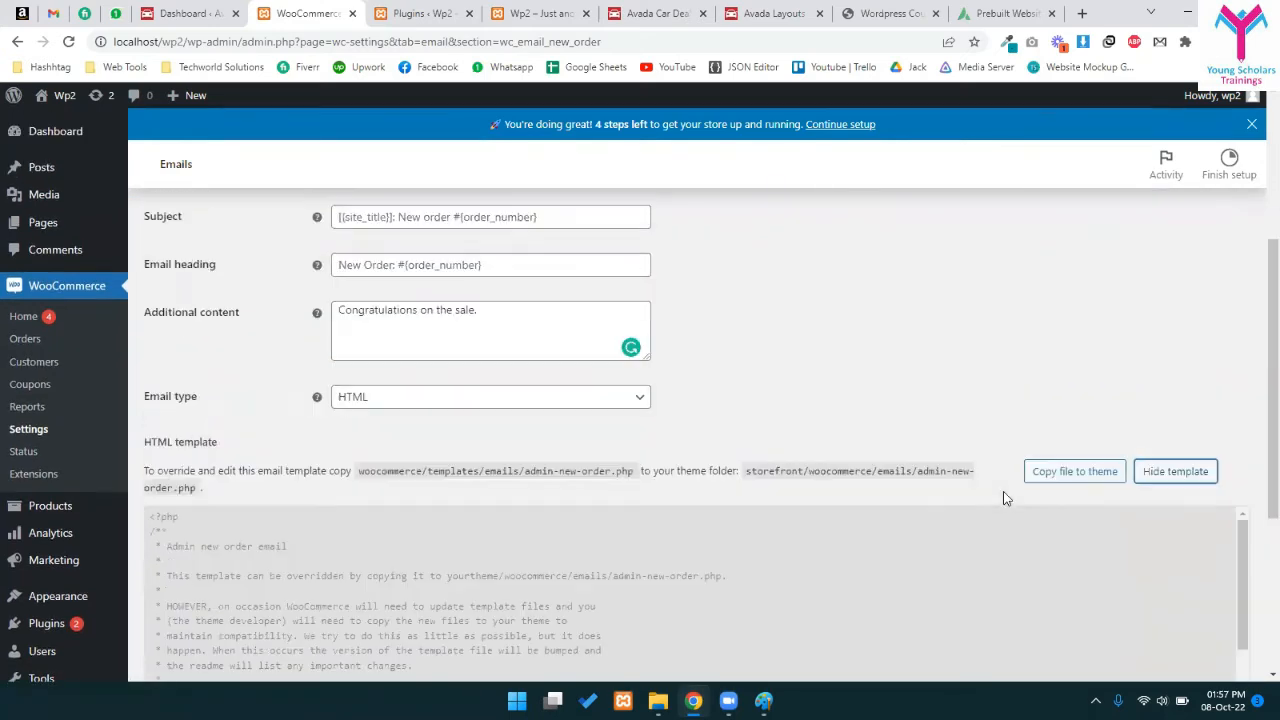
pyautogui.click(1172, 478)
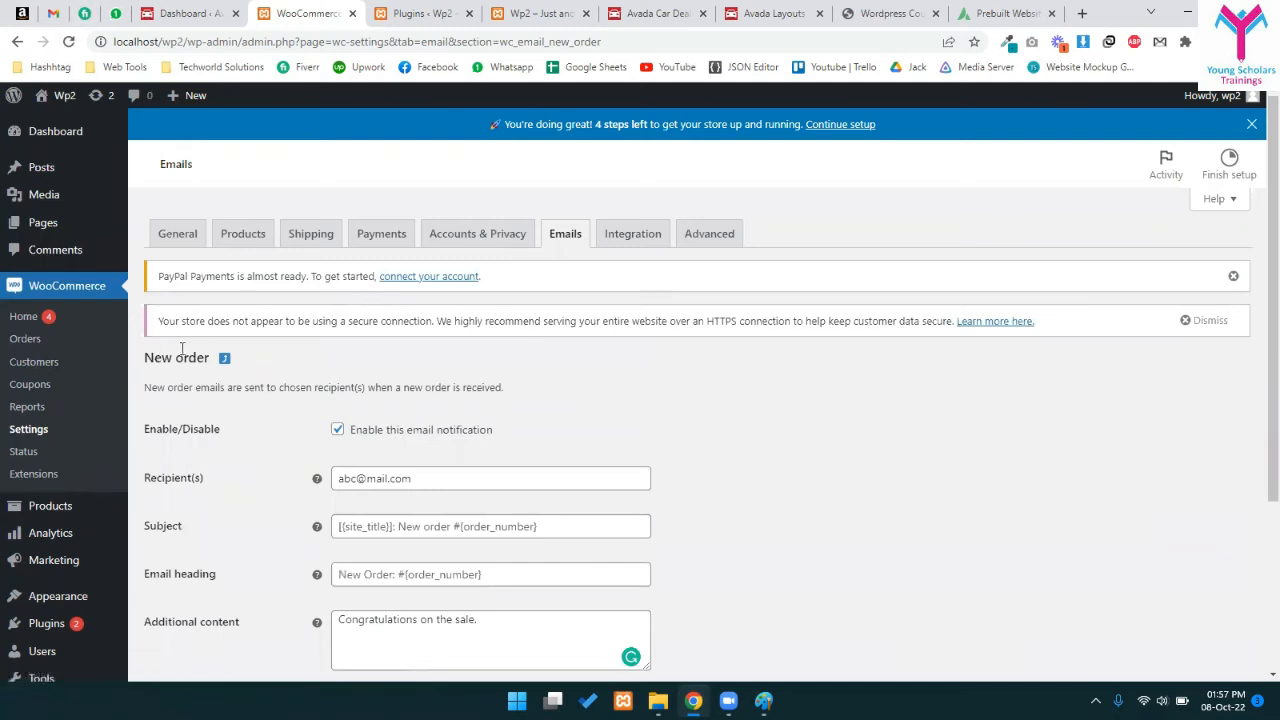
pyautogui.click(223, 361)
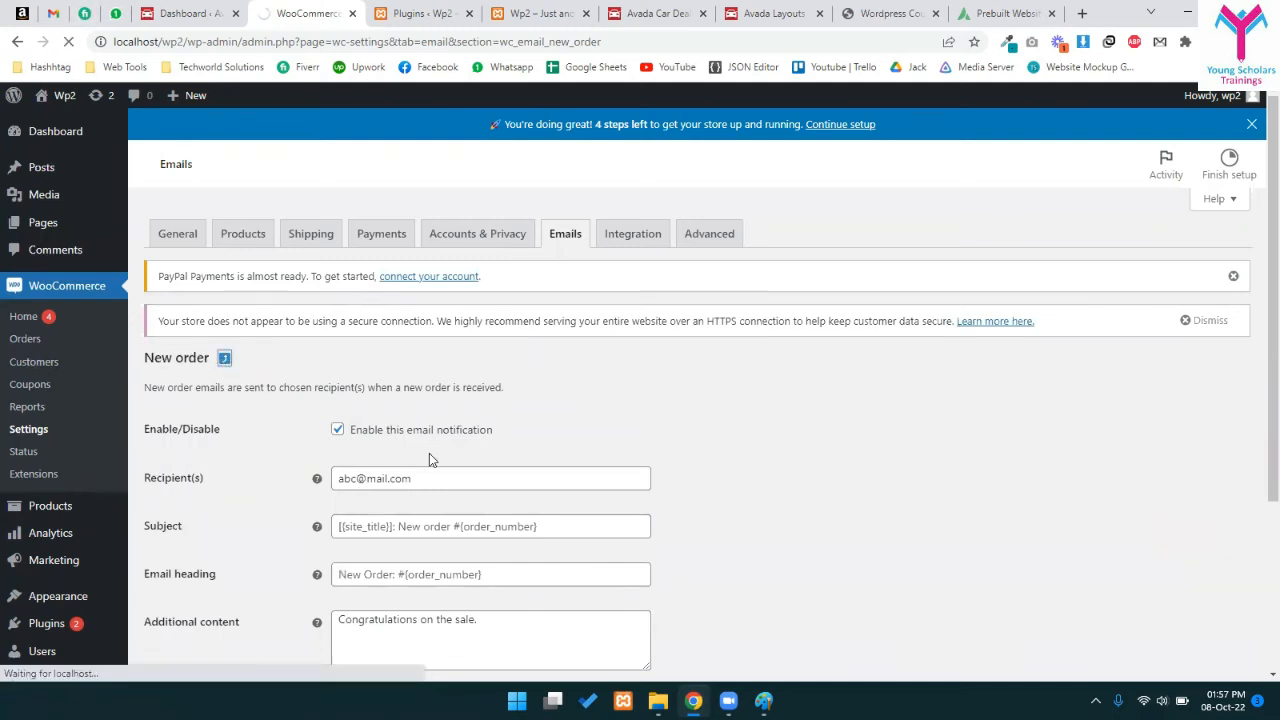
# - Scroll through the email notifications list to review every notification type
pyautogui.scroll(-3, 397, 481)
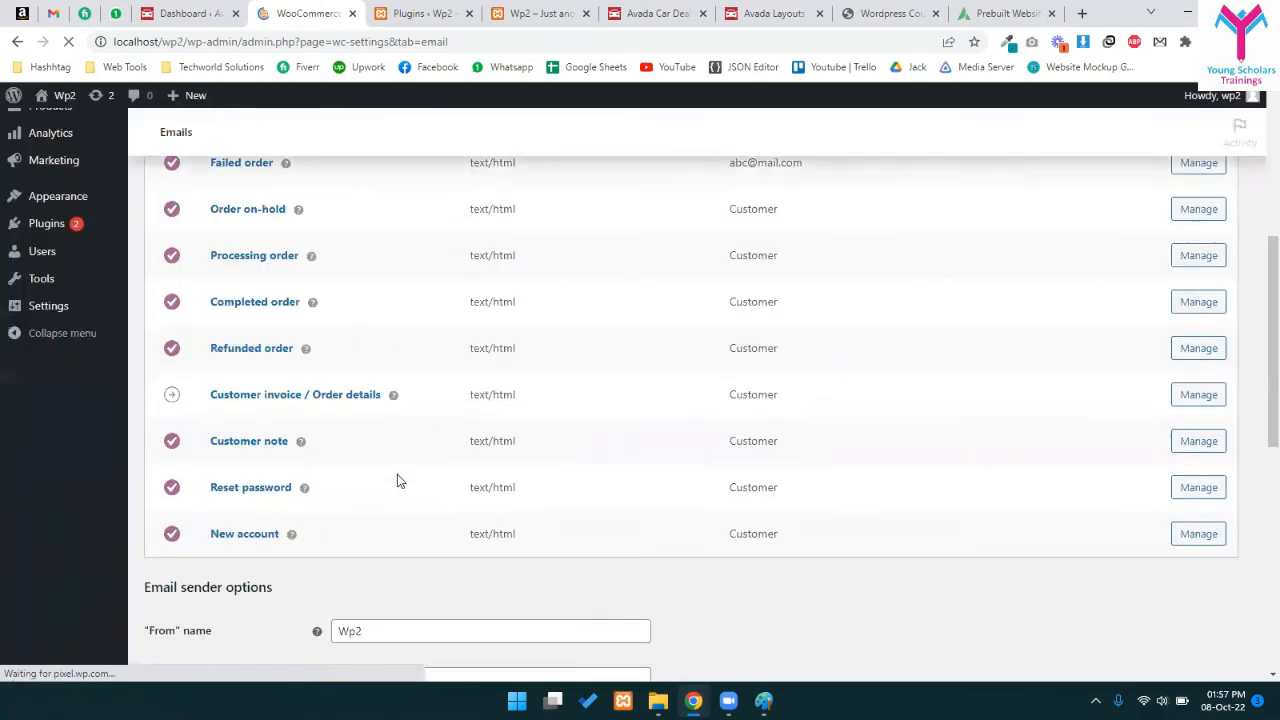
pyautogui.scroll(3, 253, 429)
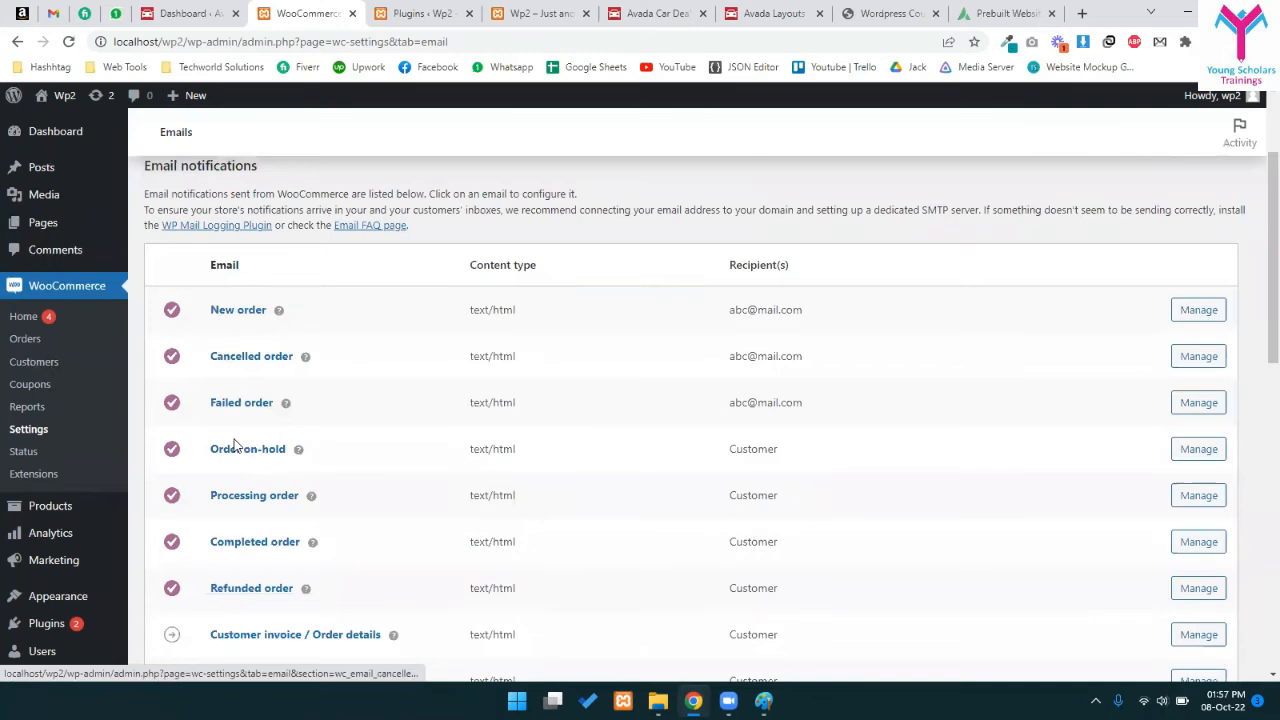
pyautogui.scroll(-2, 247, 490)
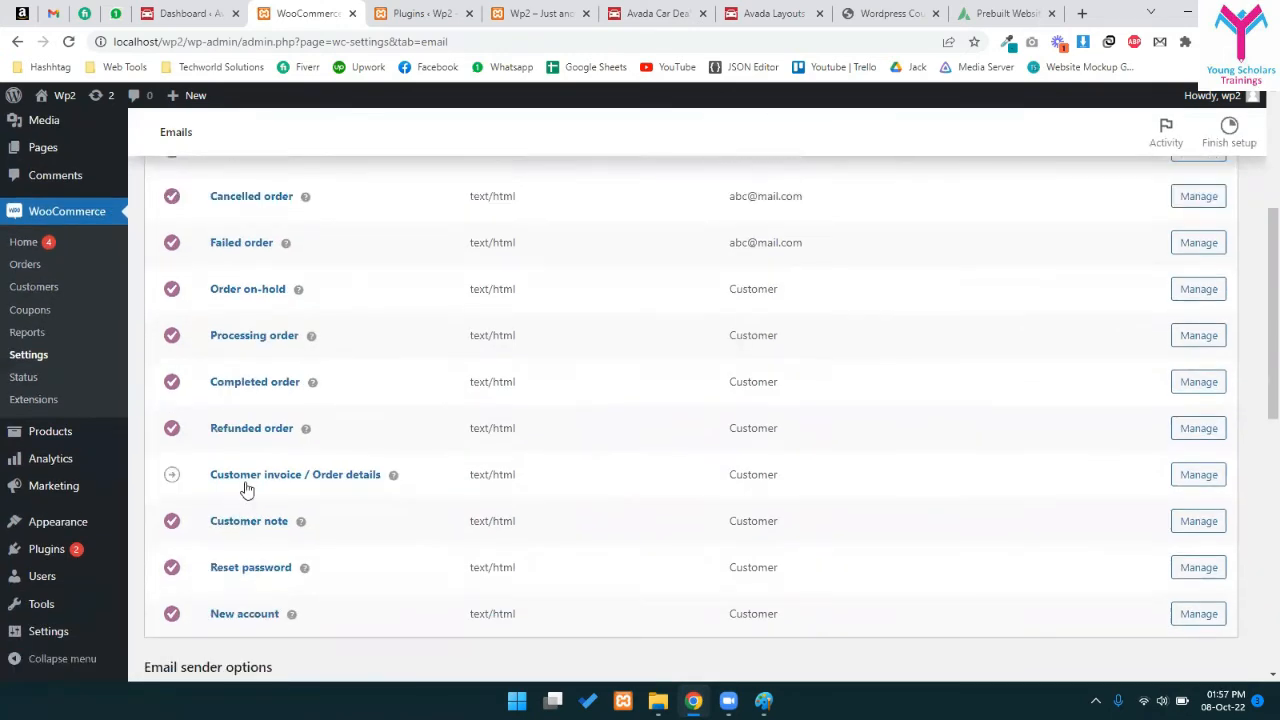
pyautogui.scroll(-2, 241, 525)
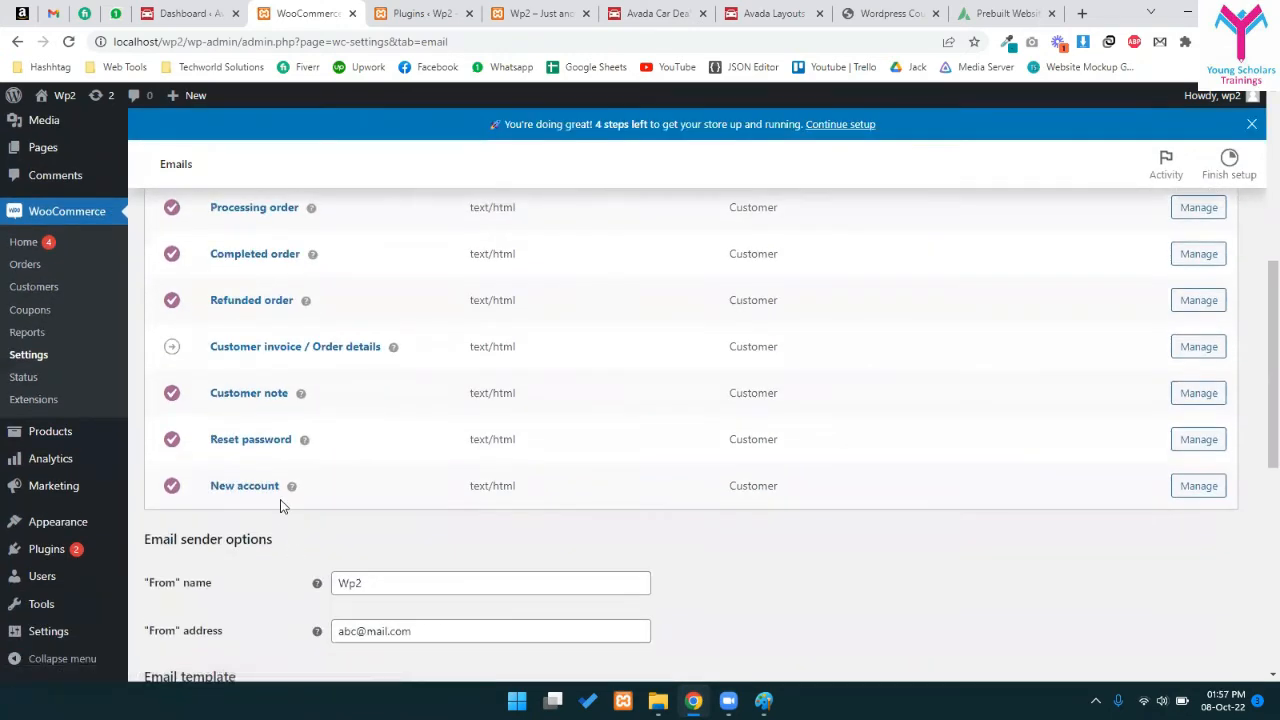
pyautogui.scroll(-6, 245, 440)
pyautogui.scroll(3, 320, 520)
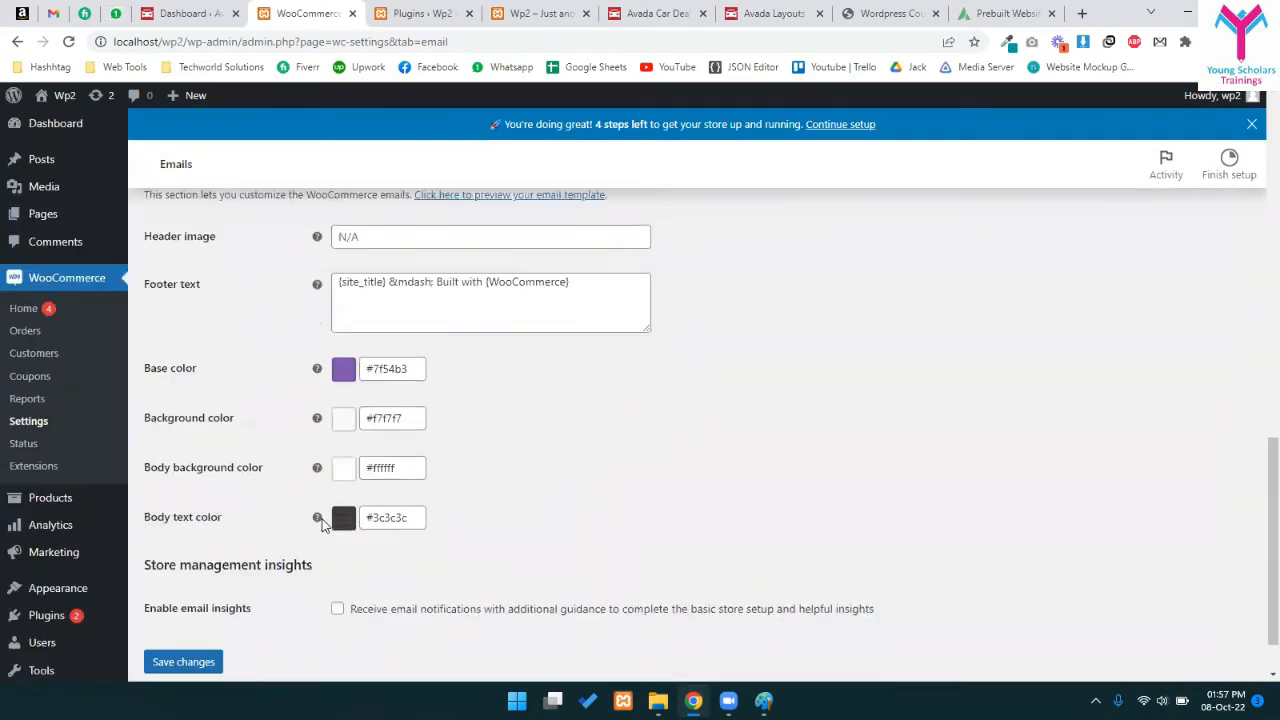
pyautogui.scroll(7, 533, 512)
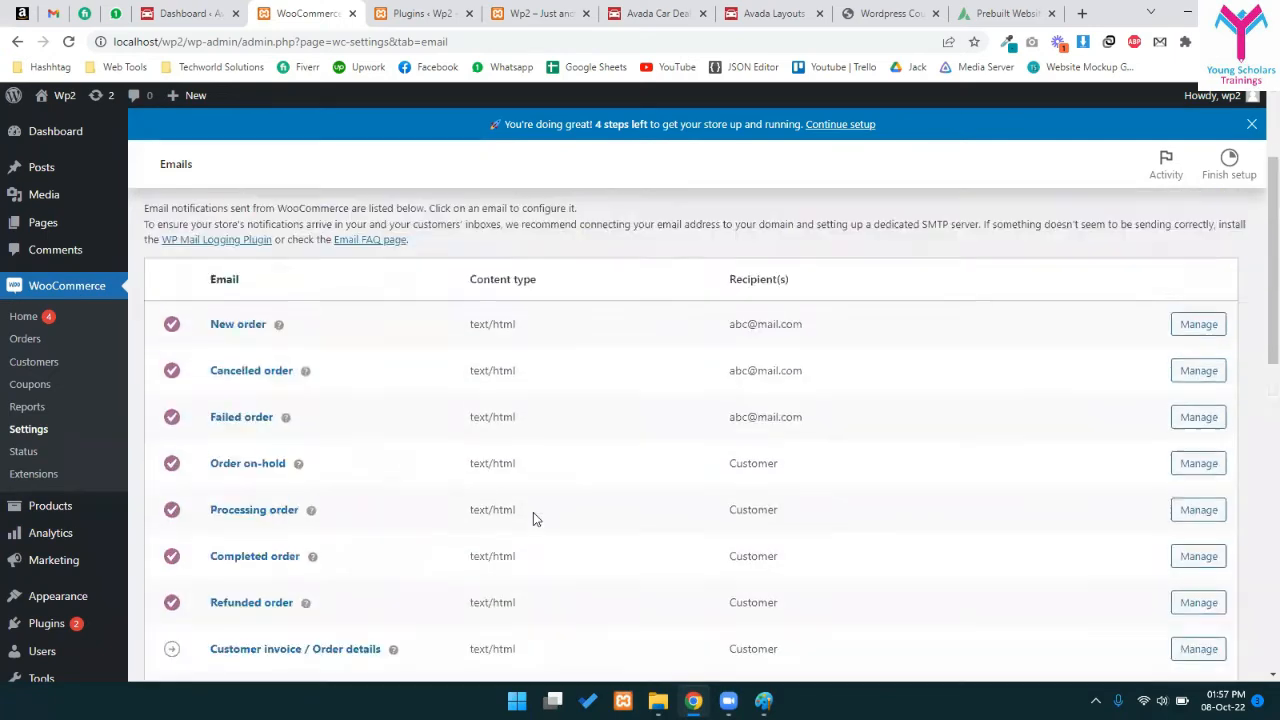
pyautogui.scroll(-3, 533, 518)
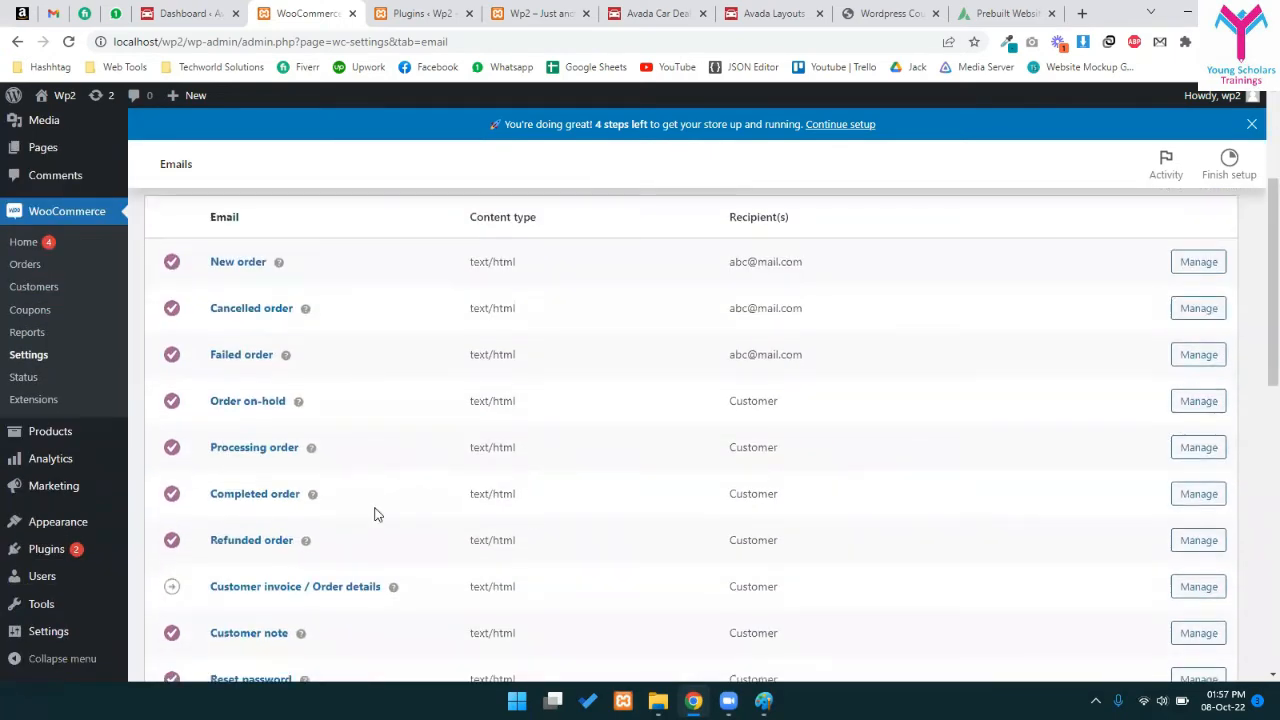
pyautogui.scroll(-2, 252, 507)
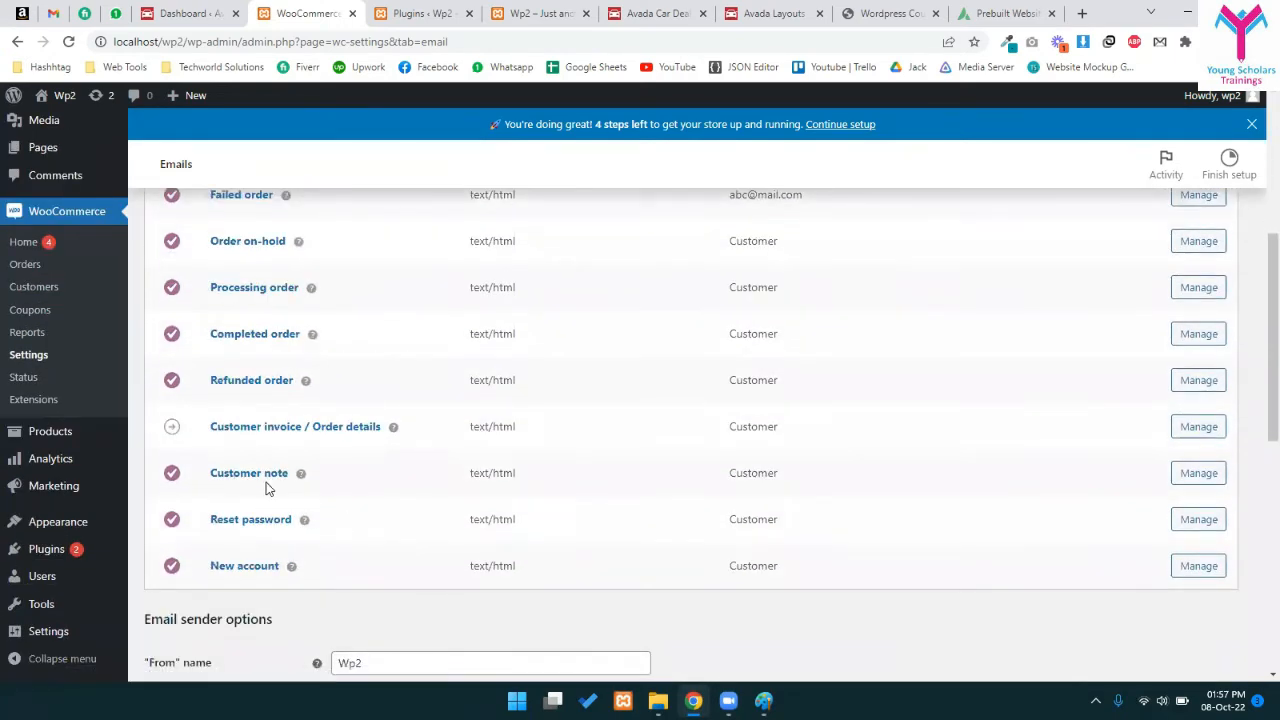
pyautogui.scroll(5, 323, 538)
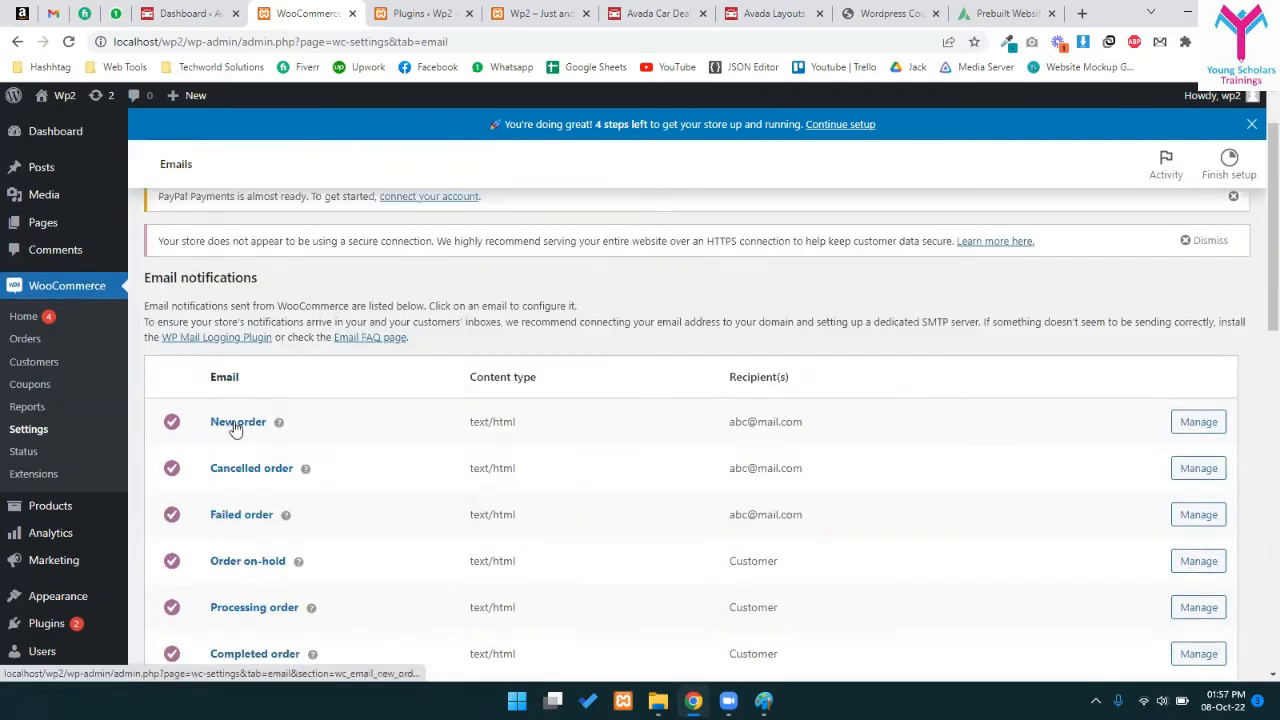
pyautogui.scroll(-4, 349, 444)
pyautogui.scroll(3, 349, 444)
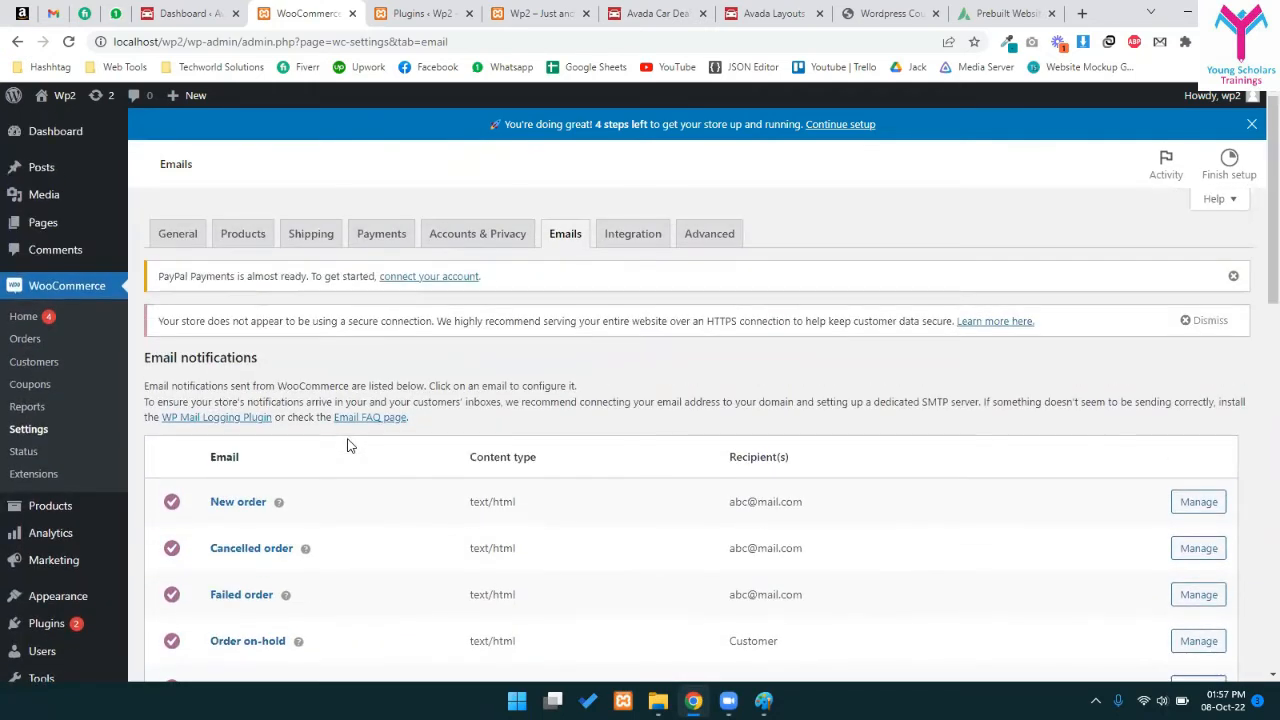
pyautogui.scroll(-5, 355, 452)
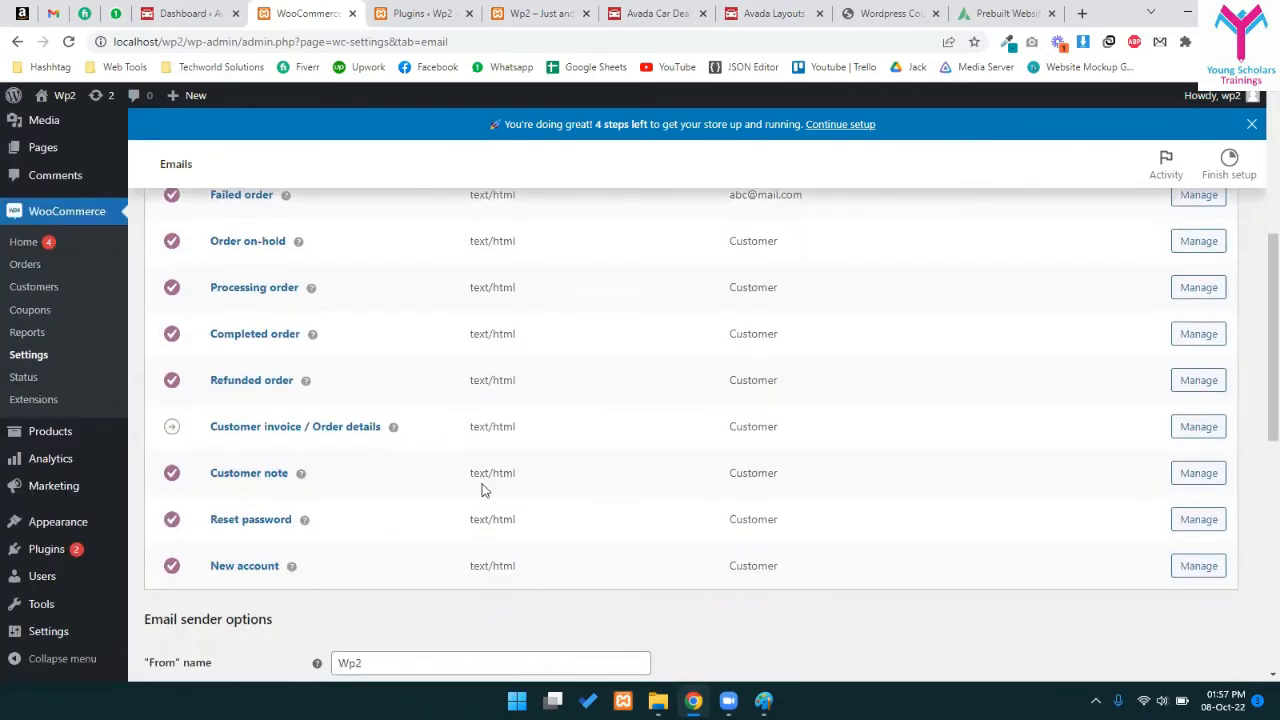
pyautogui.scroll(-2, 459, 451)
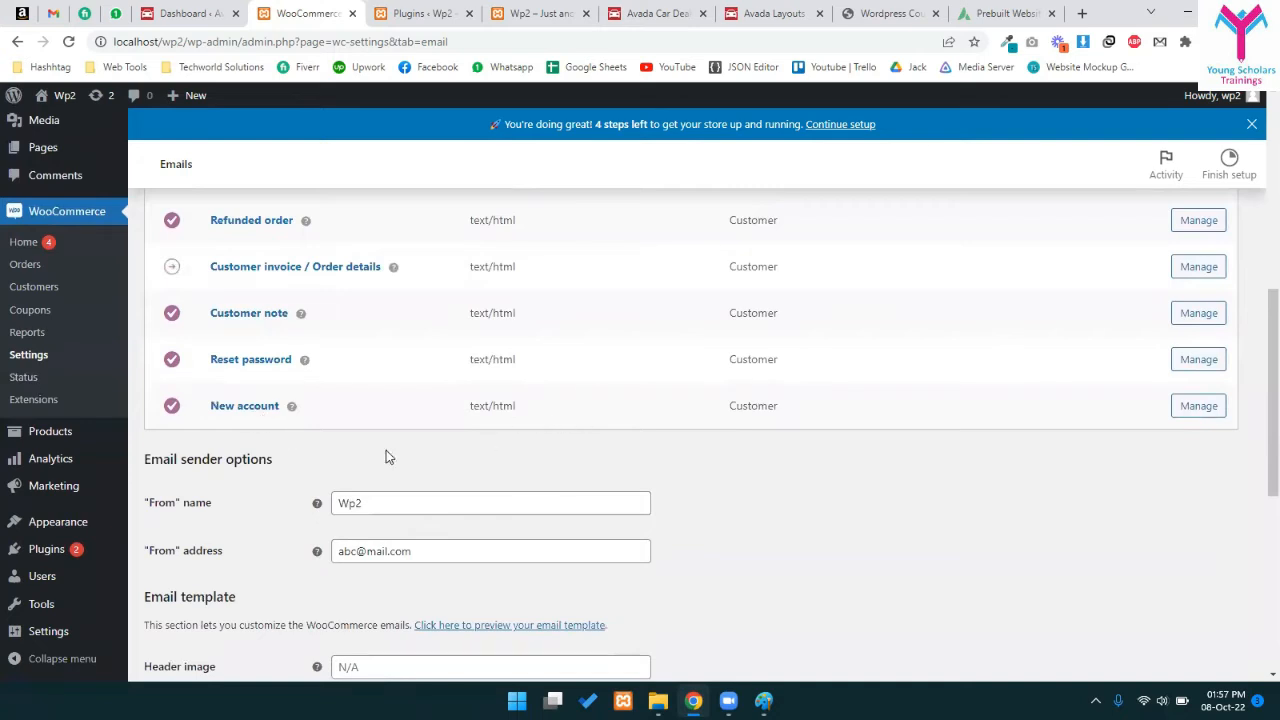
pyautogui.scroll(3, 388, 456)
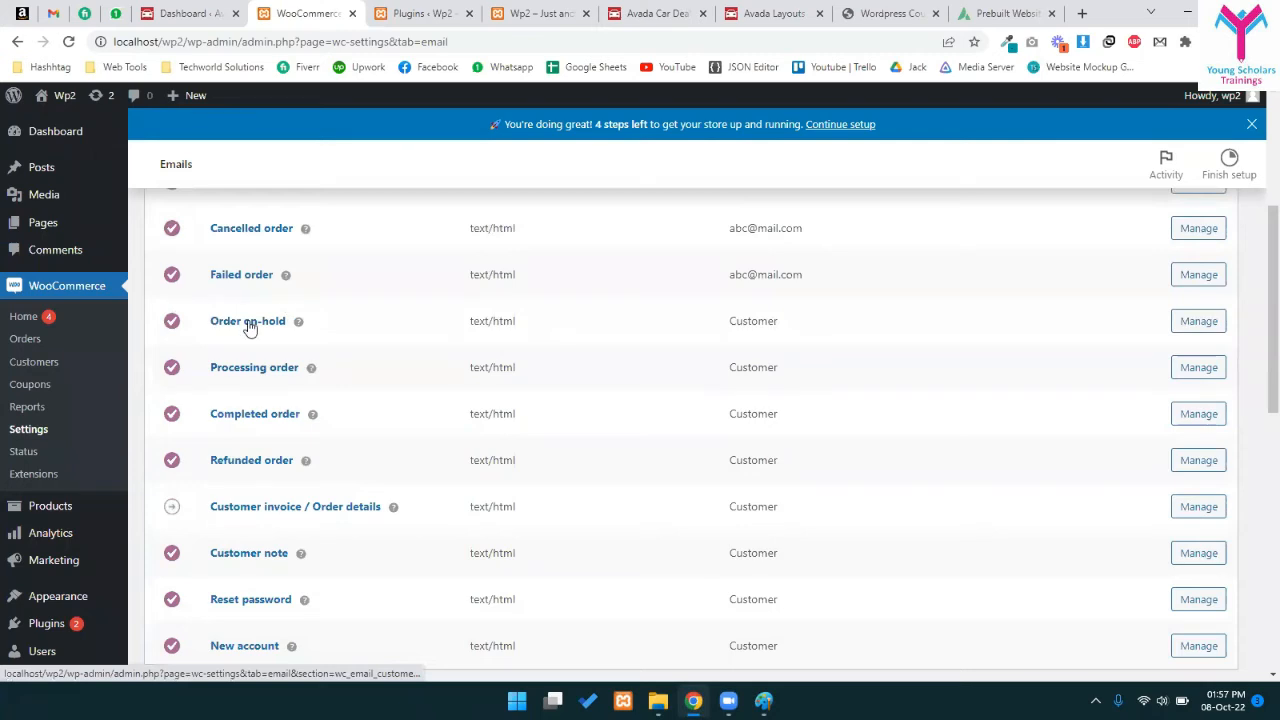
pyautogui.scroll(3, 491, 374)
pyautogui.scroll(-2, 447, 302)
# - Point out content types and recipients, Customer for Order on-hold and Processing order, then open Order on-hold
pyautogui.moveTo(483, 264); pyautogui.dragTo(575, 286)
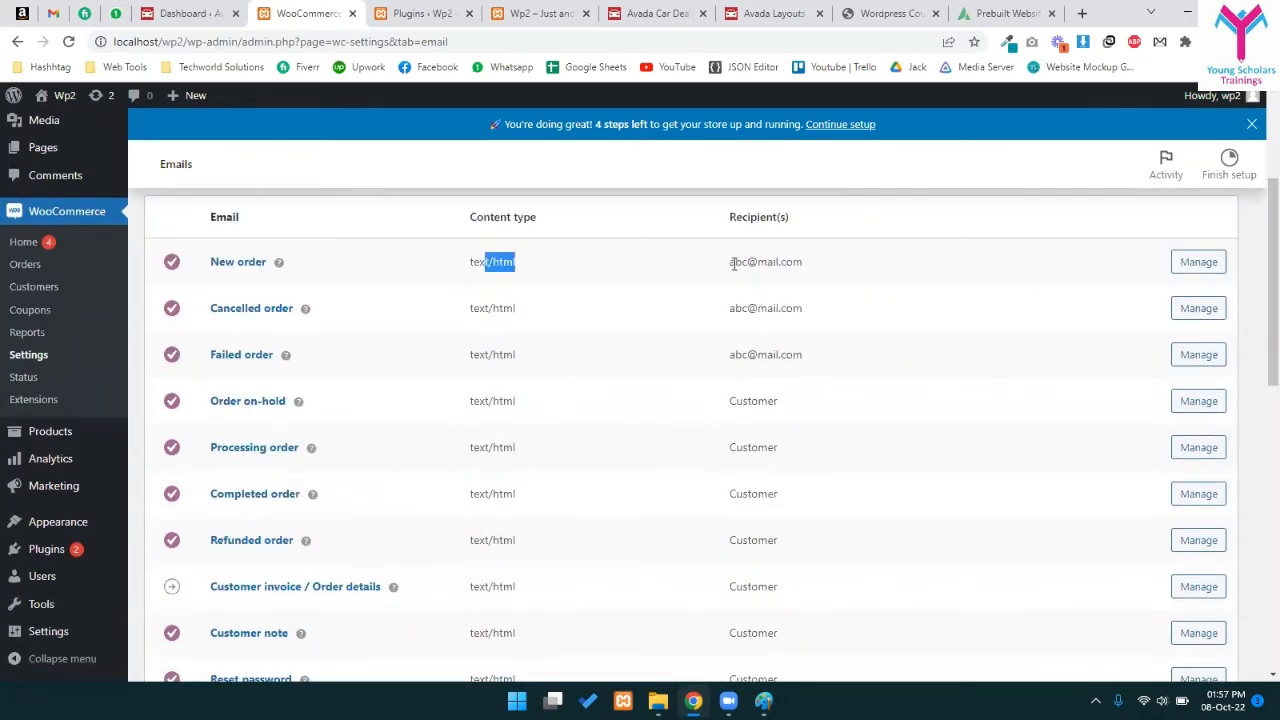
pyautogui.moveTo(734, 264); pyautogui.dragTo(797, 267)
pyautogui.moveTo(734, 306); pyautogui.dragTo(845, 364)
pyautogui.moveTo(727, 406); pyautogui.dragTo(777, 420)
pyautogui.moveTo(738, 466); pyautogui.dragTo(782, 471)
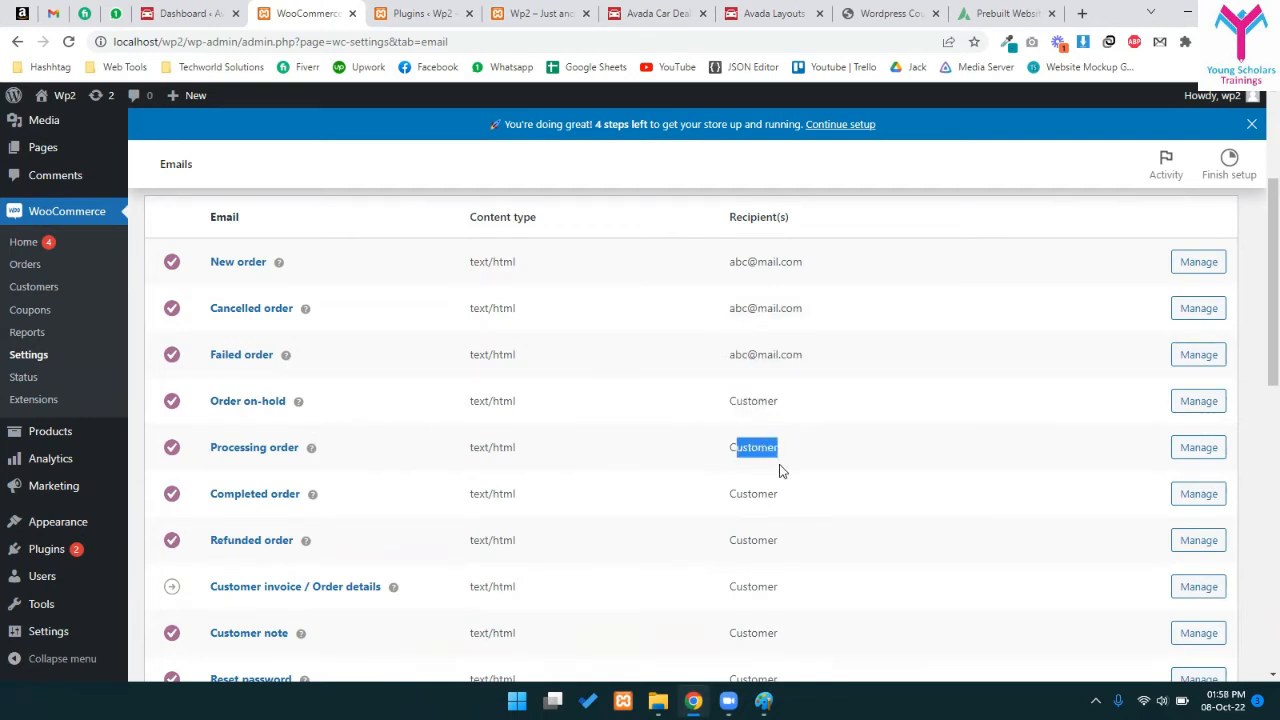
pyautogui.click(229, 404)
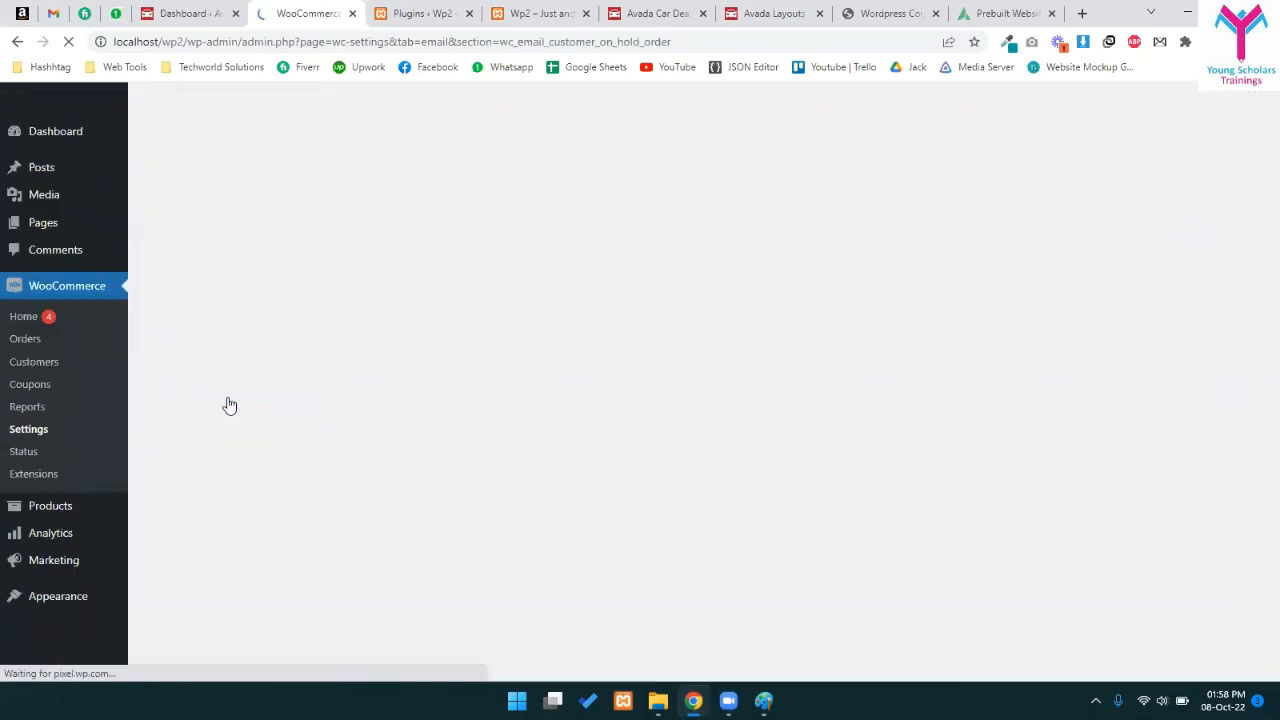
# - Review the Order on-hold additional content, Email heading and Subject fields, then return to the top
pyautogui.scroll(-3, 511, 440)
pyautogui.moveTo(340, 374); pyautogui.dragTo(680, 388)
pyautogui.click(411, 329)
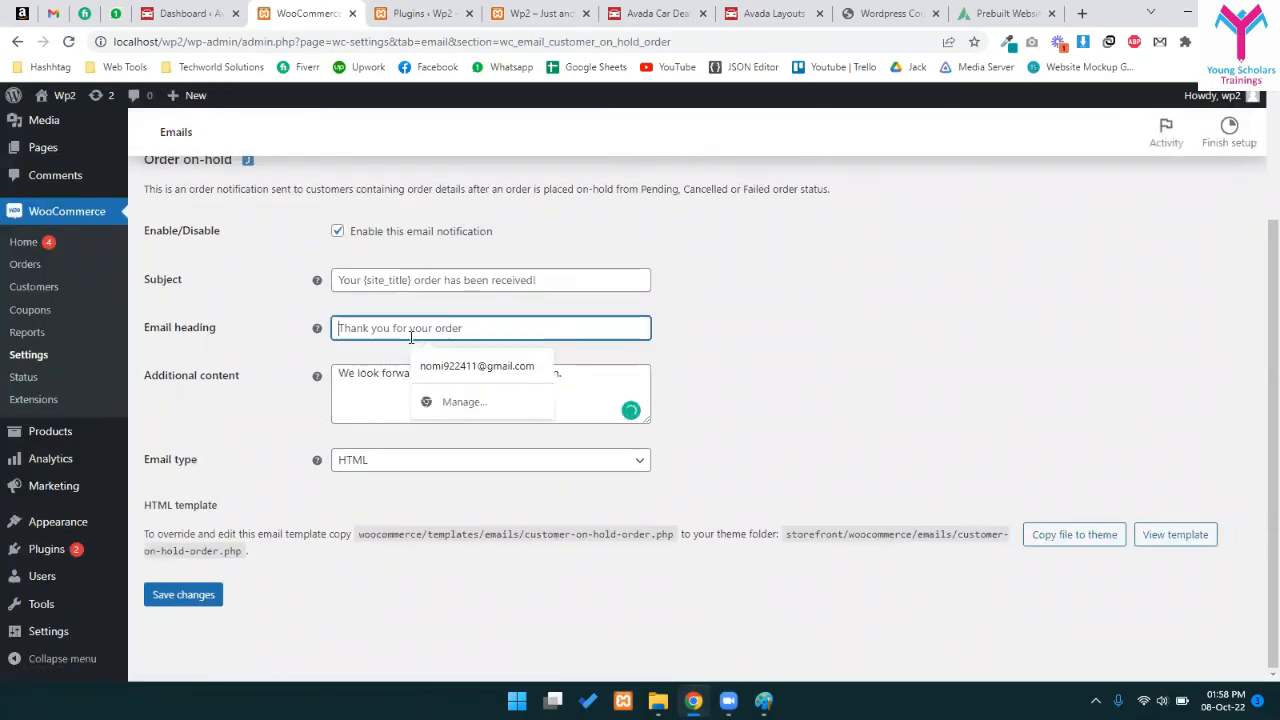
pyautogui.click(362, 436)
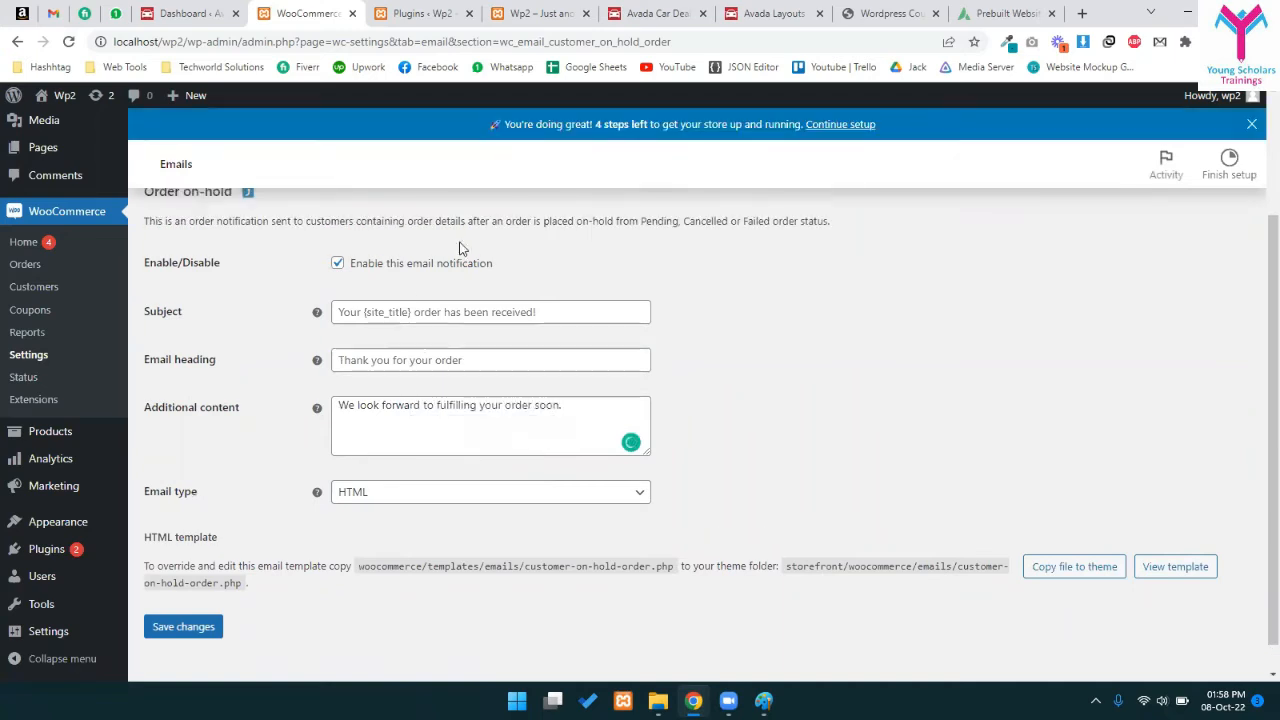
pyautogui.click(410, 314)
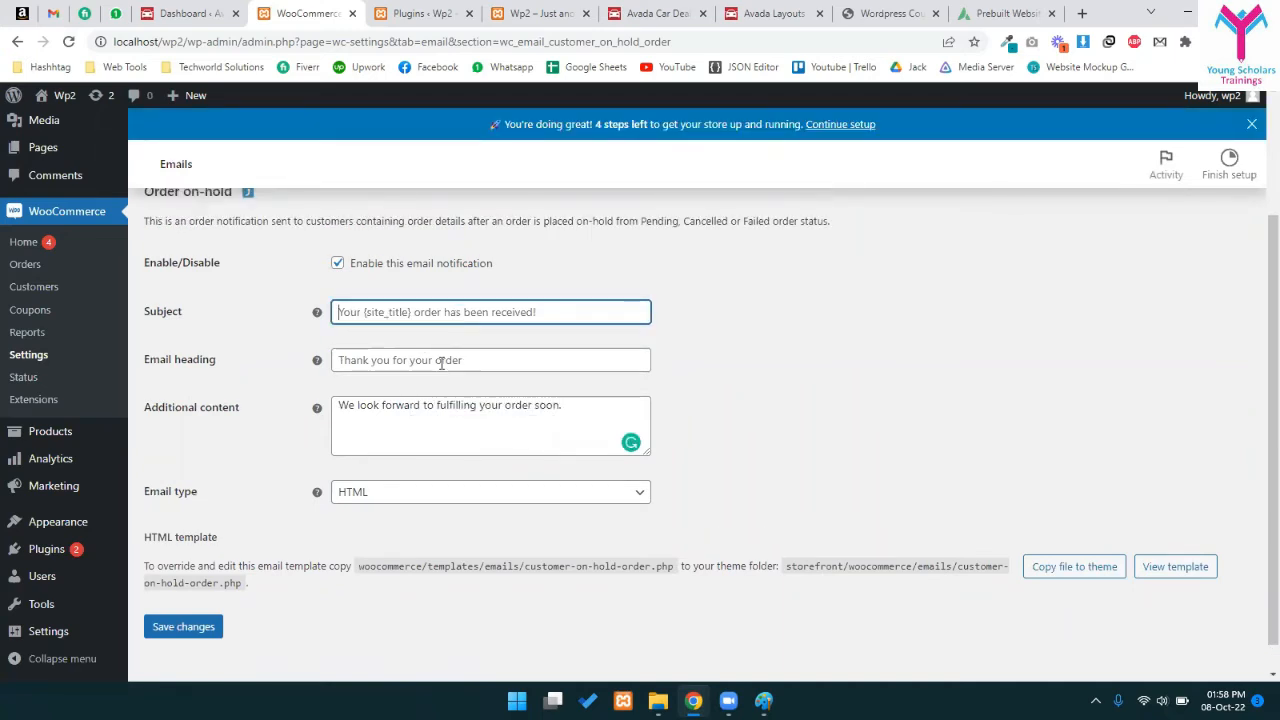
pyautogui.scroll(-1, 453, 388)
pyautogui.scroll(1, 470, 439)
pyautogui.scroll(2, 472, 438)
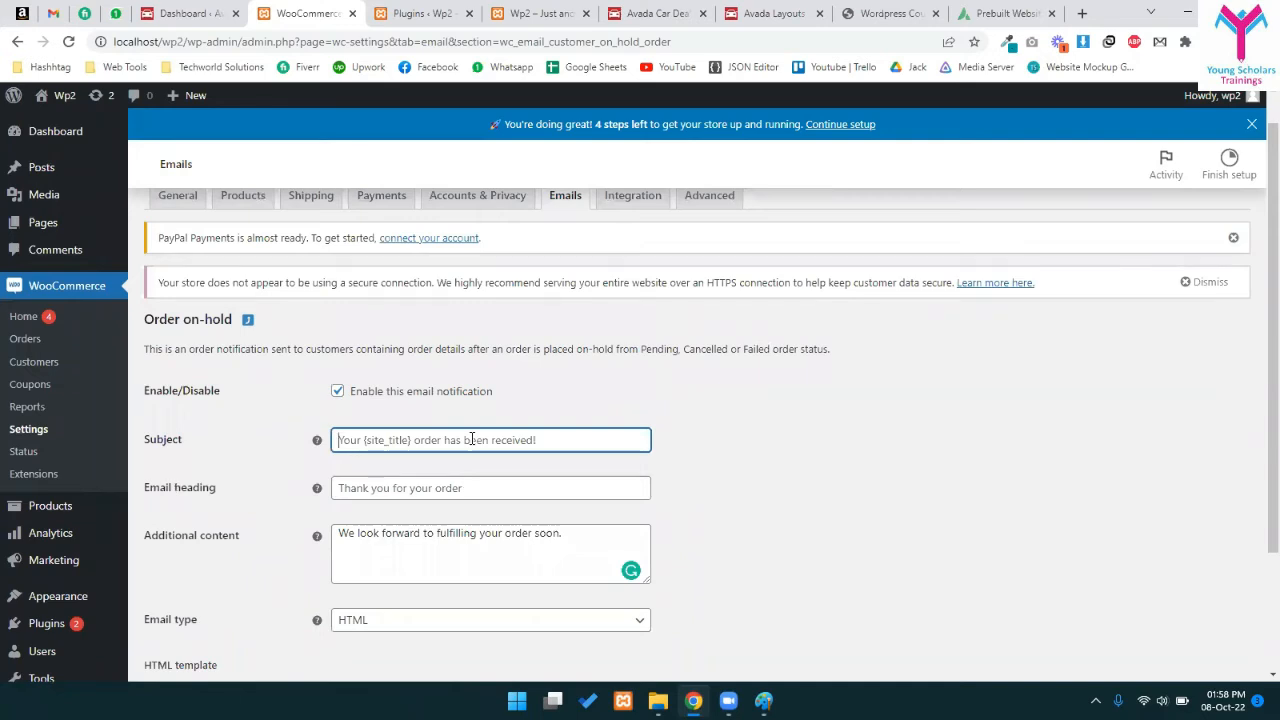
pyautogui.scroll(1, 572, 386)
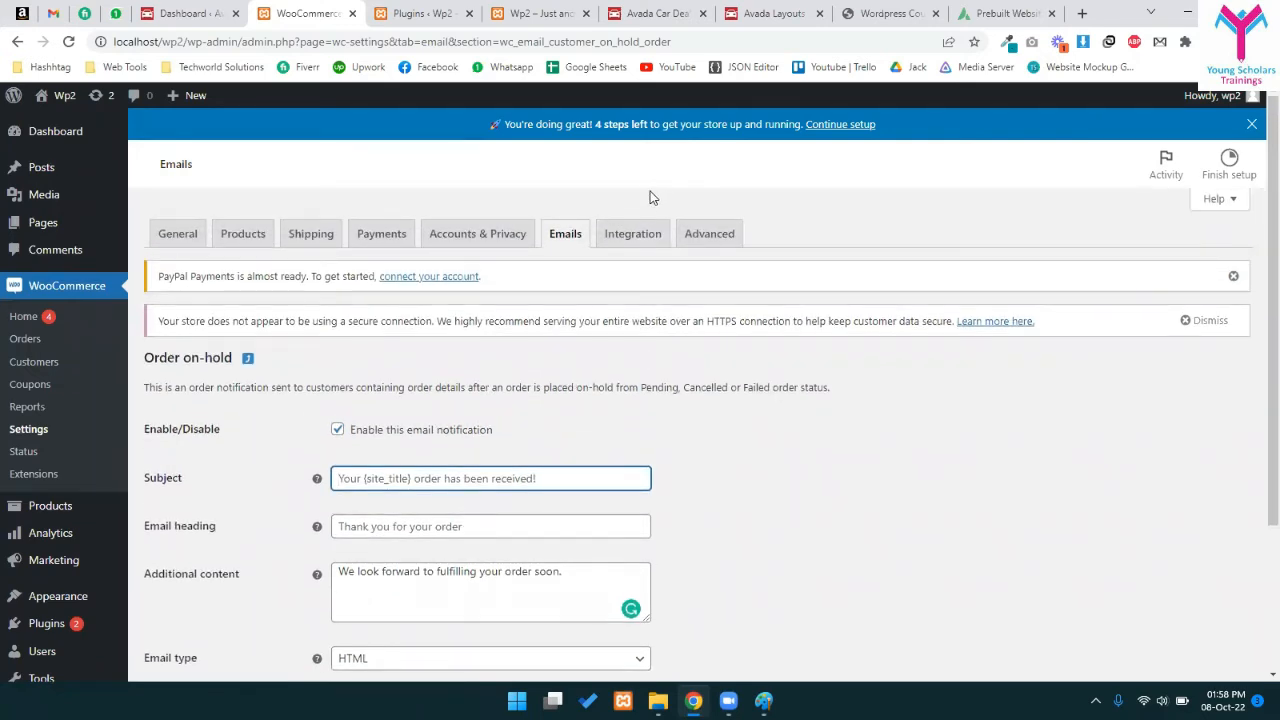
# - View the MaxMind Geolocation integration, then open the Advanced page setup with Cart, Checkout and My account
pyautogui.click(648, 226)
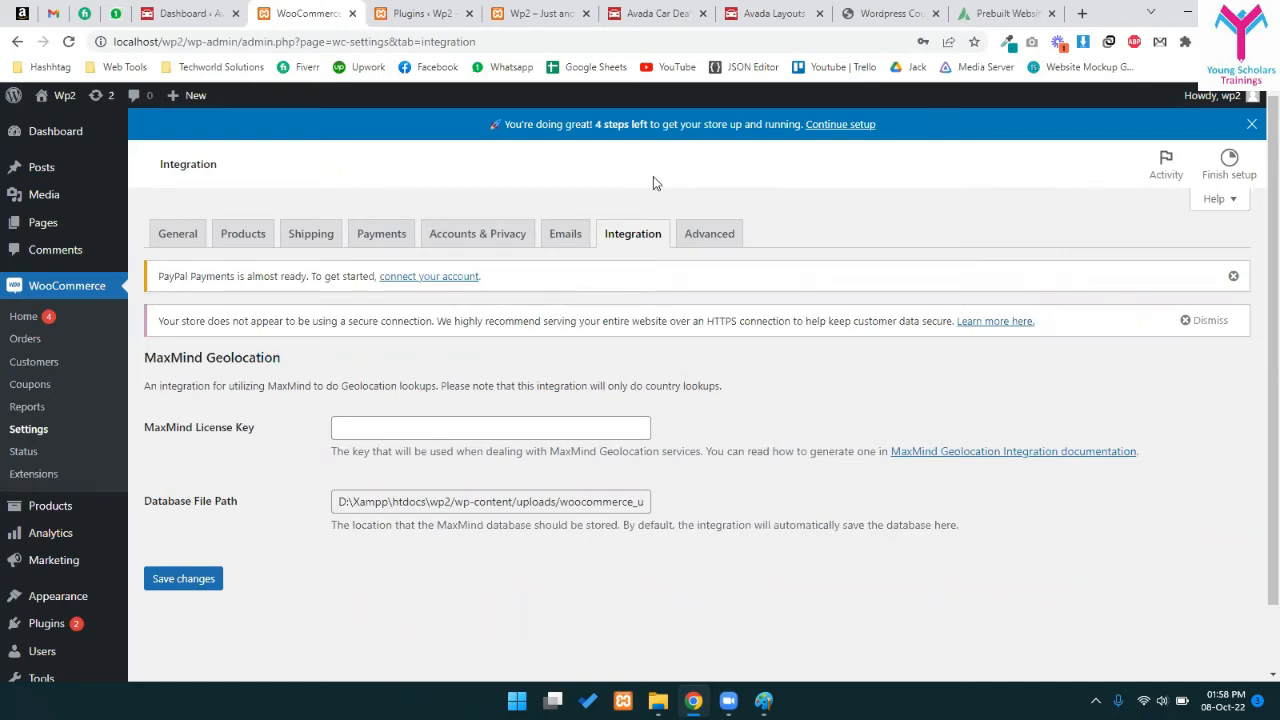
pyautogui.click(720, 232)
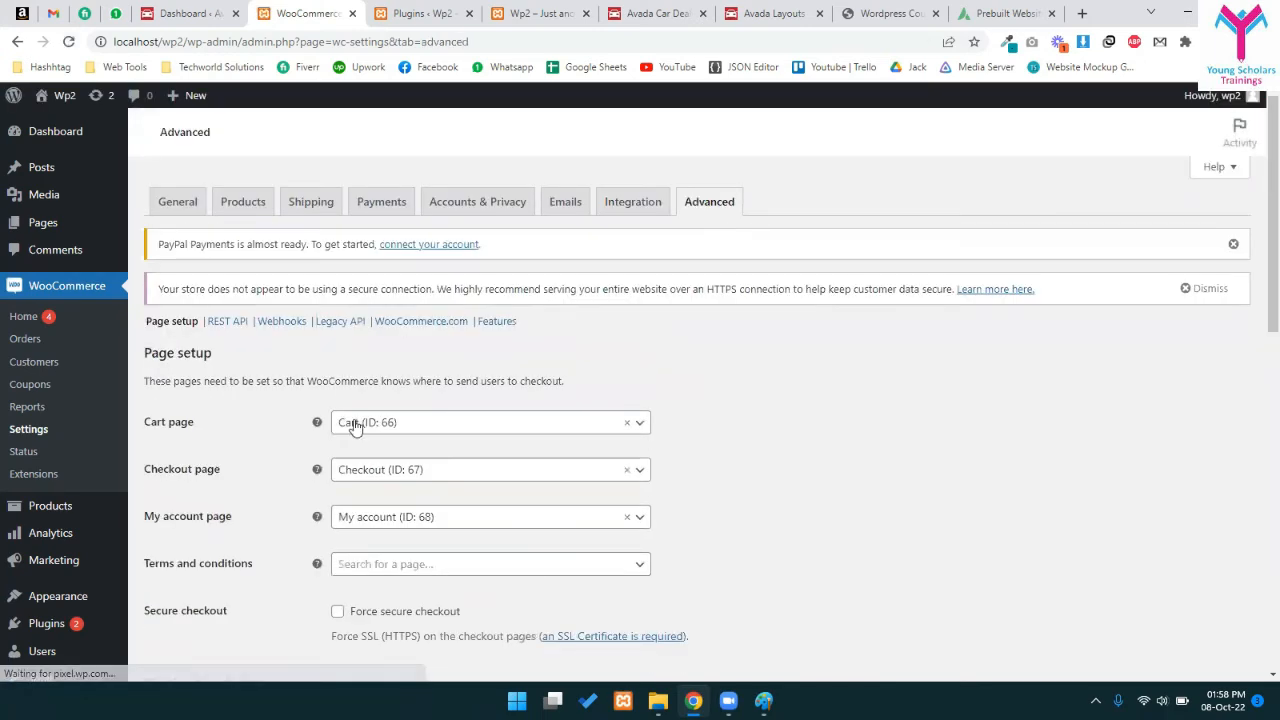
# - Check the Cart page choices in Page setup, leaving Cart assigned unchanged
pyautogui.scroll(-1, 303, 253)
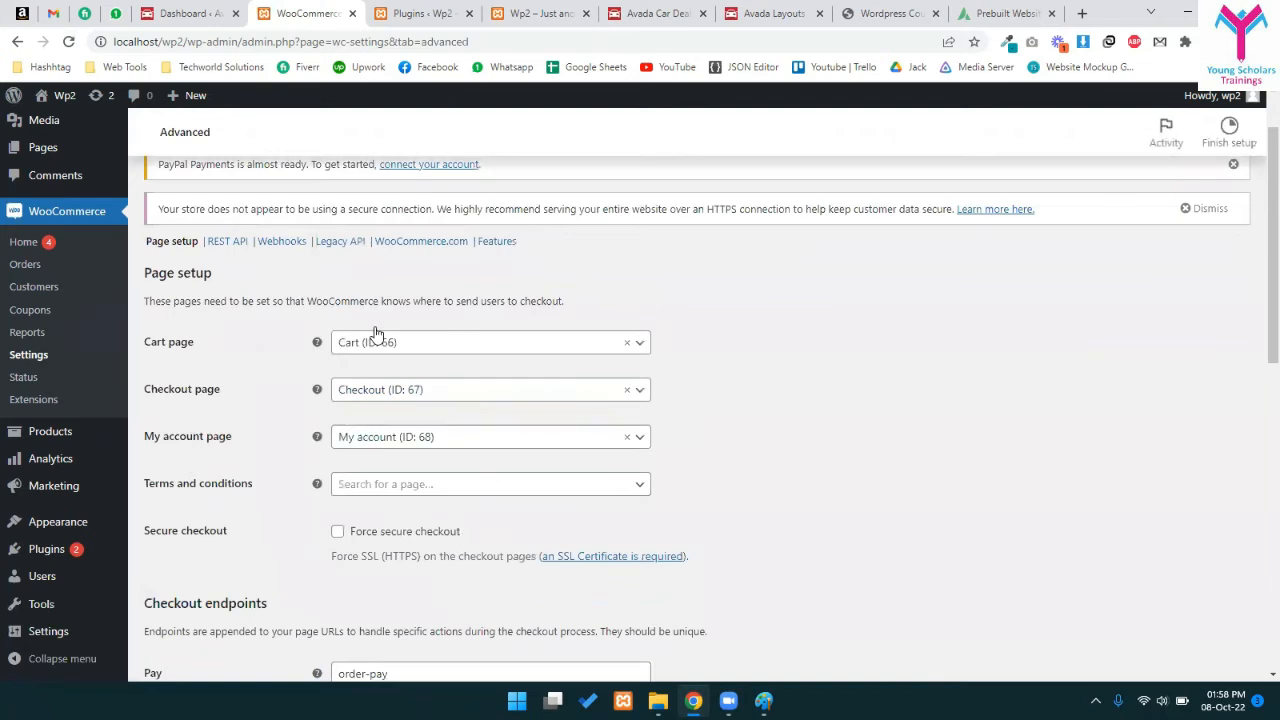
pyautogui.click(476, 343)
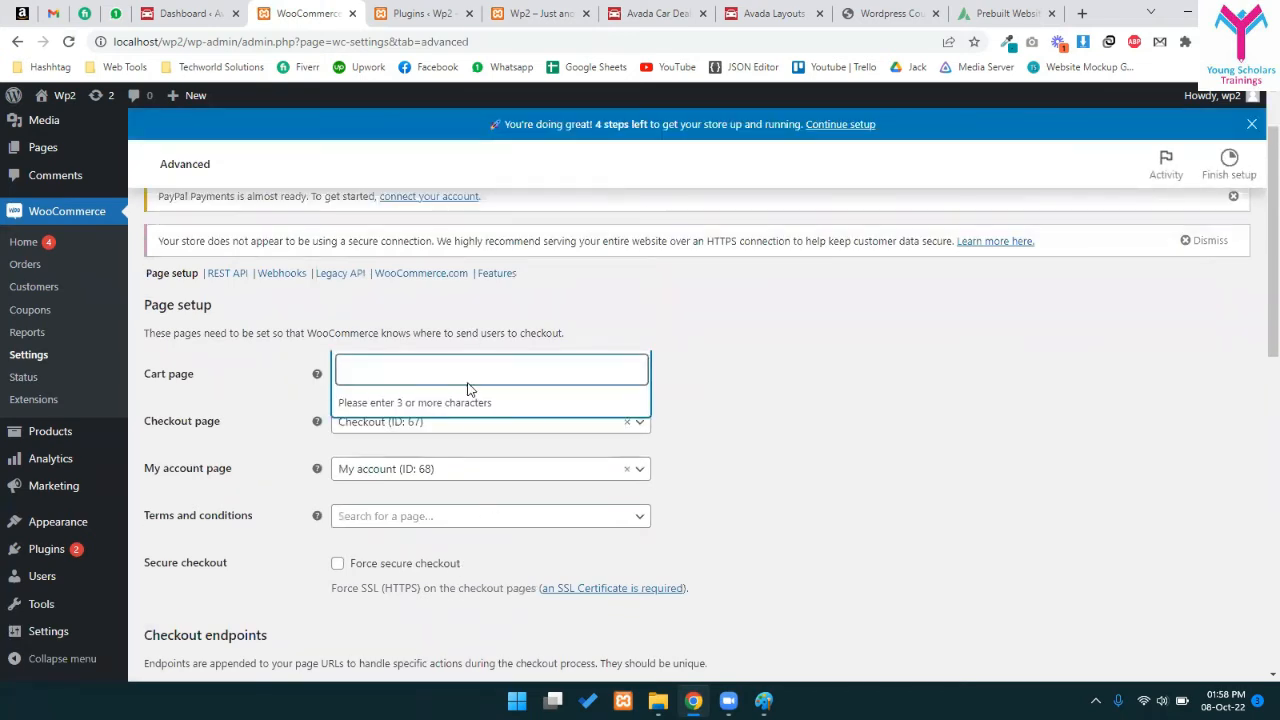
pyautogui.click(257, 431)
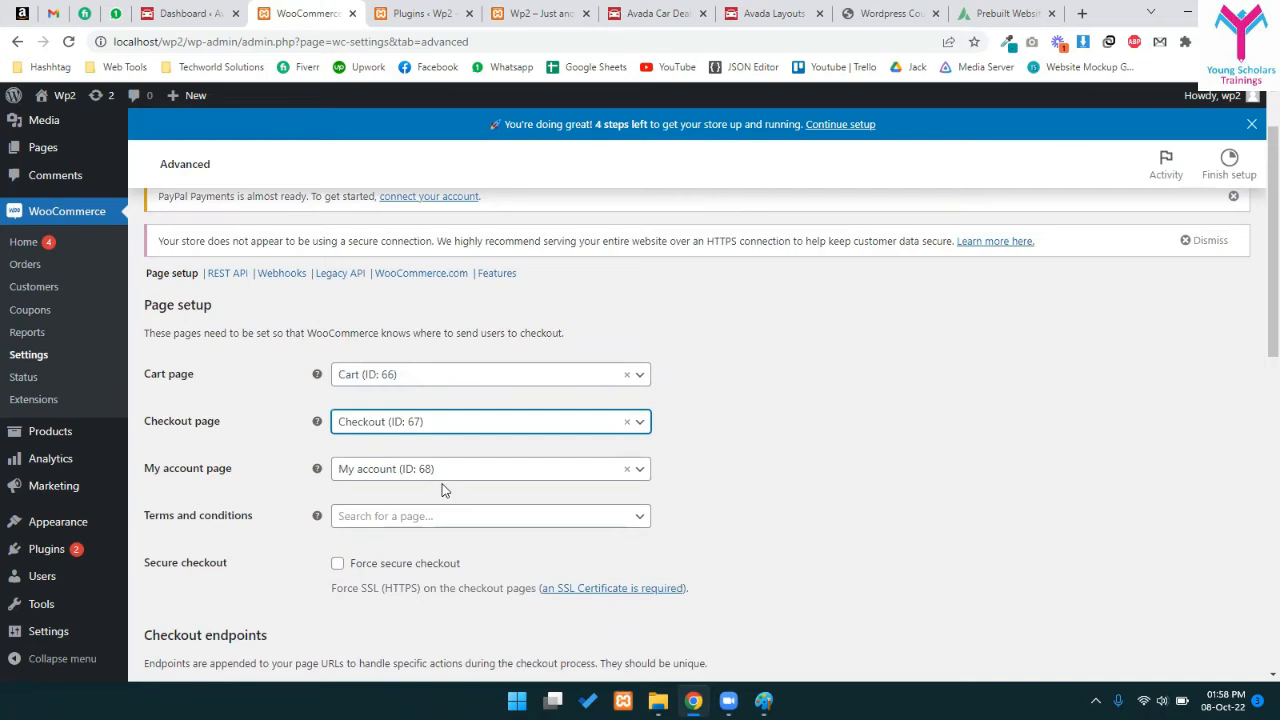
pyautogui.scroll(-6, 442, 485)
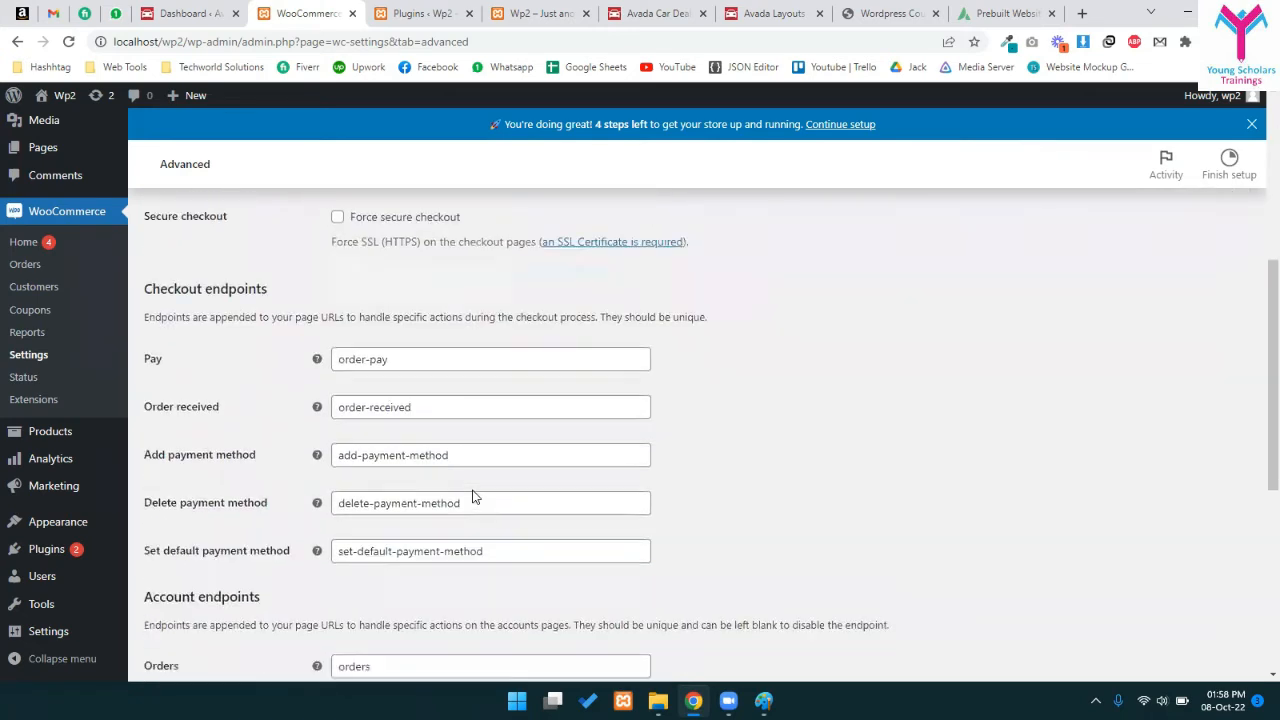
pyautogui.scroll(3, 440, 348)
# - Review the checkout and account endpoints such as order-pay, order-received, orders and edit-account
pyautogui.moveTo(352, 304); pyautogui.dragTo(467, 383)
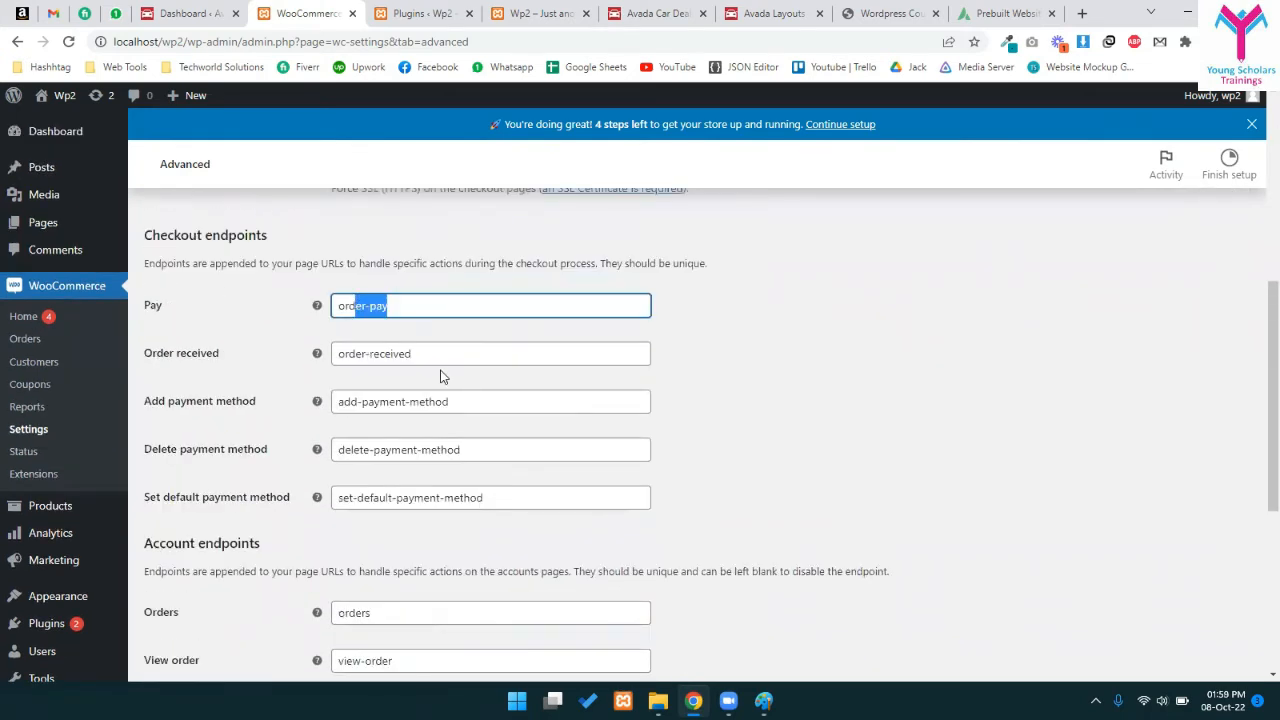
pyautogui.click(444, 377)
pyautogui.scroll(-5, 494, 457)
pyautogui.scroll(10, 494, 457)
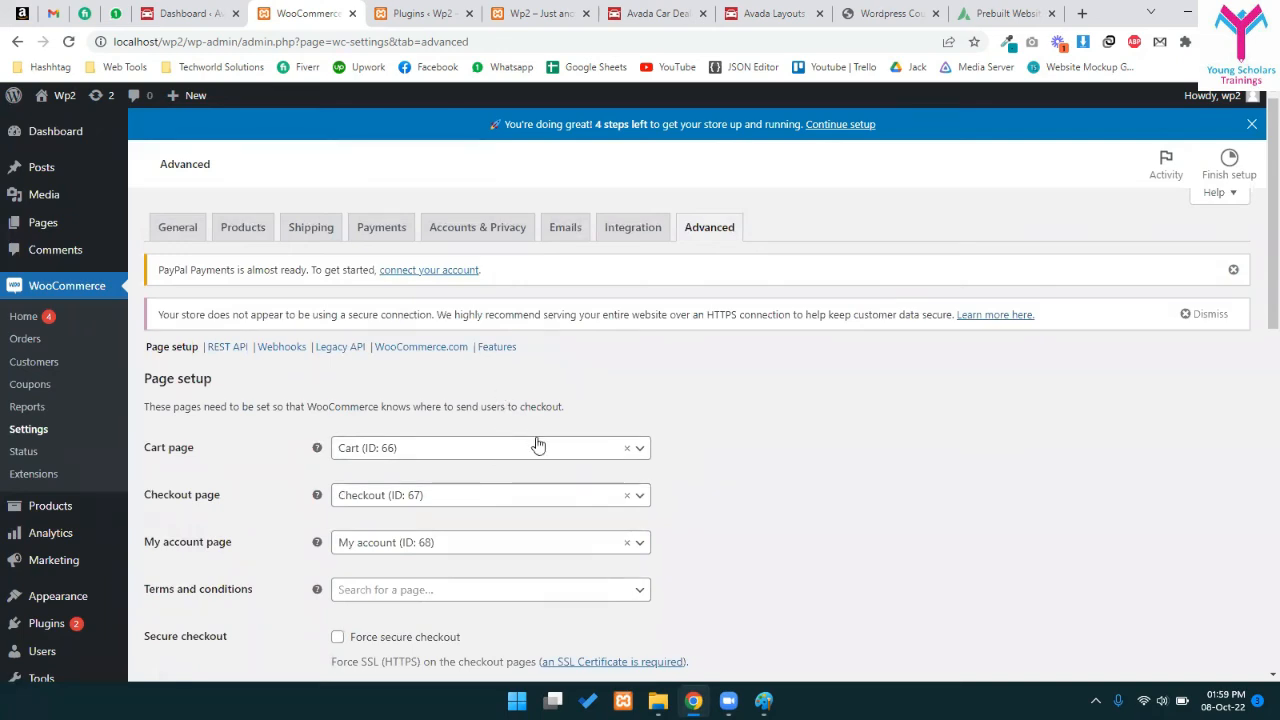
pyautogui.scroll(-4, 443, 520)
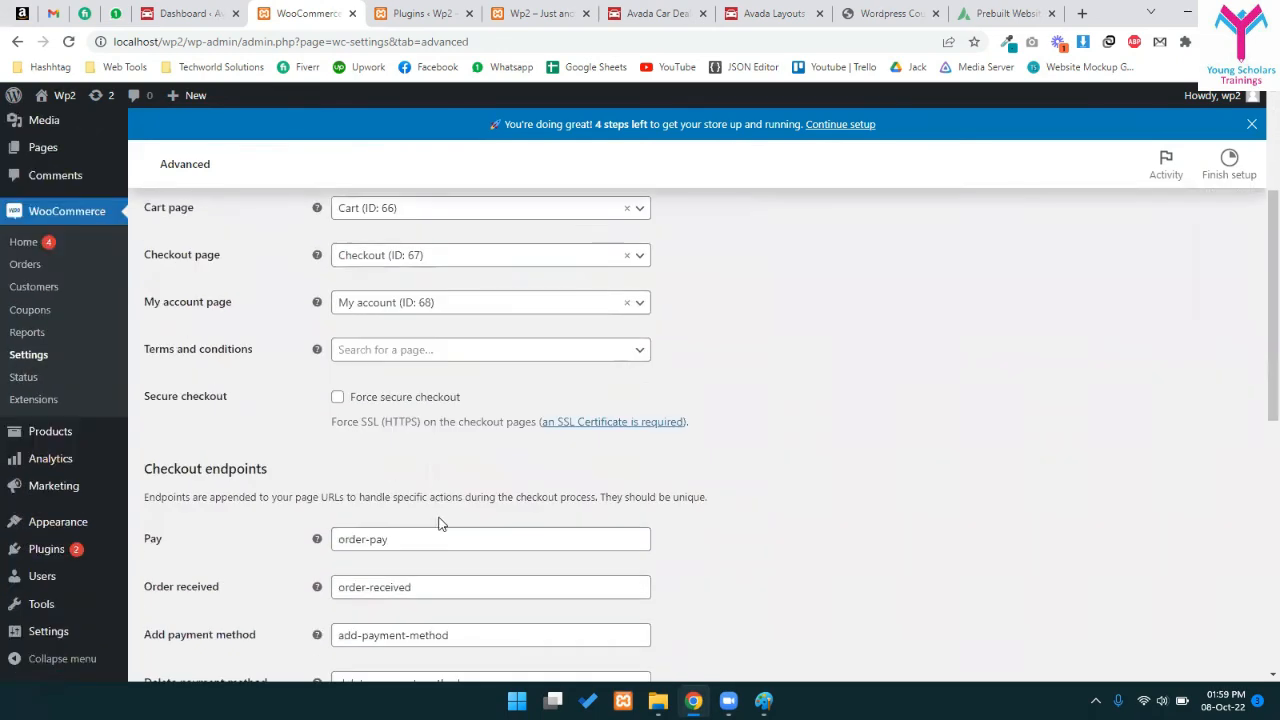
pyautogui.moveTo(389, 378); pyautogui.dragTo(418, 384)
pyautogui.click(245, 412)
pyautogui.click(366, 379)
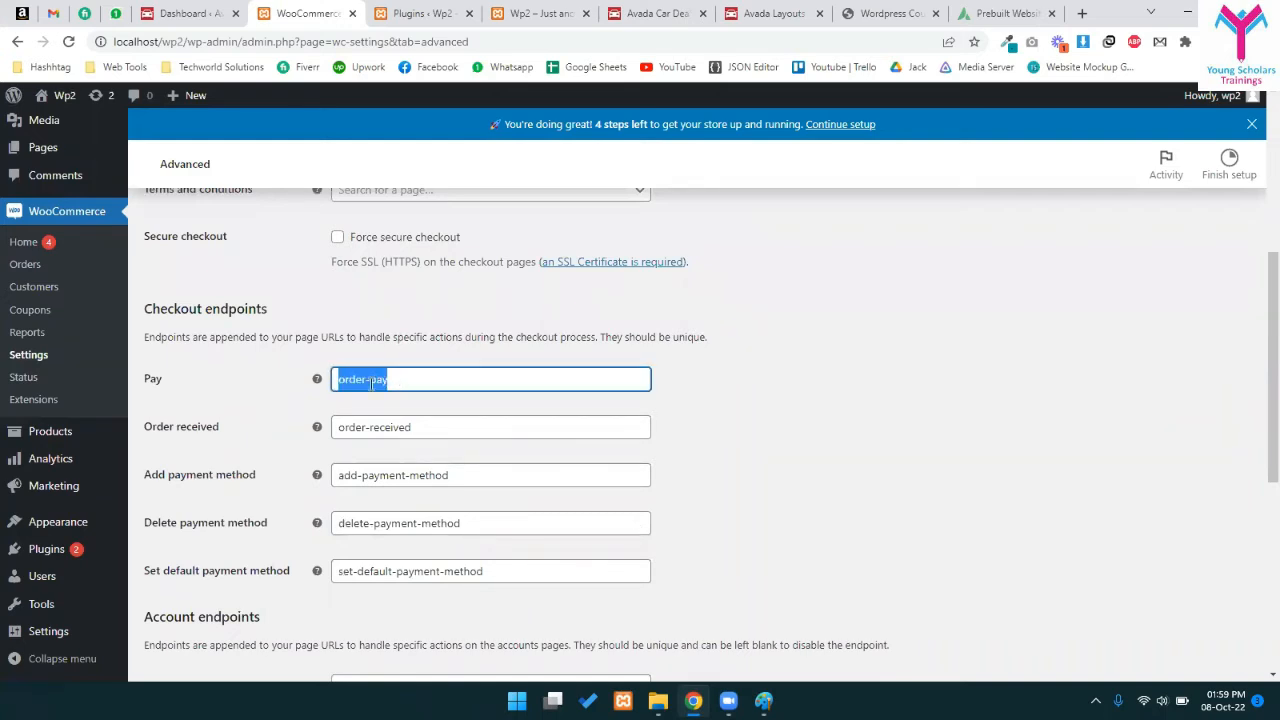
pyautogui.click(491, 388)
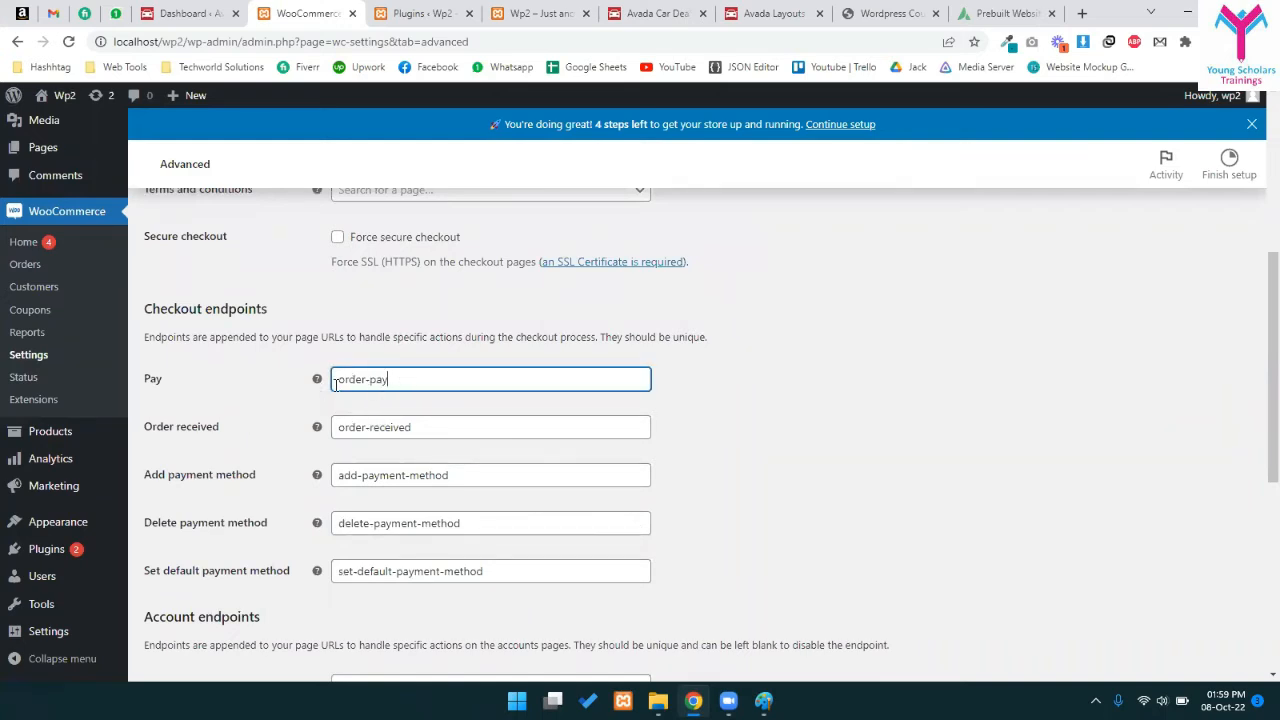
pyautogui.scroll(4, 340, 420)
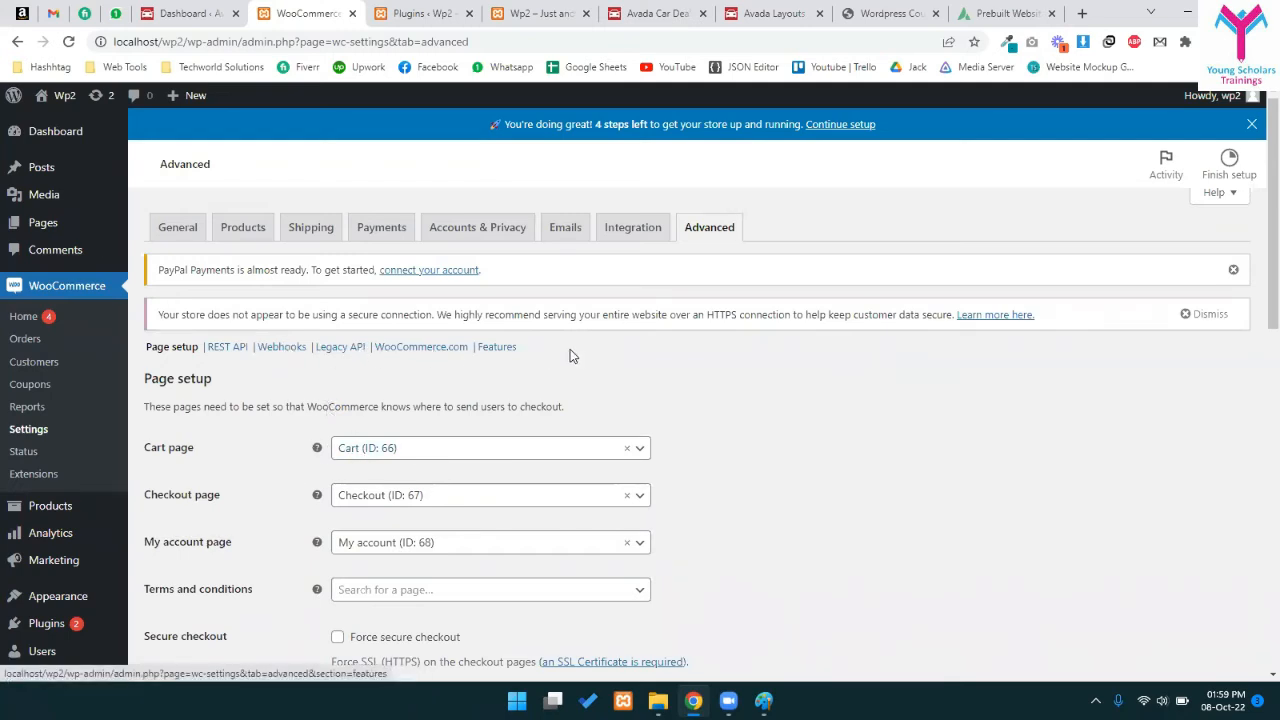
pyautogui.scroll(-3, 410, 340)
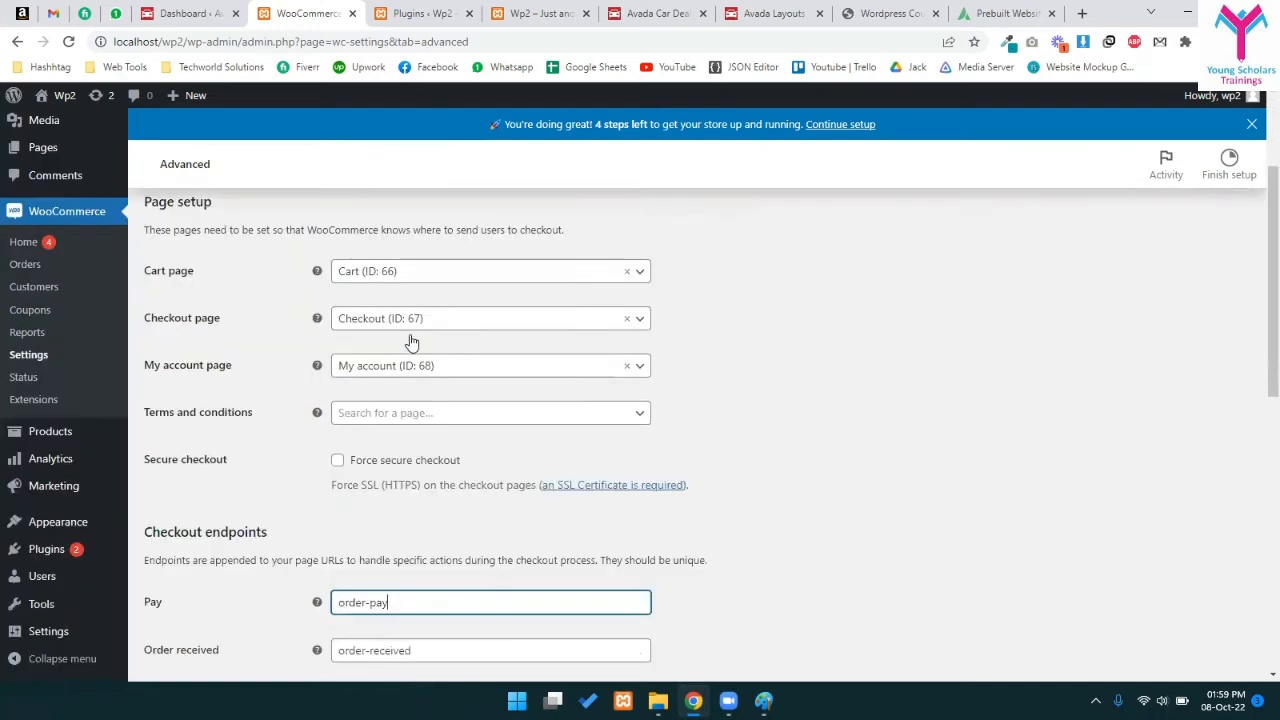
pyautogui.scroll(-5, 351, 497)
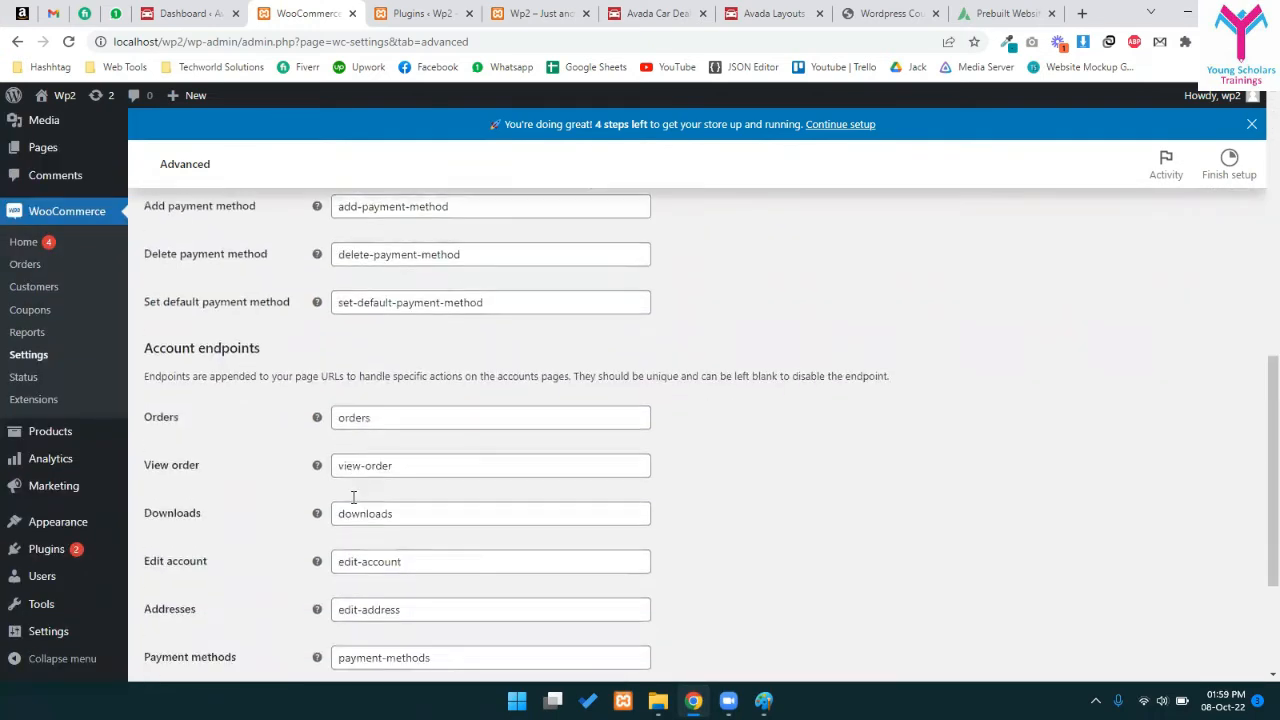
pyautogui.scroll(10, 508, 595)
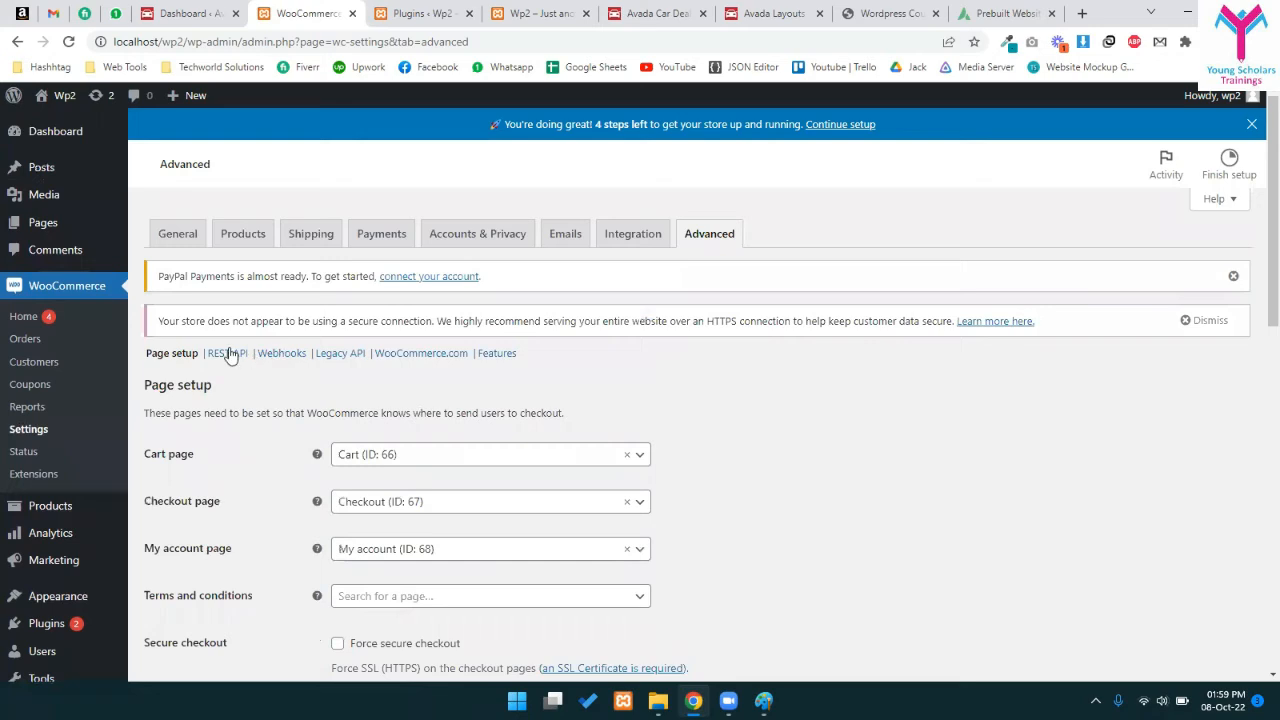
# - Show the REST API section of Advanced settings and read the API keys description
pyautogui.click(238, 357)
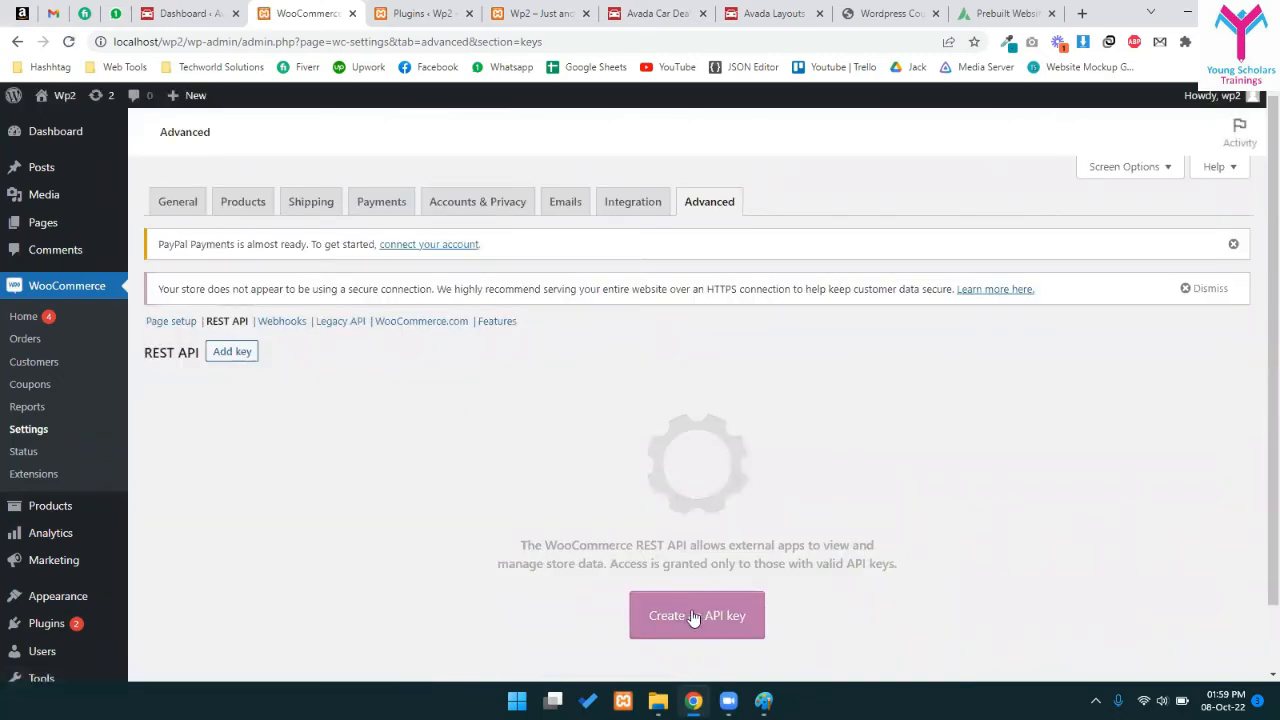
pyautogui.moveTo(572, 545); pyautogui.dragTo(817, 563)
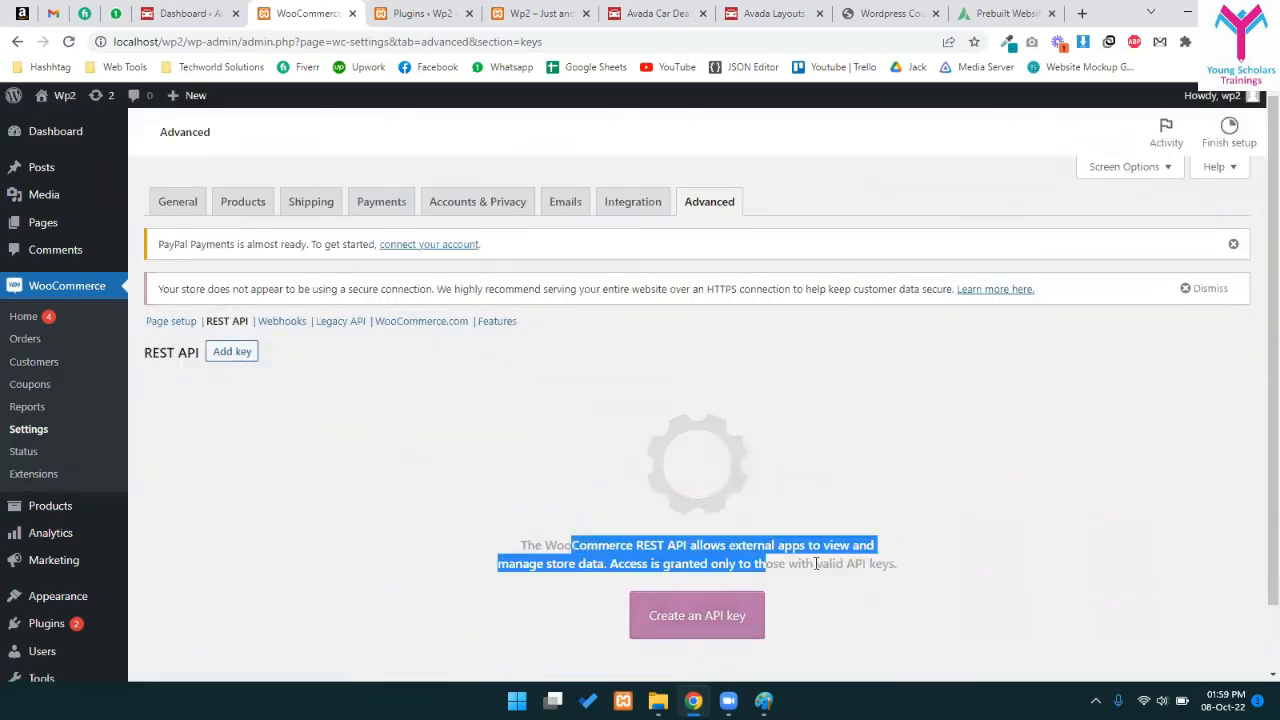
pyautogui.click(652, 547)
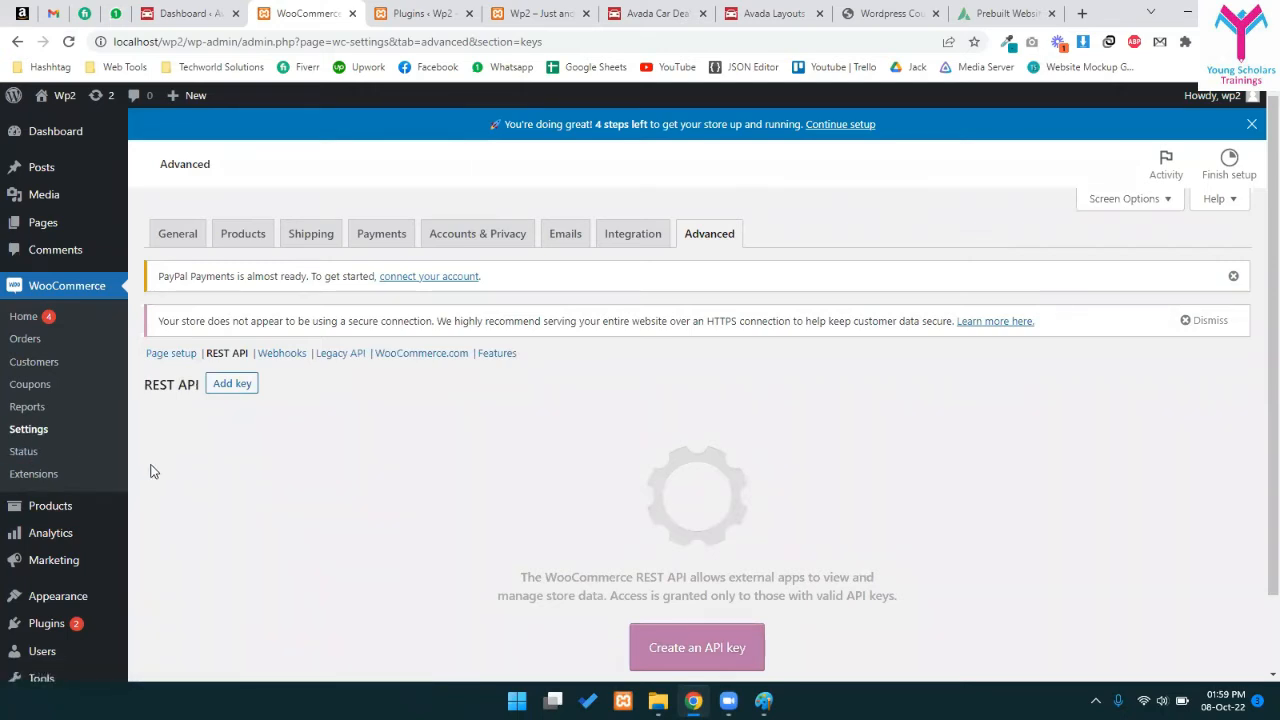
# - Open the WooCommerce Extensions marketplace and read the TikTok card's ad credit offer
pyautogui.click(20, 482)
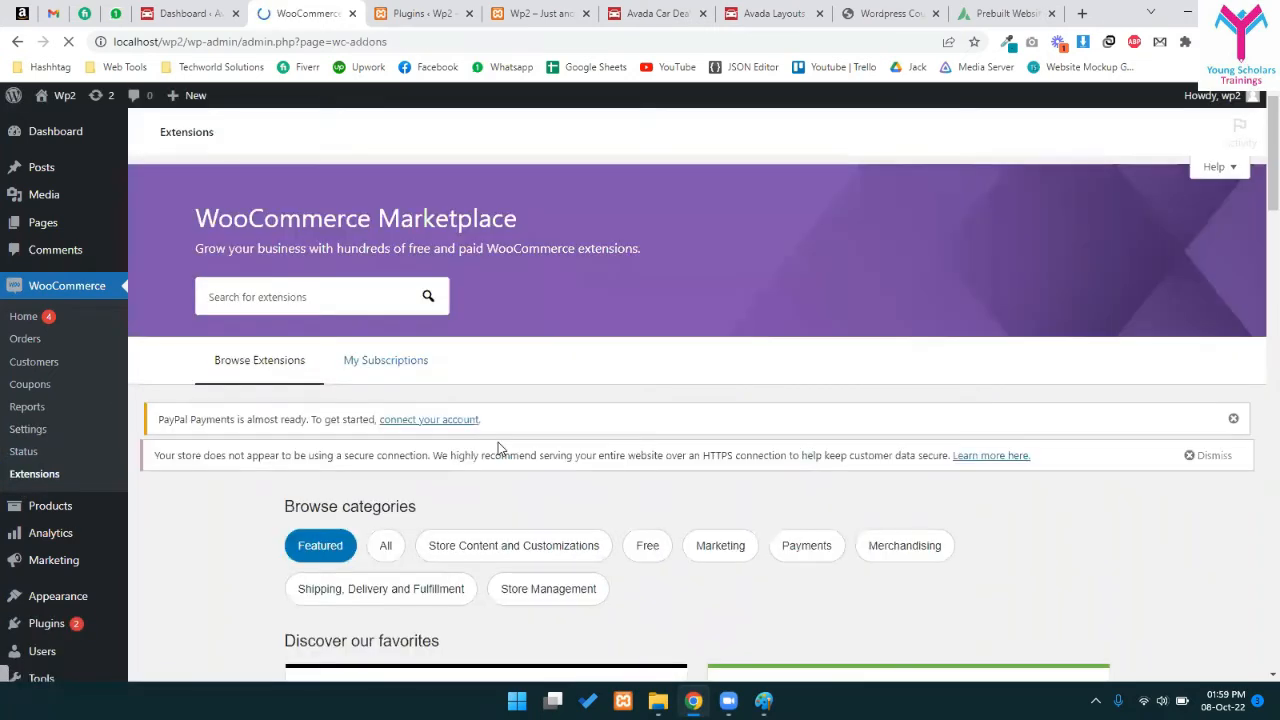
pyautogui.scroll(-4, 500, 450)
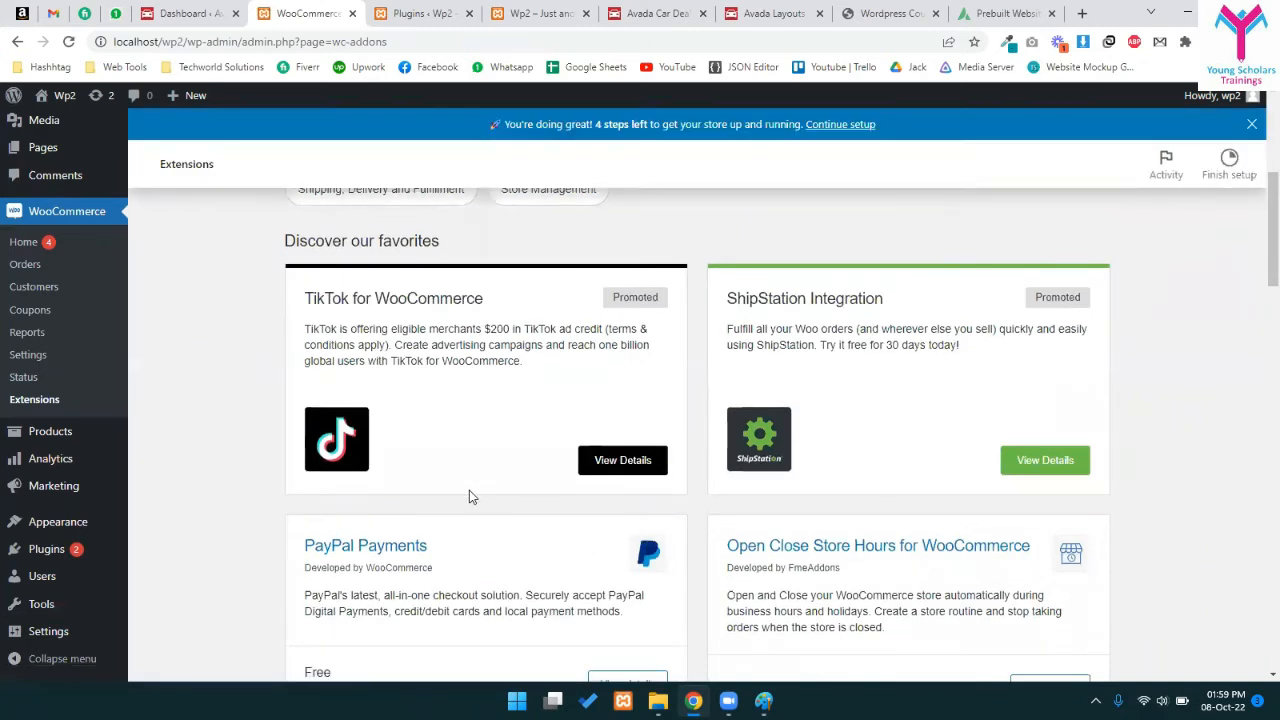
pyautogui.scroll(1, 469, 505)
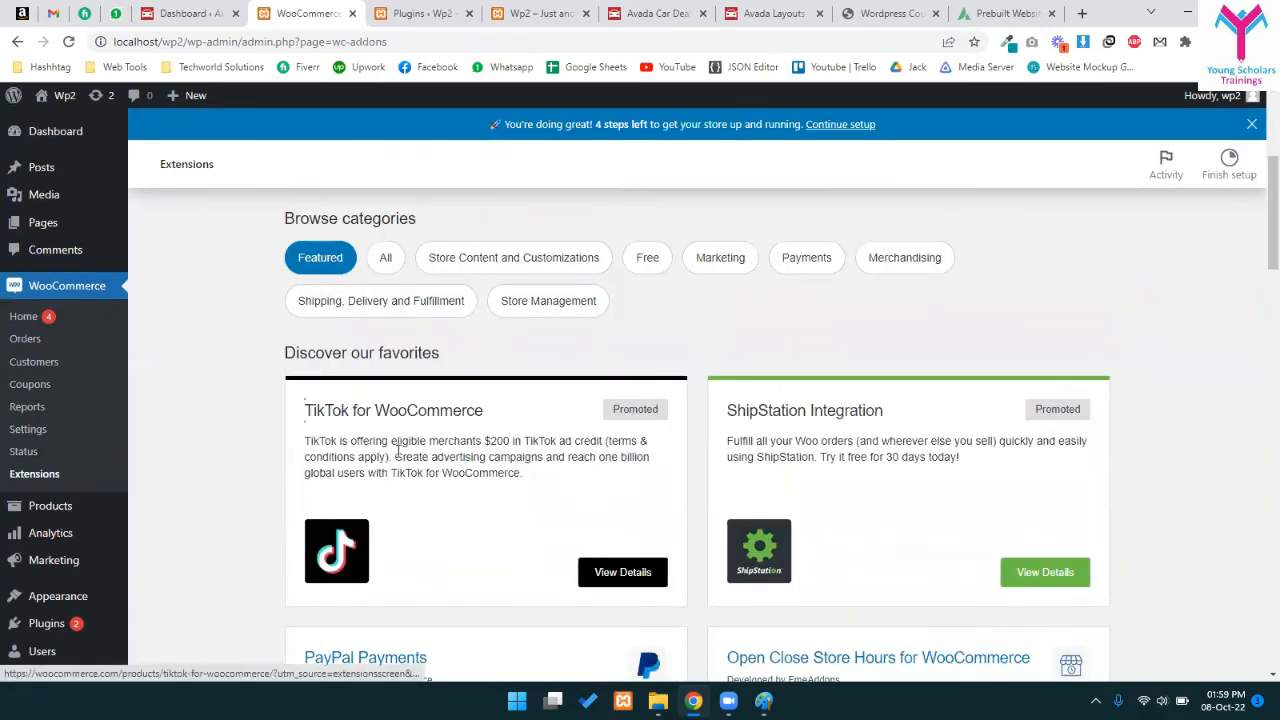
pyautogui.moveTo(349, 443); pyautogui.dragTo(630, 445)
pyautogui.moveTo(524, 445); pyautogui.dragTo(646, 449)
pyautogui.click(646, 449)
# - Browse the popular, shipping, marketing and payment extension categories, then return to the top
pyautogui.scroll(-1, 860, 420)
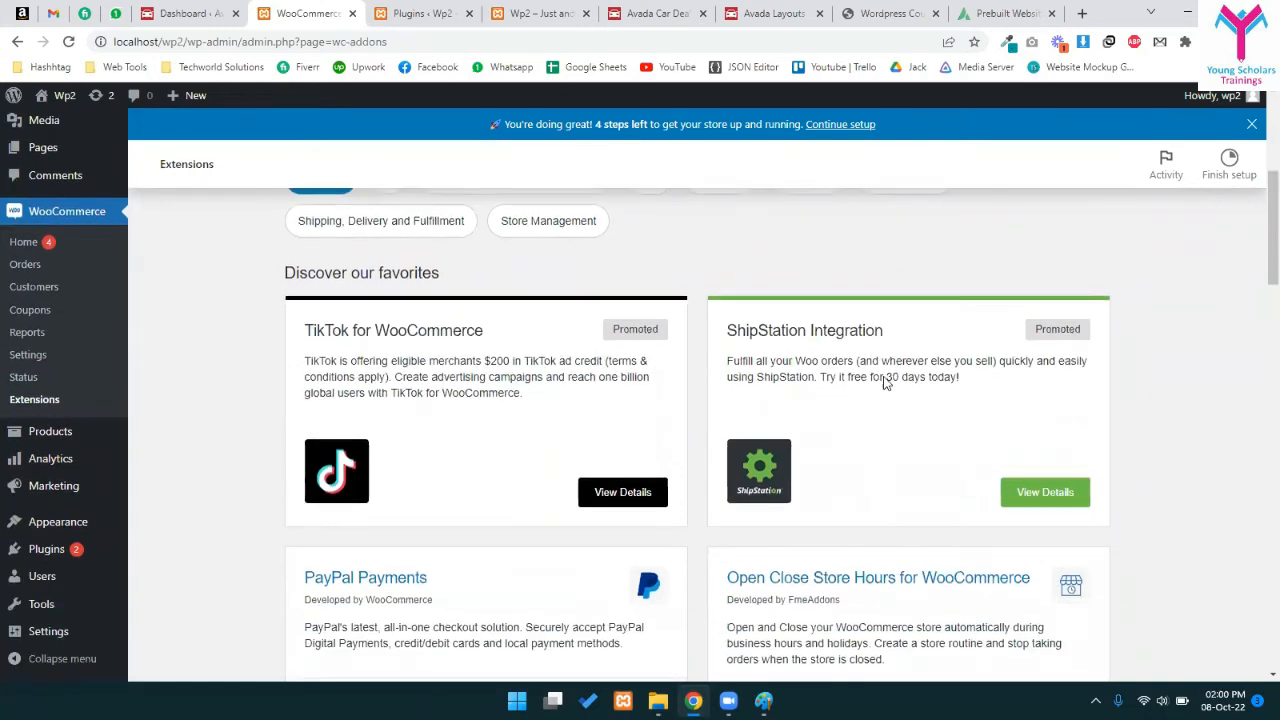
pyautogui.scroll(-3, 853, 409)
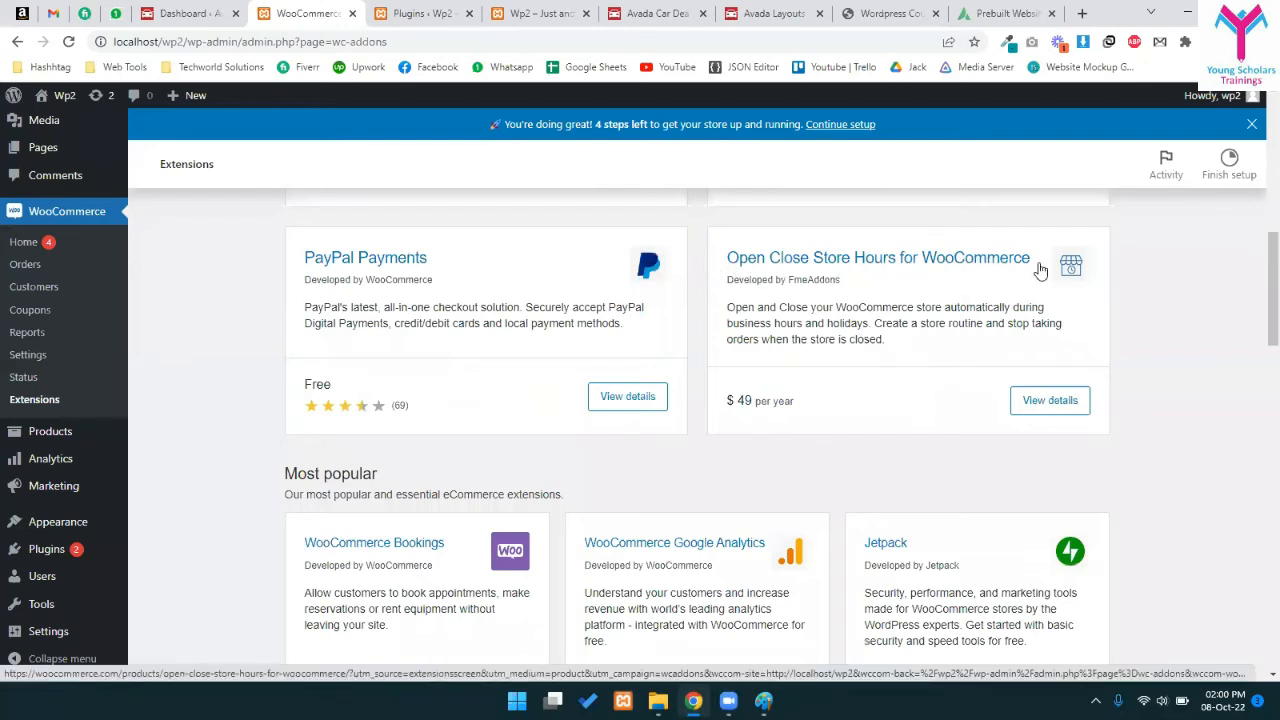
pyautogui.scroll(-2, 954, 371)
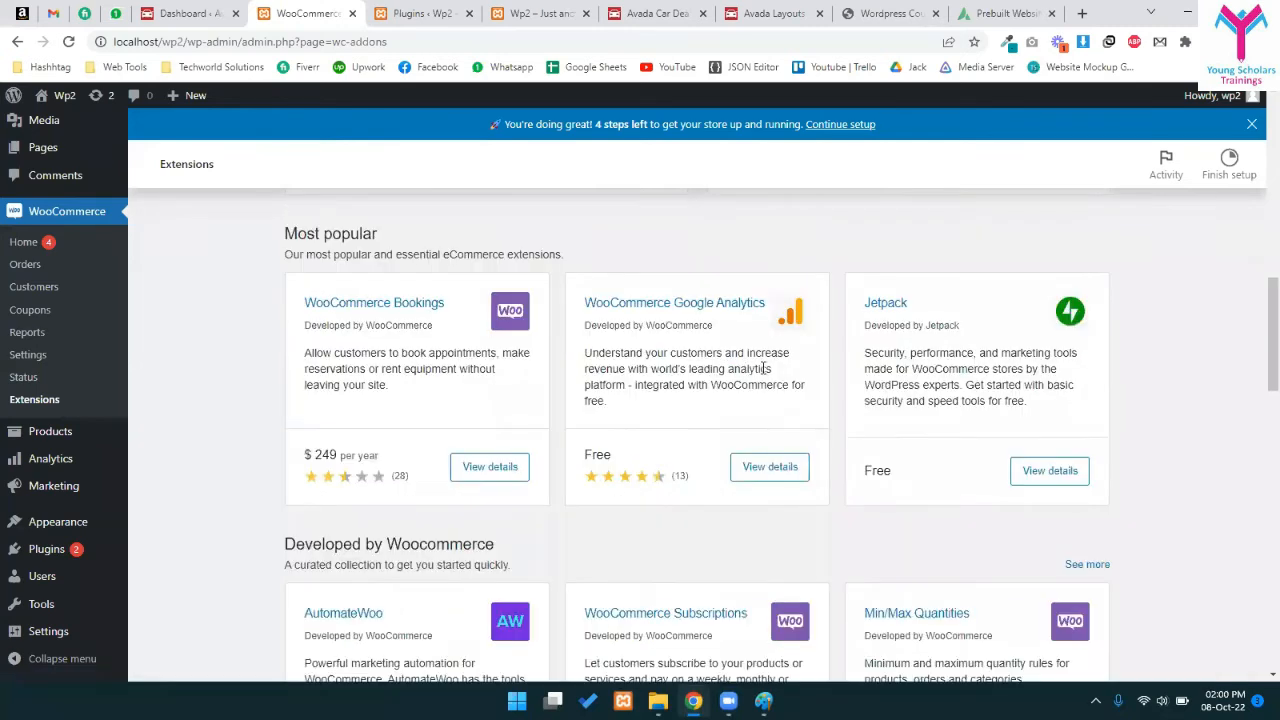
pyautogui.scroll(-6, 322, 397)
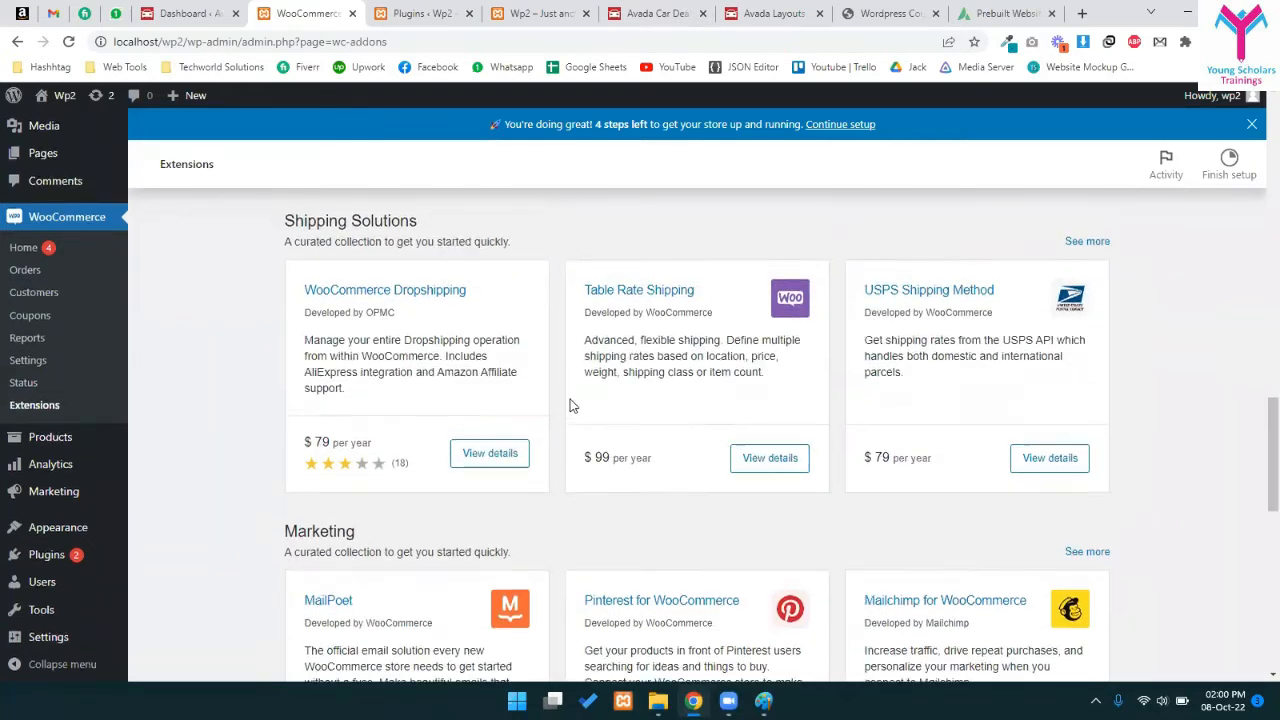
pyautogui.scroll(4, 640, 415)
pyautogui.scroll(-6, 718, 435)
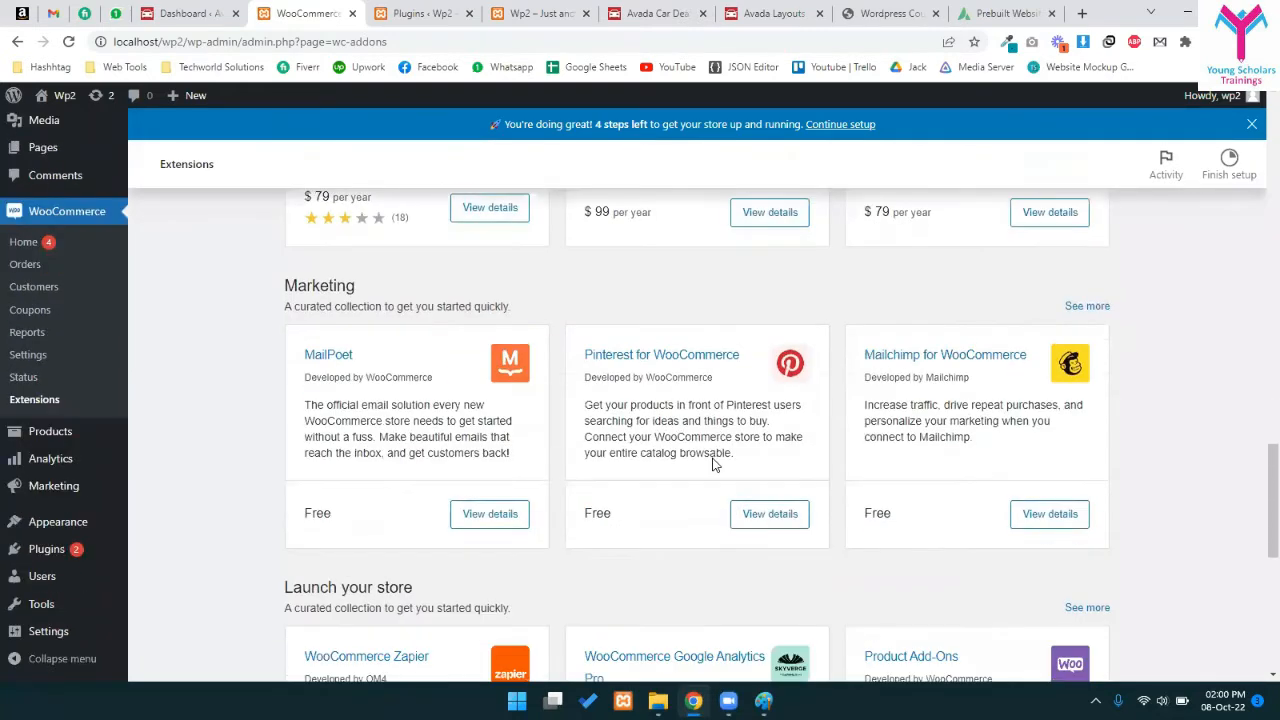
pyautogui.scroll(-6, 709, 474)
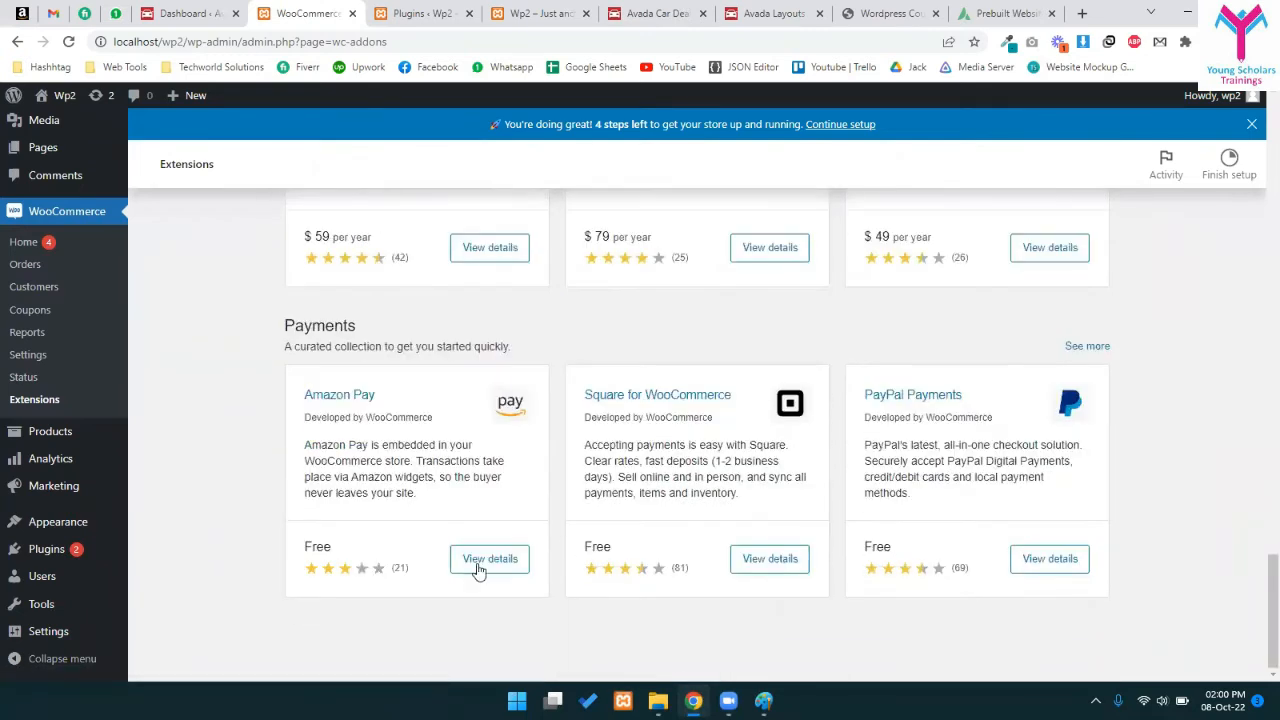
pyautogui.scroll(15, 565, 507)
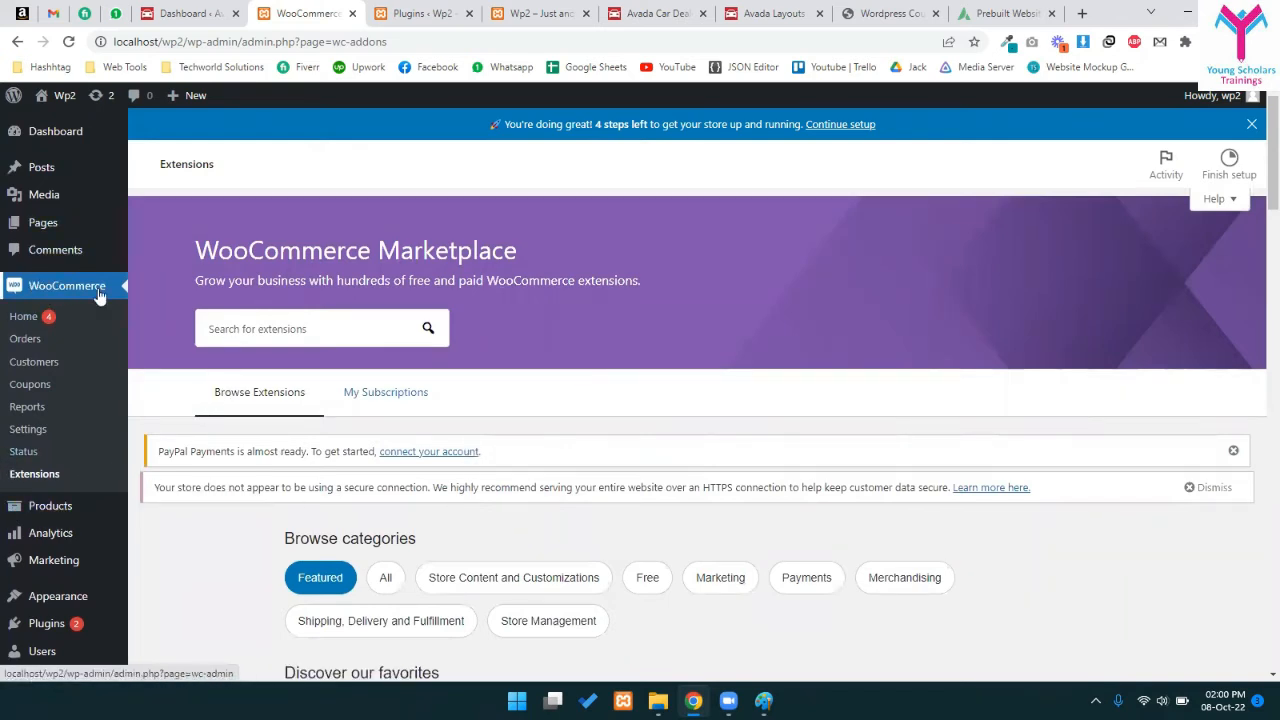
pyautogui.scroll(-2, 83, 290)
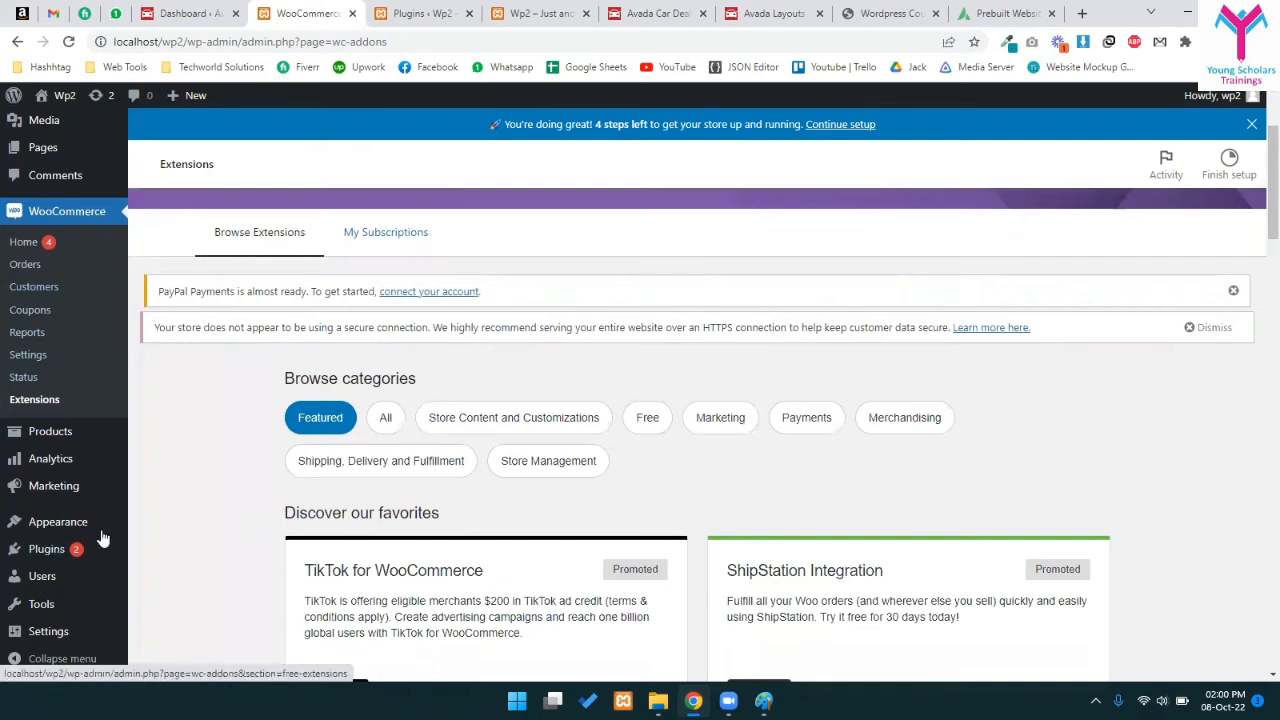
pyautogui.moveTo(16, 432)
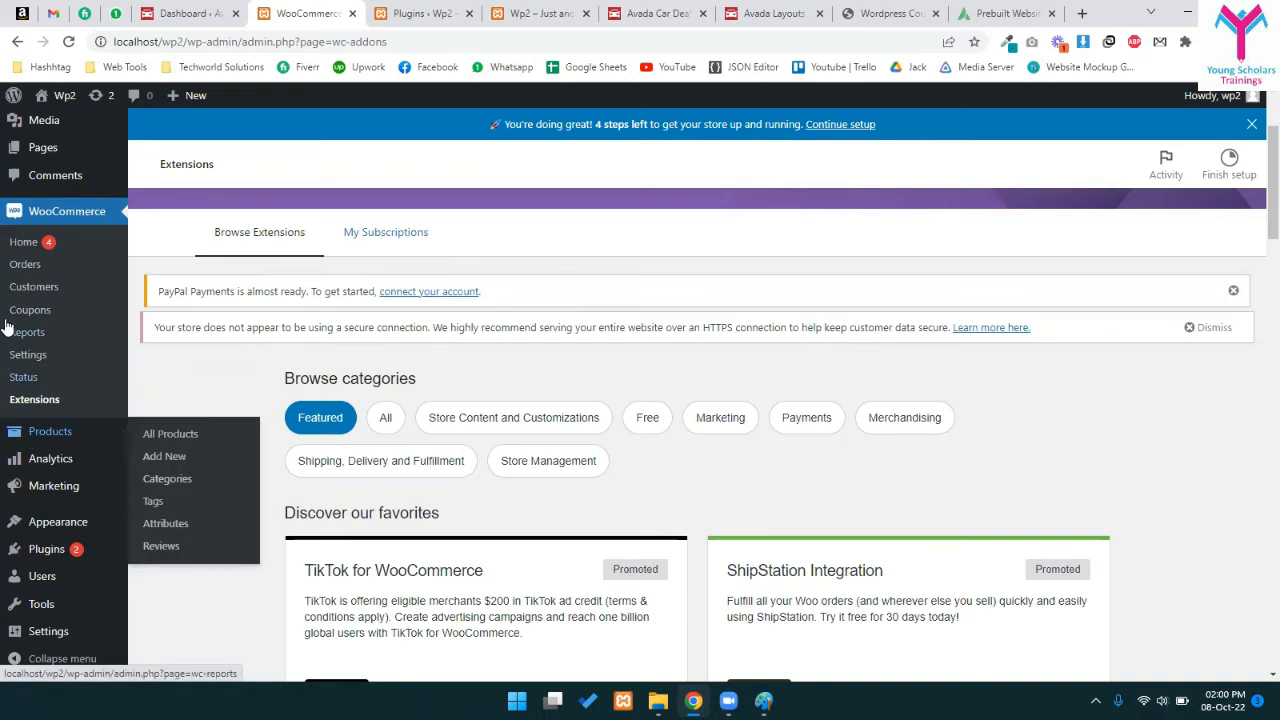
pyautogui.scroll(2, 28, 437)
pyautogui.moveTo(34, 228)
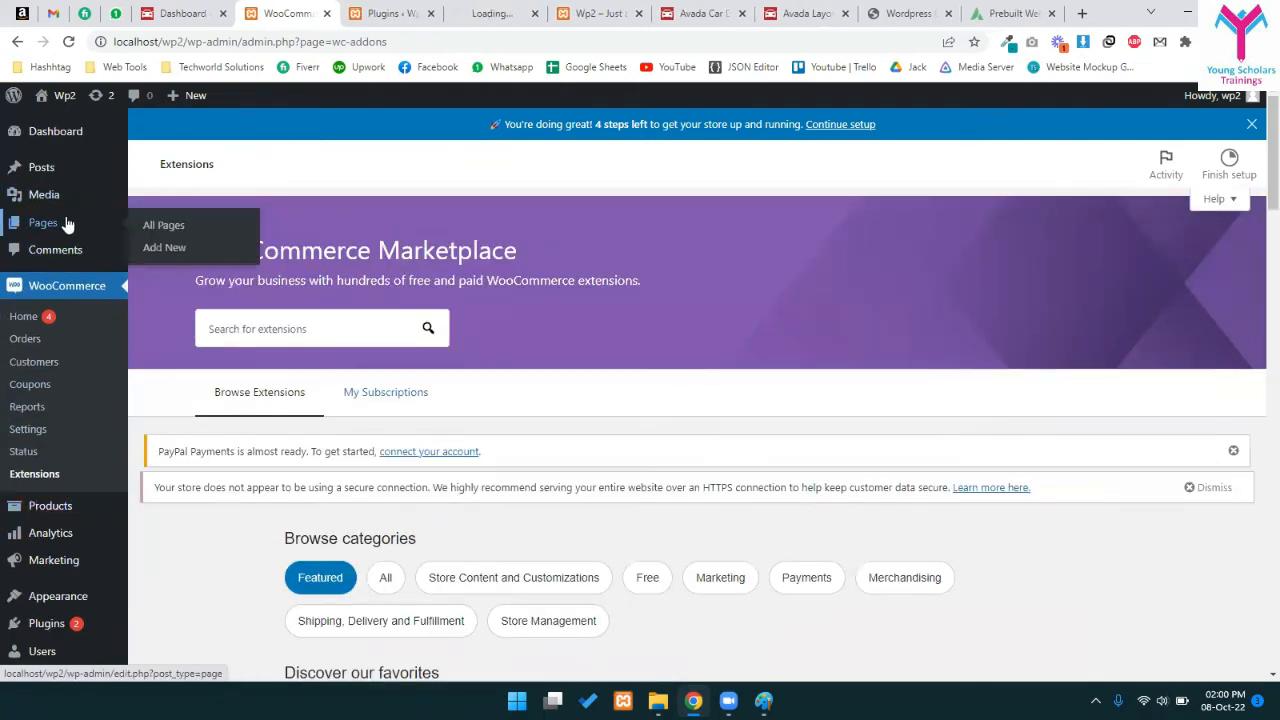
# - Review the site's 14 pages, including Cart, Checkout, My account and Shop
pyautogui.click(511, 10)
pyautogui.scroll(-1, 514, 371)
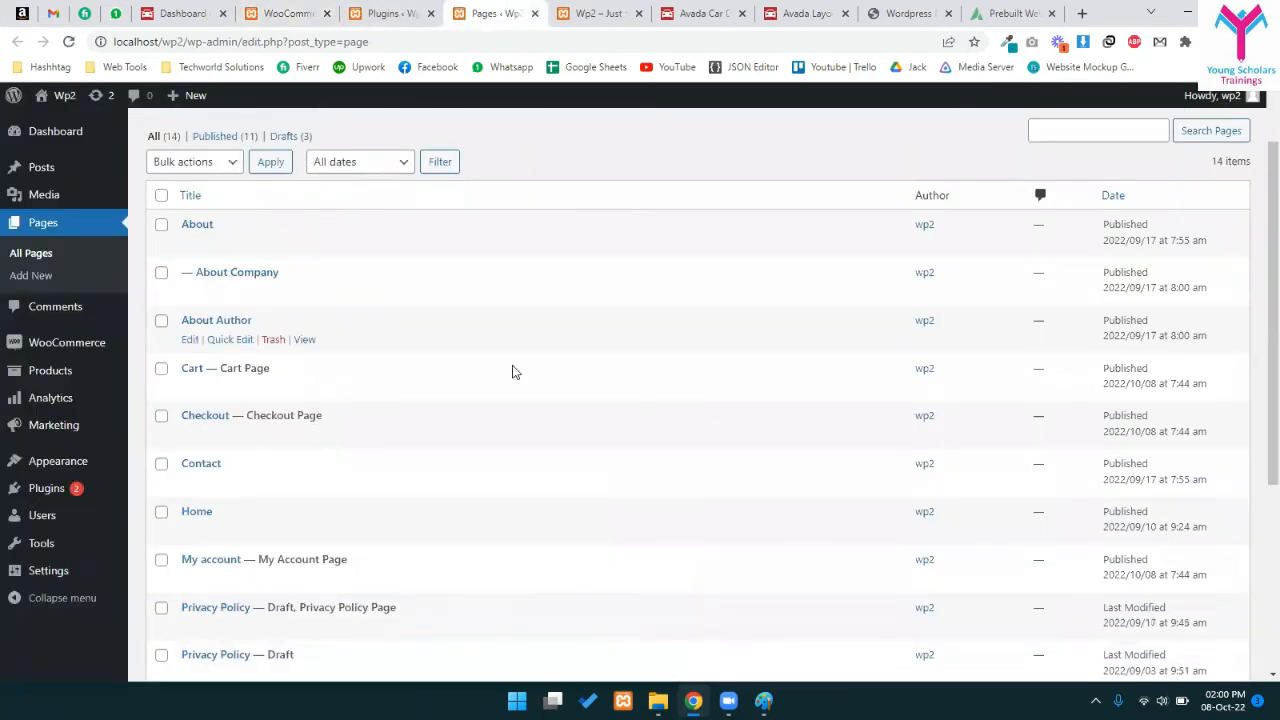
pyautogui.scroll(-2, 551, 449)
pyautogui.scroll(-2, 243, 374)
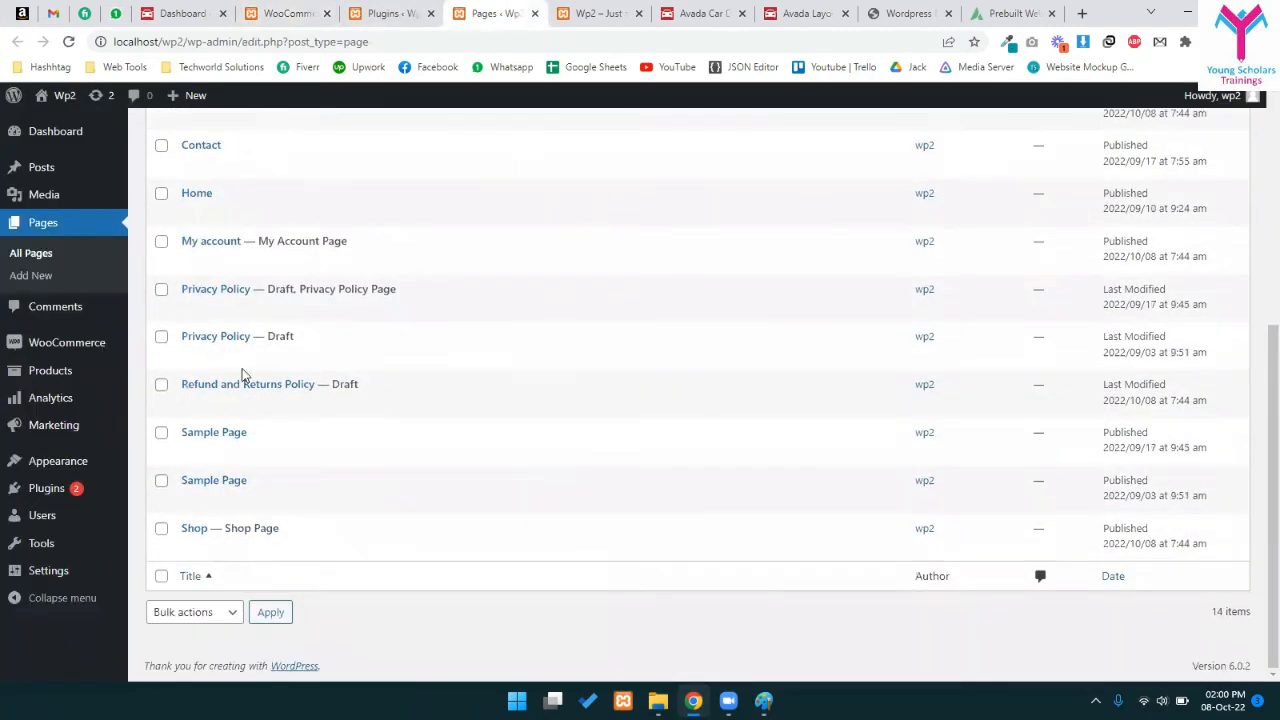
pyautogui.scroll(5, 410, 380)
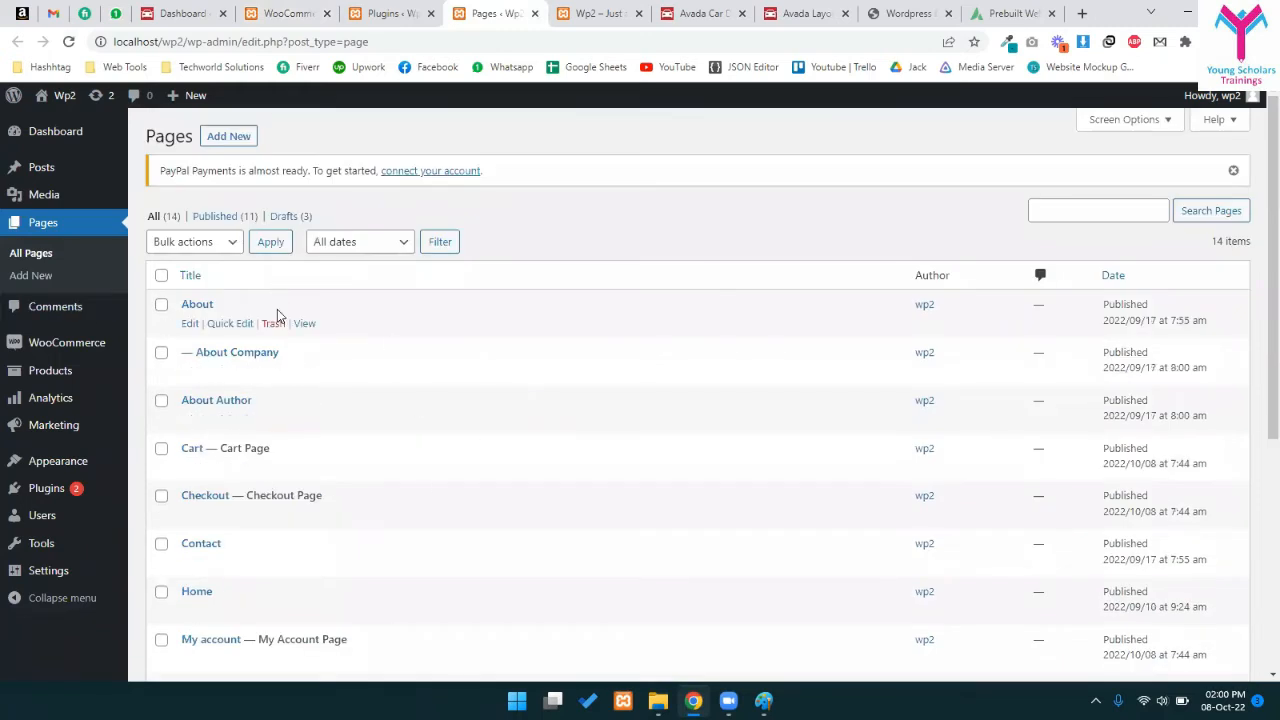
pyautogui.scroll(-1, 277, 315)
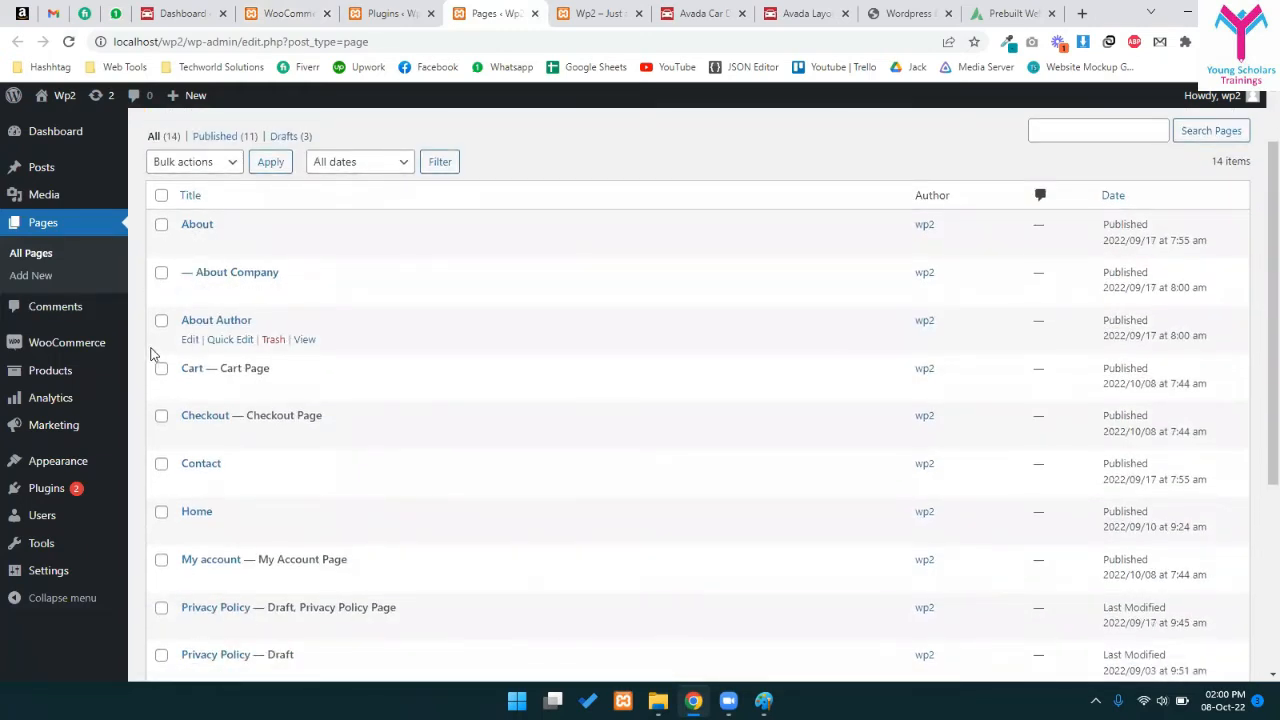
pyautogui.scroll(-4, 250, 338)
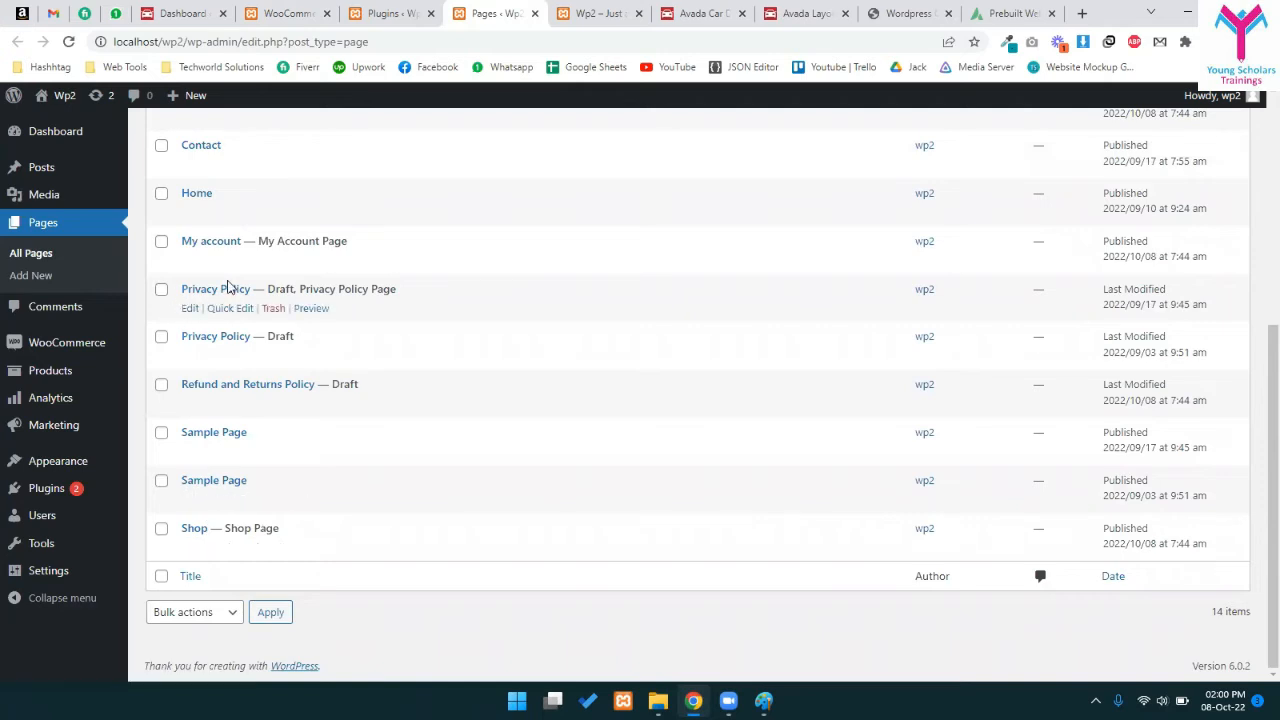
pyautogui.scroll(2, 293, 293)
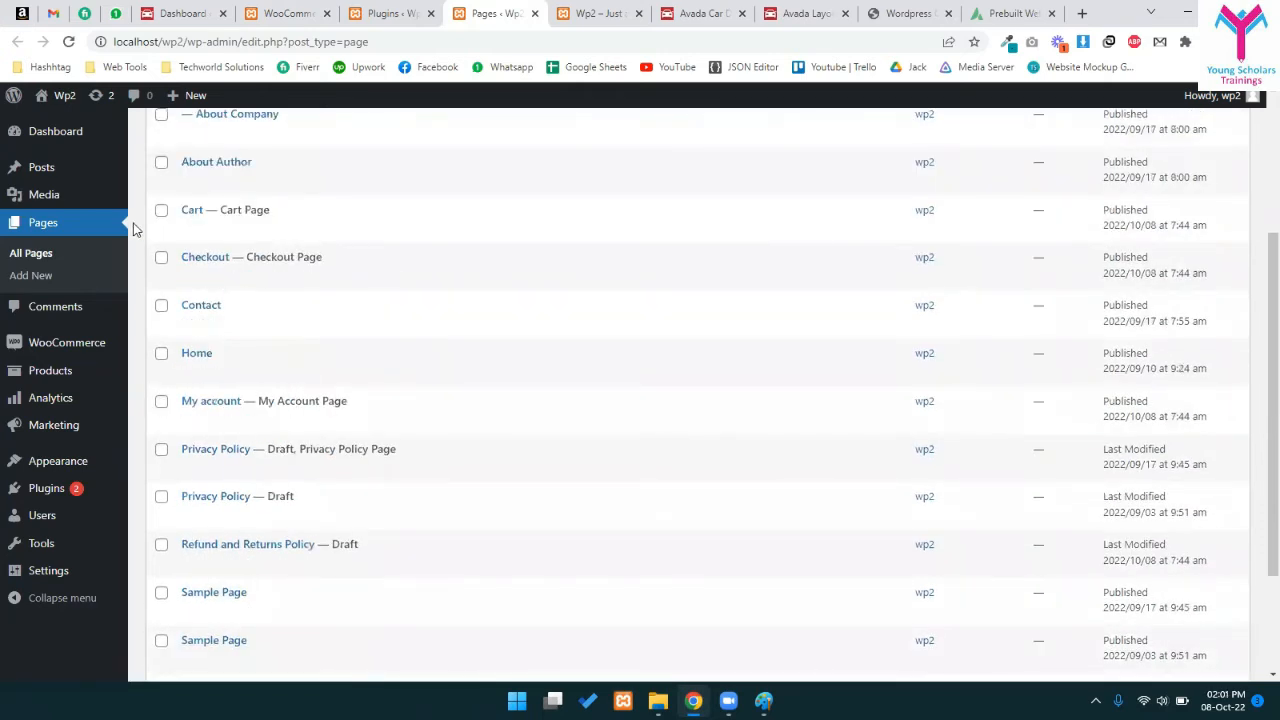
pyautogui.scroll(3, 217, 360)
# - Finish reviewing the pages and show the store's empty Products > All Products list
pyautogui.scroll(-5, 371, 463)
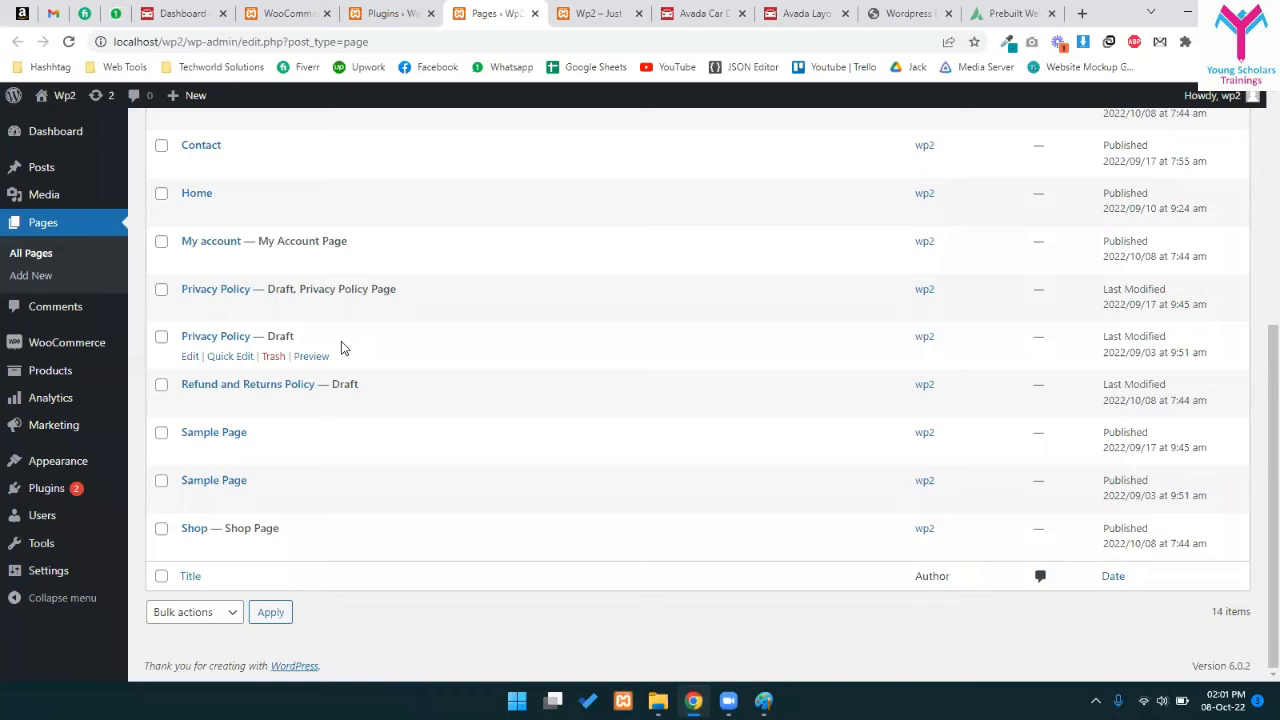
pyautogui.scroll(3, 501, 312)
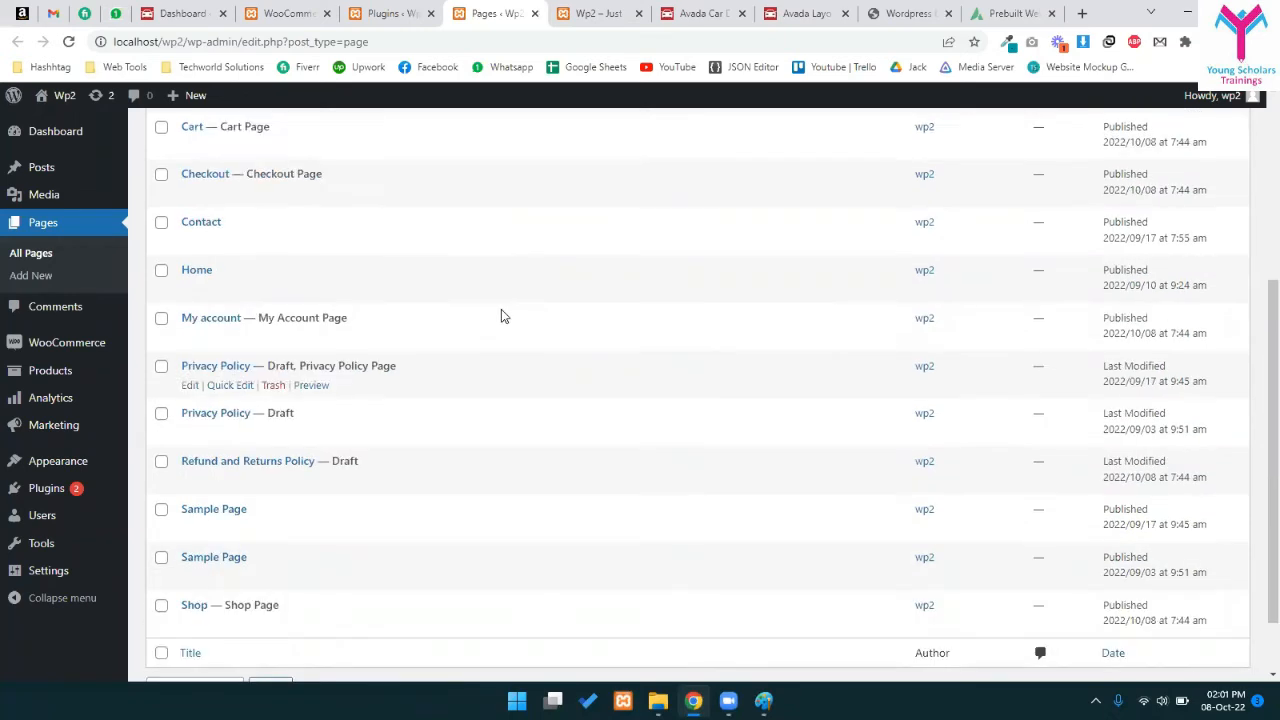
pyautogui.scroll(-1, 497, 317)
pyautogui.scroll(-2, 497, 317)
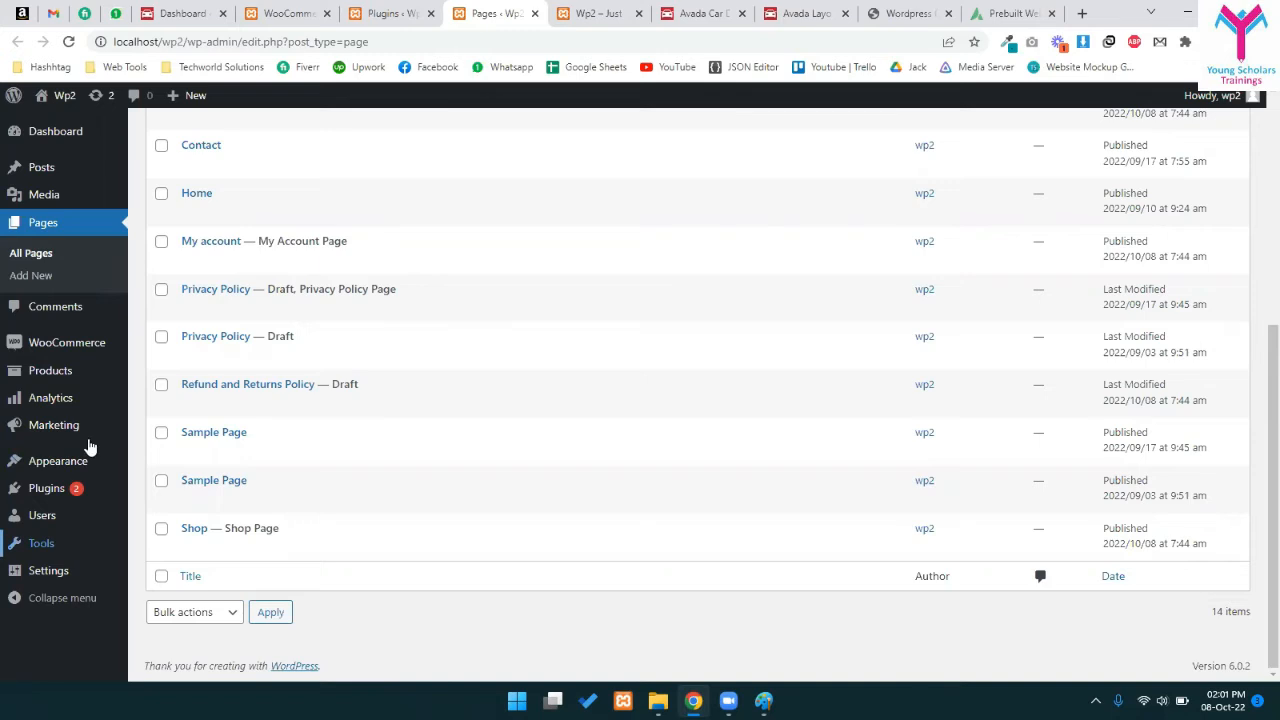
pyautogui.moveTo(68, 374)
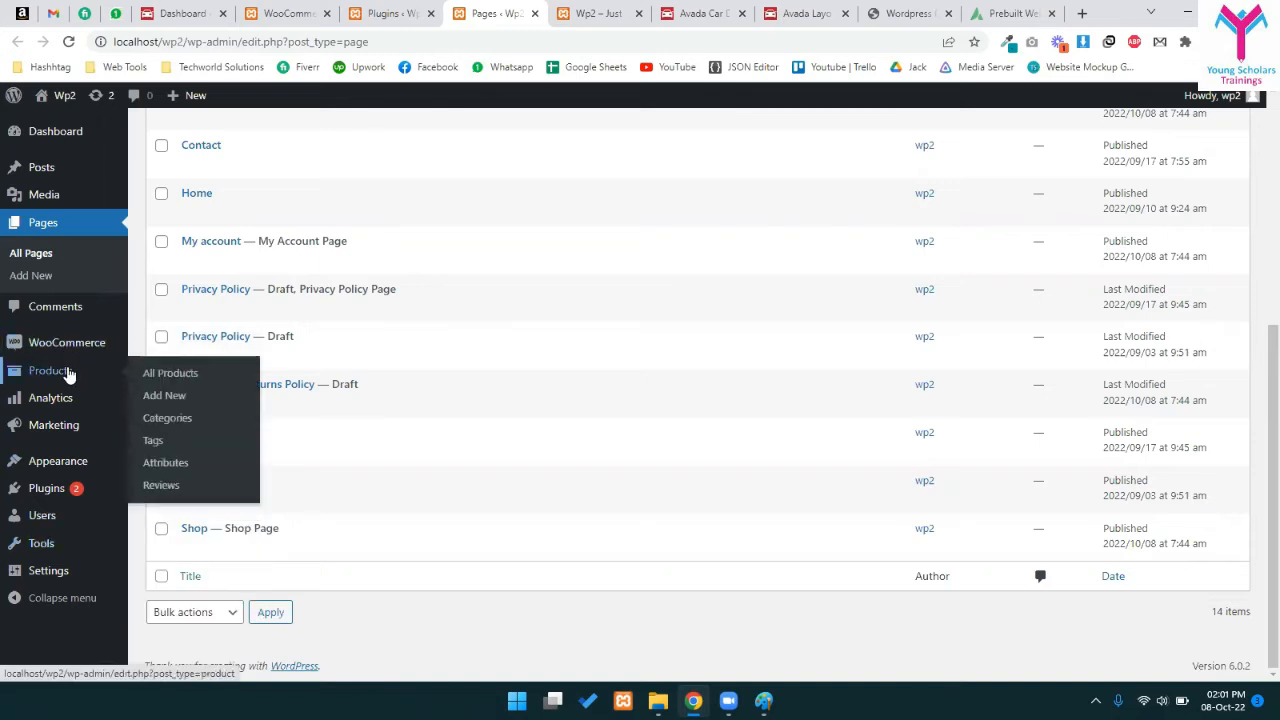
pyautogui.click(149, 375)
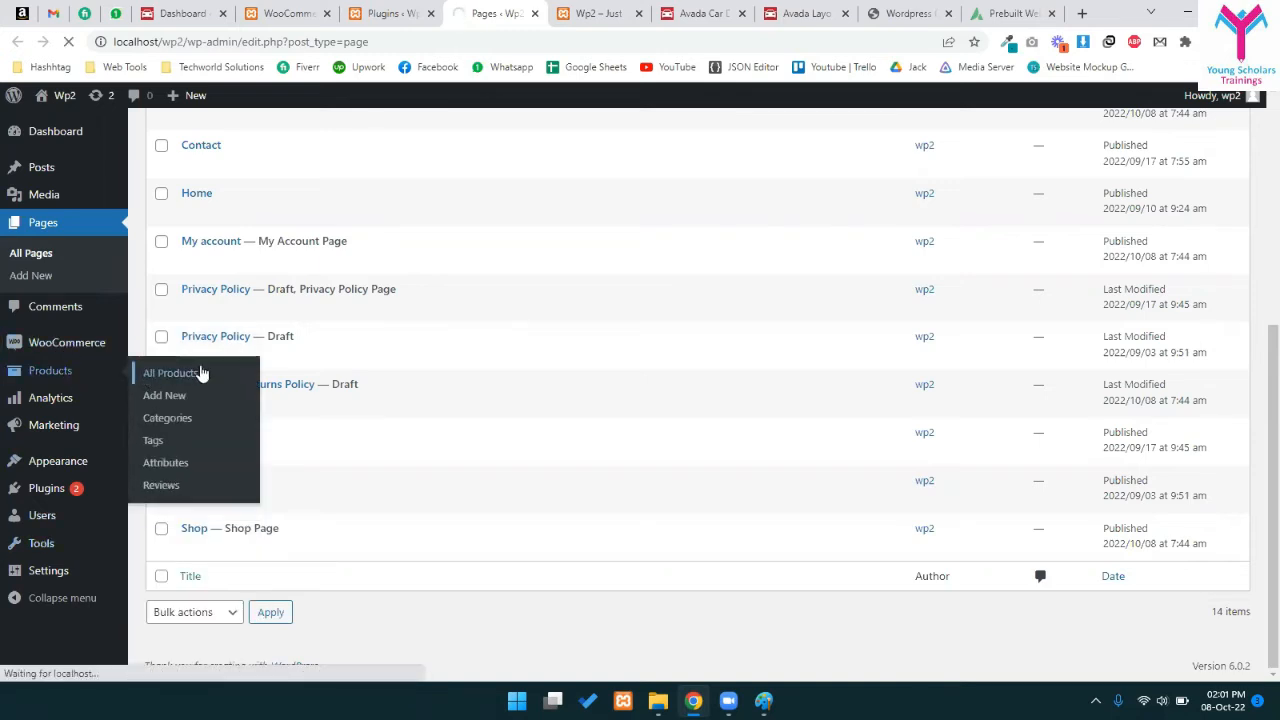
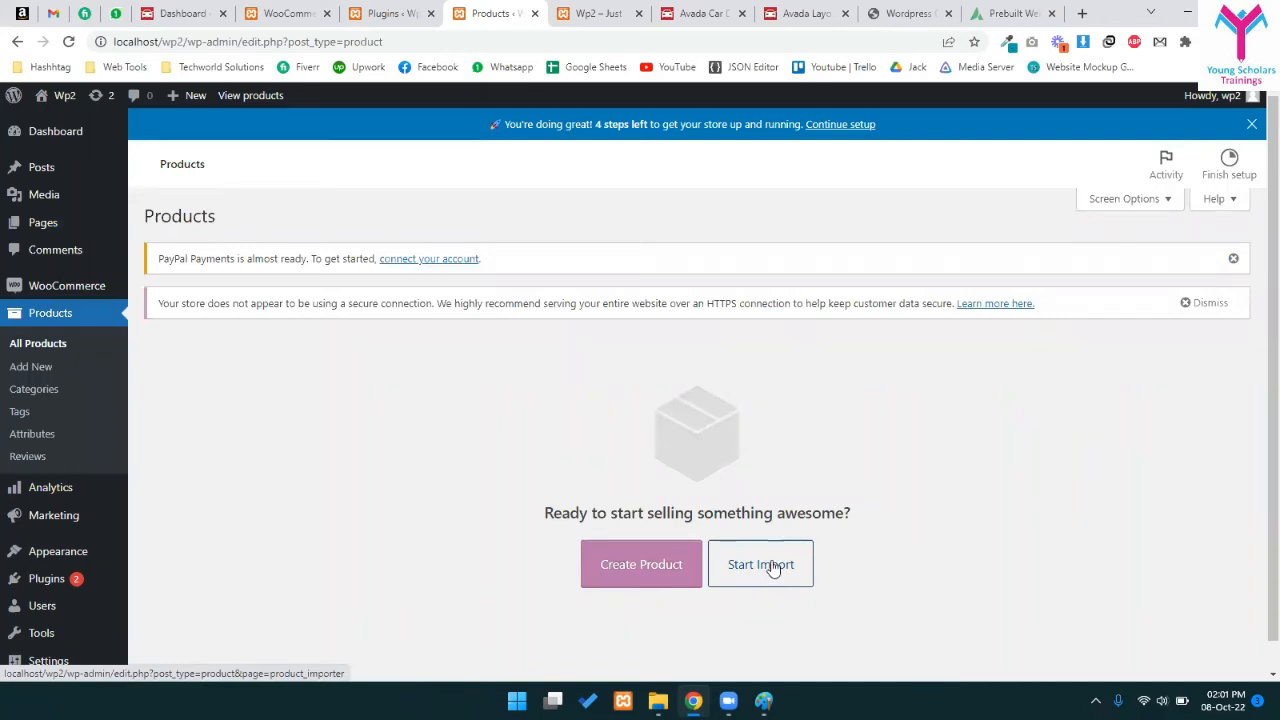
# - Start a new product named 'HP Elitebook 1040' and put the cursor in its empty description
pyautogui.click(620, 575)
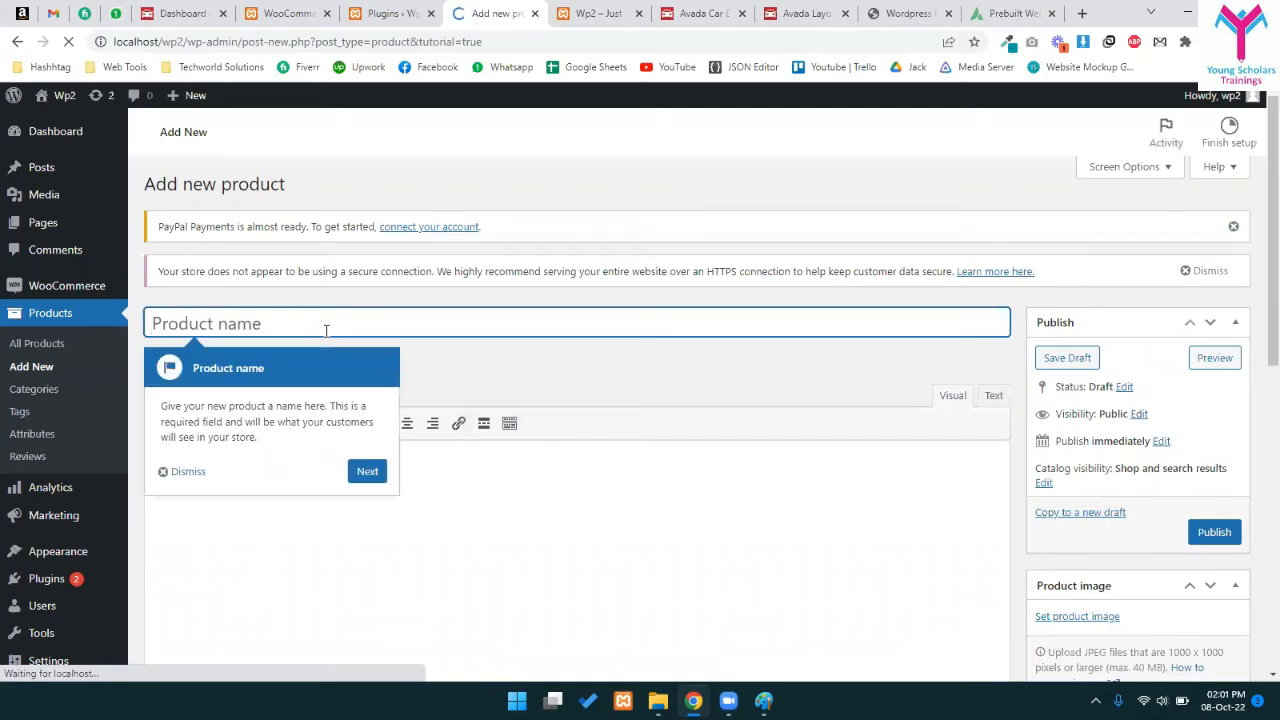
pyautogui.click(478, 326)
pyautogui.click(488, 354)
pyautogui.scroll(-1, 266, 400)
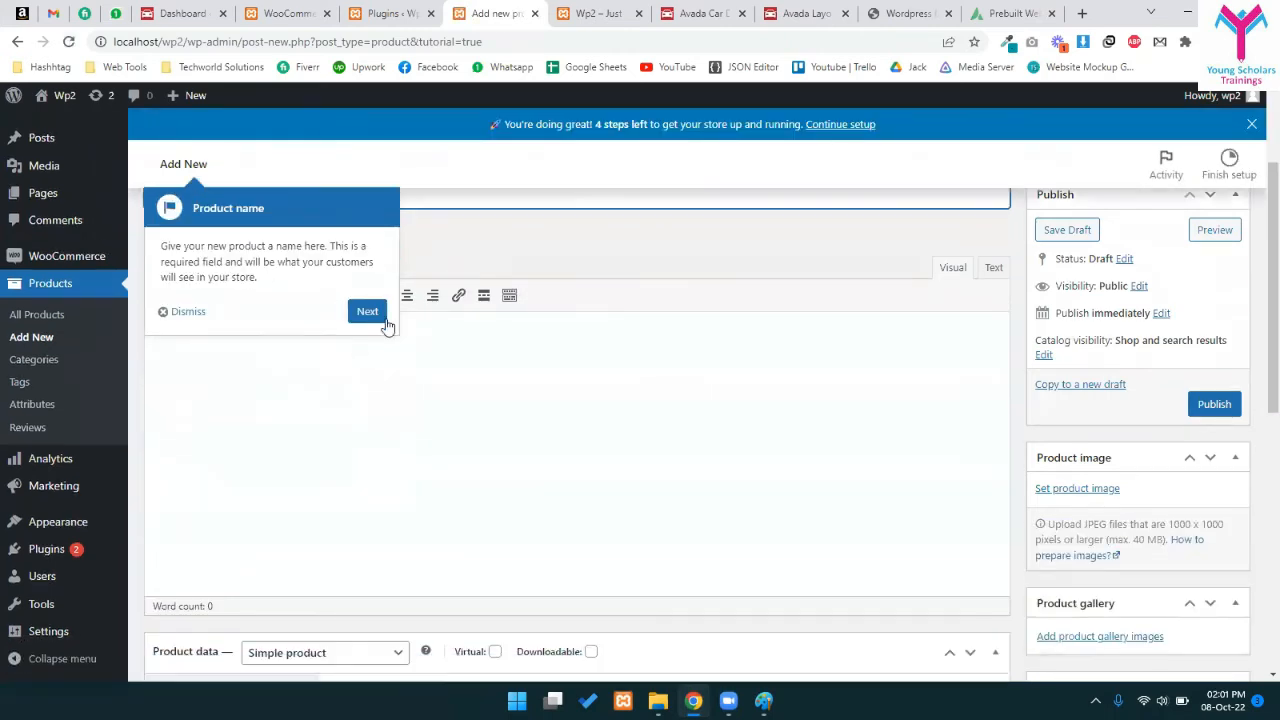
pyautogui.click(184, 312)
pyautogui.click(220, 356)
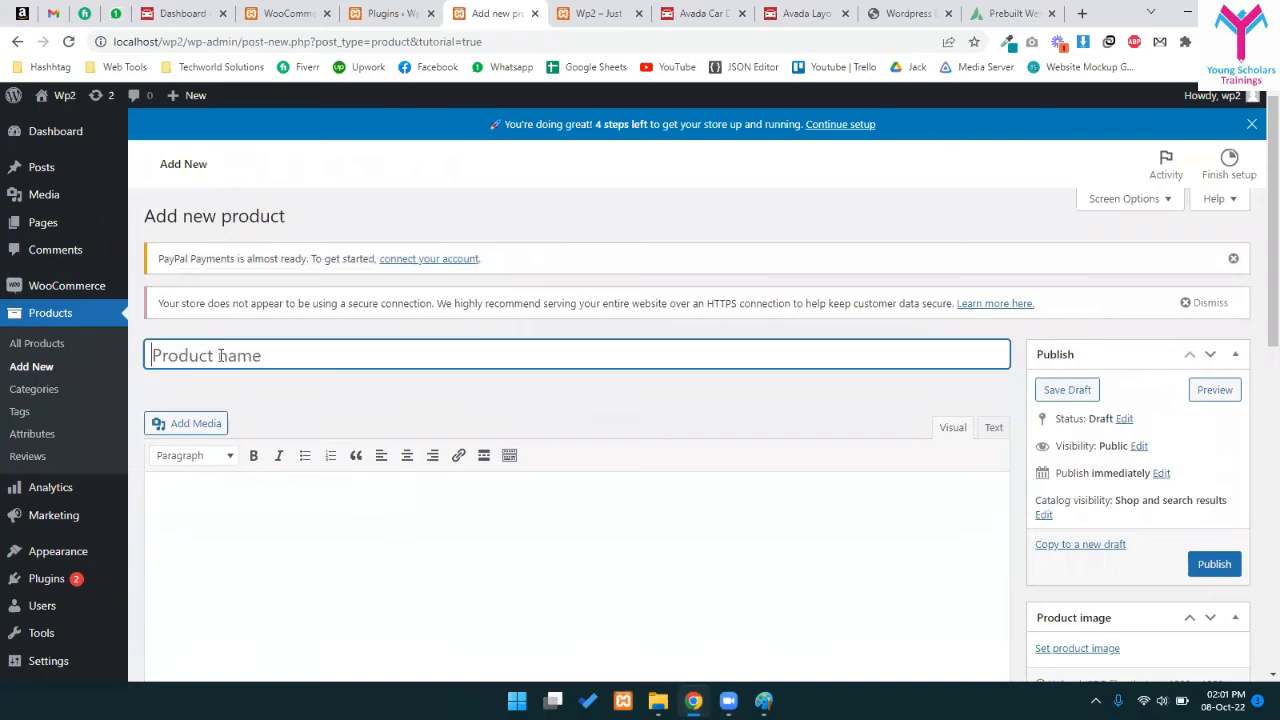
pyautogui.write('HP Elitebook 1040')
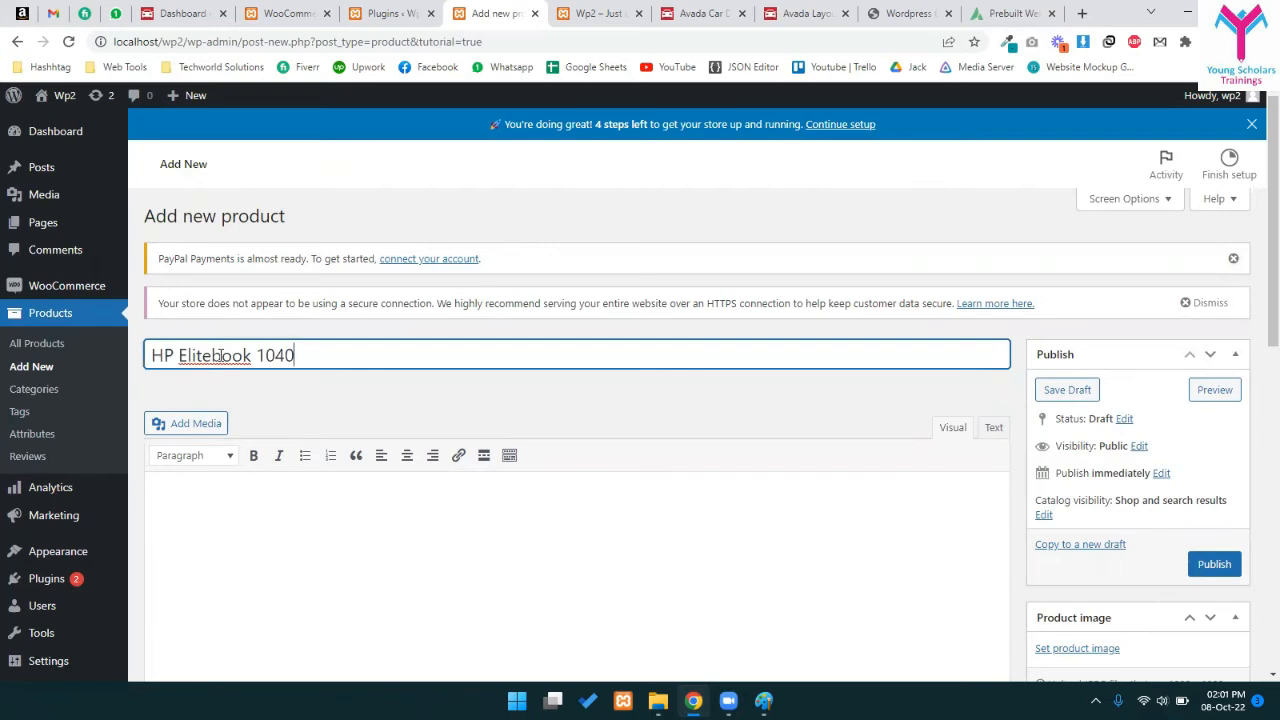
pyautogui.scroll(-2, 417, 434)
pyautogui.click(439, 431)
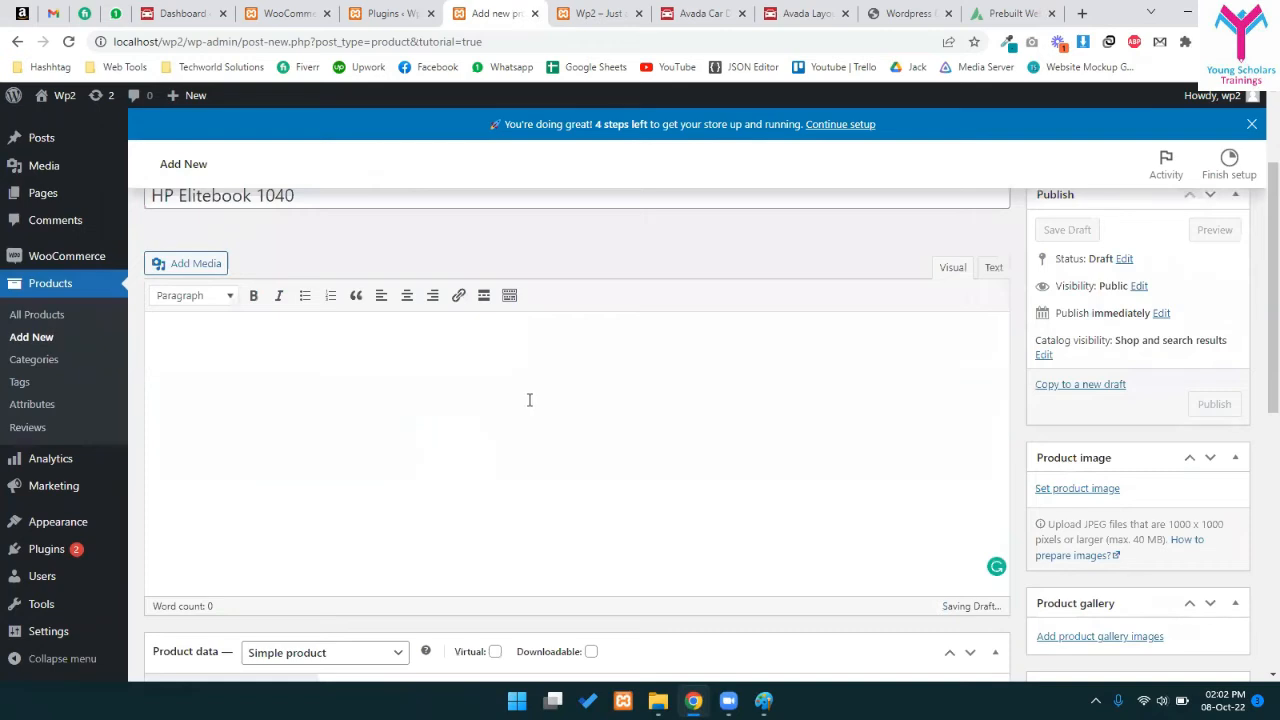
pyautogui.scroll(1, 645, 410)
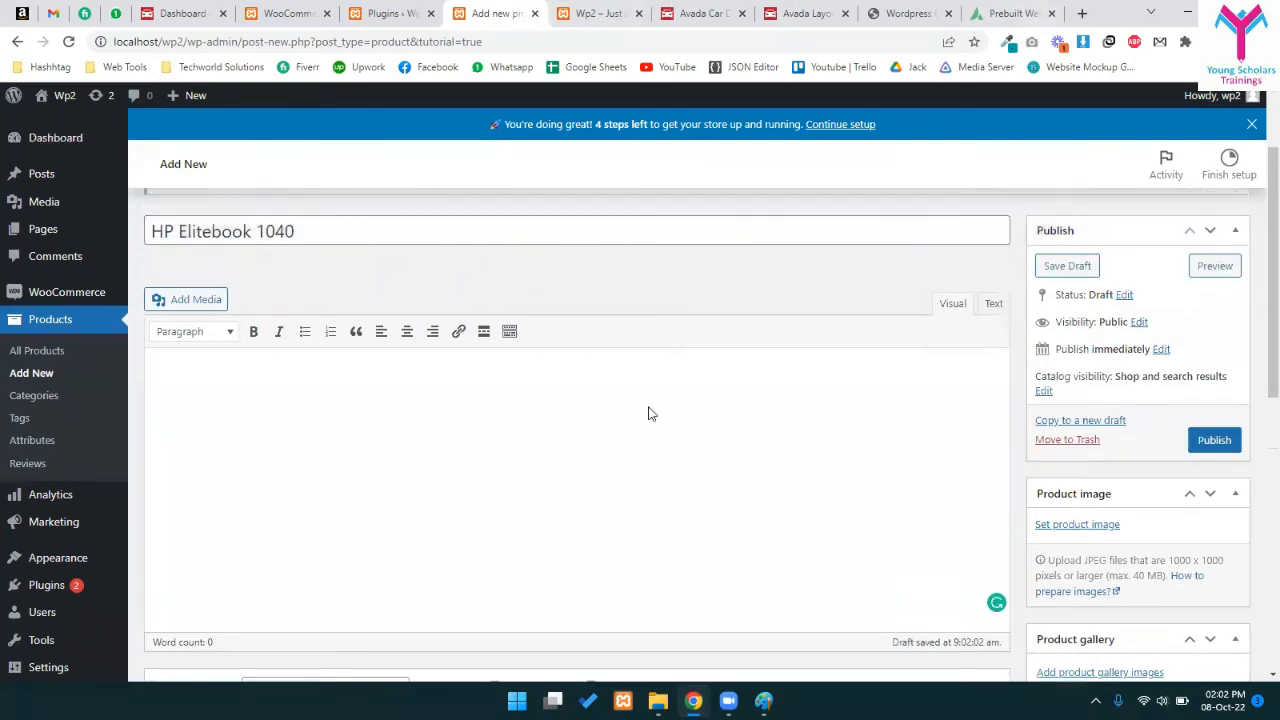
pyautogui.scroll(2, 648, 413)
# - Search for 'hp elitebook 840 daraz' and open the first Daraz result in a new tab
pyautogui.click(1080, 13)
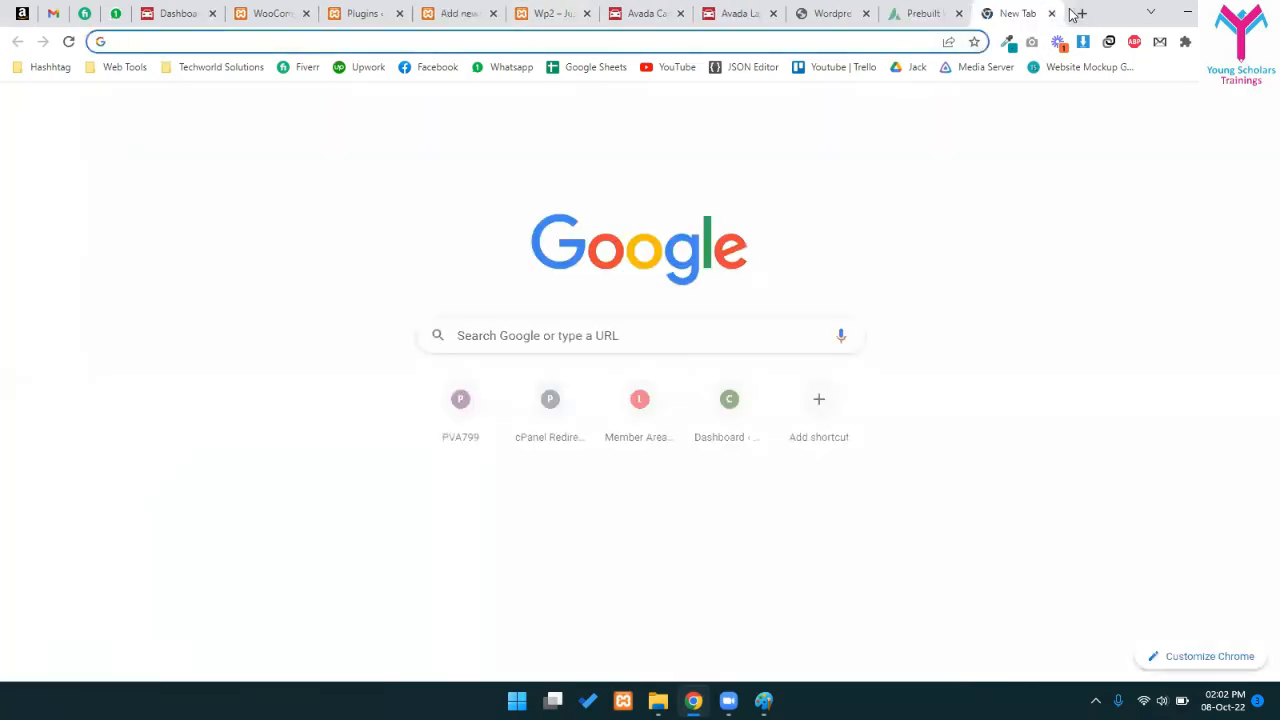
pyautogui.write('hp elibeo')
pyautogui.press('BackSpace')
pyautogui.press('BackSpace')
pyautogui.press('BackSpace')
pyautogui.write('tebook 840 ')
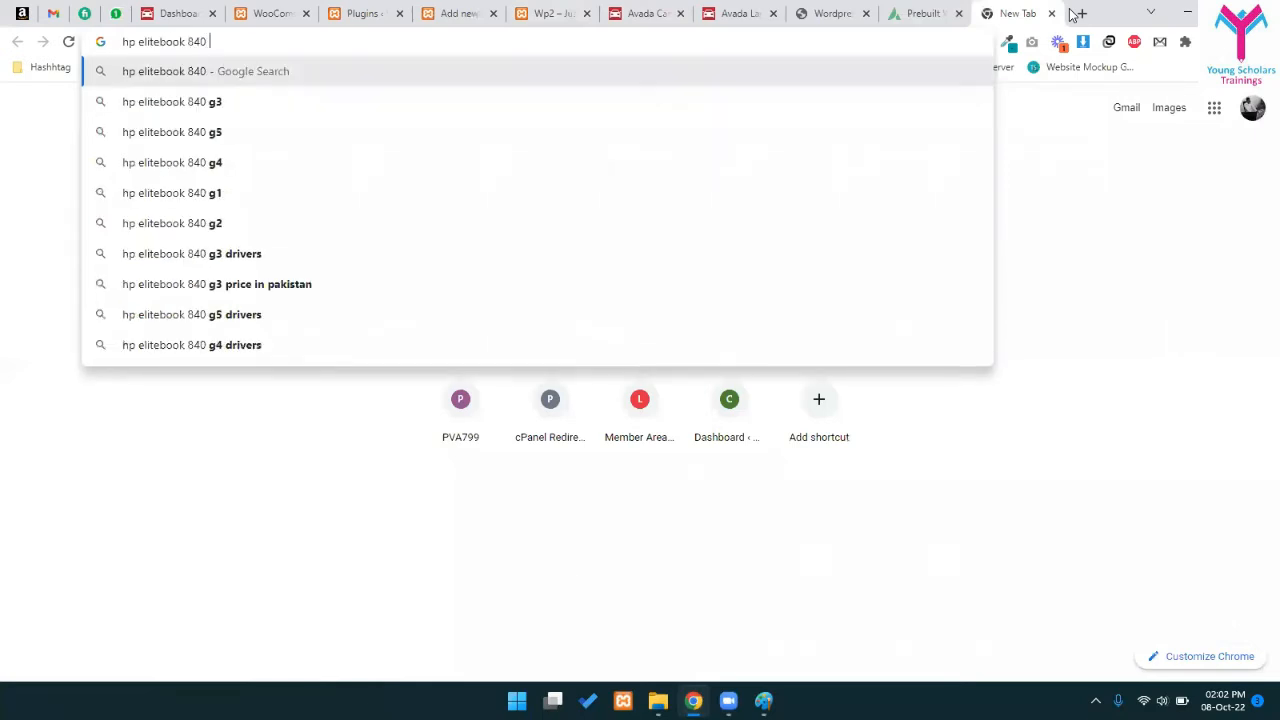
pyautogui.write('daraz')
pyautogui.press('Return')
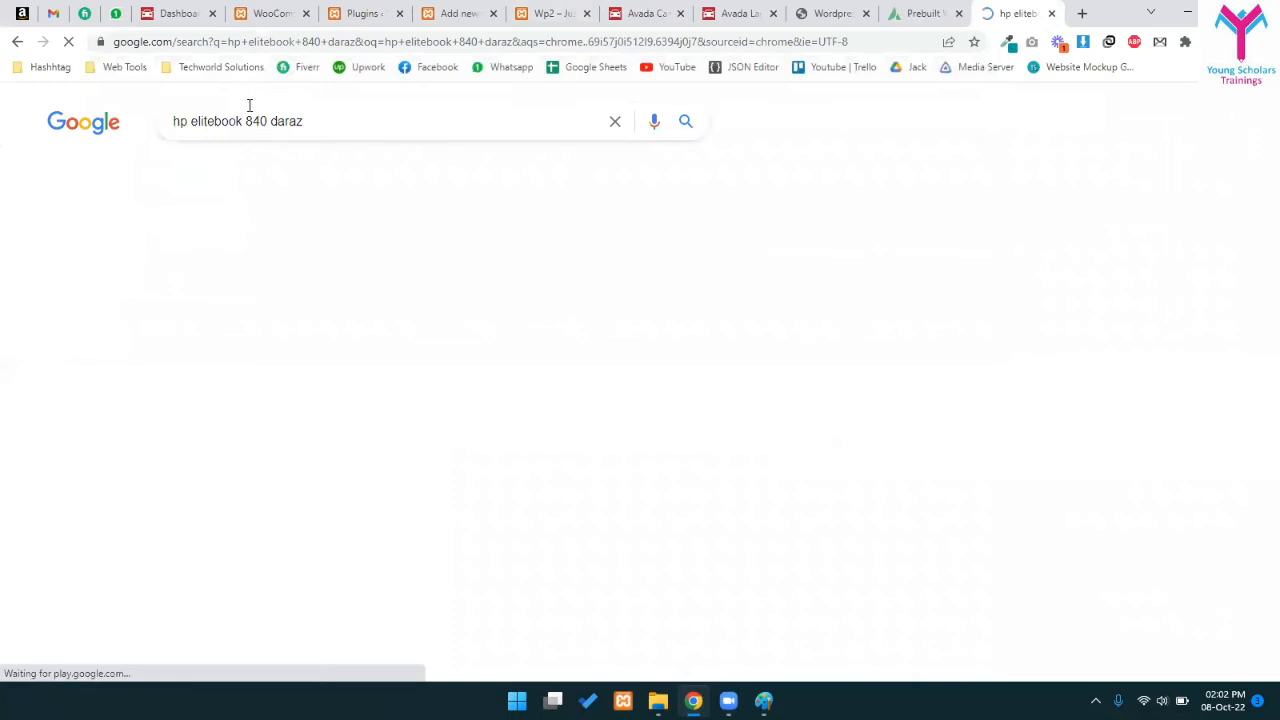
pyautogui.middleClick(365, 256)
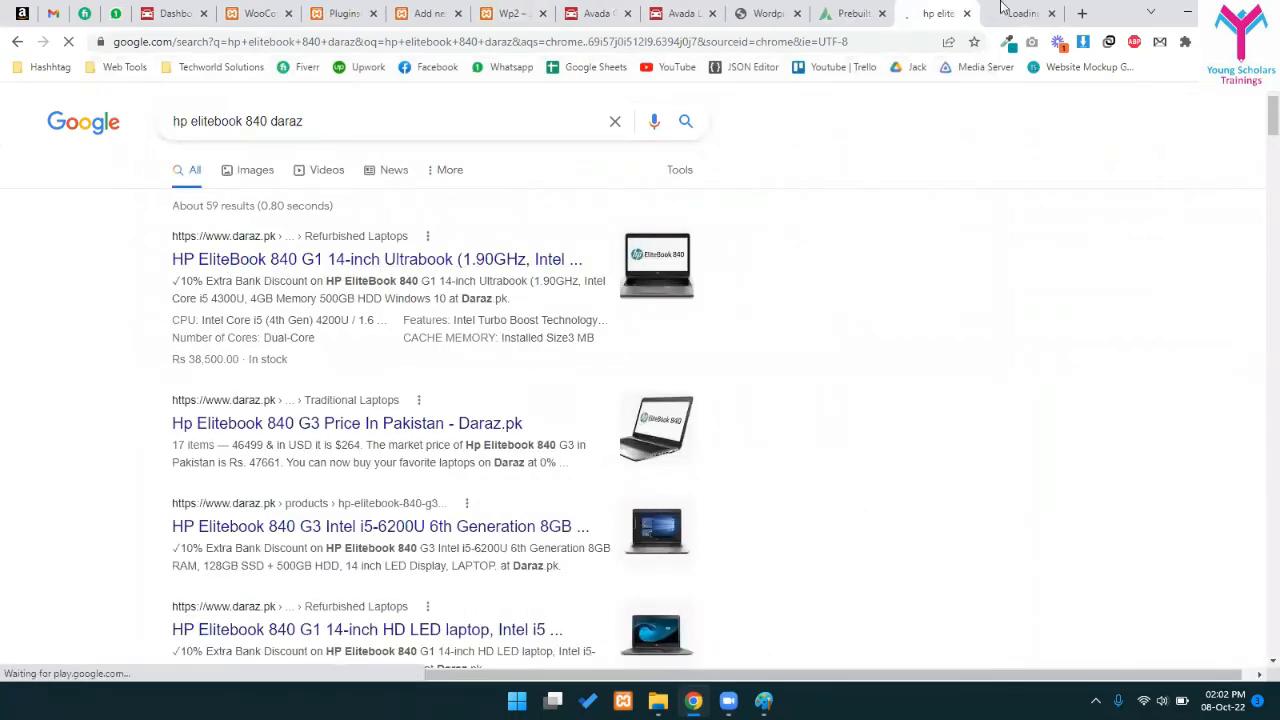
# - Close the unused tabs: Prebuilt, course PDF, Avada, Plugins, WooCommerce extensions and Wp2 site
pyautogui.click(1003, 10)
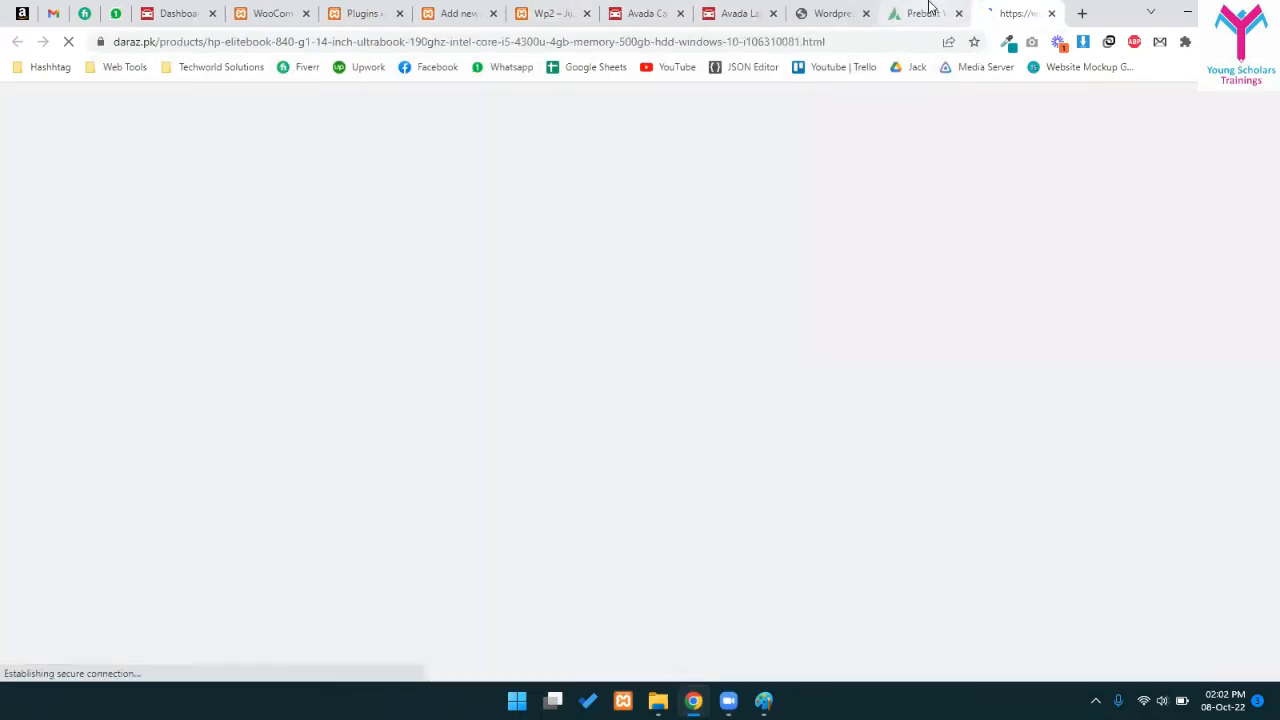
pyautogui.middleClick(929, 6)
pyautogui.click(935, 6)
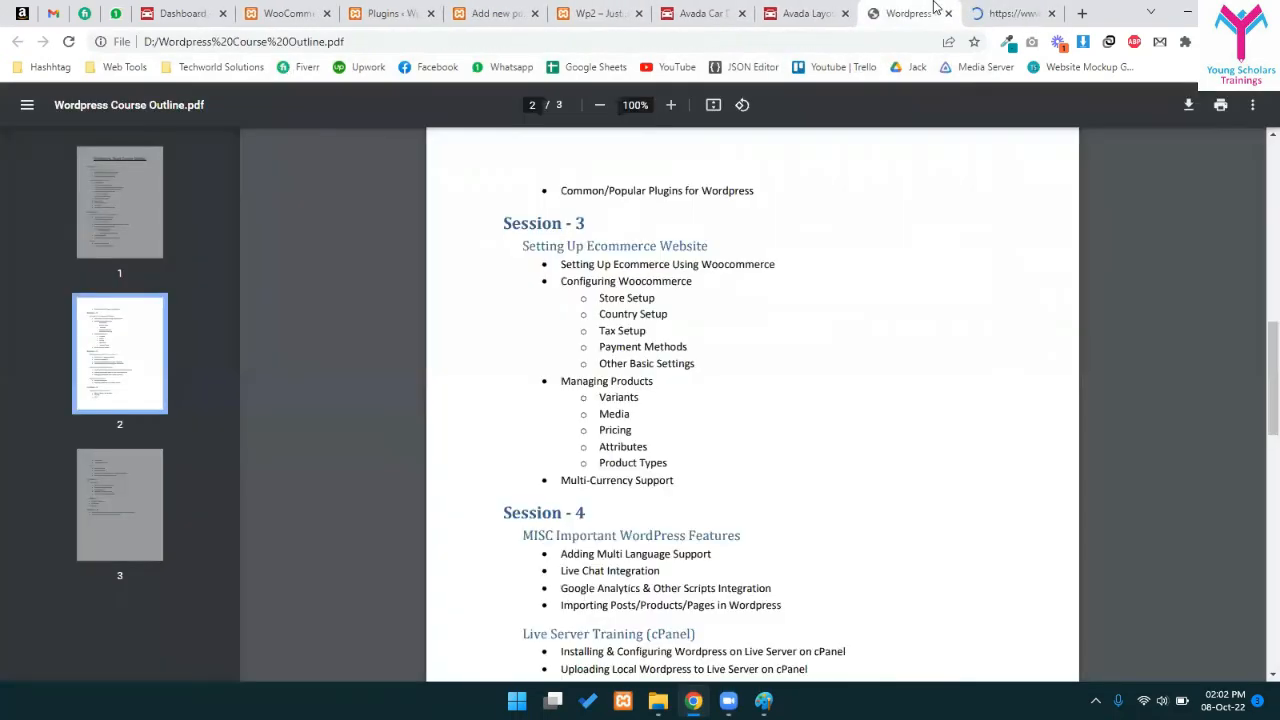
pyautogui.middleClick(935, 6)
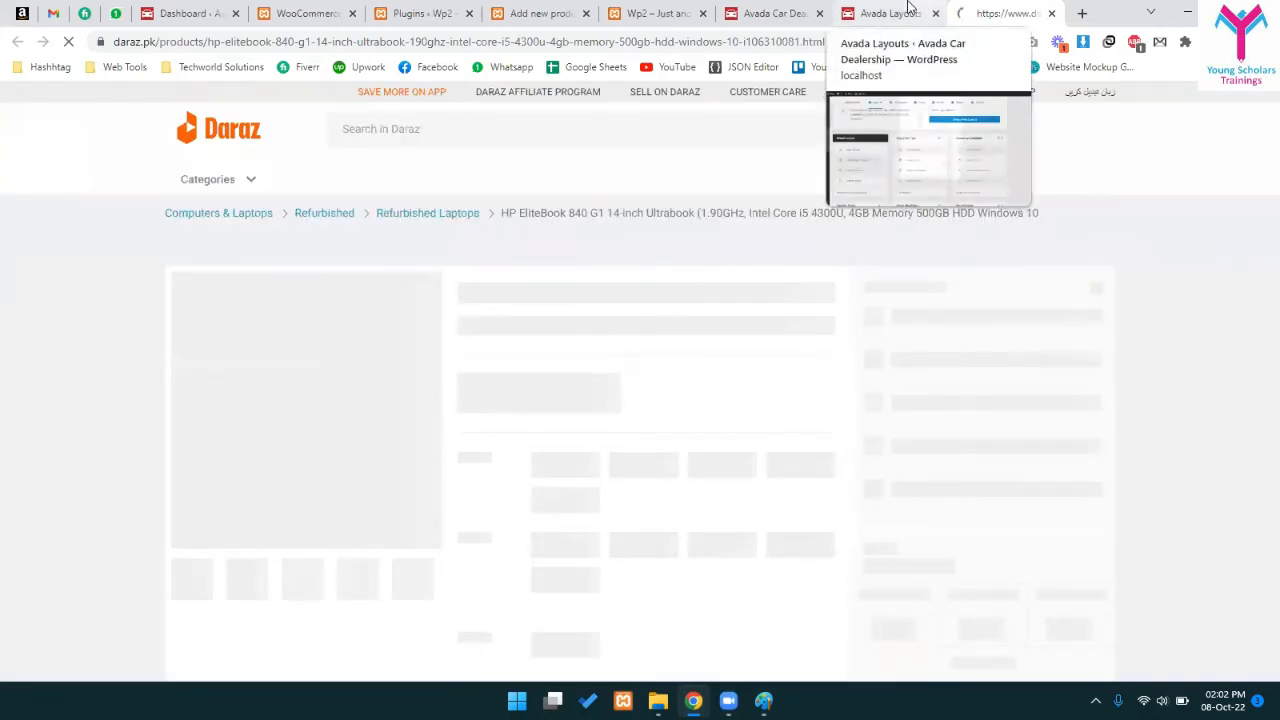
pyautogui.click(786, 10)
pyautogui.middleClick(790, 10)
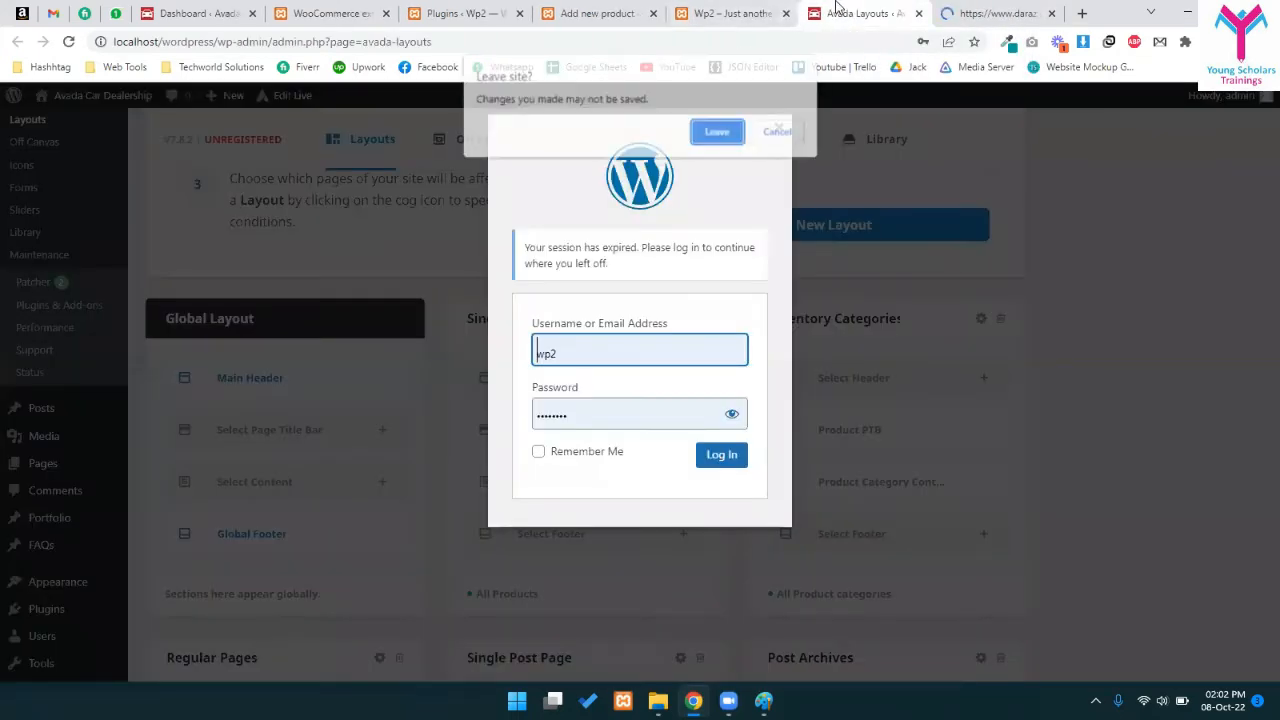
pyautogui.press('Return')
pyautogui.click(772, 6)
pyautogui.click(650, 5)
pyautogui.click(526, 6)
pyautogui.click(660, 5)
pyautogui.click(500, 5)
pyautogui.middleClick(500, 5)
pyautogui.click(374, 5)
pyautogui.middleClick(374, 5)
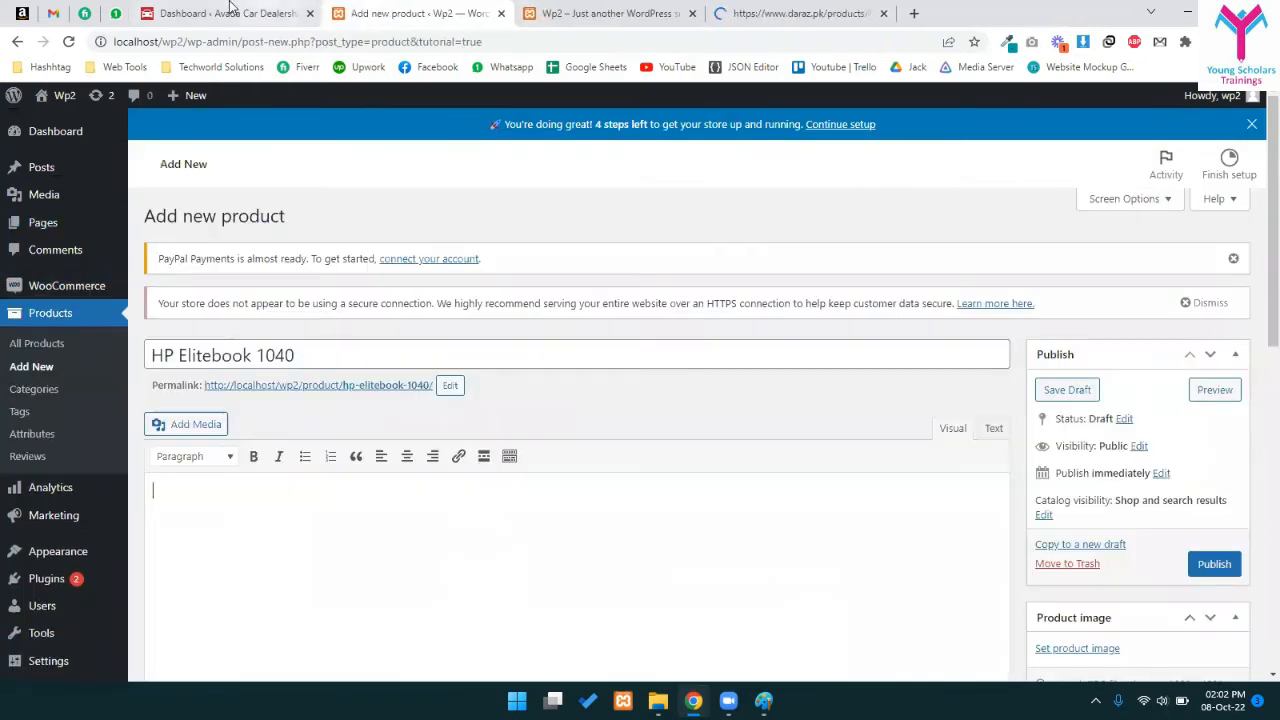
pyautogui.click(230, 8)
pyautogui.click(310, 13)
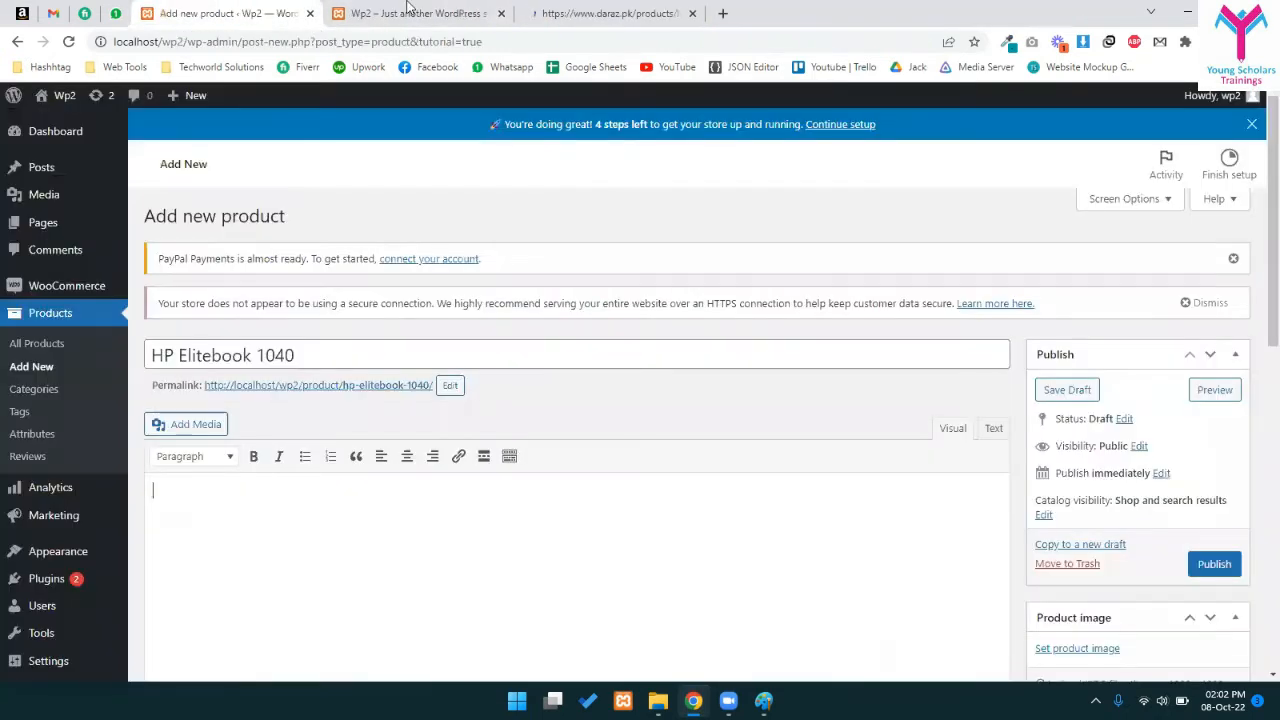
pyautogui.click(415, 7)
pyautogui.middleClick(415, 7)
pyautogui.click(210, 10)
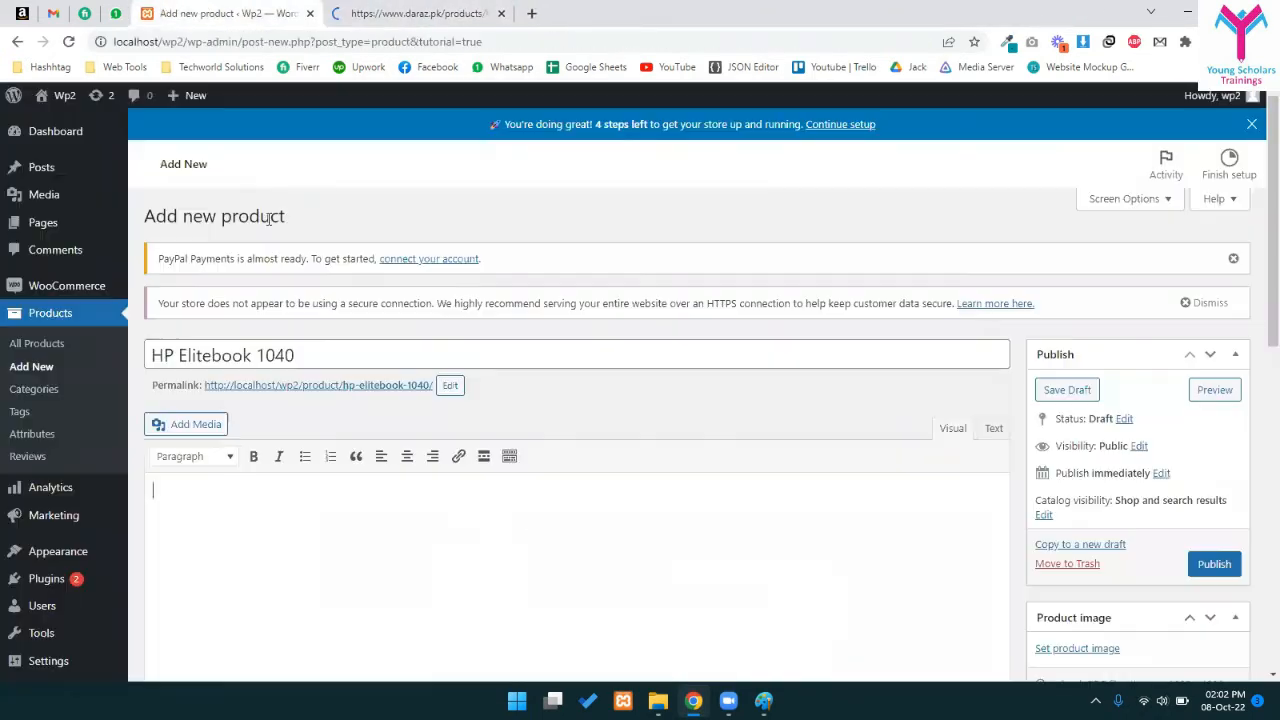
# - Select the HP EliteBook 840 product details text on the Daraz page
pyautogui.moveTo(308, 356); pyautogui.dragTo(188, 356)
pyautogui.click(188, 356)
pyautogui.click(390, 7)
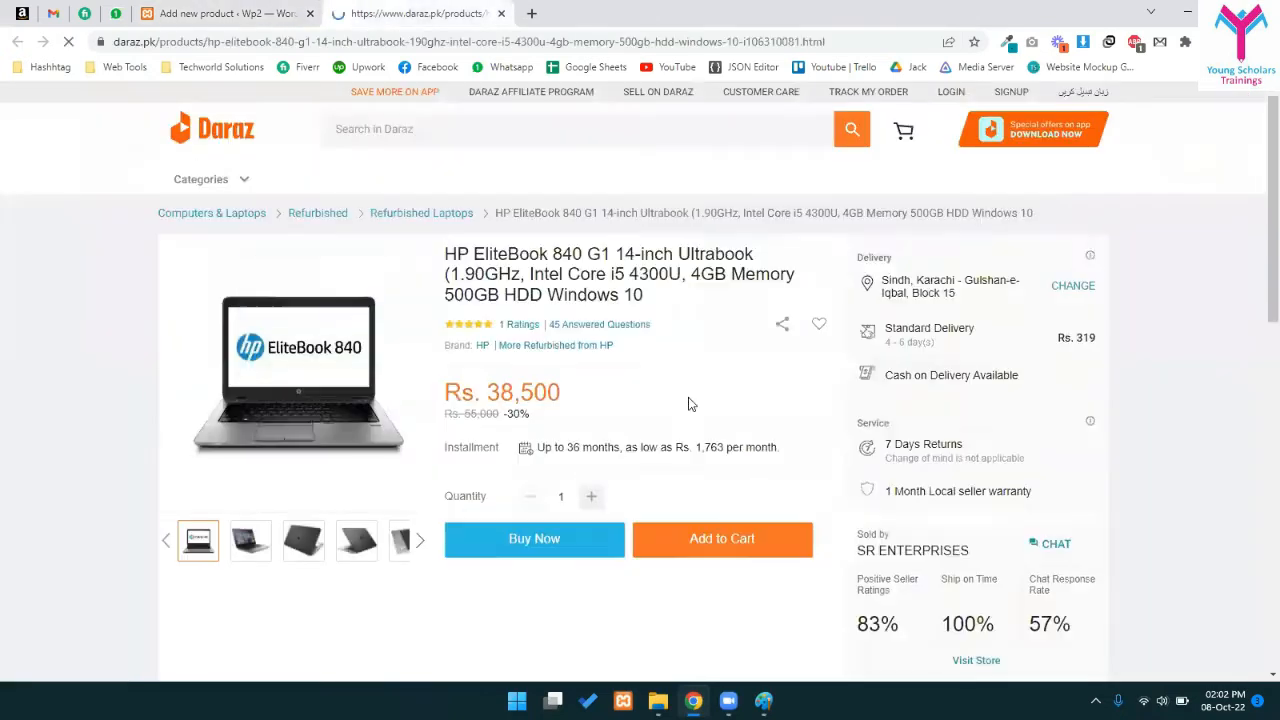
pyautogui.scroll(-2, 600, 430)
pyautogui.scroll(-3, 588, 451)
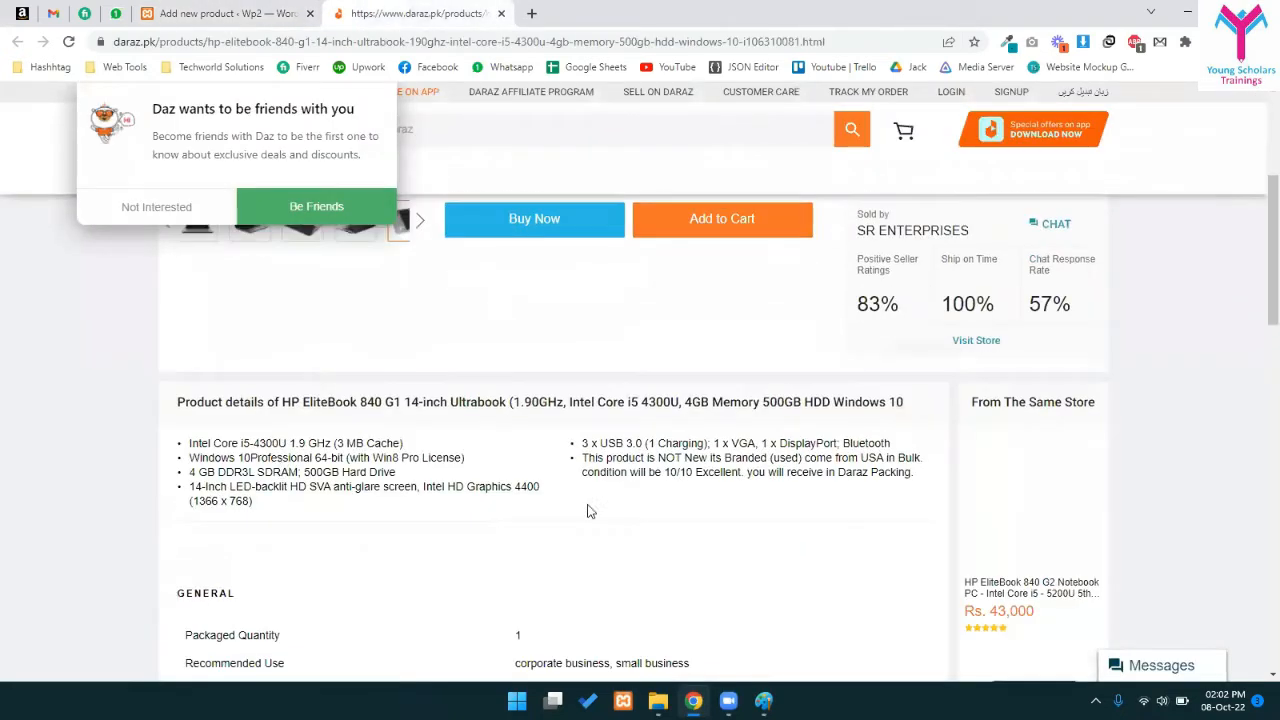
pyautogui.moveTo(170, 443); pyautogui.dragTo(925, 486)
pyautogui.click(320, 12)
# - Paste the copied Daraz specification bullets into the HP Elitebook 1040 description
pyautogui.click(366, 534)
pyautogui.write('Intel Core i5-4300U 1.9 GHz (3 MB Cache) Windows 10Professional 64-bit (with Win8 Pro License) 4 GB DDR3L SDRAM; 500GB Hard Drive 14-Inch LED-backlit HD SVA anti-glare screen, Intel HD Graphics 4400 (1366 x 768) 3 x USB 3.0 (1 Charging); 1 x VGA, 1 x DisplayPort; Bluetooth This product is NOT New its Branded (used) come from USA in Bulk. condition will be 10/10 Excellent. you will receive in Daraz Packing.')
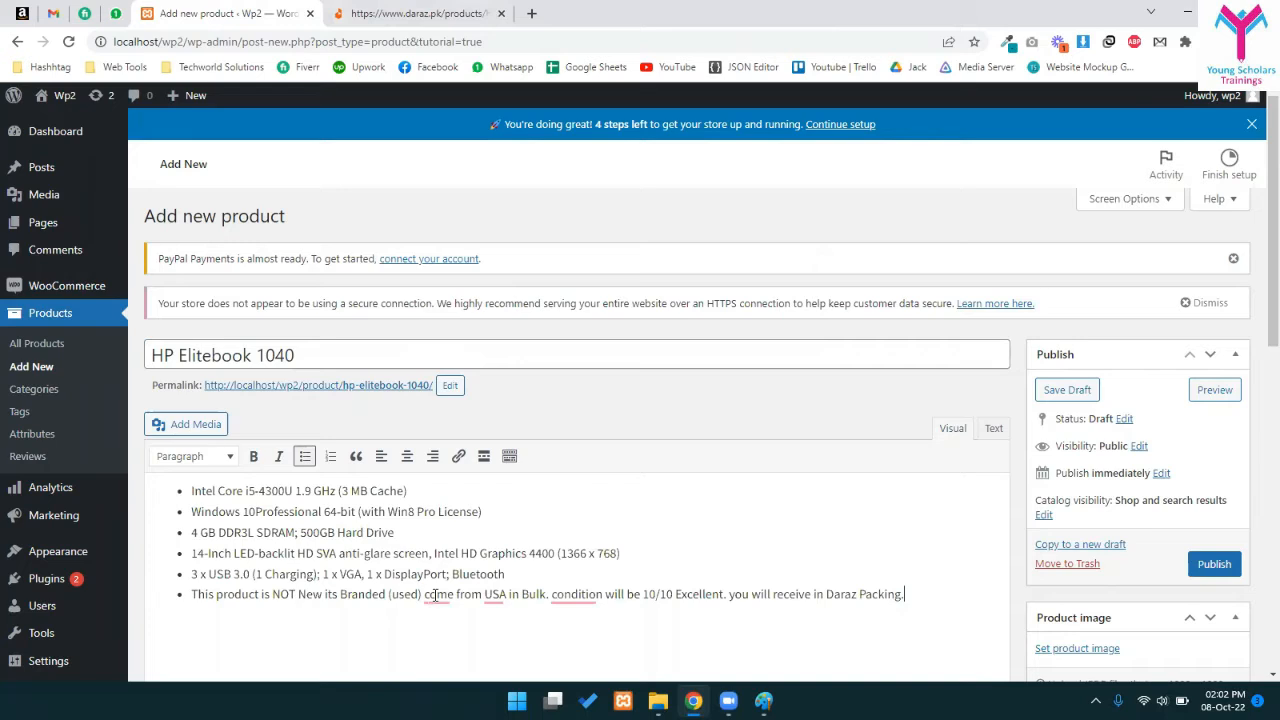
pyautogui.scroll(-3, 413, 602)
pyautogui.scroll(-1, 400, 588)
pyautogui.scroll(2, 922, 463)
pyautogui.scroll(-2, 1056, 471)
pyautogui.scroll(4, 1132, 418)
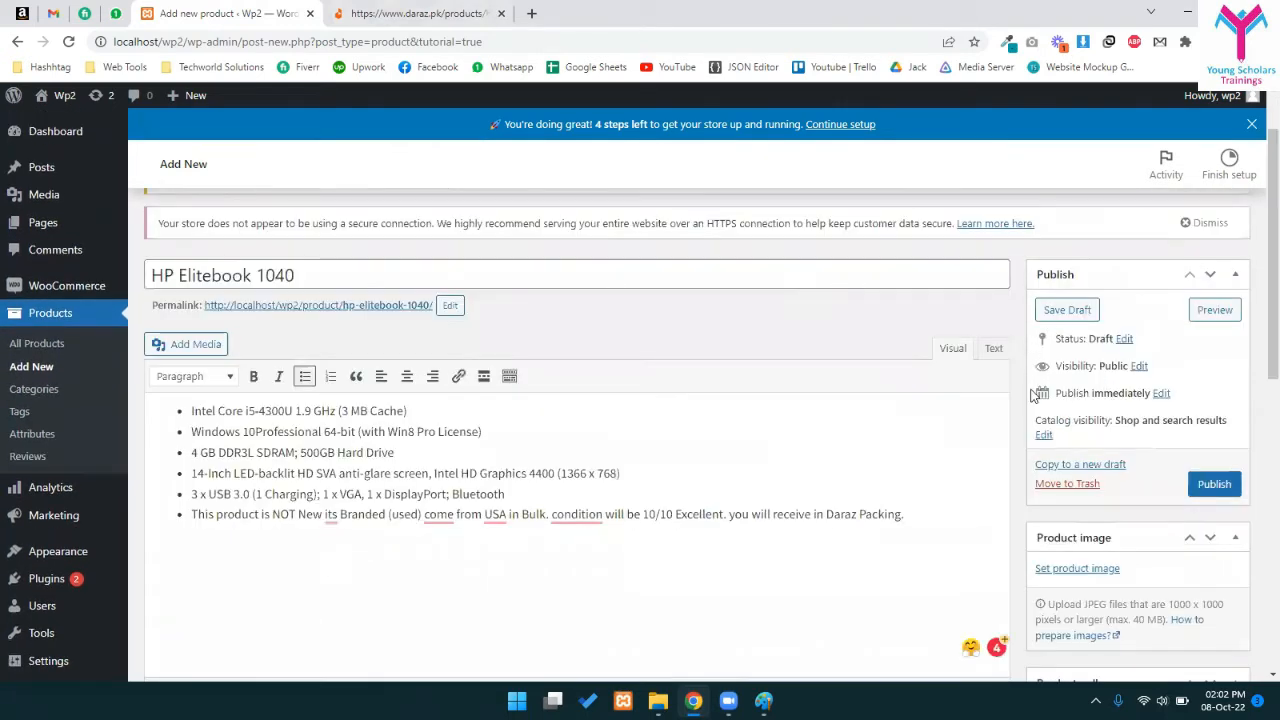
pyautogui.scroll(-3, 1160, 316)
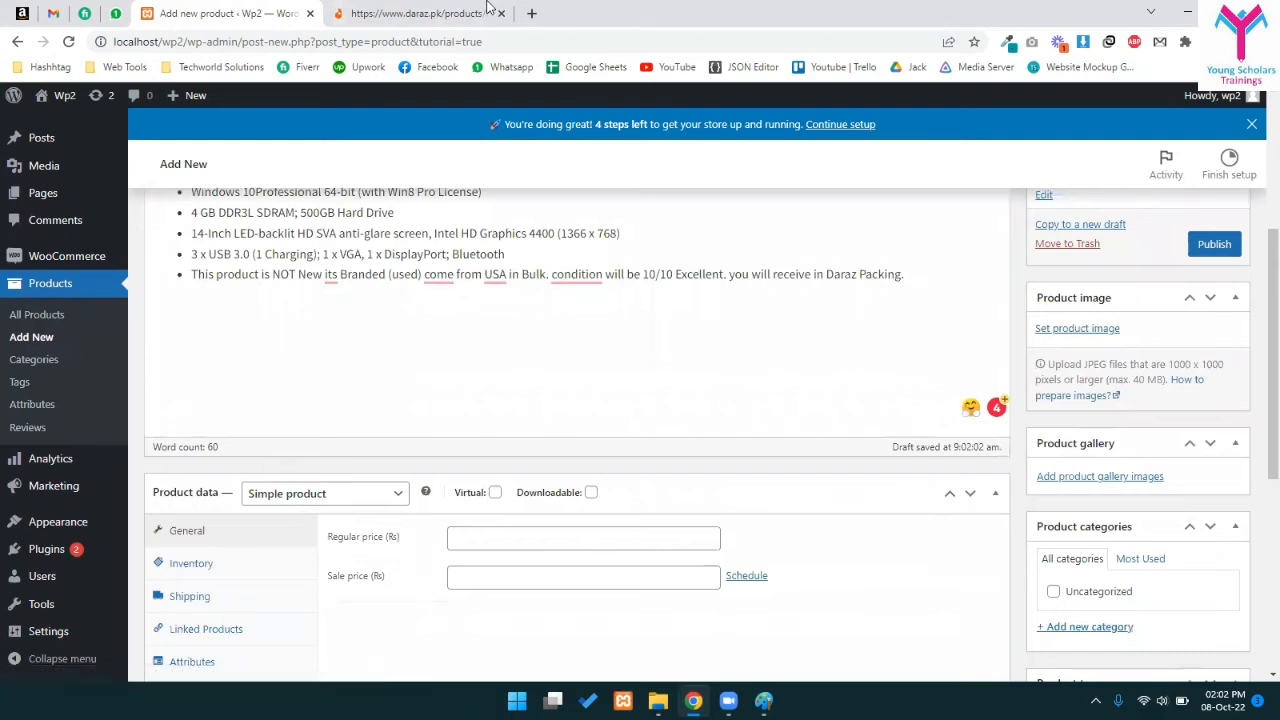
pyautogui.click(415, 13)
# - Try saving the product photo from its right-click menu, cancel, and decline the Daraz popup
pyautogui.scroll(10, 305, 287)
pyautogui.rightClick(305, 287)
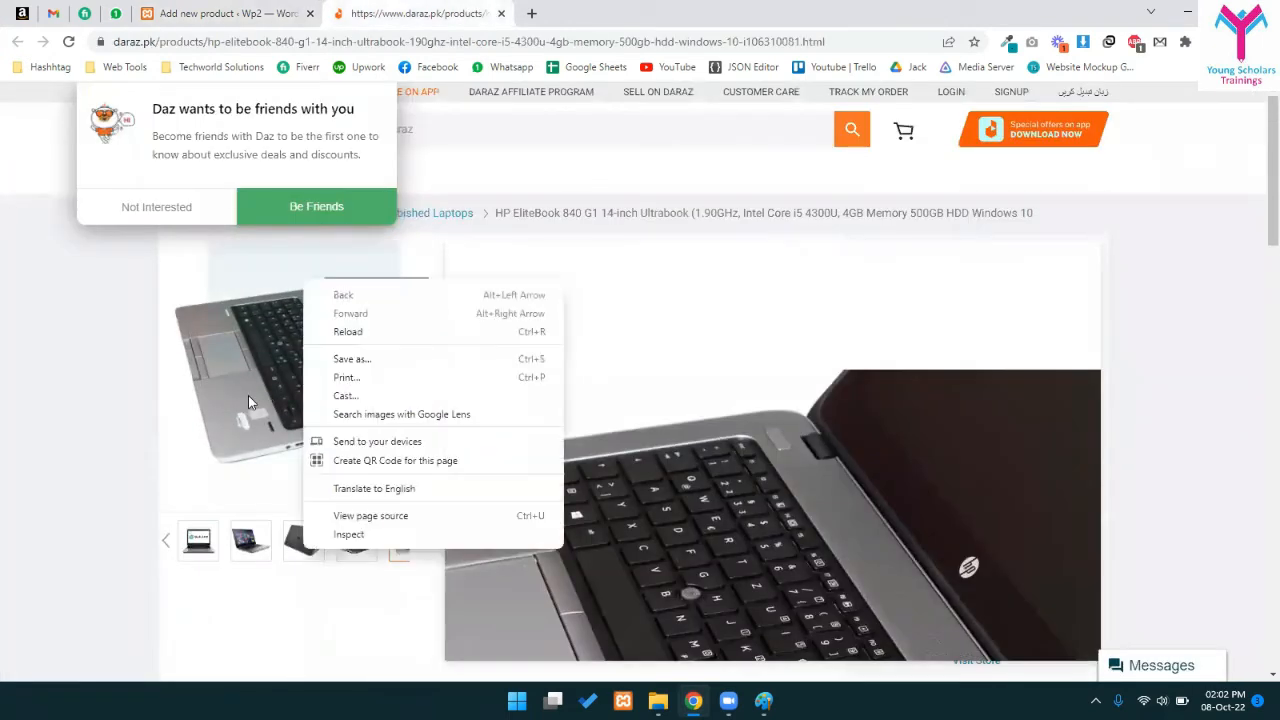
pyautogui.scroll(-1, 210, 578)
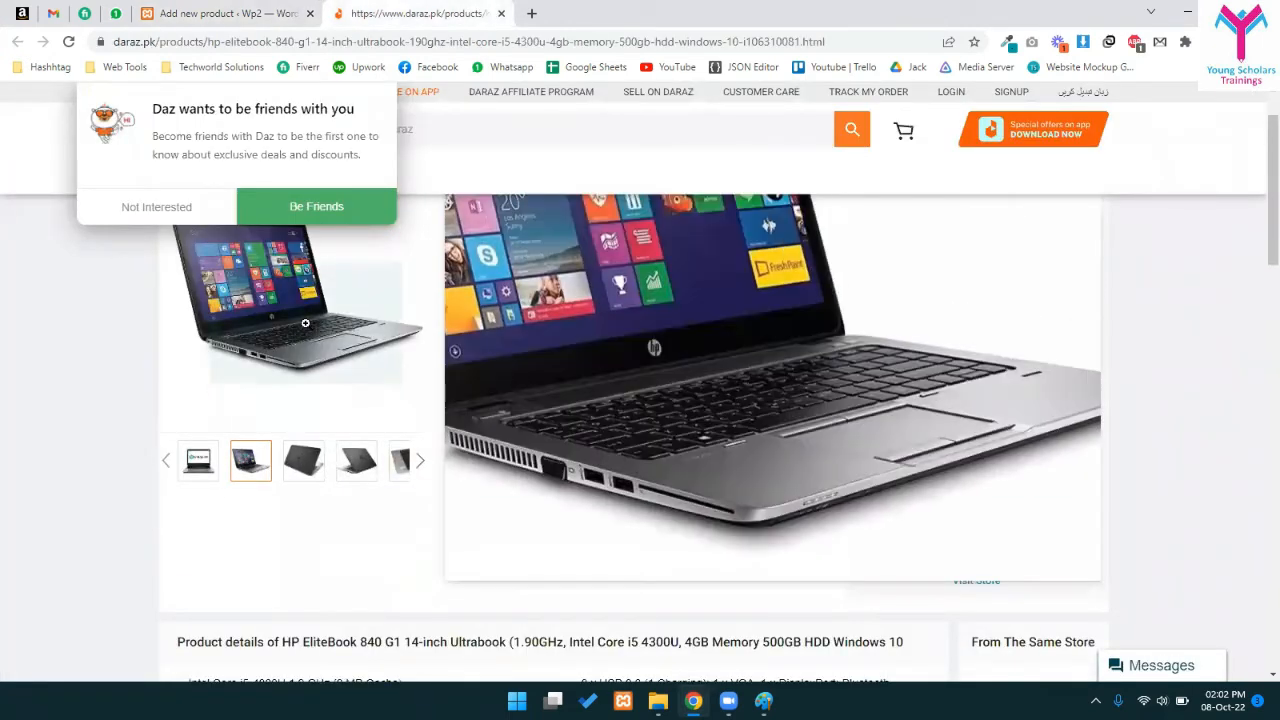
pyautogui.rightClick(299, 289)
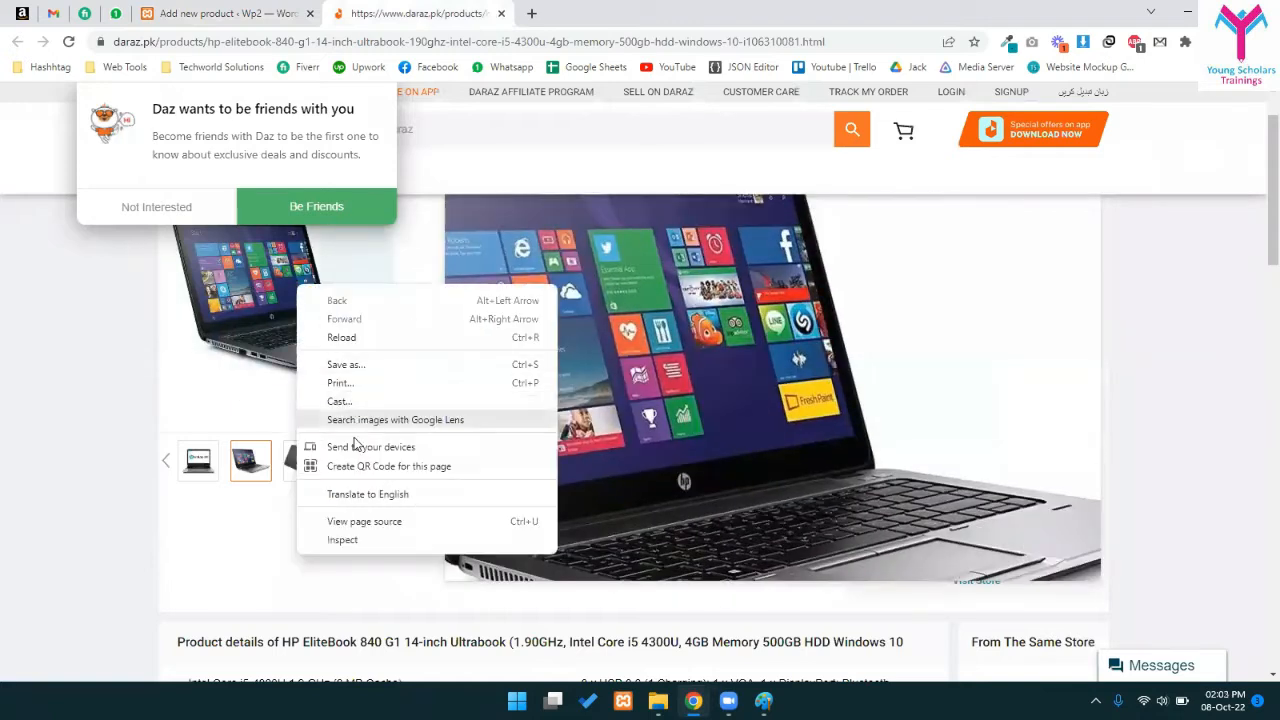
pyautogui.click(364, 366)
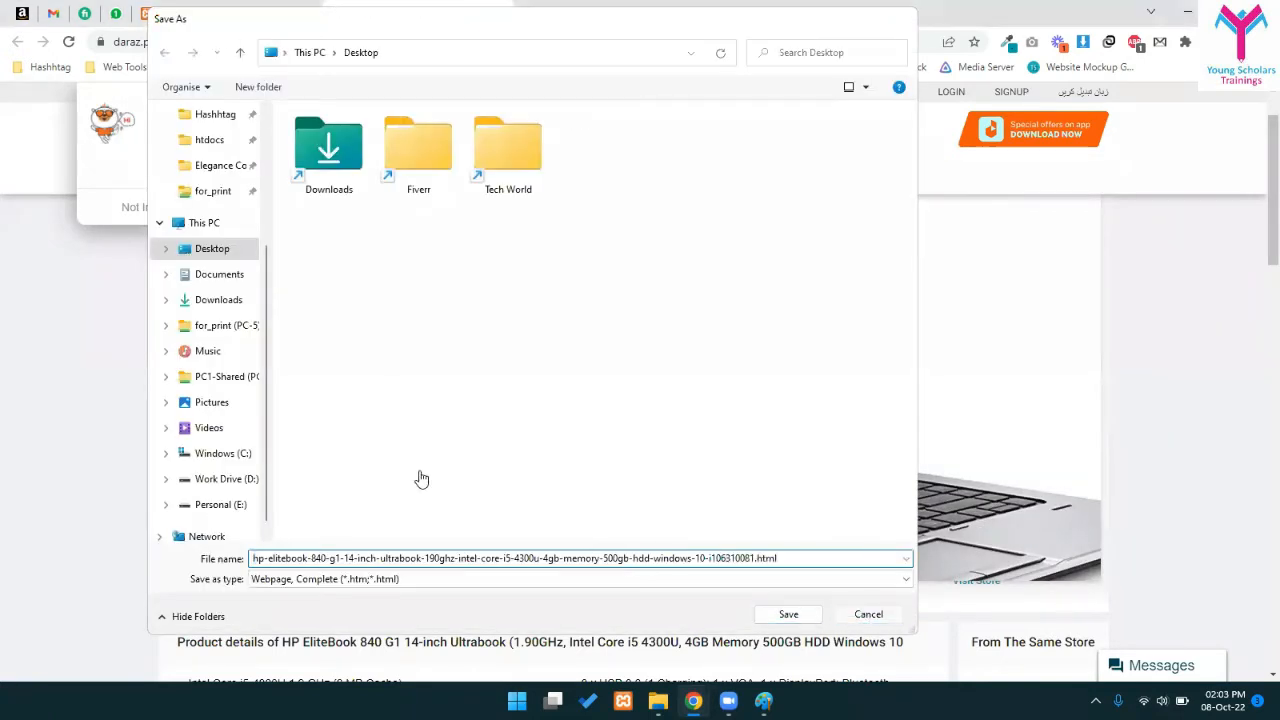
pyautogui.press('Escape')
pyautogui.scroll(1, 420, 430)
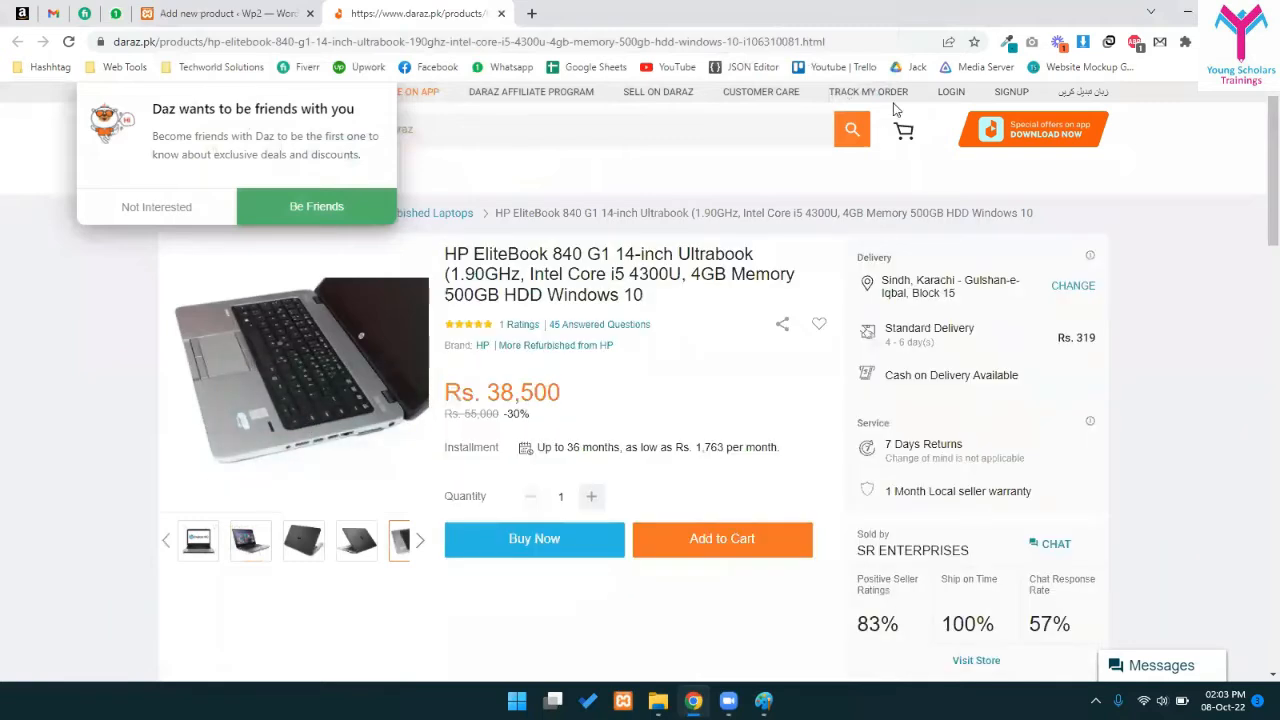
pyautogui.click(150, 212)
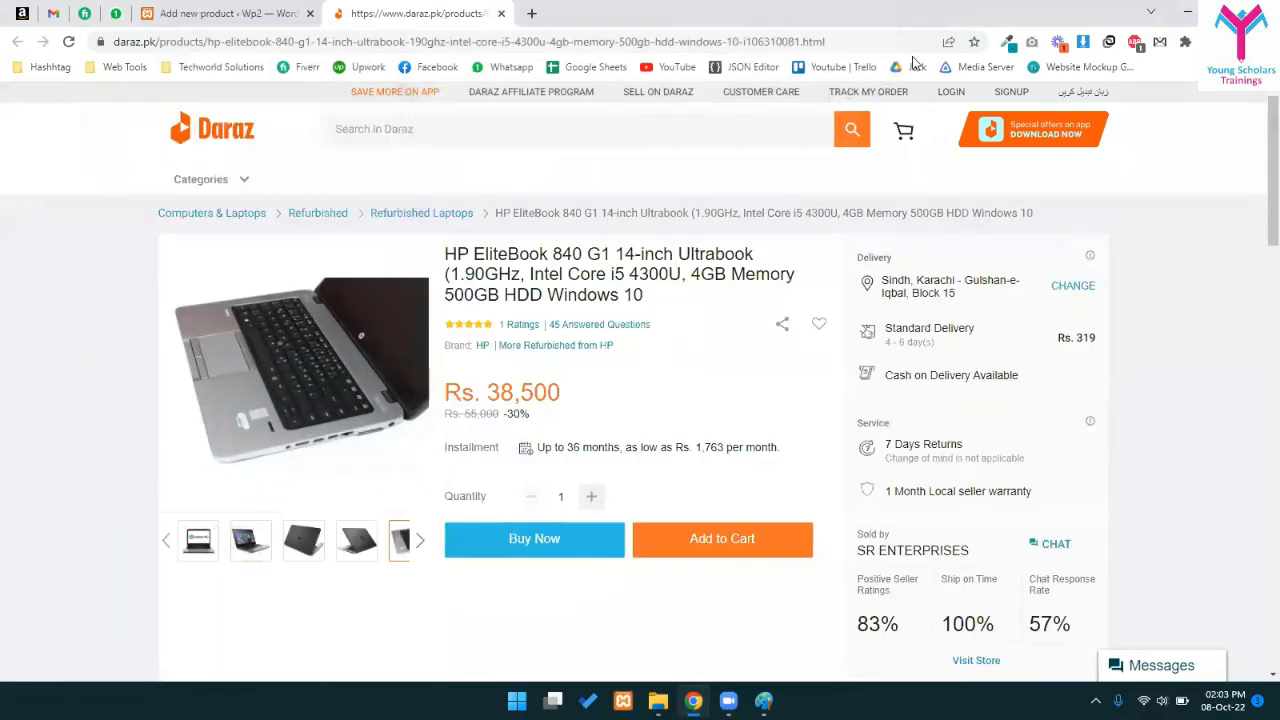
# - Tick five laptop photos in the image downloader extension and download them
pyautogui.click(1083, 41)
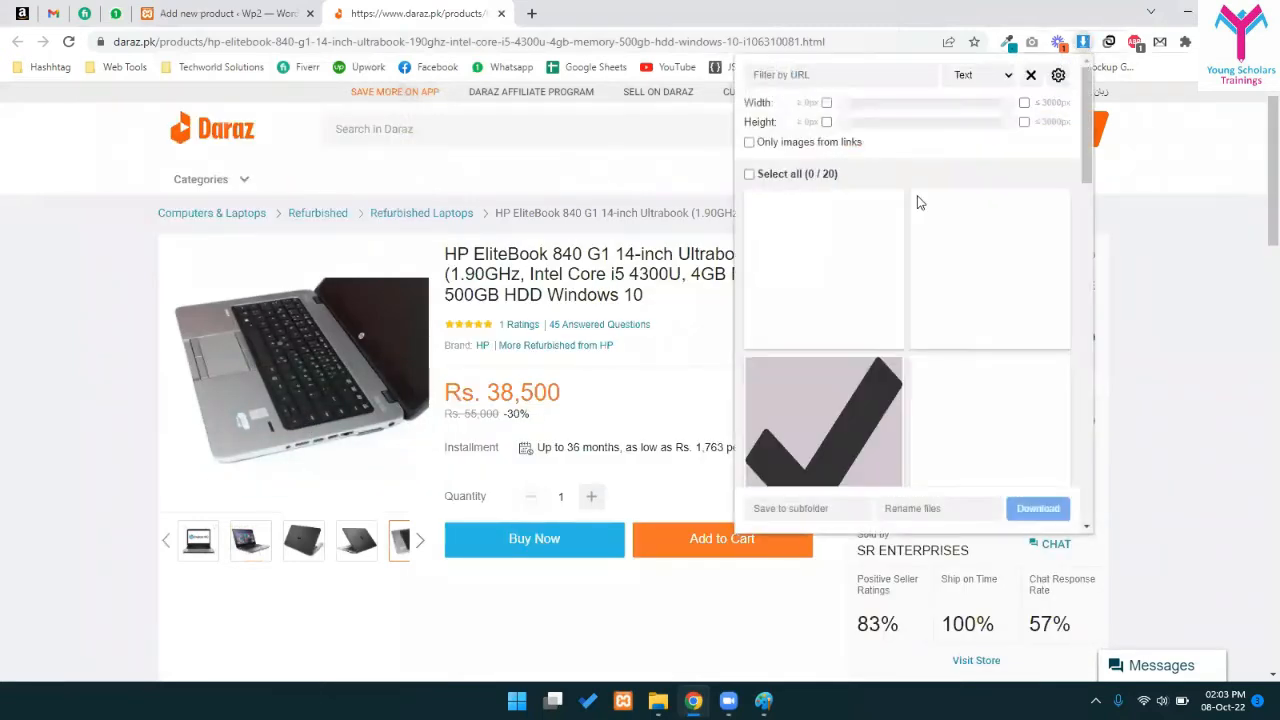
pyautogui.scroll(-5, 900, 300)
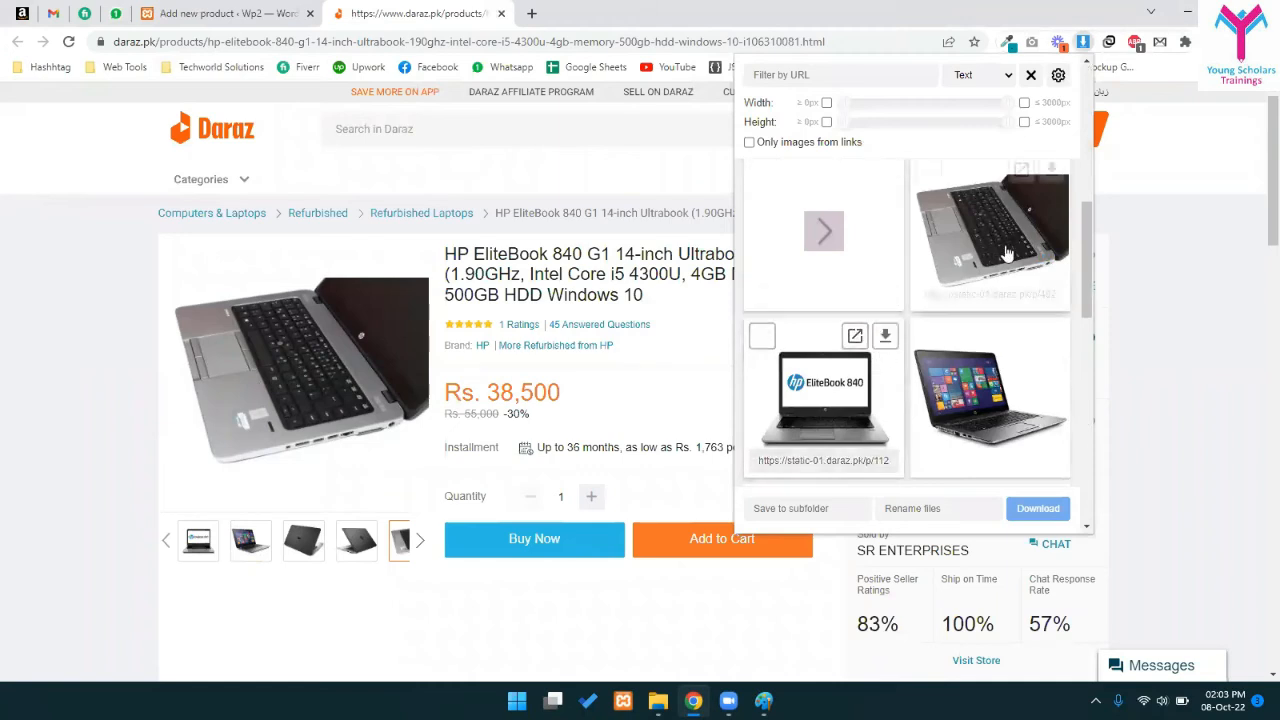
pyautogui.click(1007, 254)
pyautogui.click(823, 390)
pyautogui.click(990, 390)
pyautogui.scroll(-2, 900, 380)
pyautogui.click(790, 378)
pyautogui.click(990, 400)
pyautogui.scroll(-2, 990, 400)
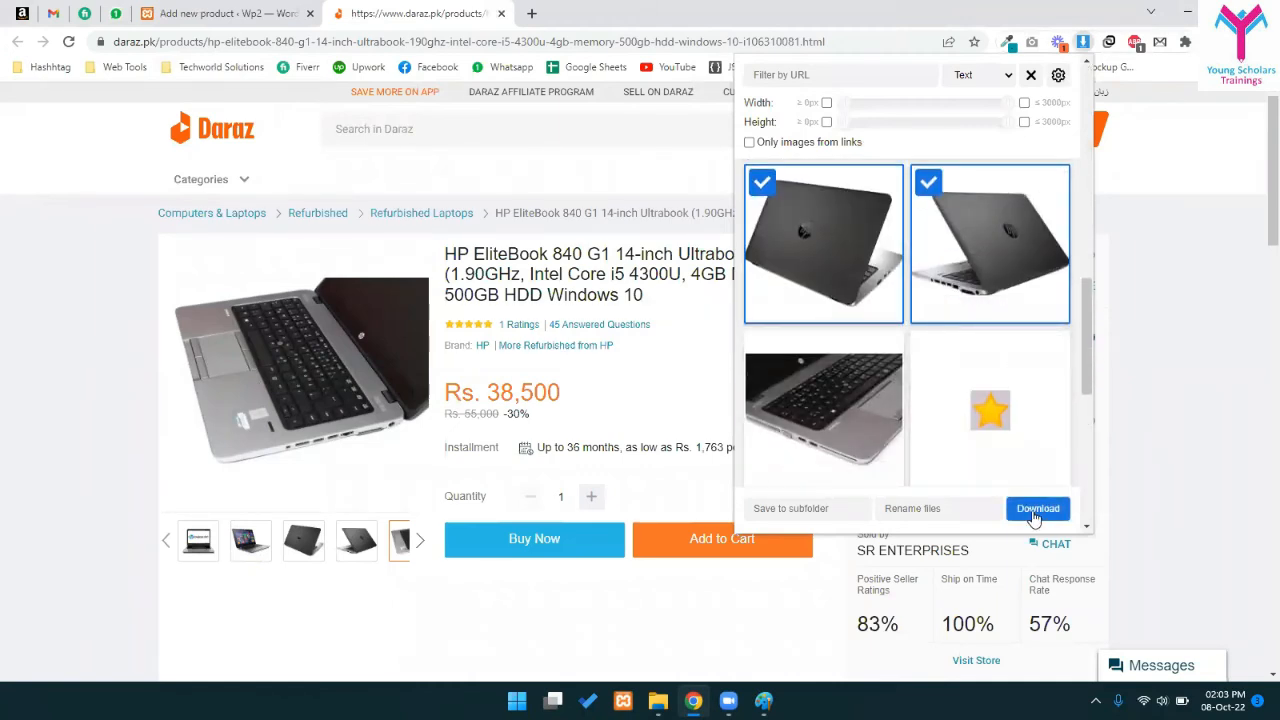
pyautogui.click(1036, 510)
pyautogui.click(1001, 510)
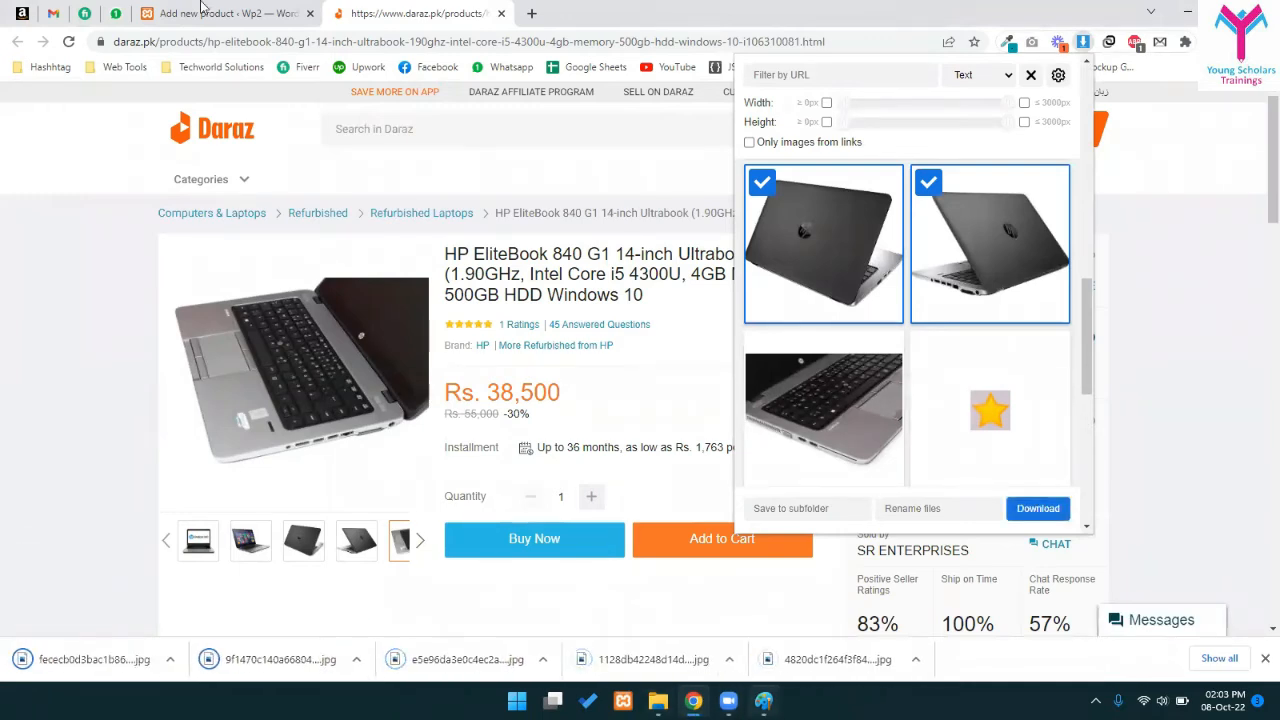
pyautogui.hotkey('ctrl', 'shift', 'Tab')
# - Upload the EliteBook 840 photo from Downloads and set it as the product image
pyautogui.click(1056, 332)
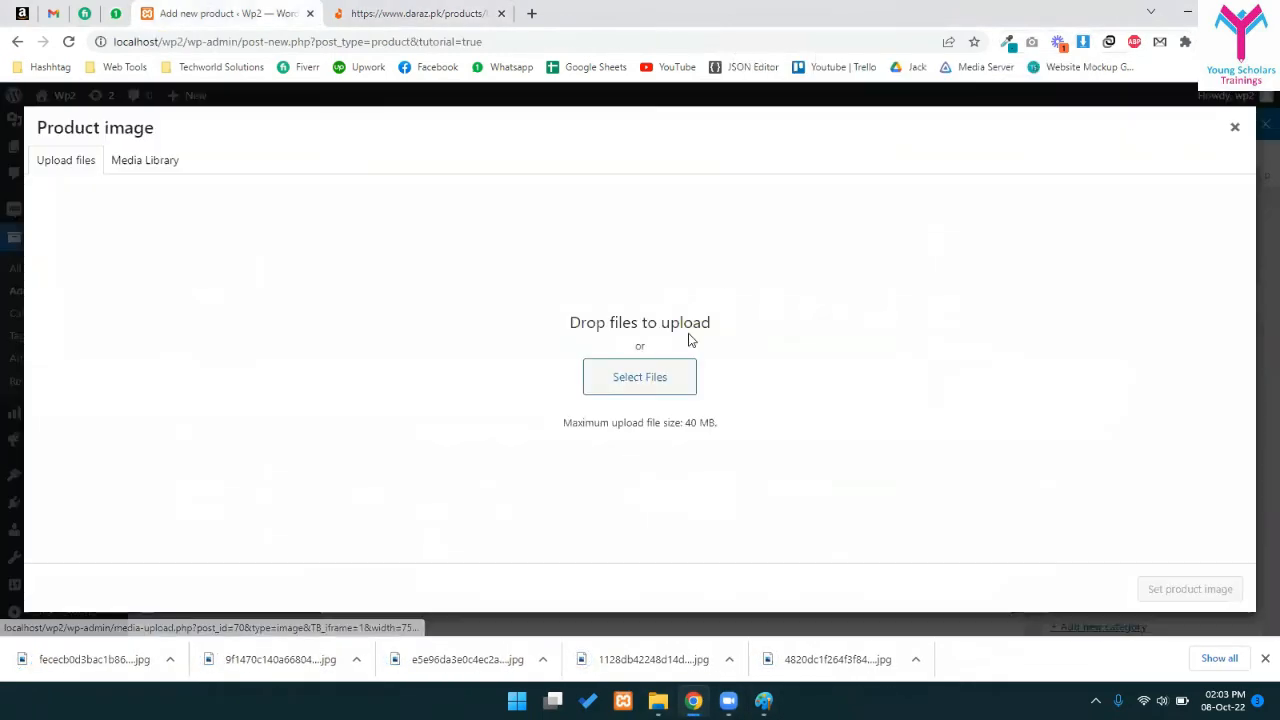
pyautogui.click(636, 390)
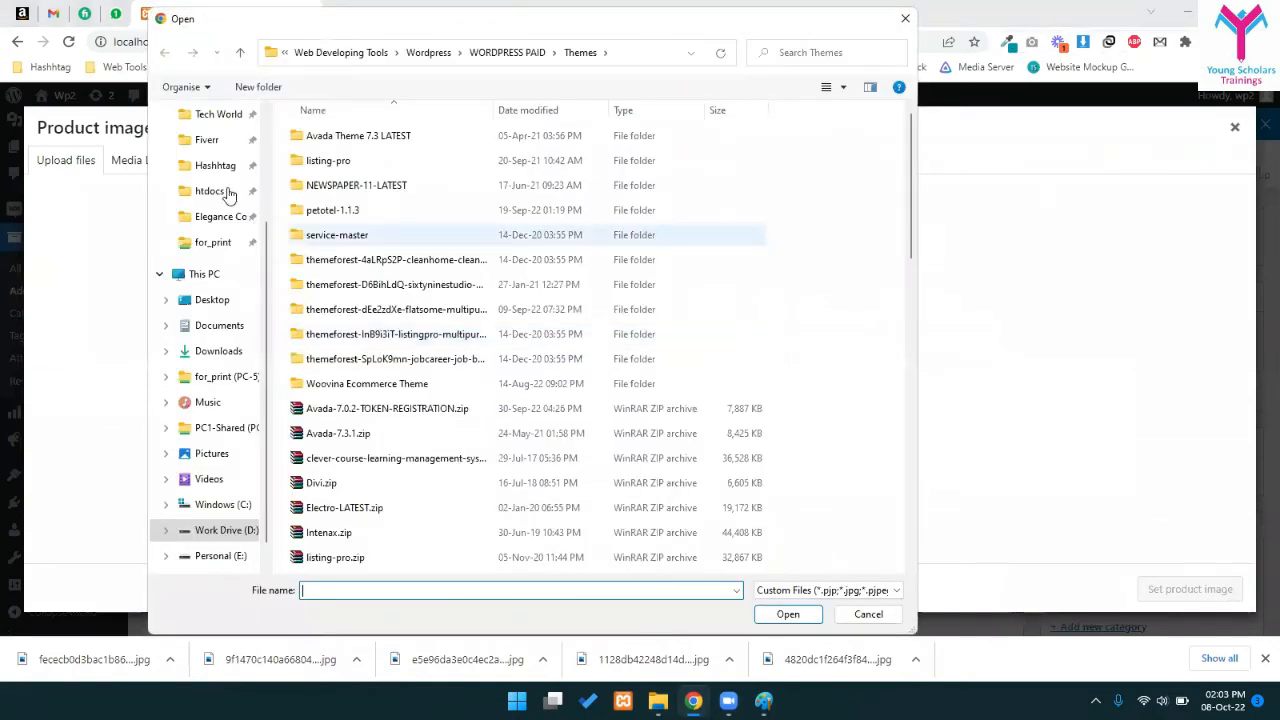
pyautogui.scroll(2, 228, 194)
pyautogui.click(218, 171)
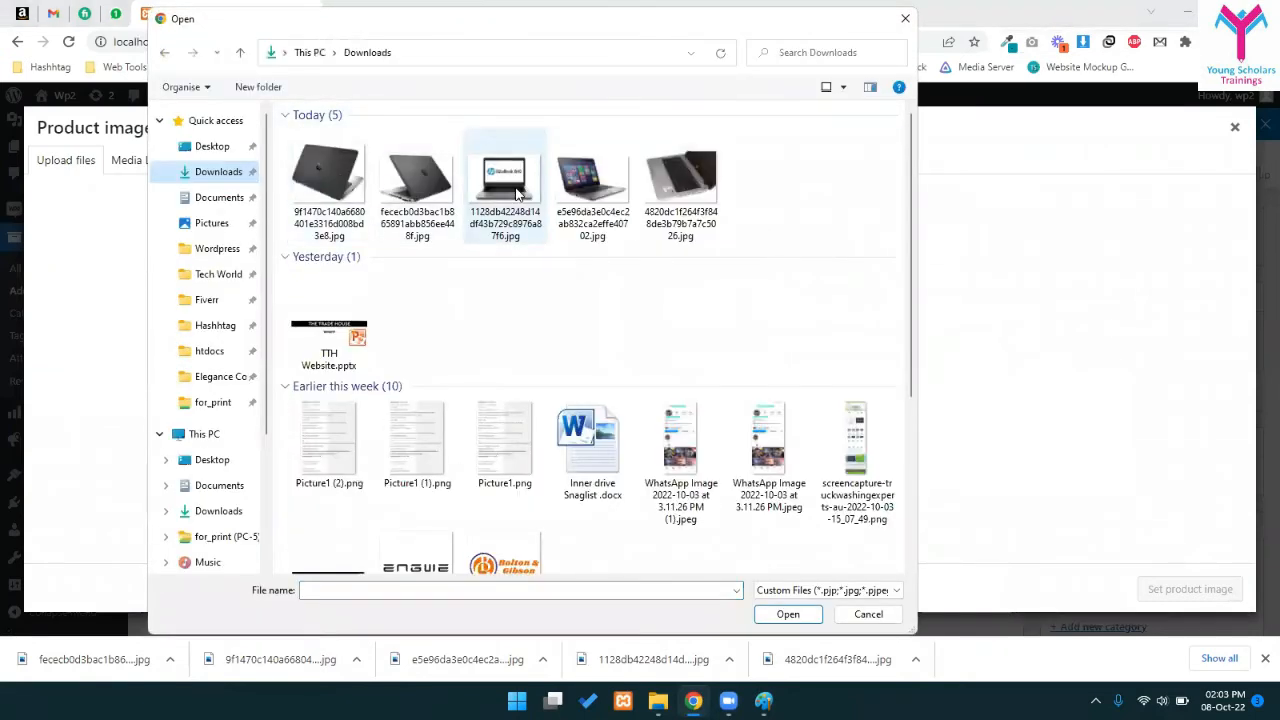
pyautogui.doubleClick(516, 193)
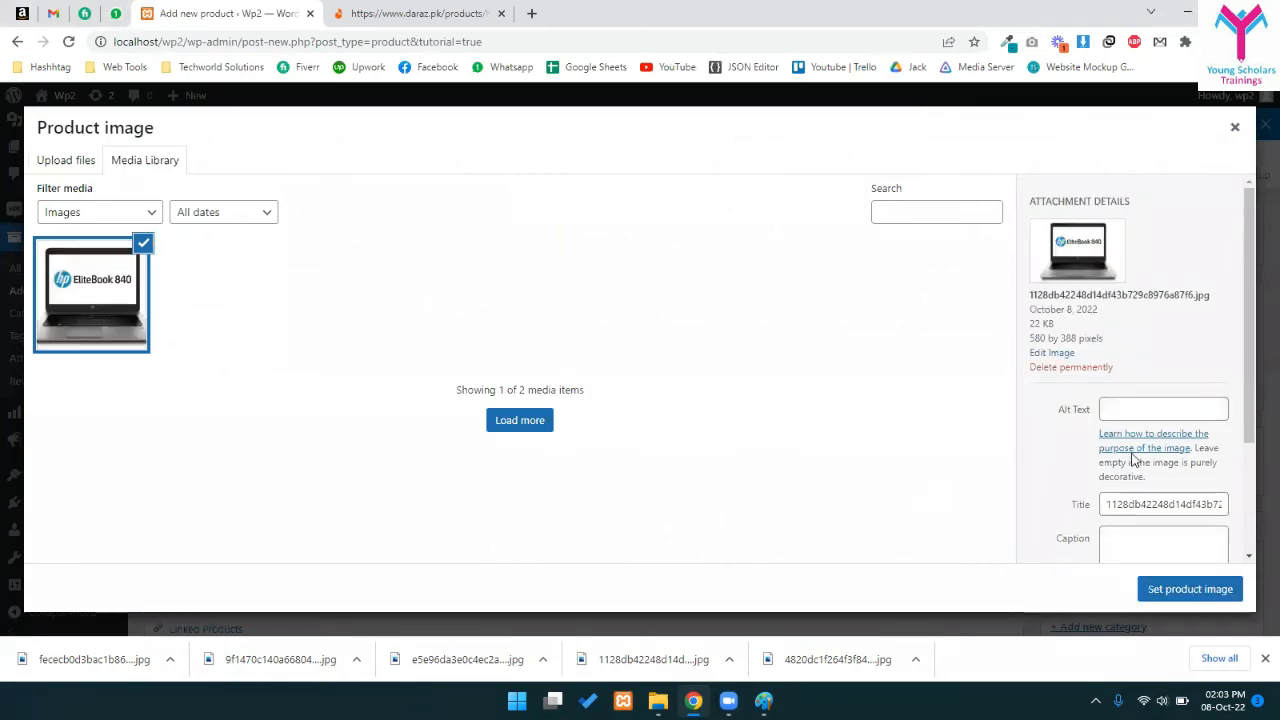
pyautogui.scroll(-2, 1133, 458)
pyautogui.click(1160, 588)
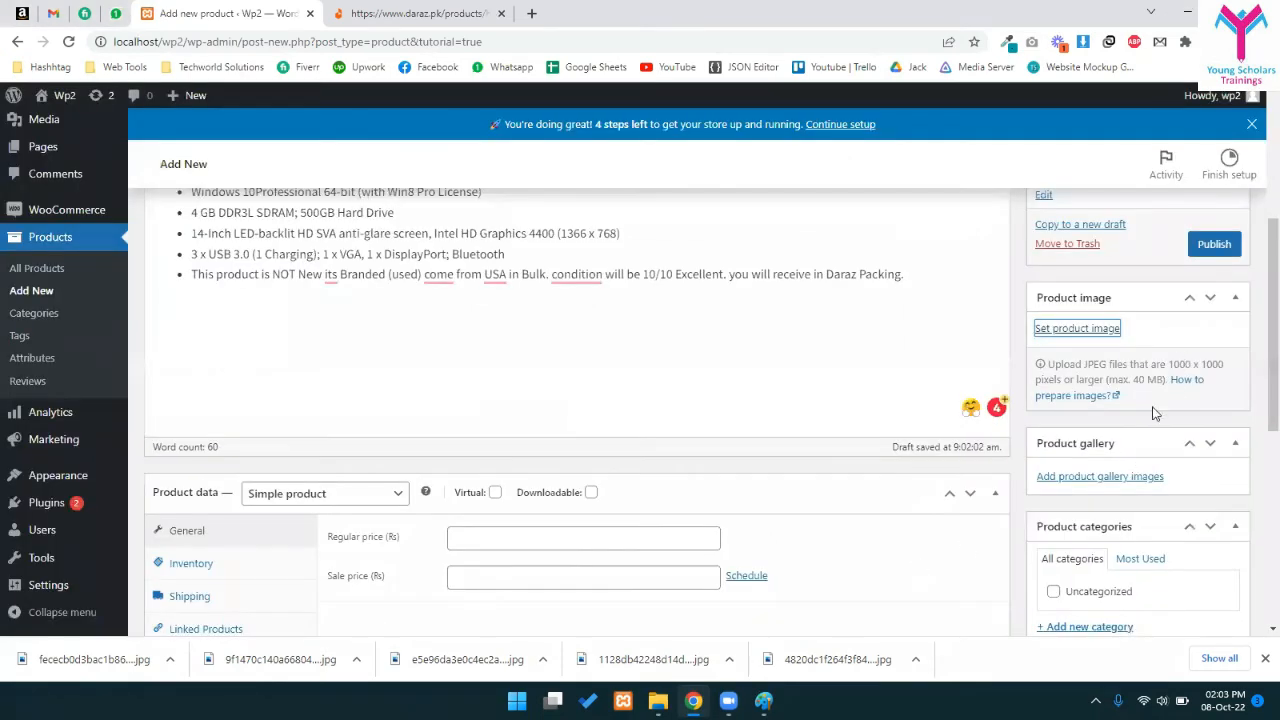
# - Upload four more laptop photos and add them to the product gallery
pyautogui.click(405, 13)
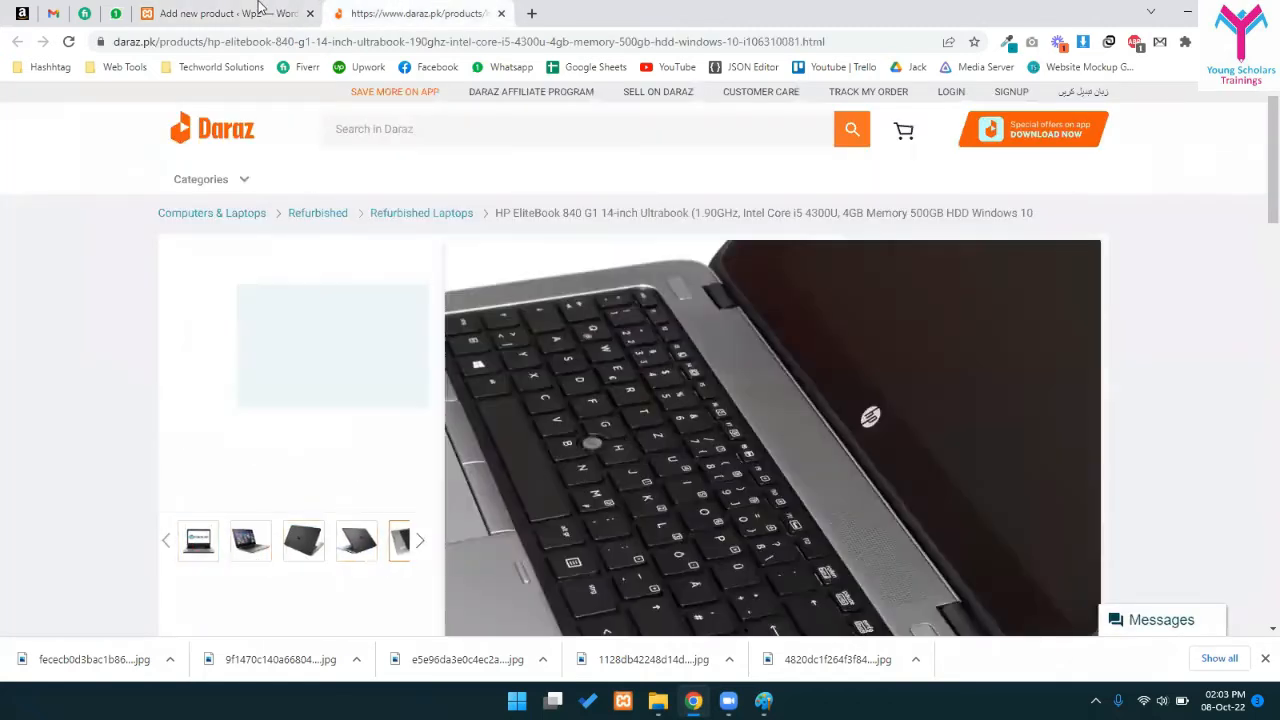
pyautogui.click(261, 10)
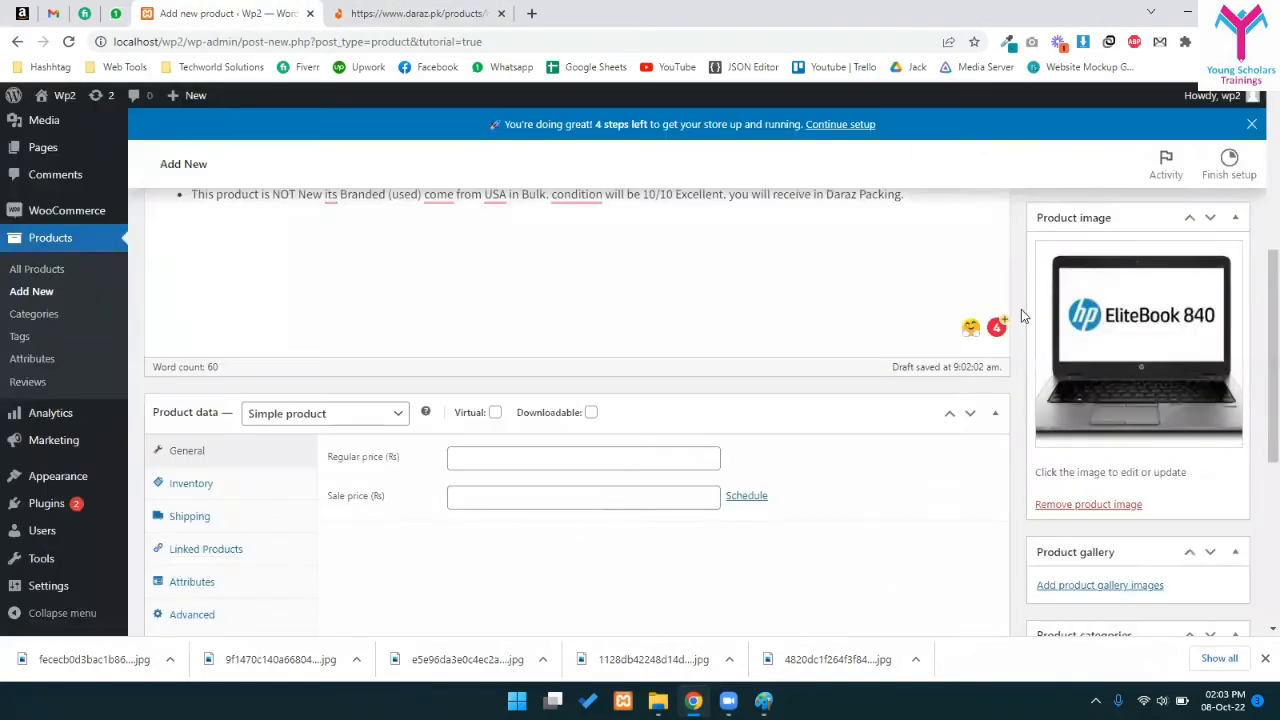
pyautogui.click(1078, 586)
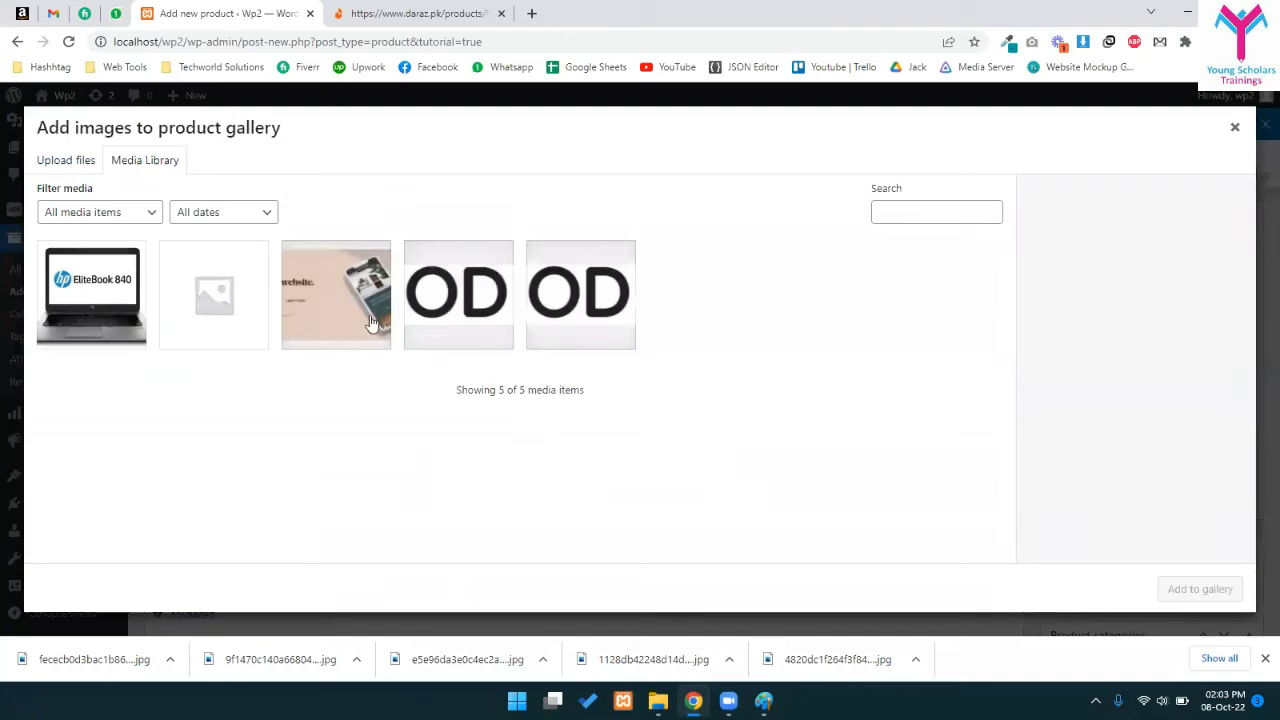
pyautogui.click(90, 167)
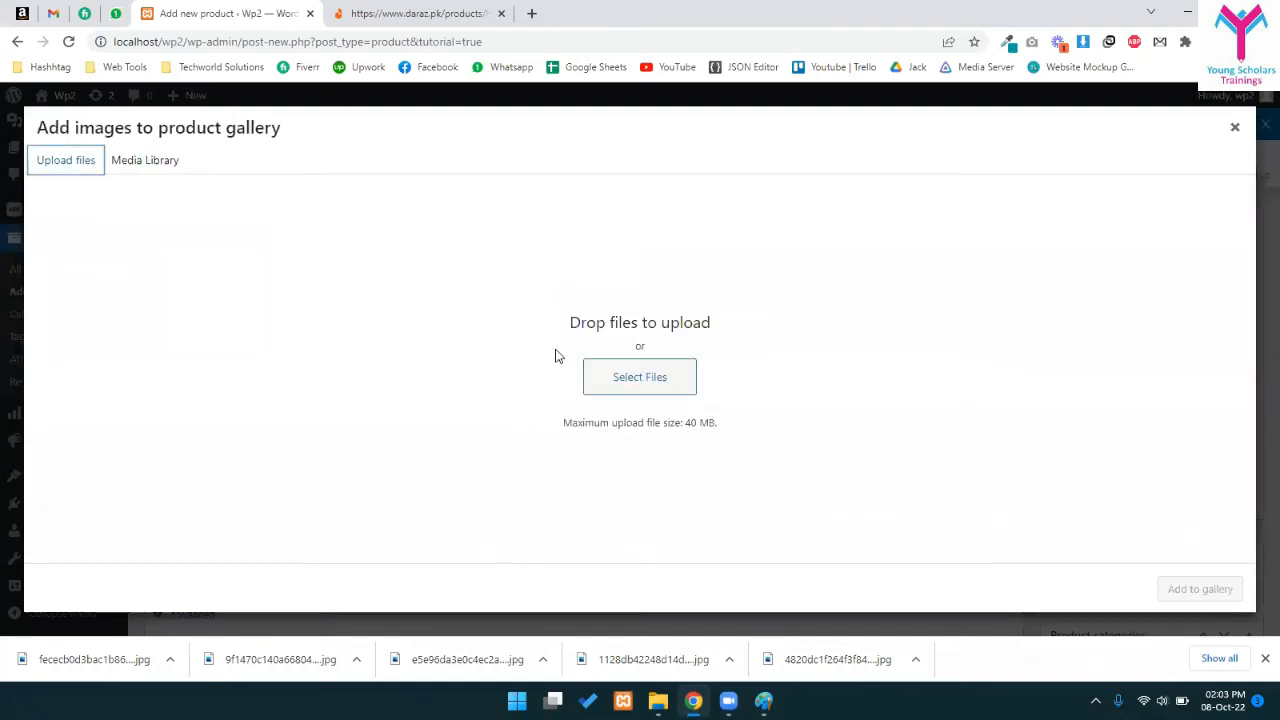
pyautogui.click(689, 380)
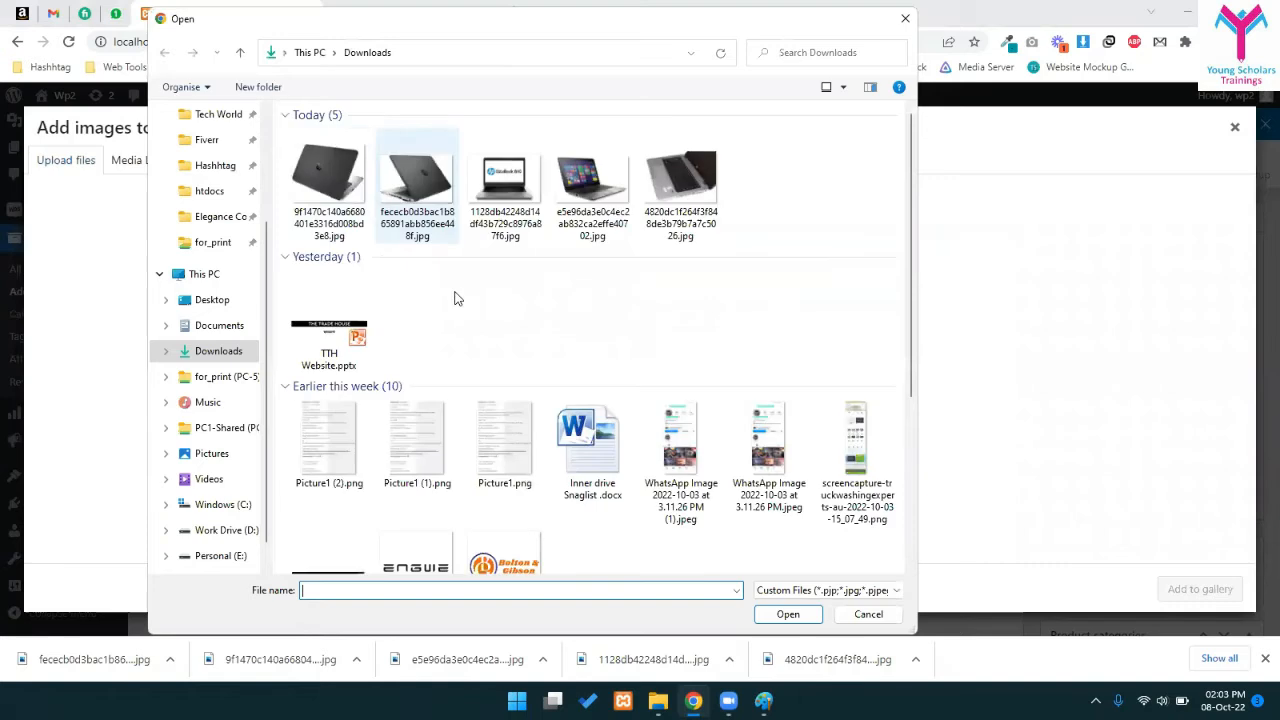
pyautogui.keyDown('ctrl'); pyautogui.click(428, 186); pyautogui.keyUp('ctrl')
pyautogui.keyDown('ctrl'); pyautogui.click(592, 180); pyautogui.keyUp('ctrl')
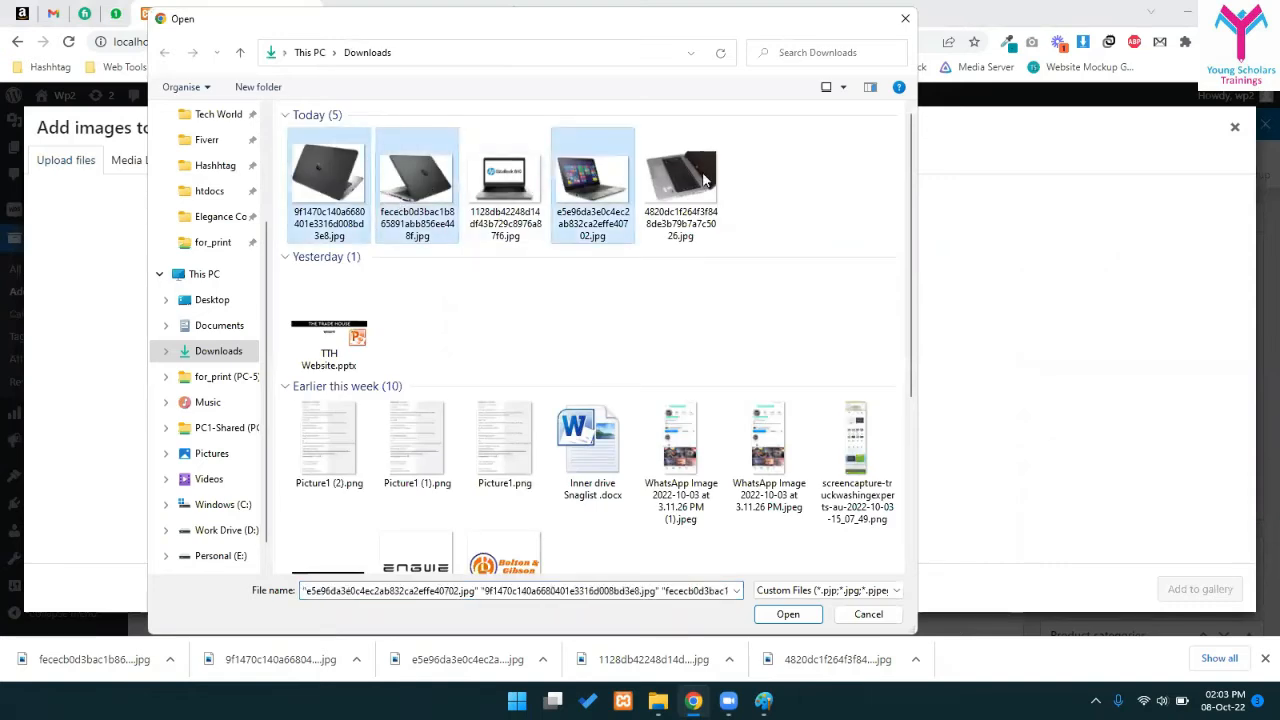
pyautogui.keyDown('ctrl'); pyautogui.click(680, 180); pyautogui.keyUp('ctrl')
pyautogui.click(788, 614)
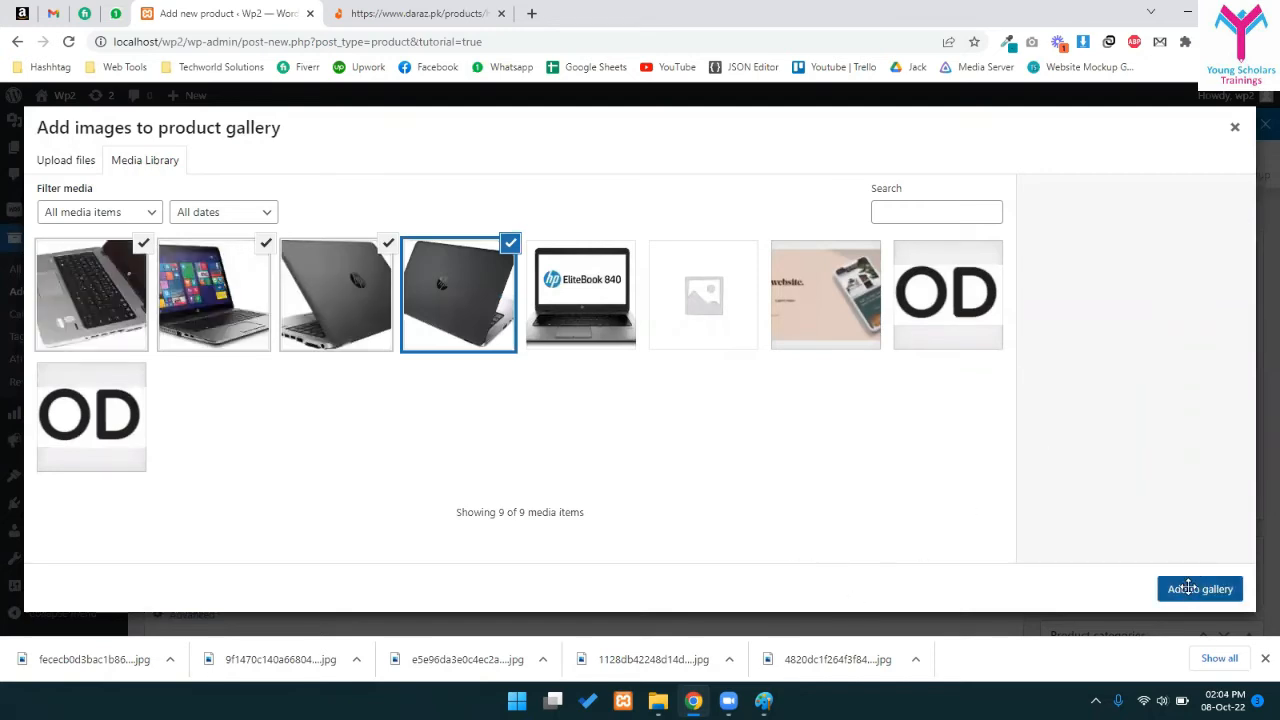
pyautogui.click(1200, 589)
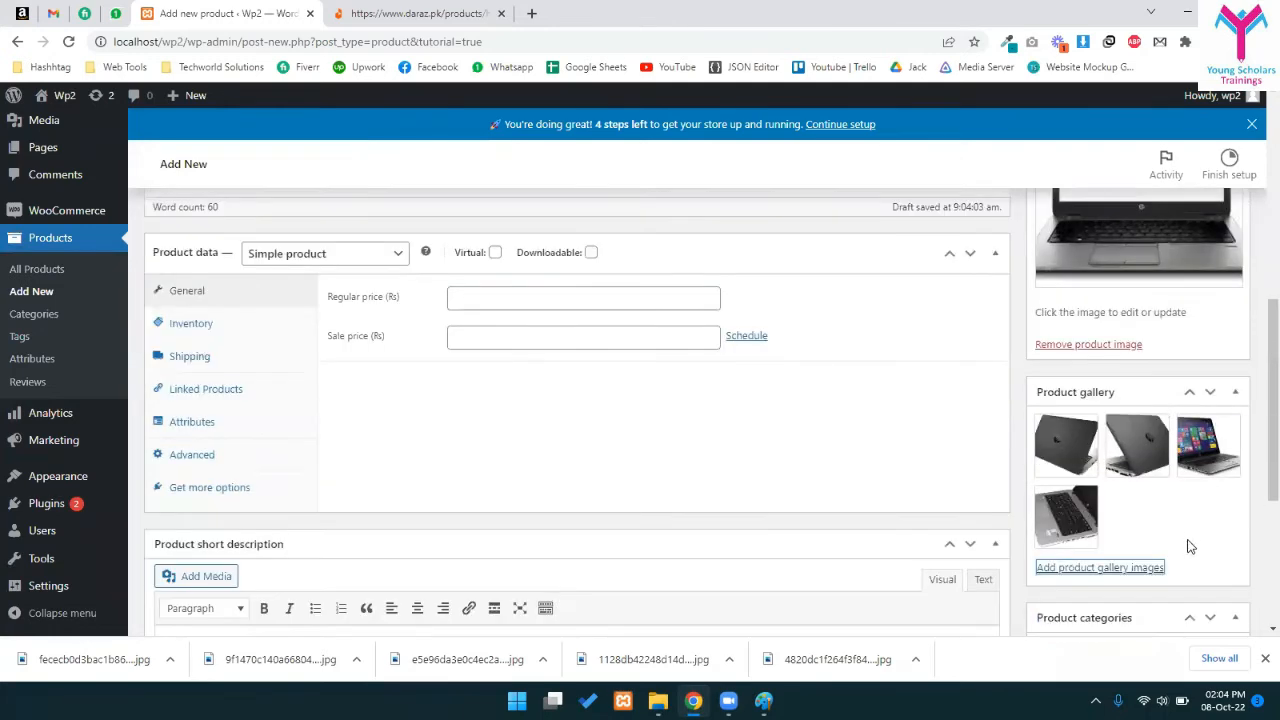
# - Drag the keyboard close-up into the first gallery slot and the colourful-screen laptop into the second
pyautogui.moveTo(1068, 510); pyautogui.dragTo(1060, 425)
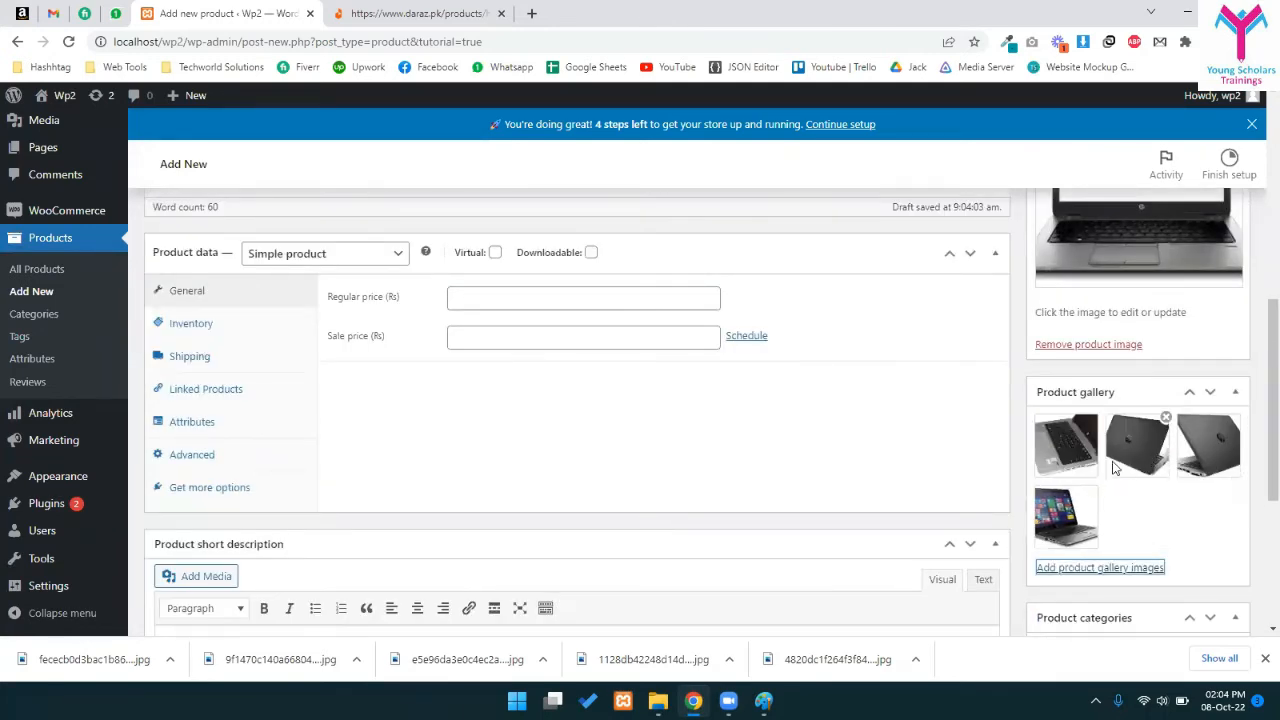
pyautogui.moveTo(1063, 530); pyautogui.dragTo(1137, 445)
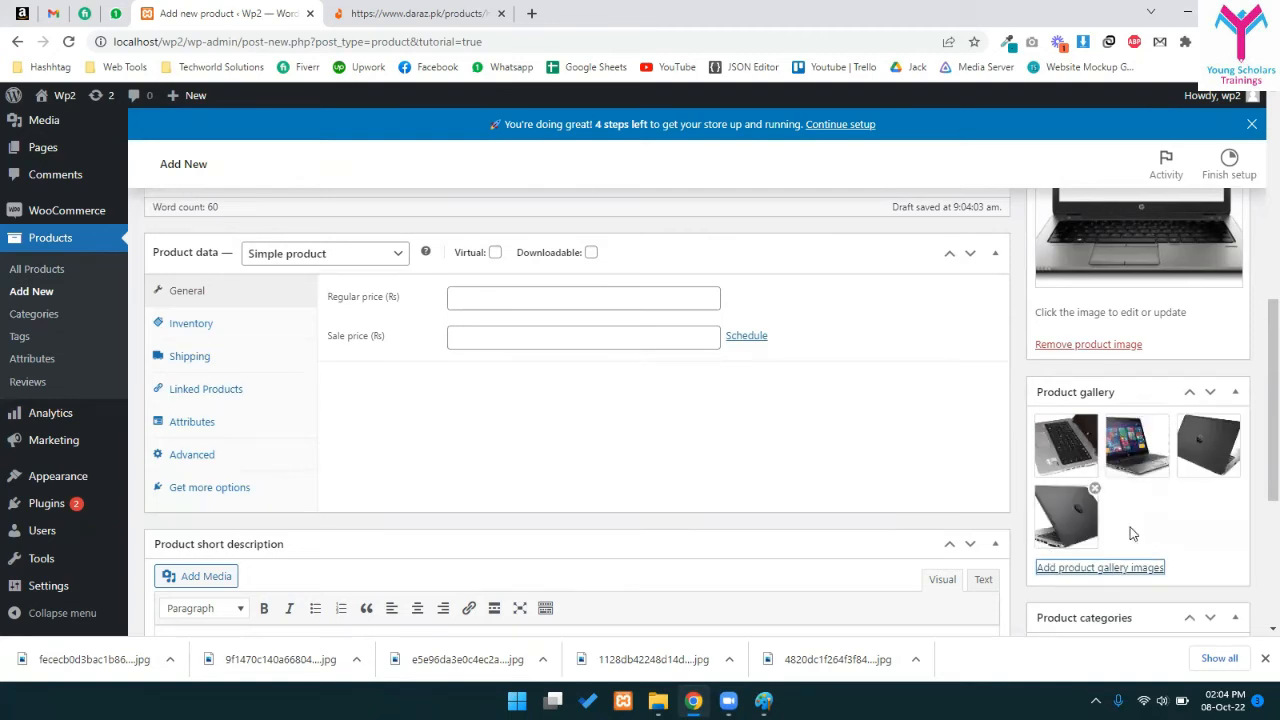
pyautogui.scroll(-3, 1107, 432)
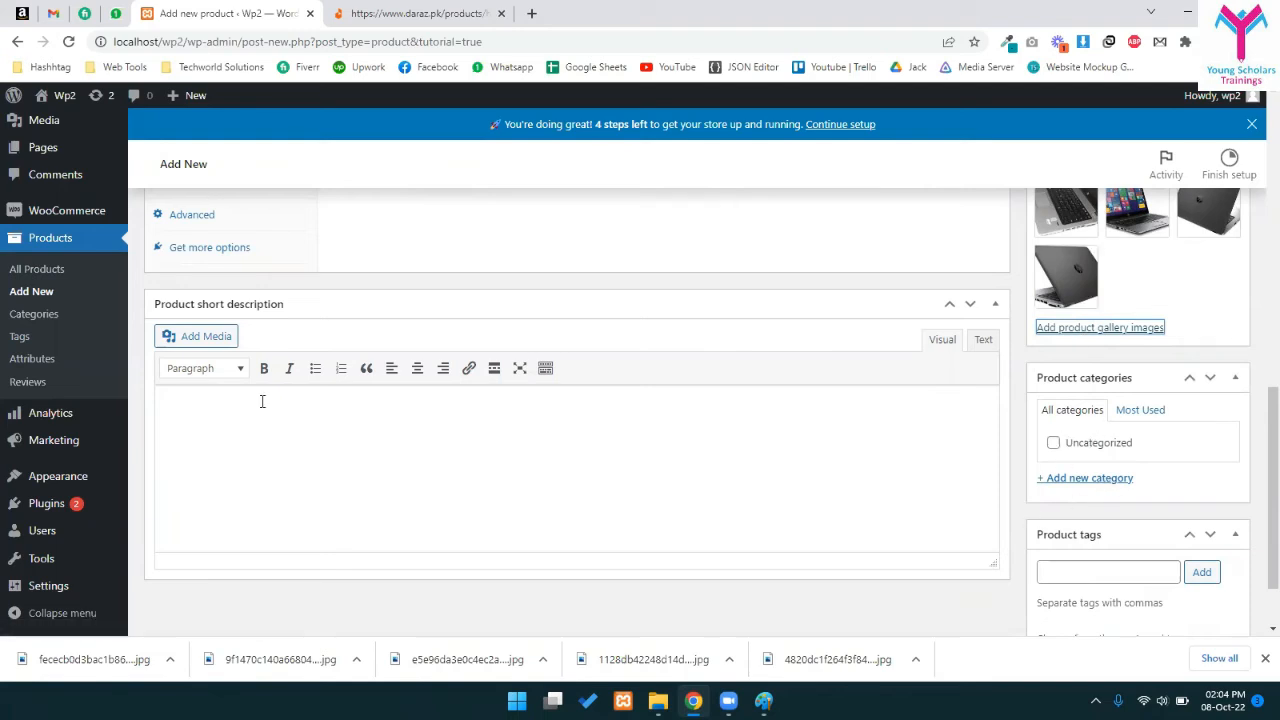
# - Open Product categories in a new tab and add a 'Laptops' category
pyautogui.keyDown('ctrl'); pyautogui.click(37, 316); pyautogui.keyUp('ctrl')
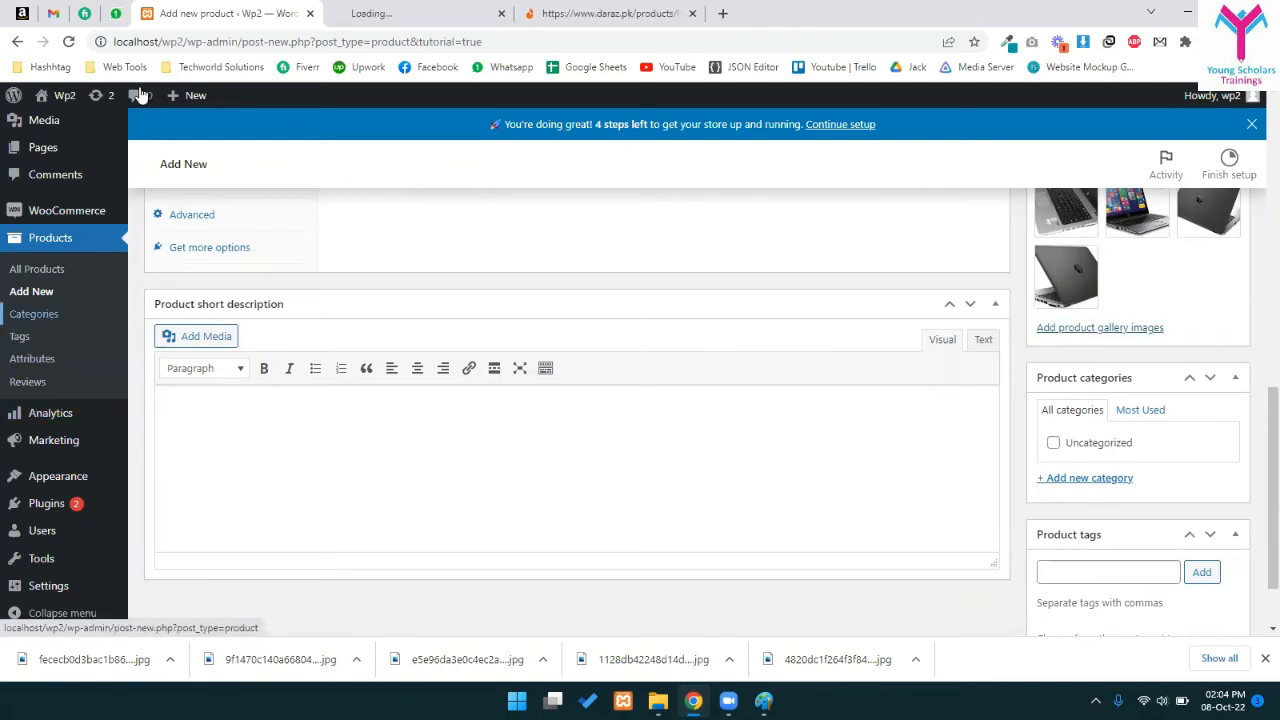
pyautogui.hotkey('ctrl', 'Tab')
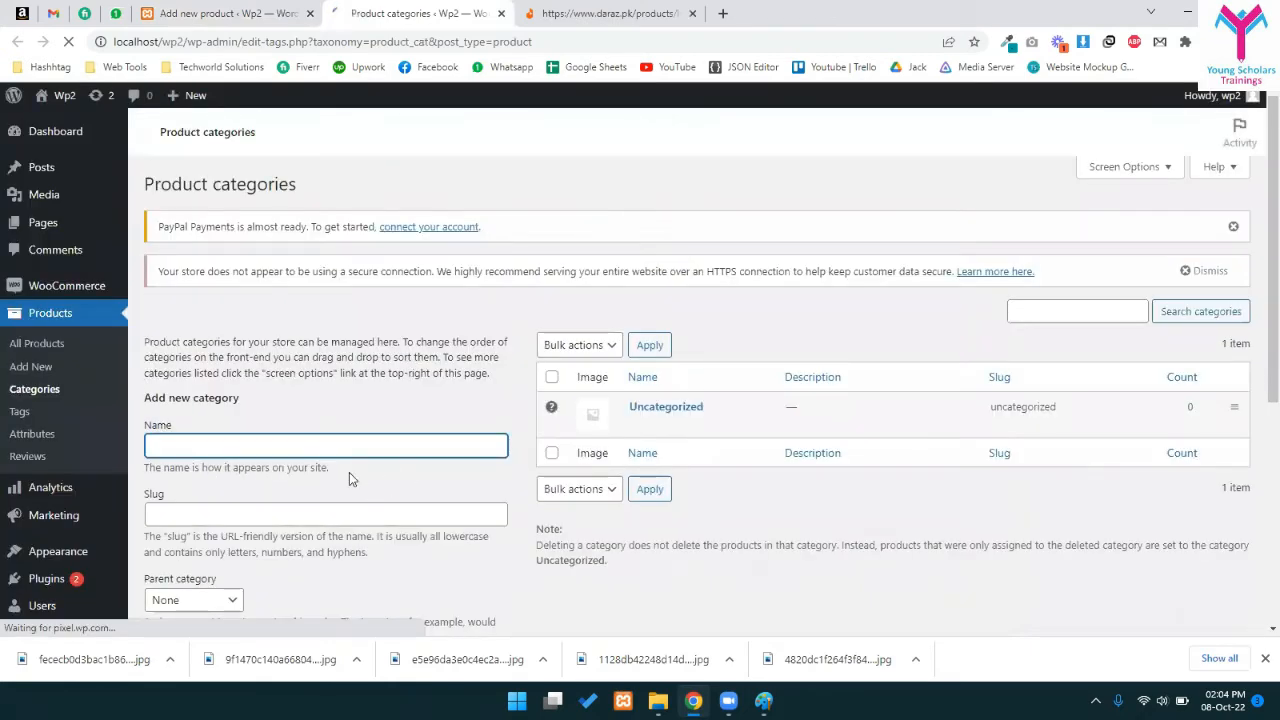
pyautogui.click(267, 449)
pyautogui.write('Co')
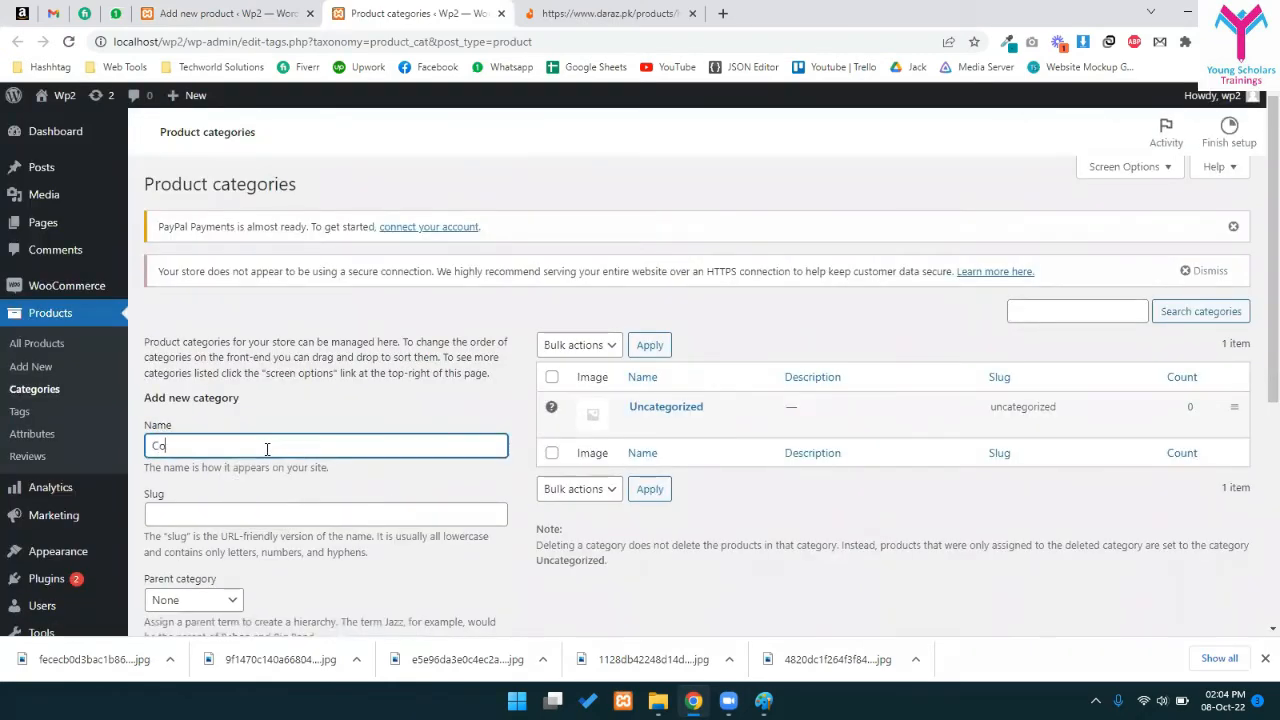
pyautogui.write('Lapt')
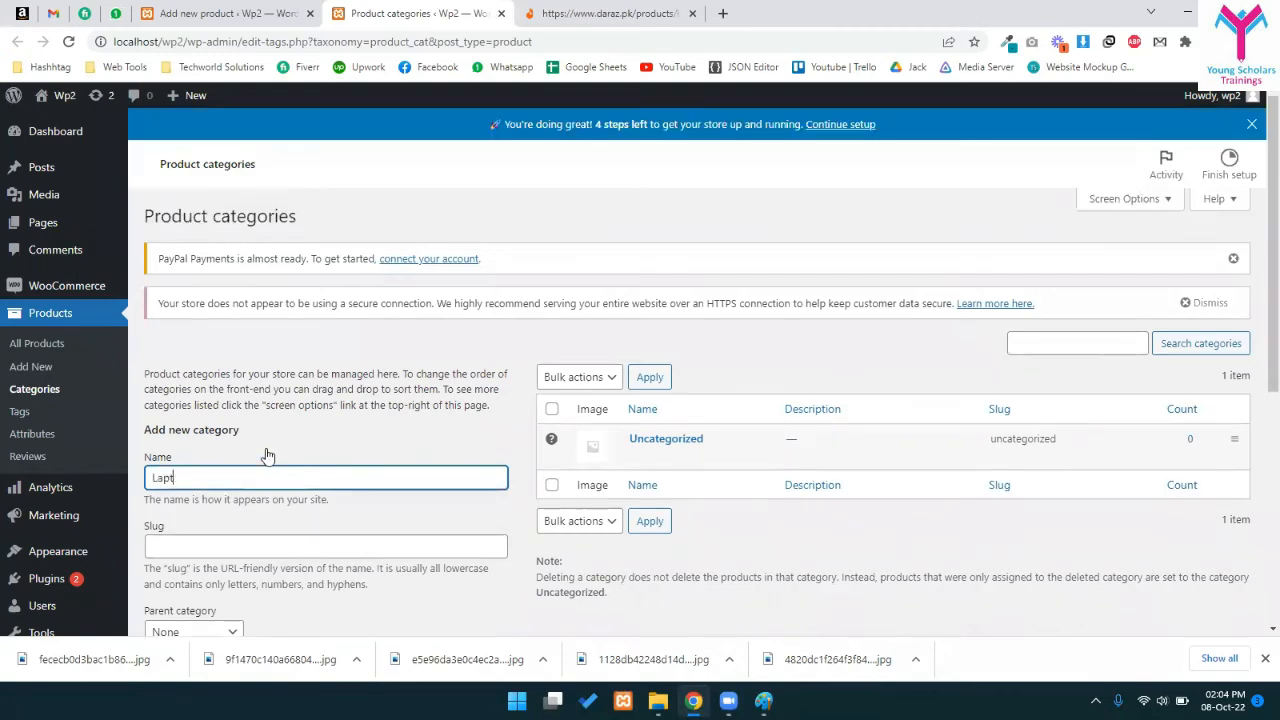
pyautogui.write('ops')
pyautogui.scroll(-5, 267, 449)
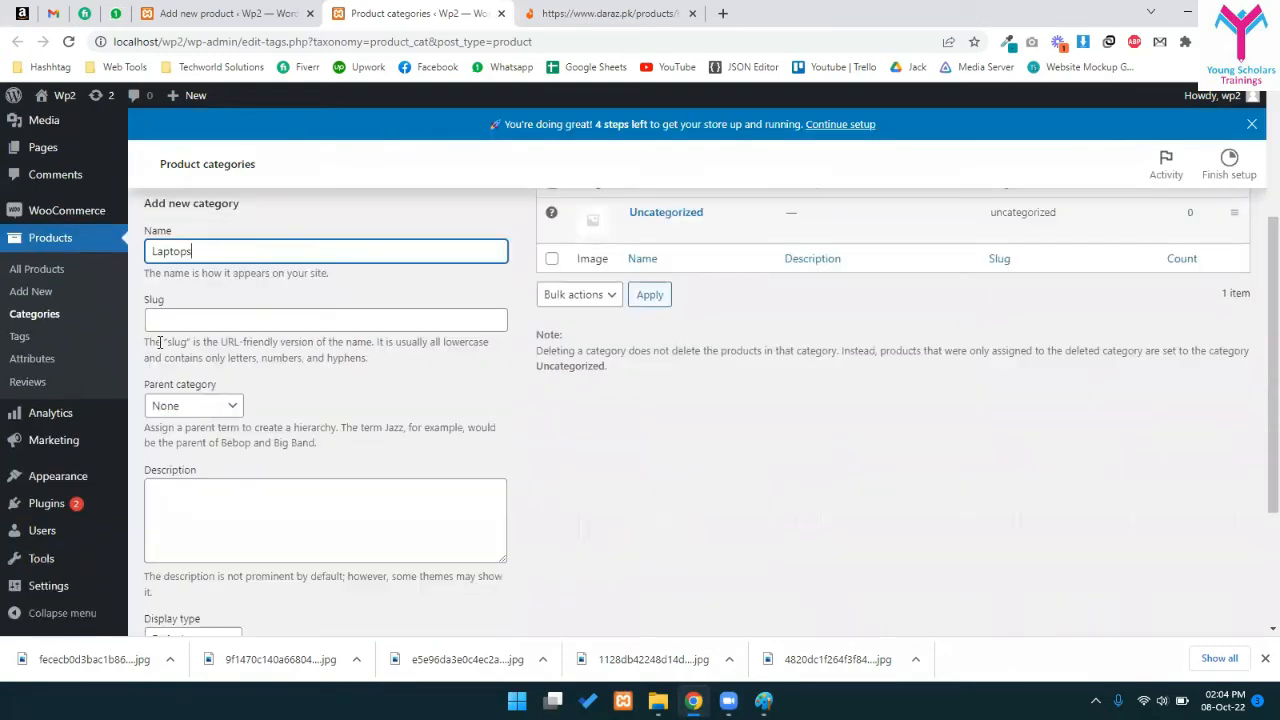
pyautogui.scroll(2, 240, 550)
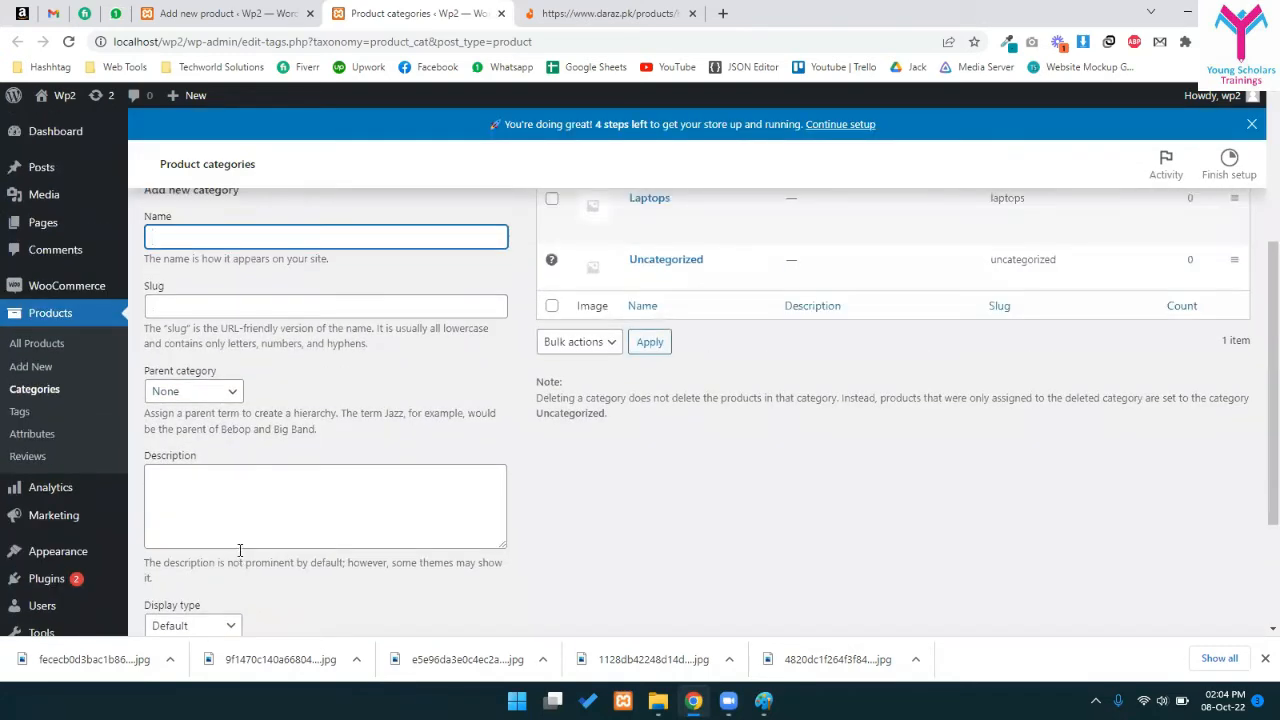
pyautogui.scroll(1, 284, 470)
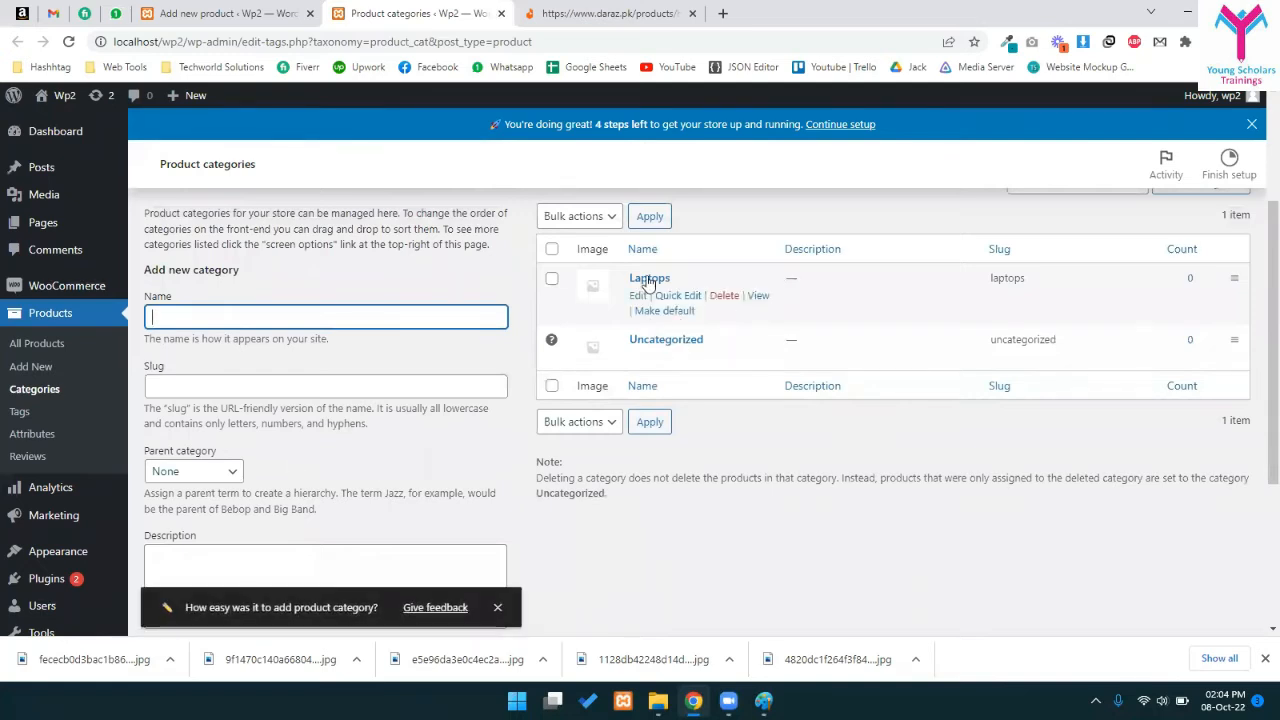
# - Add an 'HP' category with Laptops as its parent
pyautogui.click(262, 319)
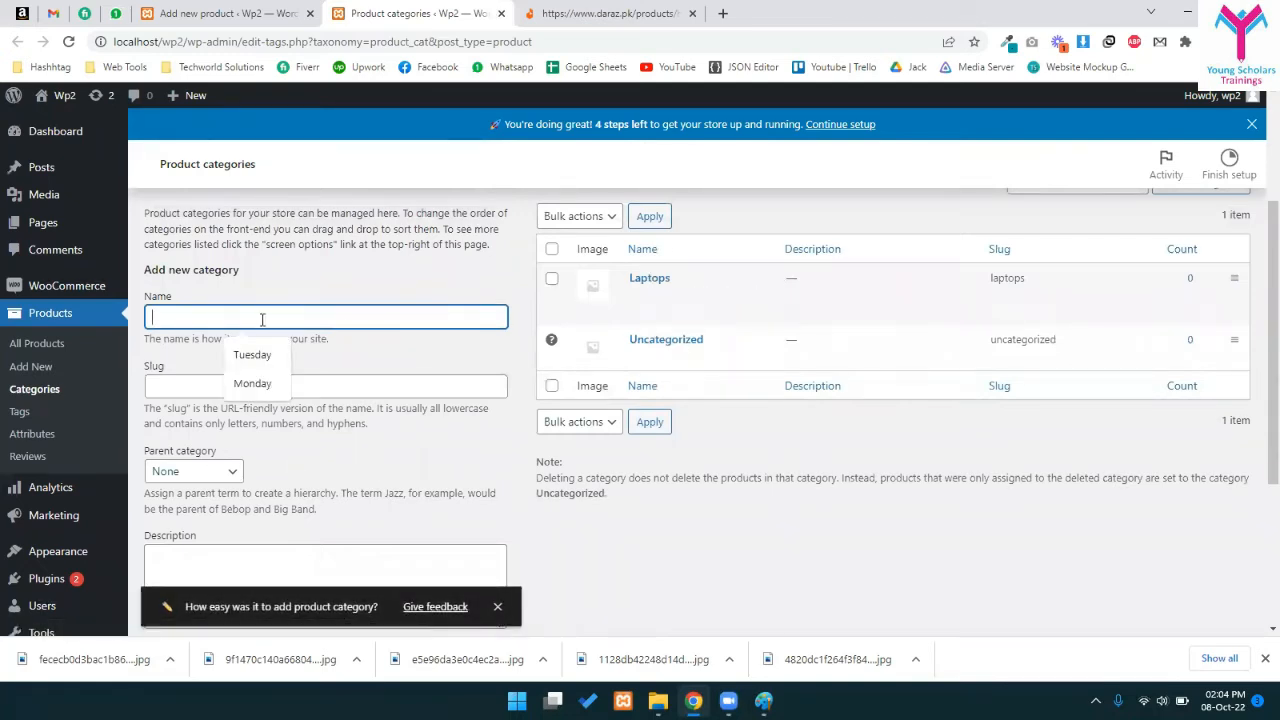
pyautogui.write('HP')
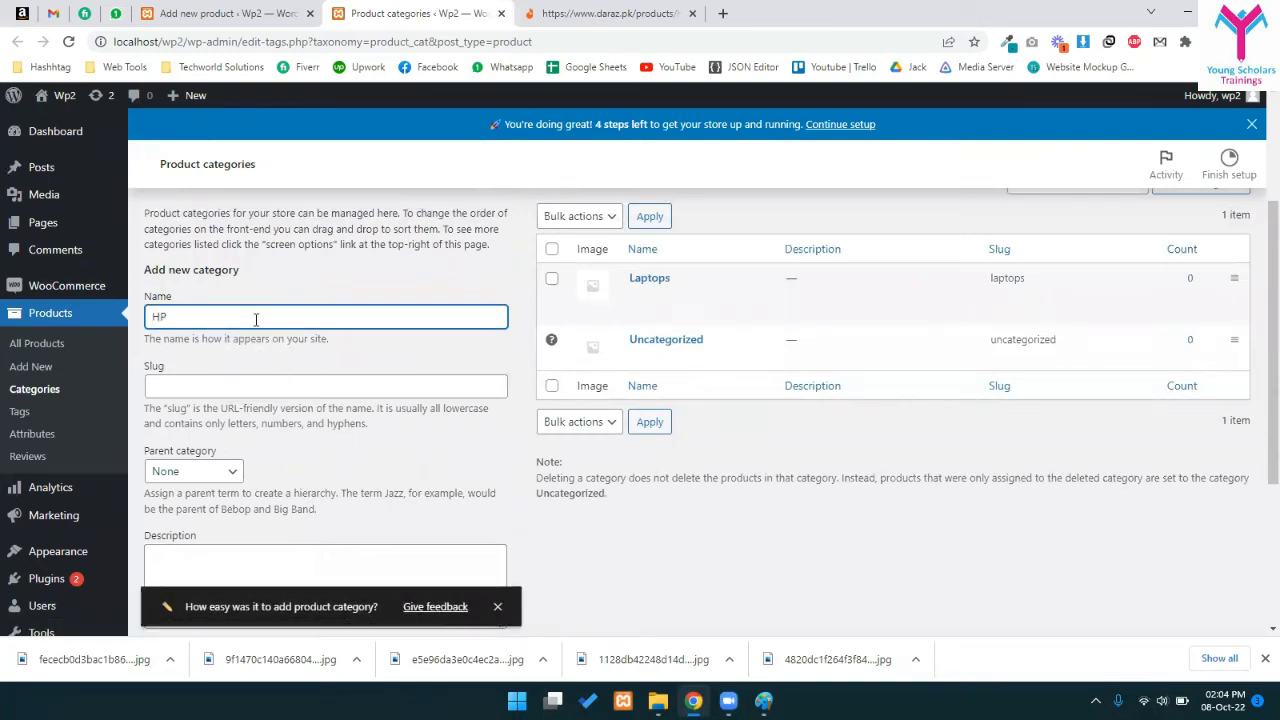
pyautogui.click(212, 475)
pyautogui.click(203, 508)
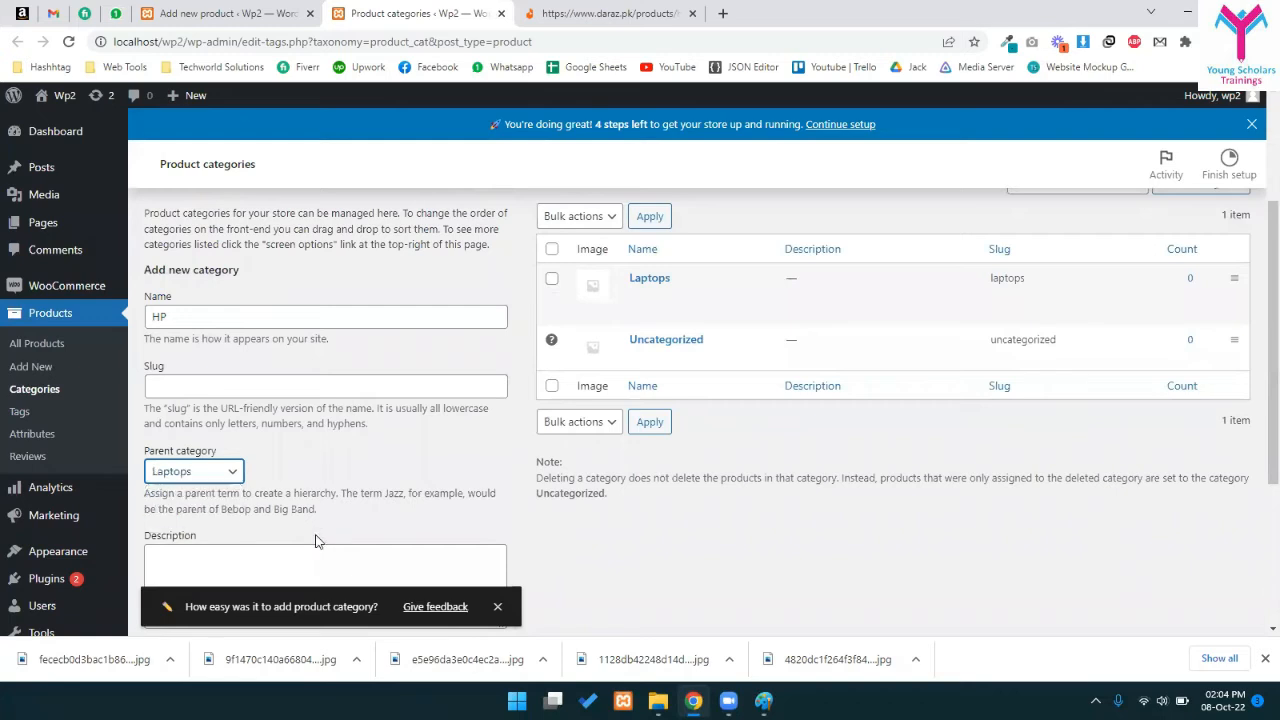
pyautogui.scroll(-3, 208, 500)
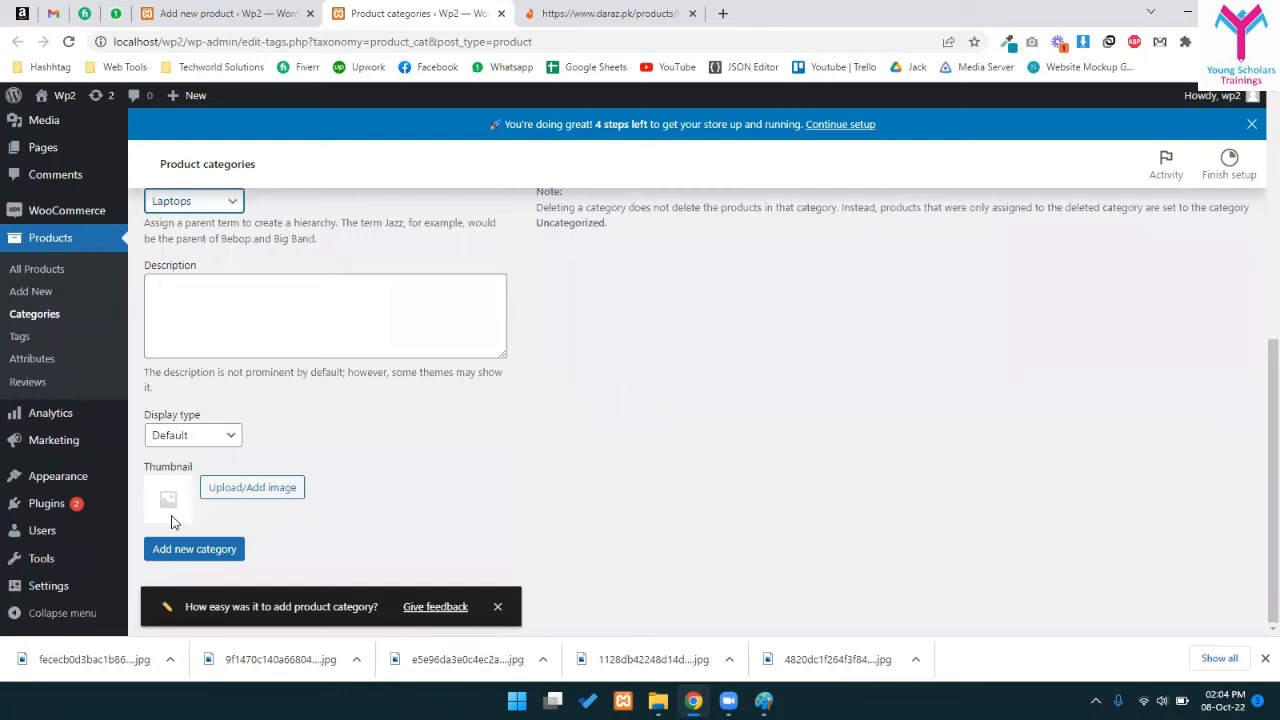
pyautogui.click(212, 549)
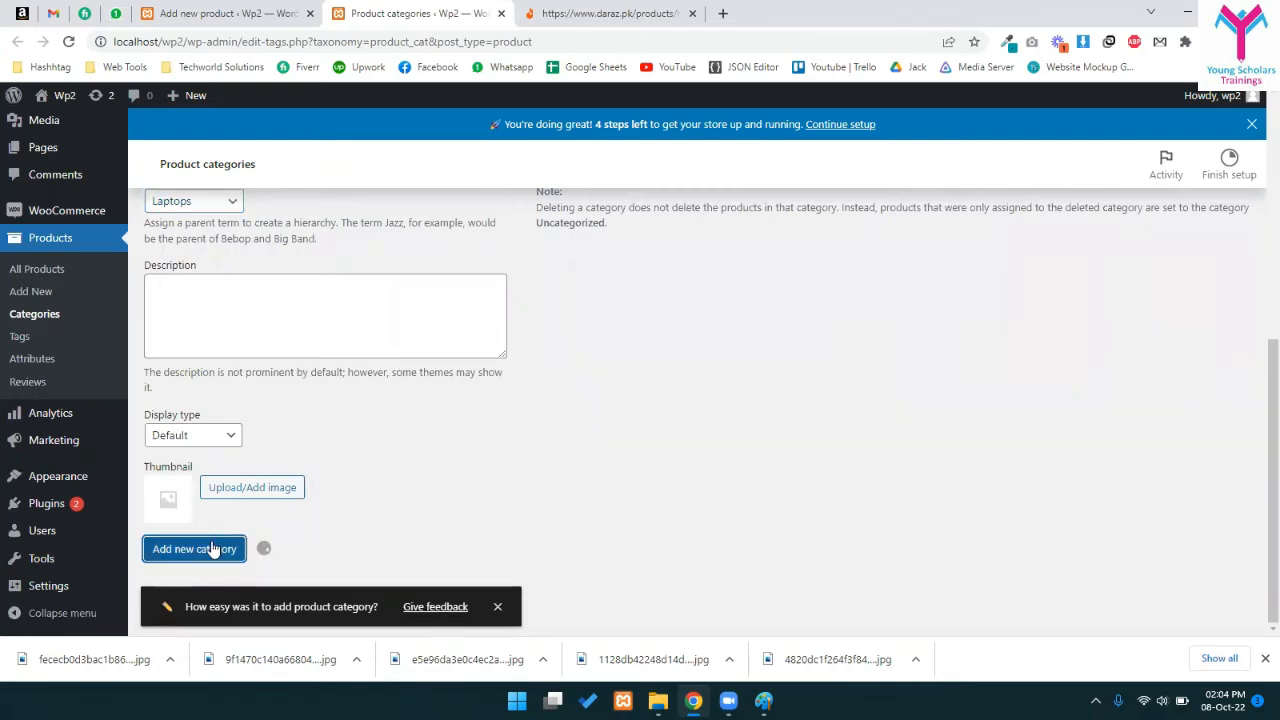
pyautogui.scroll(4, 588, 478)
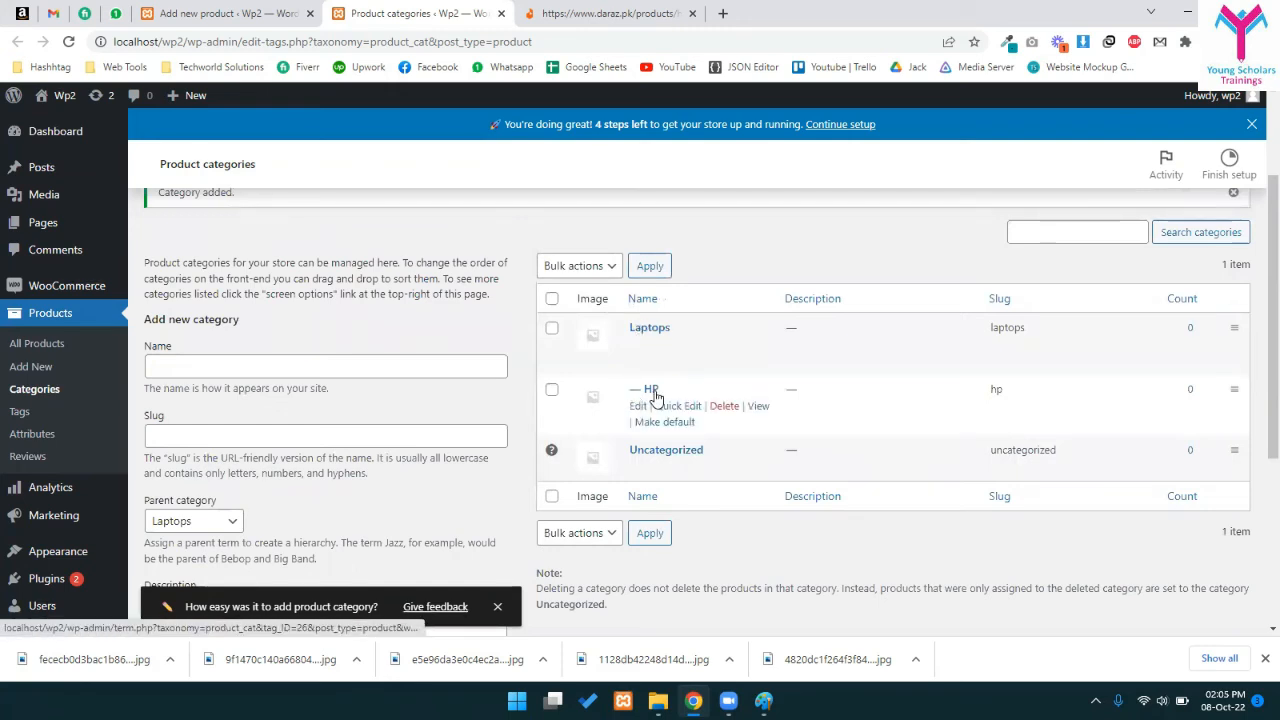
# - Publish the HP Elitebook 1040 product from its editor
pyautogui.click(280, 12)
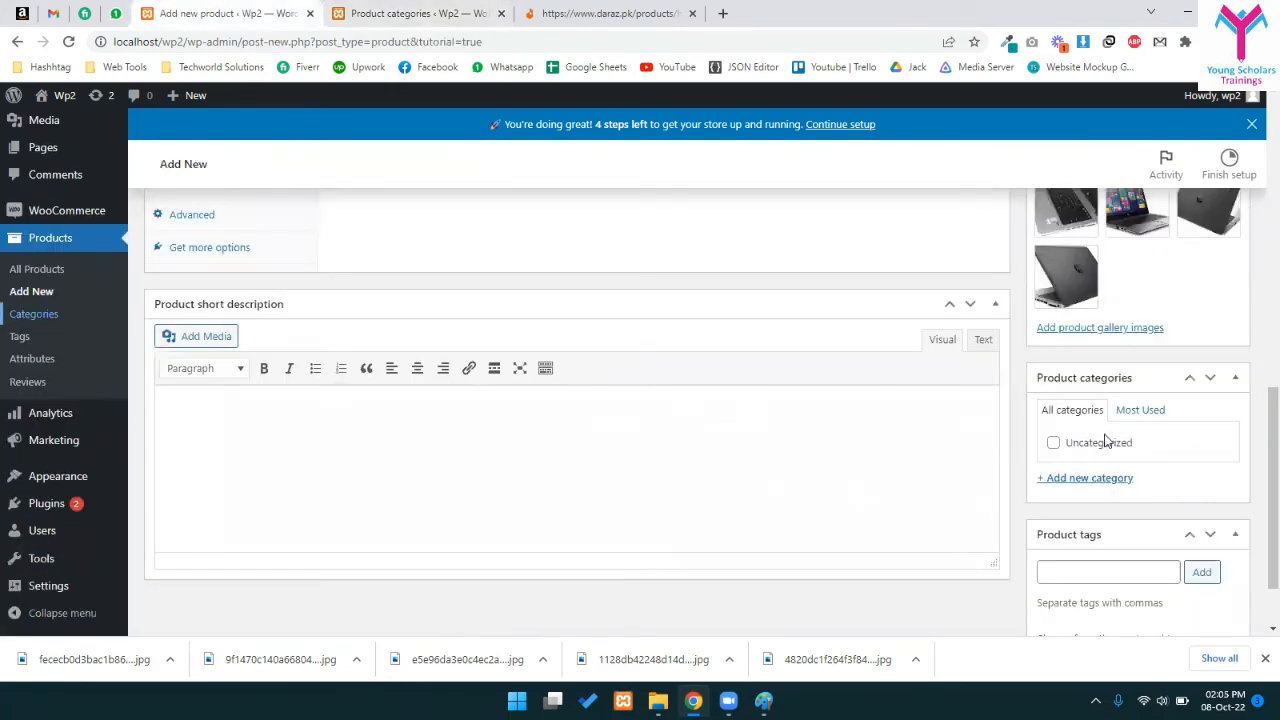
pyautogui.scroll(10, 651, 467)
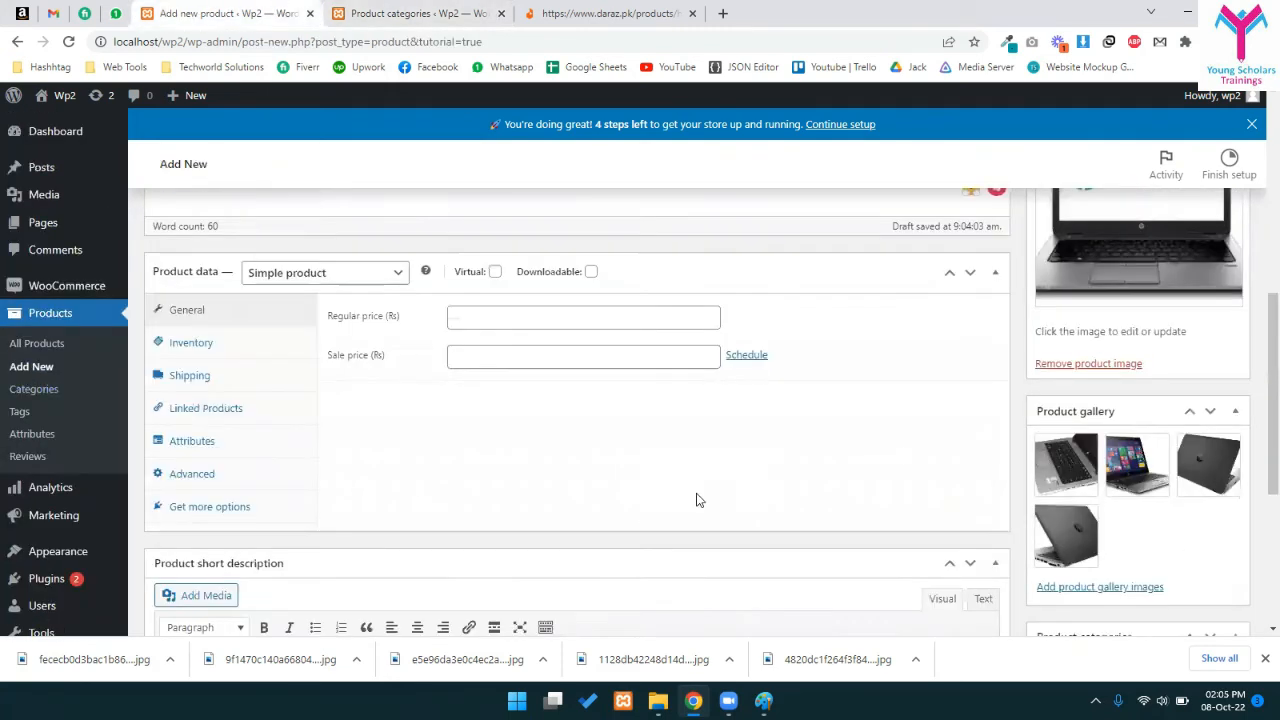
pyautogui.click(1210, 565)
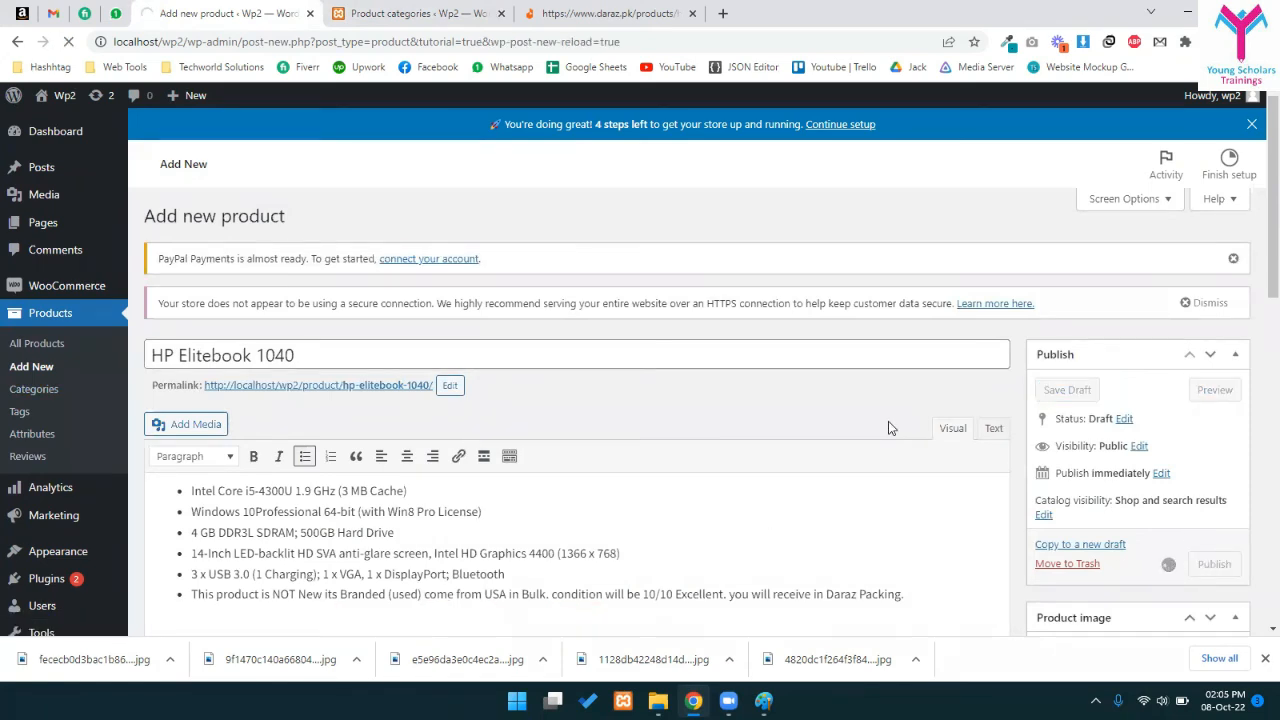
pyautogui.click(286, 10)
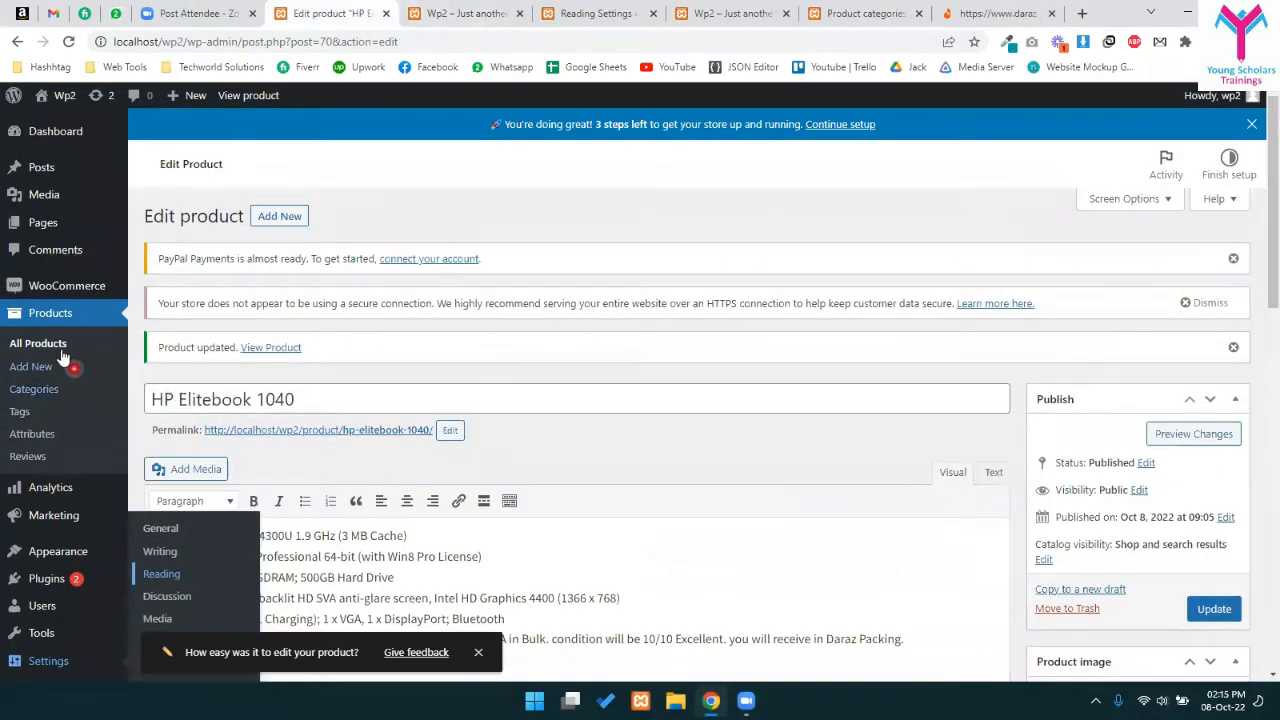
# - View the All Products list and close the site front page and reading settings tabs
pyautogui.click(38, 369)
pyautogui.click(38, 345)
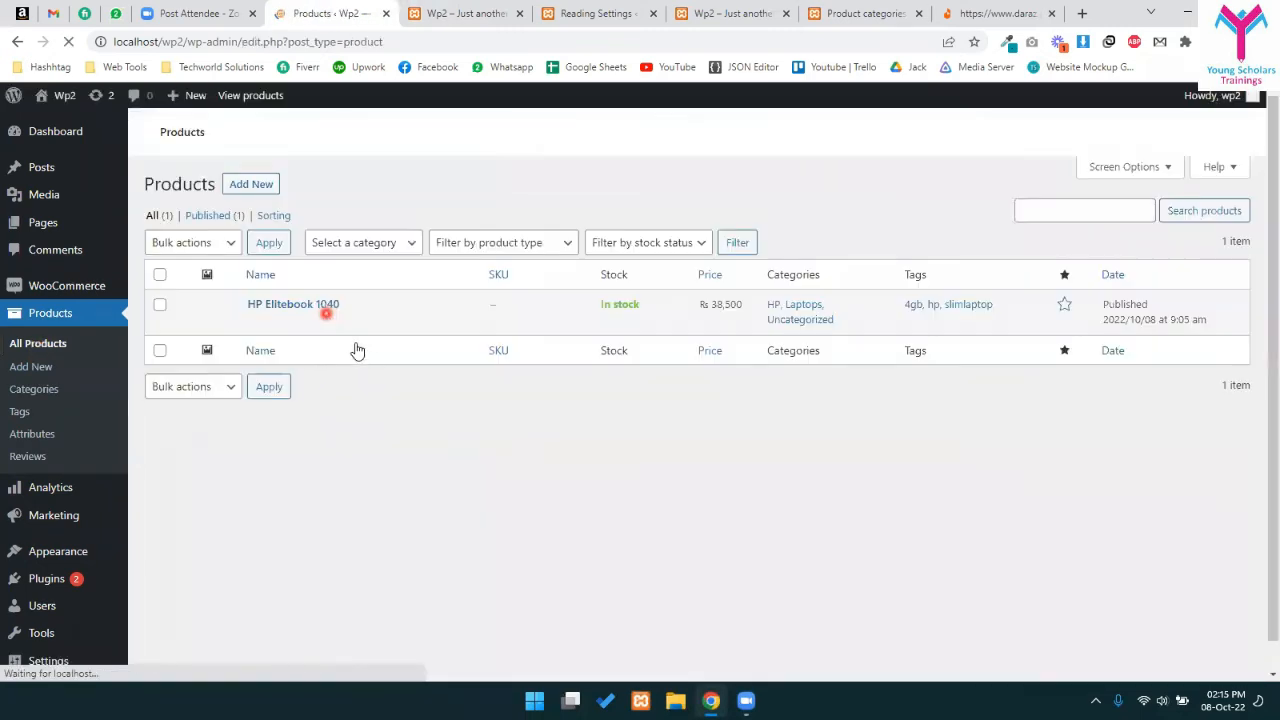
pyautogui.scroll(-1, 268, 271)
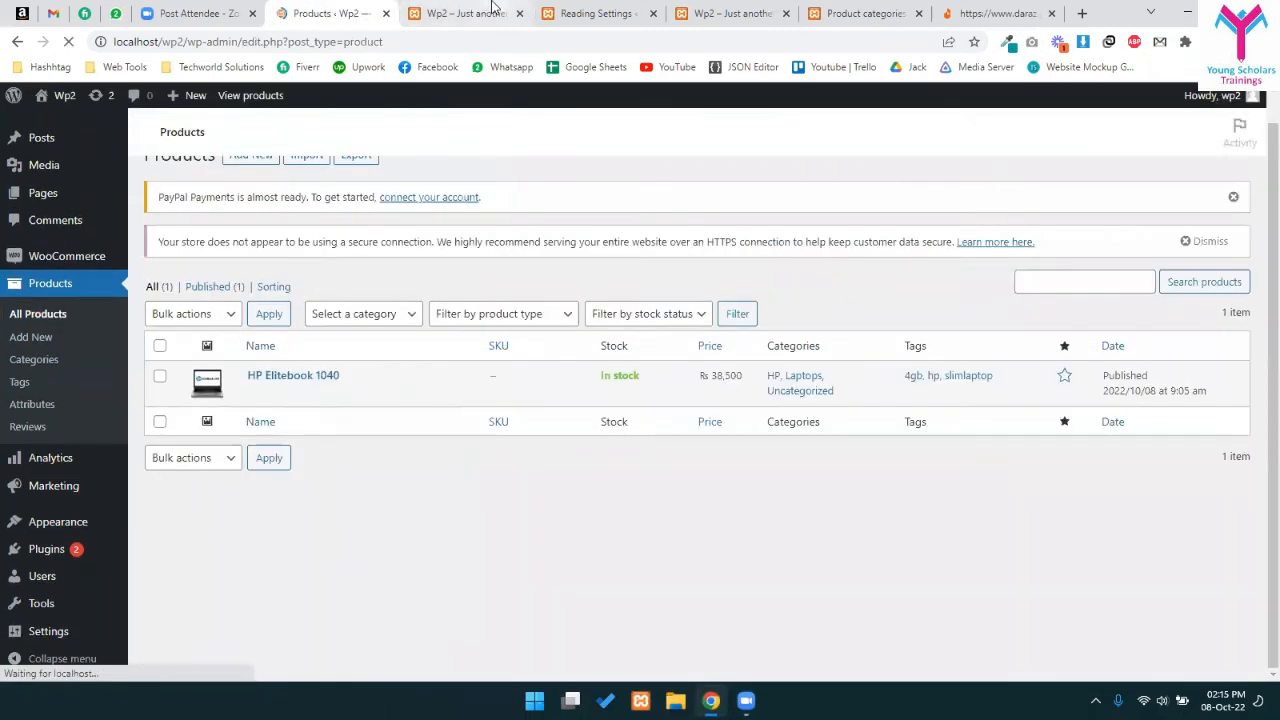
pyautogui.click(492, 9)
pyautogui.hotkey('ctrl', 'w')
pyautogui.hotkey('ctrl', 'w')
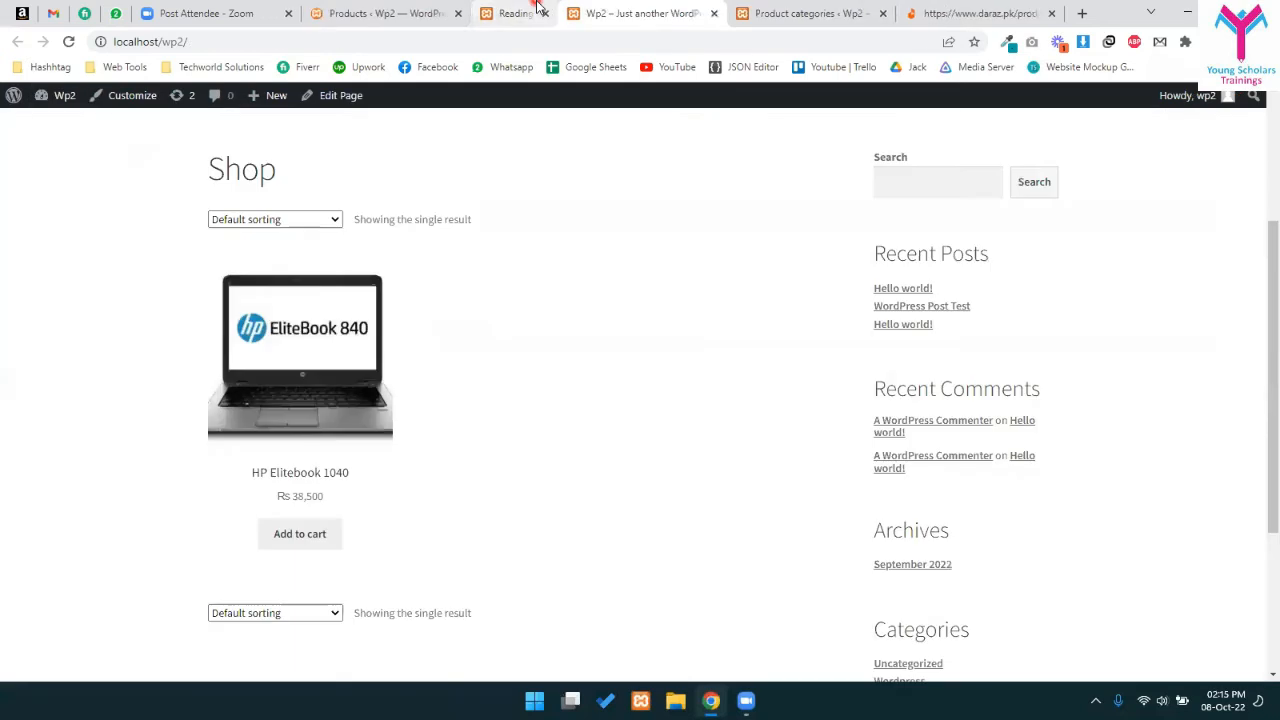
pyautogui.hotkey('ctrl', 'w')
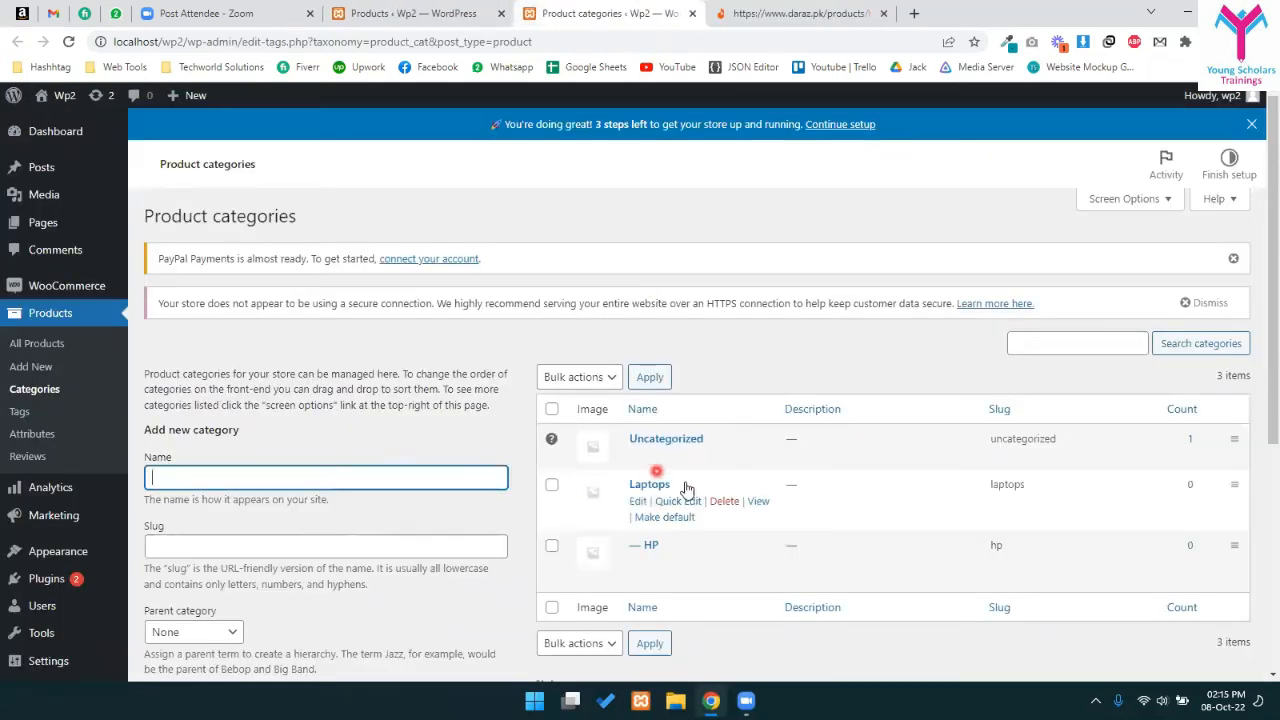
pyautogui.scroll(-1, 690, 460)
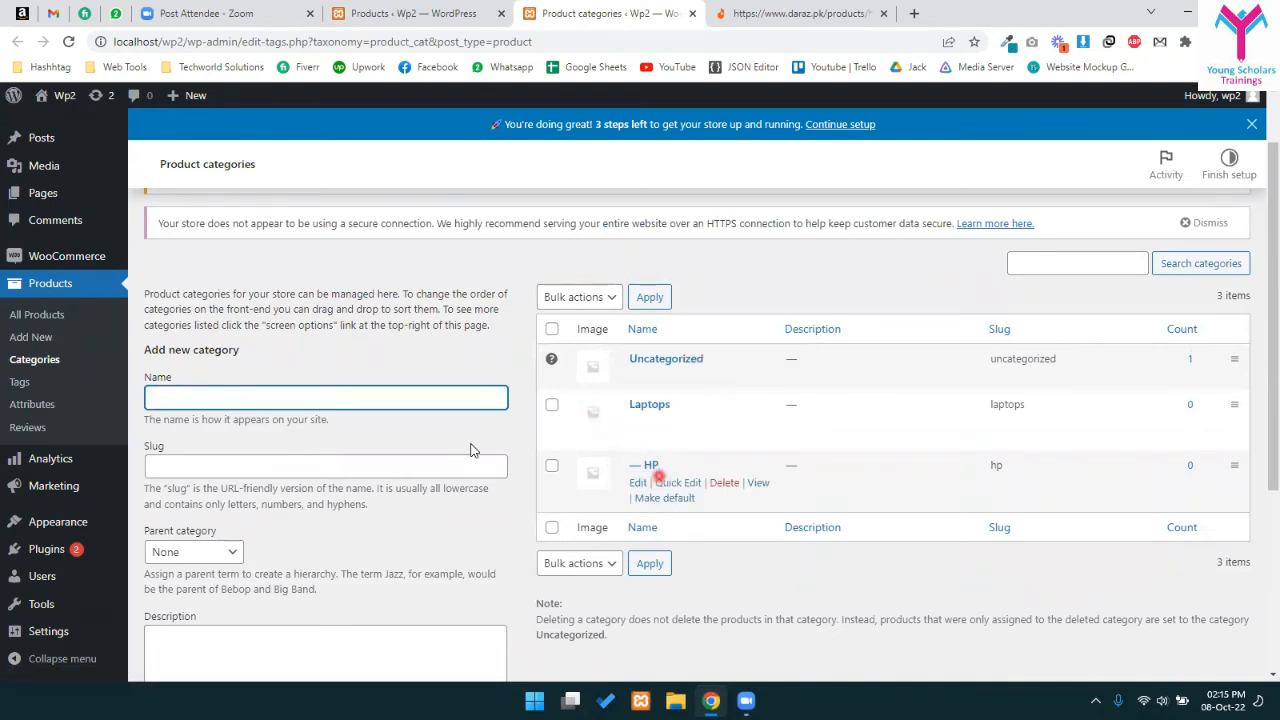
# - Reload Product categories to refresh the counts, then reopen HP Elitebook 1040 for editing
pyautogui.click(434, 348)
pyautogui.press('F5')
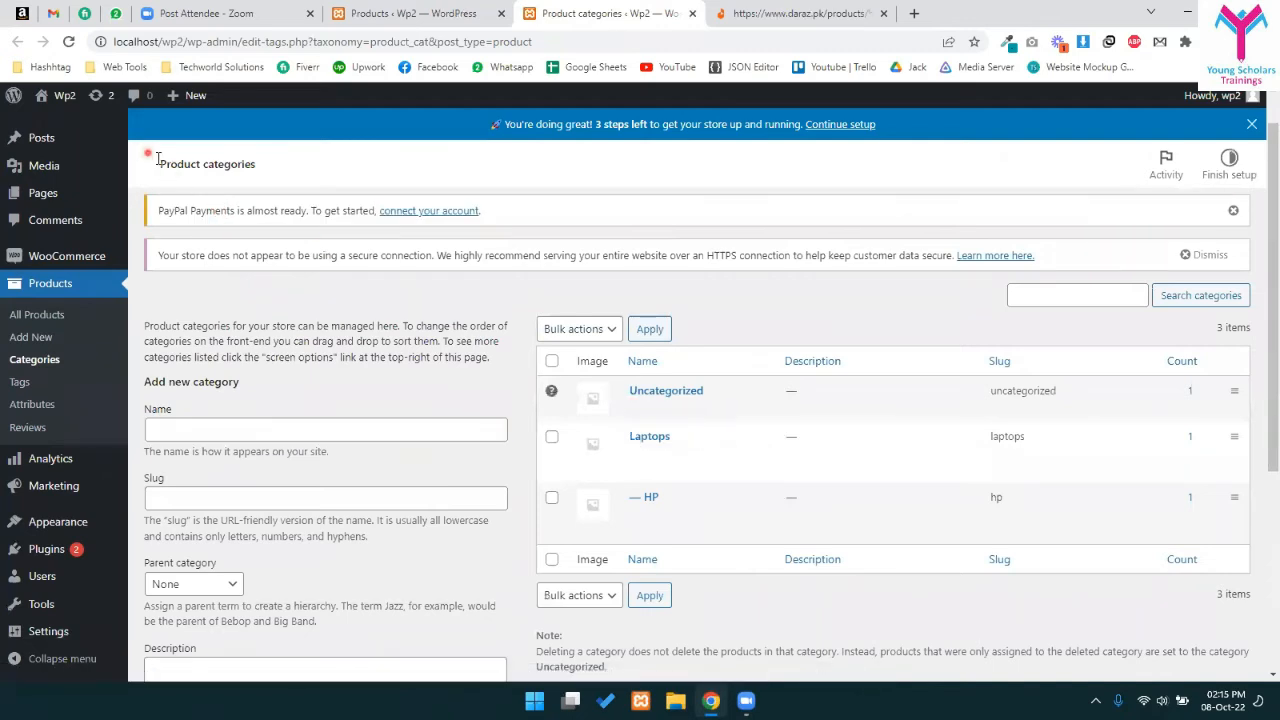
pyautogui.tripleClick(312, 172)
pyautogui.click(380, 465)
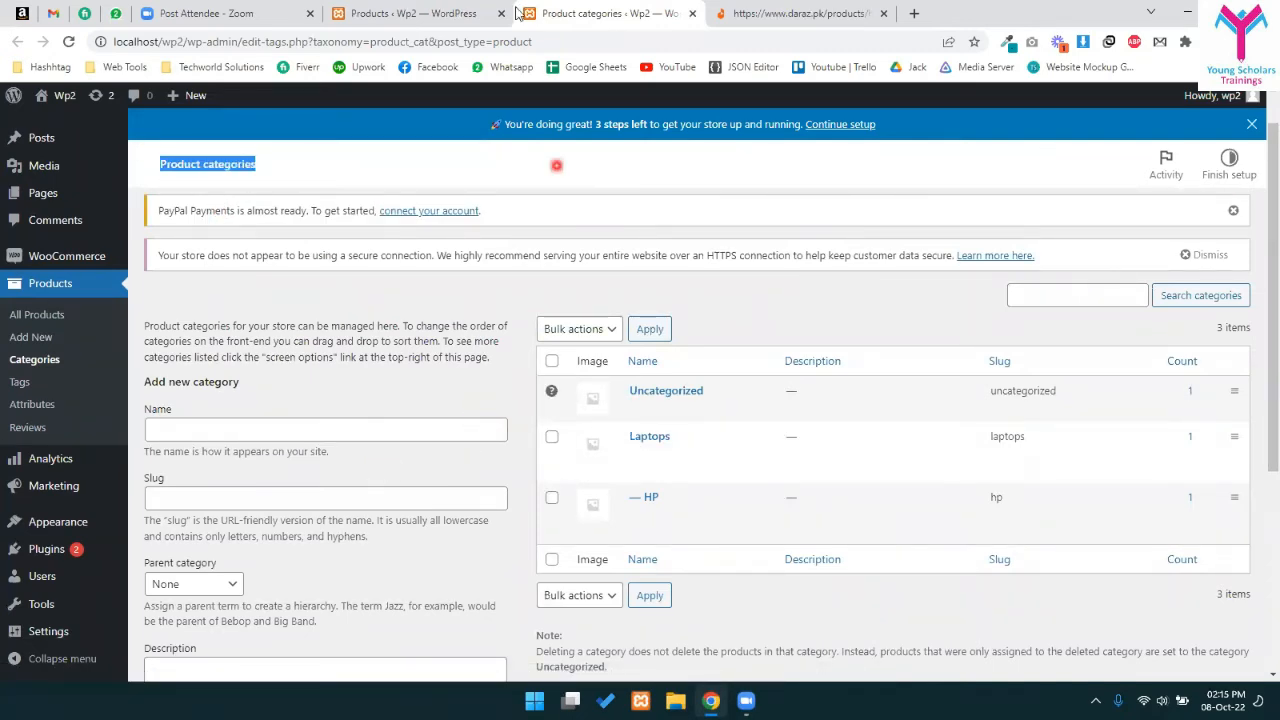
pyautogui.click(413, 13)
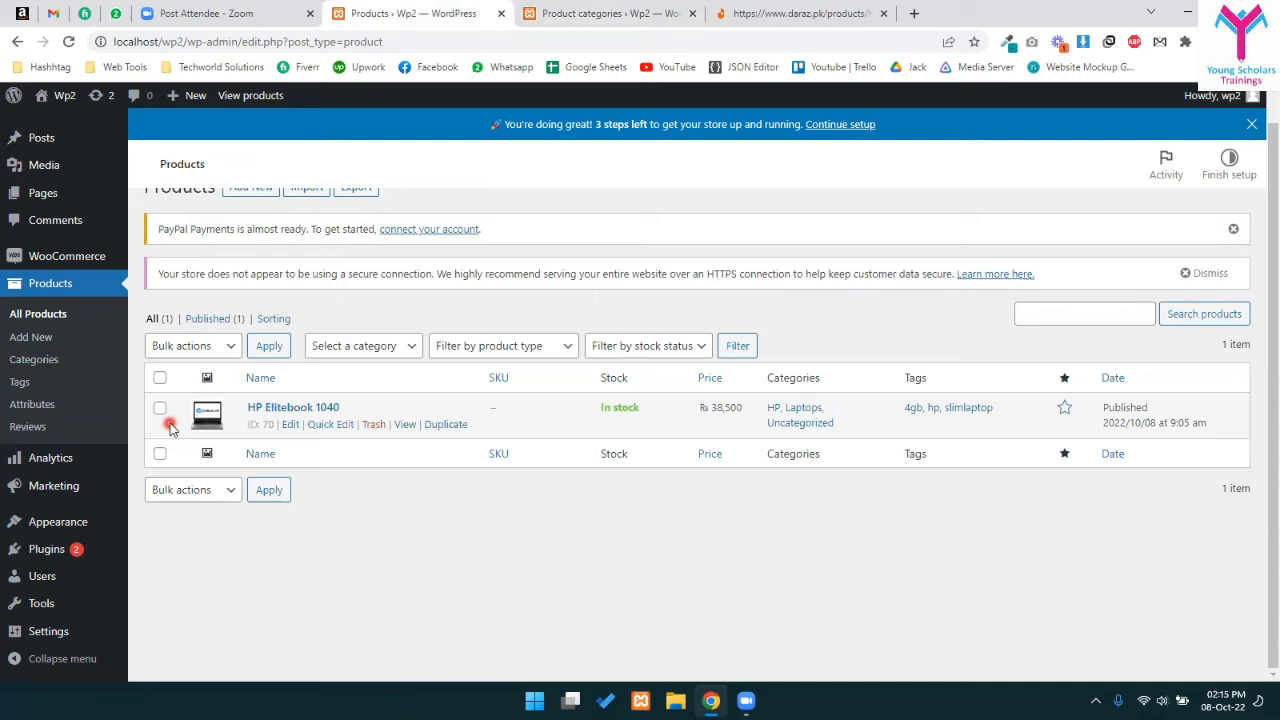
pyautogui.click(290, 425)
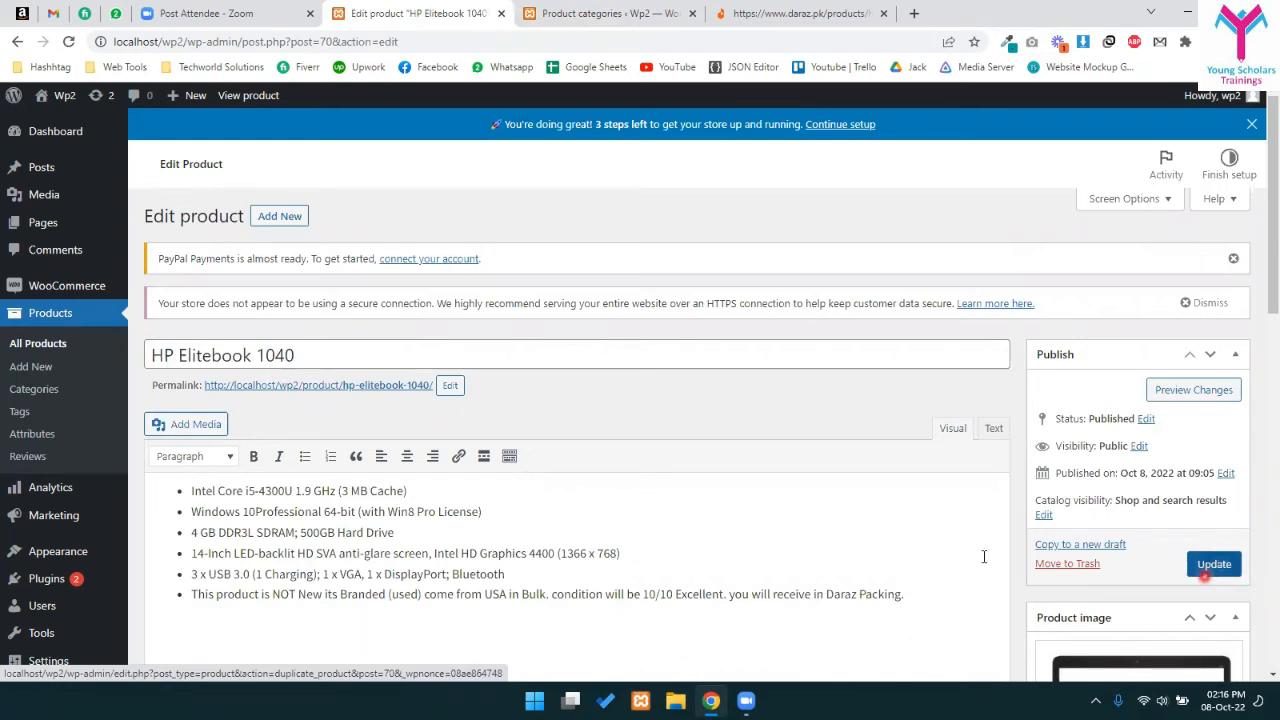
# - Review the product title and the six description bullet lines
pyautogui.click(355, 350)
pyautogui.hotkey('ctrl', 'a')
pyautogui.scroll(-2, 300, 370)
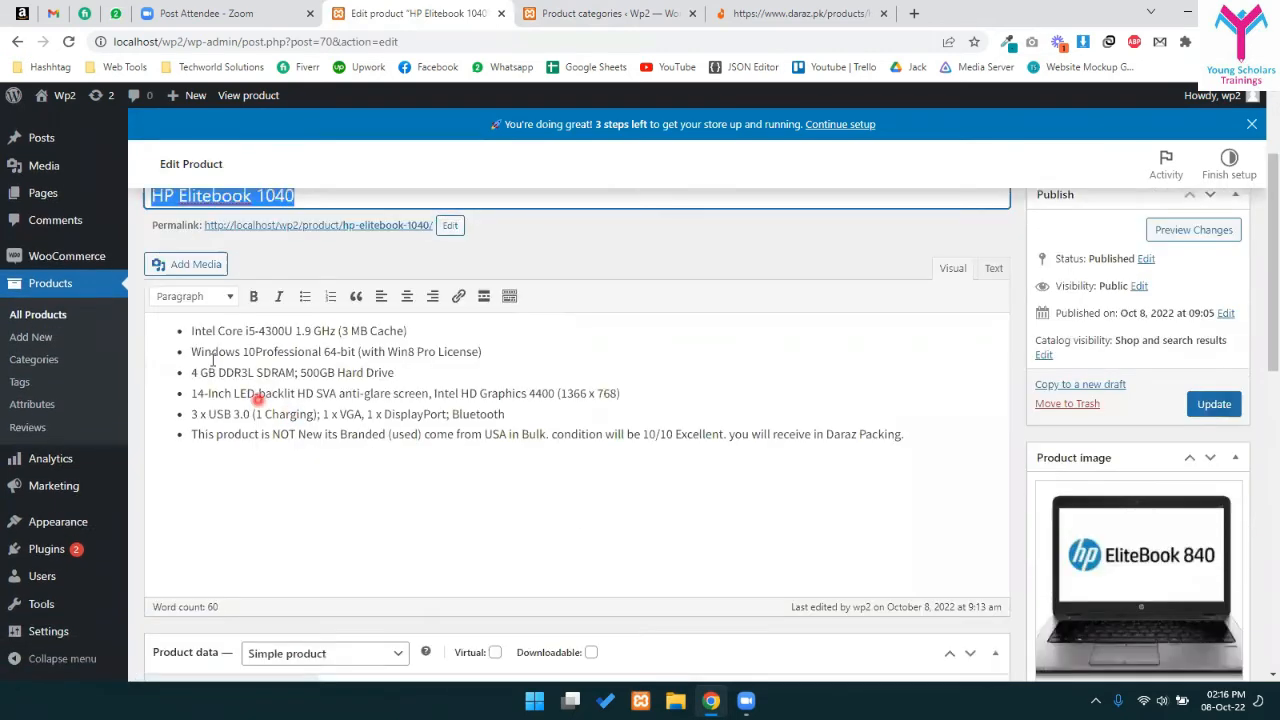
pyautogui.moveTo(190, 330); pyautogui.dragTo(890, 433)
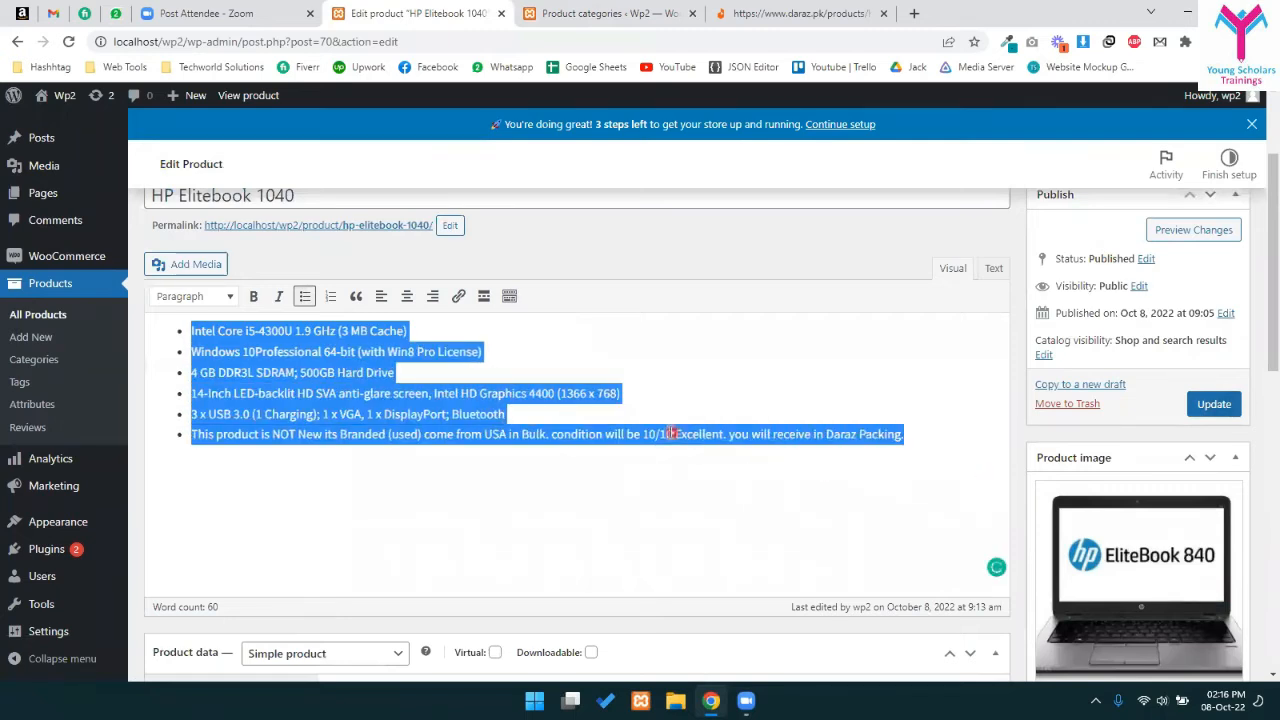
pyautogui.scroll(-10, 466, 446)
pyautogui.moveTo(195, 402); pyautogui.dragTo(928, 521)
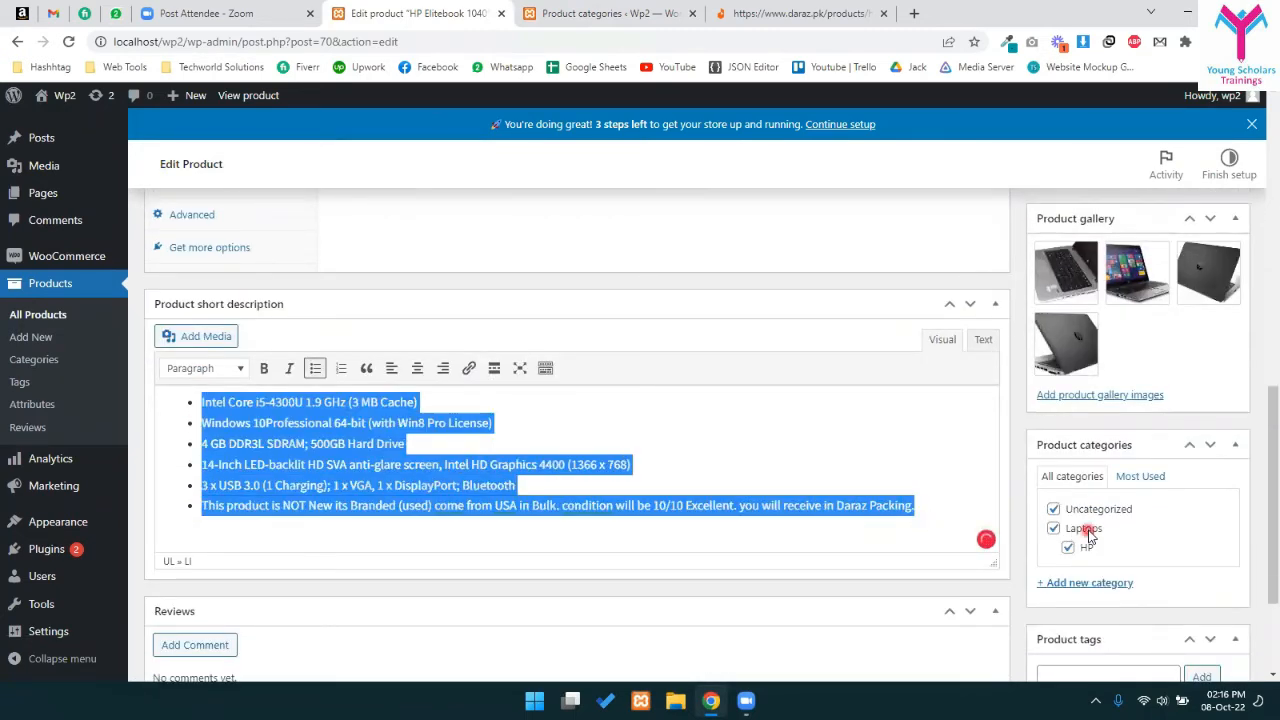
pyautogui.scroll(-2, 1088, 537)
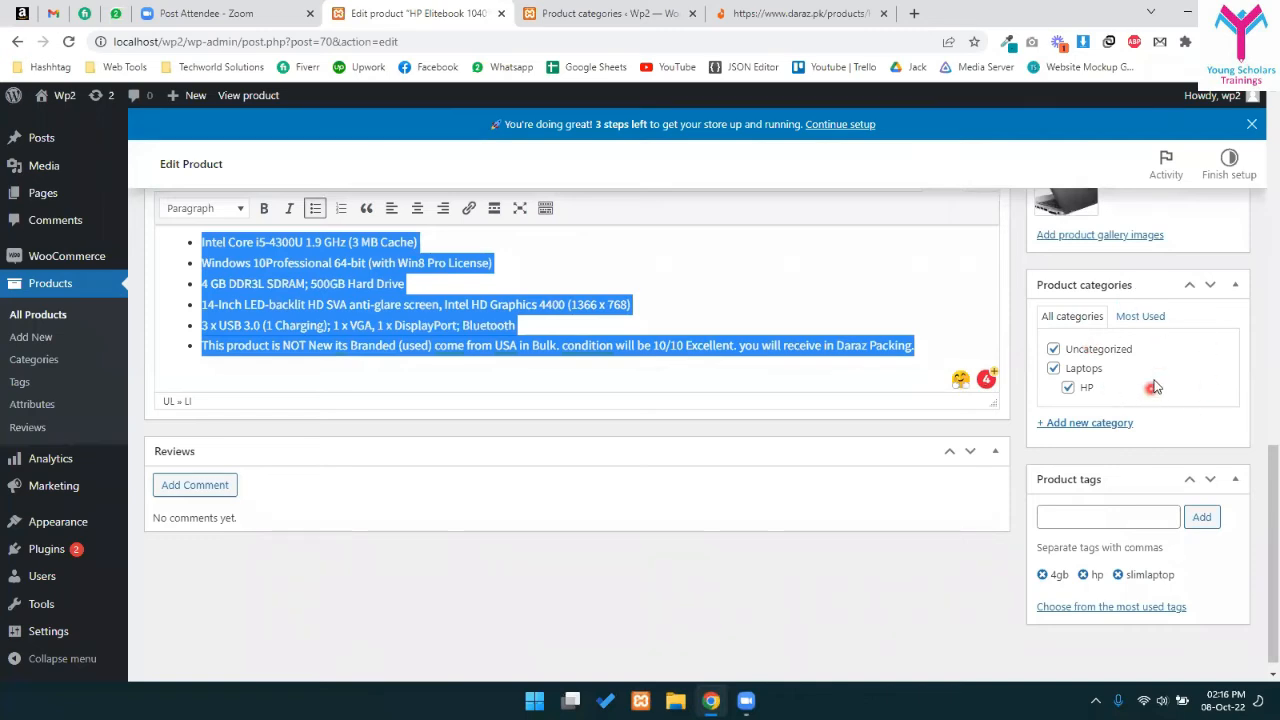
pyautogui.scroll(-1, 1140, 420)
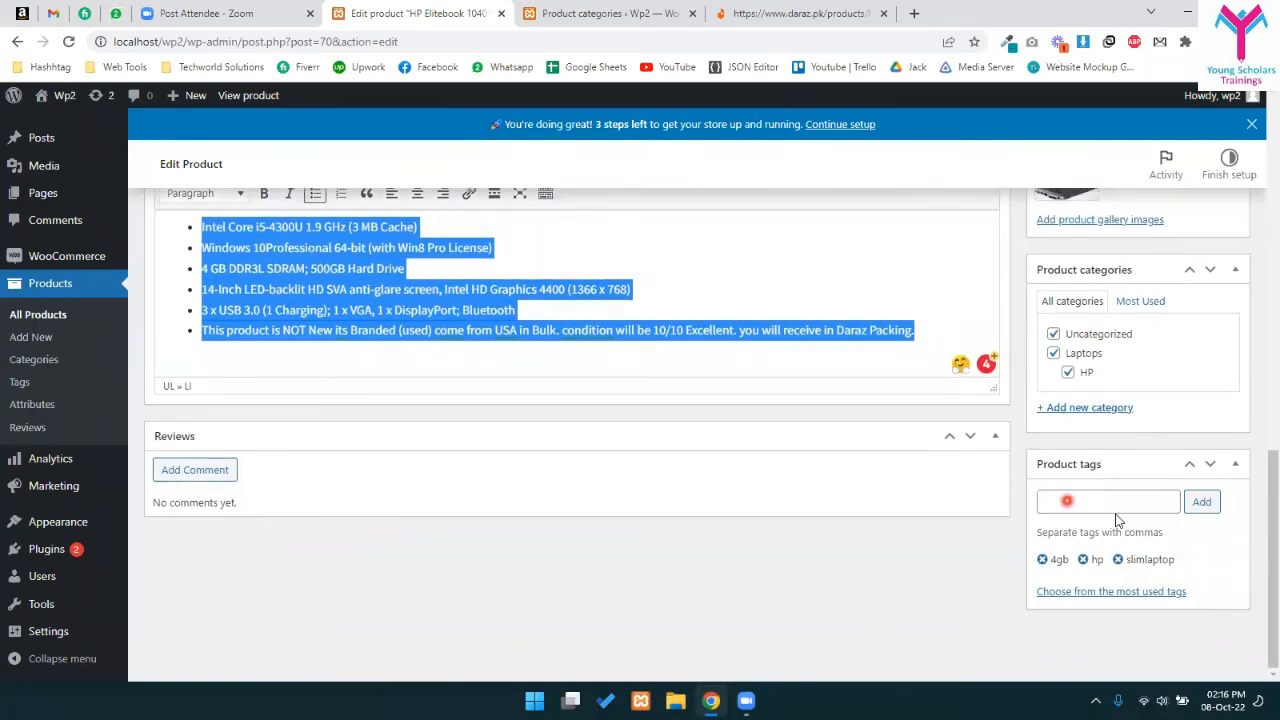
pyautogui.scroll(2, 1120, 480)
pyautogui.scroll(-2, 1090, 460)
pyautogui.scroll(3, 1090, 395)
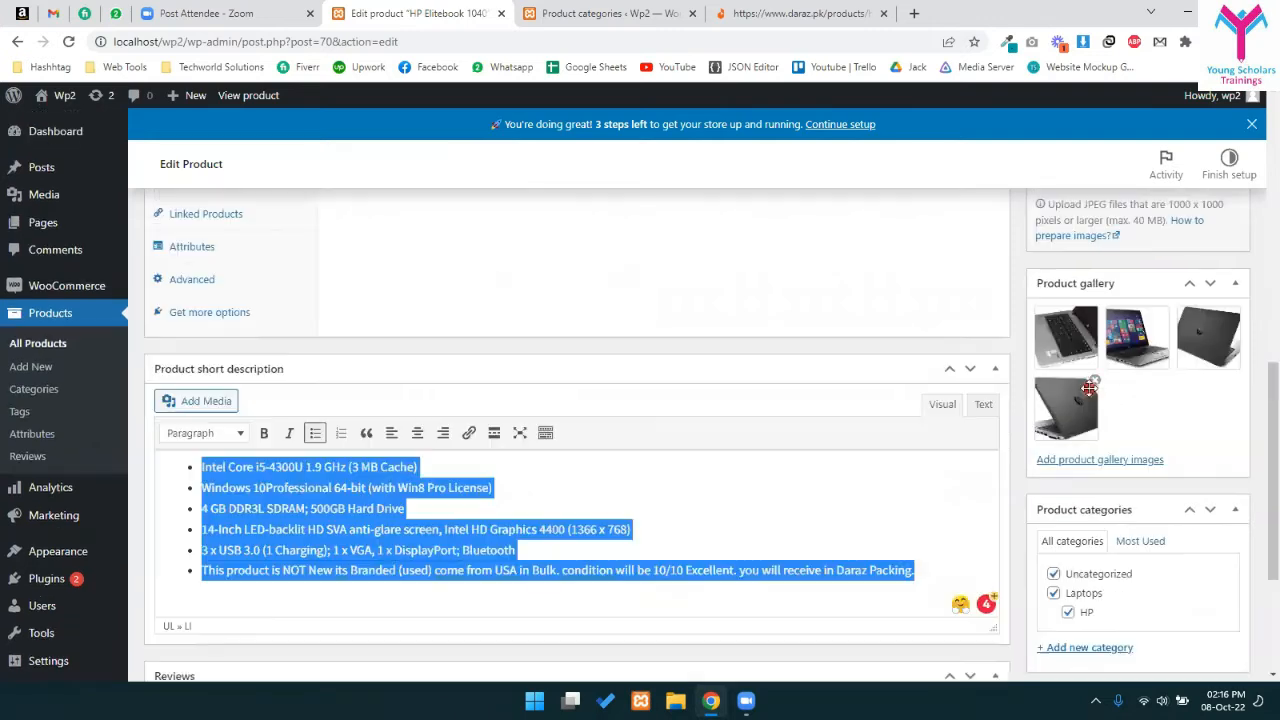
pyautogui.scroll(1, 1135, 425)
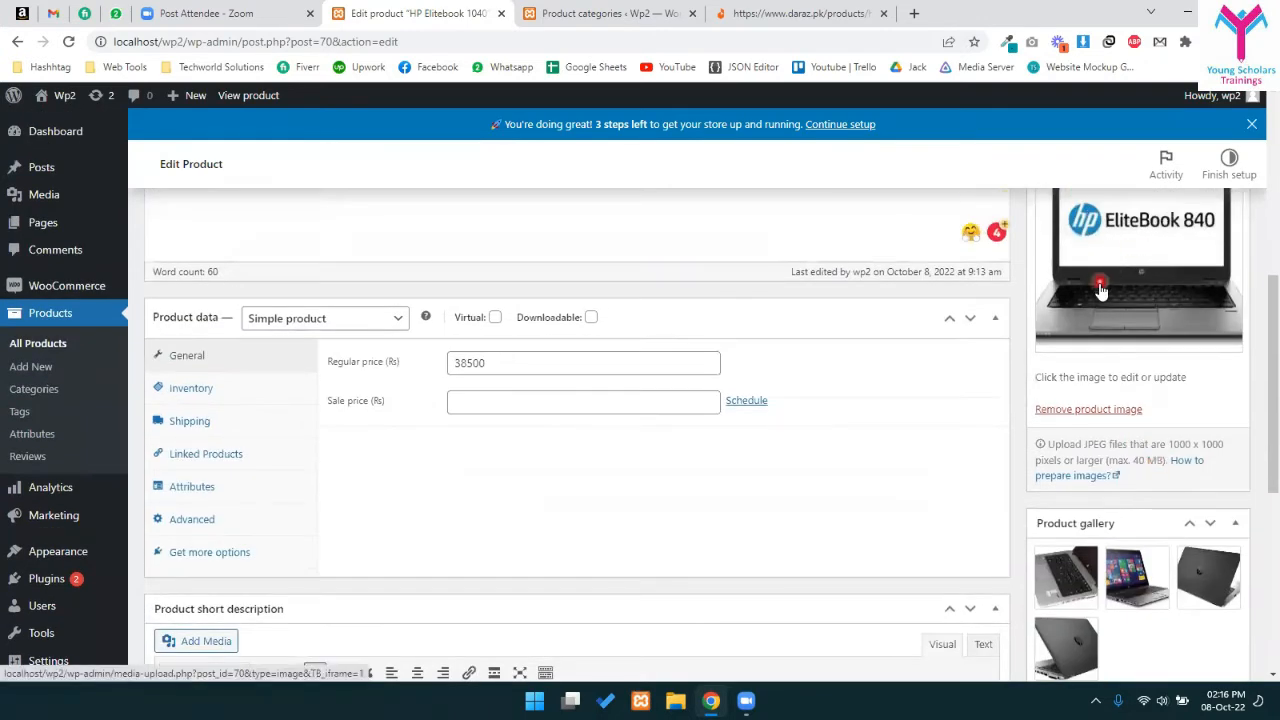
pyautogui.scroll(-1, 1175, 360)
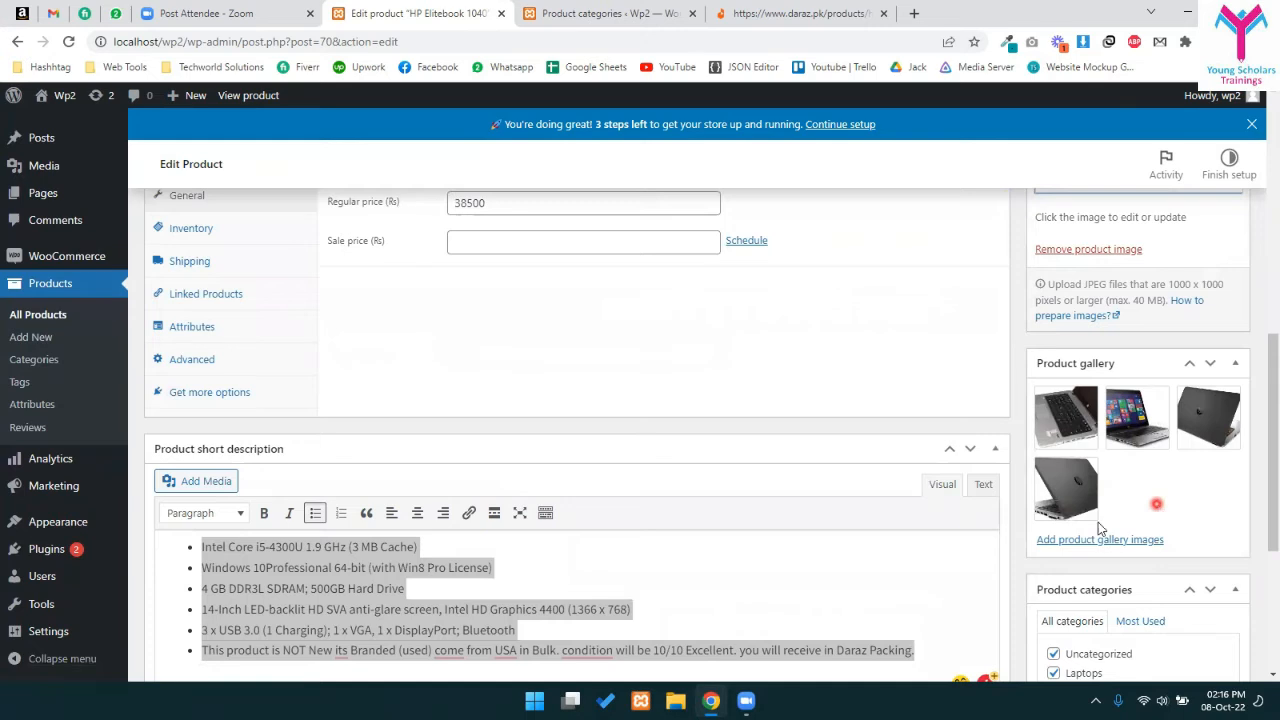
# - Reorder the gallery: fourth image to third slot, dark laptop-back image to second
pyautogui.moveTo(1072, 496); pyautogui.dragTo(1050, 430)
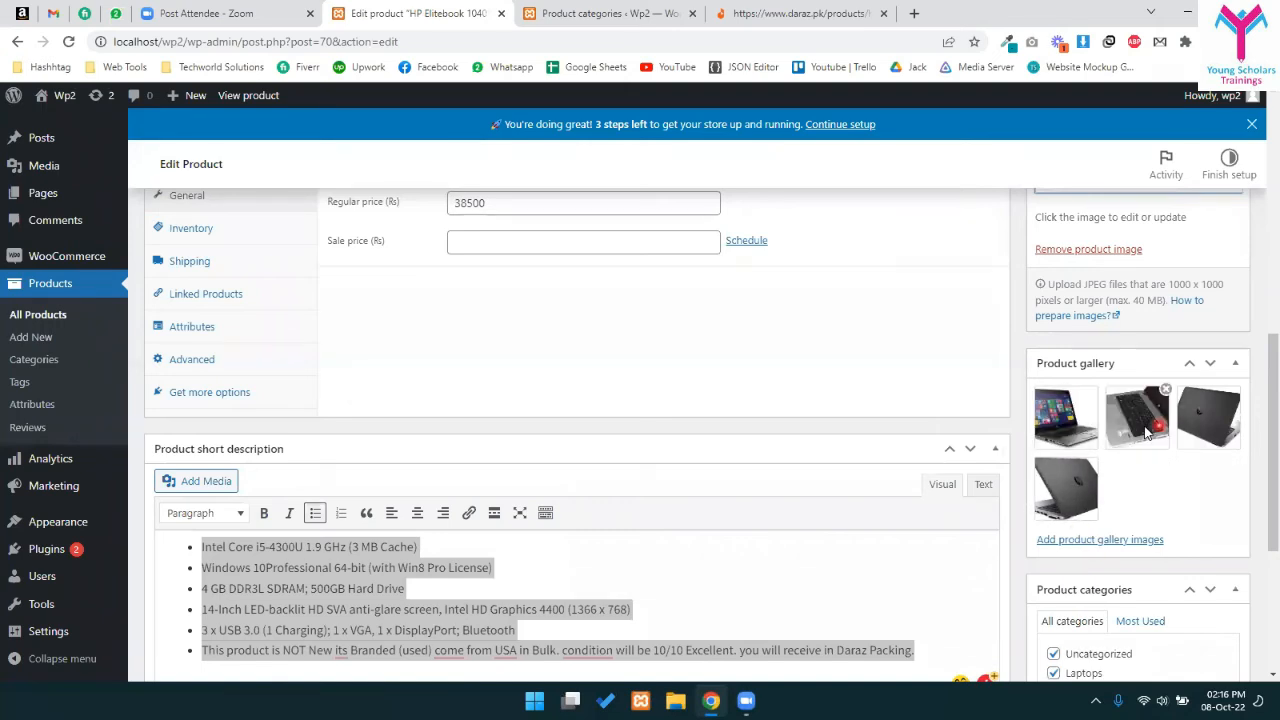
pyautogui.moveTo(1205, 429); pyautogui.dragTo(1114, 443)
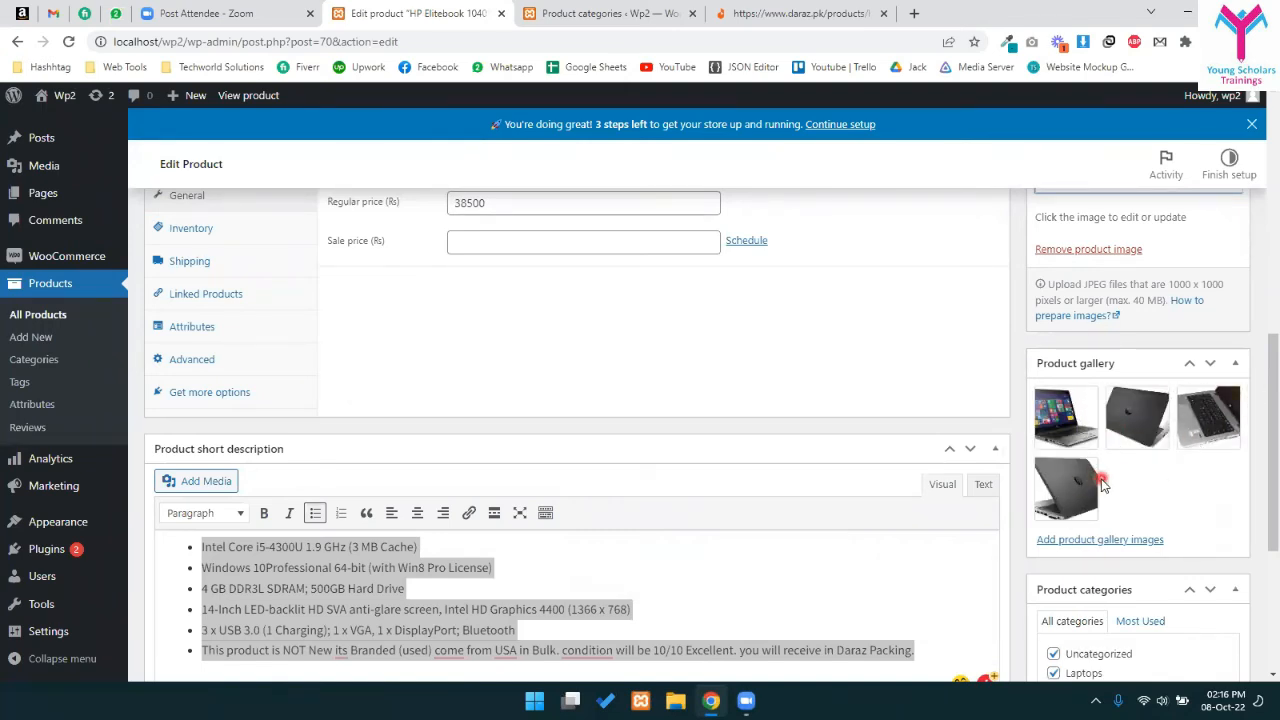
pyautogui.scroll(-2, 1108, 485)
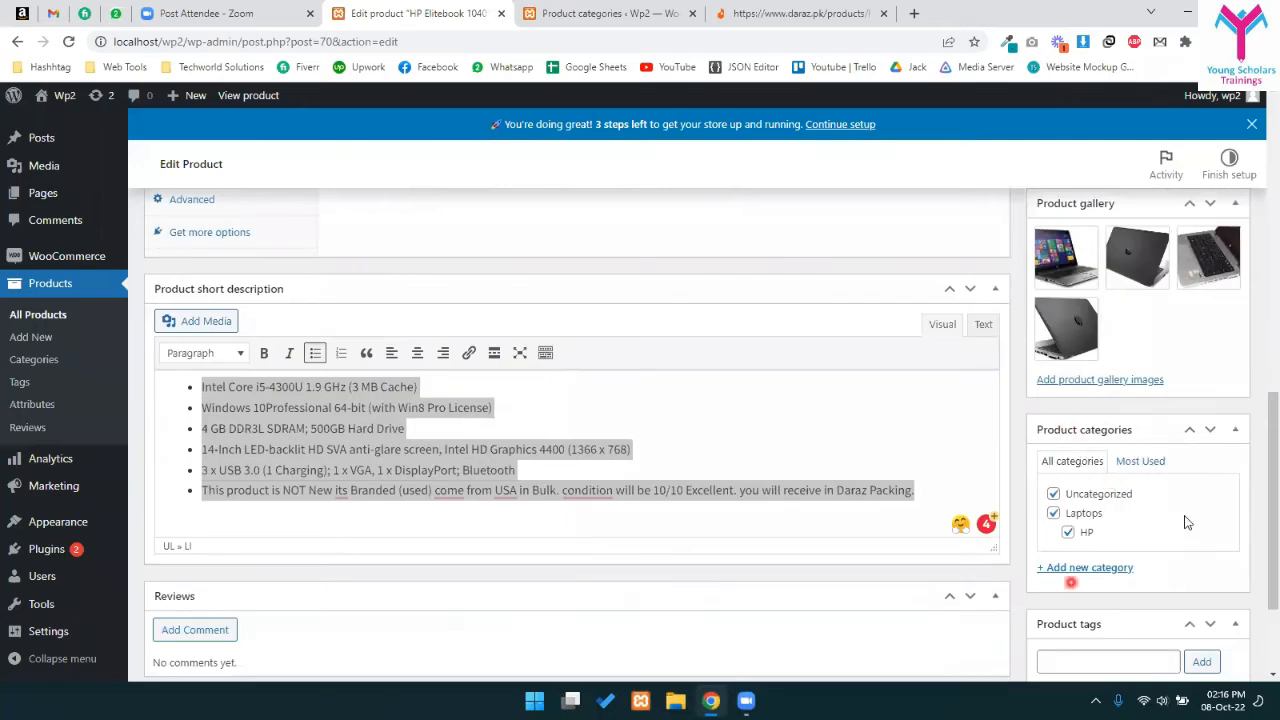
# - Select and look over the six short-description bullet lines
pyautogui.click(517, 490)
pyautogui.scroll(-1, 495, 420)
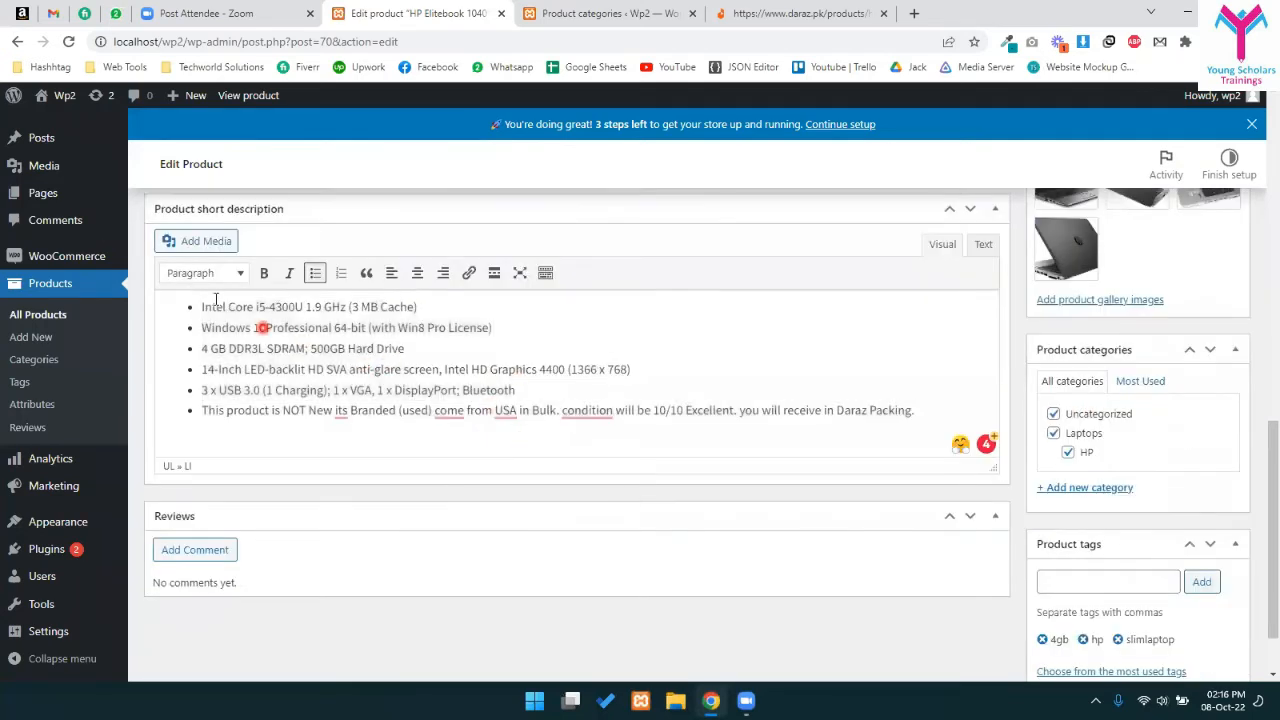
pyautogui.moveTo(201, 306); pyautogui.dragTo(961, 422)
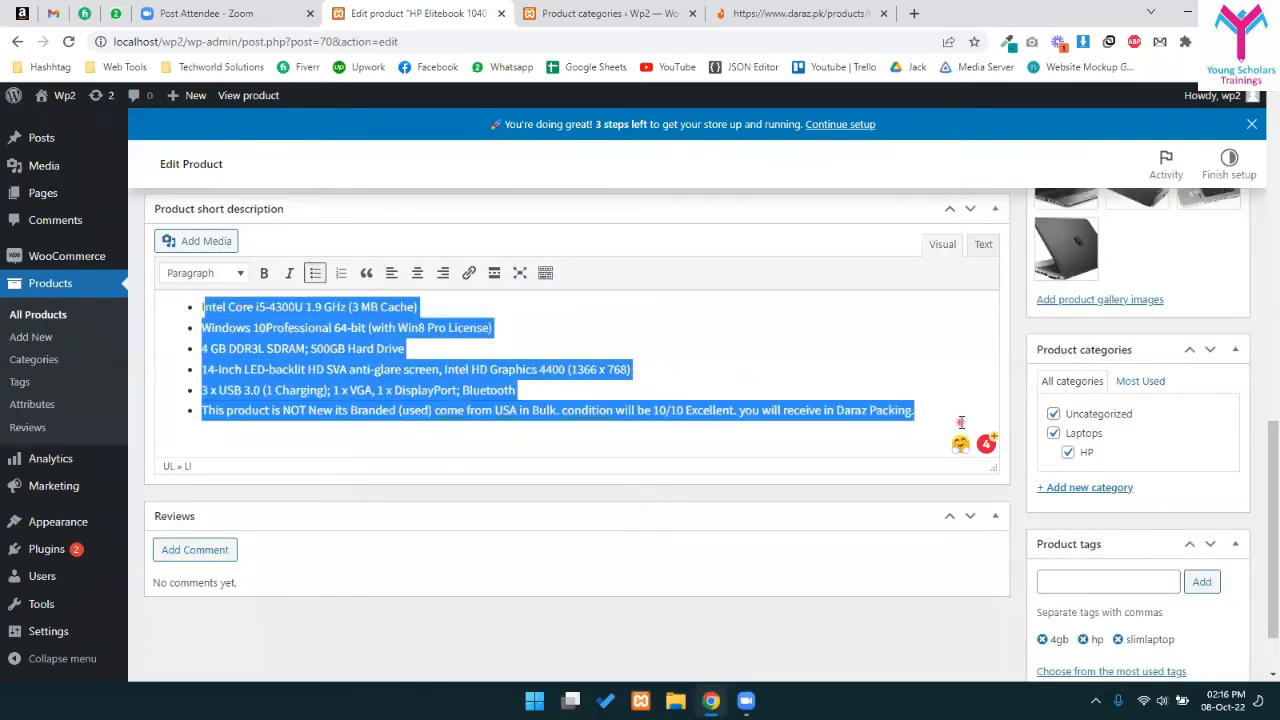
pyautogui.click(710, 364)
pyautogui.moveTo(435, 328); pyautogui.dragTo(990, 420)
pyautogui.click(705, 372)
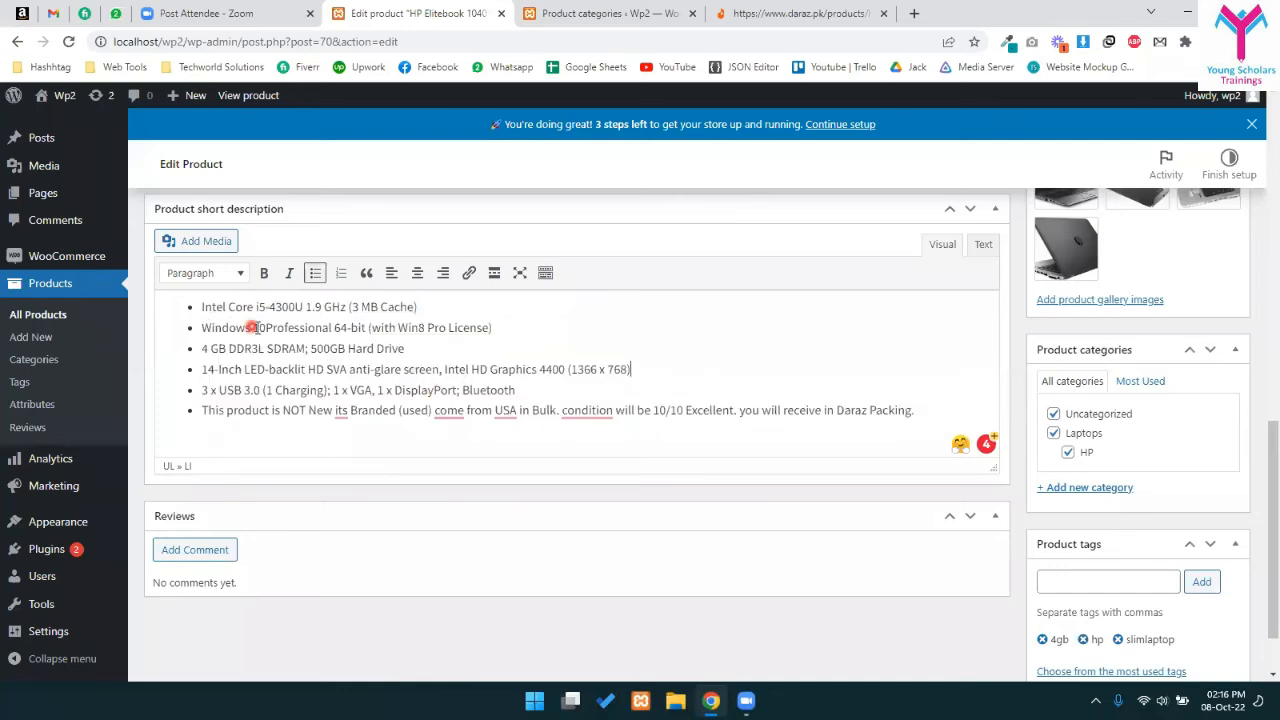
pyautogui.scroll(5, 443, 403)
pyautogui.scroll(-4, 400, 400)
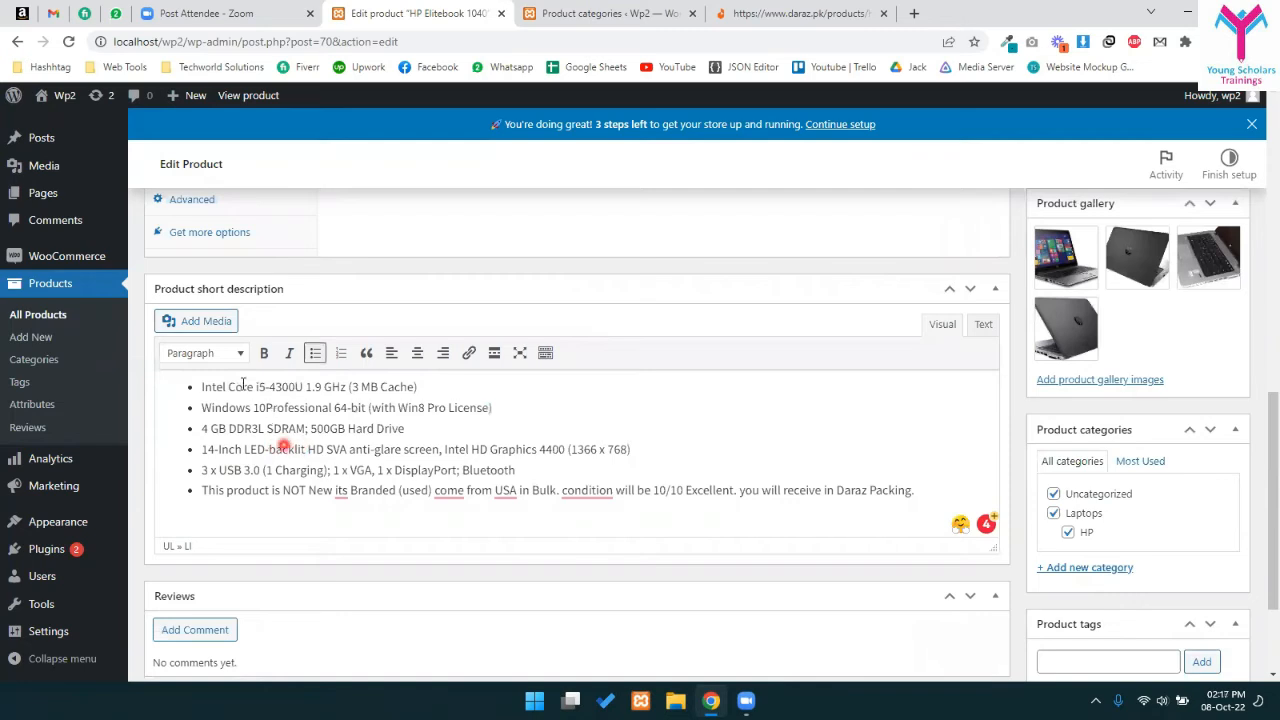
pyautogui.scroll(10, 290, 490)
pyautogui.scroll(-3, 515, 539)
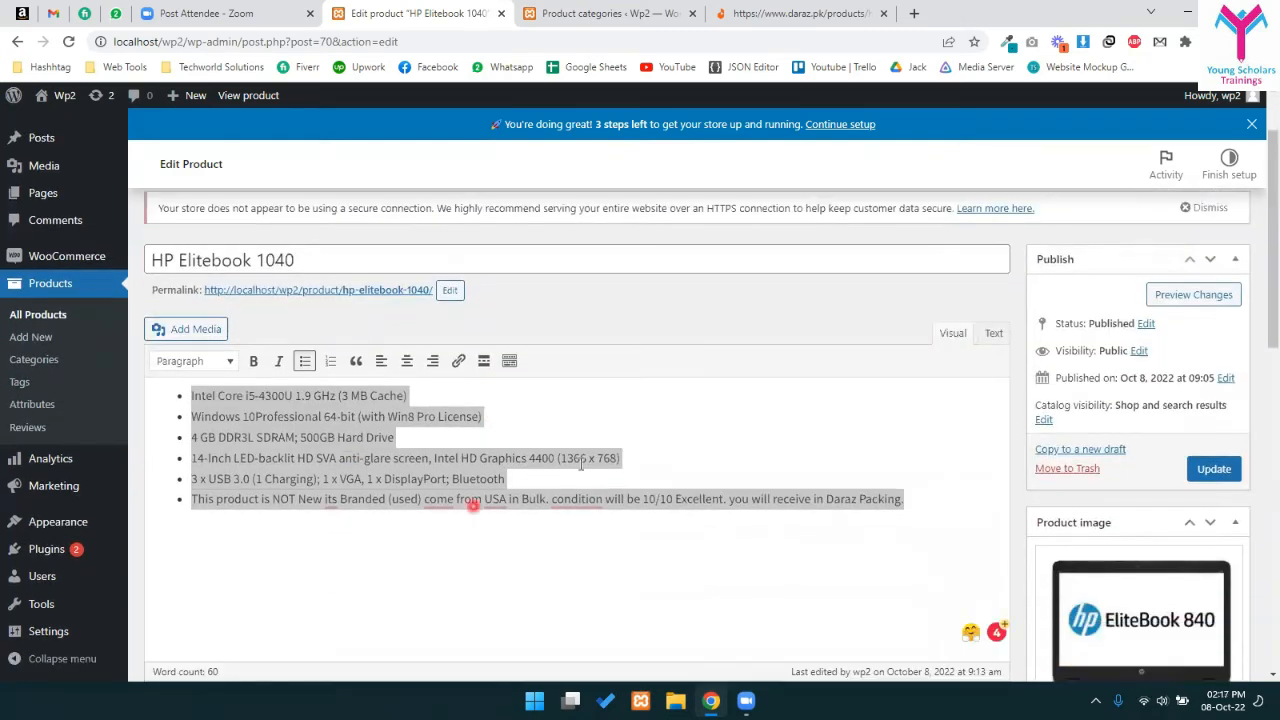
pyautogui.scroll(-10, 515, 539)
# - Delete the short-description bullet lines from '14-Inch' to the end
pyautogui.moveTo(217, 244); pyautogui.dragTo(498, 443)
pyautogui.scroll(10, 498, 443)
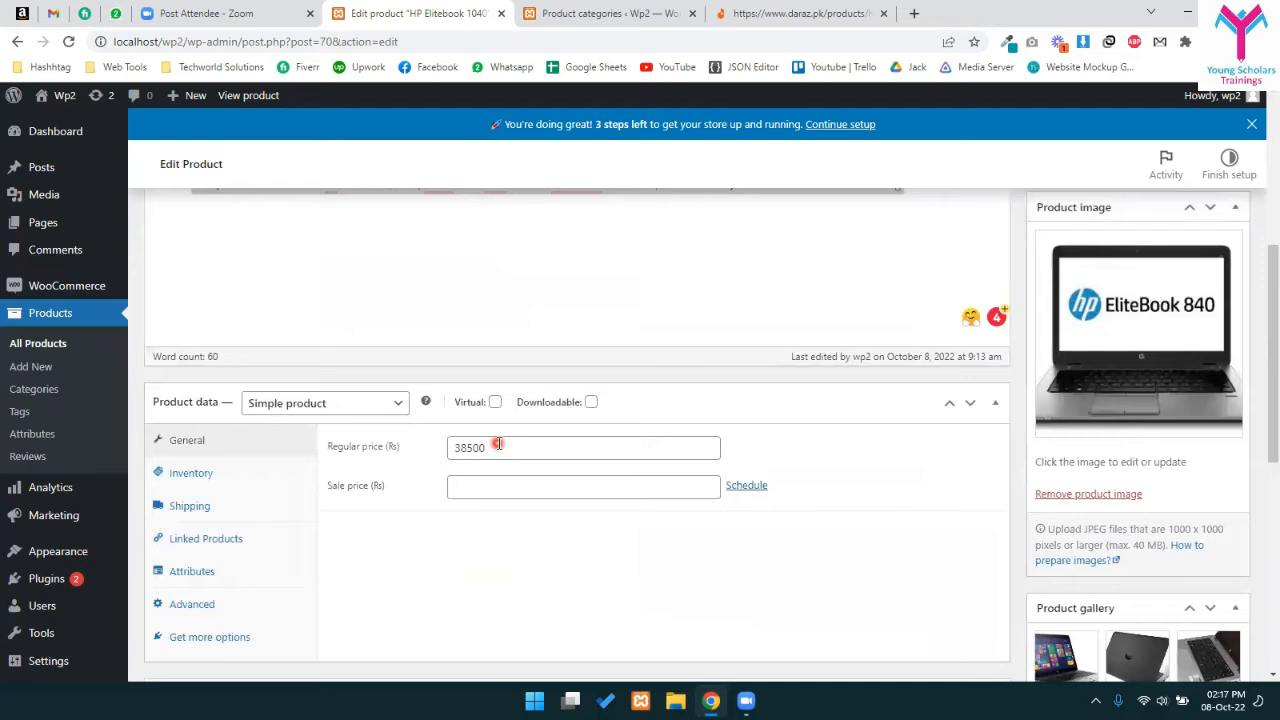
pyautogui.scroll(-2, 492, 442)
pyautogui.scroll(-5, 507, 432)
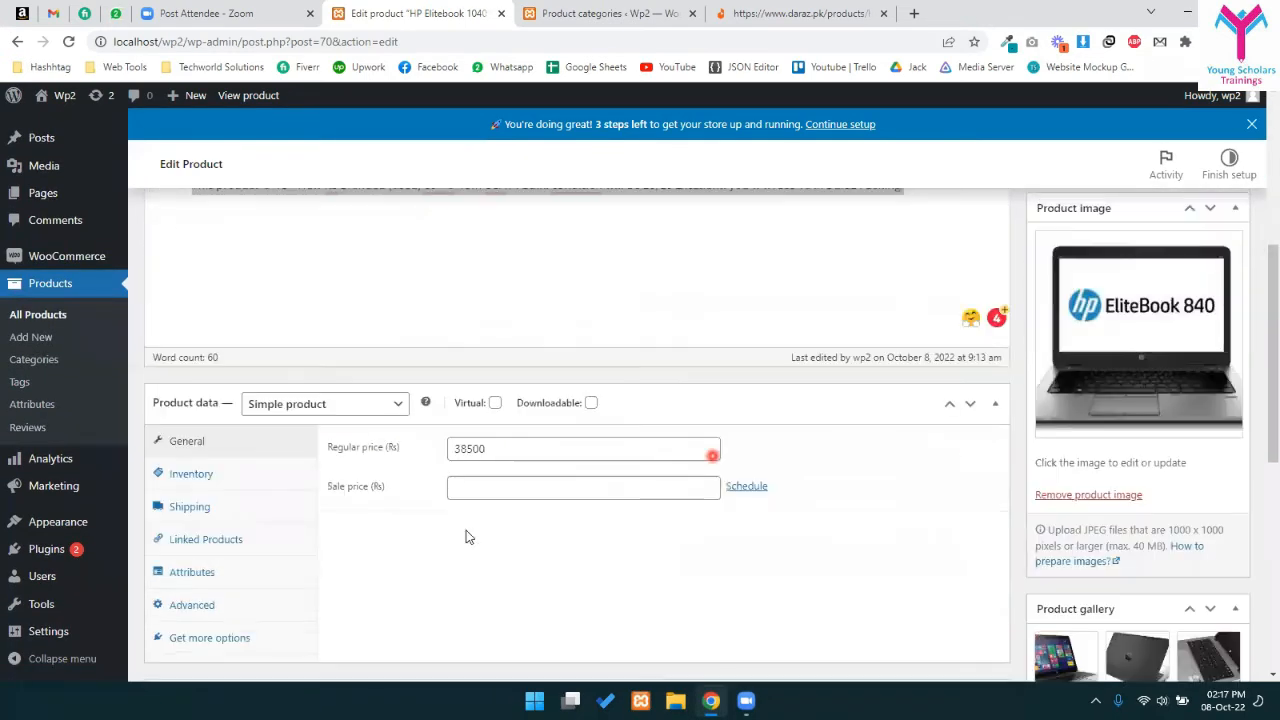
pyautogui.scroll(3, 510, 302)
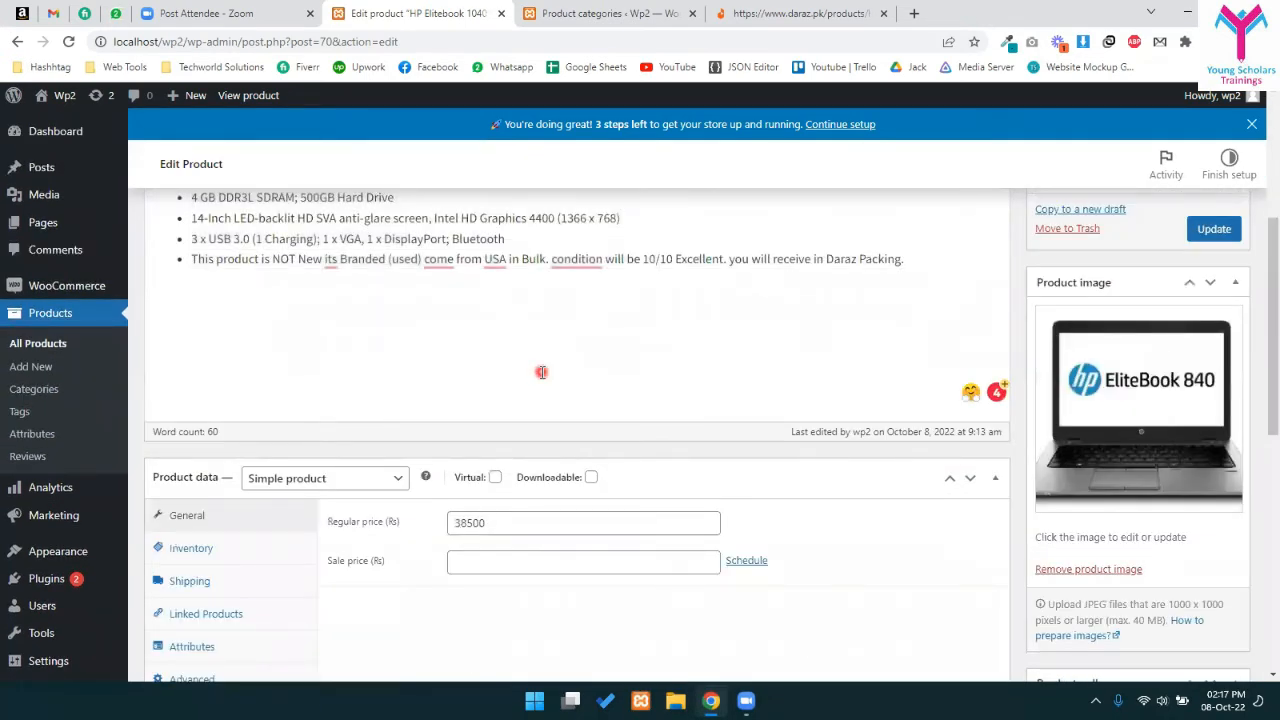
pyautogui.scroll(-5, 531, 356)
pyautogui.click(735, 433)
pyautogui.moveTo(949, 420); pyautogui.dragTo(28, 340)
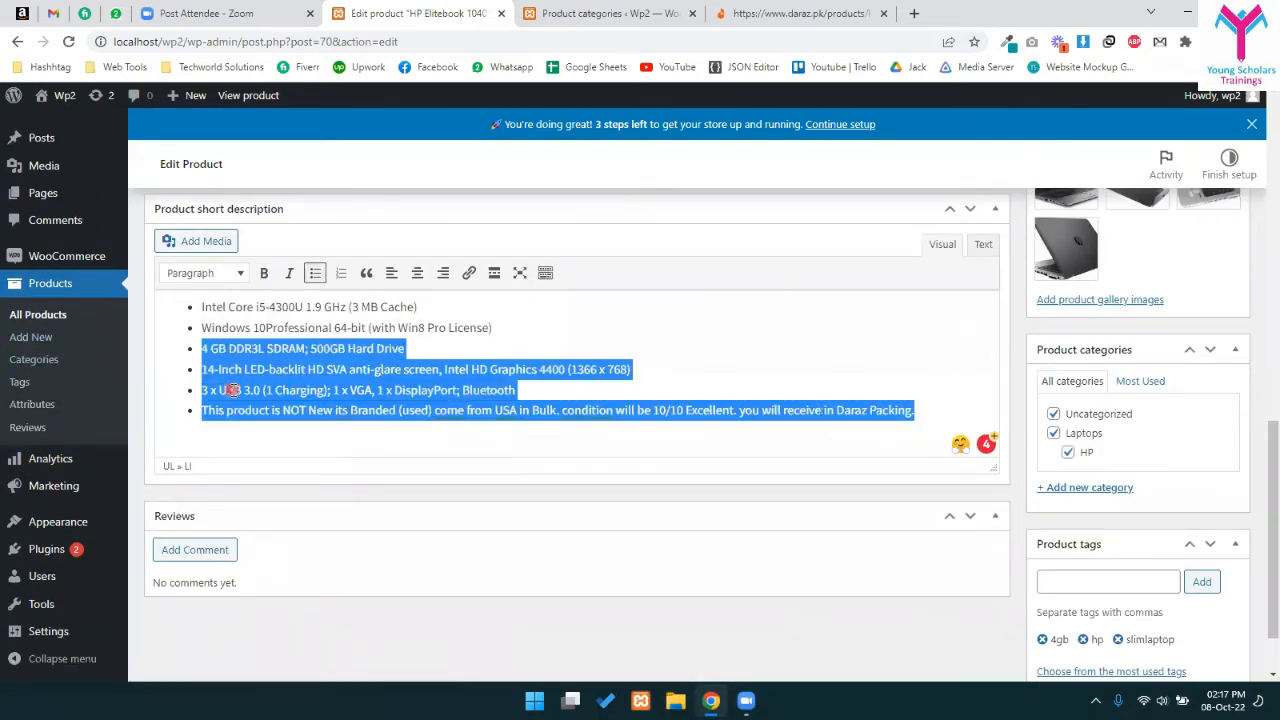
pyautogui.click(938, 416)
pyautogui.moveTo(938, 416); pyautogui.dragTo(143, 372)
pyautogui.press('BackSpace')
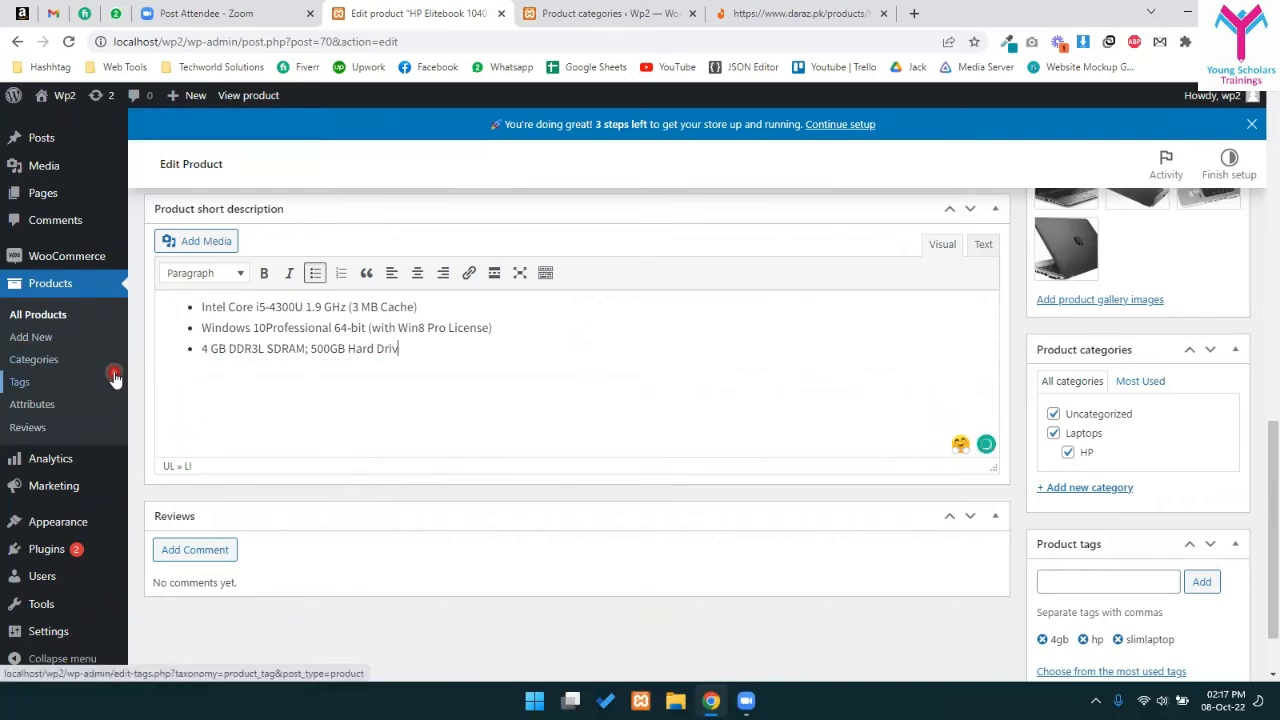
# - Scroll down to the General tab showing the 38500 regular price
pyautogui.scroll(10, 443, 451)
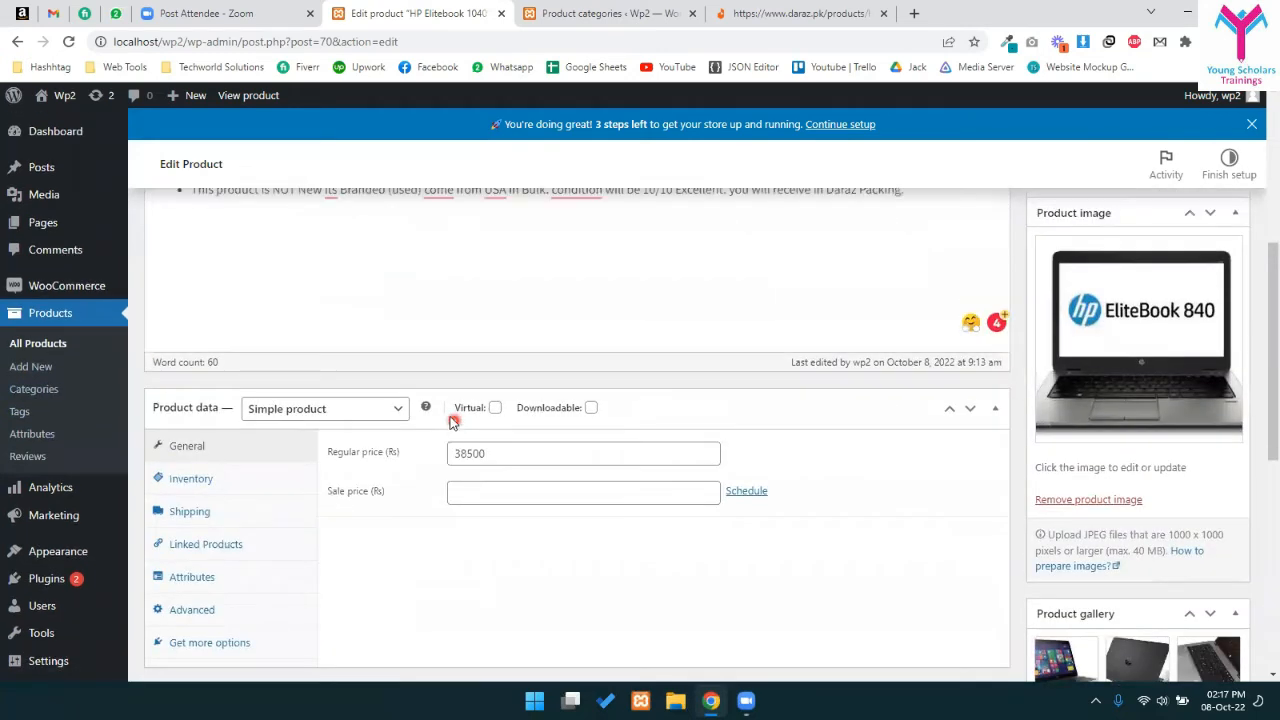
pyautogui.scroll(-2, 232, 478)
pyautogui.moveTo(204, 288); pyautogui.dragTo(454, 369)
pyautogui.click(296, 368)
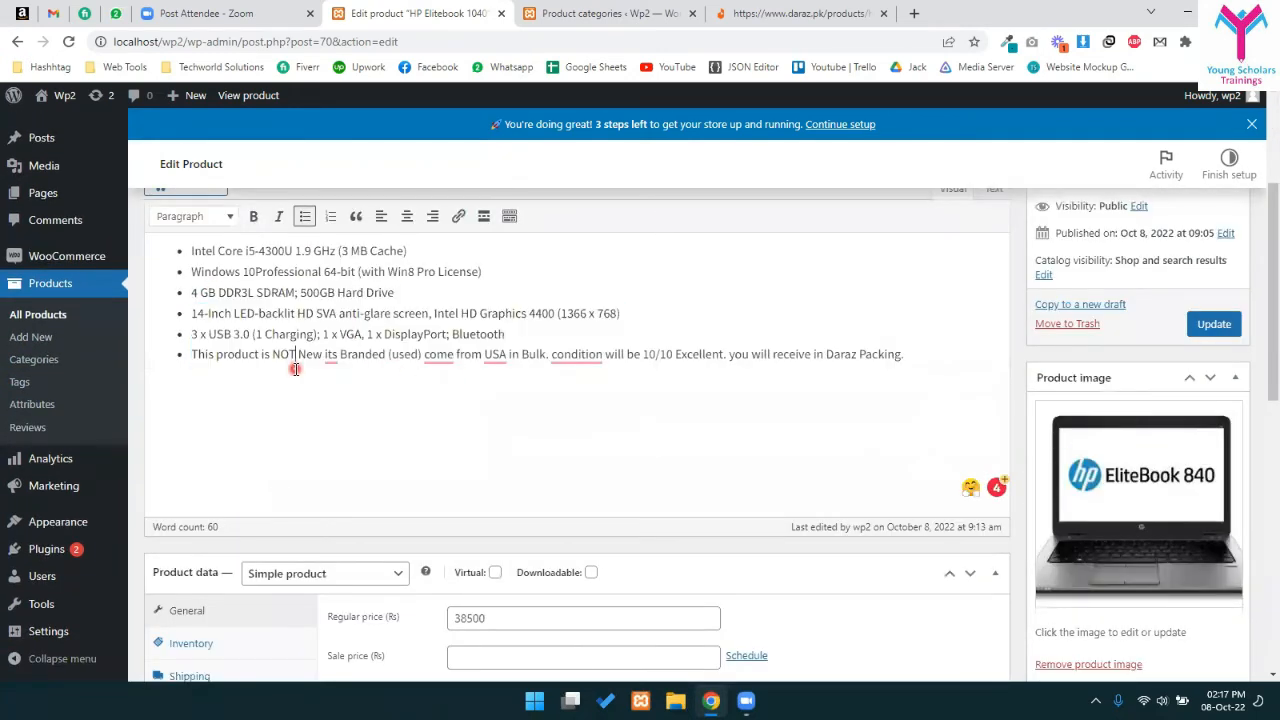
pyautogui.scroll(-3, 431, 456)
pyautogui.scroll(-1, 431, 456)
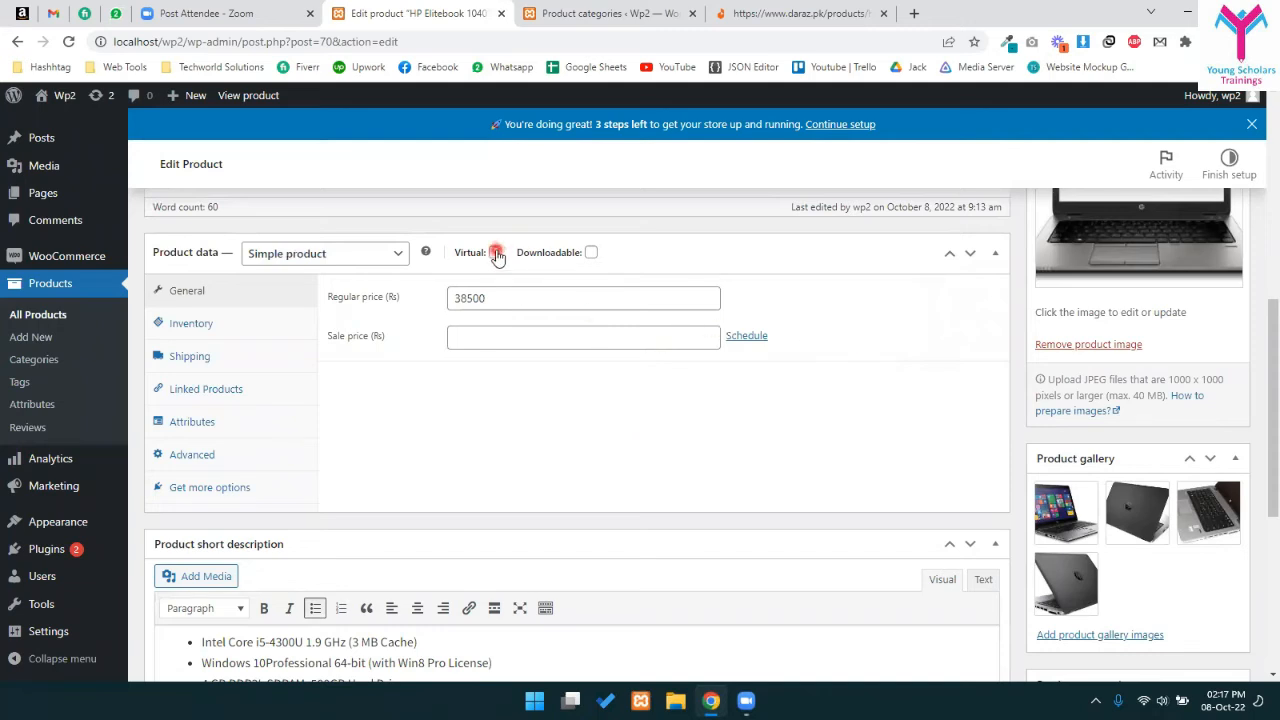
pyautogui.click(593, 253)
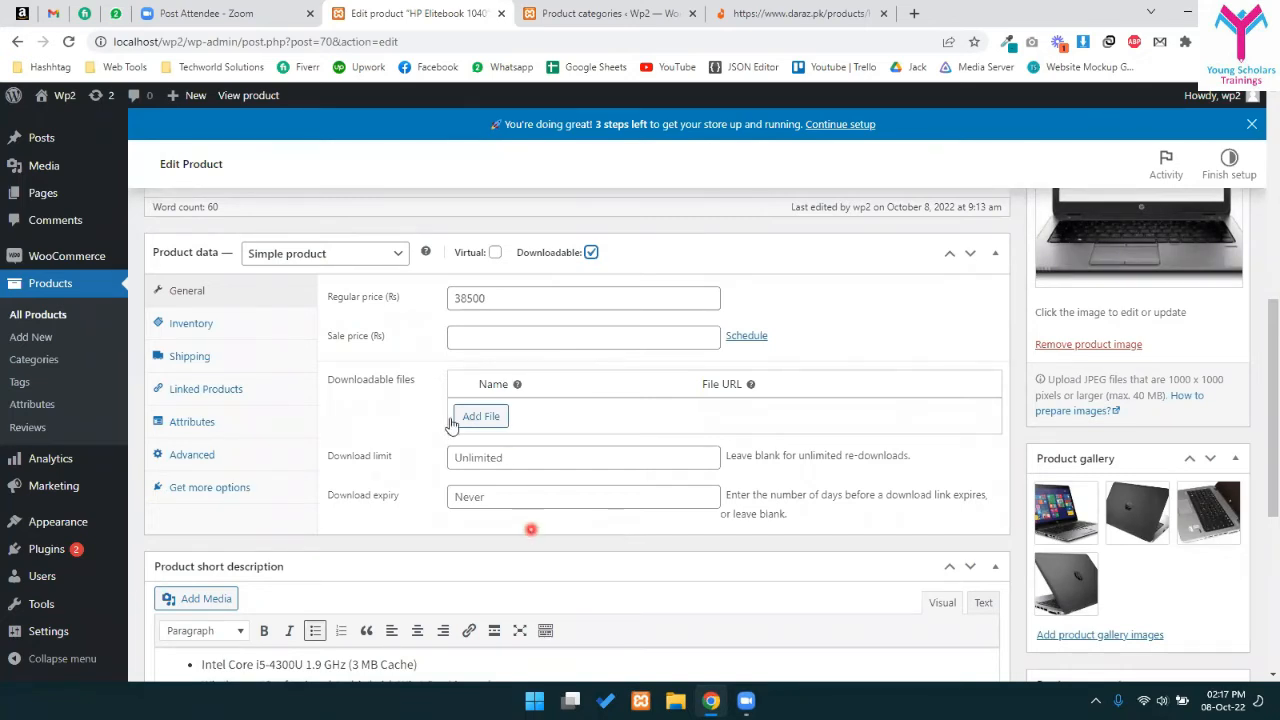
pyautogui.moveTo(496, 297)
pyautogui.mouseDown()
pyautogui.moveTo(431, 305)
pyautogui.moveTo(489, 298)
pyautogui.mouseUp()
pyautogui.click(455, 298)
pyautogui.click(492, 298)
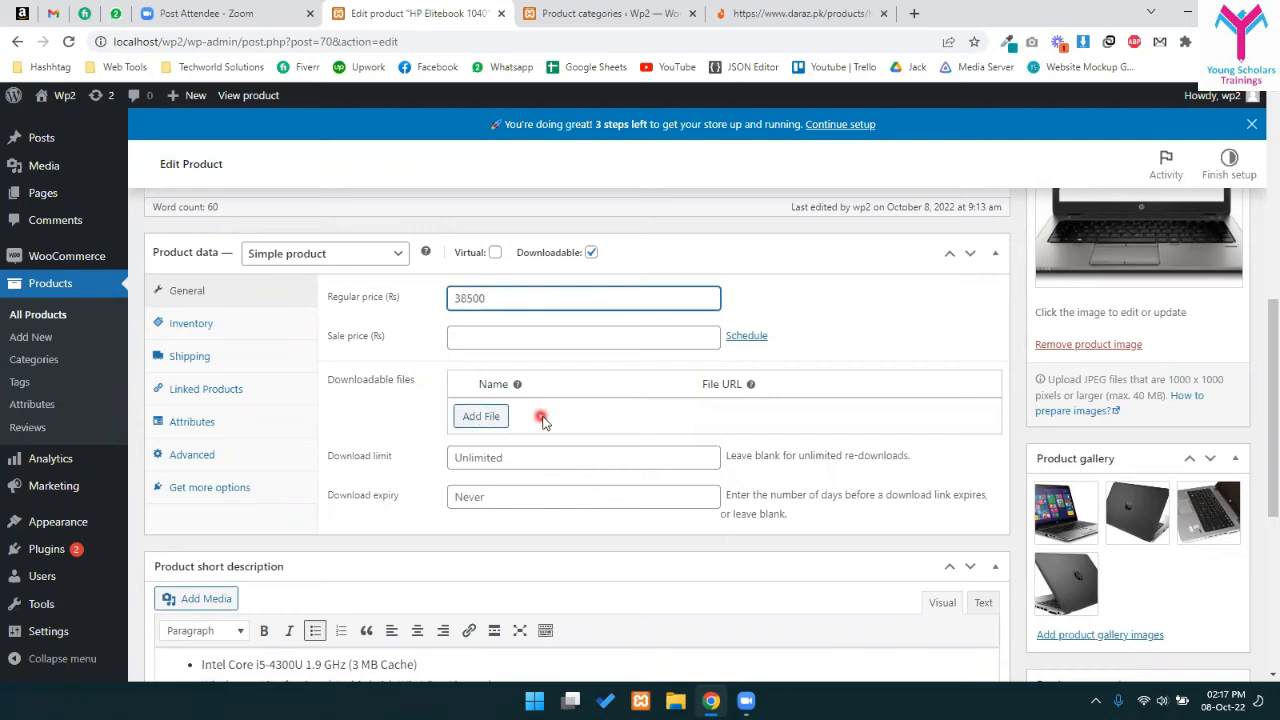
pyautogui.click(491, 416)
pyautogui.click(833, 418)
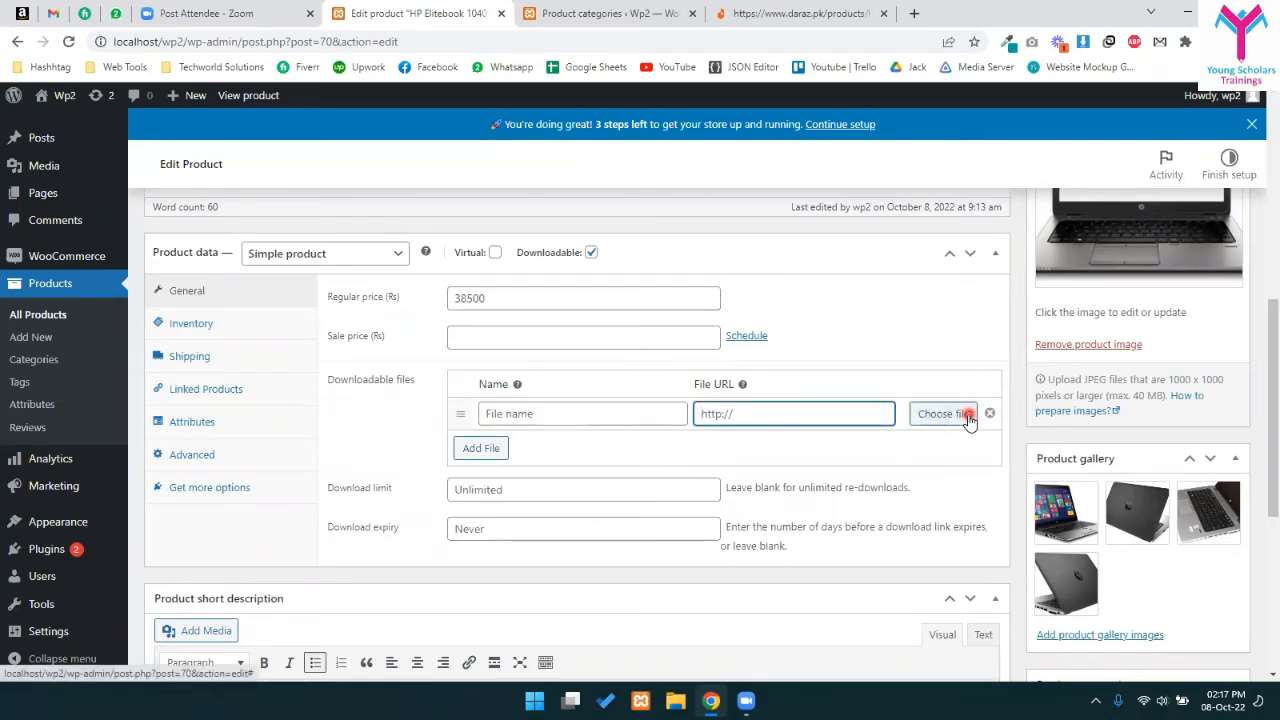
pyautogui.click(989, 414)
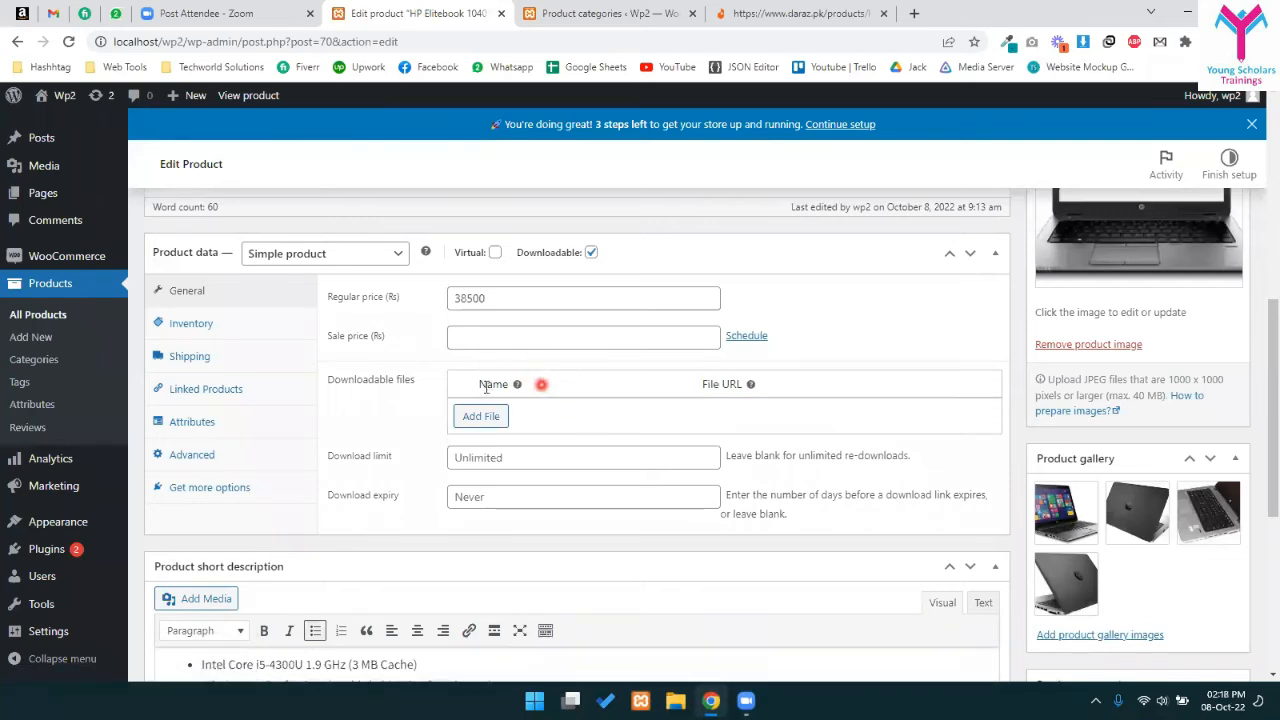
pyautogui.click(593, 253)
pyautogui.click(318, 255)
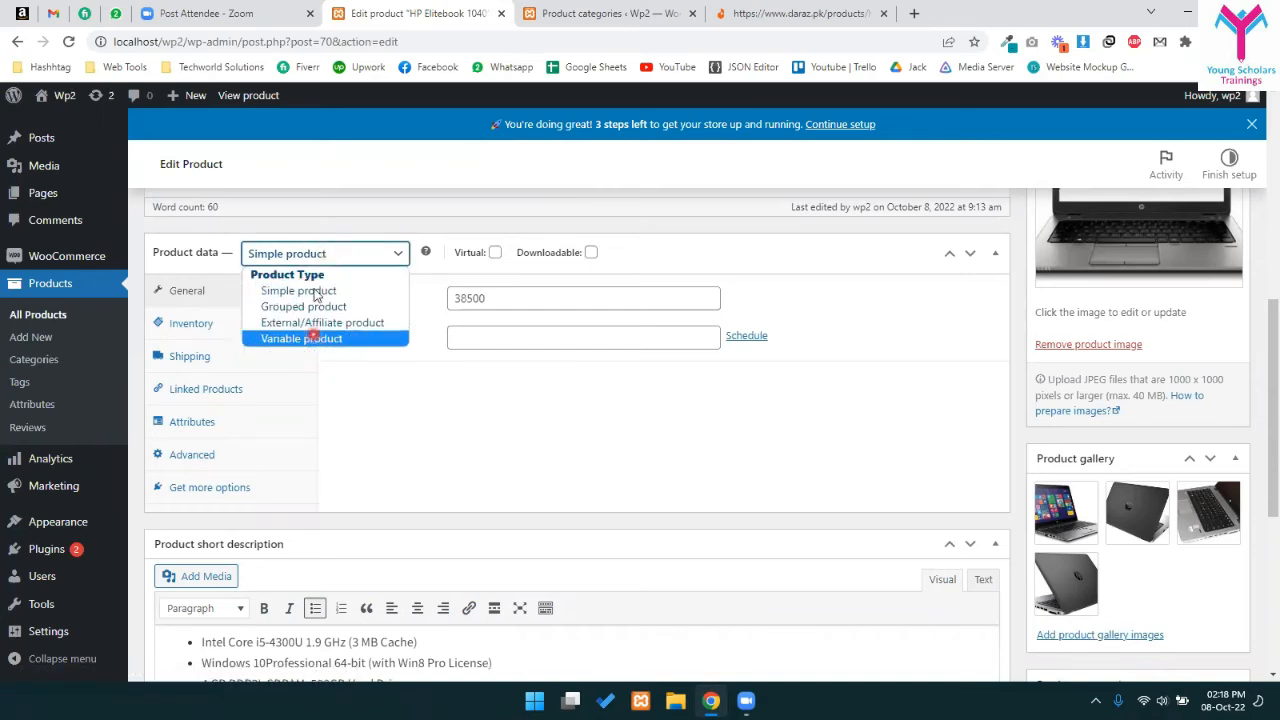
pyautogui.click(424, 383)
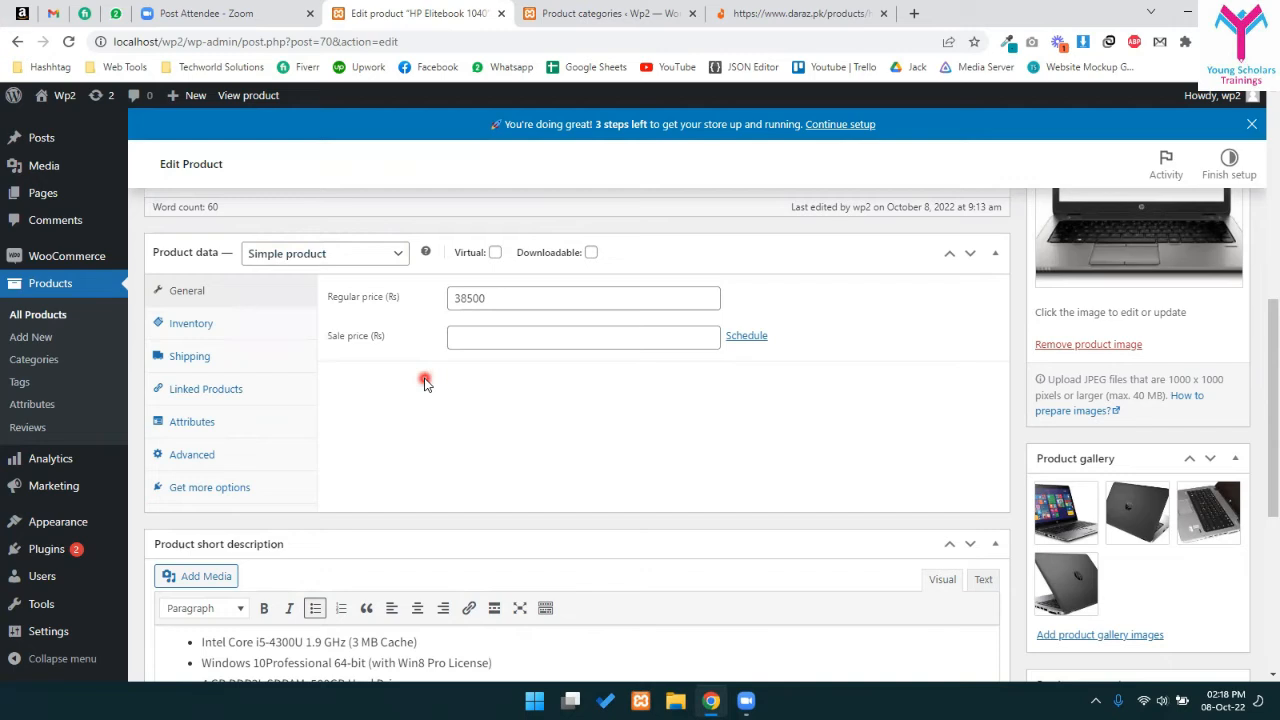
pyautogui.click(477, 343)
# - Enter a 35000 sale price below the 38500 regular price
pyautogui.moveTo(508, 298); pyautogui.dragTo(443, 283)
pyautogui.click(470, 297)
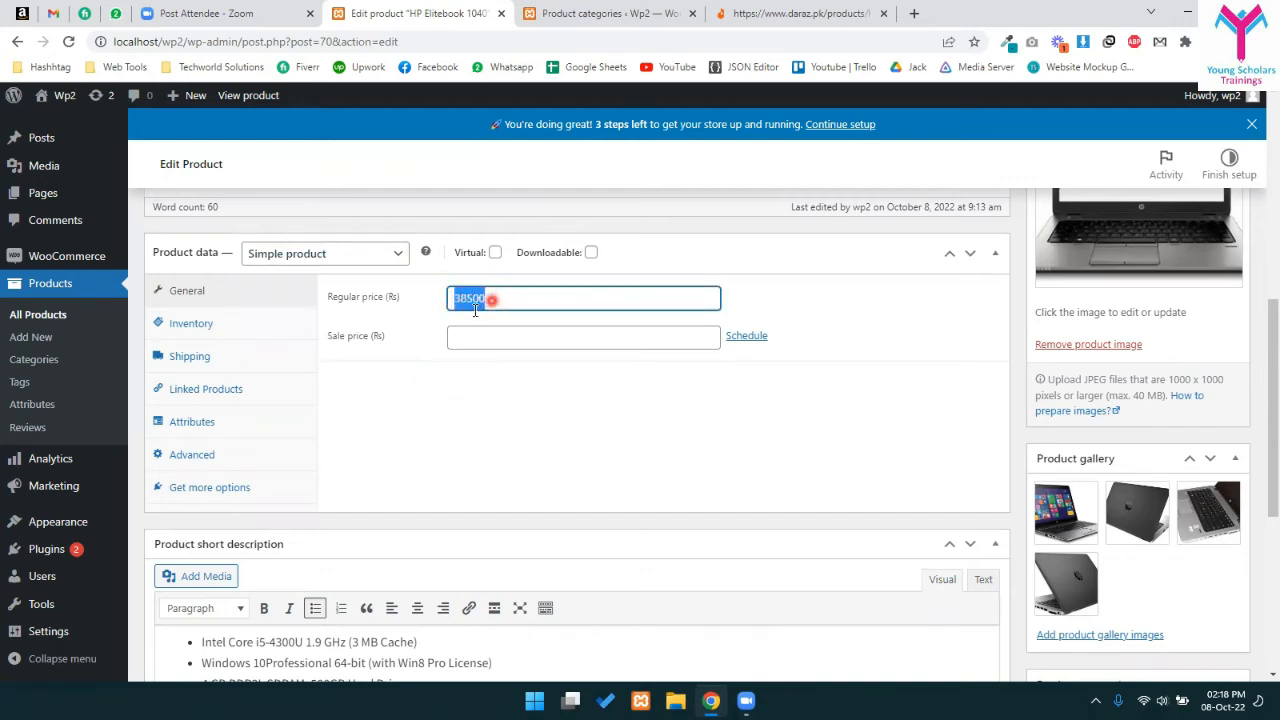
pyautogui.click(486, 325)
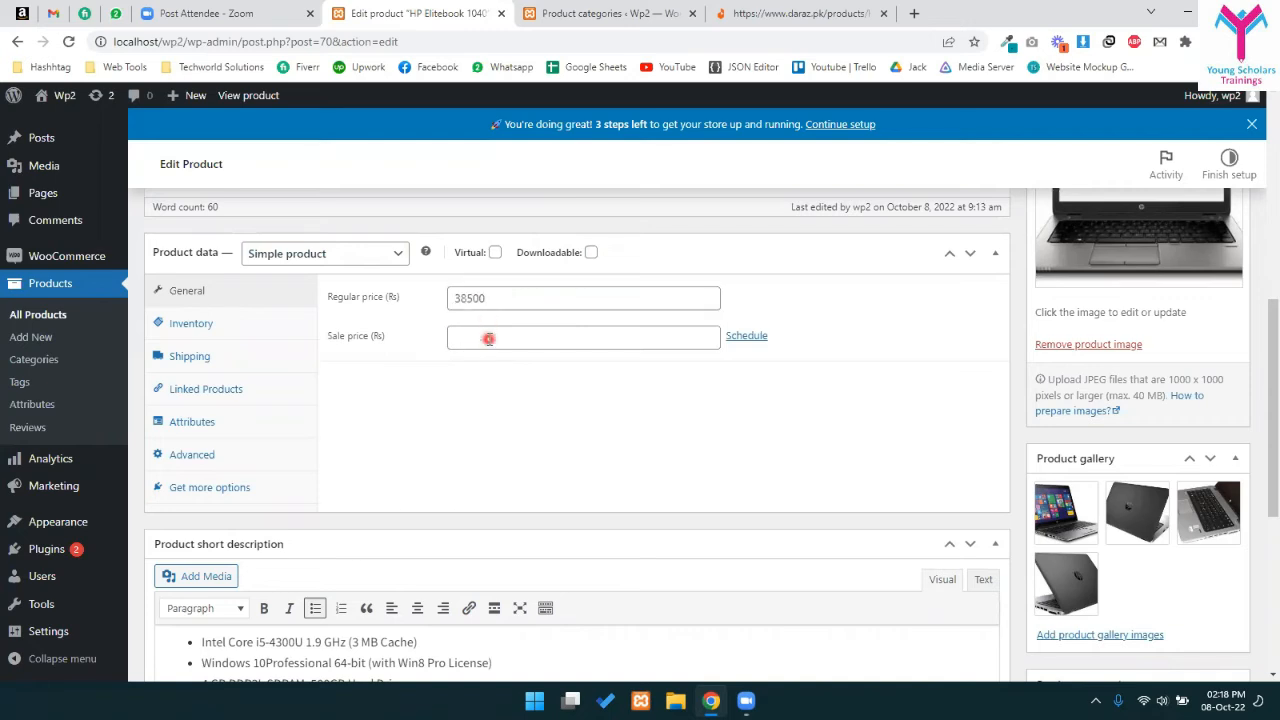
pyautogui.click(488, 339)
pyautogui.click(356, 309)
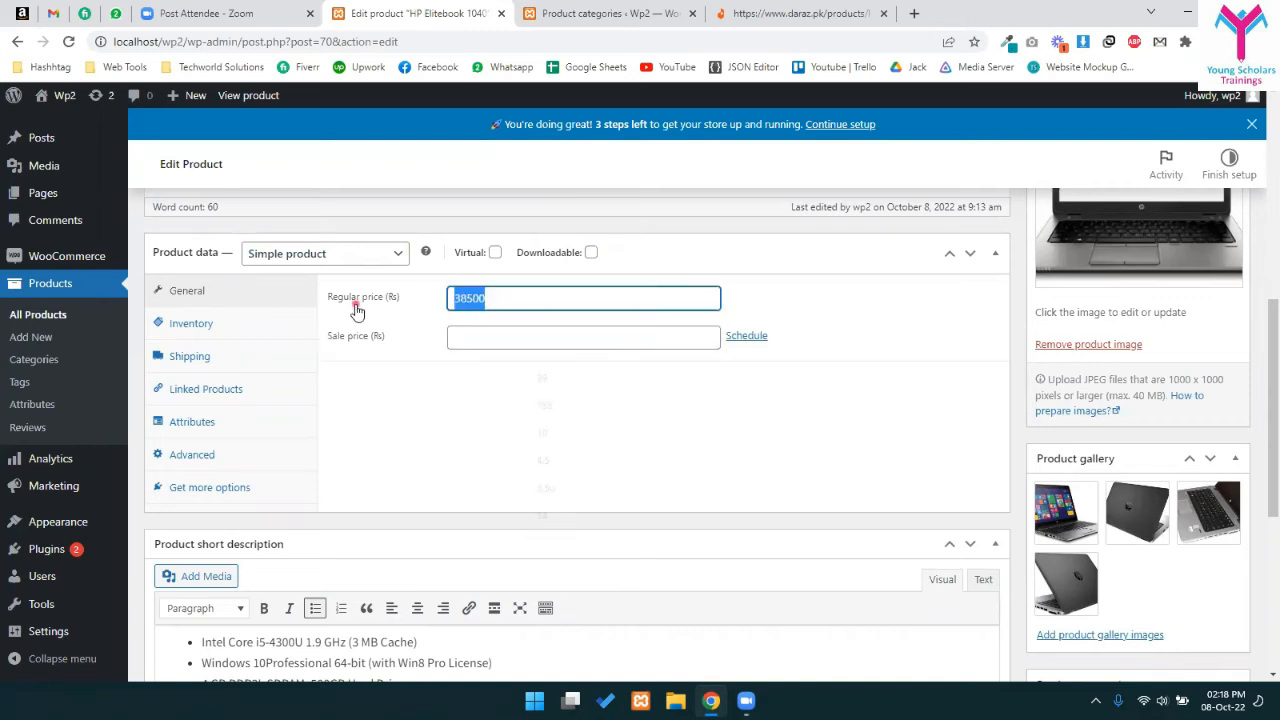
pyautogui.click(526, 339)
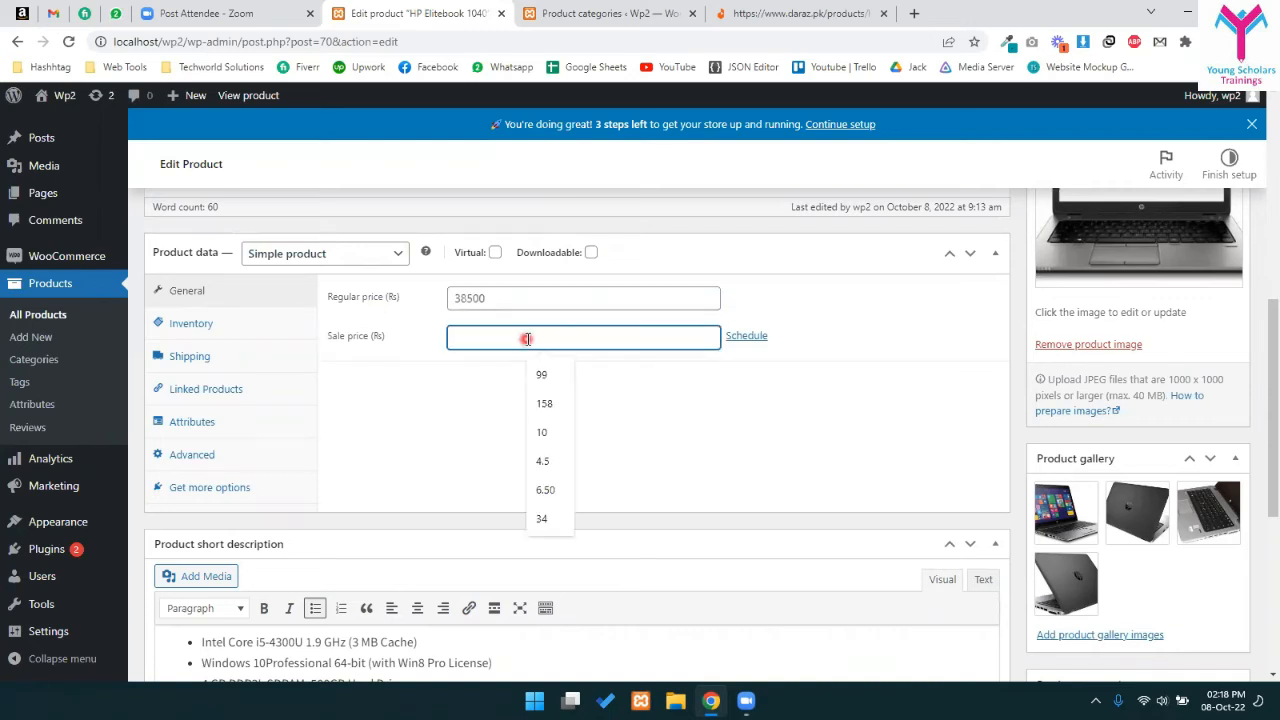
pyautogui.write('350000')
pyautogui.press('BackSpace')
pyautogui.click(443, 380)
pyautogui.moveTo(458, 303); pyautogui.dragTo(506, 294)
pyautogui.click(469, 337)
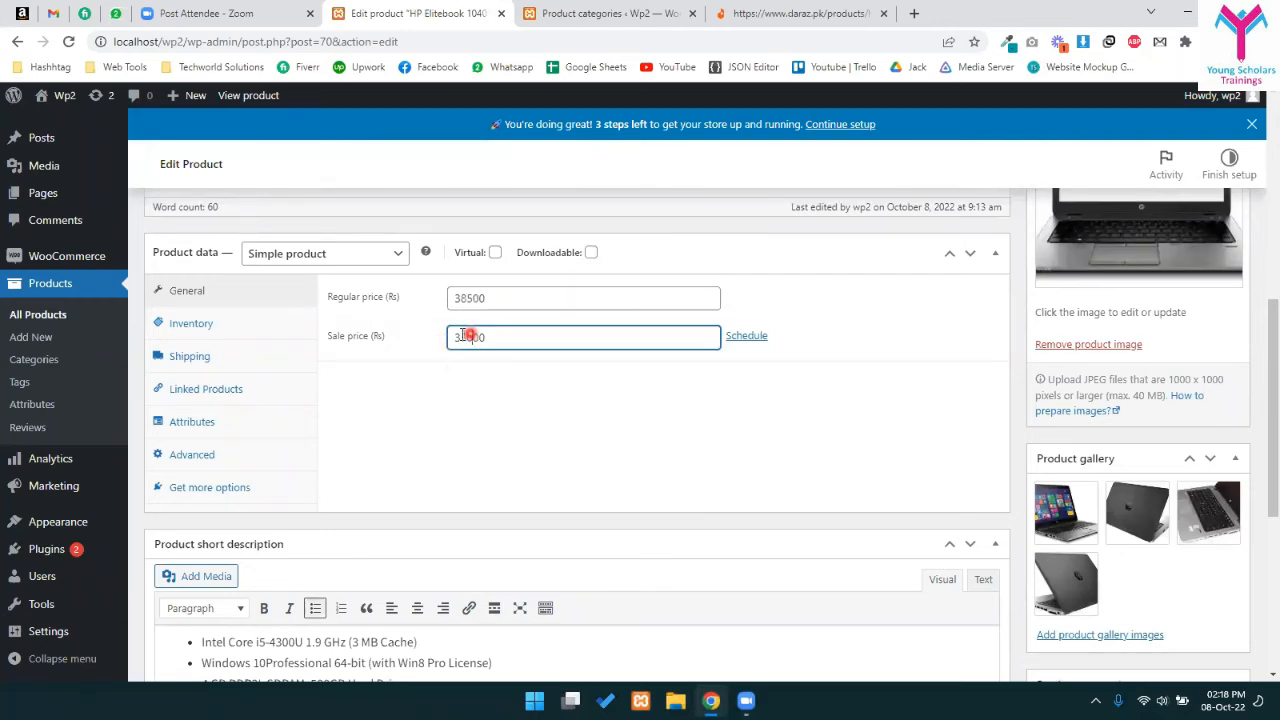
pyautogui.moveTo(459, 336); pyautogui.dragTo(508, 335)
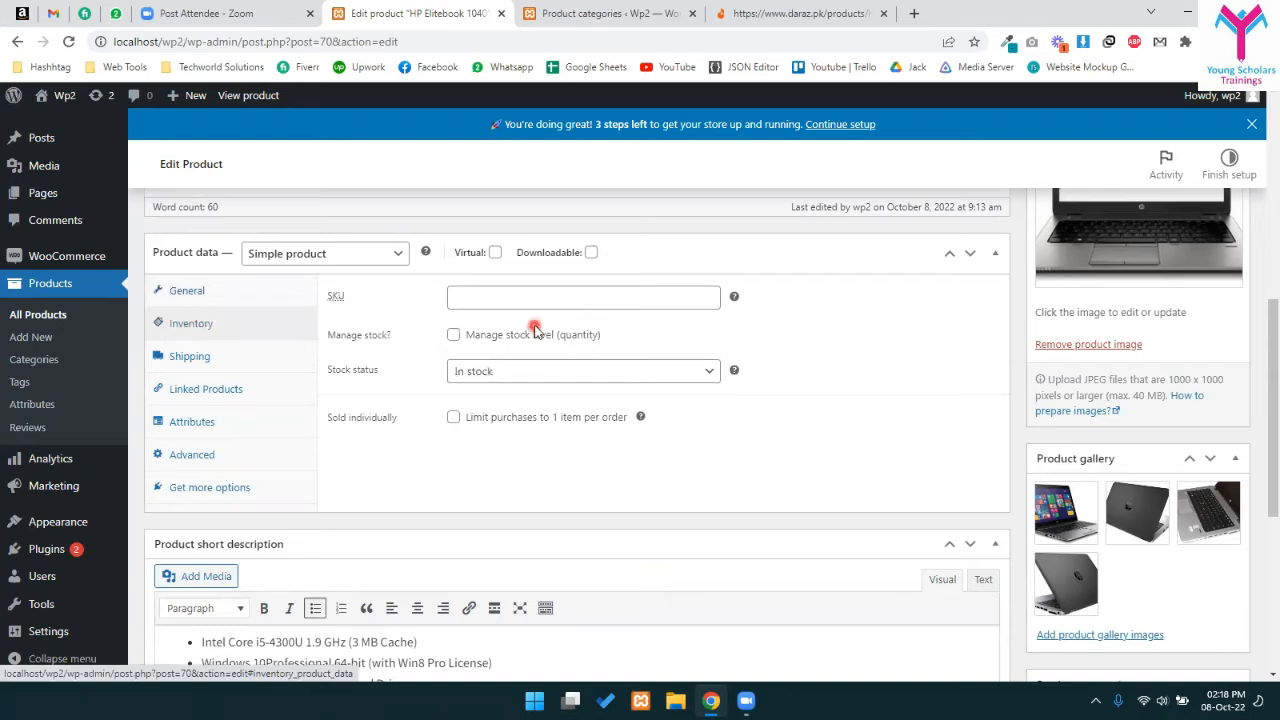
# - Enter SKU LP-342, enable Manage stock and set stock quantity to 10
pyautogui.click(492, 296)
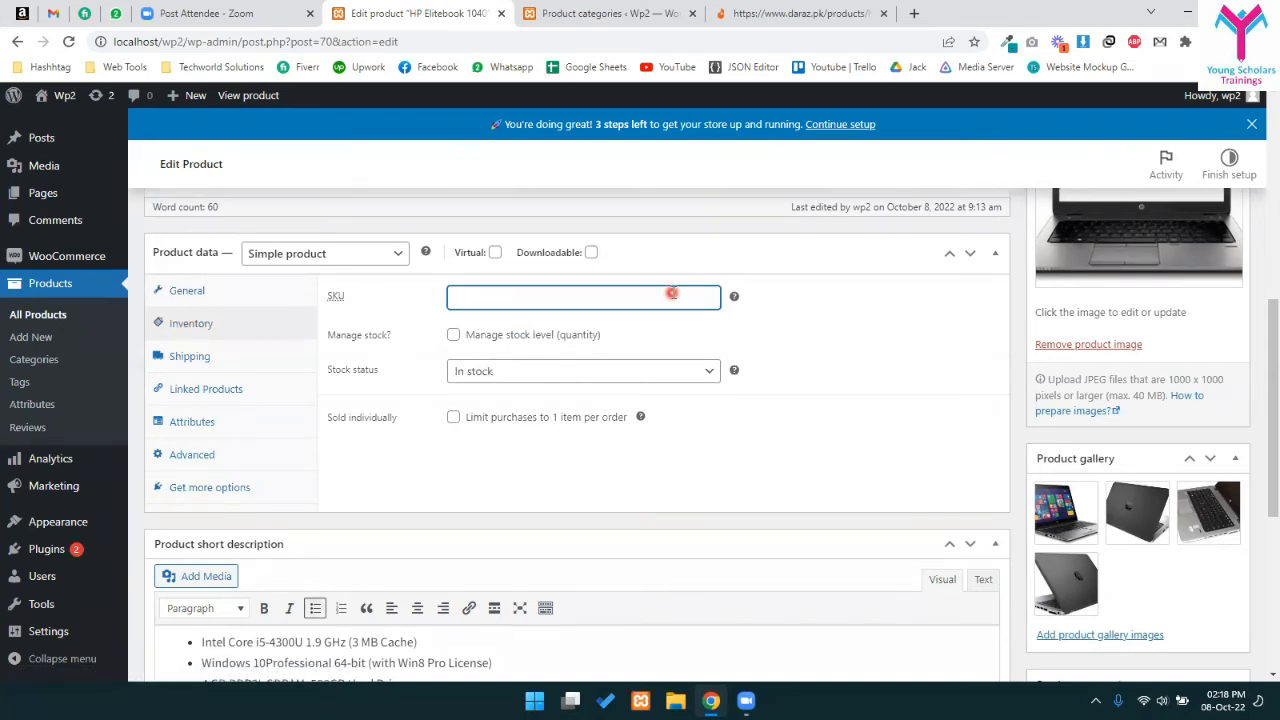
pyautogui.moveTo(735, 298)
pyautogui.click(457, 336)
pyautogui.click(410, 375)
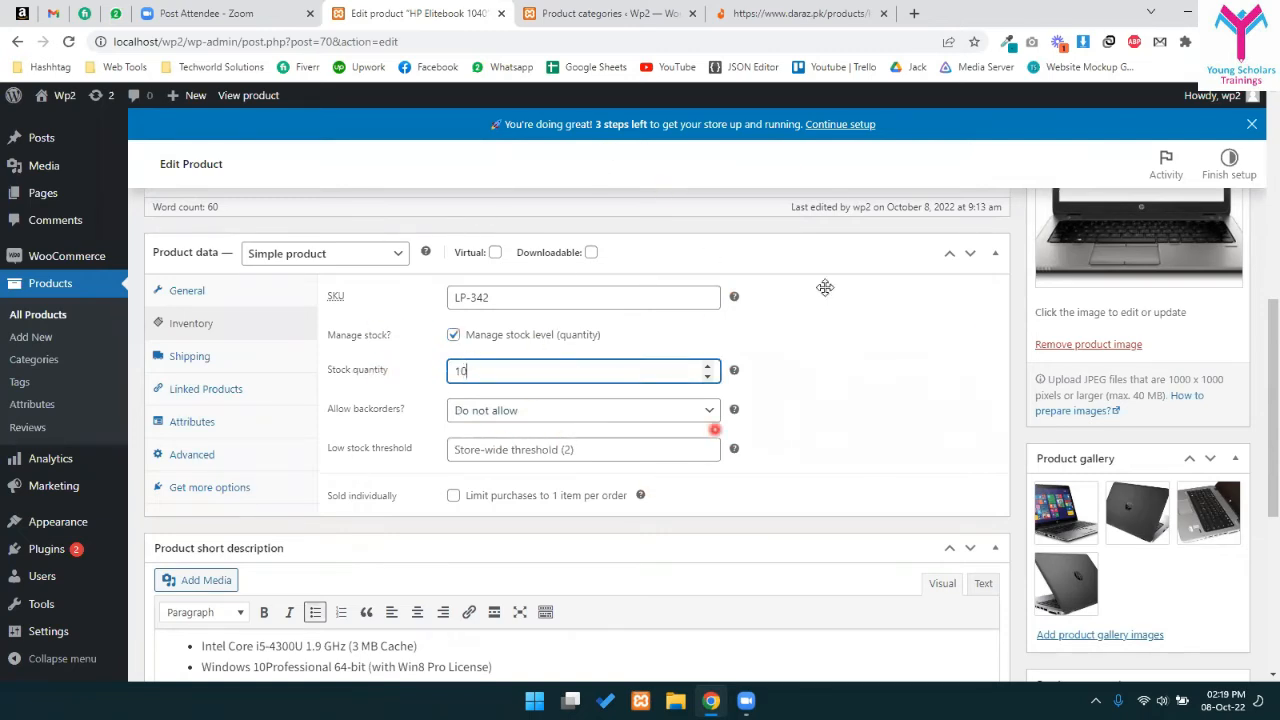
pyautogui.moveTo(475, 374); pyautogui.dragTo(438, 376)
pyautogui.click(477, 375)
pyautogui.doubleClick(452, 374)
pyautogui.moveTo(343, 412); pyautogui.dragTo(405, 420)
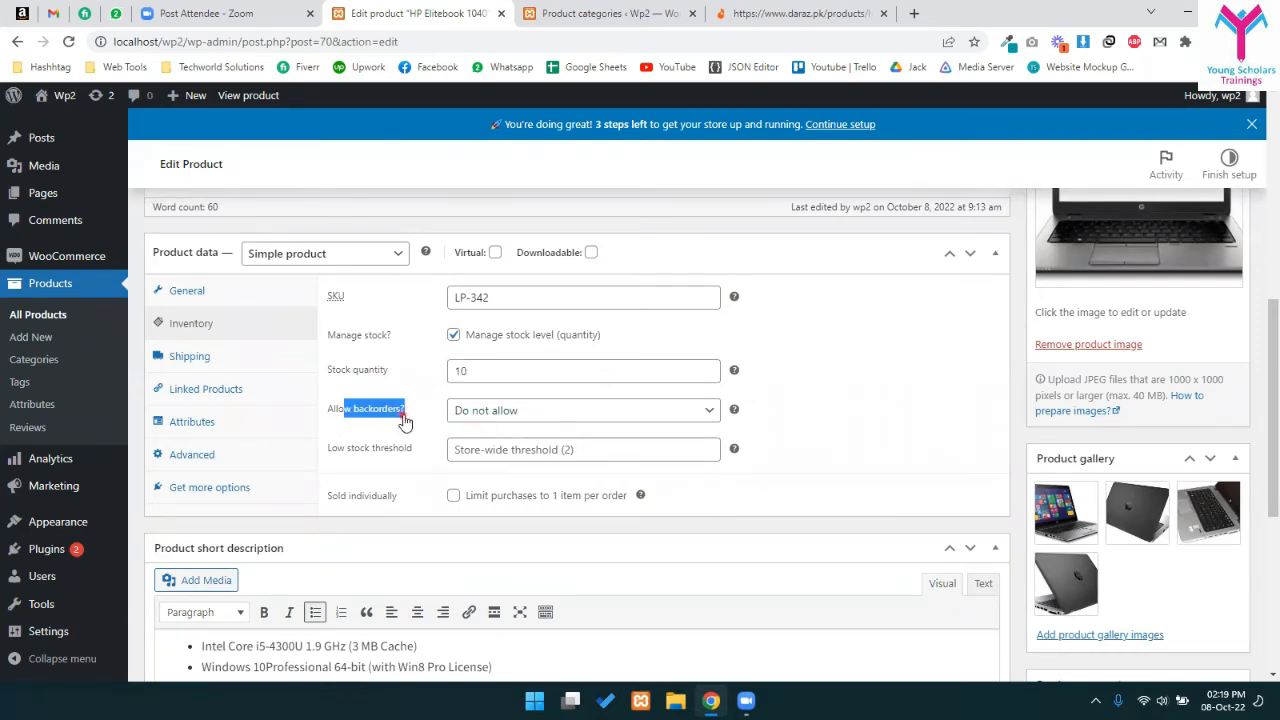
pyautogui.doubleClick(457, 370)
pyautogui.click(470, 374)
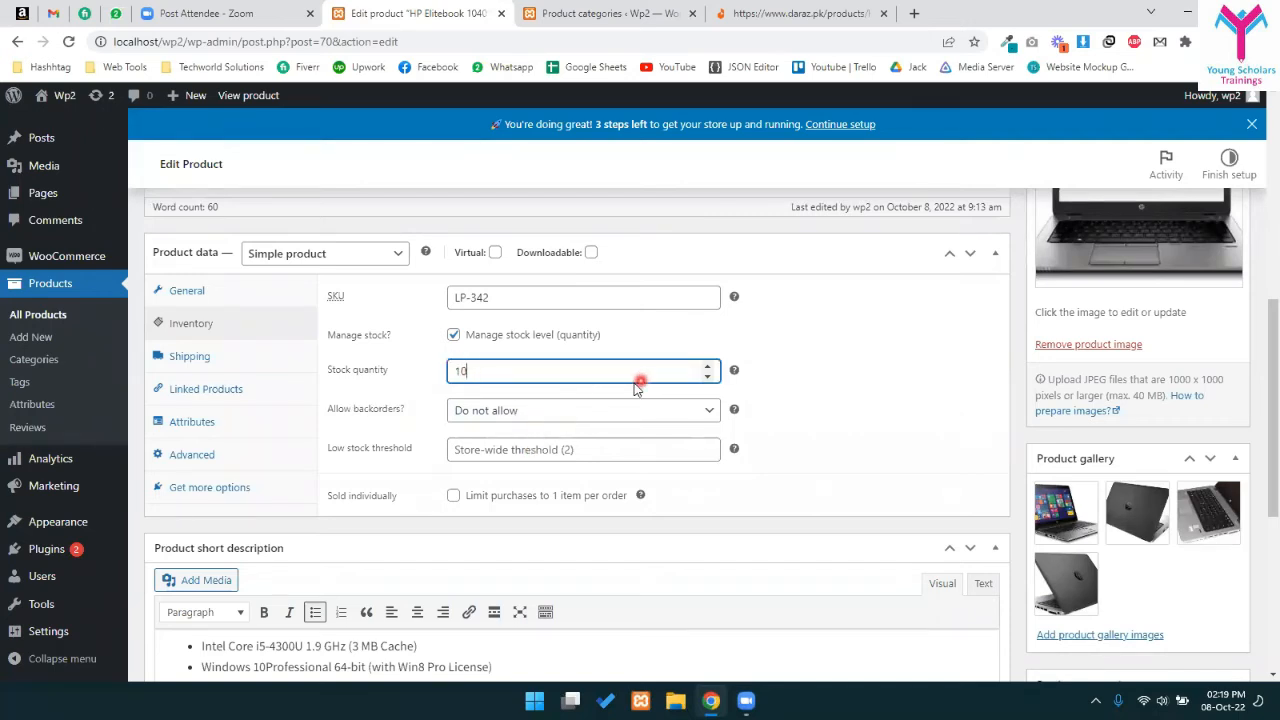
# - Set Allow backorders to Allow and the low stock threshold to 3
pyautogui.click(496, 408)
pyautogui.click(482, 447)
pyautogui.click(546, 420)
pyautogui.click(487, 464)
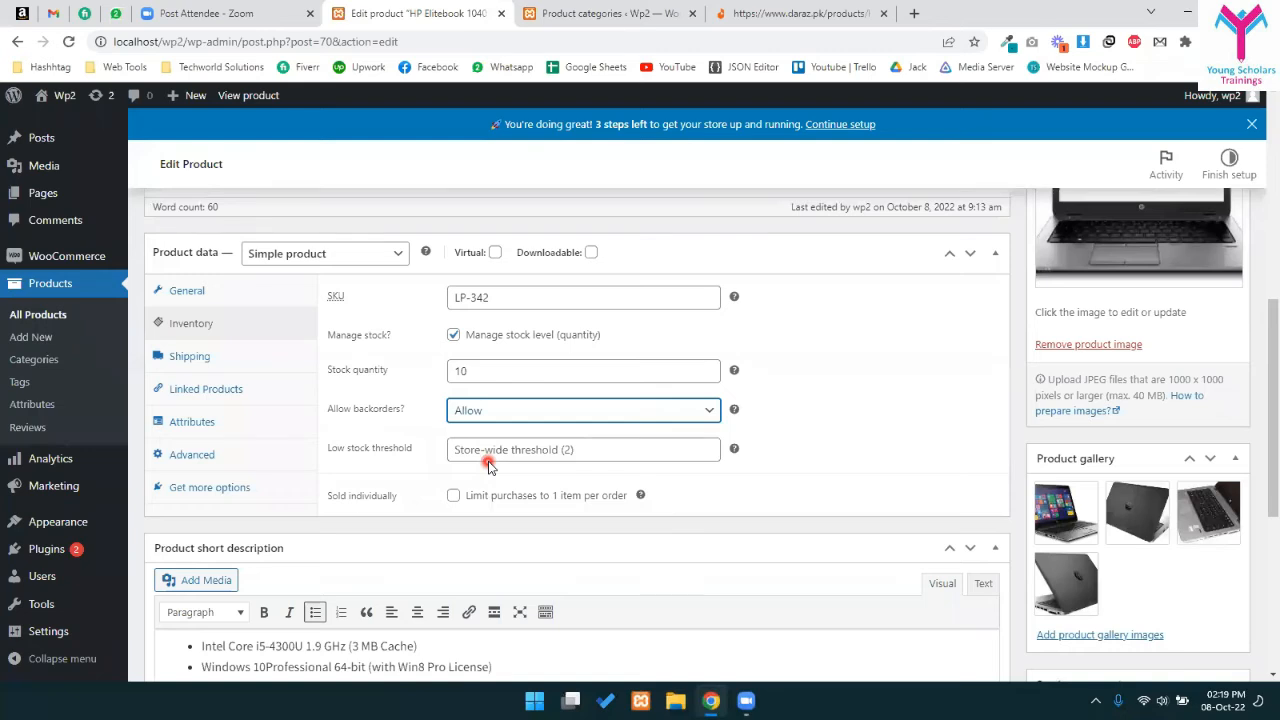
pyautogui.click(480, 458)
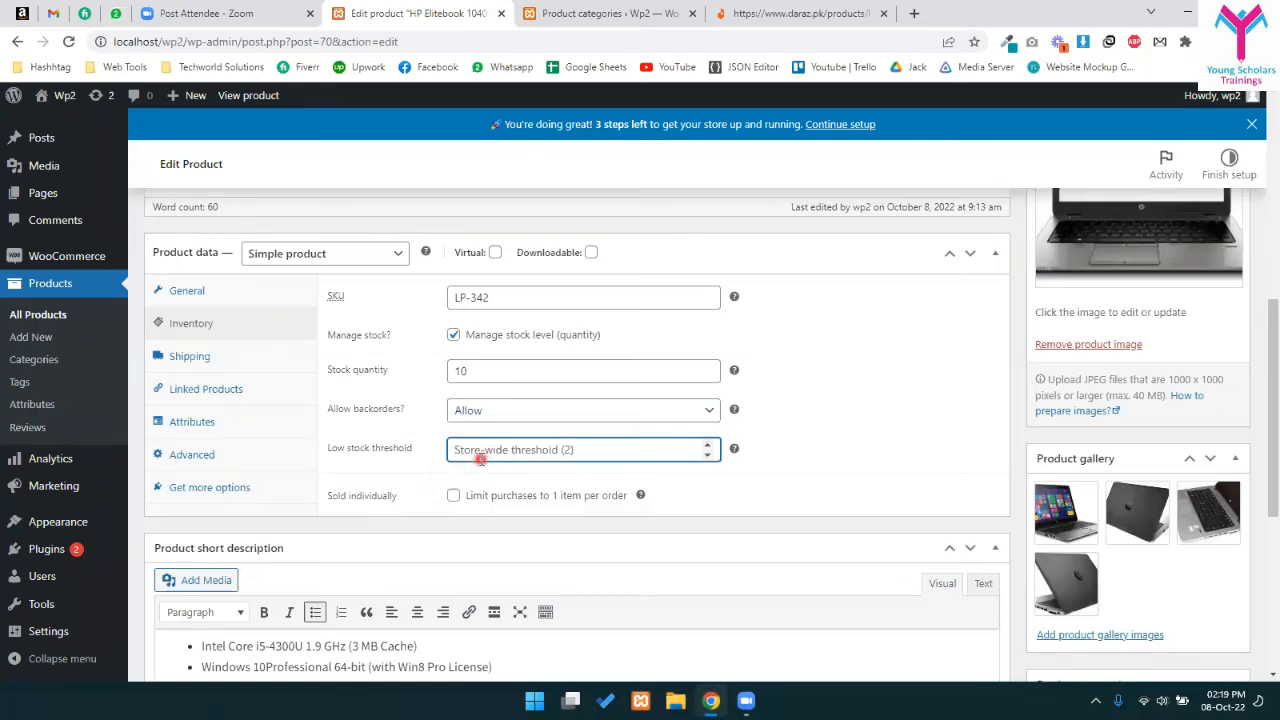
pyautogui.write('3')
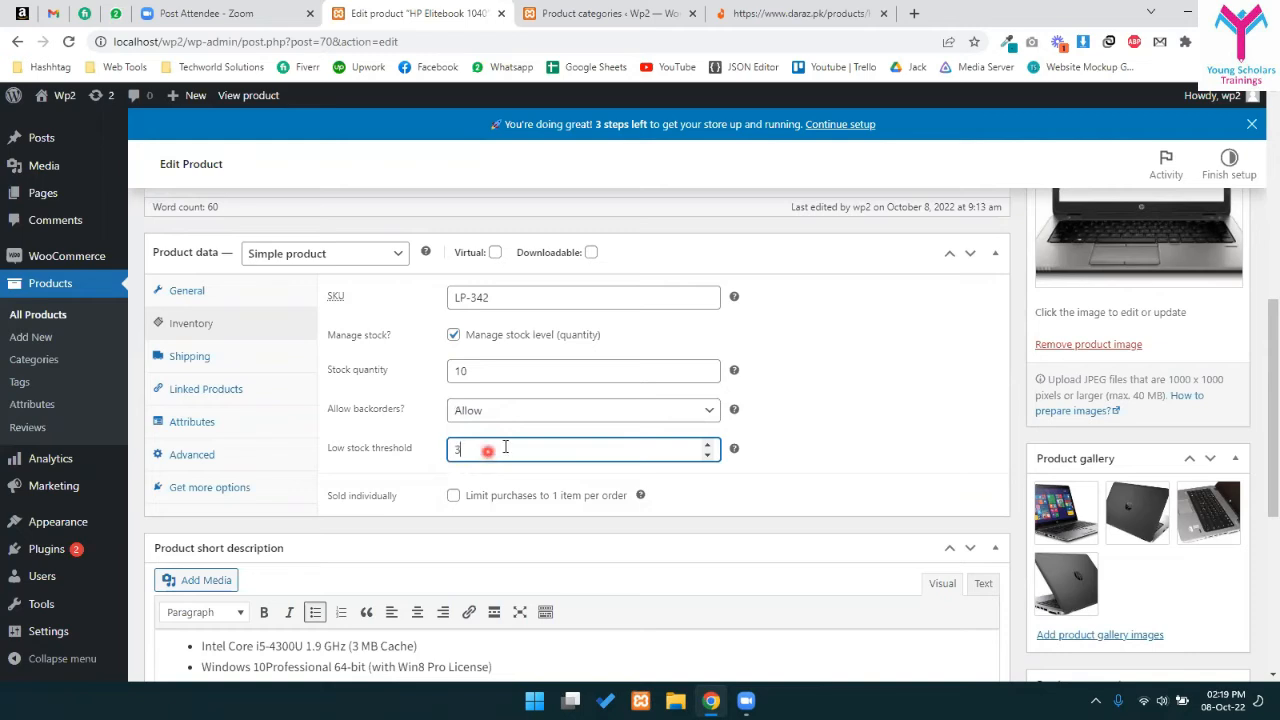
pyautogui.click(787, 442)
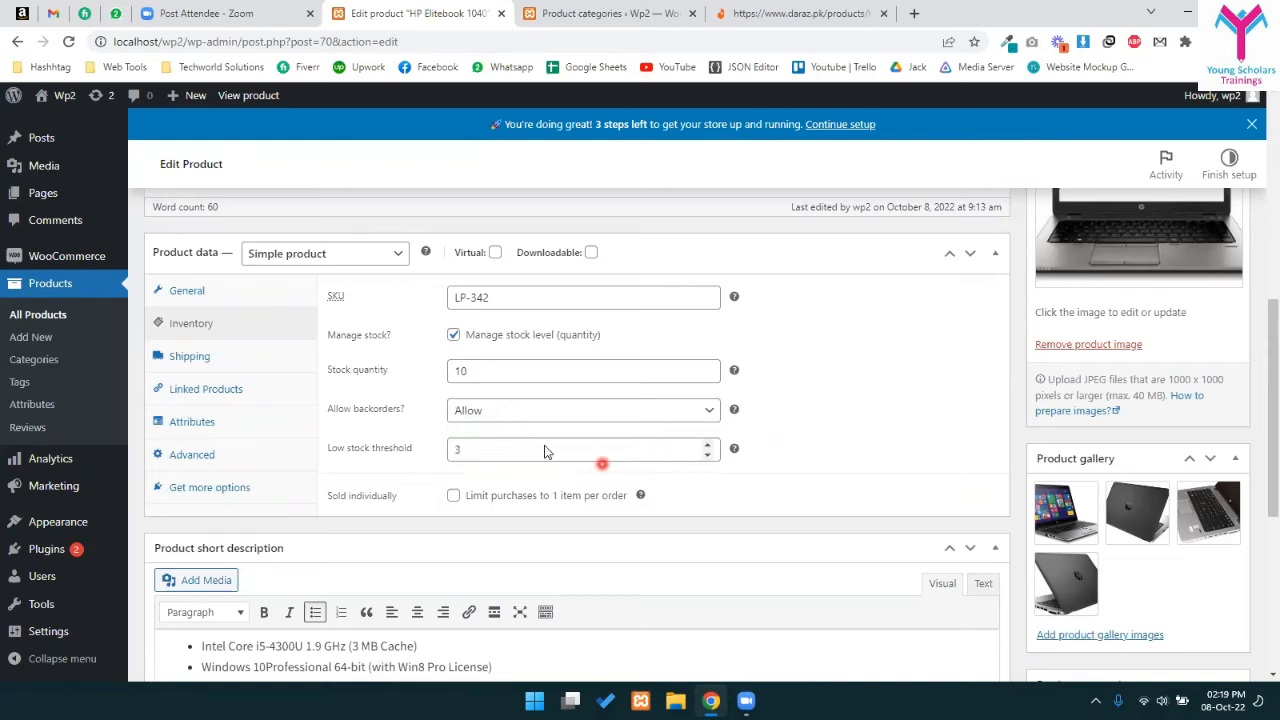
pyautogui.click(435, 457)
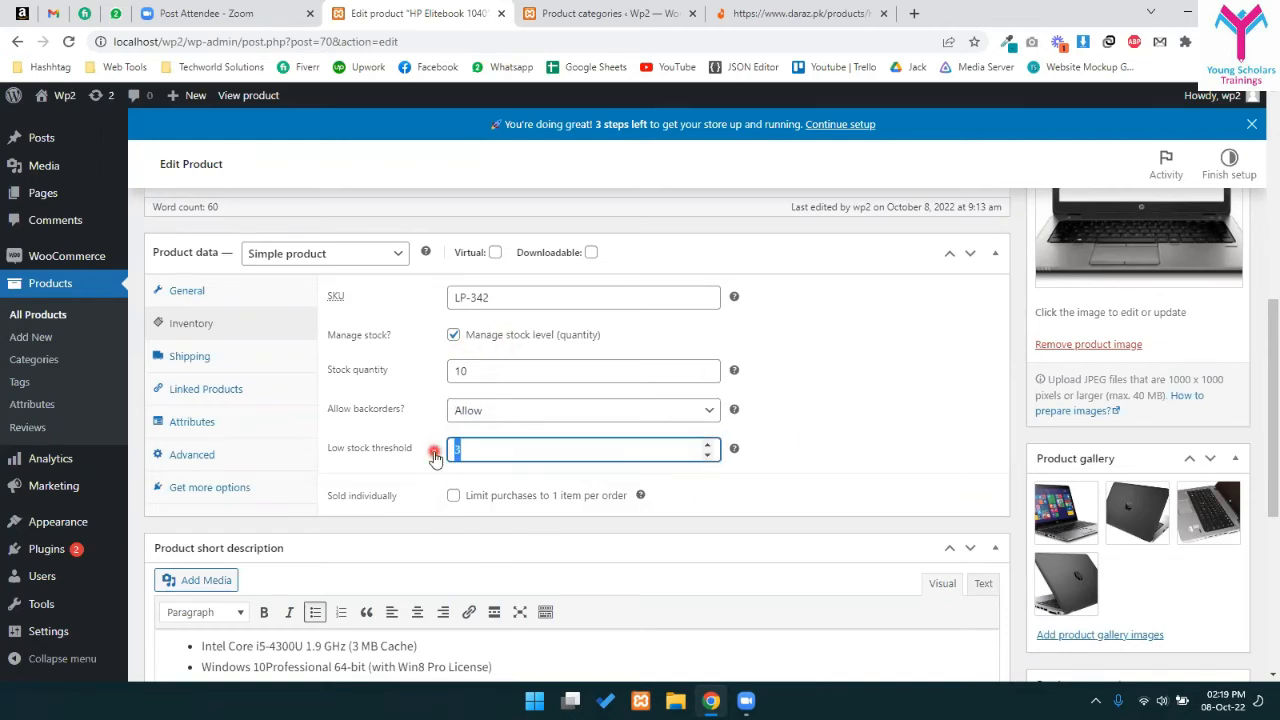
# - Check the low stock threshold value of 3
pyautogui.click(799, 403)
pyautogui.click(435, 457)
pyautogui.click(490, 448)
pyautogui.click(440, 456)
pyautogui.click(496, 449)
# - Leave Sold individually turned off so purchases aren't limited to one per order
pyautogui.doubleClick(406, 495)
pyautogui.click(453, 495)
pyautogui.click(488, 498)
pyautogui.moveTo(540, 497); pyautogui.dragTo(613, 497)
pyautogui.click(576, 500)
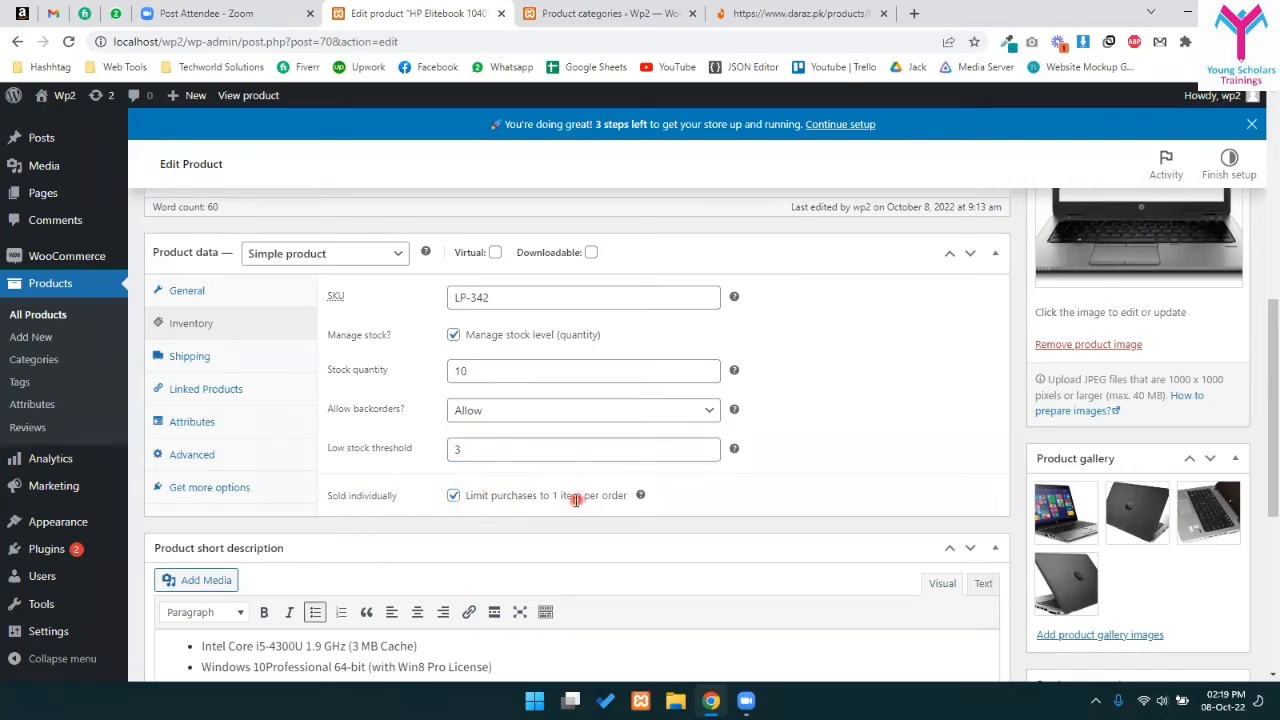
pyautogui.click(453, 498)
pyautogui.click(453, 497)
pyautogui.click(909, 374)
pyautogui.click(455, 497)
pyautogui.scroll(2, 806, 436)
pyautogui.scroll(-2, 806, 442)
pyautogui.click(455, 497)
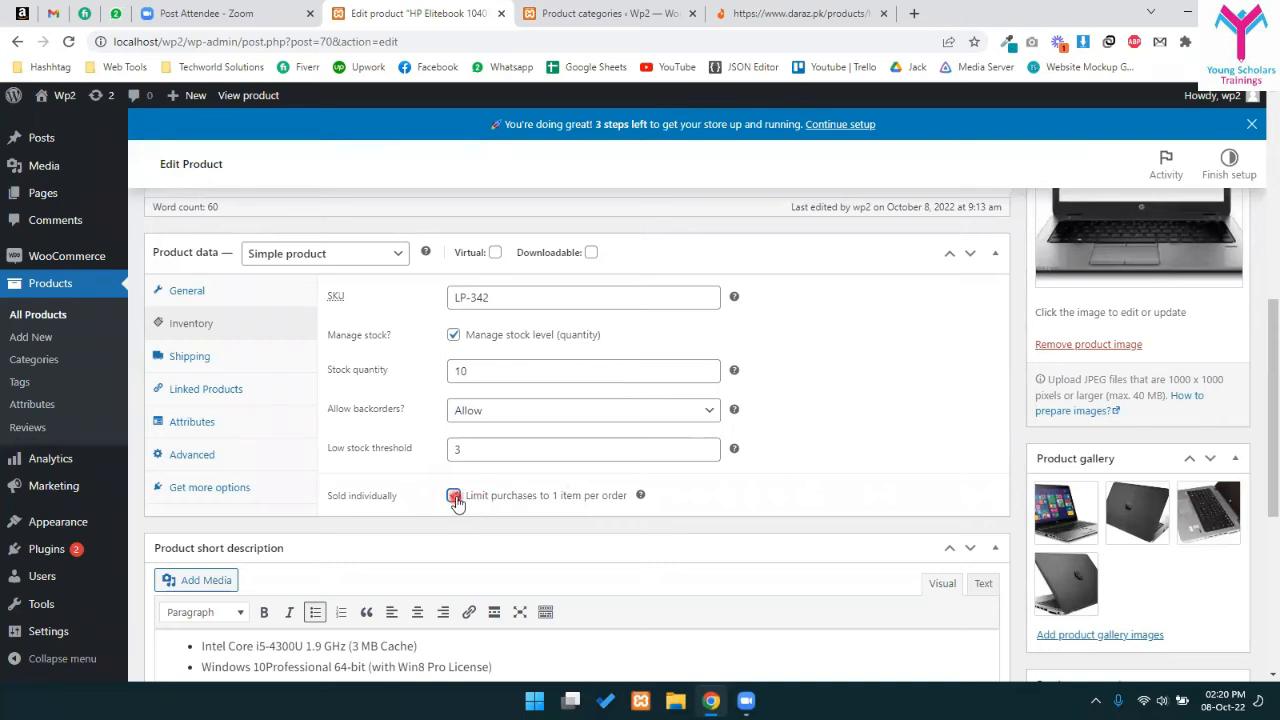
# - Untick Manage stock and set stock status to On backorder, then In stock
pyautogui.click(466, 340)
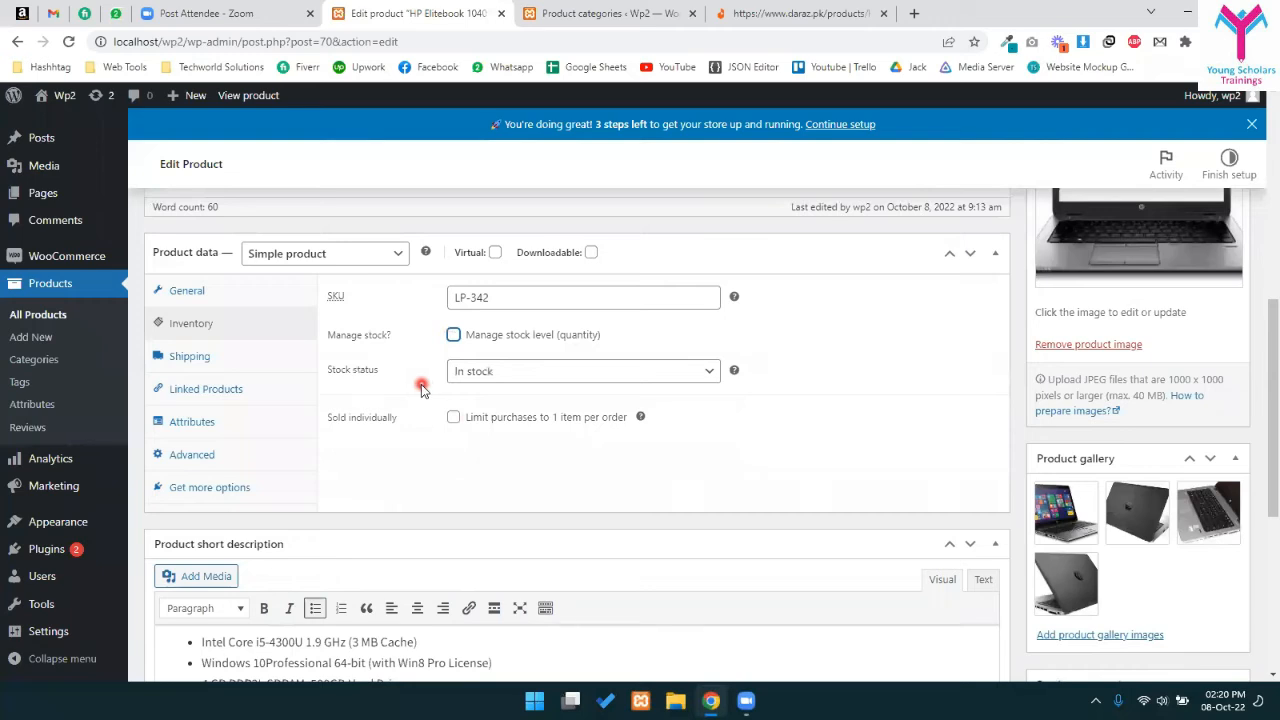
pyautogui.click(494, 371)
pyautogui.click(492, 372)
pyautogui.click(488, 371)
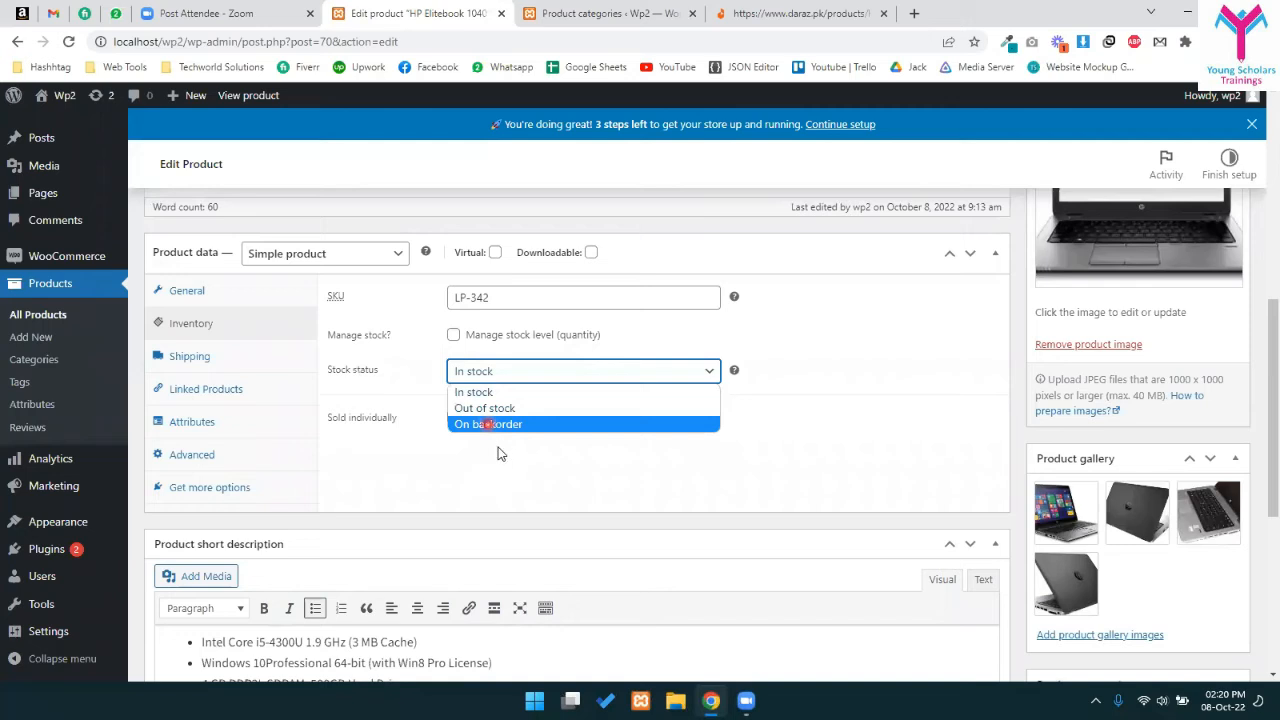
pyautogui.click(480, 424)
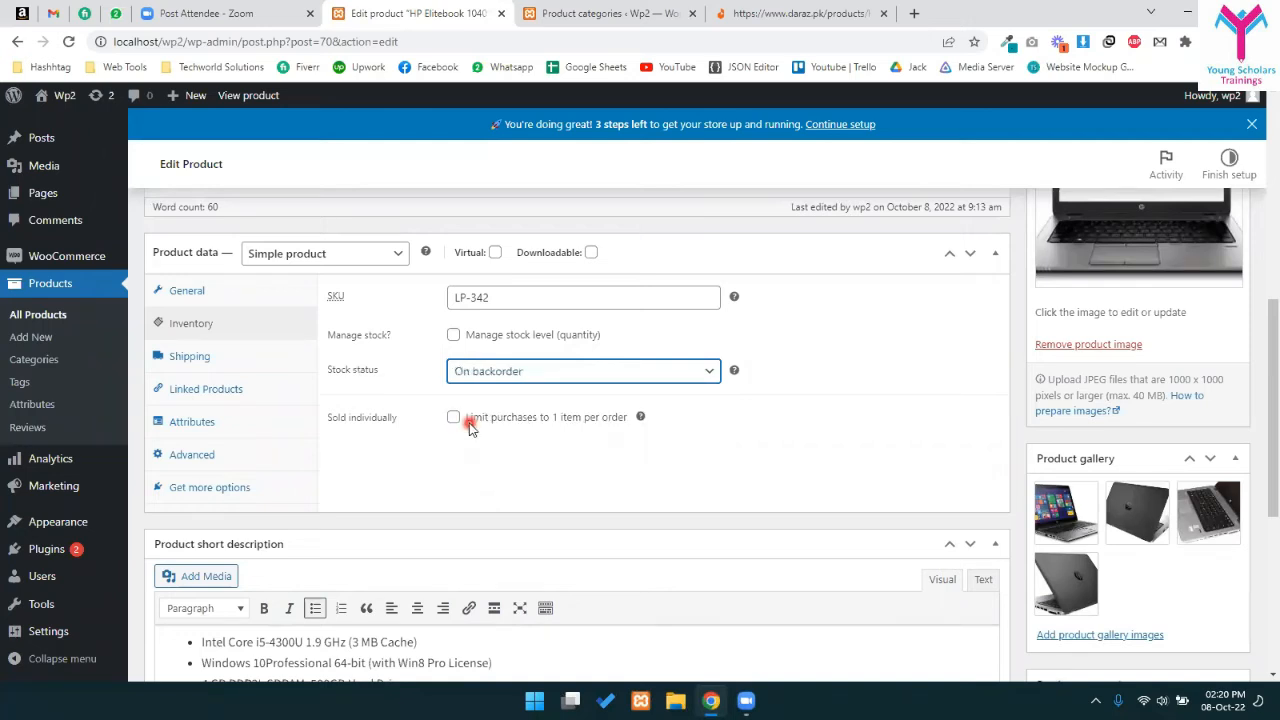
pyautogui.click(516, 378)
pyautogui.click(512, 389)
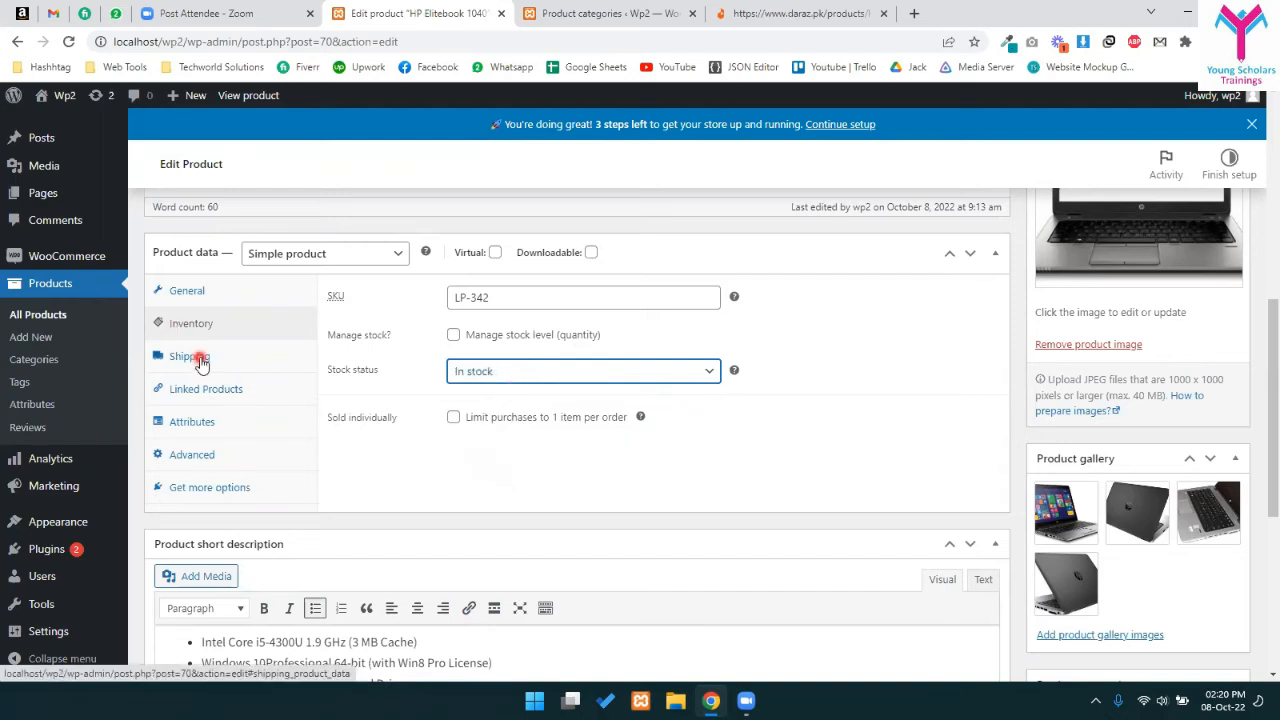
# - Look over the Shipping weight, length, width and height fields
pyautogui.click(200, 361)
pyautogui.click(489, 300)
pyautogui.click(482, 337)
pyautogui.click(582, 338)
pyautogui.click(652, 338)
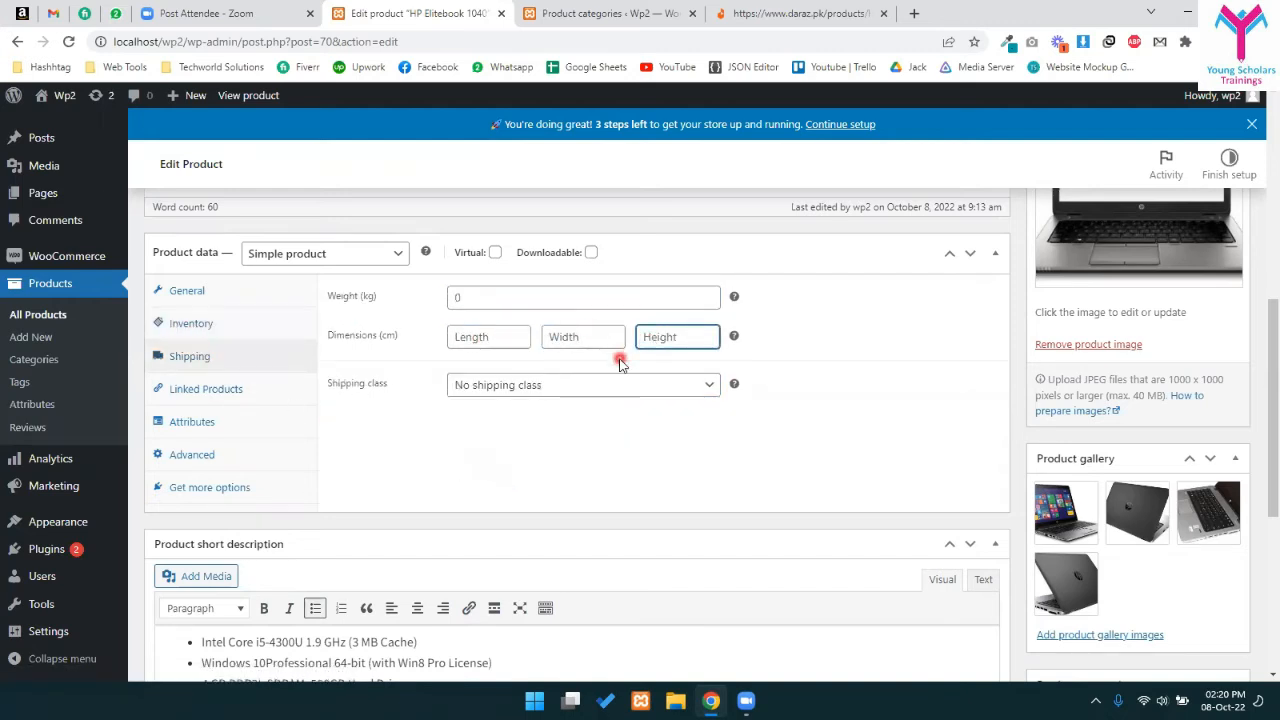
pyautogui.click(503, 297)
pyautogui.click(500, 336)
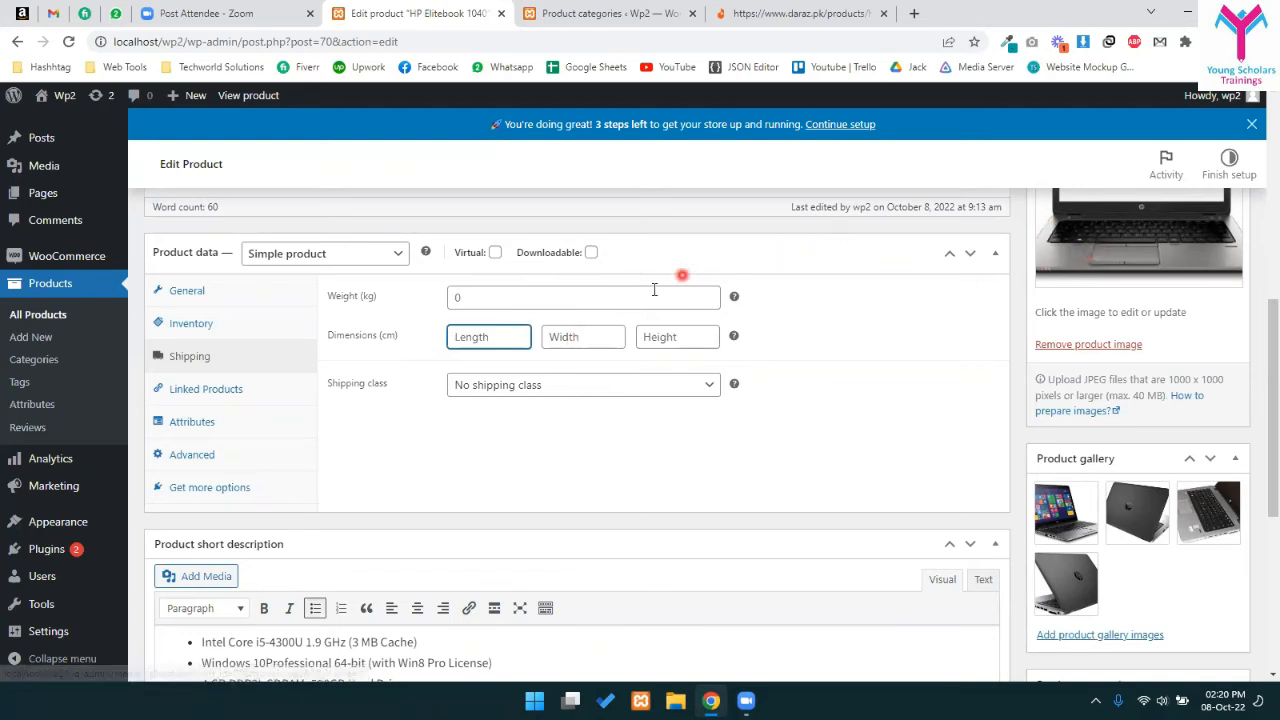
# - Try the Small Items shipping class, leaving it at No shipping class
pyautogui.click(580, 384)
pyautogui.click(504, 421)
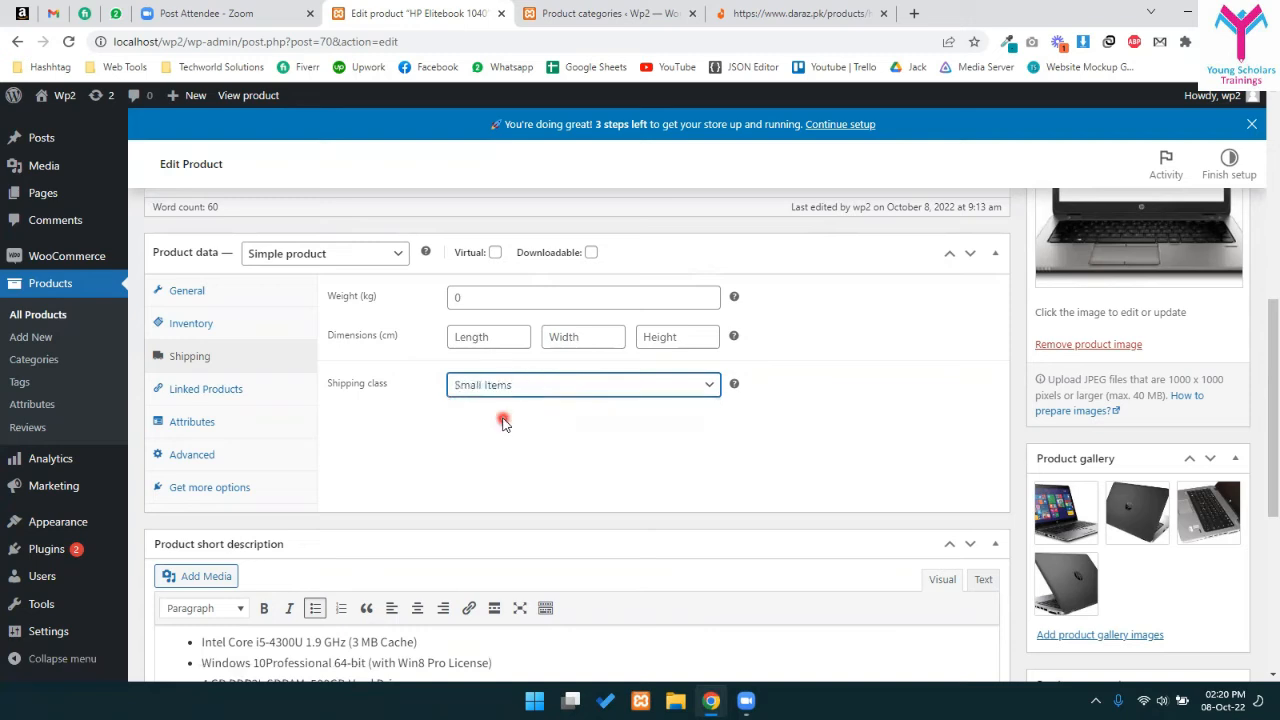
pyautogui.click(514, 390)
pyautogui.click(514, 402)
pyautogui.click(543, 388)
pyautogui.click(507, 426)
pyautogui.click(486, 388)
pyautogui.click(485, 403)
# - Check the empty Upsells and Cross-sells searches under Linked Products
pyautogui.click(222, 390)
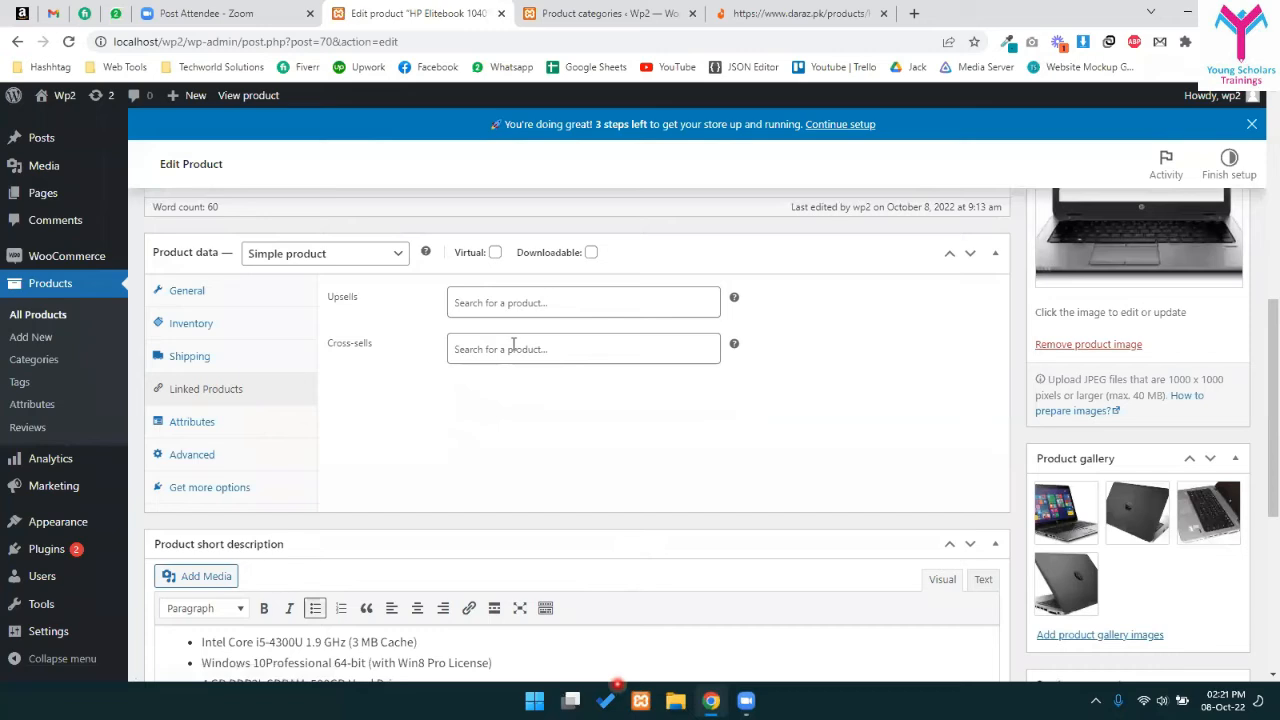
pyautogui.click(467, 305)
pyautogui.click(523, 354)
pyautogui.click(397, 345)
# - Scroll through the Daraz laptop's reviews and Q&A, then go to Product categories
pyautogui.hotkey('ctrl', '9')
pyautogui.scroll(-3, 213, 410)
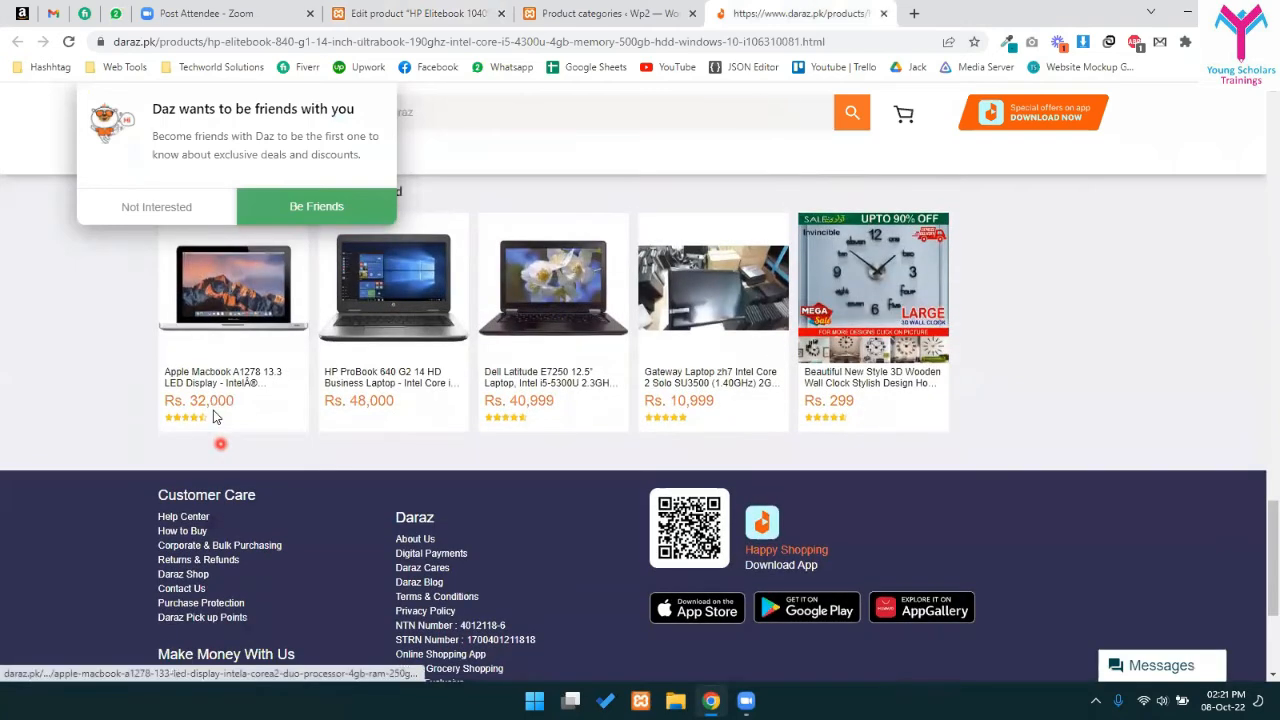
pyautogui.scroll(10, 213, 410)
pyautogui.scroll(4, 548, 350)
pyautogui.scroll(-9, 560, 330)
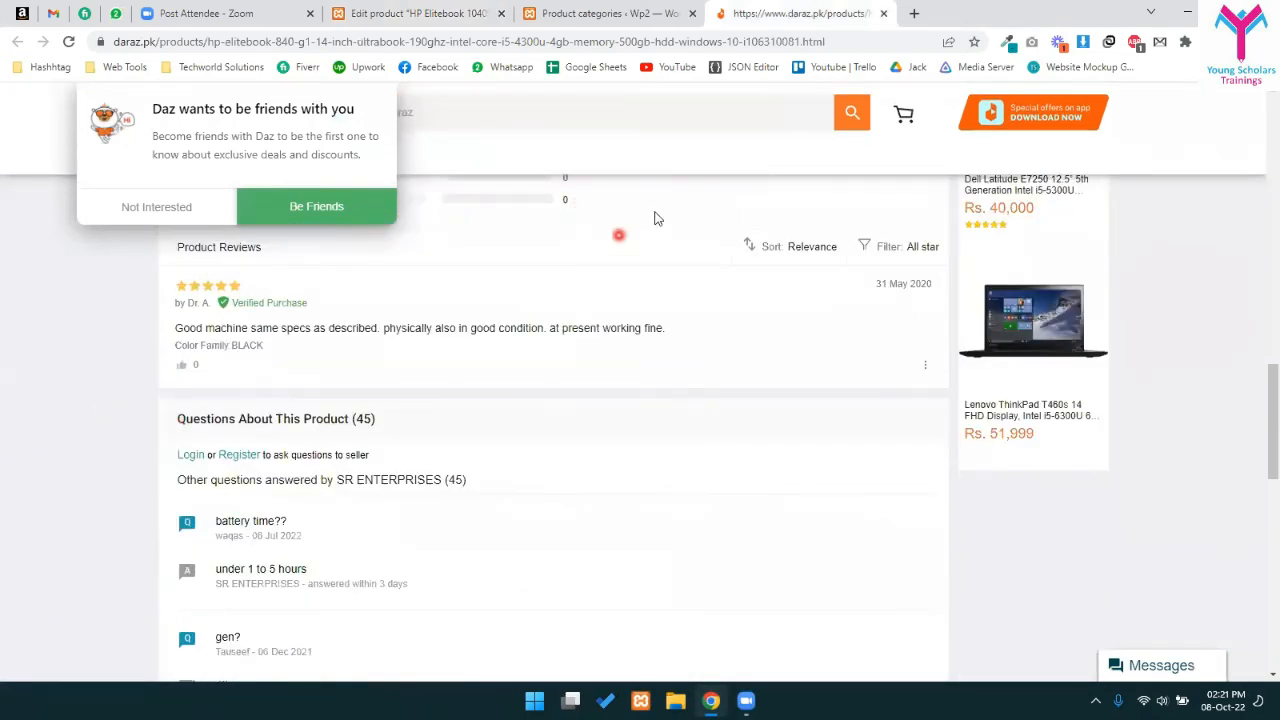
pyautogui.scroll(-5, 486, 423)
pyautogui.moveTo(205, 240); pyautogui.dragTo(1046, 508)
pyautogui.click(1046, 508)
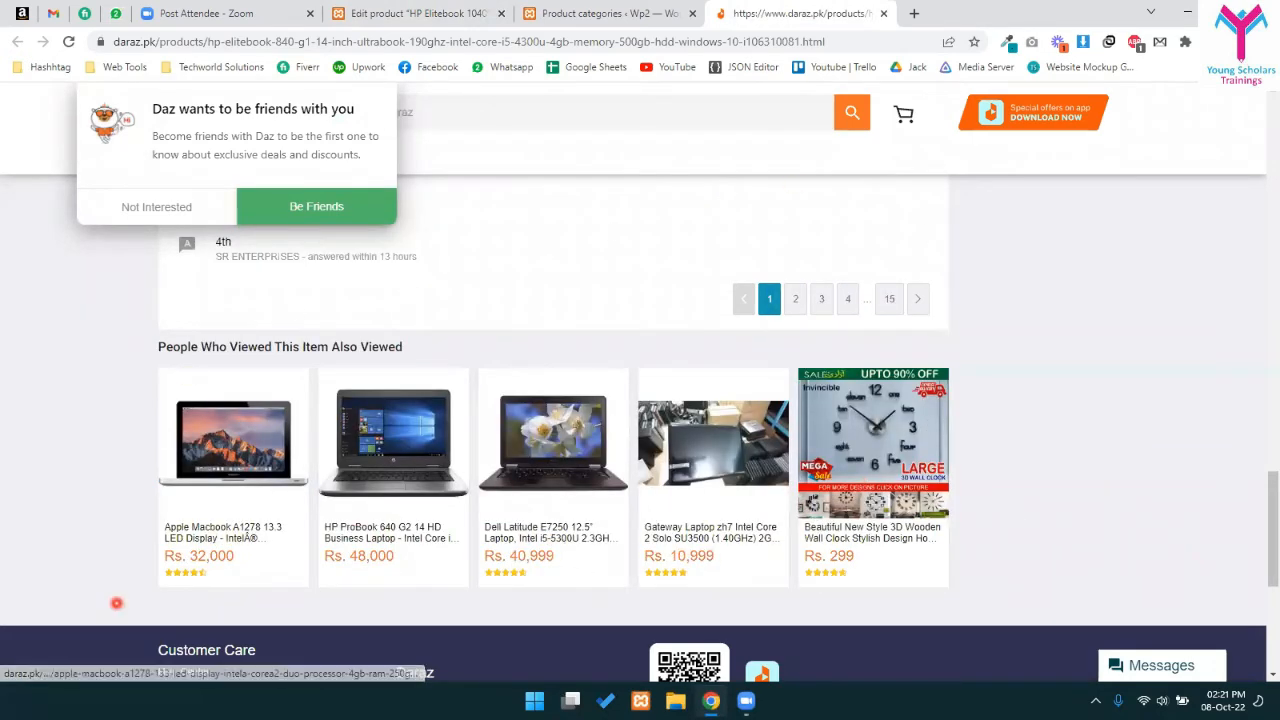
pyautogui.click(600, 13)
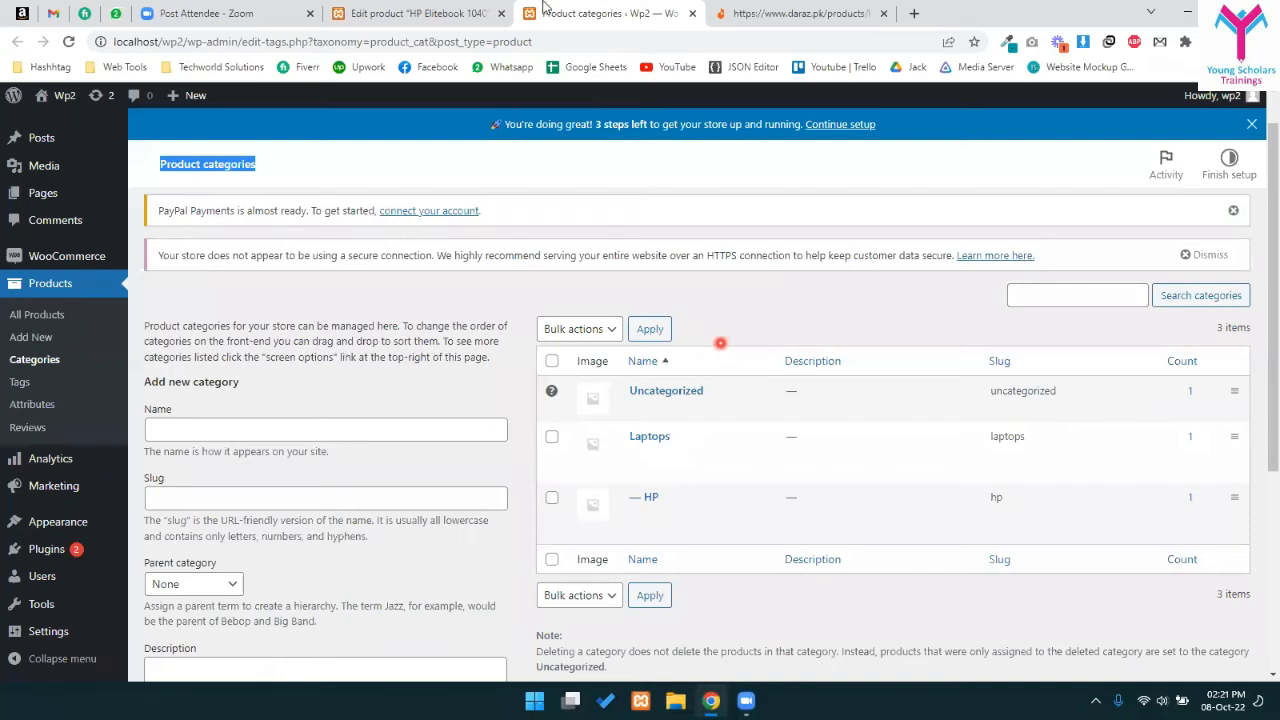
# - Inspect the empty Upsells and Cross-sells fields and their help tips on the edit page
pyautogui.click(420, 13)
pyautogui.click(461, 305)
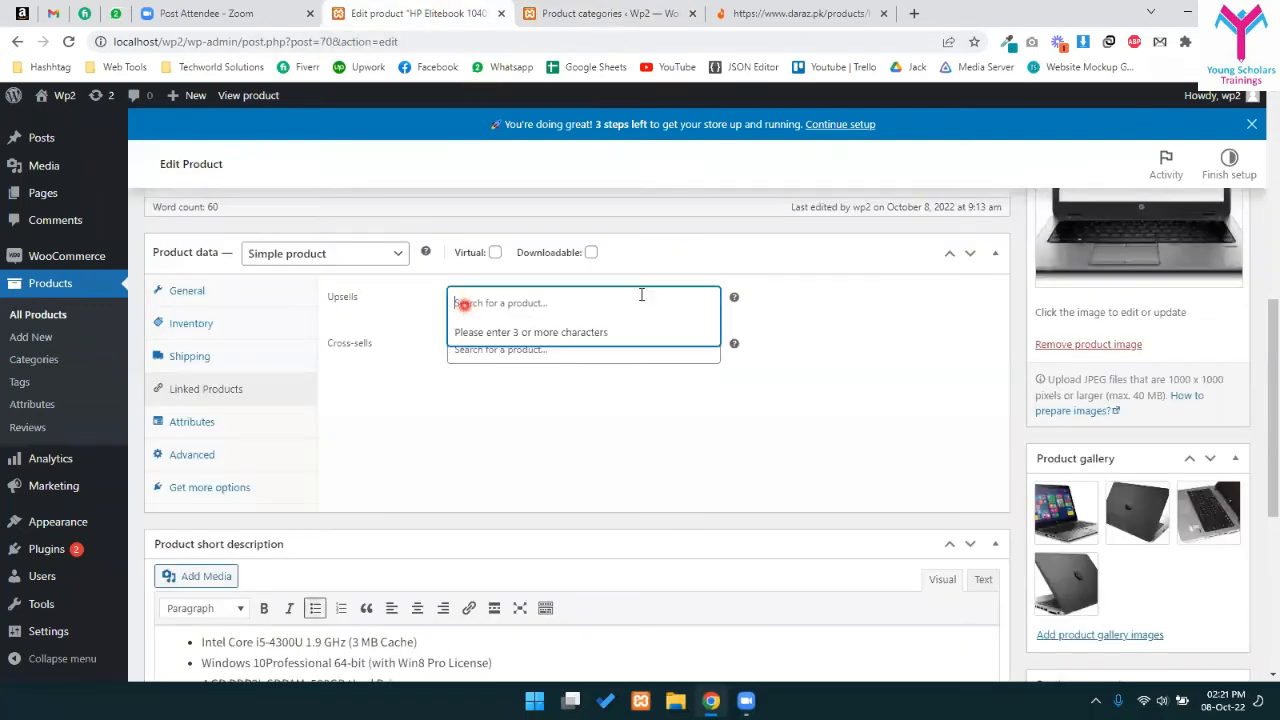
pyautogui.click(535, 424)
pyautogui.click(567, 352)
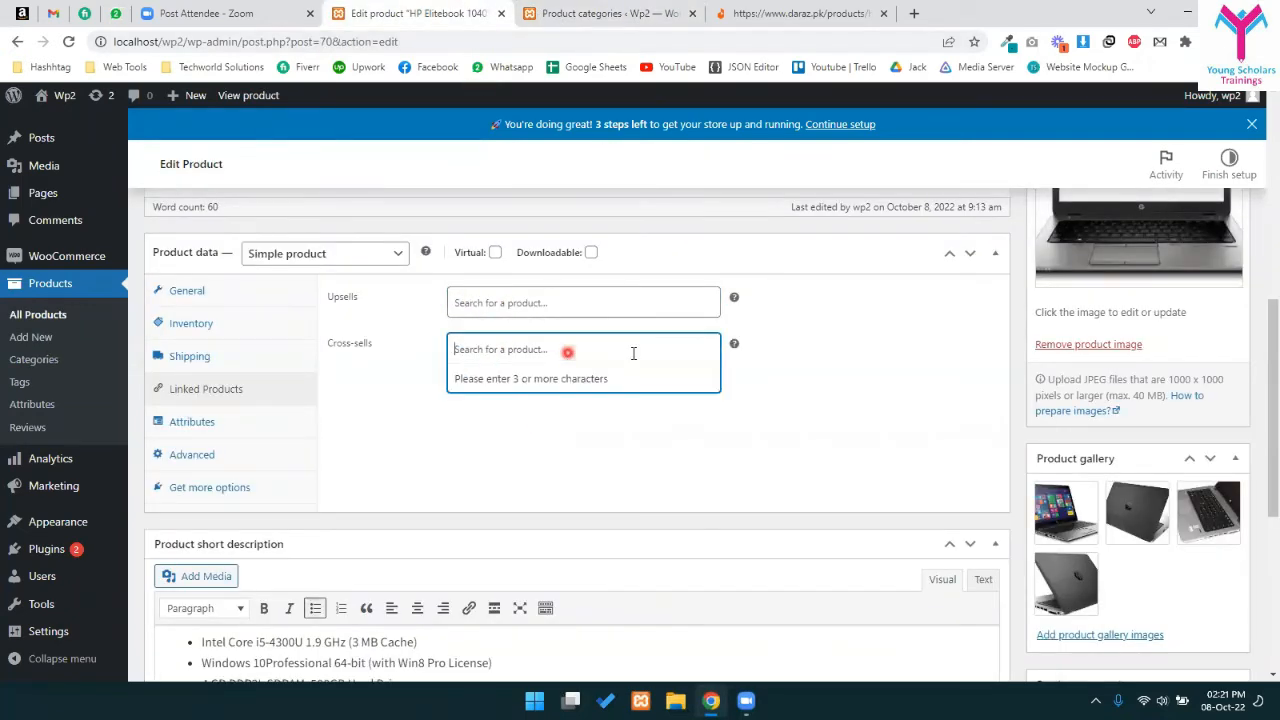
pyautogui.click(837, 383)
pyautogui.moveTo(734, 345)
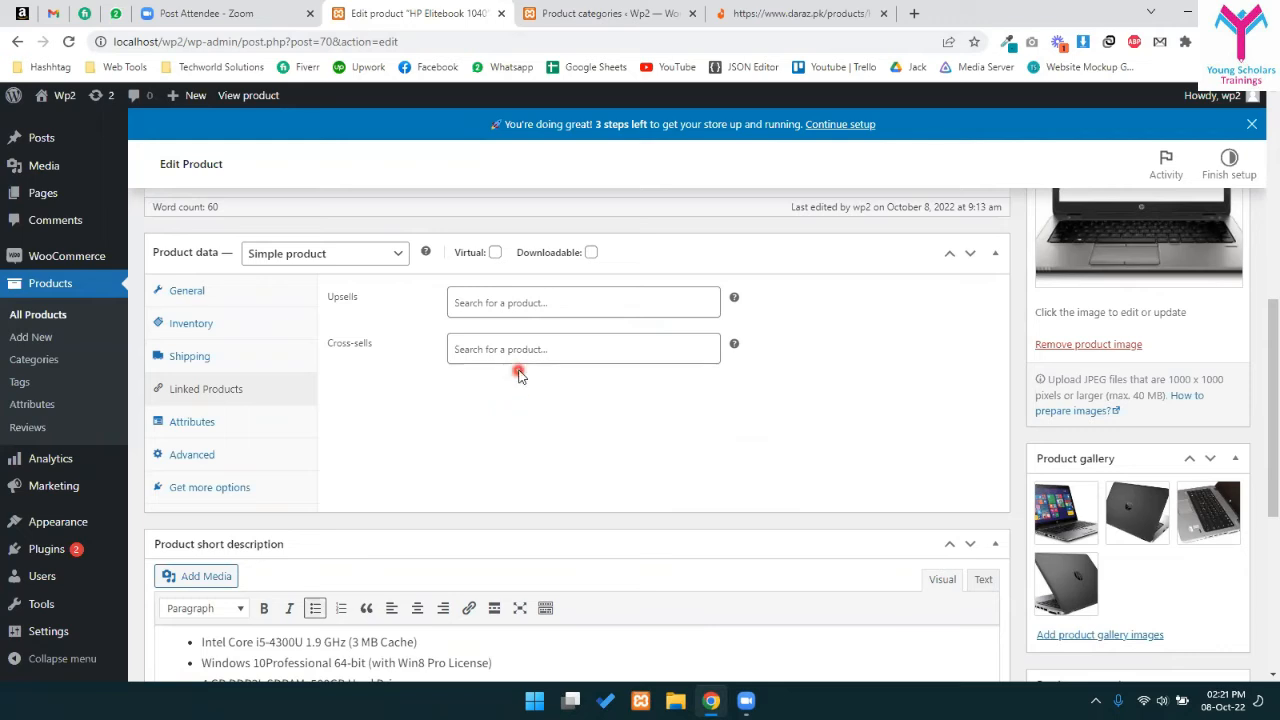
pyautogui.click(486, 346)
pyautogui.click(726, 271)
pyautogui.moveTo(735, 298)
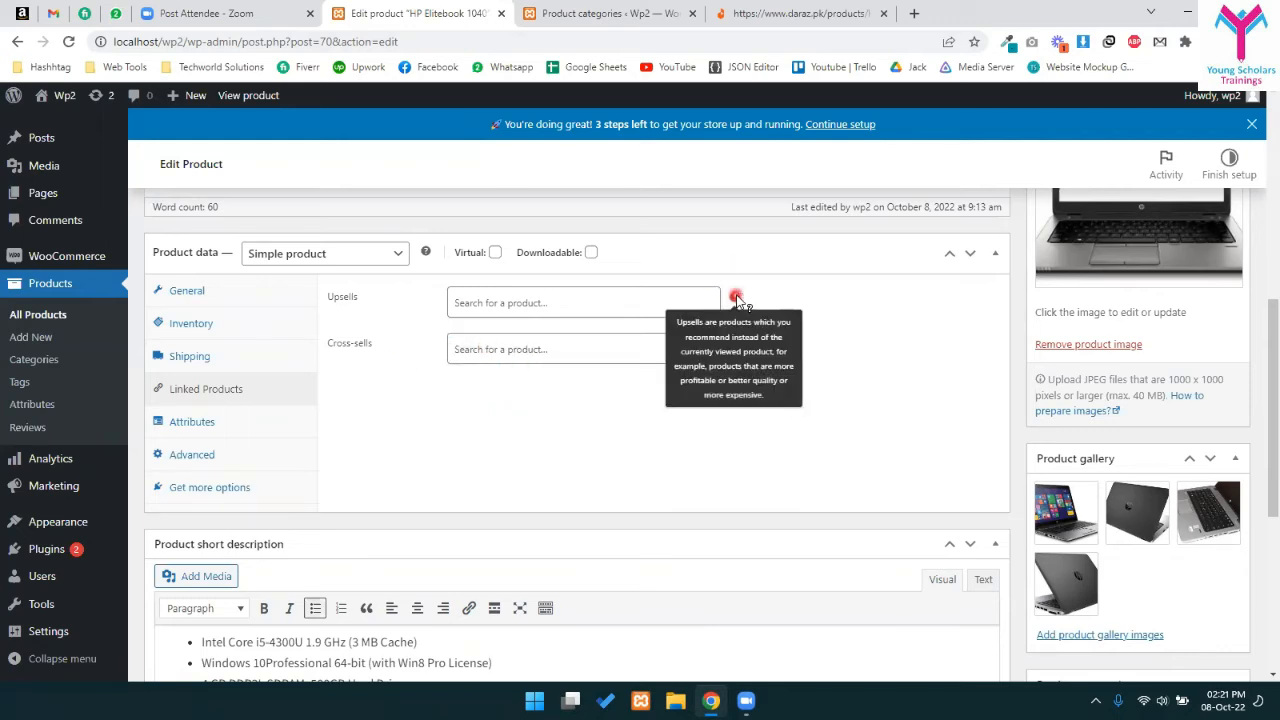
pyautogui.click(489, 301)
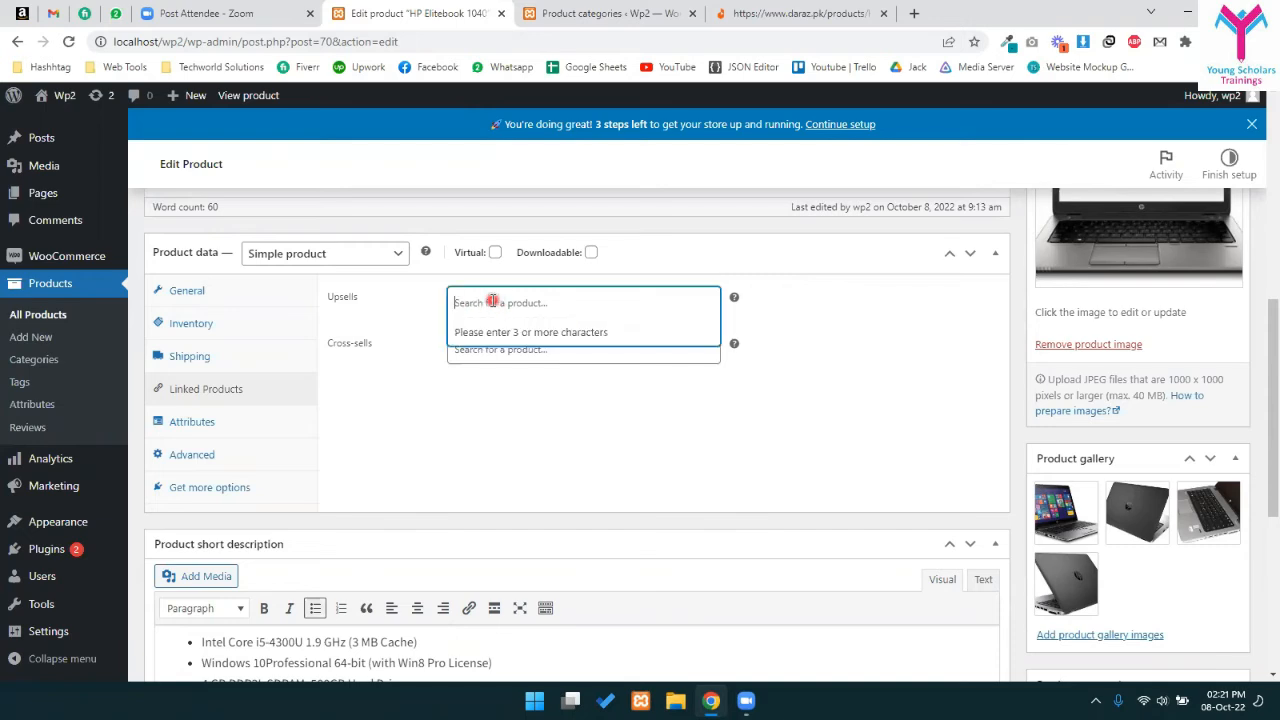
pyautogui.click(379, 419)
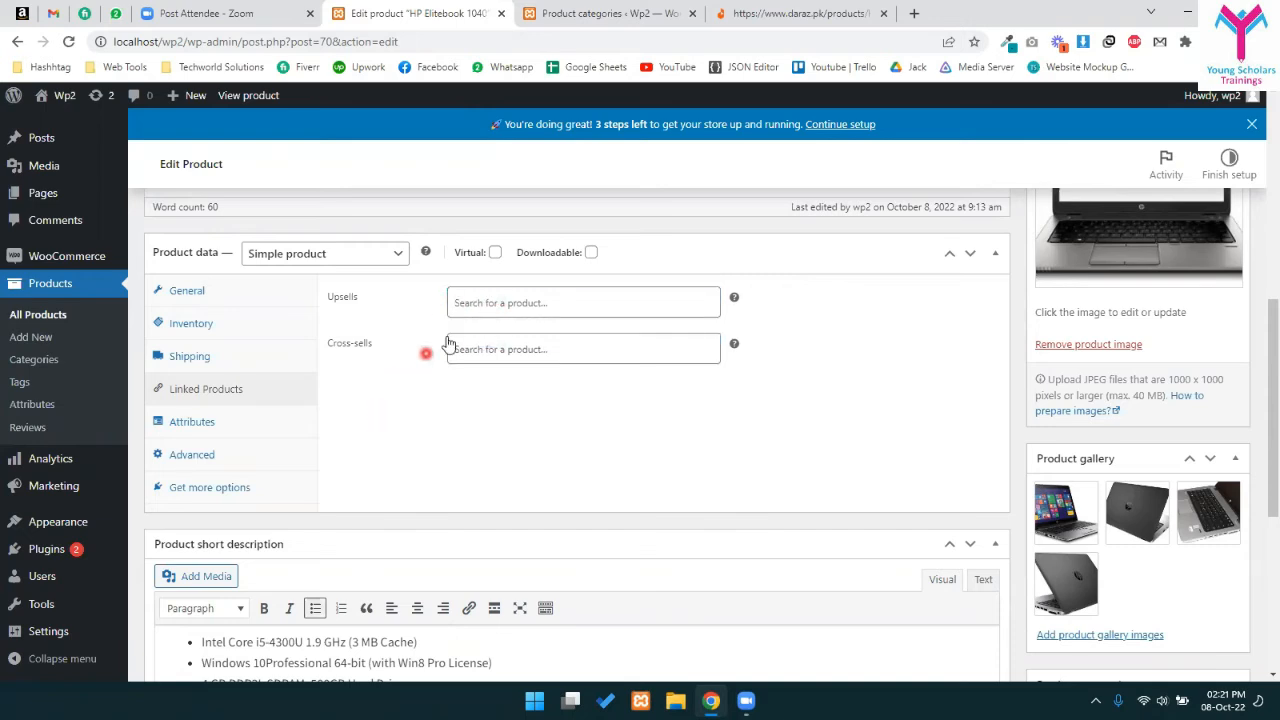
# - Review the Attributes and Advanced product data tabs, leaving menu order at 0
pyautogui.click(195, 421)
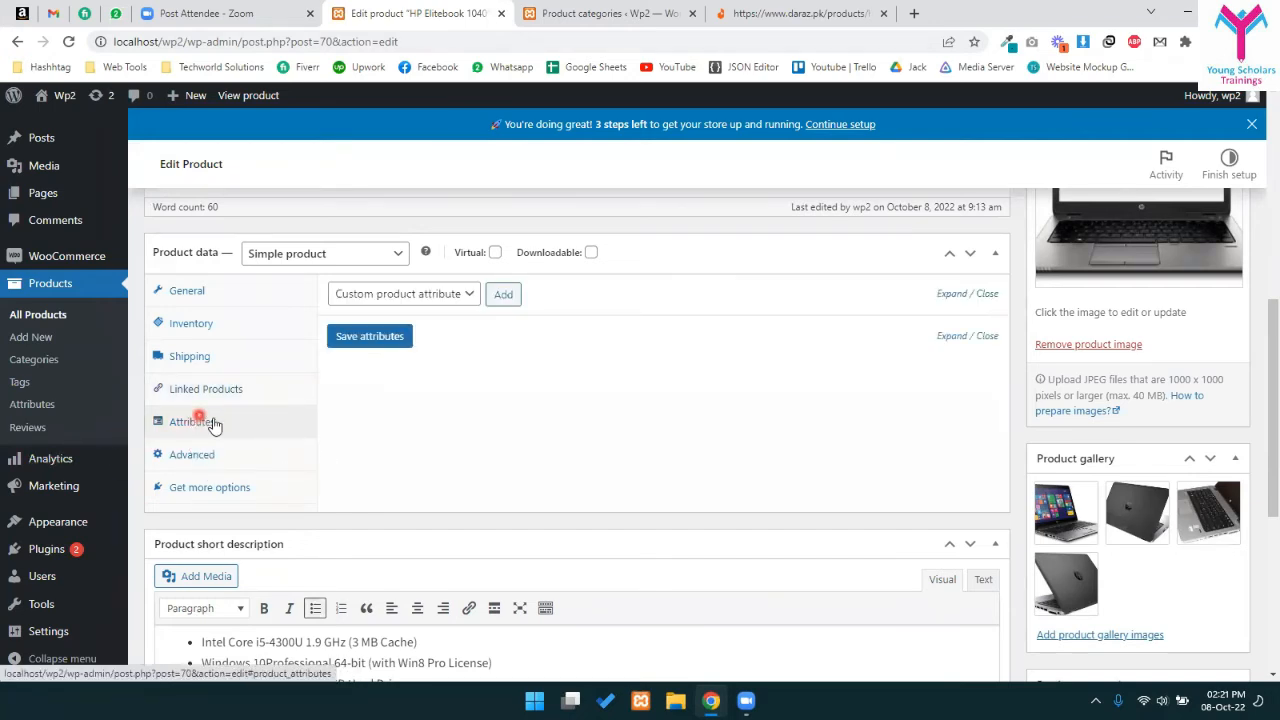
pyautogui.click(352, 253)
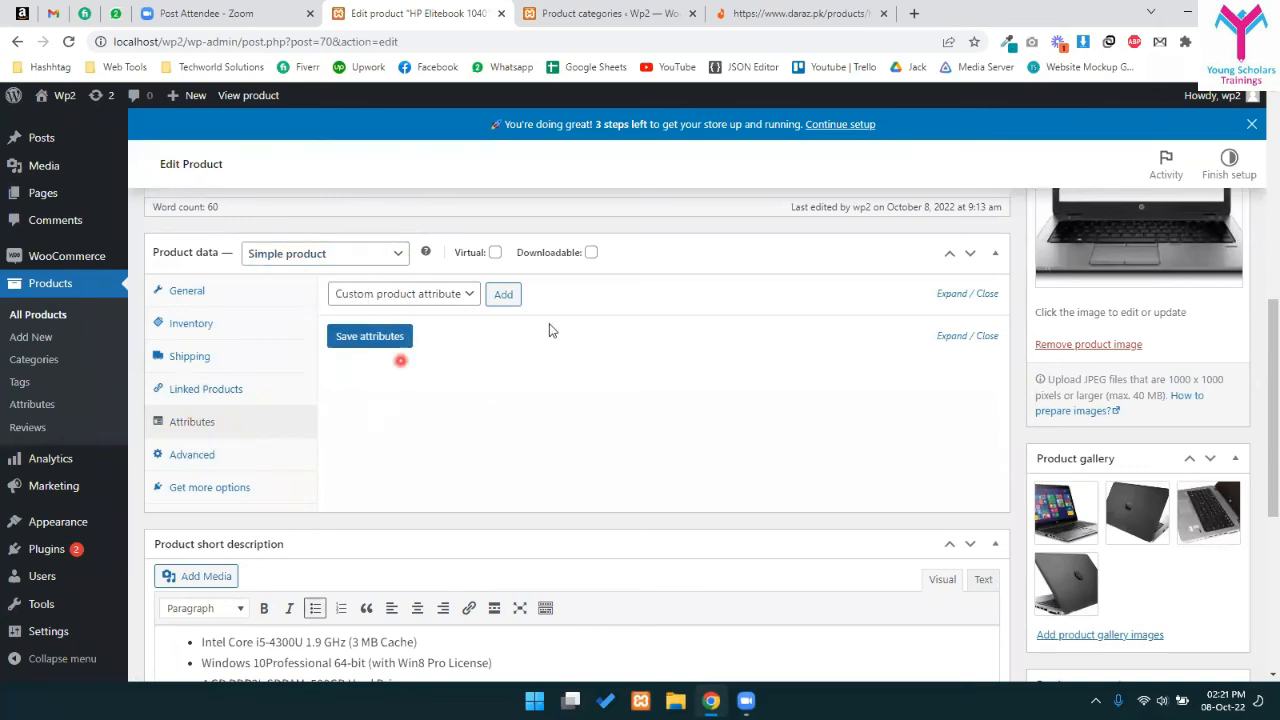
pyautogui.click(208, 456)
pyautogui.click(506, 300)
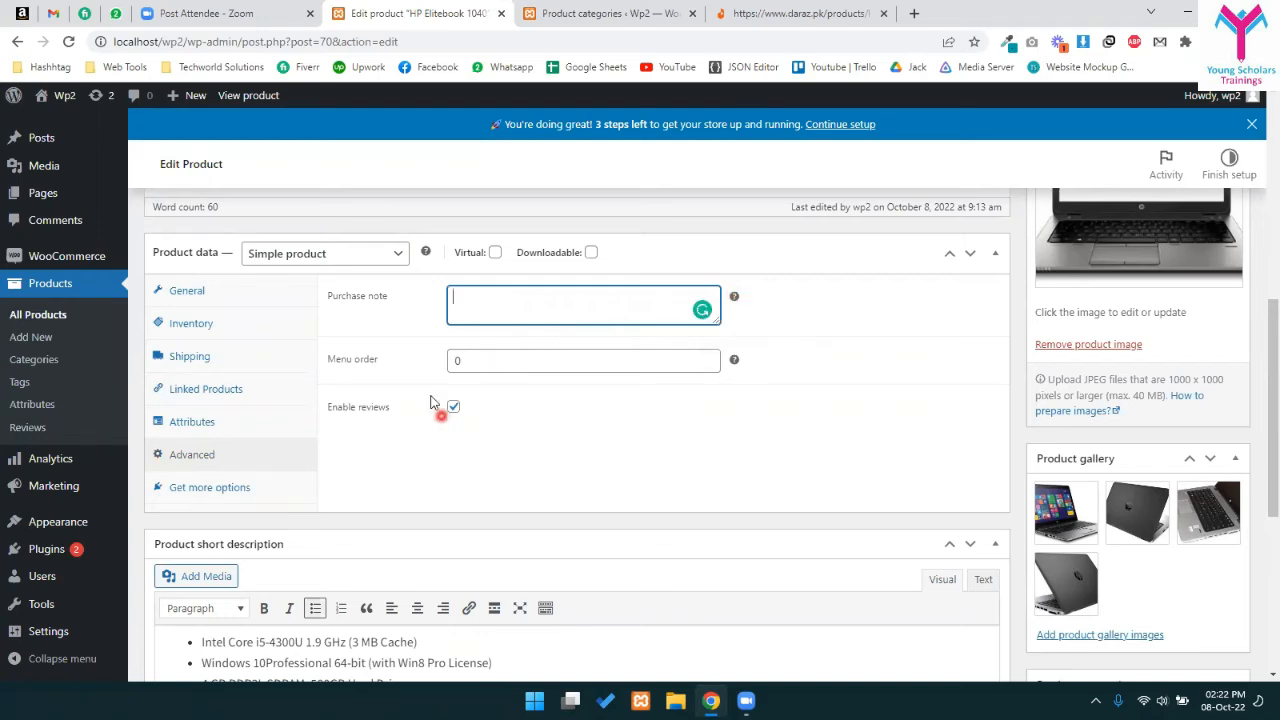
pyautogui.moveTo(489, 341); pyautogui.dragTo(470, 363)
pyautogui.click(471, 364)
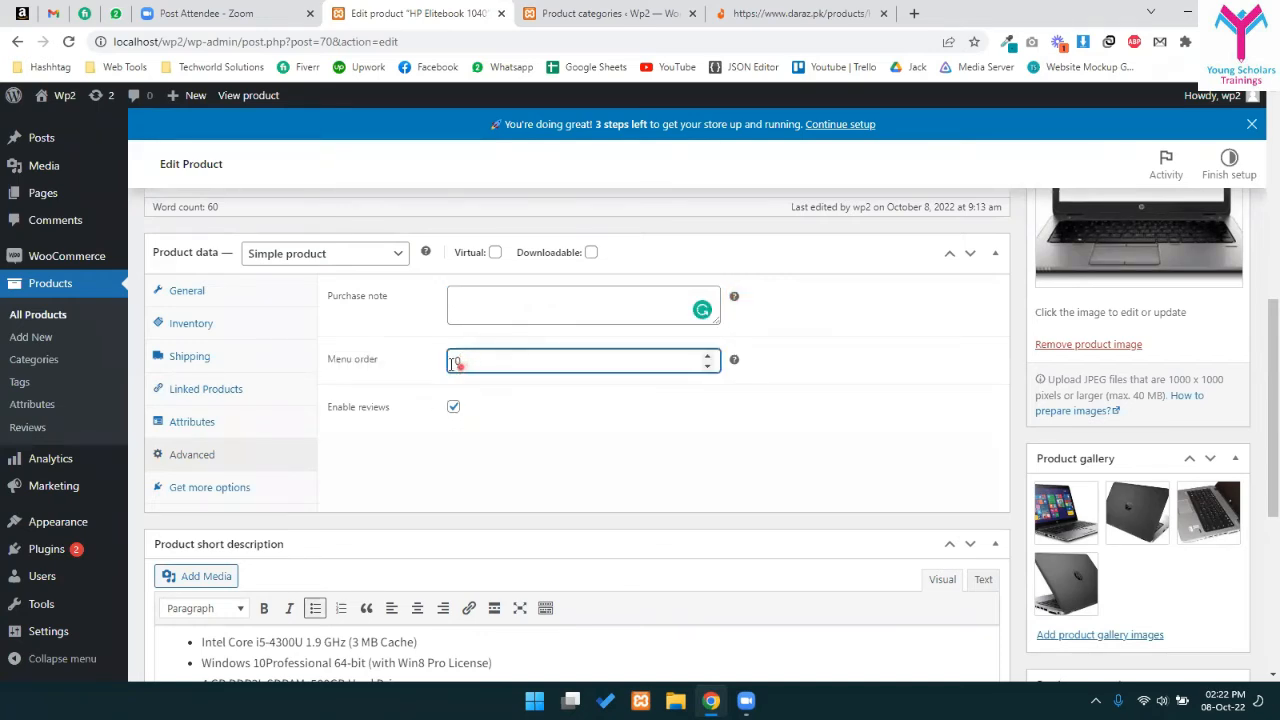
pyautogui.click(490, 394)
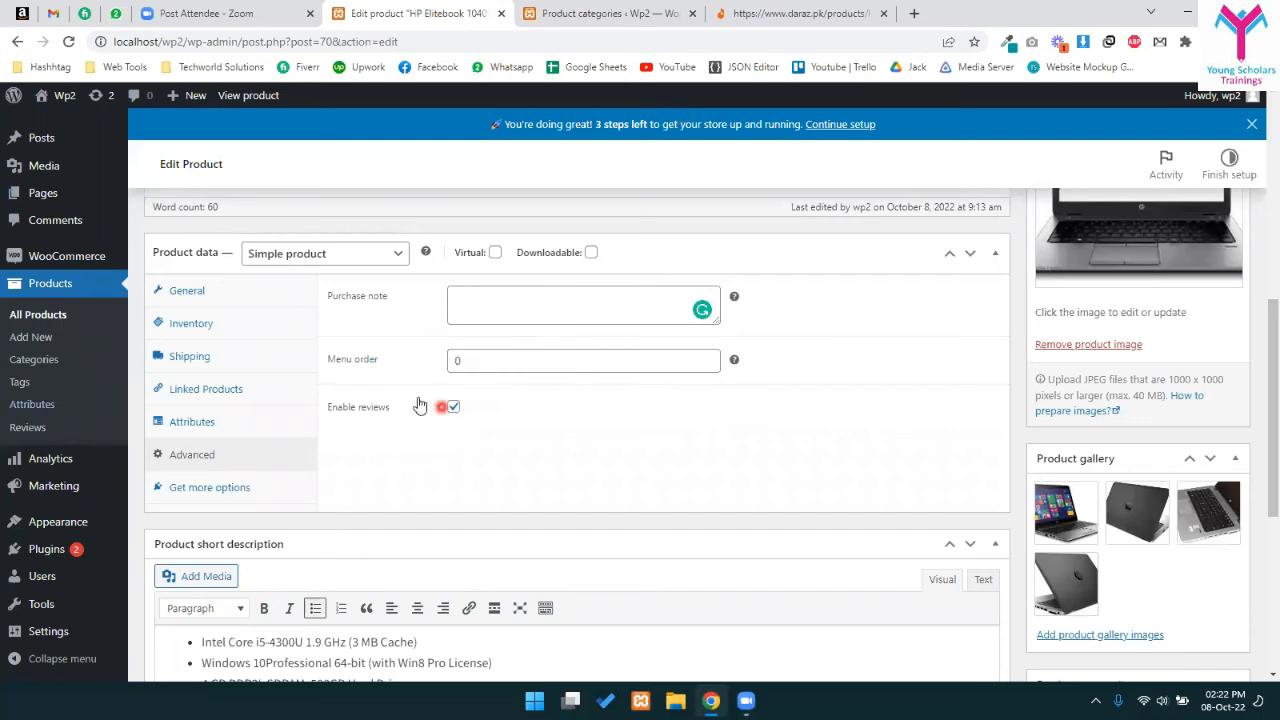
pyautogui.click(458, 360)
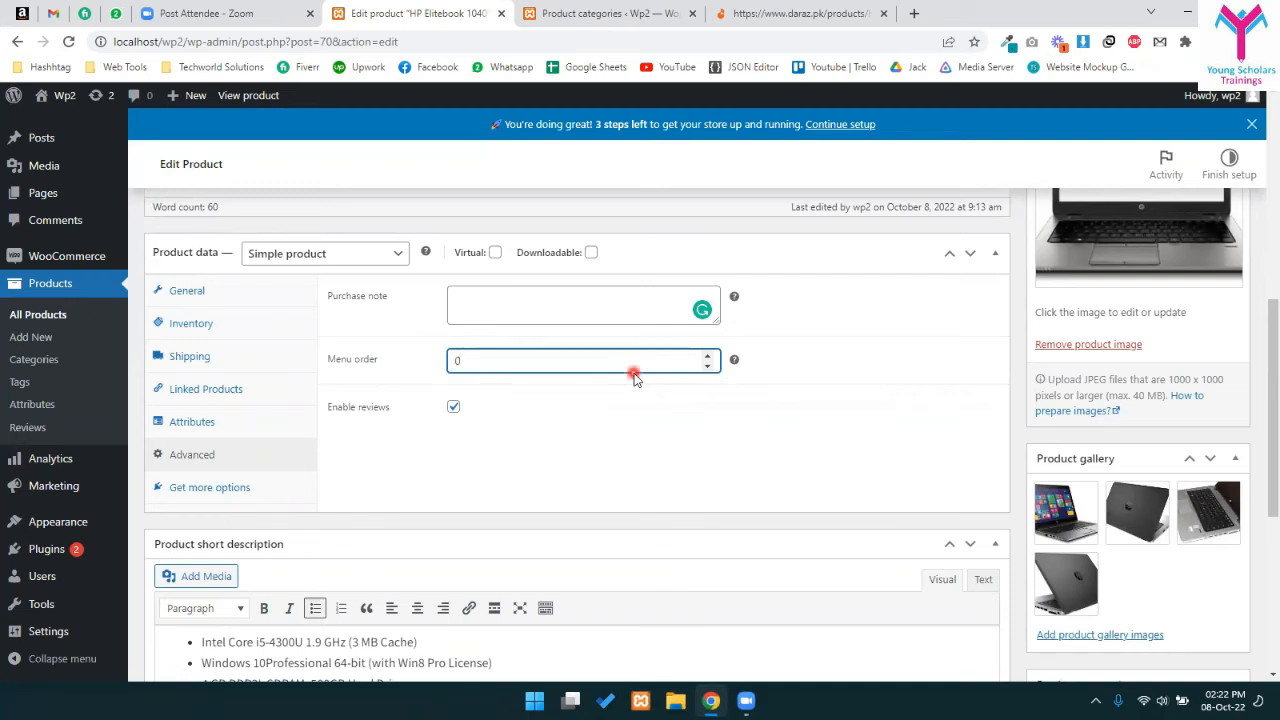
# - Keep product reviews enabled and update the HP Elitebook 1040
pyautogui.click(455, 408)
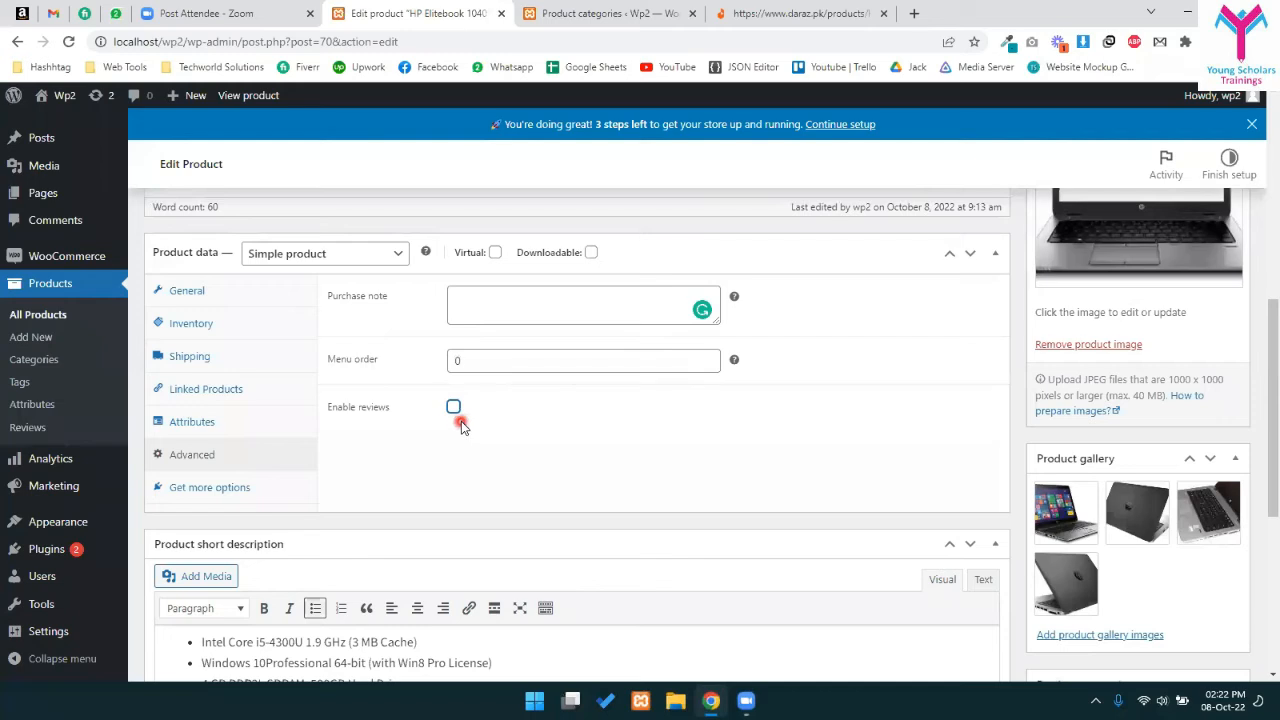
pyautogui.click(456, 409)
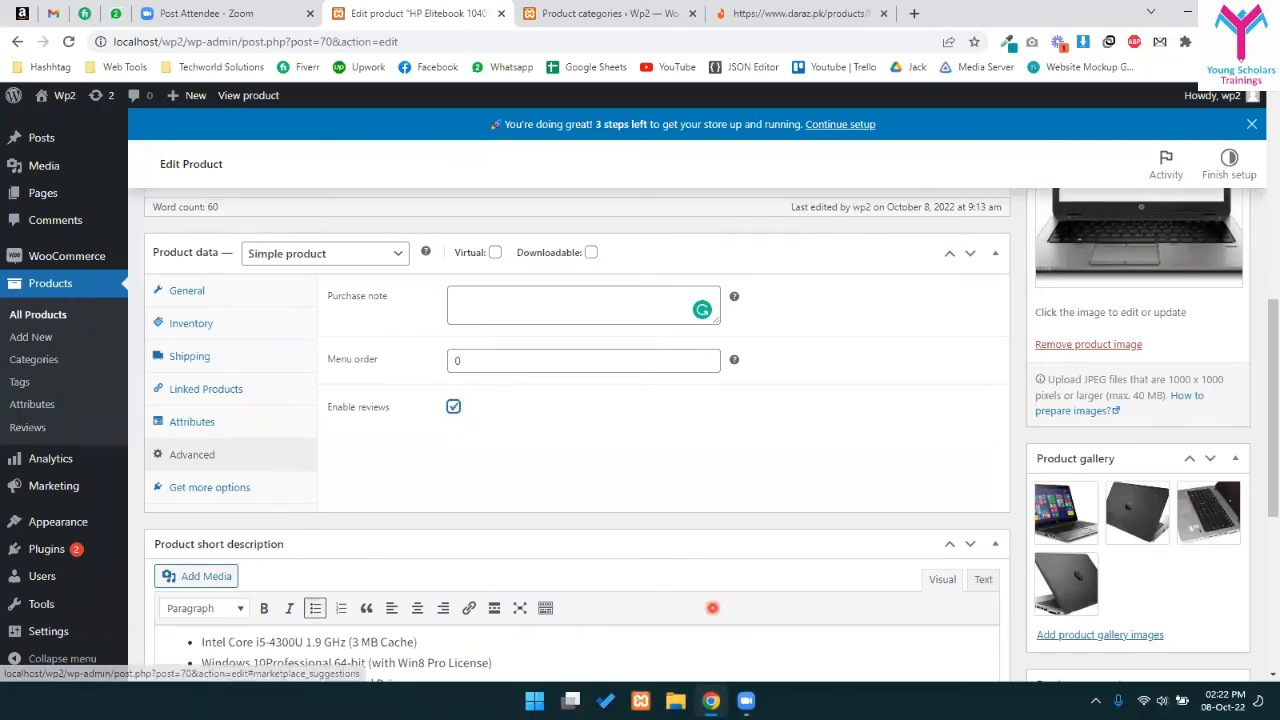
pyautogui.scroll(10, 1200, 565)
pyautogui.click(1213, 565)
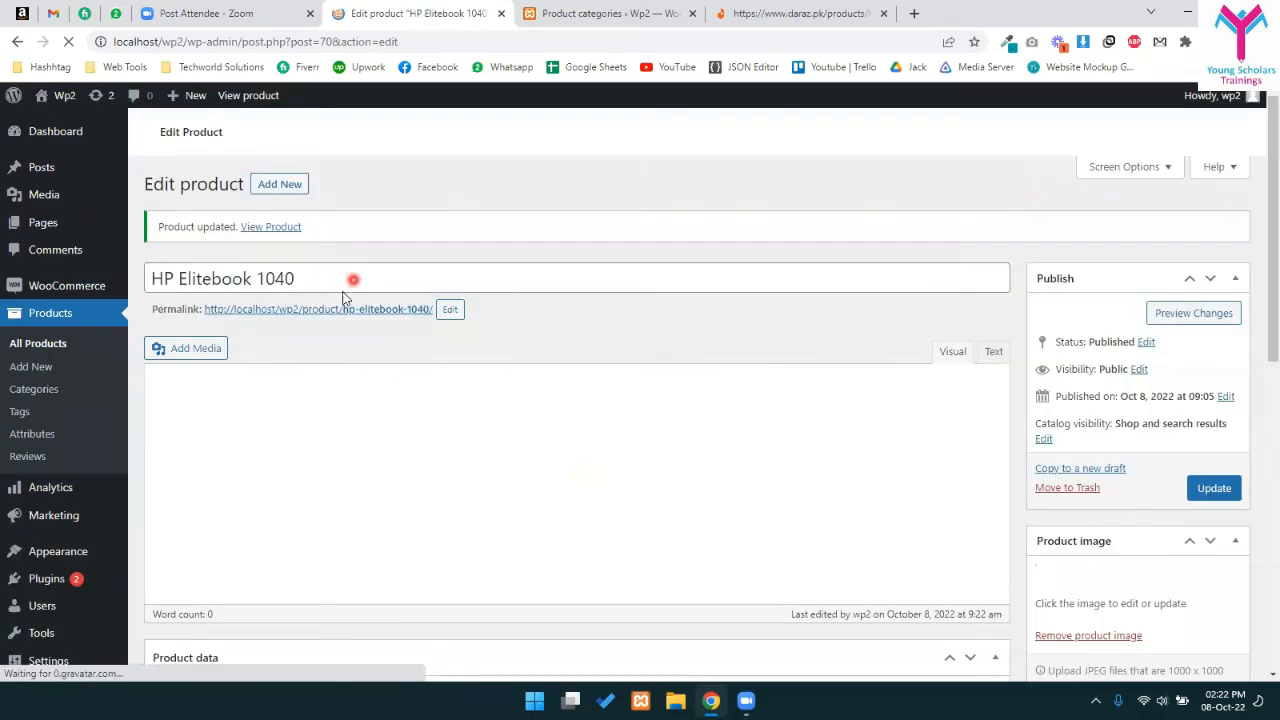
# - View the product's storefront page from its permalink and close the Product categories tab
pyautogui.click(340, 313)
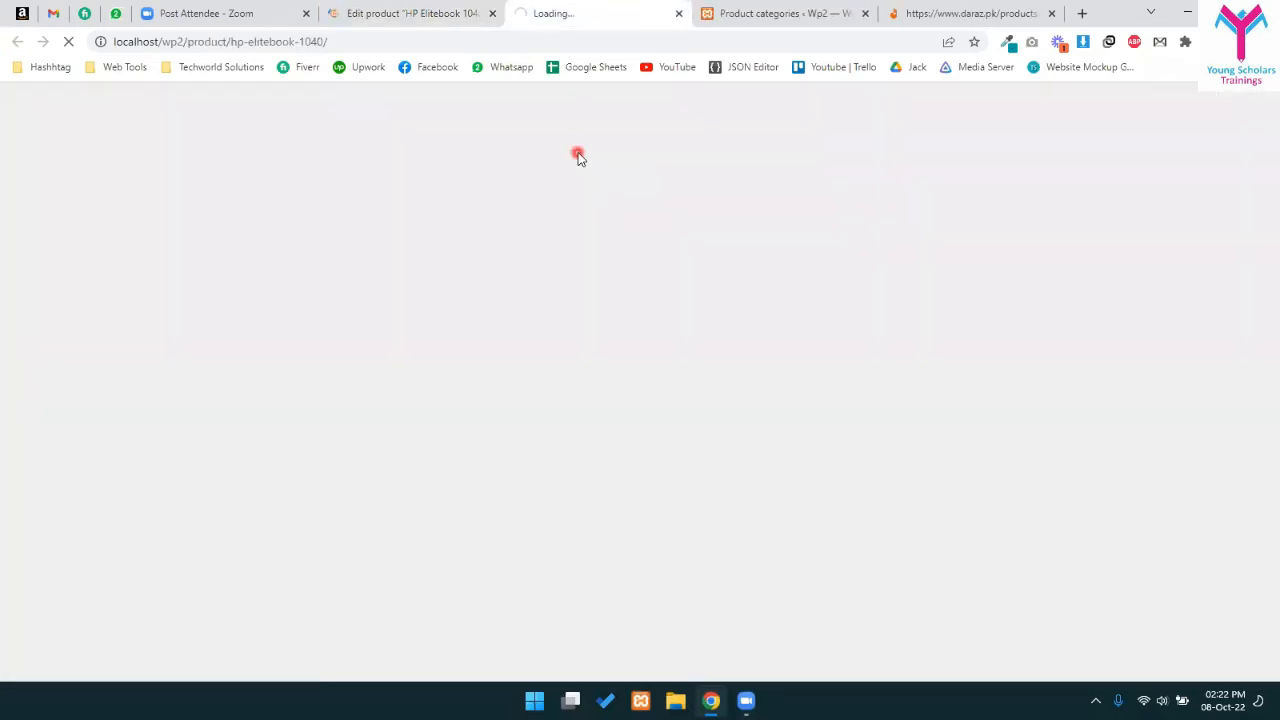
pyautogui.click(865, 14)
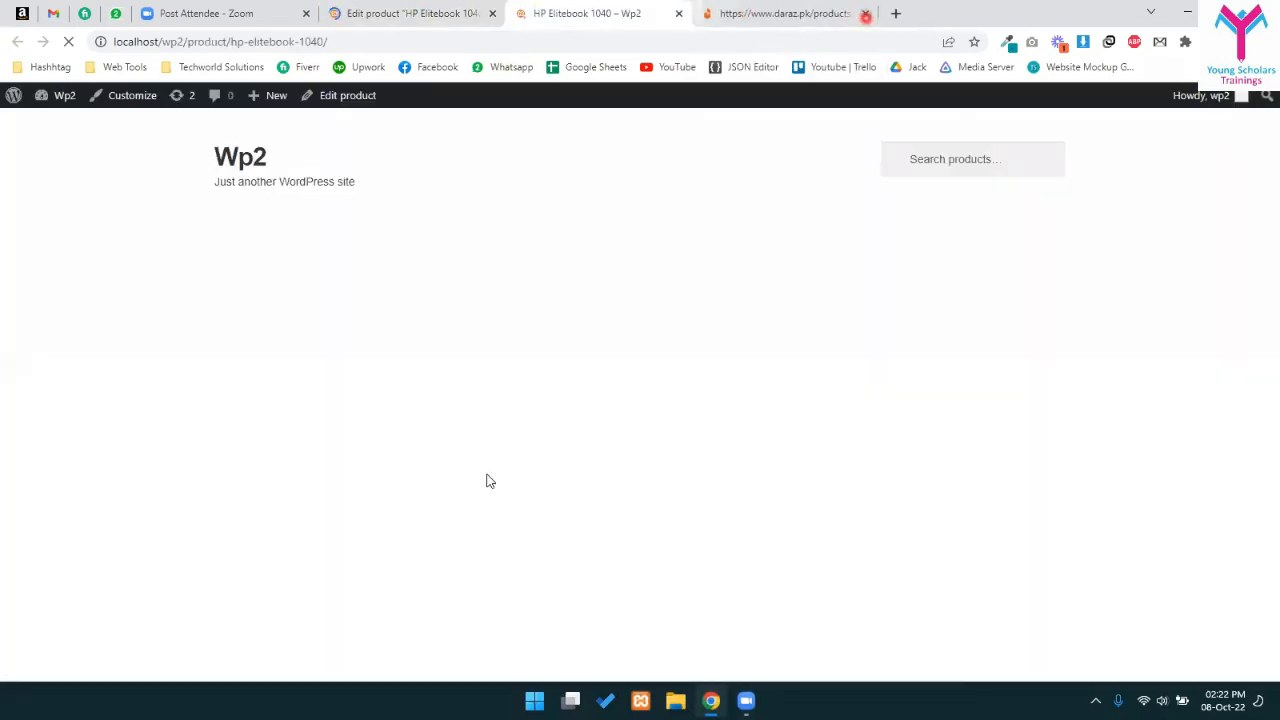
pyautogui.scroll(-2, 976, 358)
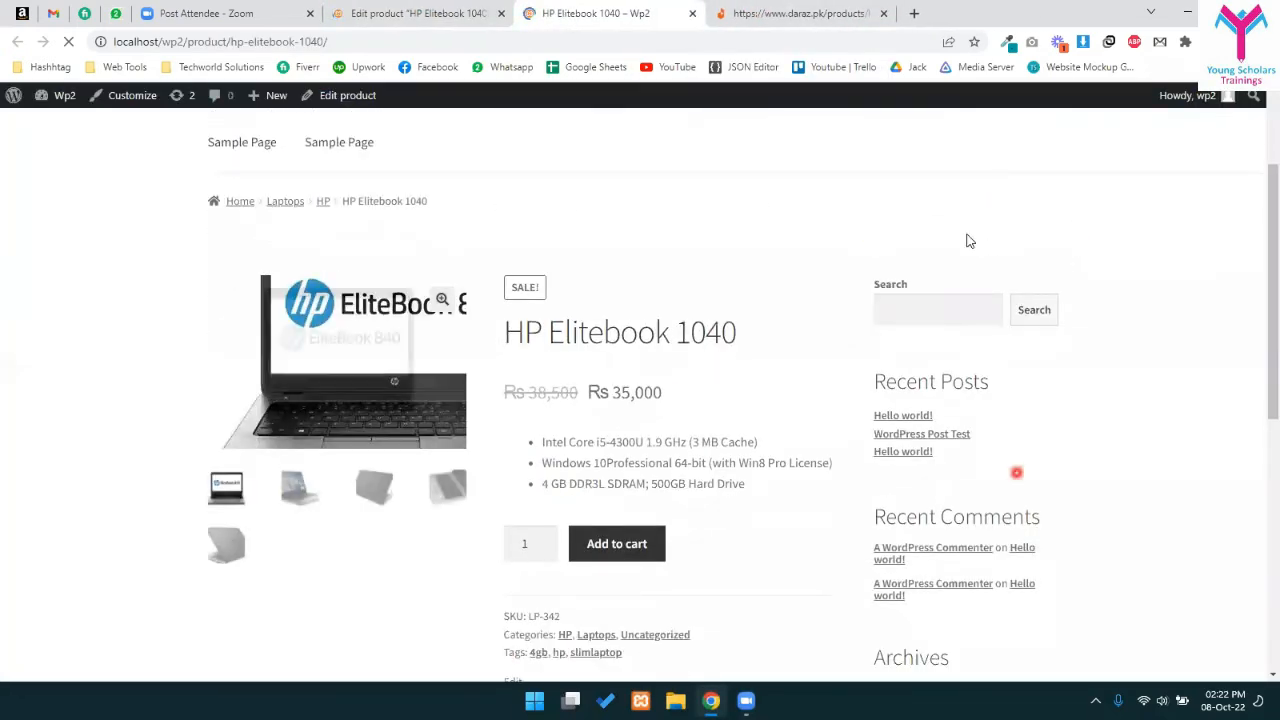
pyautogui.scroll(2, 770, 470)
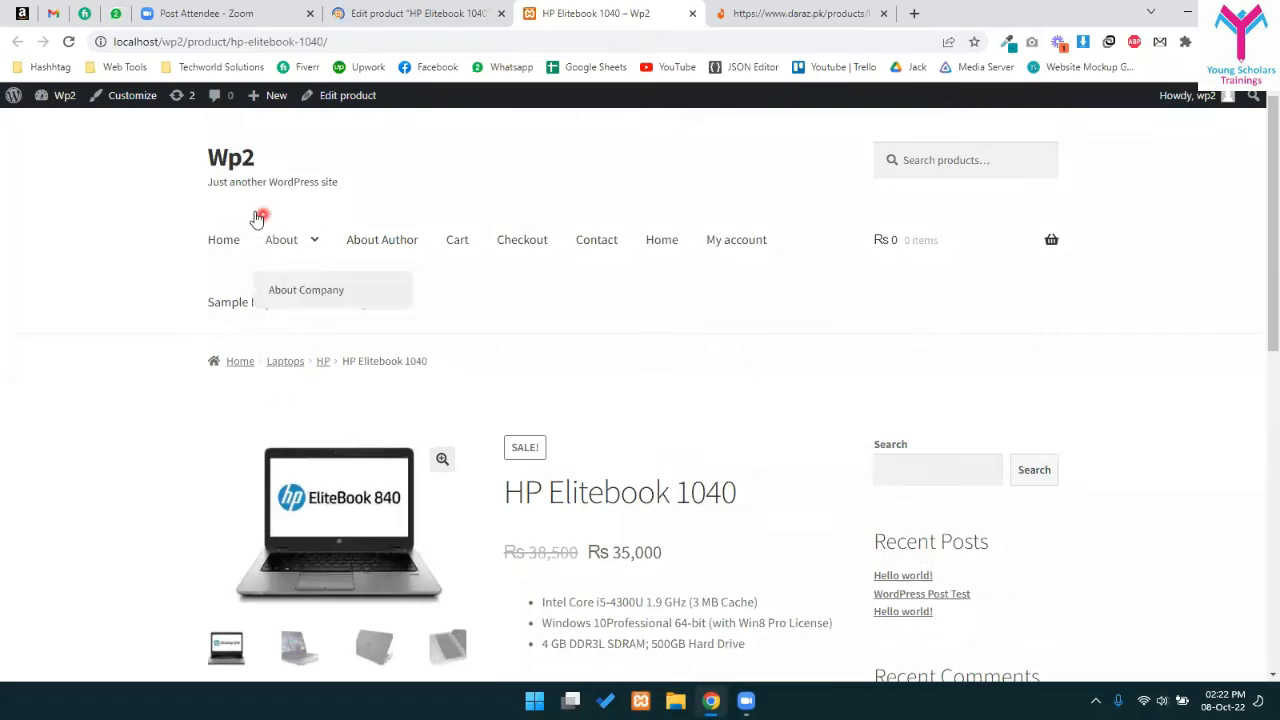
# - Browse the store's home page and add the laptop to the cart
pyautogui.click(220, 239)
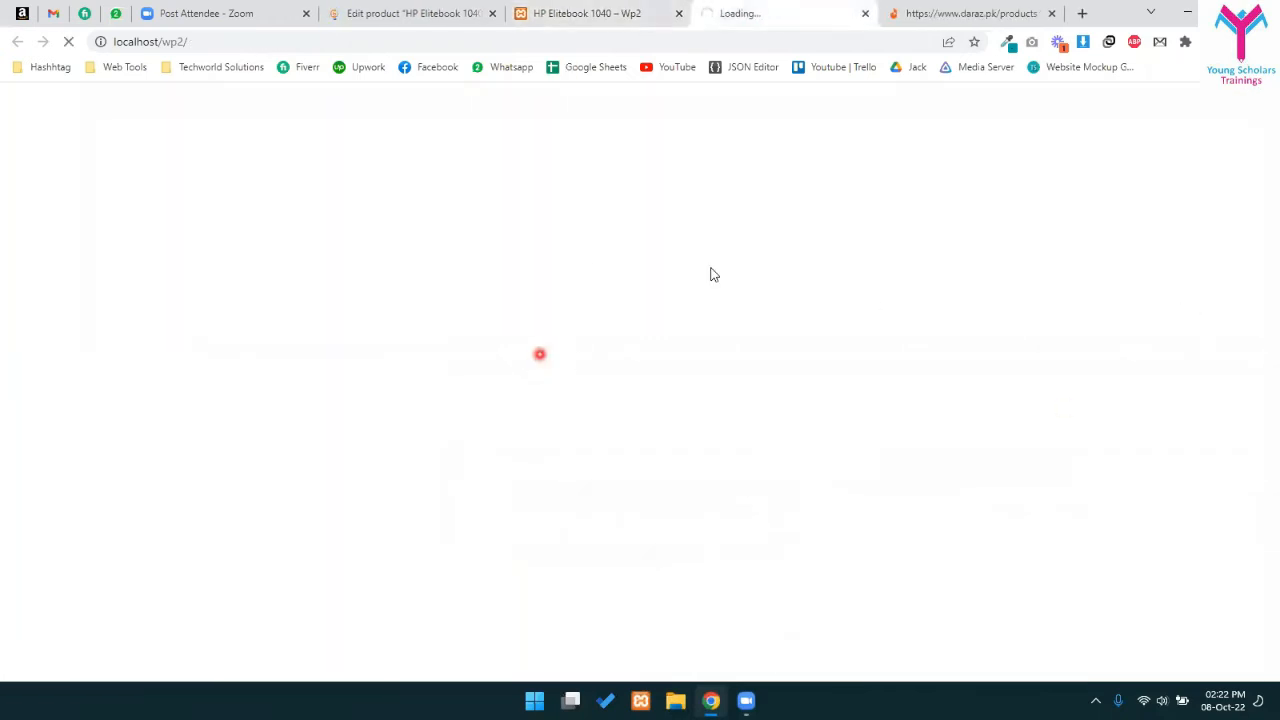
pyautogui.scroll(-2, 480, 400)
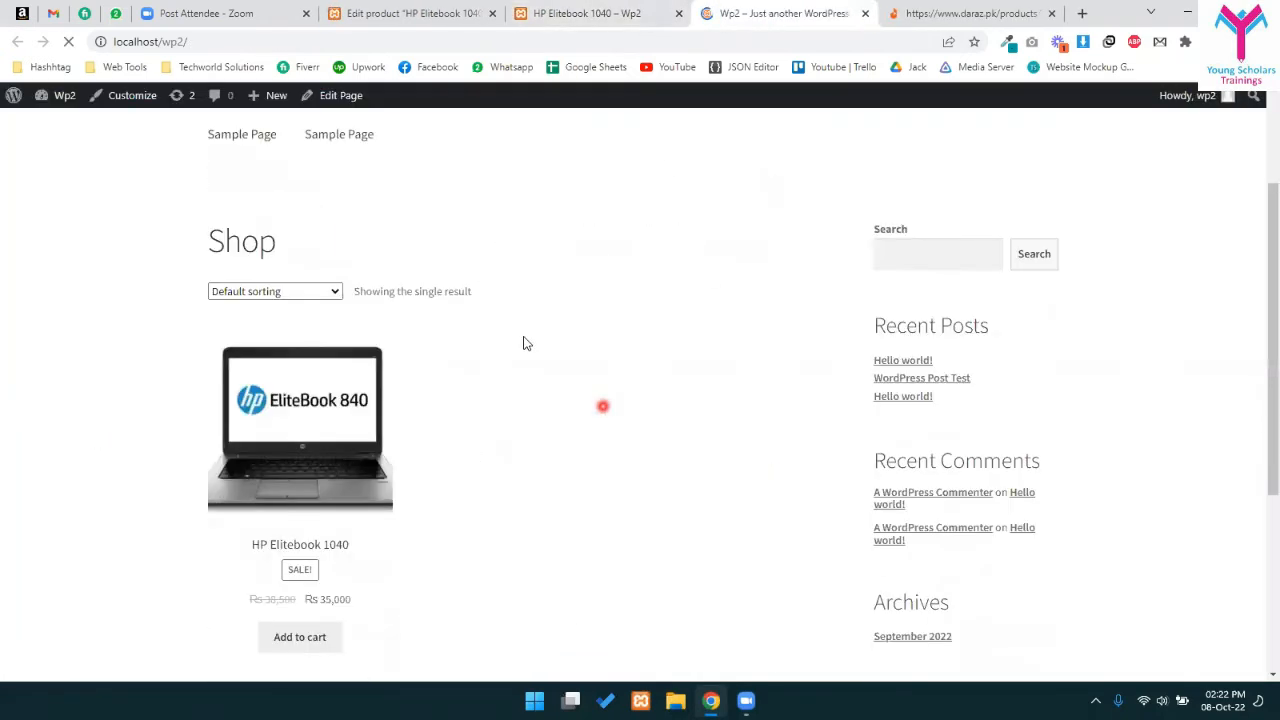
pyautogui.scroll(-1, 957, 357)
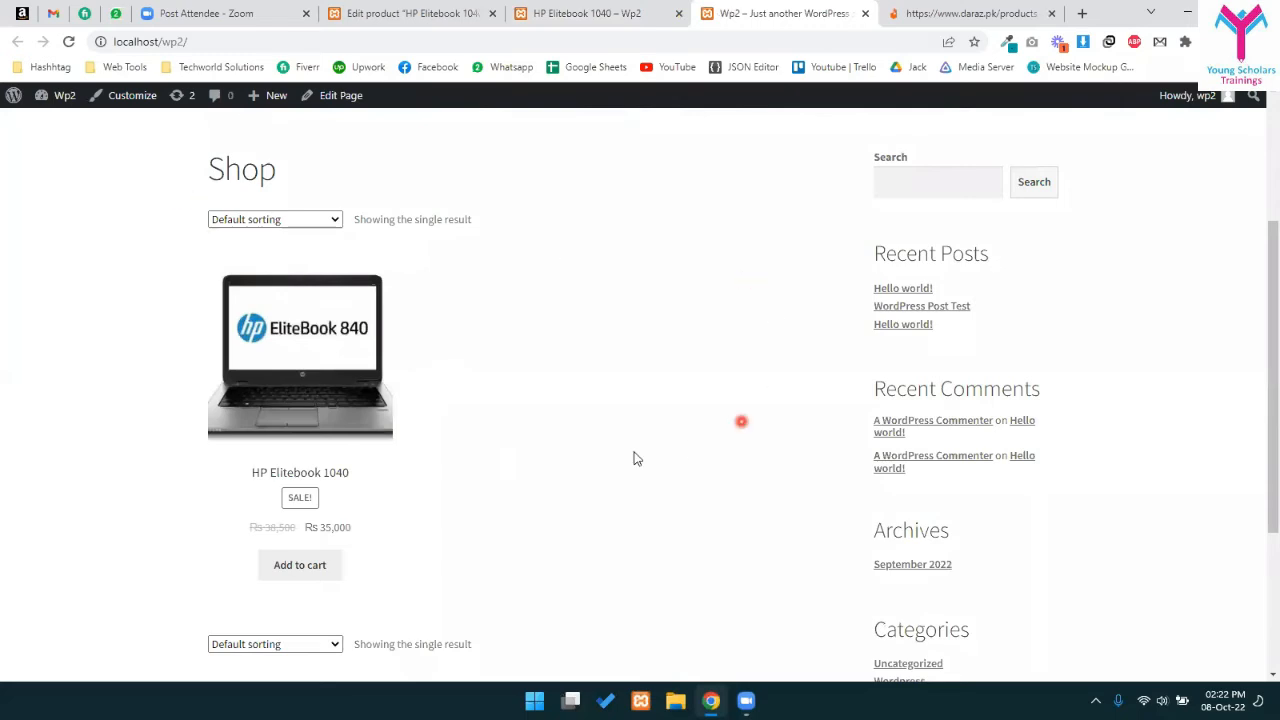
pyautogui.scroll(-3, 570, 460)
pyautogui.scroll(2, 644, 392)
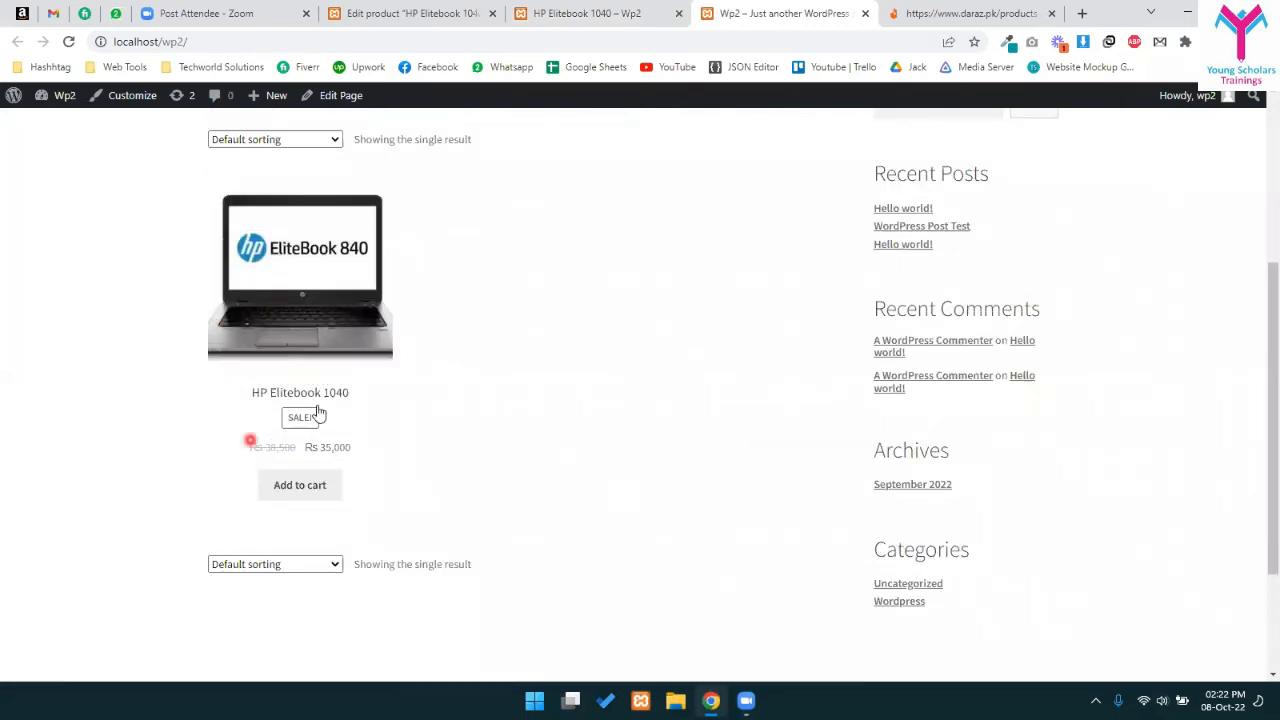
pyautogui.moveTo(291, 420); pyautogui.dragTo(306, 419)
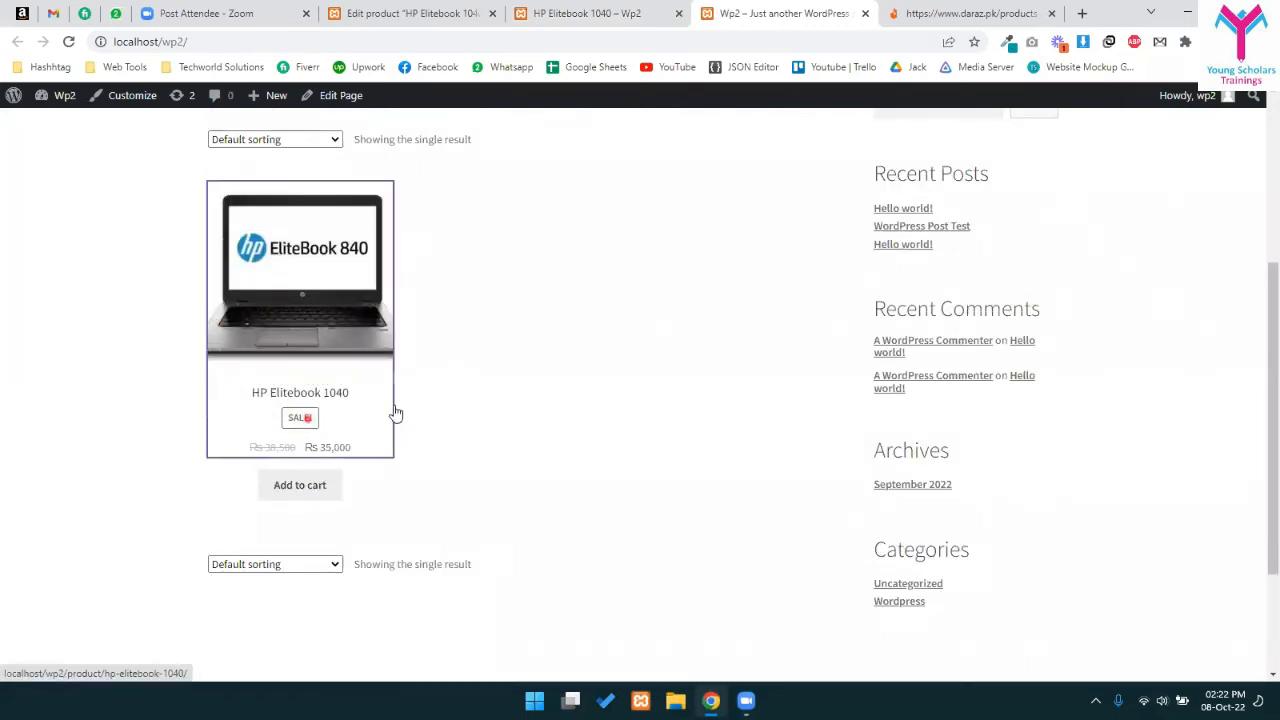
pyautogui.click(445, 581)
pyautogui.click(547, 453)
pyautogui.click(316, 481)
# - Reorder the editor tab after the product page and return to the storefront product page
pyautogui.click(570, 13)
pyautogui.click(470, 13)
pyautogui.moveTo(470, 13); pyautogui.dragTo(657, 6)
pyautogui.click(790, 17)
pyautogui.click(459, 6)
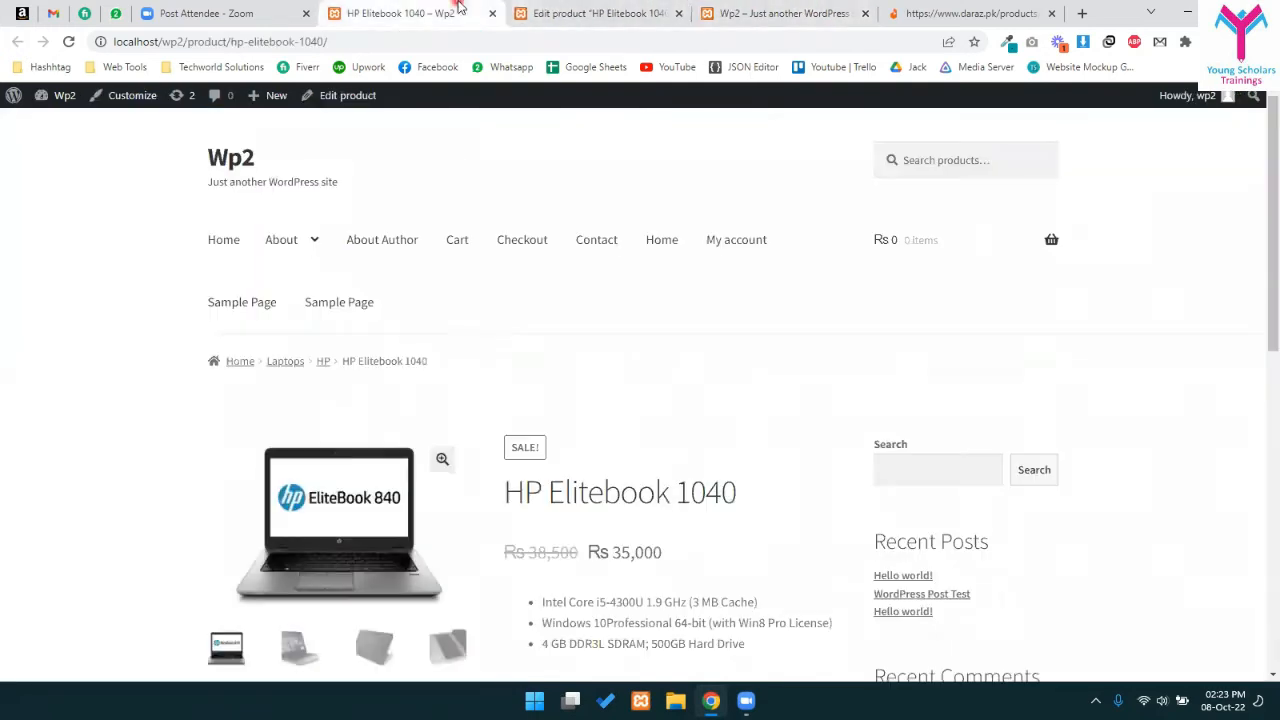
# - Review the sale badge, title, old and new prices, spec bullets and Description bullets
pyautogui.scroll(-3, 477, 363)
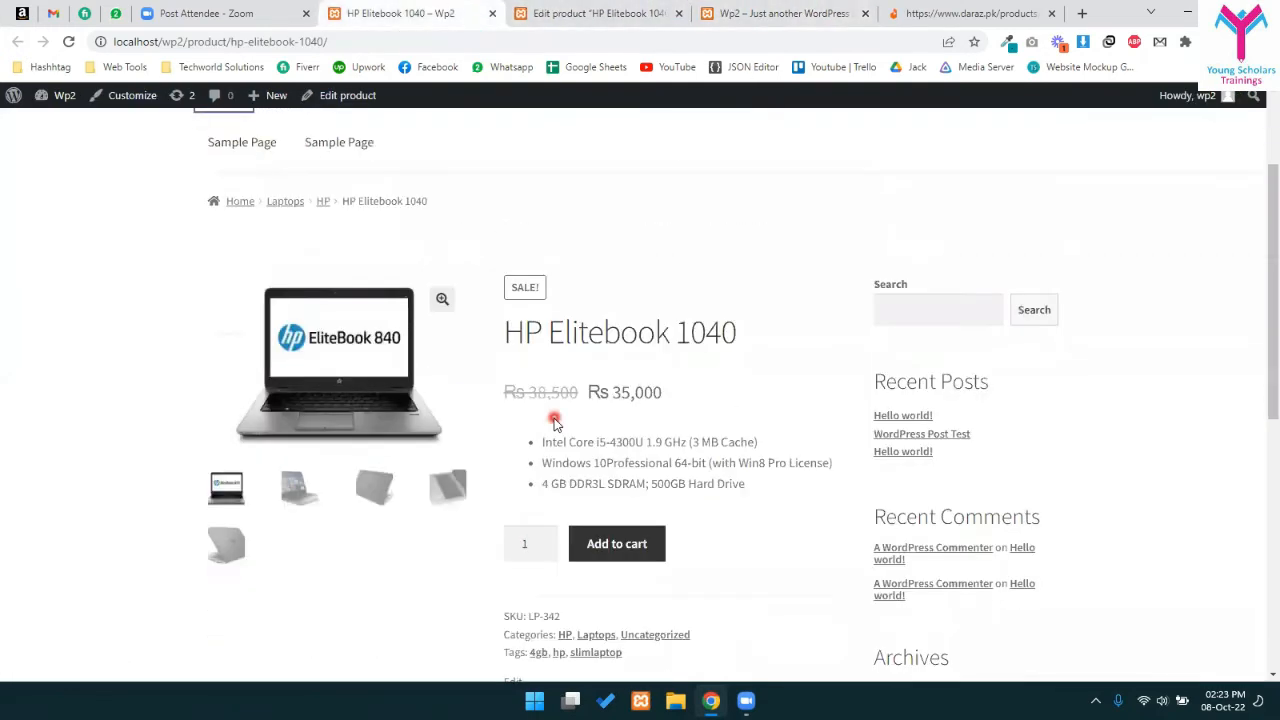
pyautogui.moveTo(536, 288); pyautogui.dragTo(682, 292)
pyautogui.moveTo(548, 323); pyautogui.dragTo(720, 318)
pyautogui.click(538, 407)
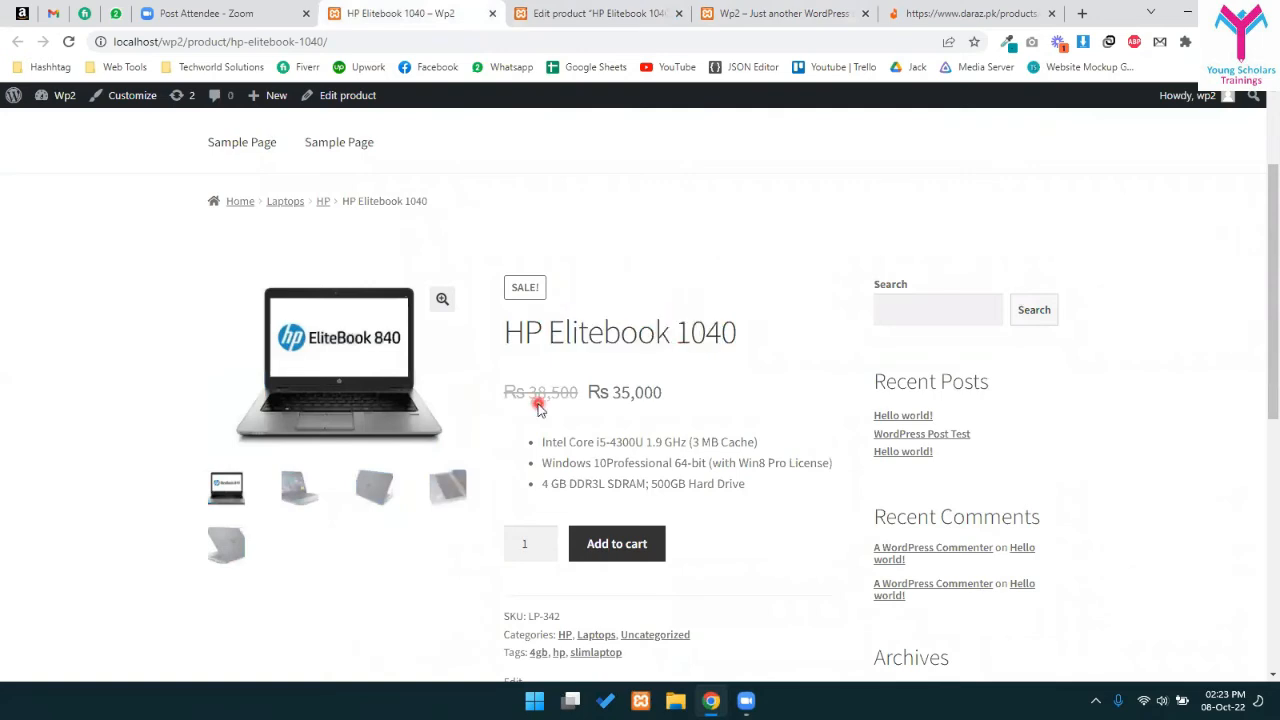
pyautogui.moveTo(506, 399); pyautogui.dragTo(675, 397)
pyautogui.click(538, 393)
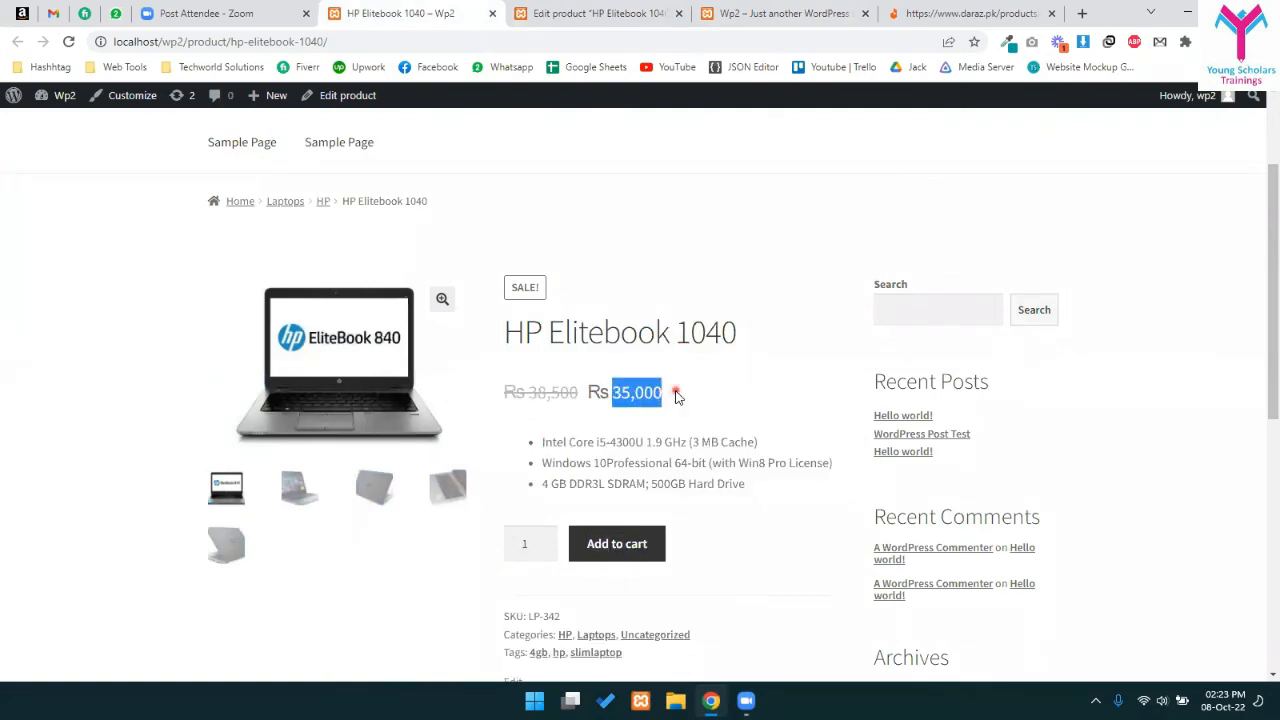
pyautogui.moveTo(546, 432); pyautogui.dragTo(778, 489)
pyautogui.scroll(-5, 778, 489)
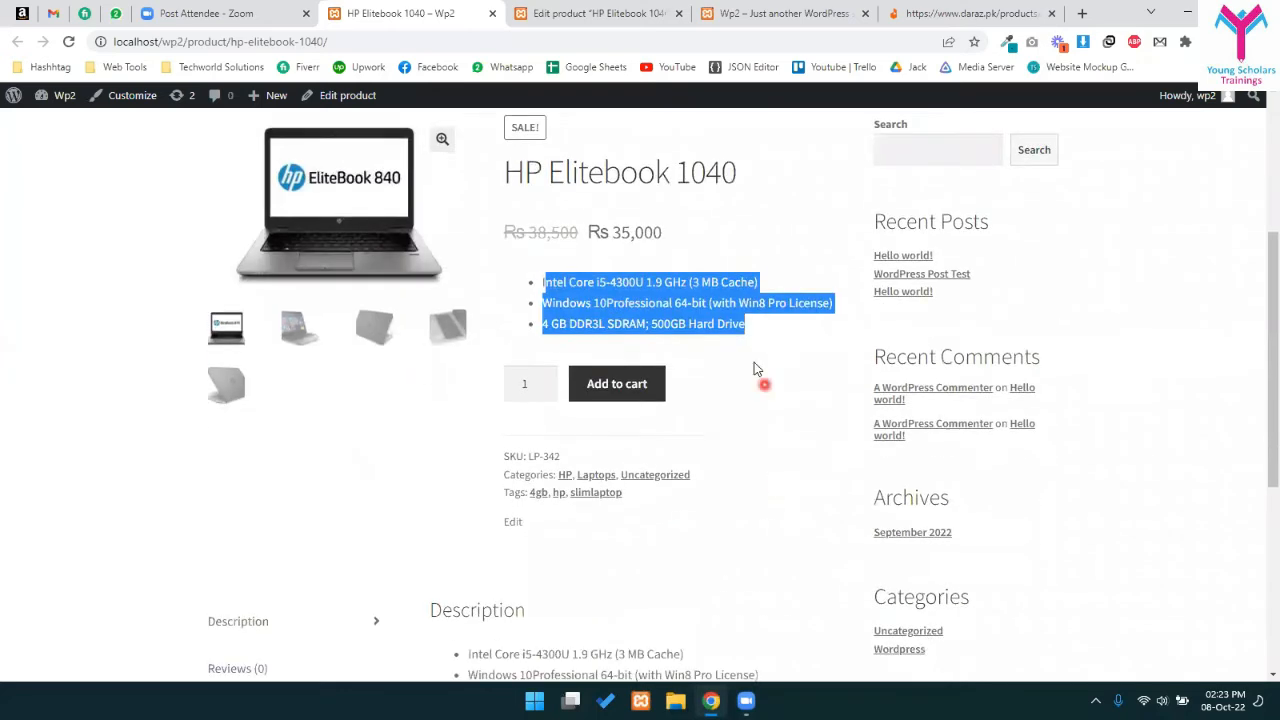
pyautogui.moveTo(517, 262); pyautogui.dragTo(902, 400)
pyautogui.scroll(1, 684, 408)
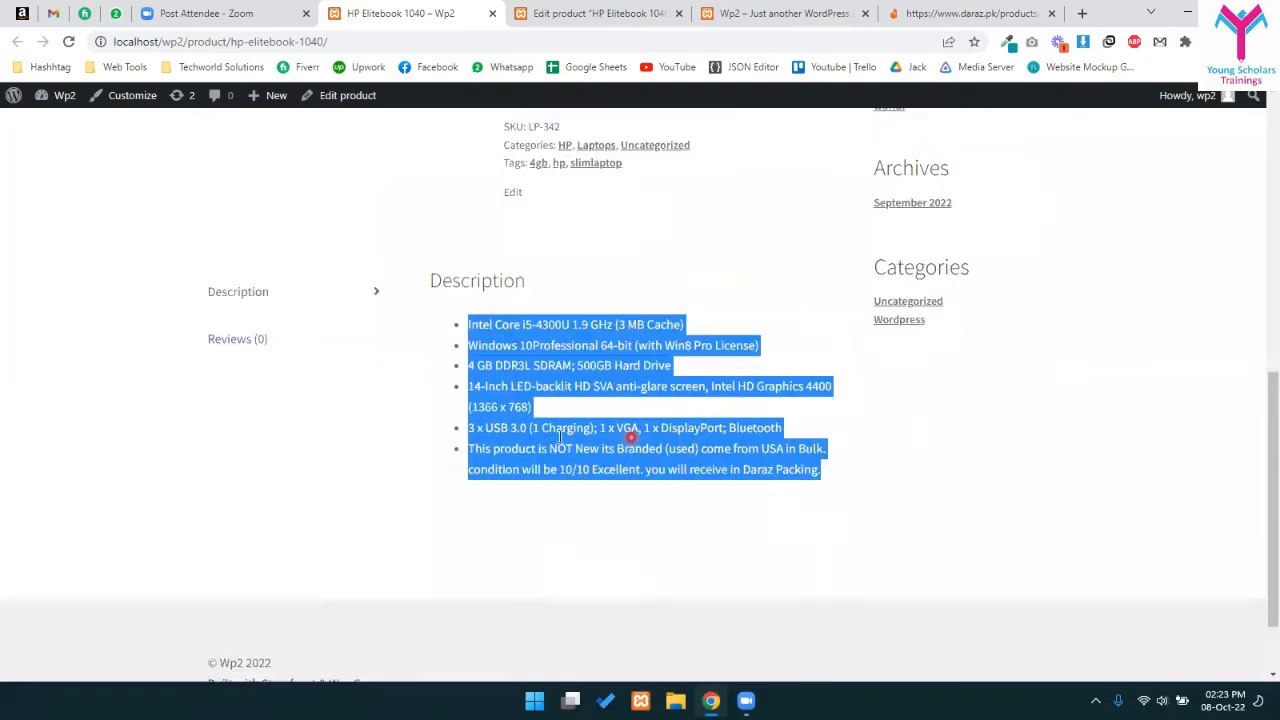
pyautogui.click(610, 430)
pyautogui.moveTo(472, 311); pyautogui.dragTo(866, 477)
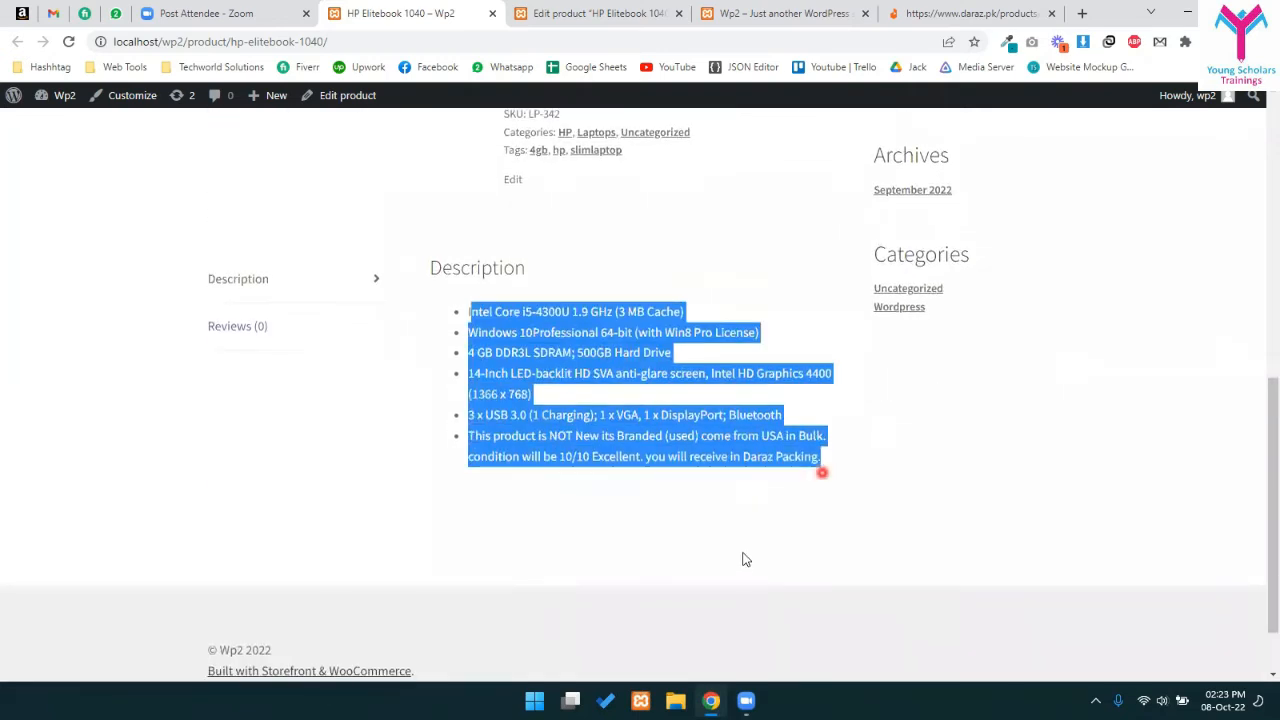
pyautogui.scroll(5, 545, 468)
pyautogui.moveTo(546, 497); pyautogui.dragTo(785, 553)
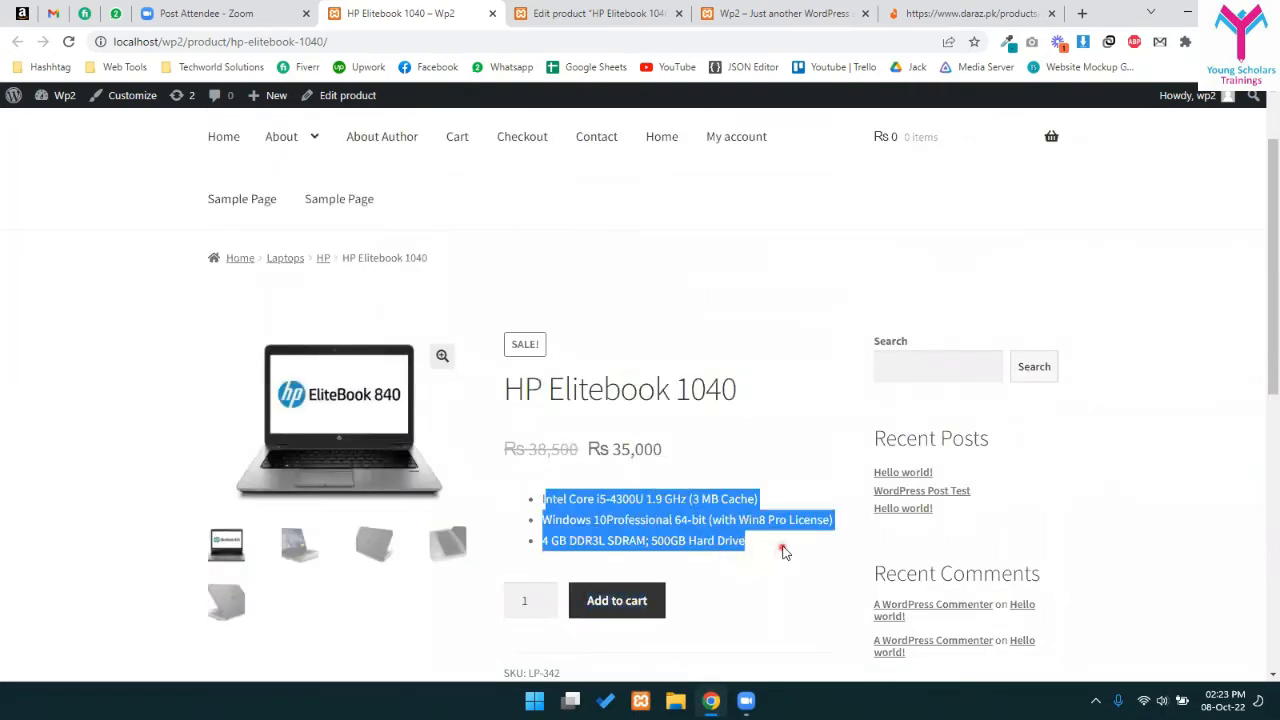
# - Check the purchase quantity, SKU LP-342, and the categories and tags lines
pyautogui.doubleClick(545, 597)
pyautogui.click(545, 606)
pyautogui.scroll(-3, 586, 583)
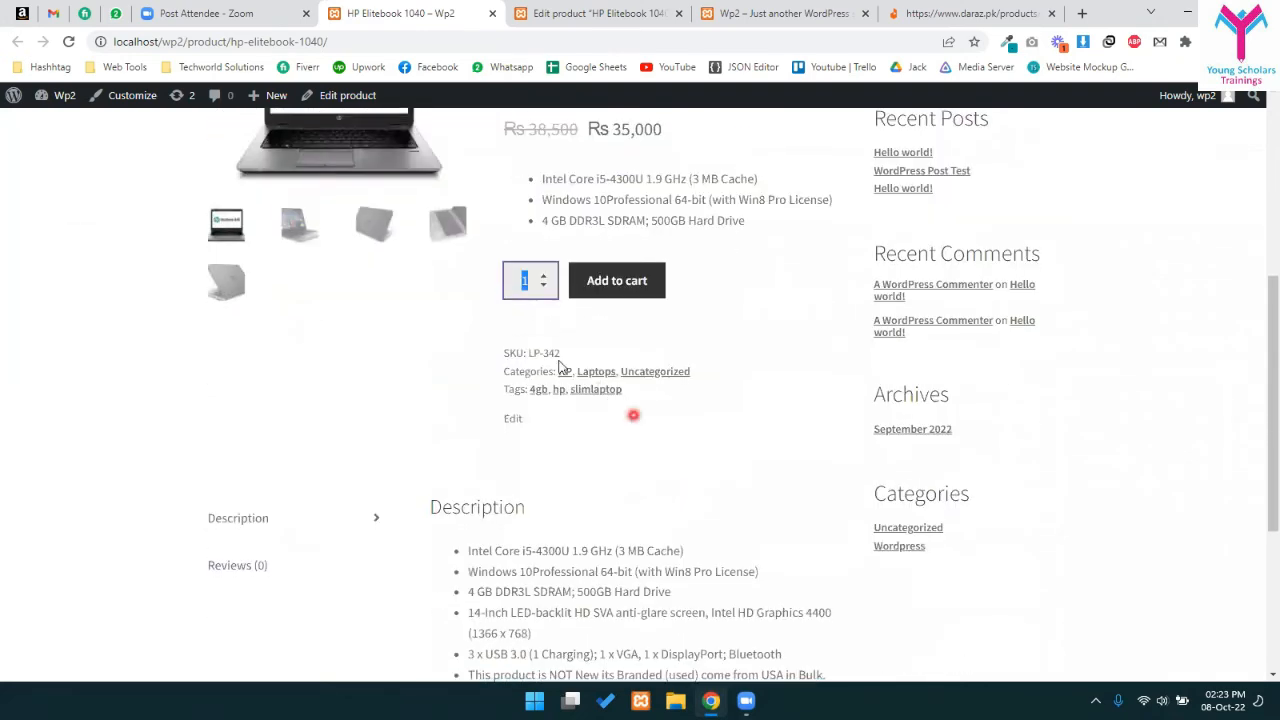
pyautogui.moveTo(493, 350); pyautogui.dragTo(708, 377)
pyautogui.click(647, 420)
pyautogui.moveTo(526, 350); pyautogui.dragTo(575, 392)
pyautogui.click(737, 510)
pyautogui.scroll(-1, 672, 475)
pyautogui.scroll(-2, 671, 471)
pyautogui.scroll(6, 686, 509)
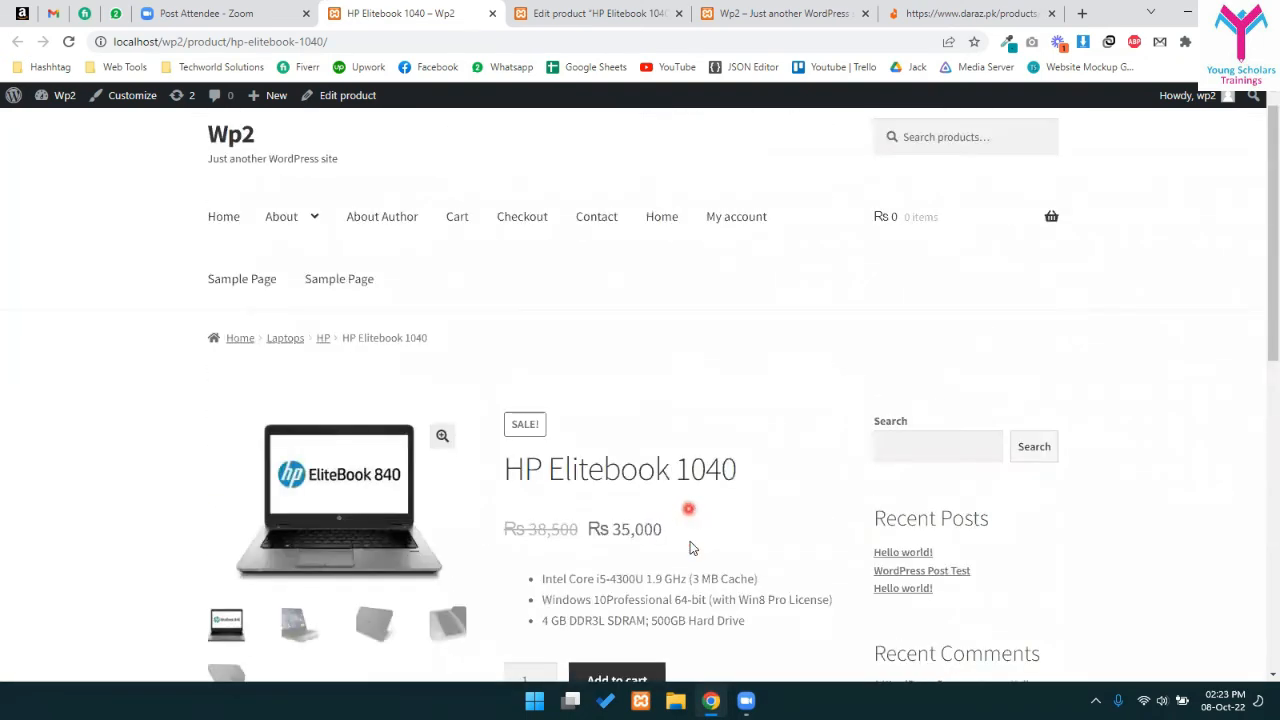
pyautogui.scroll(-2, 617, 471)
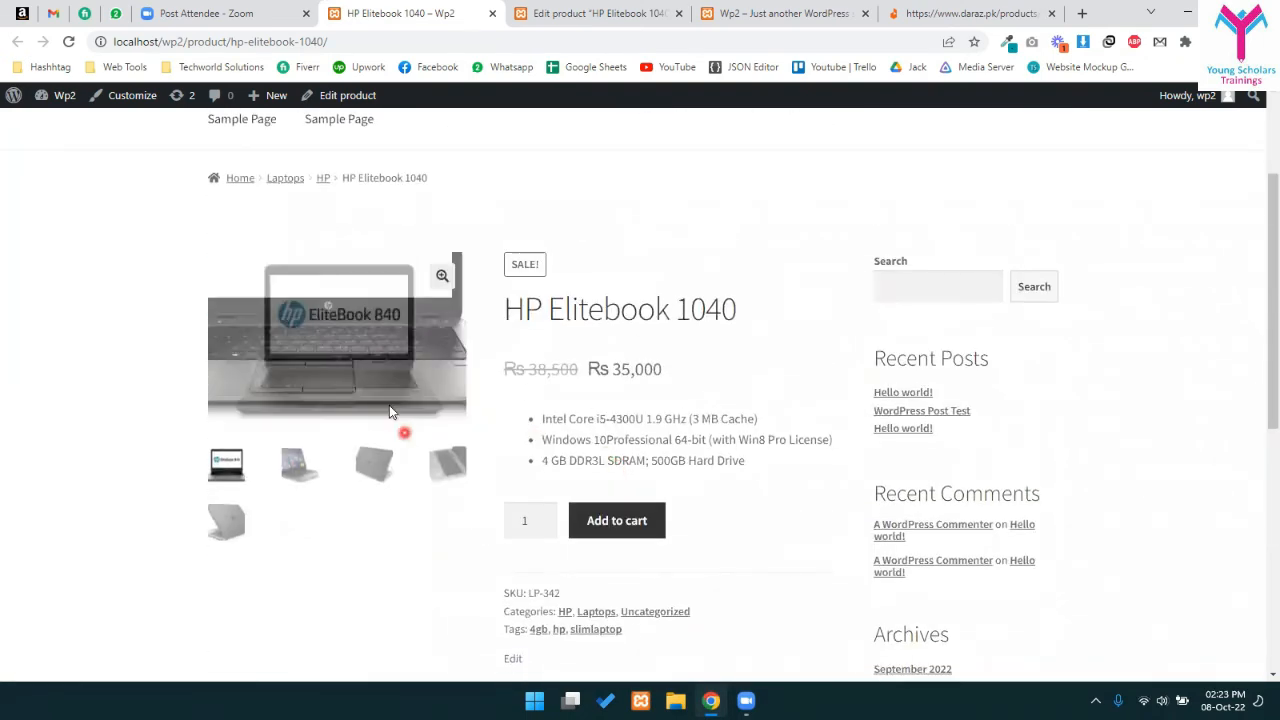
# - Step through all five gallery images and view them full screen
pyautogui.click(222, 518)
pyautogui.click(298, 465)
pyautogui.click(371, 460)
pyautogui.click(443, 480)
pyautogui.click(296, 545)
pyautogui.click(226, 528)
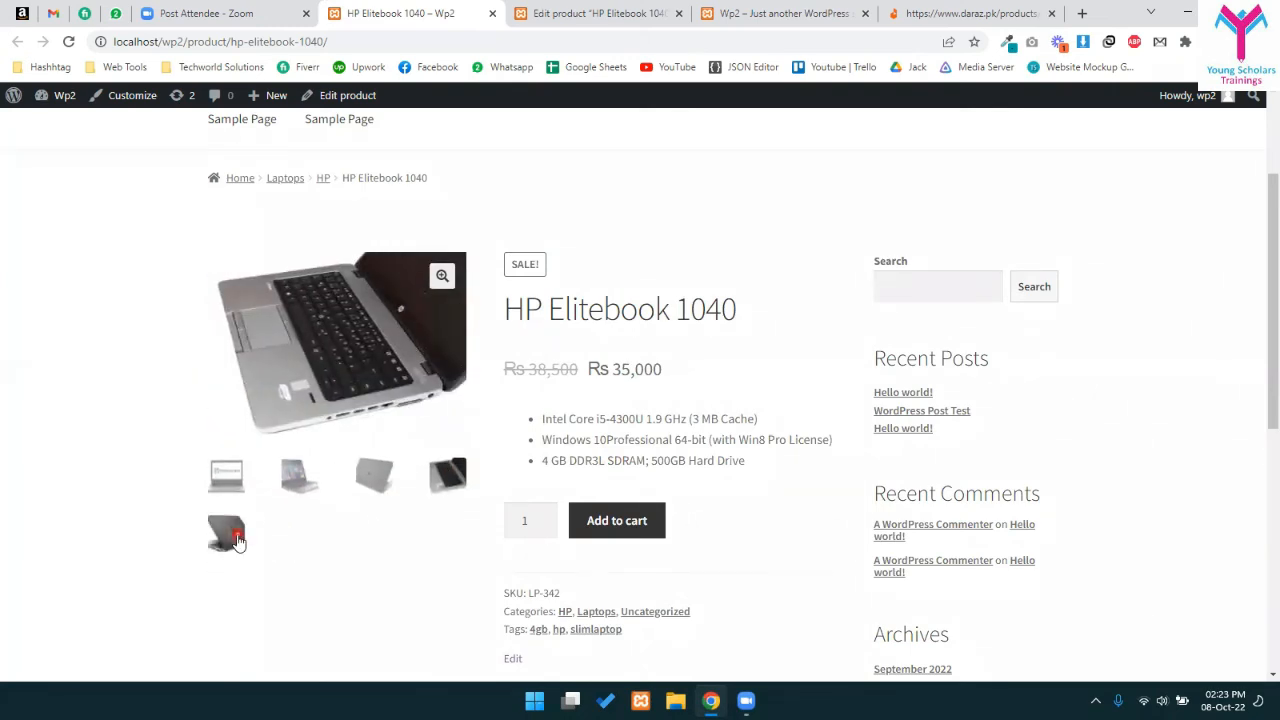
pyautogui.click(228, 464)
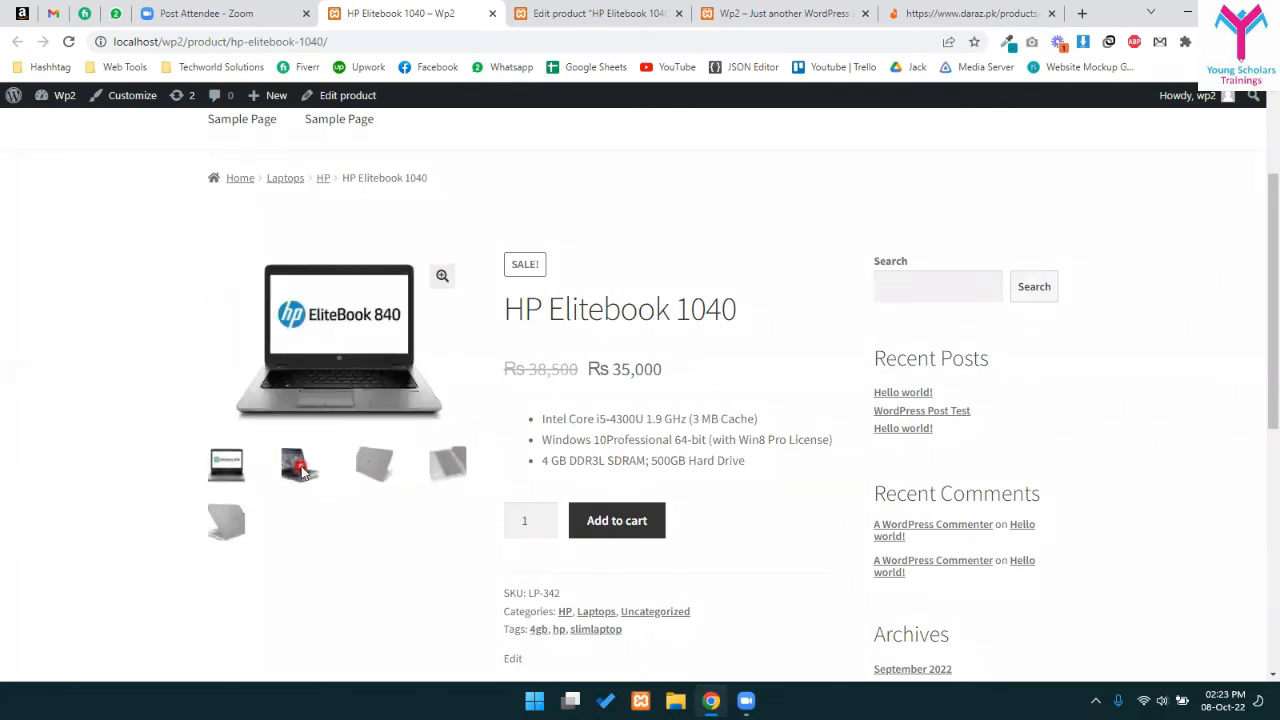
pyautogui.click(365, 368)
pyautogui.click(442, 275)
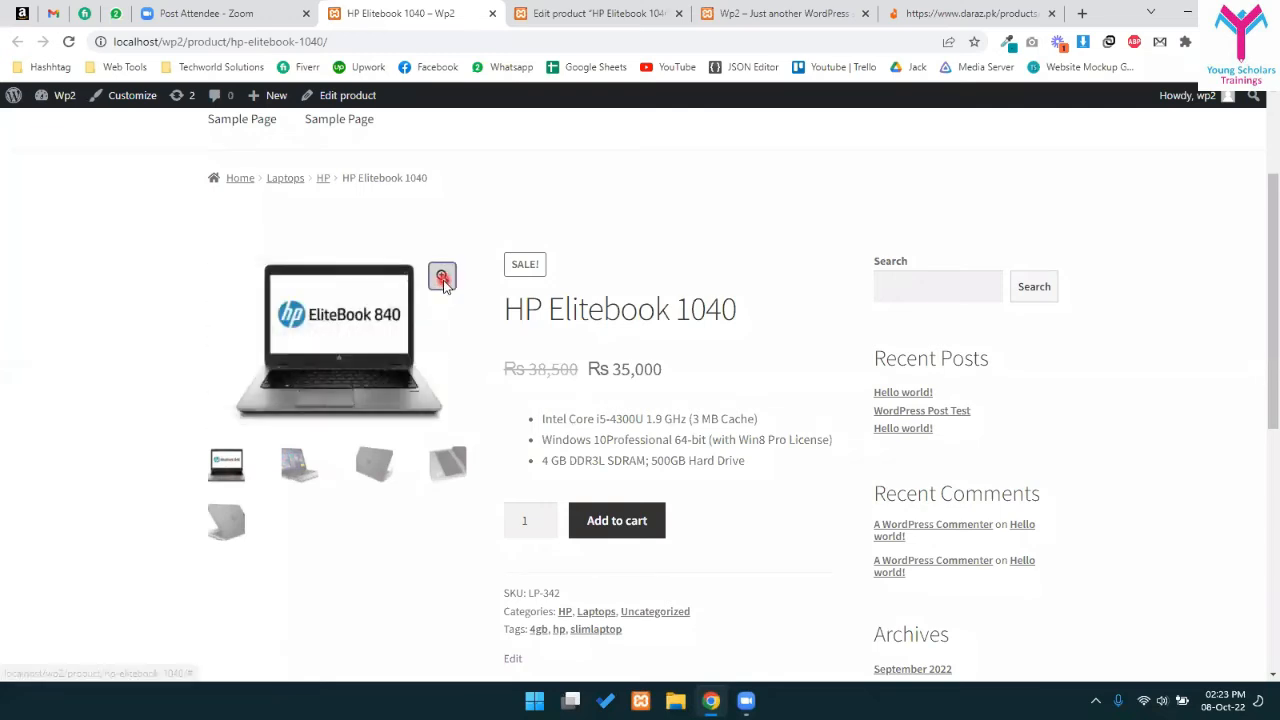
pyautogui.click(1090, 272)
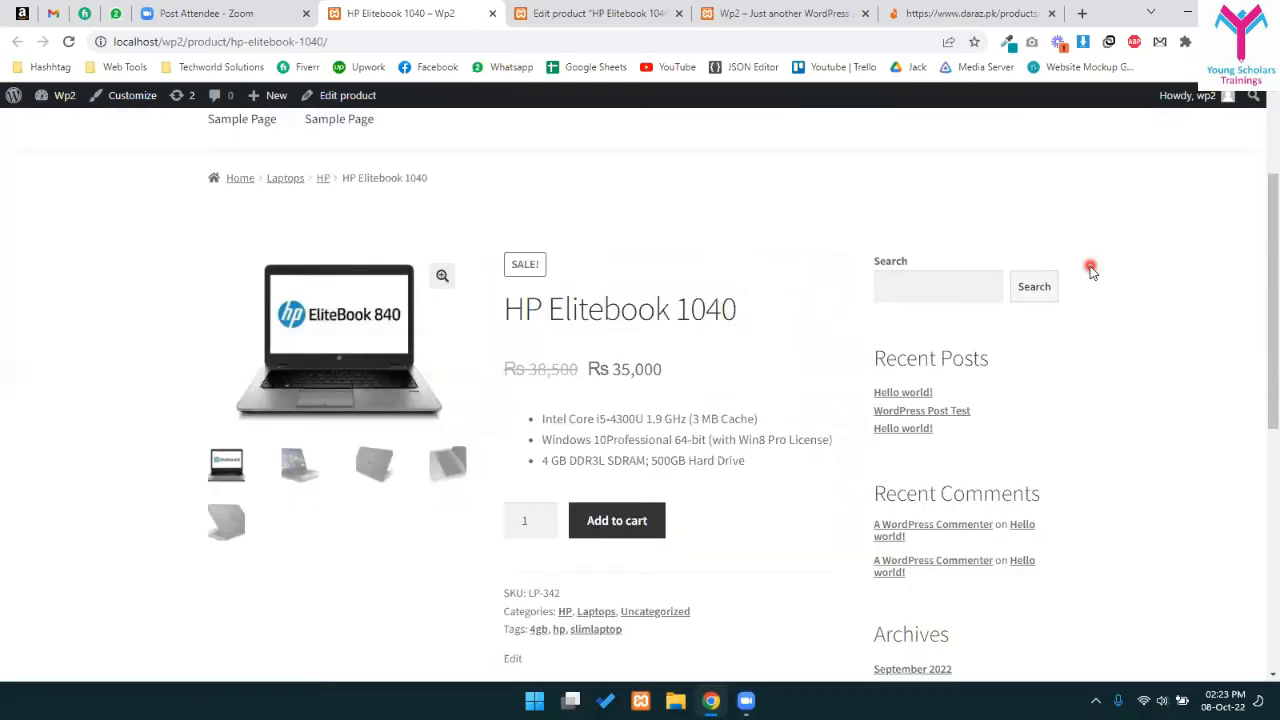
pyautogui.click(382, 460)
pyautogui.click(442, 275)
pyautogui.click(930, 316)
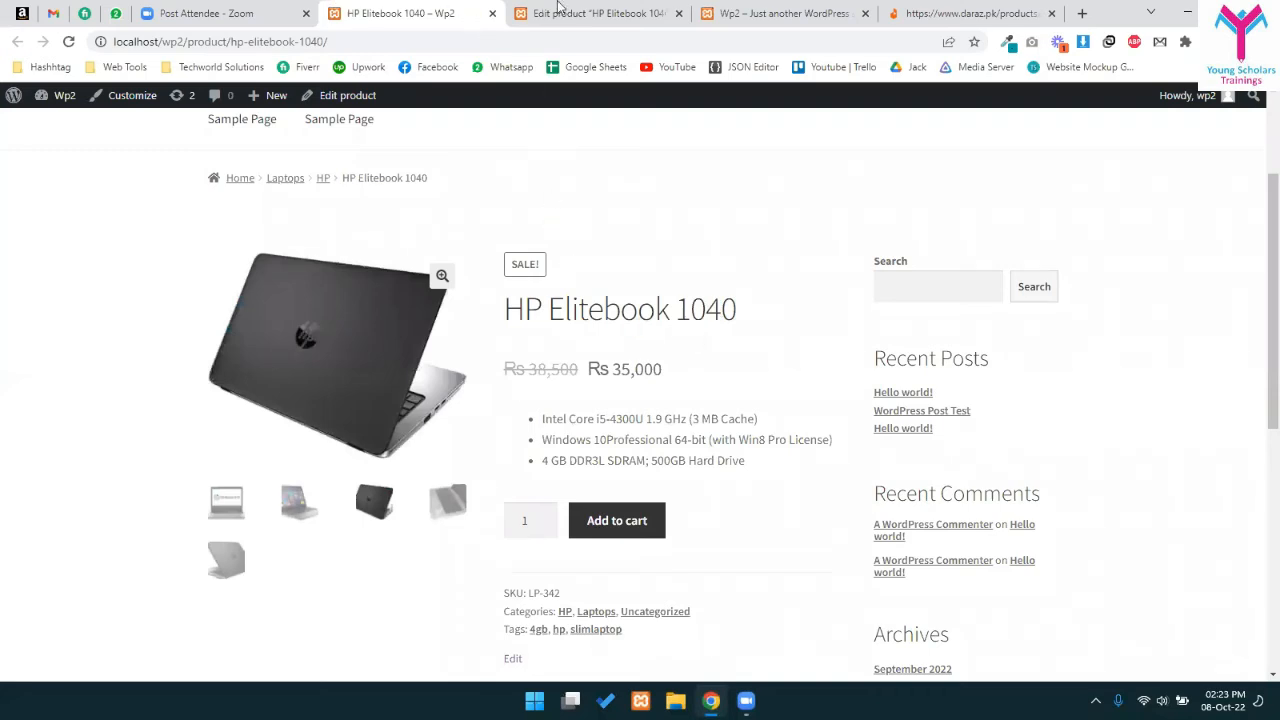
# - Open the product's Edit product link in a new tab
pyautogui.moveTo(598, 13); pyautogui.dragTo(420, 13)
pyautogui.click(595, 13)
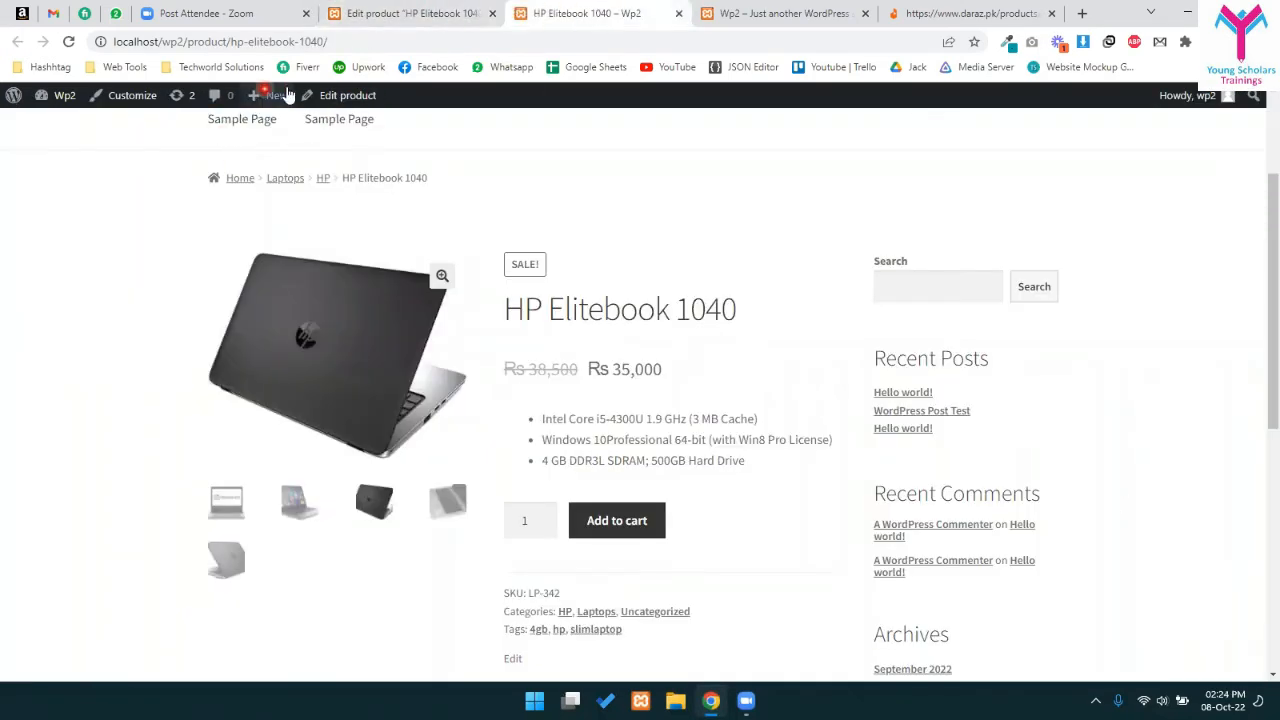
pyautogui.rightClick(341, 95)
pyautogui.click(366, 120)
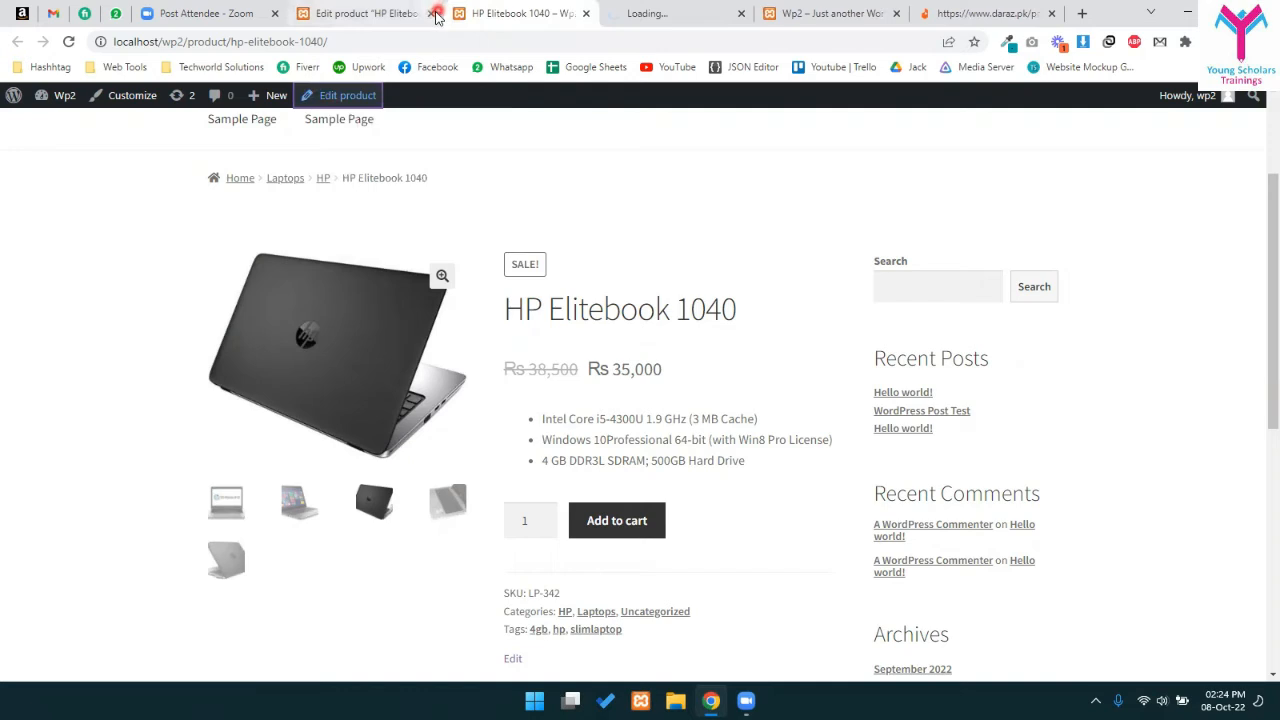
# - Close the outdated editor, Wp2 homepage and Daraz tabs, keeping the new product editor
pyautogui.click(433, 13)
pyautogui.moveTo(540, 13); pyautogui.dragTo(395, 11)
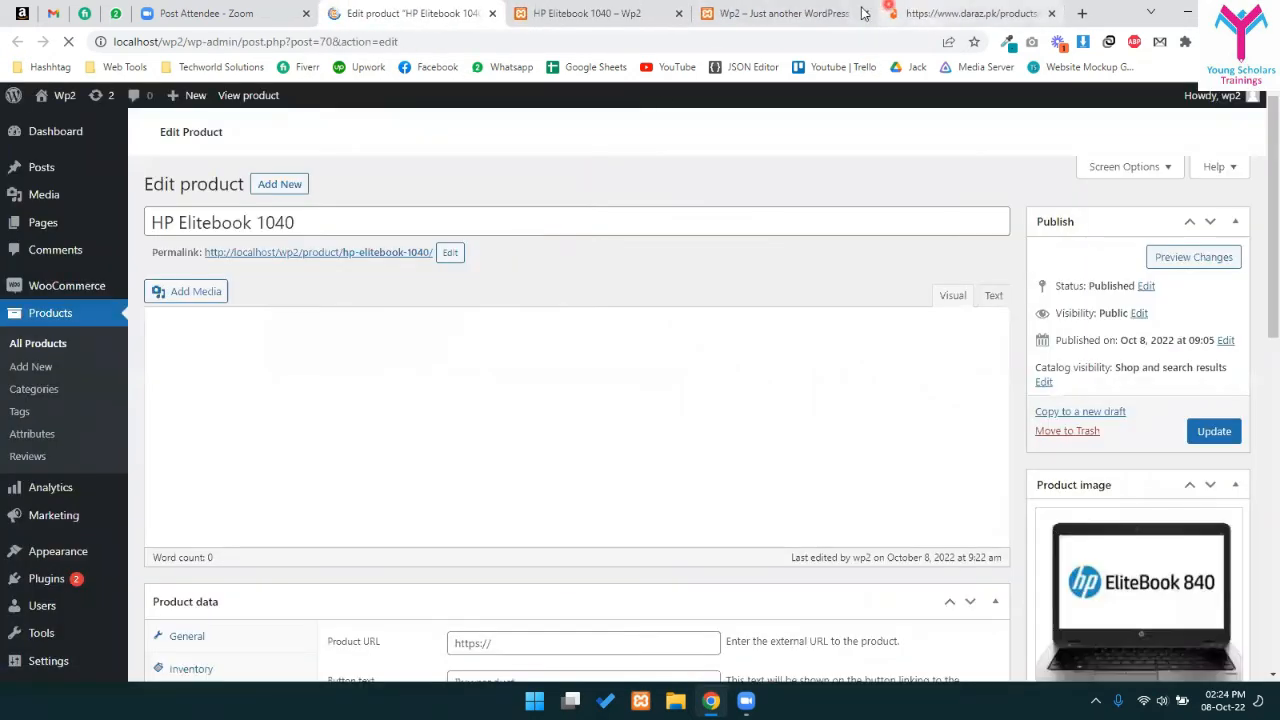
pyautogui.click(866, 12)
pyautogui.click(866, 12)
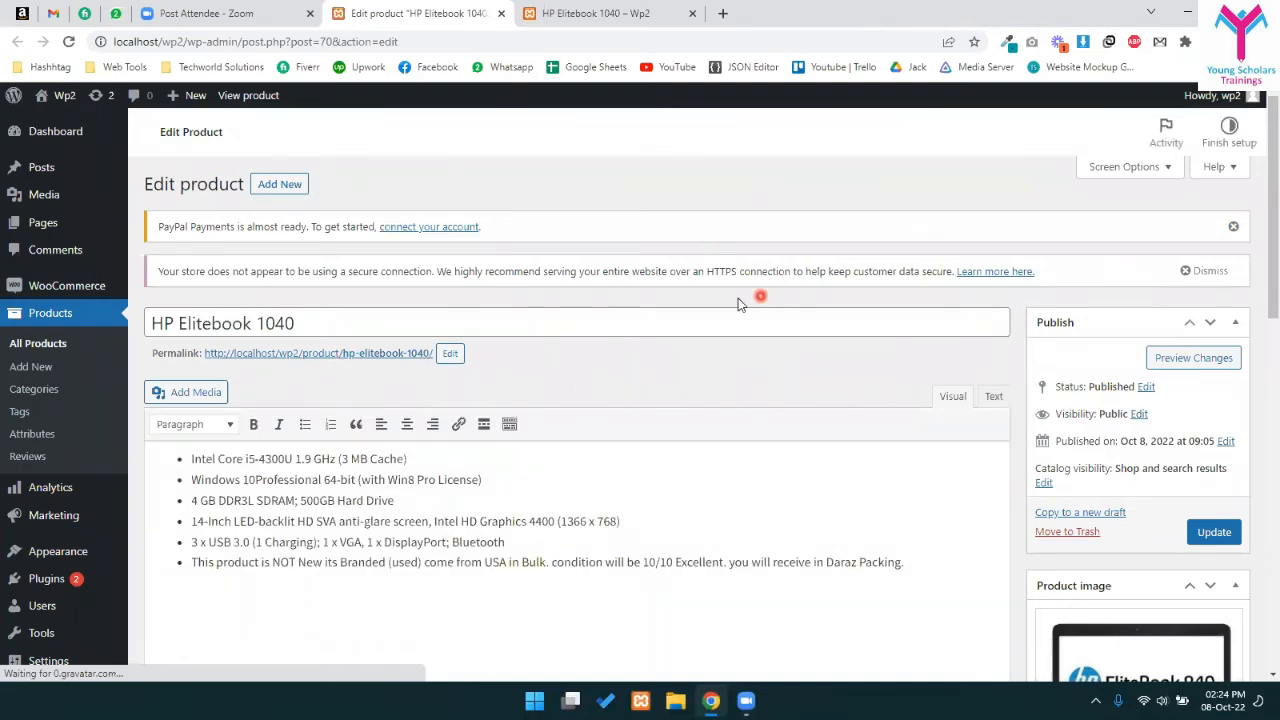
pyautogui.click(560, 10)
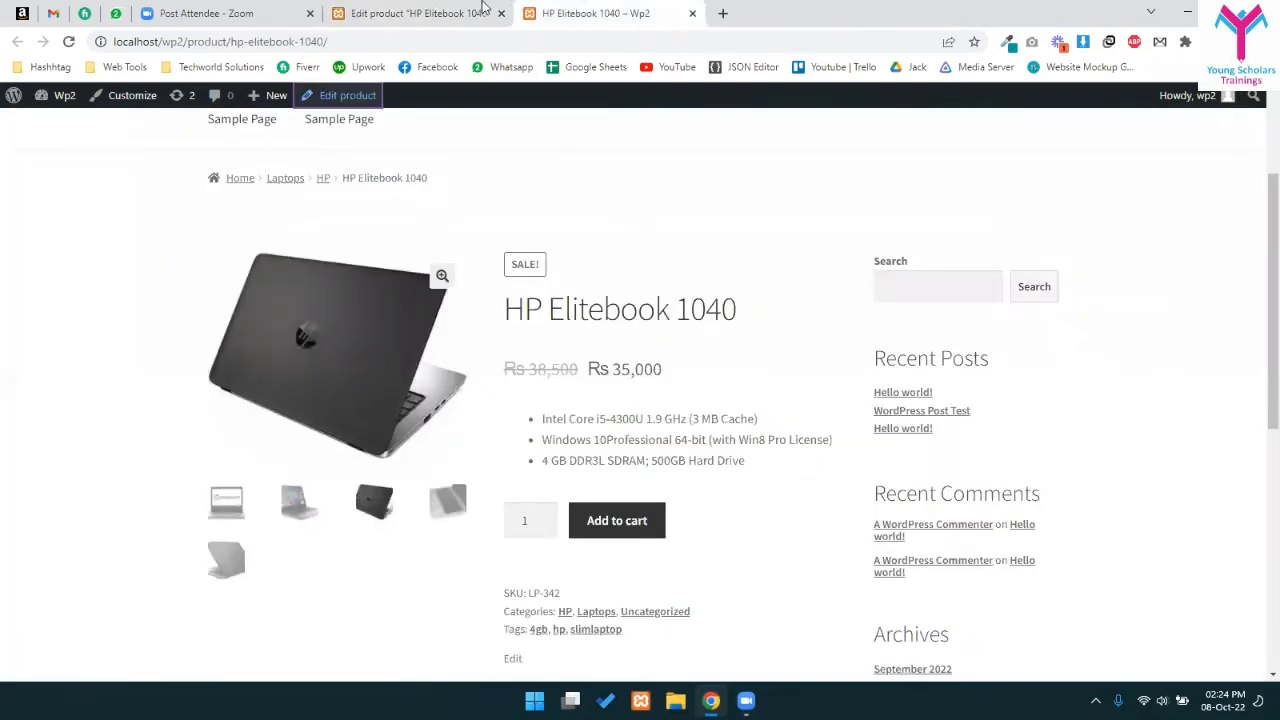
pyautogui.click(418, 13)
# - Clear the 35000 sale price and update the product
pyautogui.scroll(-6, 729, 349)
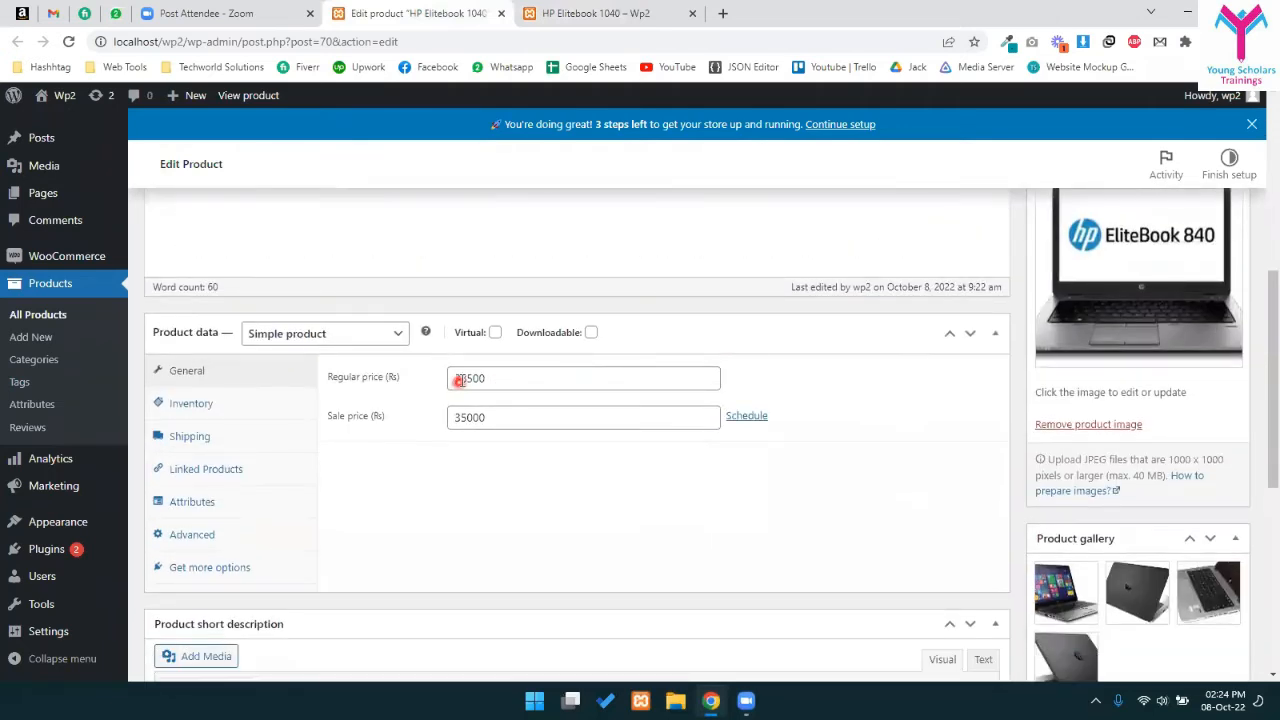
pyautogui.click(495, 407)
pyautogui.hotkey('ctrl', 'a')
pyautogui.press('BackSpace')
pyautogui.scroll(4, 1000, 350)
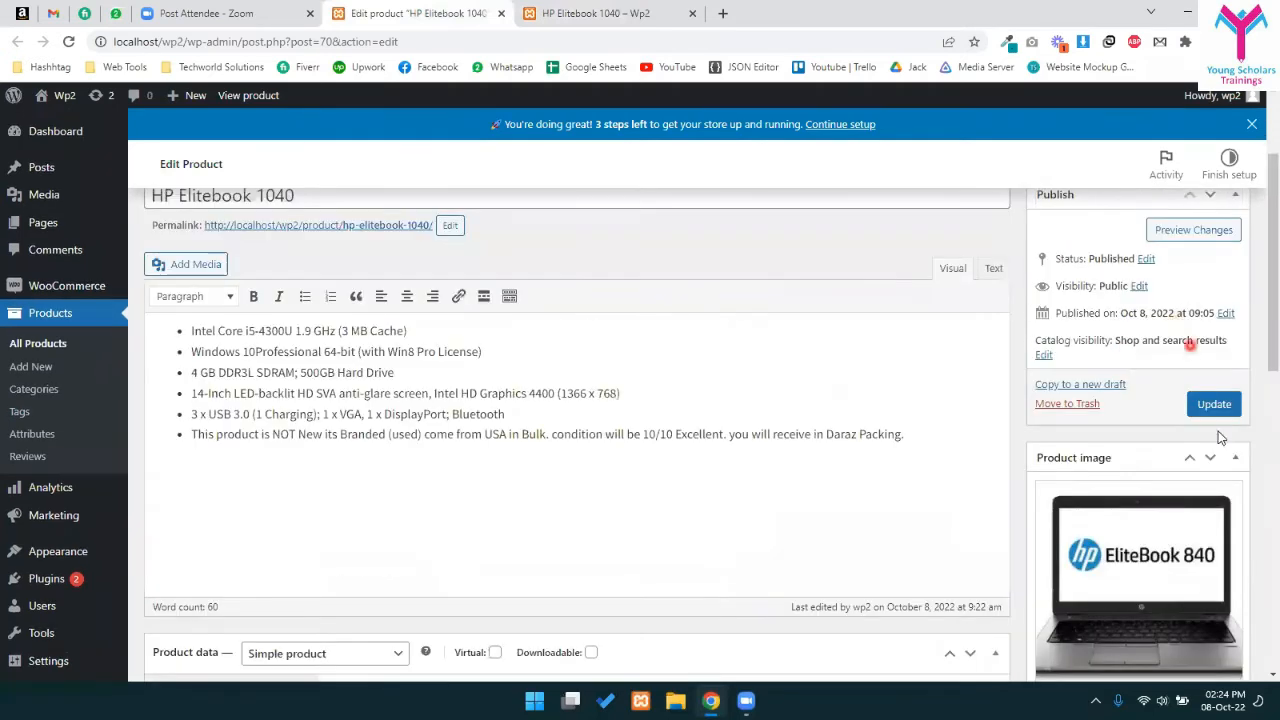
pyautogui.click(1213, 404)
pyautogui.scroll(-3, 774, 420)
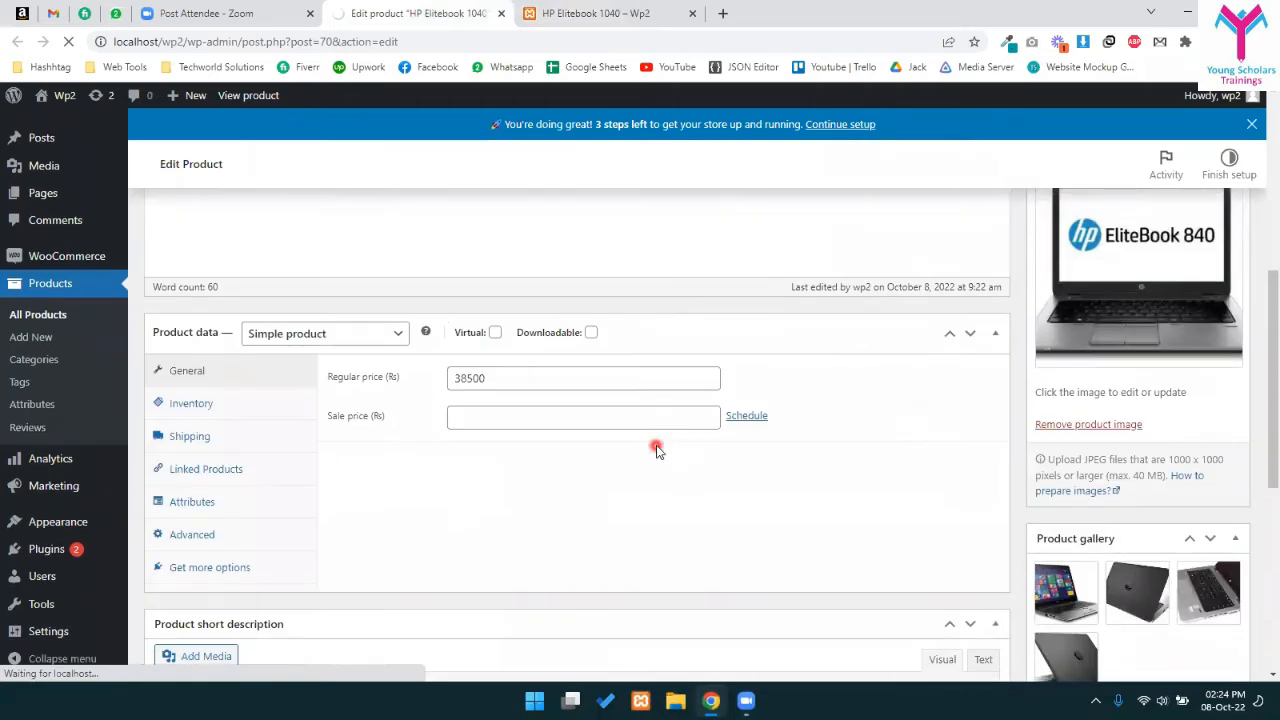
pyautogui.scroll(2, 674, 490)
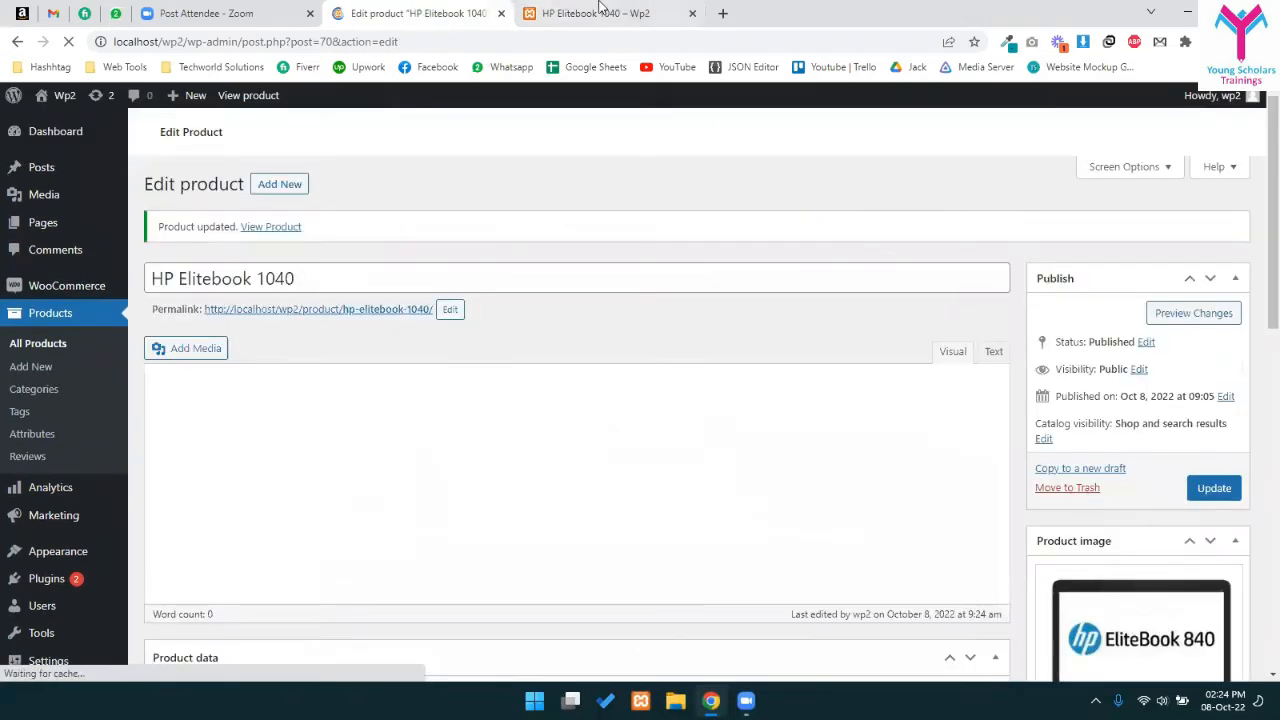
# - Confirm the storefront shows only Rs 38,500, then return to the editor
pyautogui.click(596, 10)
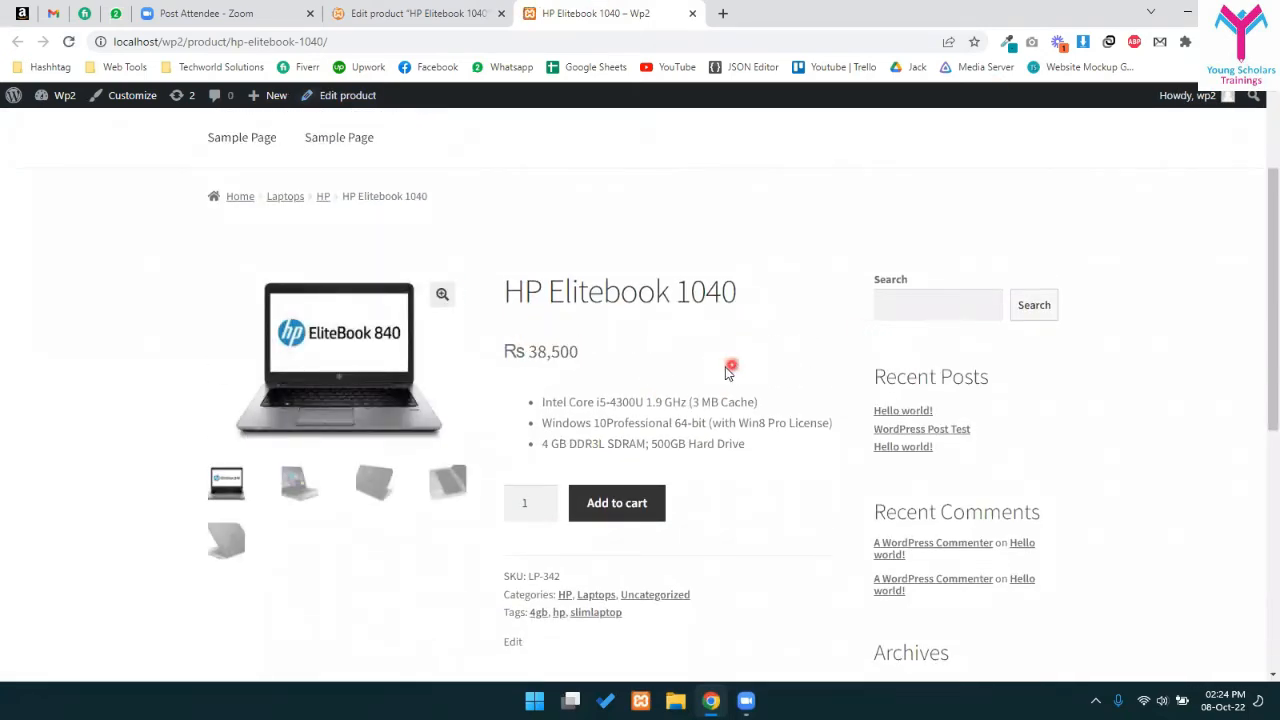
pyautogui.moveTo(503, 356); pyautogui.dragTo(603, 354)
pyautogui.click(576, 362)
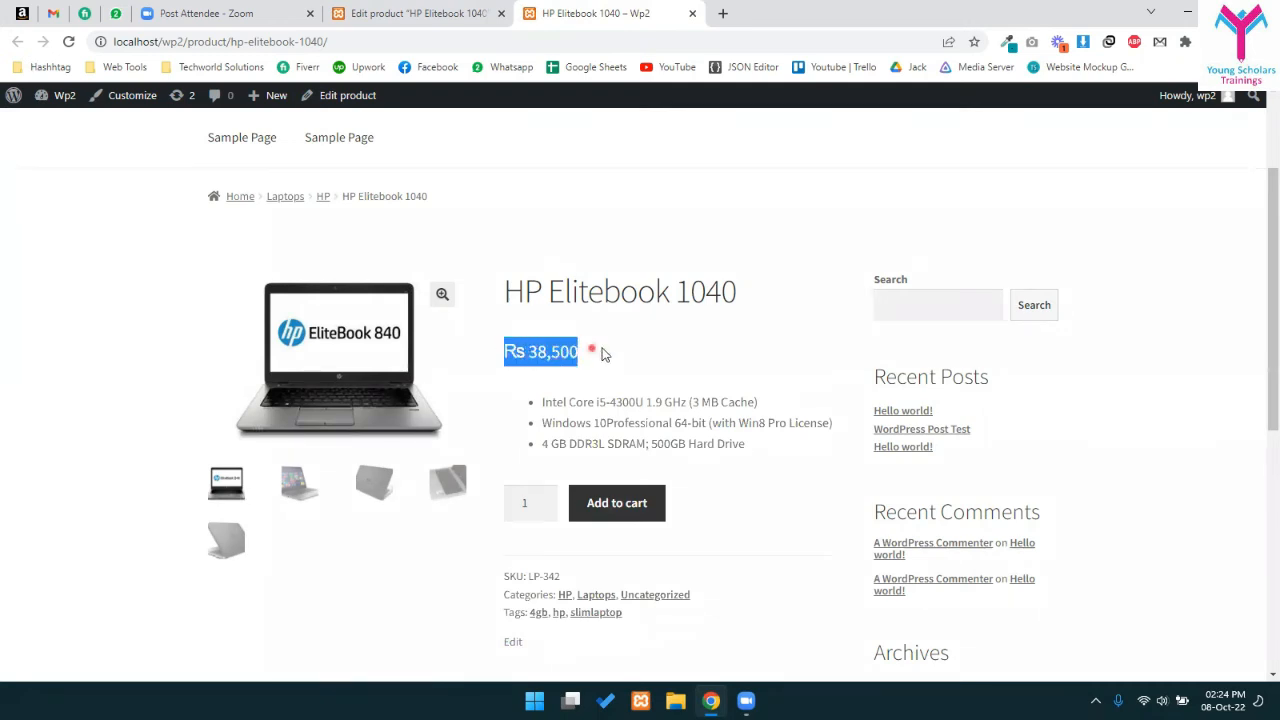
pyautogui.click(410, 13)
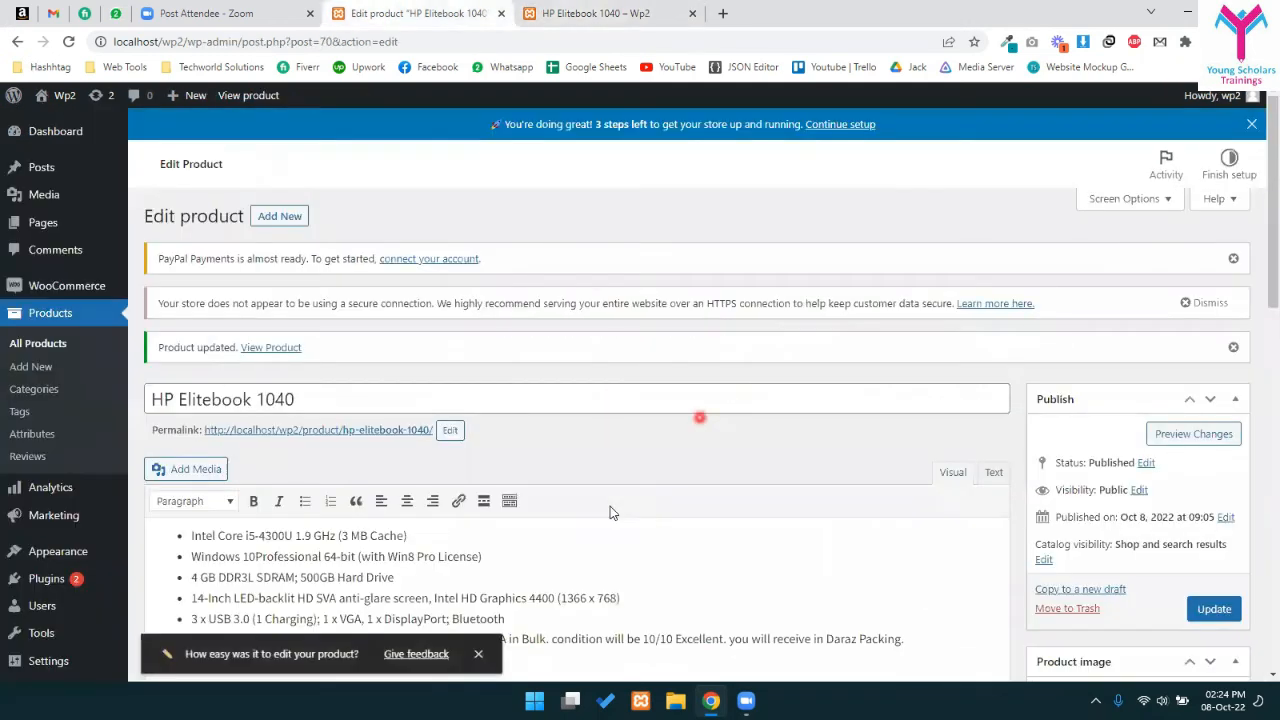
pyautogui.scroll(-6, 609, 460)
pyautogui.click(487, 376)
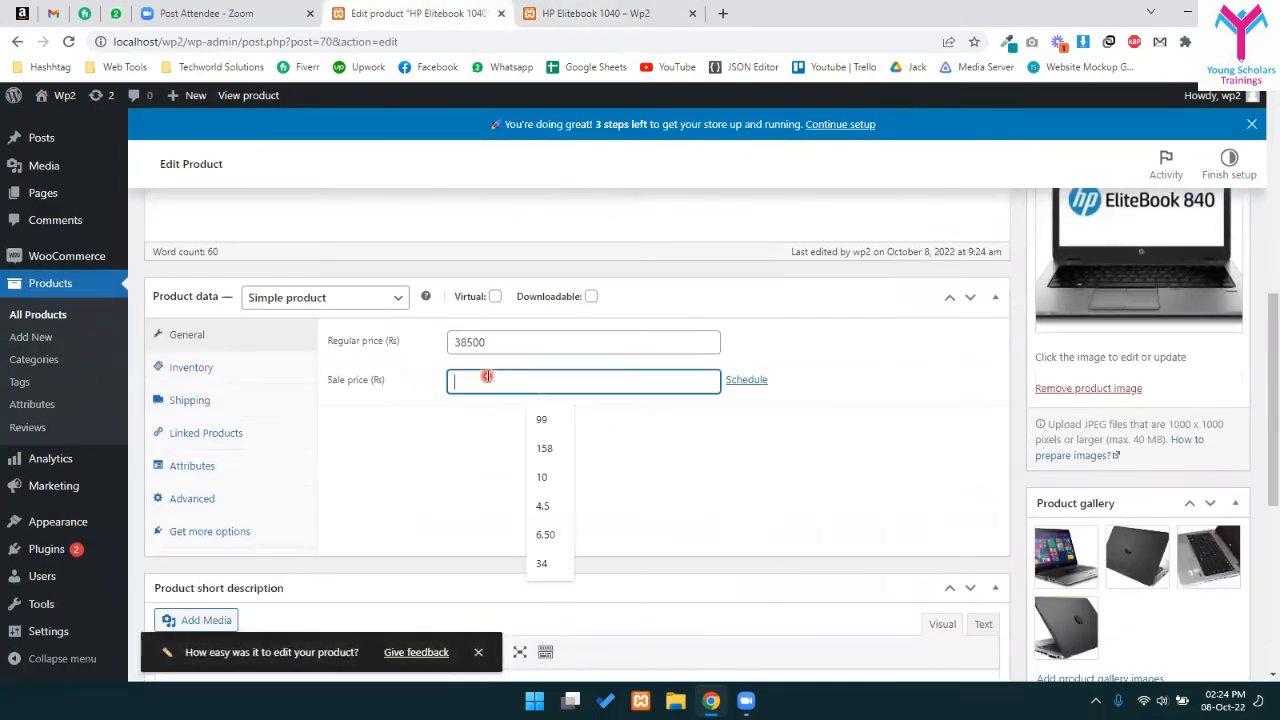
pyautogui.click(491, 410)
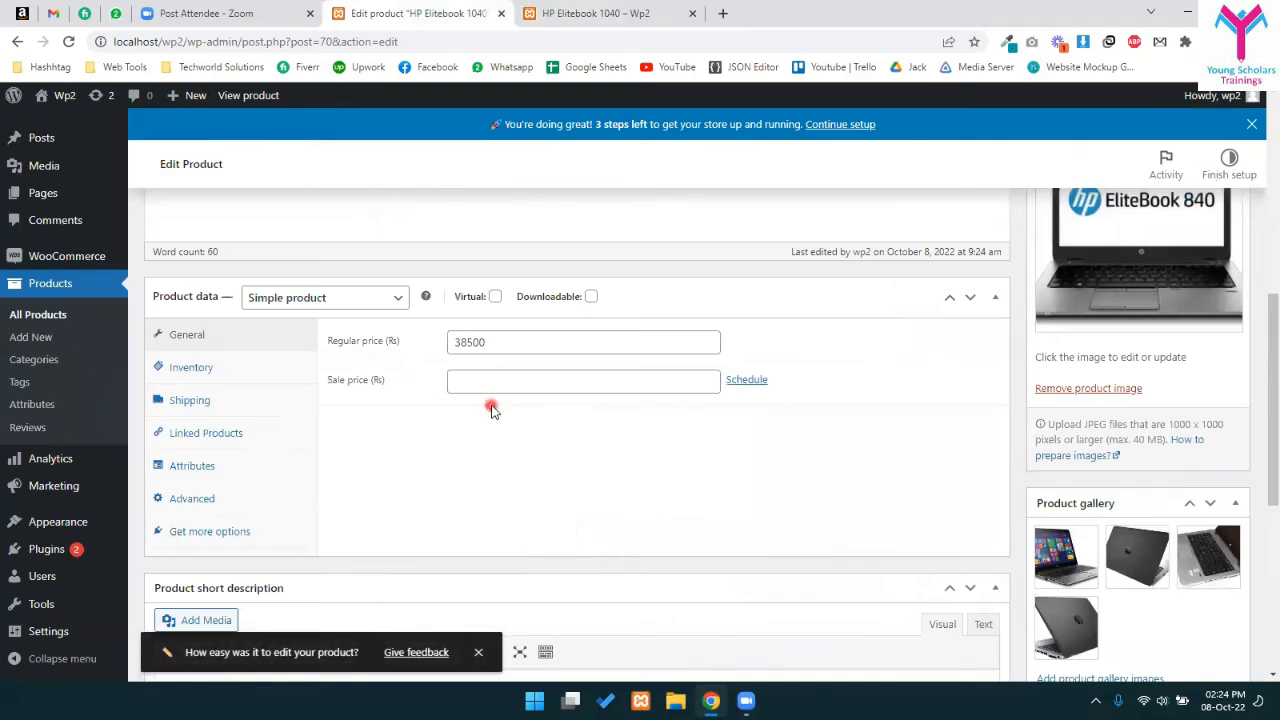
pyautogui.click(763, 381)
pyautogui.click(549, 421)
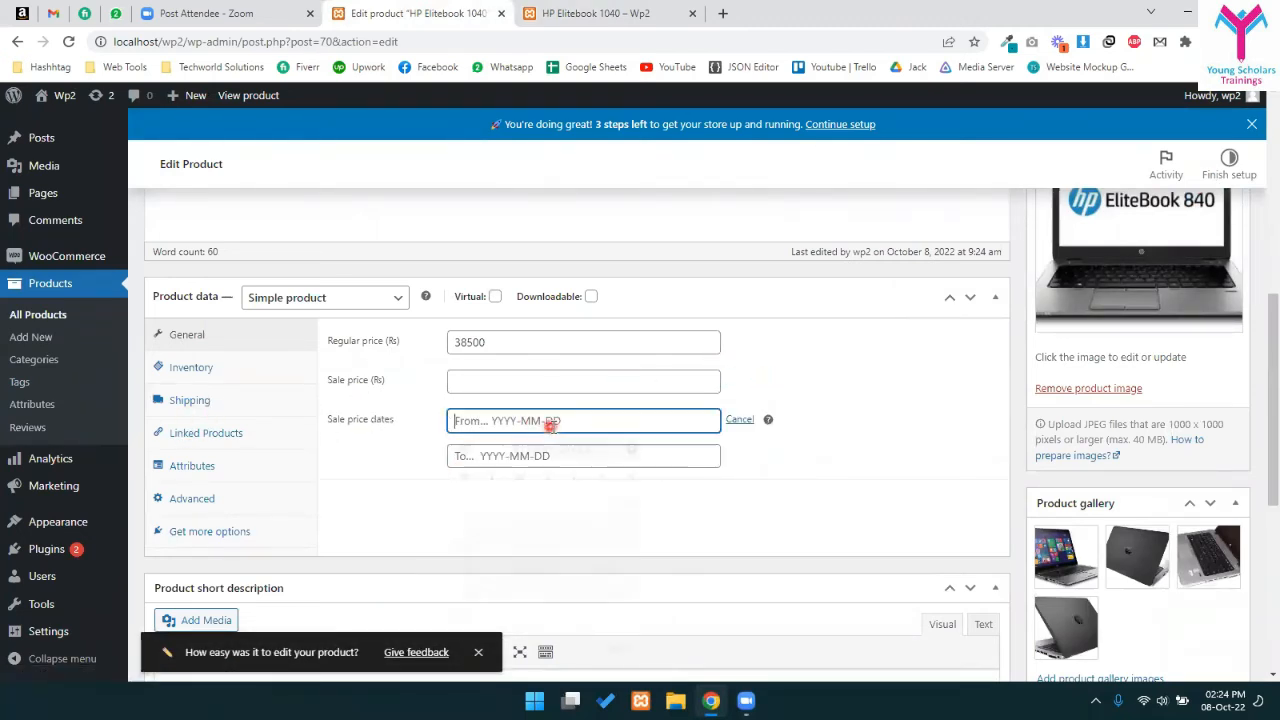
pyautogui.click(690, 458)
pyautogui.click(794, 503)
pyautogui.click(610, 411)
pyautogui.click(740, 420)
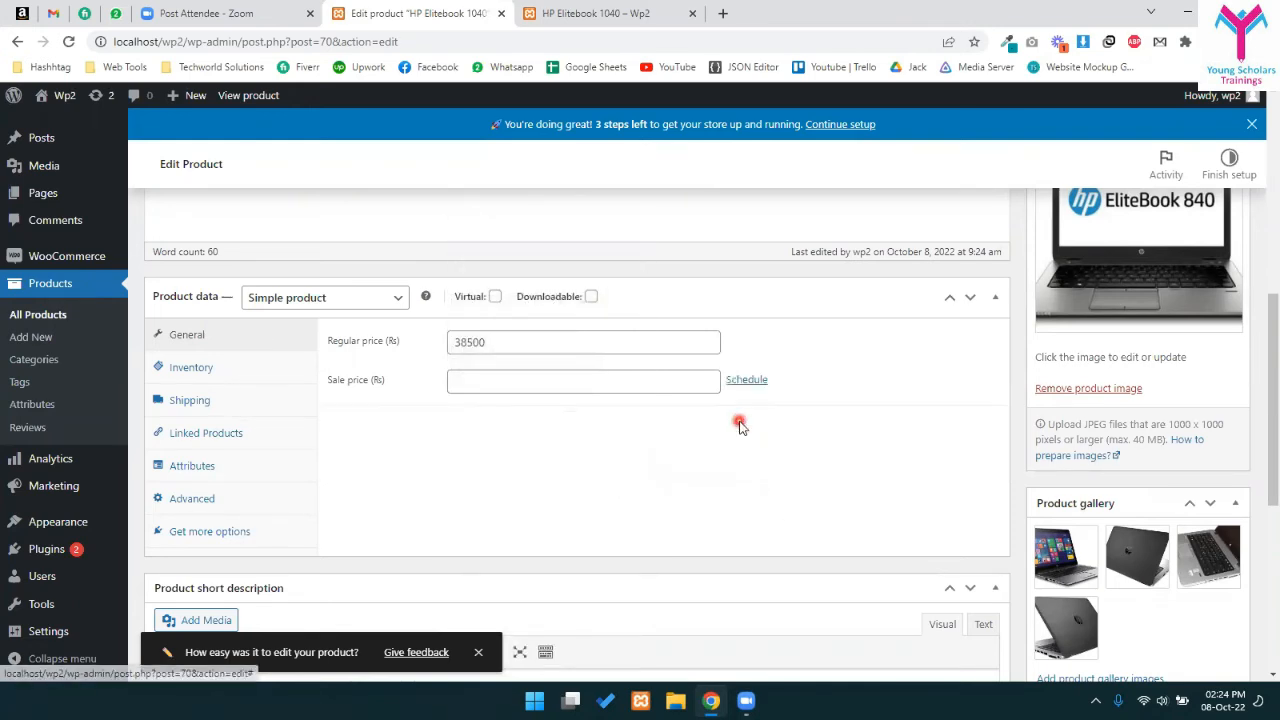
pyautogui.click(215, 367)
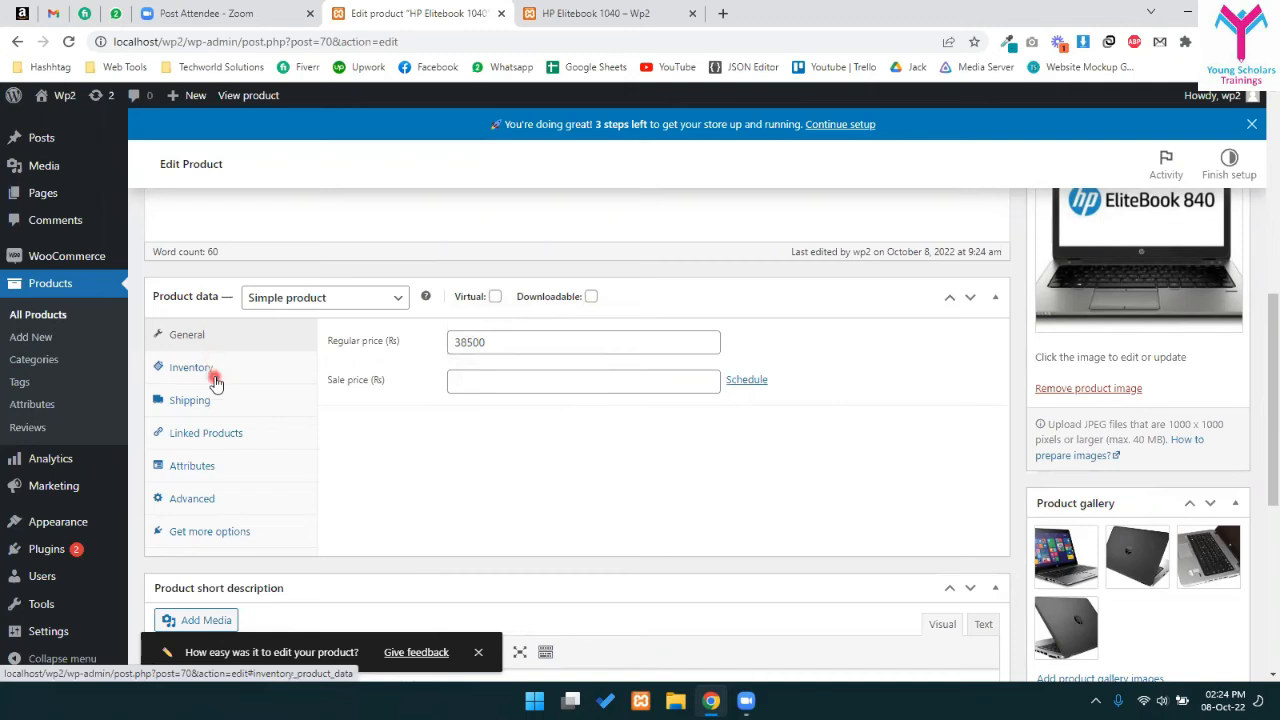
# - Enable stock tracking with zero quantity and no backorders, then update the product
pyautogui.click(454, 380)
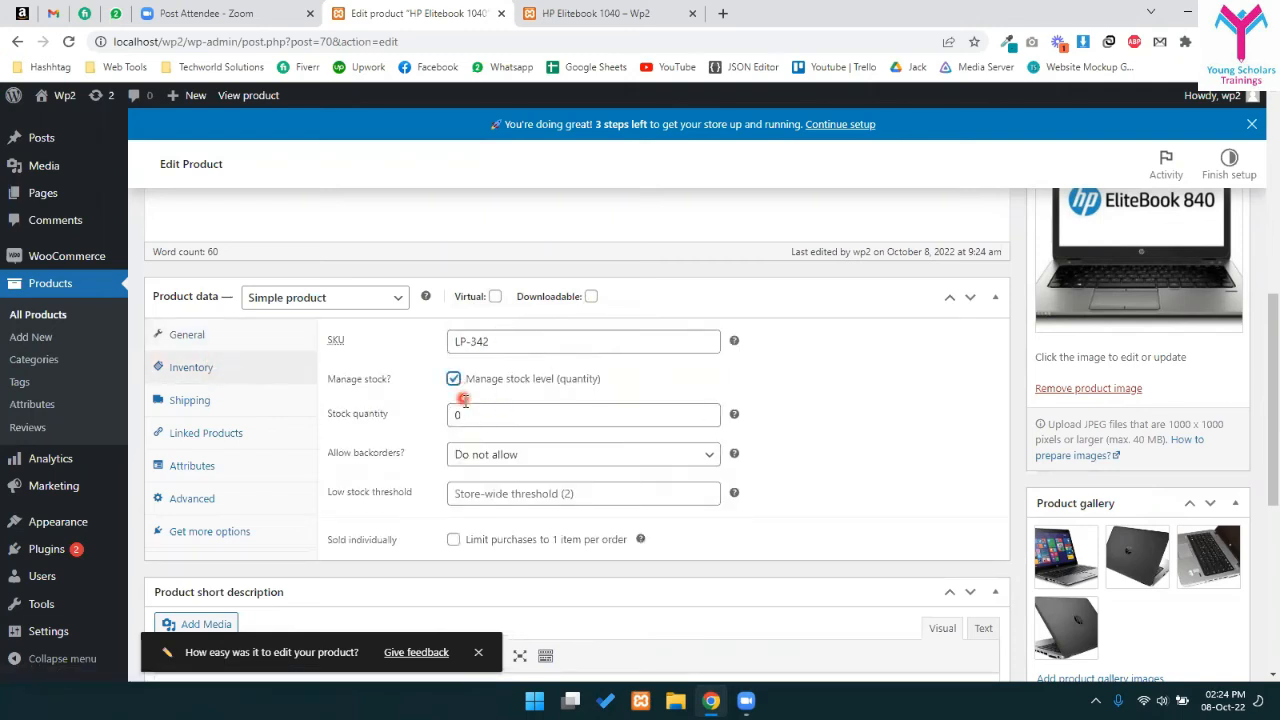
pyautogui.click(423, 412)
pyautogui.scroll(-3, 264, 491)
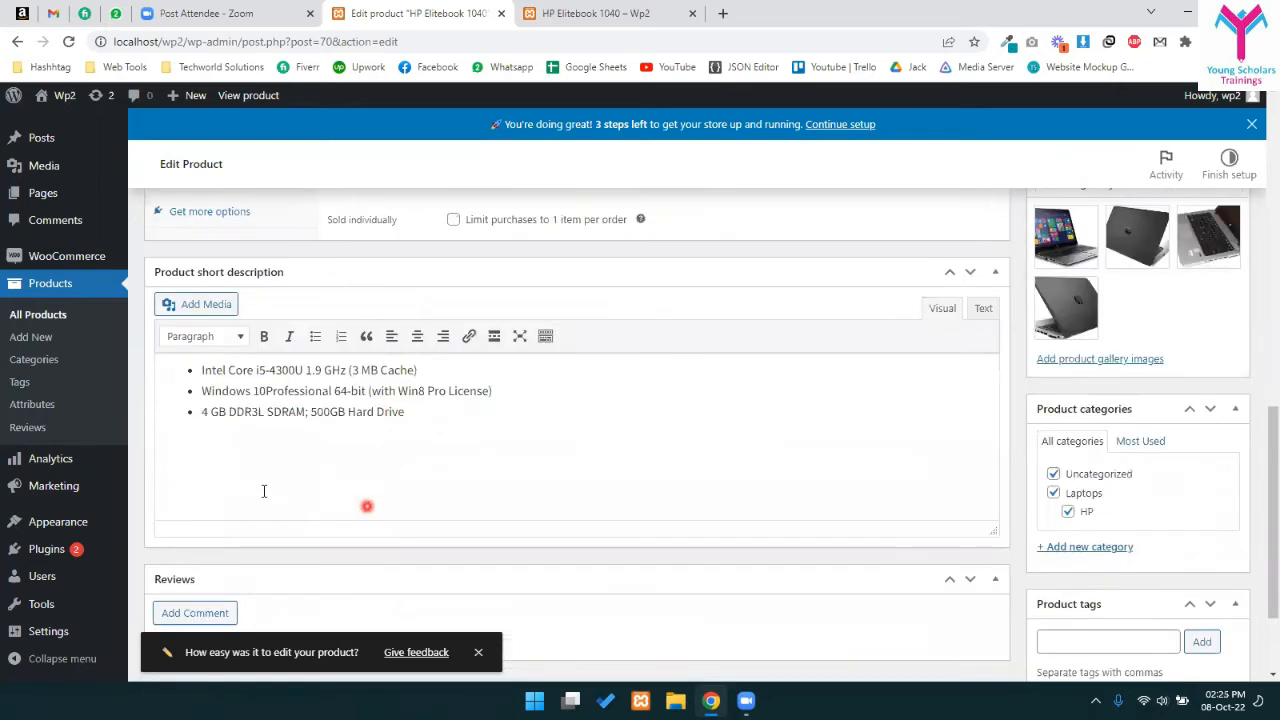
pyautogui.scroll(4, 240, 577)
pyautogui.moveTo(338, 532); pyautogui.dragTo(390, 532)
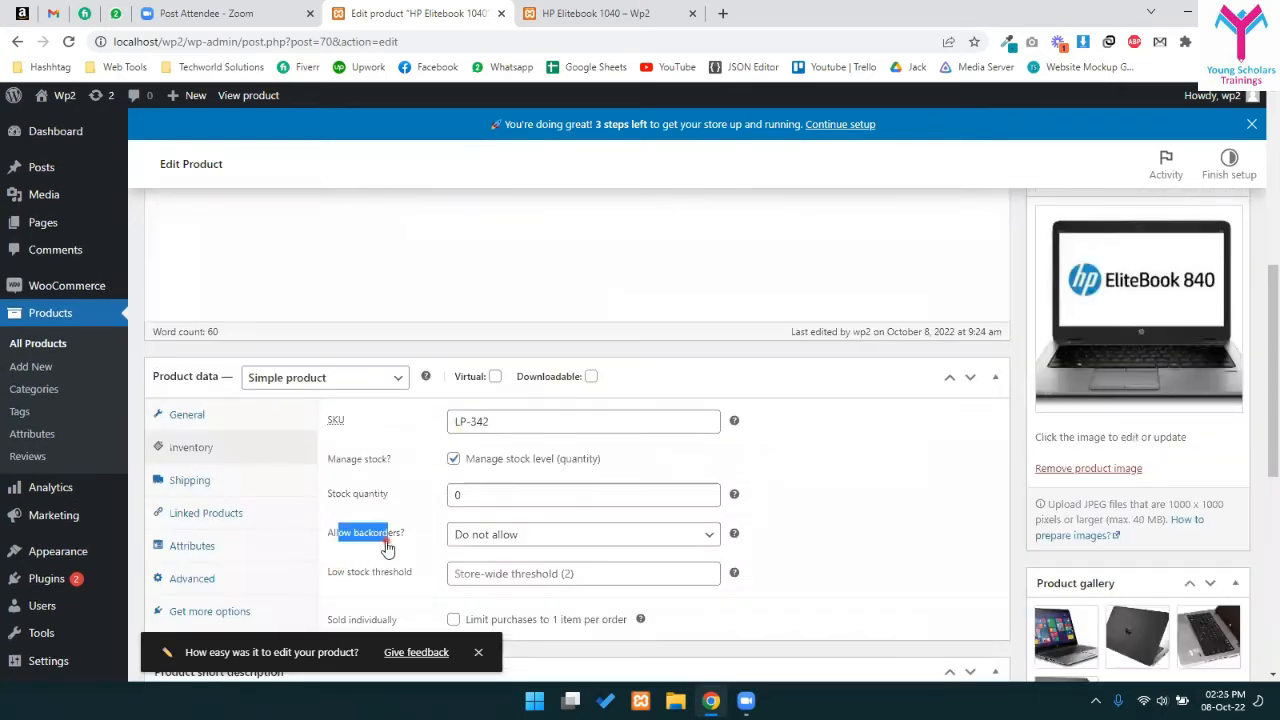
pyautogui.scroll(3, 829, 466)
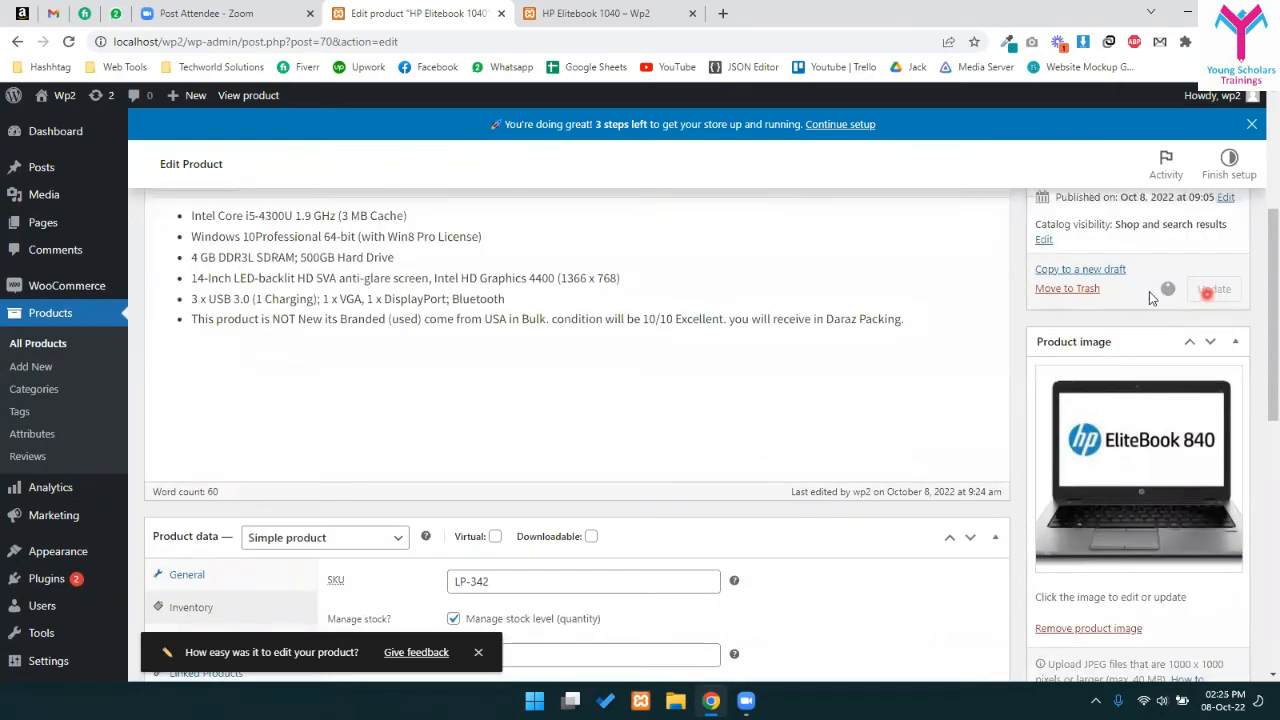
pyautogui.click(1214, 289)
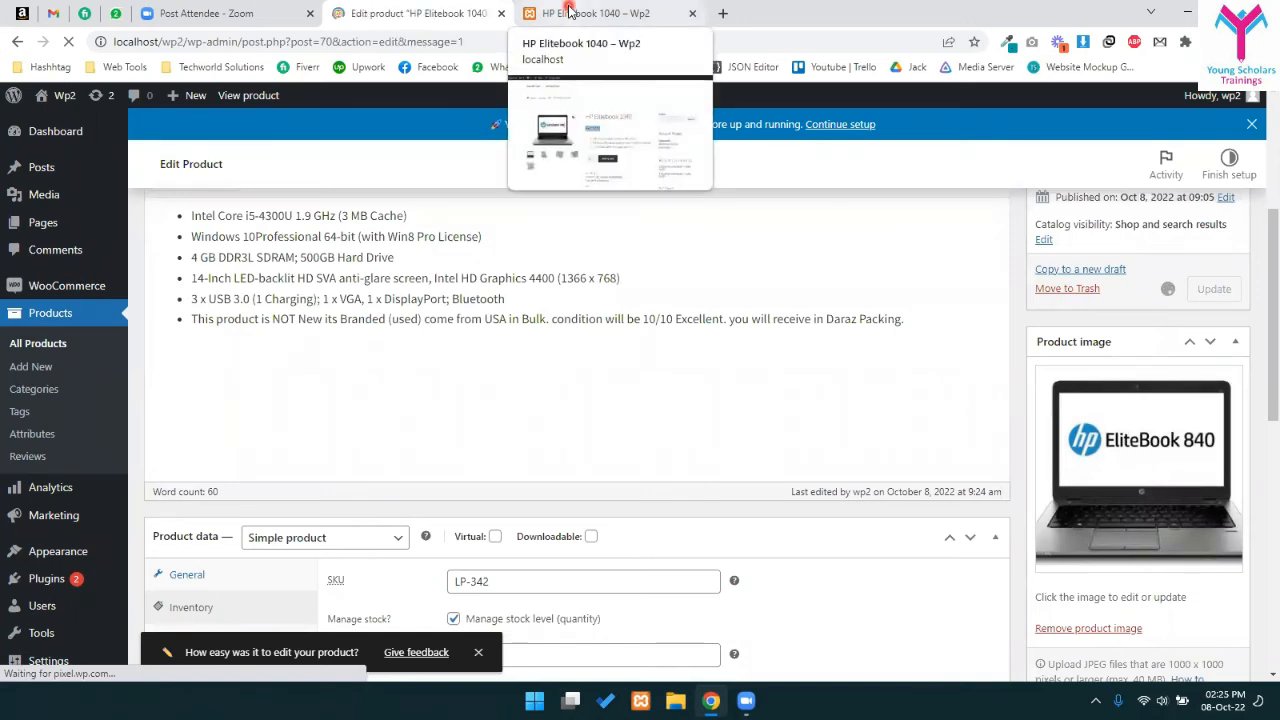
# - Confirm the storefront page shows Out of stock, then return to the product editor
pyautogui.click(568, 12)
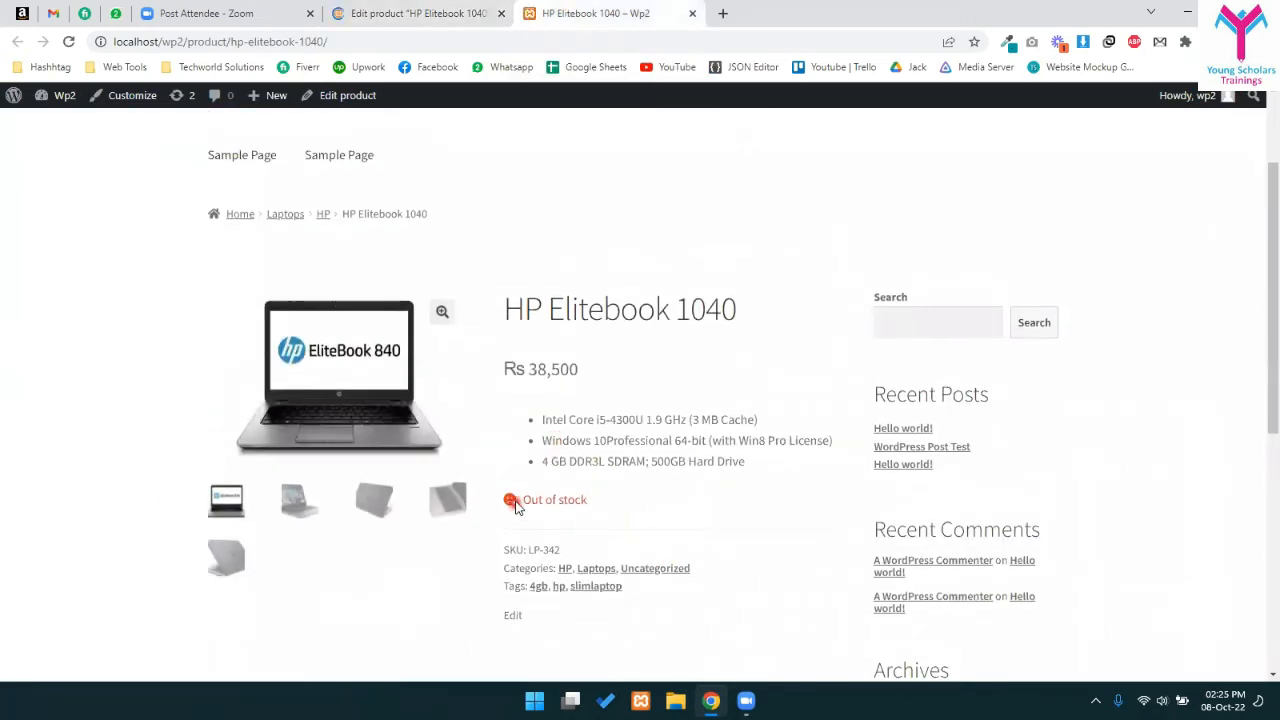
pyautogui.moveTo(514, 505); pyautogui.dragTo(651, 503)
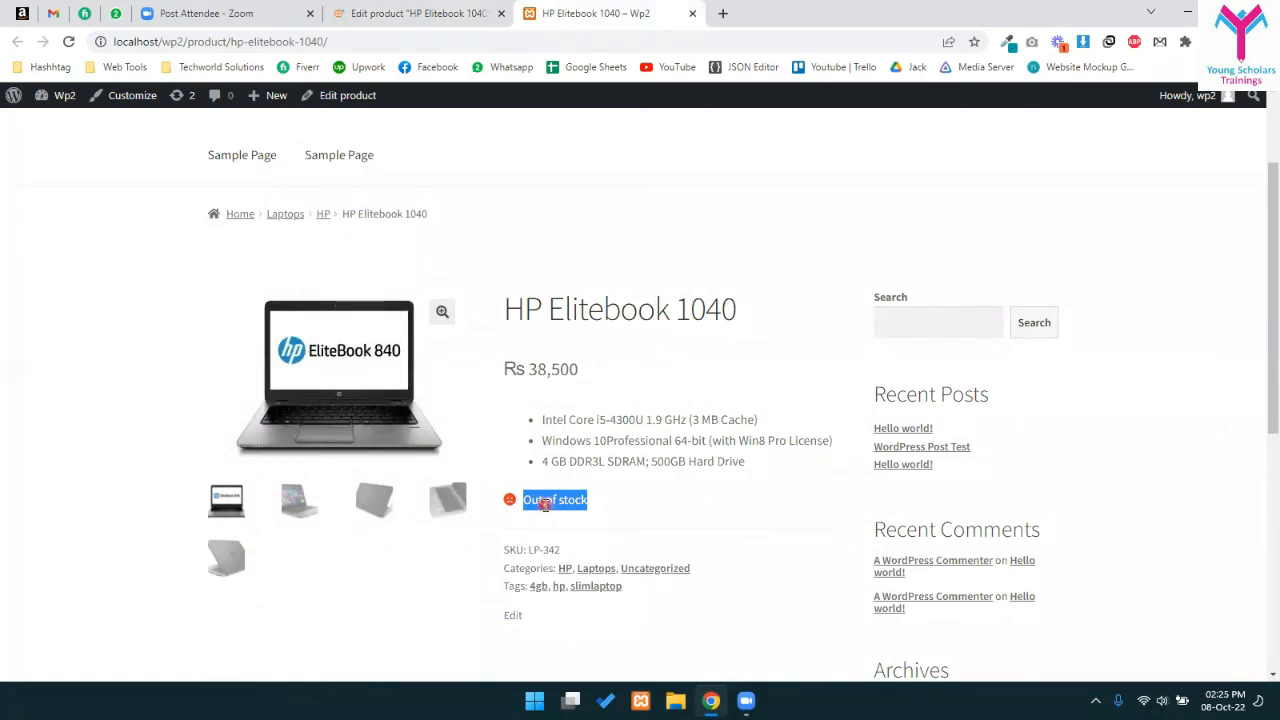
pyautogui.click(672, 505)
pyautogui.scroll(-1, 594, 465)
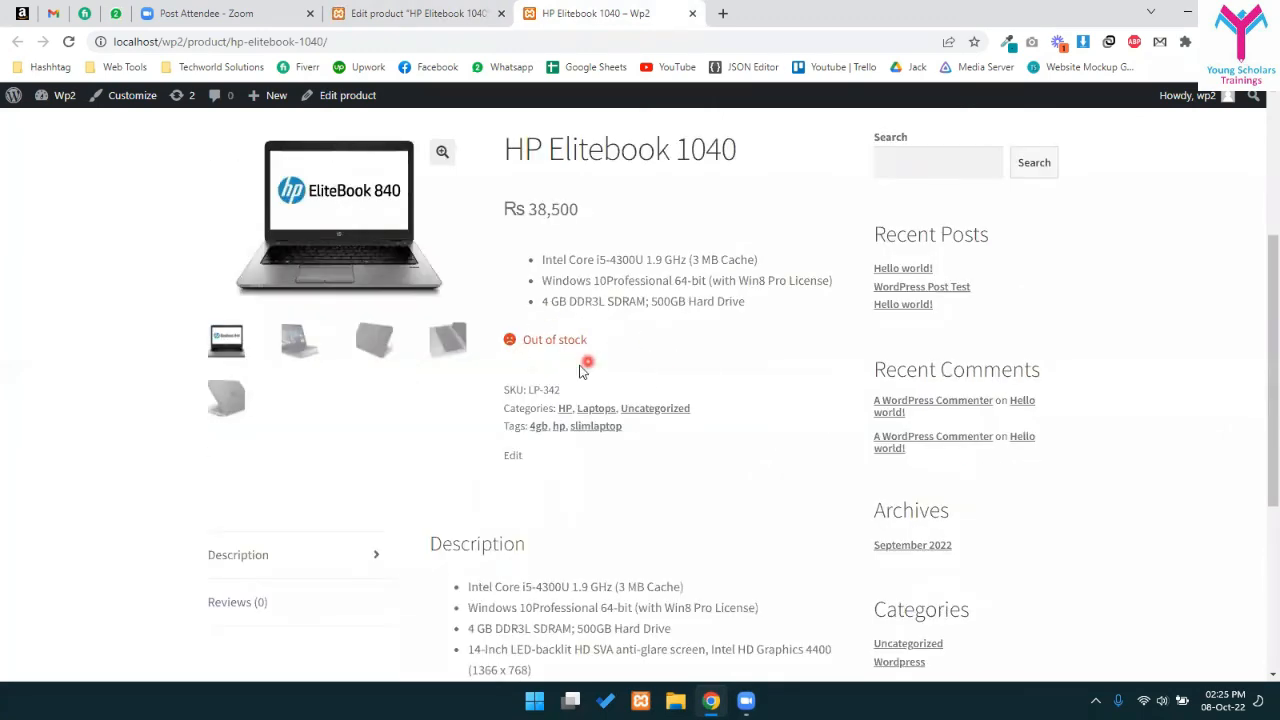
pyautogui.click(298, 338)
pyautogui.moveTo(525, 339); pyautogui.dragTo(611, 343)
pyautogui.click(679, 364)
pyautogui.scroll(2, 589, 349)
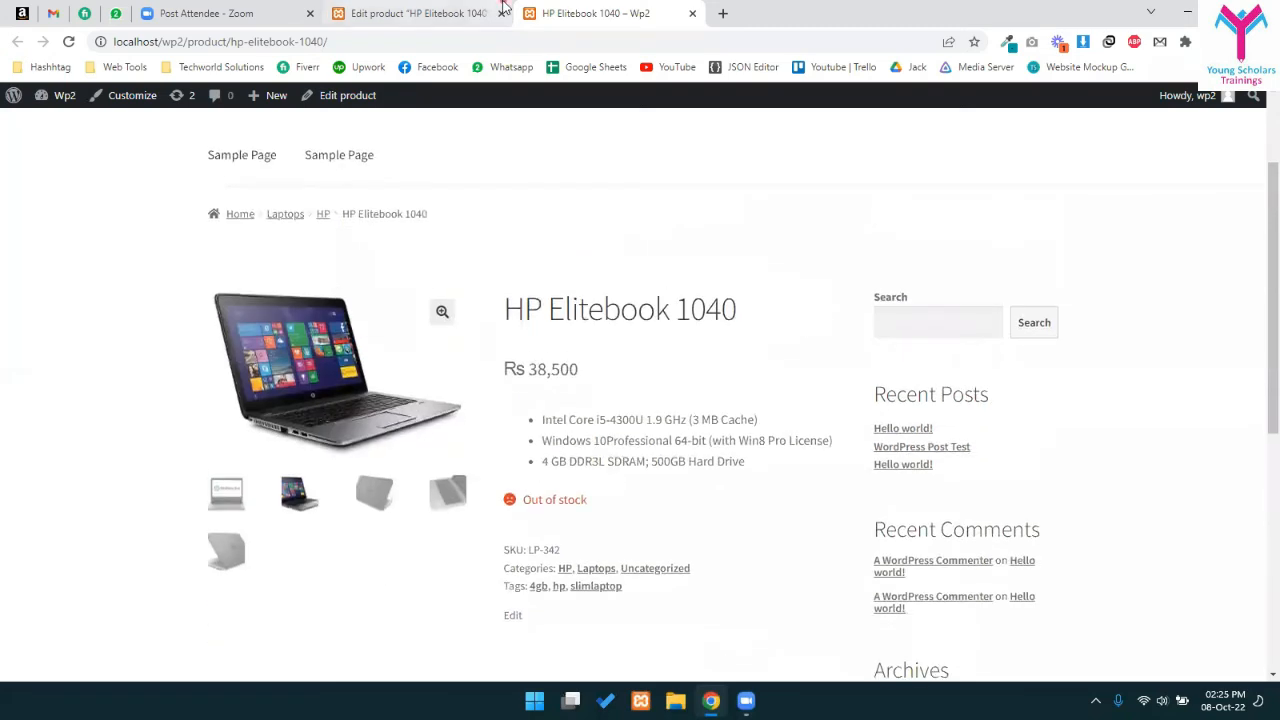
pyautogui.click(468, 13)
pyautogui.scroll(-7, 558, 384)
pyautogui.scroll(-2, 470, 370)
pyautogui.scroll(2, 290, 420)
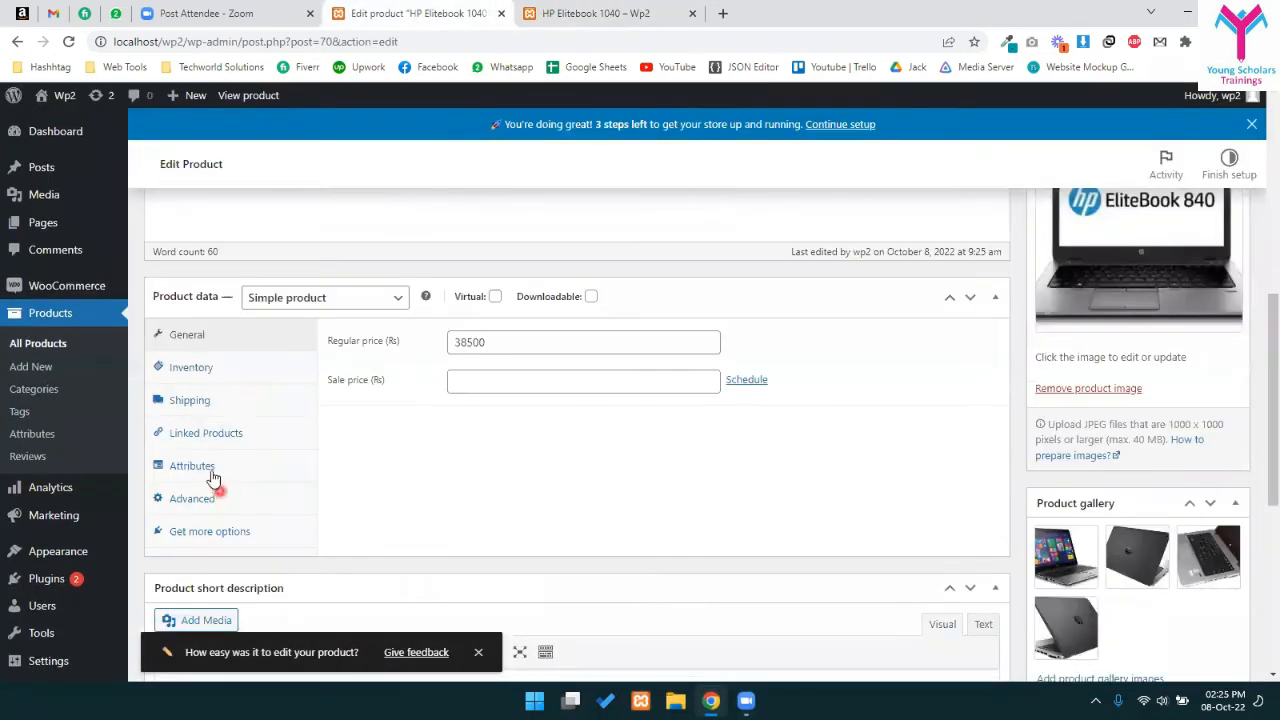
# - Set Allow backorders? to 'Allow, but notify customer' in Inventory and update the product
pyautogui.click(191, 368)
pyautogui.moveTo(505, 412); pyautogui.dragTo(428, 418)
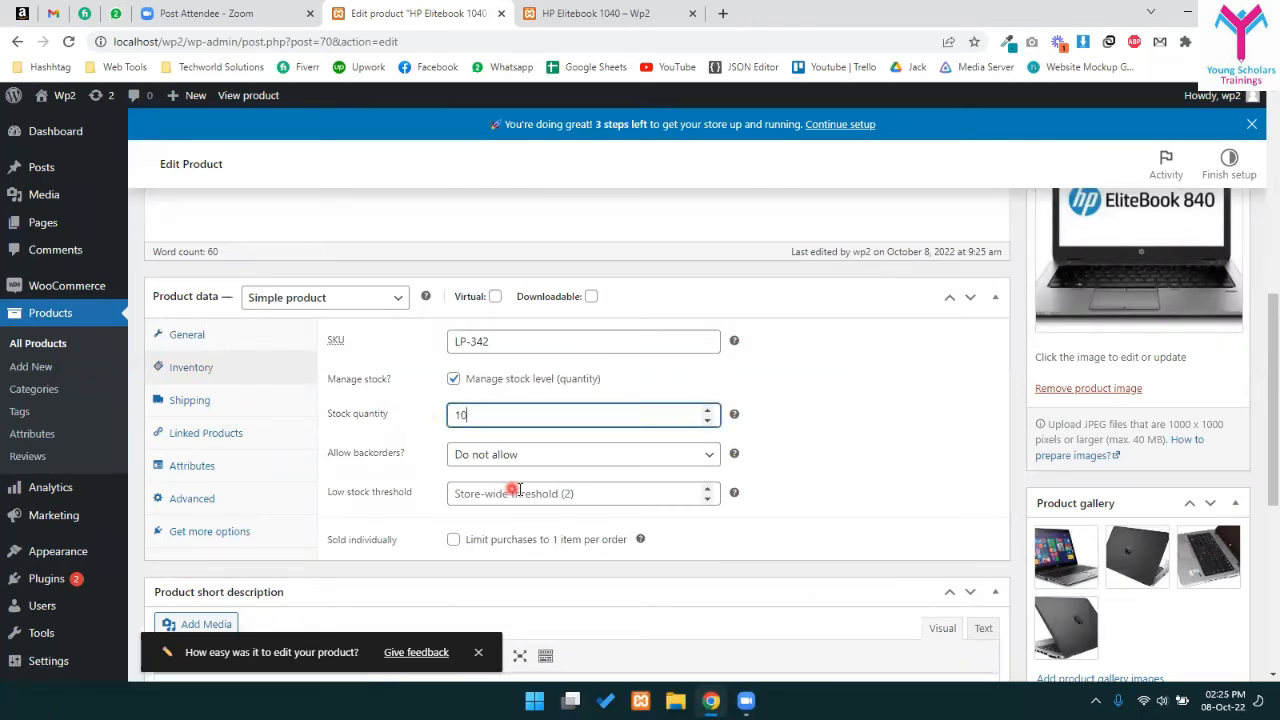
pyautogui.click(514, 456)
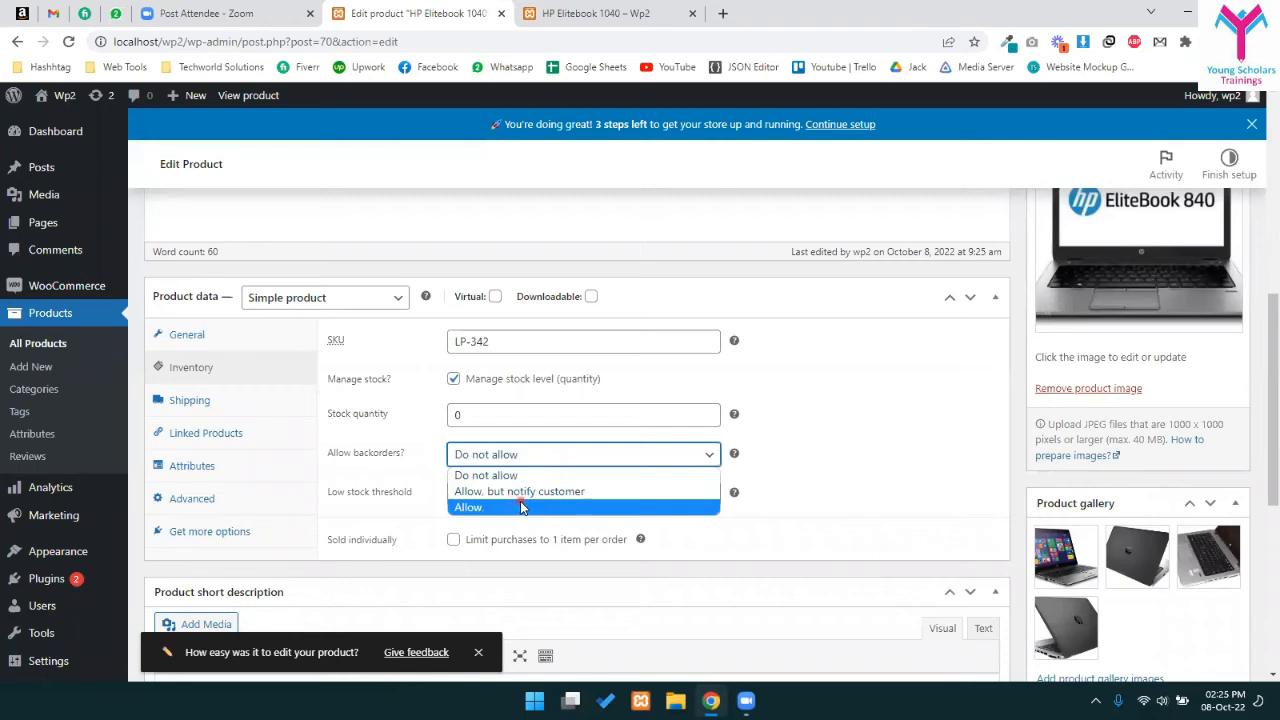
pyautogui.click(525, 491)
pyautogui.scroll(-2, 723, 449)
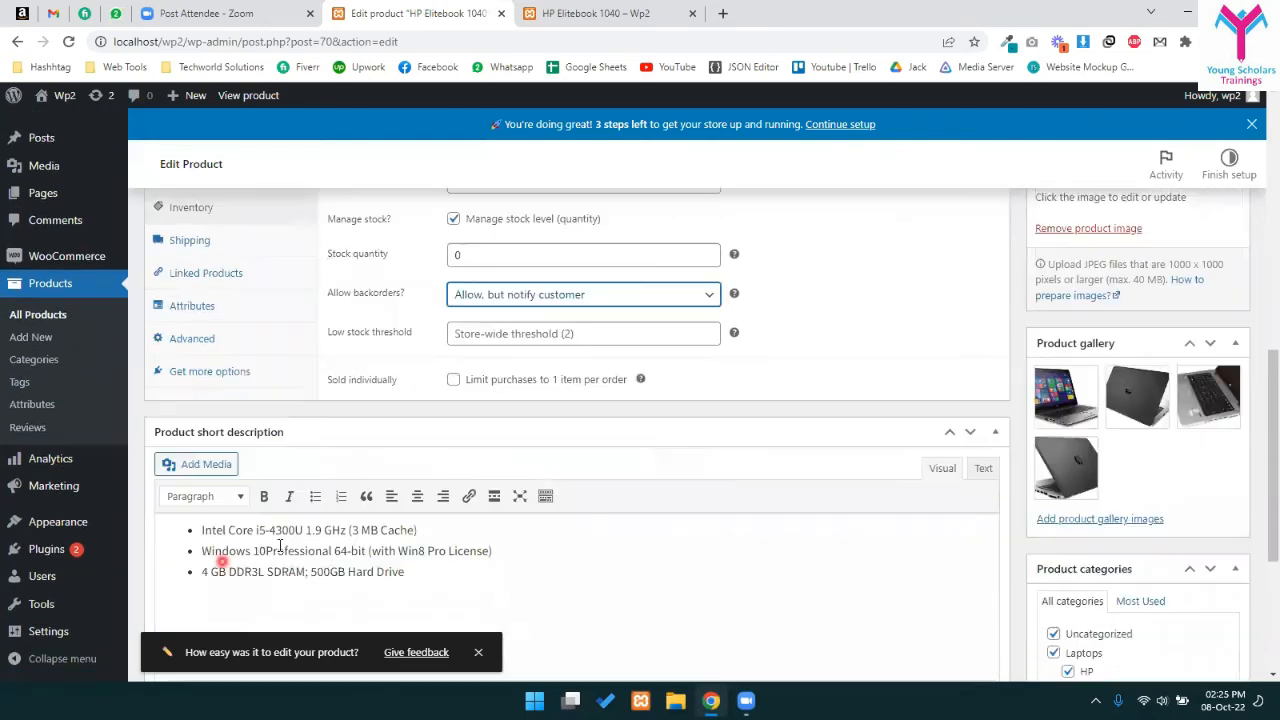
pyautogui.scroll(-3, 207, 562)
pyautogui.scroll(7, 929, 471)
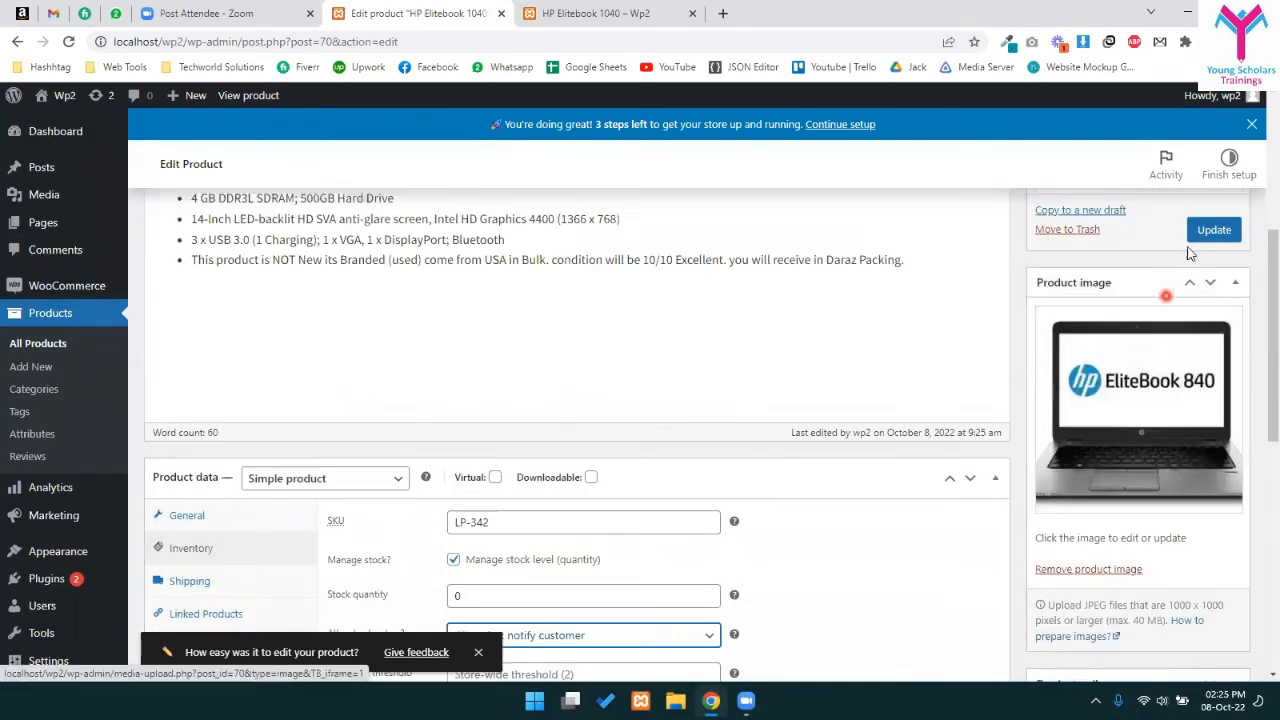
pyautogui.click(1205, 231)
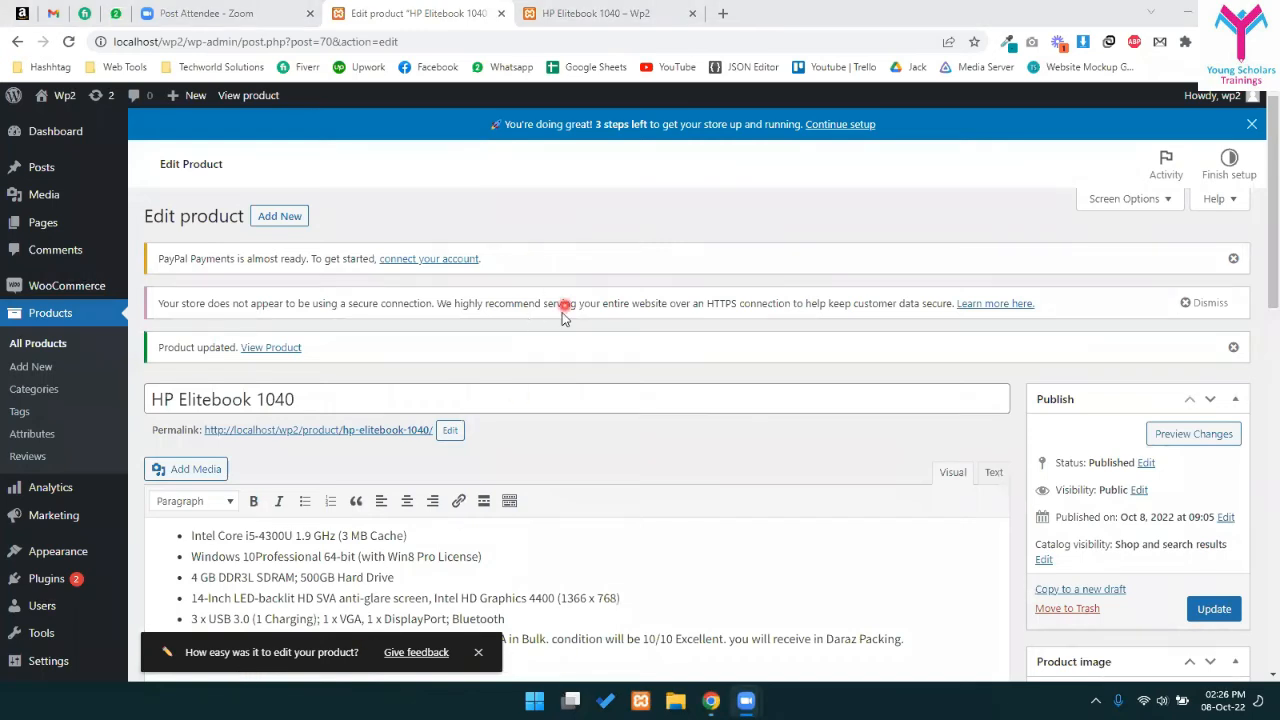
# - Verify the storefront shows Available on backorder, then return to the product editor
pyautogui.scroll(-3, 503, 320)
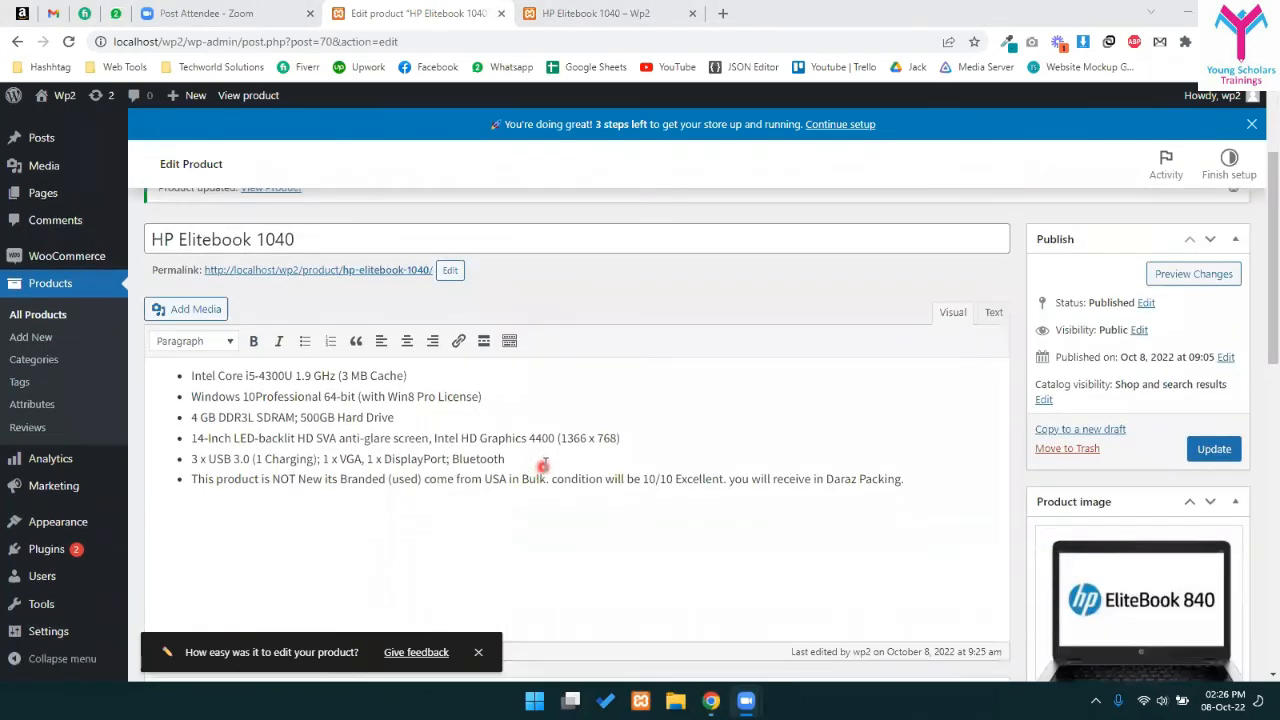
pyautogui.click(562, 14)
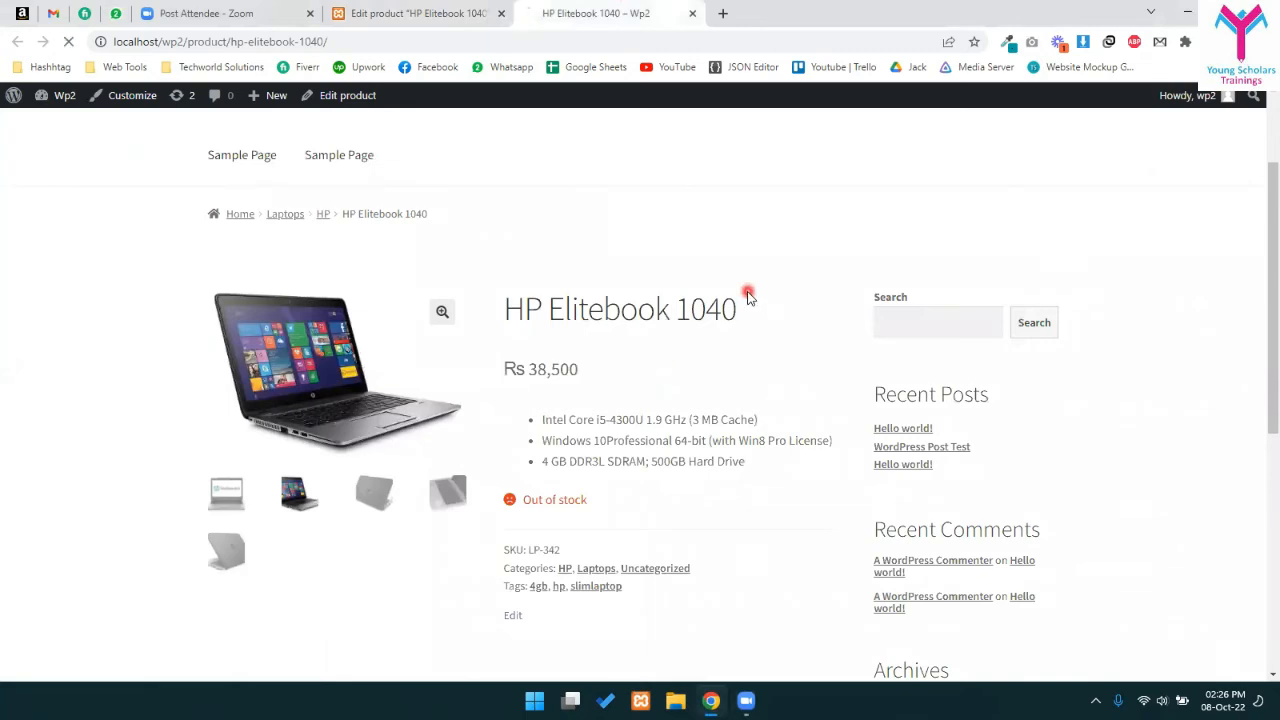
pyautogui.scroll(-2, 745, 298)
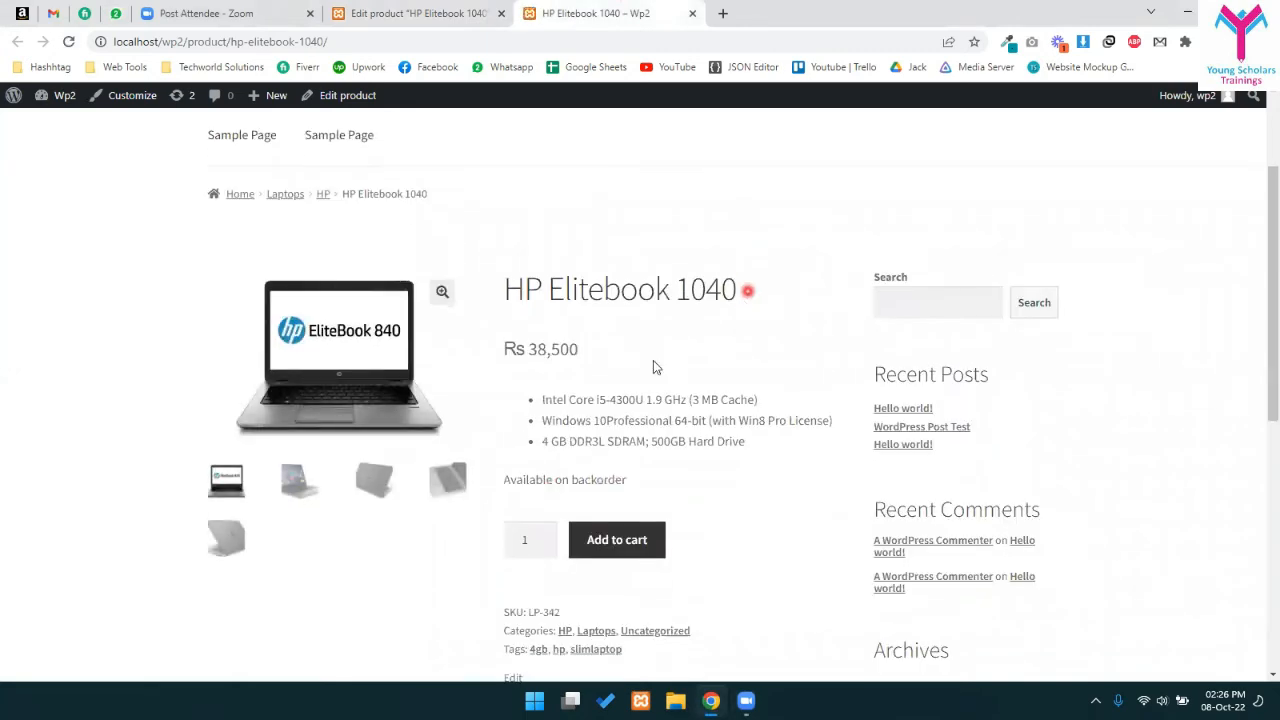
pyautogui.moveTo(494, 343); pyautogui.dragTo(660, 343)
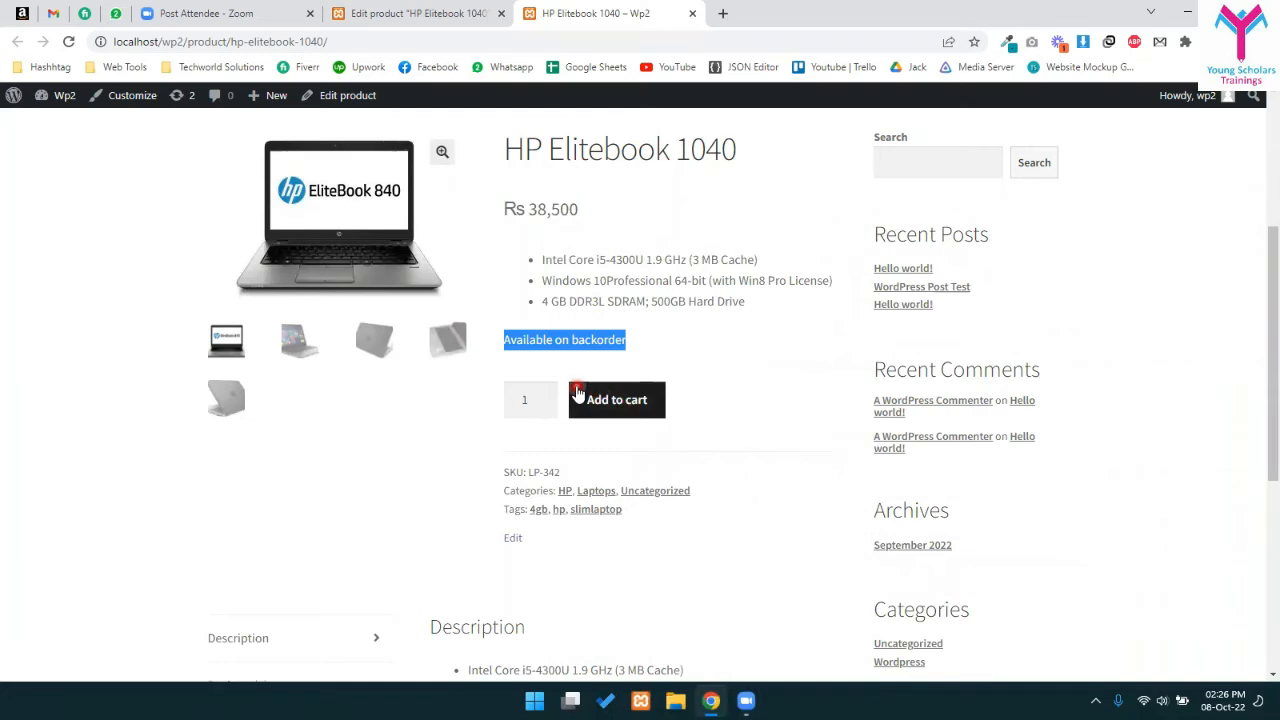
pyautogui.click(658, 348)
pyautogui.moveTo(500, 338); pyautogui.dragTo(636, 340)
pyautogui.click(612, 340)
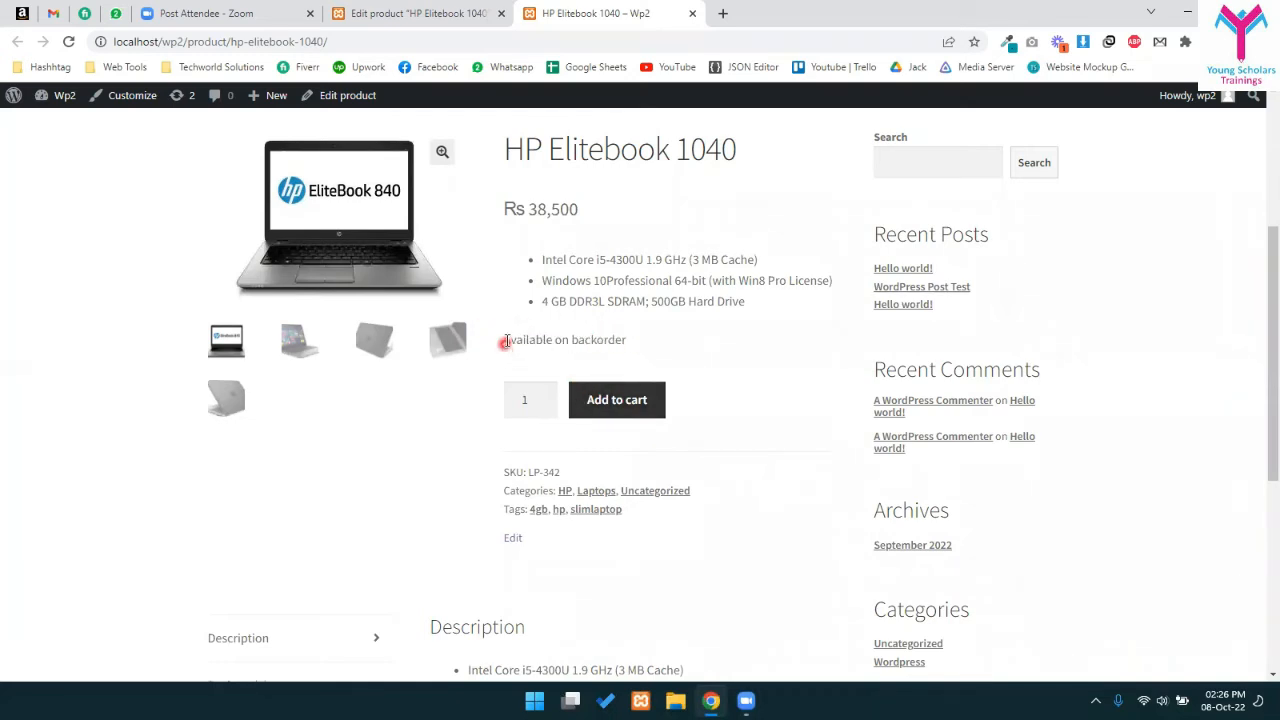
pyautogui.moveTo(506, 342); pyautogui.dragTo(652, 348)
pyautogui.doubleClick(576, 339)
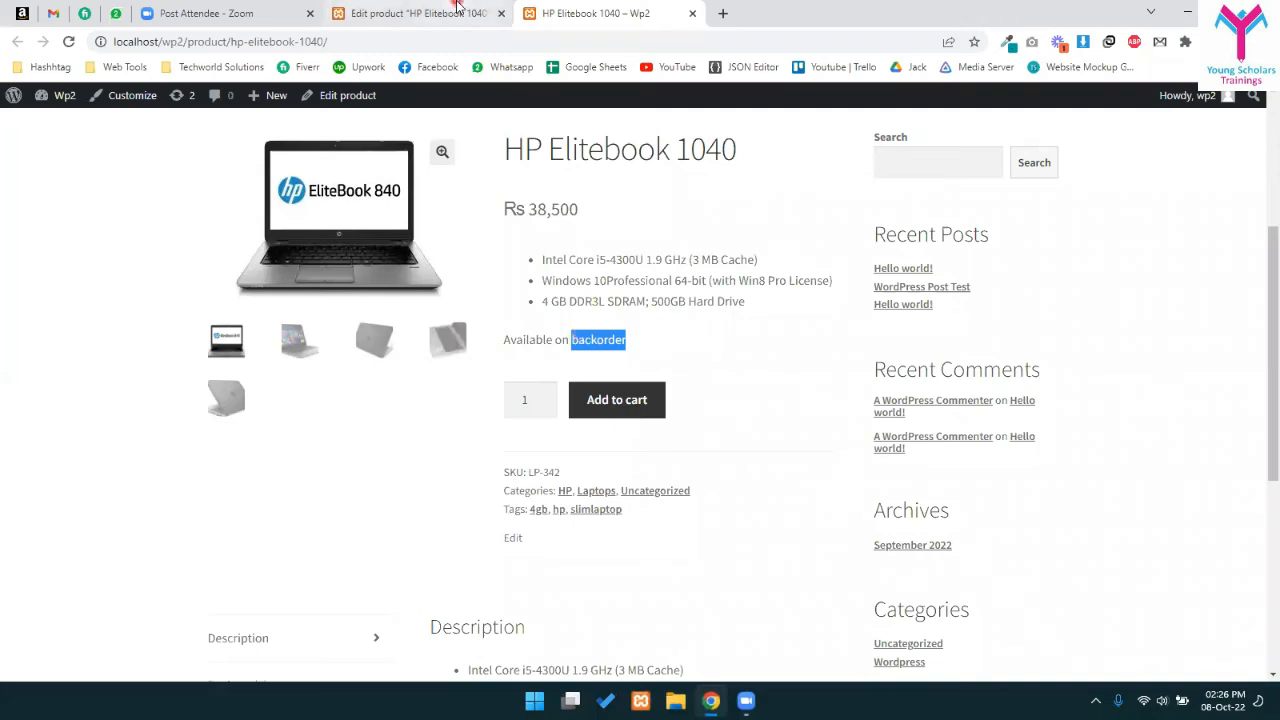
pyautogui.click(418, 13)
pyautogui.scroll(-3, 412, 443)
pyautogui.scroll(2, 412, 443)
pyautogui.scroll(-1, 337, 440)
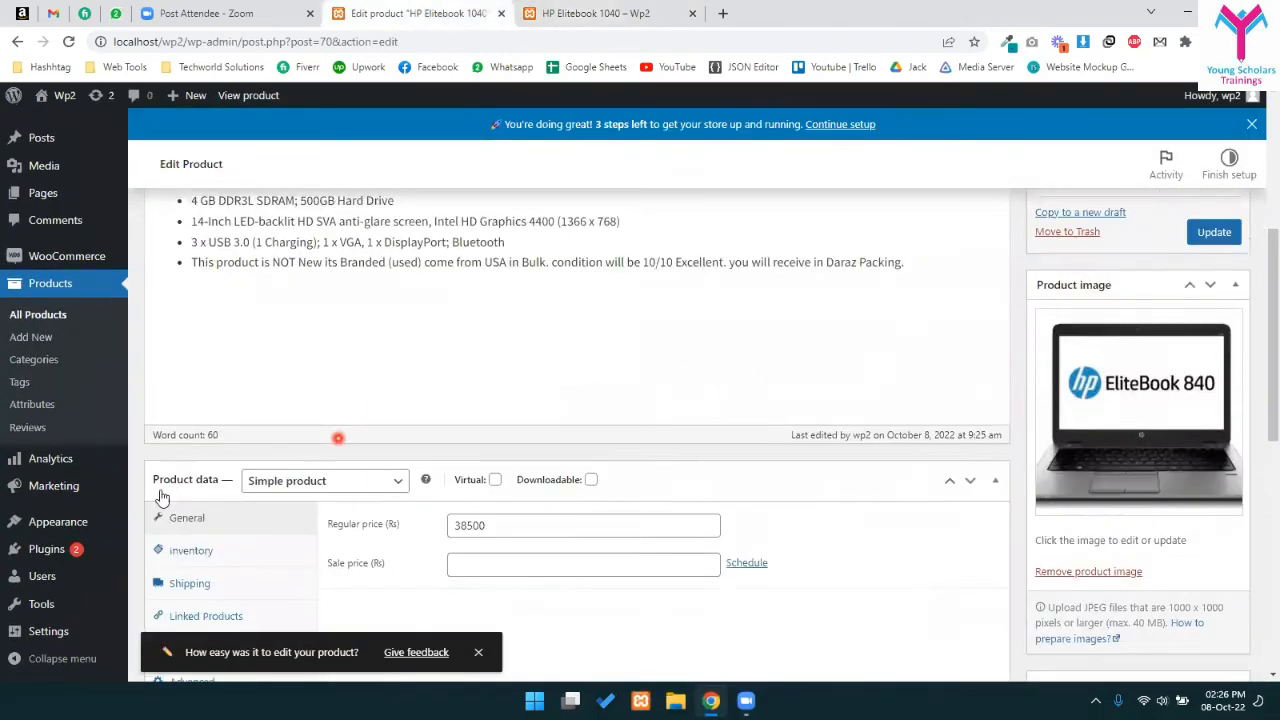
# - Set Allow backorders? to Allow, without notifying customers, and update the product
pyautogui.click(186, 533)
pyautogui.scroll(-3, 491, 430)
pyautogui.click(500, 374)
pyautogui.click(486, 423)
pyautogui.scroll(10, 1077, 343)
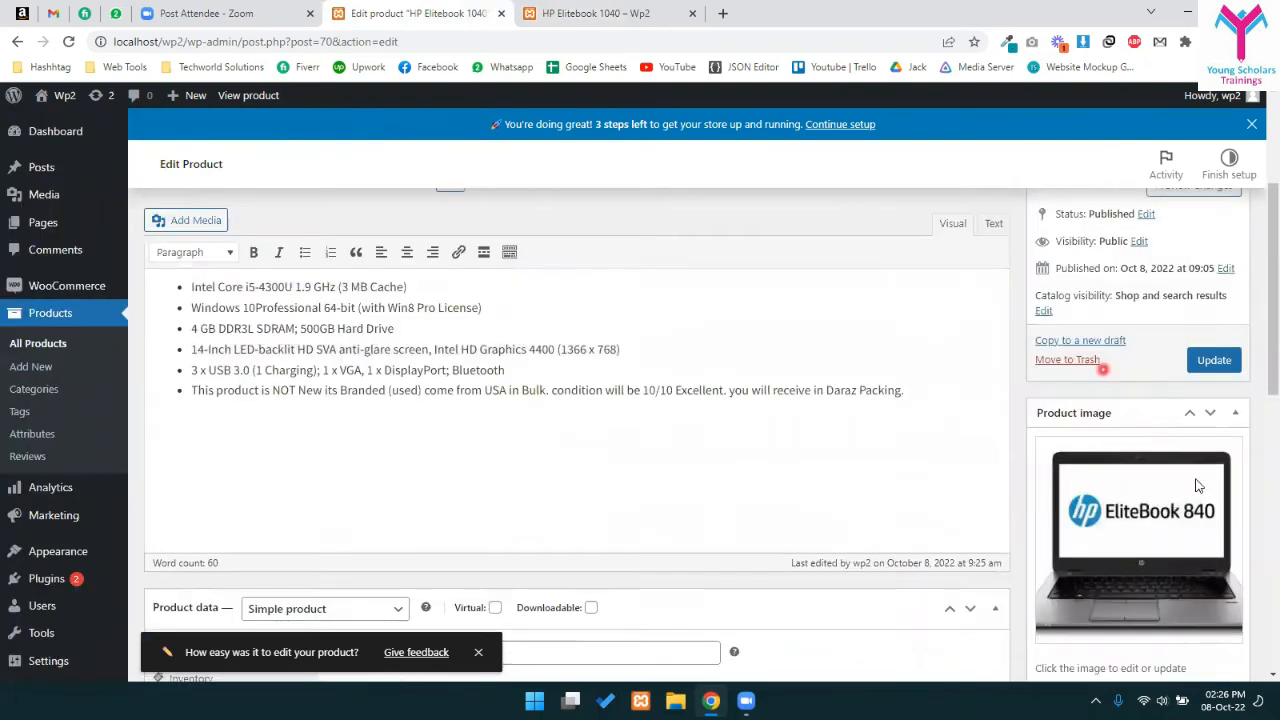
pyautogui.click(1211, 528)
# - Reload the HP Elitebook 1040 storefront page to check the backorder change
pyautogui.click(600, 13)
pyautogui.moveTo(486, 342); pyautogui.dragTo(713, 352)
pyautogui.click(713, 352)
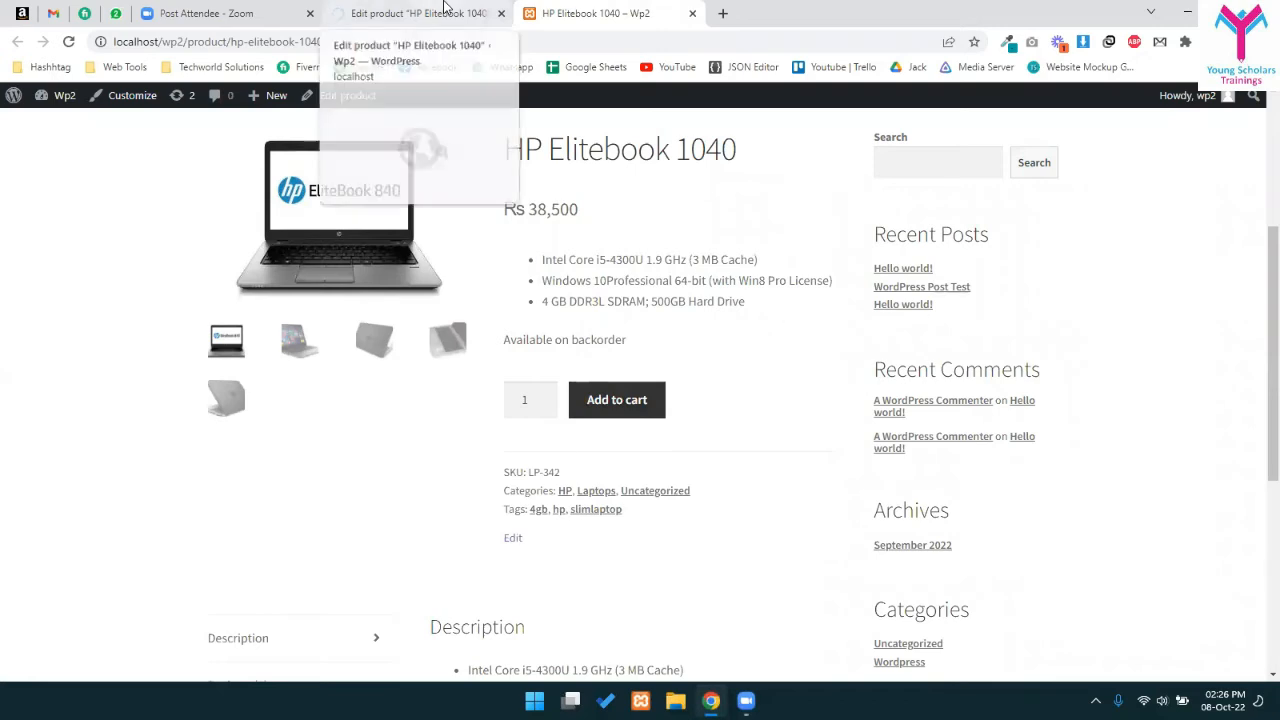
pyautogui.press('F5')
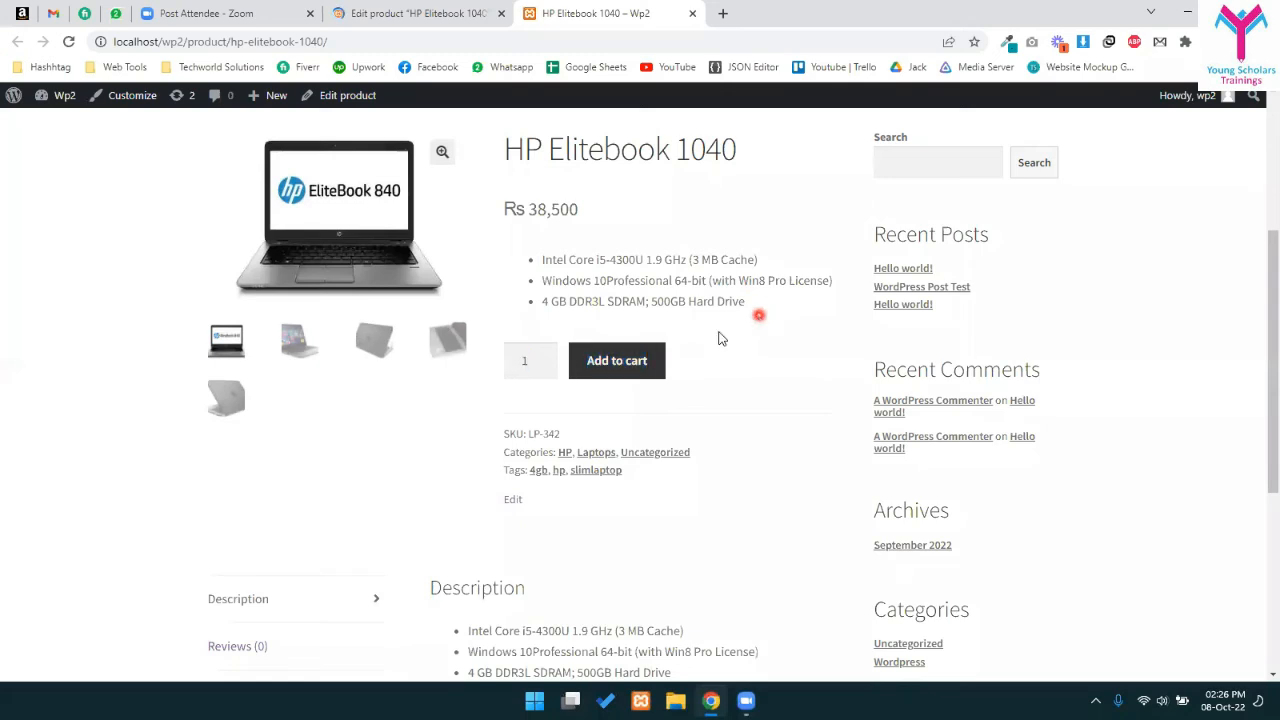
# - Tick Sold individually in the product's Inventory settings and update the product
pyautogui.click(405, 10)
pyautogui.scroll(-6, 403, 437)
pyautogui.scroll(2, 200, 366)
pyautogui.click(195, 366)
pyautogui.scroll(-1, 500, 498)
pyautogui.scroll(-1, 500, 498)
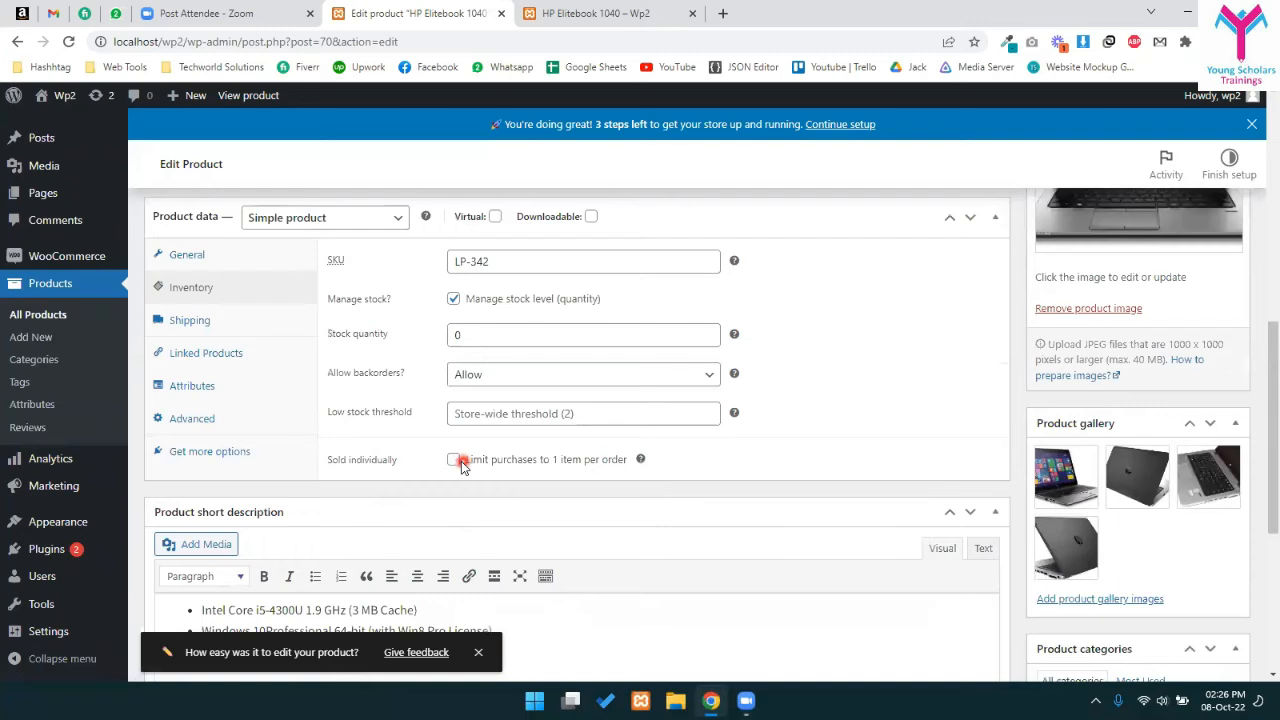
pyautogui.click(456, 460)
pyautogui.scroll(4, 940, 346)
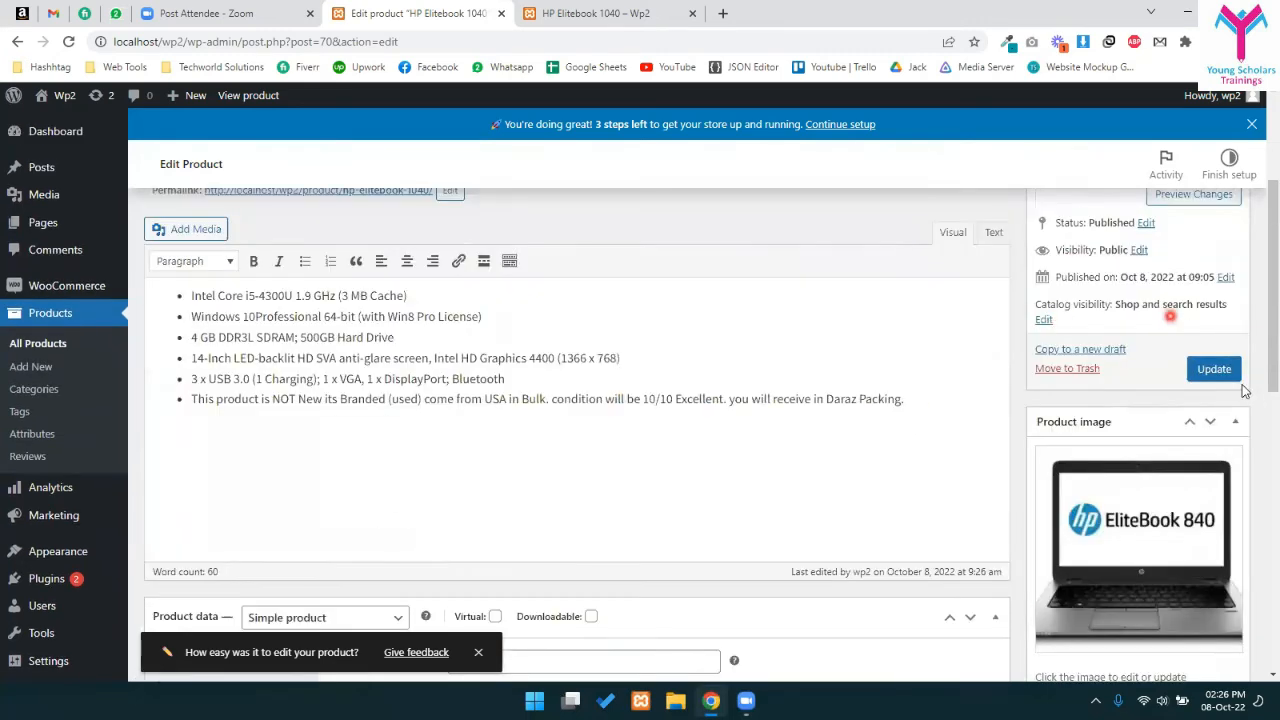
pyautogui.click(1214, 369)
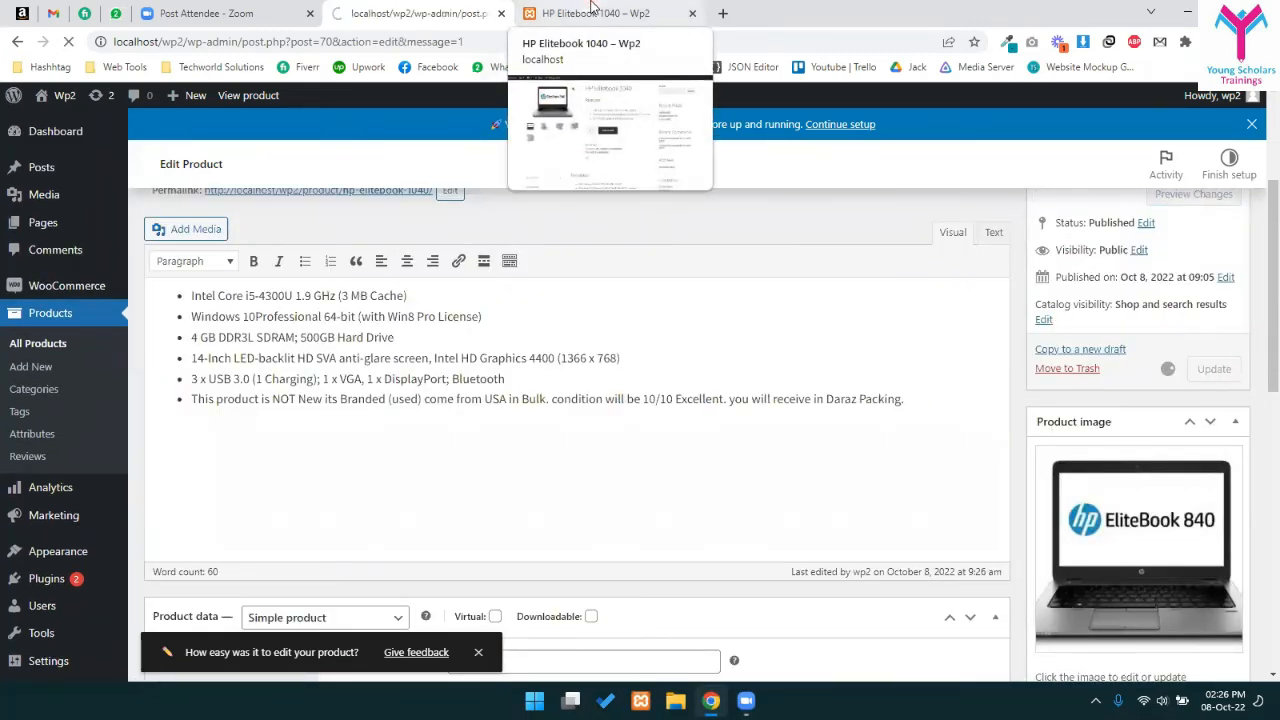
# - On the storefront page, add the laptop to the cart and check the specs and Rs 38,500 price
pyautogui.click(592, 8)
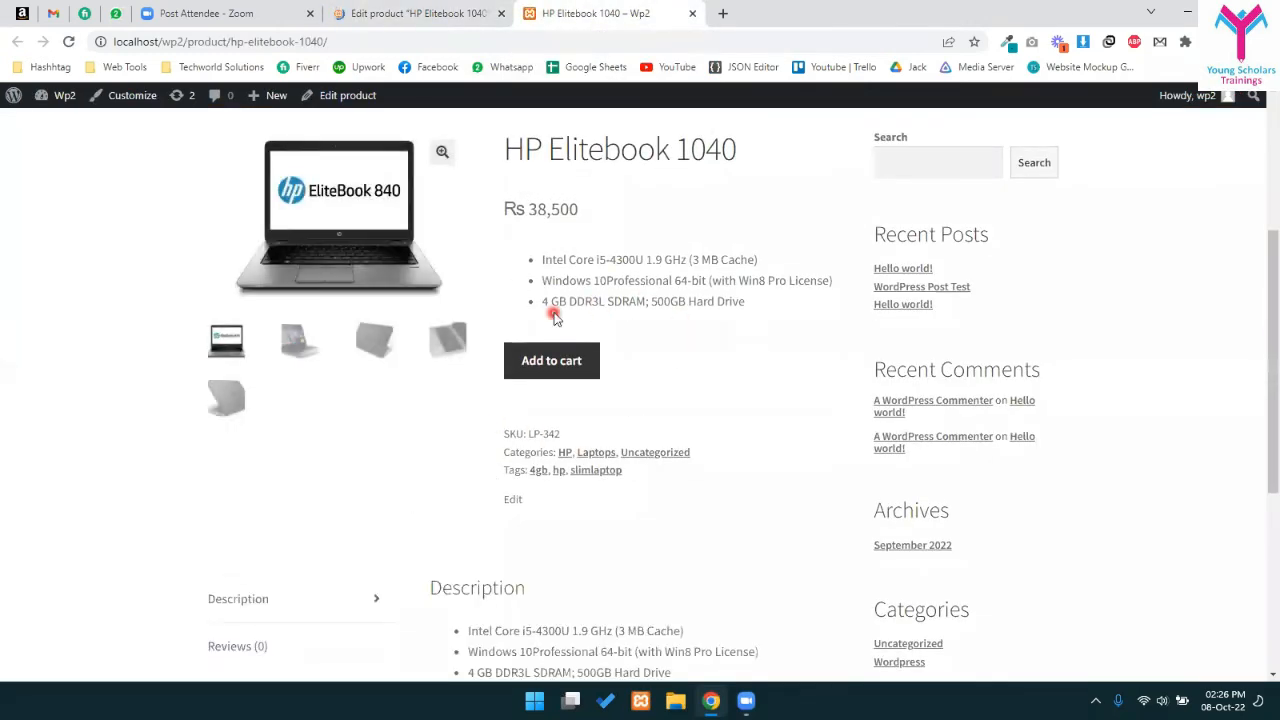
pyautogui.click(549, 365)
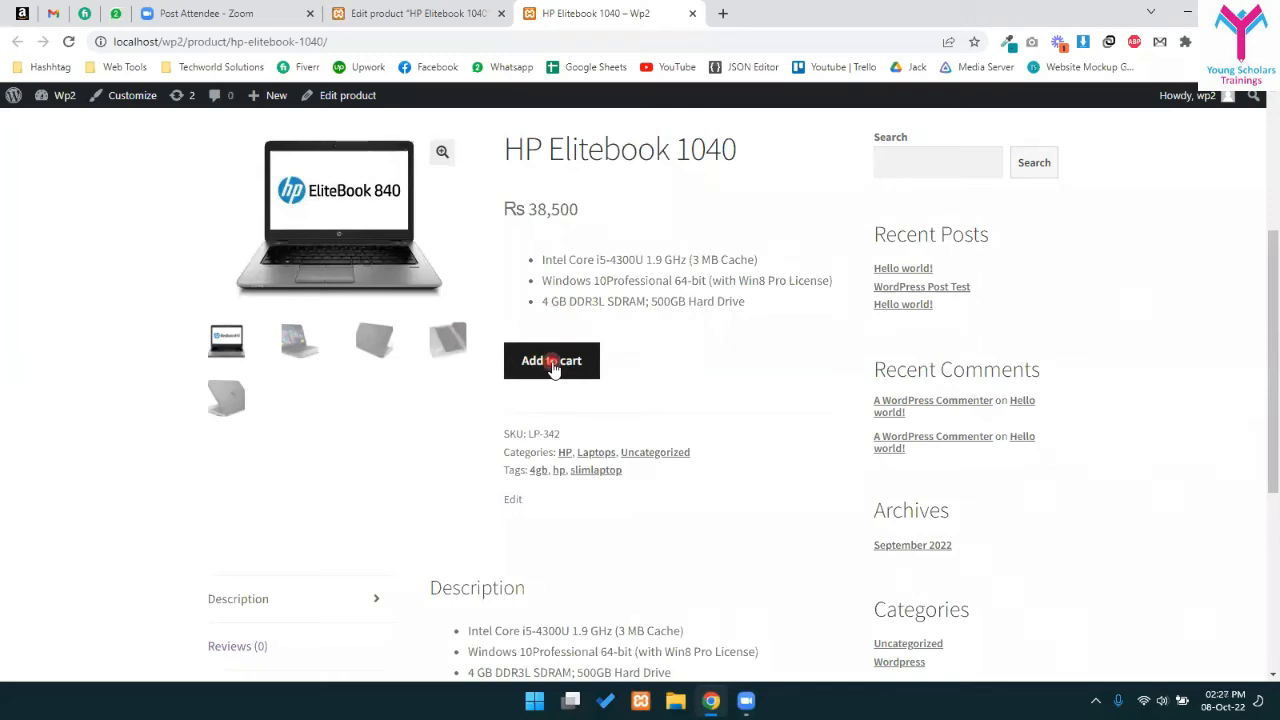
pyautogui.moveTo(545, 255); pyautogui.dragTo(758, 312)
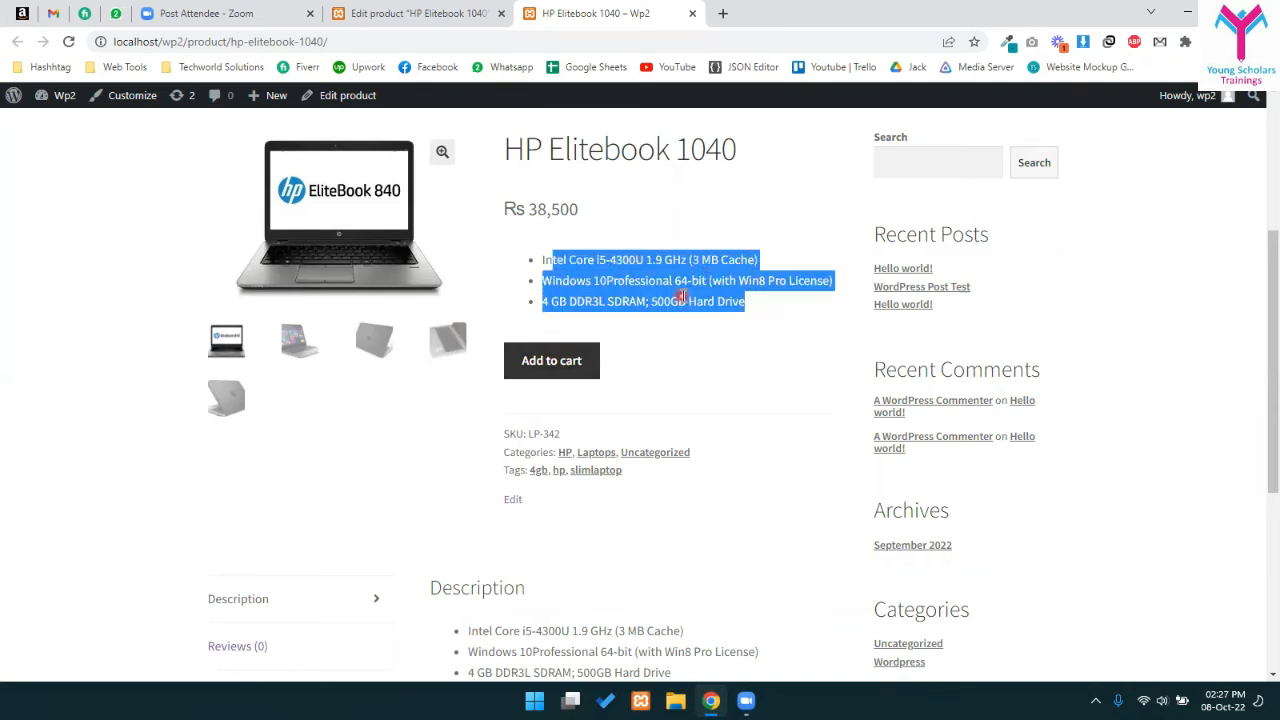
pyautogui.click(680, 296)
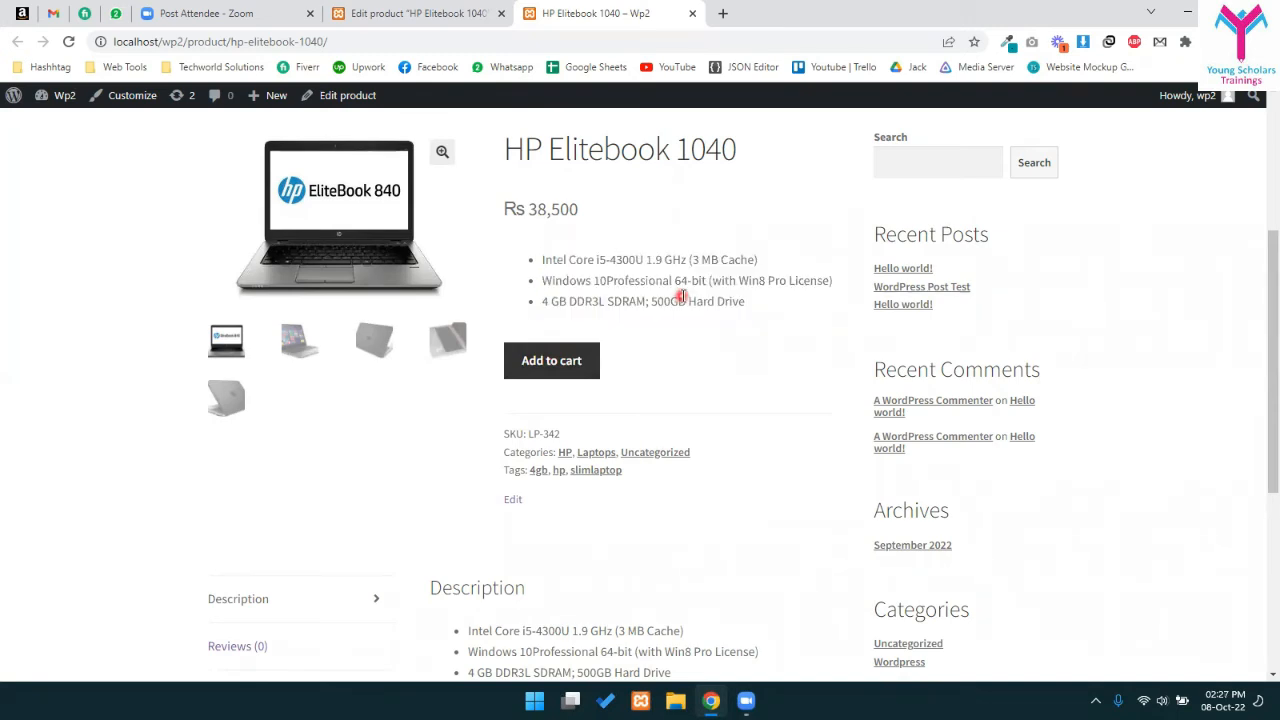
pyautogui.moveTo(526, 206); pyautogui.dragTo(578, 208)
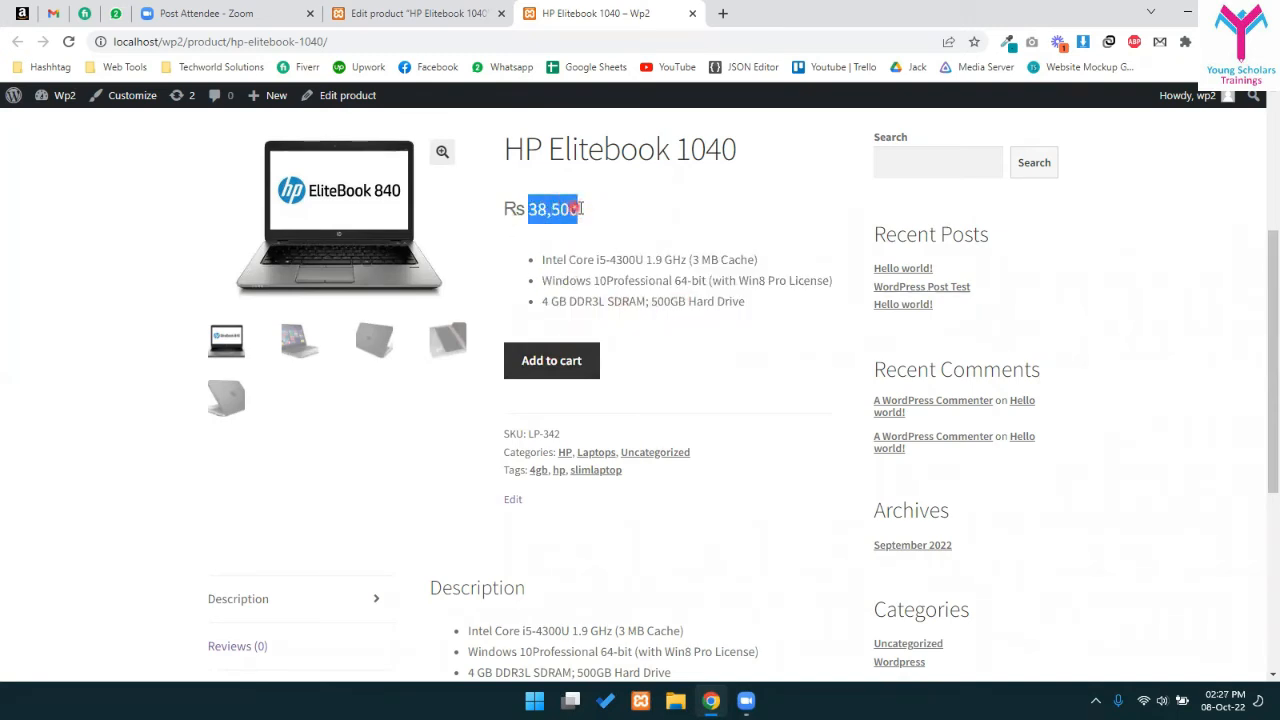
pyautogui.click(578, 208)
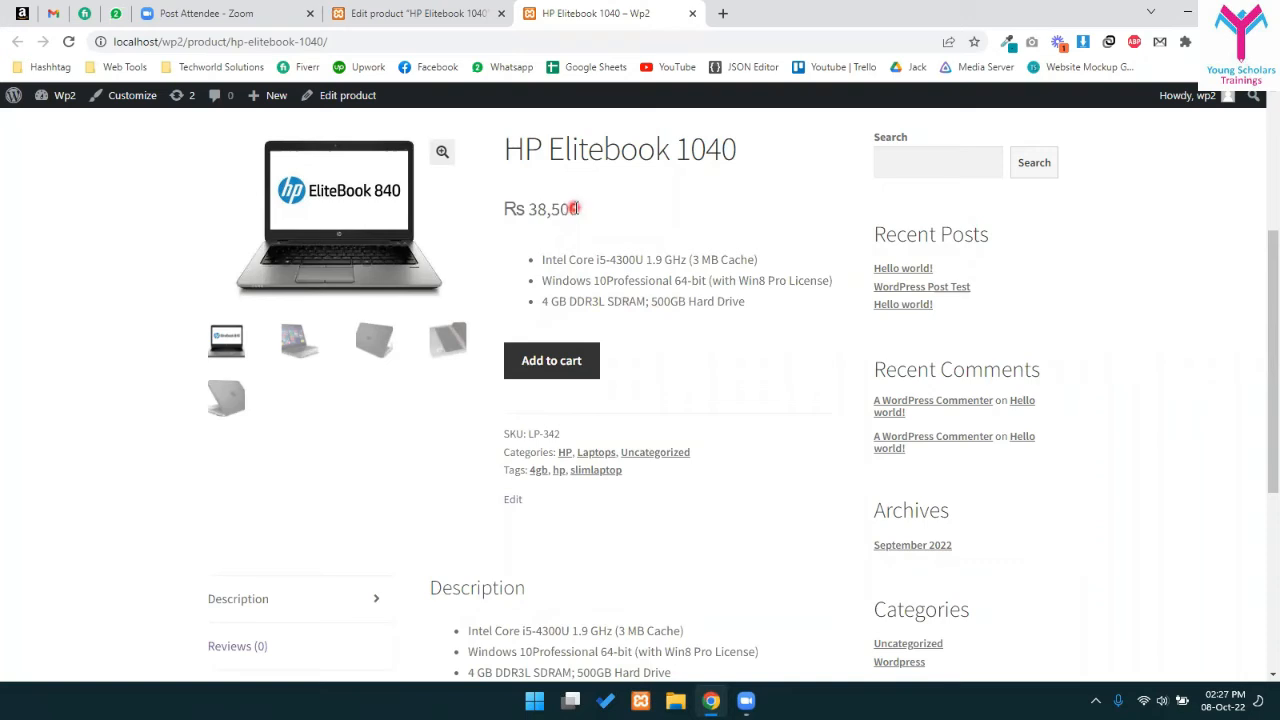
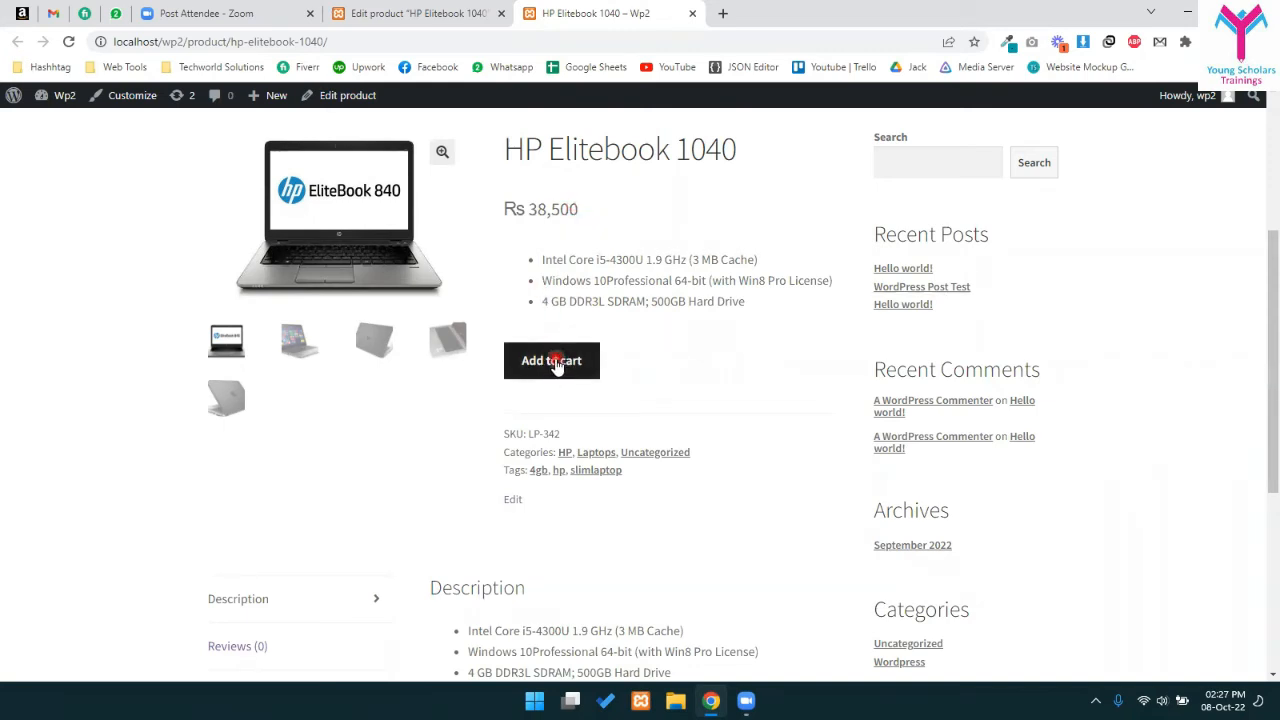
# - Back in the product editor's Inventory settings, untick Sold individually
pyautogui.moveTo(593, 250); pyautogui.dragTo(686, 319)
pyautogui.click(686, 320)
pyautogui.click(446, 8)
pyautogui.scroll(-8, 447, 361)
pyautogui.click(220, 289)
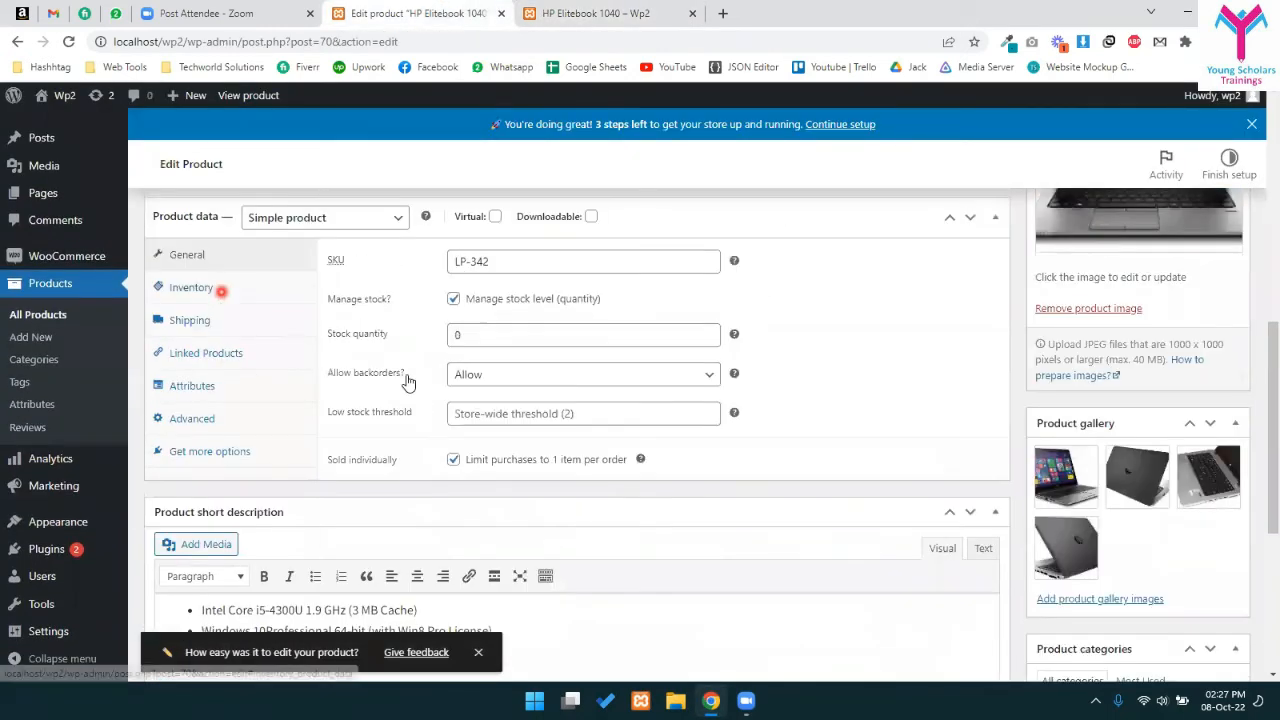
pyautogui.moveTo(481, 460); pyautogui.dragTo(485, 460)
pyautogui.click(456, 461)
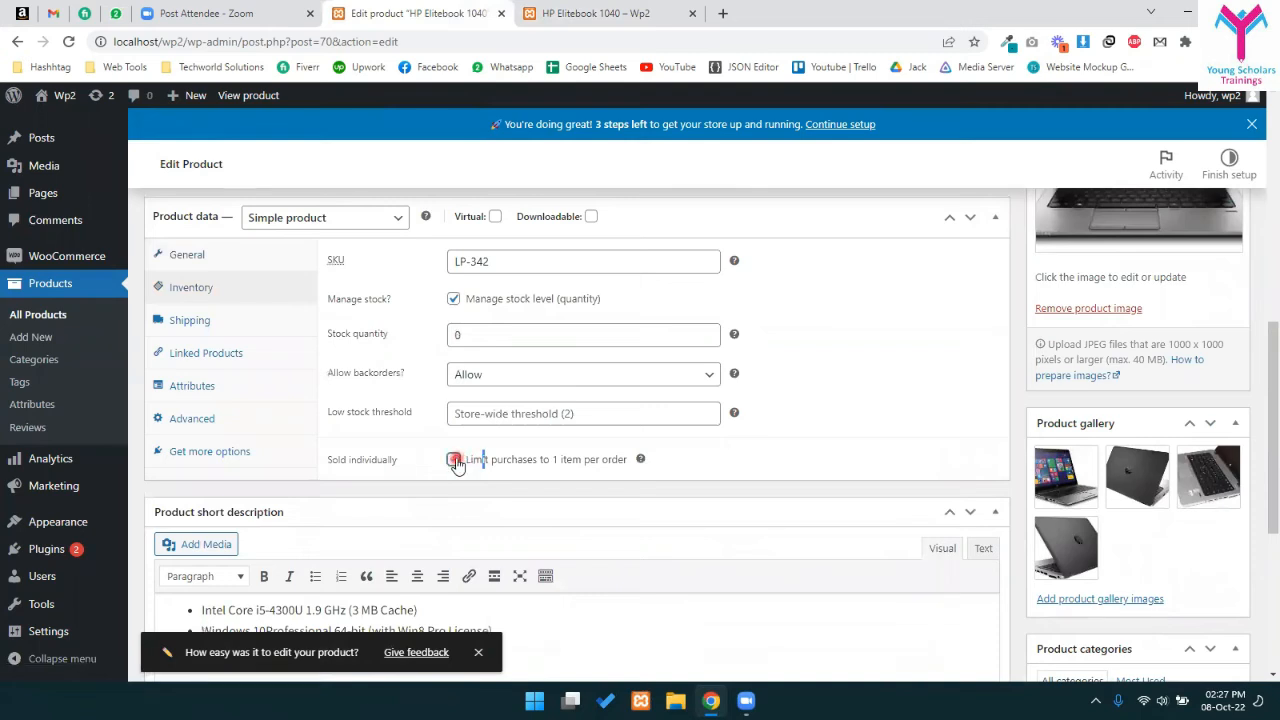
# - Set backorders to 'Allow, but notify customer' and start filling the low stock threshold
pyautogui.click(490, 406)
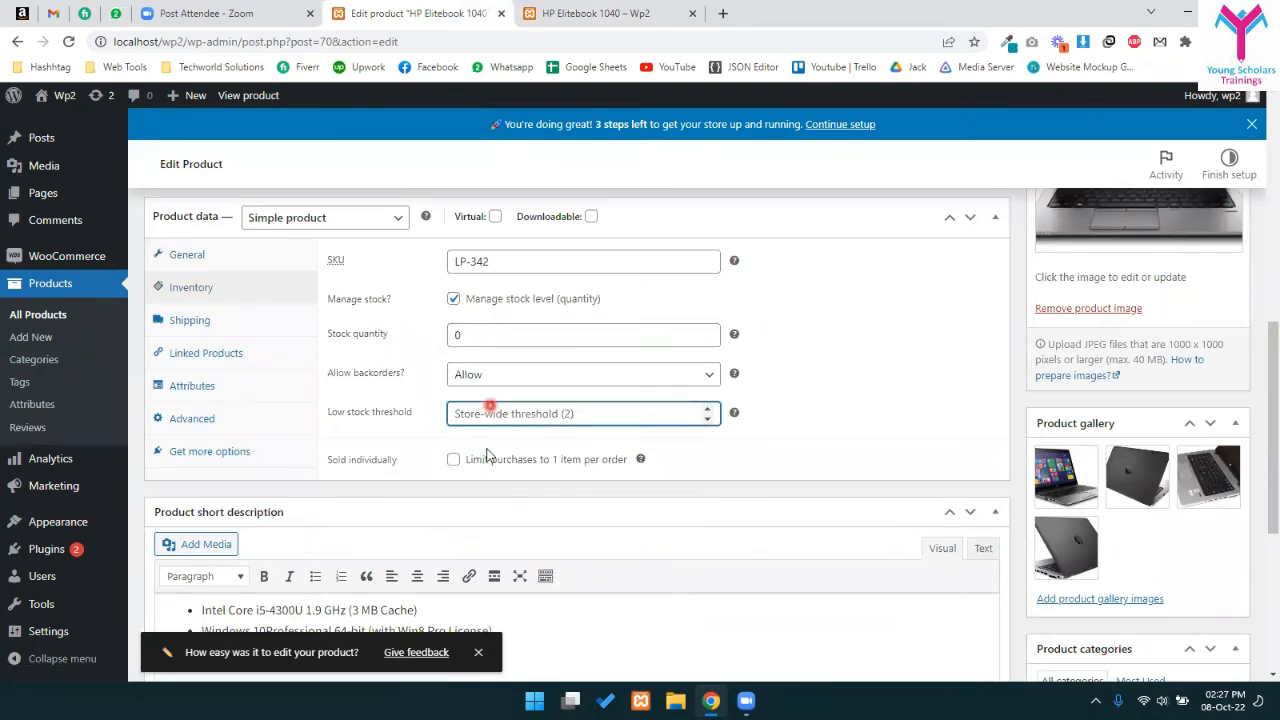
pyautogui.click(500, 378)
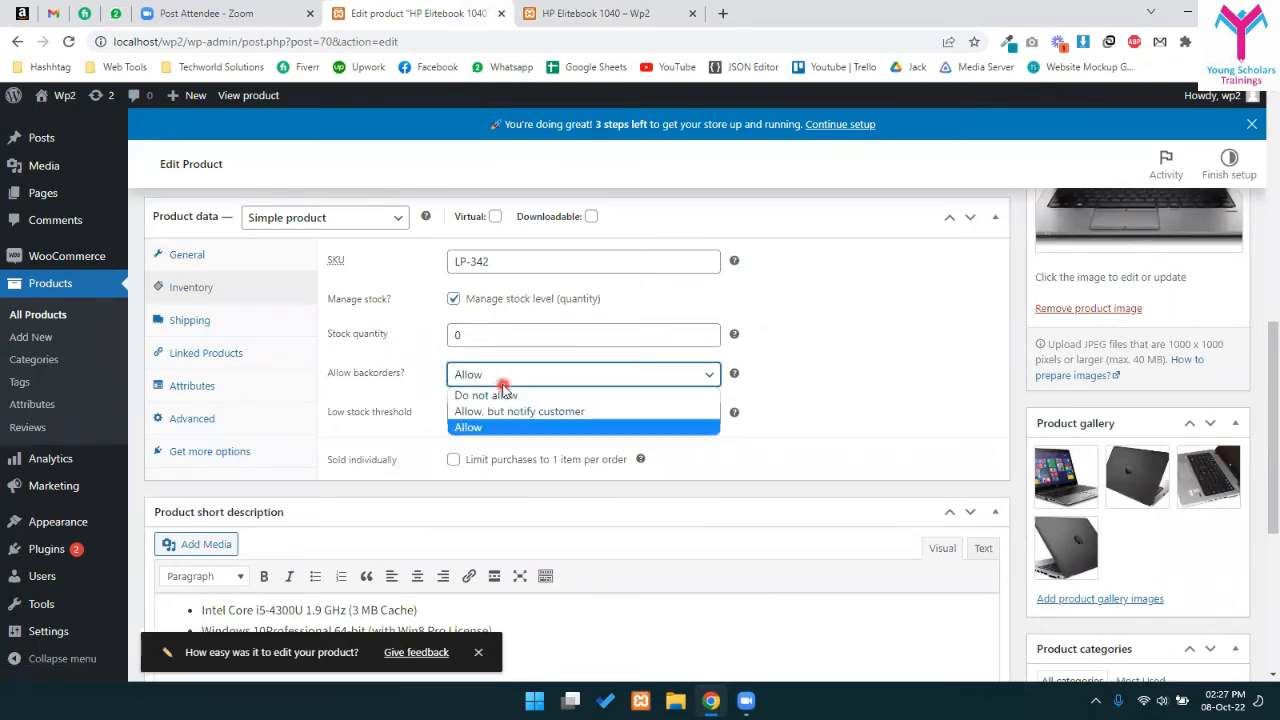
pyautogui.click(354, 418)
pyautogui.click(522, 372)
pyautogui.click(510, 412)
pyautogui.click(508, 413)
pyautogui.write('4')
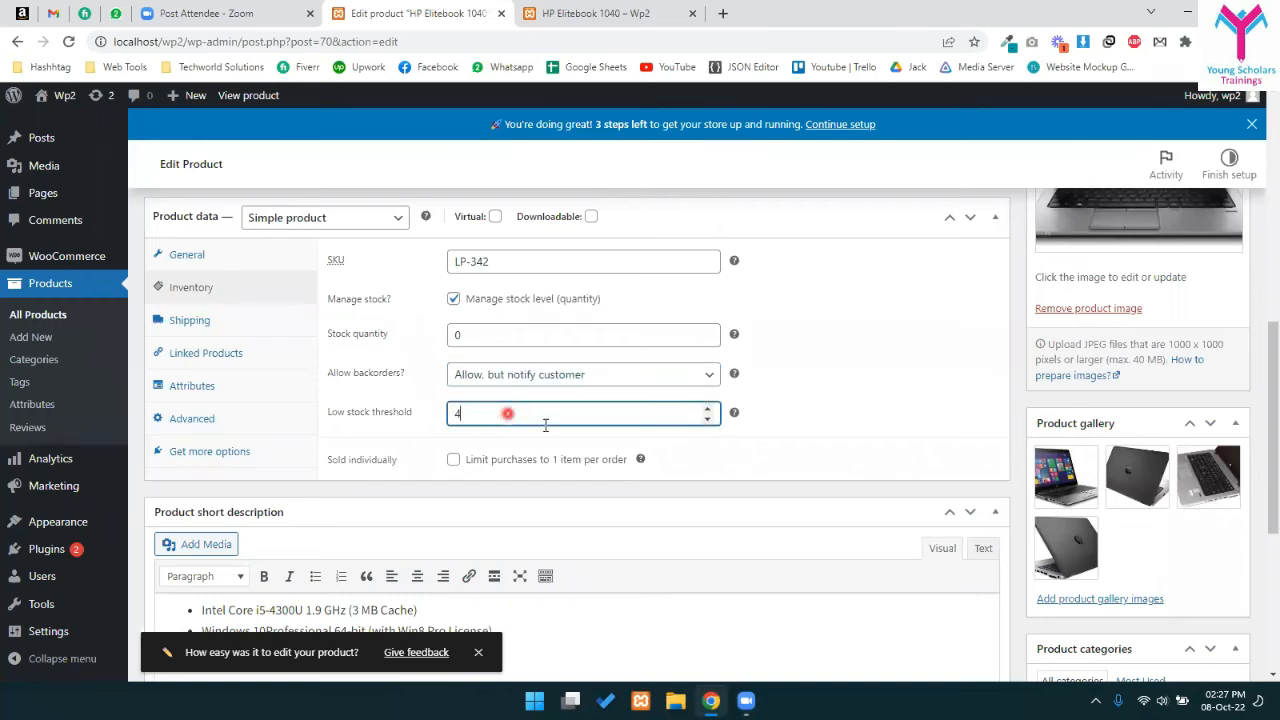
# - Set stock quantity to 5 and low stock threshold to 5, then update the product
pyautogui.doubleClick(455, 338)
pyautogui.write('5')
pyautogui.click(455, 413)
pyautogui.scroll(4, 857, 371)
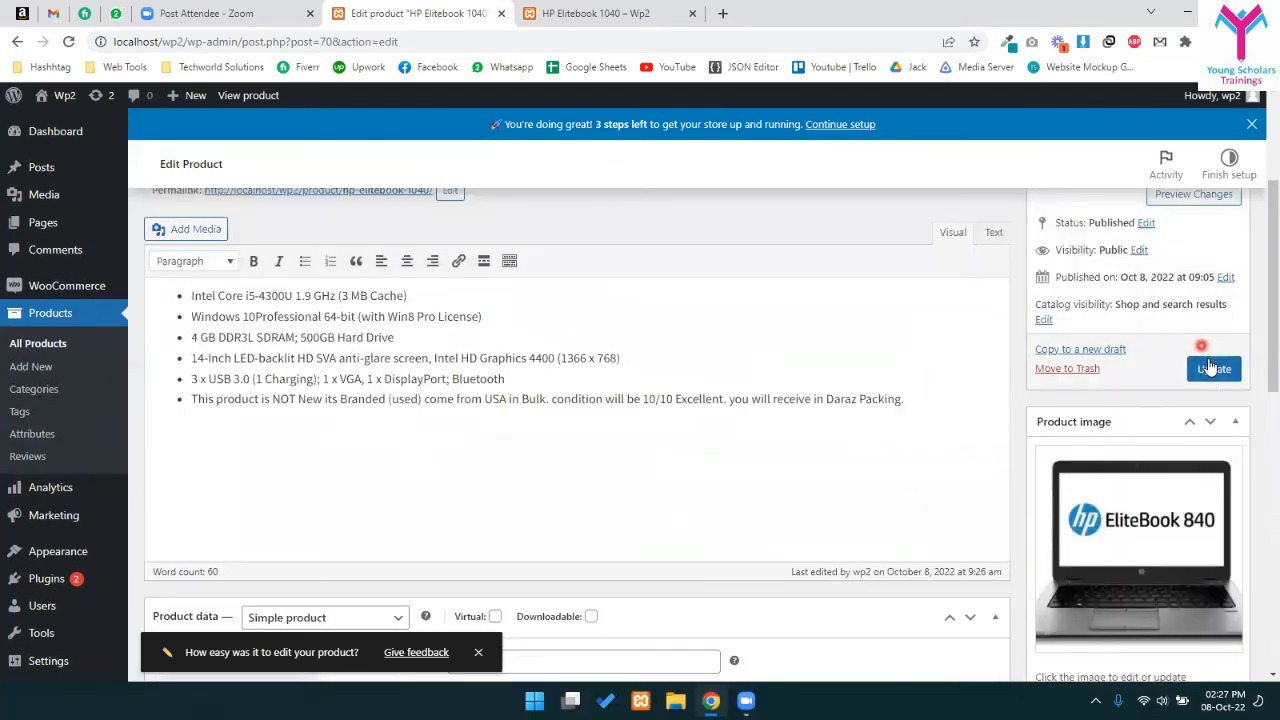
pyautogui.scroll(-4, 1069, 389)
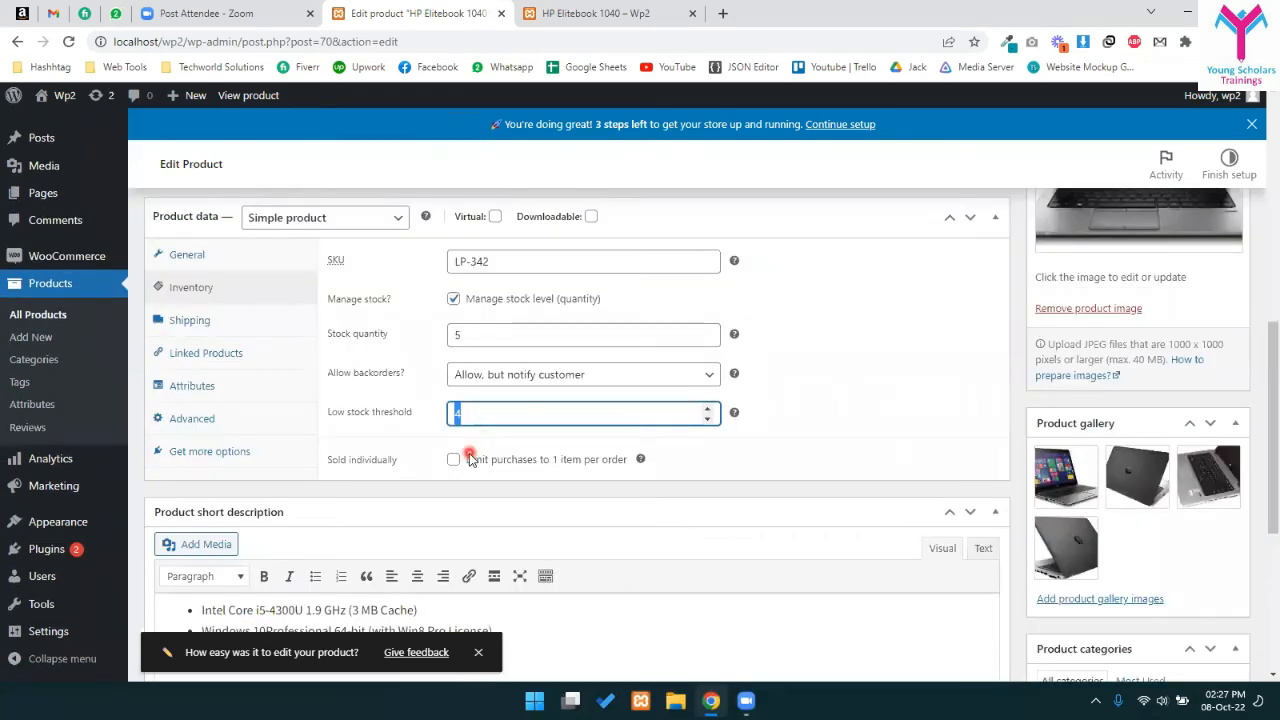
pyautogui.doubleClick(455, 337)
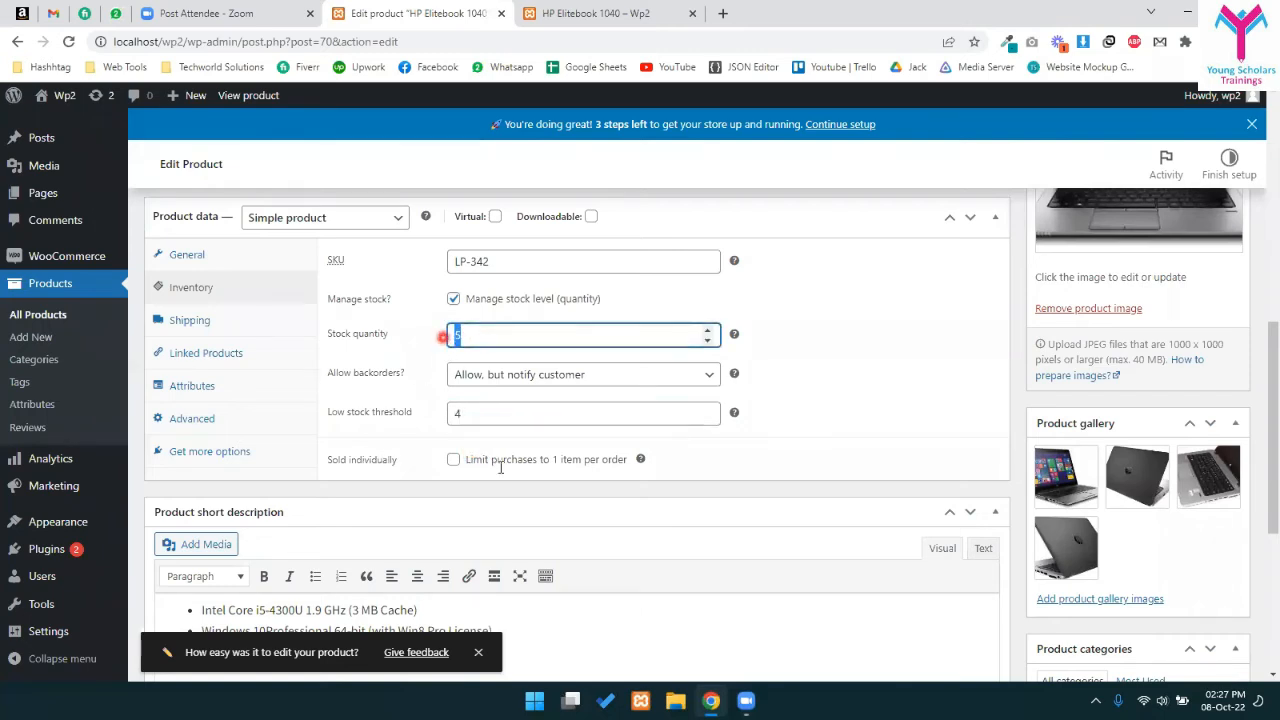
pyautogui.moveTo(490, 414); pyautogui.dragTo(340, 430)
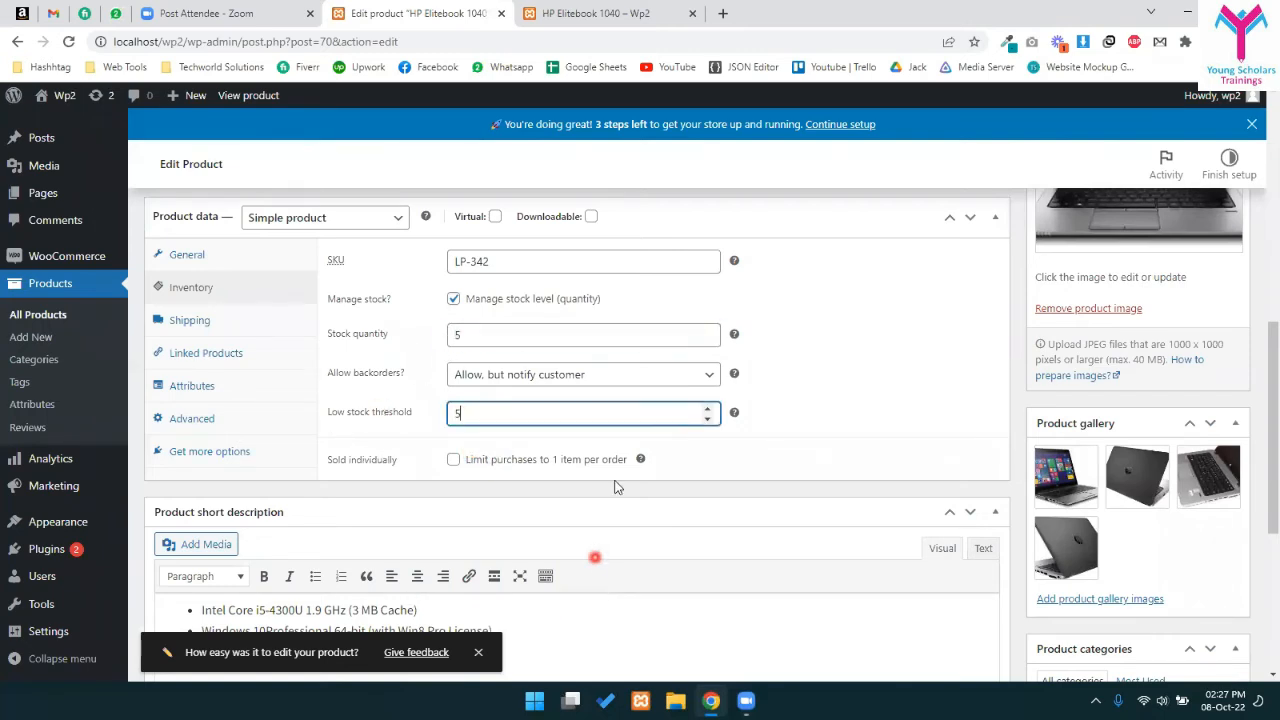
pyautogui.scroll(4, 594, 557)
pyautogui.click(1214, 289)
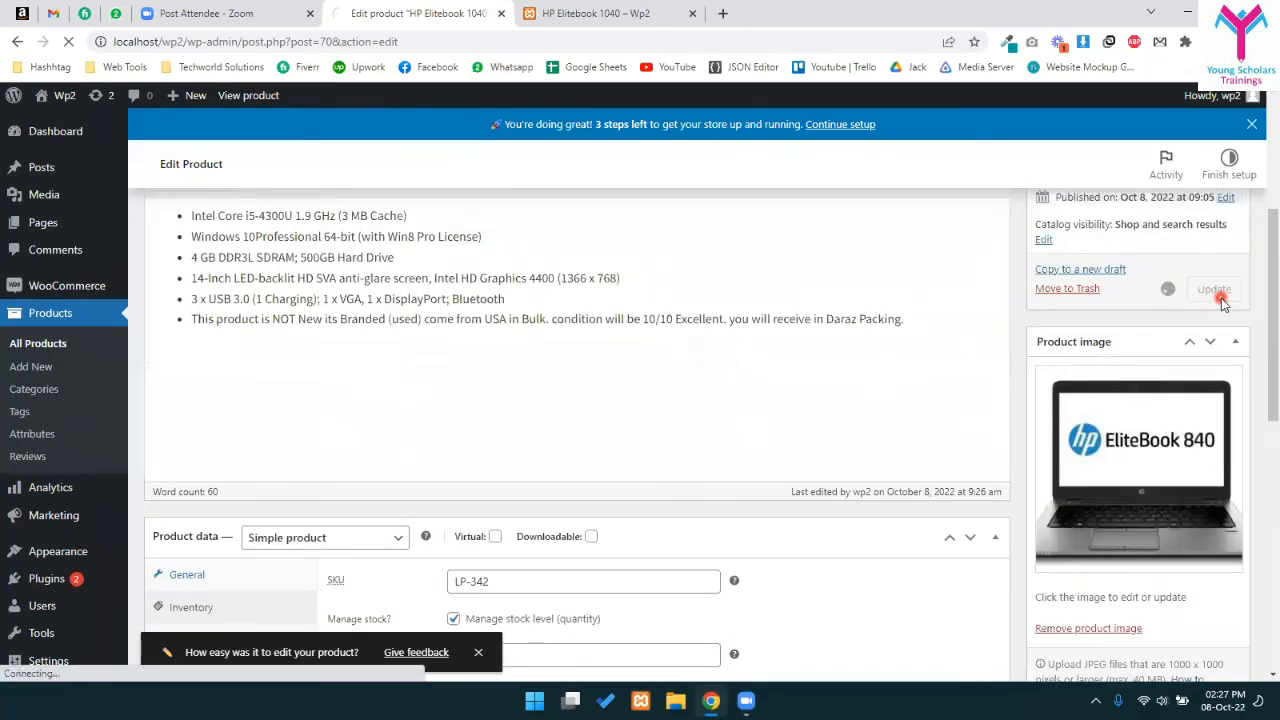
# - Recheck the saved stock quantity and low stock threshold in the Inventory settings
pyautogui.scroll(-4, 608, 358)
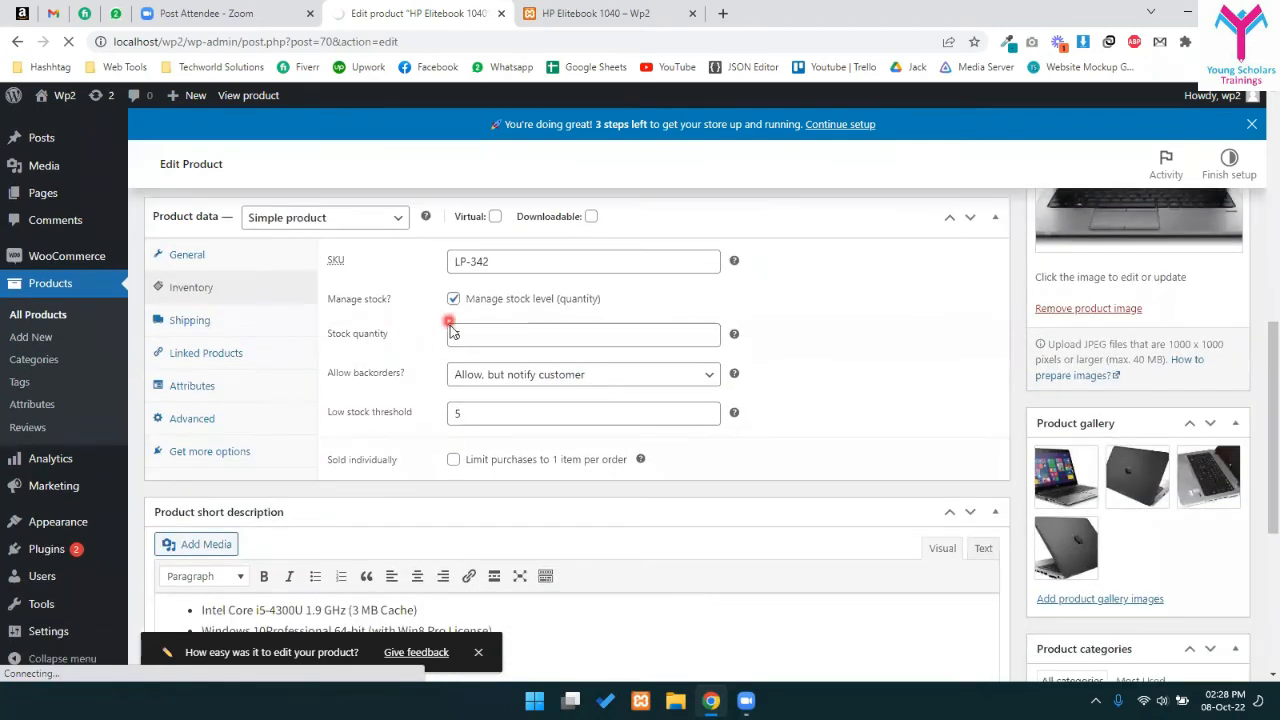
pyautogui.click(488, 340)
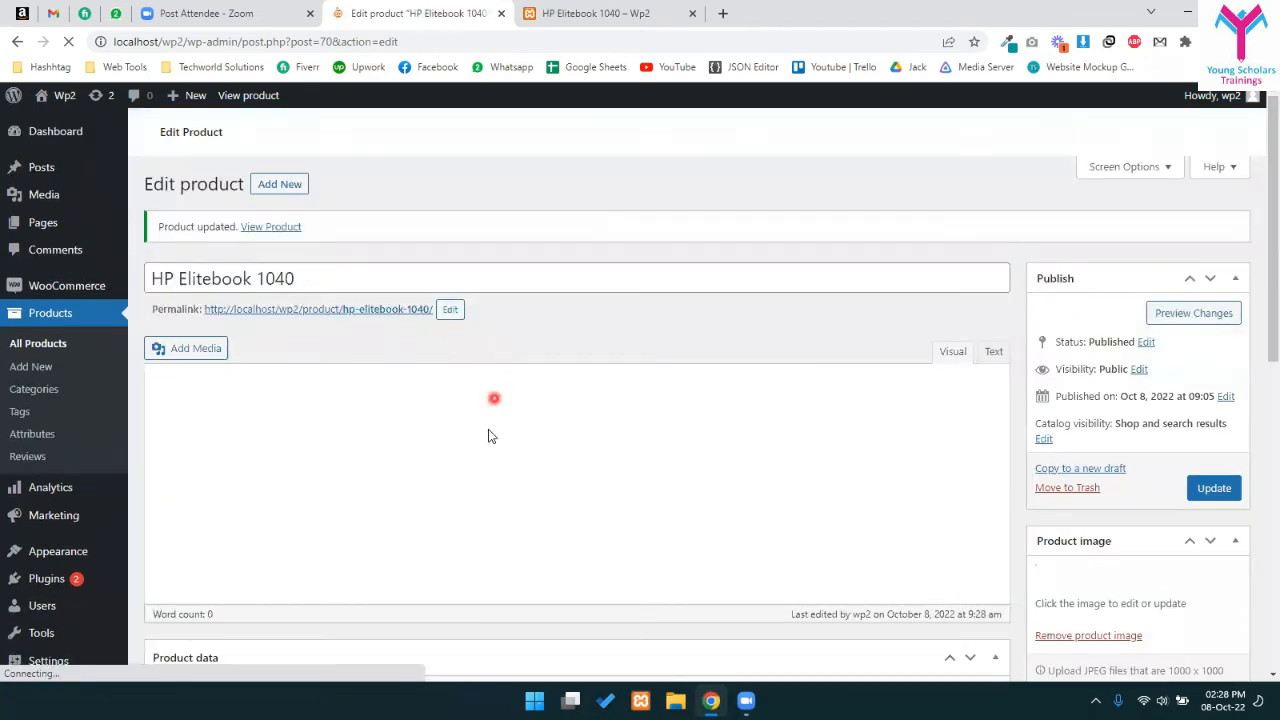
pyautogui.scroll(-8, 491, 432)
pyautogui.scroll(4, 509, 354)
pyautogui.scroll(3, 508, 352)
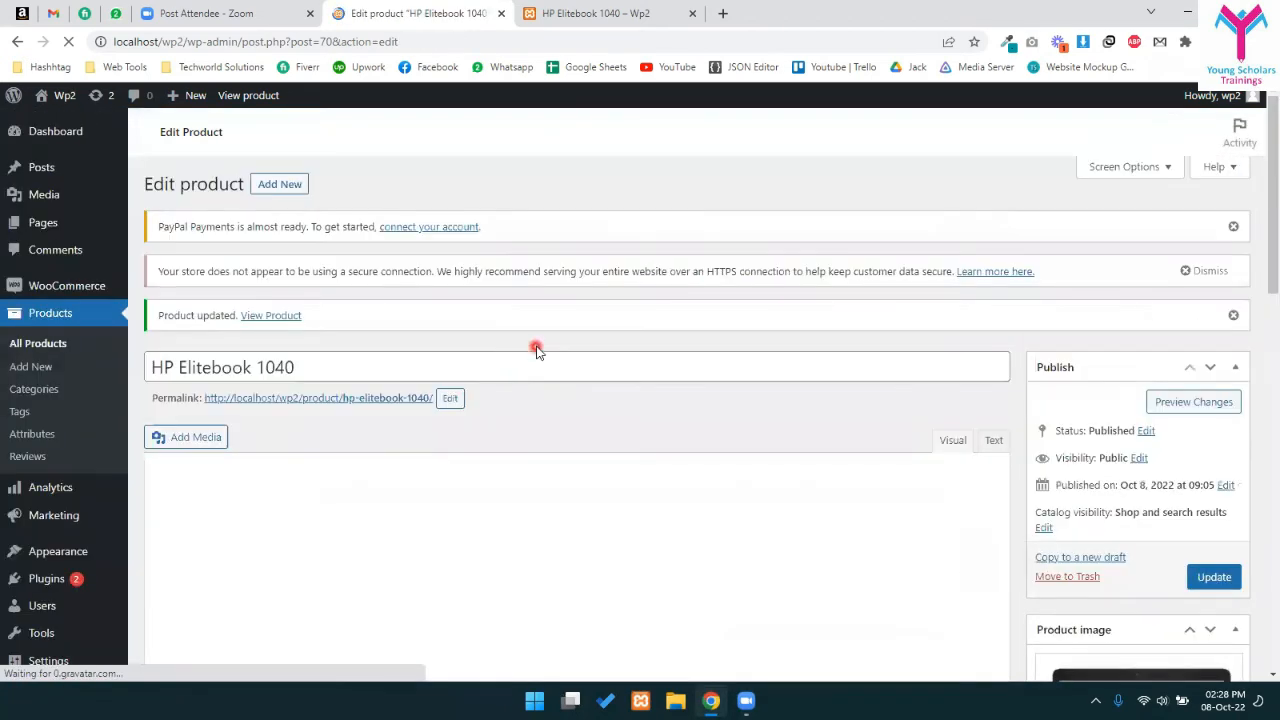
pyautogui.scroll(-10, 531, 349)
pyautogui.scroll(-3, 476, 430)
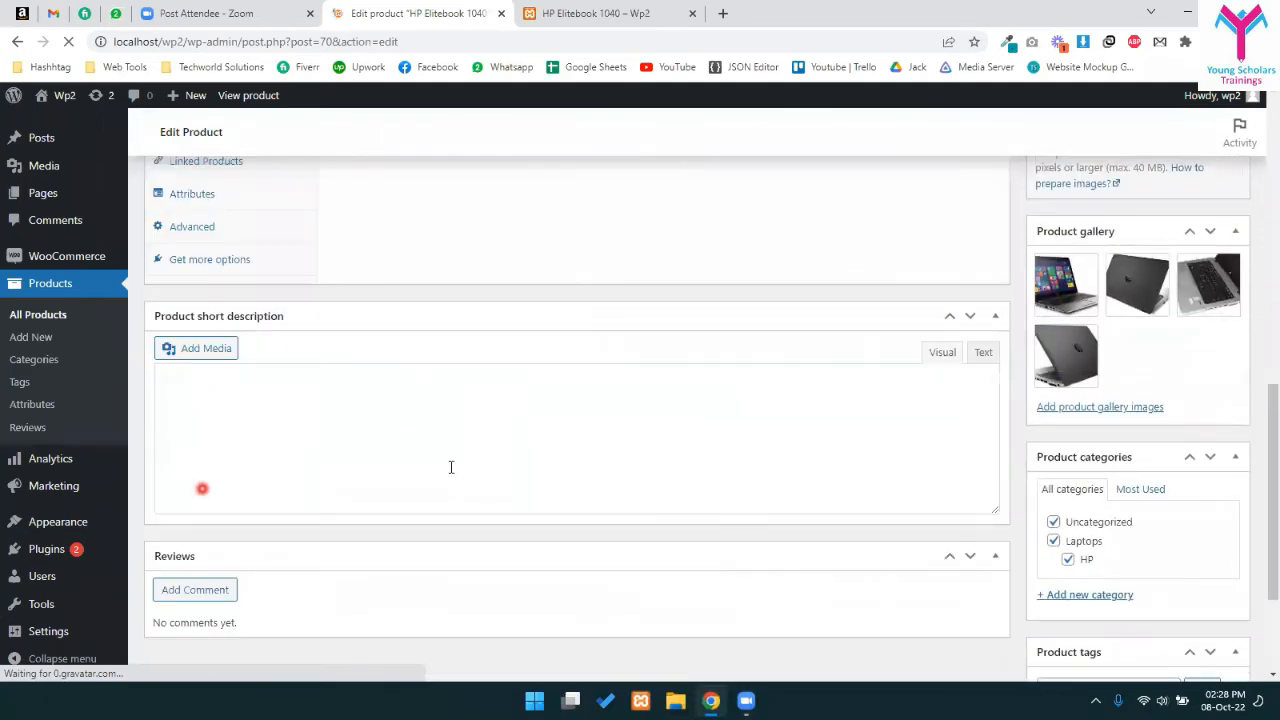
pyautogui.scroll(3, 470, 395)
pyautogui.click(215, 388)
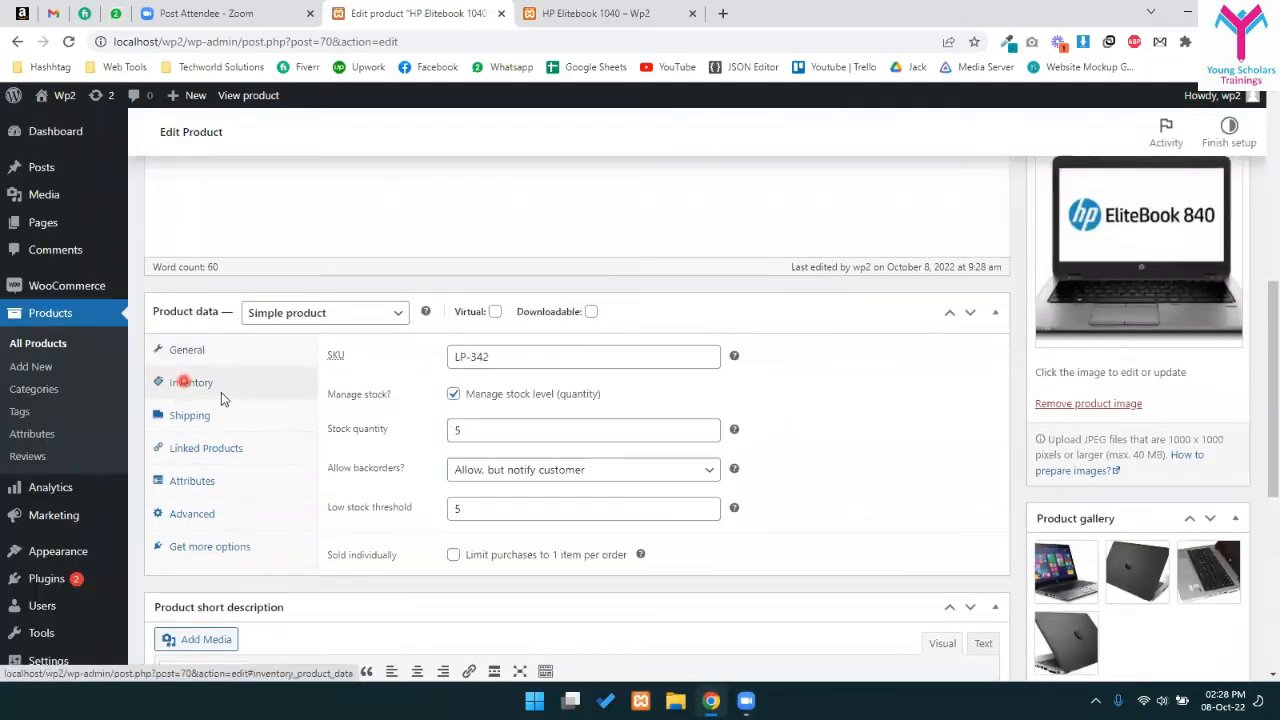
pyautogui.doubleClick(501, 430)
pyautogui.doubleClick(450, 546)
# - On the storefront page, confirm the '5 in stock (can be backordered)' availability message
pyautogui.click(584, 10)
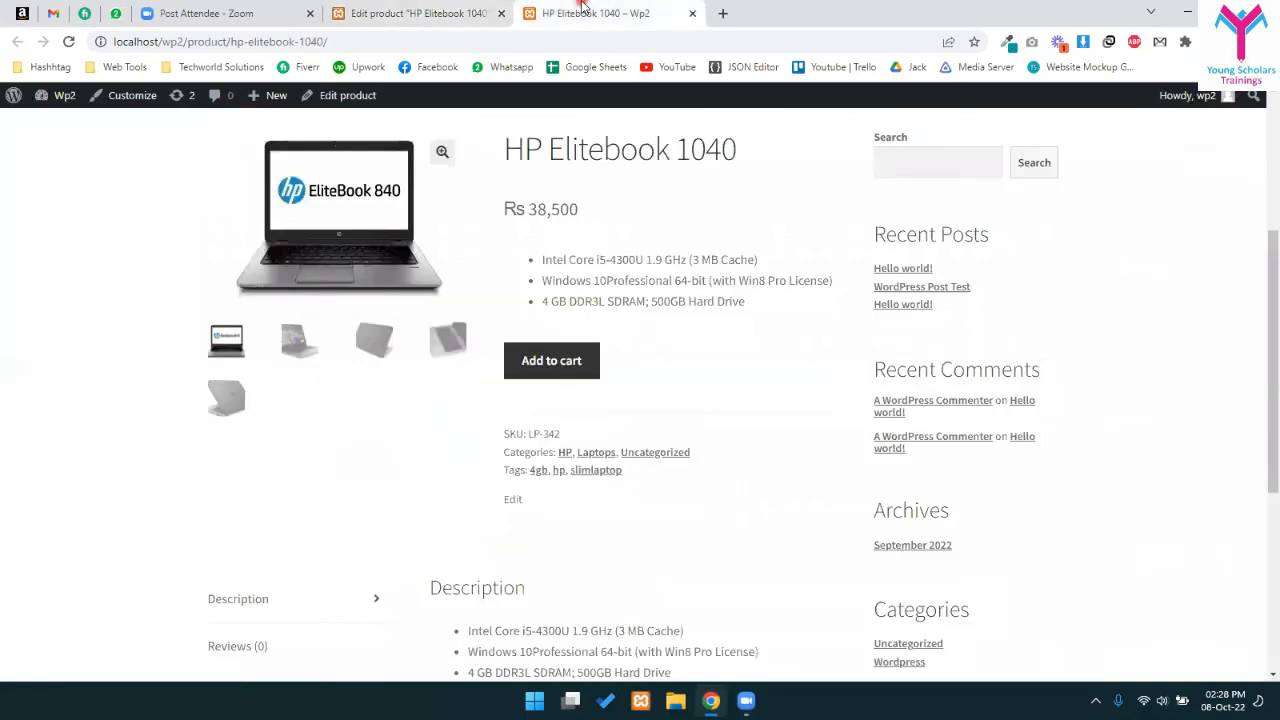
pyautogui.click(637, 417)
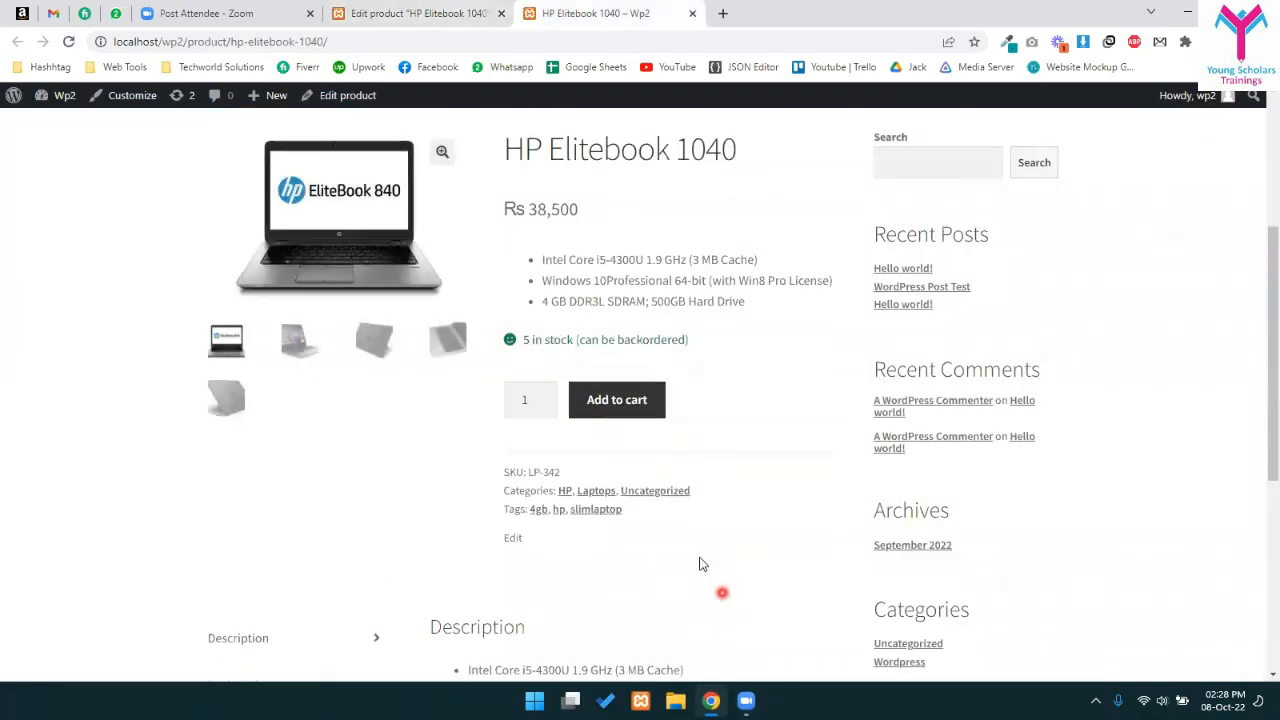
pyautogui.moveTo(518, 342); pyautogui.dragTo(706, 337)
pyautogui.click(575, 345)
pyautogui.moveTo(514, 340); pyautogui.dragTo(692, 343)
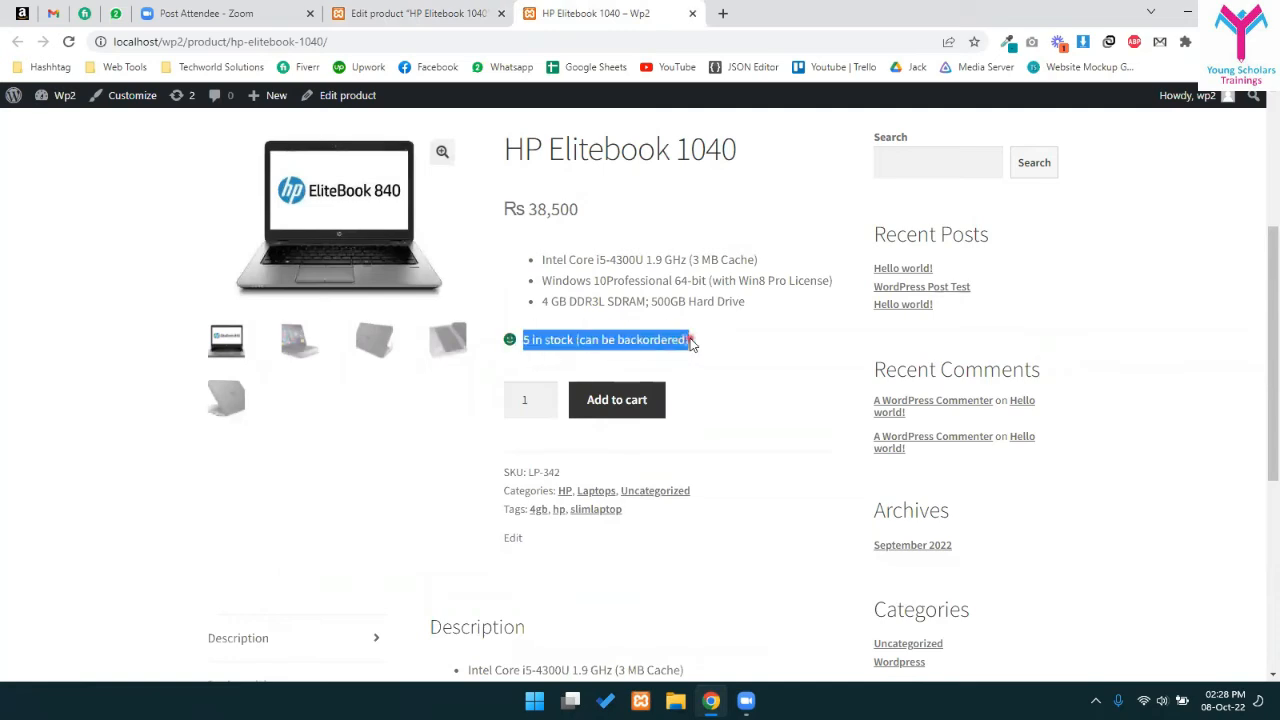
pyautogui.click(660, 340)
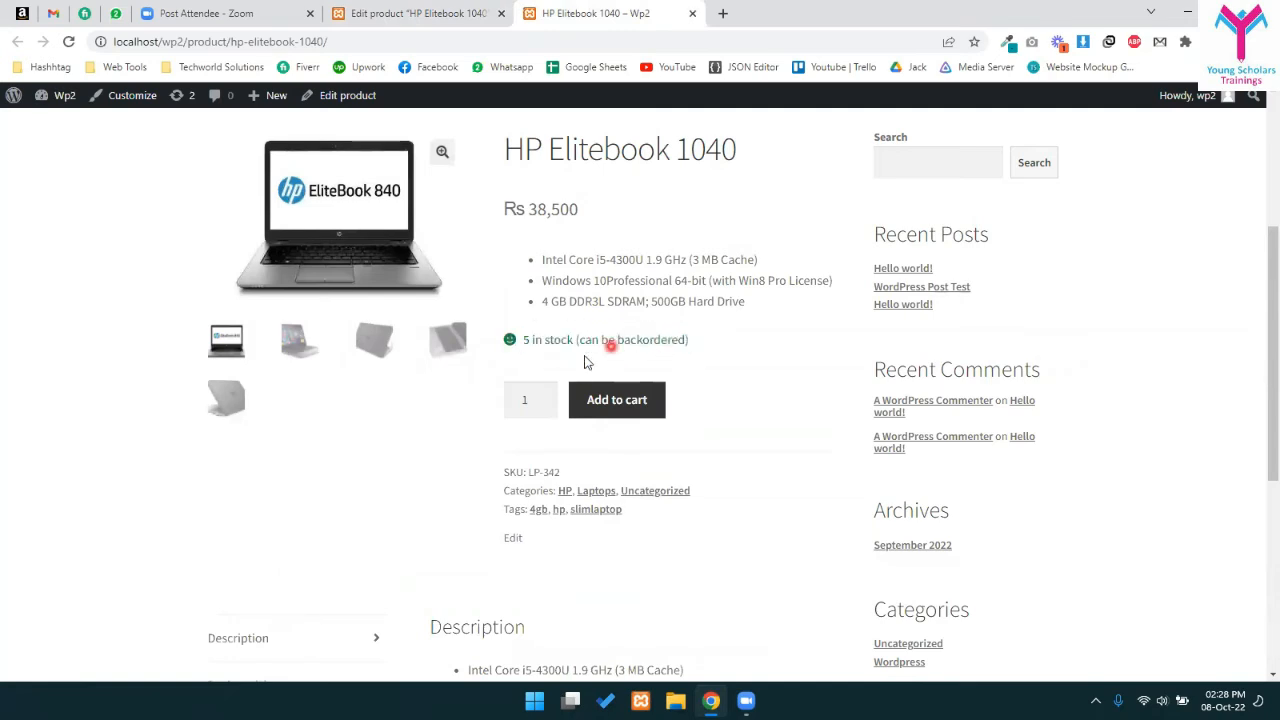
pyautogui.moveTo(532, 341); pyautogui.dragTo(662, 345)
pyautogui.click(662, 345)
# - In the product editor, go through the Shipping, Linked Products and Attributes settings
pyautogui.click(452, 12)
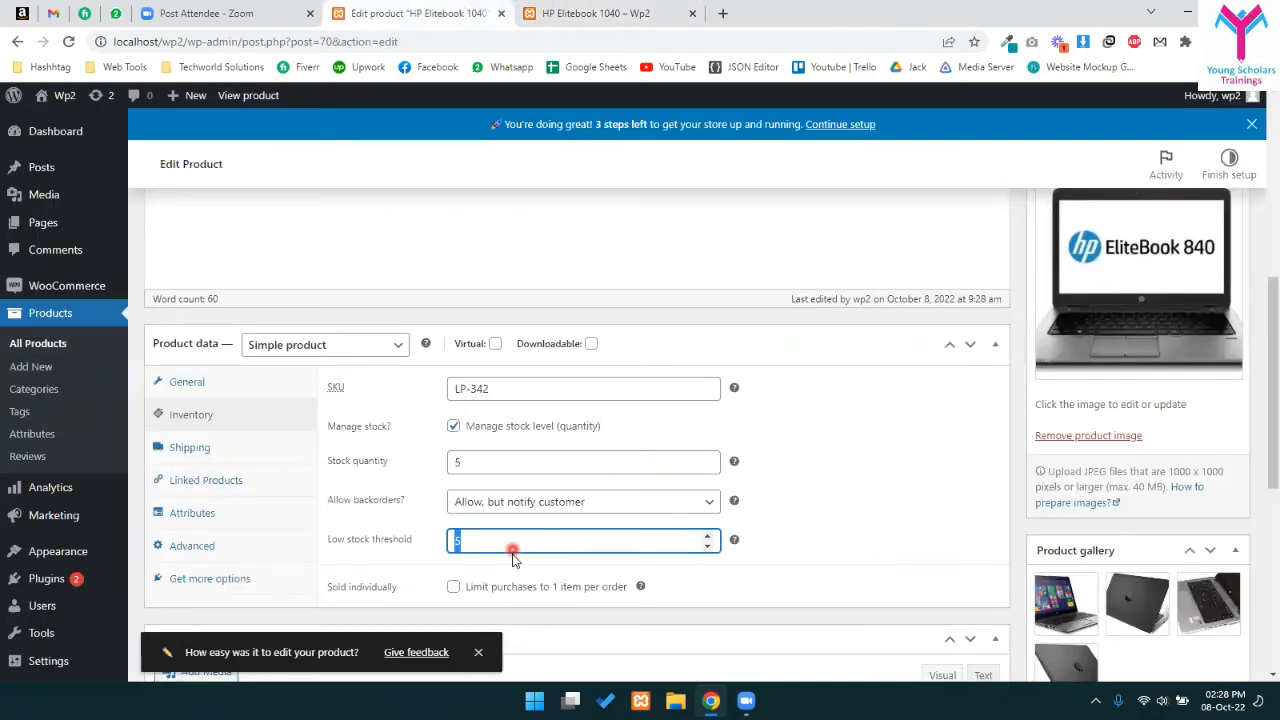
pyautogui.scroll(-1, 512, 558)
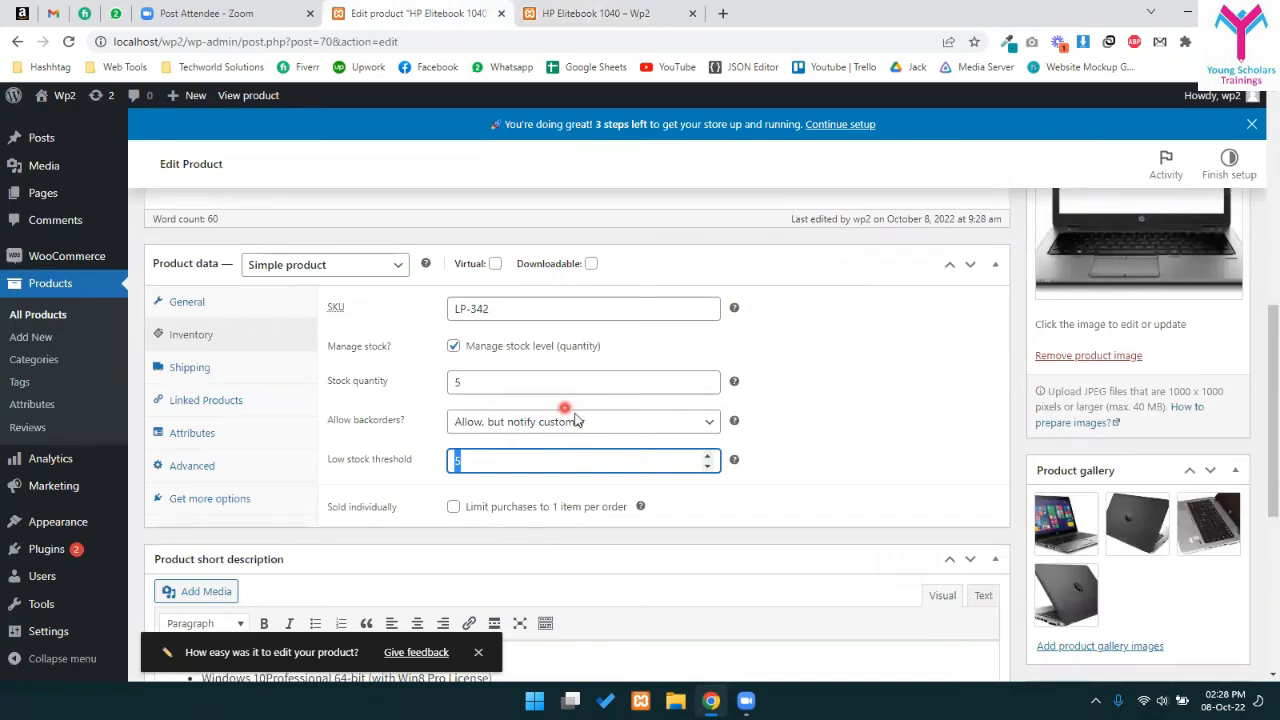
pyautogui.click(229, 367)
pyautogui.click(226, 401)
pyautogui.click(229, 436)
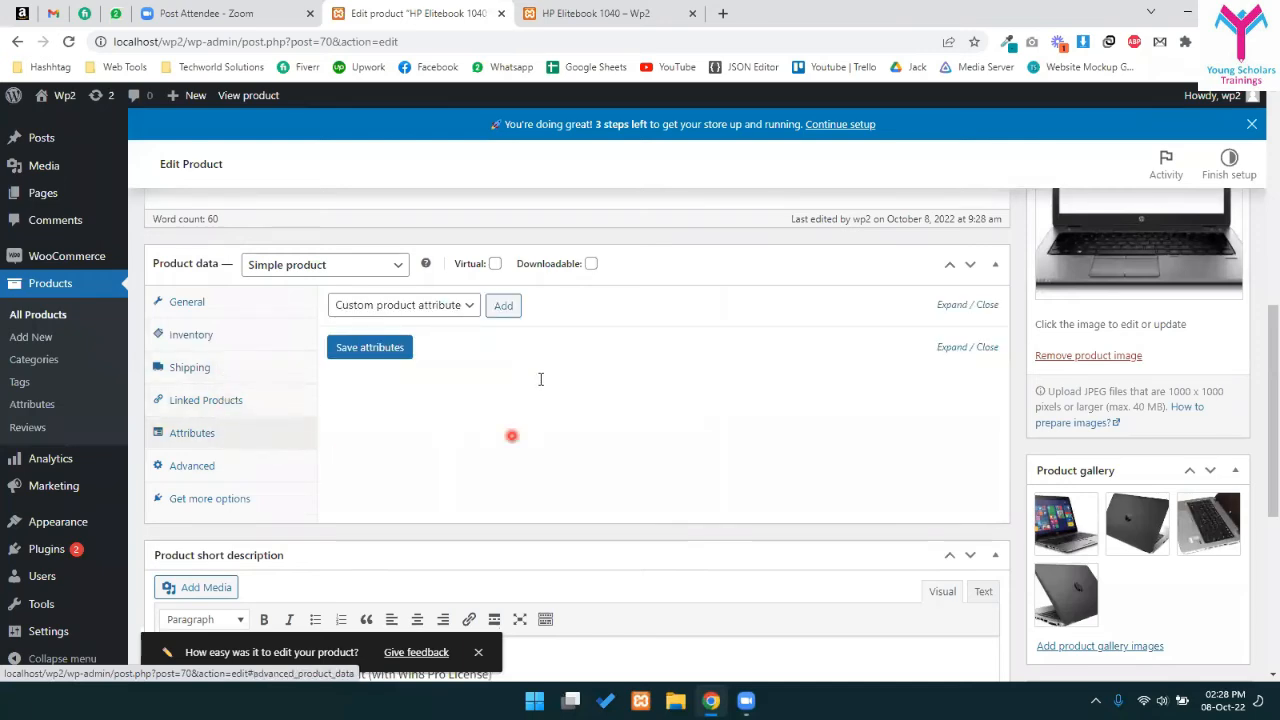
# - Glance over the storefront product page again, then return to the editor
pyautogui.click(595, 13)
pyautogui.scroll(-3, 549, 528)
pyautogui.scroll(3, 458, 540)
pyautogui.scroll(3, 458, 540)
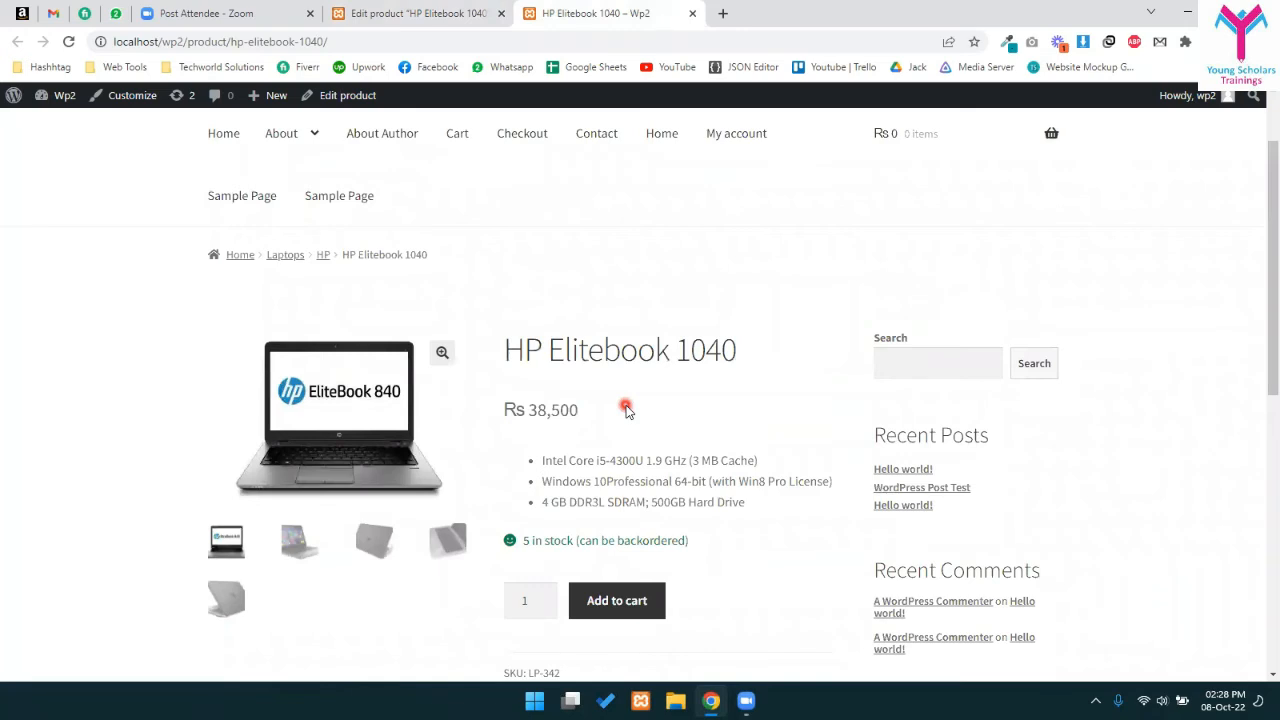
pyautogui.scroll(-2, 603, 409)
pyautogui.click(420, 13)
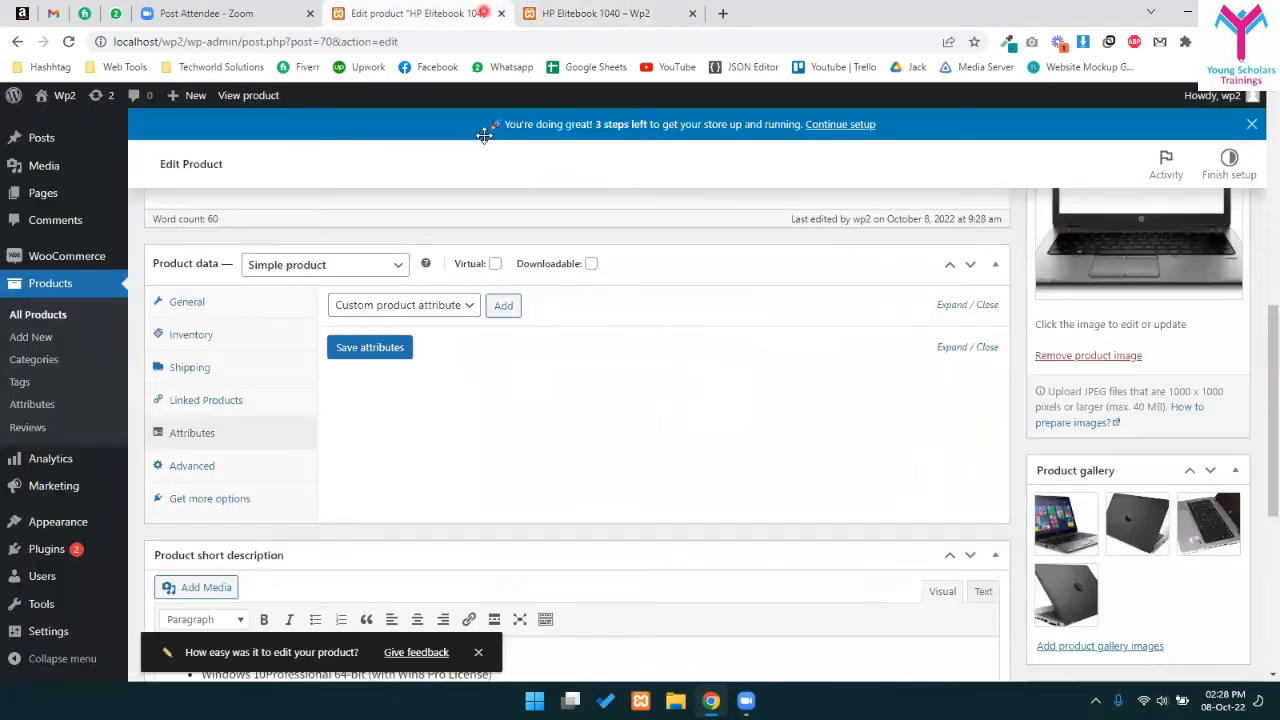
# - Change the product type to Variable, then to Grouped product
pyautogui.click(316, 260)
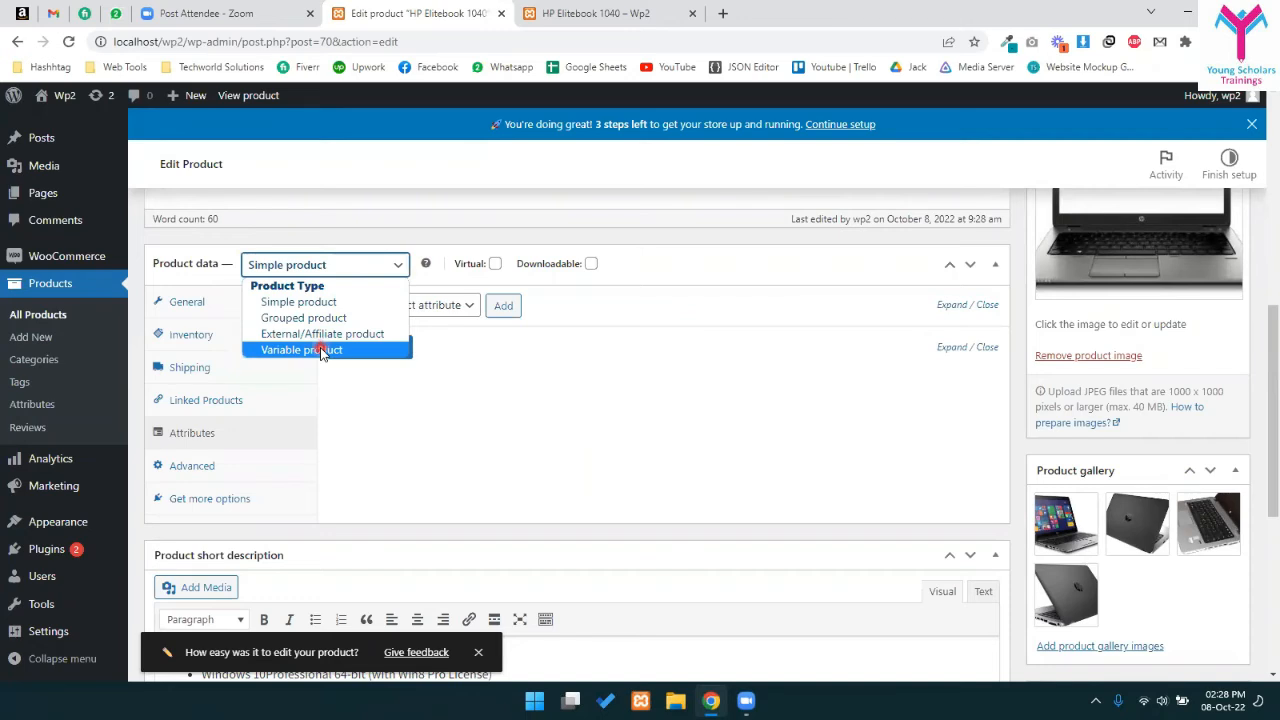
pyautogui.click(321, 350)
pyautogui.click(302, 262)
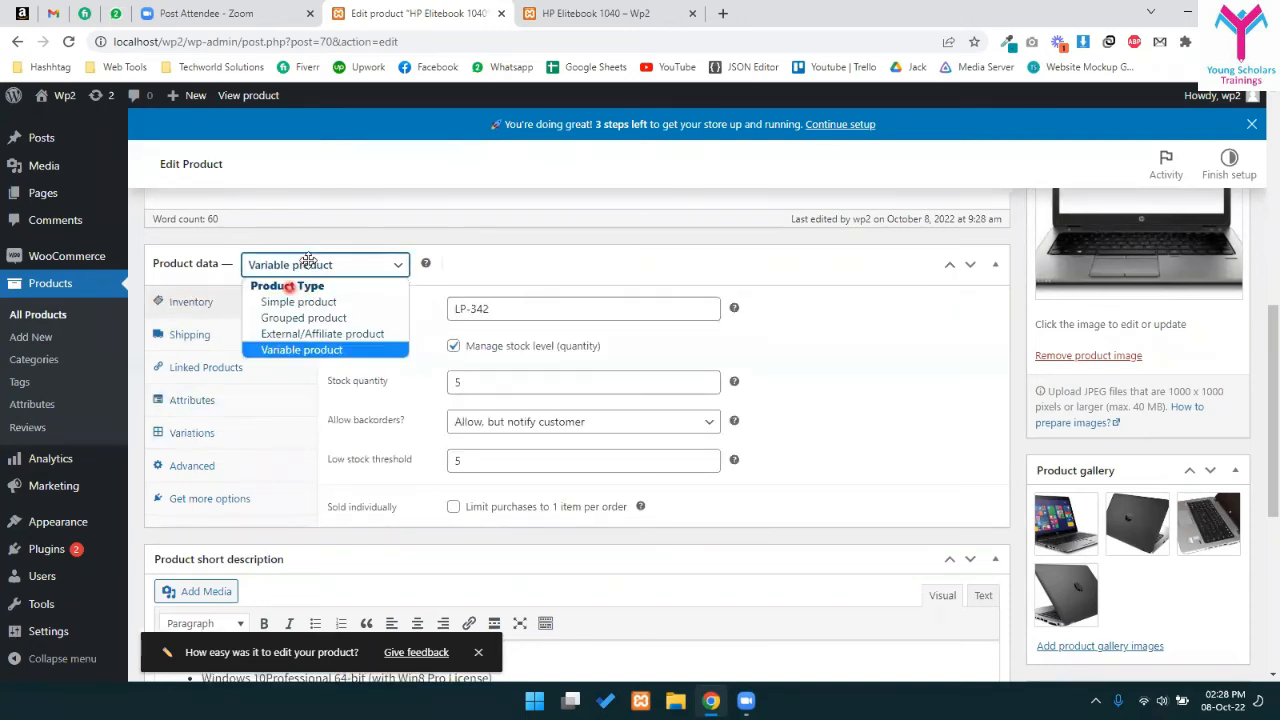
pyautogui.click(317, 318)
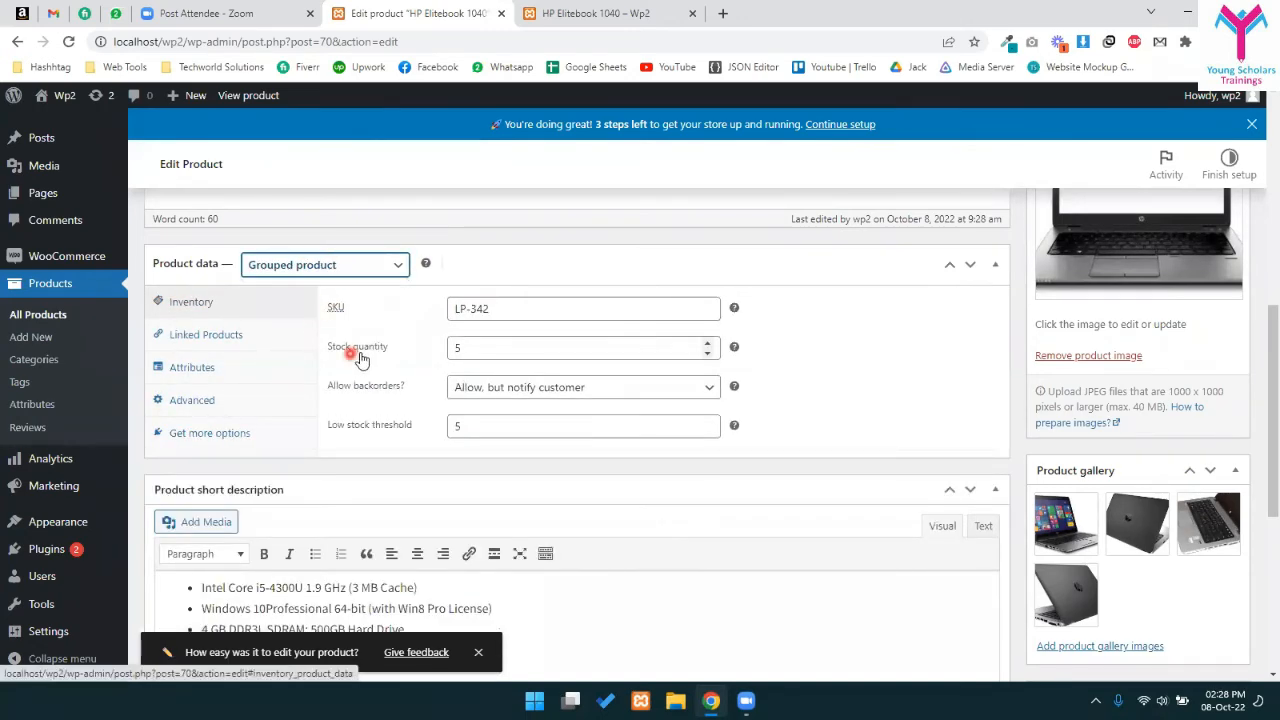
# - Show the Linked Products fields and put the cursor in the Grouped products search box
pyautogui.scroll(1, 340, 345)
pyautogui.click(230, 416)
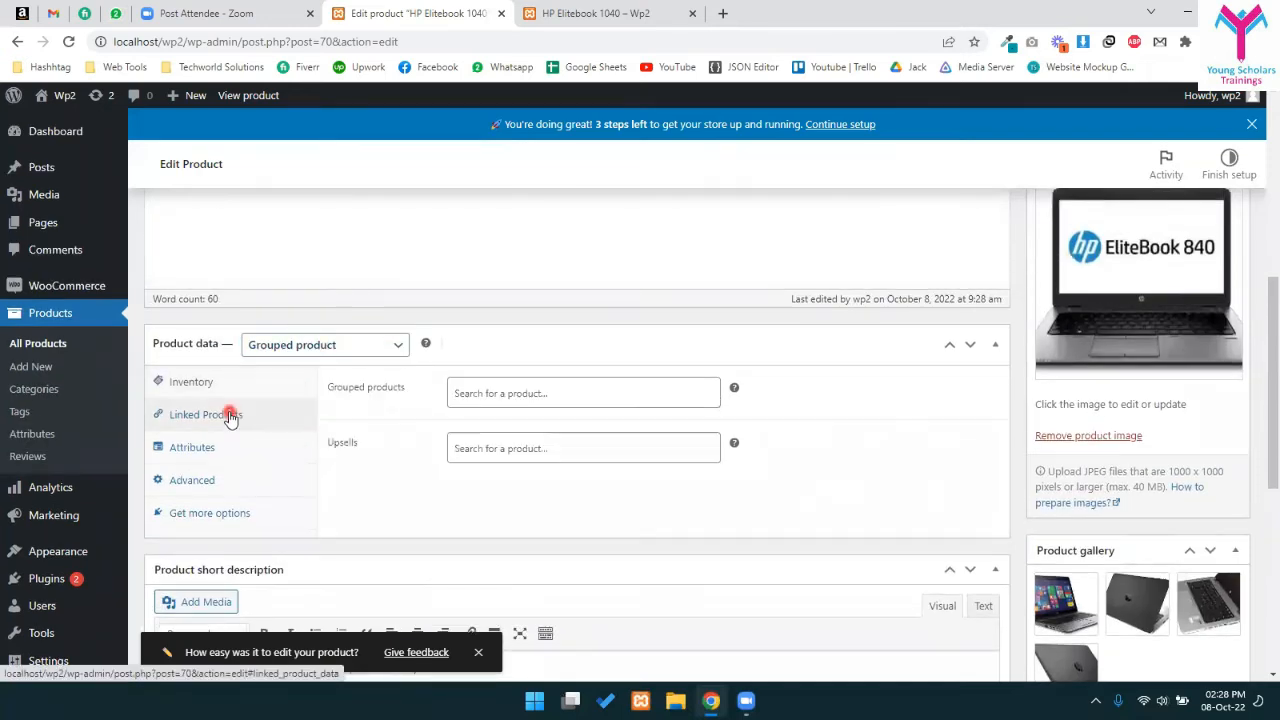
pyautogui.click(214, 446)
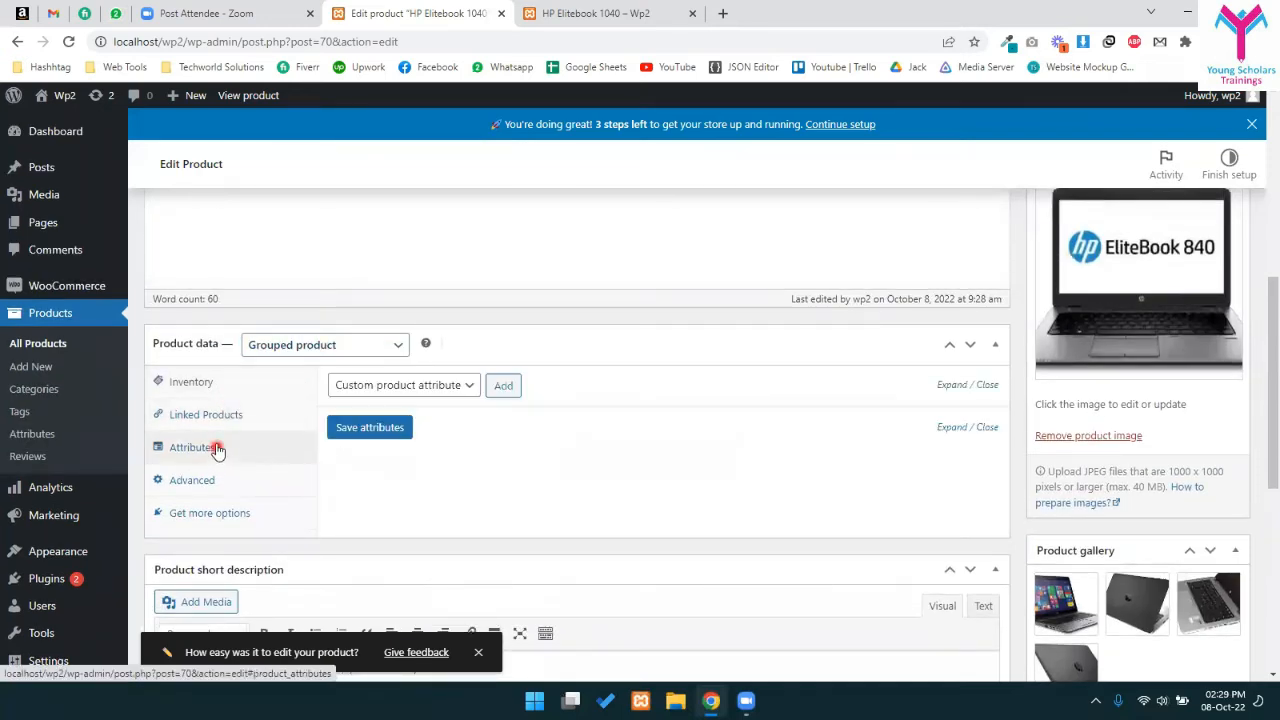
pyautogui.click(222, 420)
pyautogui.click(507, 393)
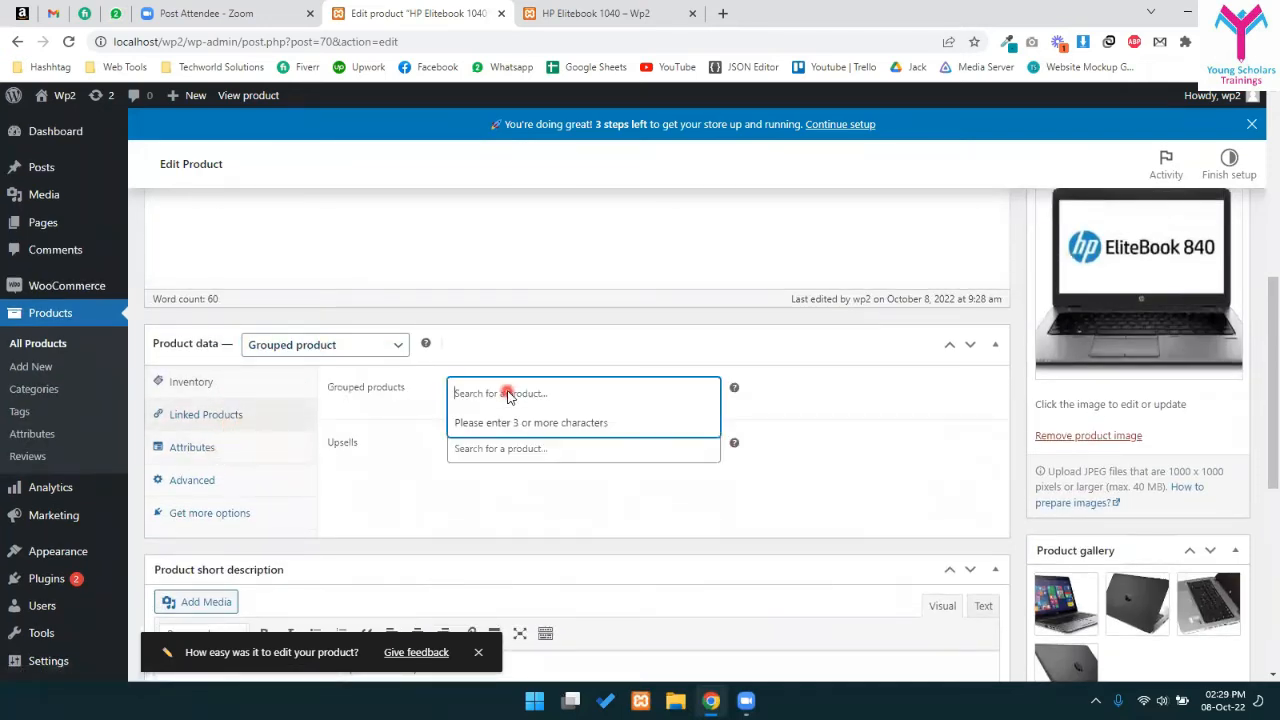
# - Start a new product in a separate tab titled 'HP Charger'
pyautogui.middleClick(31, 368)
pyautogui.click(540, 14)
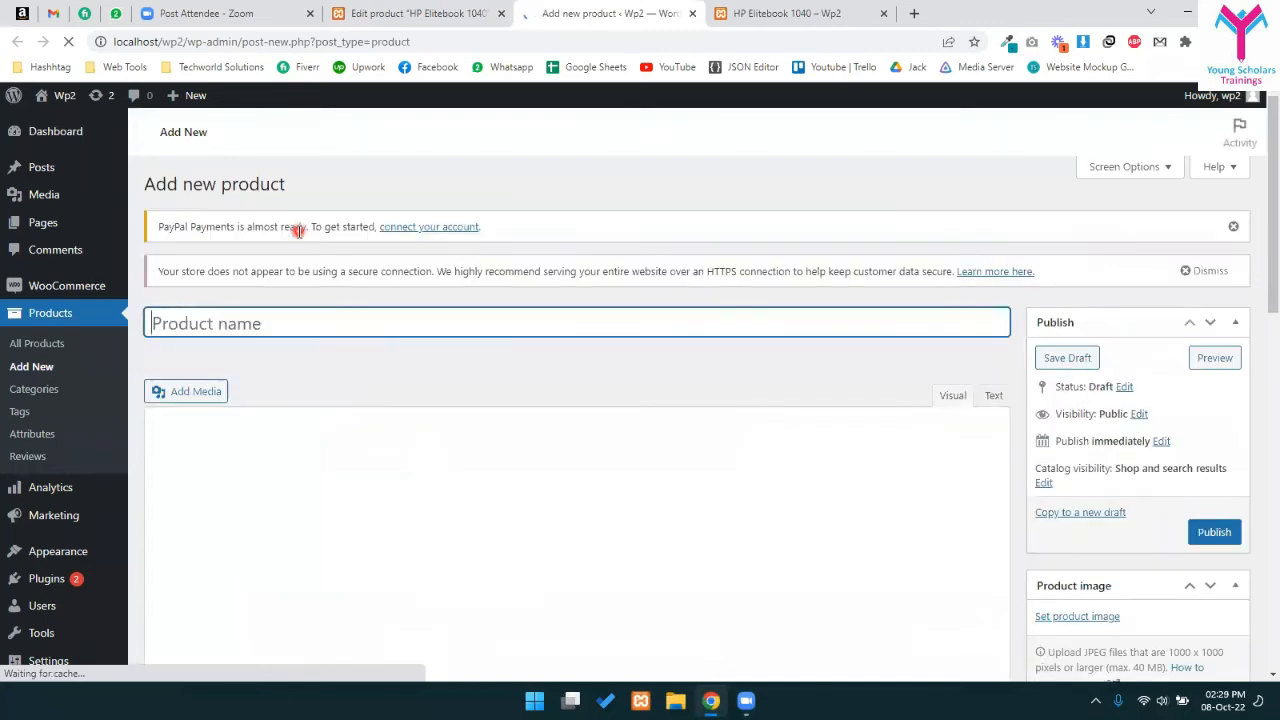
pyautogui.write('HP Charger')
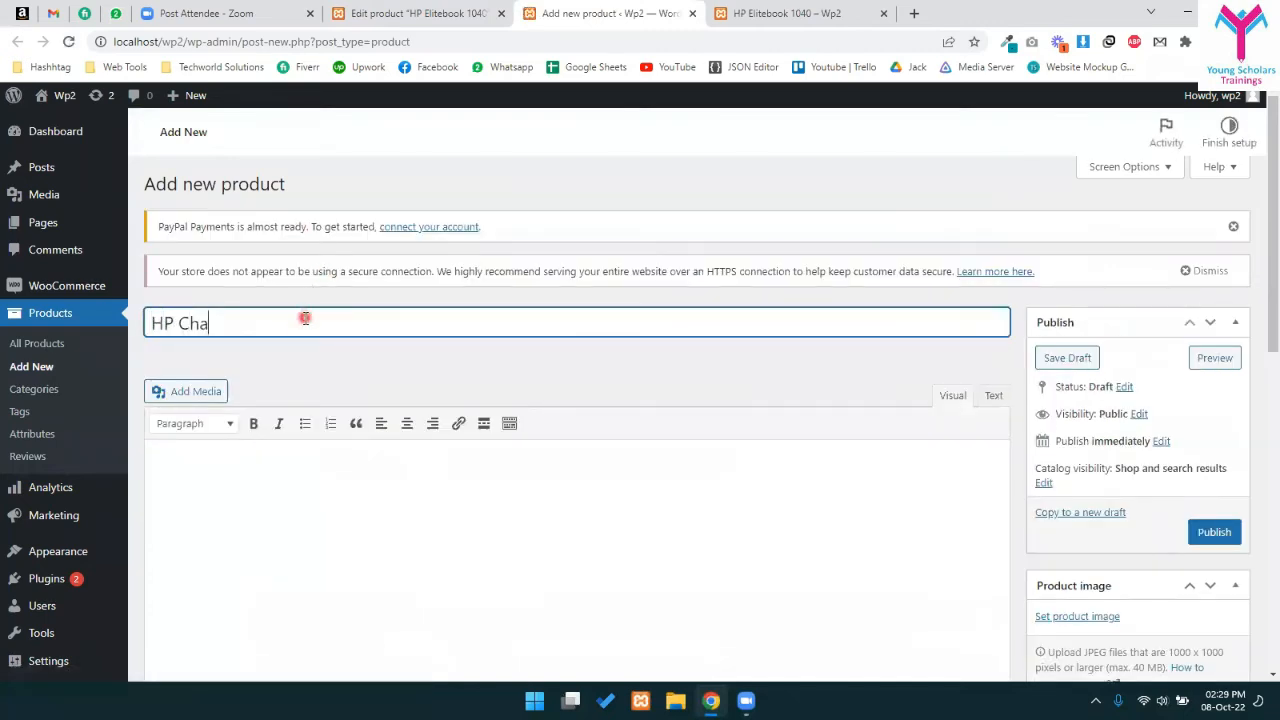
pyautogui.scroll(-4, 330, 337)
pyautogui.click(344, 366)
pyautogui.scroll(3, 344, 366)
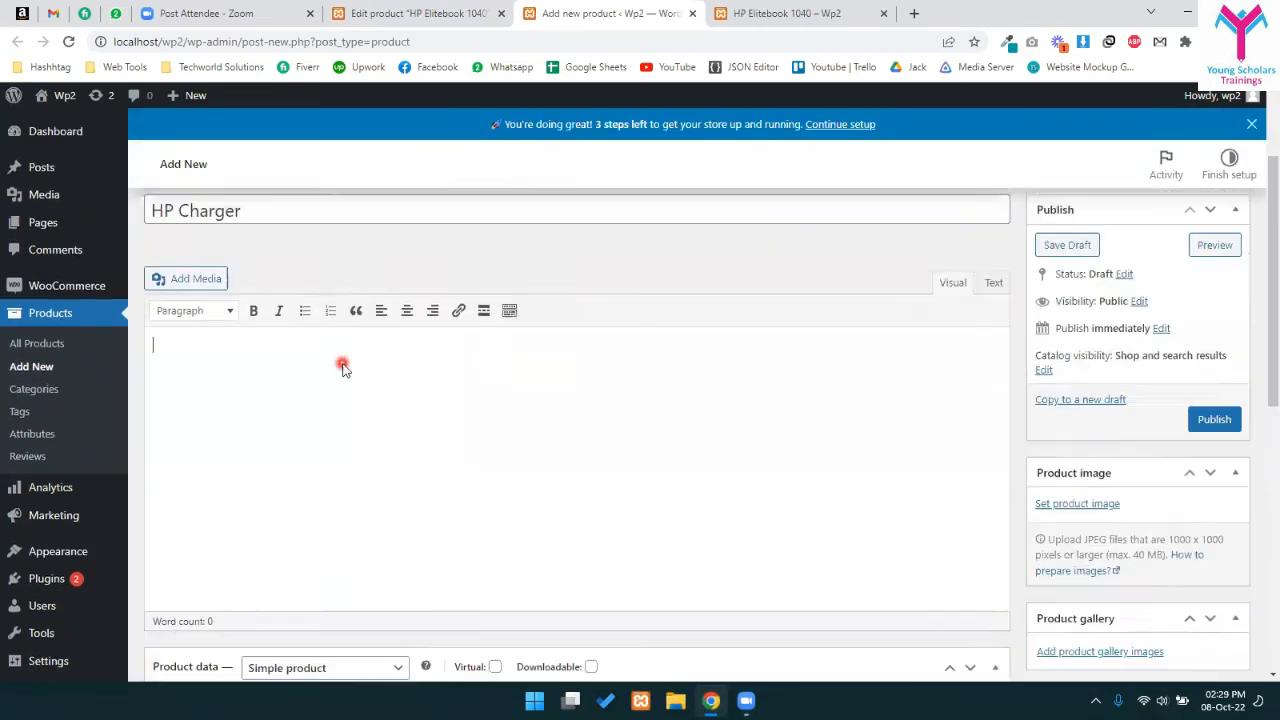
pyautogui.scroll(-3, 880, 430)
pyautogui.scroll(-3, 1042, 463)
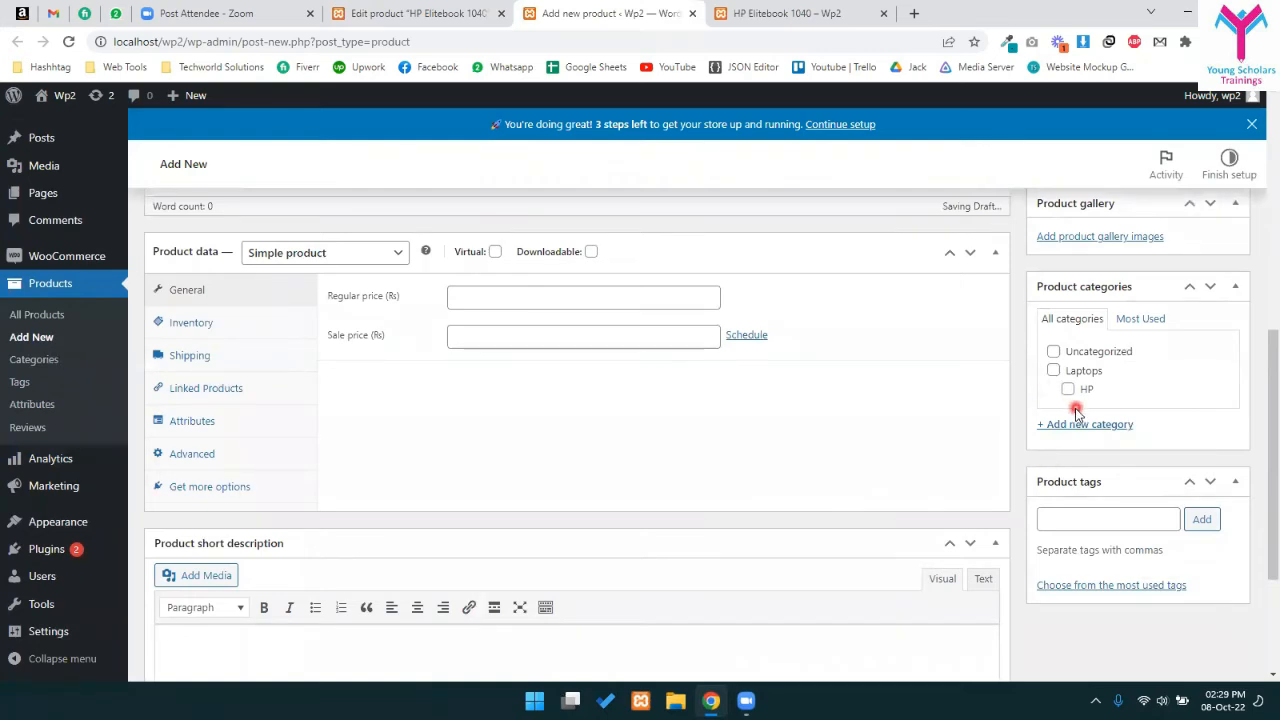
# - Create a new product category named Chargers and assign it to the product
pyautogui.click(1085, 424)
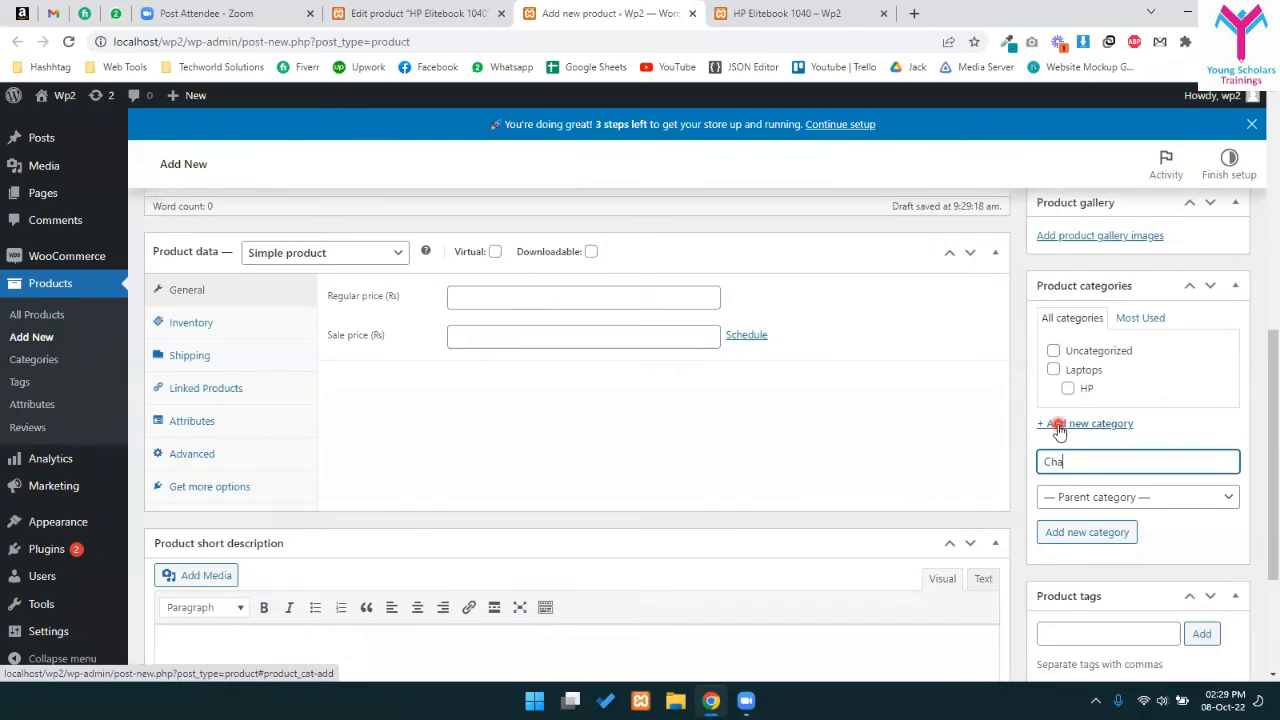
pyautogui.click(1100, 533)
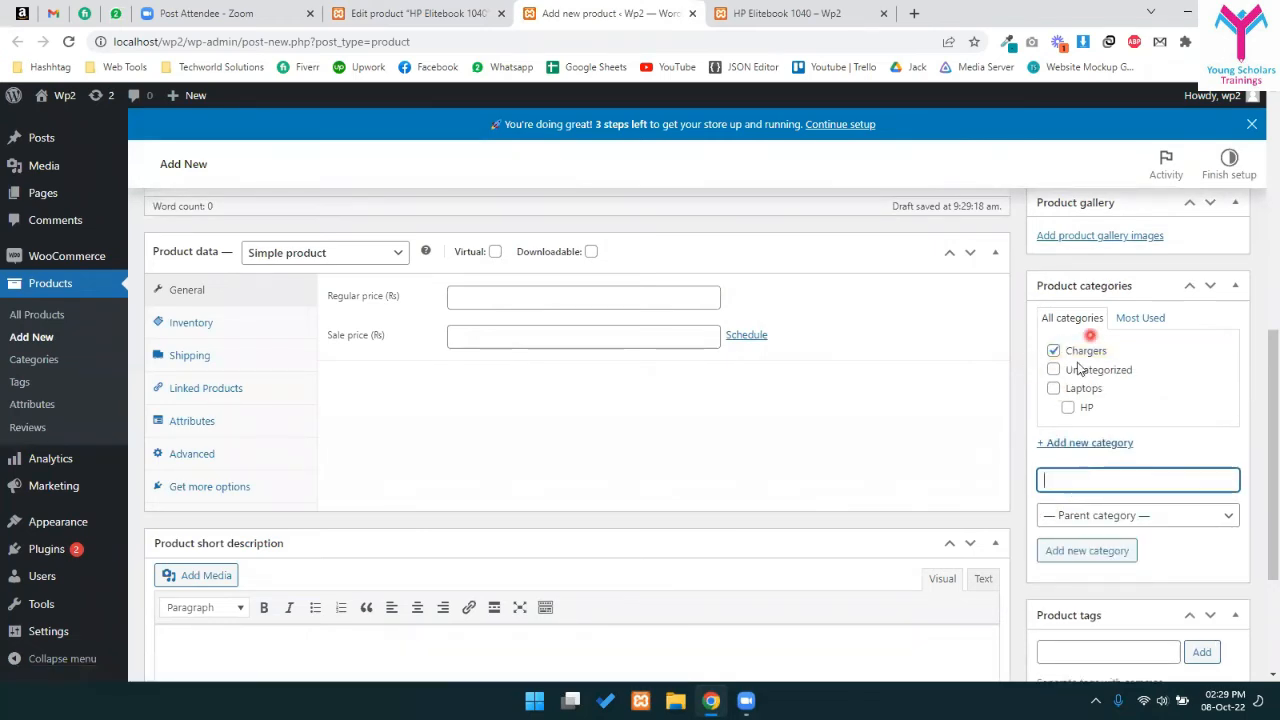
pyautogui.scroll(10, 711, 360)
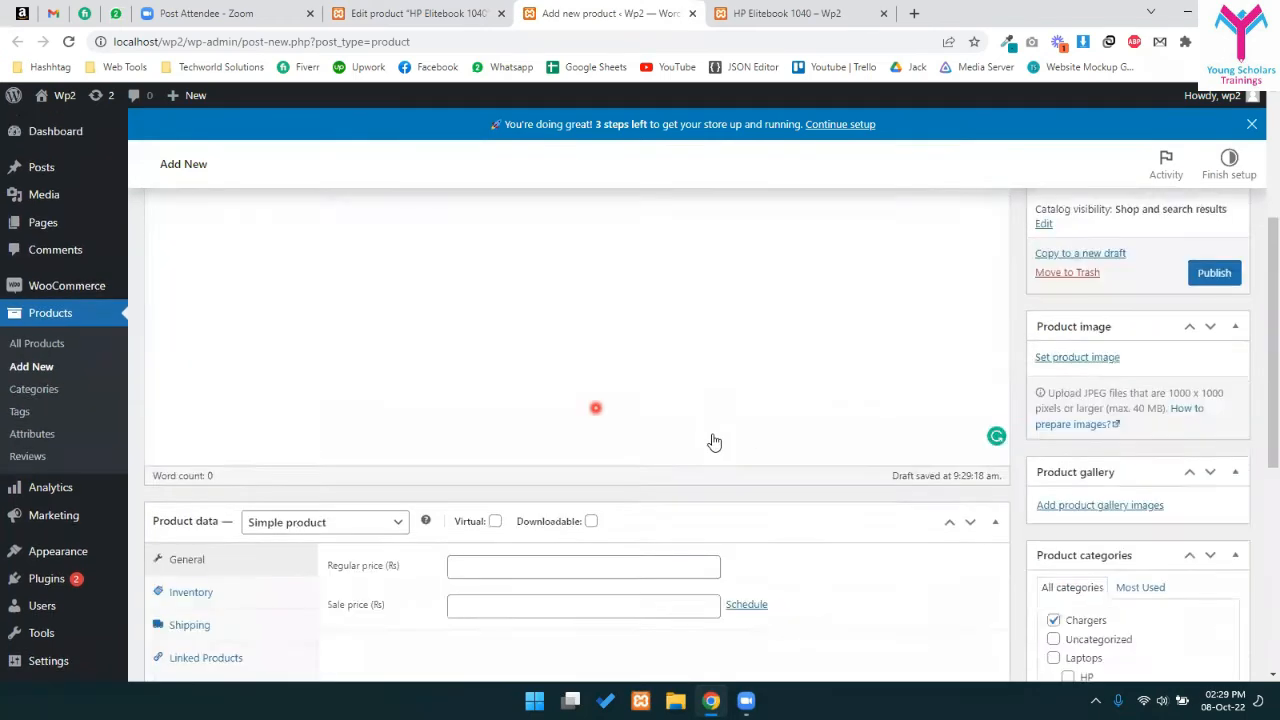
pyautogui.scroll(-3, 560, 430)
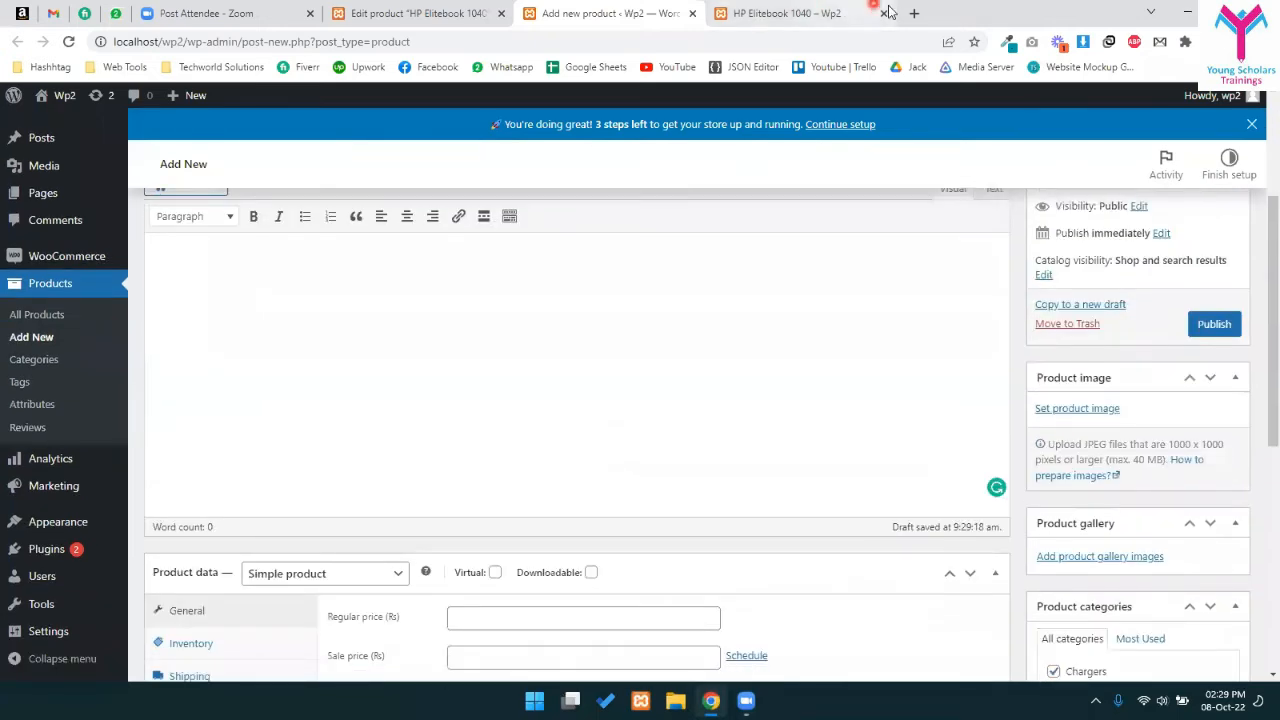
pyautogui.click(910, 13)
# - Search Google Images for an HP charger and preview the laptop charger results
pyautogui.write('ho charger')
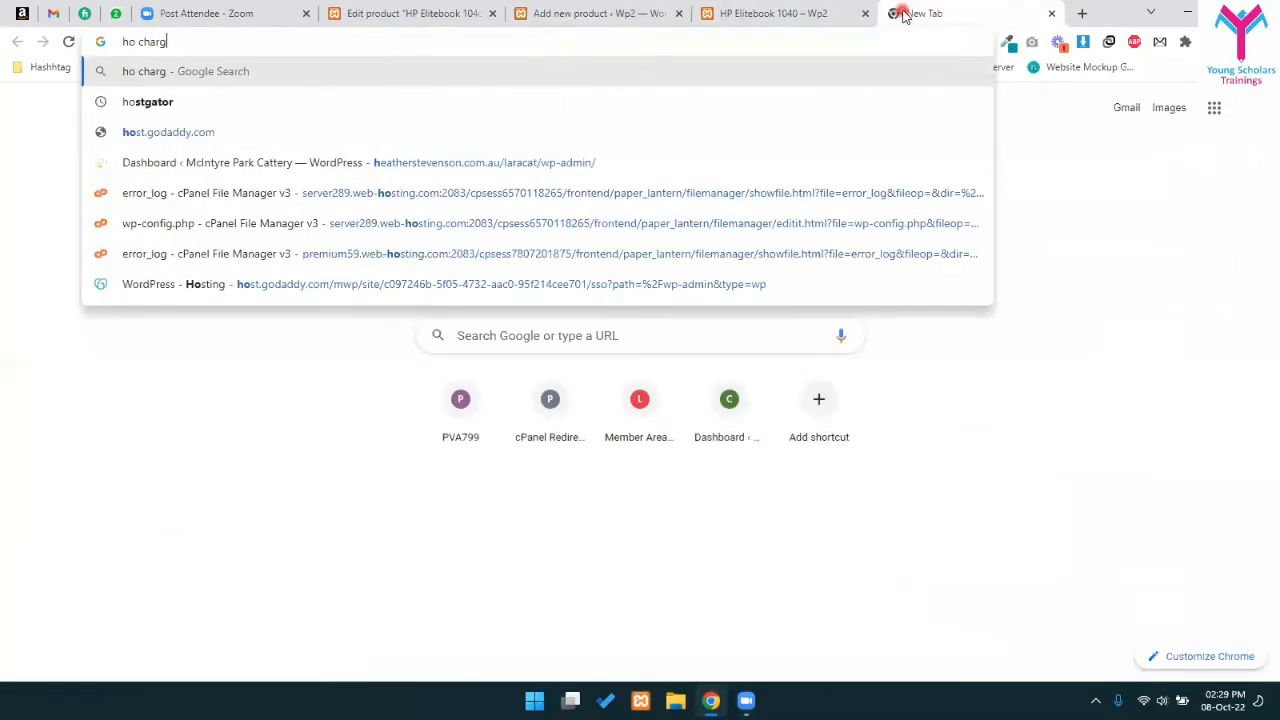
pyautogui.press('Return')
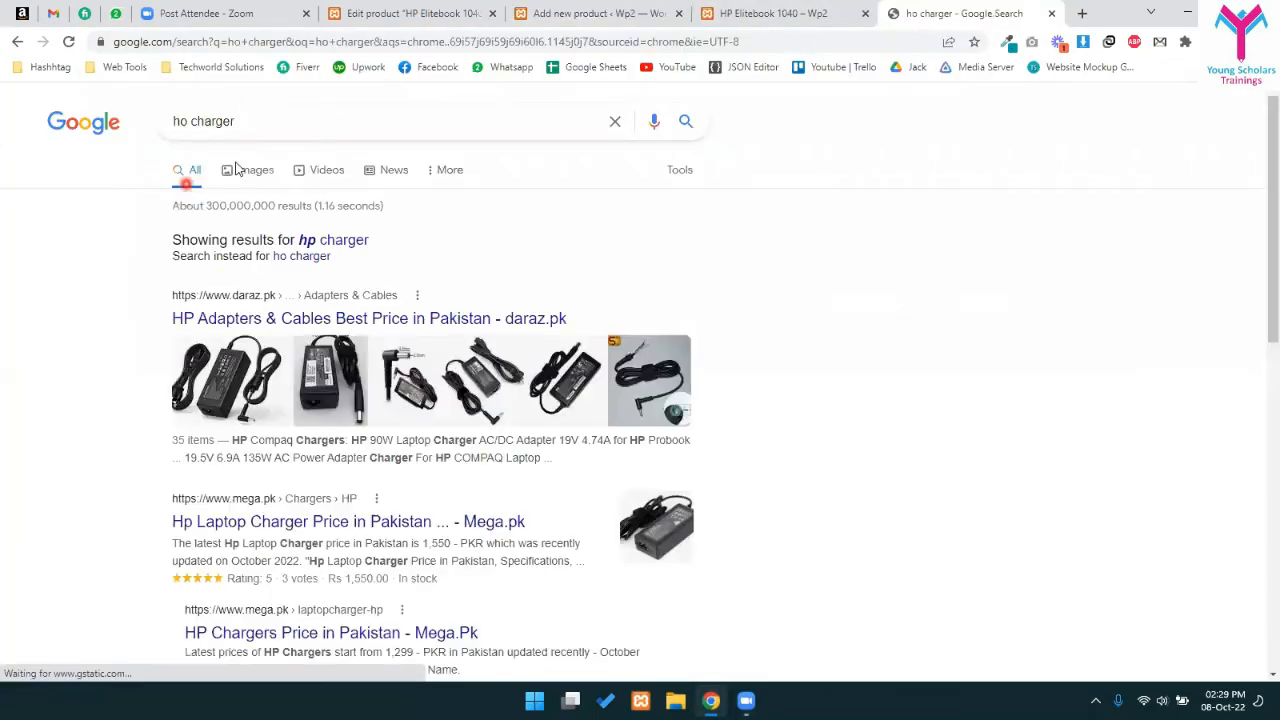
pyautogui.click(247, 168)
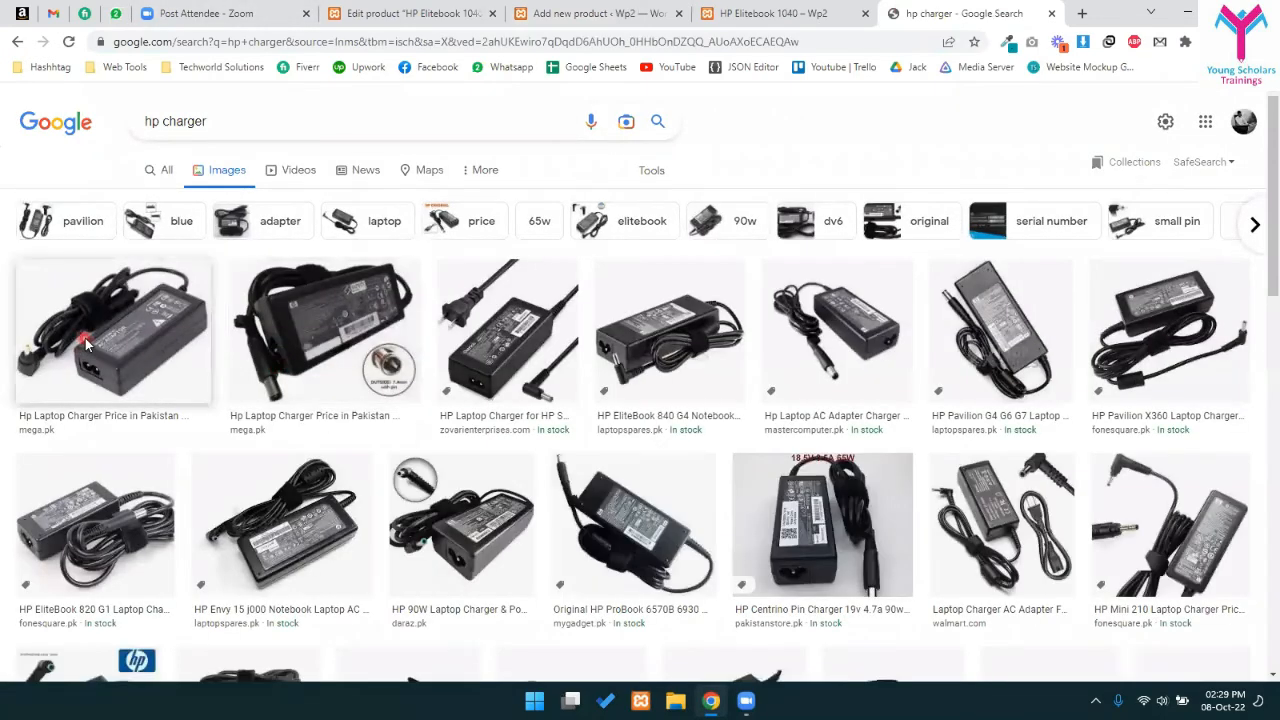
pyautogui.click(495, 335)
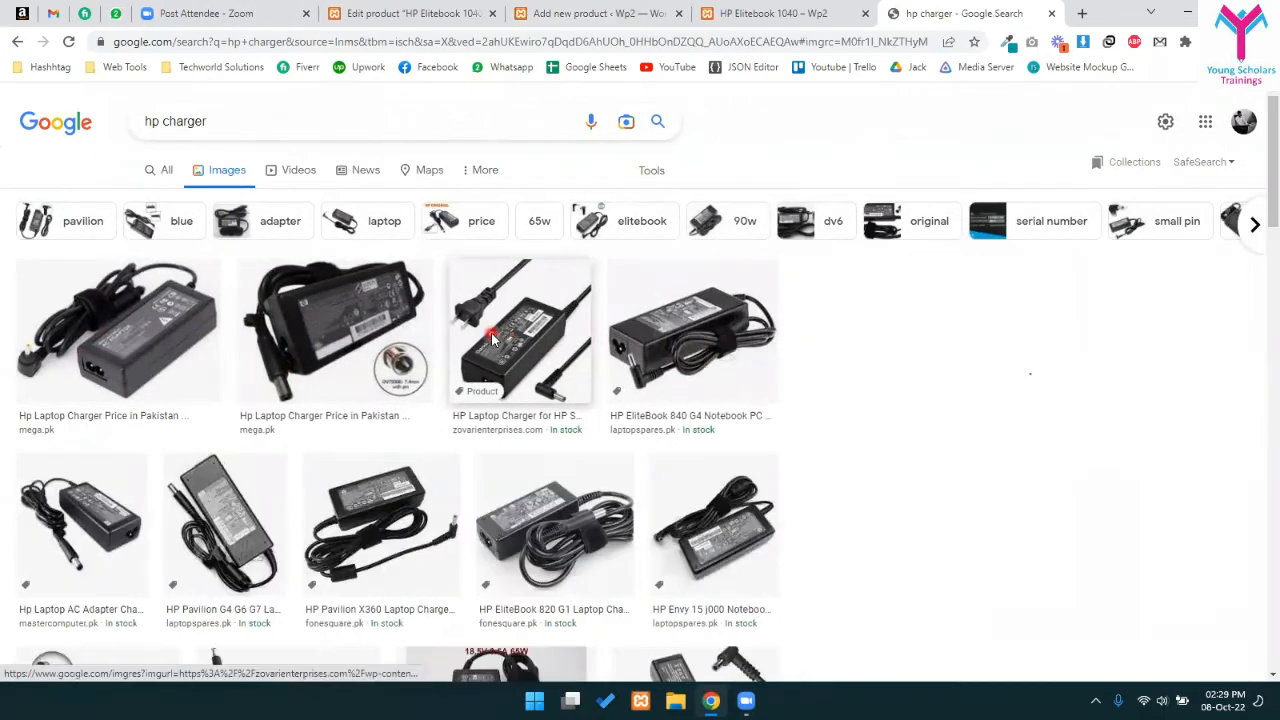
pyautogui.press('Right')
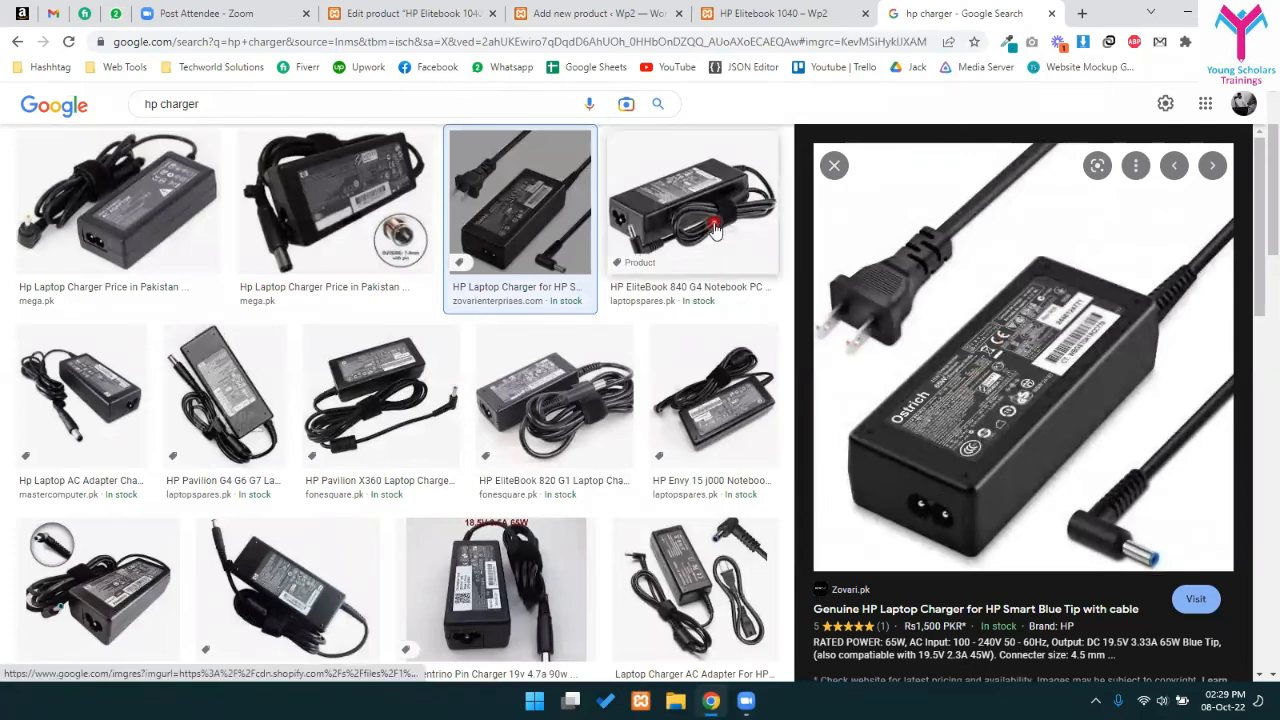
# - Save the previewed charger image as a JPG to the Desktop as download.jpg
pyautogui.rightClick(1030, 368)
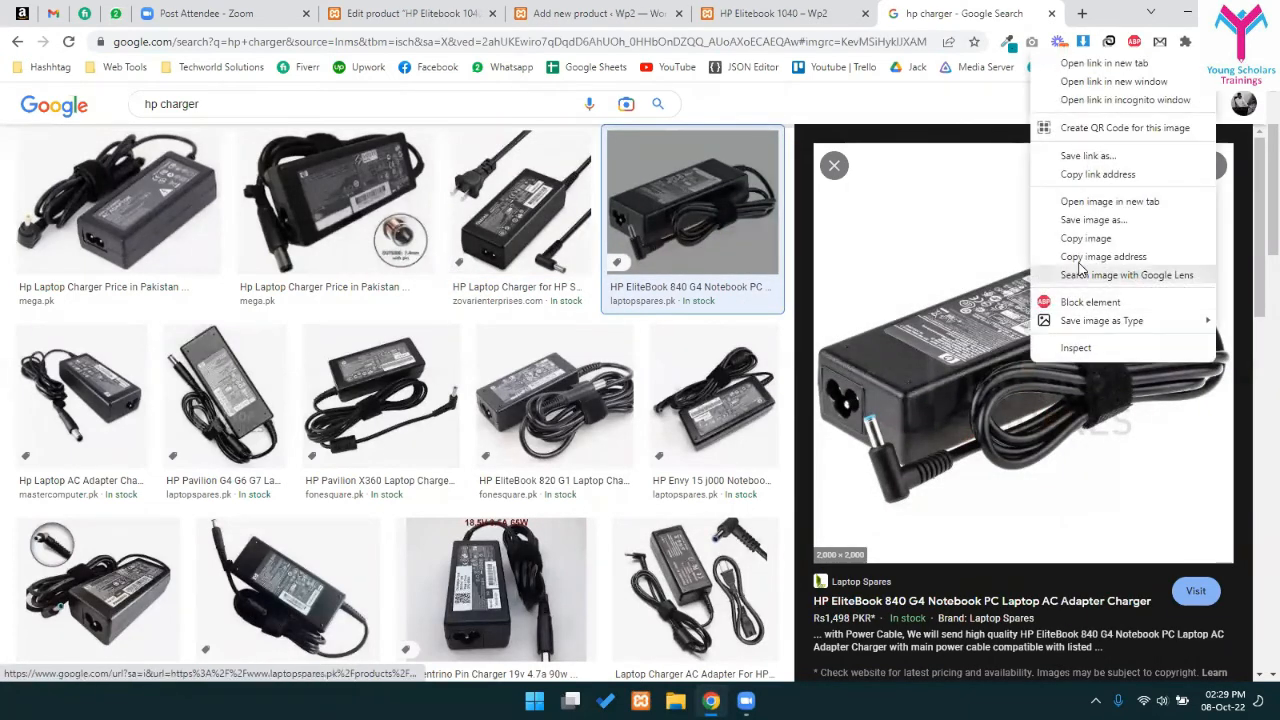
pyautogui.click(1100, 217)
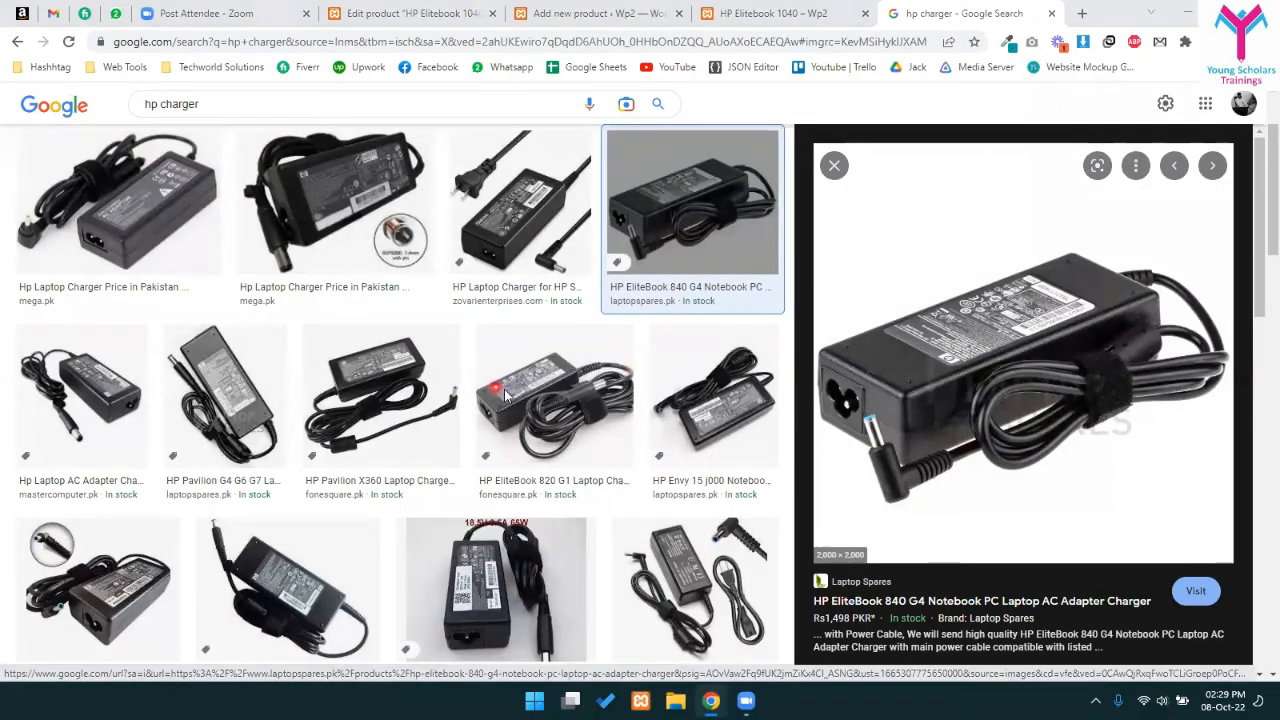
pyautogui.click(789, 614)
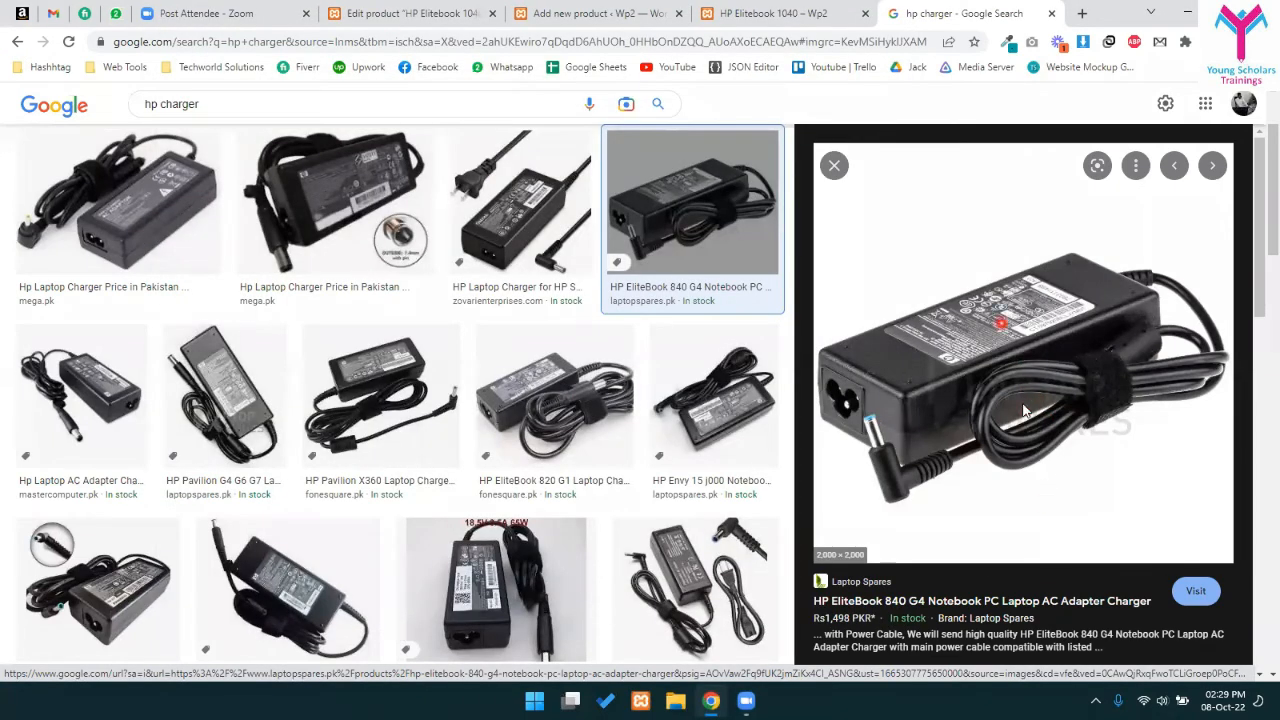
pyautogui.rightClick(950, 288)
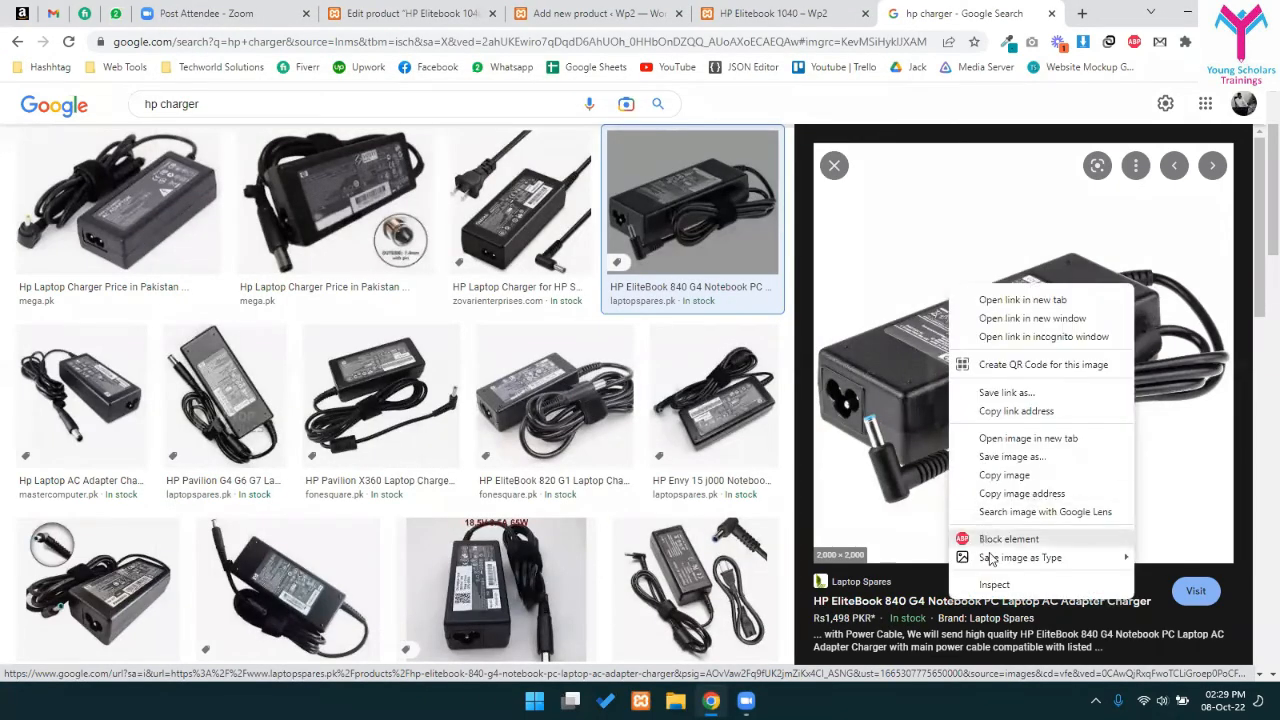
pyautogui.moveTo(994, 559)
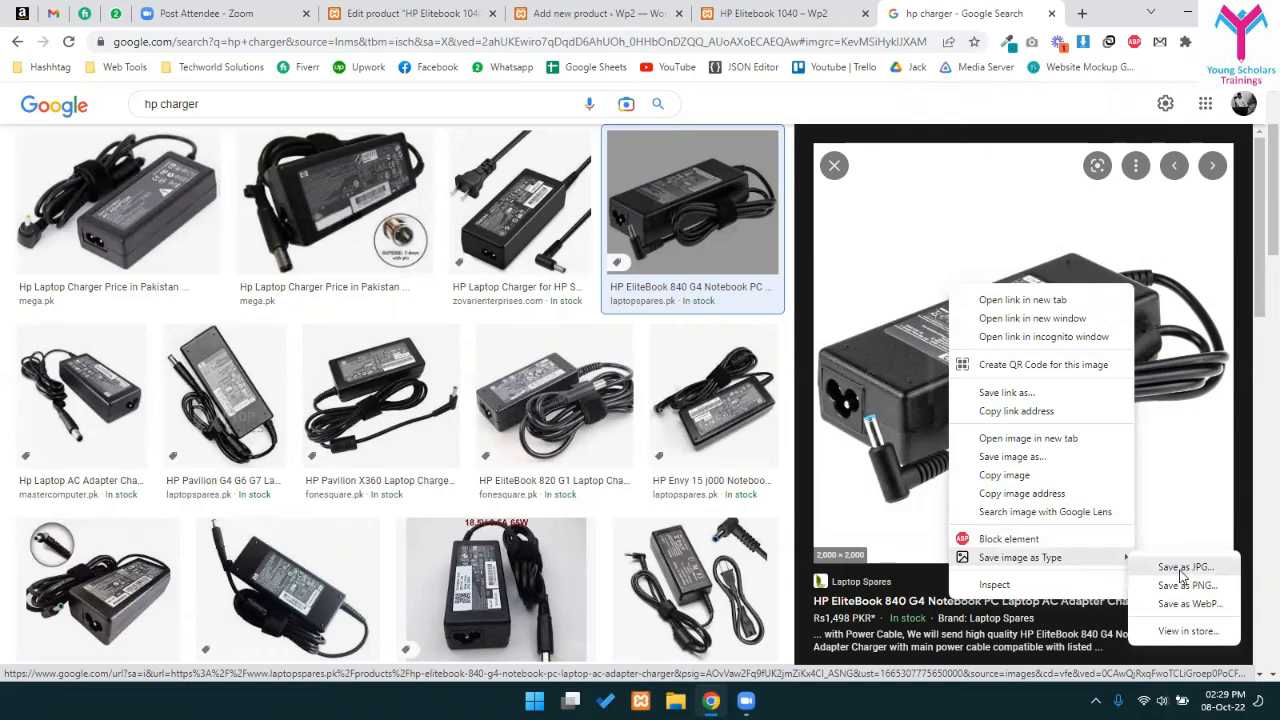
pyautogui.click(1185, 584)
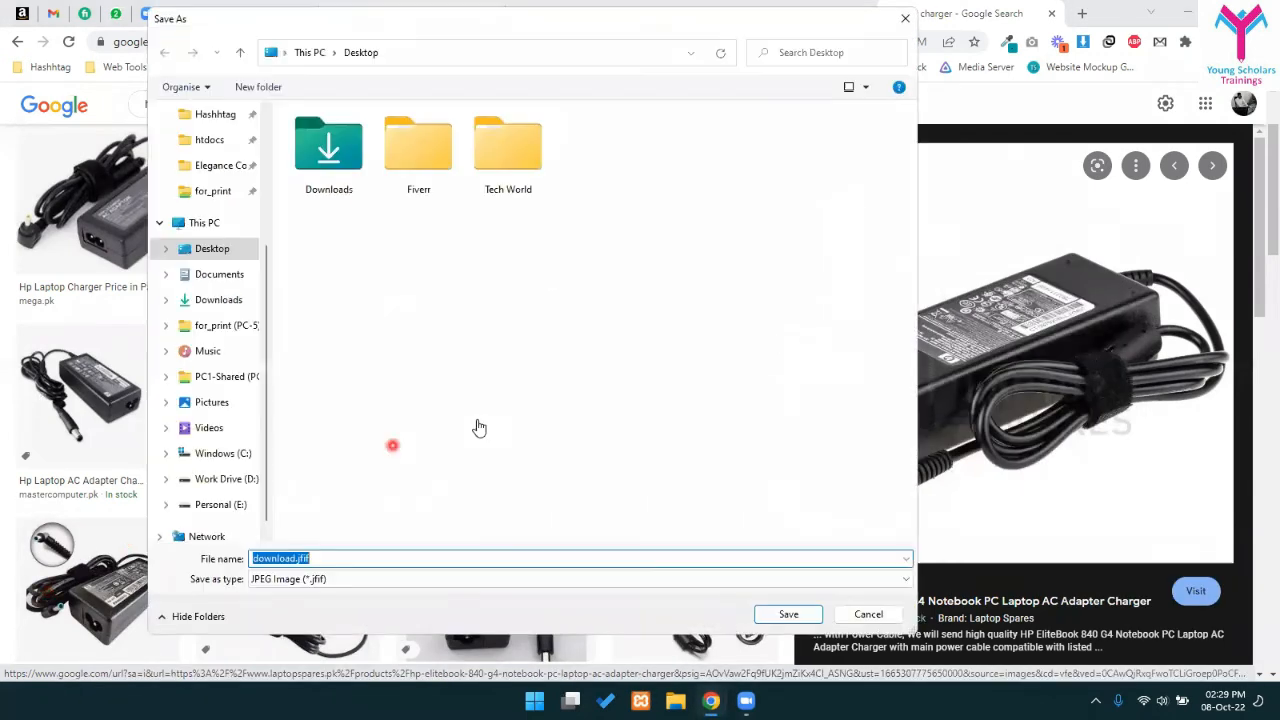
pyautogui.scroll(3, 212, 220)
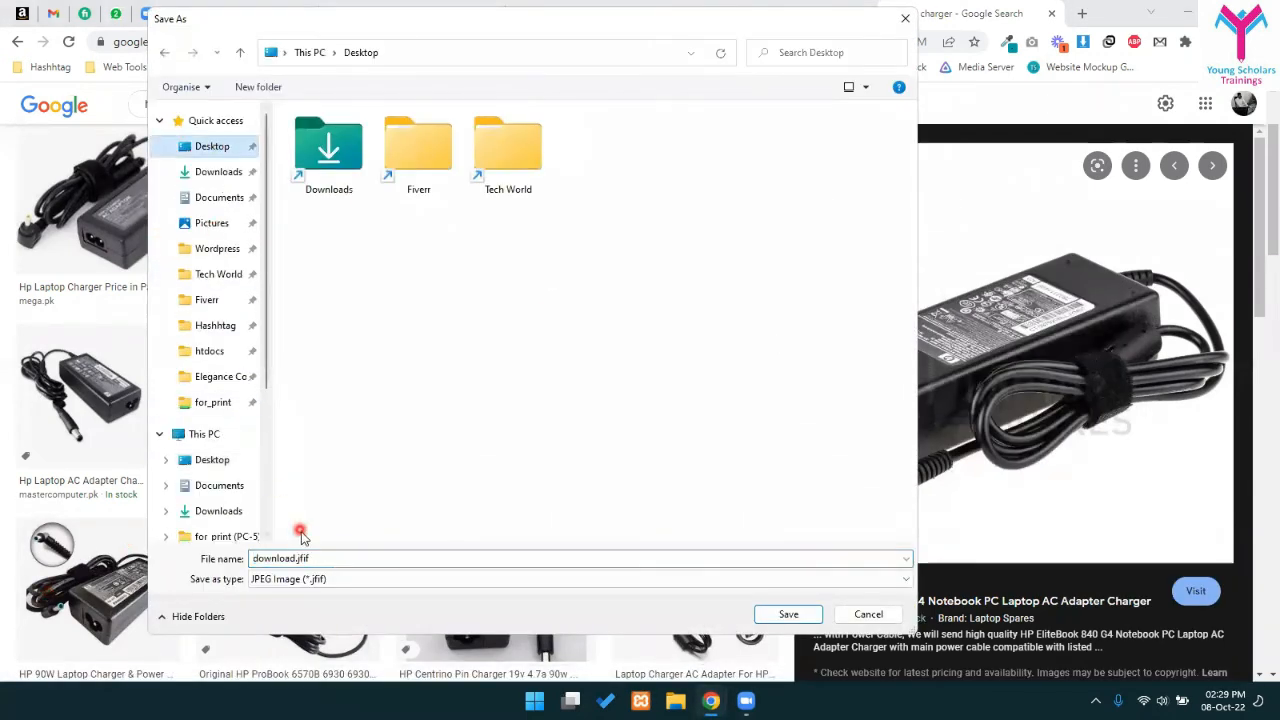
pyautogui.click(298, 578)
pyautogui.click(301, 560)
pyautogui.click(301, 558)
pyautogui.click(328, 558)
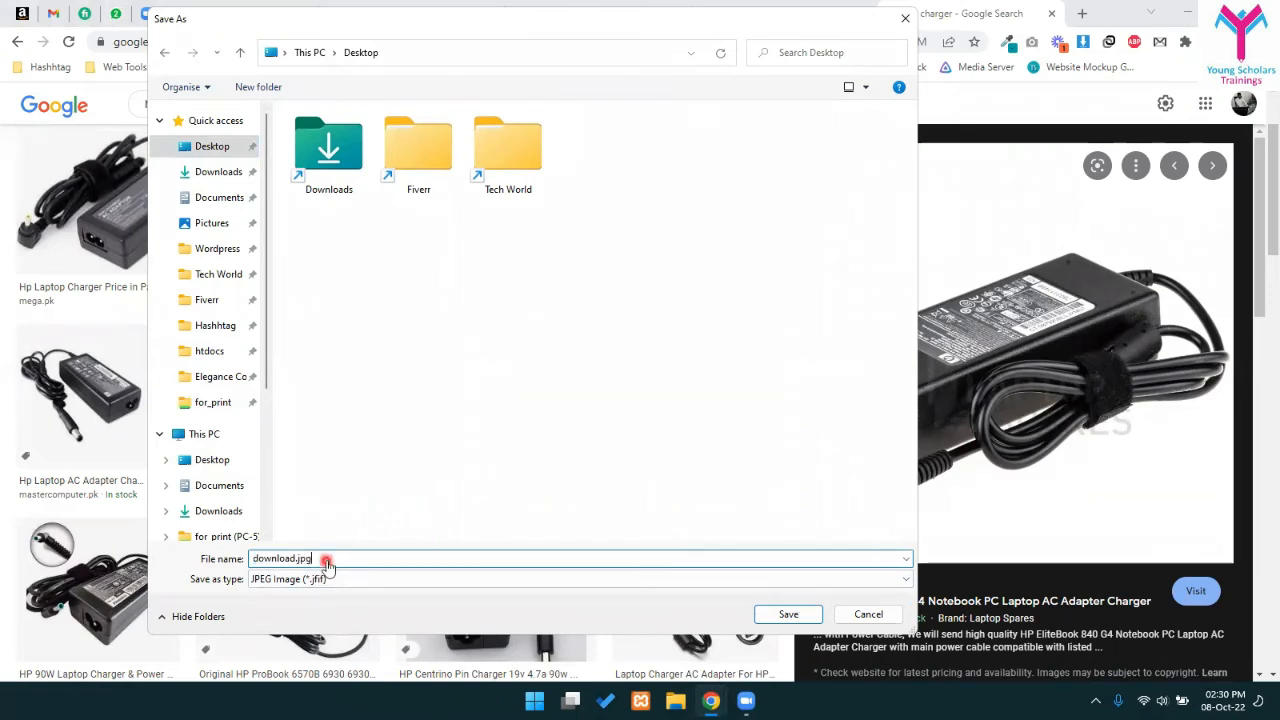
pyautogui.press('Return')
pyautogui.click(785, 13)
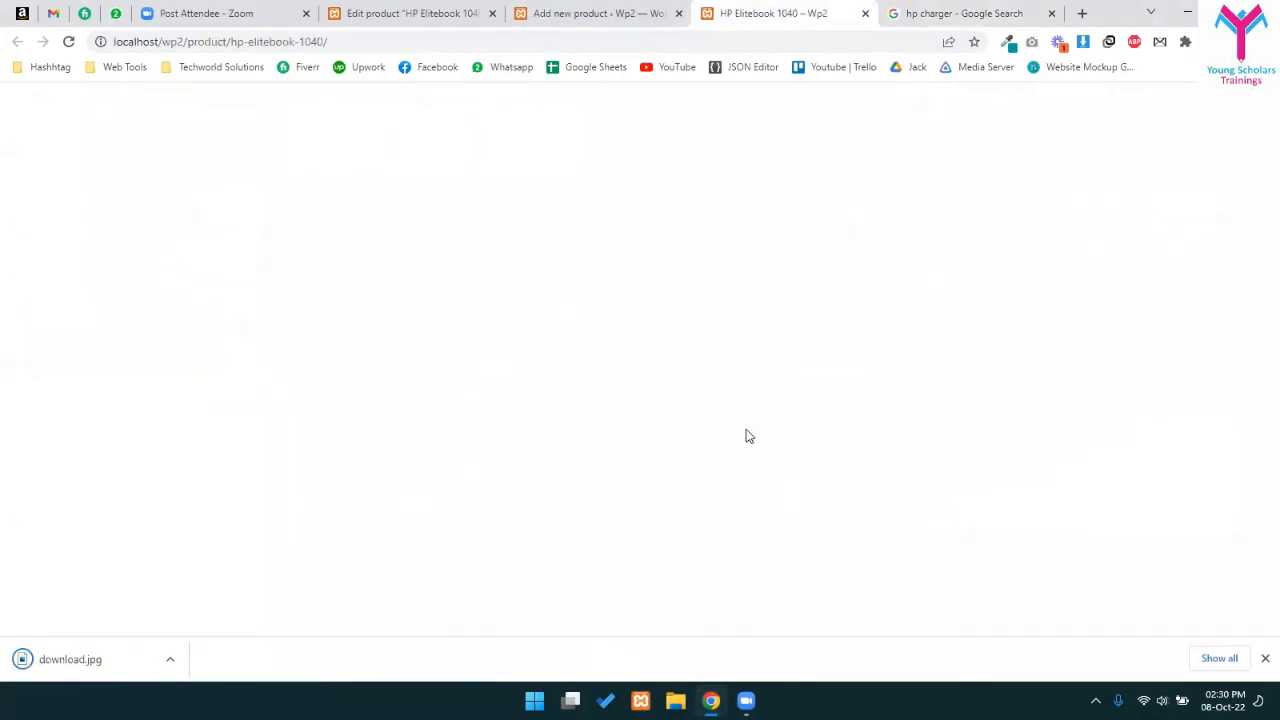
# - Upload download.jpg from the Desktop and set it as the HP Charger product image
pyautogui.click(598, 13)
pyautogui.scroll(-3, 1100, 310)
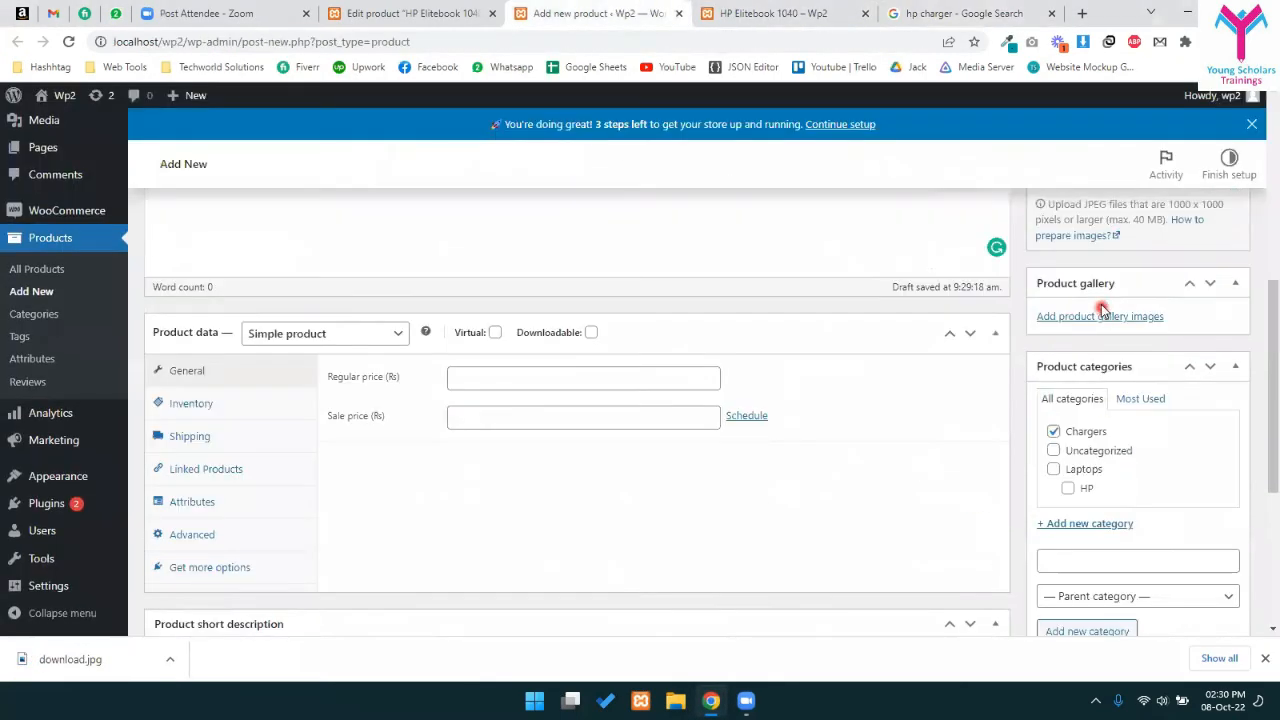
pyautogui.scroll(3, 1070, 428)
pyautogui.click(1073, 410)
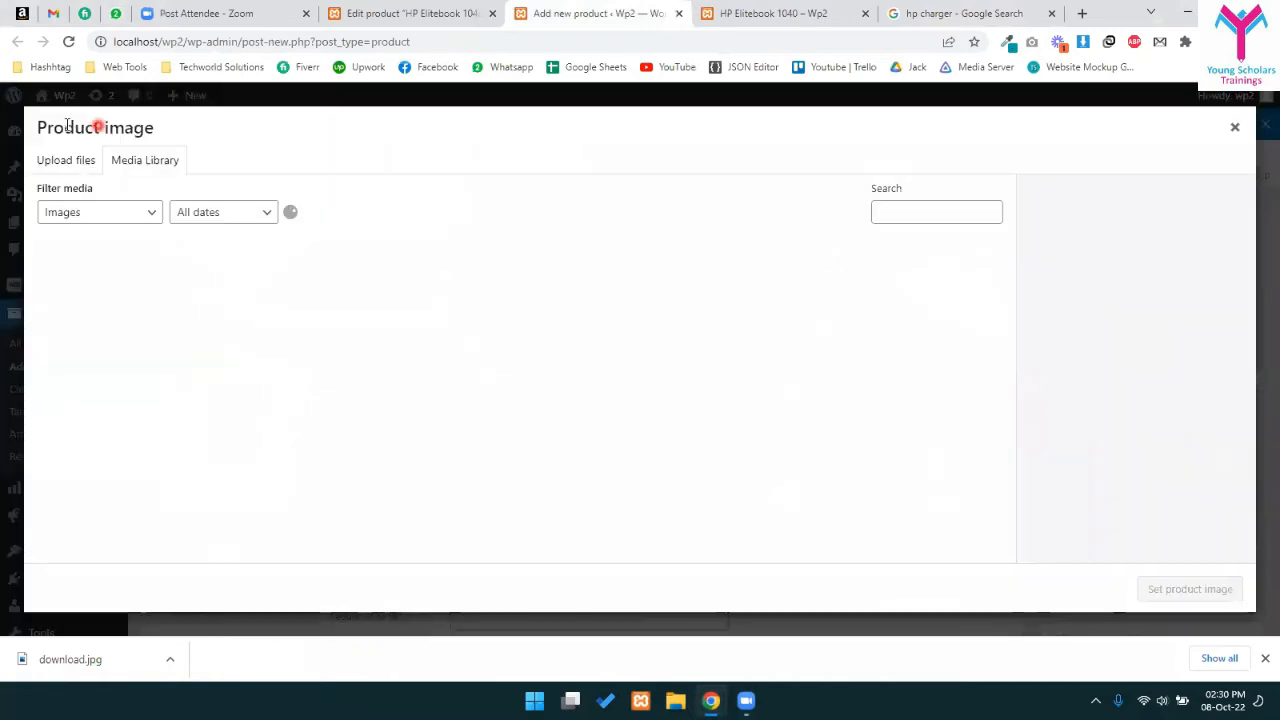
pyautogui.click(66, 160)
pyautogui.click(605, 420)
pyautogui.scroll(3, 70, 200)
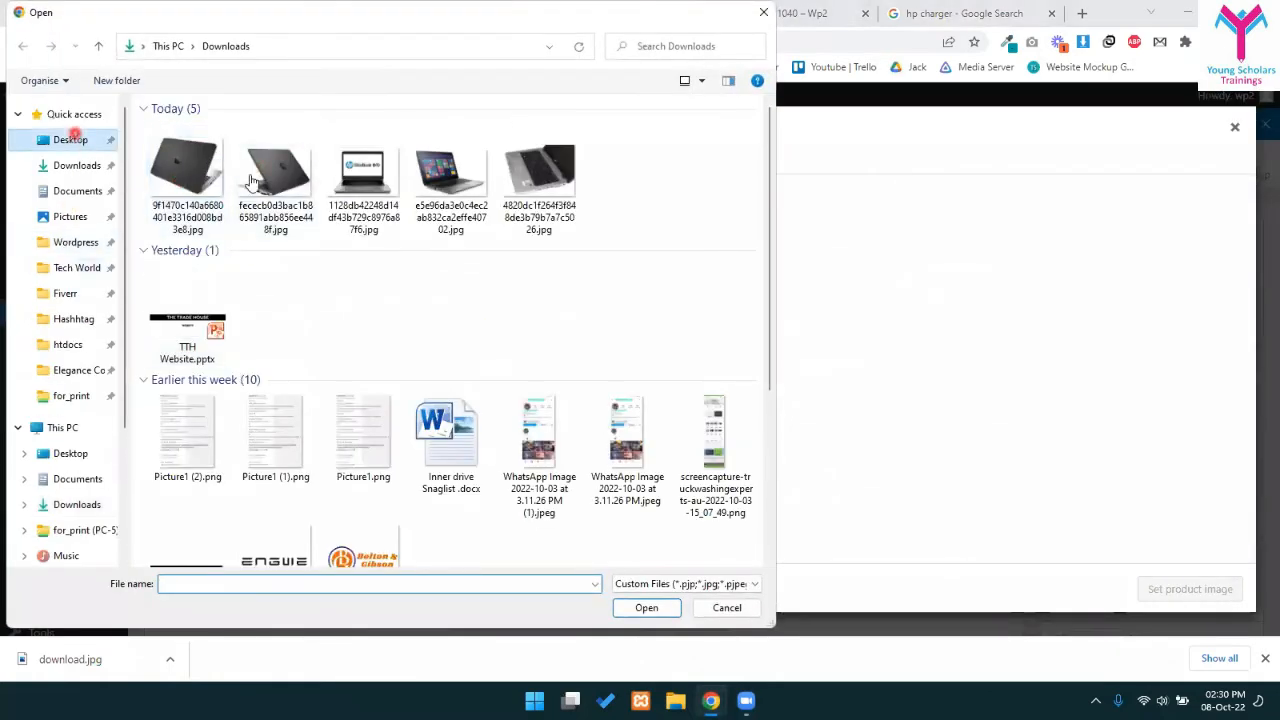
pyautogui.click(70, 140)
pyautogui.doubleClick(186, 137)
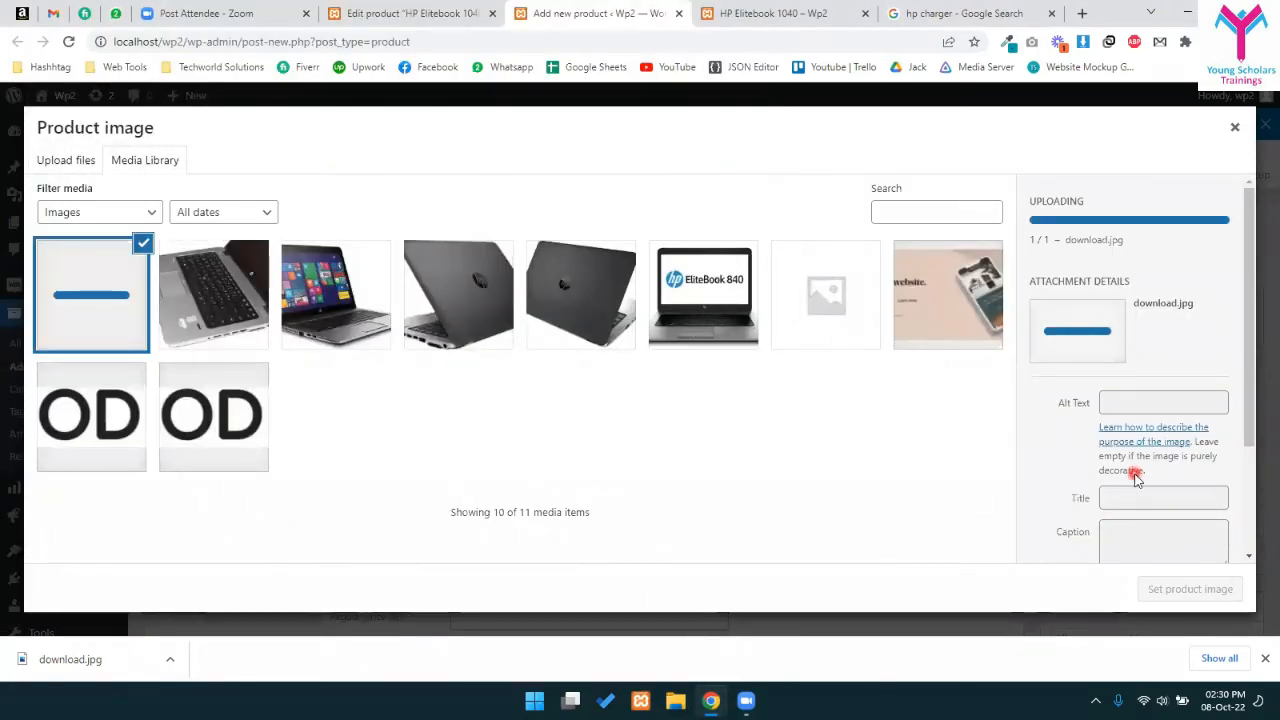
pyautogui.click(1175, 594)
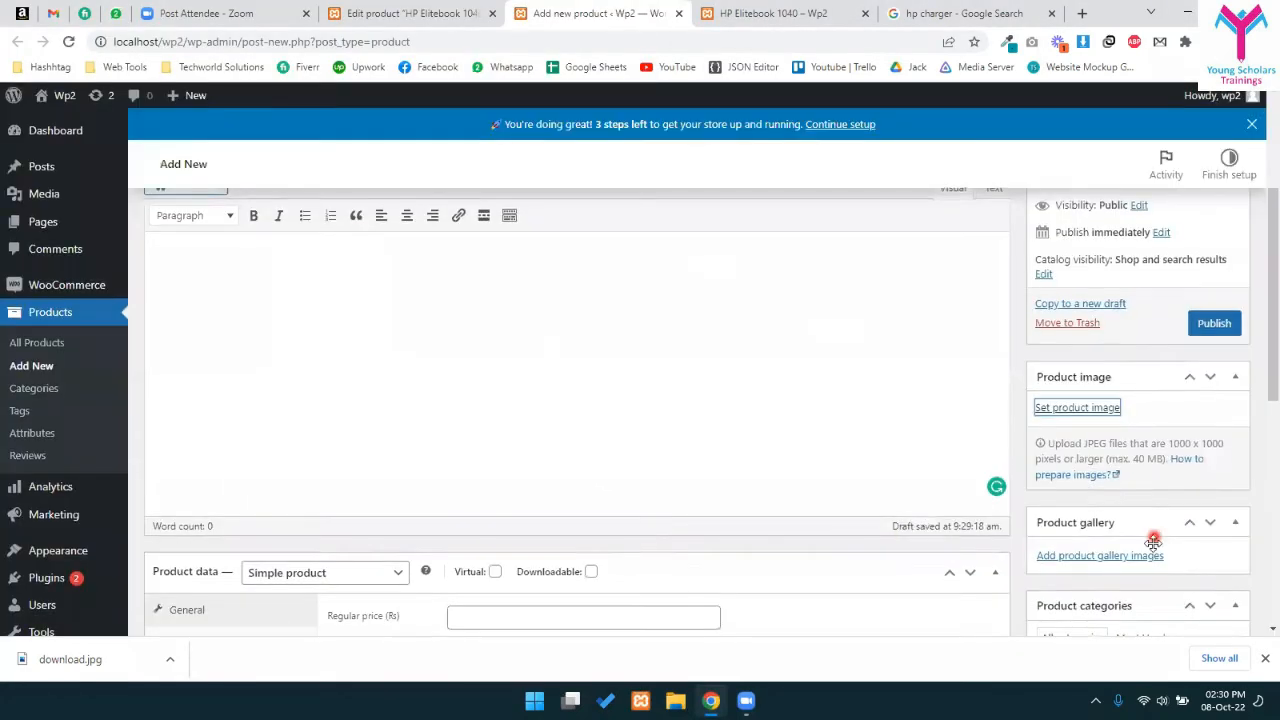
# - Enter a regular price of 1200 and publish the HP Charger
pyautogui.scroll(-3, 1100, 525)
pyautogui.click(538, 372)
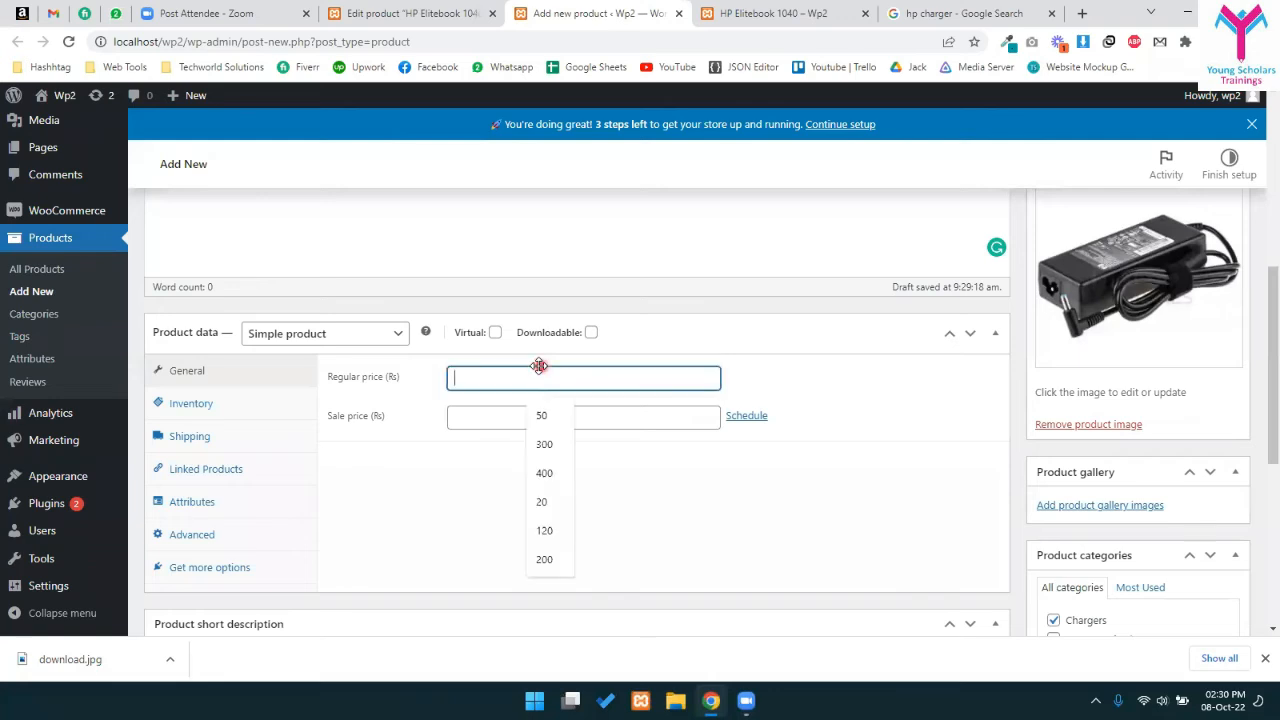
pyautogui.write('1200')
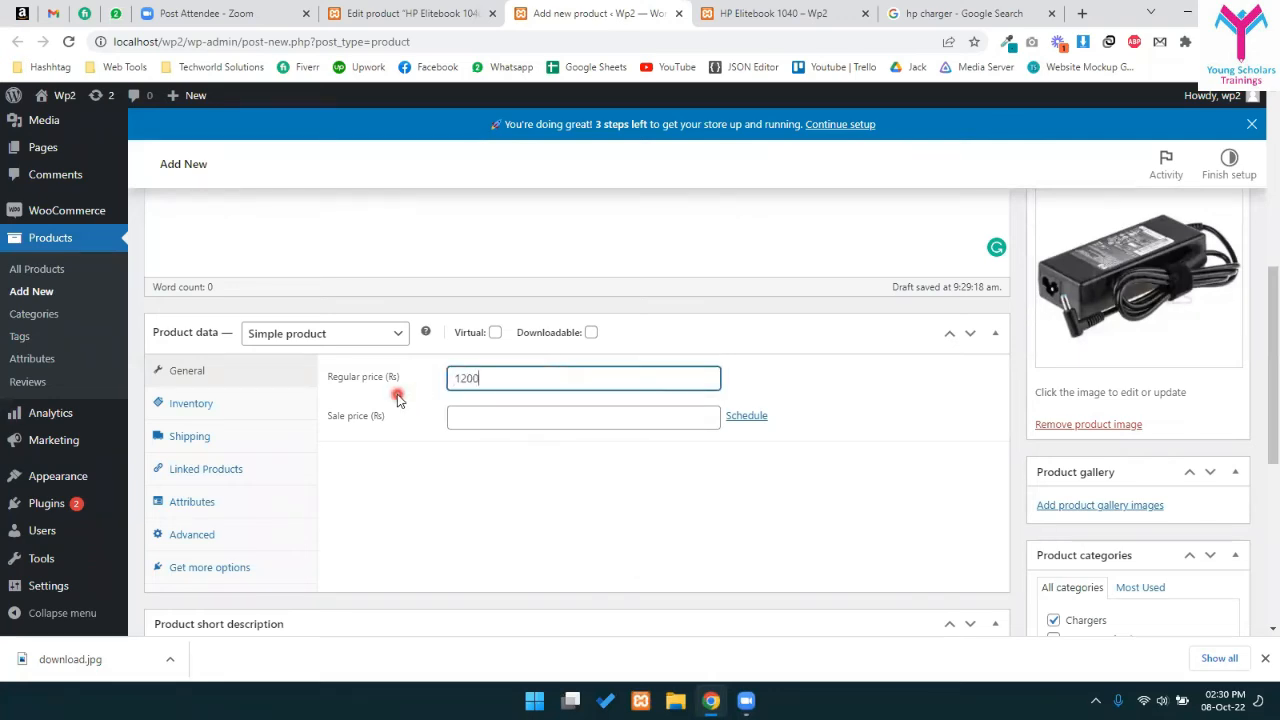
pyautogui.scroll(-3, 857, 509)
pyautogui.scroll(4, 857, 509)
pyautogui.scroll(-3, 1063, 480)
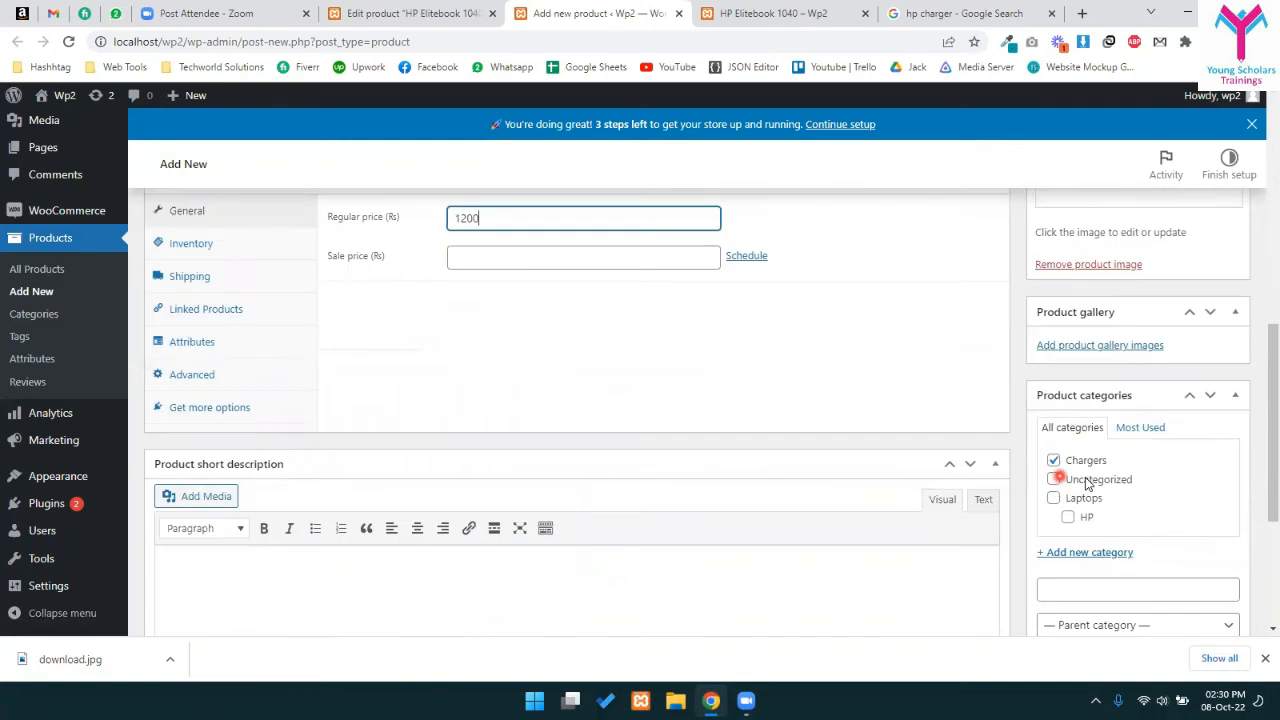
pyautogui.scroll(10, 1060, 456)
pyautogui.click(1210, 565)
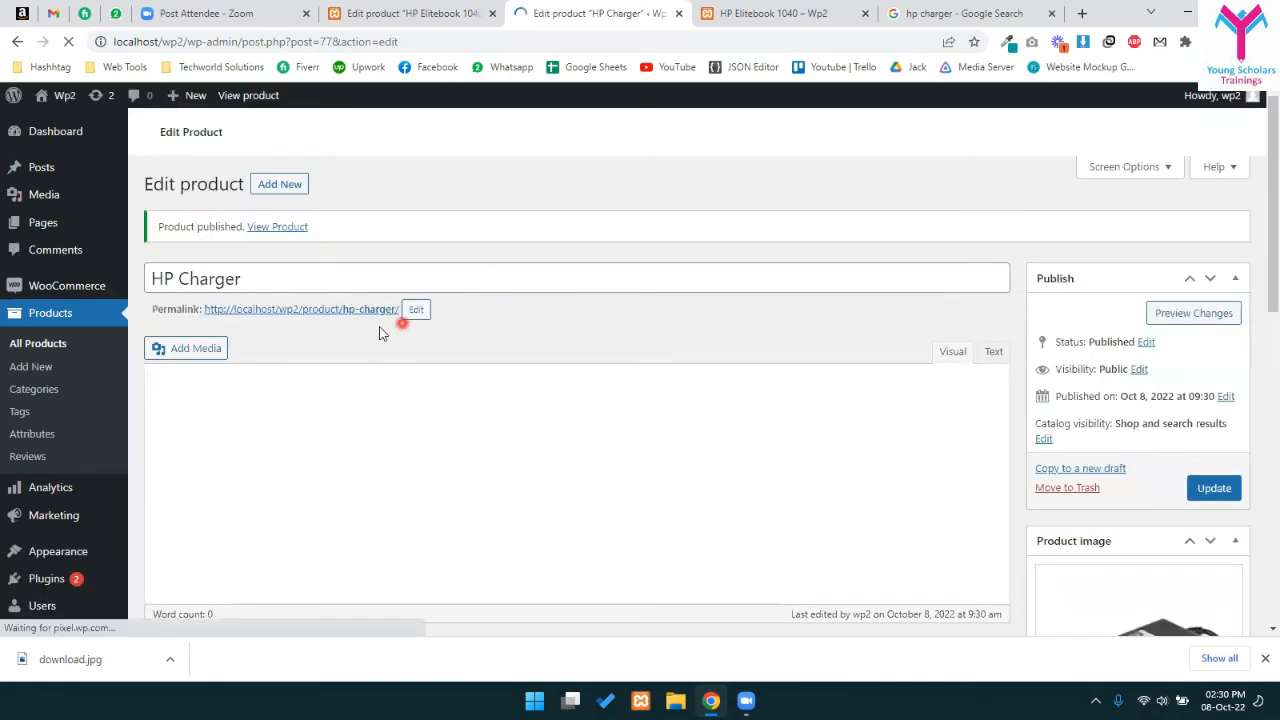
# - Check the Elitebook product page across the open tabs and return to the HP Charger editor
pyautogui.click(818, 6)
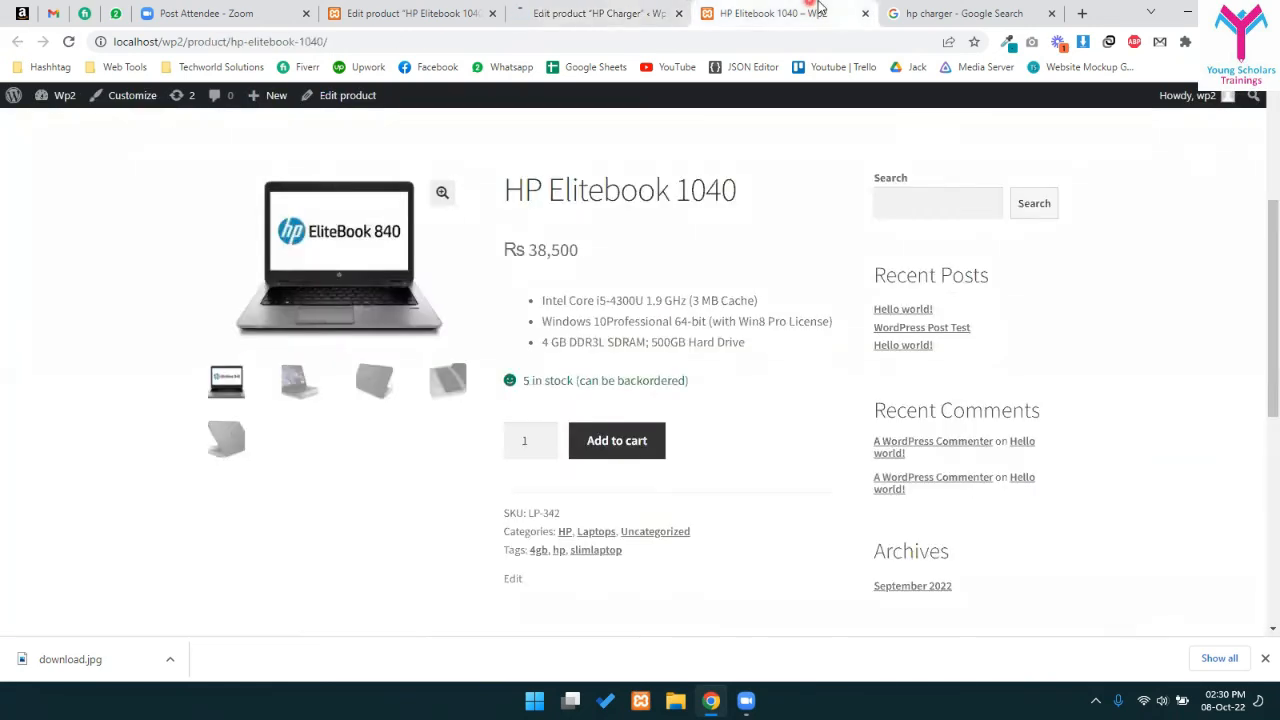
pyautogui.click(968, 6)
pyautogui.click(626, 6)
pyautogui.click(352, 6)
pyautogui.click(614, 6)
pyautogui.click(765, 6)
pyautogui.click(648, 7)
pyautogui.scroll(-4, 474, 349)
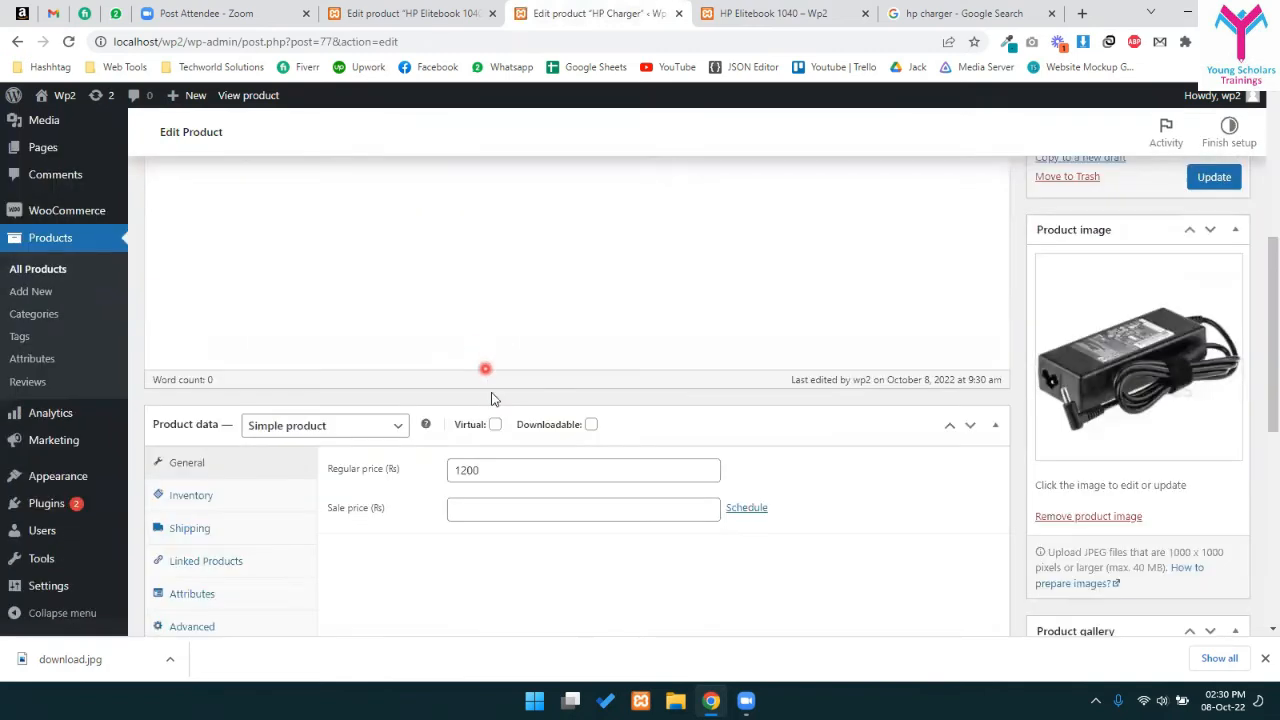
pyautogui.scroll(-1, 510, 490)
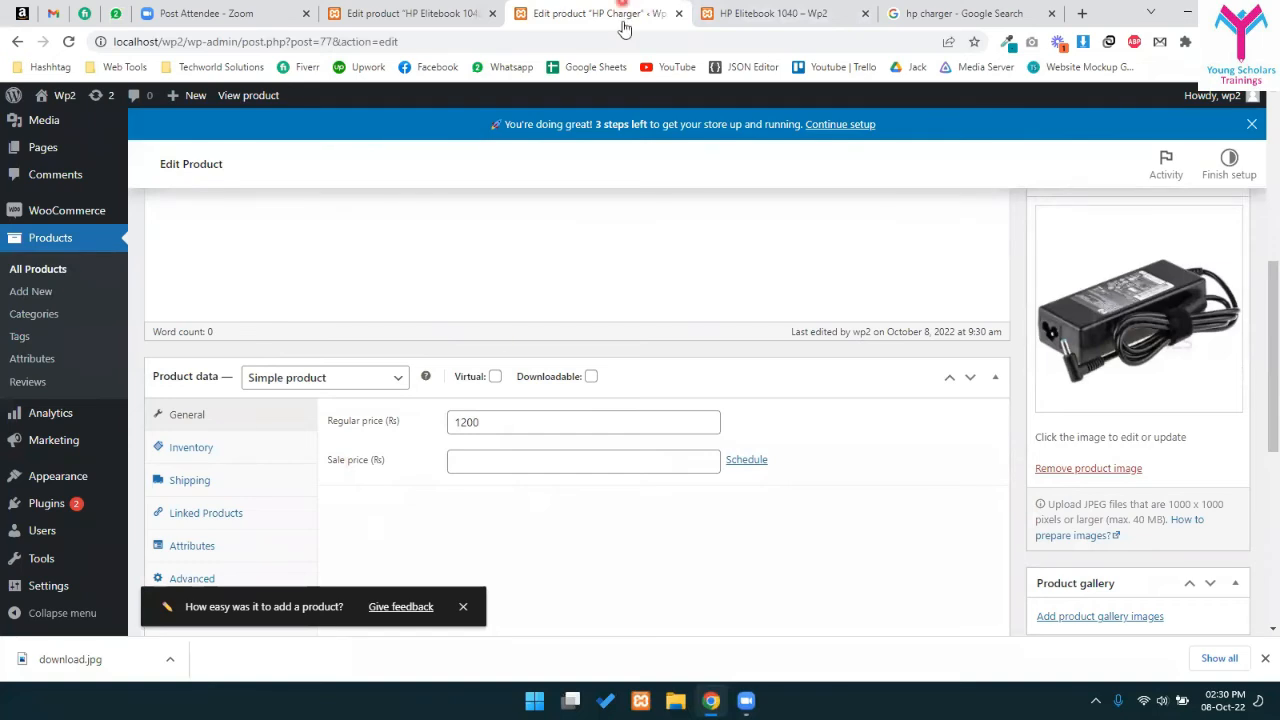
# - In the HP Elitebook 1040 editor, add HP Charger to the Grouped products
pyautogui.click(433, 10)
pyautogui.scroll(-5, 537, 326)
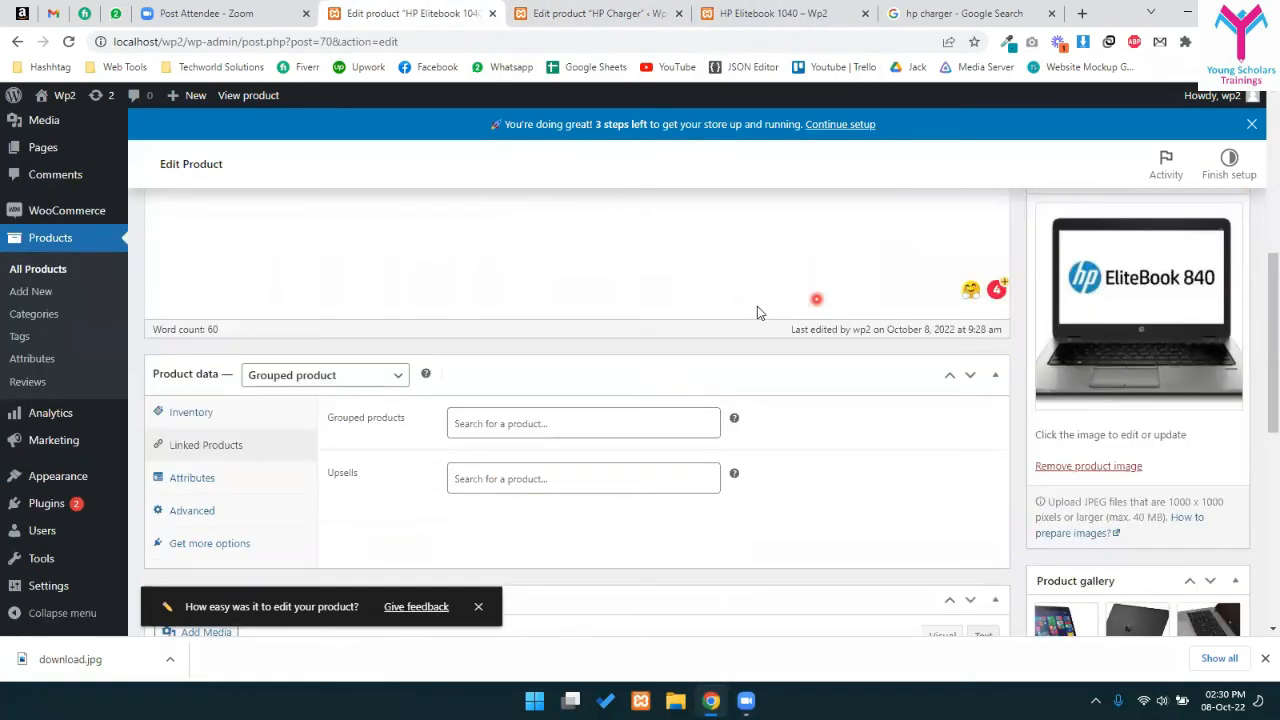
pyautogui.scroll(2, 600, 420)
pyautogui.scroll(-1, 530, 500)
pyautogui.click(563, 507)
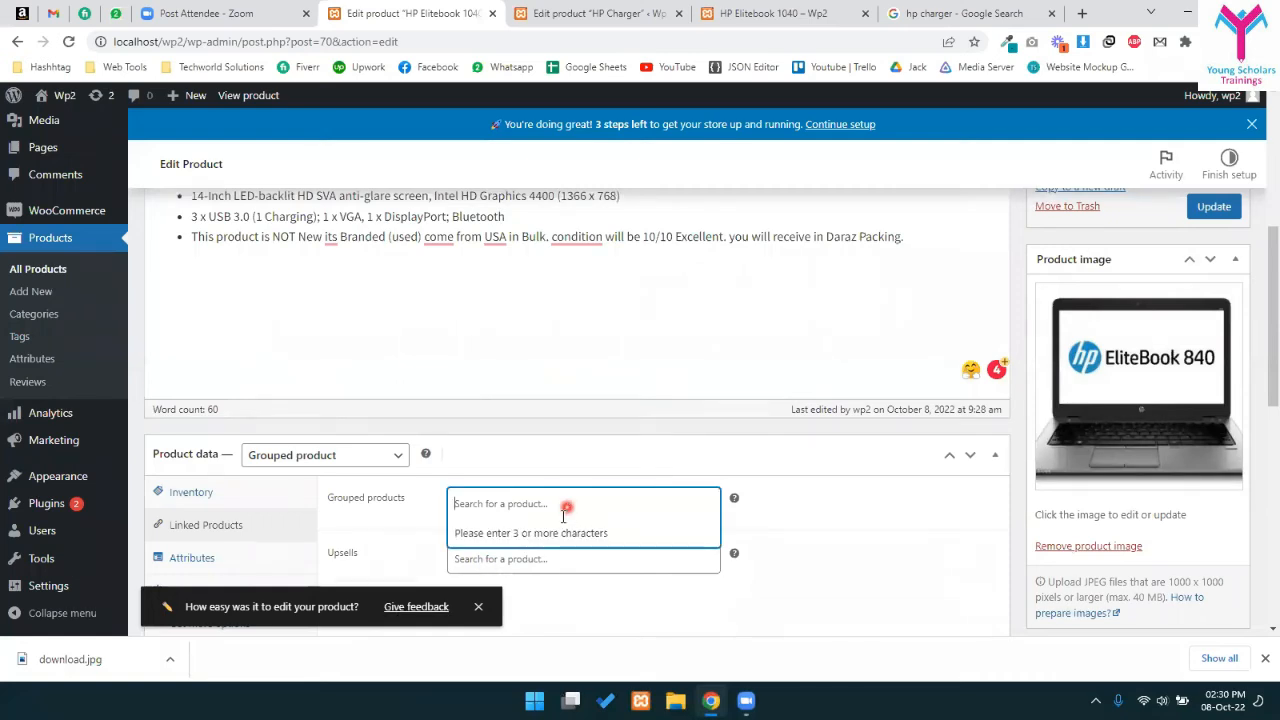
pyautogui.write('charg')
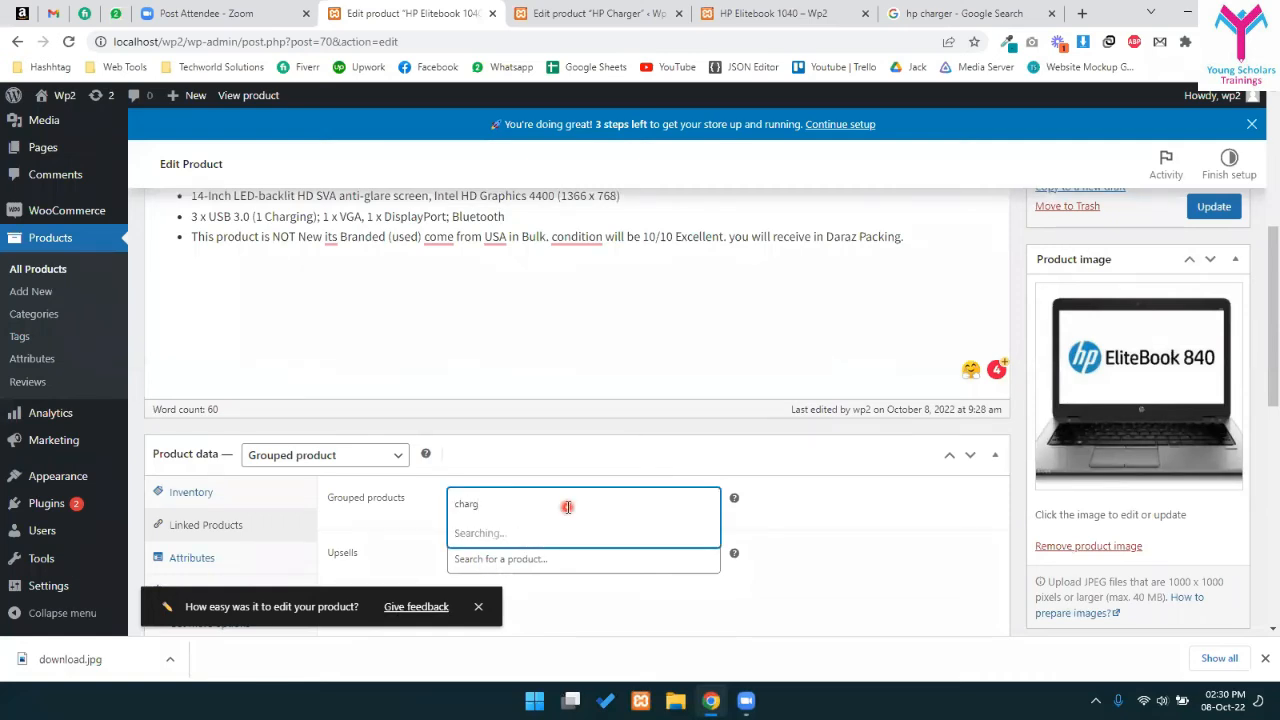
pyautogui.click(459, 533)
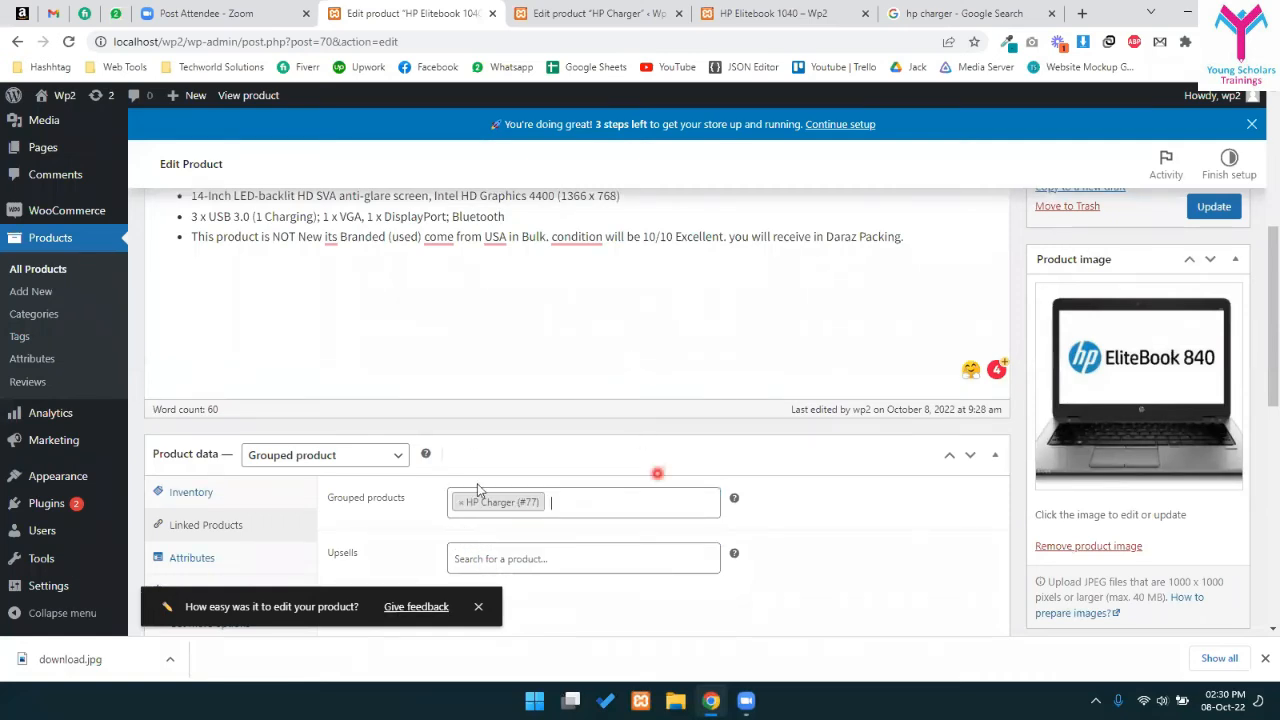
# - Add HP Charger as an upsell and update the Elitebook product
pyautogui.scroll(-3, 510, 489)
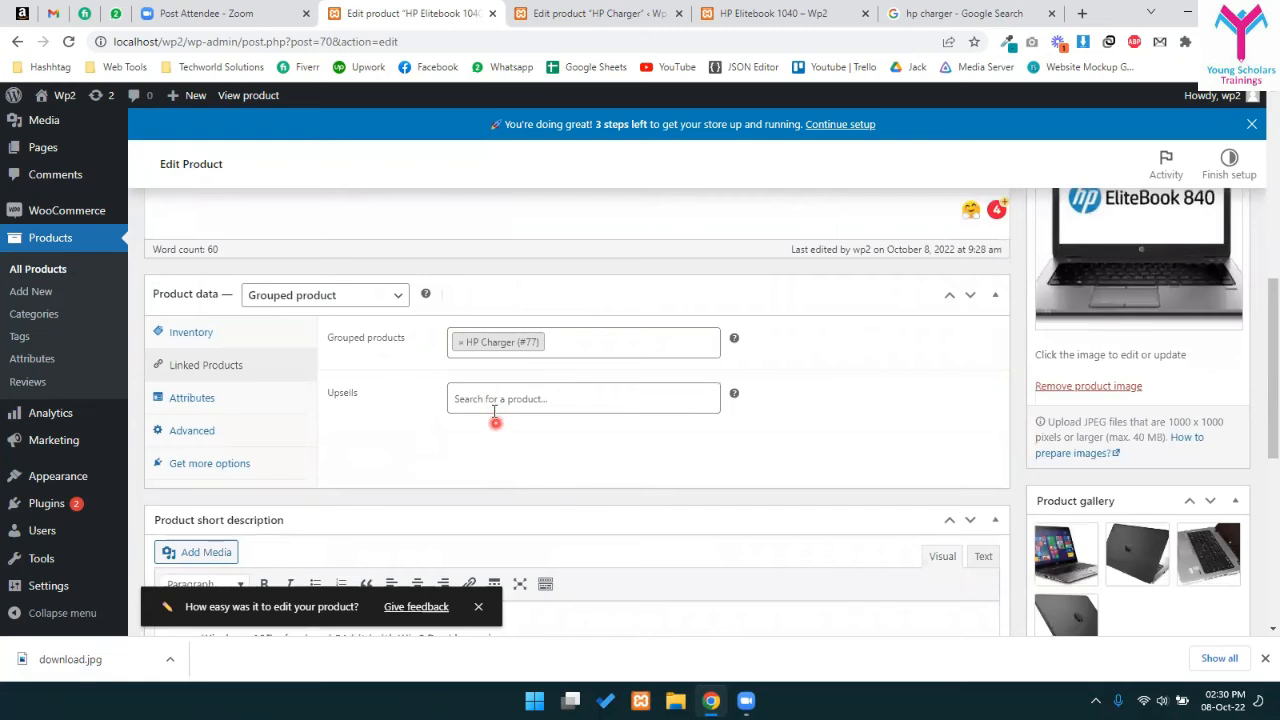
pyautogui.click(489, 397)
pyautogui.write('charg')
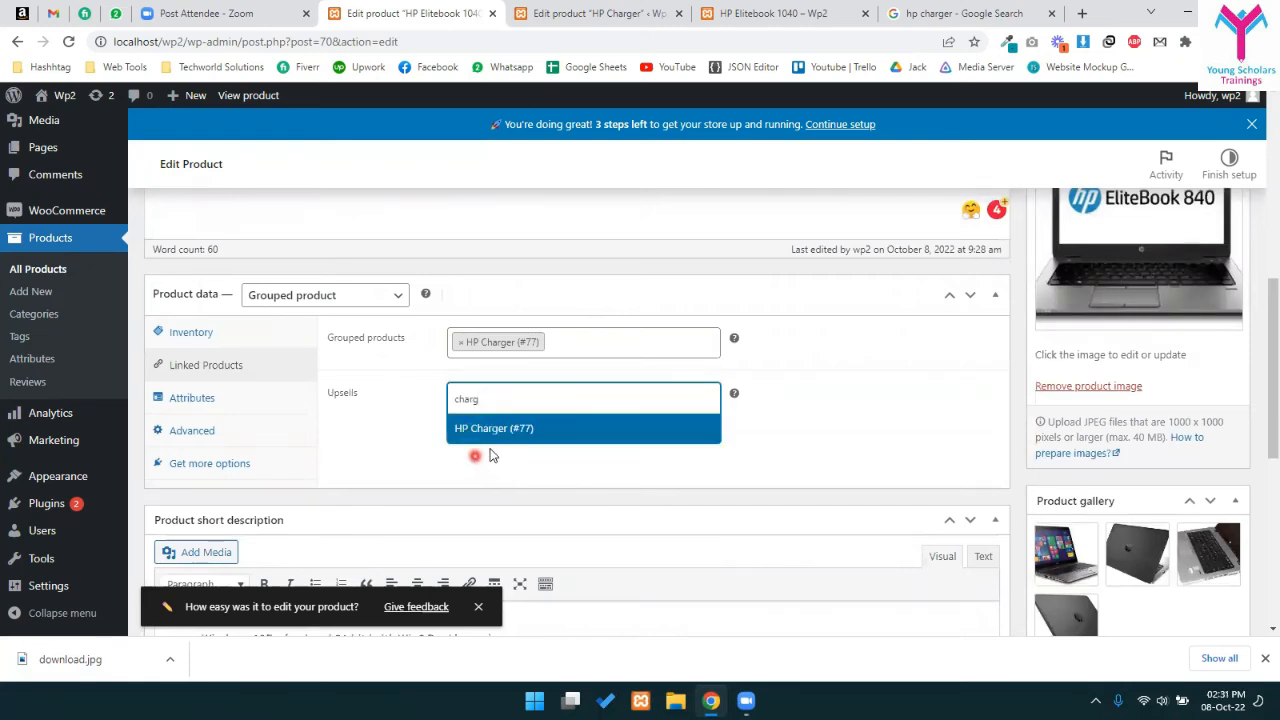
pyautogui.click(503, 425)
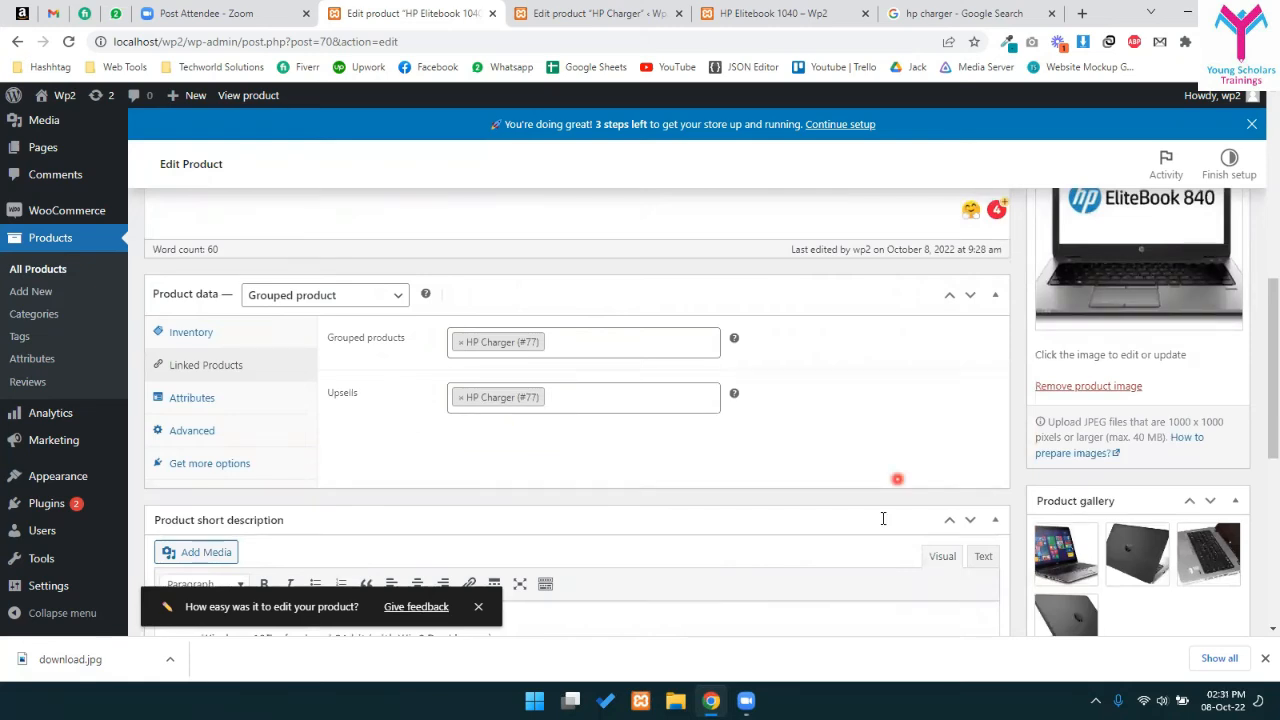
pyautogui.scroll(10, 883, 518)
pyautogui.click(1212, 607)
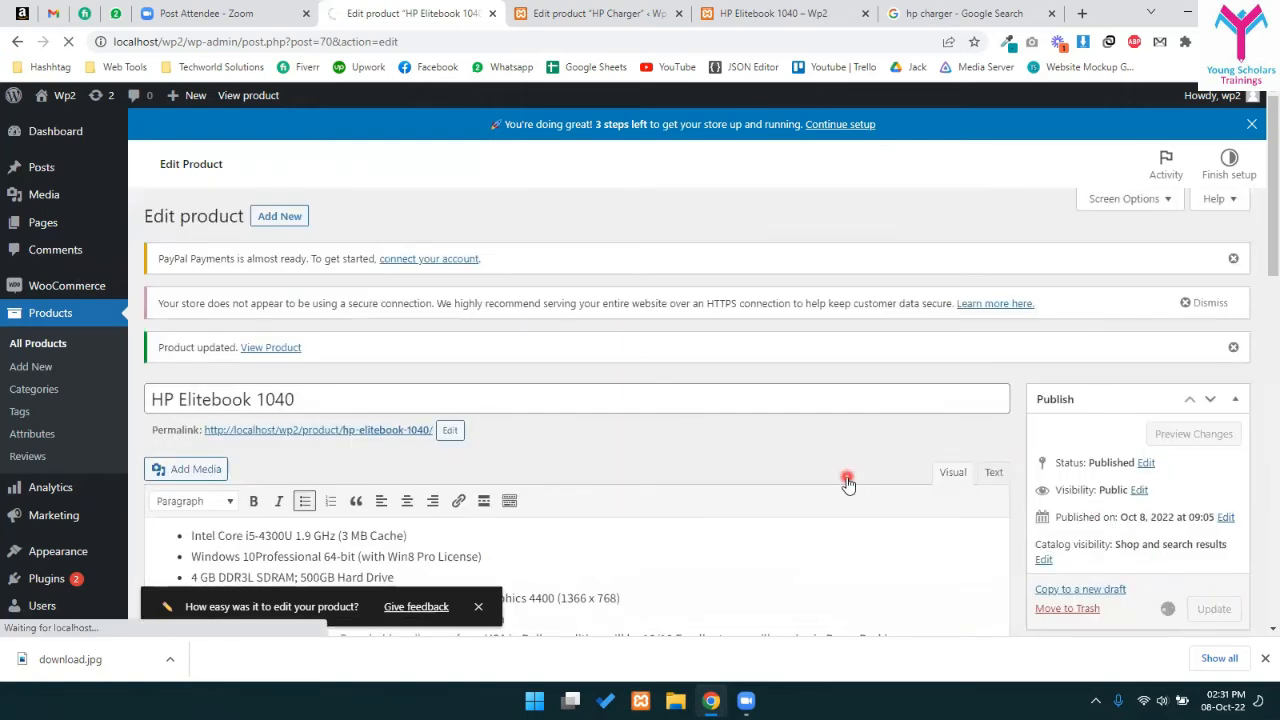
pyautogui.scroll(-6, 566, 349)
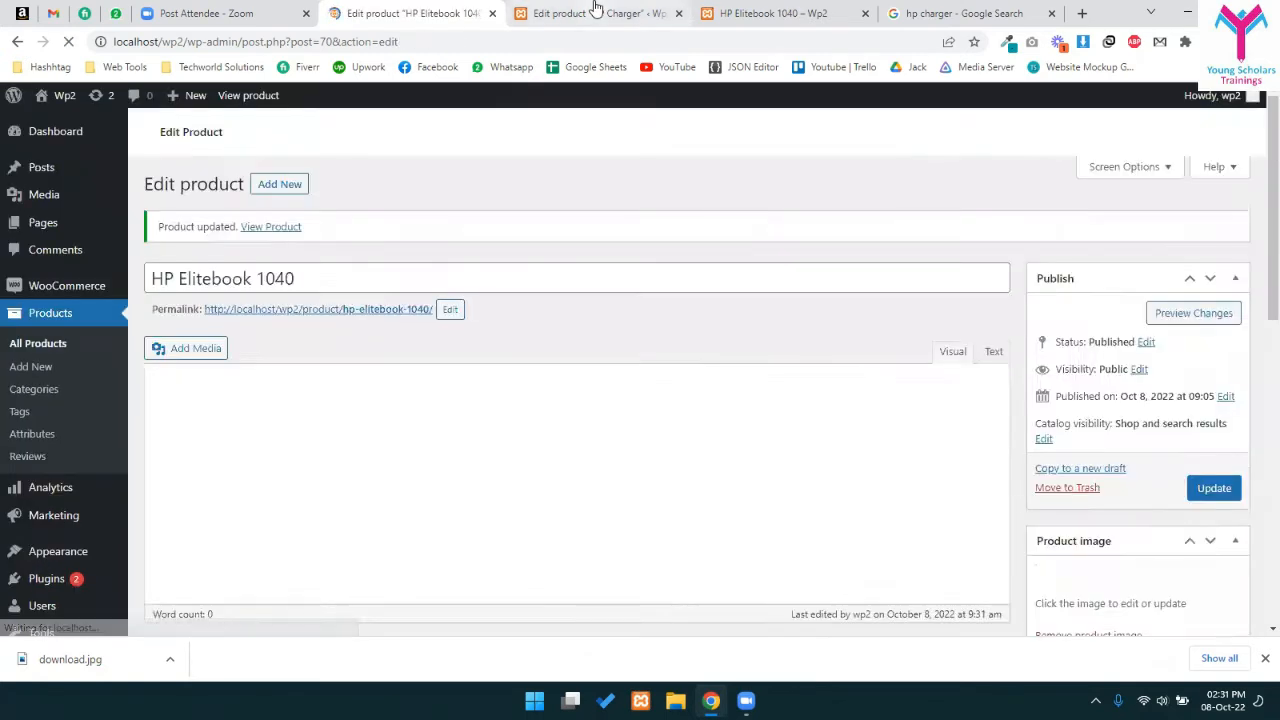
pyautogui.click(596, 10)
# - Close the HP Charger editor and reload the HP Elitebook 1040 storefront page to review it
pyautogui.click(679, 13)
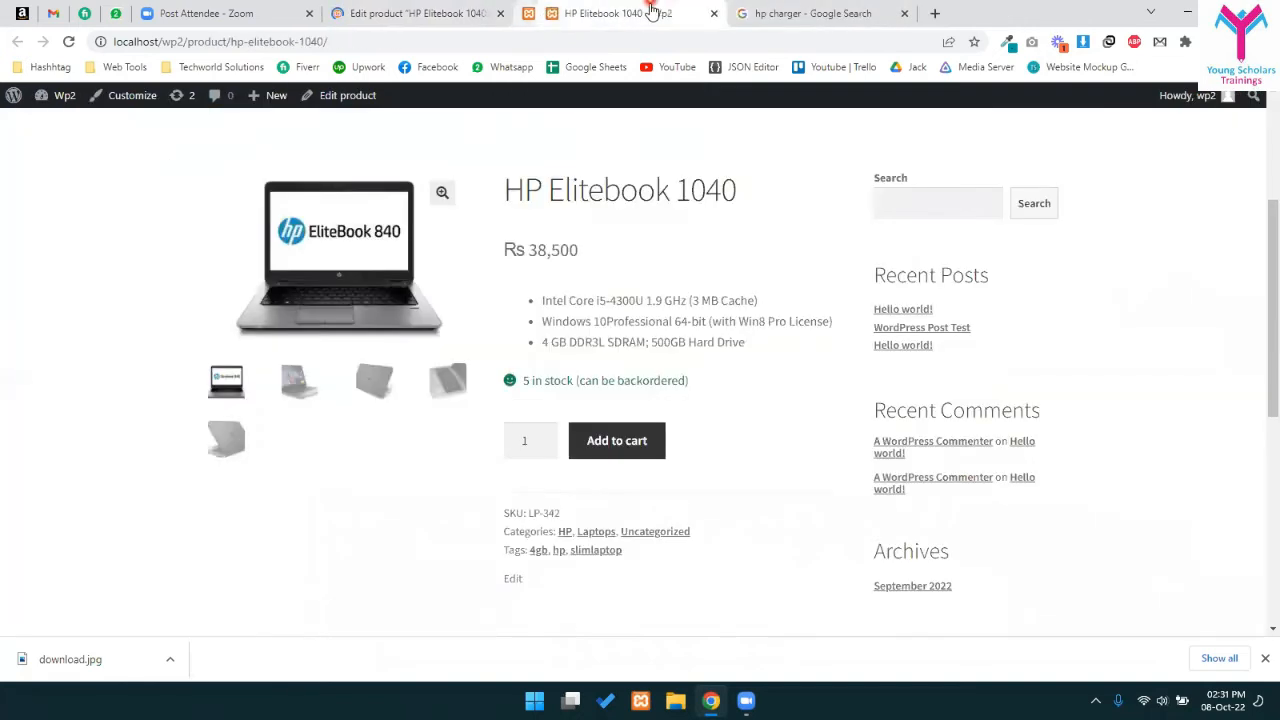
pyautogui.press('F5')
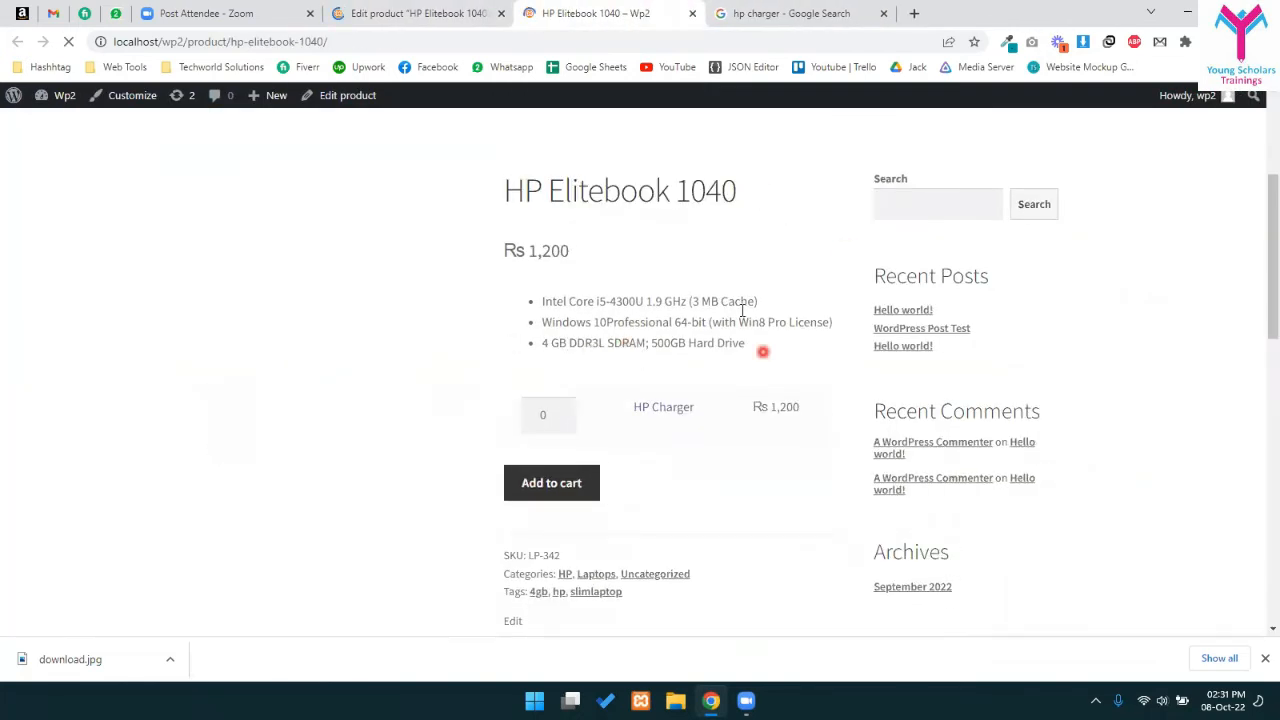
pyautogui.scroll(-7, 700, 380)
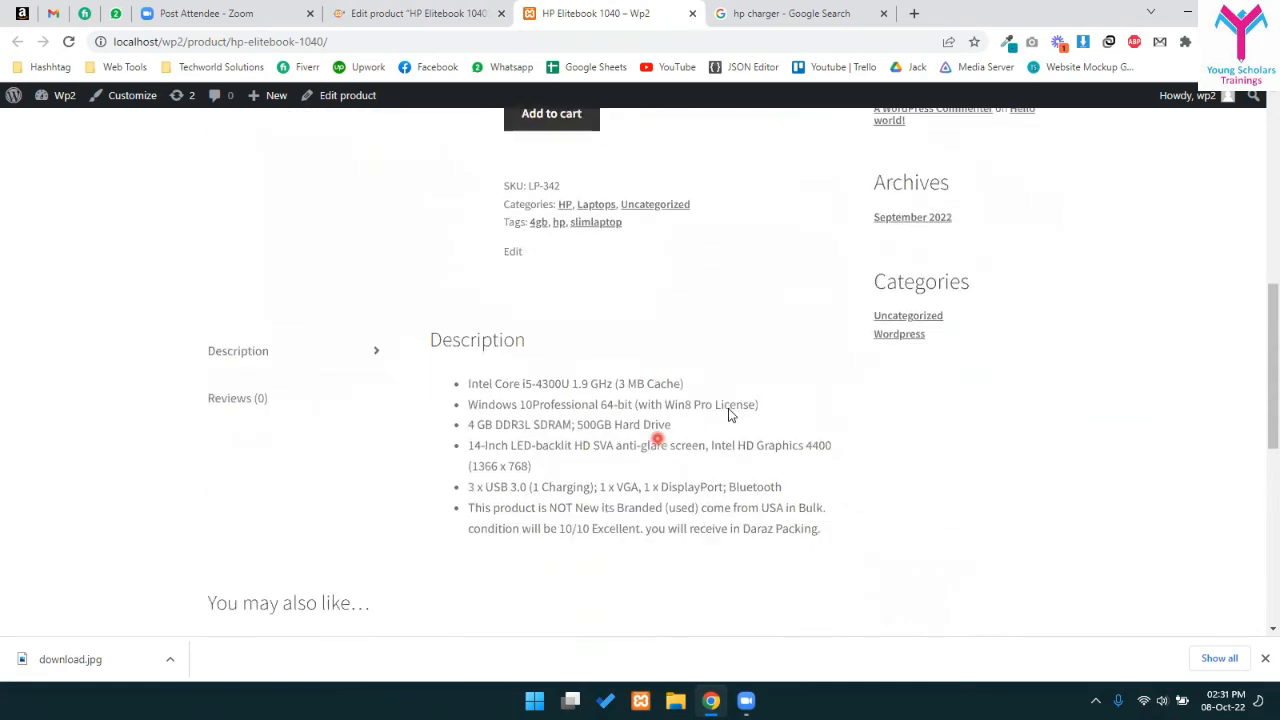
pyautogui.scroll(-1, 729, 415)
pyautogui.scroll(2, 649, 460)
pyautogui.scroll(-1, 449, 486)
pyautogui.moveTo(234, 280); pyautogui.dragTo(503, 483)
pyautogui.click(849, 419)
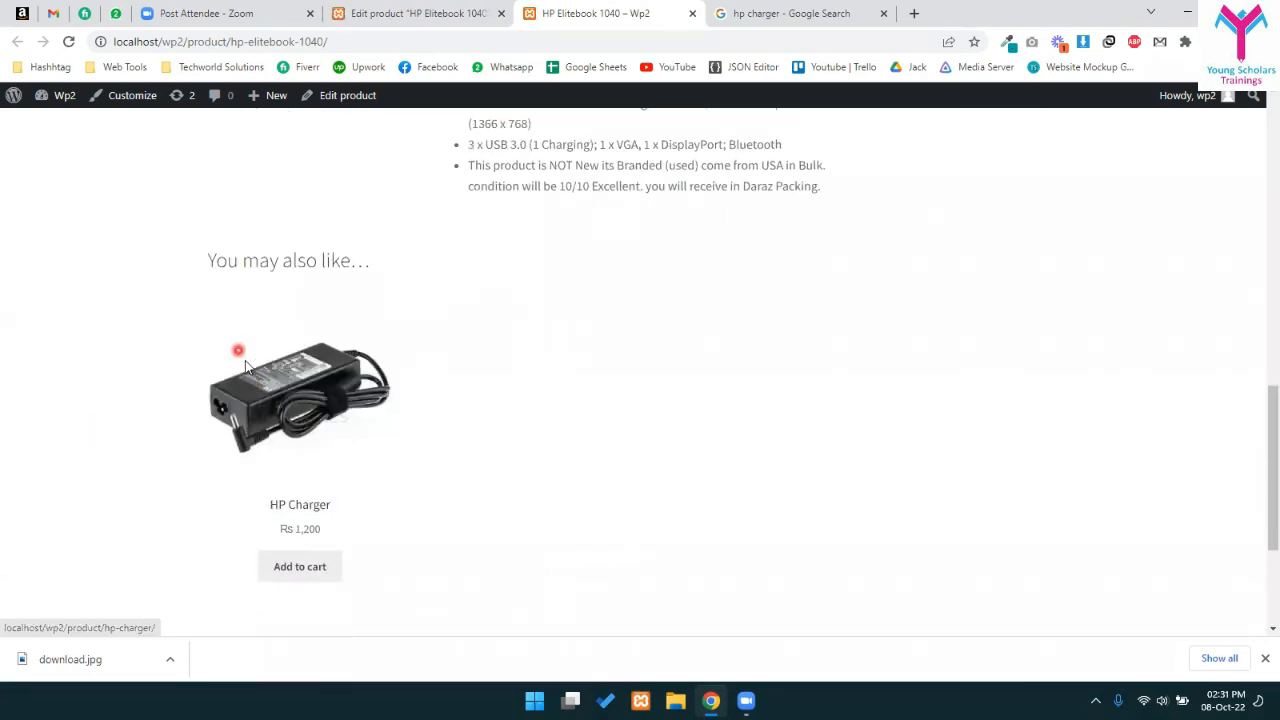
pyautogui.scroll(5, 460, 430)
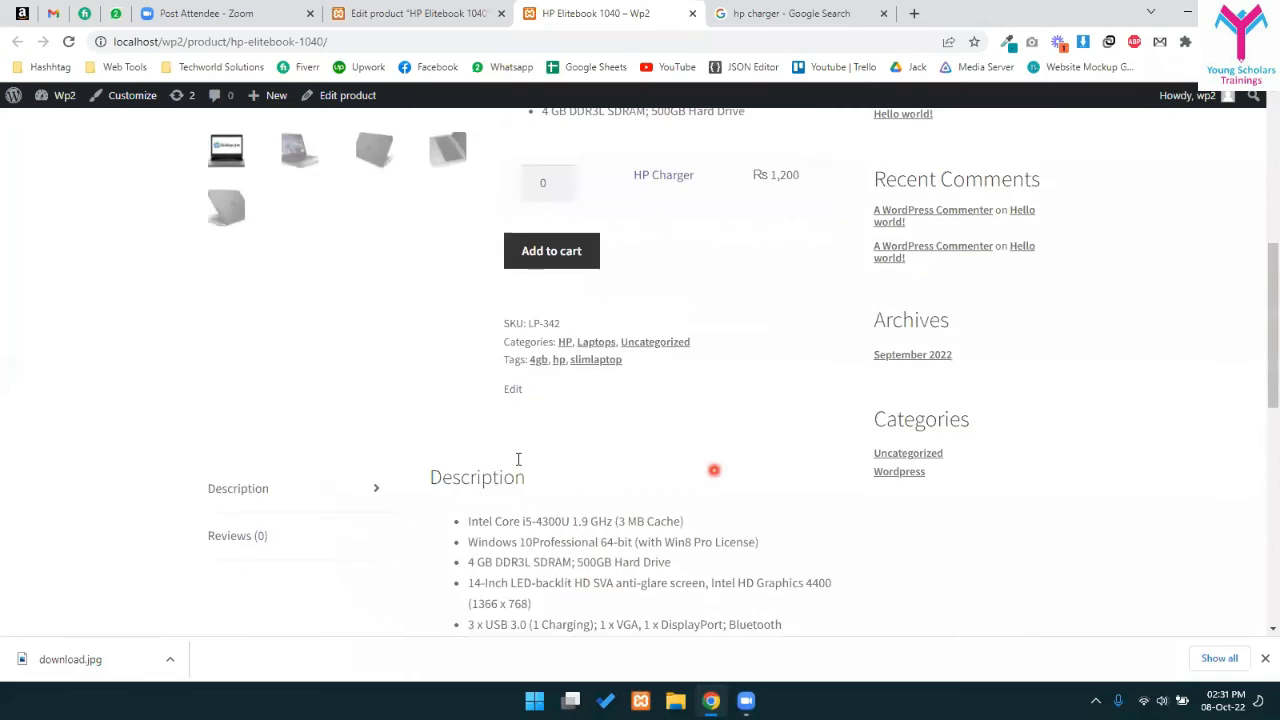
pyautogui.scroll(2, 500, 458)
pyautogui.scroll(-1, 748, 297)
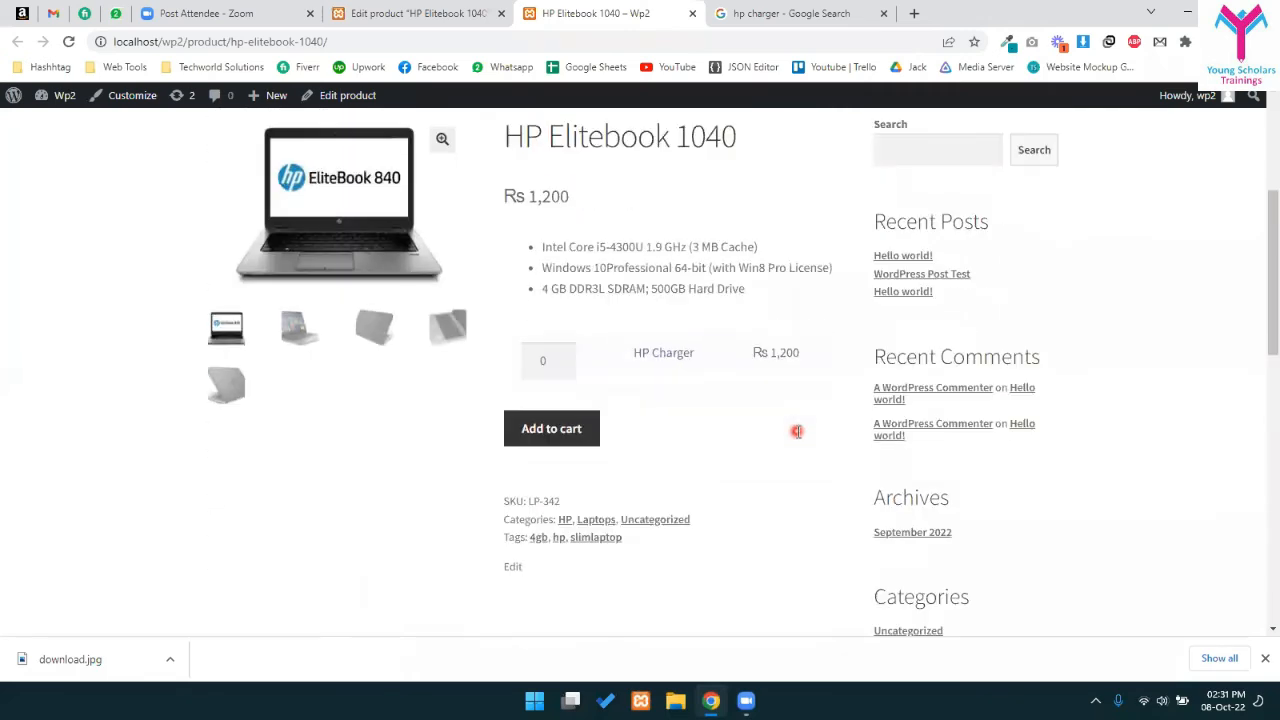
pyautogui.scroll(1, 568, 283)
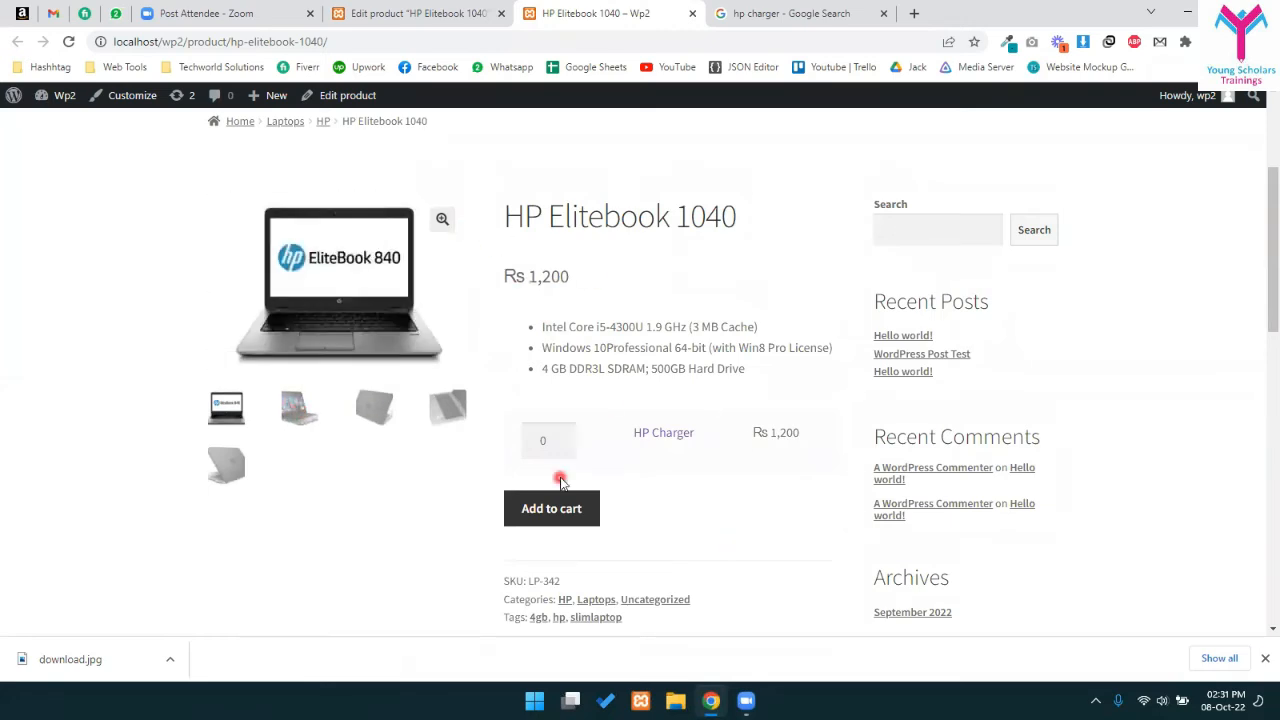
# - Add one HP Charger to the cart from the Elitebook's grouped product list
pyautogui.click(561, 446)
pyautogui.press('Tab')
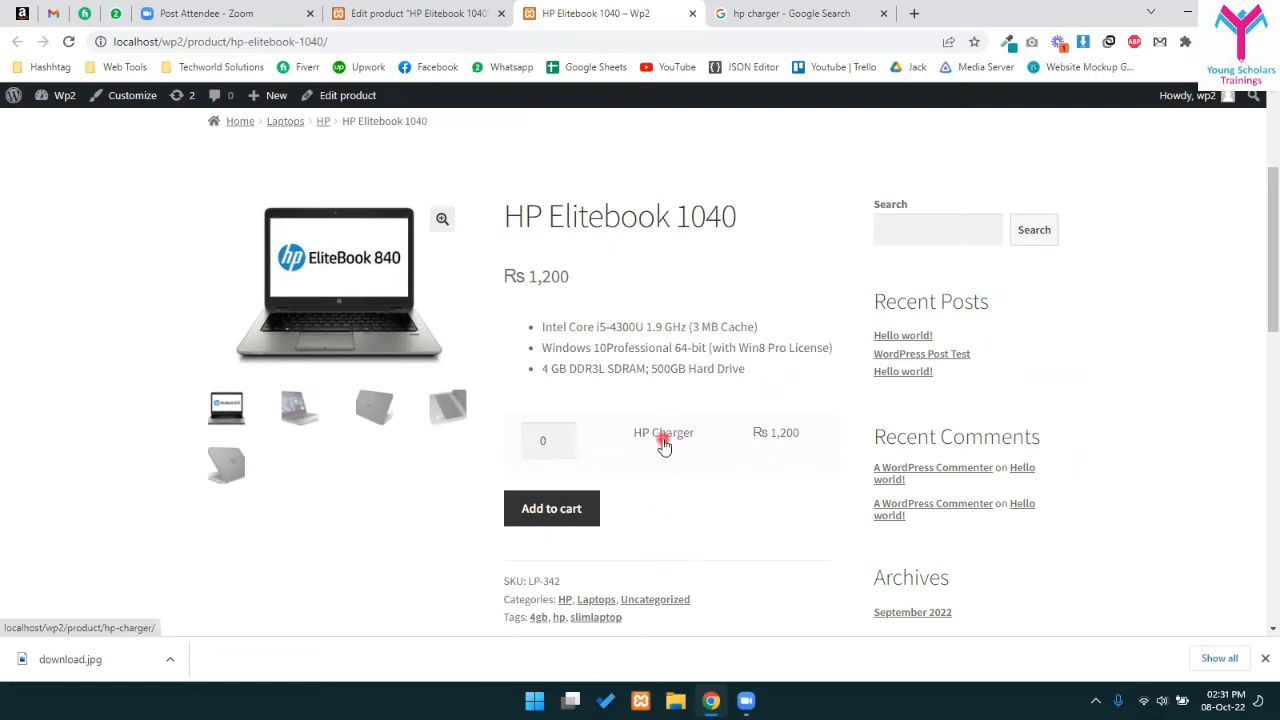
pyautogui.click(567, 518)
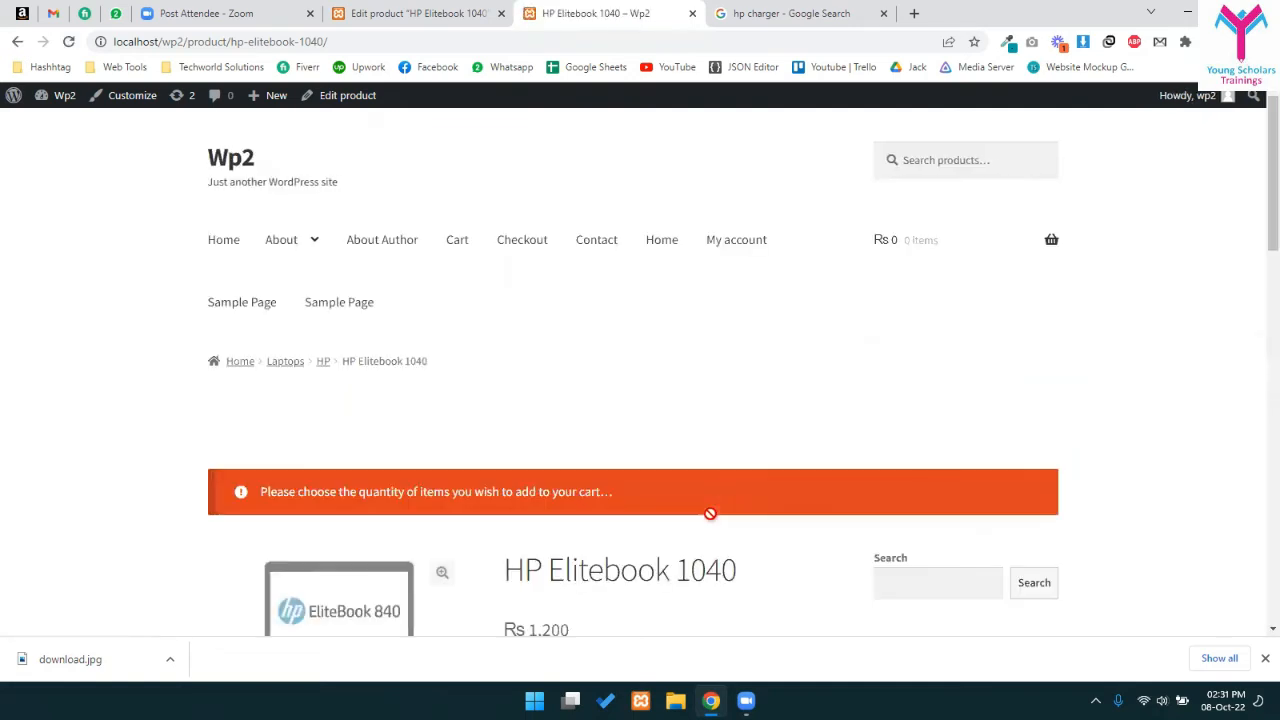
pyautogui.scroll(-4, 709, 594)
pyautogui.click(561, 389)
pyautogui.click(566, 463)
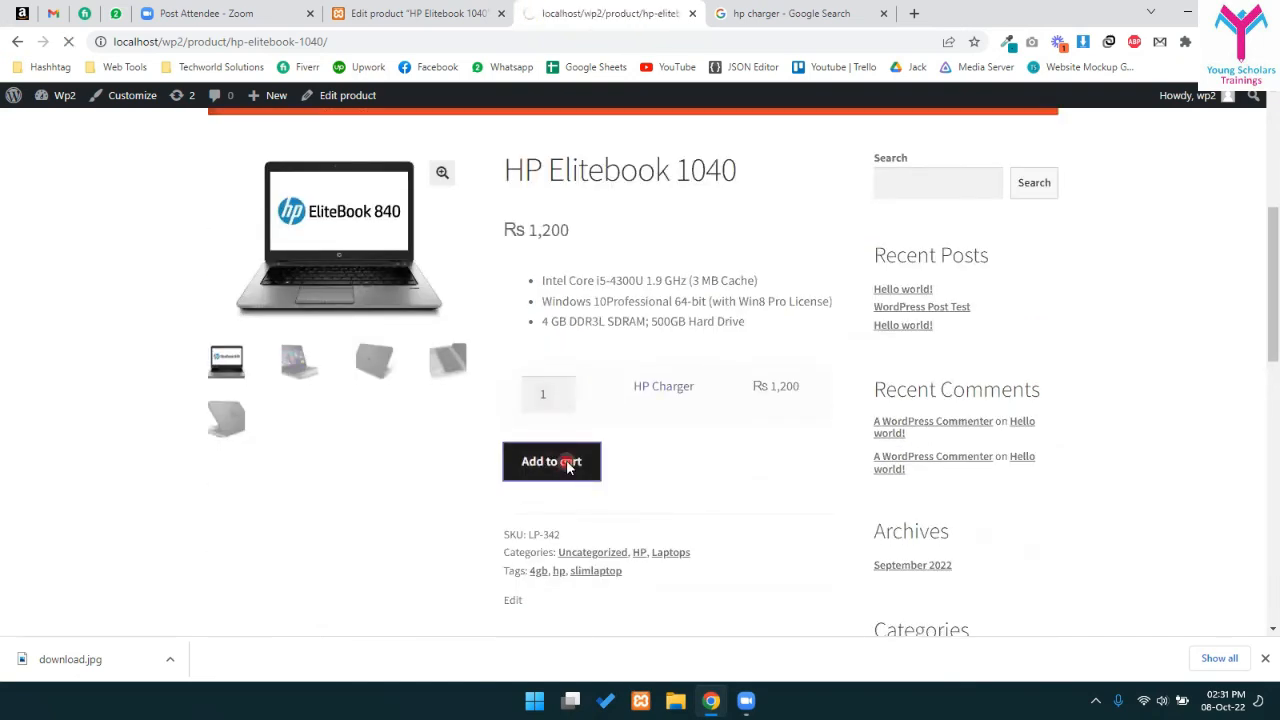
# - Confirm the cart holds one HP Charger at Rs 1,200, then go back to the Elitebook page
pyautogui.scroll(-3, 763, 408)
pyautogui.scroll(6, 900, 286)
pyautogui.click(984, 488)
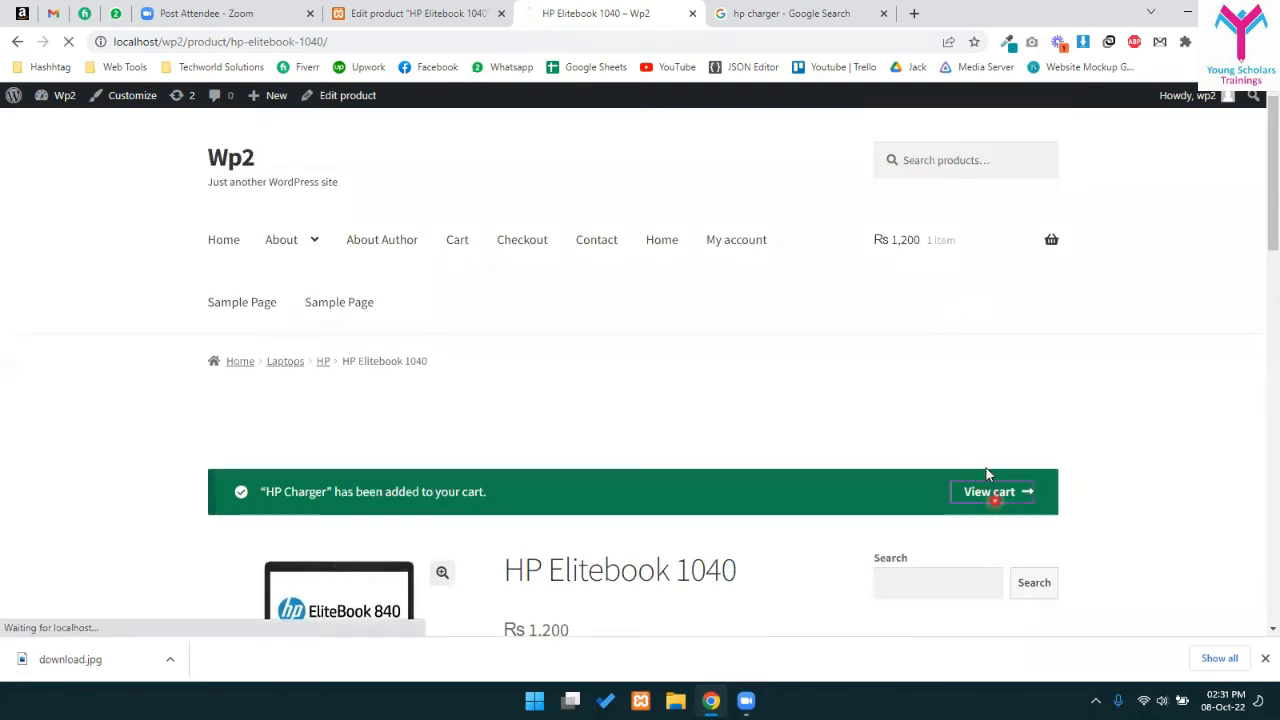
pyautogui.scroll(-2, 530, 450)
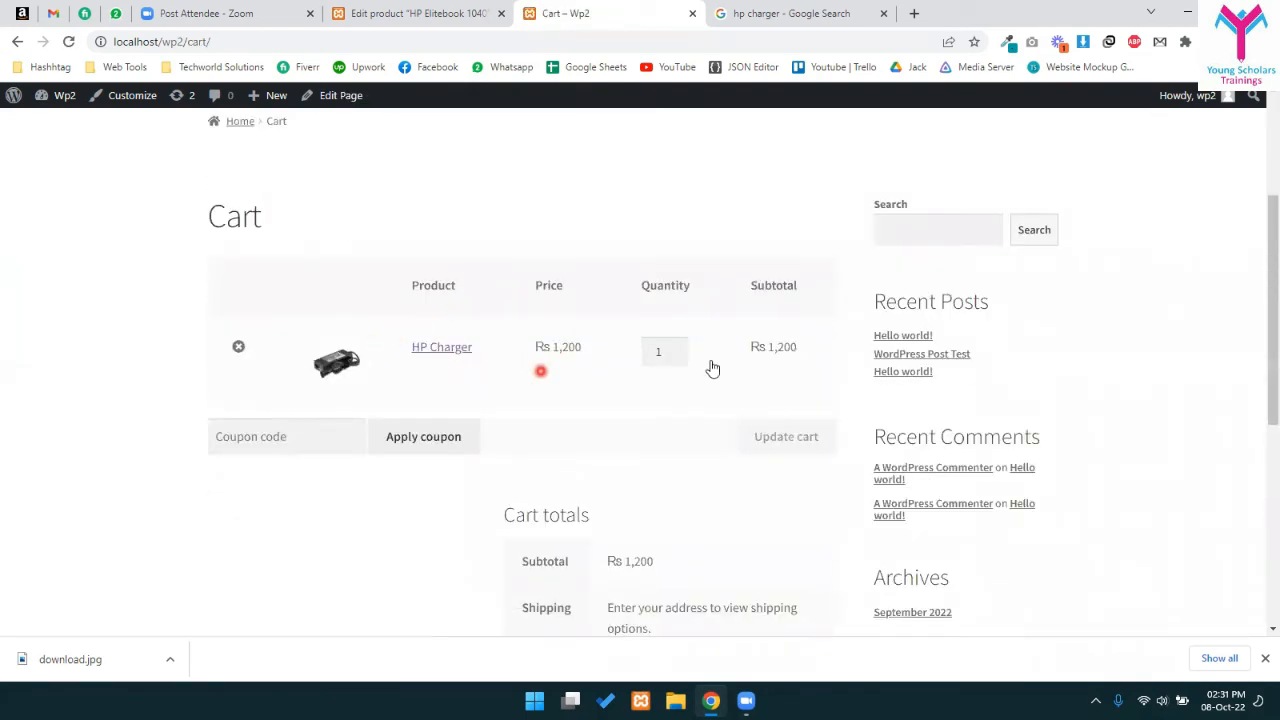
pyautogui.scroll(-1, 664, 349)
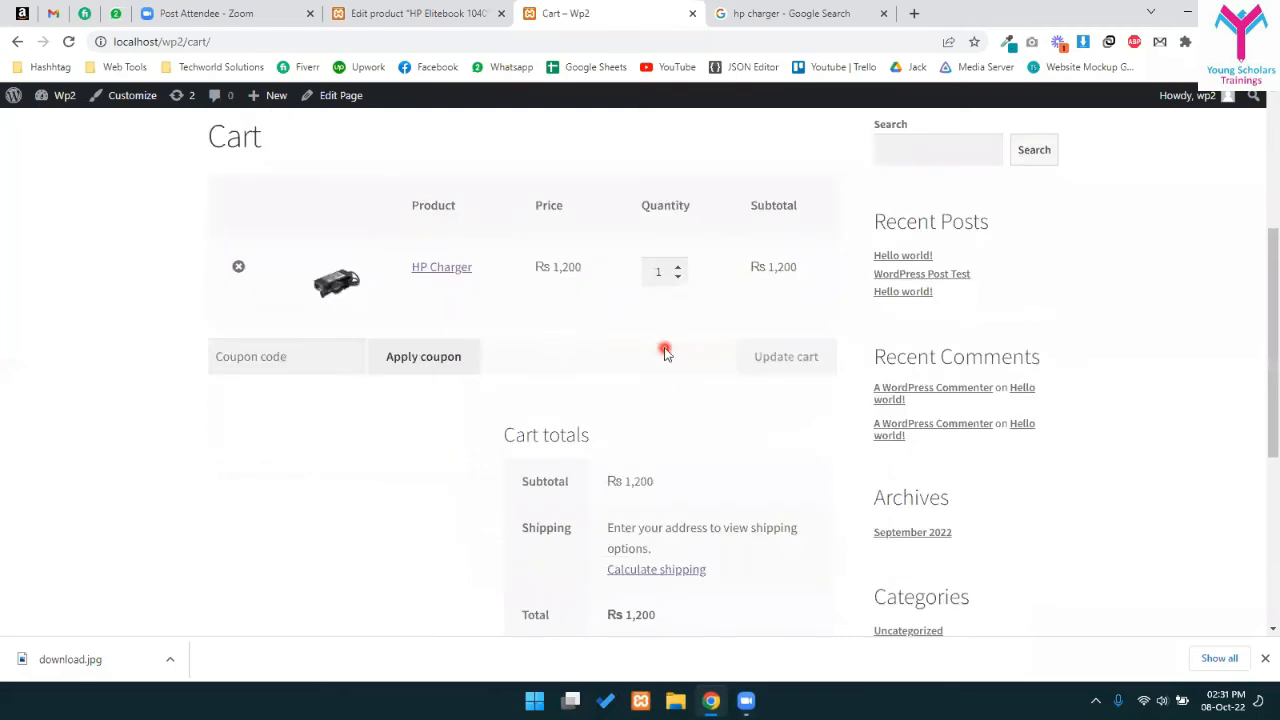
pyautogui.scroll(4, 661, 349)
pyautogui.click(17, 42)
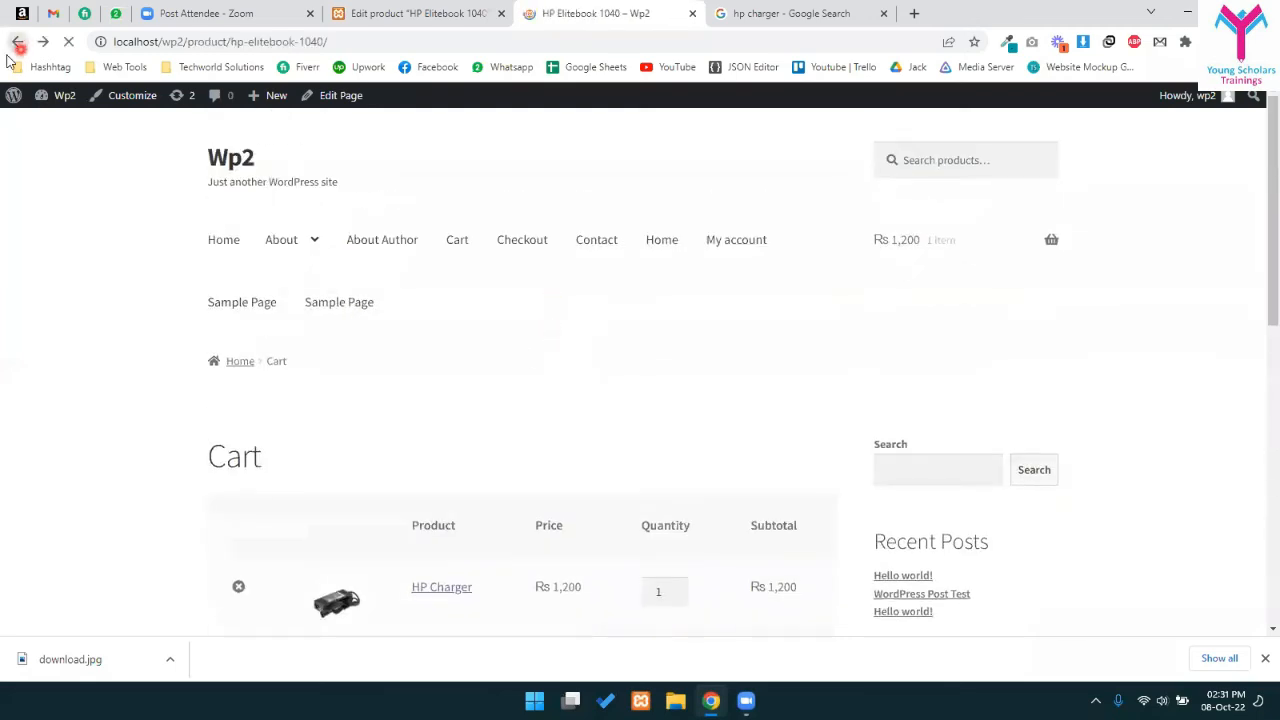
# - Bring up the Linked Products settings in the HP Elitebook 1040 product editor
pyautogui.click(436, 10)
pyautogui.scroll(-8, 469, 403)
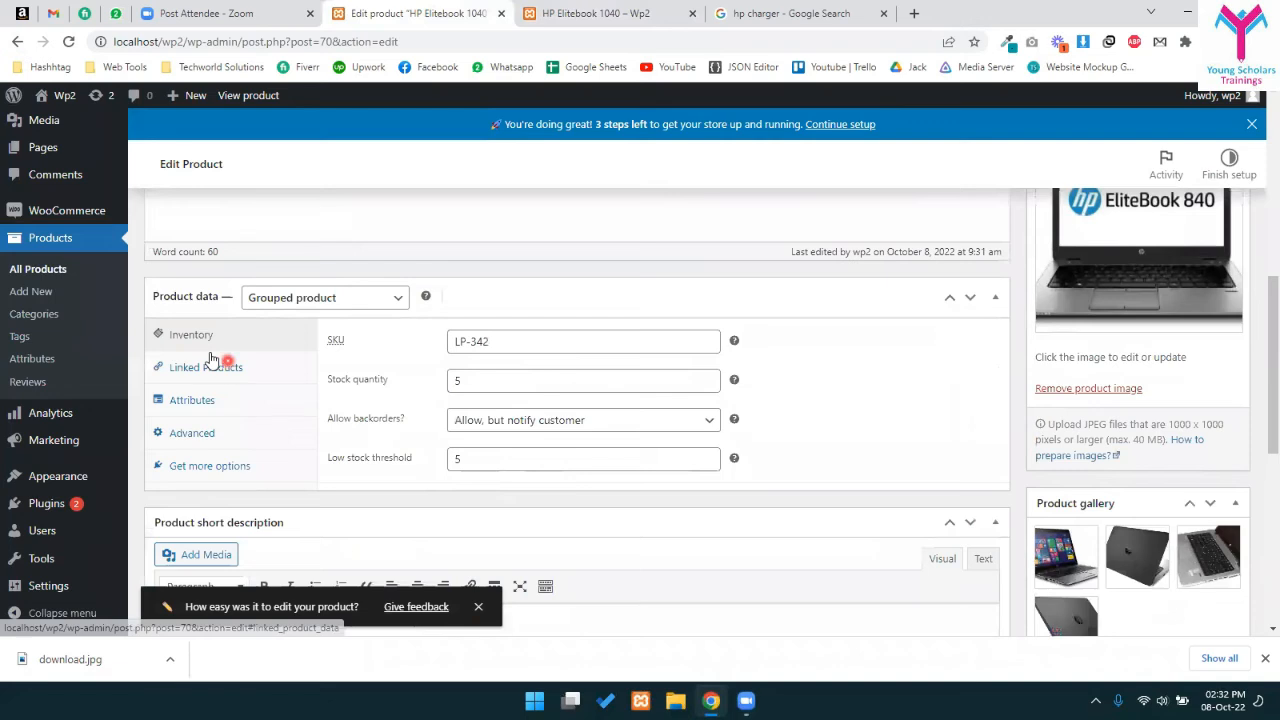
pyautogui.click(250, 370)
pyautogui.click(206, 337)
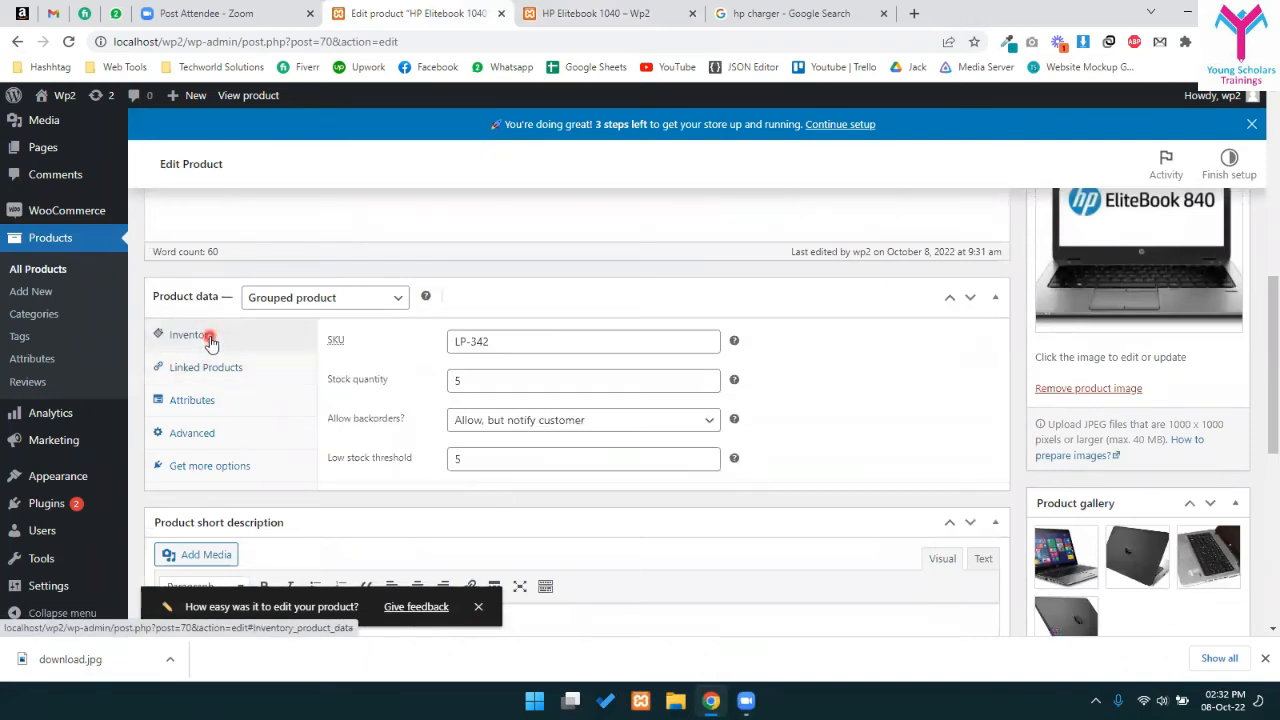
pyautogui.click(207, 364)
pyautogui.click(220, 344)
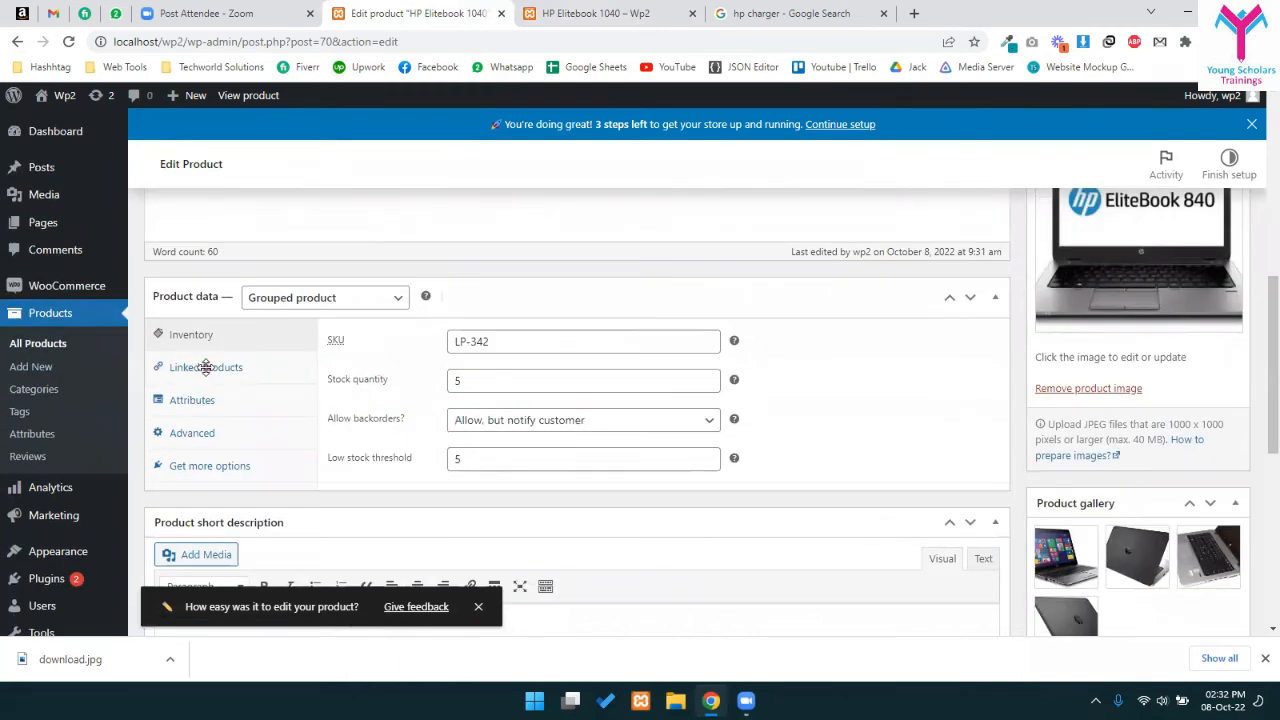
pyautogui.click(206, 367)
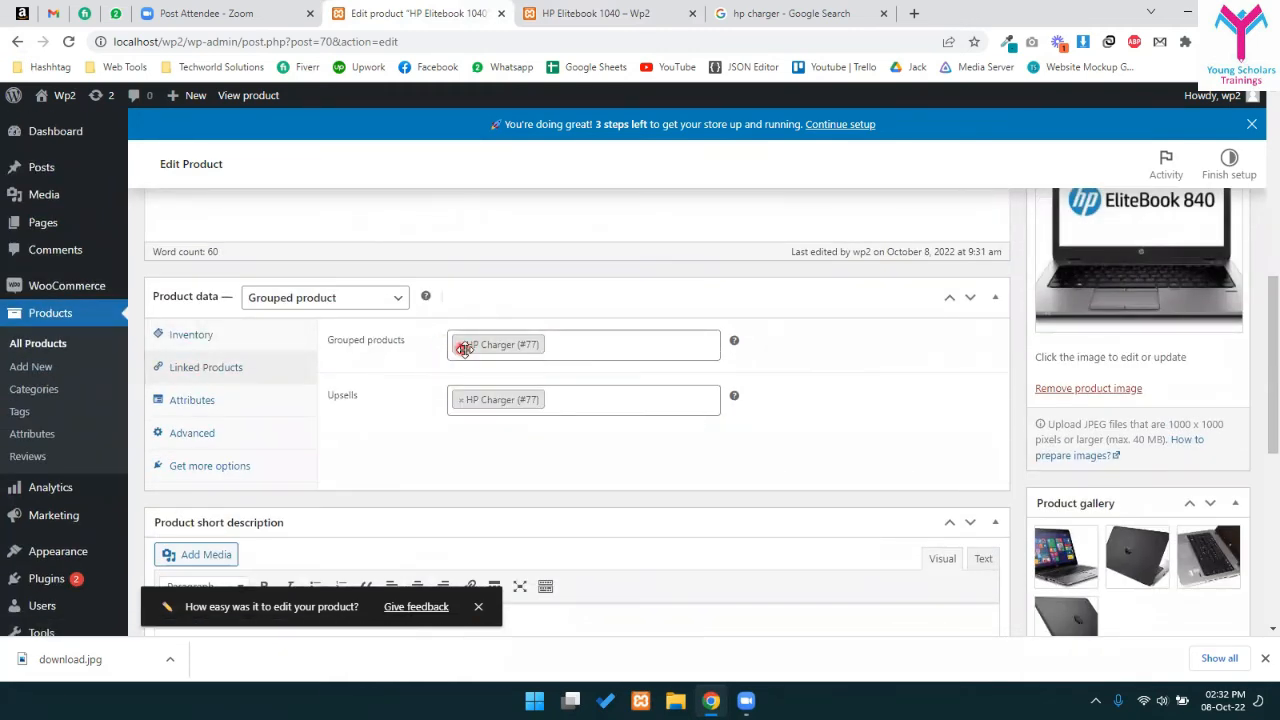
# - Remove HP Charger from Grouped products and Upsells and update the product
pyautogui.click(463, 346)
pyautogui.click(455, 446)
pyautogui.click(455, 400)
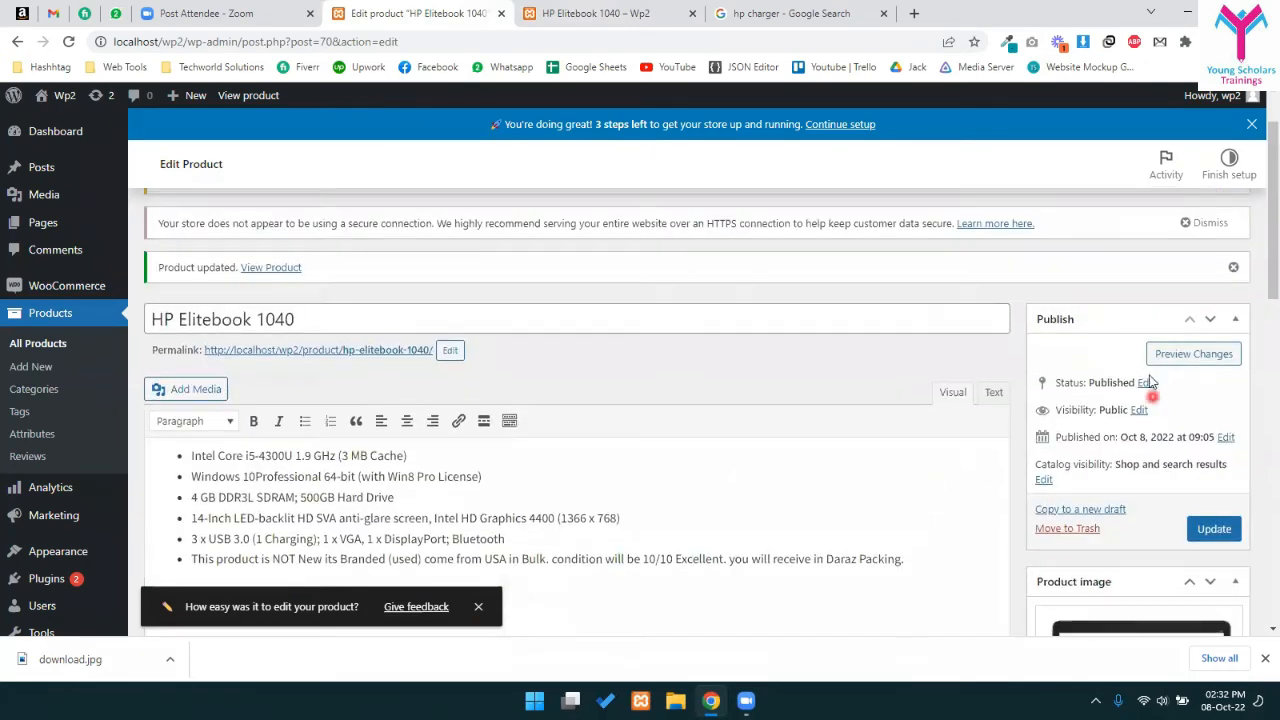
pyautogui.scroll(-2, 1200, 450)
pyautogui.click(1214, 369)
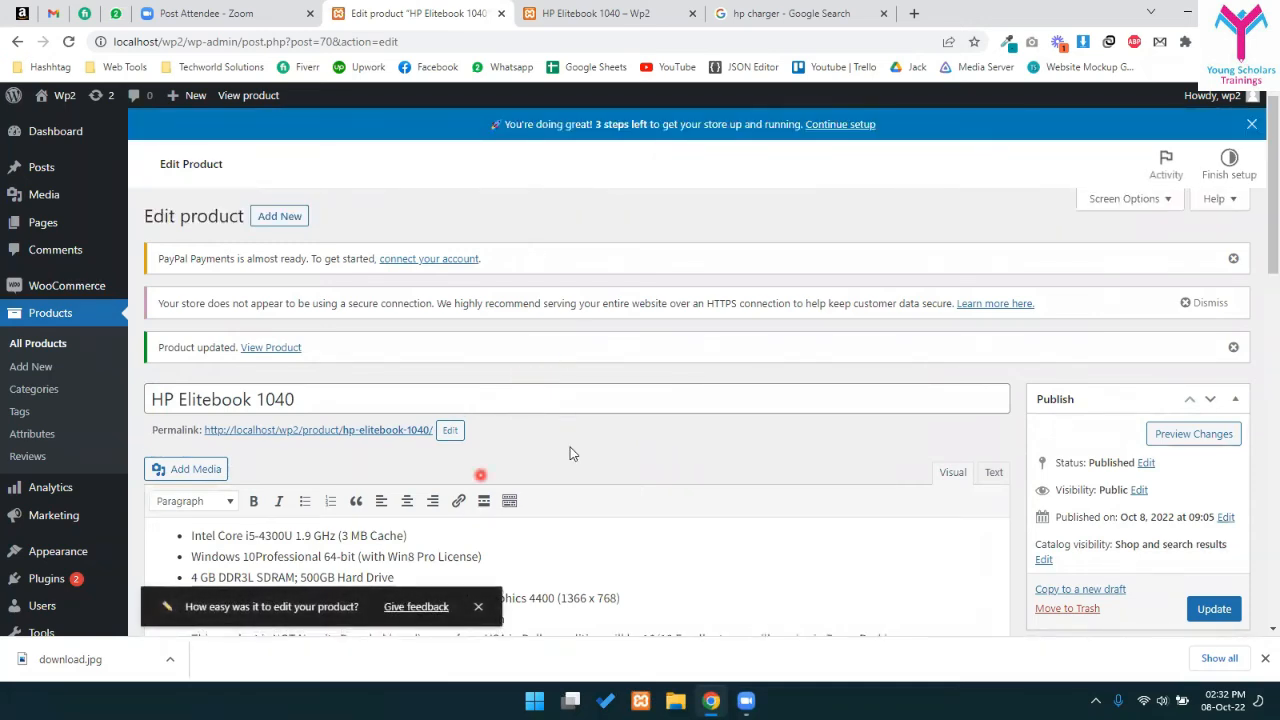
# - Recheck the Linked Products grouped and upsell search fields after saving
pyautogui.scroll(-5, 737, 360)
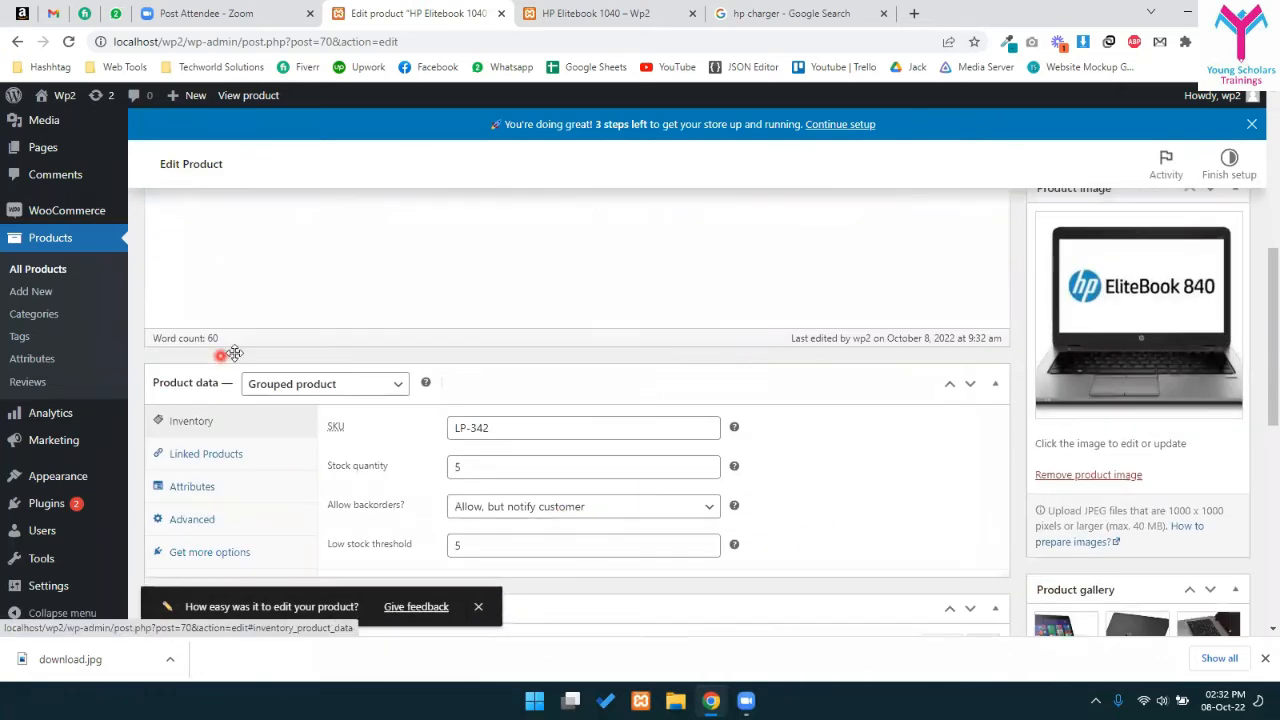
pyautogui.click(213, 462)
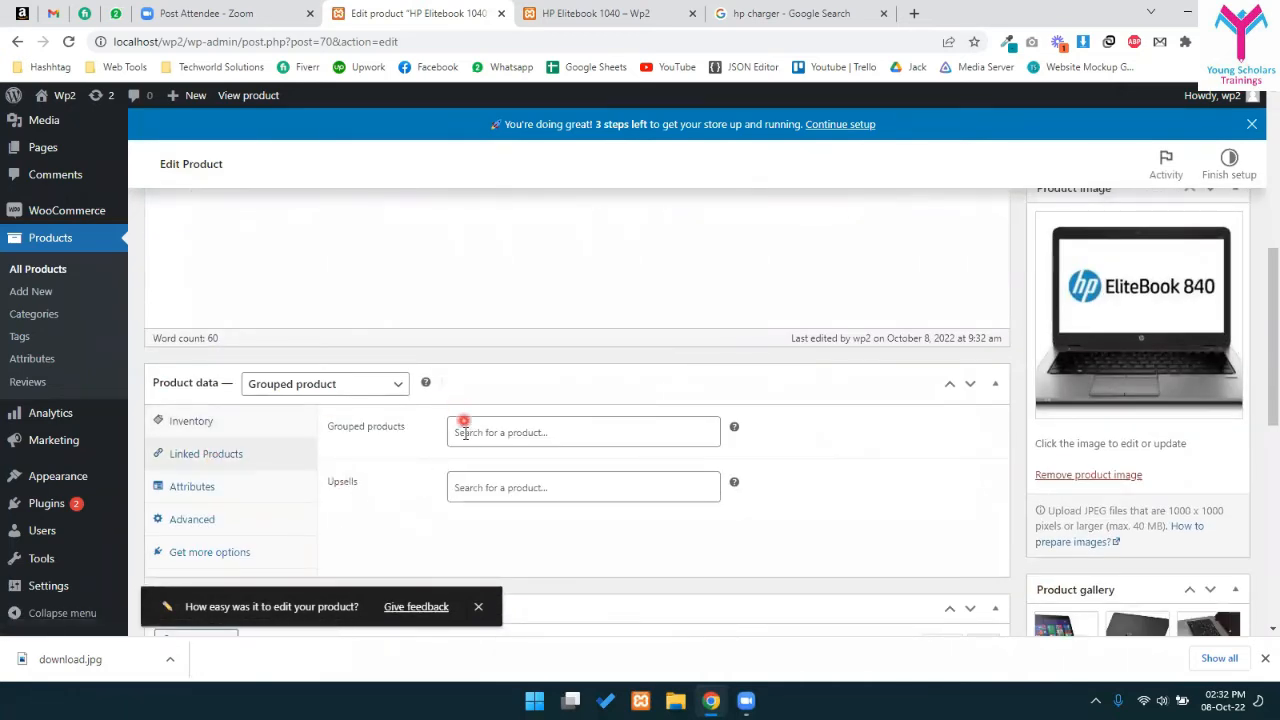
pyautogui.click(463, 435)
pyautogui.click(440, 531)
pyautogui.click(408, 482)
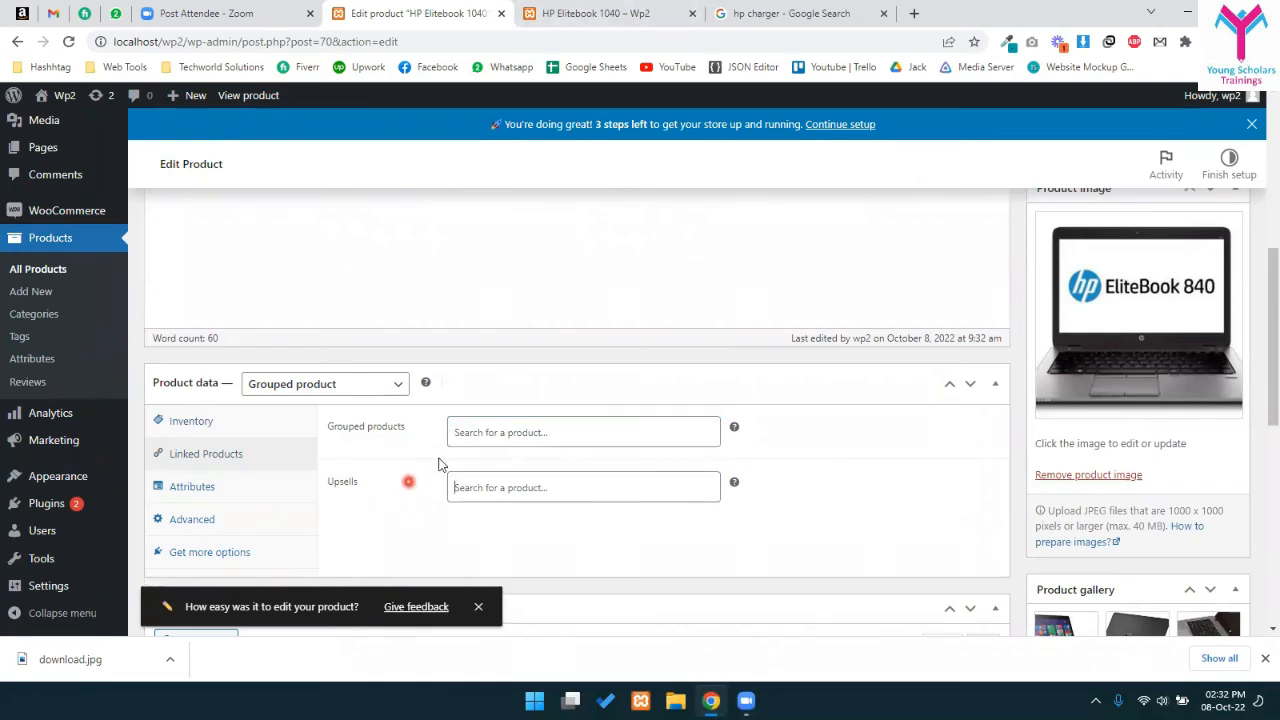
pyautogui.click(494, 431)
pyautogui.click(737, 516)
pyautogui.click(790, 338)
# - Review the HP Elitebook 1040 storefront page in its browser tab
pyautogui.click(602, 9)
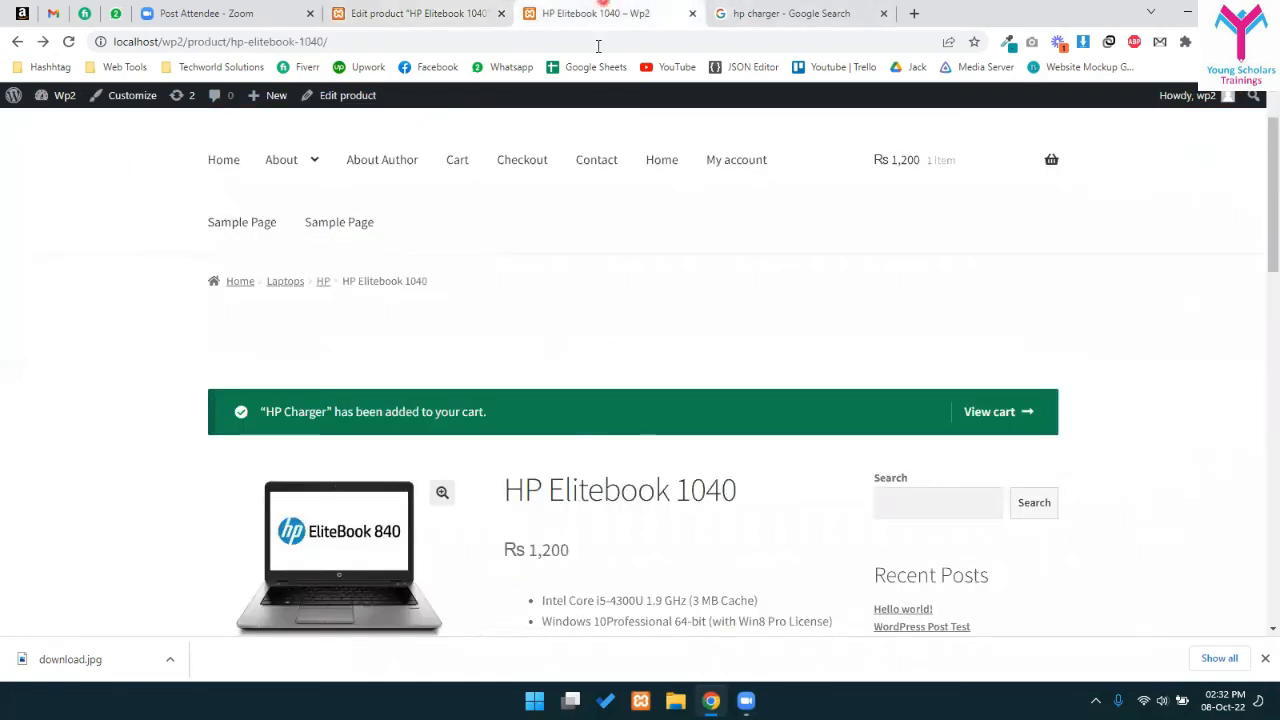
pyautogui.moveTo(531, 533); pyautogui.dragTo(686, 489)
pyautogui.click(705, 610)
pyautogui.scroll(-2, 680, 515)
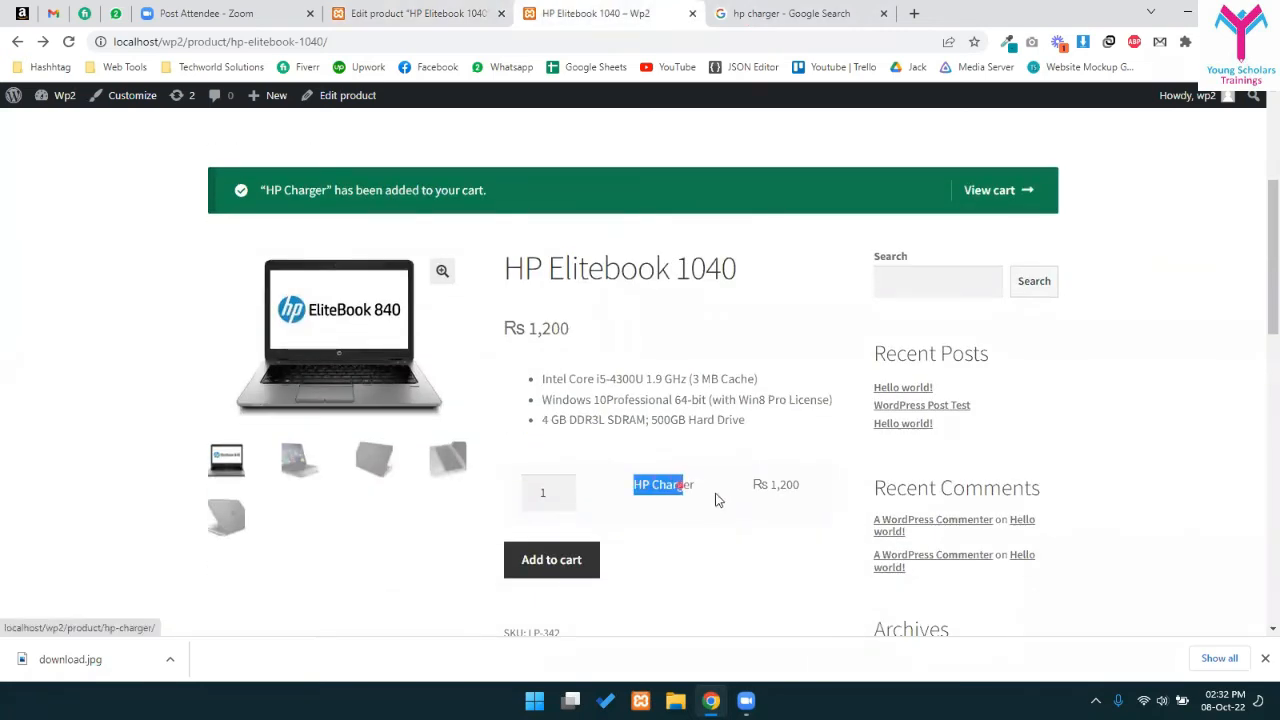
pyautogui.click(768, 481)
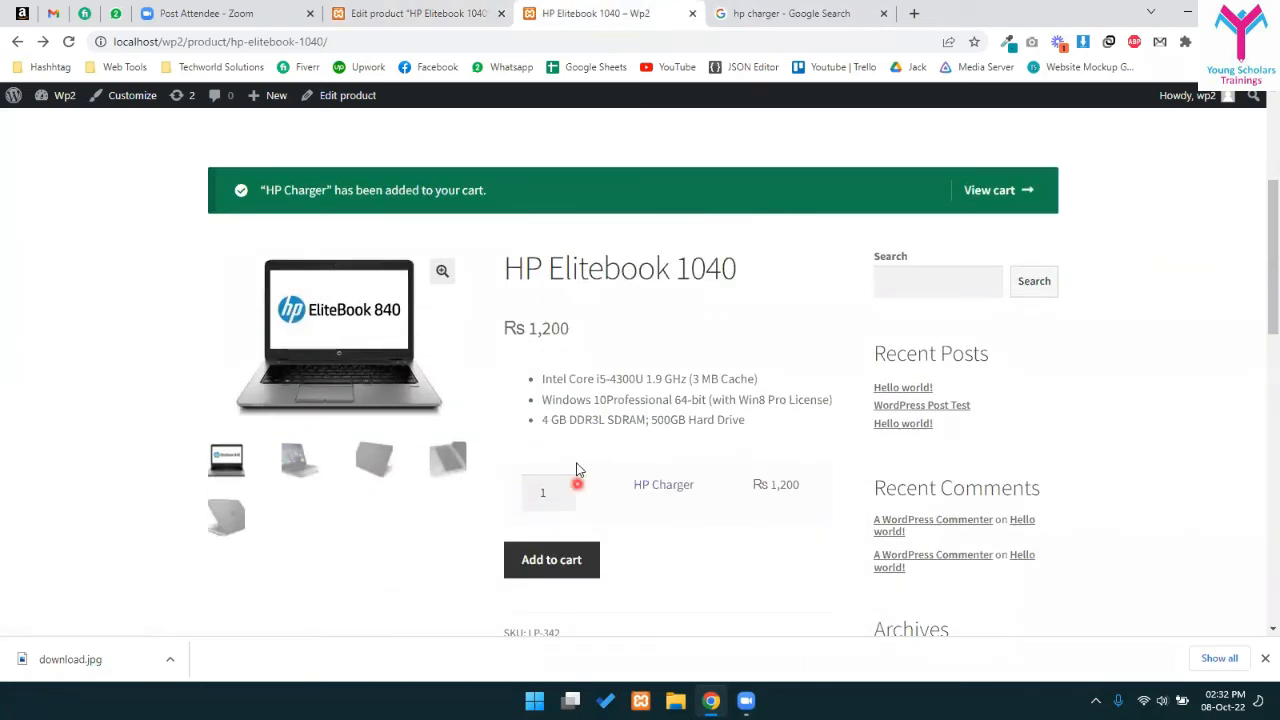
# - Open Products > All Products in a new tab placed before the editor tab
pyautogui.click(420, 9)
pyautogui.scroll(-7, 358, 443)
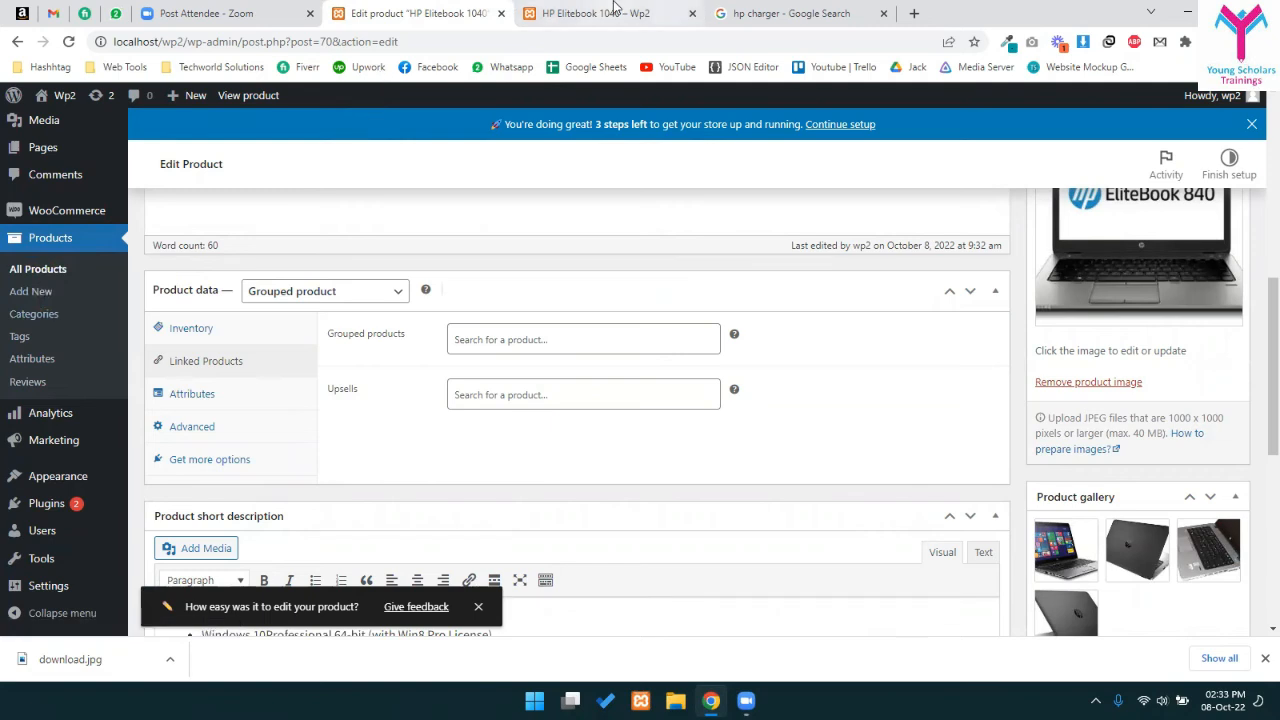
pyautogui.middleClick(48, 271)
pyautogui.moveTo(578, 7); pyautogui.dragTo(419, 6)
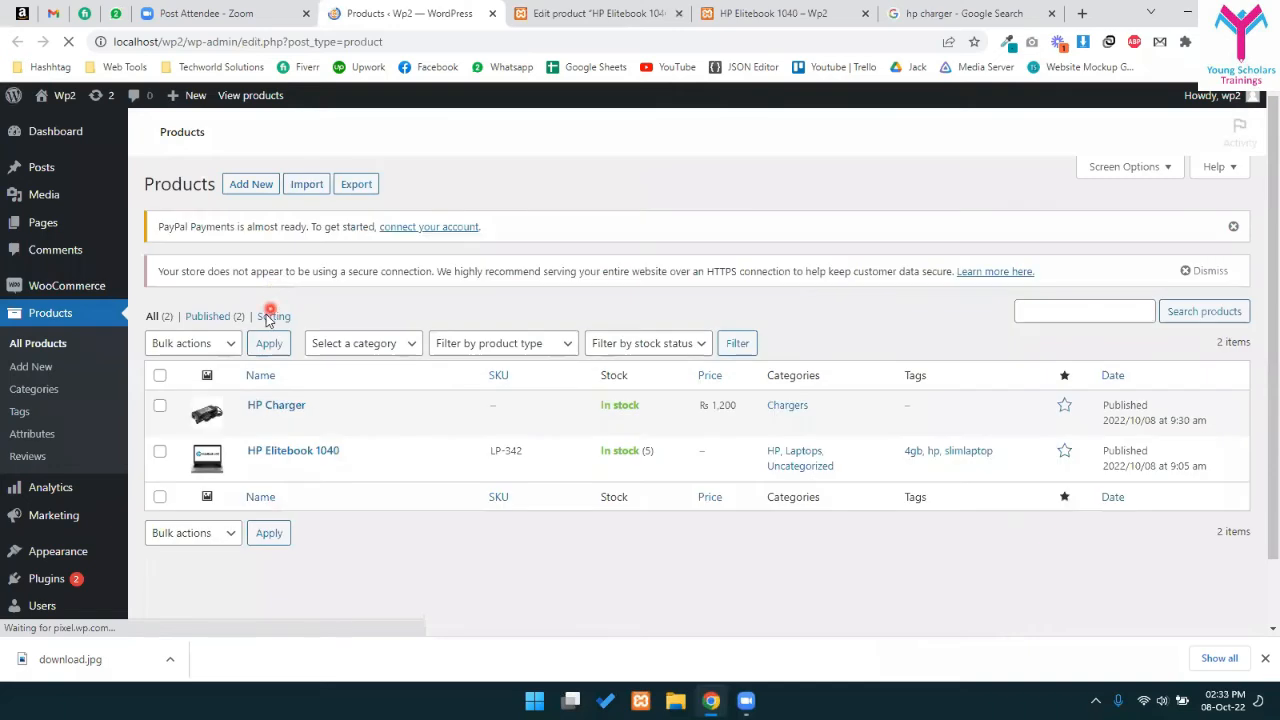
# - Open HP Charger for editing and change its product type to Grouped product
pyautogui.moveTo(280, 415)
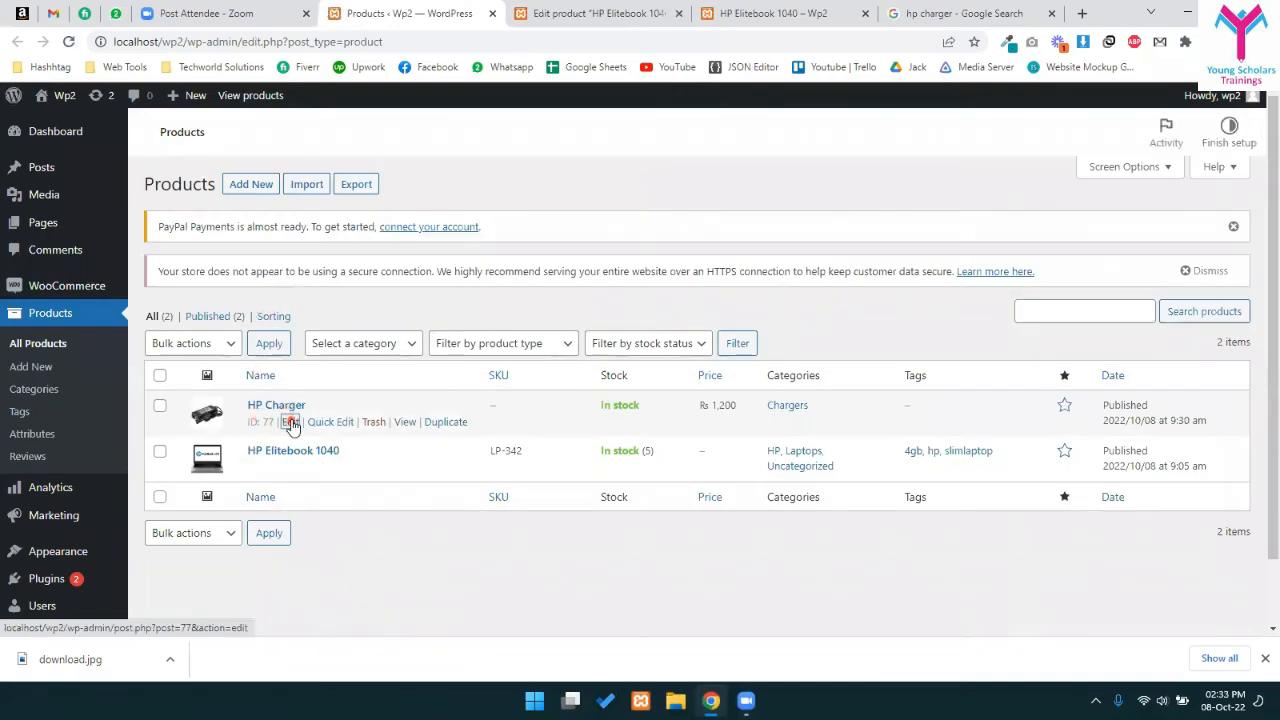
pyautogui.click(289, 422)
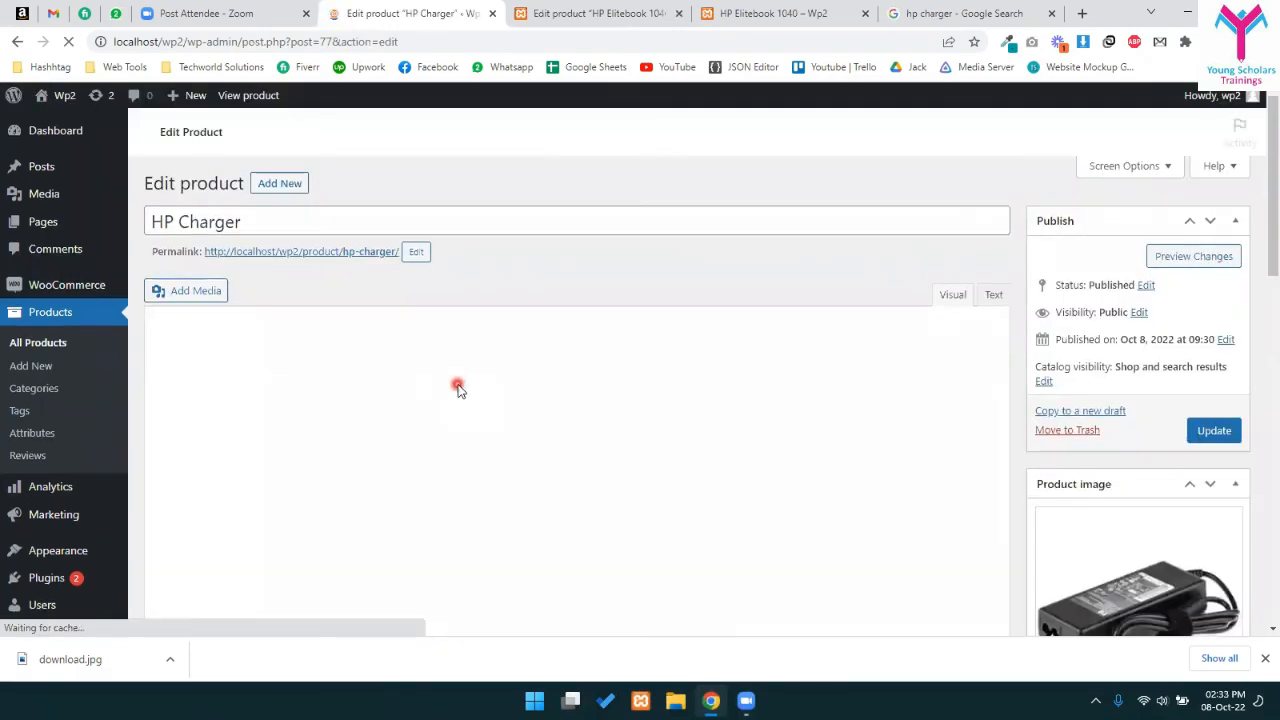
pyautogui.scroll(-6, 374, 537)
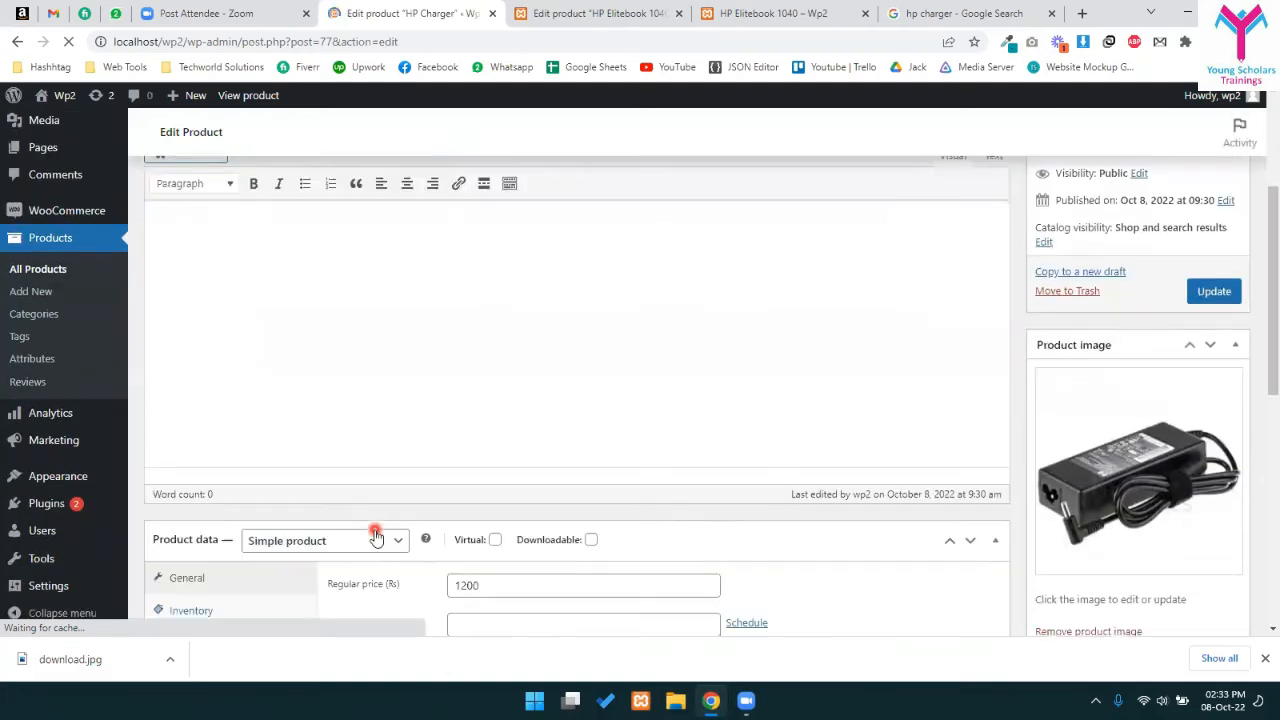
pyautogui.click(311, 276)
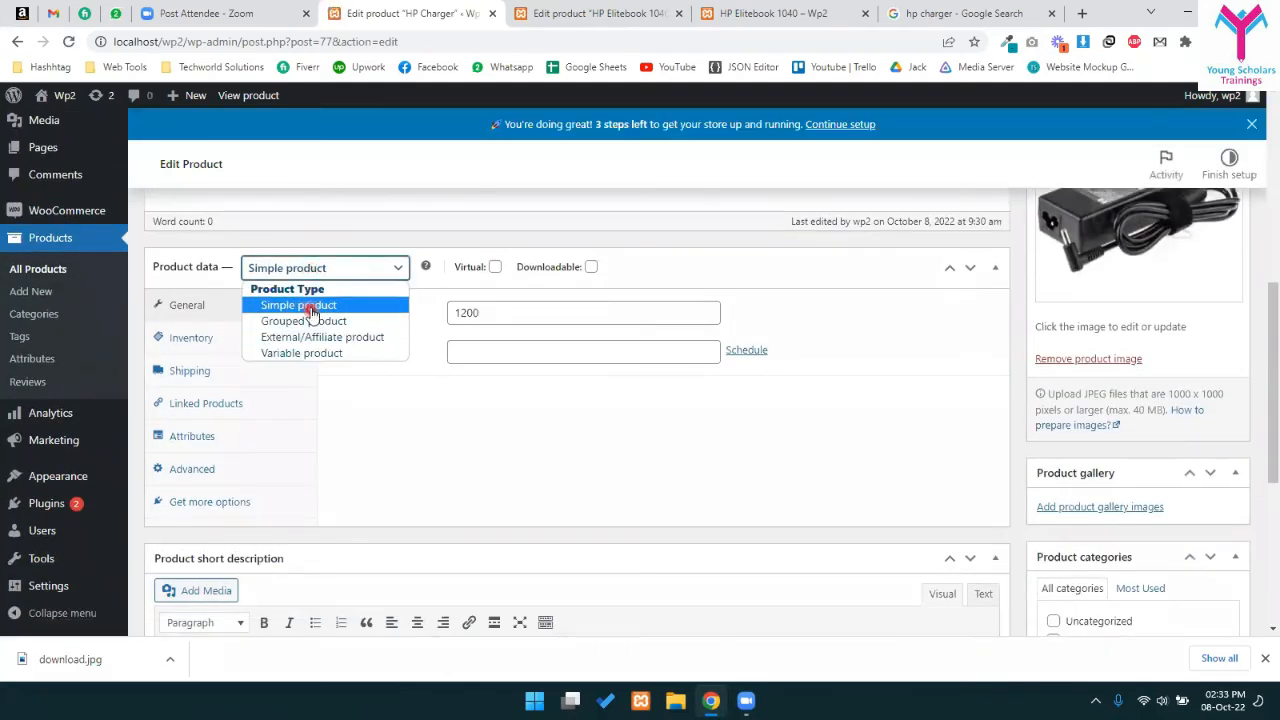
pyautogui.click(297, 356)
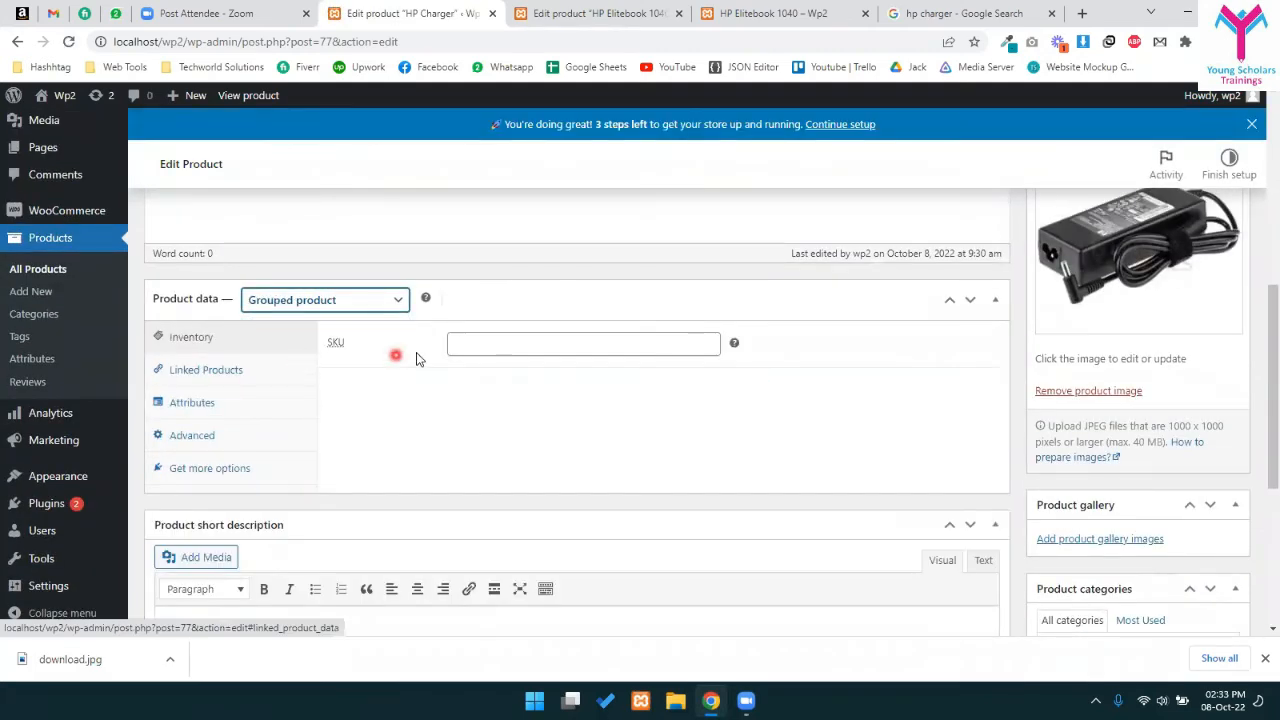
# - Add HP Elitebook 1040 to HP Charger's grouped products via an 'eli' search and update
pyautogui.click(222, 372)
pyautogui.click(234, 335)
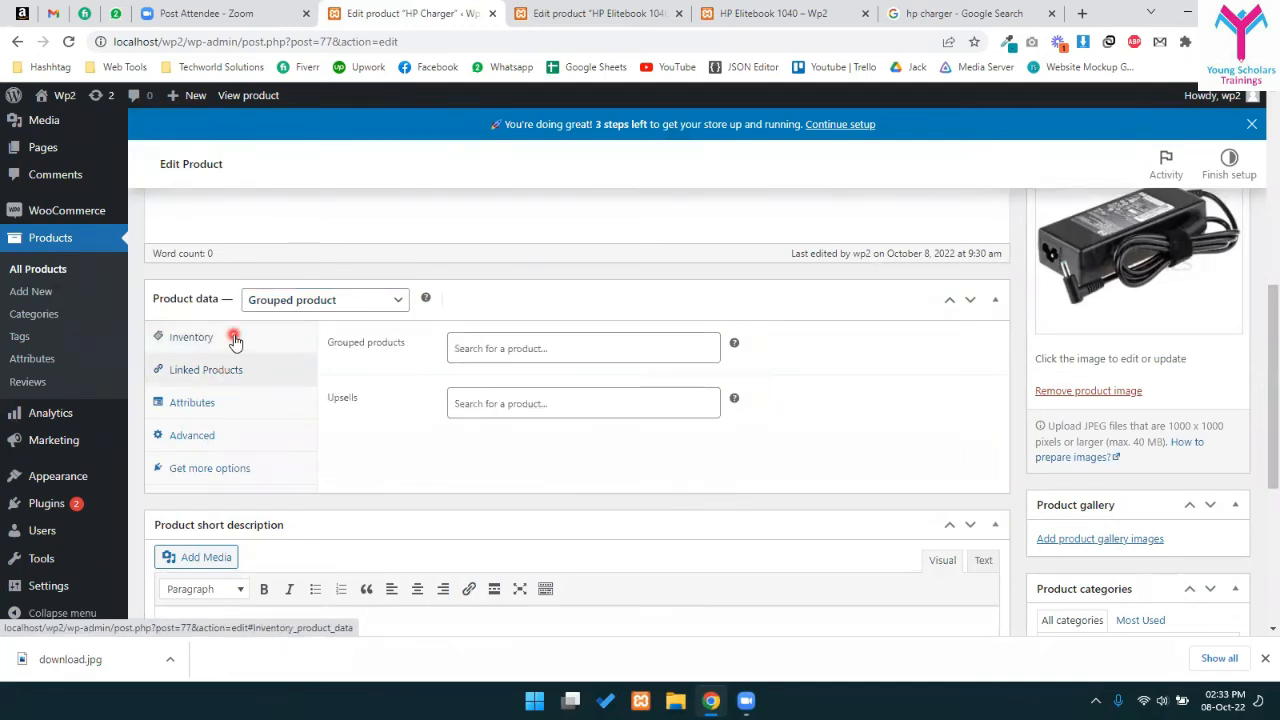
pyautogui.click(235, 341)
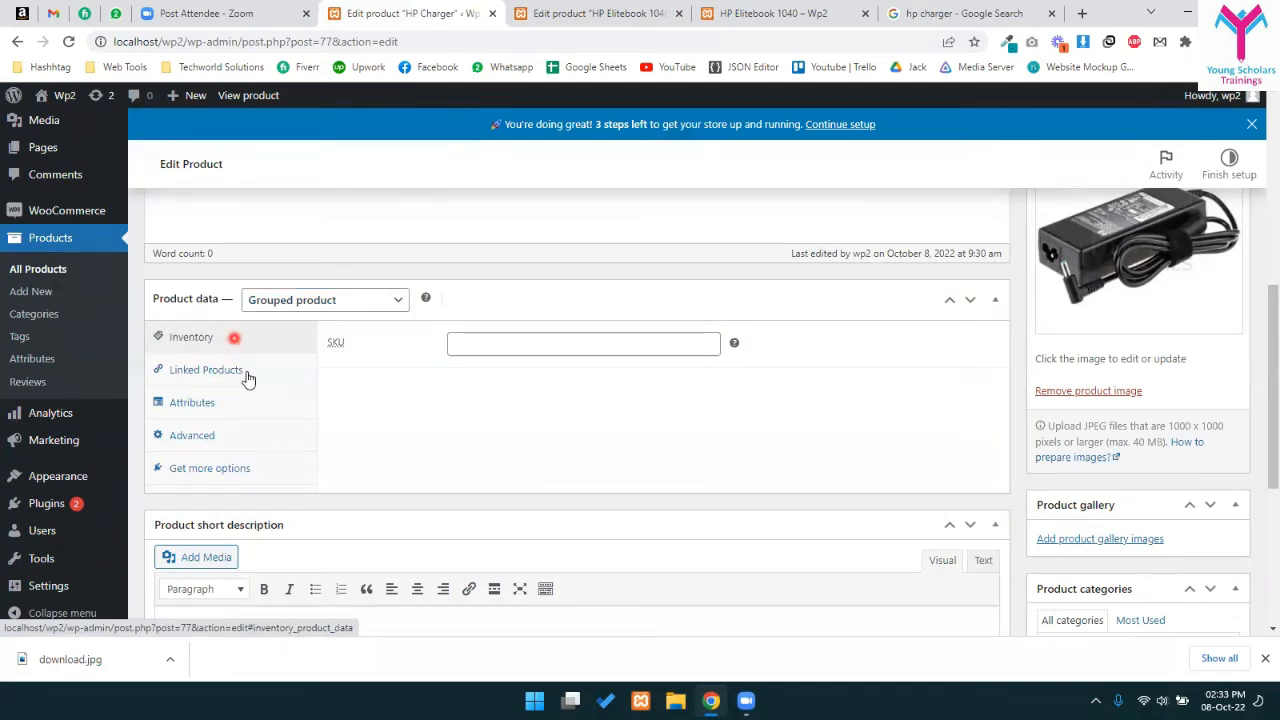
pyautogui.click(247, 372)
pyautogui.click(490, 348)
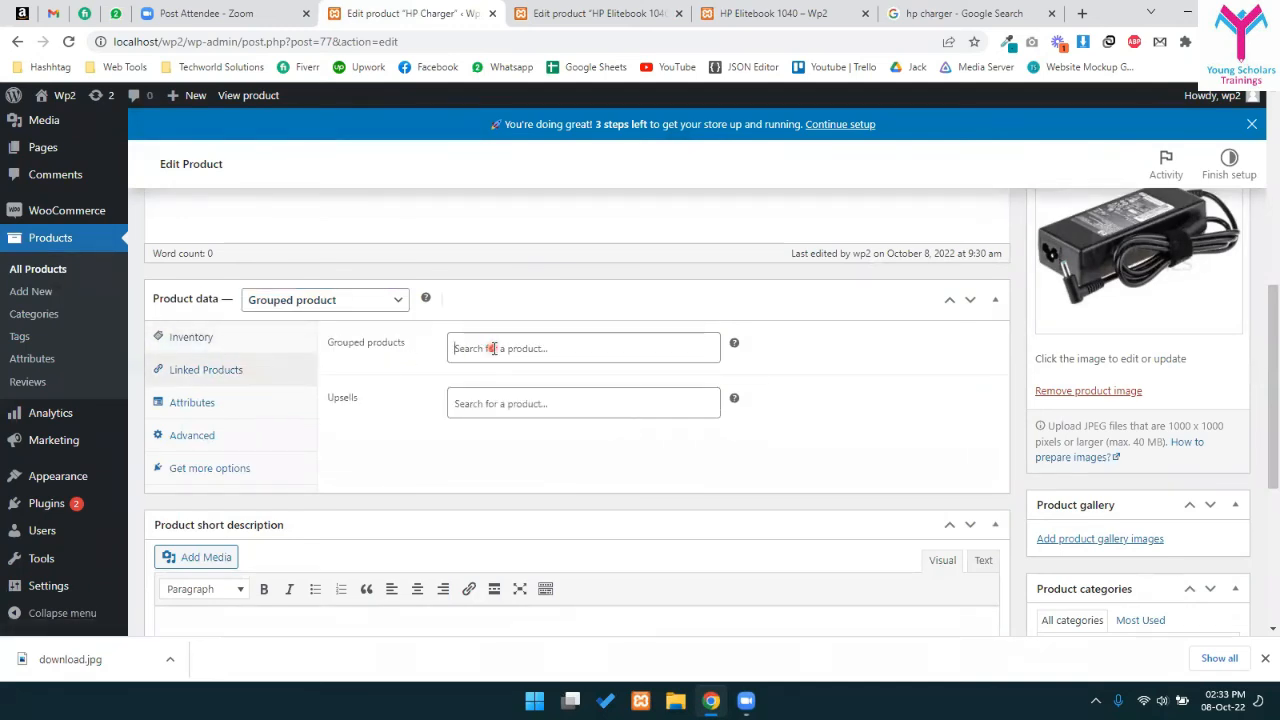
pyautogui.write('eli')
pyautogui.press('BackSpace')
pyautogui.press('BackSpace')
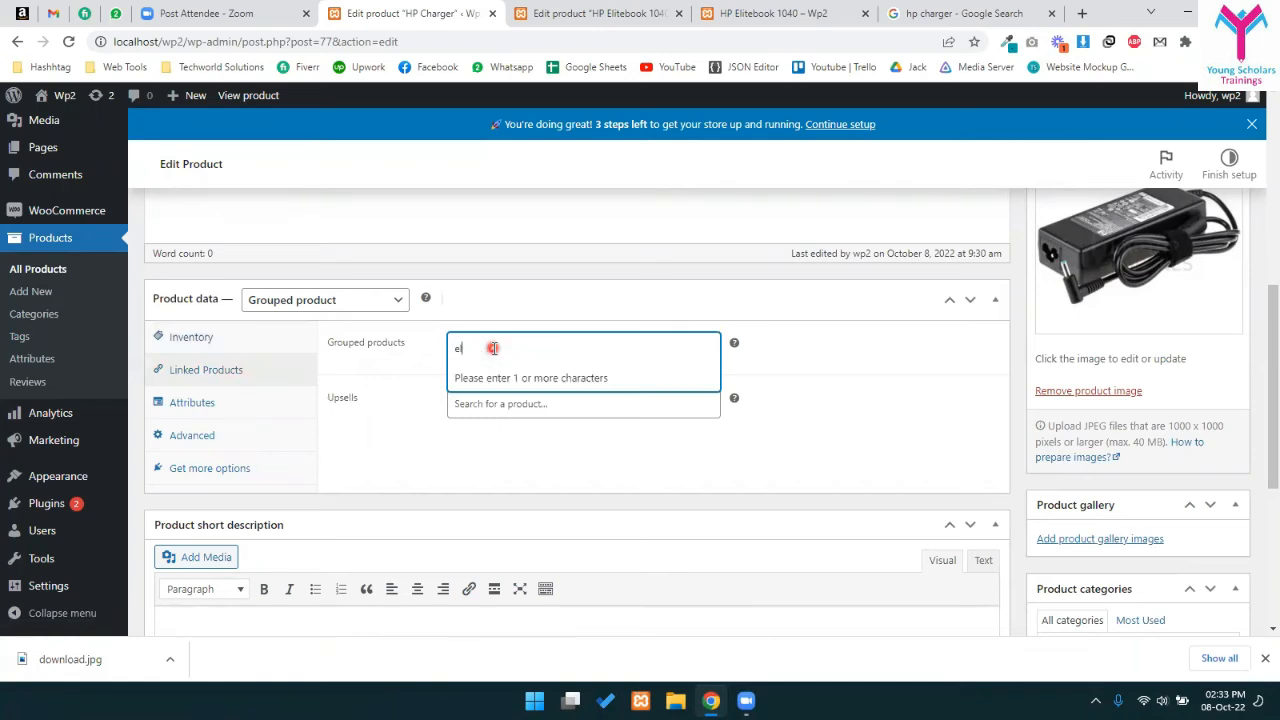
pyautogui.write('li')
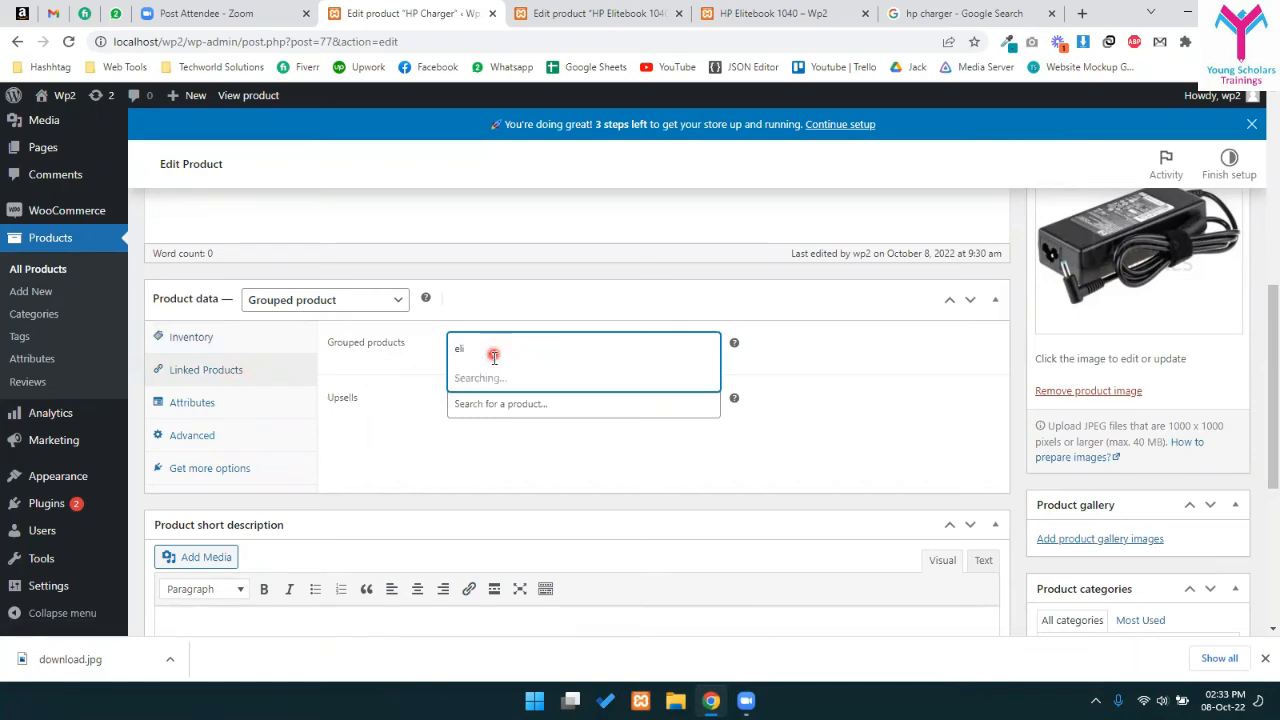
pyautogui.click(515, 378)
pyautogui.scroll(5, 823, 349)
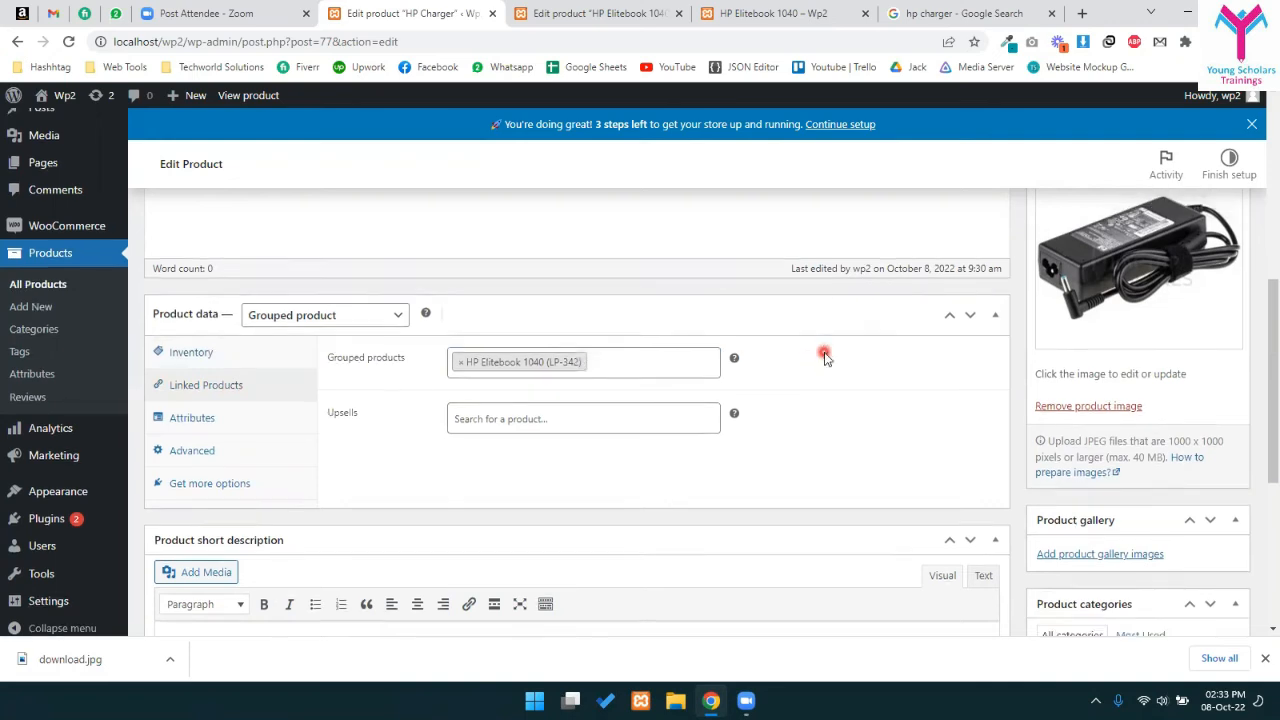
pyautogui.click(1214, 564)
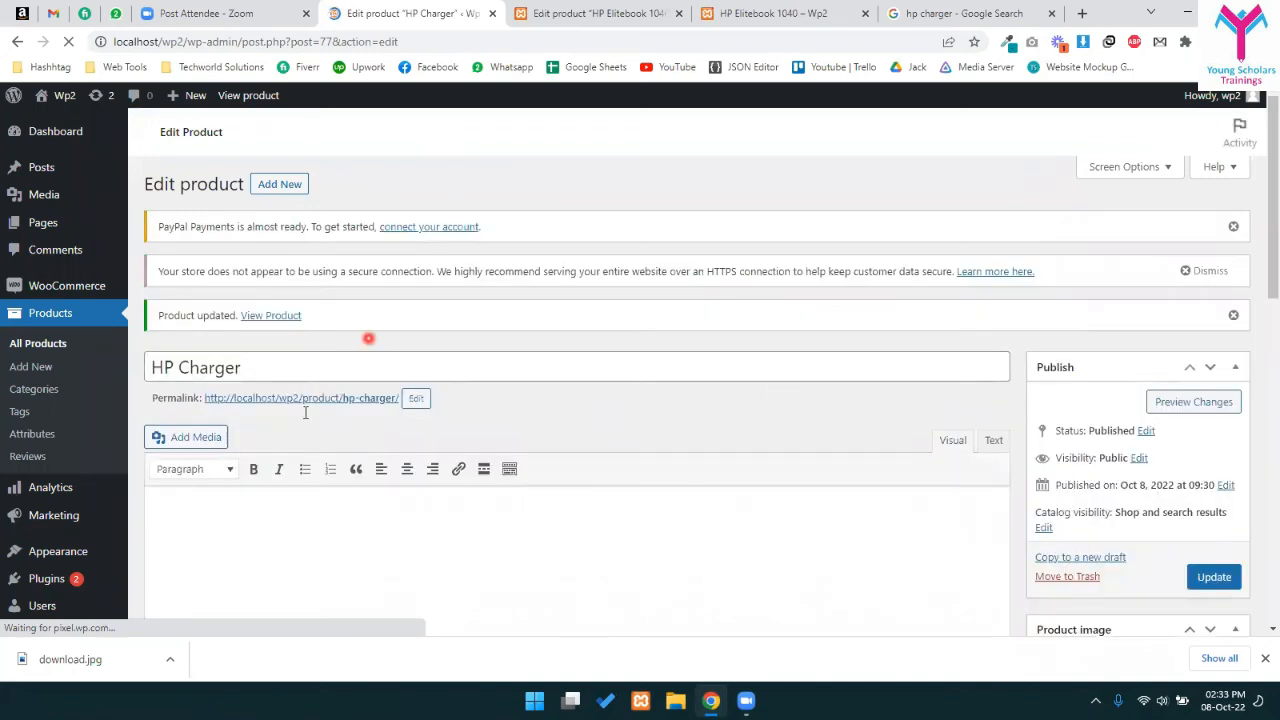
pyautogui.click(315, 399)
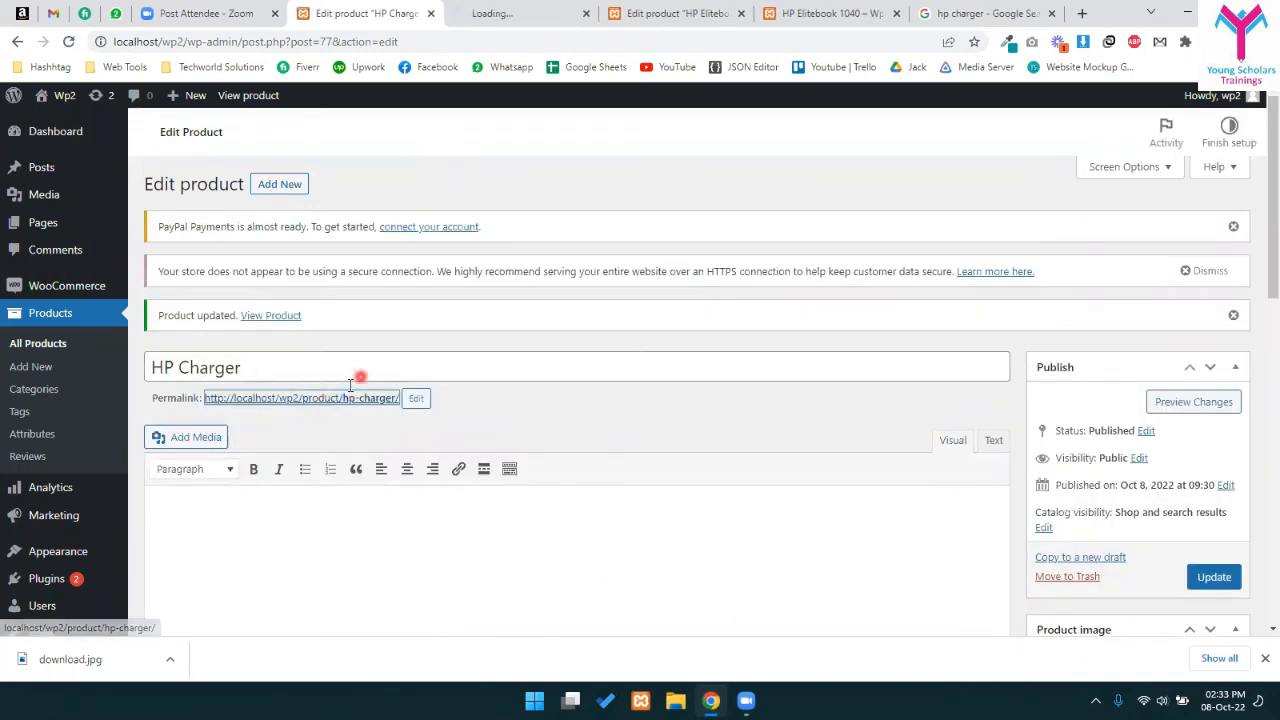
pyautogui.click(699, 8)
pyautogui.click(841, 8)
pyautogui.moveTo(496, 8); pyautogui.dragTo(690, 8)
pyautogui.click(805, 9)
pyautogui.click(693, 14)
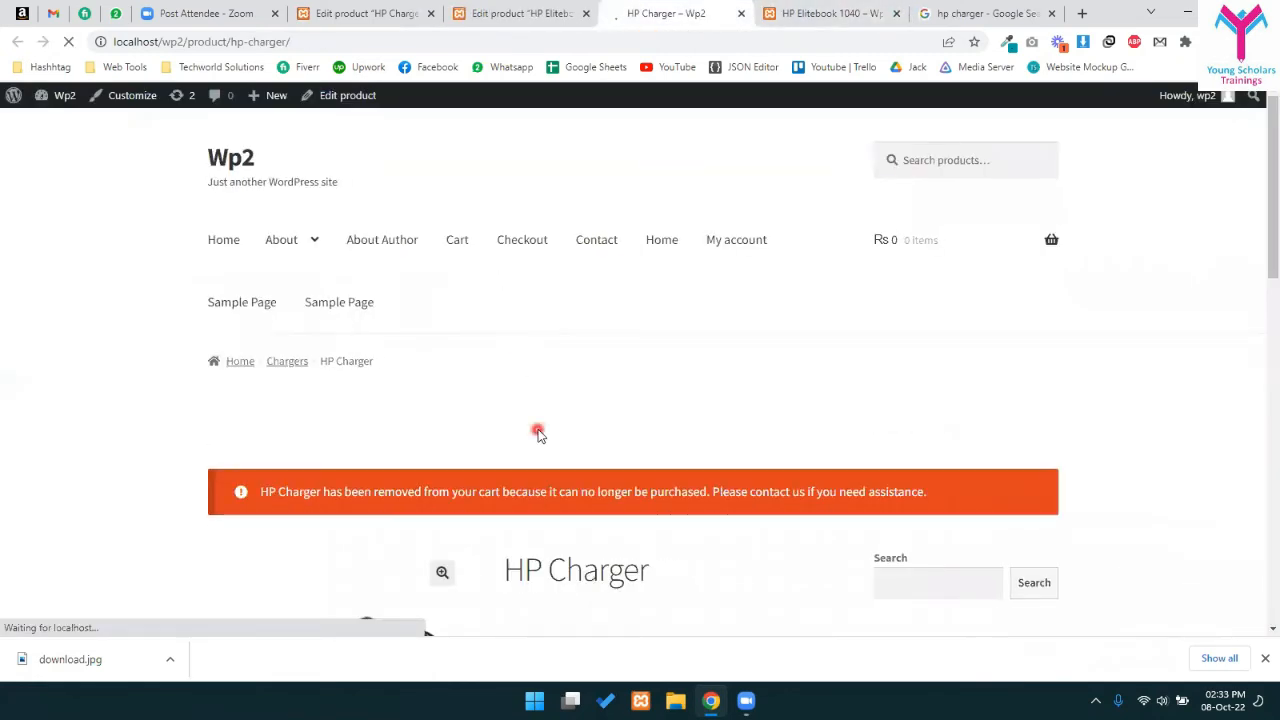
pyautogui.scroll(-2, 391, 533)
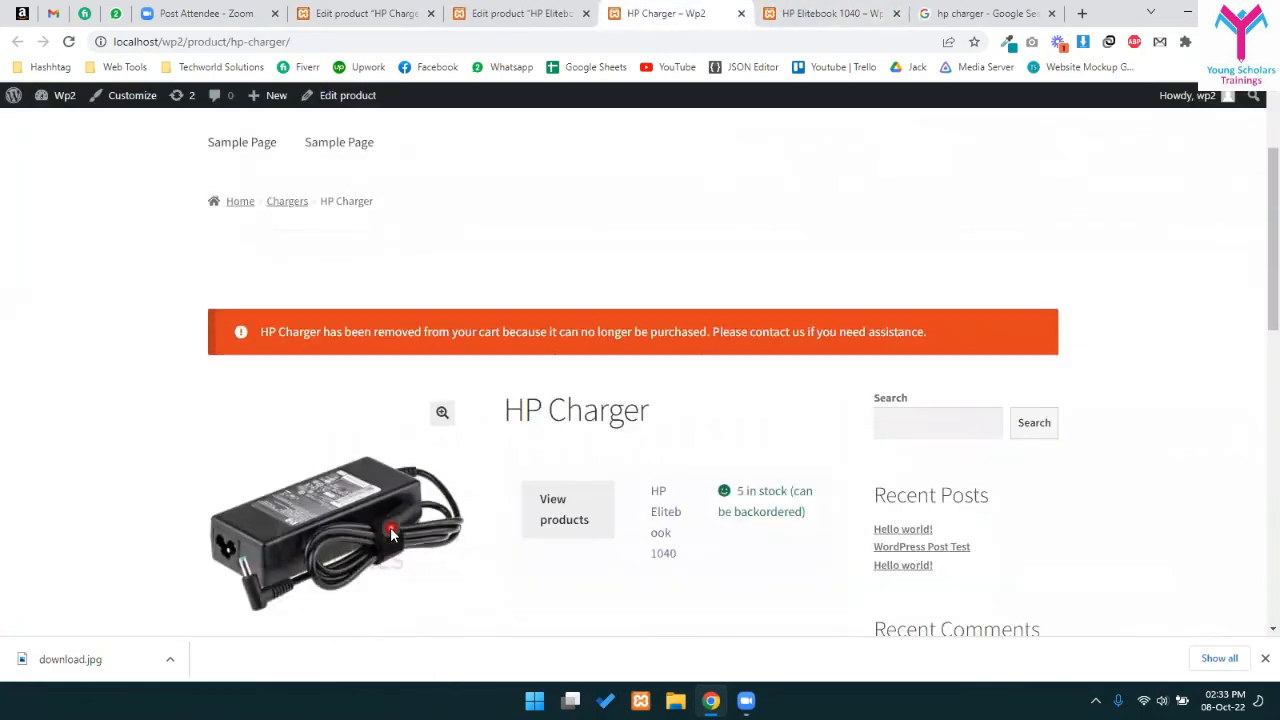
pyautogui.scroll(-2, 391, 529)
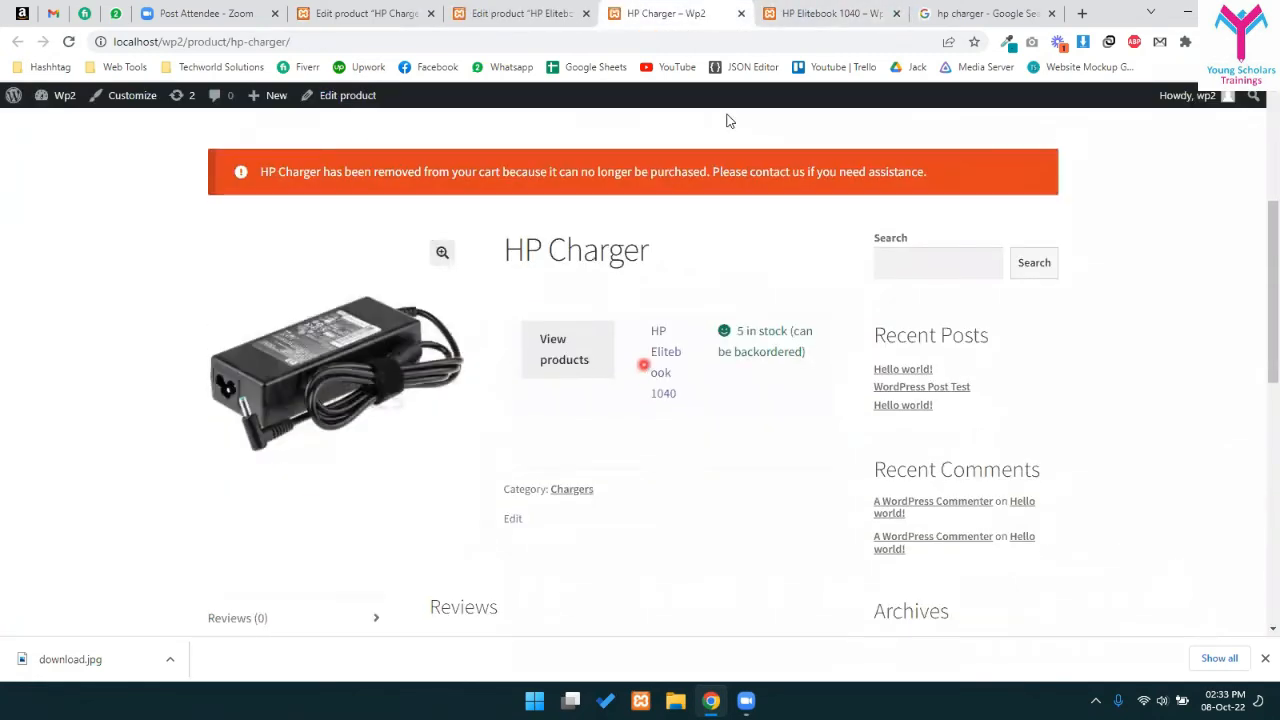
pyautogui.click(830, 13)
pyautogui.hotkey('ctrl', 'shift', 'Tab')
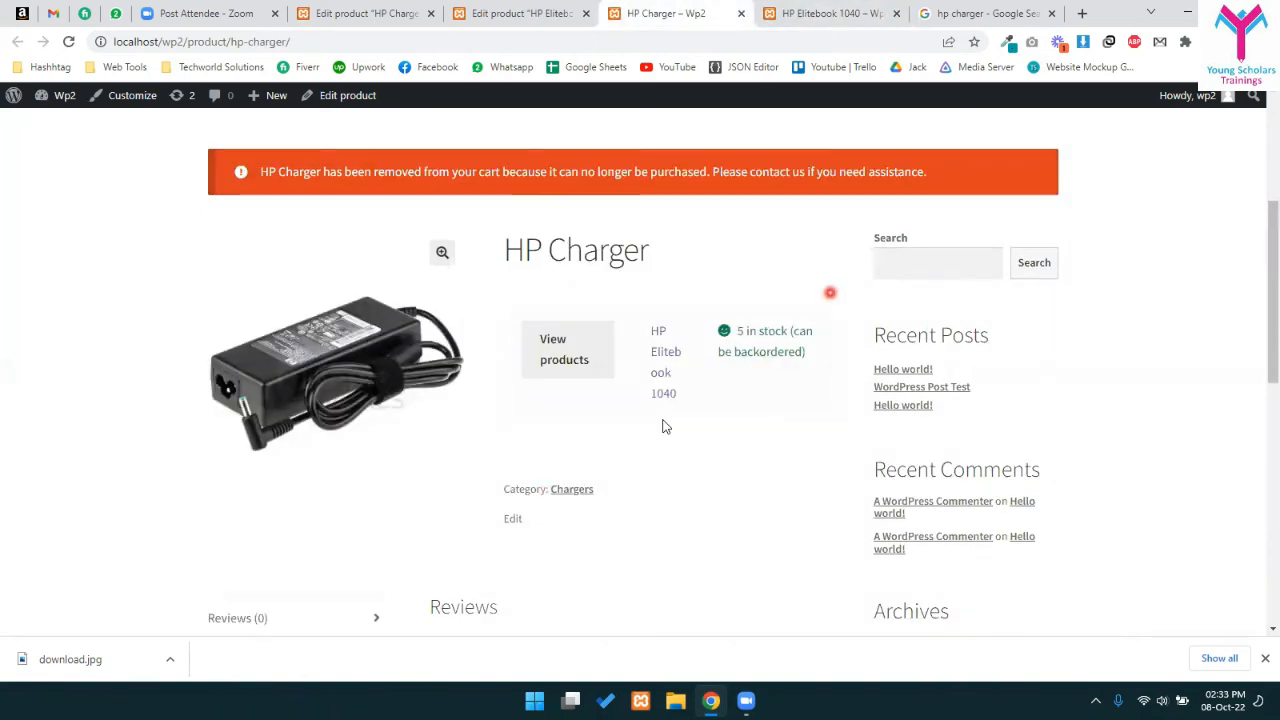
pyautogui.moveTo(648, 332); pyautogui.dragTo(726, 400)
pyautogui.click(726, 384)
pyautogui.click(547, 353)
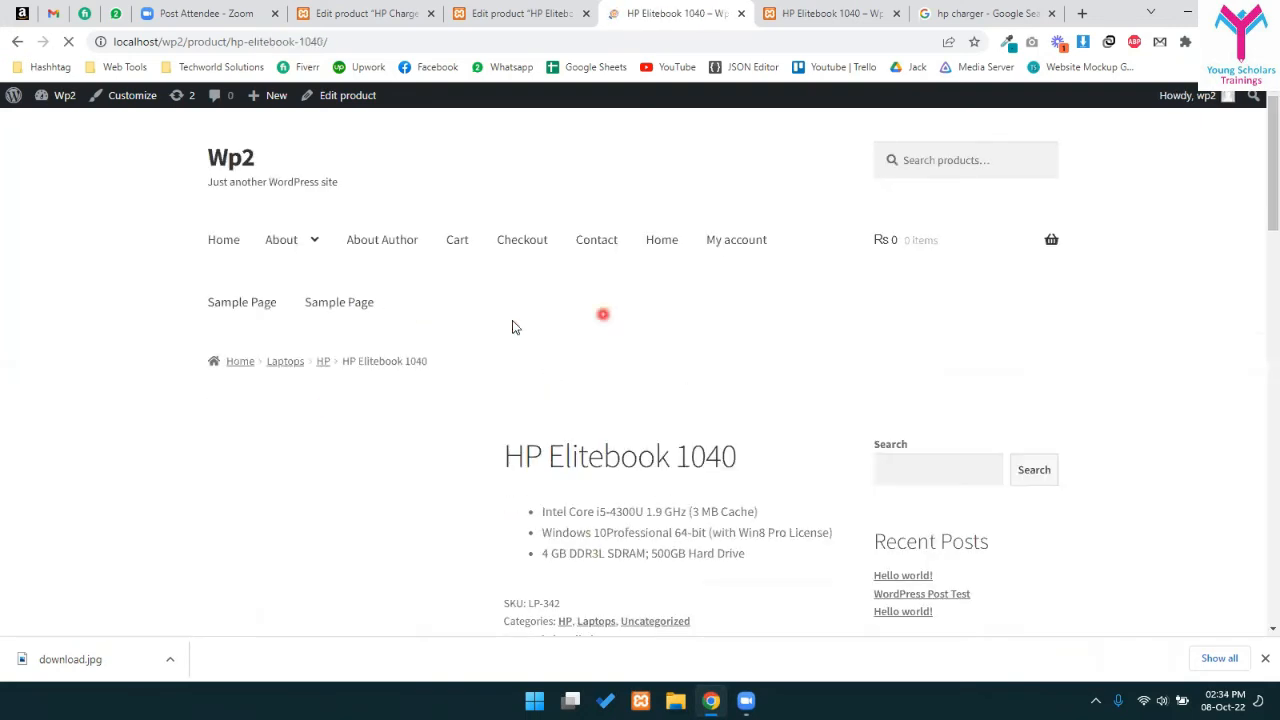
pyautogui.scroll(-2, 588, 365)
pyautogui.moveTo(567, 257); pyautogui.dragTo(720, 314)
pyautogui.click(662, 292)
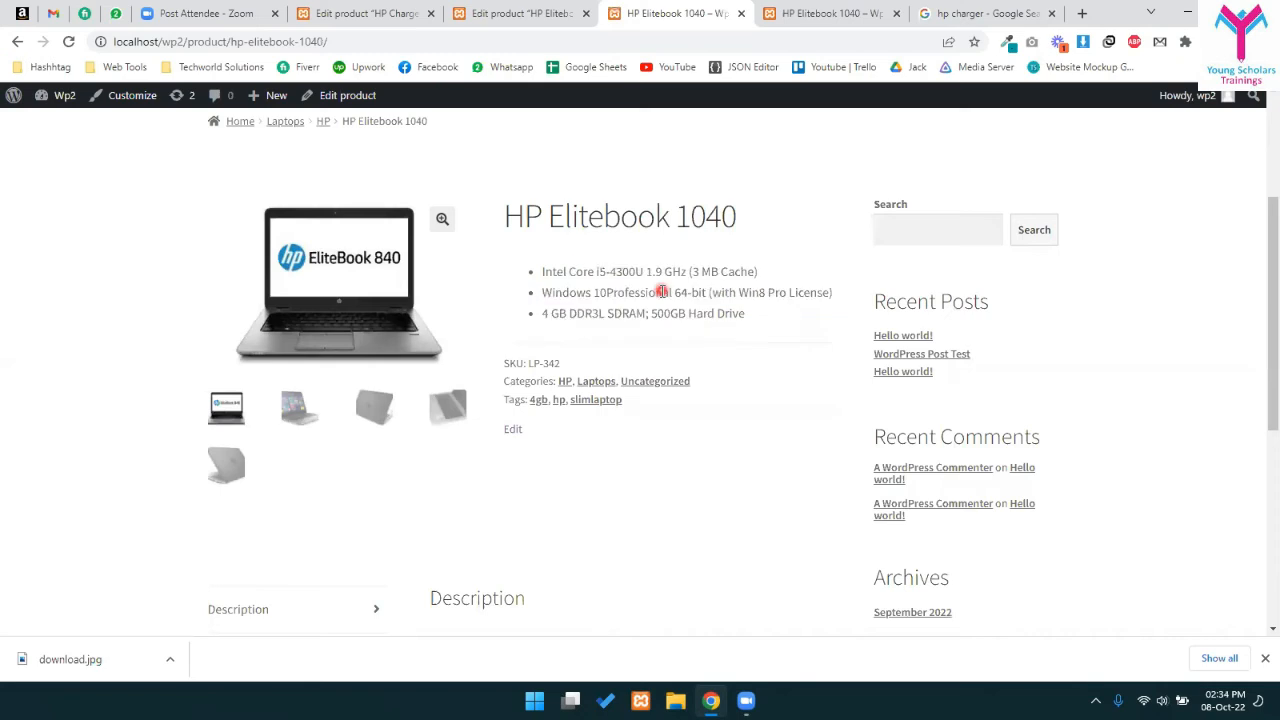
pyautogui.scroll(-2, 705, 411)
pyautogui.scroll(3, 705, 408)
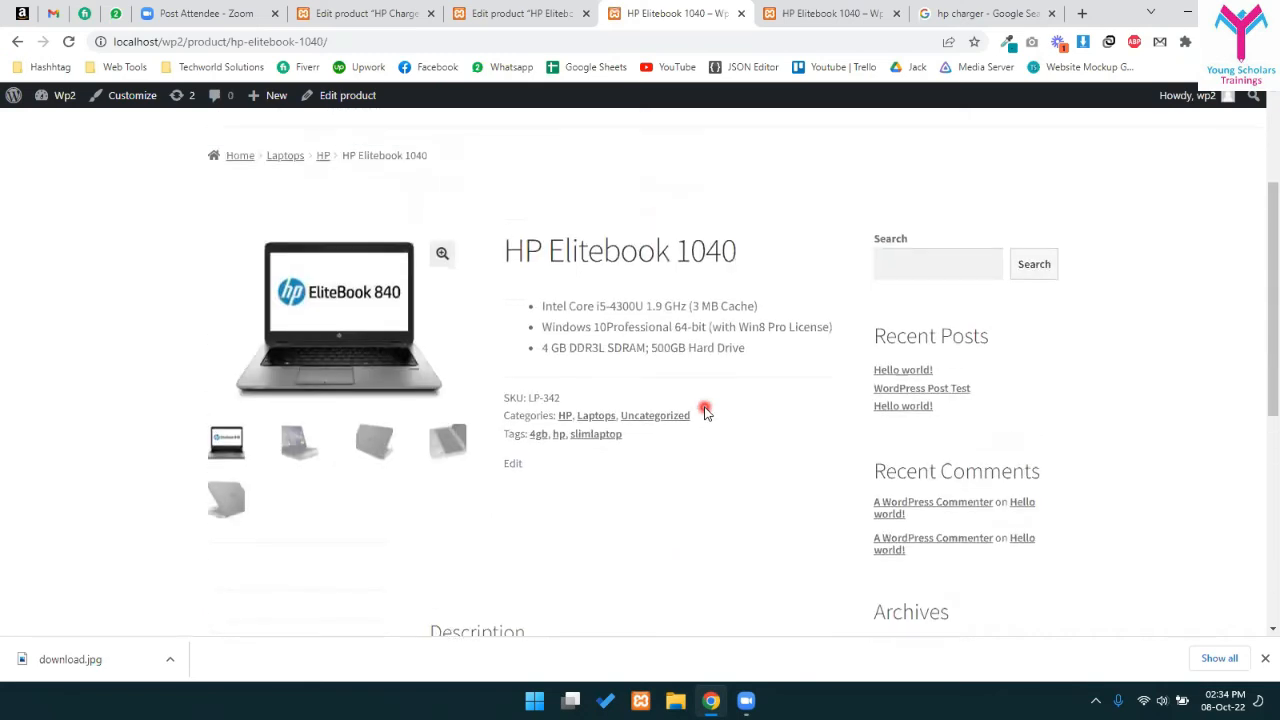
pyautogui.scroll(-4, 705, 408)
pyautogui.scroll(-2, 640, 446)
pyautogui.scroll(6, 540, 443)
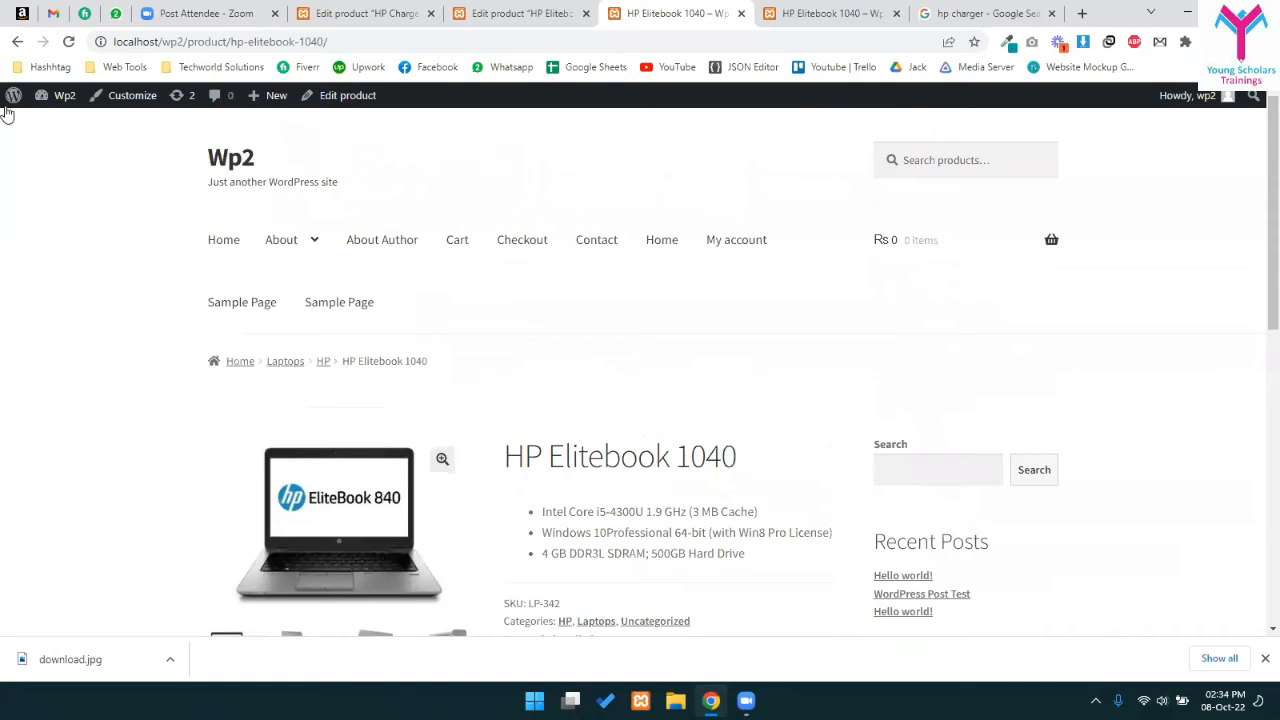
pyautogui.click(12, 44)
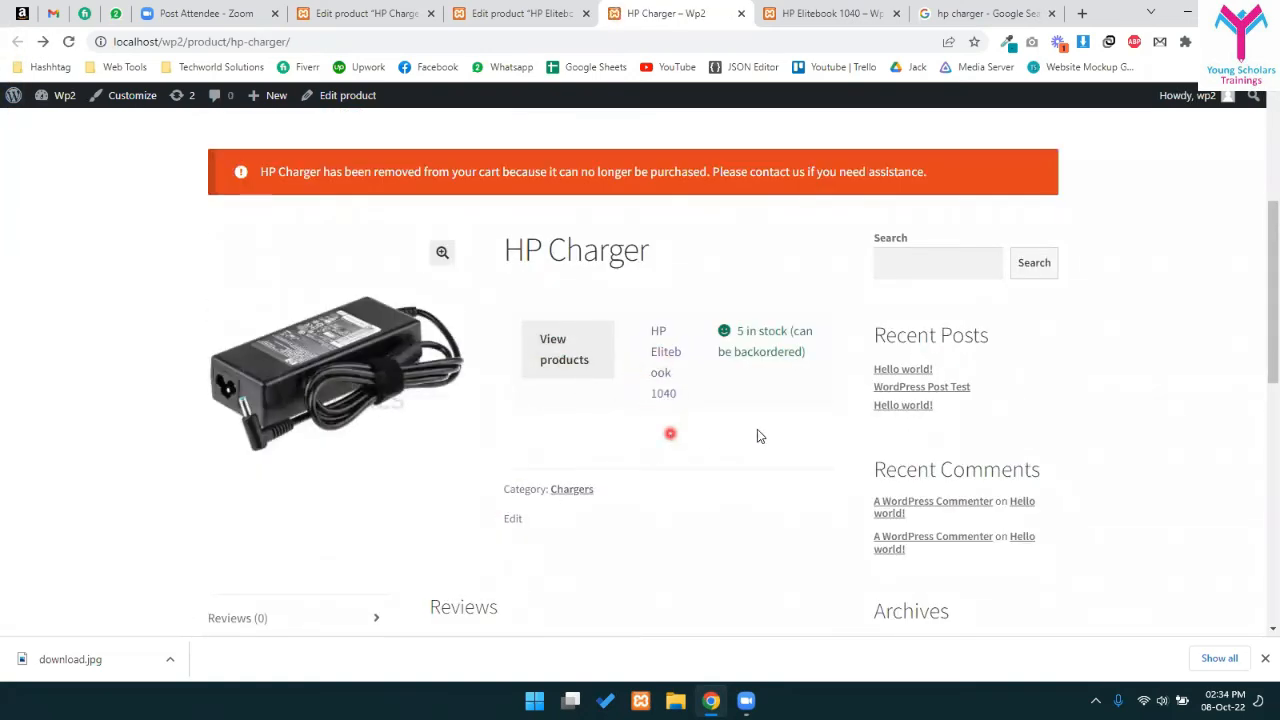
pyautogui.scroll(-3, 829, 430)
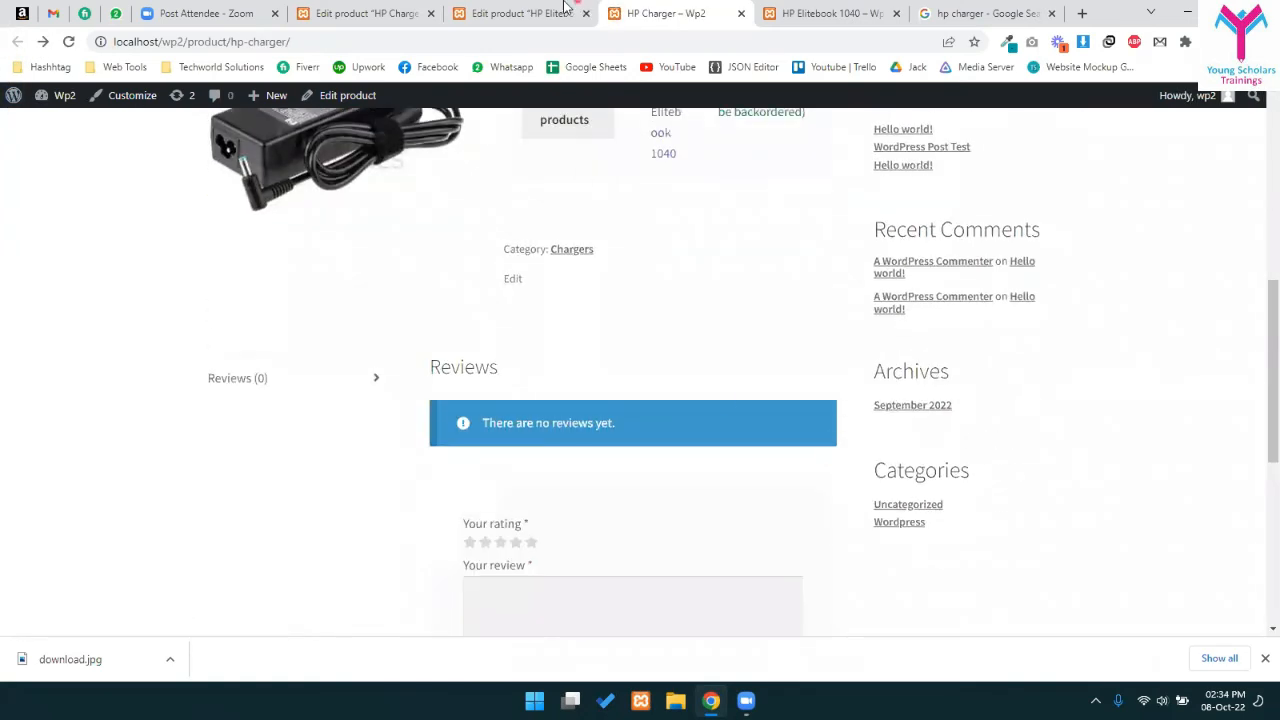
pyautogui.click(563, 6)
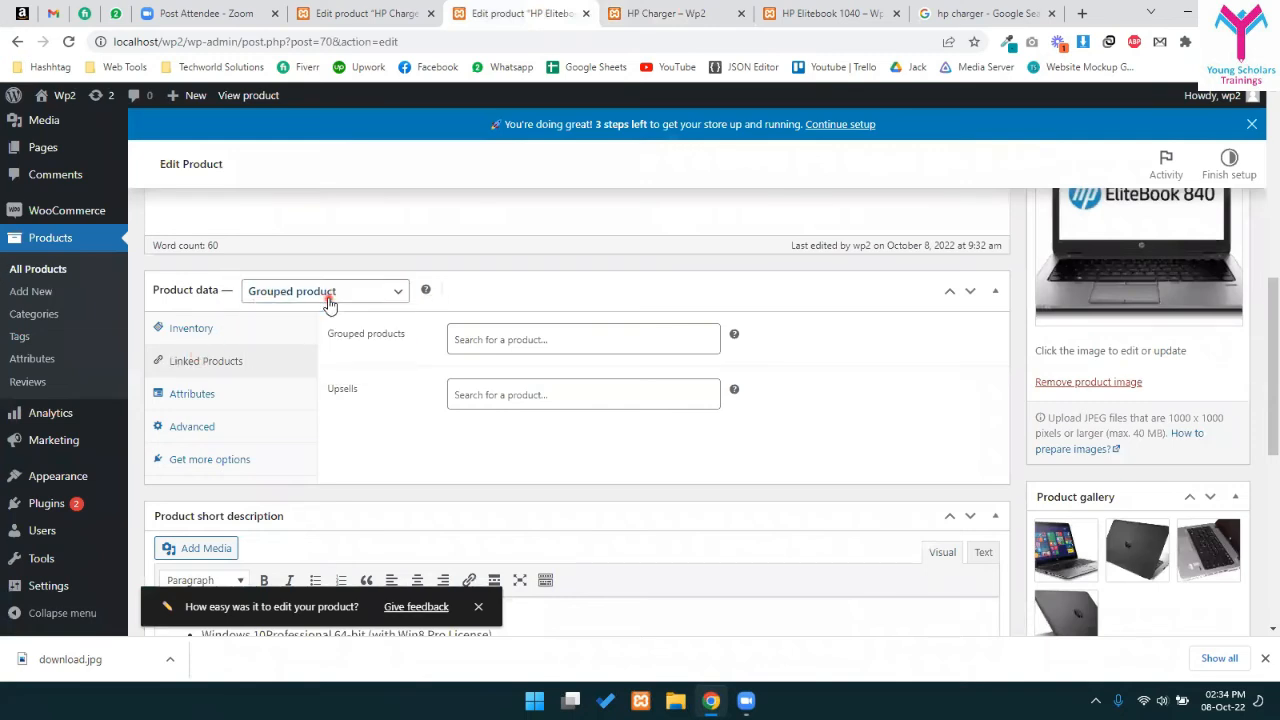
# - In the HP Charger editor, bring up the Linked Products settings
pyautogui.click(365, 13)
pyautogui.scroll(-5, 414, 440)
pyautogui.scroll(-2, 375, 445)
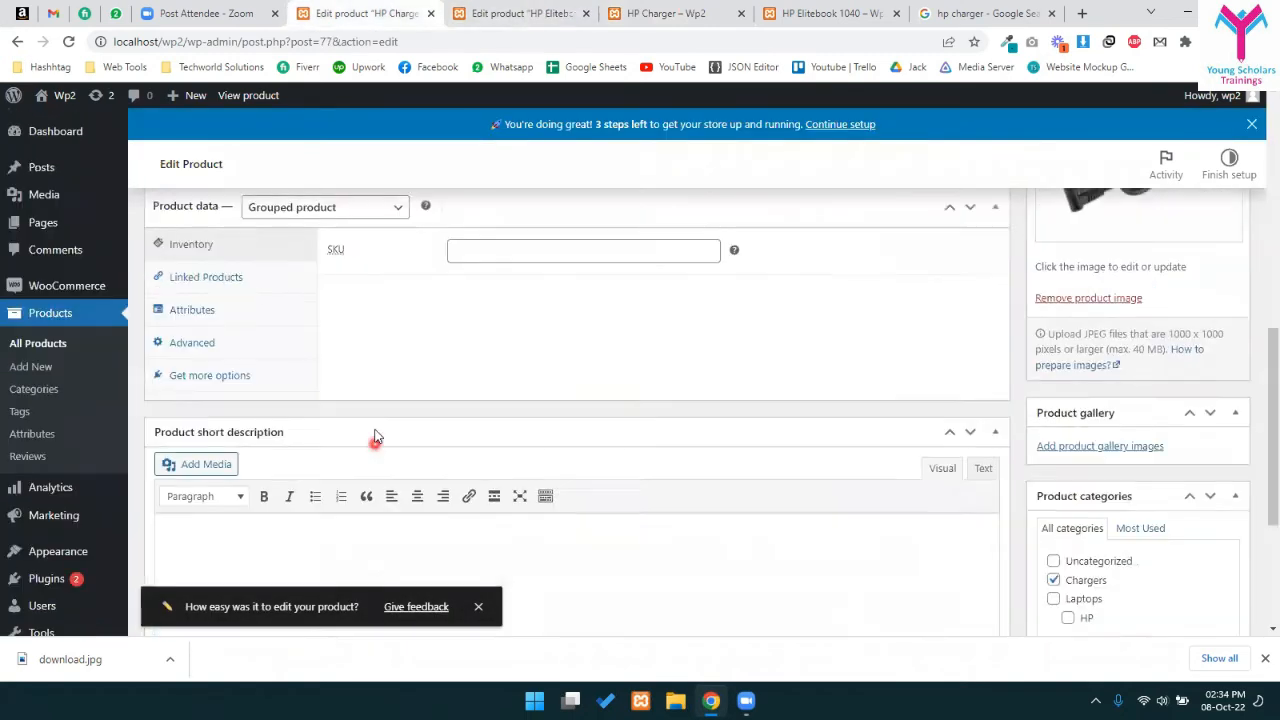
pyautogui.scroll(1, 374, 445)
pyautogui.click(352, 299)
pyautogui.click(309, 297)
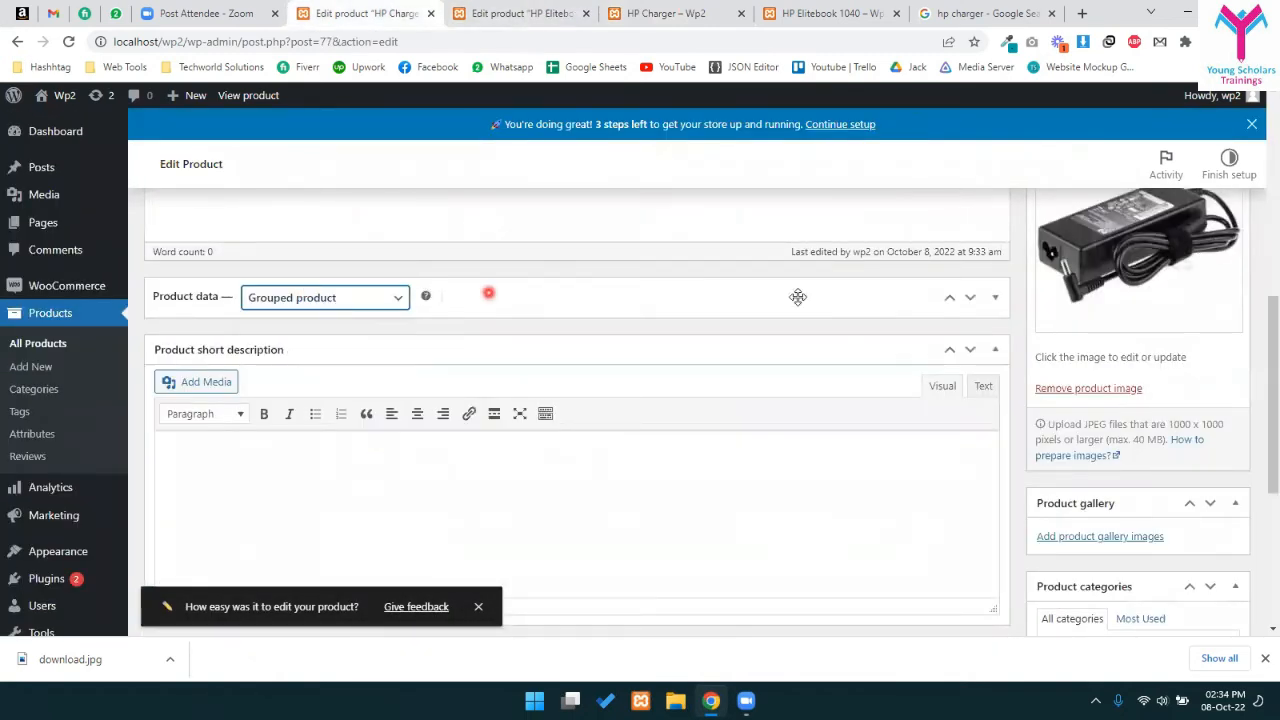
pyautogui.click(488, 293)
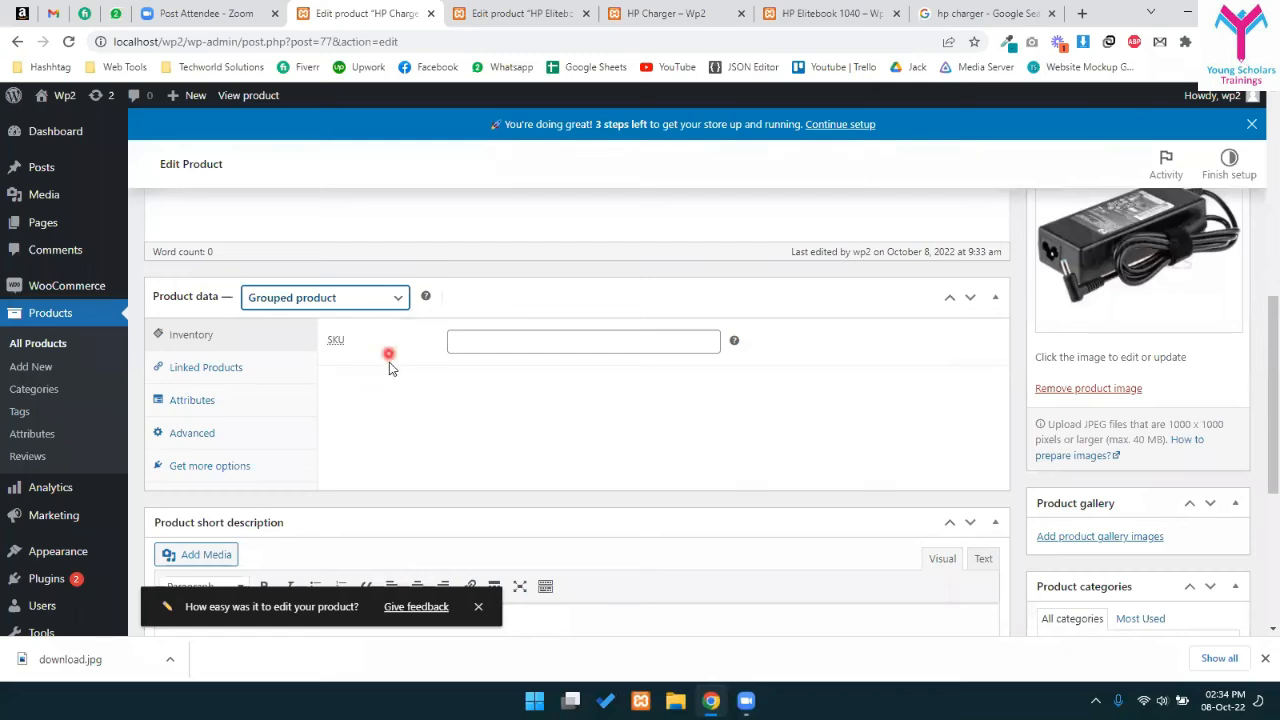
pyautogui.click(176, 383)
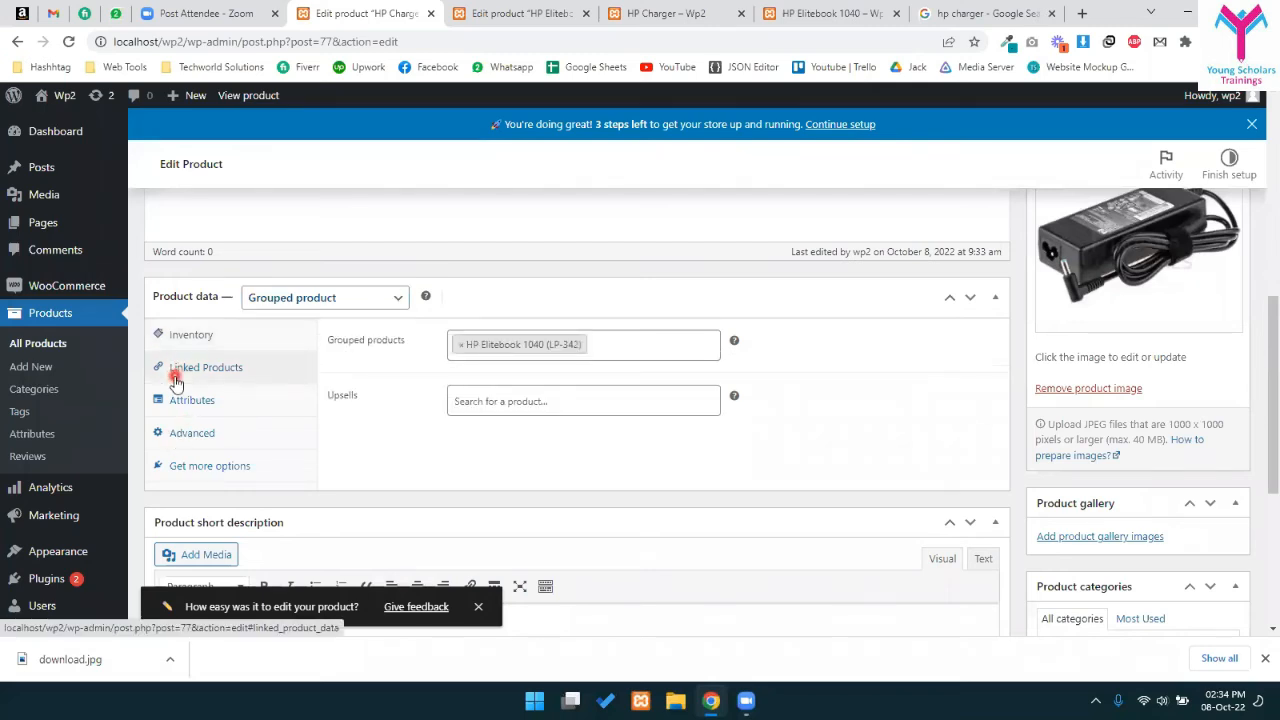
# - Remove and re-add HP Elitebook 1040 in HP Charger's grouped products, keeping Grouped type, and update
pyautogui.click(467, 344)
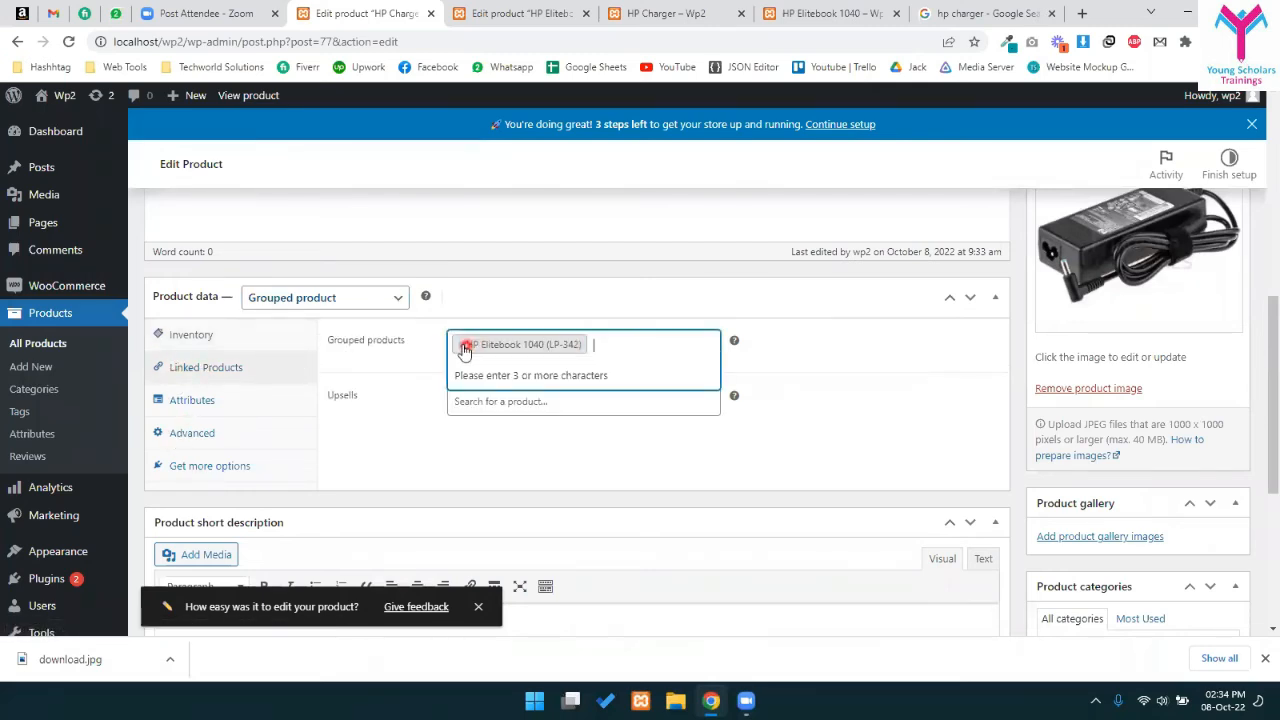
pyautogui.click(257, 305)
pyautogui.click(270, 308)
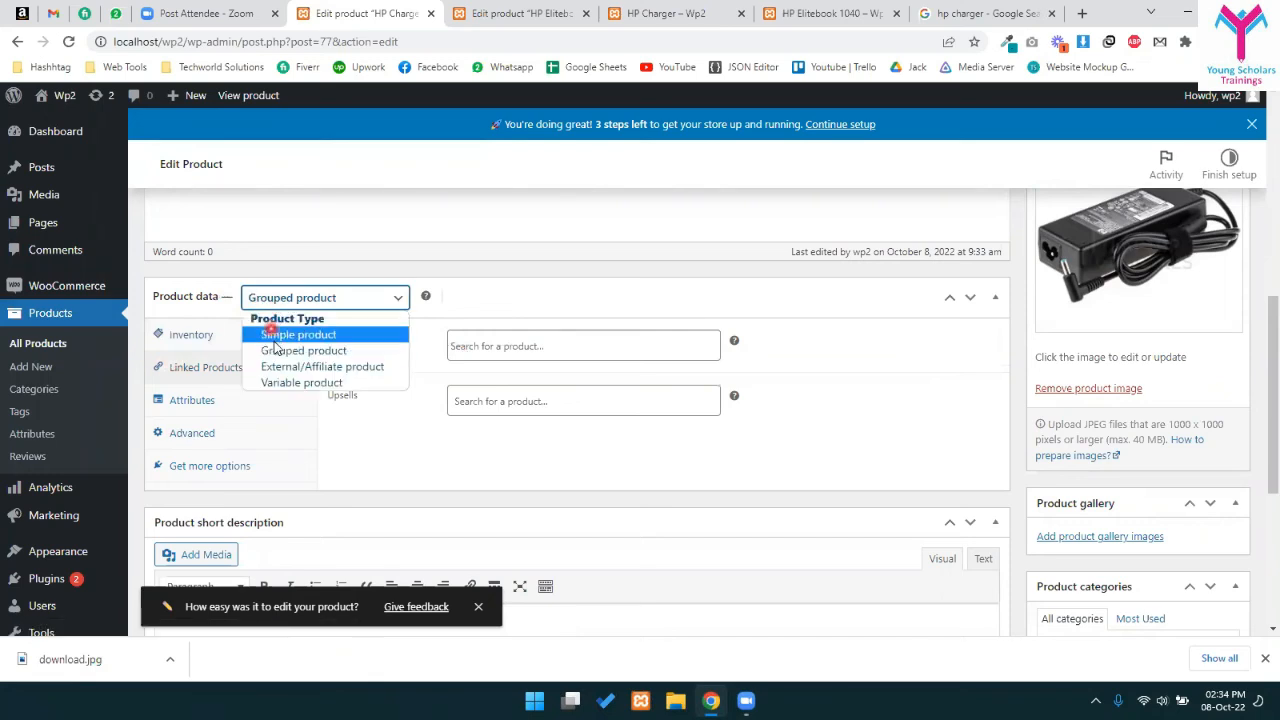
pyautogui.click(290, 350)
pyautogui.click(551, 345)
pyautogui.click(346, 356)
pyautogui.click(500, 346)
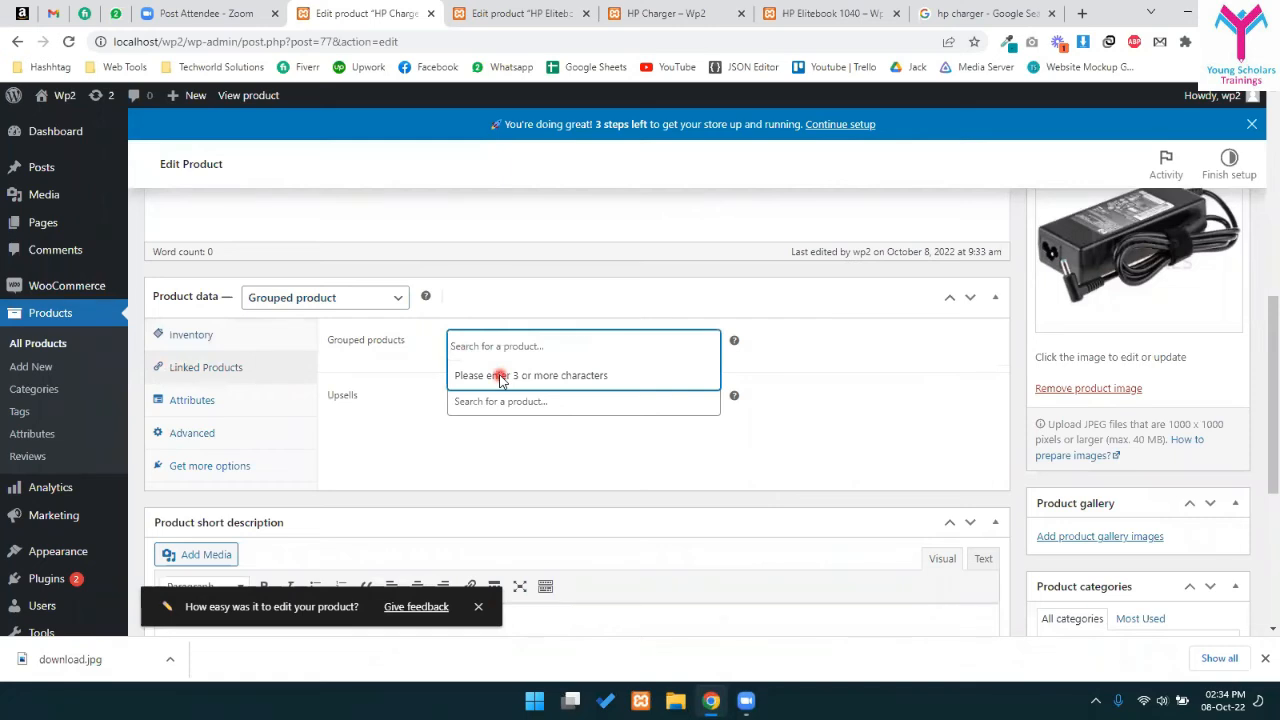
pyautogui.write('hp elite')
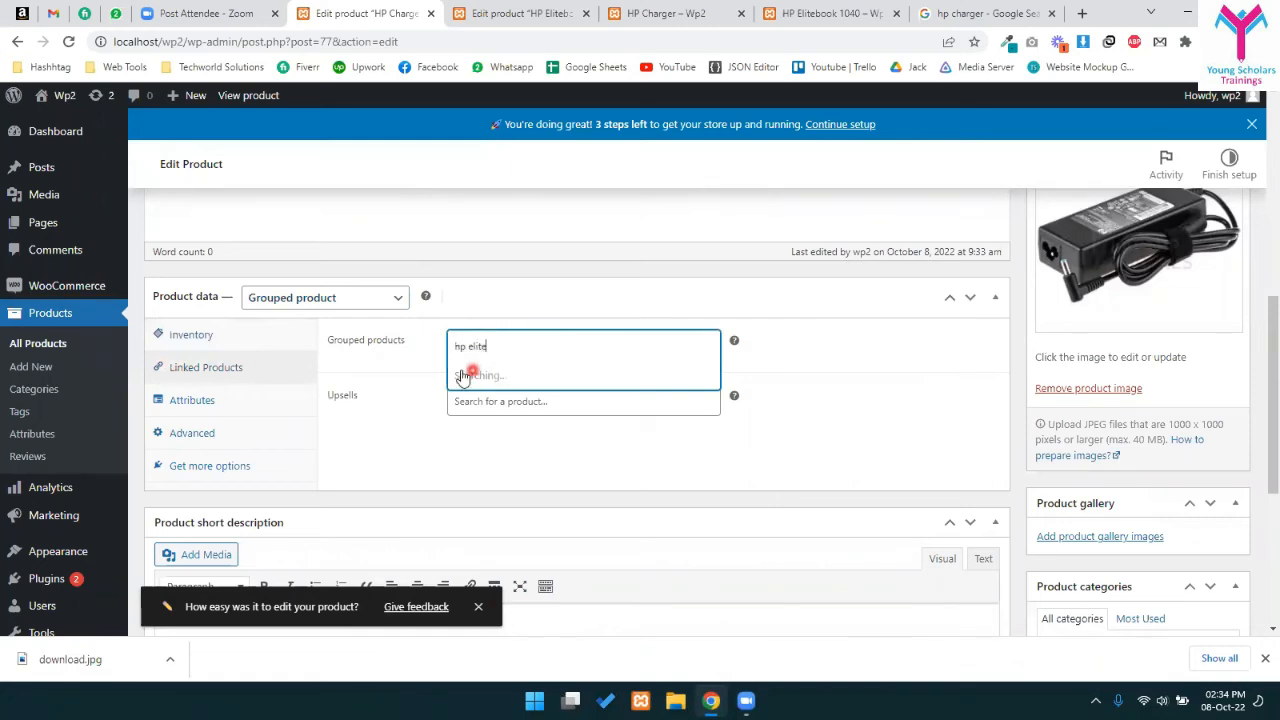
pyautogui.click(505, 372)
pyautogui.scroll(5, 503, 371)
pyautogui.click(1224, 448)
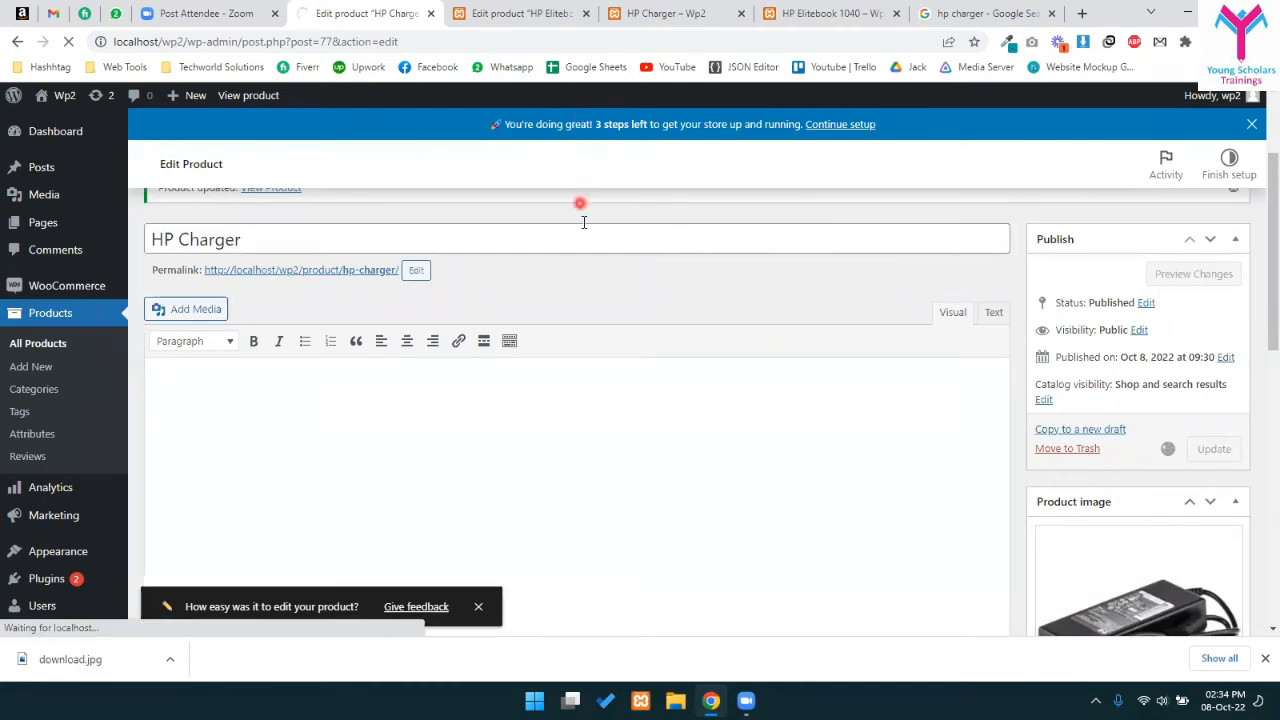
# - Change HP Elitebook 1040 to a Simple product and update it
pyautogui.click(585, 8)
pyautogui.click(372, 298)
pyautogui.click(270, 330)
pyautogui.scroll(4, 800, 320)
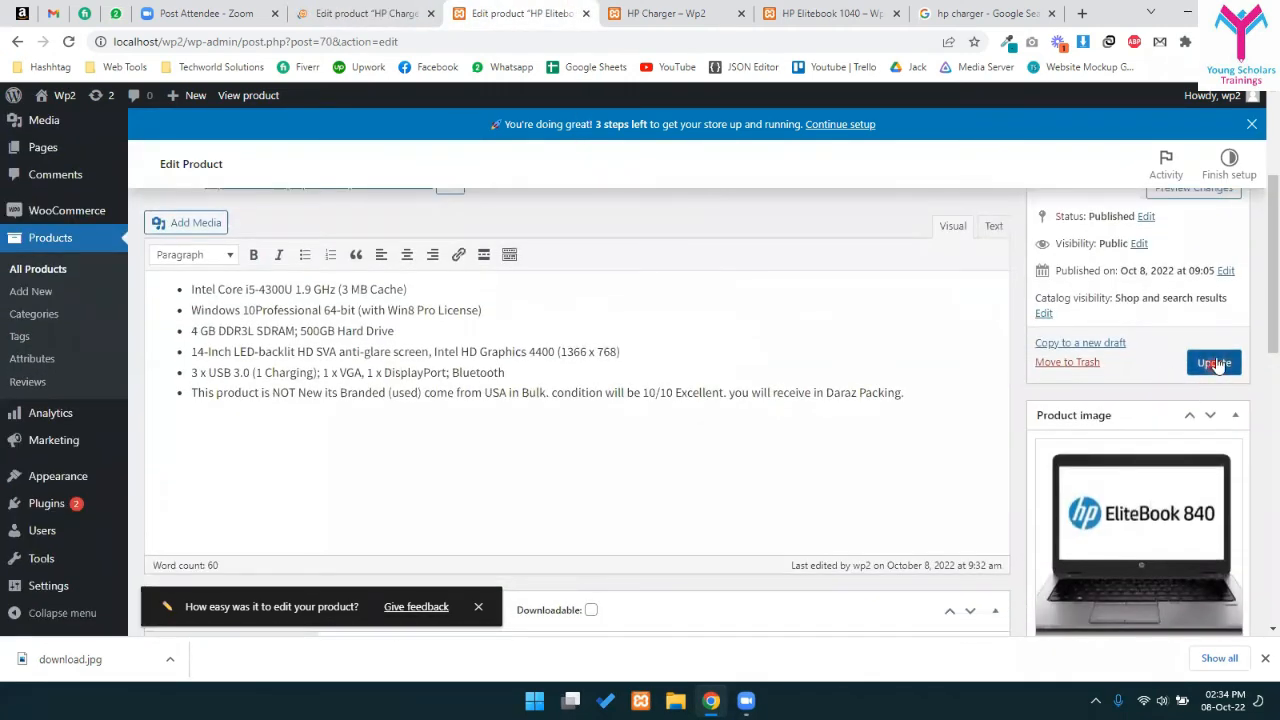
pyautogui.click(1210, 363)
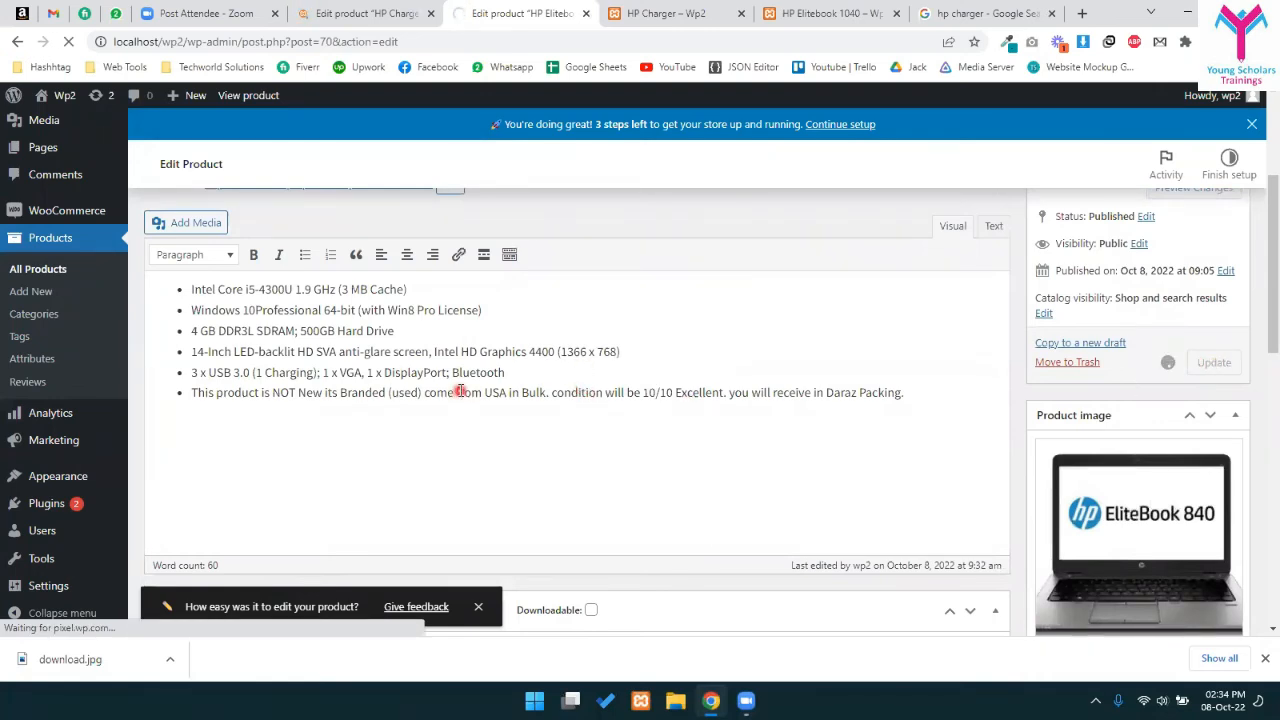
pyautogui.click(643, 8)
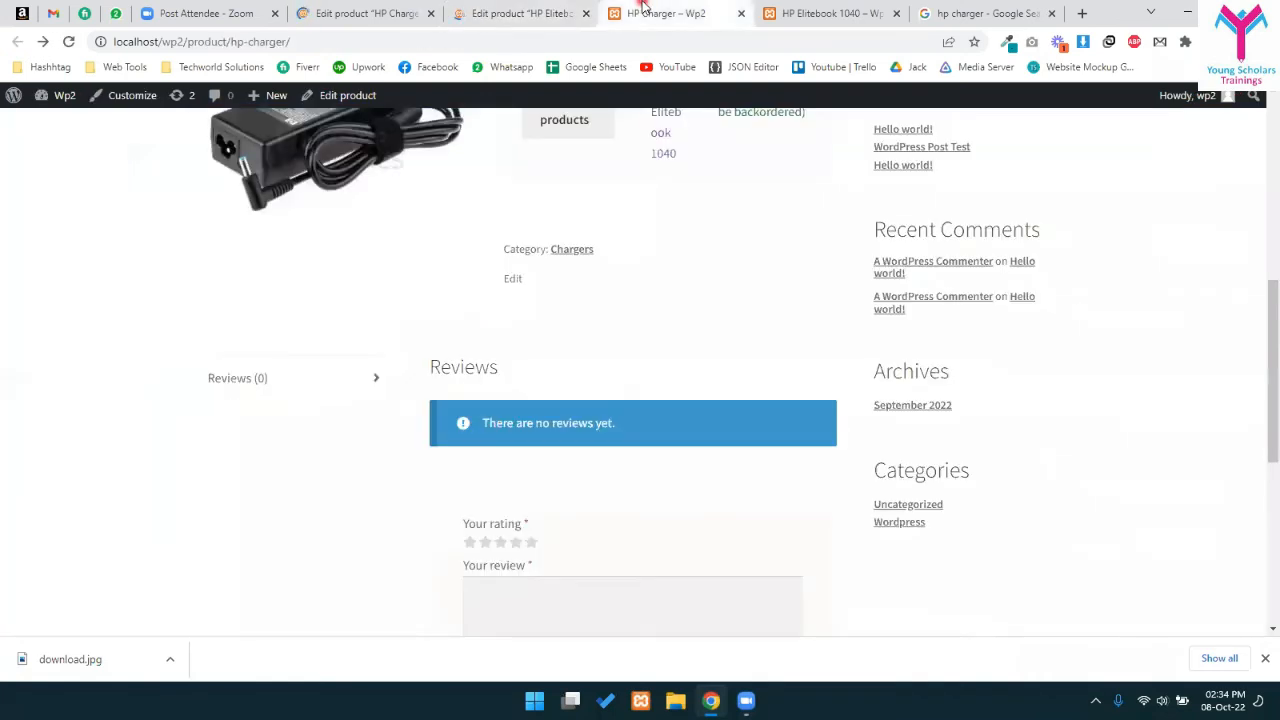
# - Reload the HP Elitebook 1040 store page fresh by re-entering its address
pyautogui.click(830, 13)
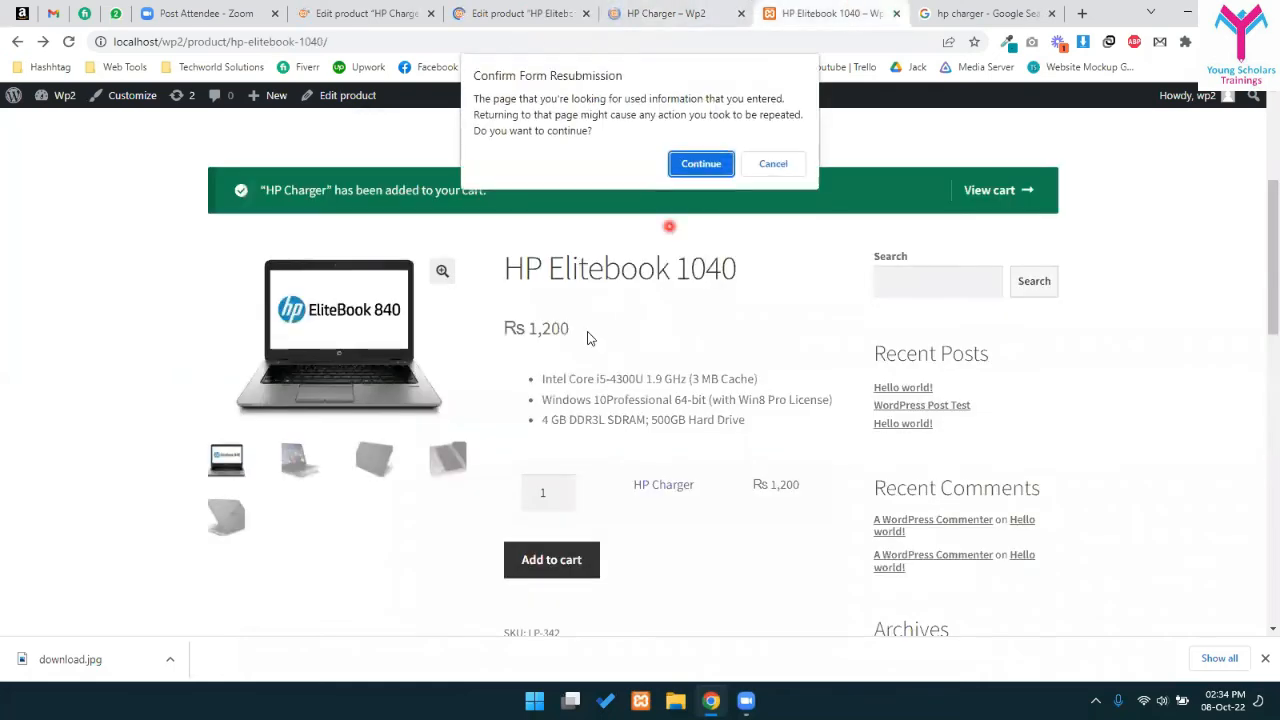
pyautogui.click(780, 168)
pyautogui.click(432, 67)
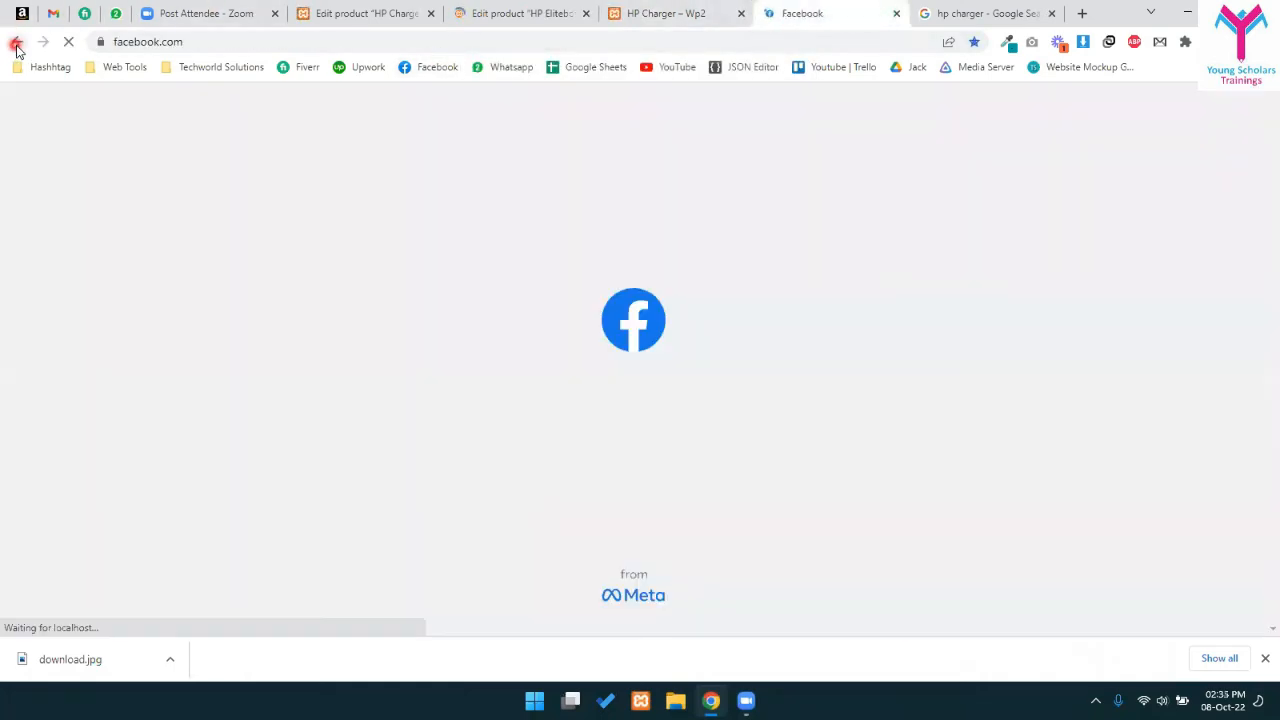
pyautogui.click(17, 41)
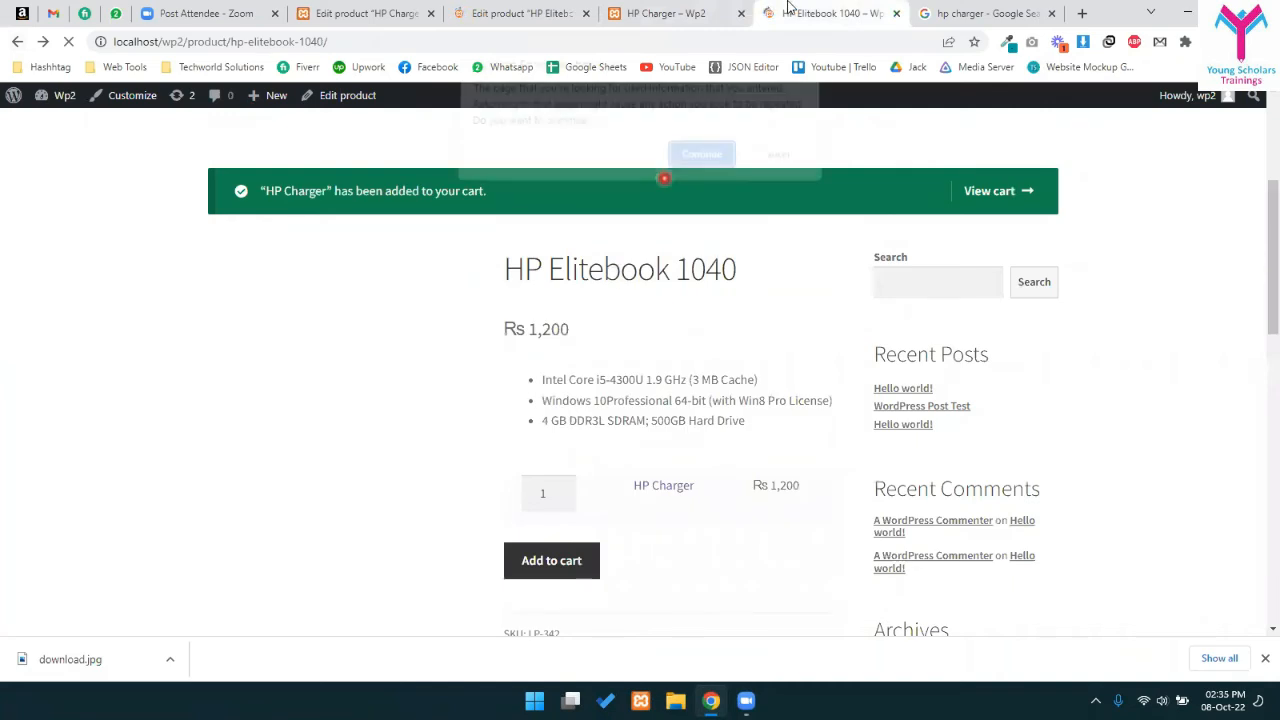
pyautogui.click(500, 46)
pyautogui.hotkey('ctrl', 'x')
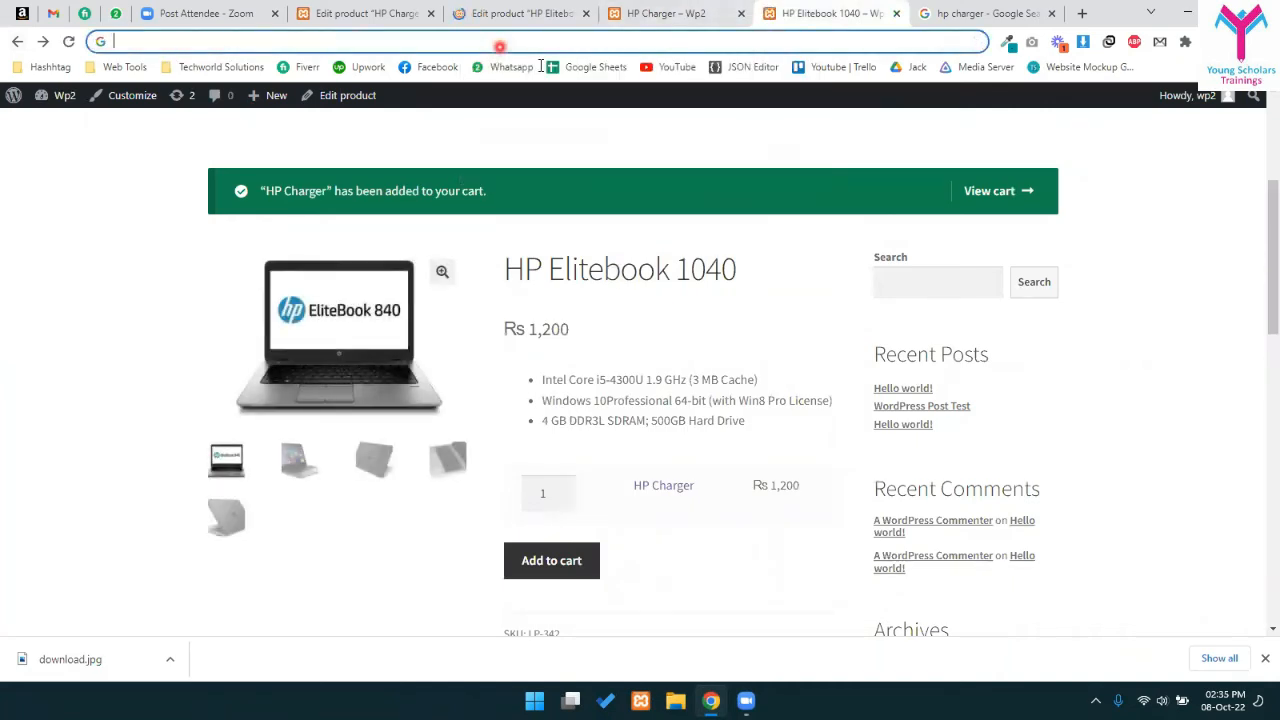
pyautogui.hotkey('ctrl', 'v')
pyautogui.press('Return')
# - From the HP Charger store page, open the linked HP Elitebook 1040 page and review it
pyautogui.click(640, 10)
pyautogui.scroll(3, 669, 432)
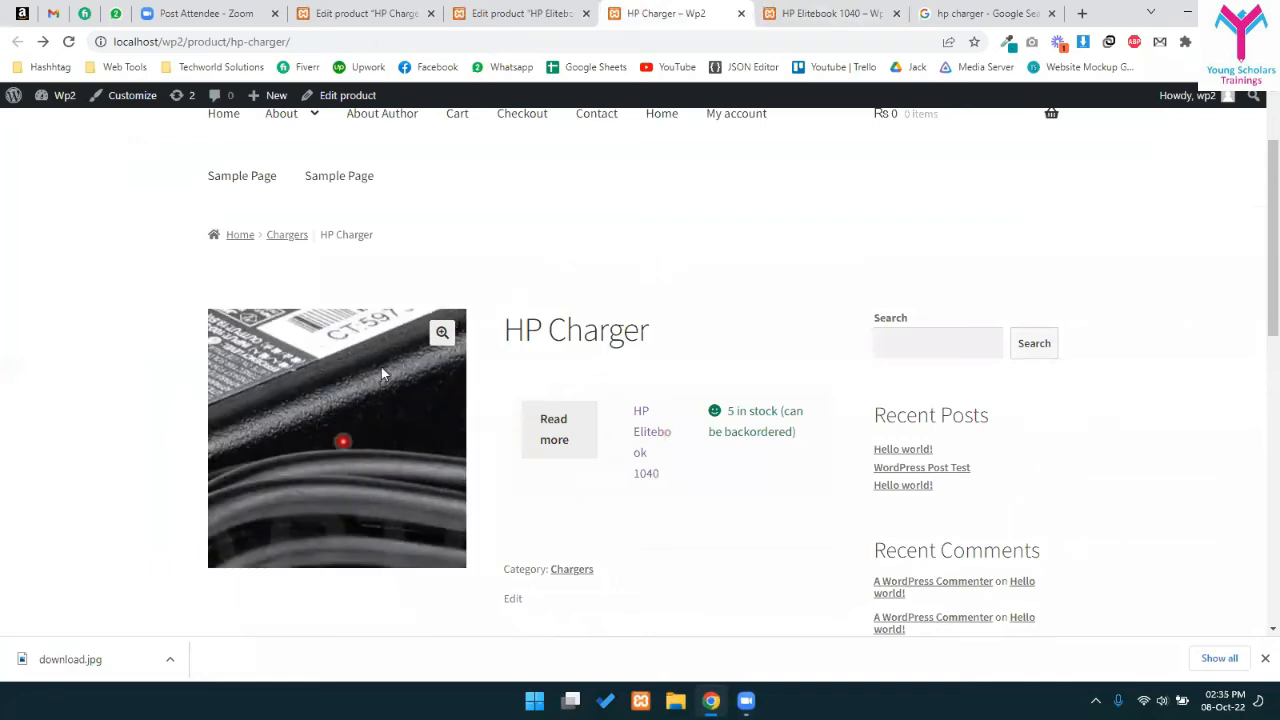
pyautogui.moveTo(616, 400); pyautogui.dragTo(689, 471)
pyautogui.click(571, 437)
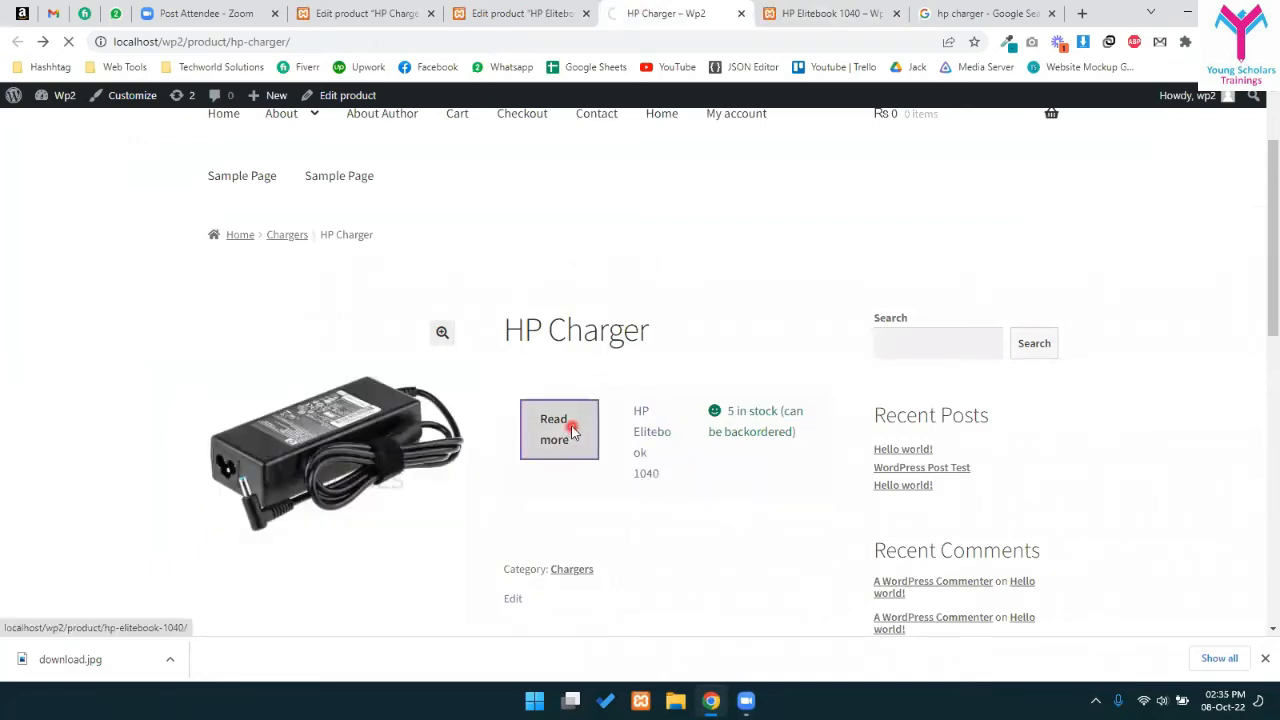
pyautogui.scroll(-3, 683, 451)
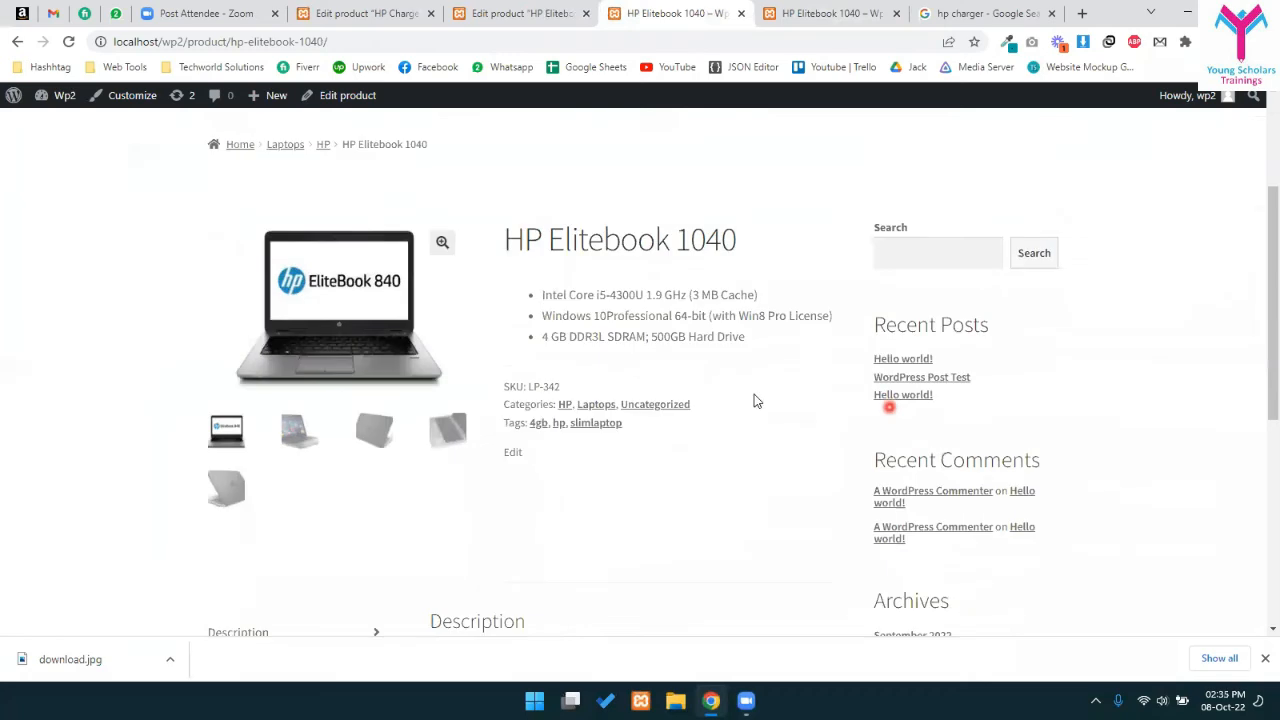
pyautogui.scroll(-5, 889, 413)
pyautogui.scroll(10, 700, 400)
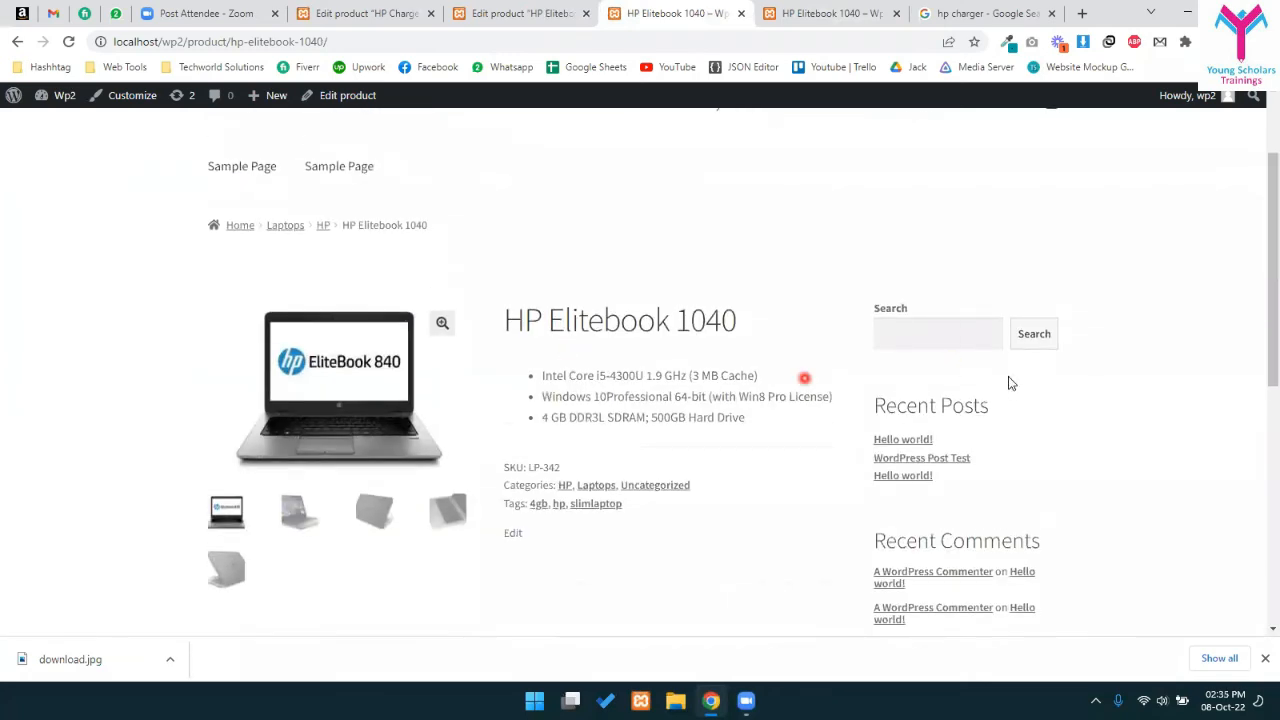
pyautogui.scroll(-2, 624, 483)
pyautogui.moveTo(574, 276); pyautogui.dragTo(684, 515)
pyautogui.click(760, 398)
# - Compare the other HP Elitebook 1040 page, then return to its edit page
pyautogui.click(787, 10)
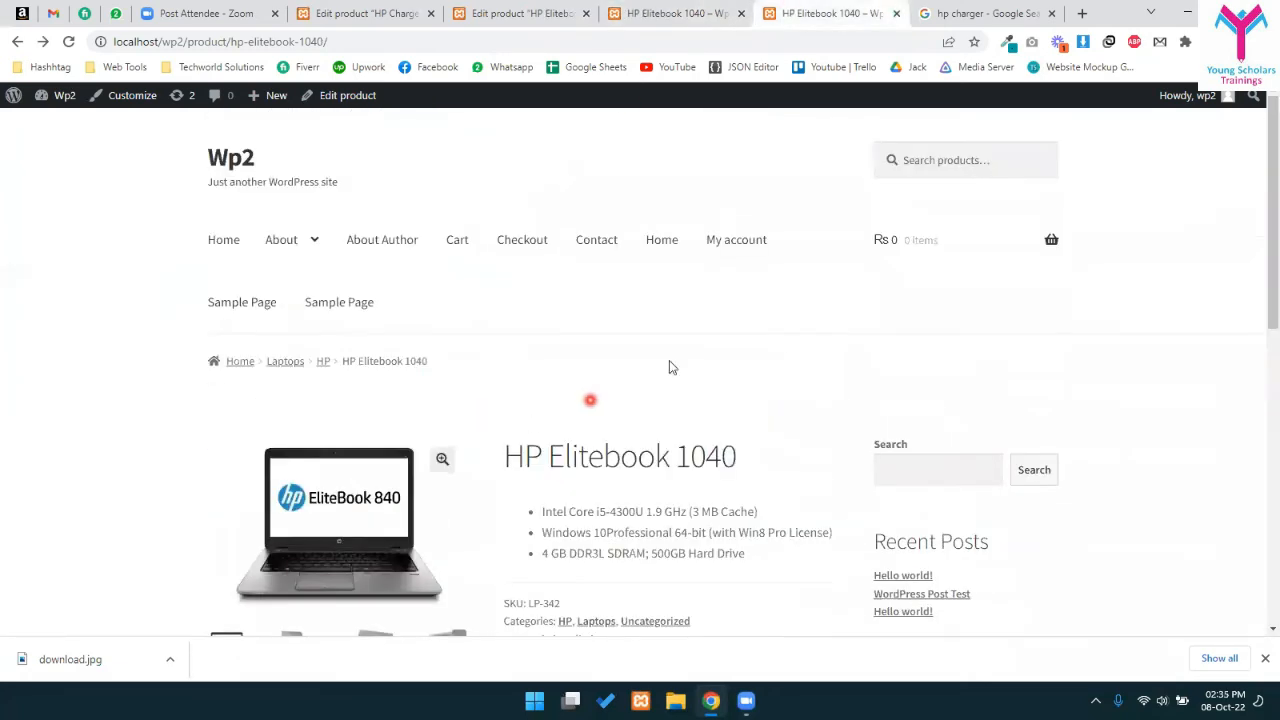
pyautogui.scroll(-3, 643, 360)
pyautogui.moveTo(512, 271); pyautogui.dragTo(663, 314)
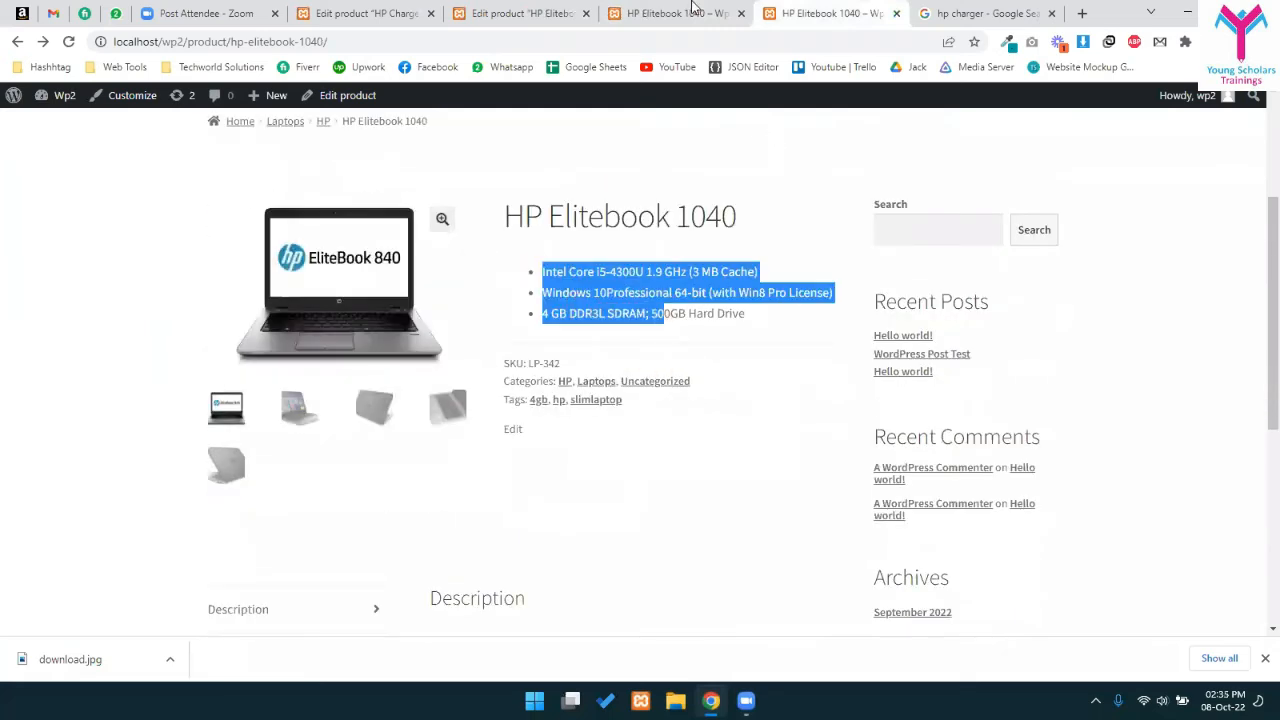
pyautogui.scroll(1, 640, 360)
pyautogui.click(555, 8)
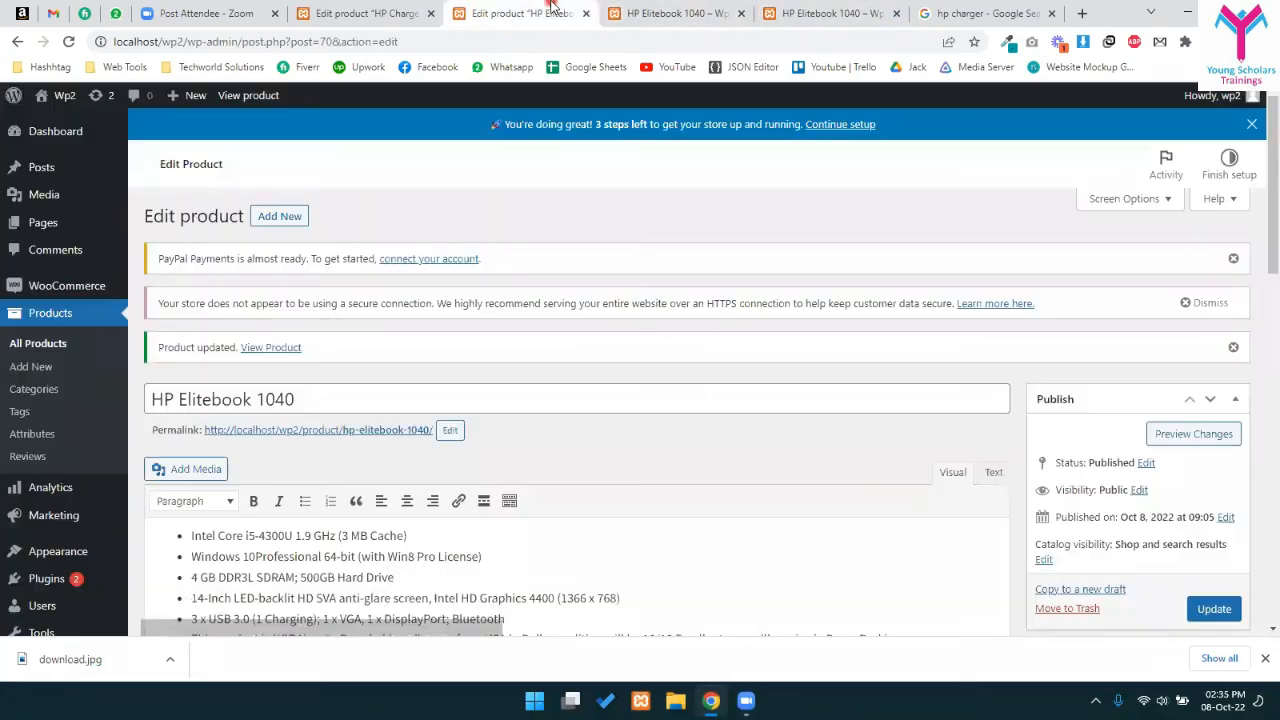
# - Change the HP Elitebook 1040's product type to Grouped product
pyautogui.scroll(-2, 620, 355)
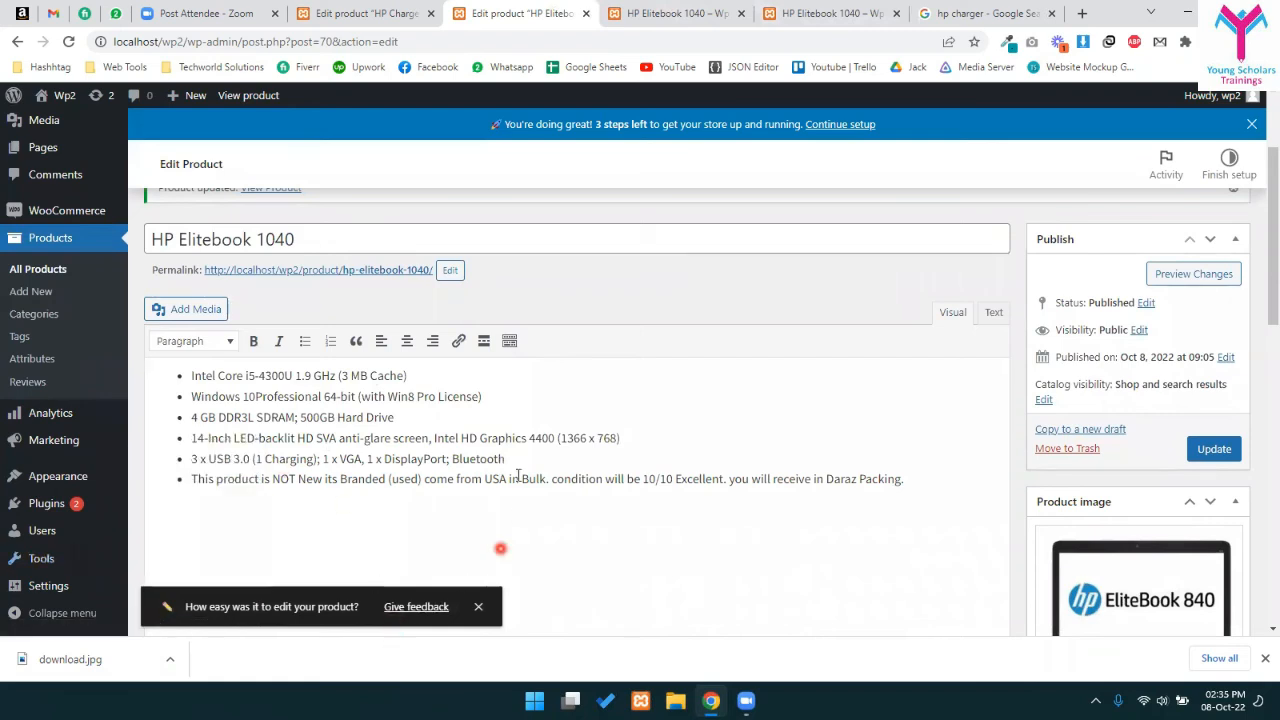
pyautogui.scroll(-3, 517, 515)
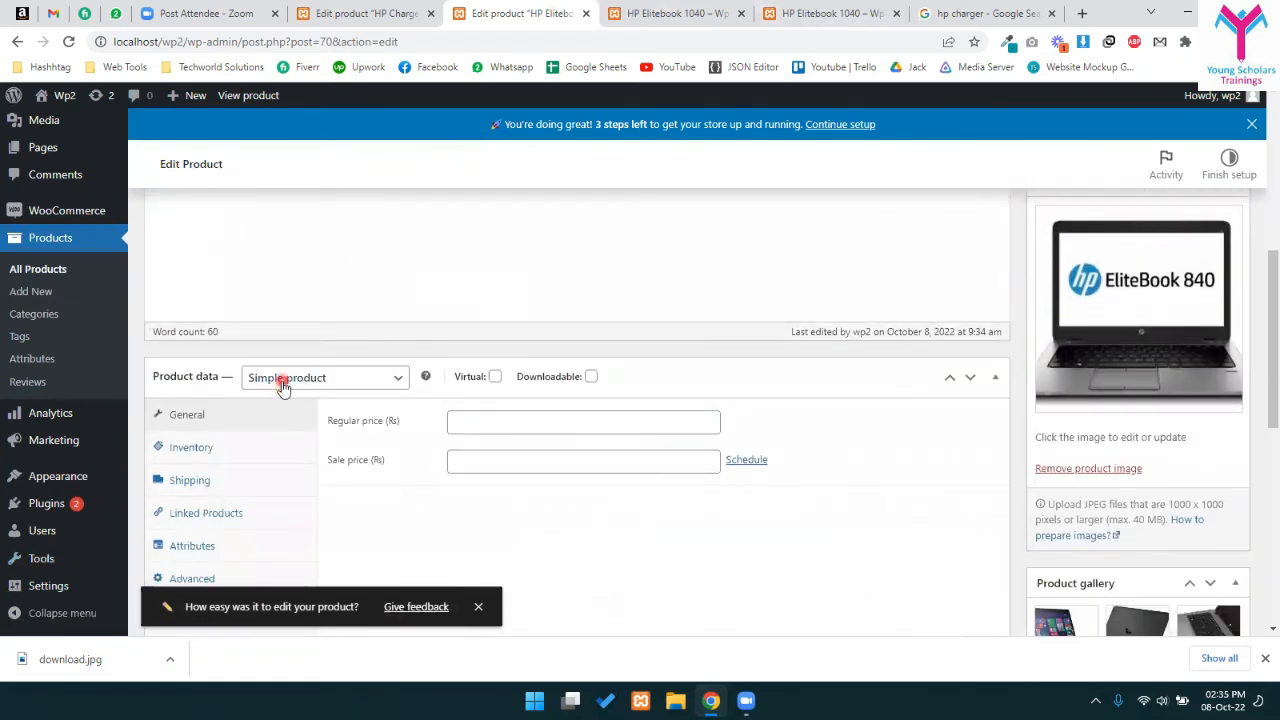
pyautogui.click(283, 384)
pyautogui.click(296, 430)
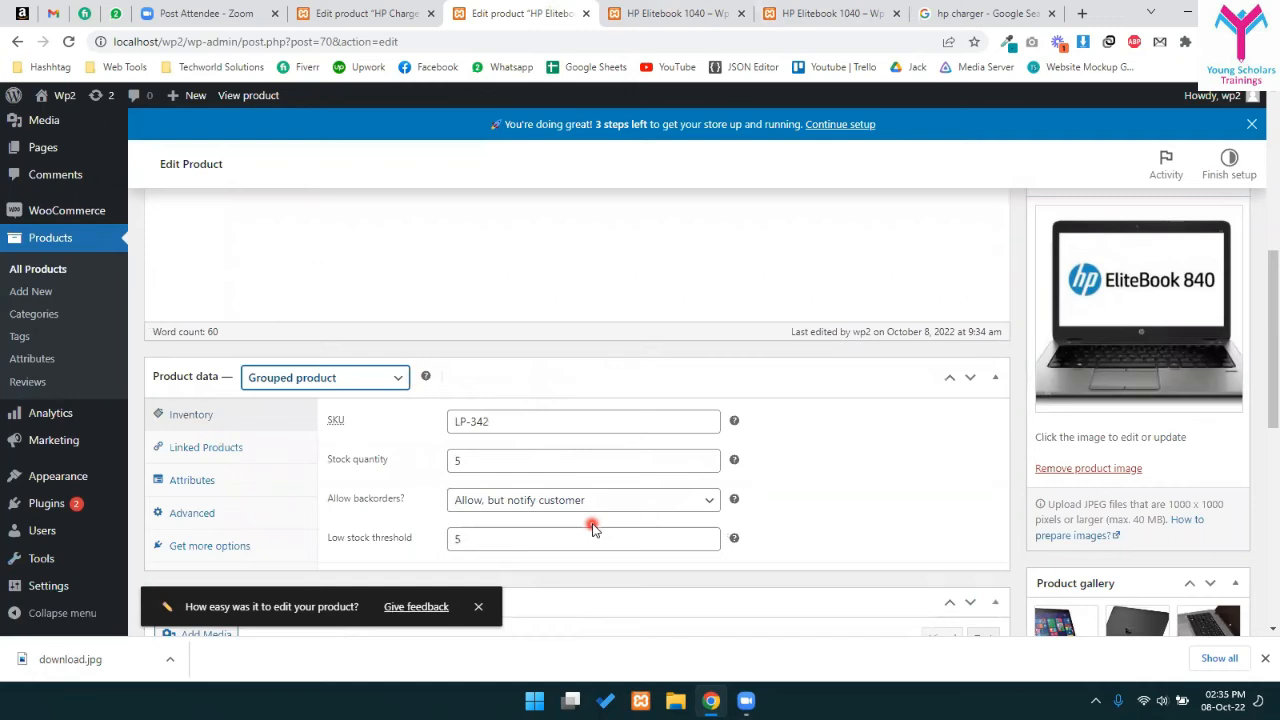
# - Set HP Charger's product type to Simple product
pyautogui.click(340, 10)
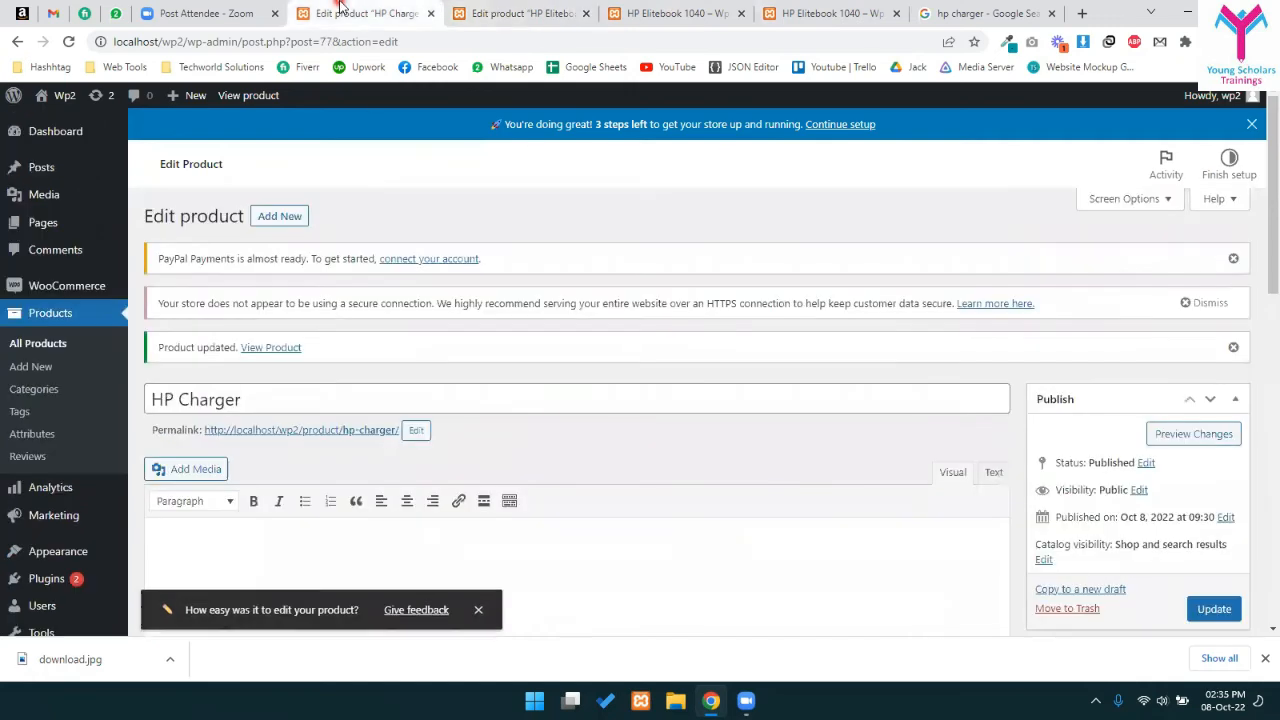
pyautogui.click(515, 13)
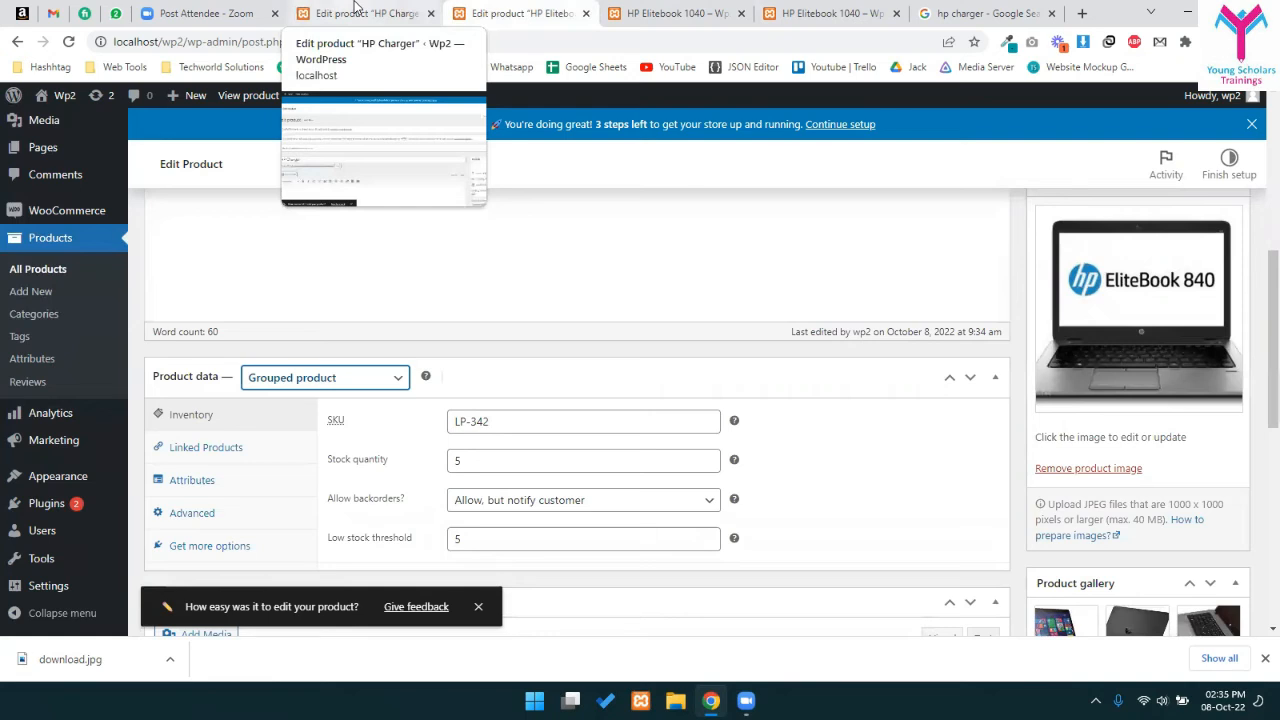
pyautogui.click(354, 8)
pyautogui.scroll(-8, 337, 371)
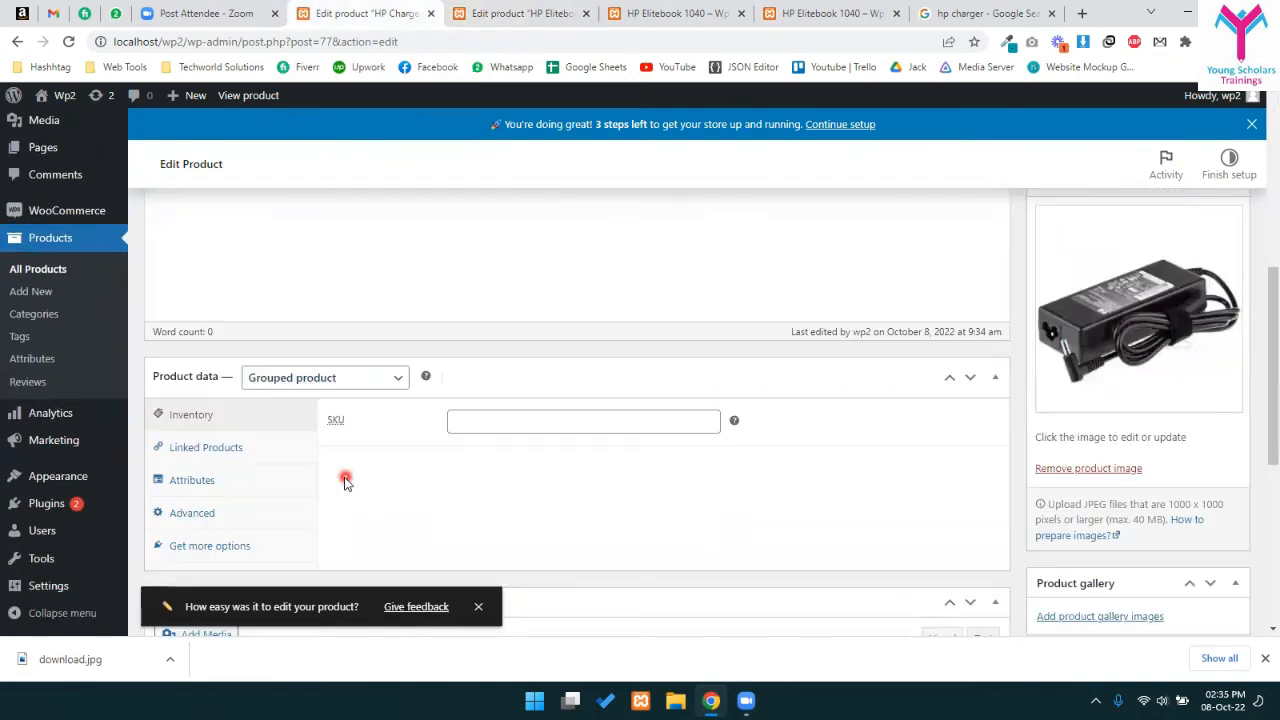
pyautogui.click(303, 388)
pyautogui.click(298, 412)
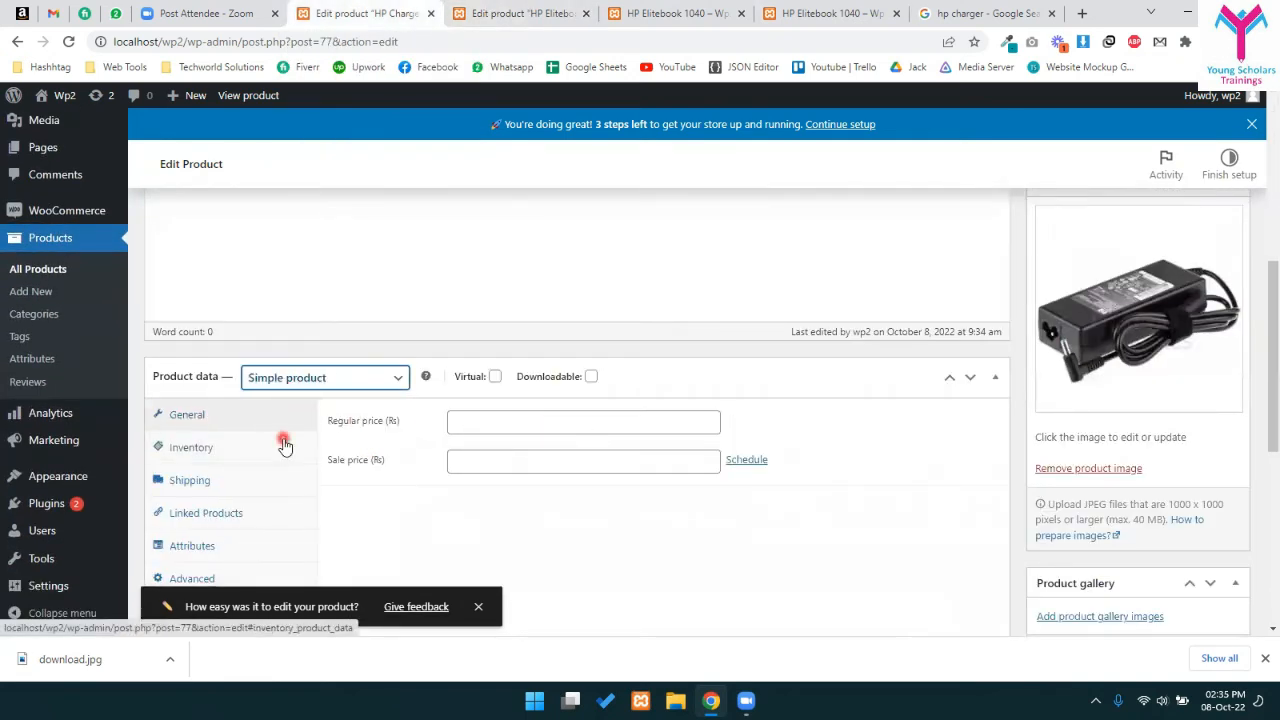
pyautogui.scroll(5, 563, 360)
pyautogui.scroll(-6, 730, 410)
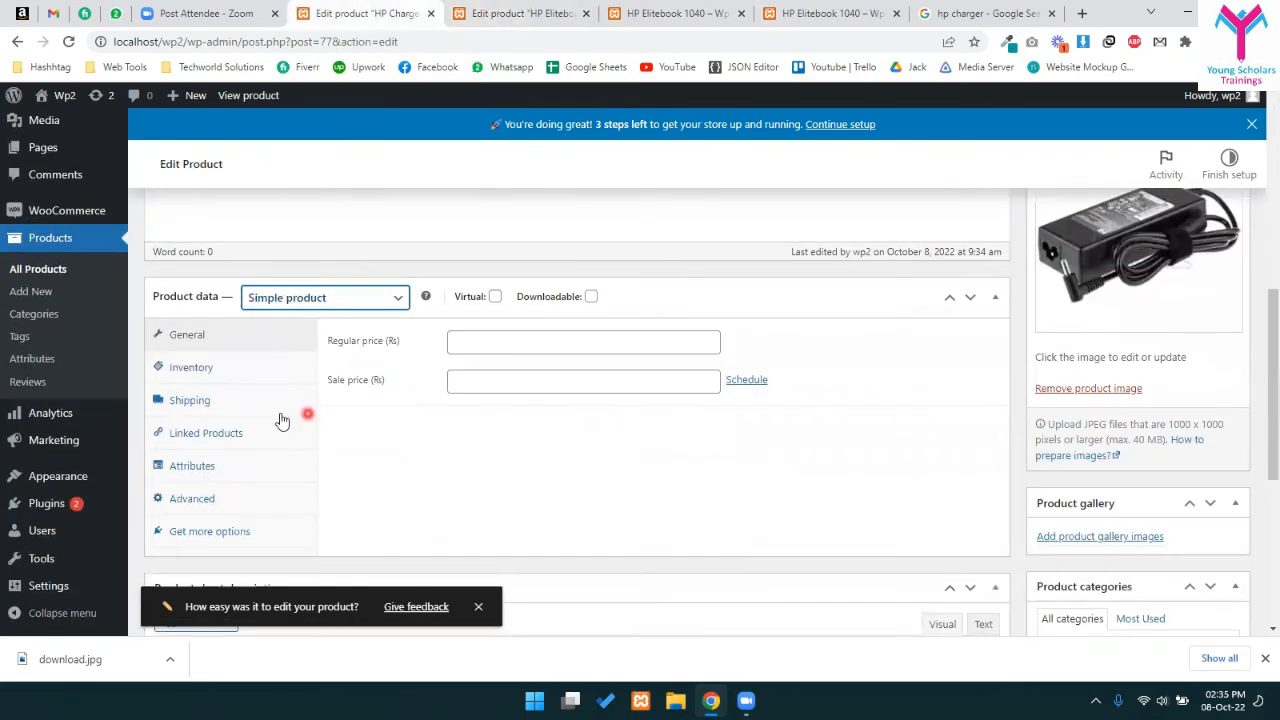
# - Give HP Charger a regular price of 40000 and update it
pyautogui.click(478, 339)
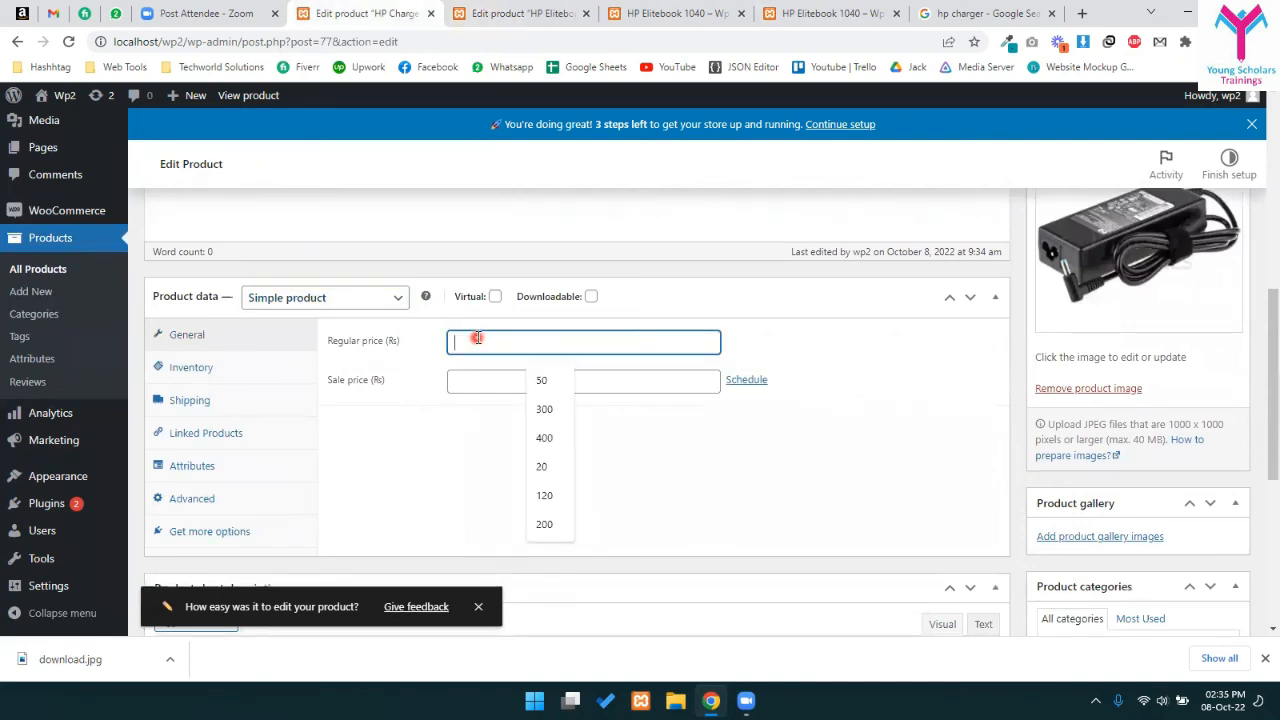
pyautogui.write('40900')
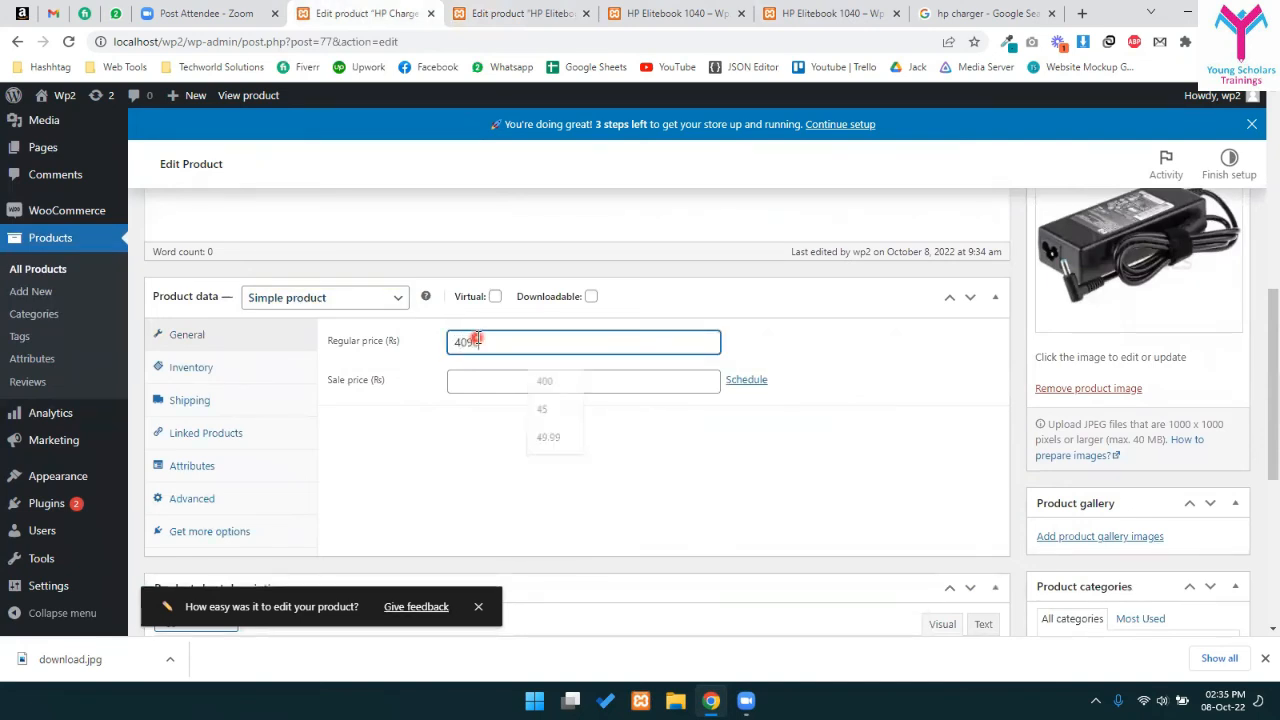
pyautogui.press('BackSpace')
pyautogui.press('BackSpace')
pyautogui.write('00')
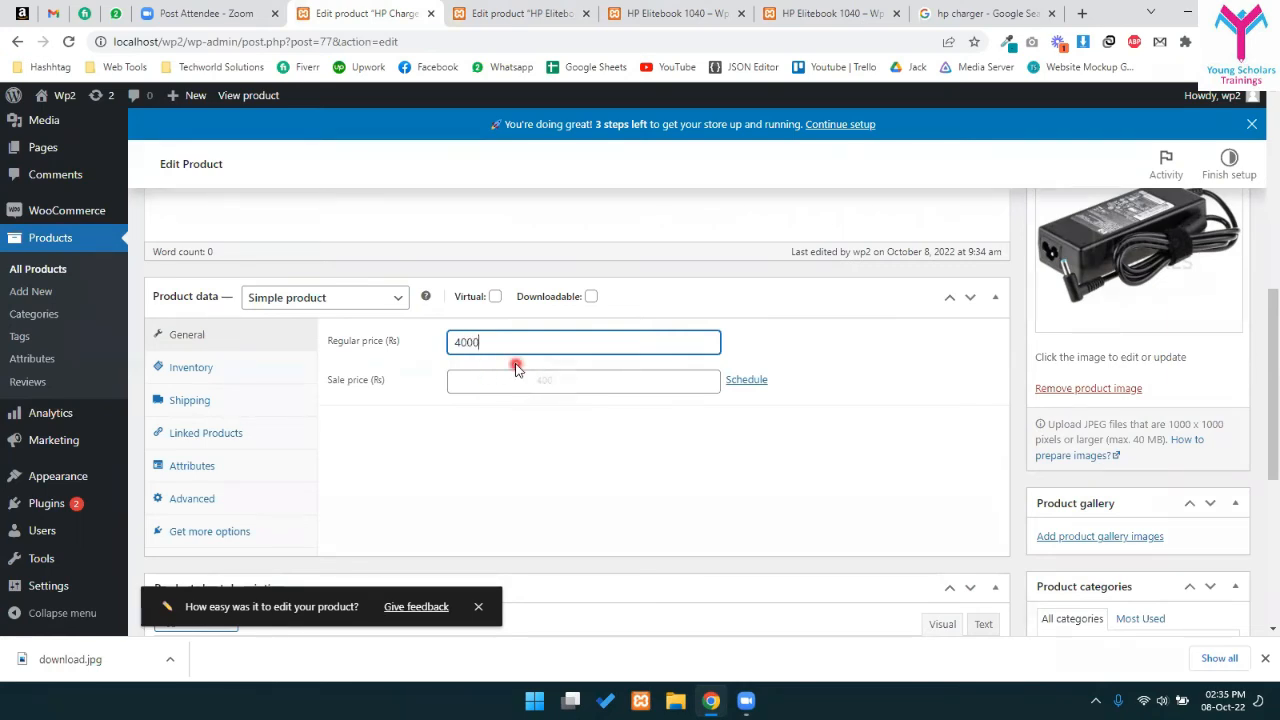
pyautogui.scroll(3, 957, 249)
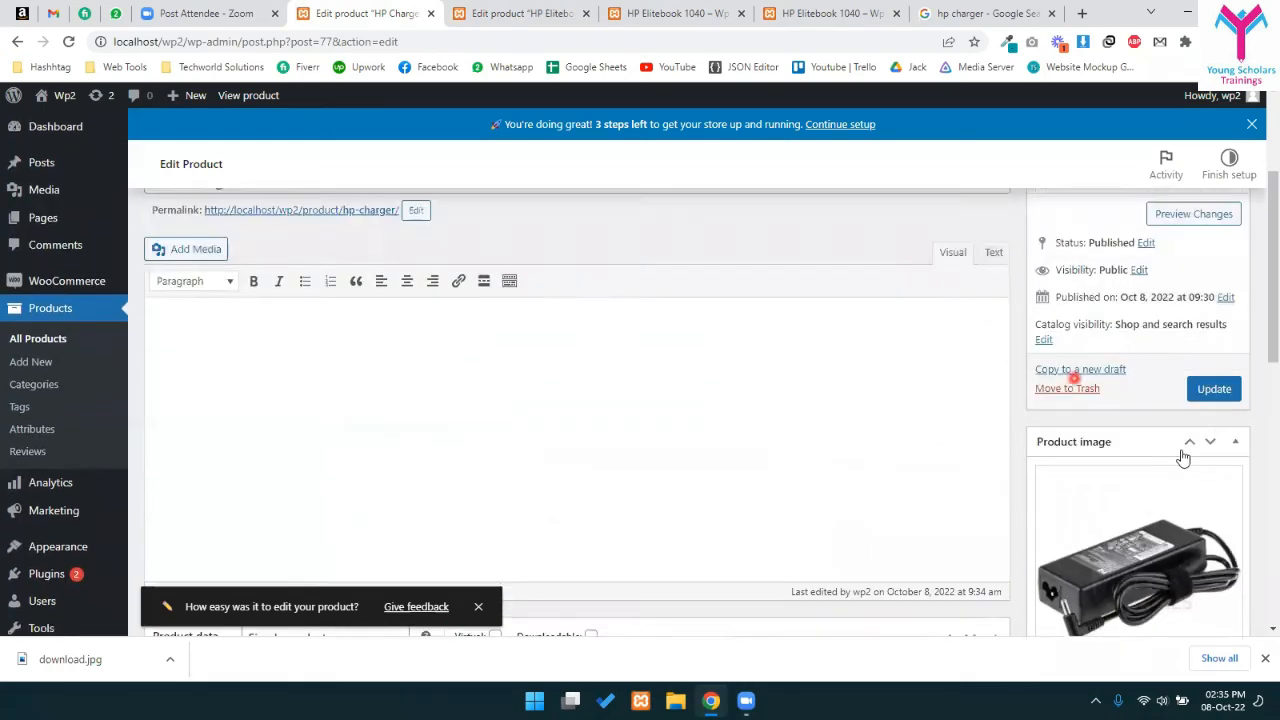
pyautogui.scroll(-1, 1137, 443)
pyautogui.click(1214, 289)
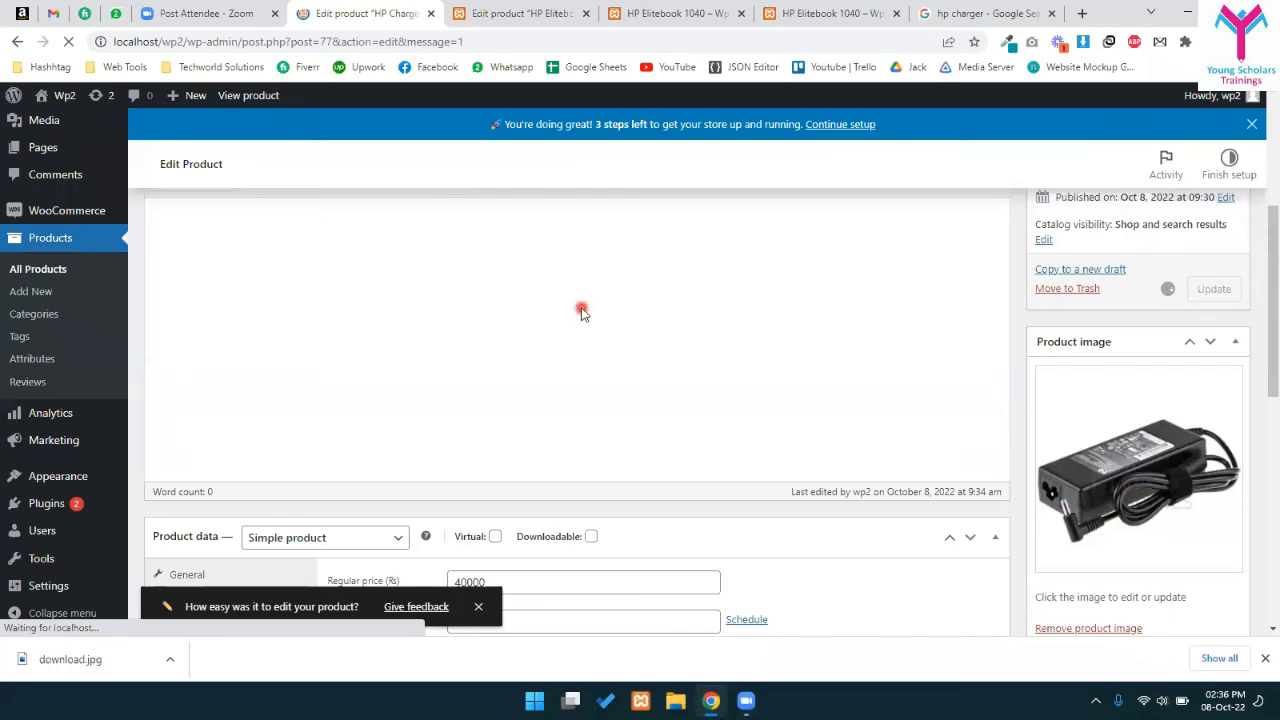
pyautogui.scroll(-4, 480, 415)
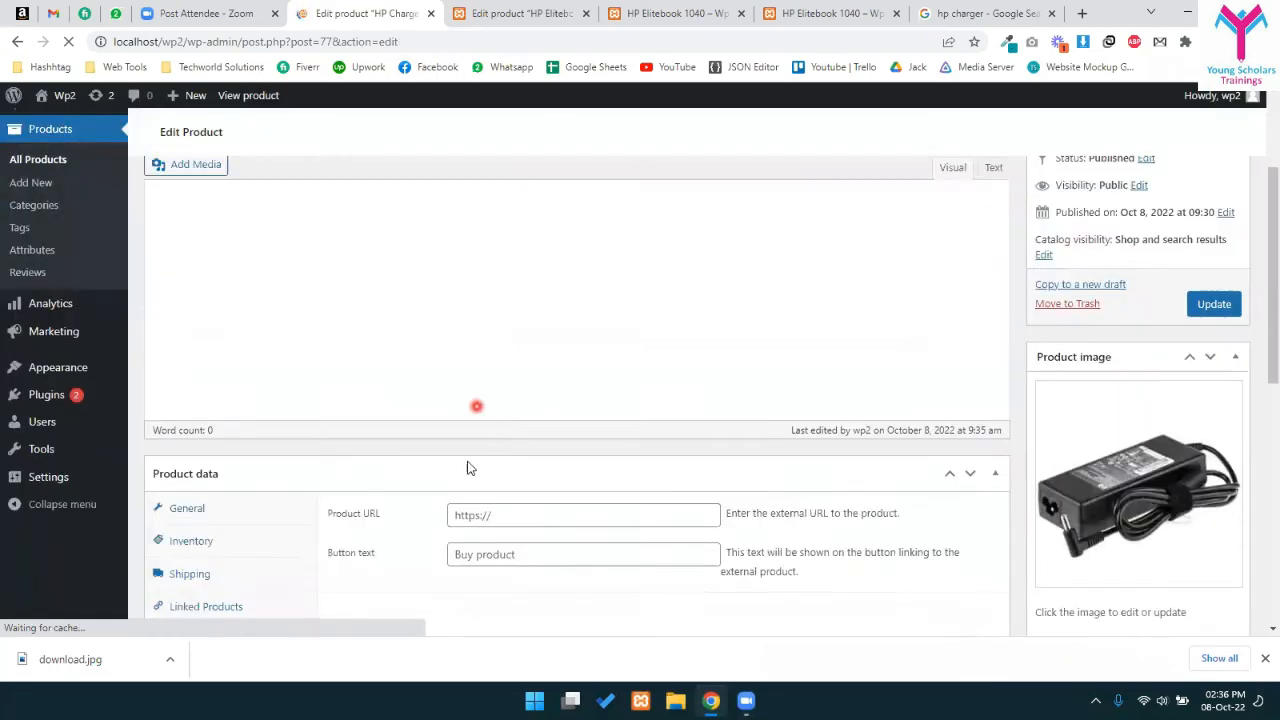
pyautogui.scroll(2, 390, 458)
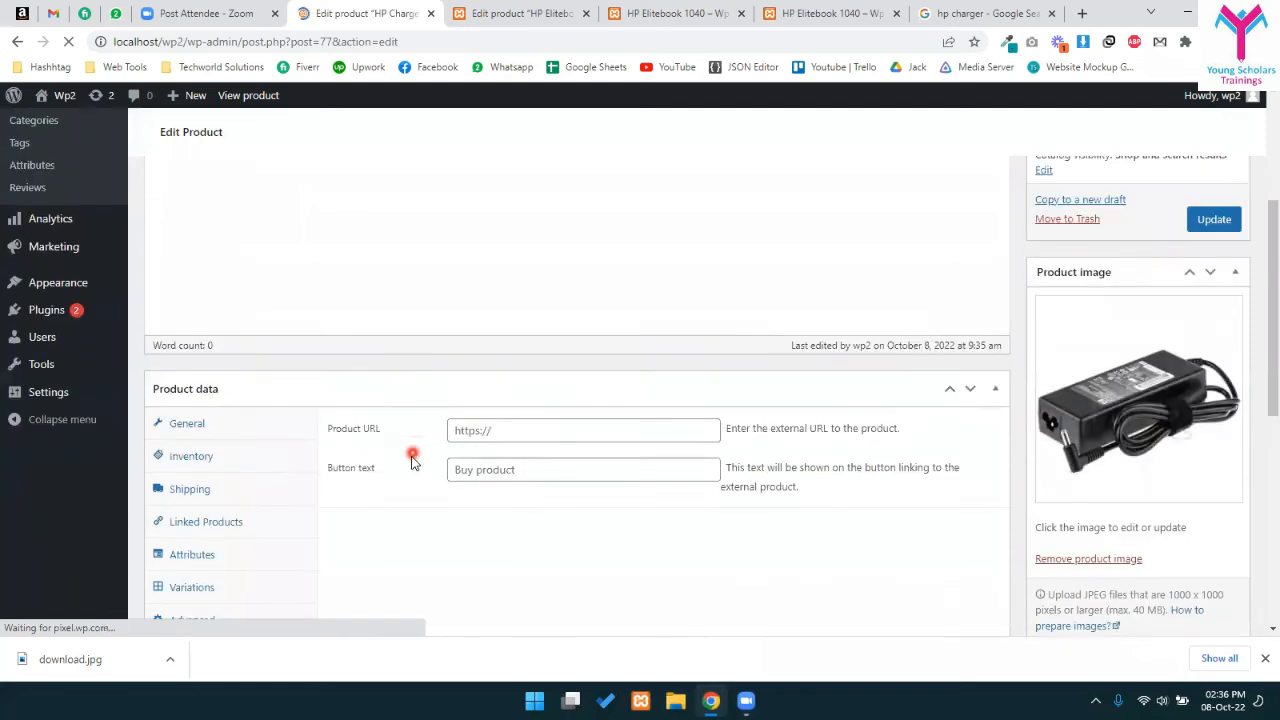
pyautogui.scroll(2, 495, 440)
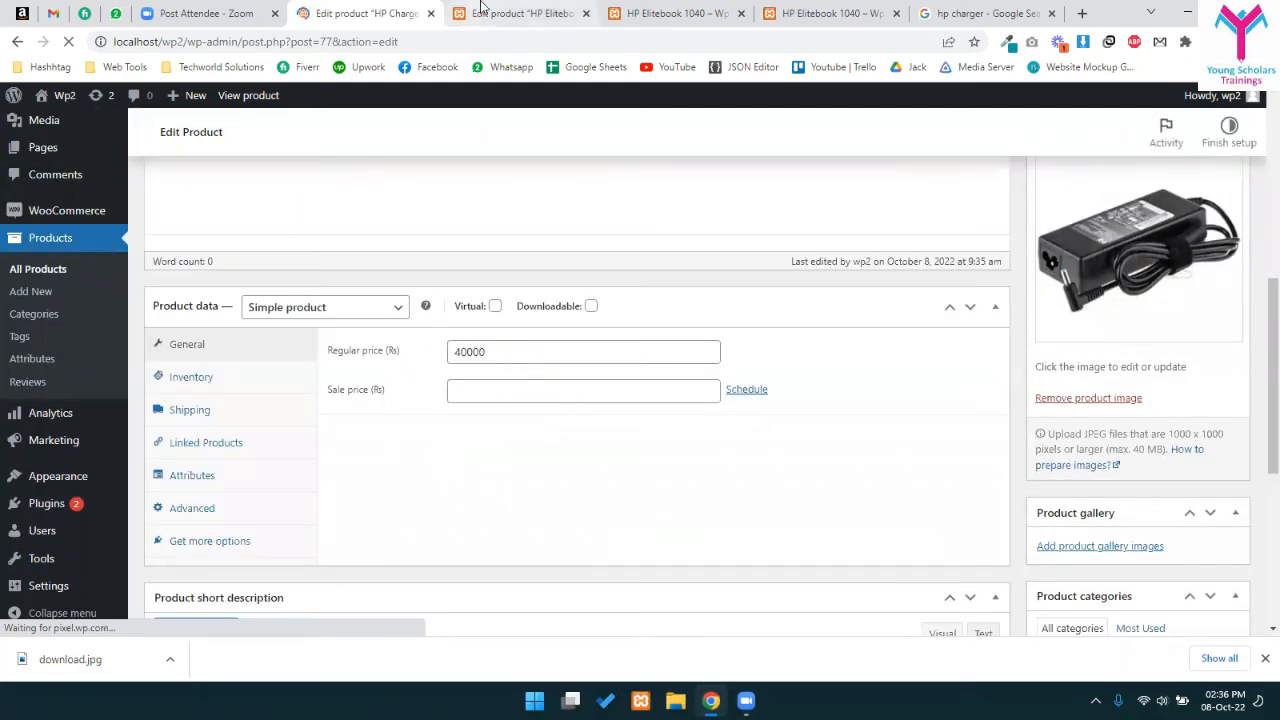
pyautogui.click(483, 11)
# - Search 'char' under Linked Products, add HP Charger as the laptop's grouped product, and update
pyautogui.scroll(4, 468, 383)
pyautogui.scroll(-3, 471, 381)
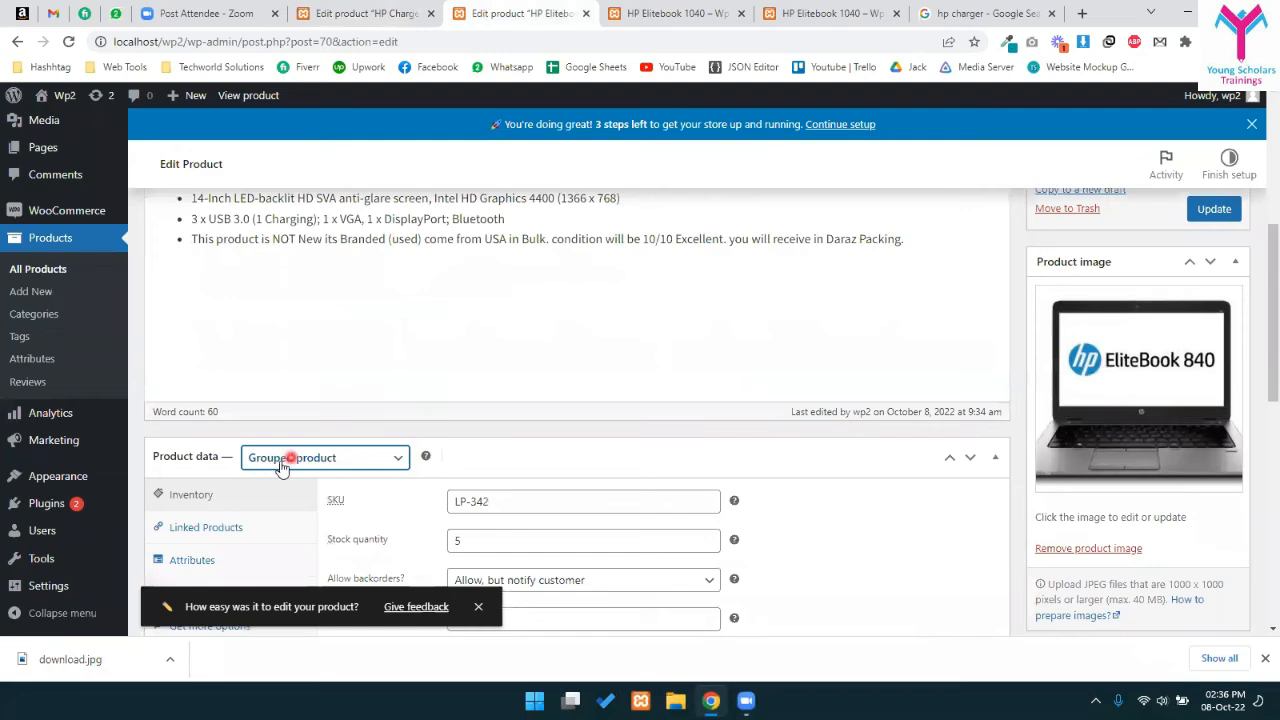
pyautogui.scroll(-2, 425, 475)
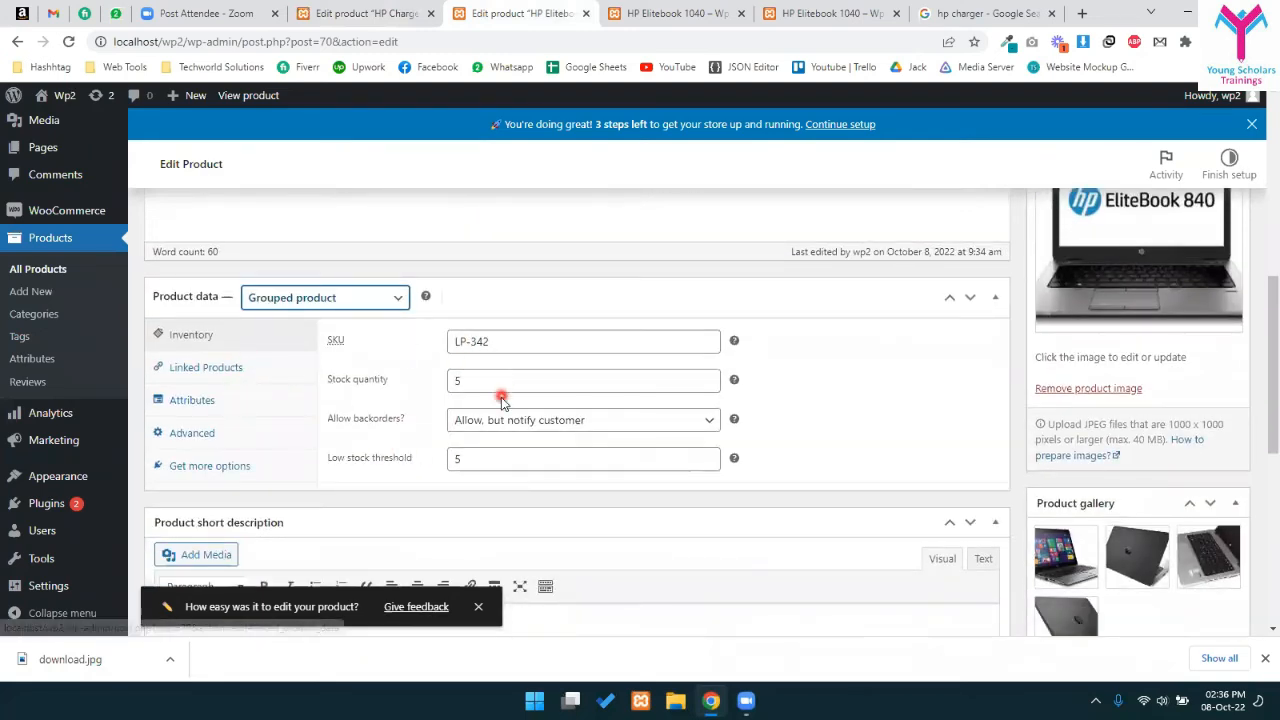
pyautogui.click(246, 369)
pyautogui.click(493, 337)
pyautogui.write('charg')
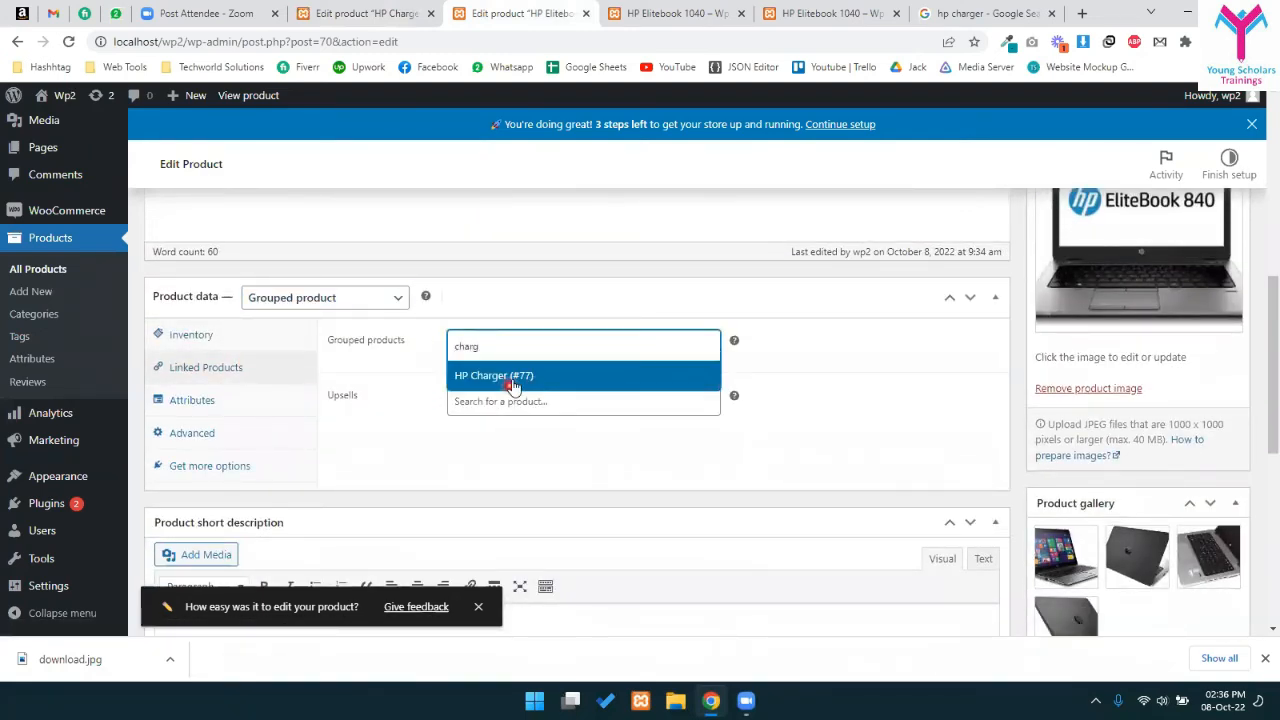
pyautogui.click(514, 375)
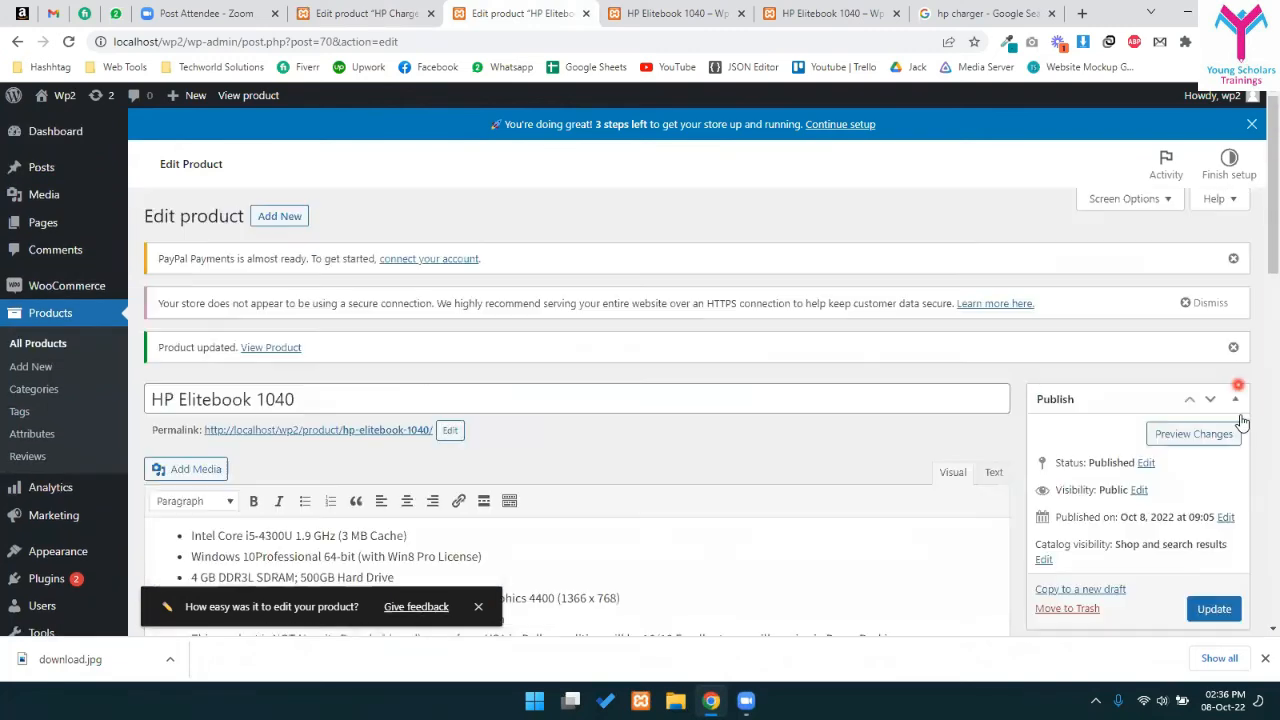
pyautogui.click(1214, 609)
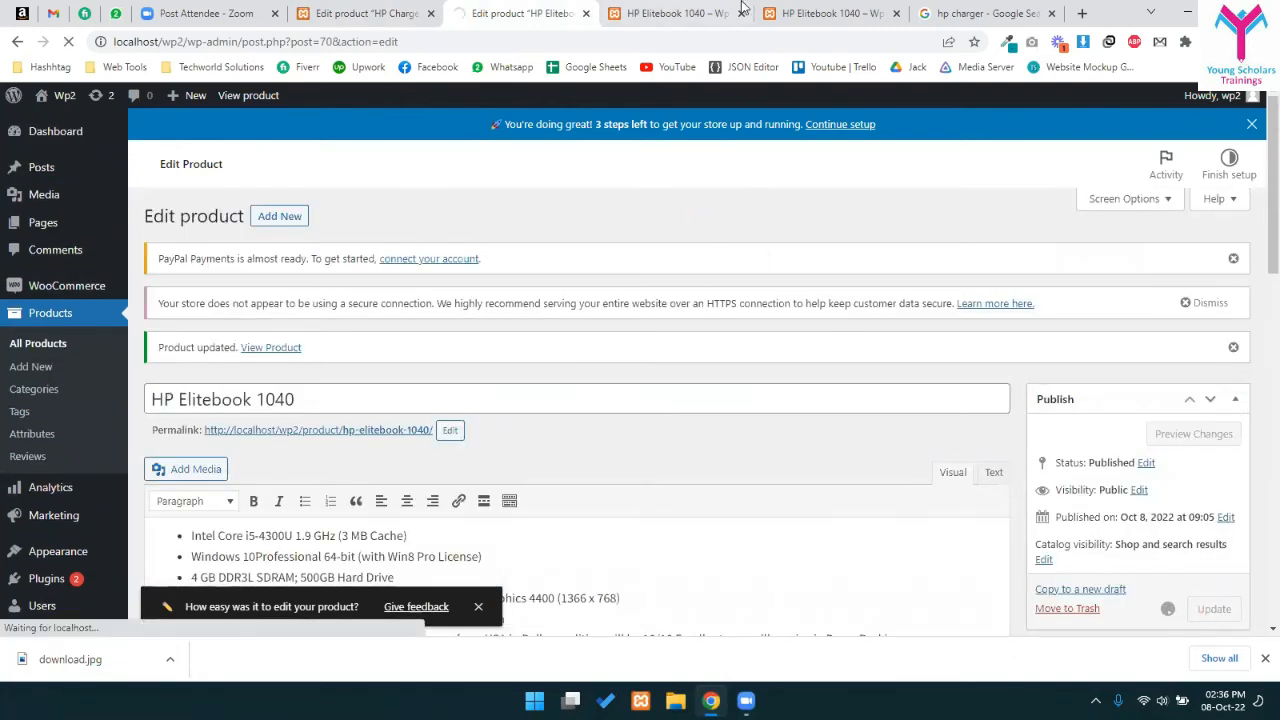
pyautogui.click(690, 13)
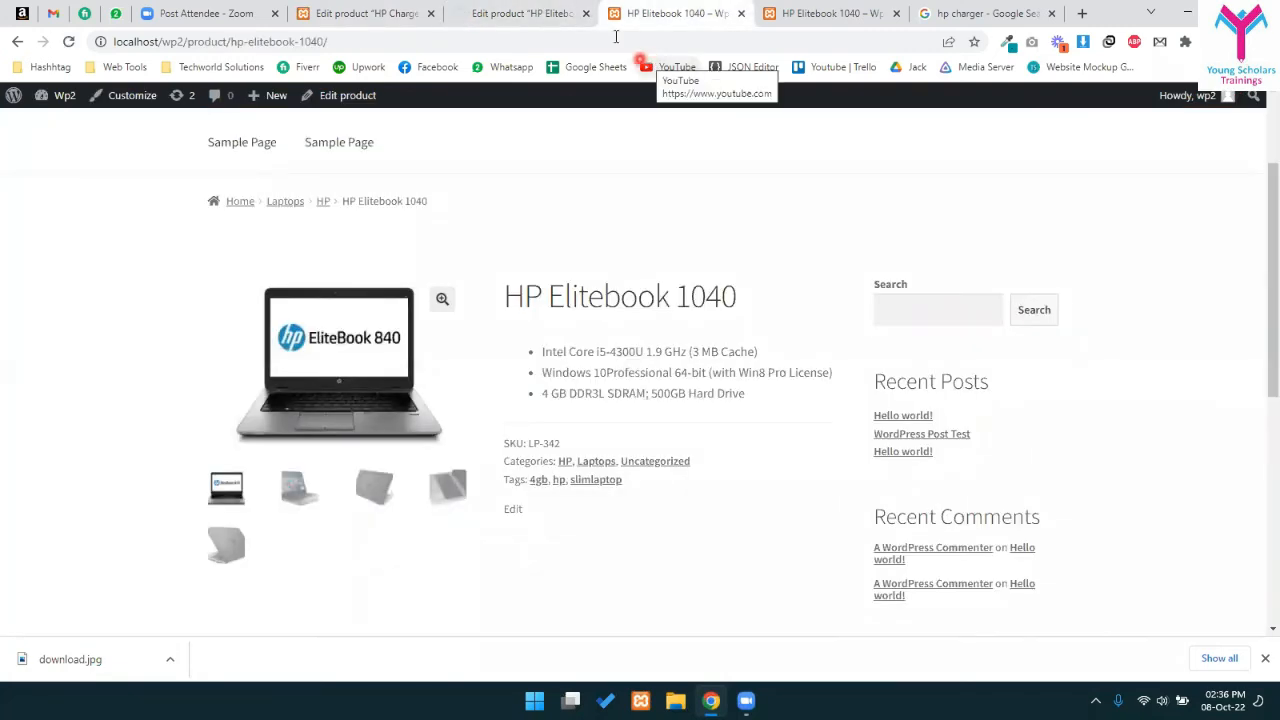
# - Close the duplicate tab and view the updated HP Elitebook 1040 storefront page at Rs 40,000
pyautogui.click(808, 8)
pyautogui.hotkey('ctrl', 'w')
pyautogui.click(585, 7)
pyautogui.click(770, 13)
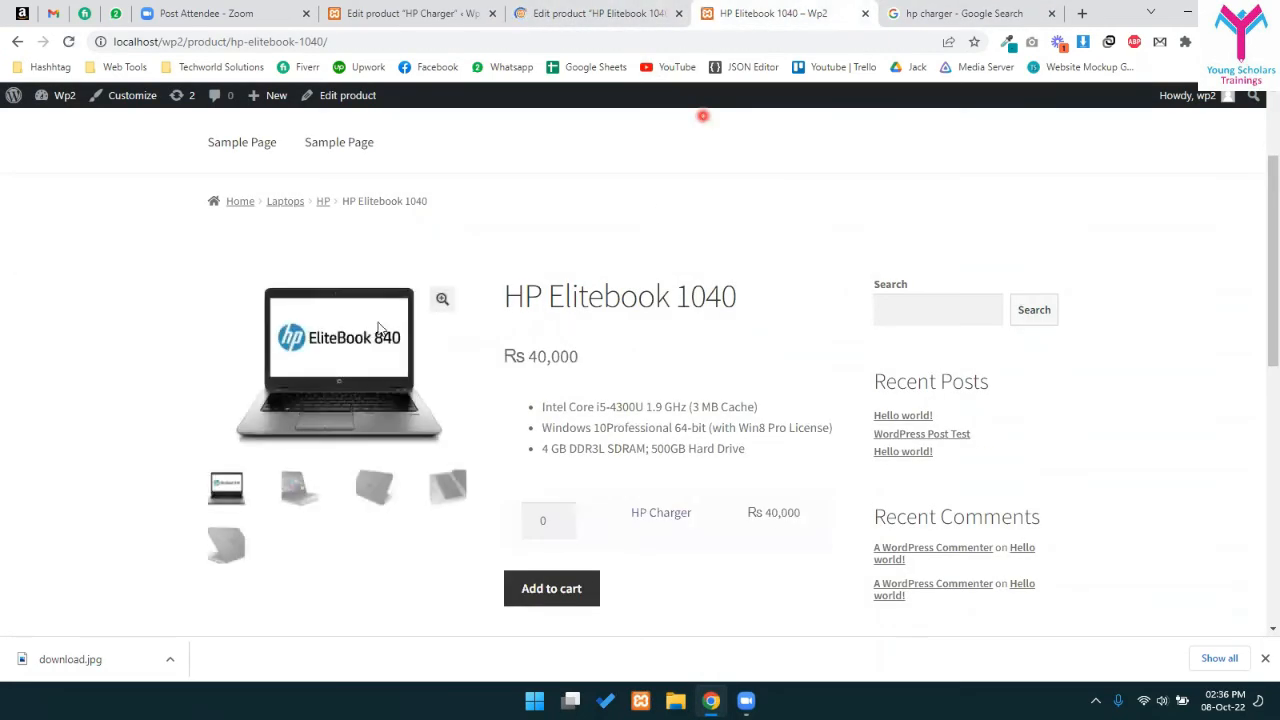
pyautogui.moveTo(537, 357); pyautogui.dragTo(583, 358)
pyautogui.click(657, 350)
# - Add one HP Charger to the cart and open the full cart
pyautogui.click(563, 517)
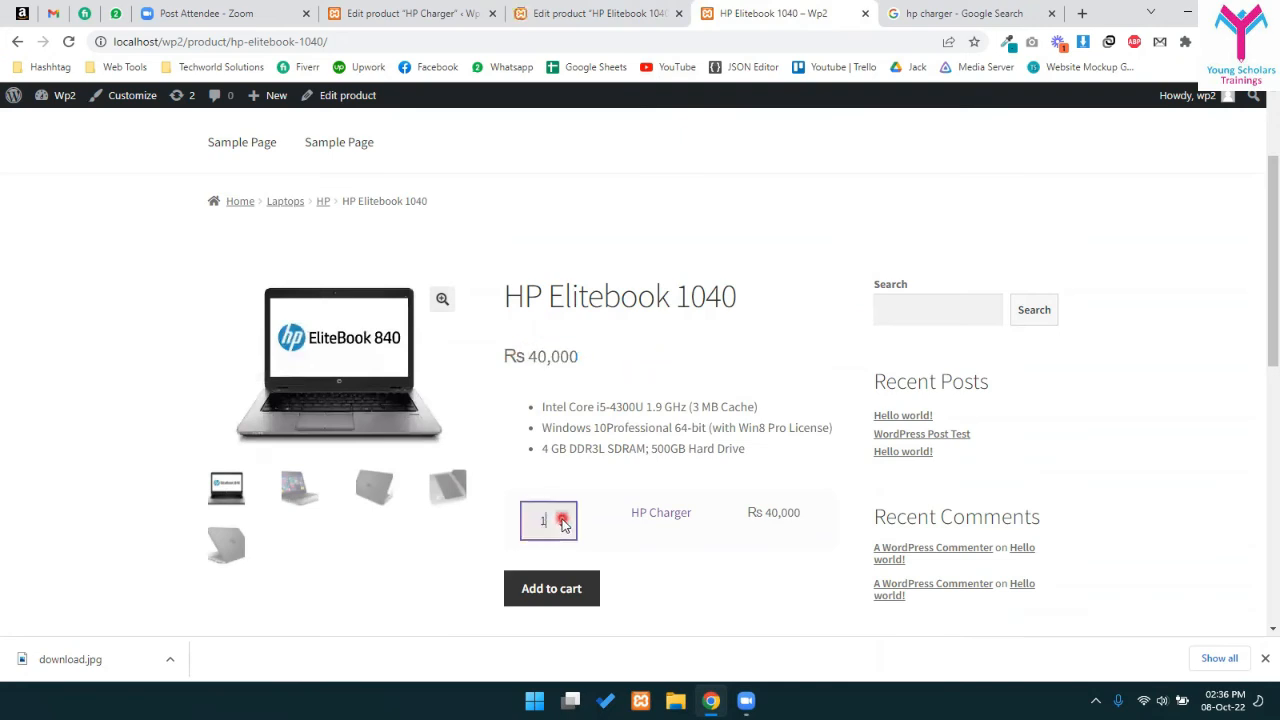
pyautogui.moveTo(640, 517); pyautogui.dragTo(773, 522)
pyautogui.click(712, 556)
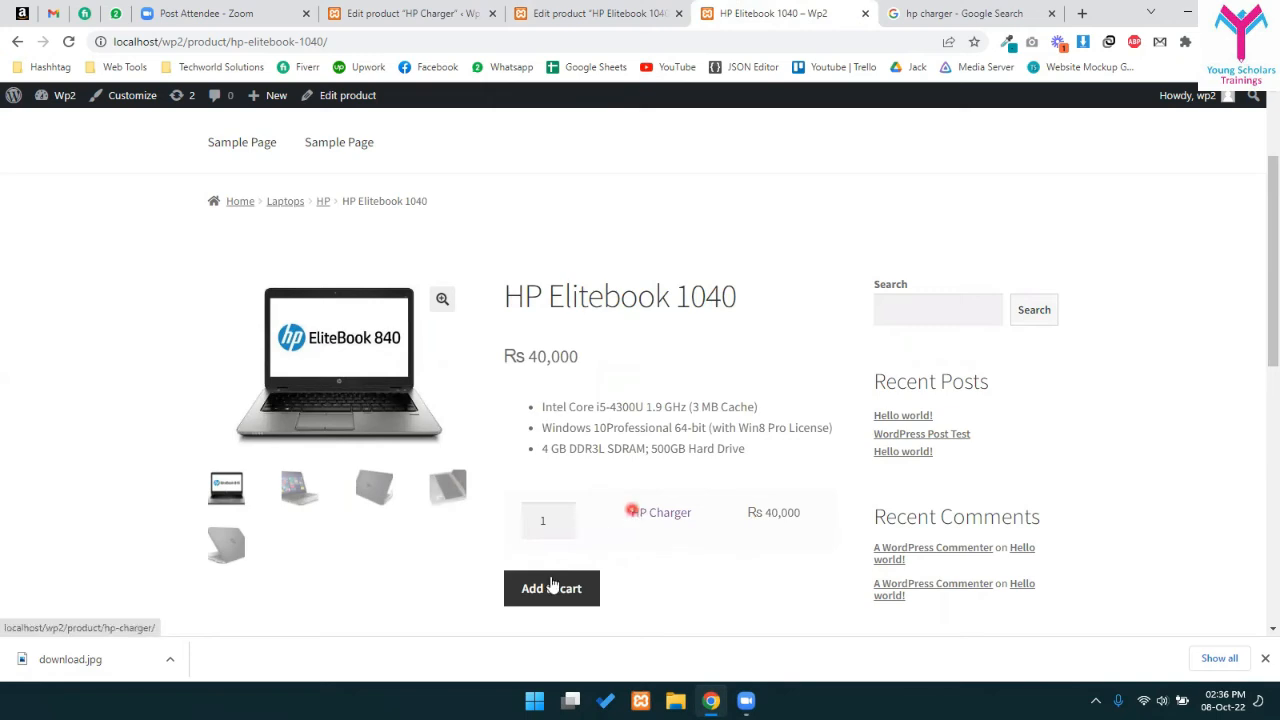
pyautogui.click(537, 604)
pyautogui.scroll(-3, 619, 537)
pyautogui.scroll(3, 619, 537)
pyautogui.moveTo(903, 248)
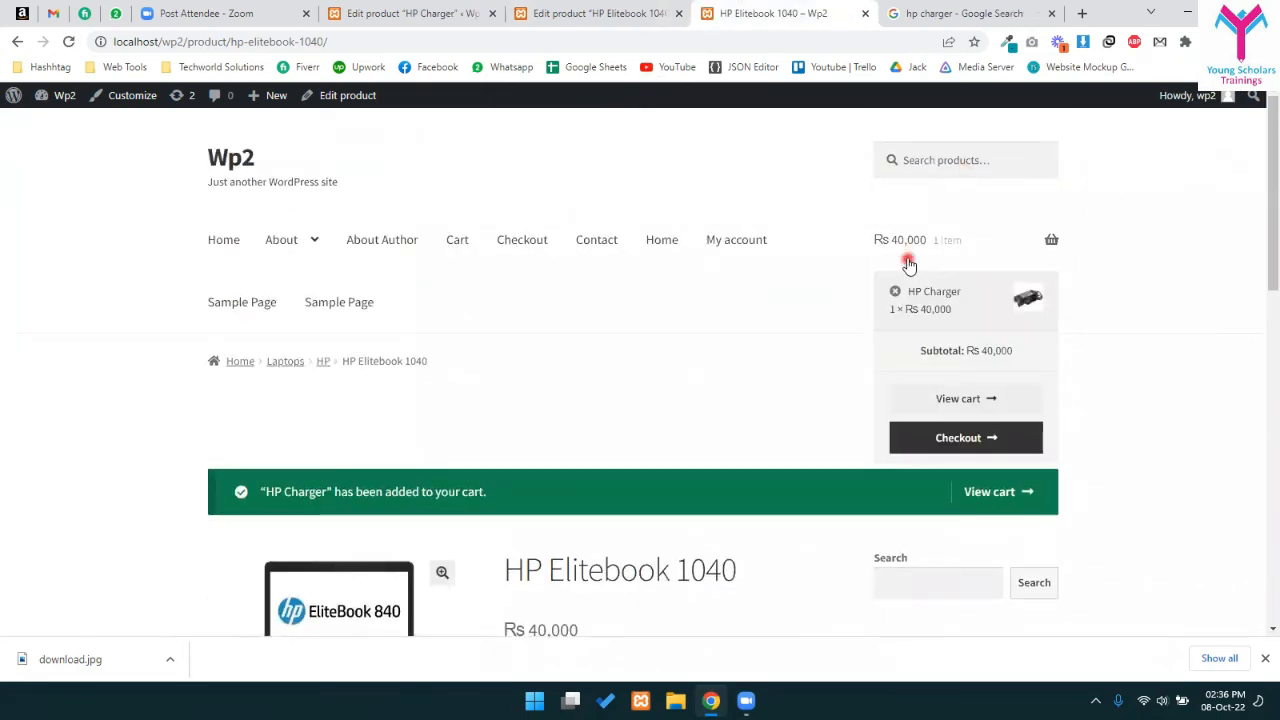
pyautogui.click(960, 399)
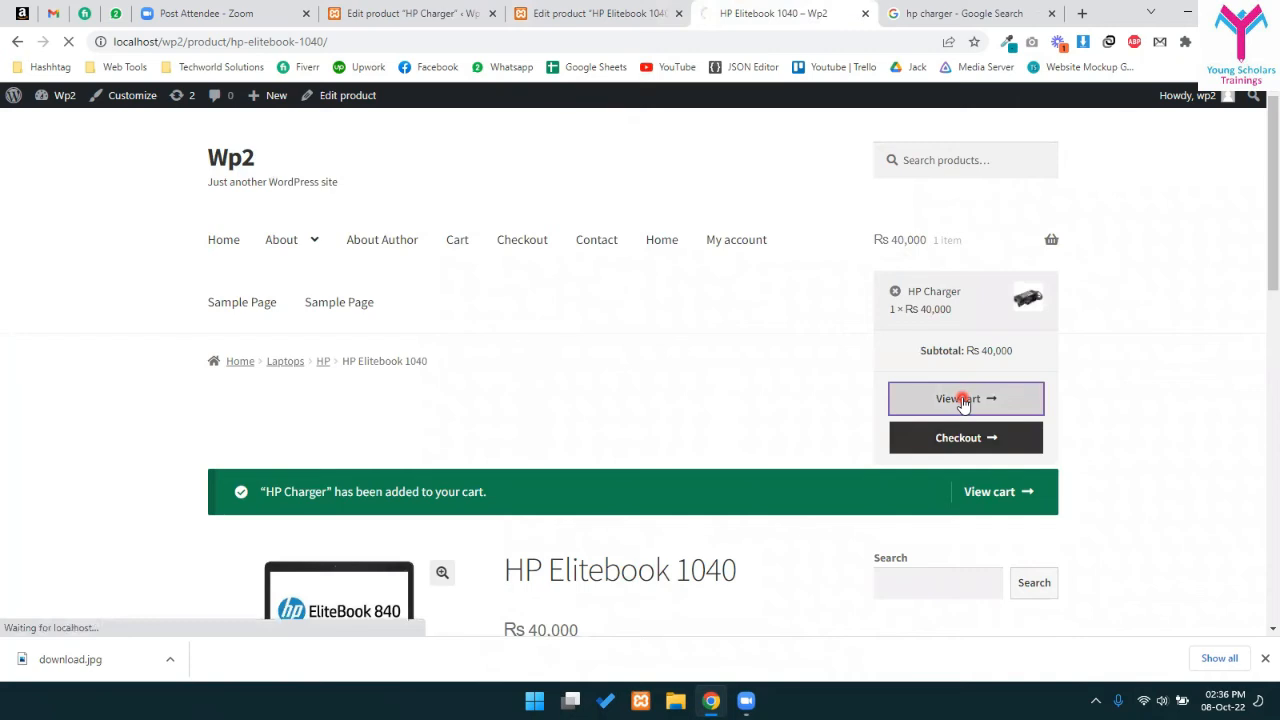
# - Check the charger's Rs 40,000 cart price, then open its product page down to Reviews
pyautogui.scroll(-1, 323, 485)
pyautogui.scroll(-1, 323, 485)
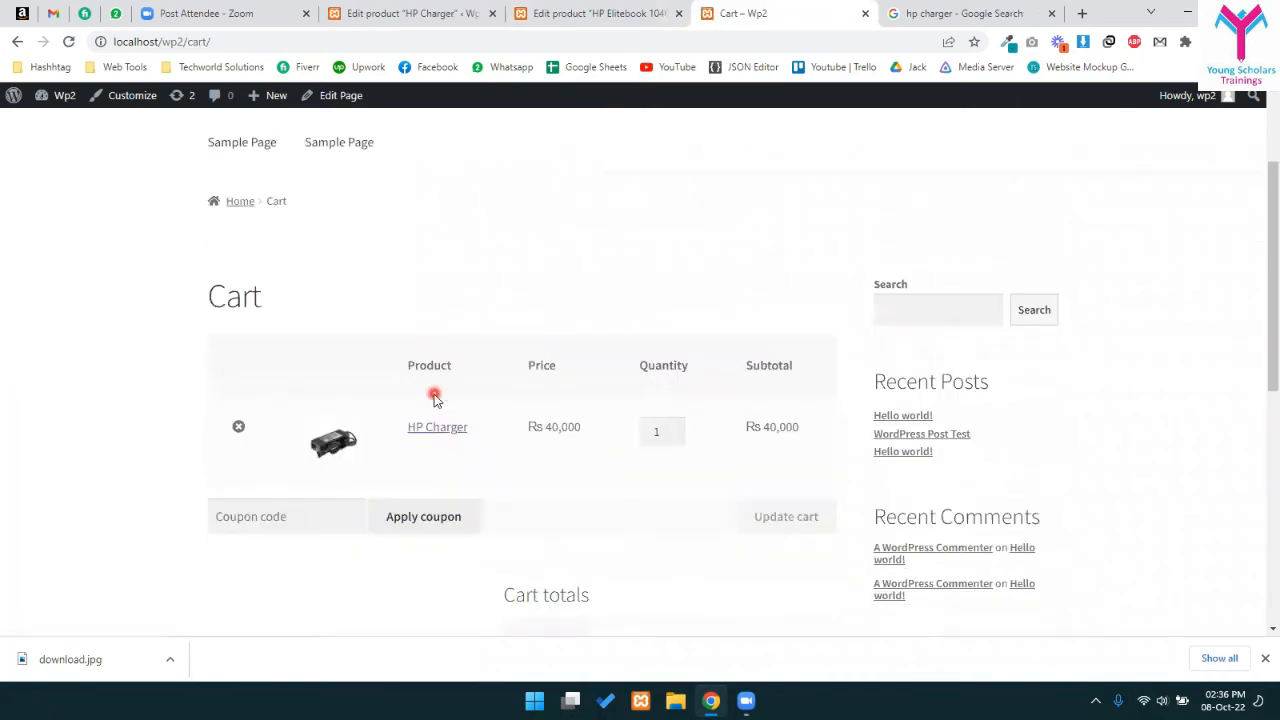
pyautogui.moveTo(530, 430); pyautogui.dragTo(560, 443)
pyautogui.click(560, 443)
pyautogui.click(426, 414)
pyautogui.doubleClick(443, 443)
pyautogui.moveTo(443, 443); pyautogui.dragTo(407, 440)
pyautogui.scroll(-2, 580, 388)
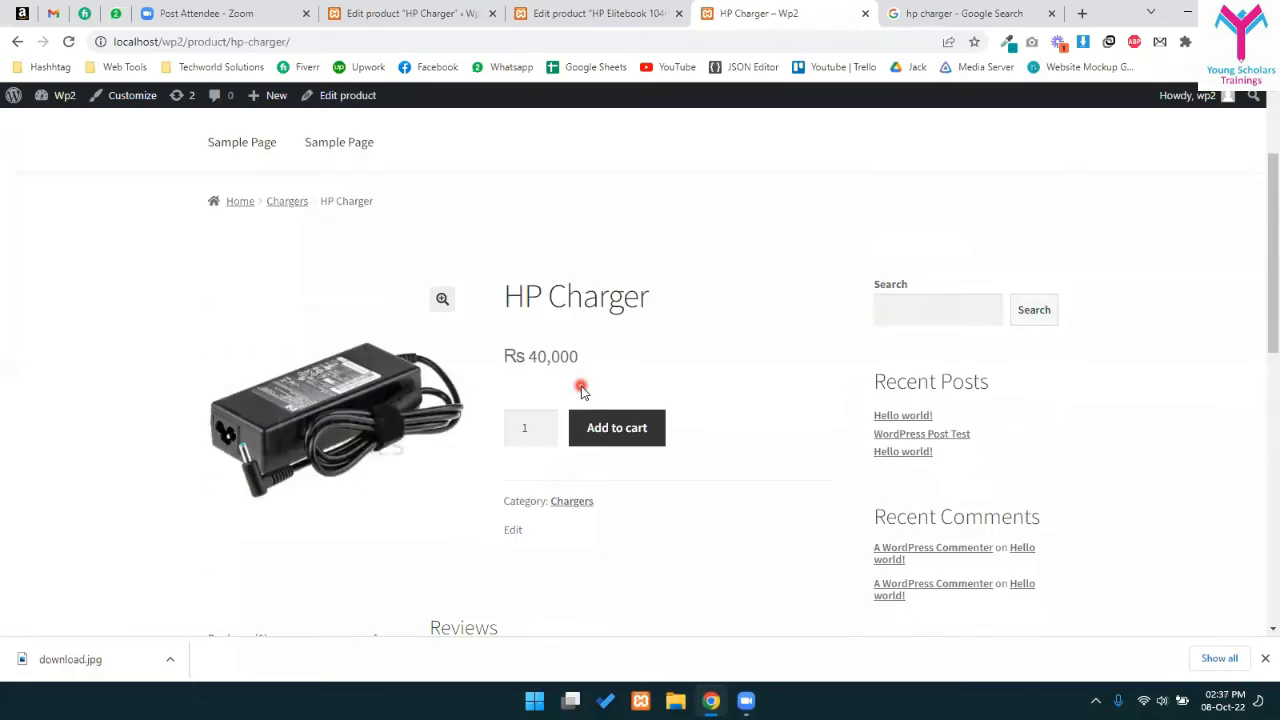
pyautogui.scroll(-2, 604, 474)
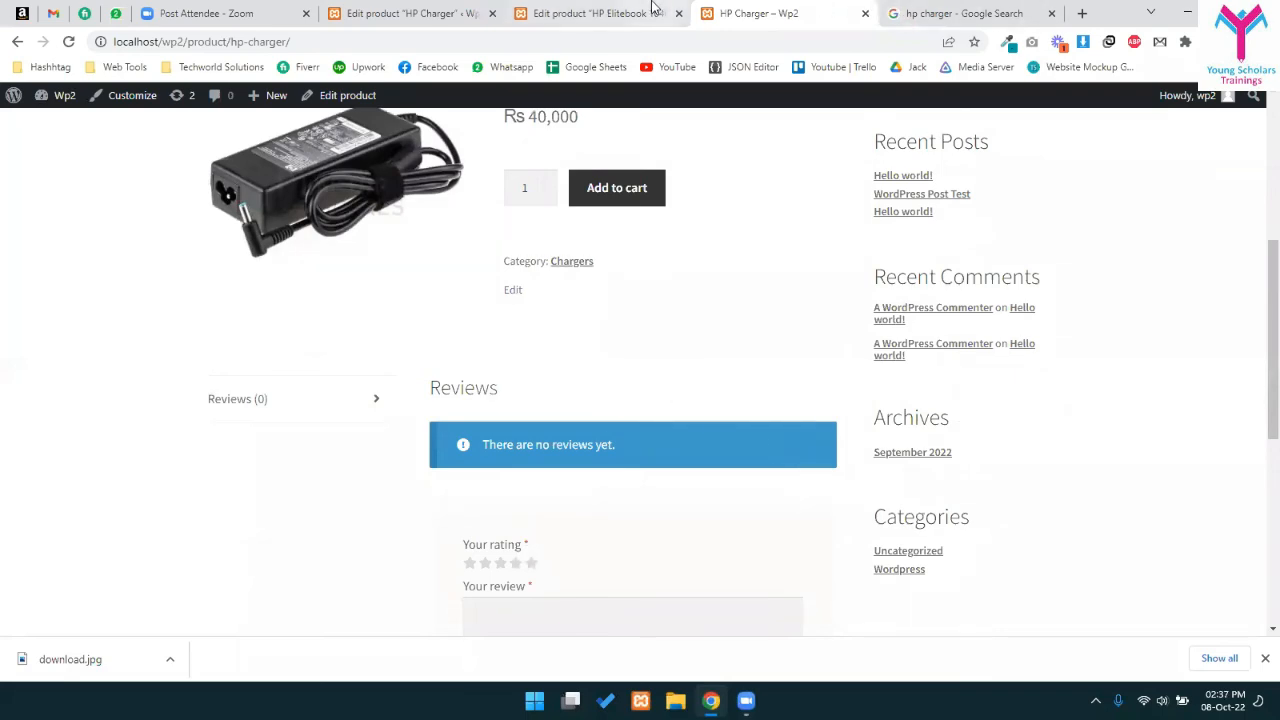
pyautogui.click(600, 13)
# - Switch the HP Elitebook 1040's product type to External/Affiliate product
pyautogui.scroll(-3, 380, 400)
pyautogui.scroll(-1, 341, 419)
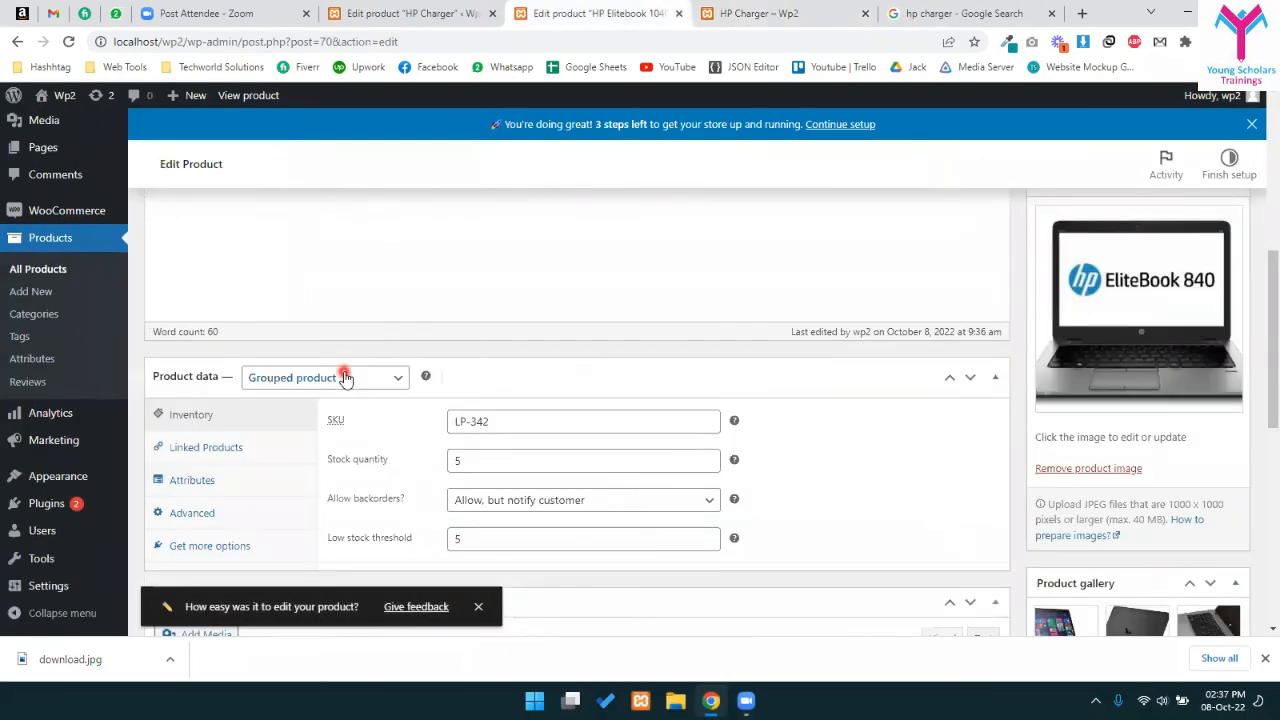
pyautogui.click(343, 377)
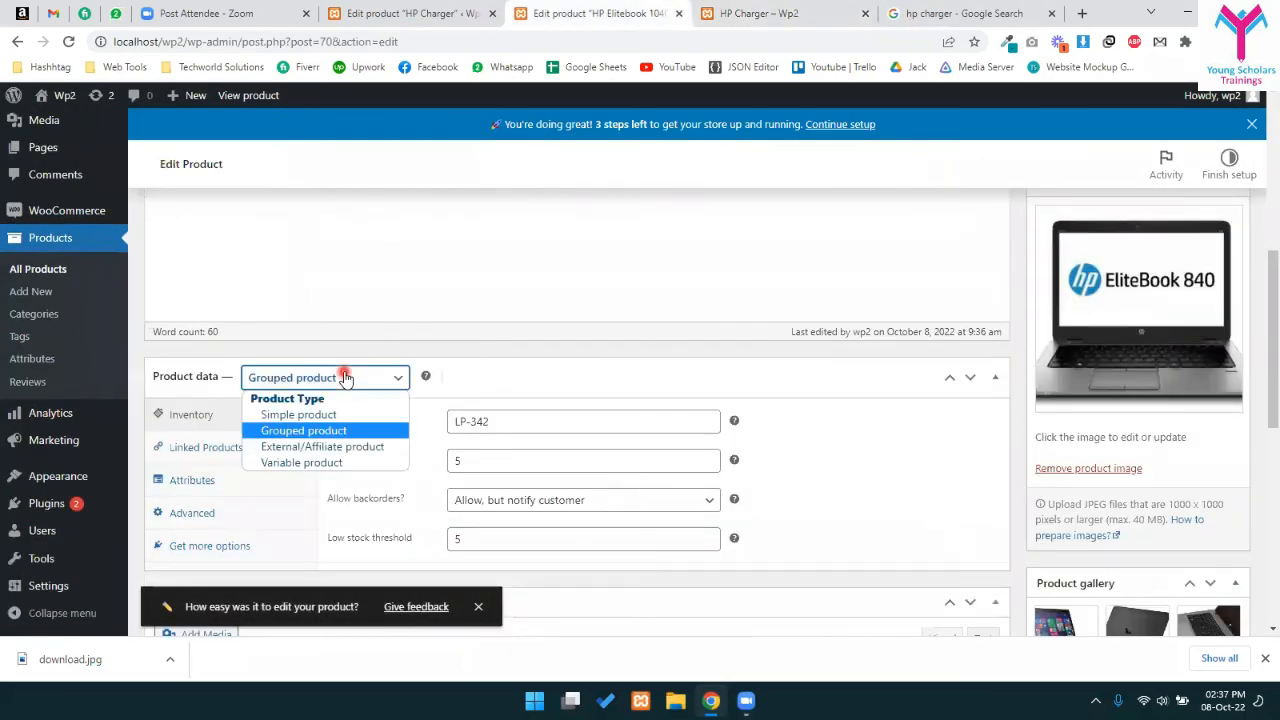
pyautogui.click(365, 447)
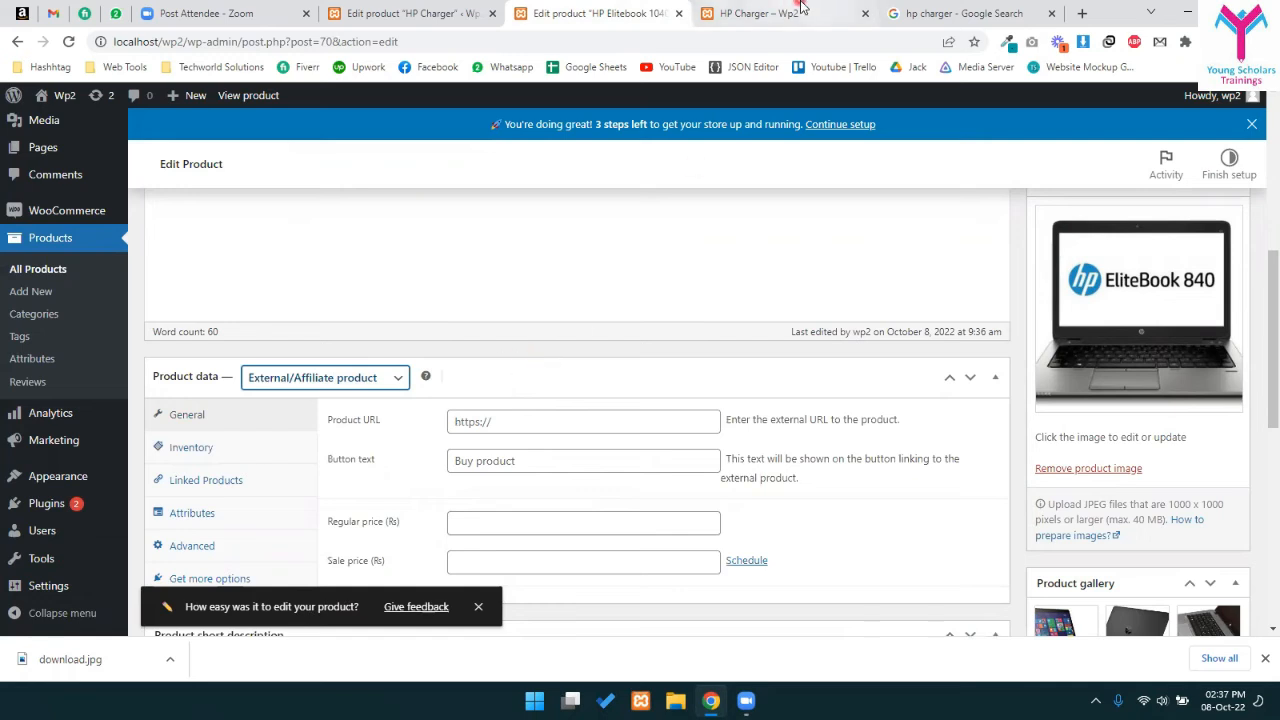
pyautogui.click(946, 10)
# - Search Google for 'elitebook 840 daraz' and copy the Daraz HP EliteBook 840 G1 listing URL
pyautogui.click(855, 46)
pyautogui.write('d')
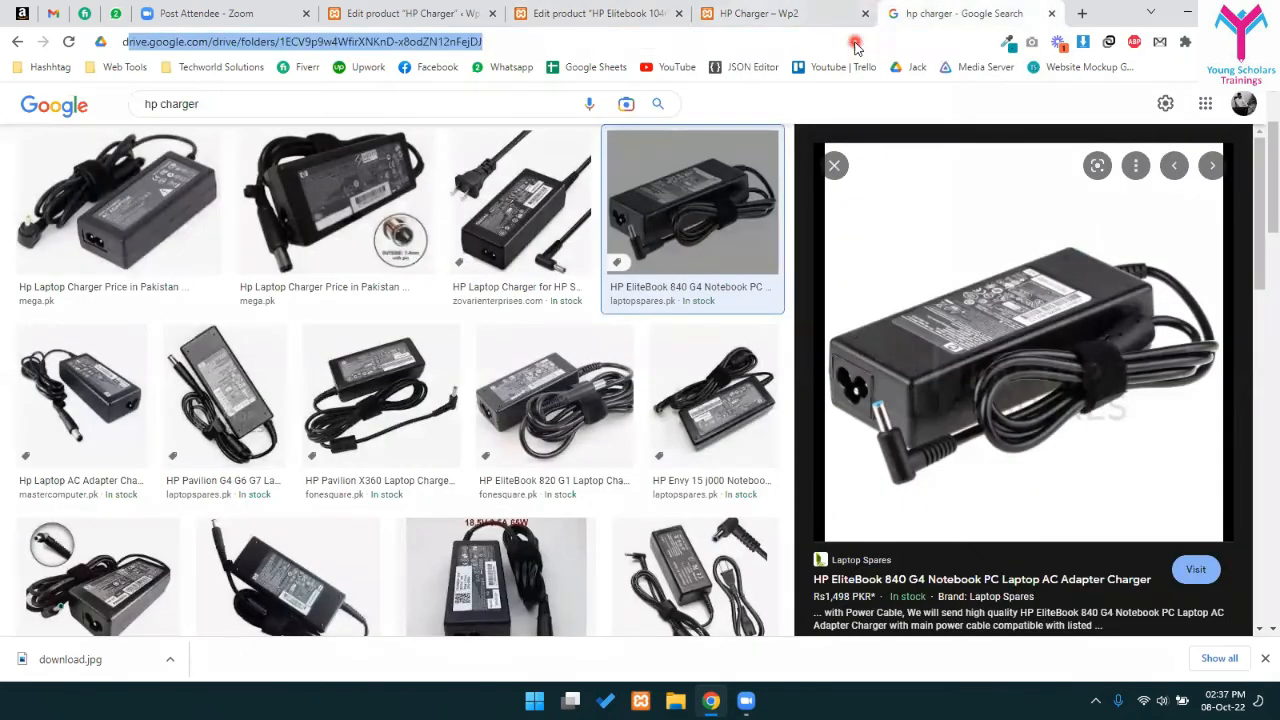
pyautogui.write('araz')
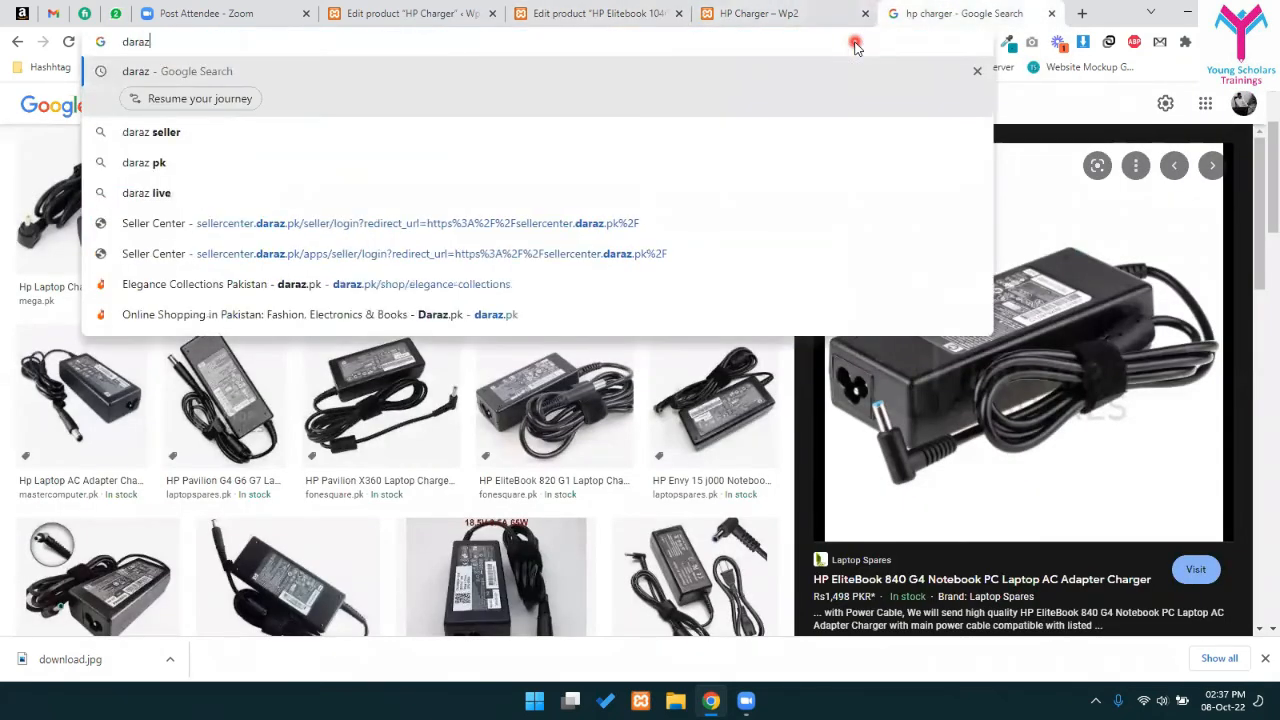
pyautogui.press('Down')
pyautogui.press('Down')
pyautogui.press('Down')
pyautogui.press('Down')
pyautogui.press('Down')
pyautogui.press('Up')
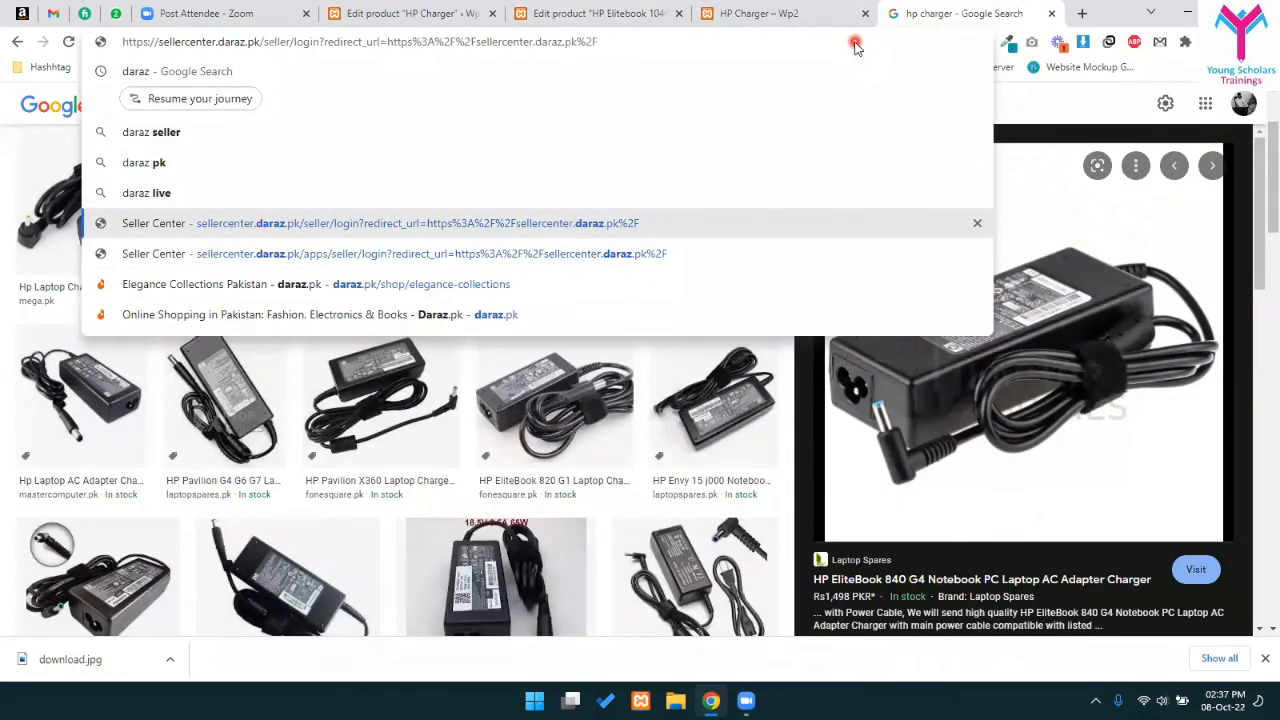
pyautogui.hotkey('ctrl', 'a')
pyautogui.press('BackSpace')
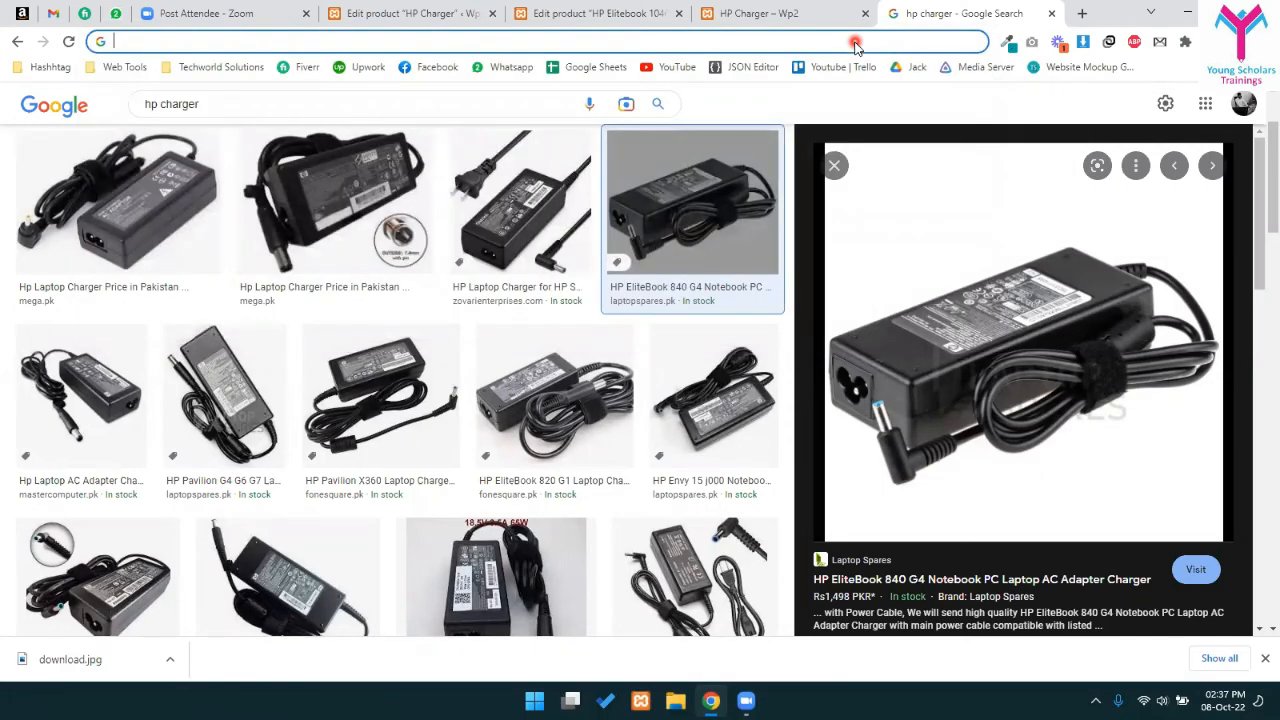
pyautogui.write('elito')
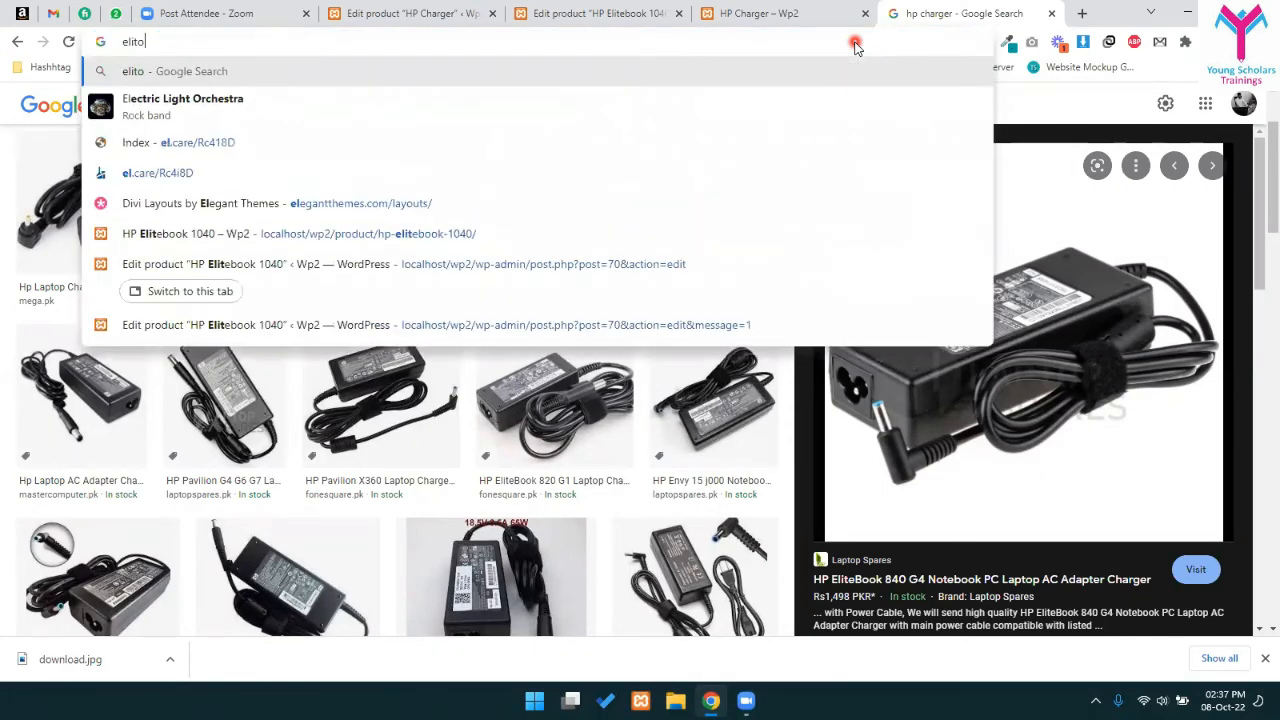
pyautogui.write('book')
pyautogui.press('Down')
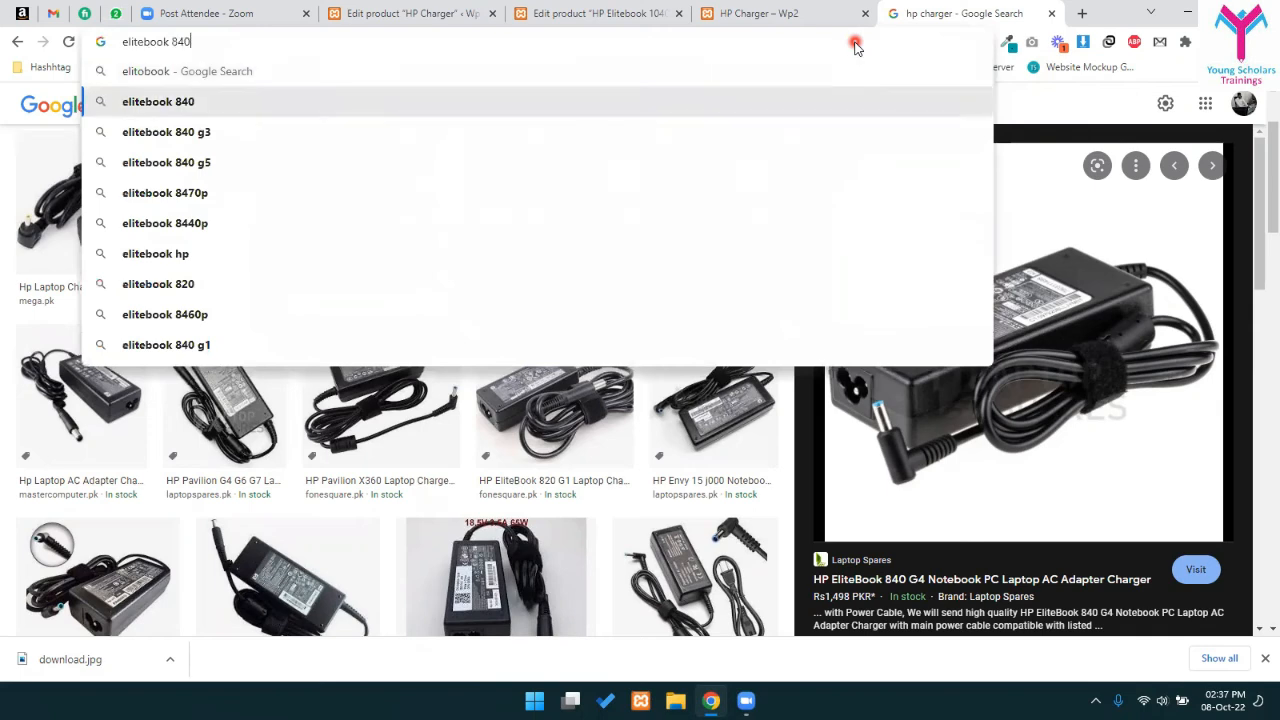
pyautogui.write('daraz')
pyautogui.press('Return')
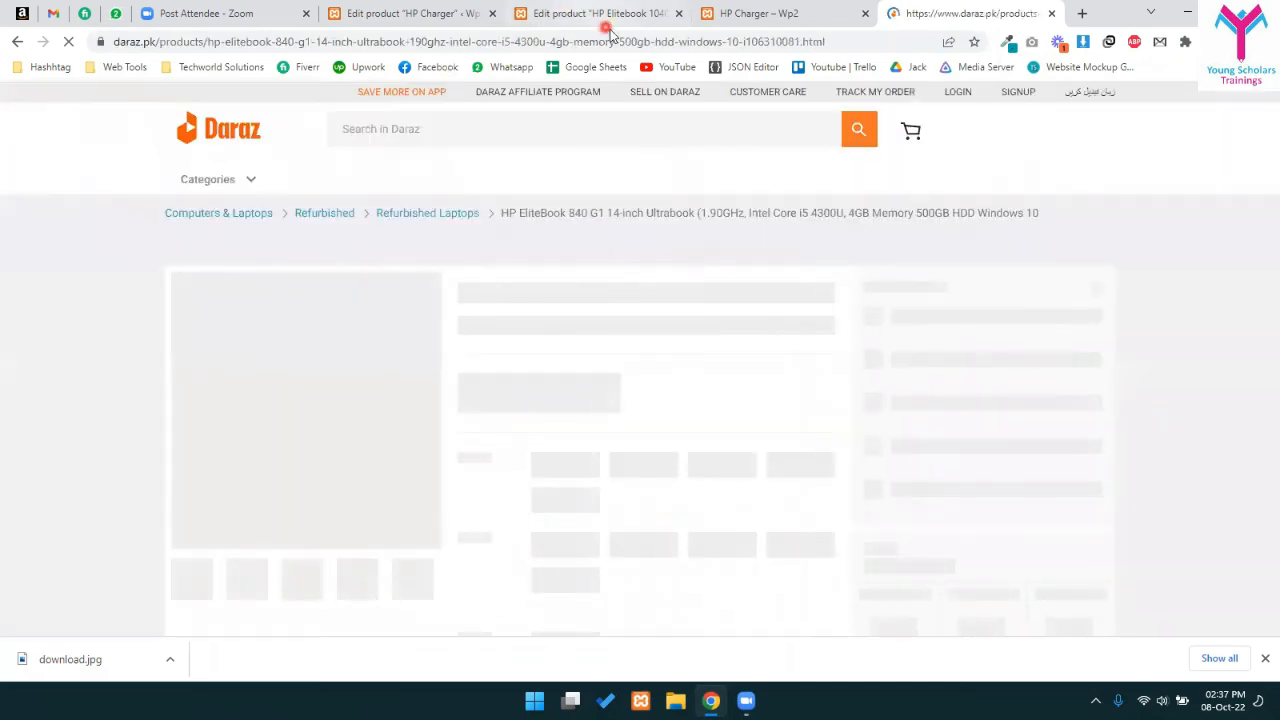
pyautogui.click(625, 42)
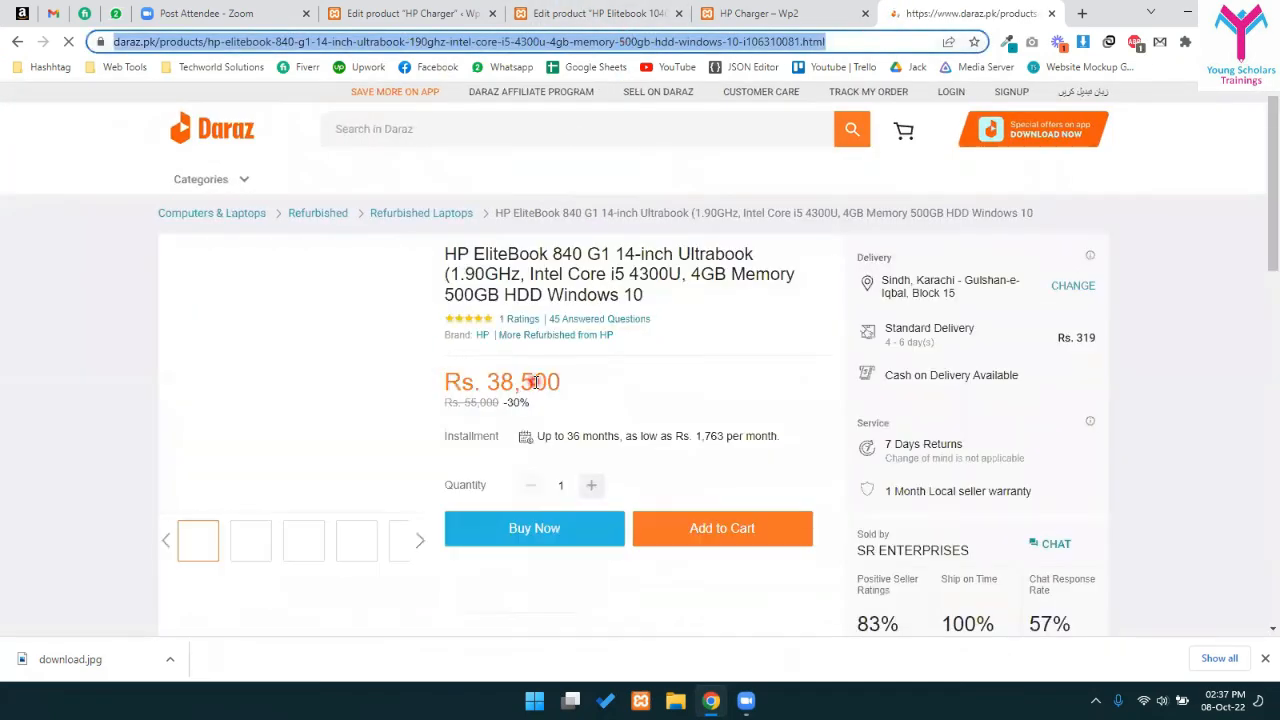
pyautogui.click(768, 12)
# - Paste the Daraz link as Product URL, set button text 'Buy It On Daraz', price 40000, and update
pyautogui.click(650, 8)
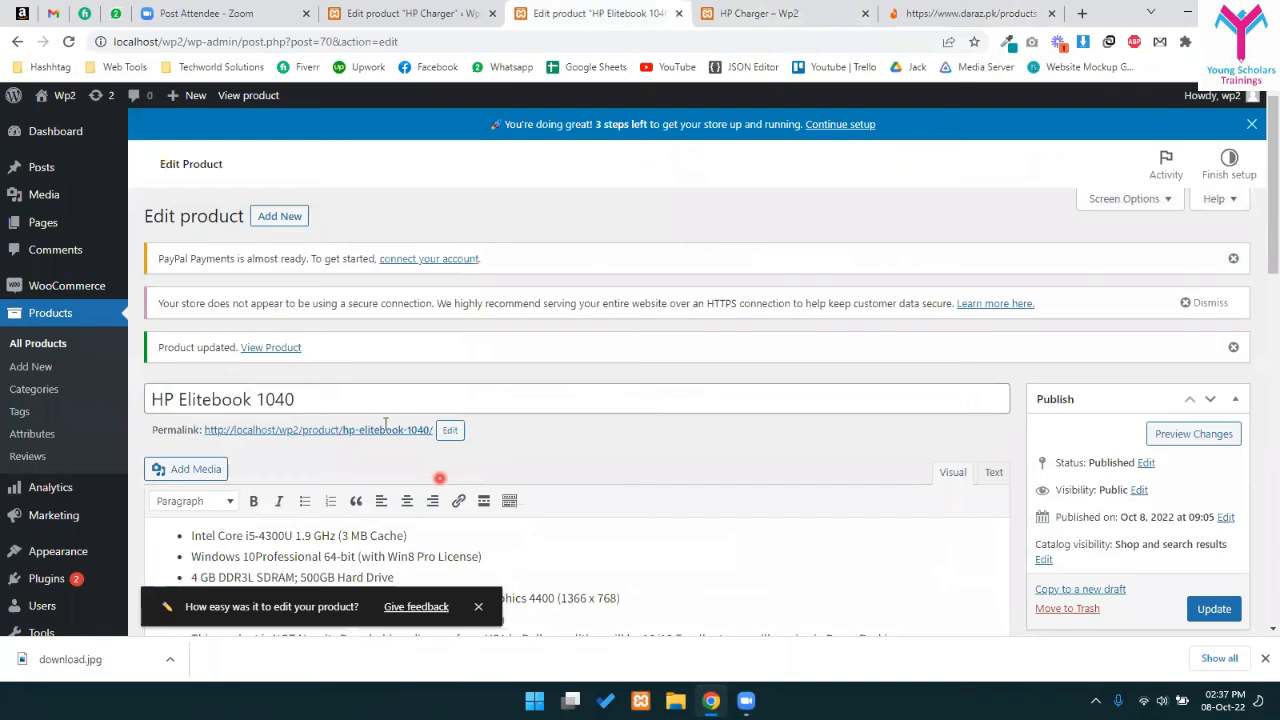
pyautogui.scroll(-2, 645, 310)
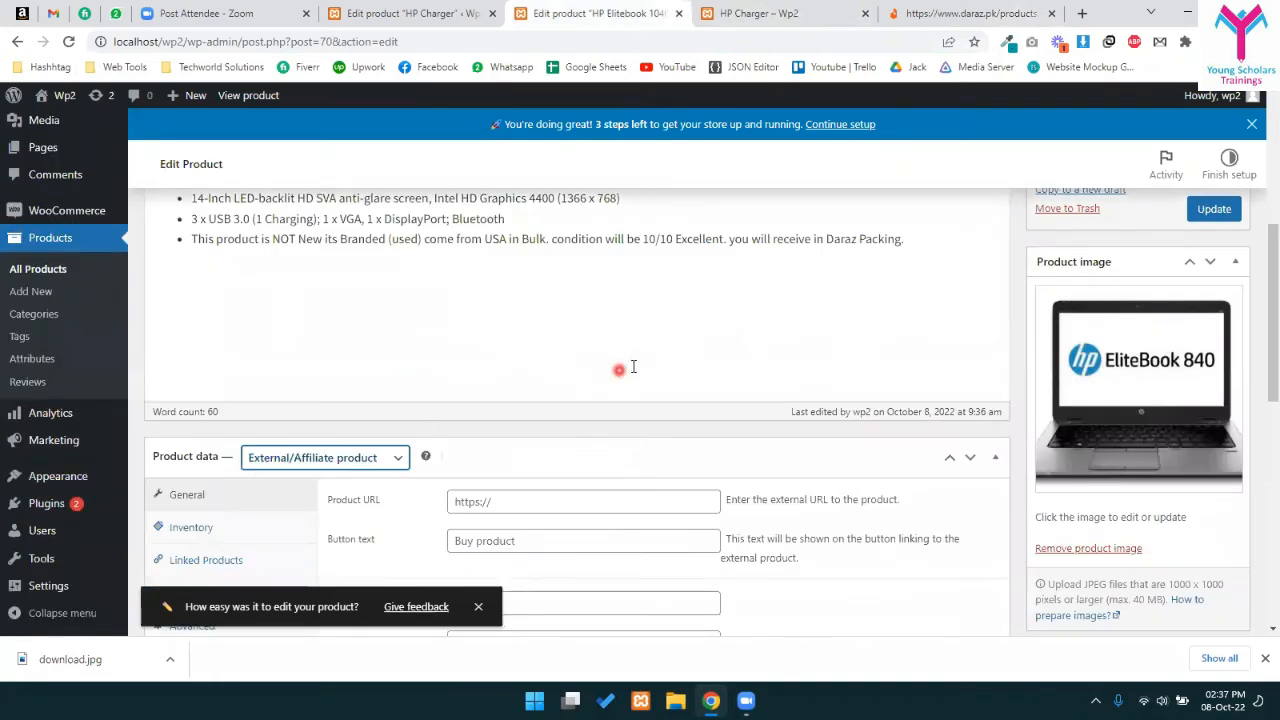
pyautogui.scroll(-2, 425, 370)
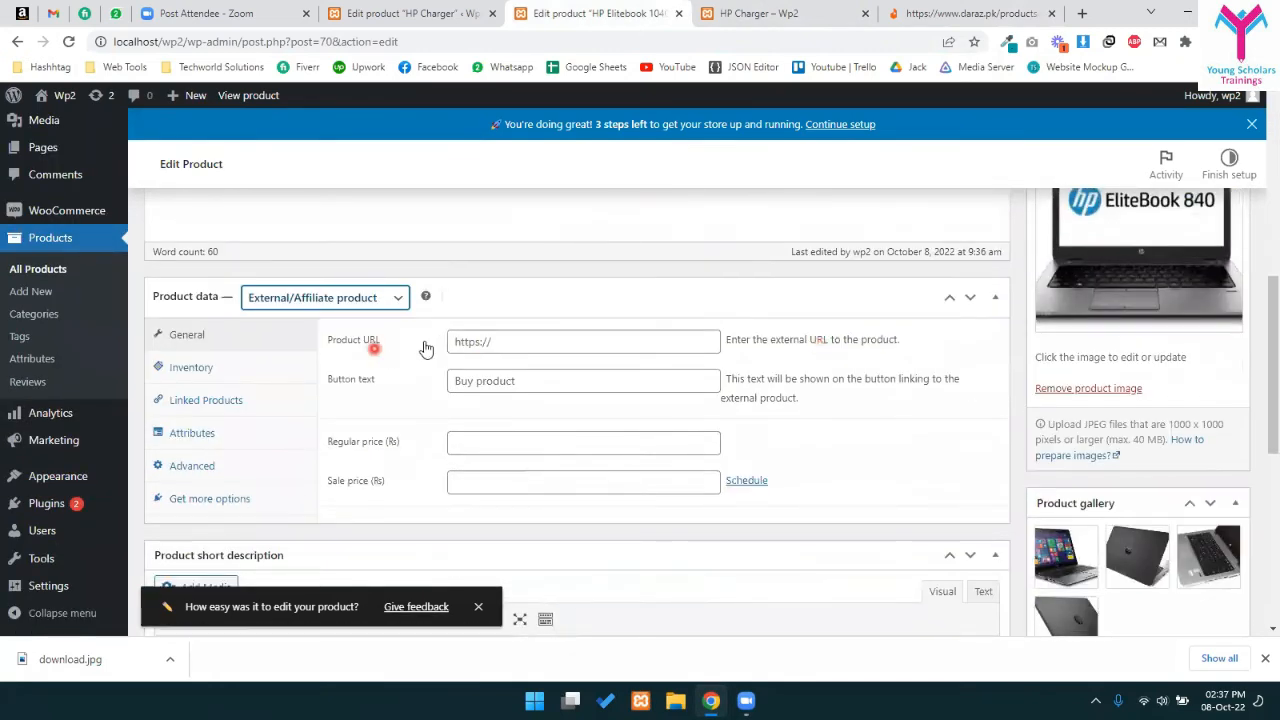
pyautogui.click(504, 344)
pyautogui.hotkey('ctrl', 'v')
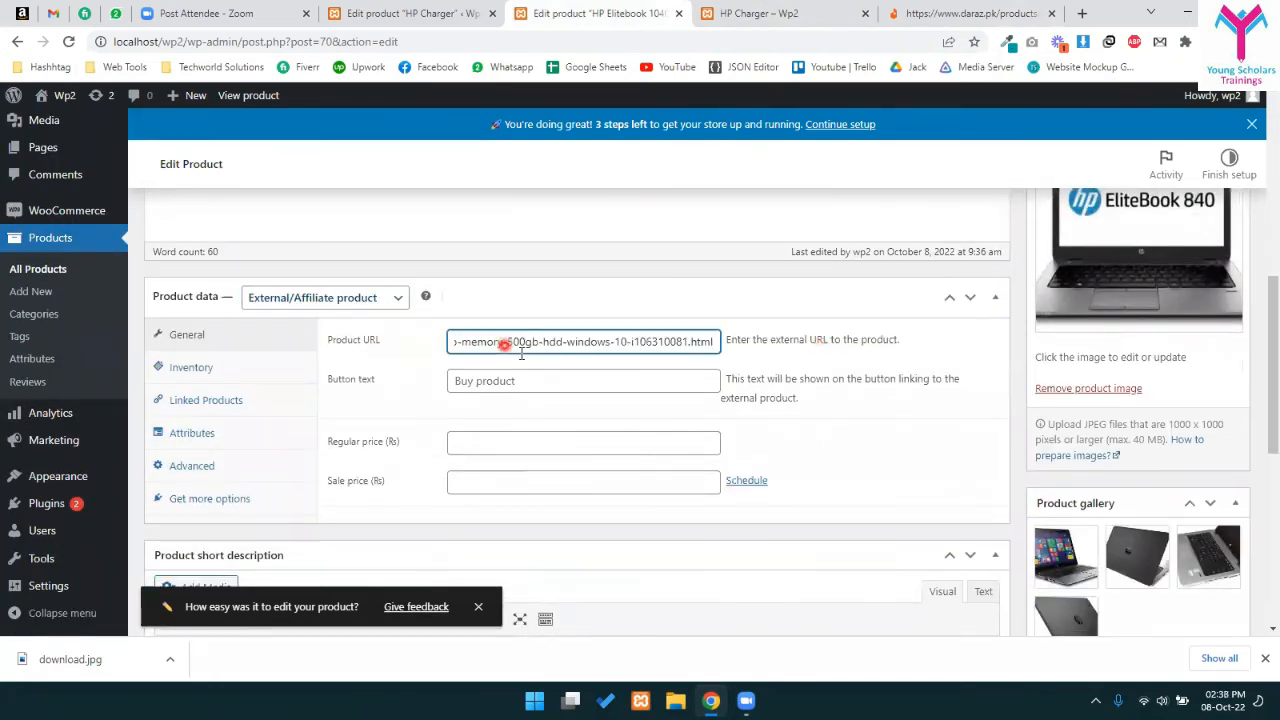
pyautogui.click(540, 381)
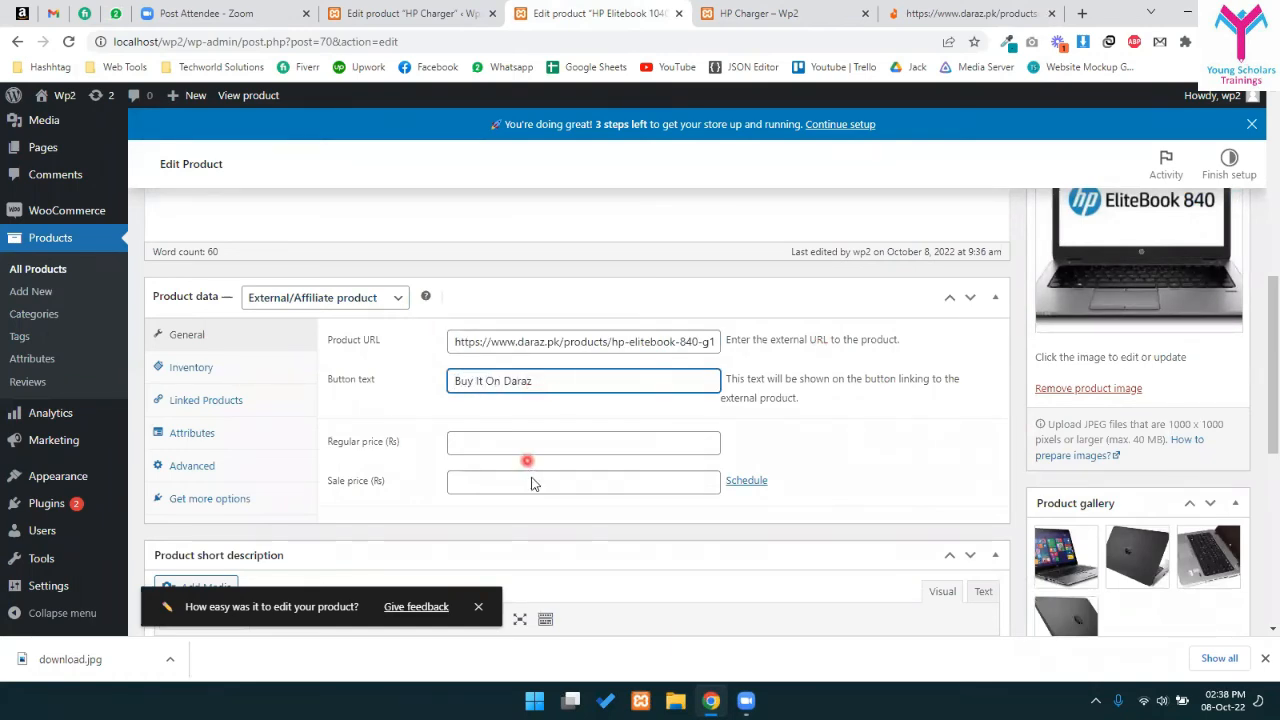
pyautogui.click(563, 442)
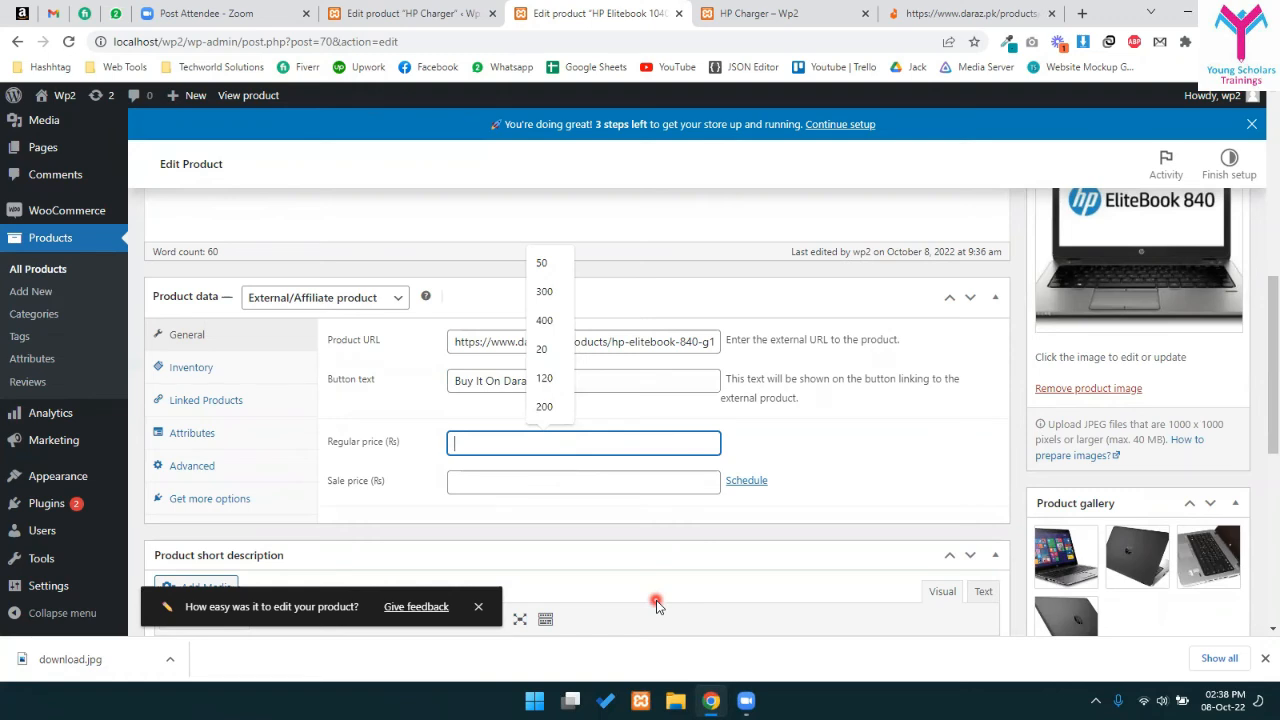
pyautogui.write('40000')
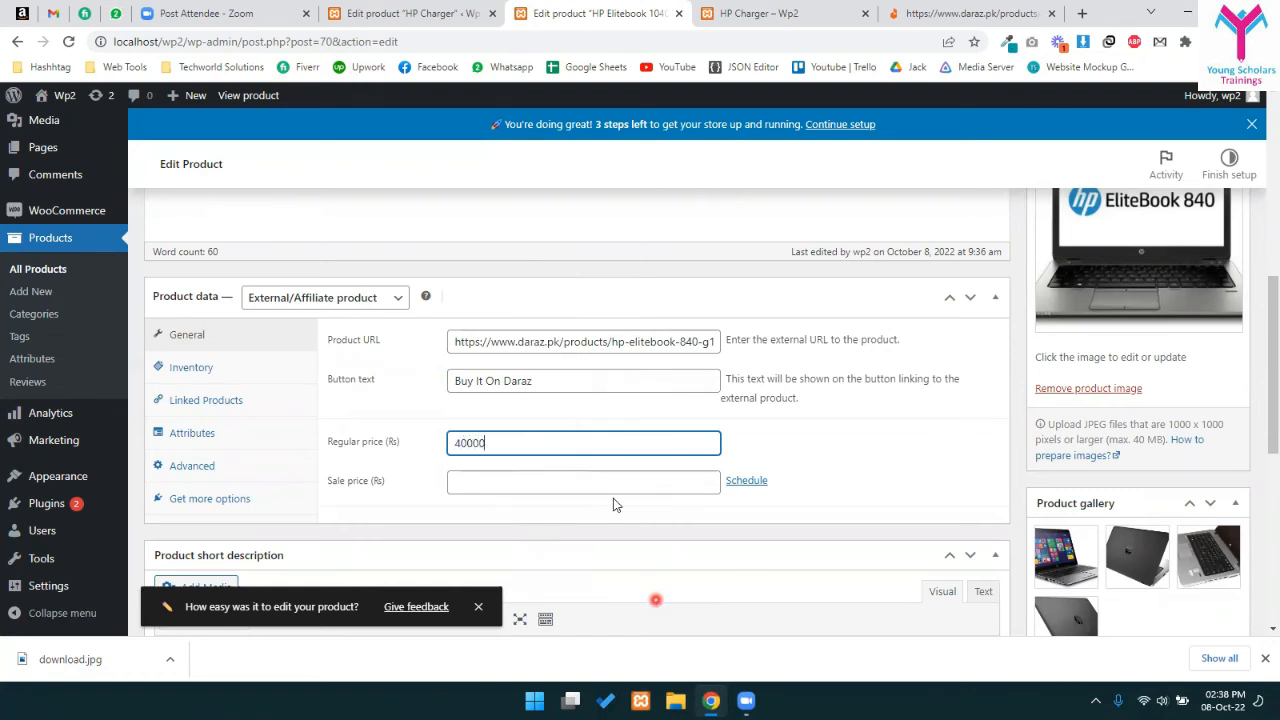
pyautogui.scroll(3, 1006, 369)
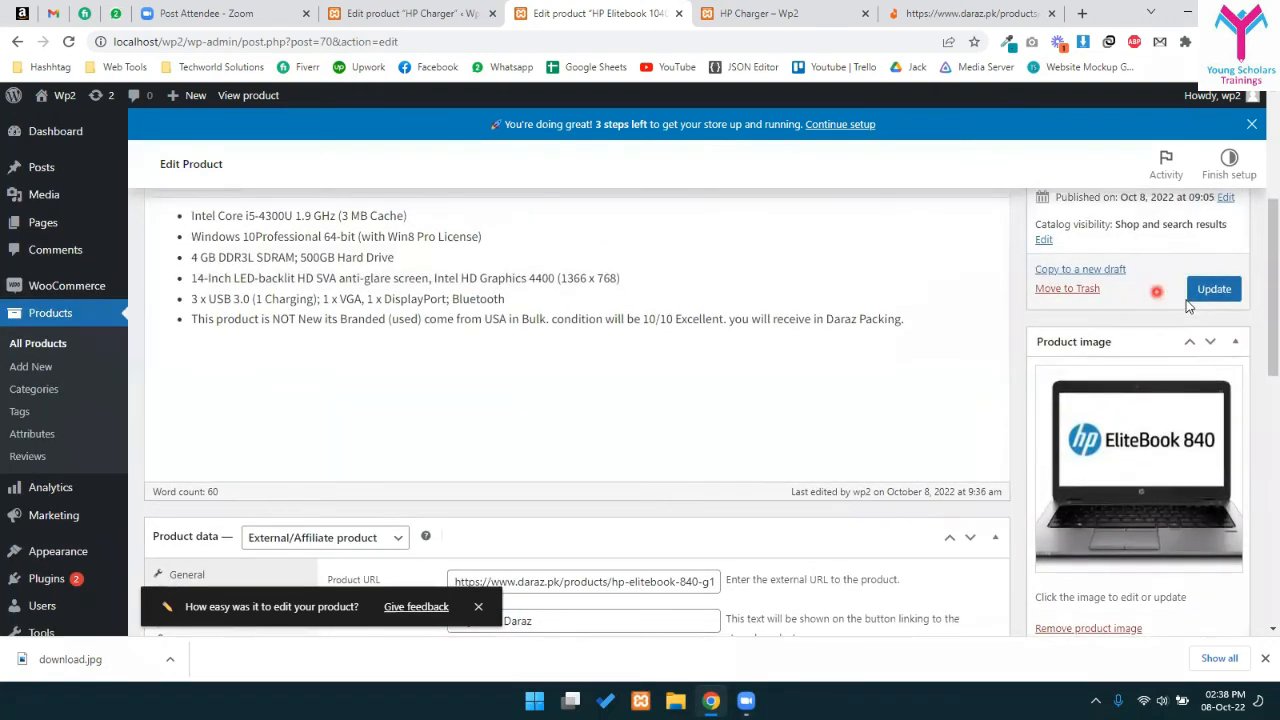
pyautogui.click(1214, 288)
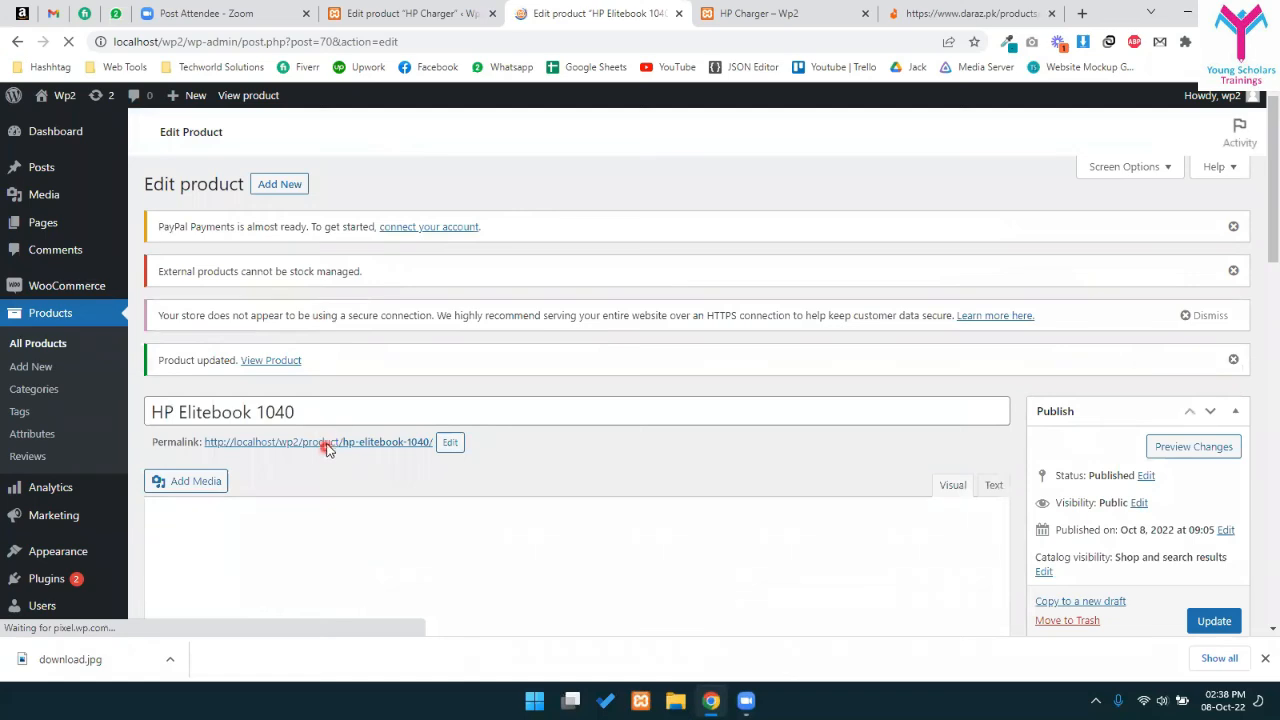
pyautogui.middleClick(326, 442)
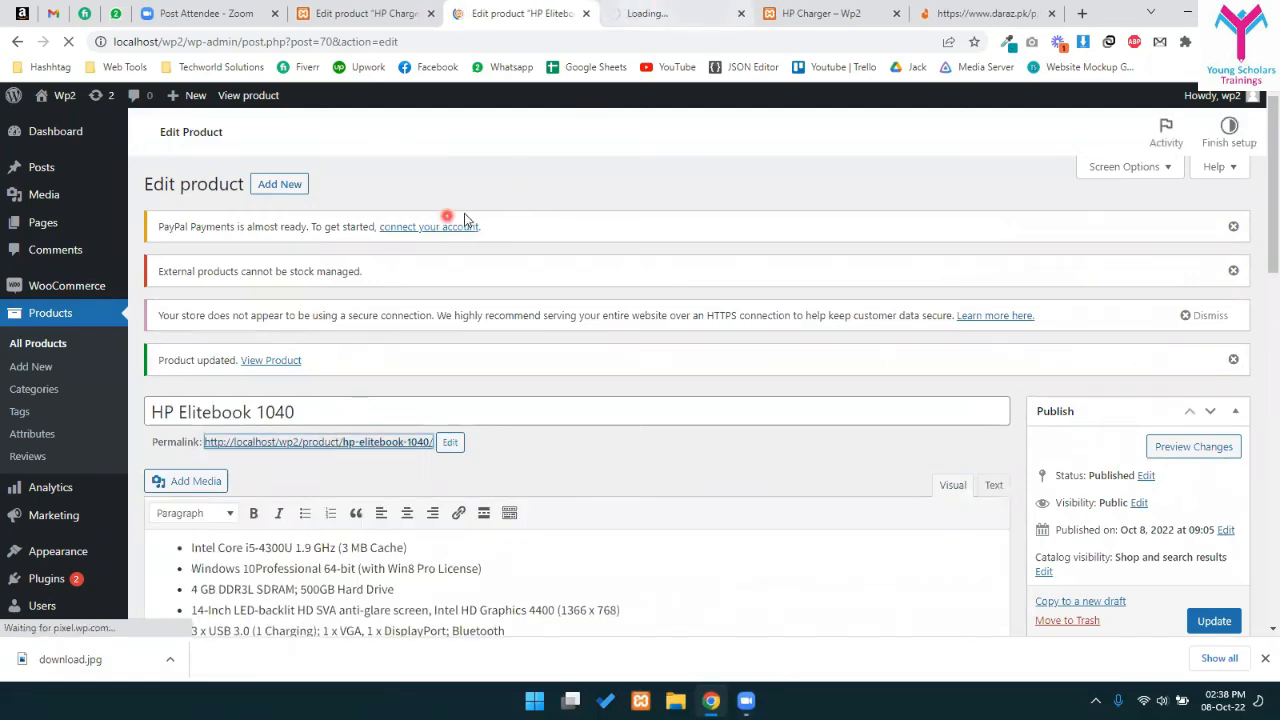
pyautogui.scroll(-8, 214, 409)
pyautogui.click(200, 468)
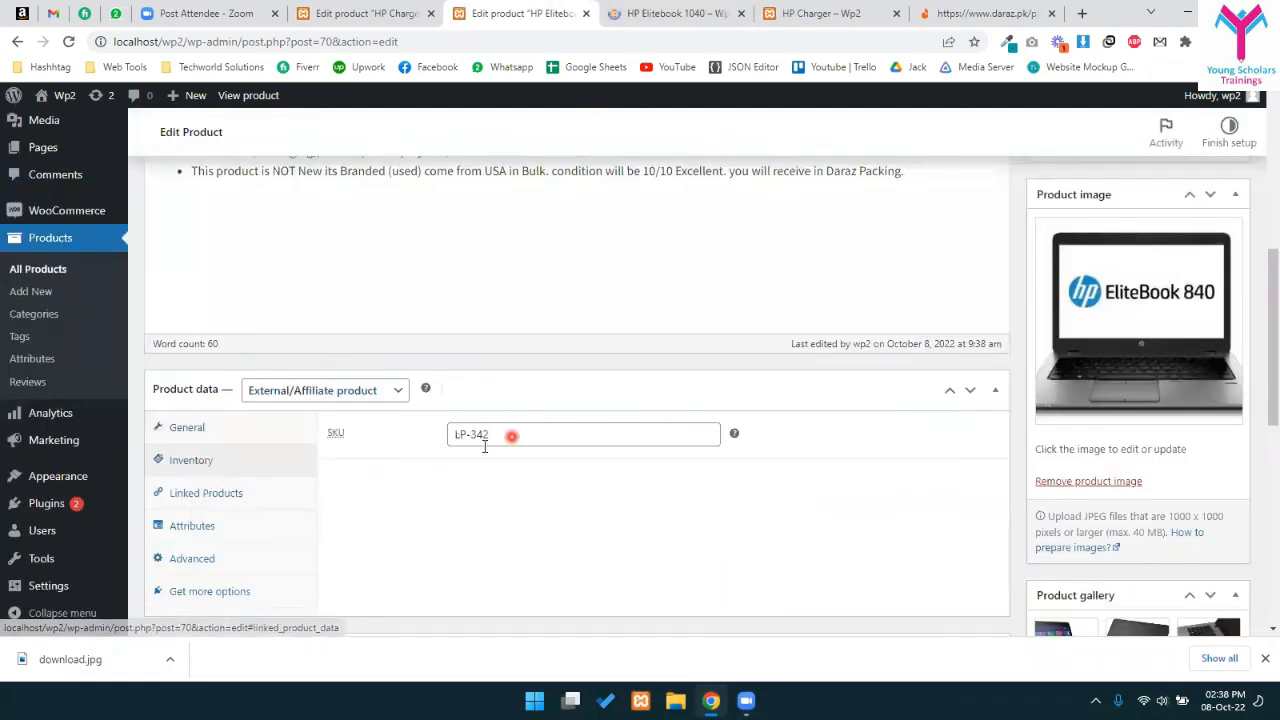
pyautogui.click(490, 434)
pyautogui.scroll(2, 447, 410)
pyautogui.scroll(3, 447, 410)
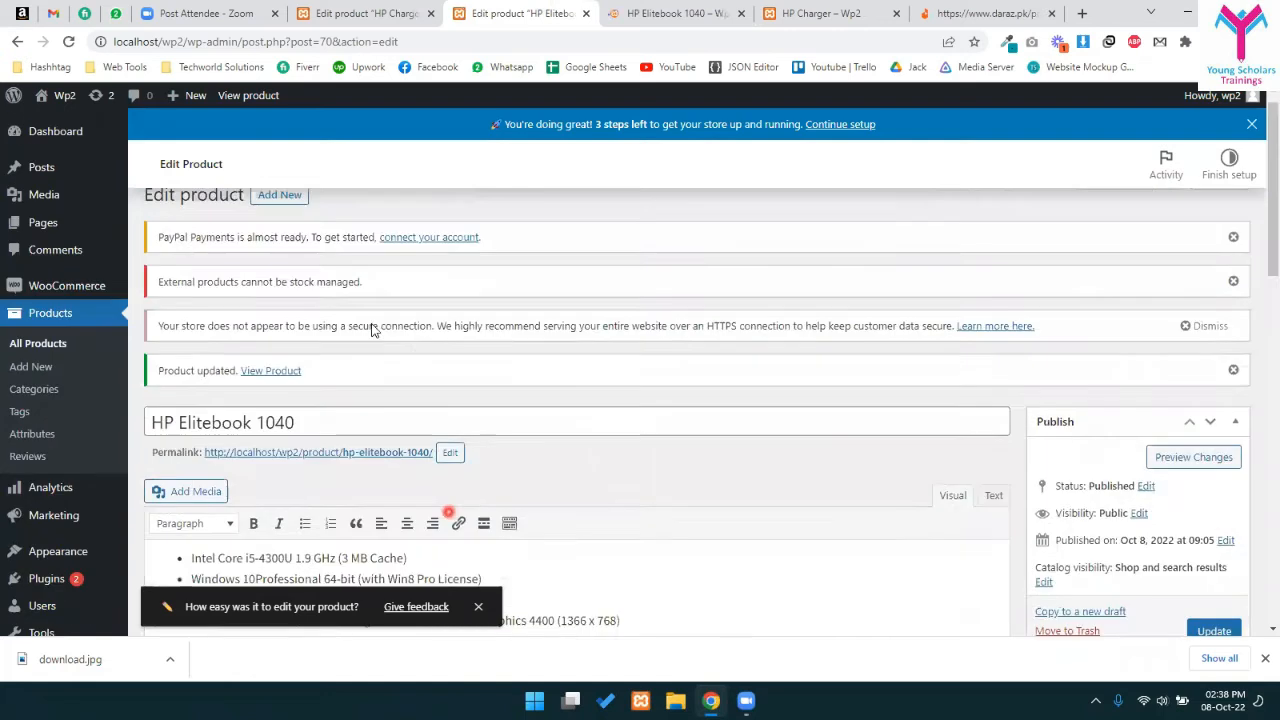
pyautogui.moveTo(186, 303); pyautogui.dragTo(231, 303)
pyautogui.moveTo(315, 295); pyautogui.dragTo(364, 300)
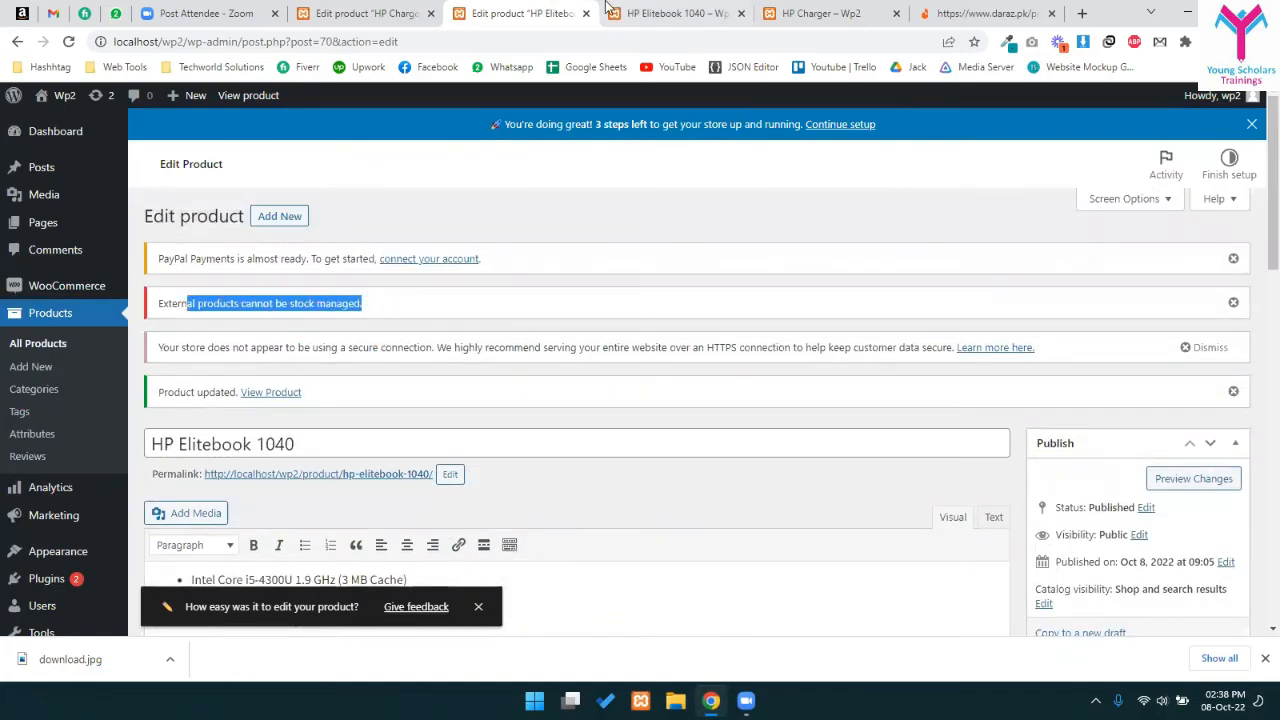
pyautogui.click(662, 10)
pyautogui.press('F5')
pyautogui.scroll(-2, 666, 287)
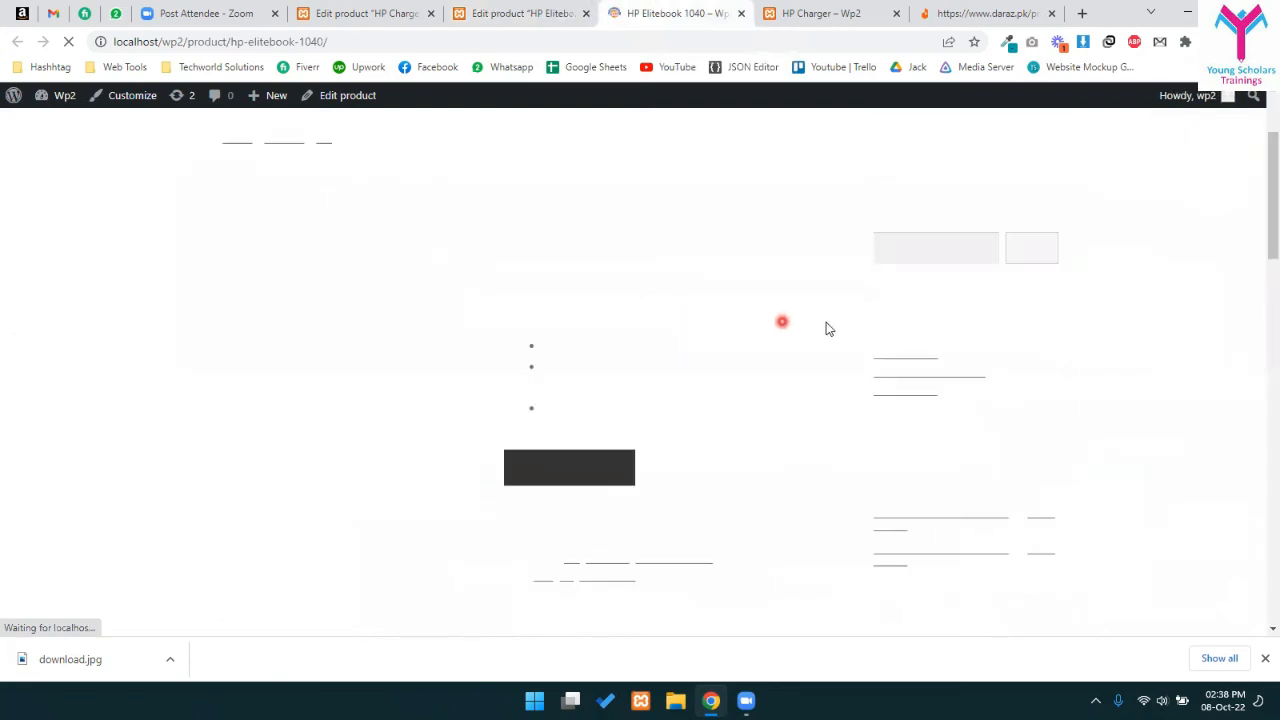
pyautogui.click(566, 351)
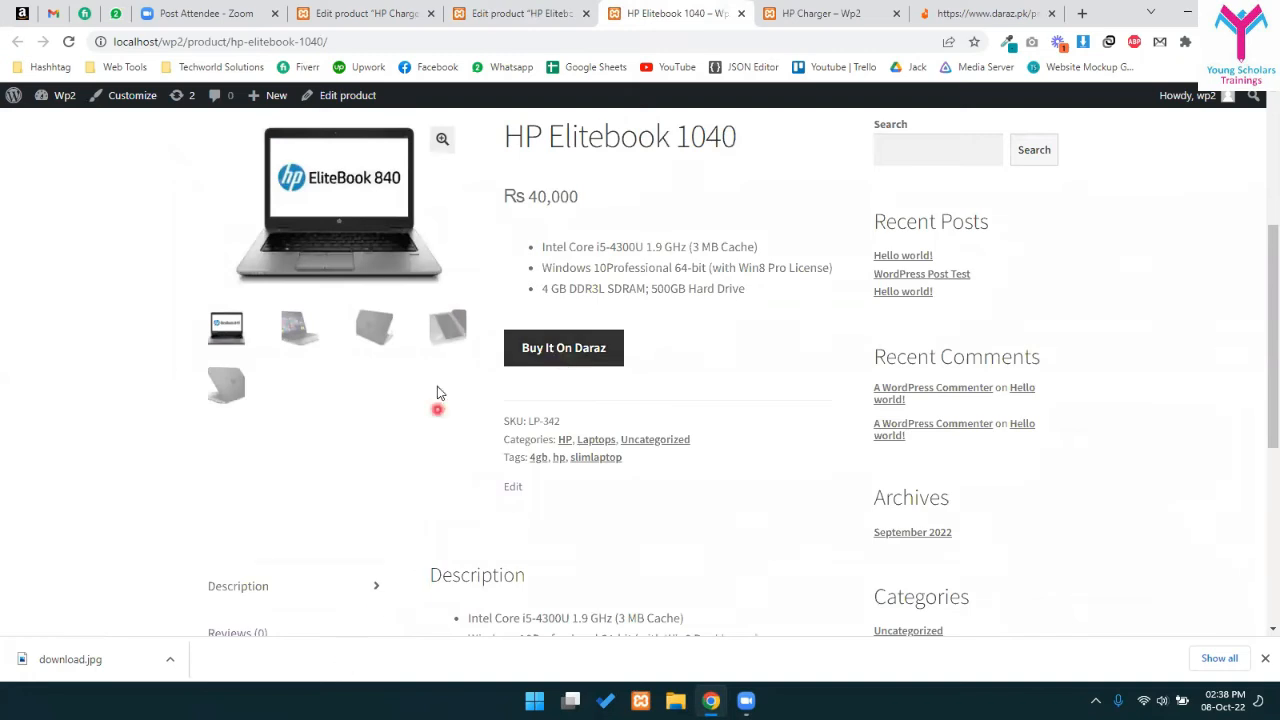
pyautogui.moveTo(544, 267); pyautogui.dragTo(728, 314)
pyautogui.click(668, 241)
pyautogui.click(548, 352)
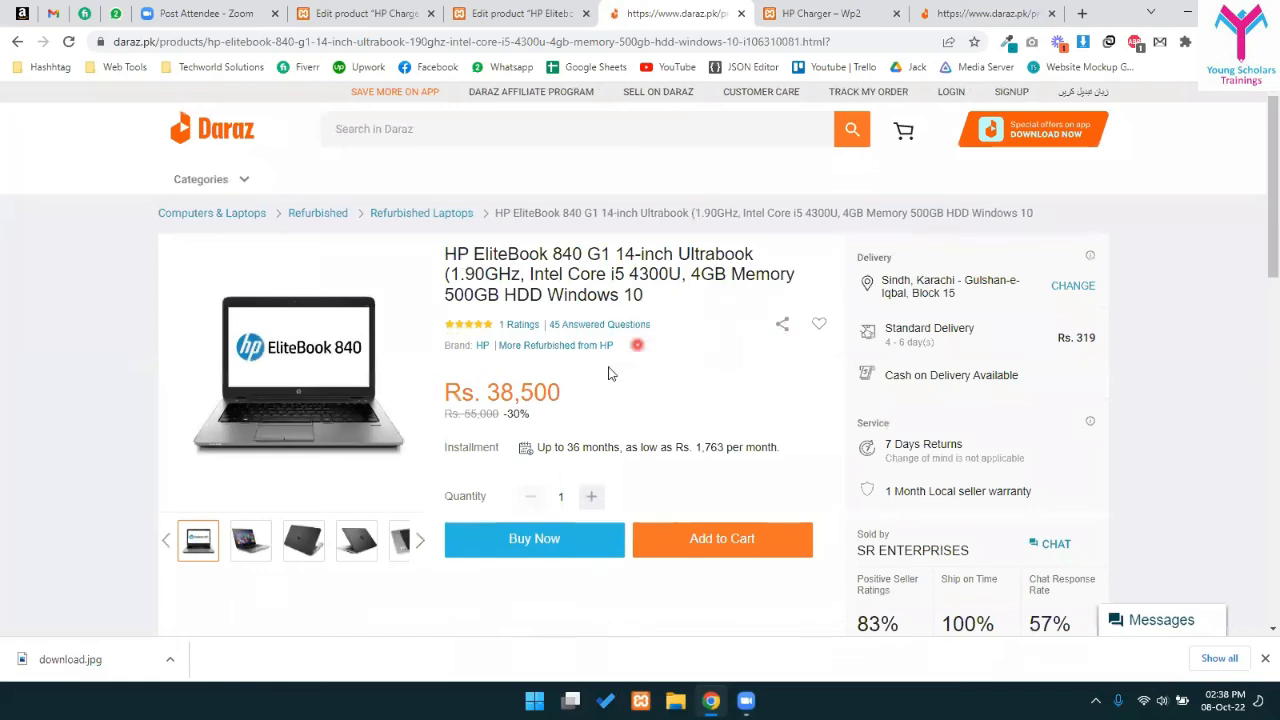
pyautogui.click(19, 43)
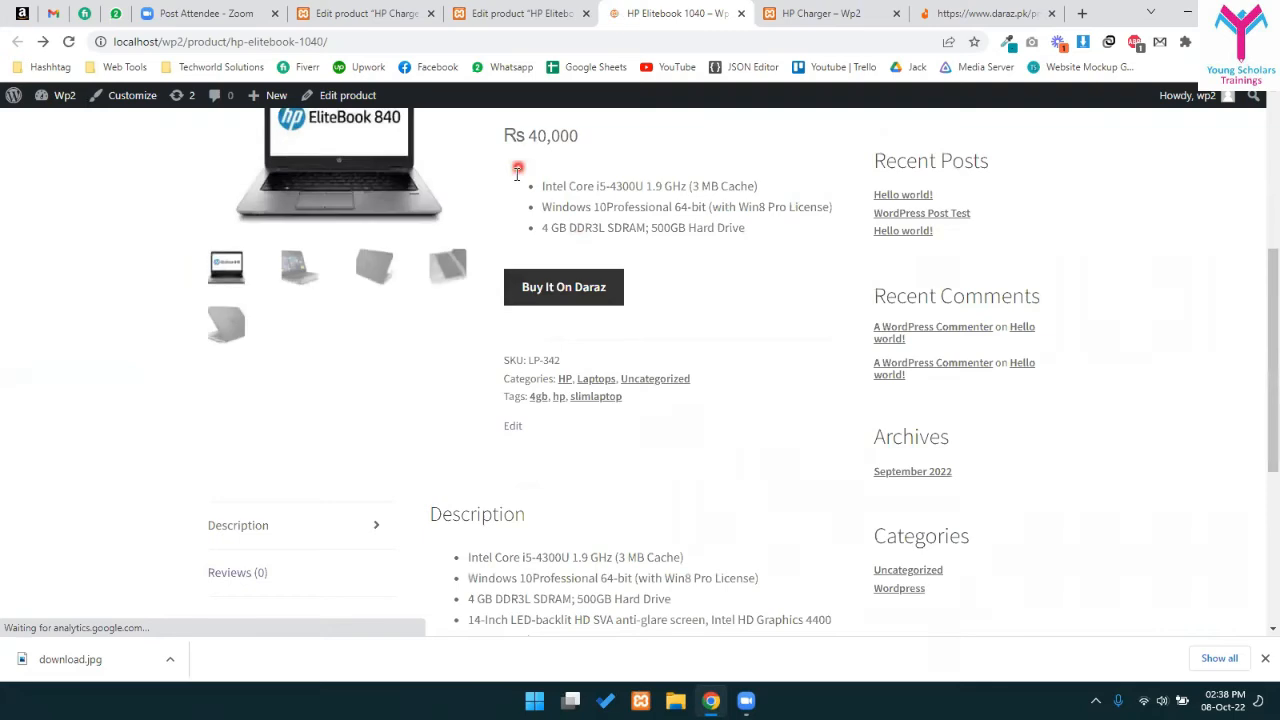
pyautogui.scroll(2, 512, 172)
pyautogui.moveTo(525, 352); pyautogui.dragTo(614, 357)
pyautogui.click(560, 378)
pyautogui.click(563, 512)
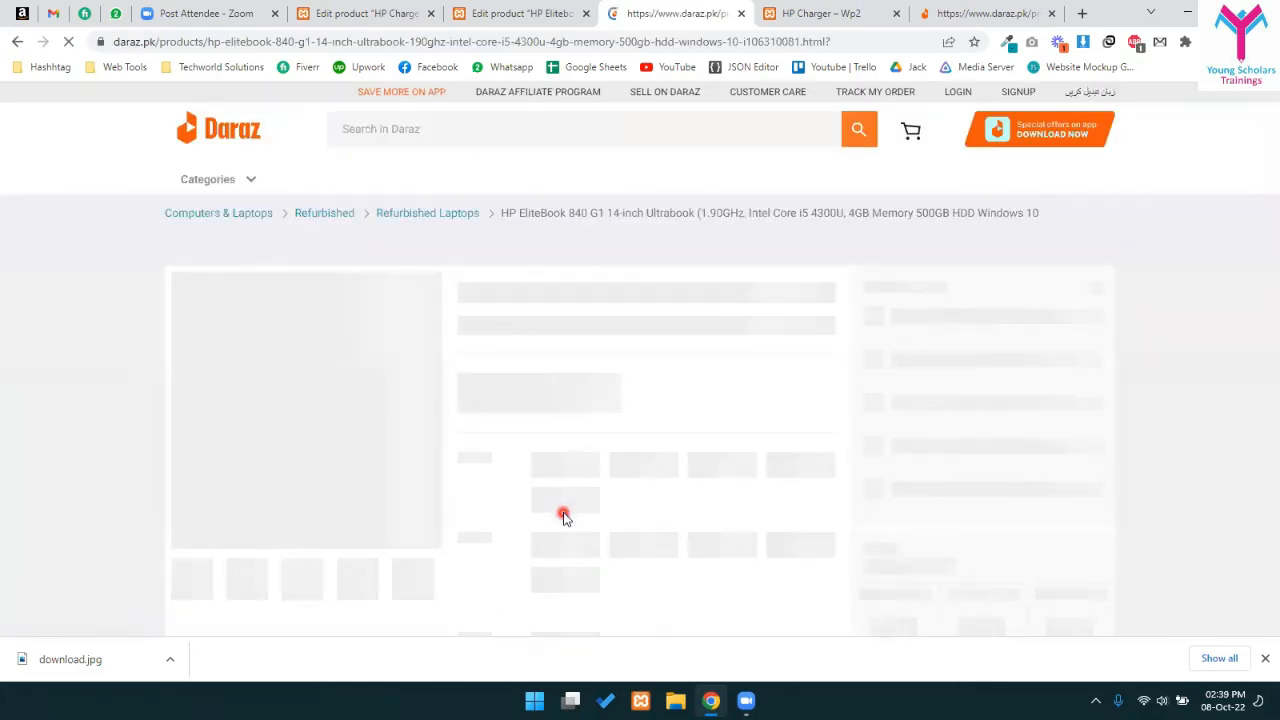
pyautogui.moveTo(502, 381); pyautogui.dragTo(626, 396)
pyautogui.click(625, 402)
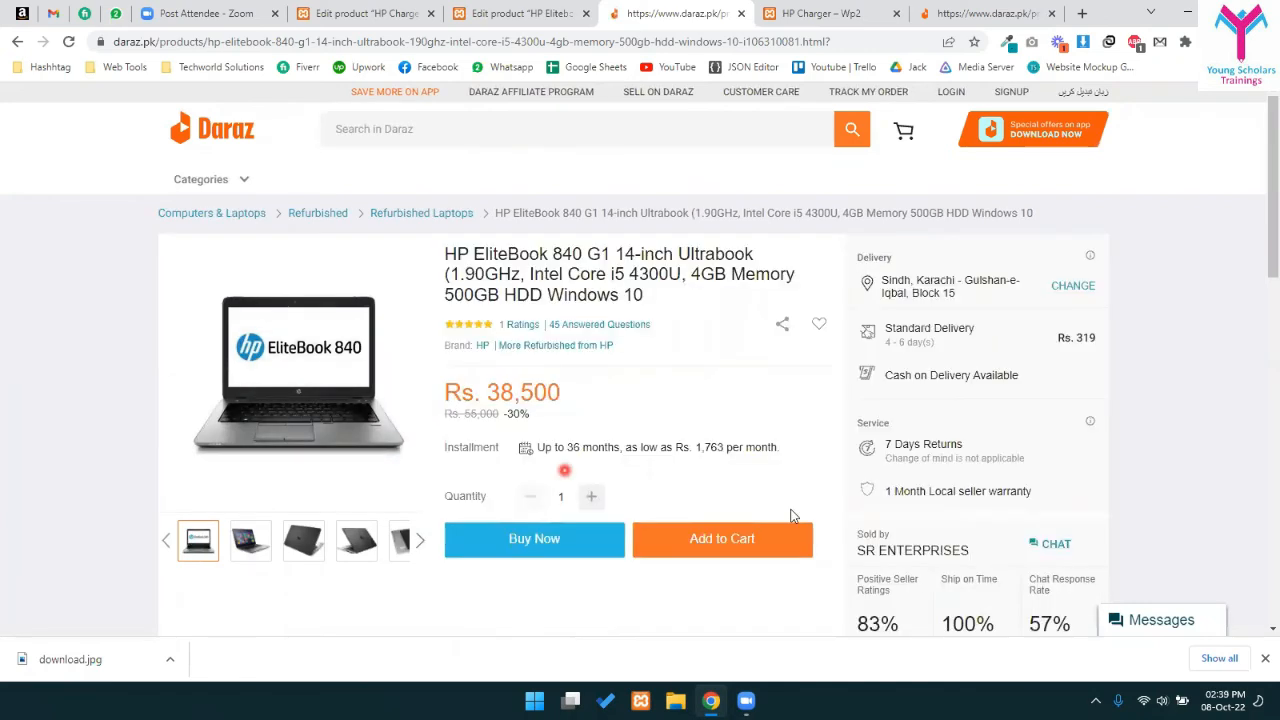
pyautogui.moveTo(486, 390); pyautogui.dragTo(538, 390)
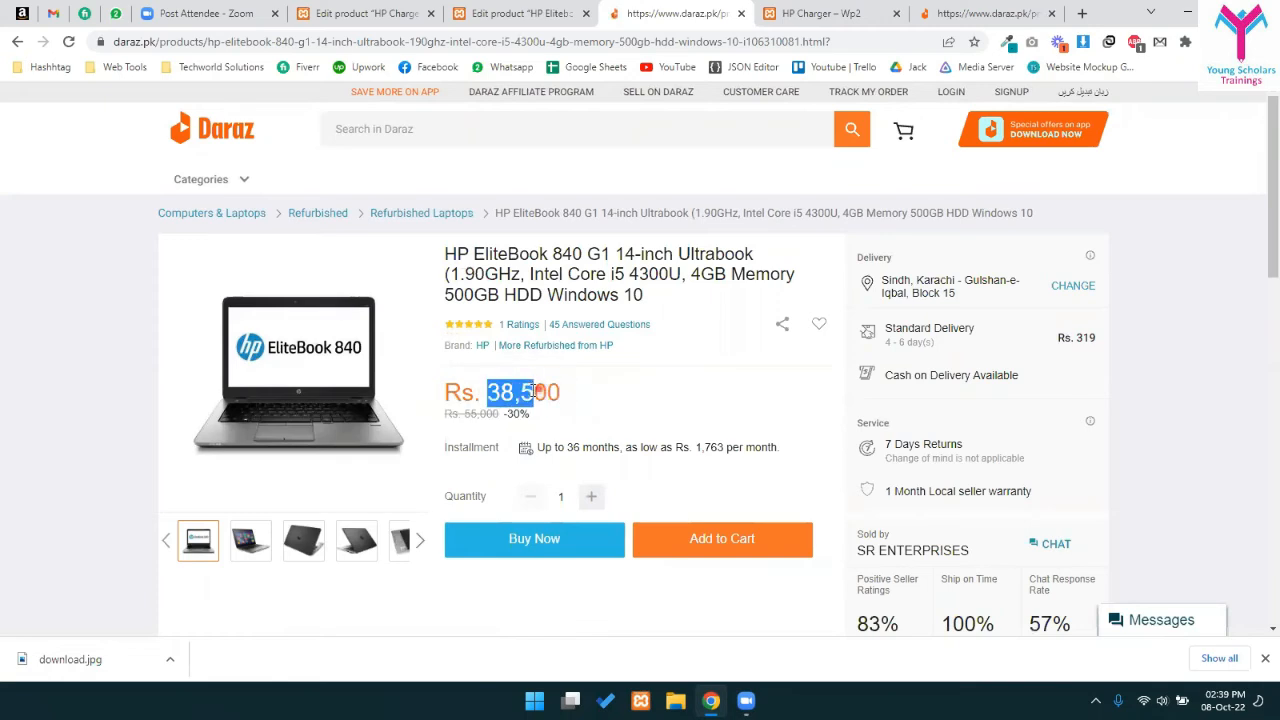
pyautogui.click(529, 391)
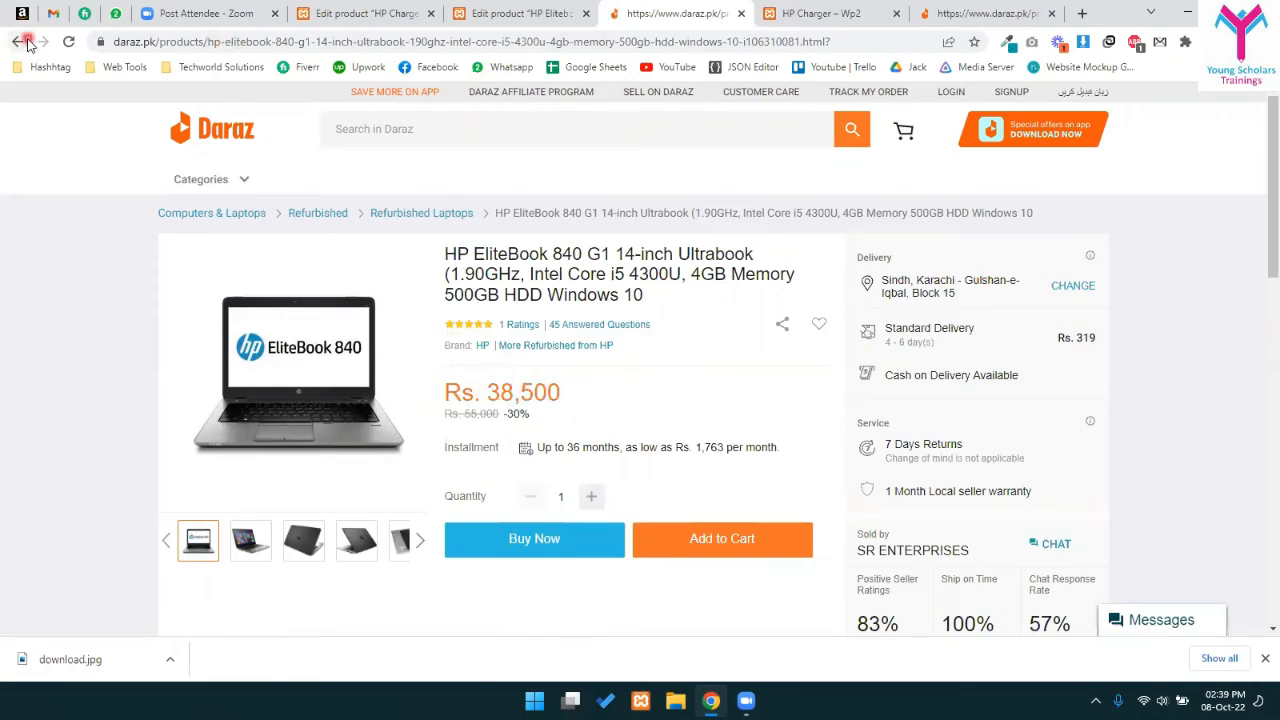
pyautogui.click(578, 44)
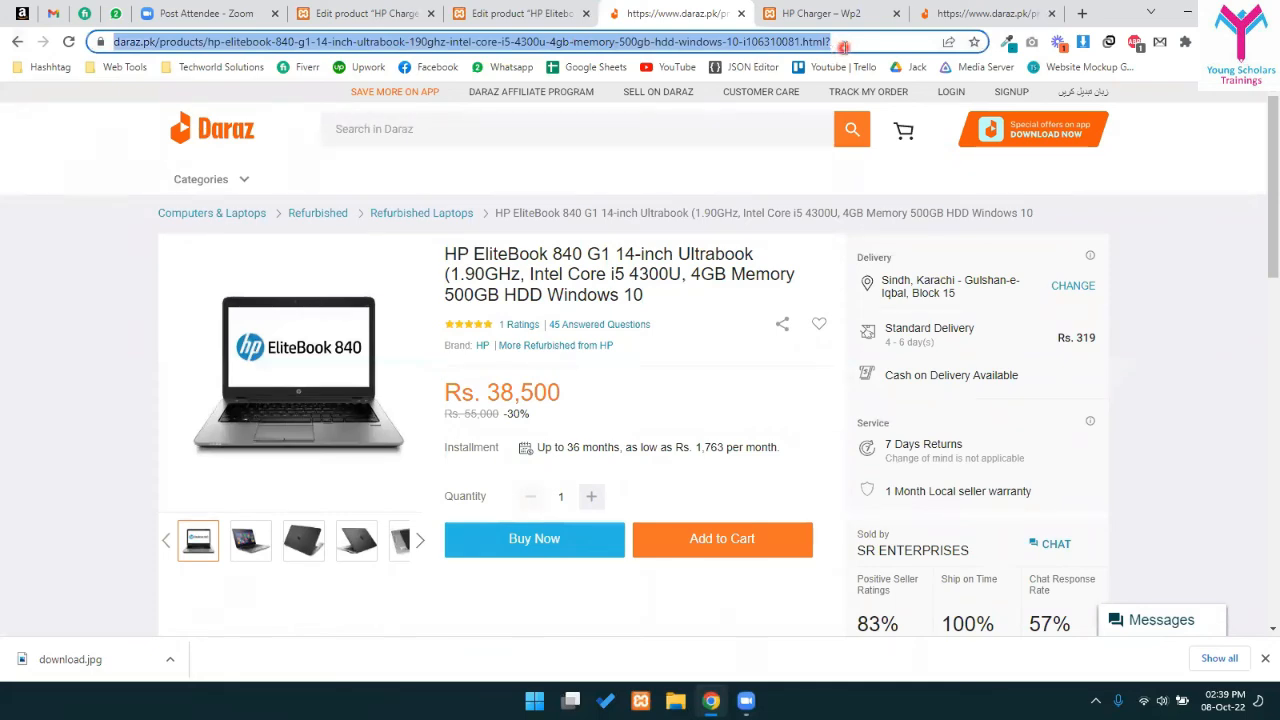
pyautogui.click(17, 44)
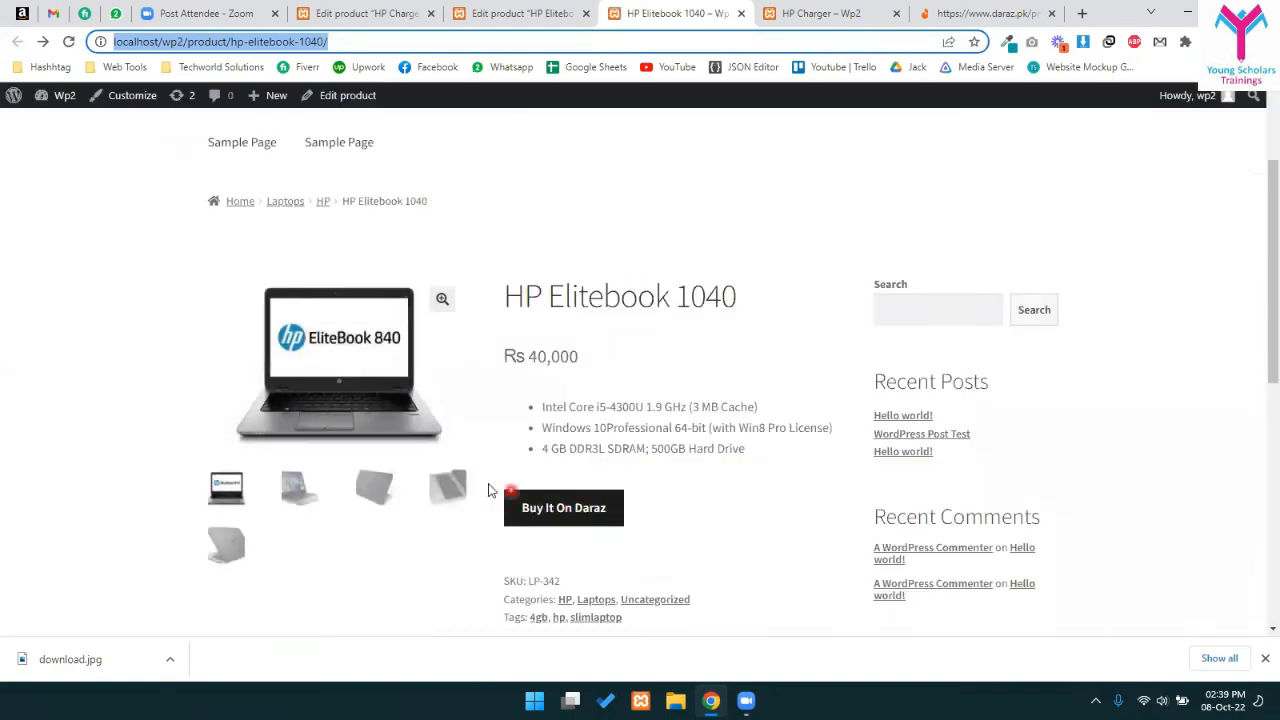
# - Change the HP Elitebook 1040's product type to Variable product
pyautogui.click(505, 13)
pyautogui.scroll(-3, 413, 533)
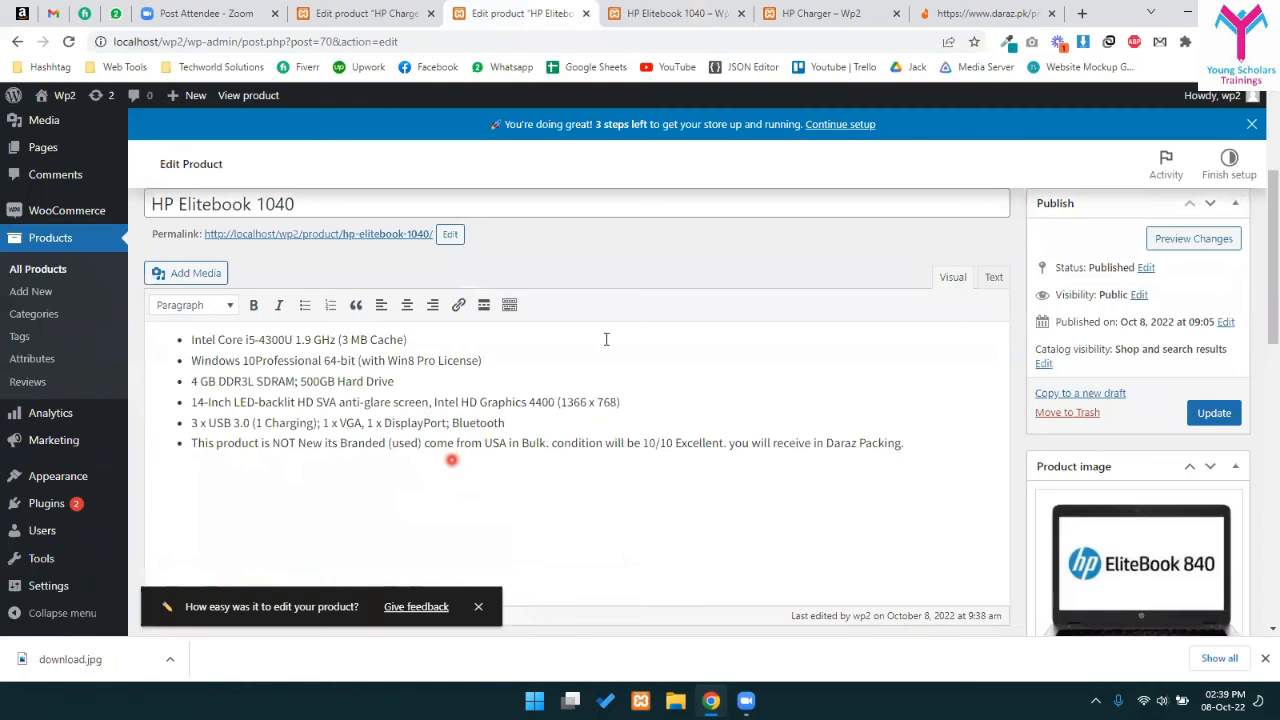
pyautogui.scroll(-5, 606, 339)
pyautogui.click(322, 262)
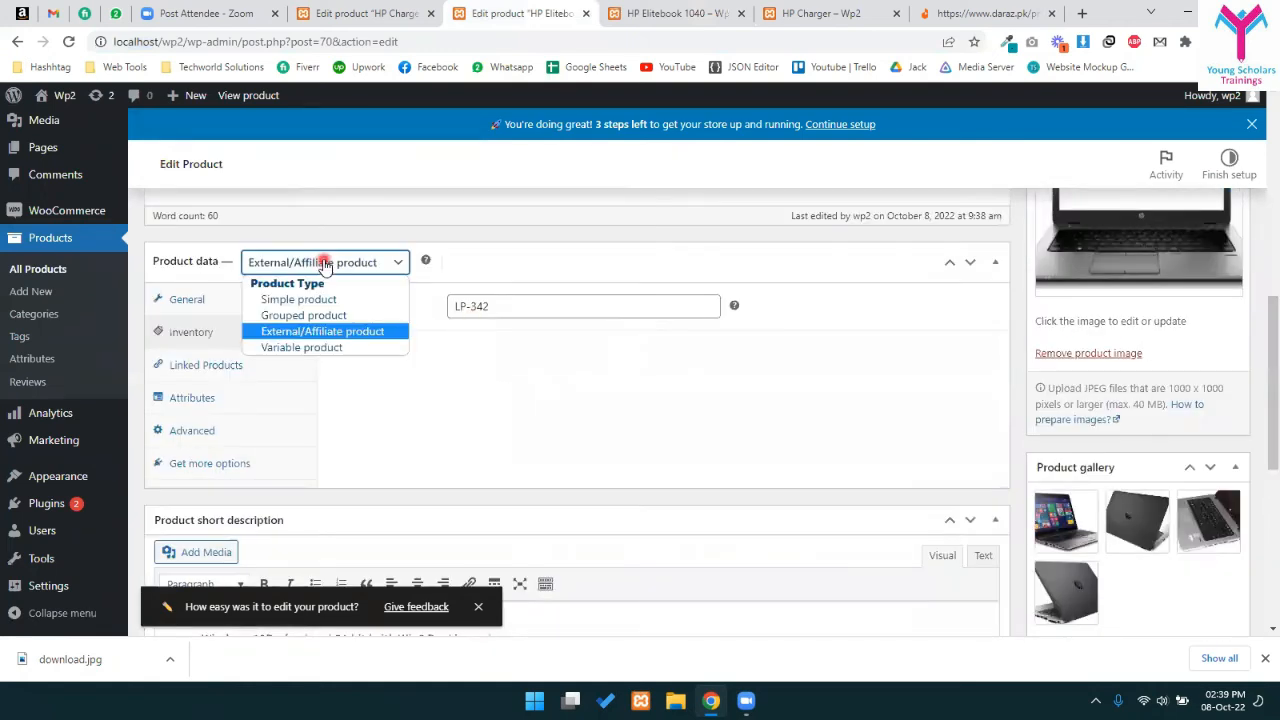
pyautogui.click(302, 347)
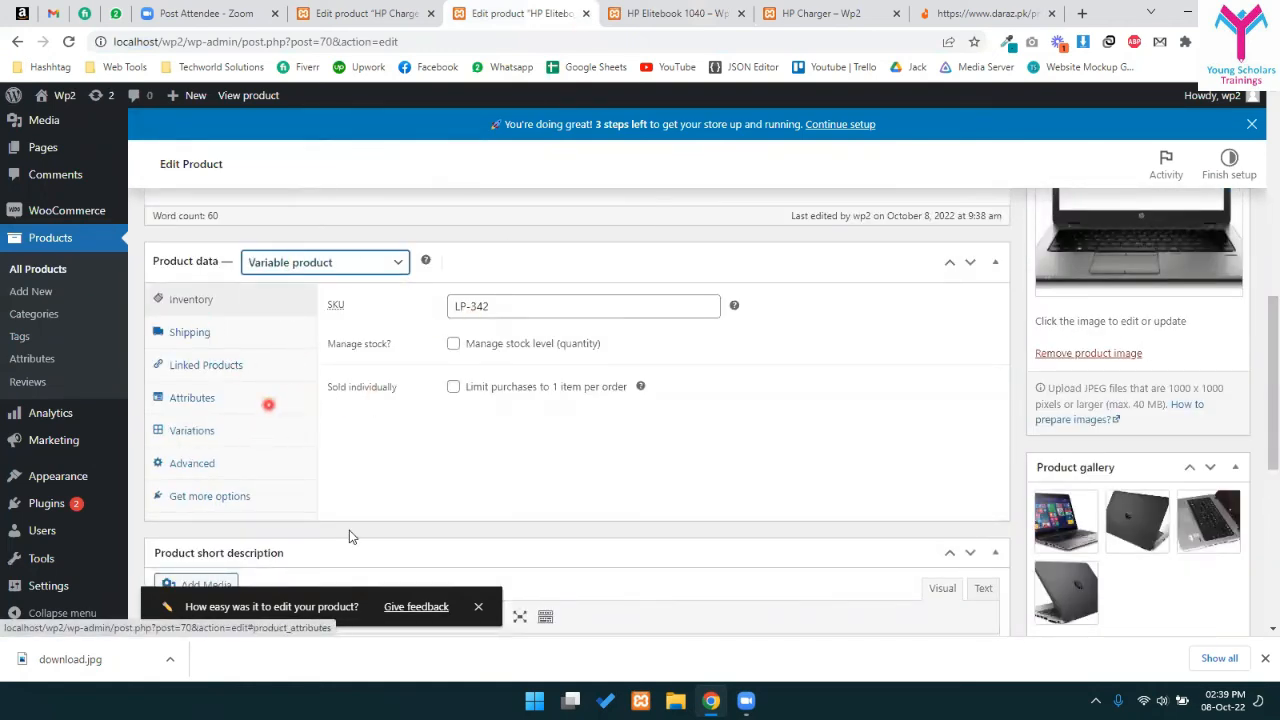
# - Review the Variations and Attributes panels, then open Products > Attributes in a new tab
pyautogui.scroll(5, 363, 463)
pyautogui.scroll(-7, 403, 489)
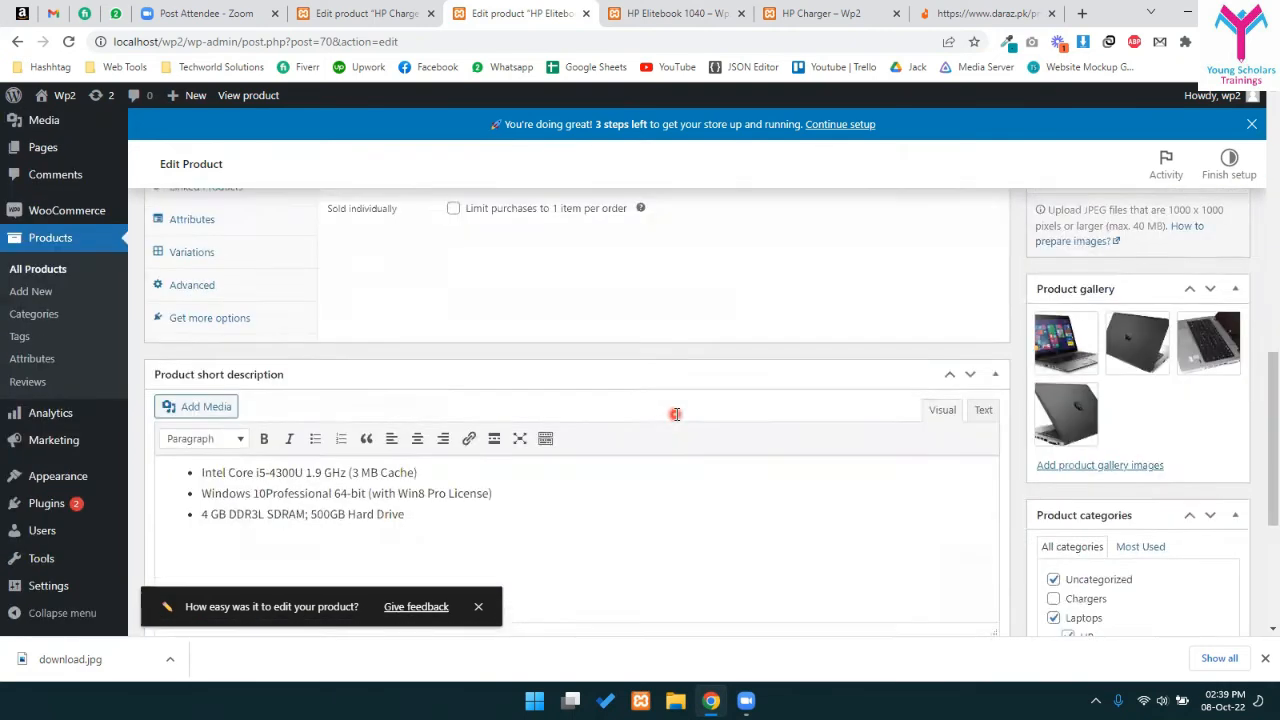
pyautogui.scroll(-2, 675, 414)
pyautogui.scroll(3, 400, 380)
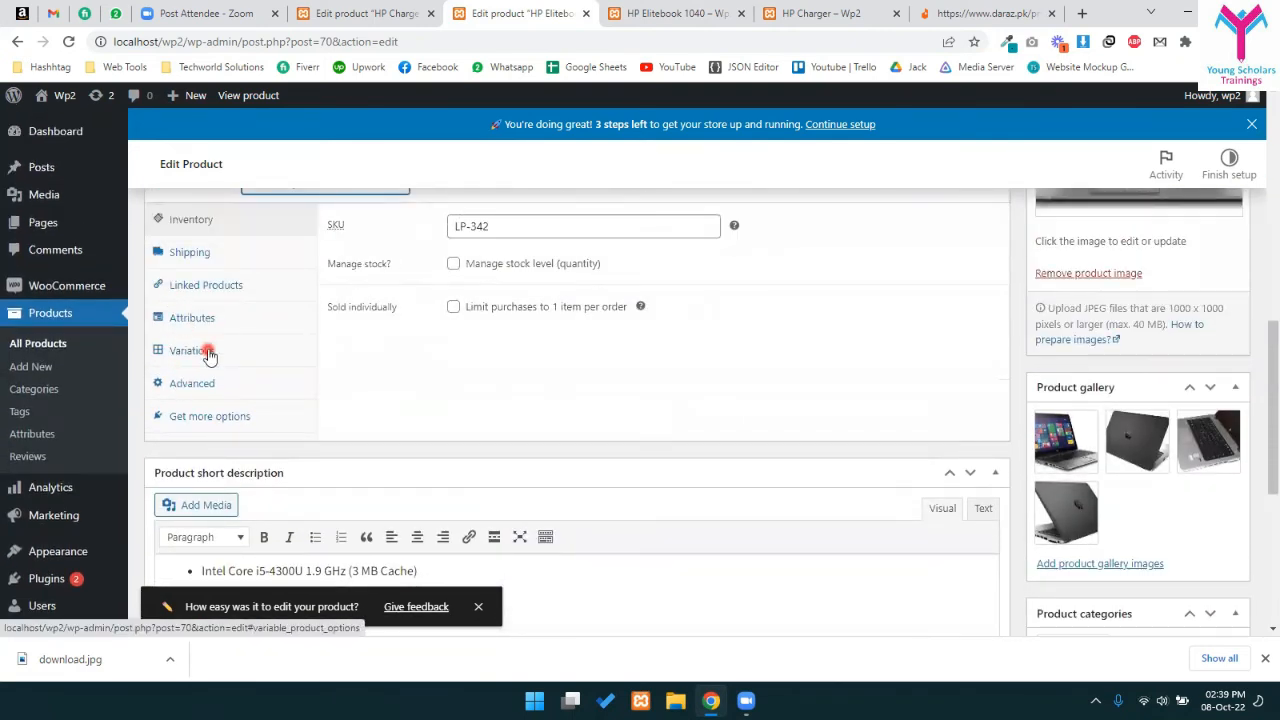
pyautogui.click(172, 350)
pyautogui.scroll(1, 310, 376)
pyautogui.click(218, 398)
pyautogui.click(448, 302)
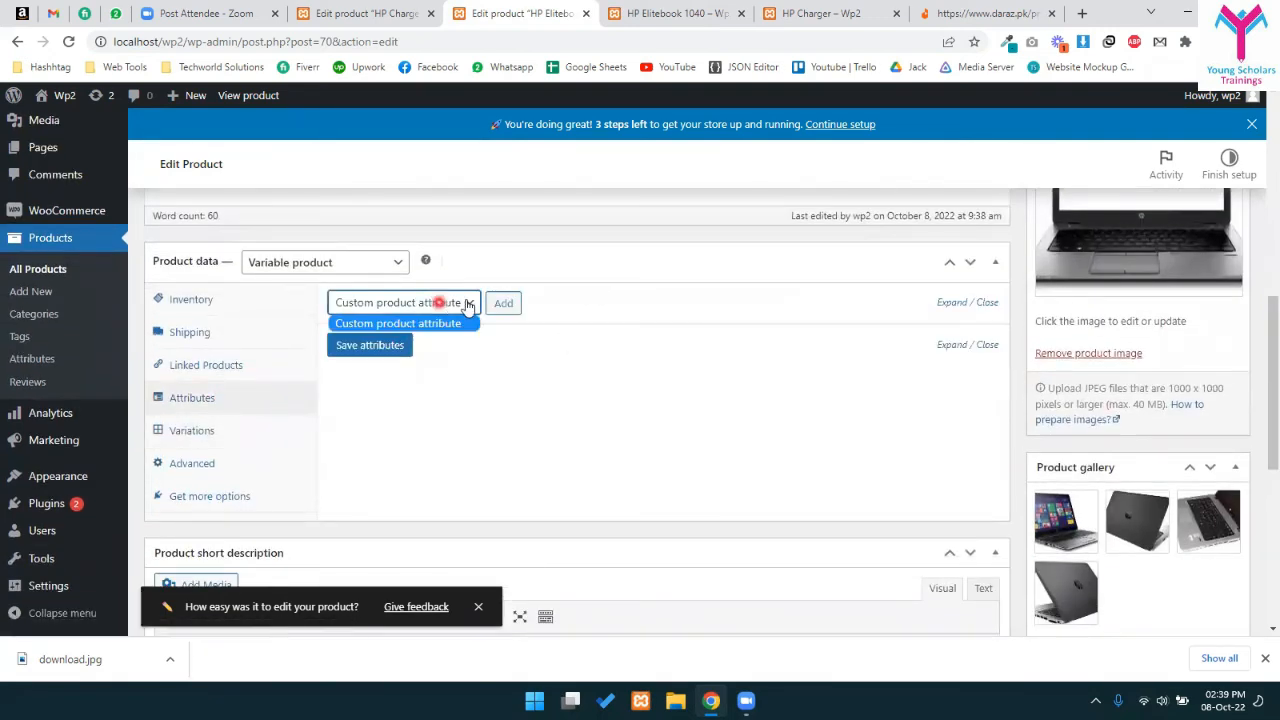
pyautogui.click(452, 302)
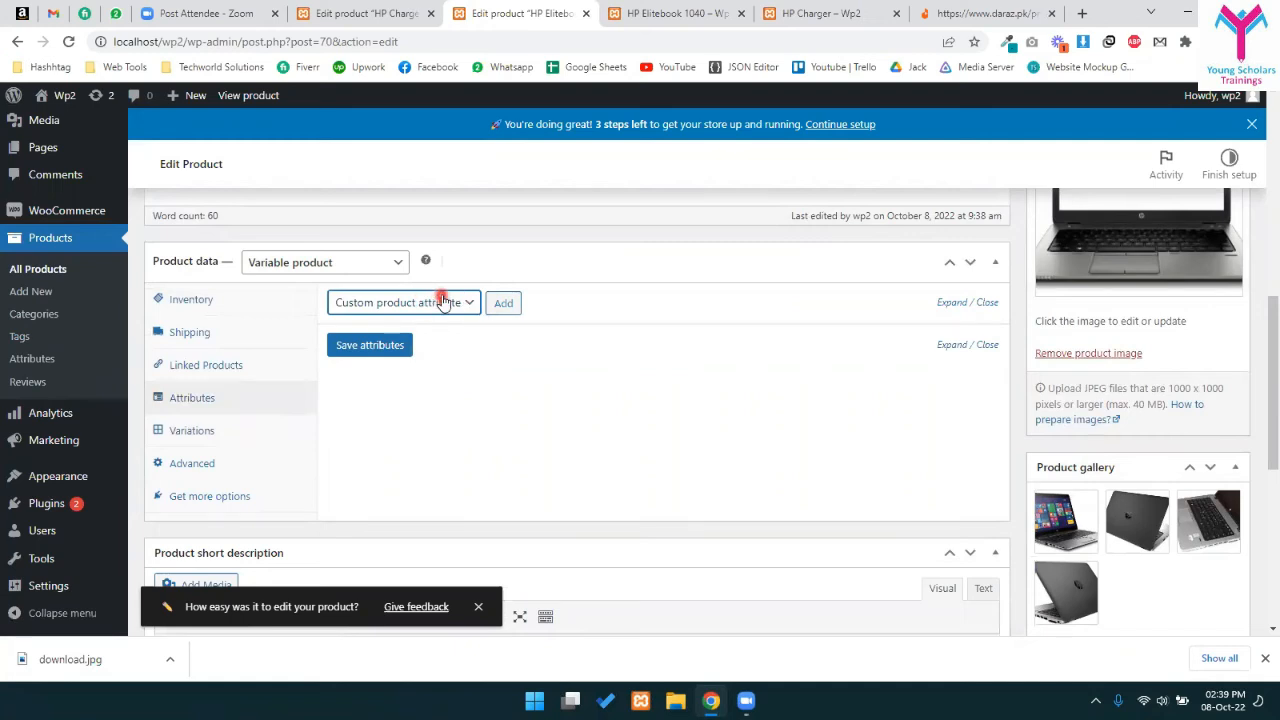
pyautogui.middleClick(32, 358)
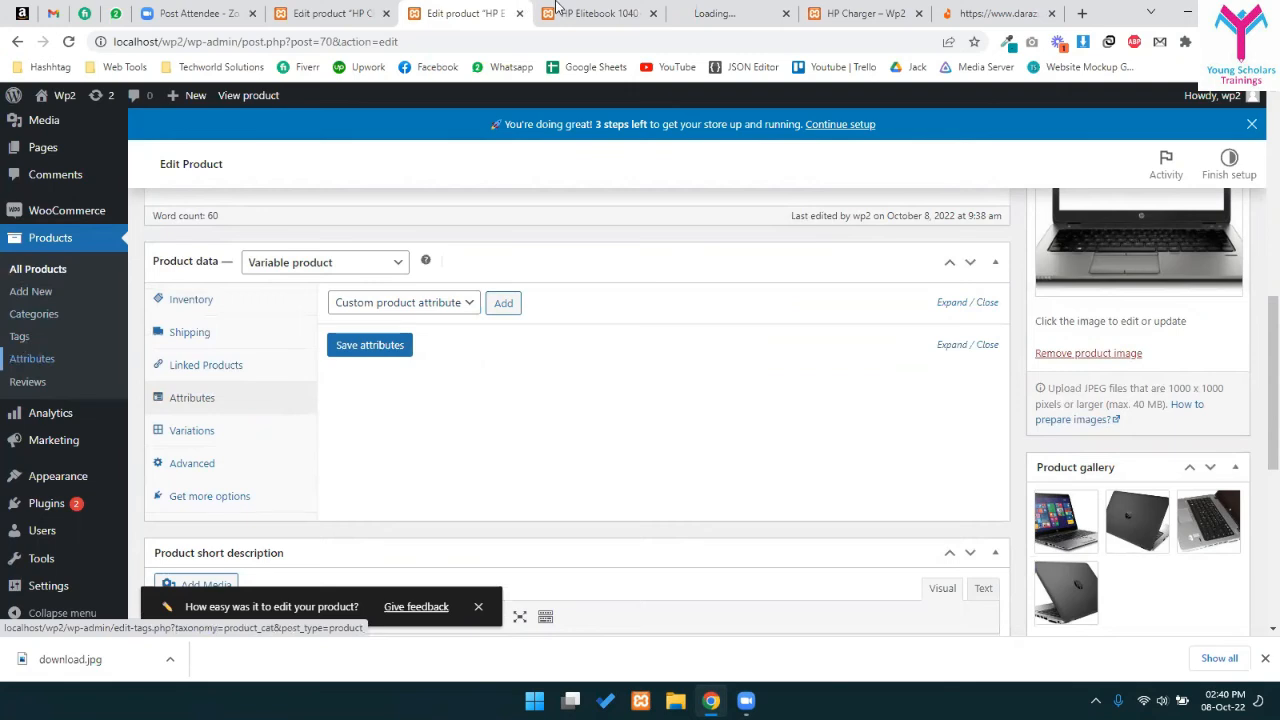
# - Create three global attributes named Color, Ram and Screen size
pyautogui.click(686, 10)
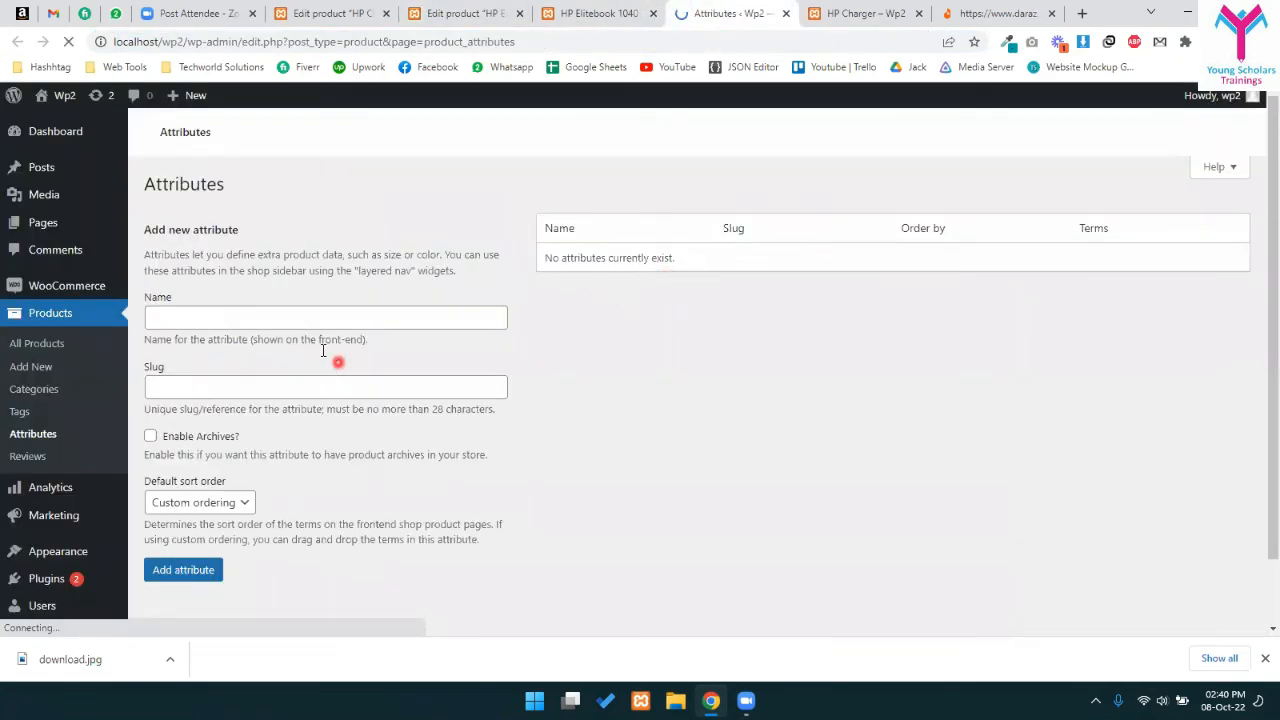
pyautogui.click(280, 417)
pyautogui.write('Color')
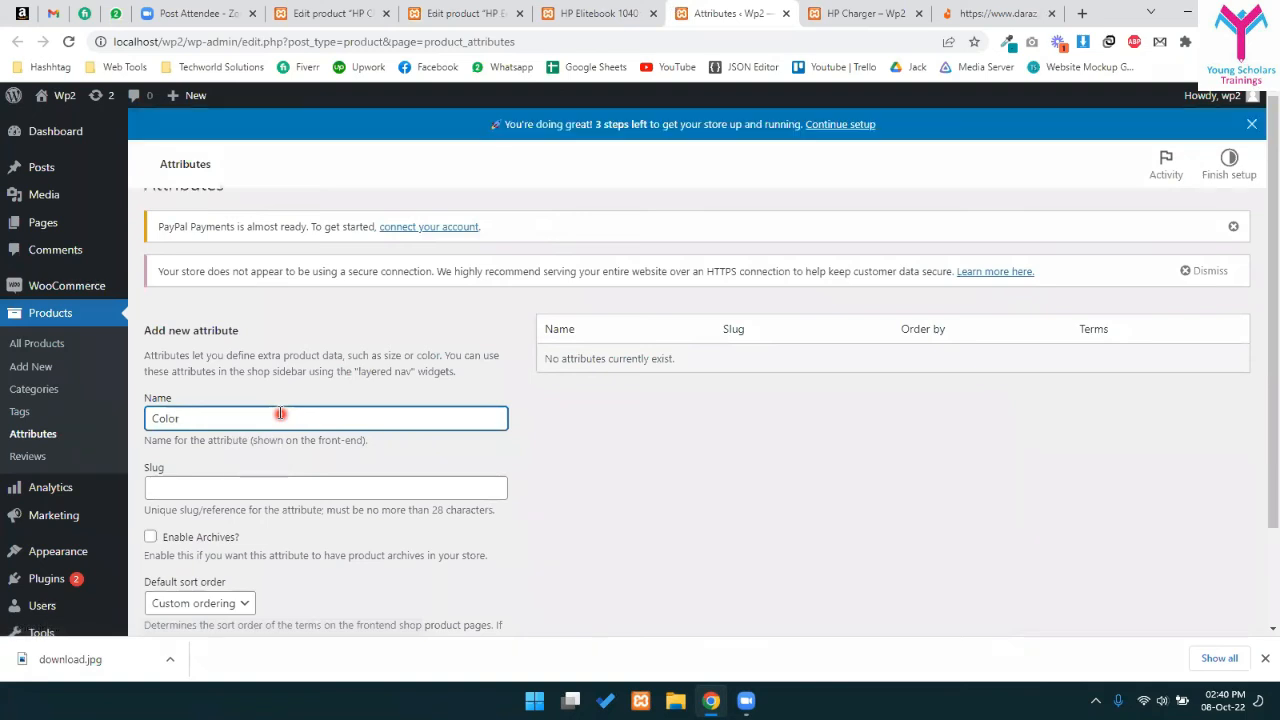
pyautogui.scroll(-2, 280, 413)
pyautogui.click(173, 556)
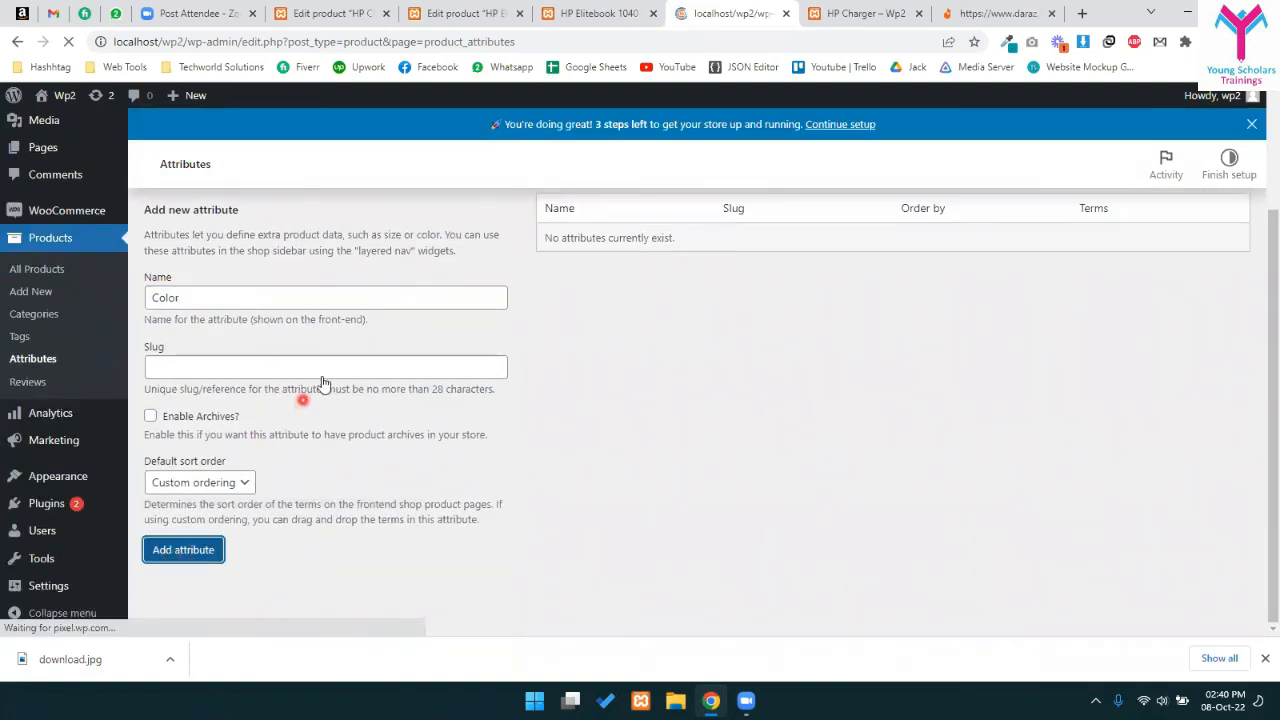
pyautogui.click(216, 421)
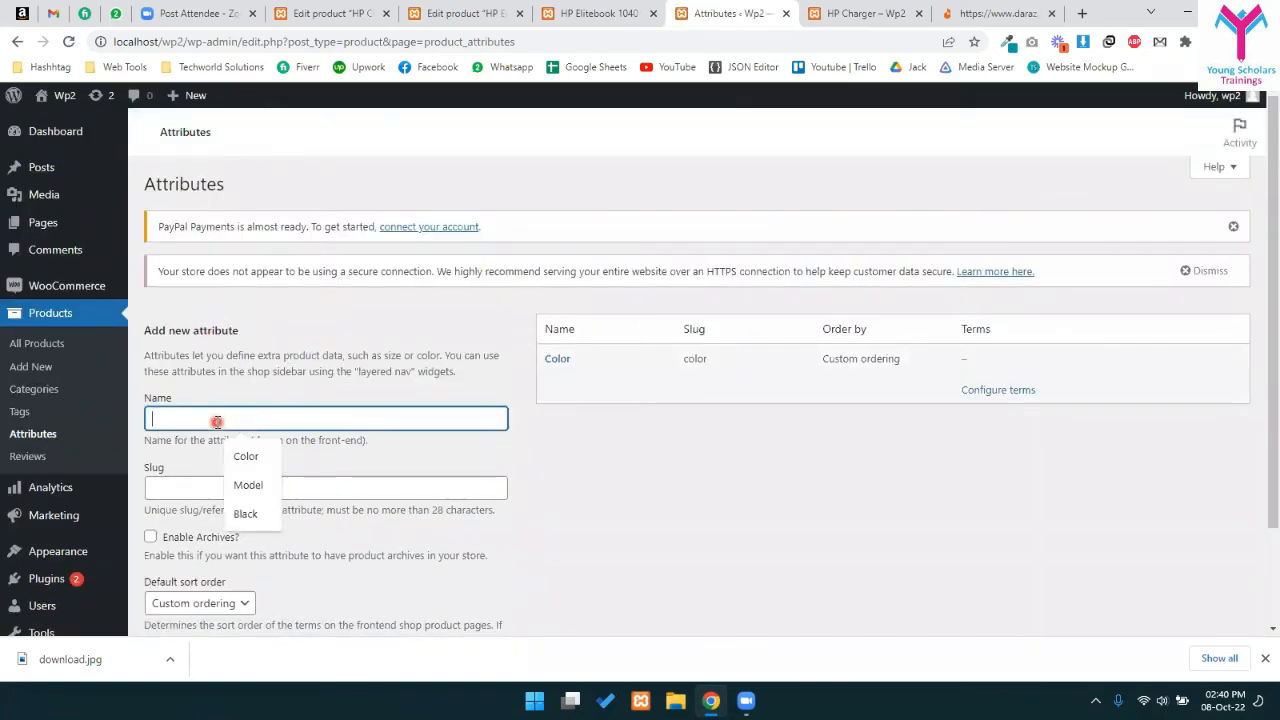
pyautogui.write('Ram')
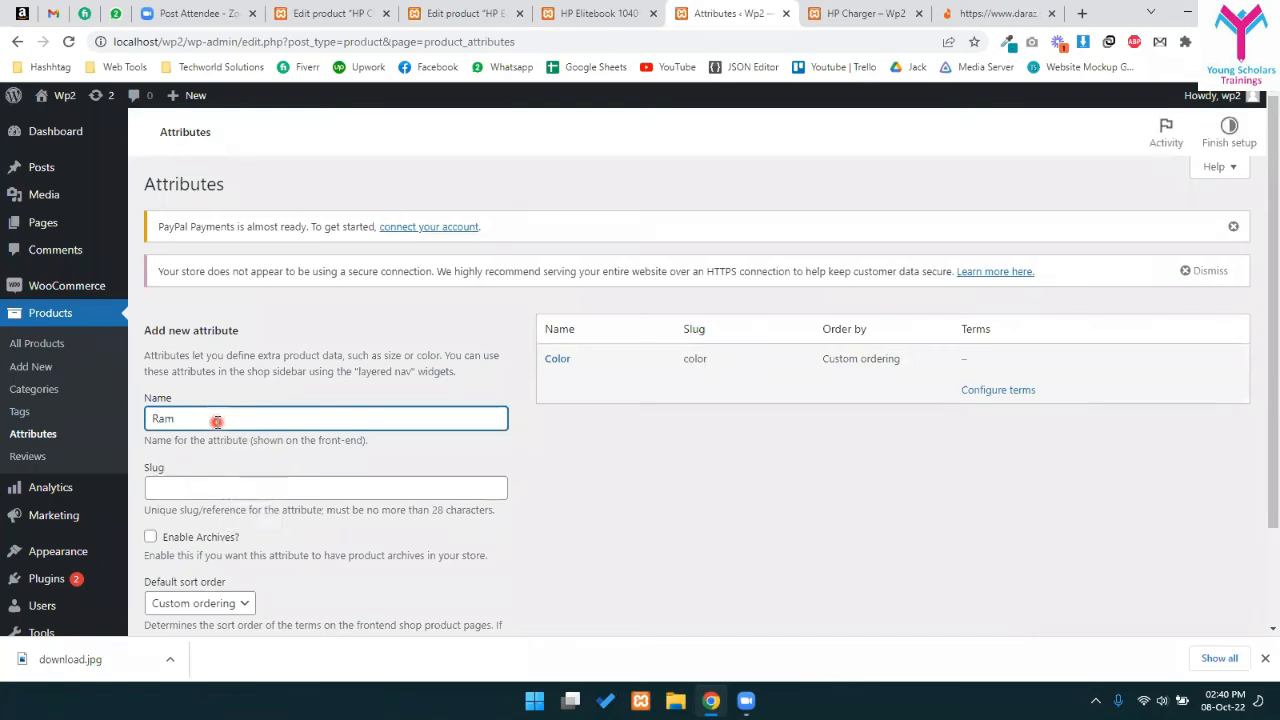
pyautogui.scroll(-3, 214, 420)
pyautogui.click(181, 545)
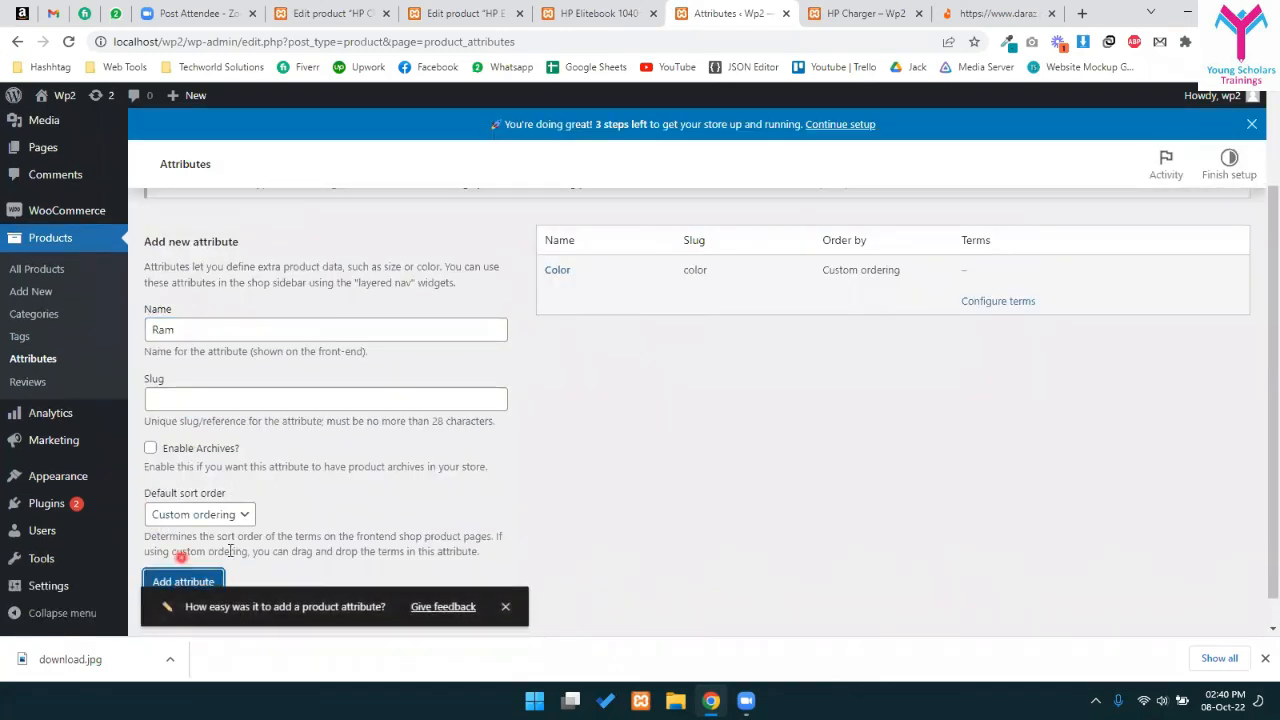
pyautogui.scroll(-1, 181, 558)
pyautogui.click(190, 550)
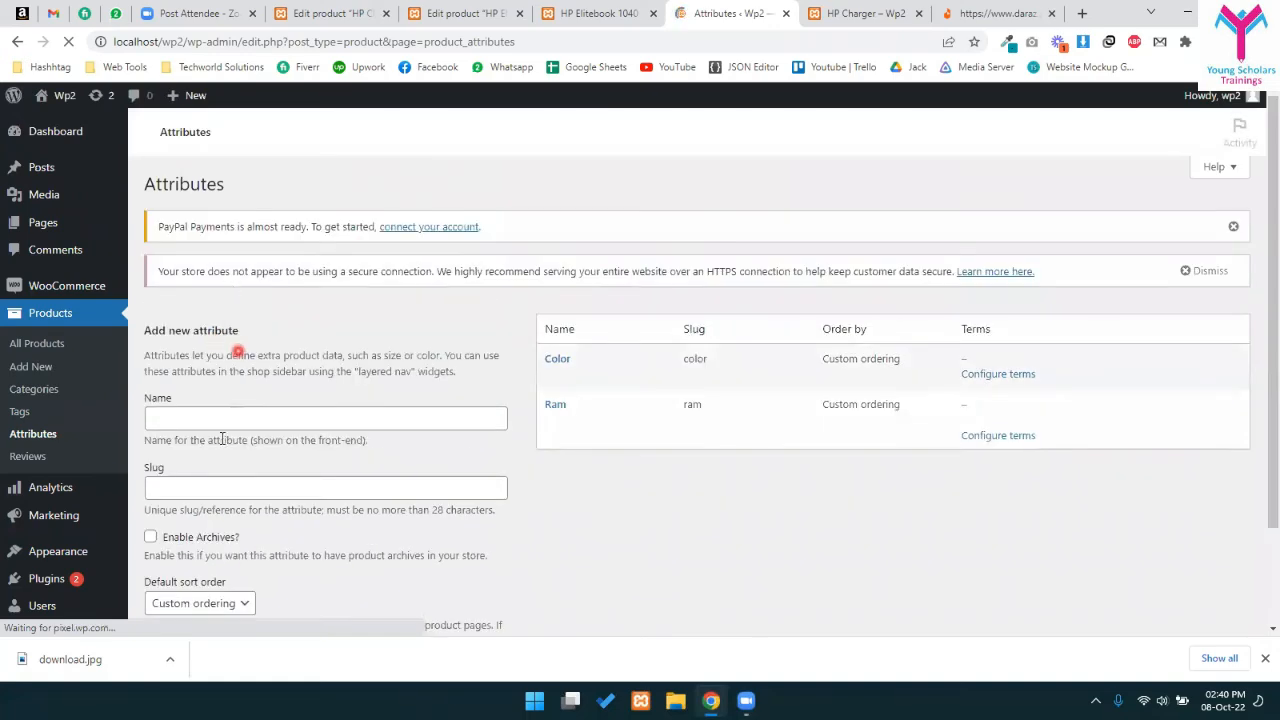
pyautogui.click(232, 413)
pyautogui.write('S')
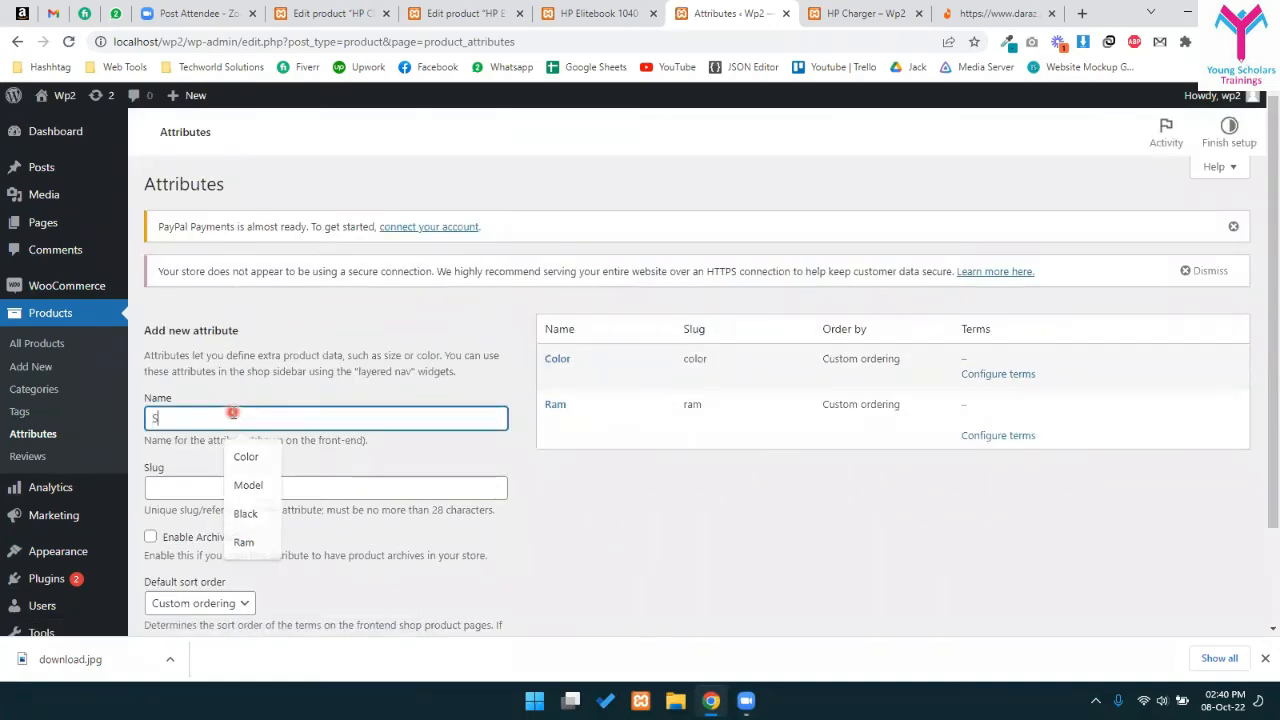
pyautogui.write('creen size')
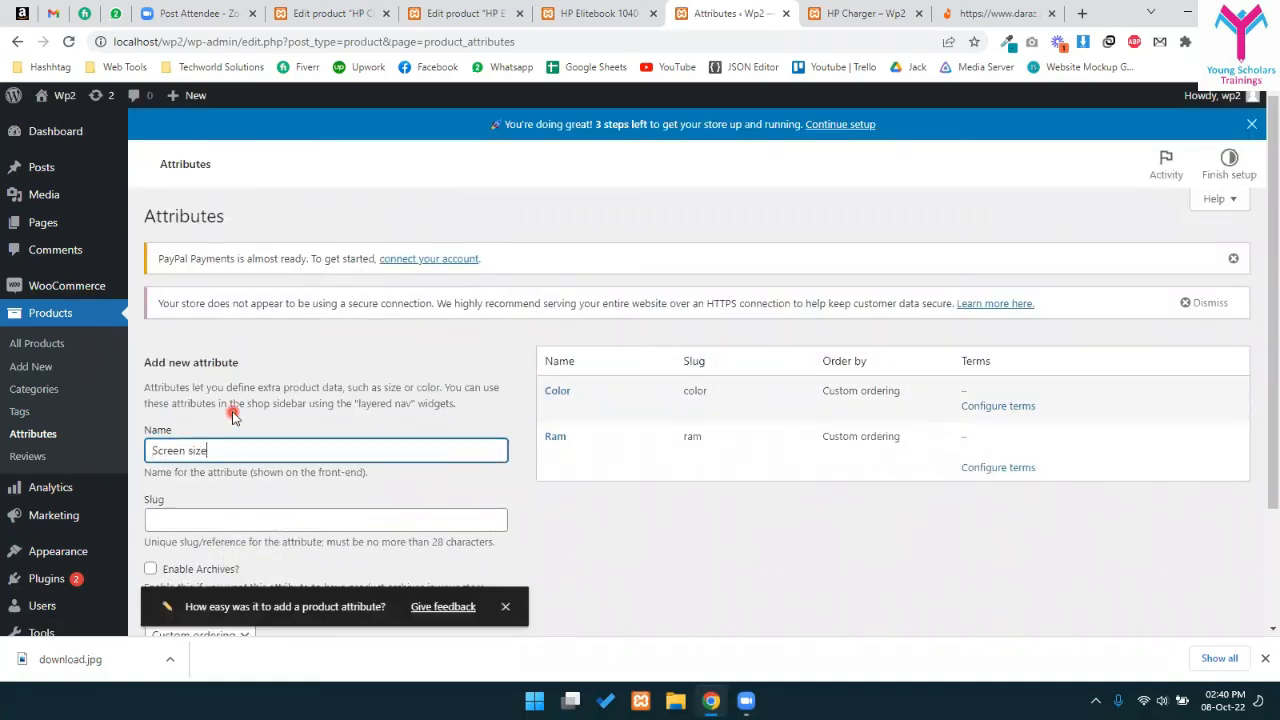
pyautogui.scroll(-2, 175, 545)
pyautogui.click(178, 549)
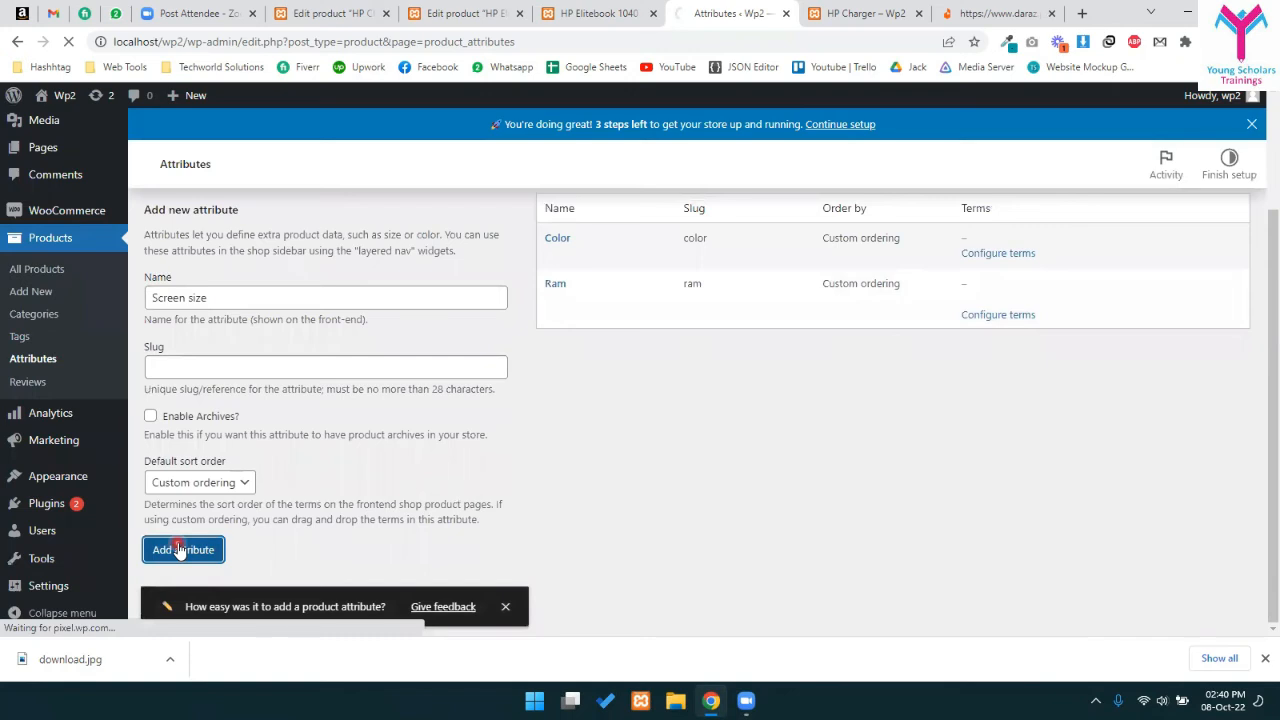
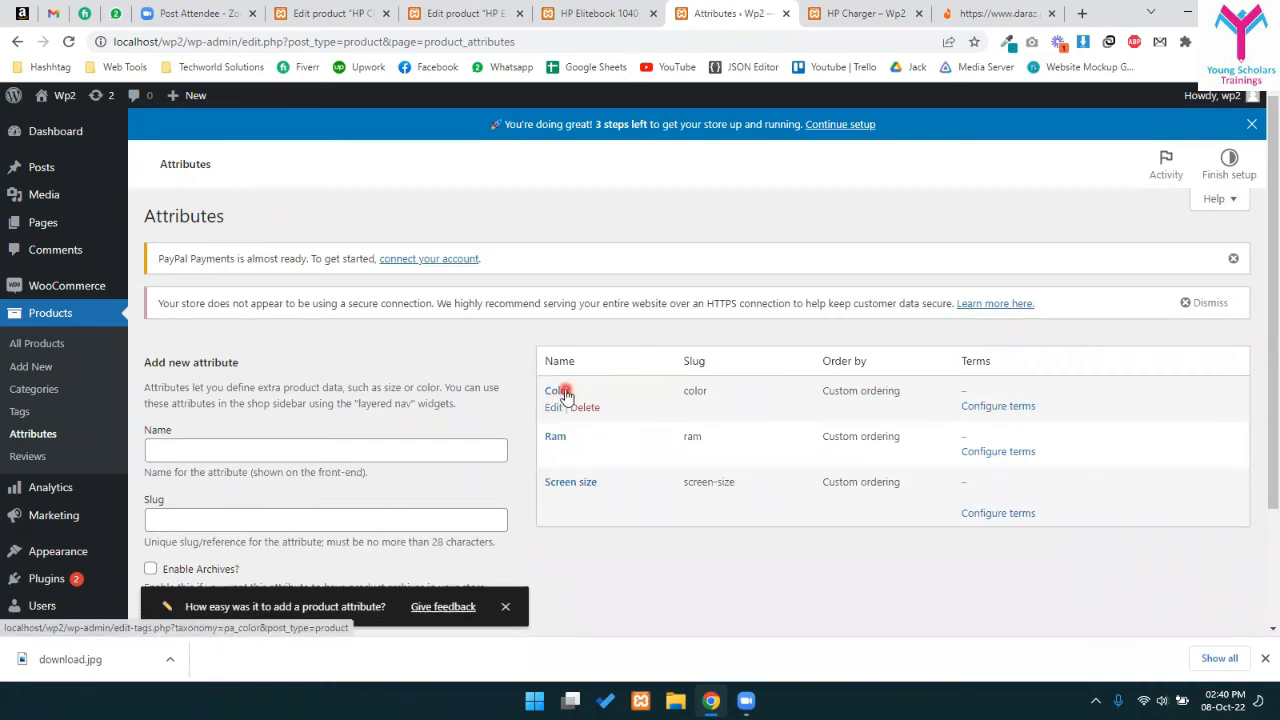
# - Add the terms Black, Gray, White and Red to the Color attribute
pyautogui.click(980, 408)
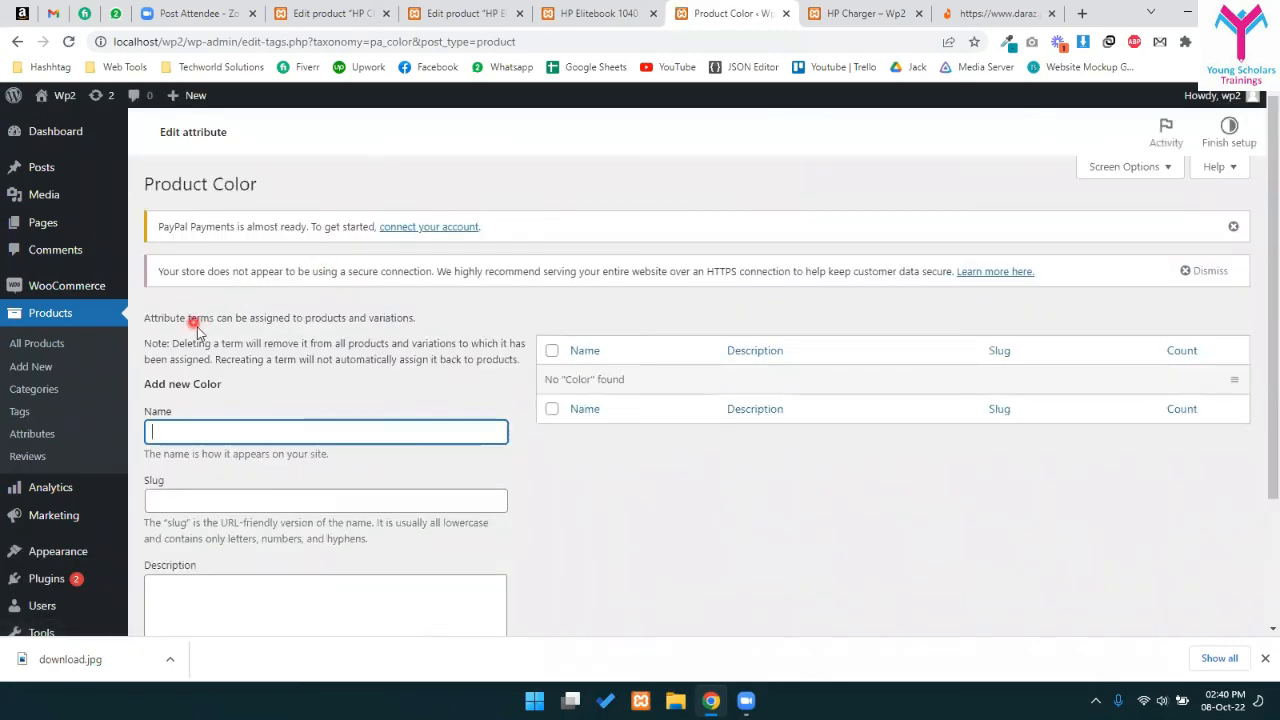
pyautogui.moveTo(178, 205); pyautogui.dragTo(263, 230)
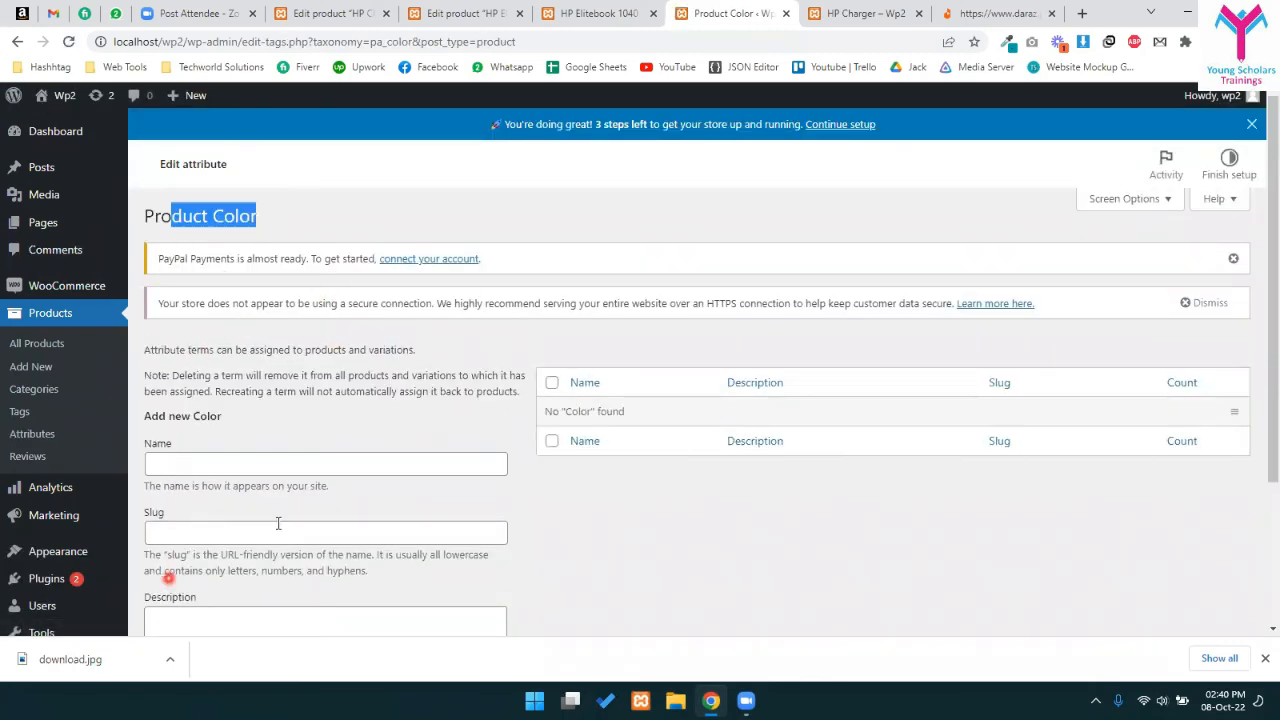
pyautogui.scroll(-1, 230, 460)
pyautogui.click(205, 388)
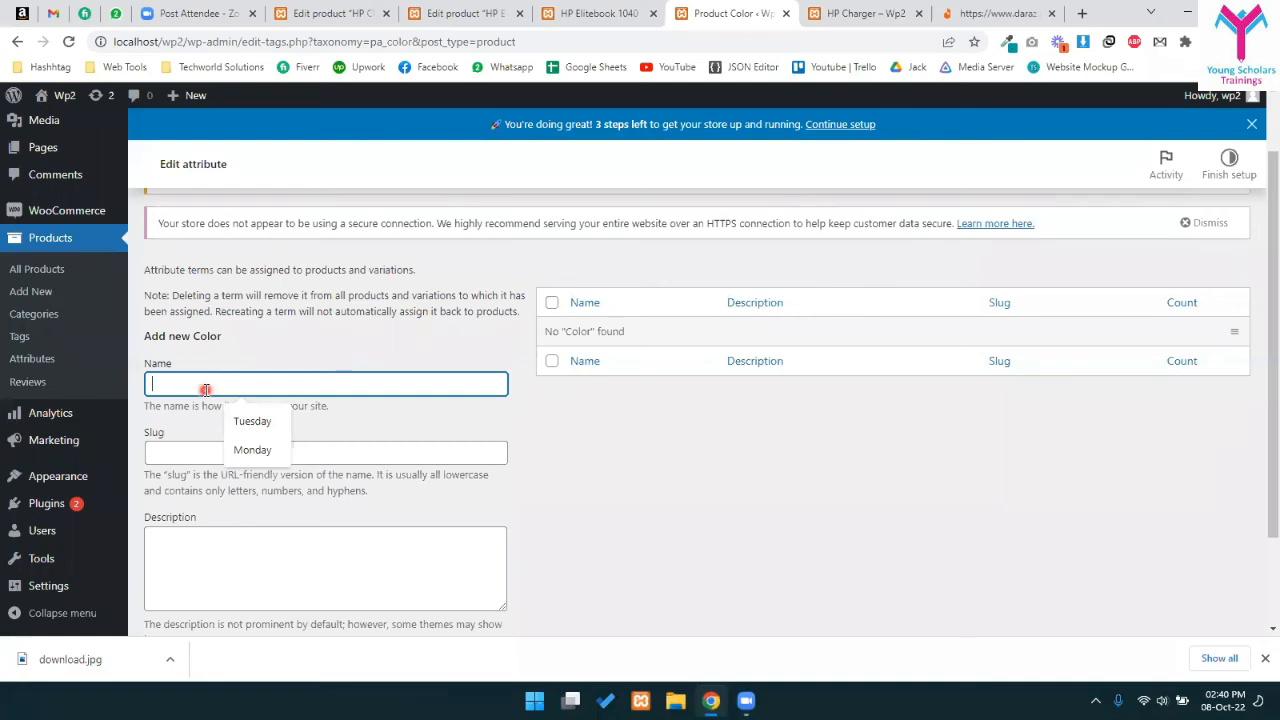
pyautogui.write('Vla')
pyautogui.write('k')
pyautogui.press('Return')
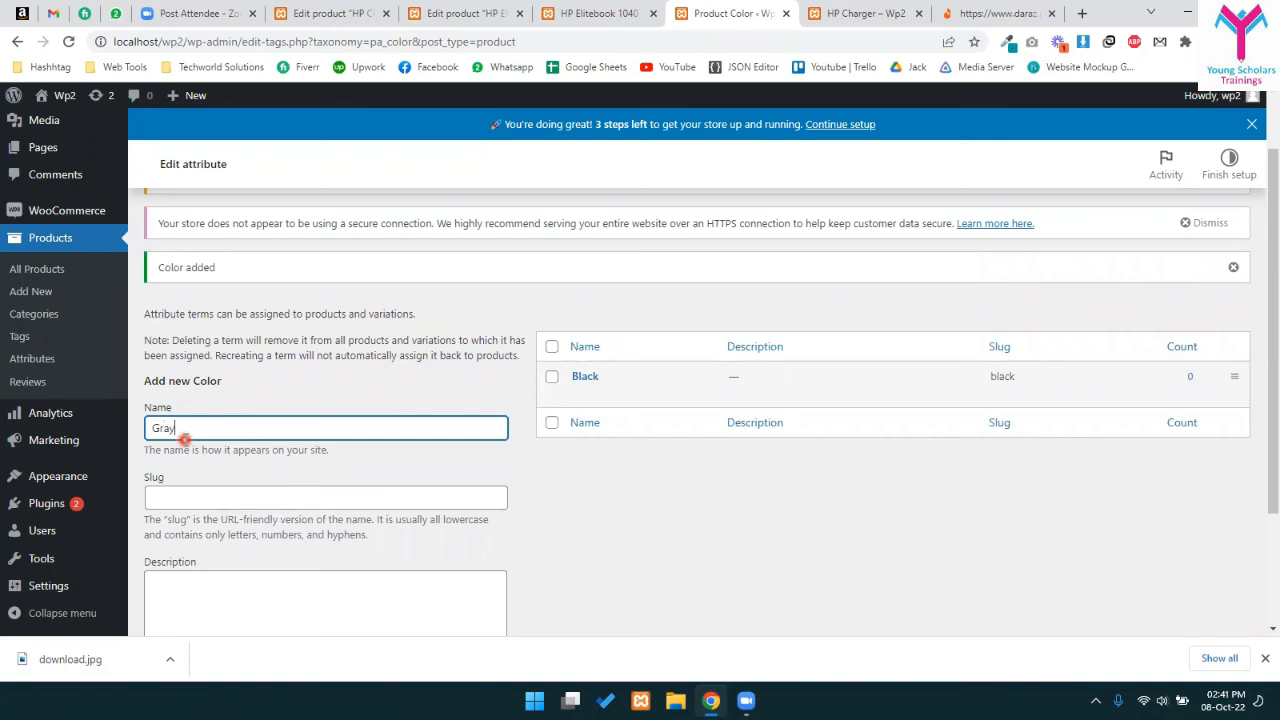
pyautogui.press('Return')
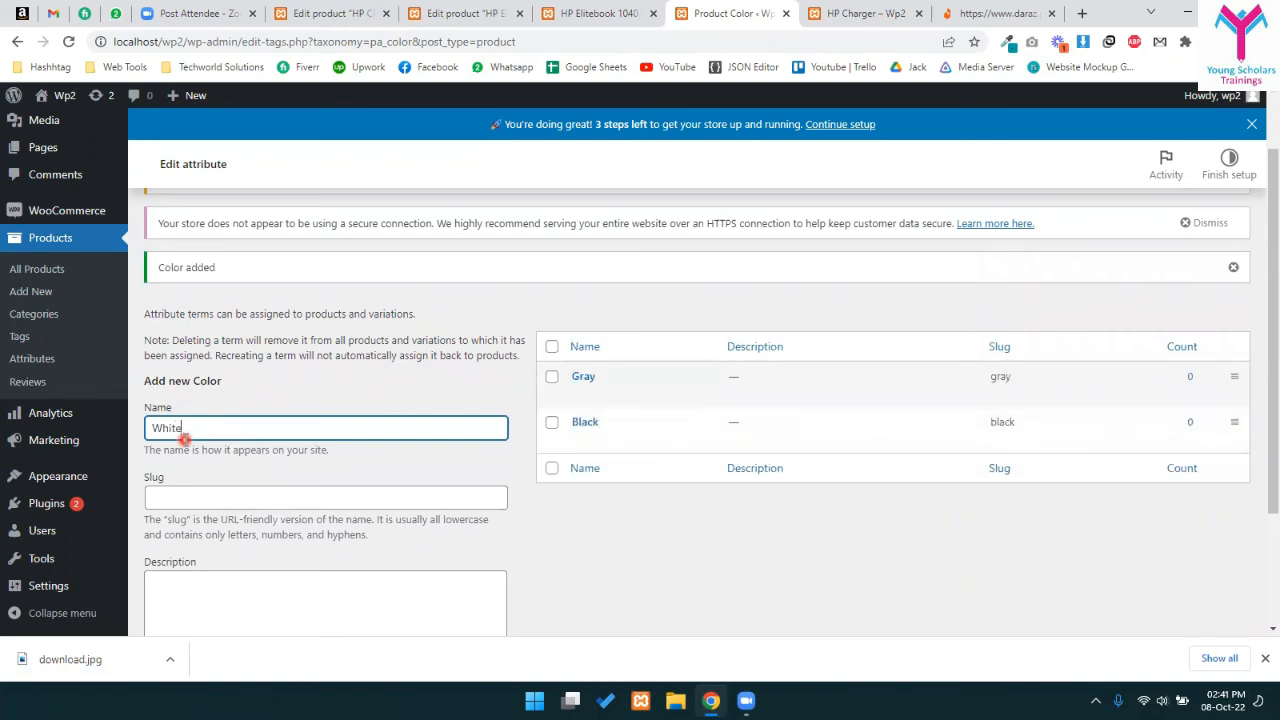
pyautogui.press('Return')
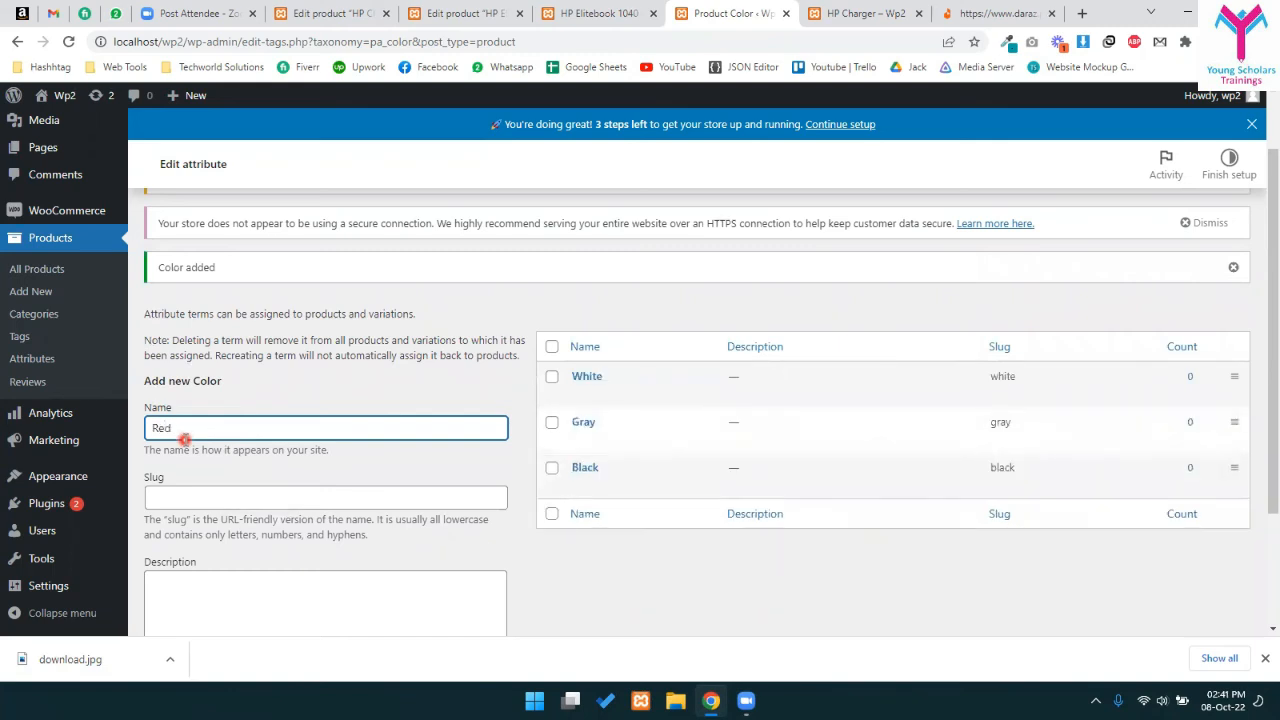
pyautogui.write('Red')
pyautogui.press('Return')
pyautogui.scroll(1, 197, 325)
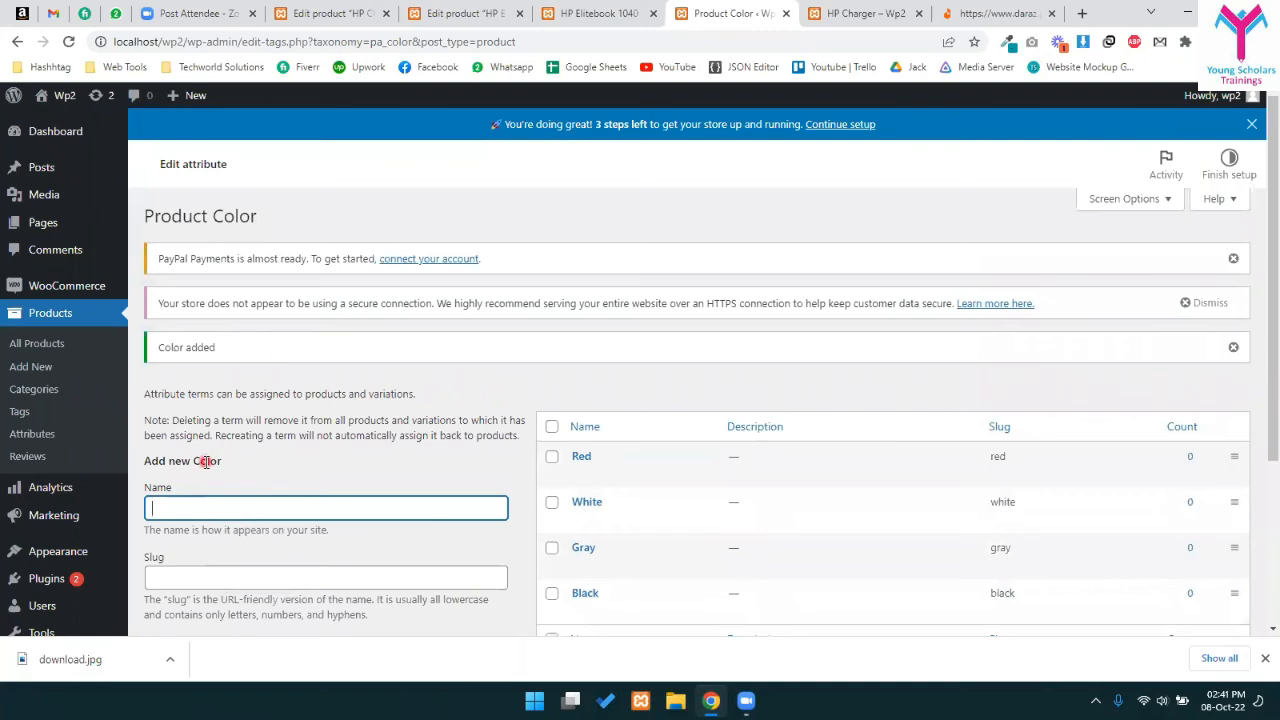
pyautogui.click(17, 42)
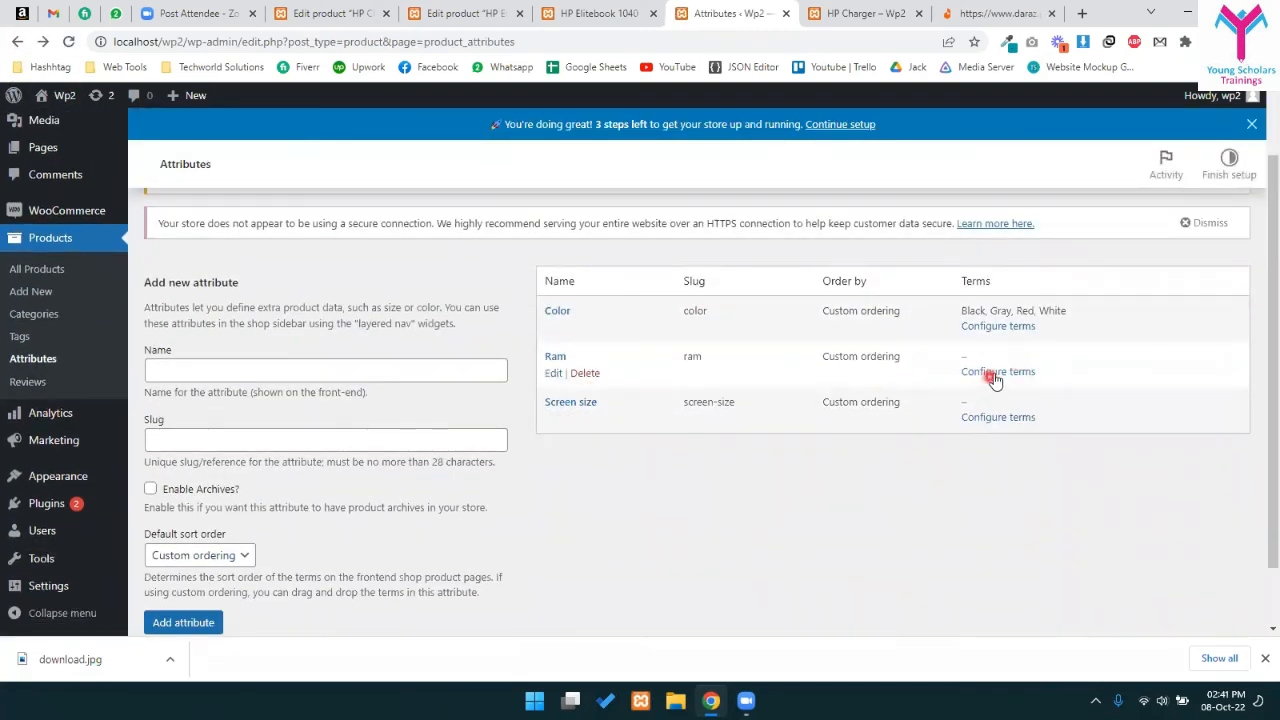
# - Add the terms 4GB, 8GB, 16GB and 32GB to the Ram attribute
pyautogui.click(996, 373)
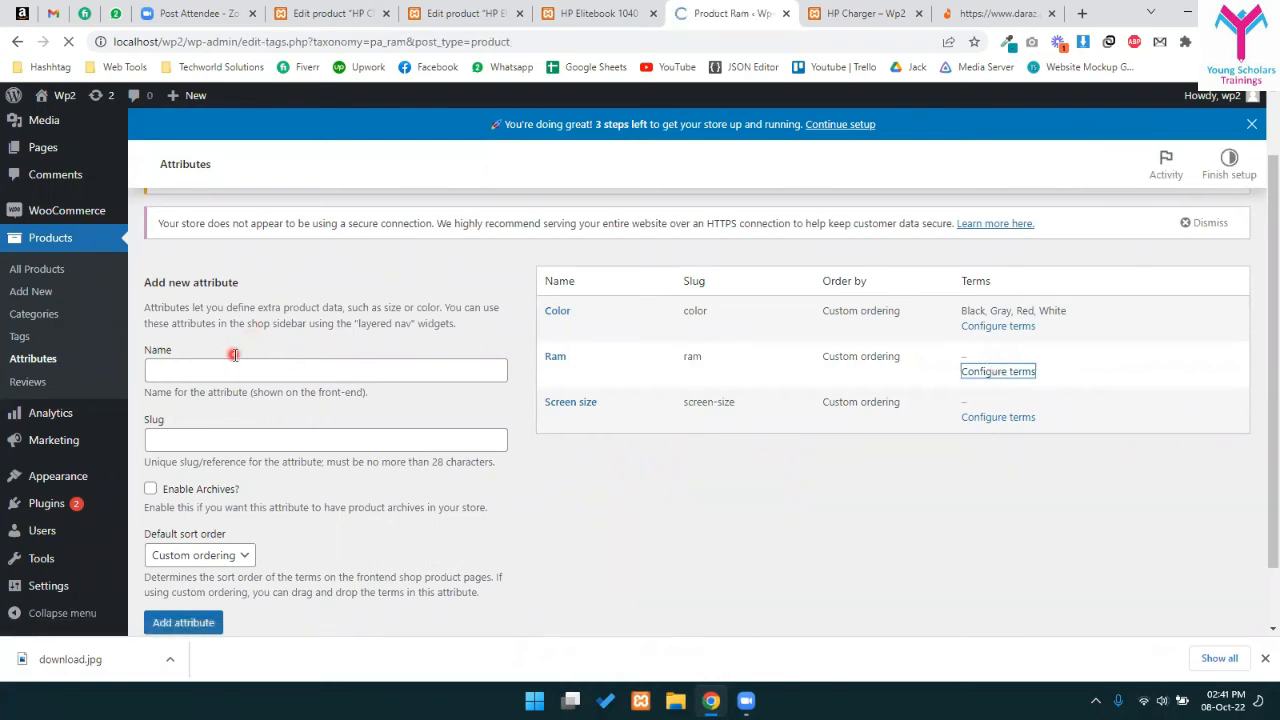
pyautogui.write('4GB')
pyautogui.press('Return')
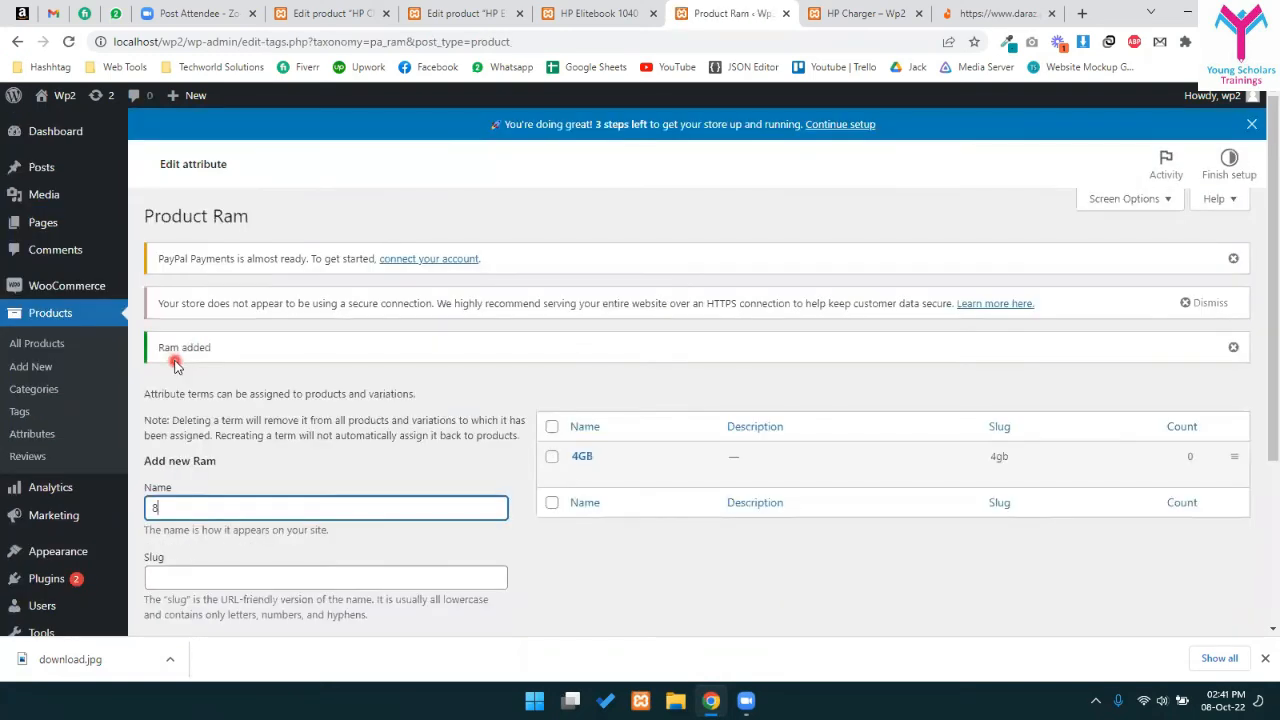
pyautogui.press('Return')
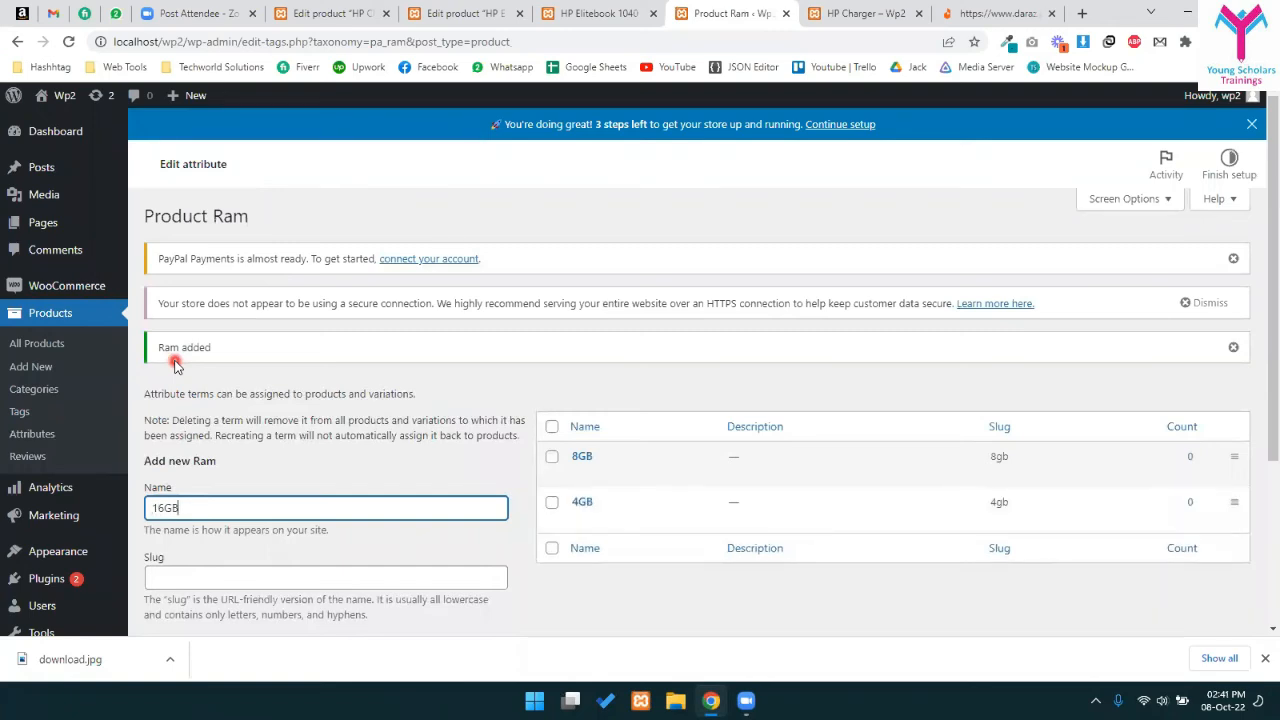
pyautogui.write('16GB')
pyautogui.press('Return')
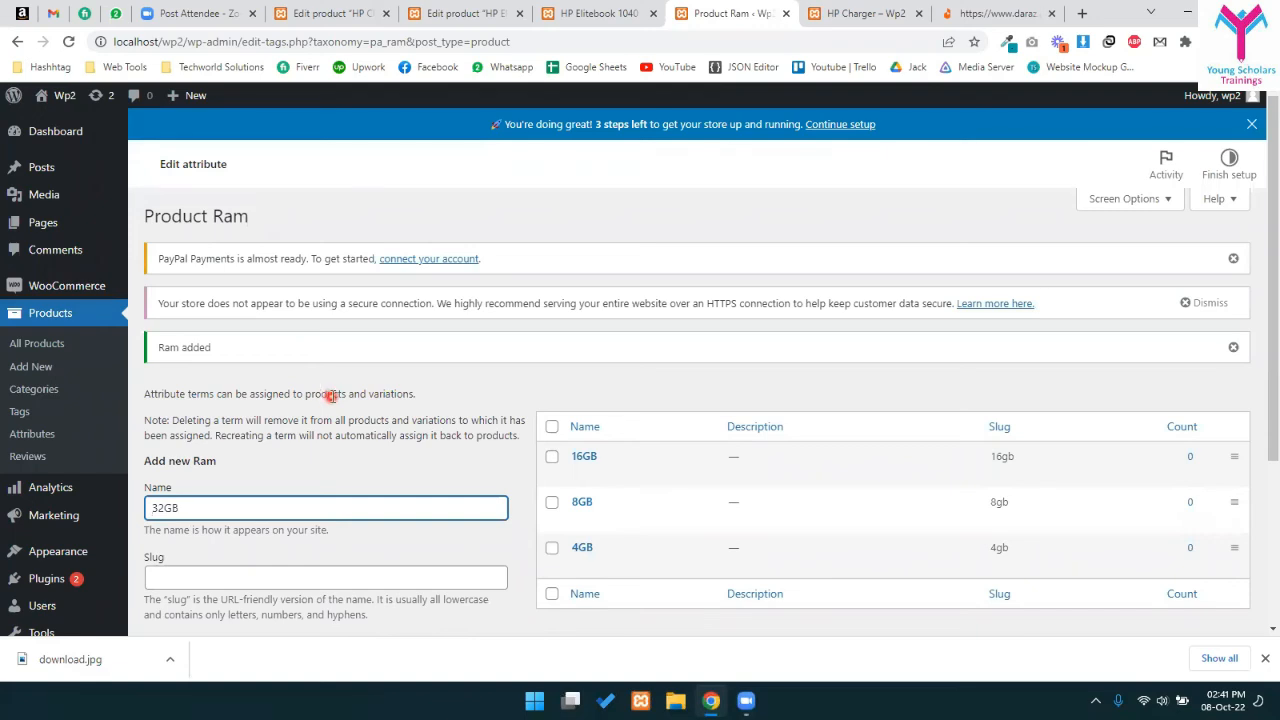
pyautogui.write('32GB')
pyautogui.press('Return')
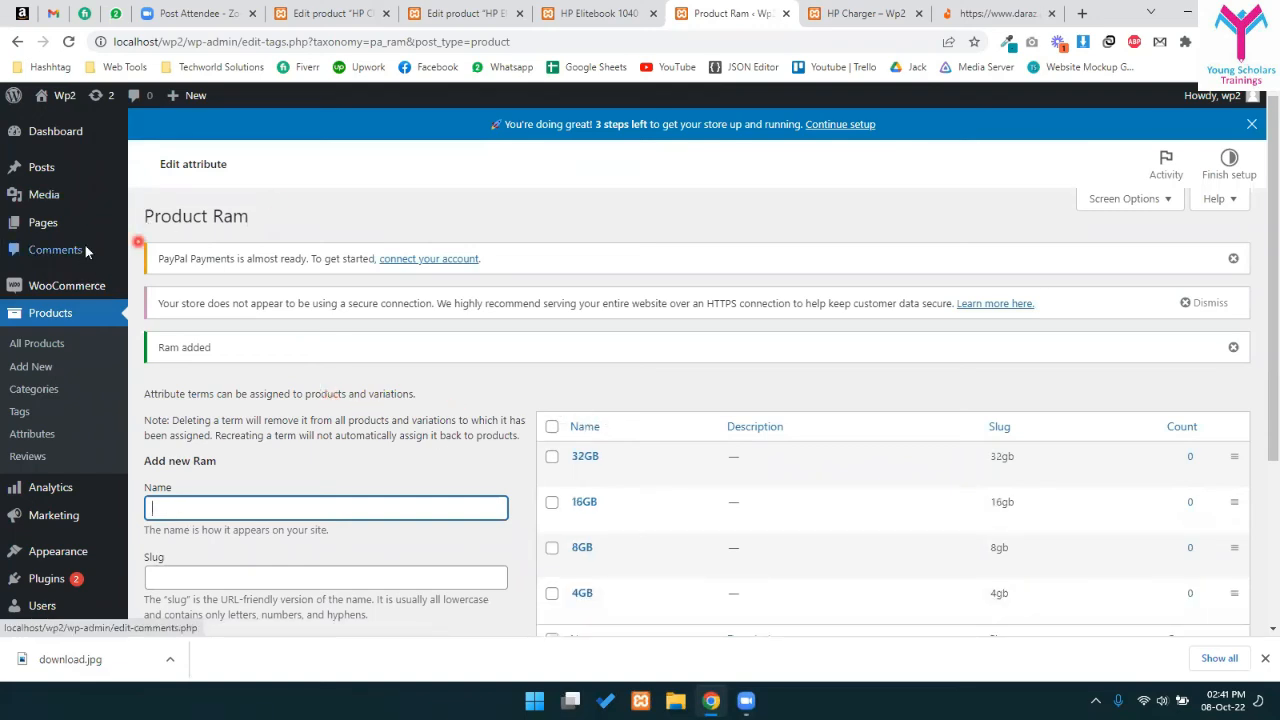
pyautogui.click(18, 41)
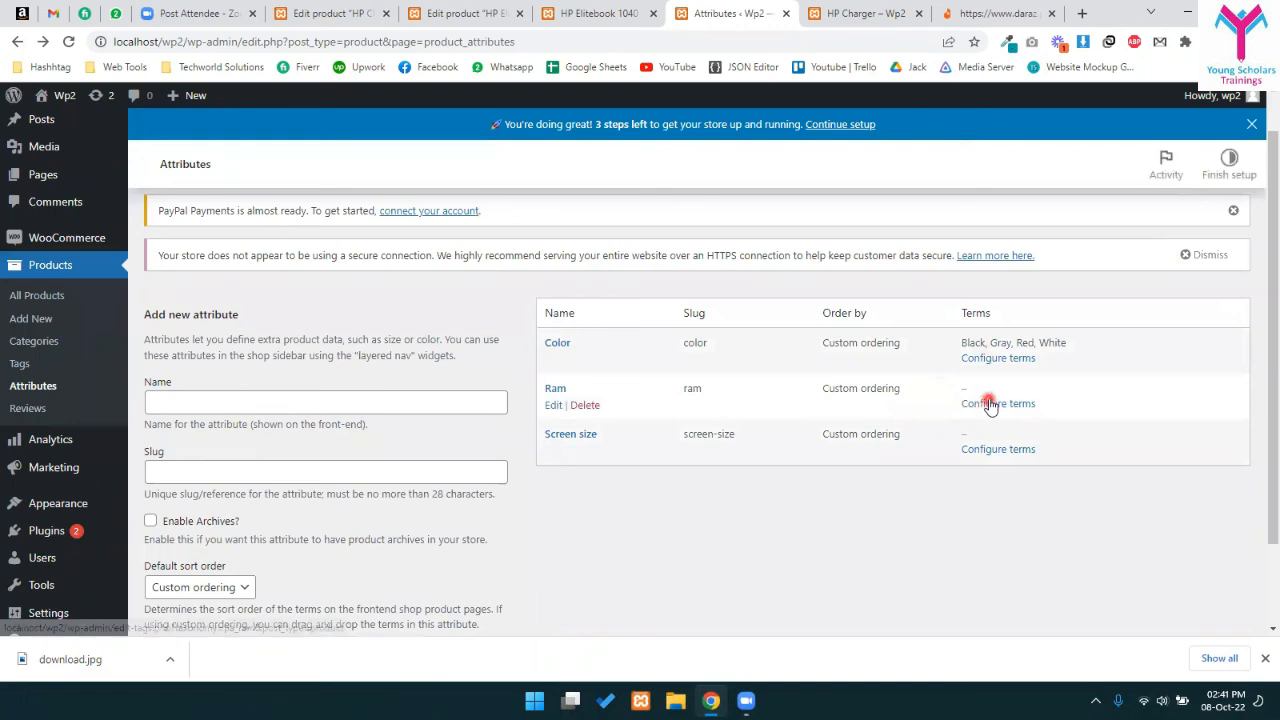
# - Reopen the Ram terms to review them, then return to the Attributes list
pyautogui.click(1006, 405)
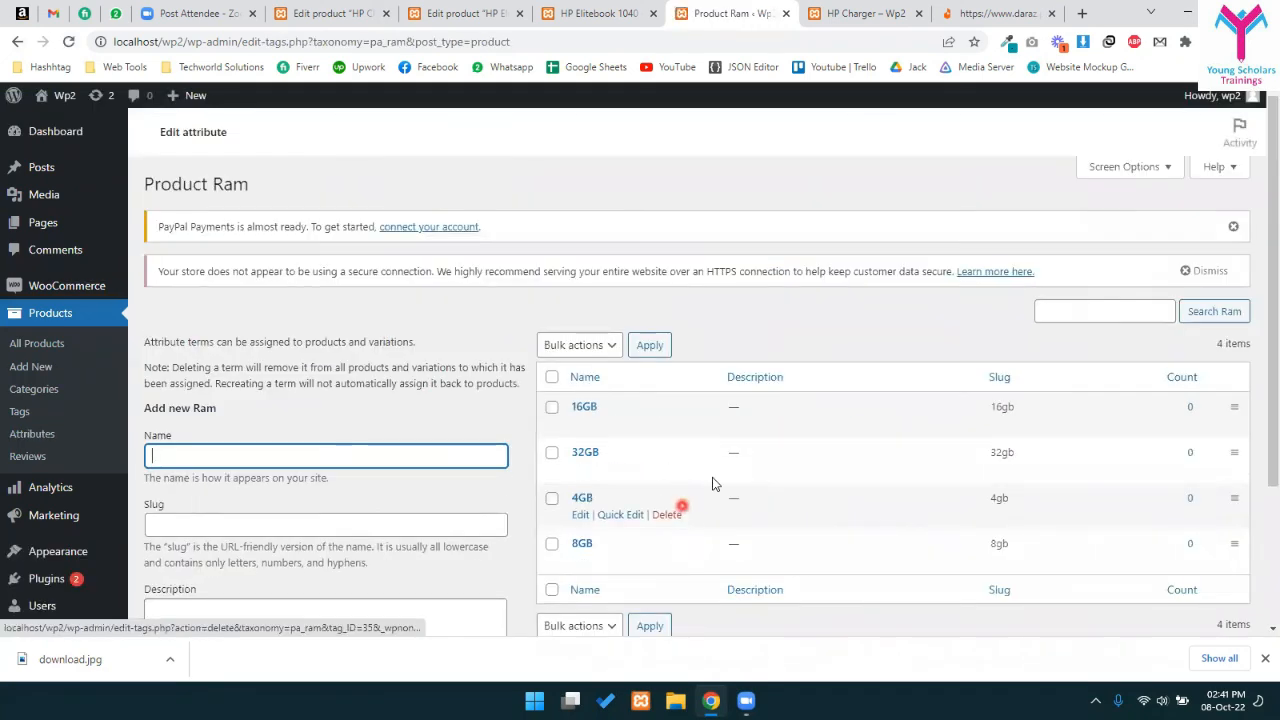
pyautogui.scroll(-2, 712, 484)
pyautogui.scroll(2, 180, 280)
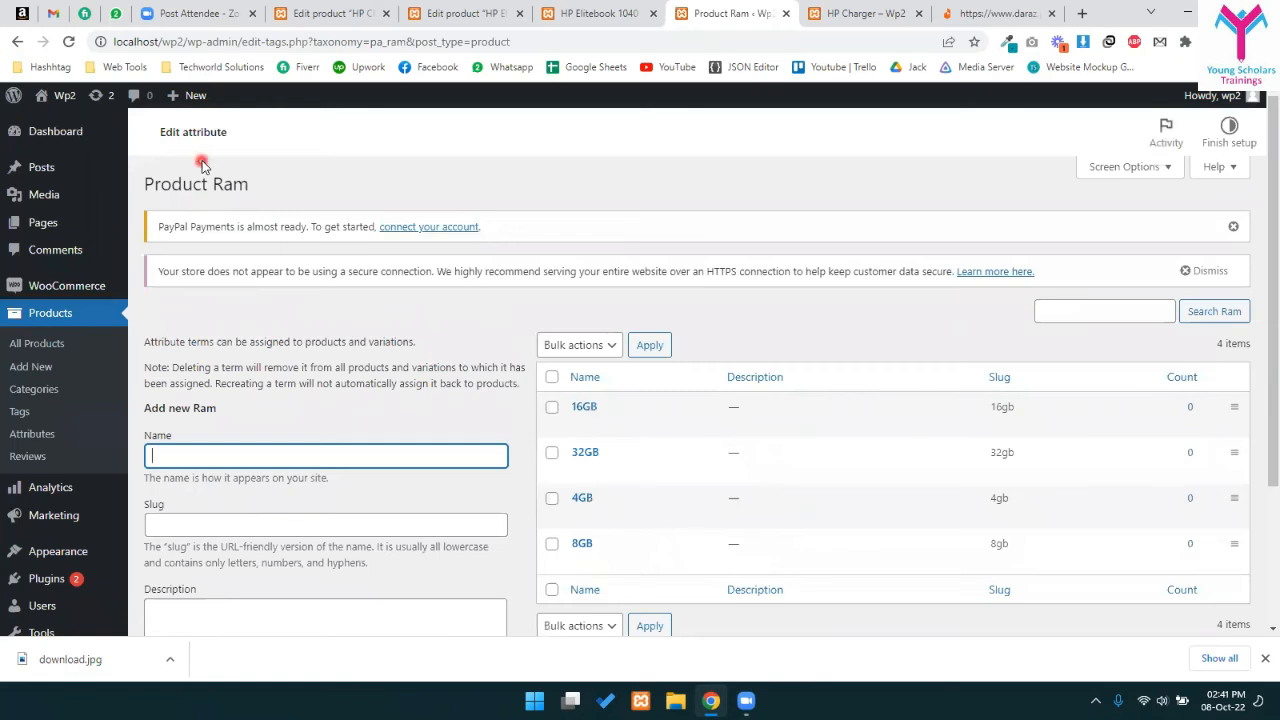
pyautogui.click(28, 432)
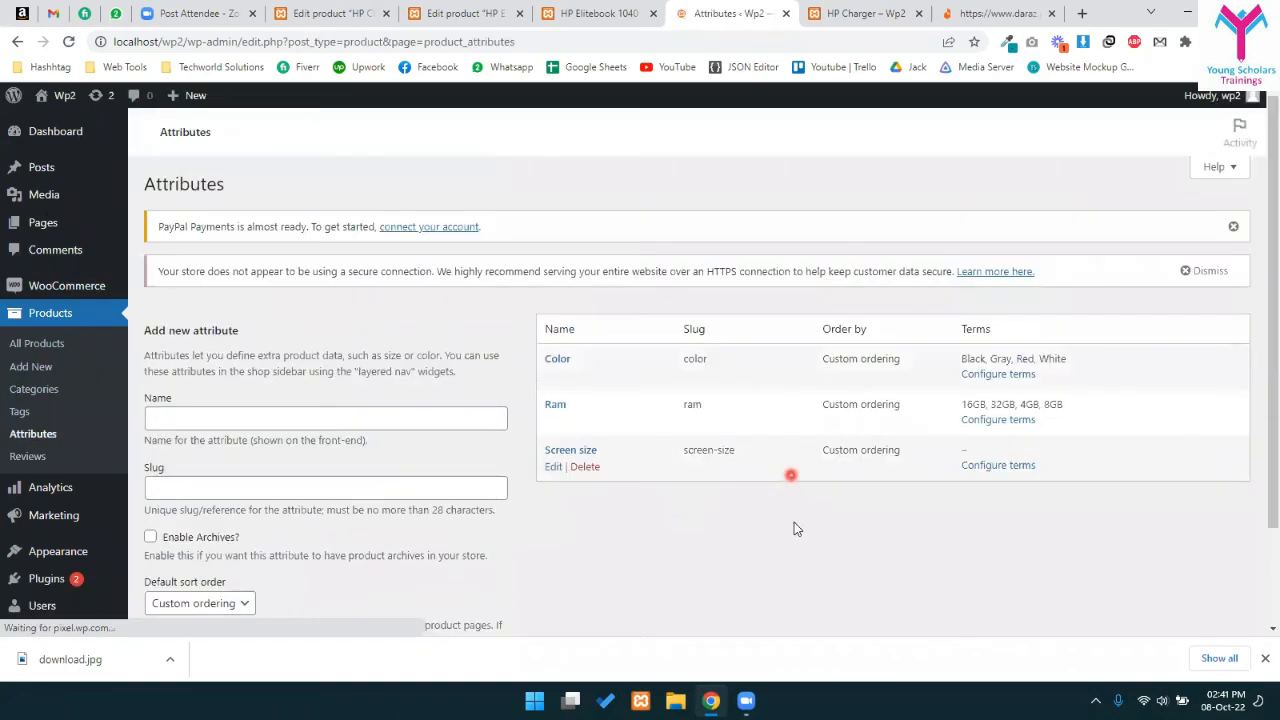
# - Add the terms 15", 14" and 10" to the Screen size attribute
pyautogui.click(980, 468)
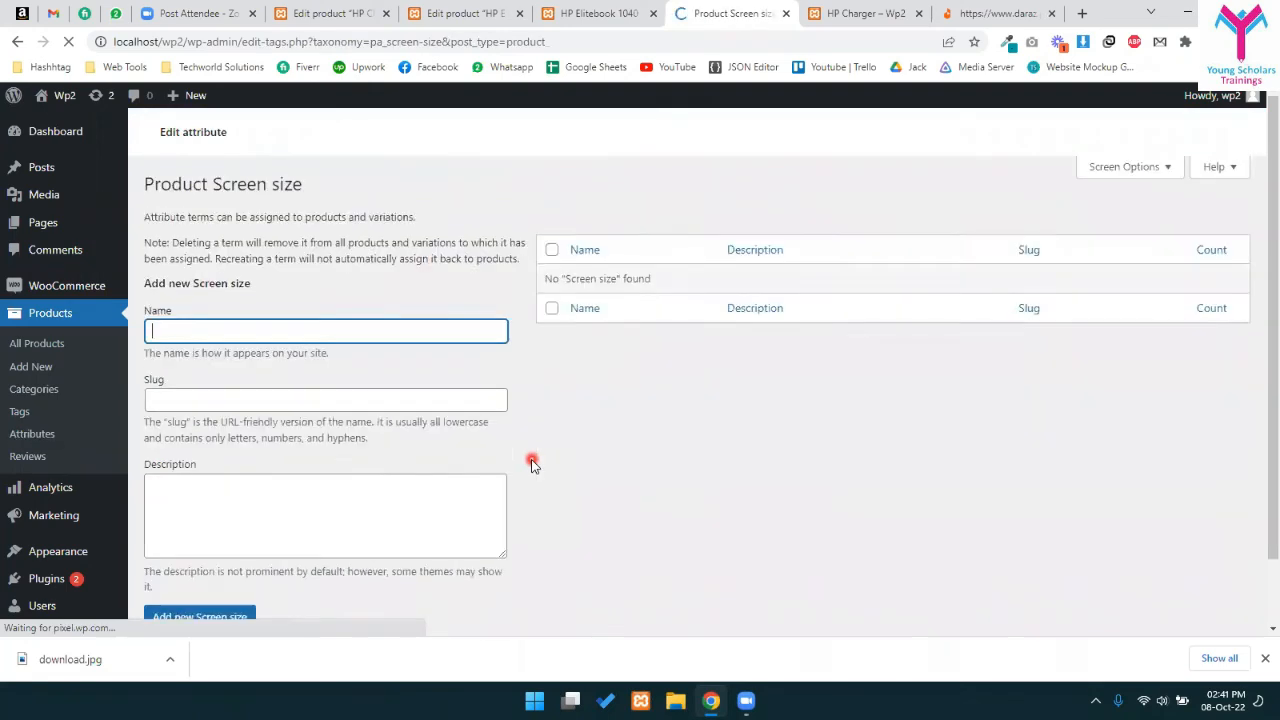
pyautogui.write('15')
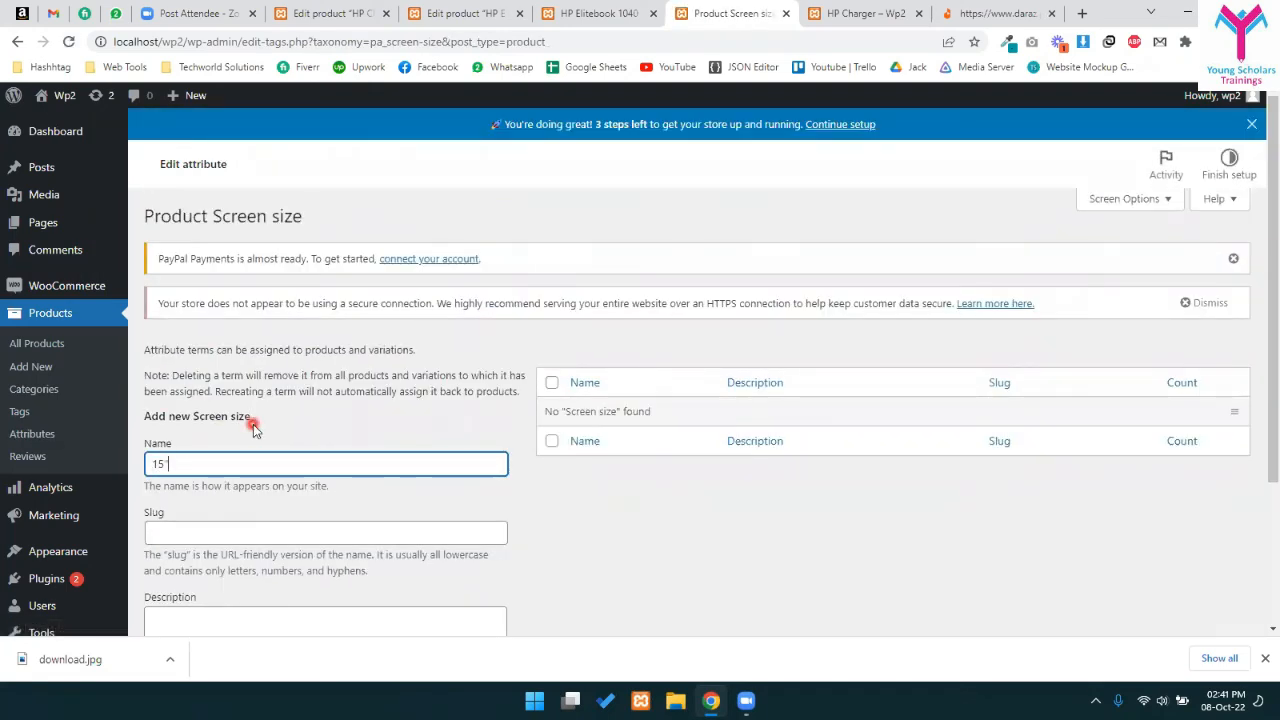
pyautogui.write('"')
pyautogui.press('Return')
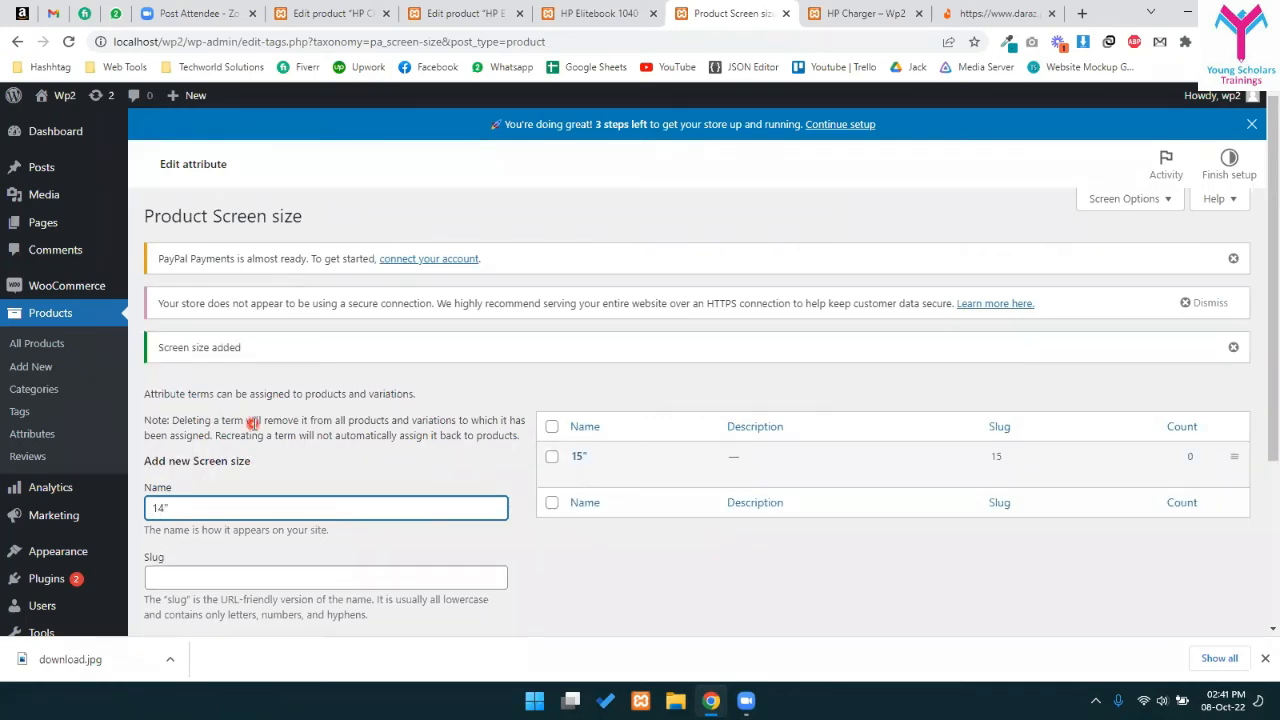
pyautogui.press('Return')
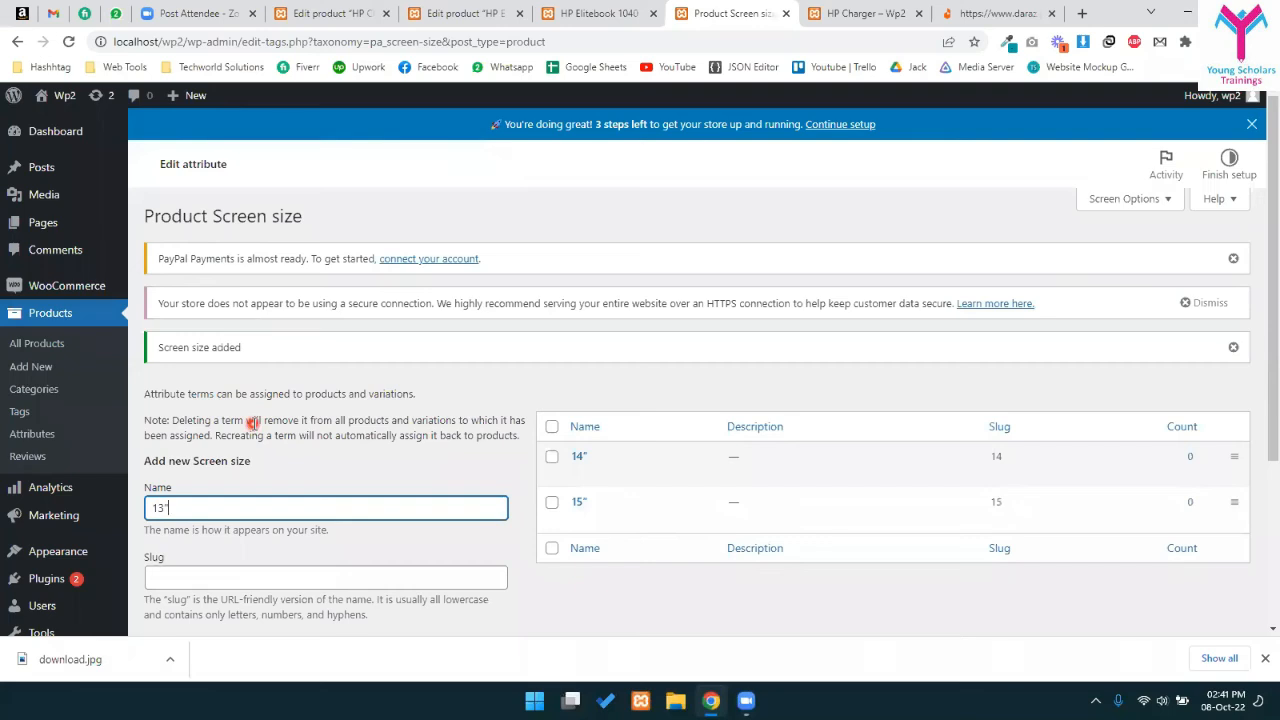
pyautogui.write('10')
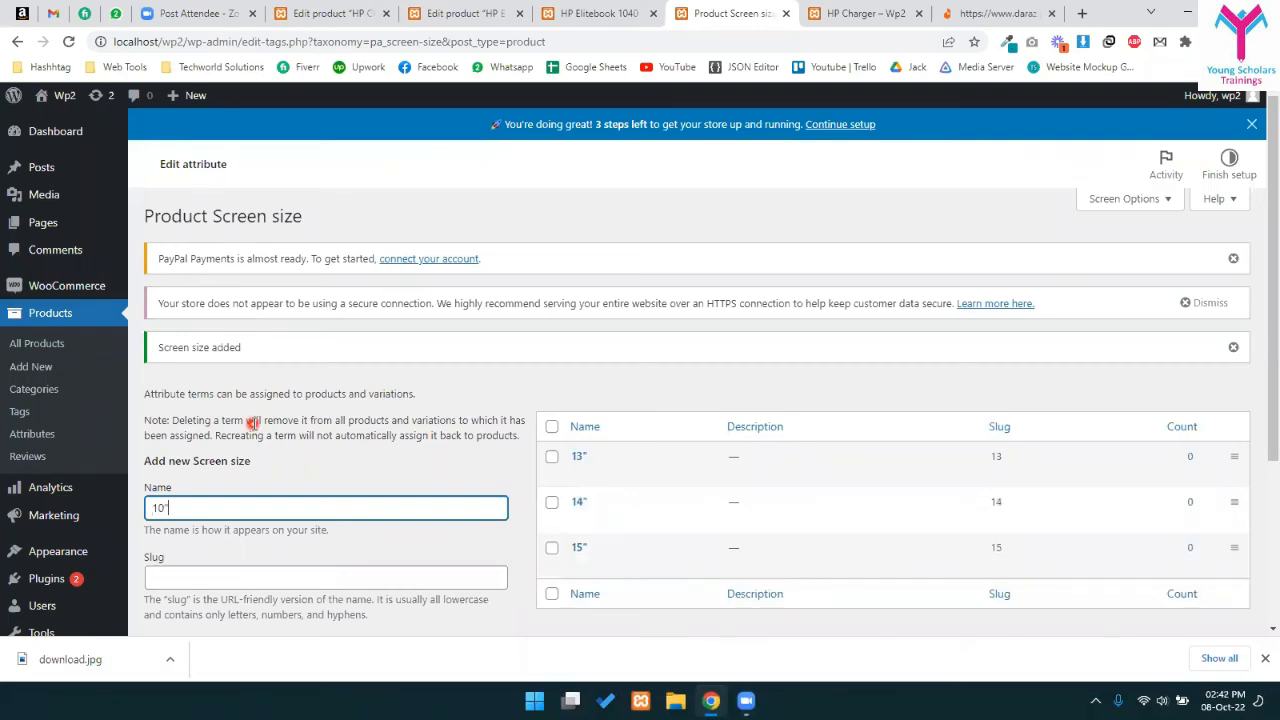
pyautogui.press('Return')
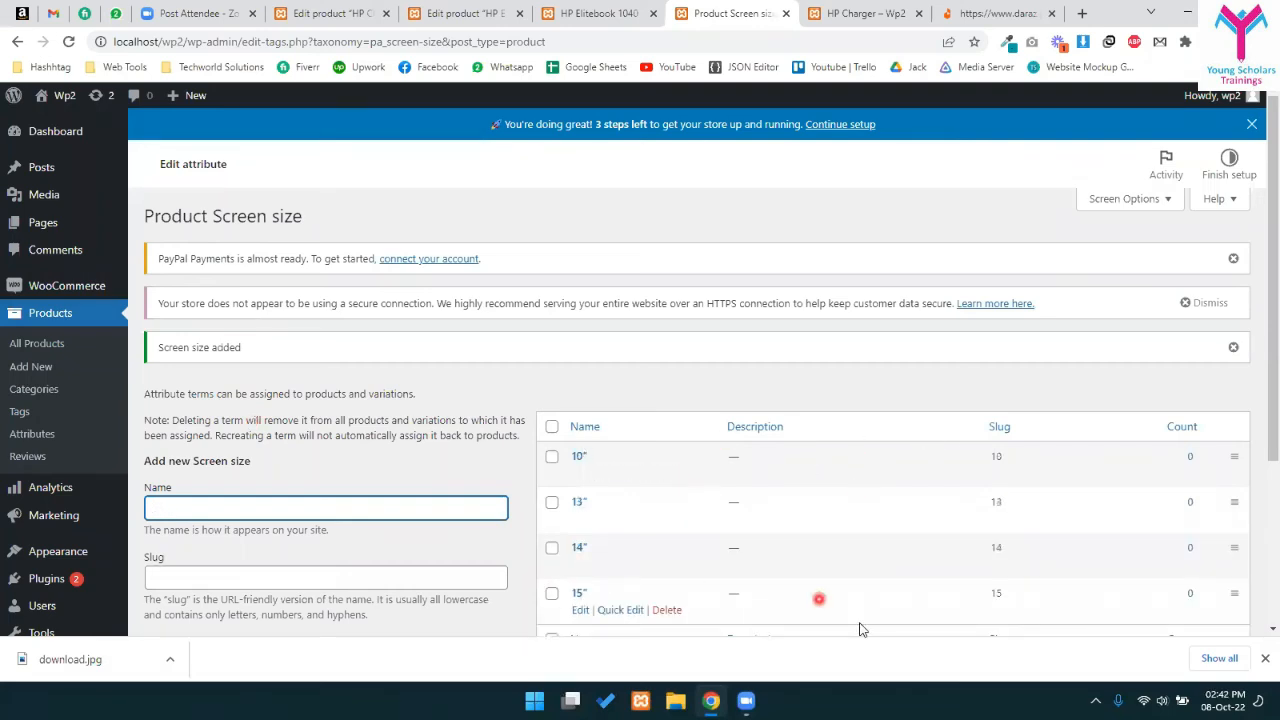
# - Reorder the Screen size terms with 15" first and 14" second, and reload to confirm
pyautogui.scroll(-2, 765, 437)
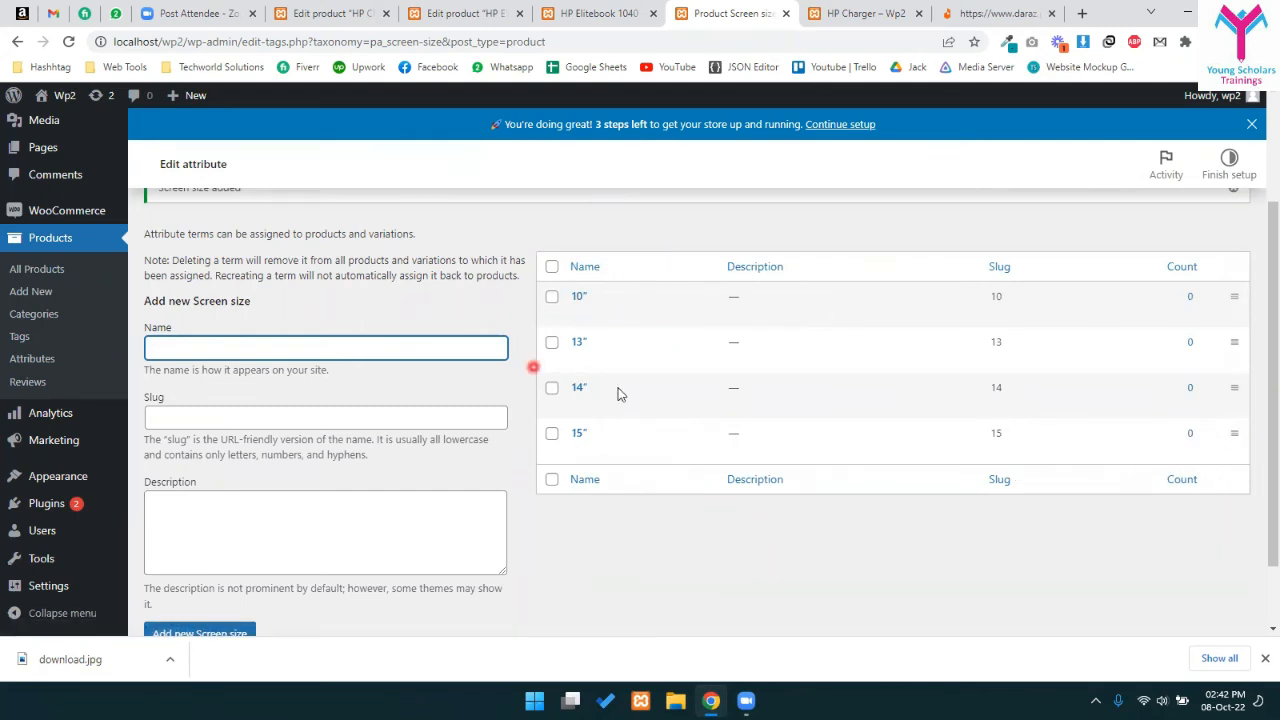
pyautogui.moveTo(1234, 432); pyautogui.dragTo(1230, 290)
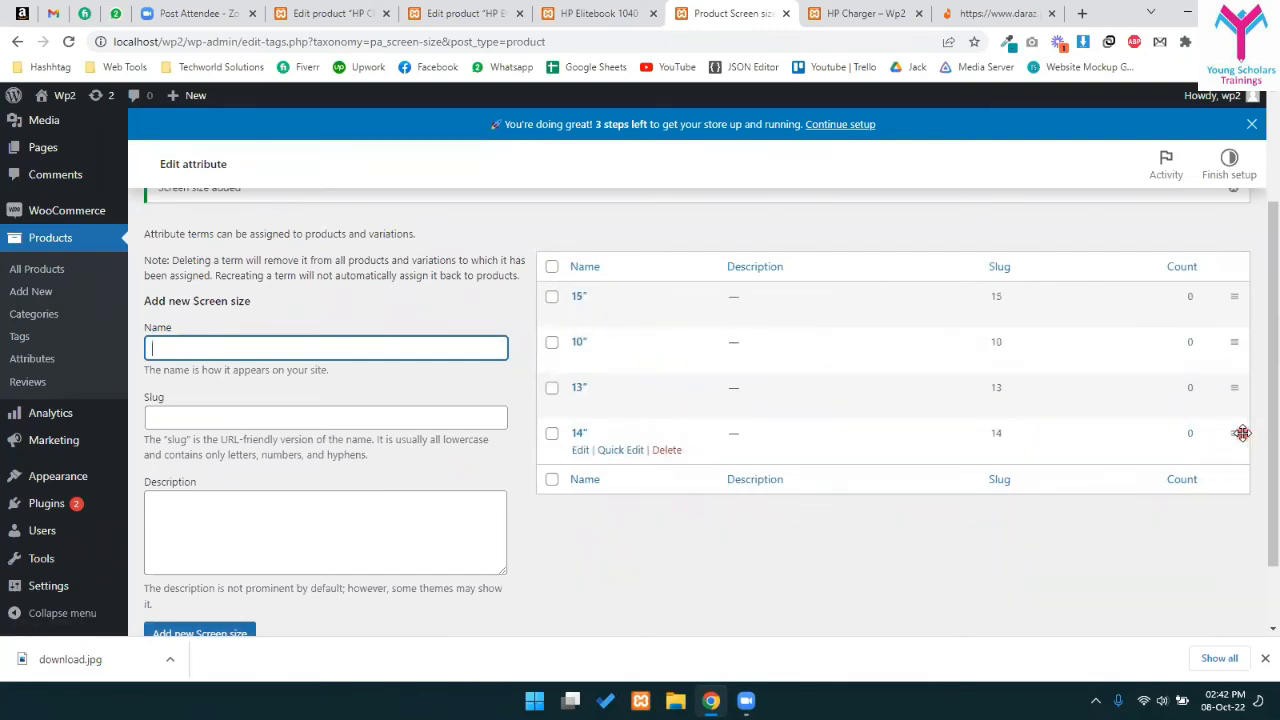
pyautogui.moveTo(1227, 428); pyautogui.dragTo(1224, 334)
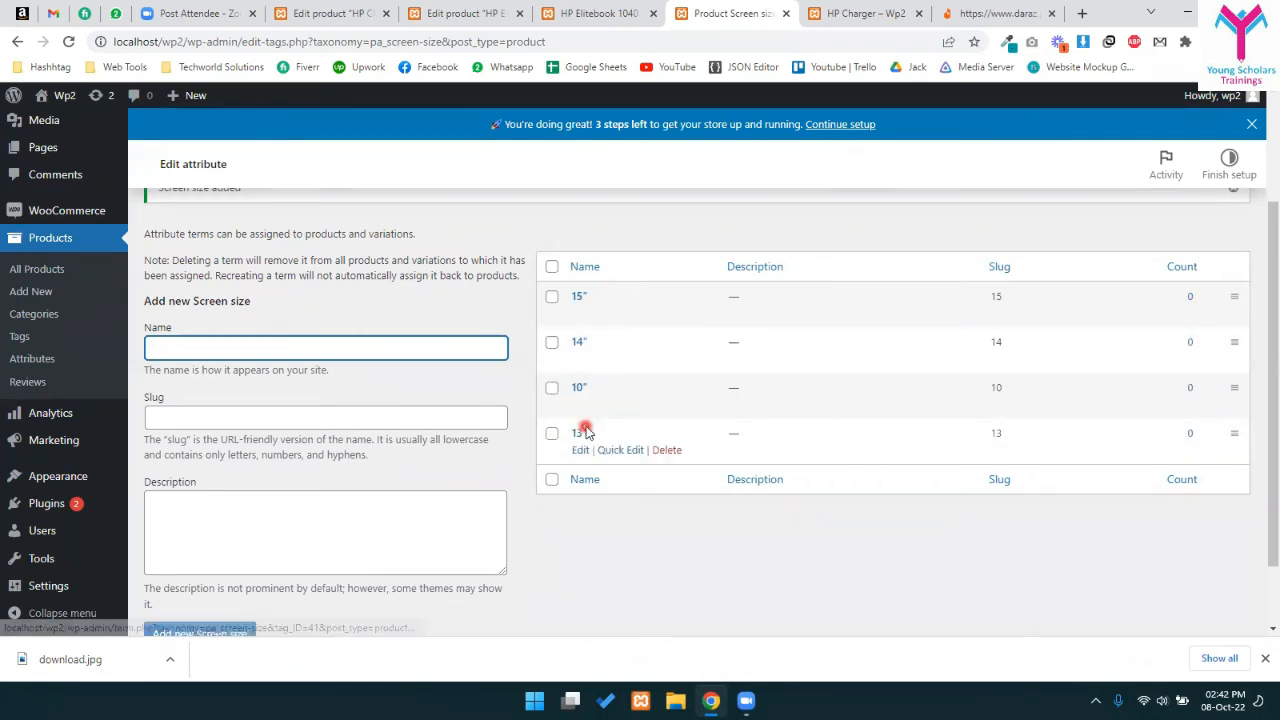
pyautogui.click(626, 228)
pyautogui.press('F5')
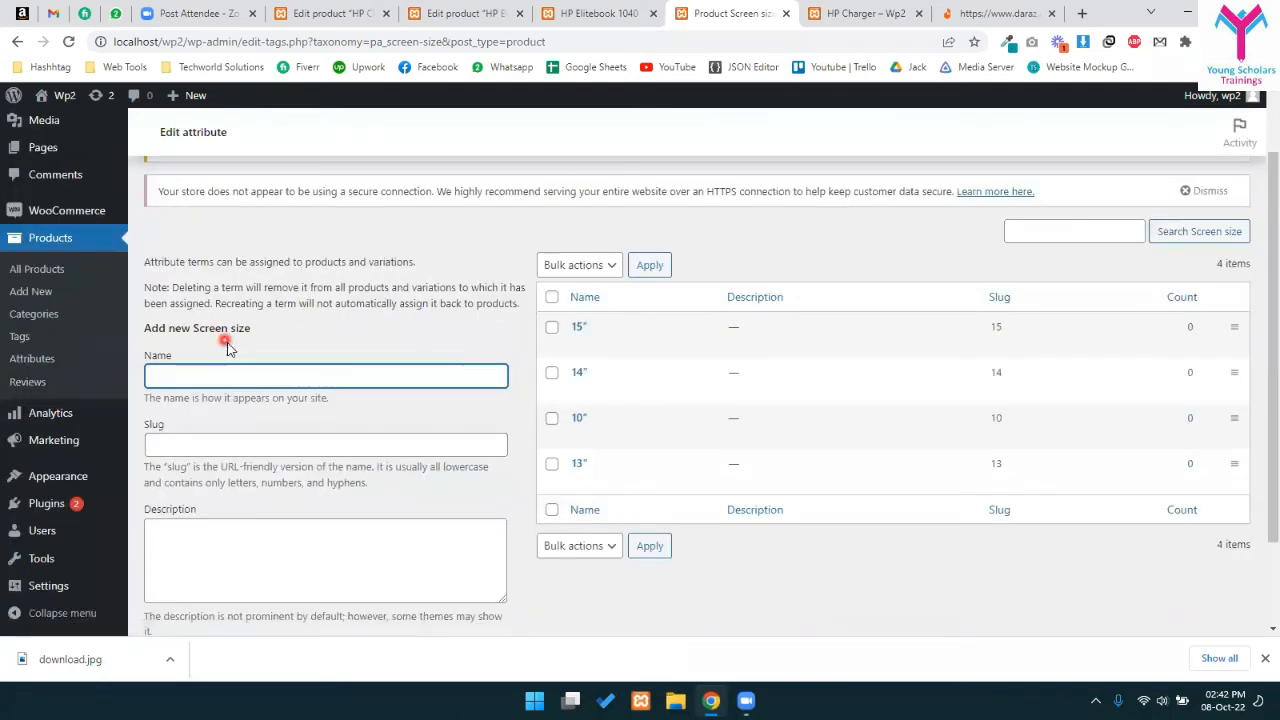
pyautogui.click(40, 372)
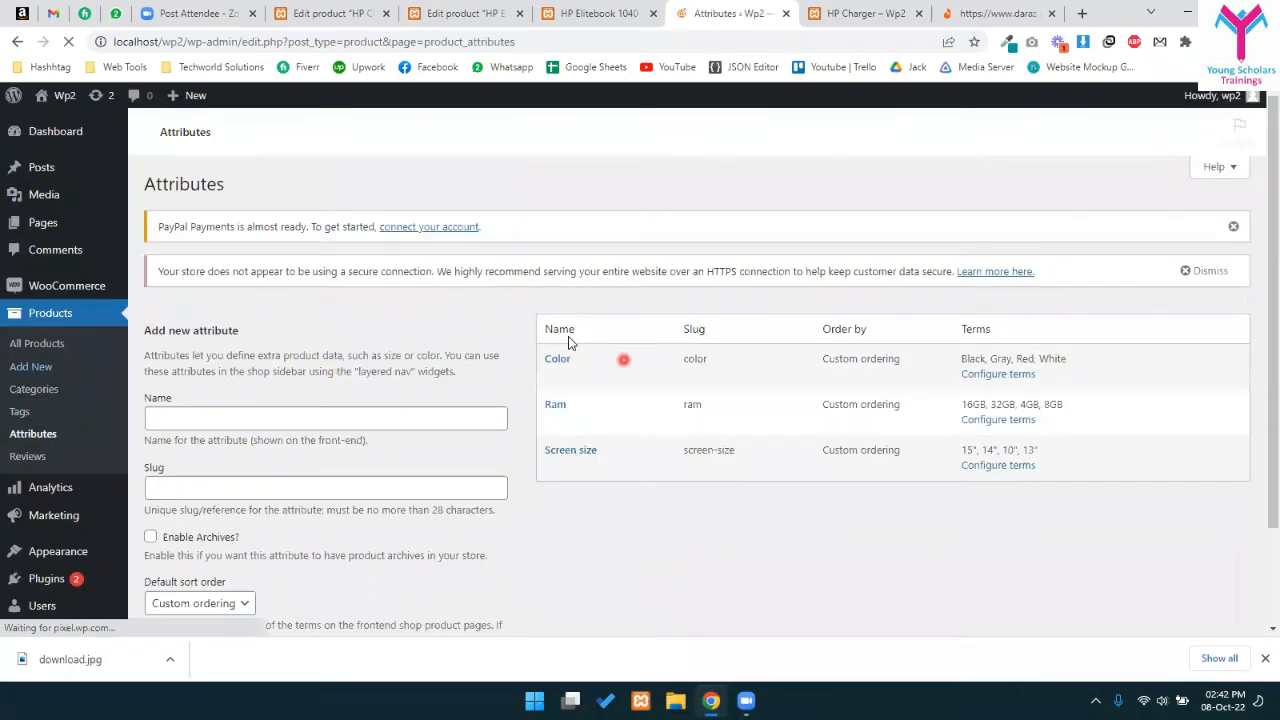
# - Reorder the Ram terms so 4GB comes first and 8GB second
pyautogui.moveTo(946, 452); pyautogui.dragTo(1095, 487)
pyautogui.click(990, 481)
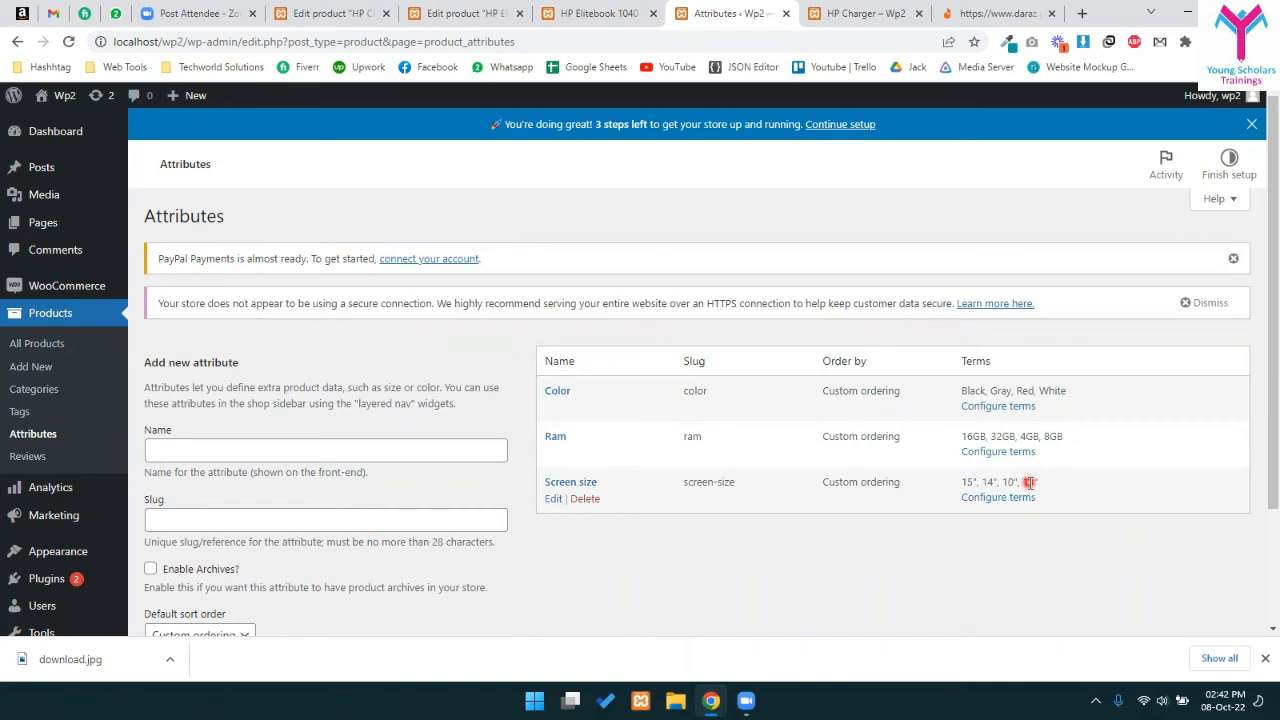
pyautogui.moveTo(964, 432); pyautogui.dragTo(1068, 441)
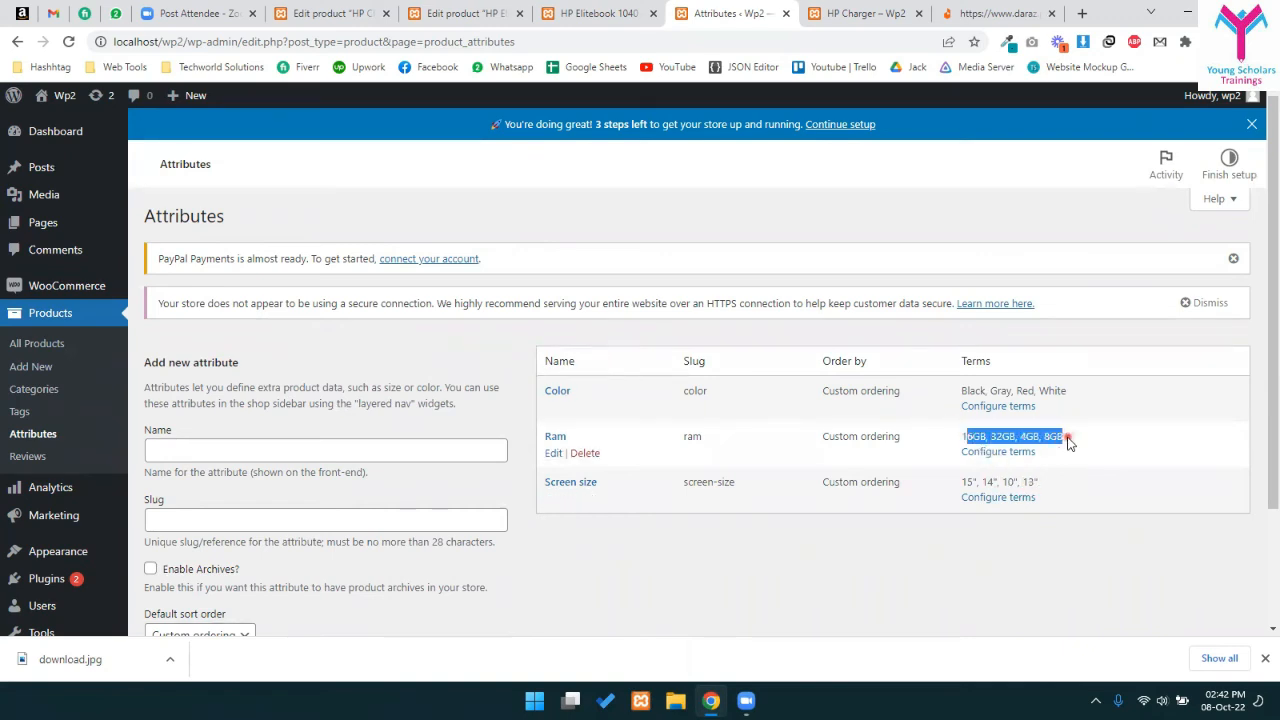
pyautogui.click(995, 438)
pyautogui.click(1005, 451)
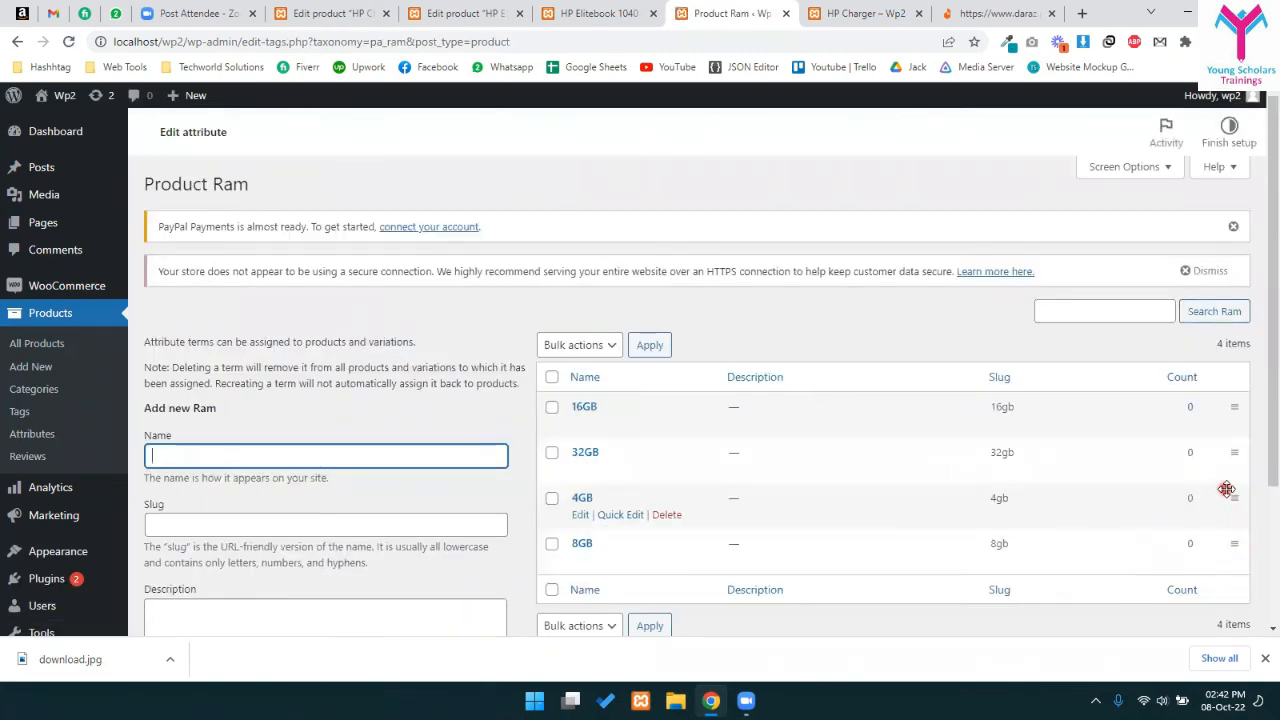
pyautogui.moveTo(1234, 495); pyautogui.dragTo(1234, 406)
pyautogui.moveTo(1229, 583); pyautogui.dragTo(1226, 482)
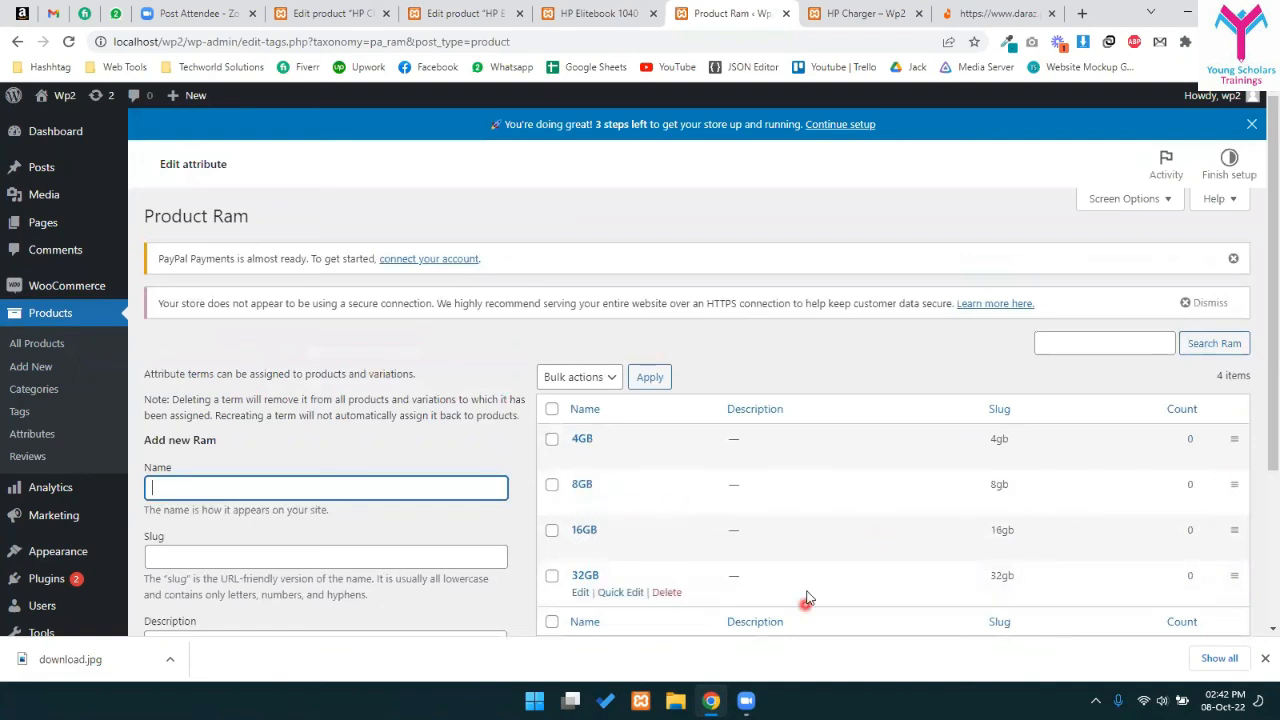
pyautogui.scroll(-1, 808, 580)
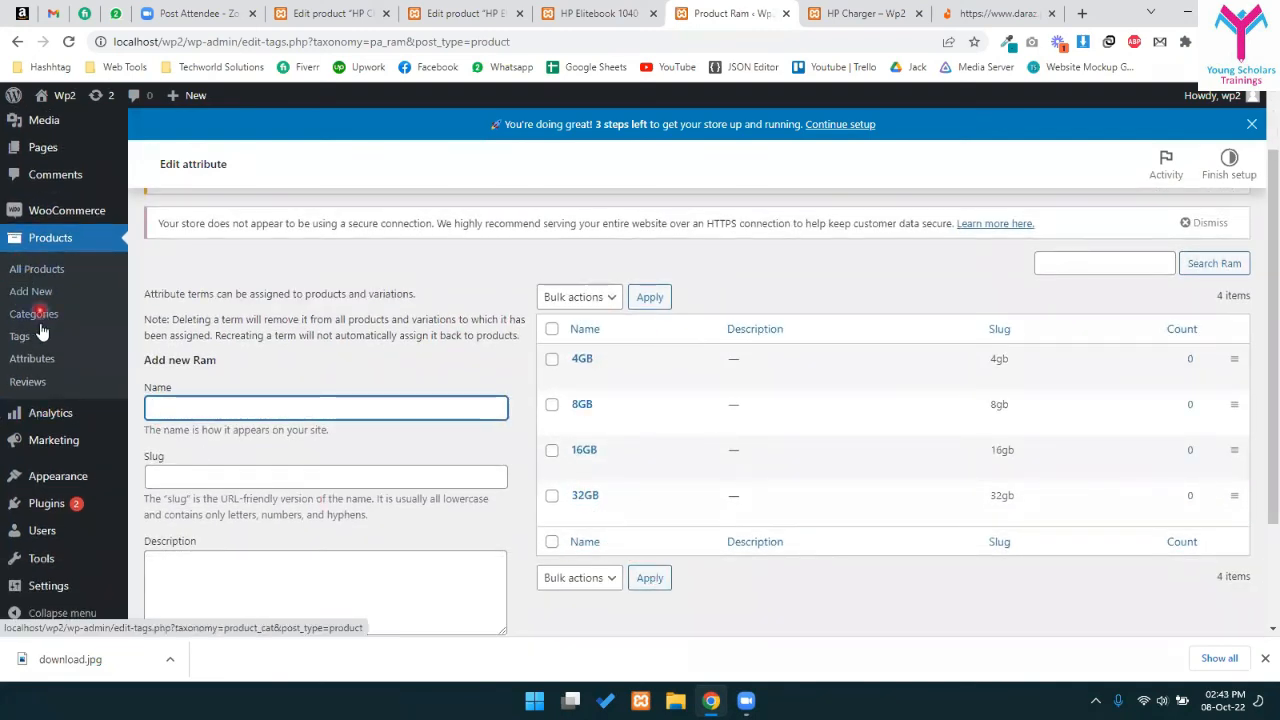
pyautogui.click(45, 359)
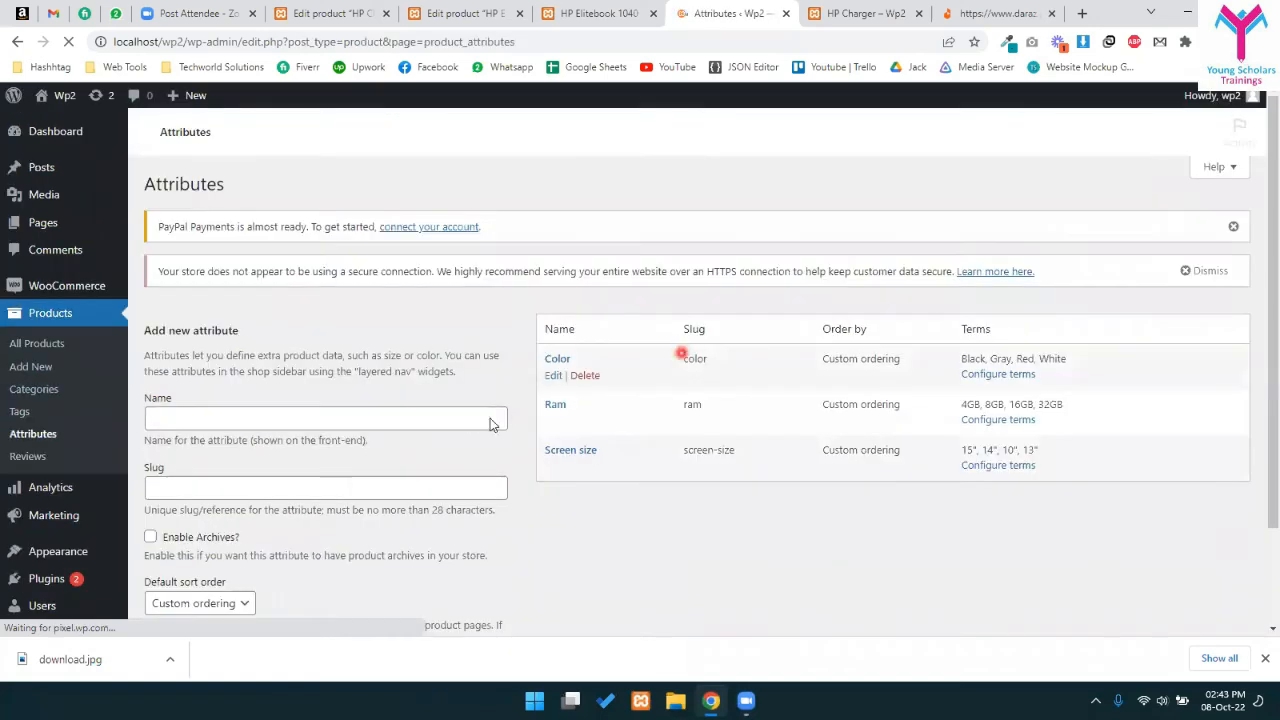
# - Edit the Ram attribute and keep its default sort order on Custom ordering
pyautogui.scroll(-1, 369, 480)
pyautogui.click(184, 480)
pyautogui.click(459, 427)
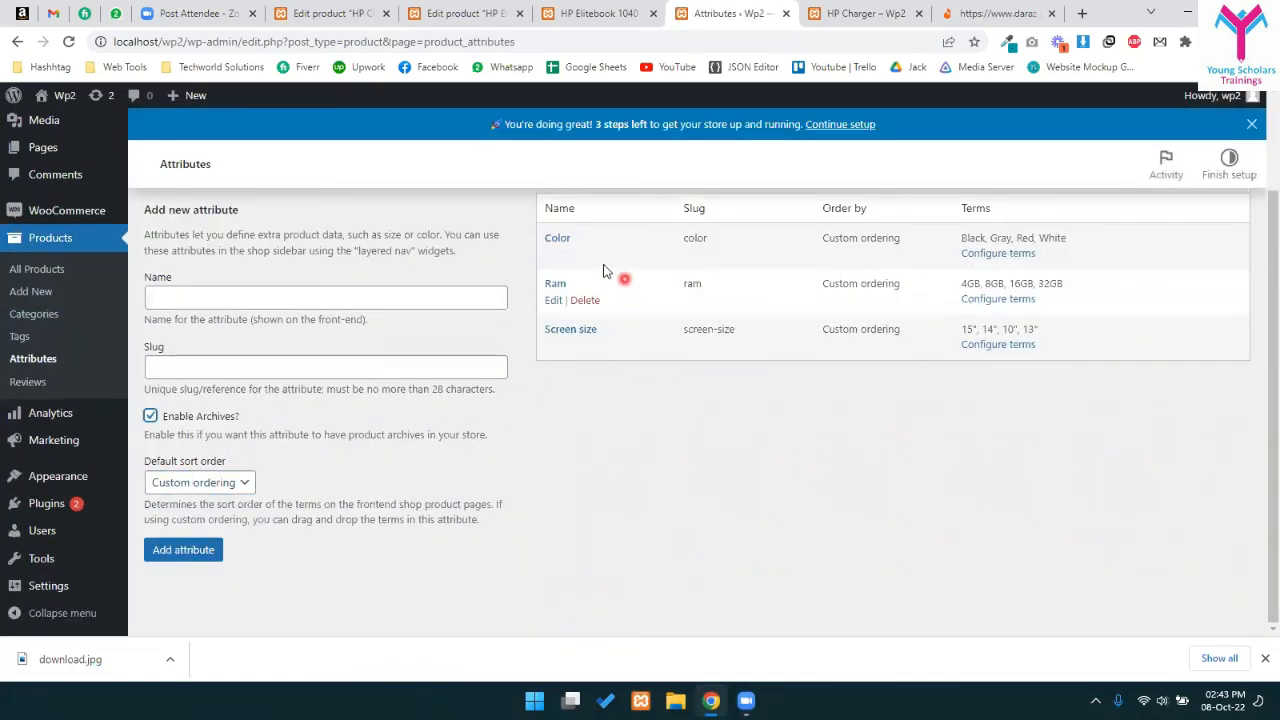
pyautogui.click(556, 334)
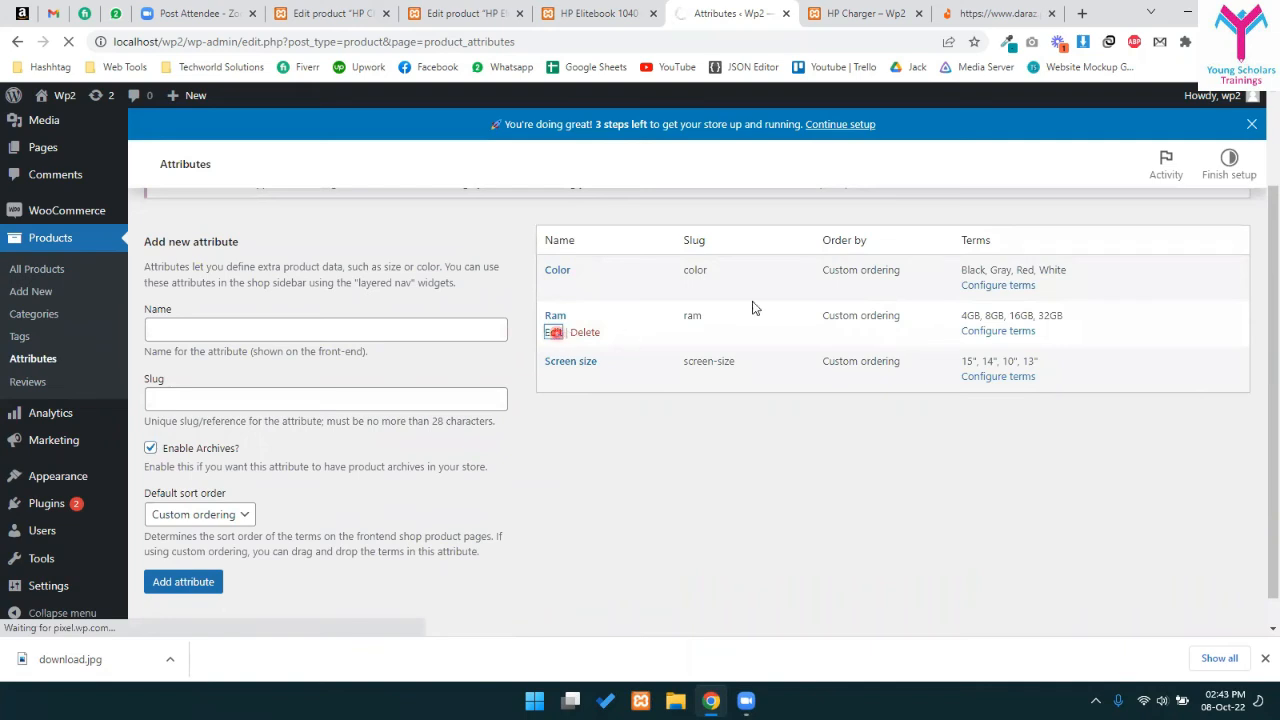
pyautogui.click(373, 450)
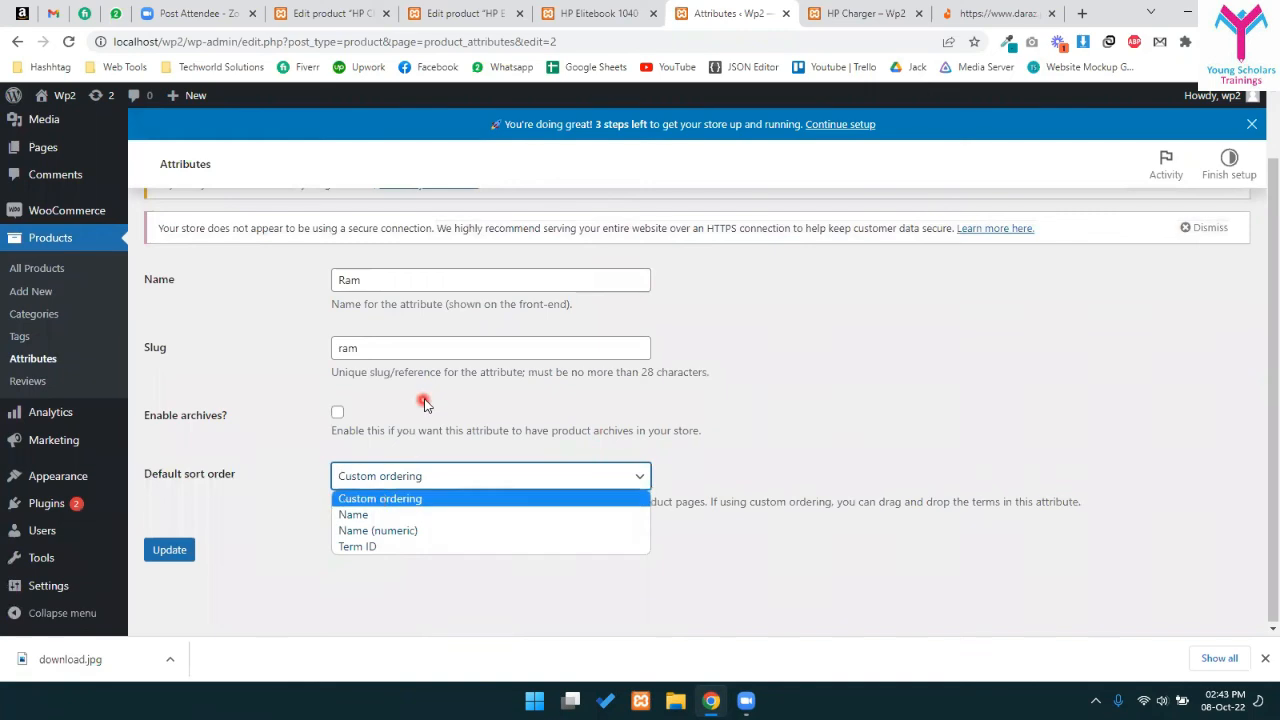
pyautogui.click(424, 402)
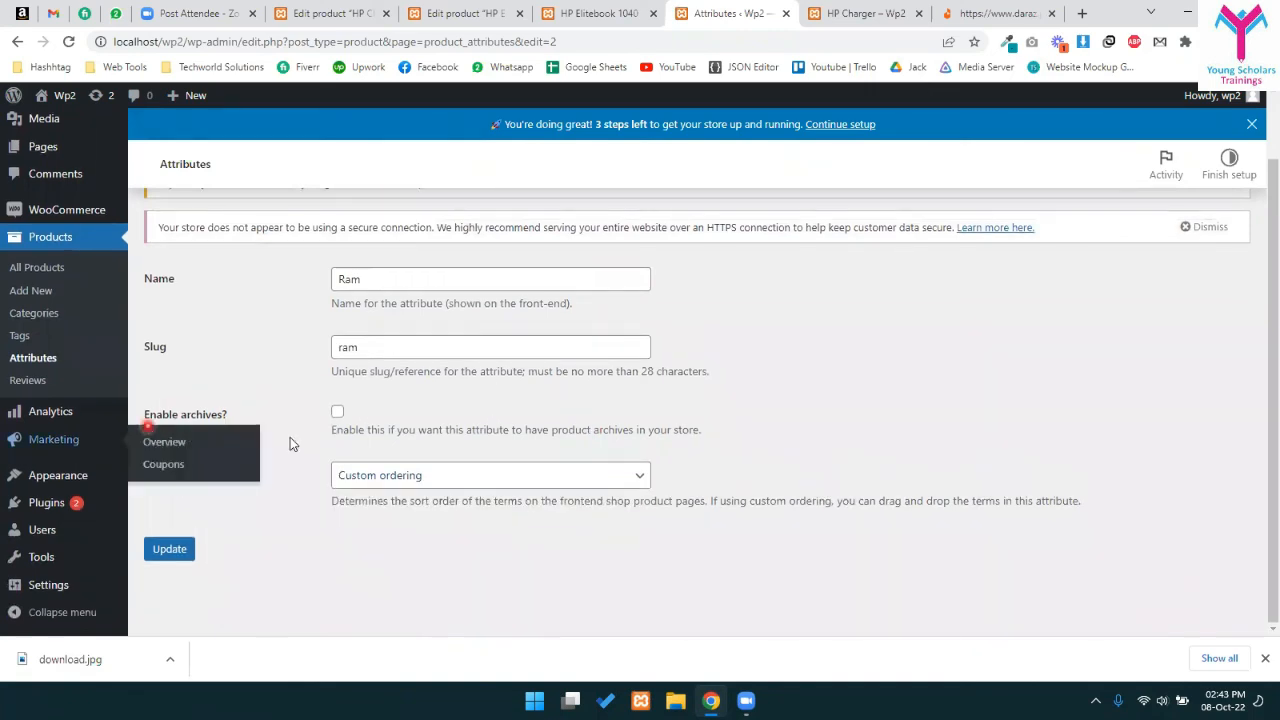
# - Close the HP Charger tabs and reload the HP Elitebook 1040 product editor
pyautogui.click(878, 12)
pyautogui.hotkey('ctrl', 'w')
pyautogui.click(657, 7)
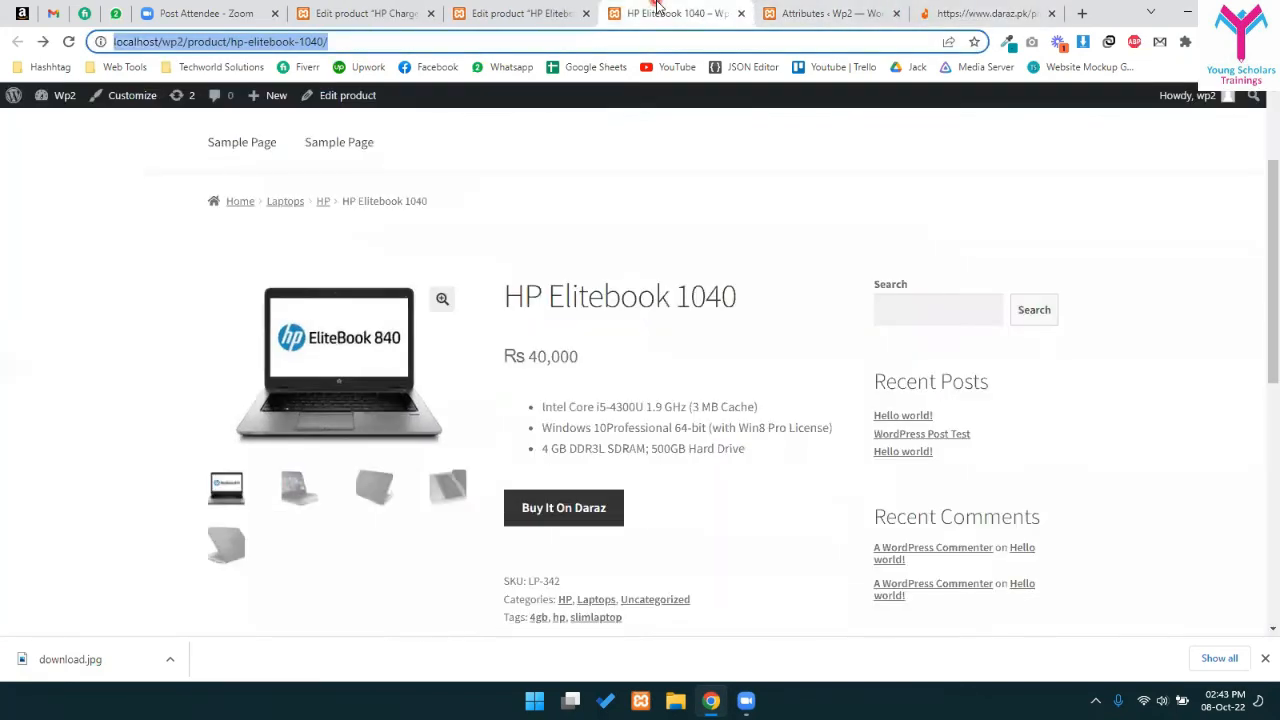
pyautogui.click(500, 10)
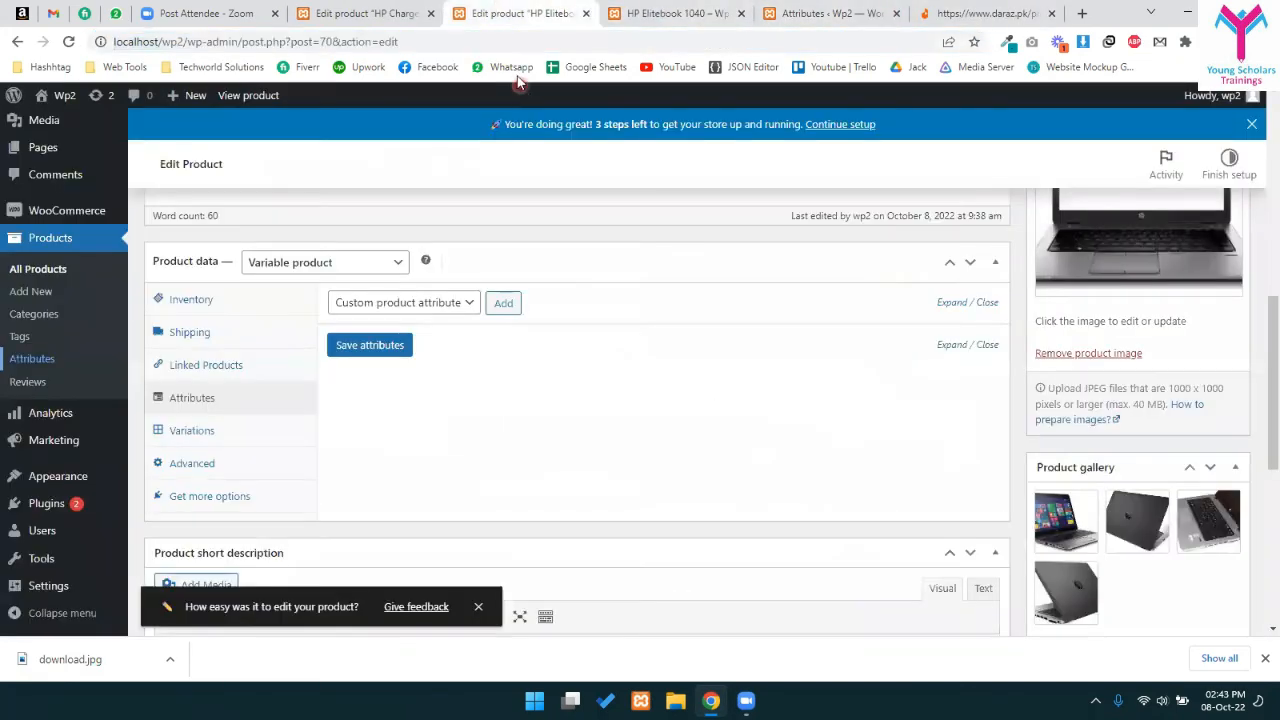
pyautogui.click(652, 10)
pyautogui.click(369, 6)
pyautogui.hotkey('ctrl', 'w')
pyautogui.hotkey('ctrl', 'r')
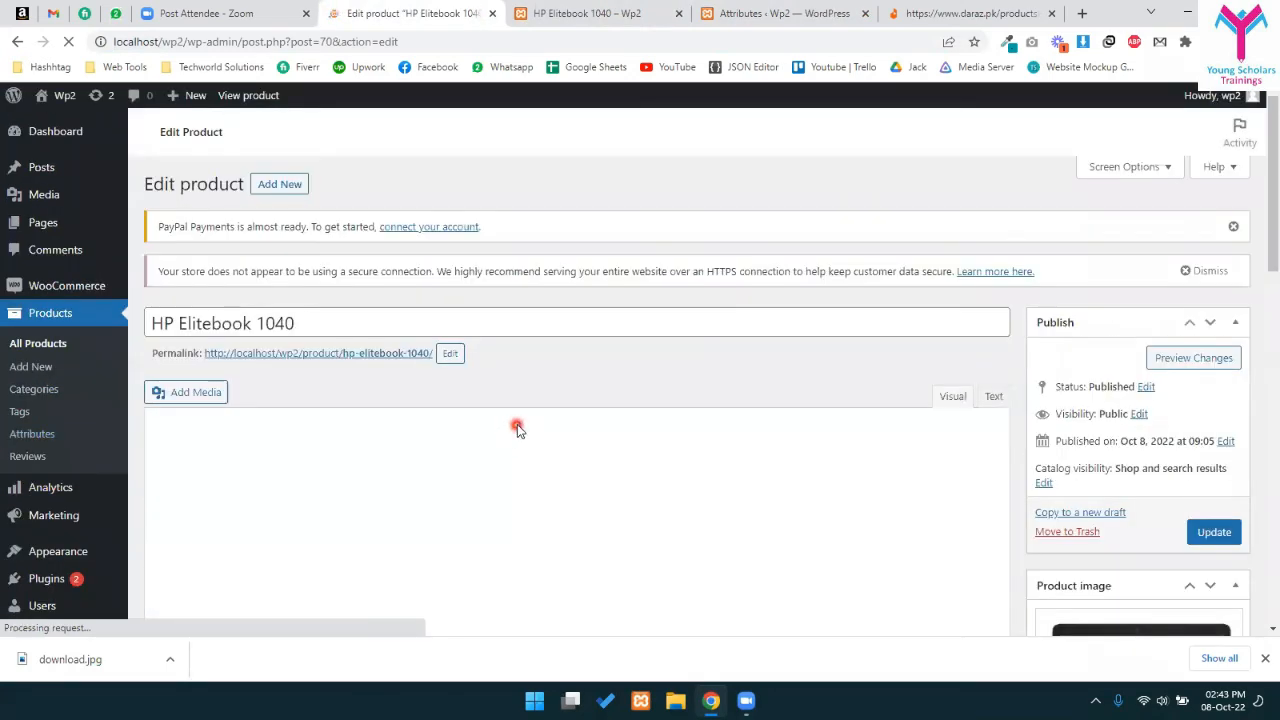
# - Set the Elitebook's product data type to Variable product
pyautogui.scroll(-4, 432, 446)
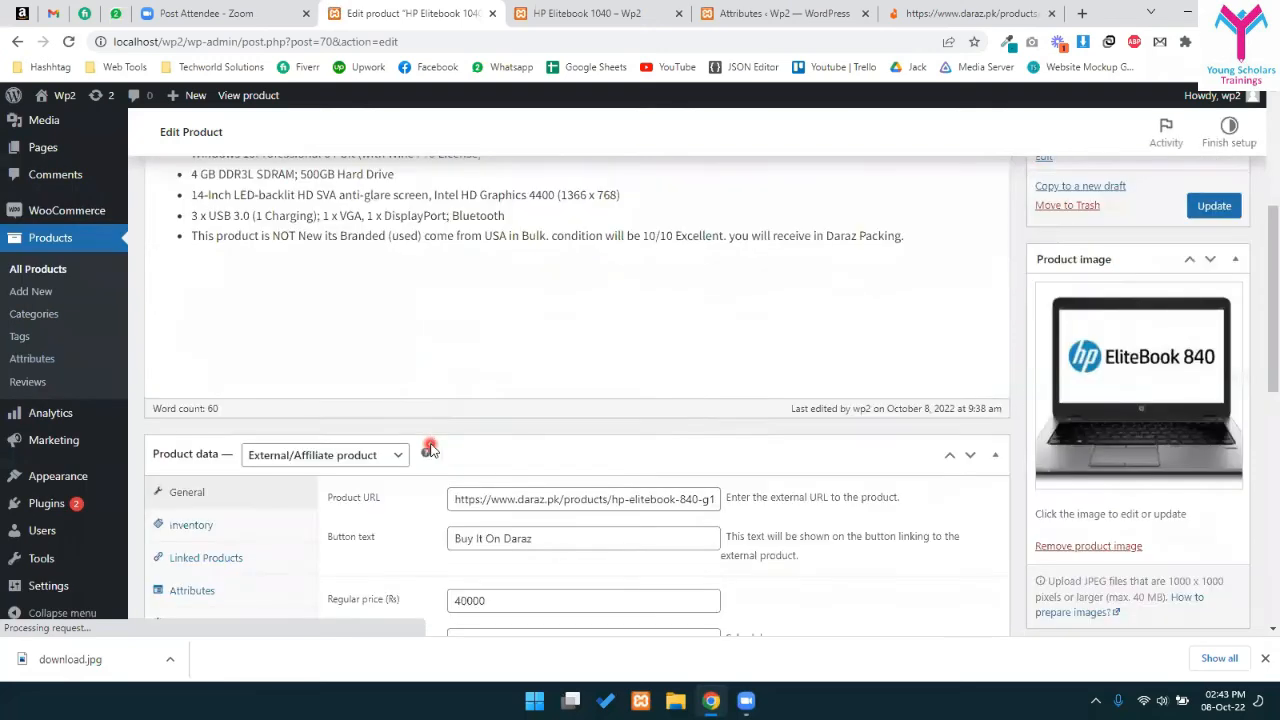
pyautogui.scroll(-2, 430, 450)
pyautogui.click(328, 256)
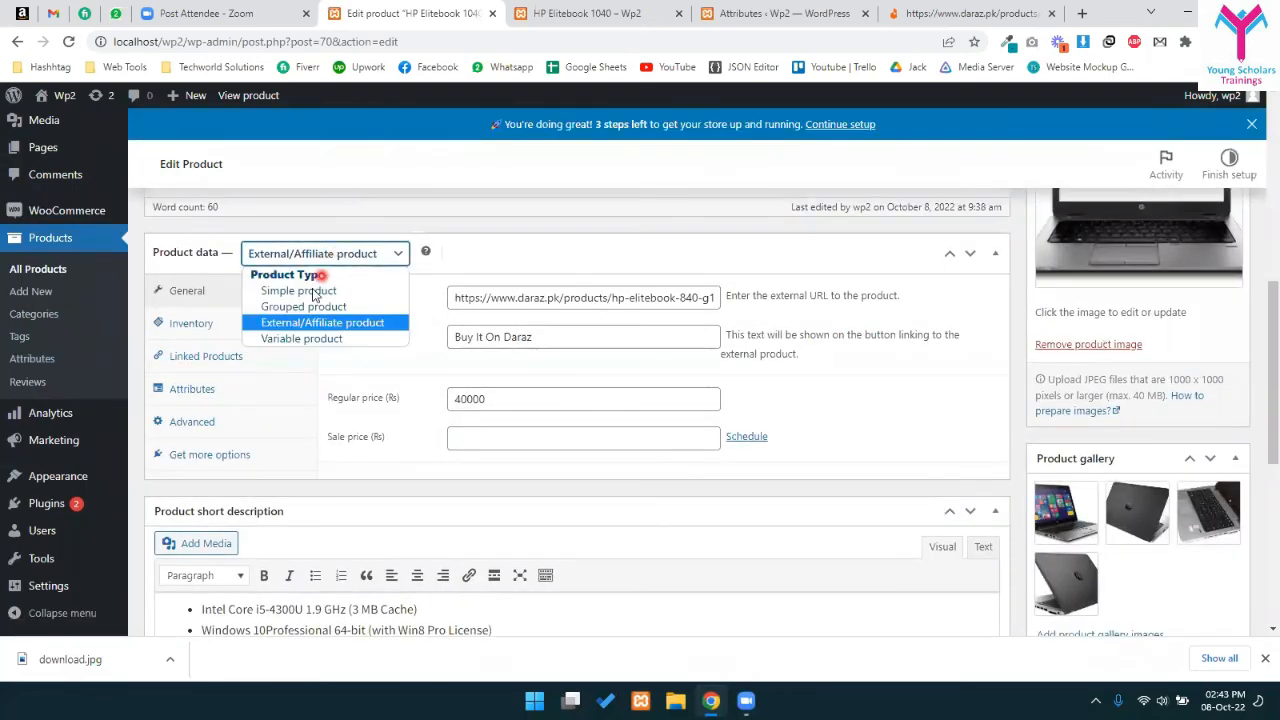
pyautogui.click(304, 339)
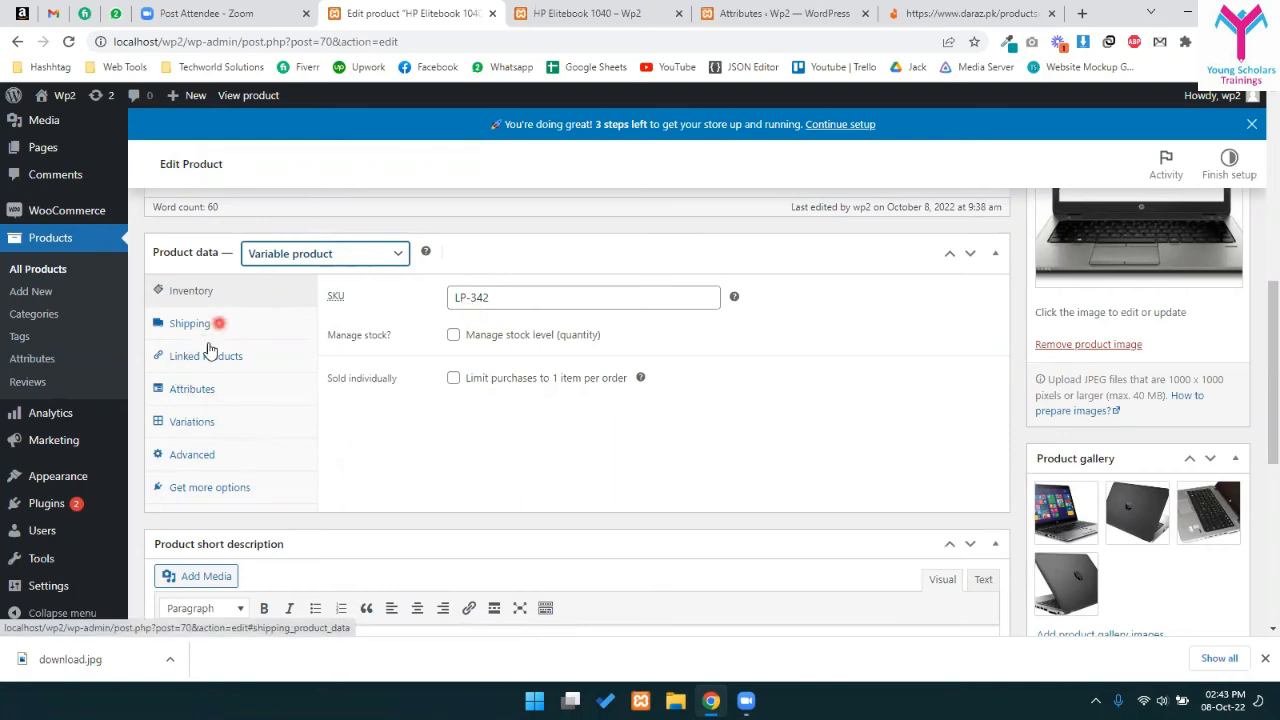
pyautogui.click(197, 393)
# - Add the global Color, Ram and Screen size attributes to the product
pyautogui.click(400, 294)
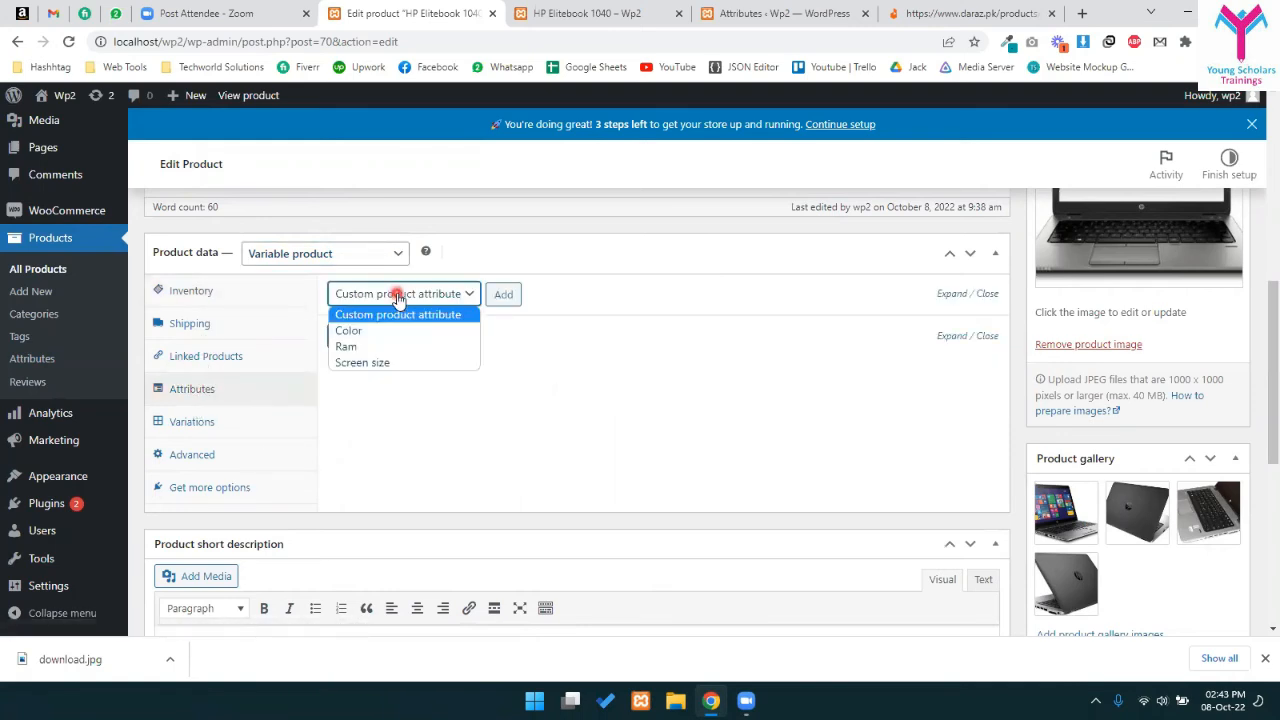
pyautogui.click(359, 331)
pyautogui.click(503, 294)
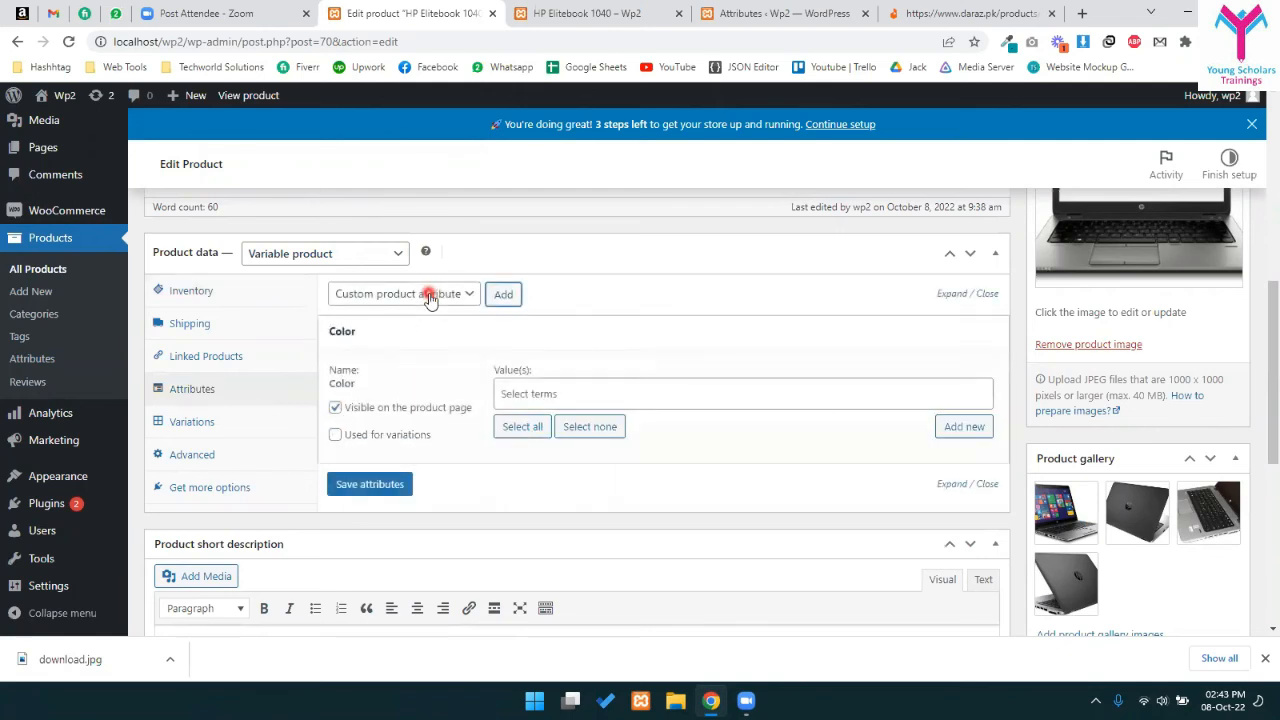
pyautogui.click(430, 296)
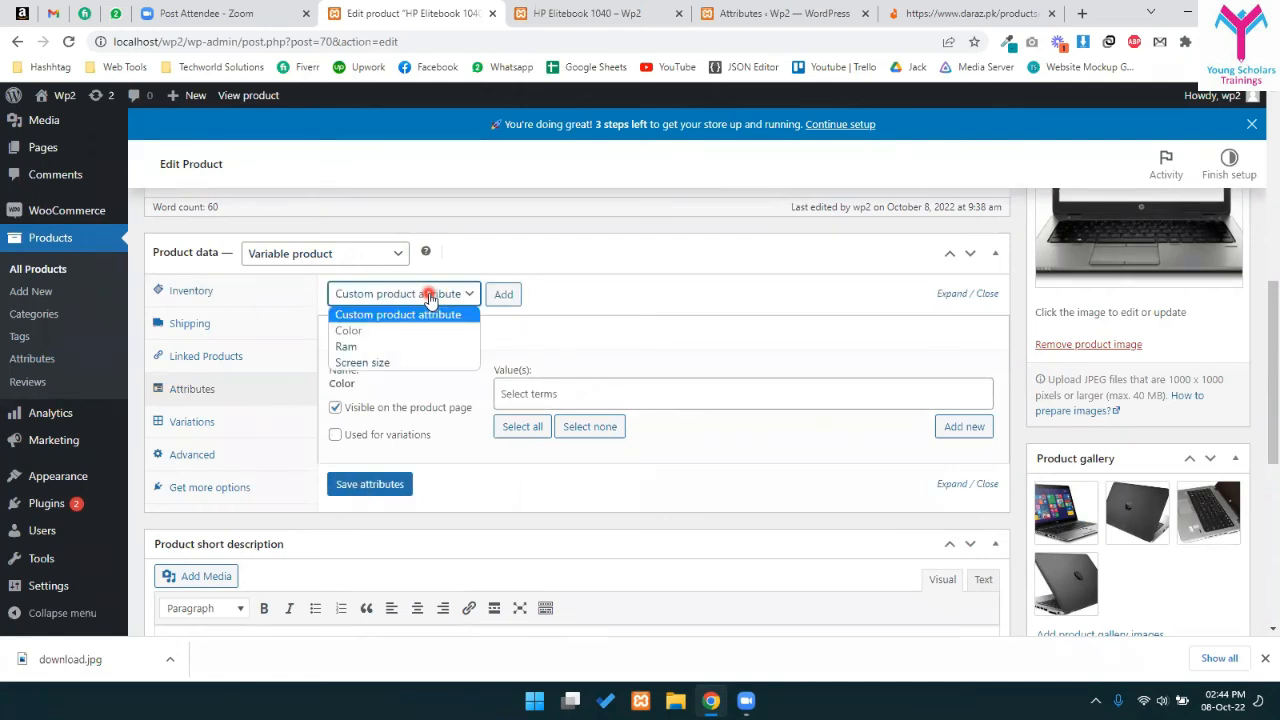
pyautogui.click(412, 346)
pyautogui.click(503, 294)
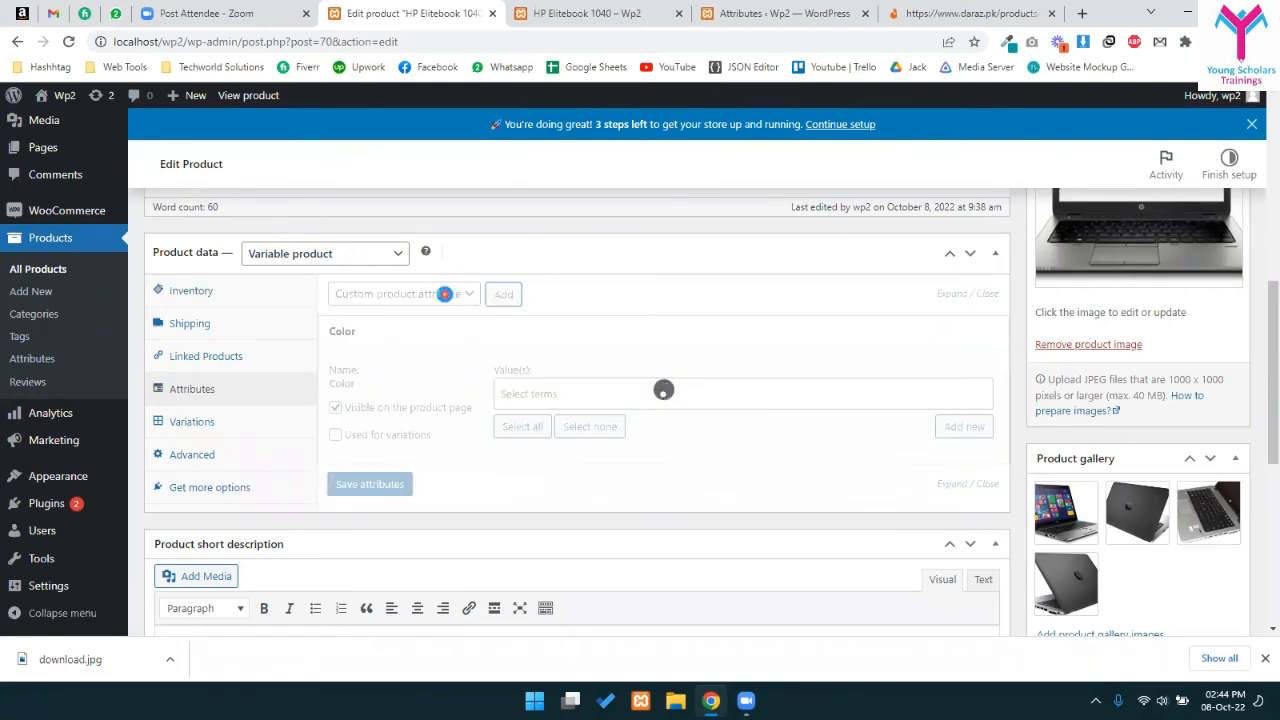
pyautogui.click(410, 298)
pyautogui.click(388, 361)
pyautogui.click(503, 294)
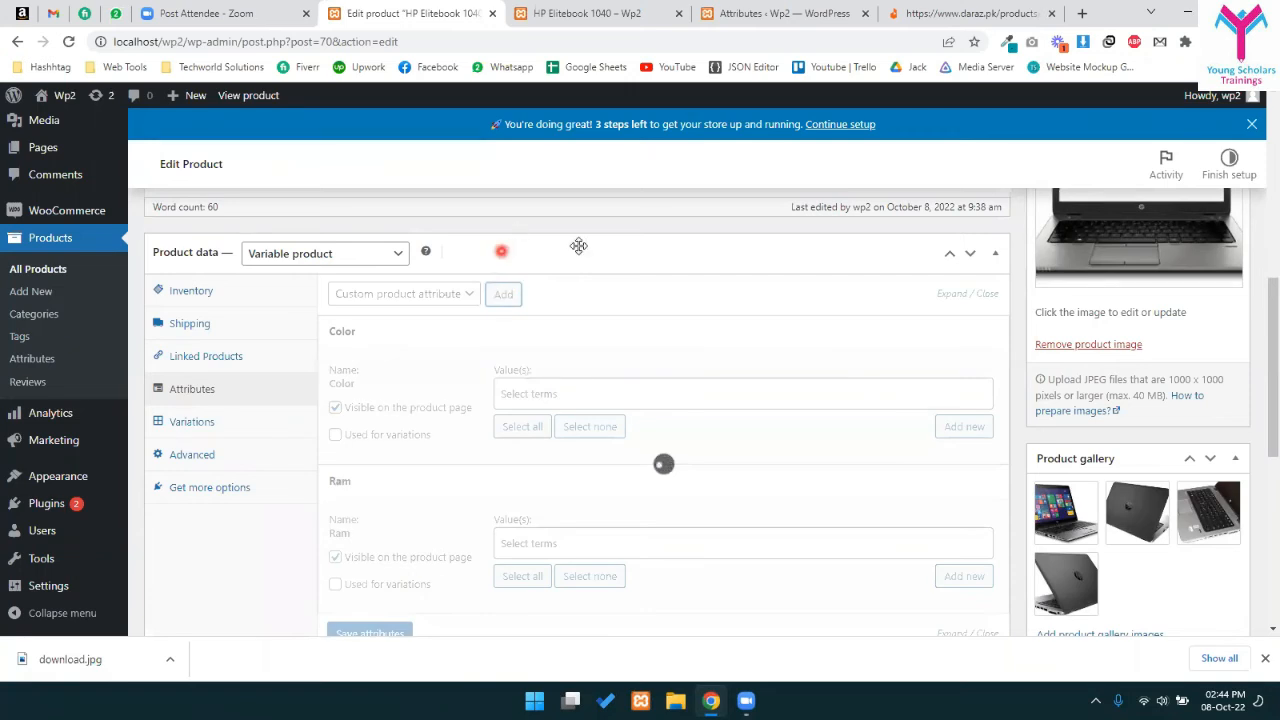
# - Add a new blank custom attribute row to the product
pyautogui.scroll(-2, 657, 287)
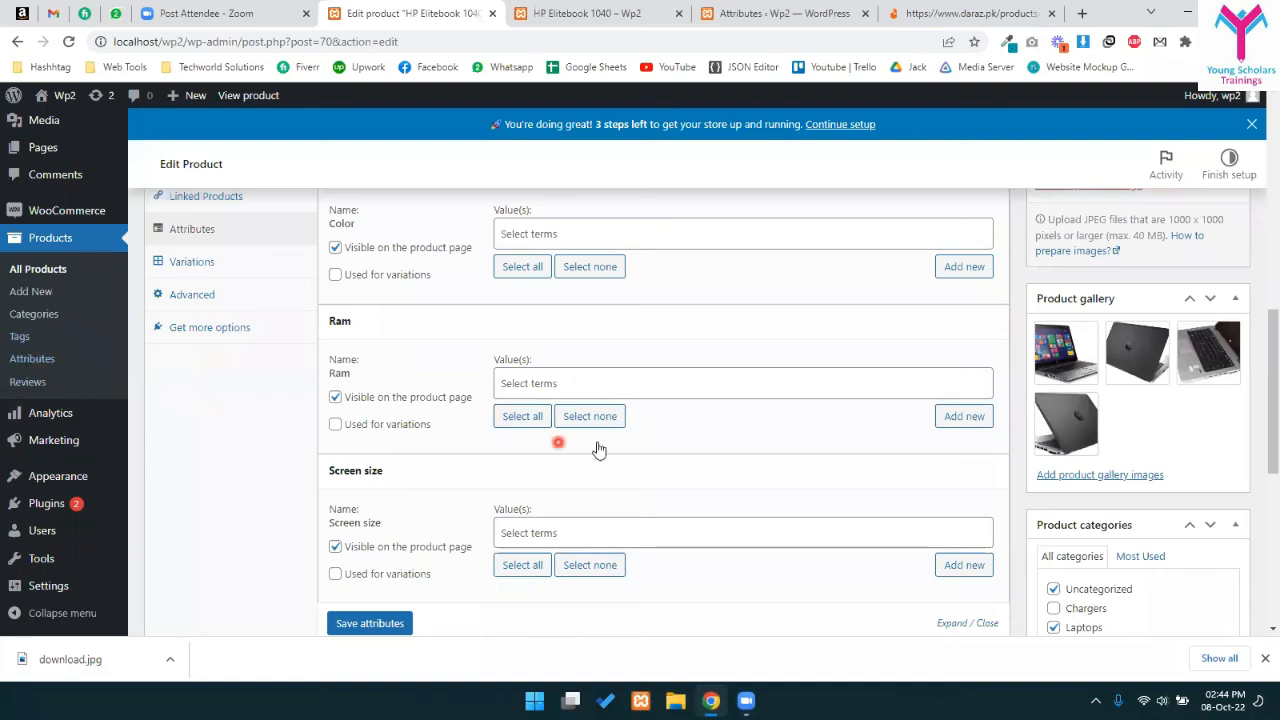
pyautogui.scroll(-2, 900, 350)
pyautogui.scroll(2, 1120, 423)
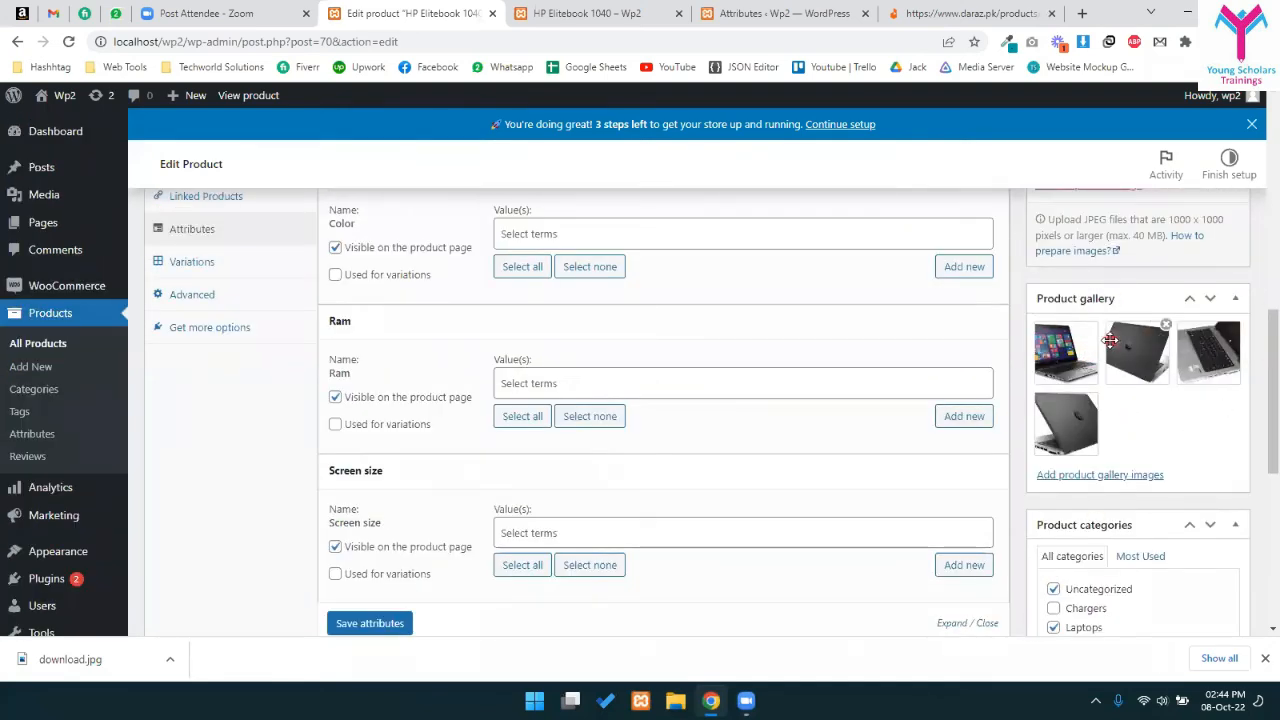
pyautogui.scroll(-2, 450, 440)
pyautogui.scroll(4, 412, 442)
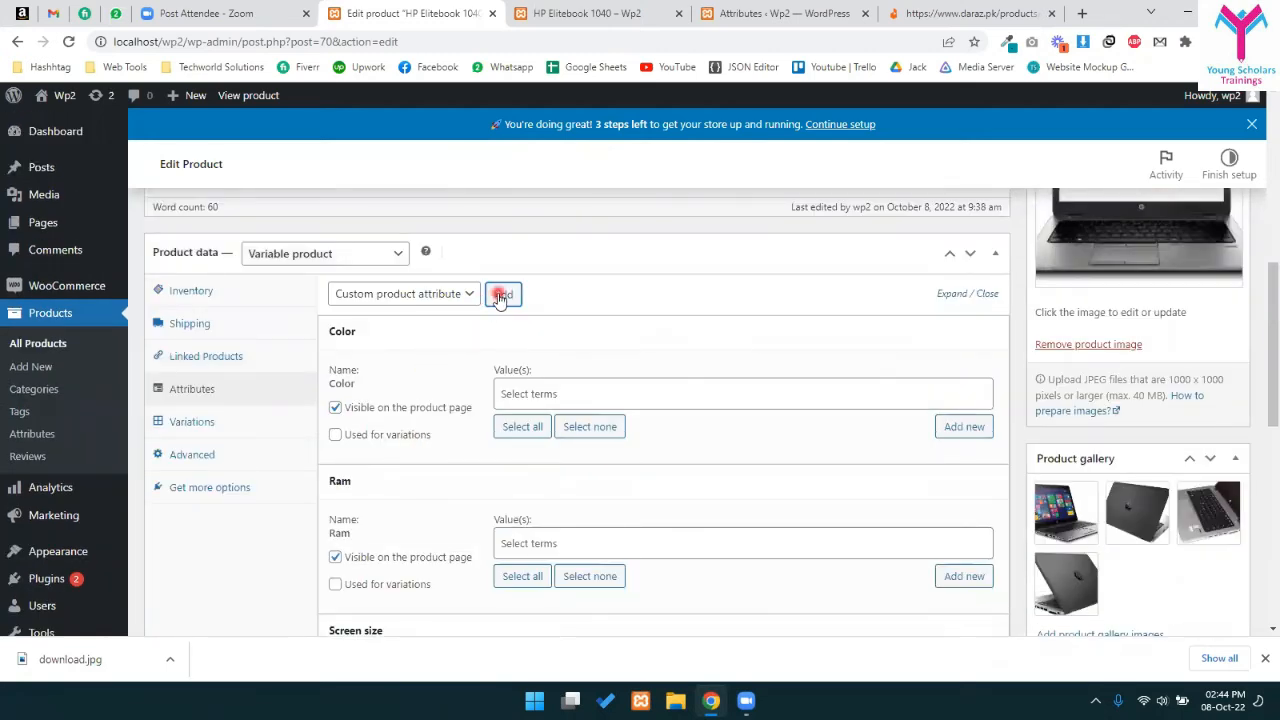
pyautogui.scroll(1, 993, 335)
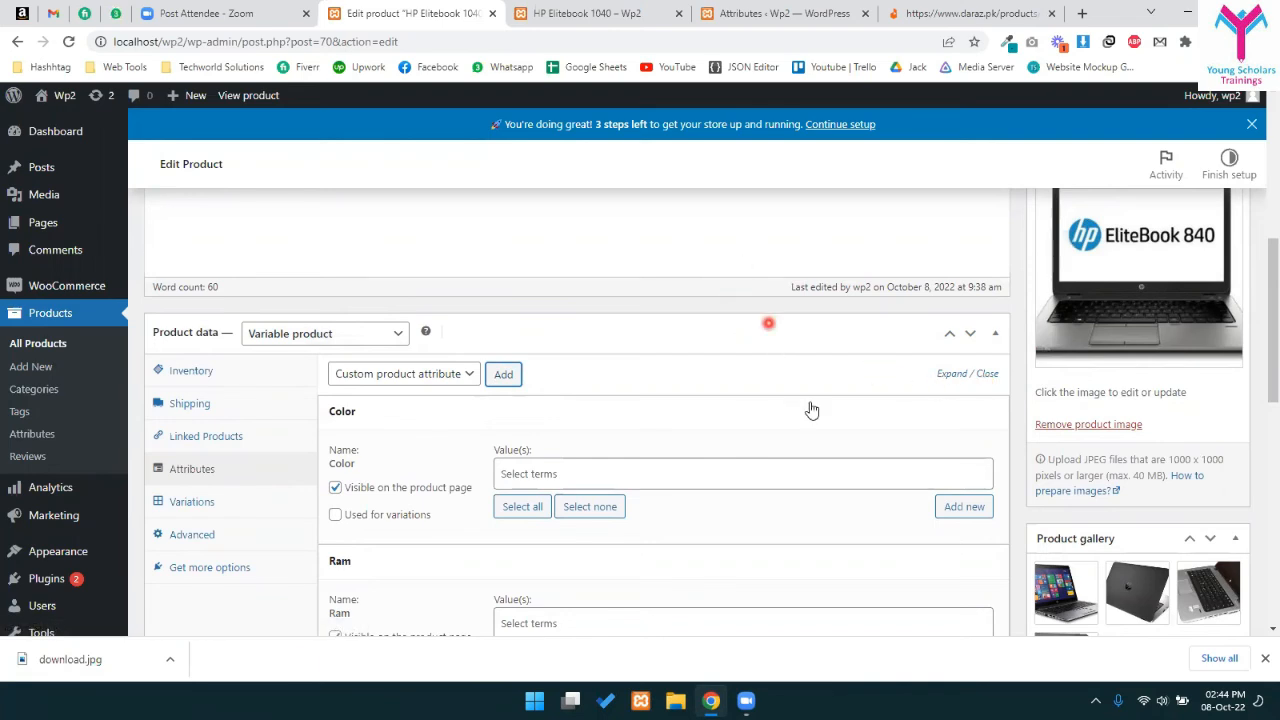
pyautogui.scroll(2, 1145, 340)
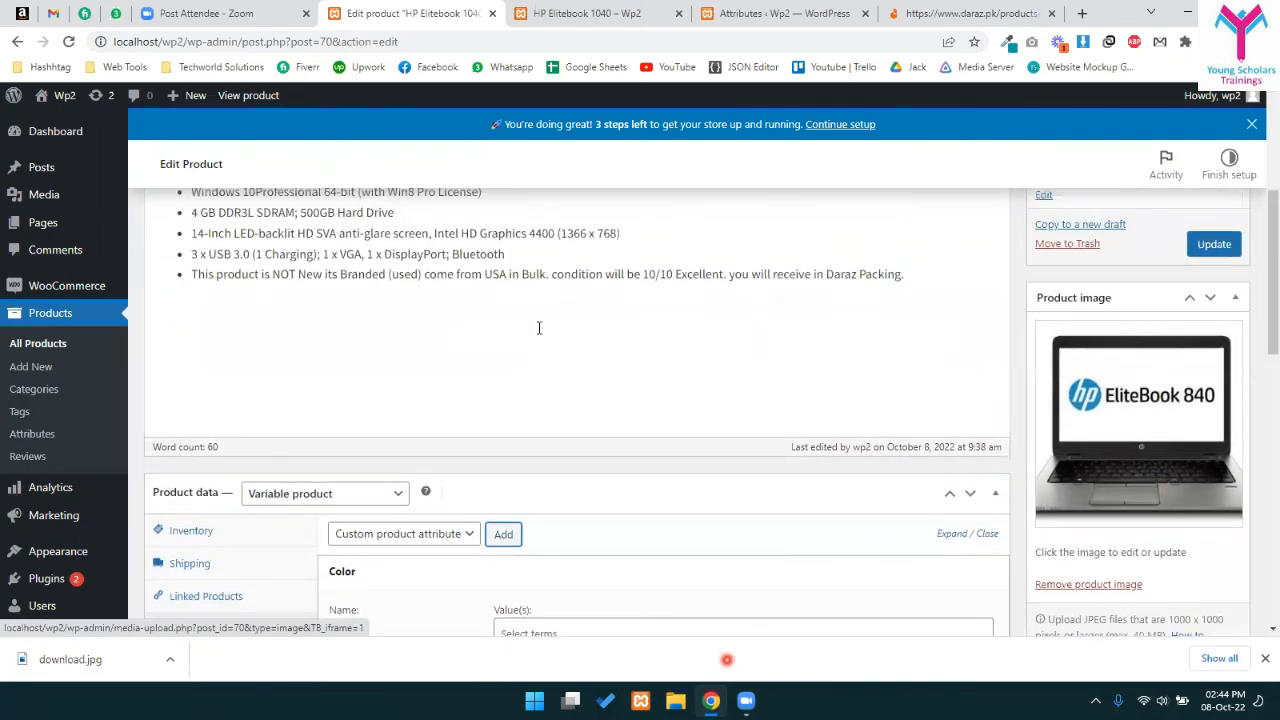
pyautogui.scroll(-2, 540, 335)
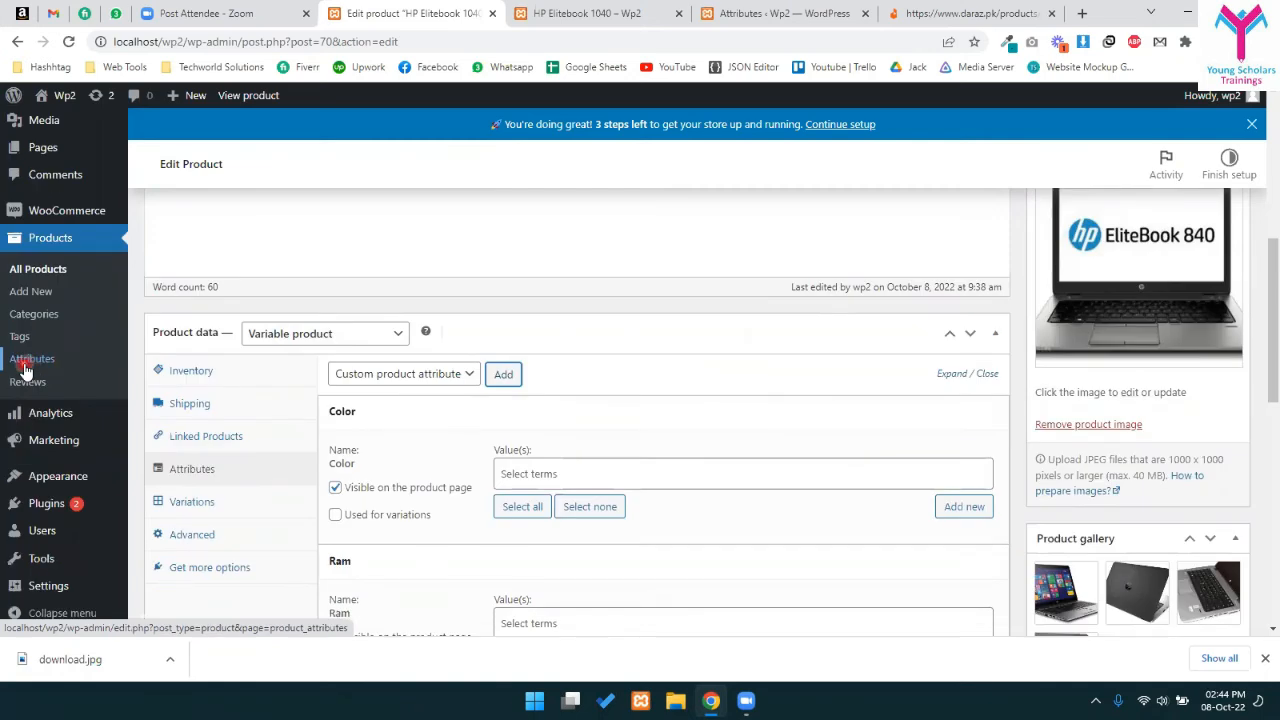
pyautogui.click(374, 378)
pyautogui.click(374, 378)
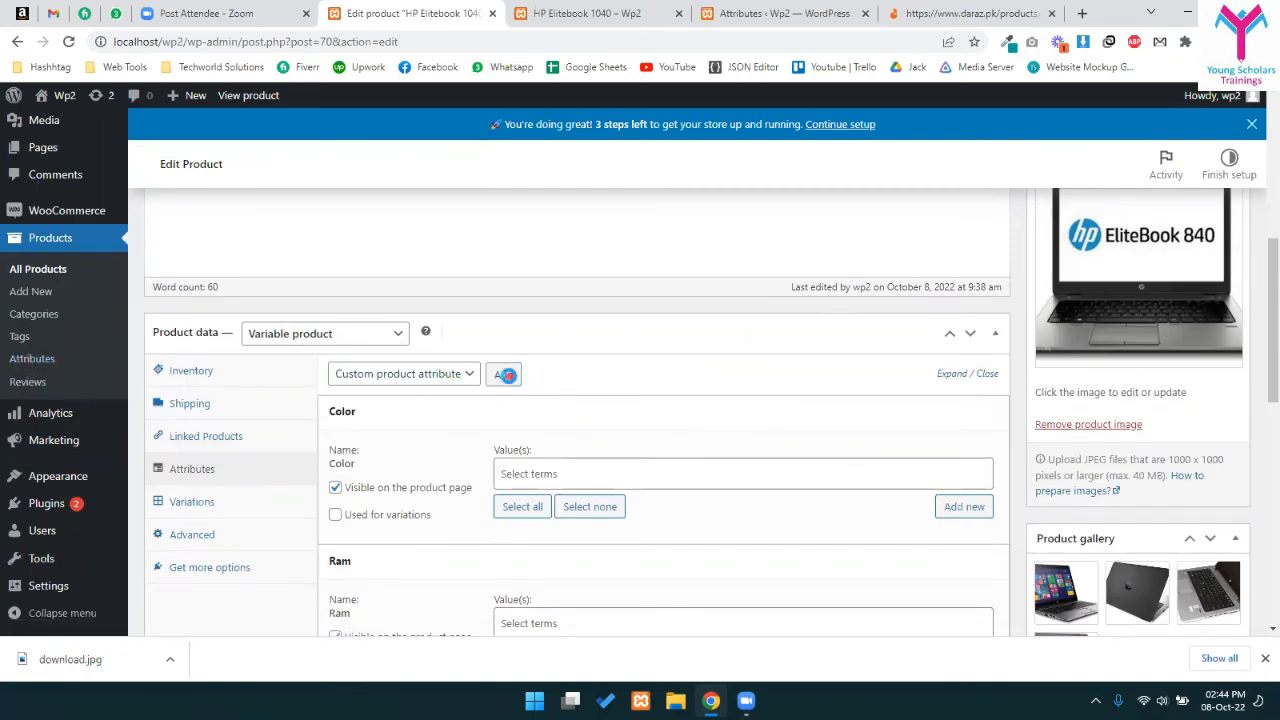
pyautogui.click(504, 374)
pyautogui.scroll(-5, 705, 336)
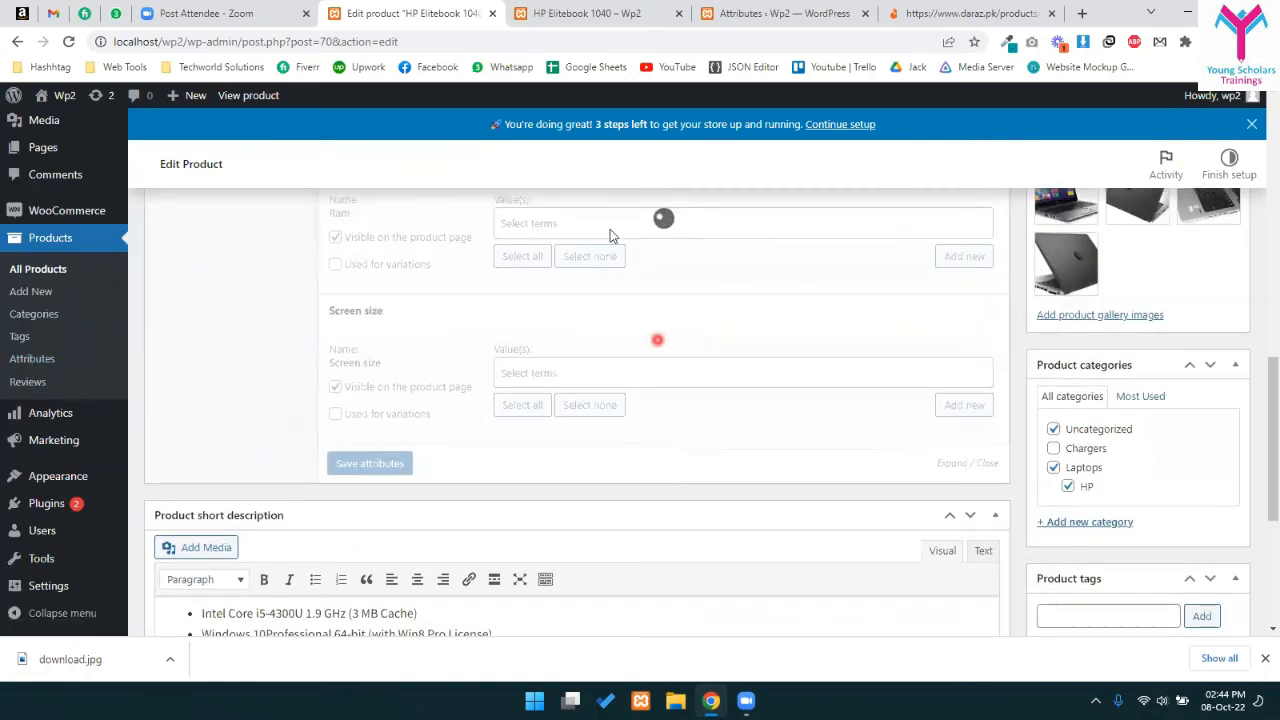
# - Name the custom attribute 'Backlit Keyboard' and give it the values Yes|No
pyautogui.click(428, 518)
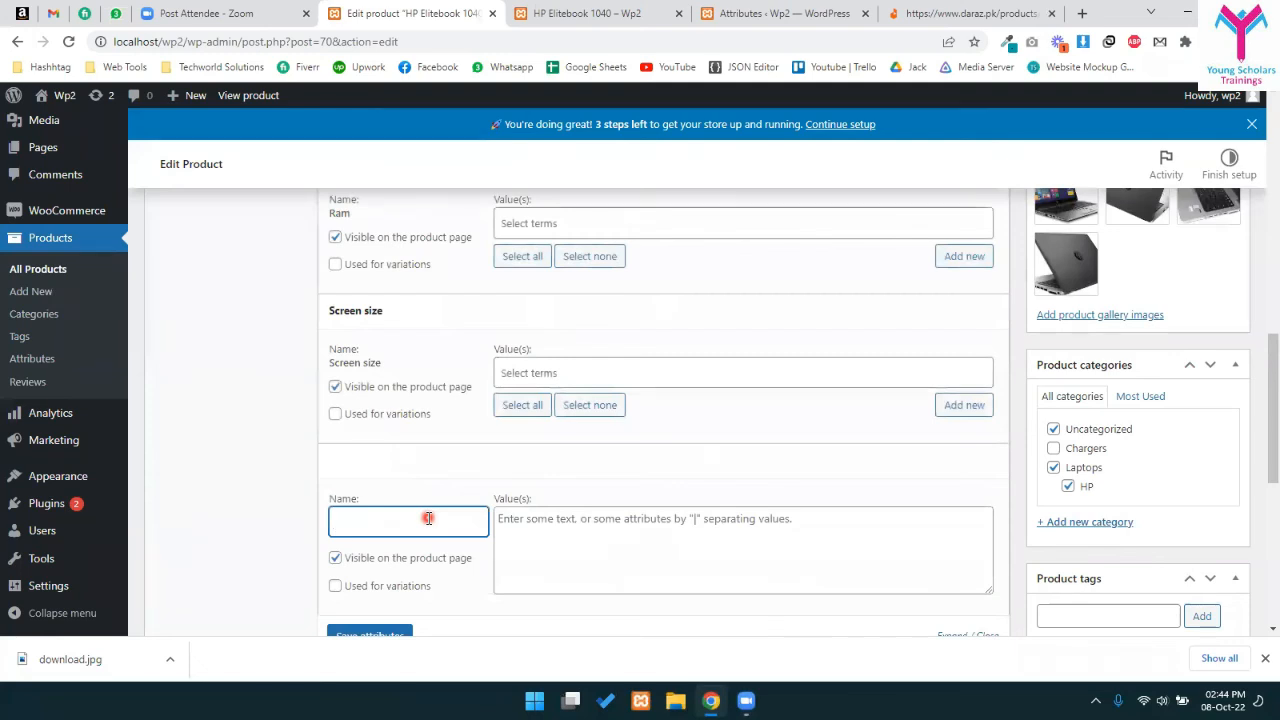
pyautogui.write('Backlit Keyboard')
pyautogui.press('Tab')
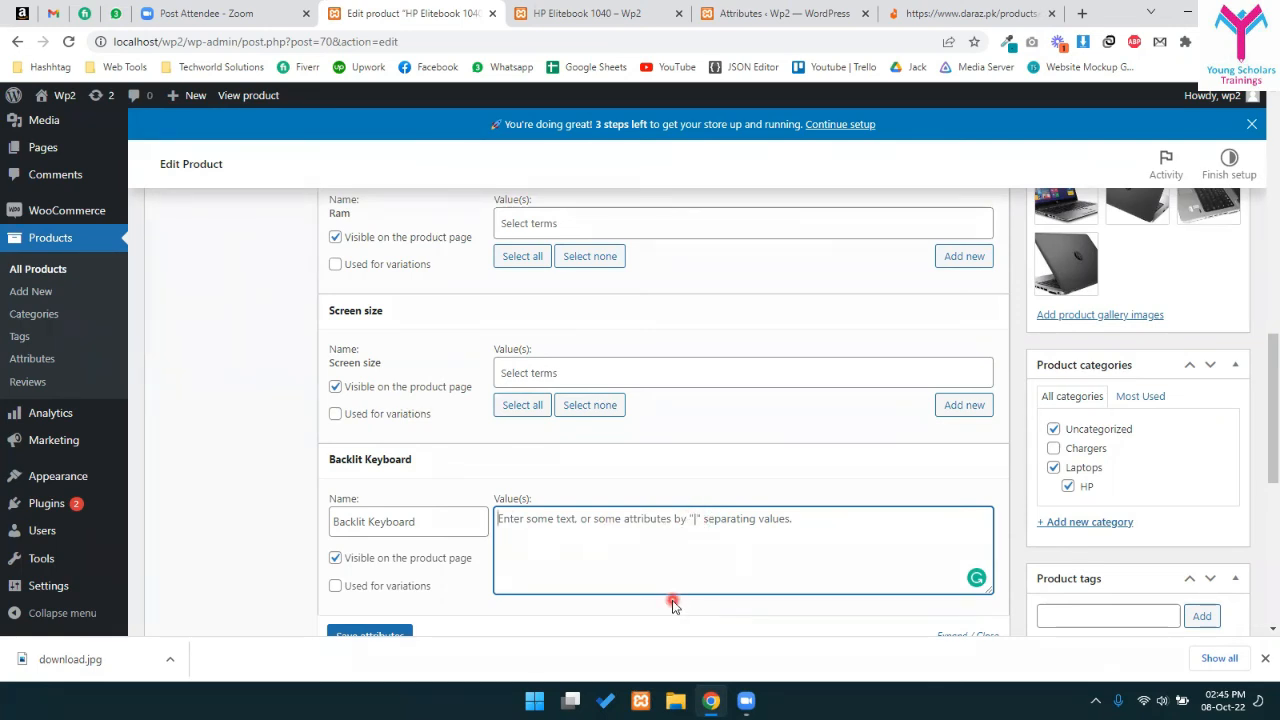
pyautogui.write('Yes|NO')
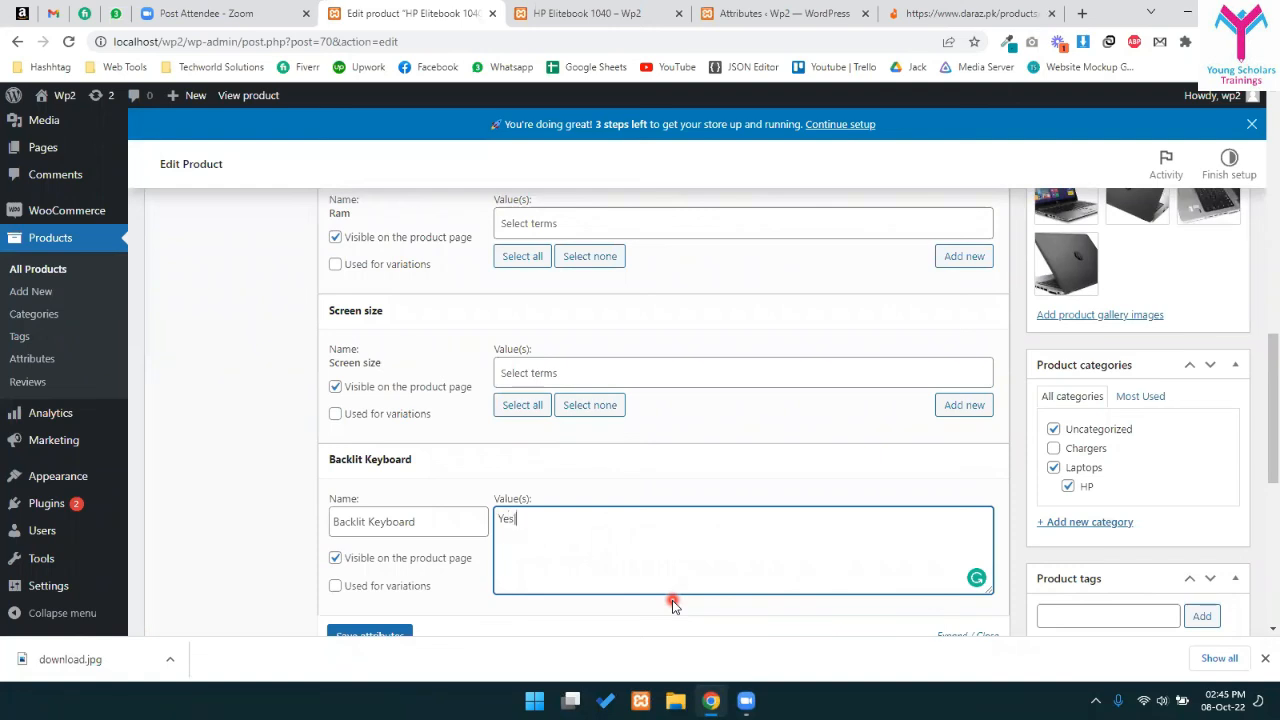
pyautogui.press('BackSpace')
pyautogui.write('o|dsds|dsdsd|dsd')
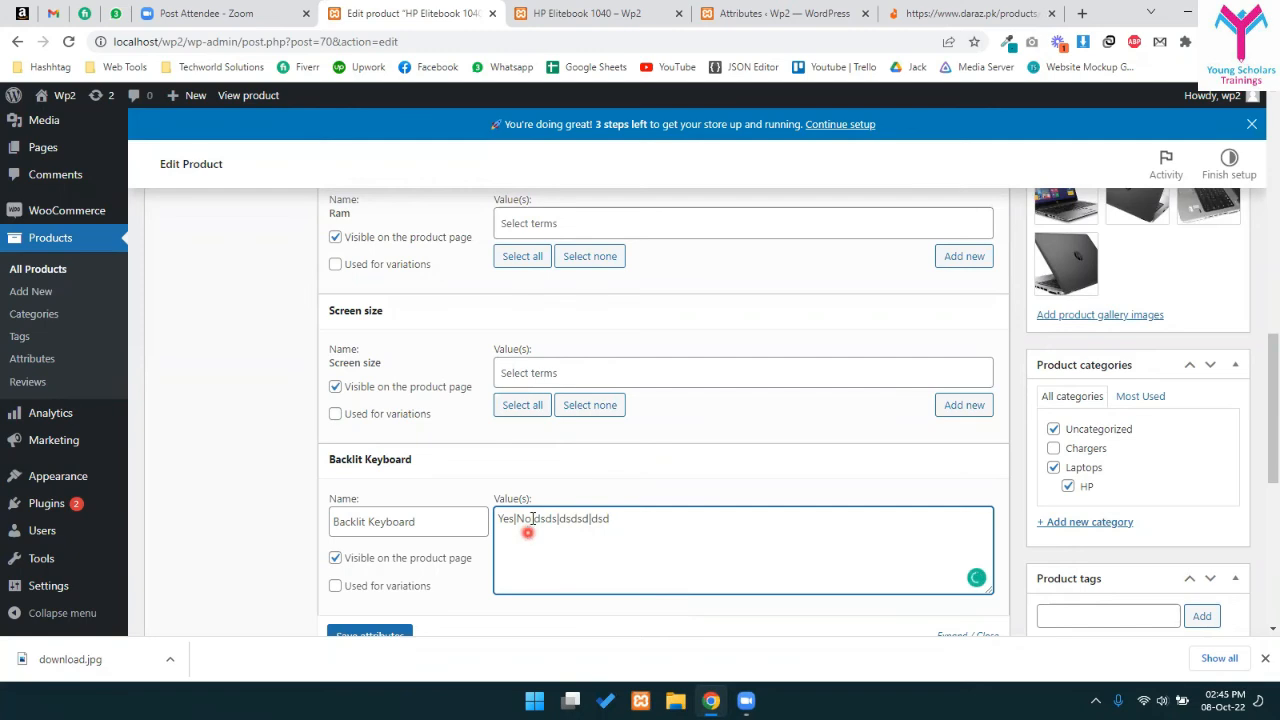
pyautogui.moveTo(541, 519); pyautogui.dragTo(691, 521)
pyautogui.press('BackSpace')
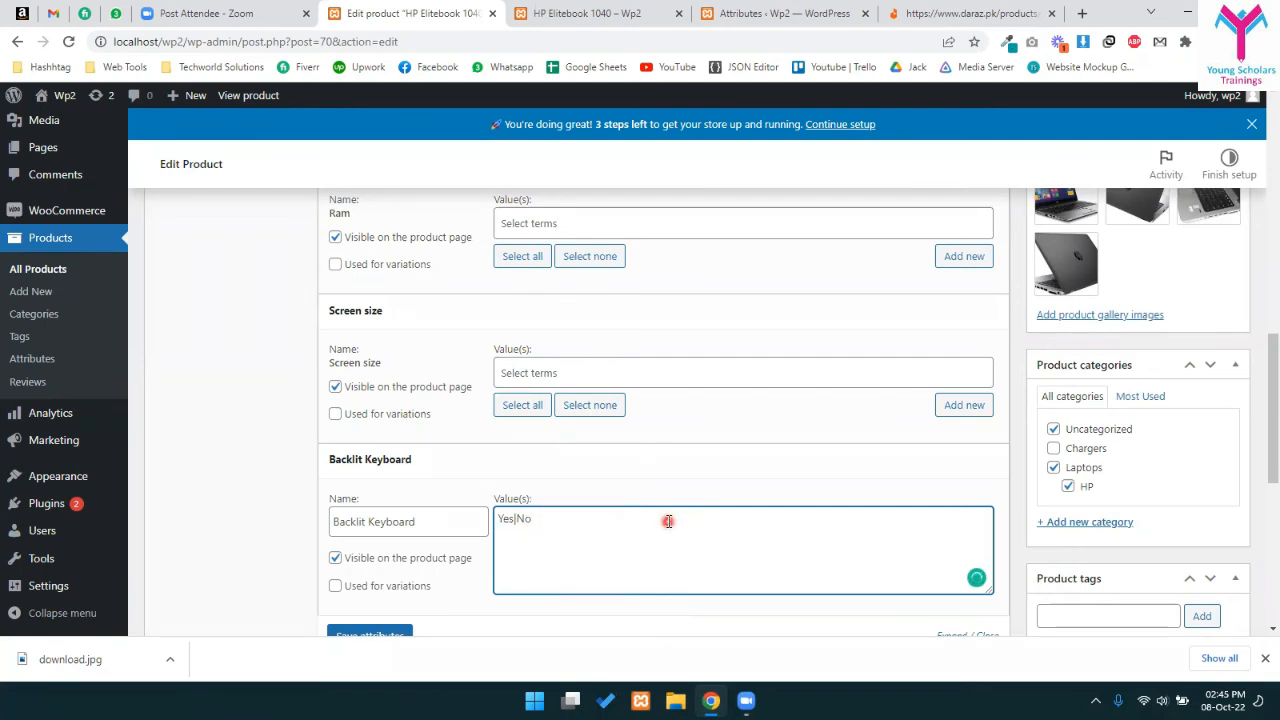
pyautogui.scroll(-1, 493, 547)
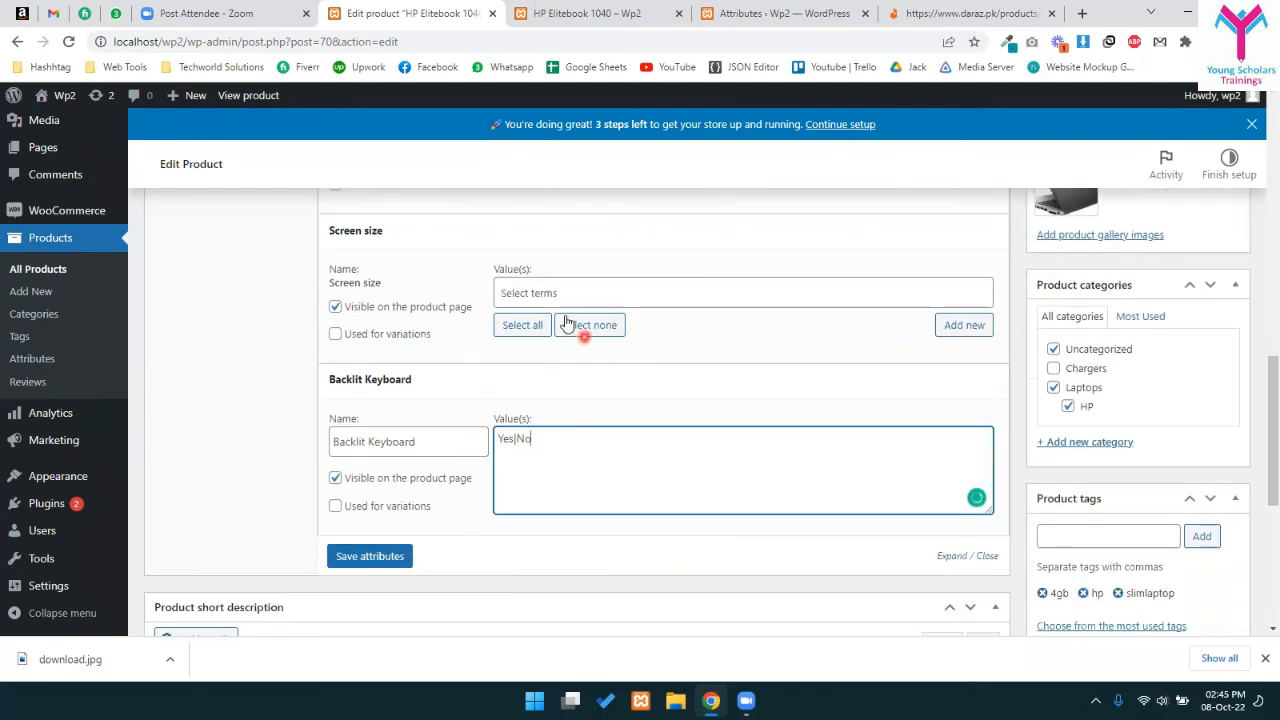
# - Choose Black and Gray as values for the Color attribute
pyautogui.scroll(3, 477, 341)
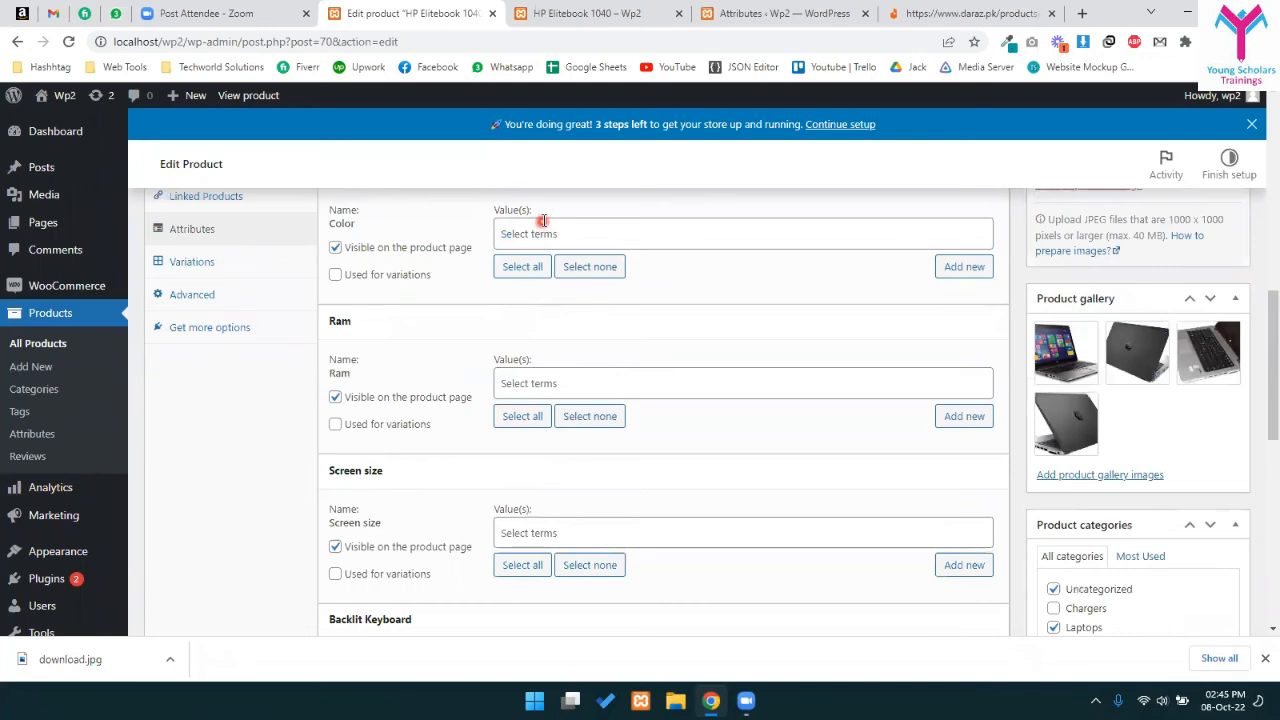
pyautogui.click(515, 234)
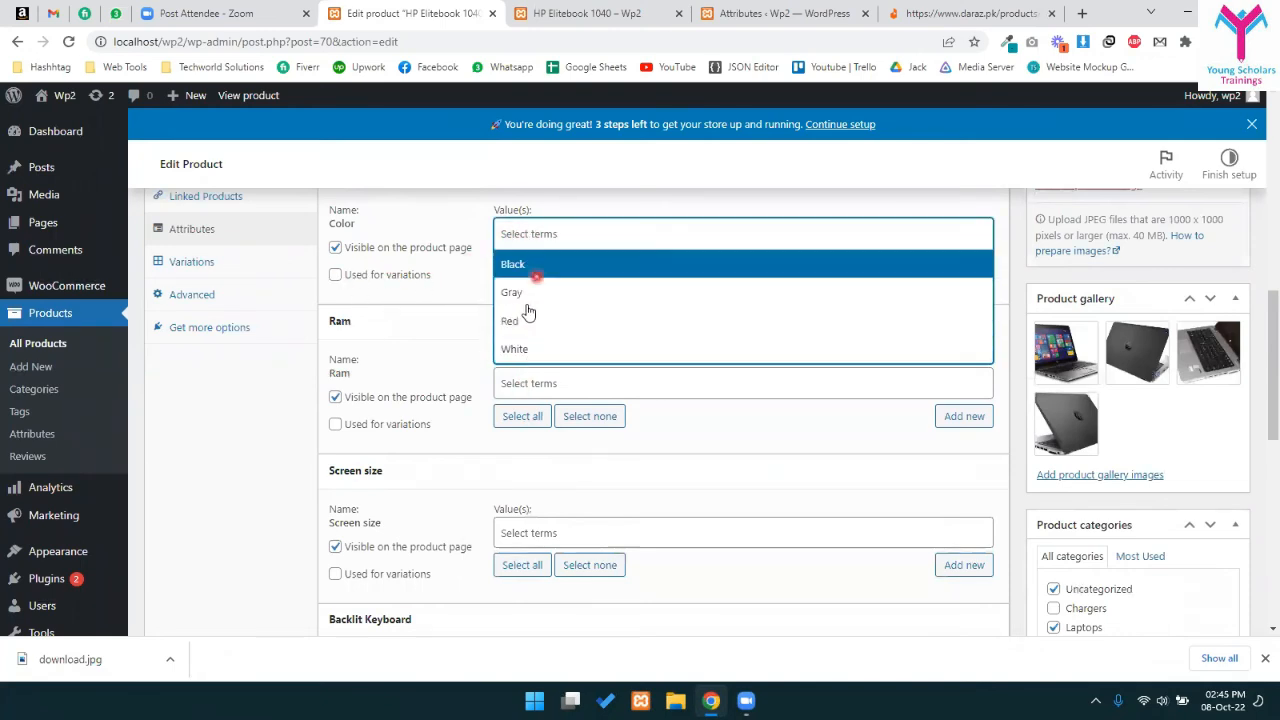
pyautogui.click(407, 318)
pyautogui.click(408, 320)
pyautogui.scroll(2, 534, 346)
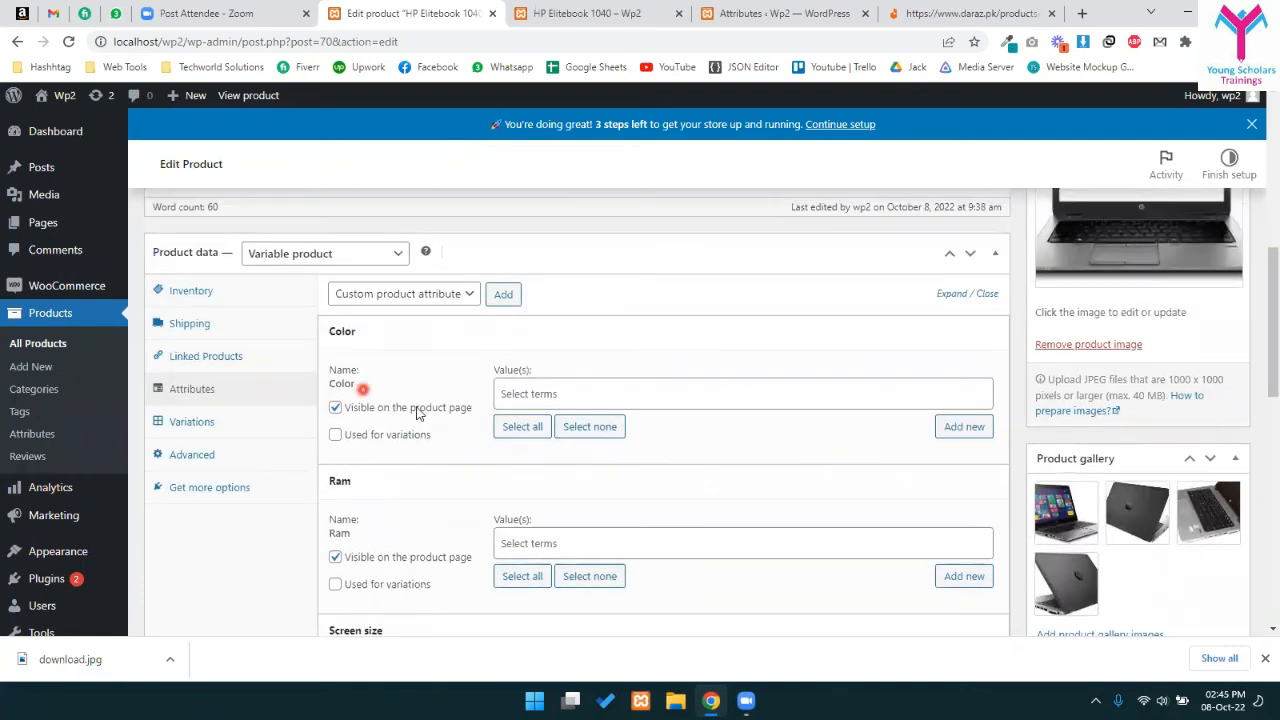
pyautogui.click(597, 393)
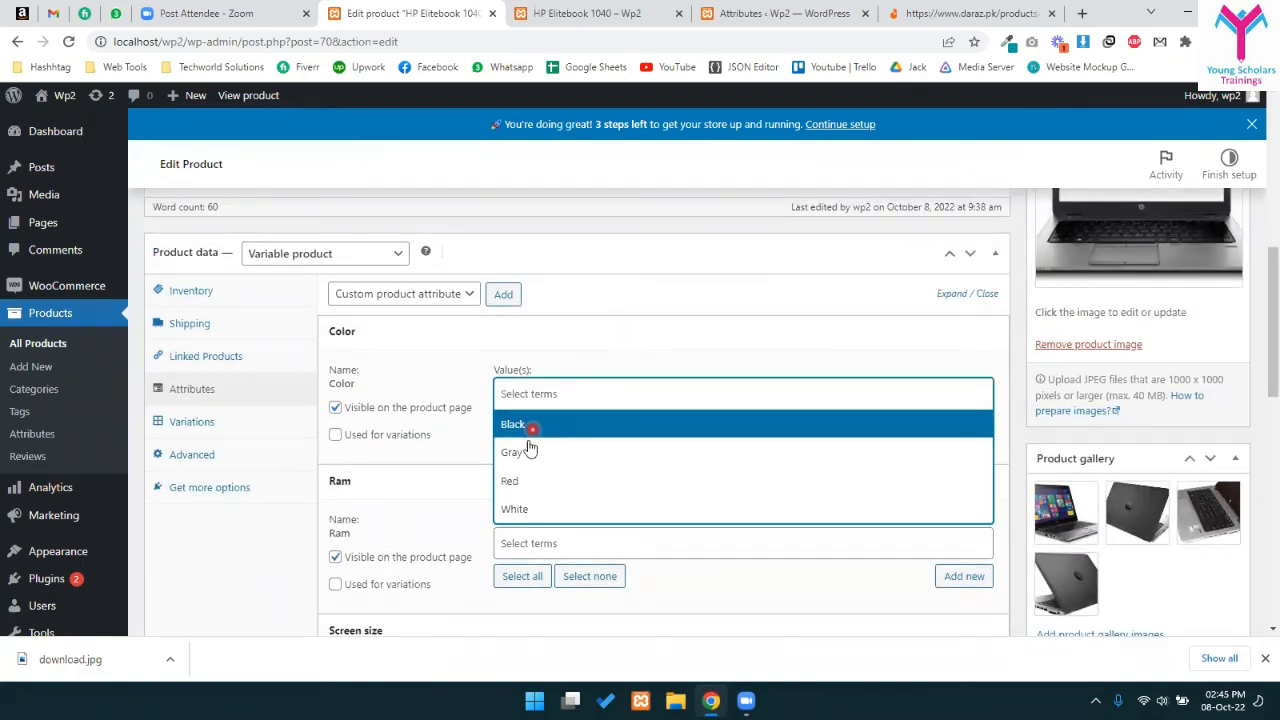
pyautogui.click(520, 425)
pyautogui.click(580, 391)
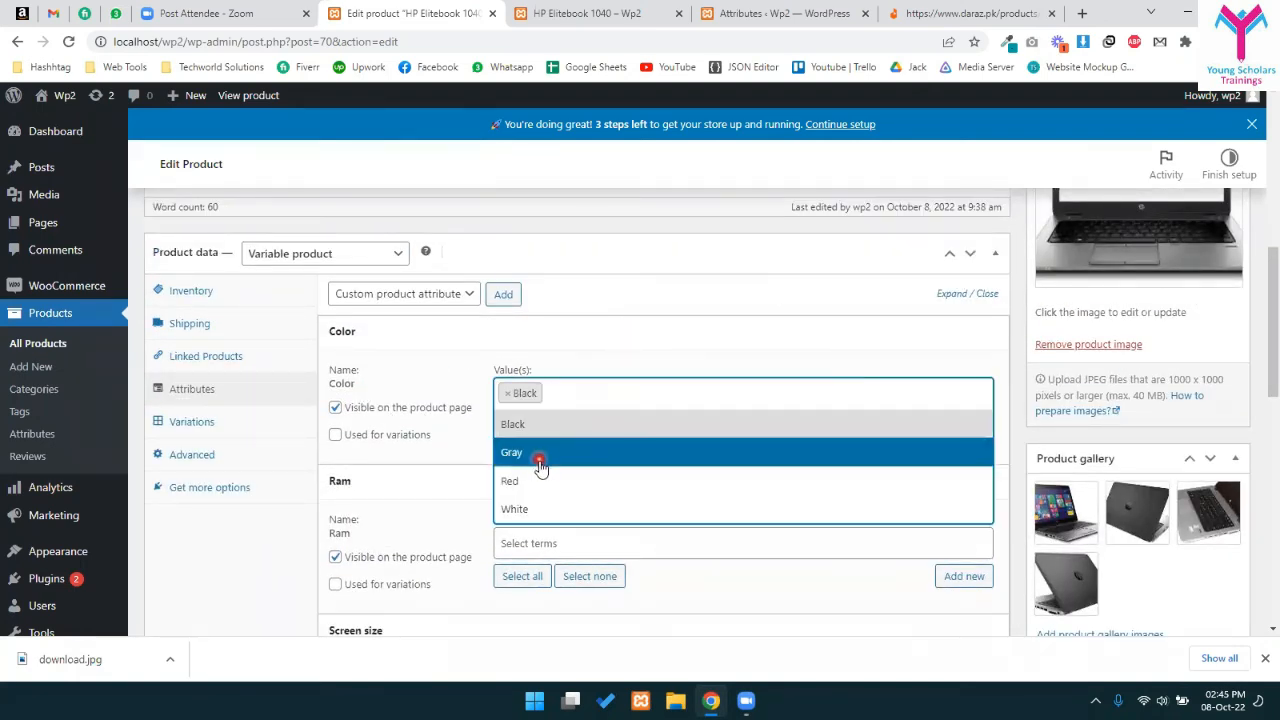
pyautogui.click(540, 453)
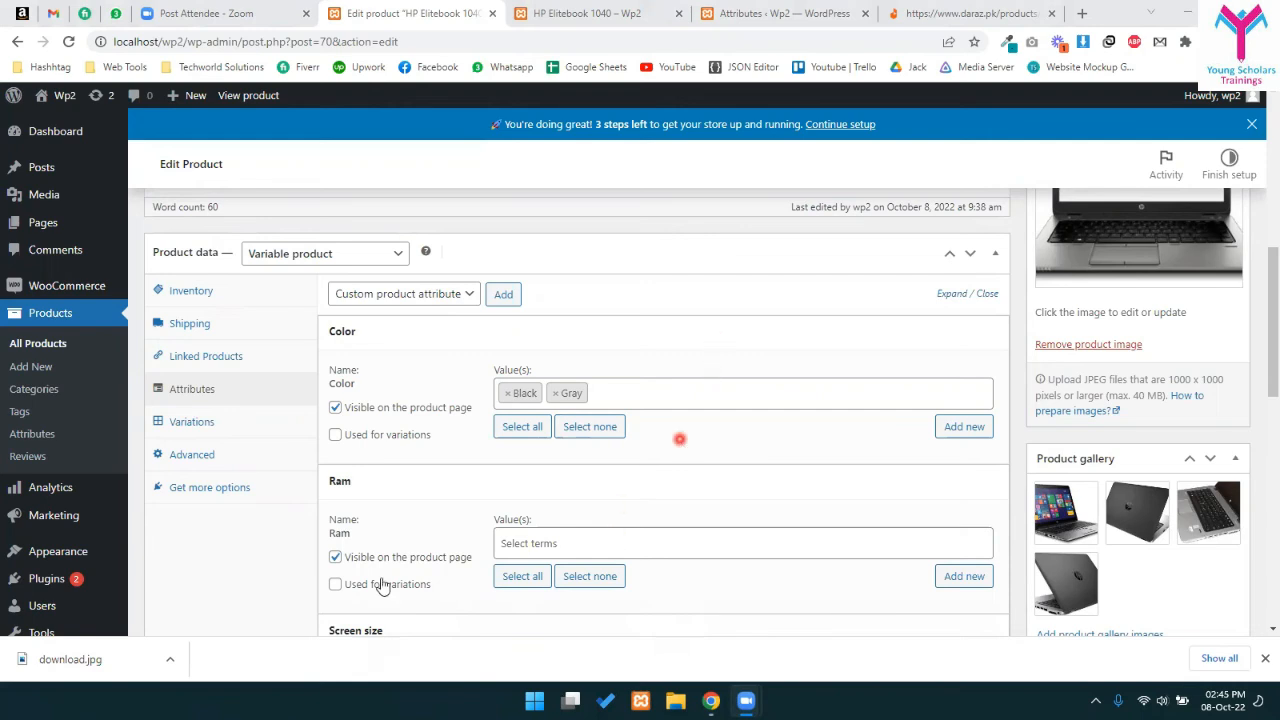
# - Add 4GB and 8GB to Ram and select all remaining colours for Color
pyautogui.scroll(-1, 680, 443)
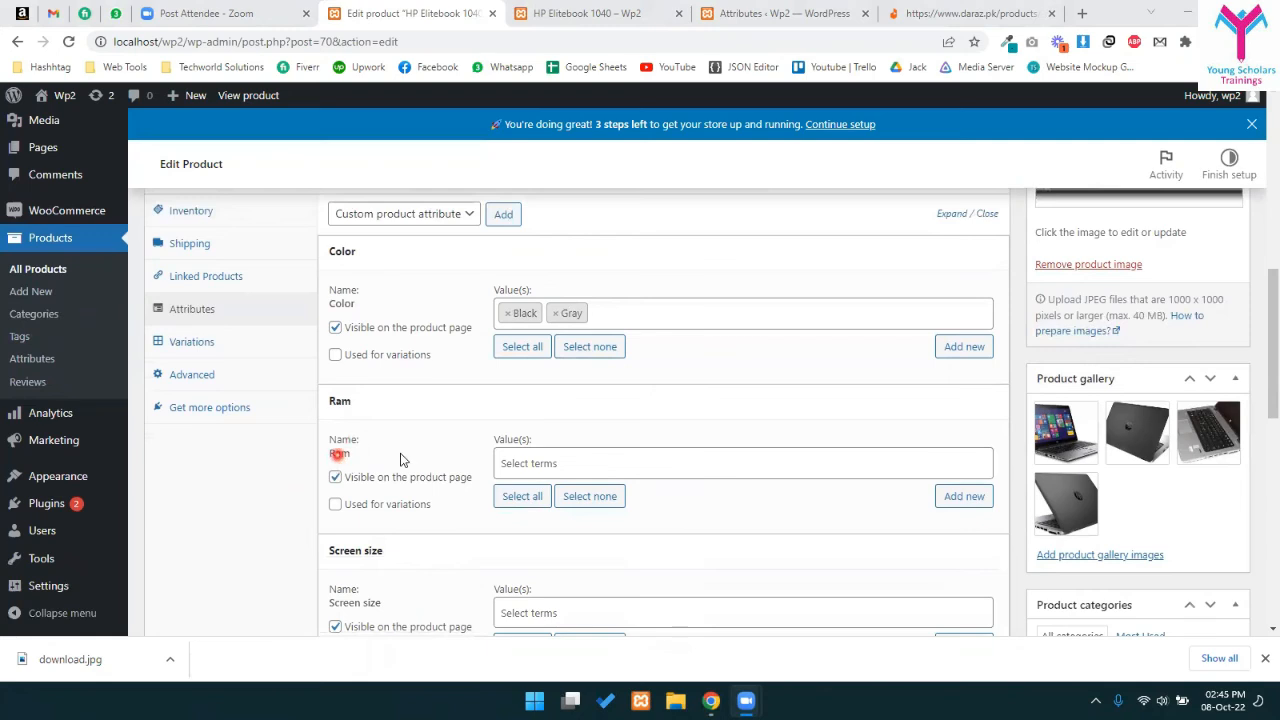
pyautogui.click(543, 462)
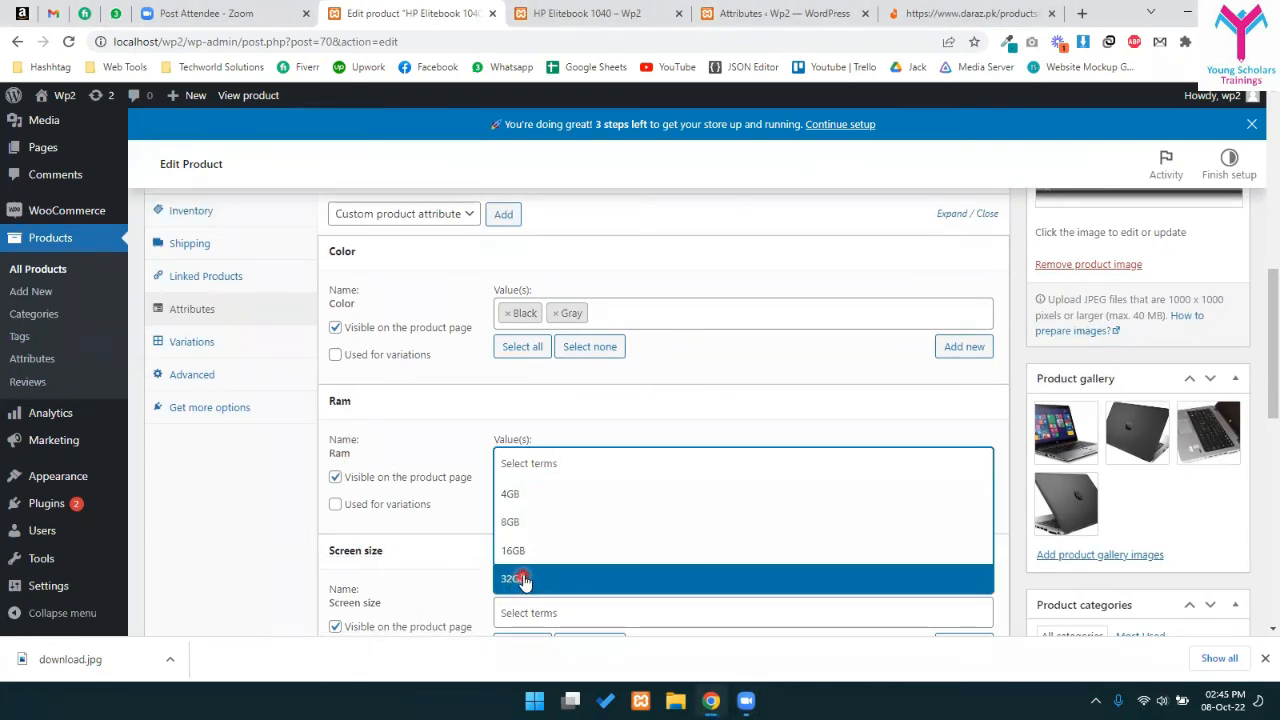
pyautogui.click(535, 494)
pyautogui.click(605, 463)
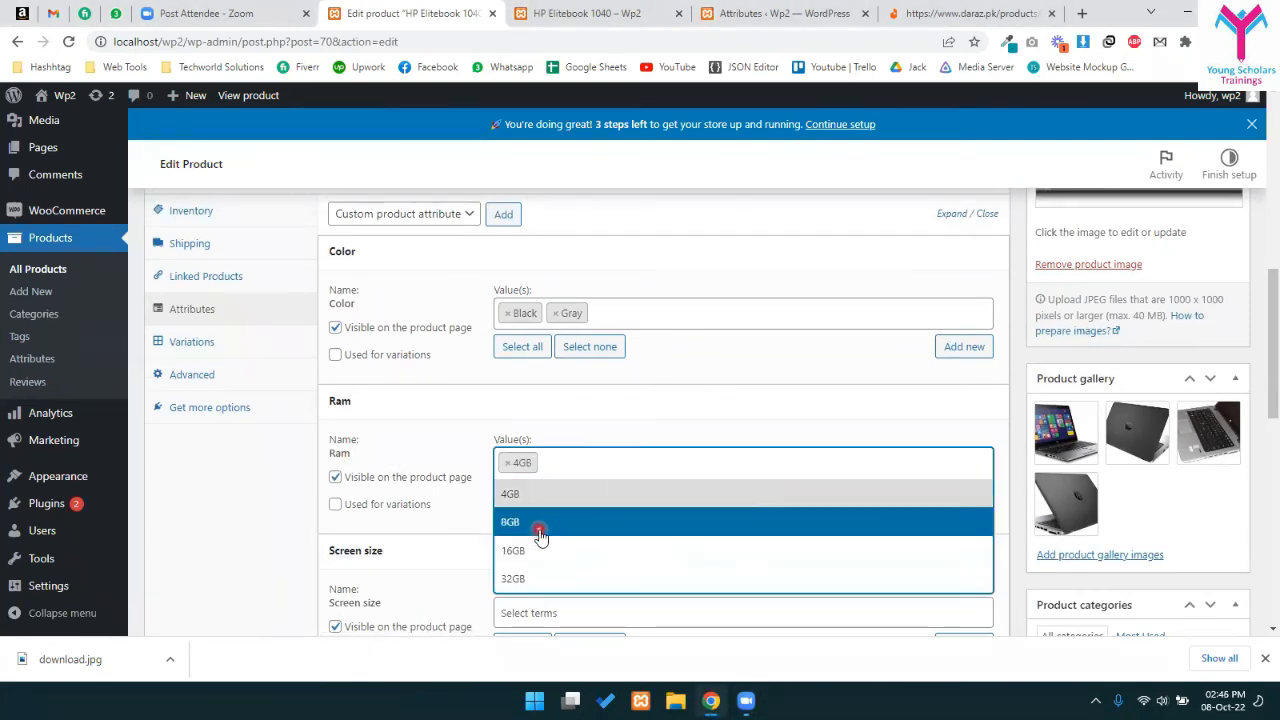
pyautogui.click(540, 530)
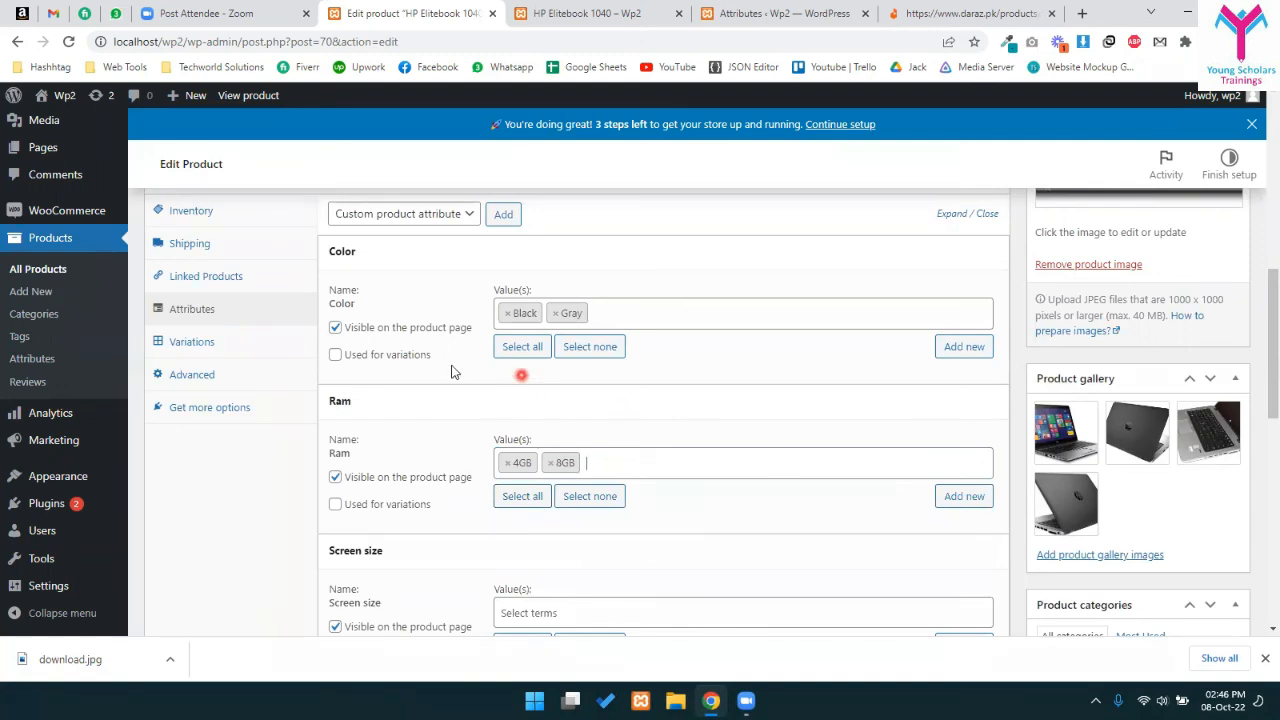
pyautogui.click(530, 346)
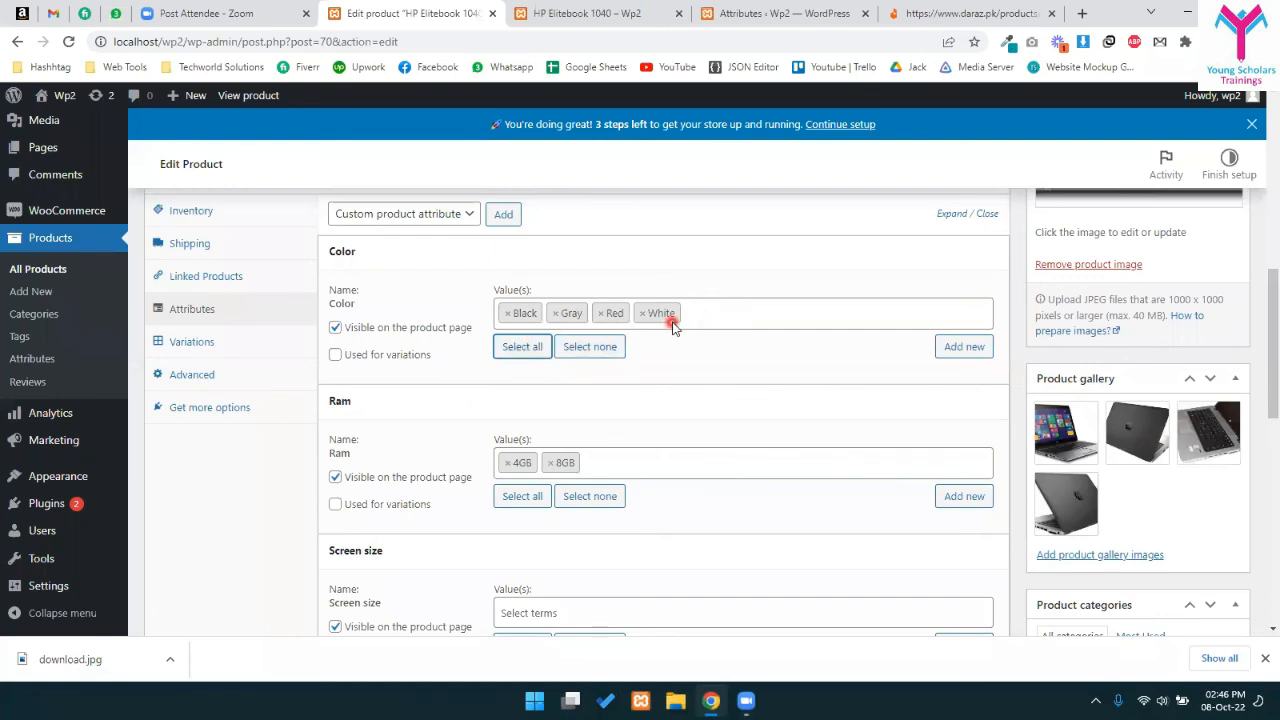
# - Give the Screen size attribute the values 15", 14" and 13"
pyautogui.scroll(-2, 672, 330)
pyautogui.click(515, 451)
pyautogui.click(576, 475)
pyautogui.click(592, 460)
pyautogui.click(553, 511)
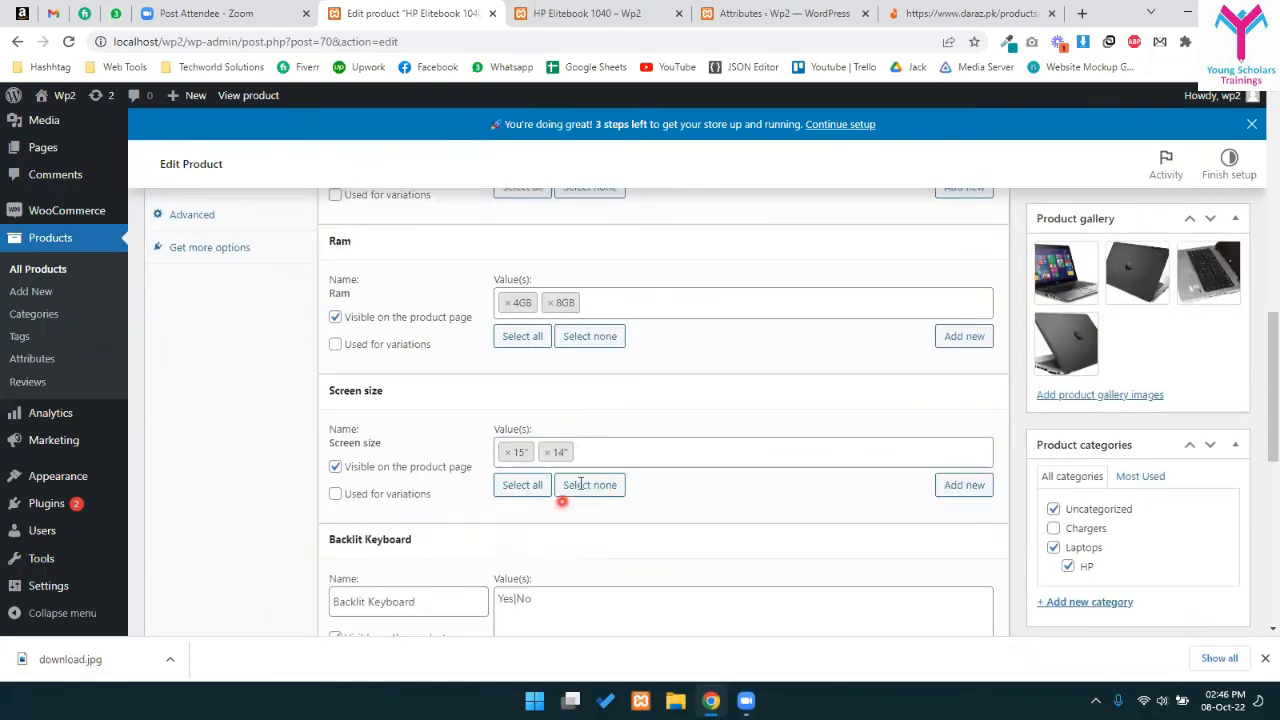
pyautogui.click(553, 568)
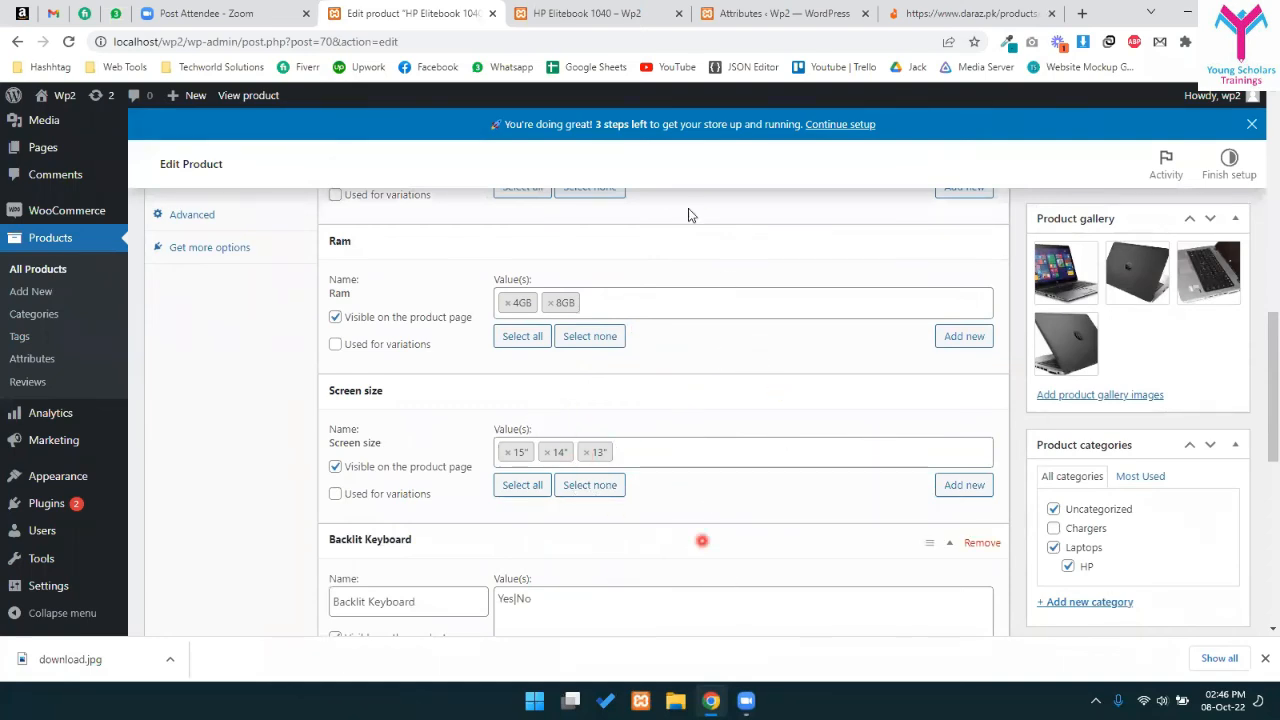
pyautogui.scroll(-3, 700, 420)
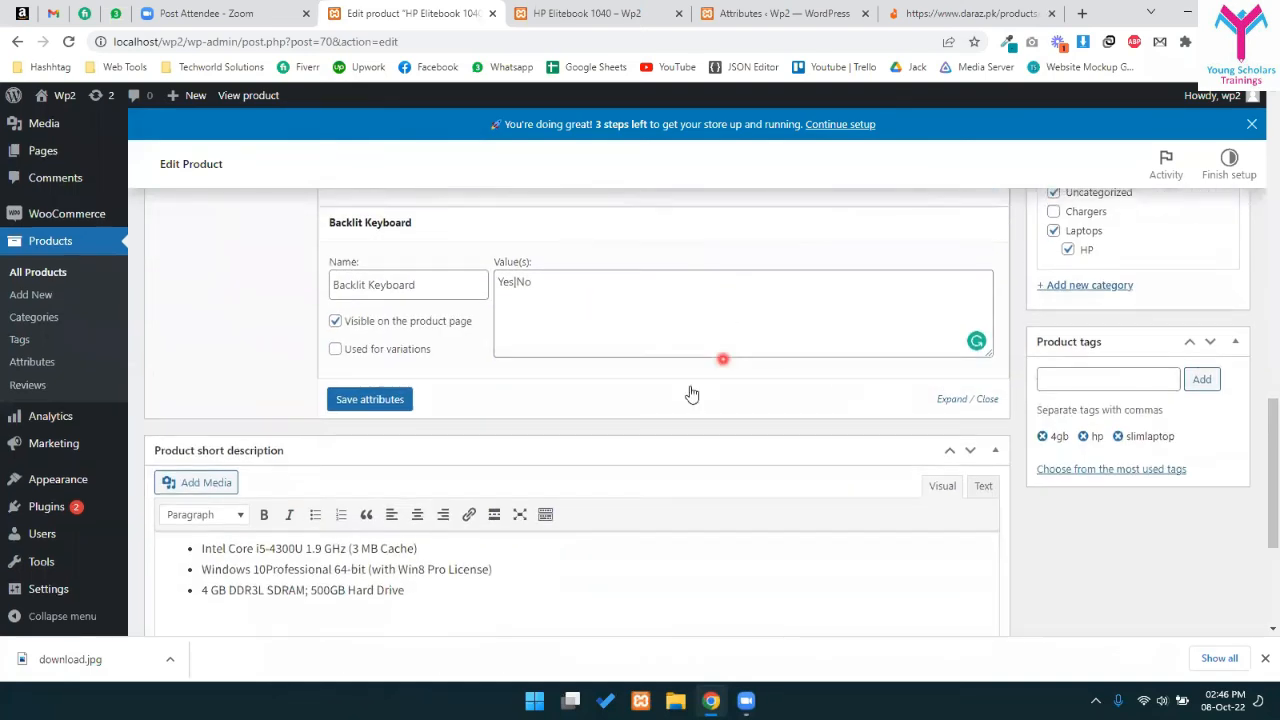
pyautogui.scroll(6, 650, 360)
# - Save the product's attributes
pyautogui.scroll(1, 727, 433)
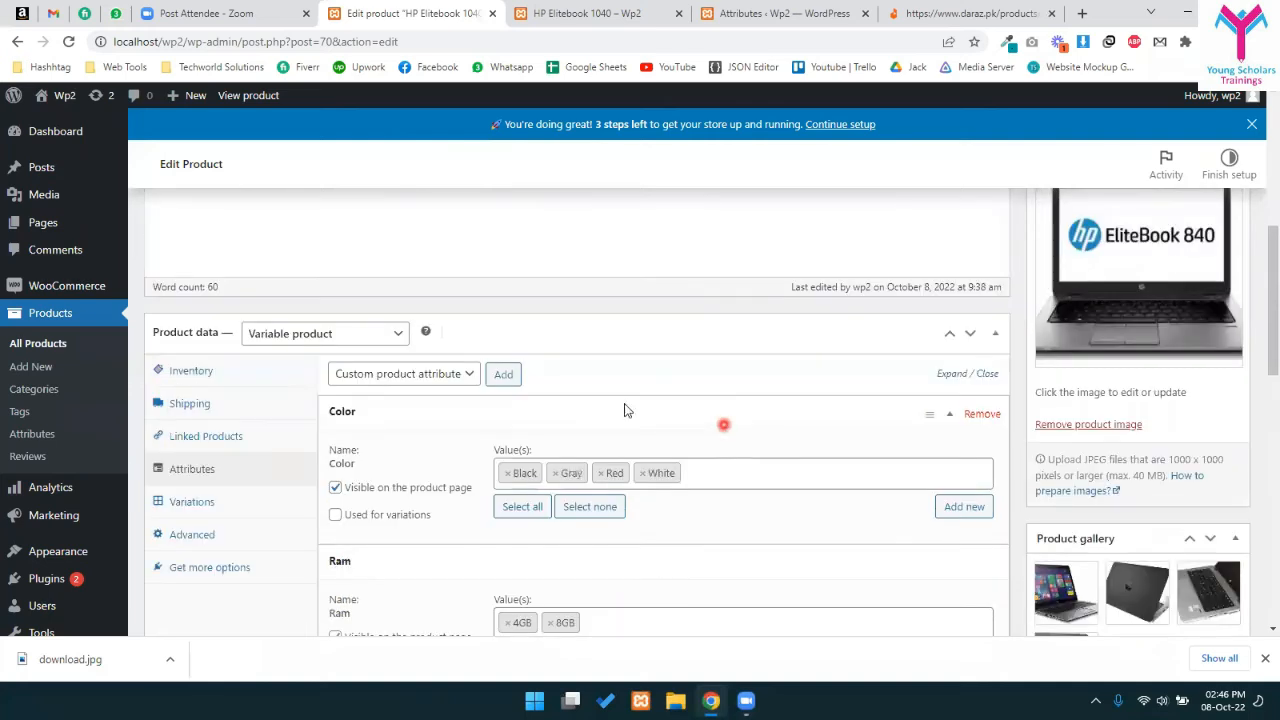
pyautogui.scroll(-5, 727, 433)
pyautogui.click(395, 558)
pyautogui.scroll(3, 650, 450)
pyautogui.scroll(-2, 904, 325)
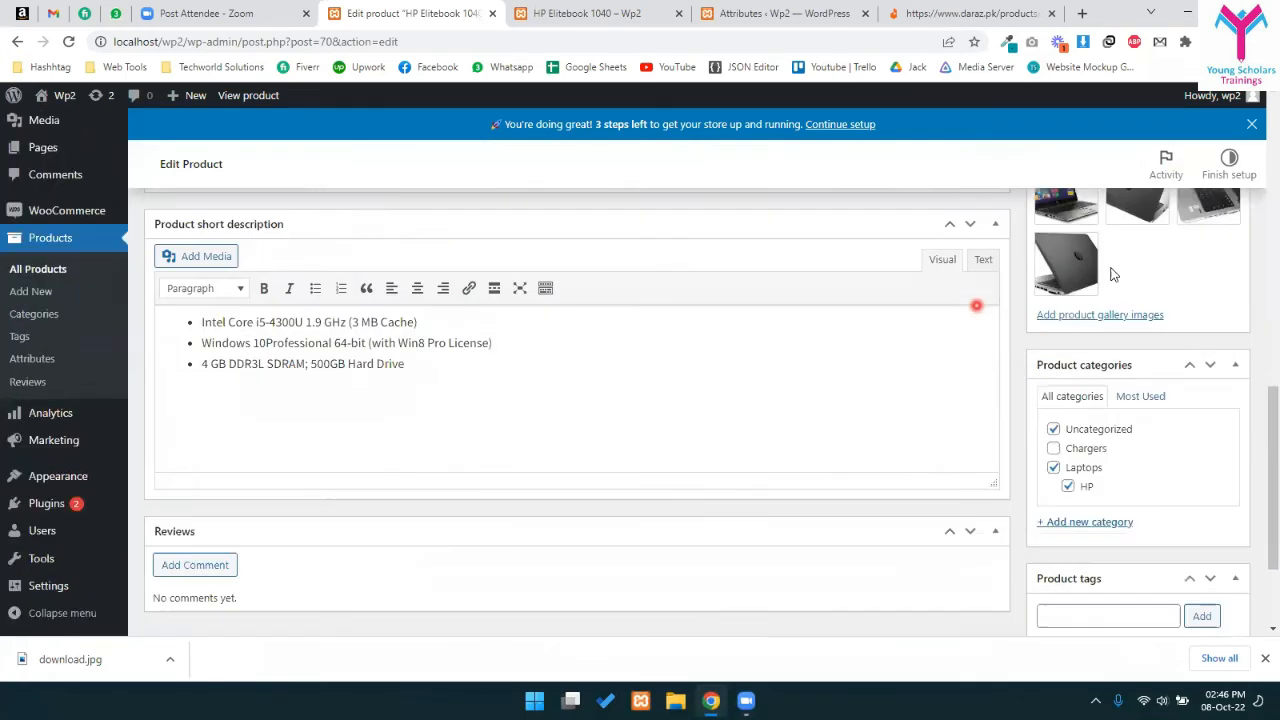
pyautogui.scroll(2, 1105, 262)
pyautogui.scroll(-5, 994, 301)
pyautogui.scroll(5, 577, 420)
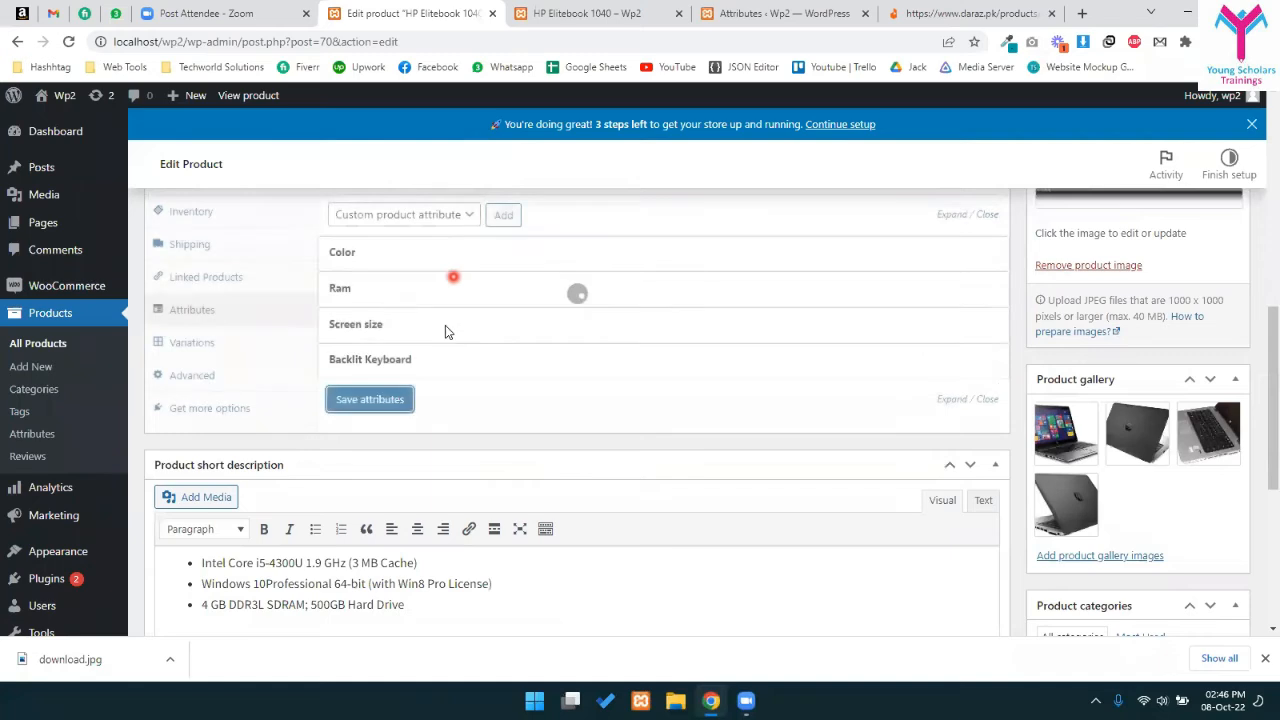
pyautogui.scroll(2, 540, 372)
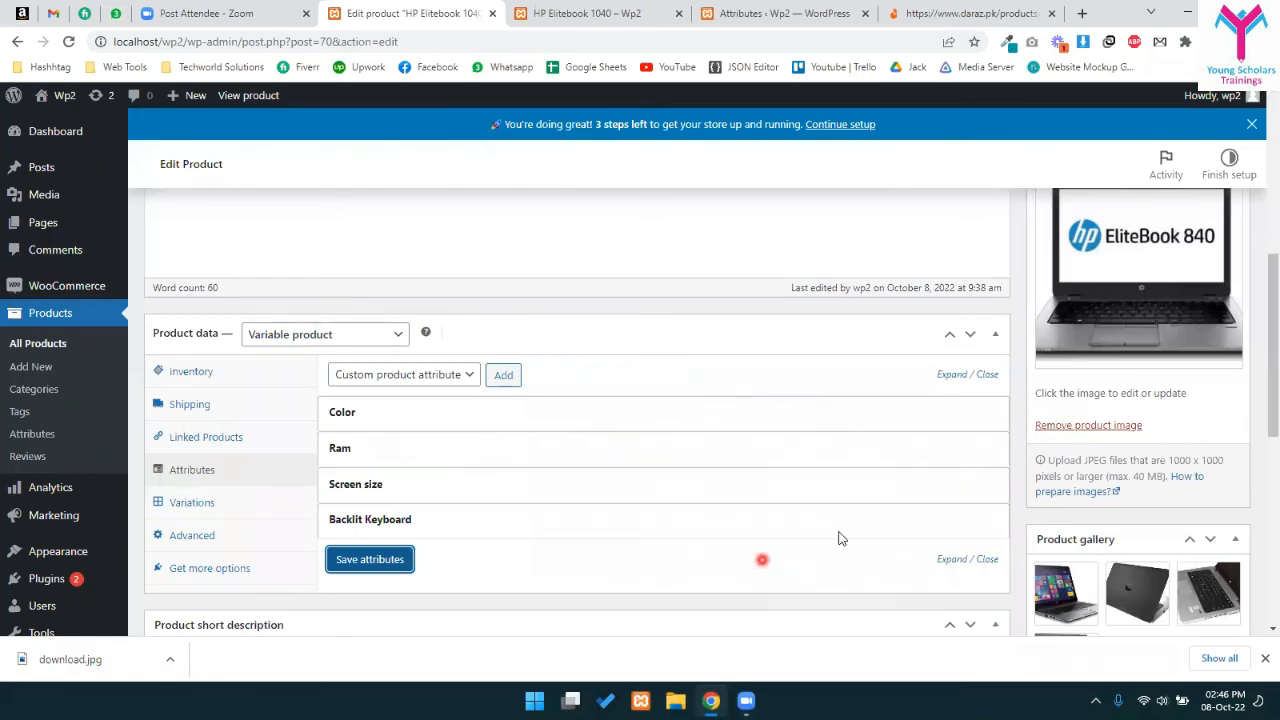
# - Reorder the attributes to Color, Screen size, Ram, Backlit Keyboard and save them
pyautogui.moveTo(930, 488); pyautogui.dragTo(929, 410)
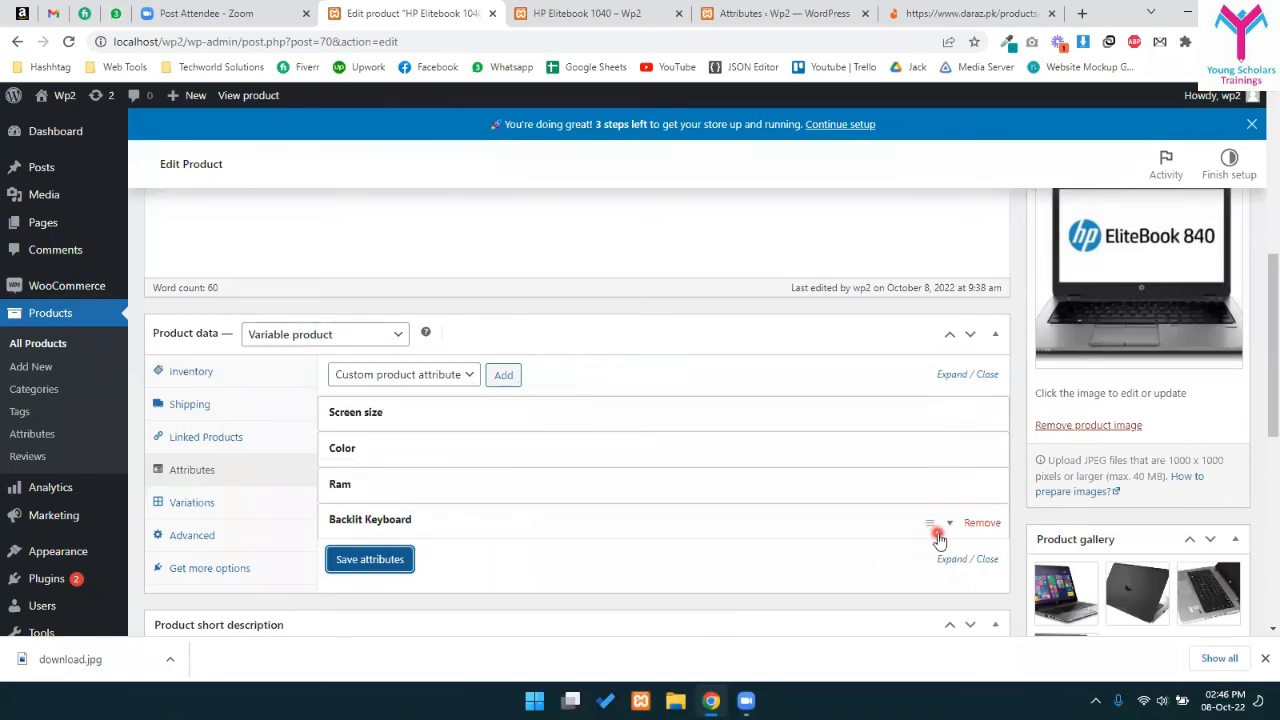
pyautogui.moveTo(929, 491); pyautogui.dragTo(934, 448)
pyautogui.moveTo(931, 487); pyautogui.dragTo(929, 410)
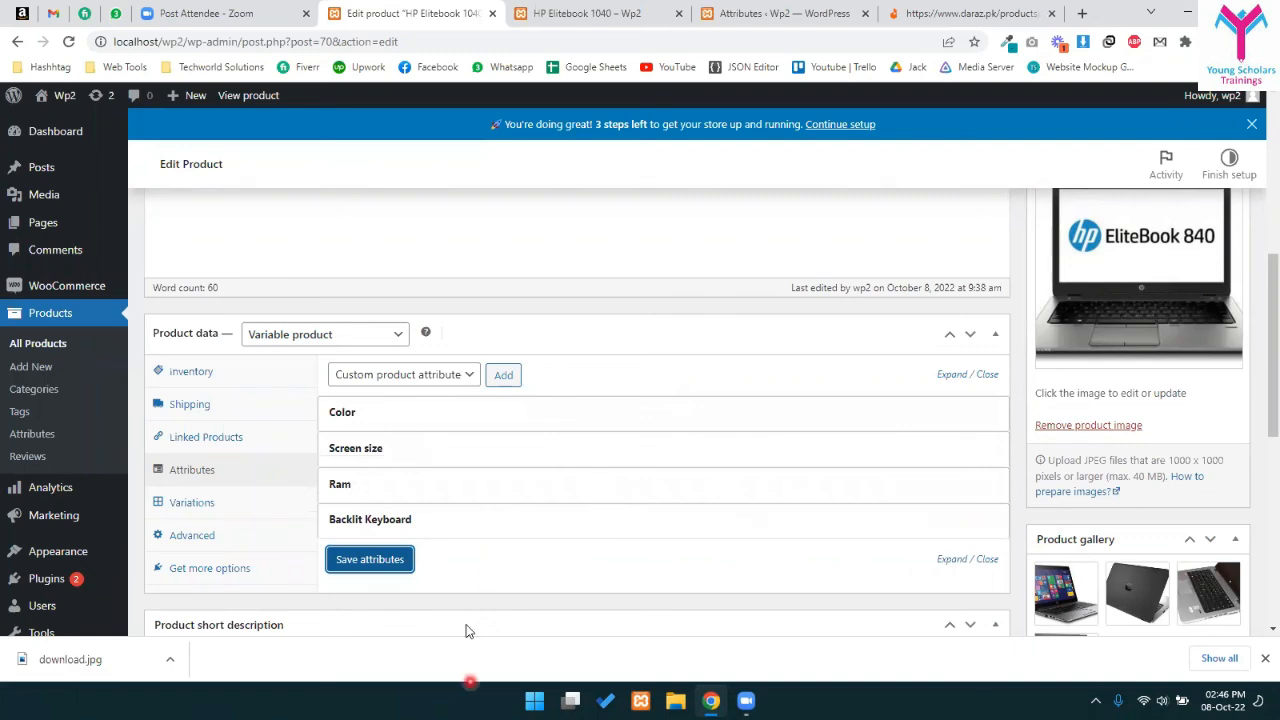
pyautogui.click(396, 558)
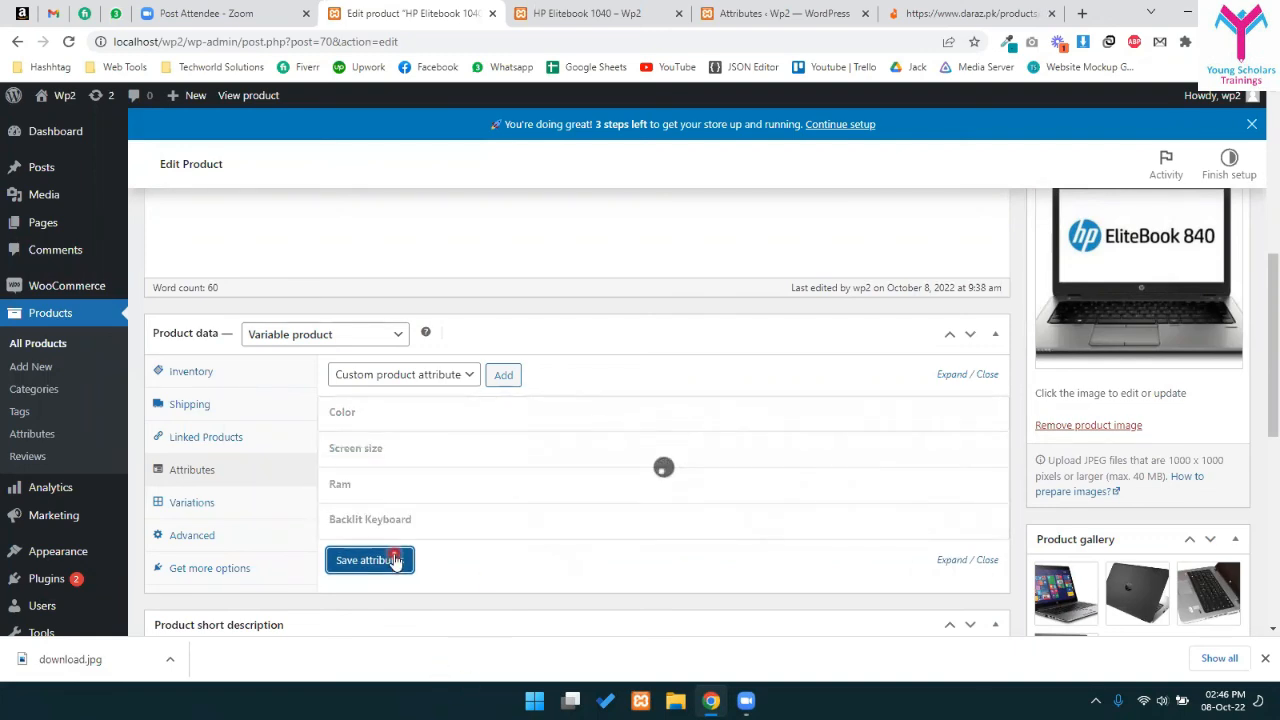
pyautogui.click(394, 556)
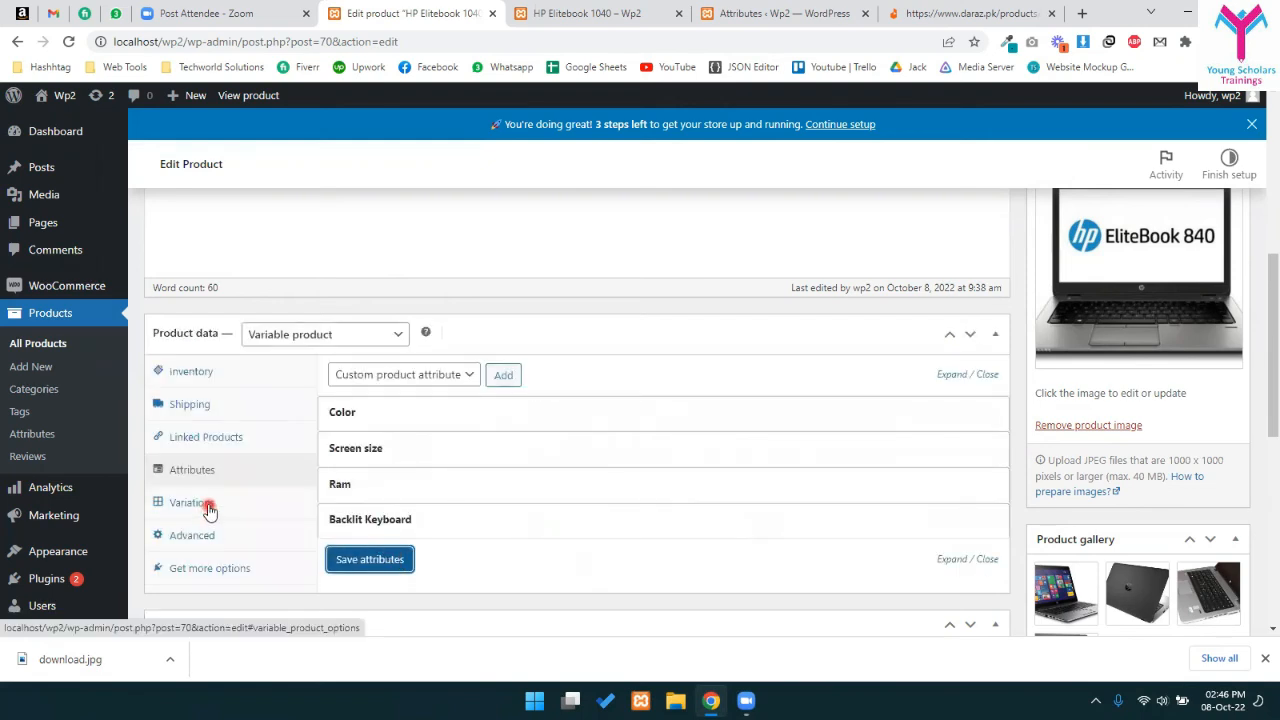
pyautogui.click(207, 505)
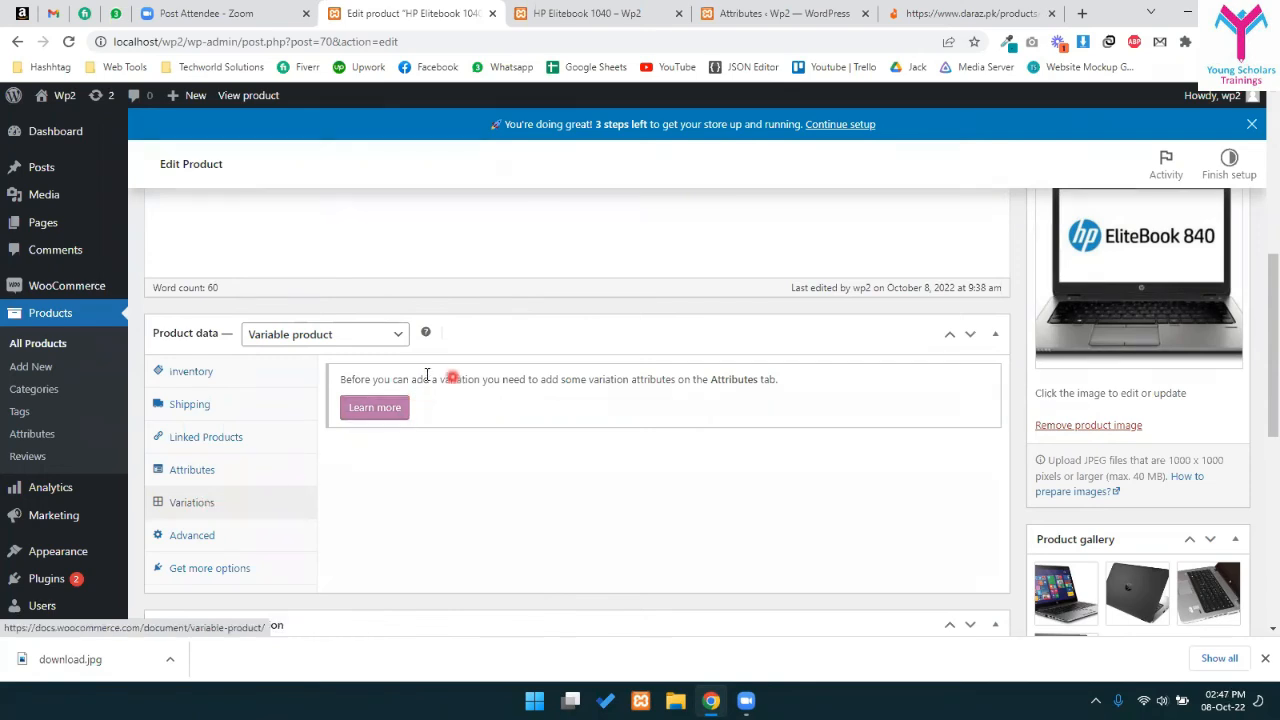
# - Read the Variations notice saying attributes must be added first, checking the Attributes tab
pyautogui.moveTo(371, 376); pyautogui.dragTo(552, 373)
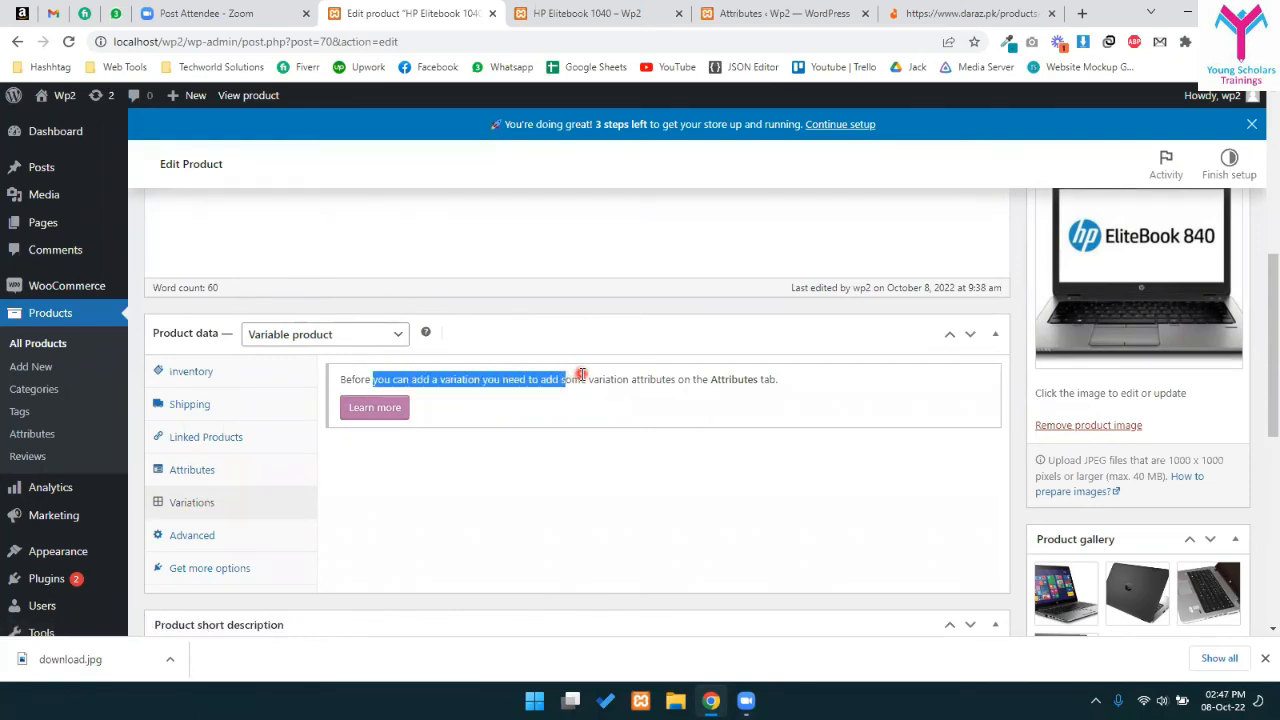
pyautogui.doubleClick(578, 379)
pyautogui.click(262, 466)
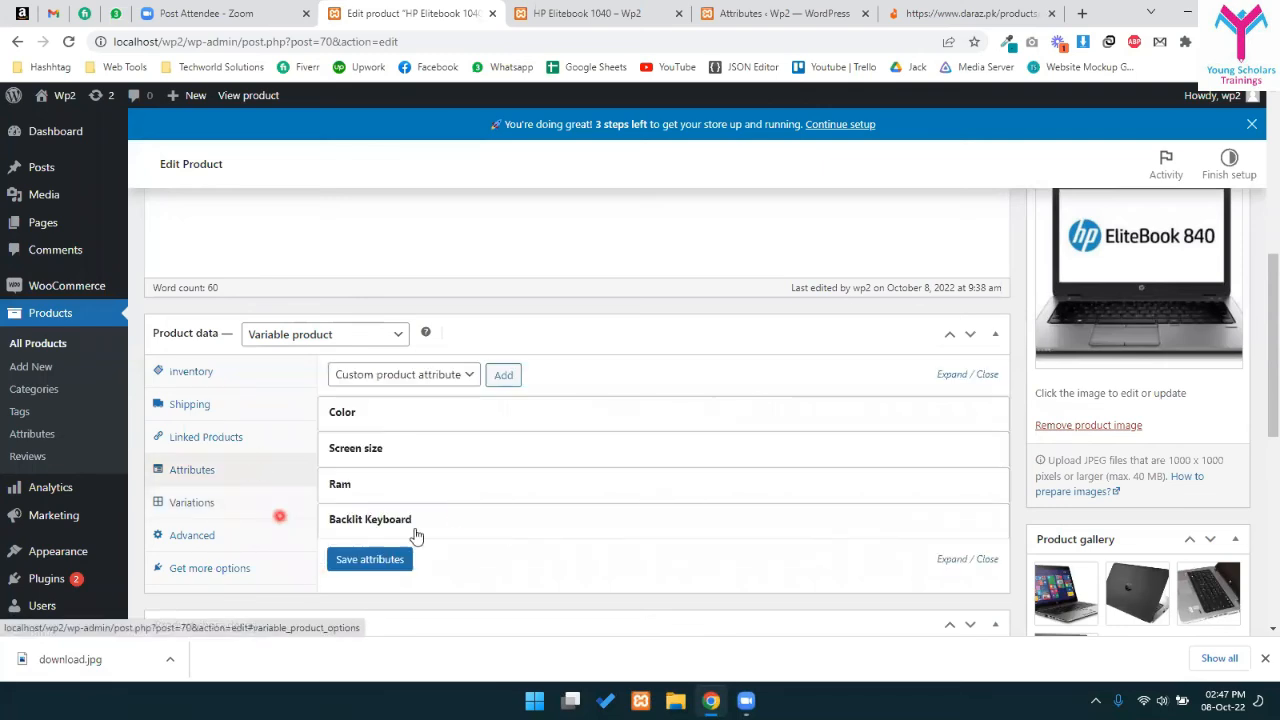
pyautogui.click(183, 500)
pyautogui.scroll(6, 871, 383)
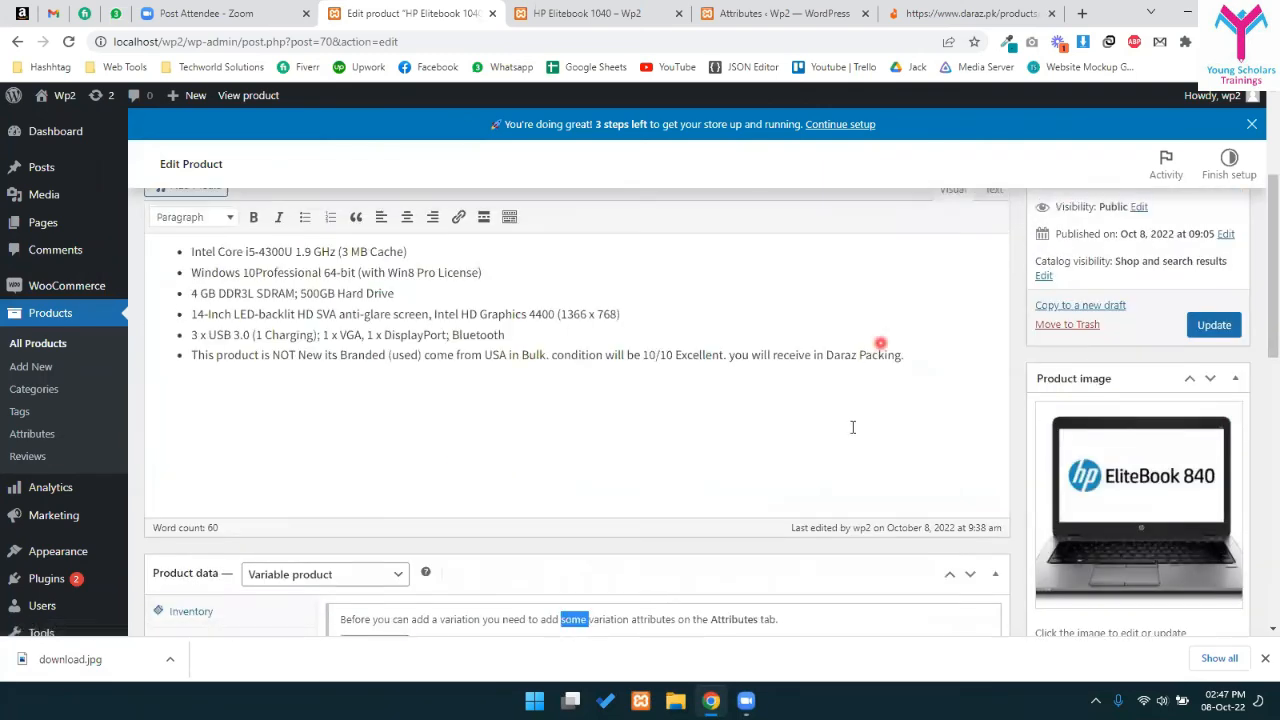
# - Update the product, then recheck the Attributes and Variations sections
pyautogui.click(1214, 564)
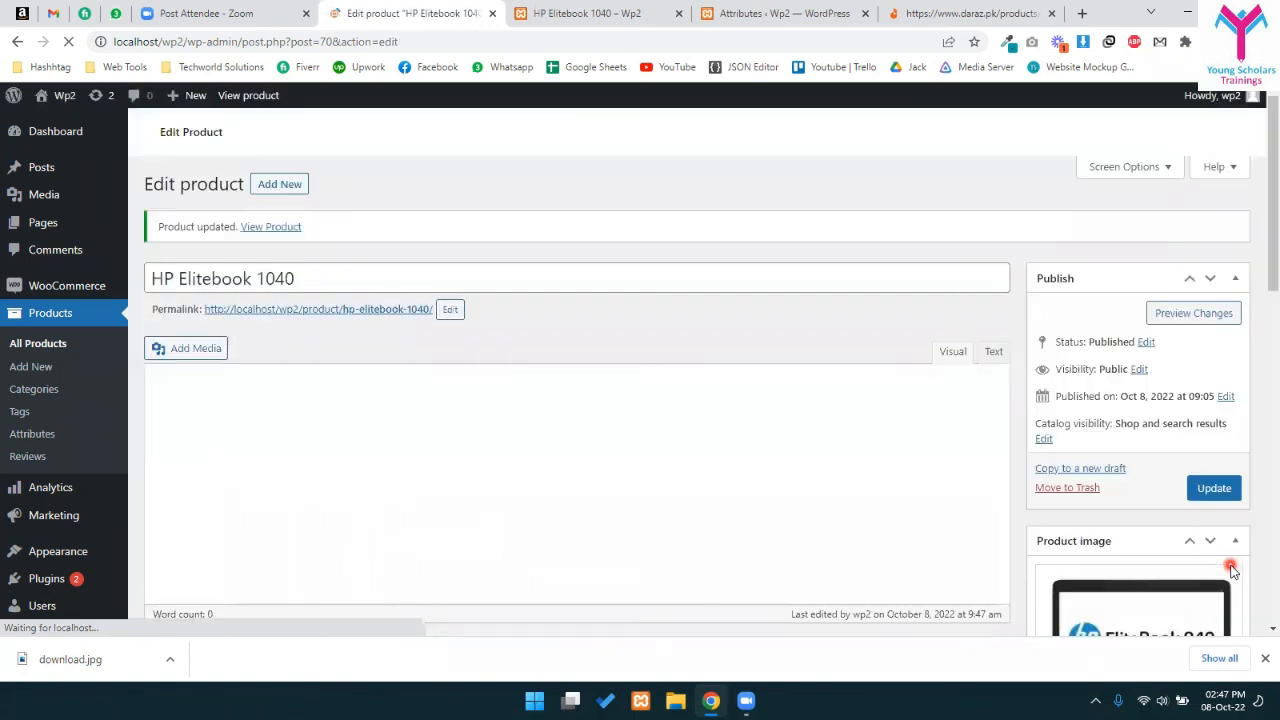
pyautogui.scroll(-15, 490, 365)
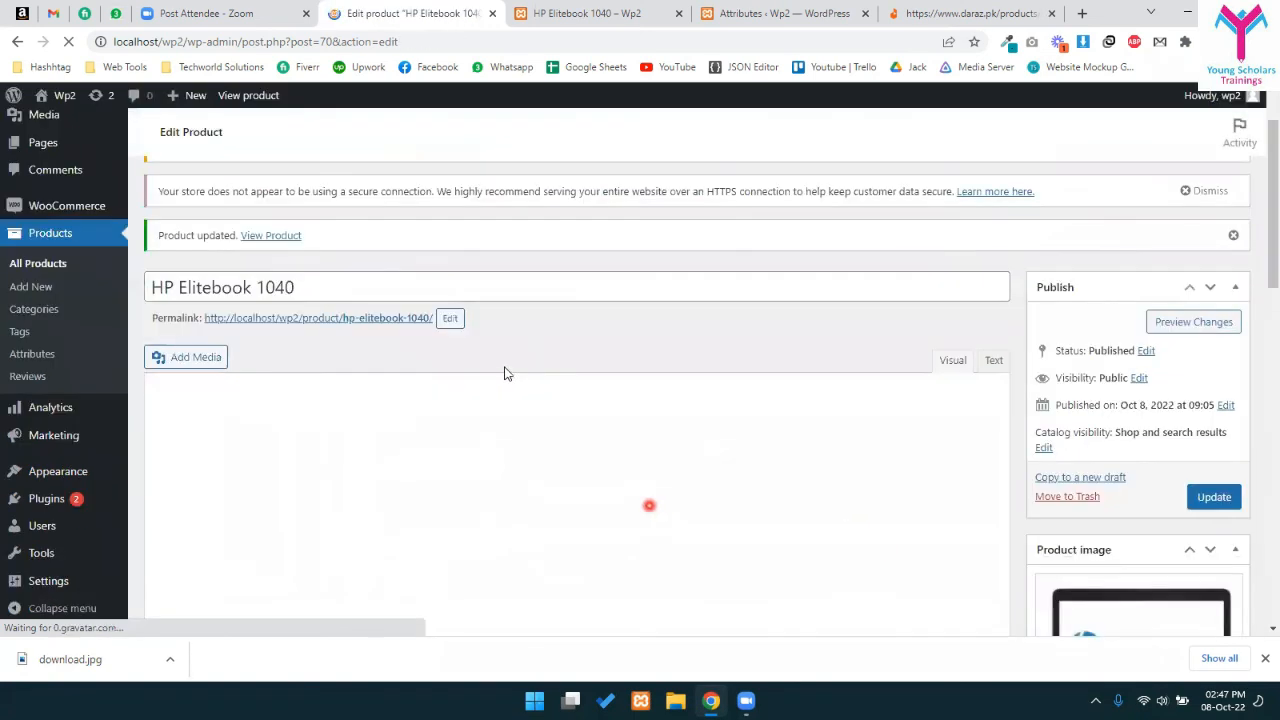
pyautogui.scroll(5, 290, 440)
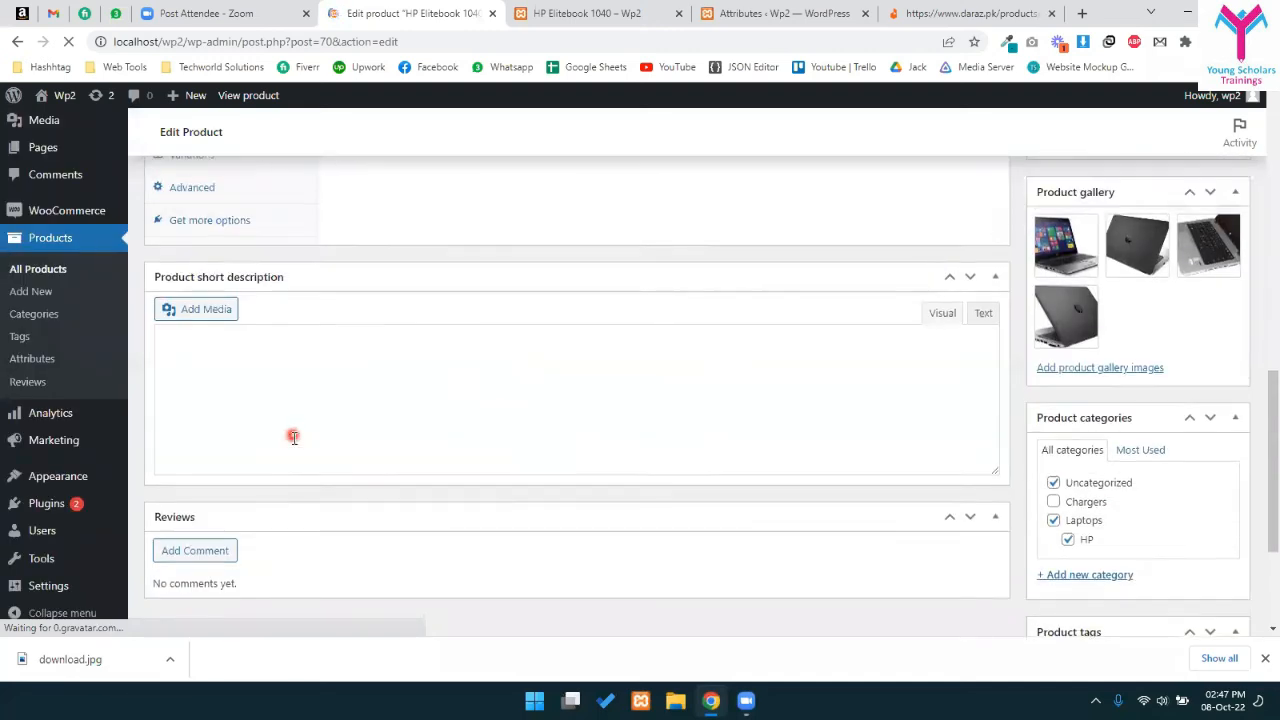
pyautogui.click(218, 447)
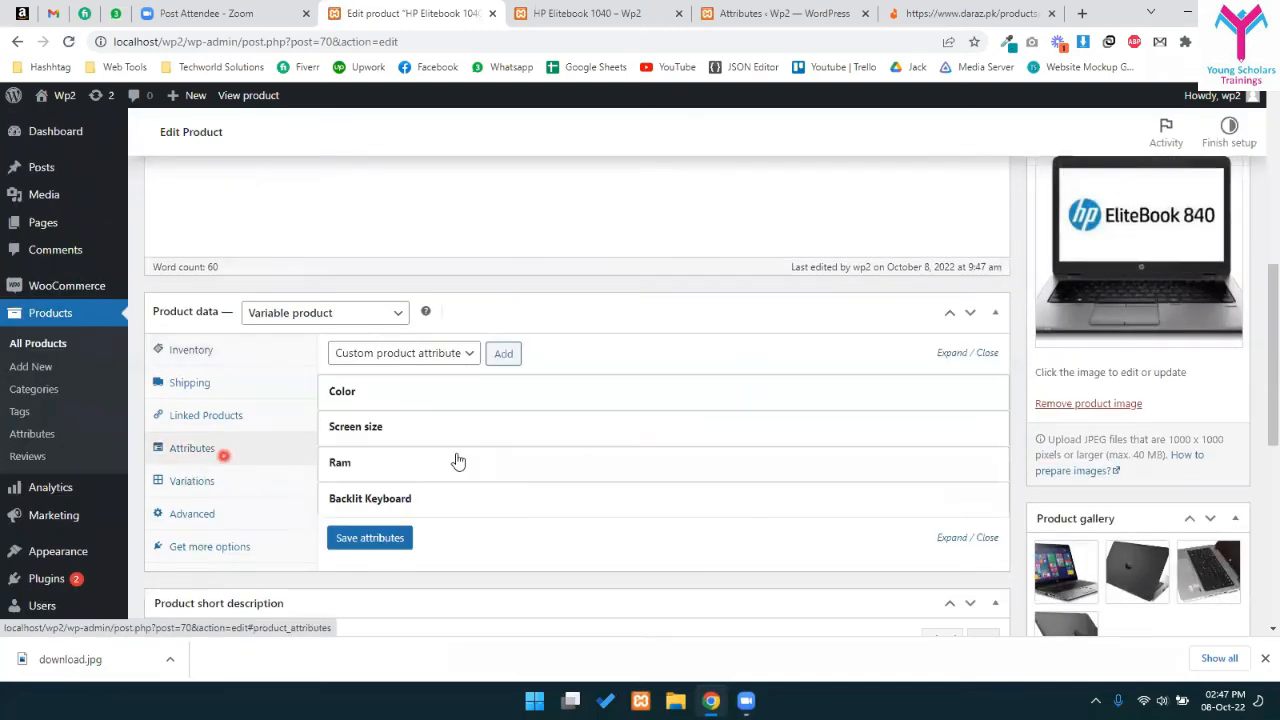
pyautogui.click(168, 520)
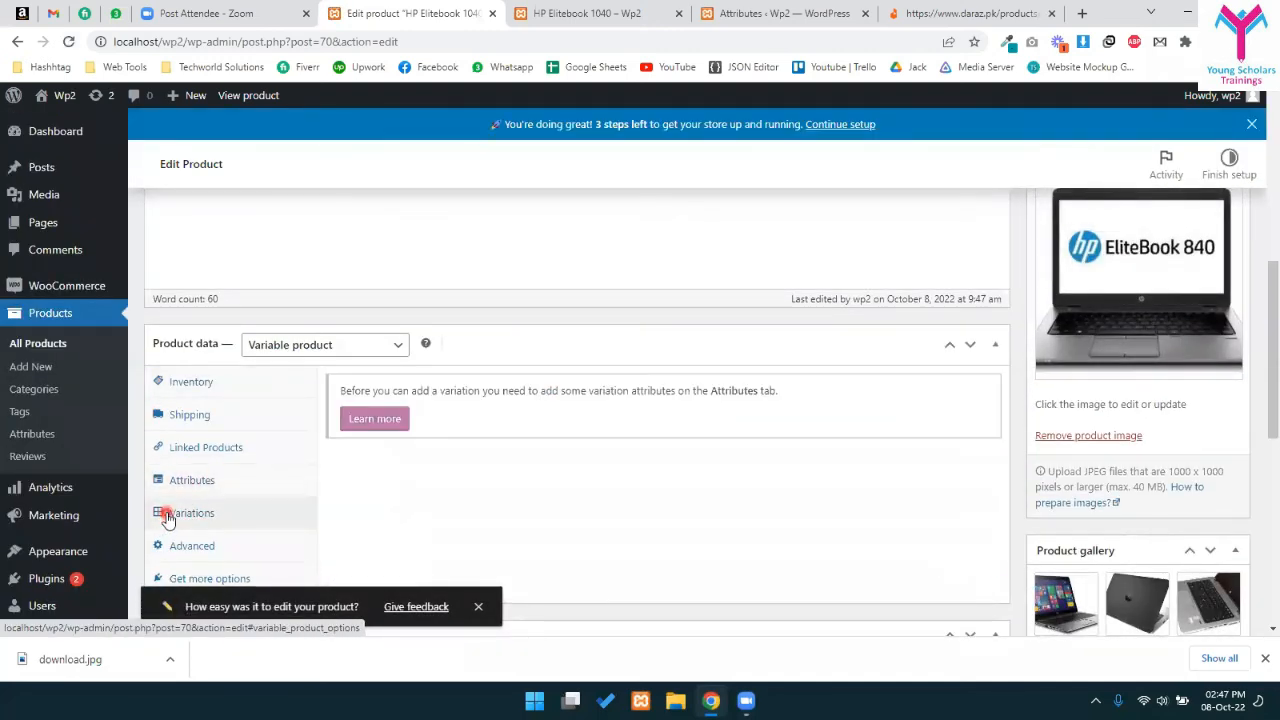
pyautogui.scroll(-2, 289, 530)
pyautogui.scroll(1, 306, 420)
# - Return to the Variations tab, which still shows the add-attributes-first notice
pyautogui.click(218, 397)
pyautogui.click(213, 430)
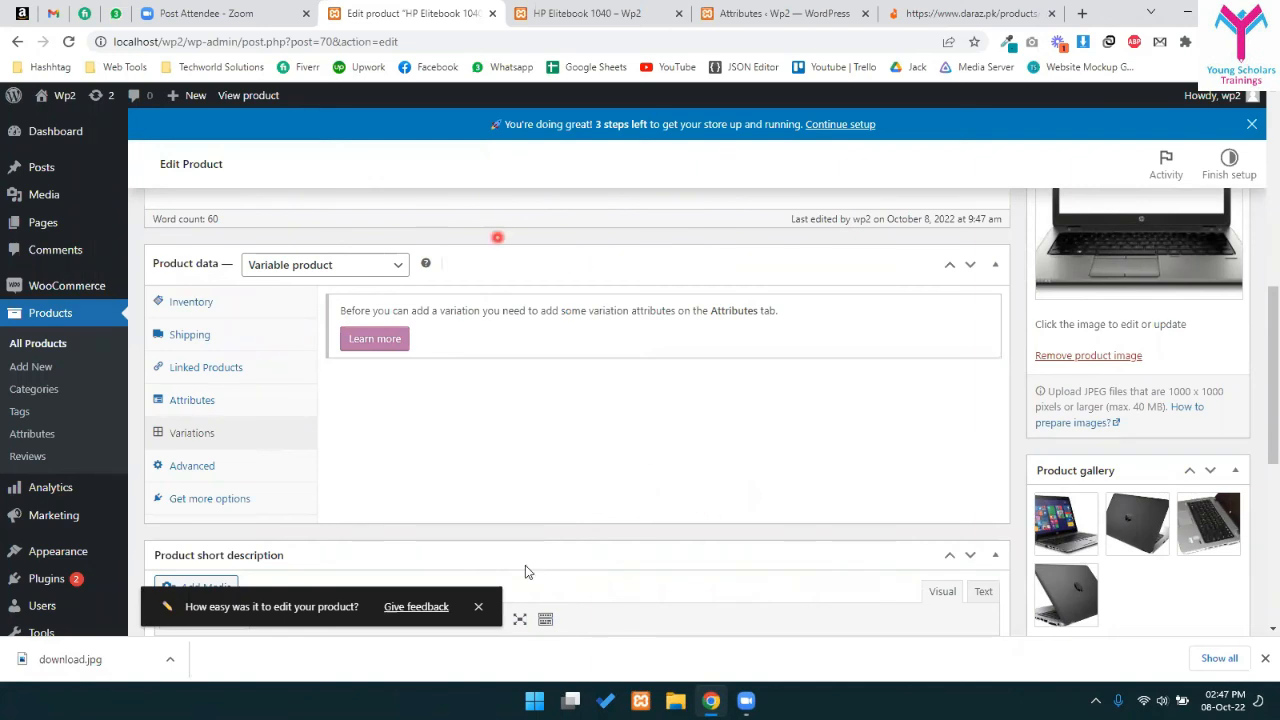
pyautogui.scroll(10, 1180, 423)
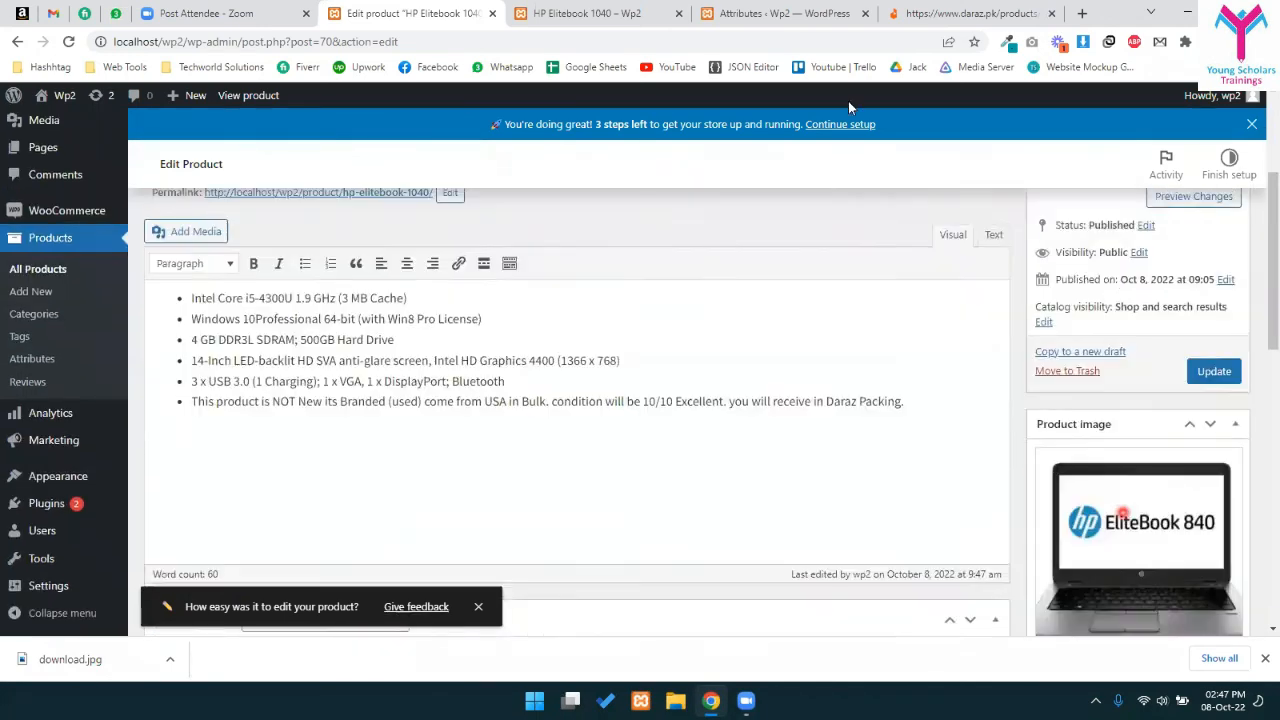
pyautogui.scroll(-11, 666, 191)
pyautogui.scroll(-2, 574, 357)
pyautogui.scroll(2, 326, 437)
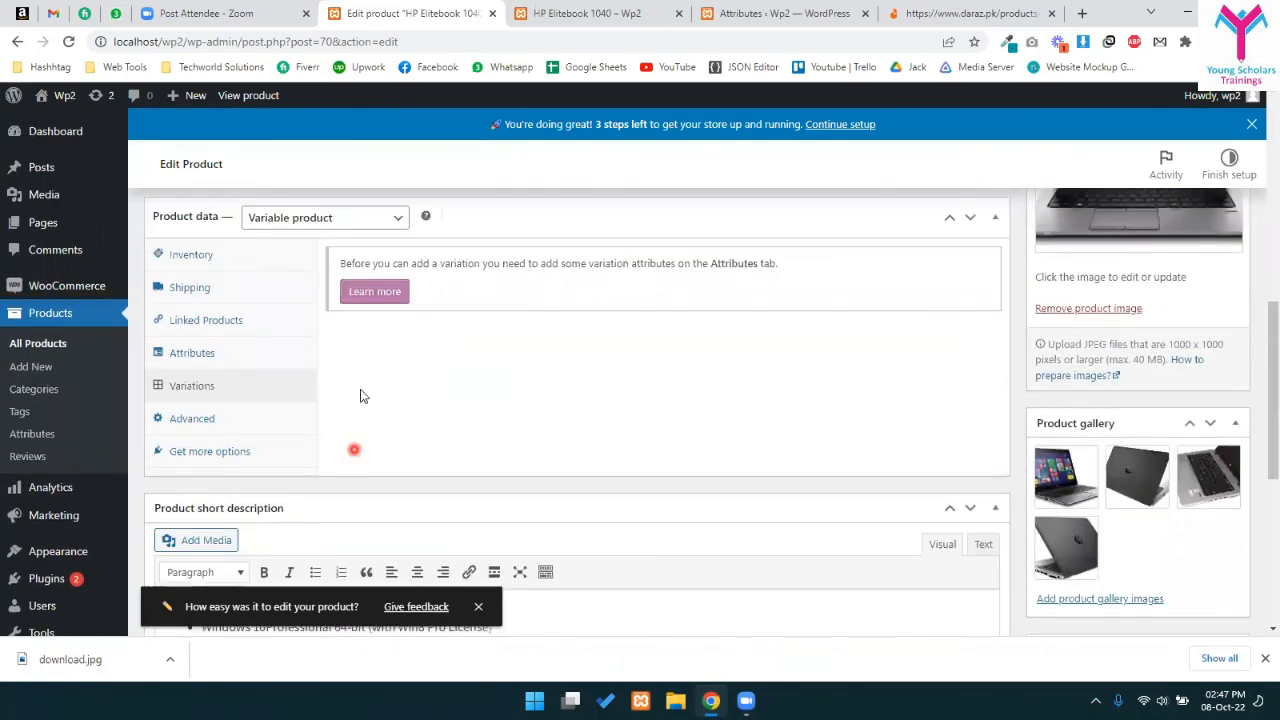
# - Expand the Screen size, Ram and Backlit Keyboard attributes on the Attributes tab
pyautogui.click(197, 358)
pyautogui.click(446, 326)
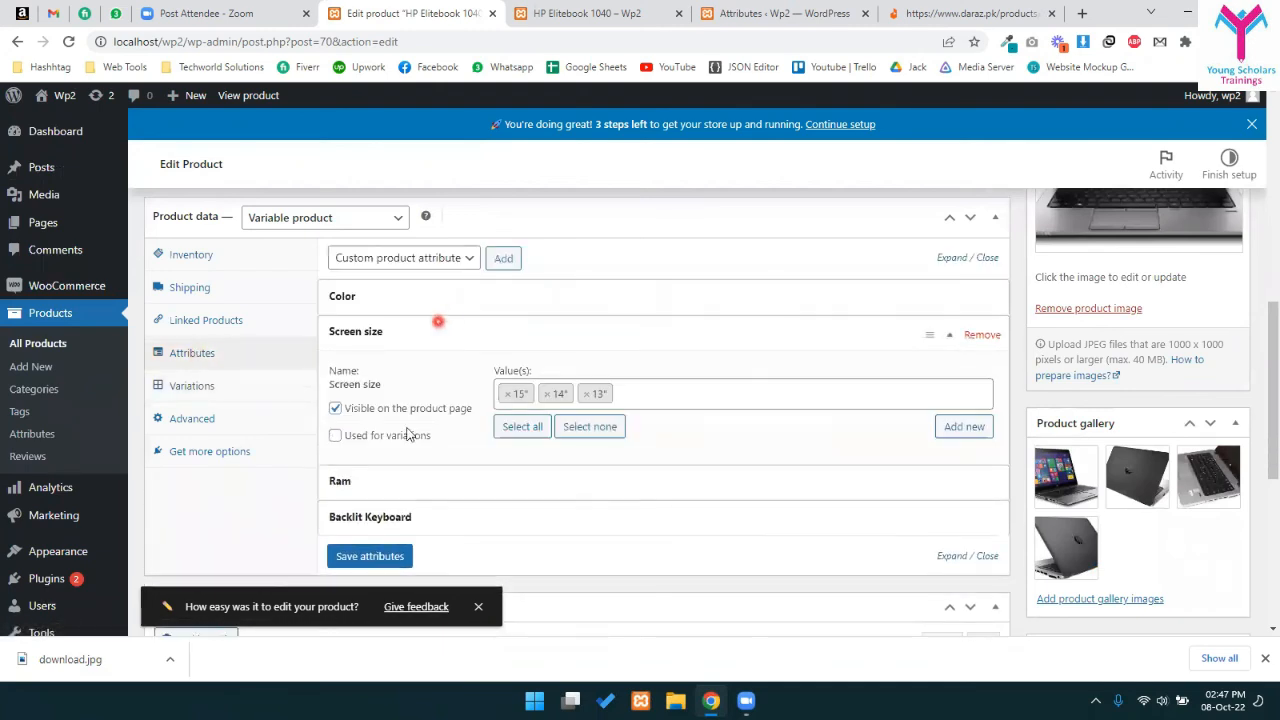
pyautogui.click(413, 488)
pyautogui.scroll(-2, 420, 480)
pyautogui.click(478, 478)
pyautogui.scroll(-2, 478, 478)
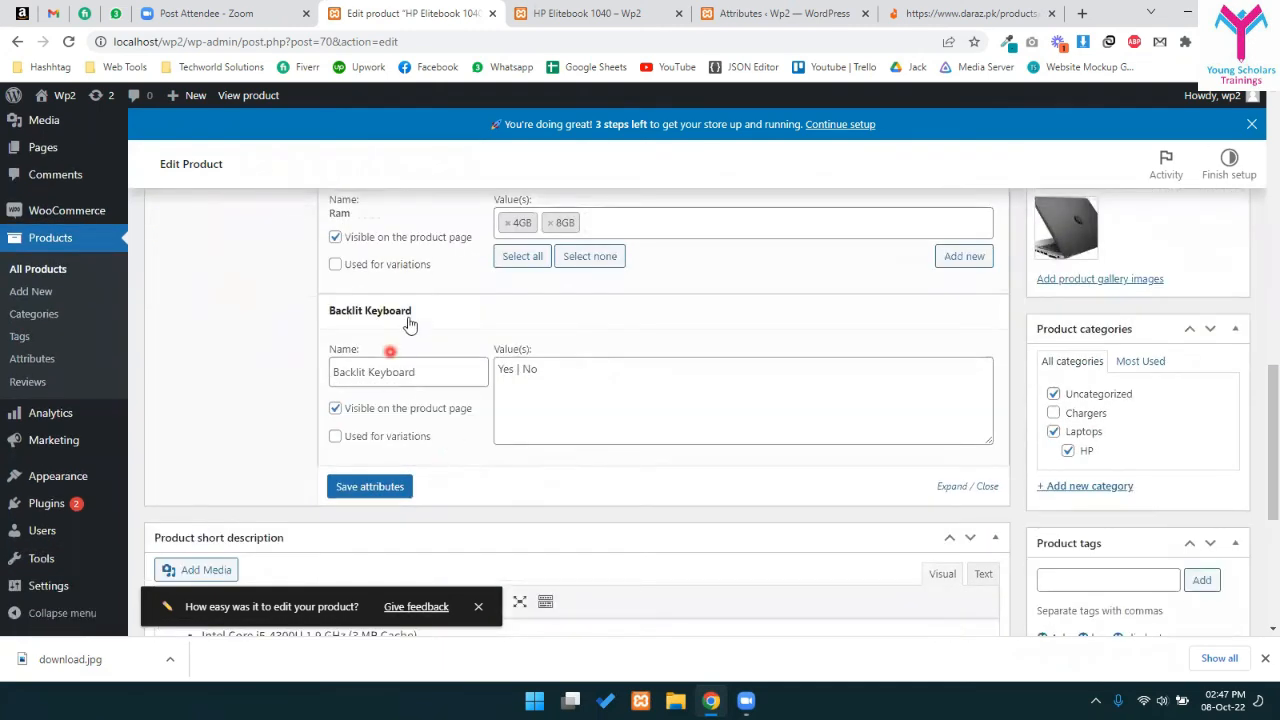
pyautogui.scroll(2, 398, 344)
# - Tick 'Used for variations' for Screen size and Backlit Keyboard, and toggle Color's setting
pyautogui.click(336, 277)
pyautogui.scroll(-3, 360, 440)
pyautogui.click(338, 434)
pyautogui.scroll(4, 380, 437)
pyautogui.click(414, 226)
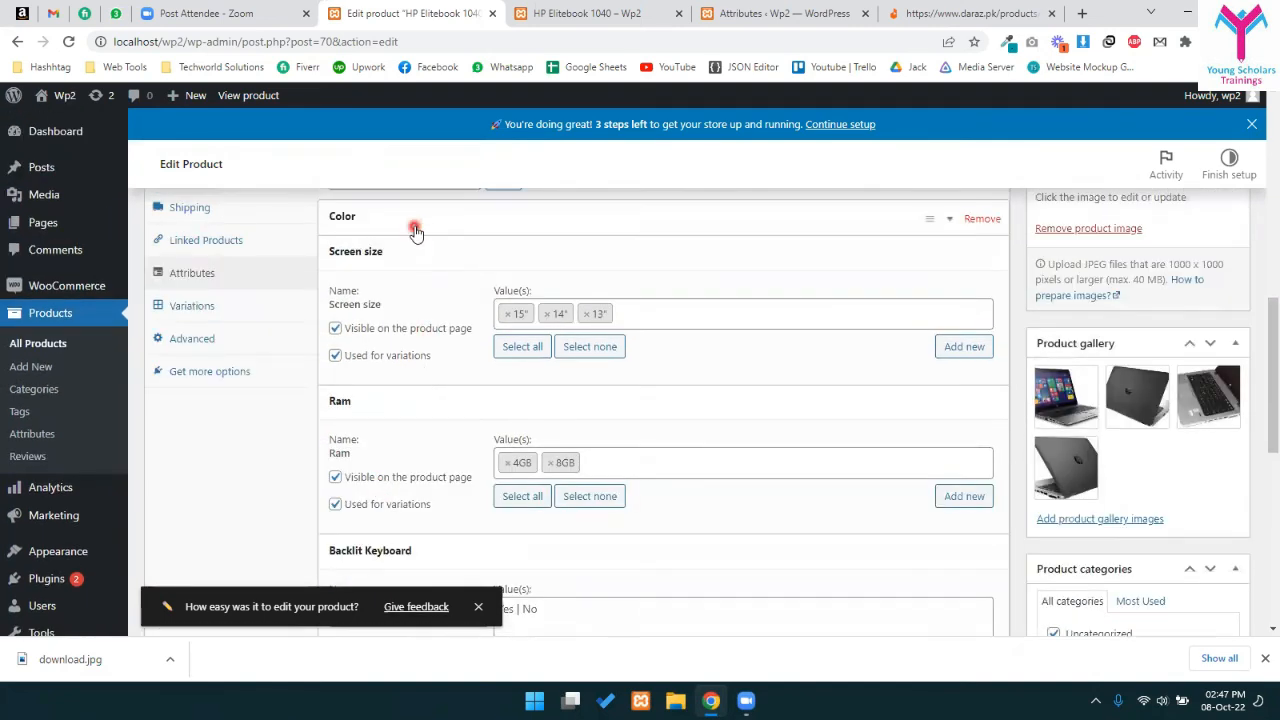
pyautogui.click(336, 322)
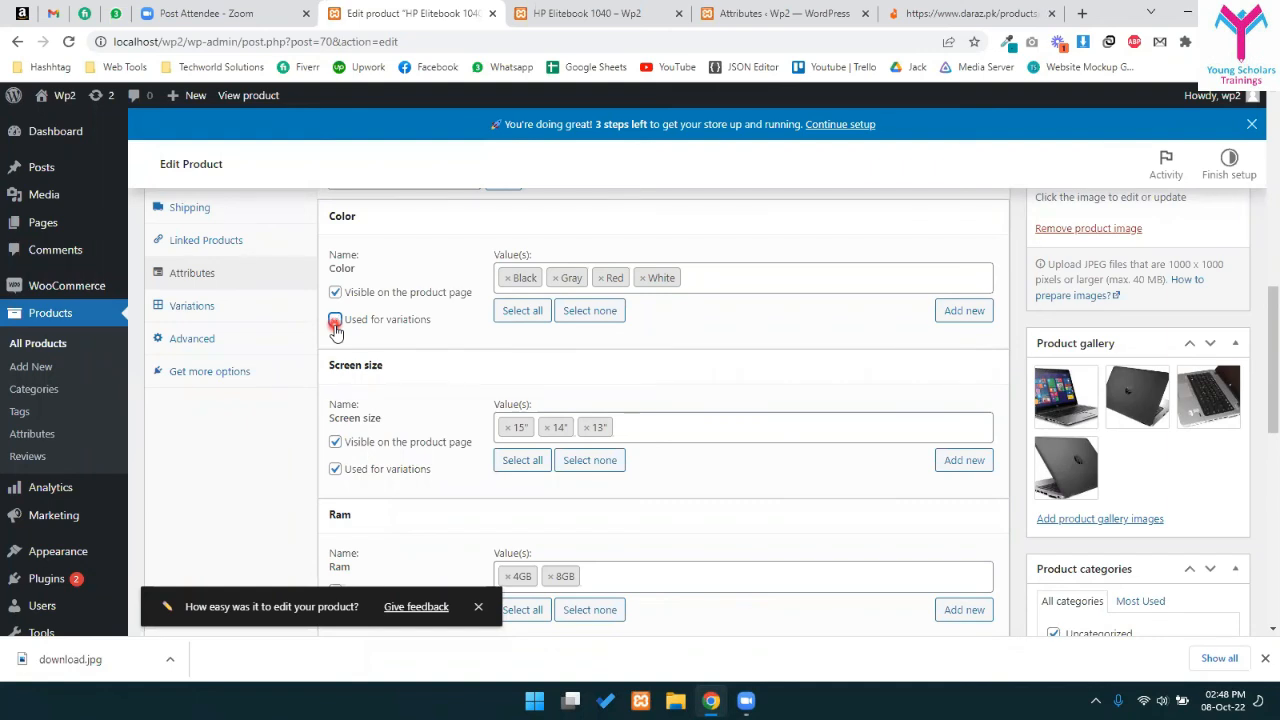
# - Save the attributes with Screen size, Ram and Backlit Keyboard used for variations
pyautogui.scroll(1, 437, 409)
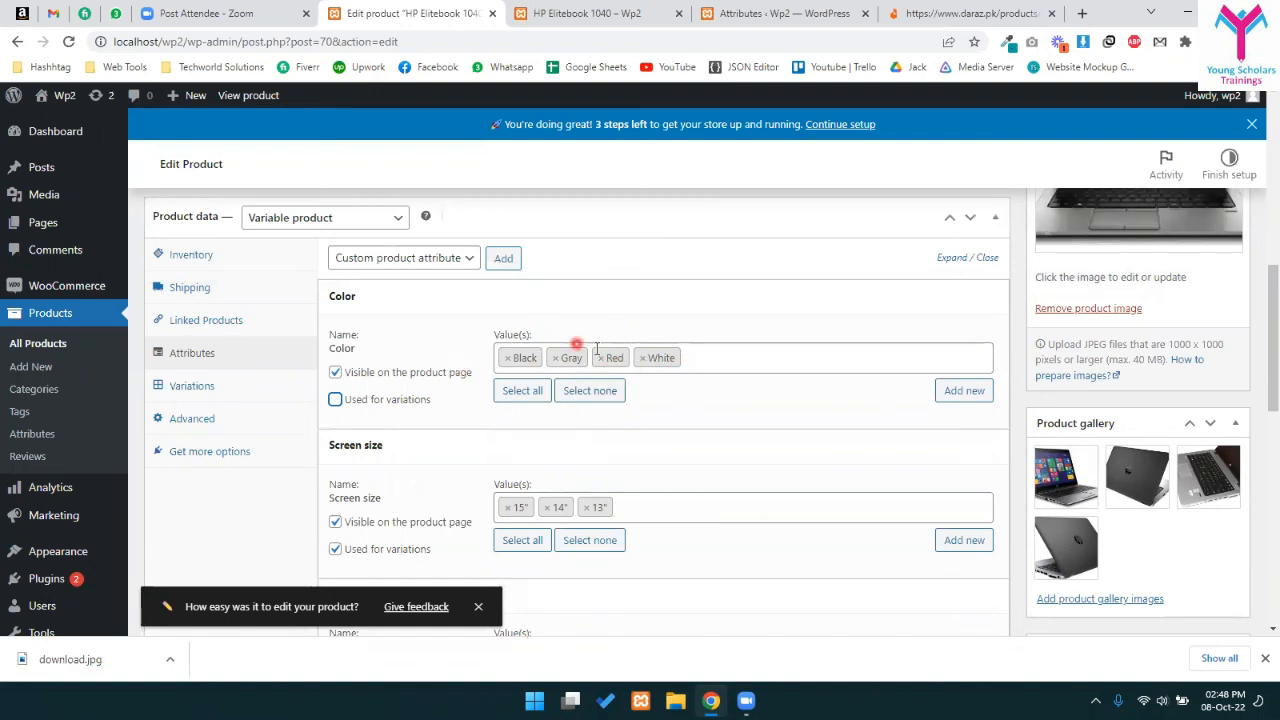
pyautogui.scroll(-1, 597, 349)
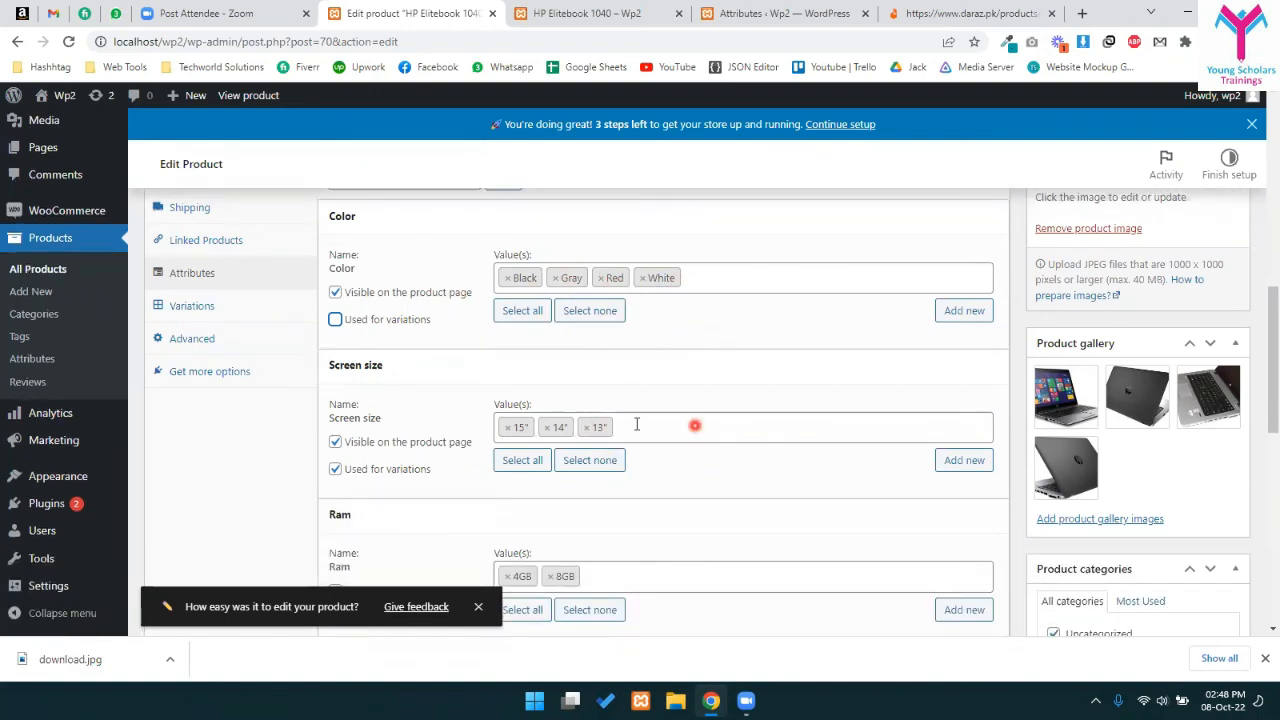
pyautogui.scroll(-2, 634, 426)
pyautogui.scroll(-2, 673, 388)
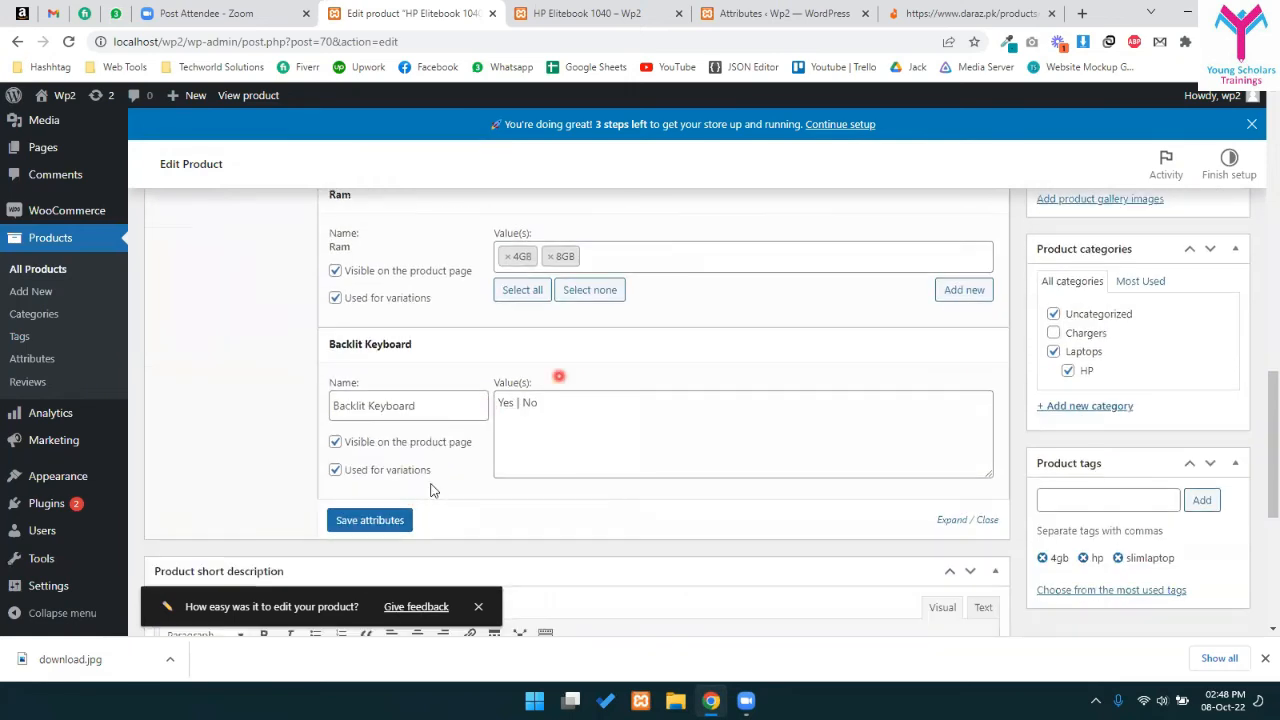
pyautogui.scroll(4, 386, 453)
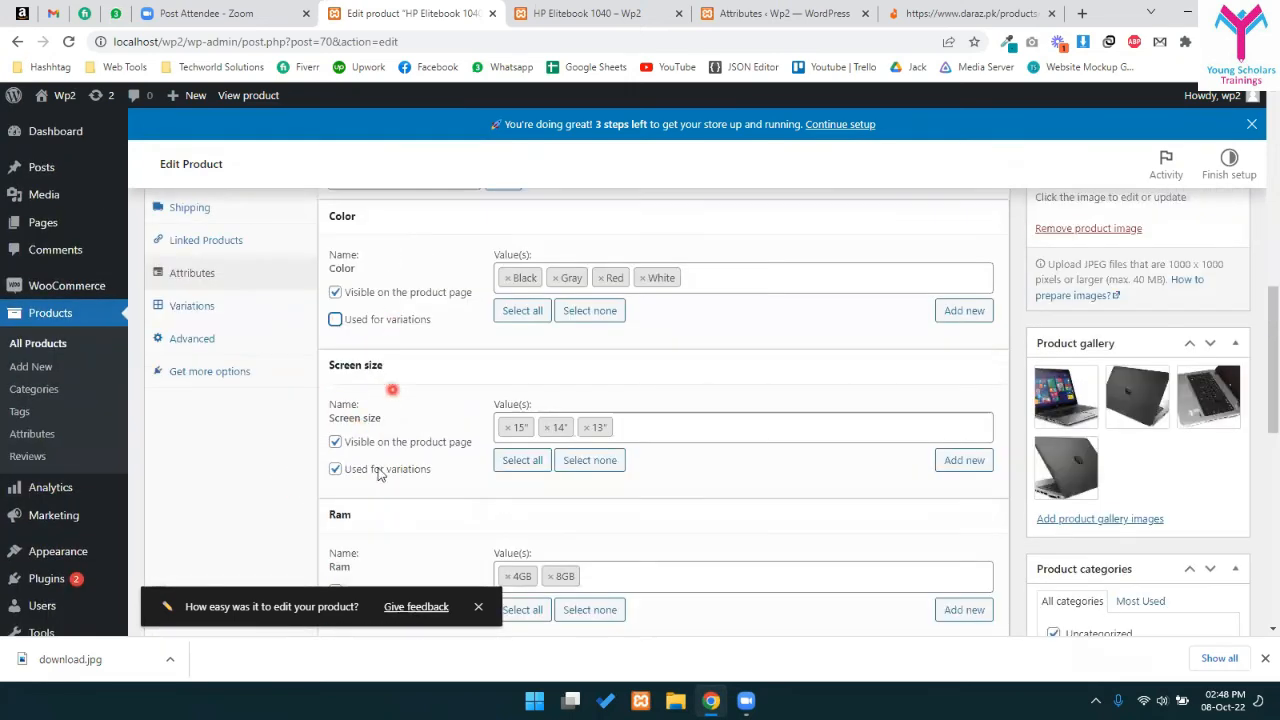
pyautogui.click(370, 320)
pyautogui.scroll(-7, 380, 340)
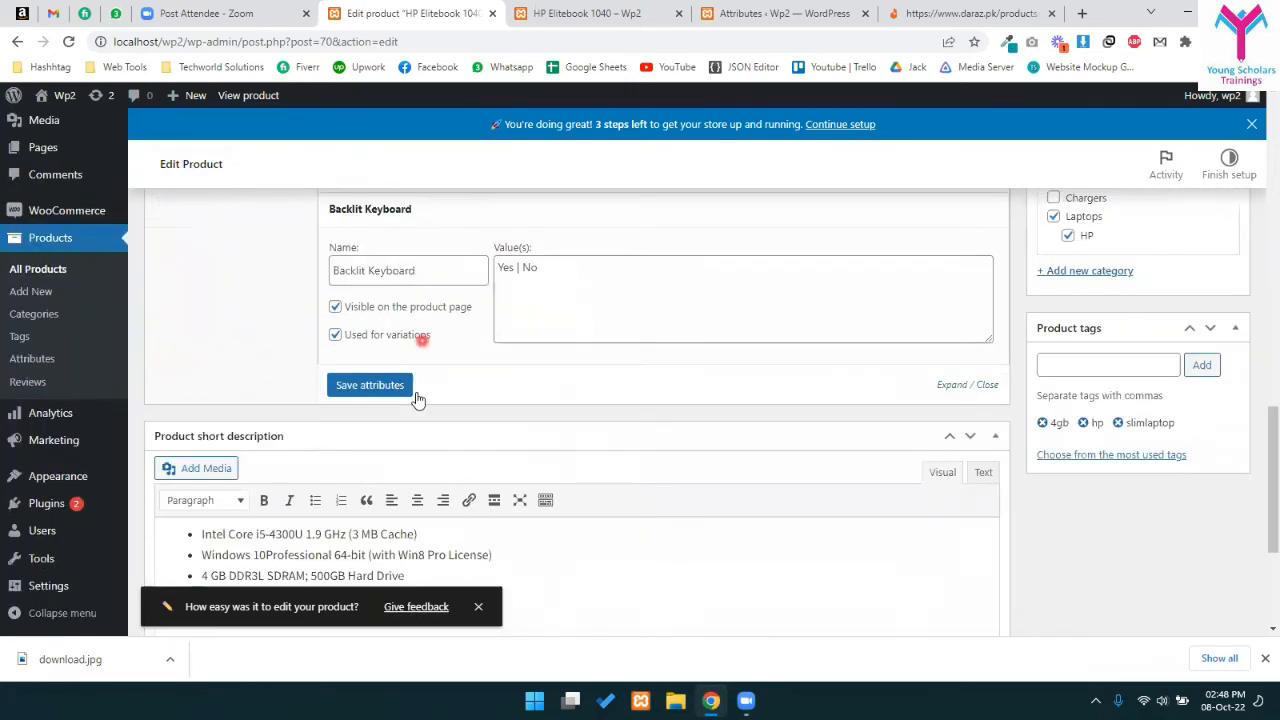
pyautogui.click(400, 284)
pyautogui.scroll(5, 440, 400)
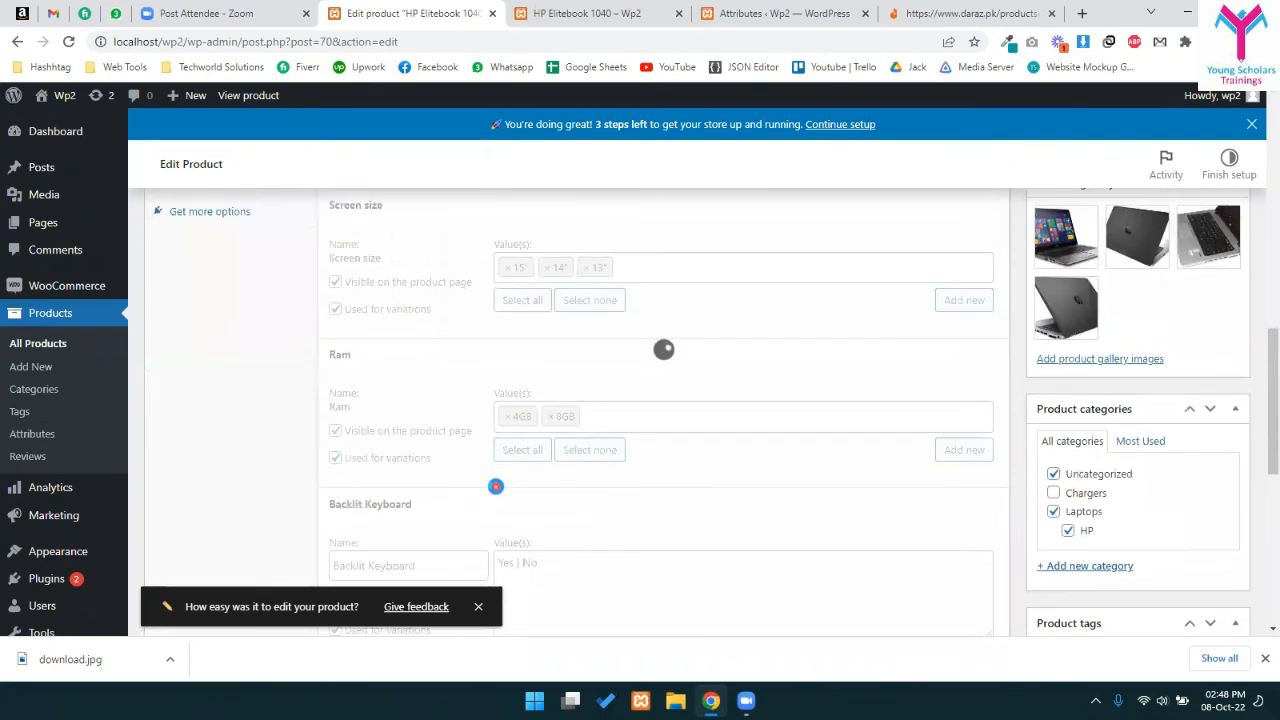
pyautogui.scroll(4, 490, 423)
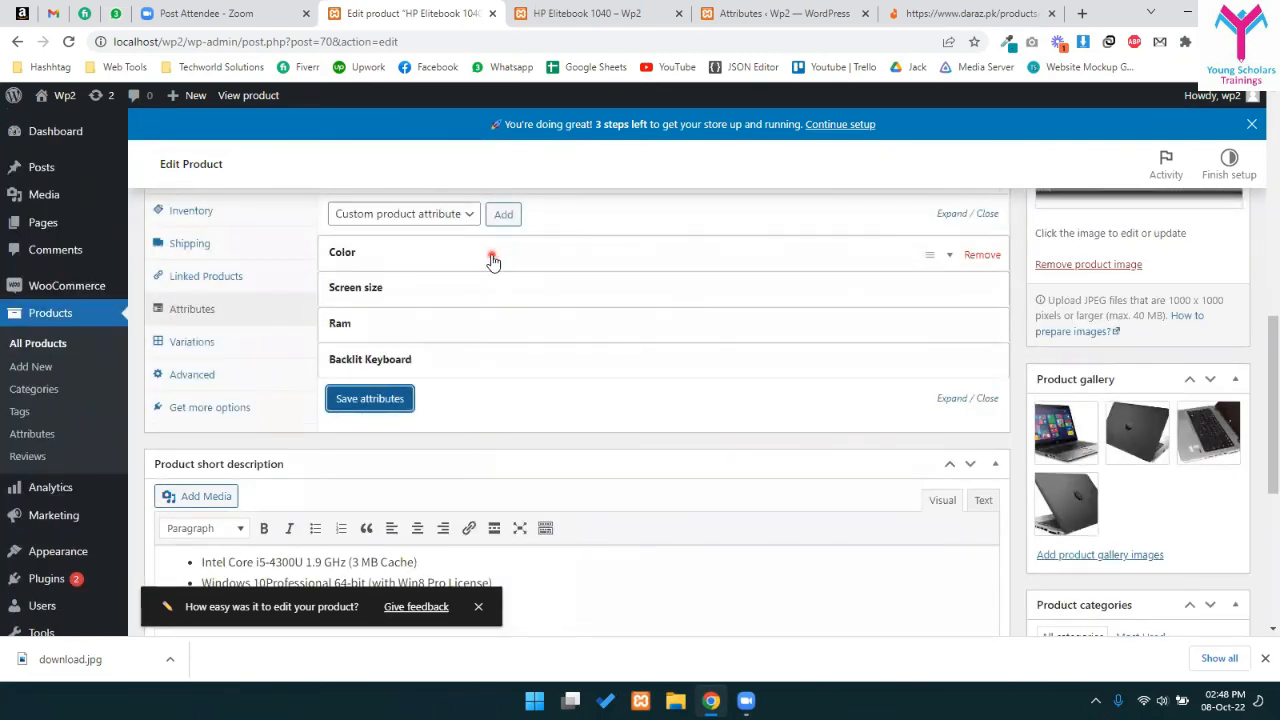
# - Add a single new variation from the Variations tab
pyautogui.click(492, 260)
pyautogui.click(492, 260)
pyautogui.click(184, 342)
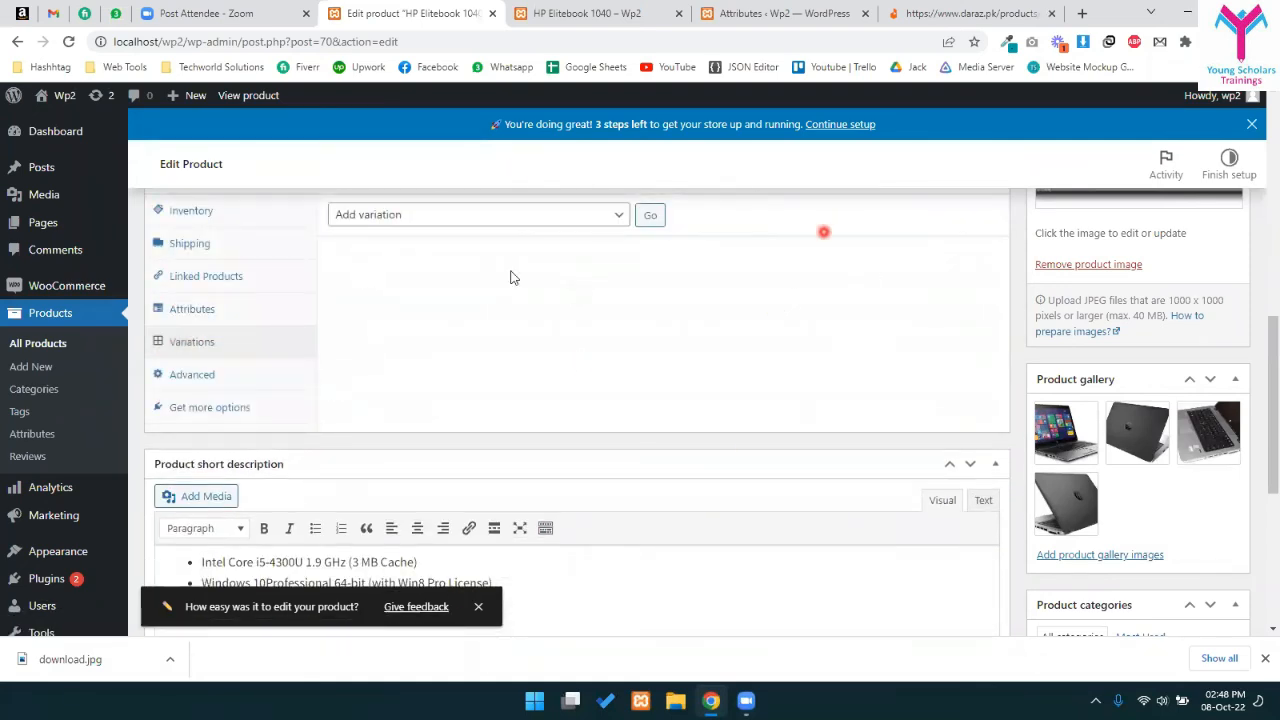
pyautogui.scroll(1, 563, 404)
pyautogui.click(393, 295)
pyautogui.click(385, 311)
pyautogui.click(650, 295)
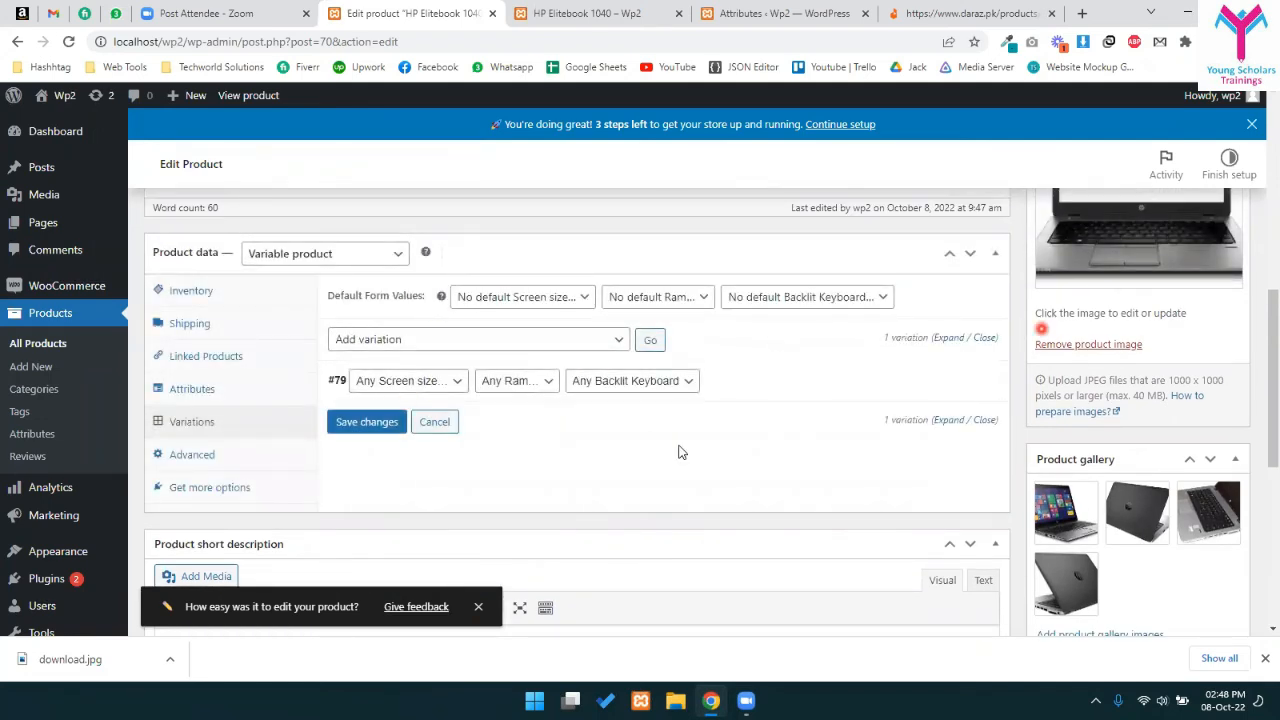
# - Inspect variation #79's screen size, Ram and Backlit Keyboard options
pyautogui.click(368, 386)
pyautogui.click(515, 385)
pyautogui.click(630, 381)
pyautogui.click(637, 381)
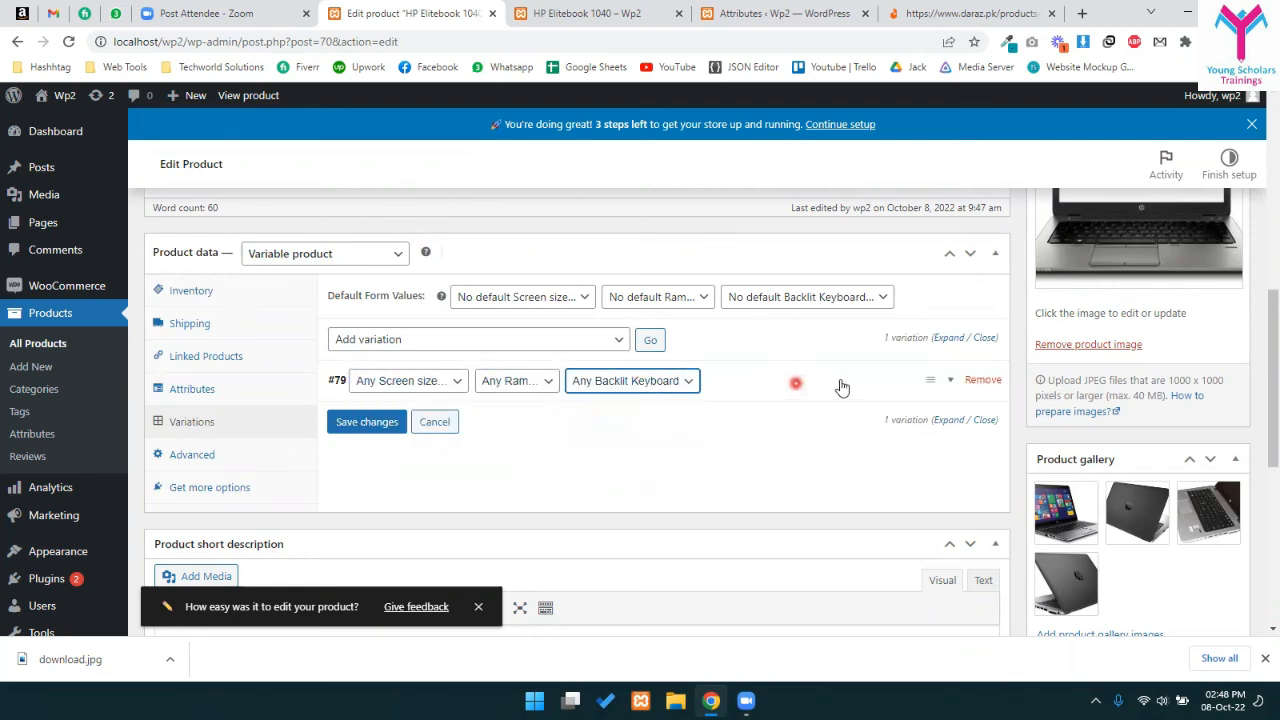
pyautogui.click(952, 385)
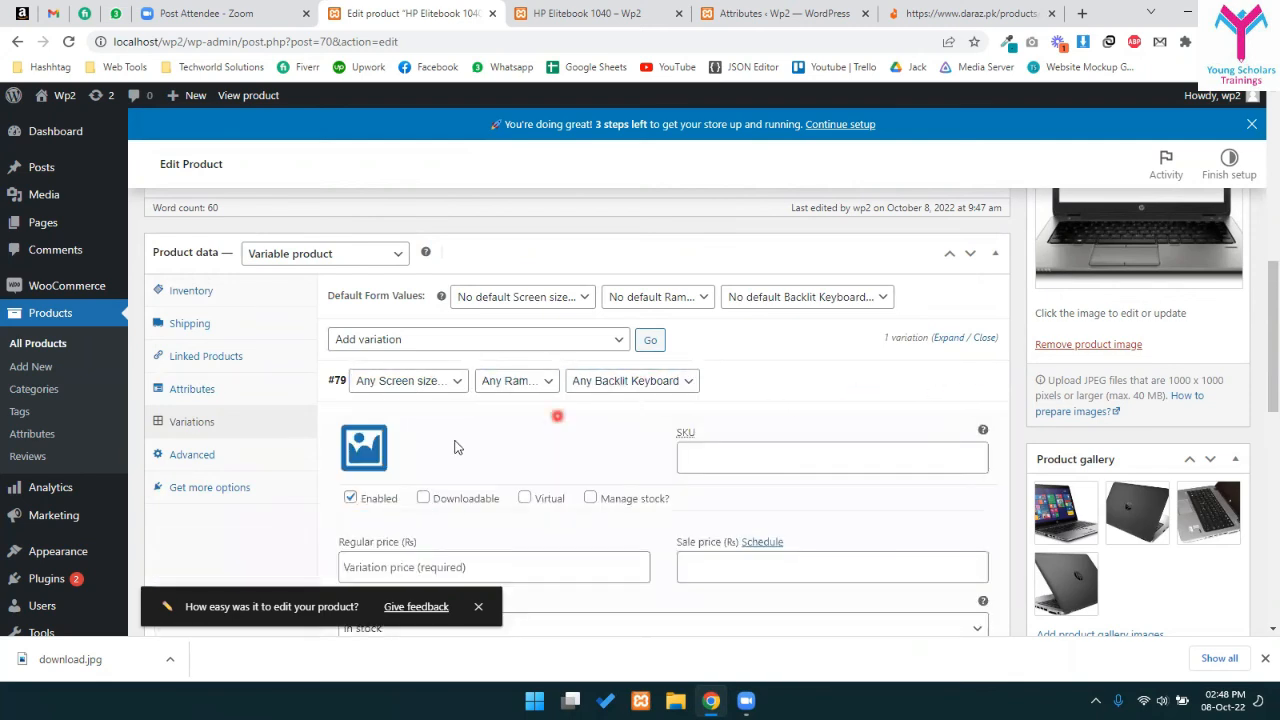
pyautogui.scroll(-5, 430, 420)
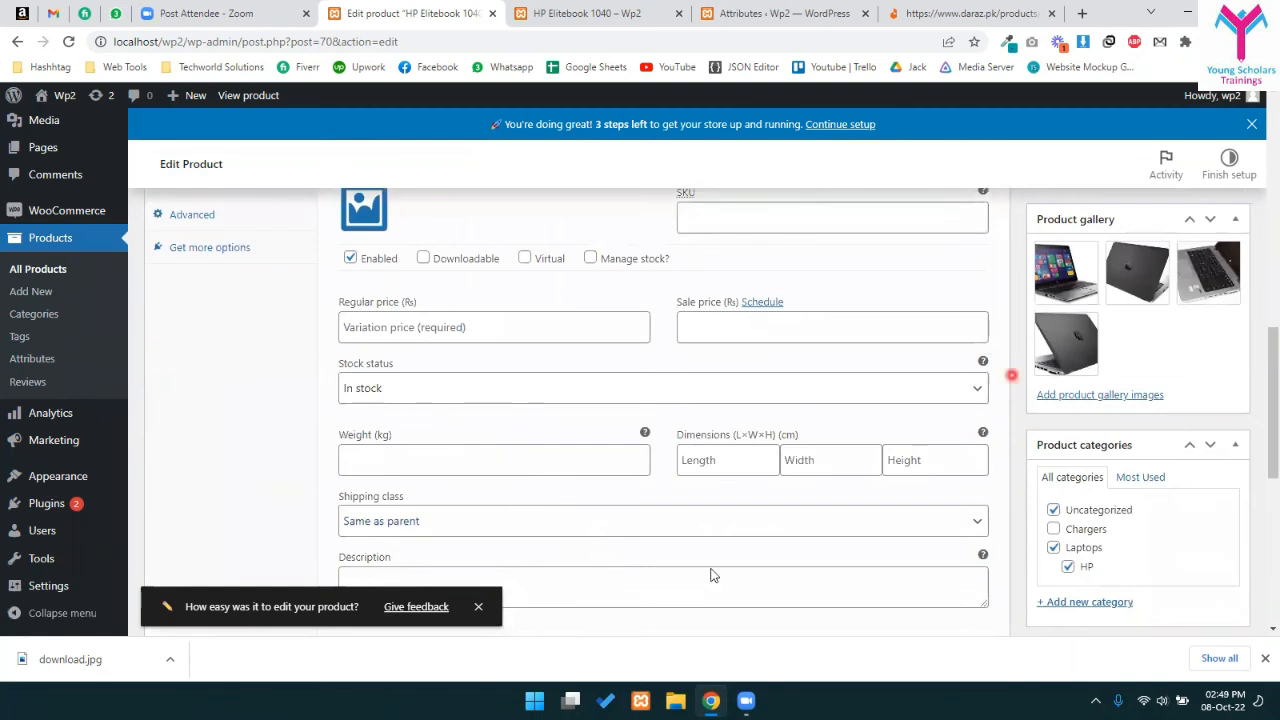
pyautogui.scroll(1, 617, 524)
pyautogui.scroll(3, 617, 524)
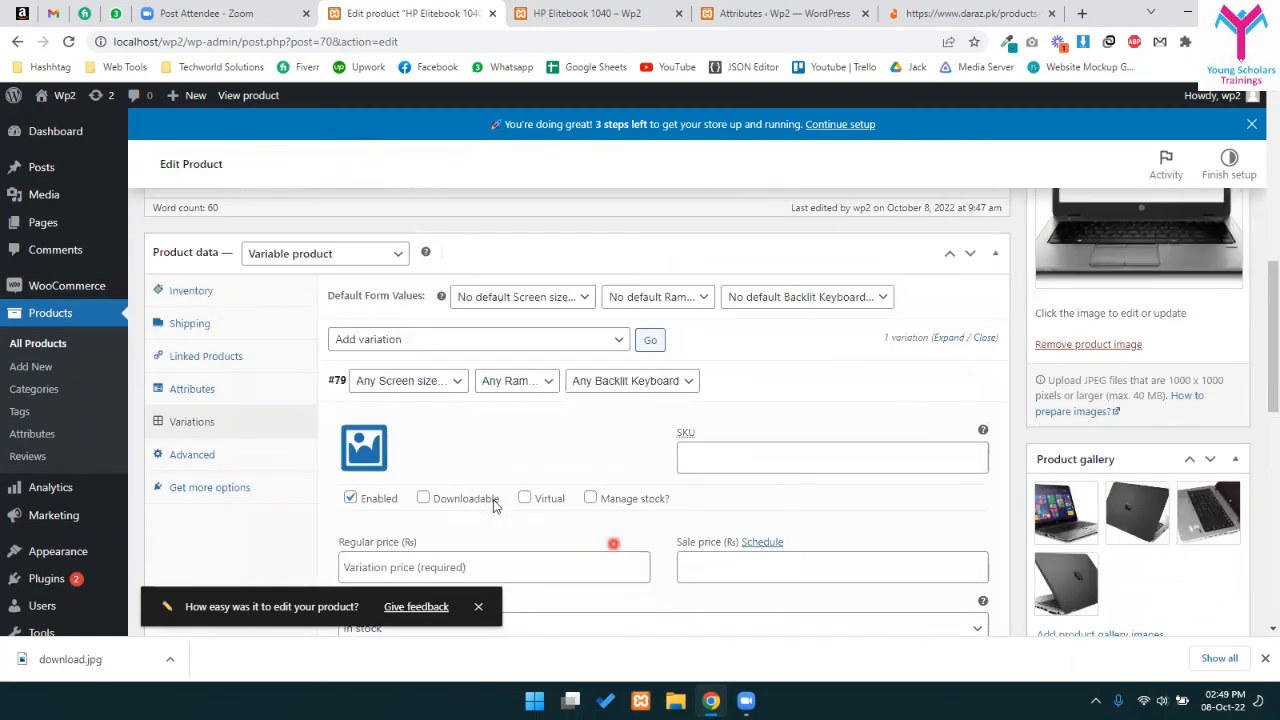
# - Set variation #79 to 15" screen, 4GB Ram and backlit keyboard Yes, and expand it
pyautogui.click(404, 381)
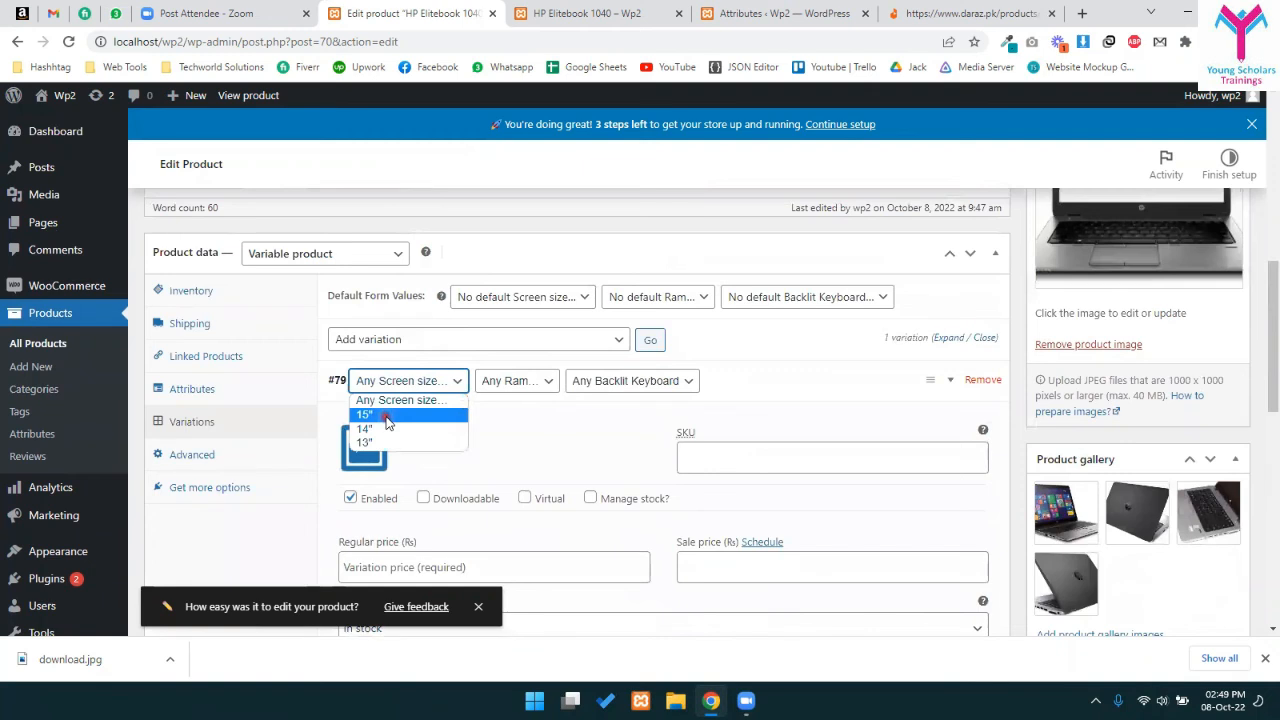
pyautogui.click(387, 419)
pyautogui.click(553, 389)
pyautogui.click(500, 414)
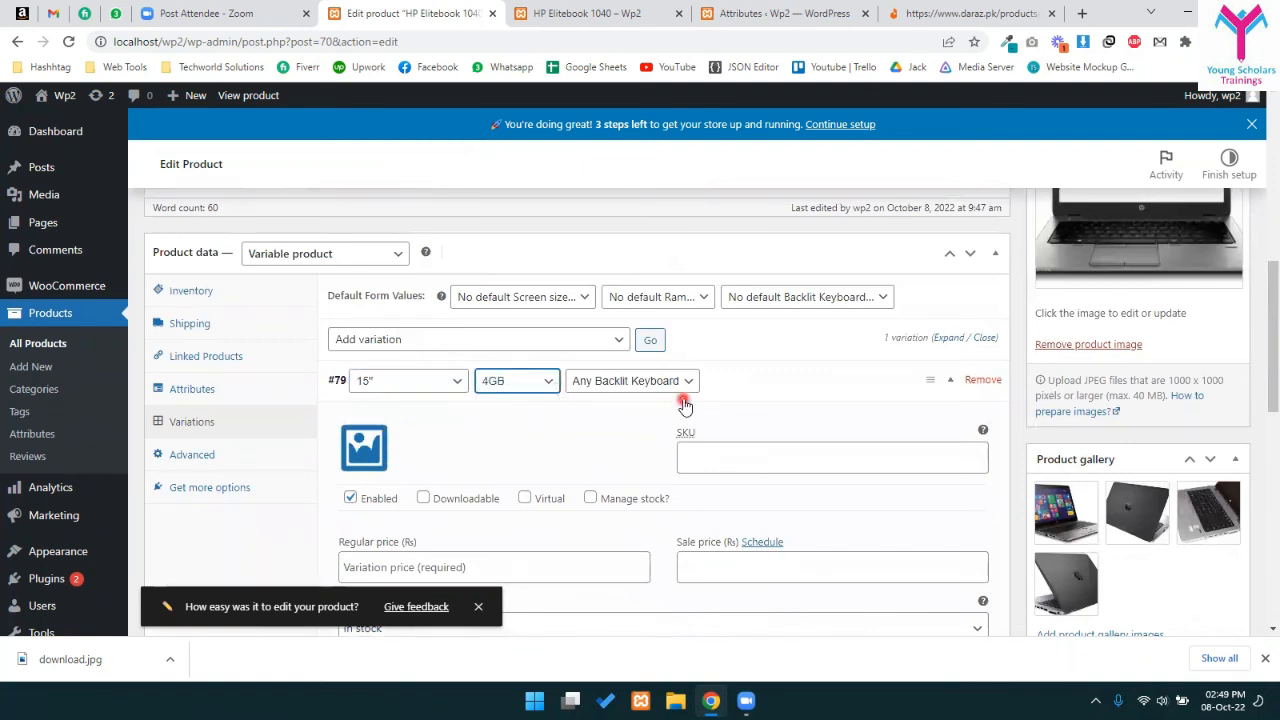
pyautogui.click(624, 393)
pyautogui.click(581, 414)
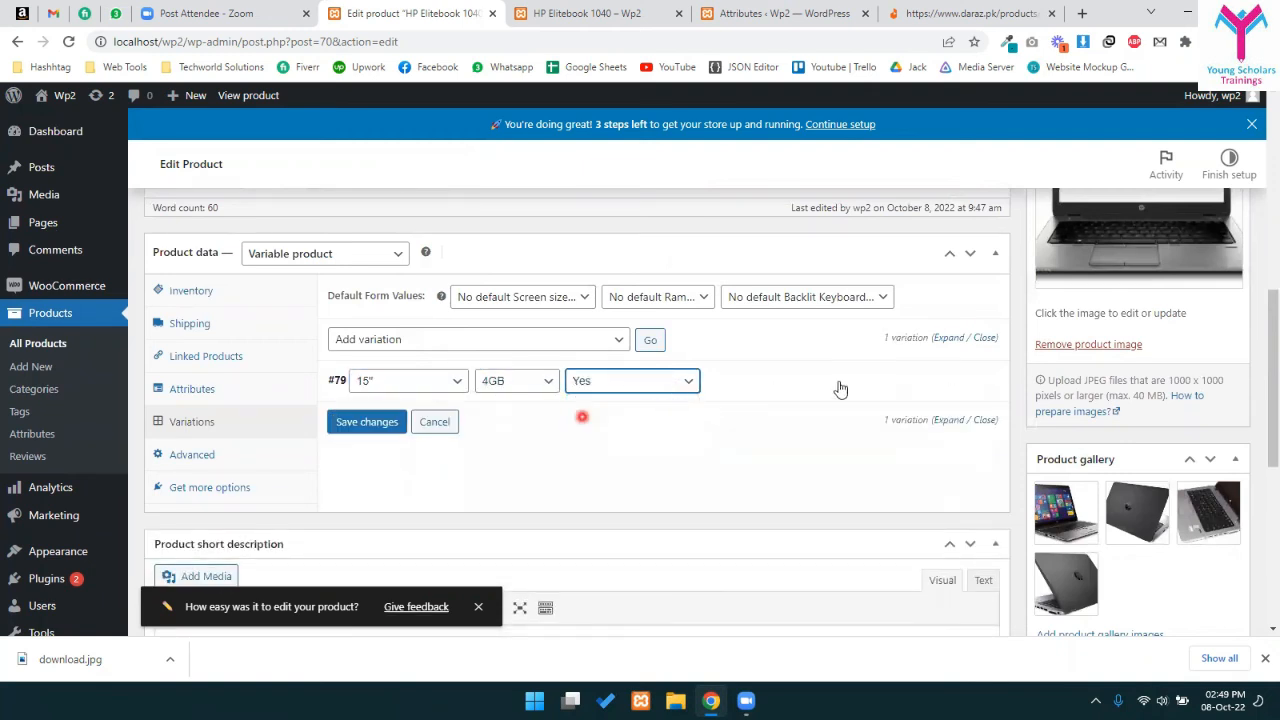
pyautogui.click(947, 387)
pyautogui.scroll(-3, 389, 317)
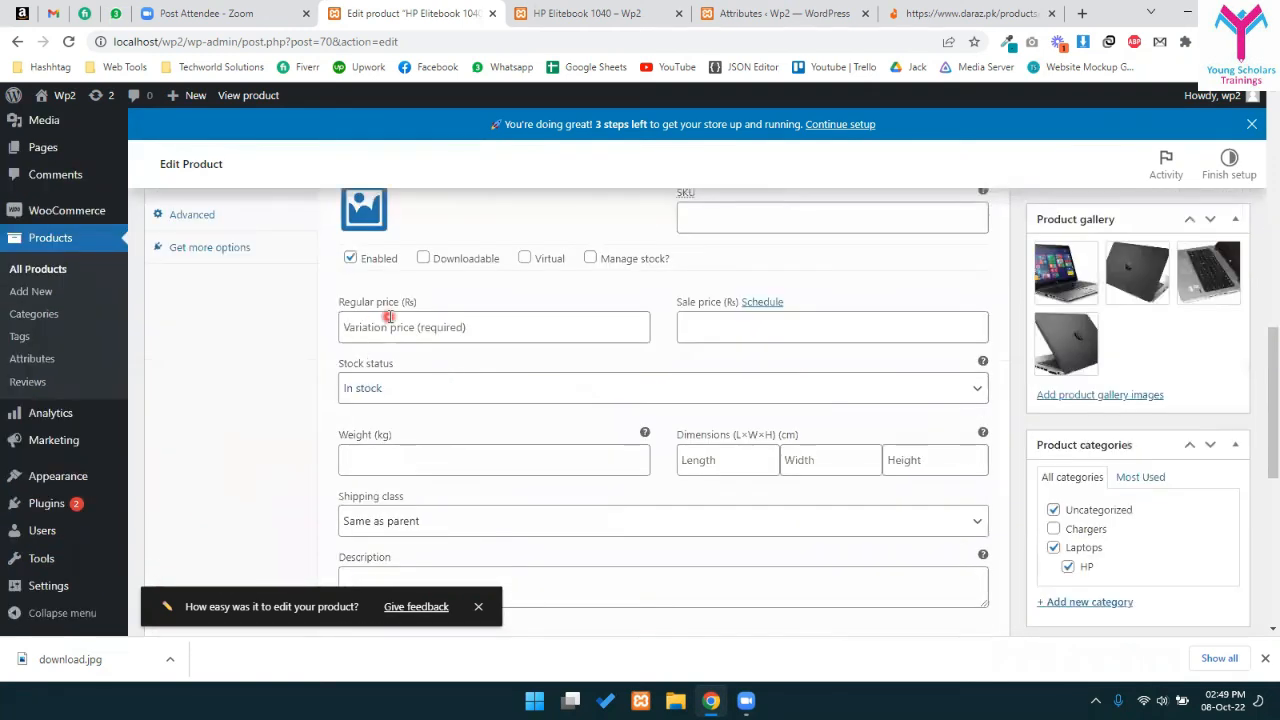
pyautogui.scroll(1, 369, 331)
# - Set the laptop photo with Windows screen as variation #79's image
pyautogui.click(363, 286)
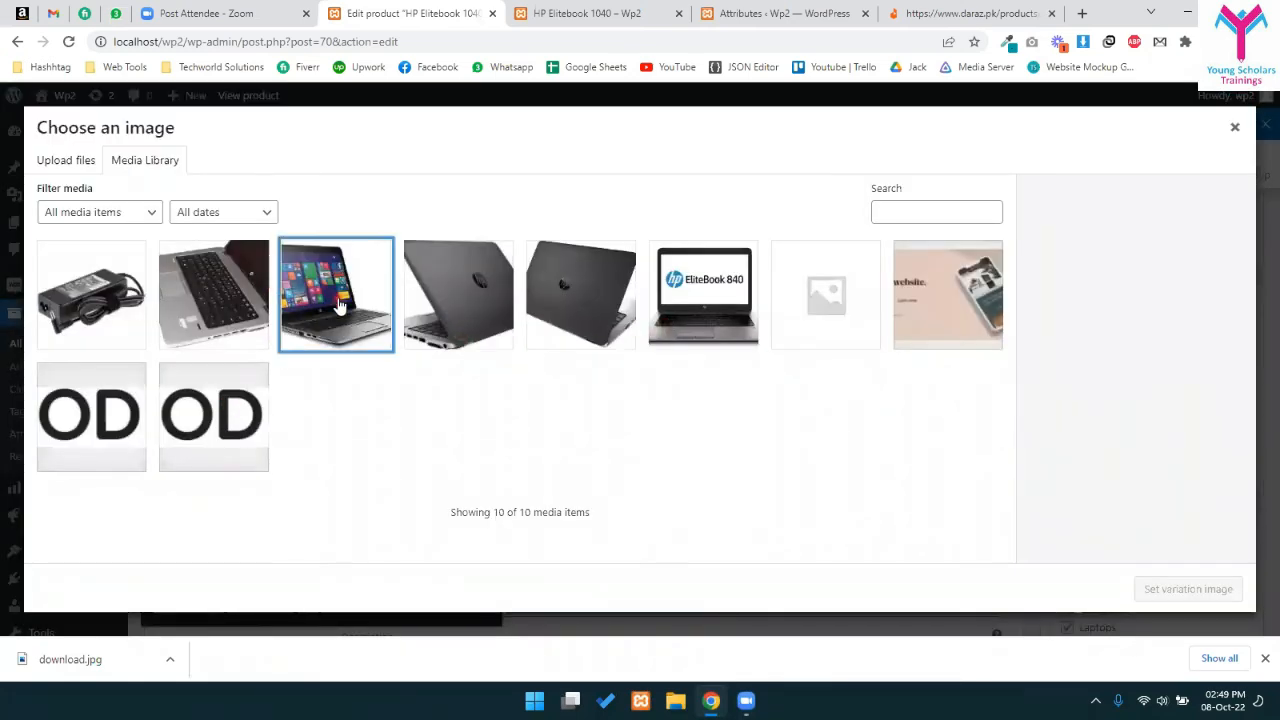
pyautogui.click(336, 296)
pyautogui.click(1188, 590)
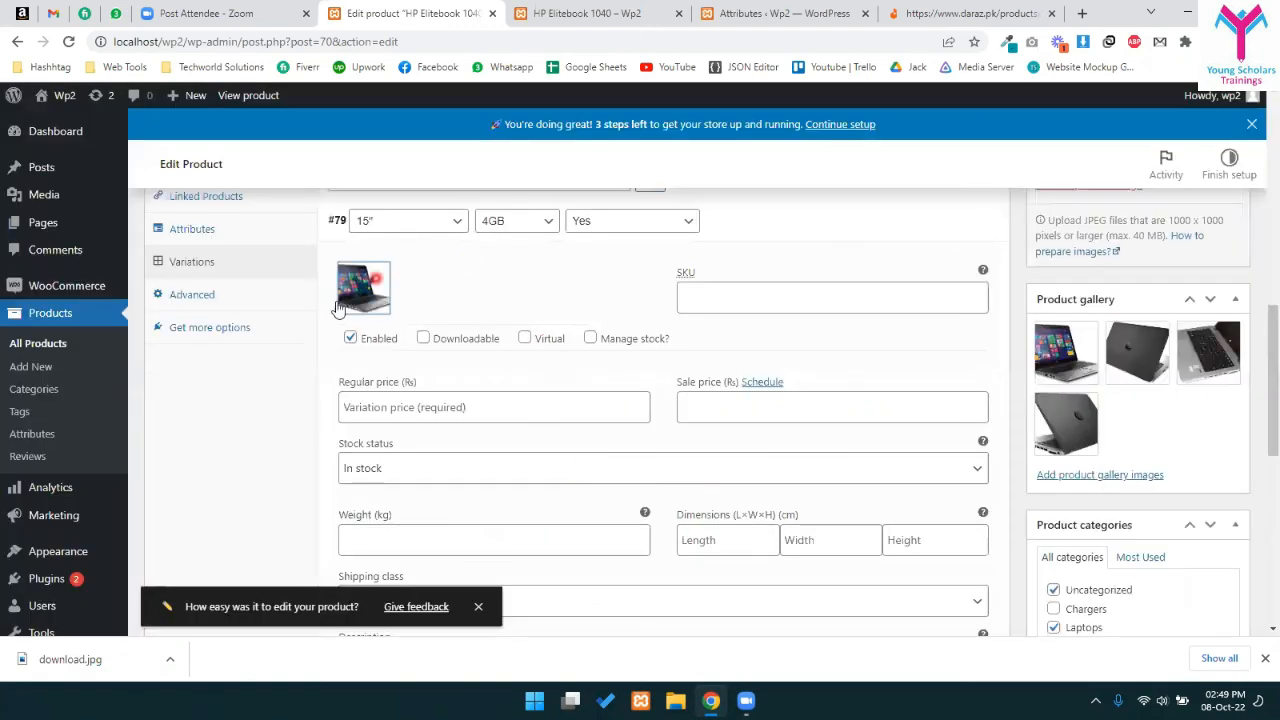
# - Give variation #79 a 45000 regular price with no sale price, and save the changes
pyautogui.click(450, 421)
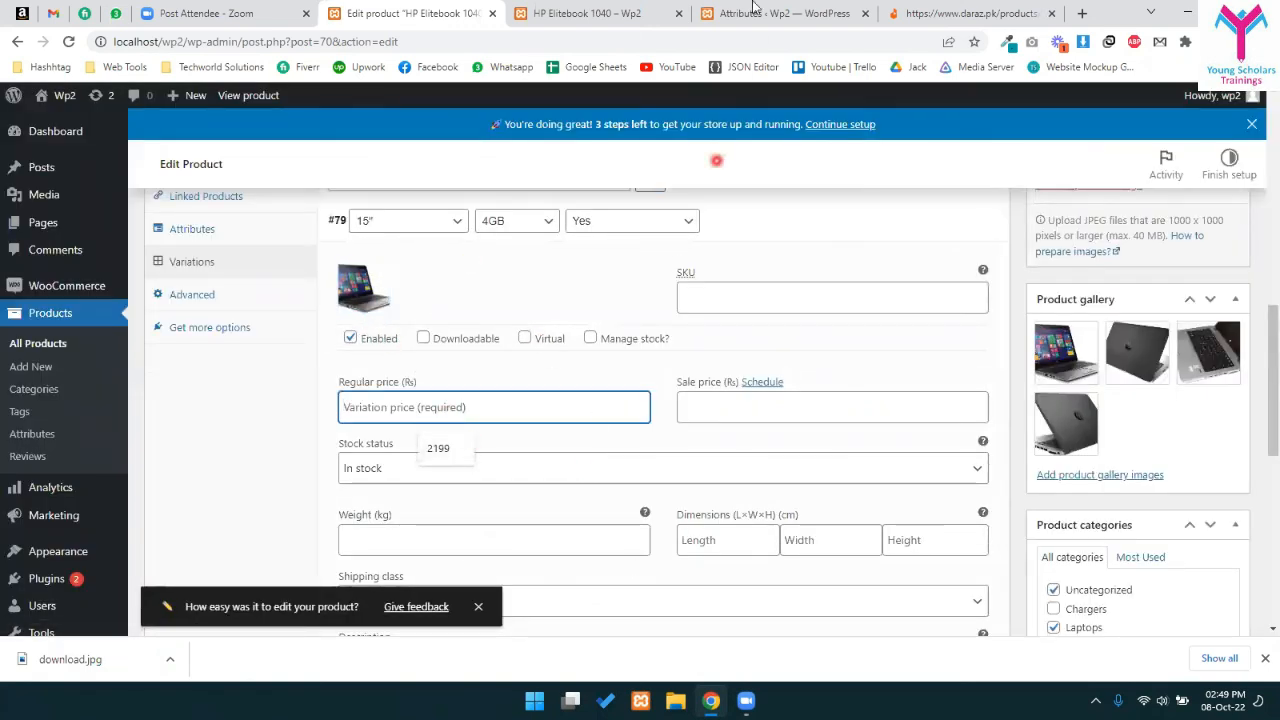
pyautogui.click(590, 13)
pyautogui.click(415, 13)
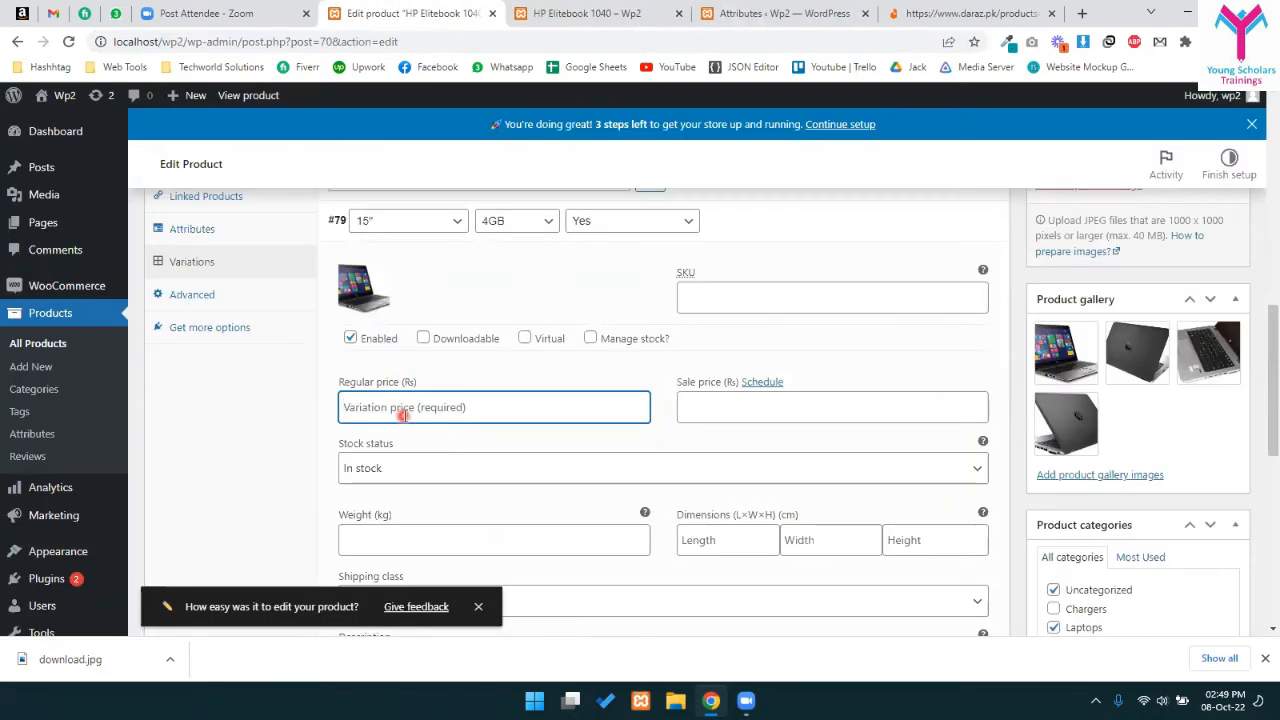
pyautogui.write('45000')
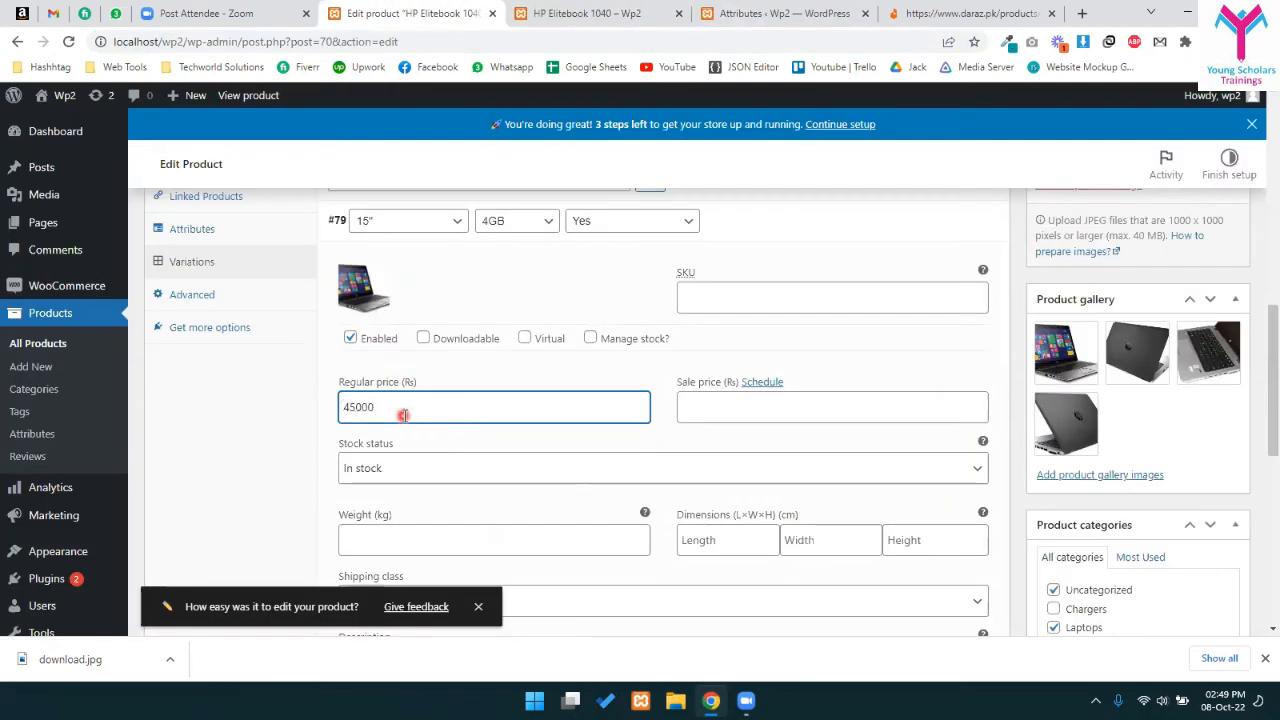
pyautogui.scroll(-2, 580, 449)
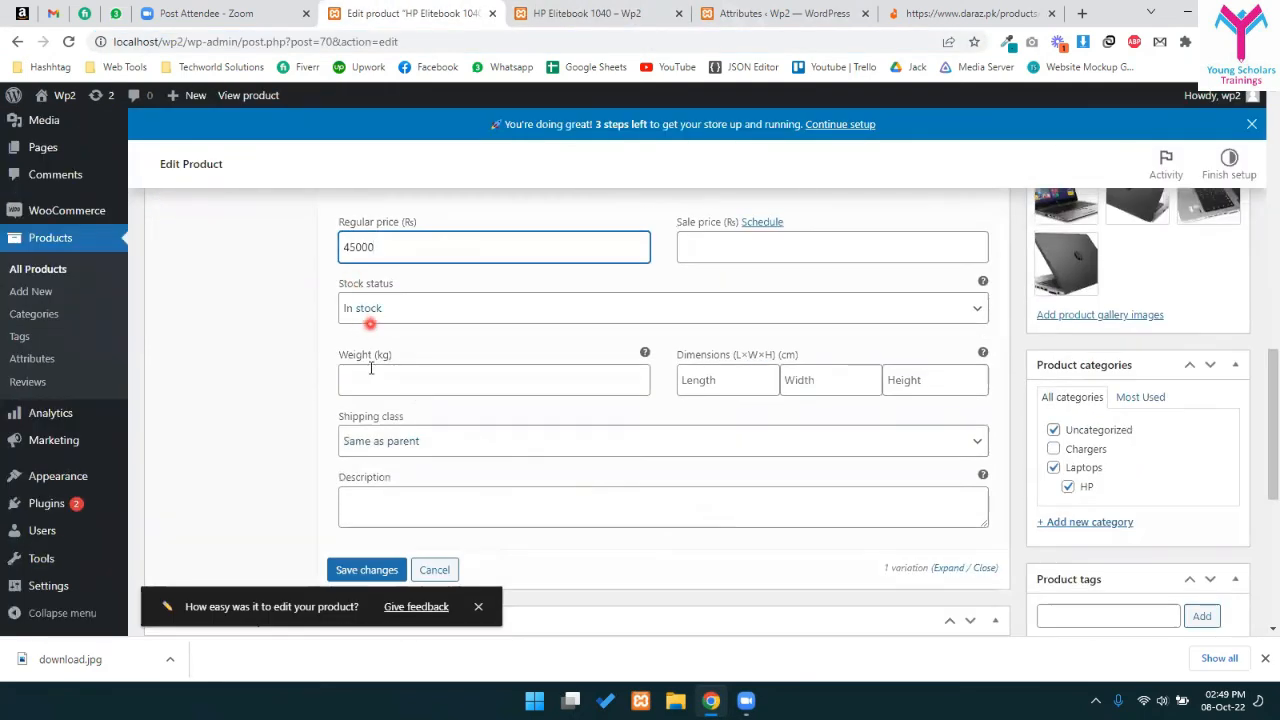
pyautogui.scroll(3, 760, 350)
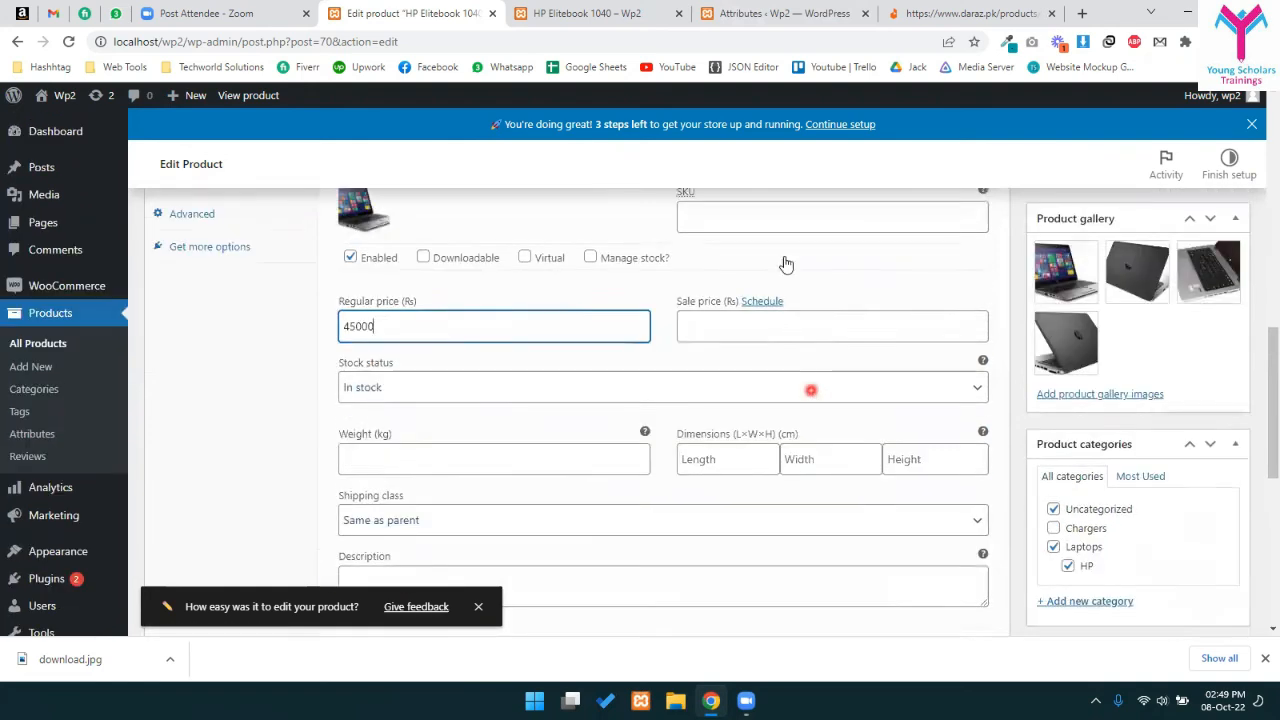
pyautogui.press('Tab')
pyautogui.click(926, 381)
pyautogui.scroll(-5, 654, 449)
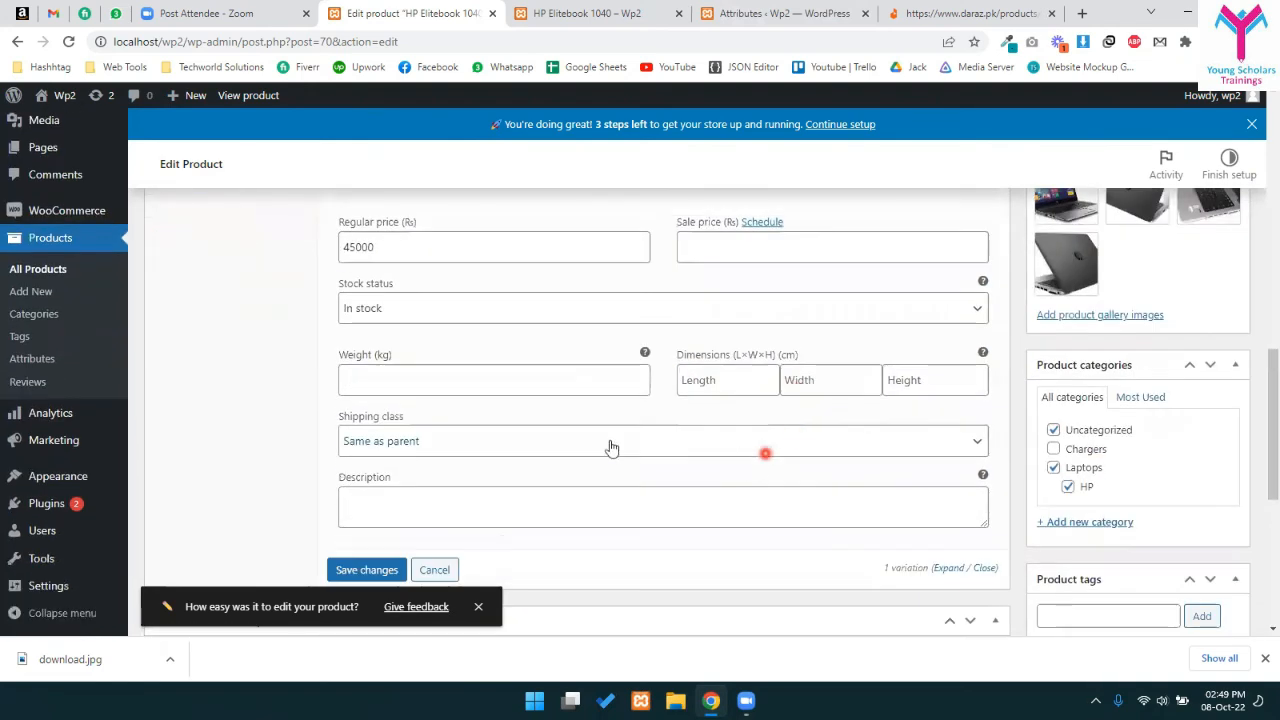
pyautogui.click(365, 411)
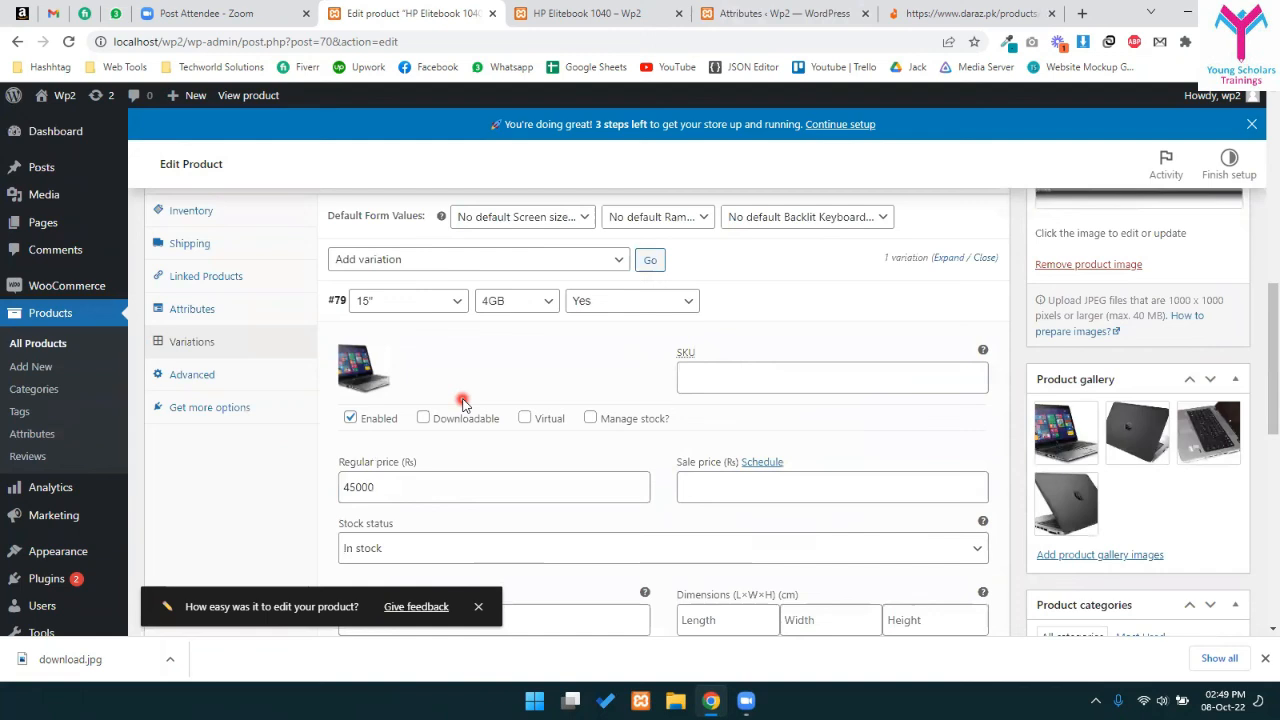
pyautogui.click(573, 291)
pyautogui.click(588, 262)
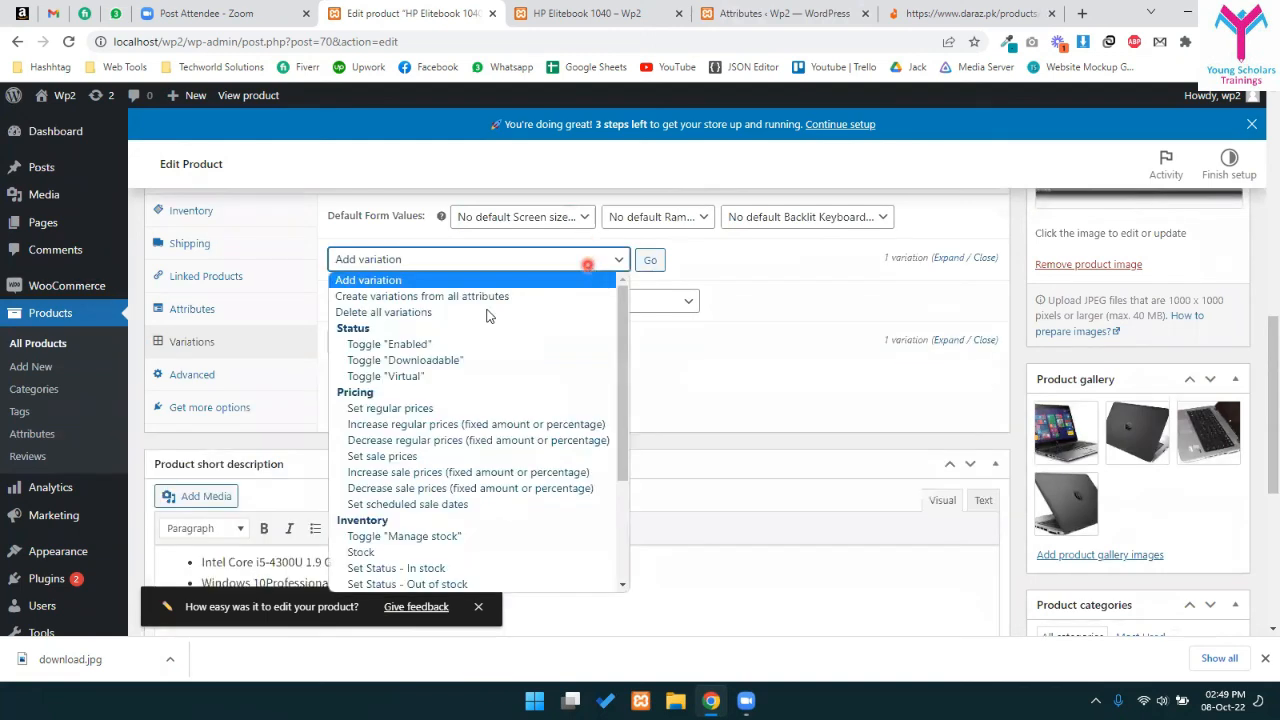
# - Generate variations from all attribute combinations, accepting the 50-per-run warning, adding 11 variations
pyautogui.click(347, 297)
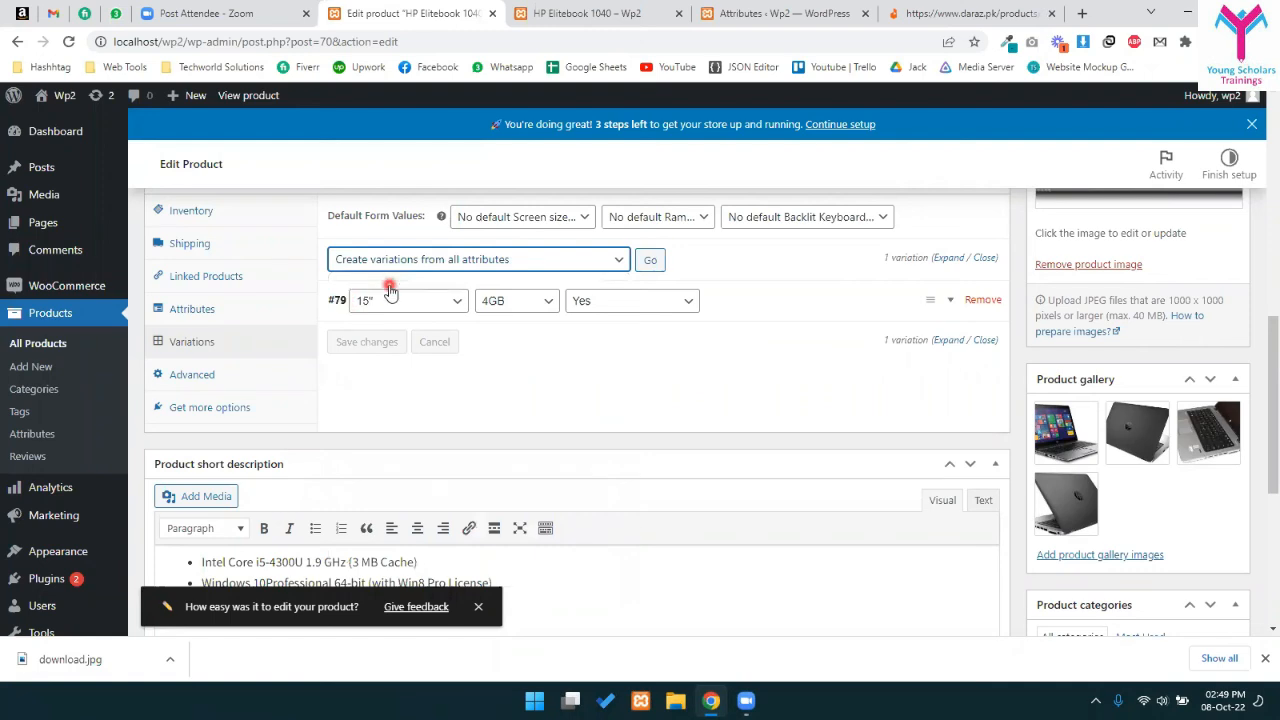
pyautogui.click(649, 260)
pyautogui.moveTo(476, 98); pyautogui.dragTo(804, 102)
pyautogui.click(565, 129)
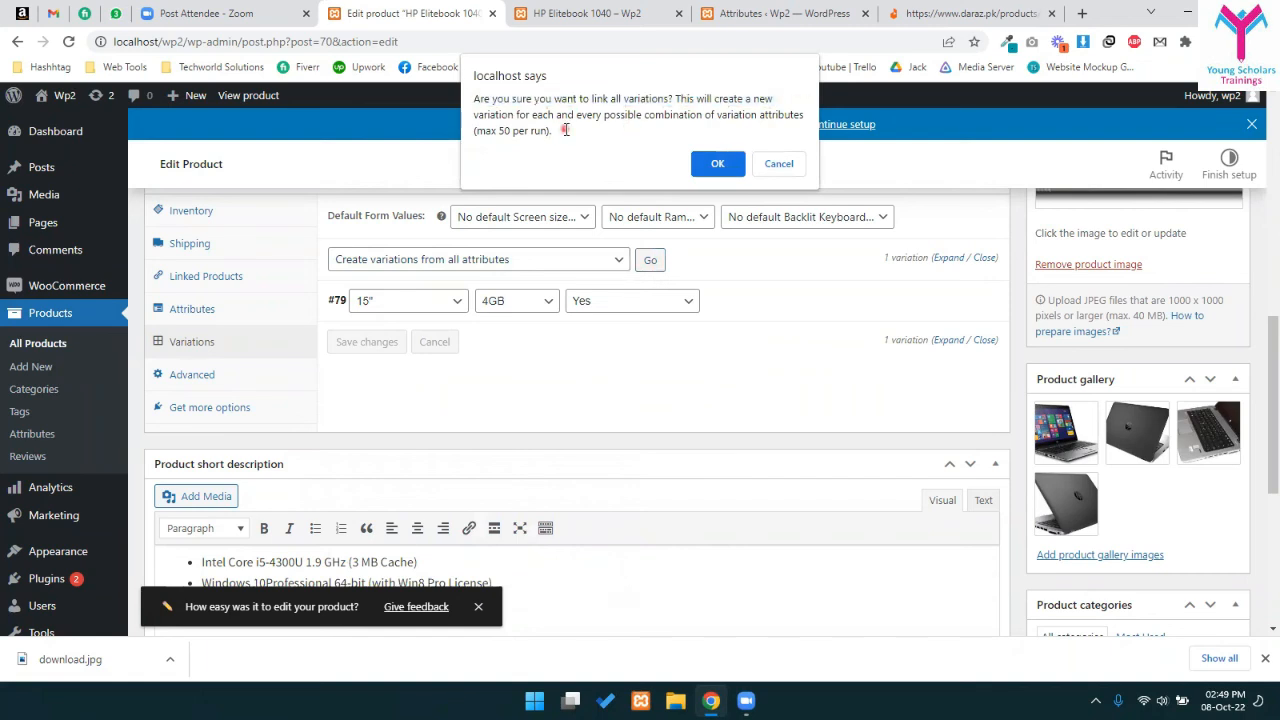
pyautogui.moveTo(491, 130); pyautogui.dragTo(550, 129)
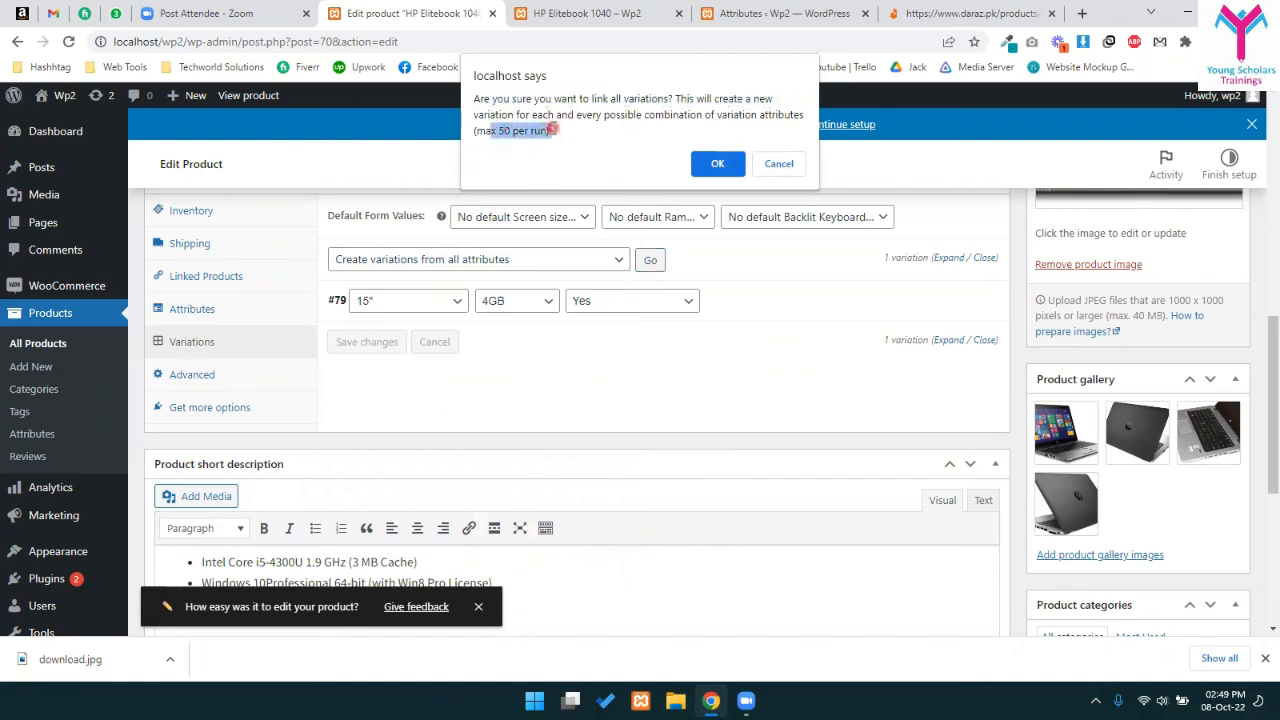
pyautogui.moveTo(552, 129)
pyautogui.mouseDown()
pyautogui.moveTo(489, 134)
pyautogui.moveTo(548, 137)
pyautogui.mouseUp()
pyautogui.click(716, 166)
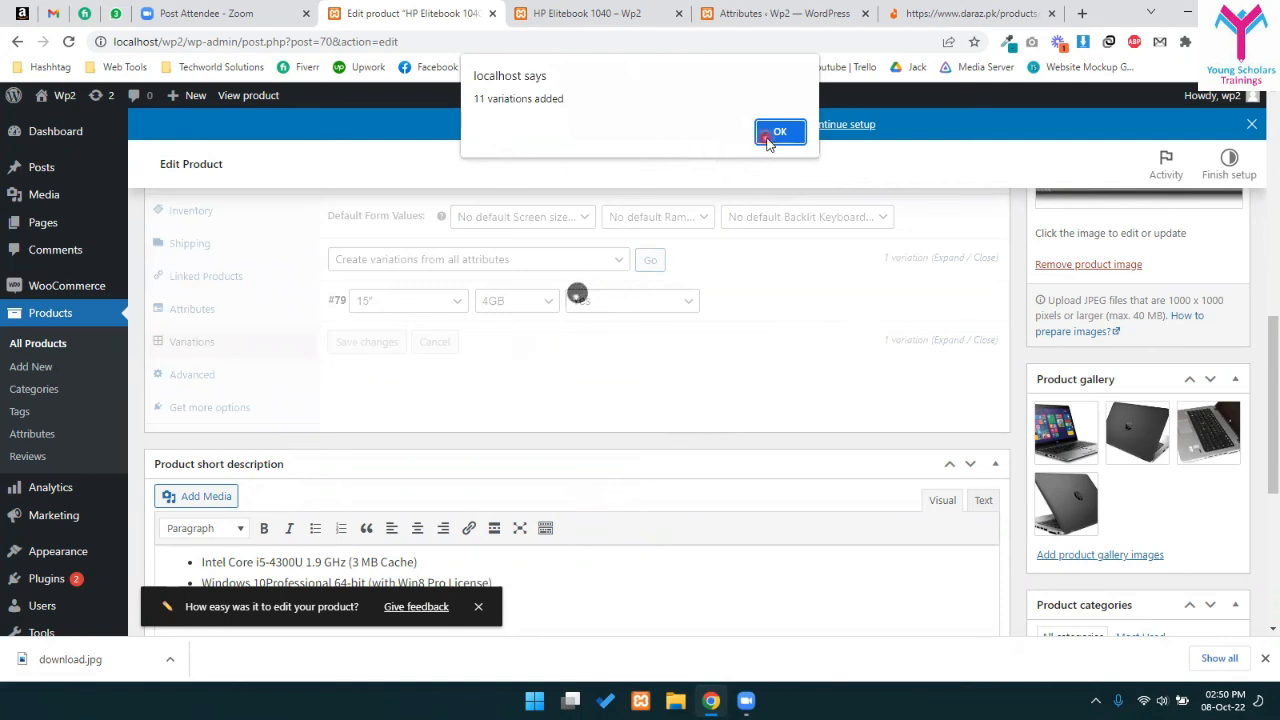
pyautogui.moveTo(521, 127); pyautogui.dragTo(564, 103)
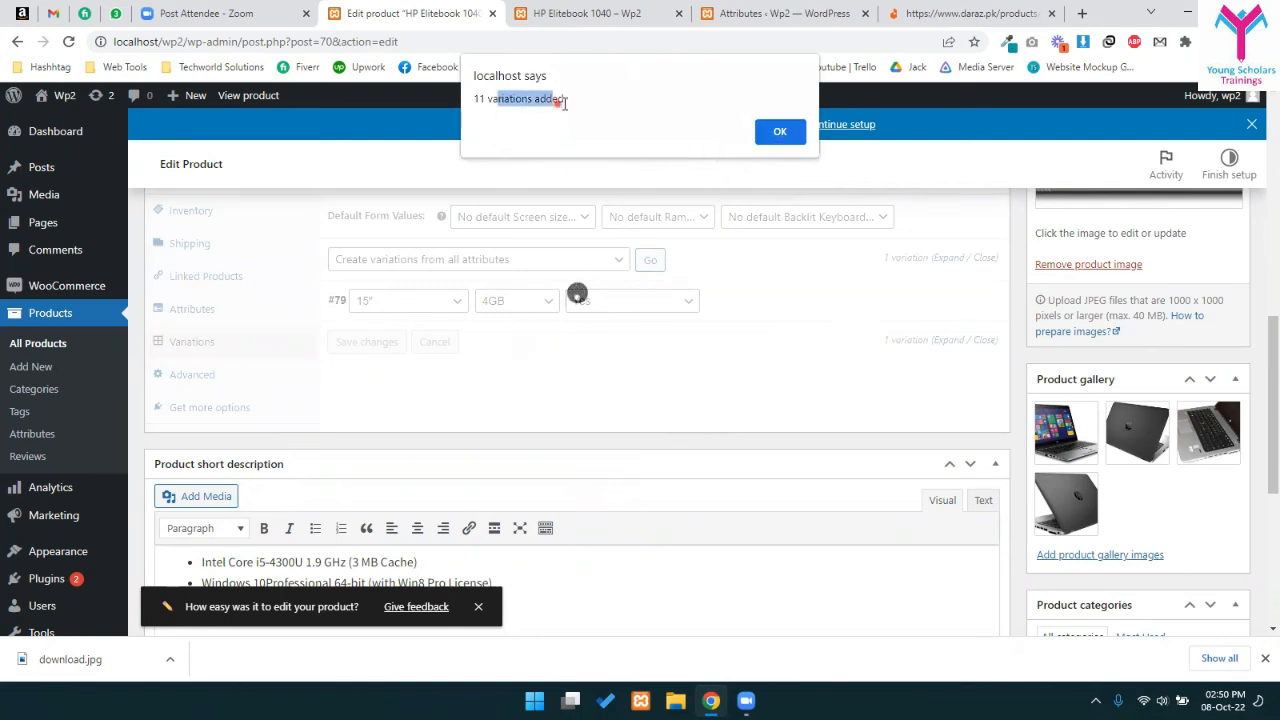
pyautogui.click(781, 132)
pyautogui.scroll(-2, 519, 341)
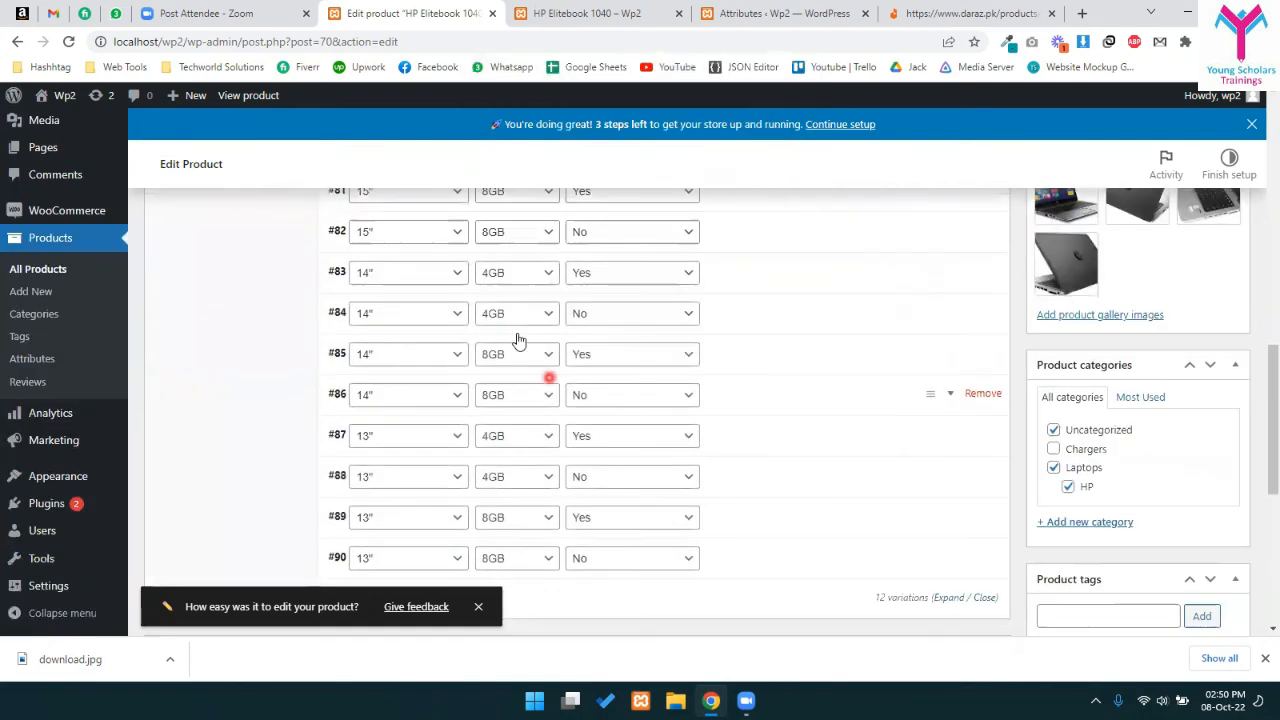
pyautogui.scroll(-3, 519, 341)
pyautogui.scroll(5, 597, 400)
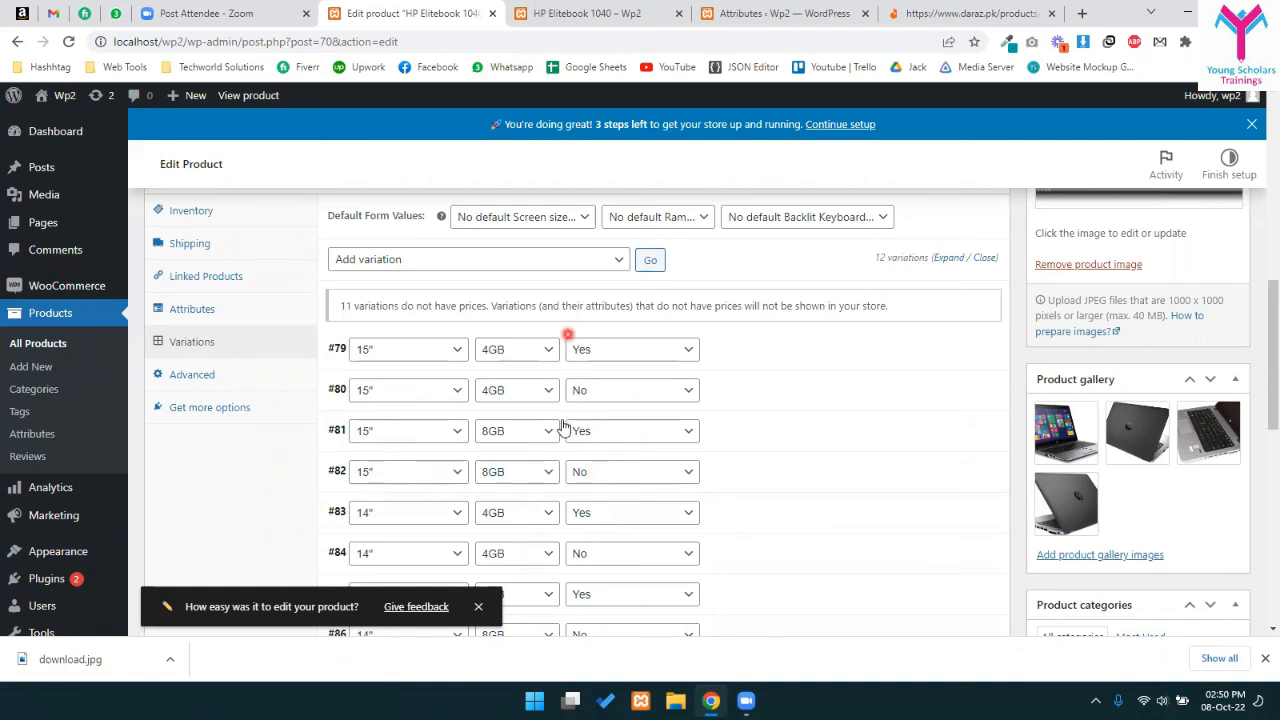
pyautogui.scroll(-3, 454, 434)
pyautogui.scroll(-2, 694, 500)
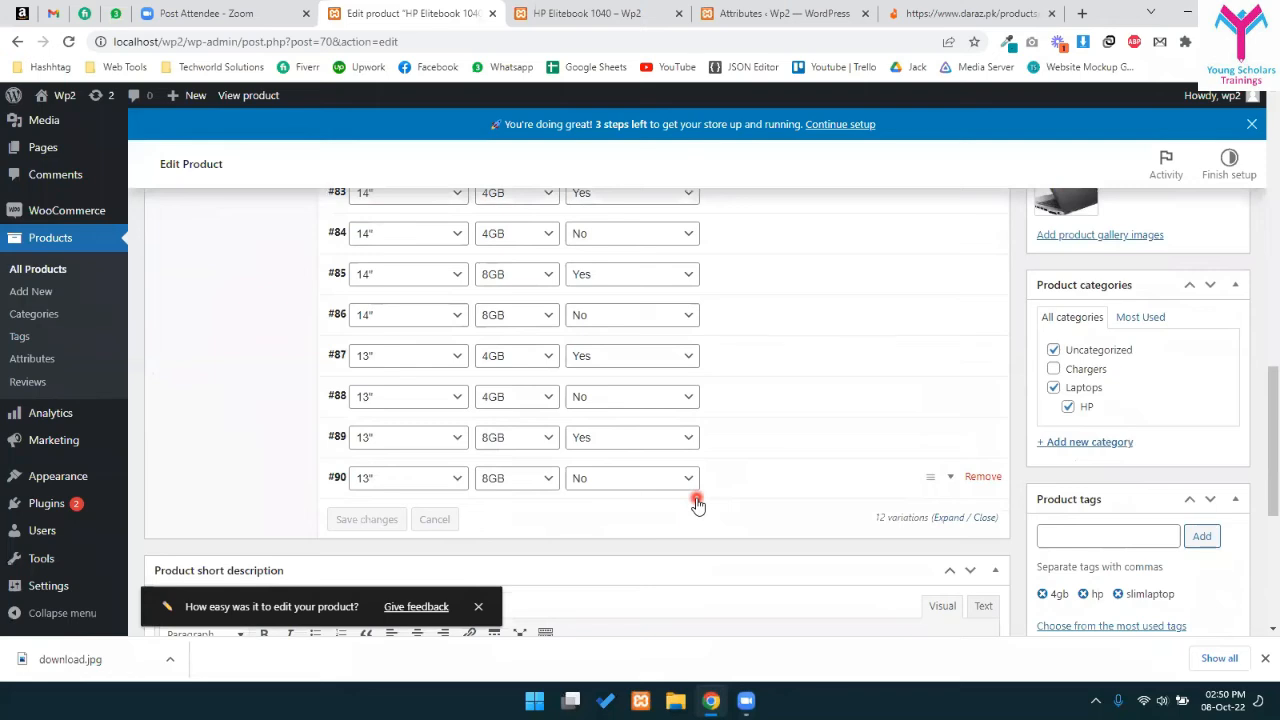
pyautogui.scroll(8, 694, 491)
pyautogui.scroll(-3, 770, 465)
pyautogui.scroll(-3, 750, 470)
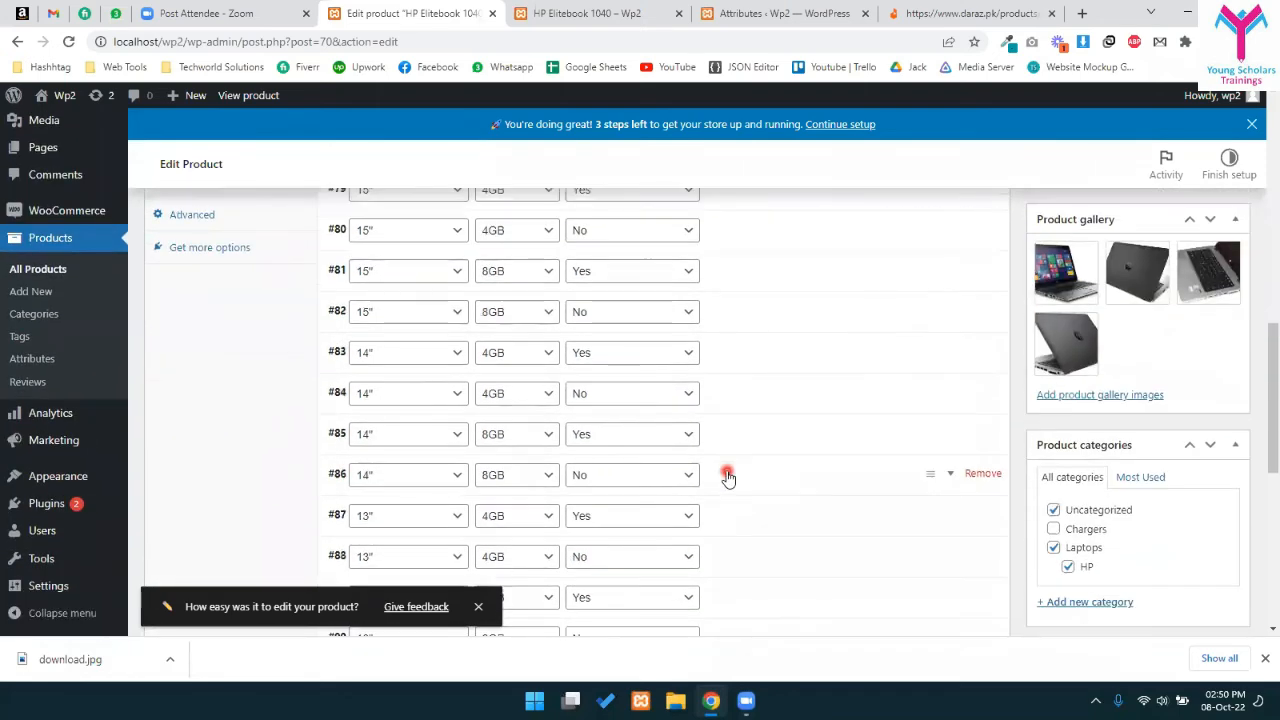
pyautogui.scroll(-3, 726, 474)
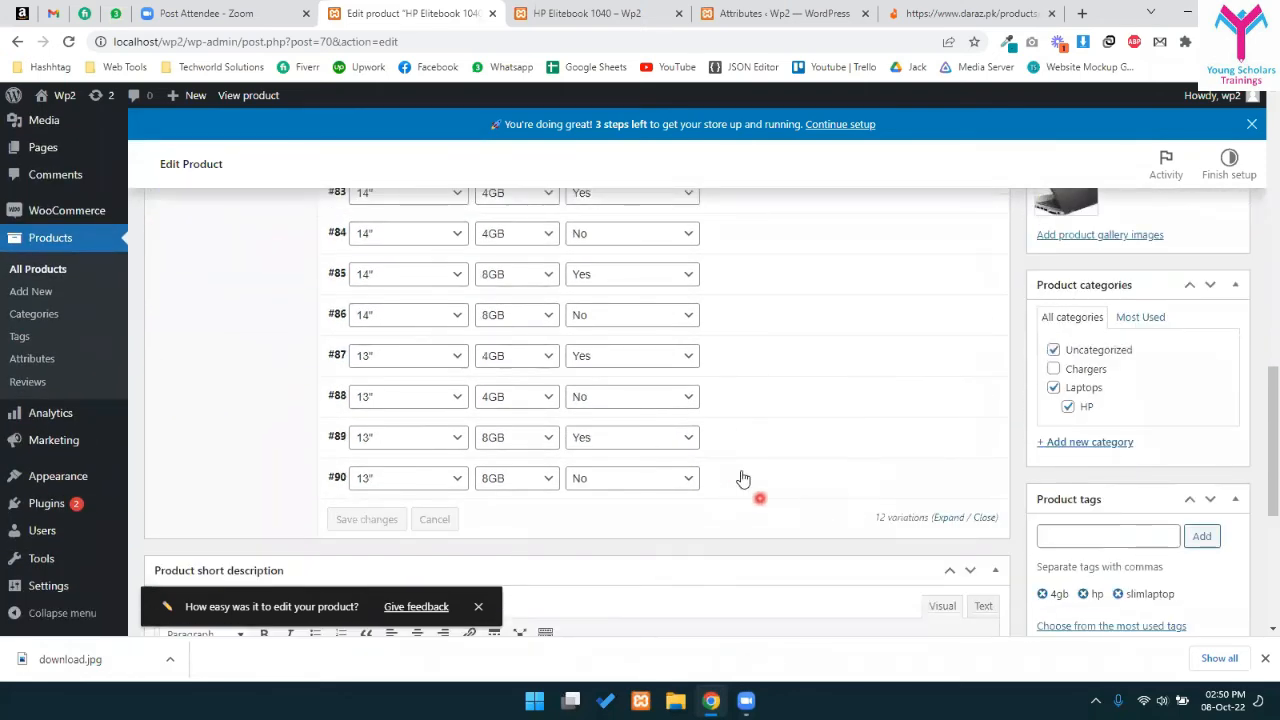
pyautogui.scroll(4, 777, 470)
pyautogui.scroll(1, 790, 380)
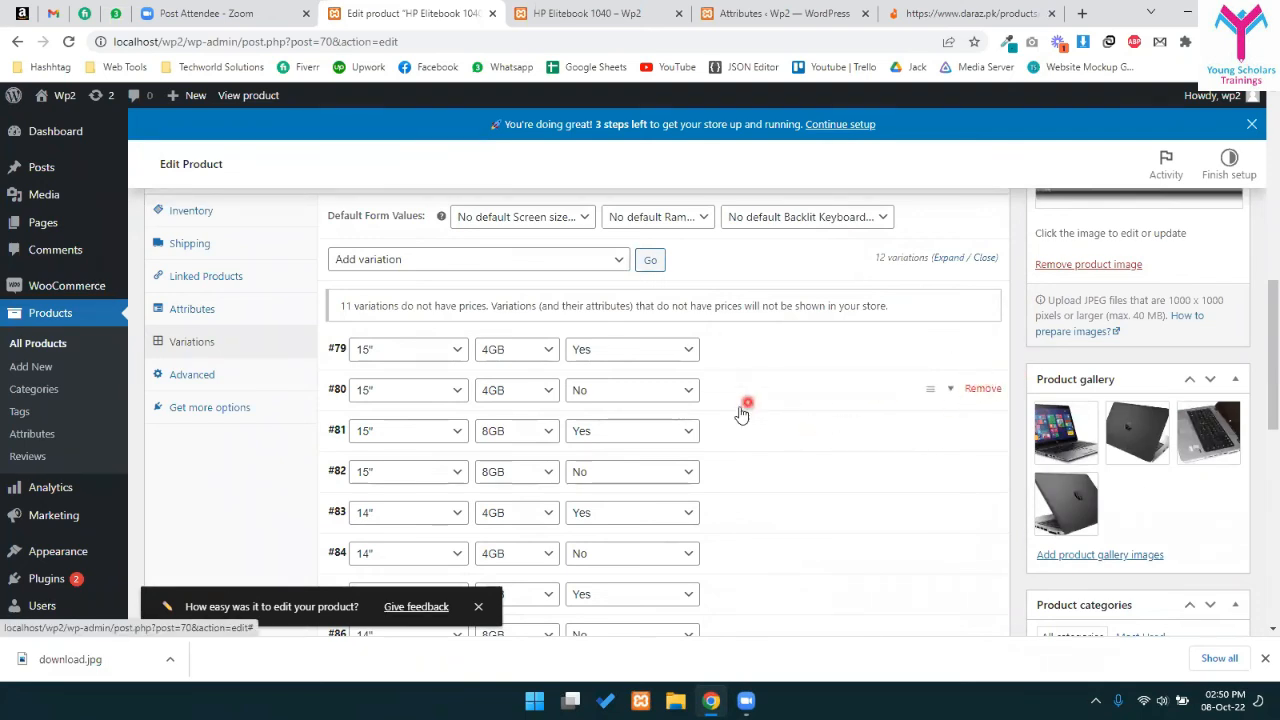
pyautogui.scroll(-4, 750, 408)
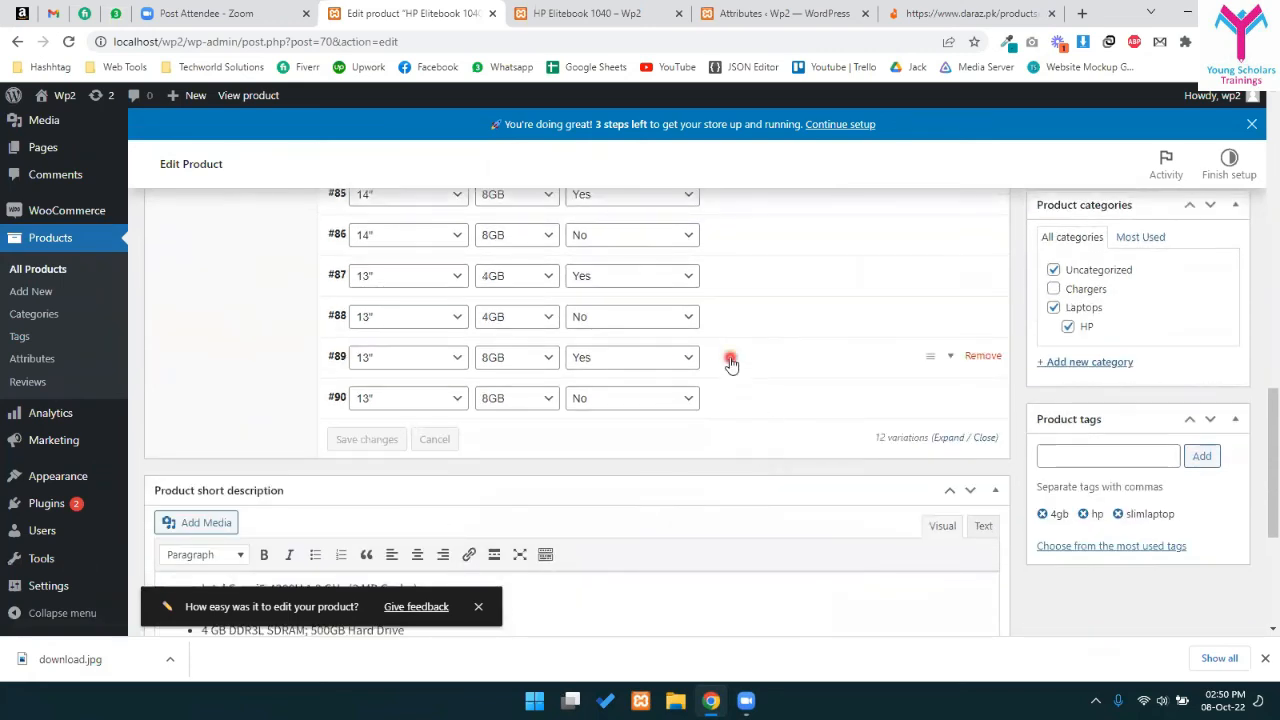
pyautogui.scroll(3, 731, 360)
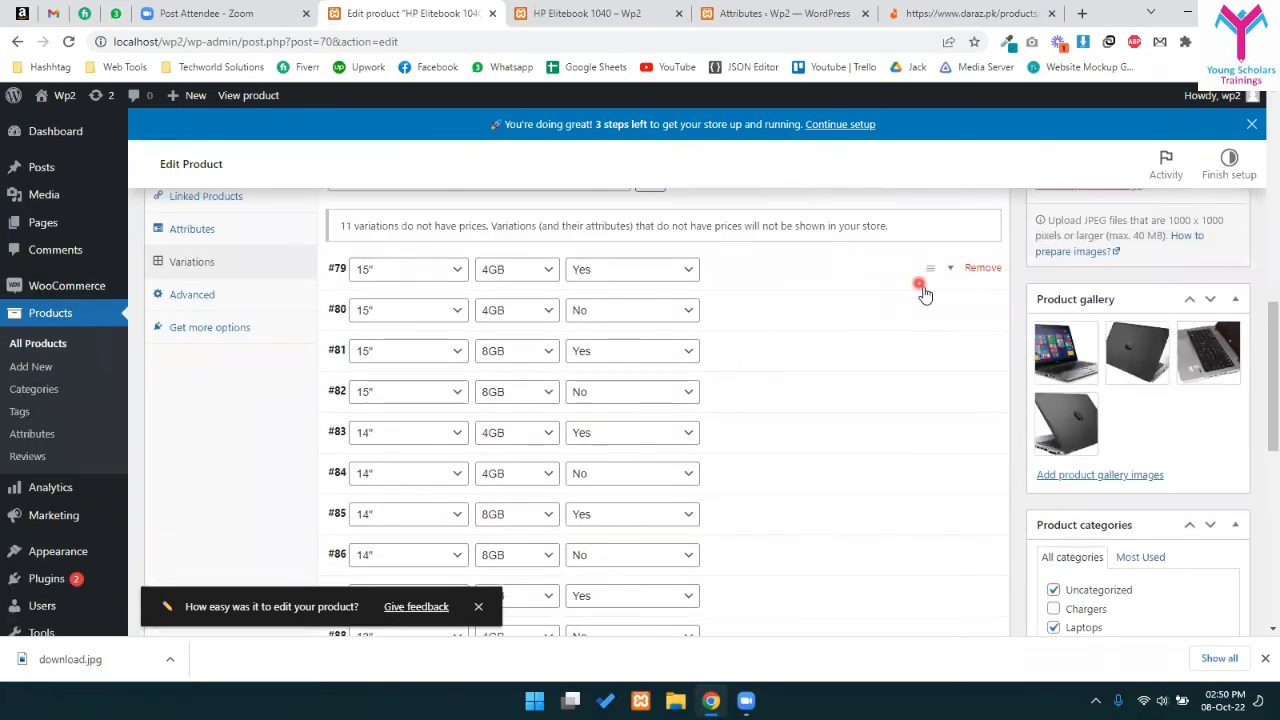
pyautogui.scroll(3, 766, 314)
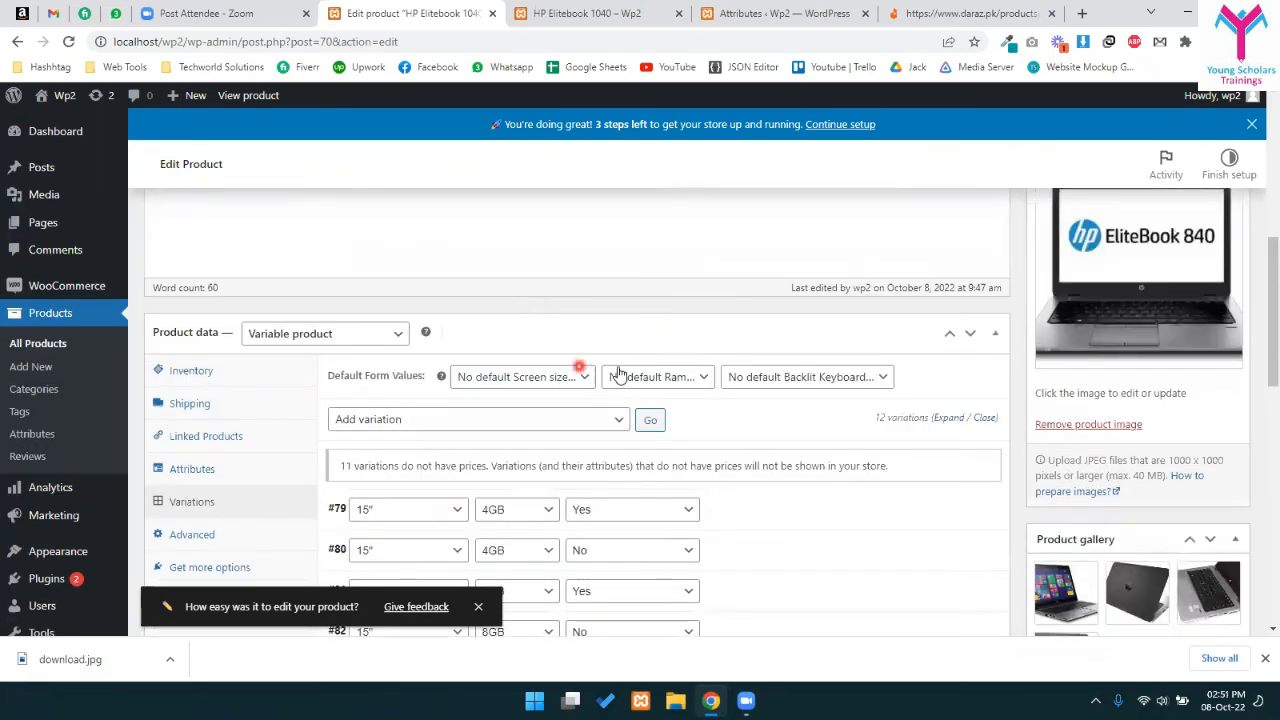
pyautogui.scroll(-1, 592, 374)
# - Delete all generated variations, confirming the deletion twice
pyautogui.click(551, 337)
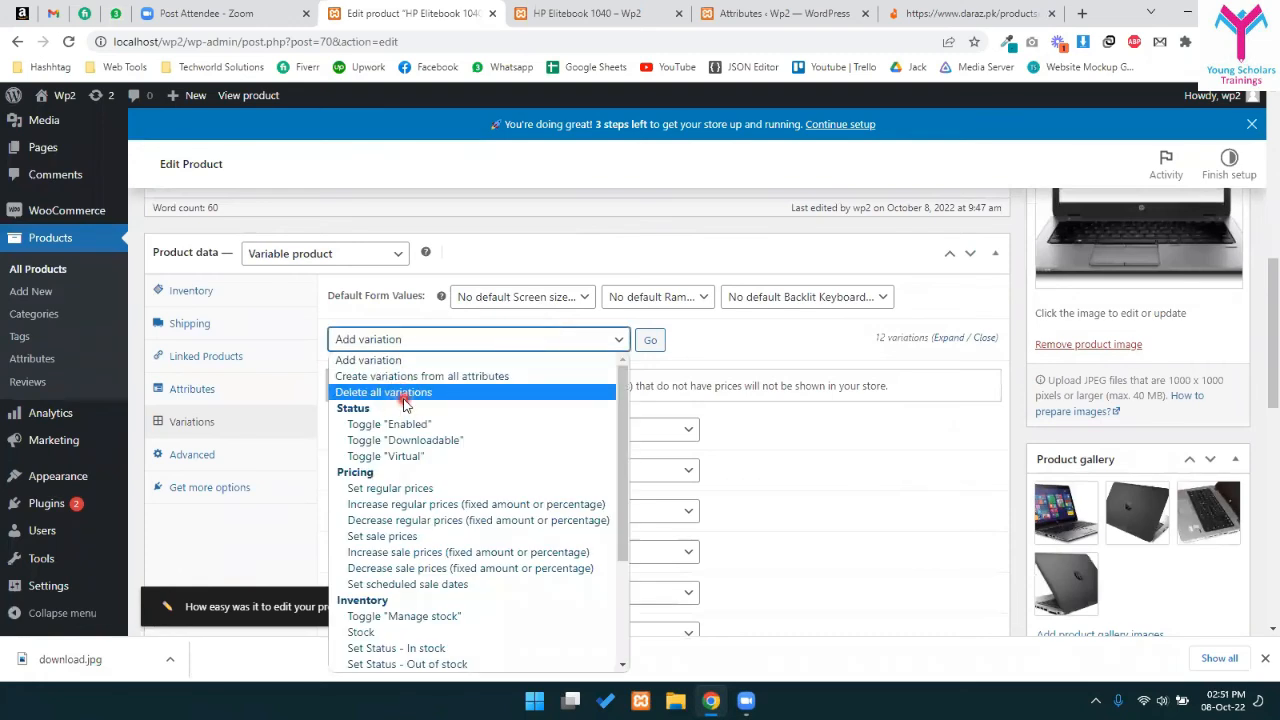
pyautogui.click(408, 403)
pyautogui.click(650, 342)
pyautogui.click(710, 148)
pyautogui.click(714, 136)
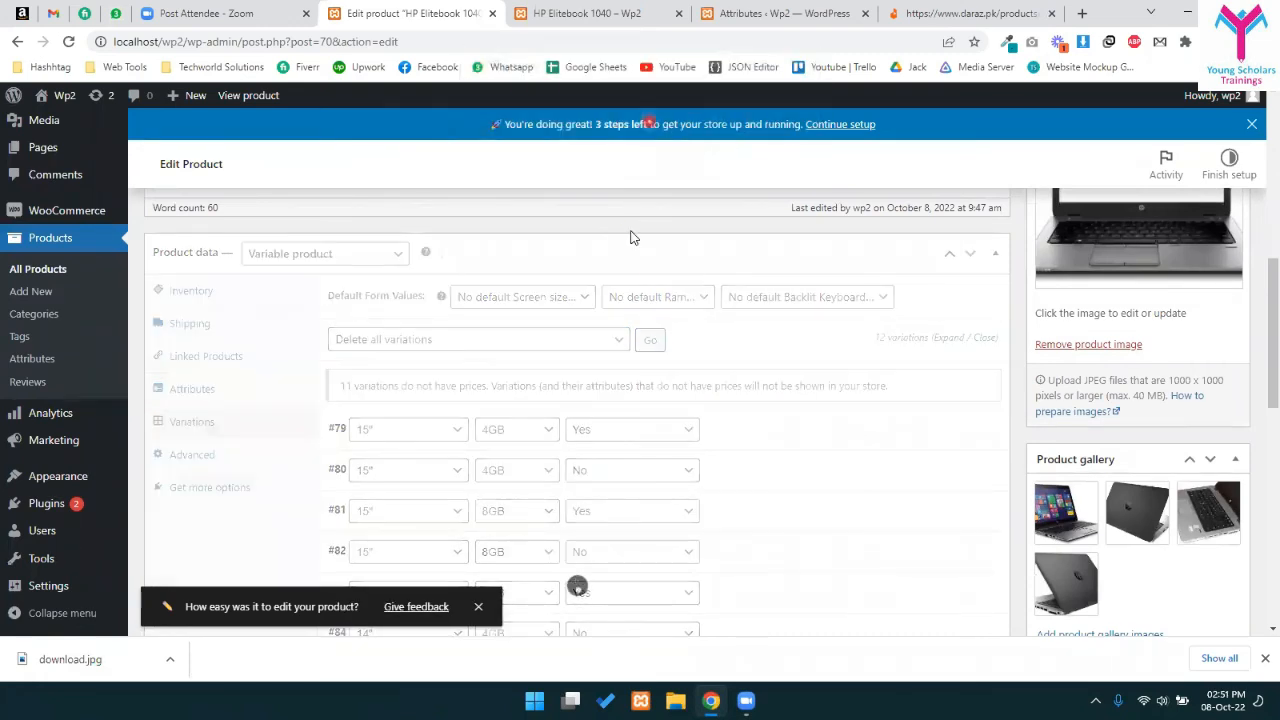
pyautogui.scroll(-2, 586, 337)
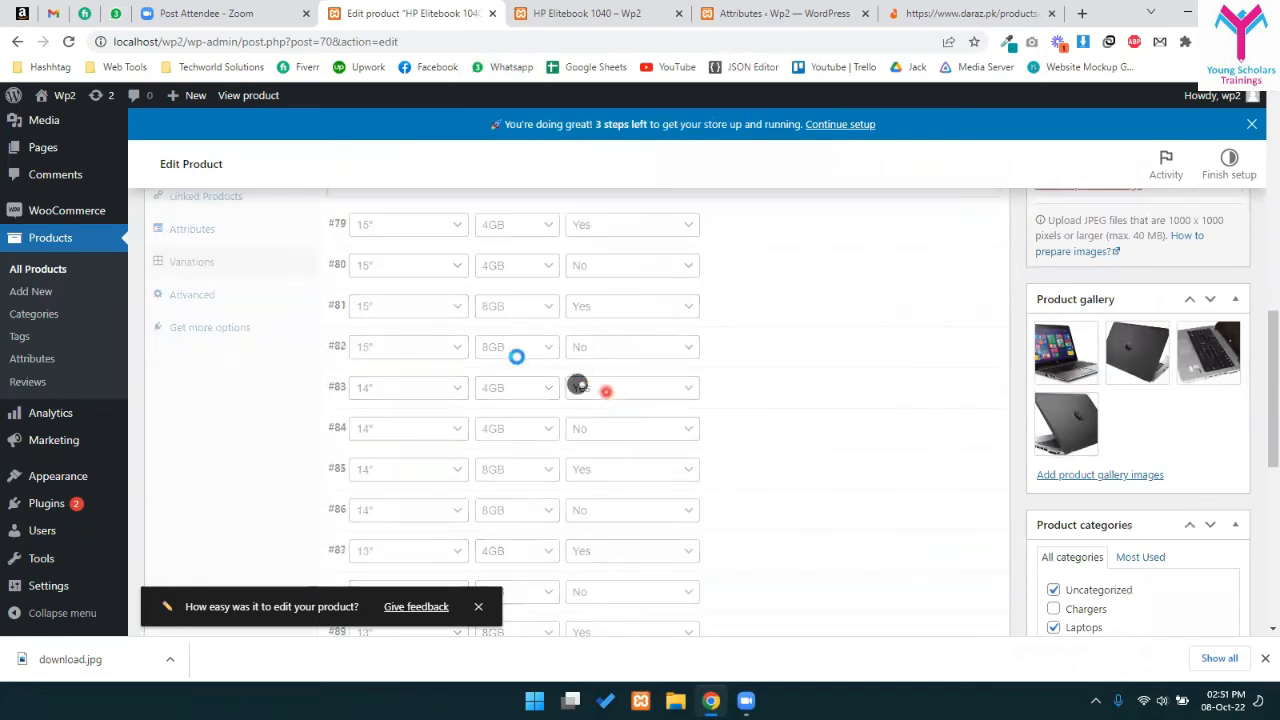
pyautogui.scroll(1, 471, 470)
pyautogui.scroll(1, 421, 337)
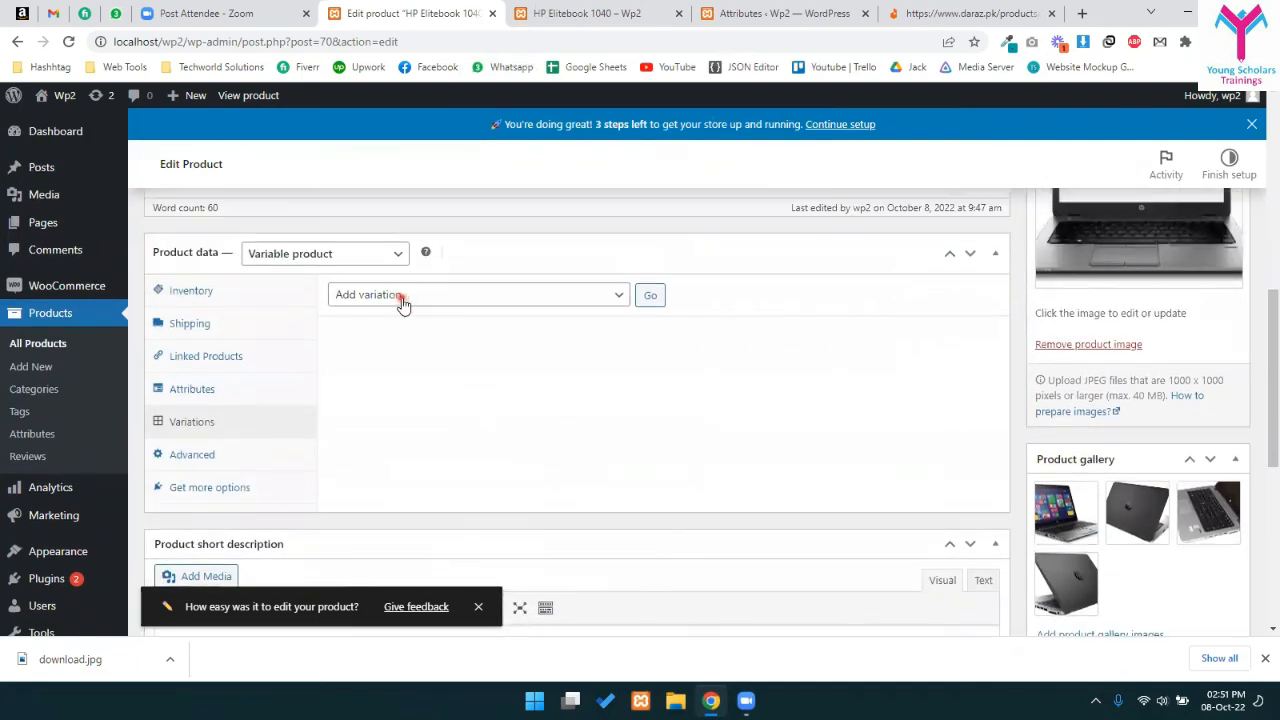
# - Add variation #91 for 15" screens, leaving Ram and backlit keyboard as any
pyautogui.click(650, 296)
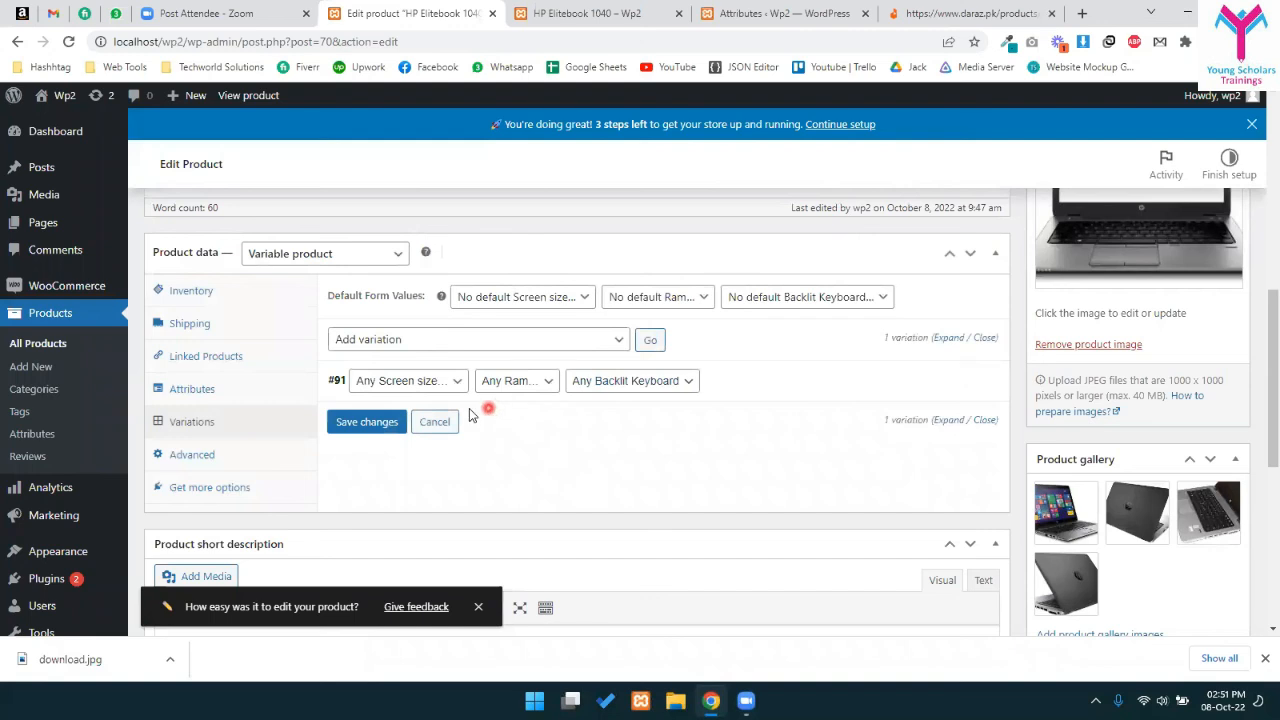
pyautogui.click(382, 380)
pyautogui.click(392, 424)
pyautogui.click(540, 389)
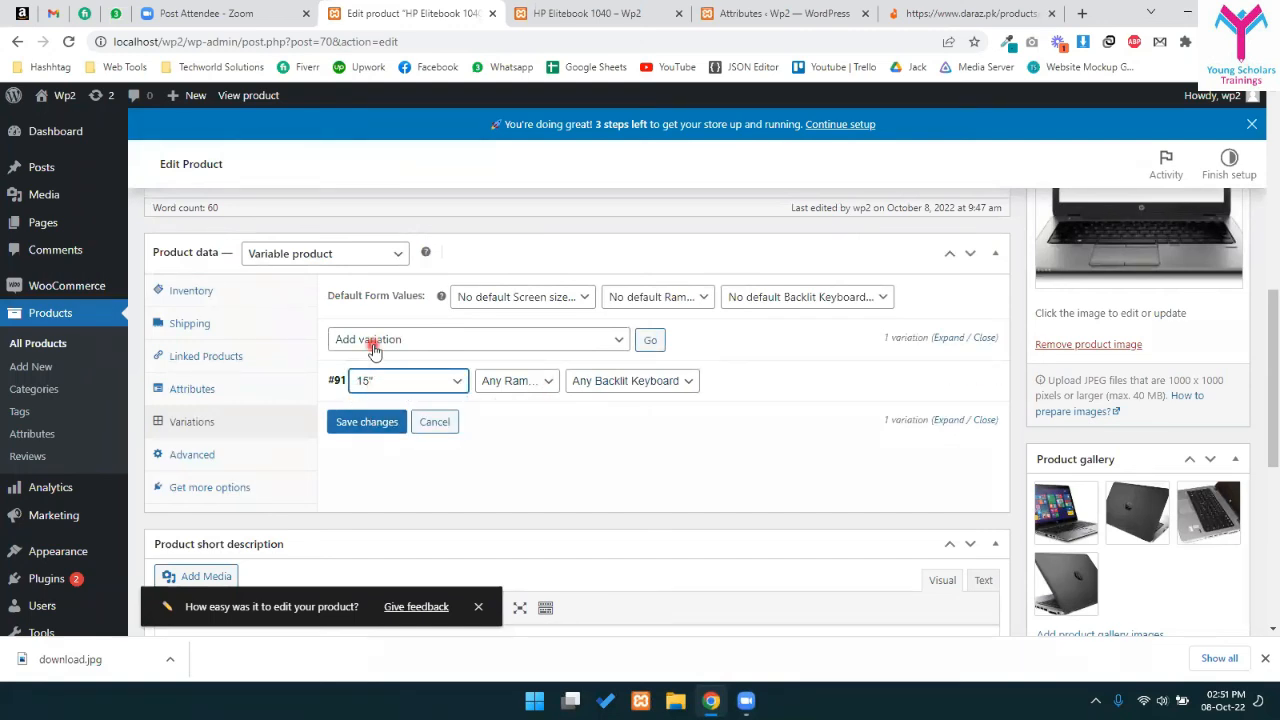
pyautogui.click(488, 381)
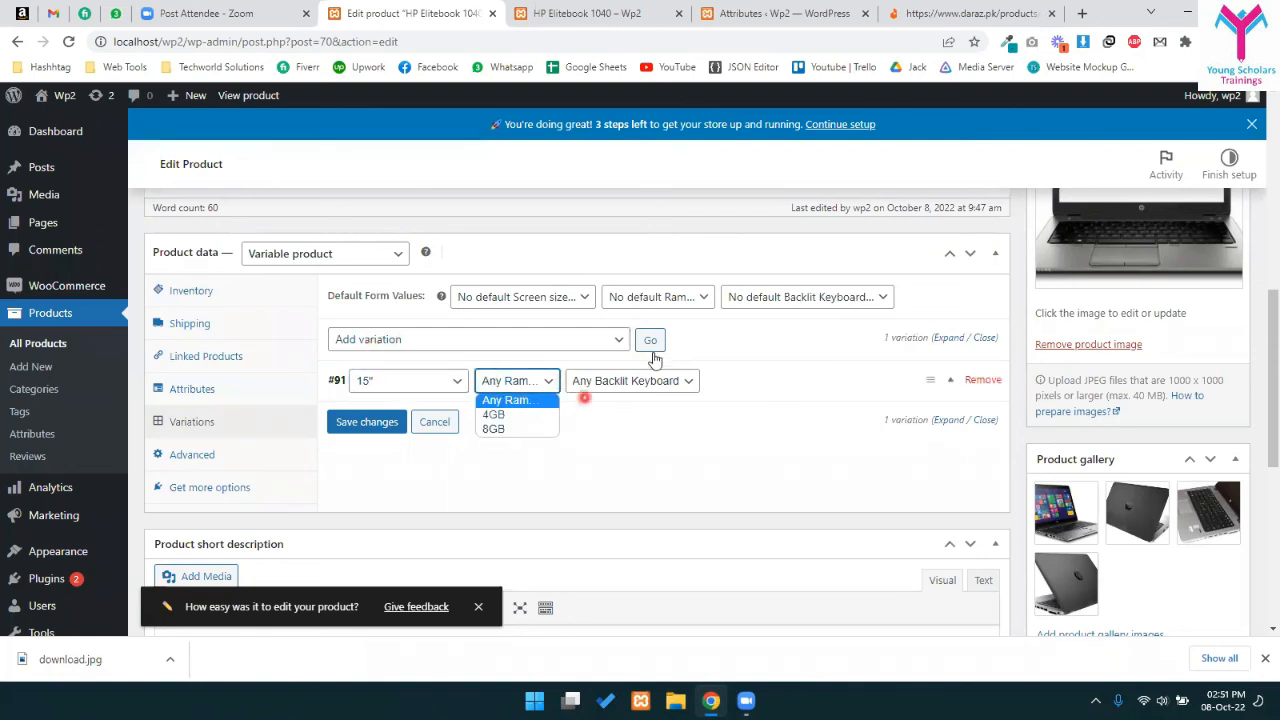
pyautogui.click(655, 380)
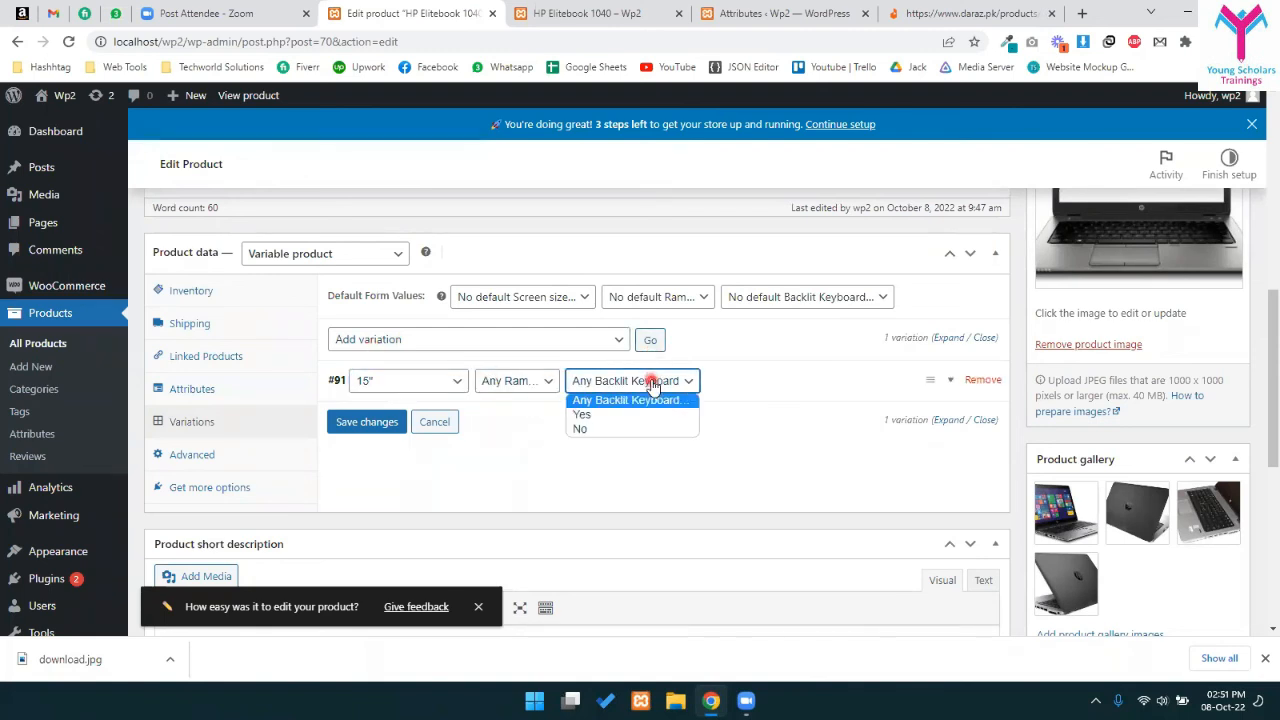
pyautogui.click(745, 363)
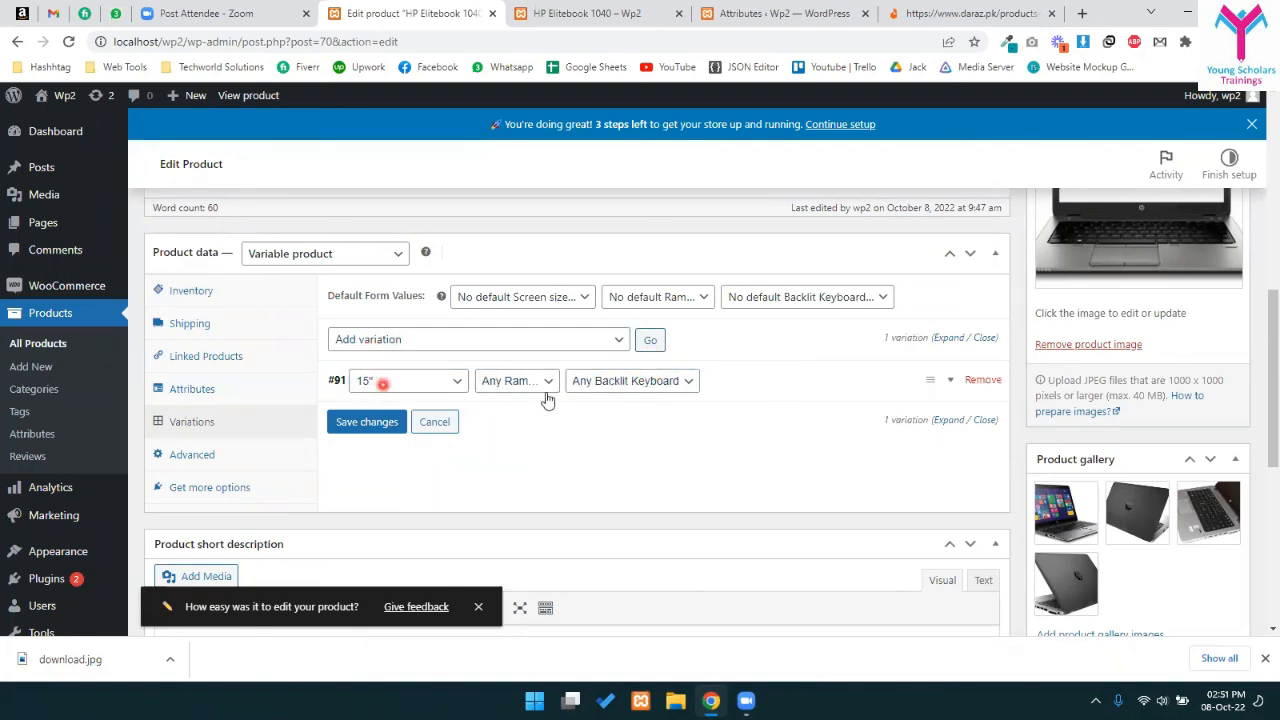
# - Enter 43000 as variation #91's regular price
pyautogui.click(901, 380)
pyautogui.scroll(-2, 384, 327)
pyautogui.click(384, 327)
pyautogui.write('43000')
pyautogui.scroll(-3, 586, 451)
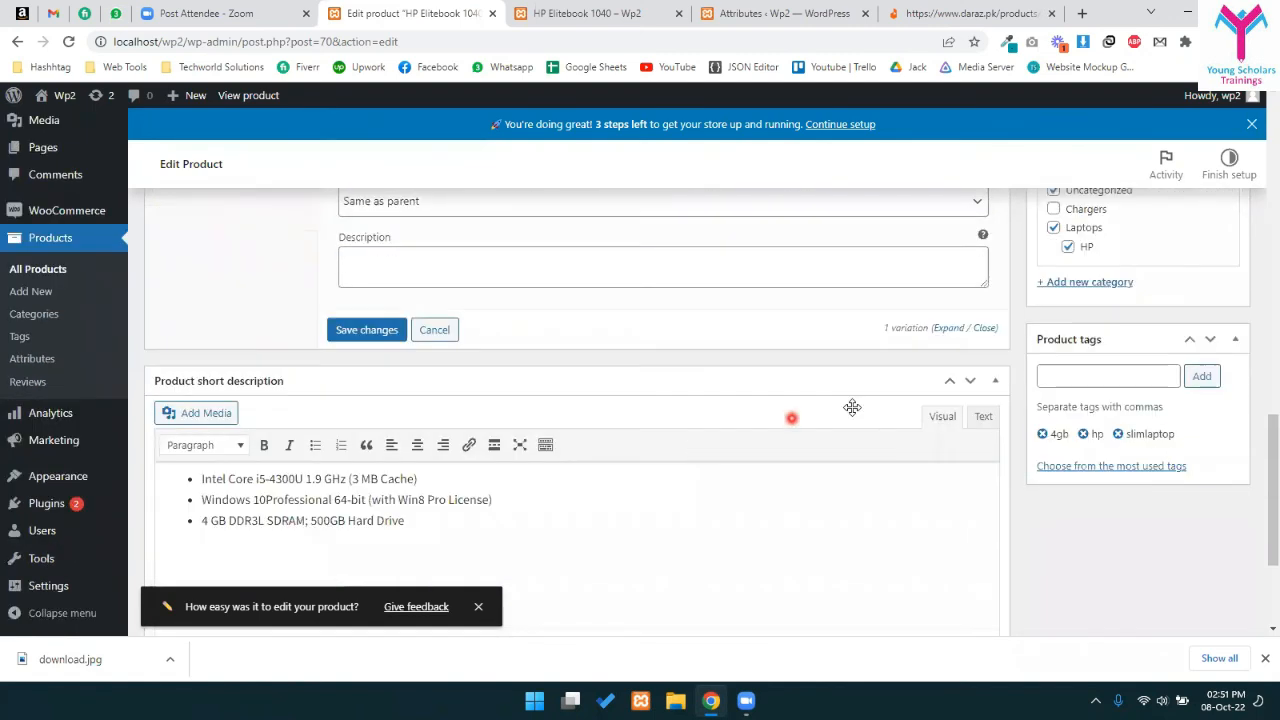
# - Save variation #91, then add variation #92 for 14" screens with any Ram and keyboard
pyautogui.click(381, 343)
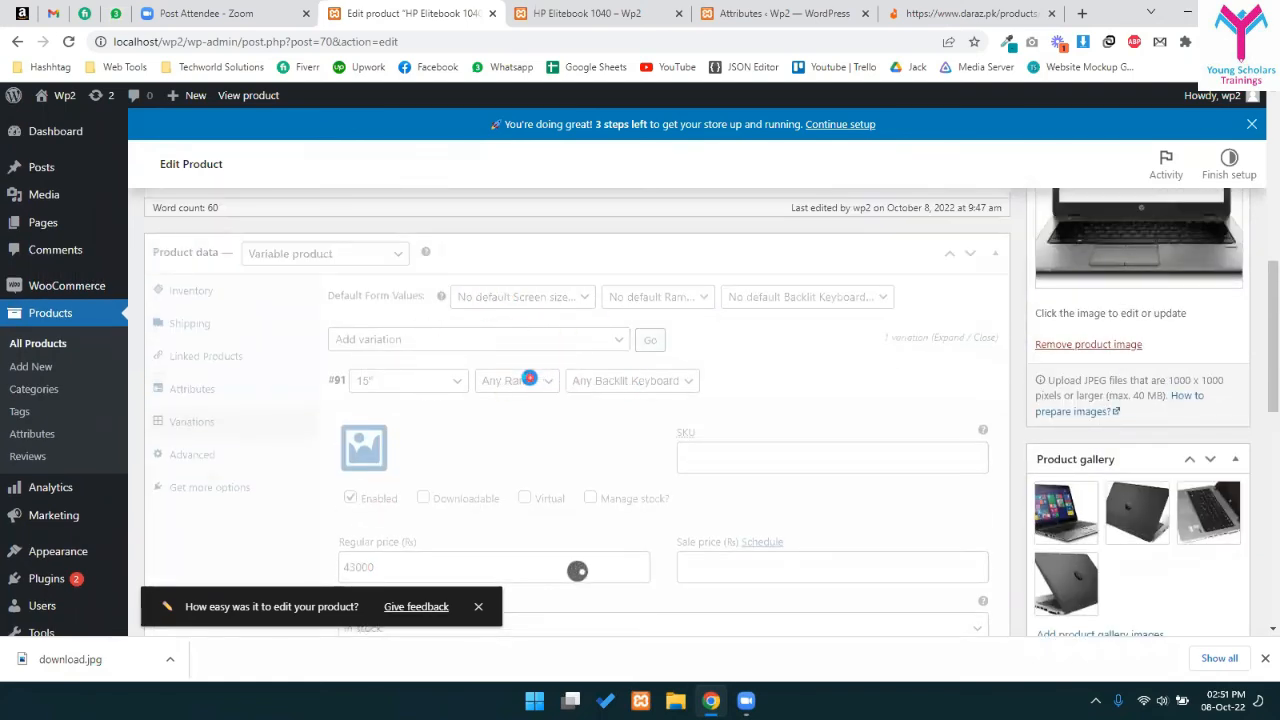
pyautogui.click(650, 341)
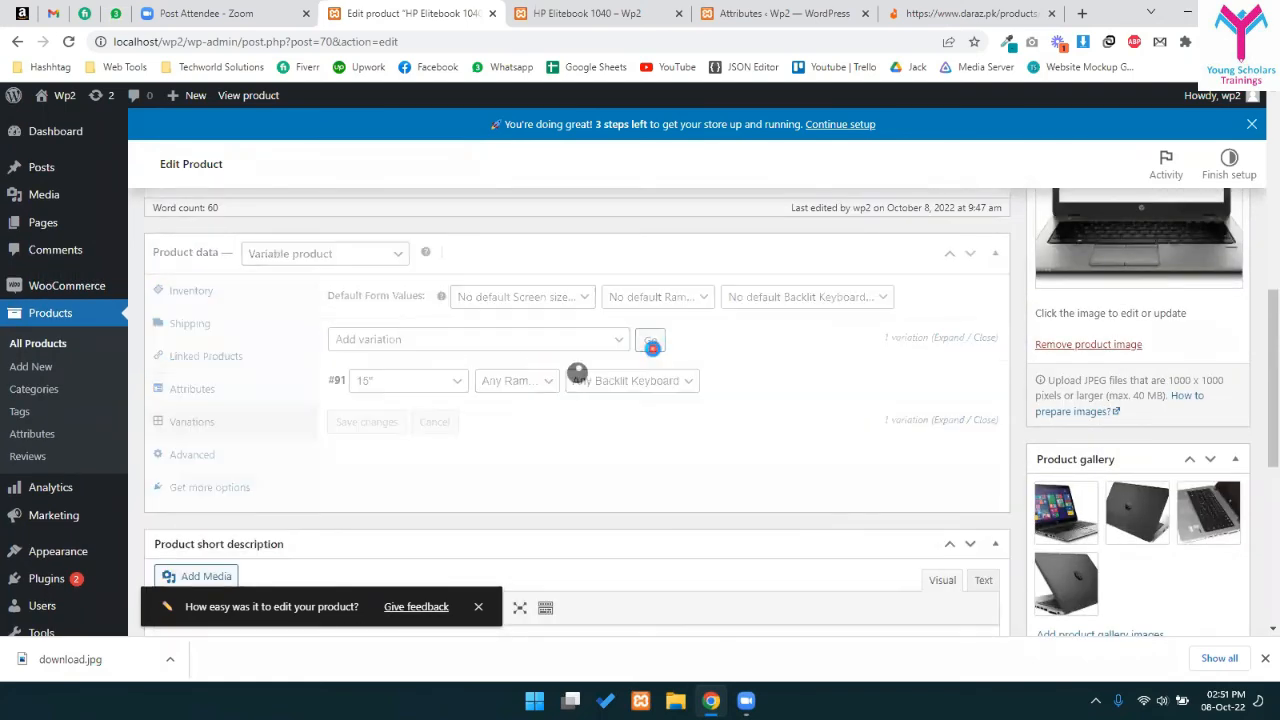
pyautogui.scroll(-2, 480, 430)
pyautogui.click(410, 220)
pyautogui.click(370, 268)
pyautogui.scroll(3, 524, 252)
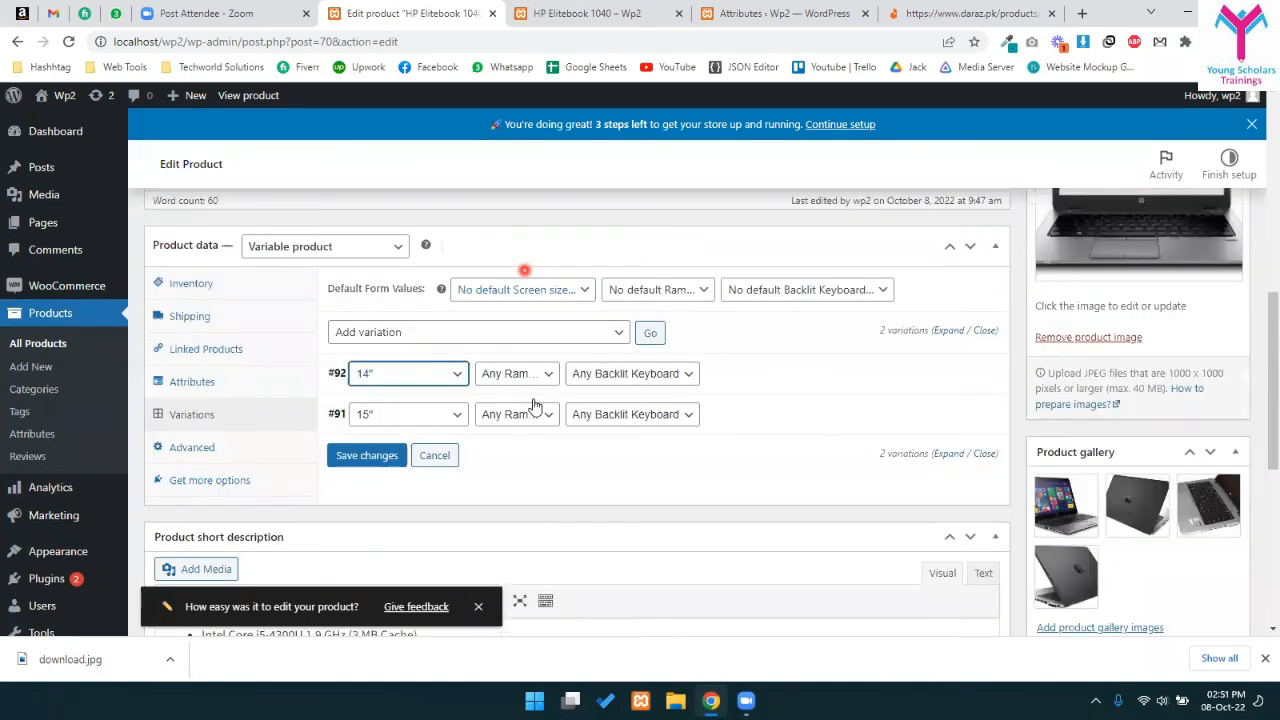
pyautogui.click(522, 386)
pyautogui.click(522, 396)
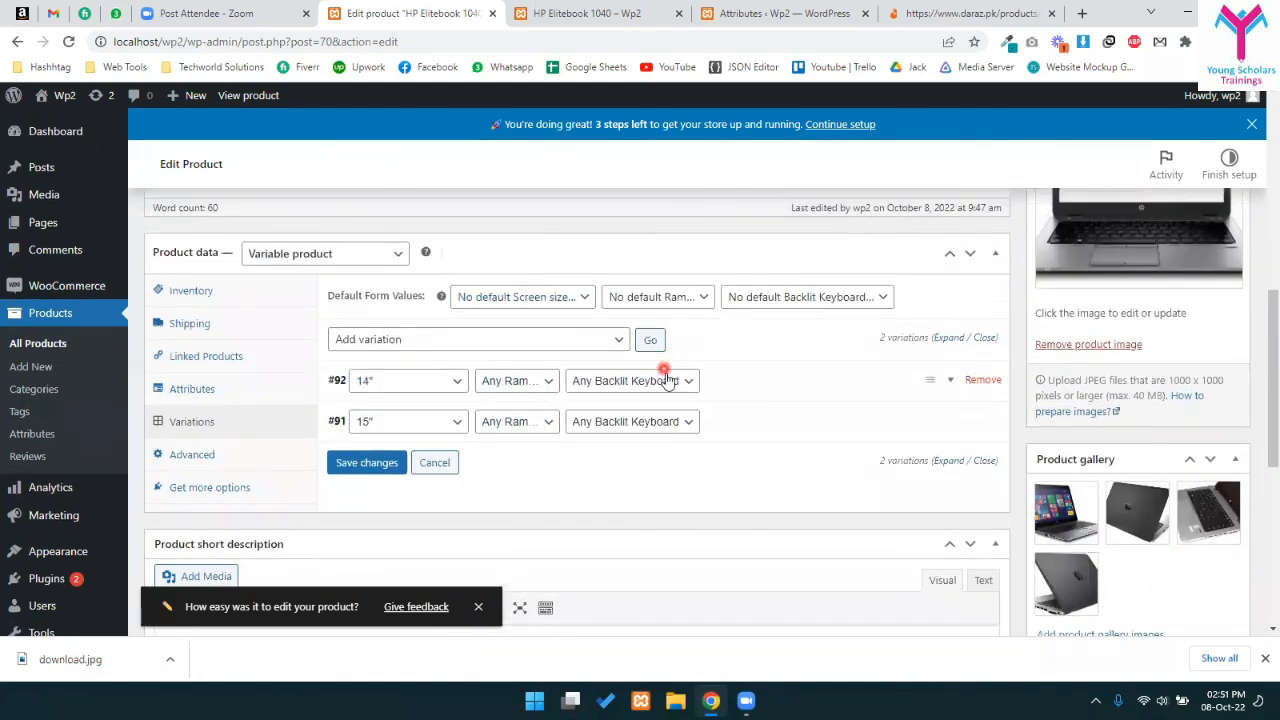
pyautogui.click(660, 386)
pyautogui.click(660, 392)
pyautogui.click(643, 340)
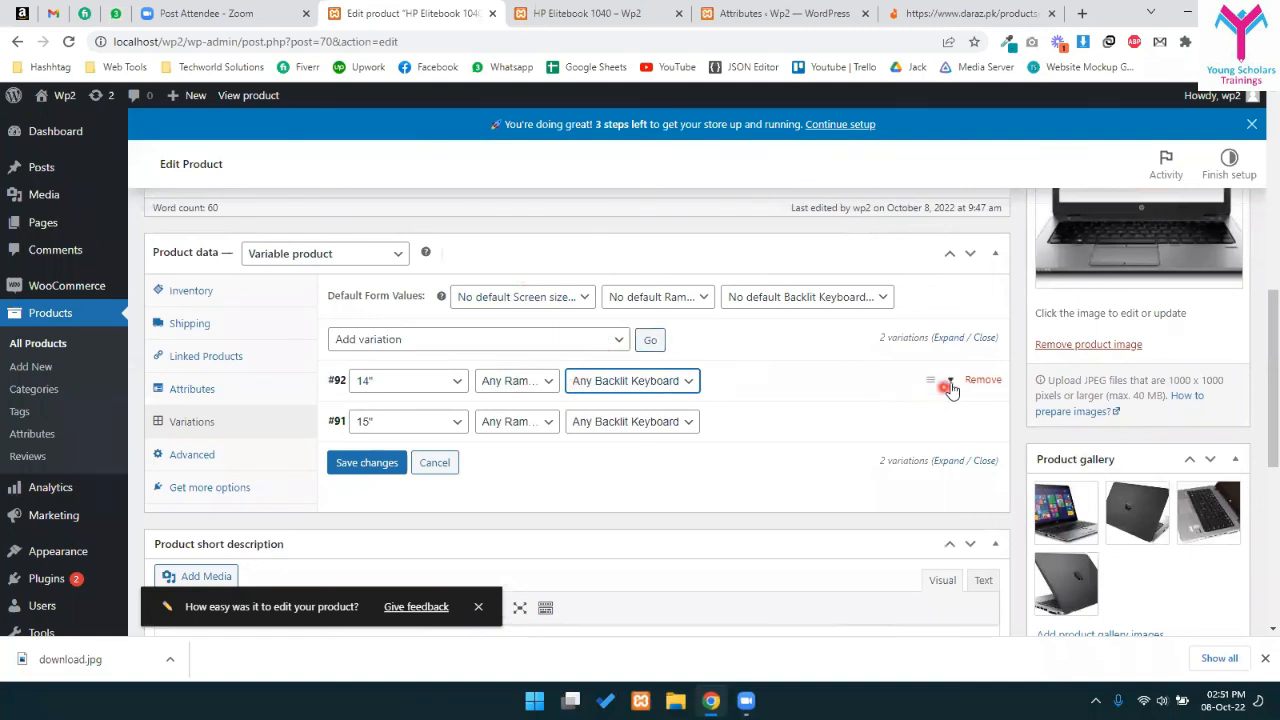
# - Enter 42000 as variation #92's regular price and collapse its details
pyautogui.click(938, 386)
pyautogui.scroll(-2, 385, 510)
pyautogui.click(413, 425)
pyautogui.scroll(1, 413, 425)
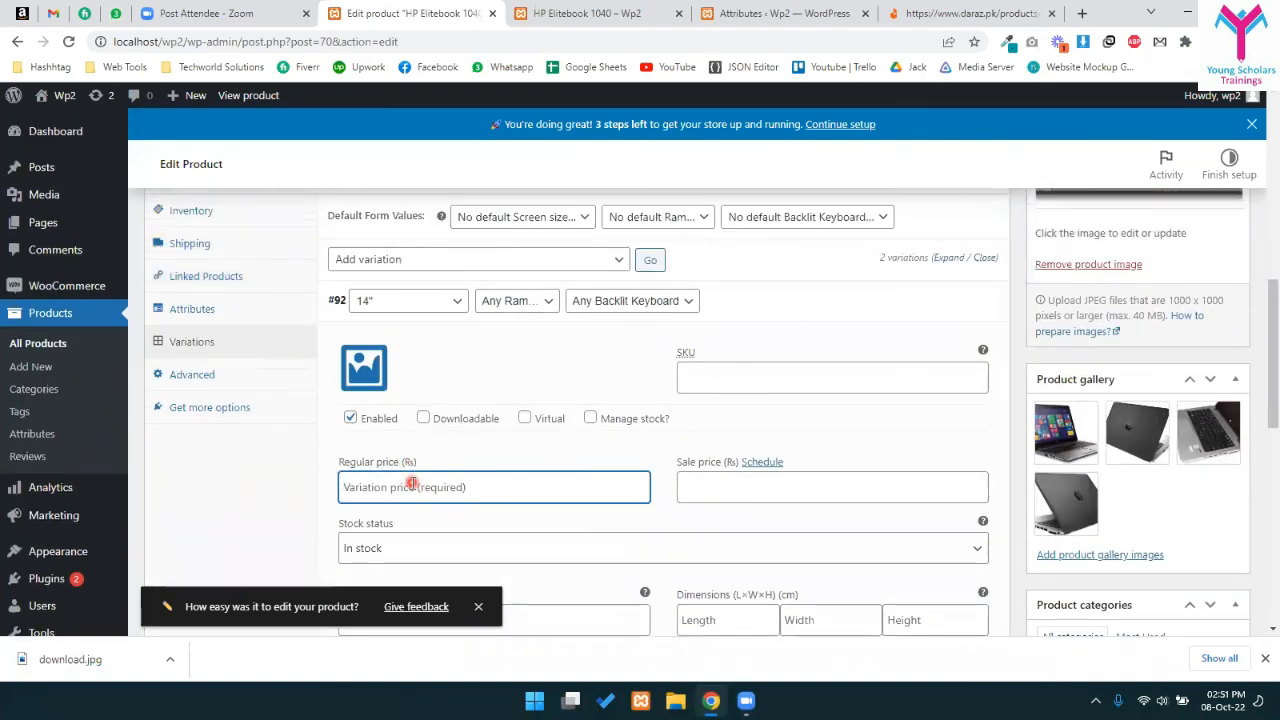
pyautogui.write('42000')
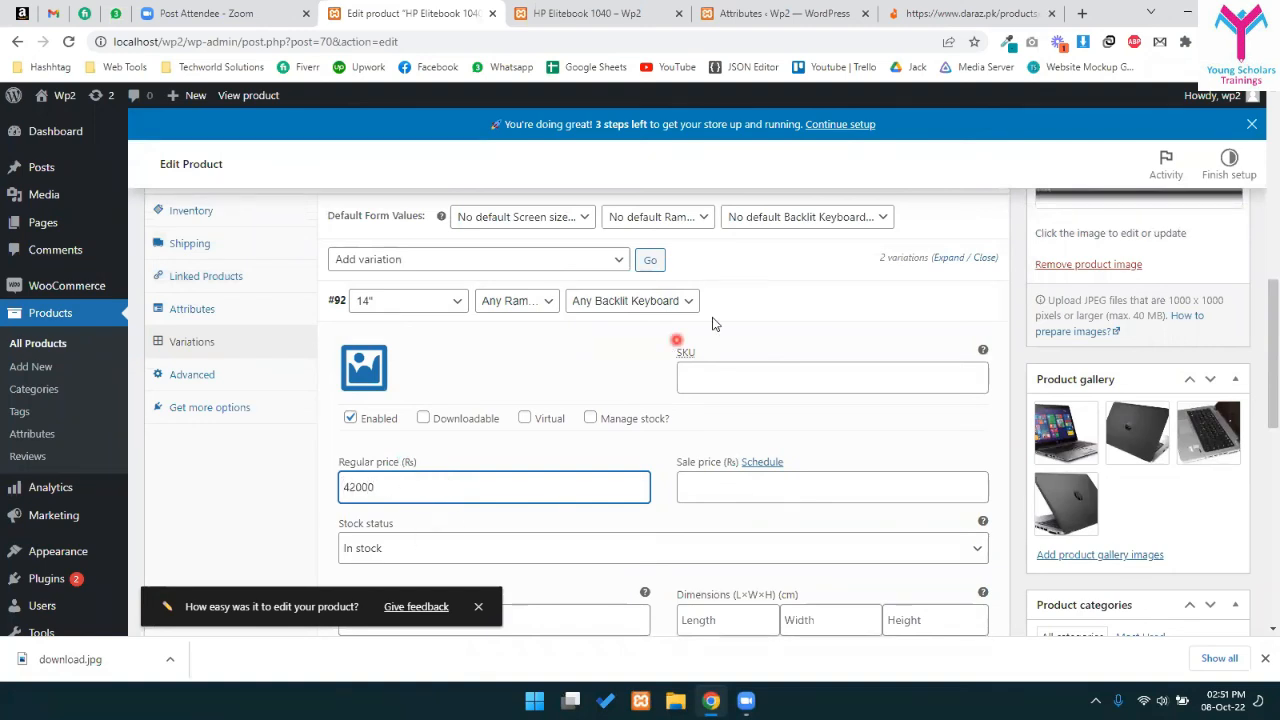
pyautogui.click(952, 299)
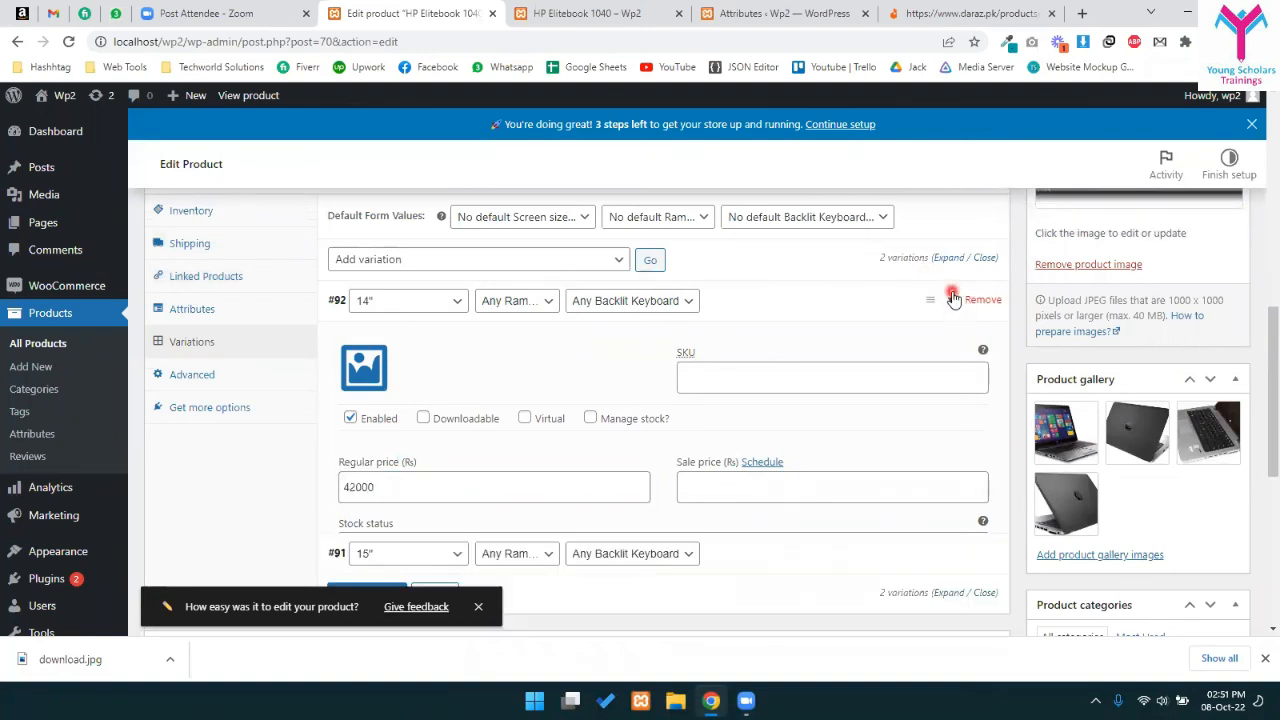
pyautogui.scroll(1, 577, 303)
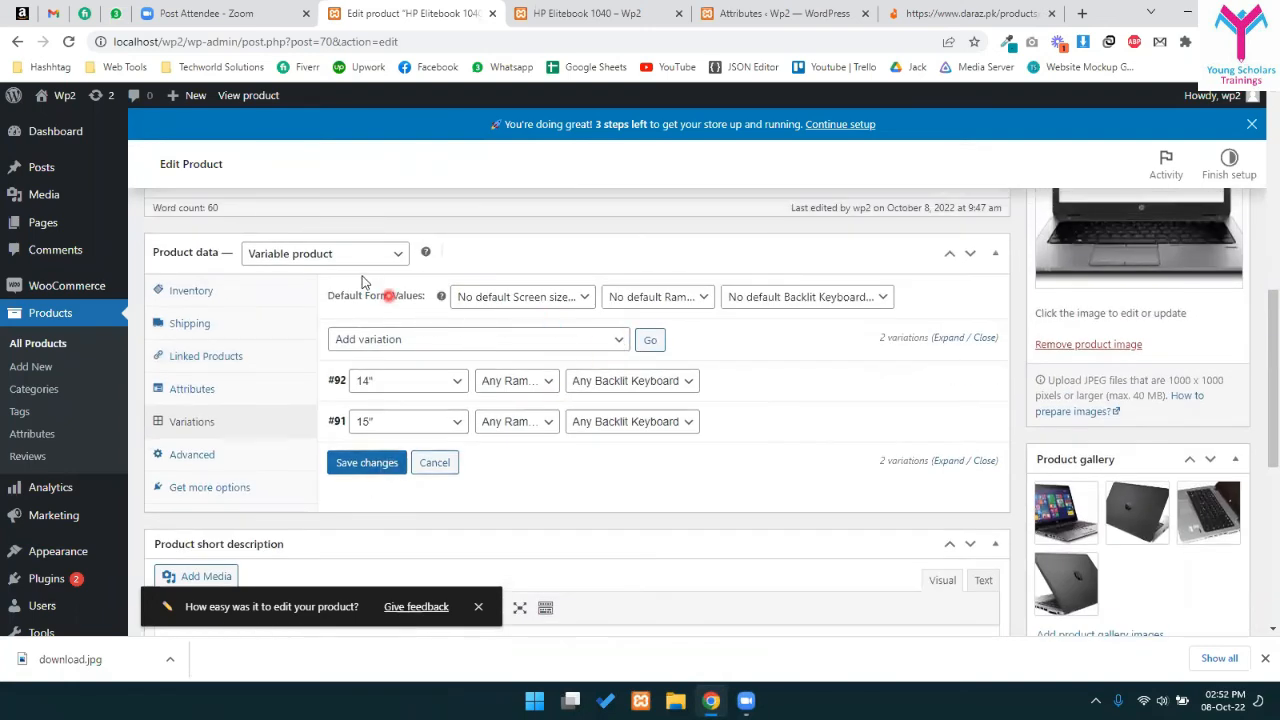
# - Add a new 13" variation with a regular price of 43000
pyautogui.click(660, 343)
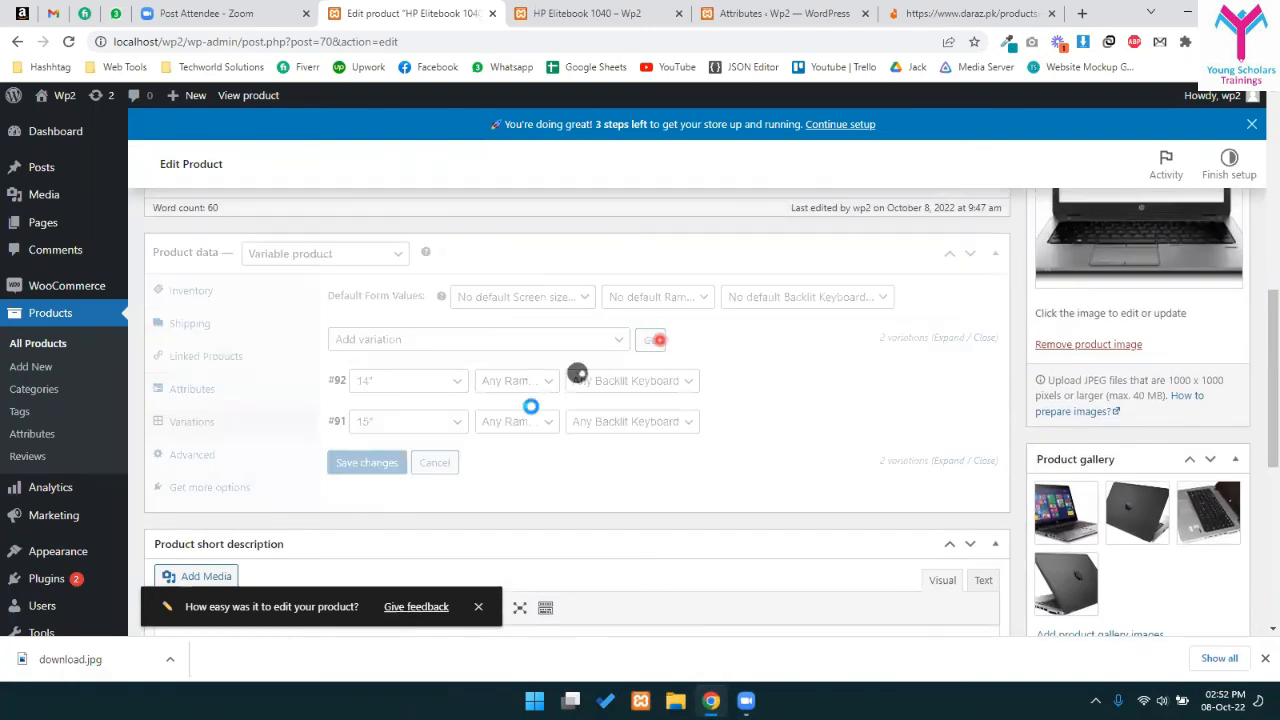
pyautogui.click(758, 372)
pyautogui.click(405, 380)
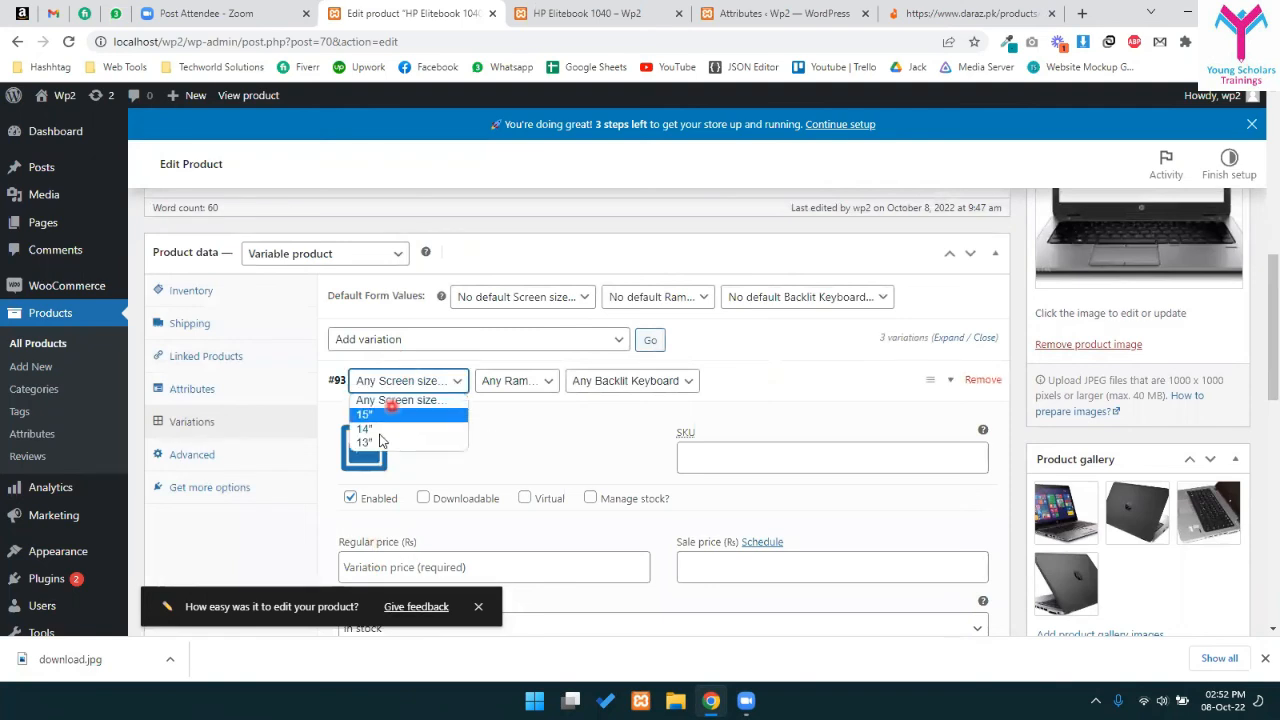
pyautogui.click(370, 425)
pyautogui.click(481, 566)
pyautogui.scroll(-1, 491, 491)
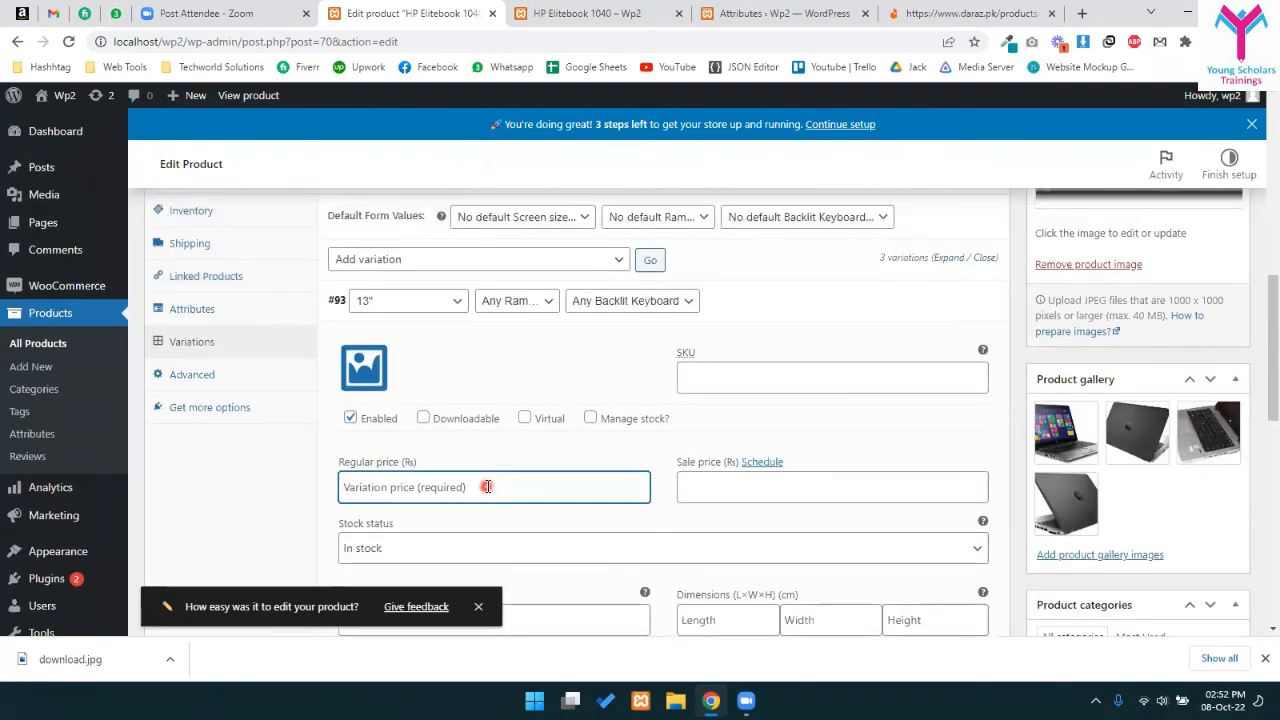
pyautogui.write('430')
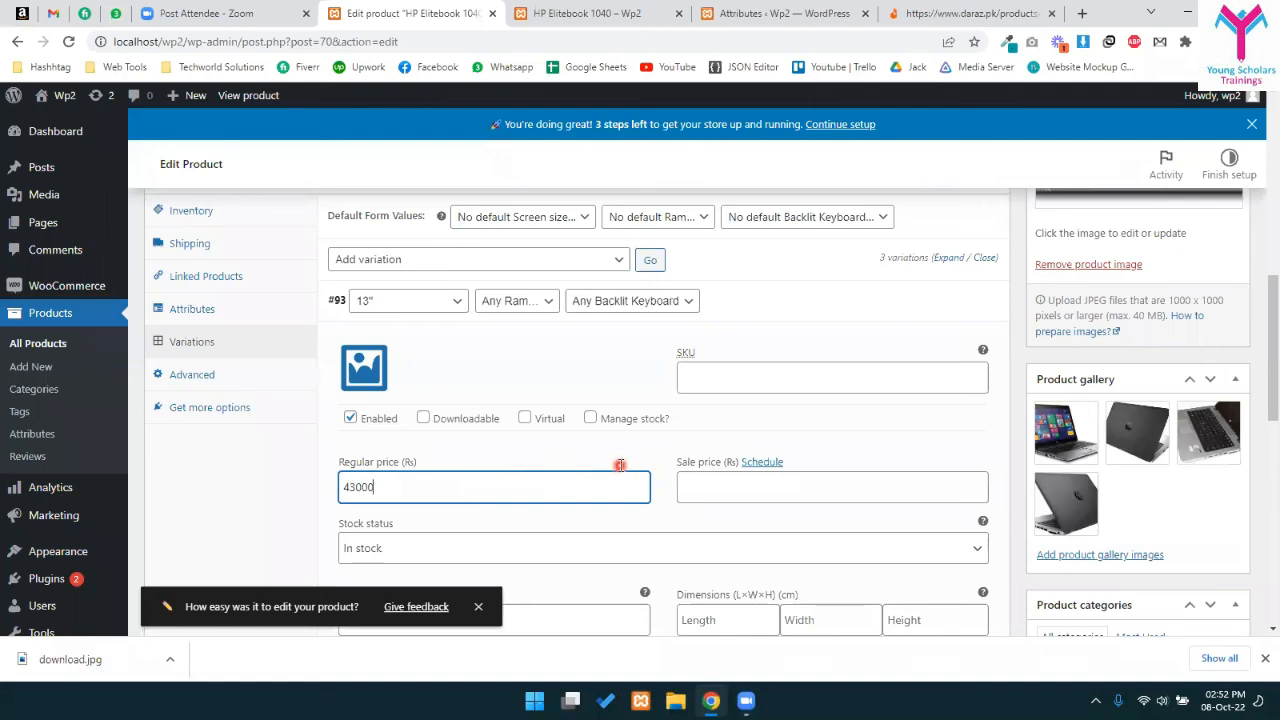
pyautogui.write('00')
pyautogui.scroll(-1, 620, 471)
pyautogui.scroll(2, 491, 429)
# - Give the 13" variation the black laptop lid photo and the 14" variation the silver keyboard photo
pyautogui.click(363, 443)
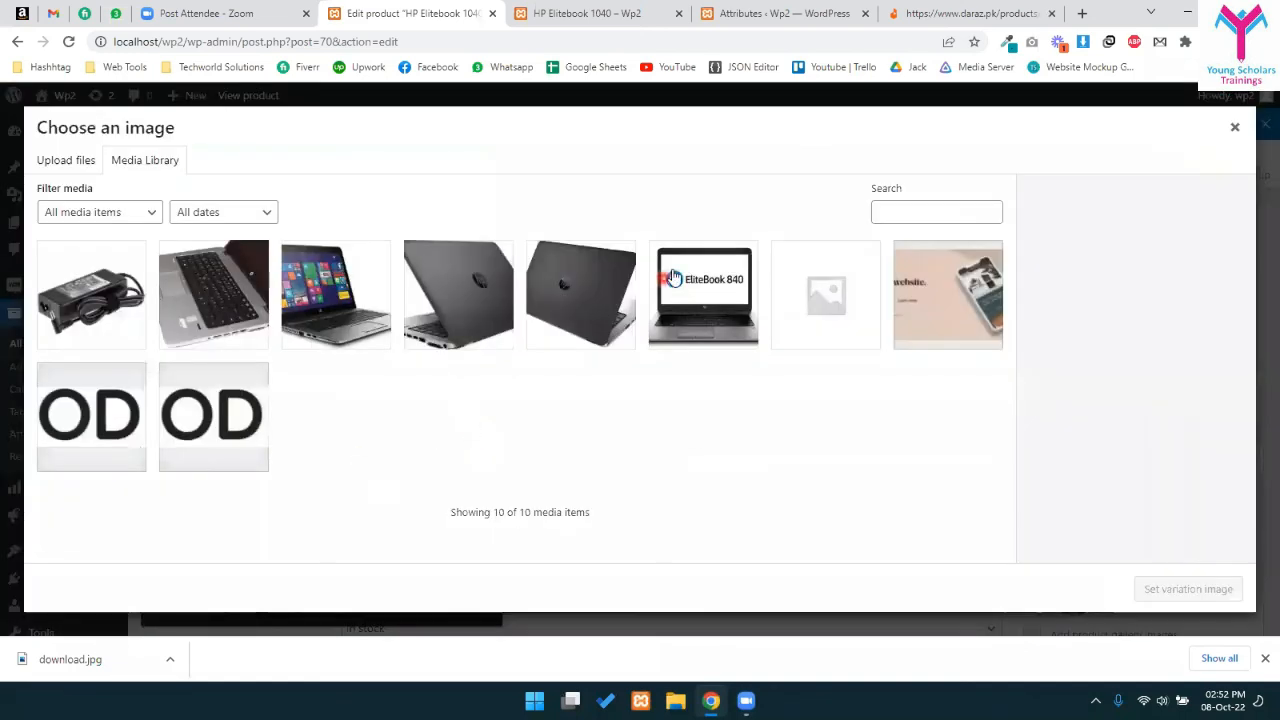
pyautogui.click(605, 256)
pyautogui.click(1167, 587)
pyautogui.scroll(-3, 591, 474)
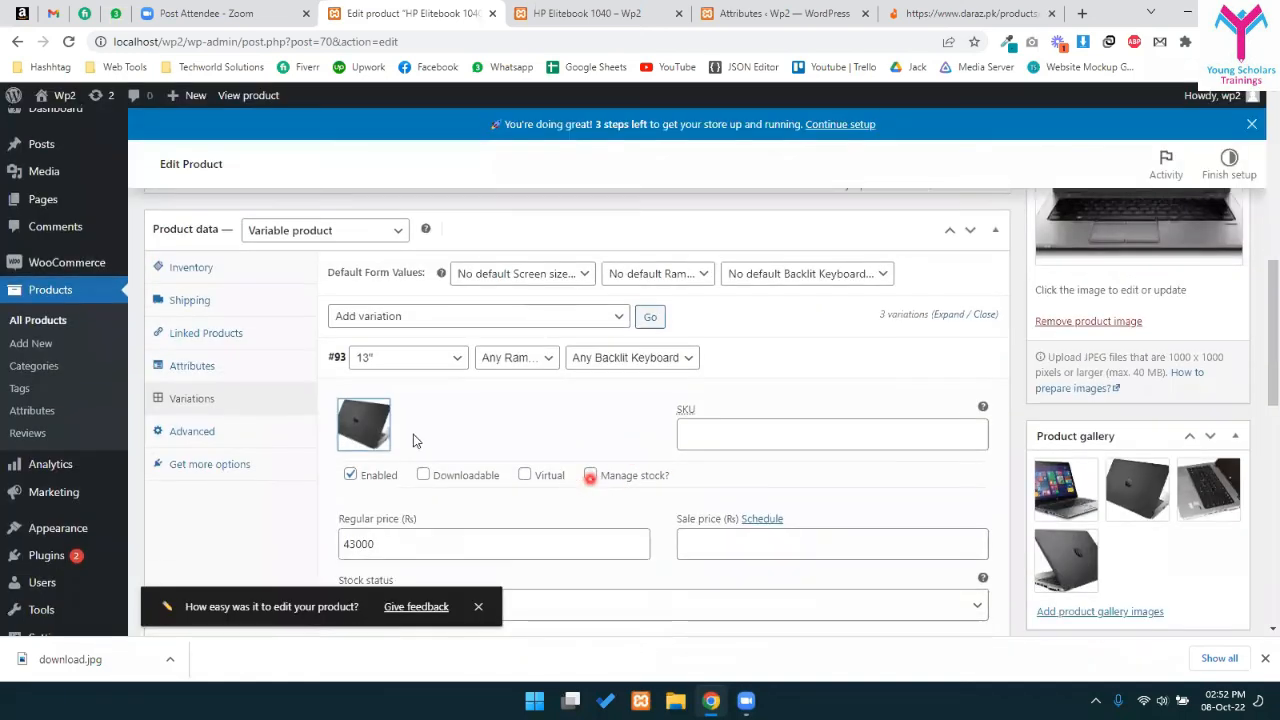
pyautogui.scroll(-3, 540, 440)
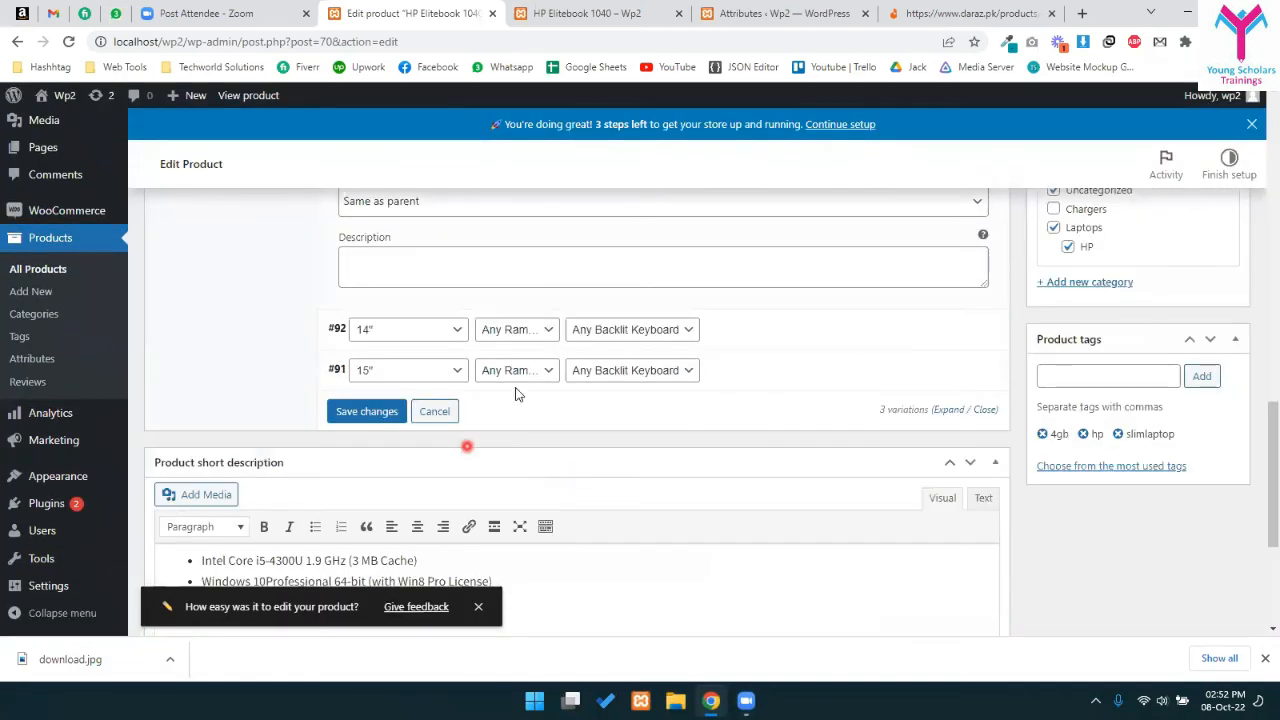
pyautogui.click(743, 326)
pyautogui.click(371, 409)
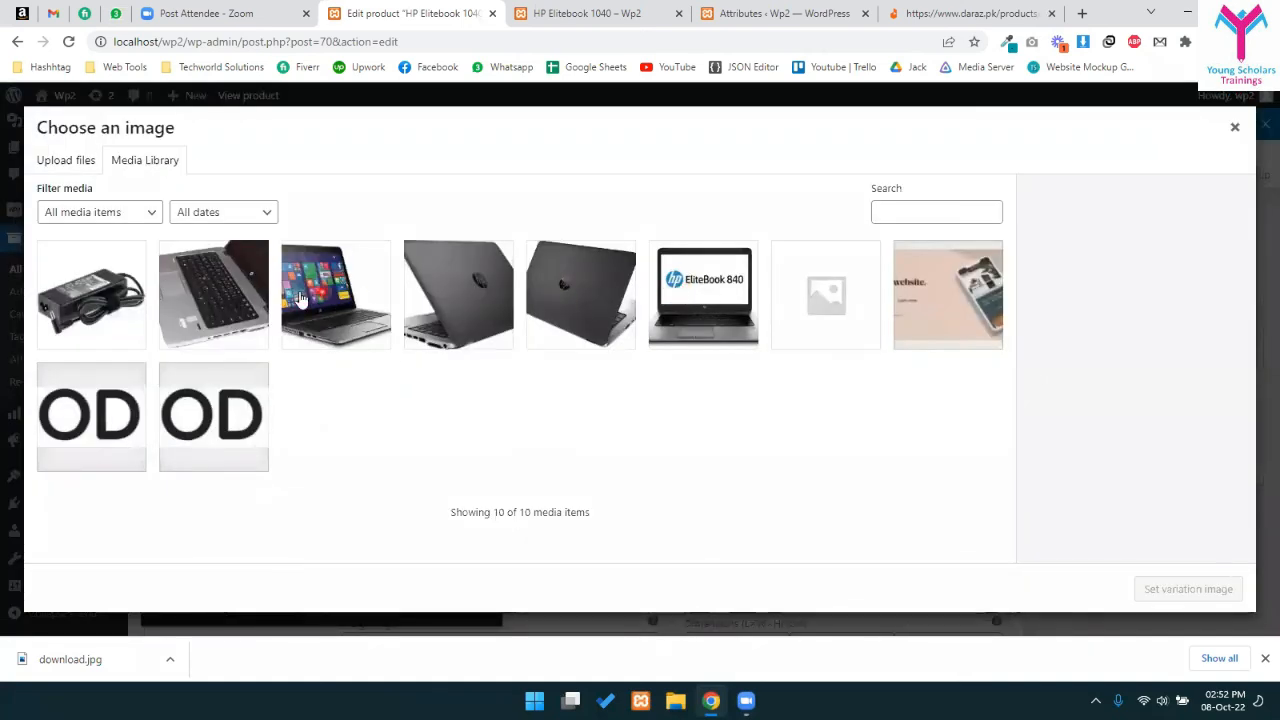
pyautogui.click(262, 294)
pyautogui.click(1172, 589)
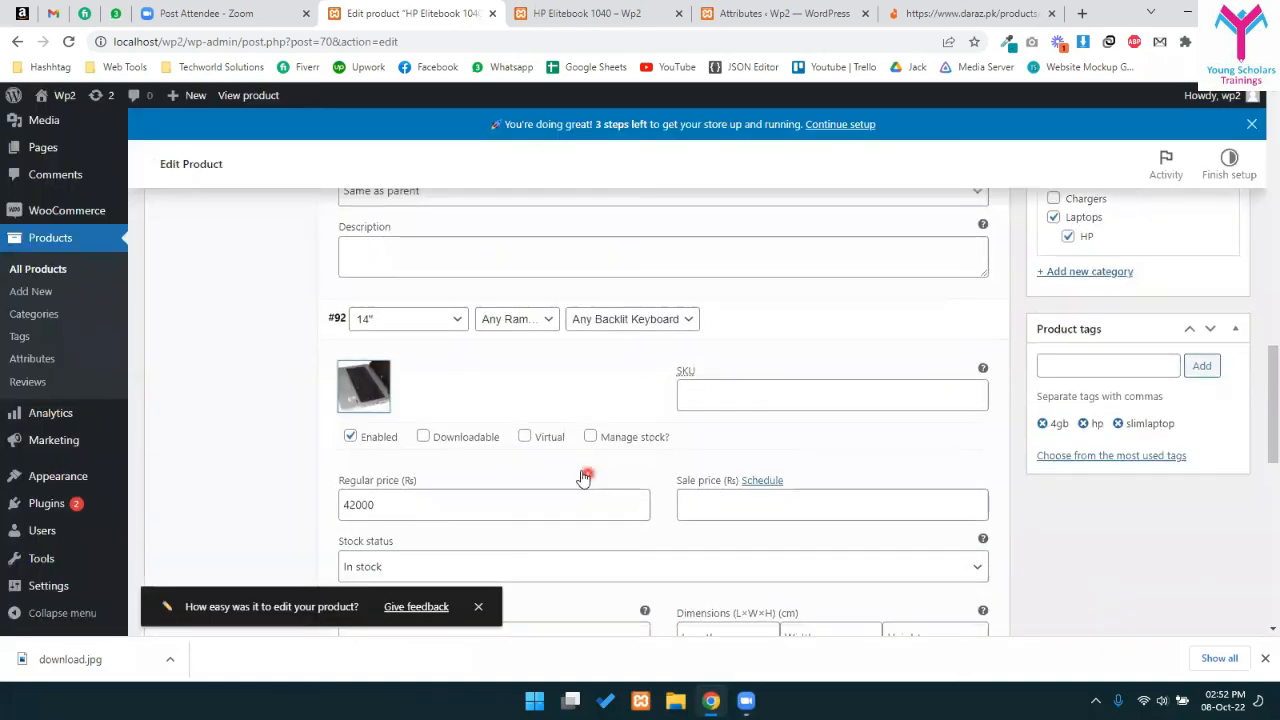
pyautogui.scroll(-5, 451, 387)
# - Give the 15" variation the colourful-screen laptop photo and save all variations
pyautogui.click(755, 358)
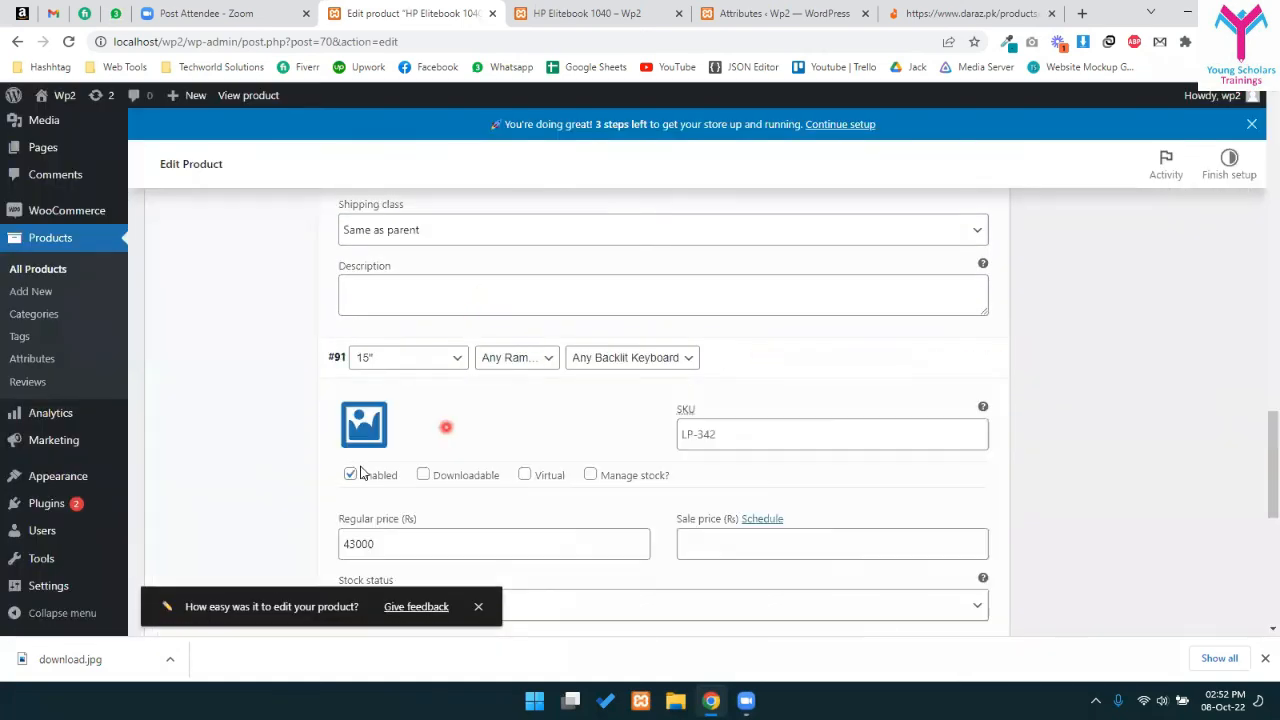
pyautogui.scroll(-2, 400, 275)
pyautogui.click(398, 276)
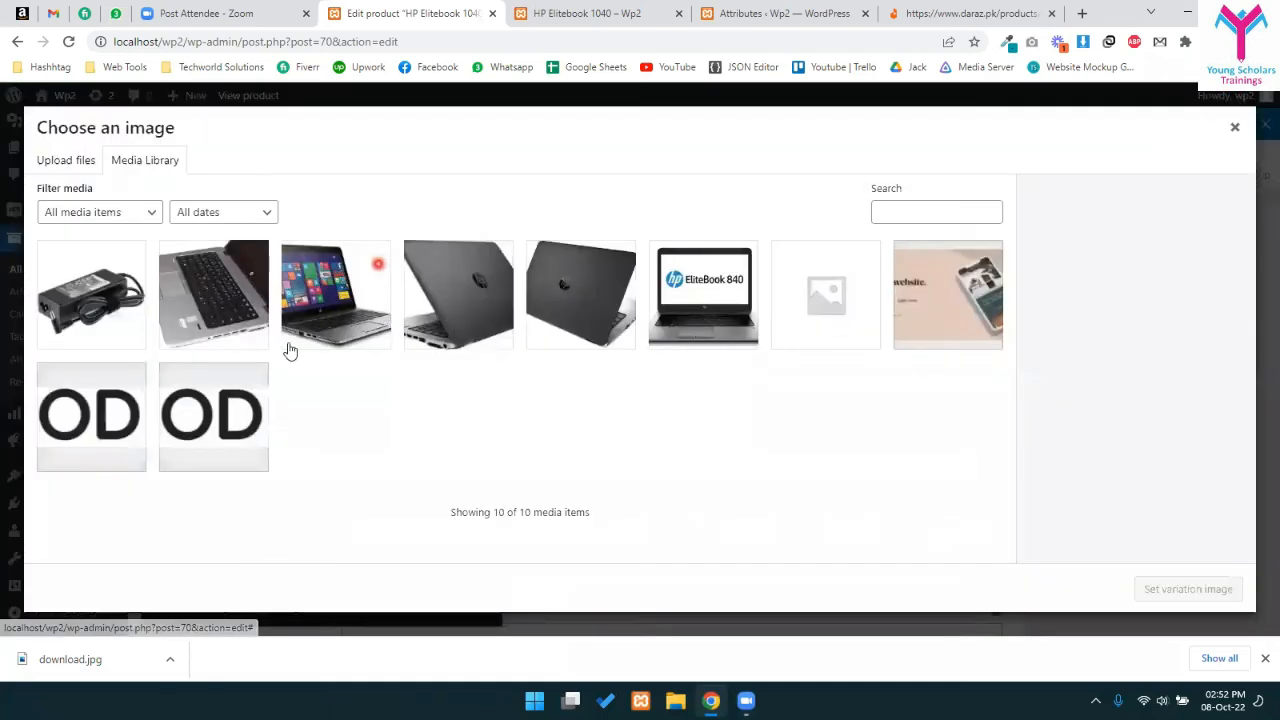
pyautogui.click(336, 300)
pyautogui.click(1160, 588)
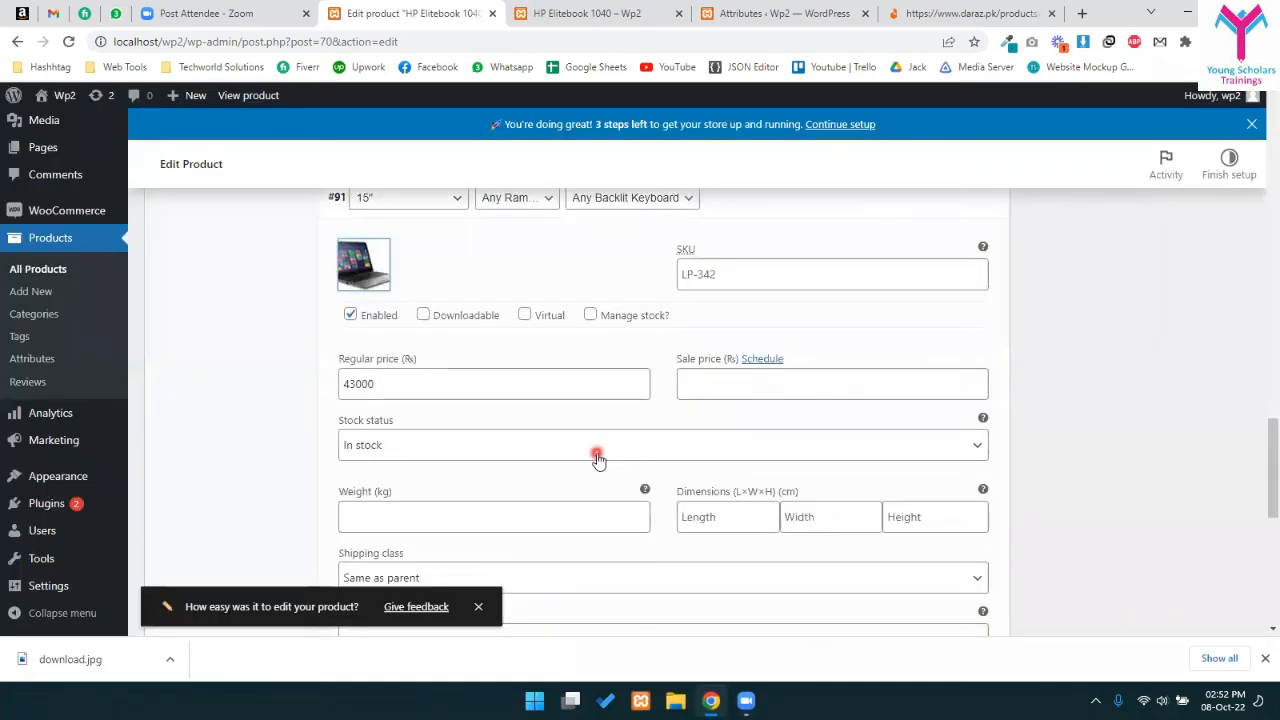
pyautogui.scroll(-3, 596, 440)
pyautogui.scroll(2, 465, 402)
pyautogui.scroll(-3, 455, 420)
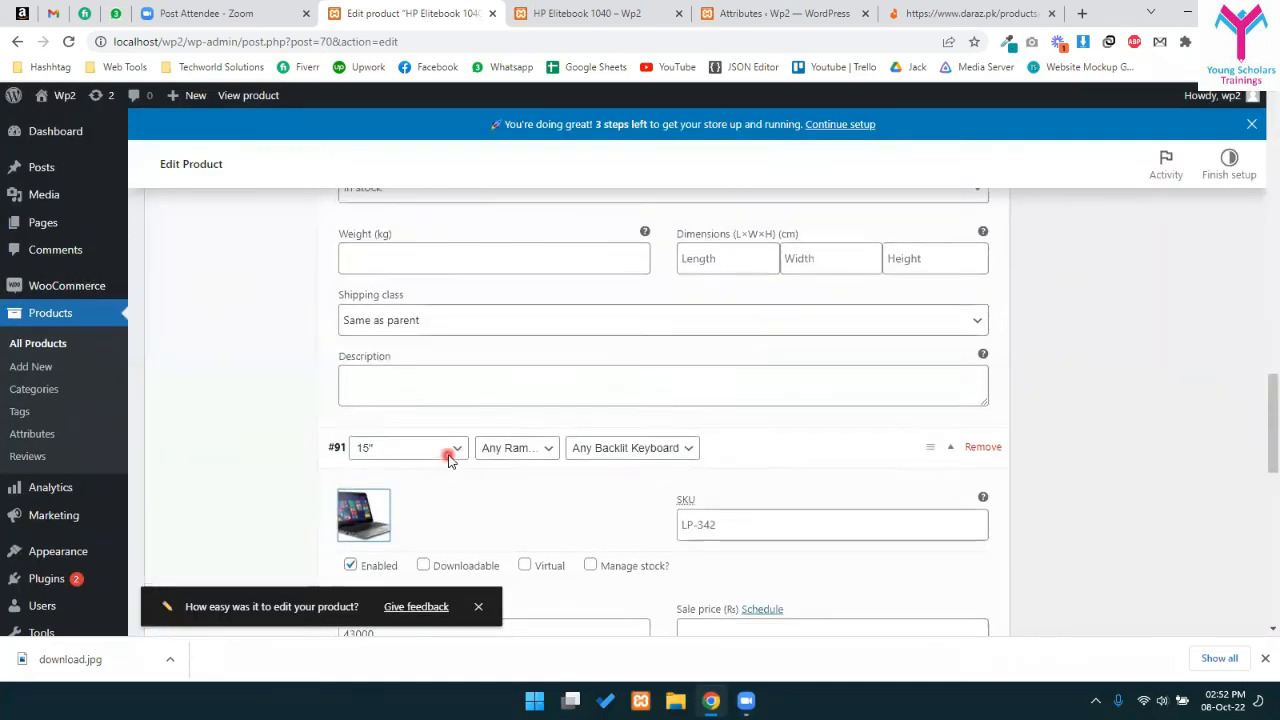
pyautogui.scroll(2, 400, 380)
pyautogui.click(352, 464)
pyautogui.scroll(3, 440, 495)
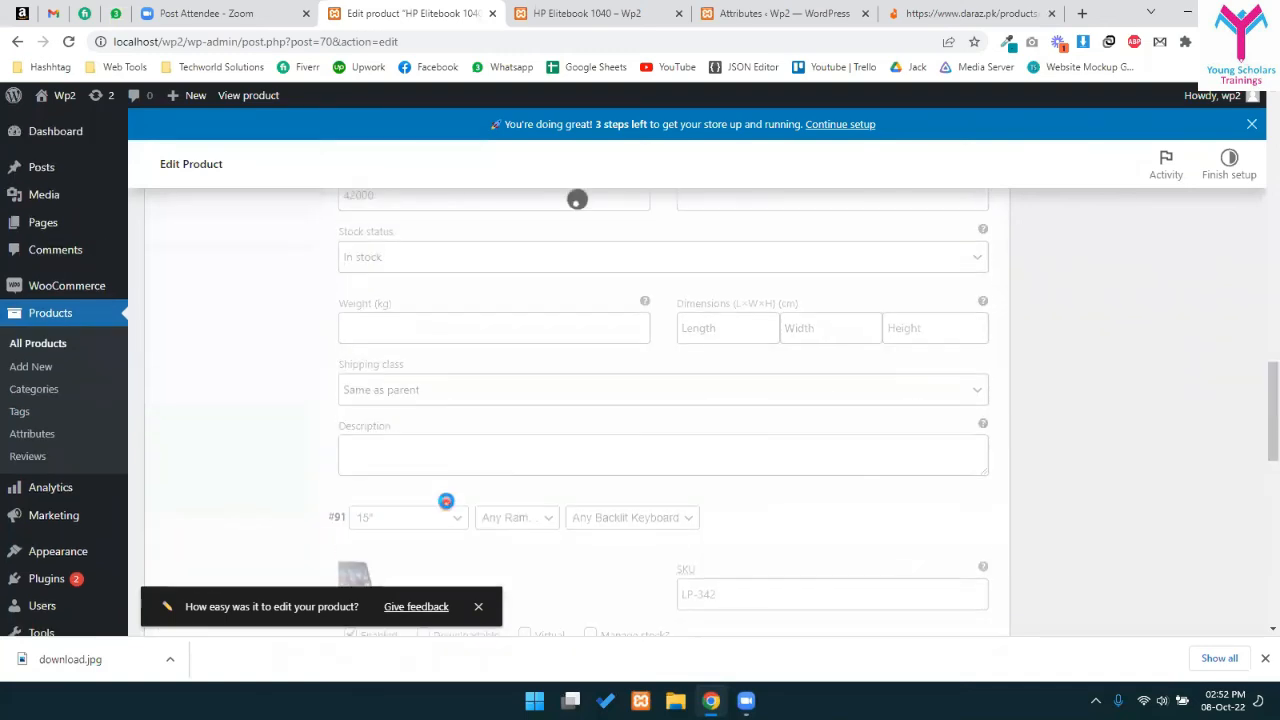
pyautogui.scroll(3, 433, 490)
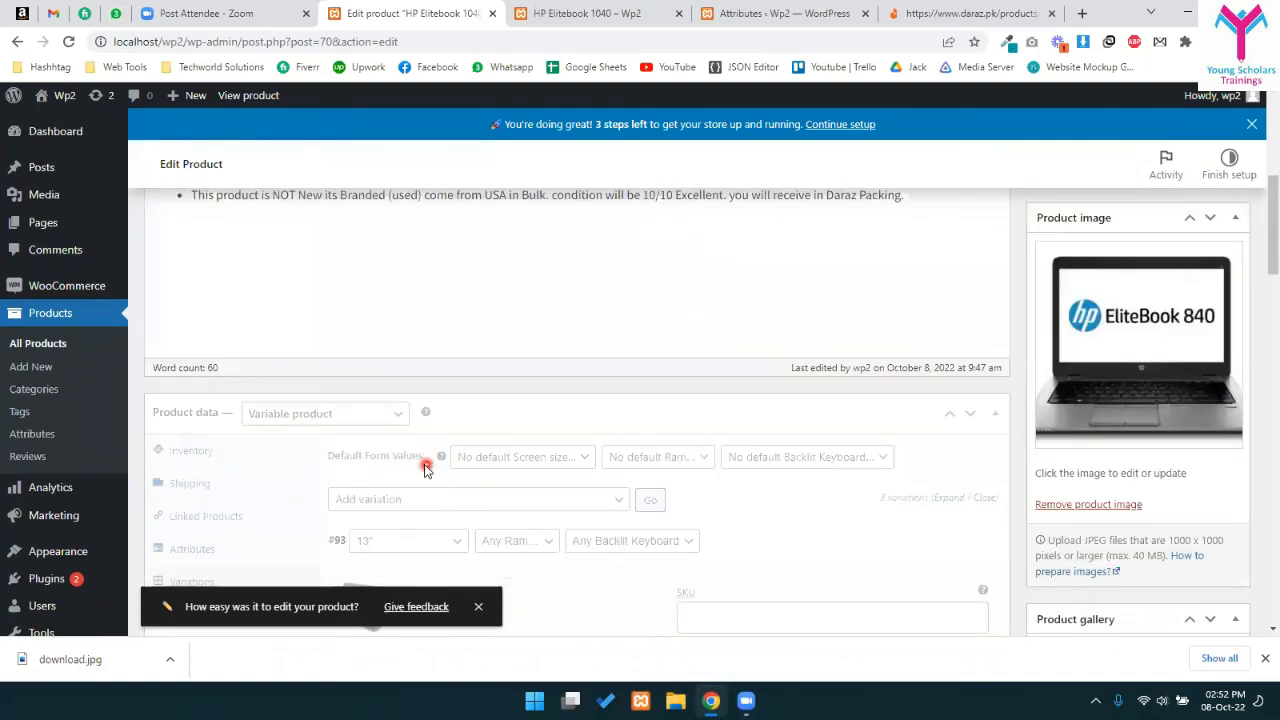
# - Choose 15", 4GB RAM and backlit keyboard Yes as the default variation, then save
pyautogui.click(568, 457)
pyautogui.click(475, 501)
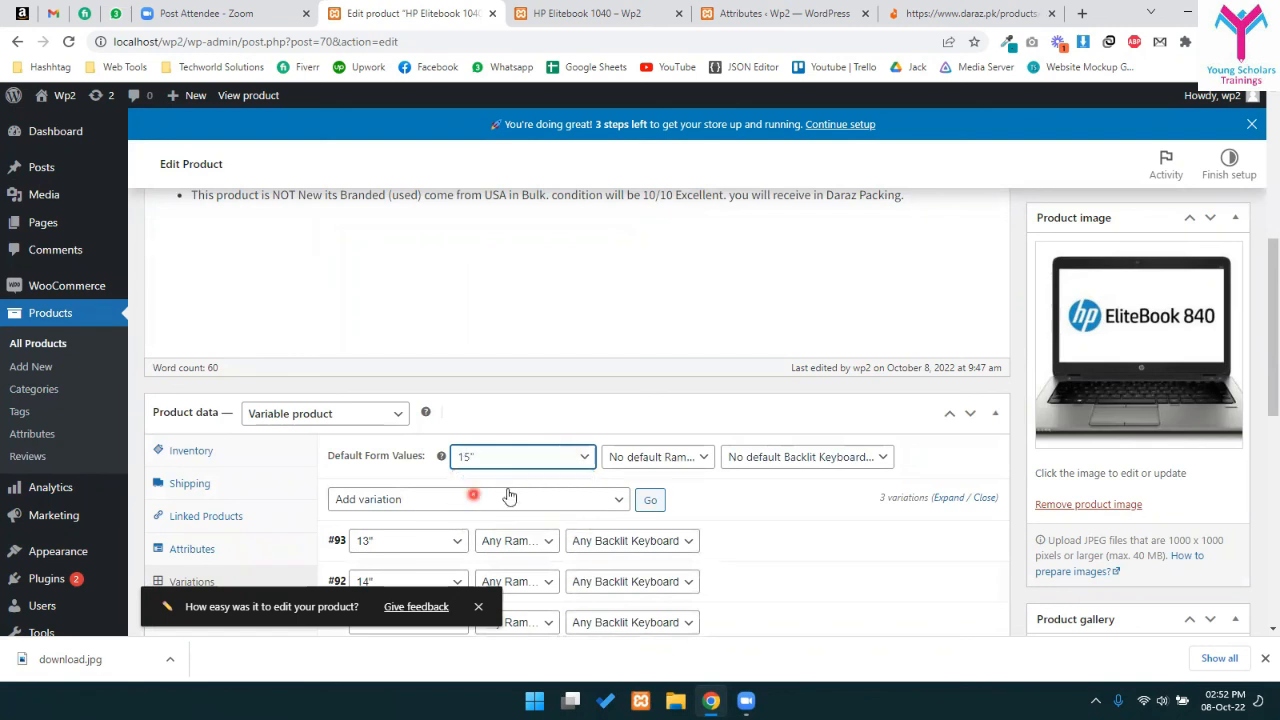
pyautogui.click(655, 456)
pyautogui.click(684, 486)
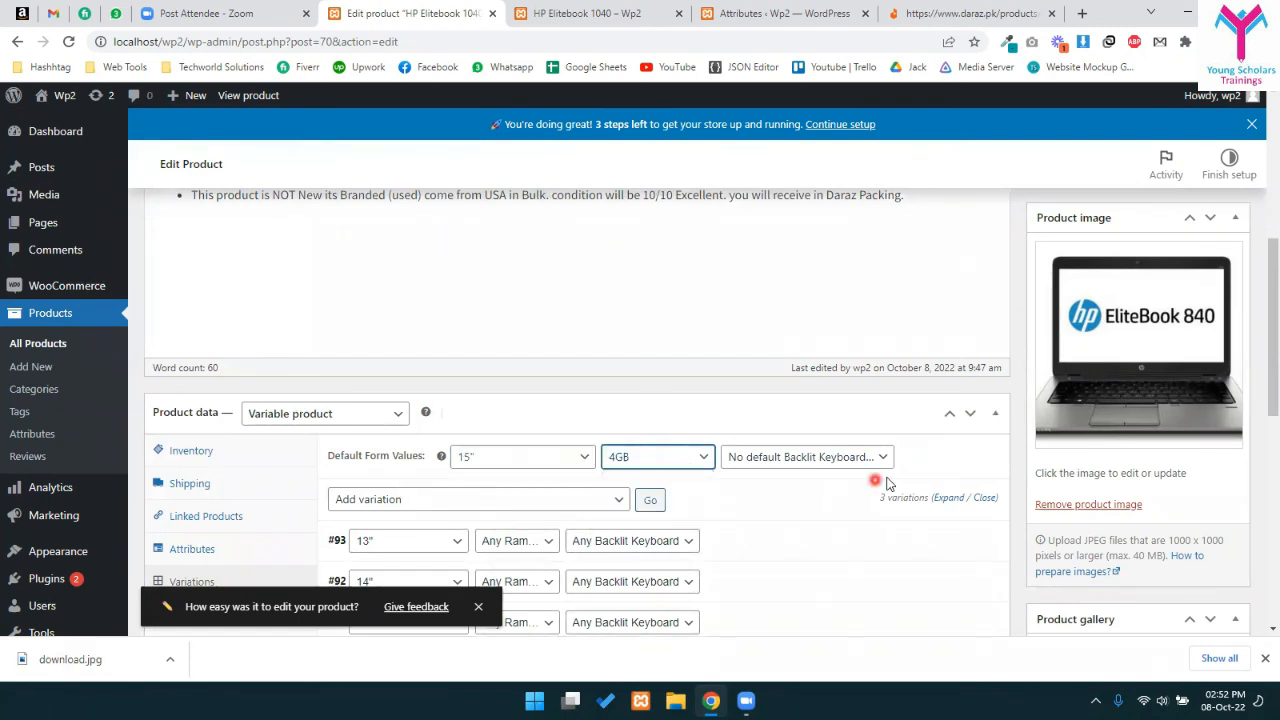
pyautogui.click(829, 456)
pyautogui.click(748, 492)
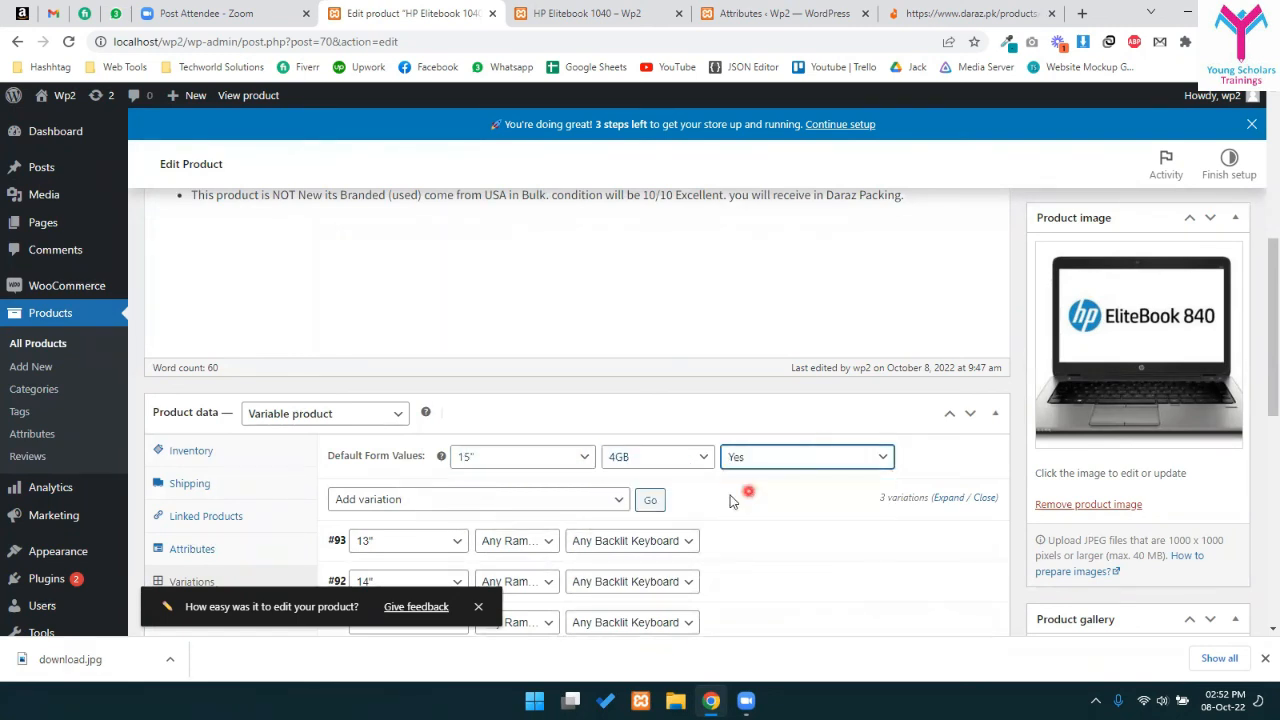
pyautogui.scroll(-3, 640, 495)
pyautogui.scroll(-2, 517, 500)
pyautogui.scroll(2, 355, 400)
pyautogui.click(365, 352)
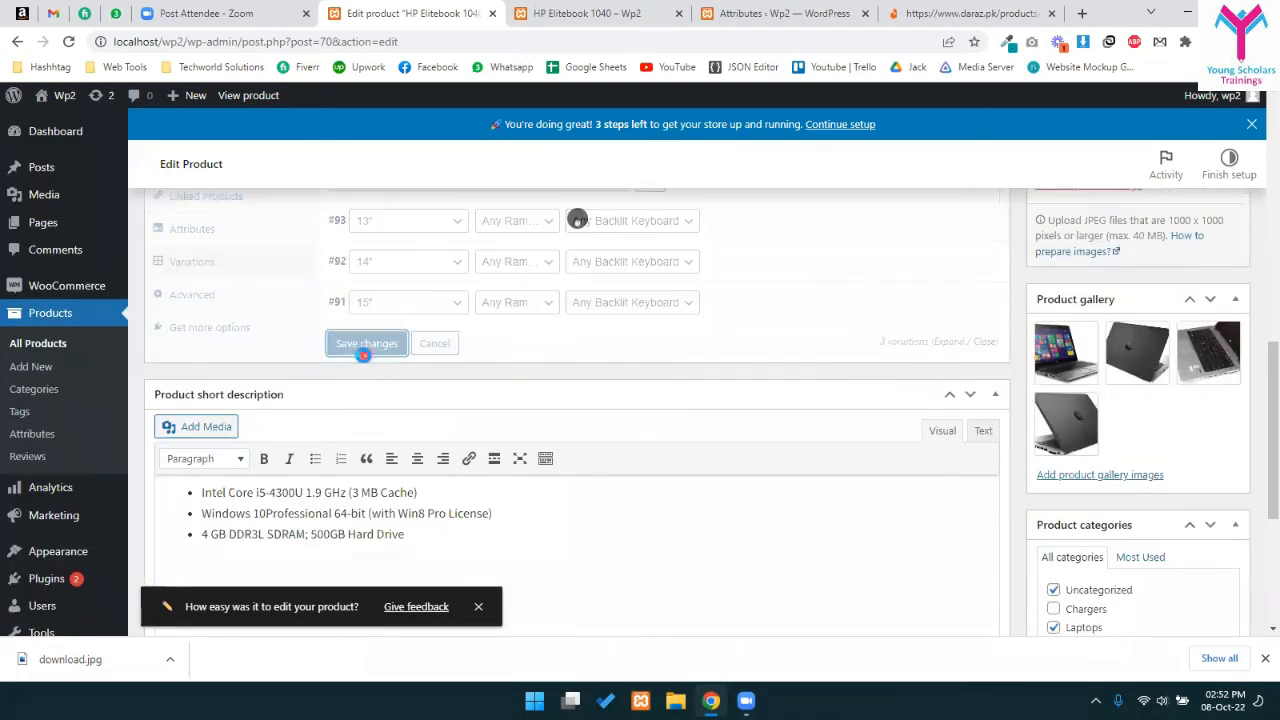
pyautogui.scroll(3, 389, 414)
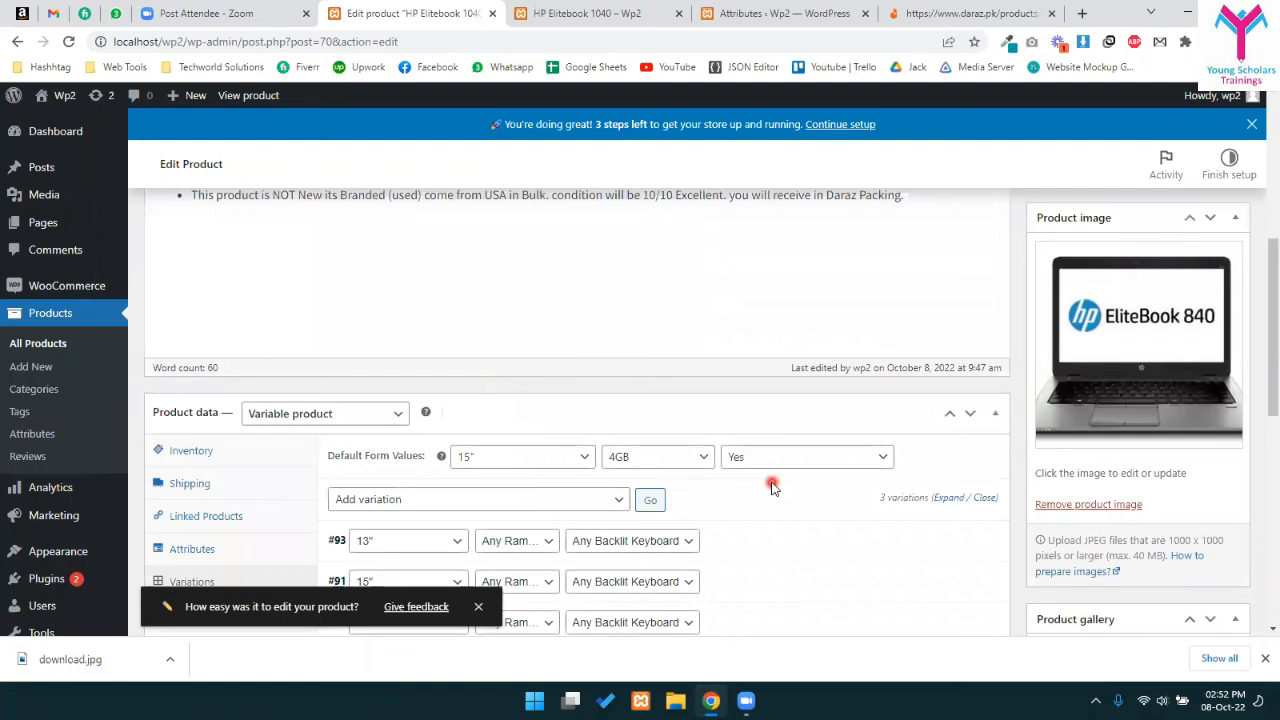
pyautogui.scroll(-2, 628, 434)
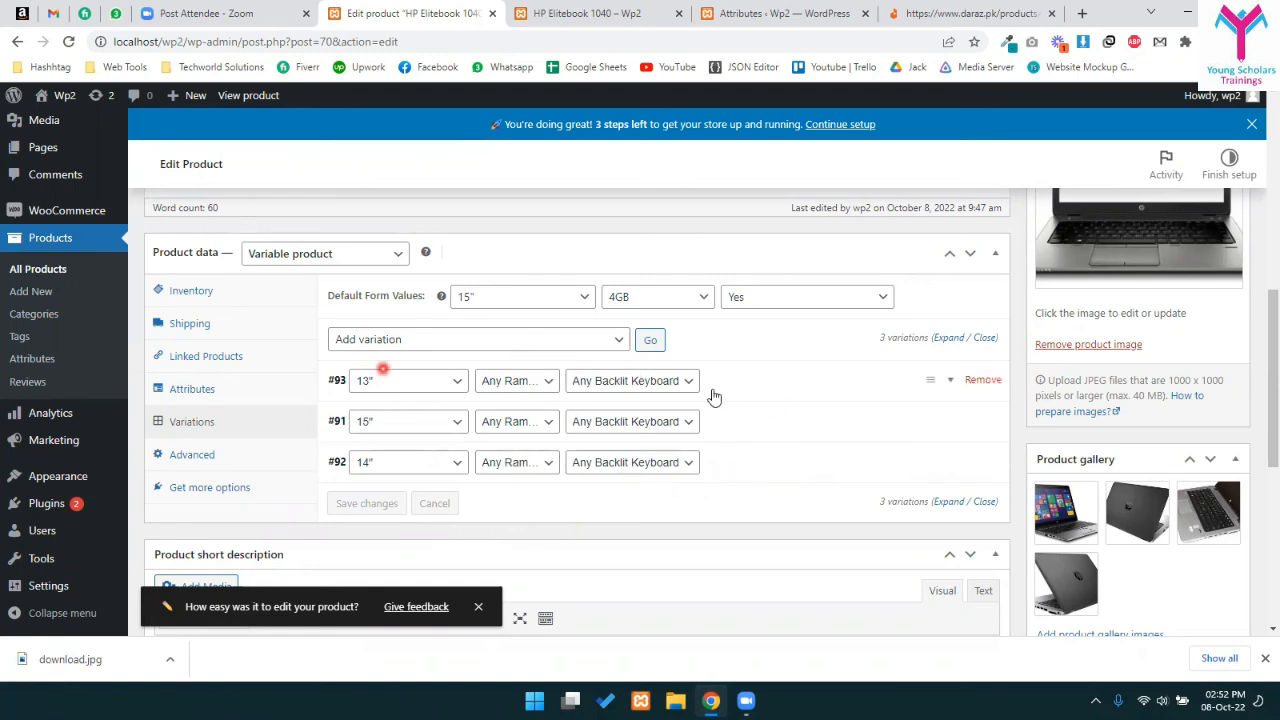
# - Try the 'Create variations from all attributes' bulk action, then collapse the 14" variation
pyautogui.click(566, 339)
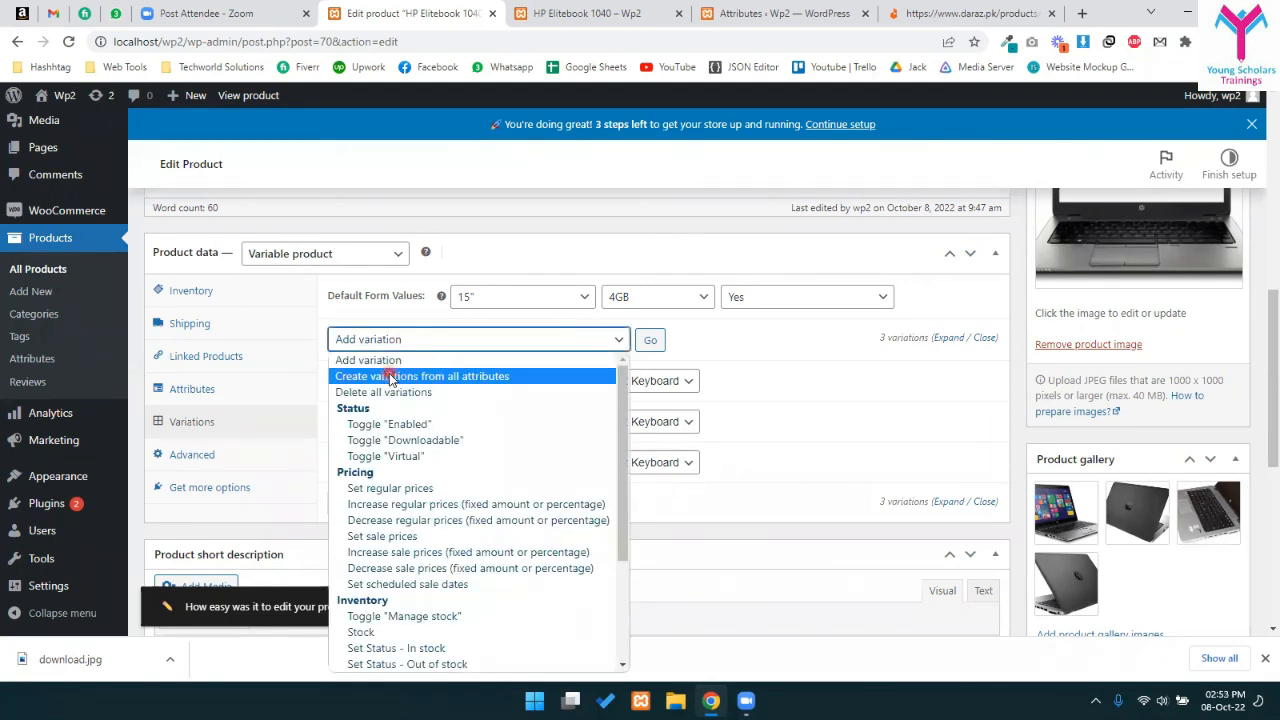
pyautogui.click(416, 376)
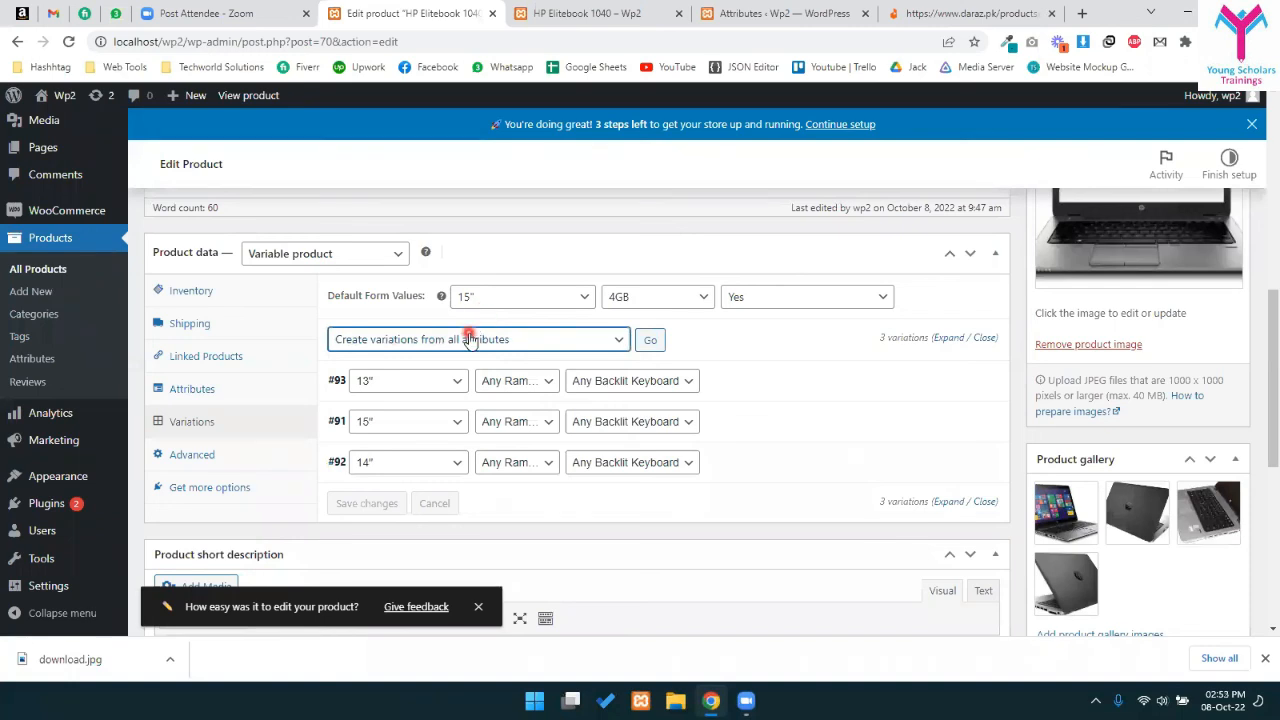
pyautogui.click(468, 339)
pyautogui.scroll(-3, 445, 480)
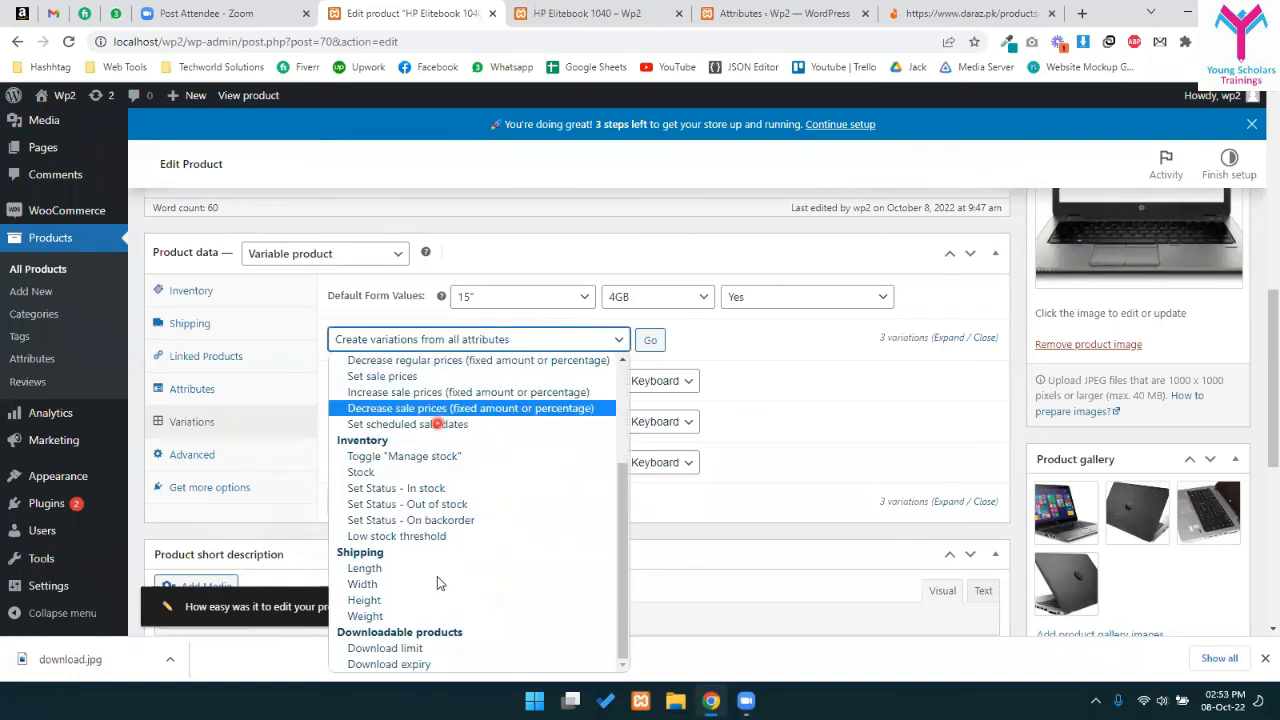
pyautogui.scroll(3, 437, 543)
pyautogui.click(782, 466)
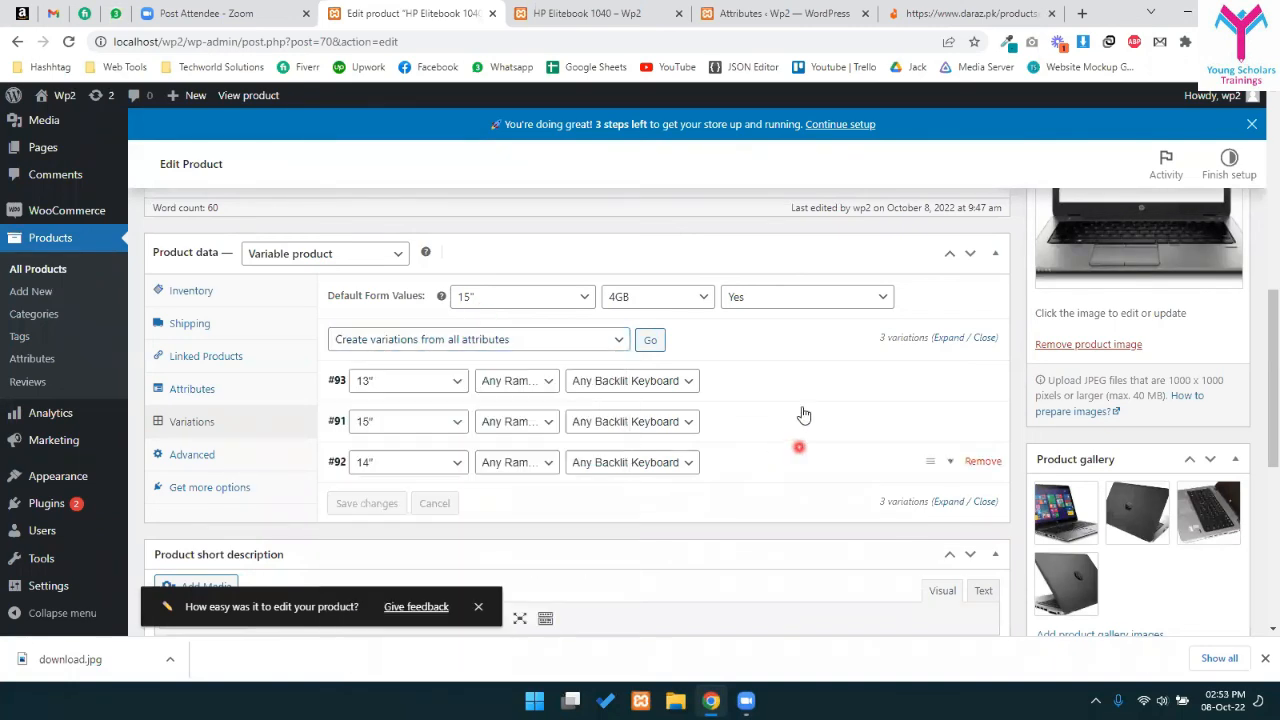
pyautogui.click(774, 474)
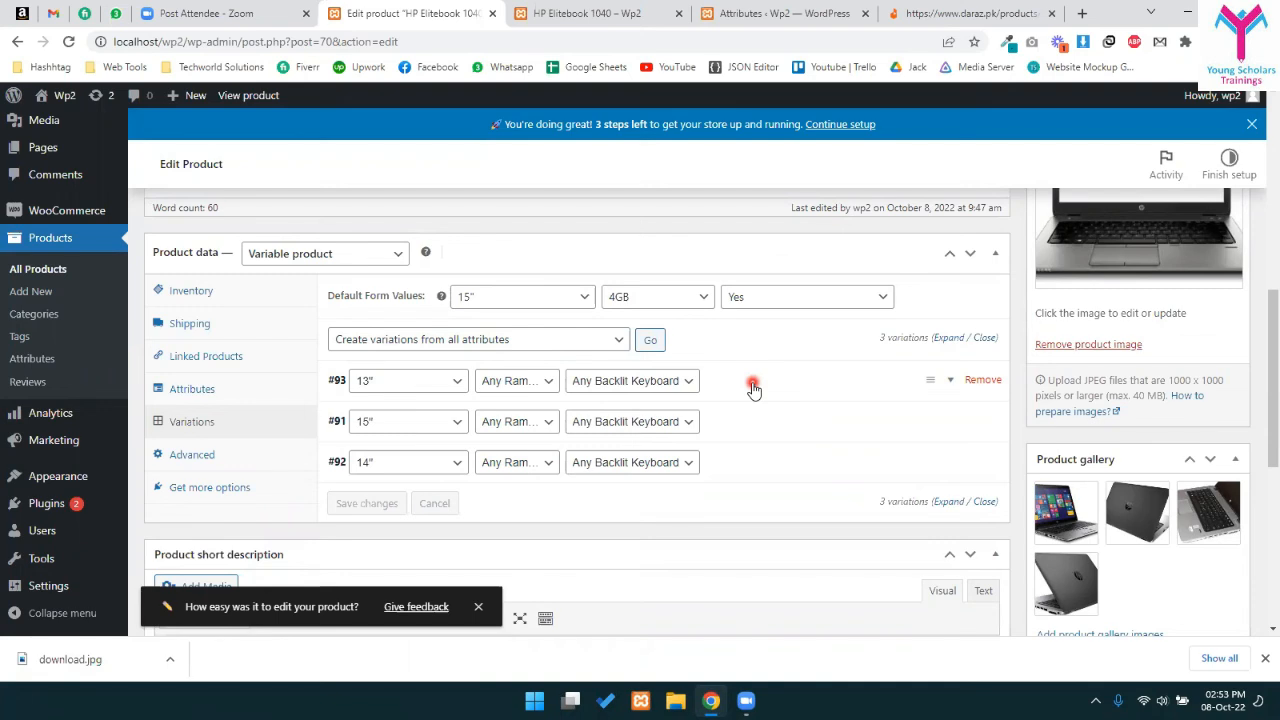
# - Start a bulk increase of regular prices, then cancel the percentage value prompt
pyautogui.click(460, 339)
pyautogui.scroll(-3, 371, 443)
pyautogui.scroll(3, 371, 450)
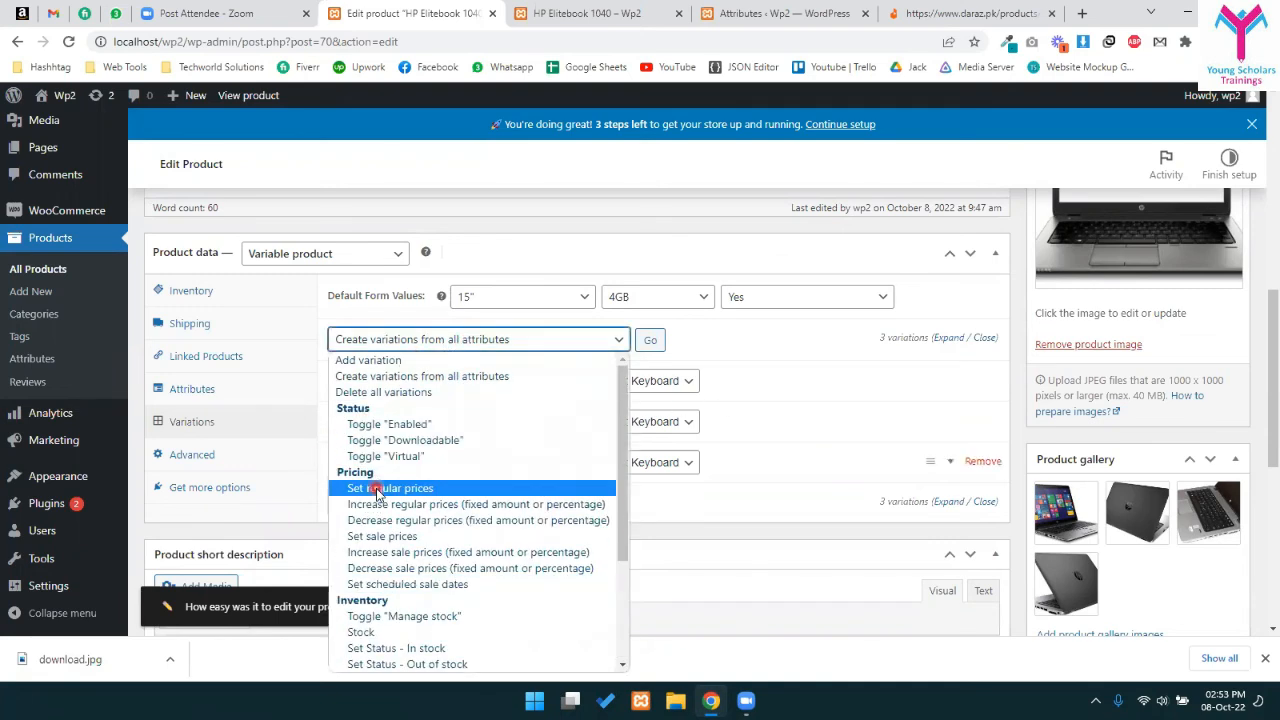
pyautogui.click(455, 504)
pyautogui.click(650, 340)
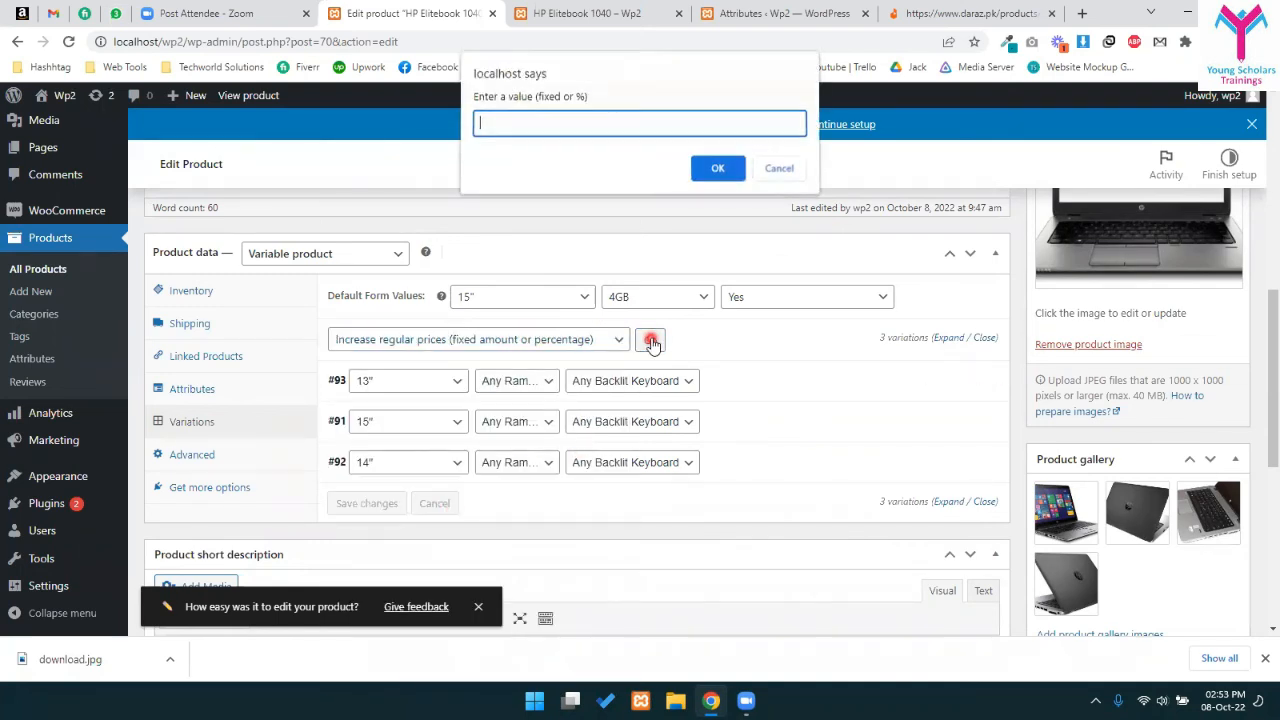
pyautogui.moveTo(530, 103); pyautogui.dragTo(565, 100)
pyautogui.click(537, 135)
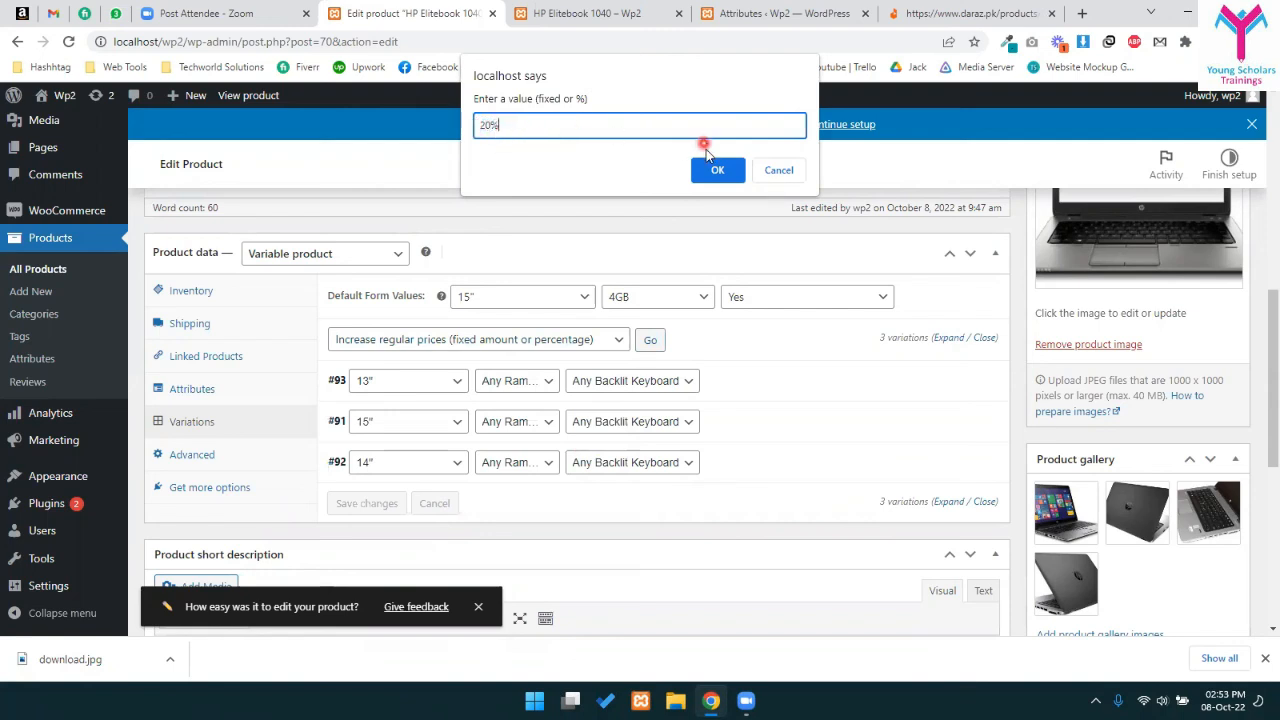
pyautogui.click(778, 170)
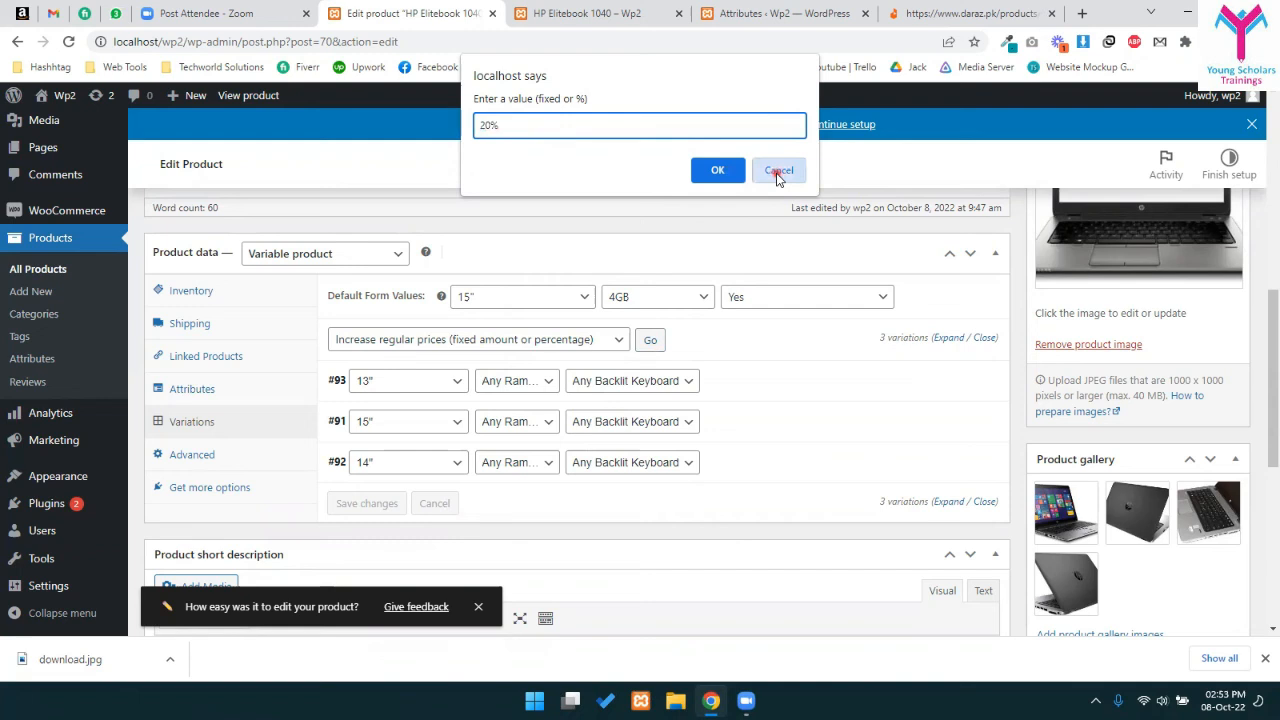
# - Leave the bulk actions unchanged and switch to the HP Elitebook 1040 storefront page
pyautogui.click(500, 340)
pyautogui.scroll(-3, 495, 540)
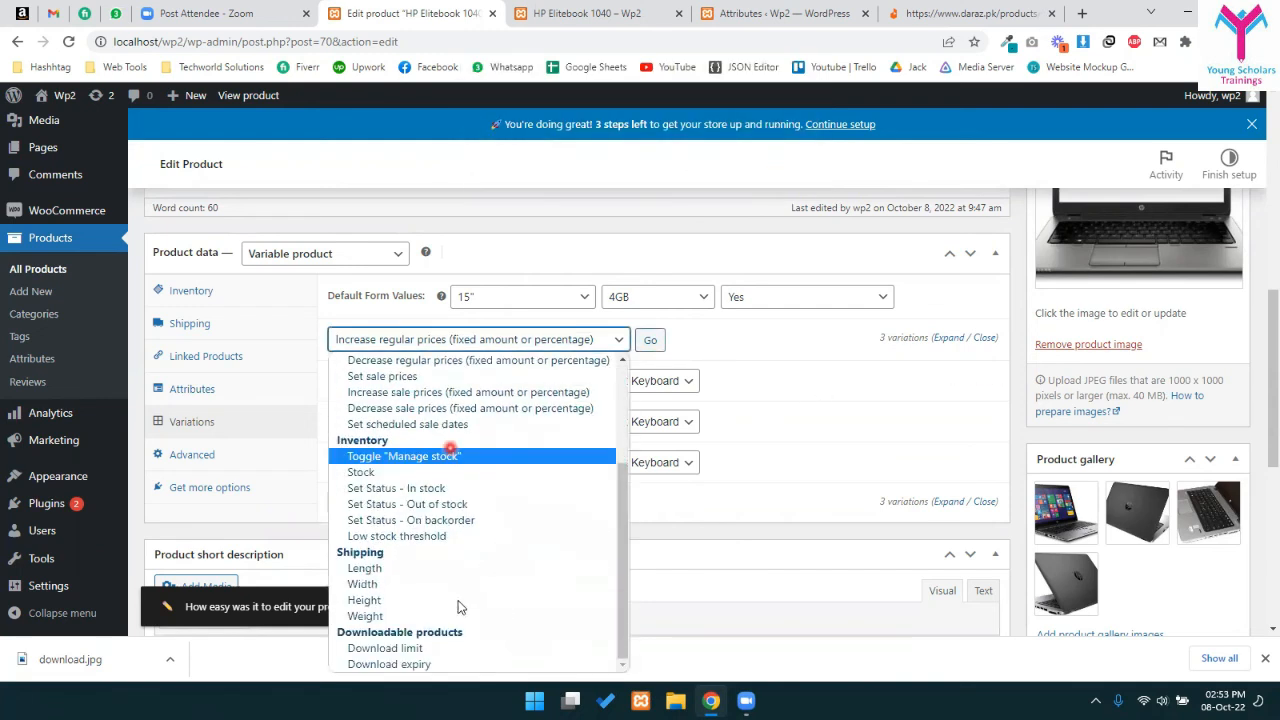
pyautogui.click(778, 358)
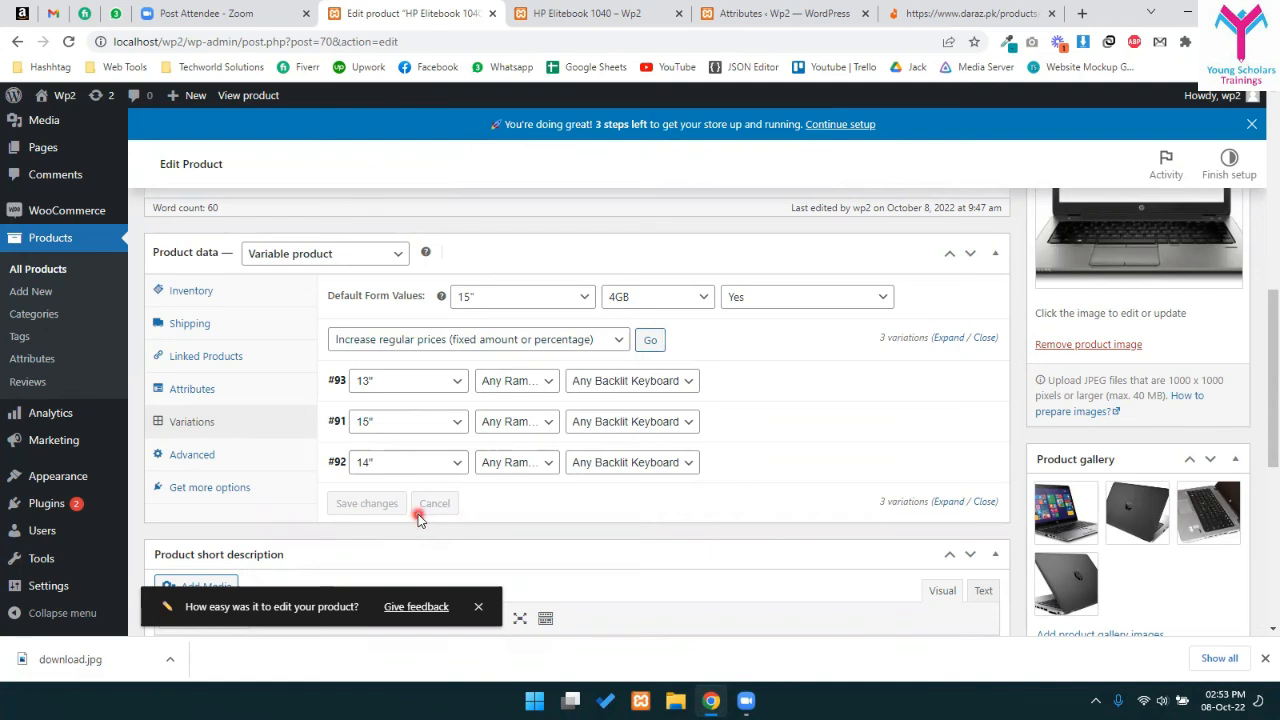
pyautogui.click(618, 14)
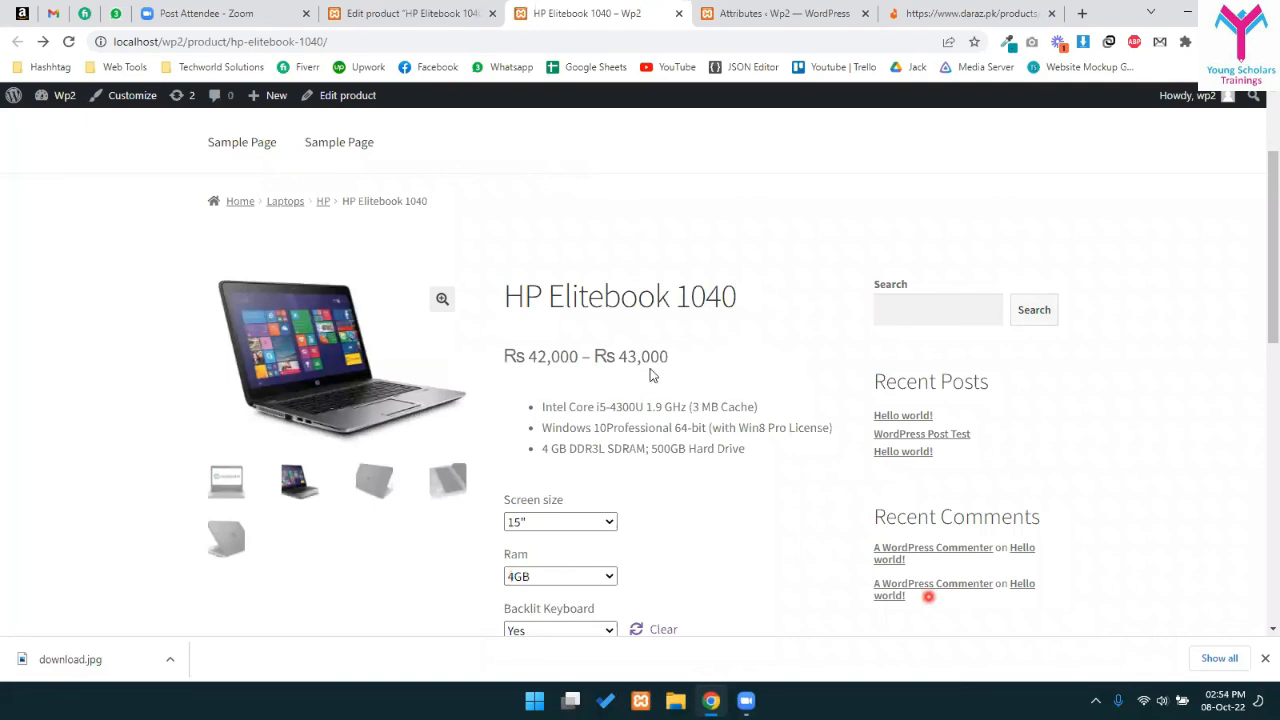
# - Check the storefront's Rs 42,000 – Rs 43,000 price range, then return to the Edit product tab
pyautogui.scroll(-2, 592, 358)
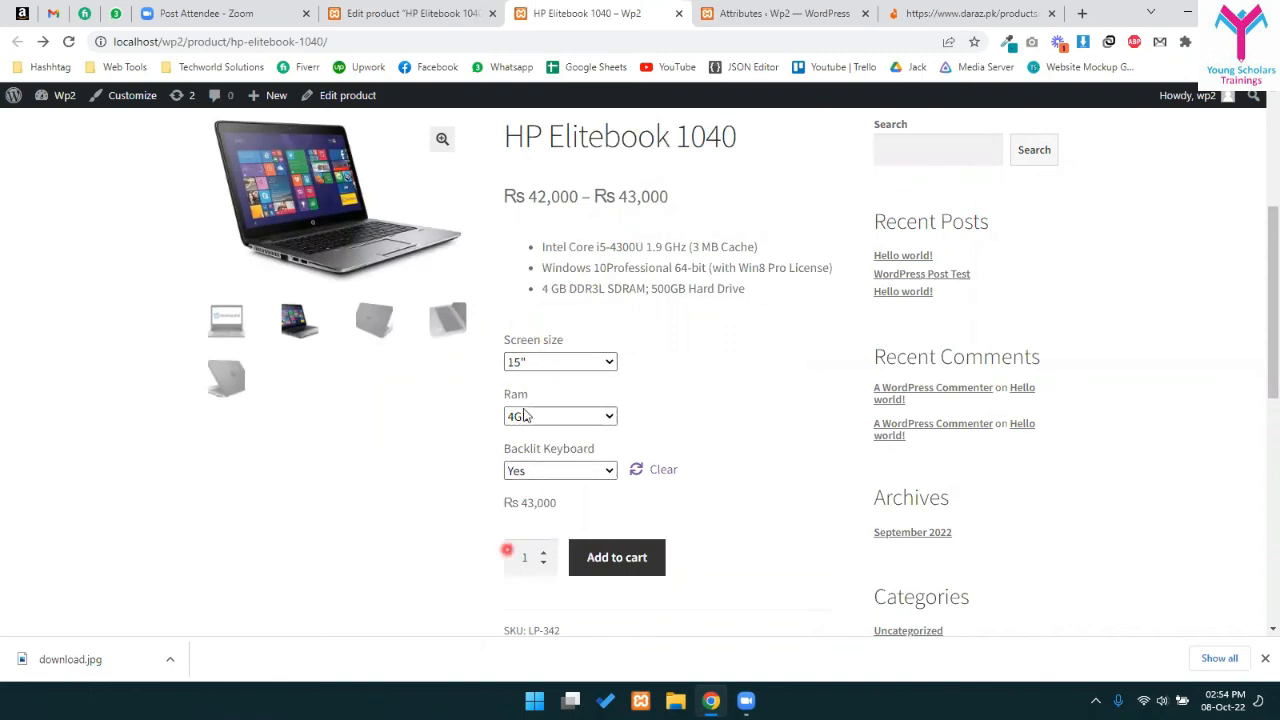
pyautogui.click(552, 503)
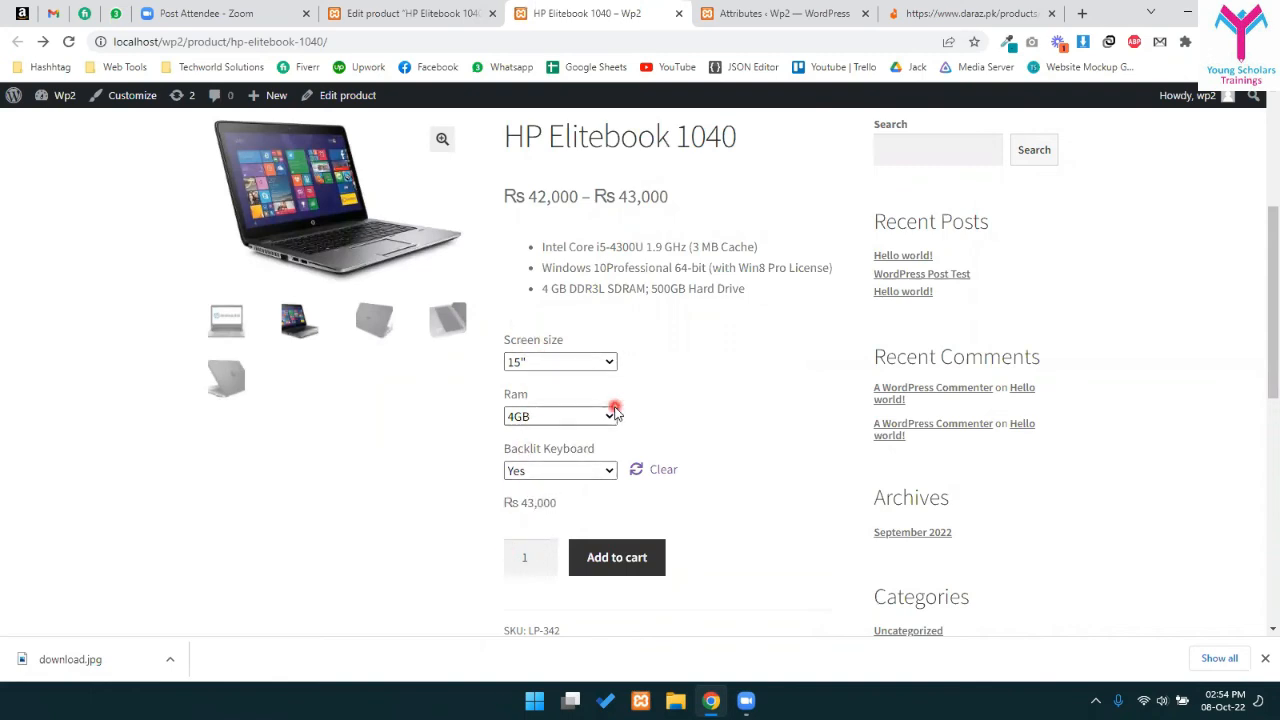
pyautogui.scroll(1, 550, 268)
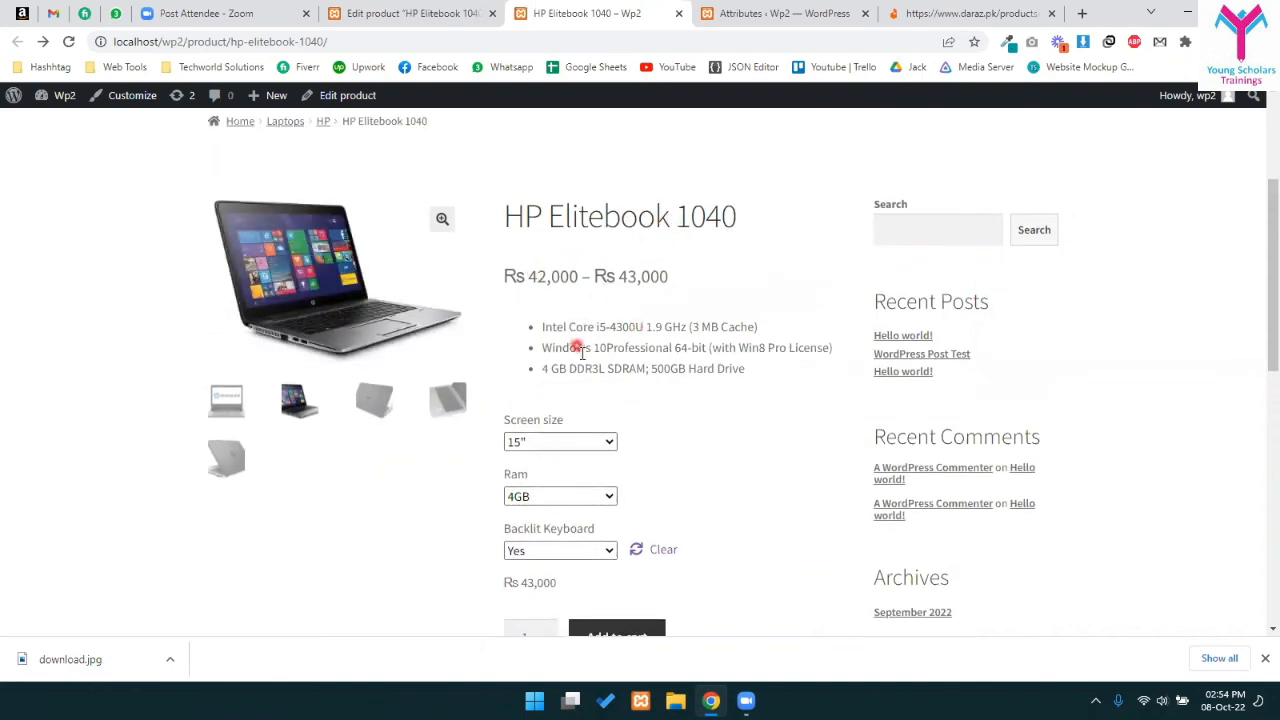
pyautogui.scroll(-1, 548, 235)
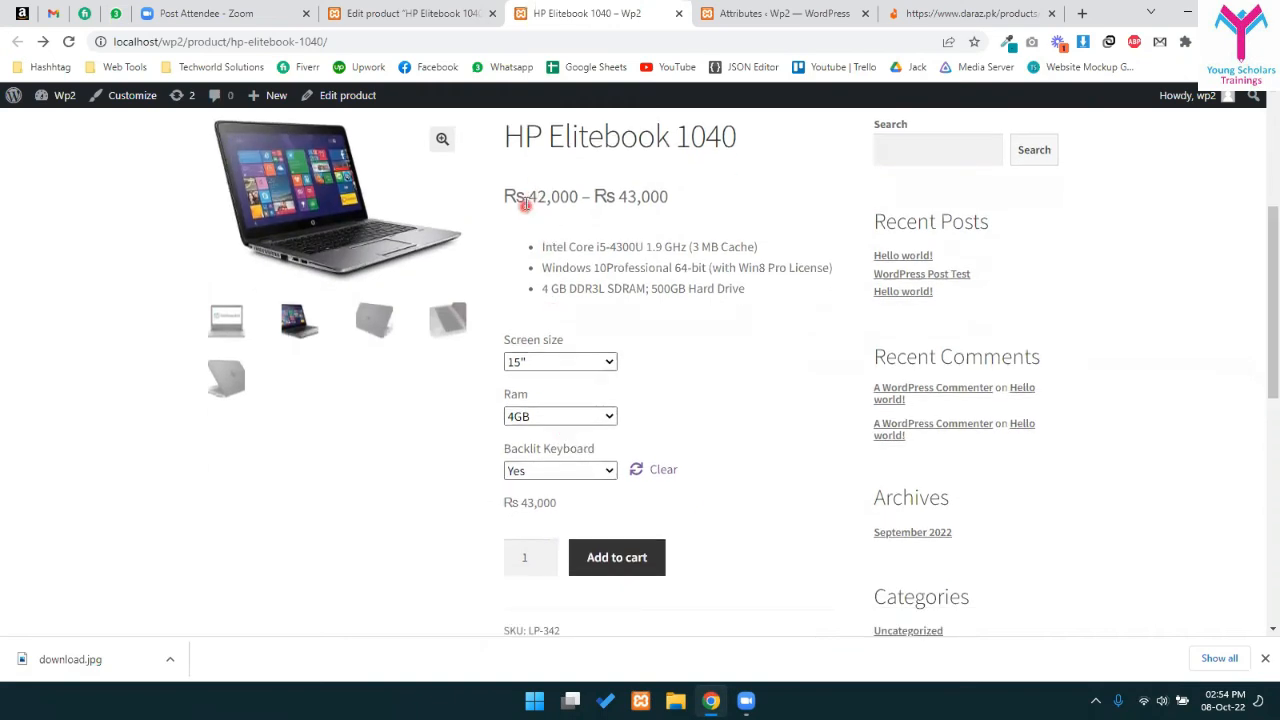
pyautogui.moveTo(541, 195); pyautogui.dragTo(668, 198)
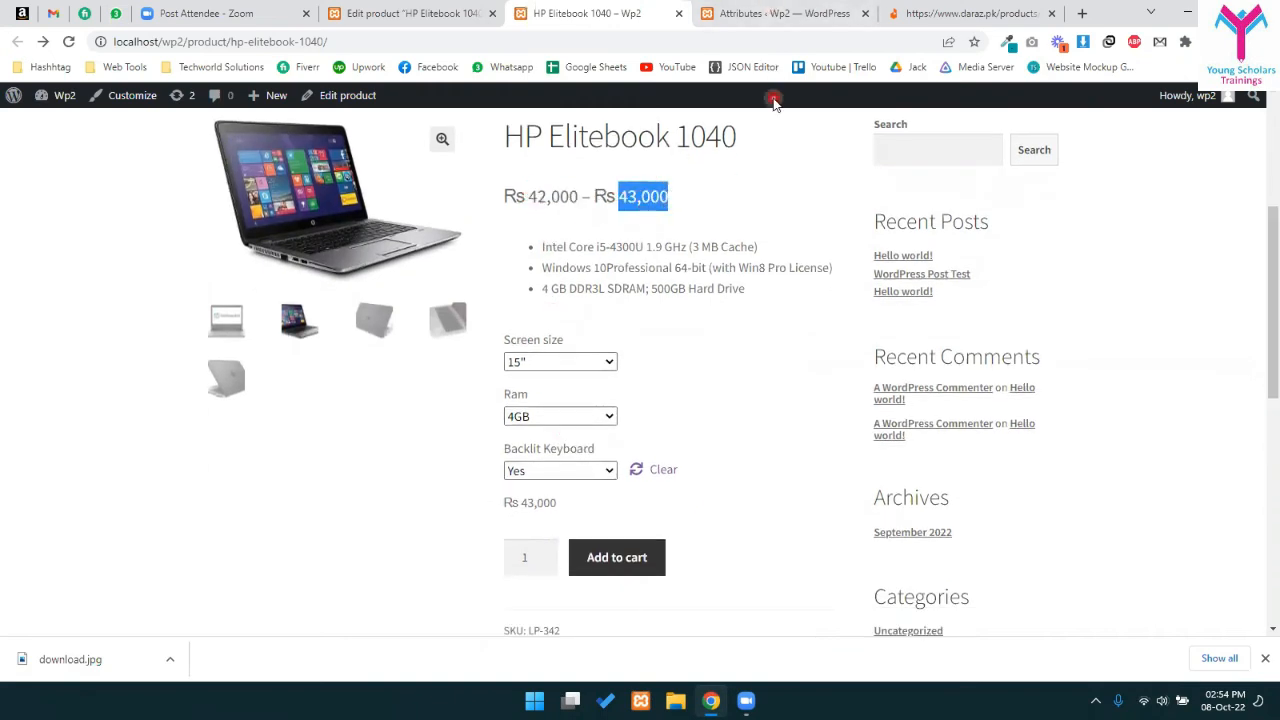
pyautogui.moveTo(525, 197); pyautogui.dragTo(660, 197)
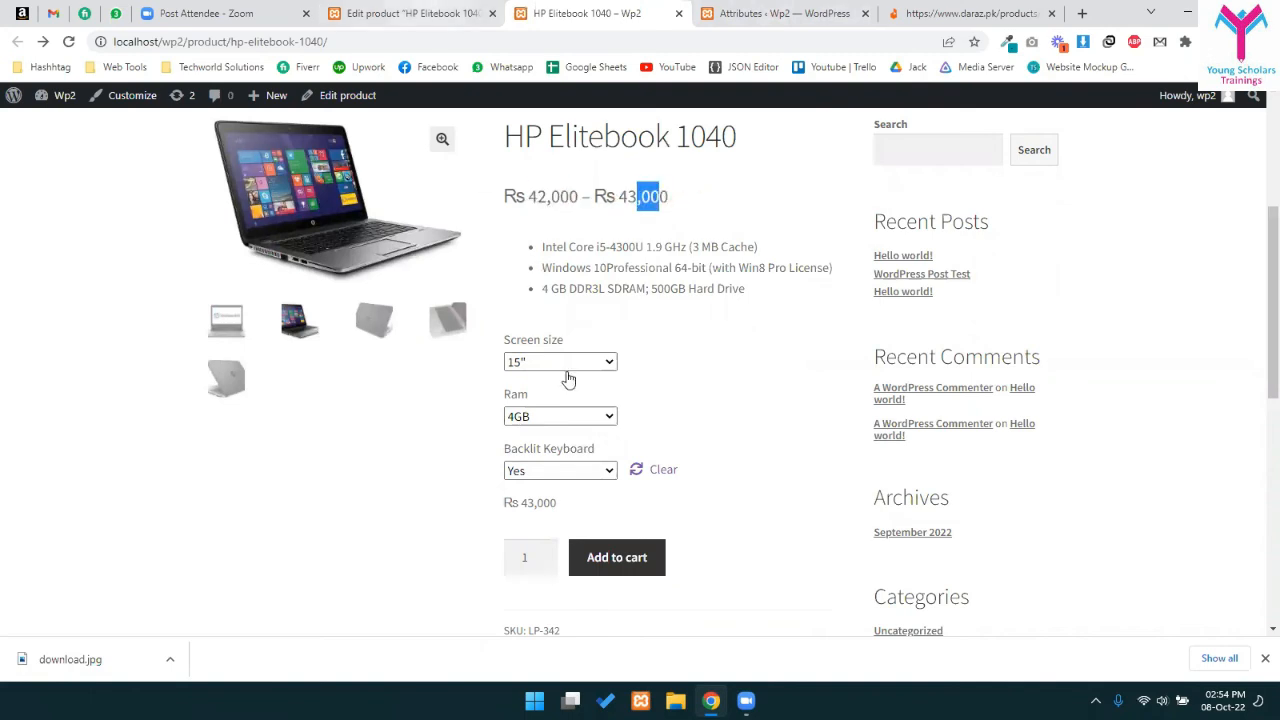
pyautogui.hotkey('ctrl', 'shift', 'Tab')
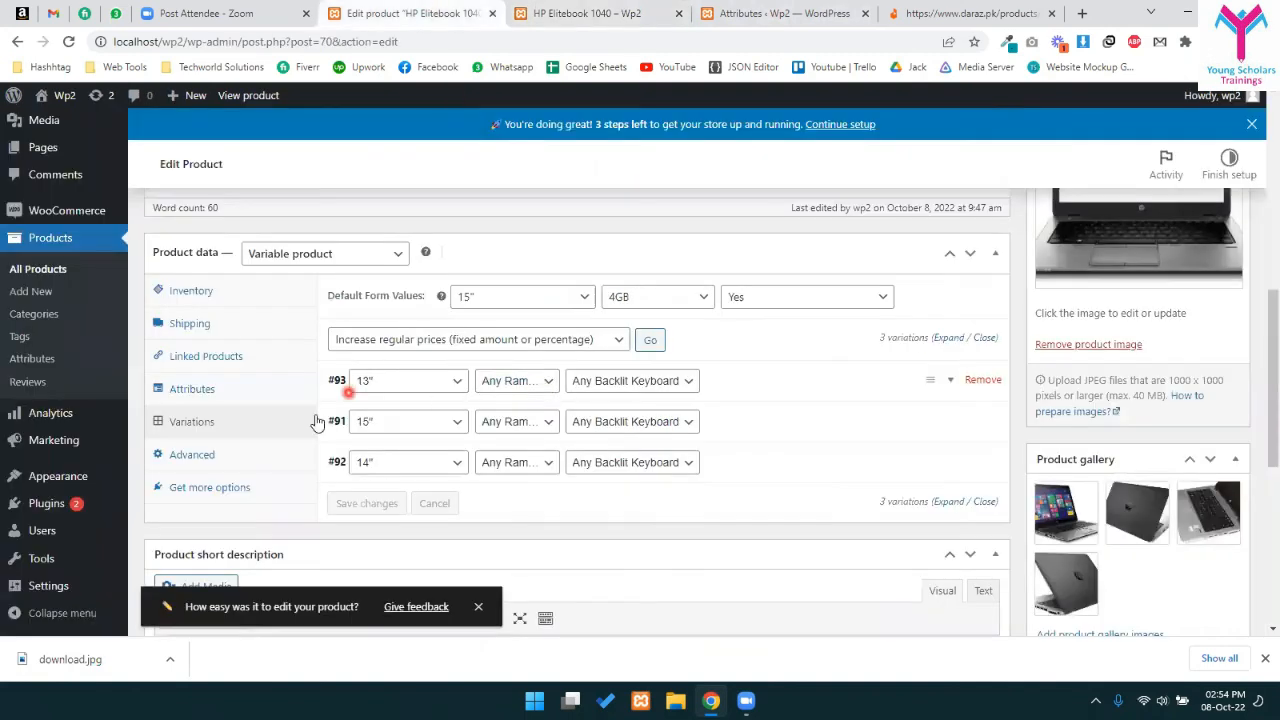
# - Change the regular prices to 40000 for the 13" variation and 45000 for the 15"
pyautogui.click(948, 381)
pyautogui.click(352, 566)
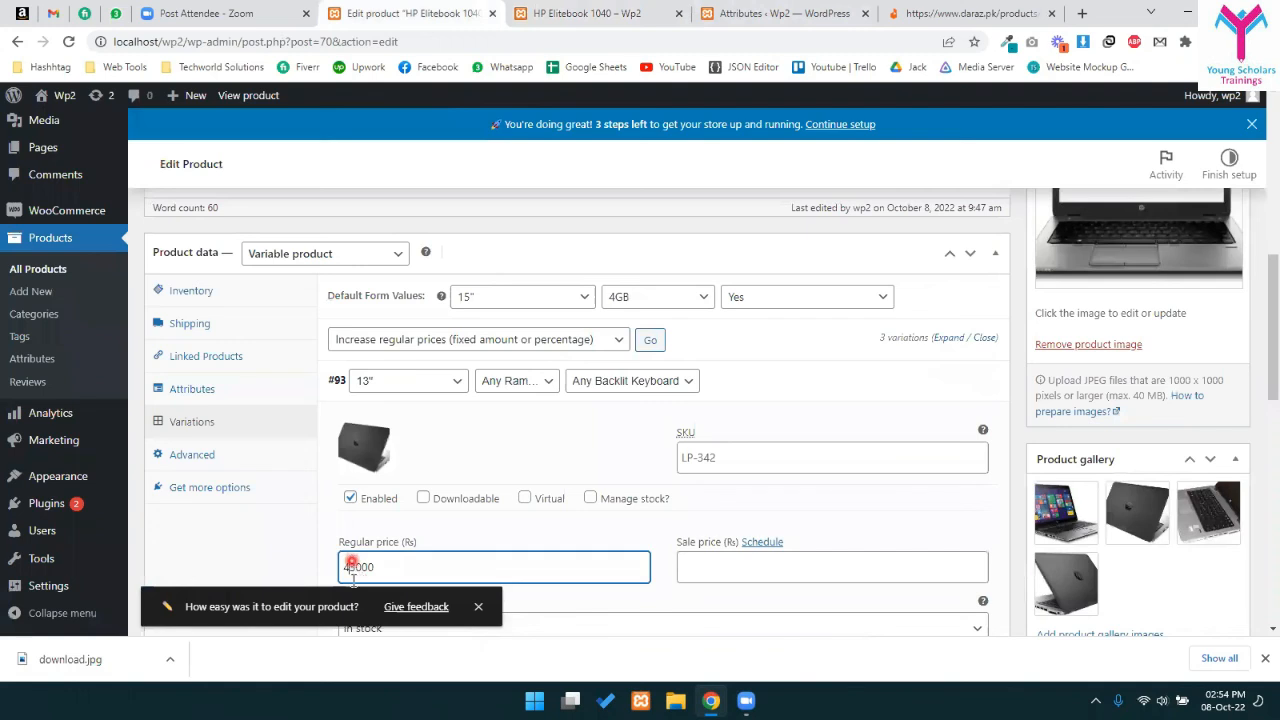
pyautogui.write('0o')
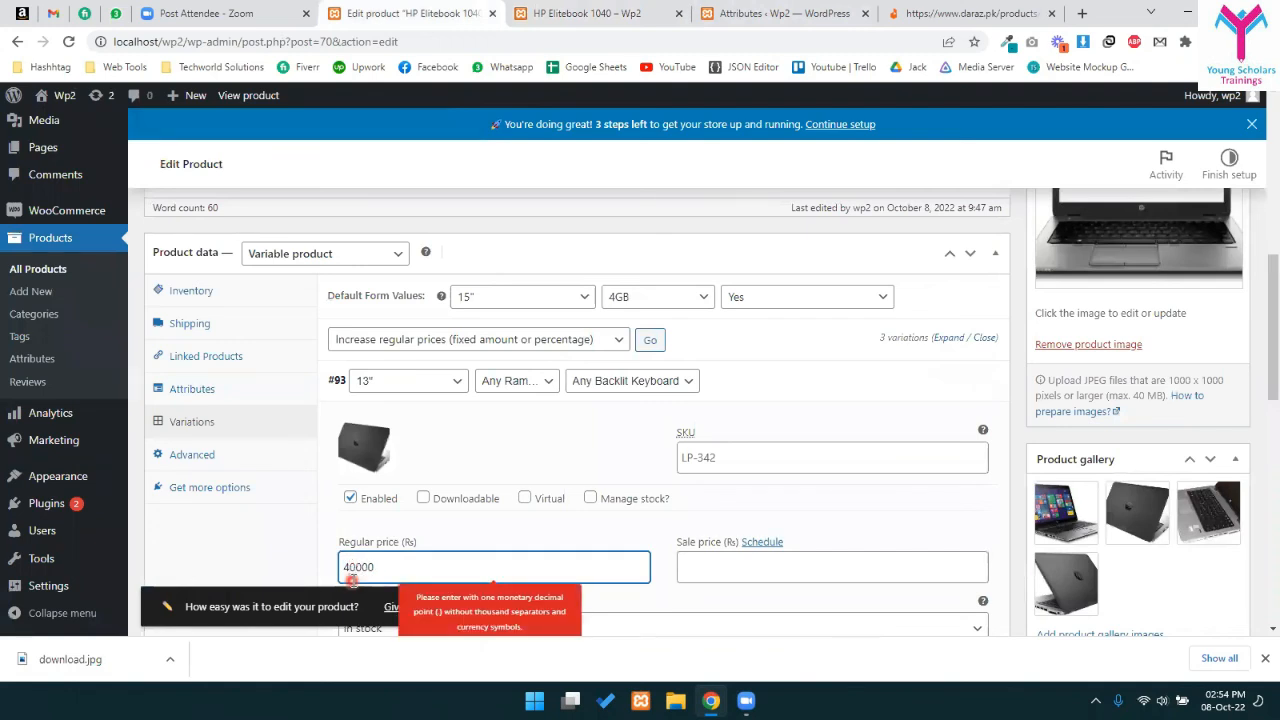
pyautogui.click(839, 407)
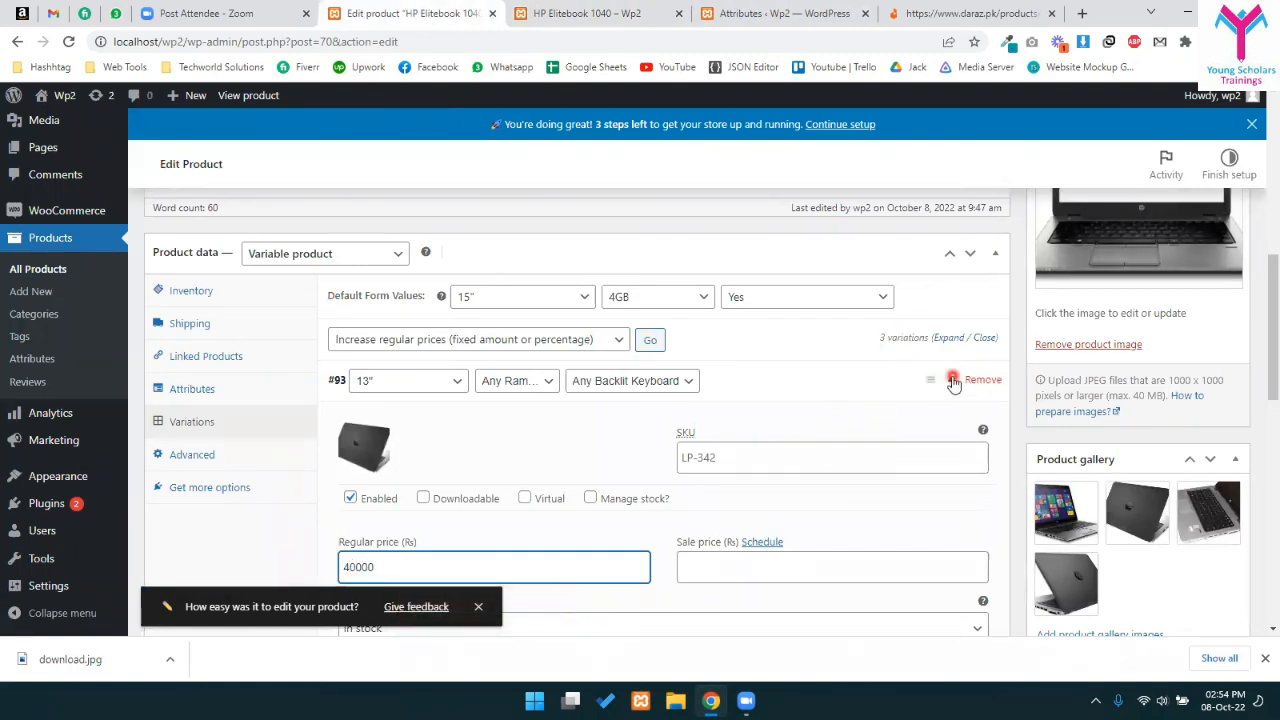
pyautogui.click(954, 378)
pyautogui.scroll(-2, 866, 389)
pyautogui.click(805, 268)
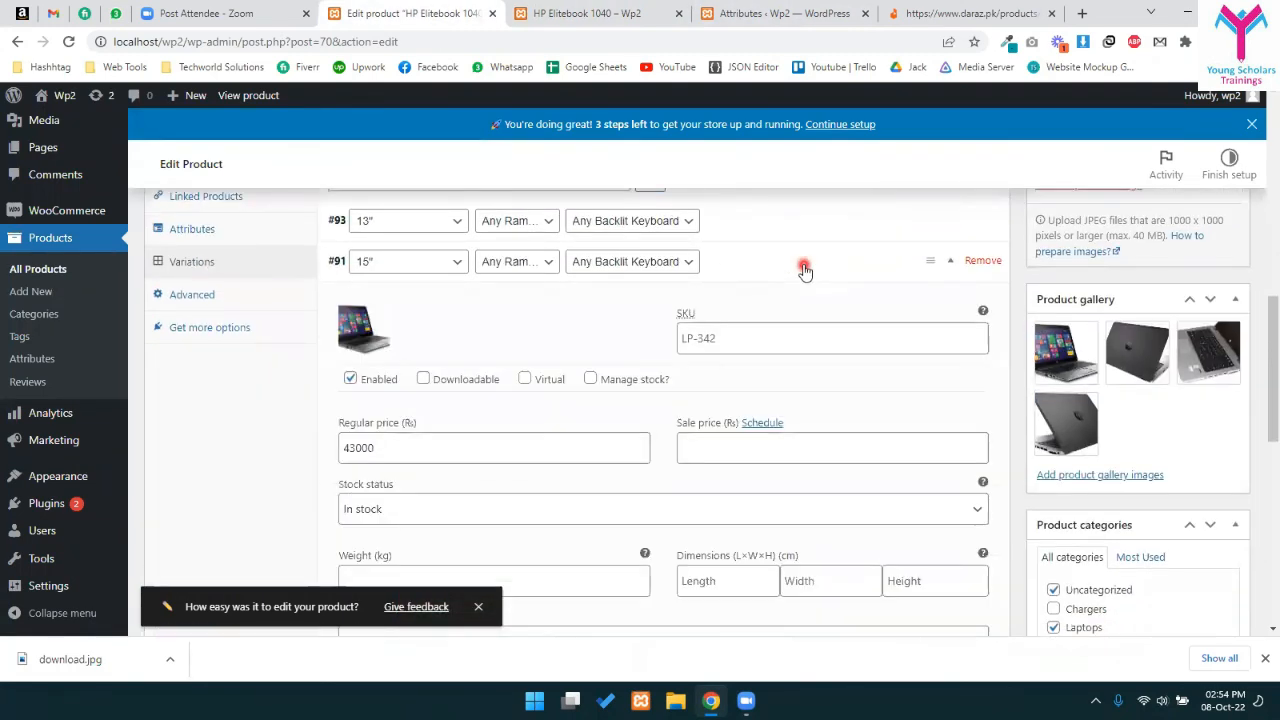
pyautogui.click(803, 266)
pyautogui.click(782, 252)
pyautogui.click(356, 447)
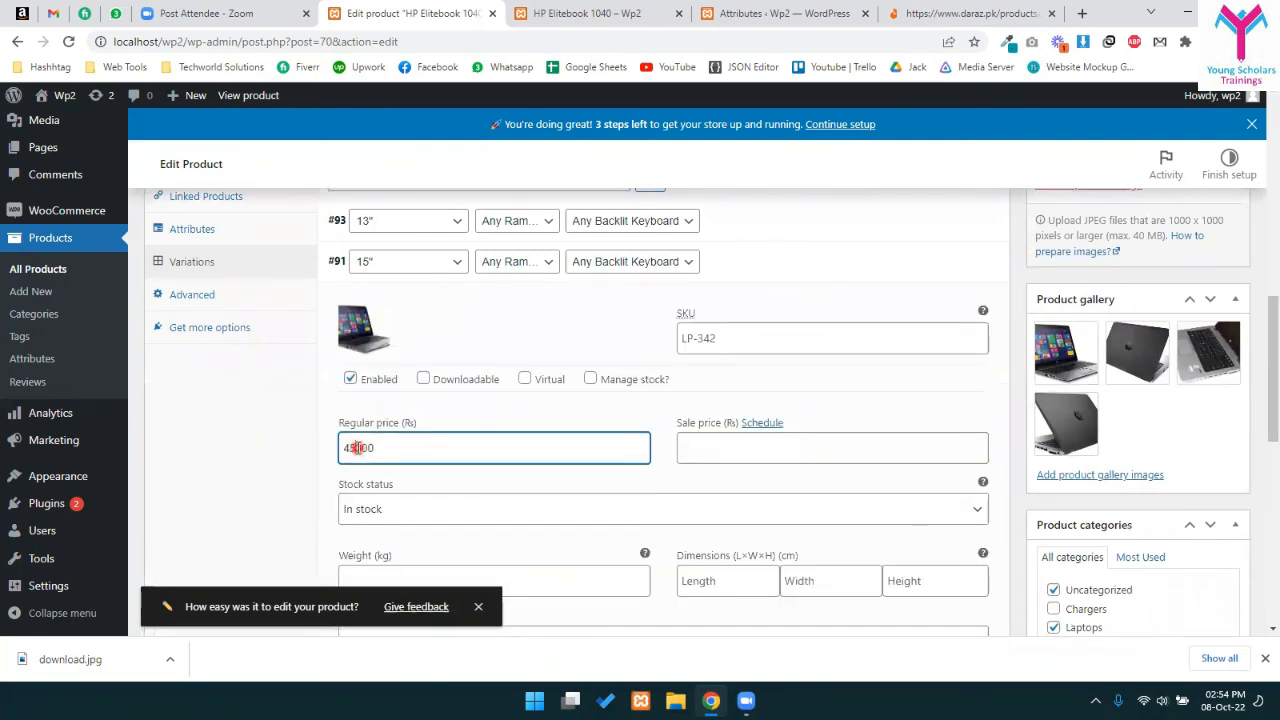
pyautogui.click(914, 261)
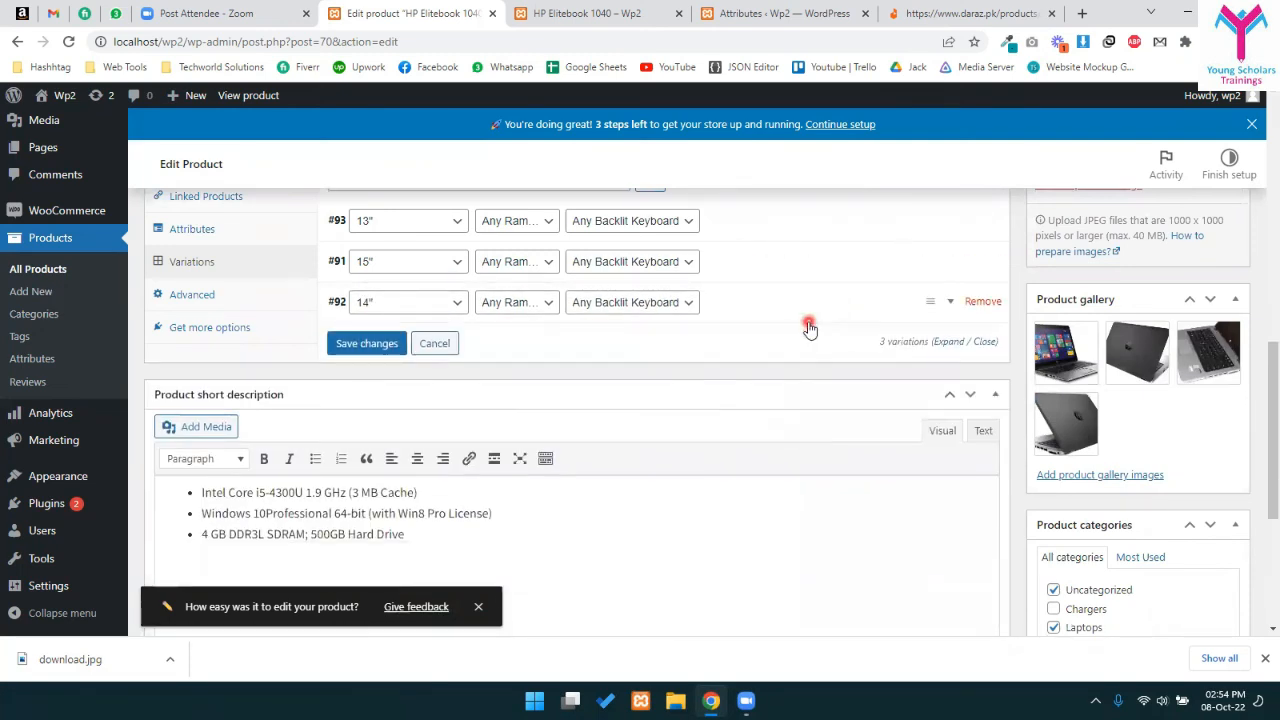
# - Move the 14" variation above the 15", save, and confirm the storefront now starts at Rs 40,000
pyautogui.click(808, 322)
pyautogui.click(754, 312)
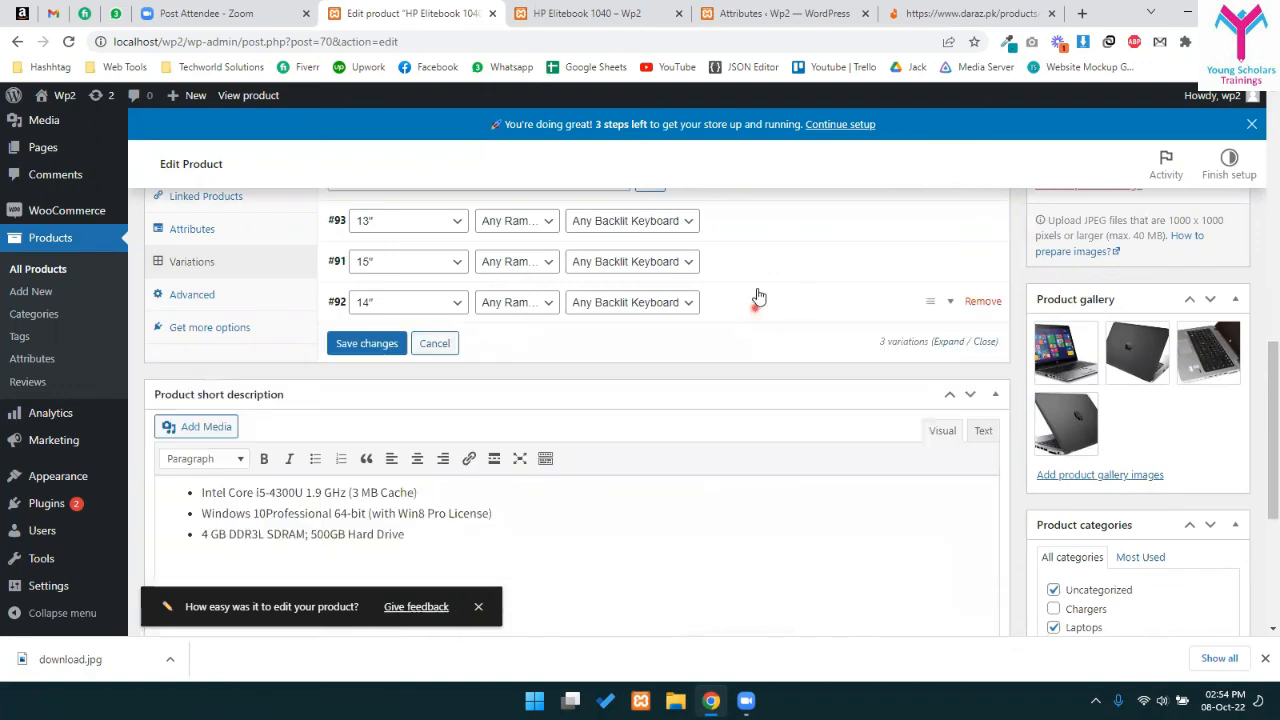
pyautogui.moveTo(757, 300); pyautogui.dragTo(744, 240)
pyautogui.moveTo(923, 294); pyautogui.dragTo(894, 251)
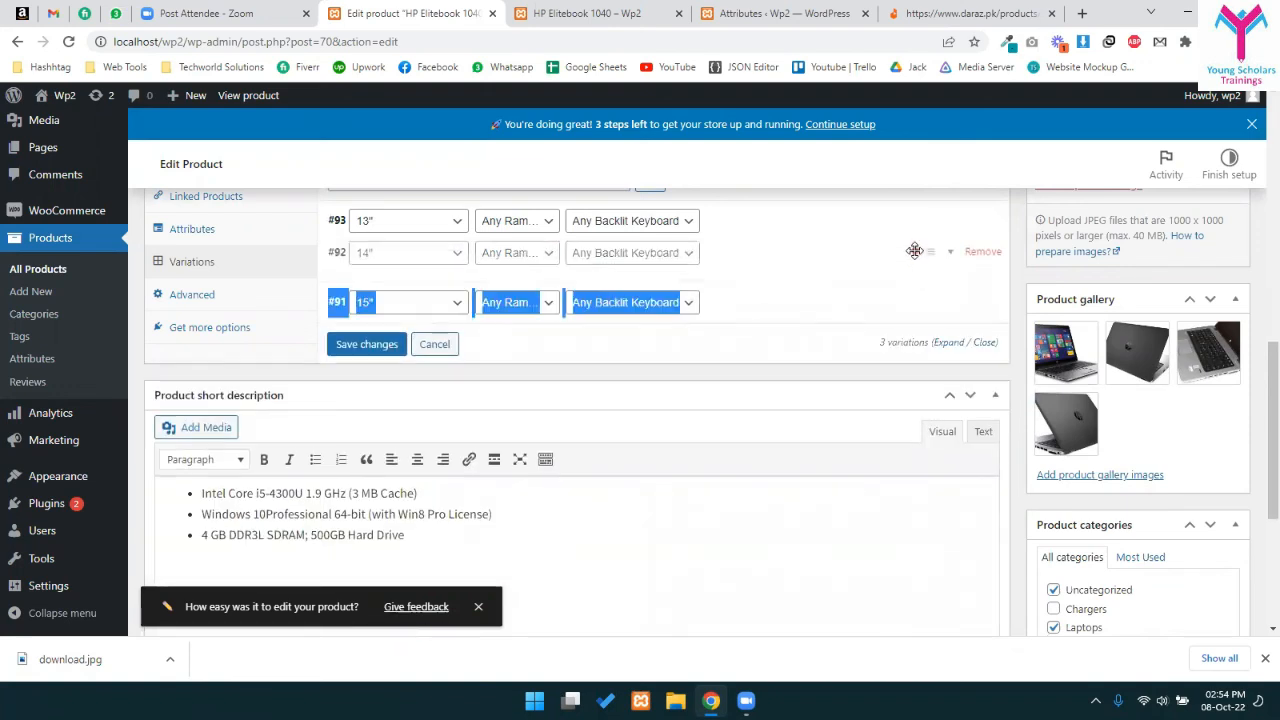
pyautogui.click(431, 372)
pyautogui.click(366, 344)
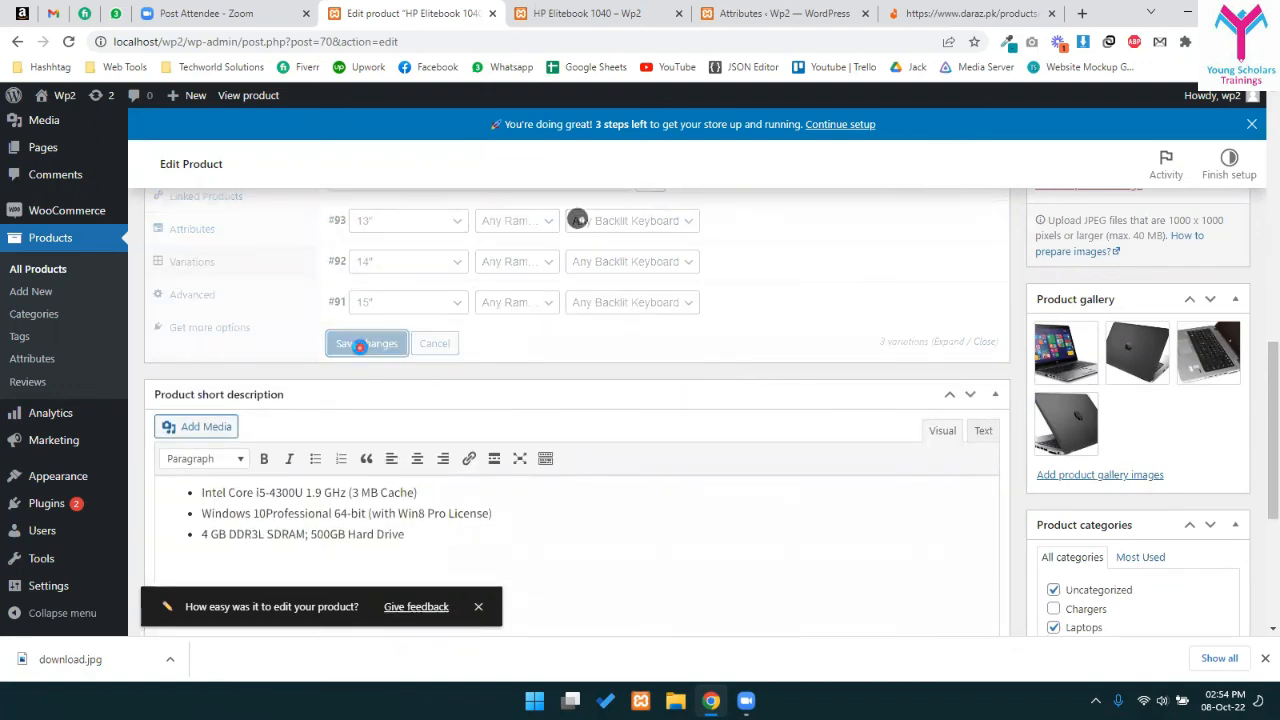
pyautogui.scroll(1, 366, 344)
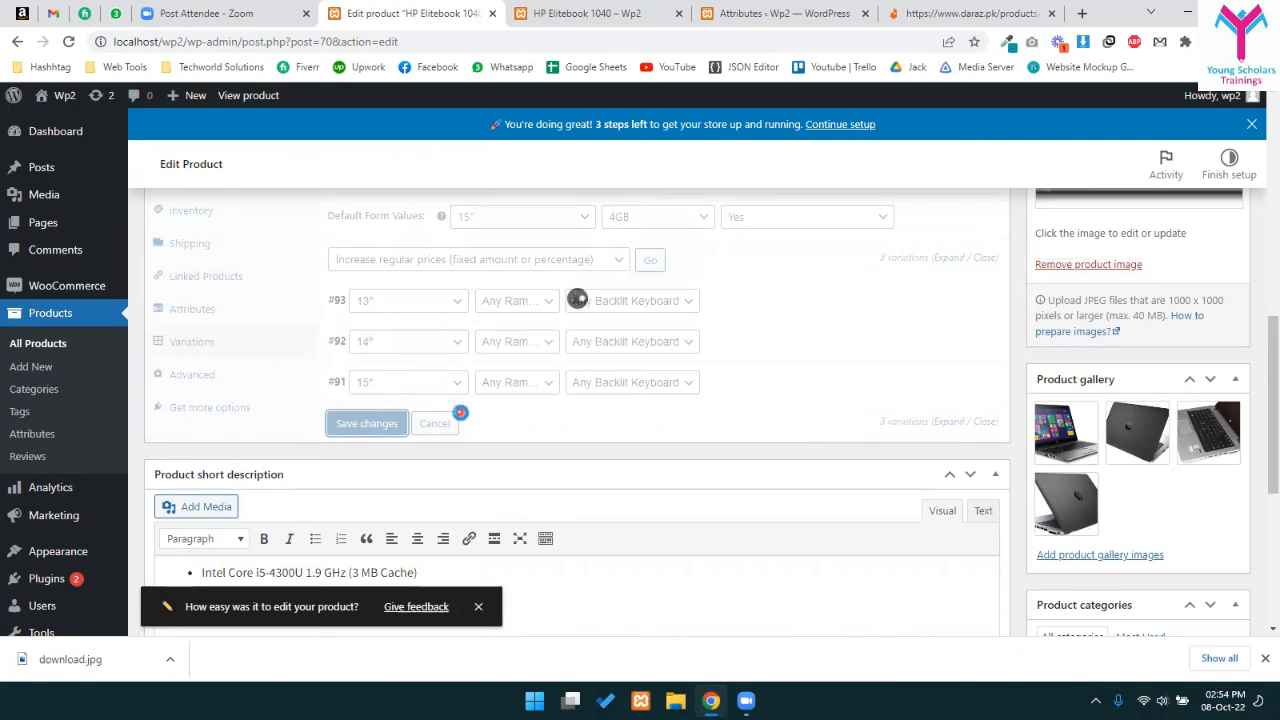
pyautogui.click(585, 10)
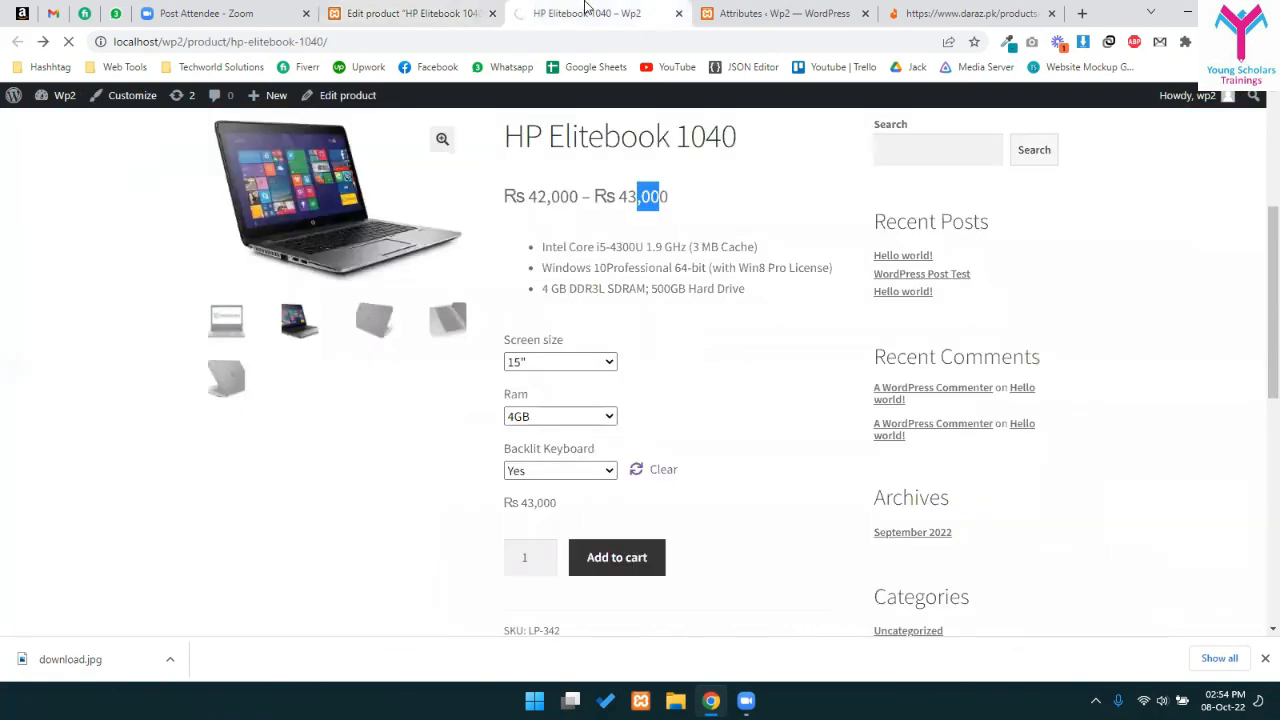
pyautogui.moveTo(527, 196); pyautogui.dragTo(657, 192)
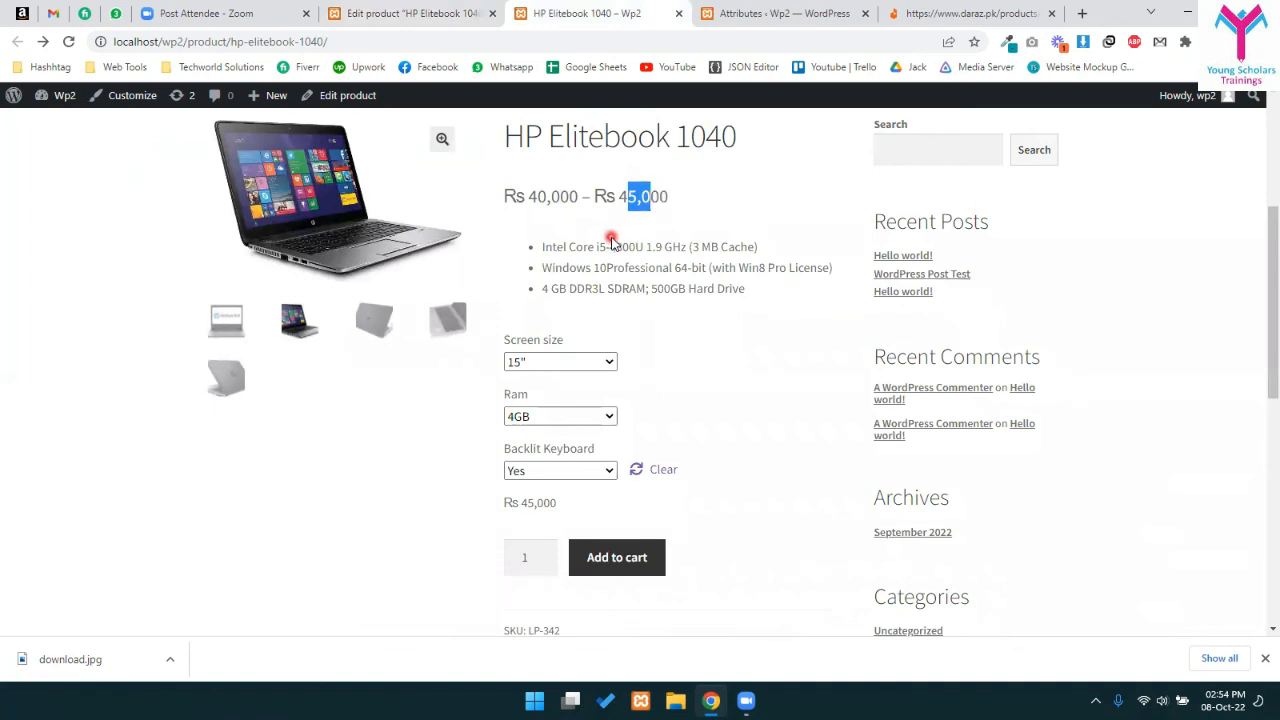
# - On the storefront, check the Rs 45,000 default price, then pick 13" to see Rs 40,000
pyautogui.click(673, 201)
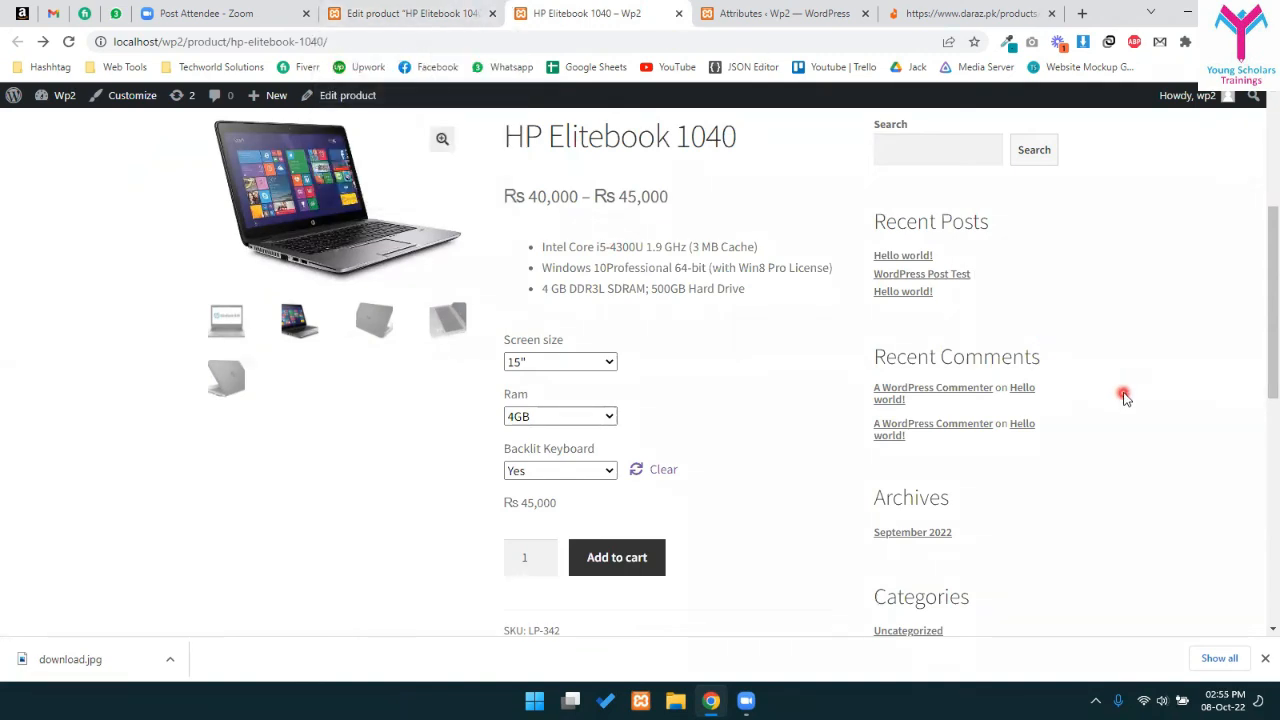
pyautogui.click(607, 471)
pyautogui.moveTo(502, 498); pyautogui.dragTo(547, 503)
pyautogui.click(525, 512)
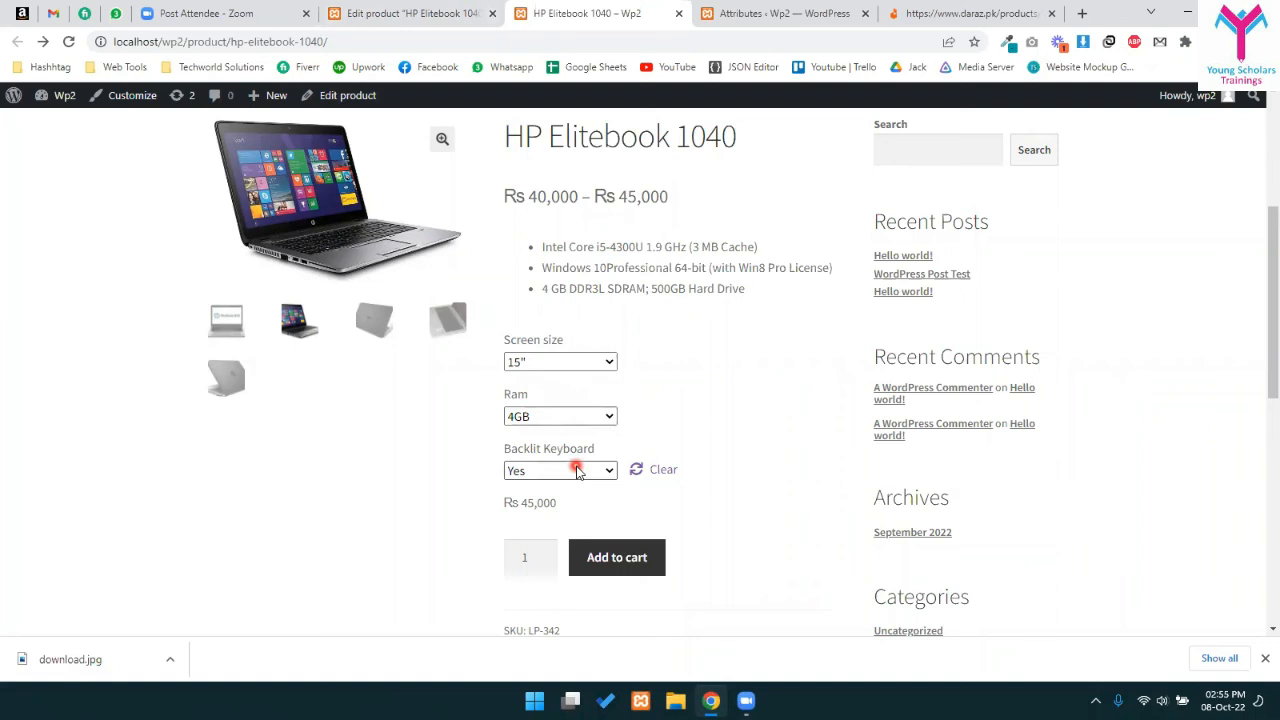
pyautogui.click(576, 362)
pyautogui.click(565, 431)
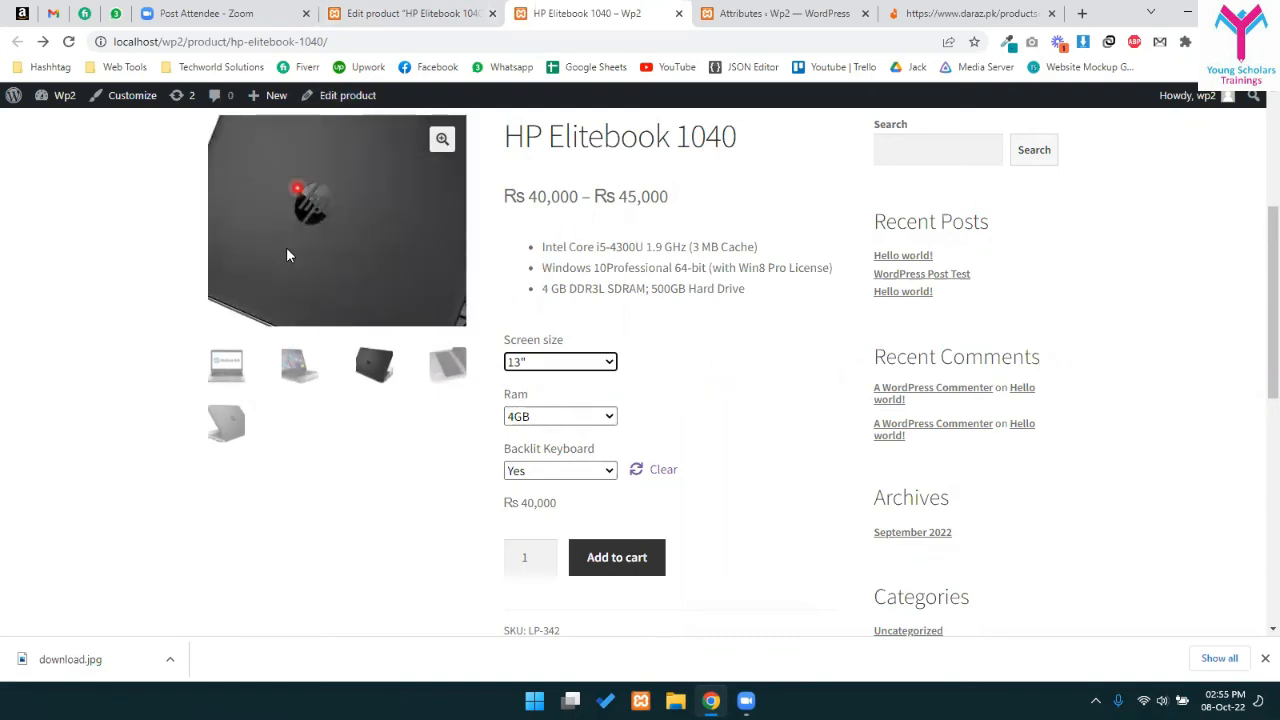
pyautogui.scroll(-1, 489, 433)
pyautogui.moveTo(489, 433); pyautogui.dragTo(562, 428)
# - Try 8GB RAM with backlit keyboard No and then Yes, then return to 4GB
pyautogui.click(555, 336)
pyautogui.click(540, 390)
pyautogui.click(533, 391)
pyautogui.click(530, 443)
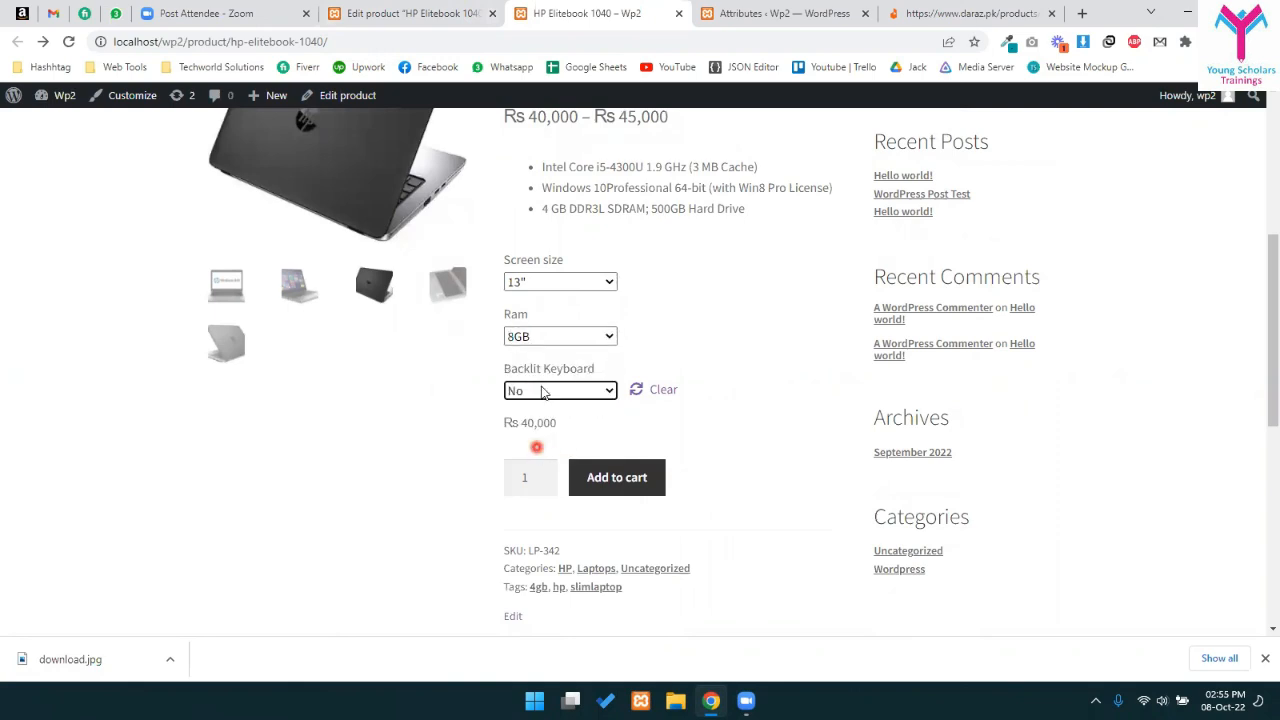
pyautogui.click(527, 391)
pyautogui.click(527, 423)
pyautogui.click(549, 338)
pyautogui.click(539, 370)
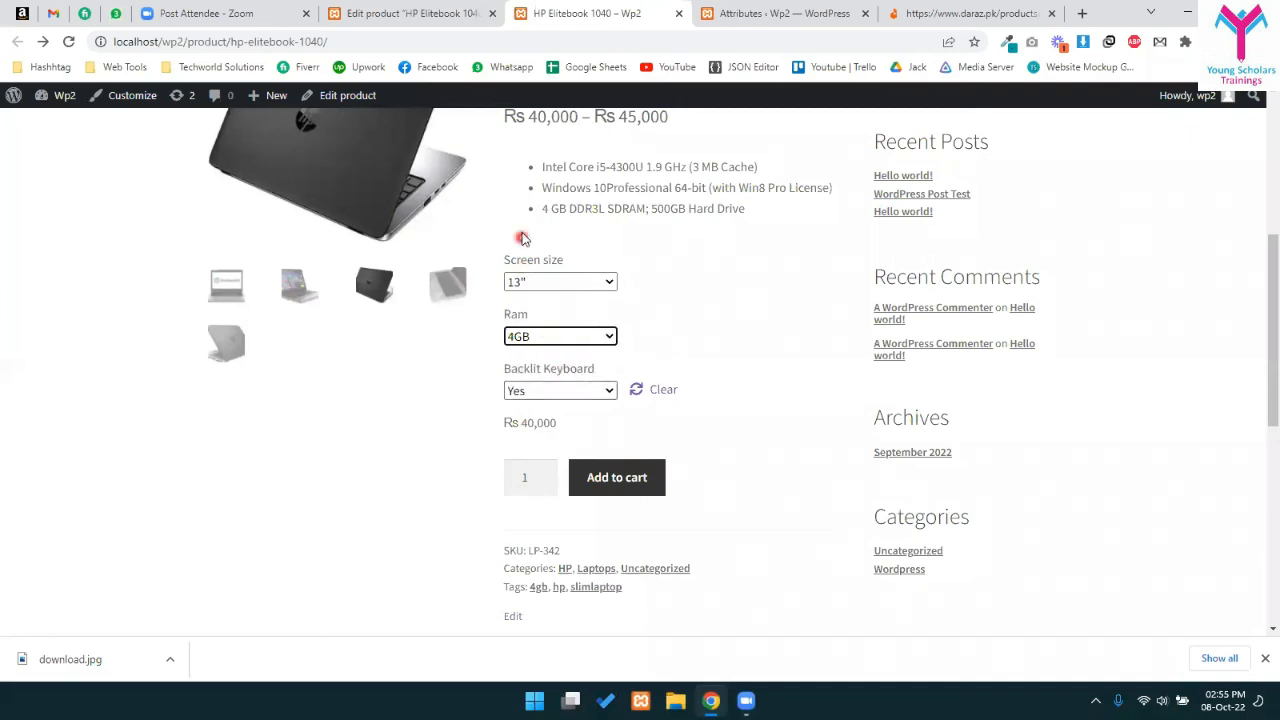
# - Configure the laptop as 14", 8GB RAM, backlit Yes and add it to the cart
pyautogui.click(531, 284)
pyautogui.click(528, 336)
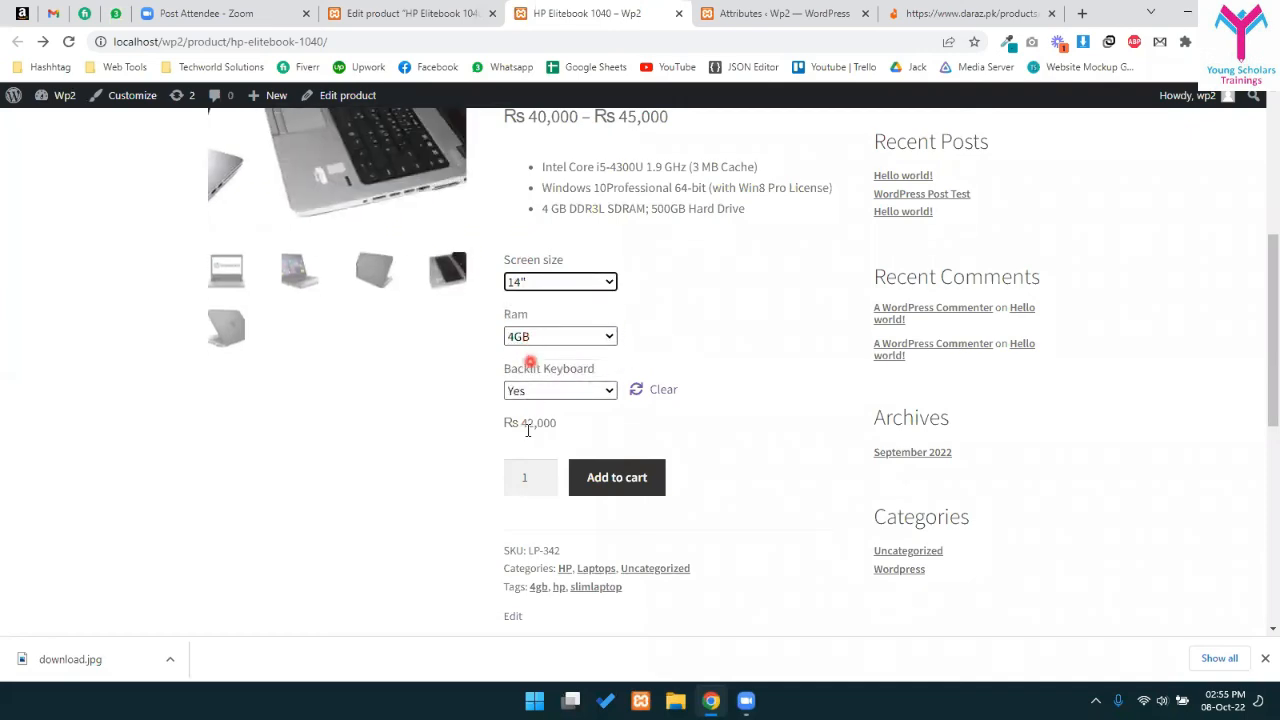
pyautogui.scroll(2, 287, 359)
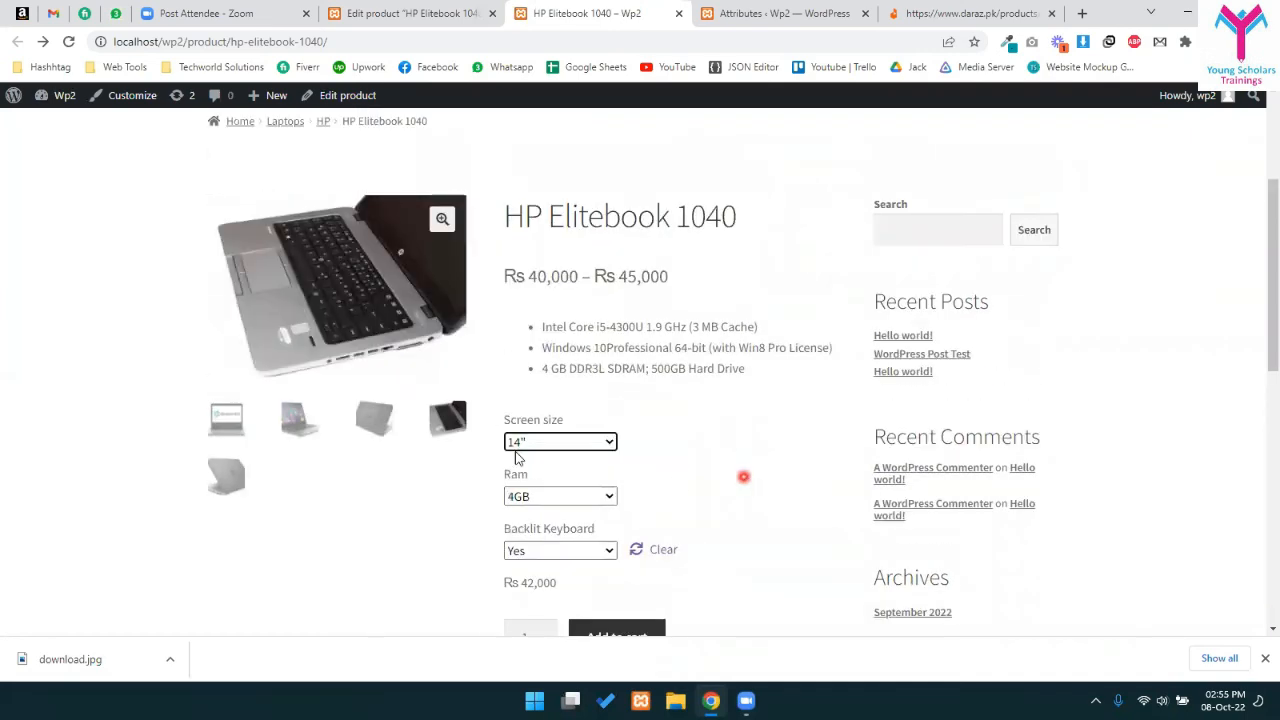
pyautogui.scroll(-3, 560, 500)
pyautogui.moveTo(512, 342); pyautogui.dragTo(547, 344)
pyautogui.scroll(3, 600, 423)
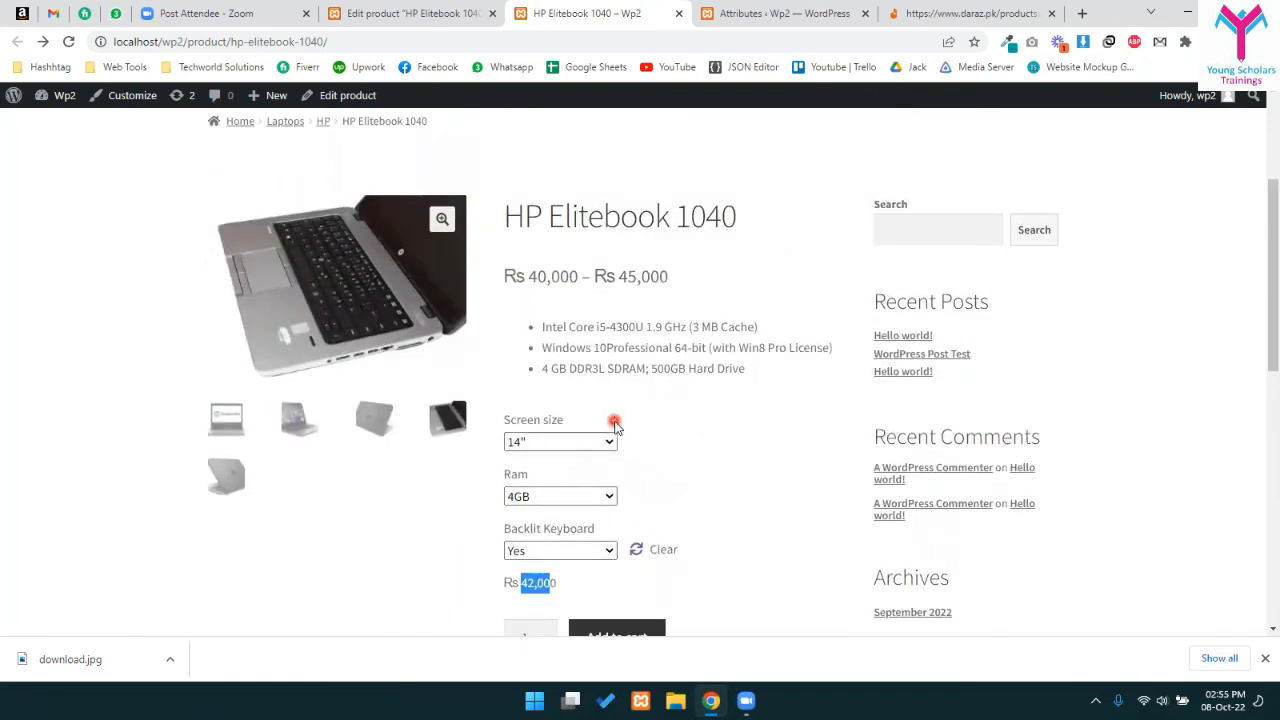
pyautogui.scroll(-3, 614, 424)
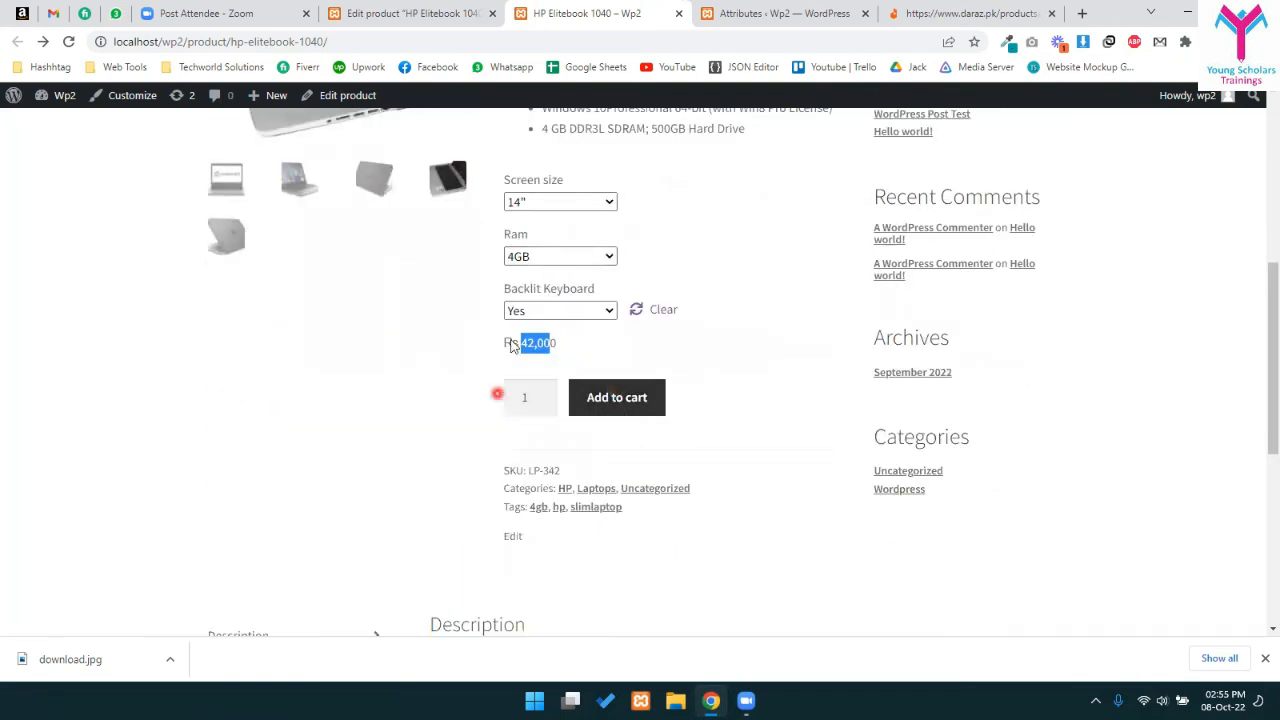
pyautogui.click(596, 258)
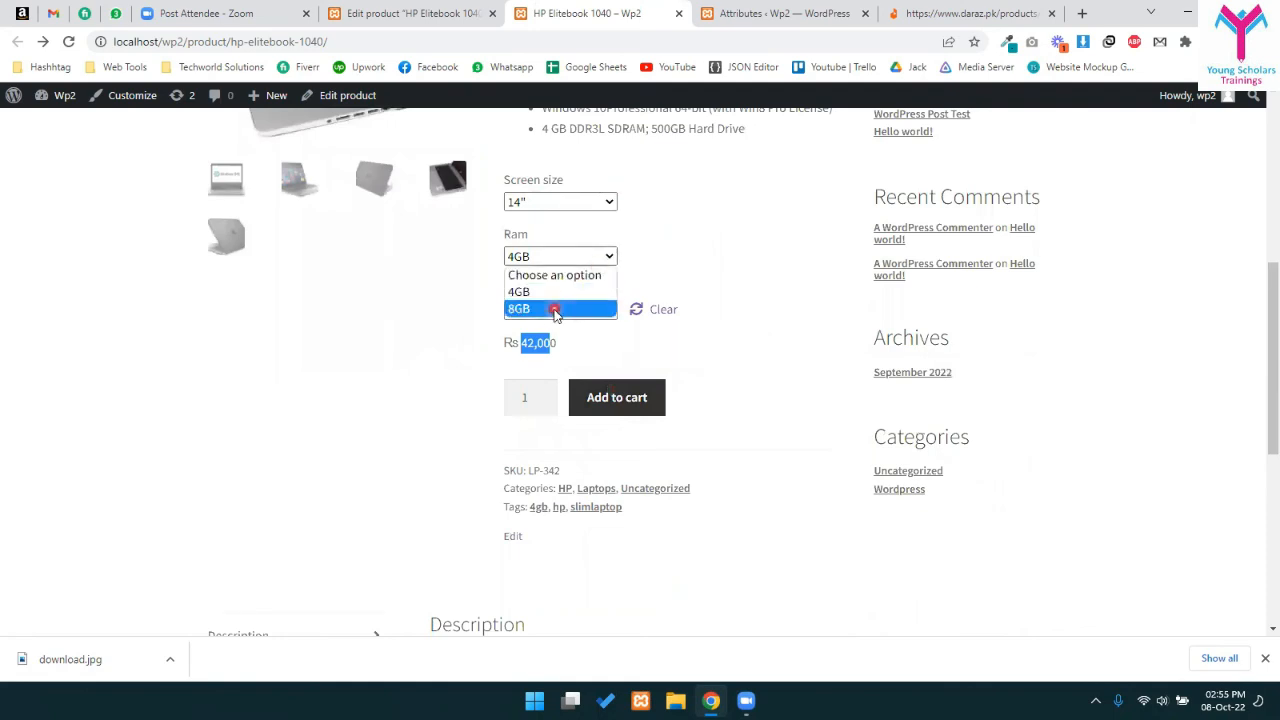
pyautogui.click(555, 310)
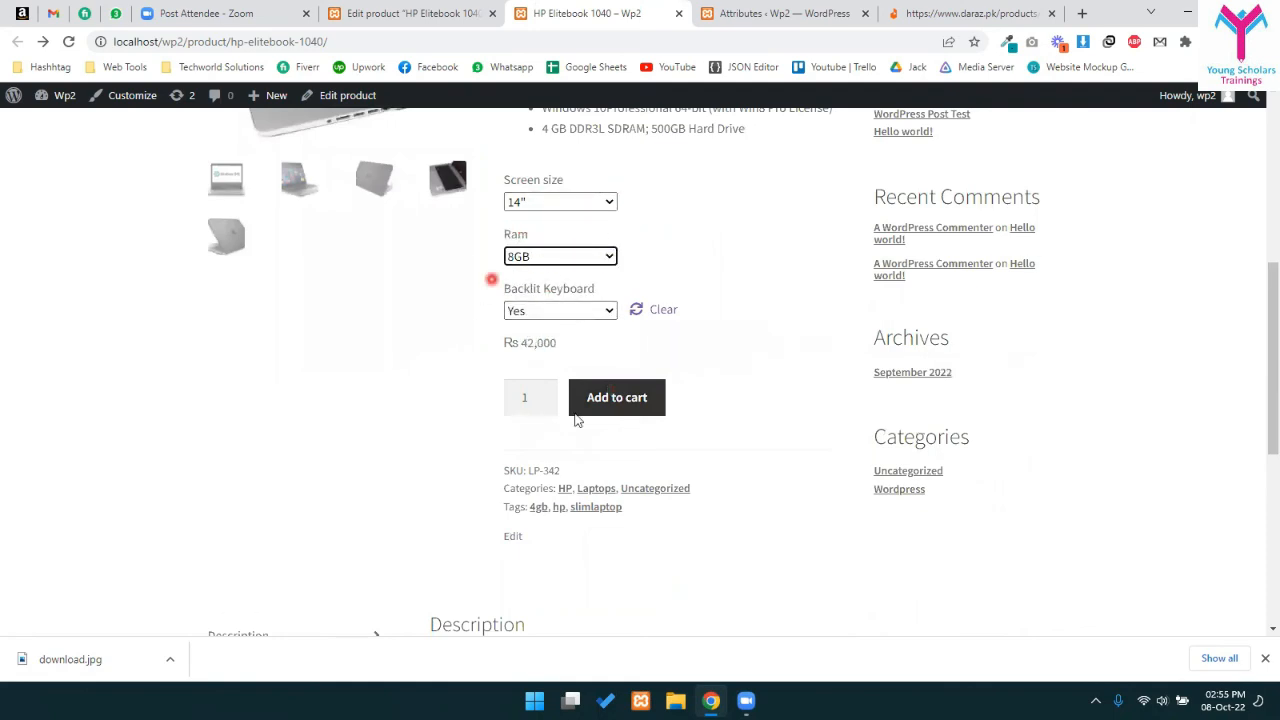
pyautogui.click(623, 400)
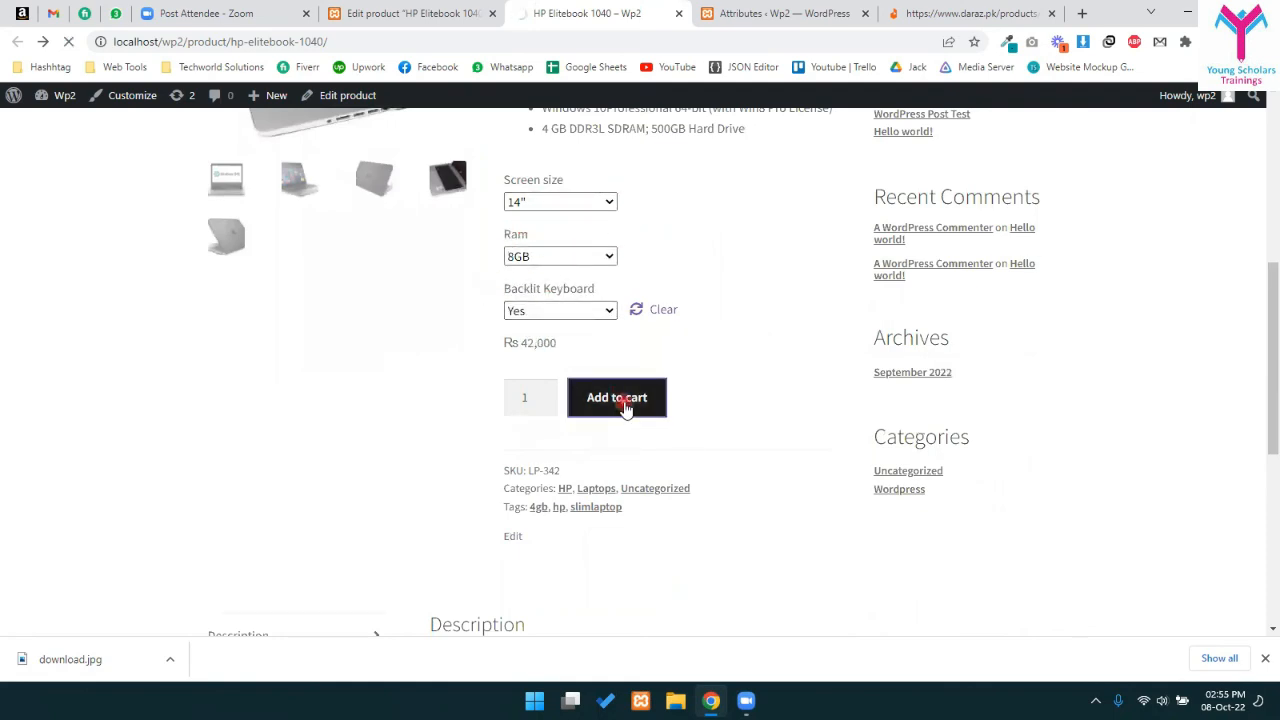
# - Open the cart and remove the HP Charger
pyautogui.click(990, 496)
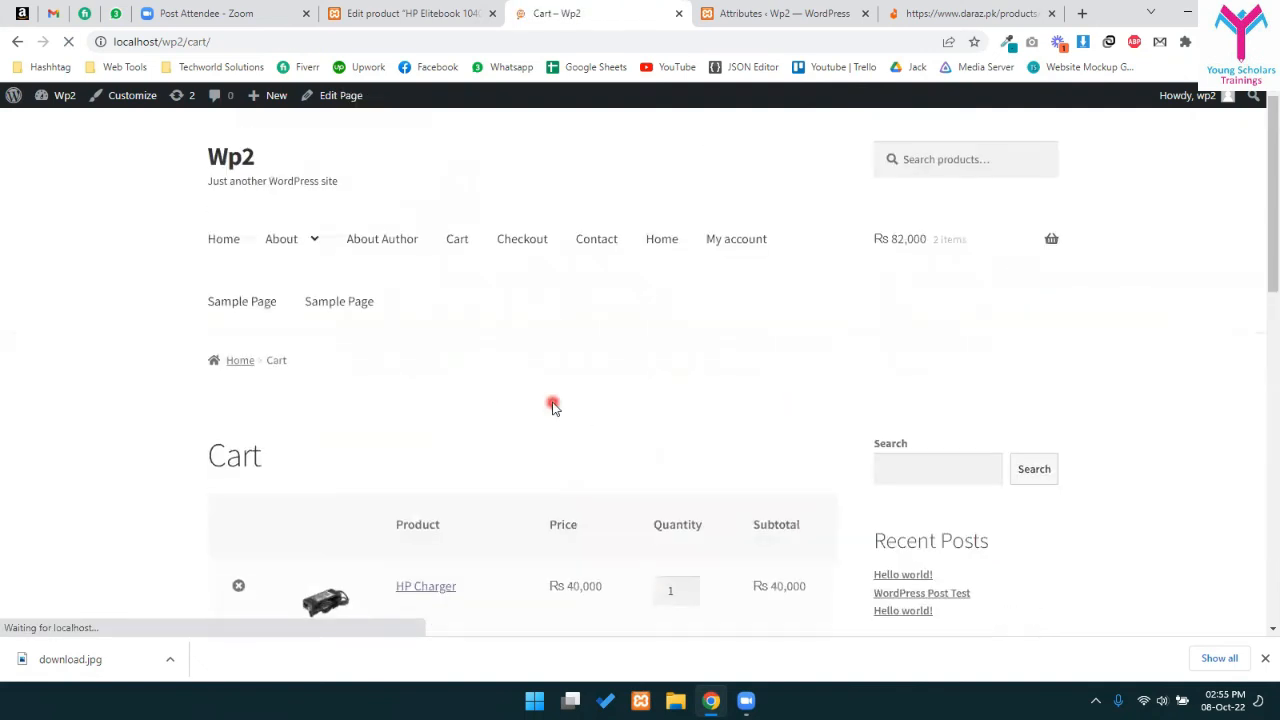
pyautogui.scroll(-3, 553, 405)
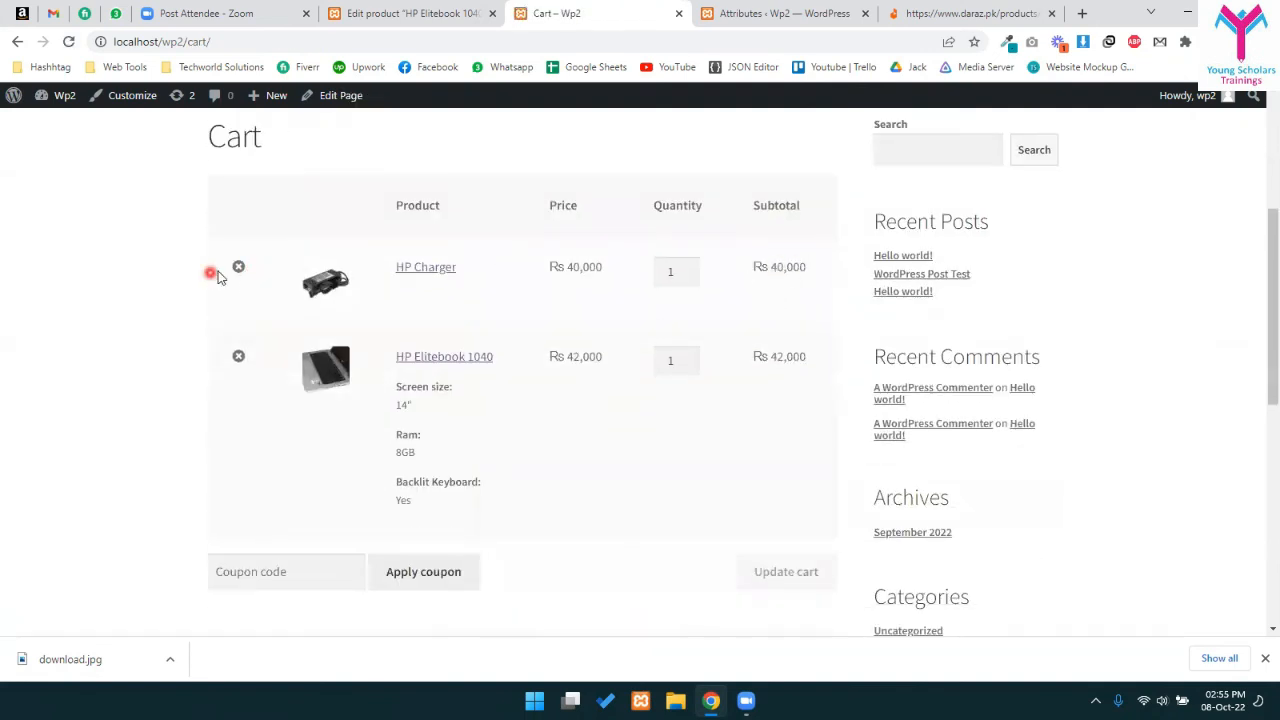
pyautogui.click(238, 266)
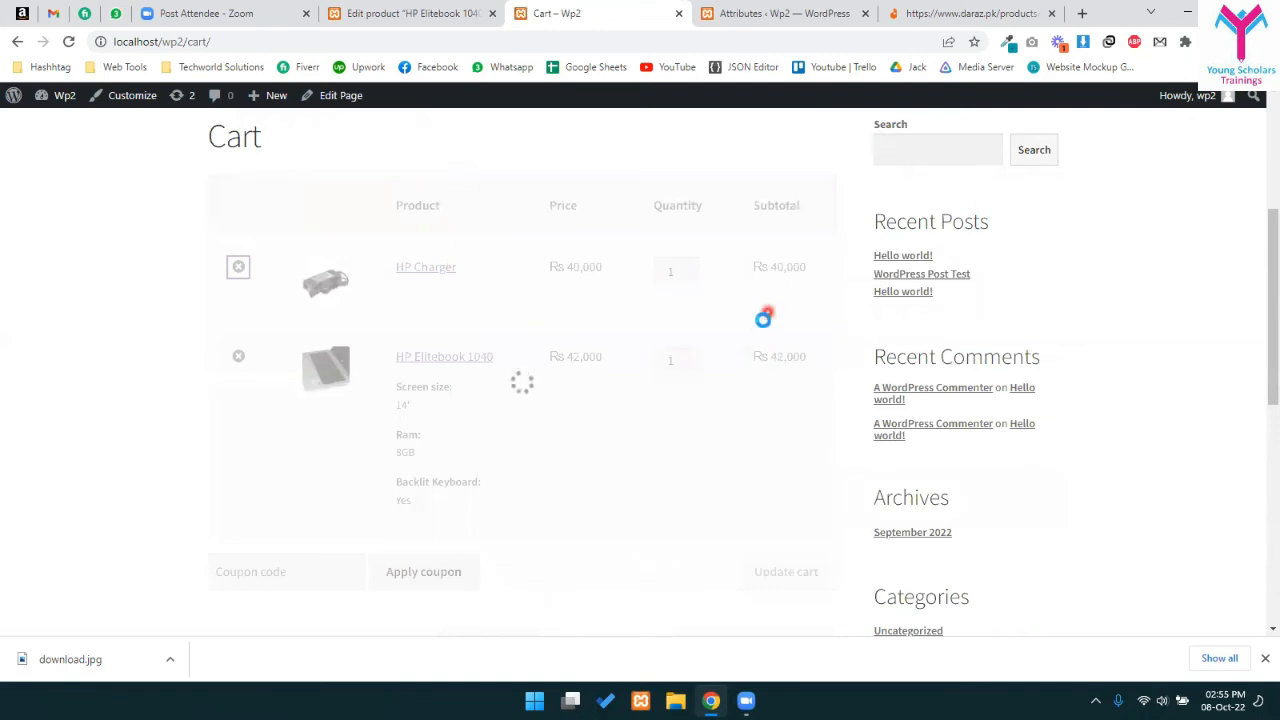
# - Review the Elitebook's 14", 8GB, backlit Yes options and its Rs 42,000 price in the cart
pyautogui.moveTo(376, 342); pyautogui.dragTo(534, 343)
pyautogui.click(586, 364)
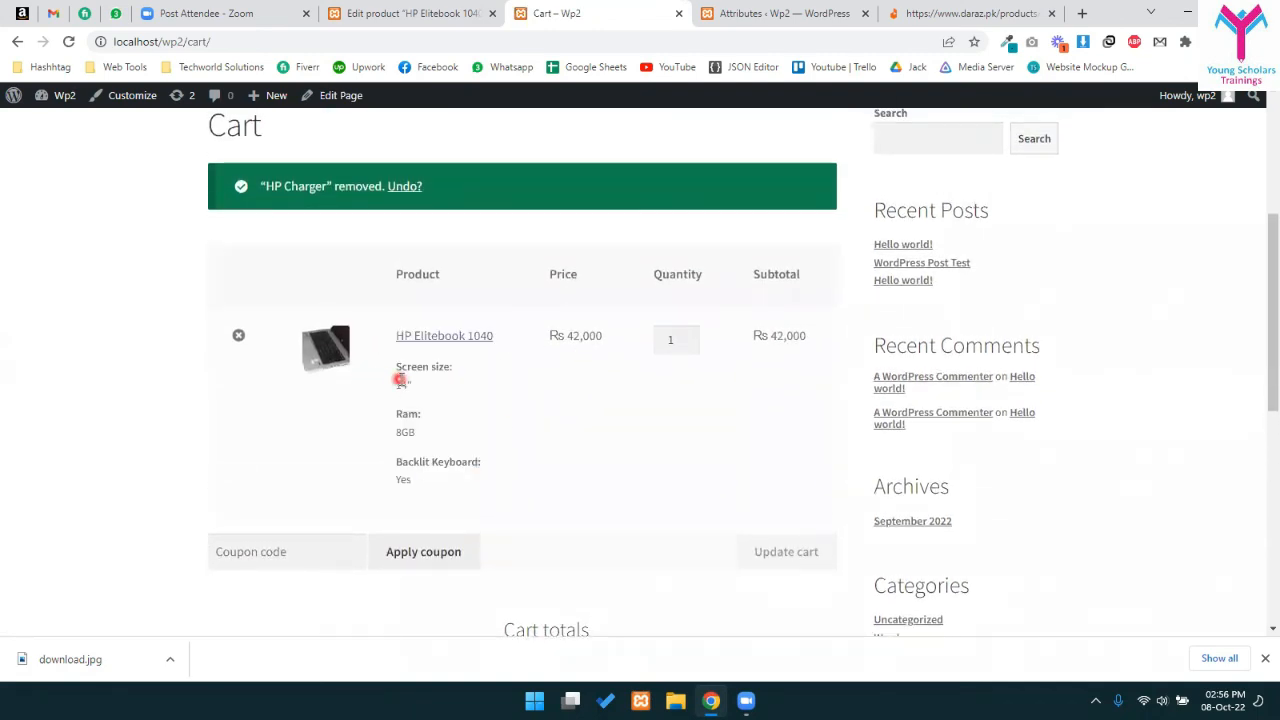
pyautogui.moveTo(418, 479); pyautogui.dragTo(399, 479)
pyautogui.moveTo(383, 369); pyautogui.dragTo(471, 471)
pyautogui.click(489, 472)
pyautogui.moveTo(562, 331); pyautogui.dragTo(603, 337)
pyautogui.click(580, 337)
# - Proceed from the cart to checkout
pyautogui.scroll(-3, 580, 345)
pyautogui.scroll(-6, 580, 348)
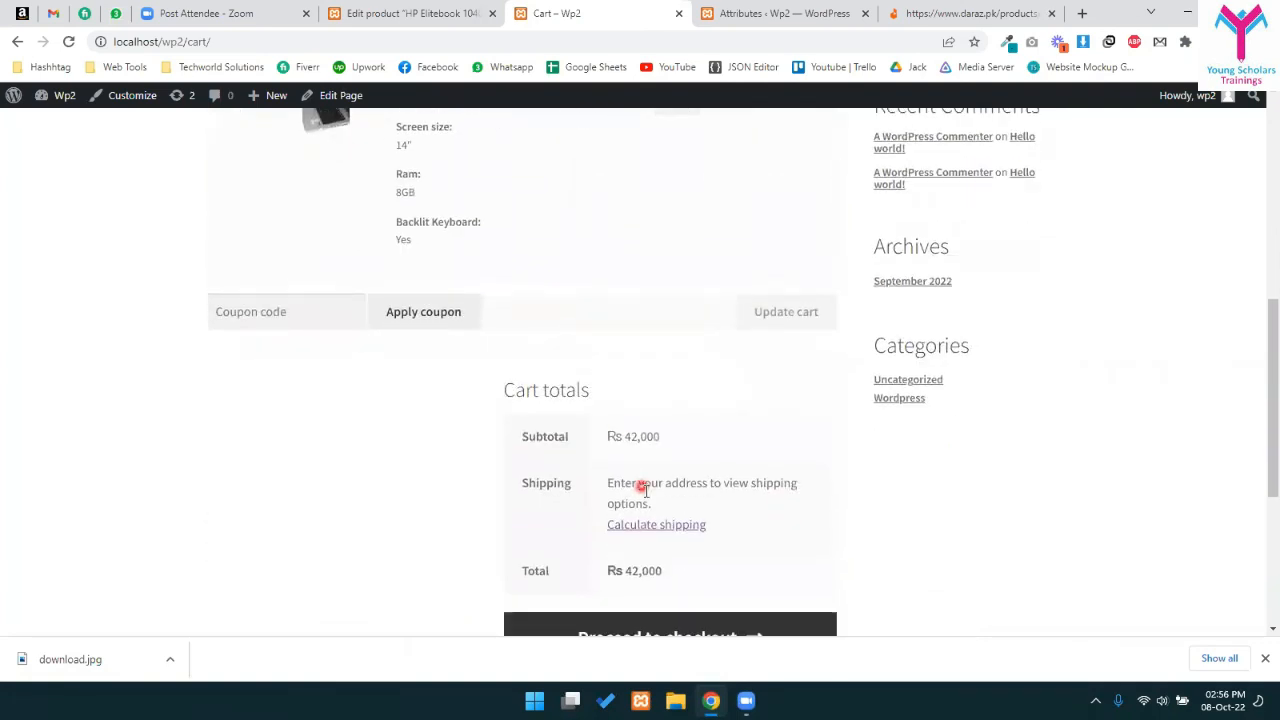
pyautogui.click(651, 408)
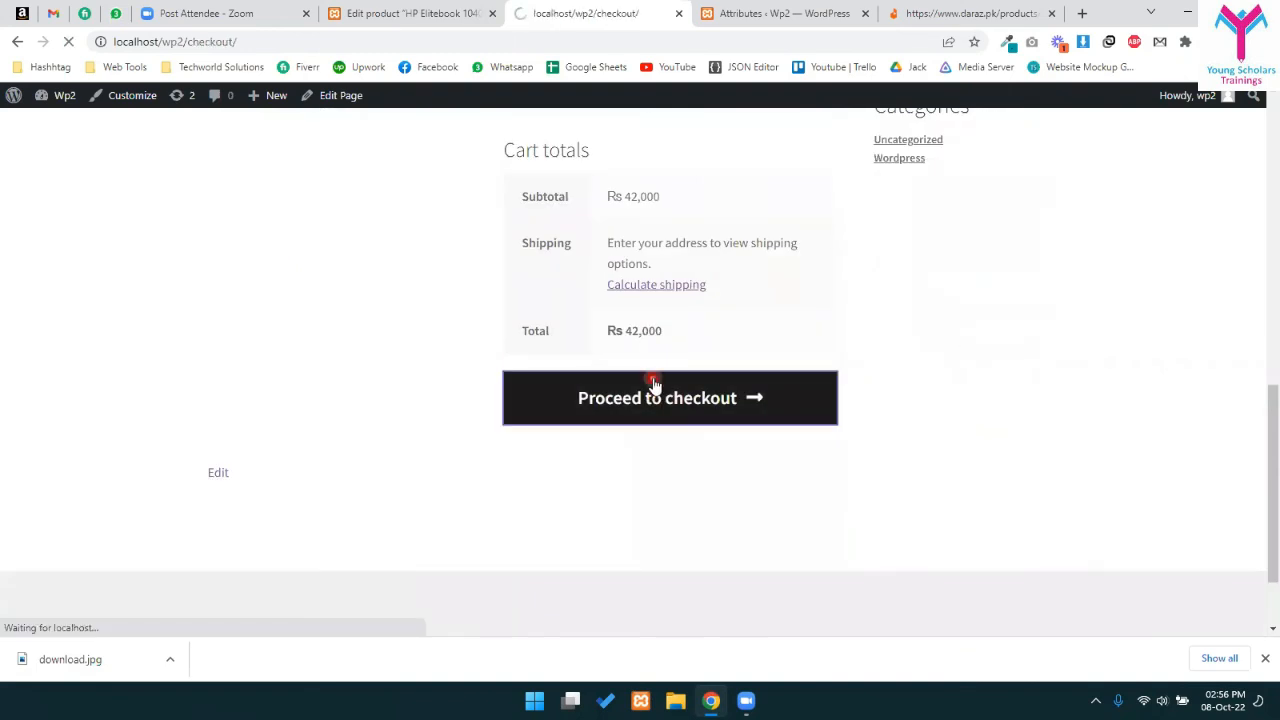
# - Fill in the billing first name, last name and company name fields
pyautogui.scroll(-3, 330, 470)
pyautogui.scroll(-2, 314, 476)
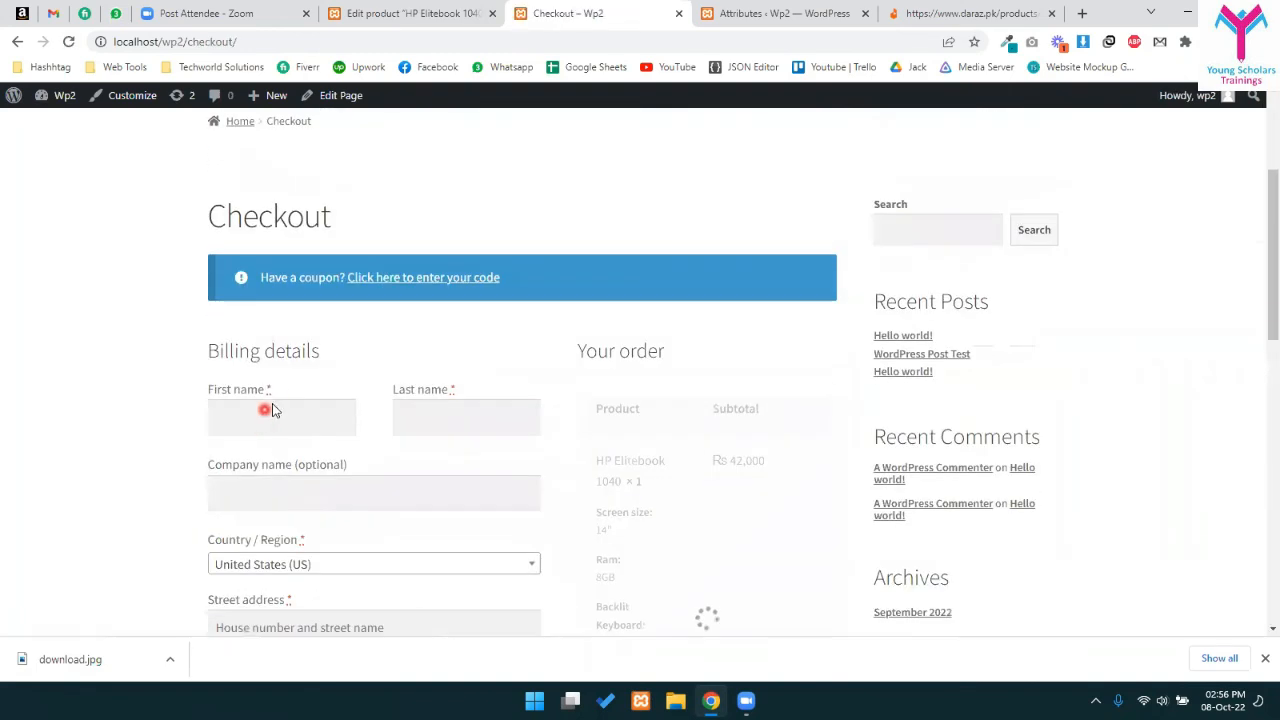
pyautogui.click(285, 415)
pyautogui.write('sddsad')
pyautogui.click(462, 423)
pyautogui.write('asdasdass')
pyautogui.click(311, 497)
pyautogui.write('asdsa')
pyautogui.scroll(-5, 320, 491)
# - Set the billing country to Pakistan and enter the street address and town/city
pyautogui.click(280, 327)
pyautogui.click(280, 328)
pyautogui.click(278, 328)
pyautogui.write('paki')
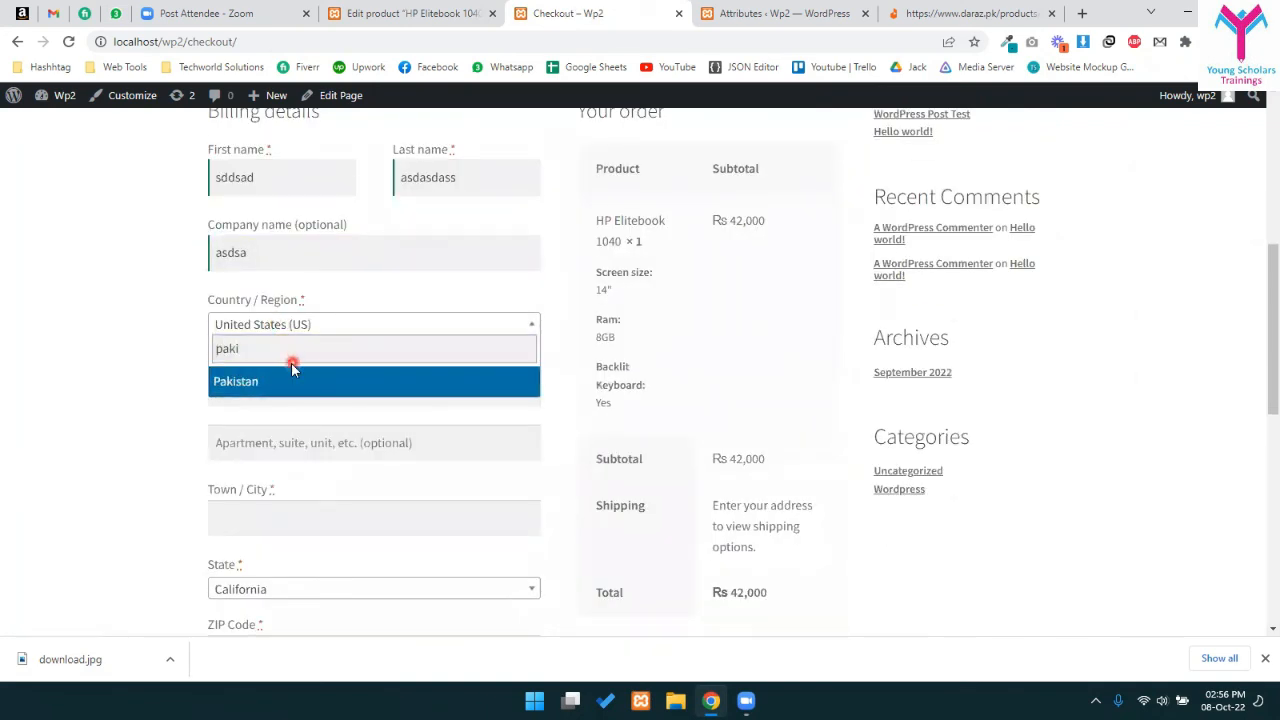
pyautogui.click(292, 372)
pyautogui.click(263, 385)
pyautogui.write('asdfsad')
pyautogui.click(249, 490)
pyautogui.scroll(-1, 345, 480)
pyautogui.write('asdfasd')
pyautogui.scroll(-1, 323, 486)
# - Choose Punjab as the billing state
pyautogui.click(250, 429)
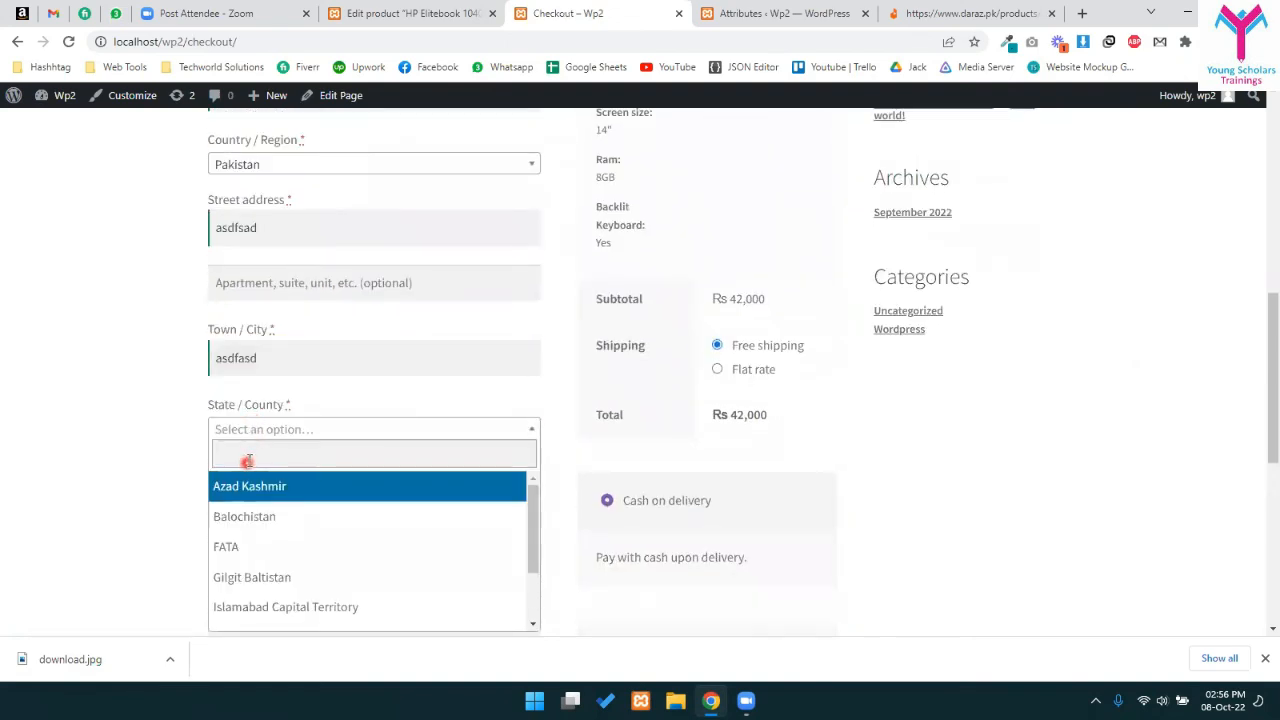
pyautogui.click(248, 459)
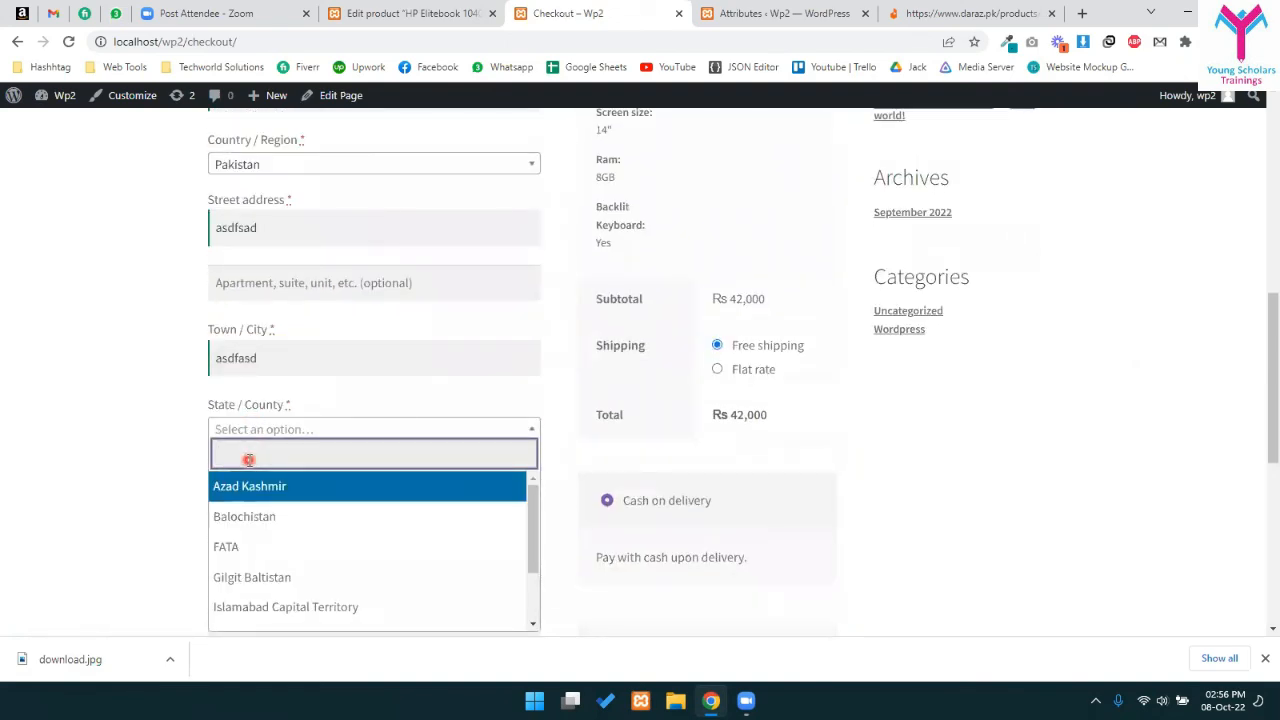
pyautogui.write('pun')
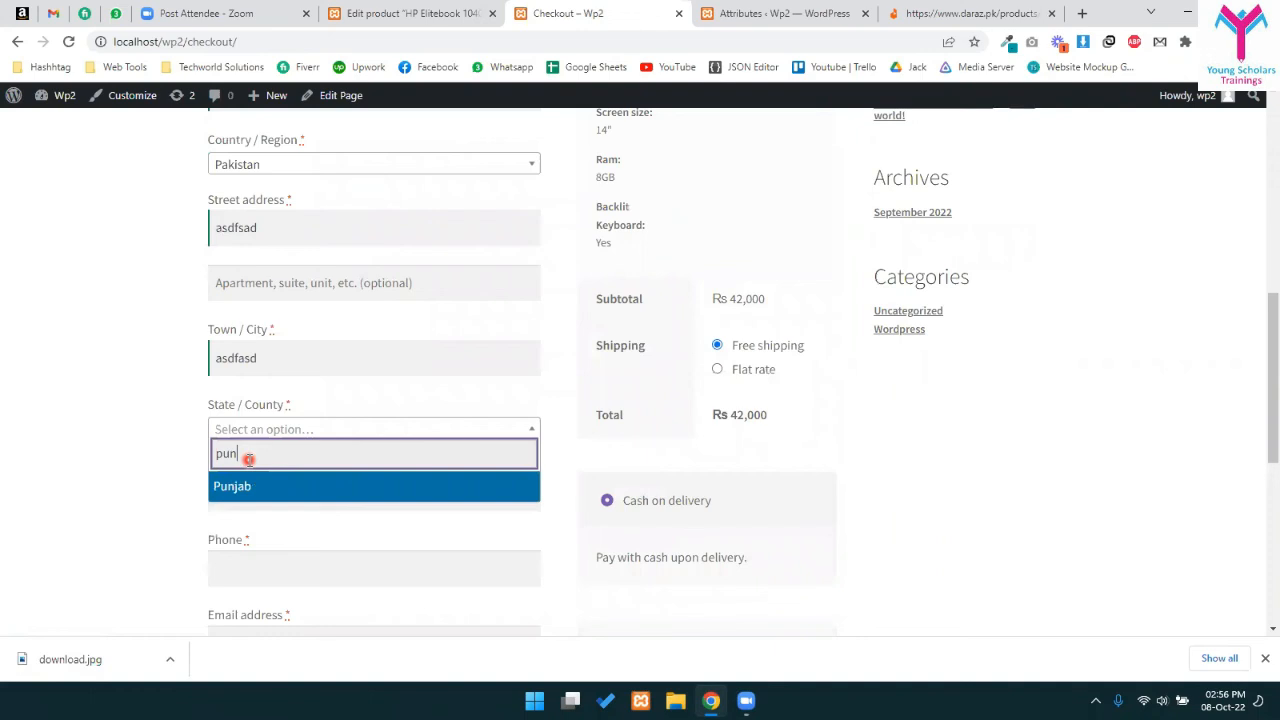
pyautogui.click(231, 497)
pyautogui.click(248, 428)
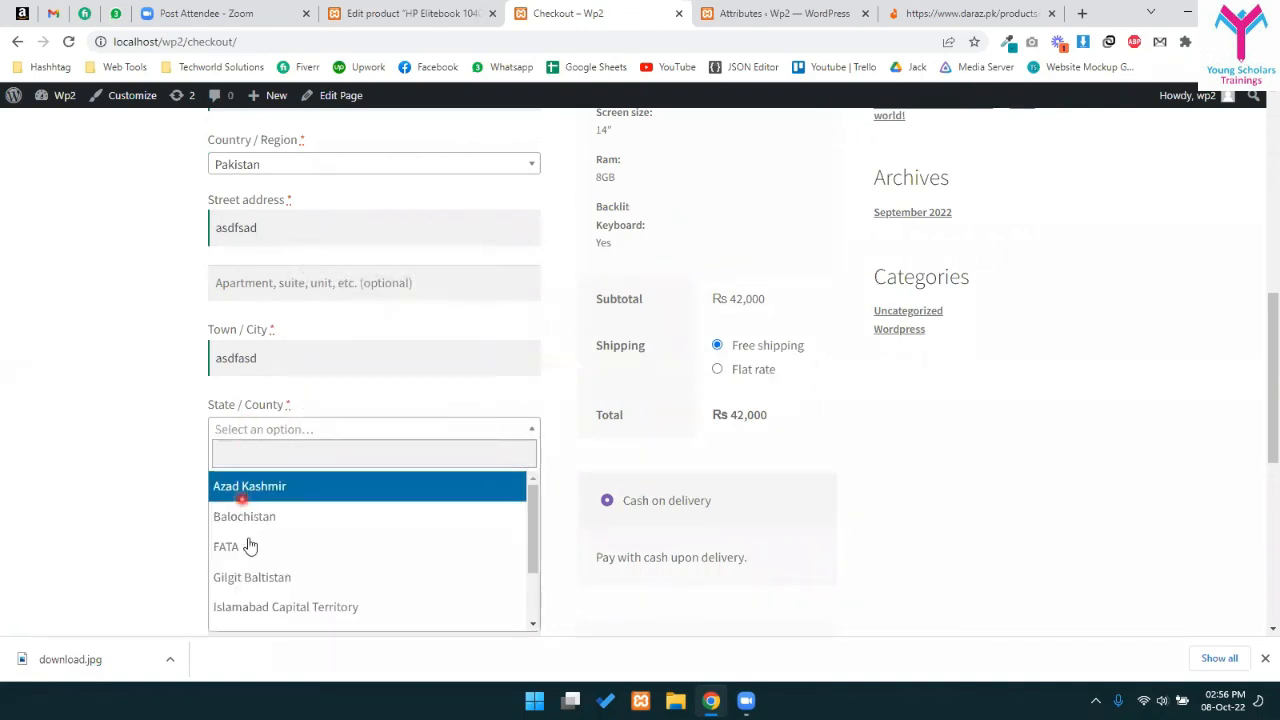
pyautogui.scroll(-2, 245, 580)
pyautogui.click(240, 588)
# - Enter the billing postcode and phone number, correcting the phone entry, then reach the email field
pyautogui.click(235, 484)
pyautogui.write('233')
pyautogui.click(303, 560)
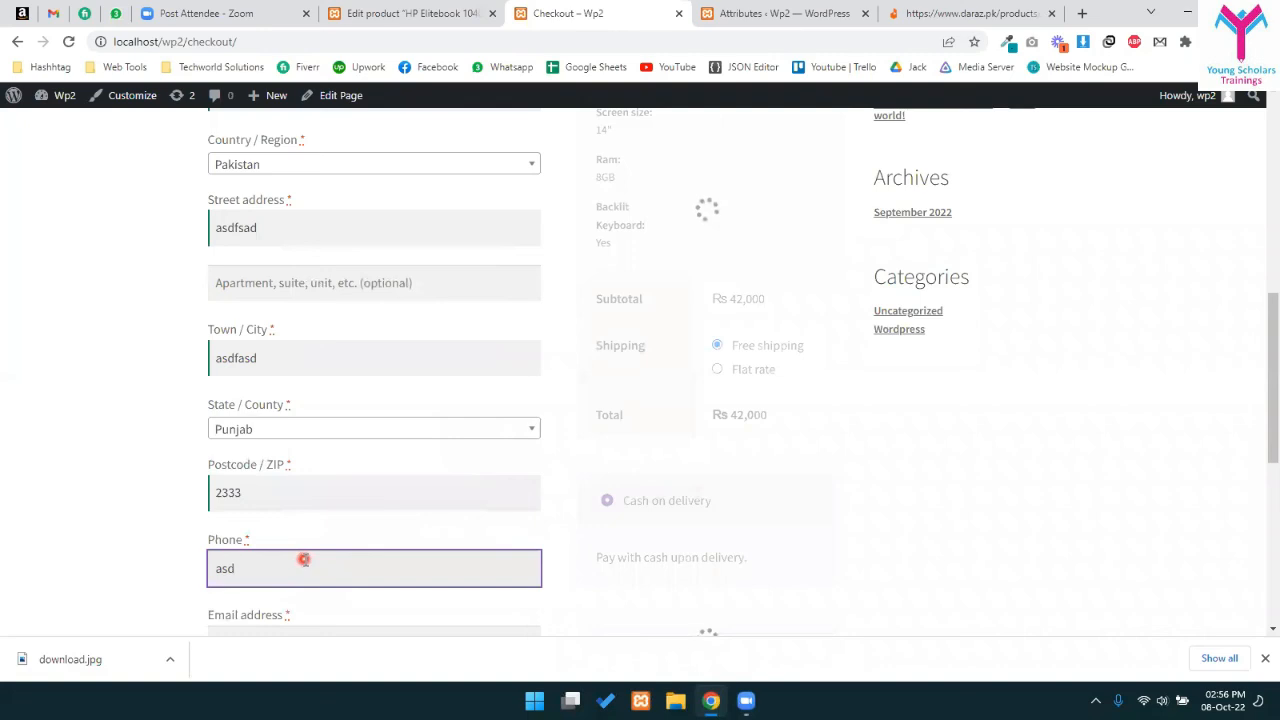
pyautogui.hotkey('ctrl', 'a')
pyautogui.scroll(-3, 312, 562)
pyautogui.click(272, 397)
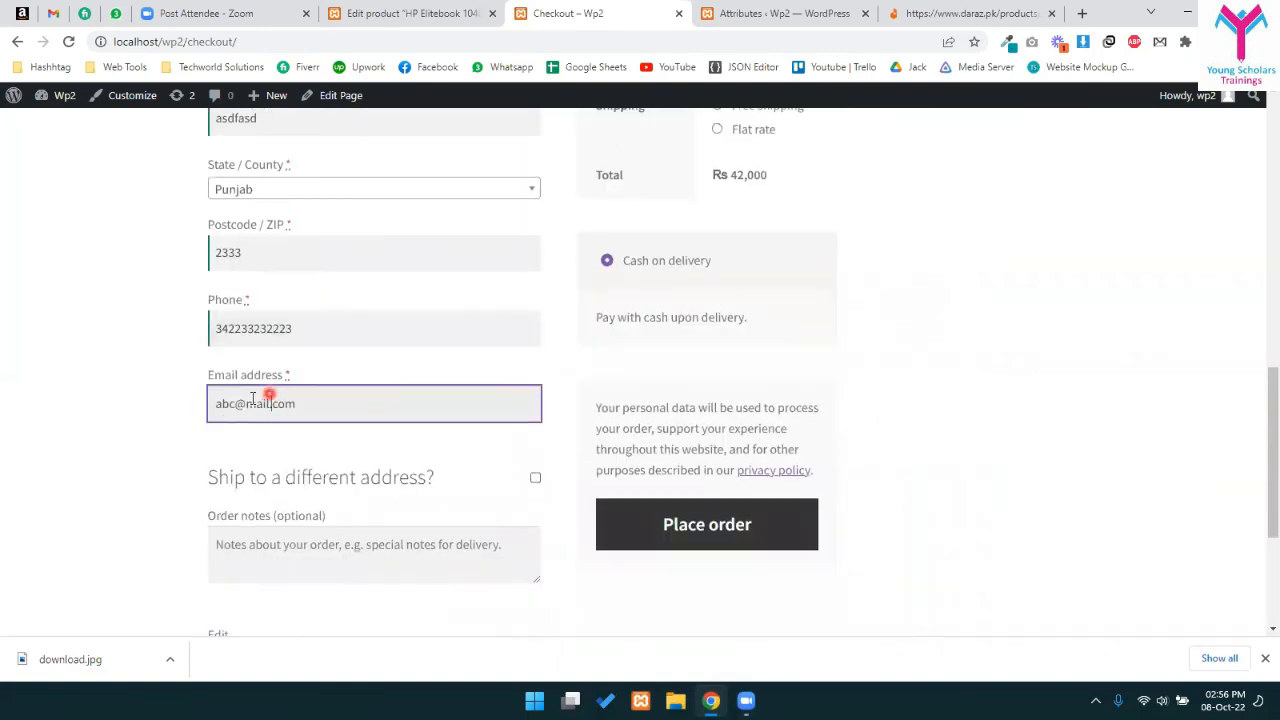
pyautogui.moveTo(279, 371); pyautogui.dragTo(293, 377)
pyautogui.click(313, 404)
pyautogui.click(289, 374)
pyautogui.click(340, 401)
# - Select Flat rate shipping instead of Free shipping, with the order total at Rs 42,000
pyautogui.scroll(-1, 348, 420)
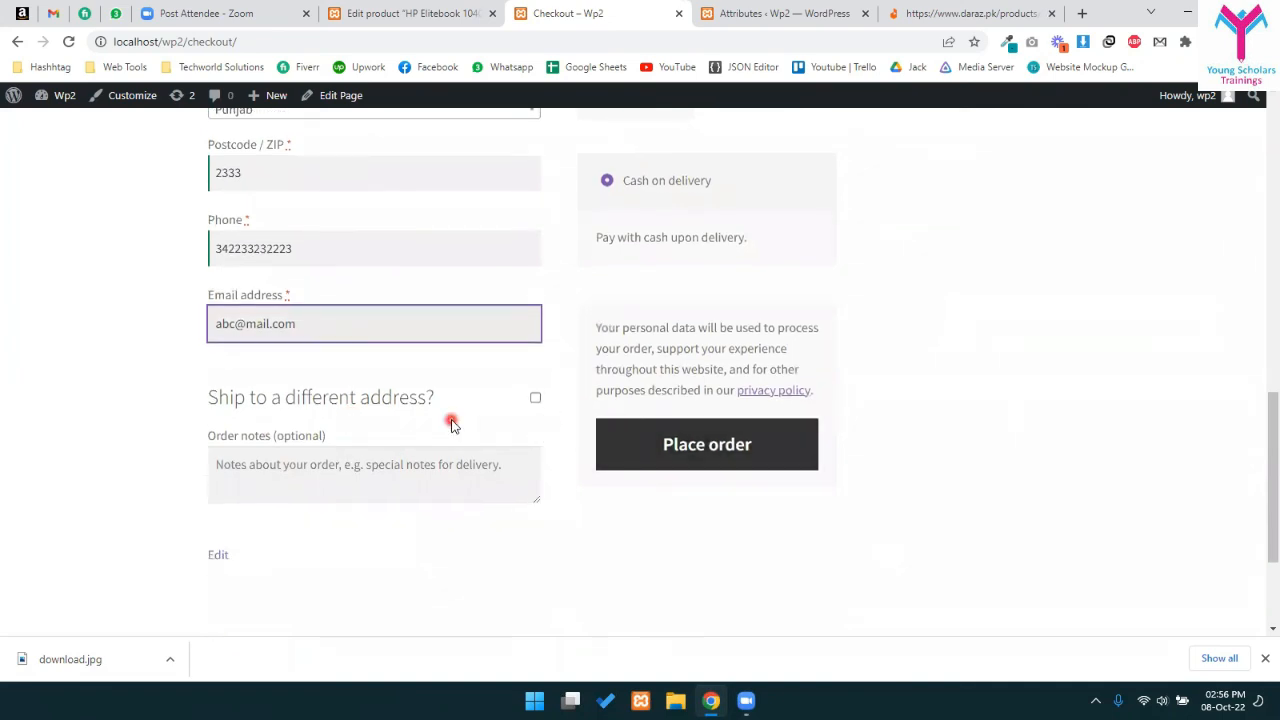
pyautogui.scroll(5, 515, 404)
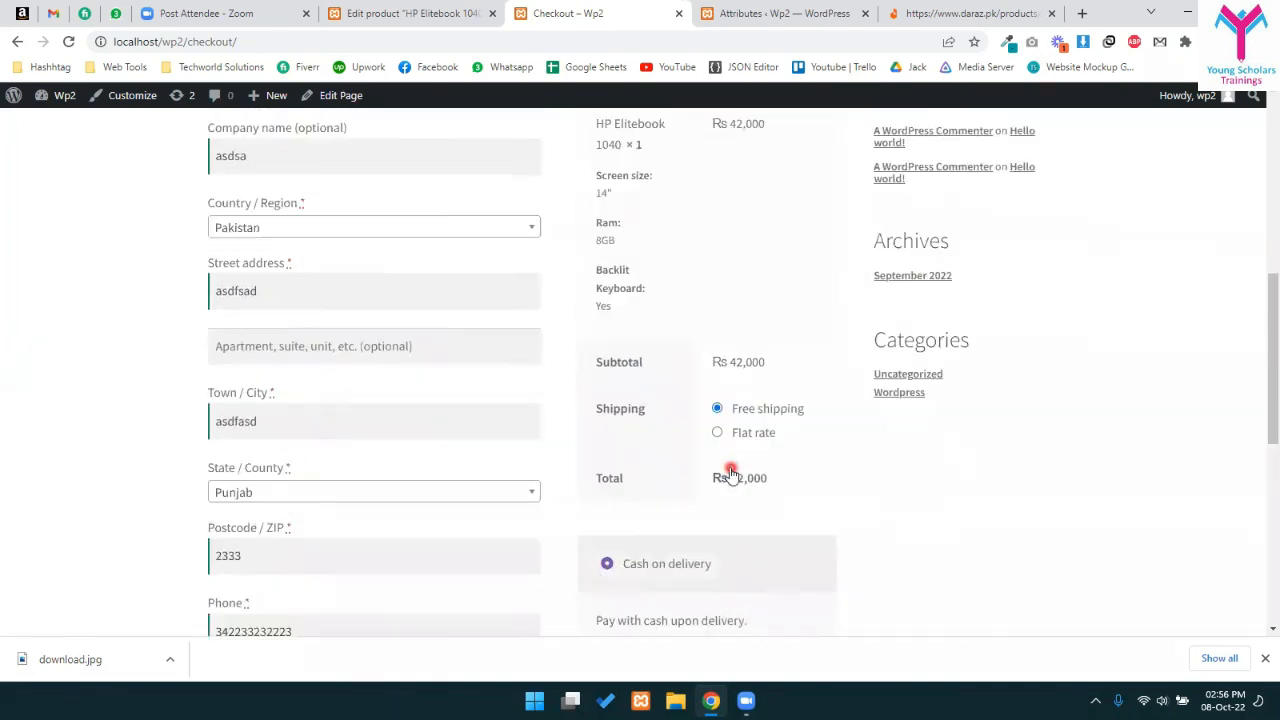
pyautogui.scroll(1, 718, 303)
pyautogui.moveTo(635, 250); pyautogui.dragTo(763, 404)
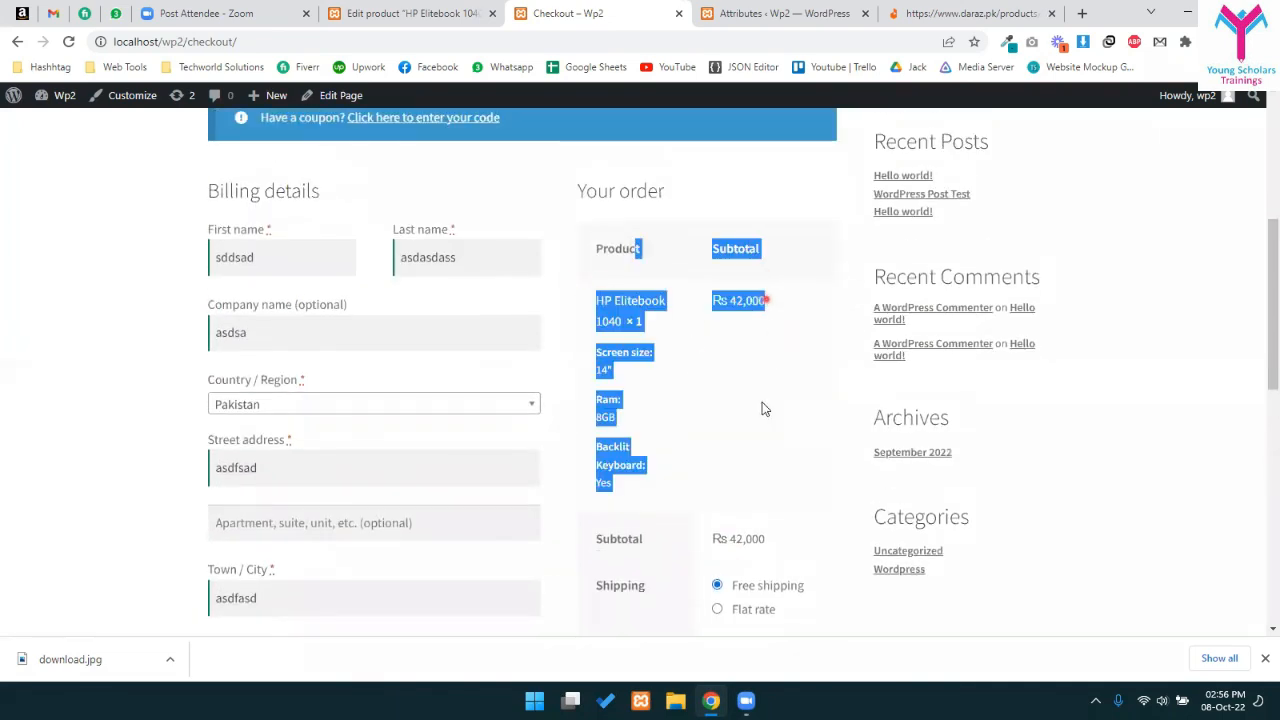
pyautogui.click(735, 447)
pyautogui.moveTo(603, 369); pyautogui.dragTo(642, 466)
pyautogui.scroll(-1, 668, 463)
pyautogui.moveTo(730, 459); pyautogui.dragTo(778, 467)
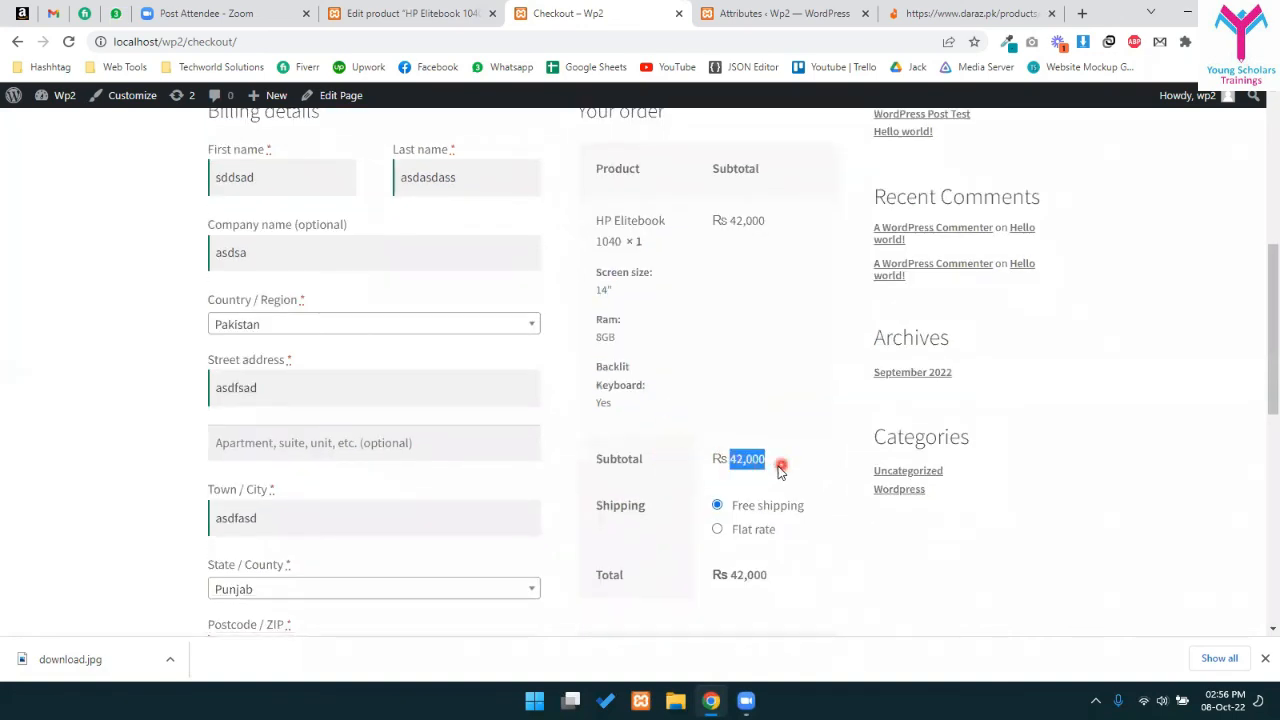
pyautogui.scroll(-2, 752, 430)
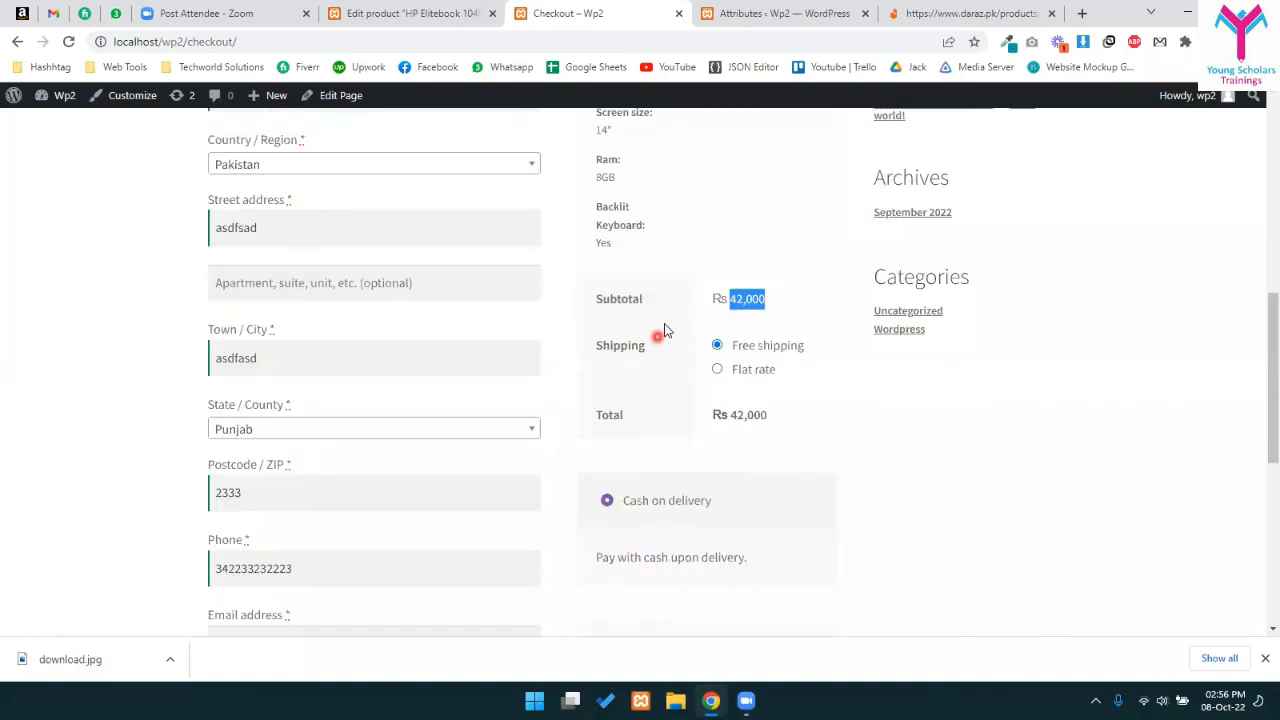
pyautogui.click(745, 370)
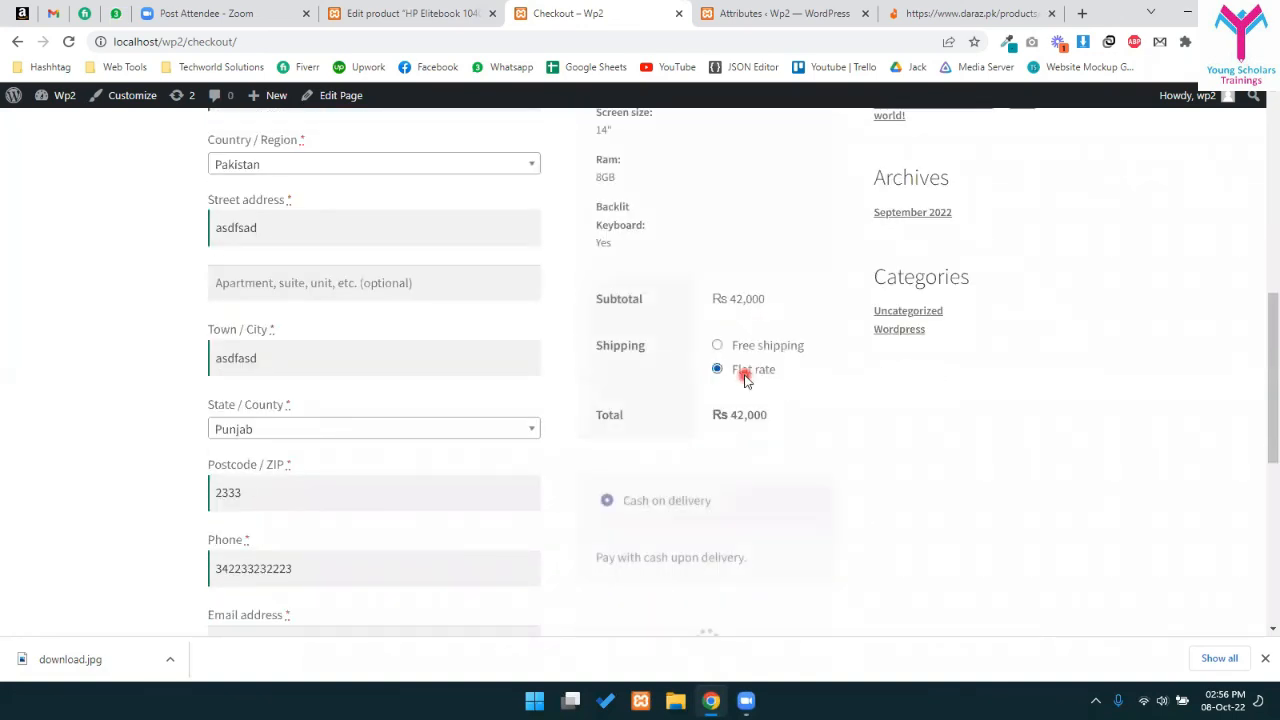
pyautogui.click(767, 349)
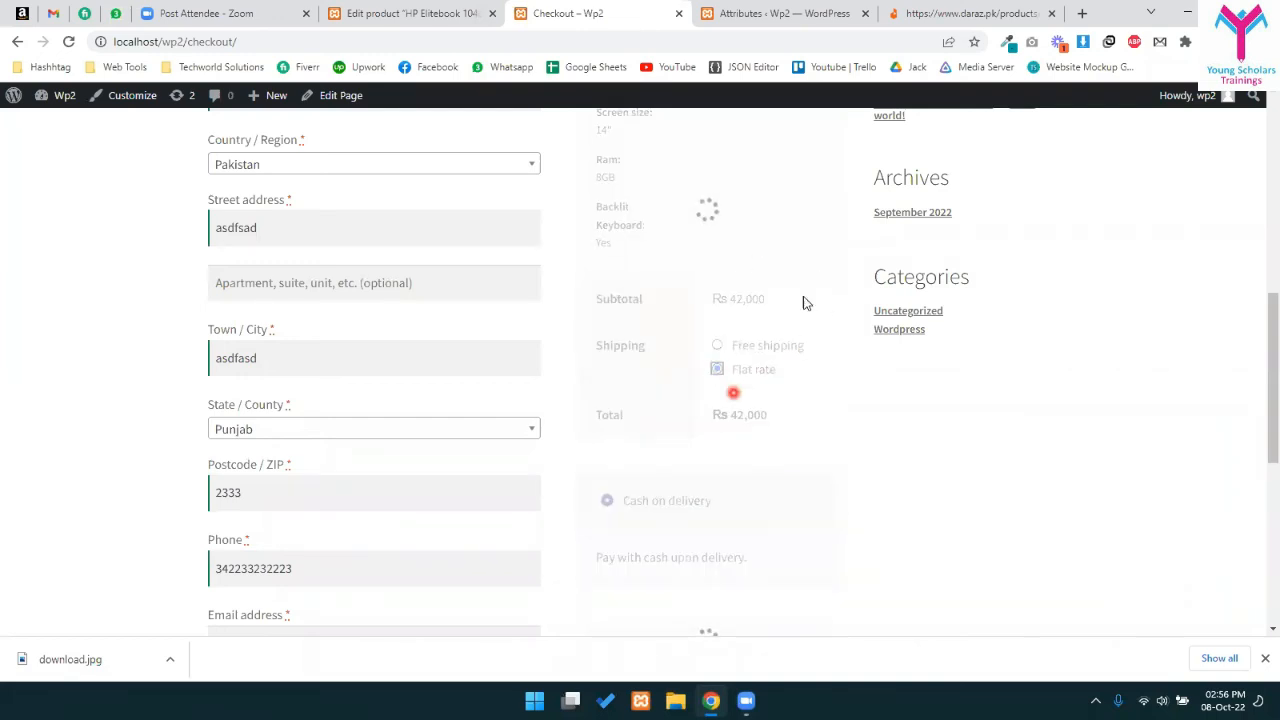
pyautogui.click(727, 370)
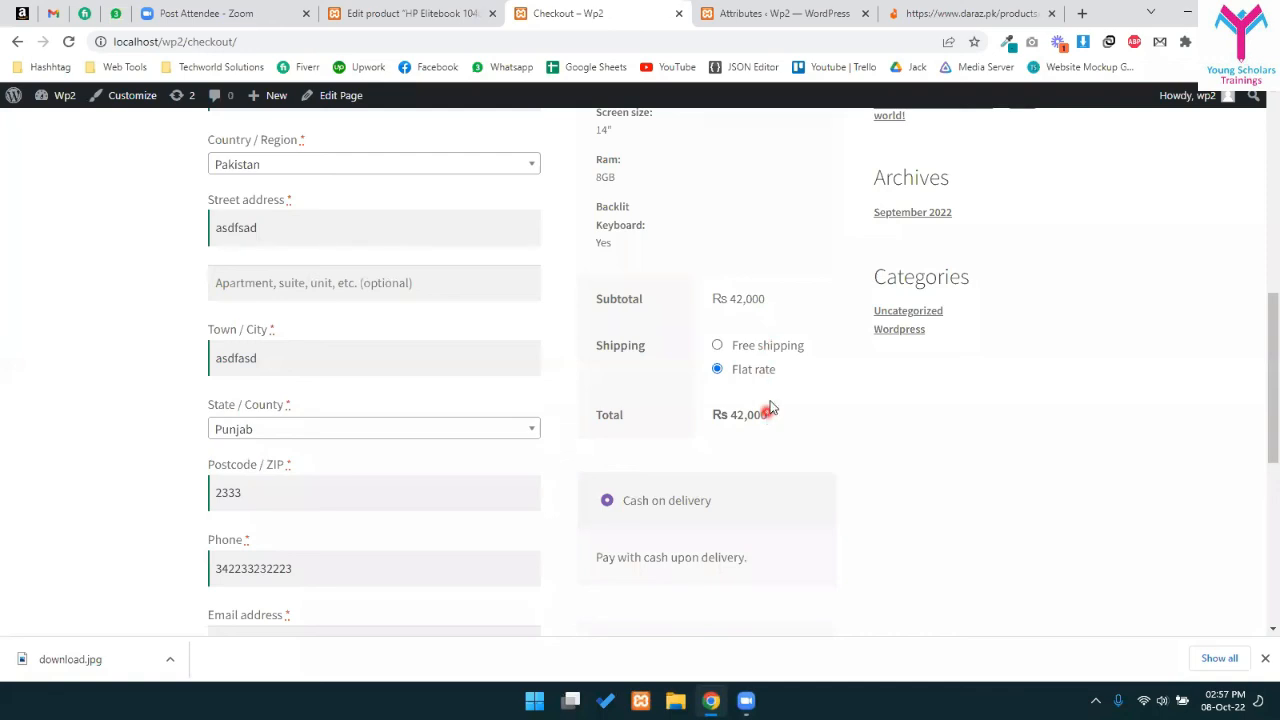
pyautogui.moveTo(718, 432); pyautogui.dragTo(748, 428)
pyautogui.click(720, 413)
# - Open WooCommerce Settings in a new tab, go to Shipping and edit the Pakistan zone
pyautogui.click(375, 13)
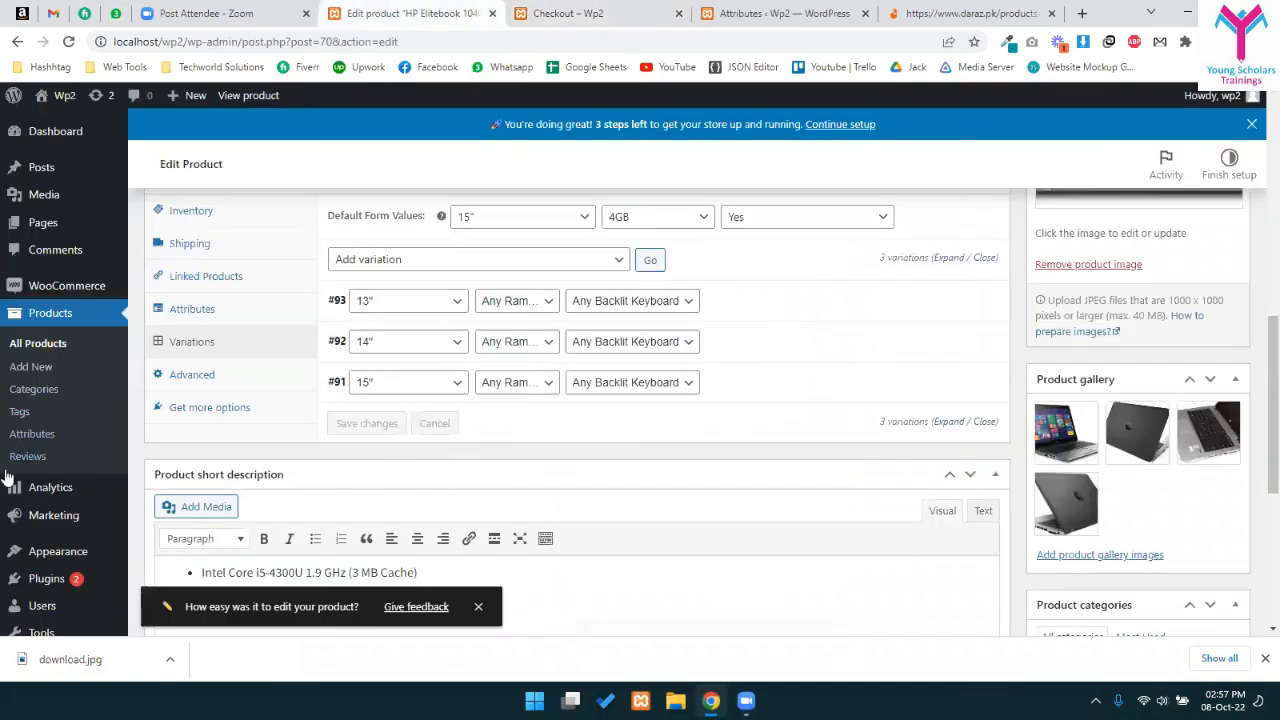
pyautogui.scroll(-3, 500, 400)
pyautogui.scroll(3, 500, 400)
pyautogui.moveTo(66, 286)
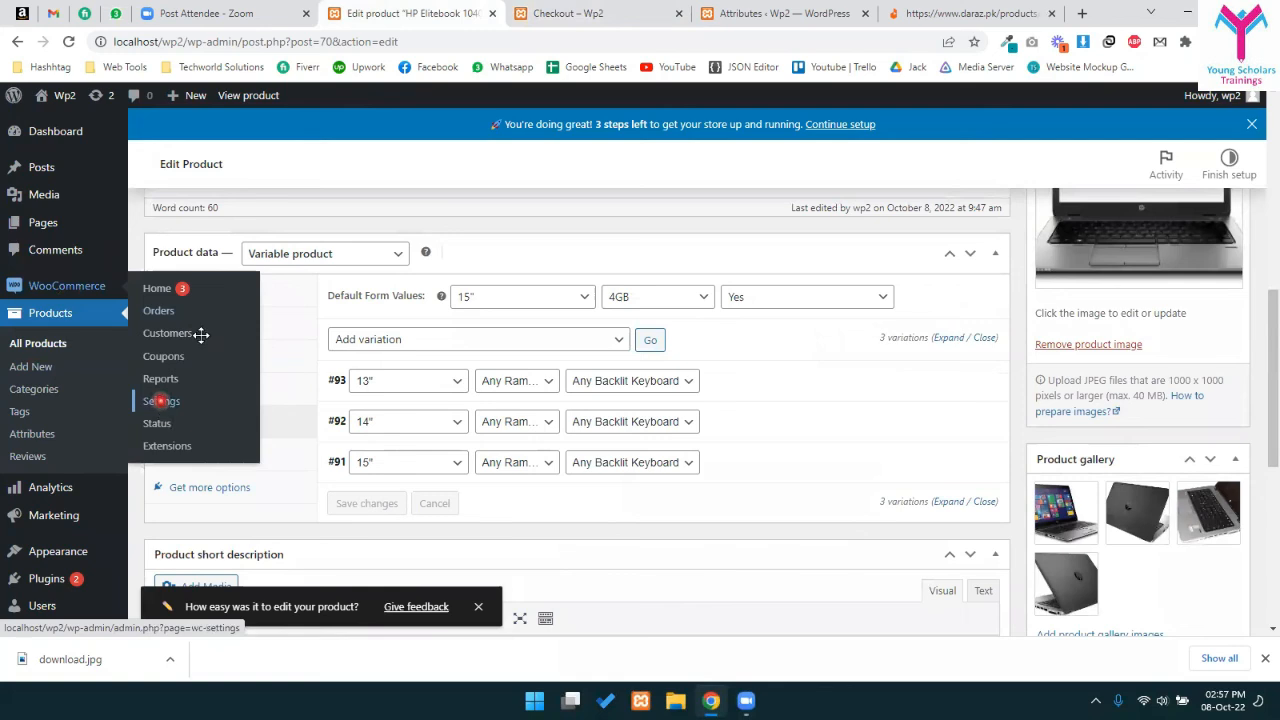
pyautogui.keyDown('ctrl'); pyautogui.click(160, 400); pyautogui.keyUp('ctrl')
pyautogui.click(515, 8)
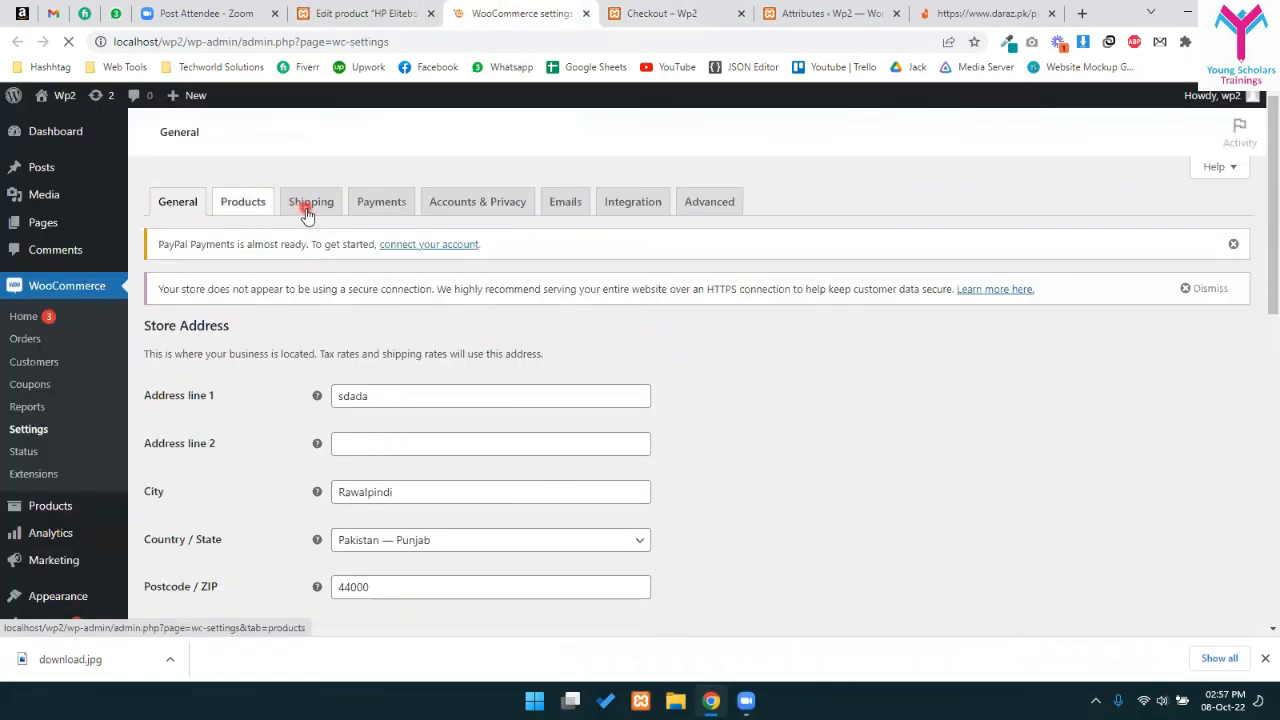
pyautogui.click(307, 214)
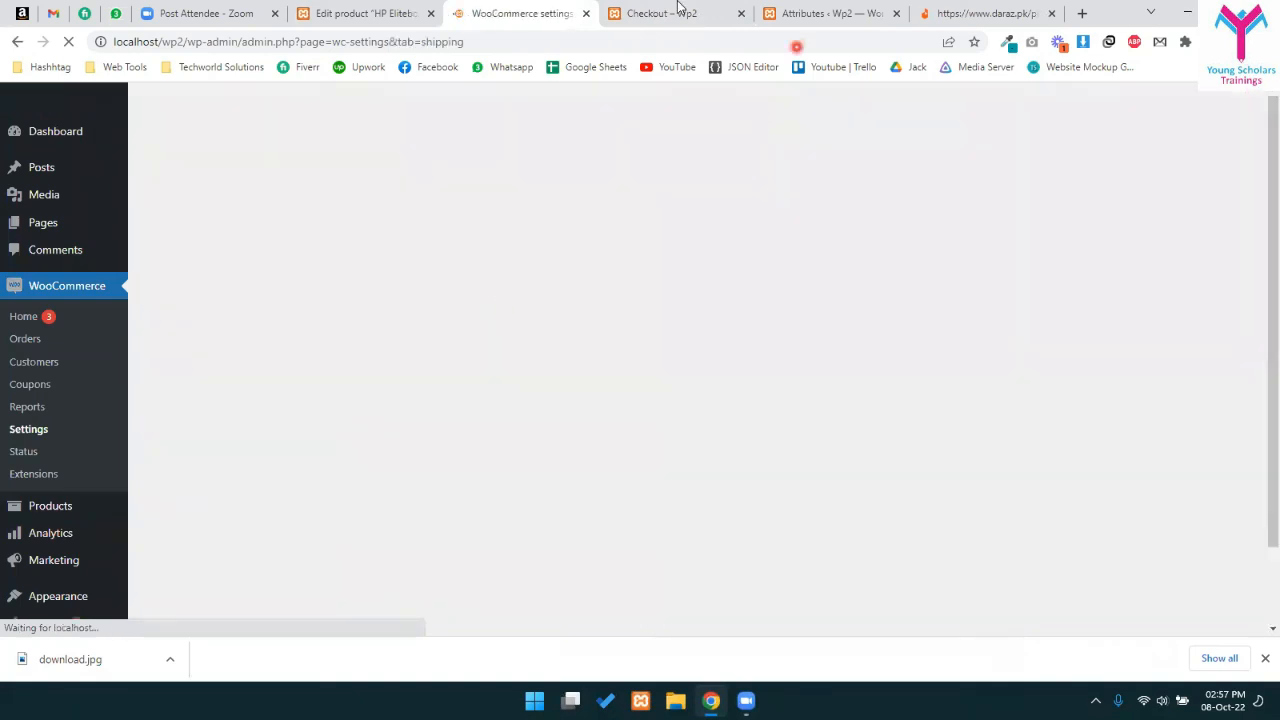
pyautogui.click(634, 8)
pyautogui.scroll(3, 314, 280)
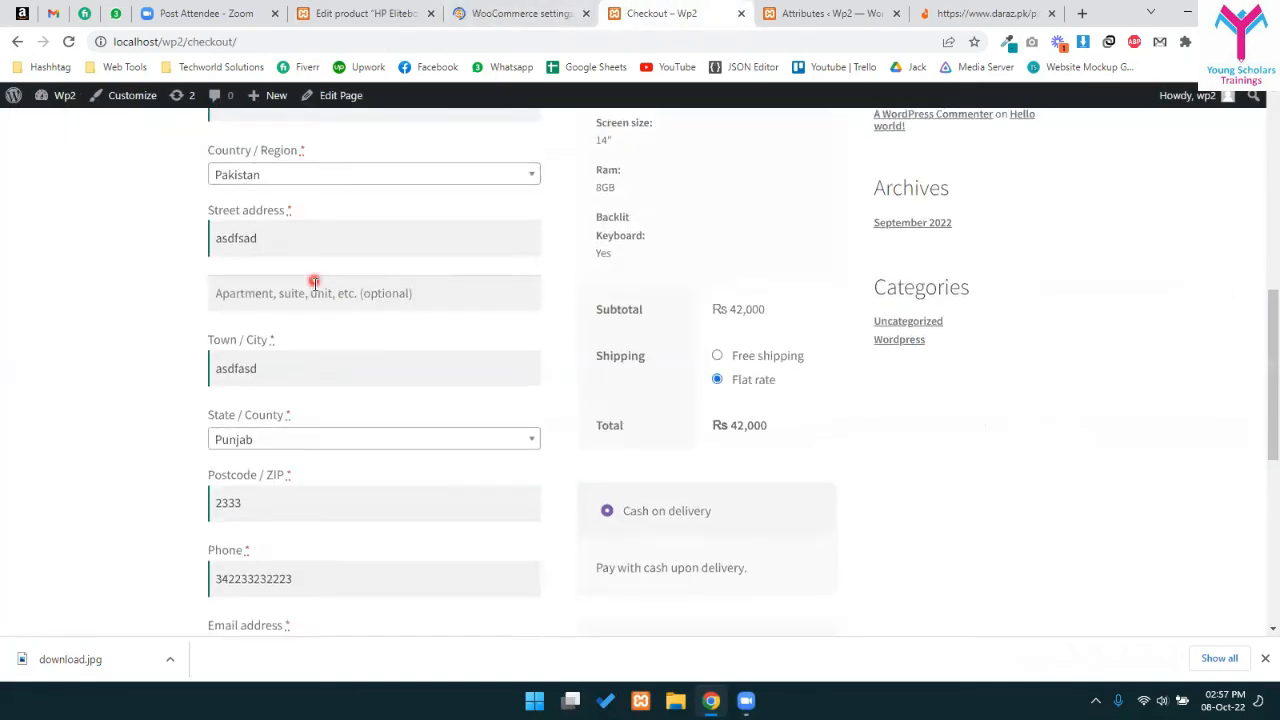
pyautogui.hotkey('ctrl', 'shift', 'Tab')
pyautogui.scroll(-1, 211, 411)
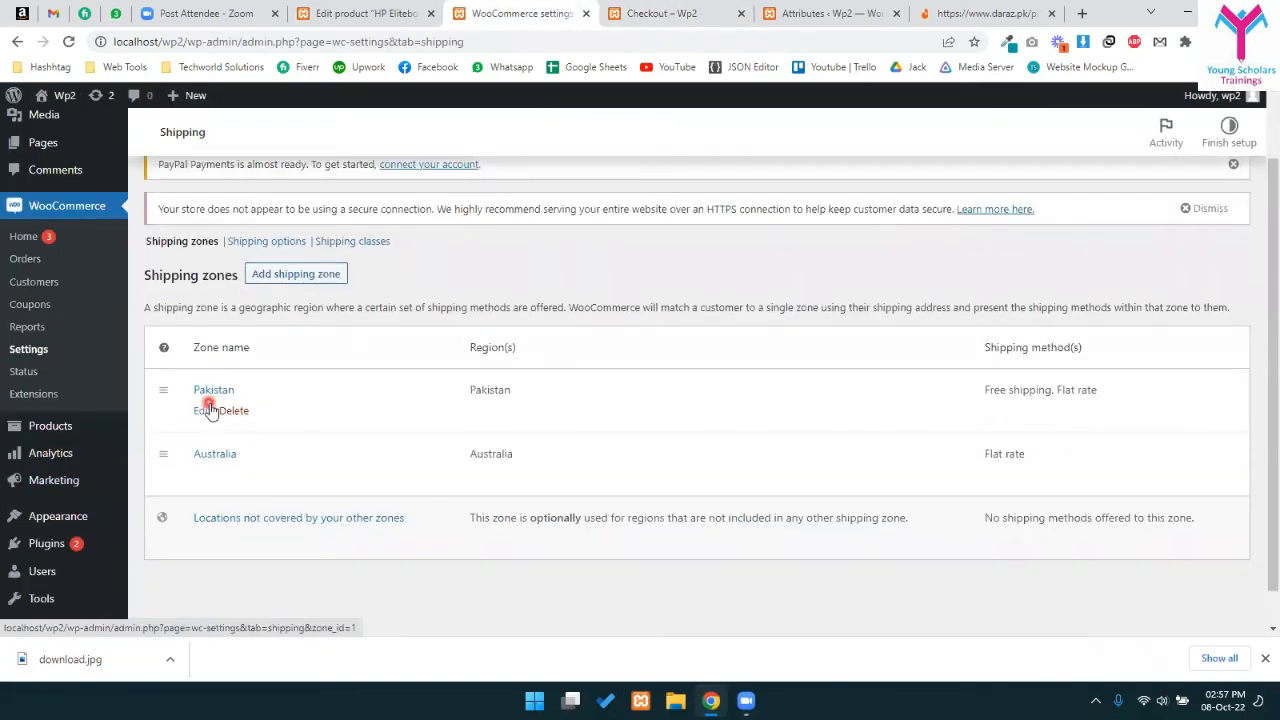
pyautogui.click(201, 412)
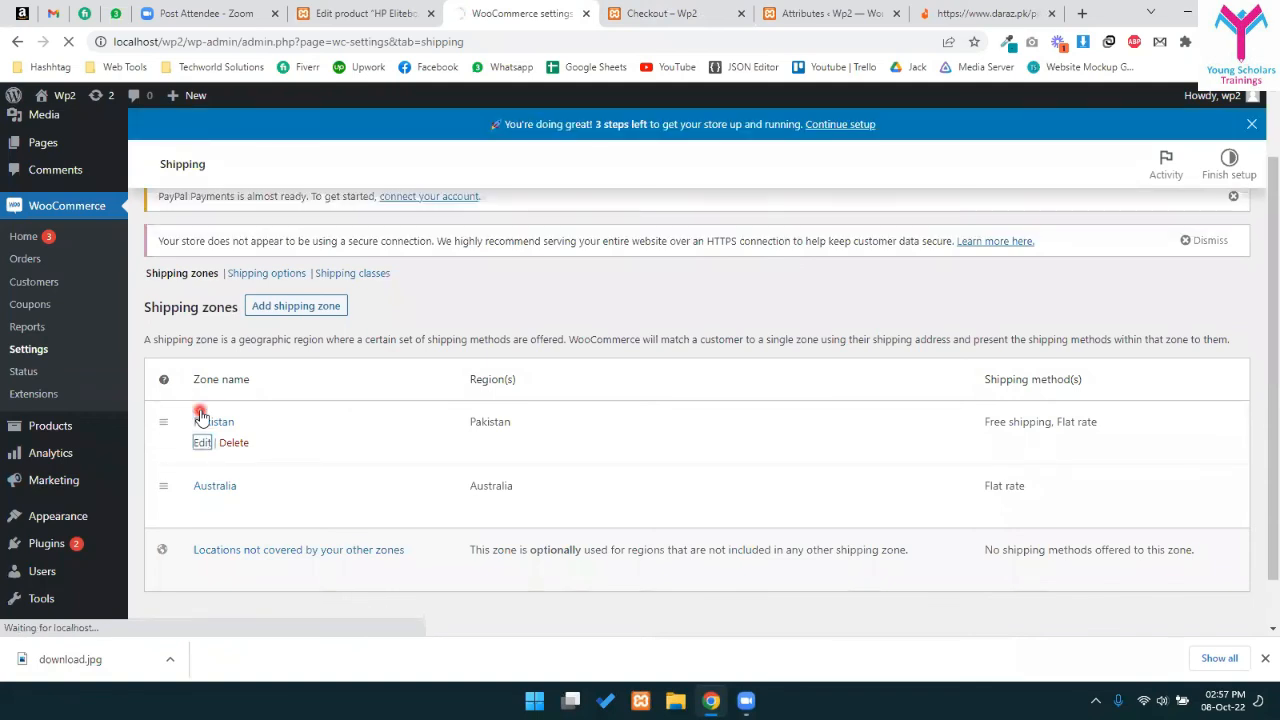
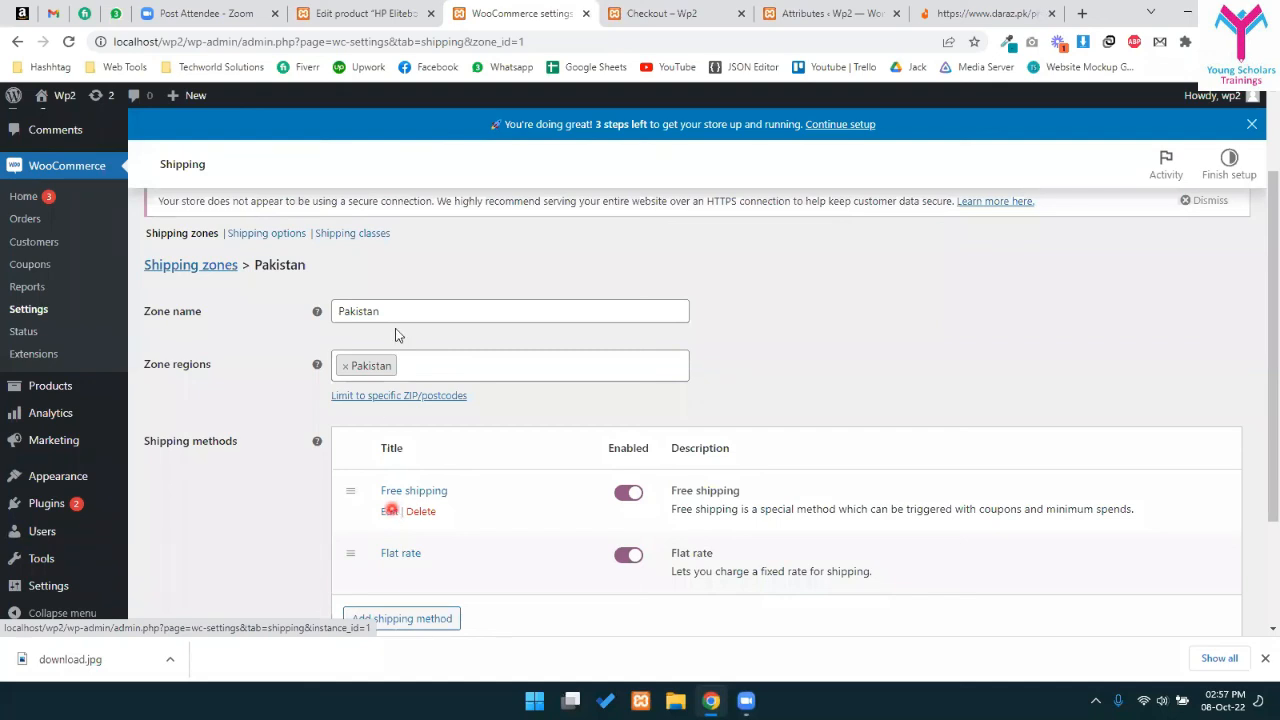
# - Leave the Pakistan zone without a postcode limit and delete its Free shipping method
pyautogui.click(398, 395)
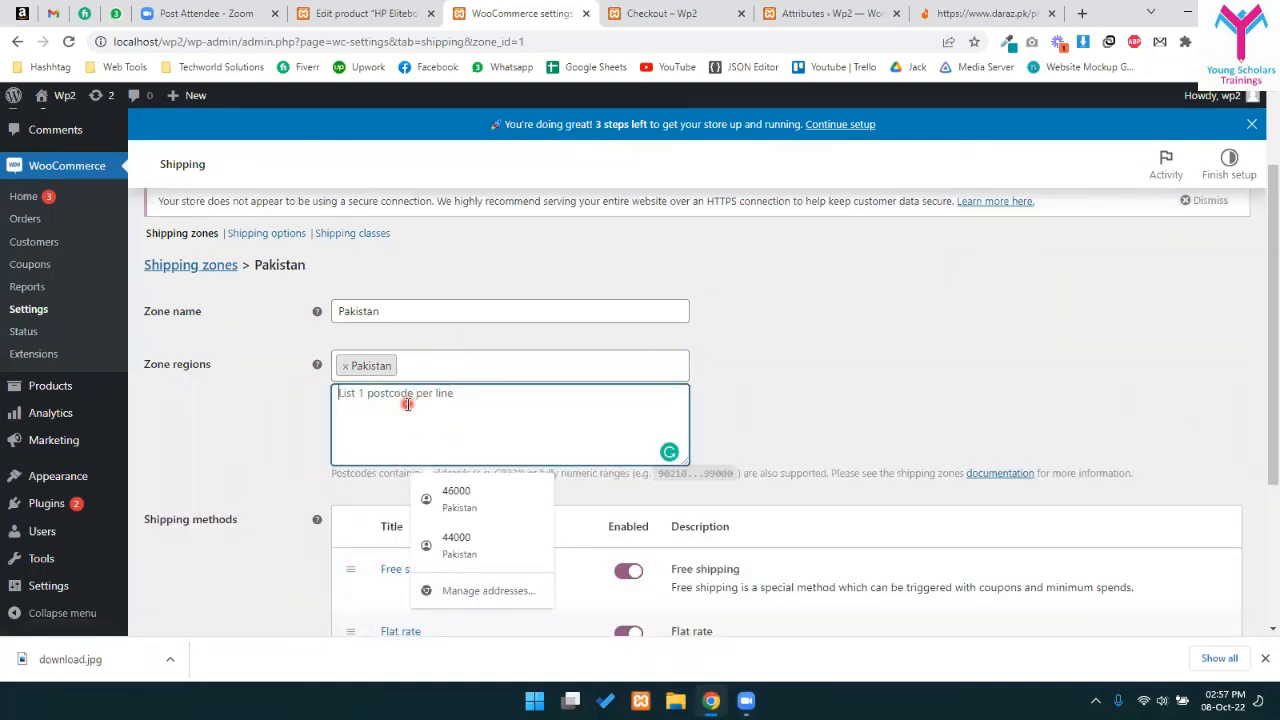
pyautogui.write('46000')
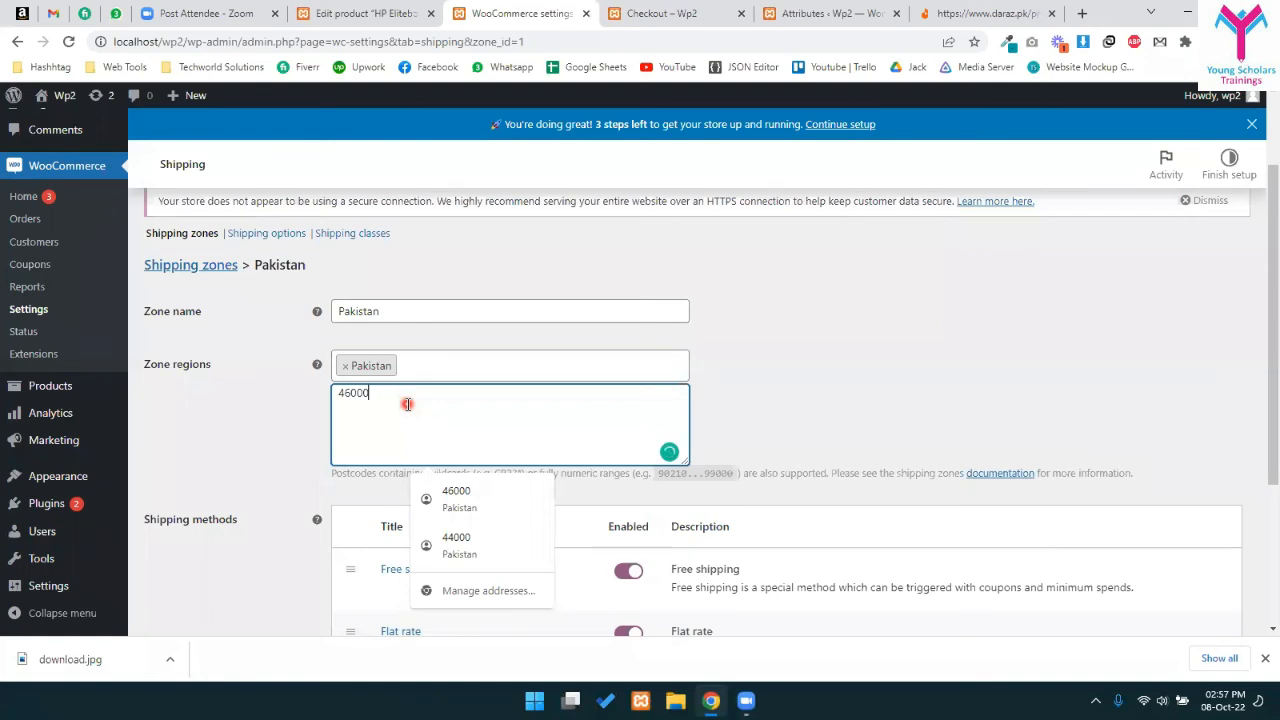
pyautogui.press('BackSpace')
pyautogui.press('BackSpace')
pyautogui.press('BackSpace')
pyautogui.press('BackSpace')
pyautogui.click(743, 366)
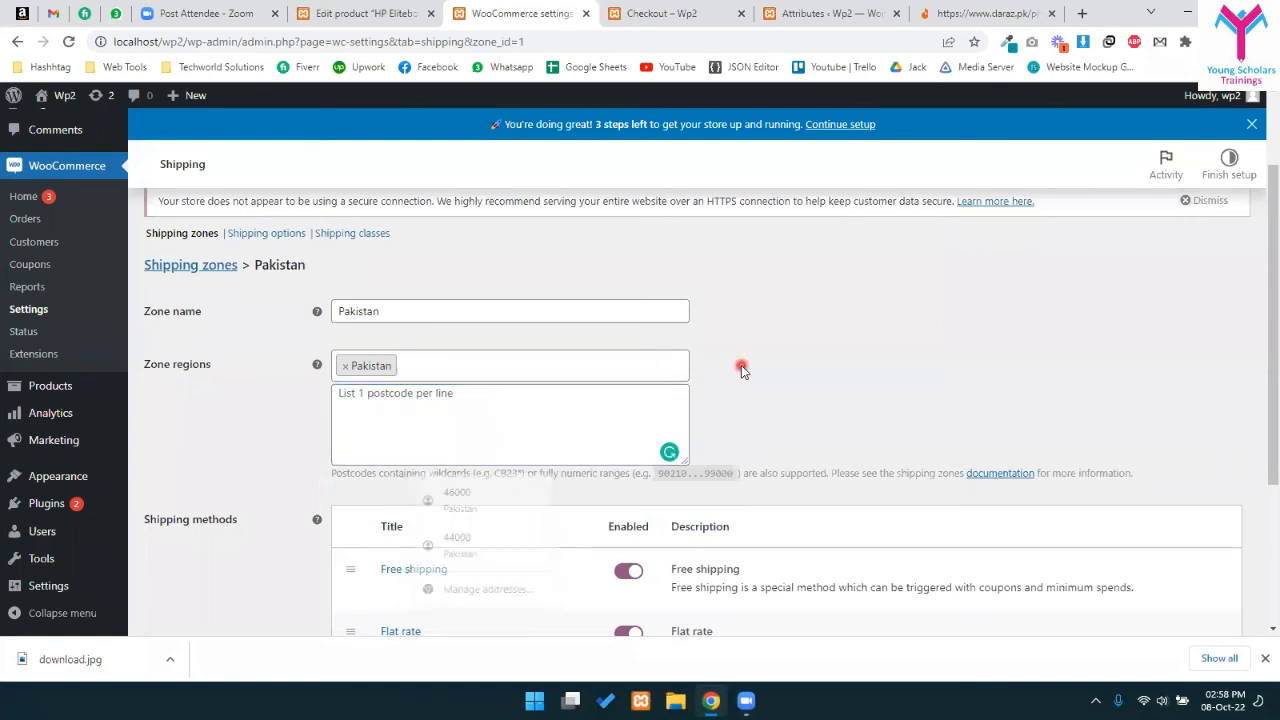
pyautogui.scroll(-1, 557, 434)
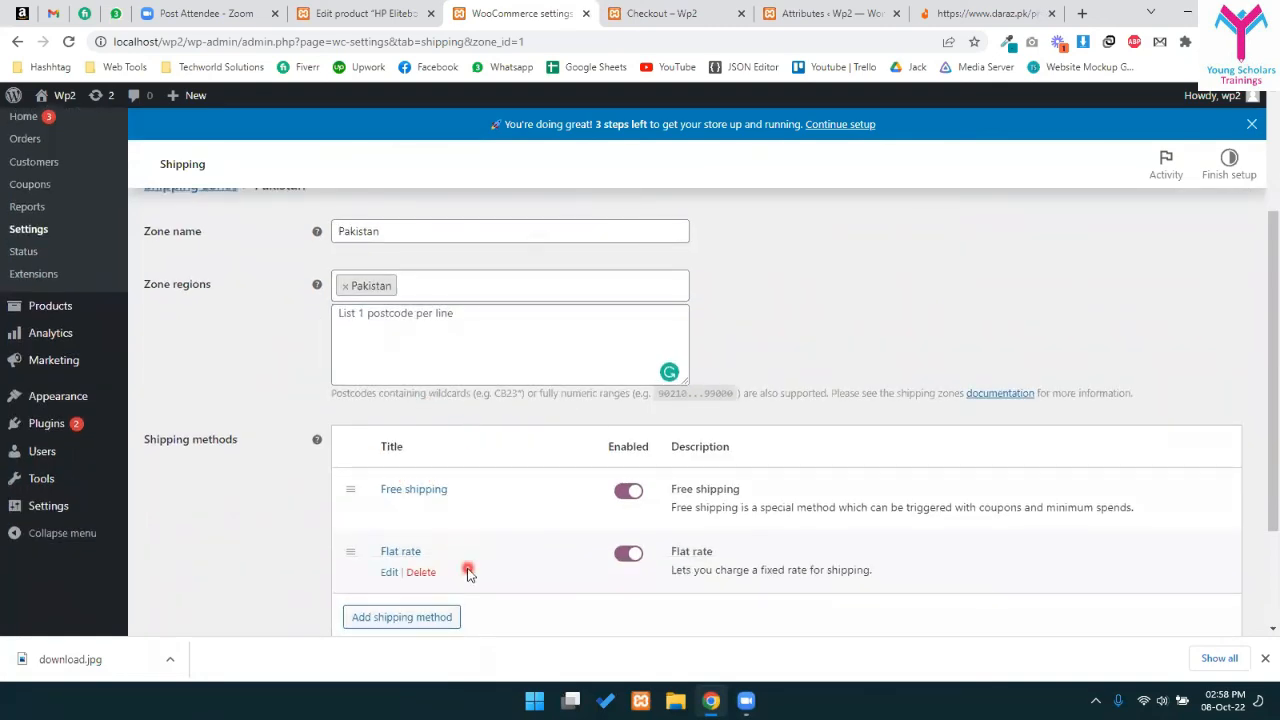
pyautogui.click(421, 510)
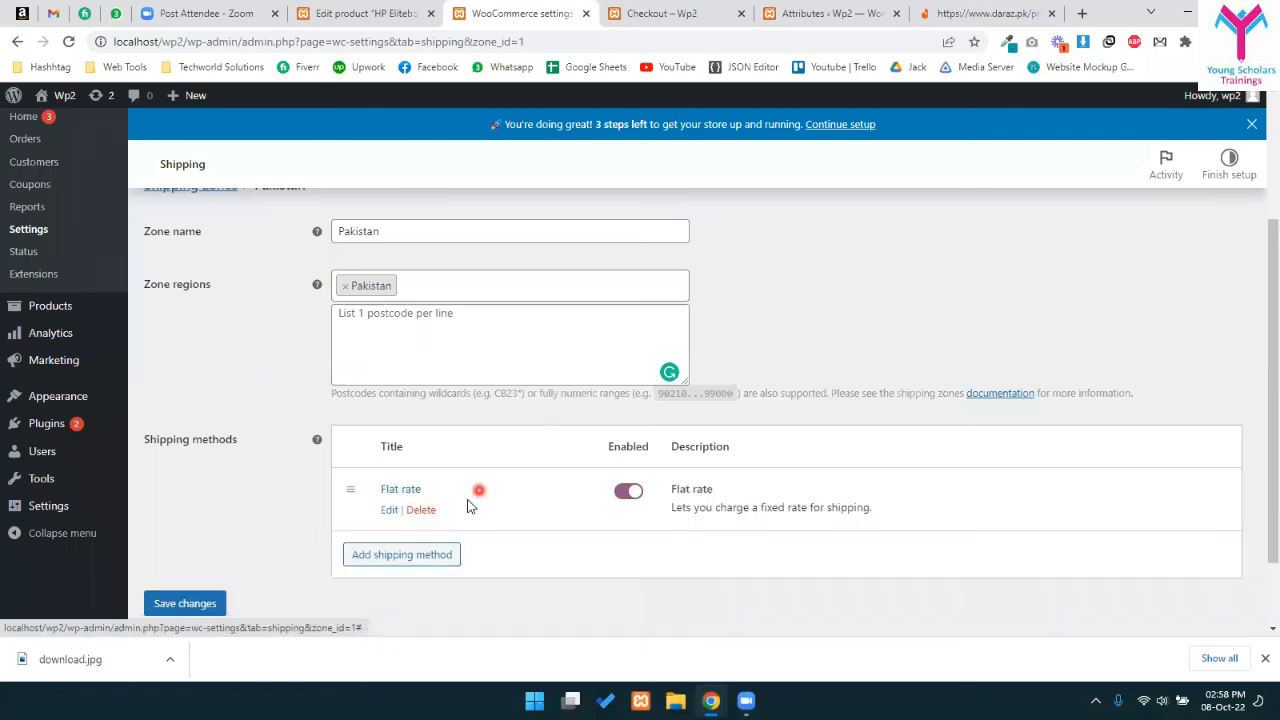
# - Change the Pakistan zone's Flat rate cost to 500 and save the zone changes
pyautogui.click(395, 509)
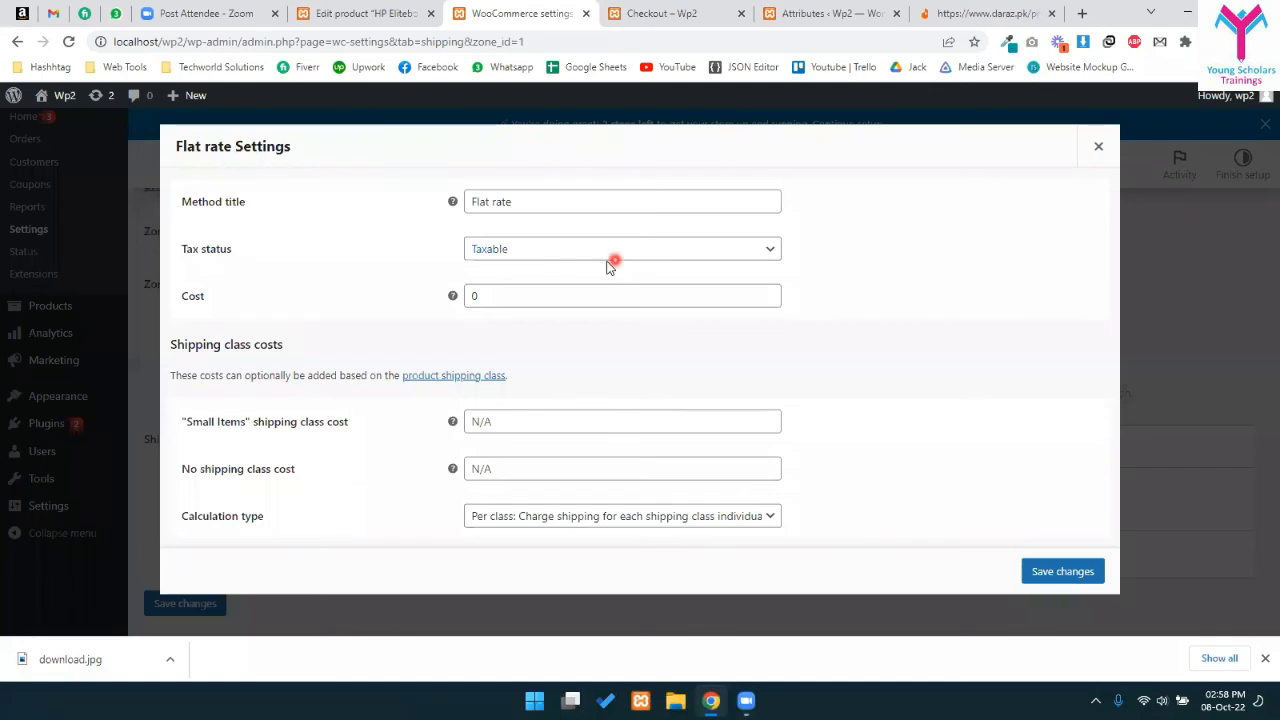
pyautogui.click(518, 243)
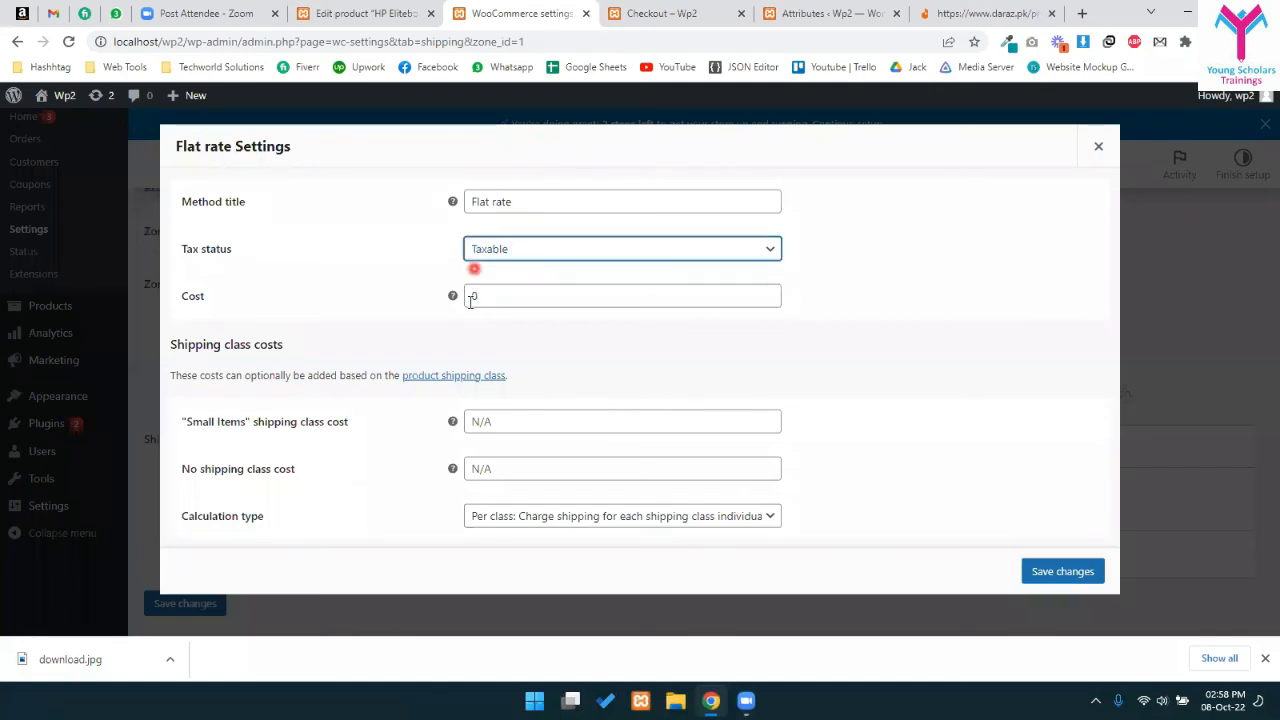
pyautogui.moveTo(490, 298); pyautogui.dragTo(420, 305)
pyautogui.write('5')
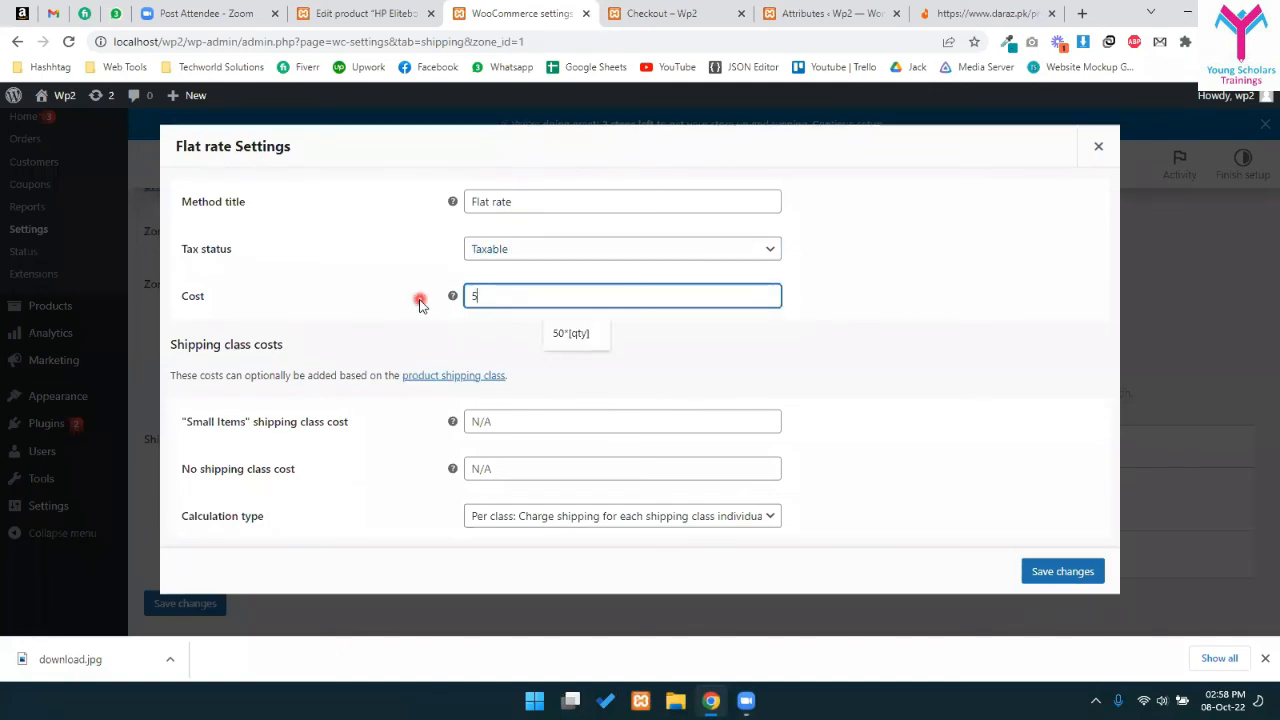
pyautogui.write('00')
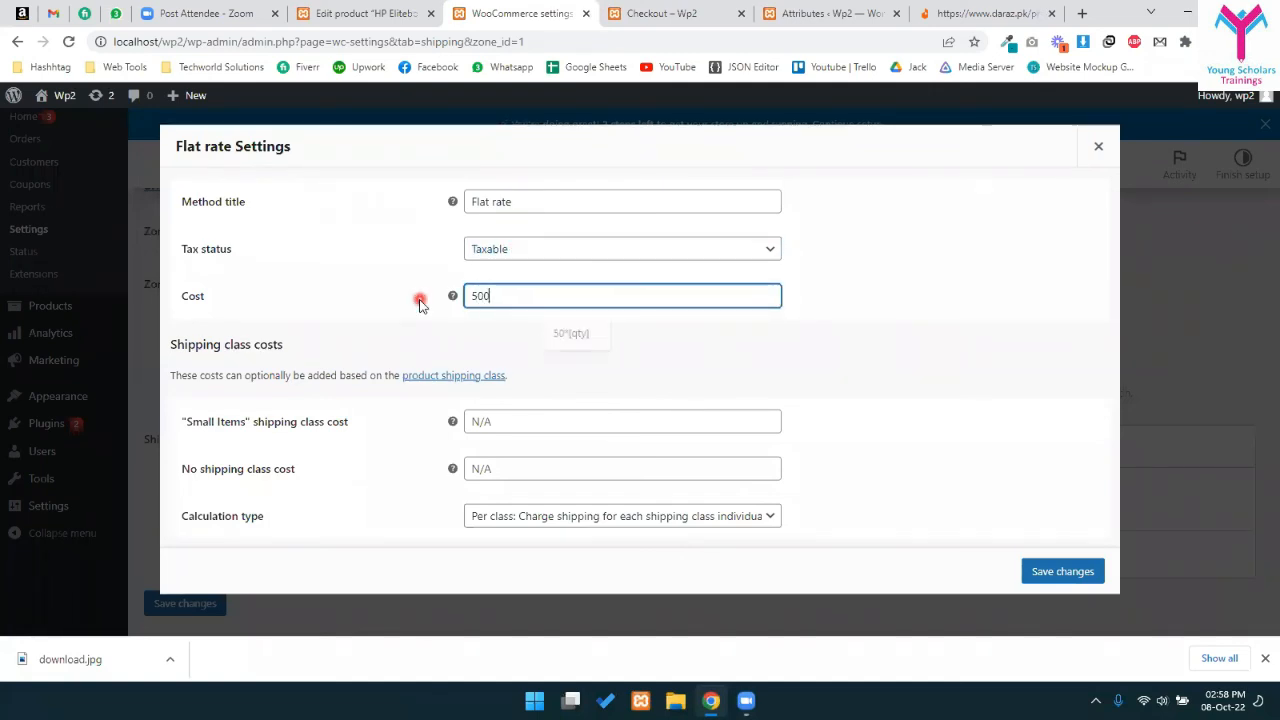
pyautogui.click(1039, 576)
pyautogui.scroll(-1, 534, 337)
pyautogui.click(200, 500)
pyautogui.click(206, 504)
pyautogui.click(662, 13)
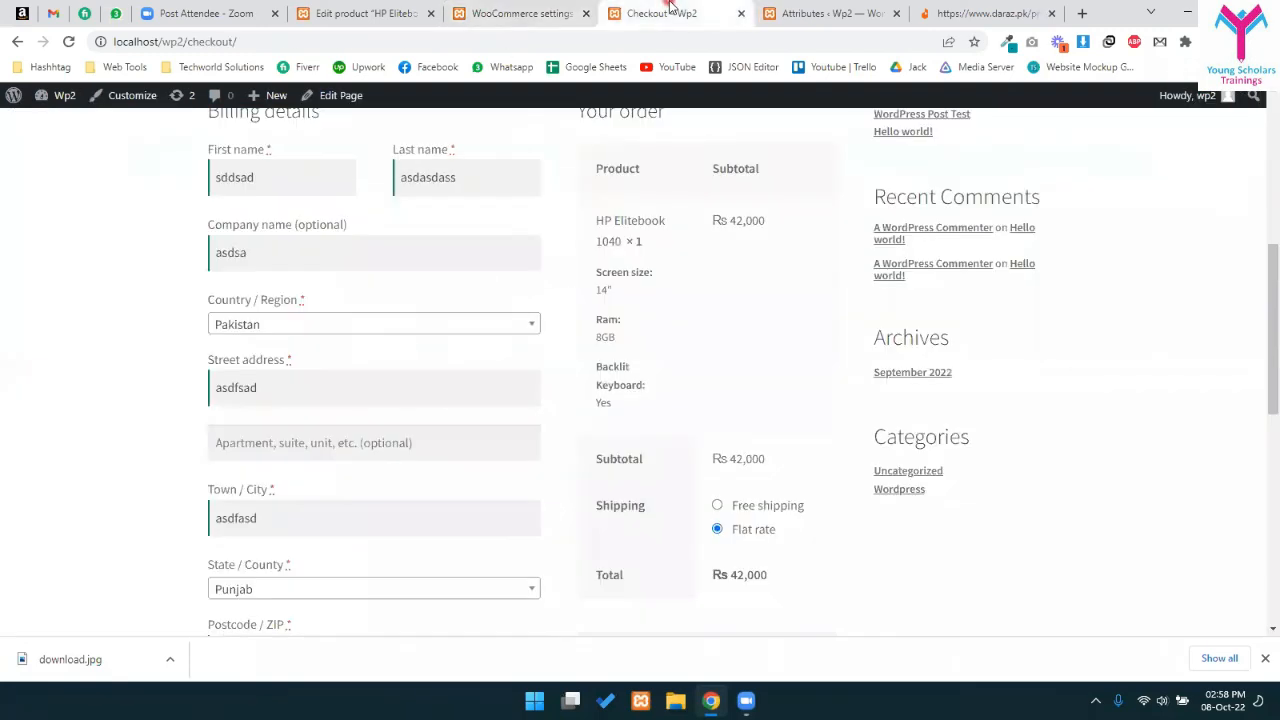
# - Reload checkout and verify Flat rate Rs 500 shipping, the Rs 42,500 total and cash on delivery
pyautogui.press('F5')
pyautogui.scroll(-3, 608, 280)
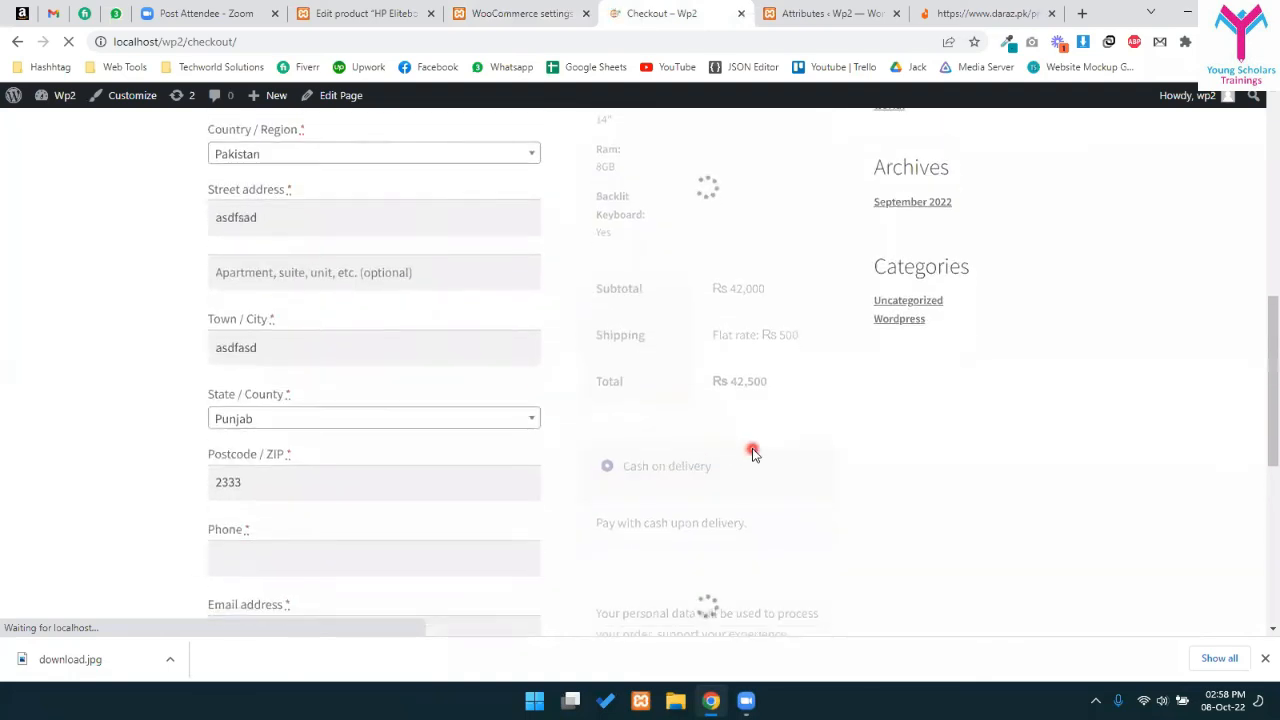
pyautogui.moveTo(618, 272); pyautogui.dragTo(777, 276)
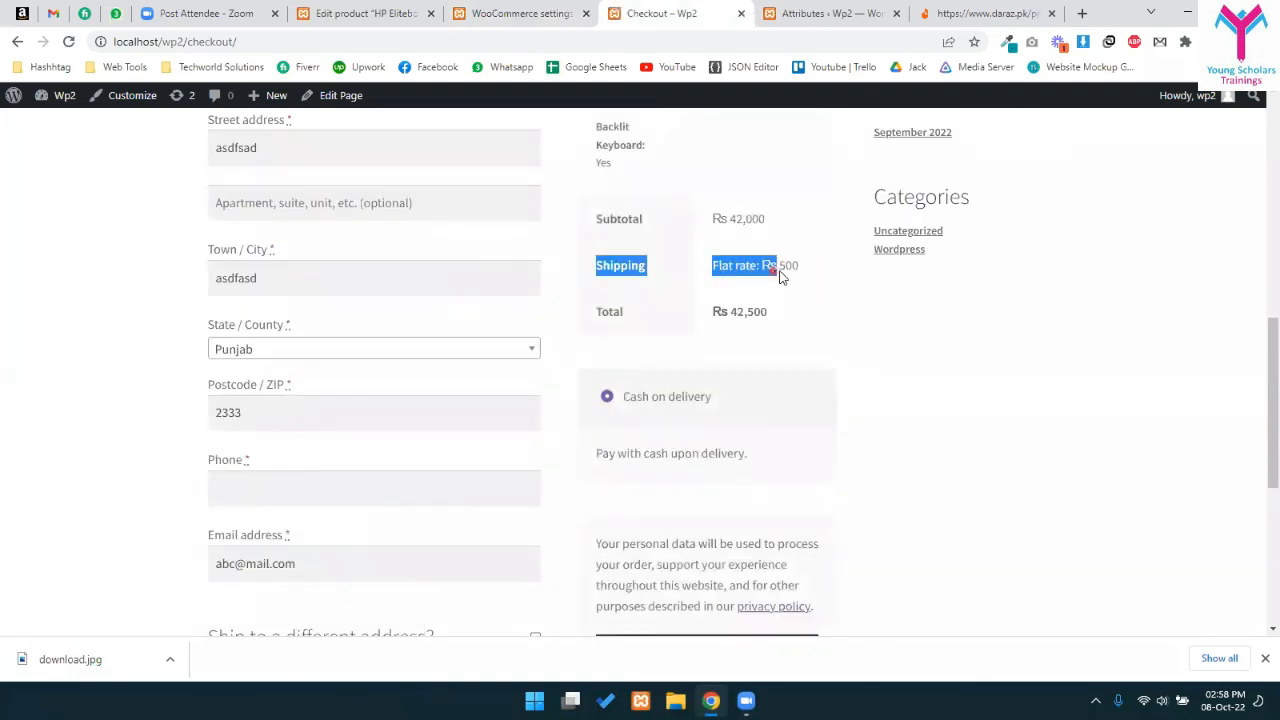
pyautogui.click(775, 281)
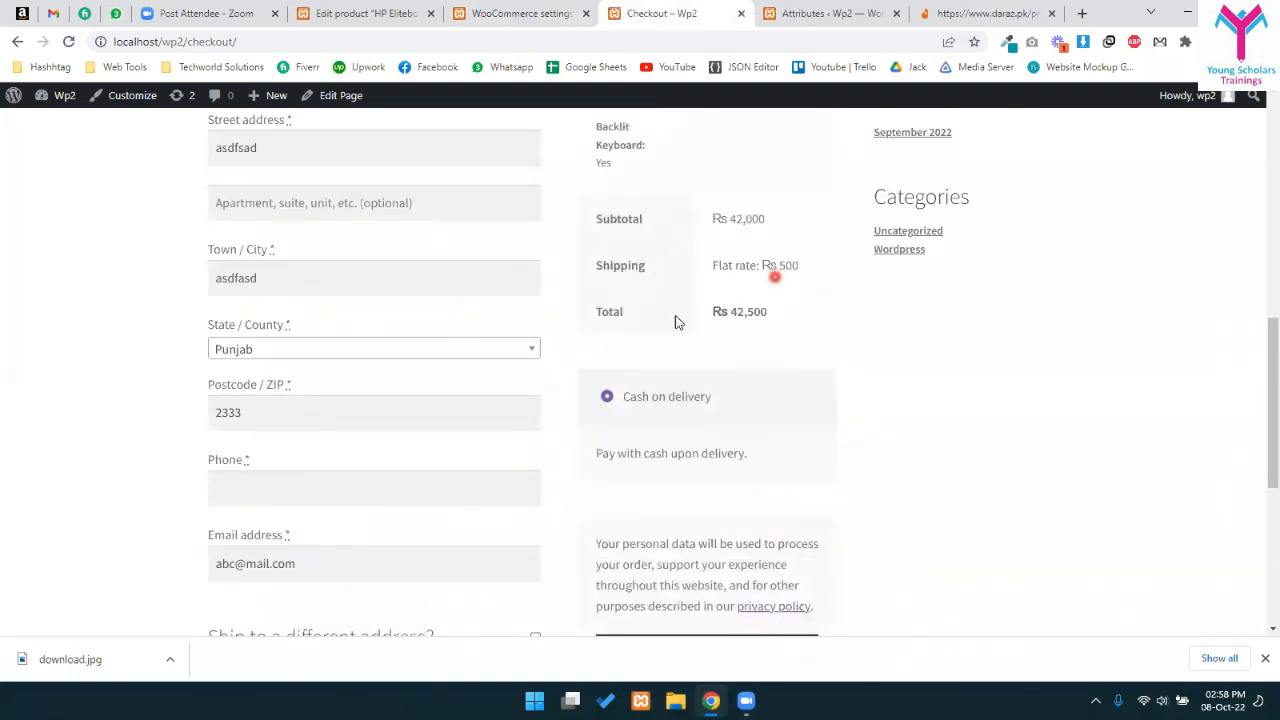
pyautogui.moveTo(729, 313); pyautogui.dragTo(746, 313)
pyautogui.moveTo(731, 218); pyautogui.dragTo(778, 226)
pyautogui.moveTo(713, 263); pyautogui.dragTo(776, 315)
pyautogui.click(710, 361)
pyautogui.moveTo(630, 397); pyautogui.dragTo(725, 393)
pyautogui.click(655, 406)
pyautogui.scroll(-1, 668, 320)
# - Replace the invalid phone entry with a numeric billing phone number
pyautogui.click(412, 405)
pyautogui.write('wer54')
pyautogui.hotkey('ctrl', 'a')
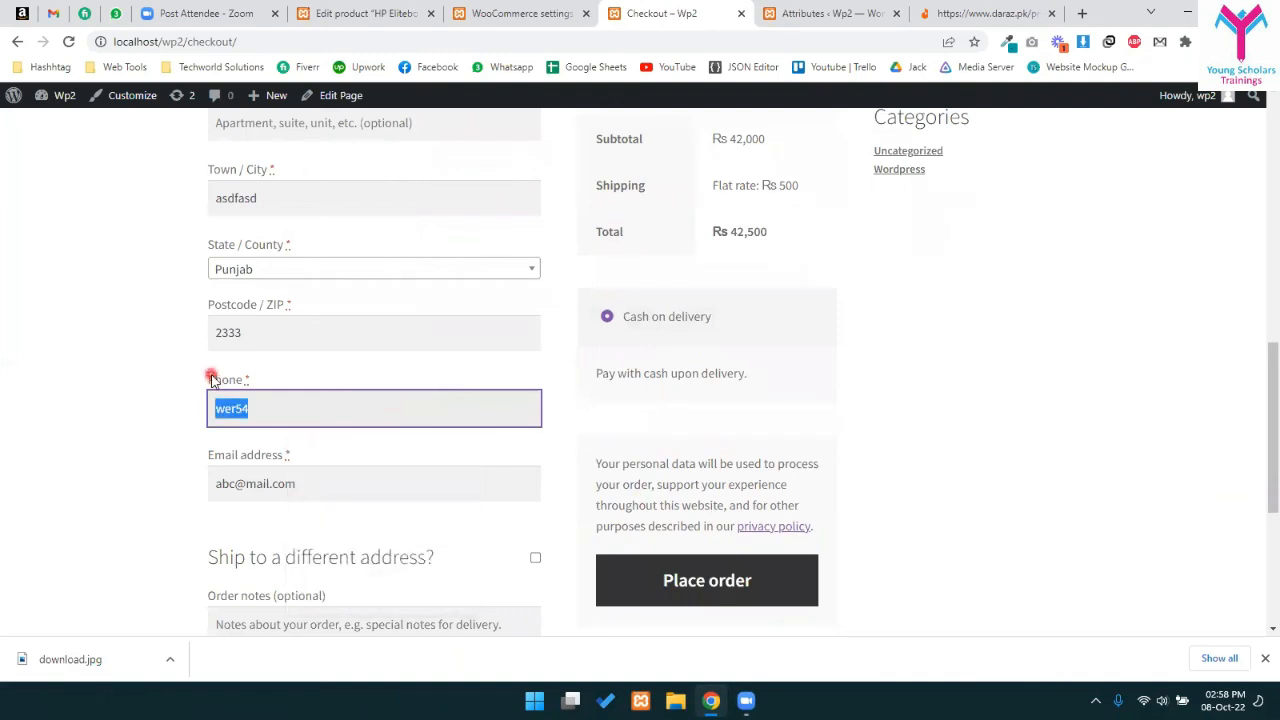
pyautogui.write('34553454')
pyautogui.scroll(-3, 700, 360)
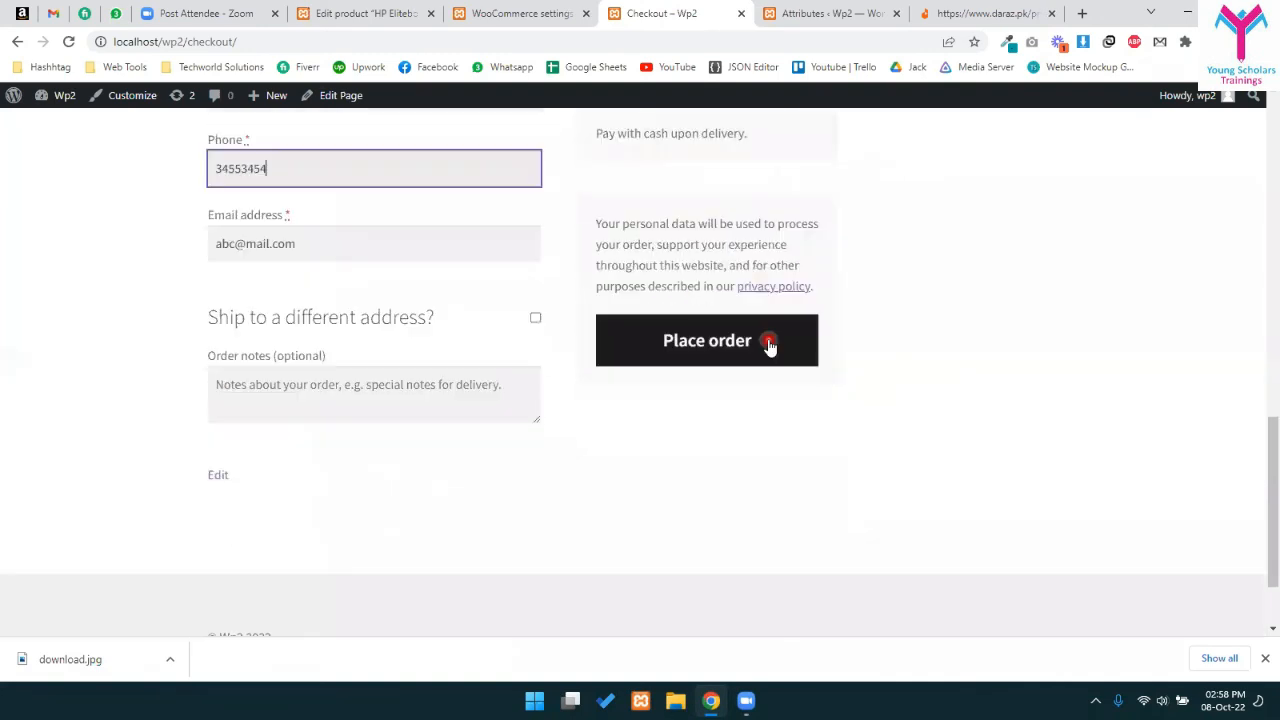
# - Attempt to place the order, then fill in the missing first and last name fields
pyautogui.click(660, 339)
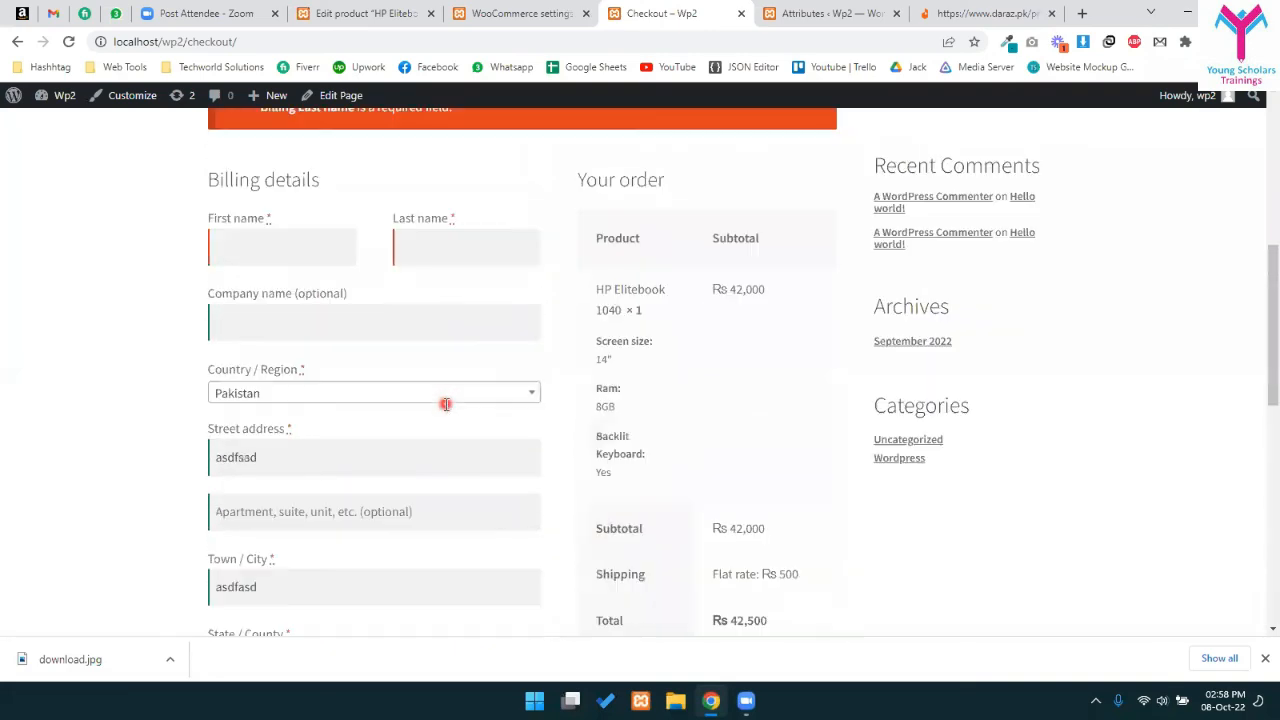
pyautogui.scroll(-3, 343, 323)
pyautogui.scroll(2, 320, 230)
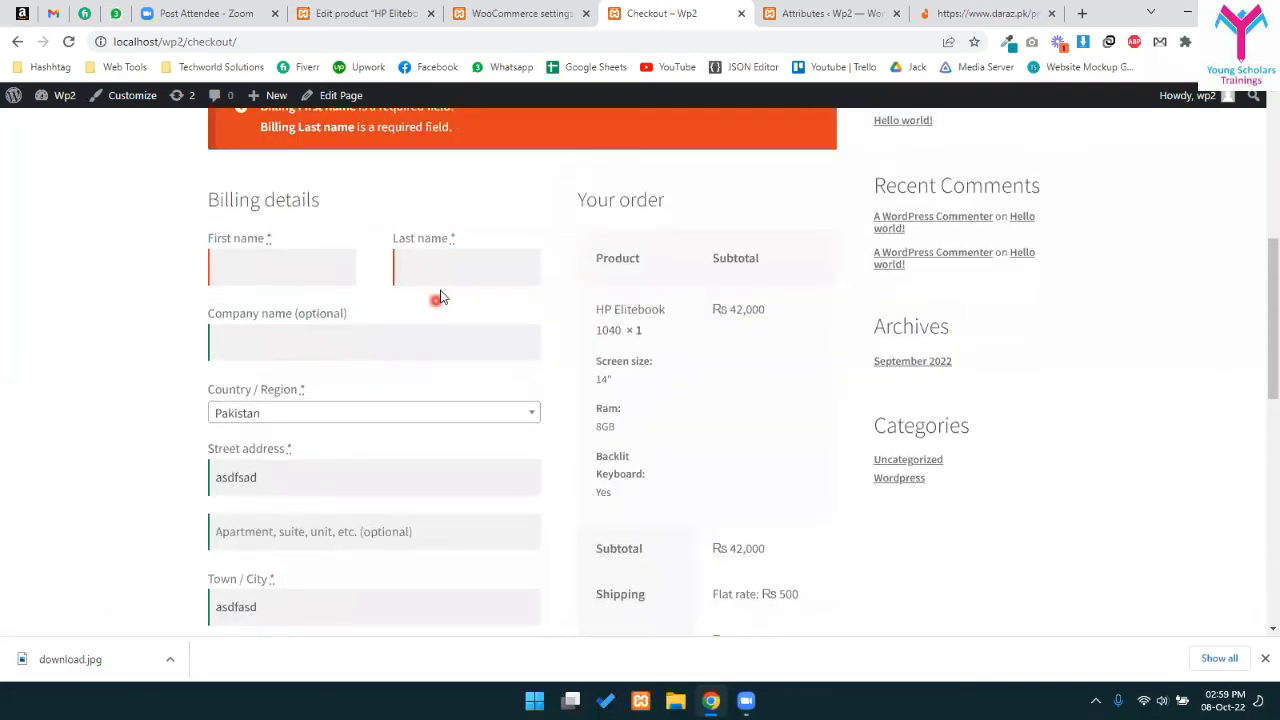
pyautogui.click(312, 279)
pyautogui.write('dasa')
pyautogui.click(434, 265)
pyautogui.write('asdassa')
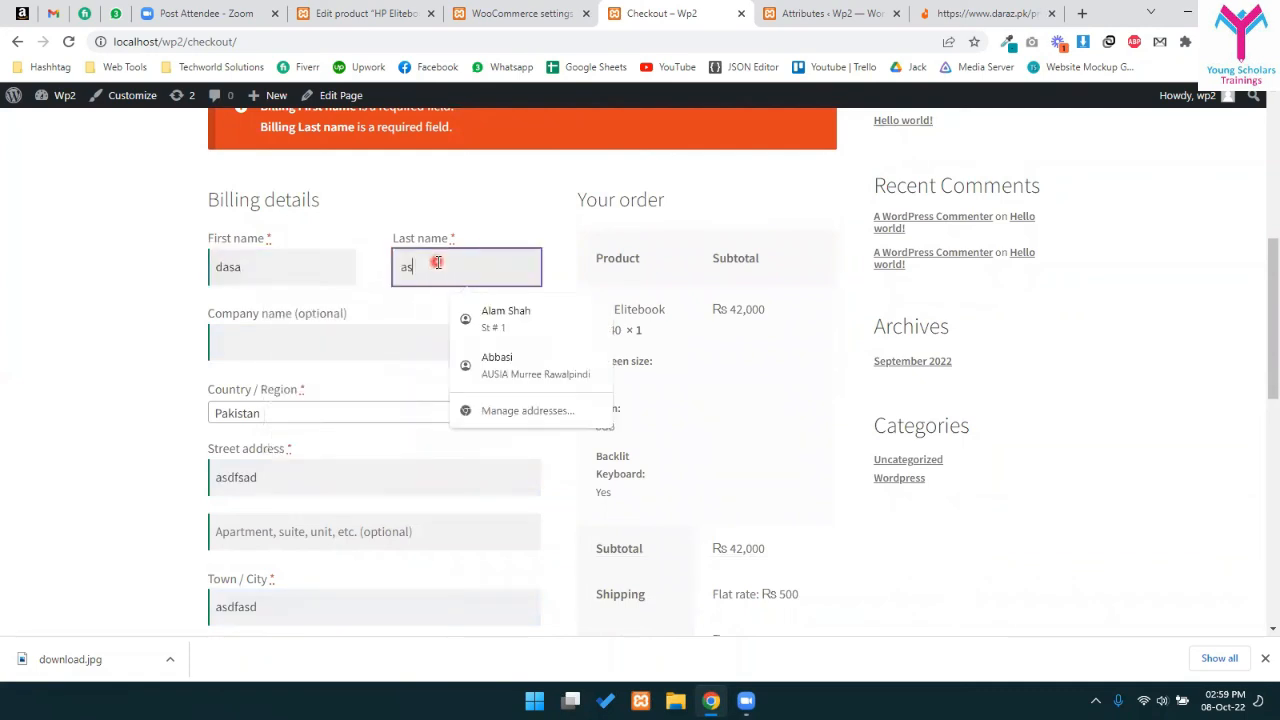
# - Add the order note 'ship it urgently' and place the Rs 42,500 cash on delivery order
pyautogui.scroll(-1, 478, 364)
pyautogui.scroll(-5, 478, 364)
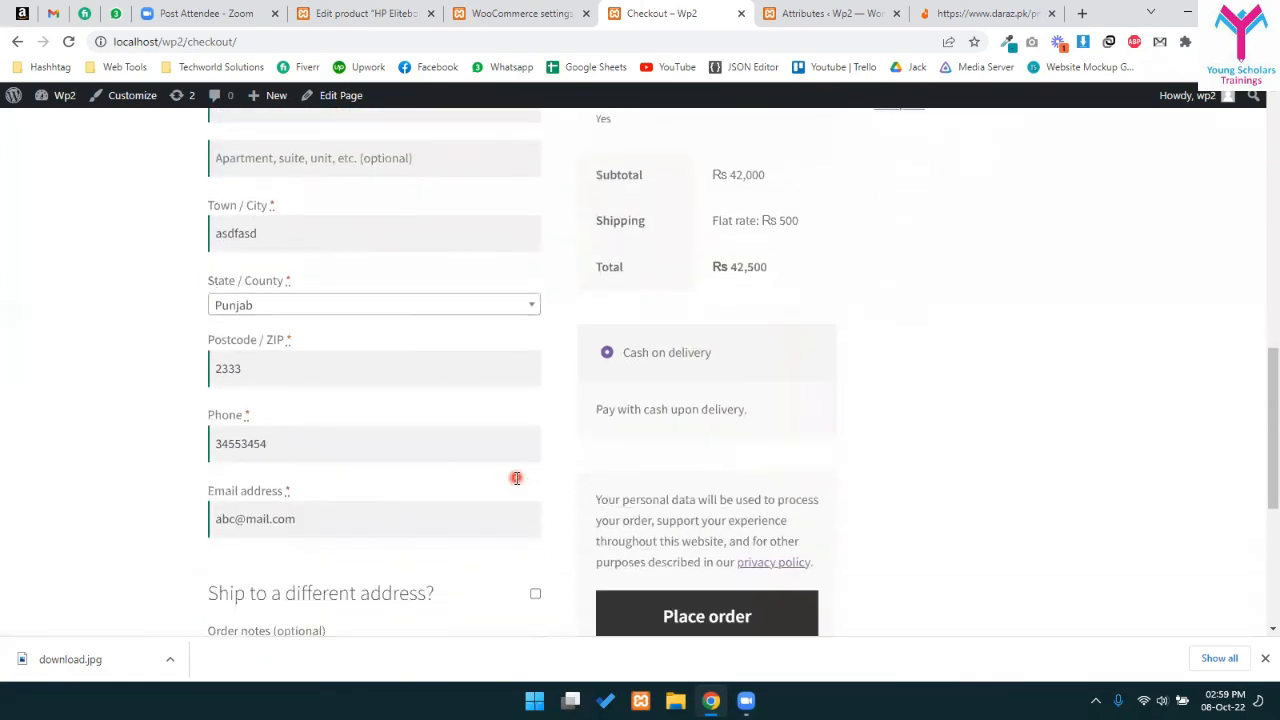
pyautogui.click(368, 492)
pyautogui.write('asdfdgsfg')
pyautogui.hotkey('ctrl', 'a')
pyautogui.press('BackSpace')
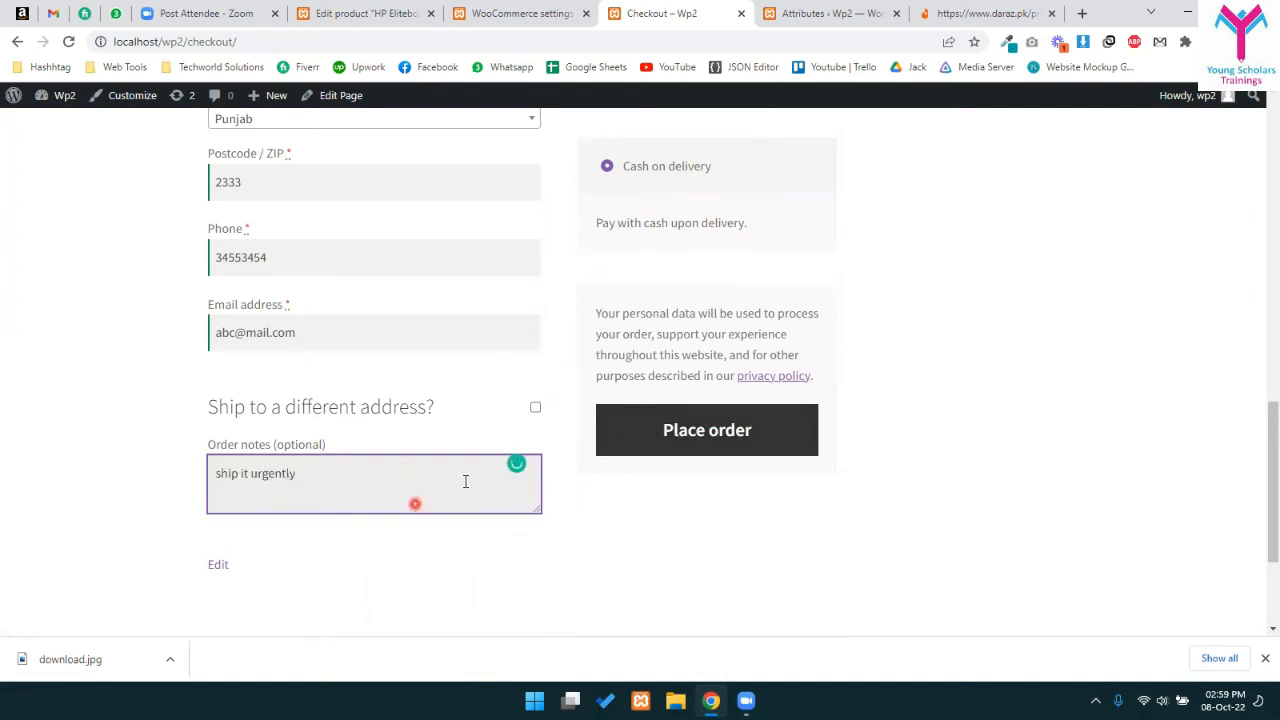
pyautogui.click(720, 430)
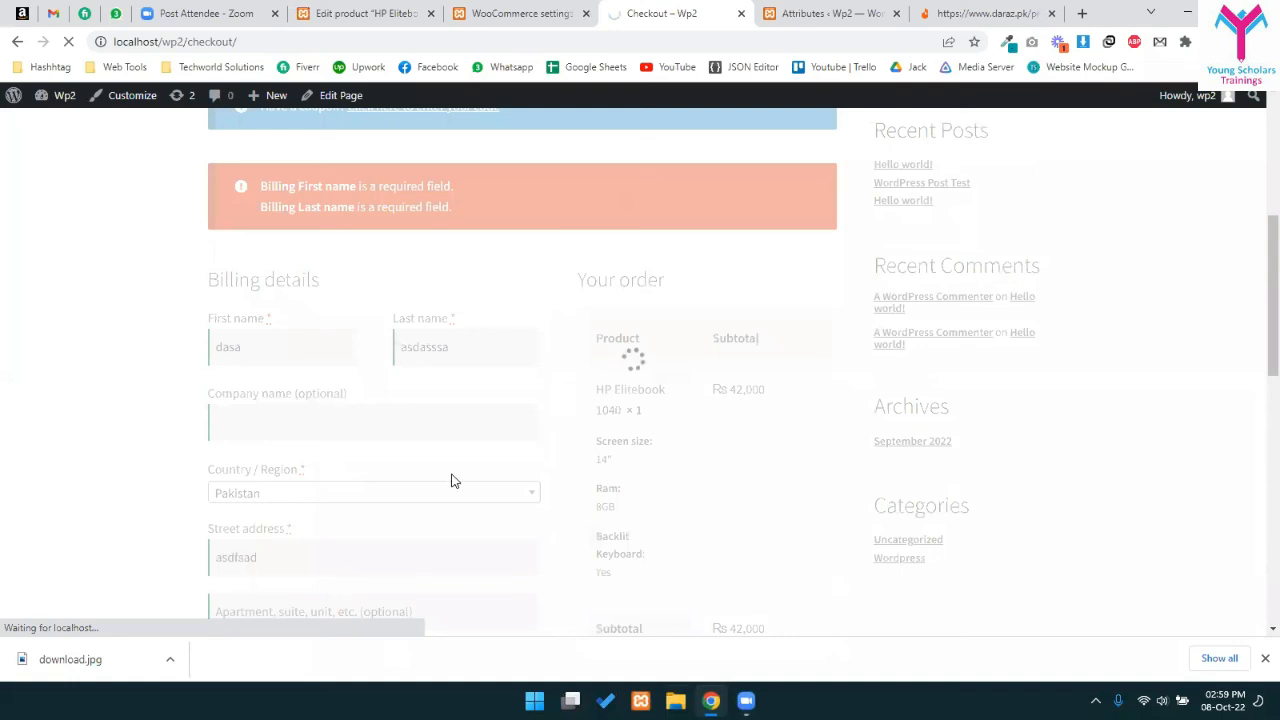
pyautogui.moveTo(229, 306); pyautogui.dragTo(475, 526)
pyautogui.click(475, 522)
# - Review the order details on the Order received page, then go back to the WooCommerce admin
pyautogui.scroll(-2, 400, 520)
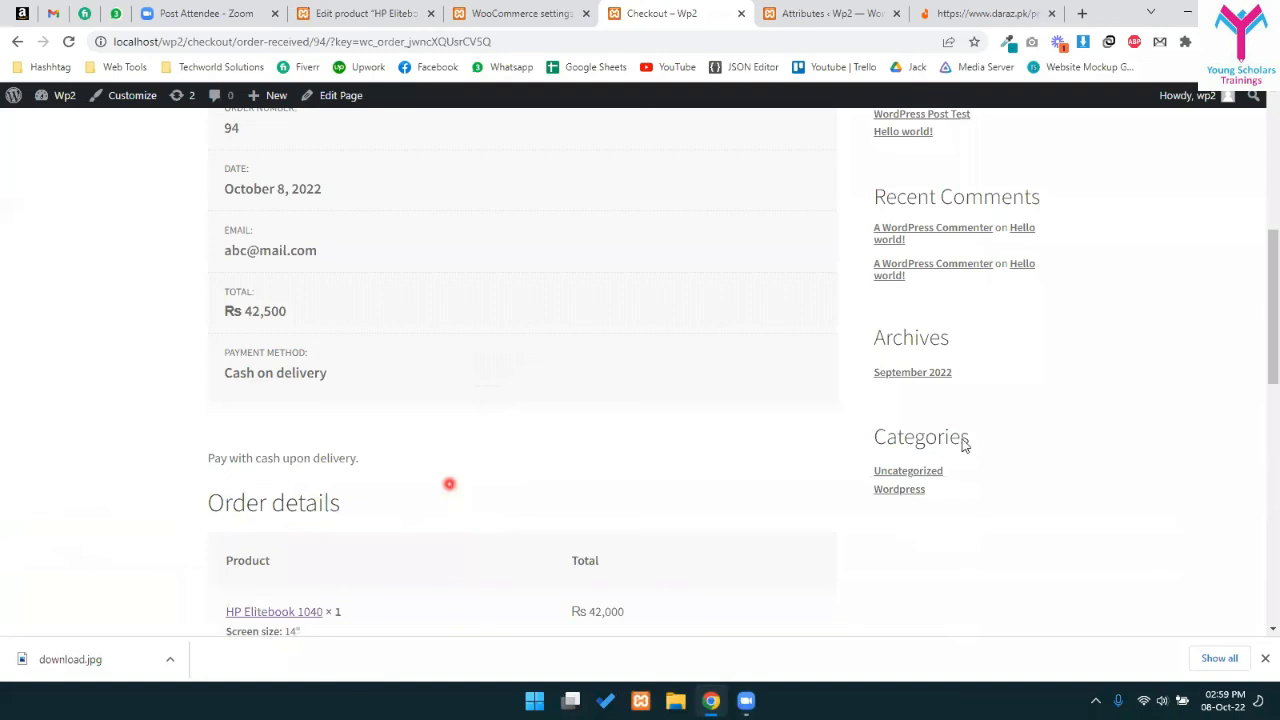
pyautogui.scroll(-1, 626, 430)
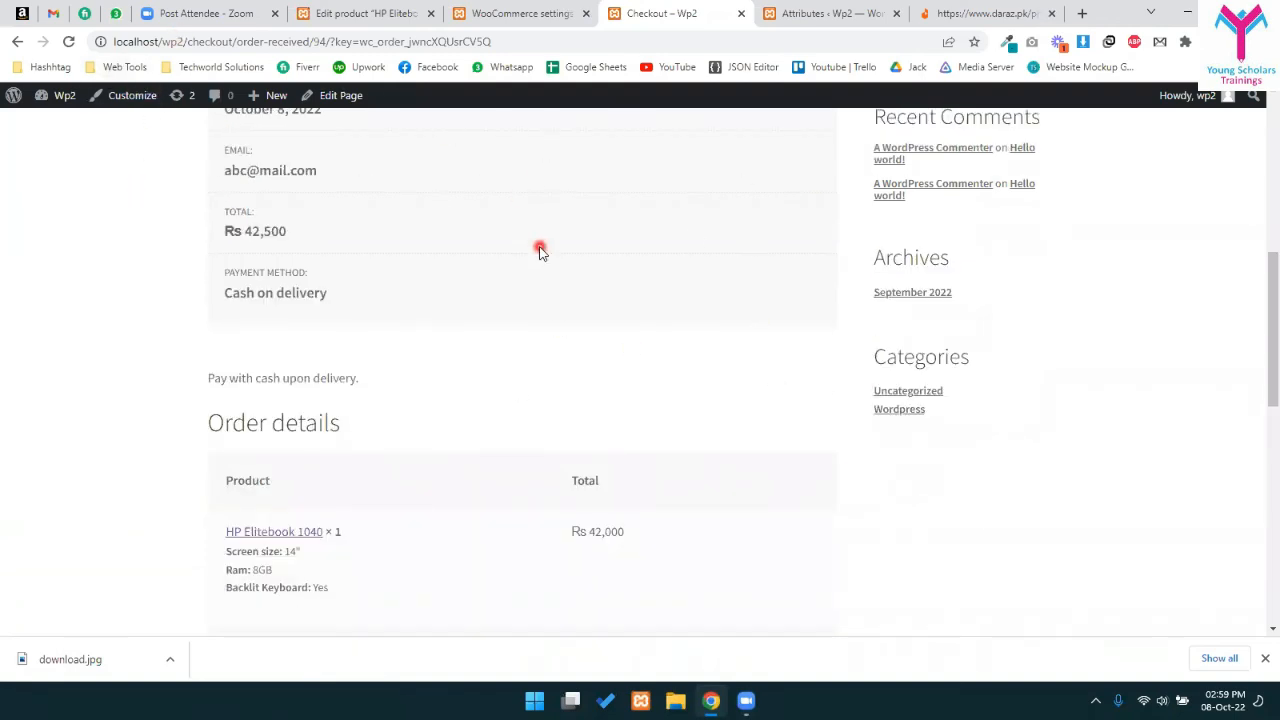
pyautogui.scroll(2, 249, 392)
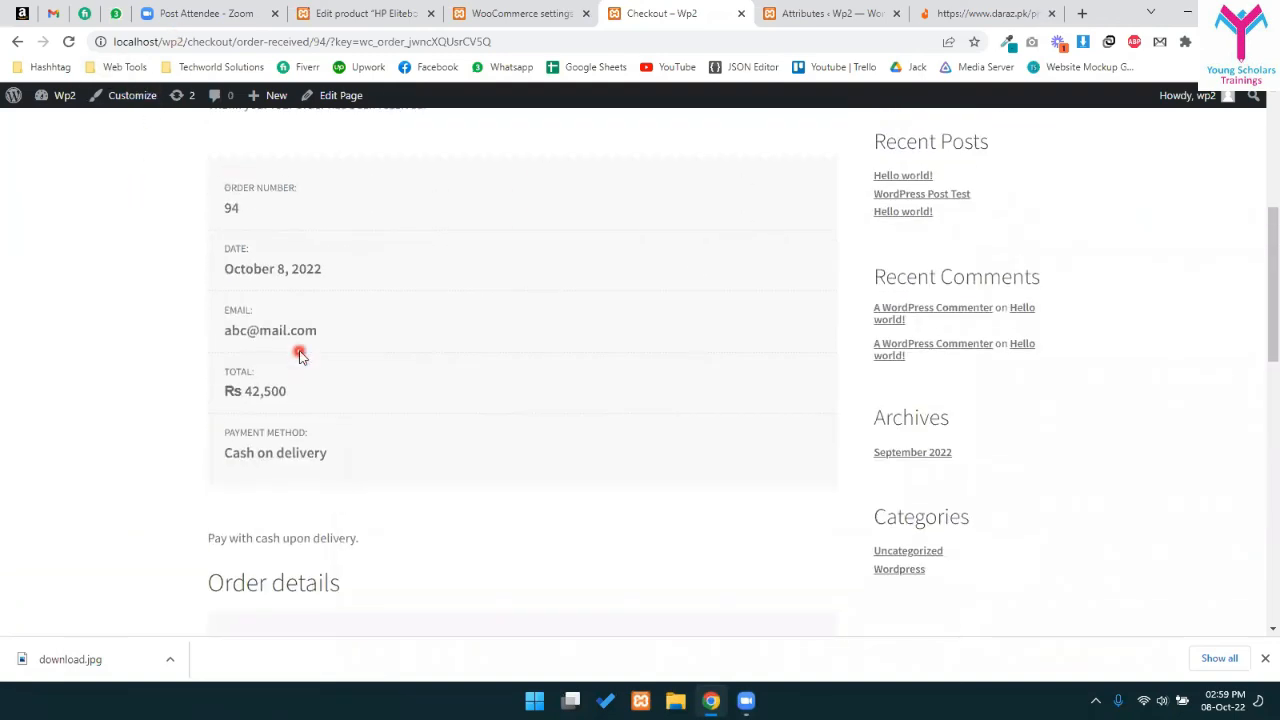
pyautogui.click(550, 12)
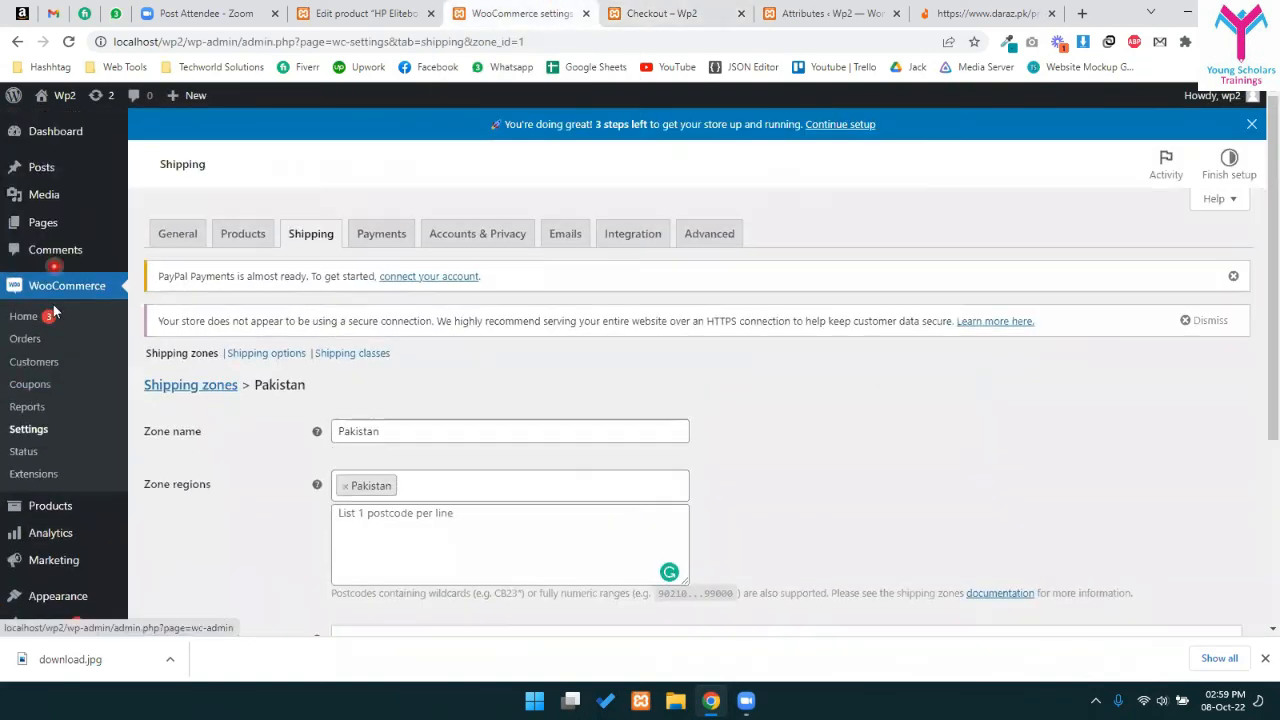
# - Open the WooCommerce Orders list and check the new Processing order for Rs 42,500
pyautogui.click(45, 298)
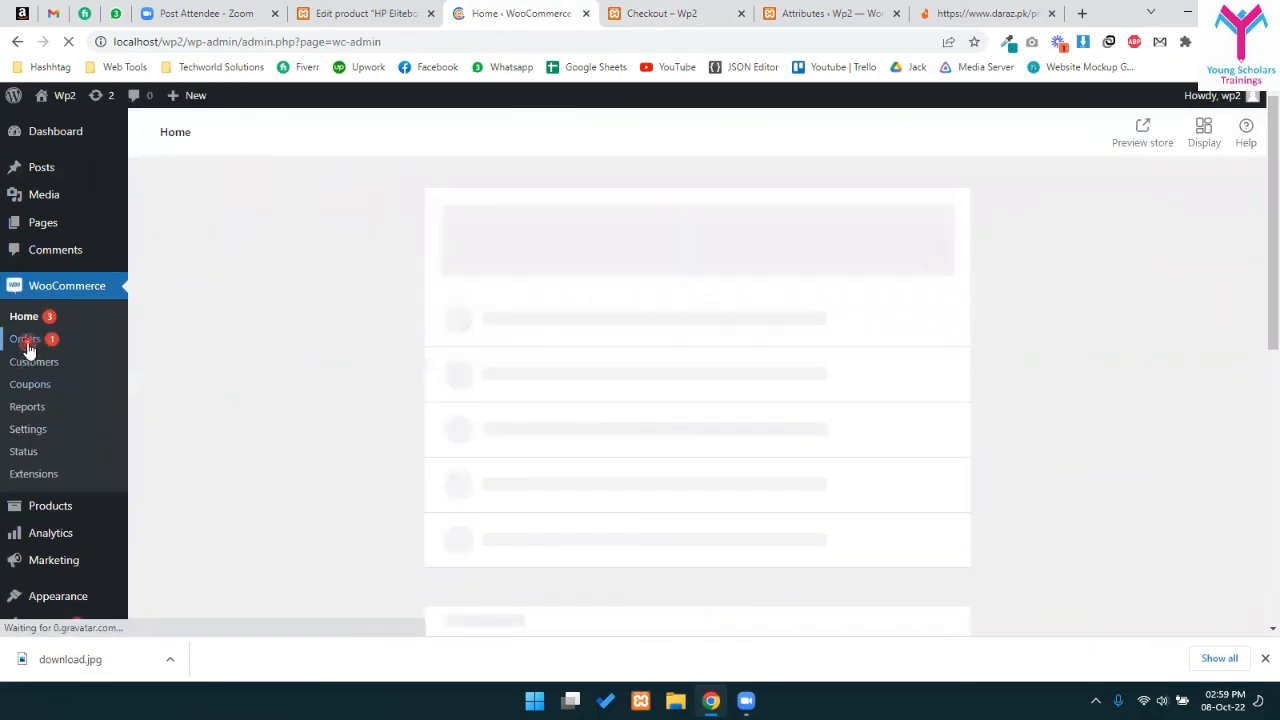
pyautogui.click(25, 343)
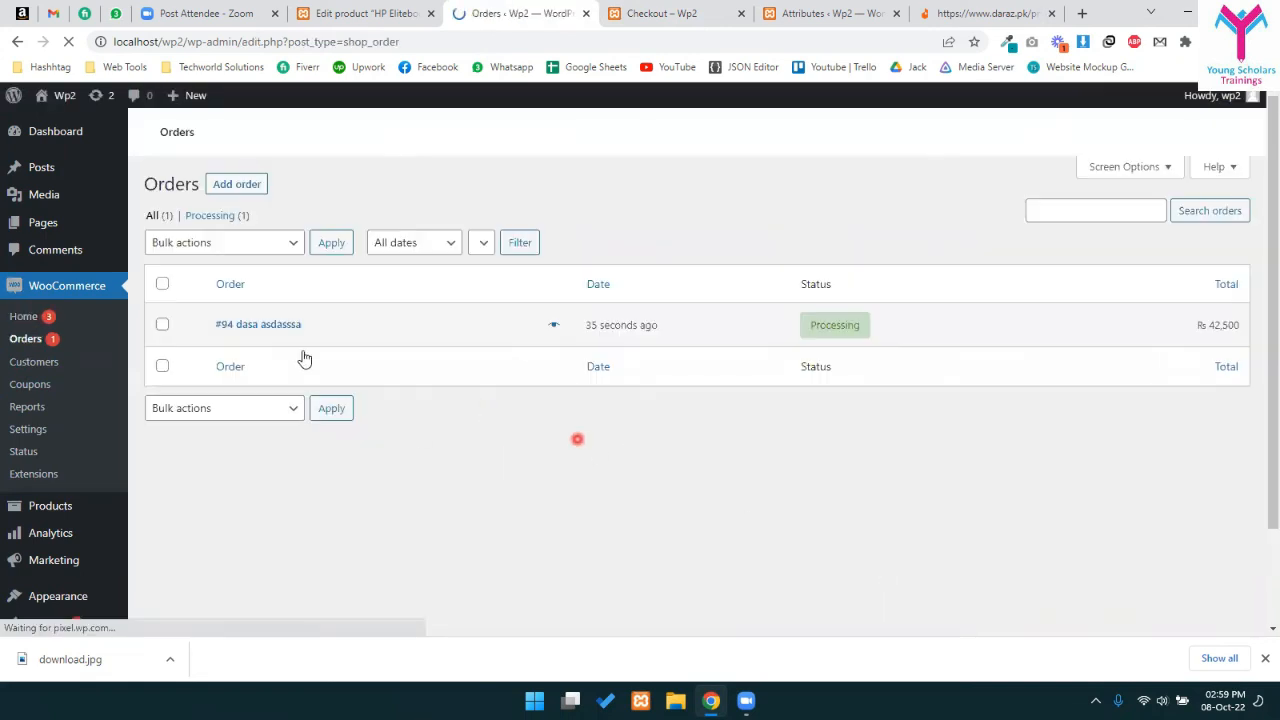
pyautogui.moveTo(201, 423); pyautogui.dragTo(325, 429)
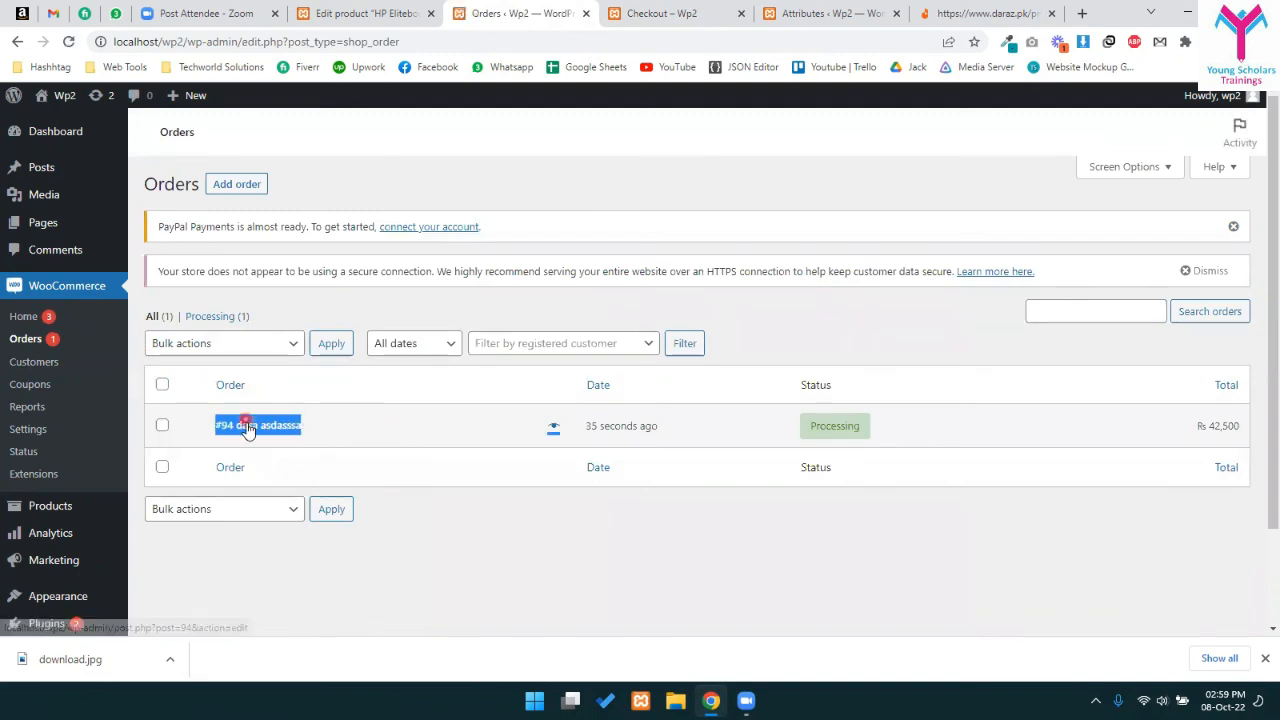
pyautogui.moveTo(416, 428); pyautogui.dragTo(905, 468)
pyautogui.click(905, 468)
pyautogui.click(245, 463)
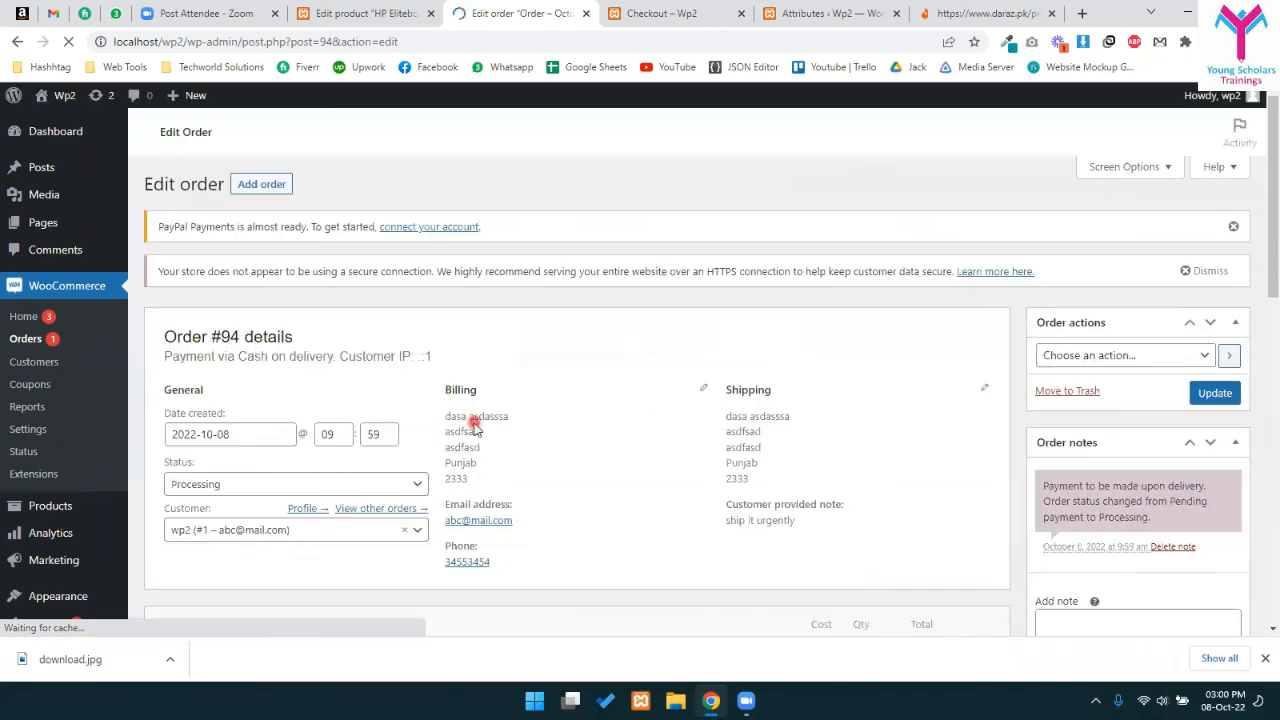
pyautogui.scroll(-3, 286, 546)
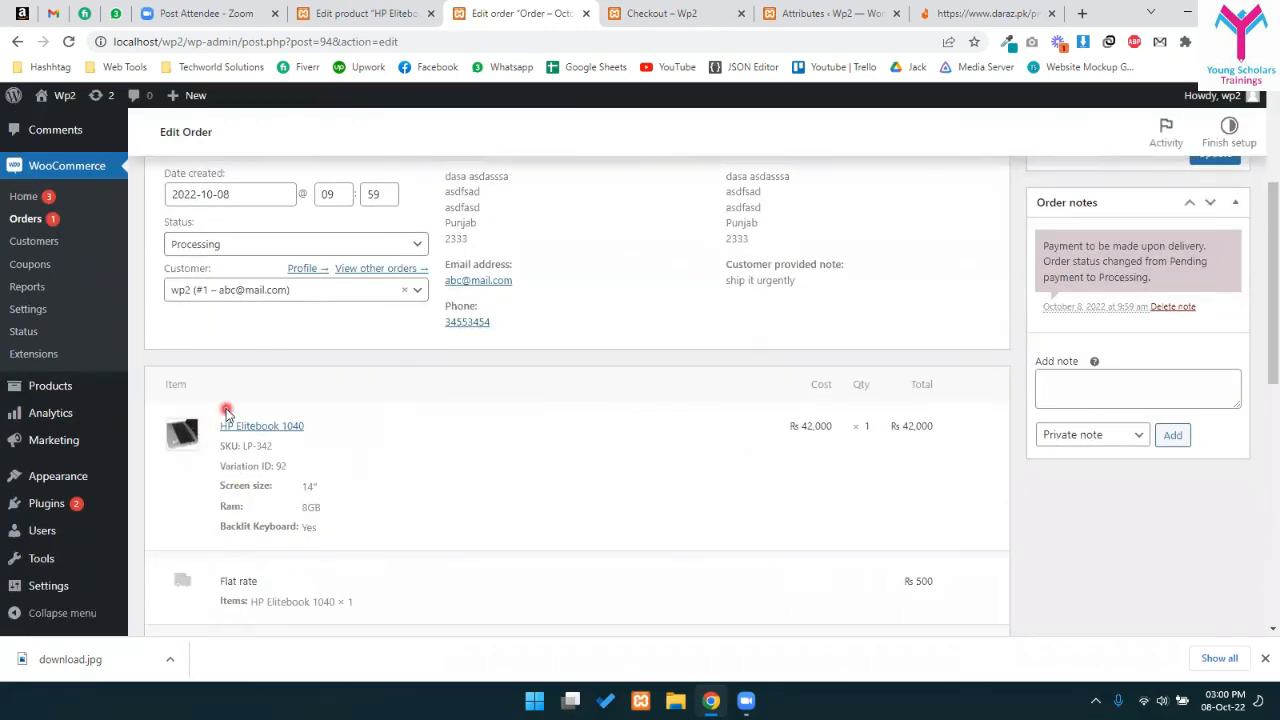
pyautogui.moveTo(237, 466); pyautogui.dragTo(350, 524)
pyautogui.moveTo(269, 550); pyautogui.dragTo(337, 567)
pyautogui.click(400, 566)
pyautogui.moveTo(928, 458); pyautogui.dragTo(861, 460)
pyautogui.scroll(-1, 883, 475)
pyautogui.scroll(-1, 883, 478)
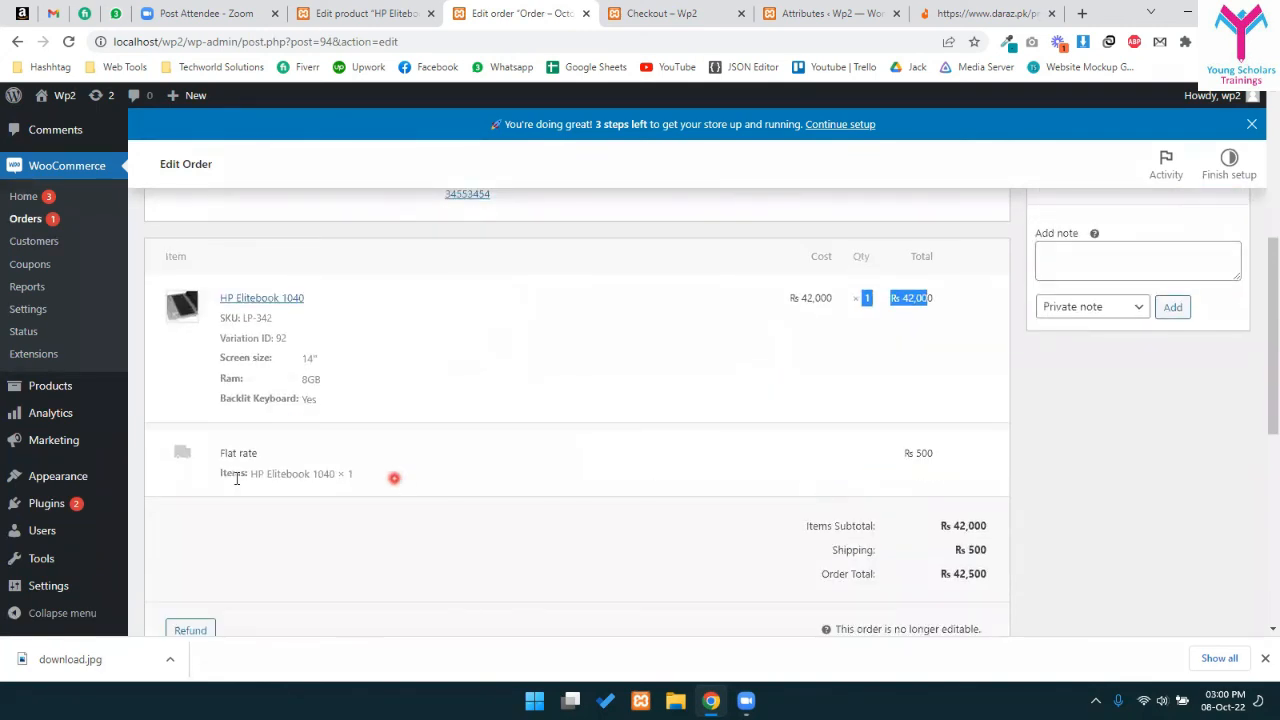
pyautogui.moveTo(228, 461); pyautogui.dragTo(940, 485)
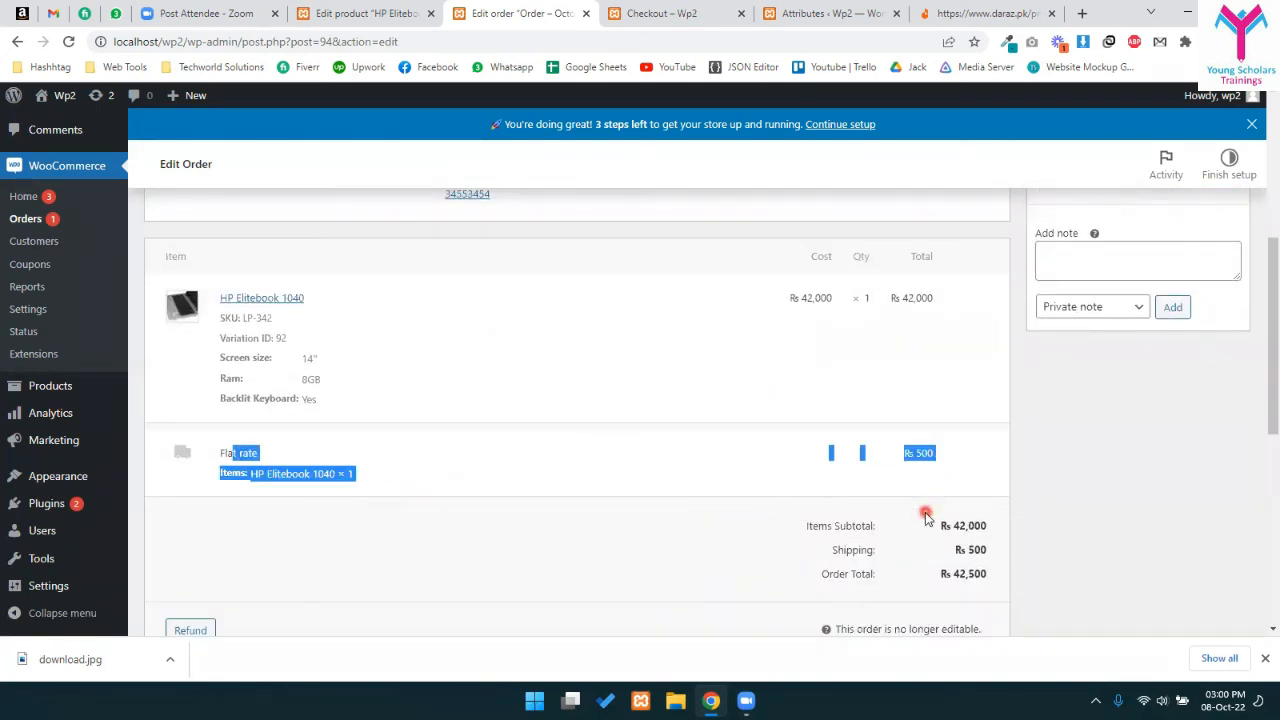
pyautogui.scroll(-2, 926, 516)
pyautogui.moveTo(947, 392); pyautogui.dragTo(971, 414)
pyautogui.click(923, 429)
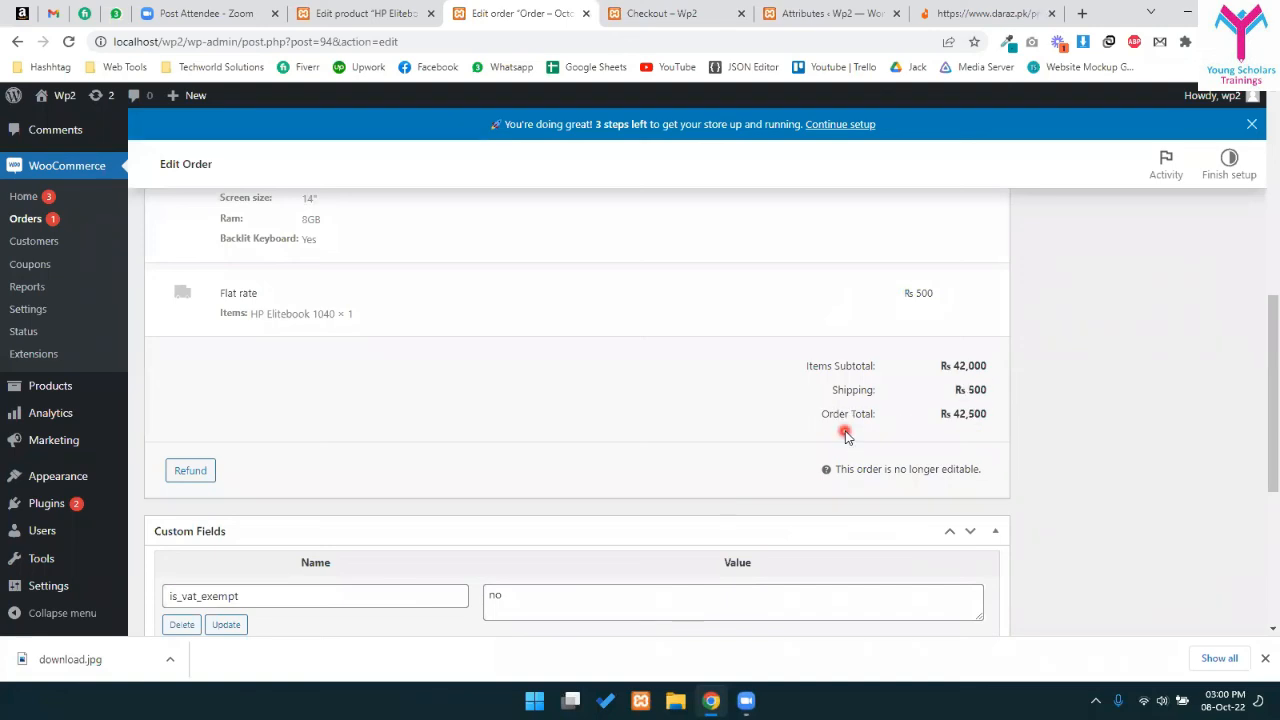
pyautogui.scroll(-4, 777, 440)
pyautogui.scroll(2, 480, 443)
pyautogui.scroll(-2, 463, 480)
pyautogui.scroll(2, 740, 527)
pyautogui.scroll(6, 909, 449)
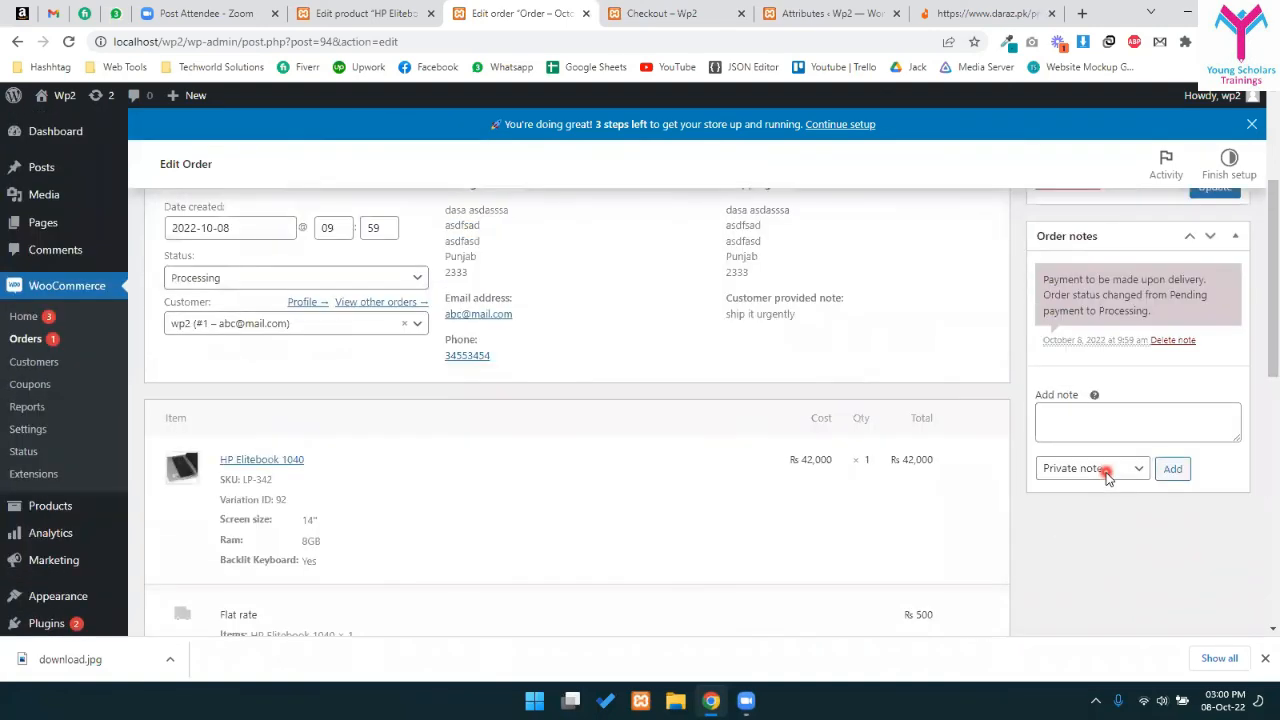
pyautogui.click(1108, 443)
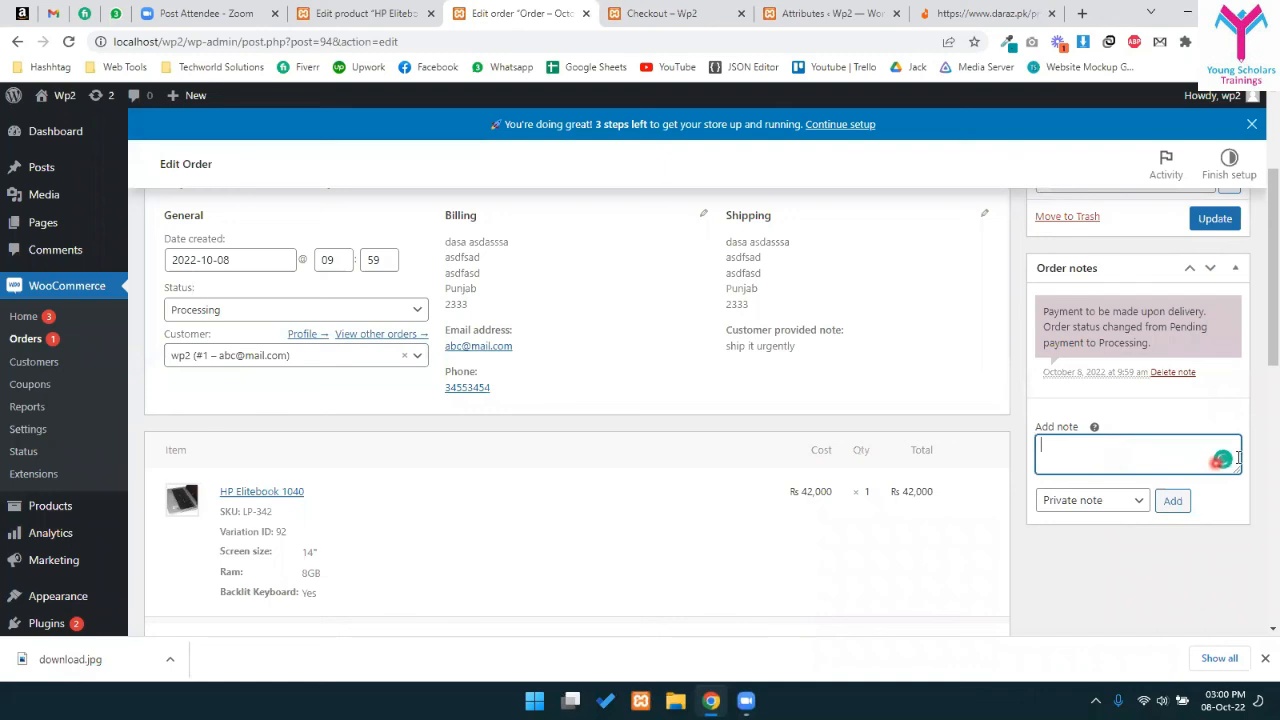
pyautogui.click(1114, 503)
pyautogui.click(1110, 492)
pyautogui.click(1092, 500)
pyautogui.click(1086, 536)
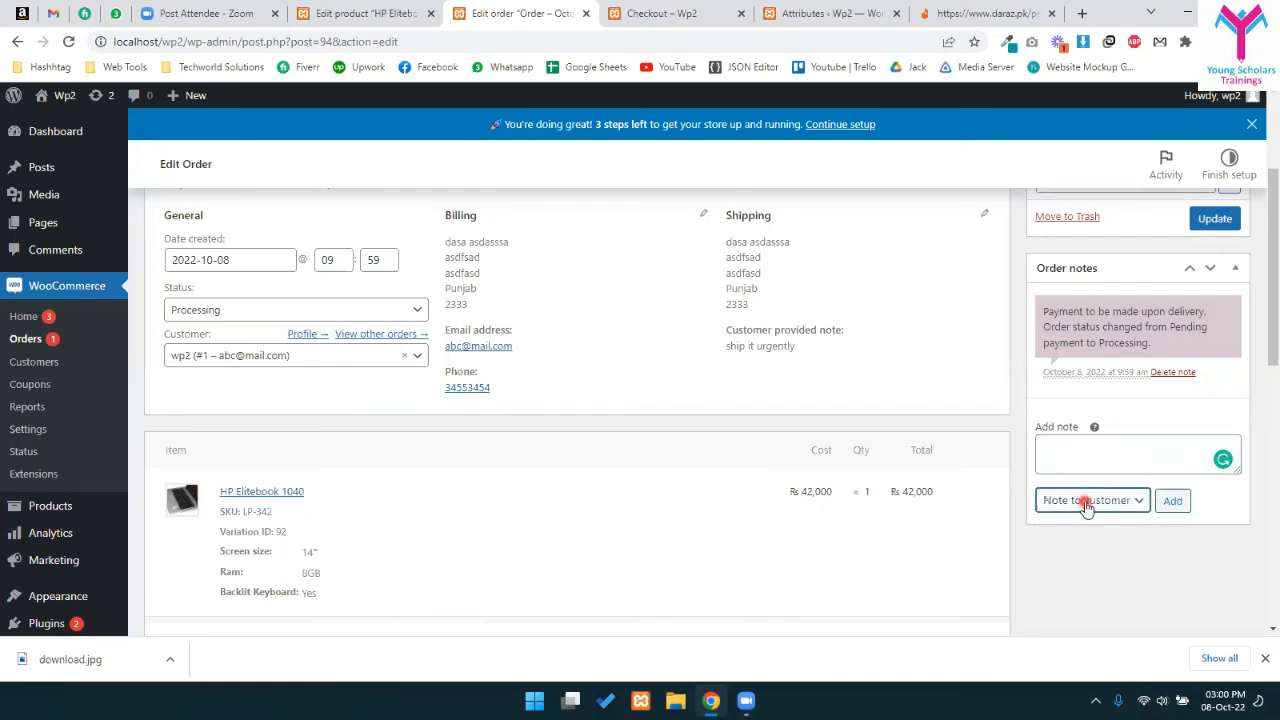
pyautogui.click(1087, 503)
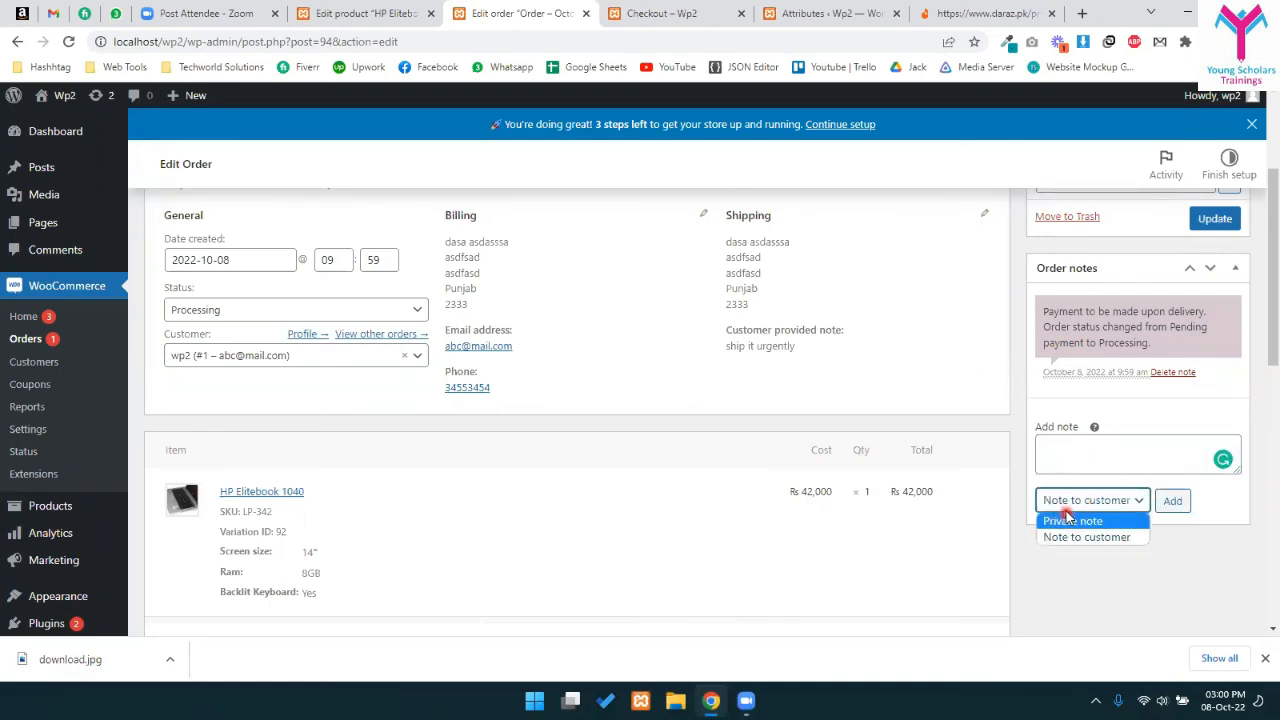
pyautogui.click(1068, 522)
pyautogui.scroll(2, 1060, 510)
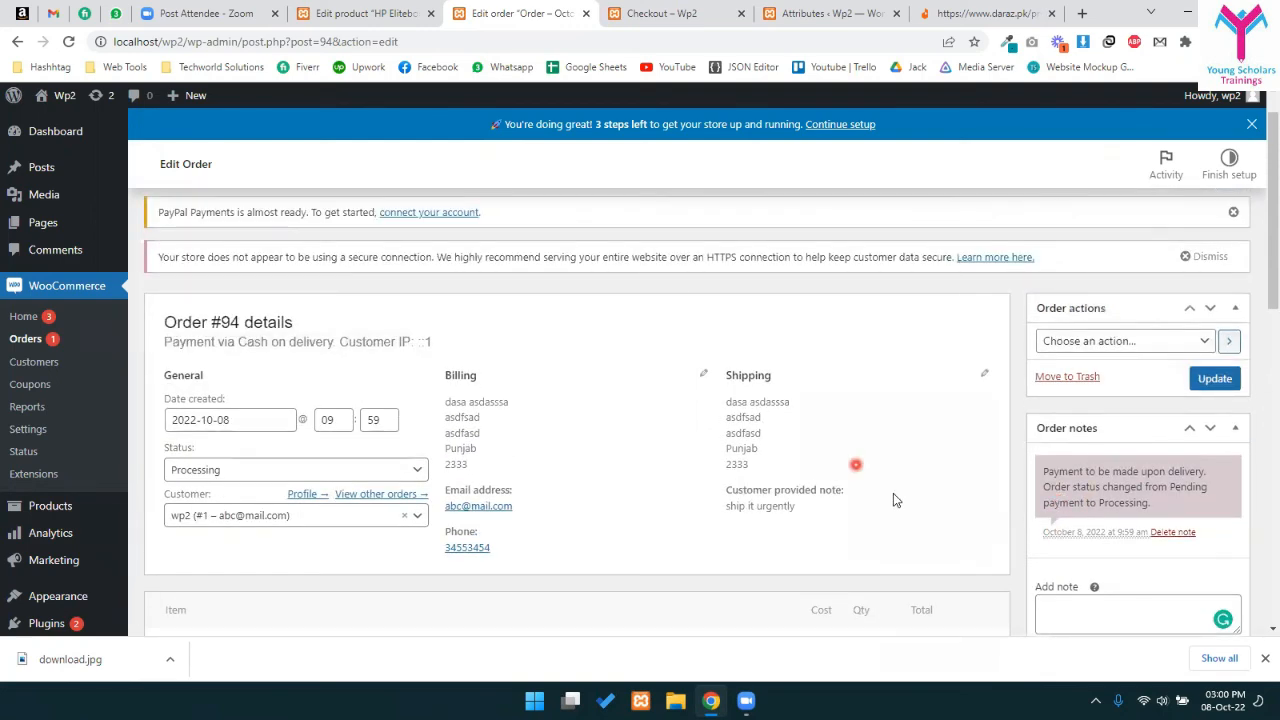
pyautogui.scroll(-1, 877, 490)
pyautogui.moveTo(718, 420); pyautogui.dragTo(811, 428)
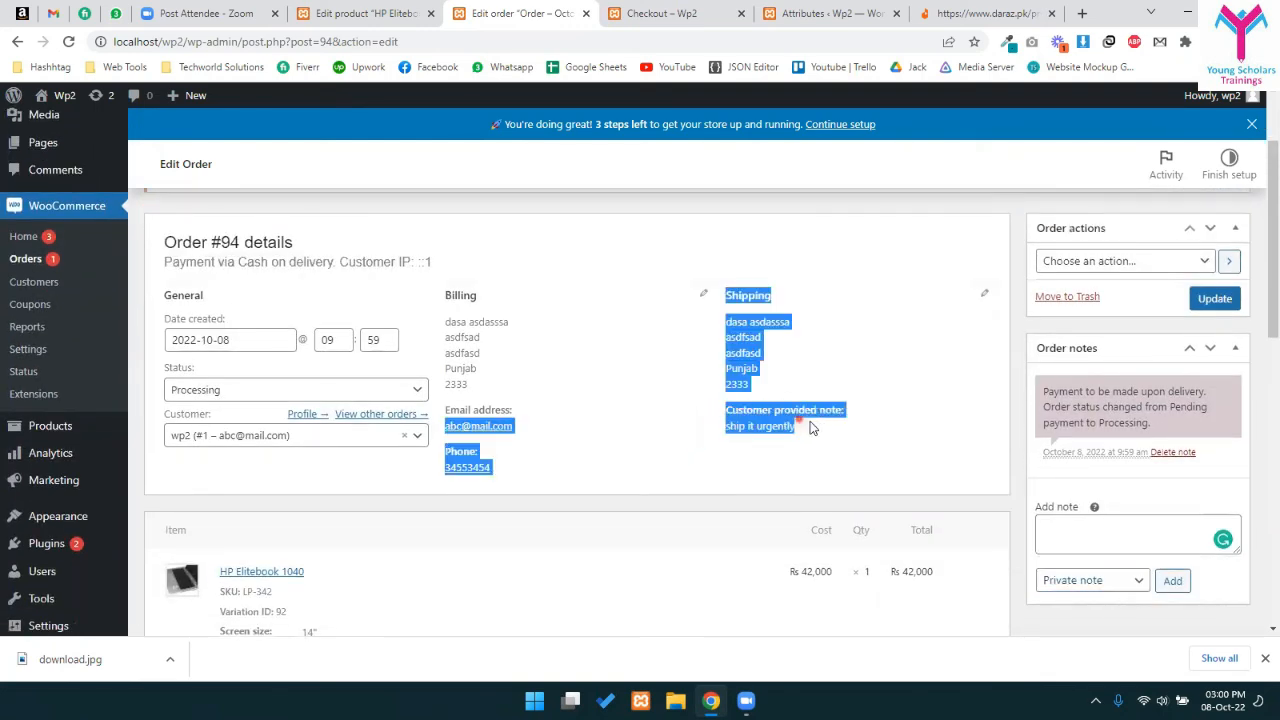
pyautogui.click(744, 430)
pyautogui.moveTo(729, 429); pyautogui.dragTo(795, 435)
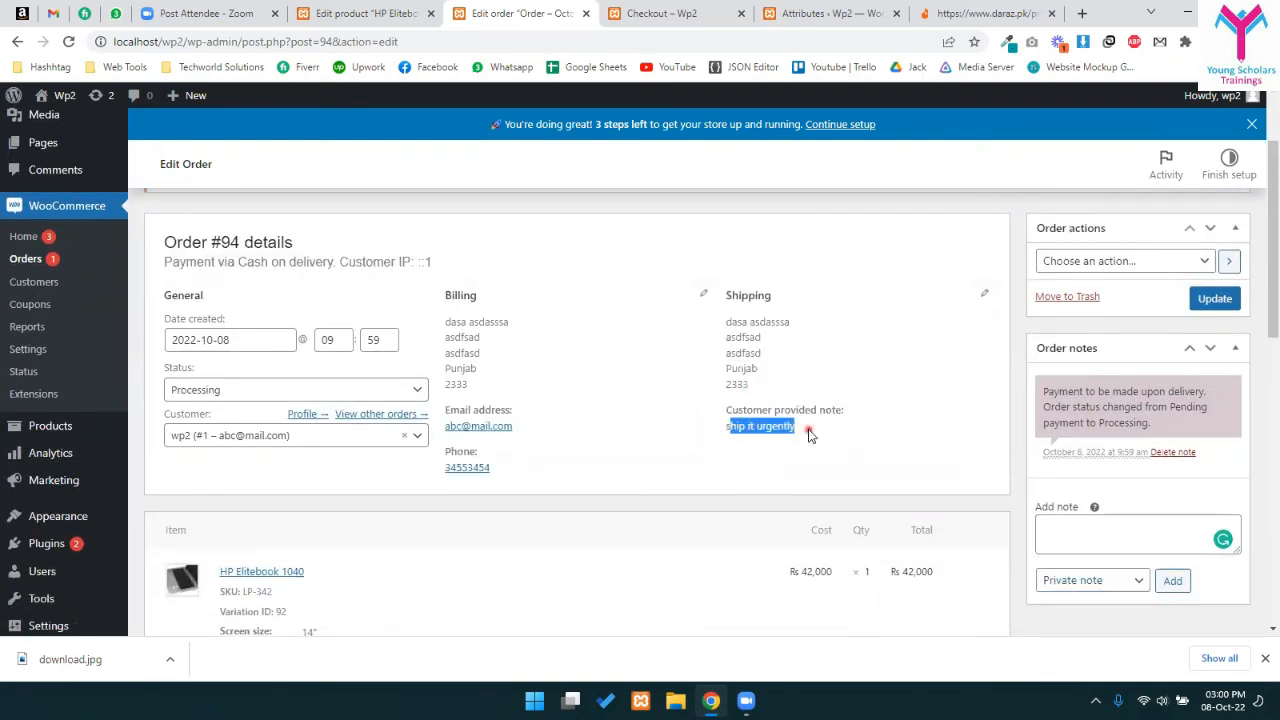
pyautogui.moveTo(746, 323)
pyautogui.mouseDown()
pyautogui.moveTo(777, 395)
pyautogui.moveTo(931, 388)
pyautogui.mouseUp()
pyautogui.scroll(-2, 910, 400)
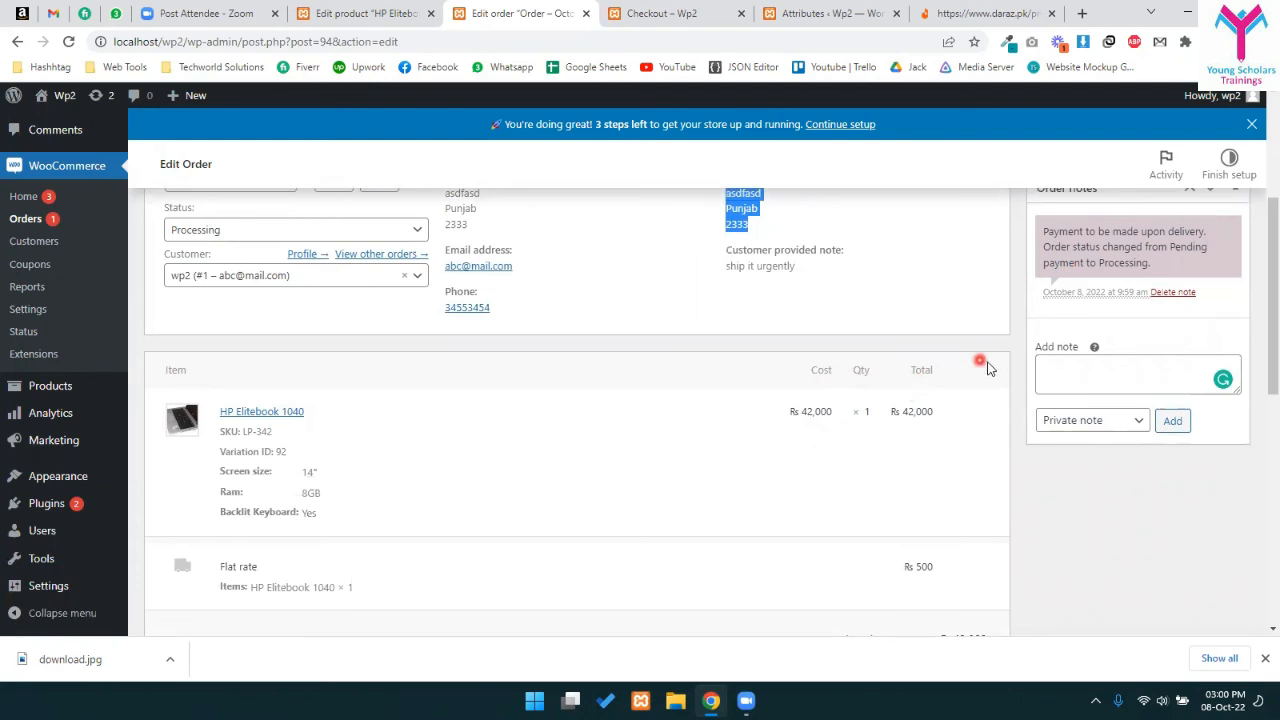
pyautogui.click(1093, 374)
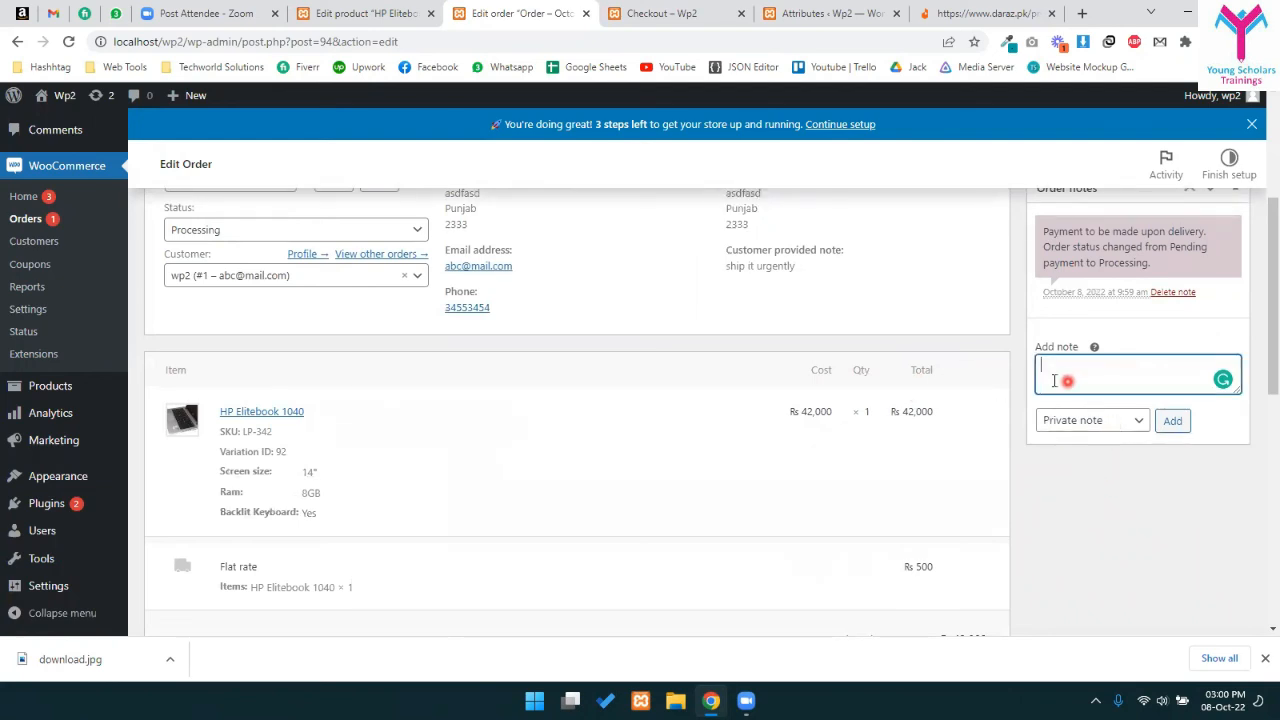
pyautogui.scroll(-1, 1087, 400)
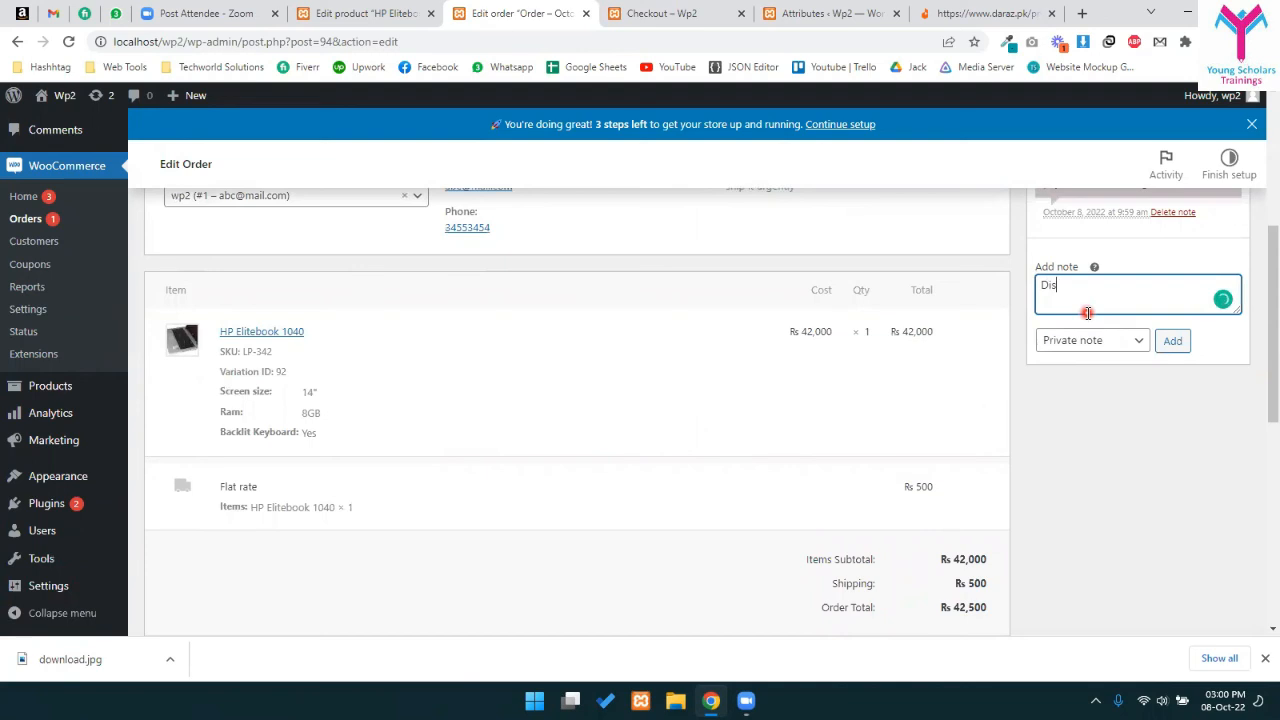
pyautogui.hotkey('ctrl', 'a')
pyautogui.press('BackSpace')
pyautogui.scroll(3, 1175, 352)
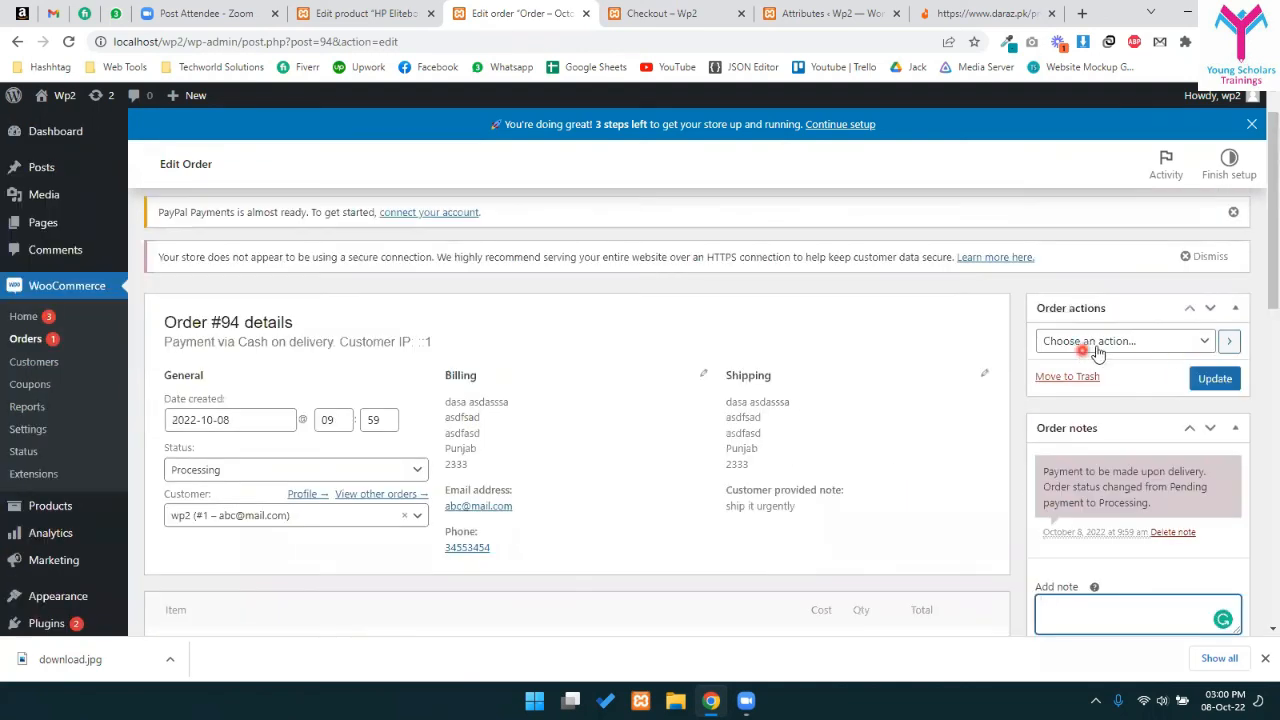
# - Choose 'Email invoice / order details to customer' as Order #94's order action
pyautogui.click(1108, 341)
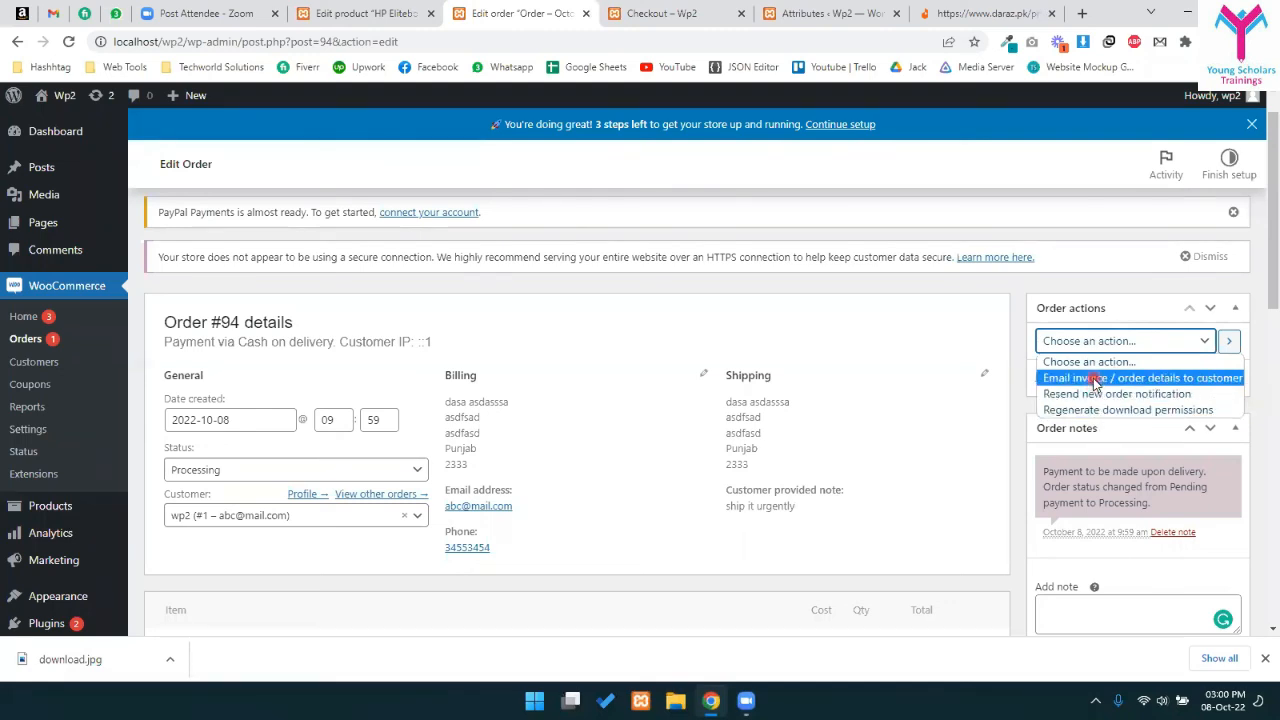
pyautogui.click(1095, 378)
pyautogui.click(1170, 341)
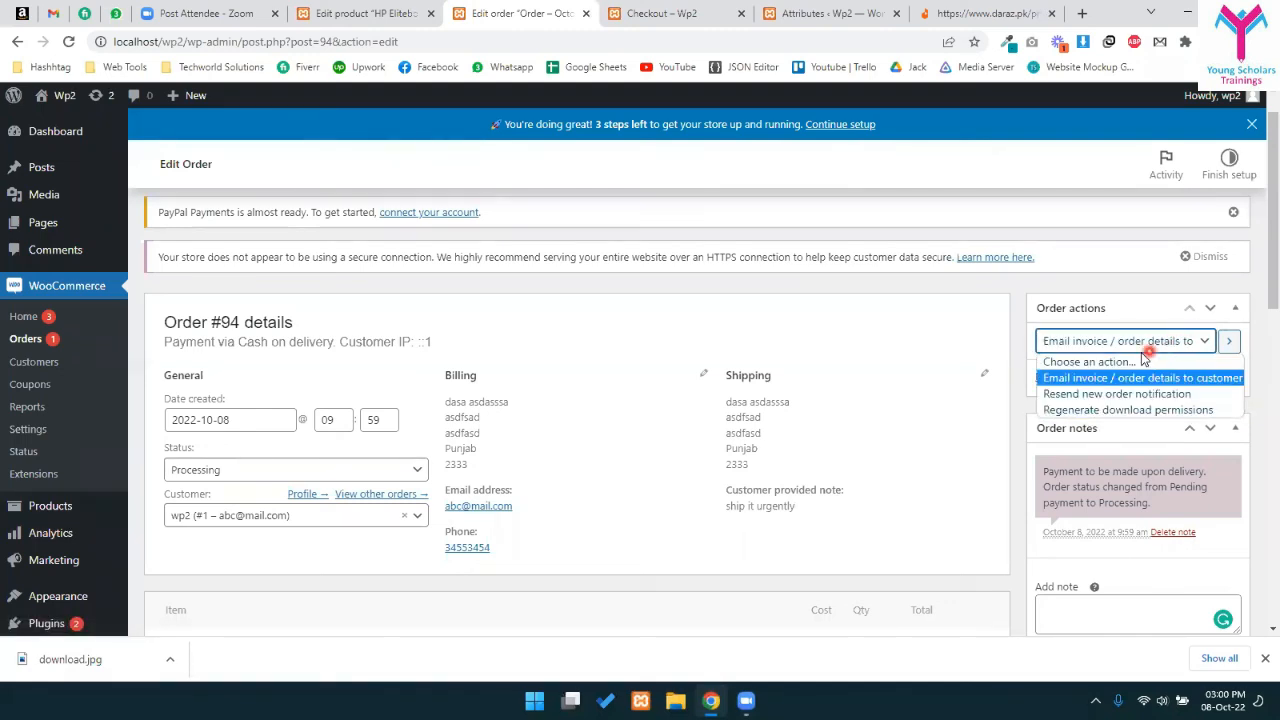
pyautogui.click(1113, 380)
pyautogui.scroll(-1, 1080, 403)
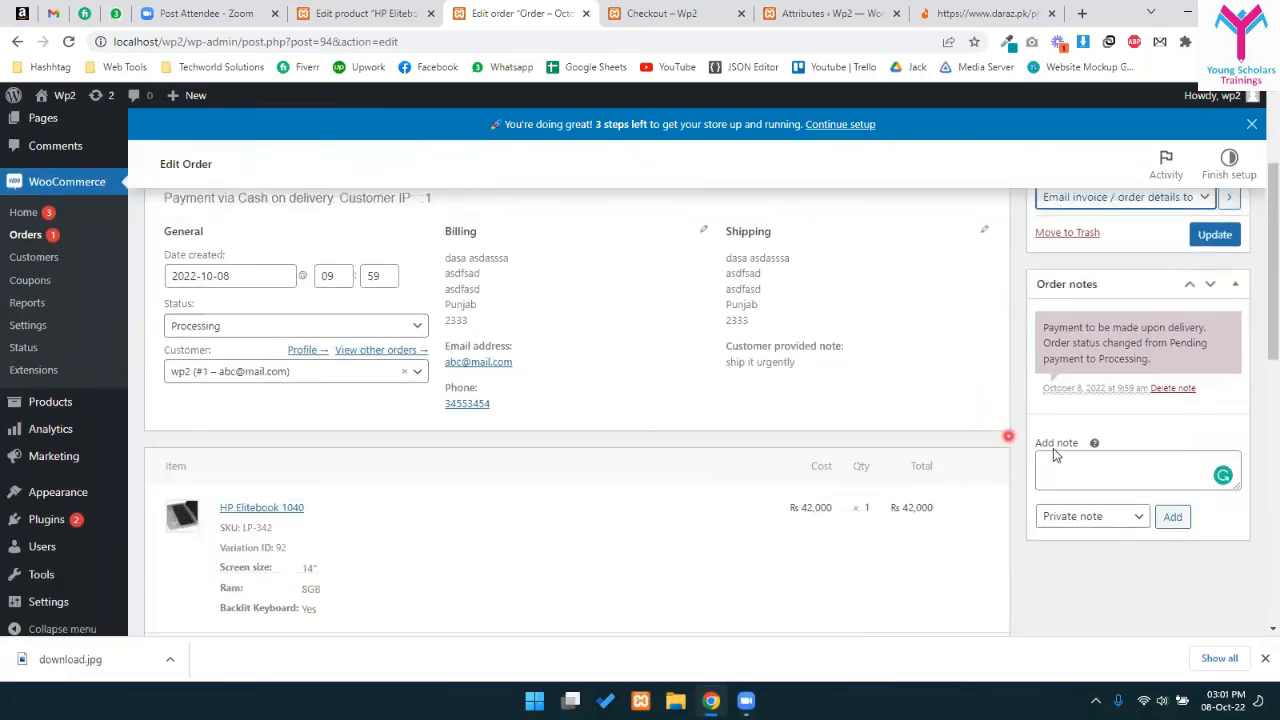
pyautogui.scroll(2, 1051, 451)
pyautogui.scroll(-10, 1029, 508)
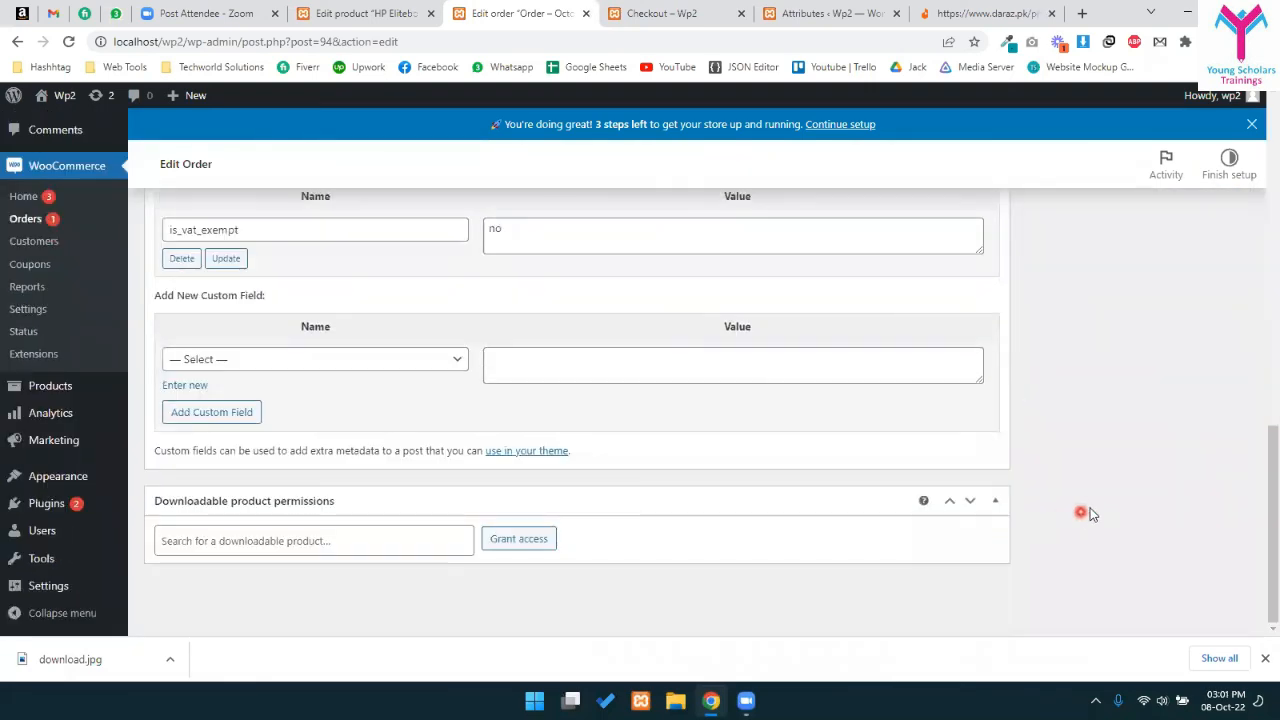
pyautogui.scroll(5, 1088, 514)
pyautogui.scroll(2, 1117, 495)
# - Set the new order note type to 'Note to customer' and review the billing details
pyautogui.click(1097, 294)
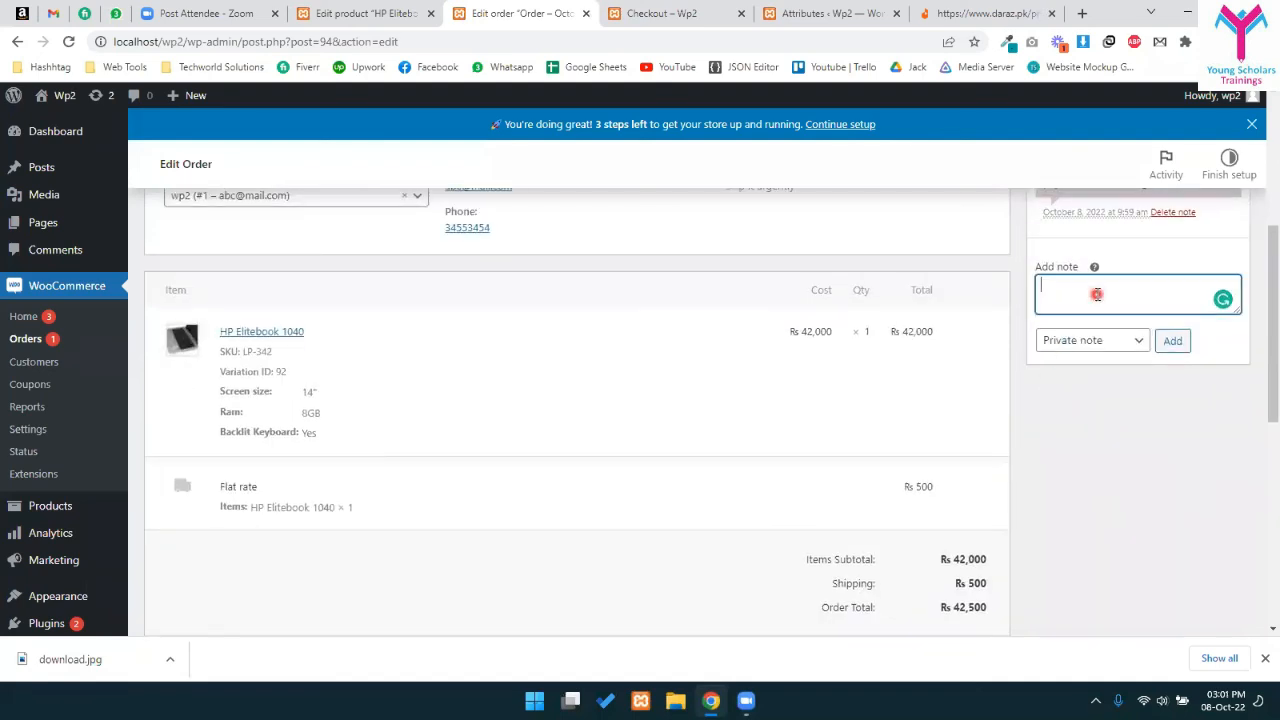
pyautogui.click(1100, 338)
pyautogui.click(1094, 337)
pyautogui.click(1077, 287)
pyautogui.click(1080, 338)
pyautogui.click(1080, 372)
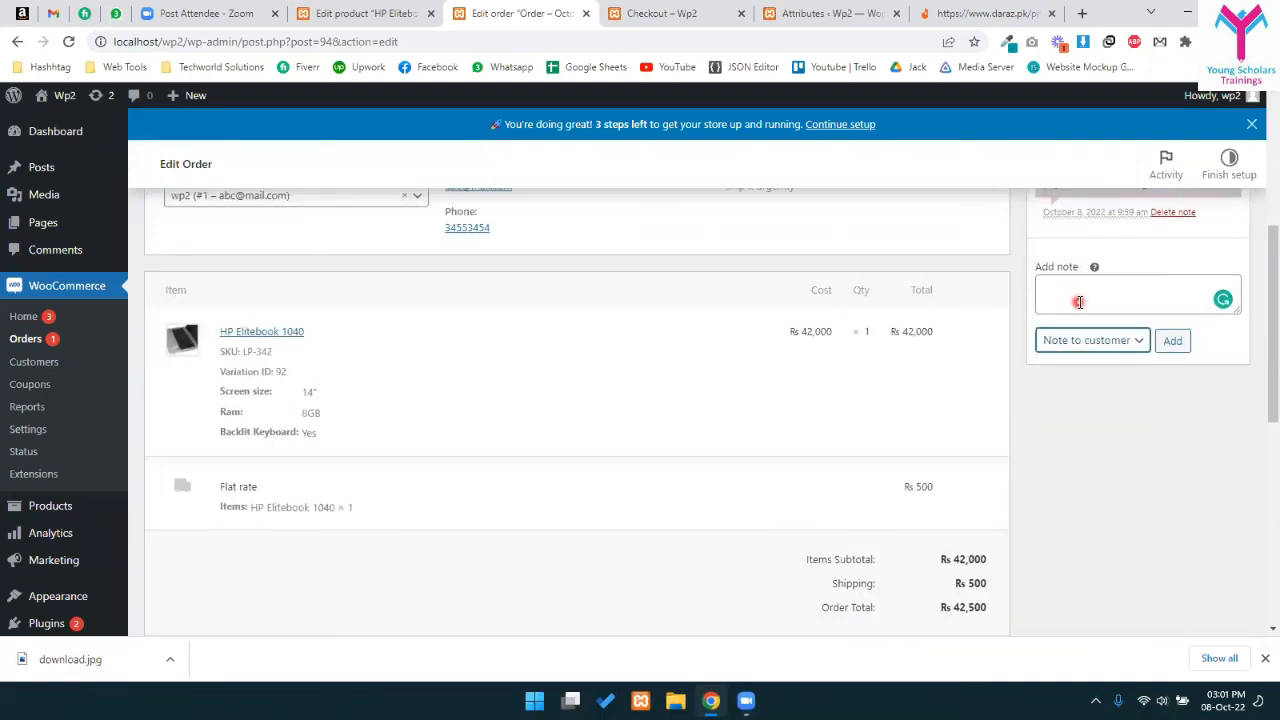
pyautogui.scroll(4, 997, 450)
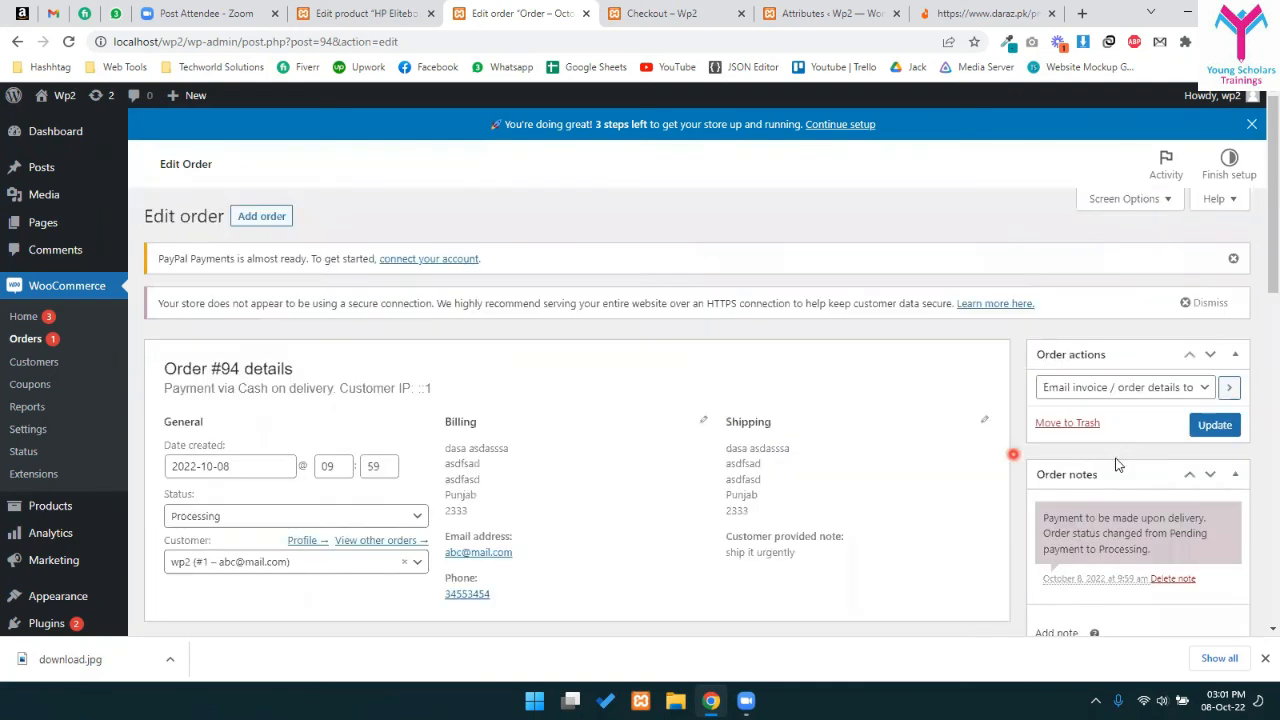
pyautogui.scroll(-2, 1017, 490)
pyautogui.moveTo(277, 229); pyautogui.dragTo(699, 254)
pyautogui.click(698, 254)
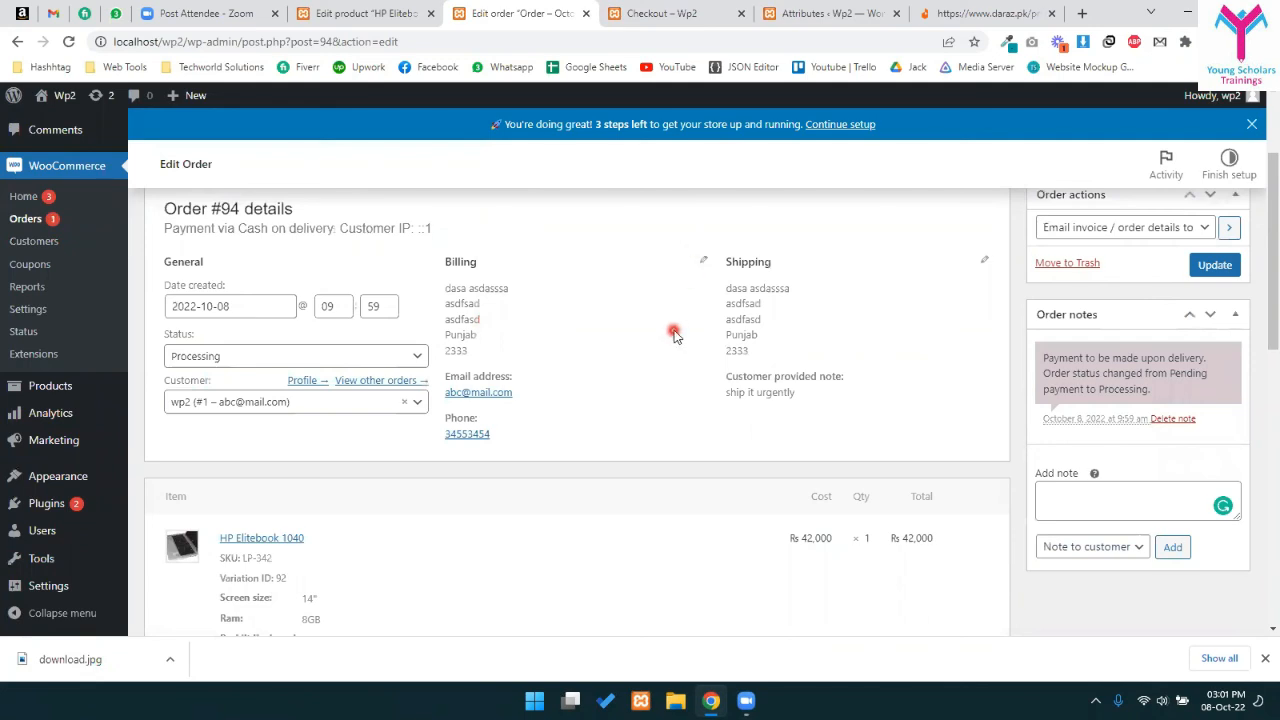
pyautogui.scroll(-2, 680, 374)
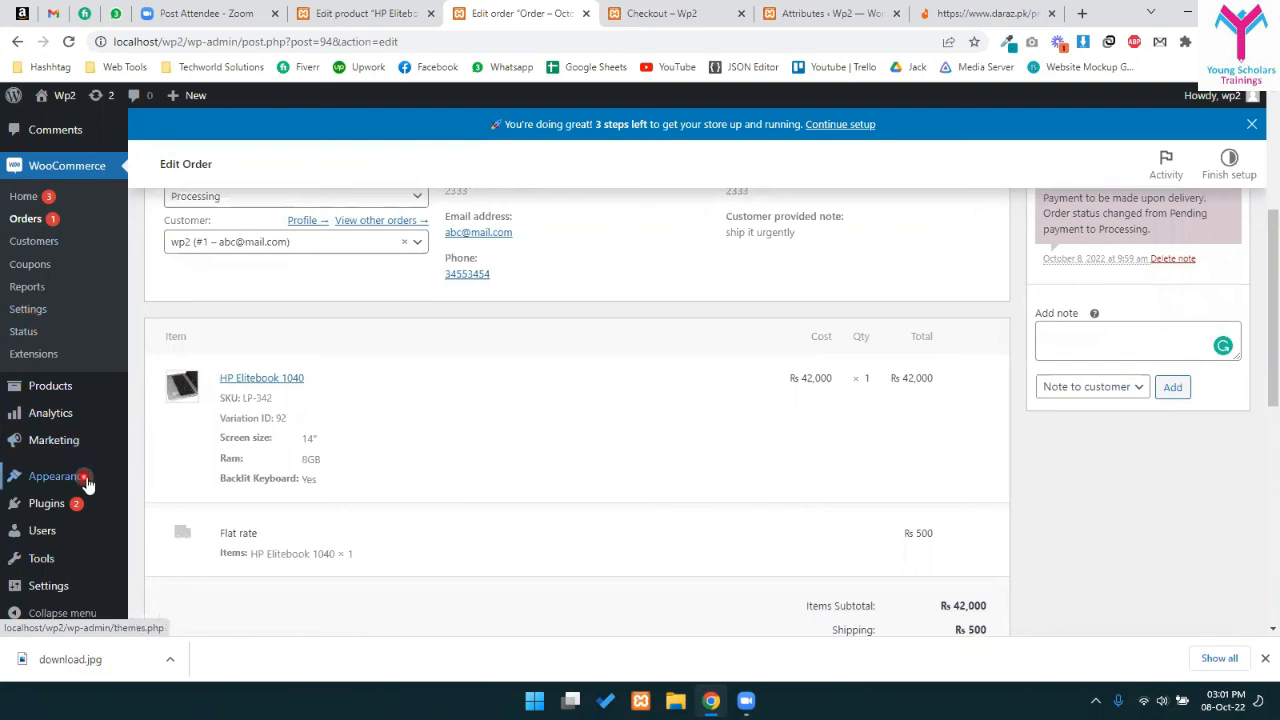
# - Open Customers and check the customer's 1 order and Rs 42,500 total spend
pyautogui.click(34, 241)
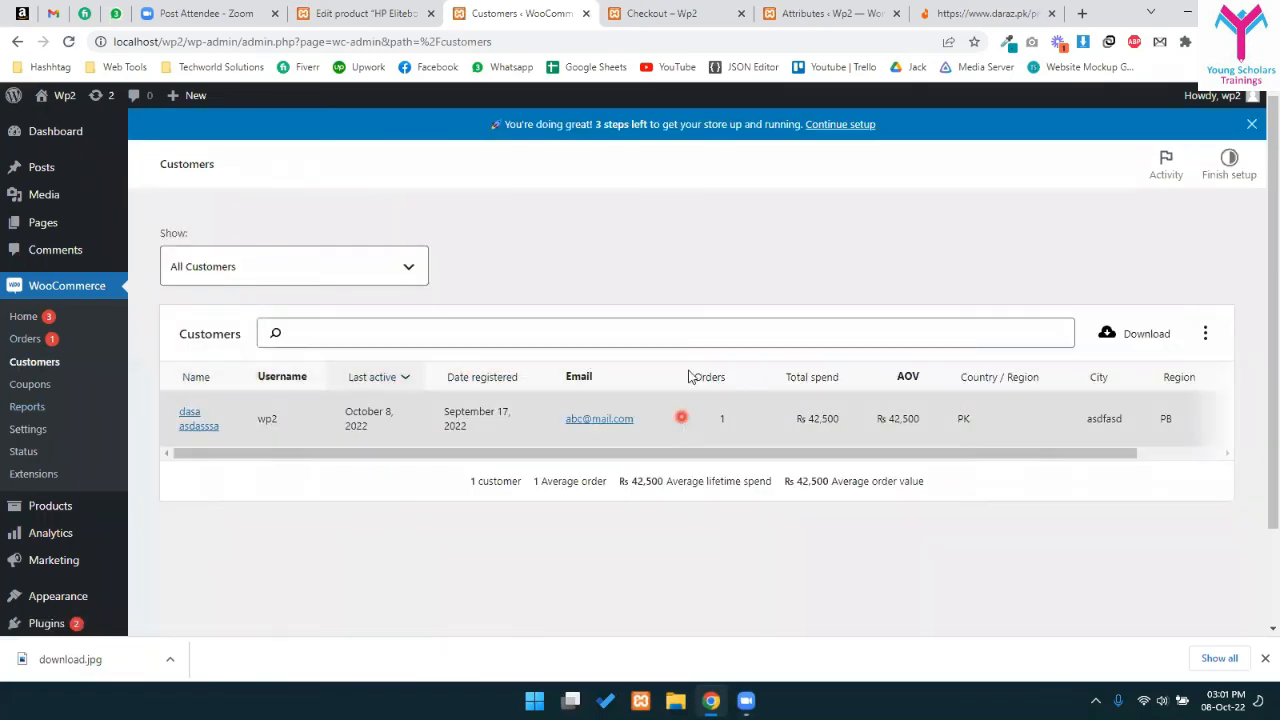
pyautogui.moveTo(800, 420); pyautogui.dragTo(845, 428)
pyautogui.click(836, 420)
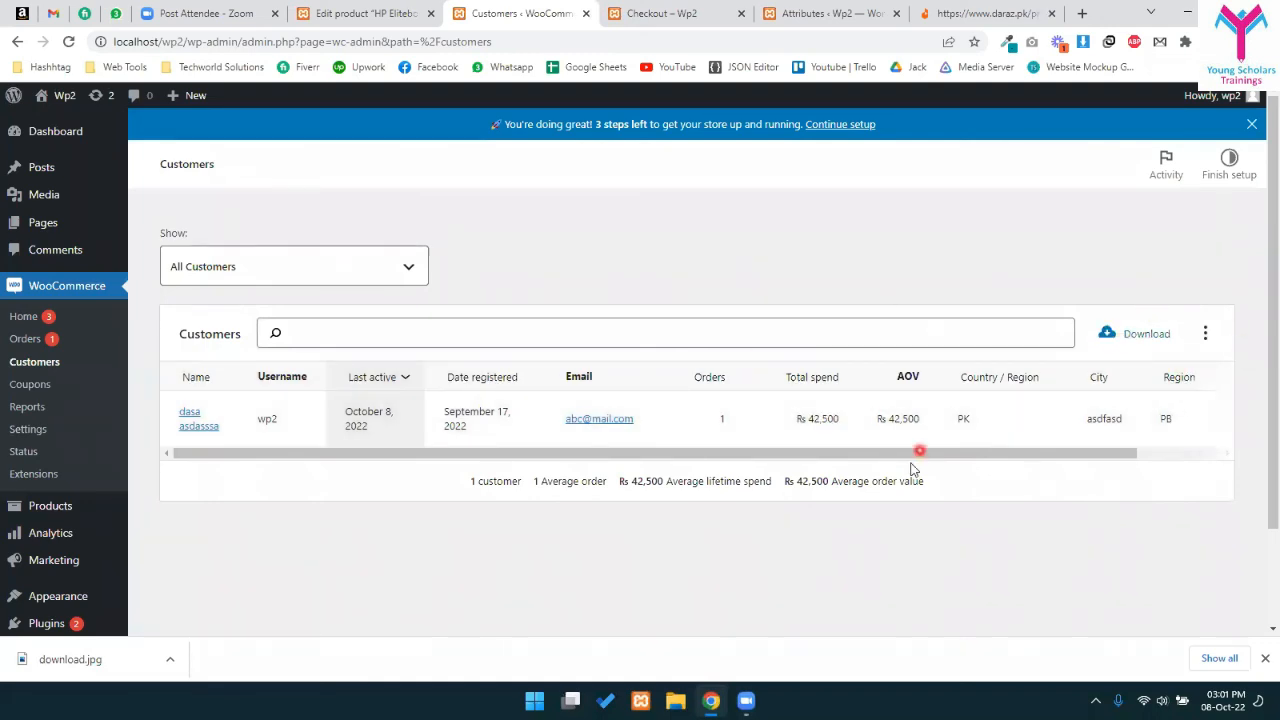
pyautogui.moveTo(530, 420); pyautogui.dragTo(724, 415)
pyautogui.click(826, 426)
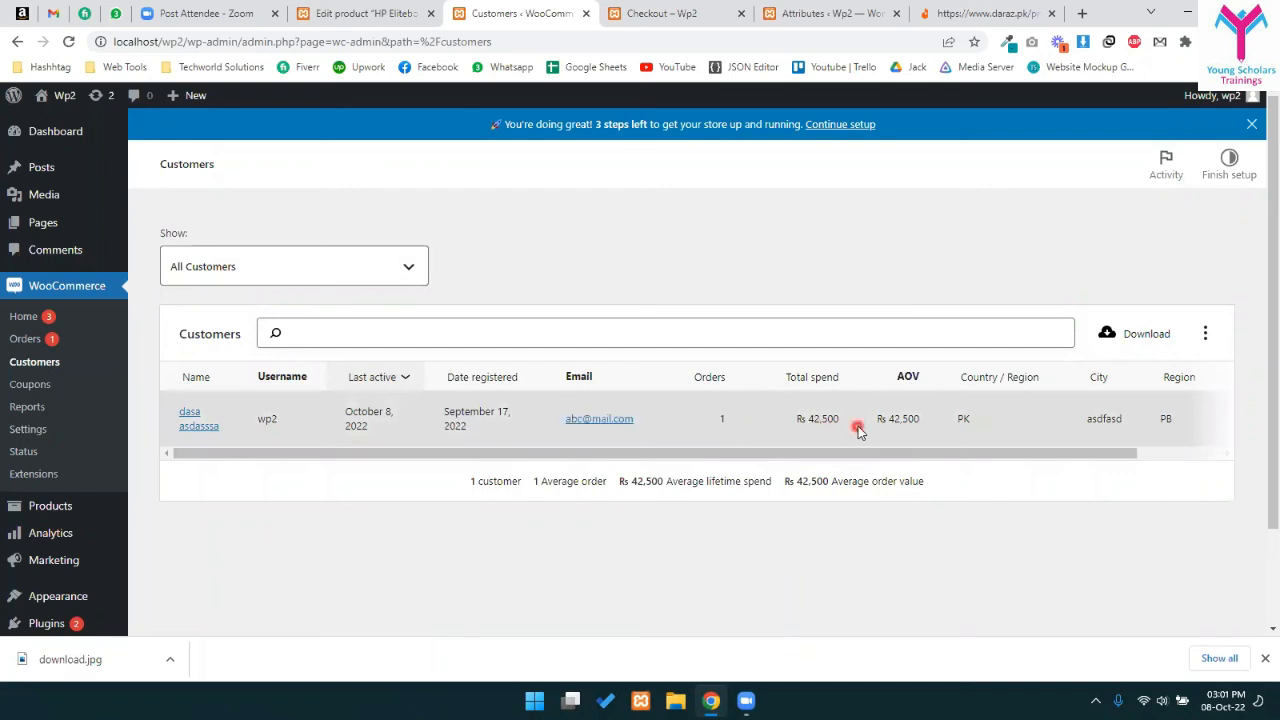
# - Review the last 7 days orders report: Rs 42,500 gross, Rs 500 shipping, Rs 0 refunded
pyautogui.click(26, 408)
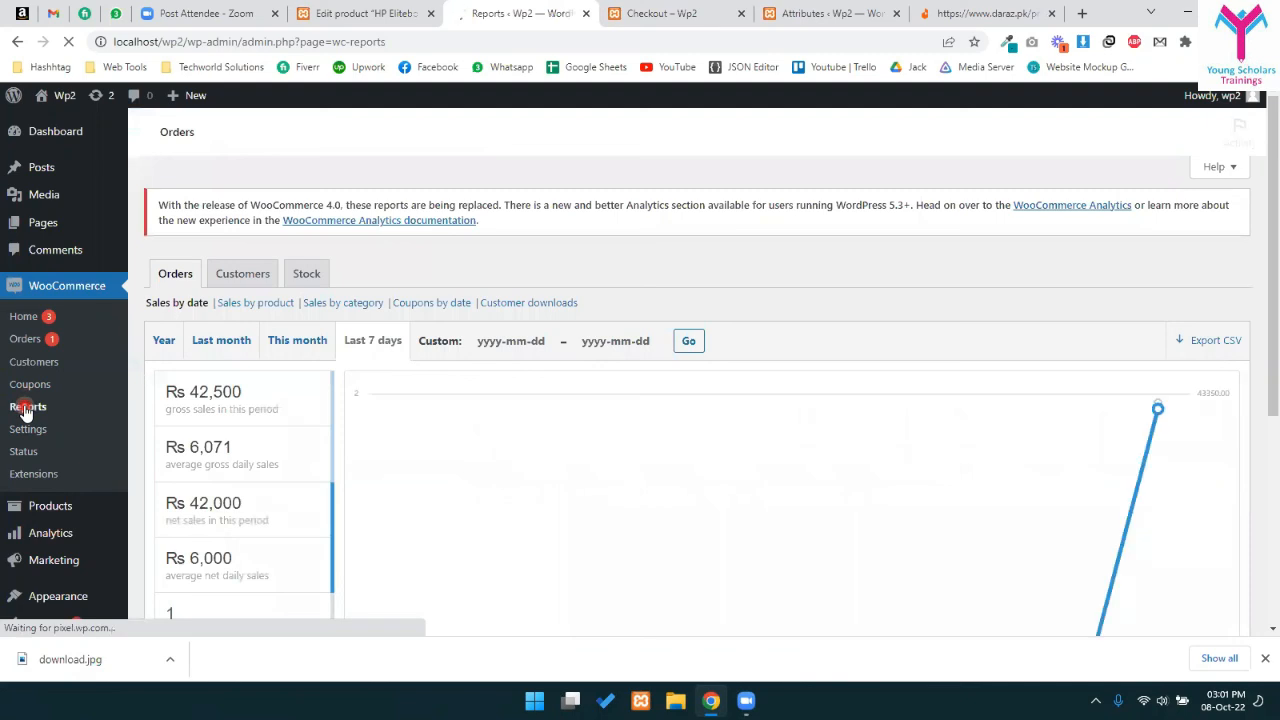
pyautogui.scroll(-2, 26, 408)
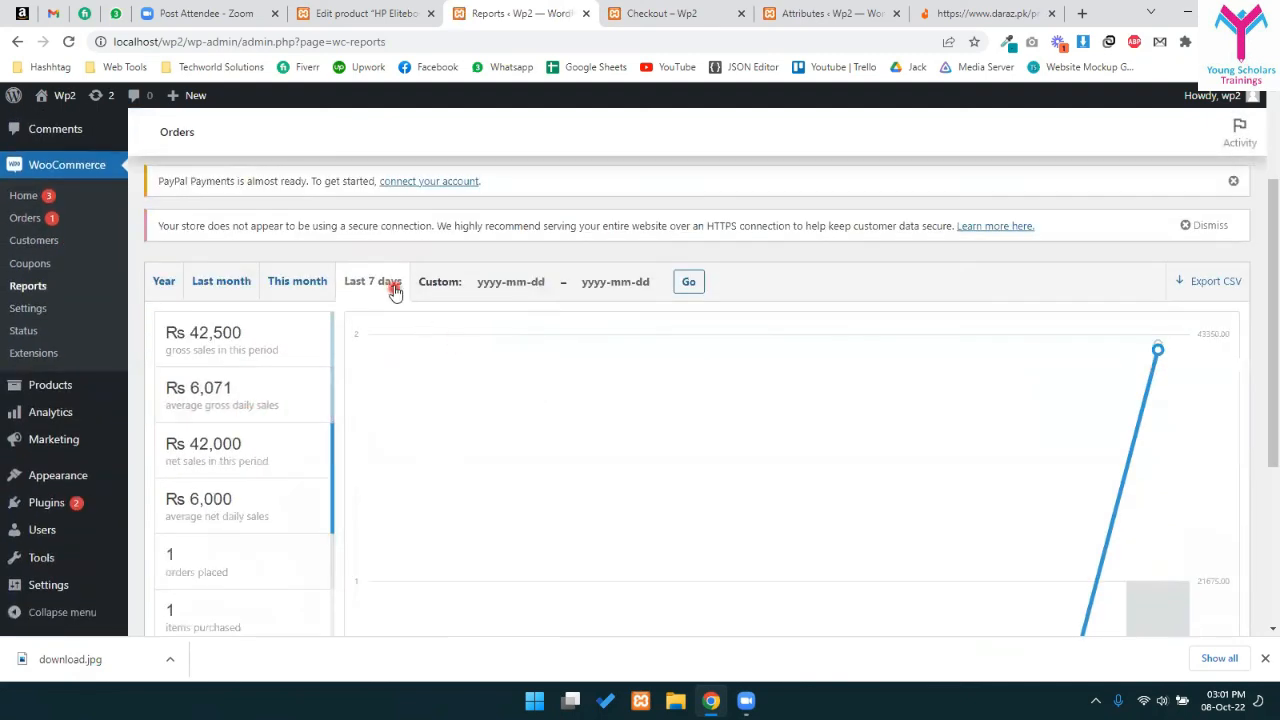
pyautogui.scroll(-4, 885, 413)
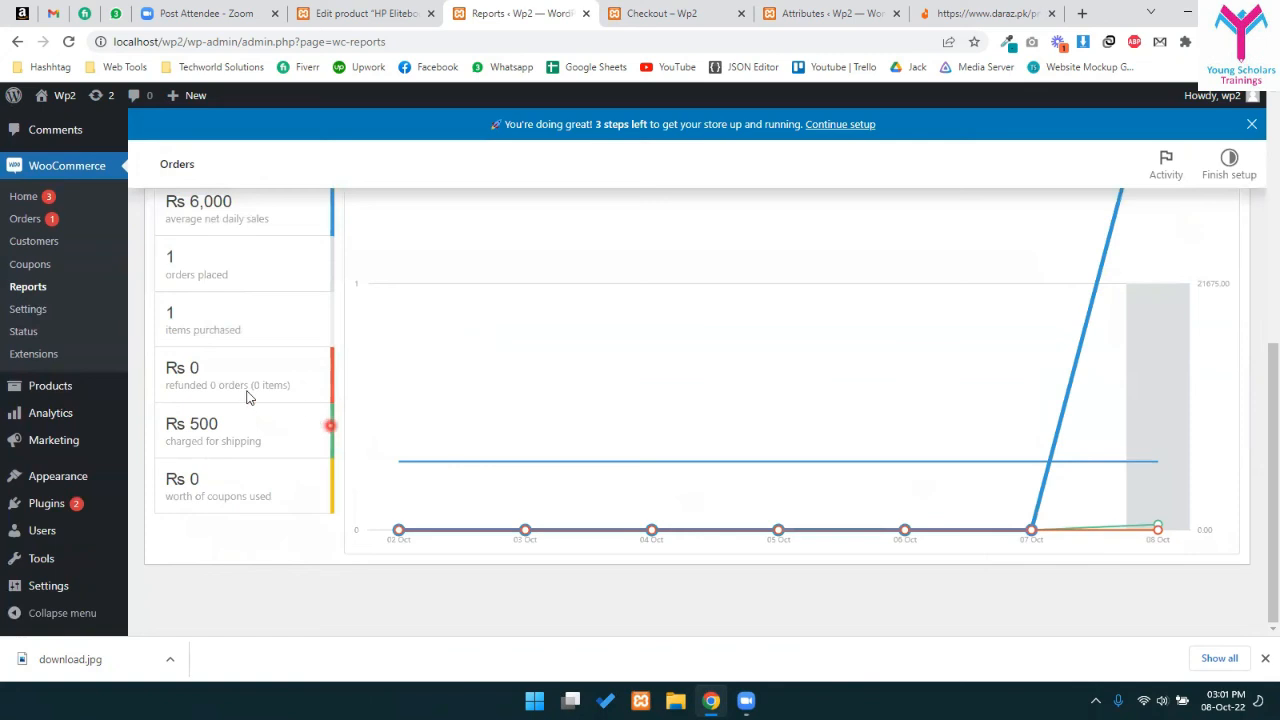
pyautogui.moveTo(190, 367); pyautogui.dragTo(249, 385)
pyautogui.scroll(3, 330, 510)
pyautogui.scroll(-3, 297, 517)
pyautogui.moveTo(175, 420); pyautogui.dragTo(277, 456)
pyautogui.scroll(5, 649, 426)
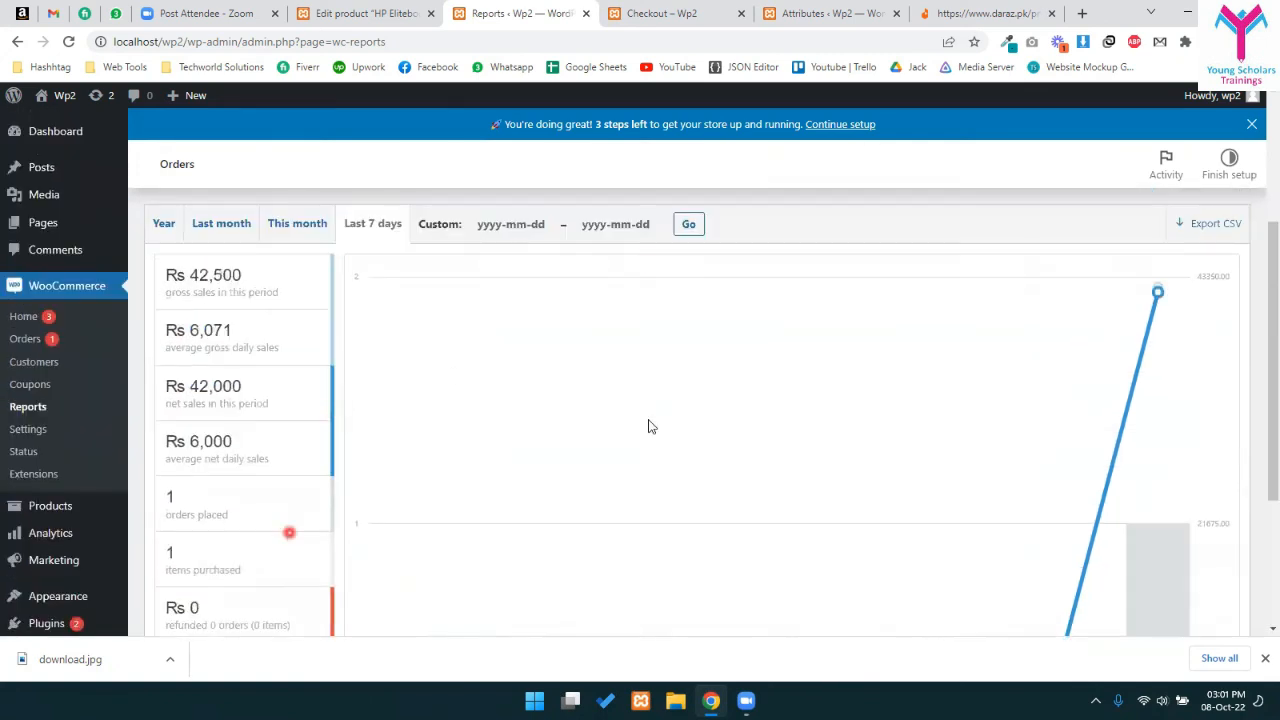